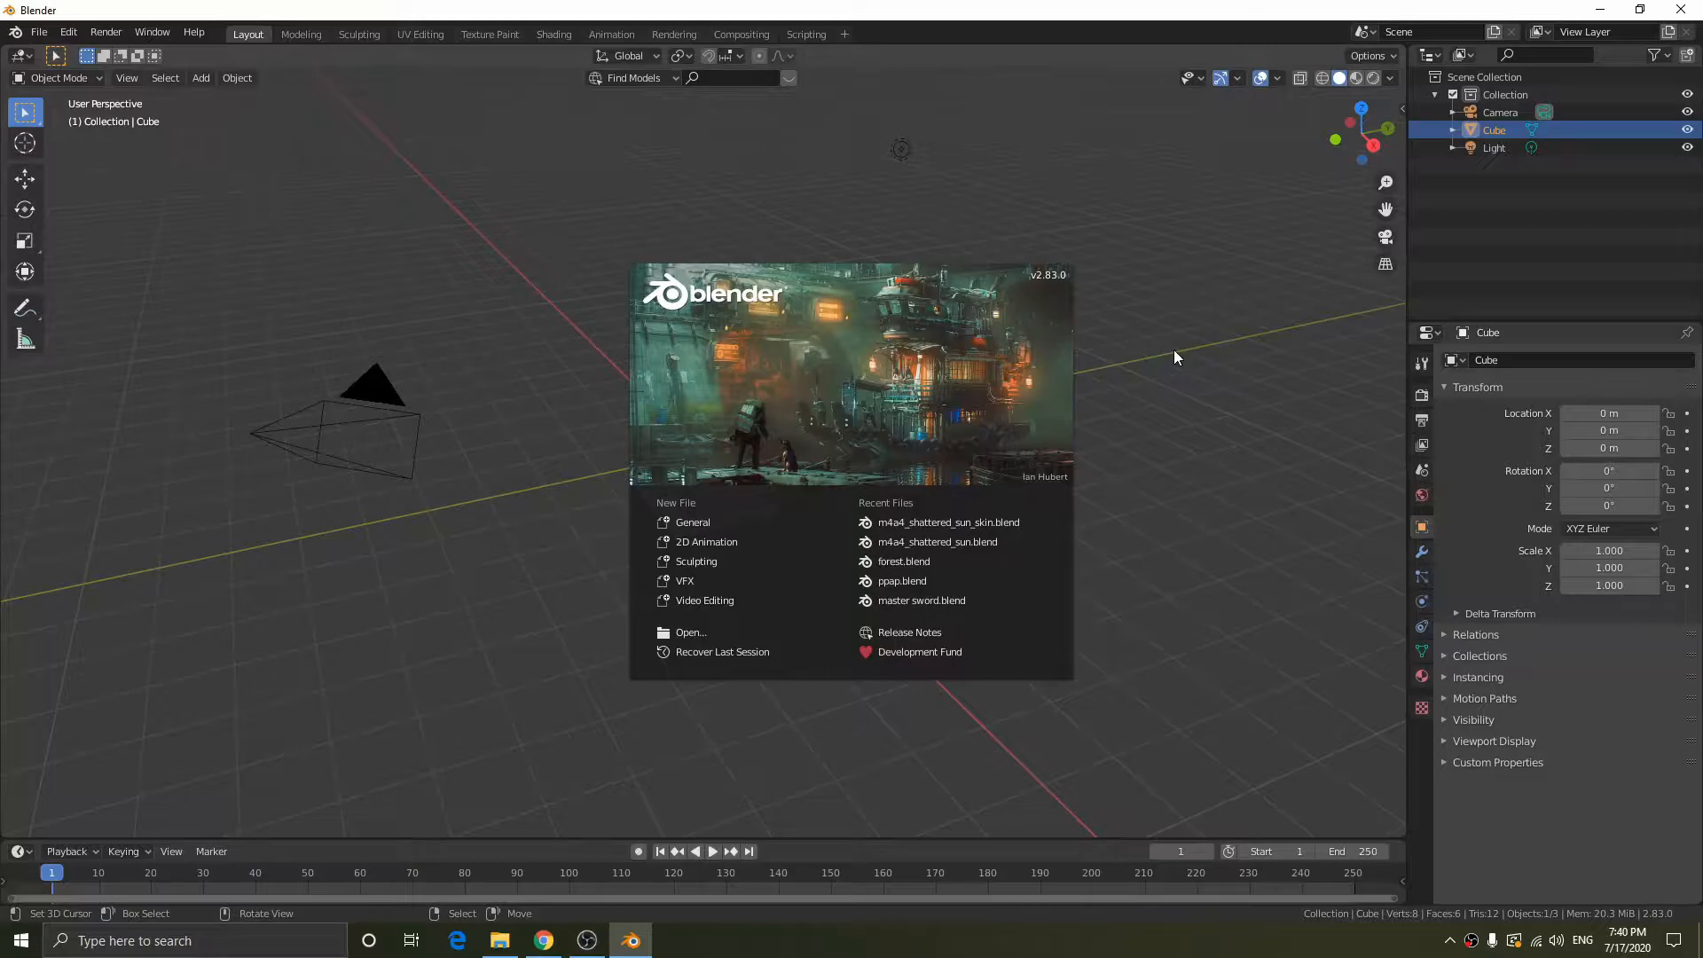
- Dismiss the splash screen and delete all the default objects from the scene
click(1171, 350)
middle_drag(1152, 355, 1043, 327)
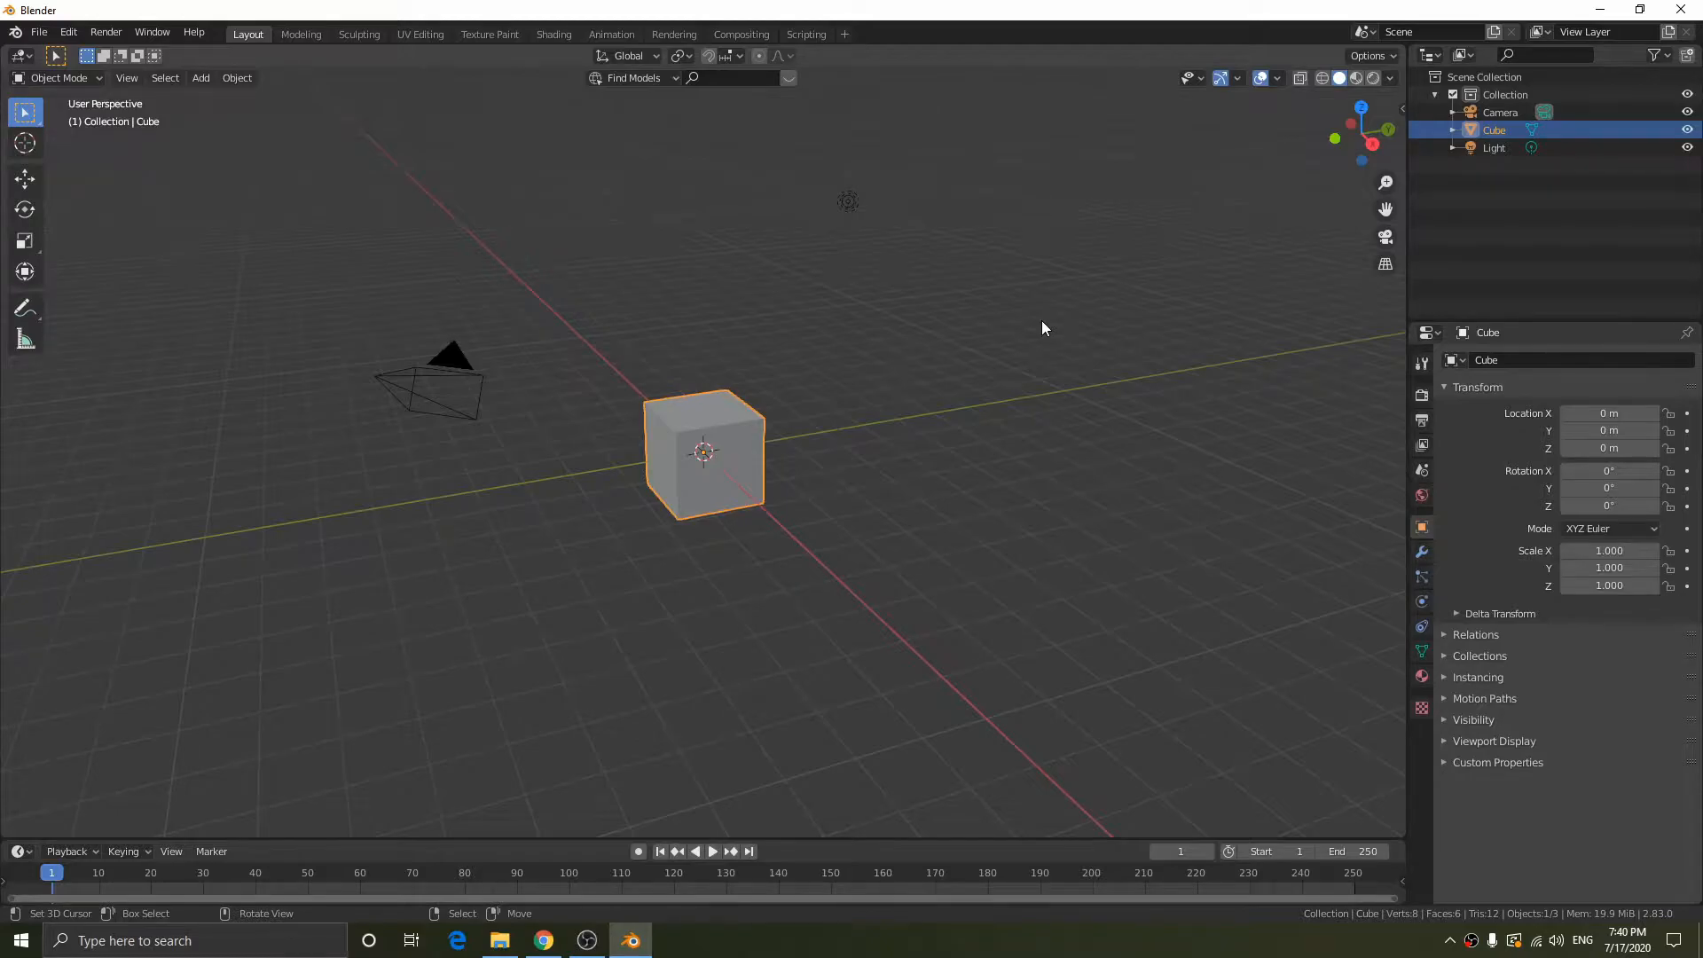
middle_drag(967, 304, 931, 300)
key(a)
key(Delete)
- Start the Shortcut VUr input display and hide the sidebar again
middle_drag(901, 441, 1167, 384)
key(n)
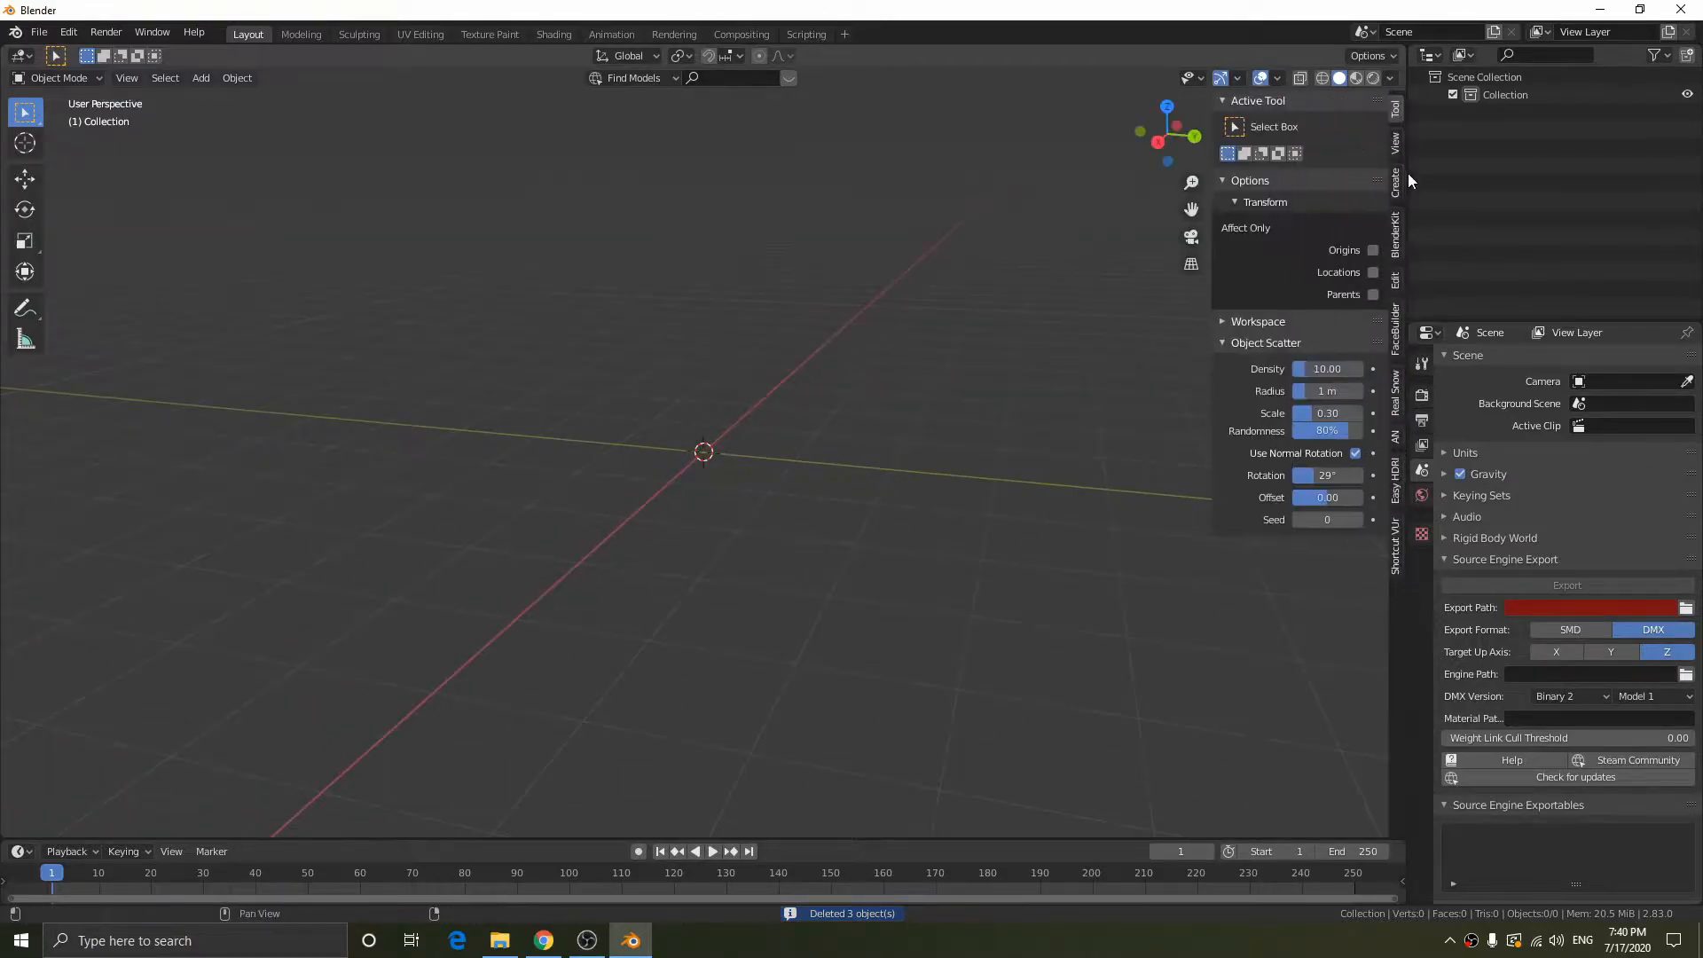
click(1393, 545)
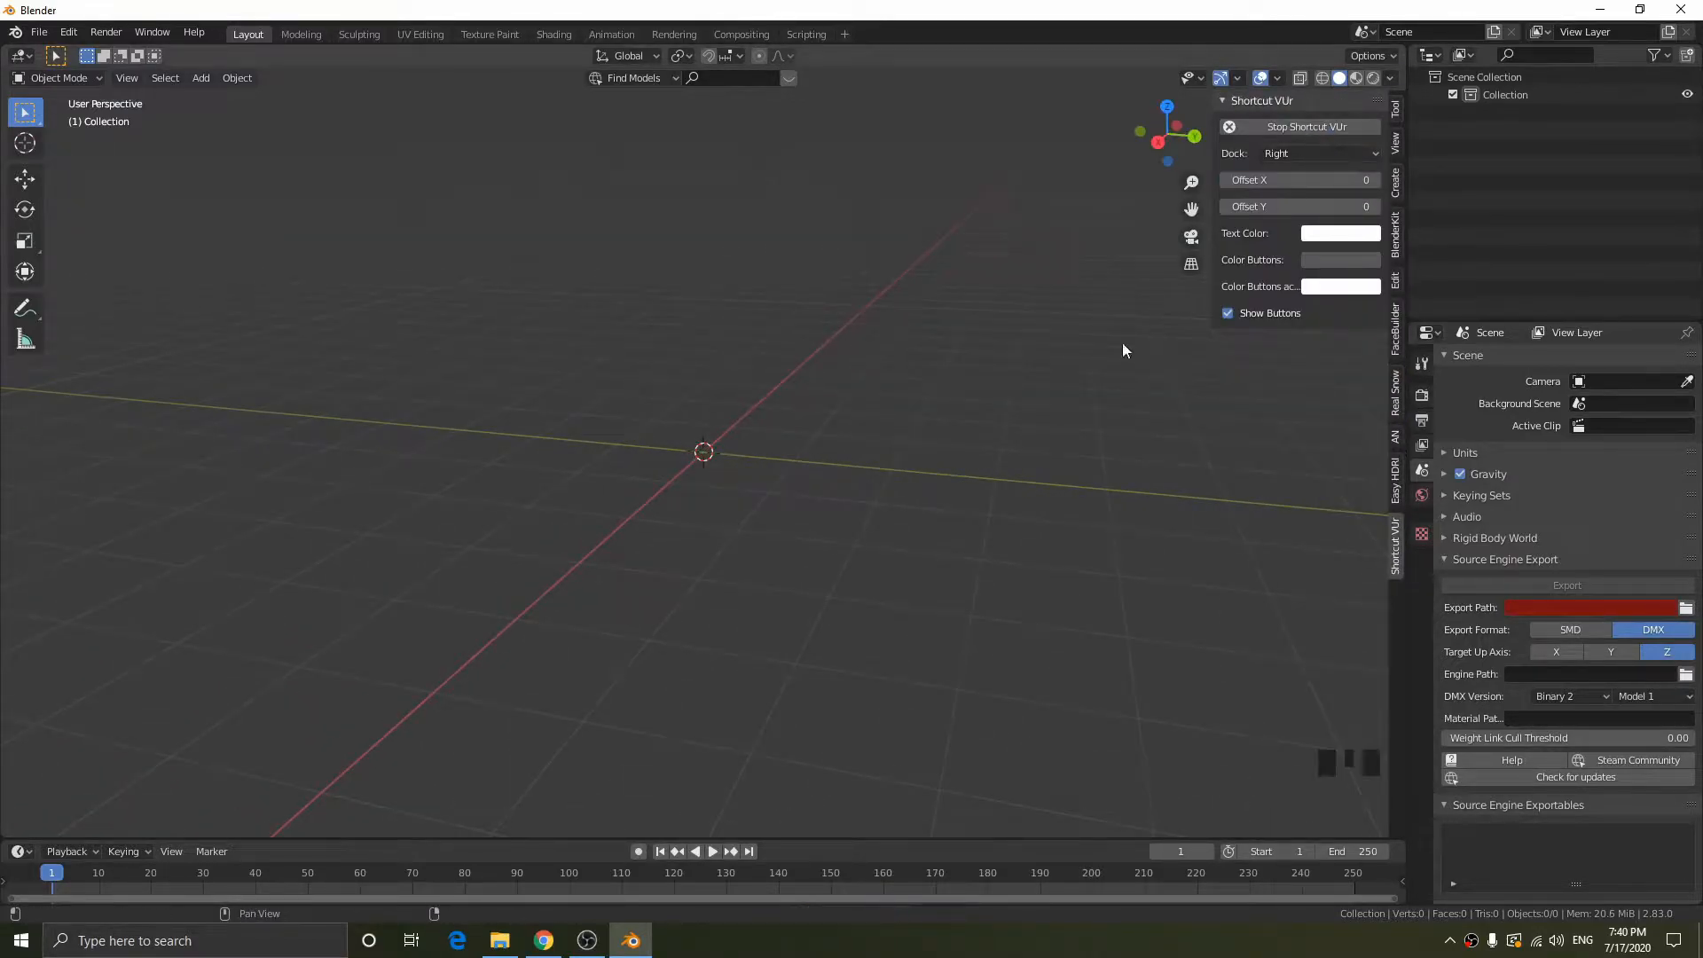
key(n)
middle_drag(966, 581, 1322, 784)
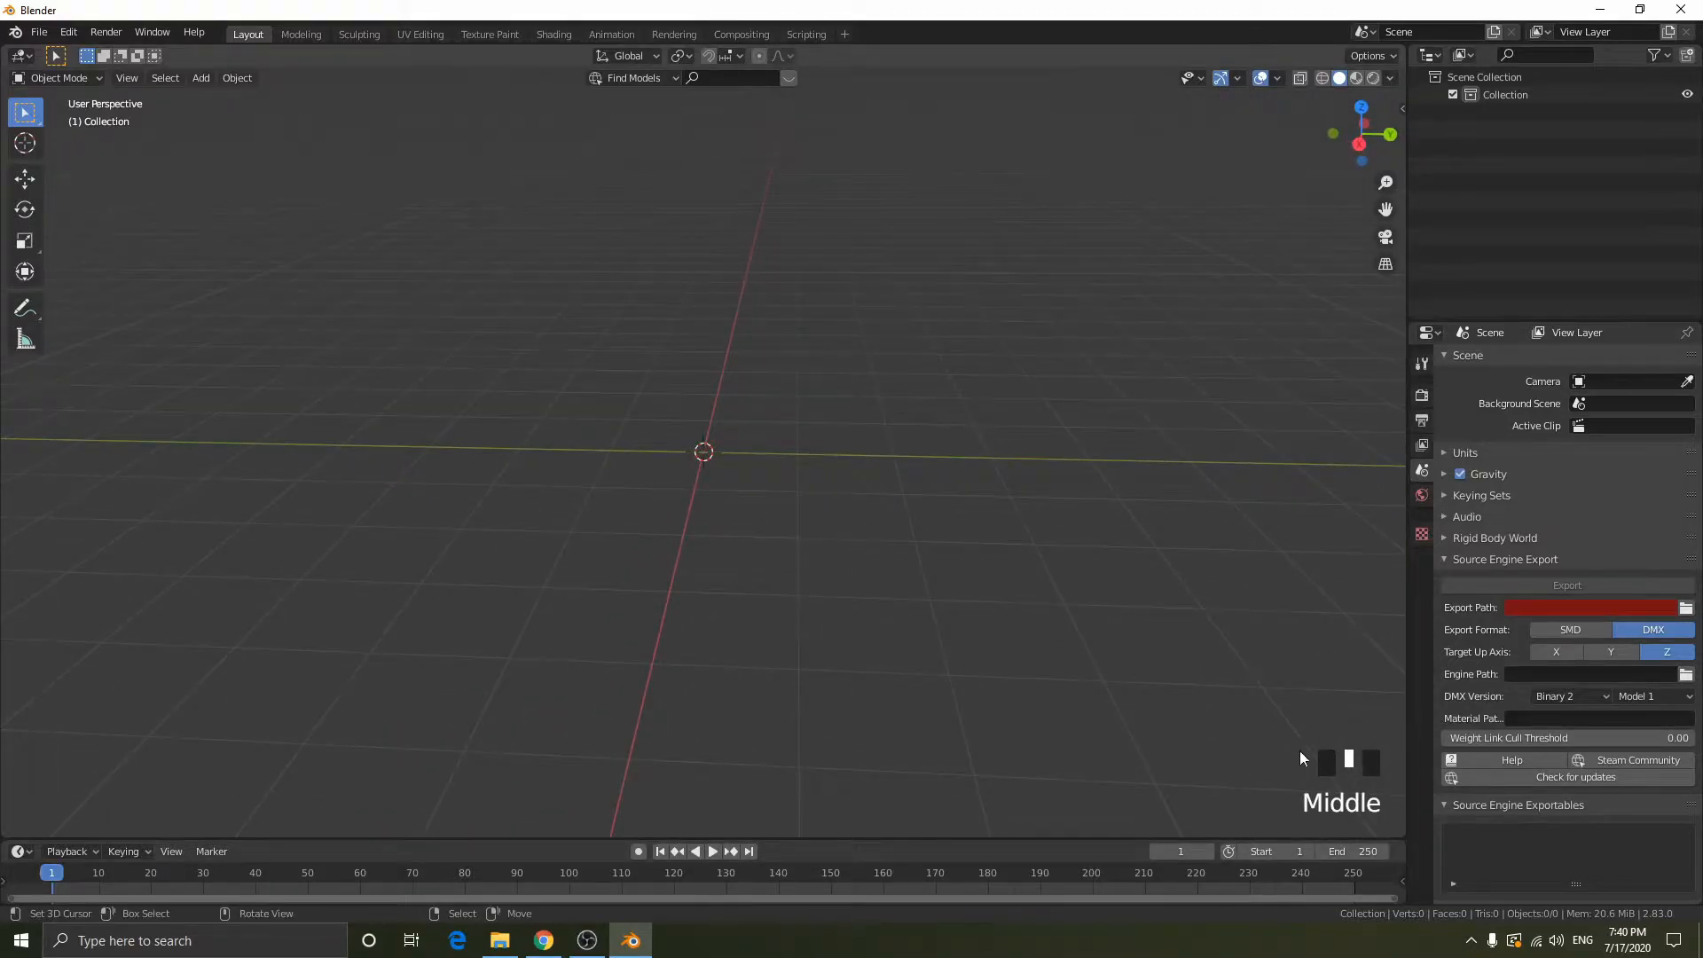
middle_drag(1318, 788, 1326, 805)
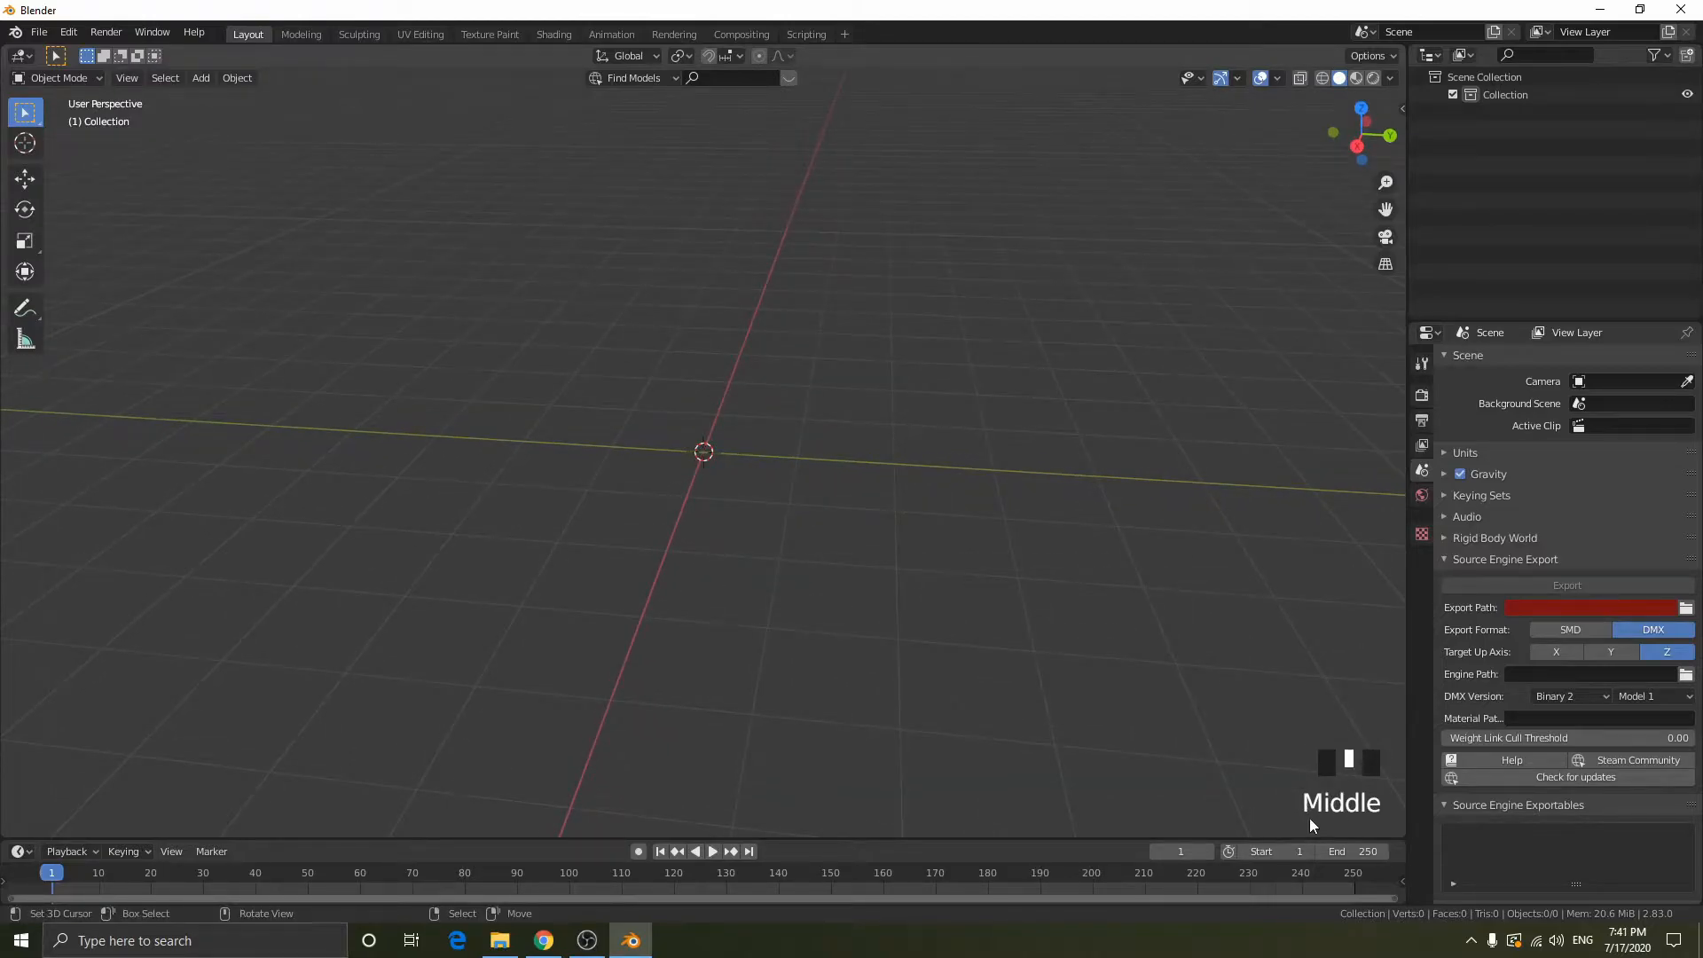
click(682, 474)
click(1024, 299)
click(145, 225)
click(954, 472)
click(961, 390)
click(660, 340)
right_click(660, 340)
right_click(942, 531)
- Reset the 3D cursor to the world origin and load 300px-Bastard_sword.png from Saved Pictures as a reference image
key(shift+c)
middle_drag(829, 479, 729, 384)
key(shift+a)
mouse_move(729, 380)
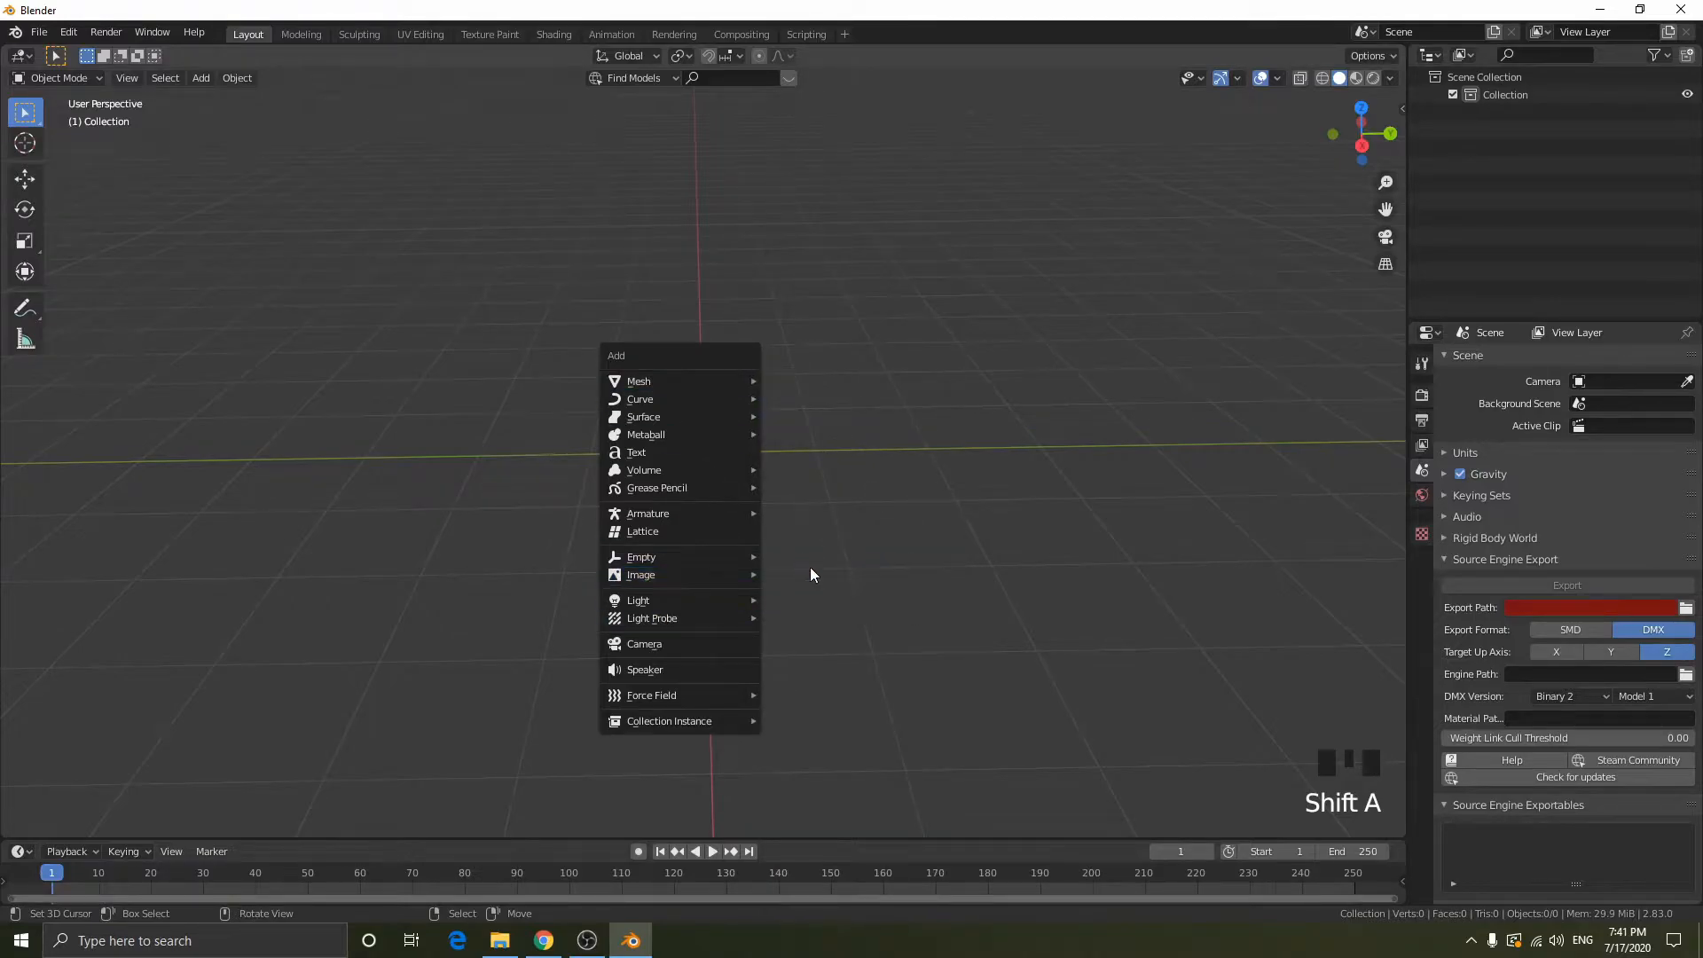
mouse_move(688, 578)
click(821, 573)
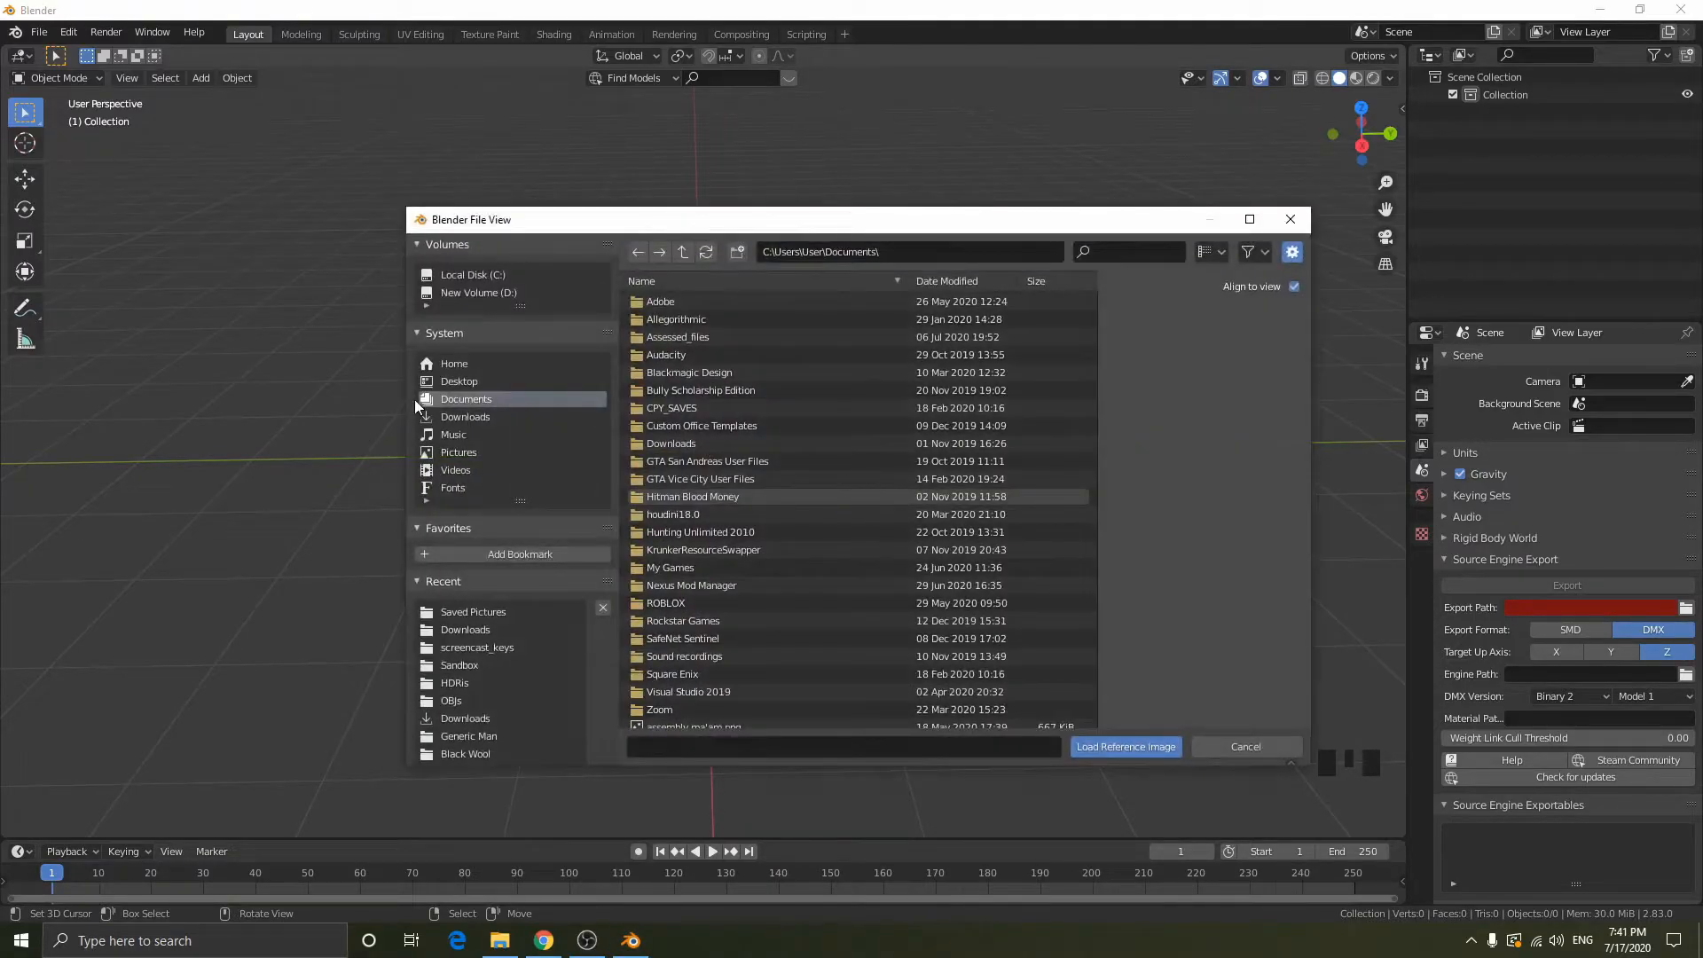
click(492, 612)
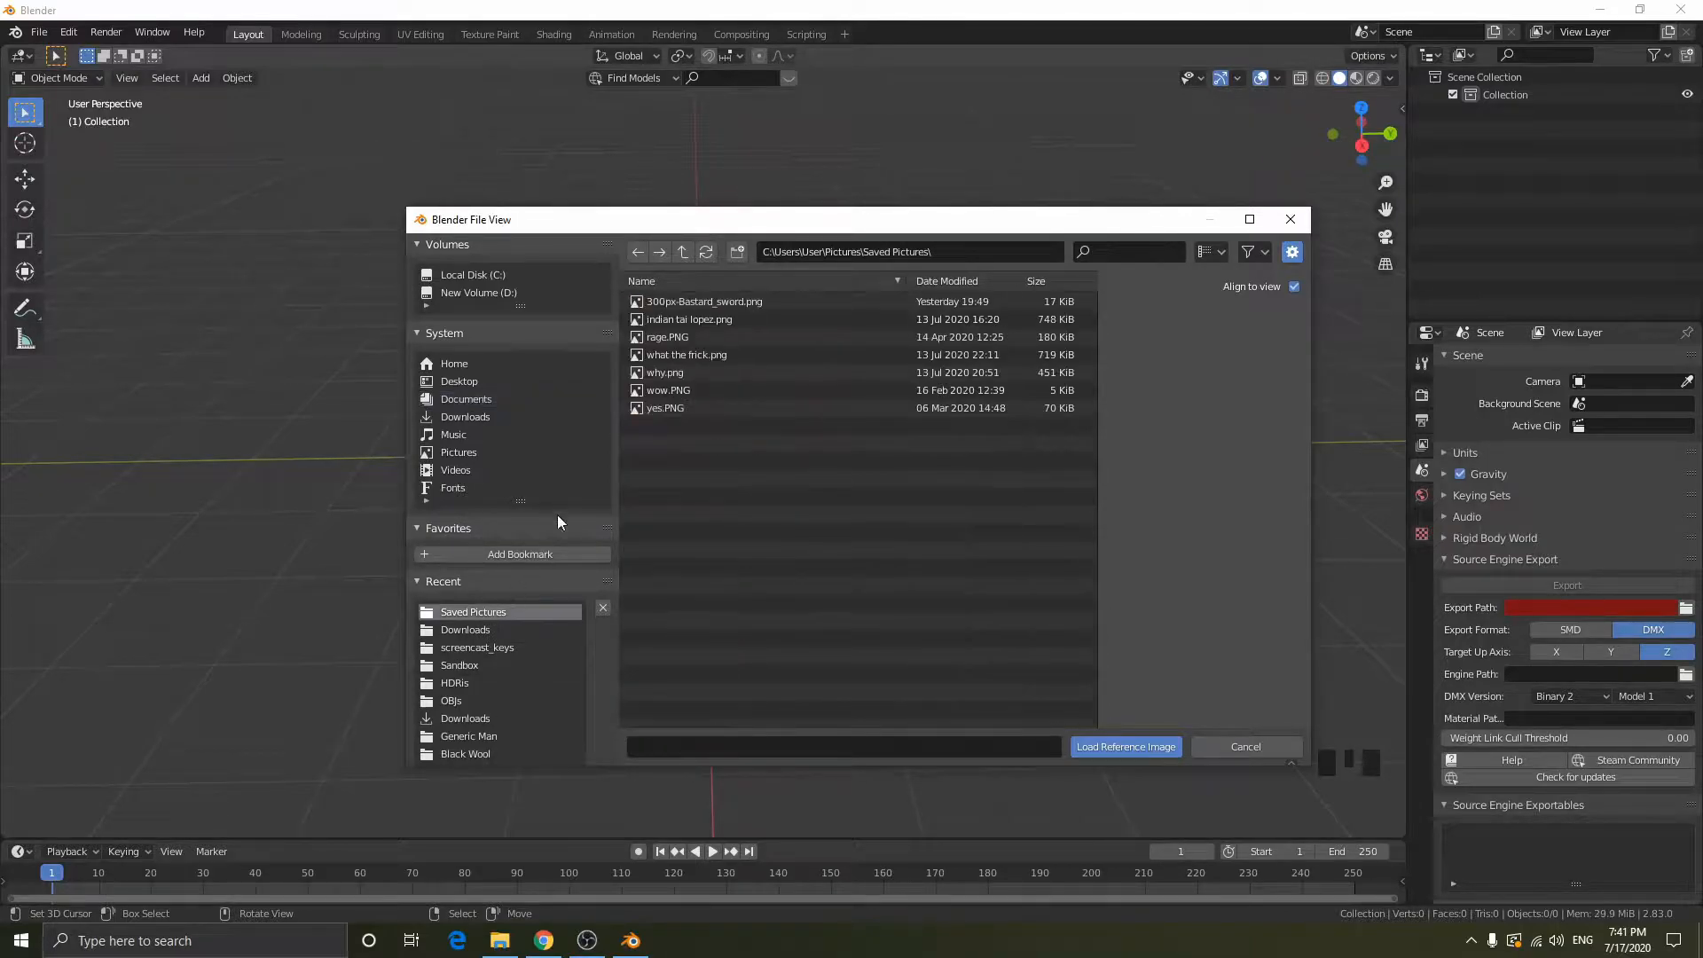
double_click(684, 302)
- Set the reference image's rotation to X 90°, Y 0° and Z 90°
scroll(973, 559, up, 2)
middle_drag(973, 559, 1239, 340)
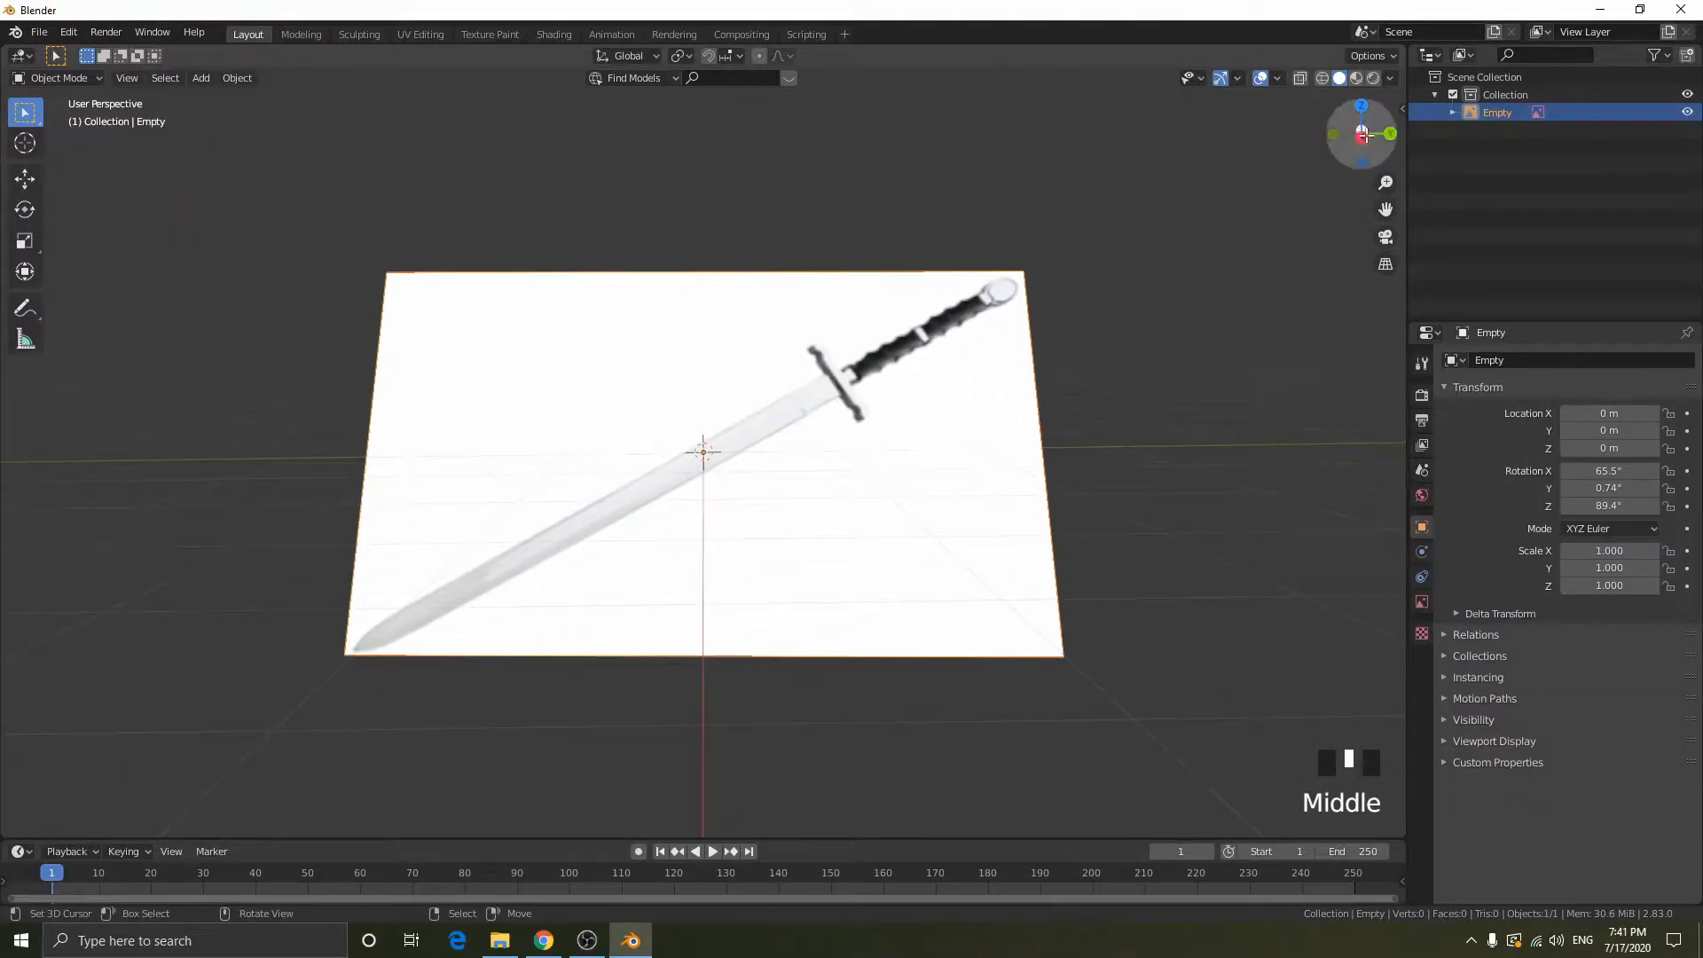
key(n)
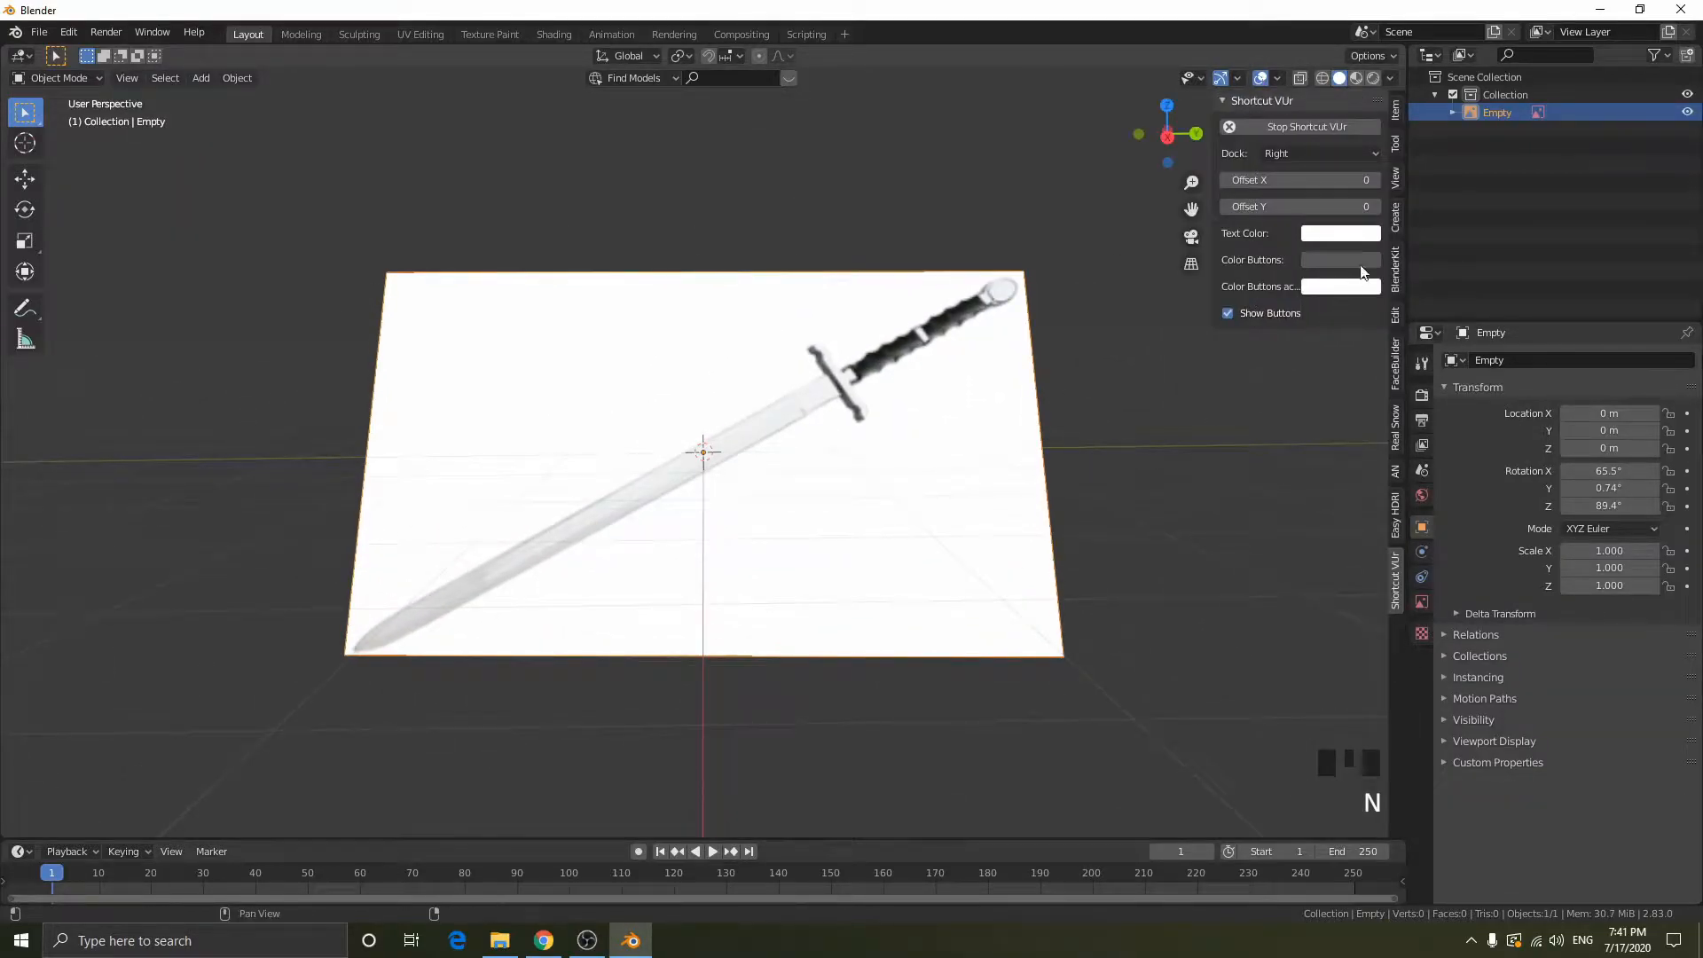
click(1395, 177)
click(1395, 110)
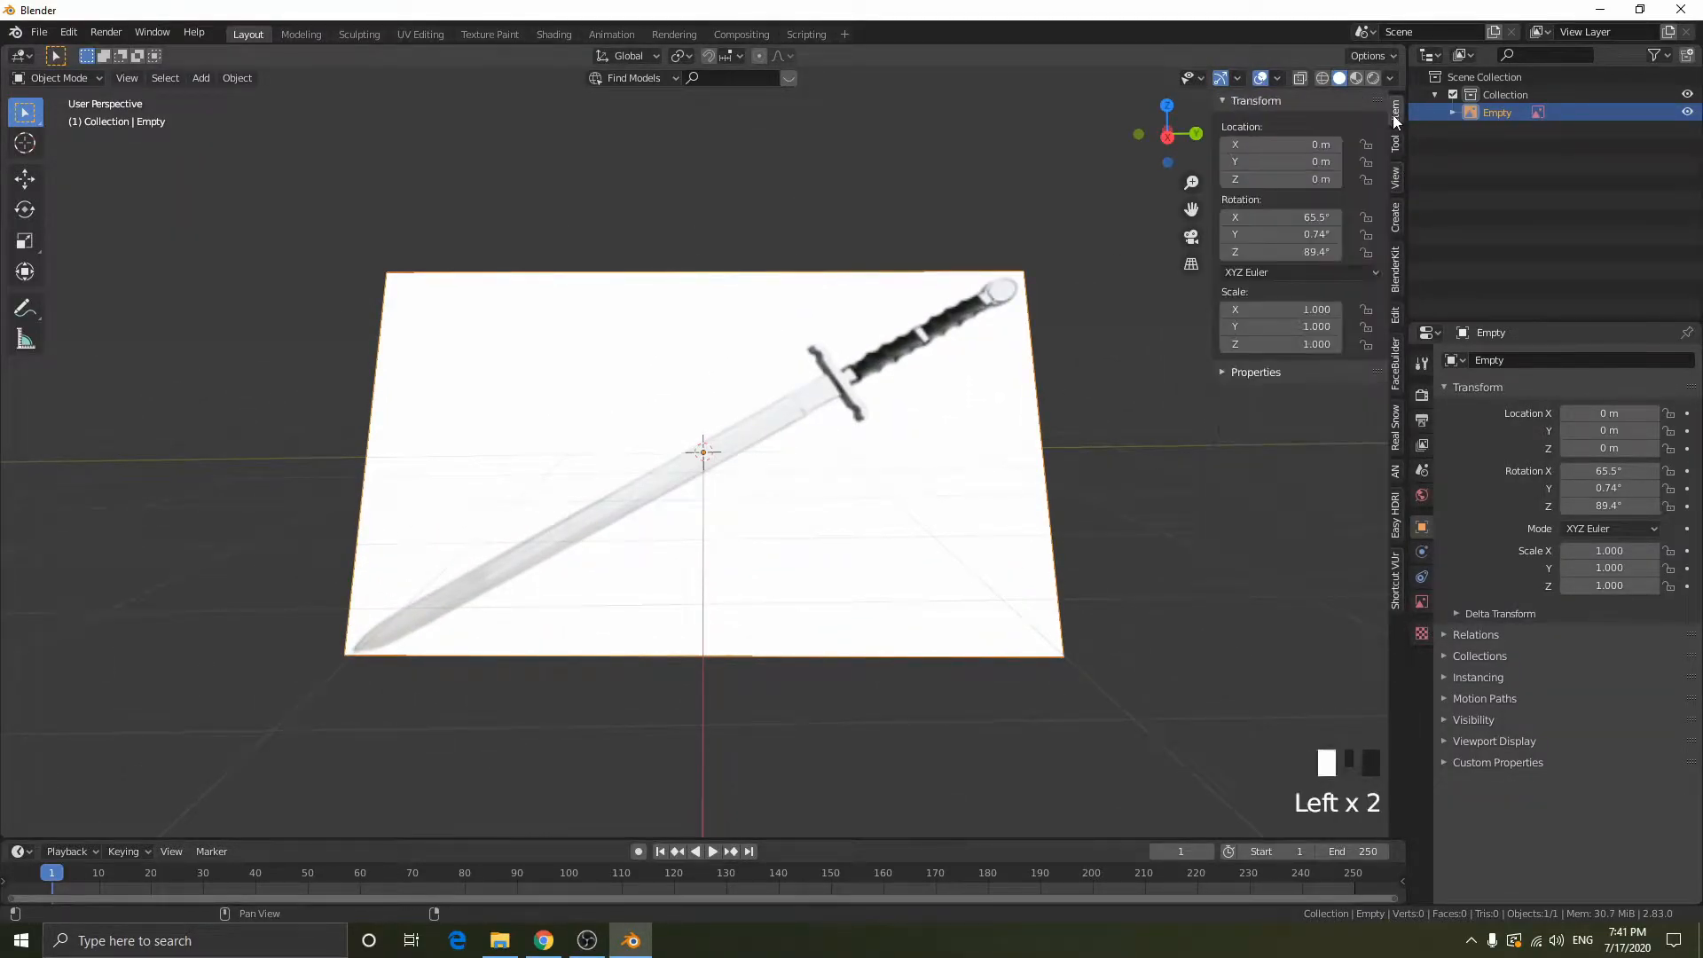
click(1284, 217)
text(90)
key(Return)
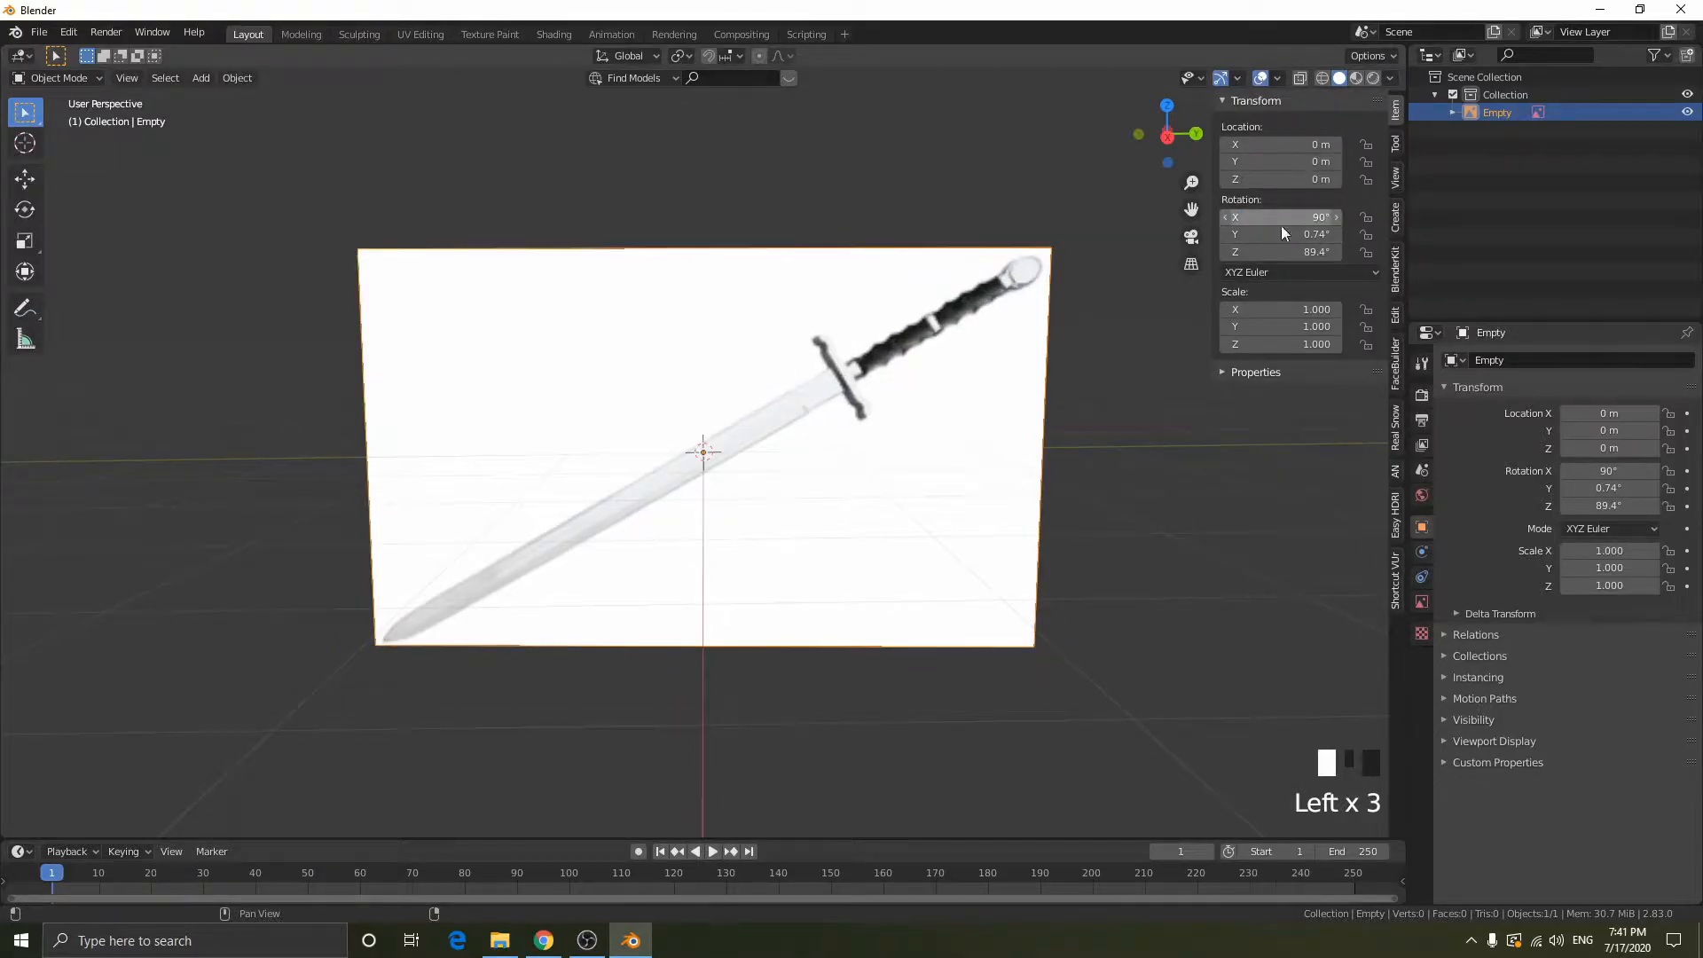
click(1285, 234)
text(0)
key(Return)
click(1284, 251)
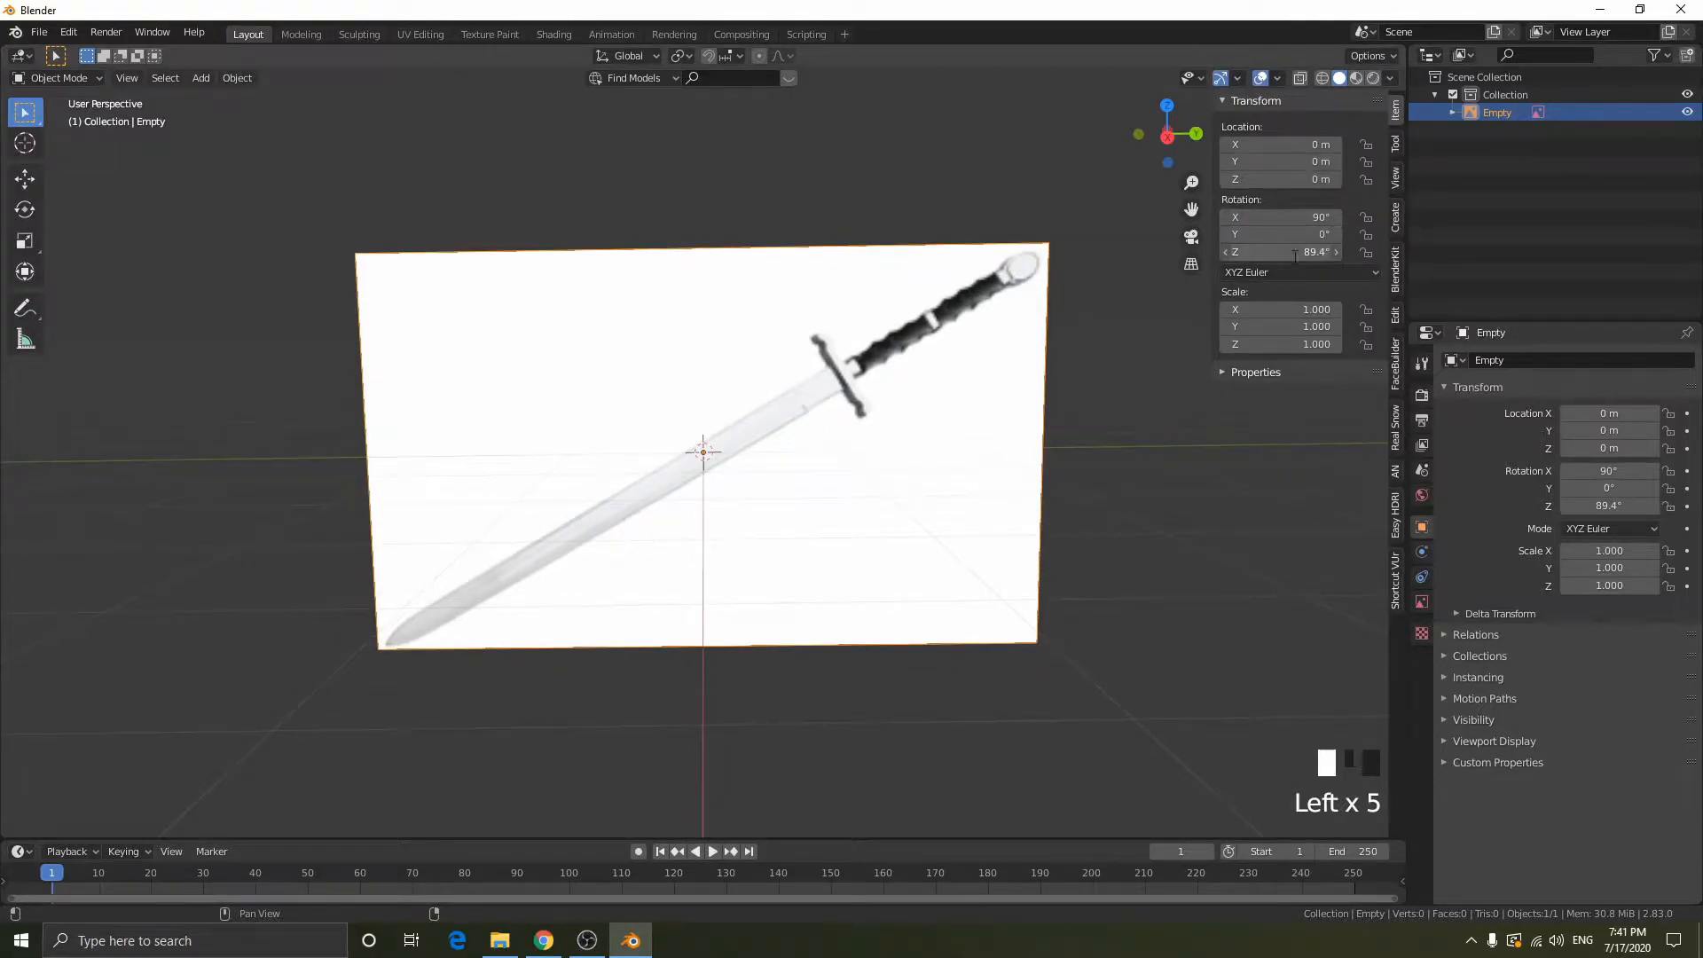
text(90)
key(Return)
key(n)
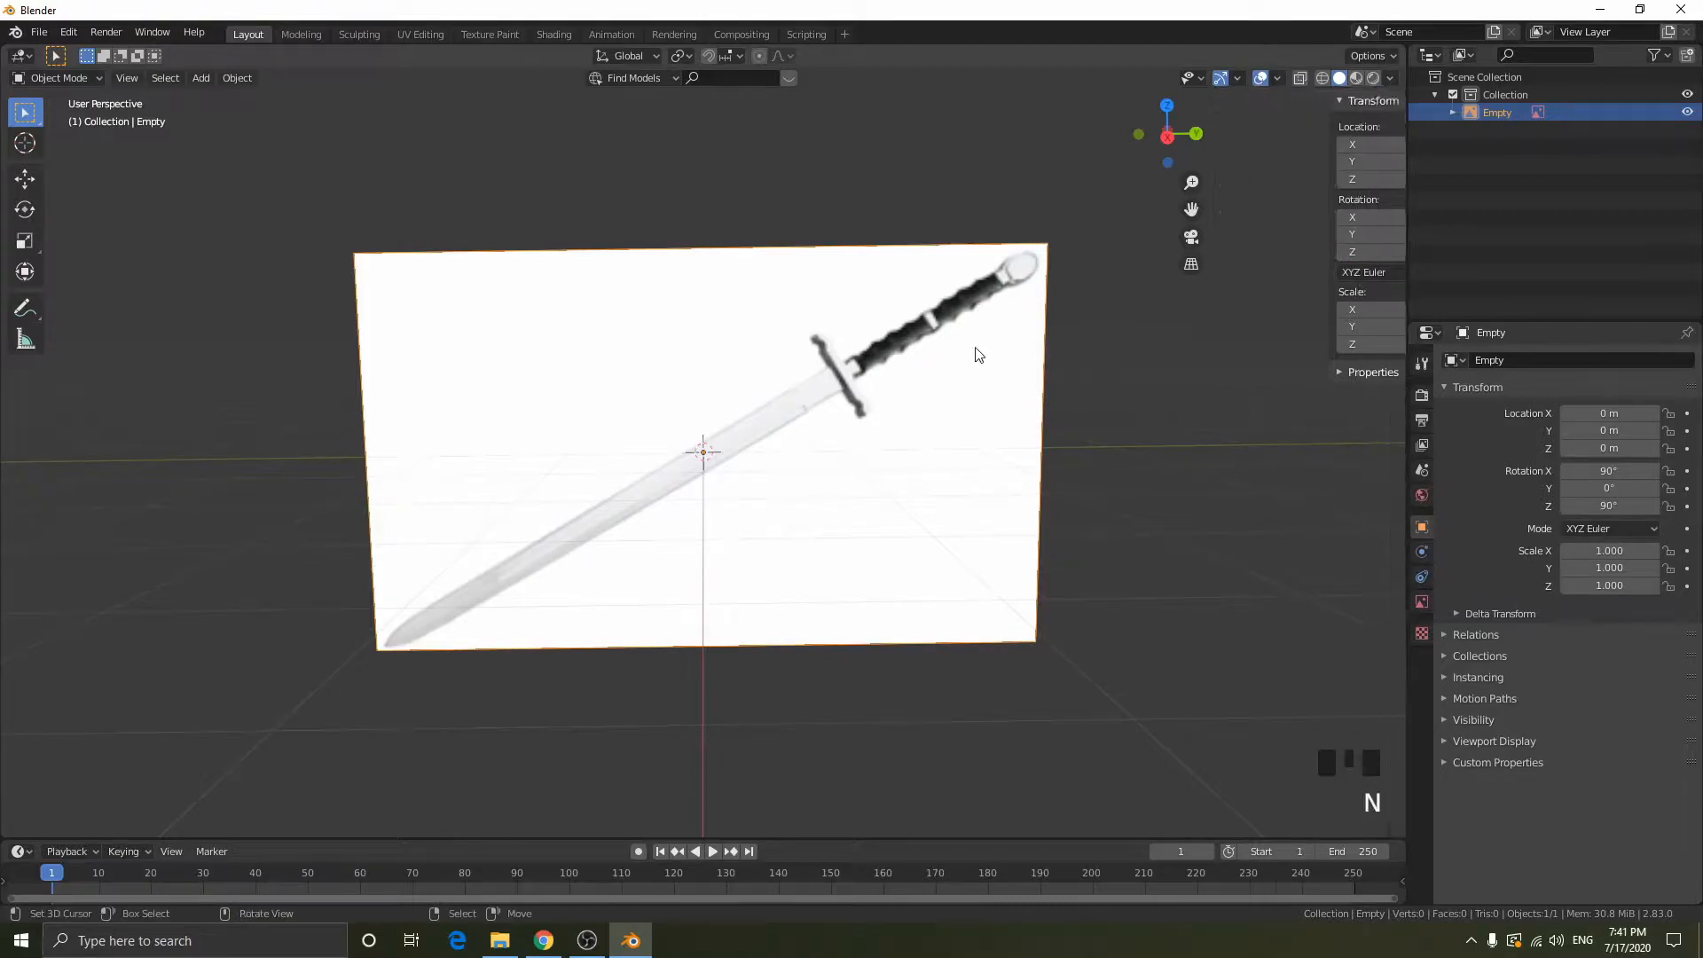
- Rotate the reference image in the right orthographic view to about -59.5° on Y, so the sword stands upright with its tip down
click(1361, 134)
scroll(939, 374, down, 2)
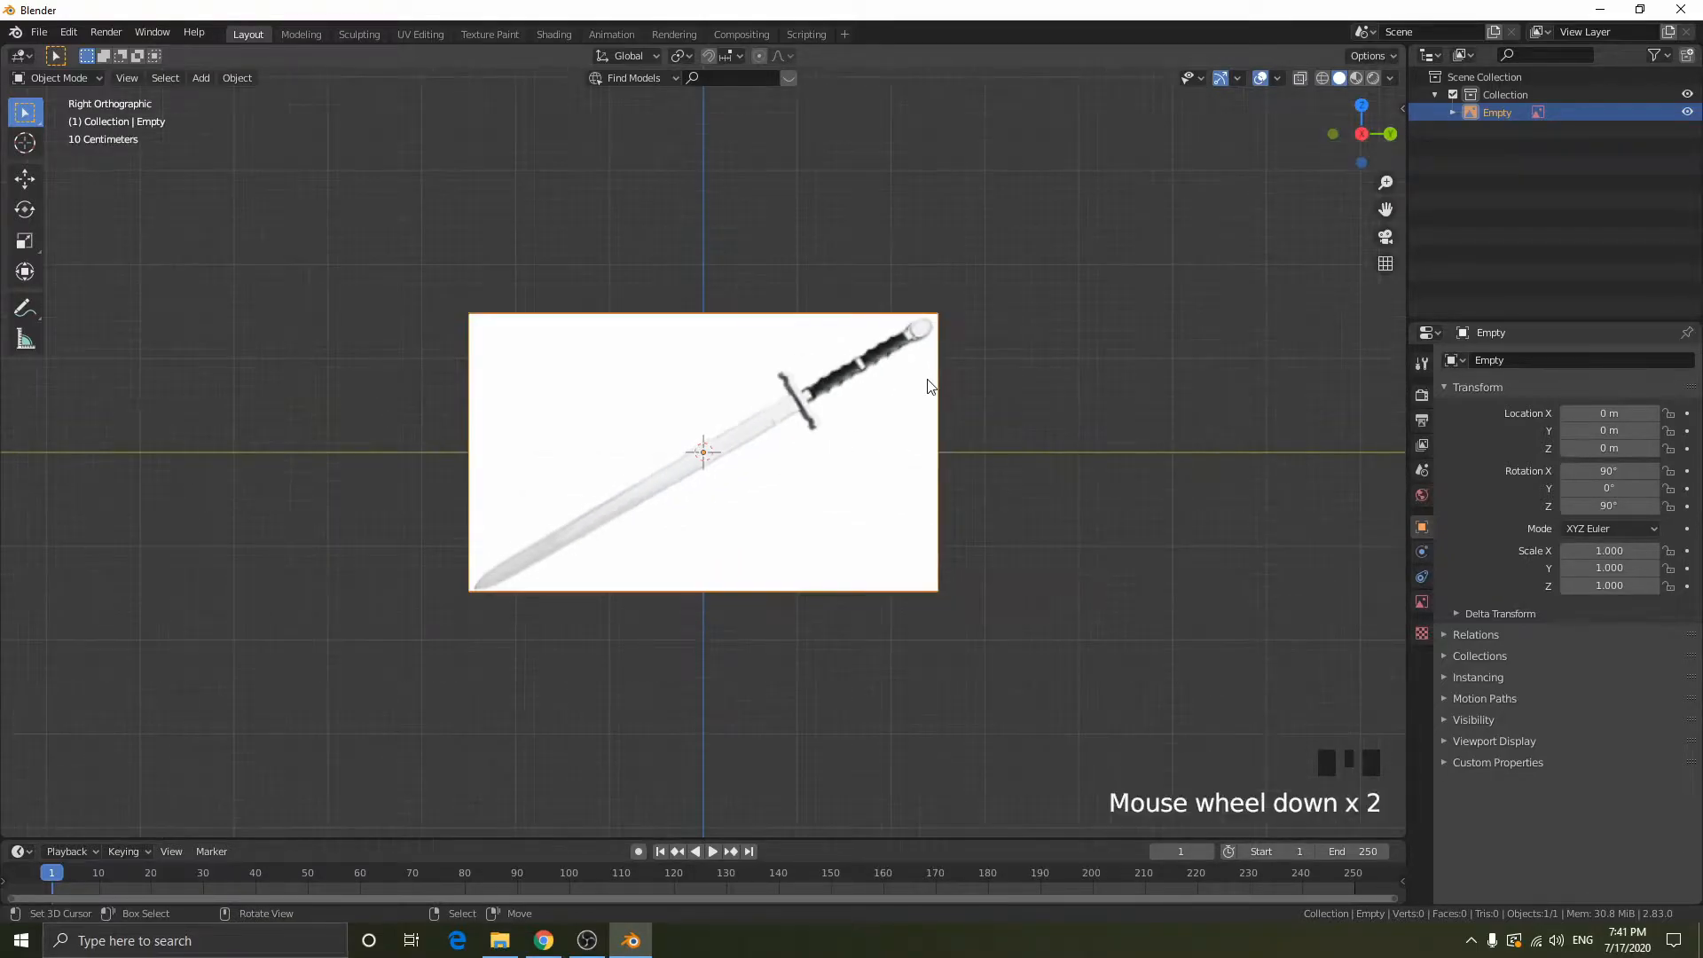
key(r)
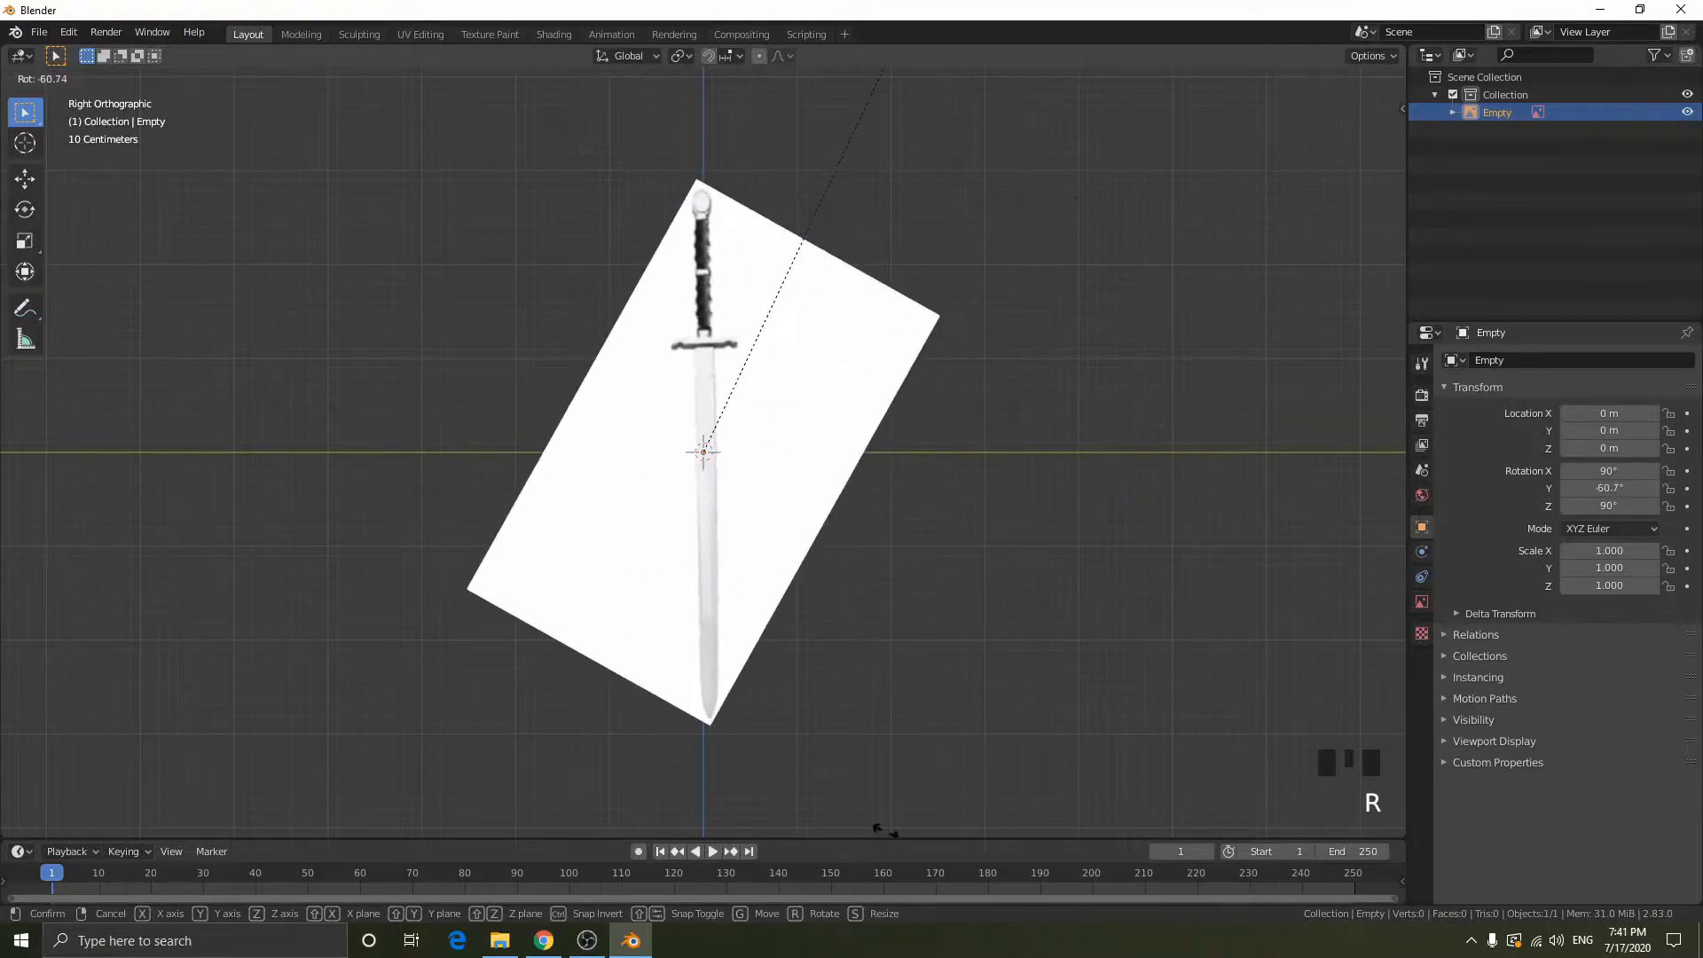
click(883, 831)
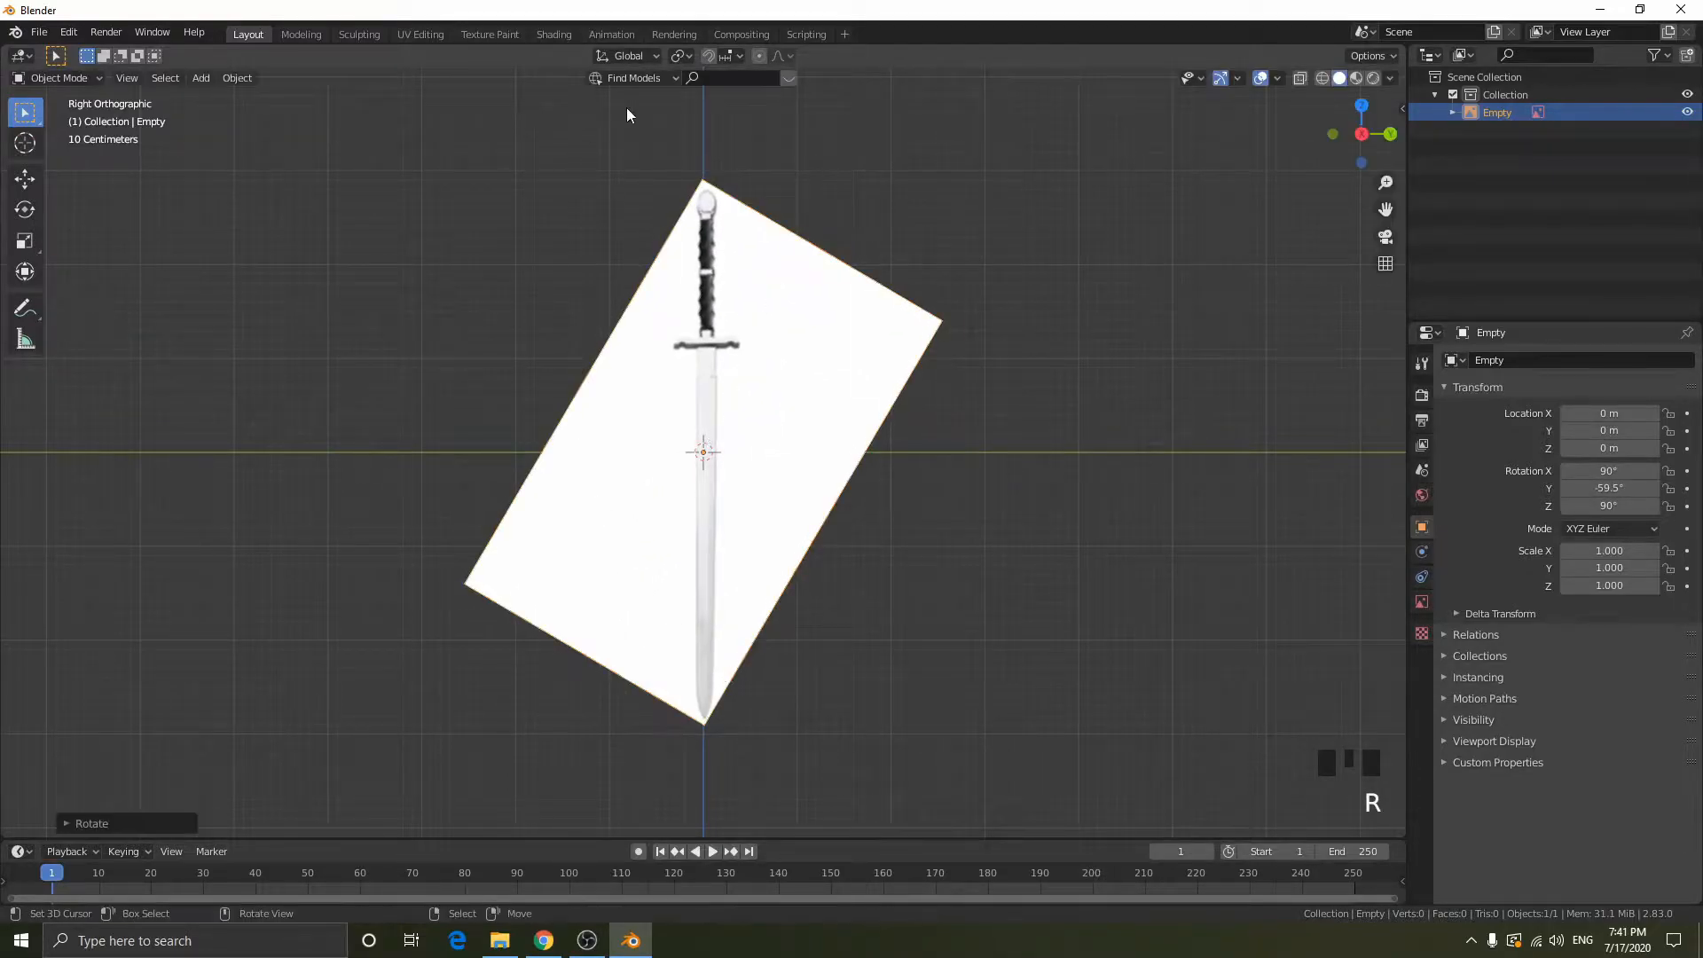
scroll(779, 585, up, 5)
scroll(806, 494, down, 3)
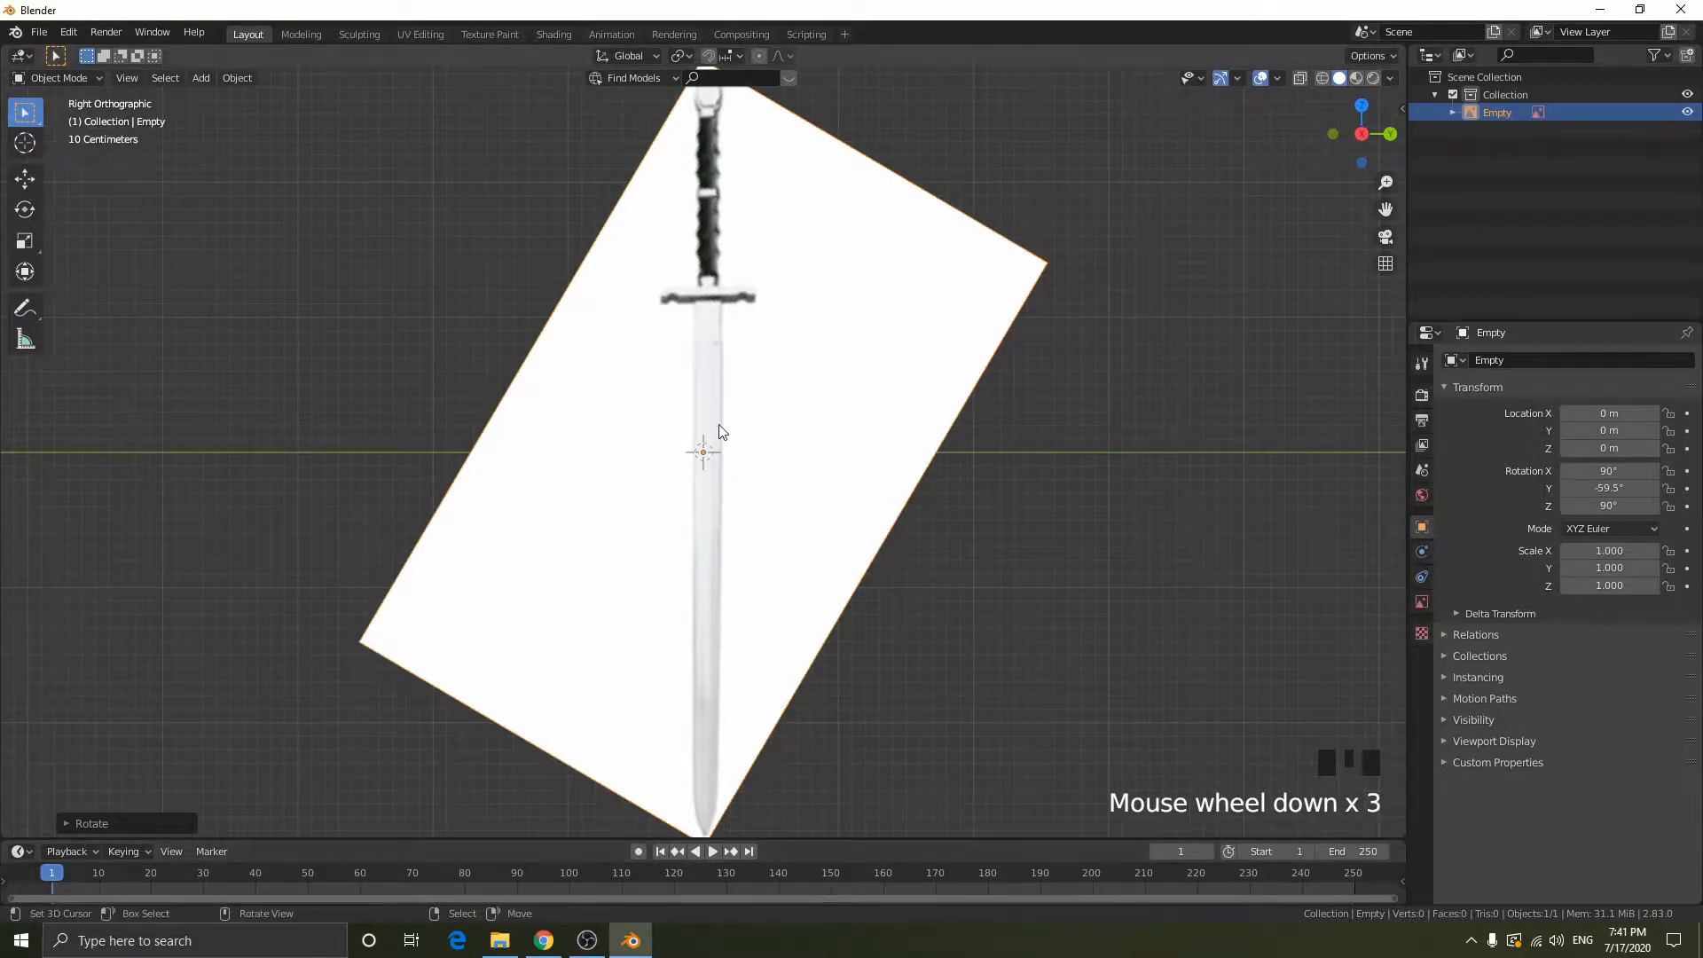
click(589, 942)
click(601, 945)
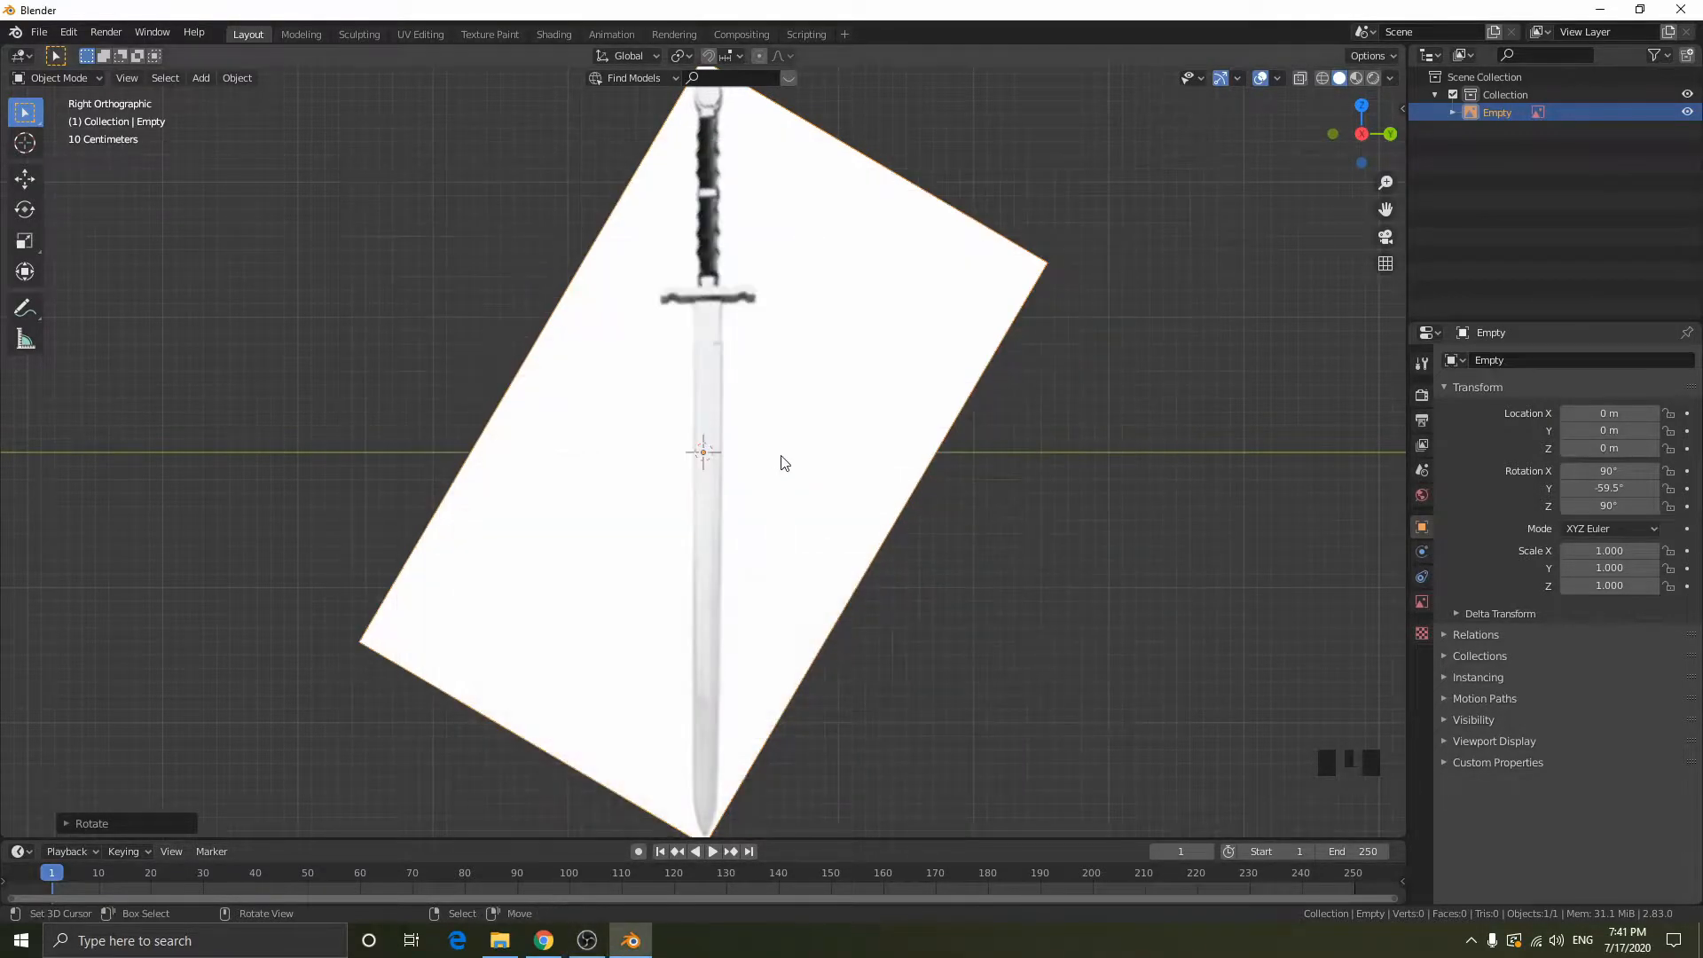
- Add a cube at the origin, switch to wireframe display and scale the cube down to about 0.141
key(shift+a)
mouse_move(700, 230)
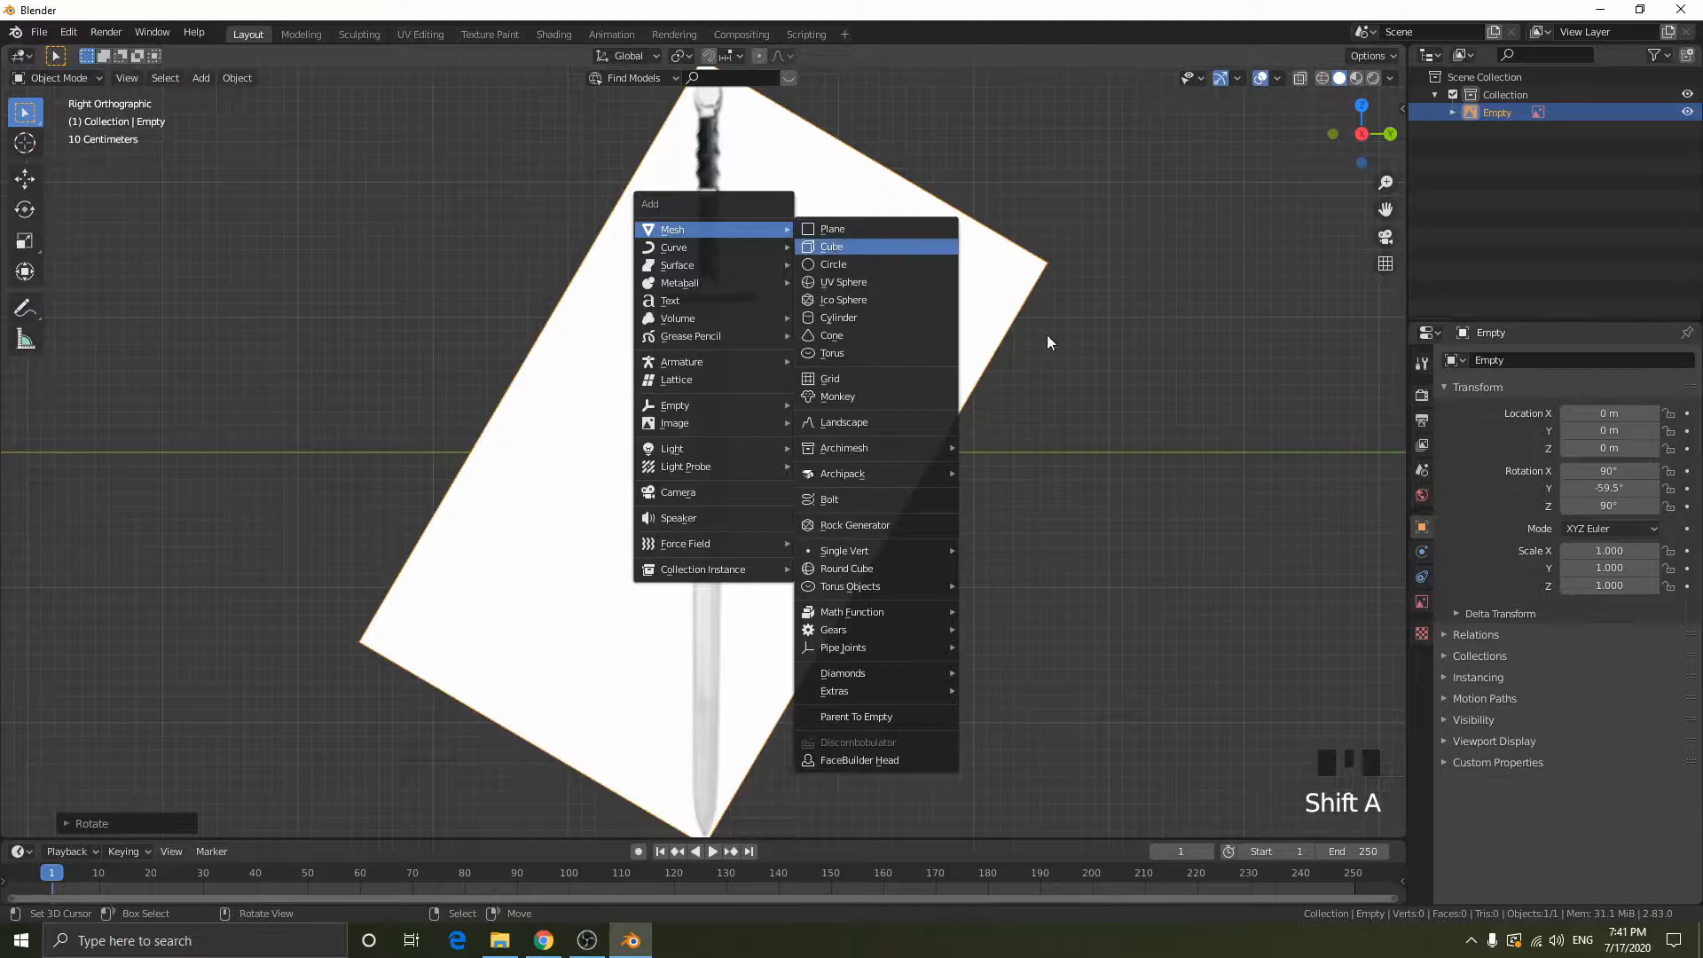
click(833, 246)
key(shift+z)
scroll(1215, 364, up, 2)
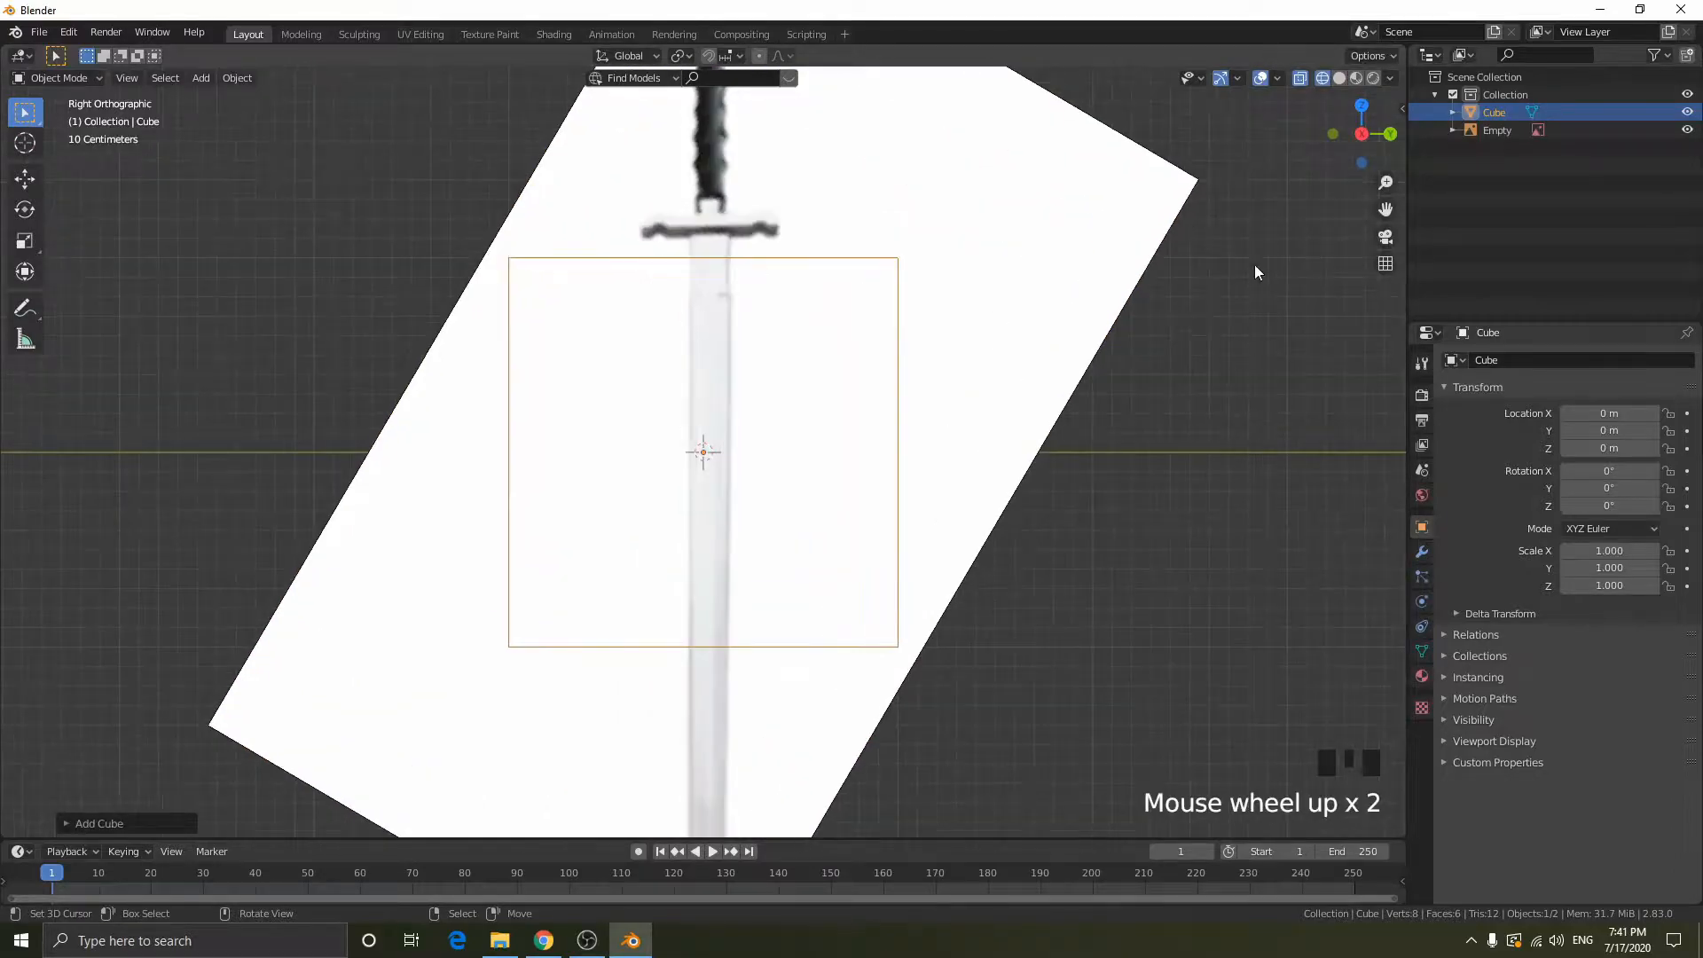
key(shift+z)
key(shift+z)
key(s)
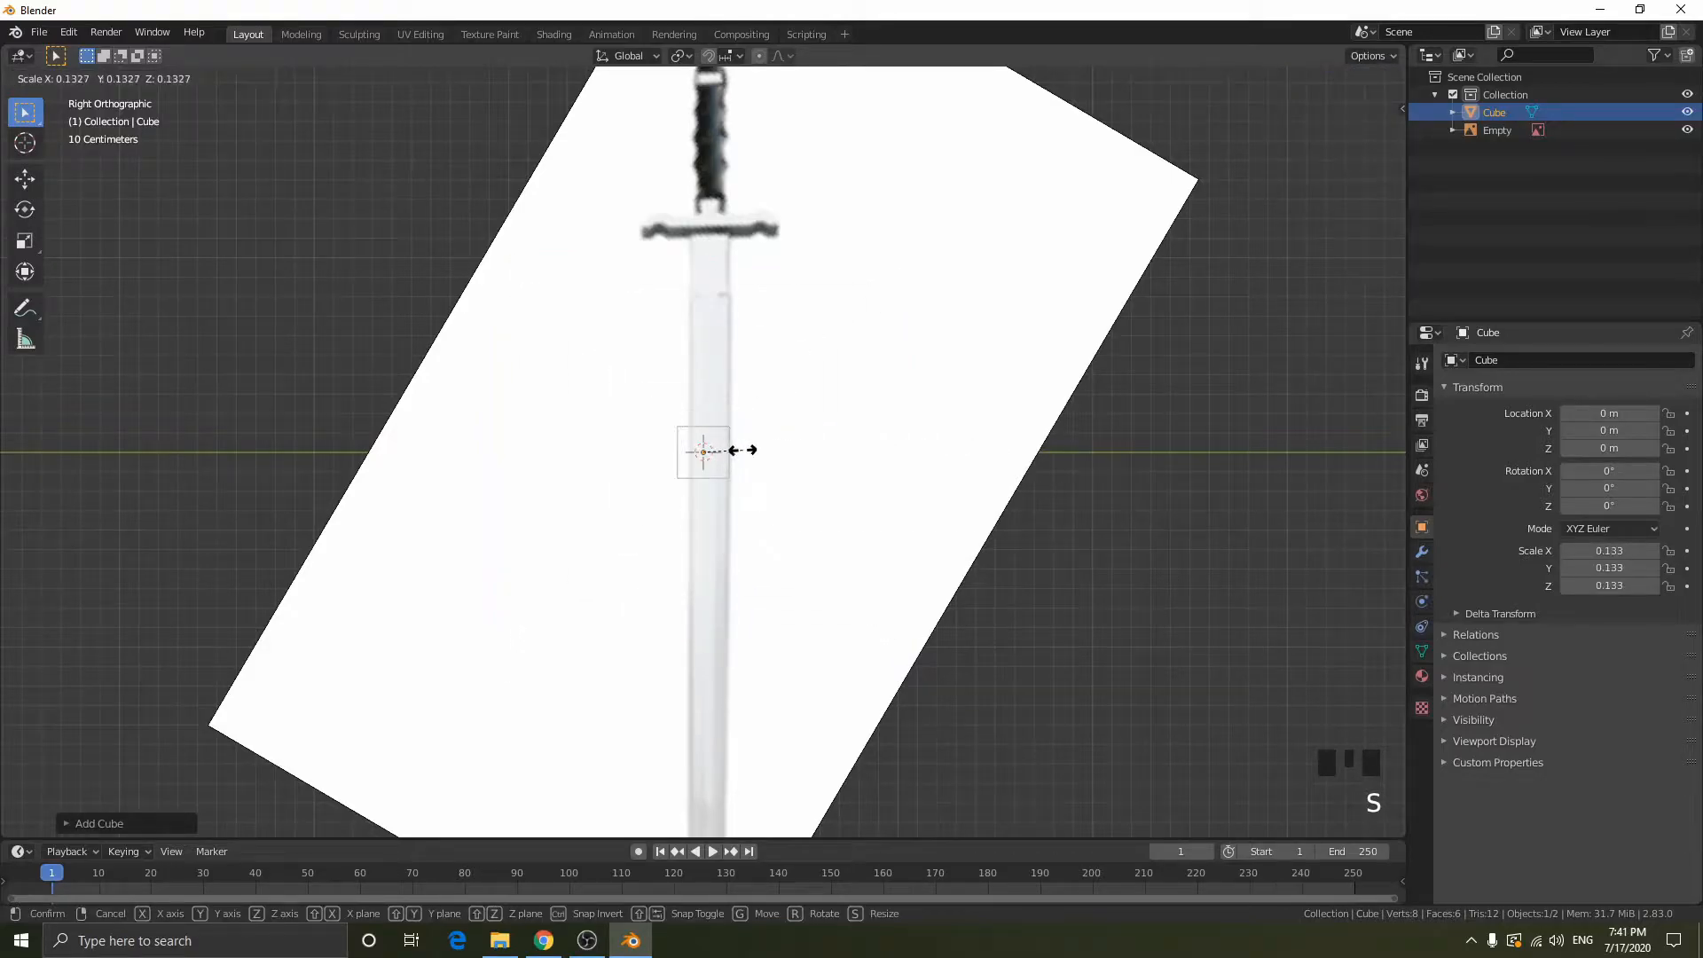
click(735, 449)
- Center the cube on the blade at about Y 0.032 m and scale it to about 0.112 to match the blade's width
scroll(734, 449, up, 6)
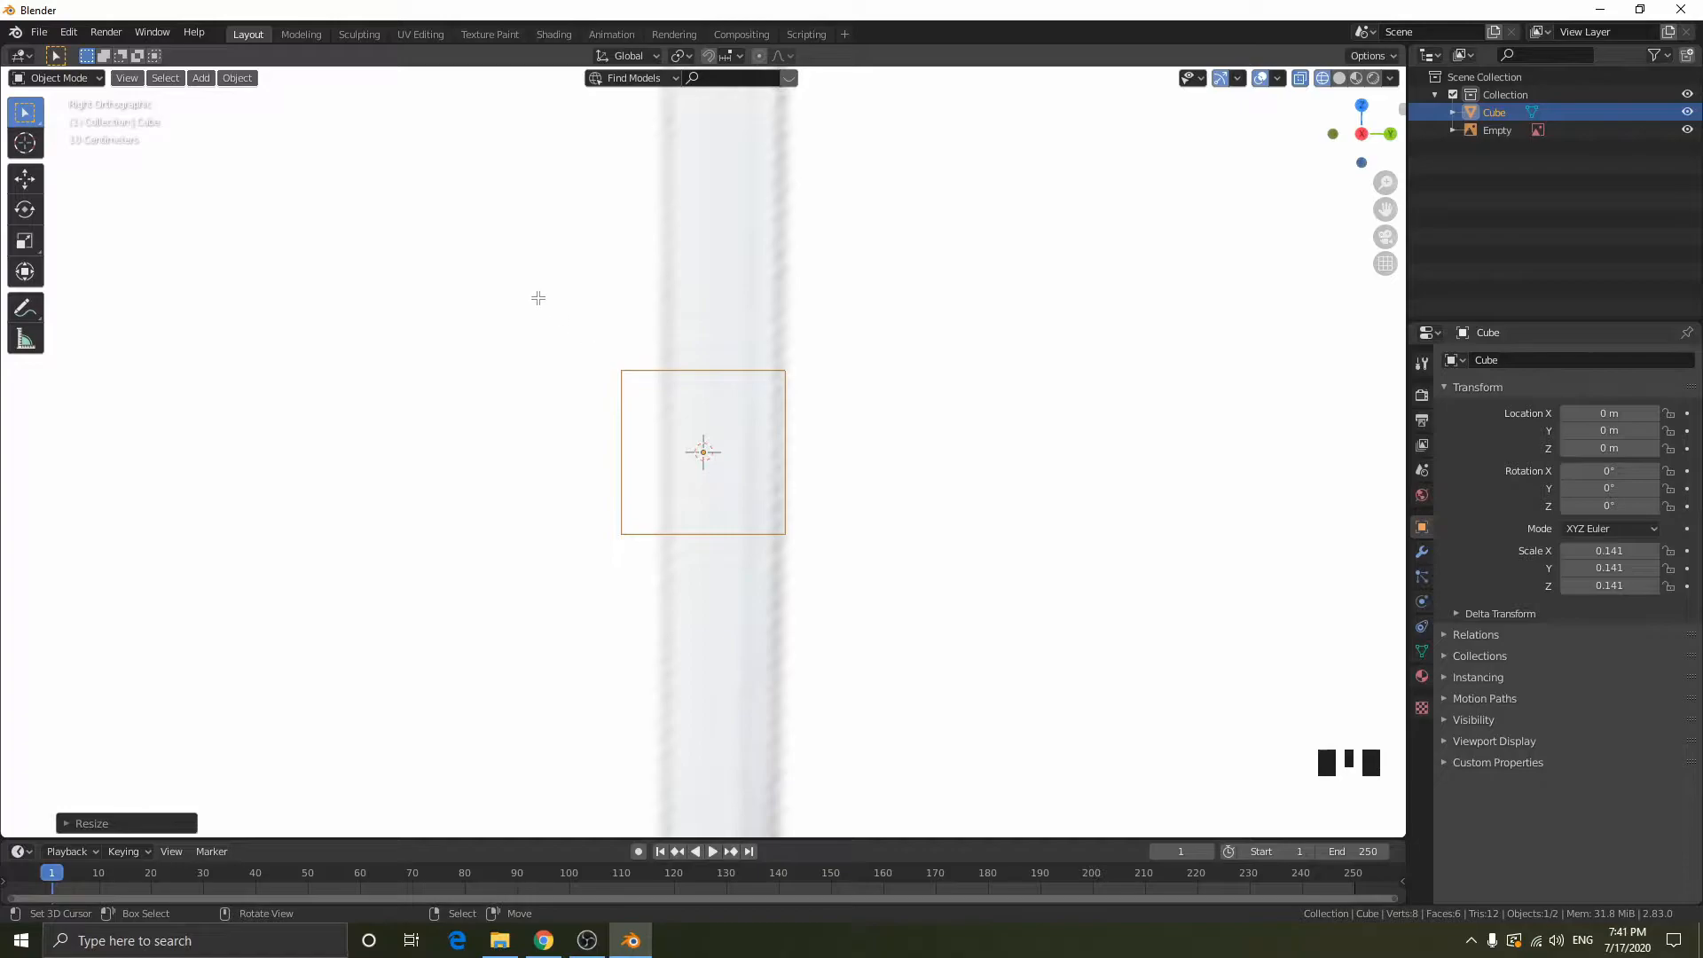
key(Tab)
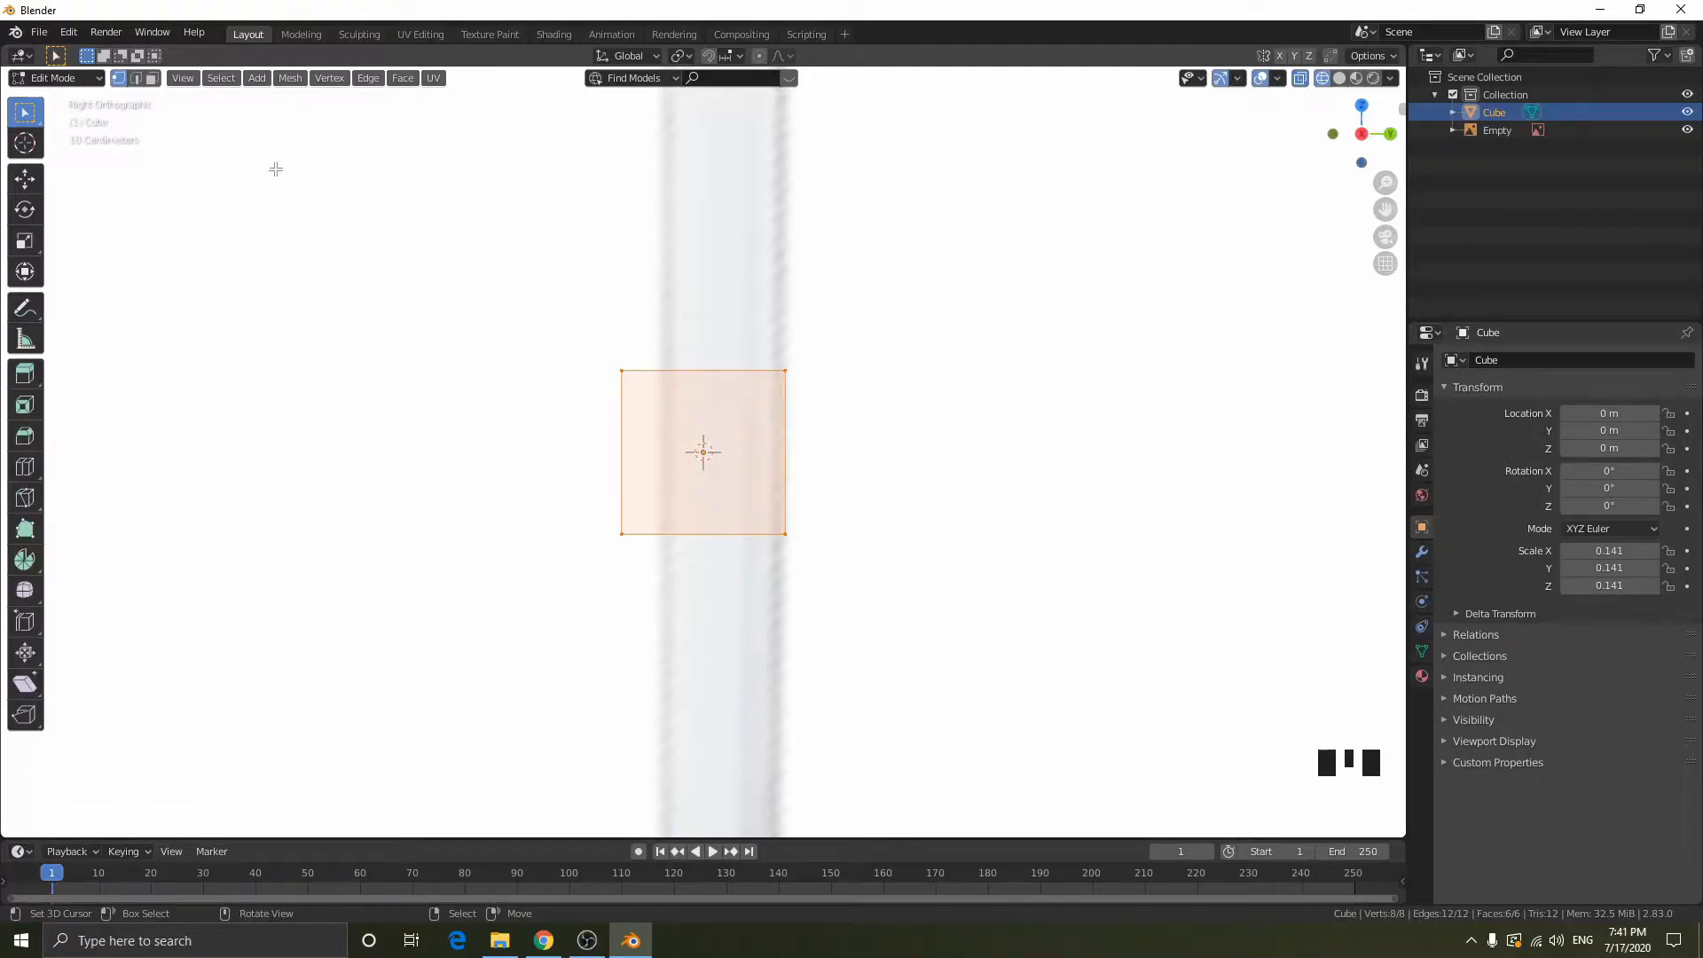
key(Tab)
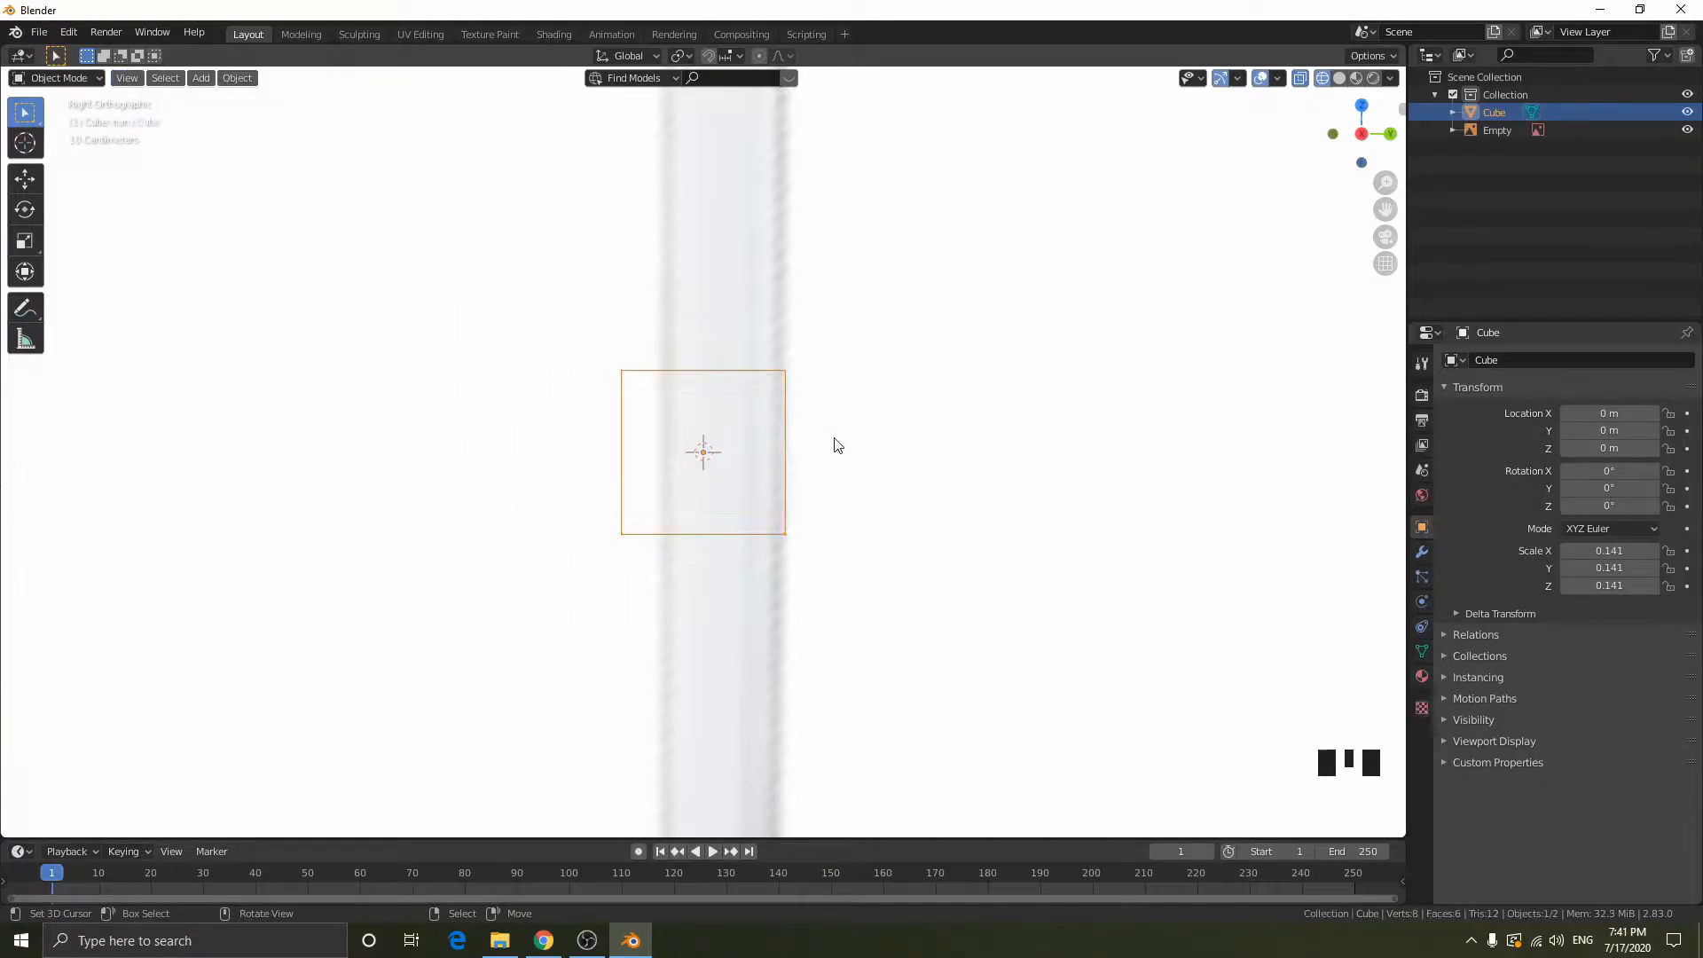
key(g)
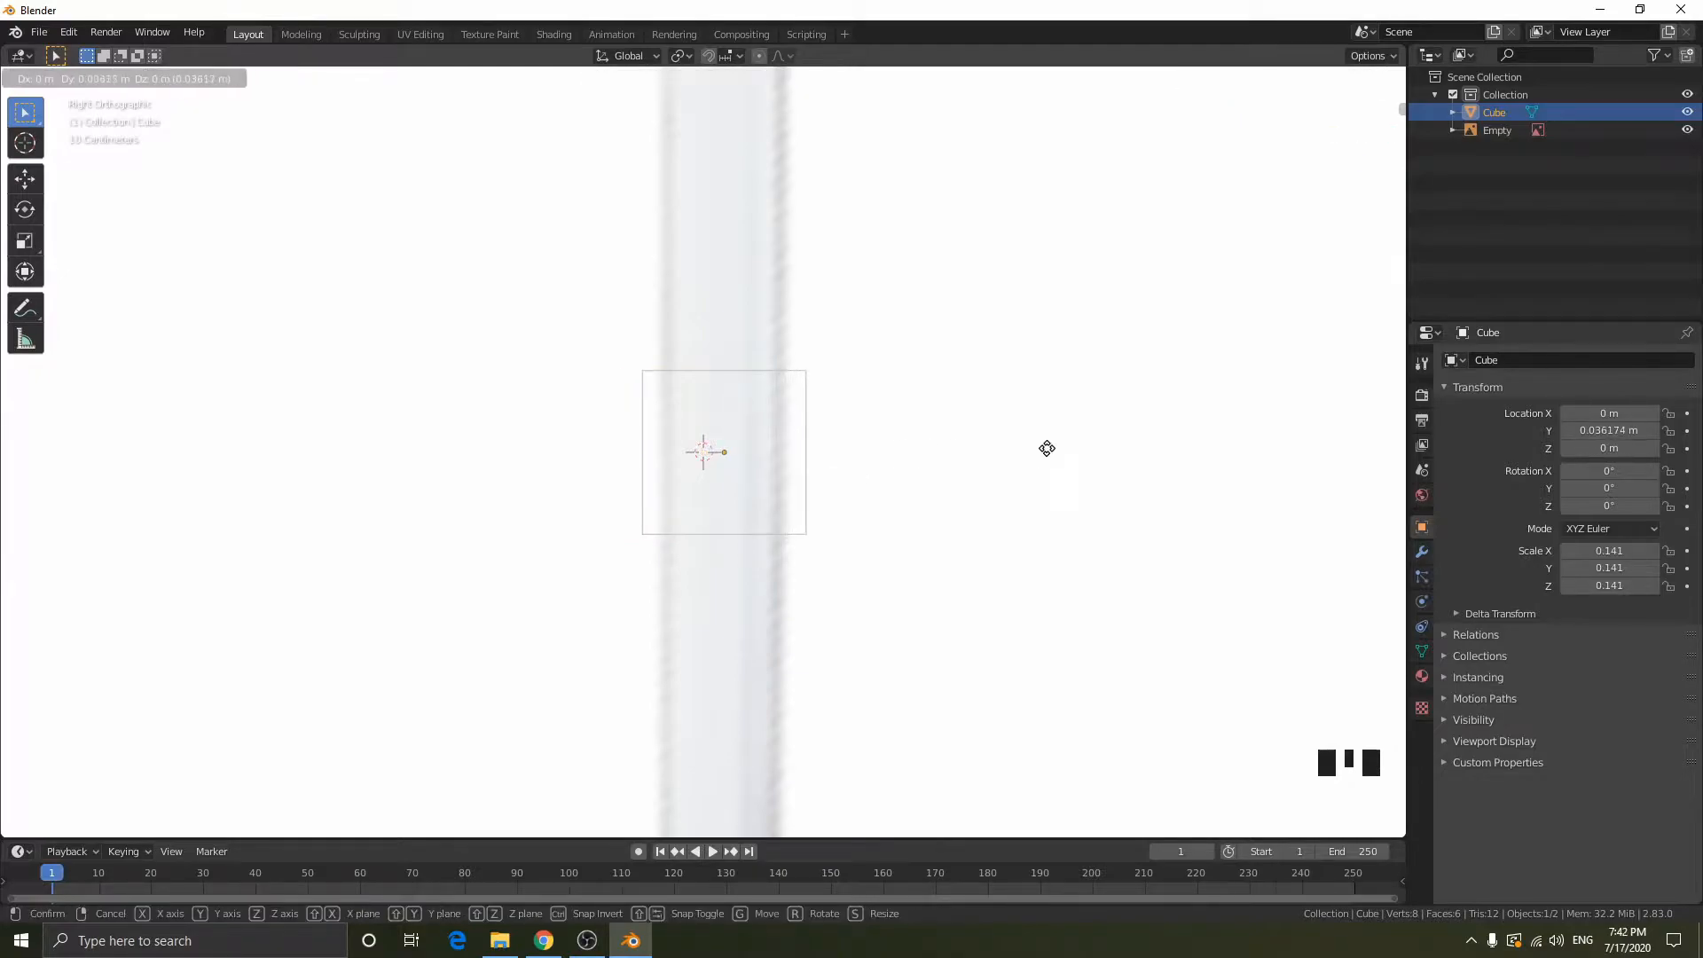
click(1011, 445)
key(s)
click(922, 448)
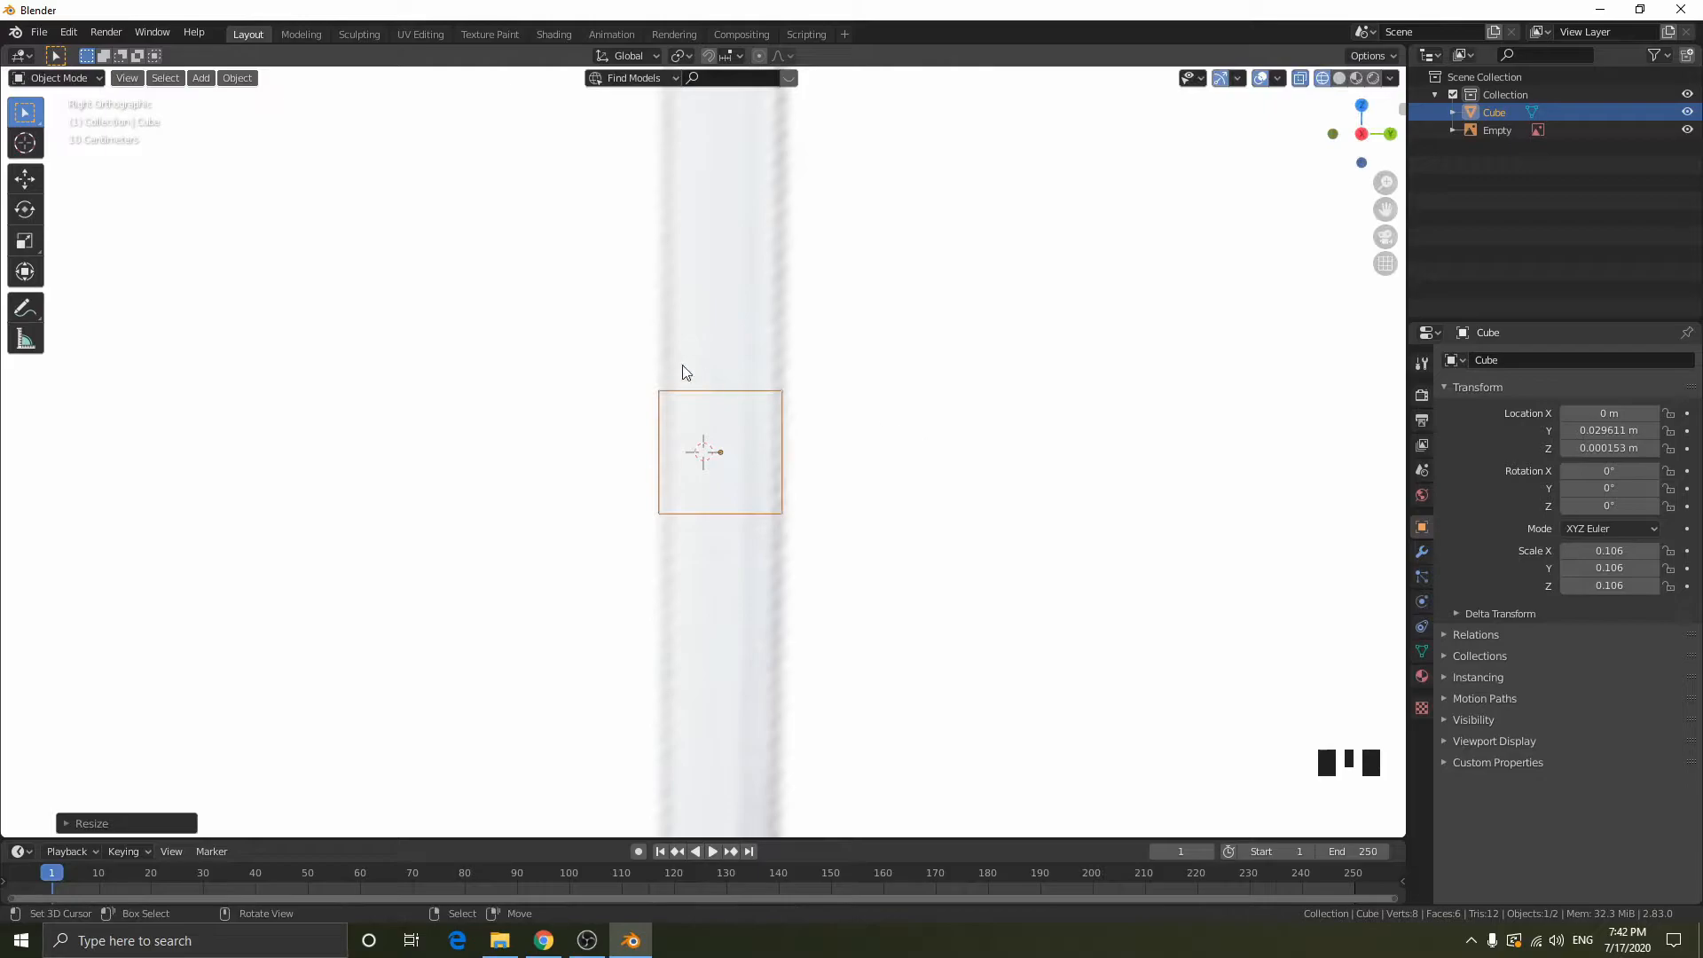
key(s)
click(843, 411)
key(g)
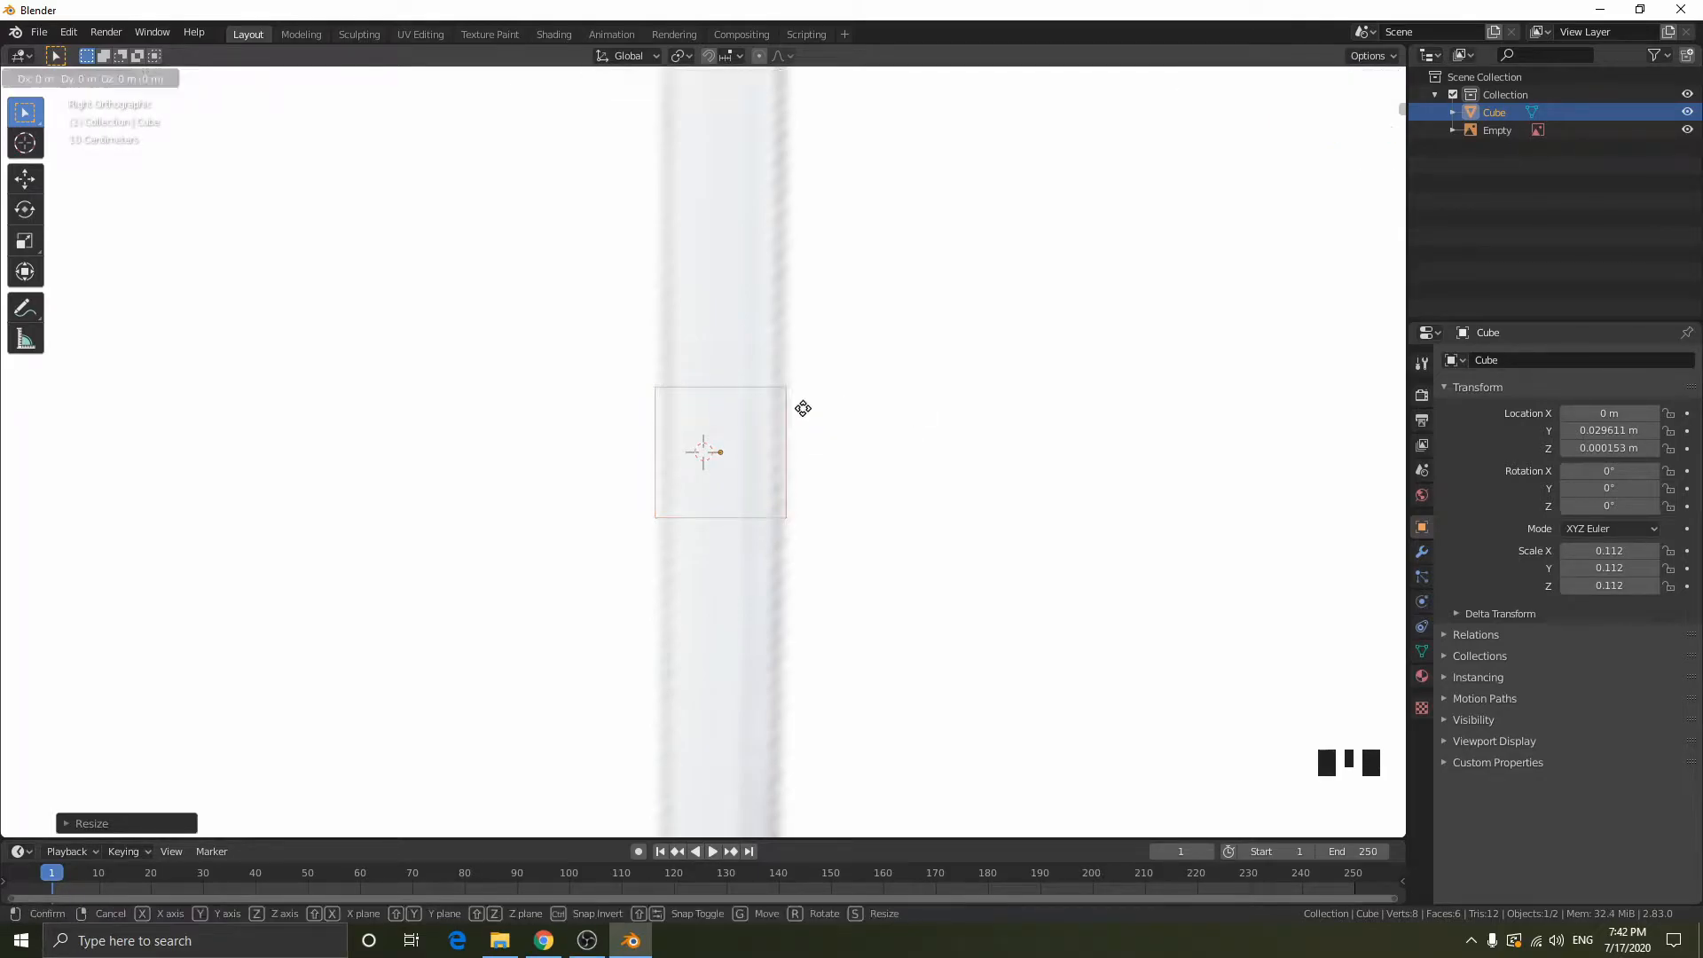
click(819, 415)
- Move the cube's top vertices in Edit Mode up to the underside of the sword's crossguard
scroll(902, 411, down, 5)
shift+middle_drag(902, 410, 899, 475)
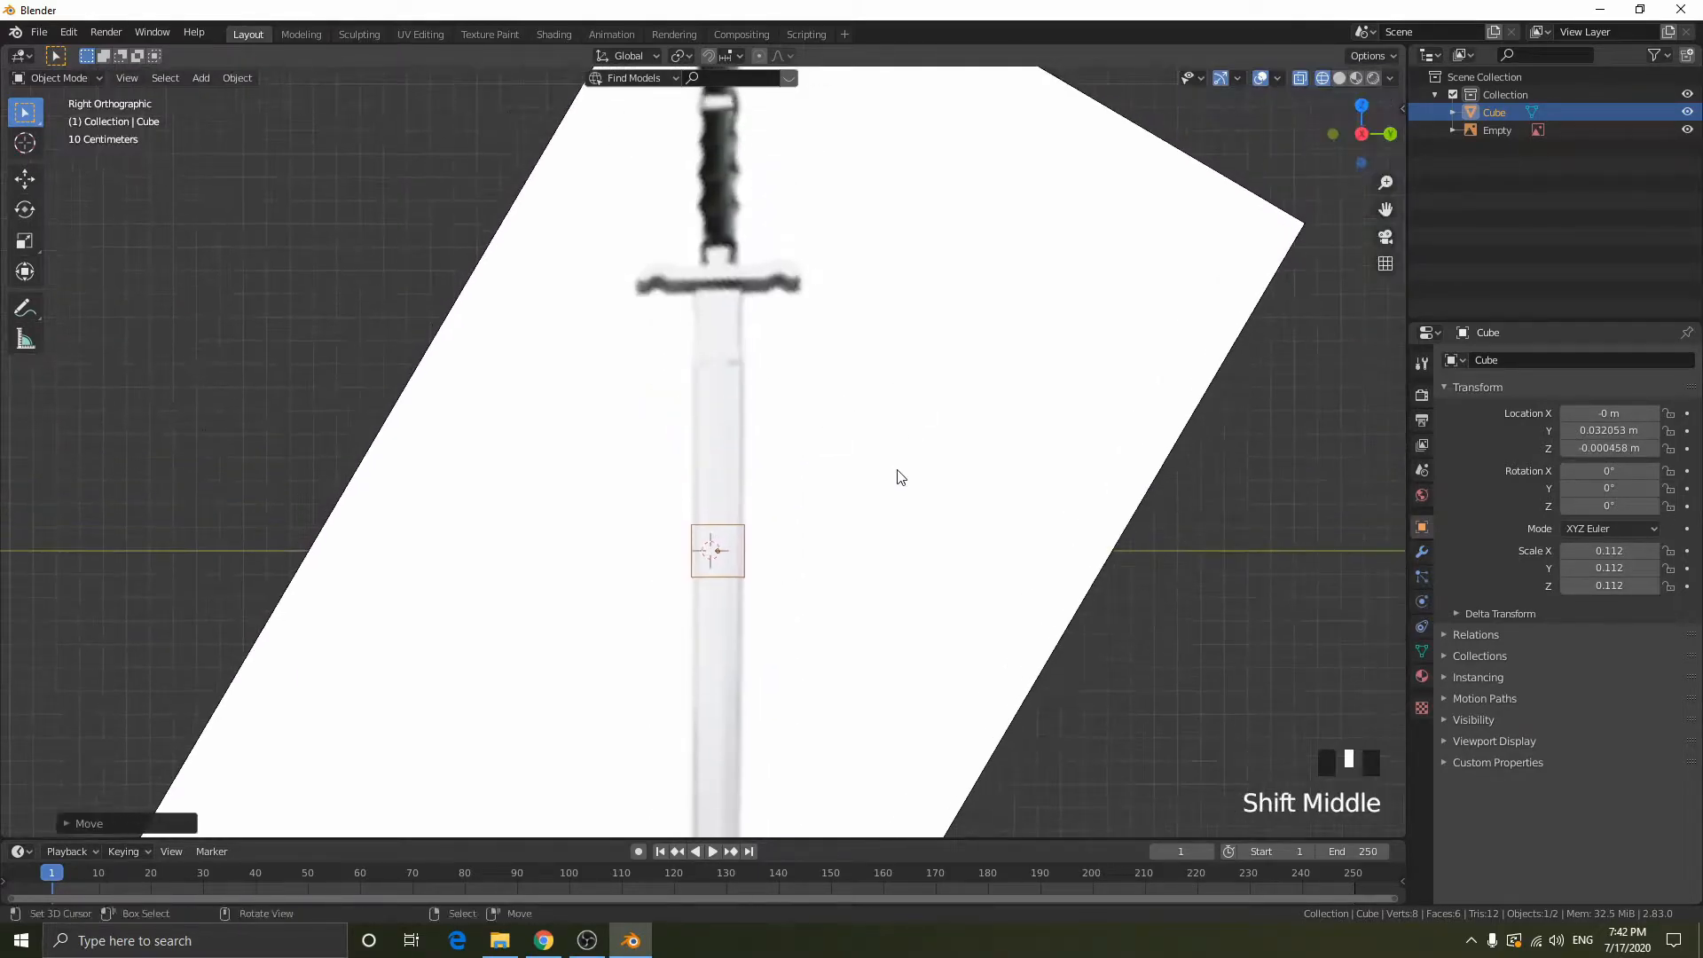
key(Tab)
mouse_move(590, 442)
mouse_down()
mouse_move(1030, 563)
mouse_move(611, 456)
mouse_move(621, 443)
mouse_up()
key(shift+z)
key(shift+z)
drag(550, 393, 976, 532)
key(g)
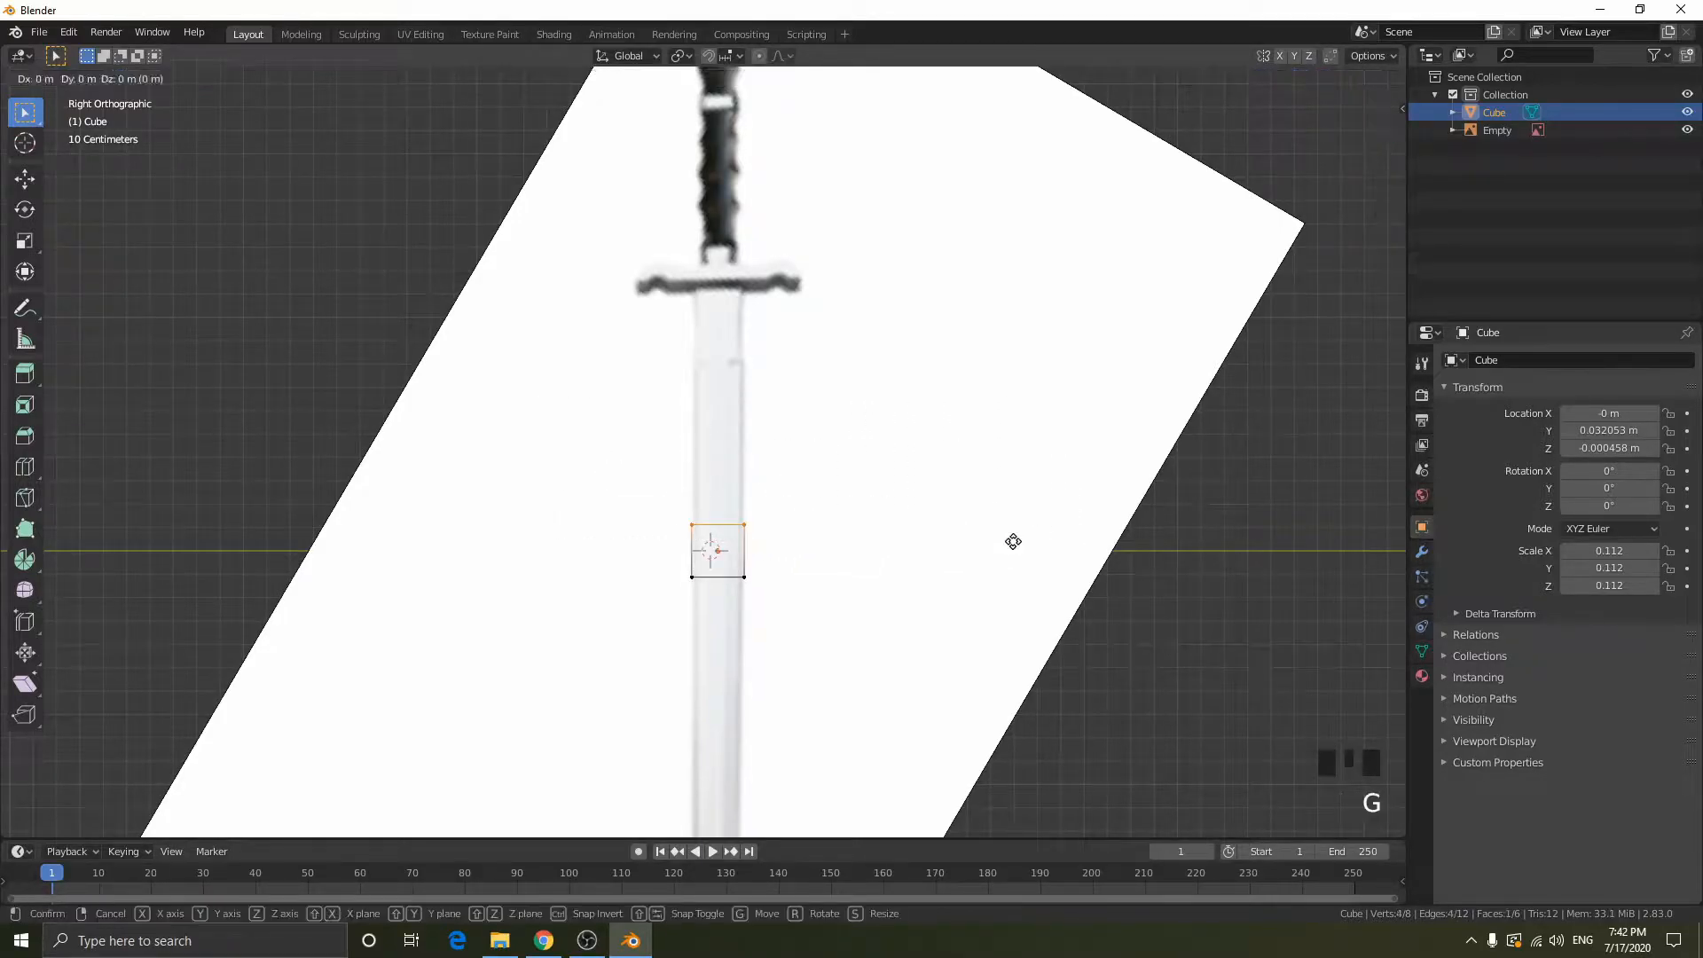
click(969, 307)
- Move the cube's bottom vertices about 2.72 m down along Z to the blade's tip and return to Object Mode
scroll(1027, 646, down, 3)
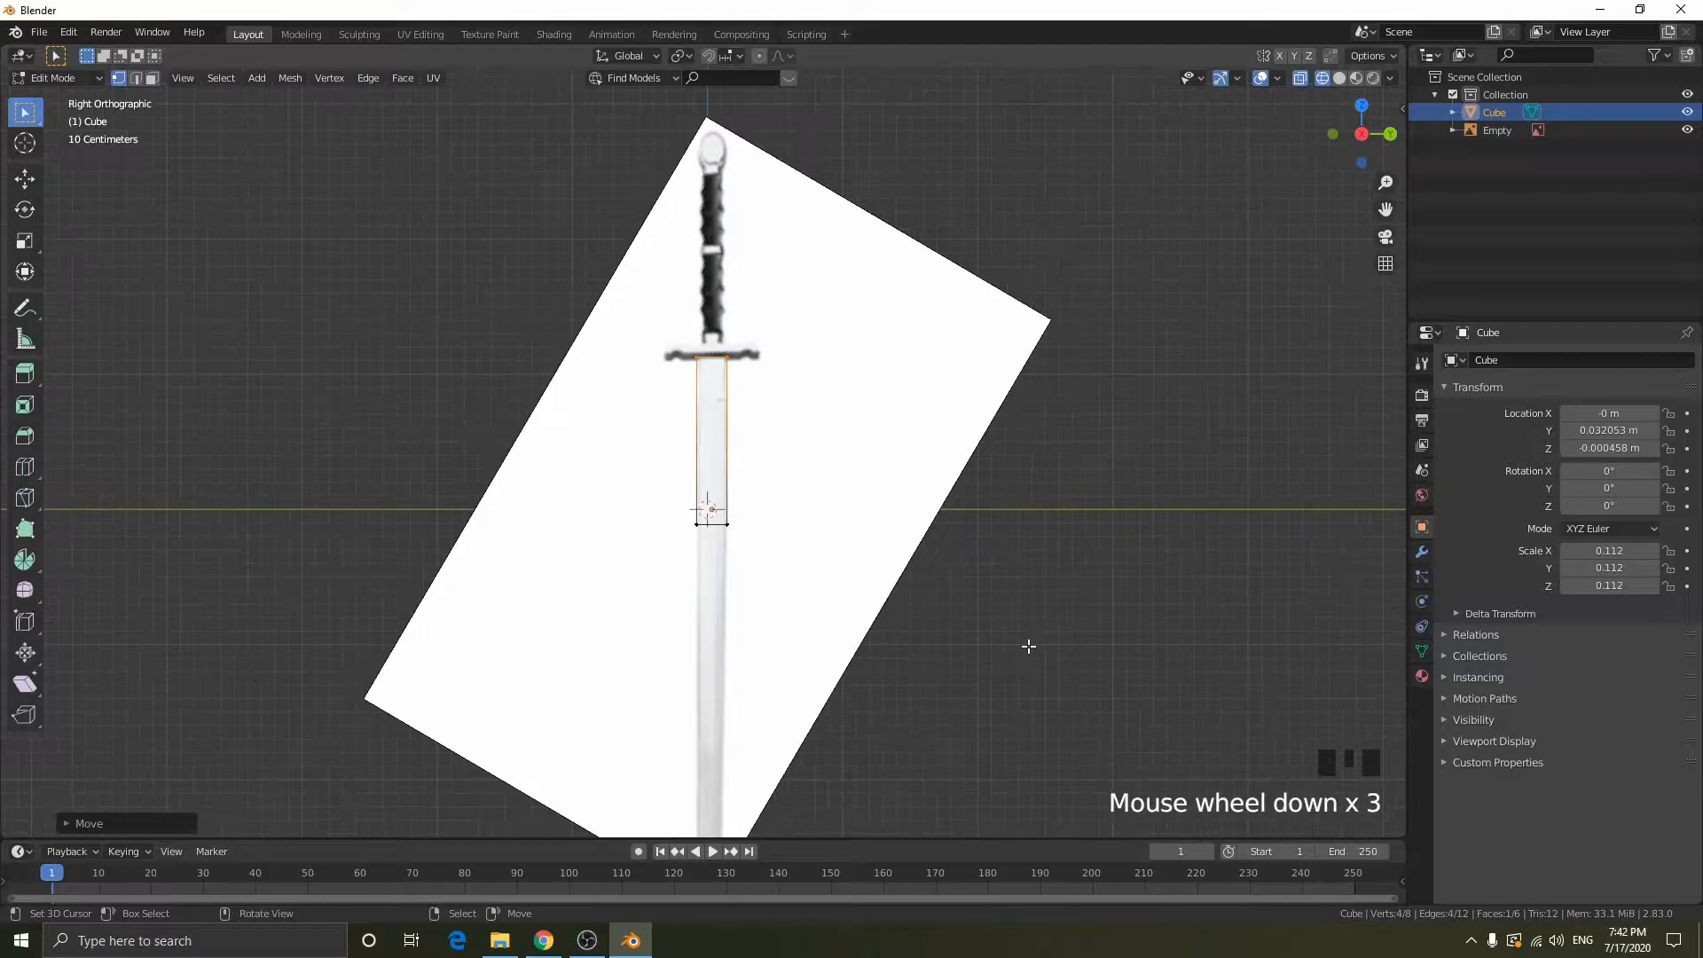
shift+middle_drag(1028, 646, 1026, 473)
drag(474, 304, 1508, 667)
key(g)
key(z)
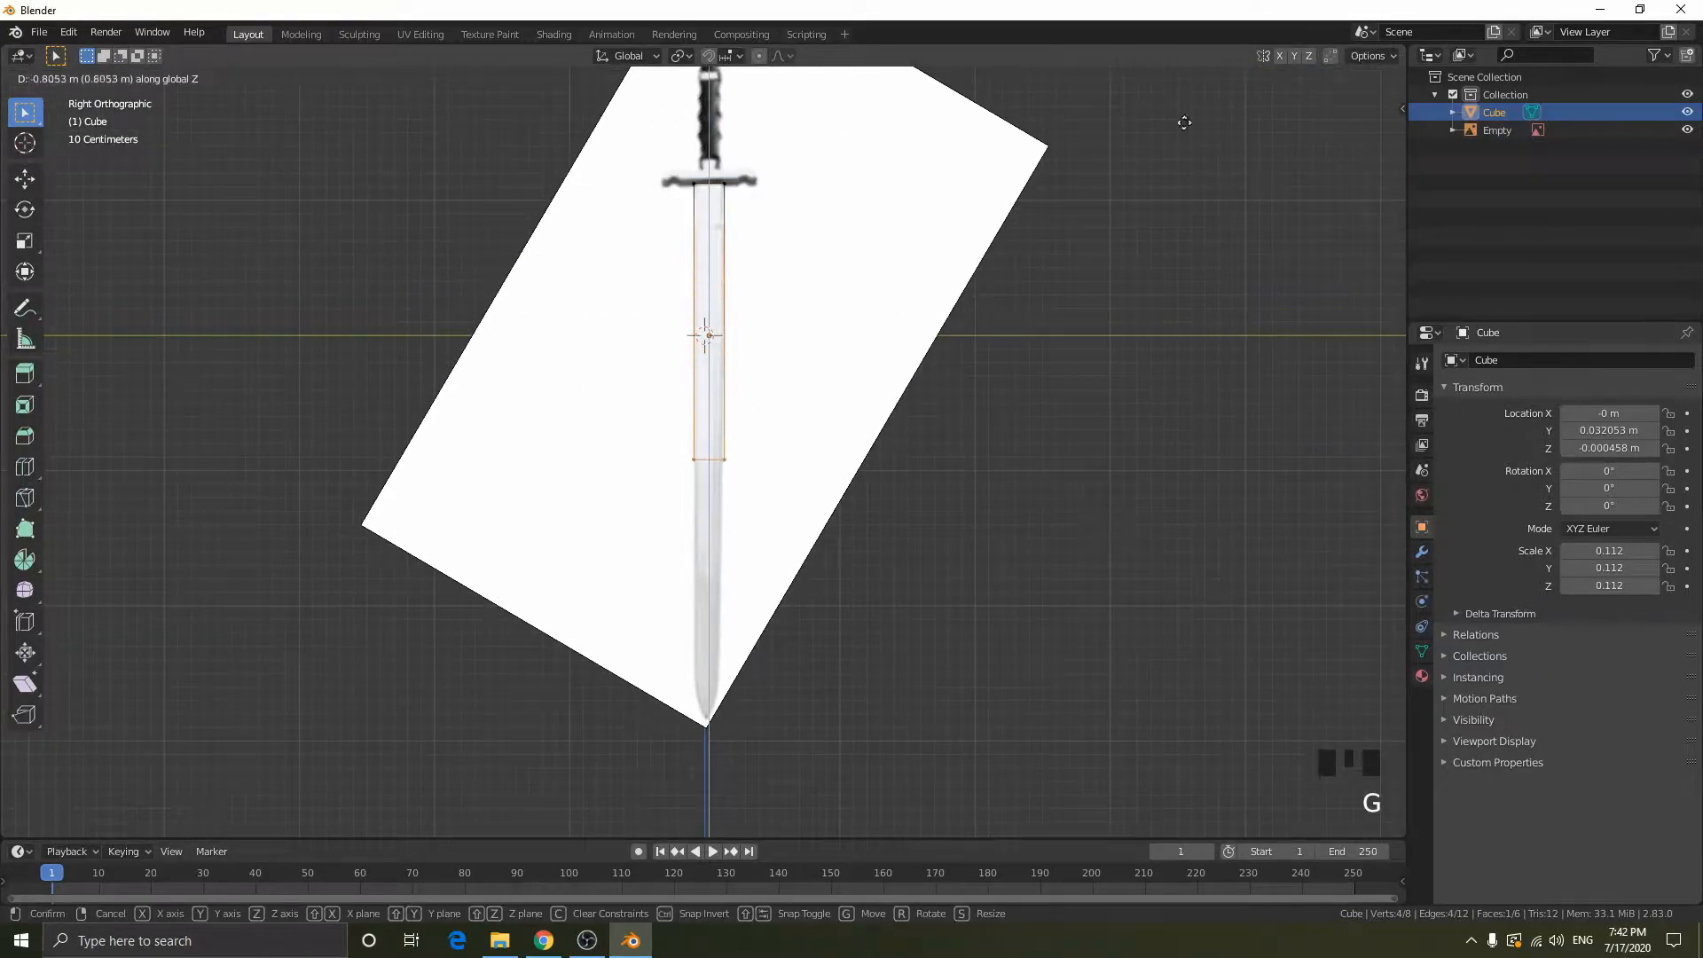
click(1222, 316)
scroll(943, 190, up, 5)
scroll(942, 190, down, 7)
key(Tab)
- Switch to solid display and flatten the blade block along X to a scale of about 0.036
middle_drag(943, 190, 813, 342)
key(shift+z)
scroll(812, 342, up, 2)
mouse_move(749, 284)
middle_down()
mouse_move(757, 309)
mouse_move(710, 317)
middle_up()
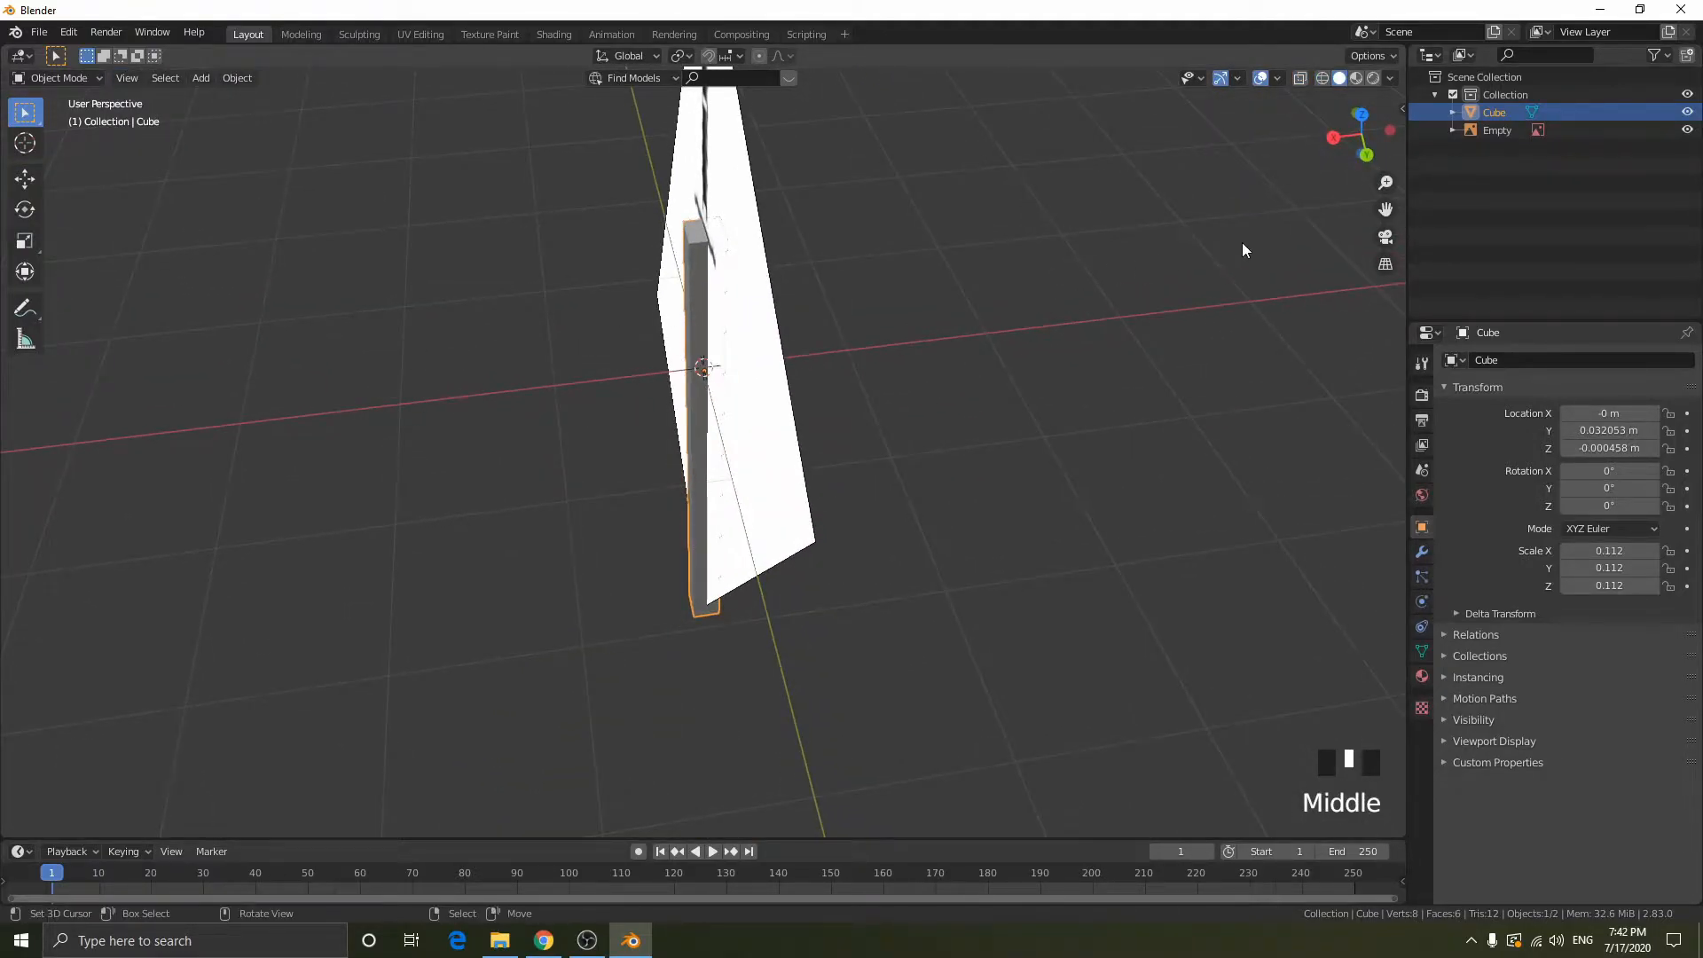
key(s)
key(x)
click(871, 316)
- Thin the blade block slightly further along X to a scale of about 0.034 and switch back to wireframe display
middle_drag(871, 316, 619, 402)
scroll(839, 276, up, 3)
middle_drag(748, 424, 773, 428)
key(s)
key(x)
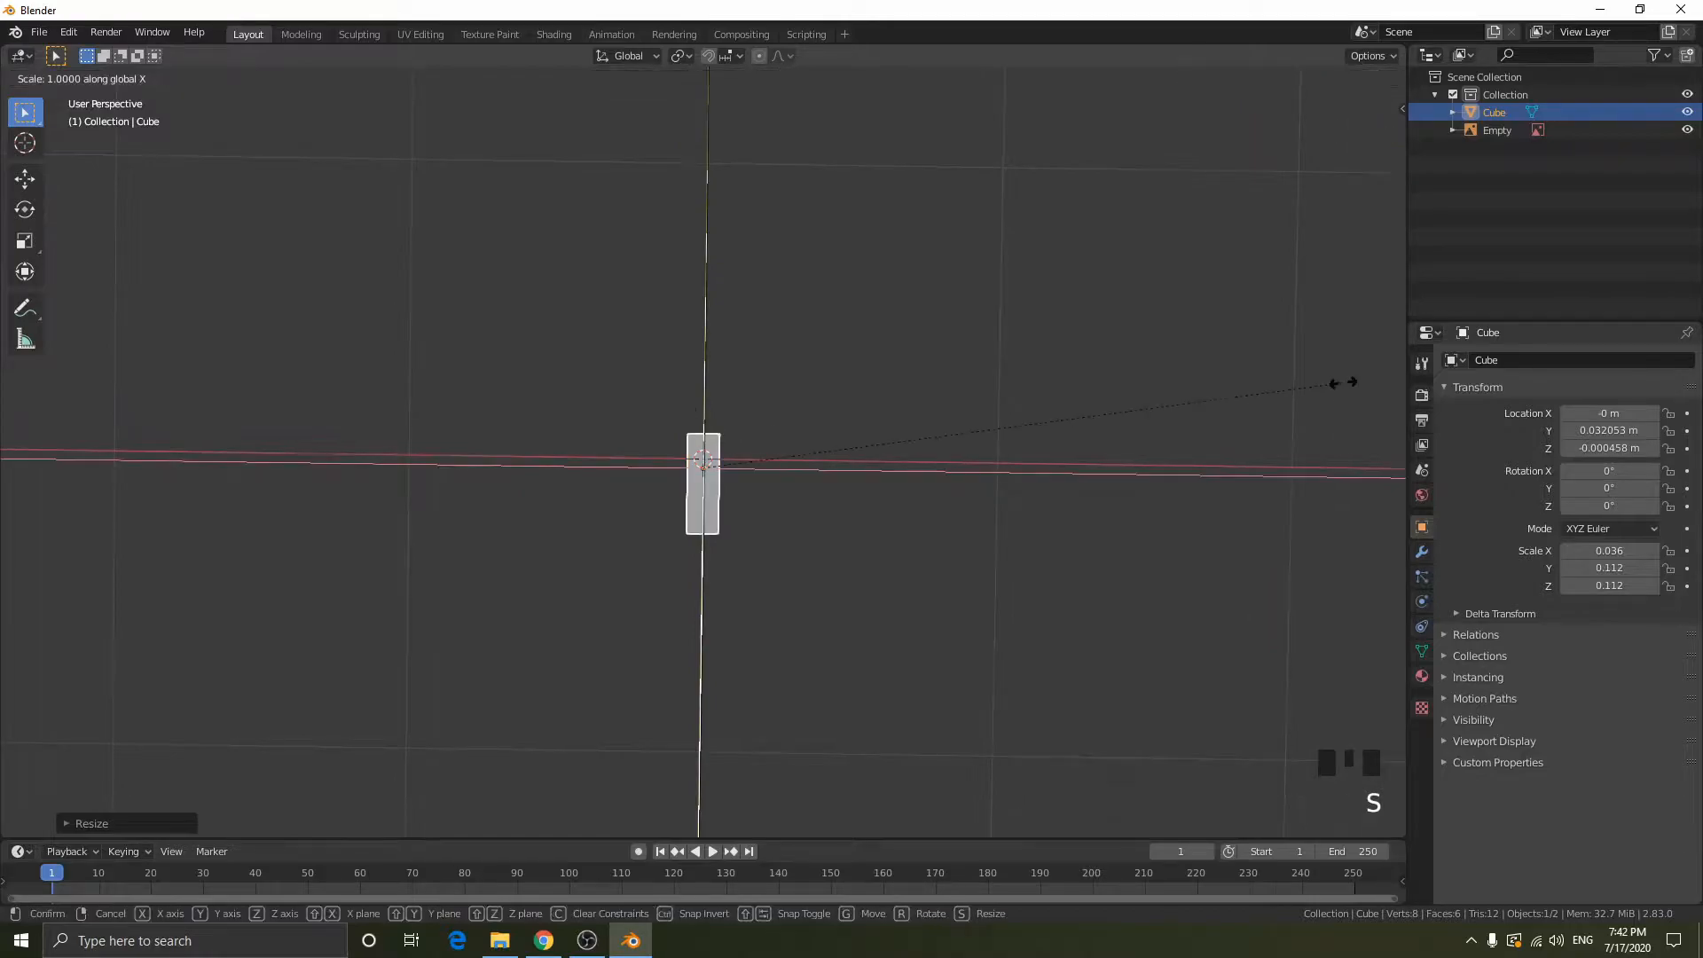
click(1014, 380)
mouse_move(1014, 380)
middle_down()
mouse_move(1098, 358)
mouse_move(1222, 264)
mouse_move(948, 287)
mouse_move(801, 224)
middle_up()
scroll(1221, 264, down, 6)
key(shift+z)
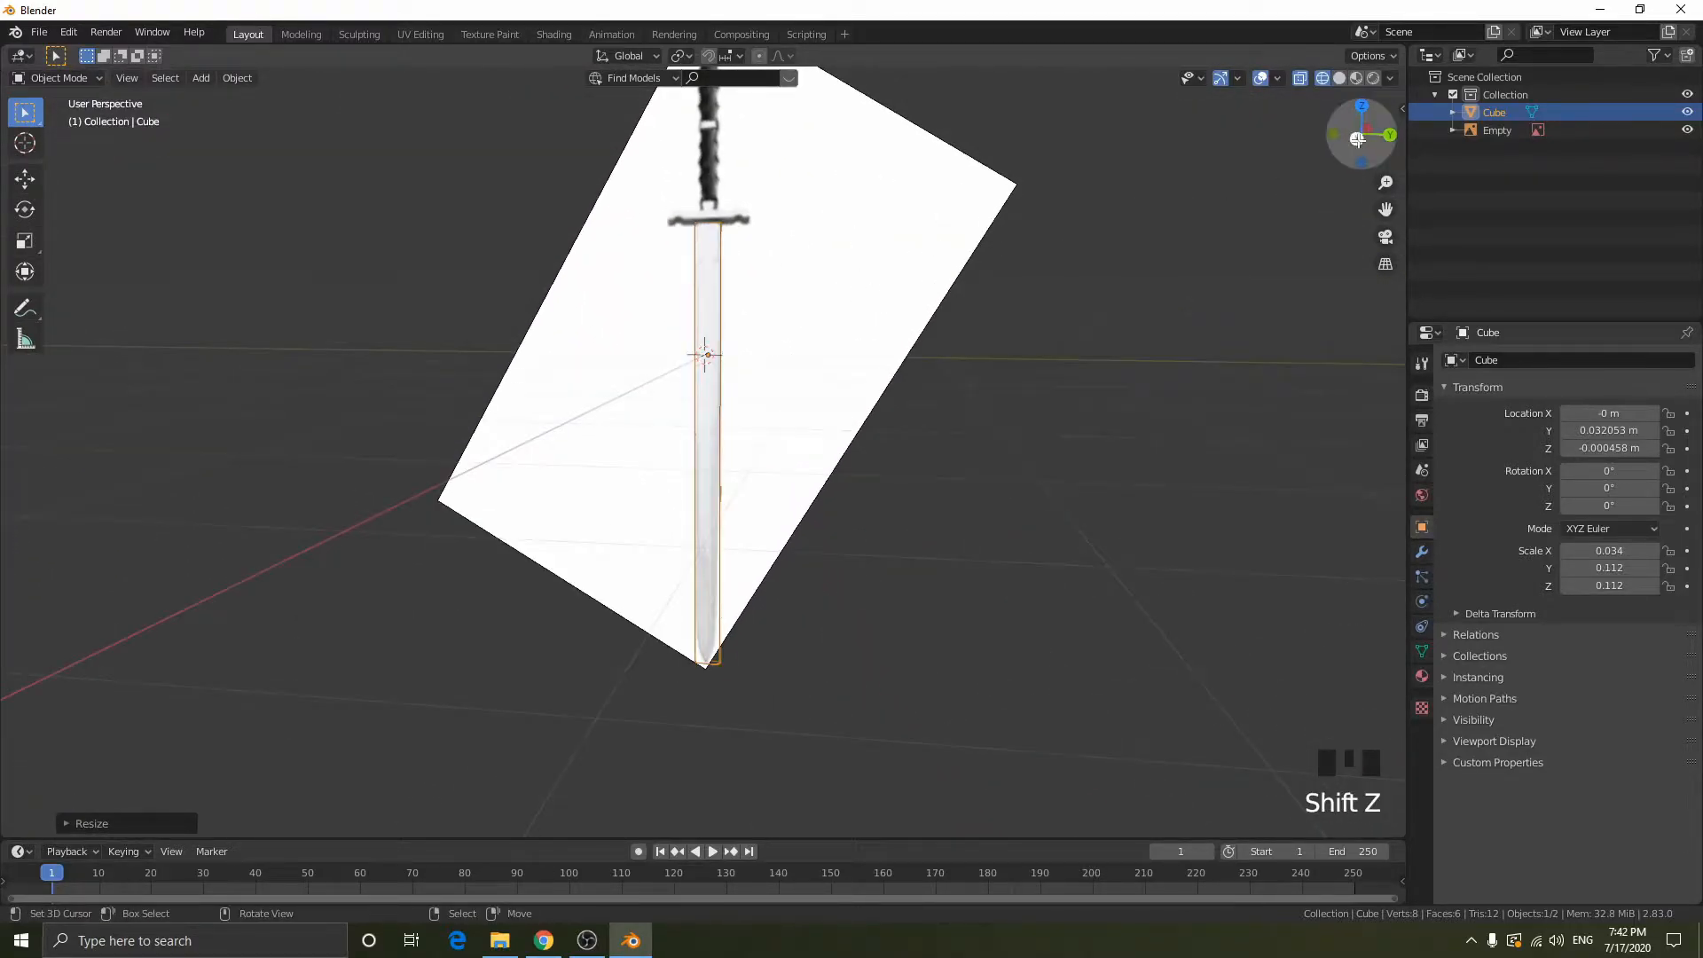
- Try to taper the blade block toward its tip by scaling the bottom vertices narrower along Y in Edit Mode
click(1332, 140)
scroll(769, 335, up, 6)
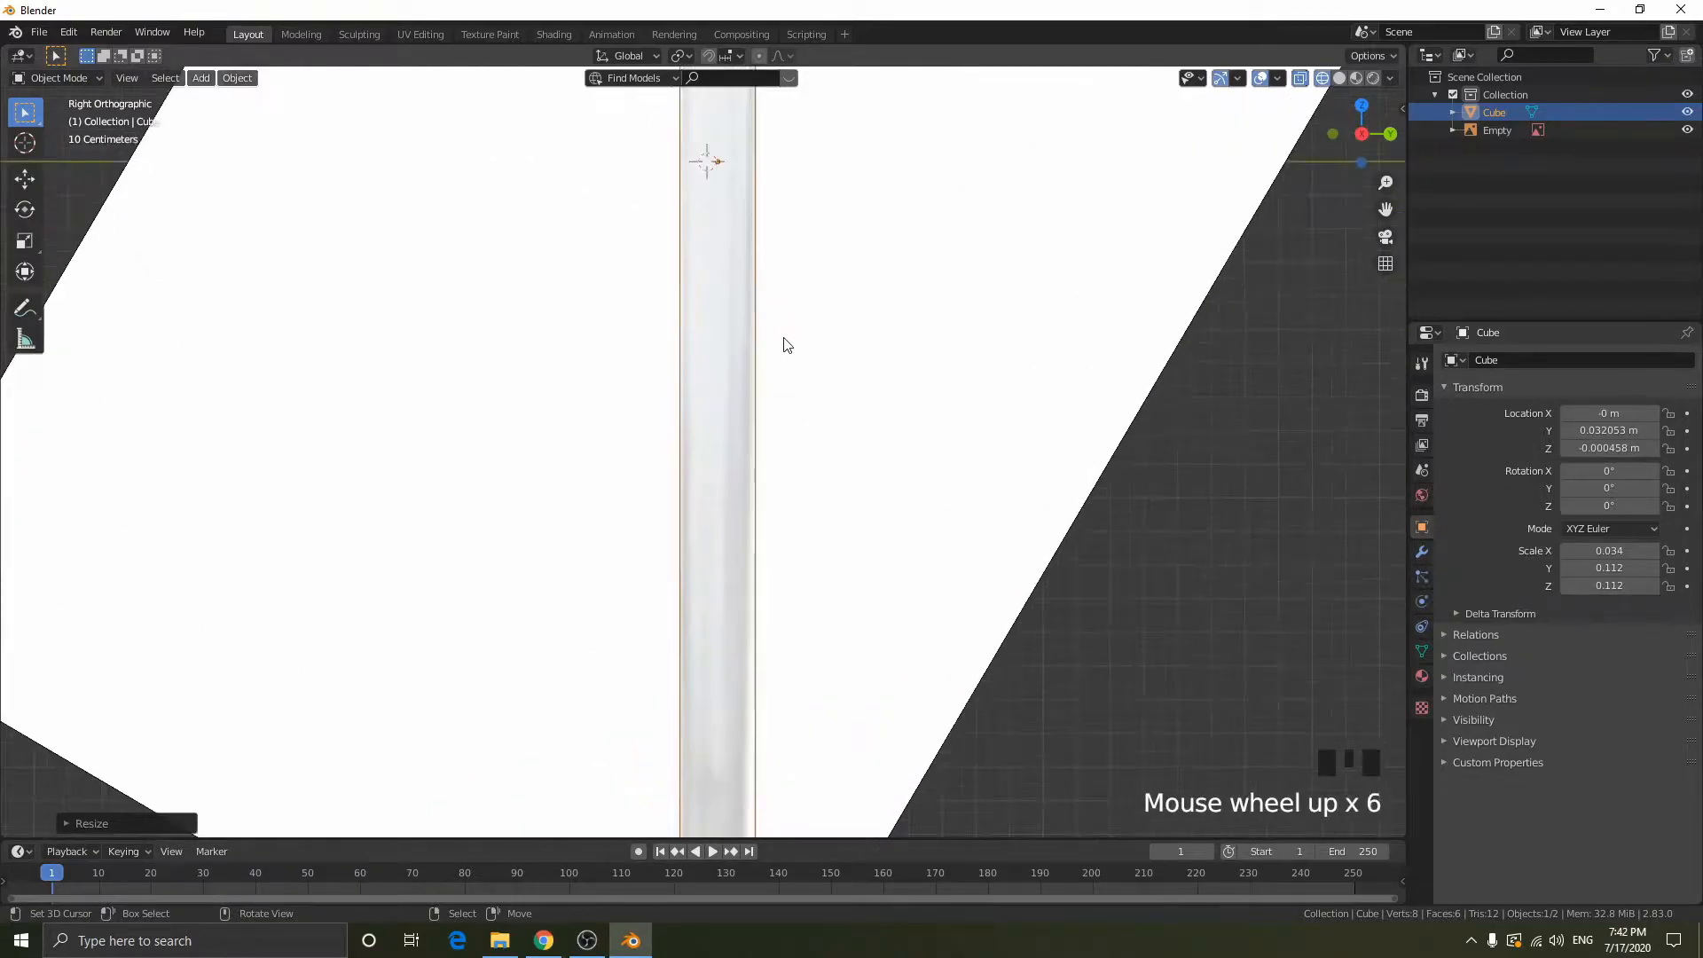
scroll(745, 304, down, 3)
scroll(724, 195, down, 3)
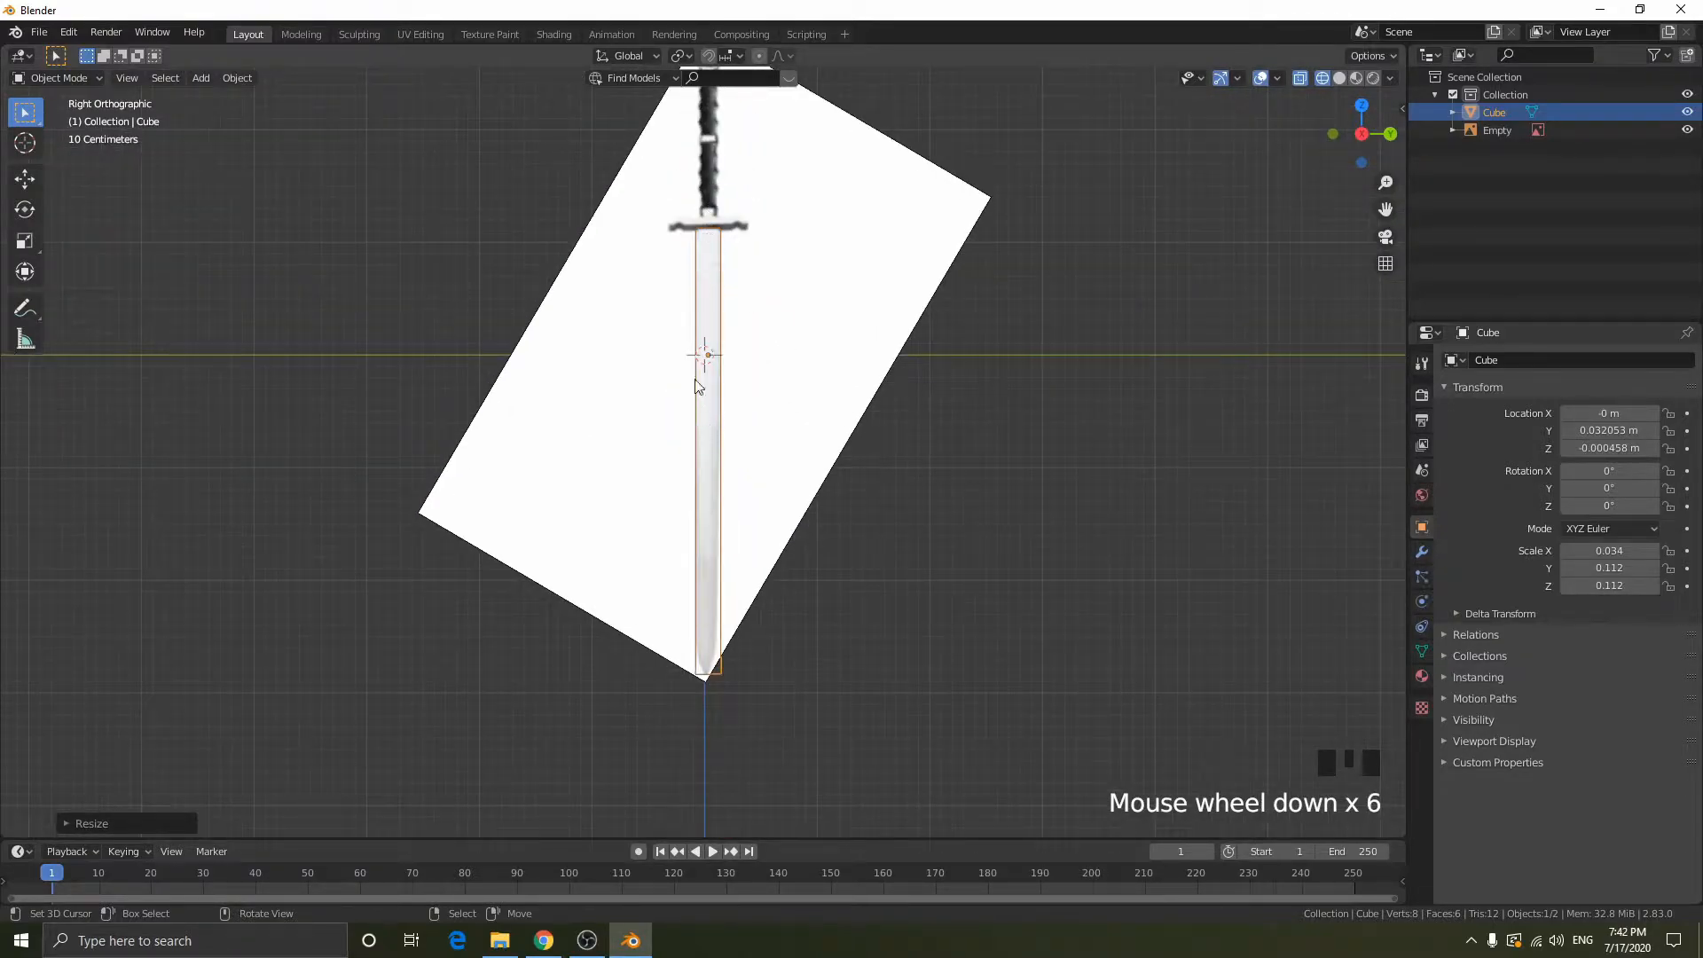
key(shift+z)
key(shift+z)
key(Tab)
click(1097, 756)
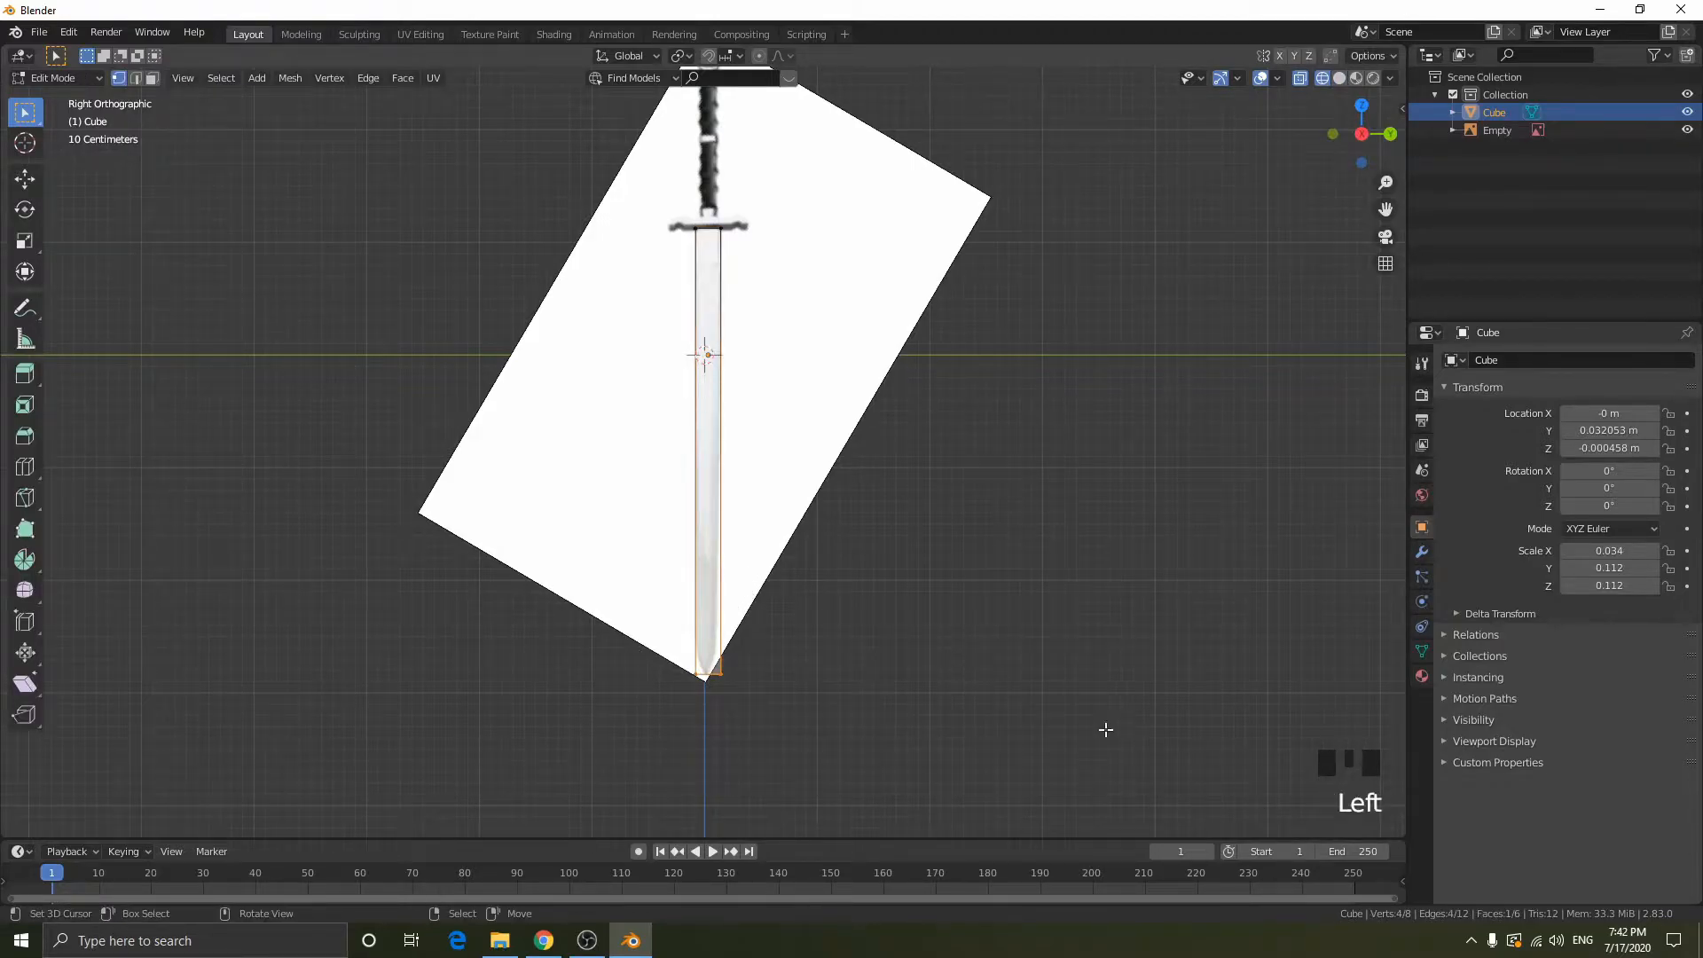
key(s)
key(y)
click(829, 612)
key(Tab)
- Check the tapered blade against the reference, and undo the narrowing of its bottom vertices
mouse_move(877, 341)
middle_down()
mouse_move(850, 344)
mouse_move(734, 271)
middle_up()
key(shift+z)
middle_drag(696, 671, 727, 633)
key(shift+z)
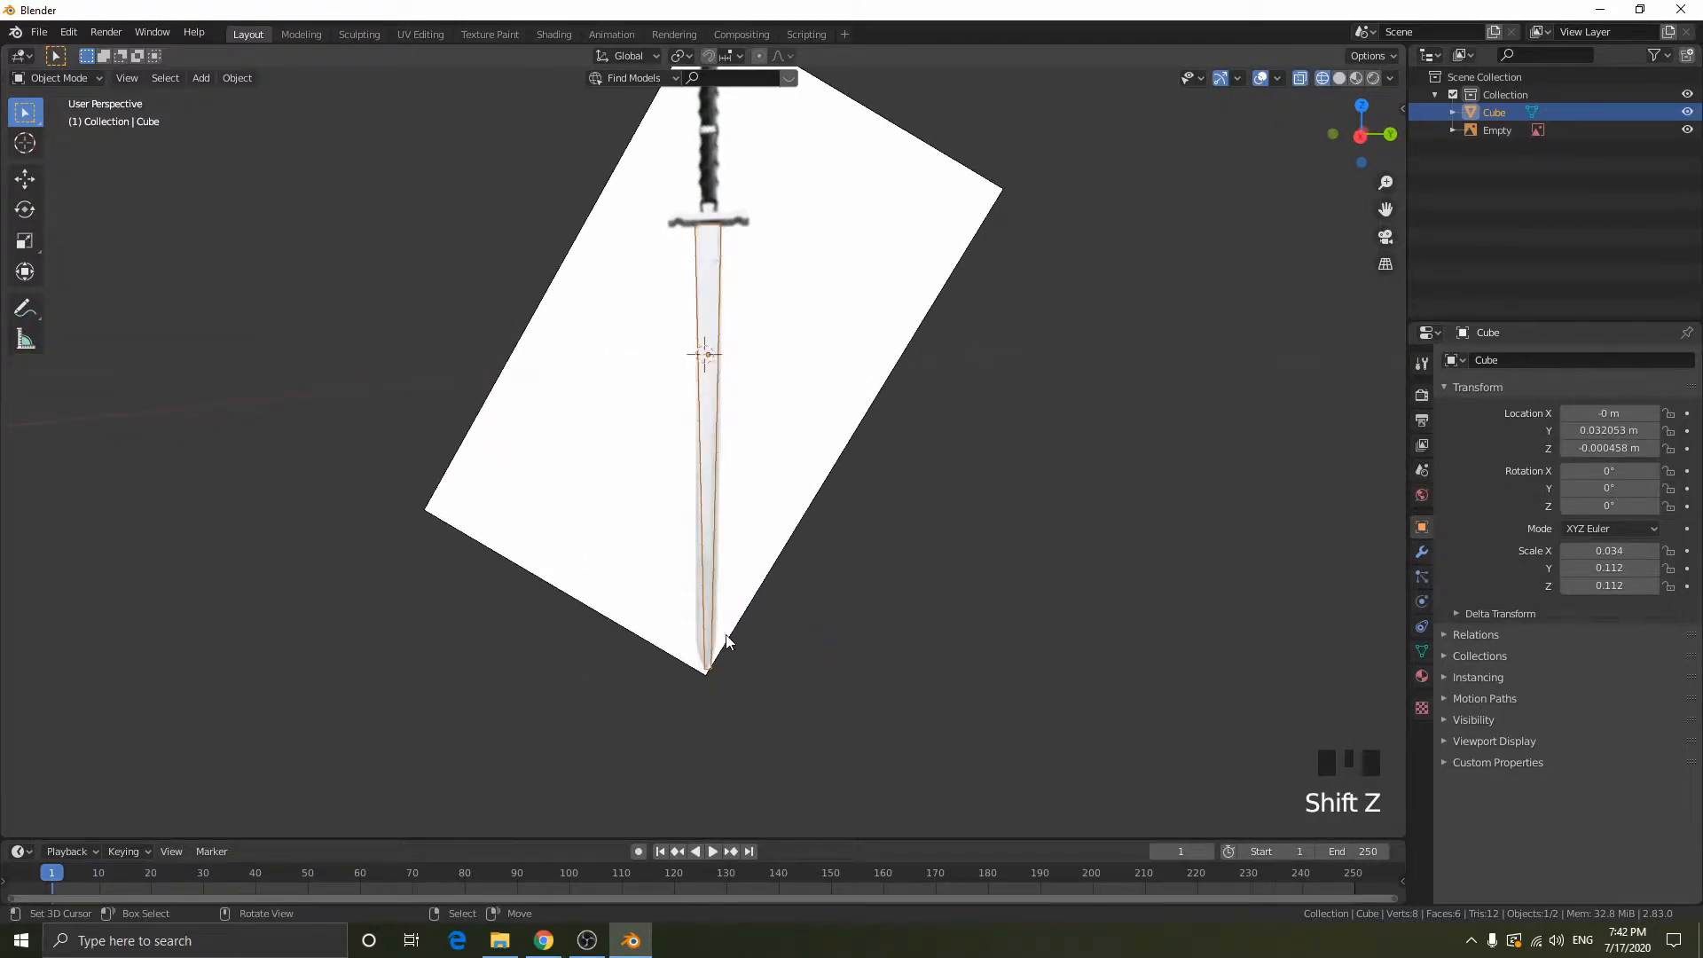
key(ctrl+z)
key(ctrl+z)
key(ctrl+z)
key(ctrl+z)
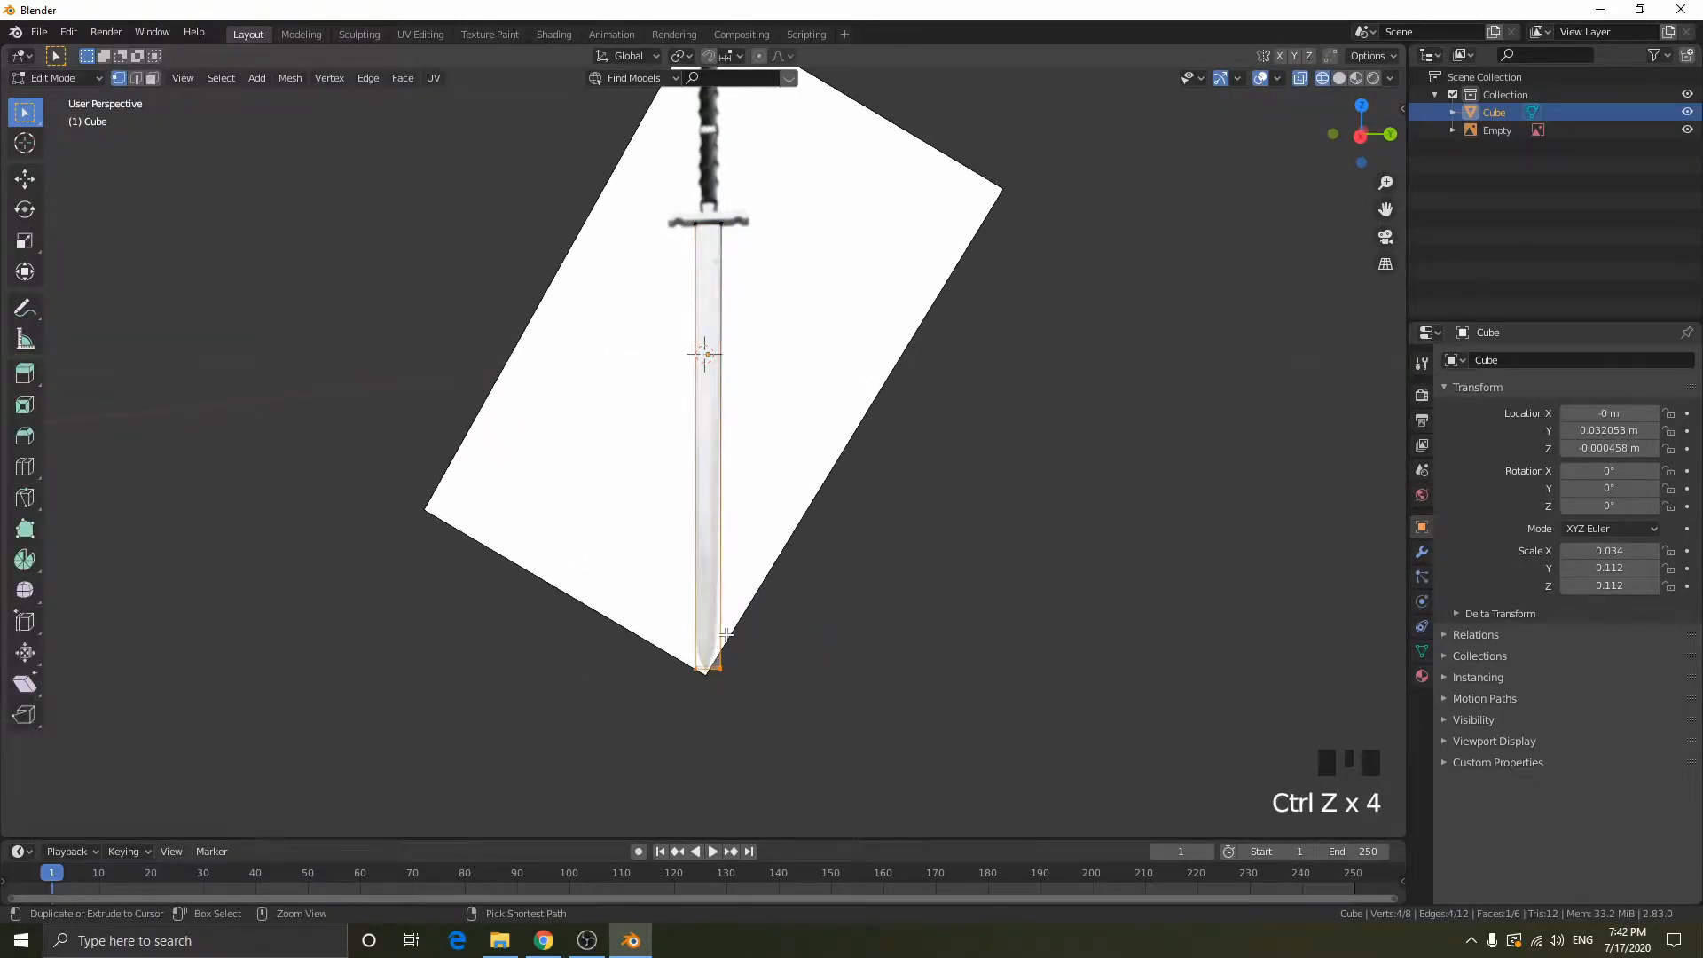
- Add a single horizontal loop cut across the blade in right view and slide it down to just above the tip
click(1361, 134)
key(ctrl+r)
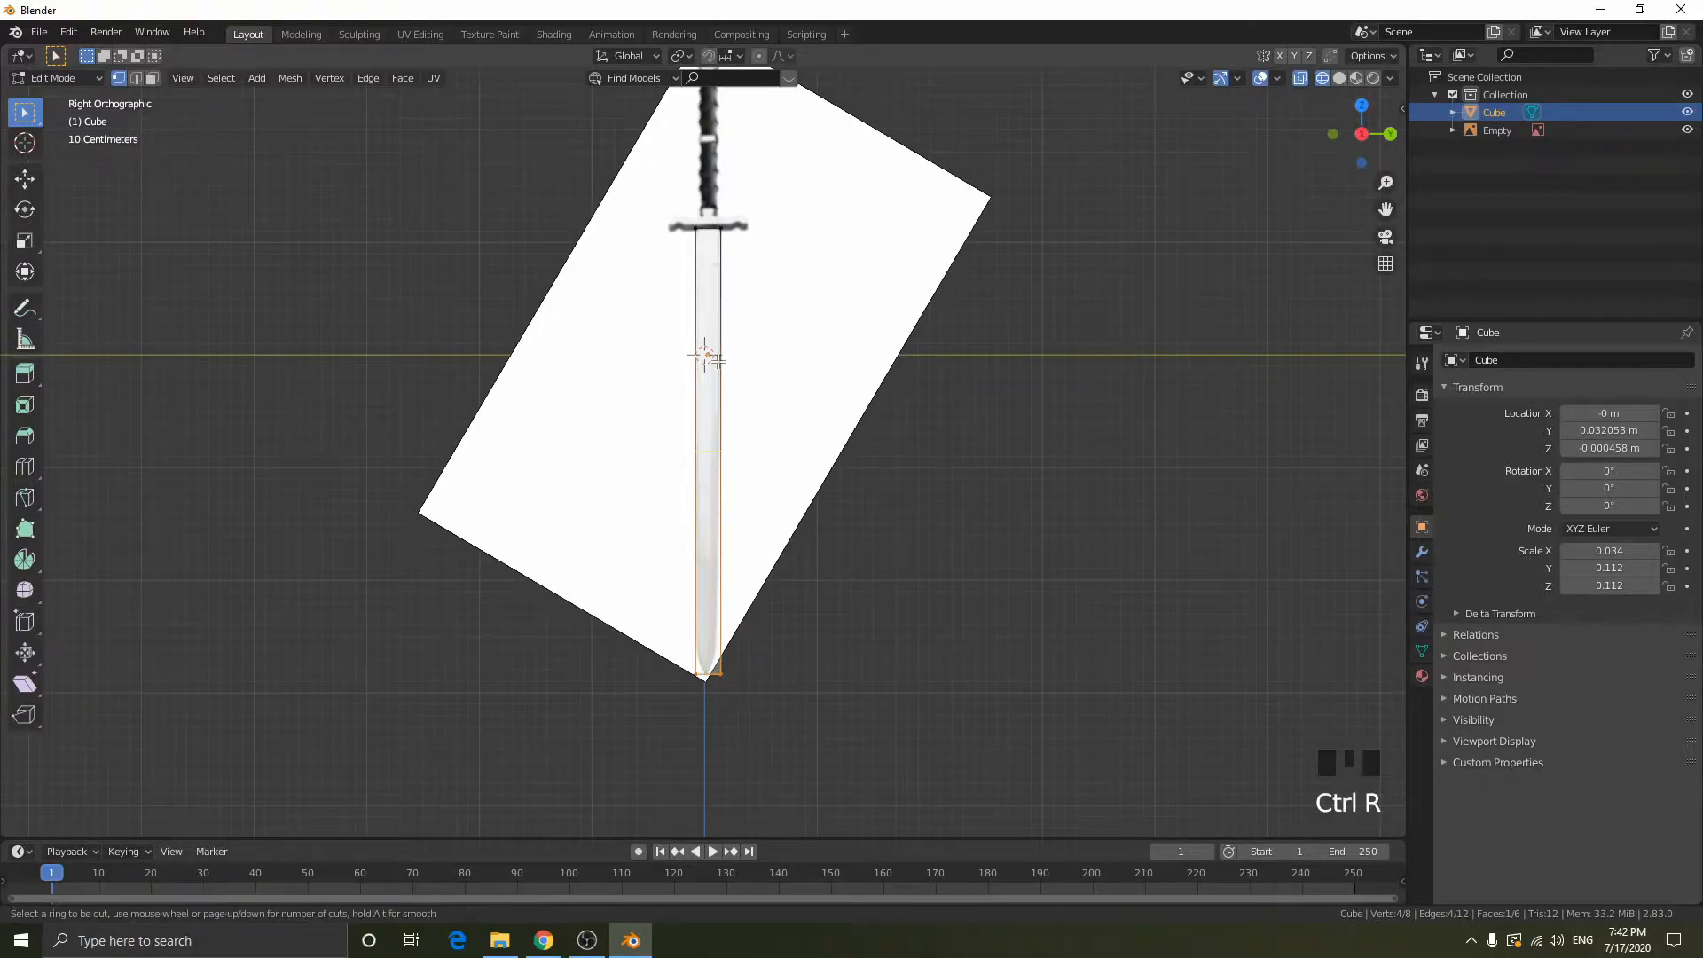
scroll(687, 446, up, 14)
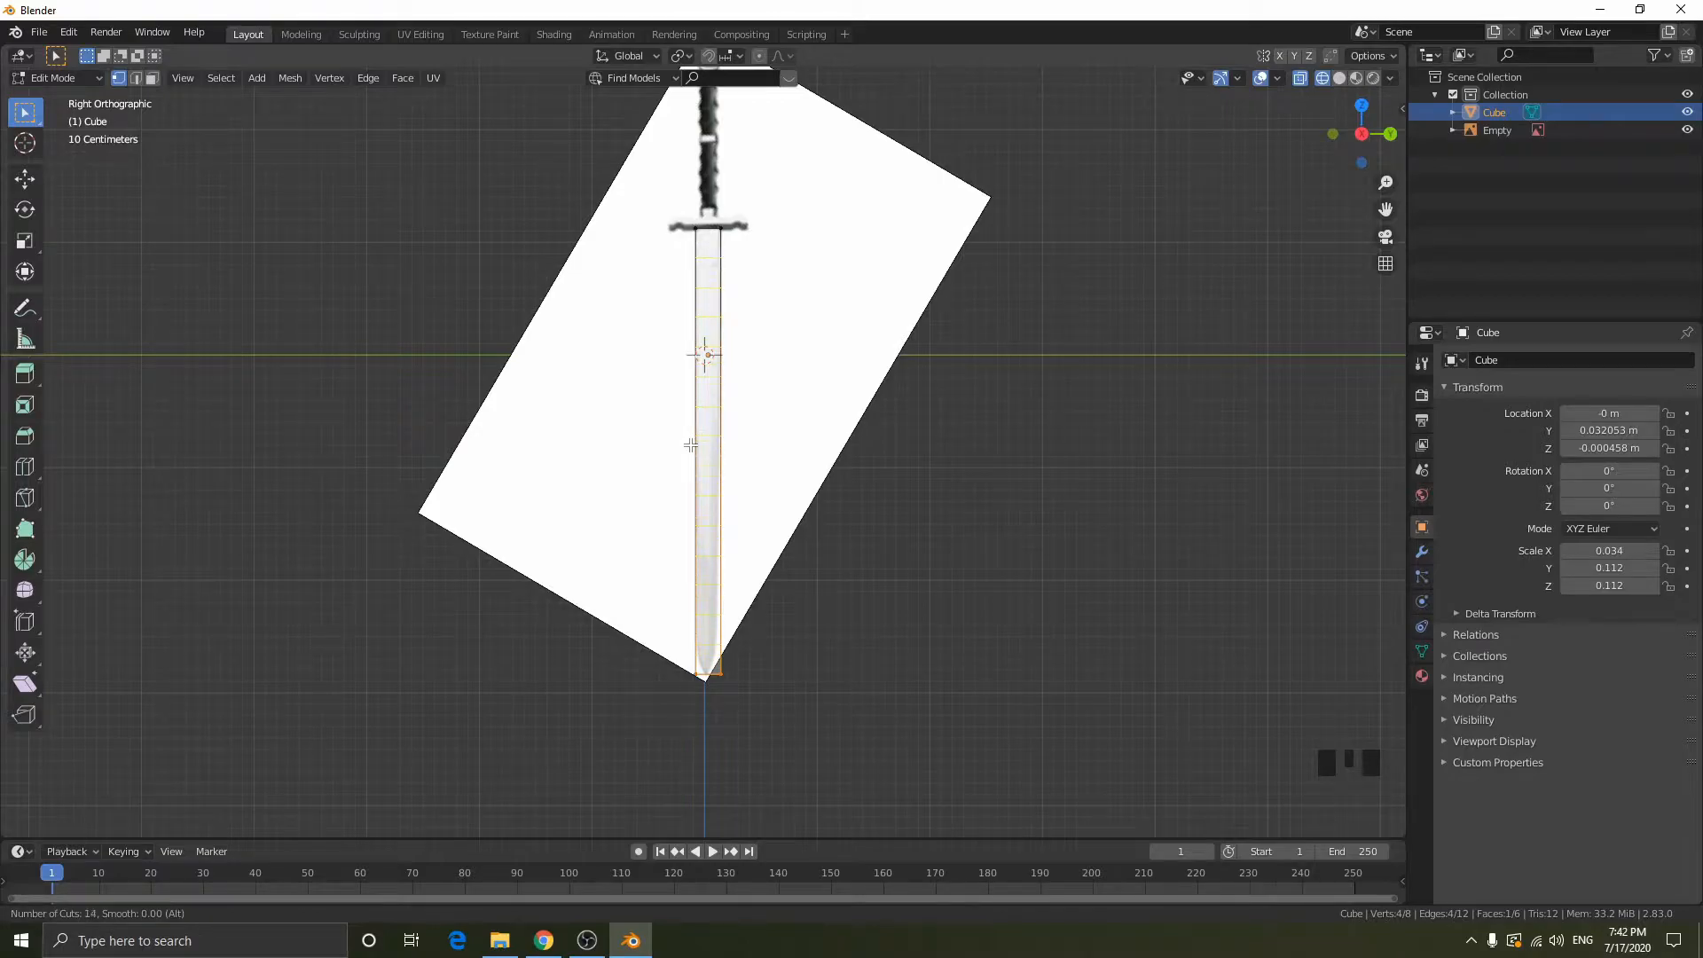
click(690, 446)
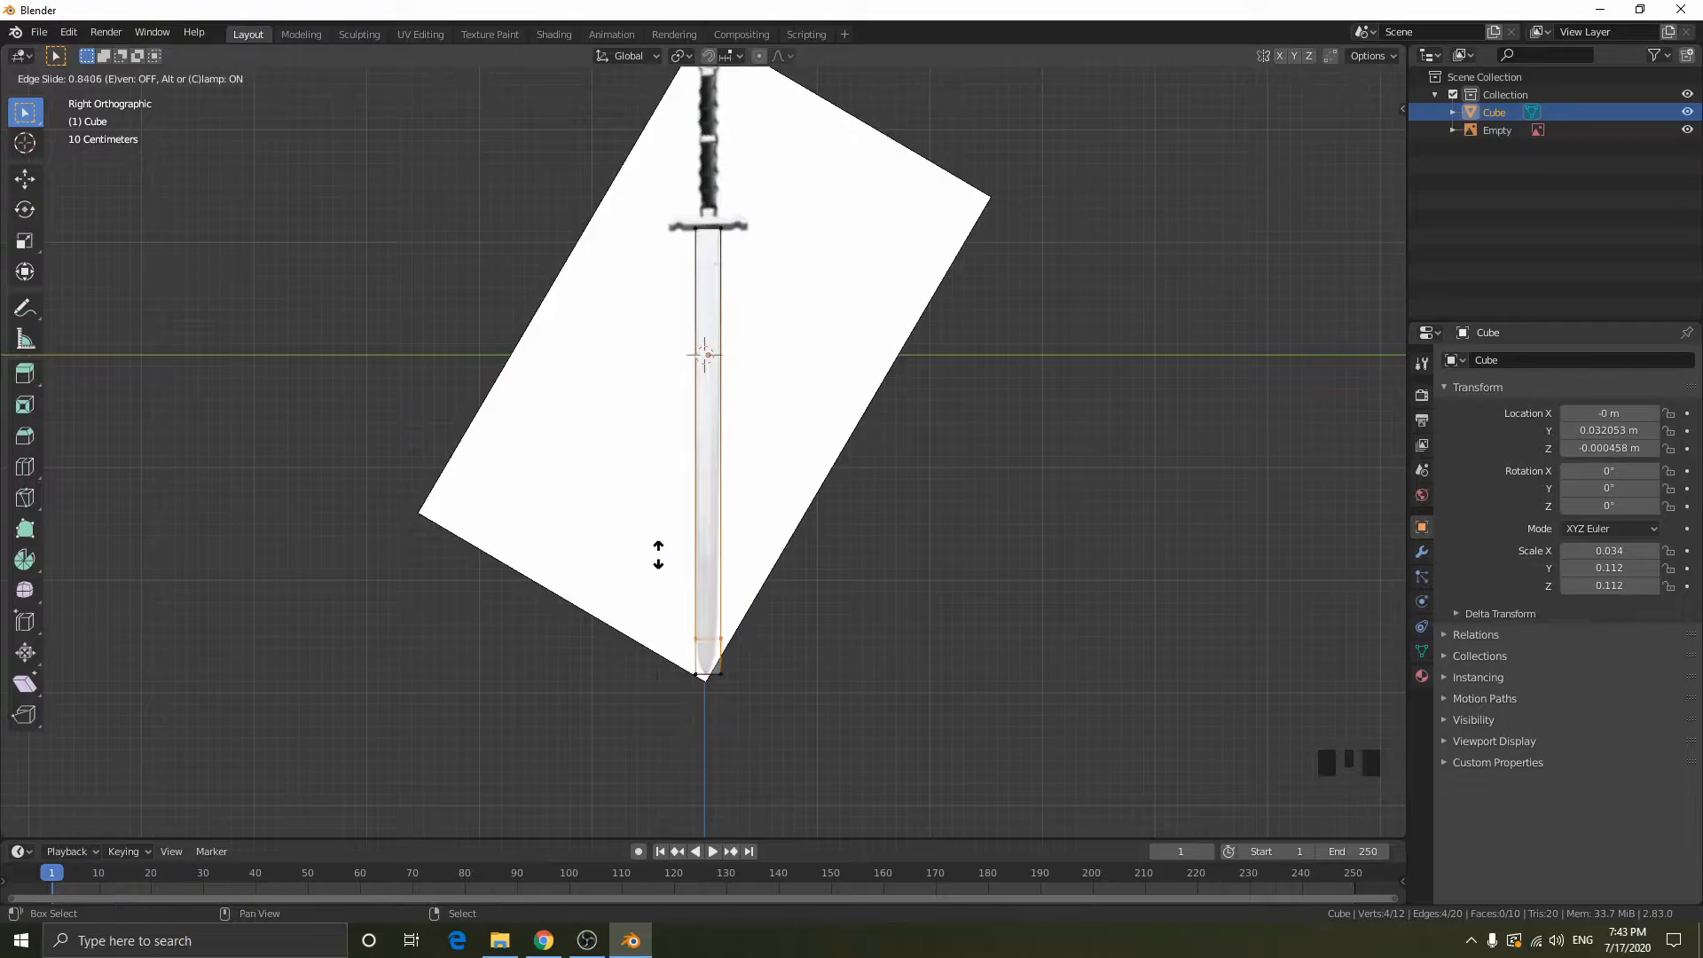
click(718, 609)
- Scale the bottom vertices along Y so the section below the loop cut tapers to the reference tip, and return to Object Mode
scroll(718, 608, up, 6)
scroll(719, 608, up, 2)
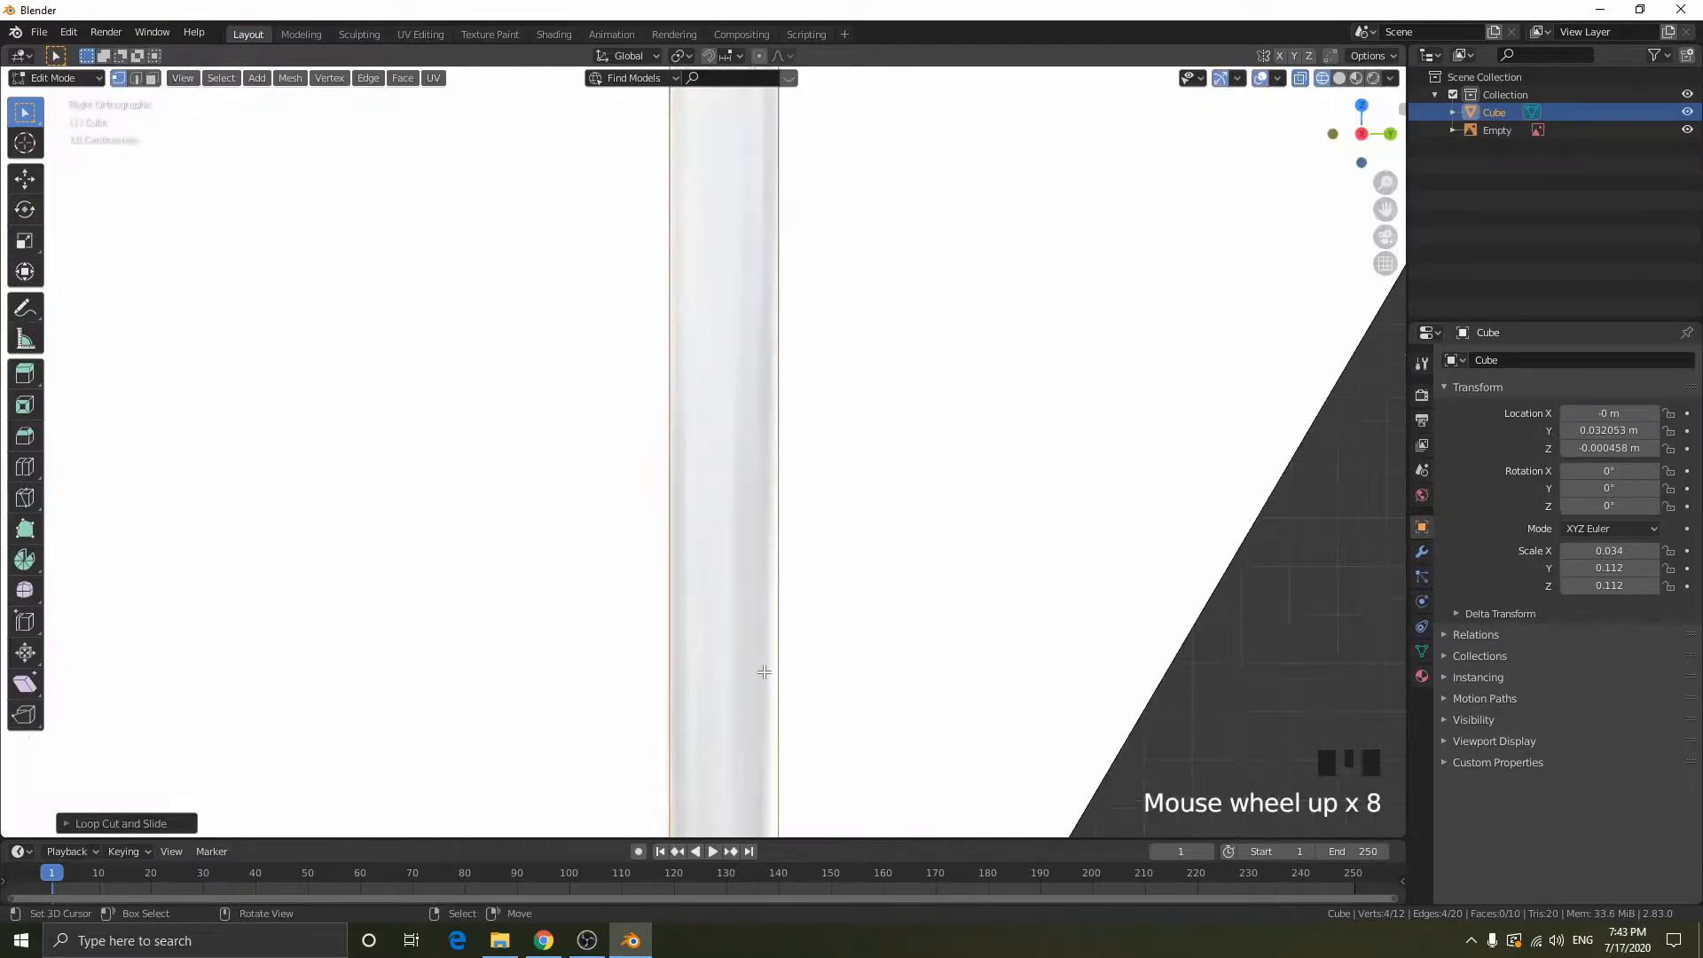
scroll(881, 673, down, 6)
scroll(856, 534, up, 3)
shift+middle_drag(856, 534, 842, 494)
drag(427, 591, 1113, 756)
key(s)
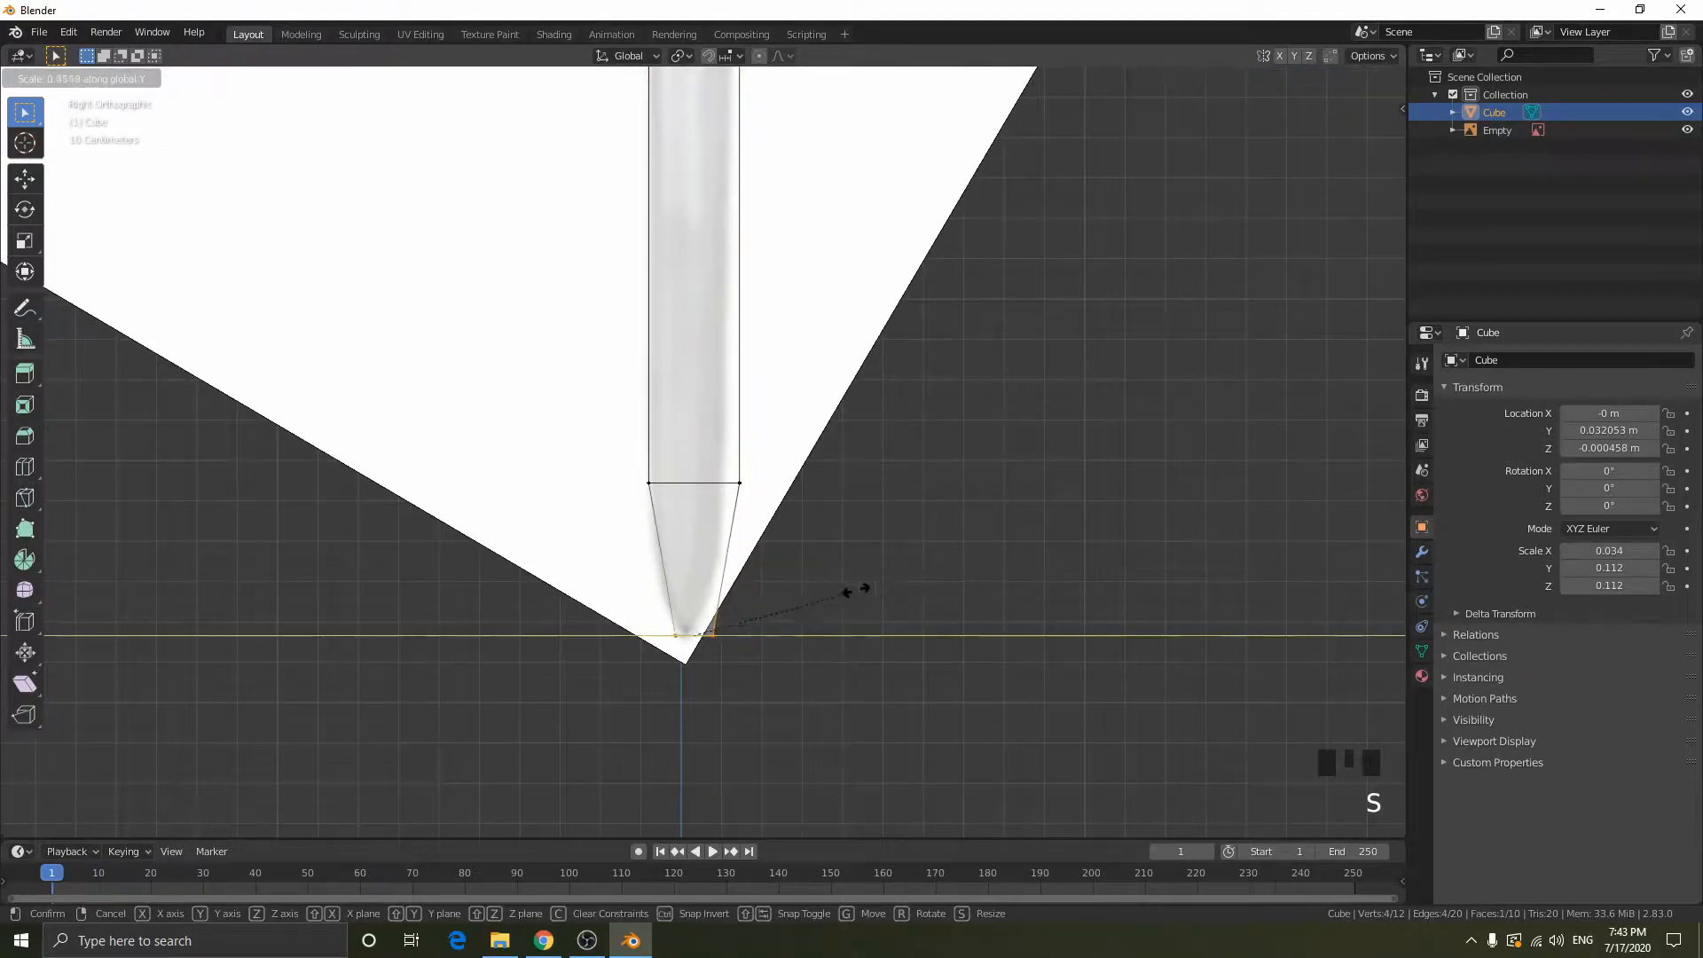
click(741, 570)
key(Tab)
scroll(990, 446, down, 6)
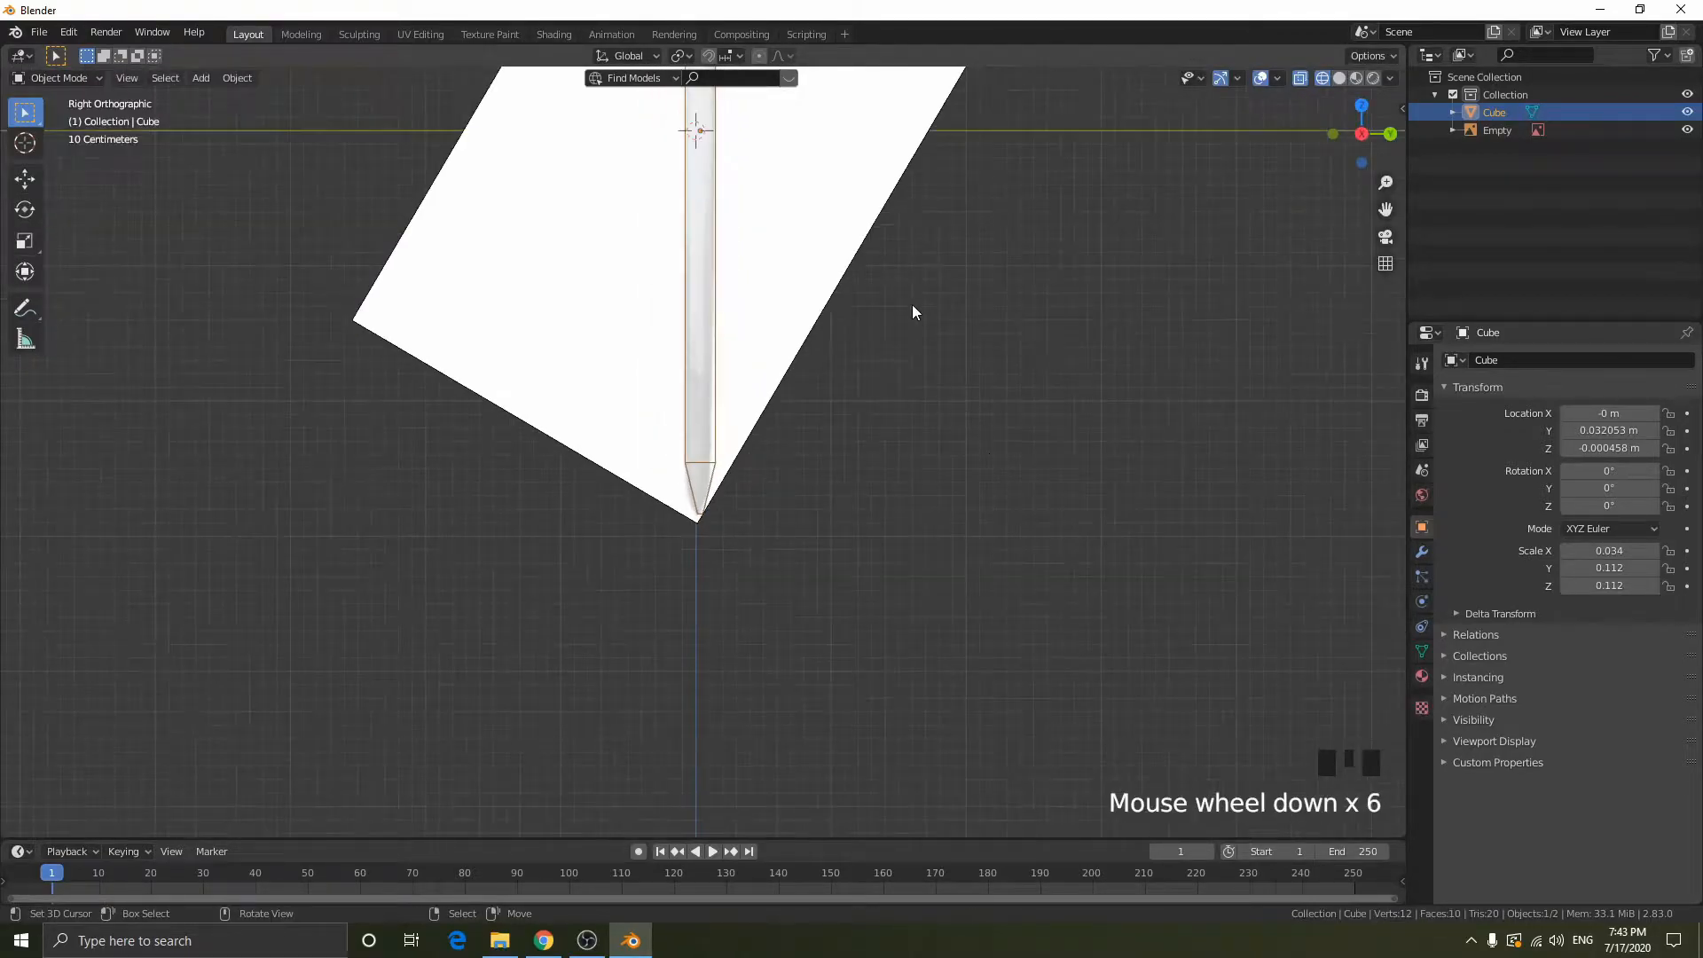
- Hide the reference image empty so that only the blade mesh shows
shift+middle_drag(913, 308, 836, 707)
middle_drag(844, 444, 645, 385)
scroll(904, 458, up, 3)
scroll(811, 360, up, 3)
shift+middle_drag(813, 359, 810, 504)
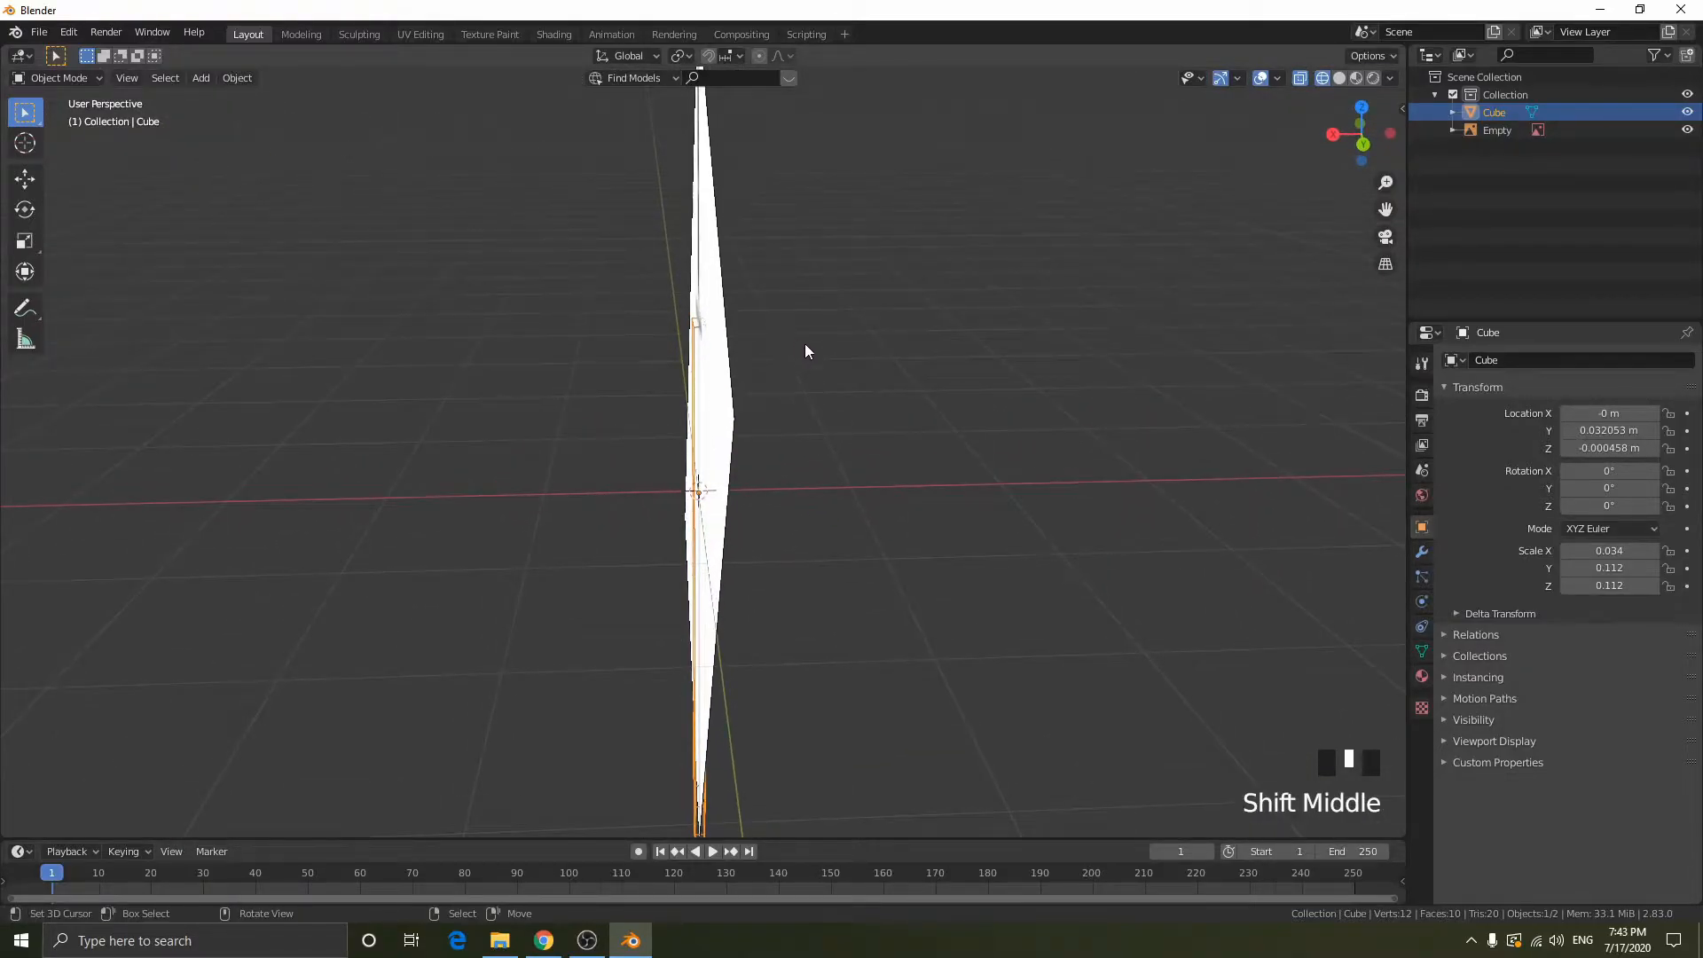
middle_drag(661, 417, 813, 357)
right_click(818, 364)
key(g)
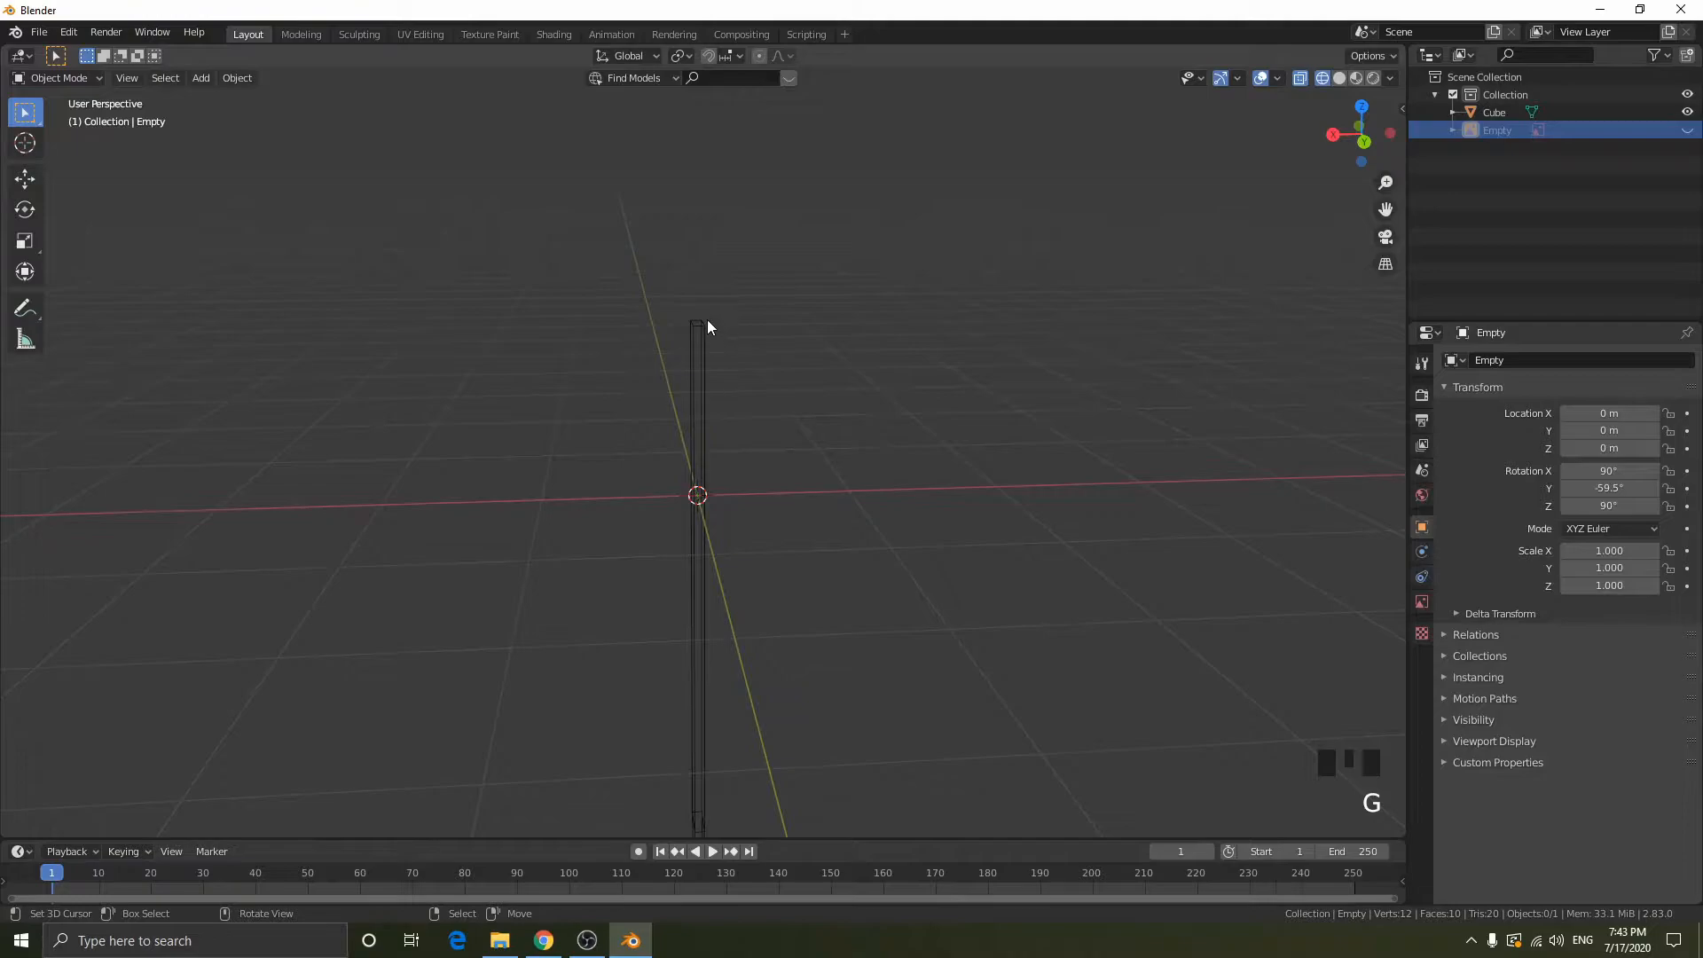
key(ctrl+z)
right_click(864, 382)
middle_drag(866, 387, 721, 369)
key(h)
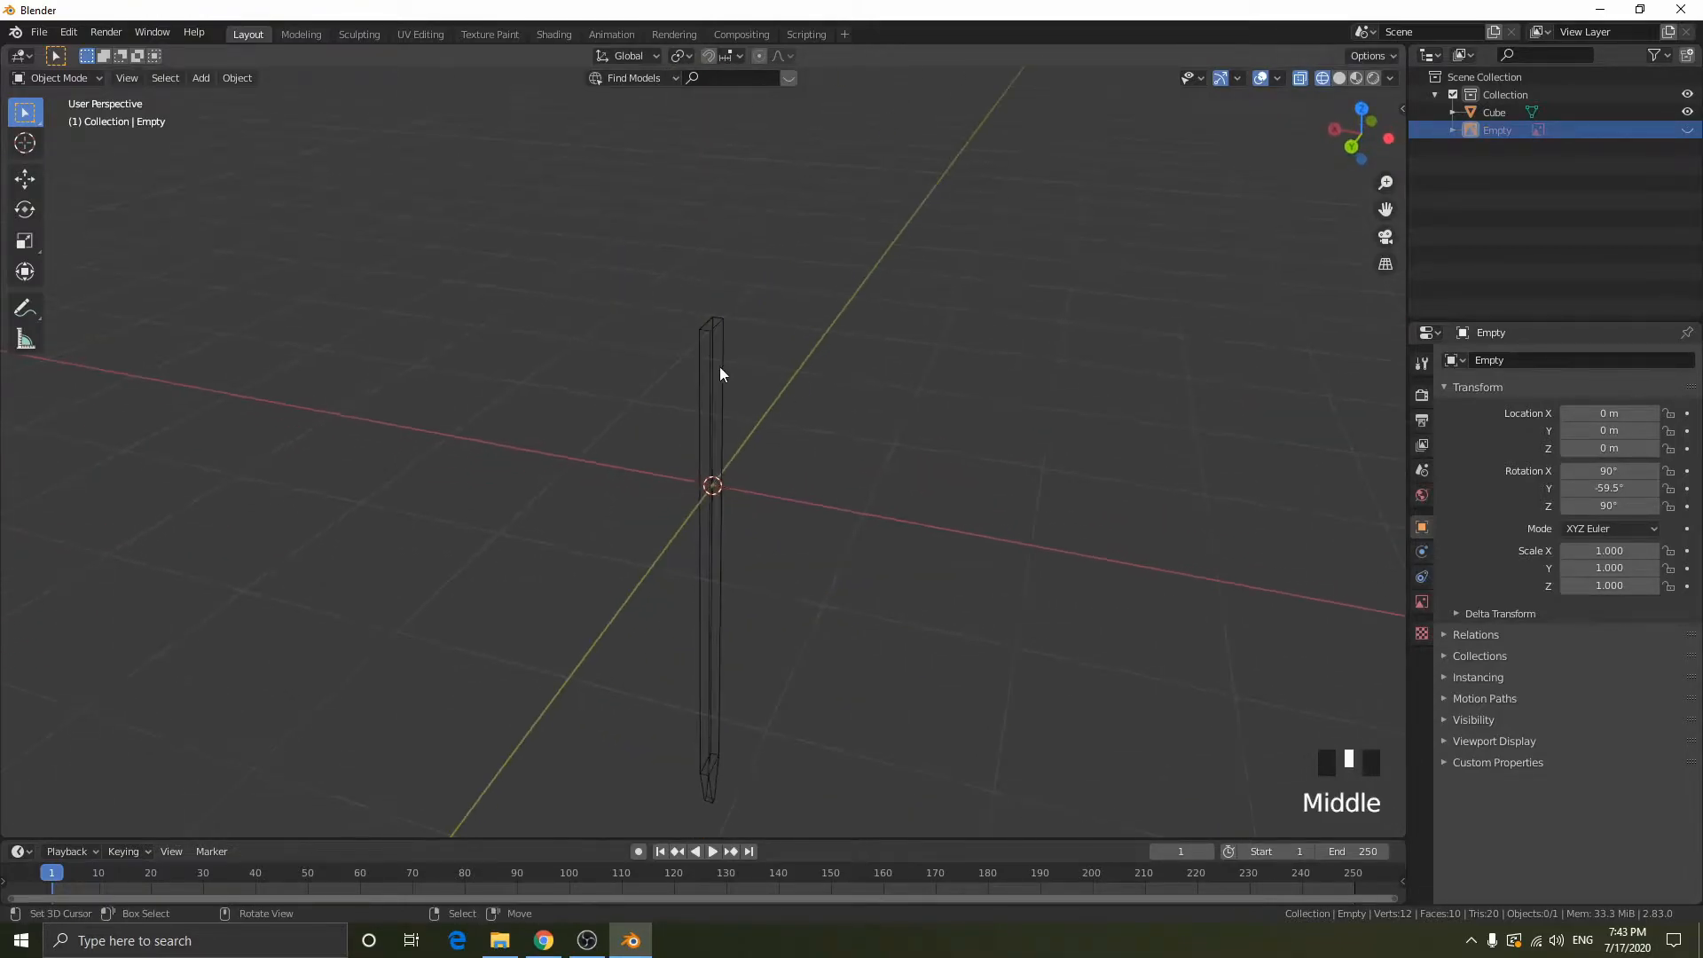
- Add a centred lengthwise loop cut around the blade that splits its thickness in half, using Edit Mode with solid display
right_click(716, 369)
middle_drag(992, 386, 1014, 422)
key(Tab)
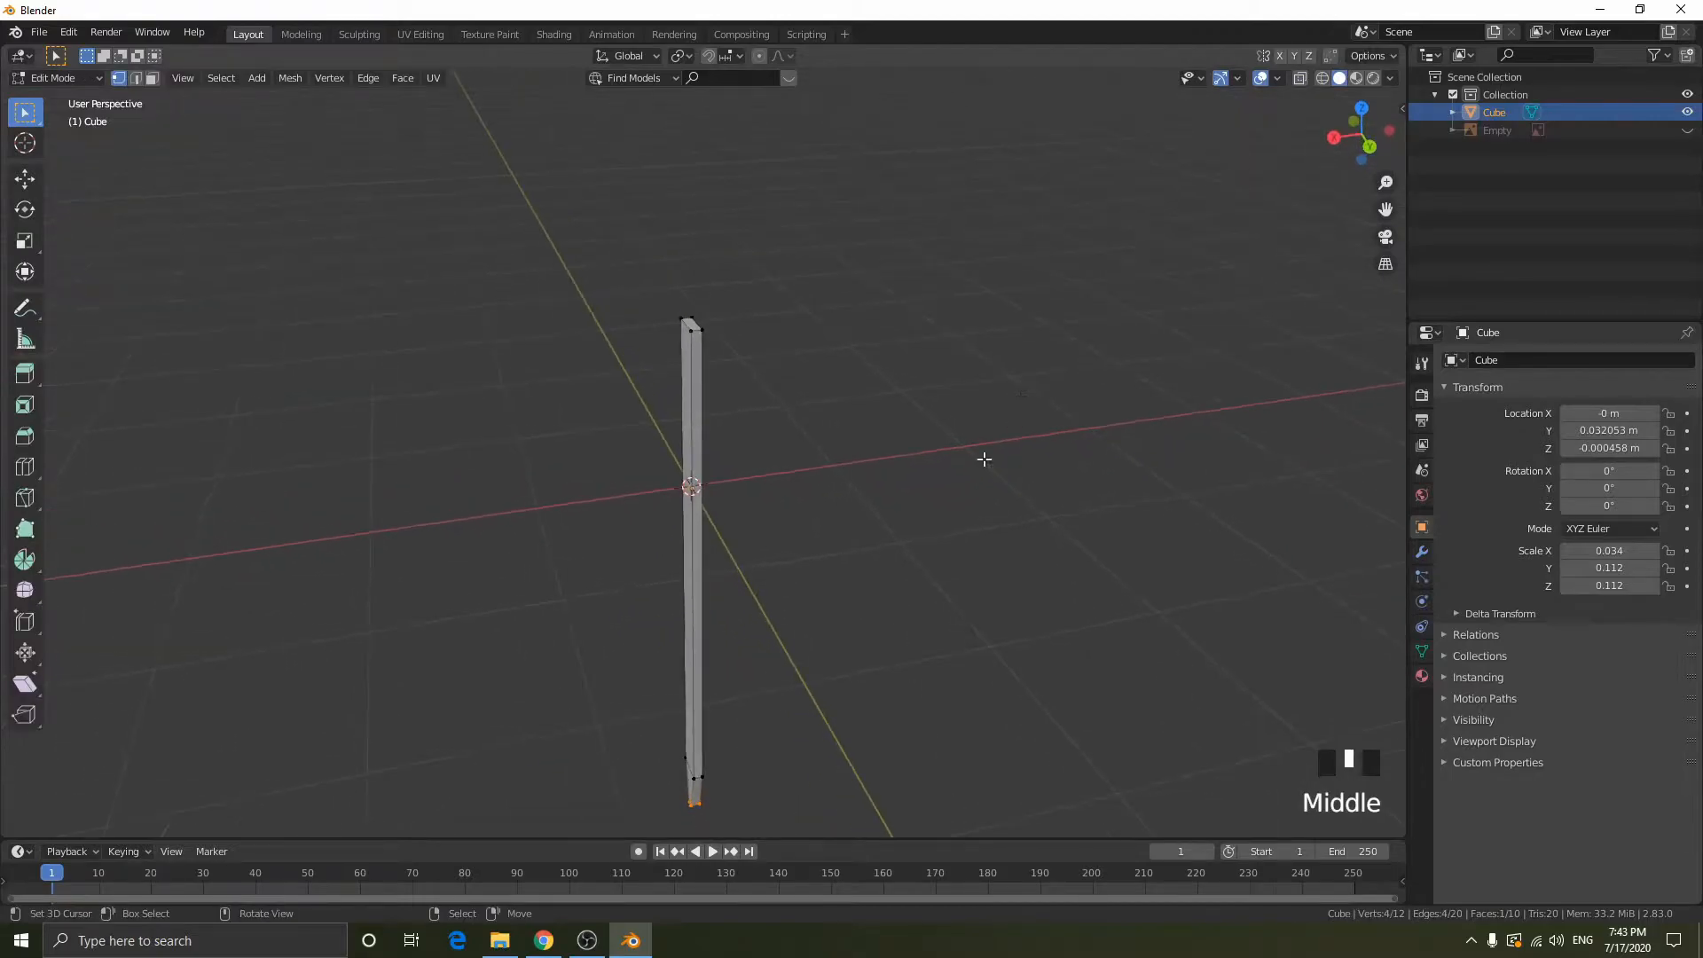
key(ctrl+r)
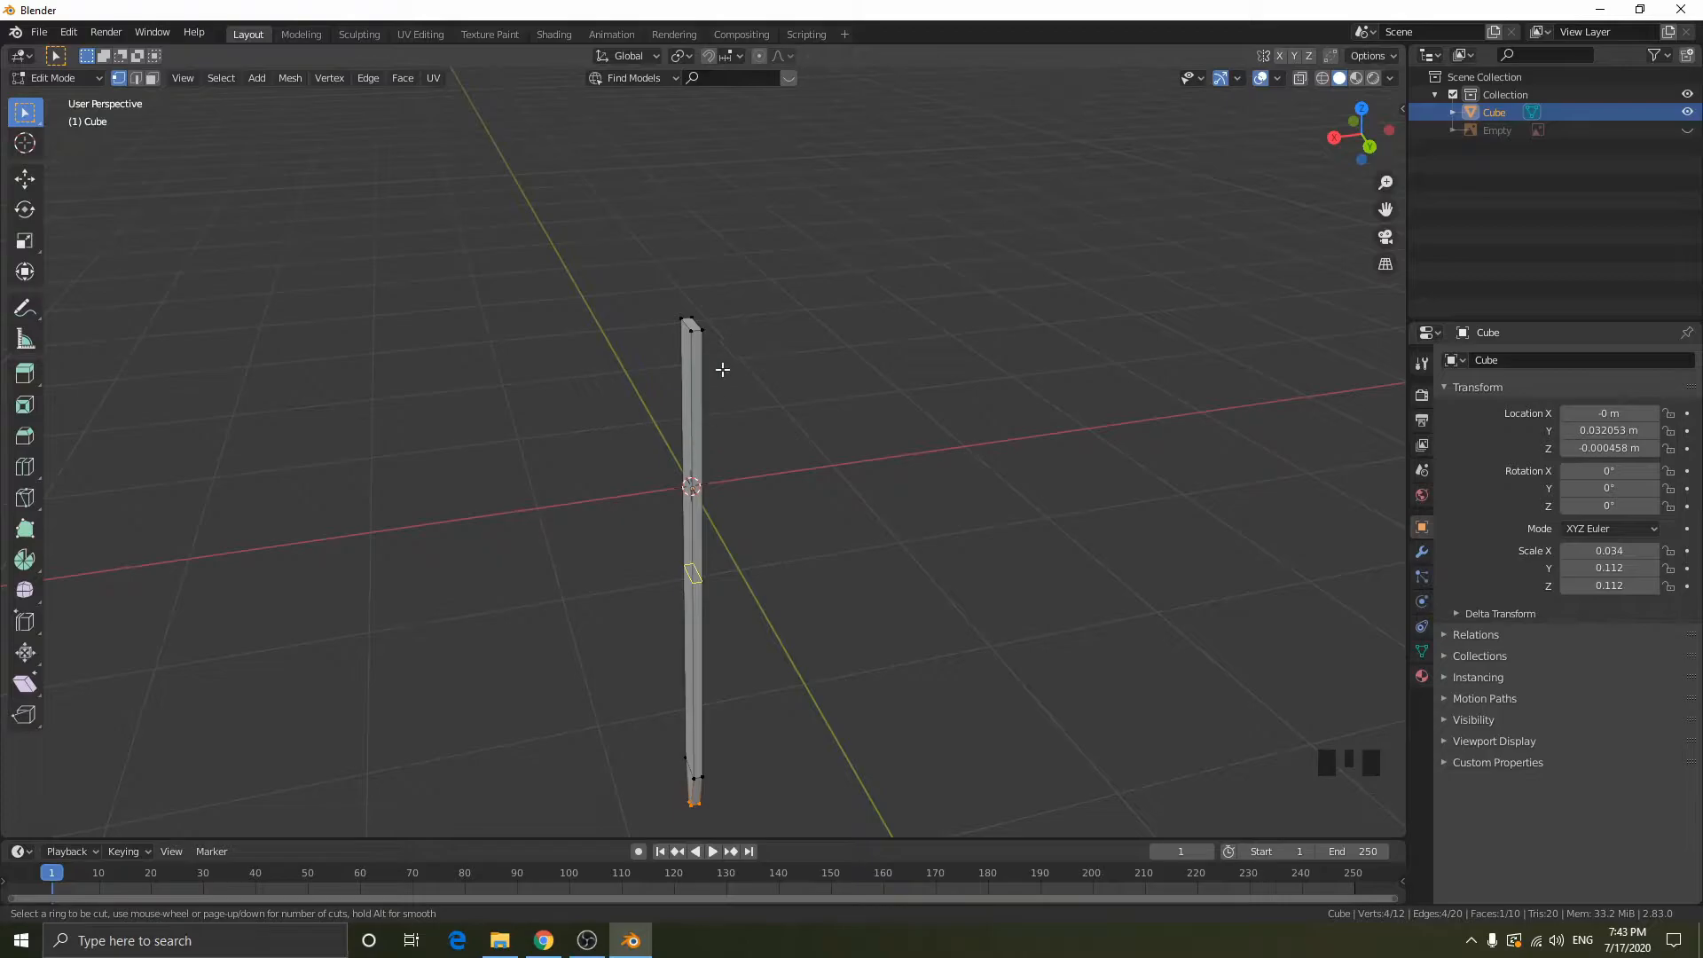
click(695, 329)
click(695, 329)
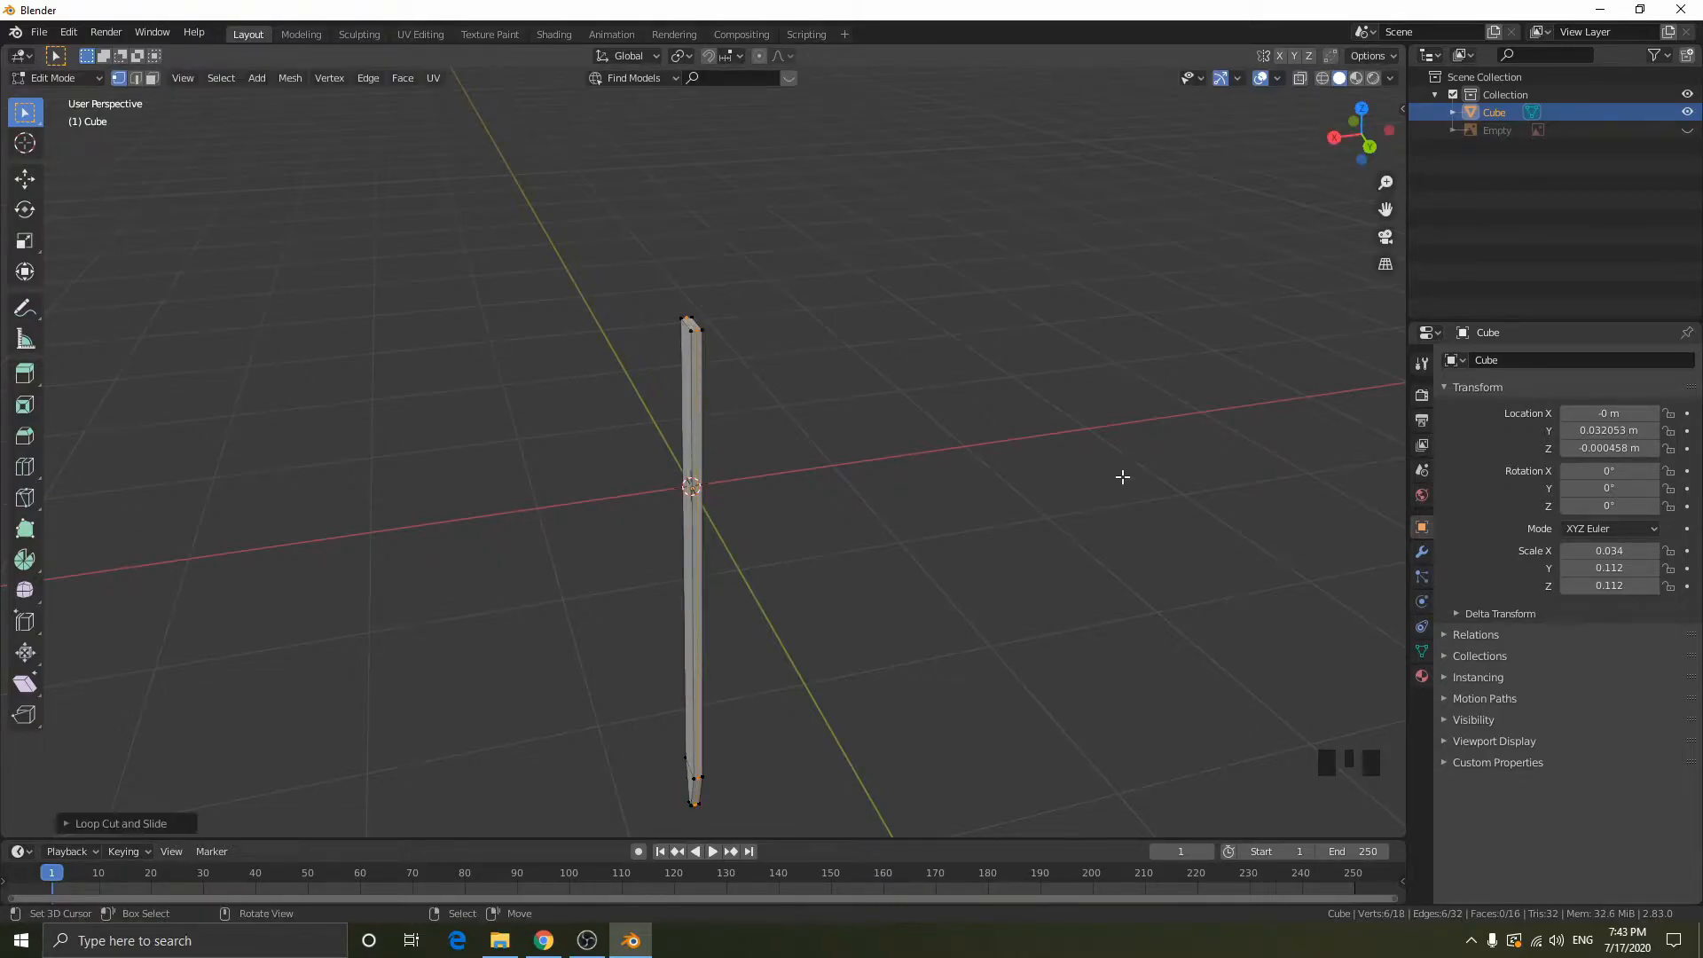
- Try to delete the vertices on one side of the centre cut by box-selecting them in back view with solid display
click(1370, 143)
scroll(1018, 396, down, 1)
shift+middle_drag(1018, 396, 973, 593)
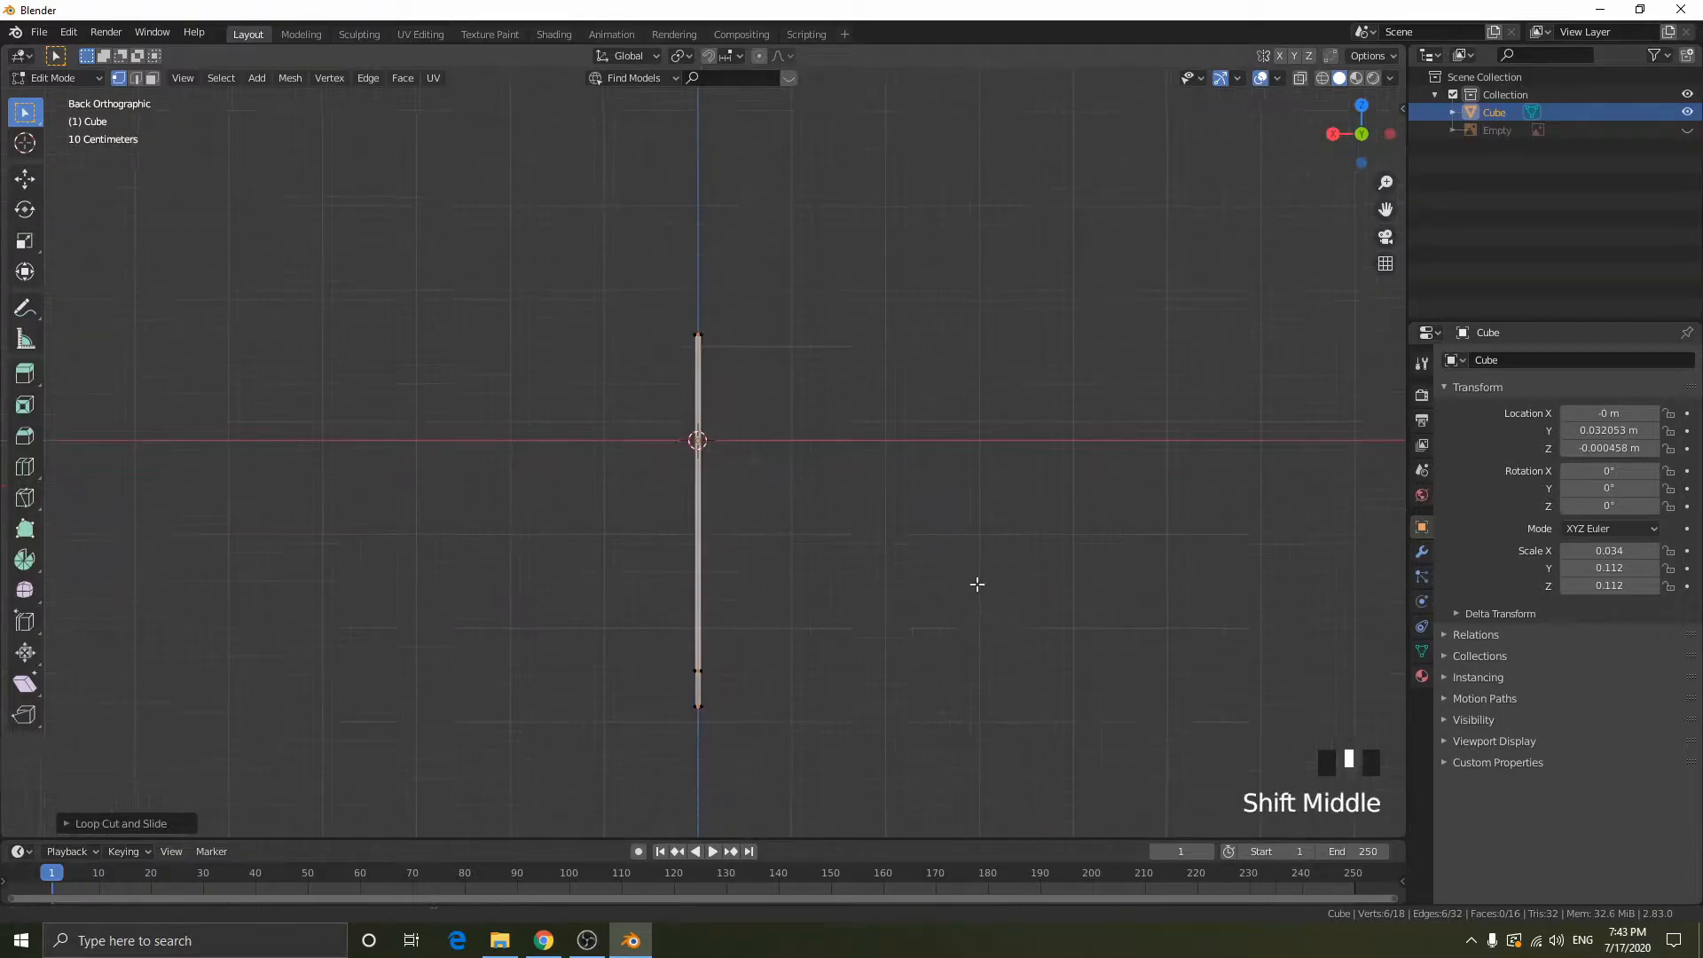
scroll(935, 534, up, 2)
drag(693, 203, 1126, 838)
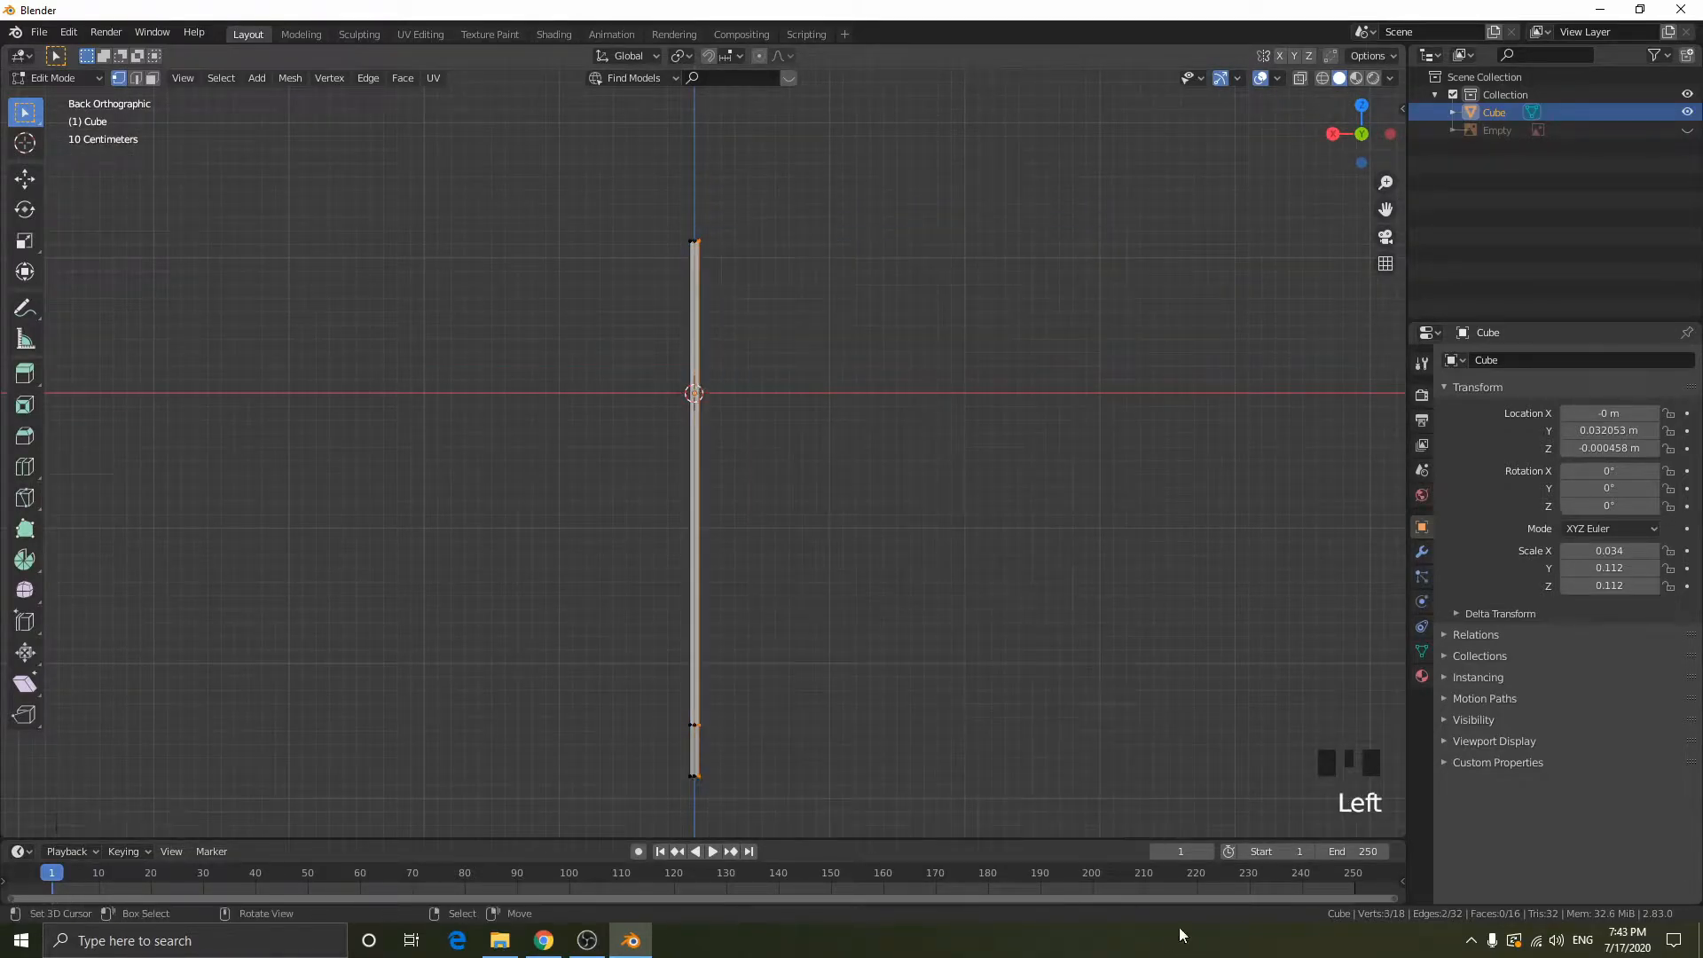
key(x)
click(986, 396)
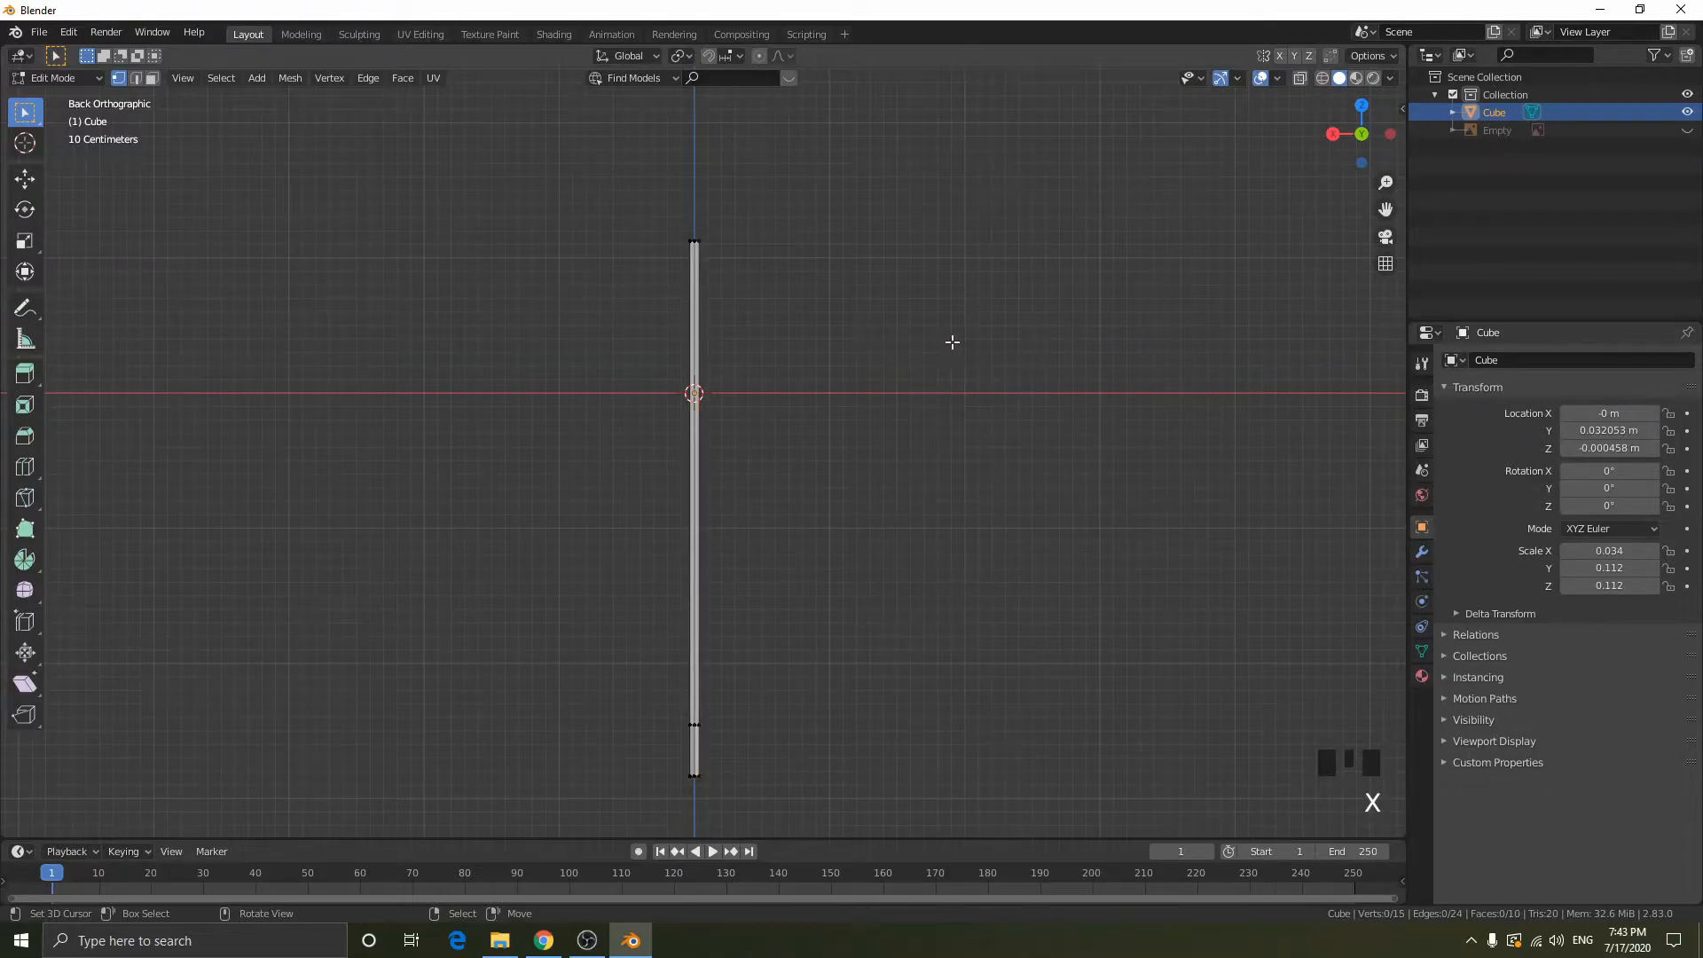
- Undo the deletion of the side vertices
middle_drag(950, 346, 912, 376)
click(1358, 163)
key(ctrl+z)
key(ctrl+z)
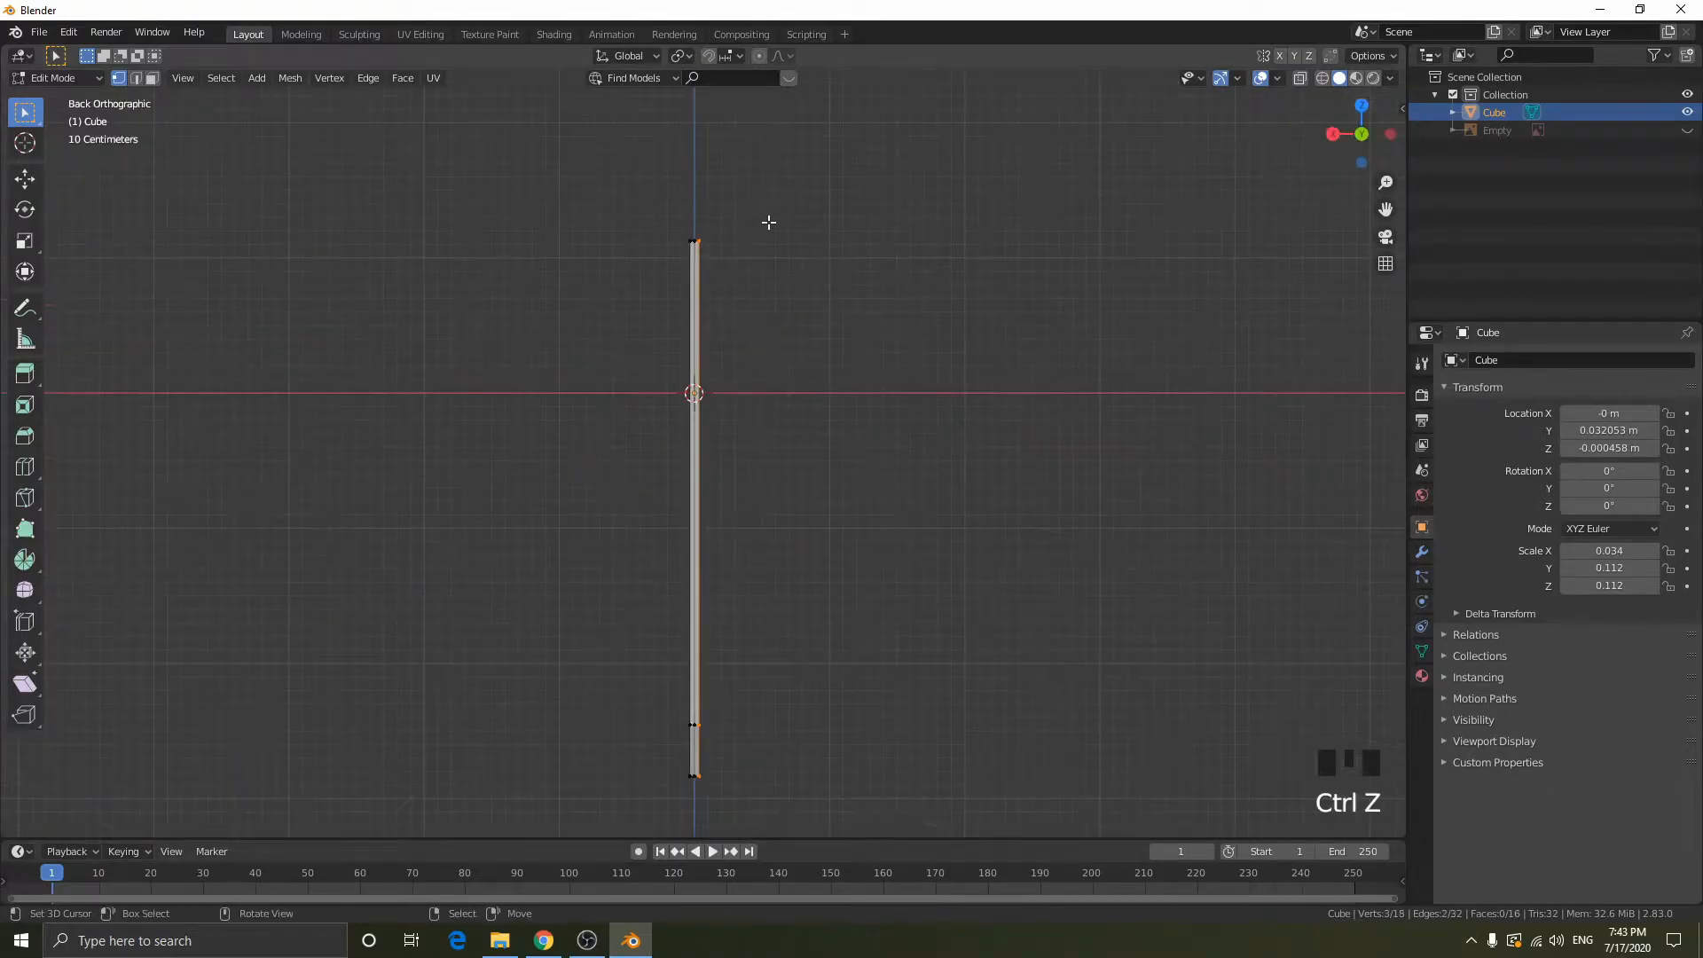
- Delete all vertices on one side of the blade's centre cut, selecting through in wireframe display, and return to Object Mode in solid display
key(shift+z)
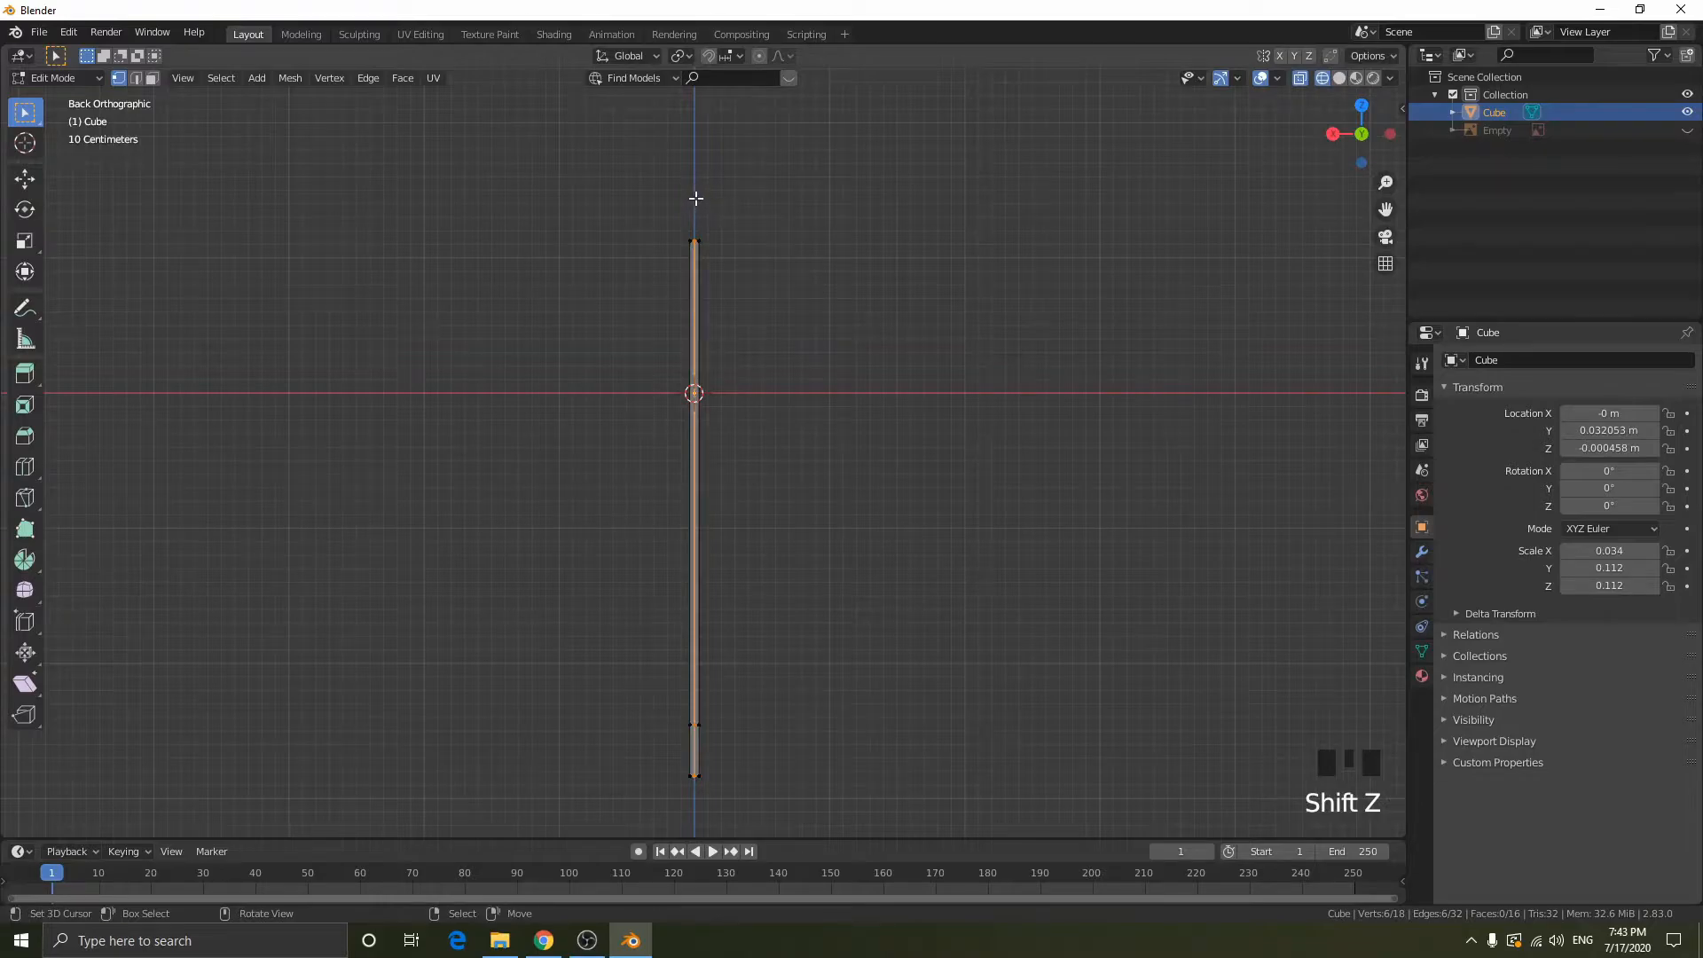
drag(695, 198, 816, 385)
drag(695, 208, 1120, 838)
key(x)
click(935, 559)
middle_drag(931, 558, 586, 354)
scroll(845, 338, up, 4)
scroll(828, 381, down, 2)
key(Tab)
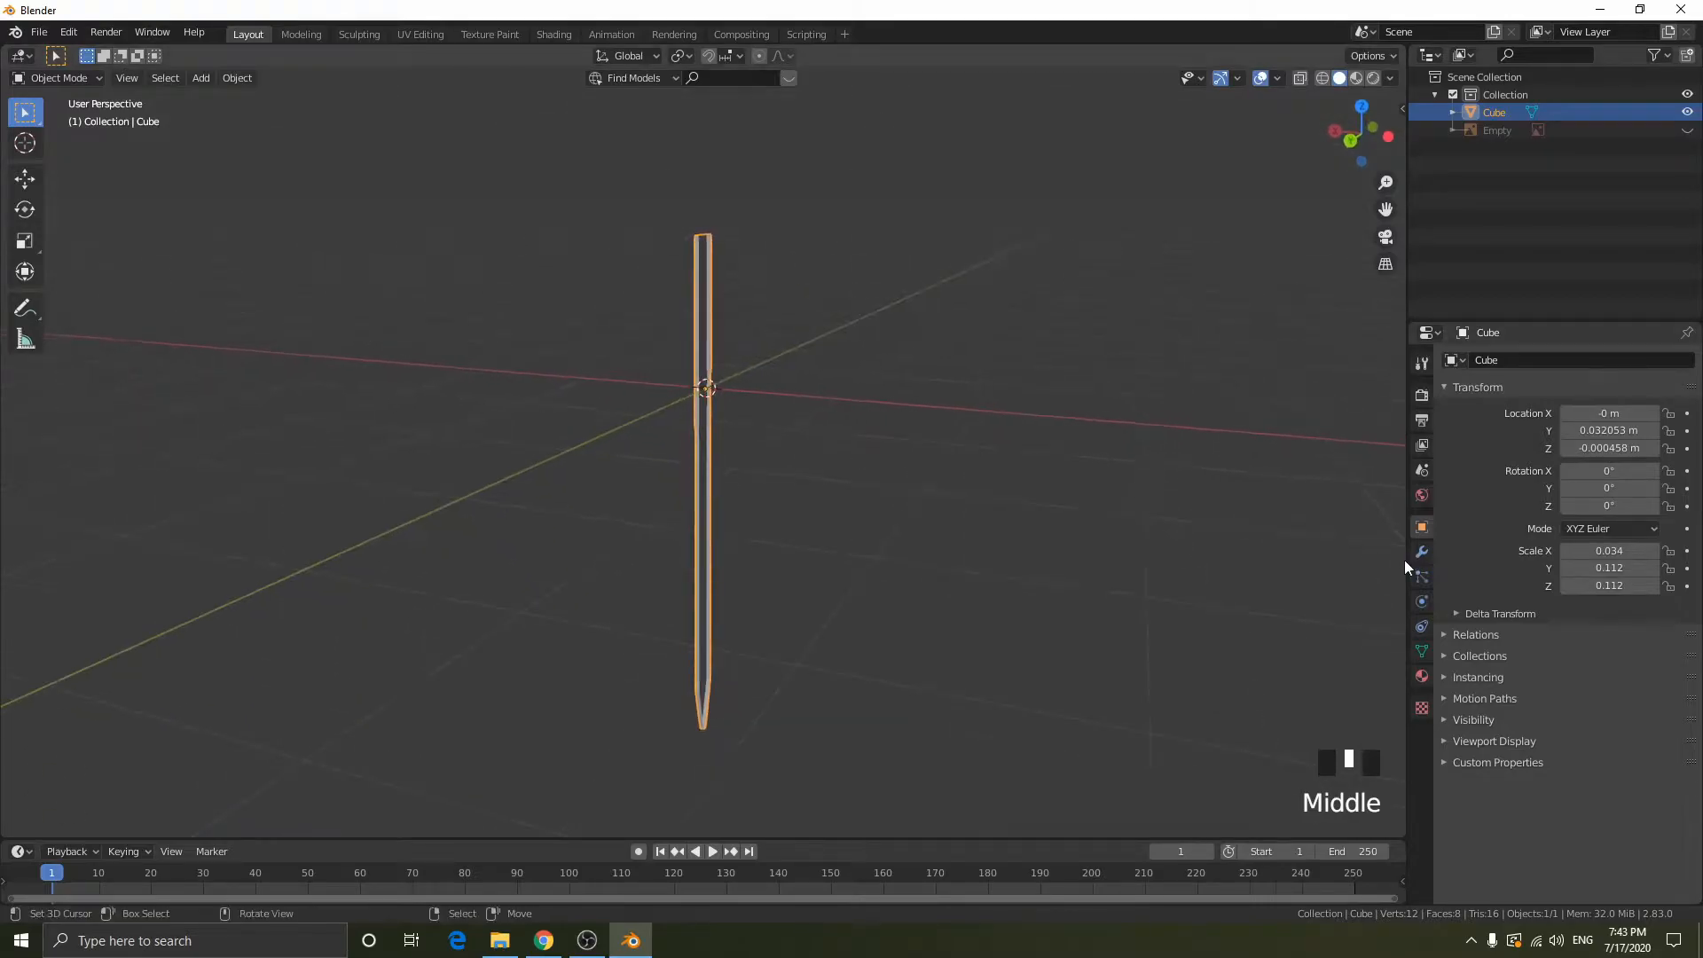
- Add a Mirror modifier to the half blade
click(1419, 552)
click(1495, 365)
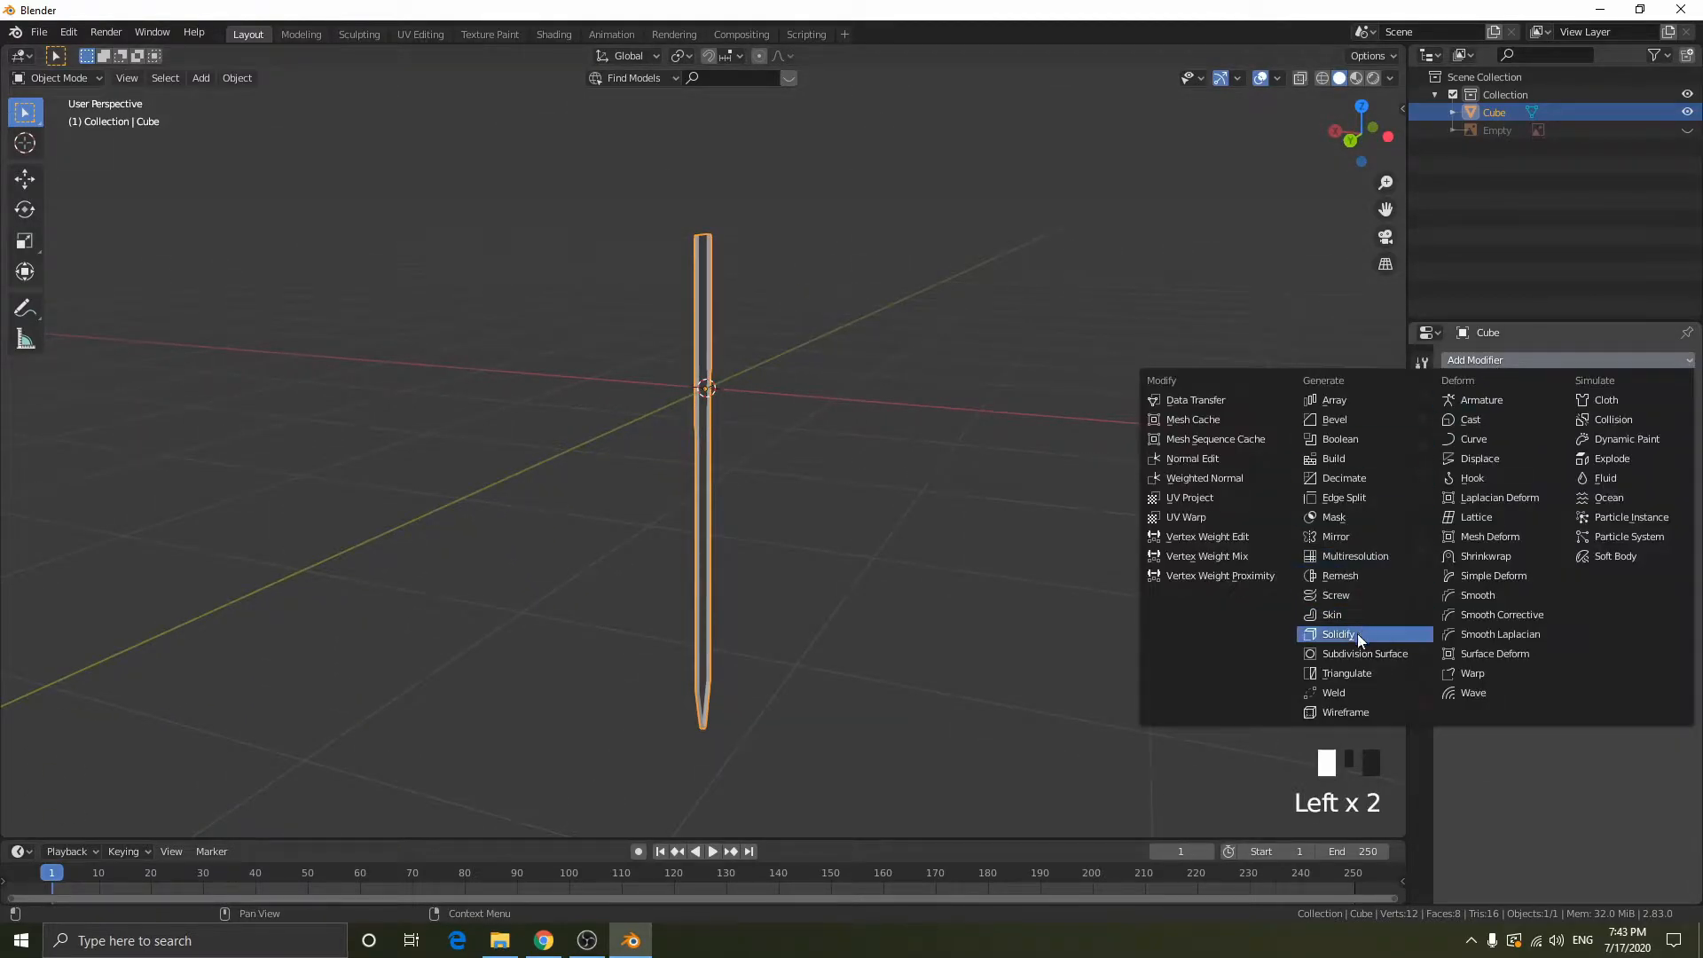
click(1338, 535)
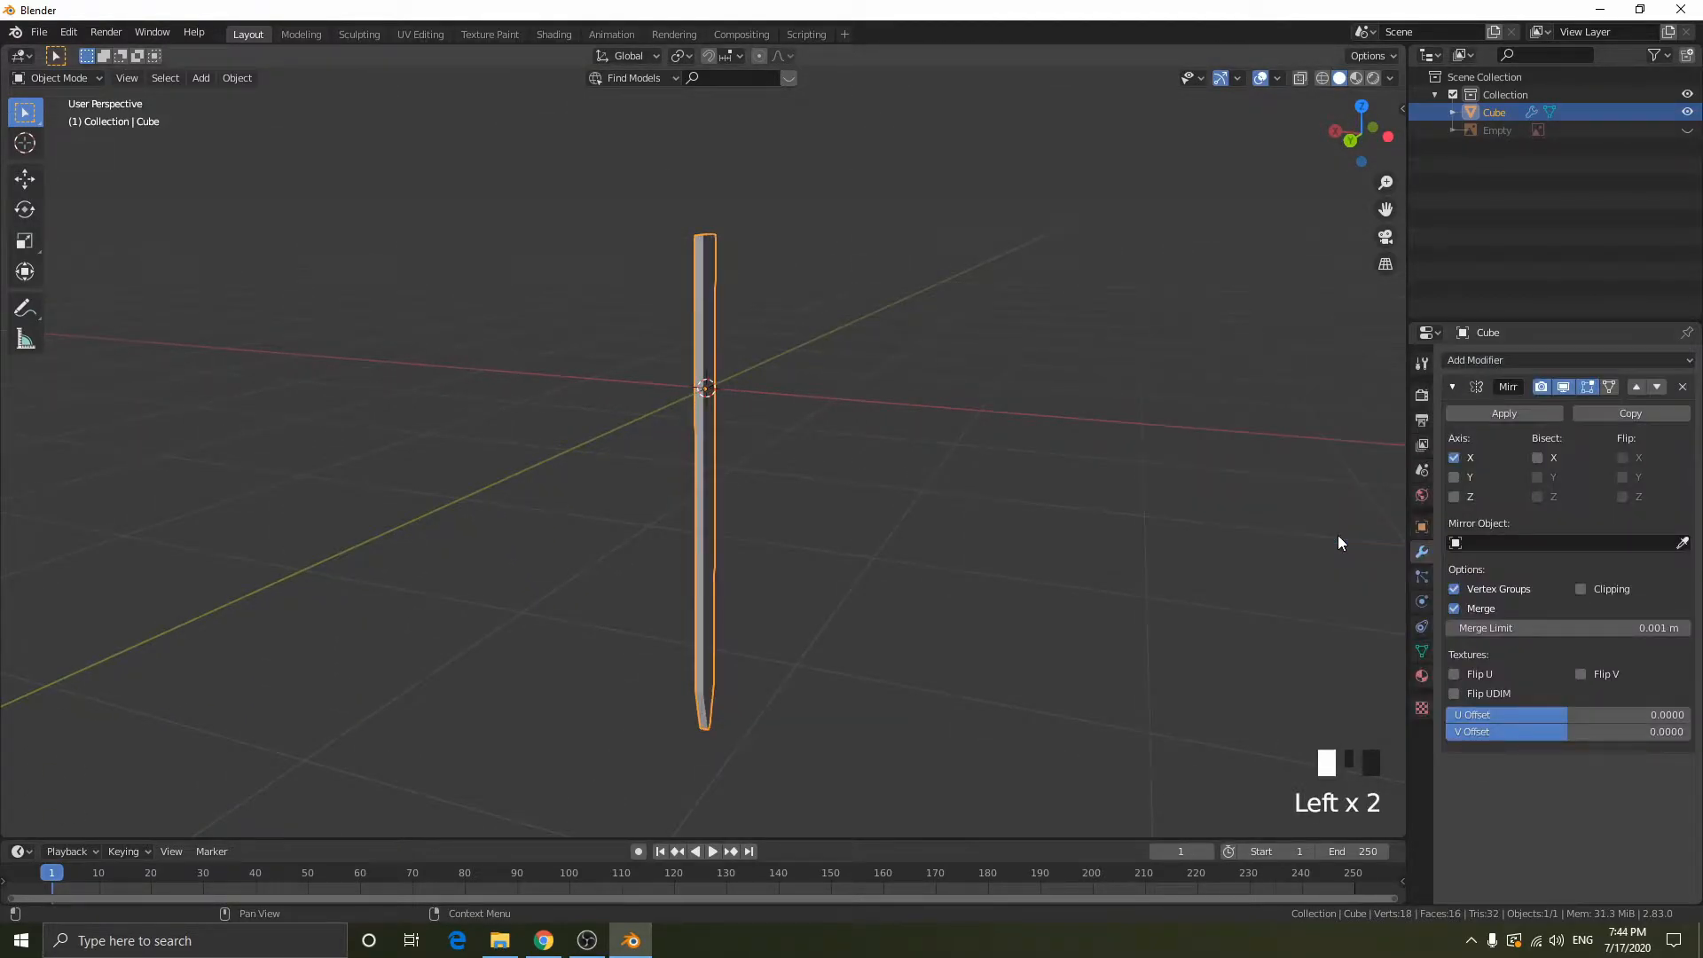
- Try mirroring the blade across the Y axis instead of X
middle_drag(821, 391, 923, 556)
scroll(823, 448, up, 4)
click(1454, 458)
click(1453, 477)
middle_drag(692, 453, 995, 372)
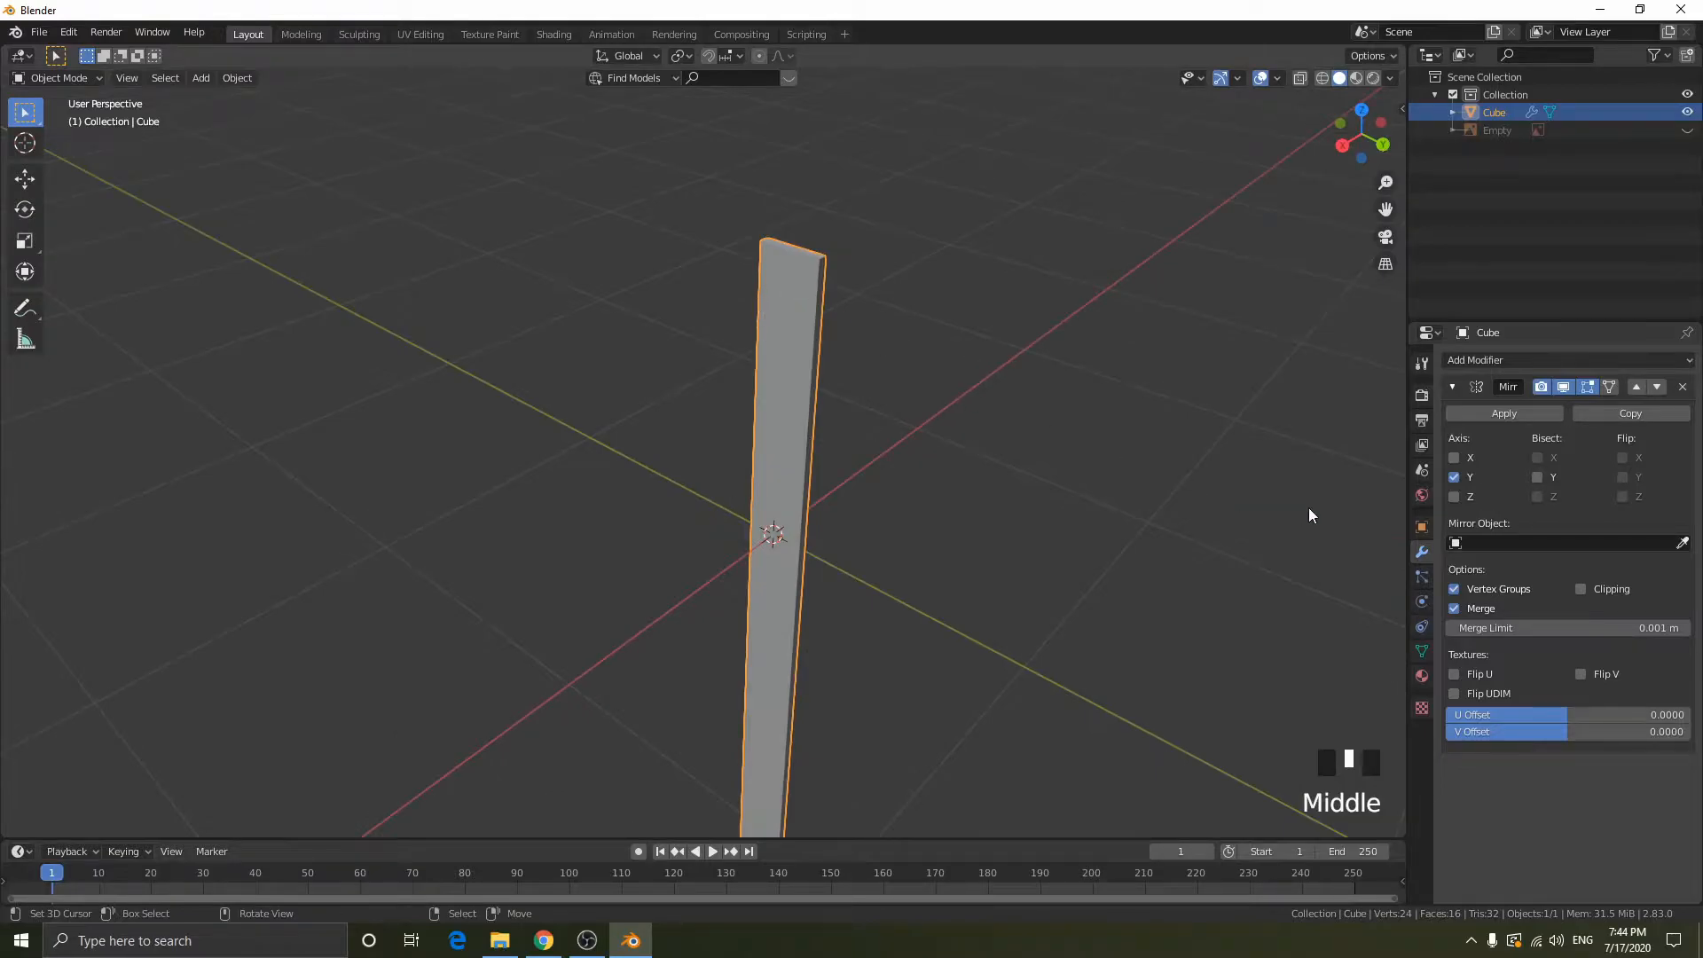
- Try mirroring the blade across the Z axis only and inspect its shape
click(1453, 477)
click(1454, 497)
scroll(930, 418, down, 6)
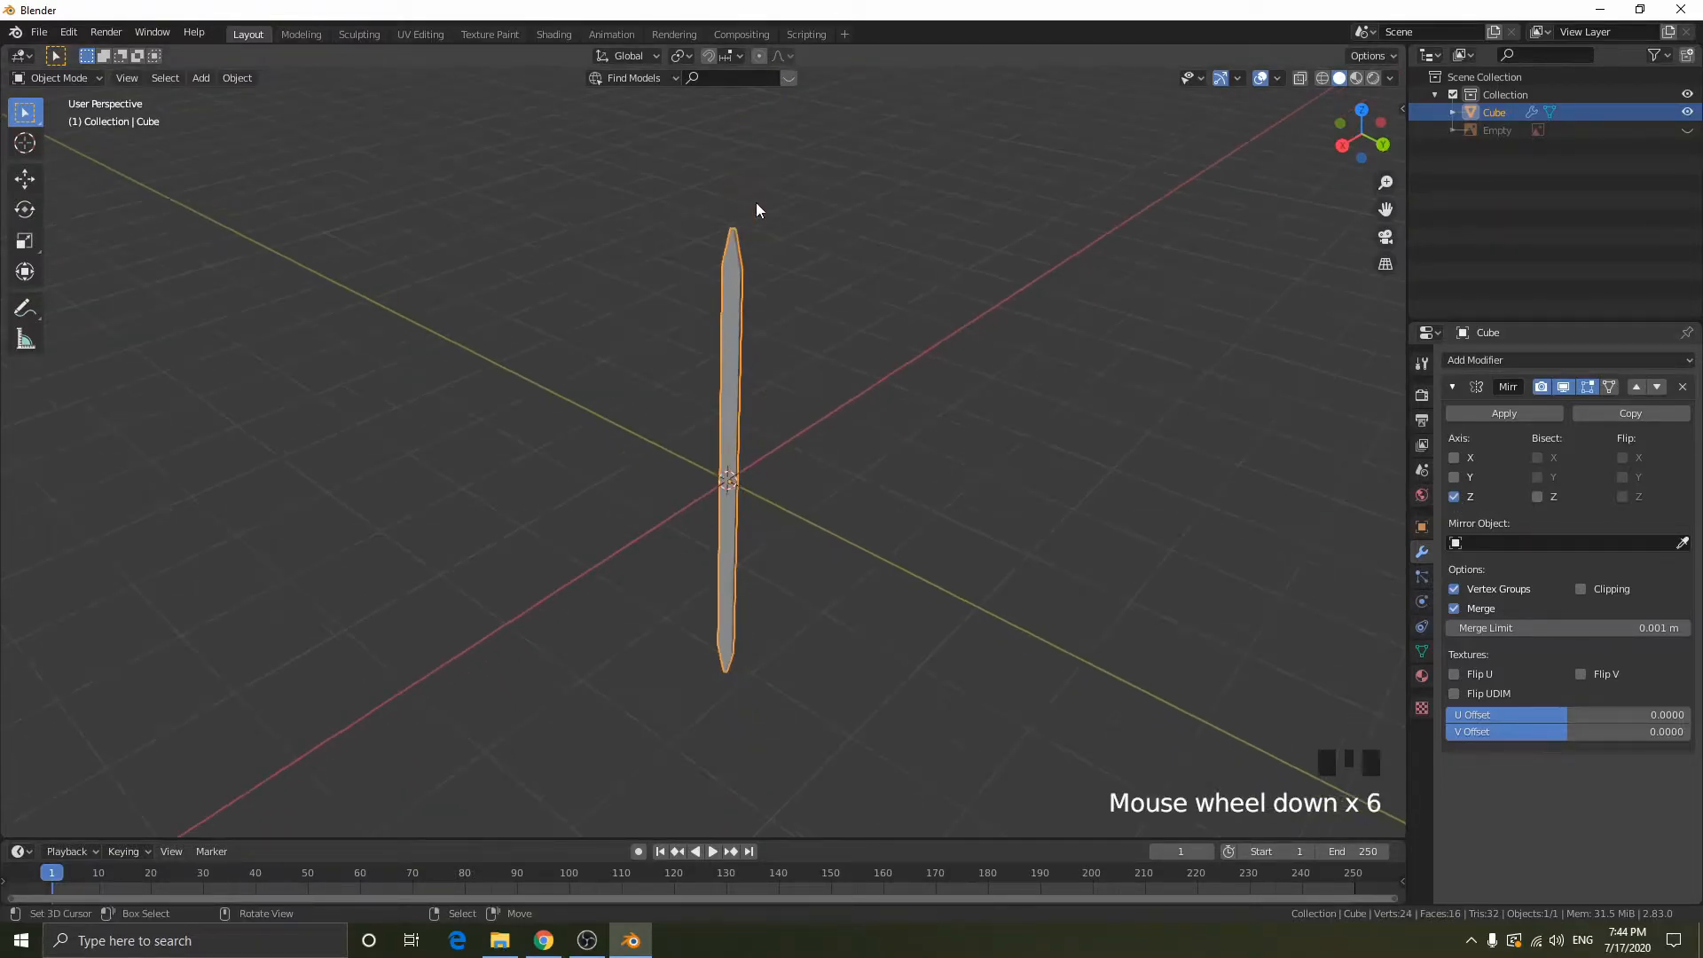
middle_drag(908, 277, 753, 274)
scroll(843, 461, up, 3)
middle_drag(843, 460, 934, 426)
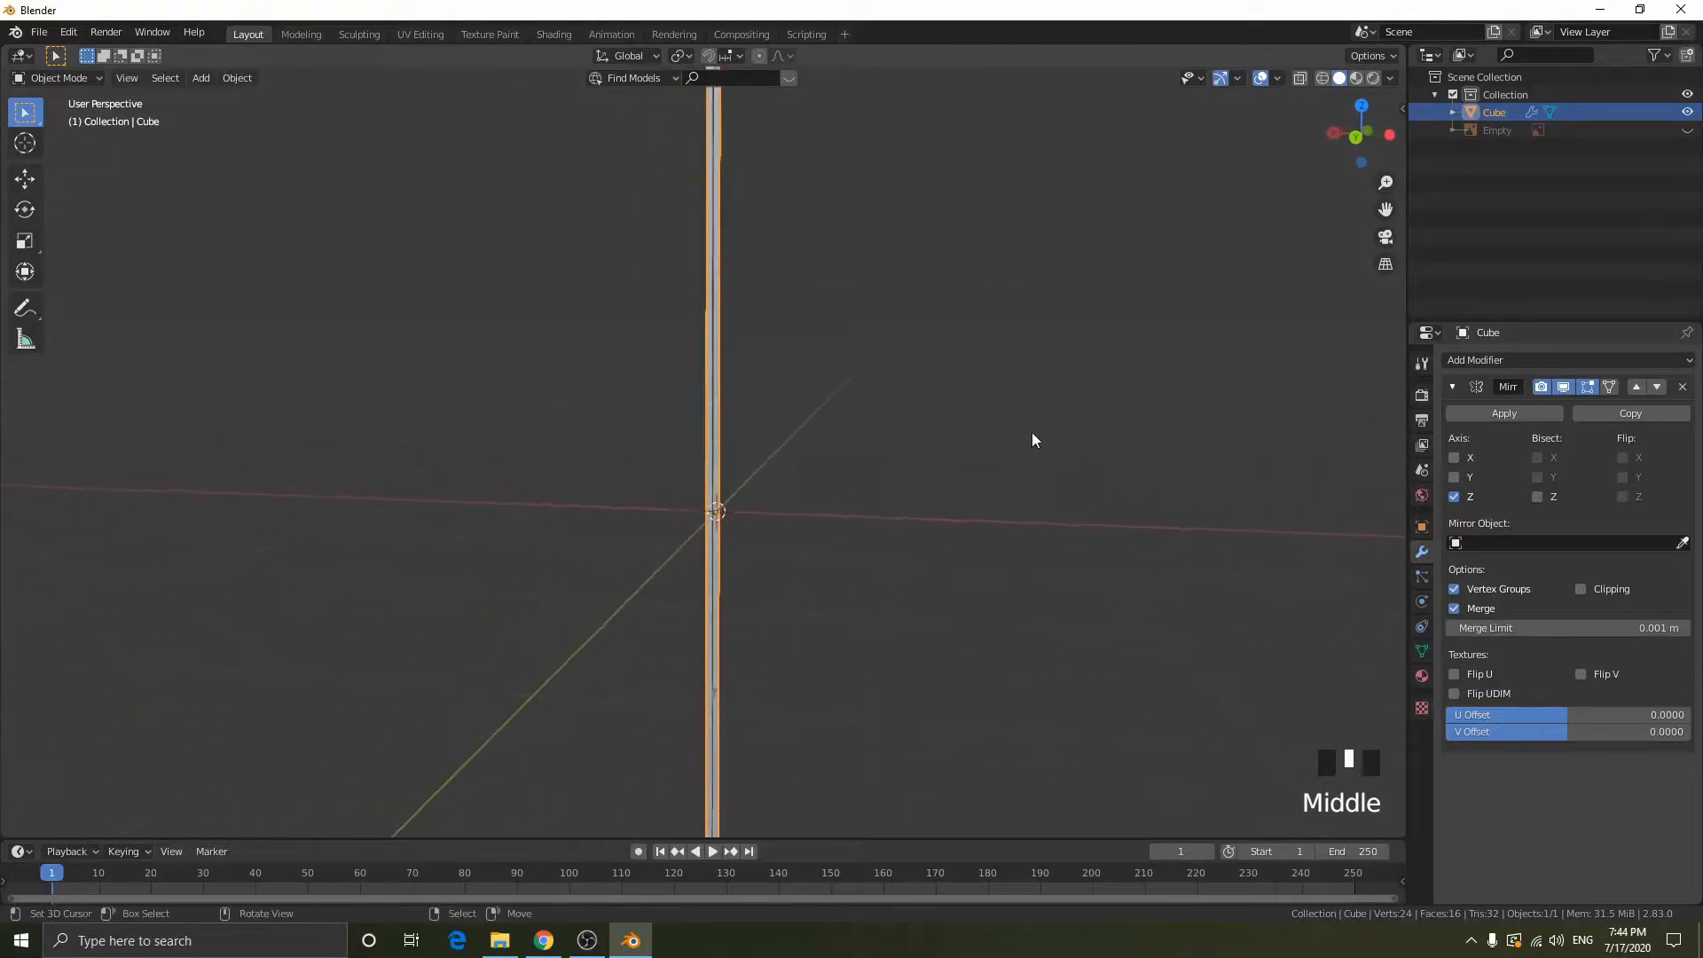
- Enable the X and Y mirror axes together with Z and inspect the blade
click(1454, 478)
click(1456, 458)
scroll(1110, 440, down, 3)
click(1543, 429)
middle_drag(1019, 438, 1098, 448)
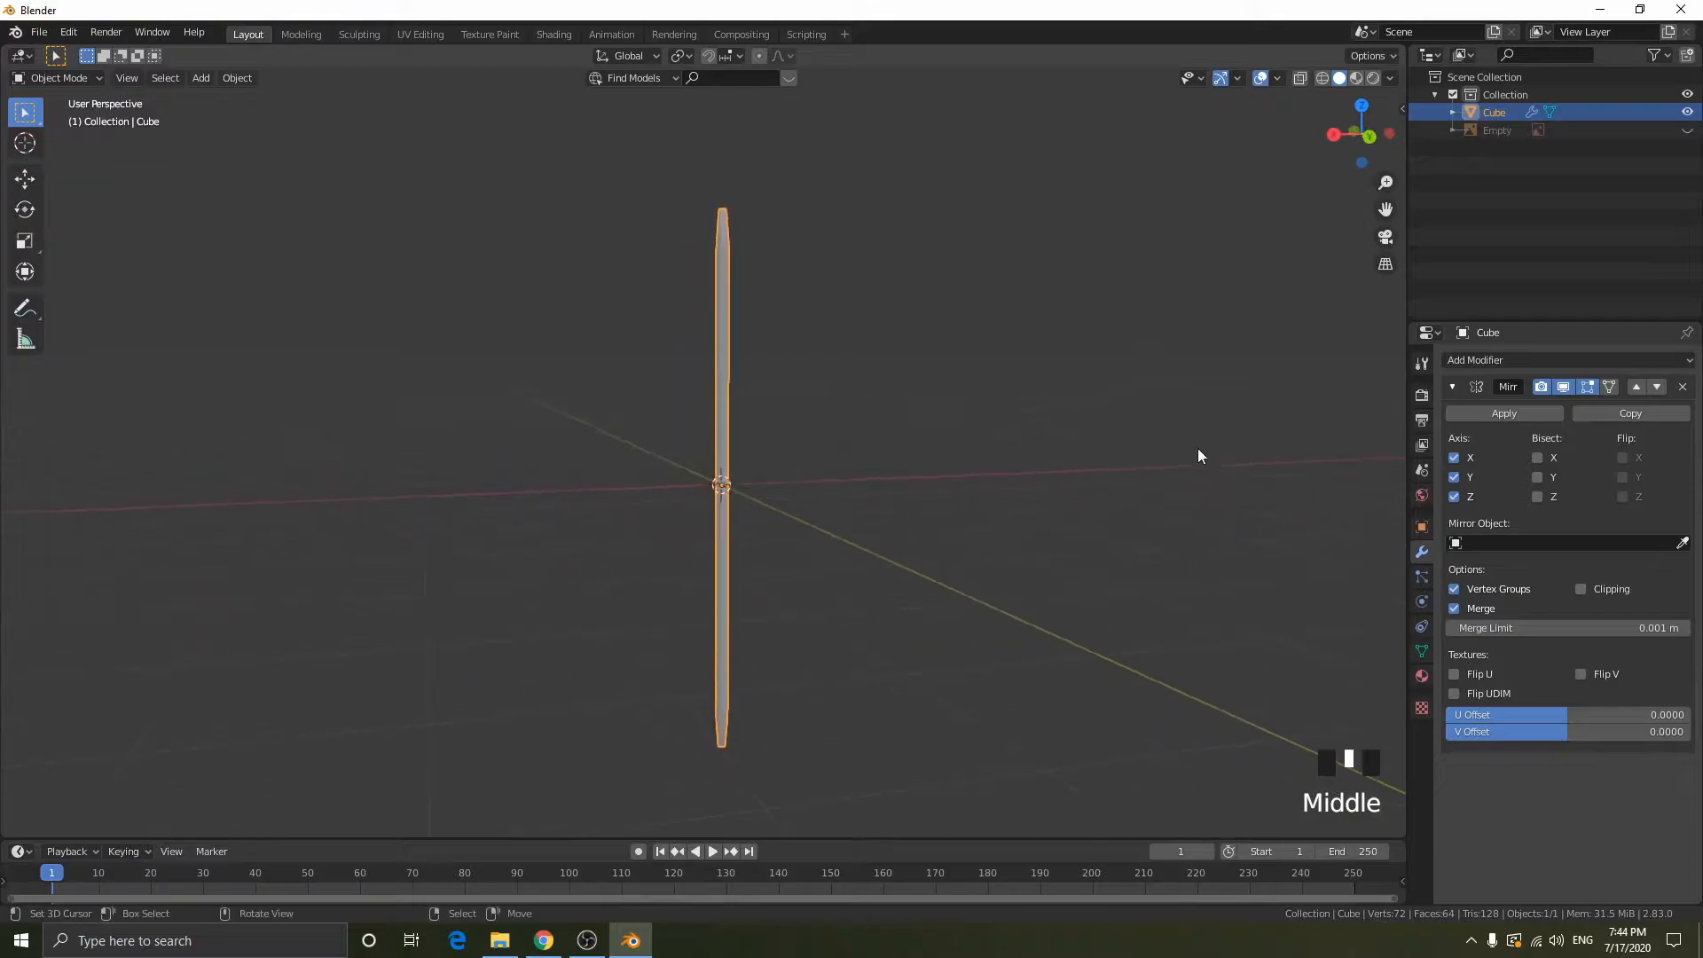
- Turn off the Z and Y mirror axes, keeping only X enabled
drag(1456, 498, 1455, 477)
scroll(986, 368, up, 1)
middle_drag(986, 371, 828, 429)
scroll(796, 372, up, 3)
- Show the reference image again in right view and switch the blade to wireframe display in Edit Mode
key(Tab)
middle_drag(726, 425, 1076, 422)
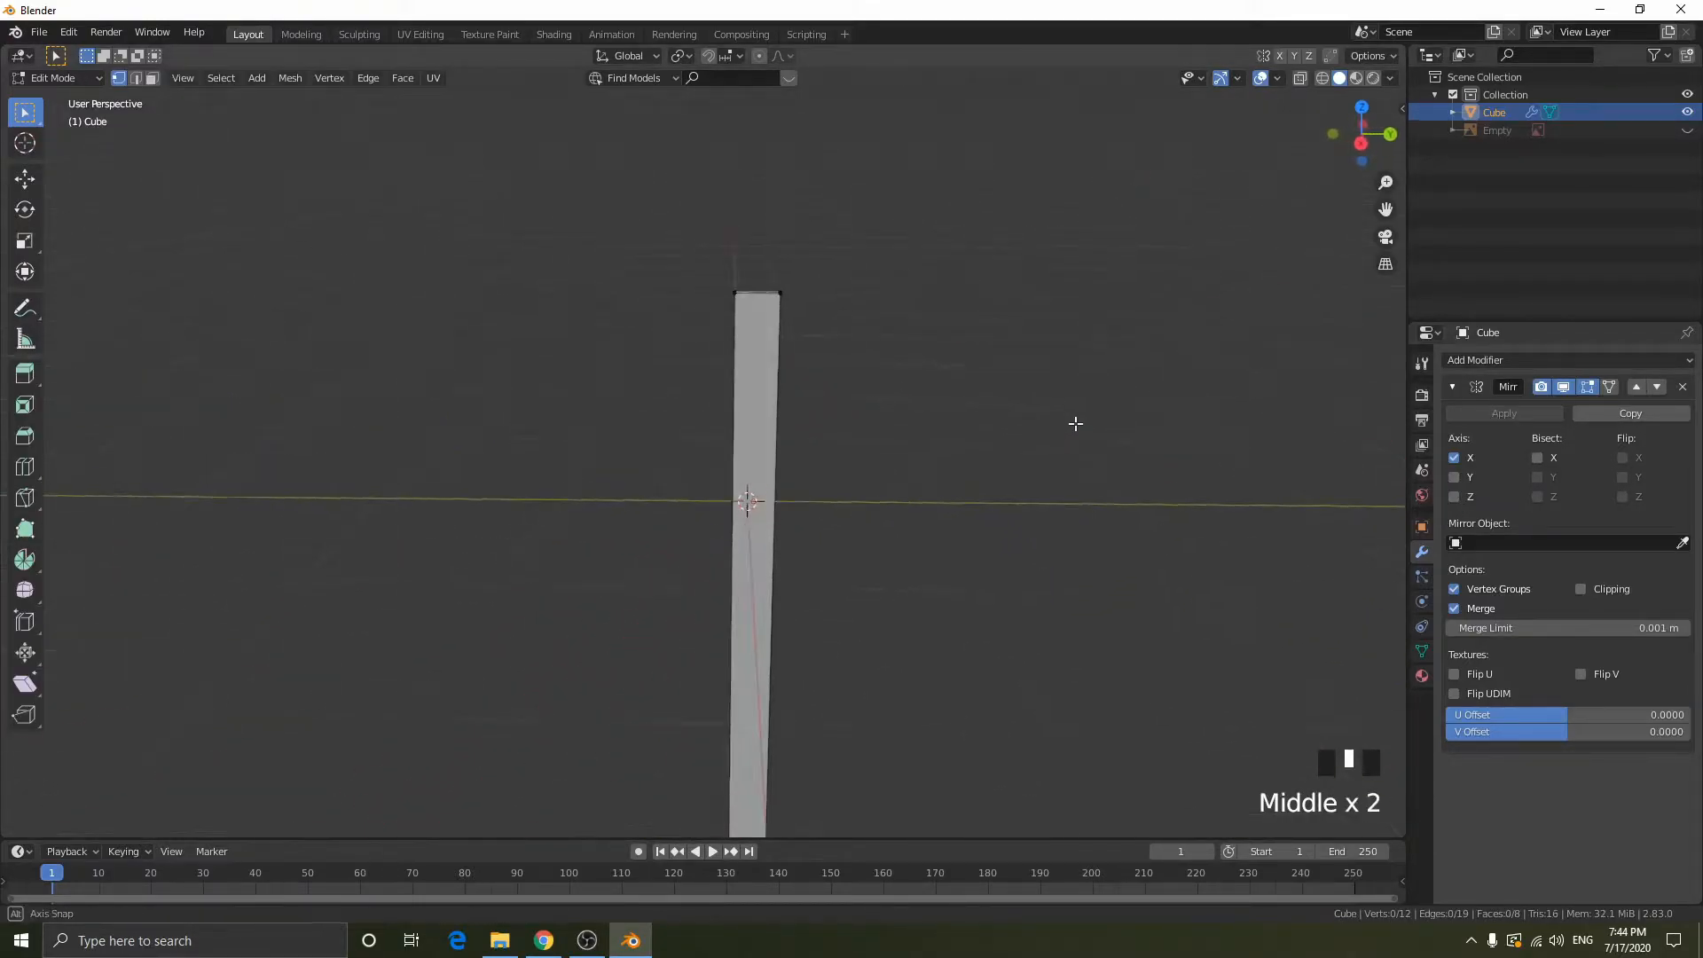
scroll(1019, 487, up, 2)
click(1358, 160)
click(1686, 129)
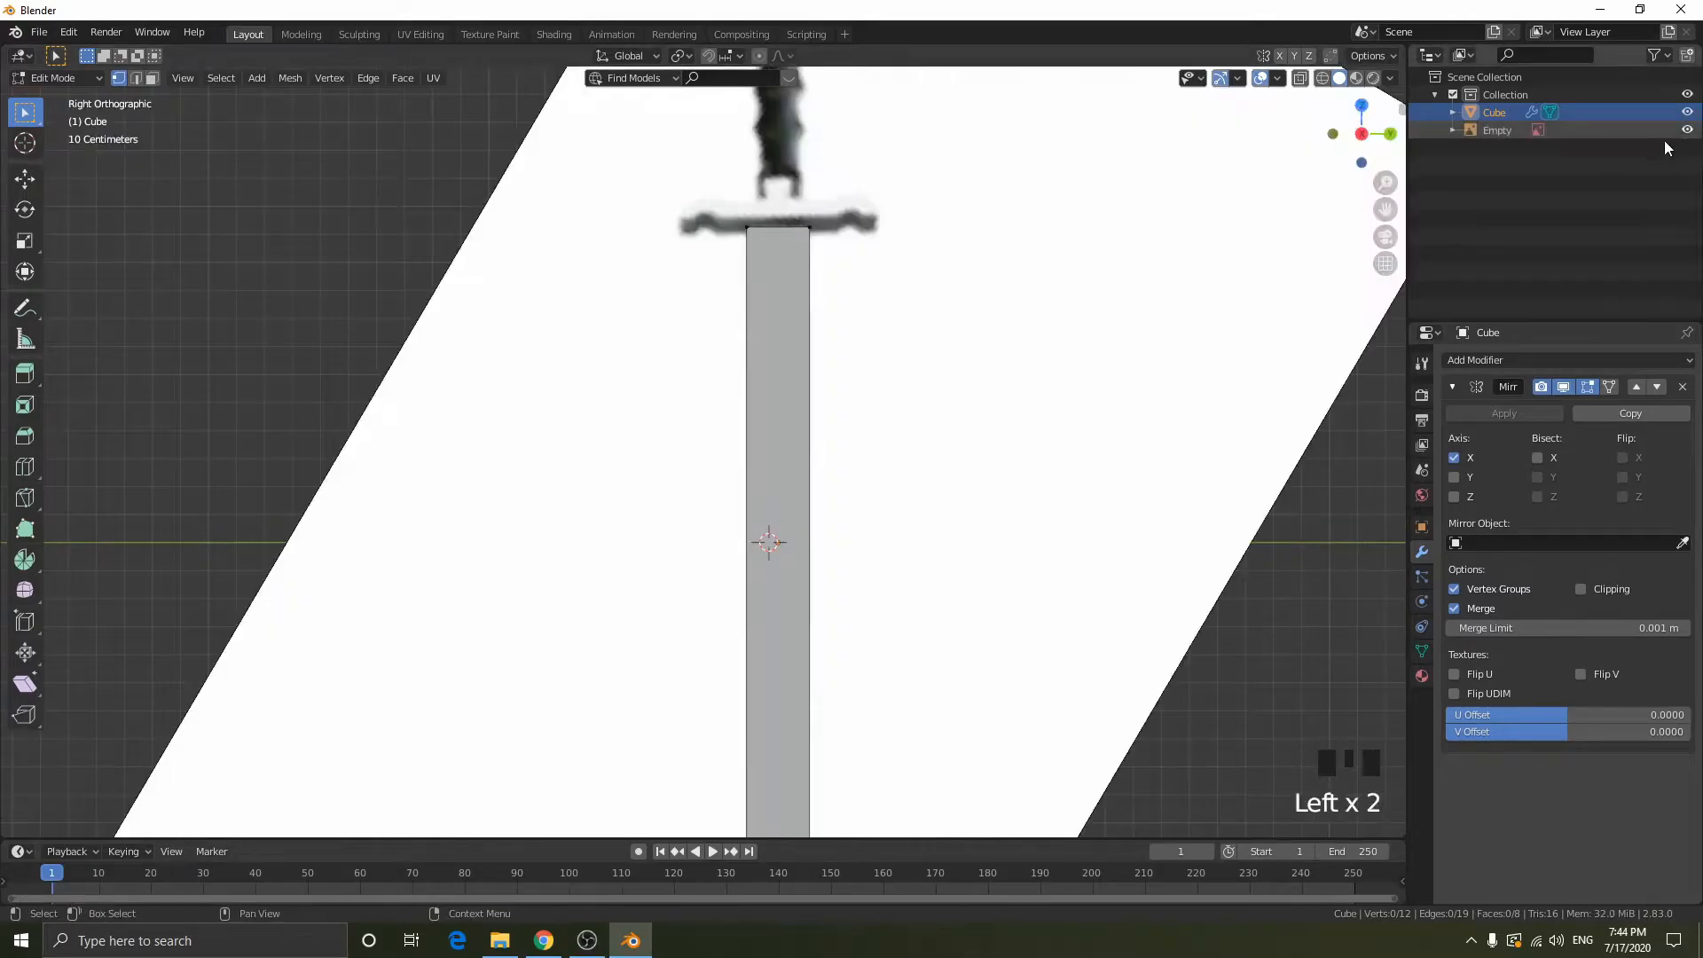
key(Tab)
key(shift+z)
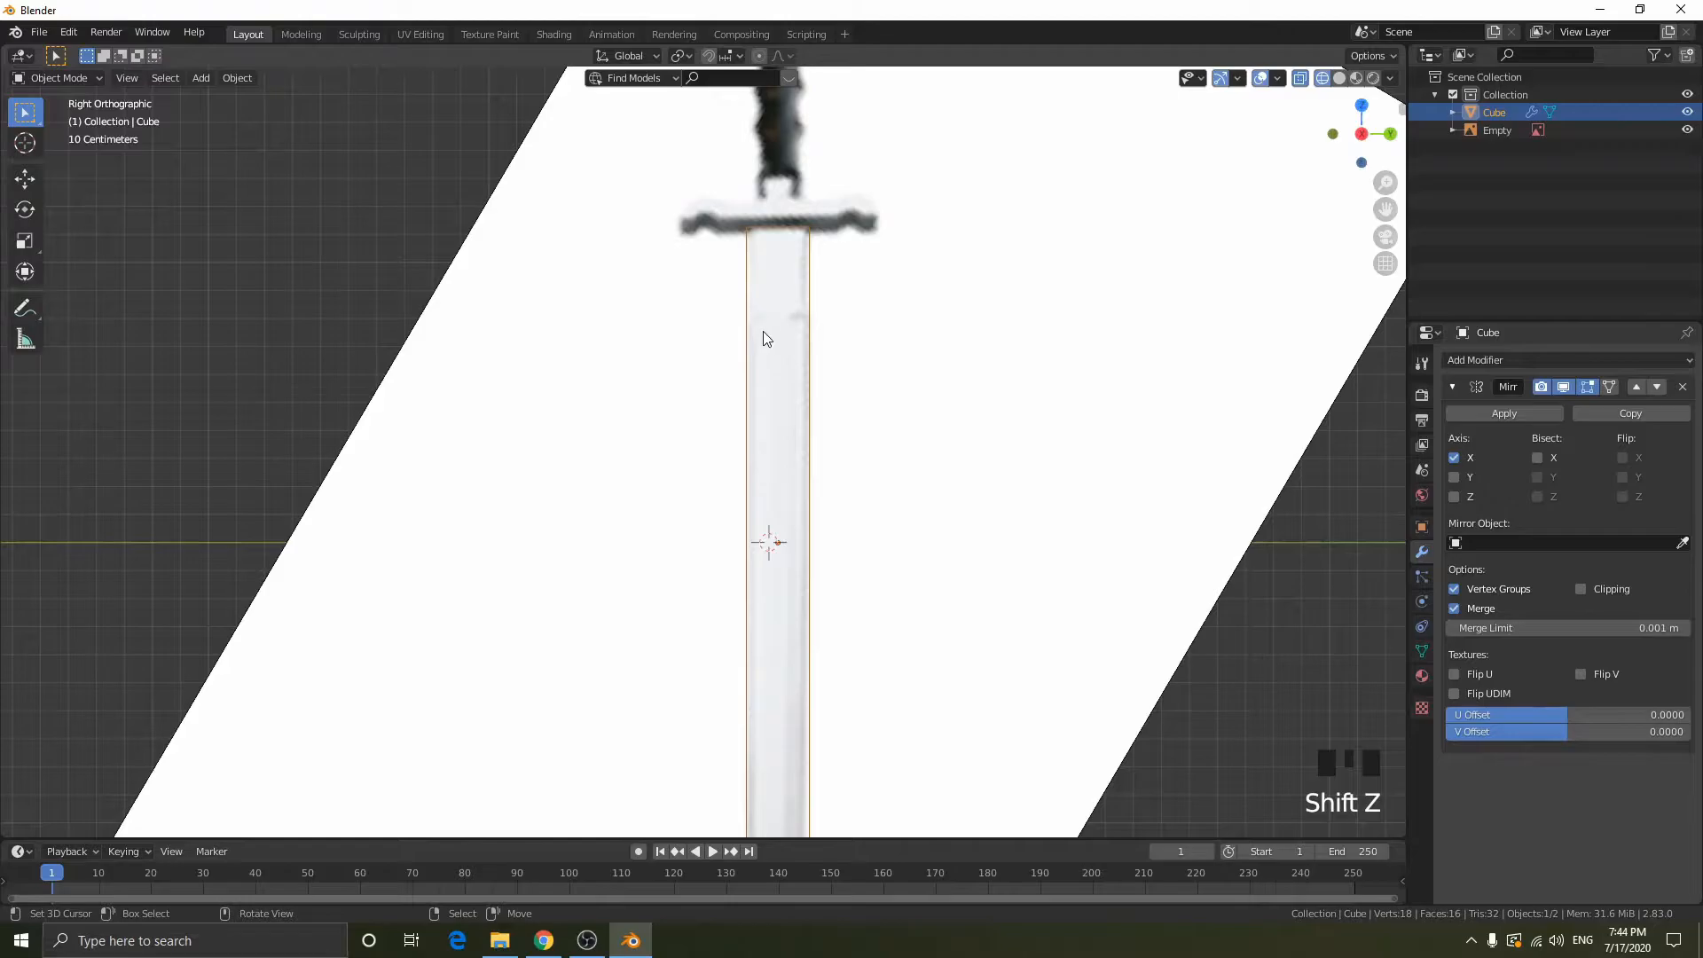
key(Tab)
- Add a lengthwise loop cut near one side edge of the blade with an edge slide of -0.6
scroll(885, 581, down, 1)
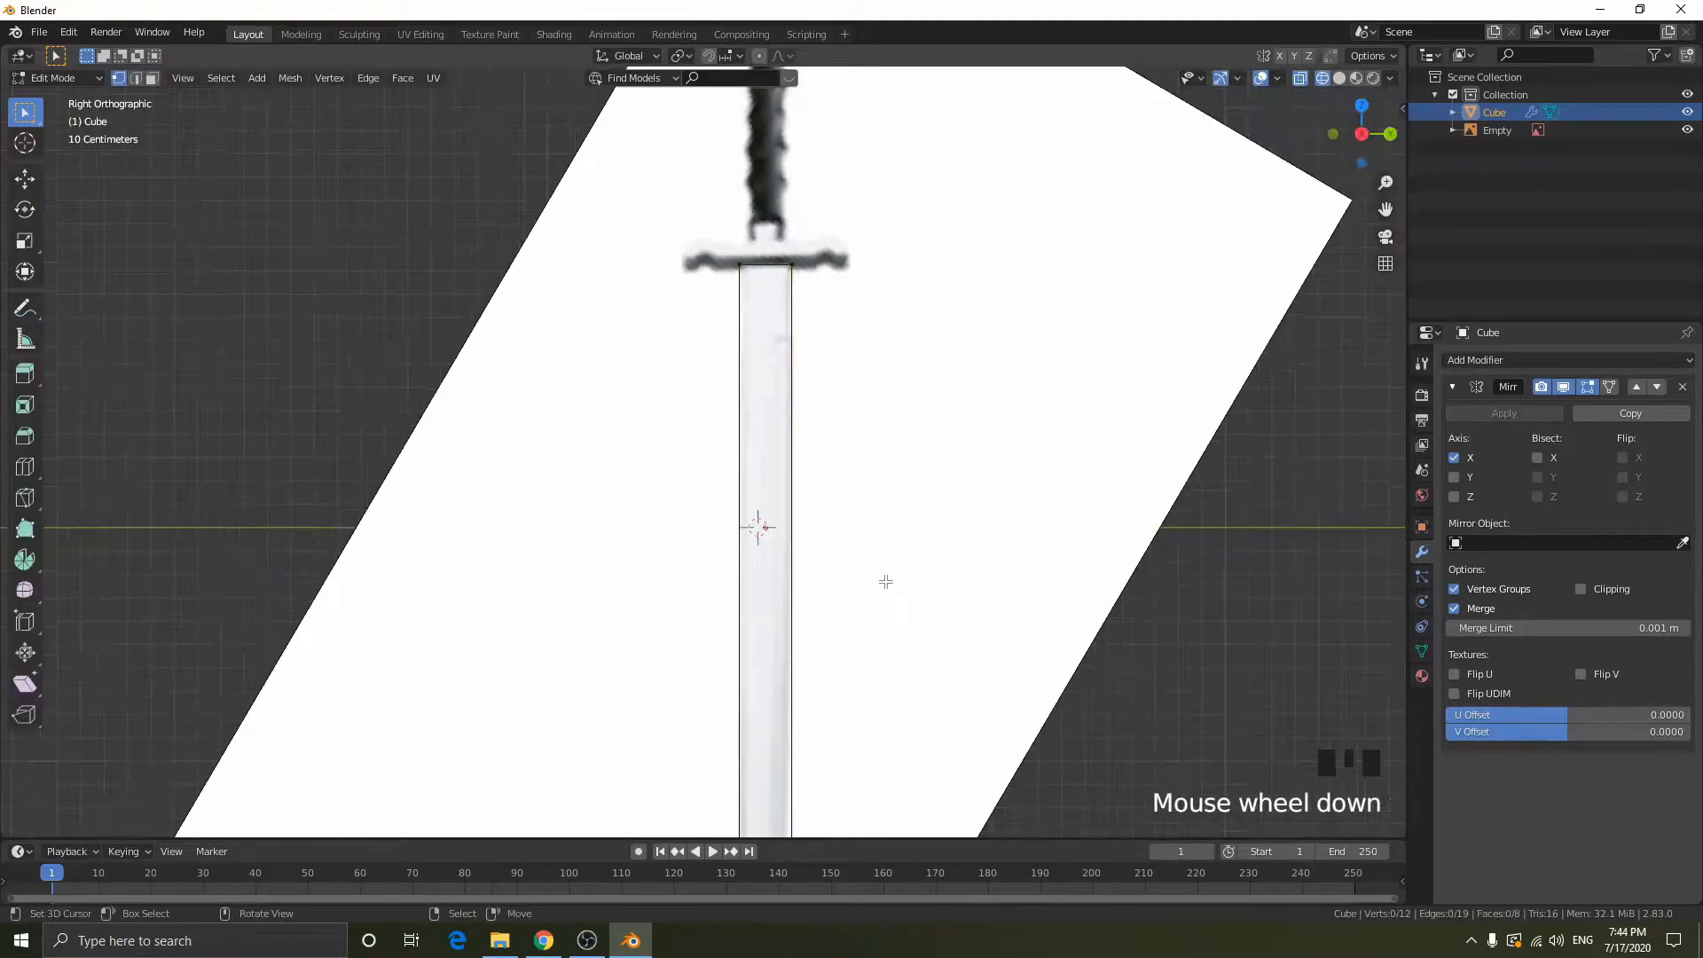
scroll(885, 581, down, 4)
shift+middle_drag(882, 581, 867, 471)
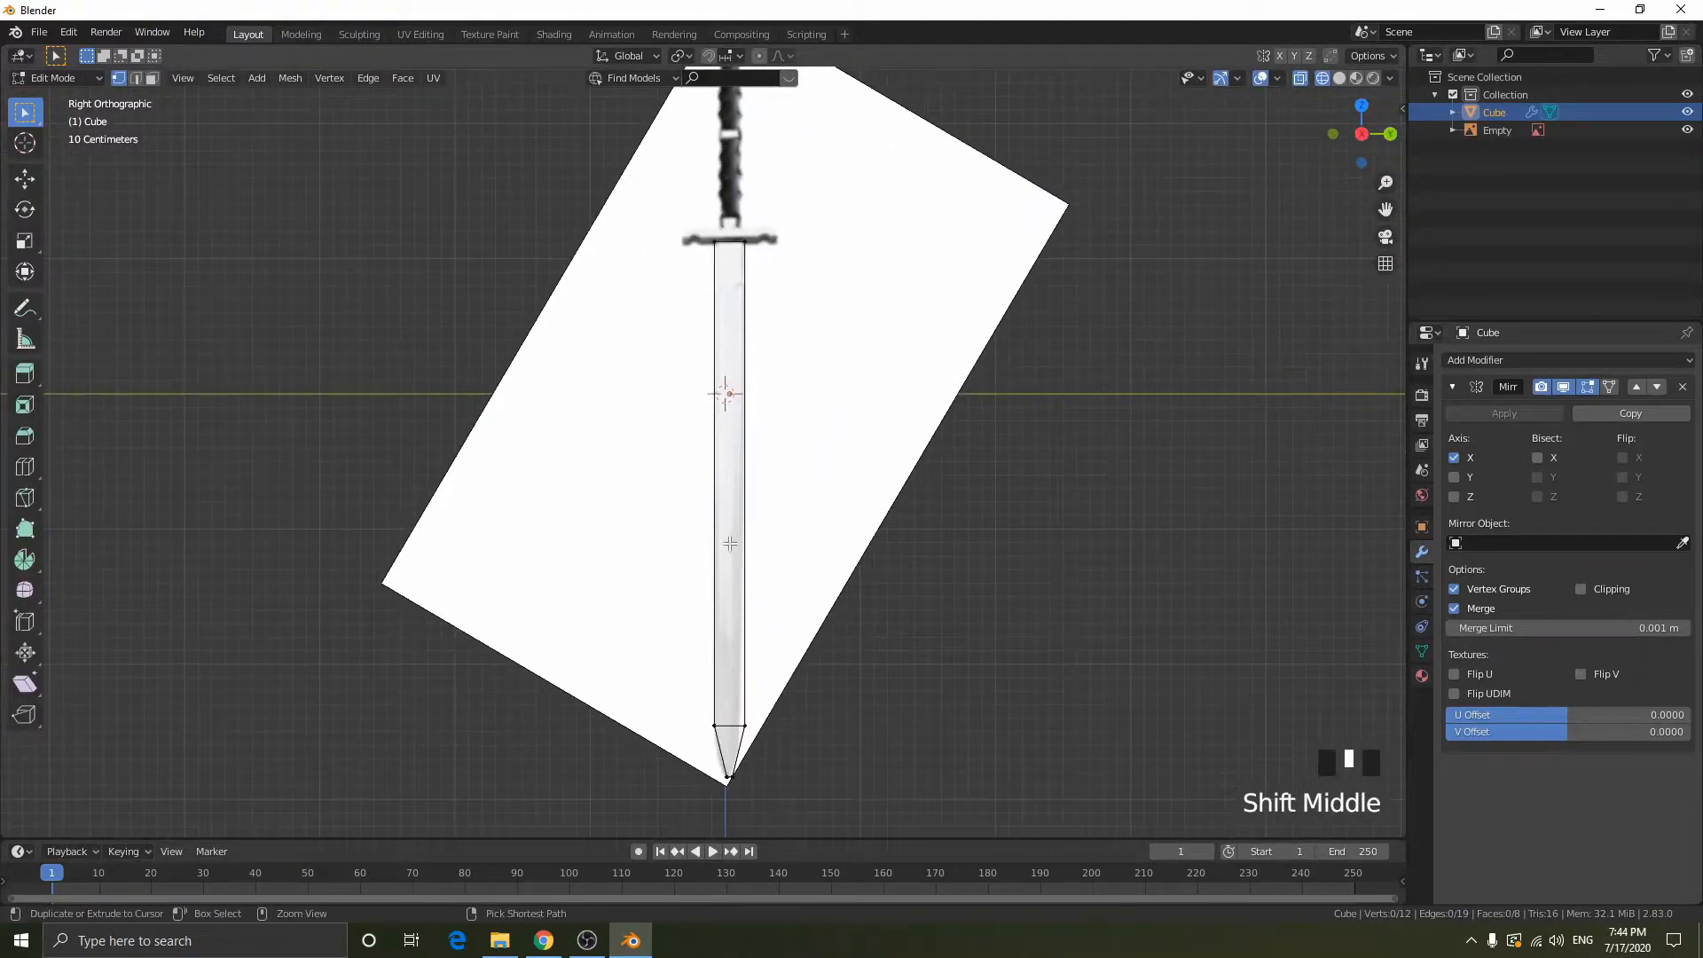
key(ctrl+r)
click(723, 727)
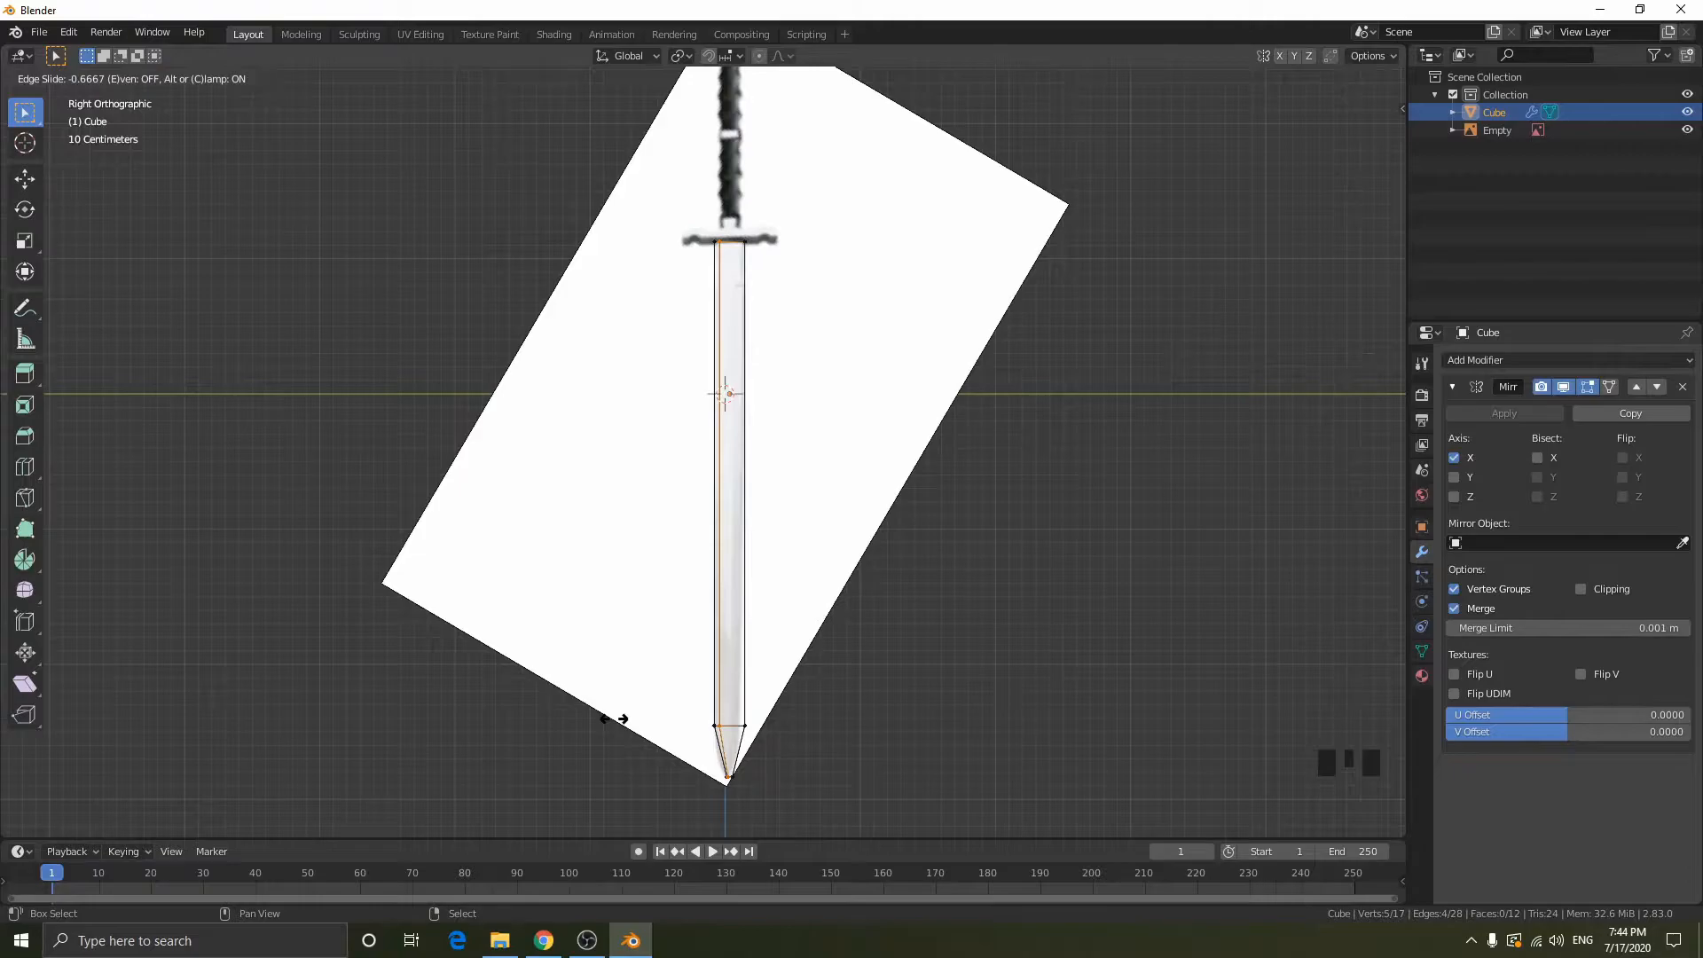
text(-0.65)
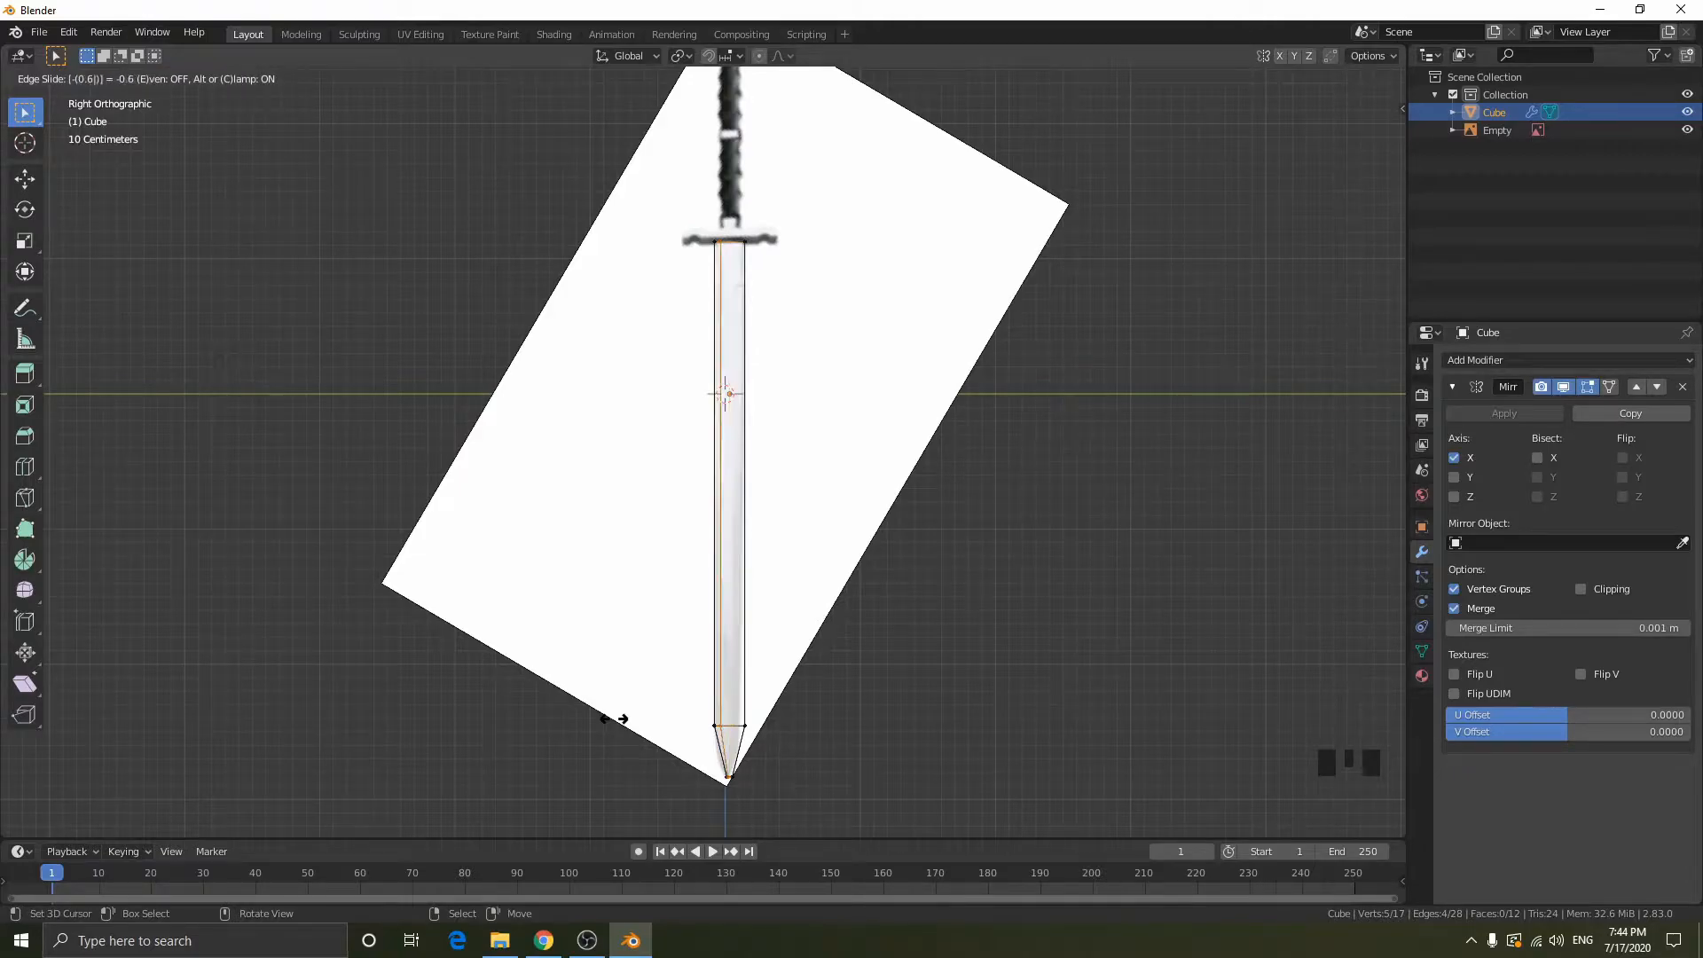
key(Return)
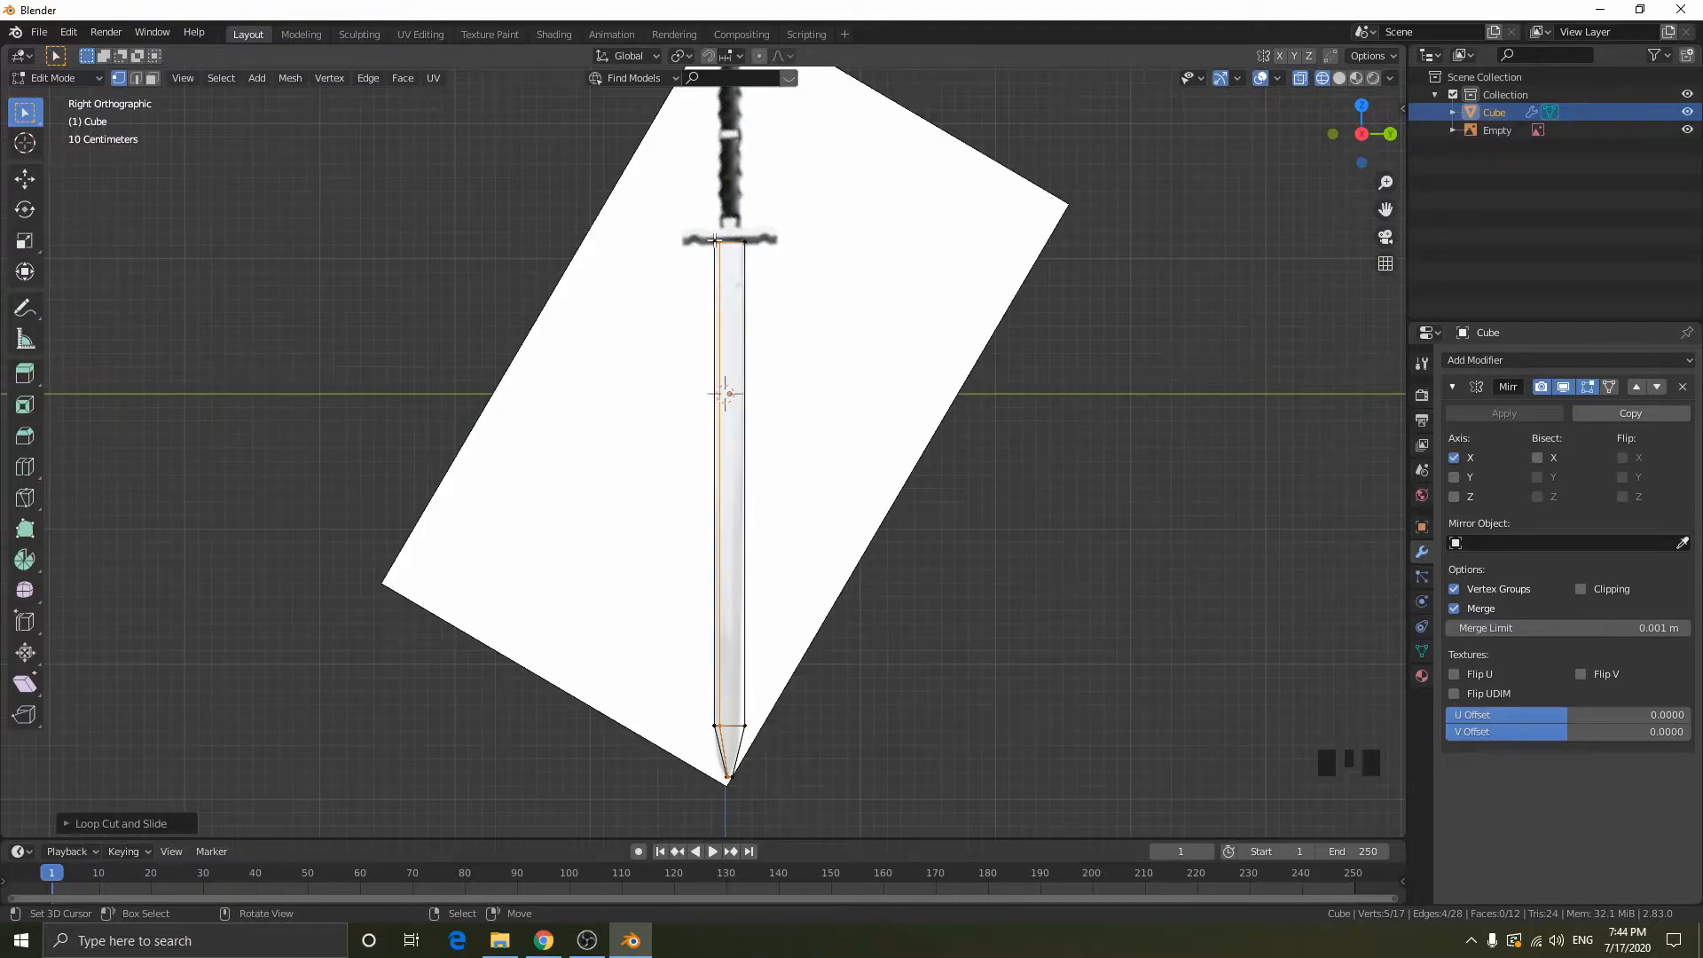
- Try moving a corner vertex and an edge at the blade's guard end
middle_drag(982, 261, 859, 350)
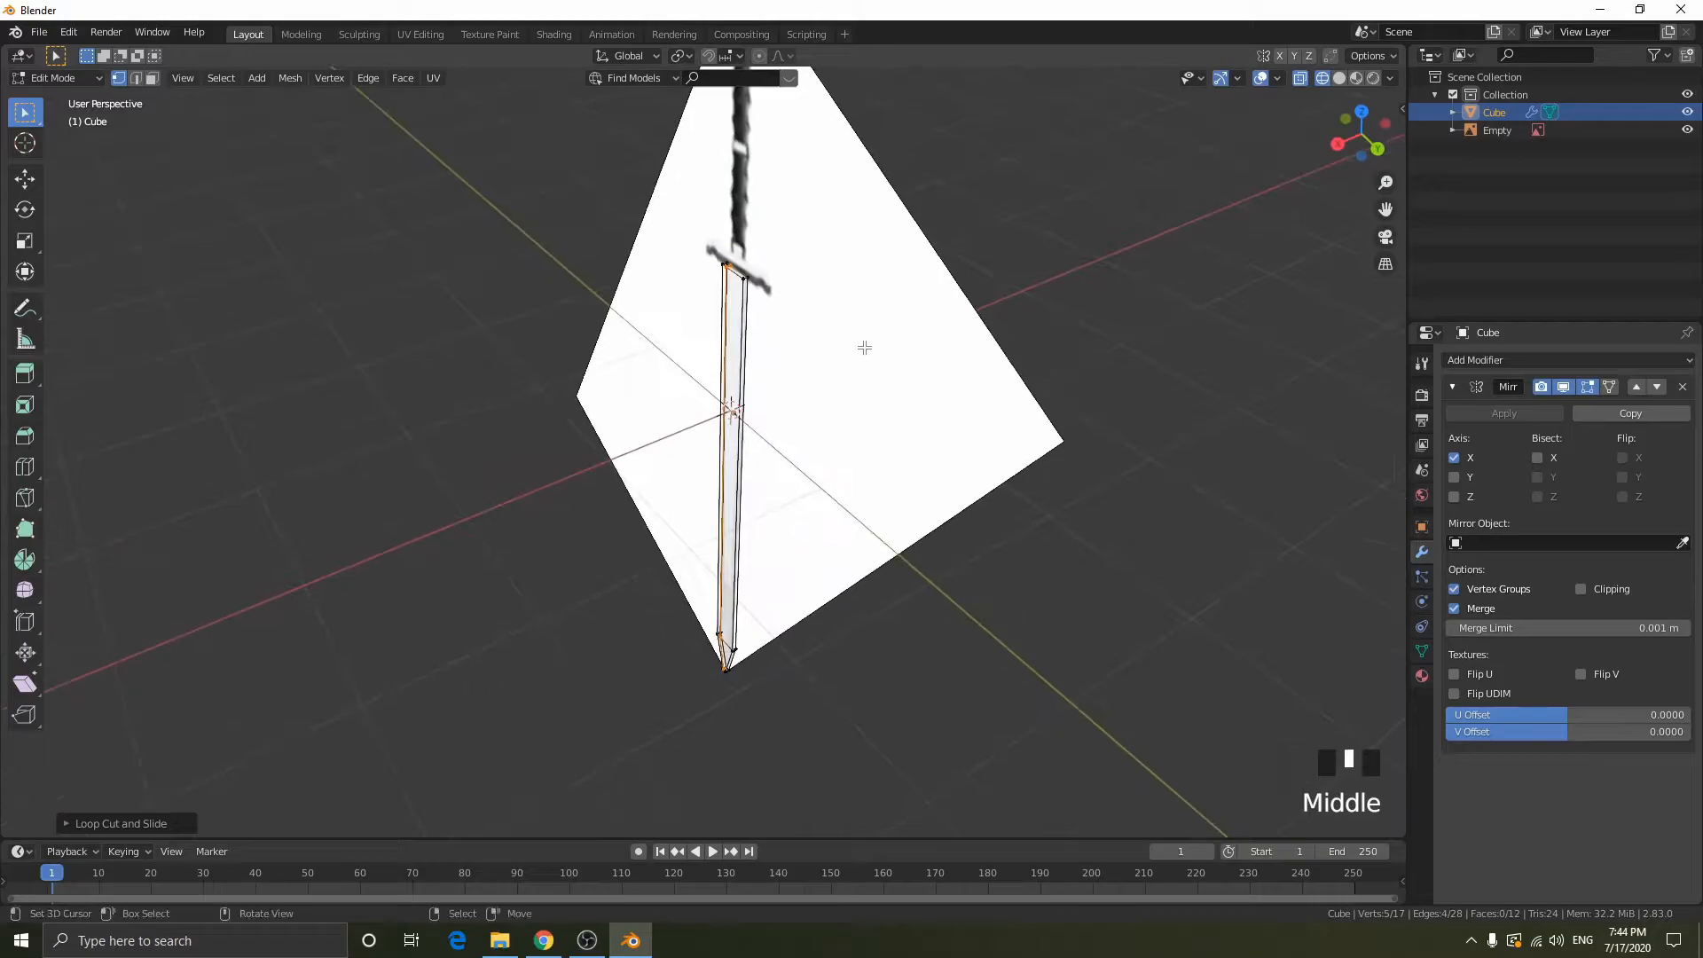
scroll(799, 274, up, 2)
middle_drag(798, 274, 778, 317)
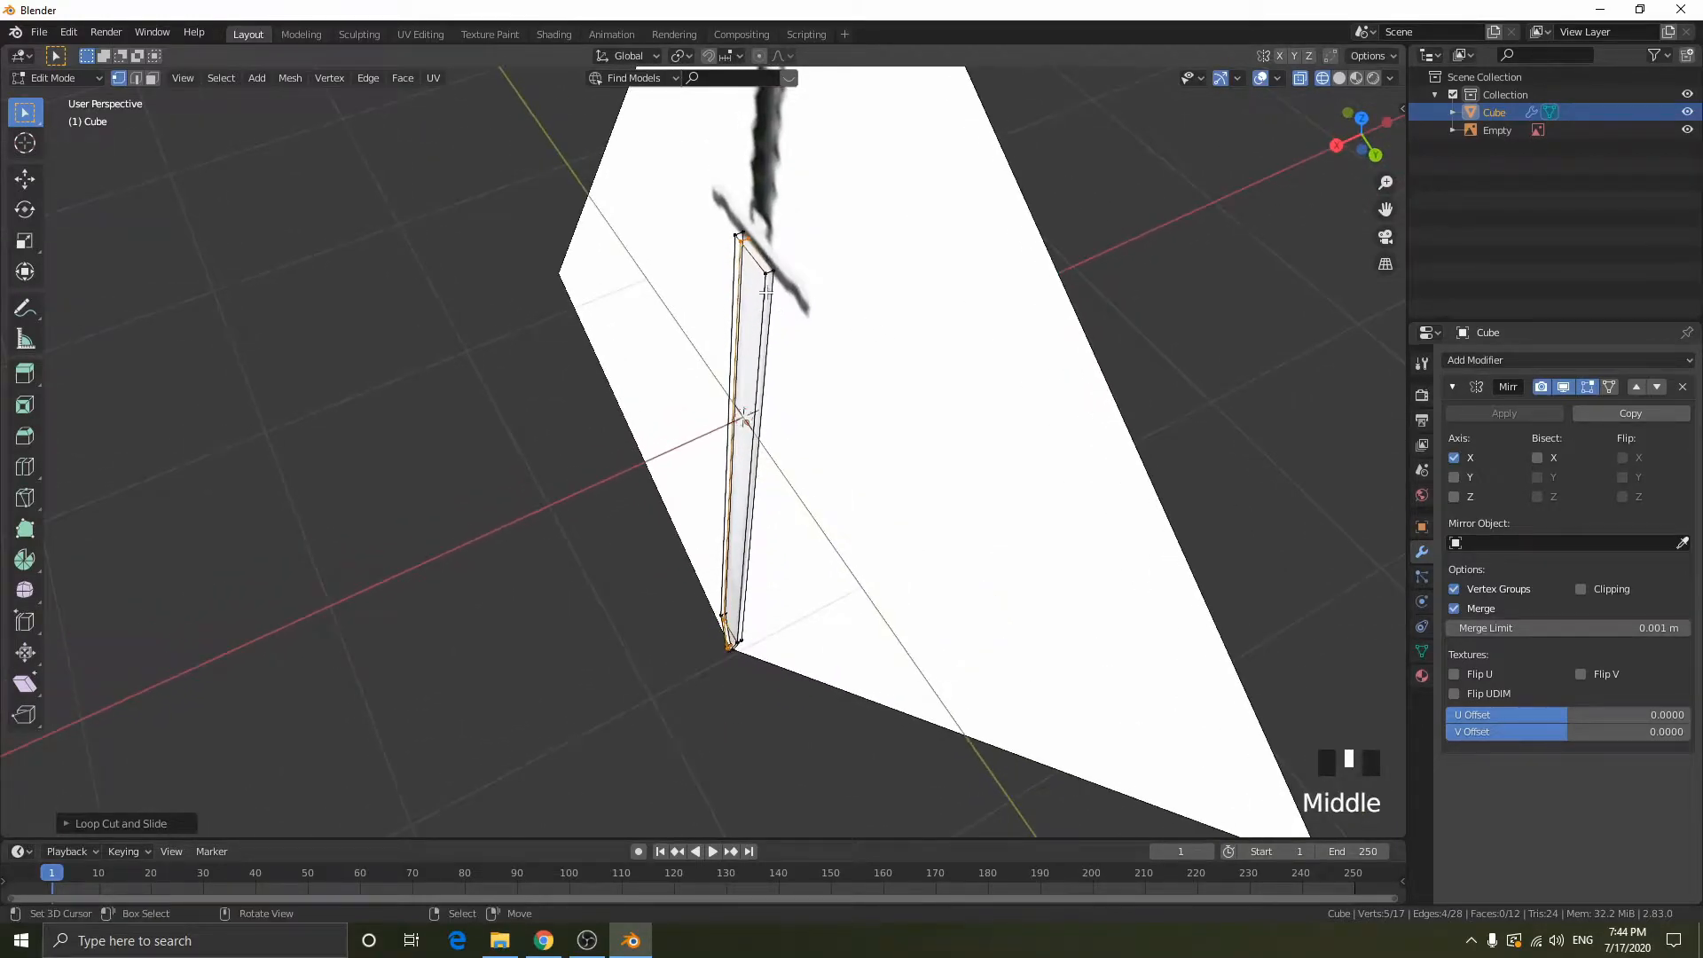
right_click(804, 248)
key(g)
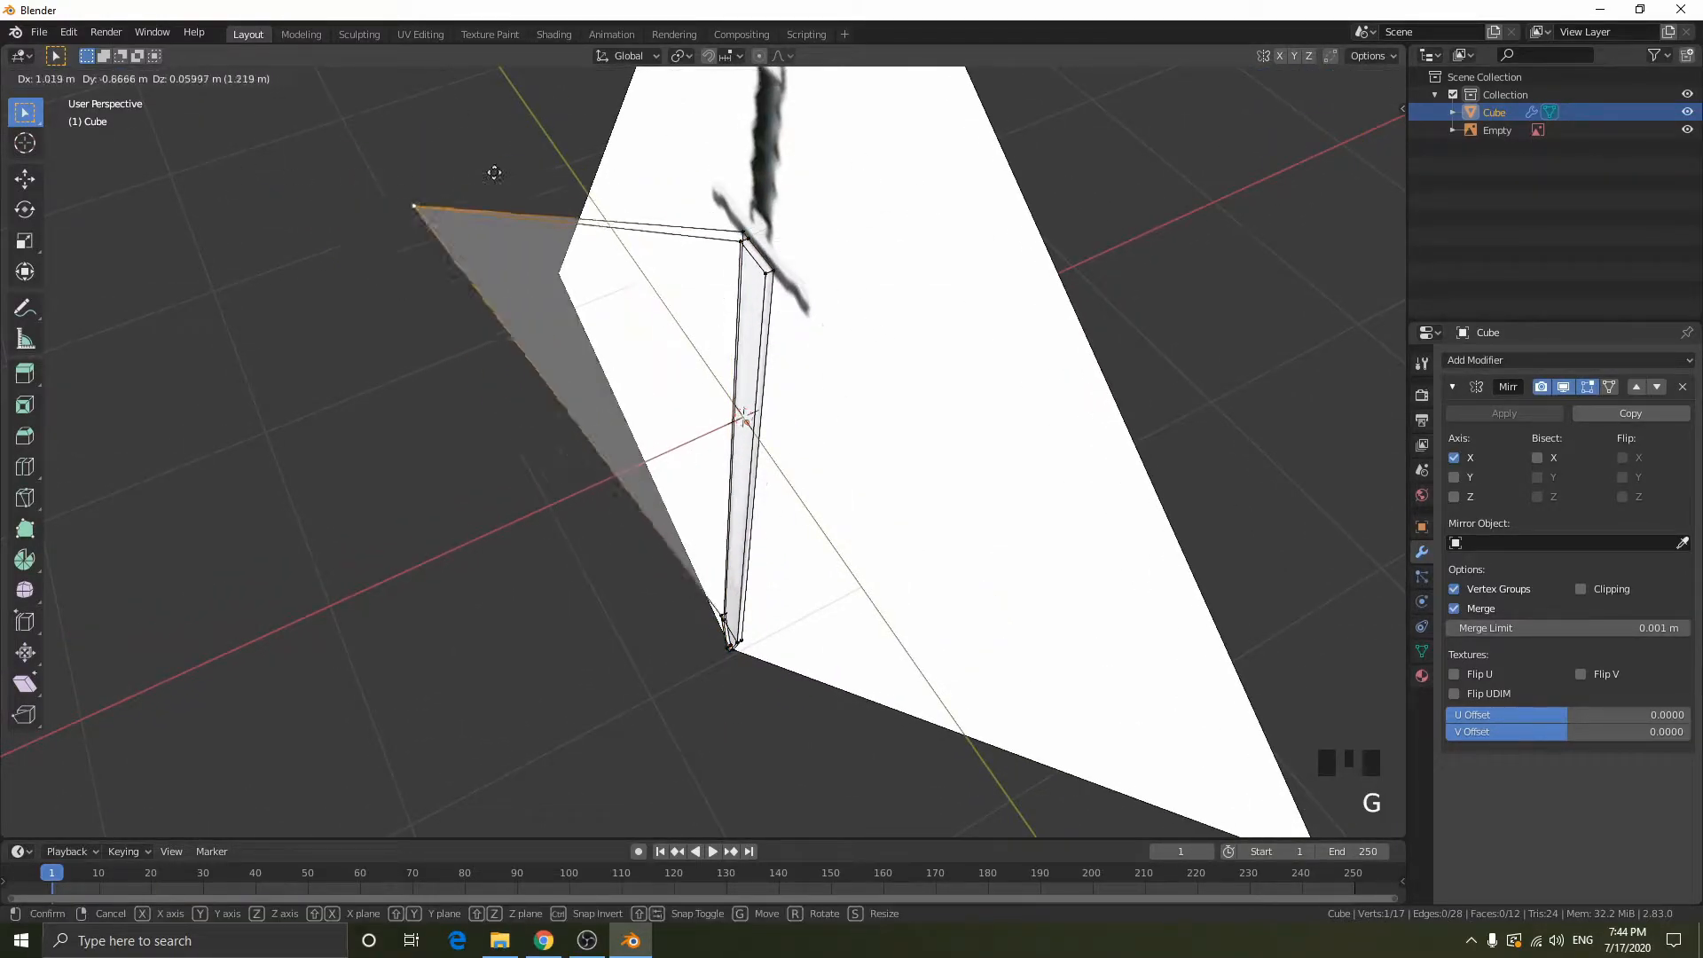
key(Escape)
key(2)
right_click(766, 267)
key(g)
right_click(764, 318)
key(4)
right_click(740, 282)
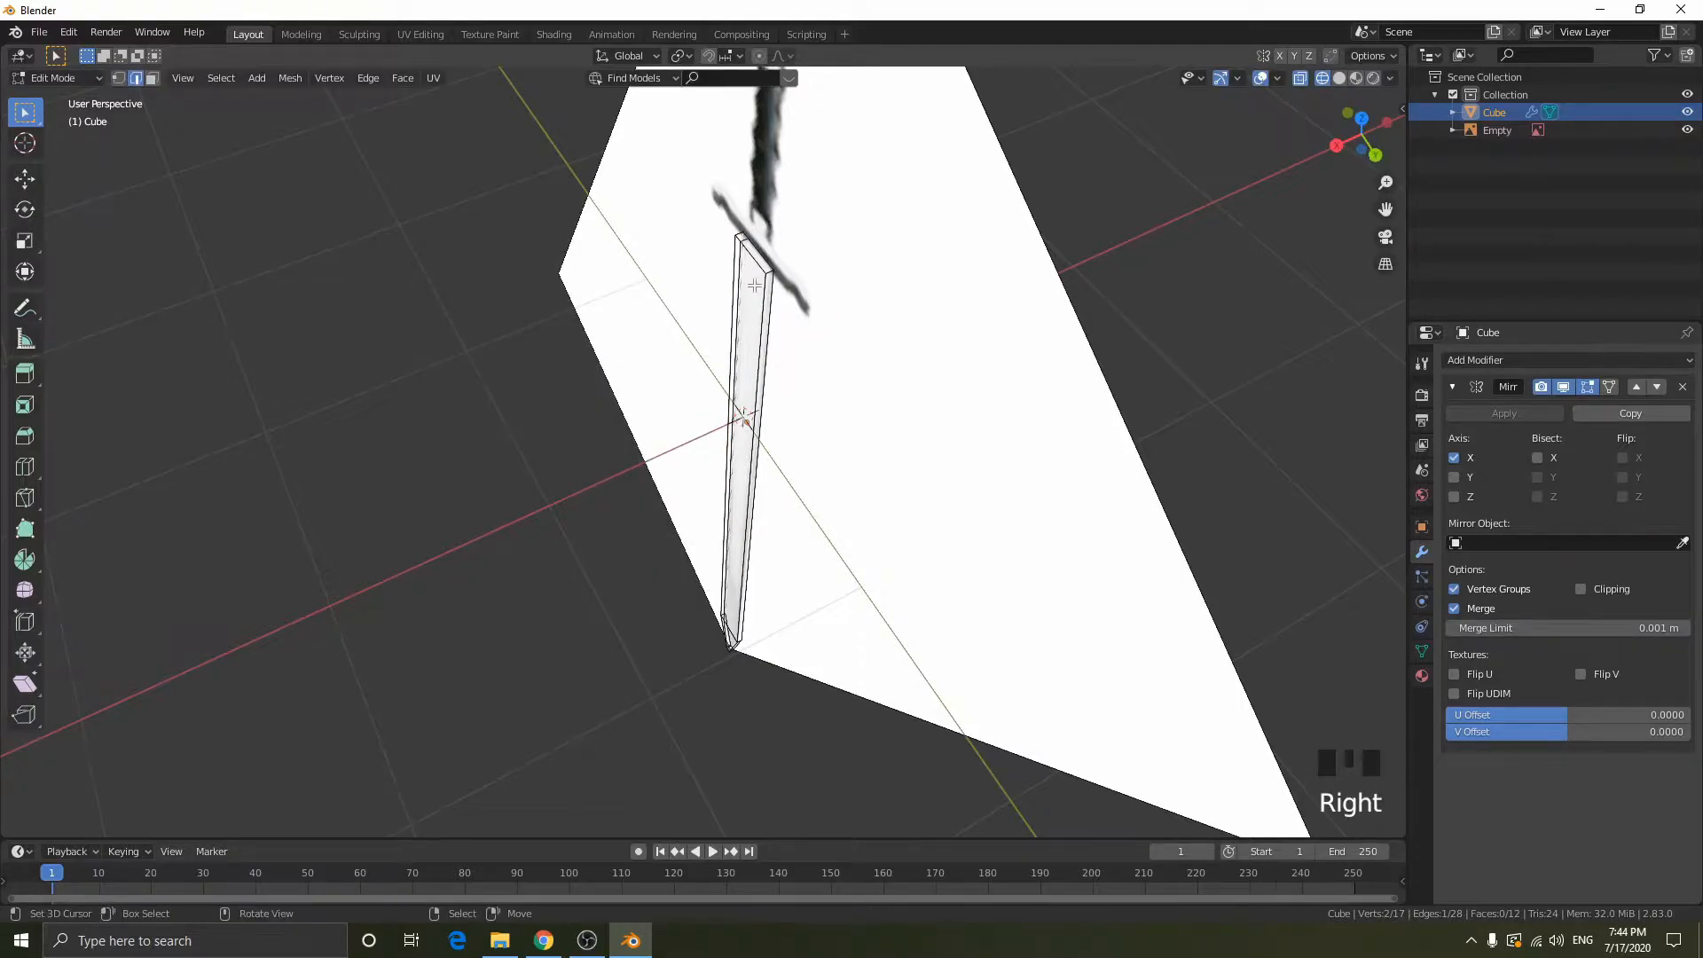
- Try moving the blade's wide side face in face select mode, viewing it in solid display
key(3)
key(shift+z)
right_click(900, 327)
key(g)
key(Escape)
key(shift+z)
middle_drag(827, 370, 766, 216)
key(1)
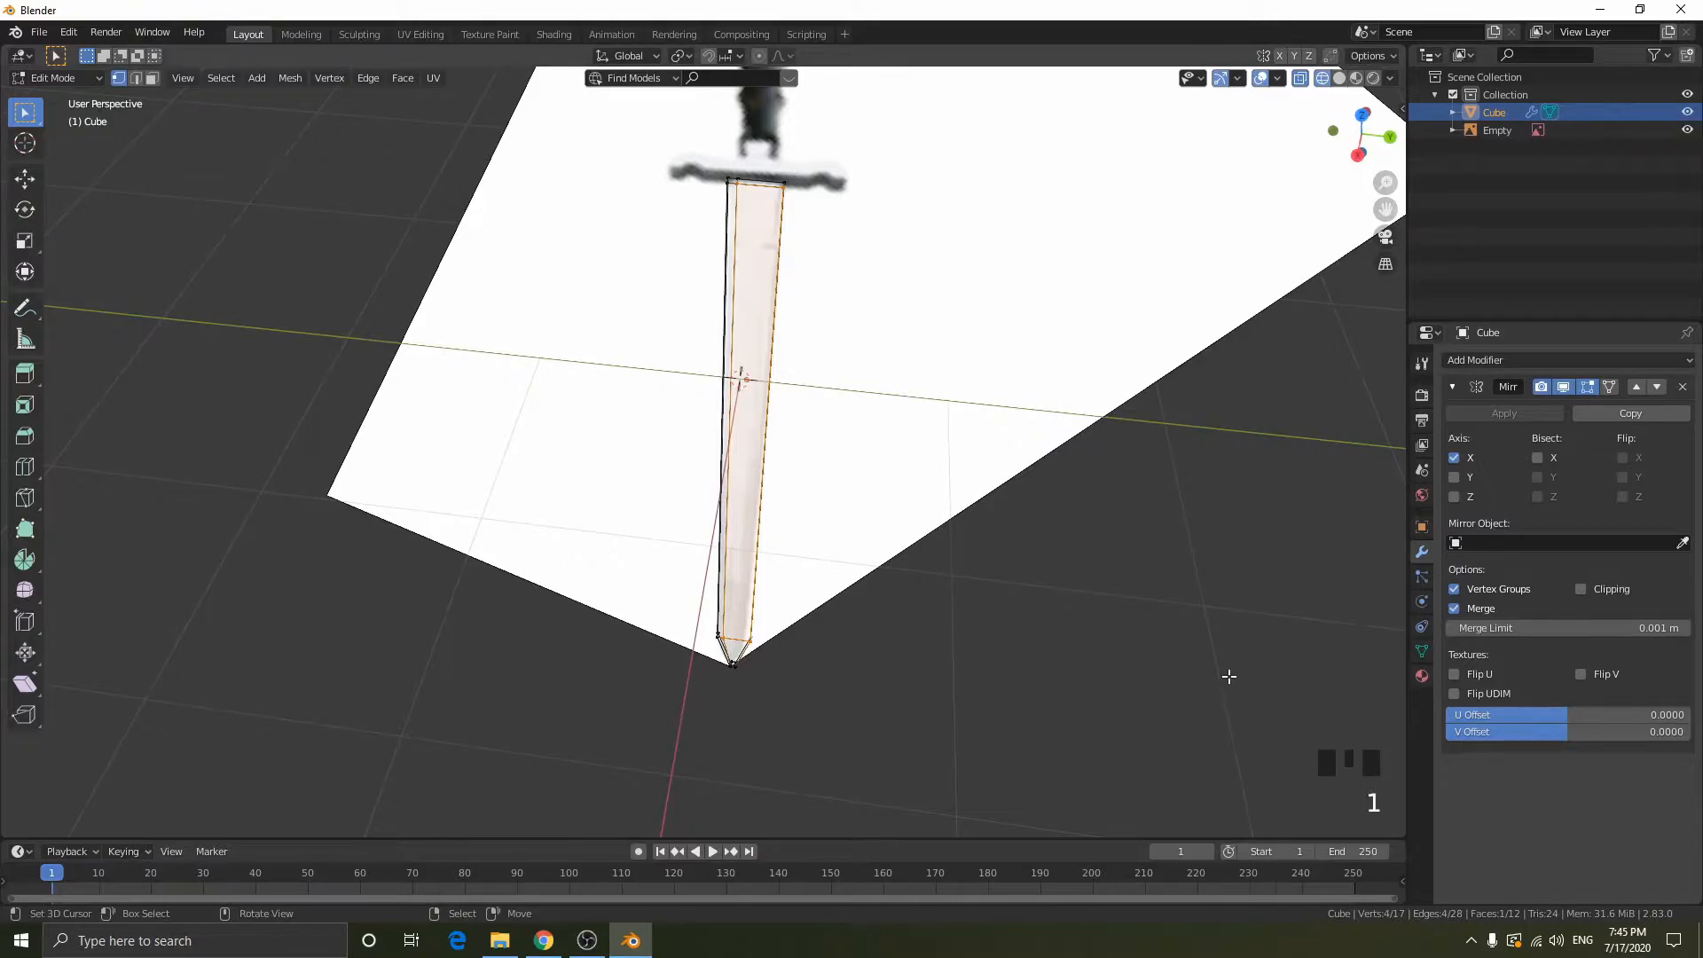
- Return to the right orthographic view in wireframe display, with the blade's lower part and tip in view
key(KP_1)
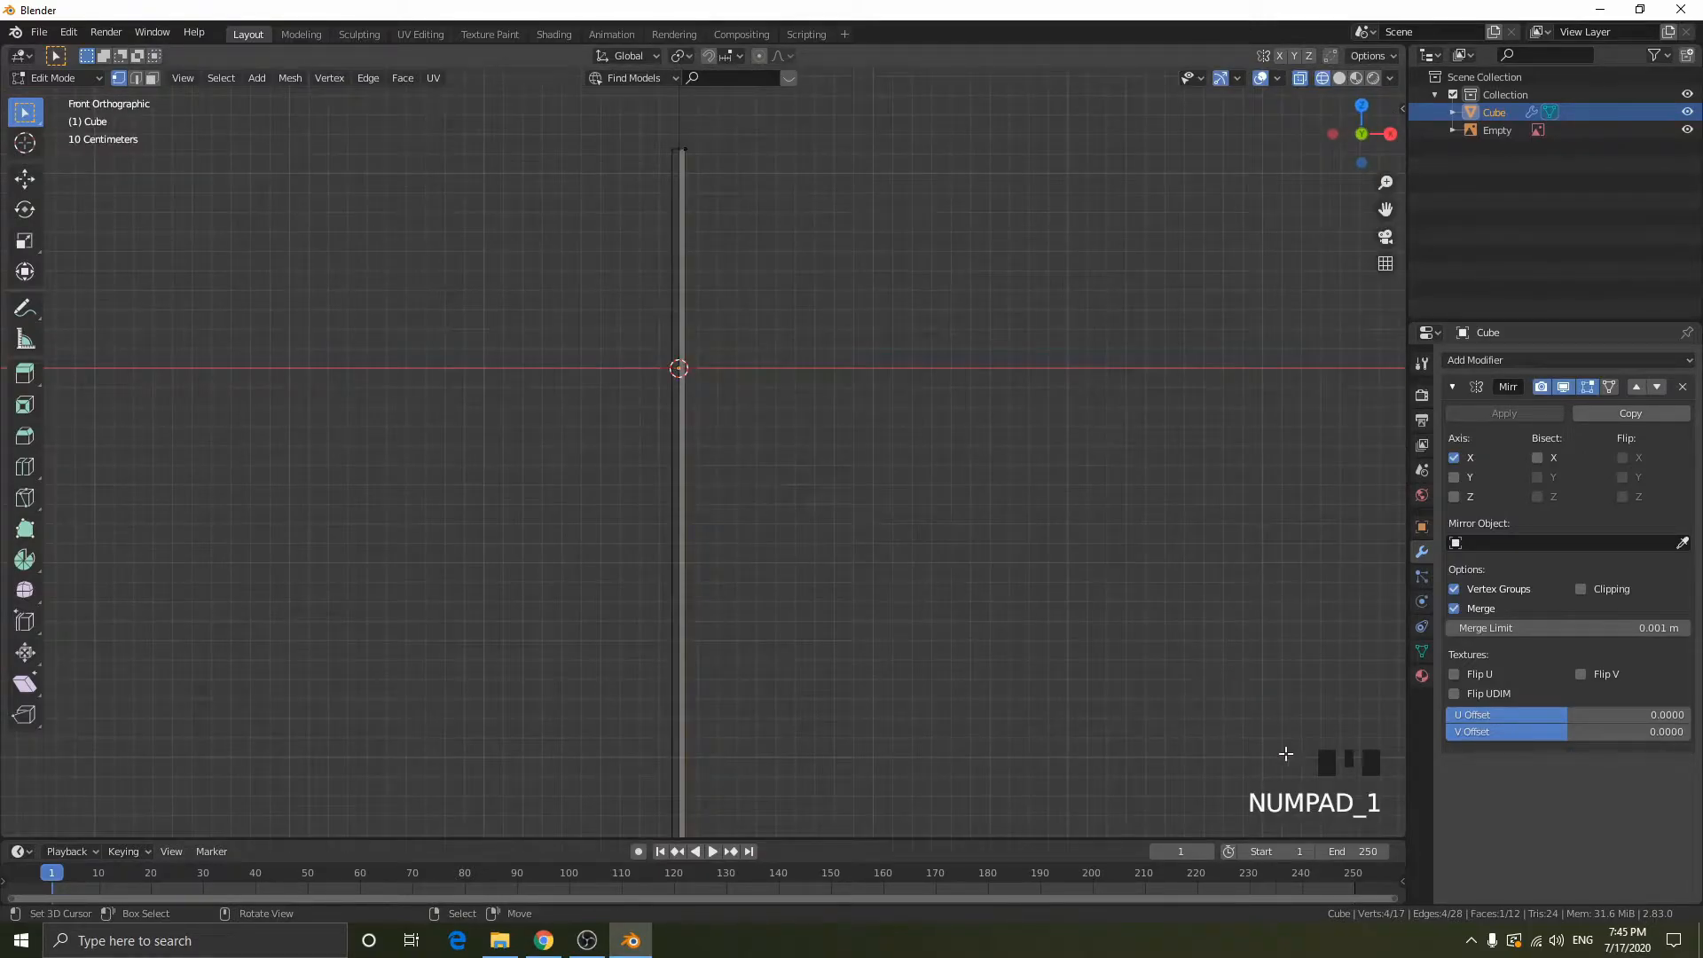
middle_drag(1051, 370, 881, 391)
scroll(869, 372, up, 2)
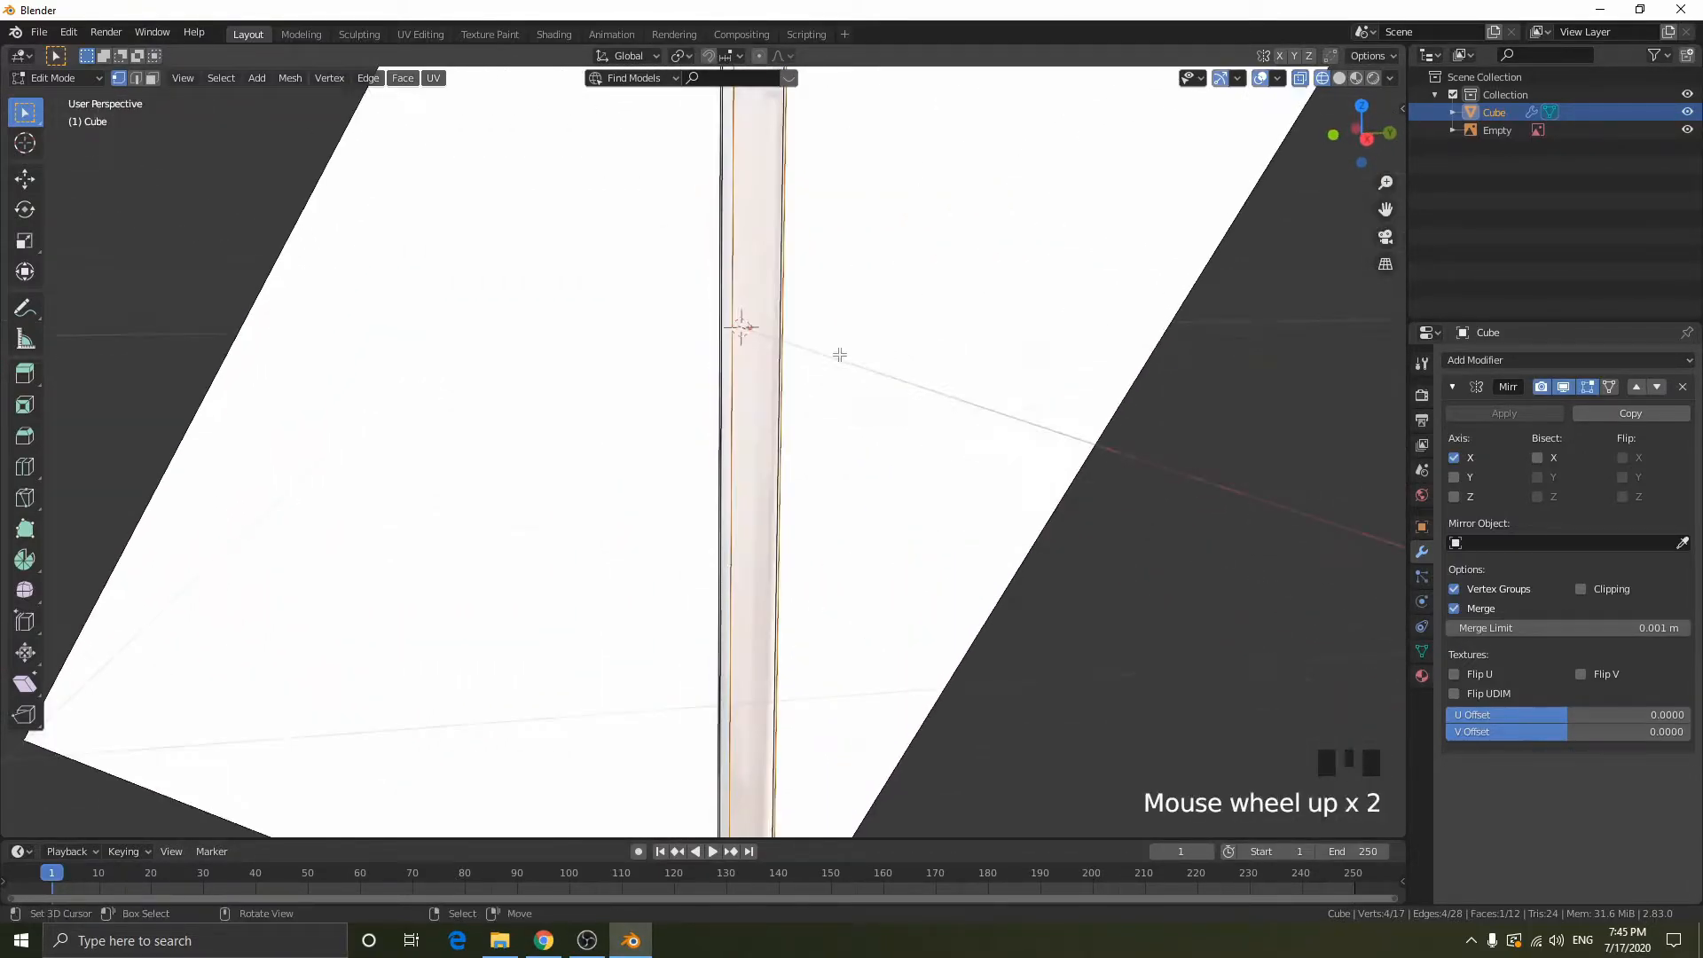
scroll(829, 346, down, 2)
middle_drag(809, 335, 763, 375)
scroll(874, 296, up, 2)
middle_drag(874, 296, 1153, 221)
click(1362, 143)
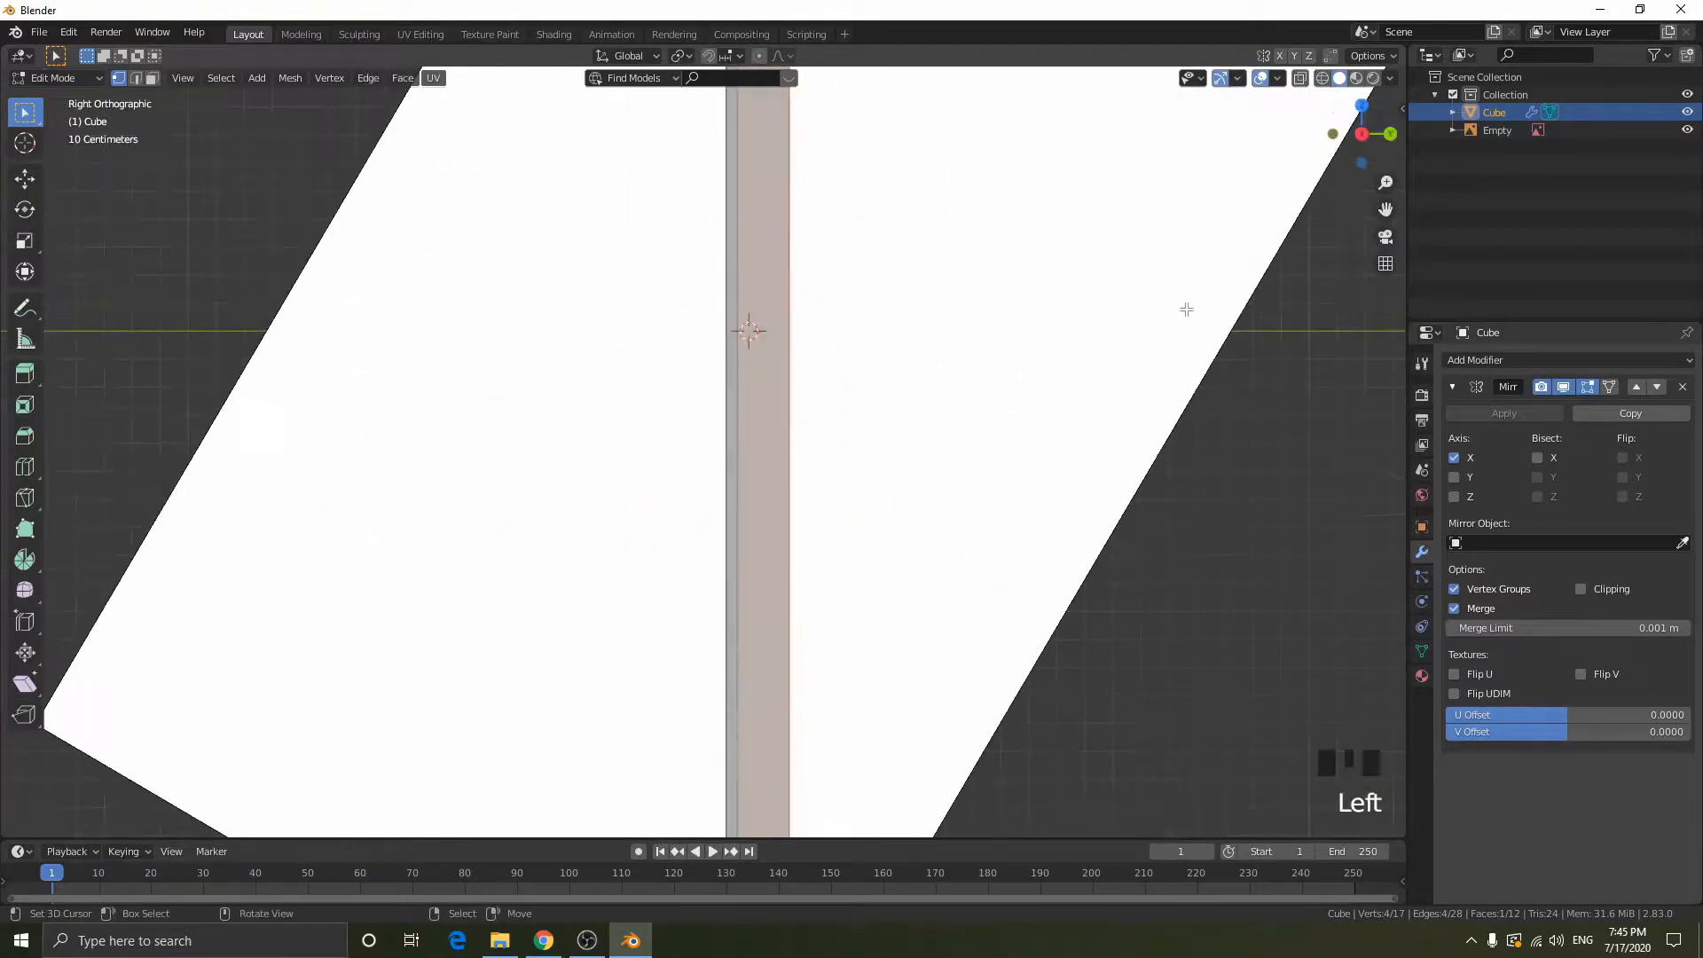
scroll(887, 768, down, 3)
key(shift+z)
shift+middle_drag(916, 768, 869, 657)
- Try a second lengthwise loop cut near the blade's opposite side edge with an edge slide of 0.5294
key(ctrl+r)
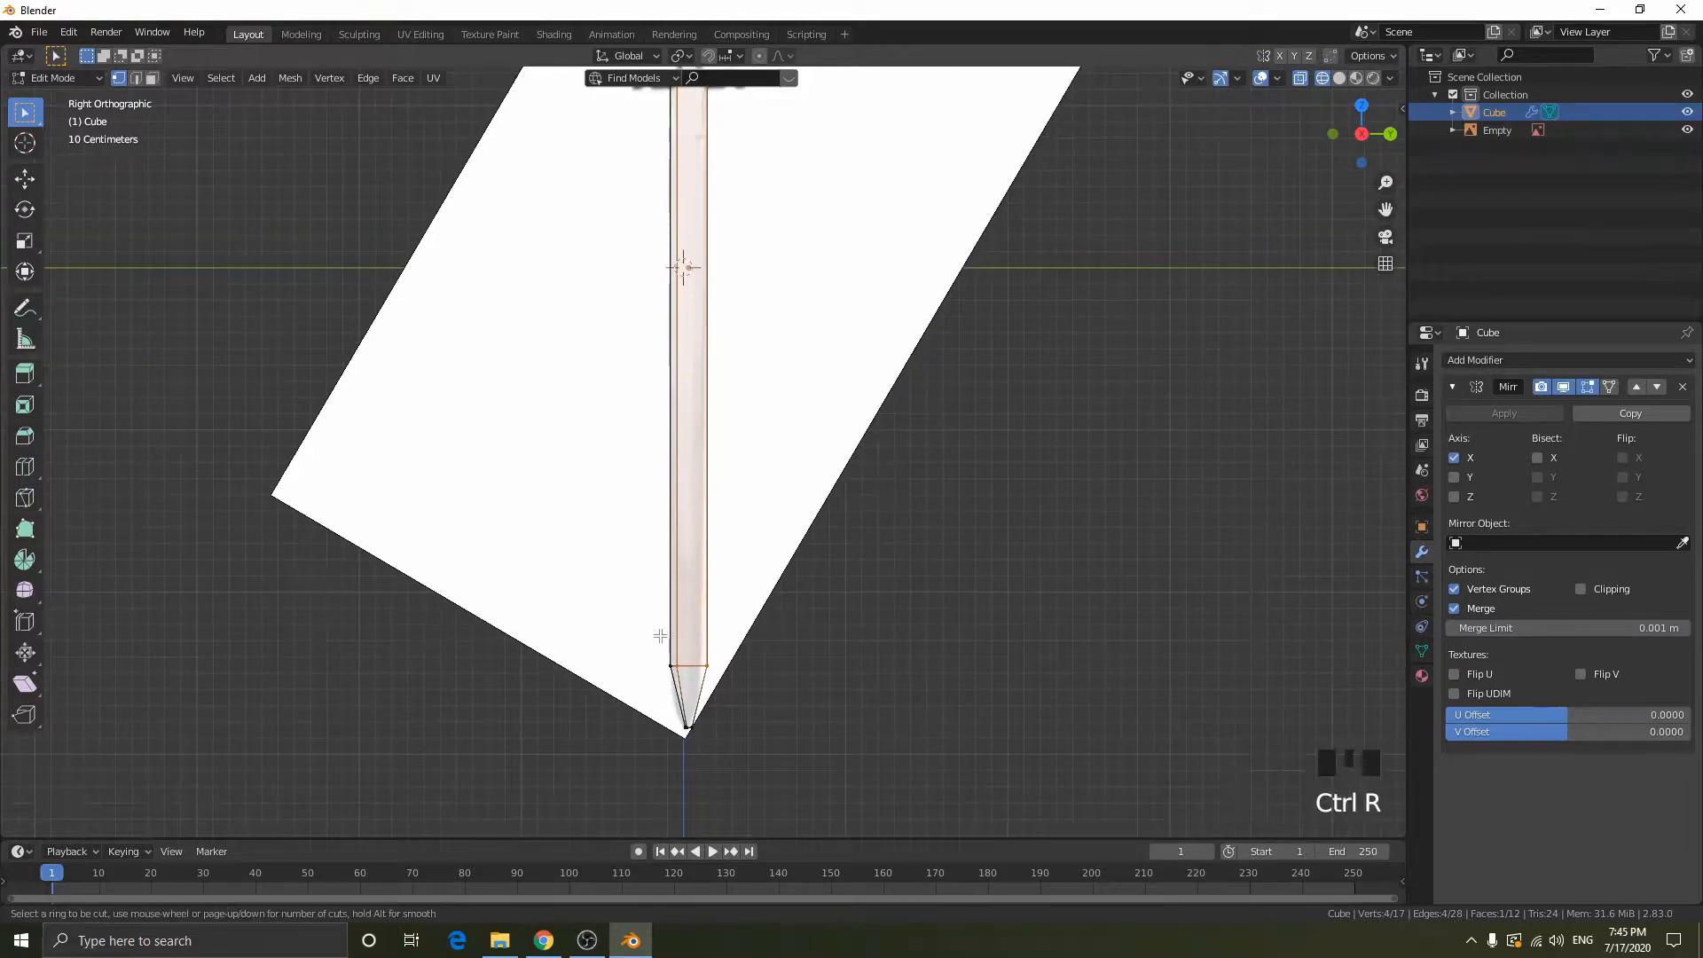
click(688, 666)
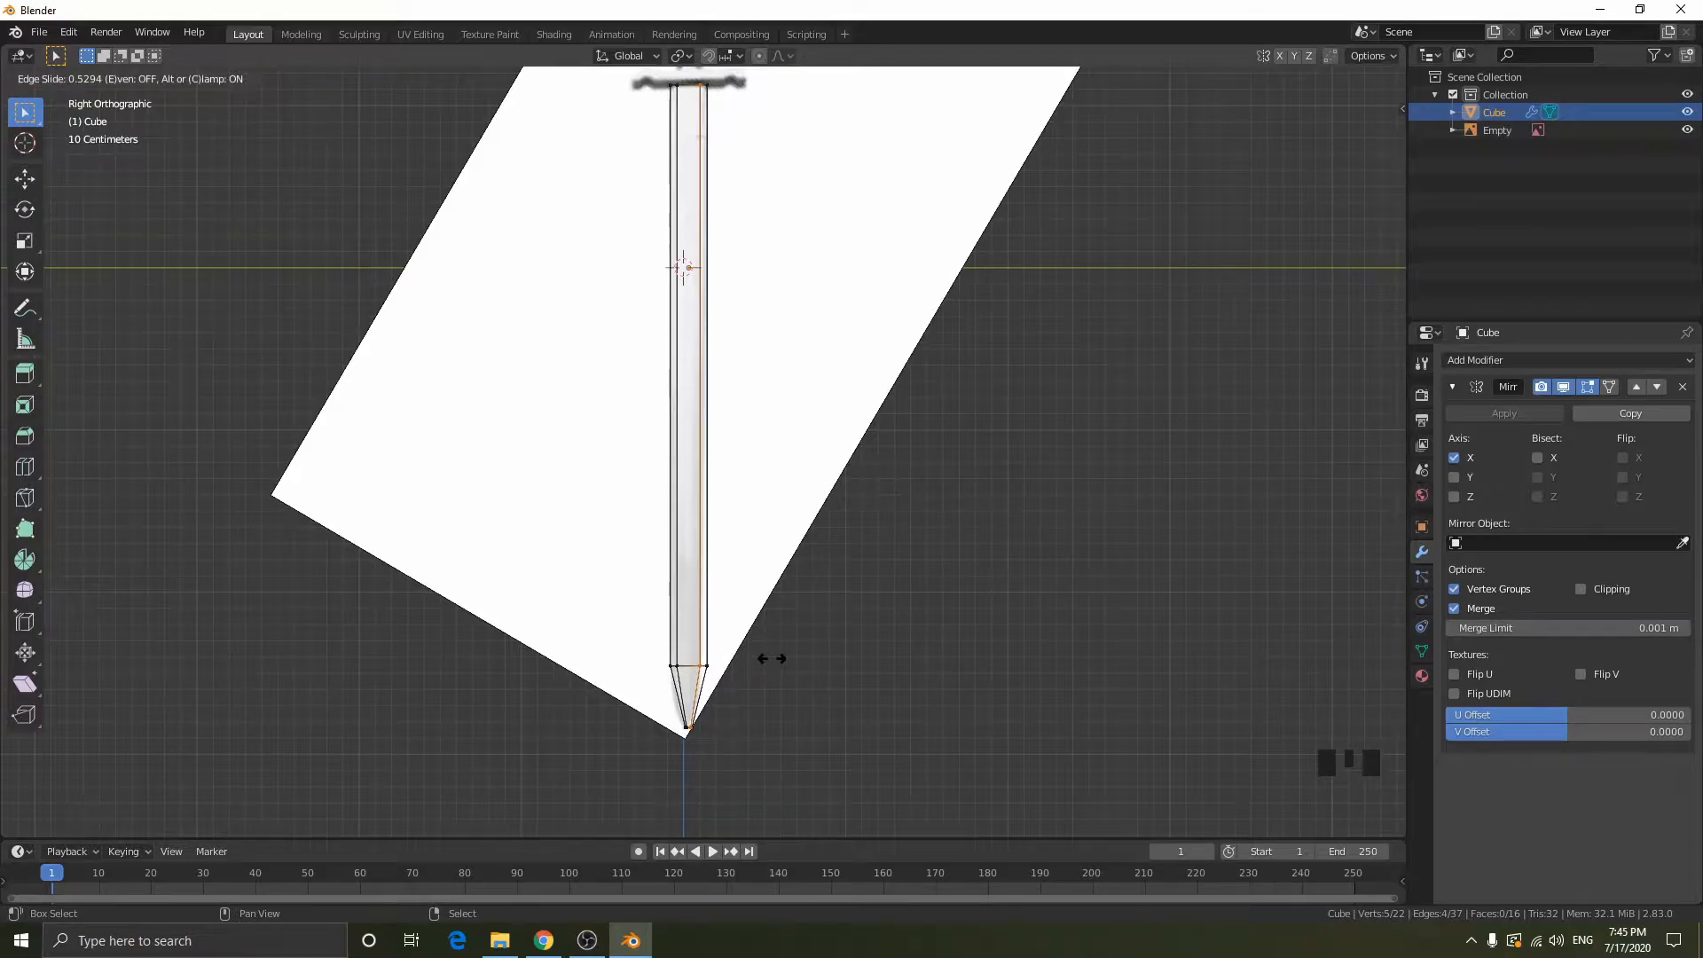
click(771, 658)
key(ctrl+z)
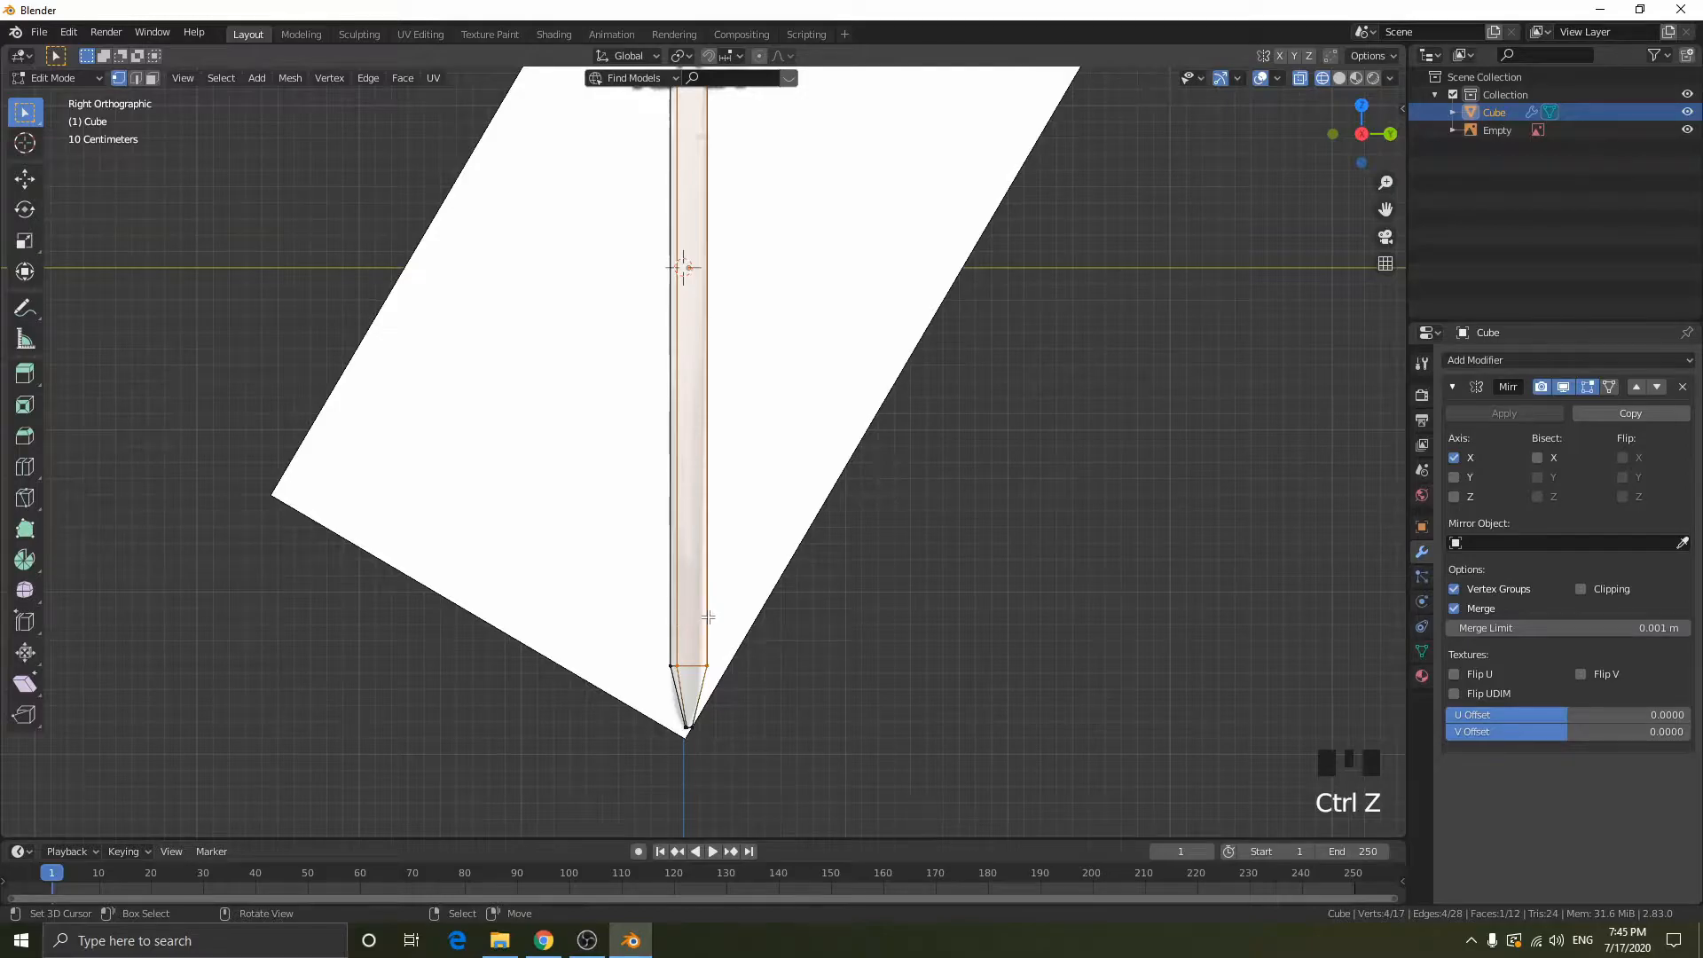
- Add the second lengthwise loop cut near the blade's opposite side edge, sliding it by 0.5294
key(ctrl+r)
click(699, 672)
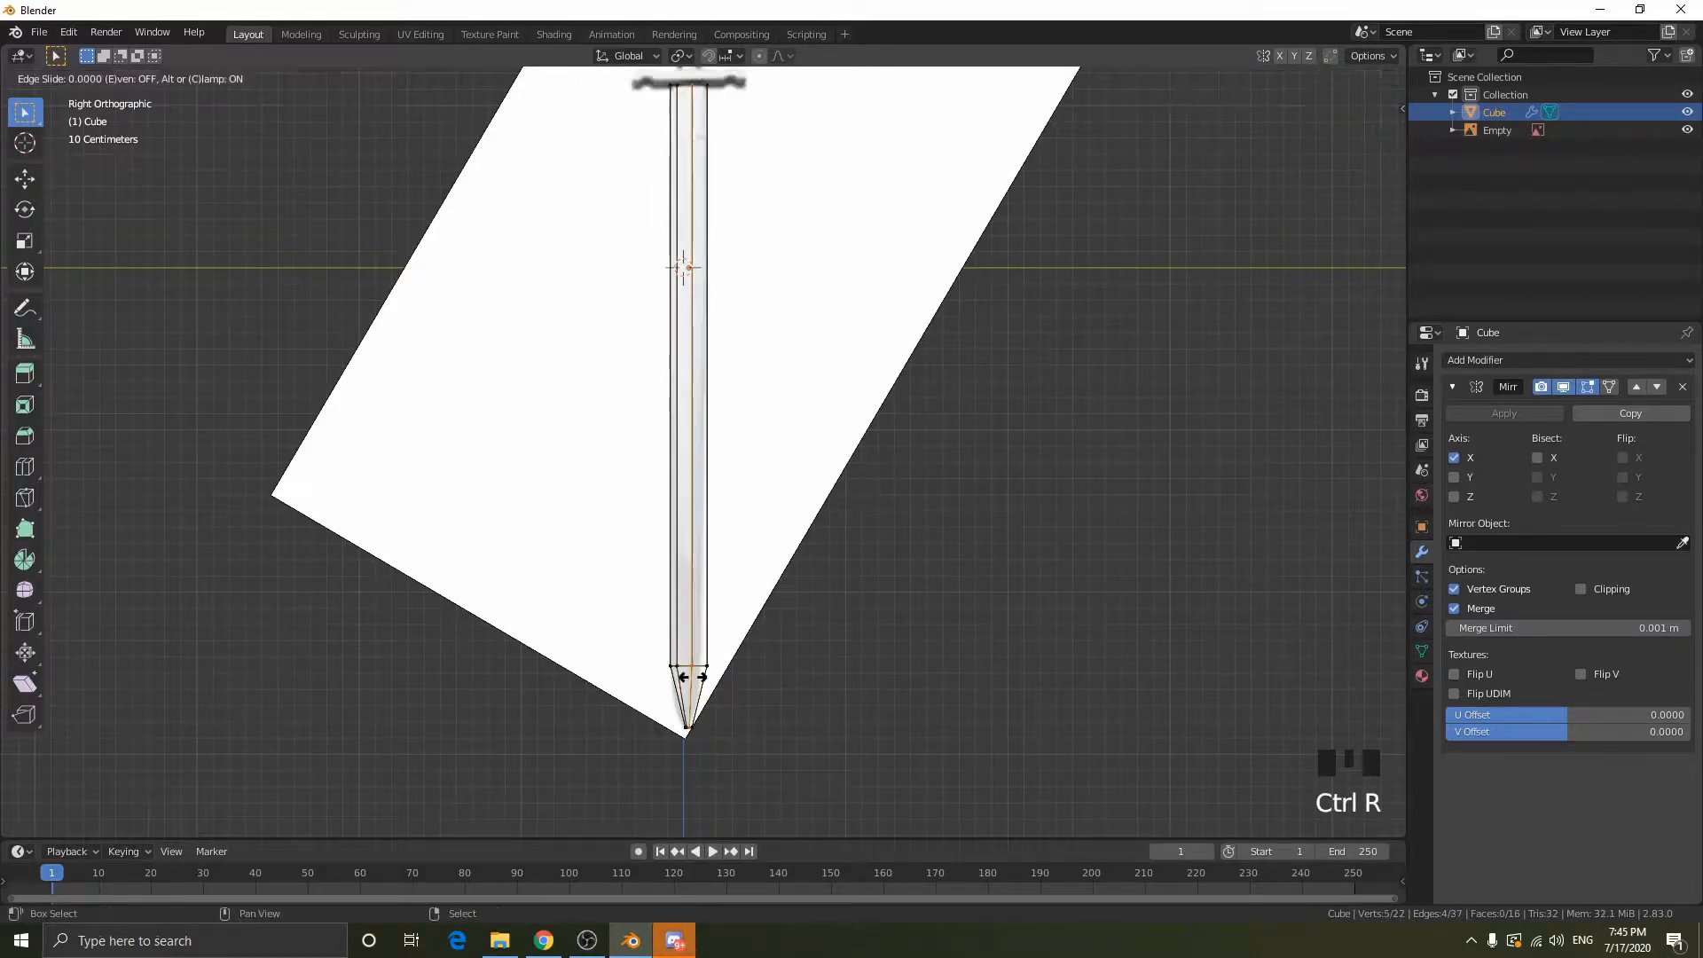
click(775, 674)
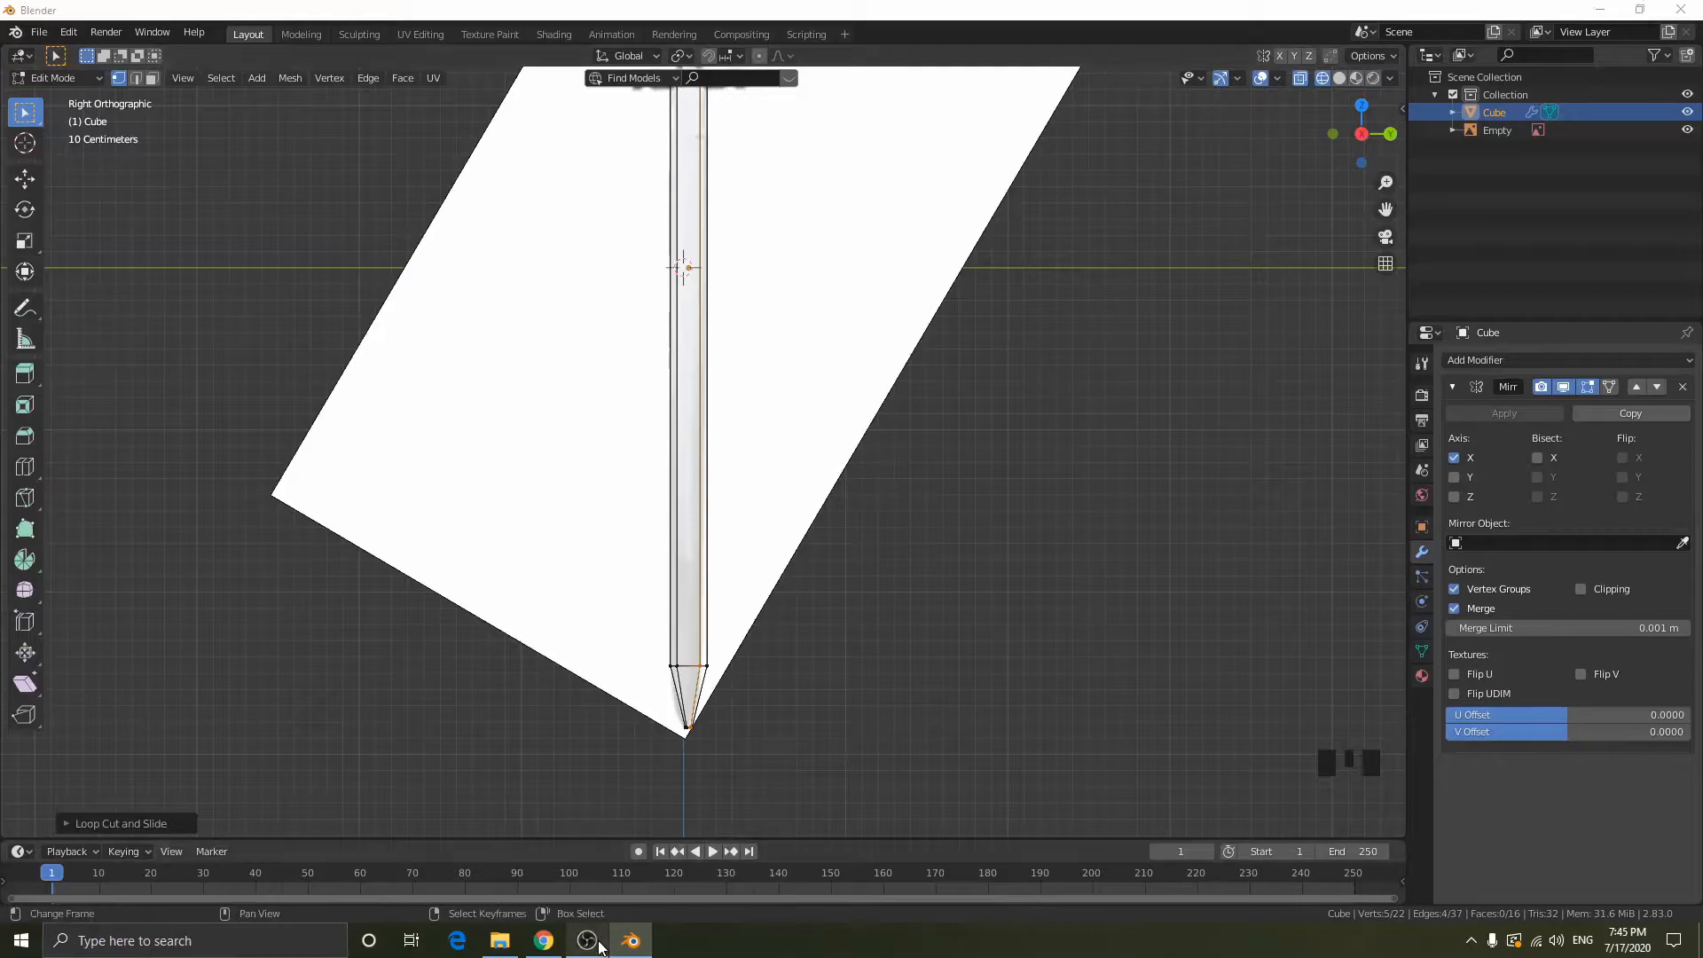
key(alt+Tab)
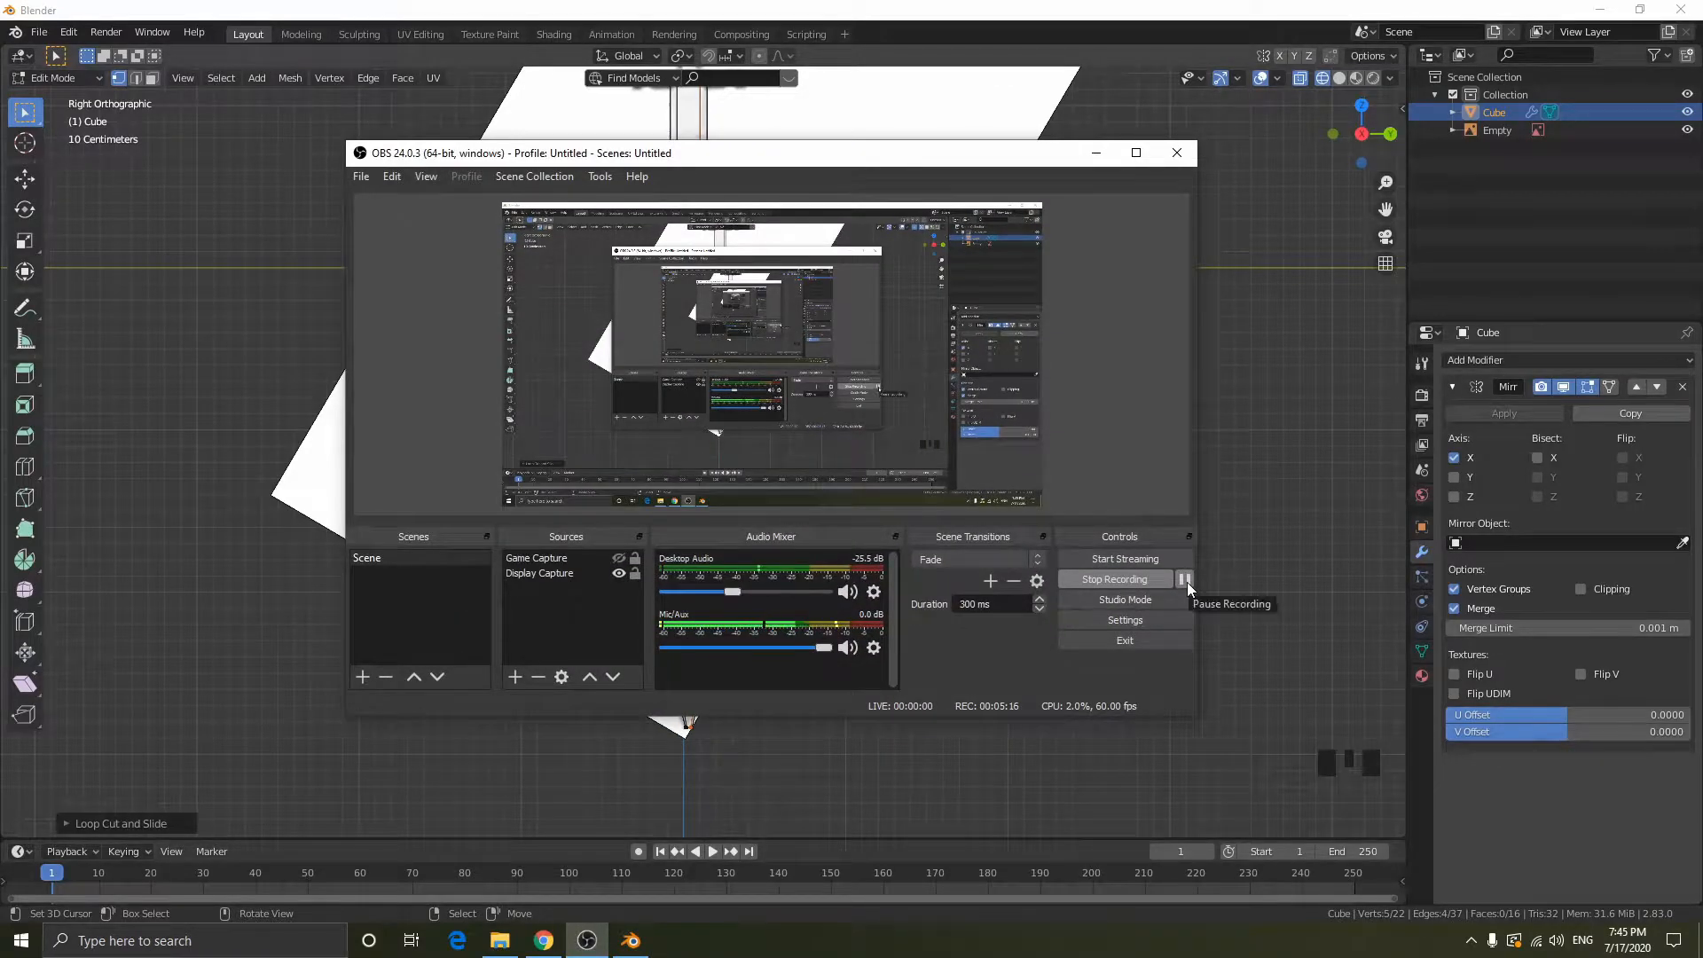
click(1107, 157)
scroll(794, 331, up, 2)
scroll(829, 372, down, 1)
scroll(854, 544, up, 2)
mouse_move(854, 543)
shift+middle_down()
mouse_move(887, 498)
mouse_move(860, 494)
mouse_move(868, 470)
shift+middle_up()
scroll(829, 504, up, 1)
shift+middle_drag(886, 399, 870, 634)
scroll(886, 460, down, 2)
middle_drag(886, 460, 802, 490)
- Switch to solid display, hide the reference image, and reopen the blade in Edit Mode
key(shift+z)
middle_drag(883, 403, 802, 418)
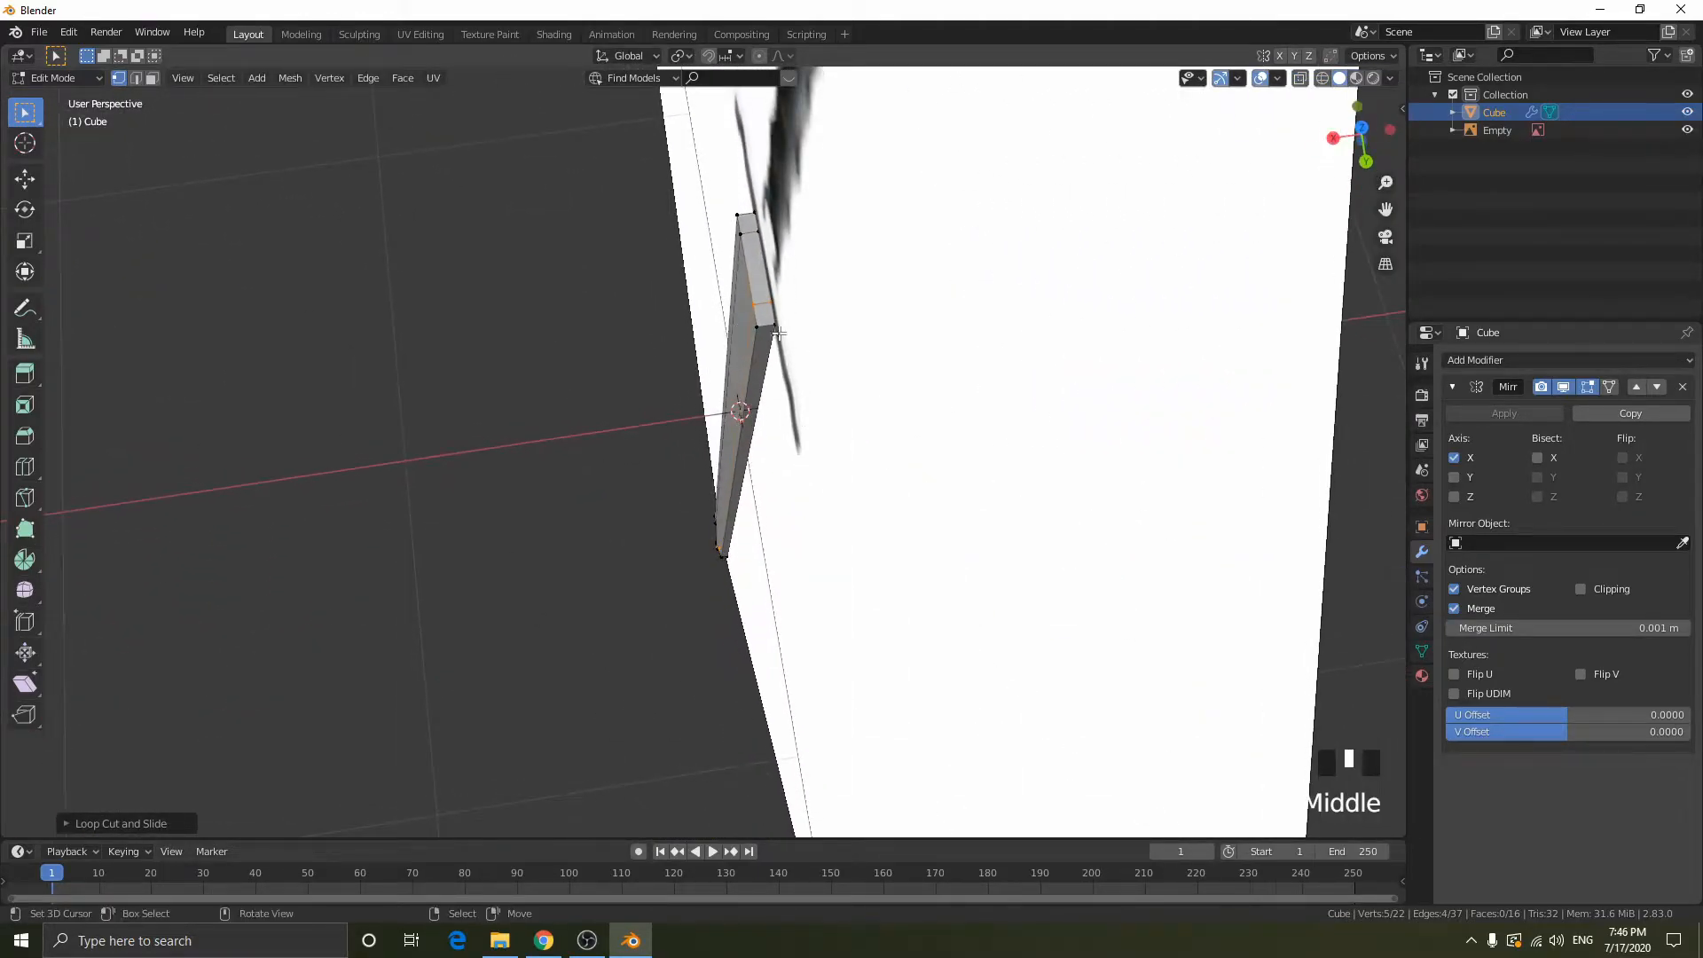
key(Tab)
right_click(931, 404)
key(h)
right_click(778, 332)
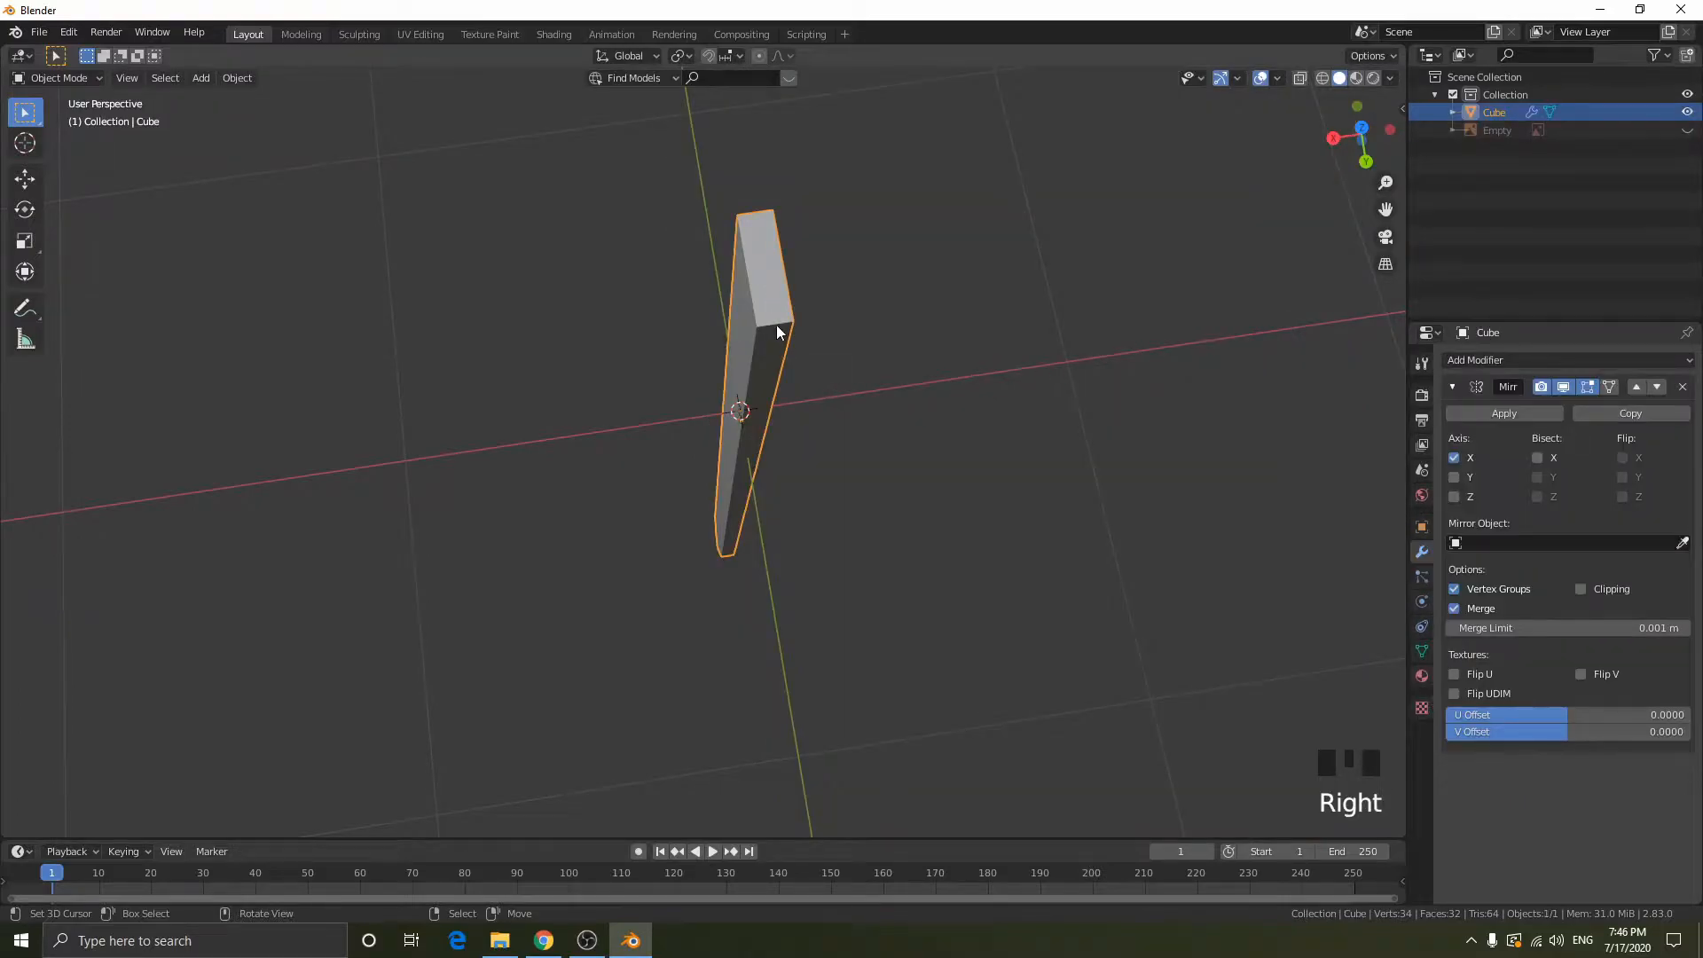
middle_drag(779, 338, 856, 322)
key(Tab)
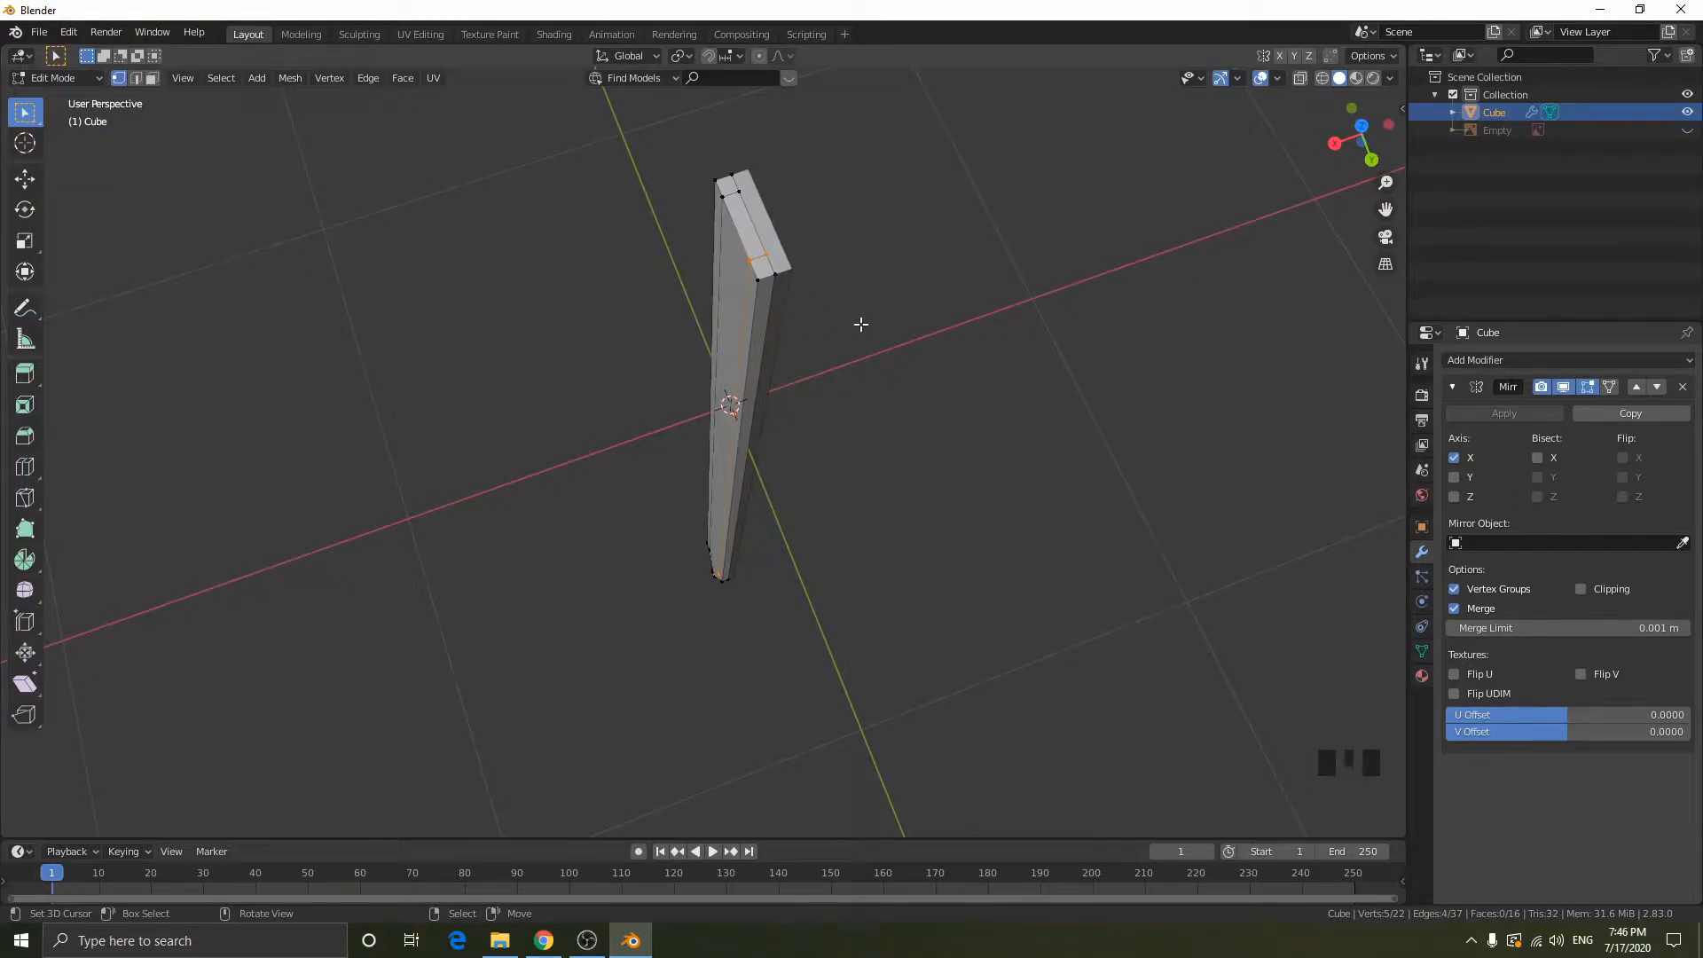
- In edge select mode, select the outer long edge and the adjoining tip edge on one side of the blade
right_click(756, 321)
scroll(894, 405, down, 2)
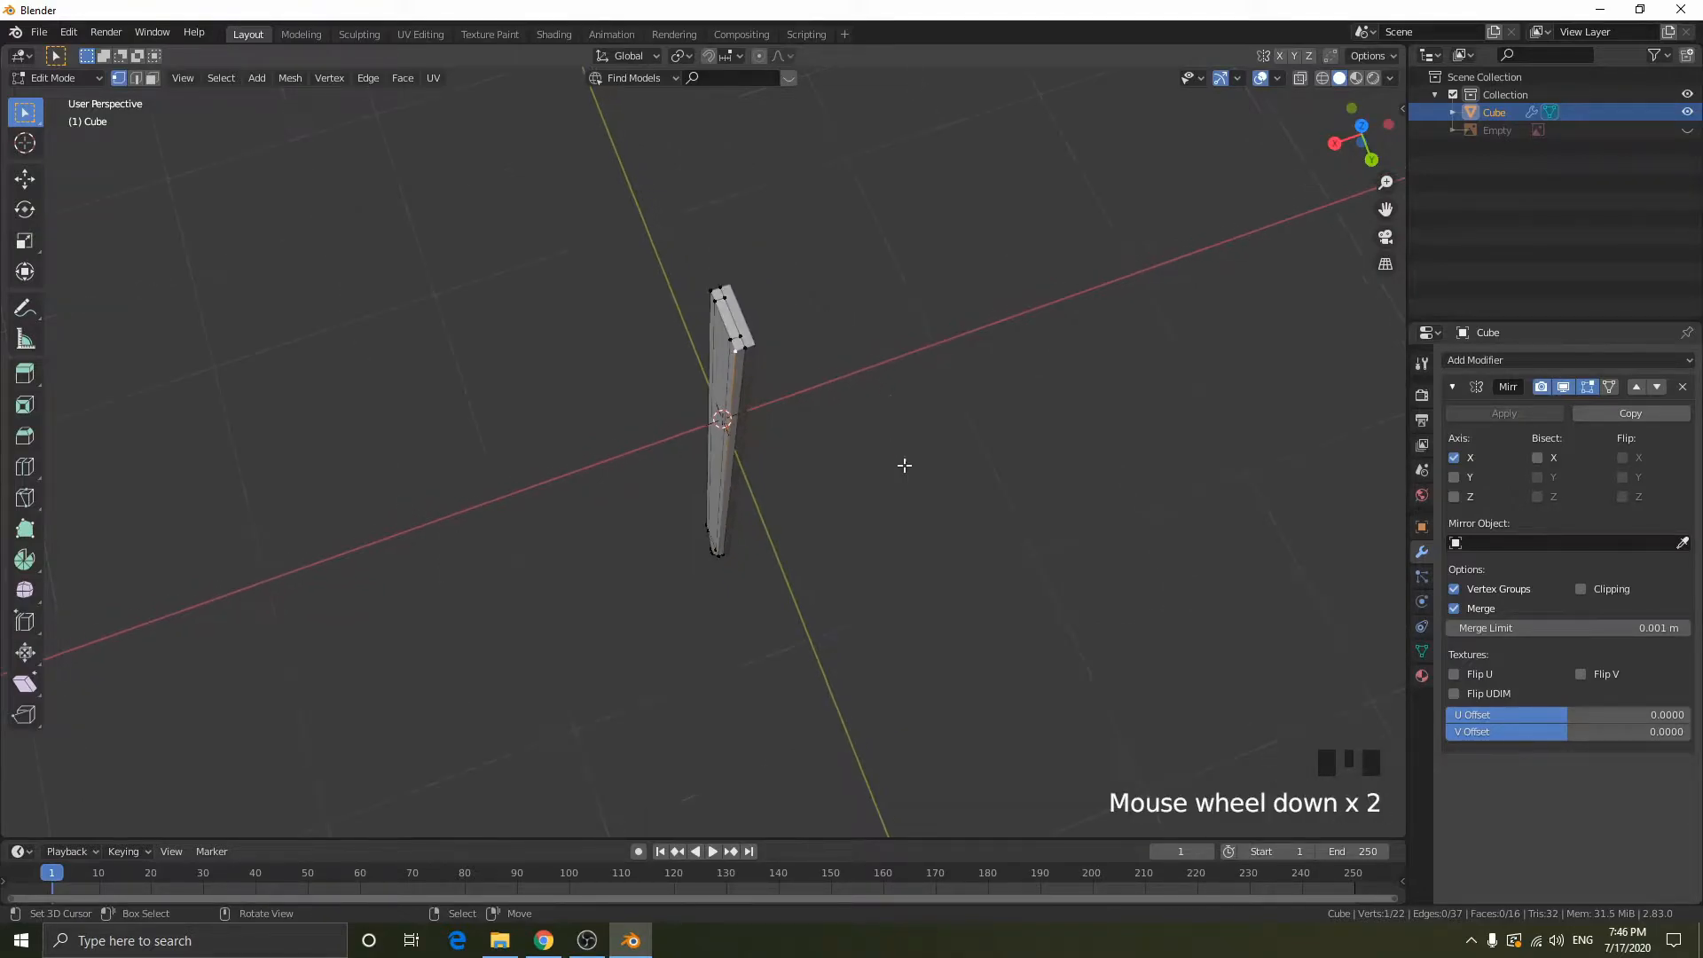
middle_drag(901, 448, 949, 454)
middle_drag(801, 348, 754, 293)
key(2)
right_click(725, 279)
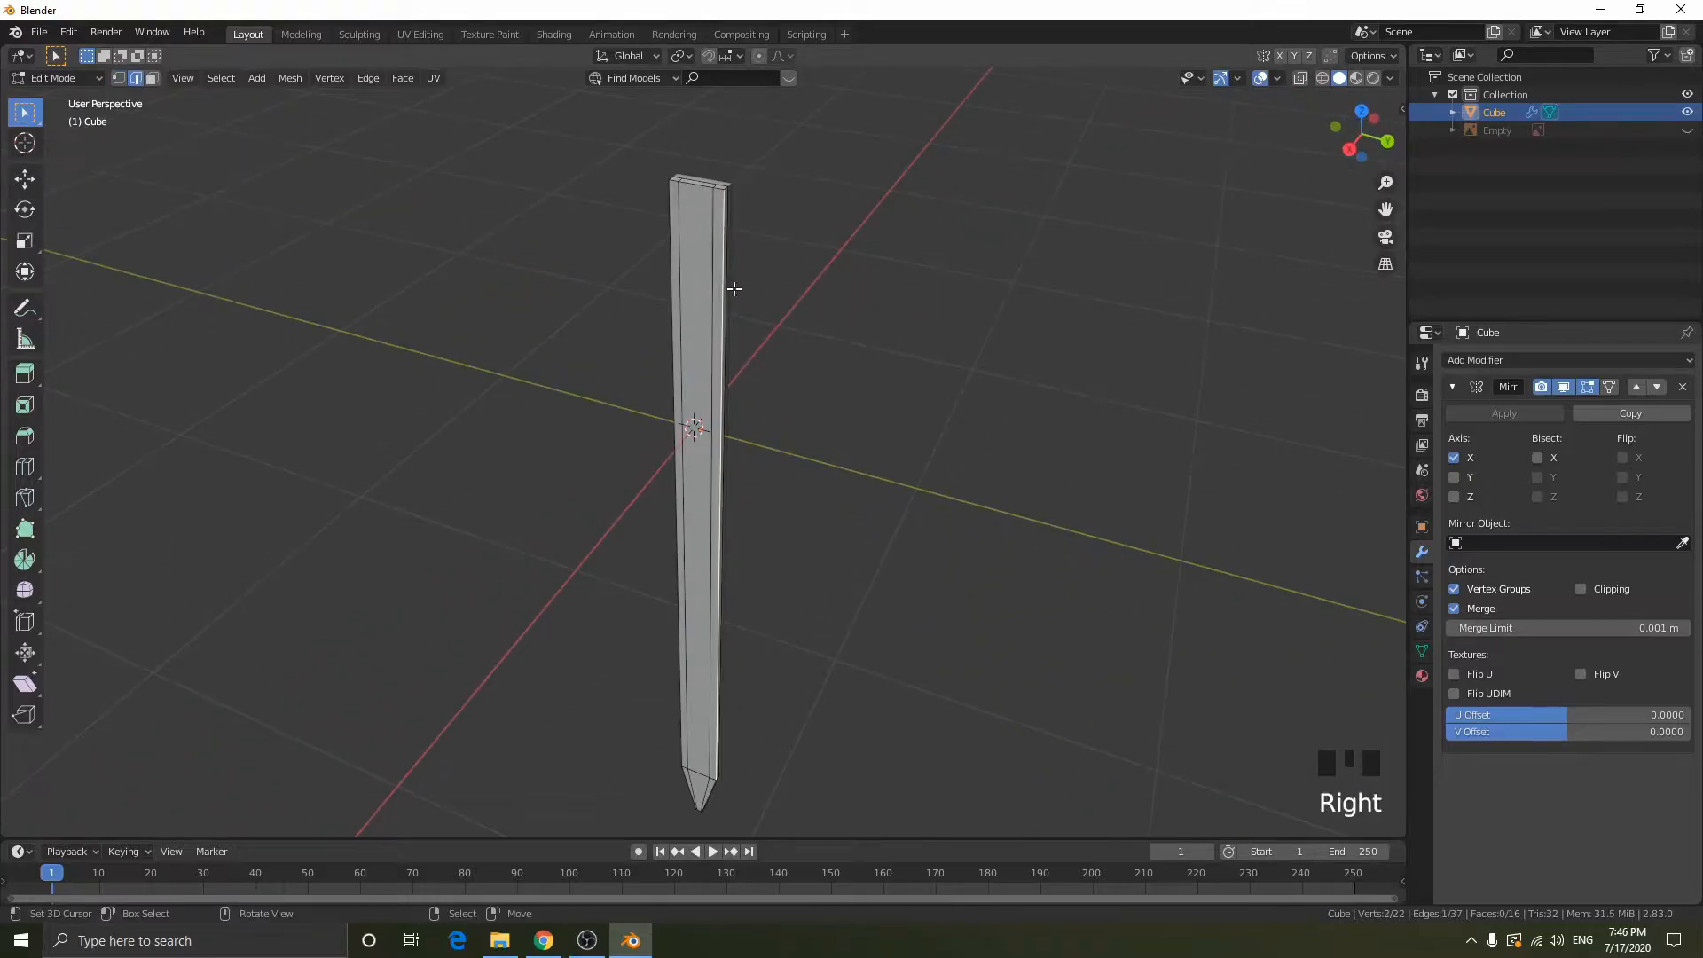
shift+middle_drag(898, 413, 927, 183)
scroll(867, 498, up, 5)
shift+middle_drag(866, 497, 872, 116)
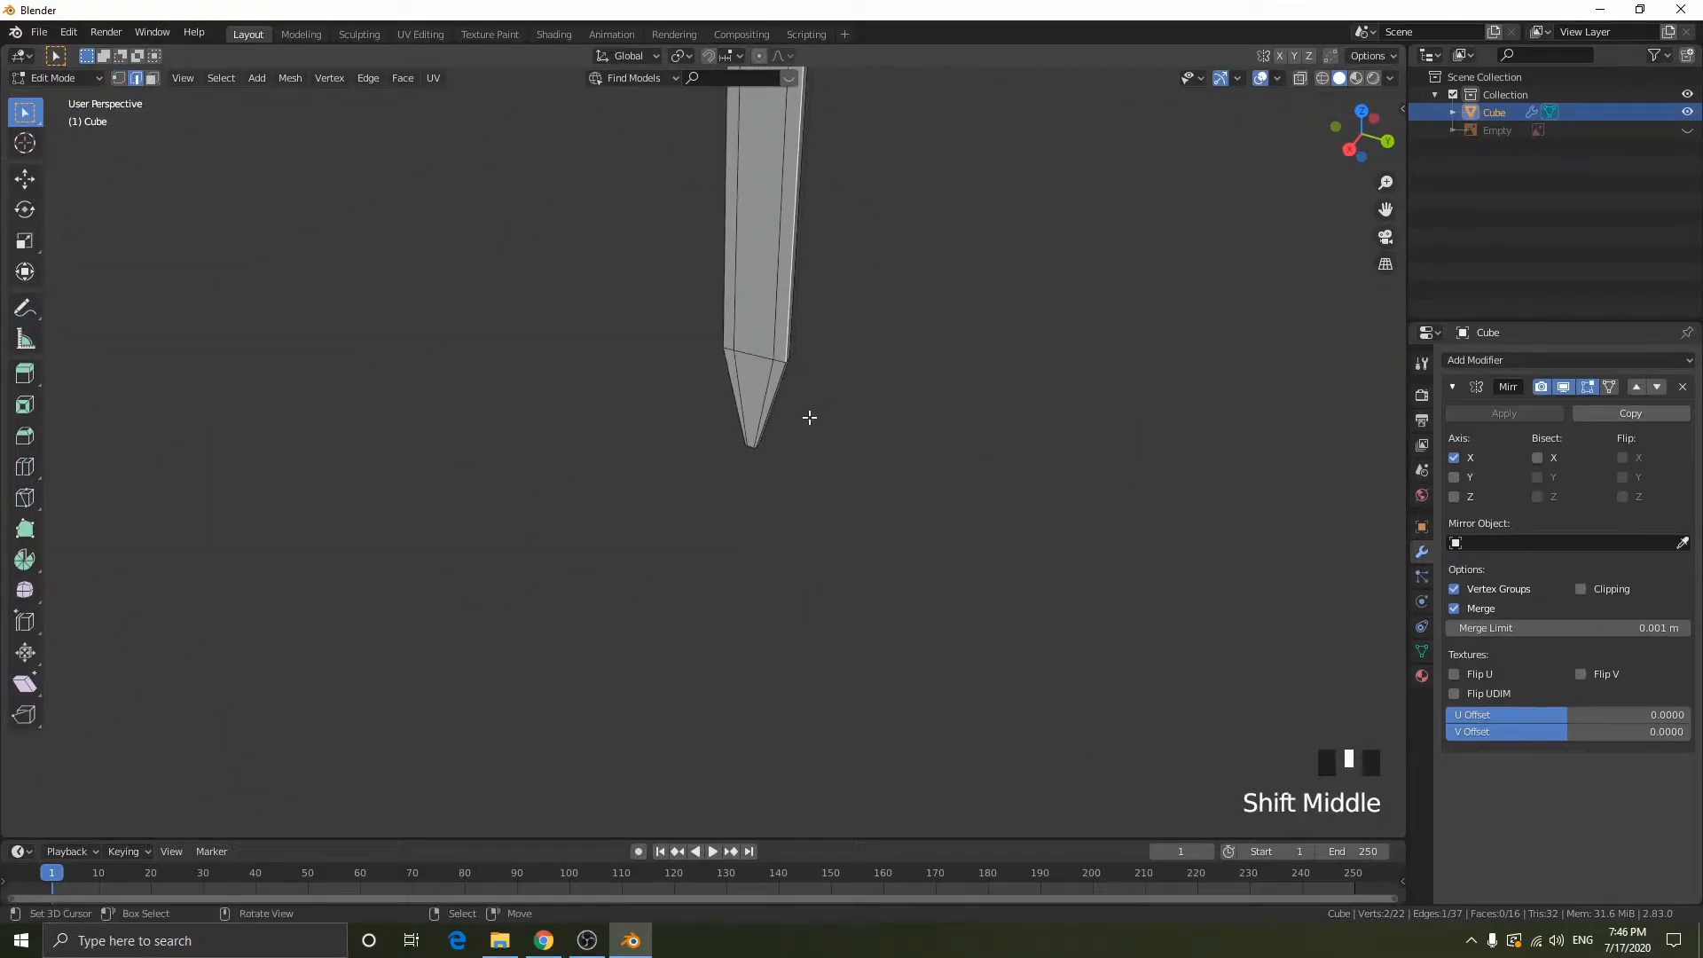
shift+right_click(832, 355)
middle_drag(832, 356, 776, 358)
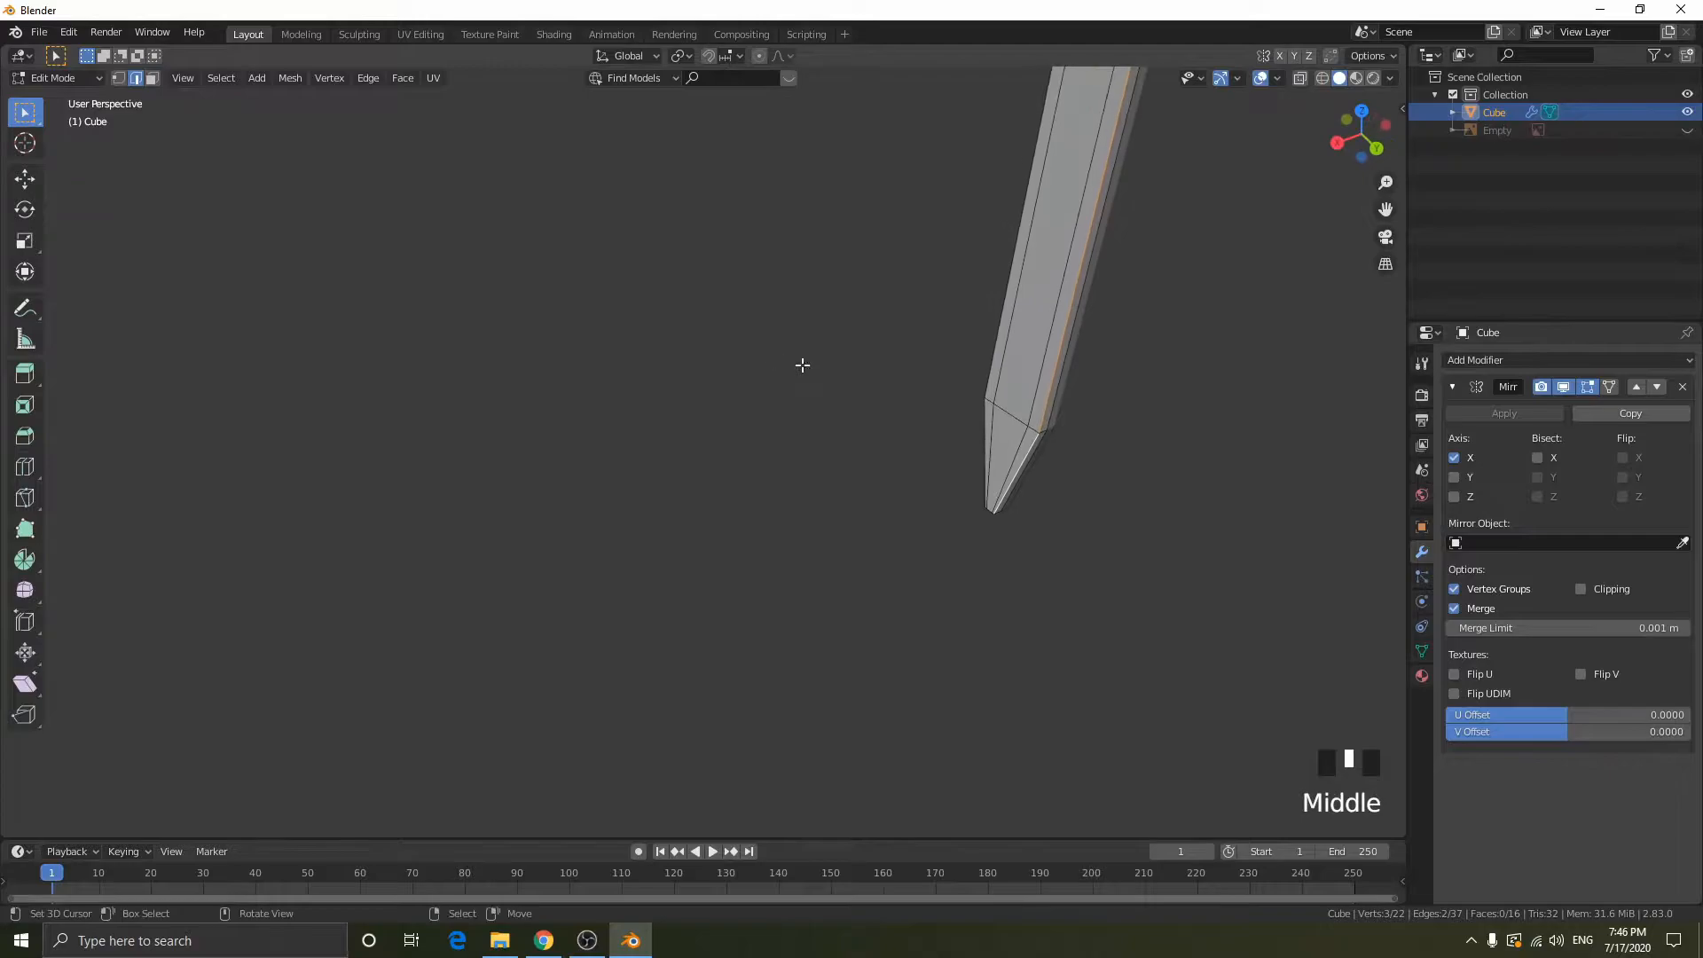
- Add the matching outer long edge and tip edge on the blade's opposite side to the selection
key(KP_Decimal)
scroll(1088, 404, up, 4)
middle_drag(1088, 404, 939, 250)
shift+right_click(654, 225)
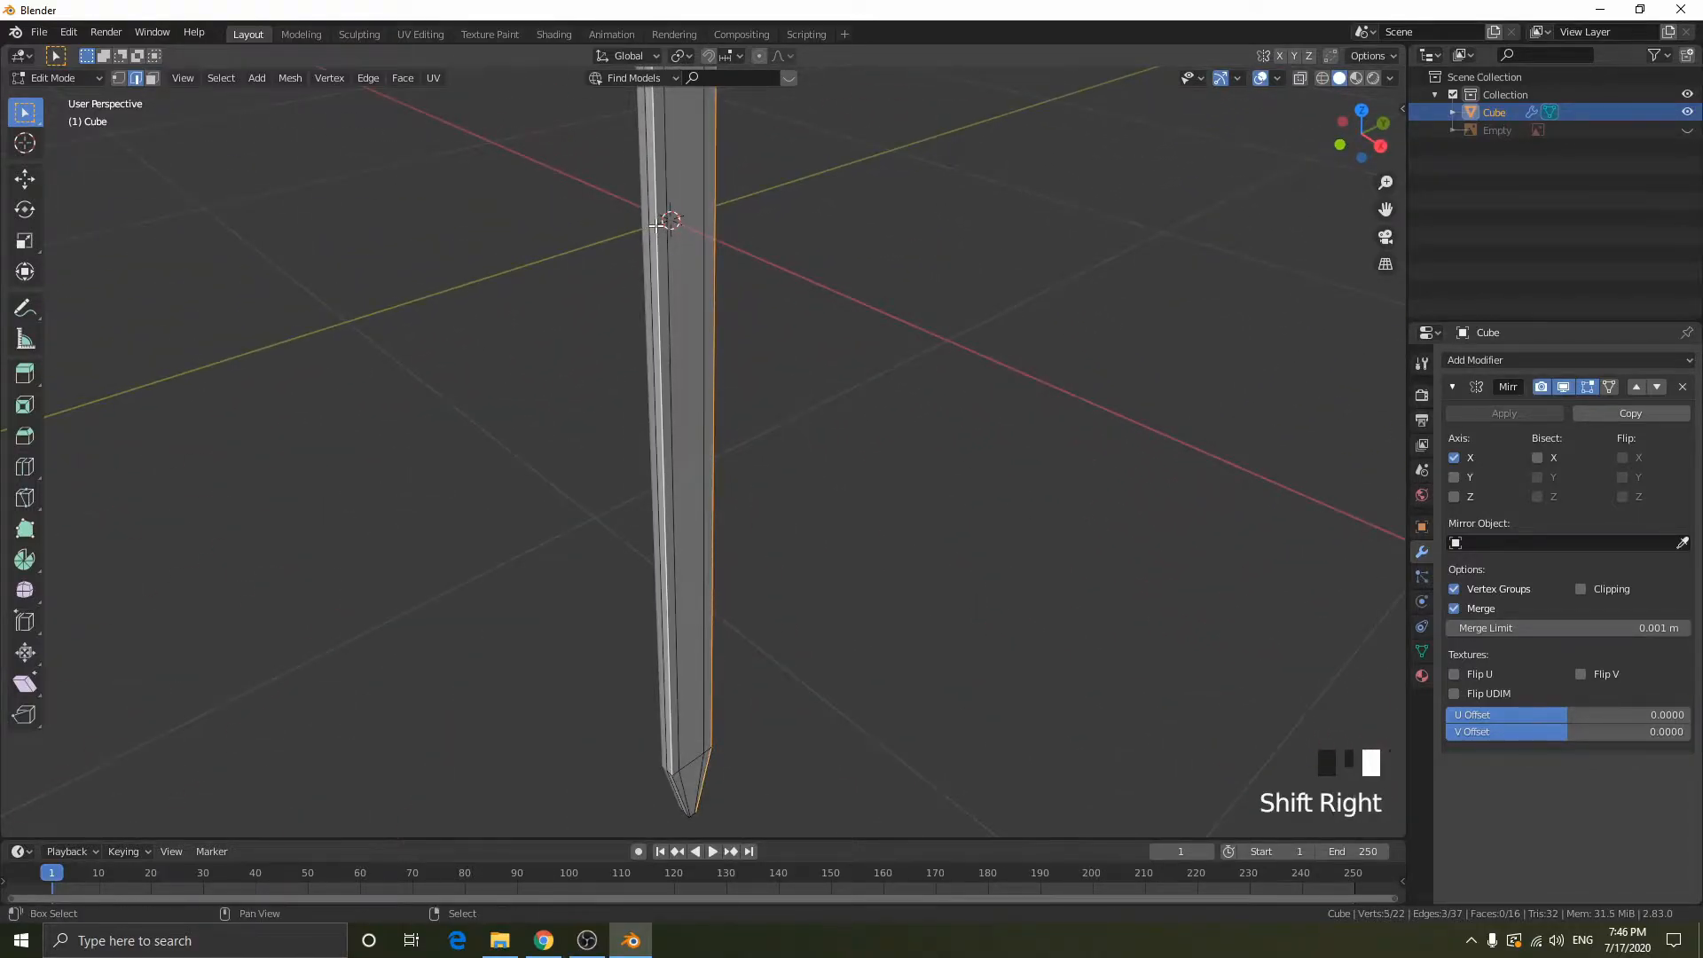
shift+right_click(678, 787)
middle_drag(817, 703, 835, 373)
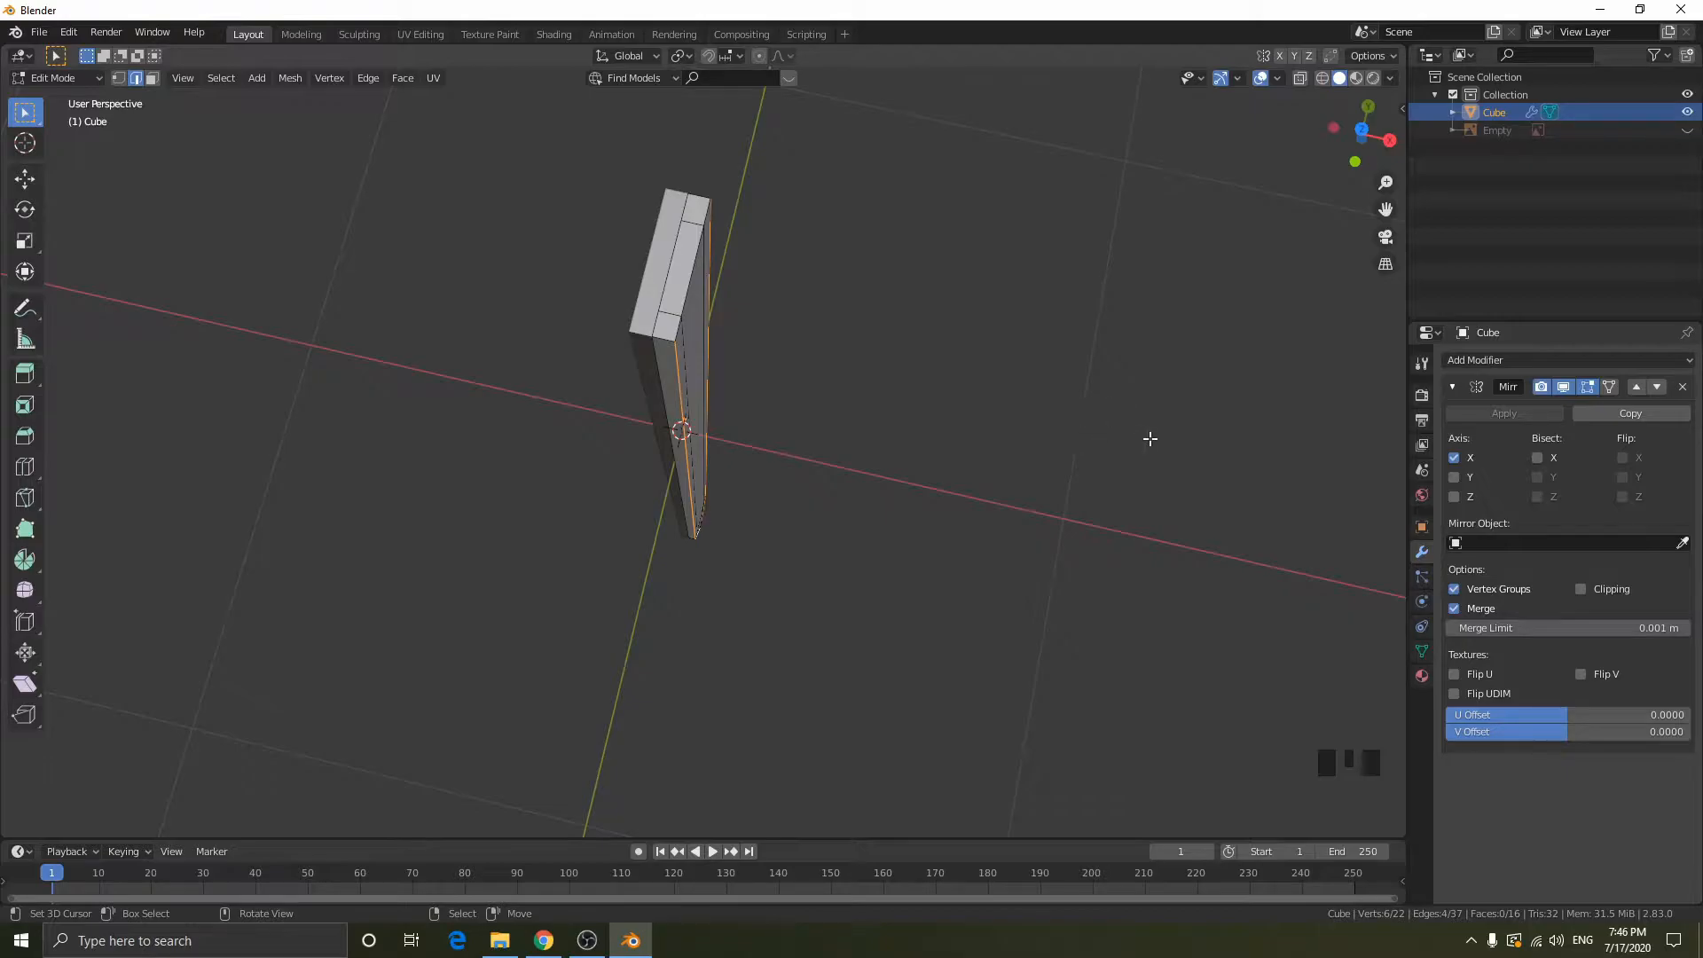
- Try moving the selected outer edges inward along the X axis
key(g)
key(x)
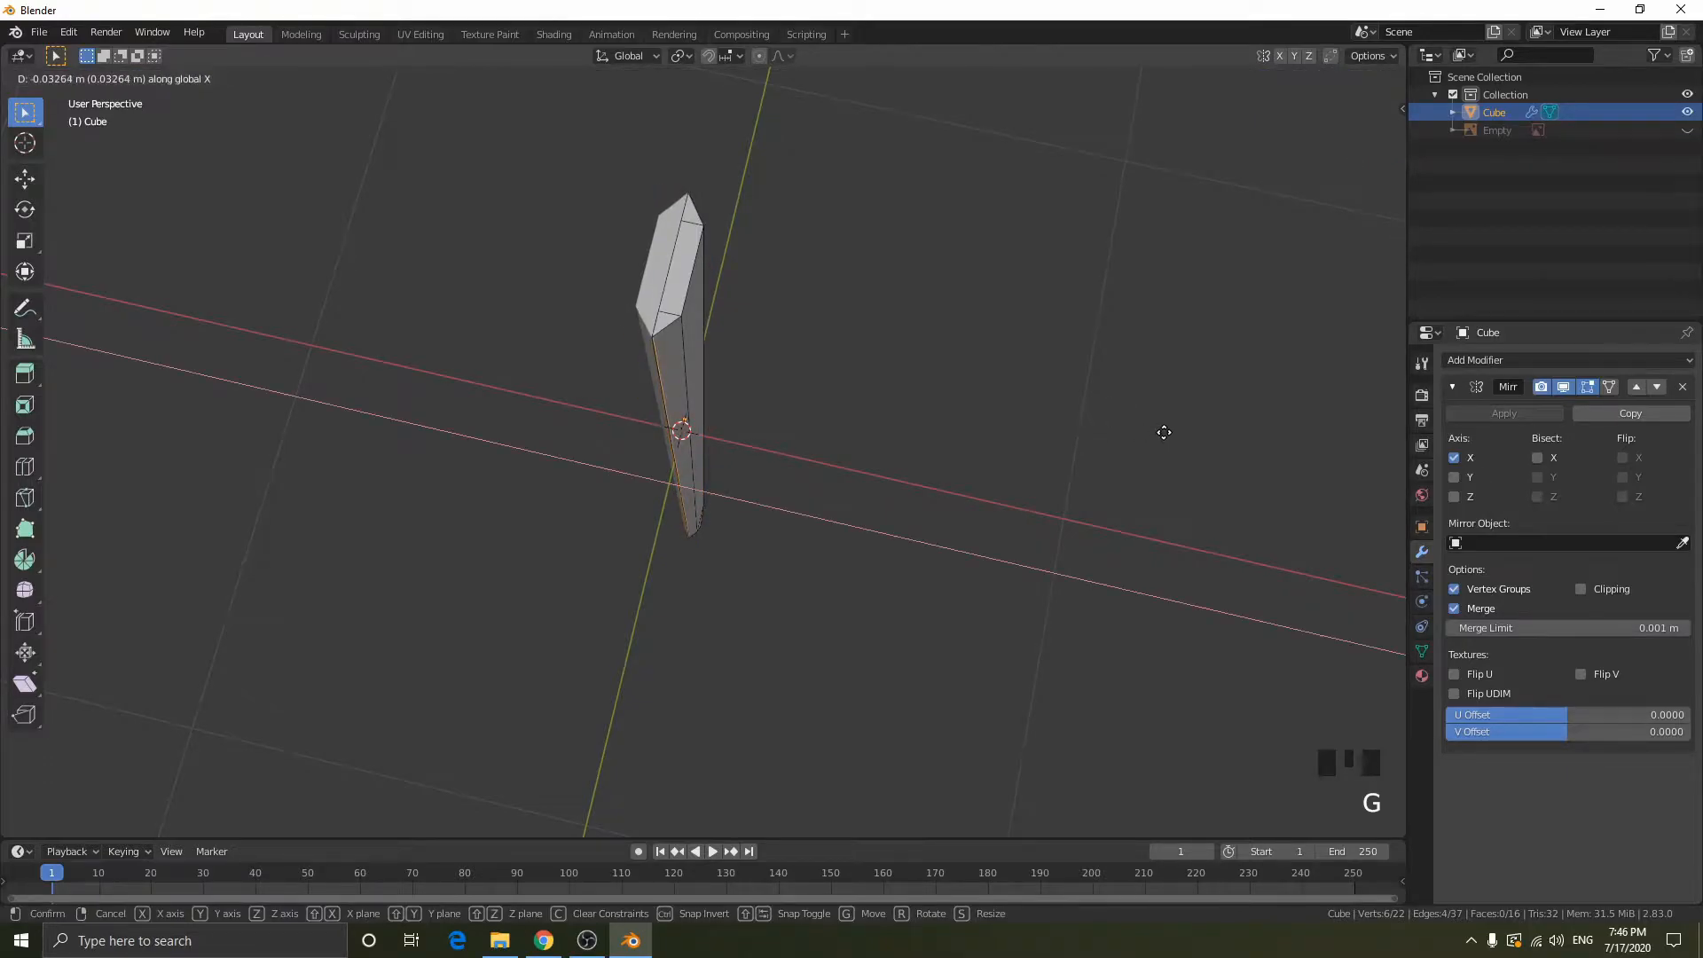
click(1063, 426)
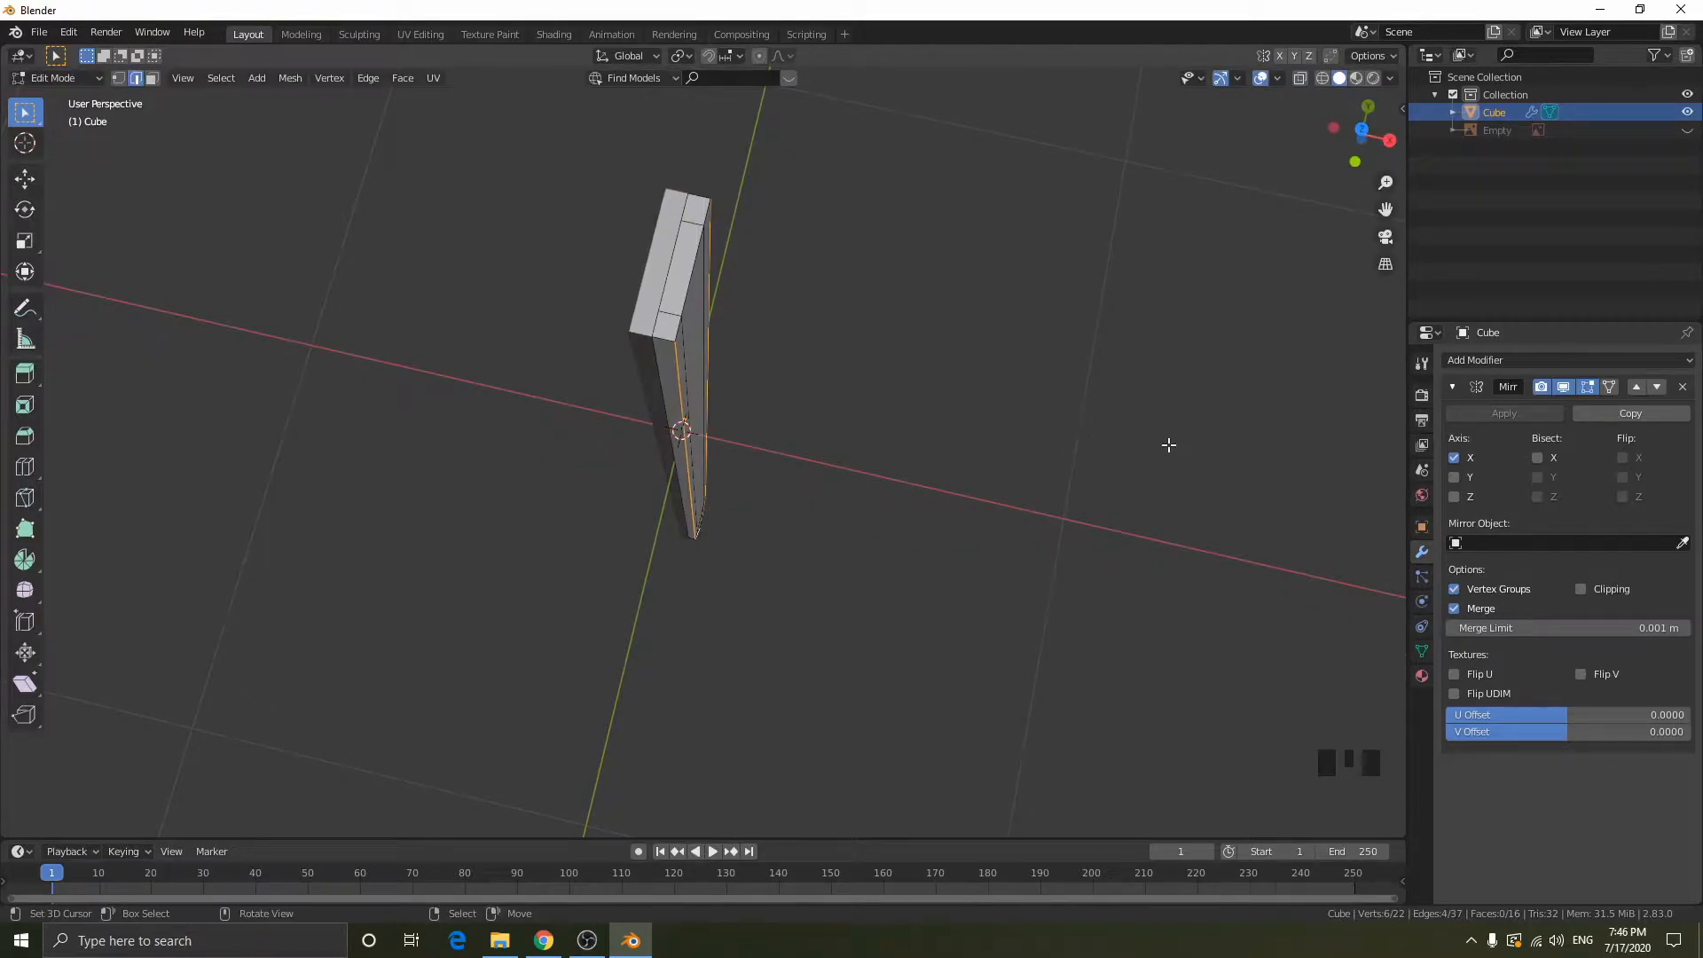
- Edge-slide the selected outer edges by 1.0 to the mirror plane so the blade's sides come to a sharp edge
key(g)
key(g)
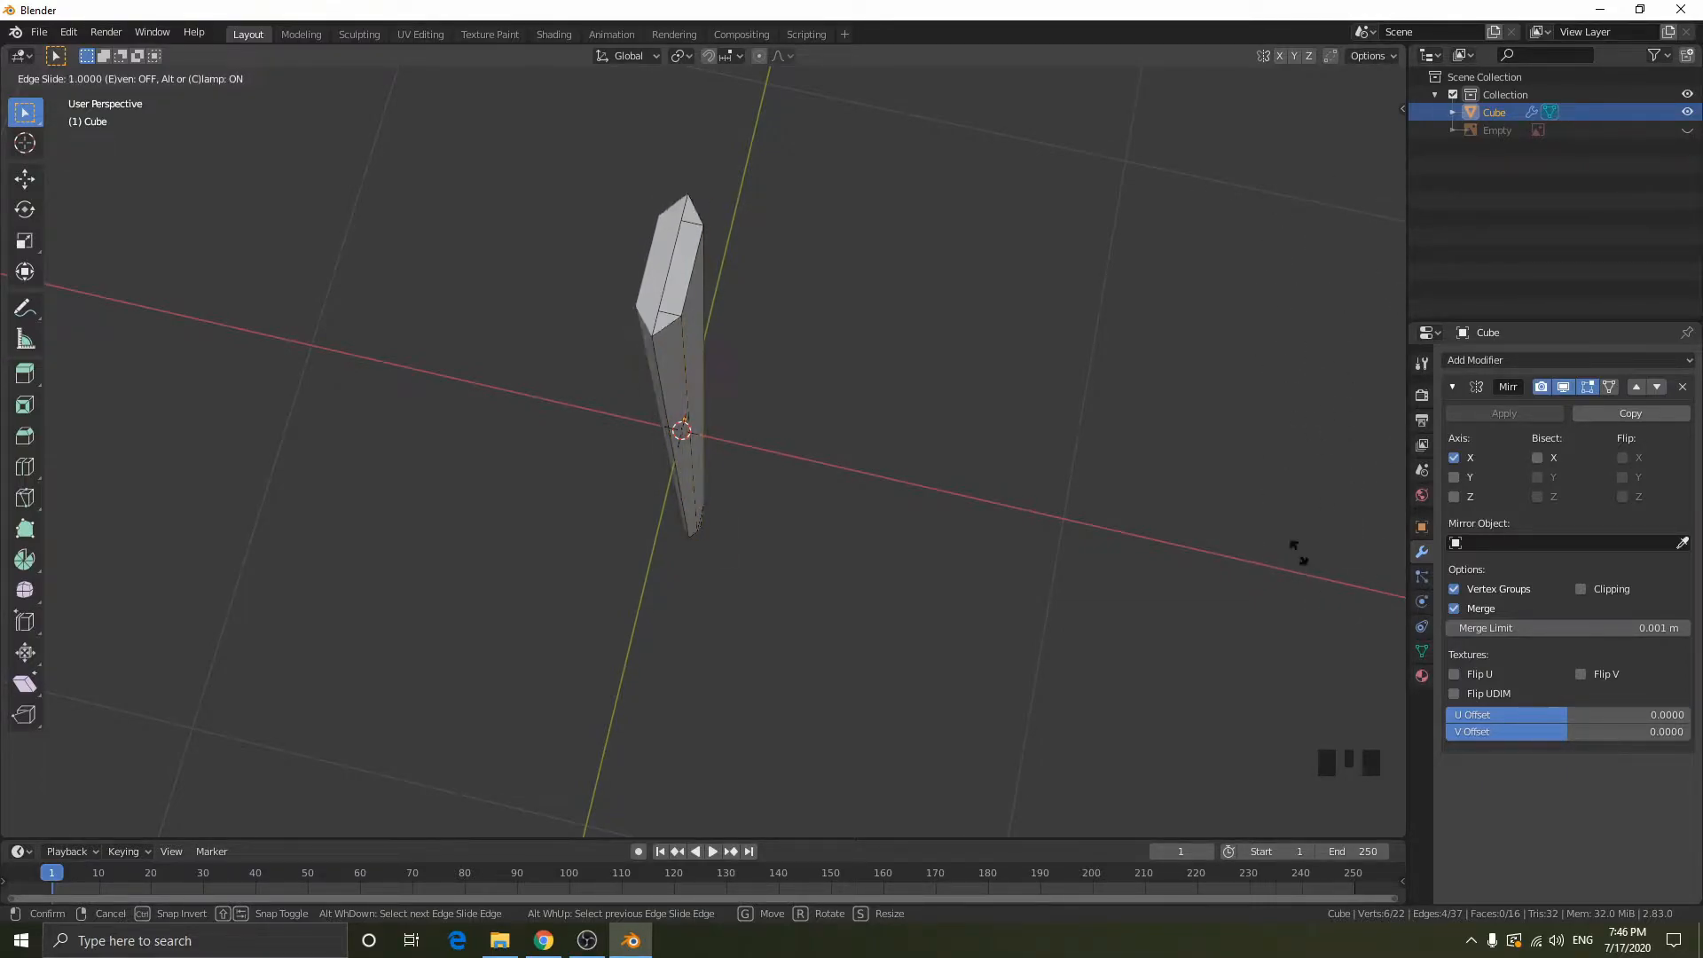
click(1320, 153)
- Try moving the single vertex at the guard end of the sharpened edge in vertex select mode
middle_drag(996, 384, 925, 411)
scroll(745, 312, up, 3)
shift+middle_drag(744, 312, 823, 261)
scroll(908, 471, up, 3)
middle_drag(909, 471, 760, 568)
scroll(973, 414, down, 2)
click(736, 567)
scroll(736, 567, up, 2)
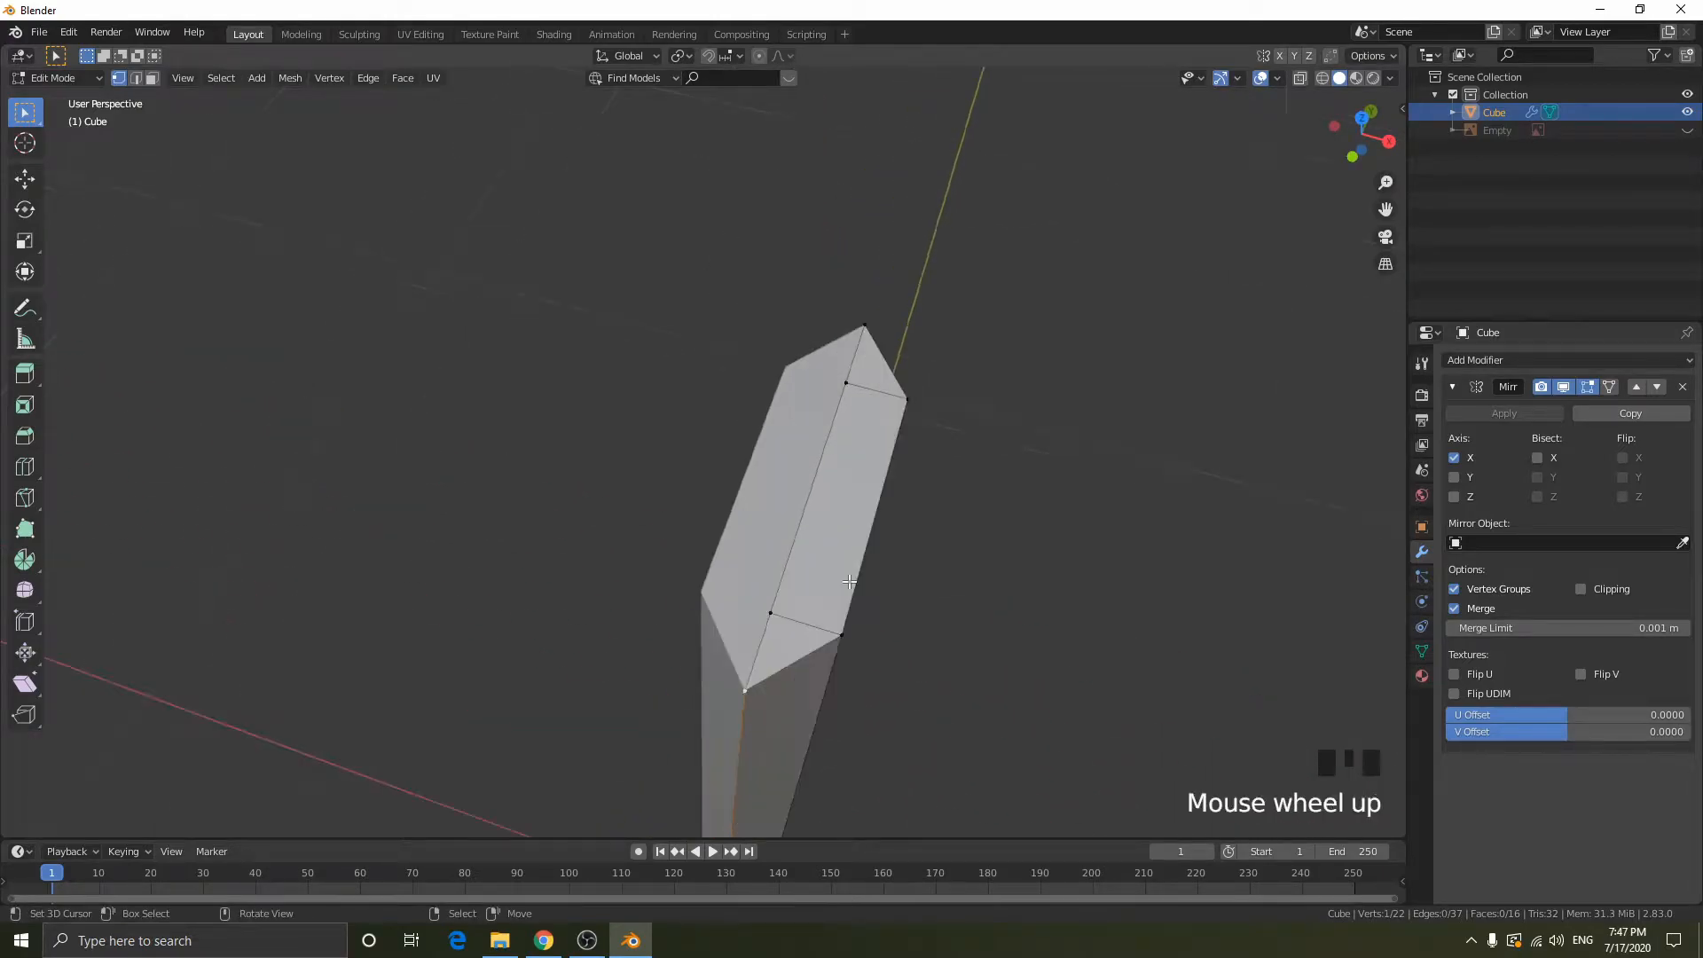
shift+middle_drag(931, 566, 918, 482)
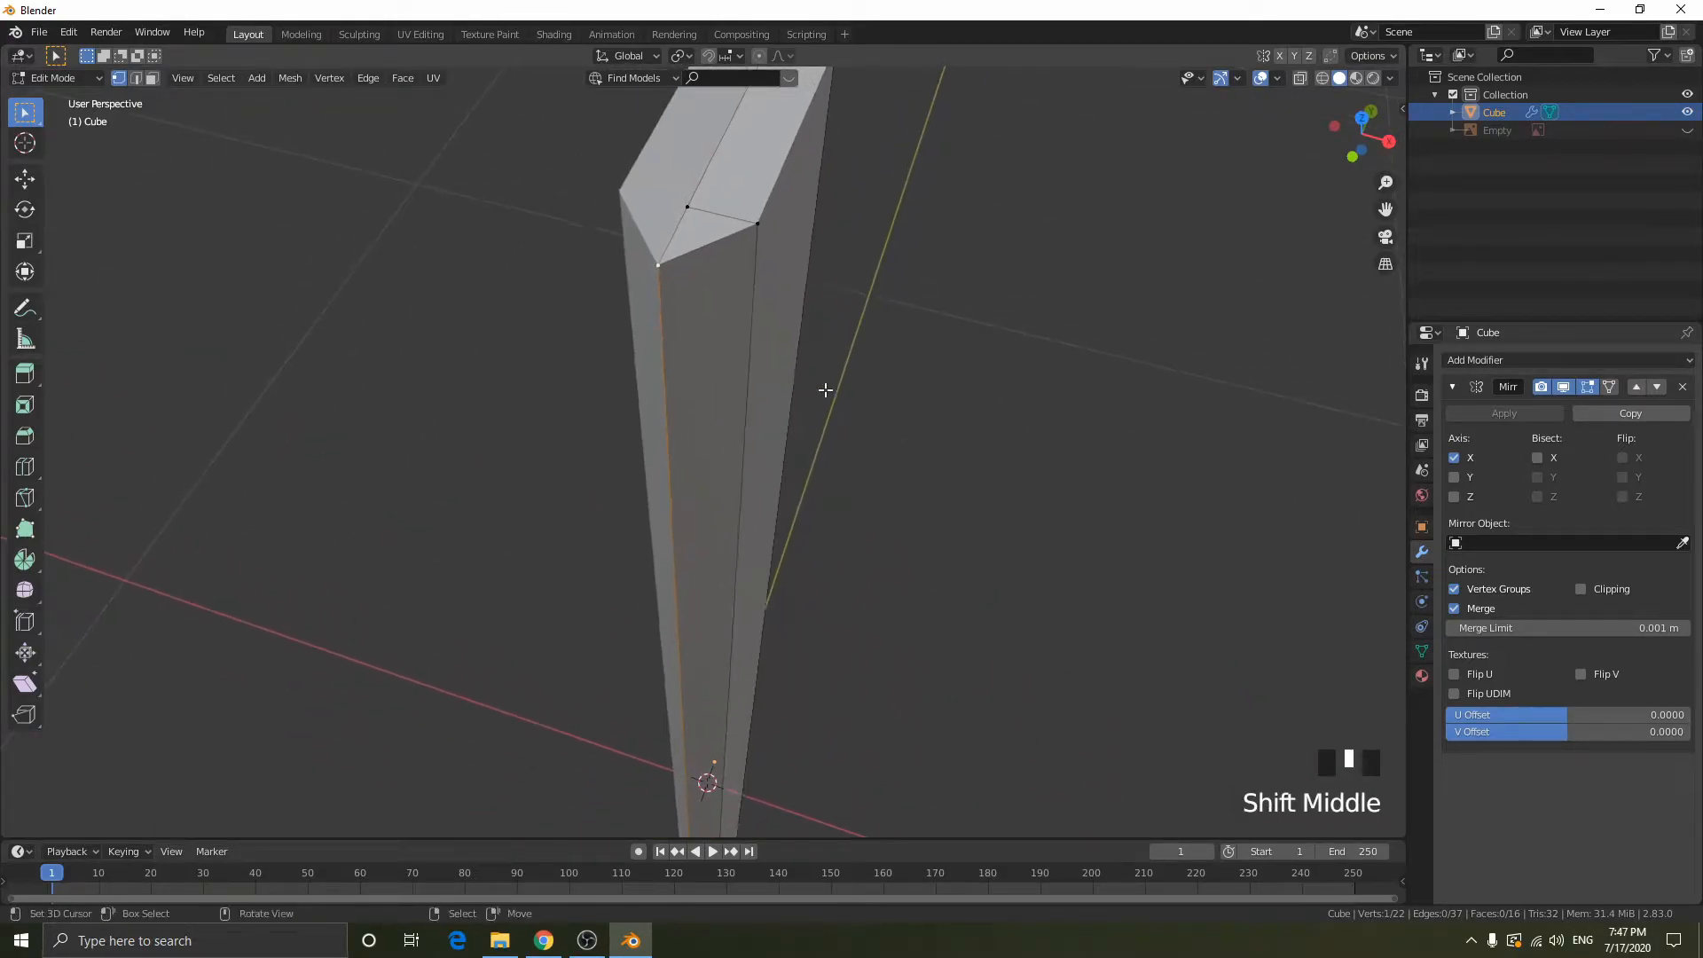
key(g)
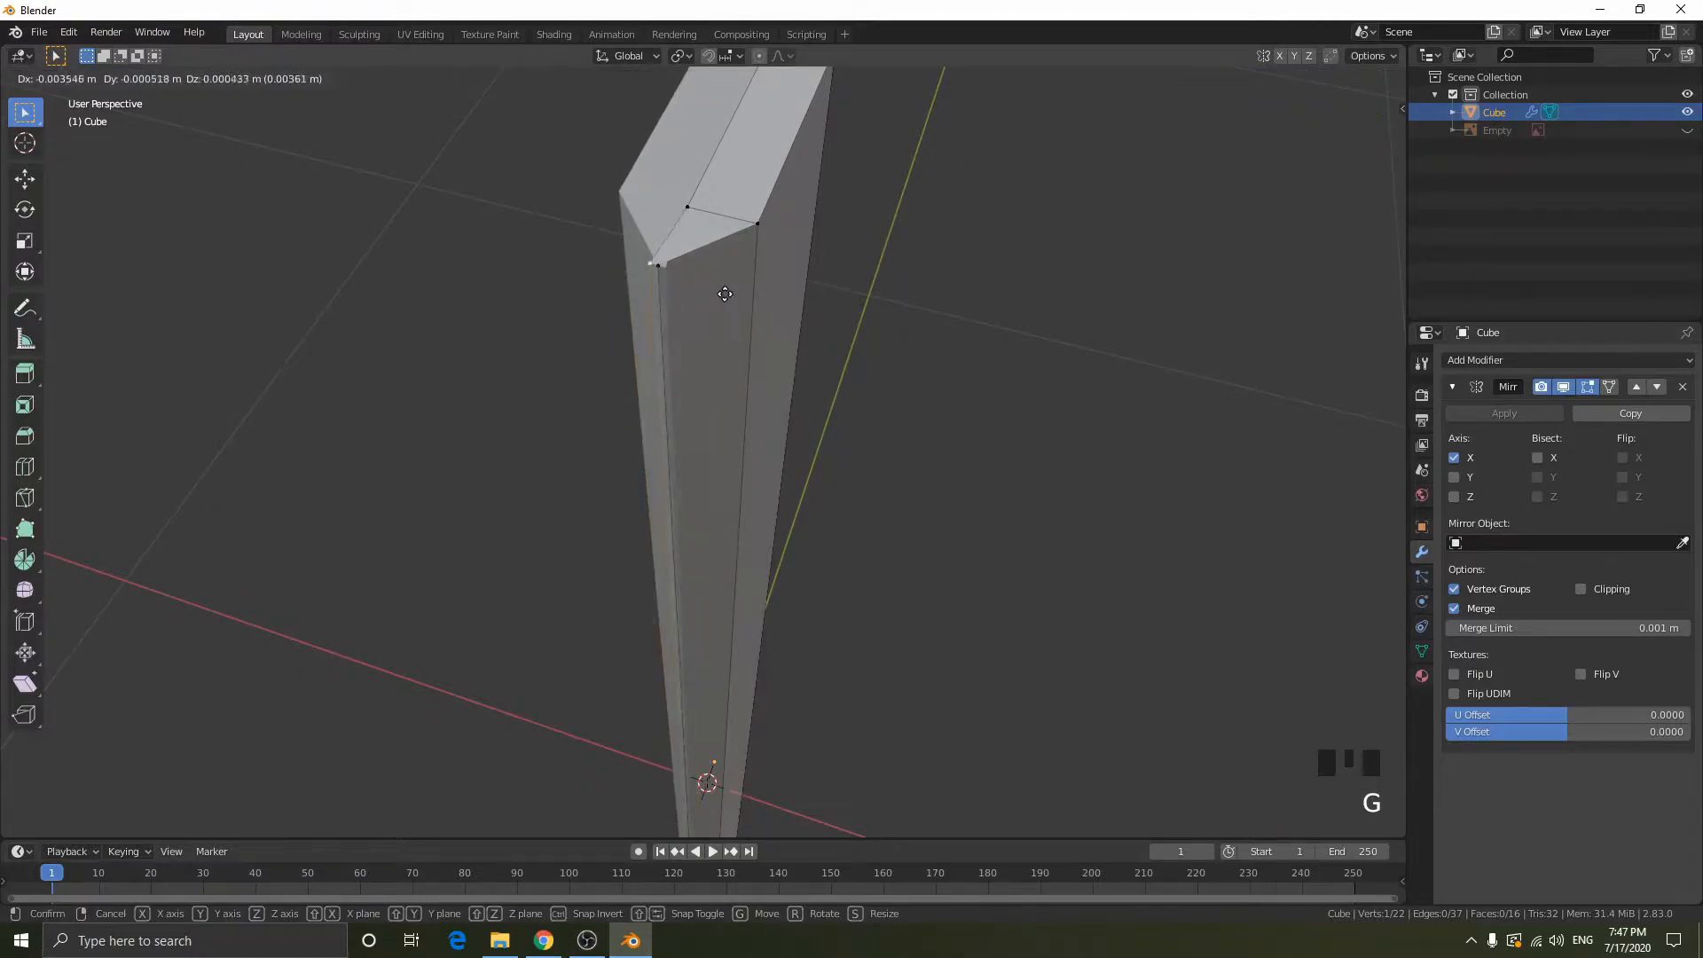
click(712, 273)
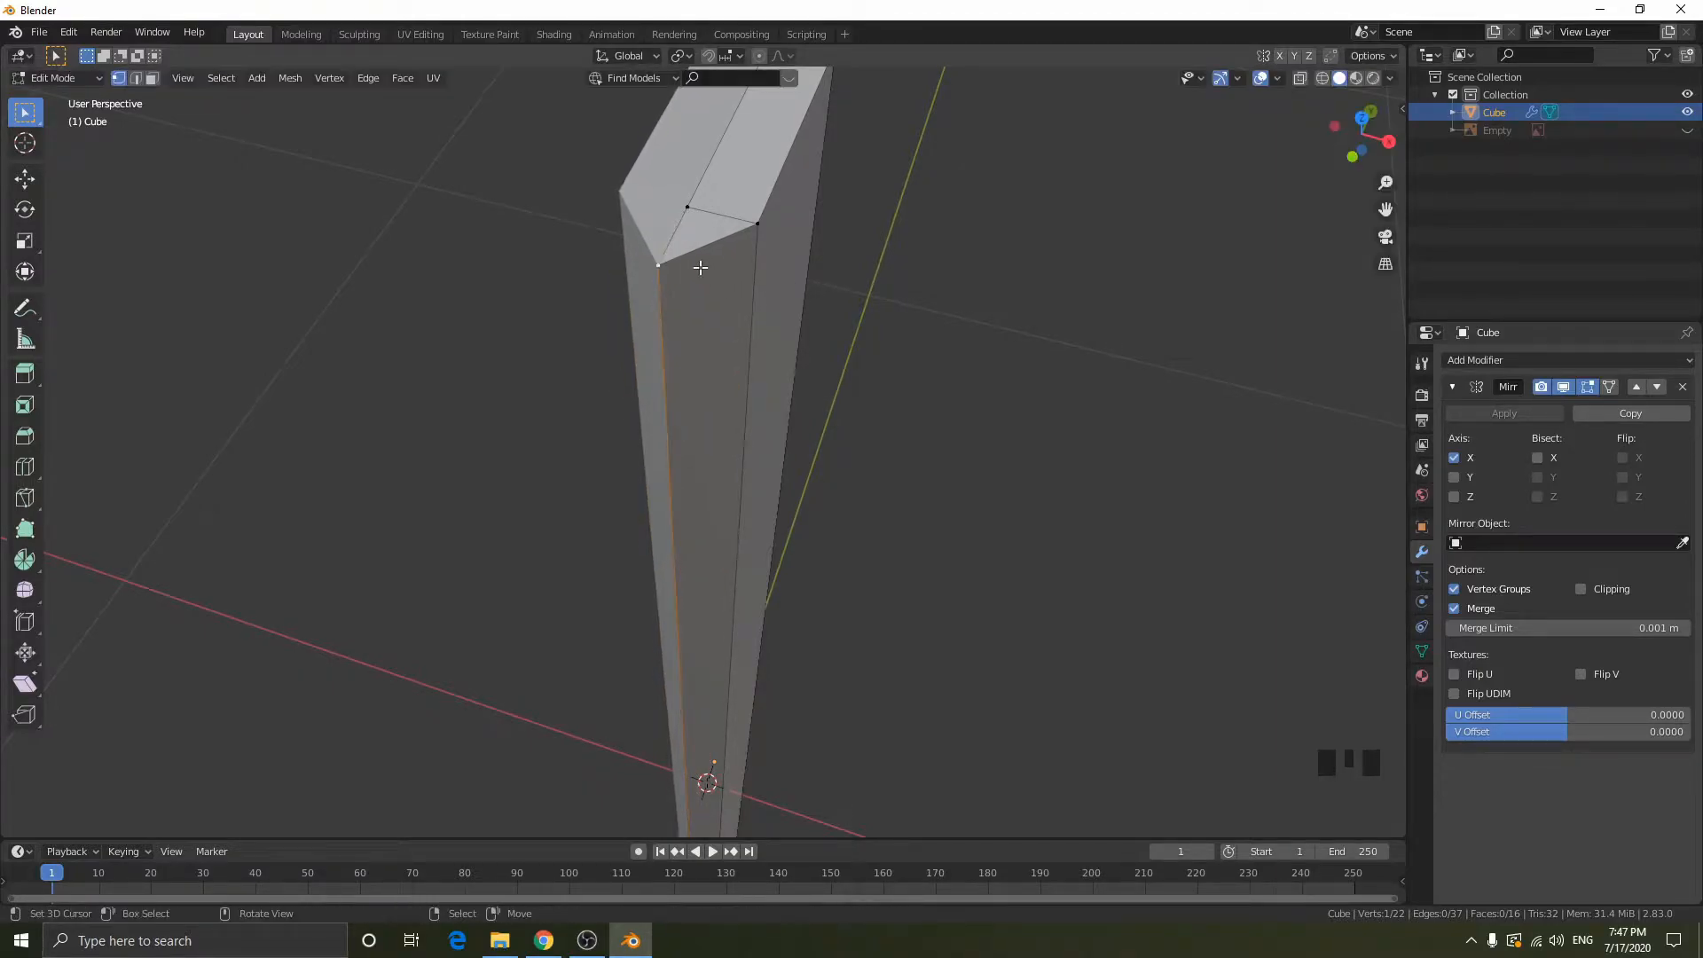
- Select the whole blade mesh and merge its vertices by distance at 0.0001 m
scroll(908, 253, down, 2)
middle_drag(1005, 350, 939, 330)
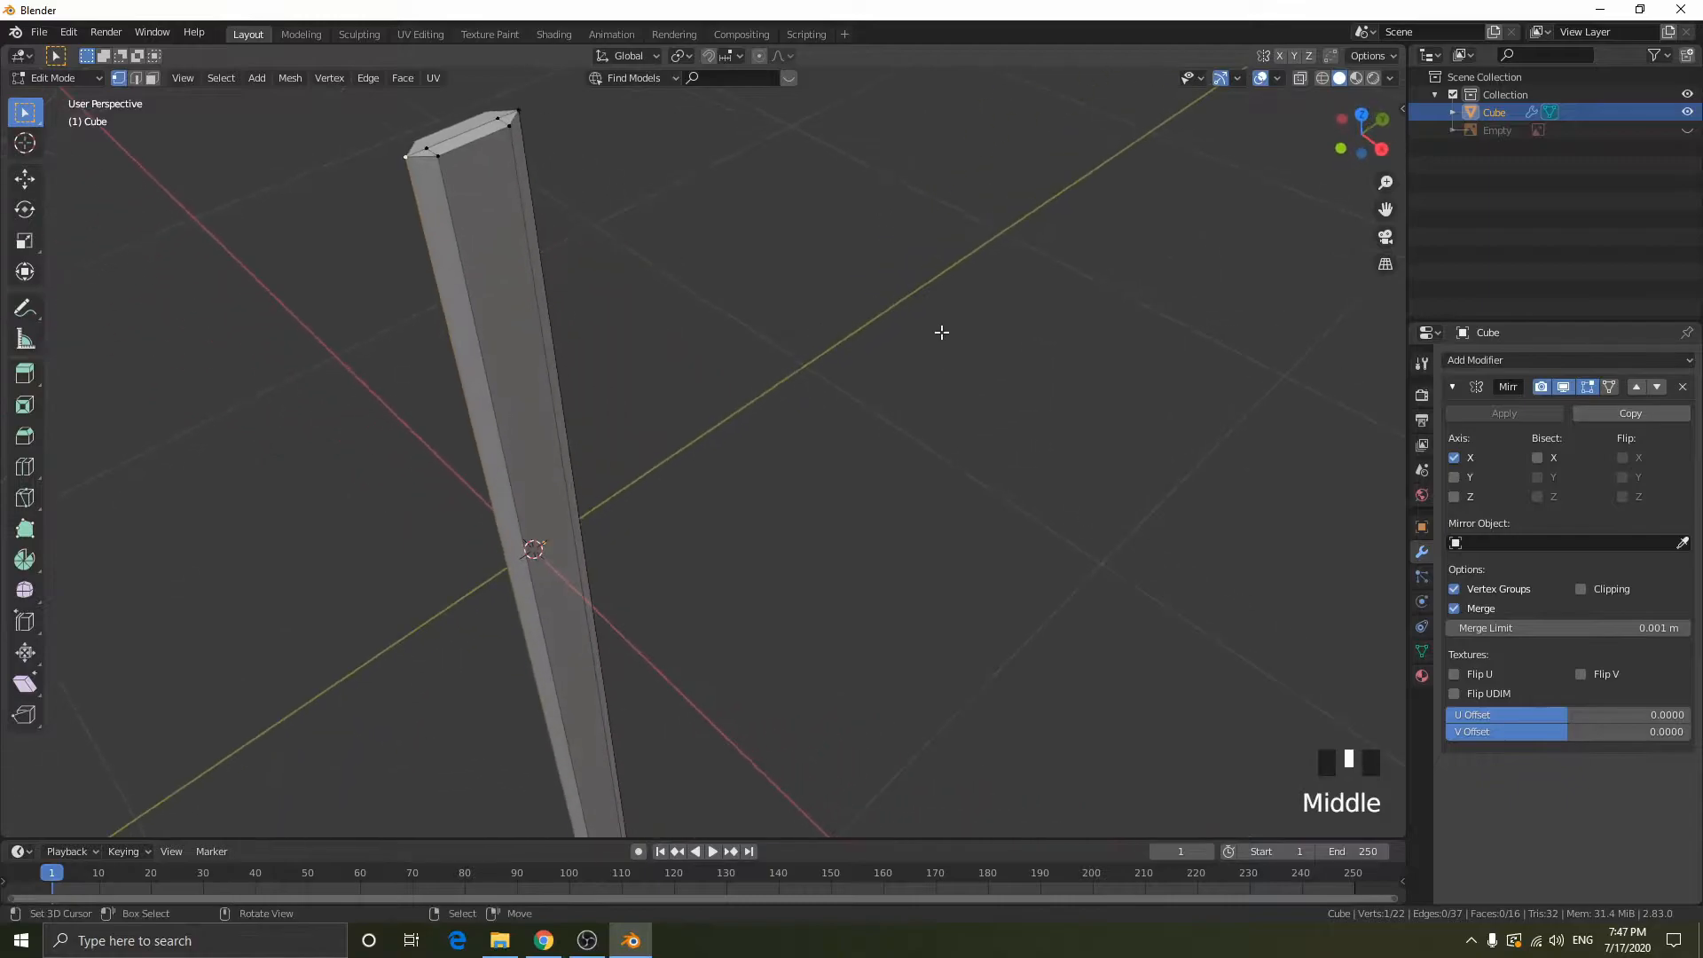
scroll(941, 331, down, 2)
key(a)
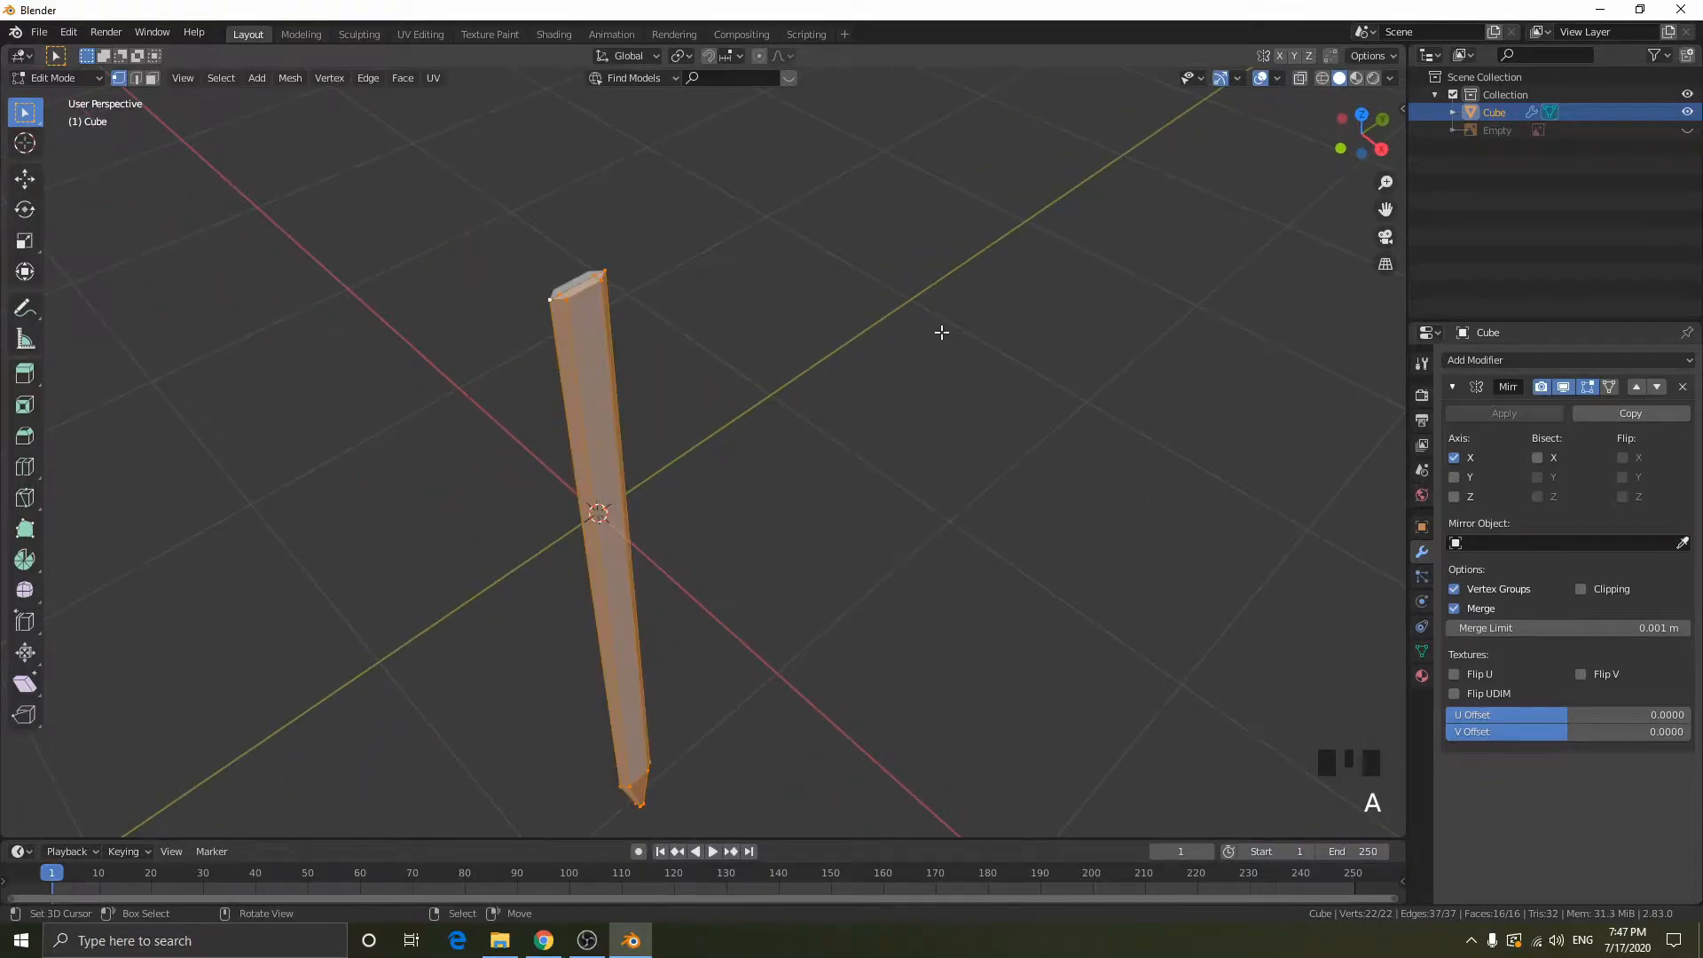
key(m)
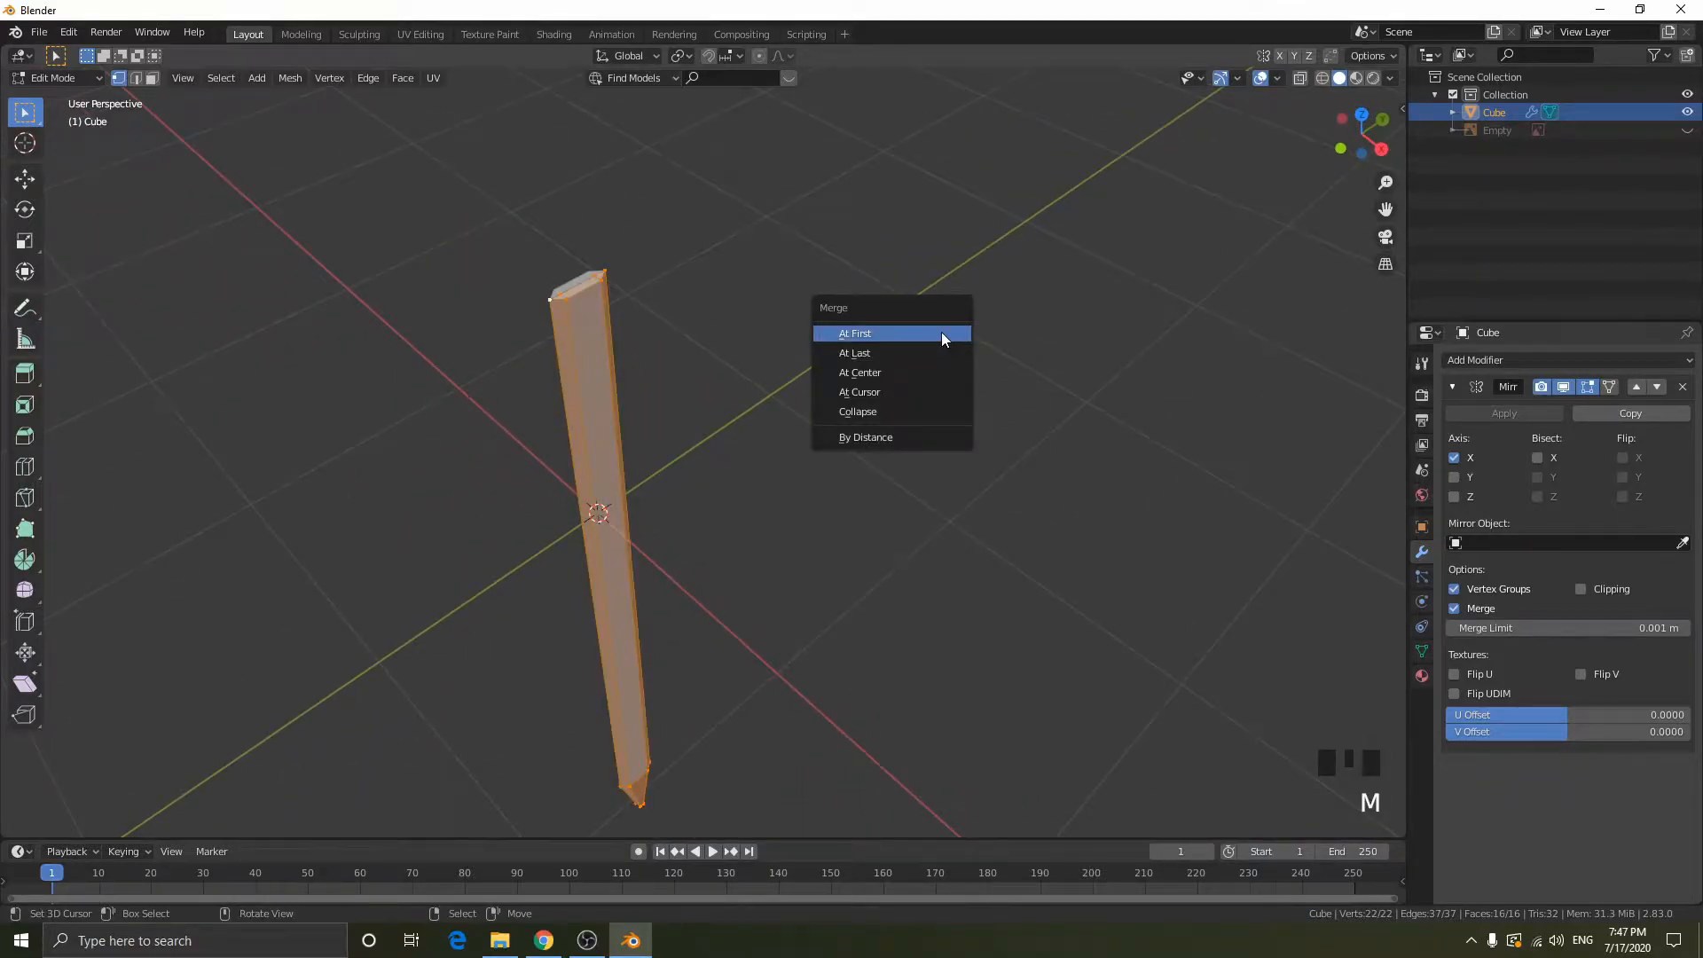
click(879, 433)
scroll(631, 361, up, 2)
middle_drag(630, 360, 220, 803)
click(80, 822)
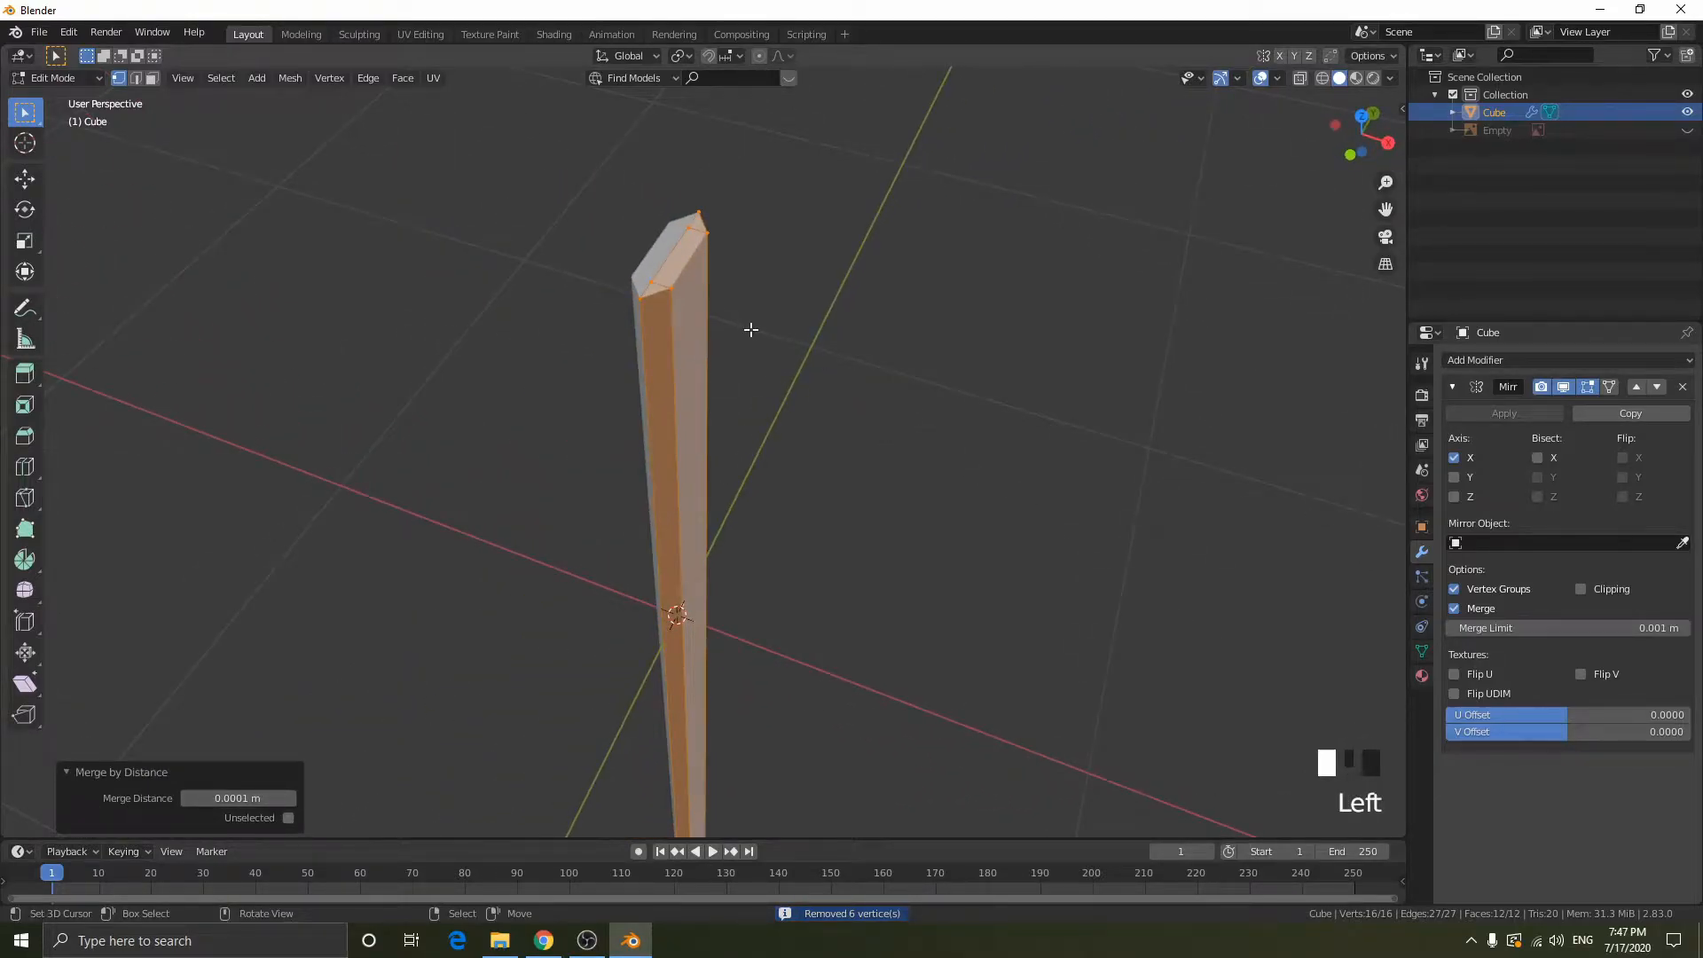
middle_drag(694, 321, 750, 306)
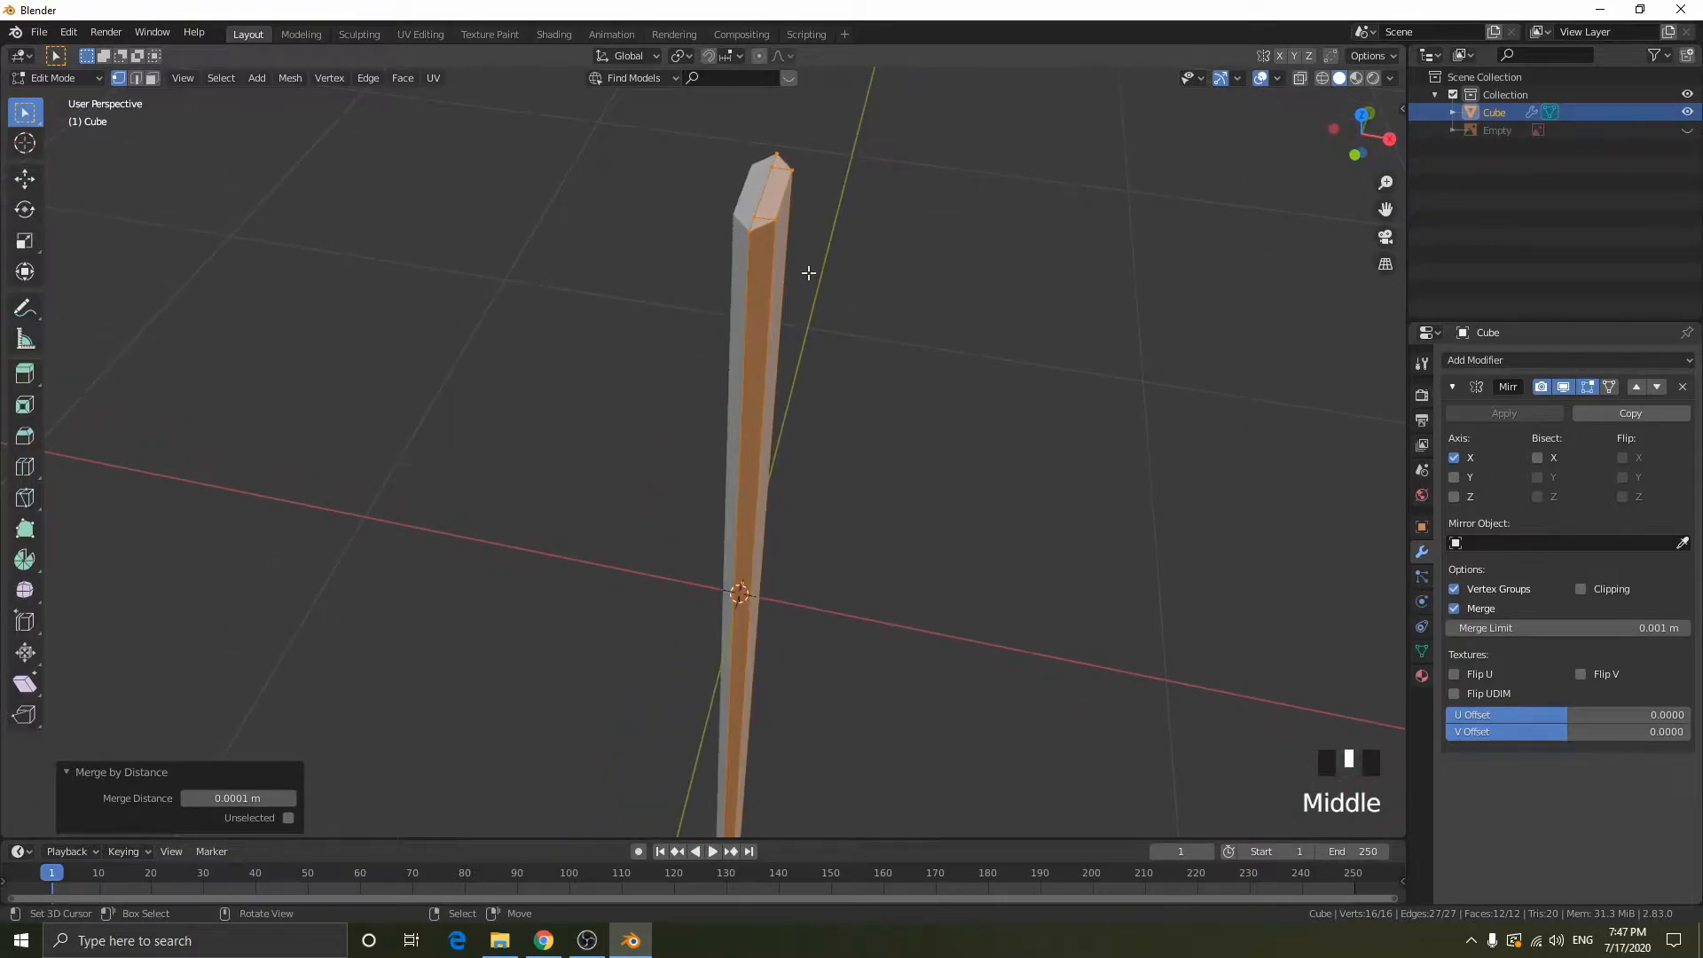
- Inspect the blade in object mode from the right side view, from the guard end down to the tip
key(Tab)
middle_drag(877, 280, 732, 259)
scroll(511, 236, down, 2)
click(1363, 140)
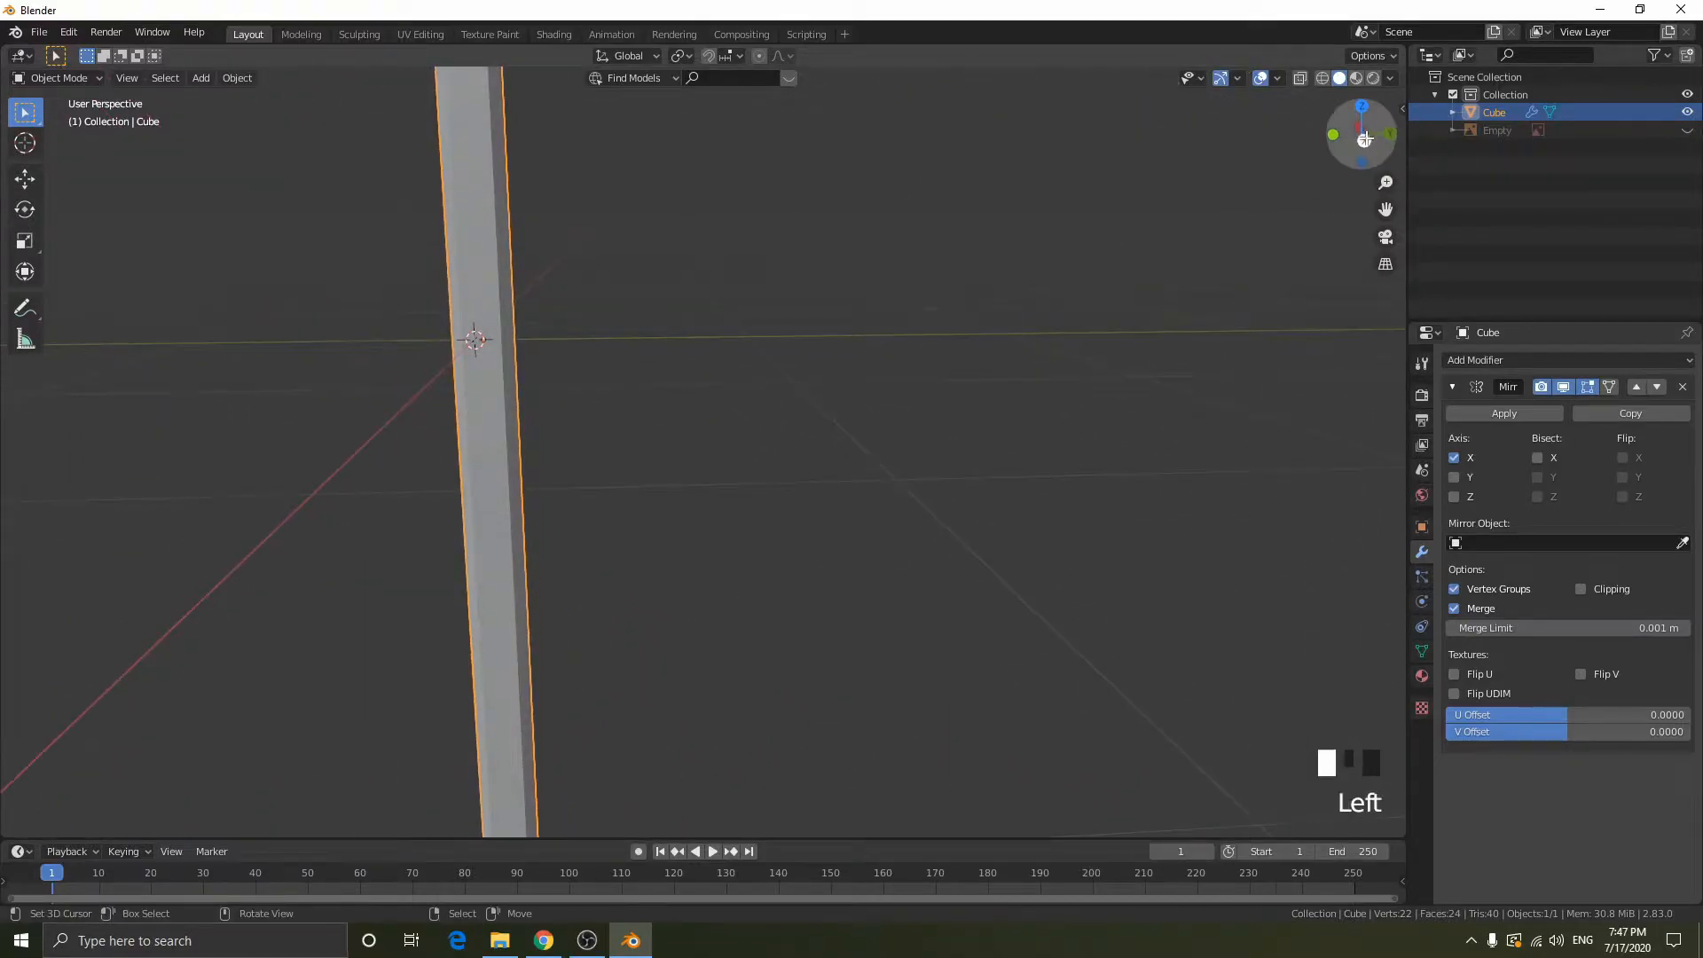
scroll(627, 321, down, 1)
shift+middle_drag(627, 321, 864, 585)
scroll(848, 559, down, 5)
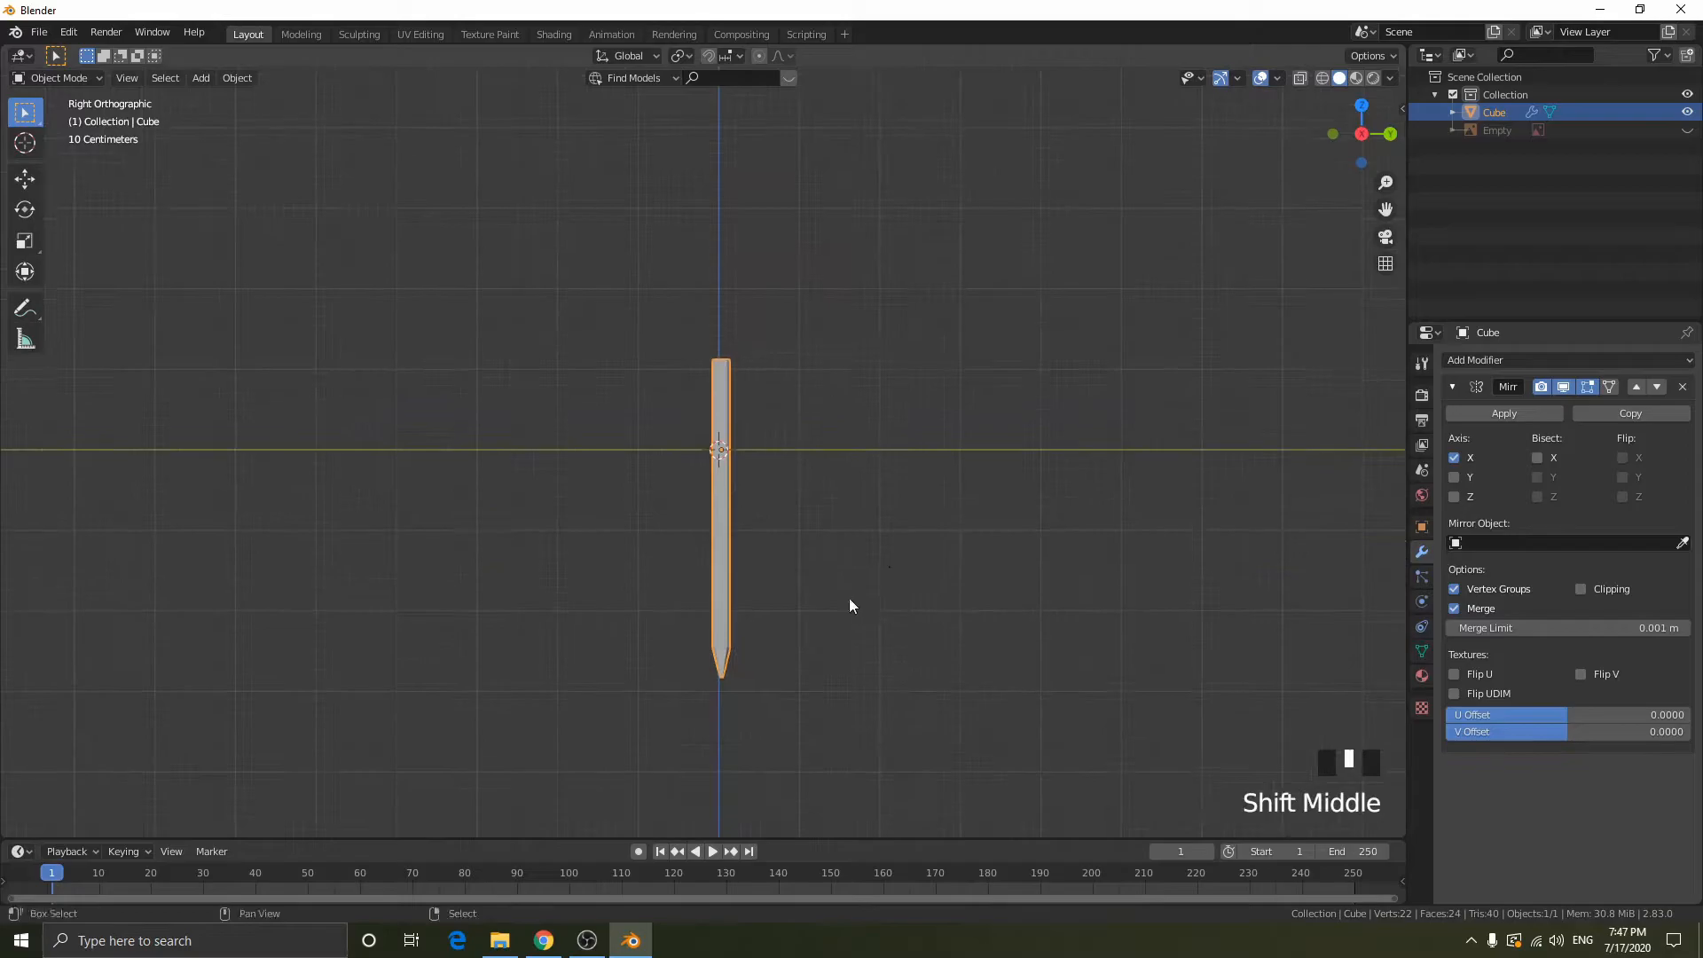
scroll(869, 615, up, 4)
shift+middle_drag(871, 701, 818, 435)
scroll(812, 550, up, 6)
shift+middle_drag(812, 612, 809, 239)
scroll(764, 604, up, 2)
- Enter edit mode and box-select the vertices at the end of the blade's tip in wireframe display
key(Tab)
middle_drag(829, 562, 585, 407)
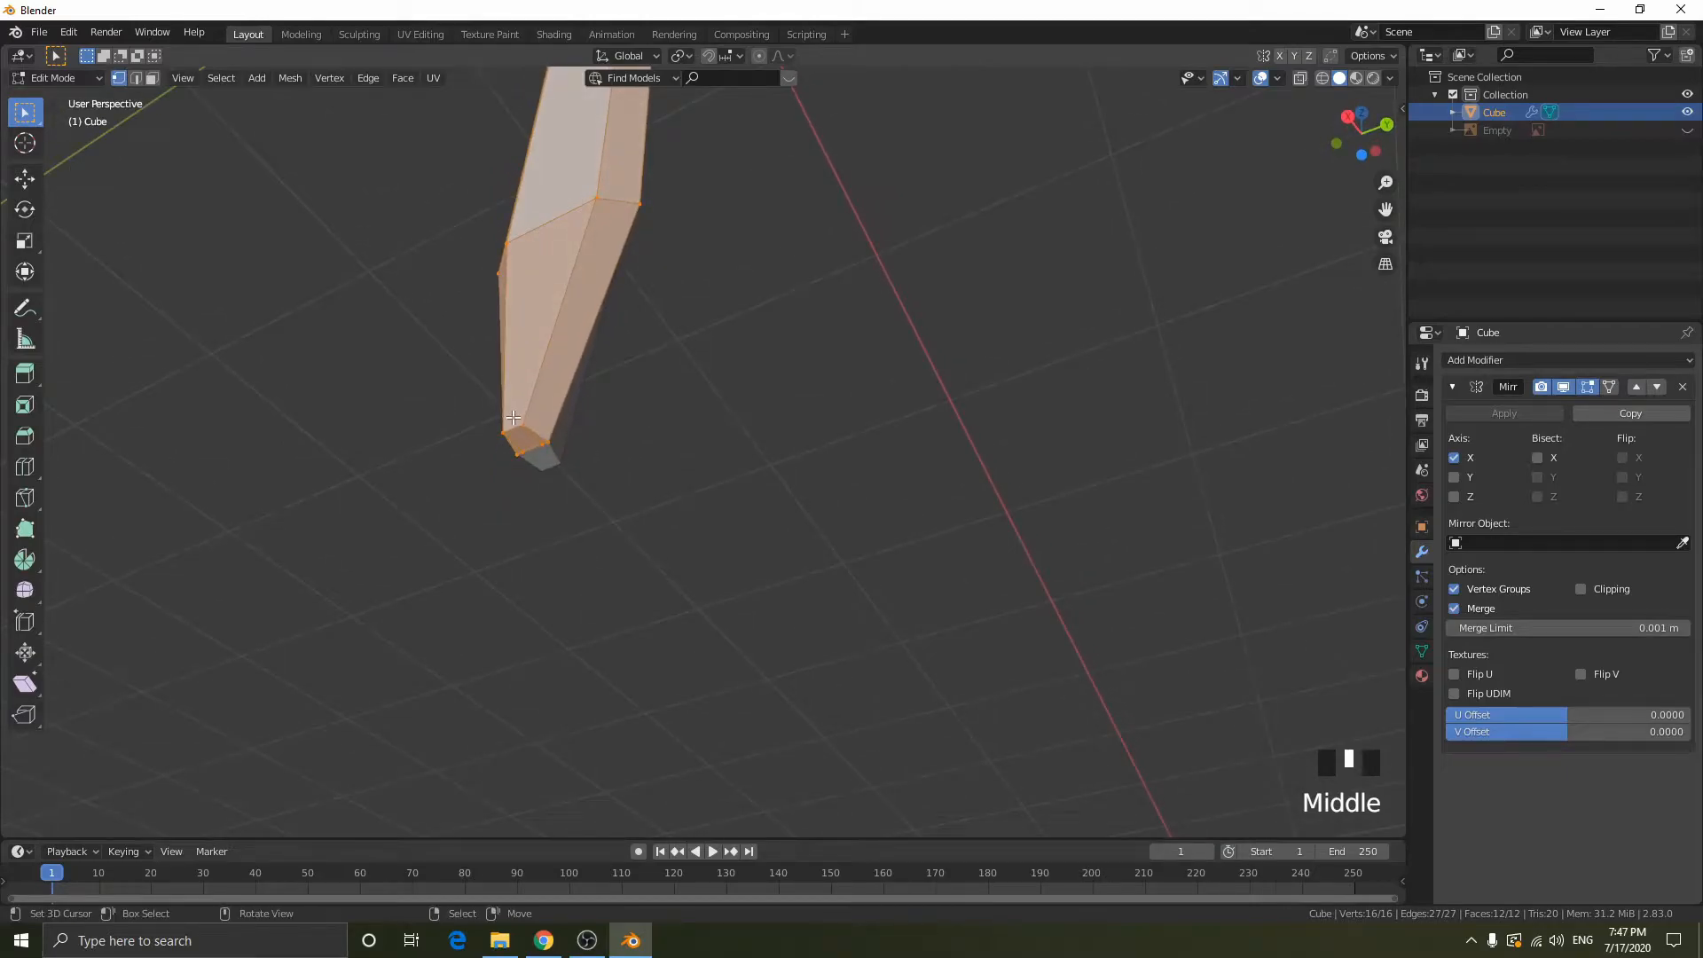
key(shift+z)
drag(482, 411, 893, 642)
scroll(563, 464, up, 5)
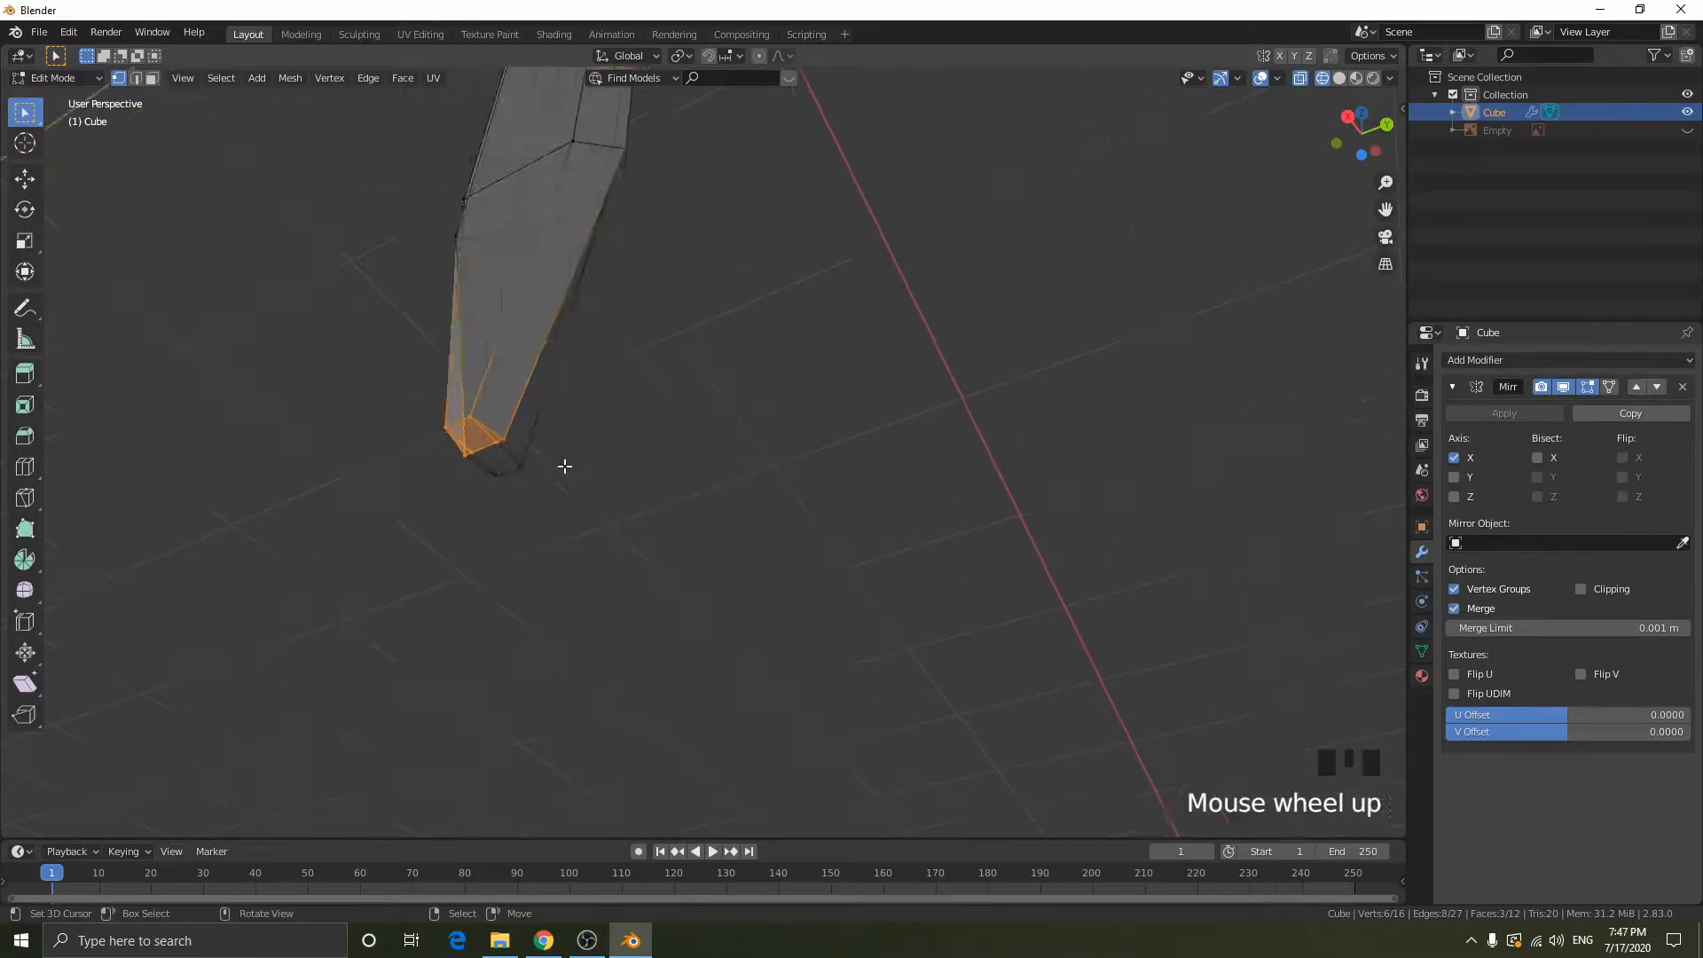
shift+middle_drag(833, 465, 856, 464)
scroll(647, 414, up, 2)
shift+middle_drag(646, 414, 913, 395)
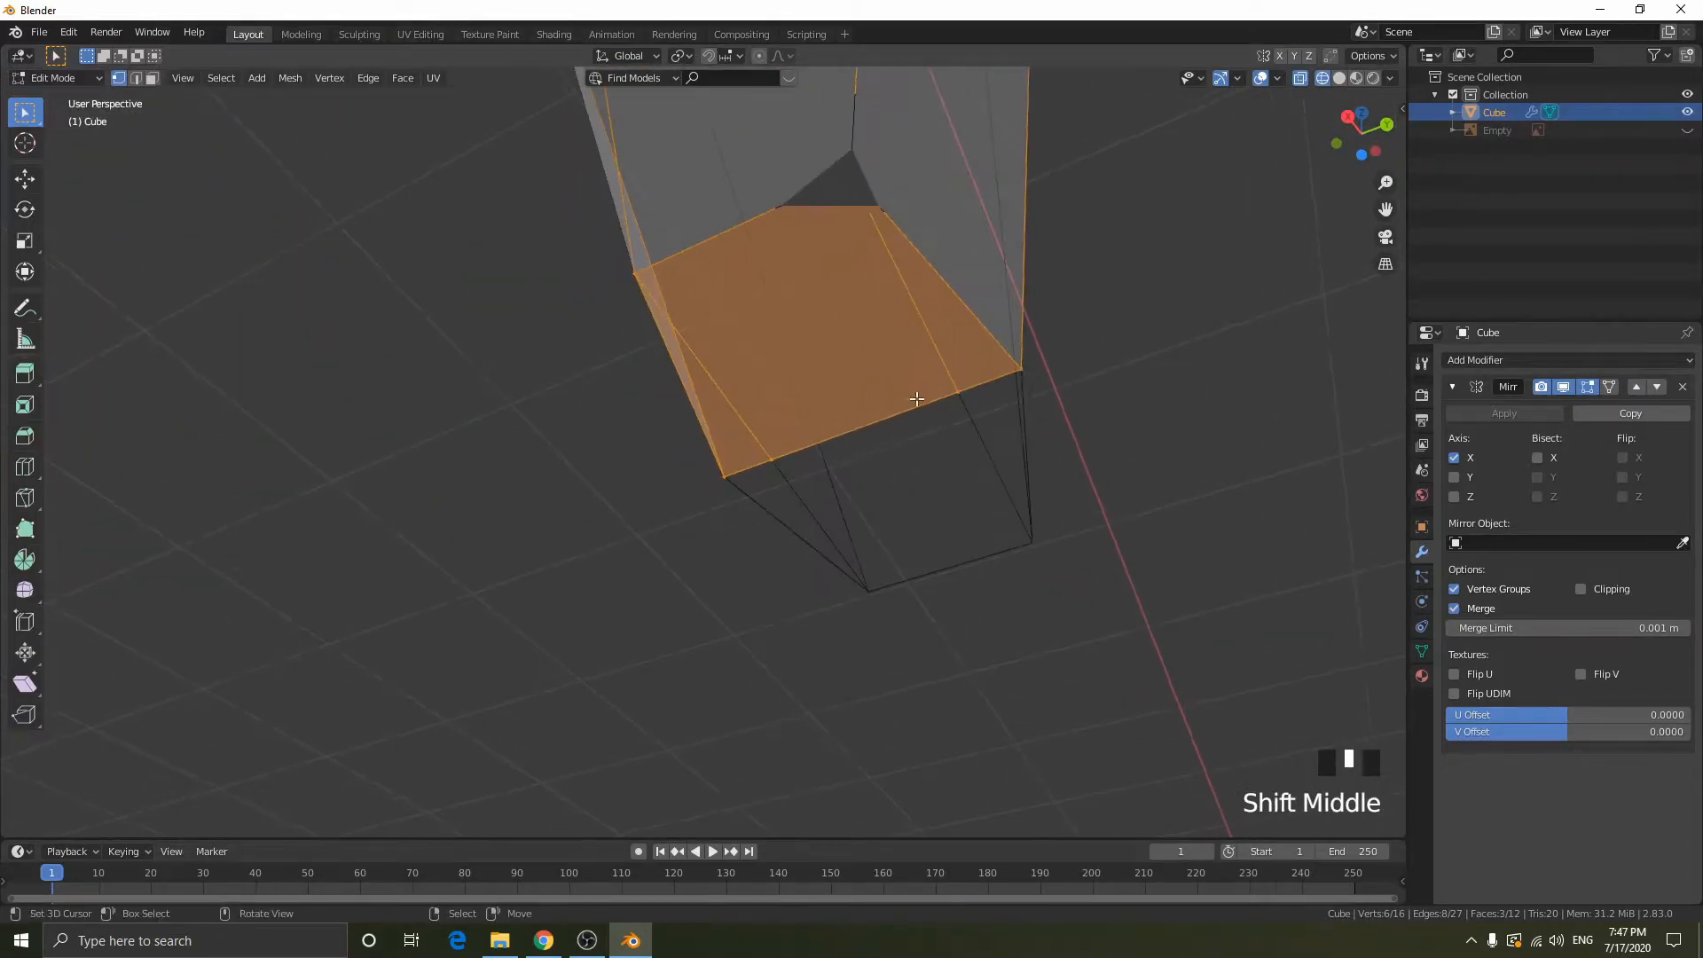
- Dissolve the two extra vertices along the mirror-side edge of the tip's end face
right_click(950, 397)
key(shift+z)
scroll(950, 398, down, 2)
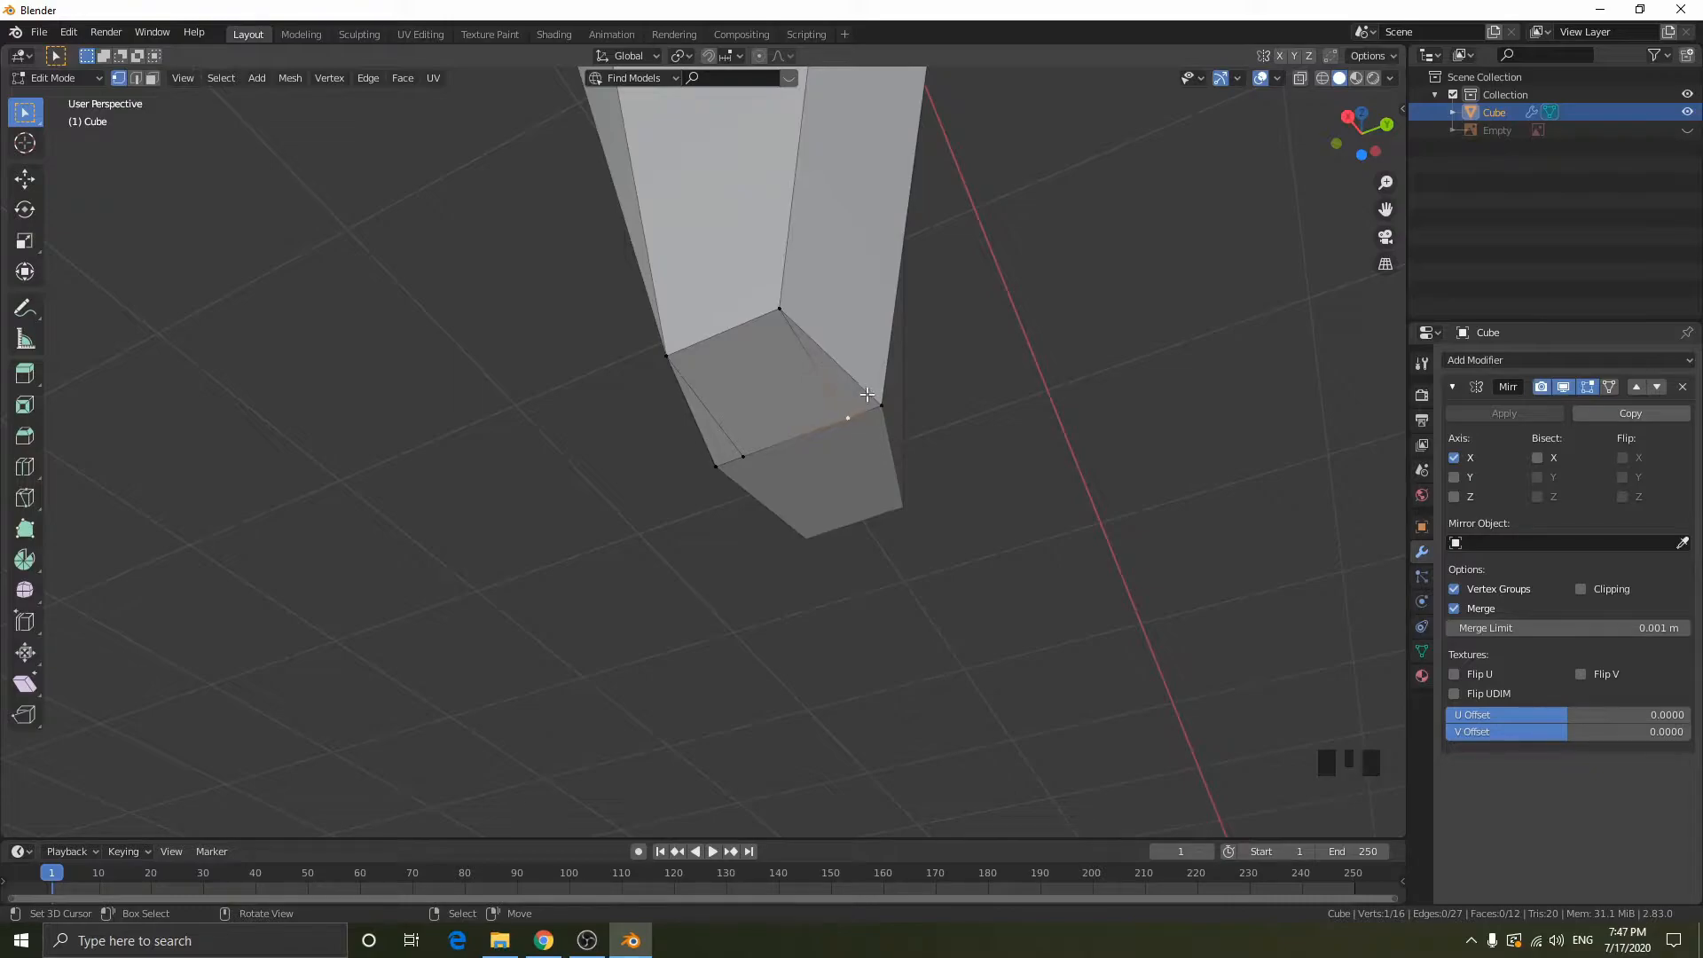
shift+right_click(743, 456)
key(z)
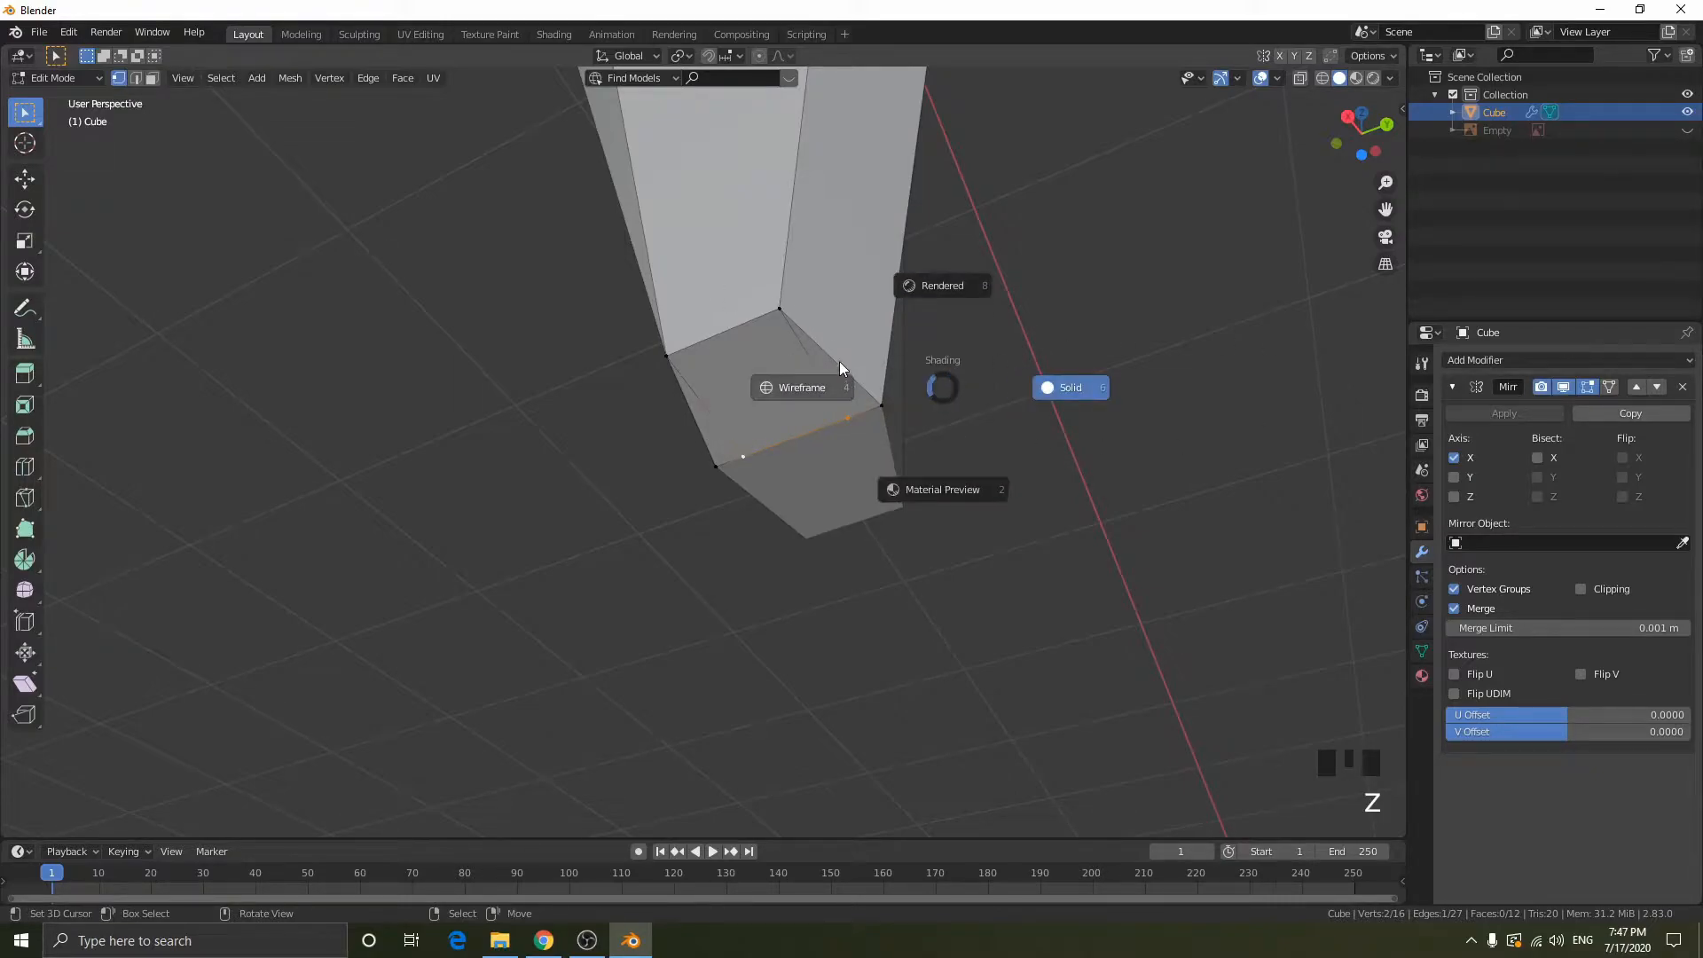
key(x)
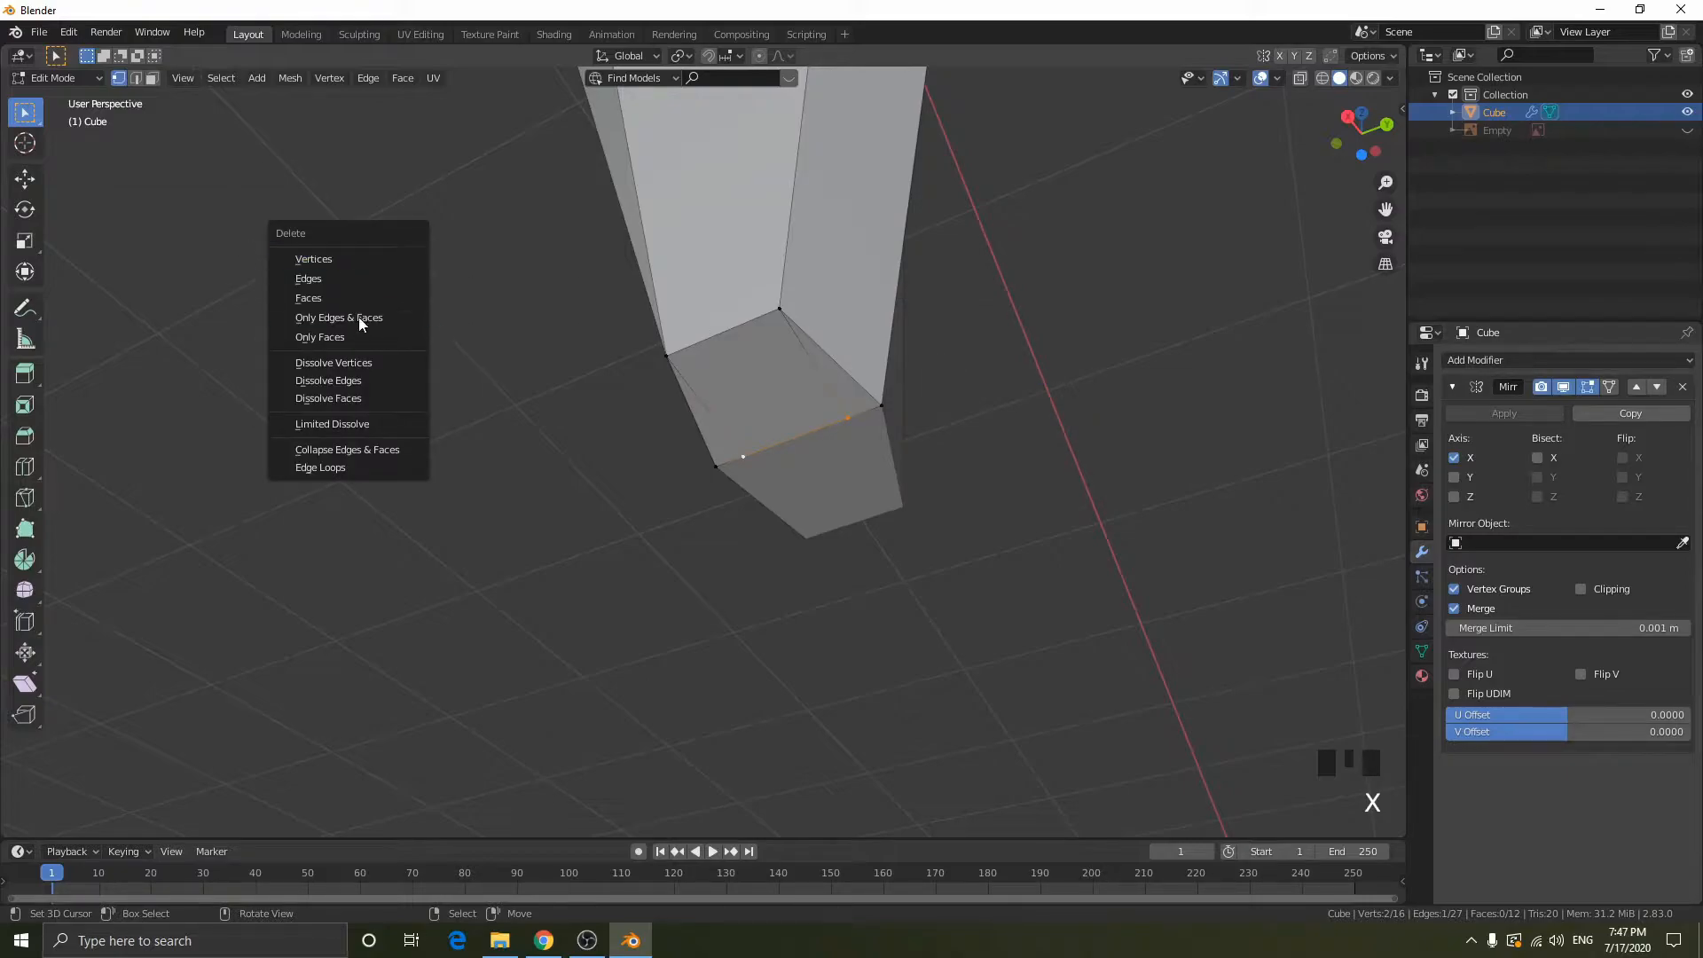
click(344, 362)
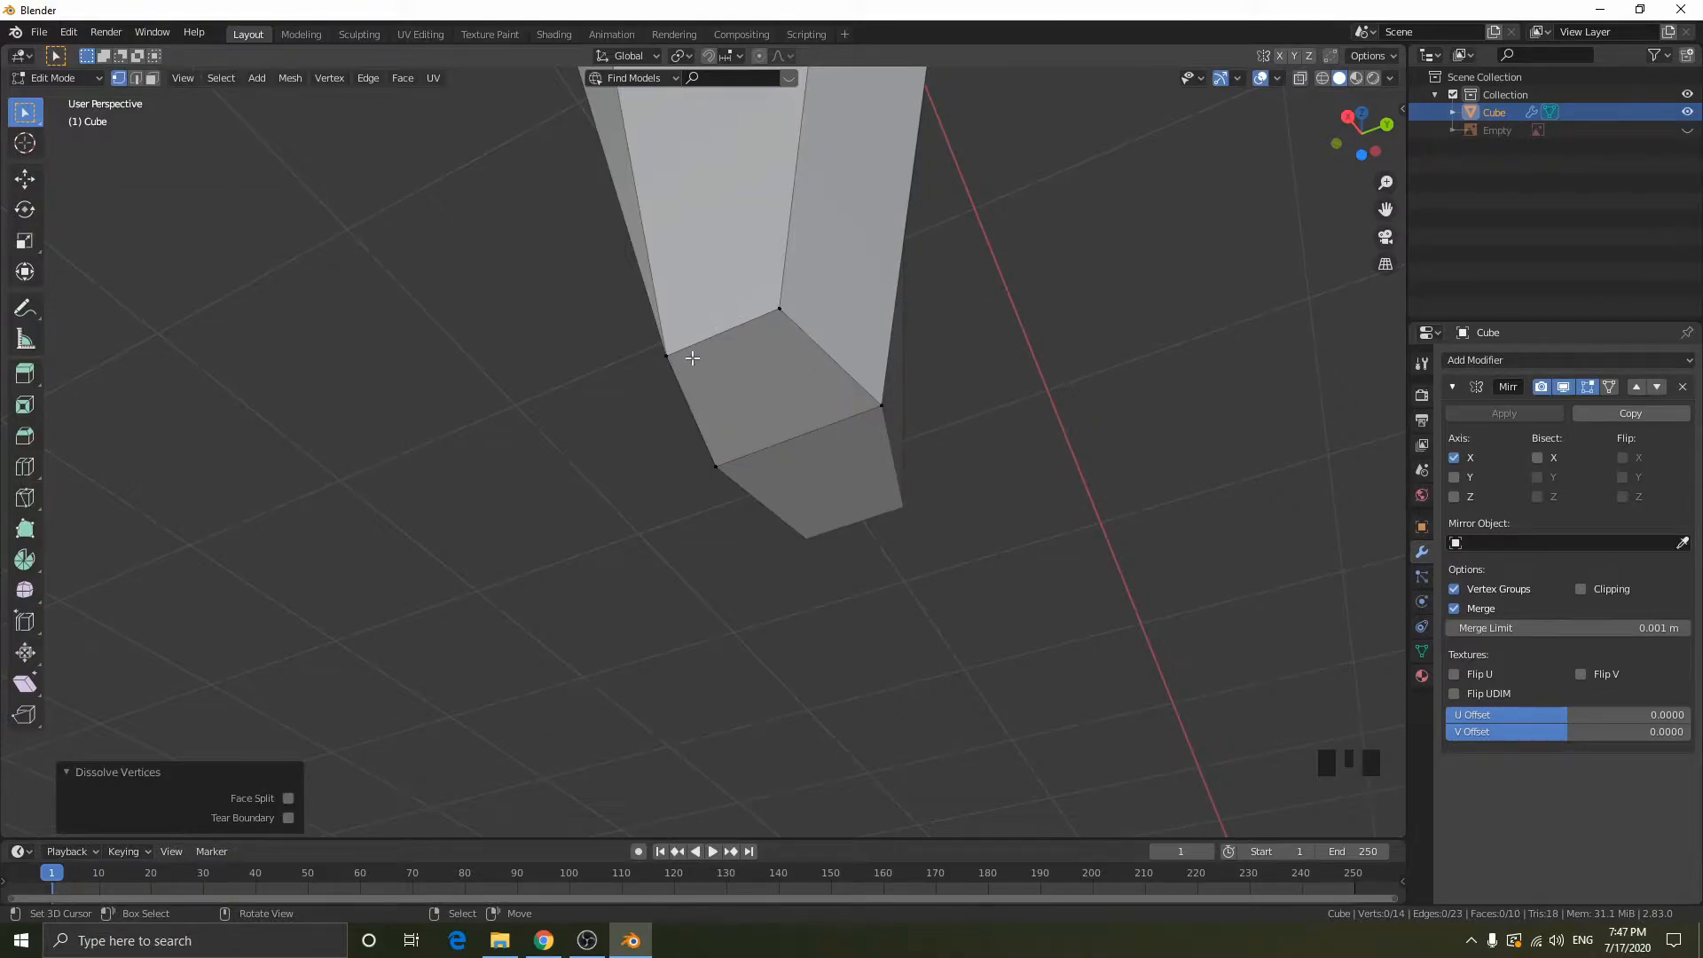
key(x)
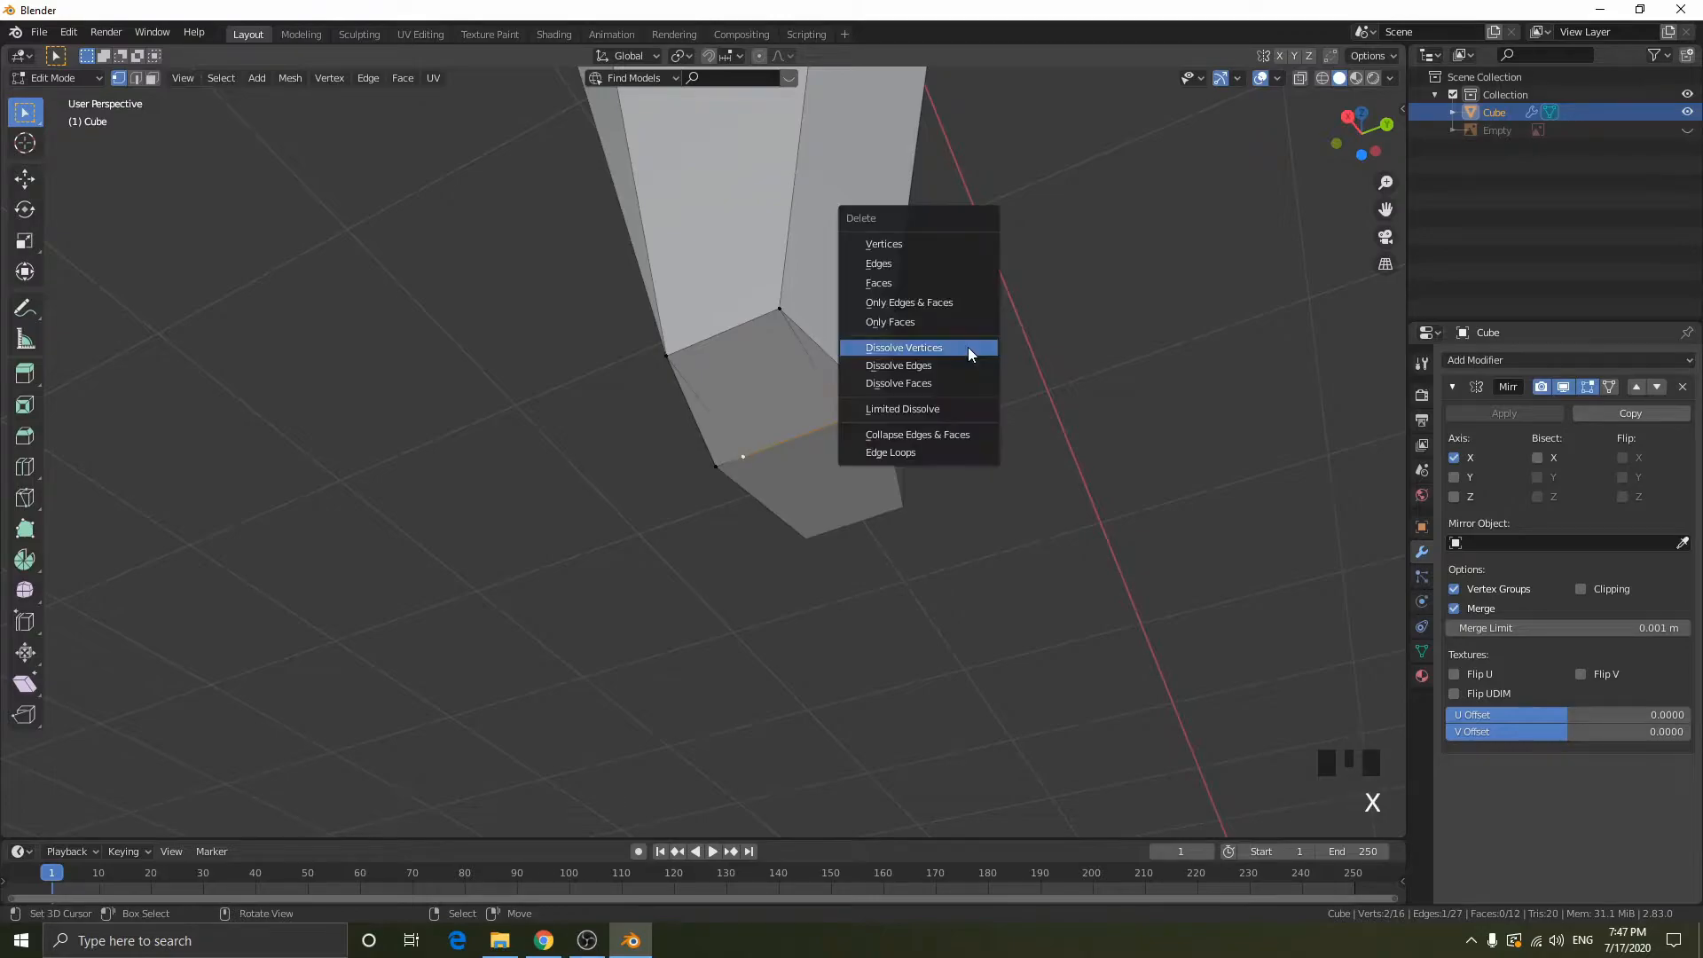
click(923, 258)
key(ctrl+z)
key(x)
click(940, 449)
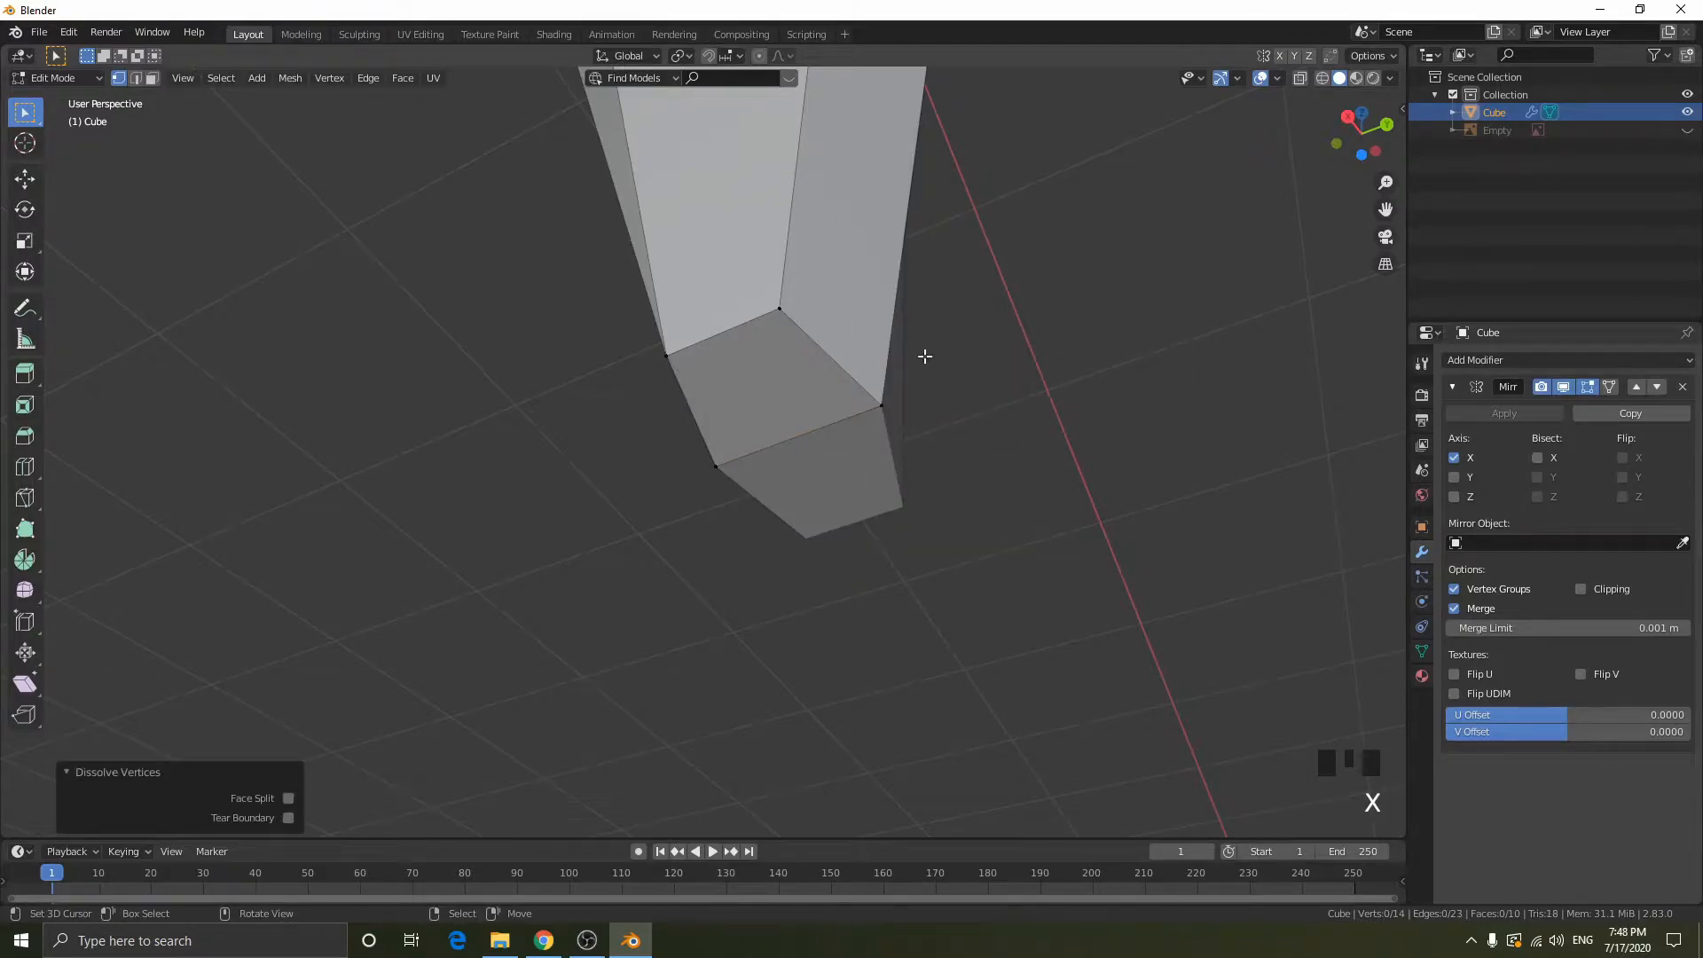
key(shift+z)
drag(584, 293, 1302, 773)
key(shift+z)
key(s)
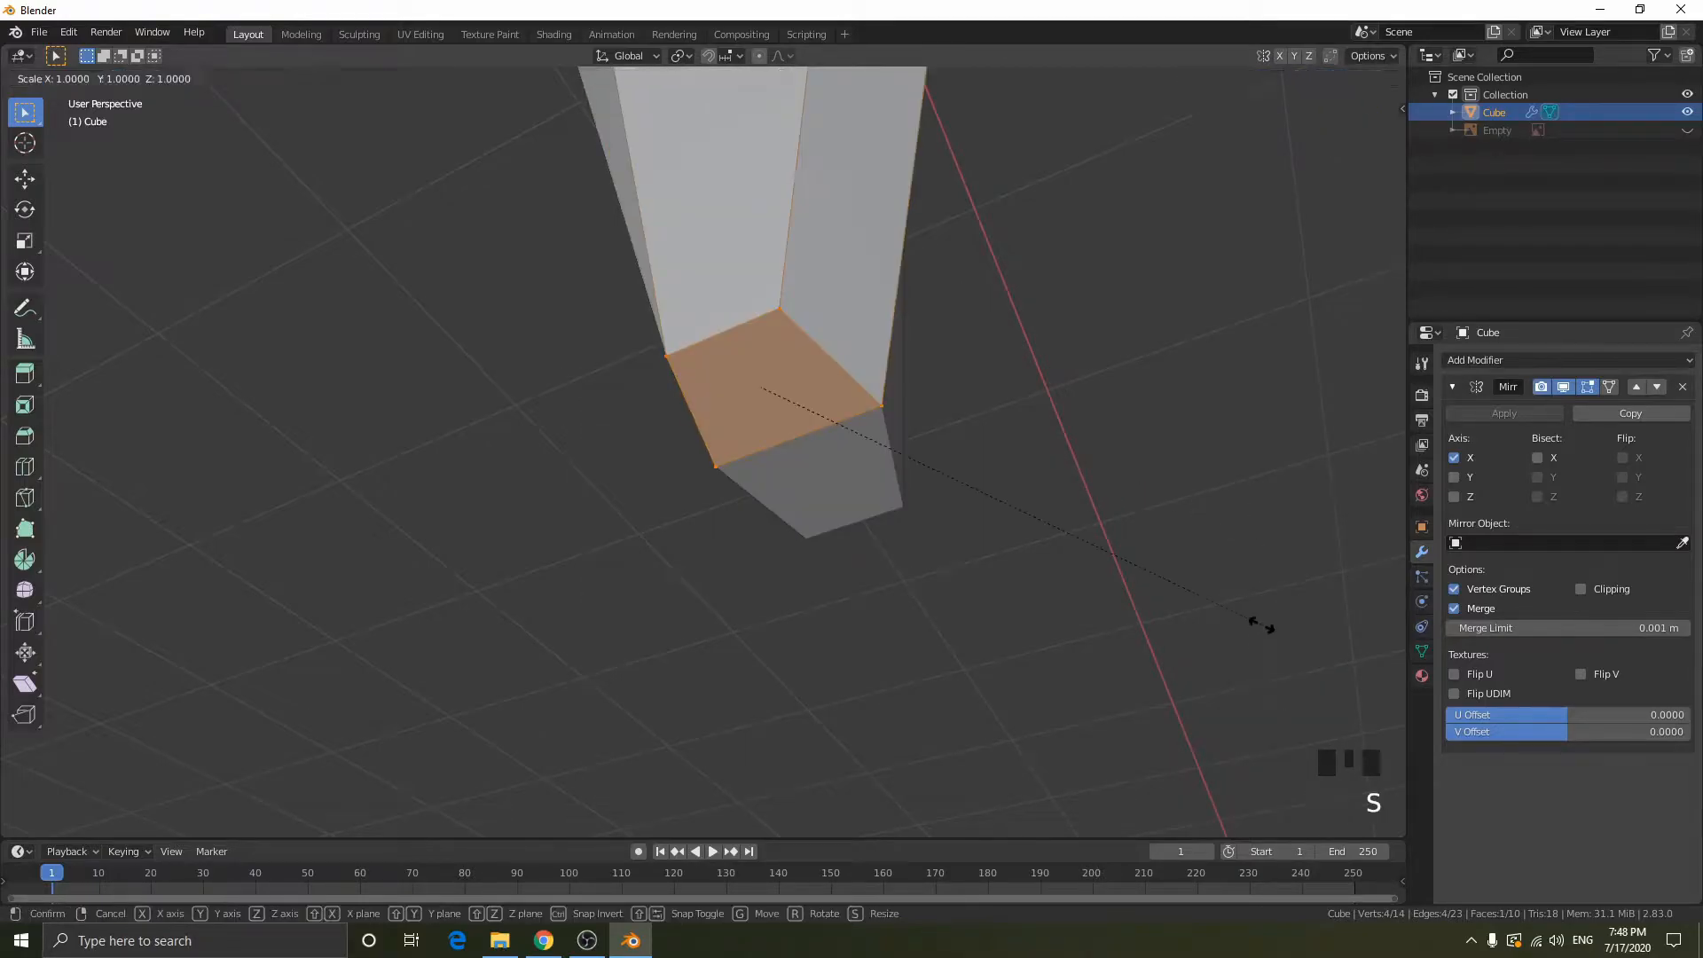
right_click(913, 526)
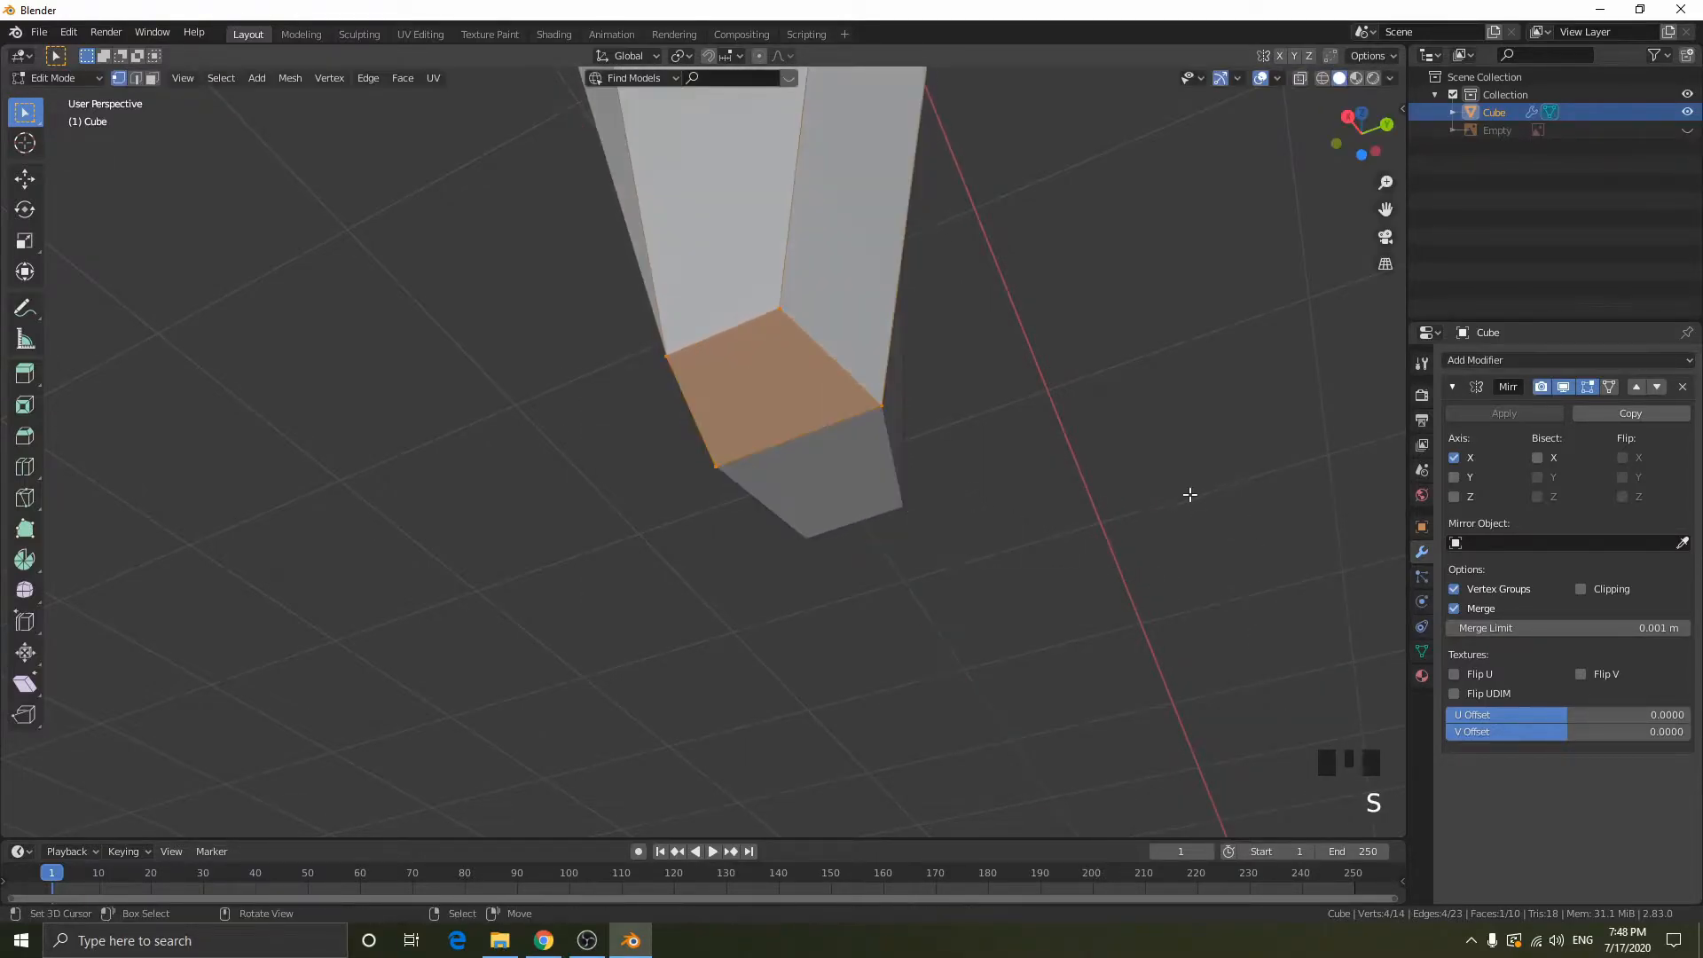
- Enable Clipping on the blade's Mirror modifier and test it by moving the whole mesh
middle_drag(1284, 464, 1041, 471)
scroll(1007, 381, down, 4)
shift+middle_drag(1008, 381, 984, 585)
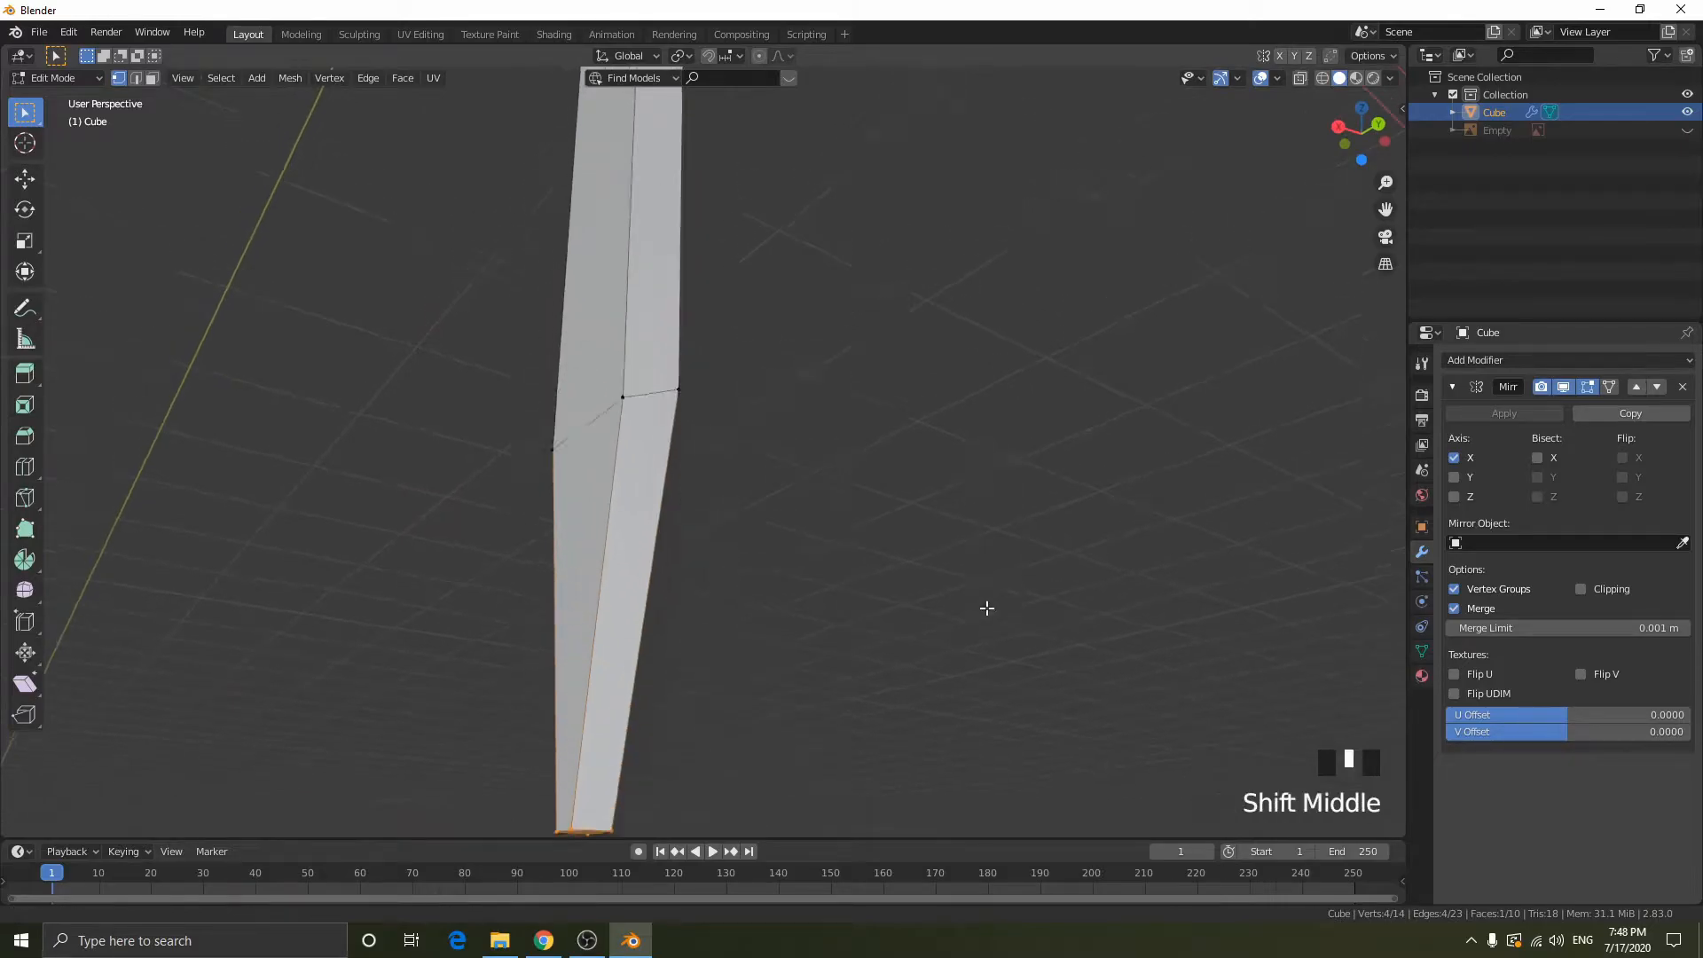
scroll(958, 311, down, 2)
shift+middle_drag(957, 310, 1014, 376)
key(Tab)
key(Tab)
key(a)
key(g)
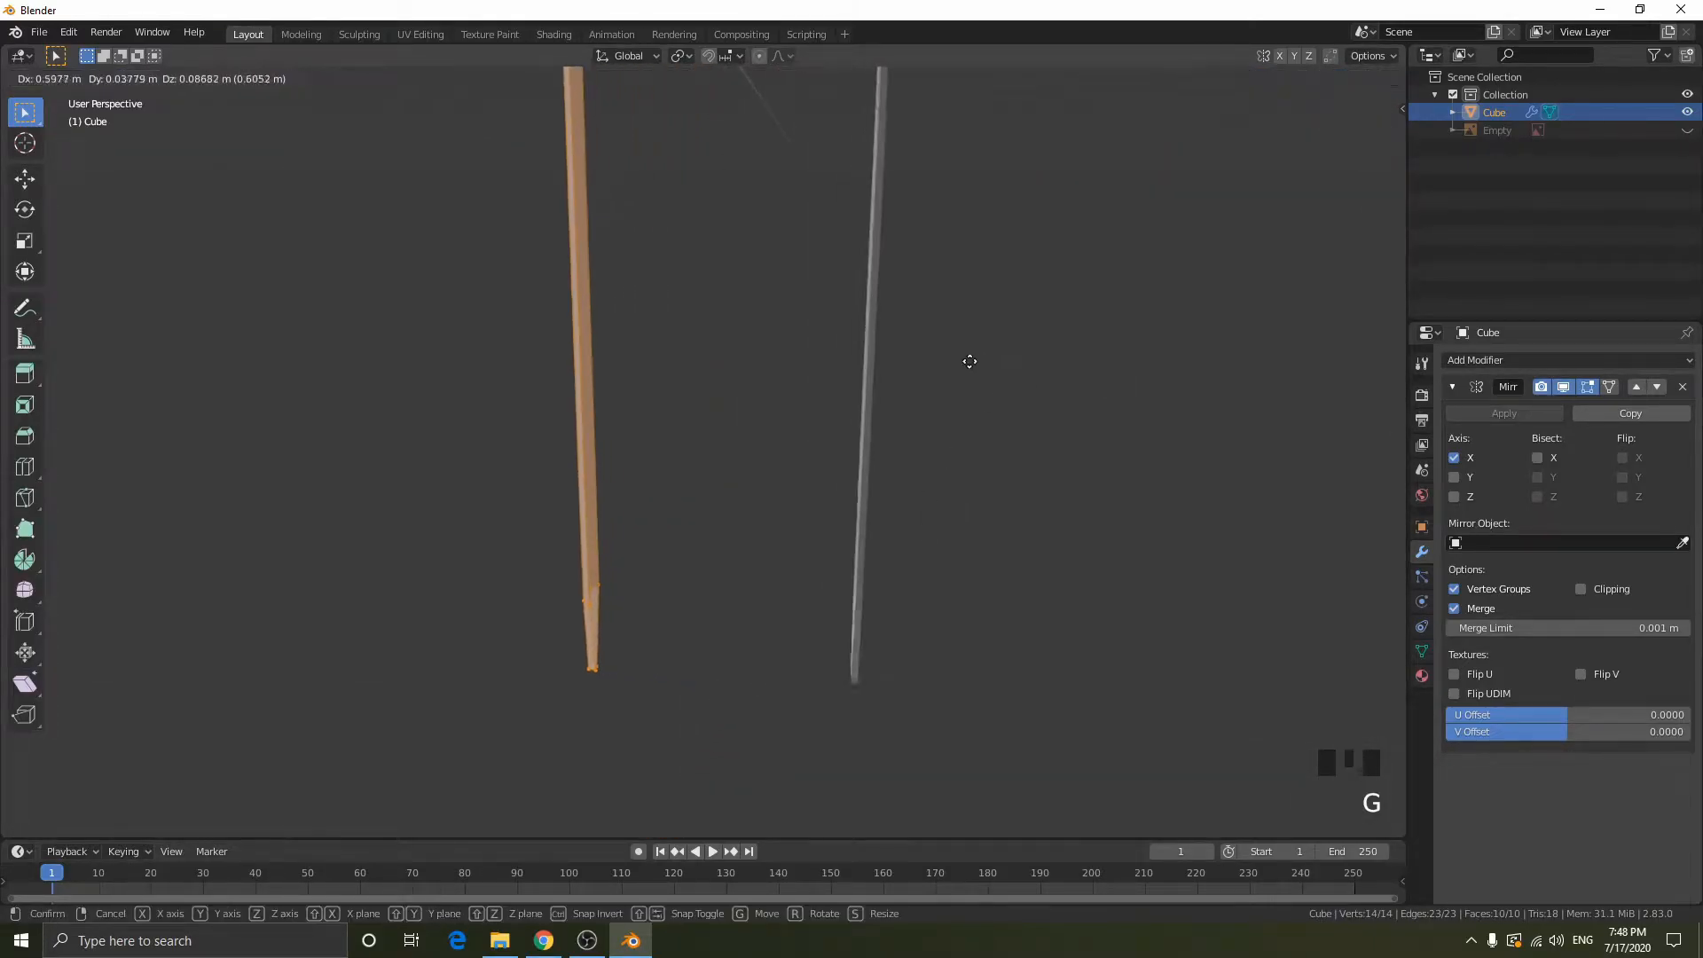
right_click(865, 341)
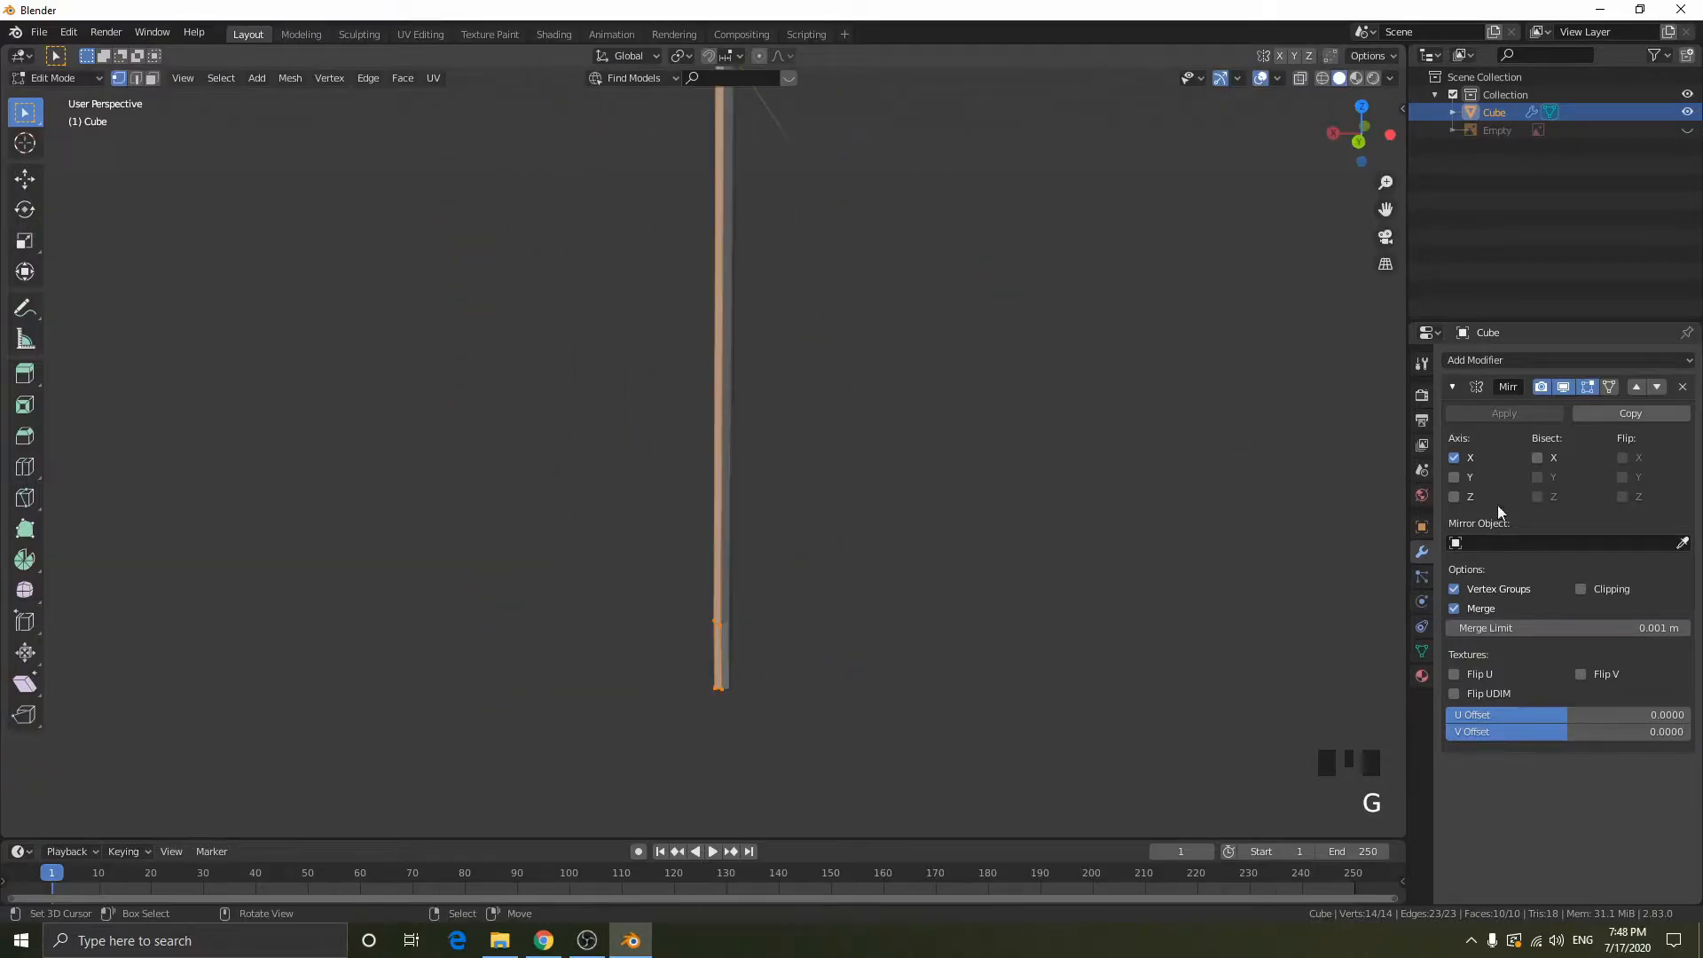
click(1580, 589)
key(g)
right_click(1175, 421)
- Box-select the four vertices of the tip's end face through the mesh and frame them in solid display
scroll(1152, 478, up, 2)
middle_drag(1136, 536, 1224, 494)
key(shift+z)
drag(586, 805, 959, 879)
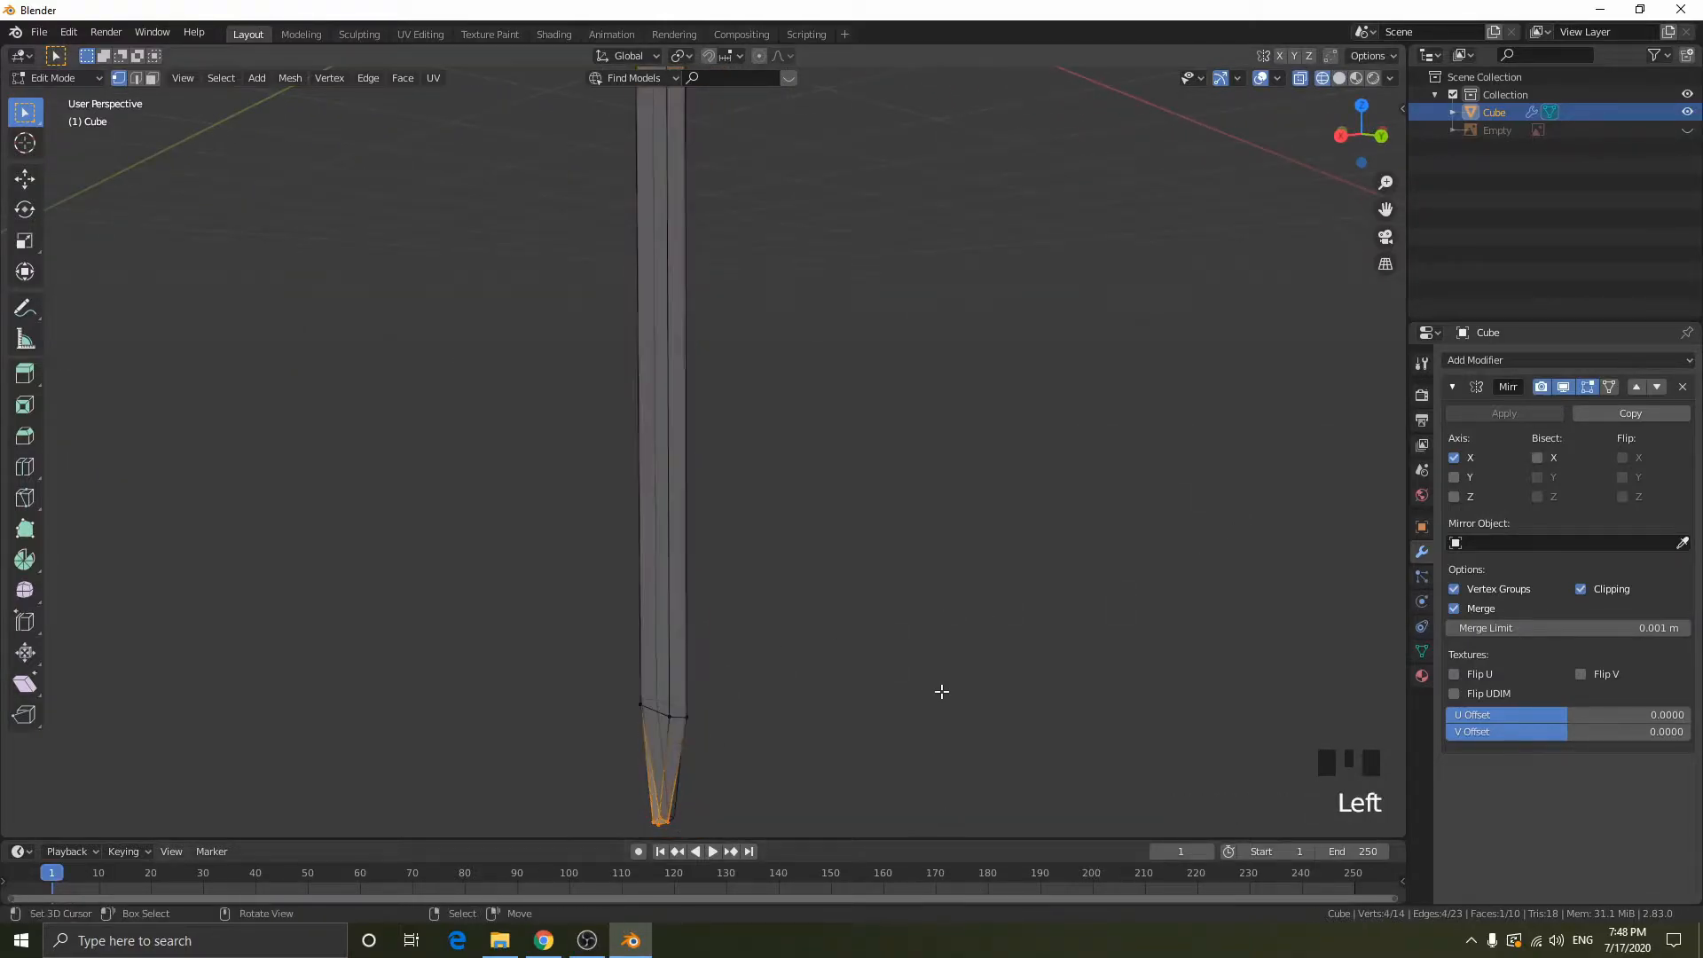
key(KP_Decimal)
scroll(996, 642, up, 2)
scroll(985, 641, down, 1)
scroll(985, 640, down, 2)
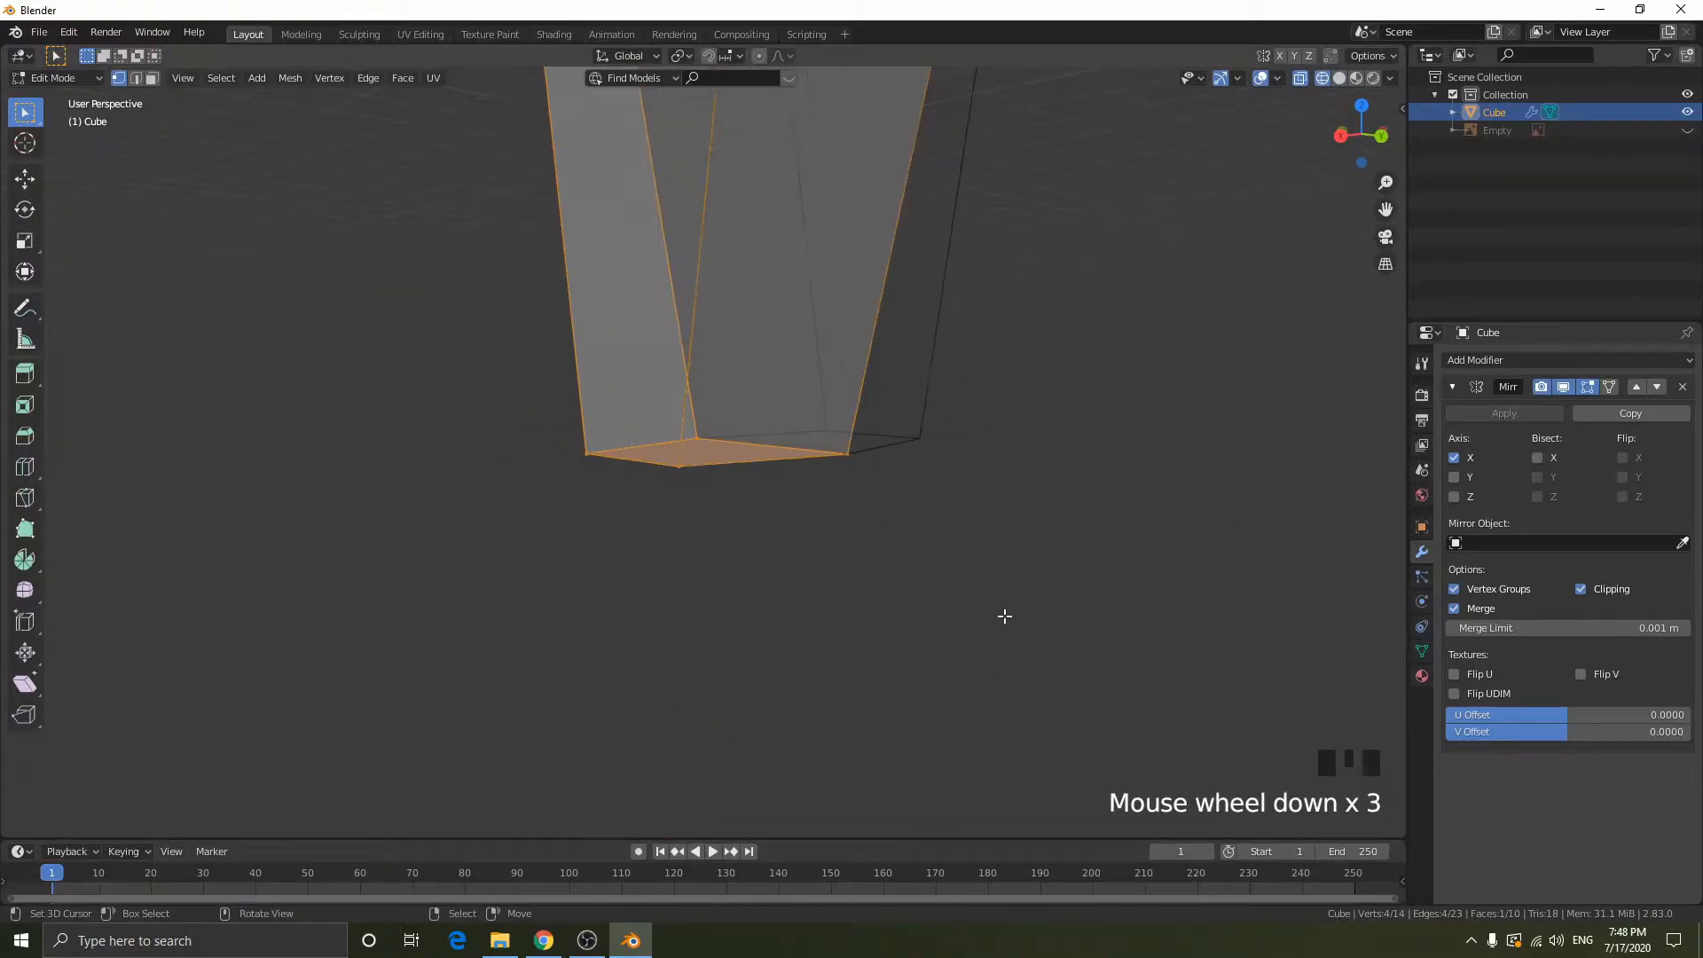
key(KP_Decimal)
middle_drag(993, 557, 1254, 532)
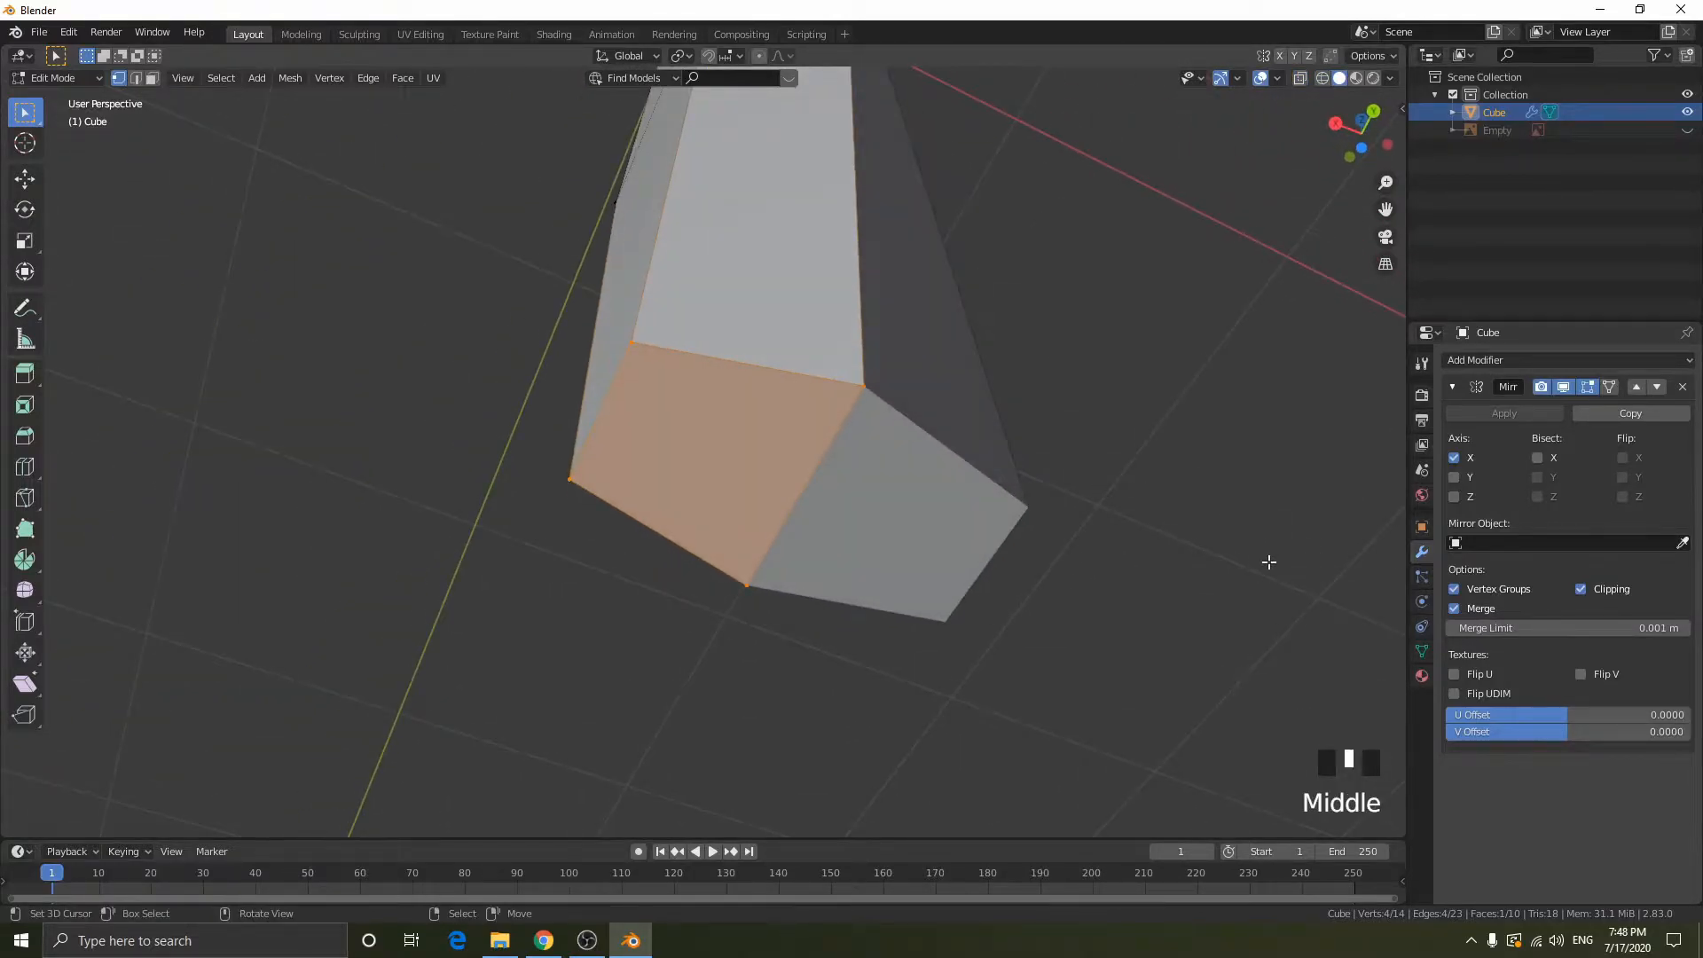
- Shrink the tip's end face almost to a point by scaling it along X, uniformly by 0.124, and along X again by -0.045
key(s)
key(x)
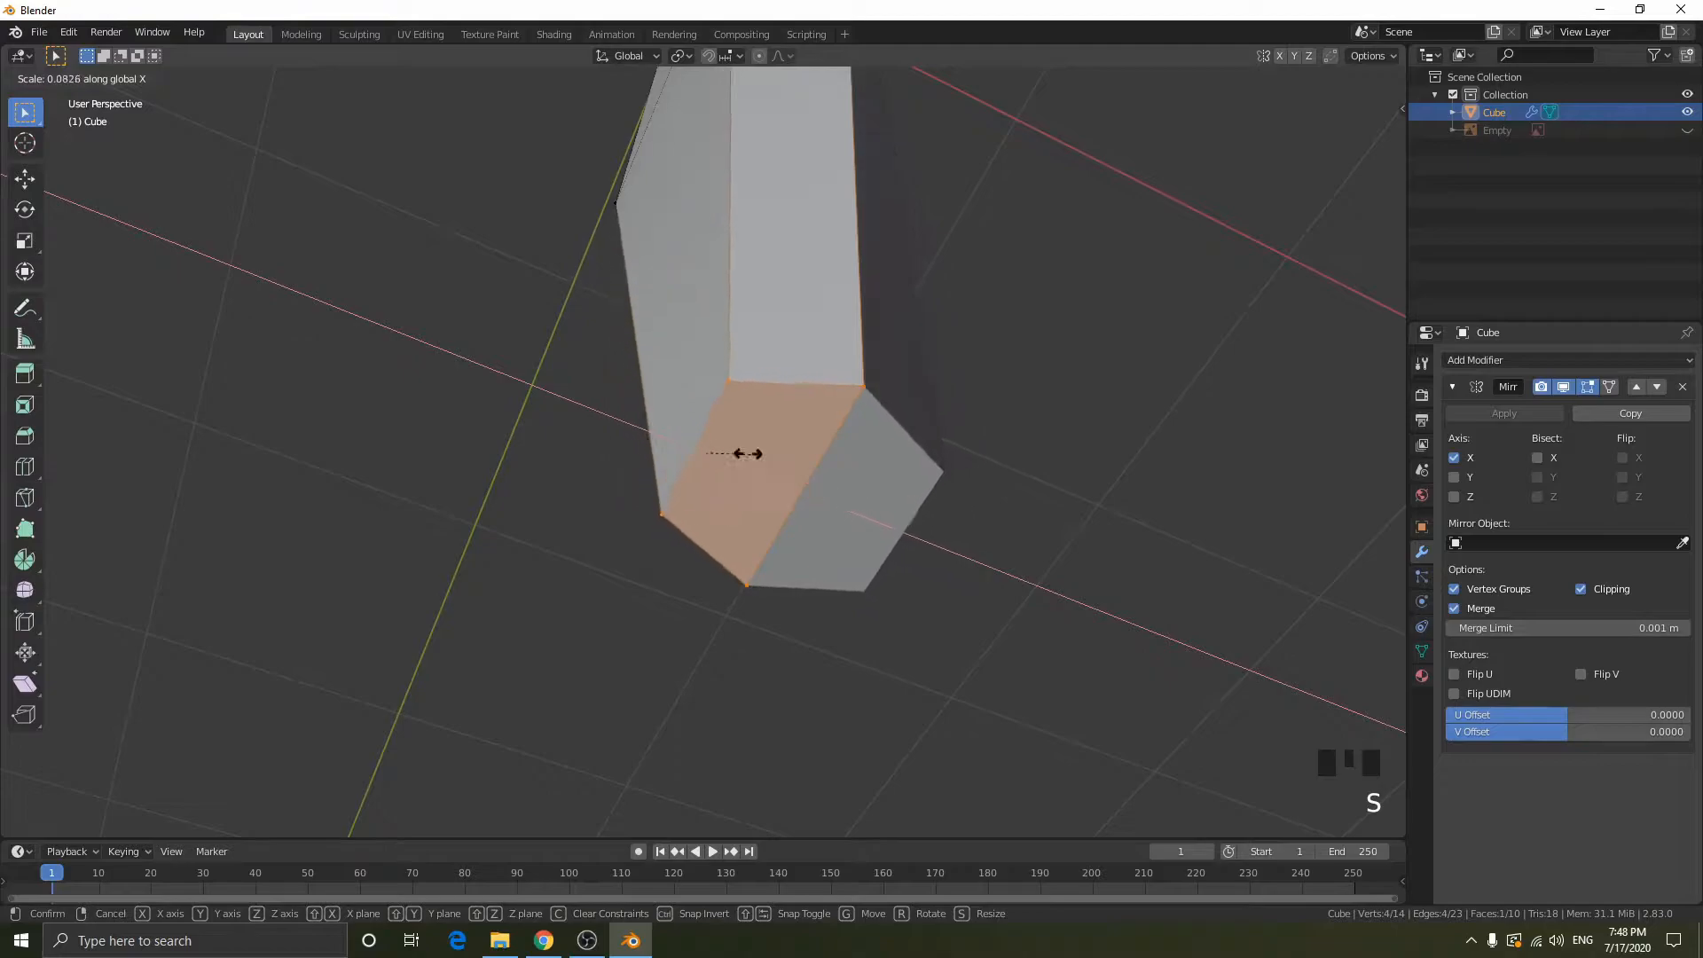
click(514, 391)
middle_drag(1056, 468, 1258, 502)
key(s)
click(795, 505)
key(s)
key(x)
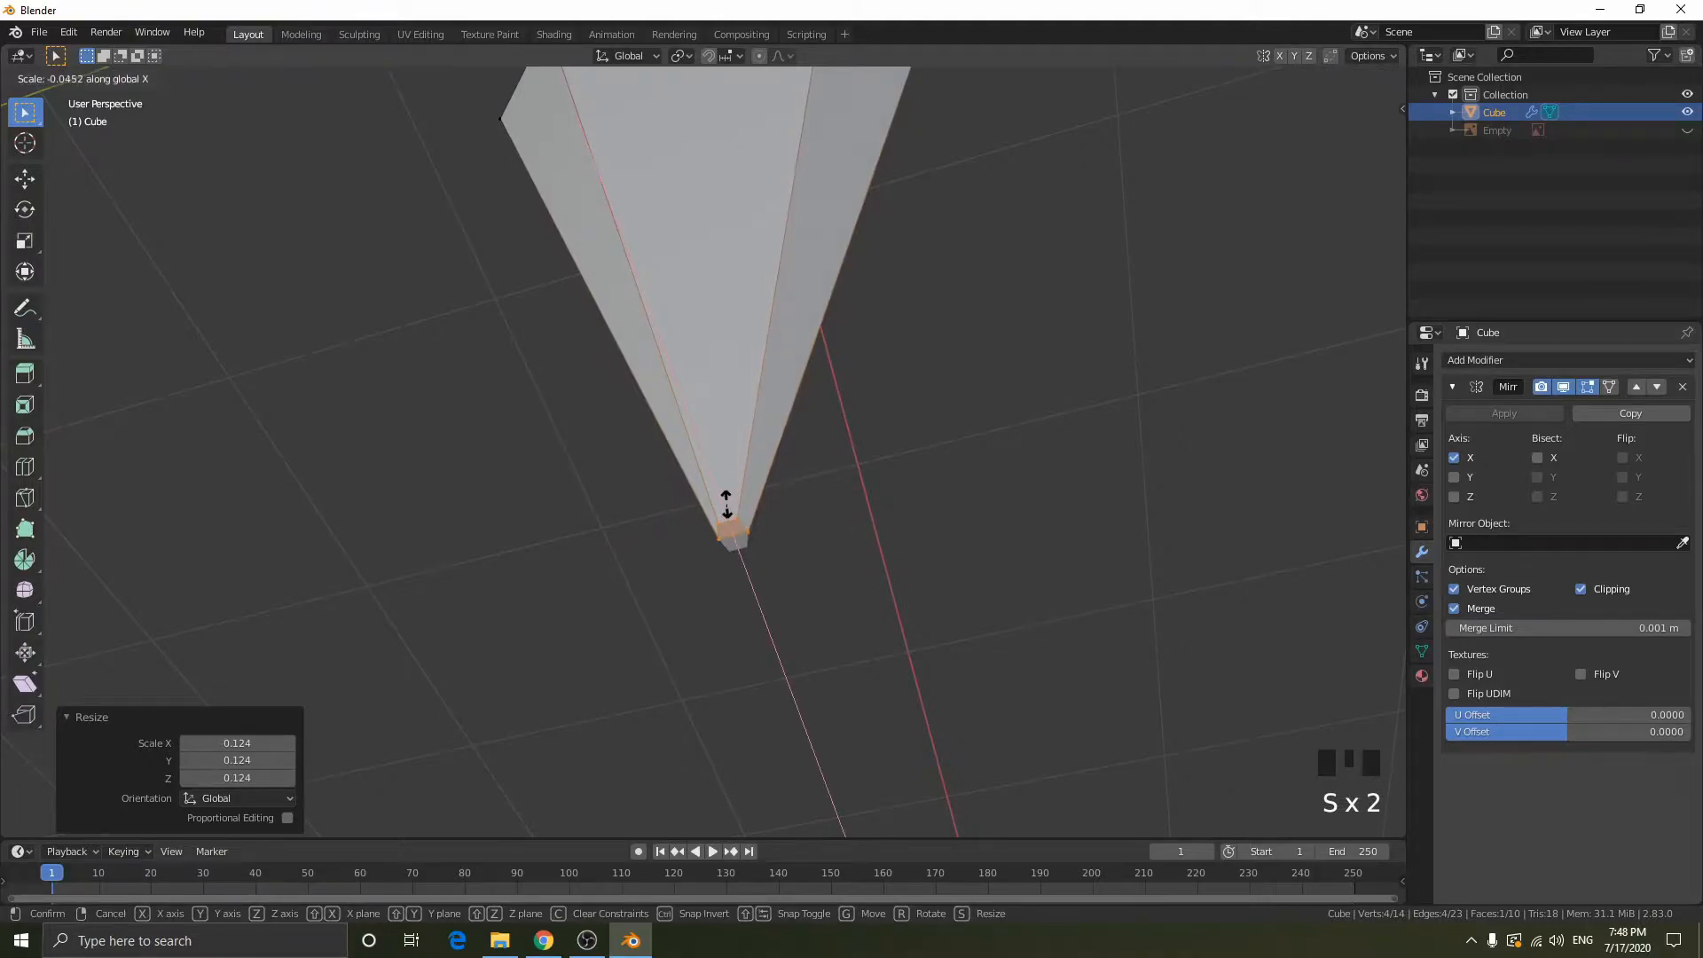
click(749, 497)
- Inspect the pointed blade from several angles in object mode, from the tip to the guard end
scroll(897, 422, down, 2)
middle_drag(897, 422, 943, 381)
scroll(1011, 494, down, 4)
scroll(909, 434, down, 2)
scroll(908, 434, down, 4)
shift+middle_drag(889, 285, 875, 532)
scroll(901, 585, down, 6)
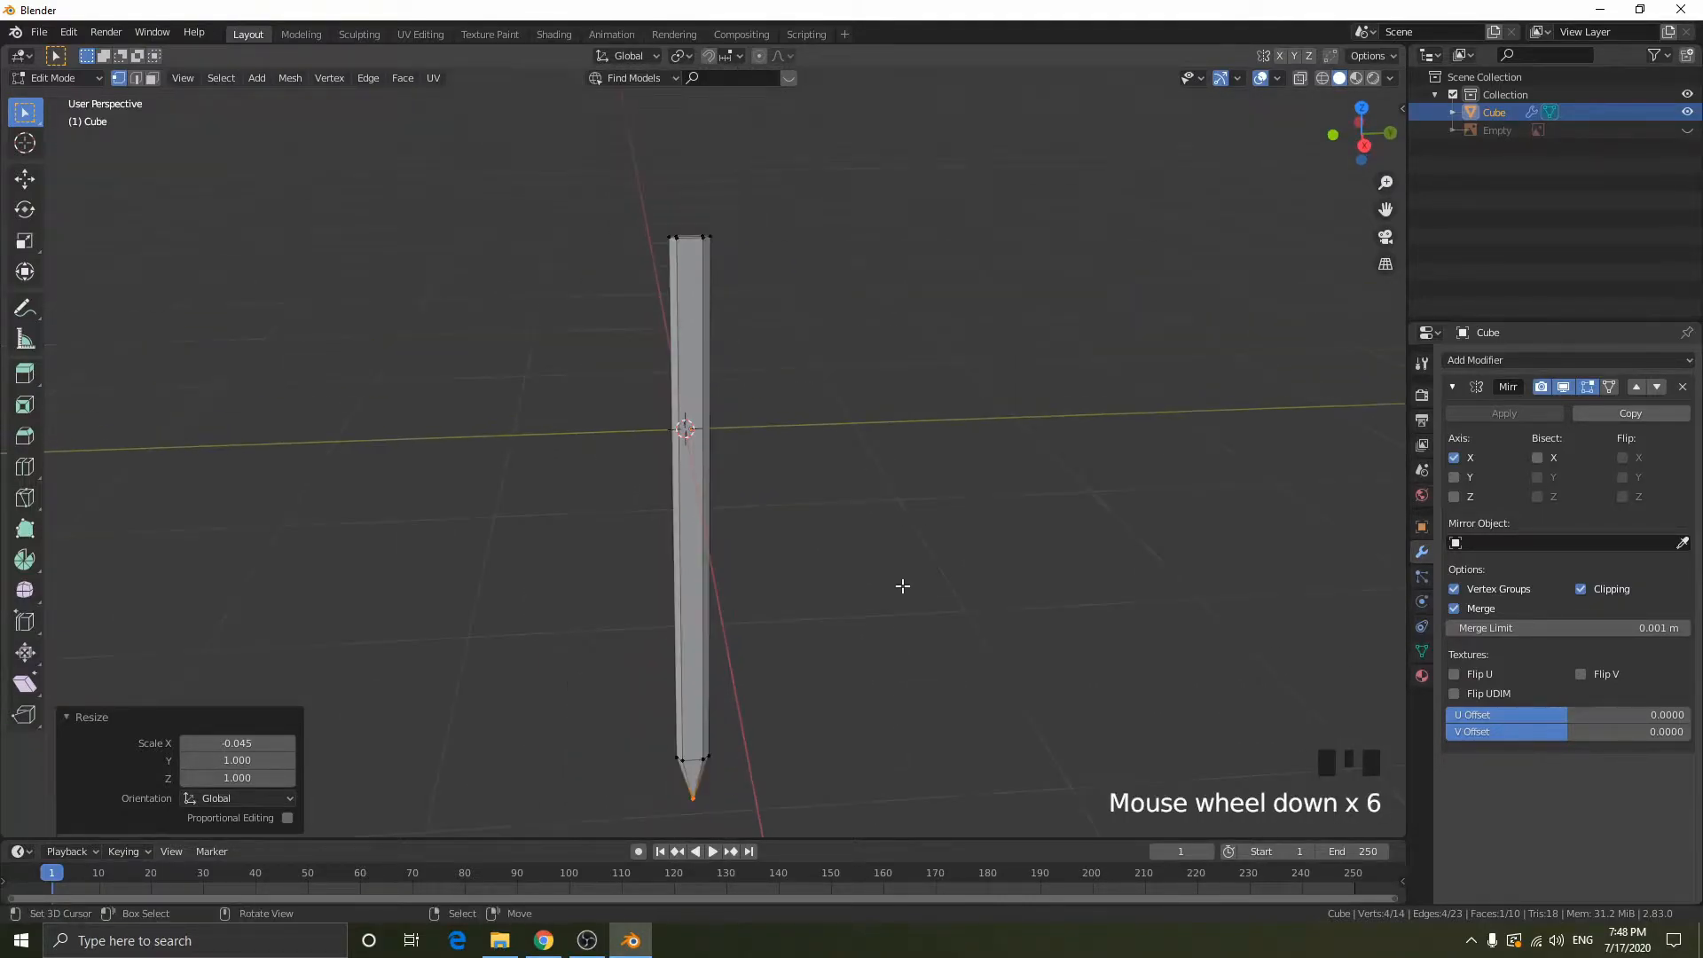
key(Tab)
middle_drag(833, 649, 699, 703)
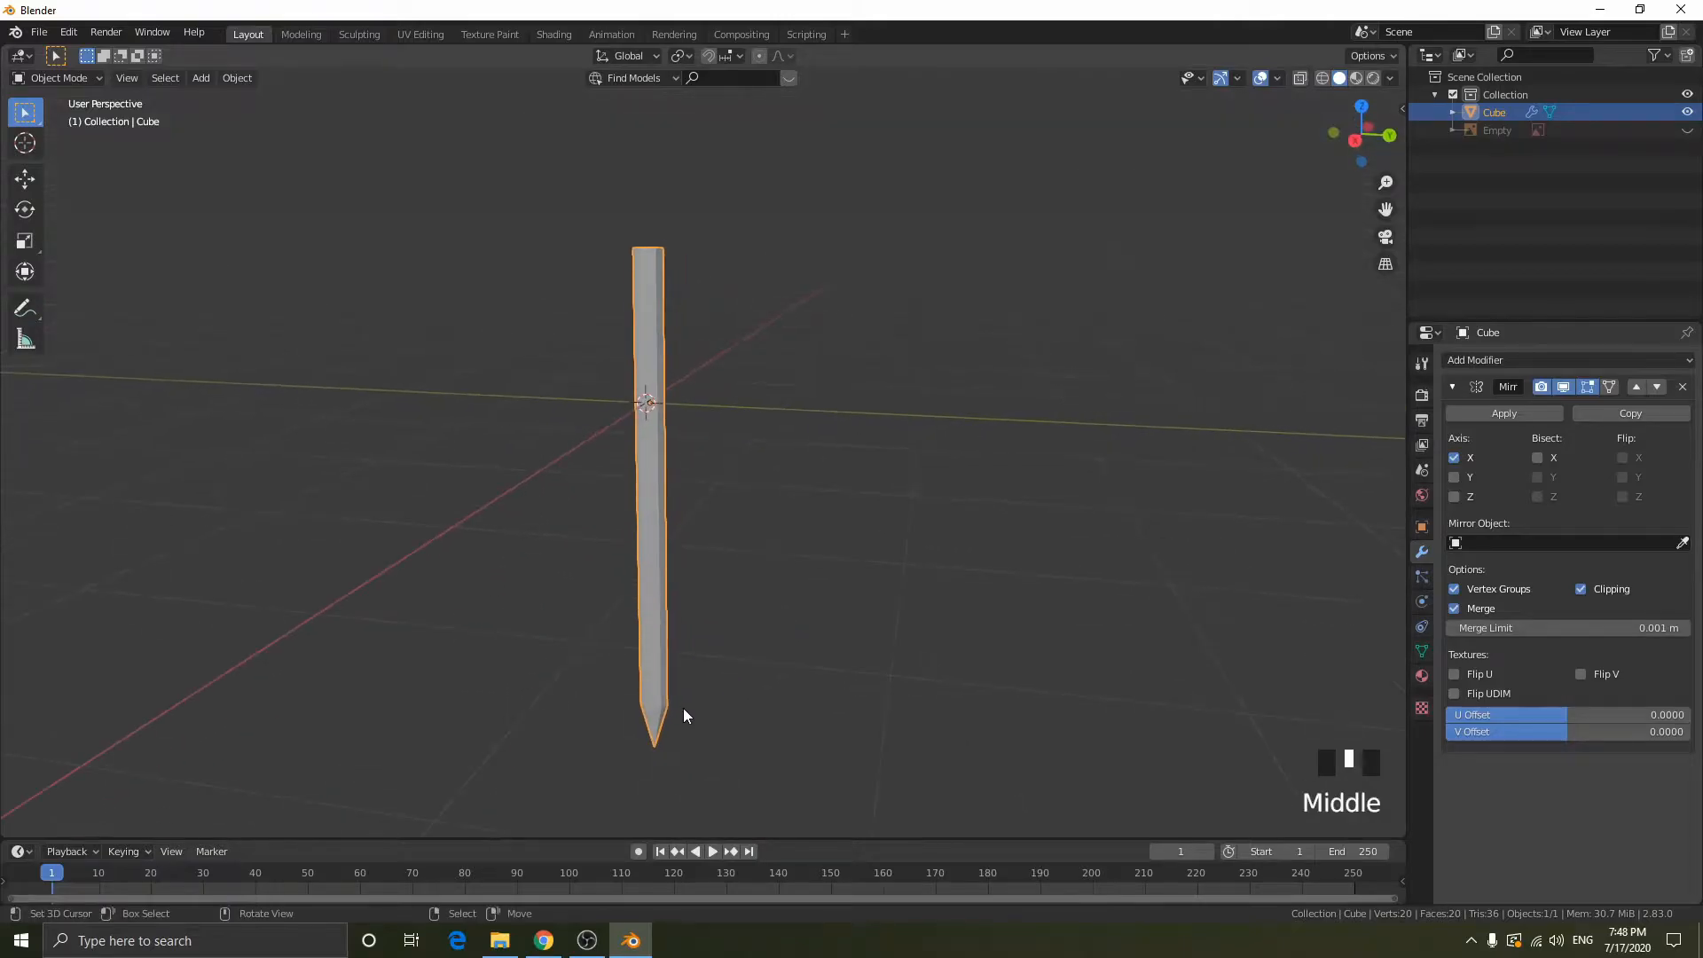
shift+middle_drag(839, 342, 1056, 498)
scroll(927, 512, up, 5)
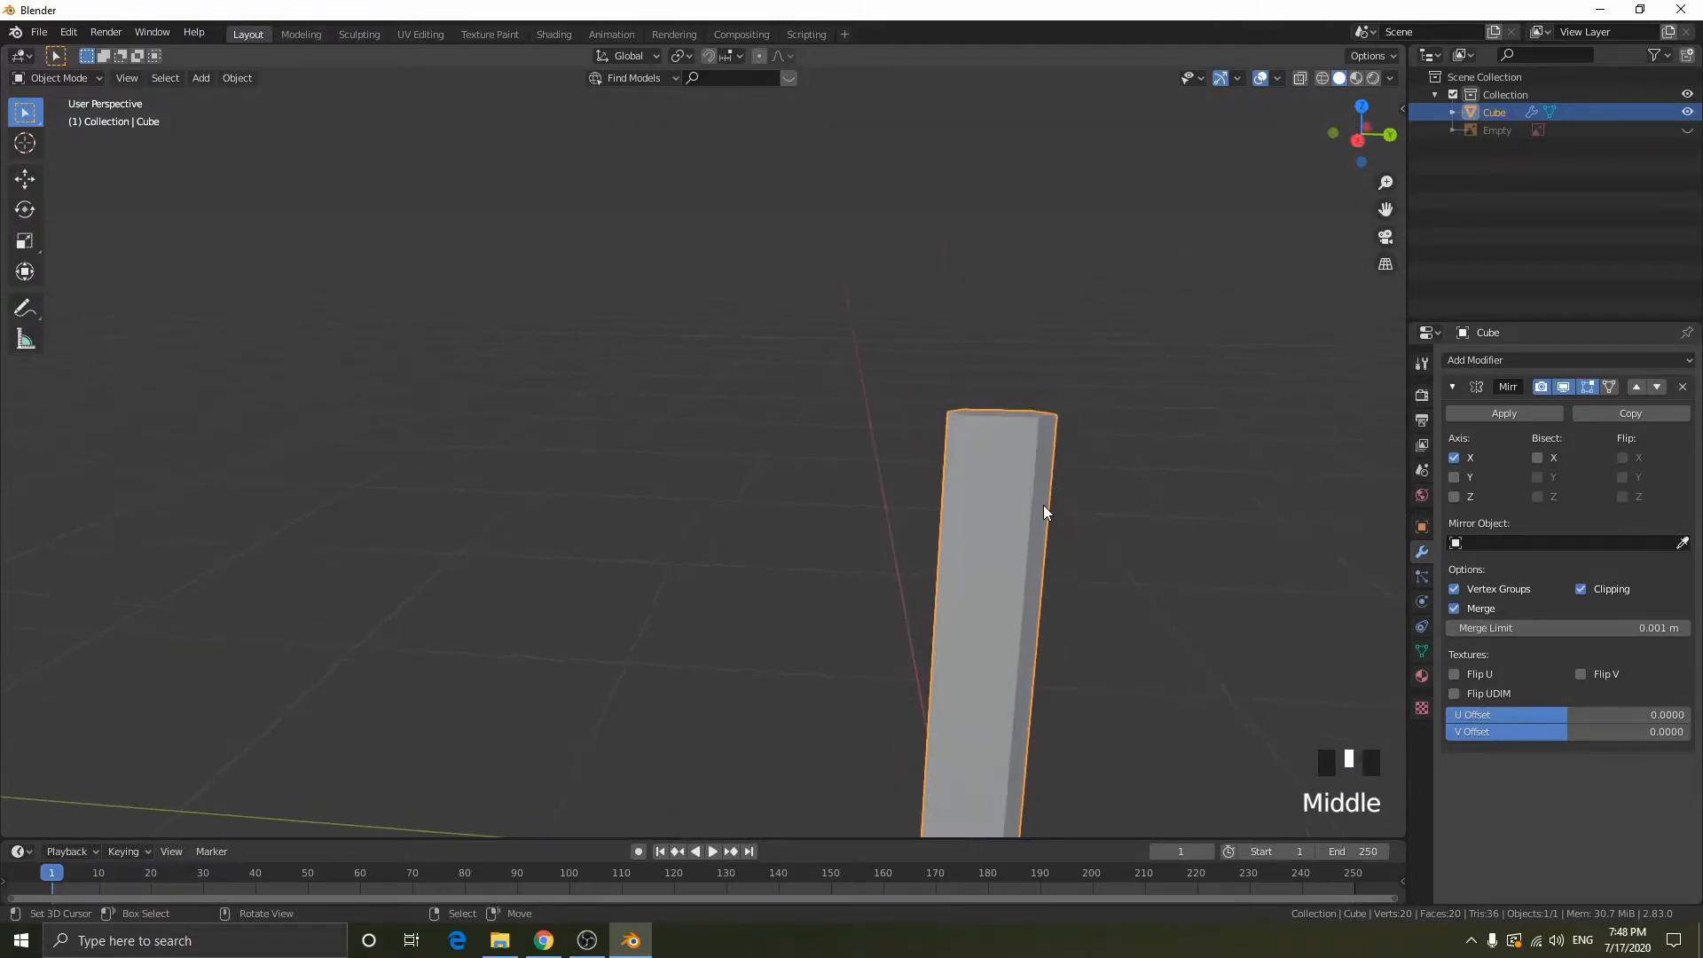
key(KP_Decimal)
scroll(912, 366, up, 2)
middle_drag(912, 369, 884, 491)
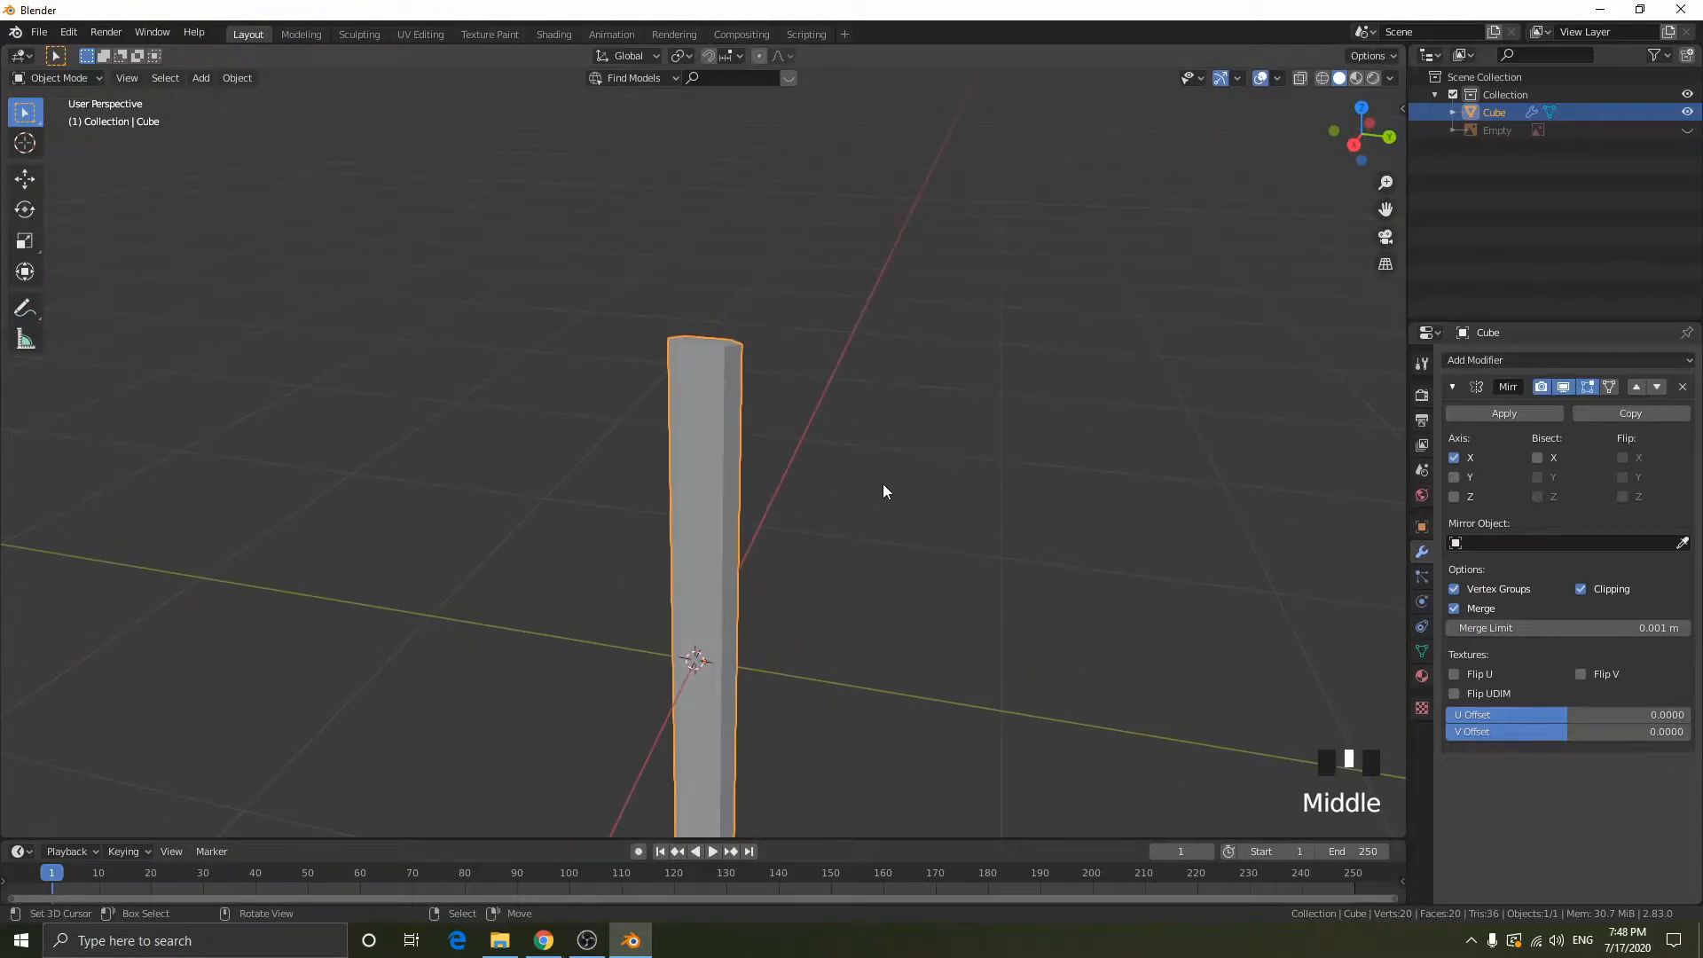
- Show the reference image in the right side view and place the 3D cursor at the centre of its crossguard
scroll(982, 463, up, 2)
click(1354, 144)
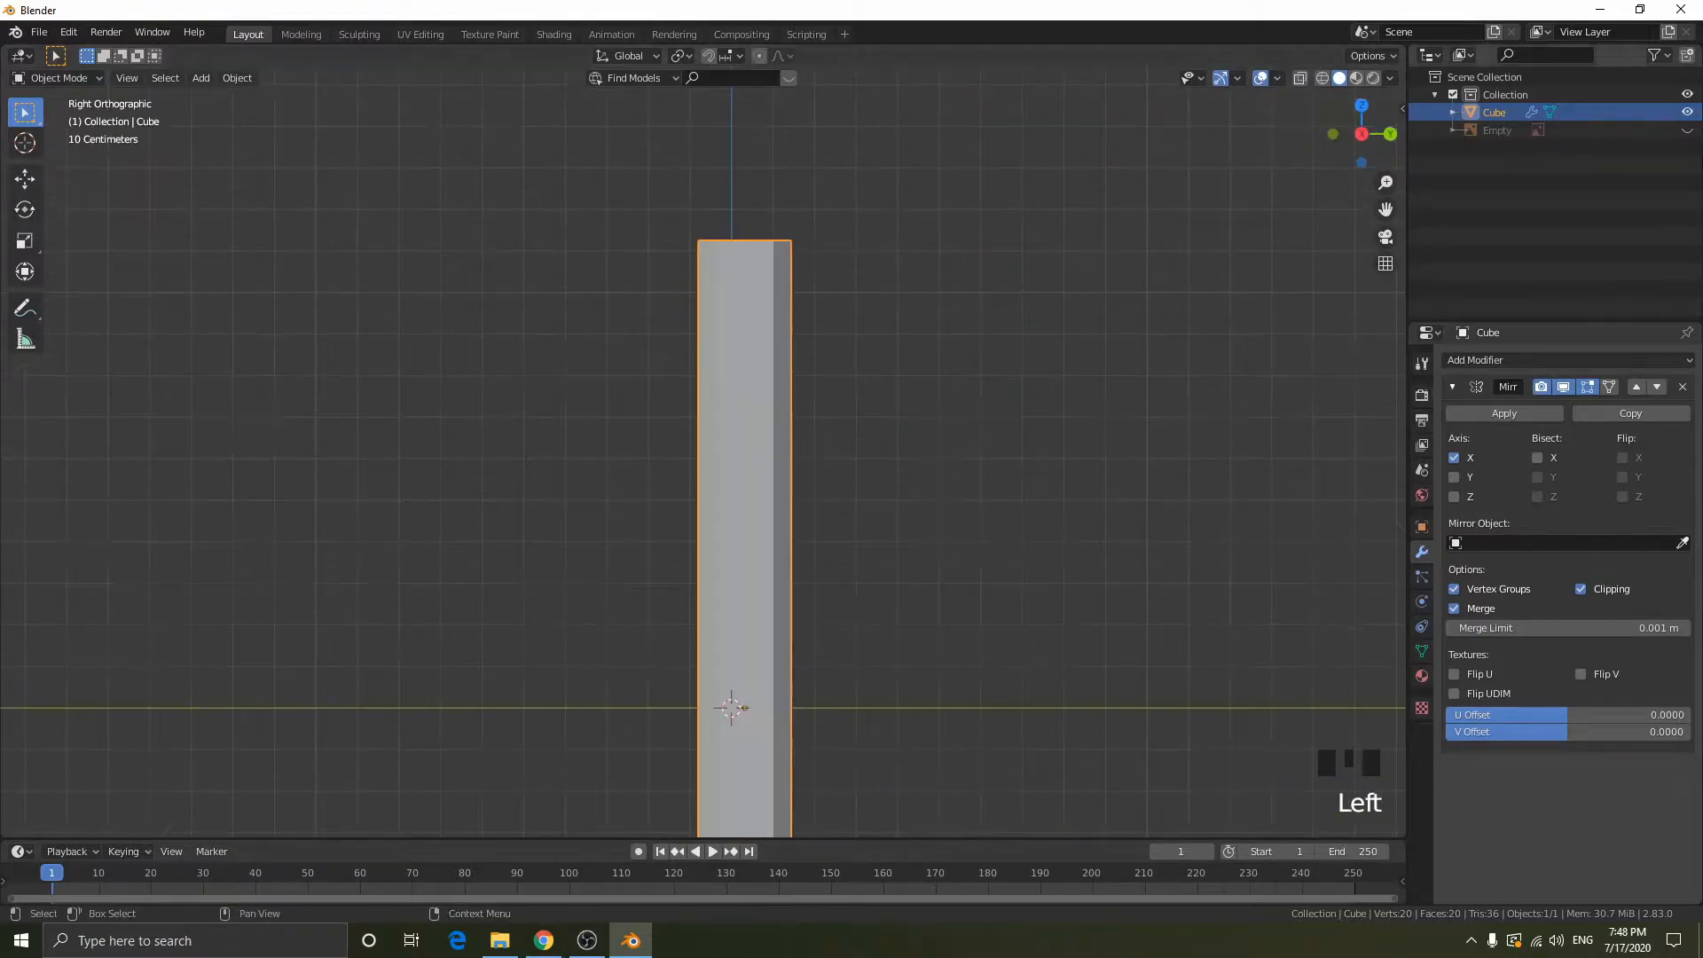
click(1686, 129)
shift+middle_drag(840, 277, 777, 510)
scroll(734, 504, up, 3)
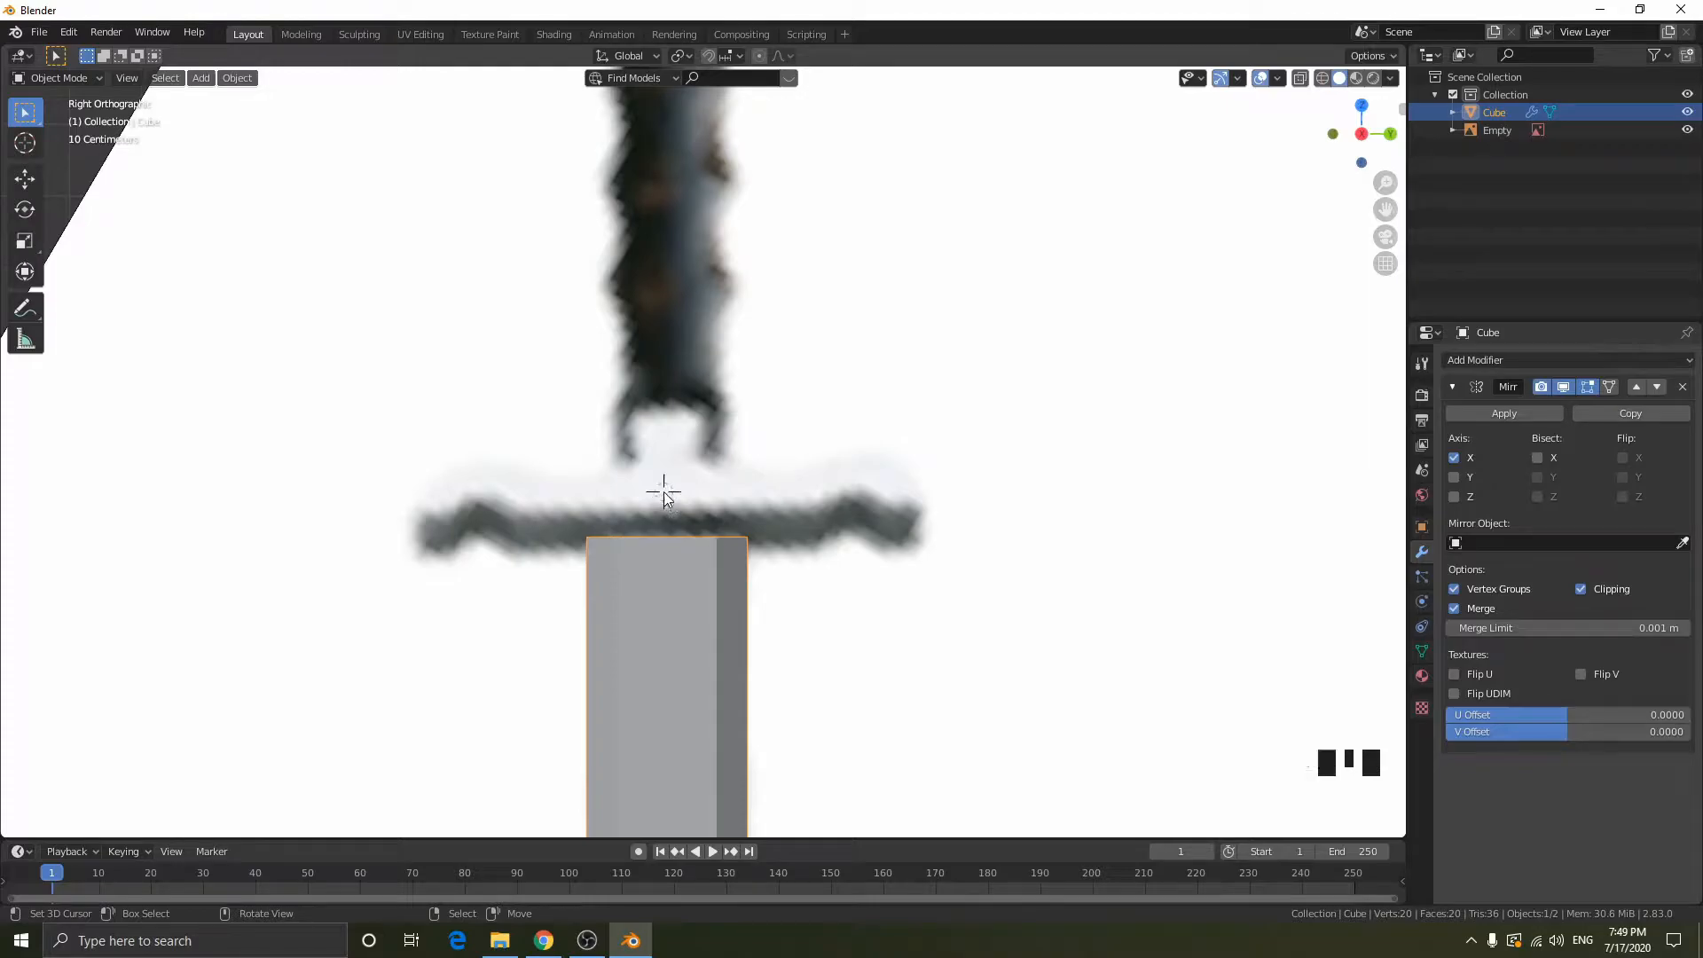
- Add a mesh cube at the crossguard's centre and scale it by 0.075
key(shift+a)
mouse_move(665, 492)
scroll(779, 68, up, 2)
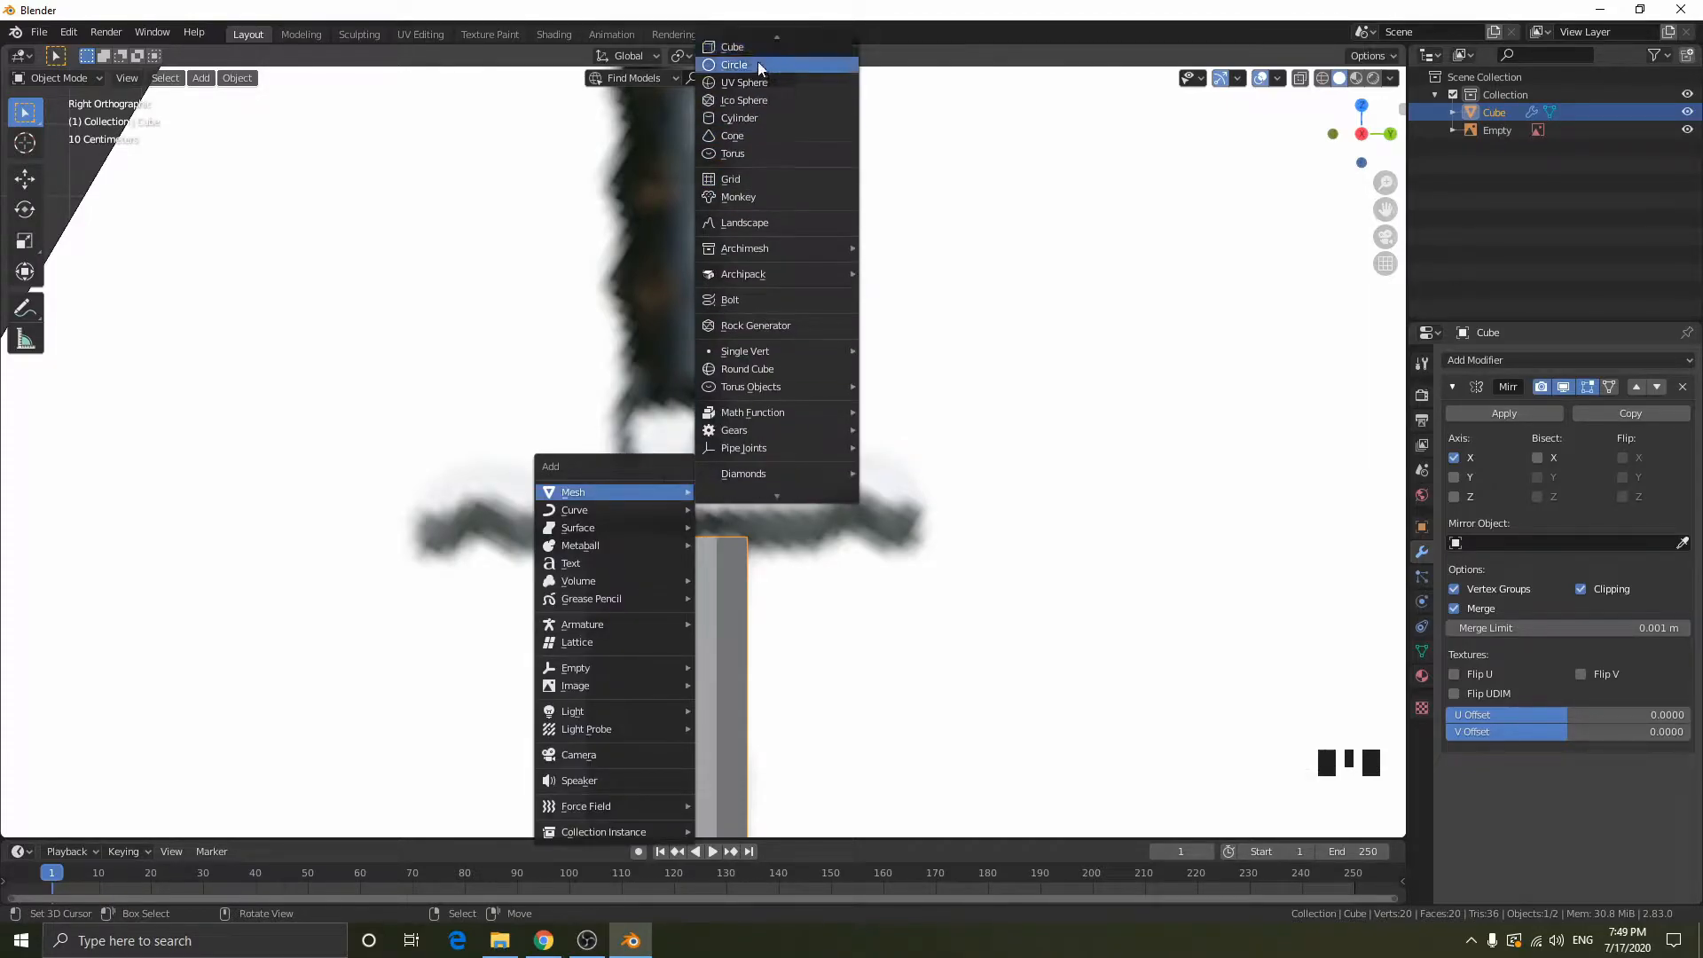
click(732, 46)
key(s)
click(700, 483)
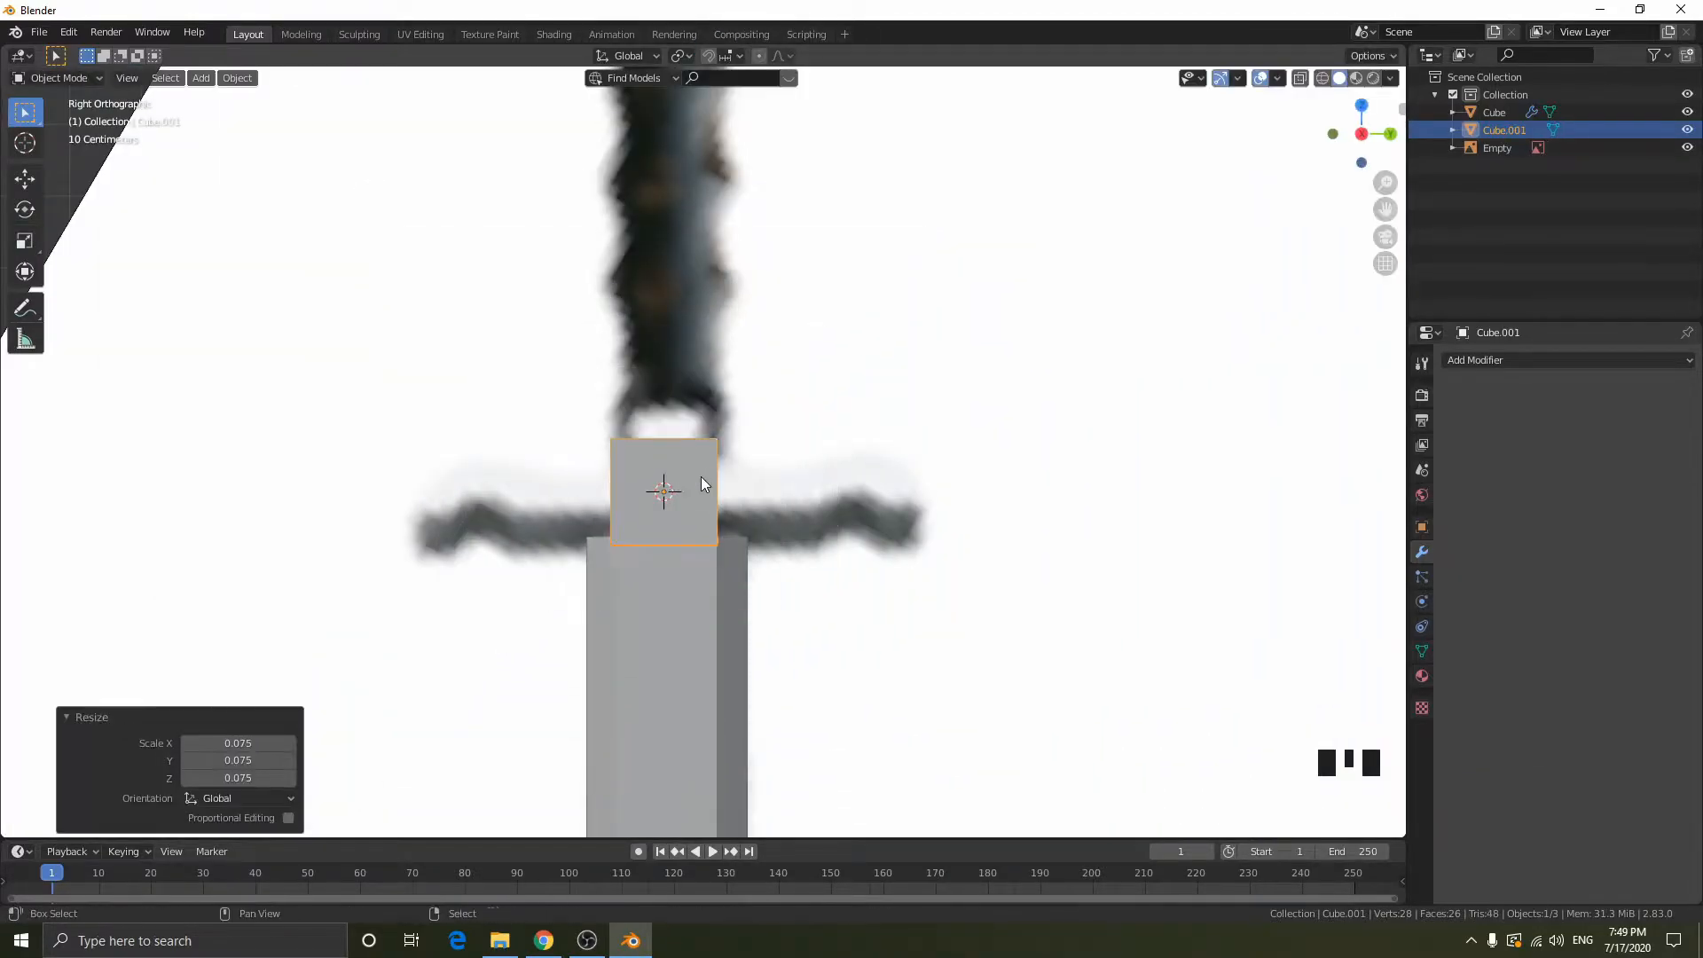
- Scale the crossguard cube uniformly by 0.638 in wireframe shading and move it -0.015934 m along Z to meet the blade
key(shift+z)
key(Tab)
key(Tab)
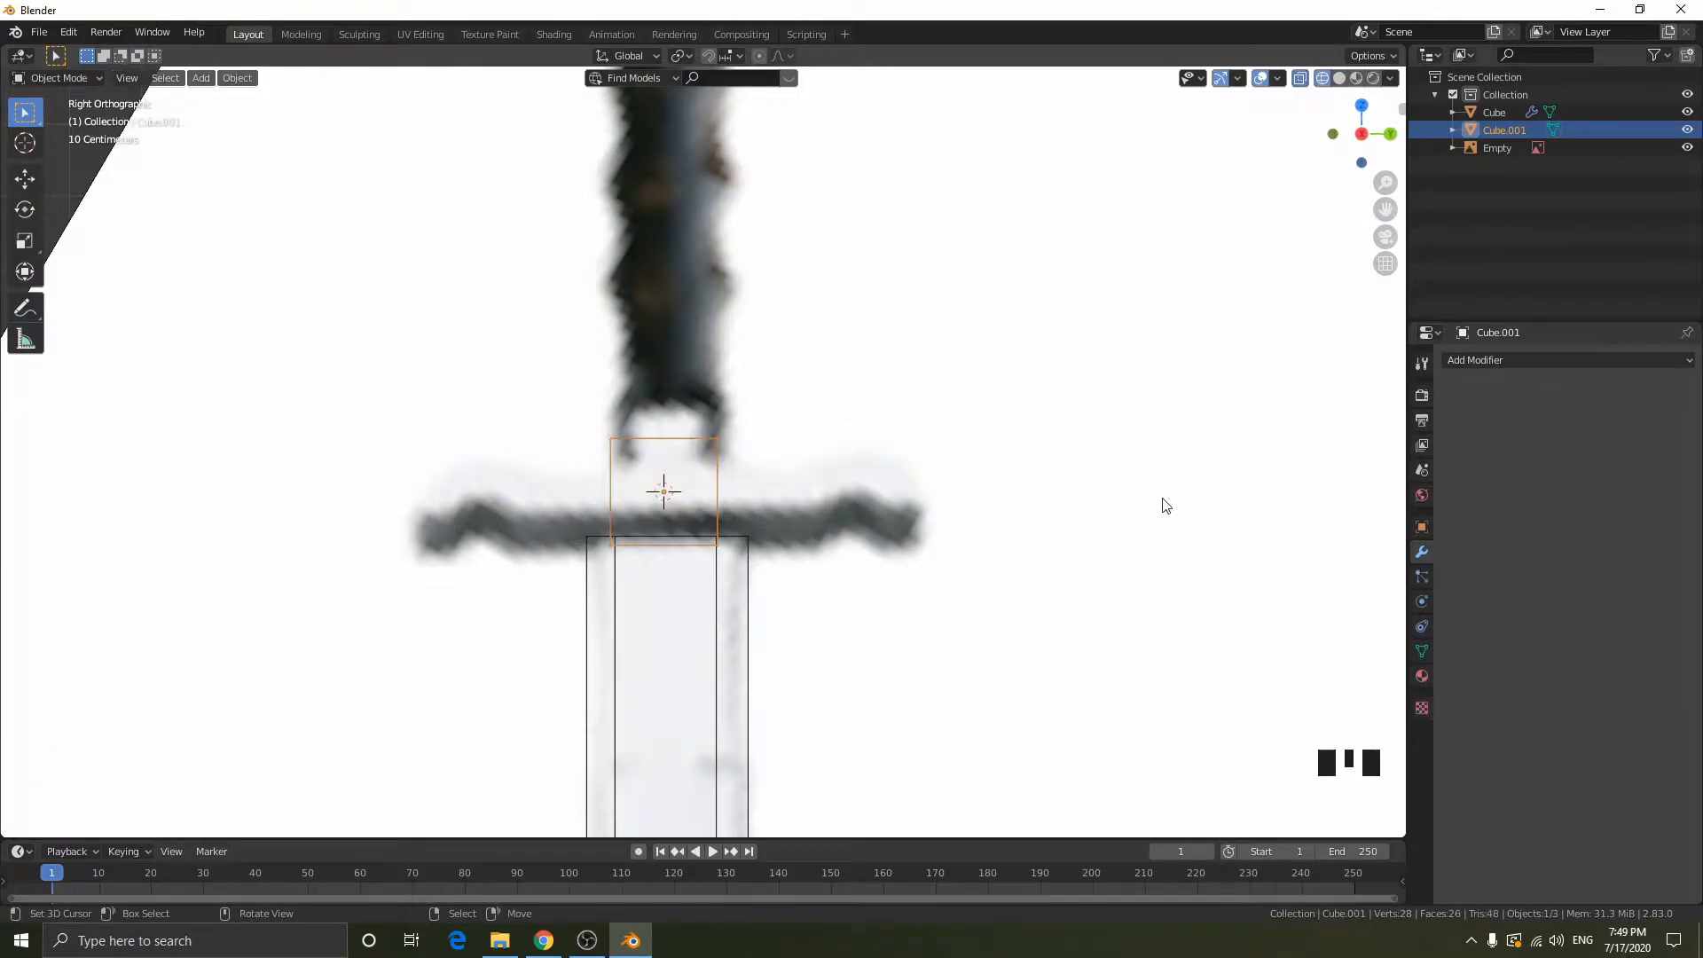
key(s)
click(989, 488)
key(g)
key(z)
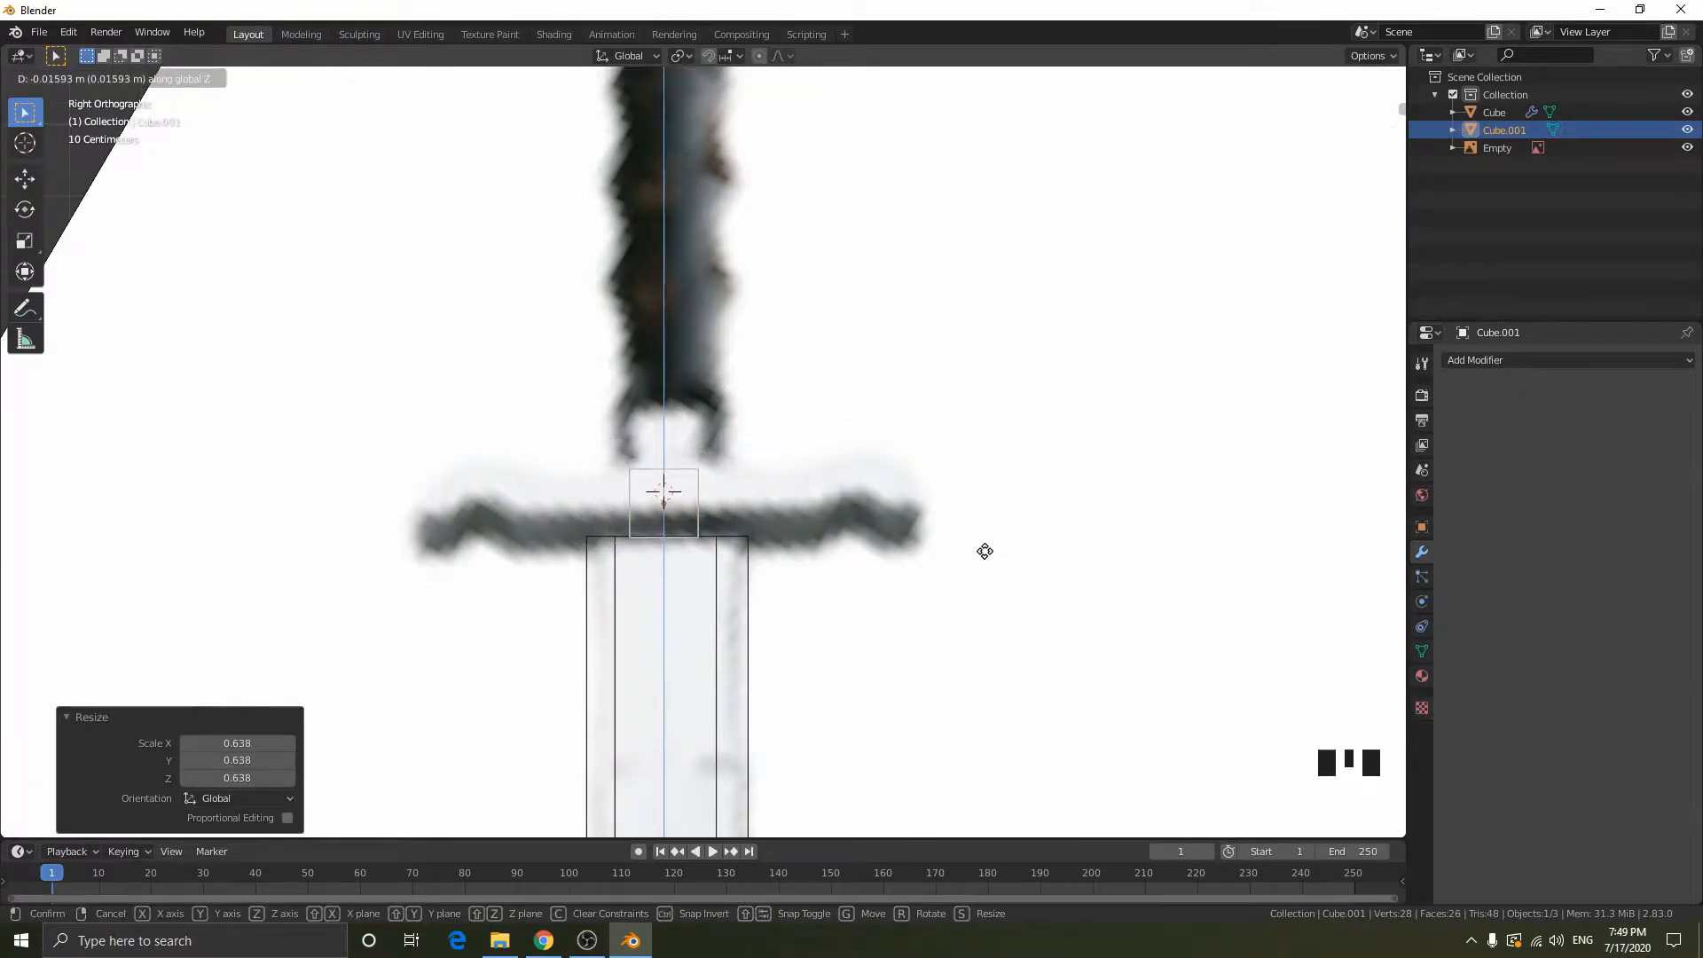
click(984, 551)
- Cut a centred vertical edge loop through the cube and delete the vertices on its negative Y side
scroll(778, 395, down, 11)
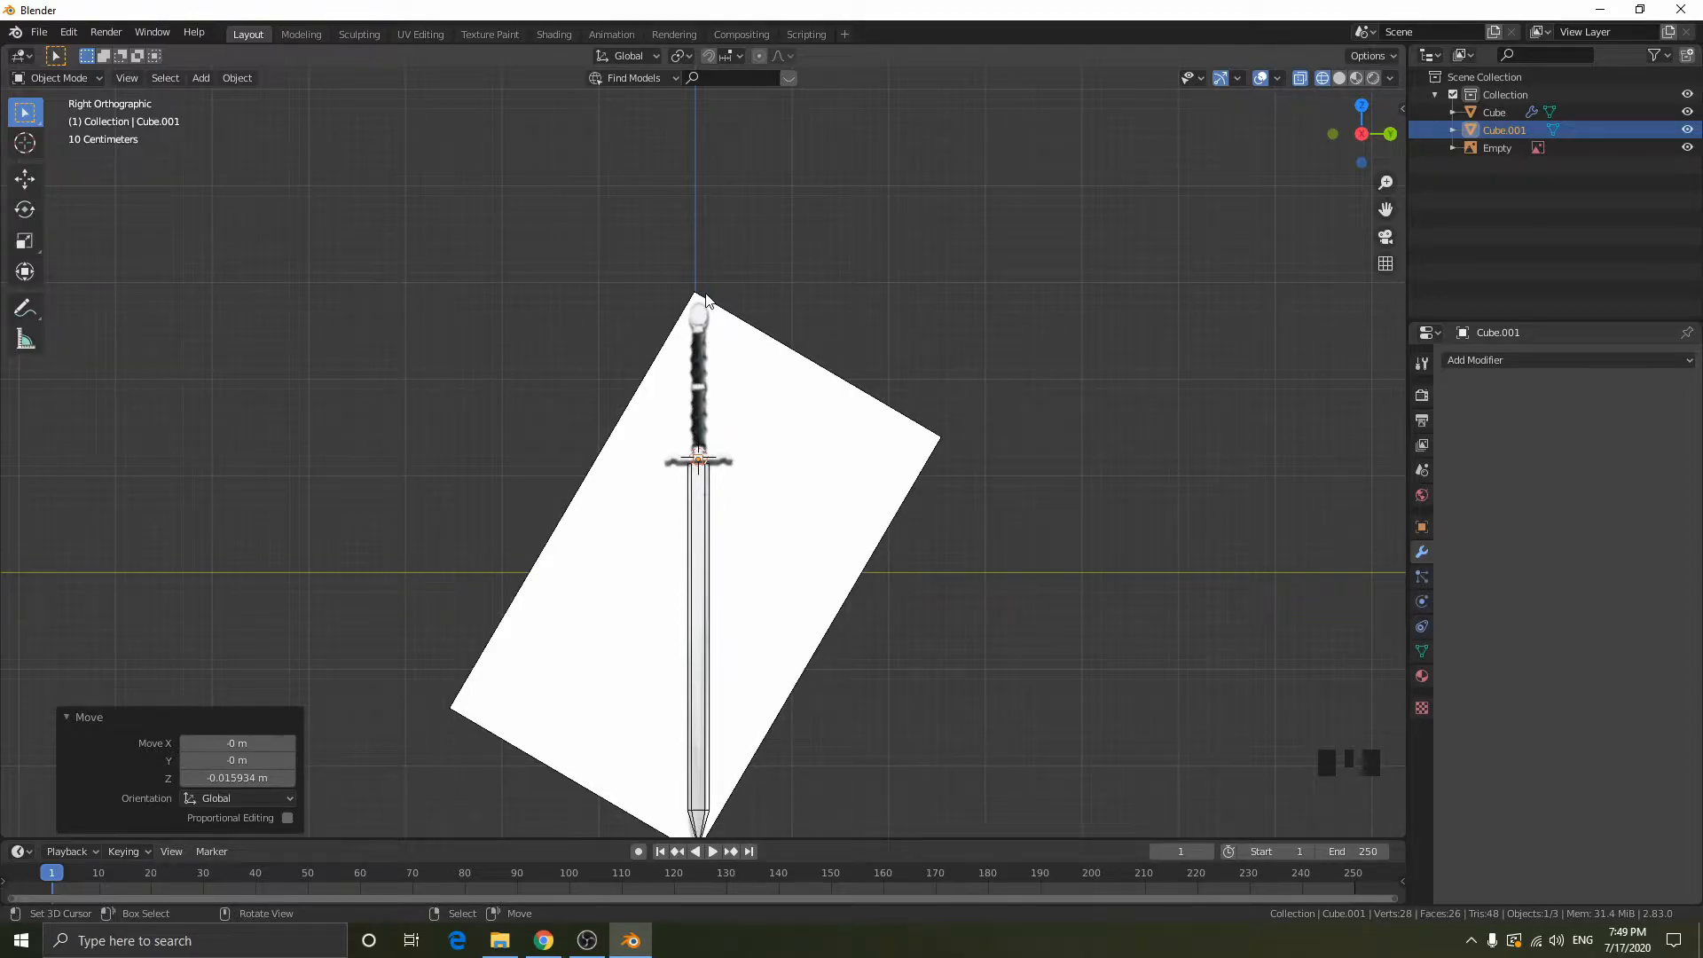
key(KP_Decimal)
scroll(725, 450, down, 5)
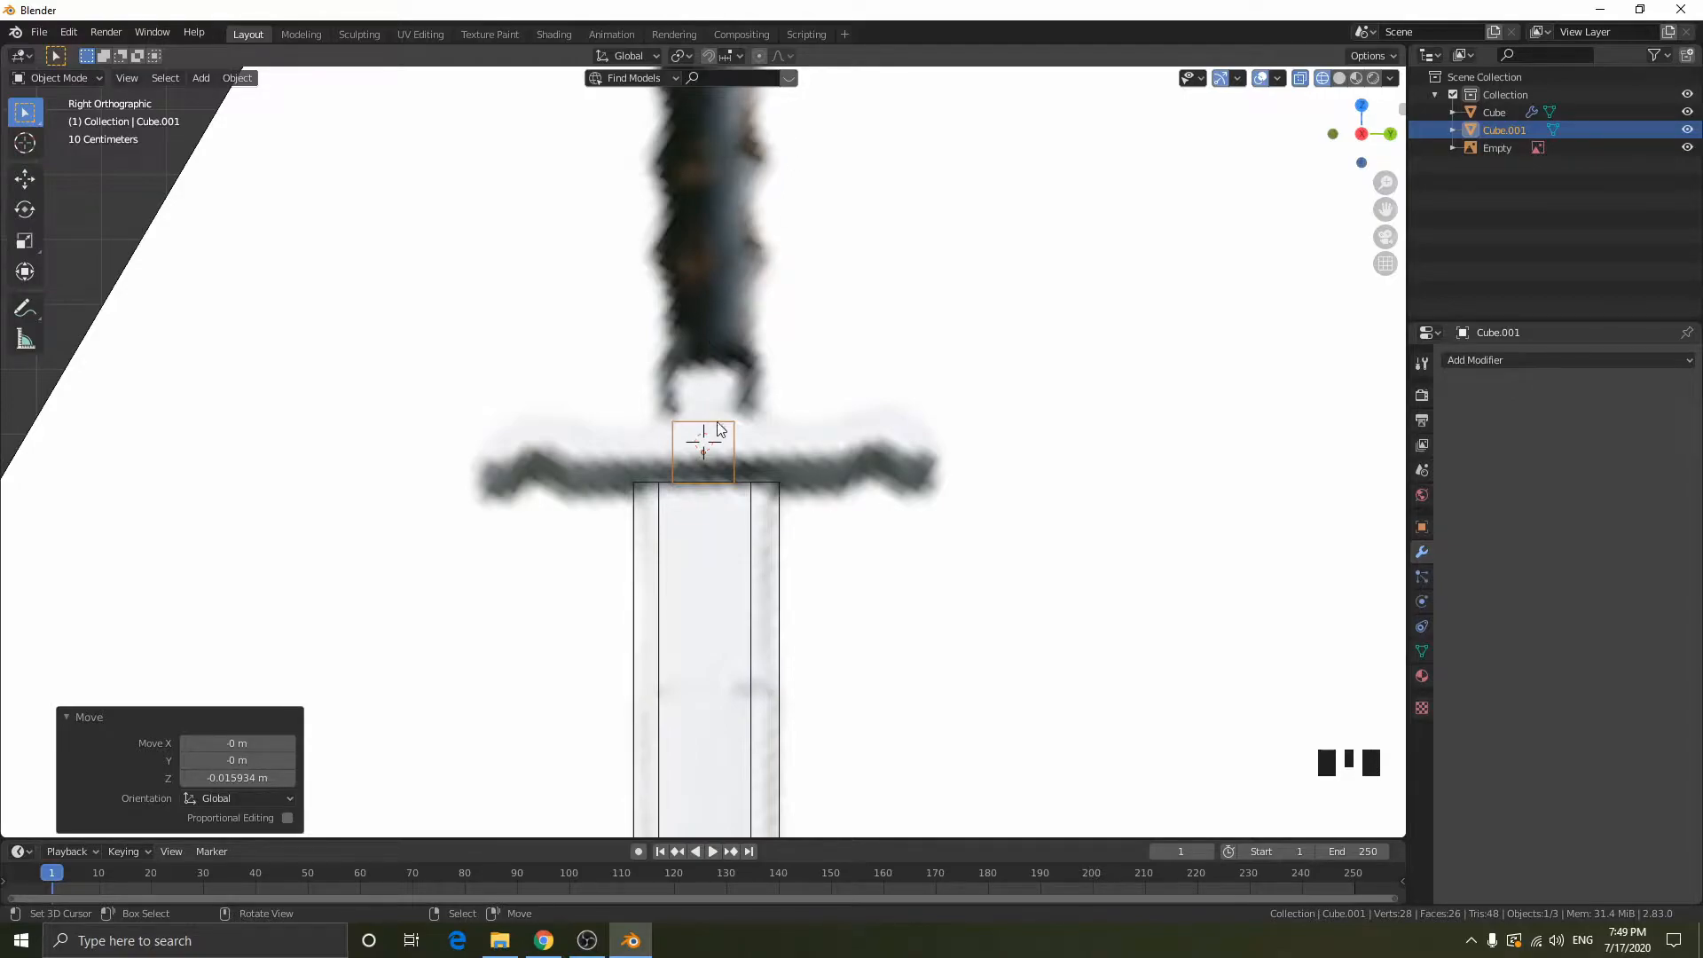
key(Tab)
drag(712, 390, 845, 523)
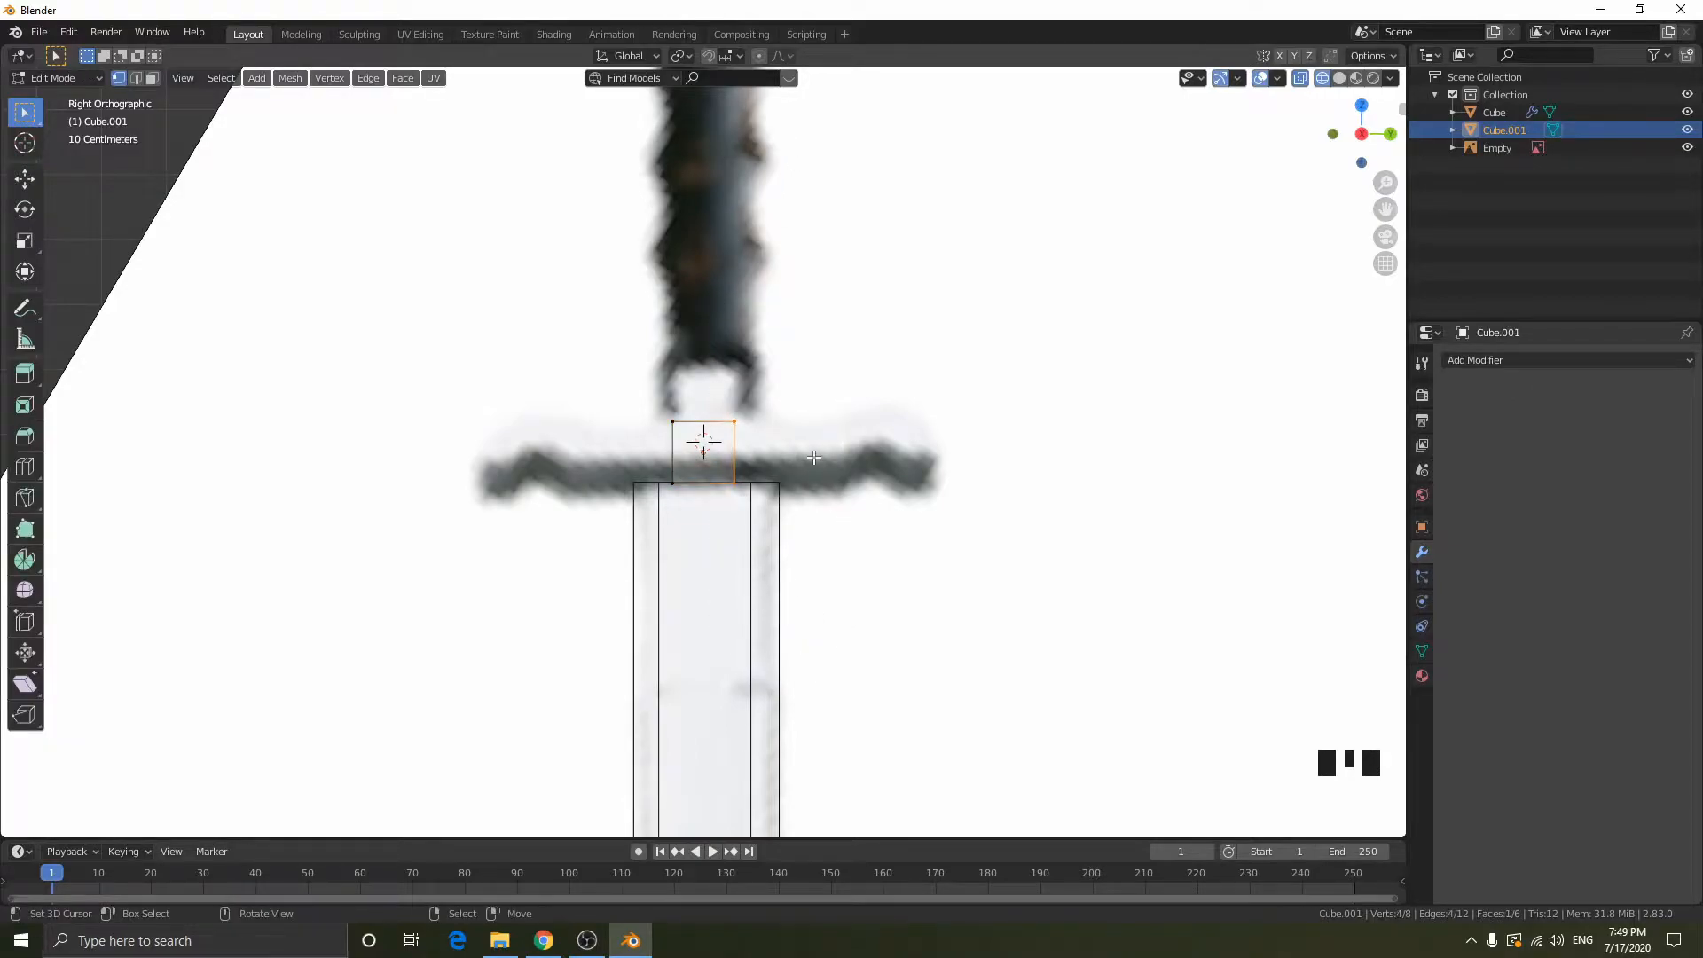
key(ctrl+r)
click(712, 466)
right_click(712, 466)
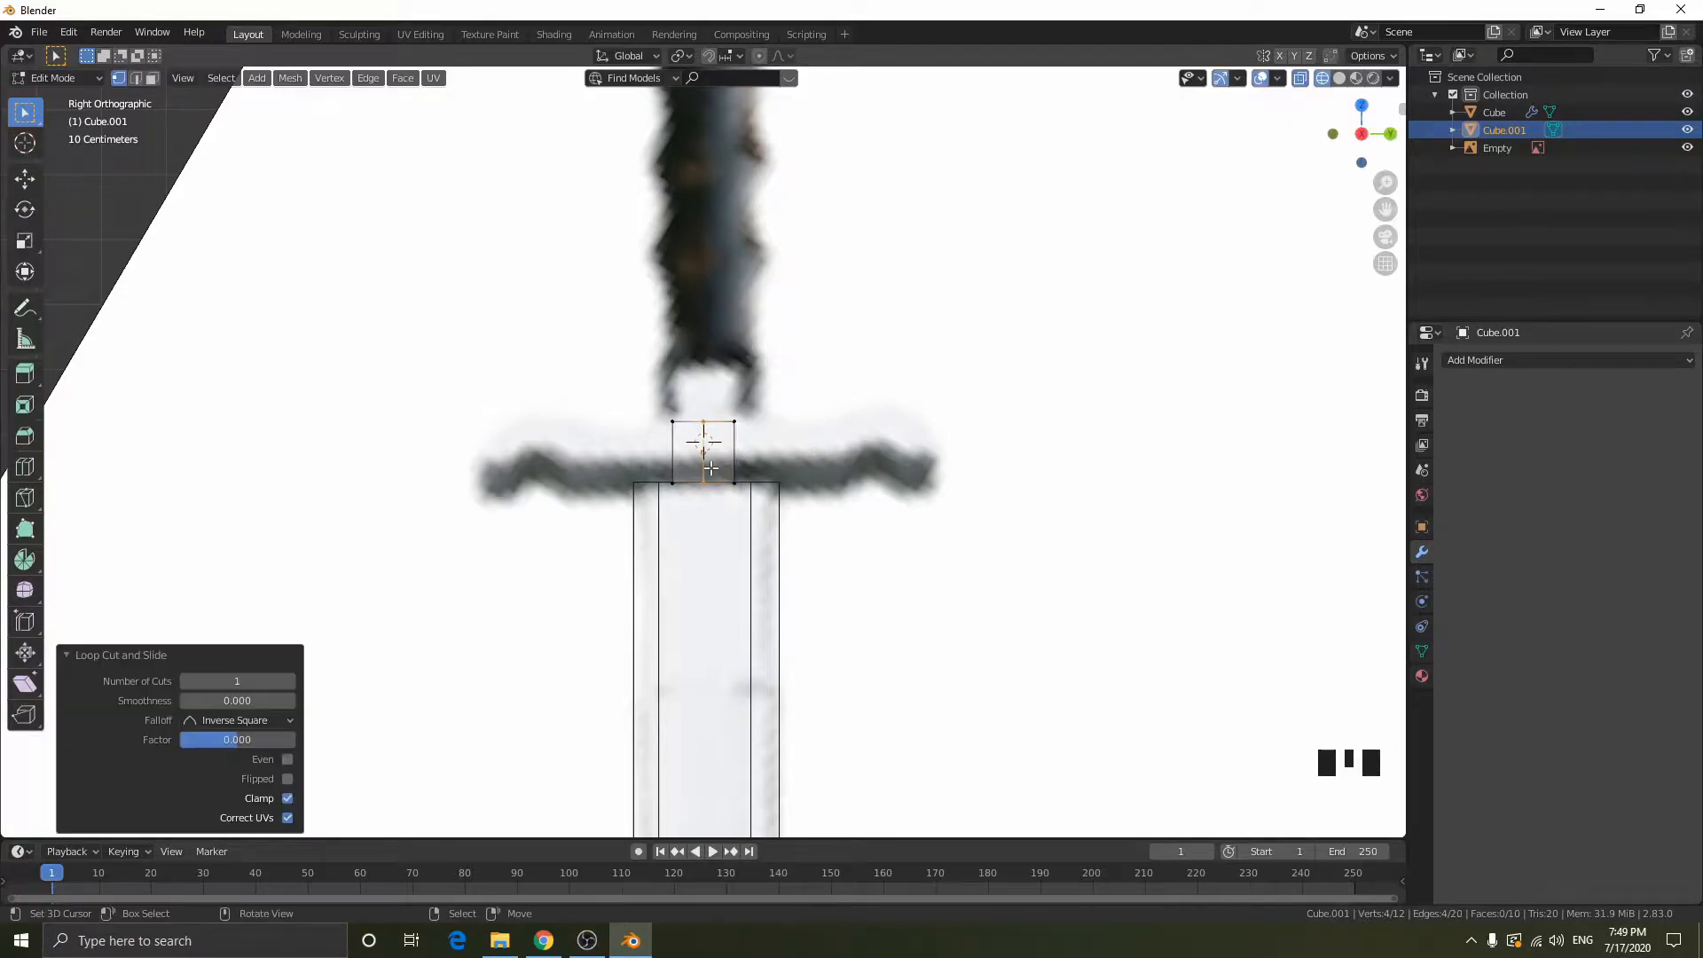
drag(674, 479, 679, 492)
key(x)
click(674, 324)
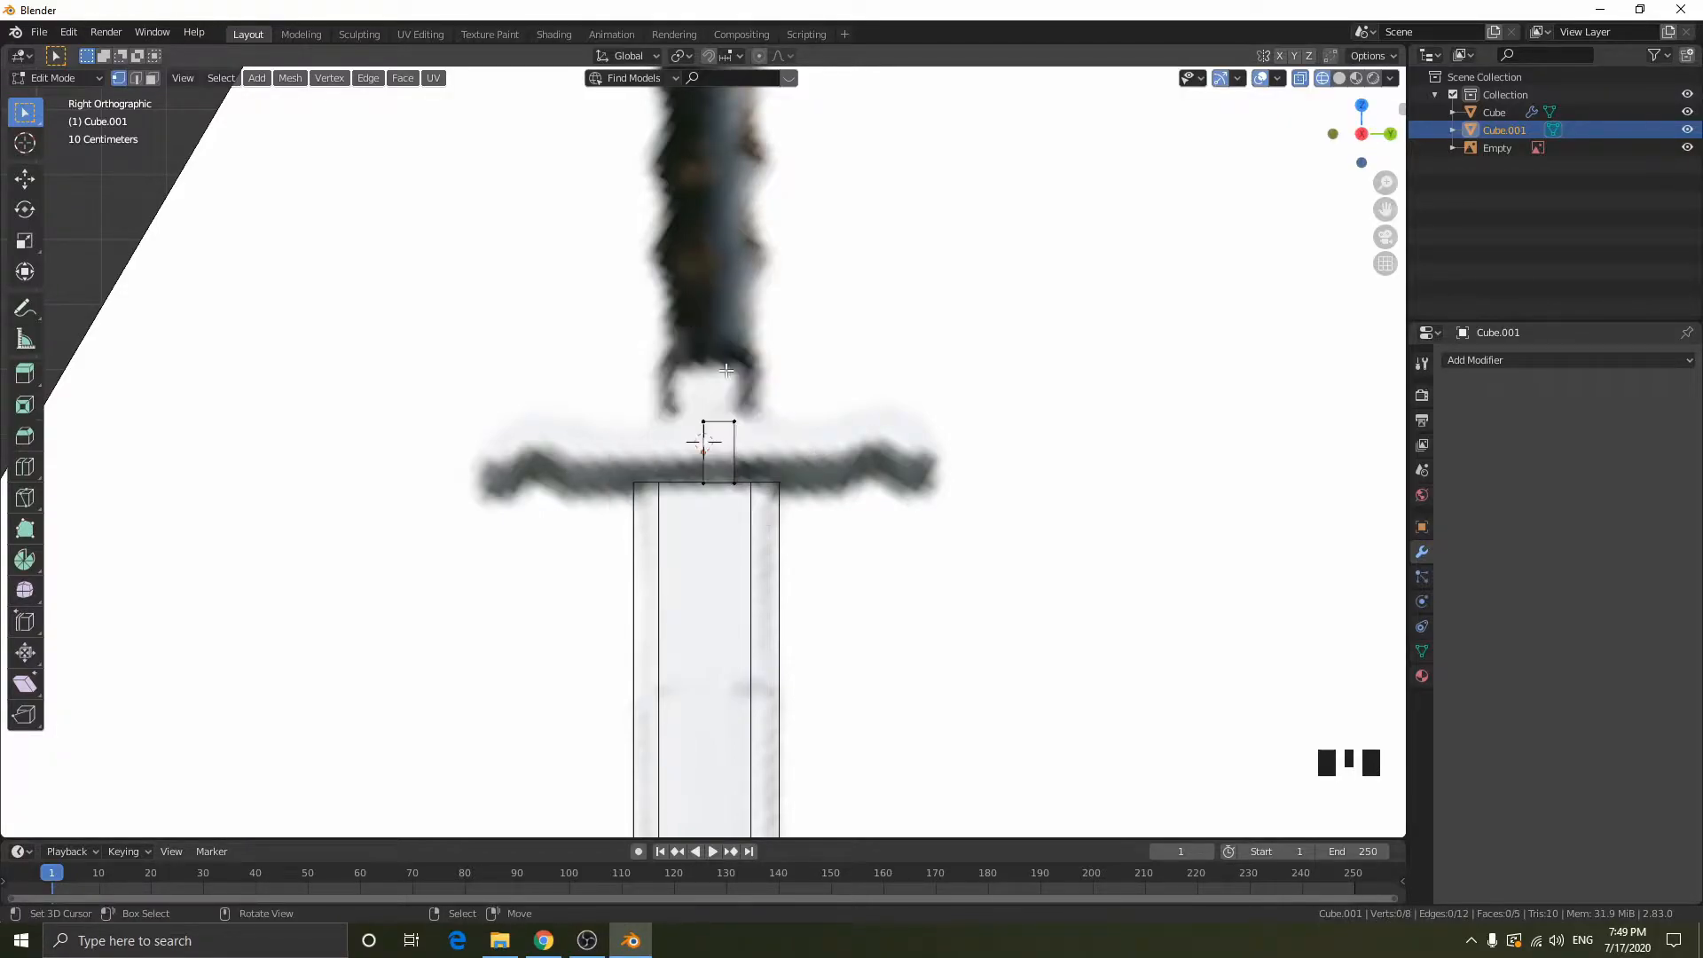
- Add a Mirror modifier to the half cube, mirroring across Y instead of X
key(Tab)
click(1472, 360)
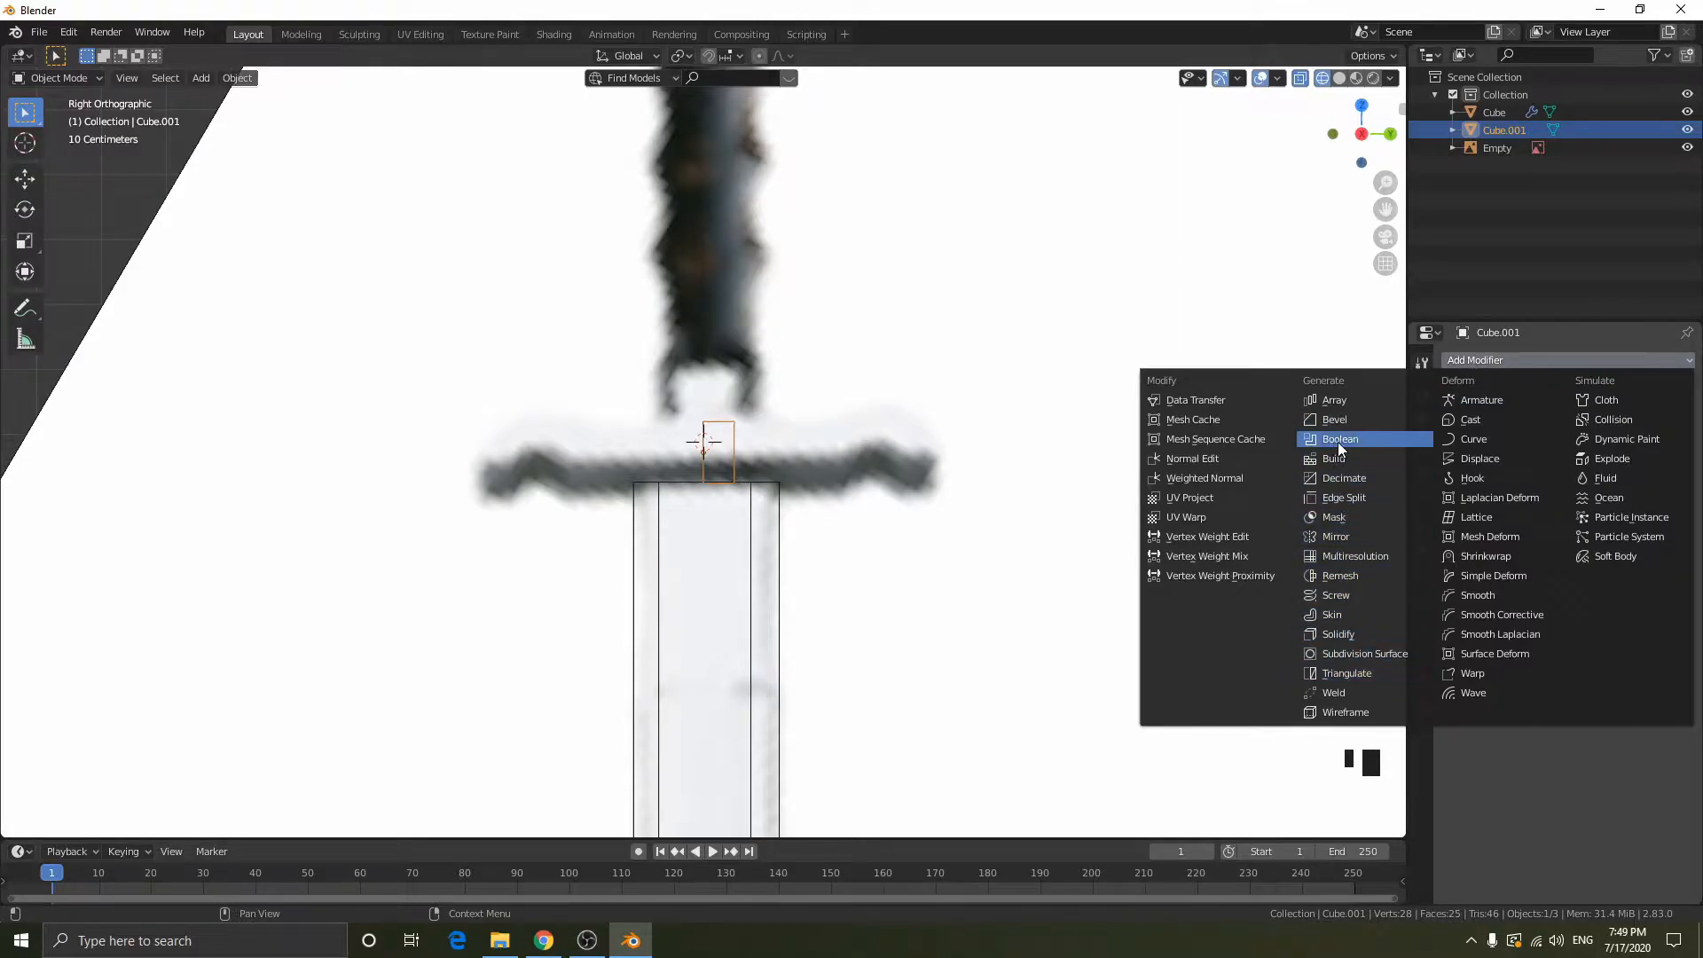
click(1337, 536)
click(1454, 457)
click(1454, 476)
- Move the half cube's outer end face 0.29727 m along Y to reach the end of the reference crossguard
key(Tab)
key(b)
drag(807, 553, 718, 406)
key(g)
key(y)
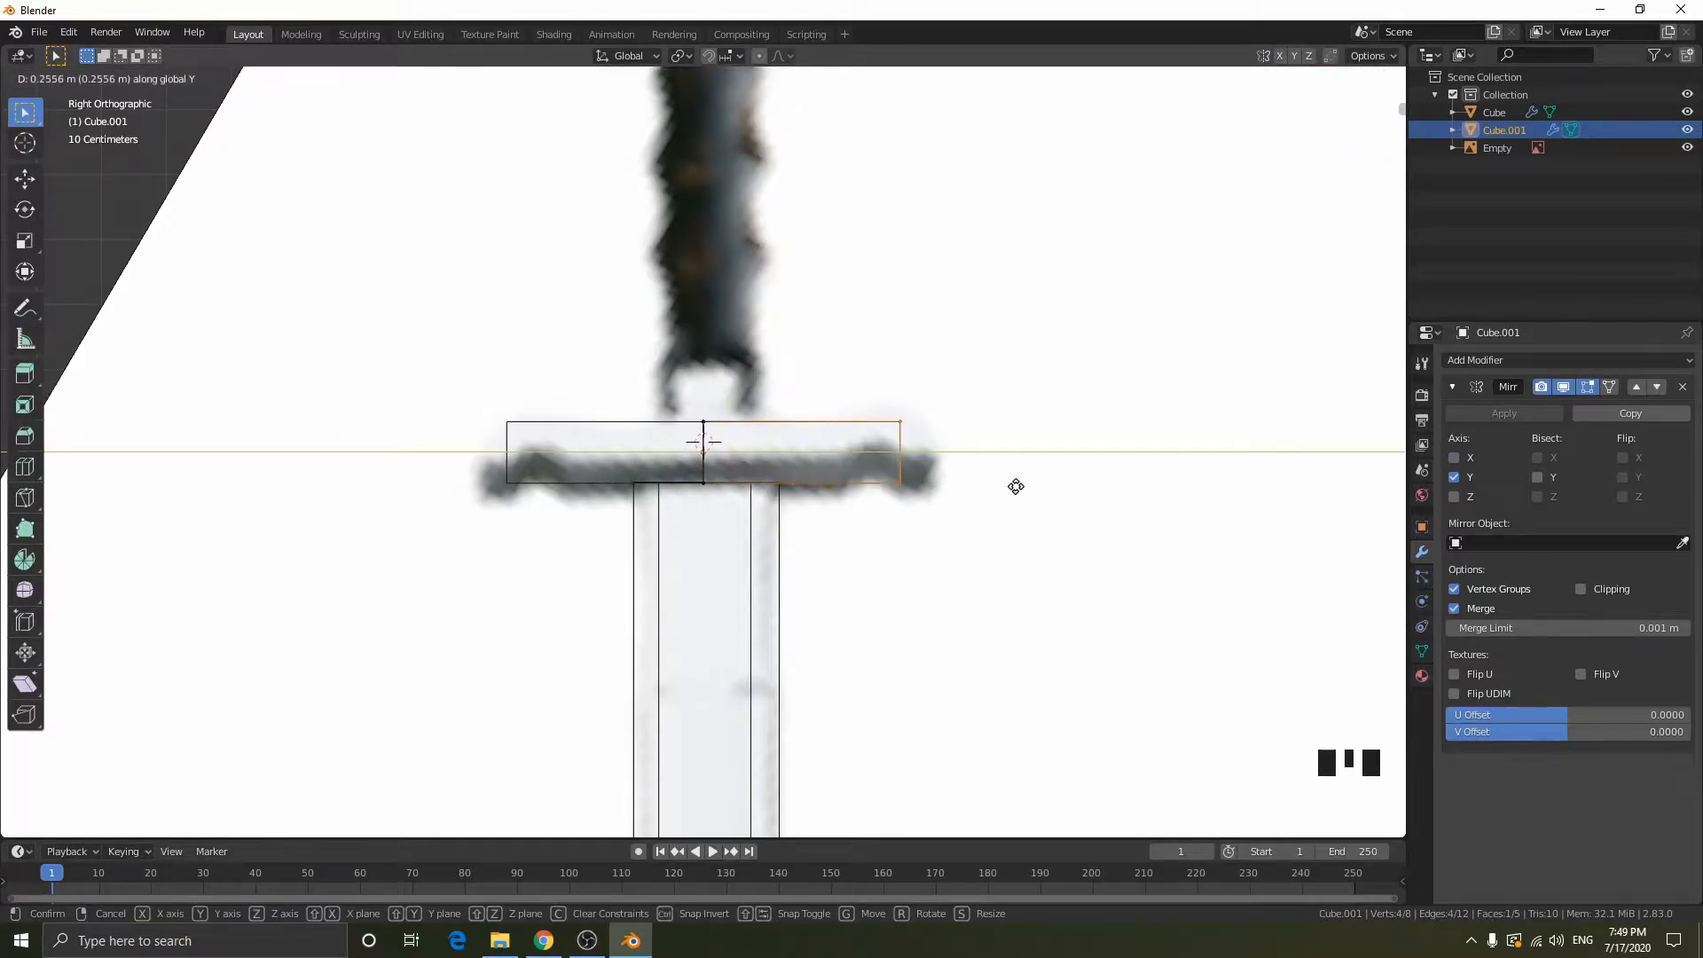
click(1068, 486)
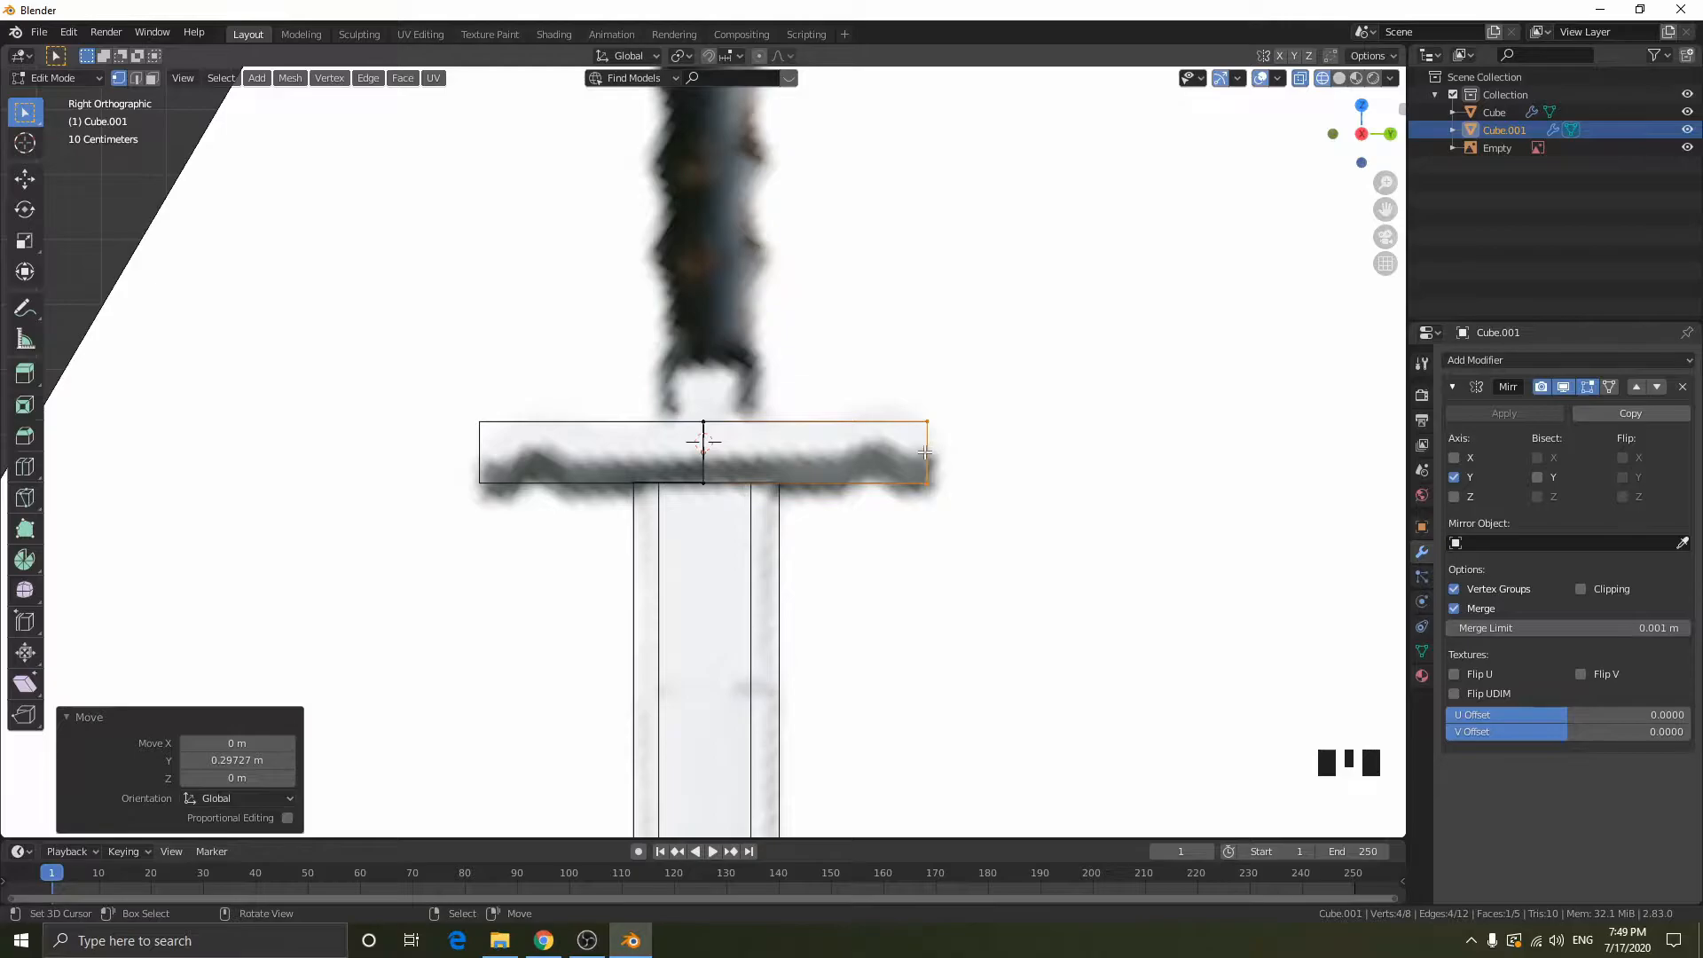
- Shift the whole crossguard about 0.0067 m along Y to align it with the reference image
key(Tab)
key(g)
key(y)
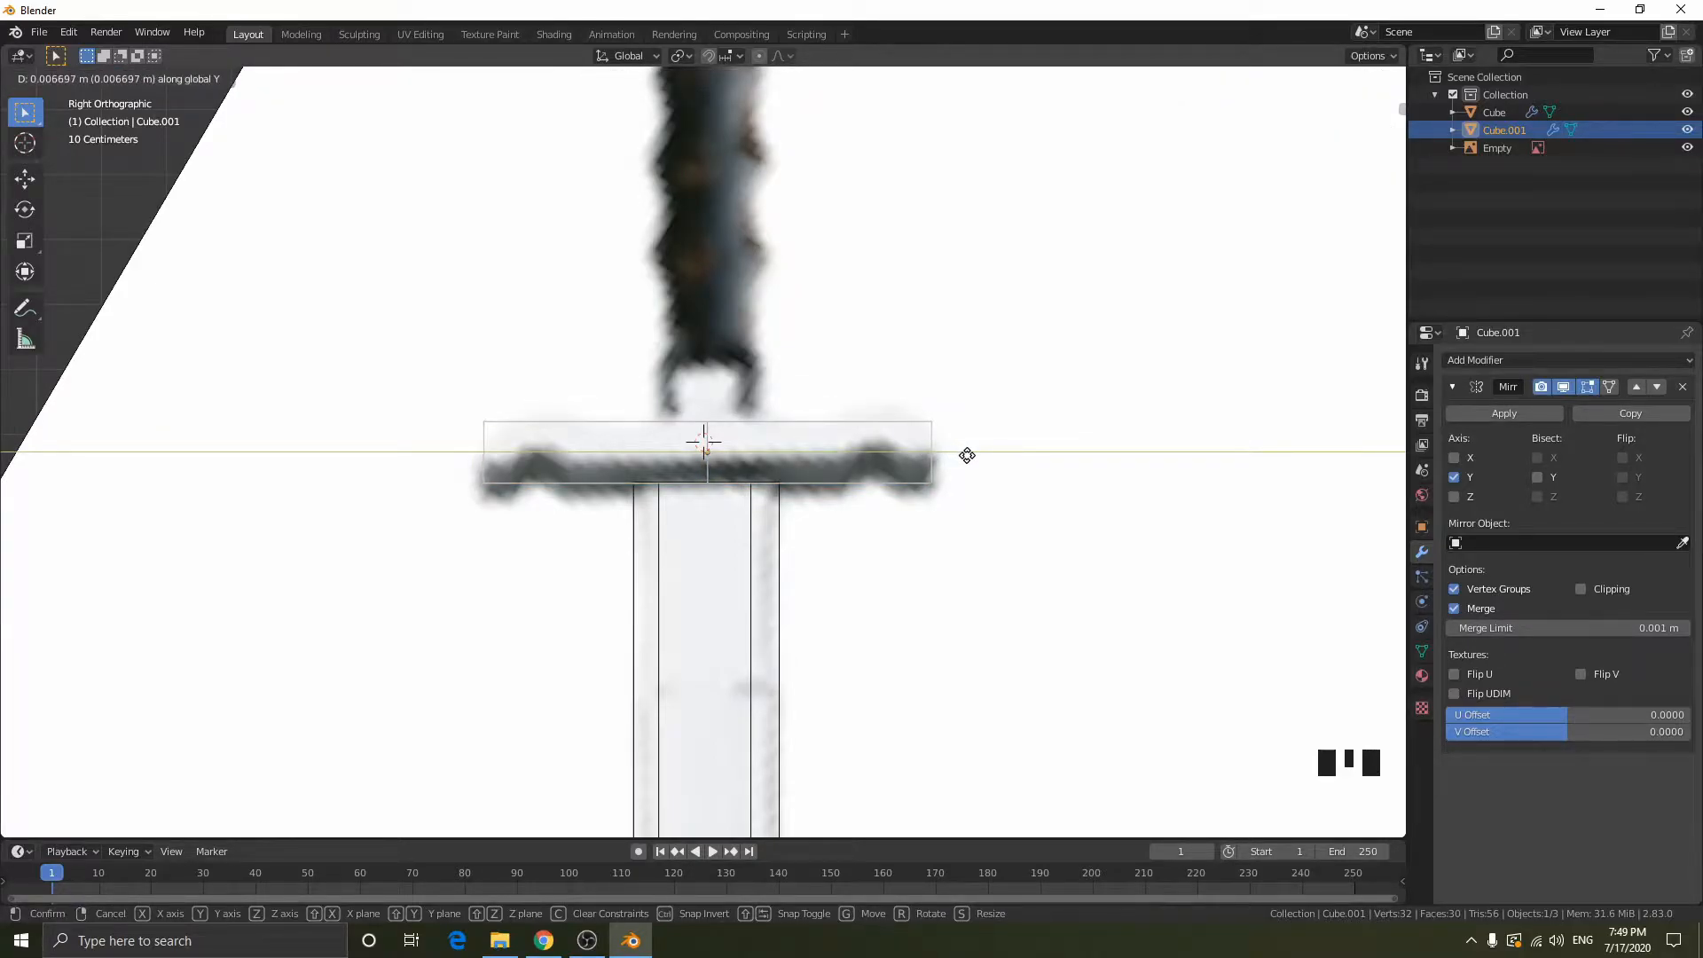
click(966, 455)
- Cut an edge loop through the crossguard half and slide it by a factor of 0.349 to the blade's outer edge
key(Tab)
key(ctrl+r)
click(790, 474)
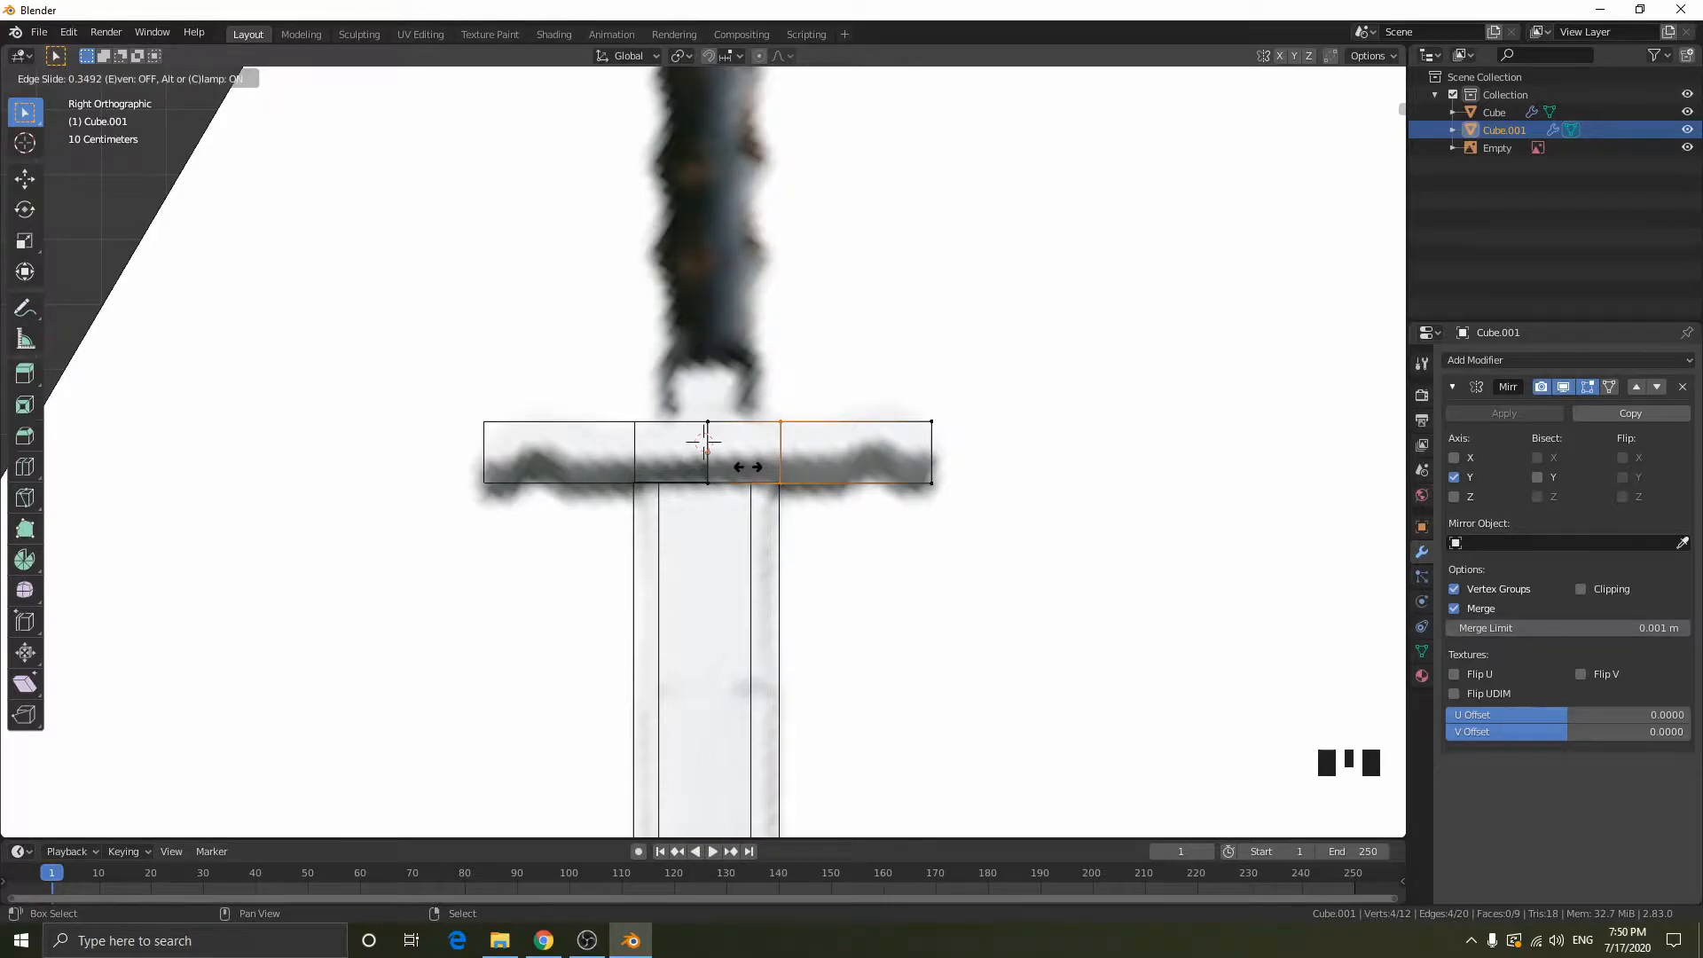
click(748, 466)
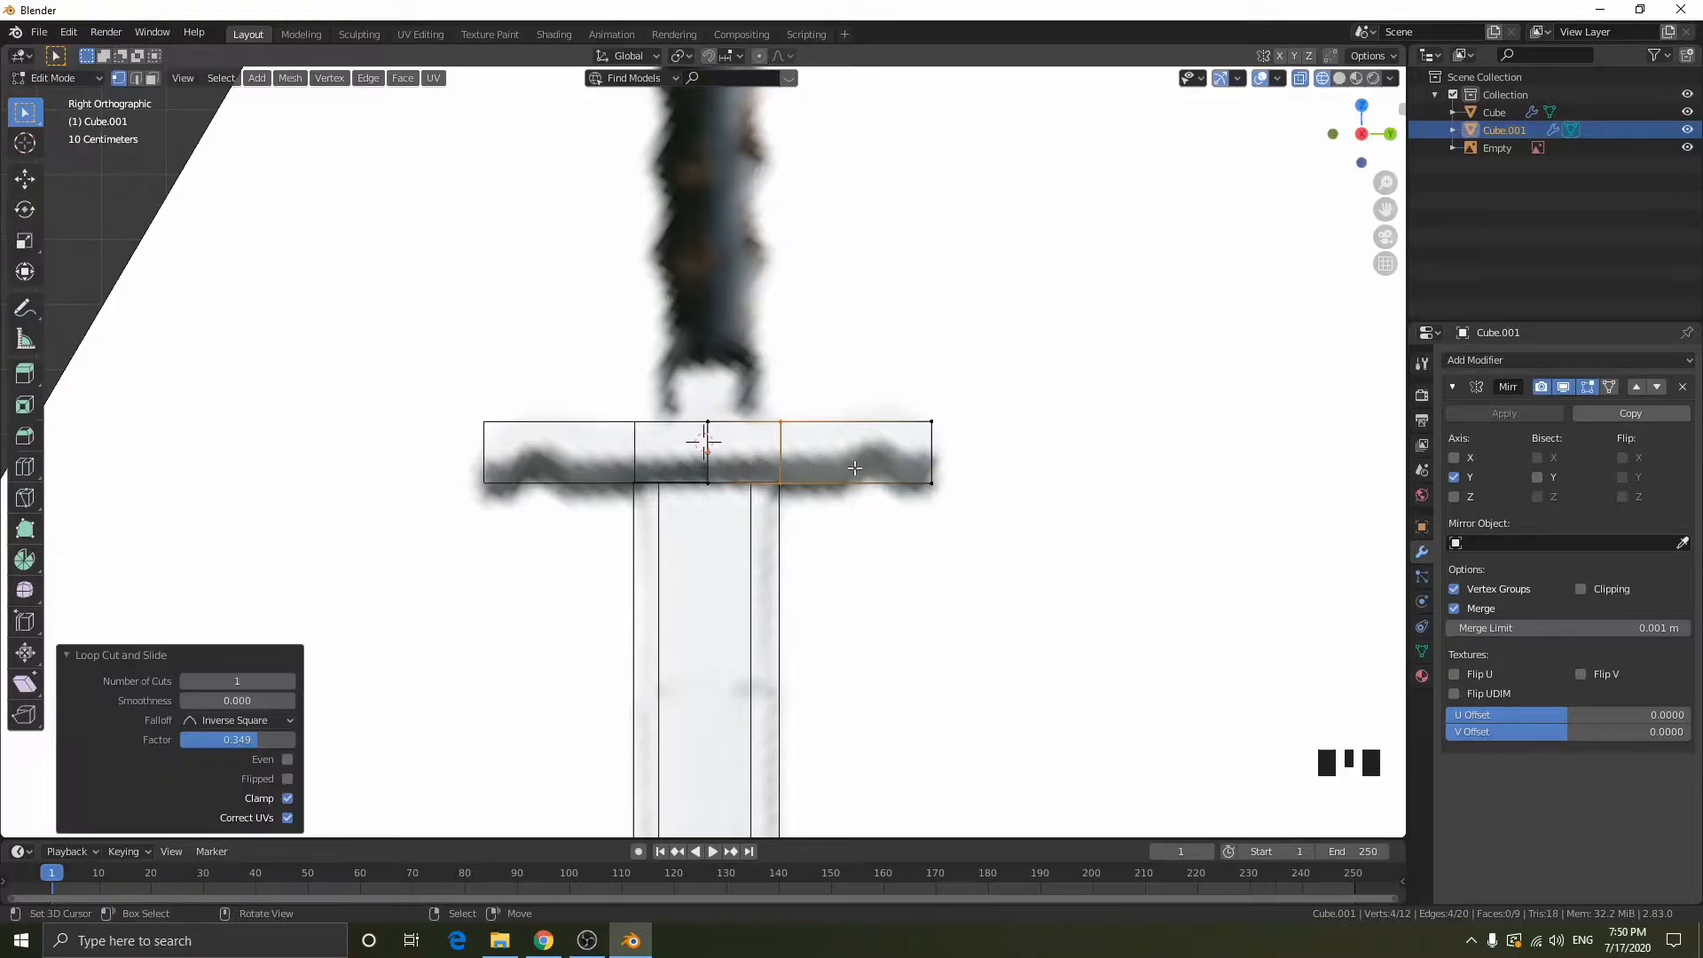
- Nudge the crossguard object slightly back along Y so its inner loops match the blade's edges
key(Tab)
key(g)
key(y)
click(892, 462)
- Cut another edge loop in the outer part of the crossguard at the reference's bend, with a slide factor of -0.235
key(Tab)
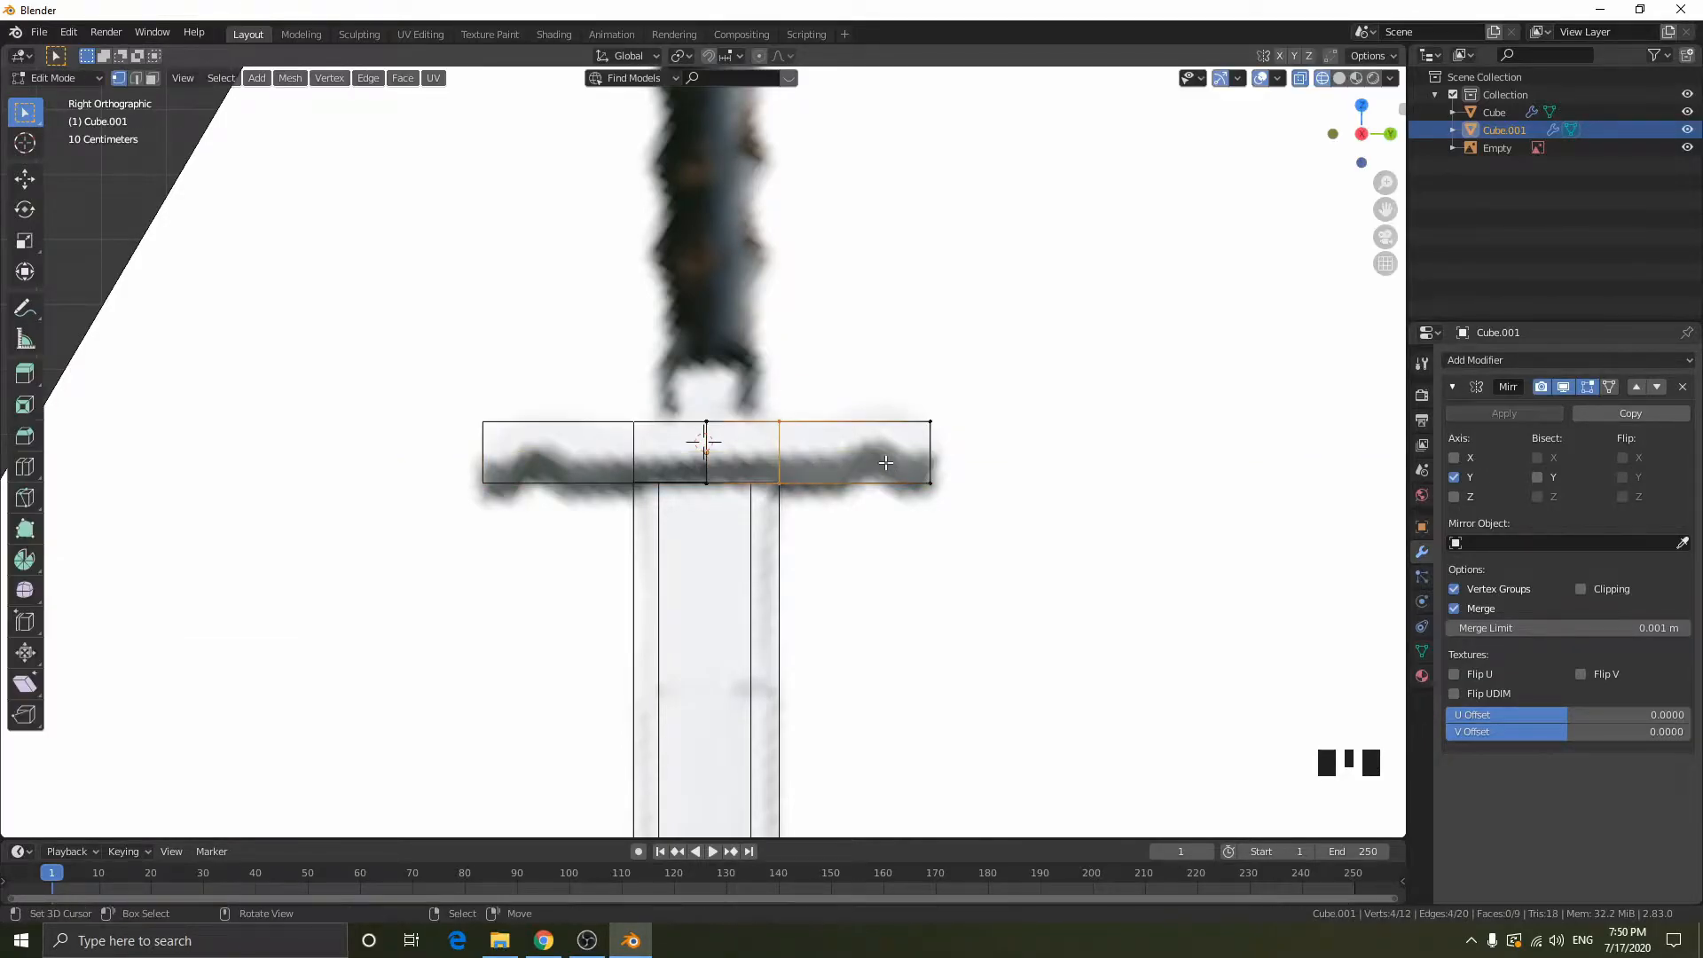
key(ctrl+r)
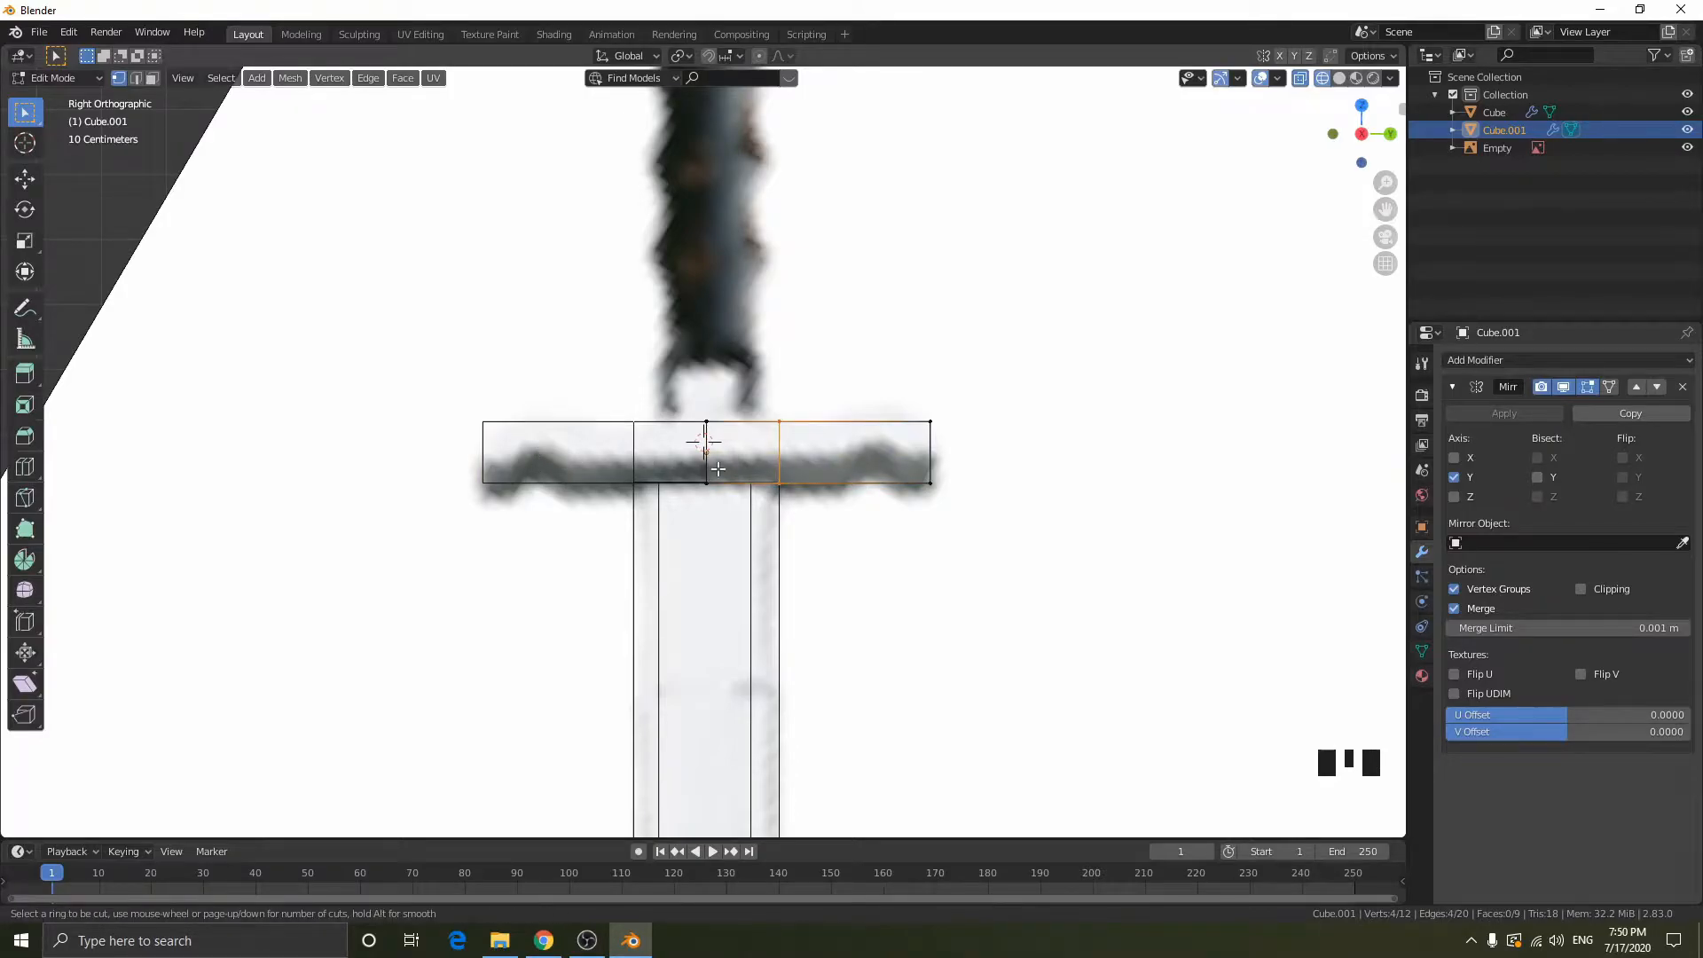
click(868, 464)
click(884, 471)
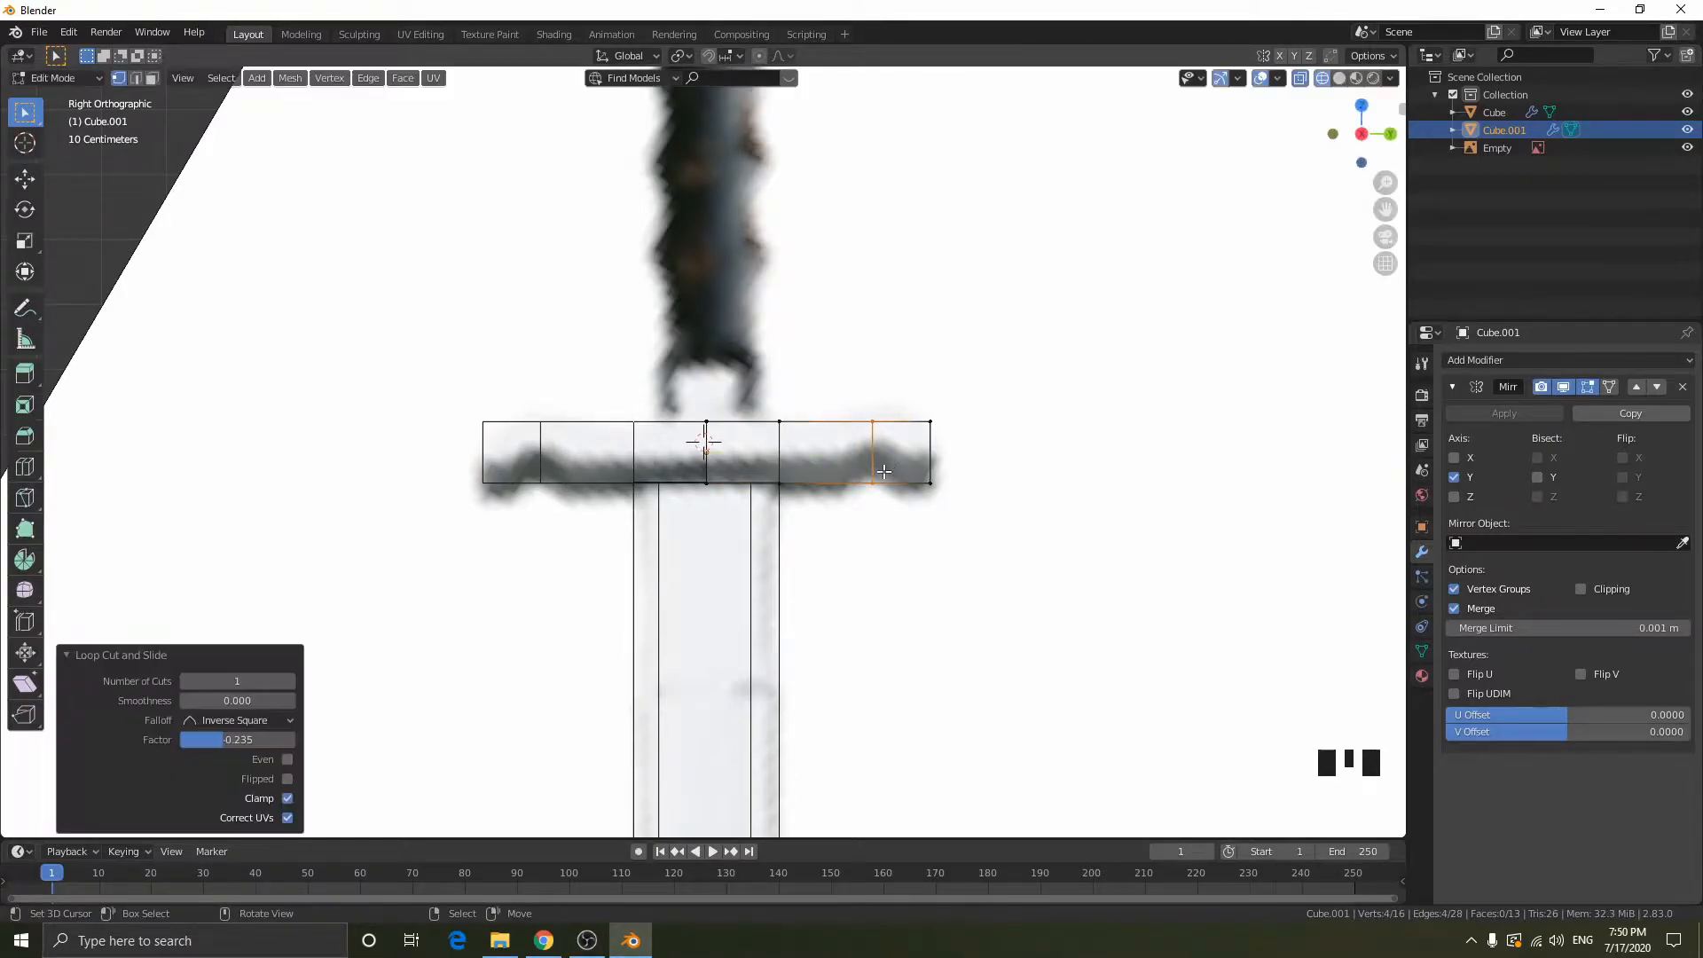
- Raise the outer loop's lower edge 0.05467 m and its upper edge 0.036902 m along Z to form the crossguard's bend
key(g)
key(z)
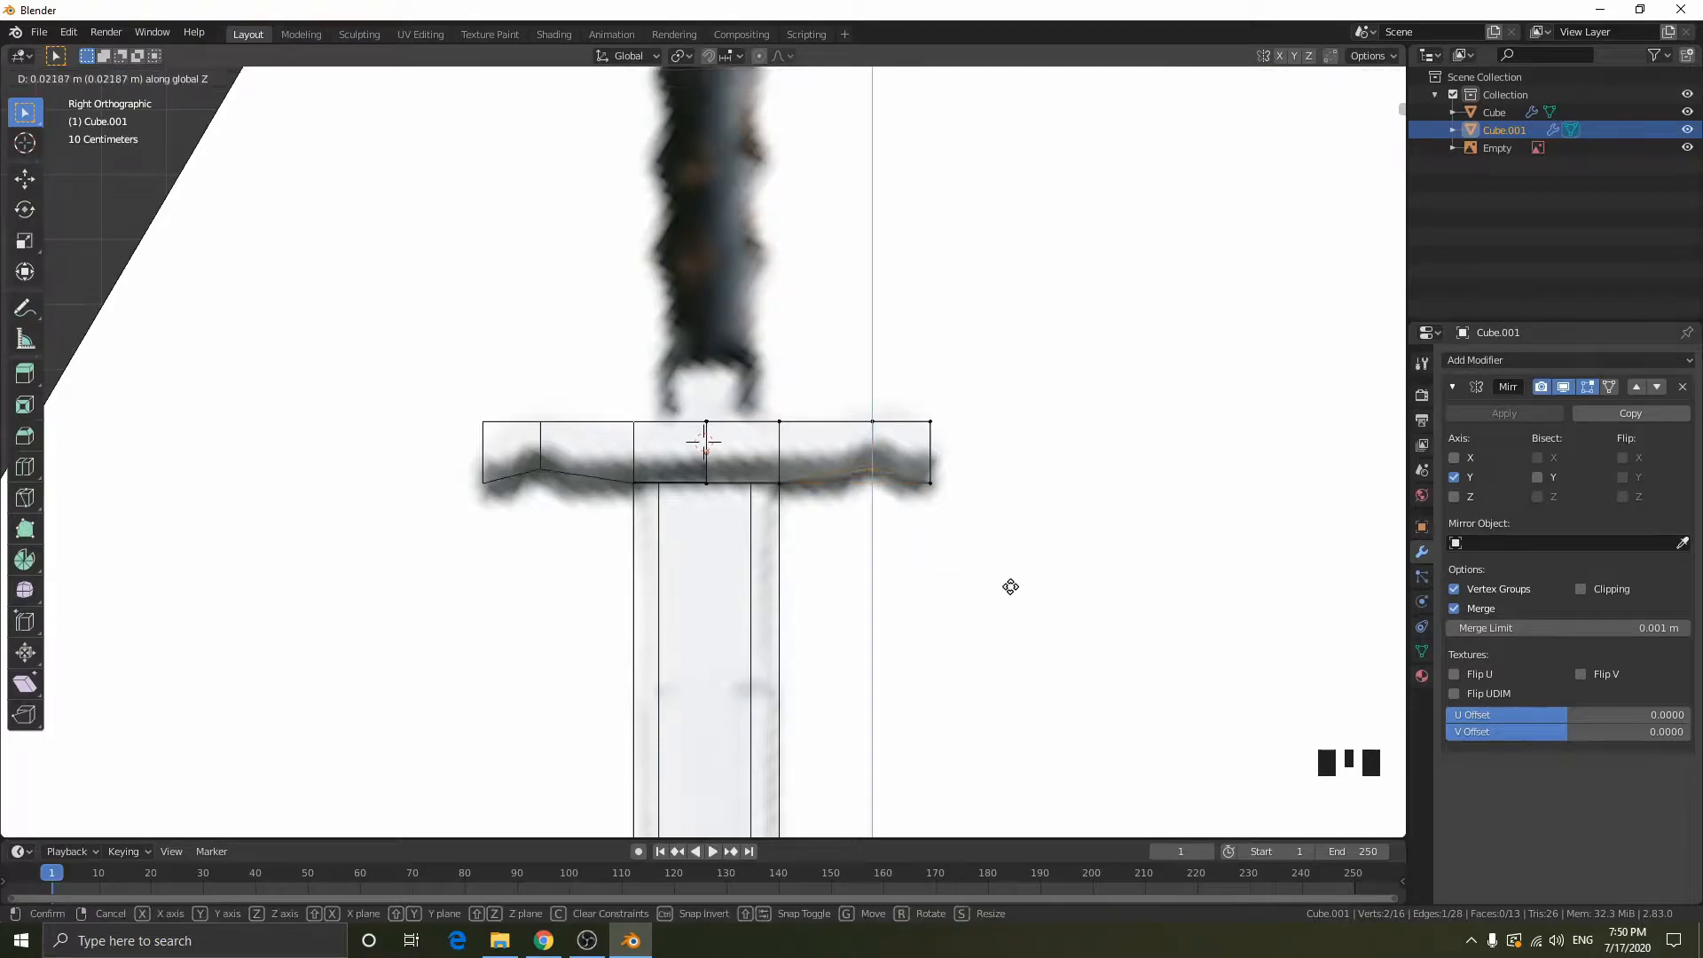
click(1009, 567)
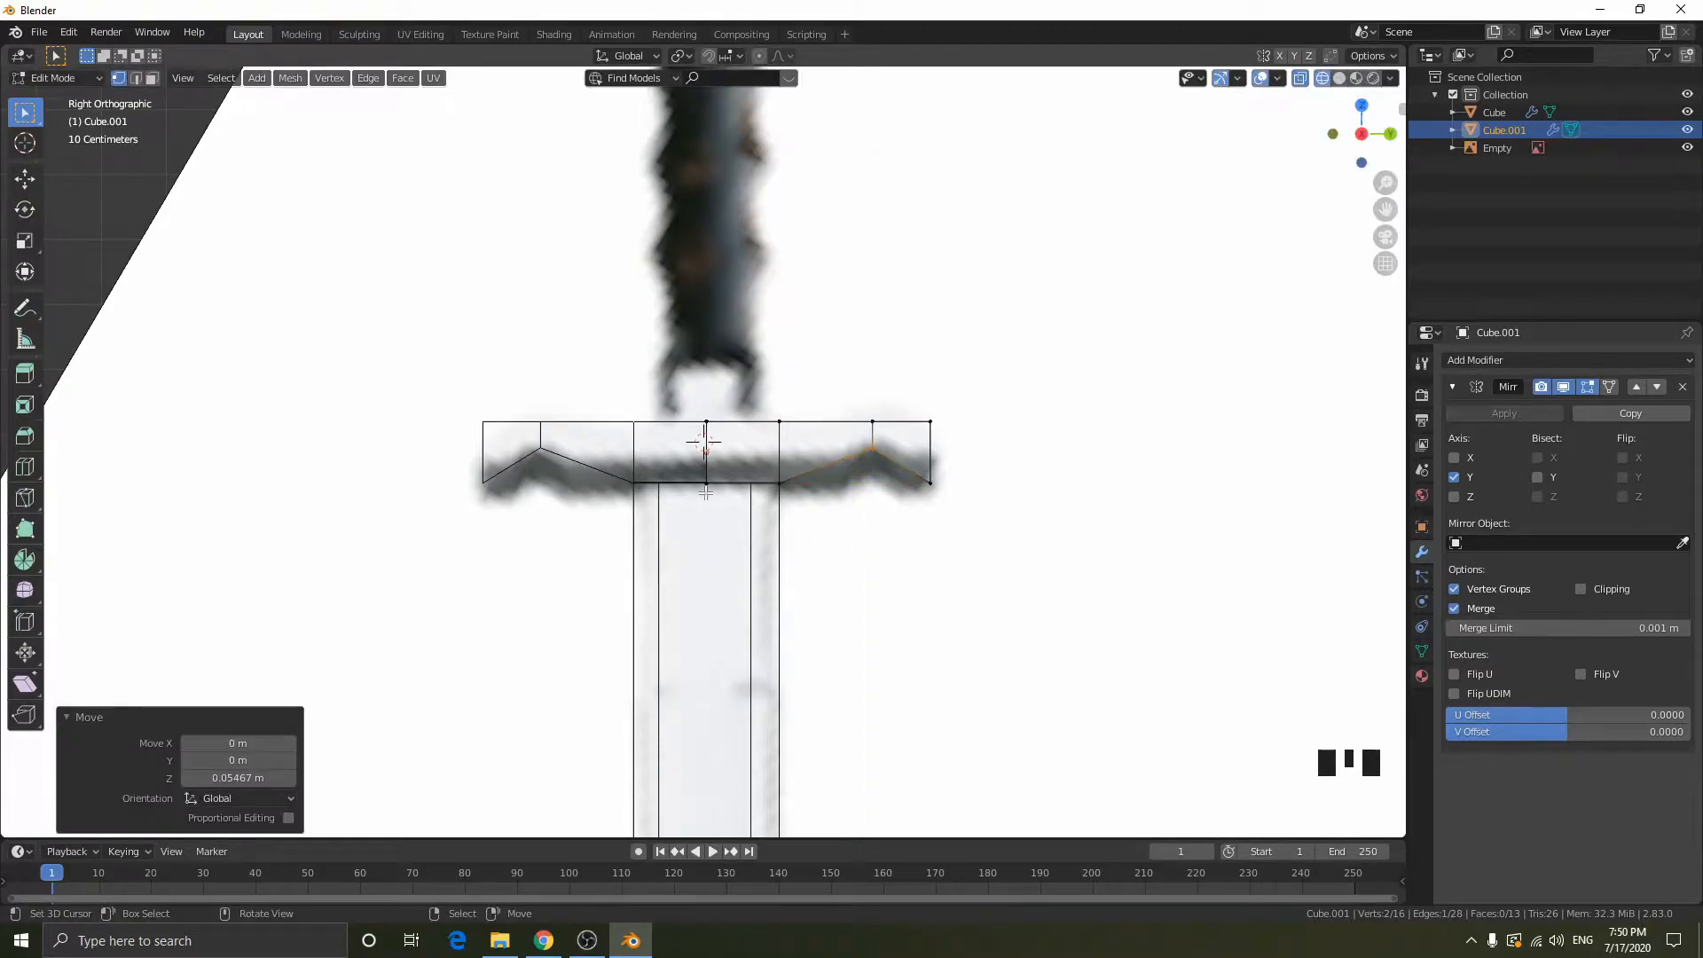
key(b)
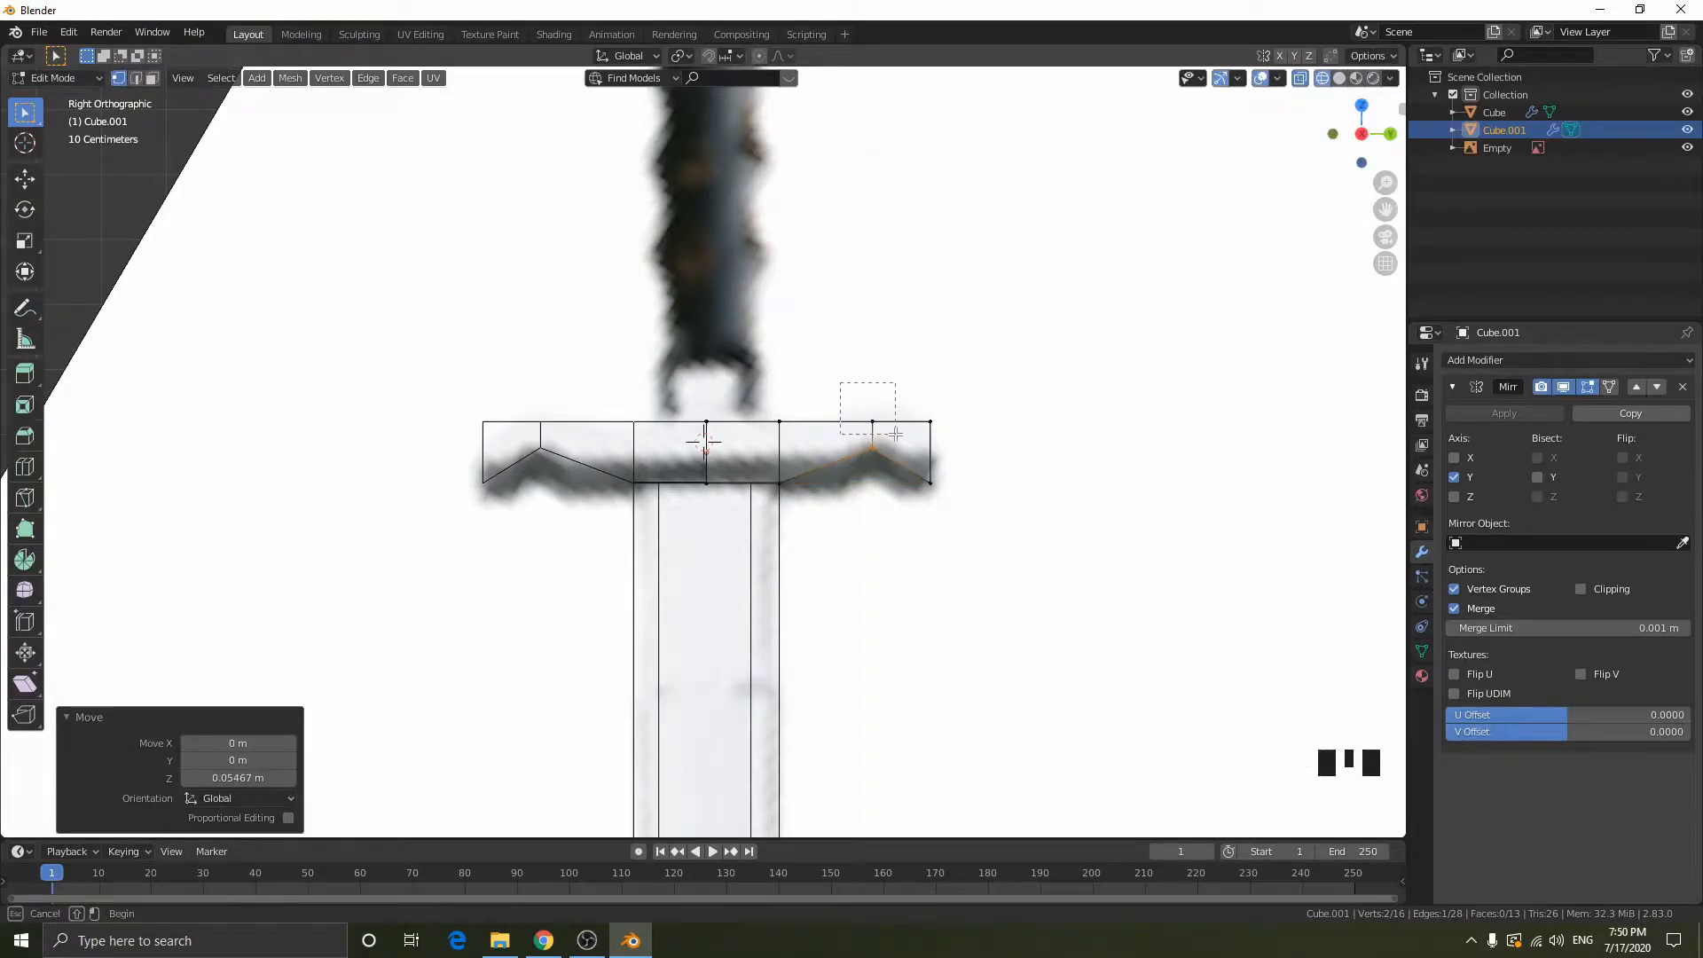
drag(840, 384, 896, 434)
key(g)
key(z)
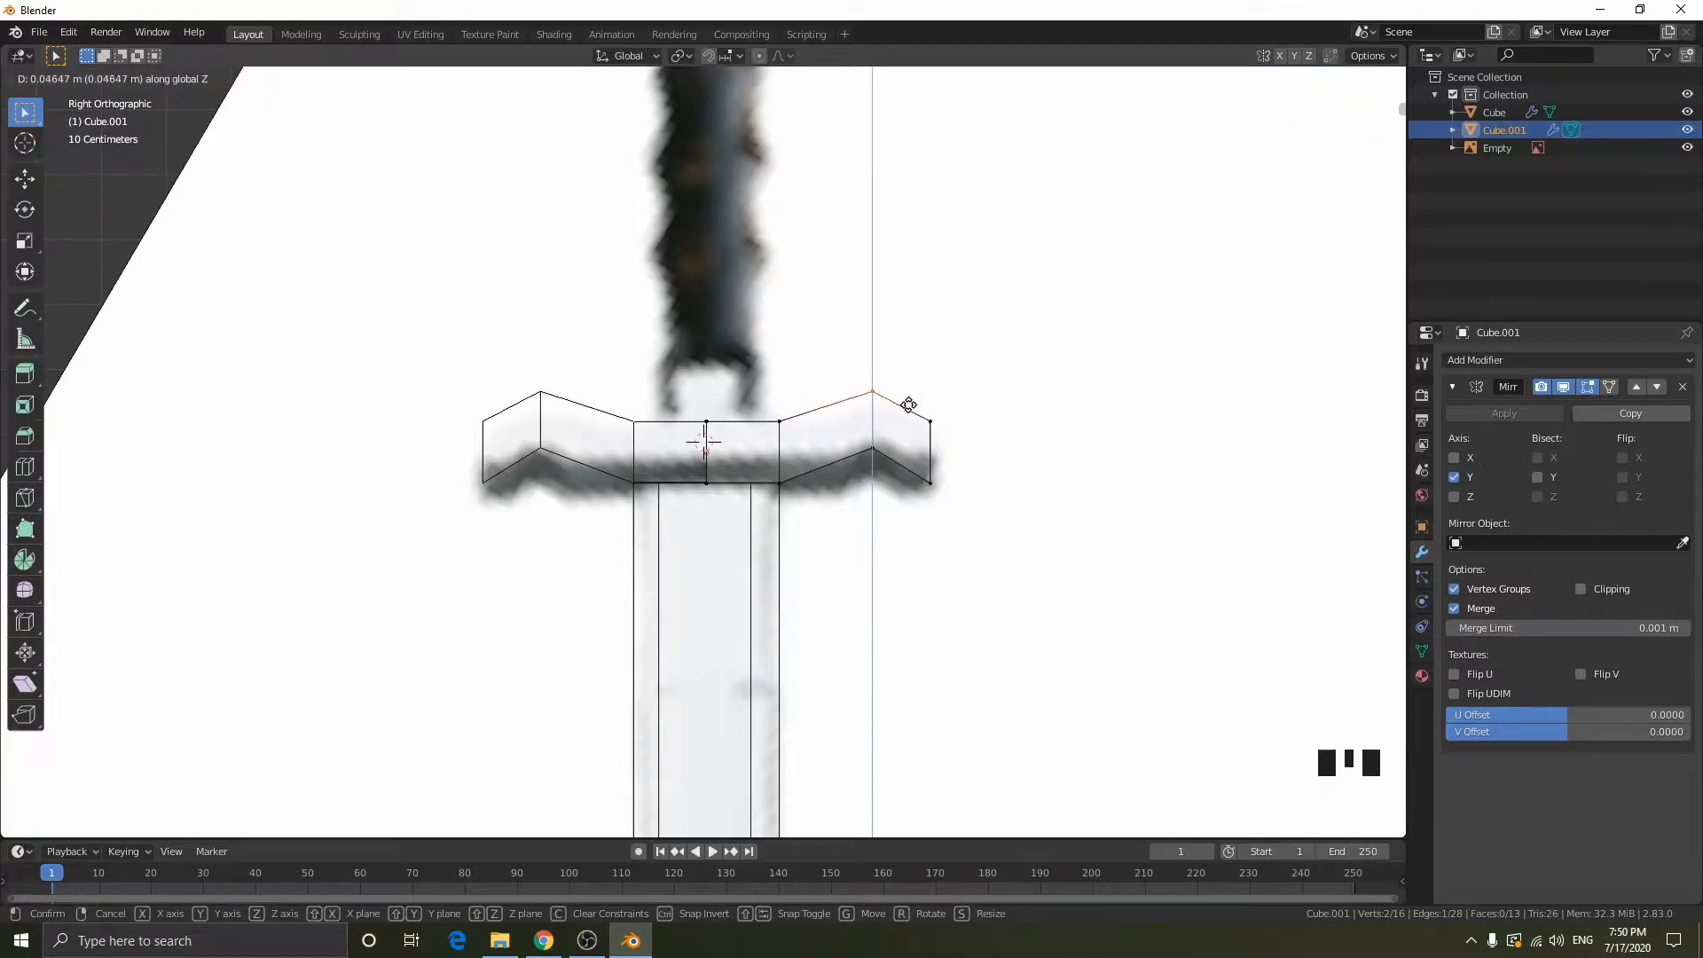
click(636, 409)
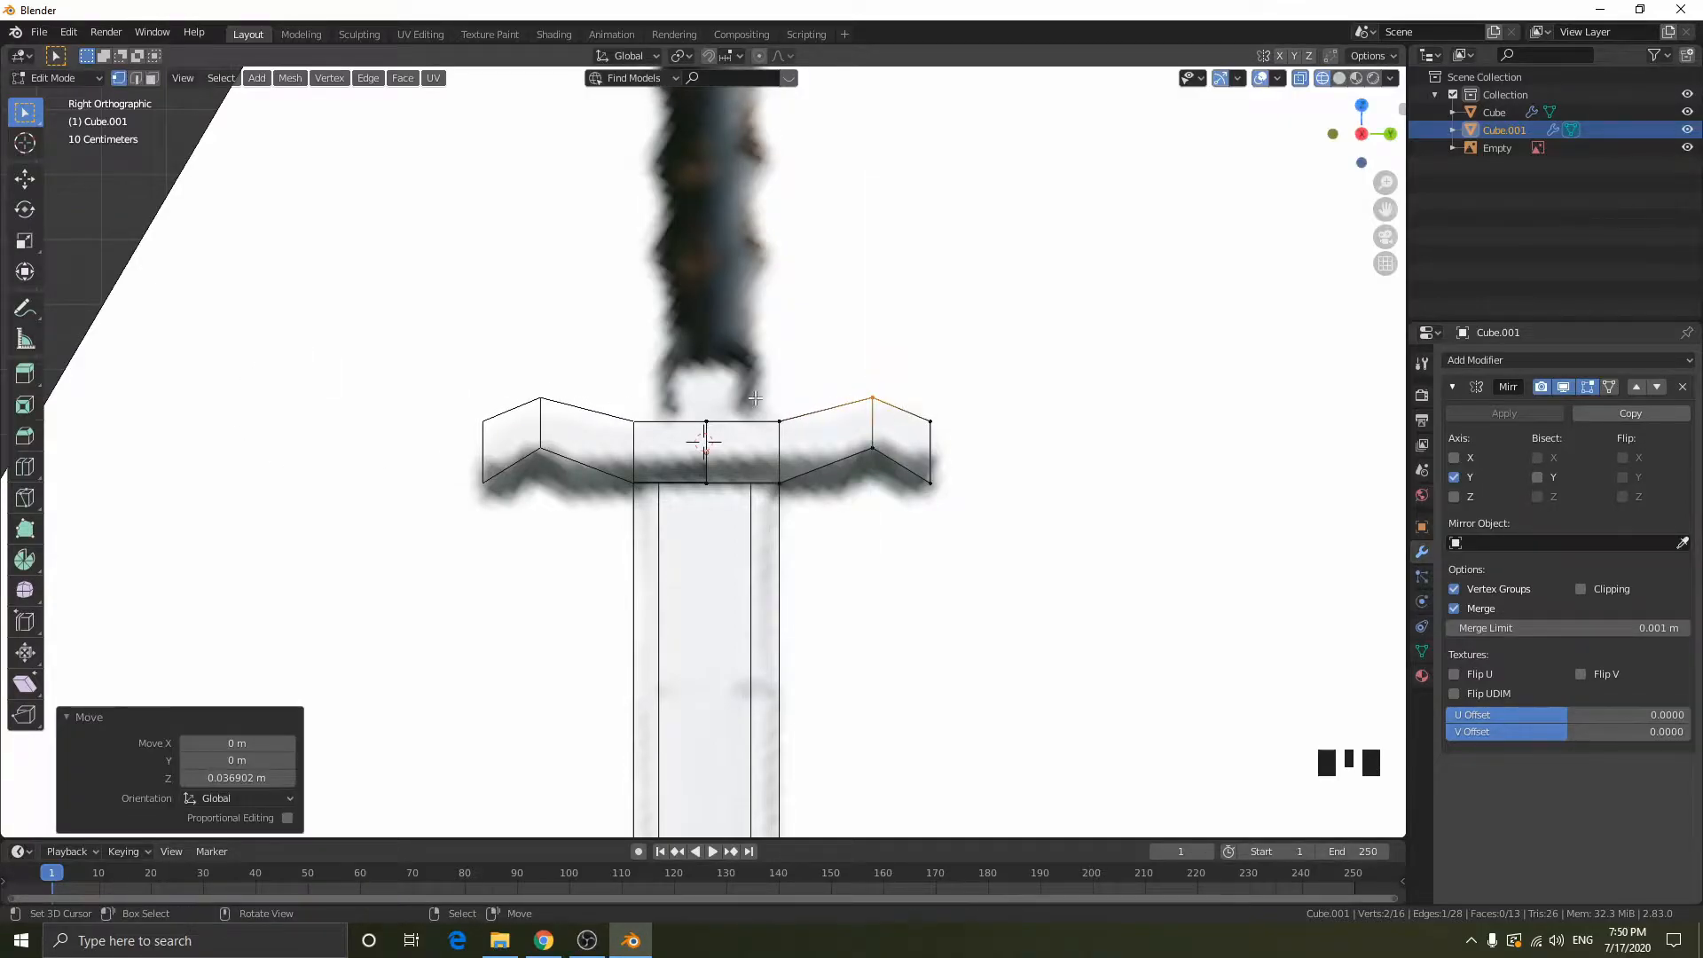
- Inspect the bent crossguard in solid shading, and examine the reference's handle and pommel in the right side view
mouse_move(1049, 432)
middle_down()
mouse_move(1049, 547)
mouse_move(1000, 487)
mouse_move(780, 475)
mouse_move(946, 475)
mouse_move(1188, 362)
middle_up()
key(Tab)
key(shift+z)
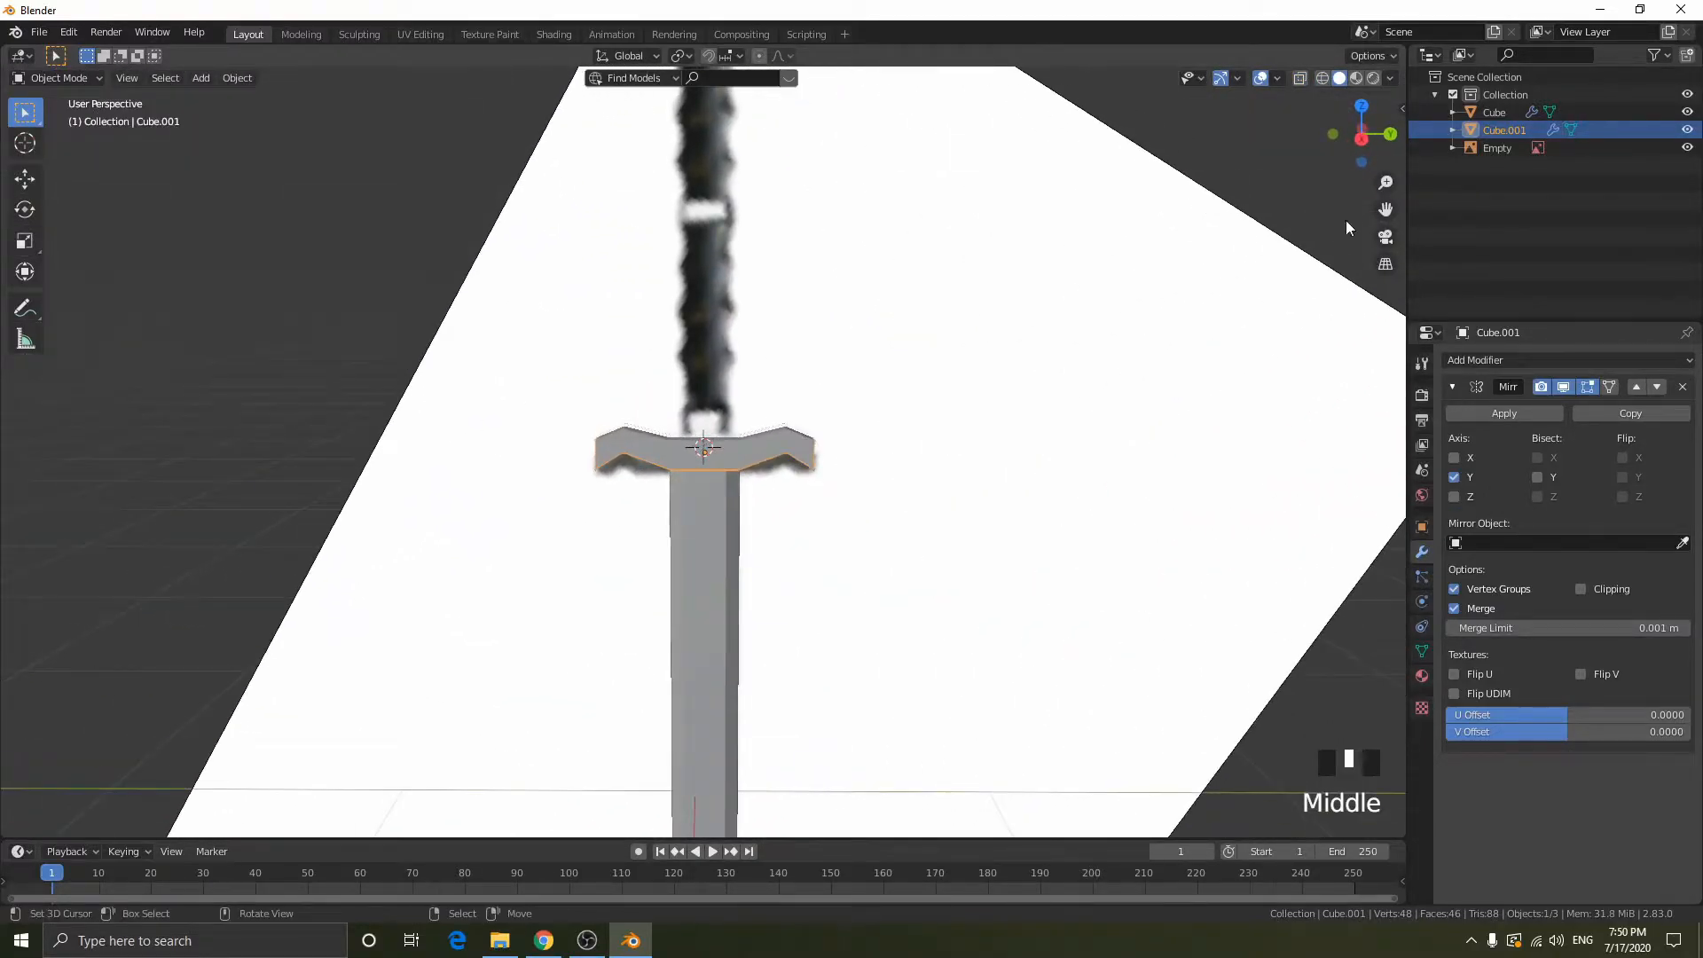
click(1361, 135)
scroll(967, 216, down, 2)
scroll(768, 482, up, 4)
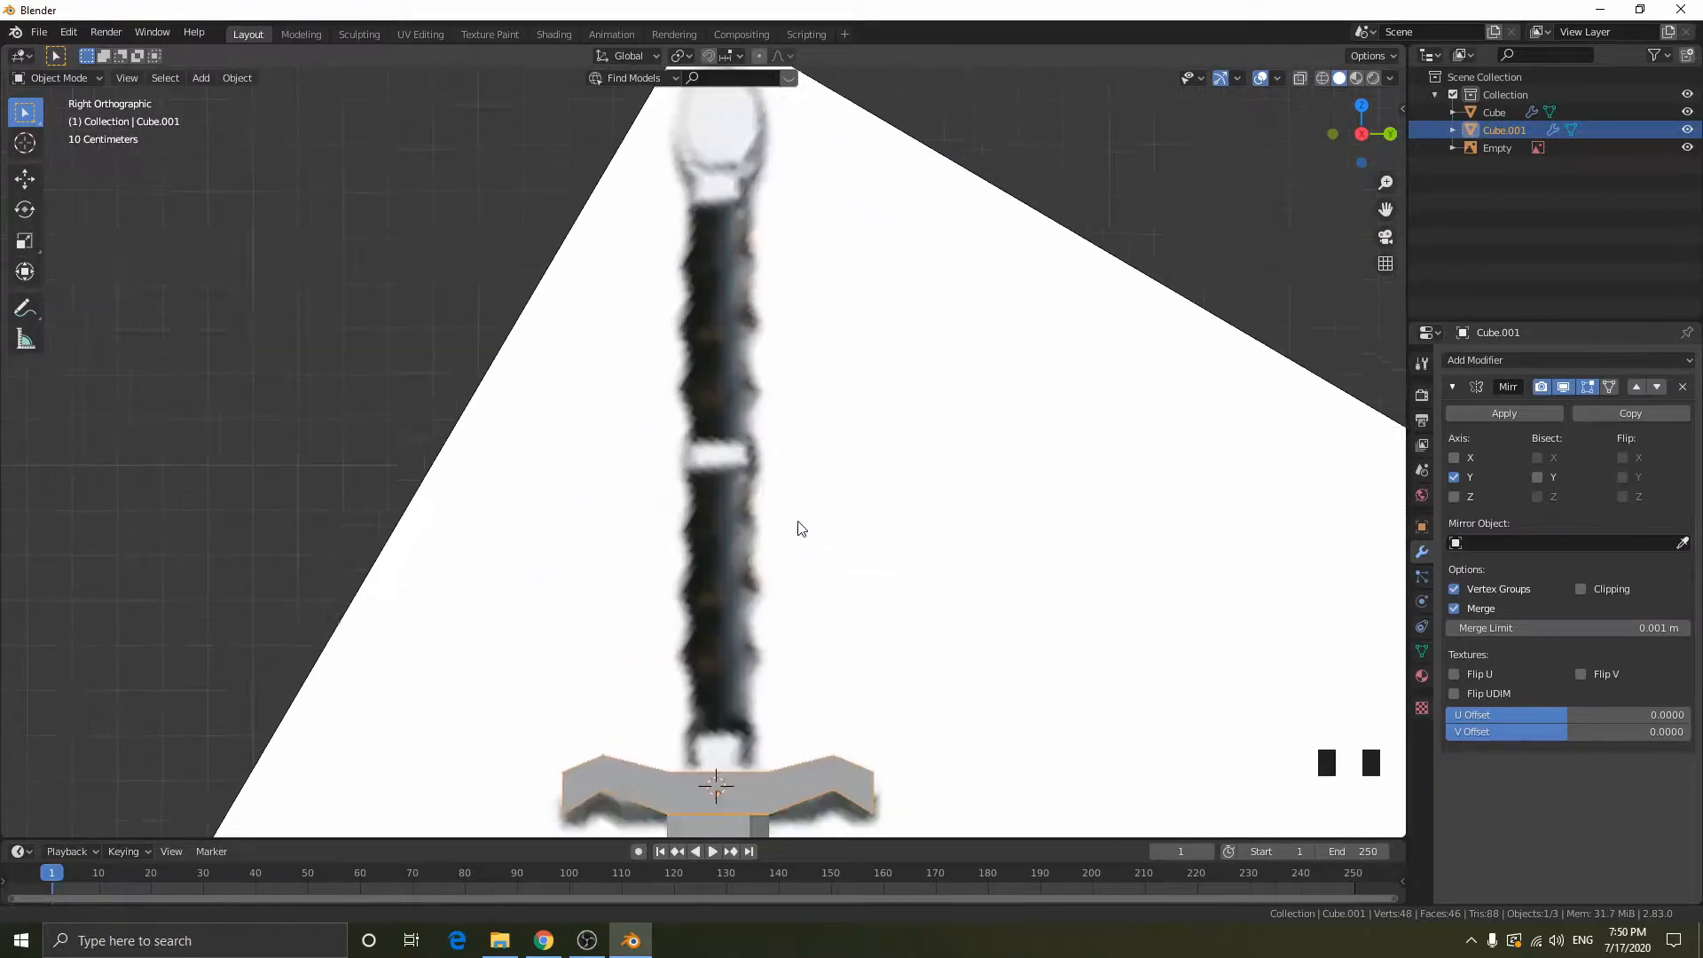
scroll(752, 324, down, 3)
scroll(771, 363, down, 2)
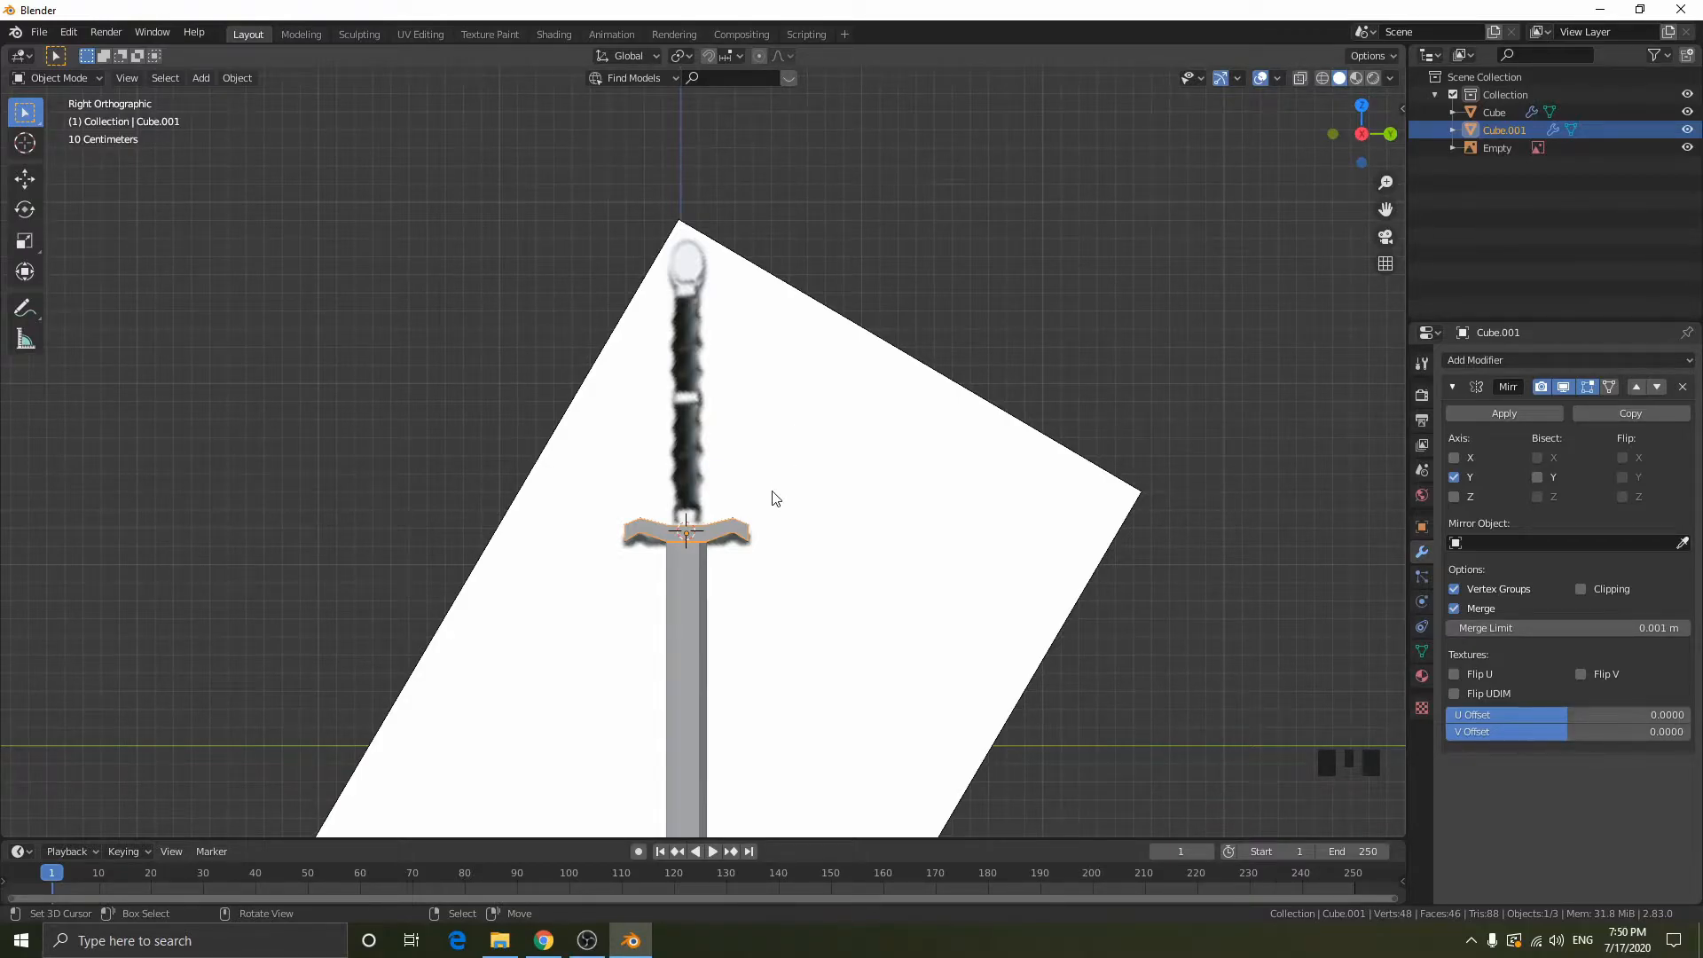
scroll(771, 550, down, 1)
scroll(816, 509, up, 2)
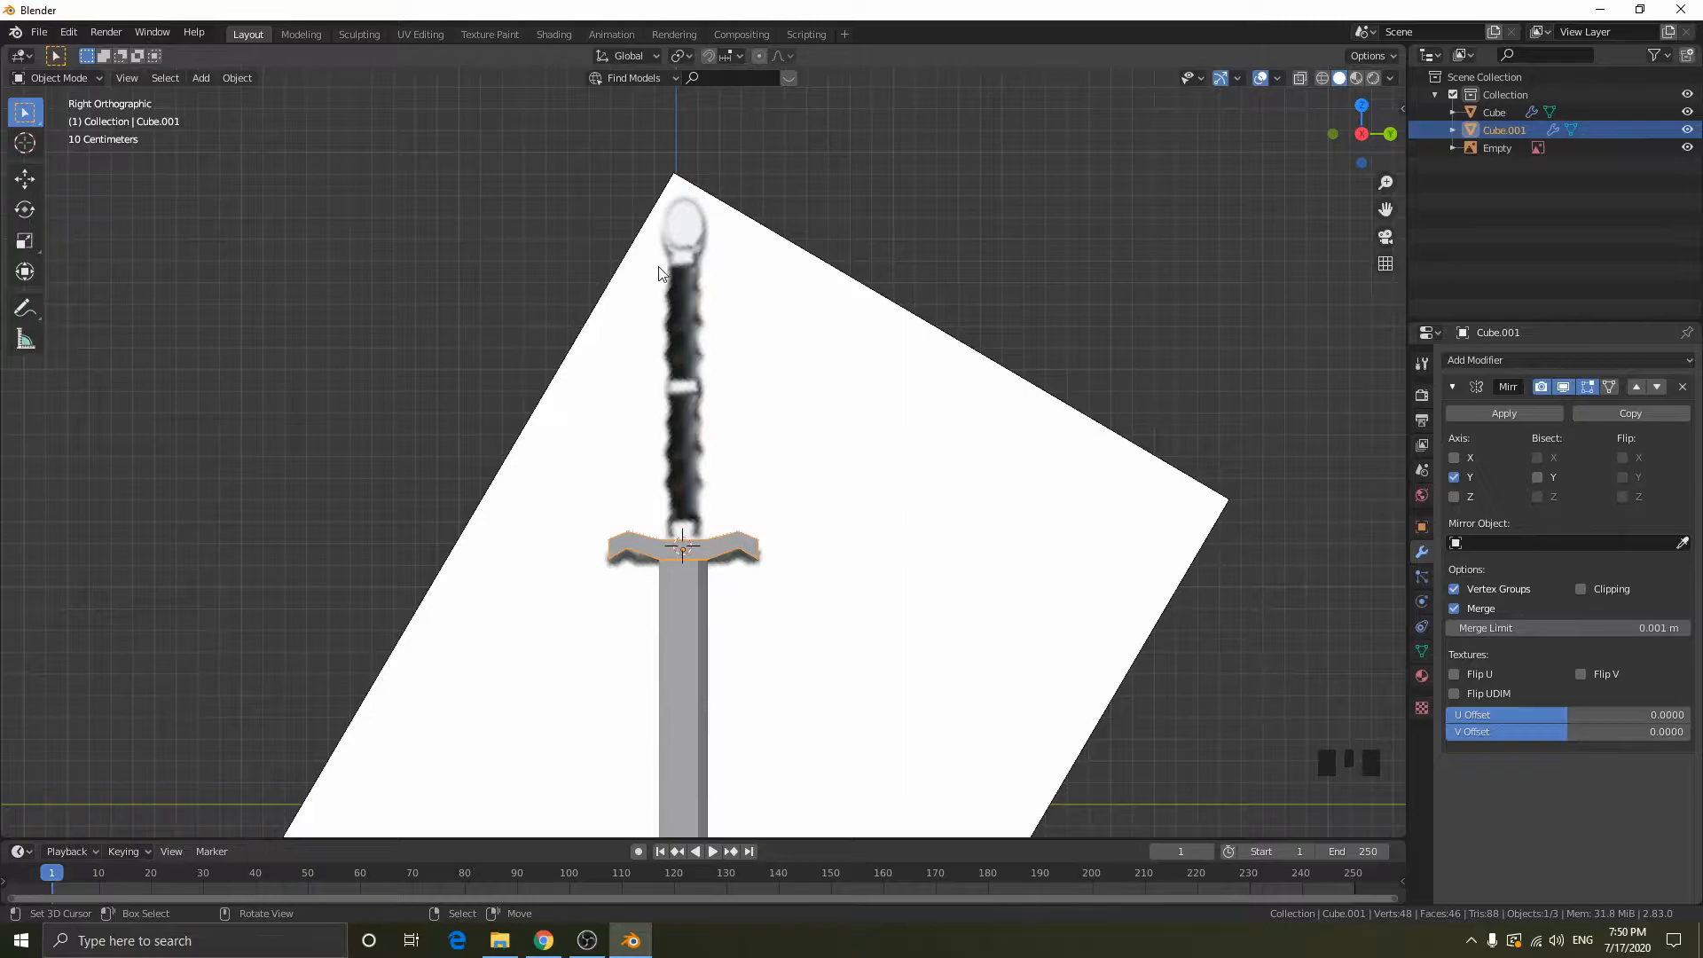
scroll(741, 541, up, 4)
- Select the two vertices of the crossguard's upper centre edge in edit mode
middle_drag(764, 551, 745, 621)
key(Tab)
right_click(699, 545)
key(shift+z)
right_click(725, 532)
scroll(700, 388, down, 1)
middle_drag(700, 389, 816, 466)
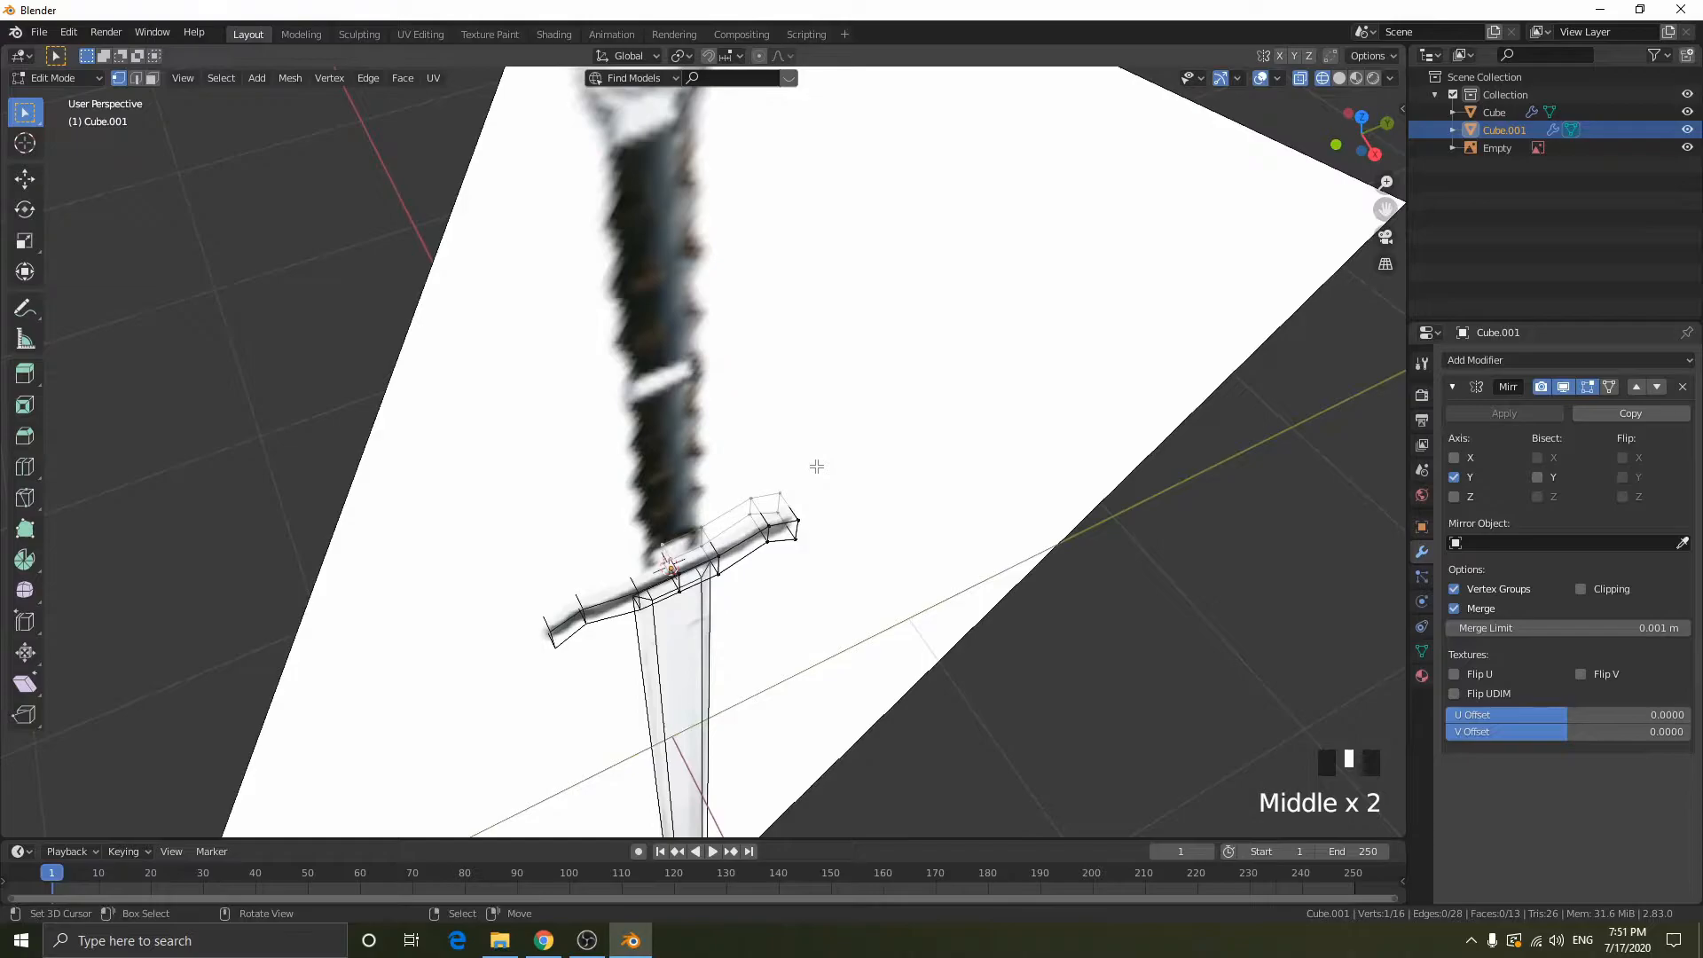
key(shift+z)
middle_drag(752, 597, 685, 568)
right_click(662, 543)
middle_drag(804, 560, 920, 569)
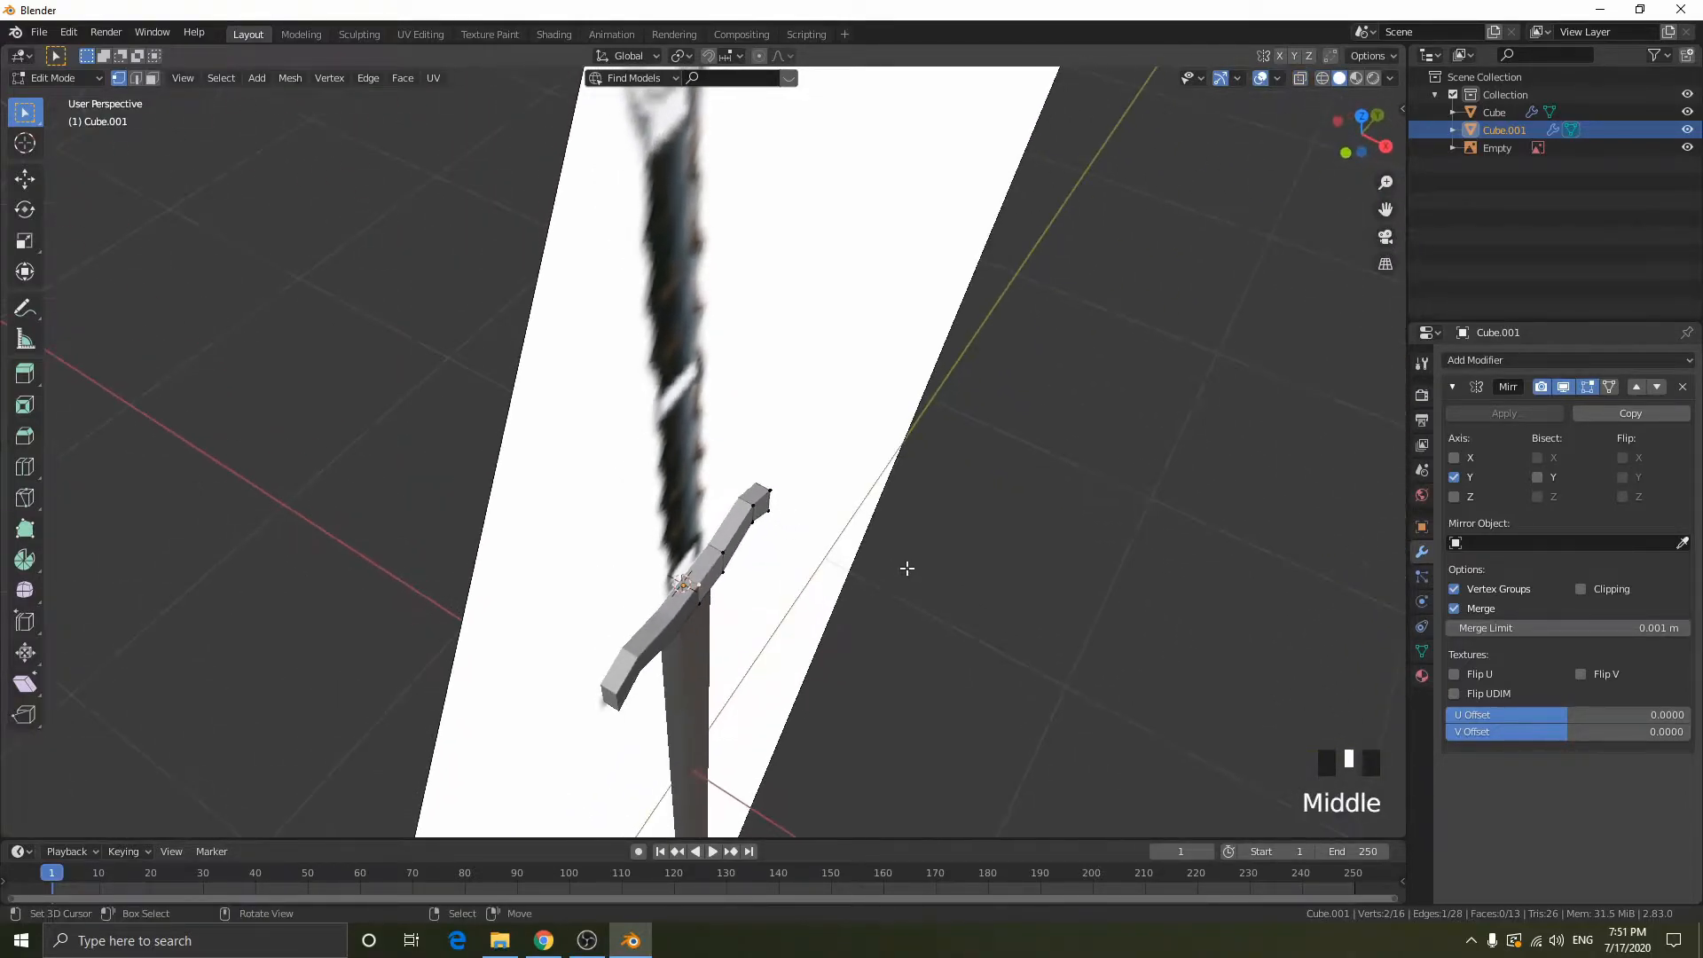
key(shift+z)
shift+right_click(712, 574)
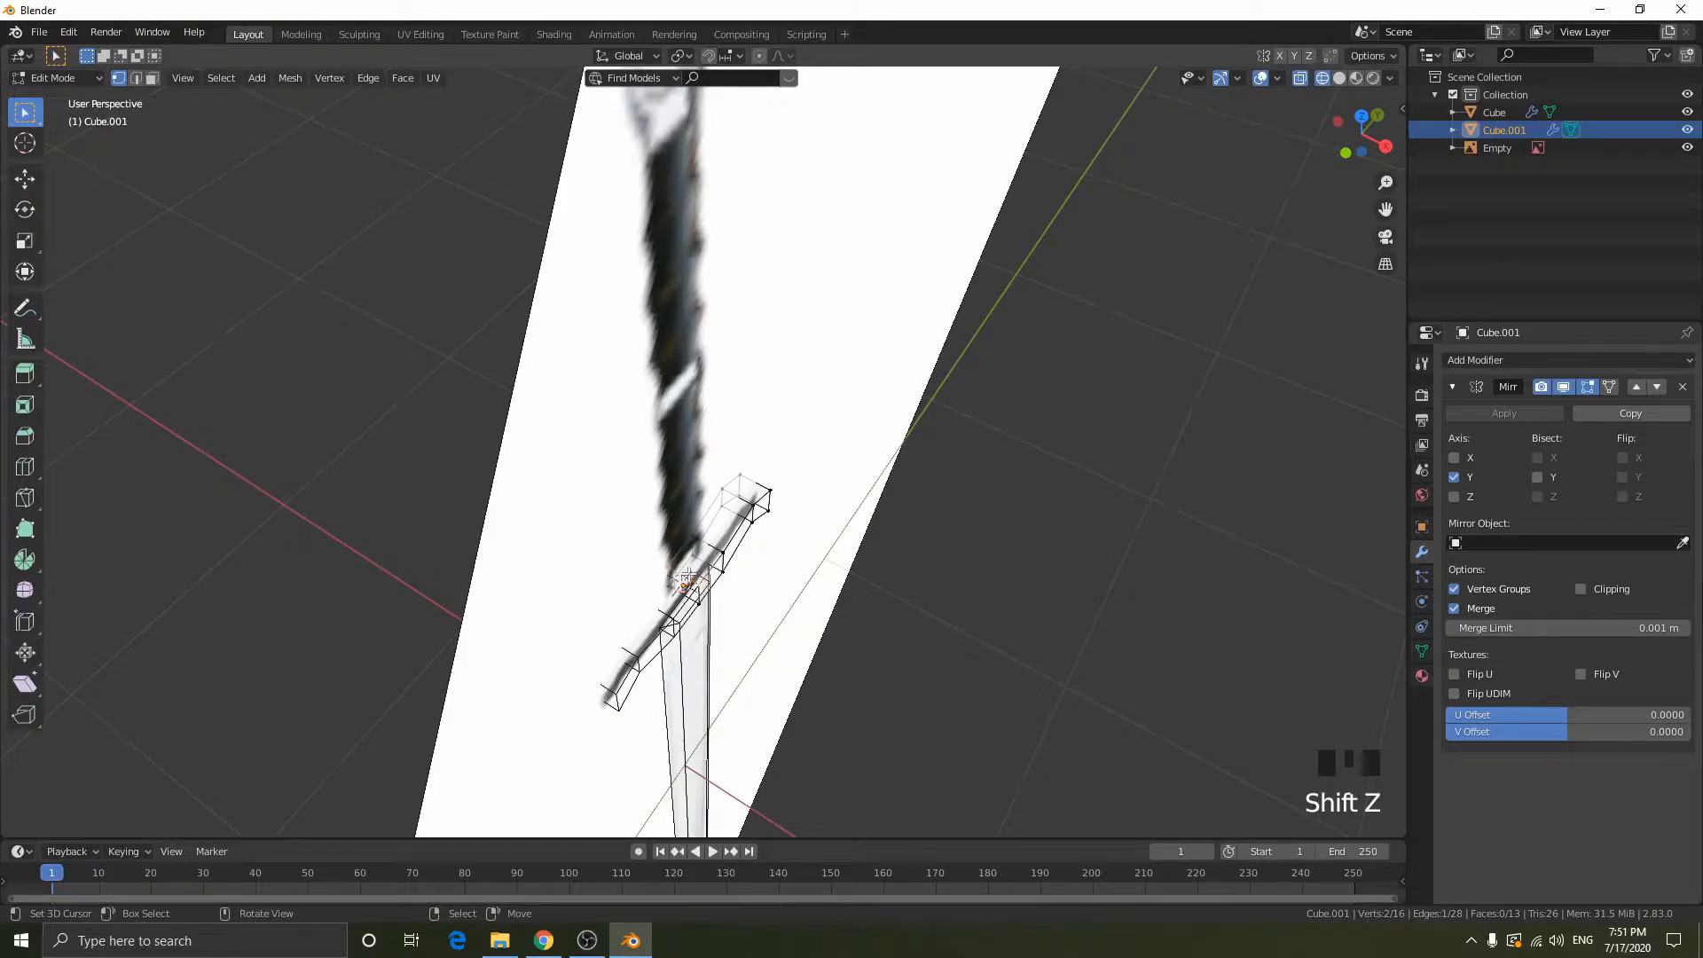
middle_drag(897, 434, 680, 522)
key(shift+z)
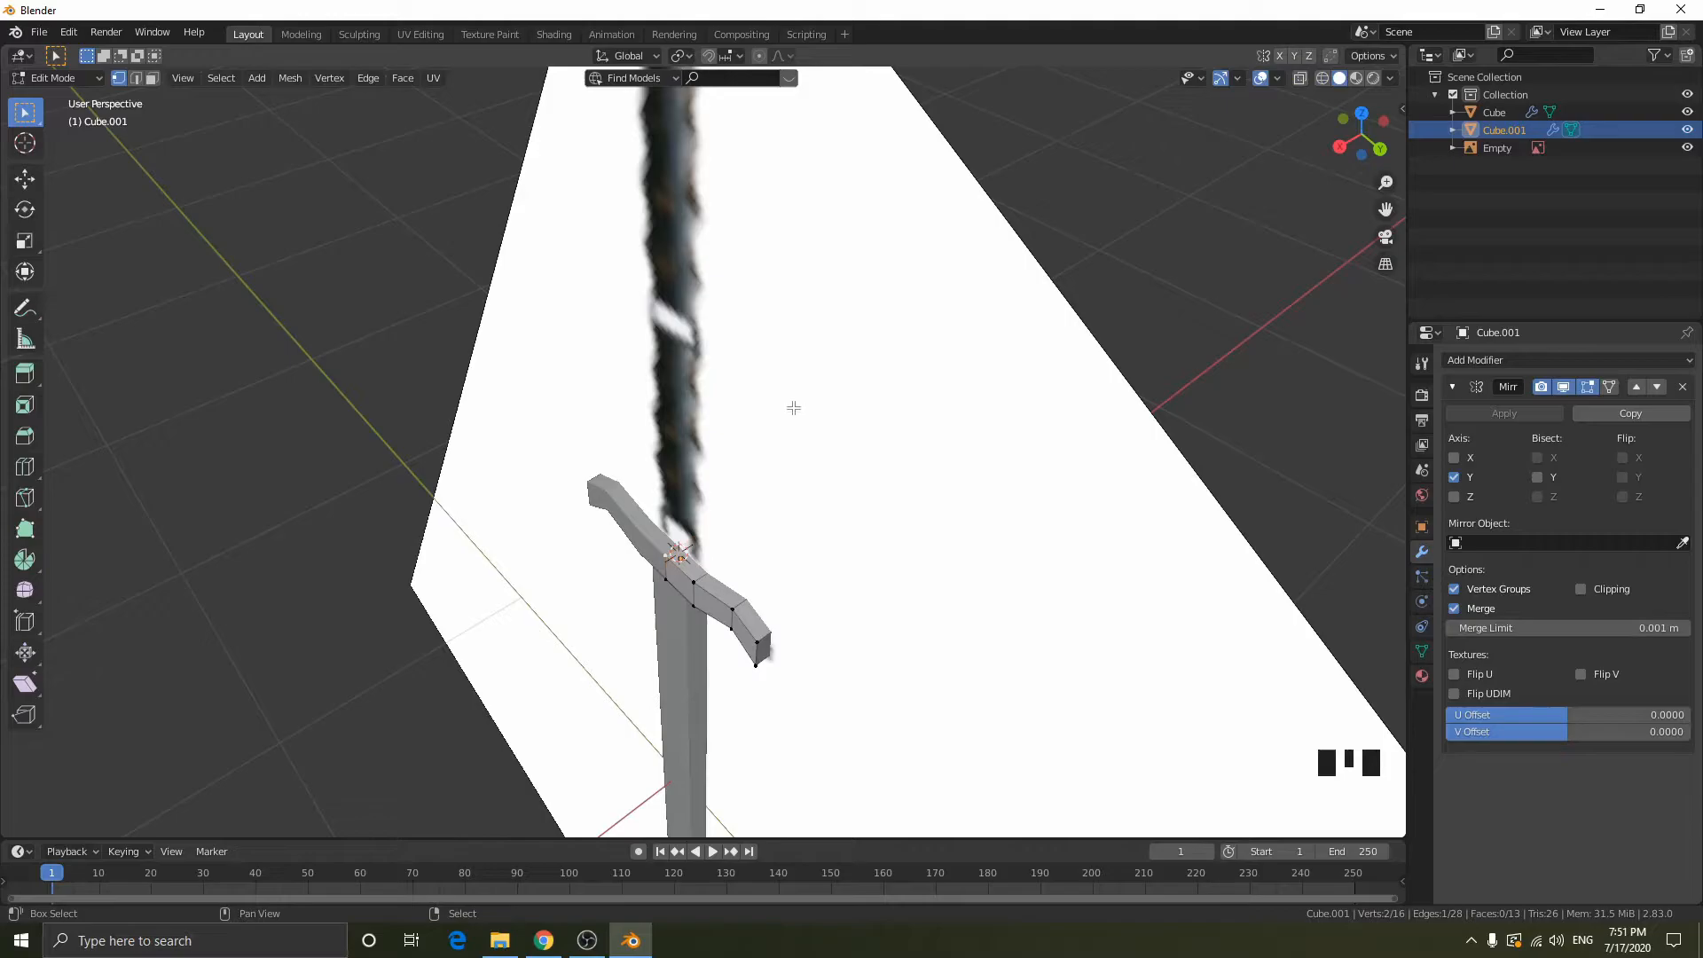
- Snap the 3D cursor to the selected upper centre edge and return to object mode in the right side view
key(shift+s)
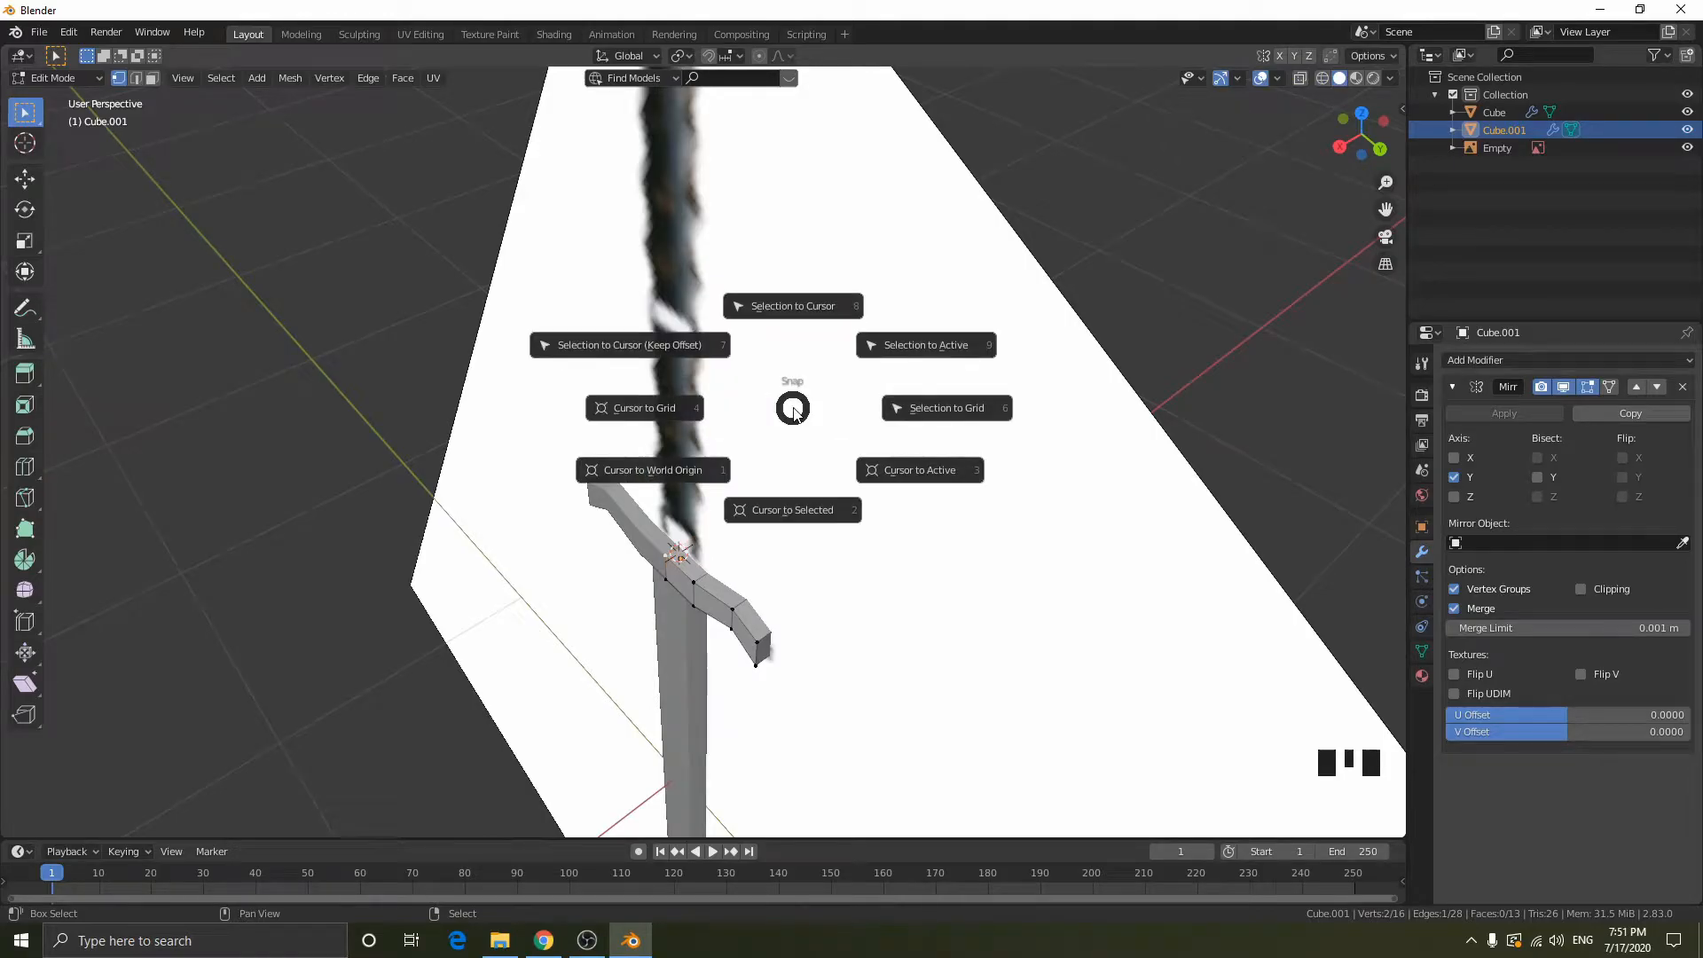
click(799, 511)
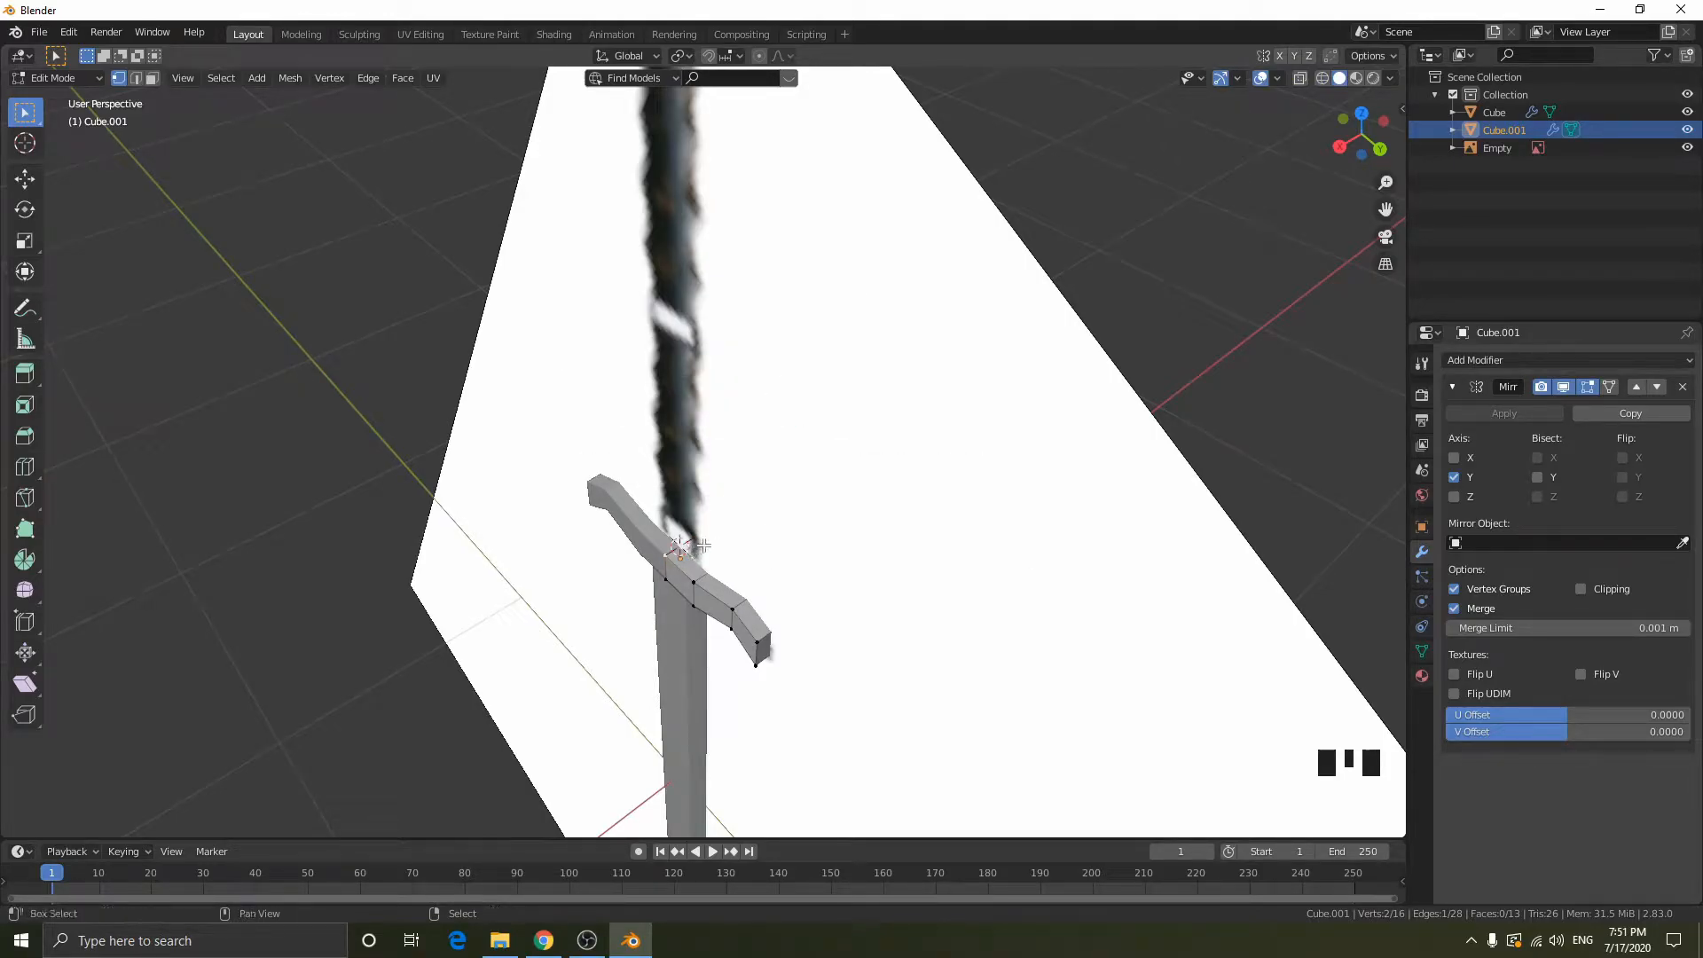
key(shift+z)
middle_drag(790, 544, 947, 415)
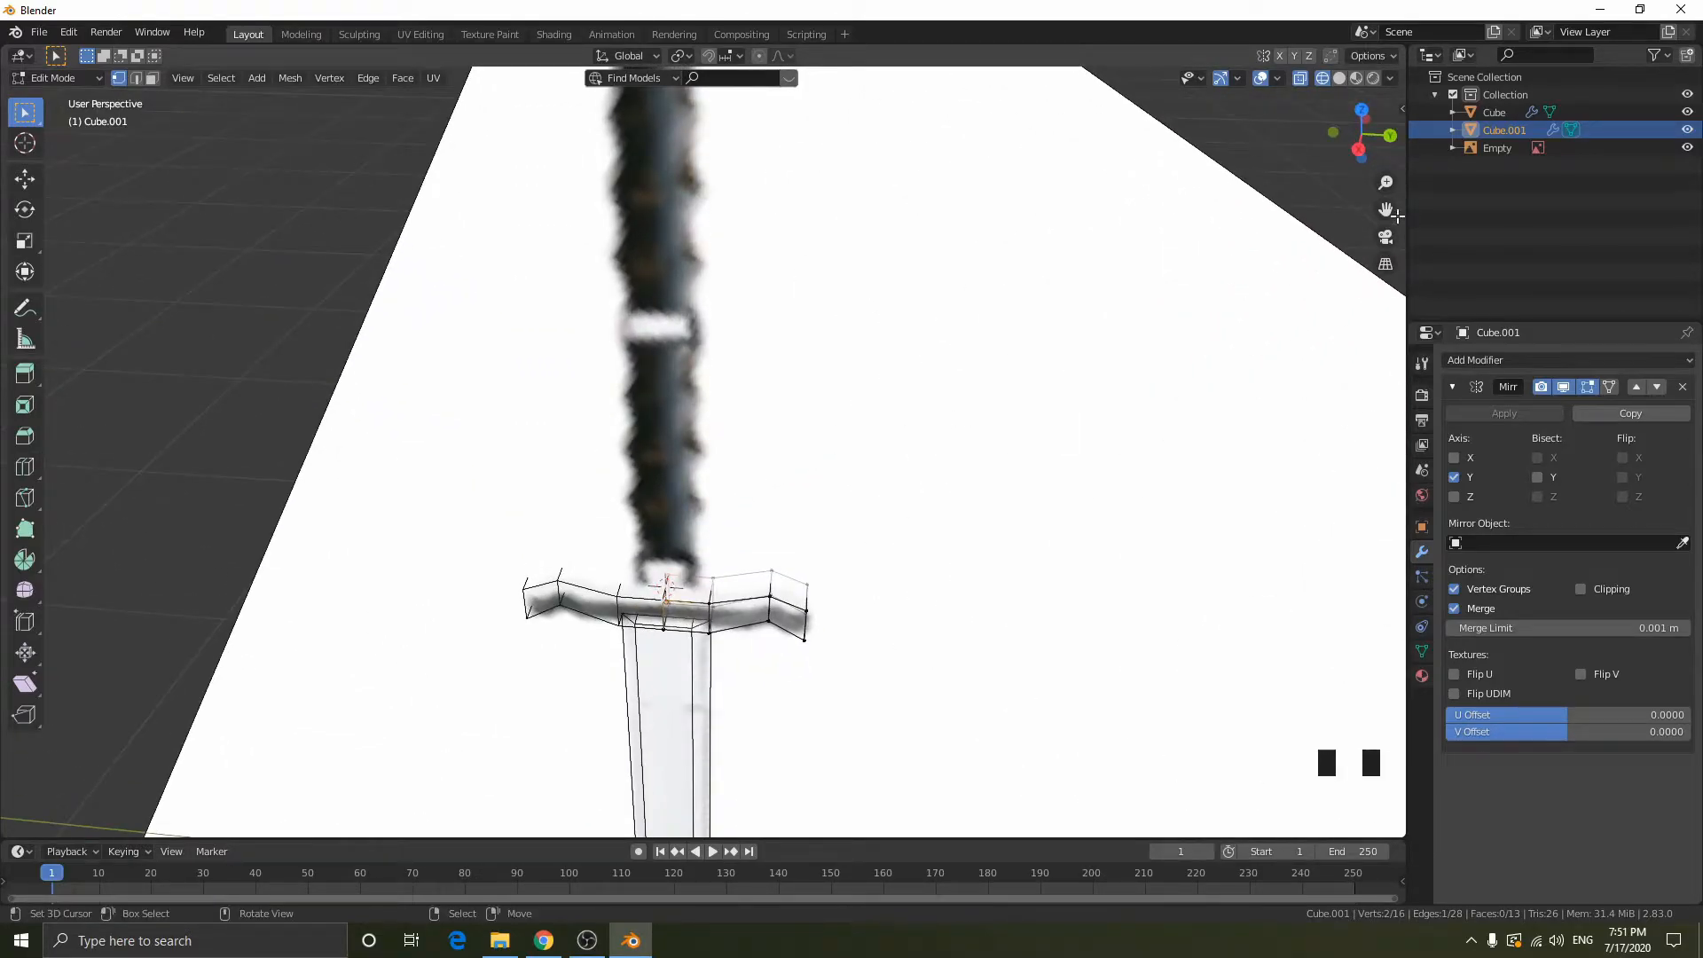
click(1357, 149)
key(shift+z)
key(Tab)
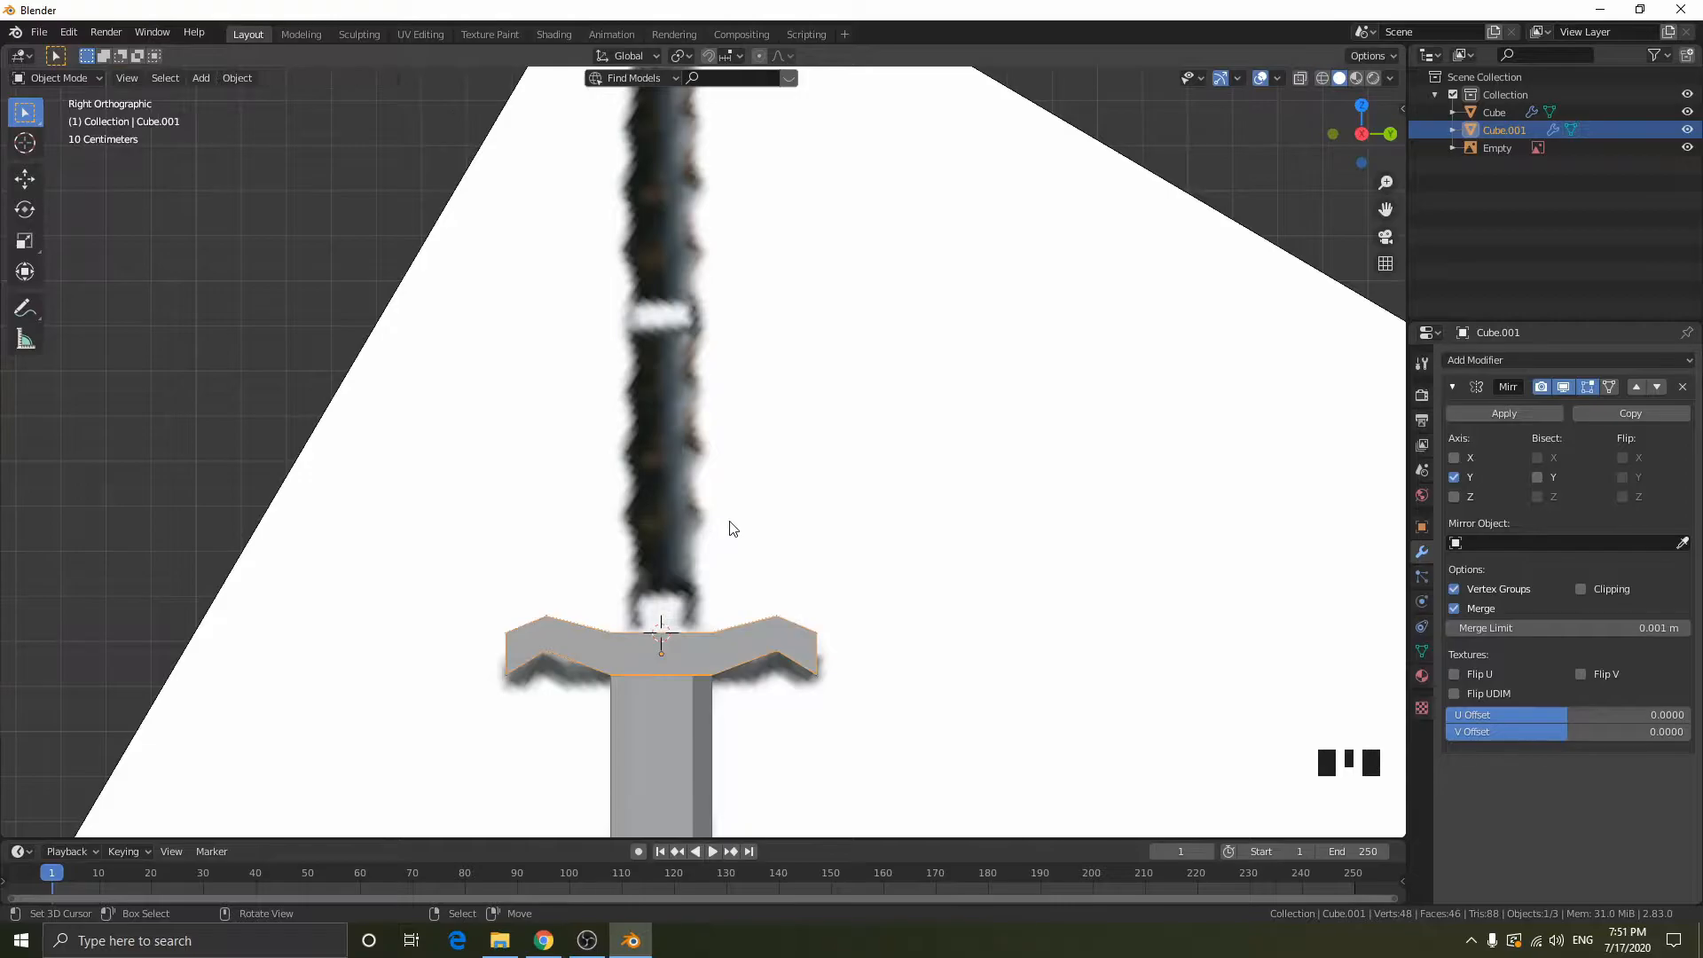
- Add a mesh cylinder at the 3D cursor on top of the crossguard
key(shift+a)
mouse_move(729, 522)
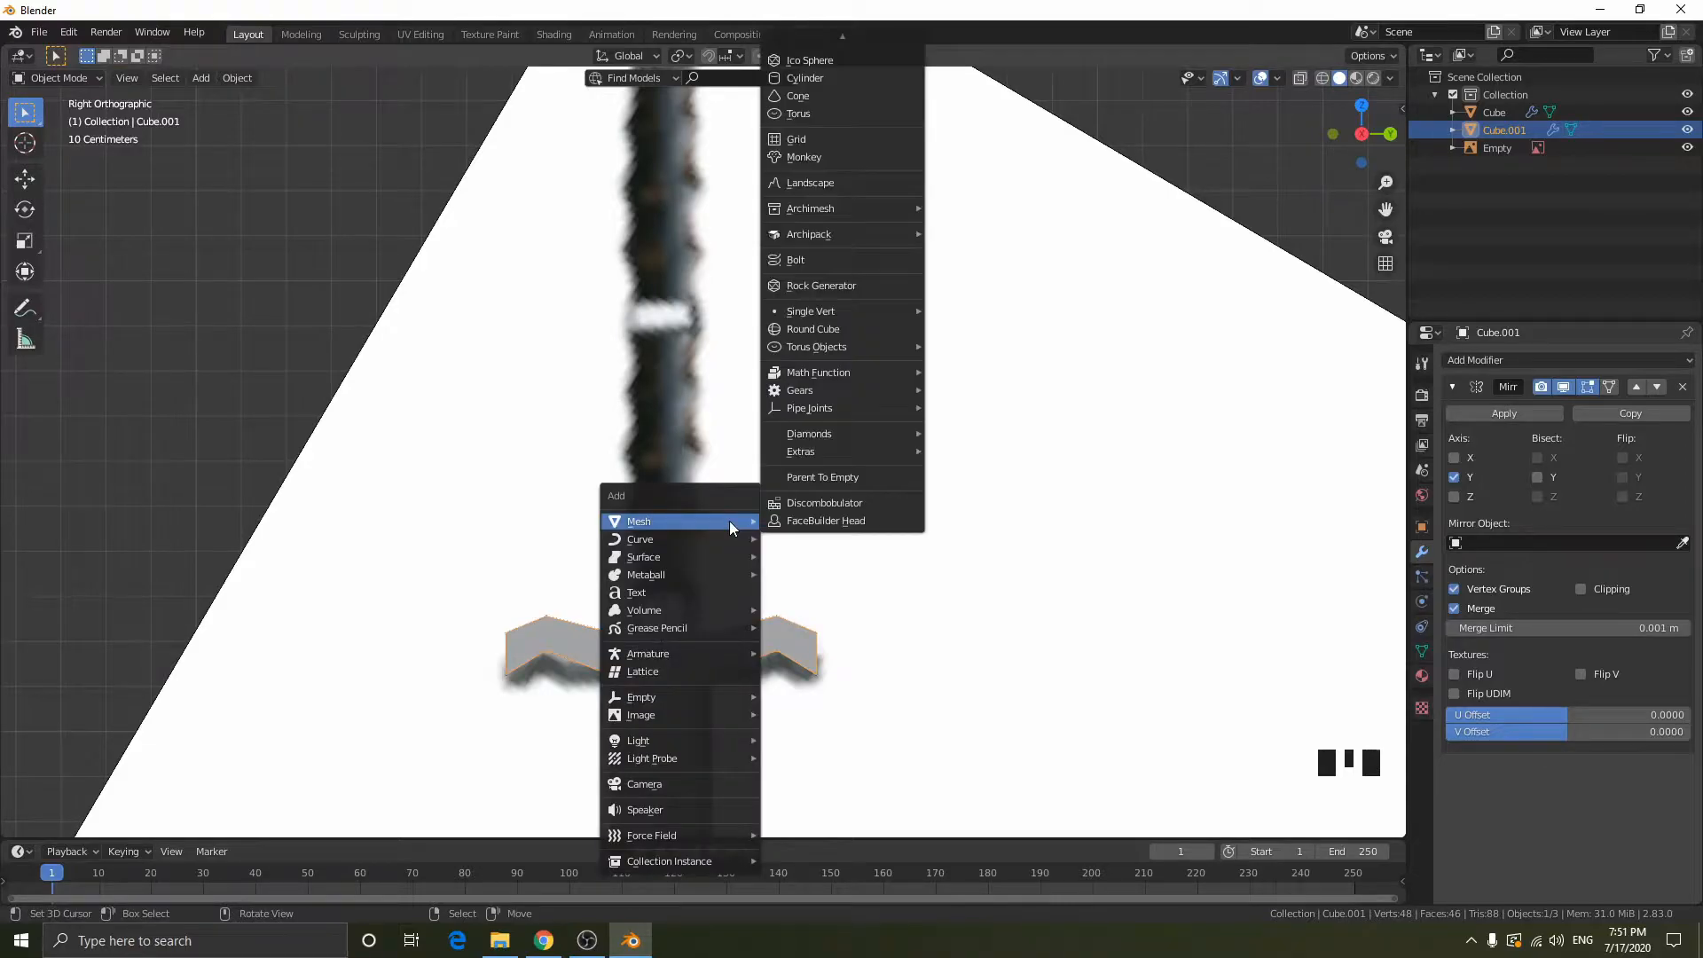
click(822, 80)
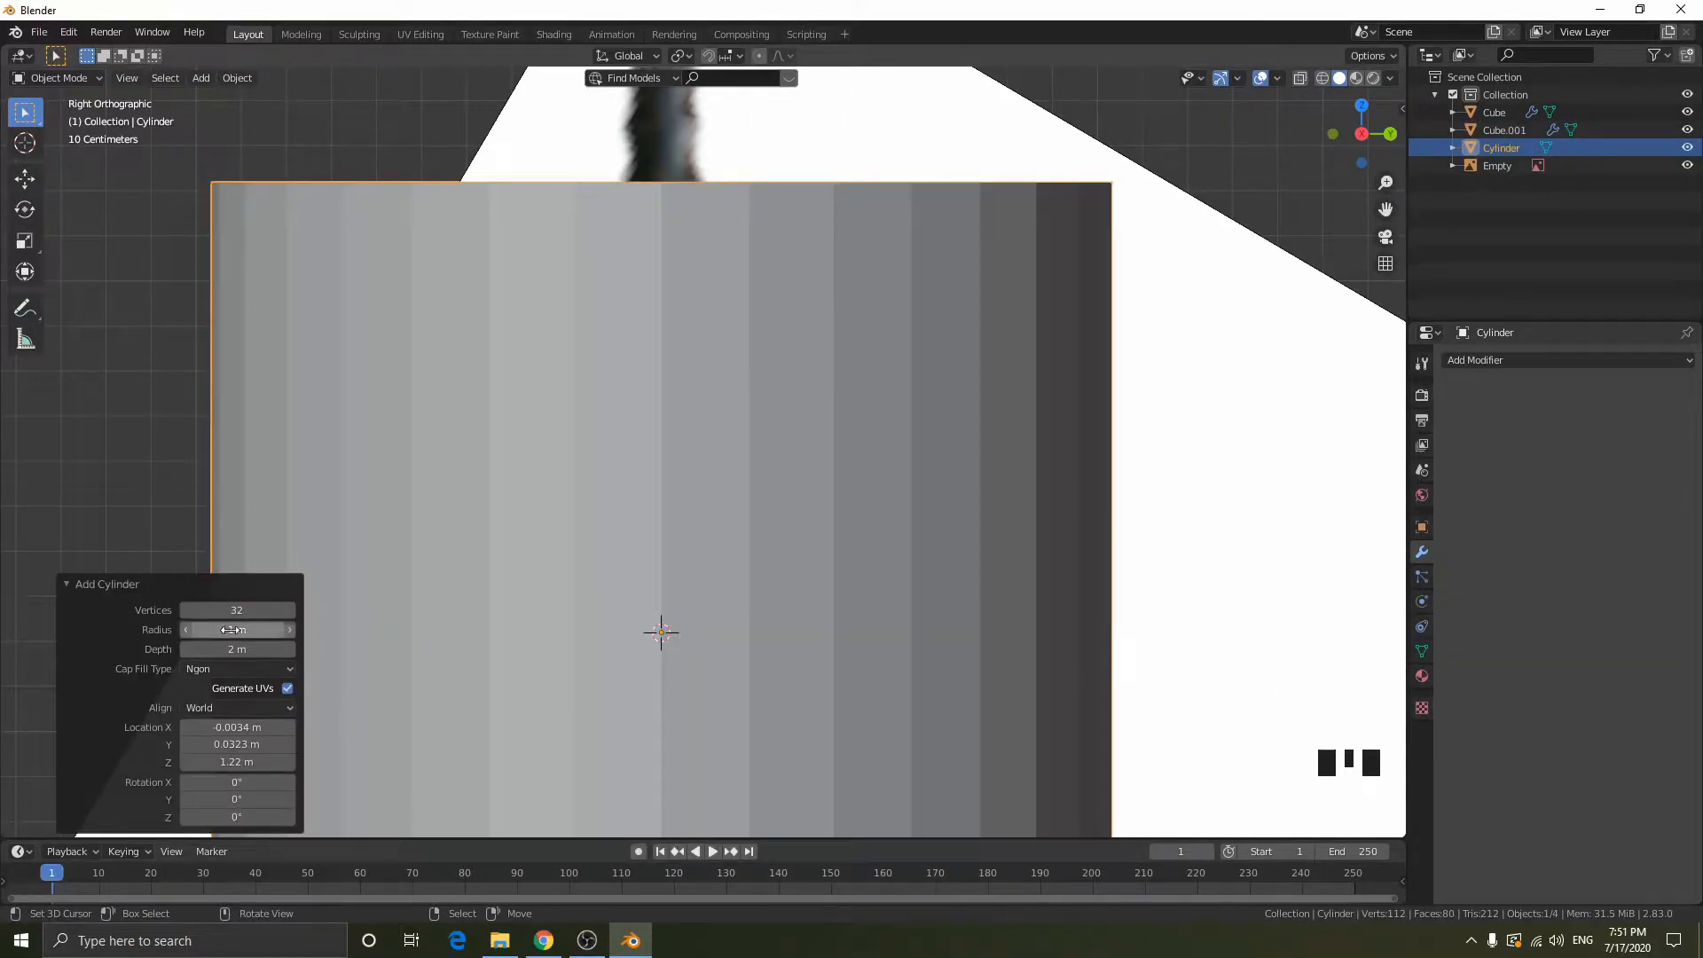
- Scale the new cylinder down to about 0.047 so its width fits the reference's handle
key(s)
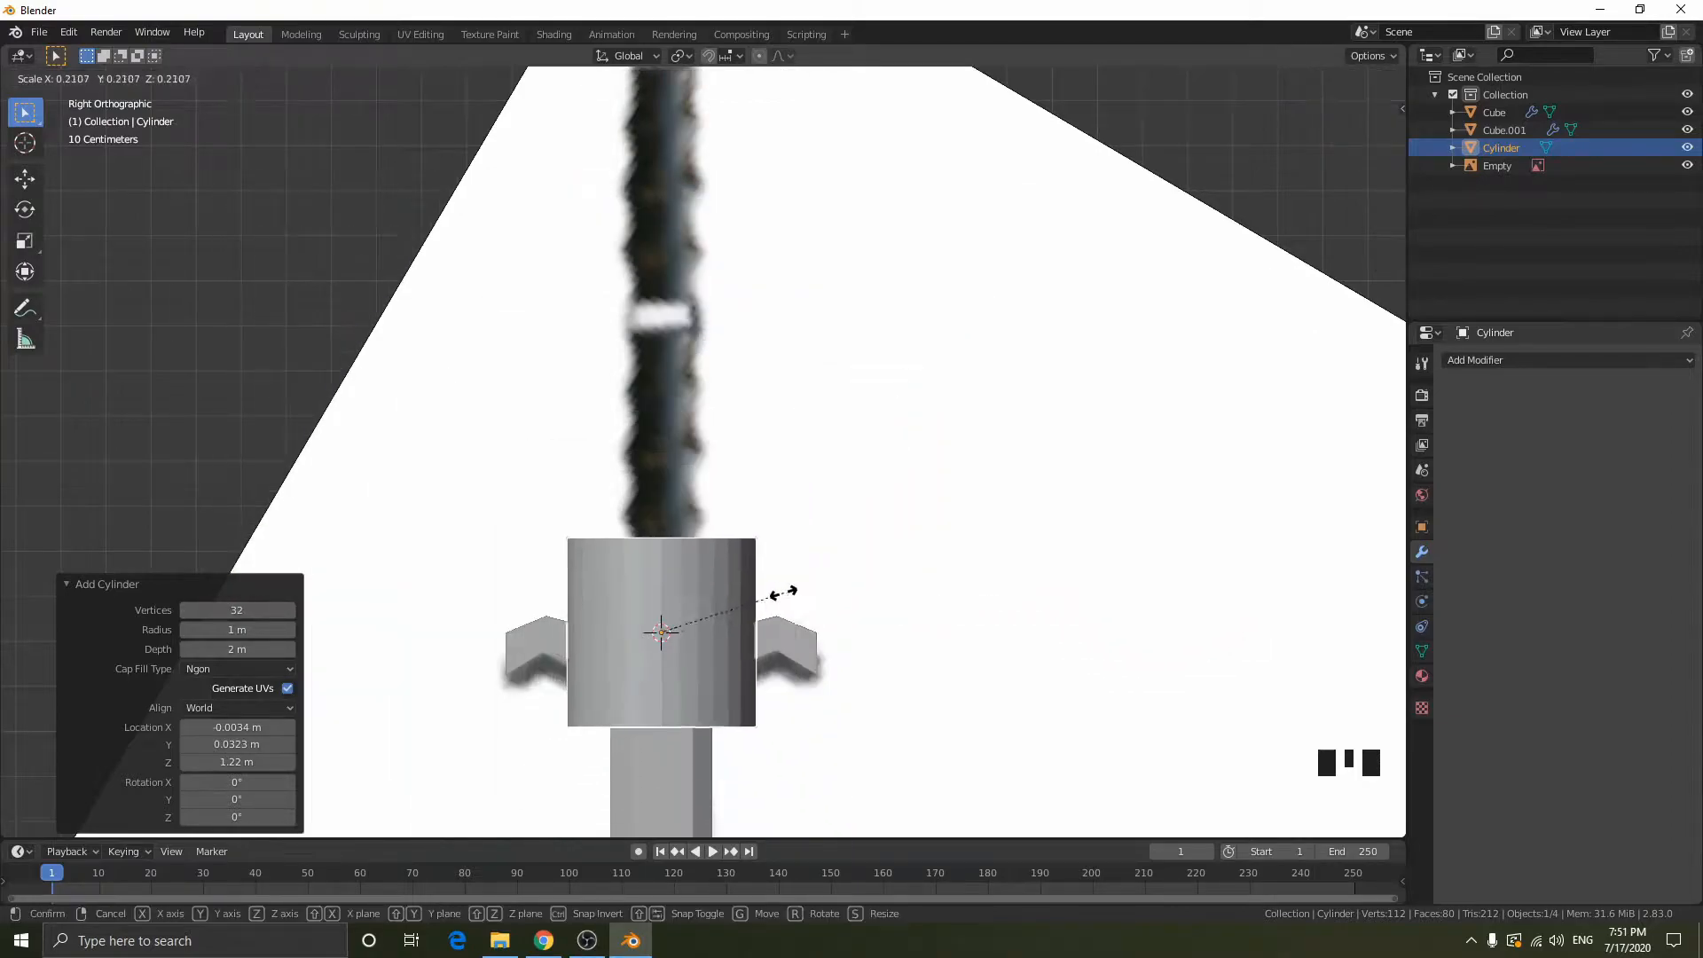
click(696, 625)
middle_drag(661, 646, 706, 566)
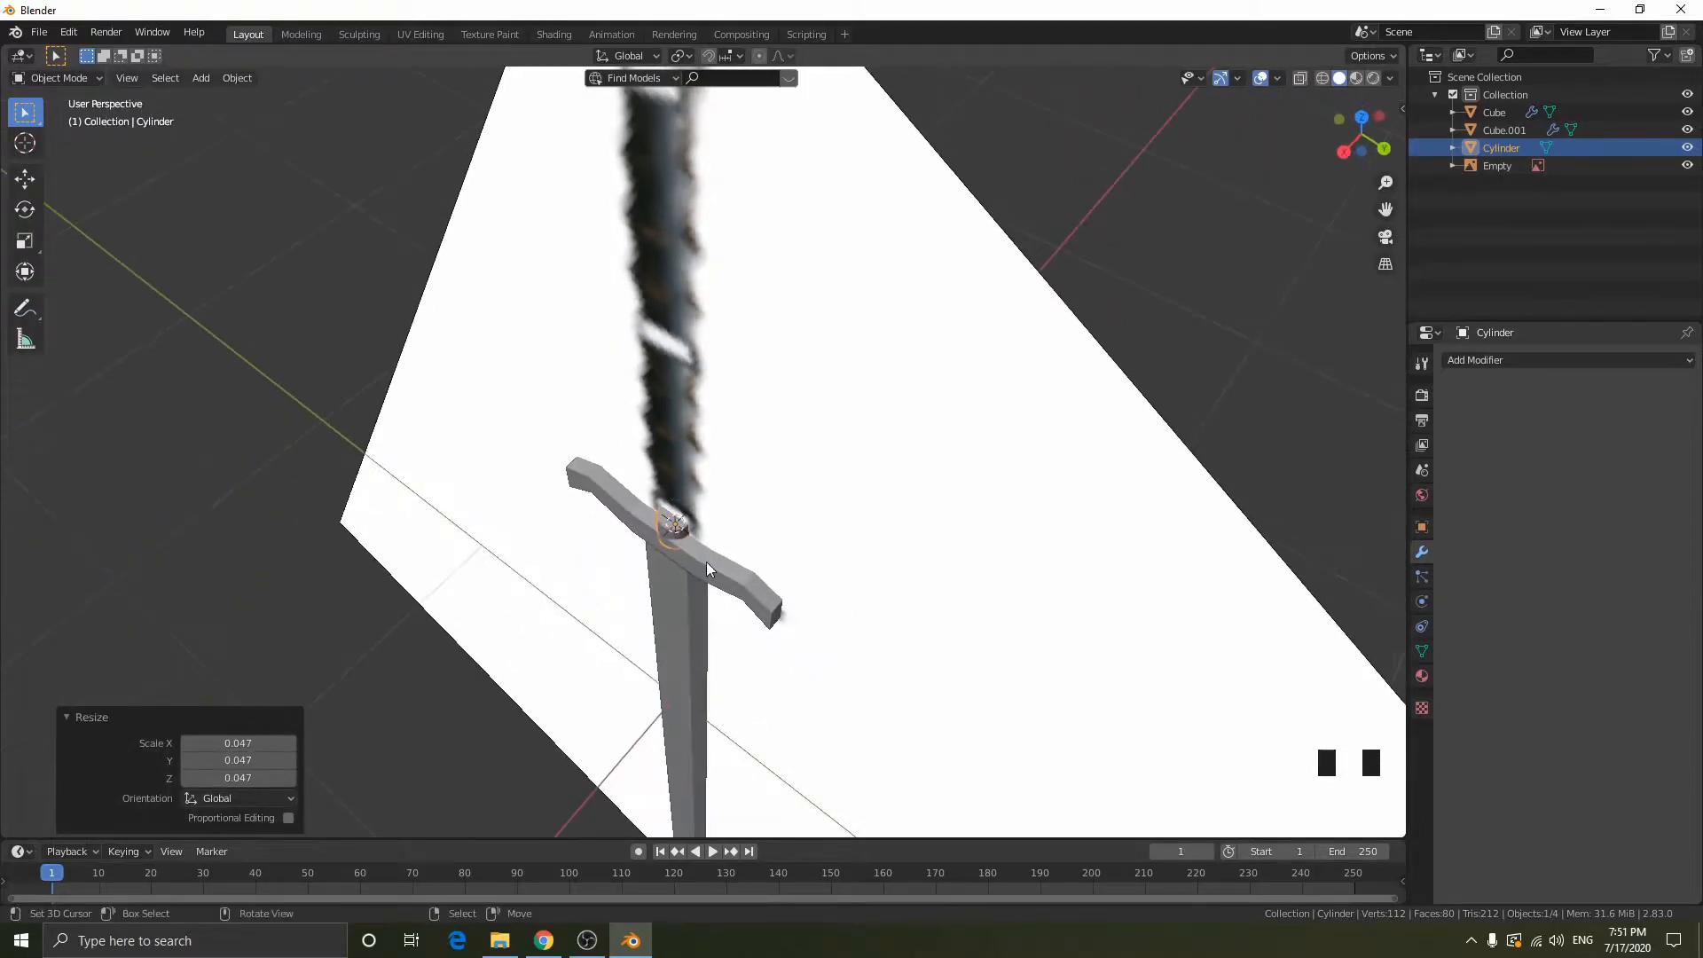
middle_drag(845, 529, 1007, 460)
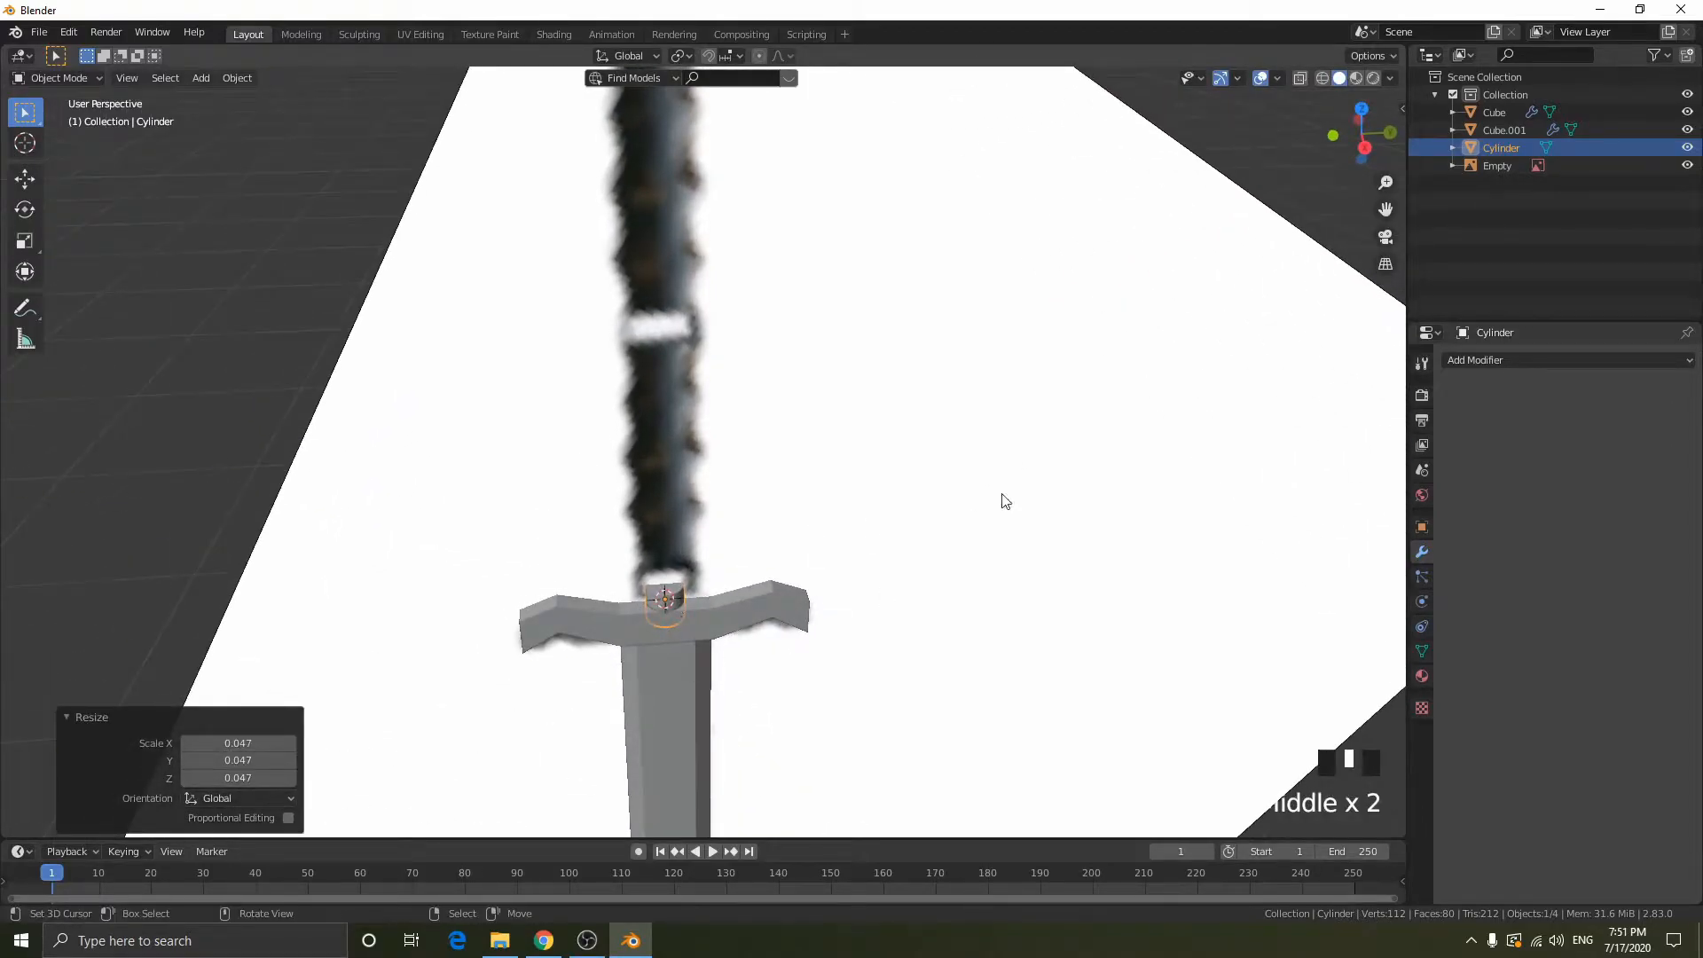
click(1365, 144)
key(s)
key(Escape)
- Raise the cylinder's top vertices about 1.226 m along Z to the base of the reference's pommel, and edge-slide them by 0.003
key(Tab)
key(alt+z)
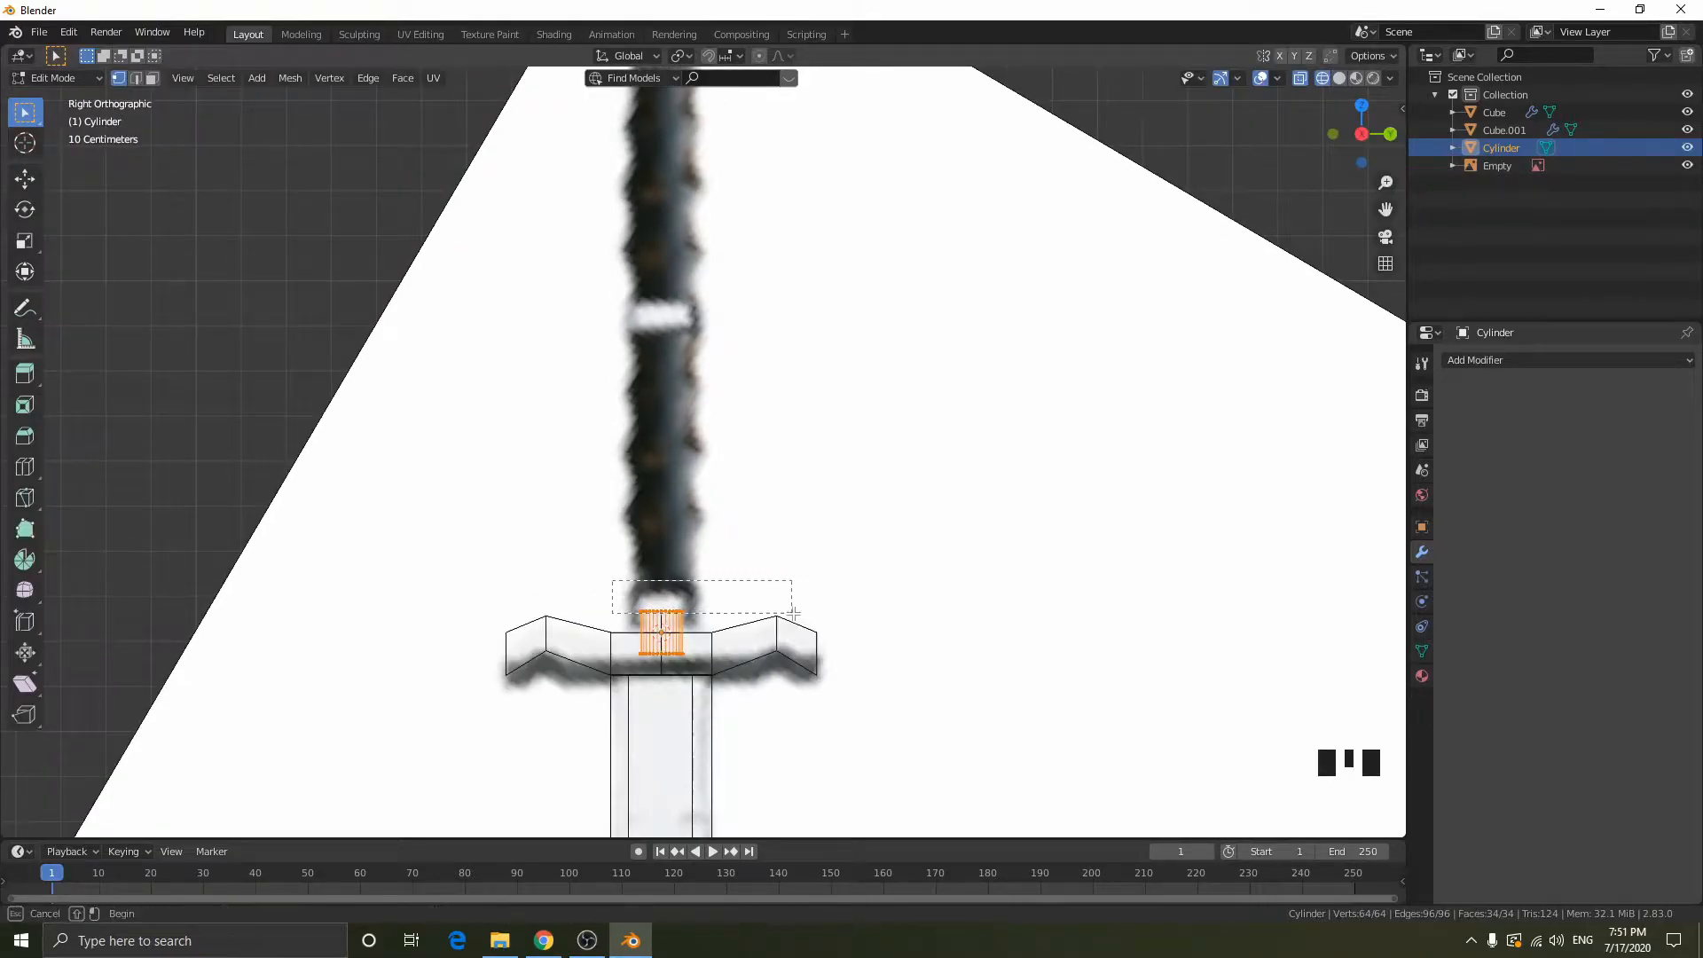
key(g)
key(z)
click(798, 67)
shift+middle_drag(1066, 385, 1073, 618)
key(g)
key(g)
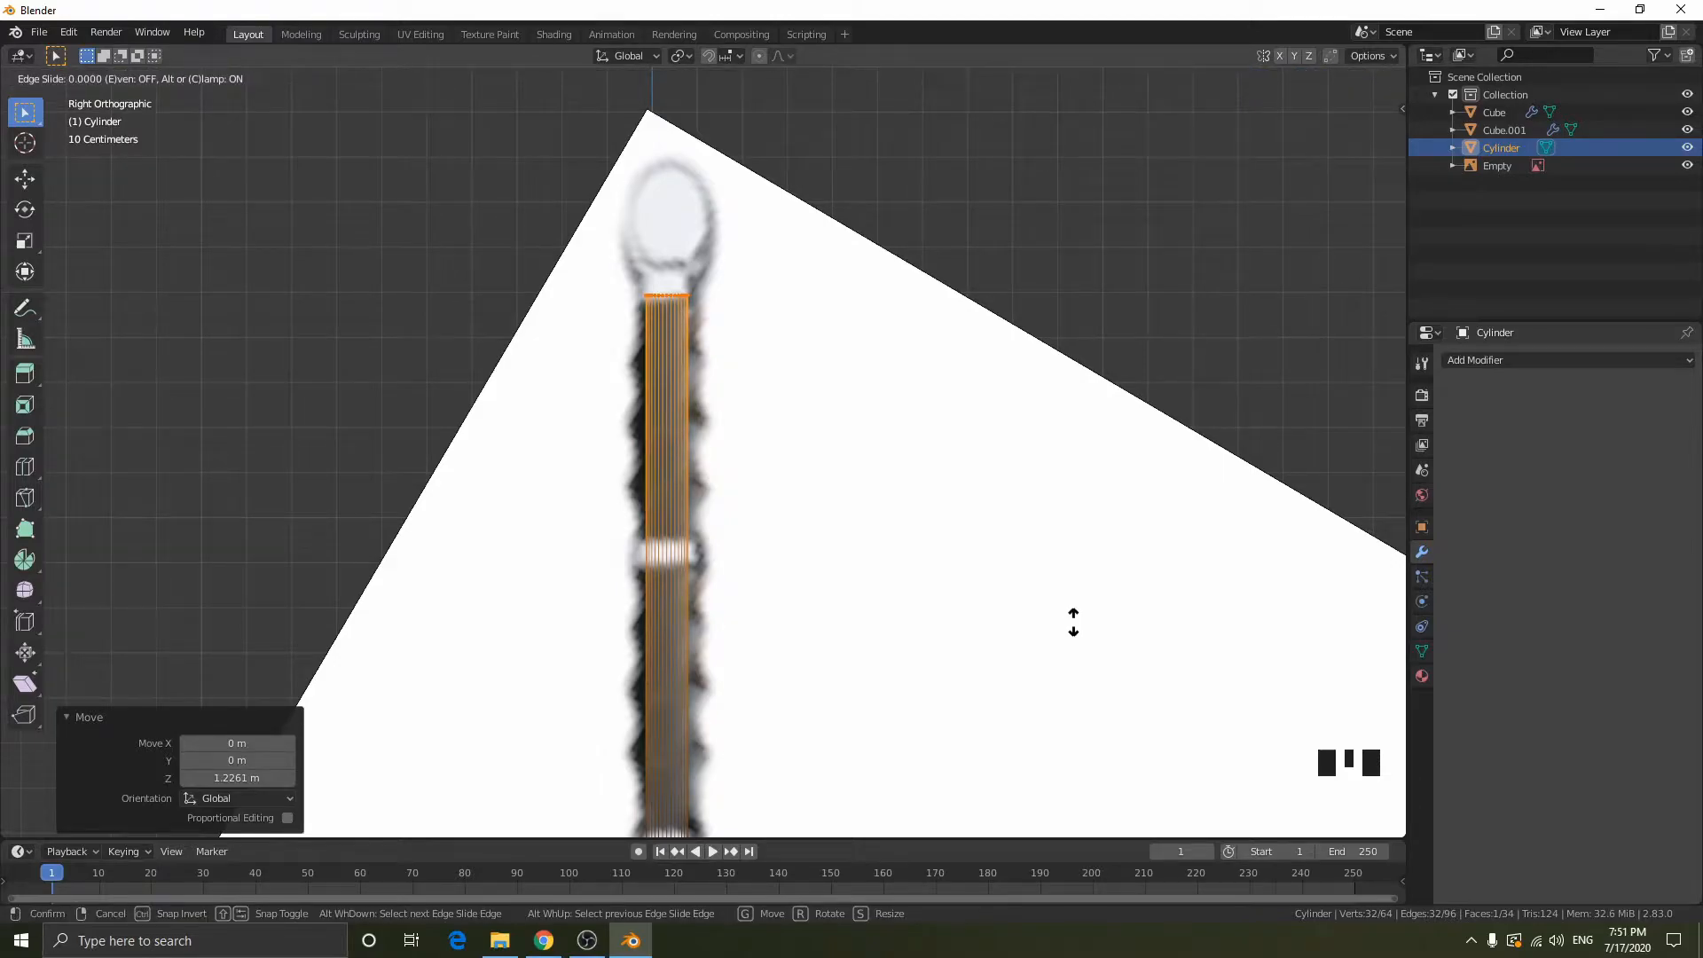
click(1072, 638)
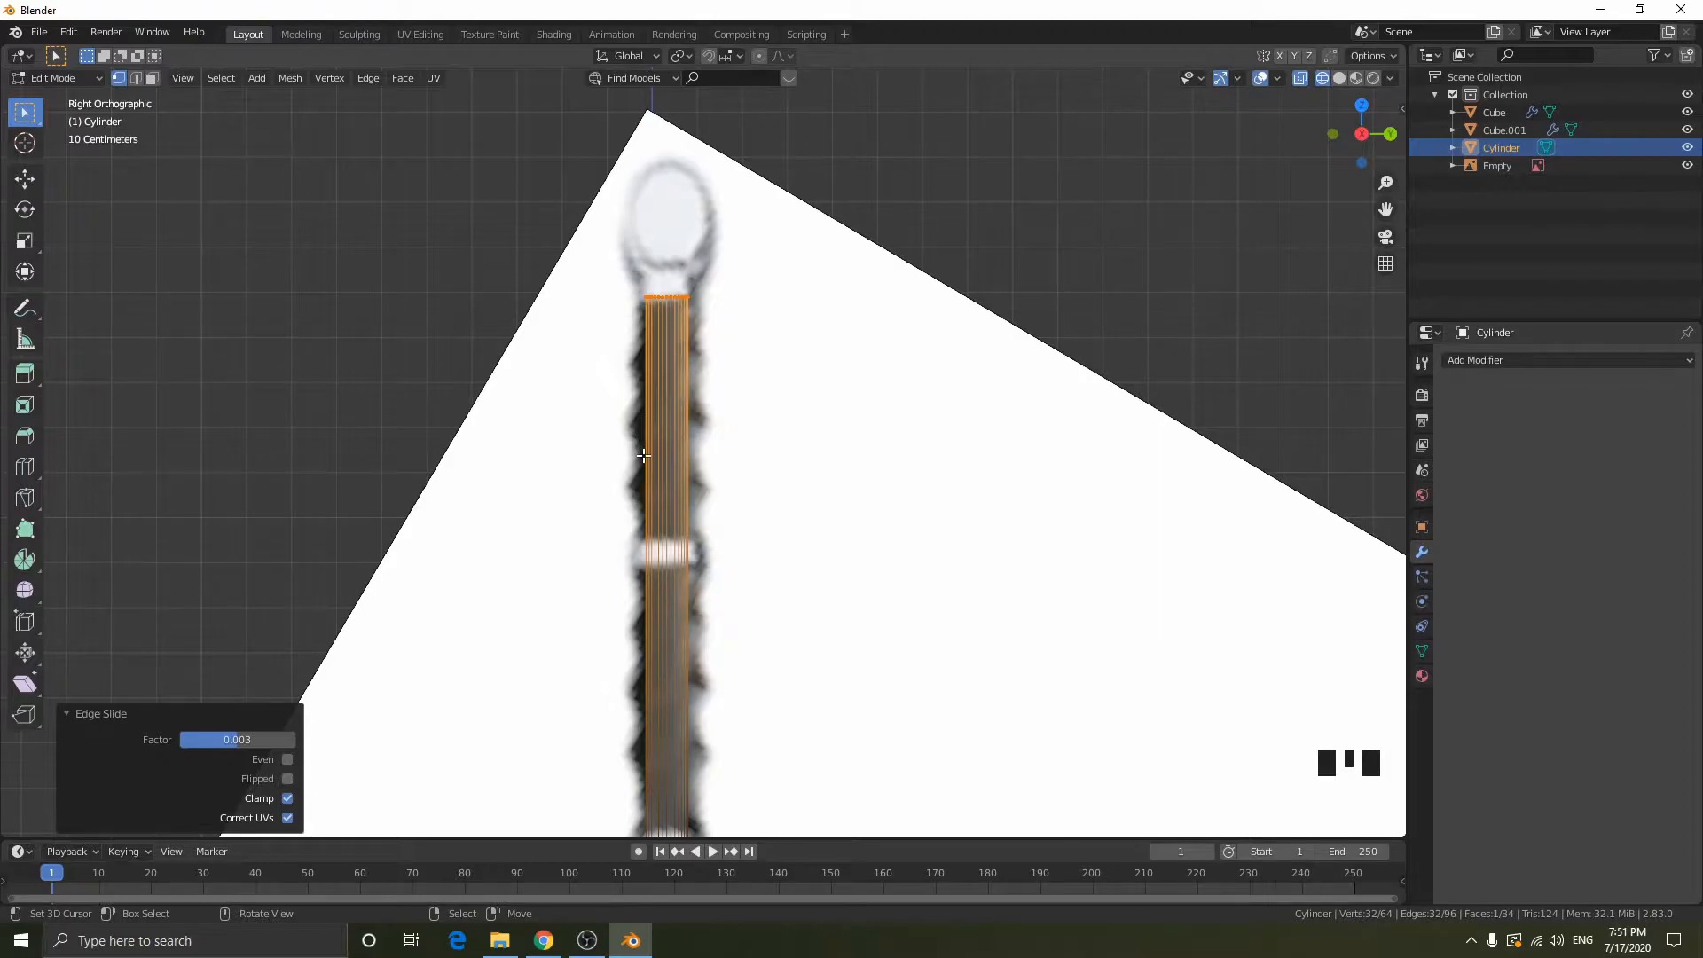
- Select all sword parts without the reference image in object mode and scale them up by about 1.209
key(Tab)
middle_drag(796, 472, 993, 449)
scroll(871, 601, down, 3)
key(a)
click(1383, 143)
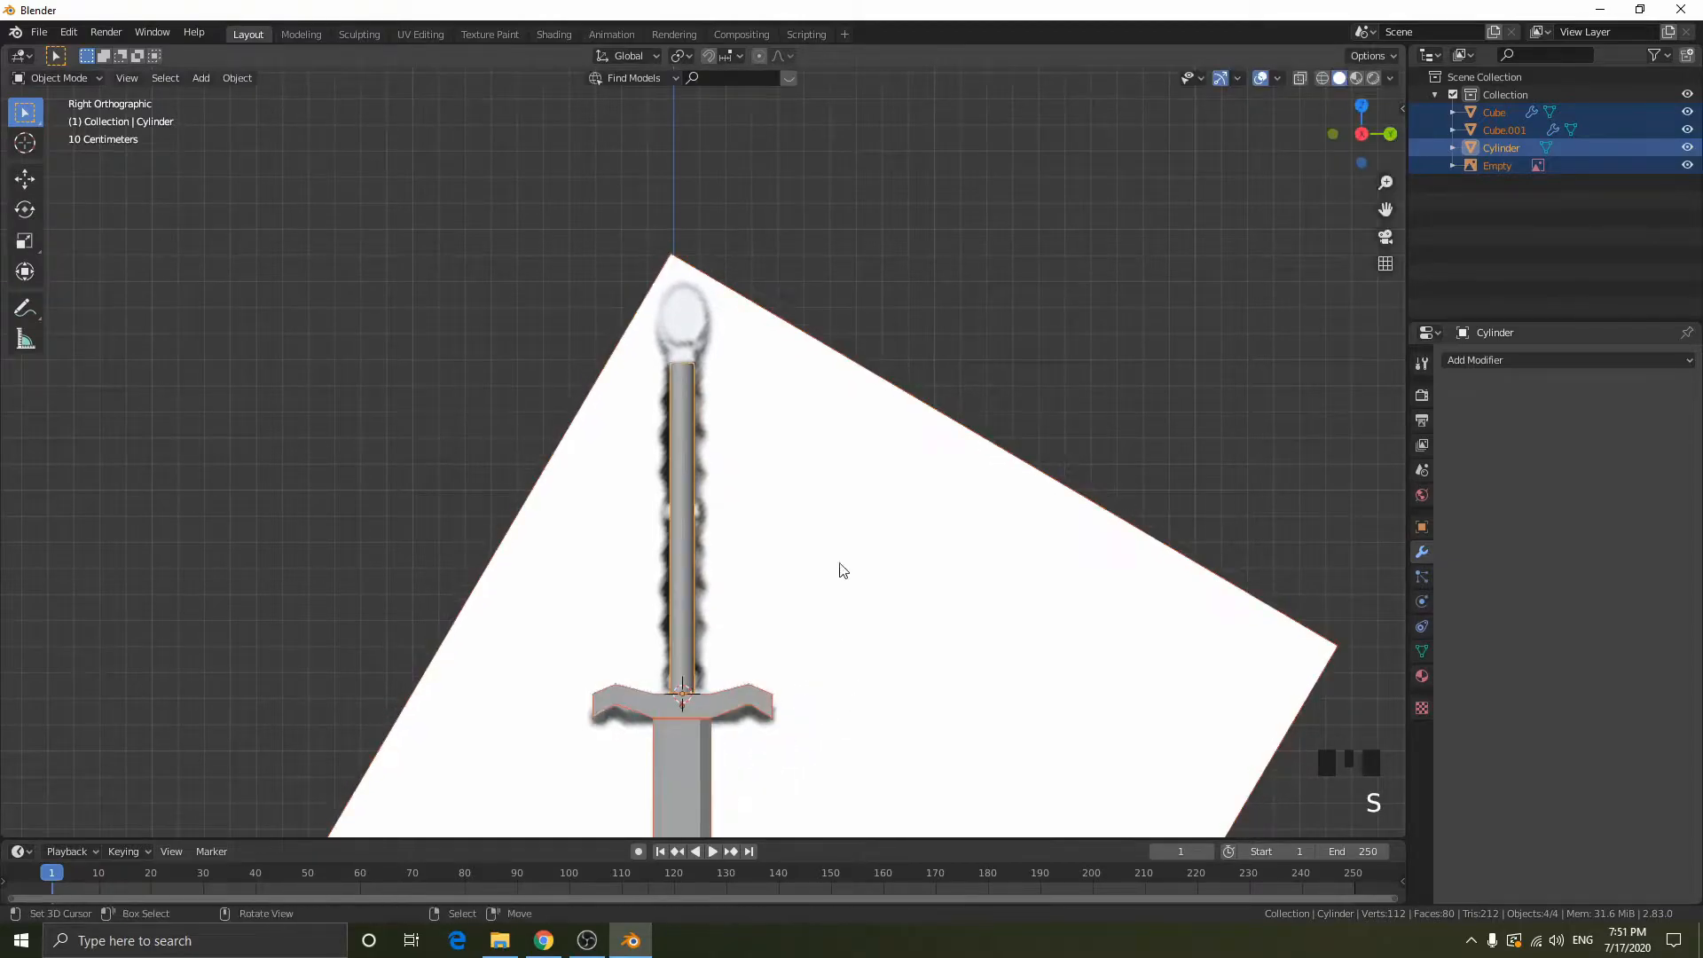
shift+right_click(889, 499)
shift+right_click(889, 499)
key(s)
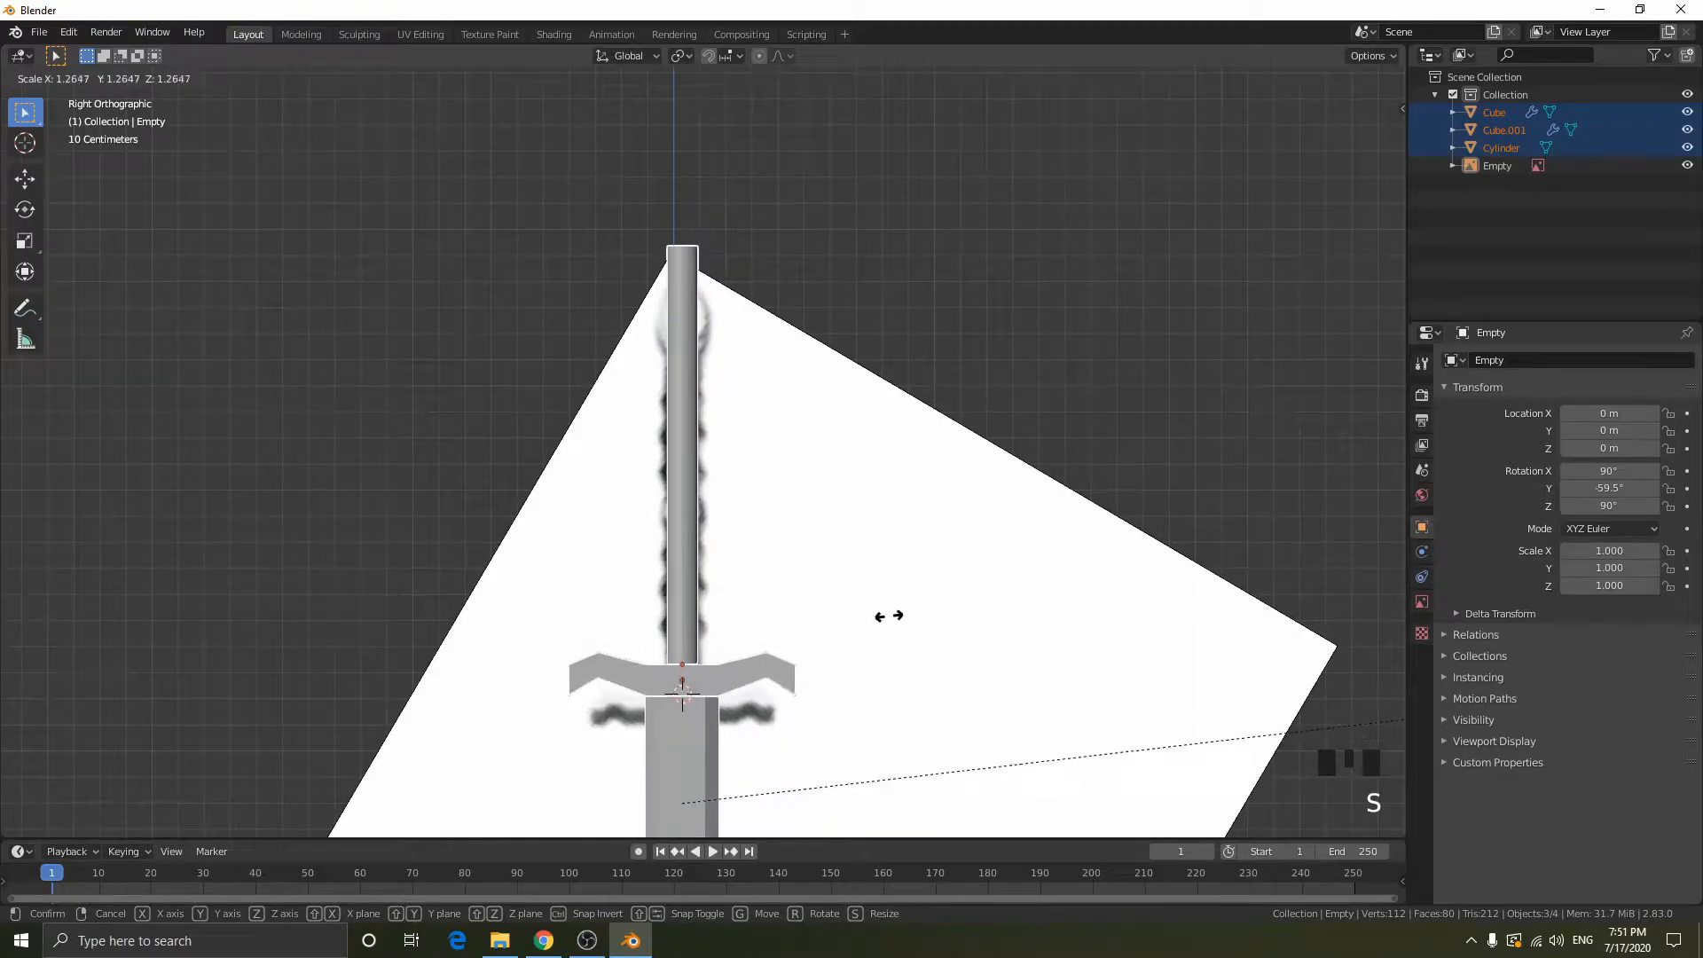
click(635, 608)
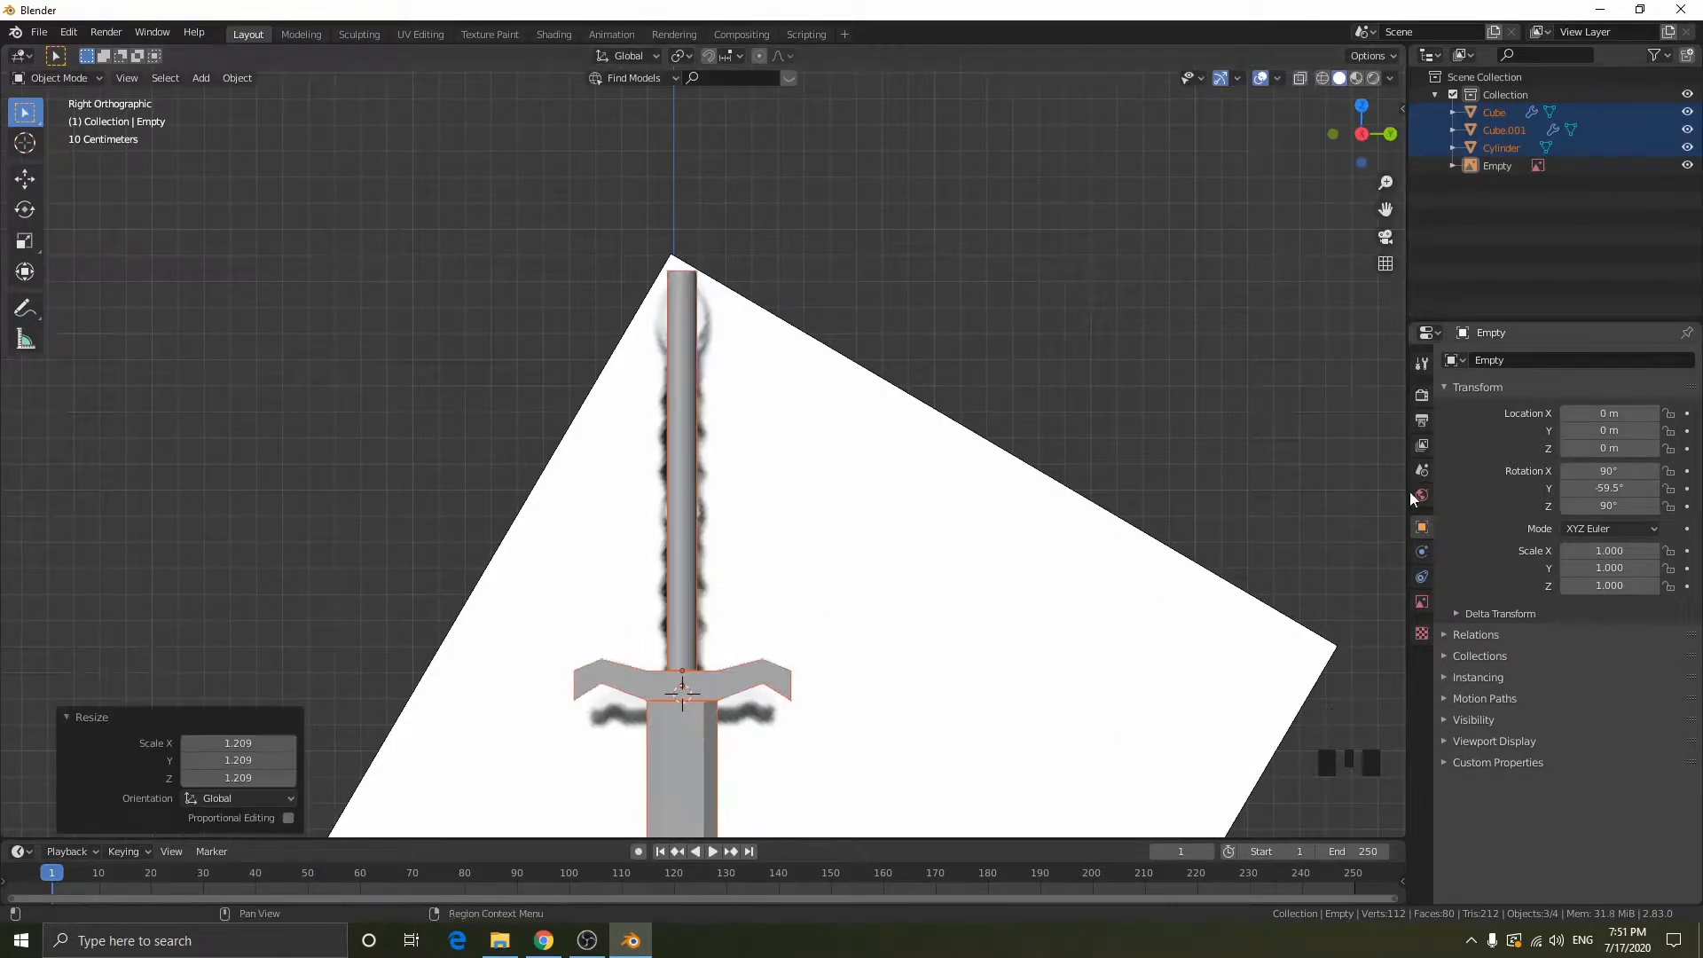
- Move the selected sword parts down about 0.152 m along Z and check their fit against the reference
key(g)
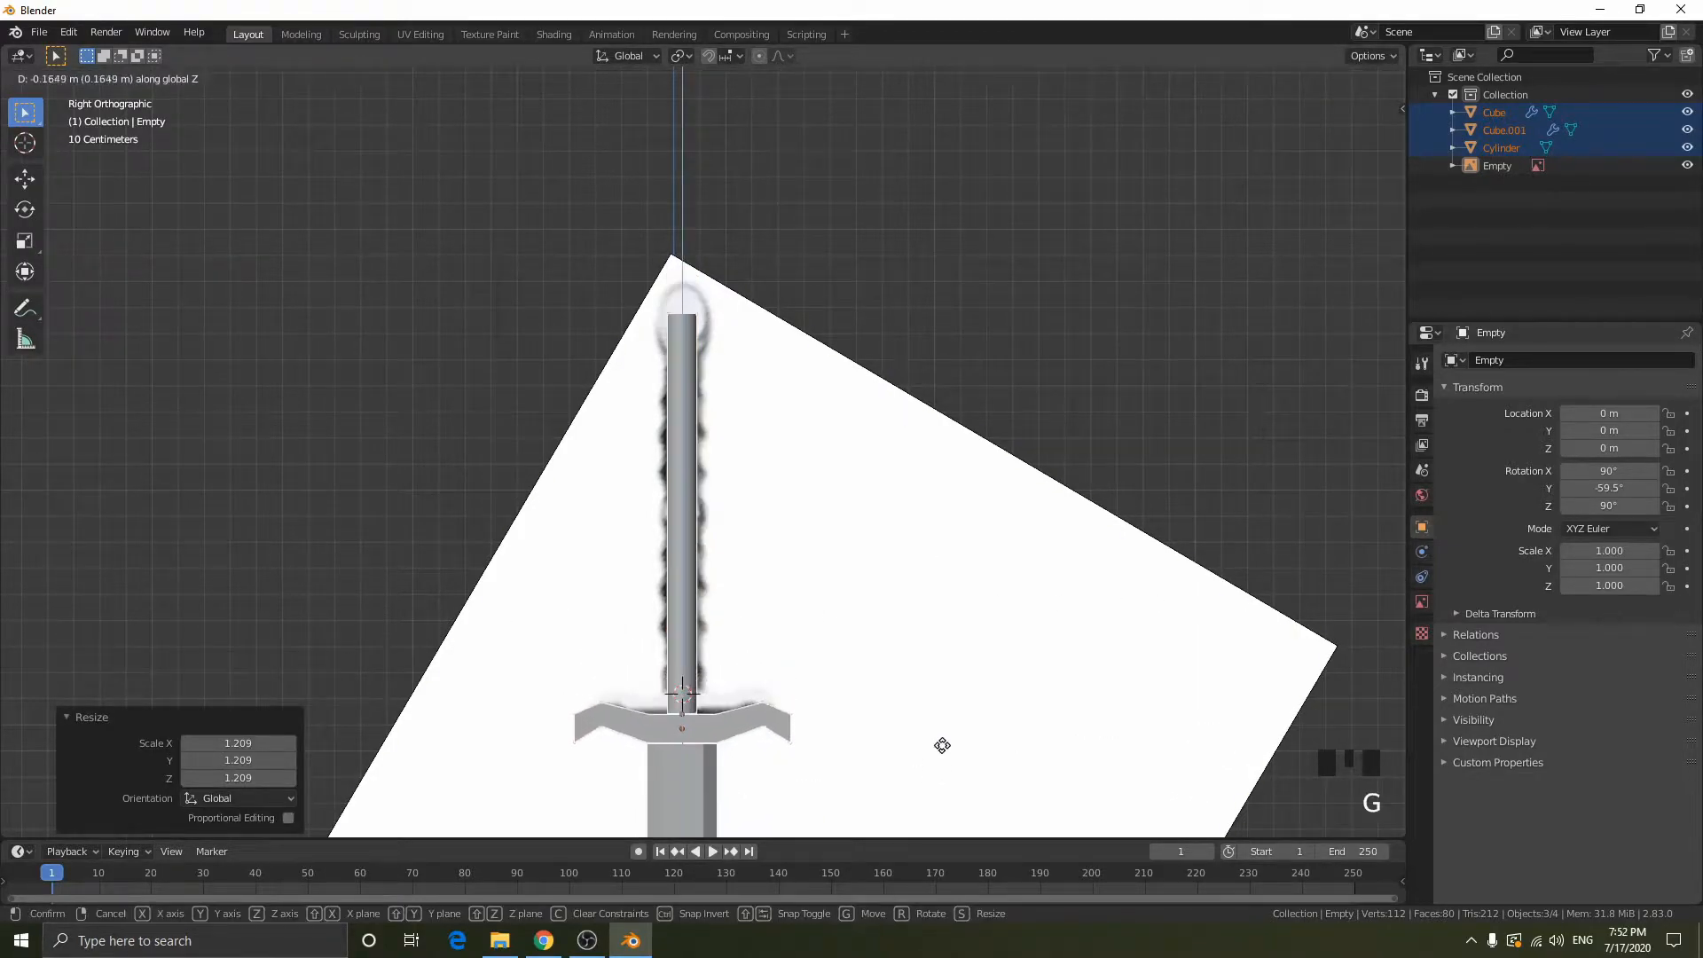
click(946, 733)
scroll(945, 733, down, 11)
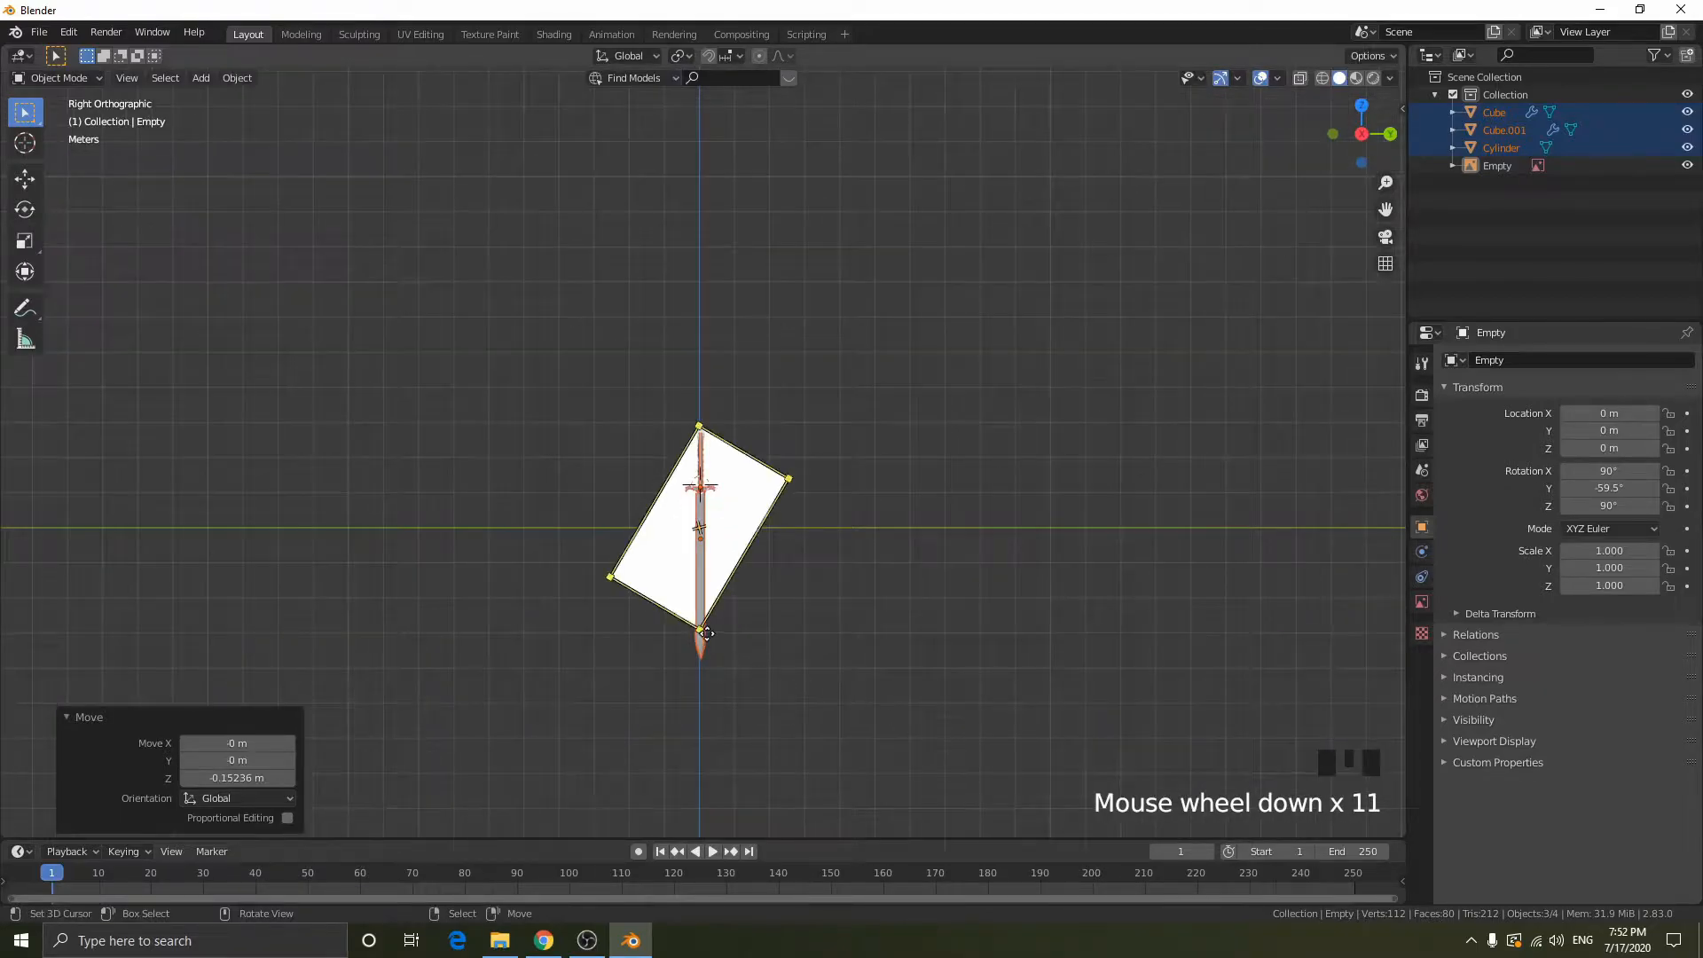
scroll(760, 589, up, 13)
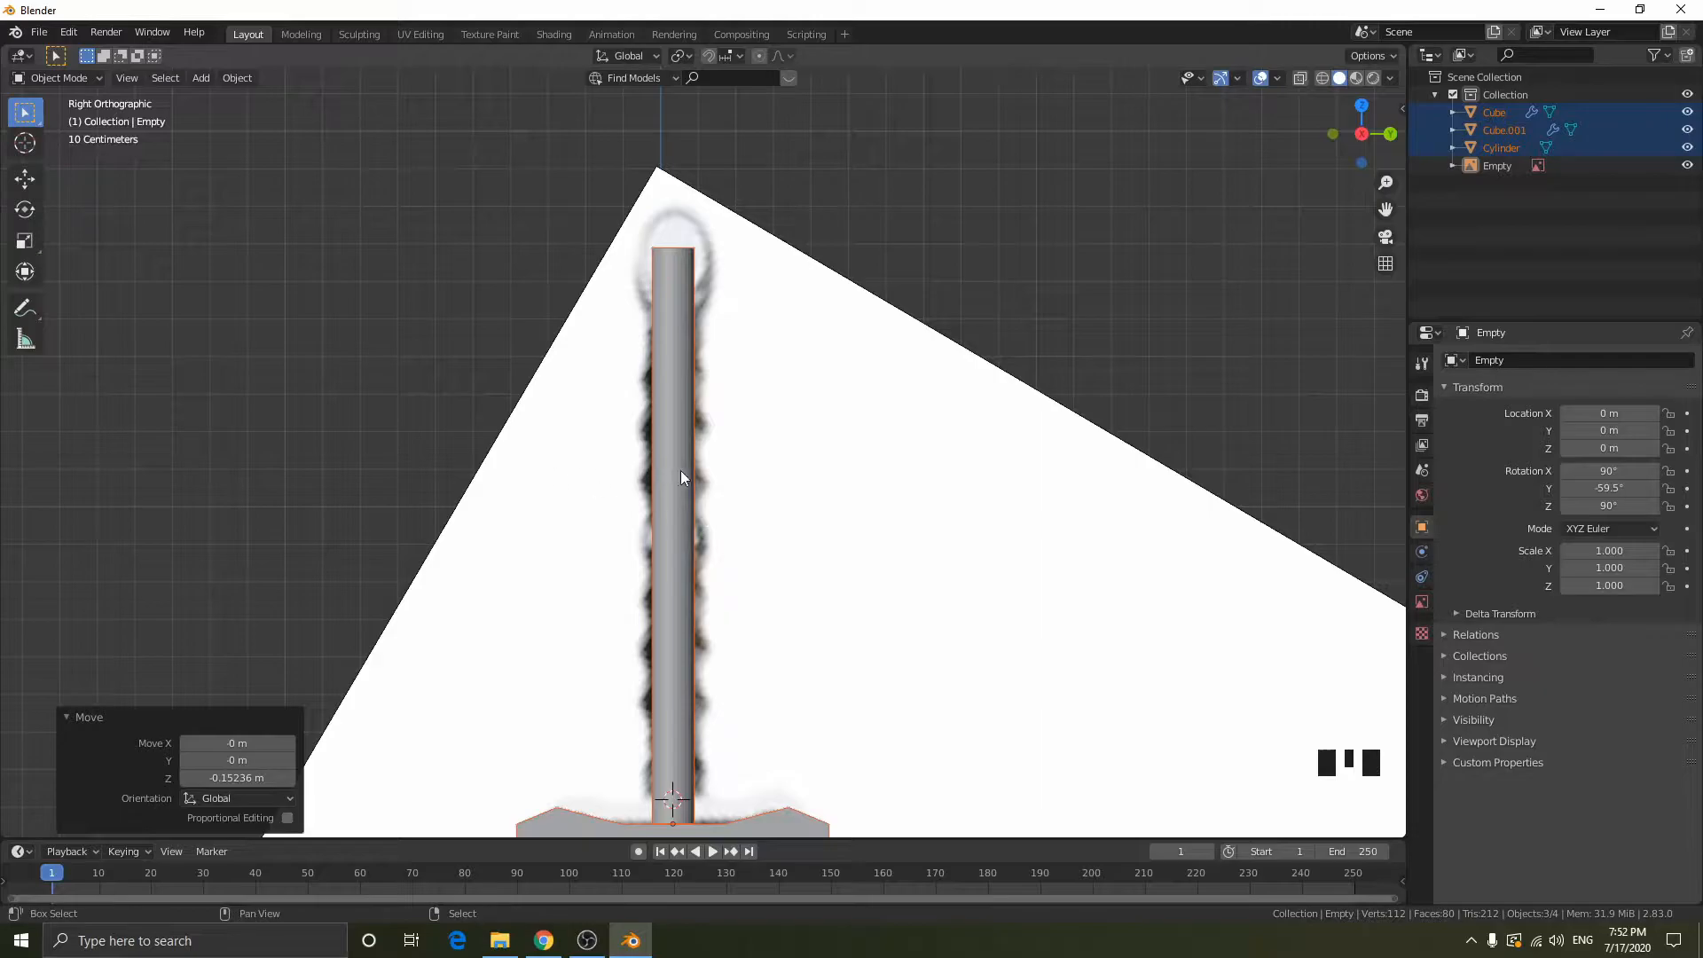
shift+middle_drag(703, 475, 726, 483)
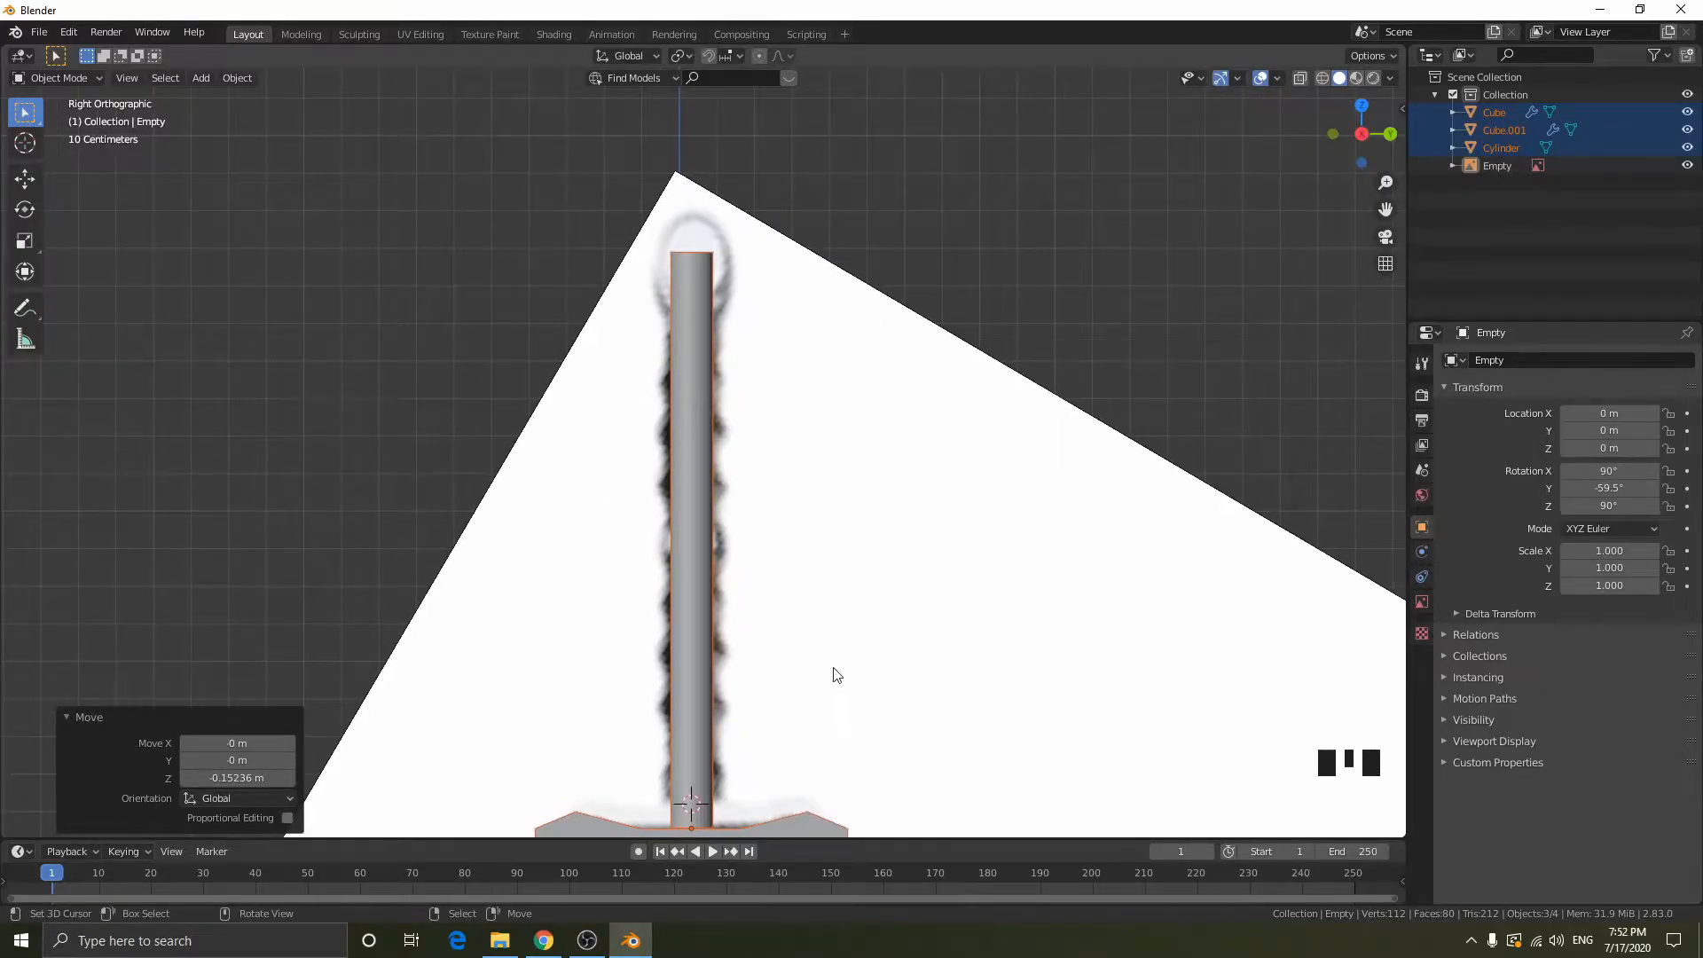
shift+middle_drag(957, 606, 977, 594)
- Add 20 evenly spaced loop cuts along the handle cylinder in edit mode with wireframe display
click(722, 365)
key(Tab)
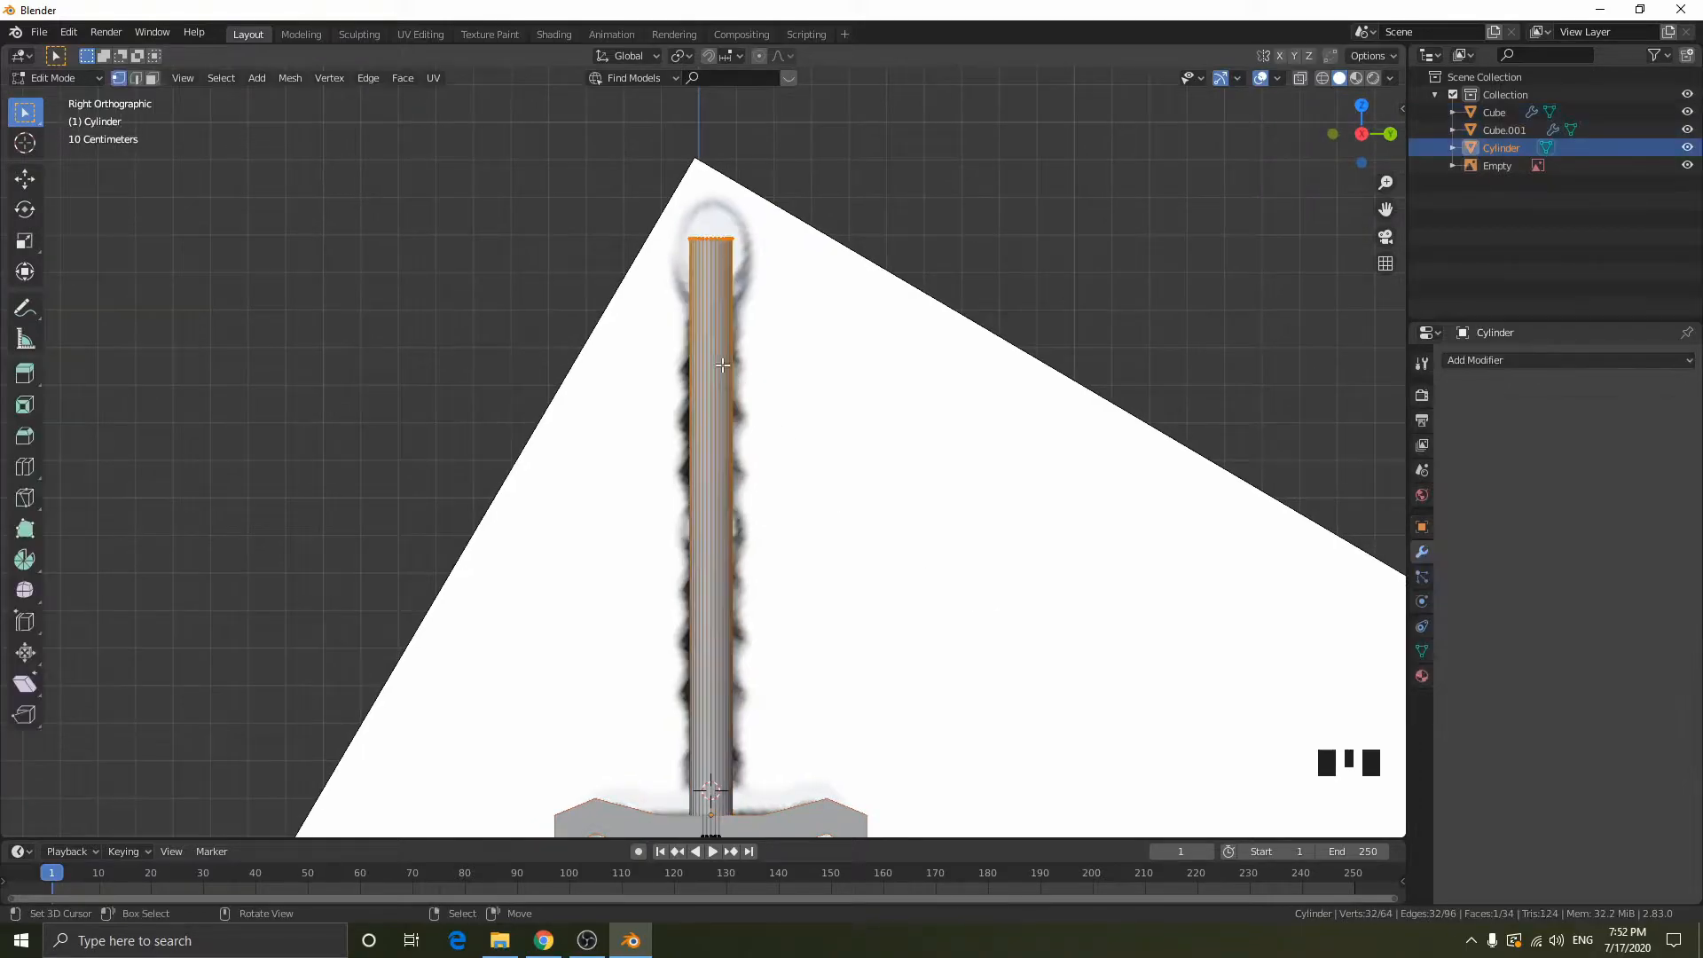
key(shift+z)
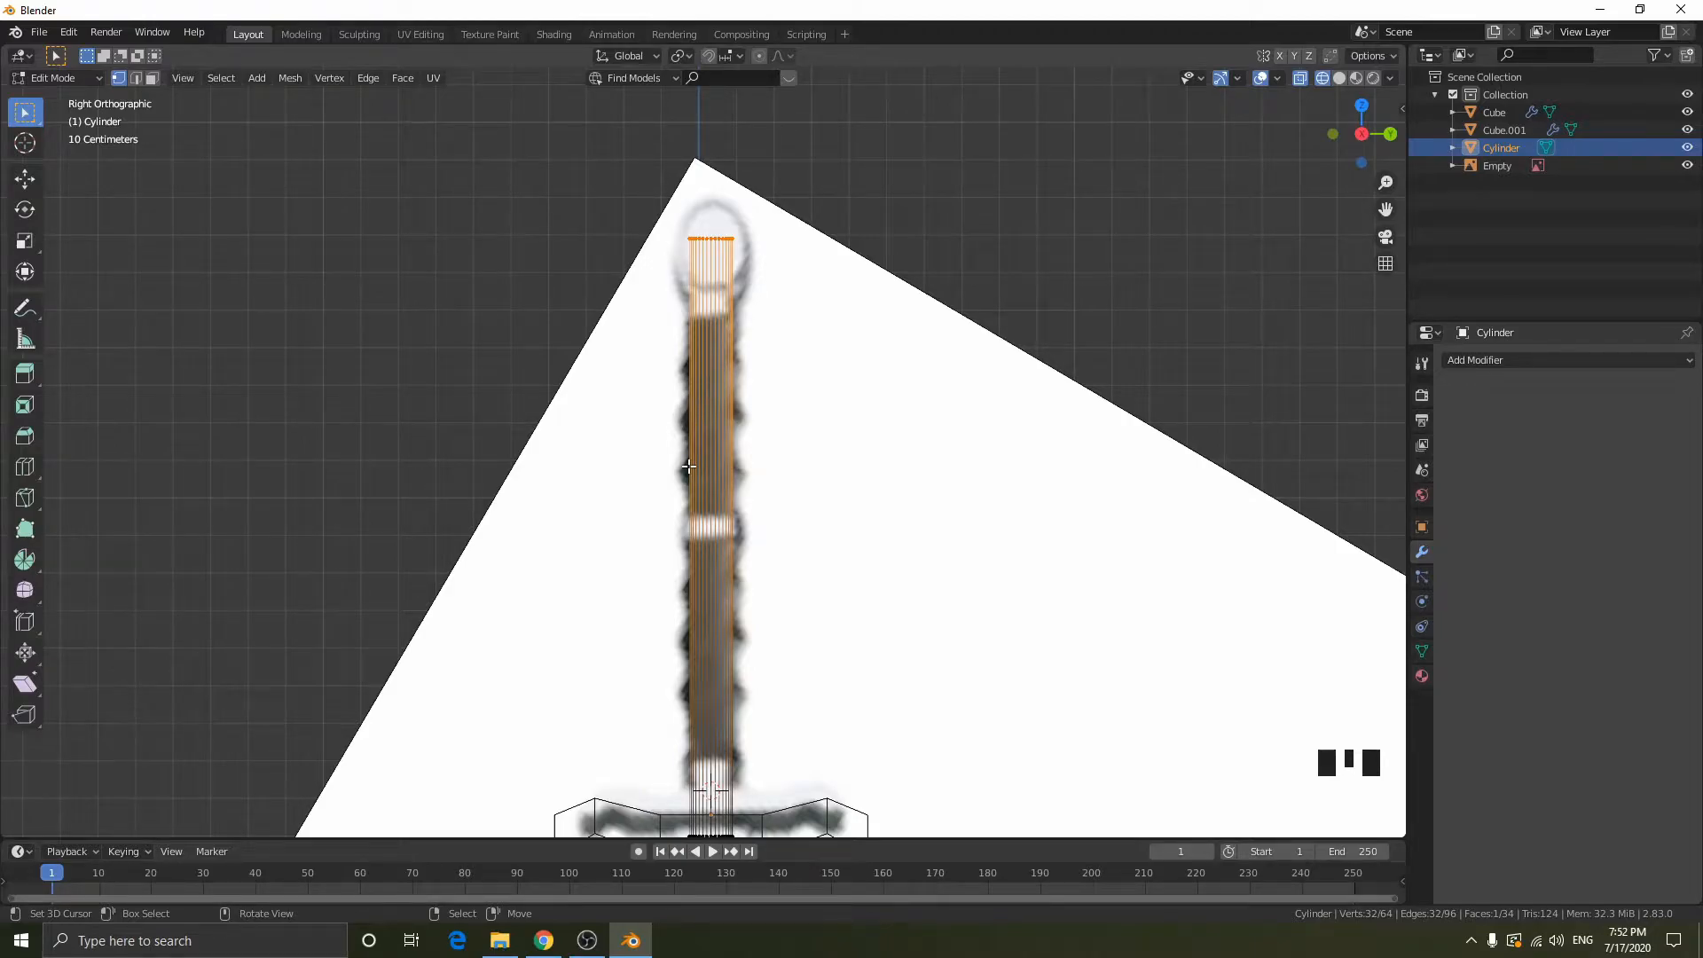
key(ctrl)
key(ctrl+r)
scroll(696, 475, up, 14)
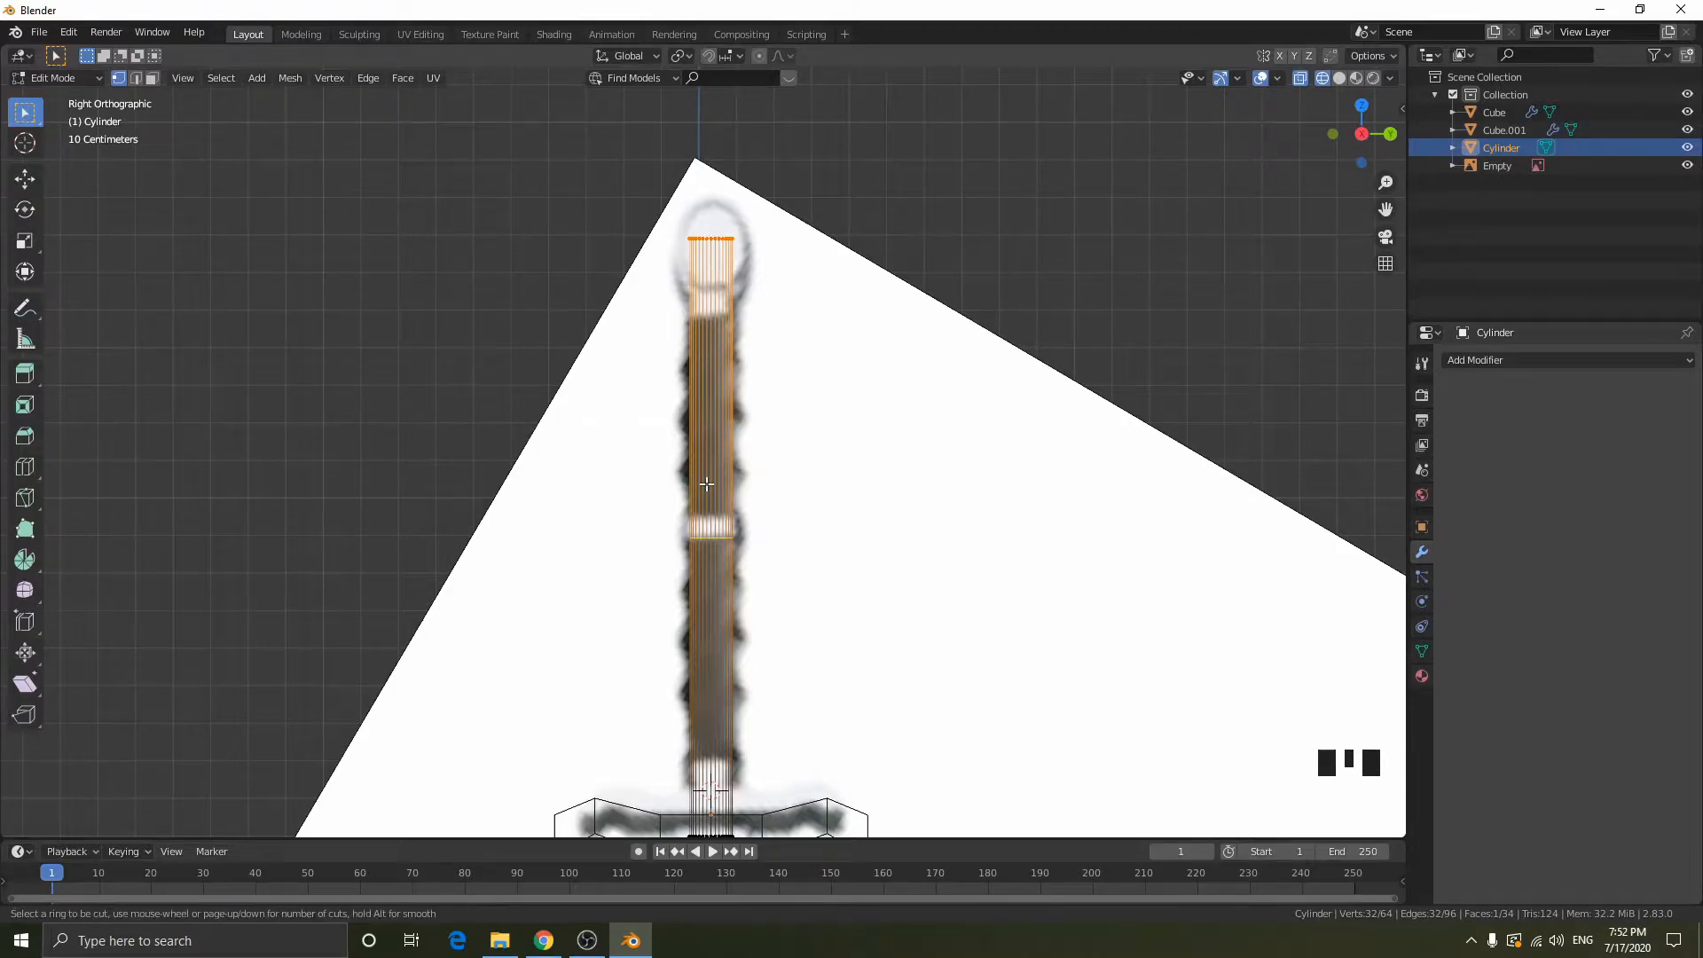
scroll(706, 484, up, 2)
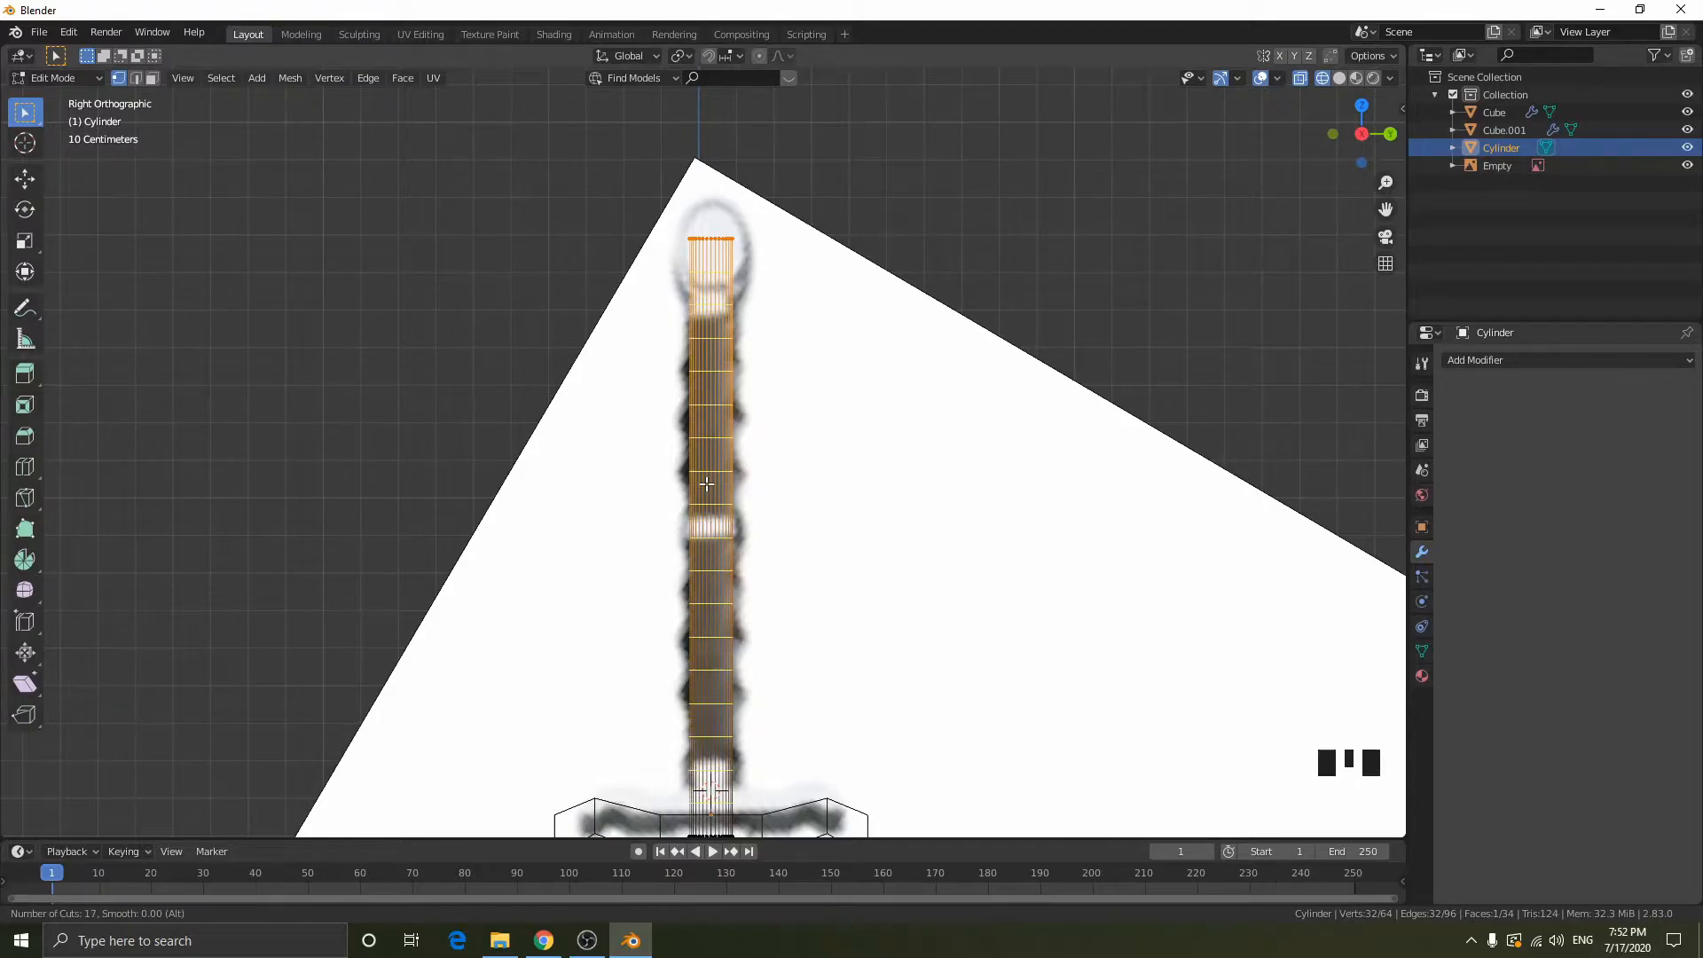
scroll(706, 483, up, 2)
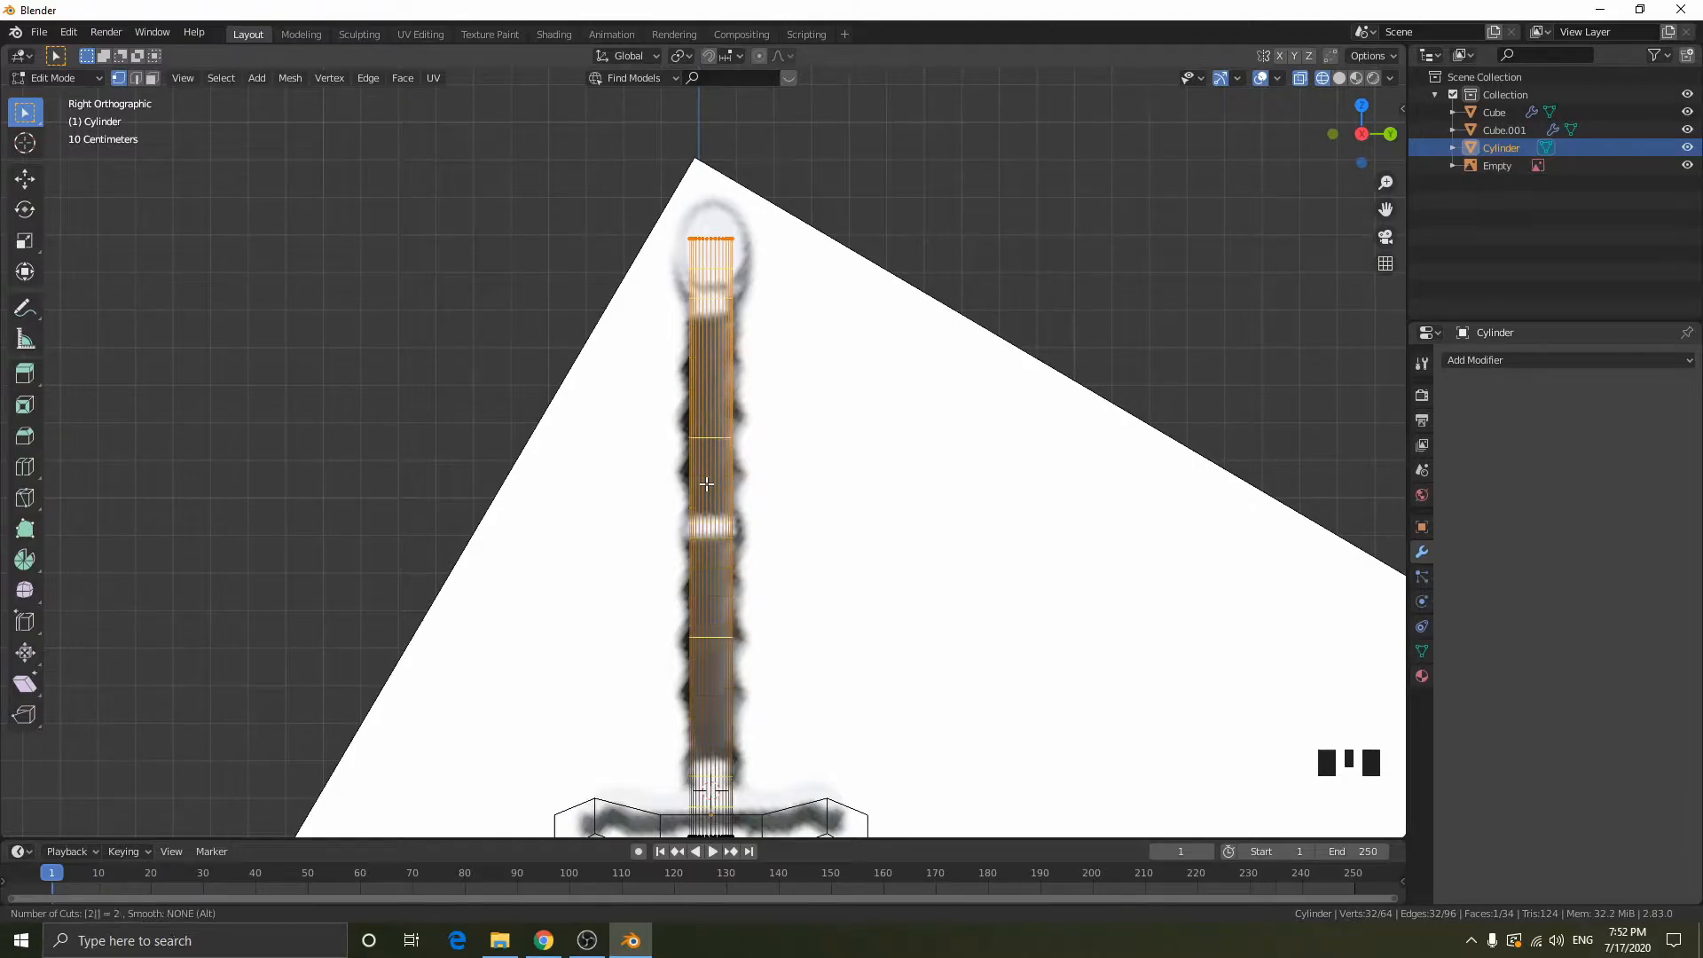
click(705, 483)
right_click(706, 484)
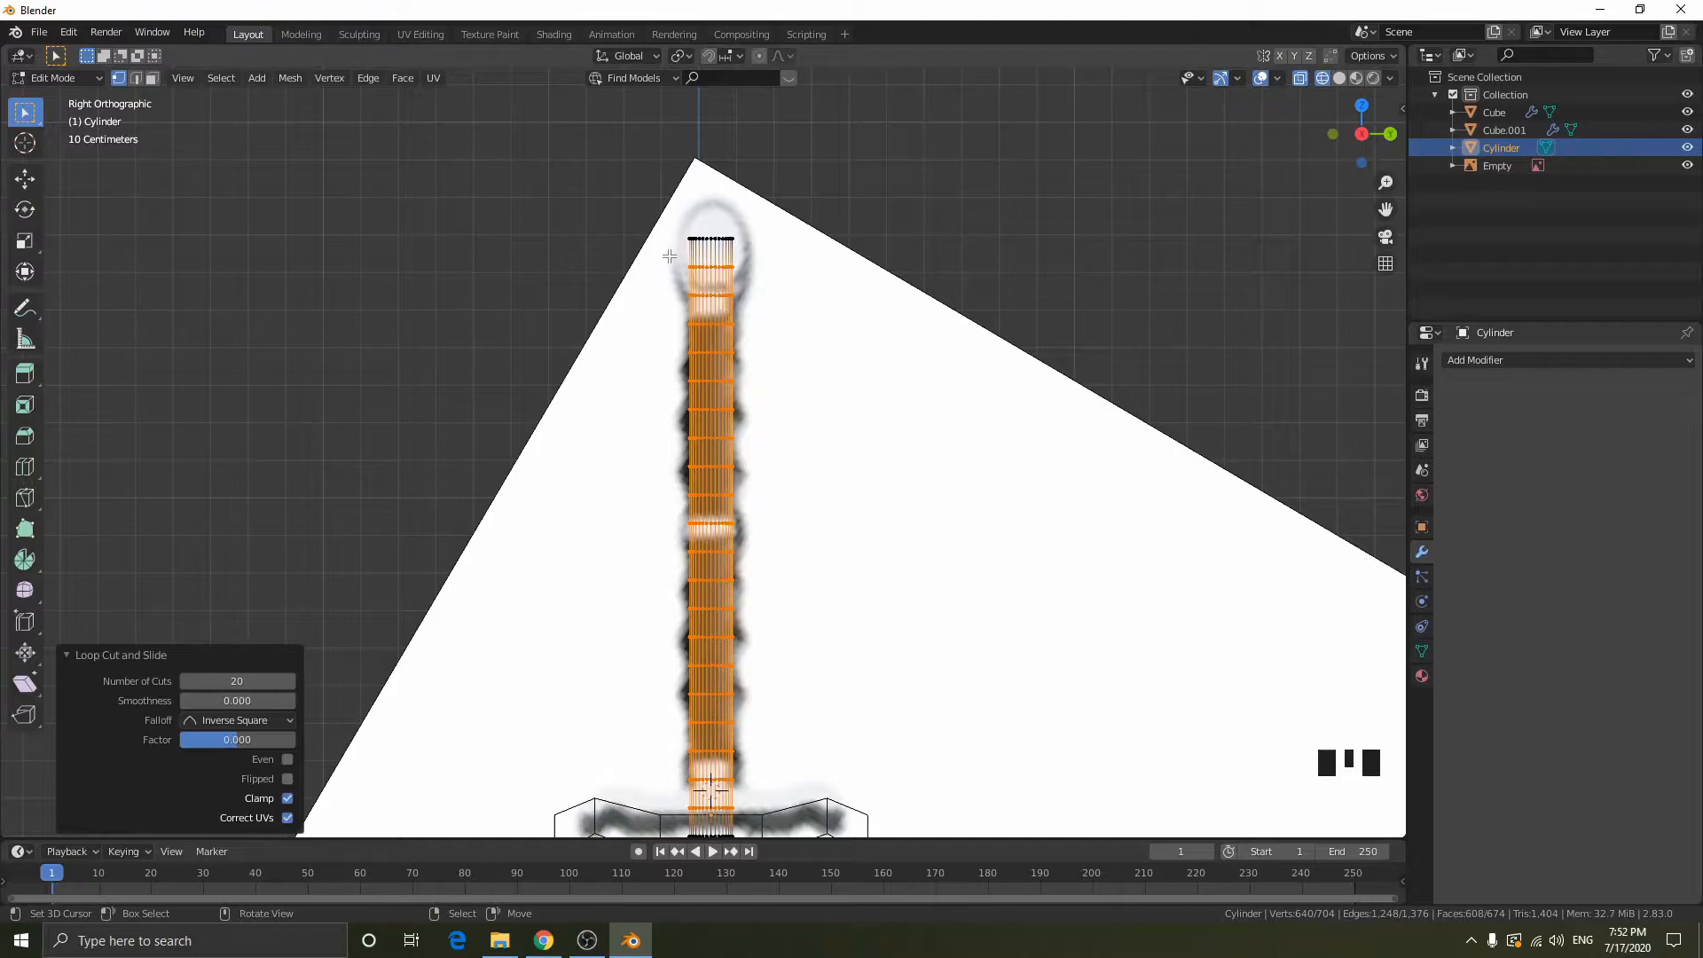
- Deselect every second new edge loop along the handle, keeping ten alternating rings selected
scroll(730, 333, down, 1)
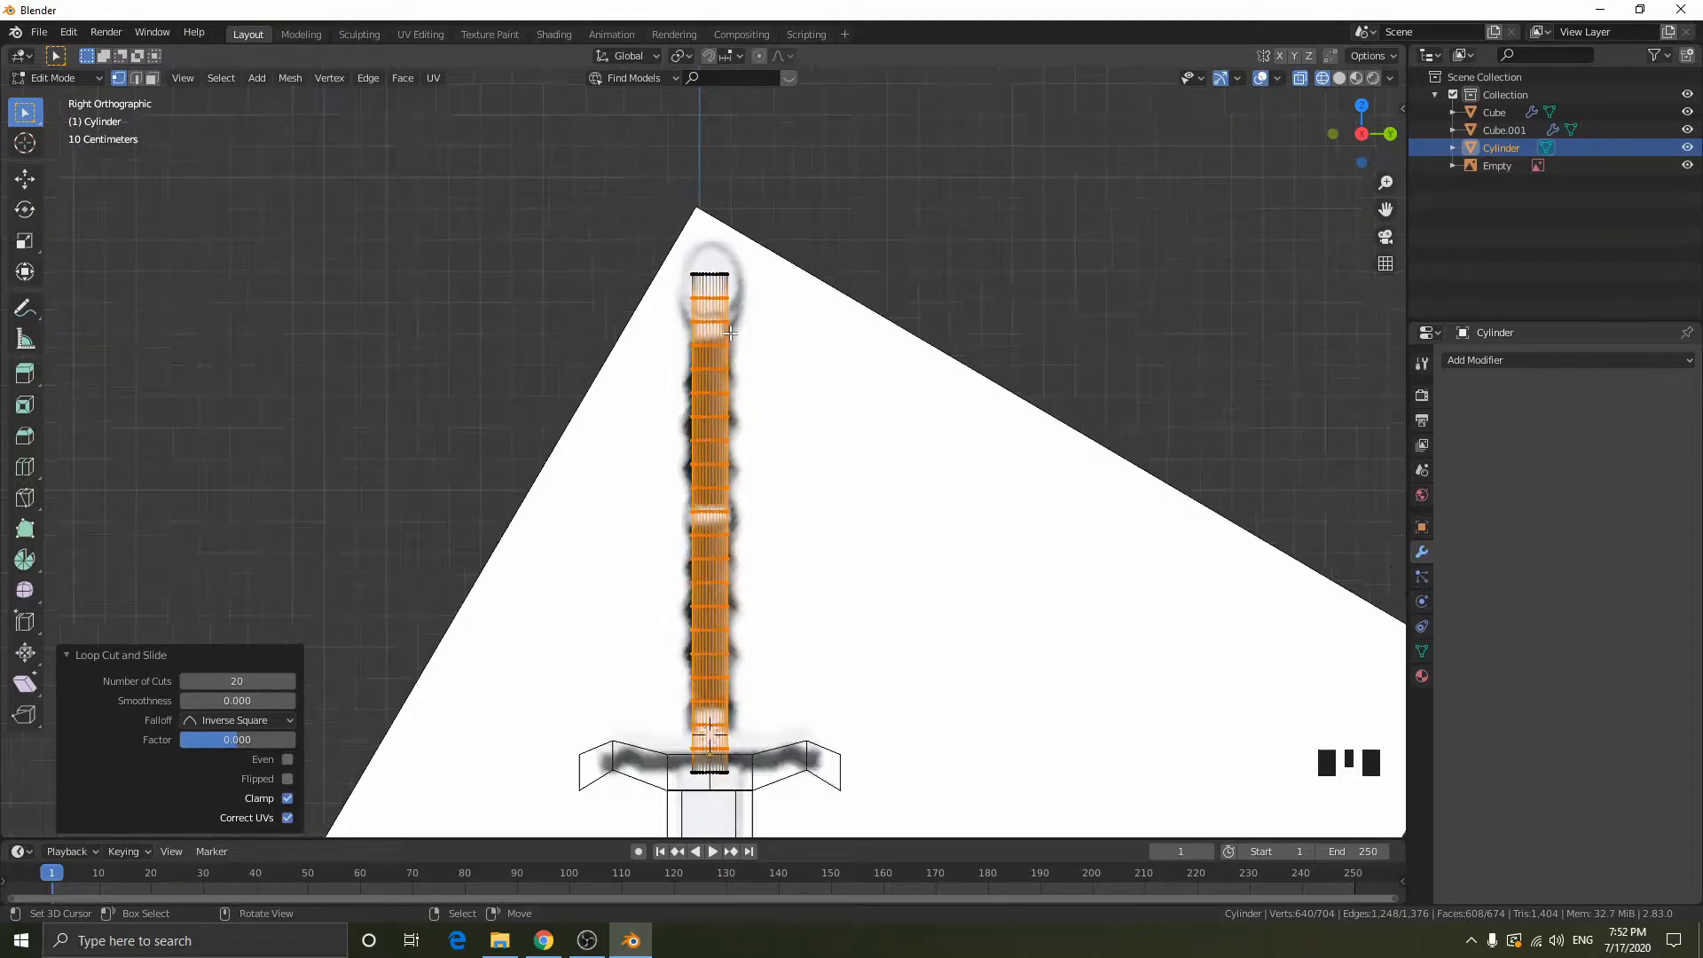
drag(671, 285, 767, 304)
shift+drag(670, 330, 777, 359)
shift+drag(670, 380, 779, 452)
shift+drag(681, 476, 785, 503)
shift+drag(679, 519, 791, 547)
shift+drag(680, 577, 781, 588)
shift+drag(662, 606, 773, 689)
shift+drag(674, 713, 783, 737)
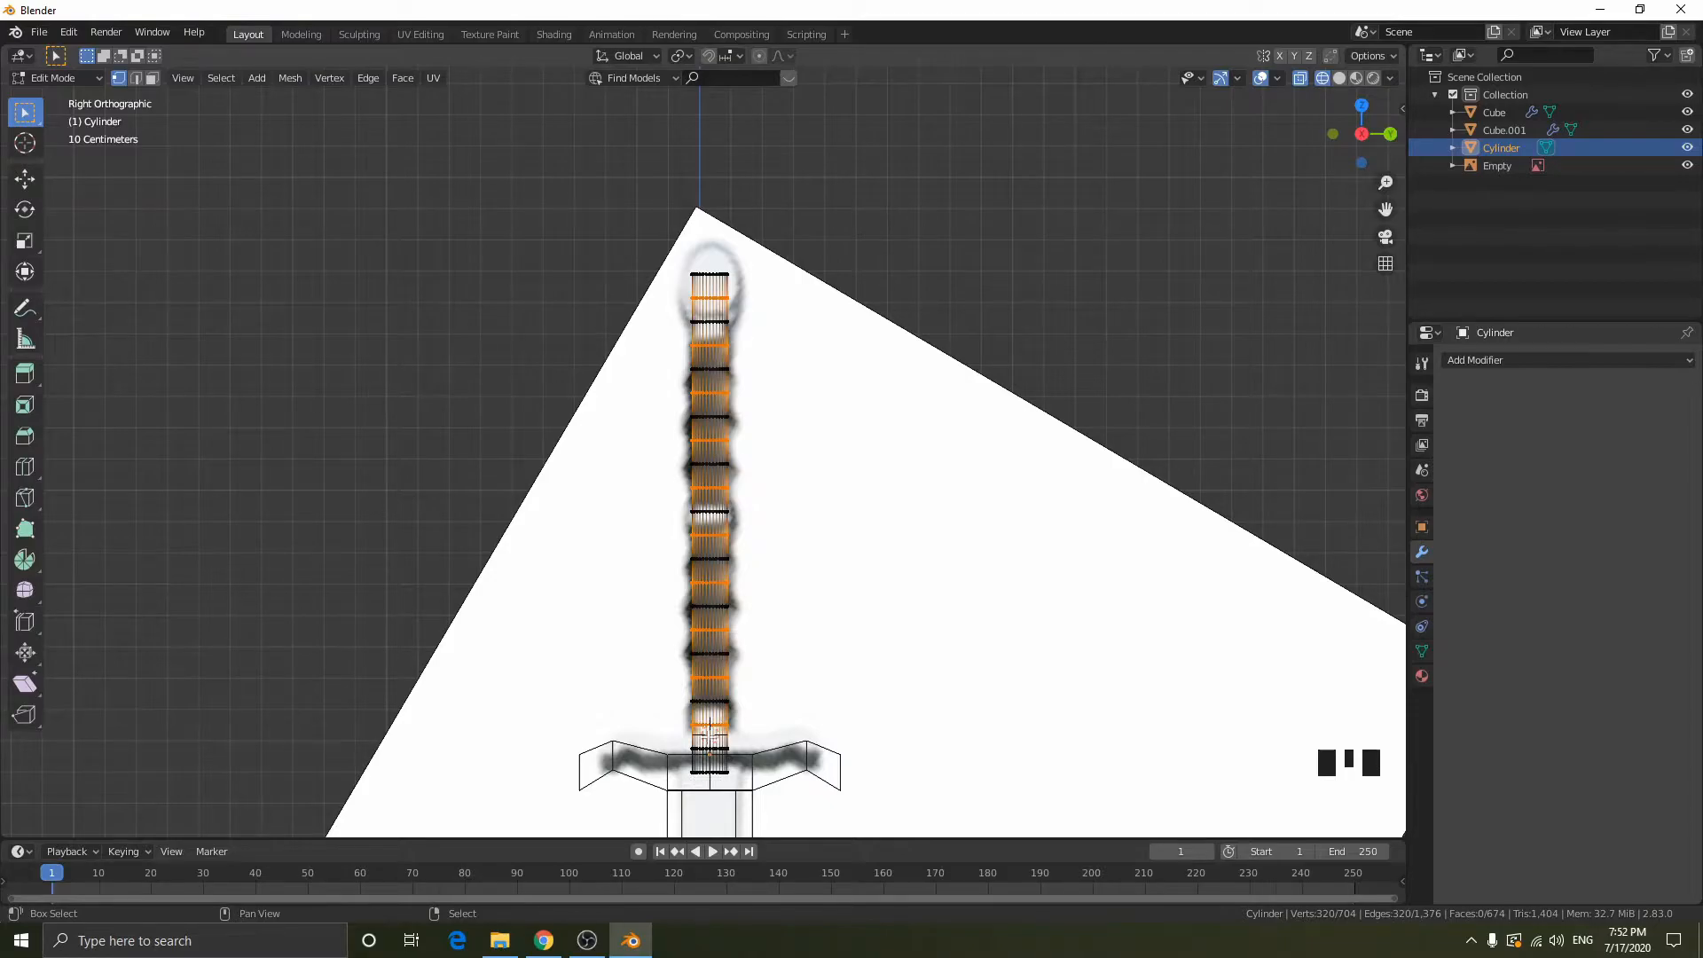
scroll(913, 408, up, 2)
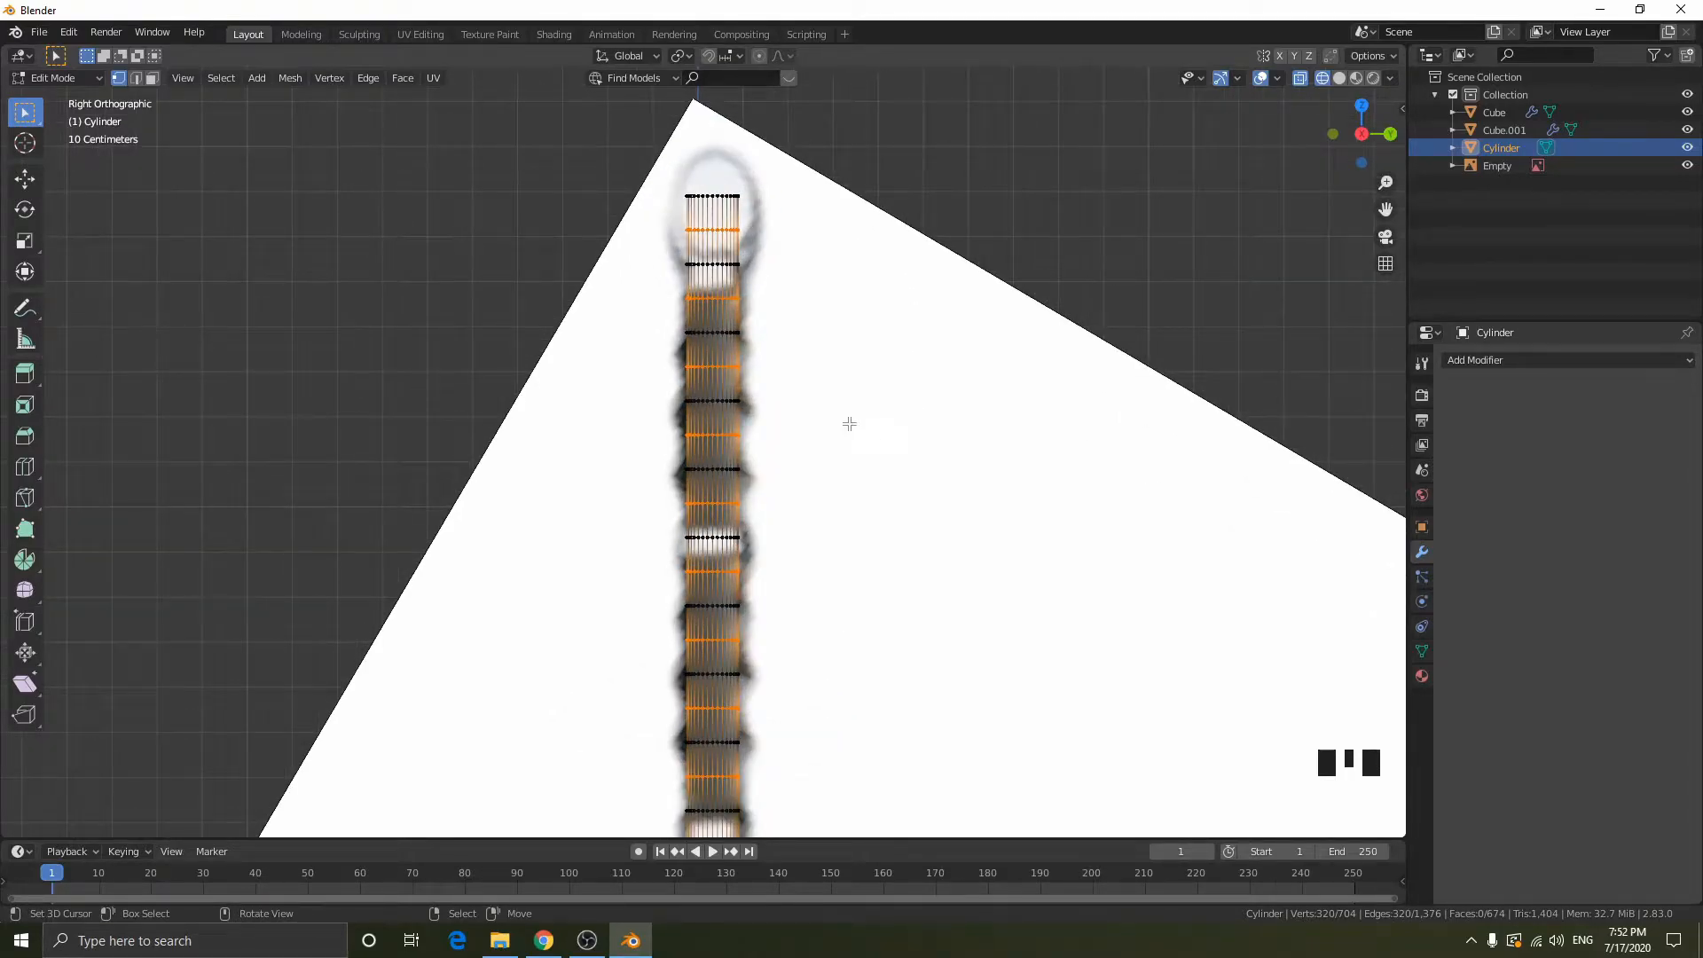
key(s)
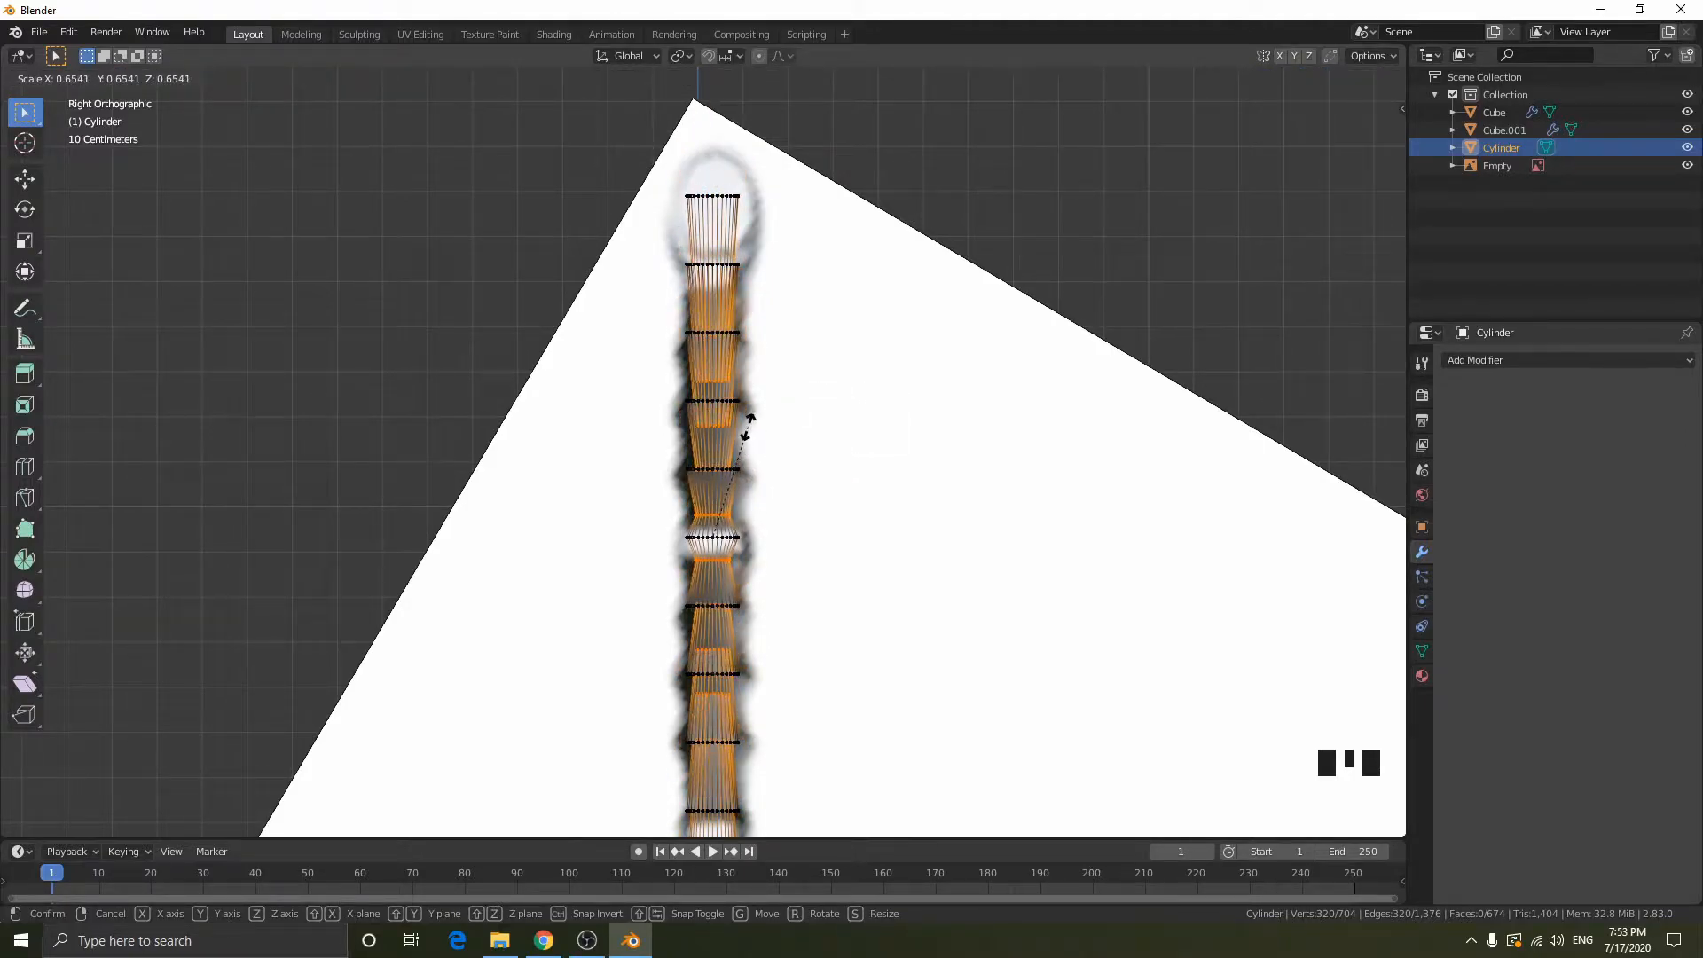
key(Escape)
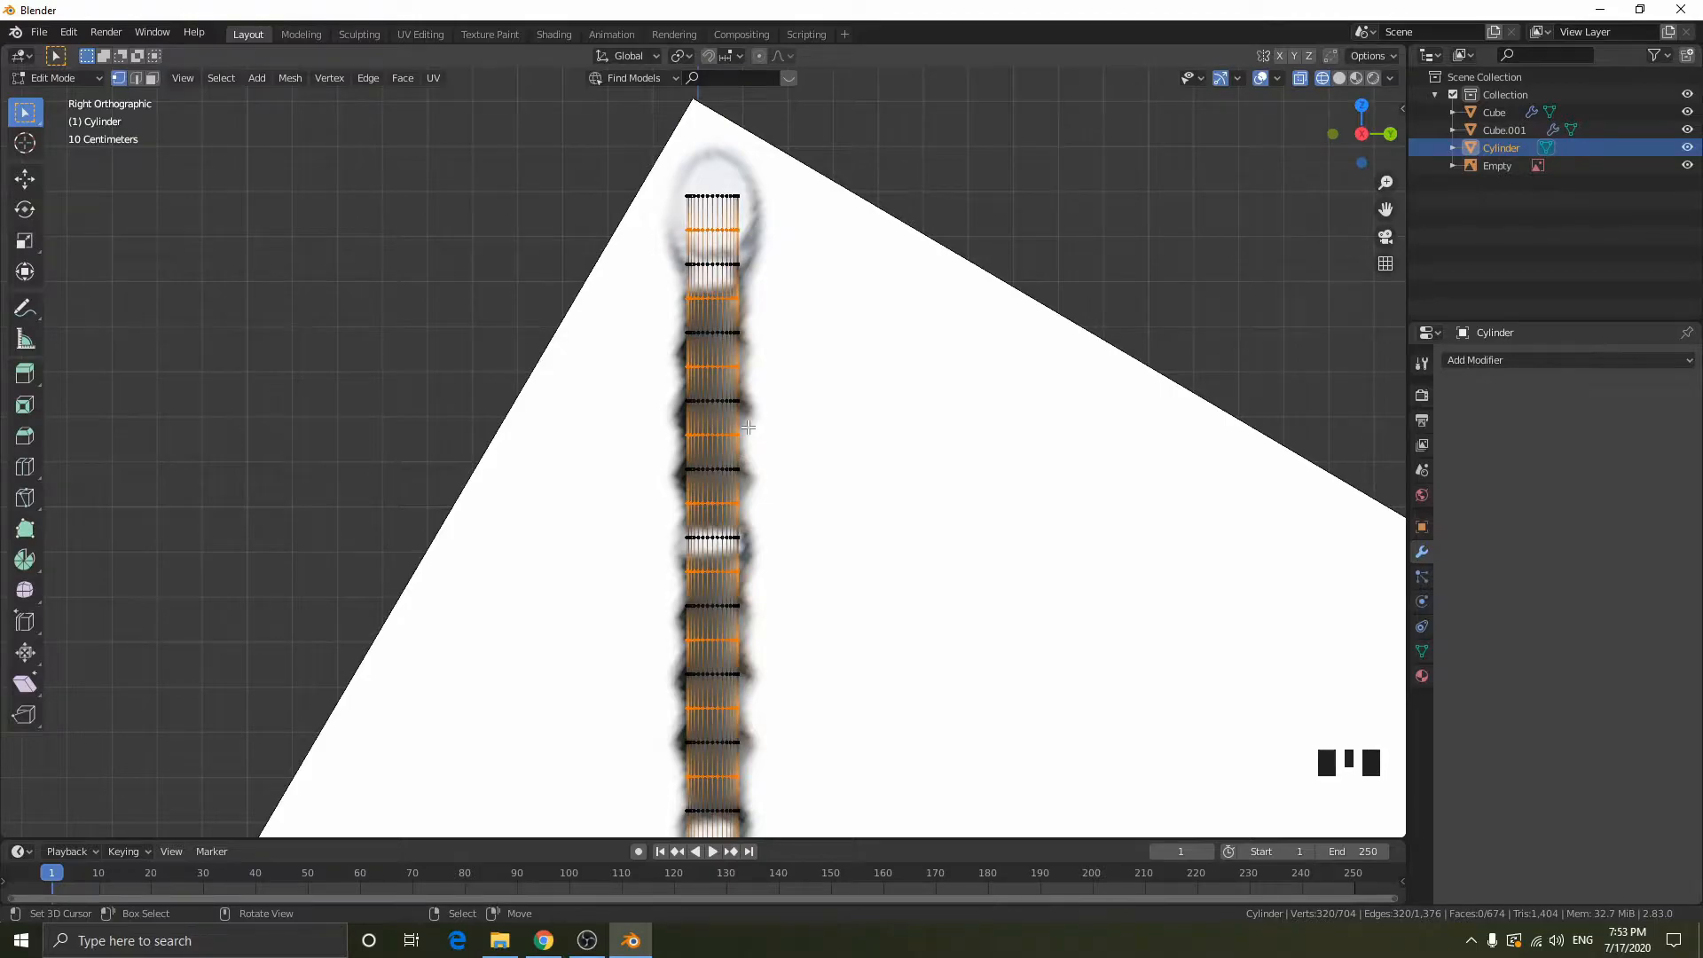
key(s)
right_click(967, 343)
key(shift+z)
- Try scaling the selected handle rings along X and along Y in solid shading, and undo the scaling
middle_drag(990, 264, 942, 369)
key(s)
key(x)
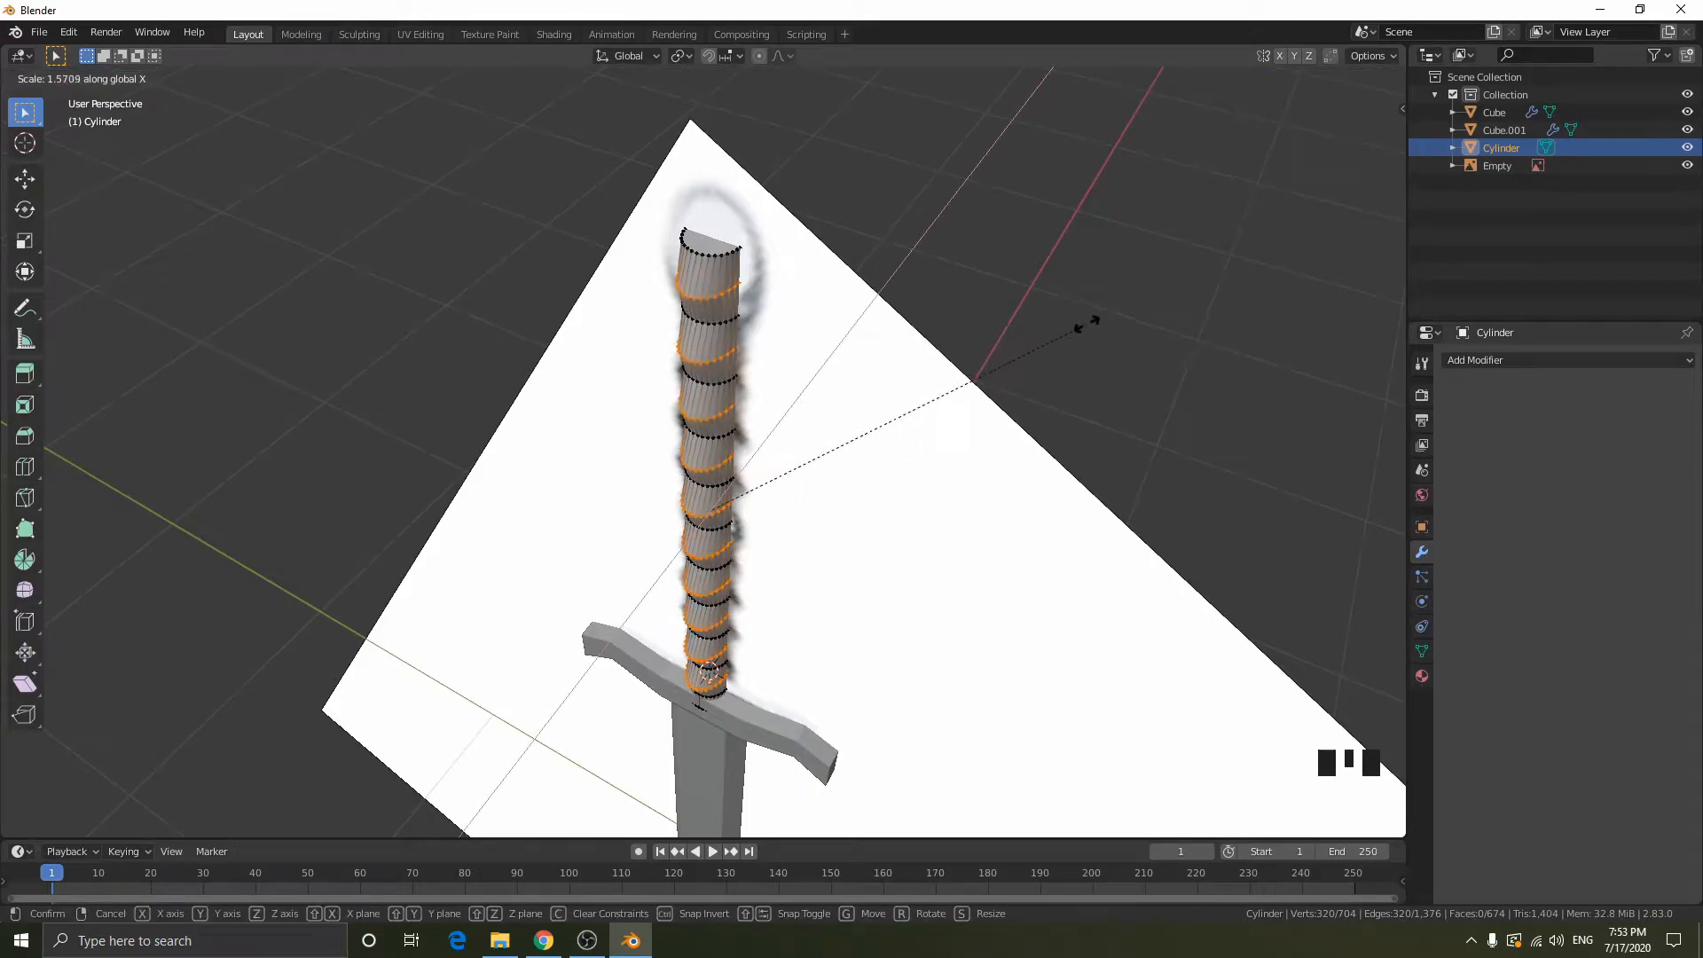
click(1064, 325)
key(s)
key(y)
right_click(1165, 313)
middle_drag(993, 443, 953, 390)
key(ctrl+z)
key(ctrl+z)
key(ctrl+z)
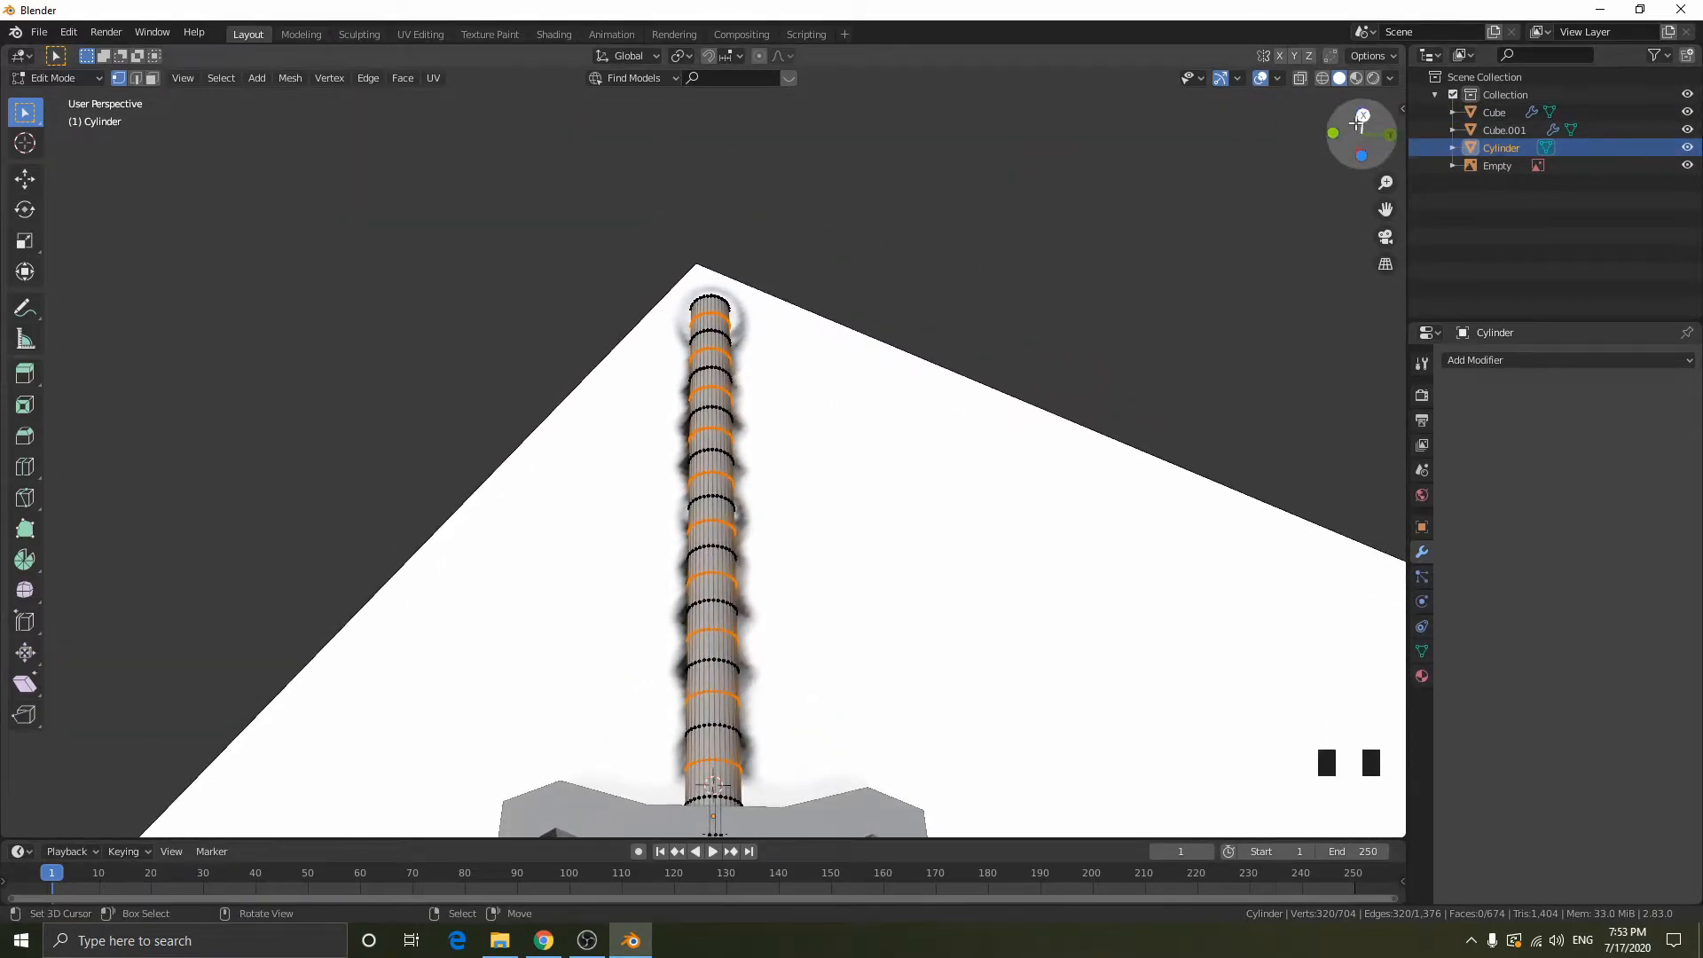
- Try hiding the reference image and reopening the handle in edit mode, and undo back to the alternating ring selection
click(1362, 116)
scroll(931, 482, down, 2)
right_click(933, 484)
key(h)
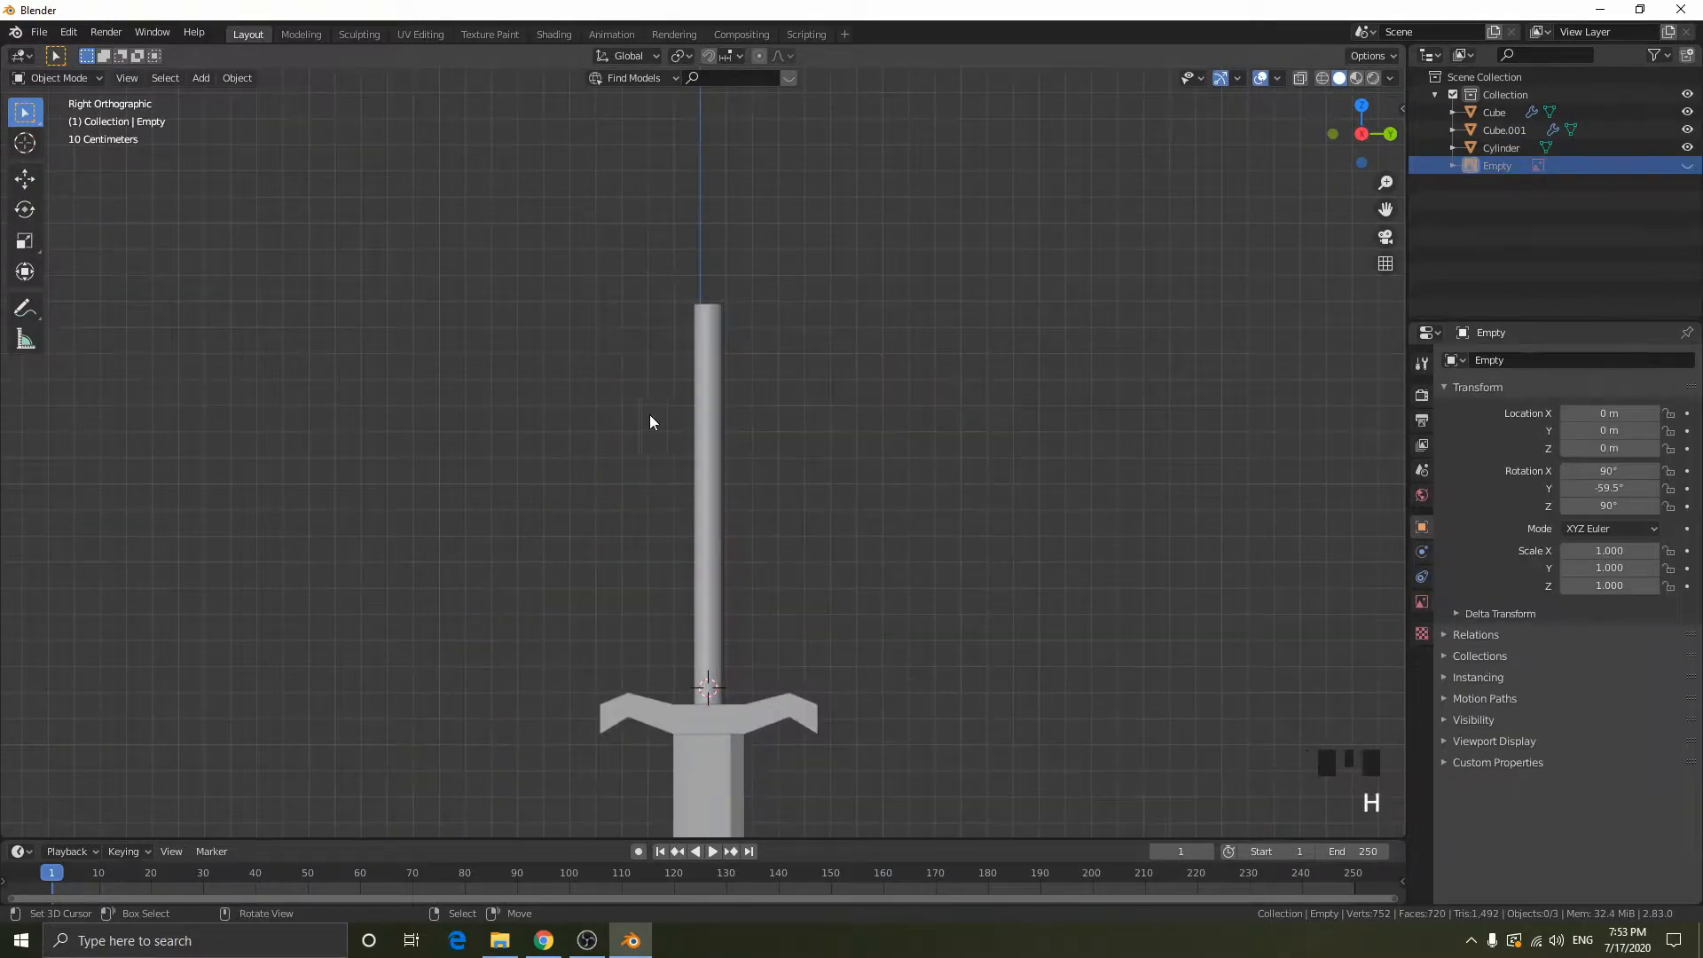
right_click(705, 409)
scroll(706, 499, up, 4)
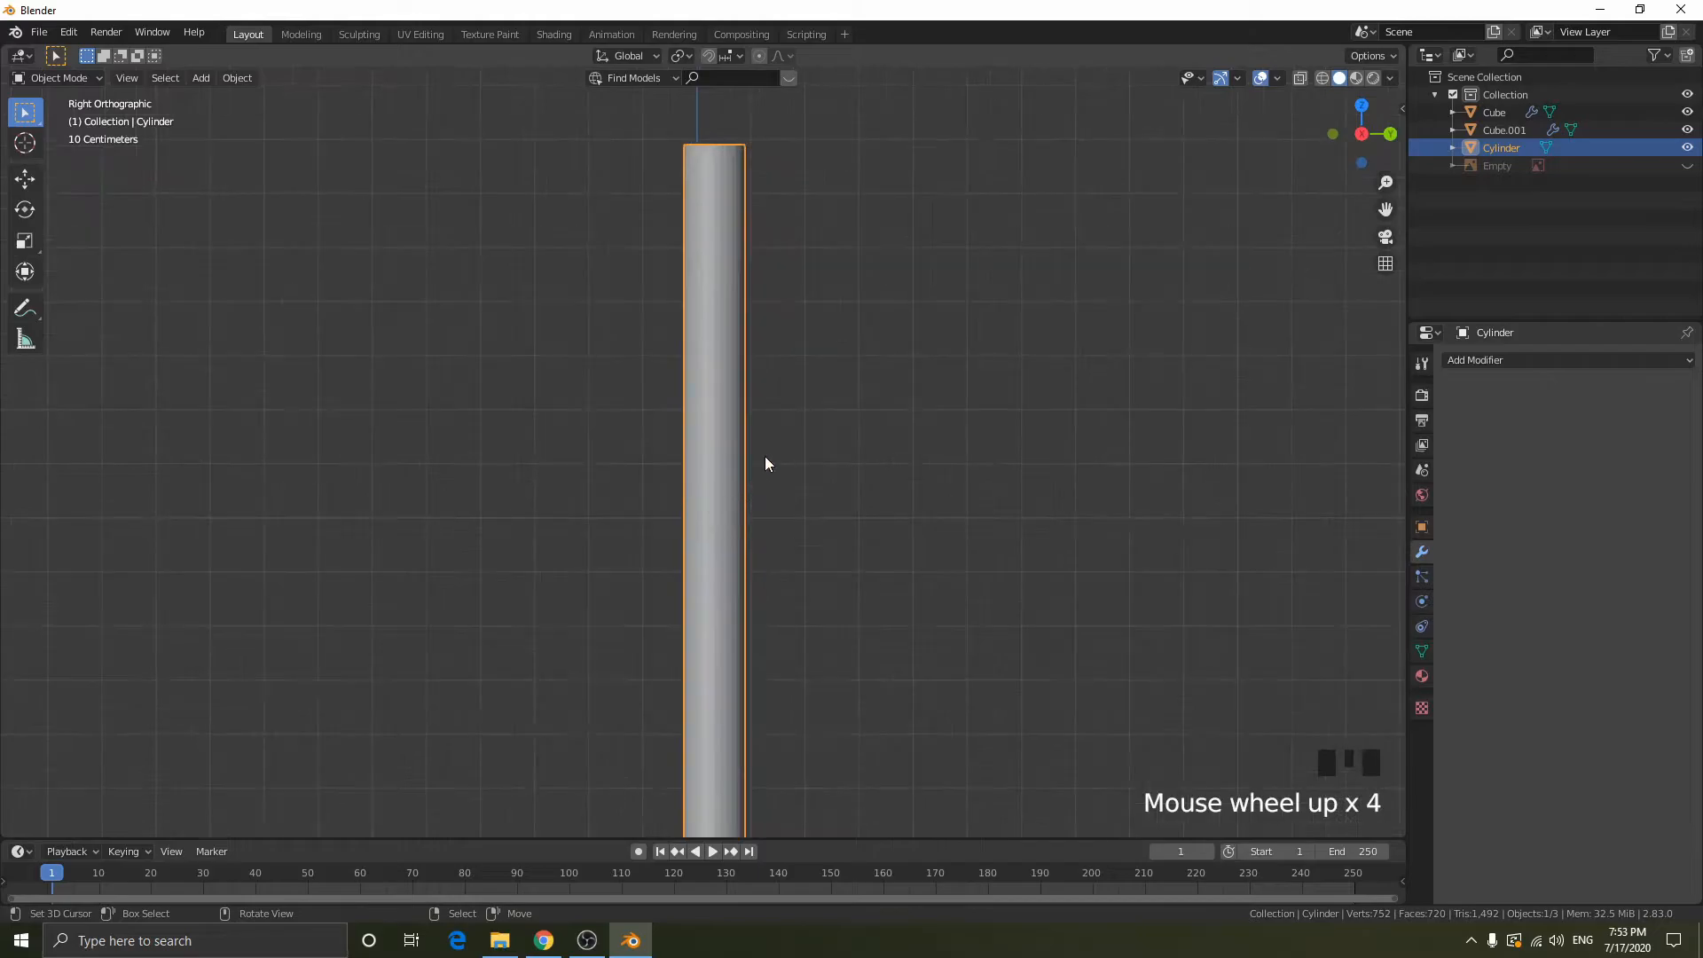
key(Tab)
scroll(913, 506, down, 2)
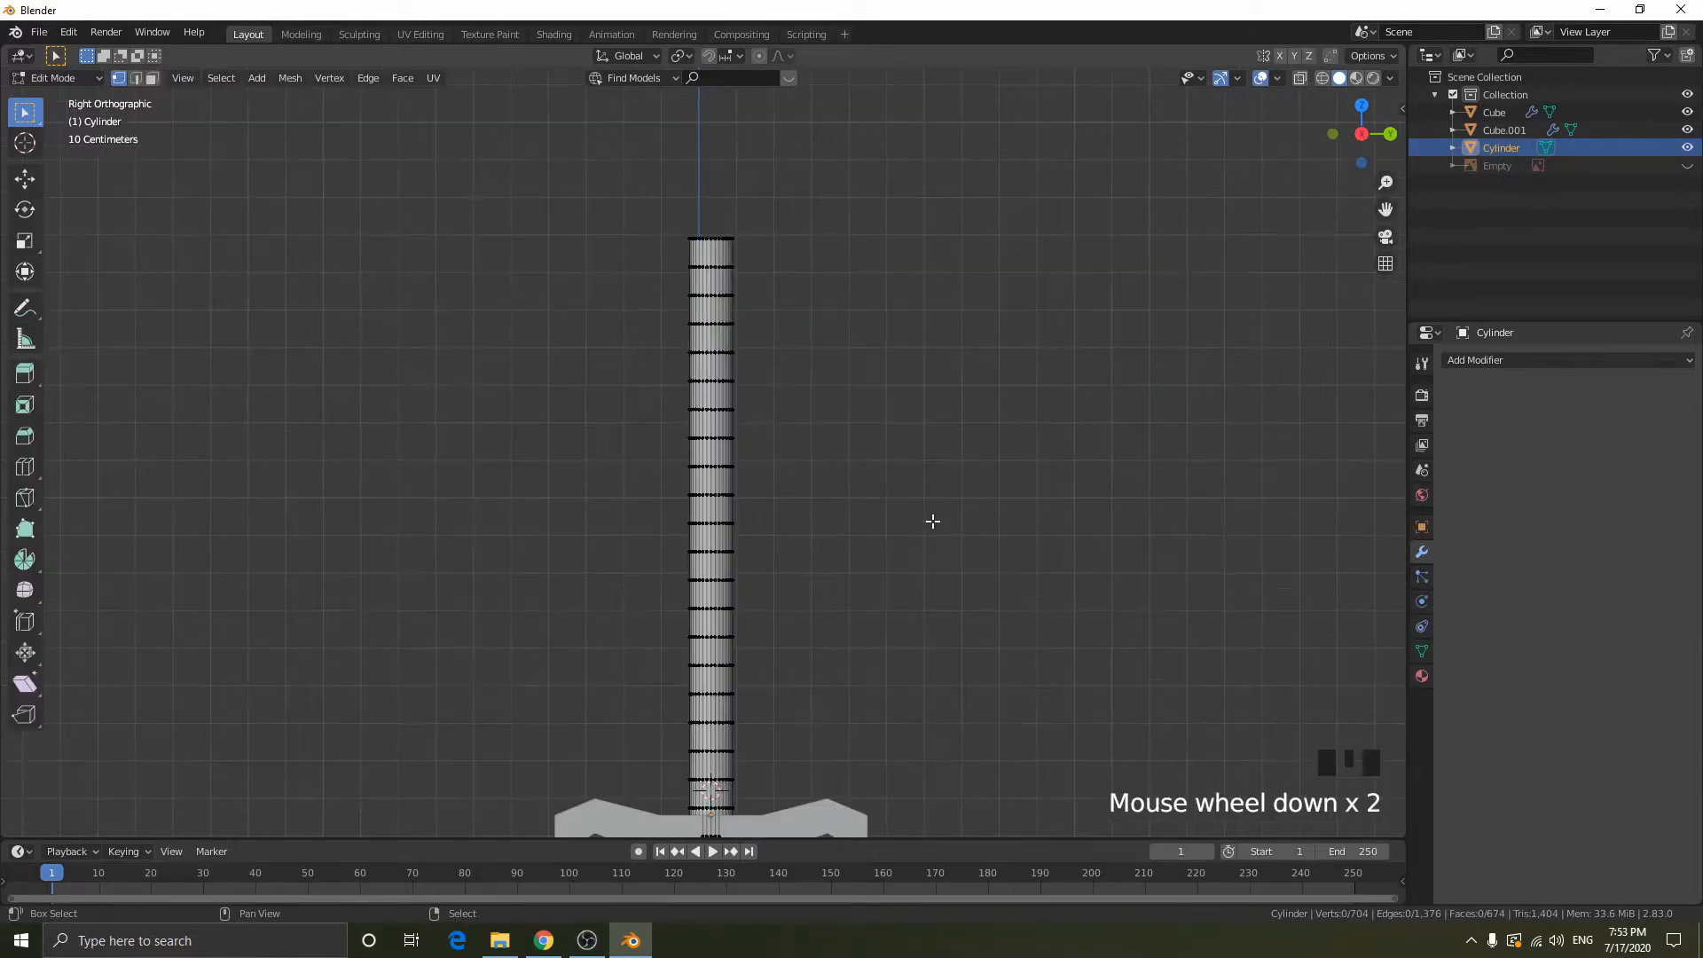
shift+middle_drag(798, 355, 742, 288)
key(shift+z)
key(ctrl+z)
key(ctrl+z)
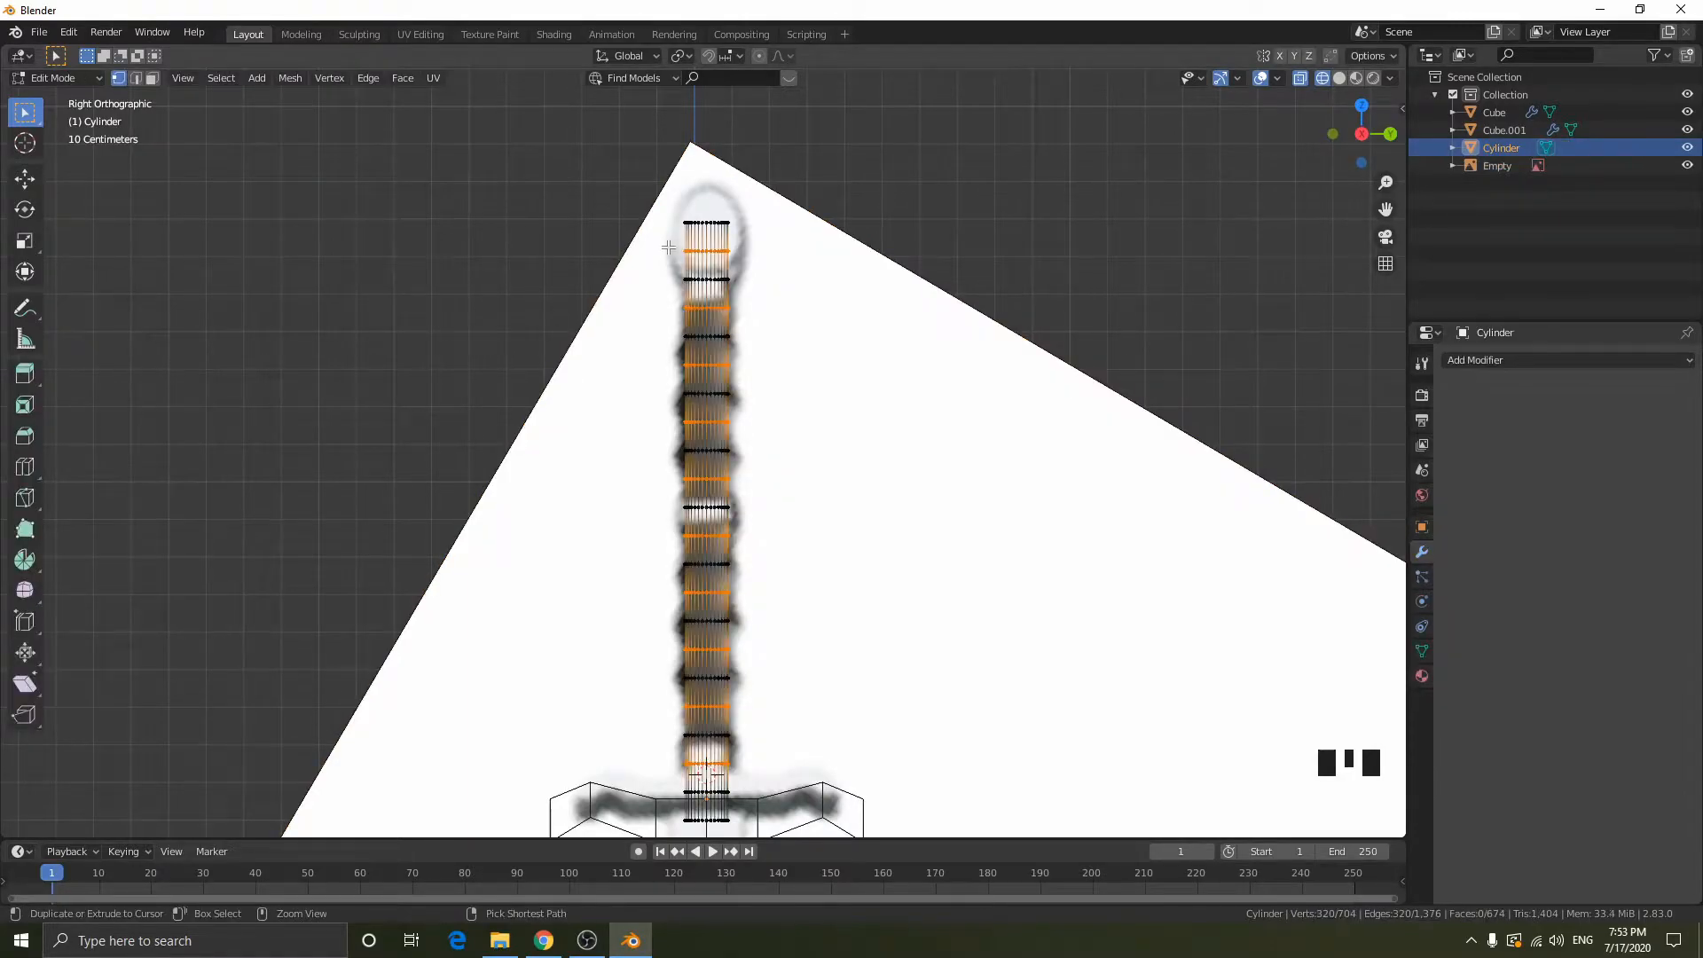
- Hide the reference image in object mode and return to editing the handle cylinder
right_click(893, 344)
key(x)
right_click(893, 344)
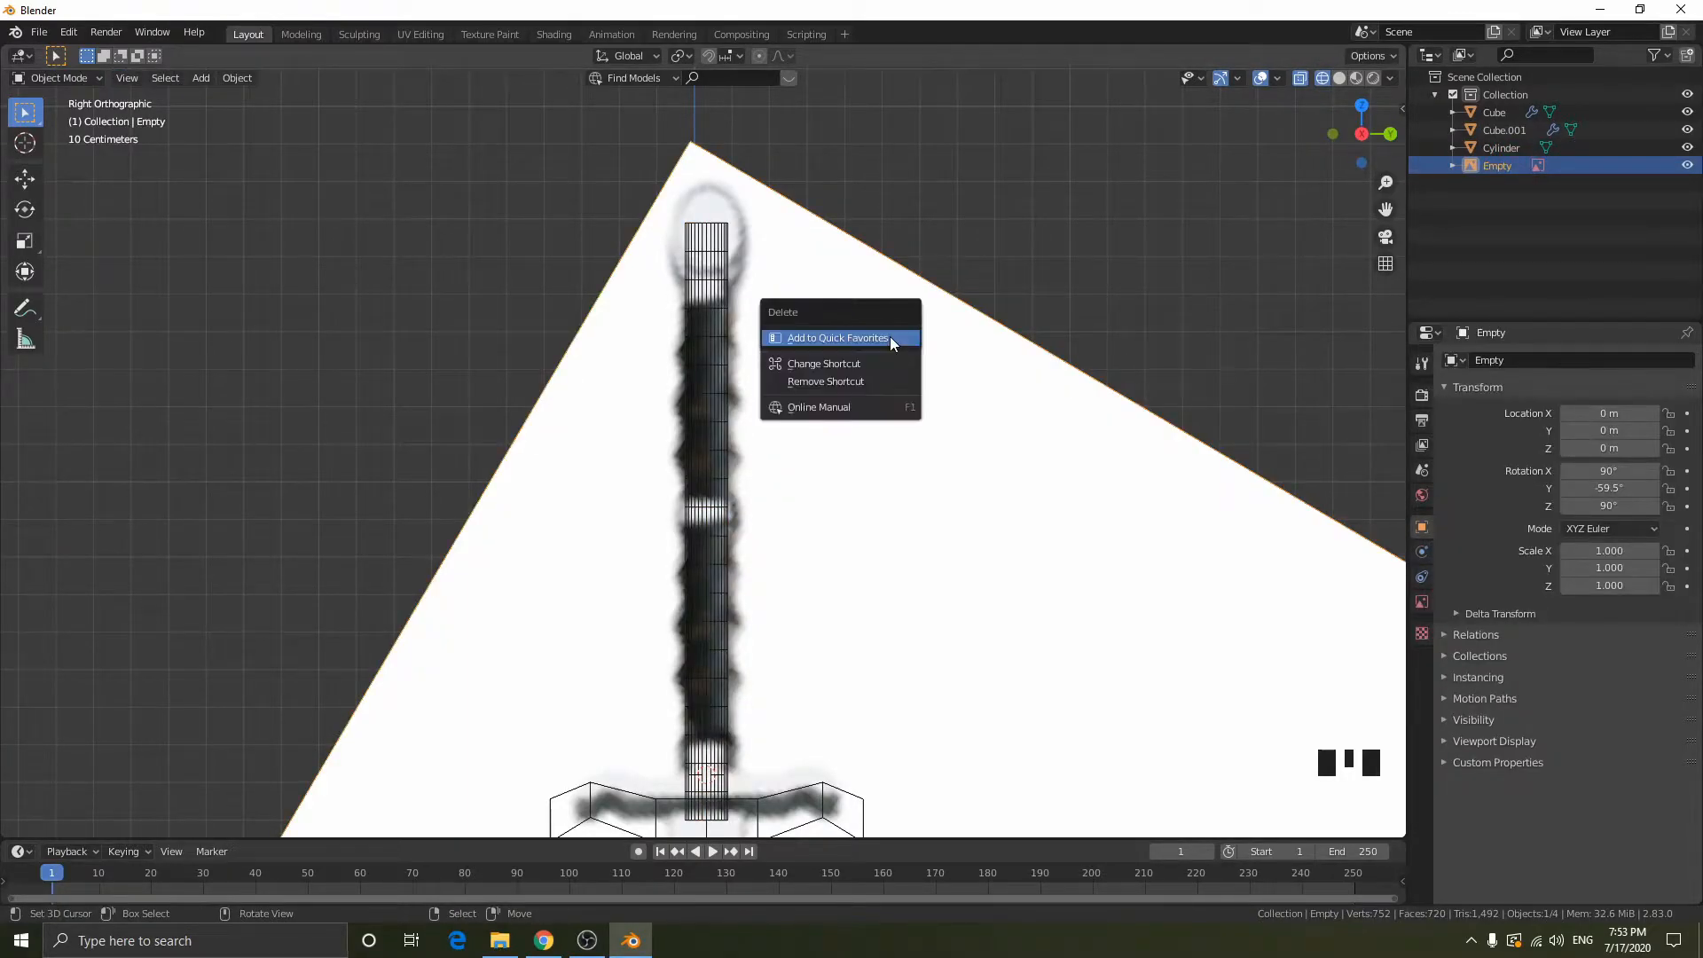
key(h)
right_click(728, 329)
key(Tab)
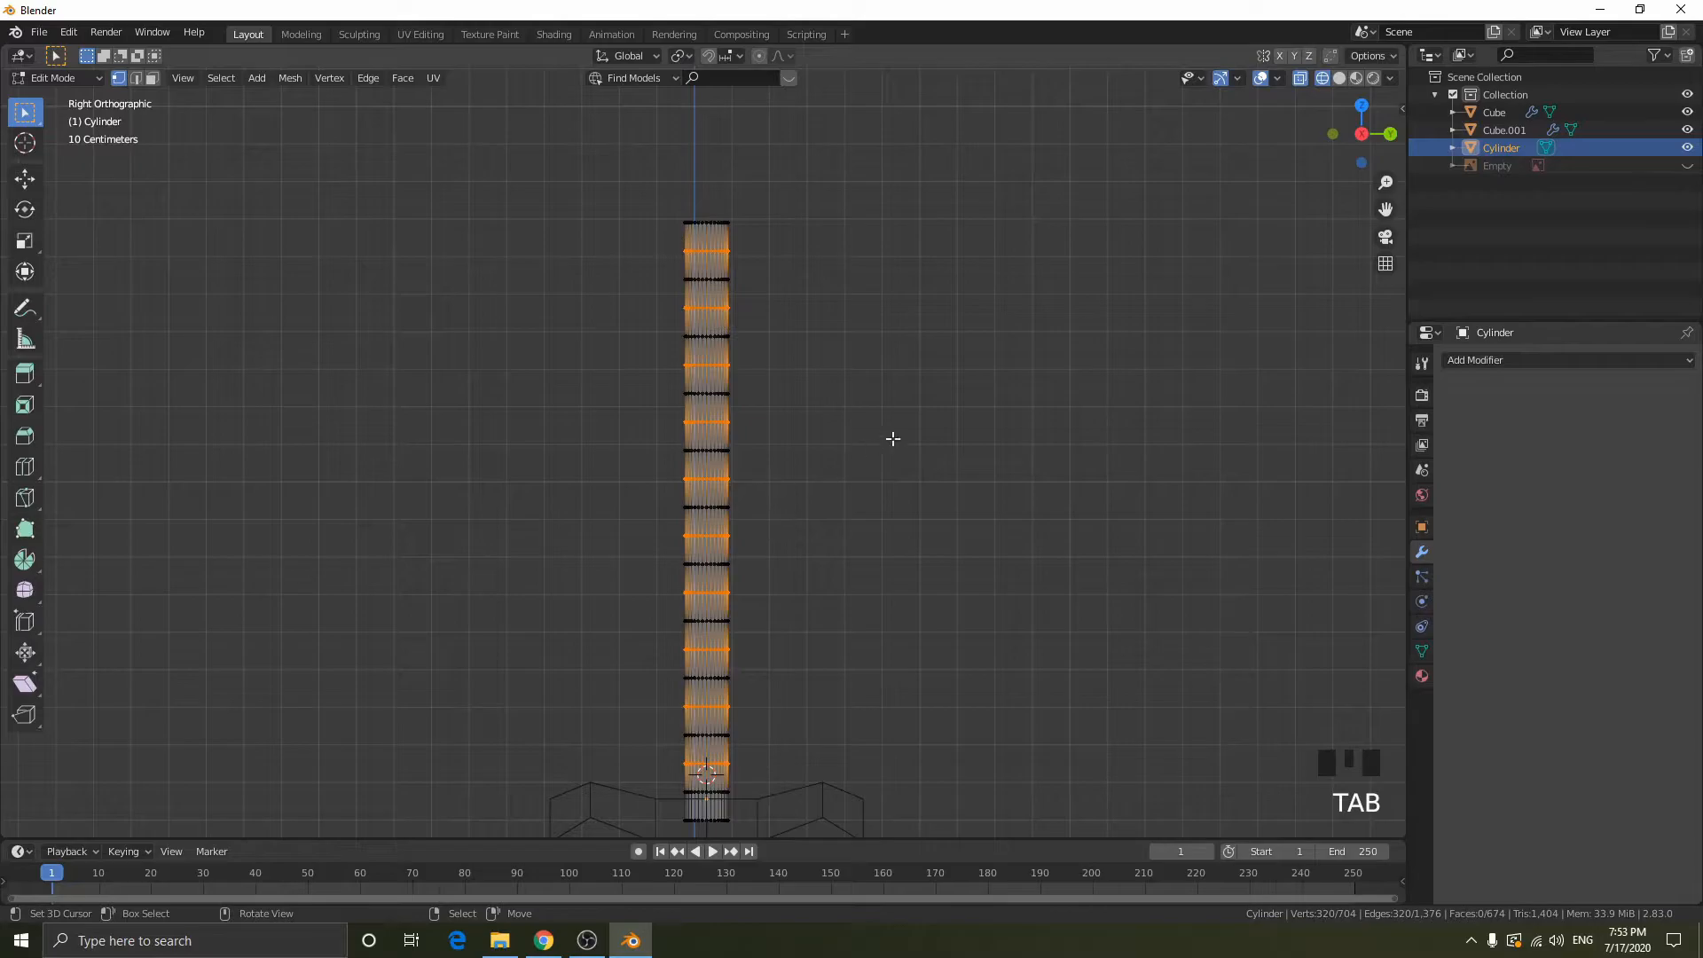
- Scale the alternating handle rings outward by about 1.223 in X and Y with the Z axis locked
key(s)
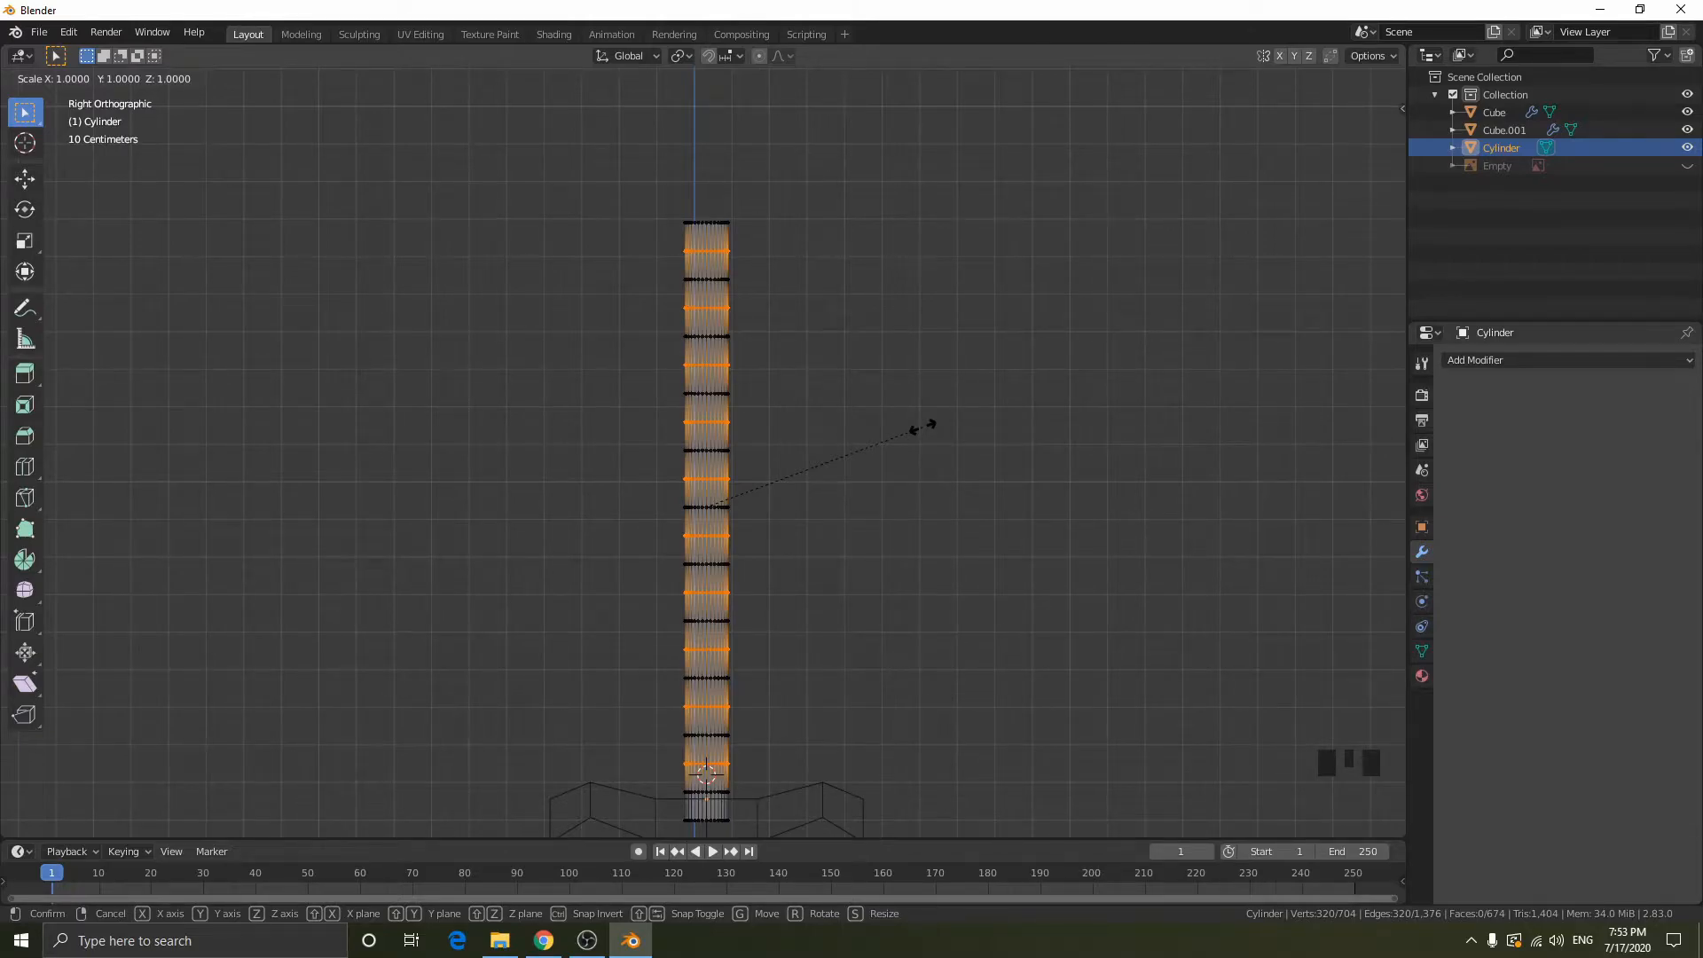
key(shift+z)
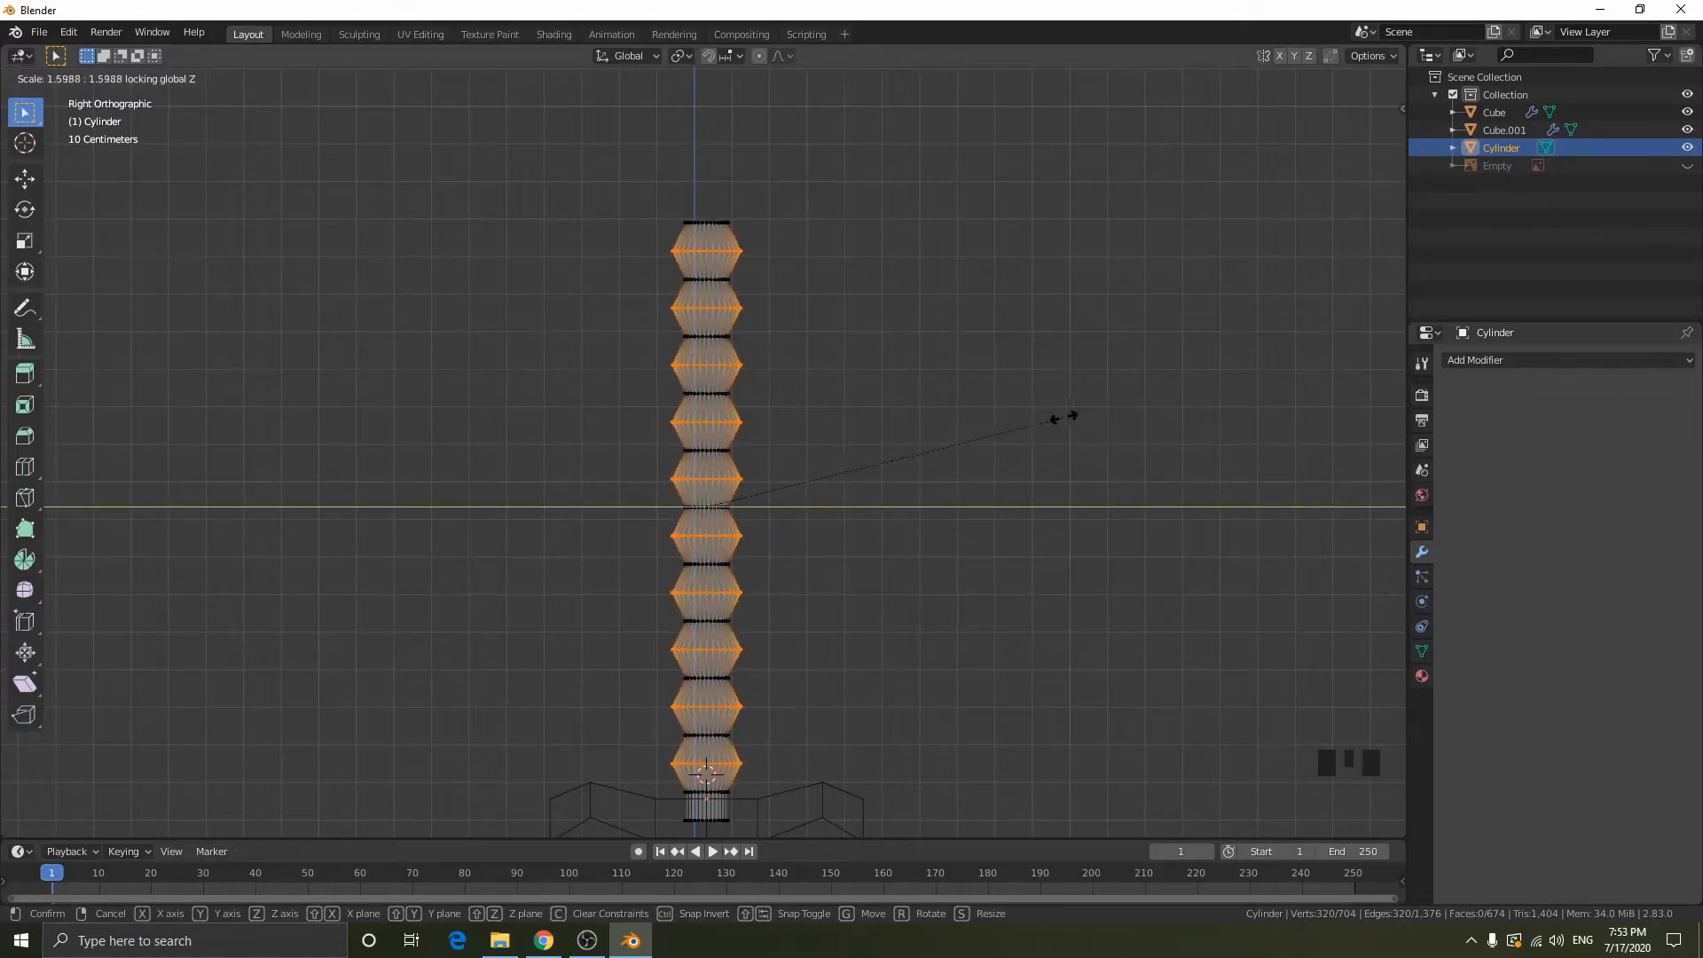
click(973, 426)
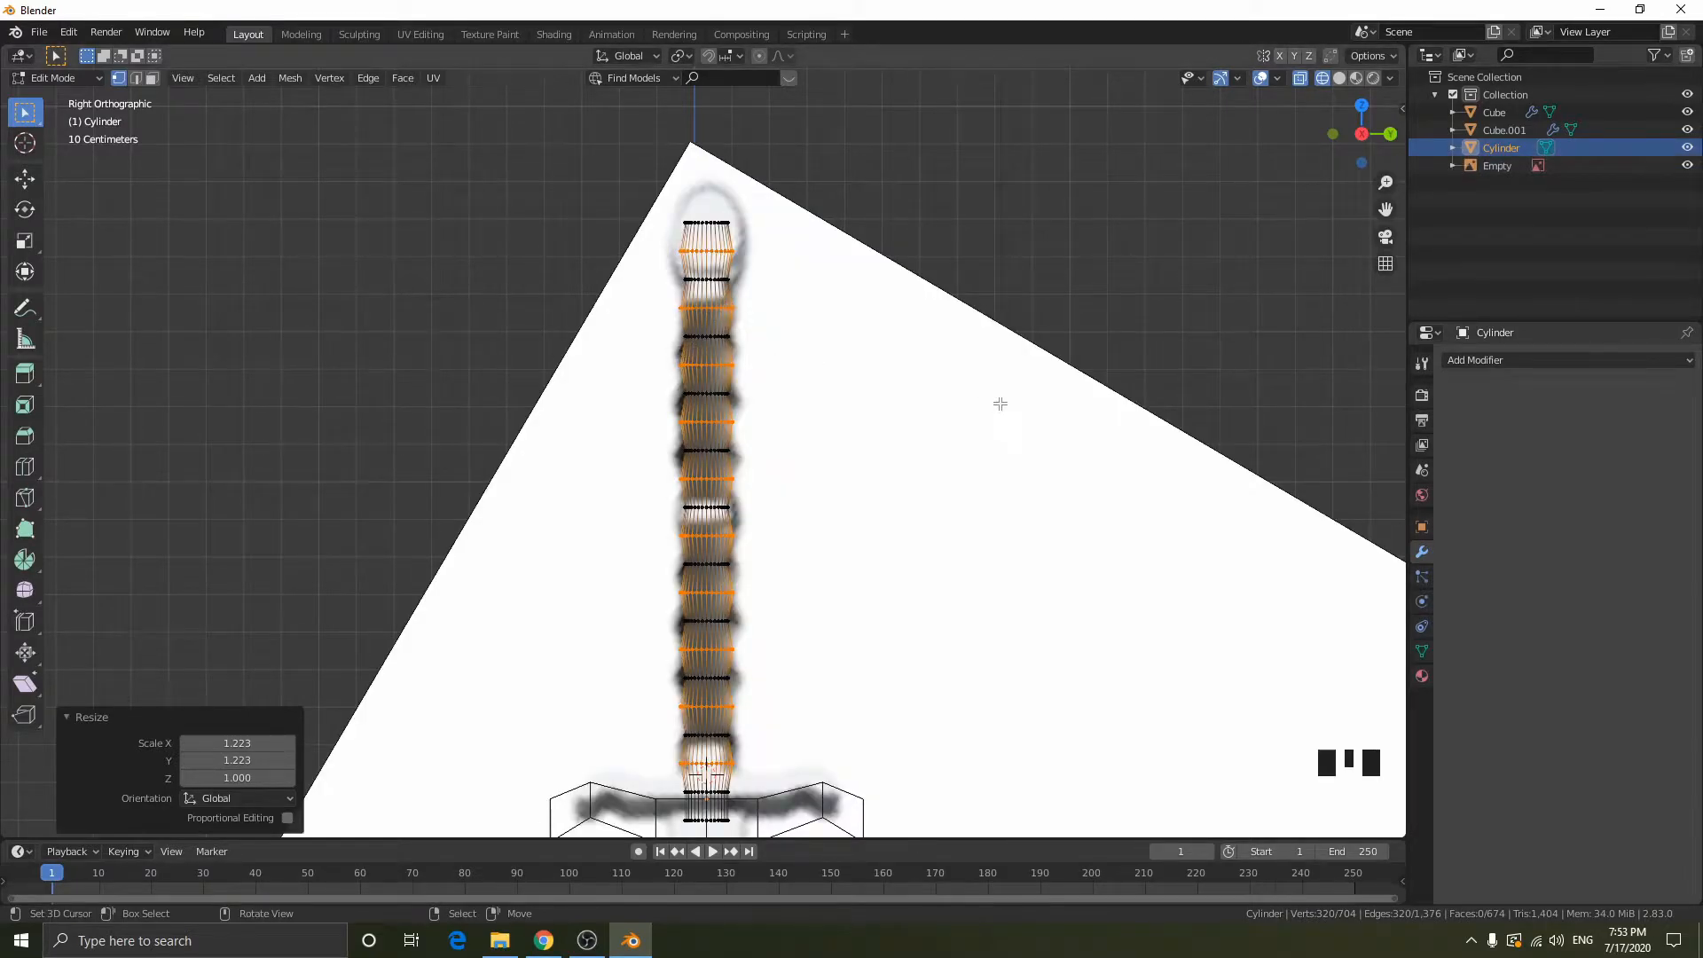
- Hide the reference image, show the ribbed handle in solid shading and return to object mode
mouse_move(1008, 407)
middle_down()
mouse_move(835, 287)
mouse_move(794, 364)
mouse_move(780, 361)
mouse_move(821, 364)
mouse_move(767, 359)
mouse_move(801, 285)
mouse_move(913, 258)
middle_up()
key(shift+z)
middle_drag(927, 319, 918, 329)
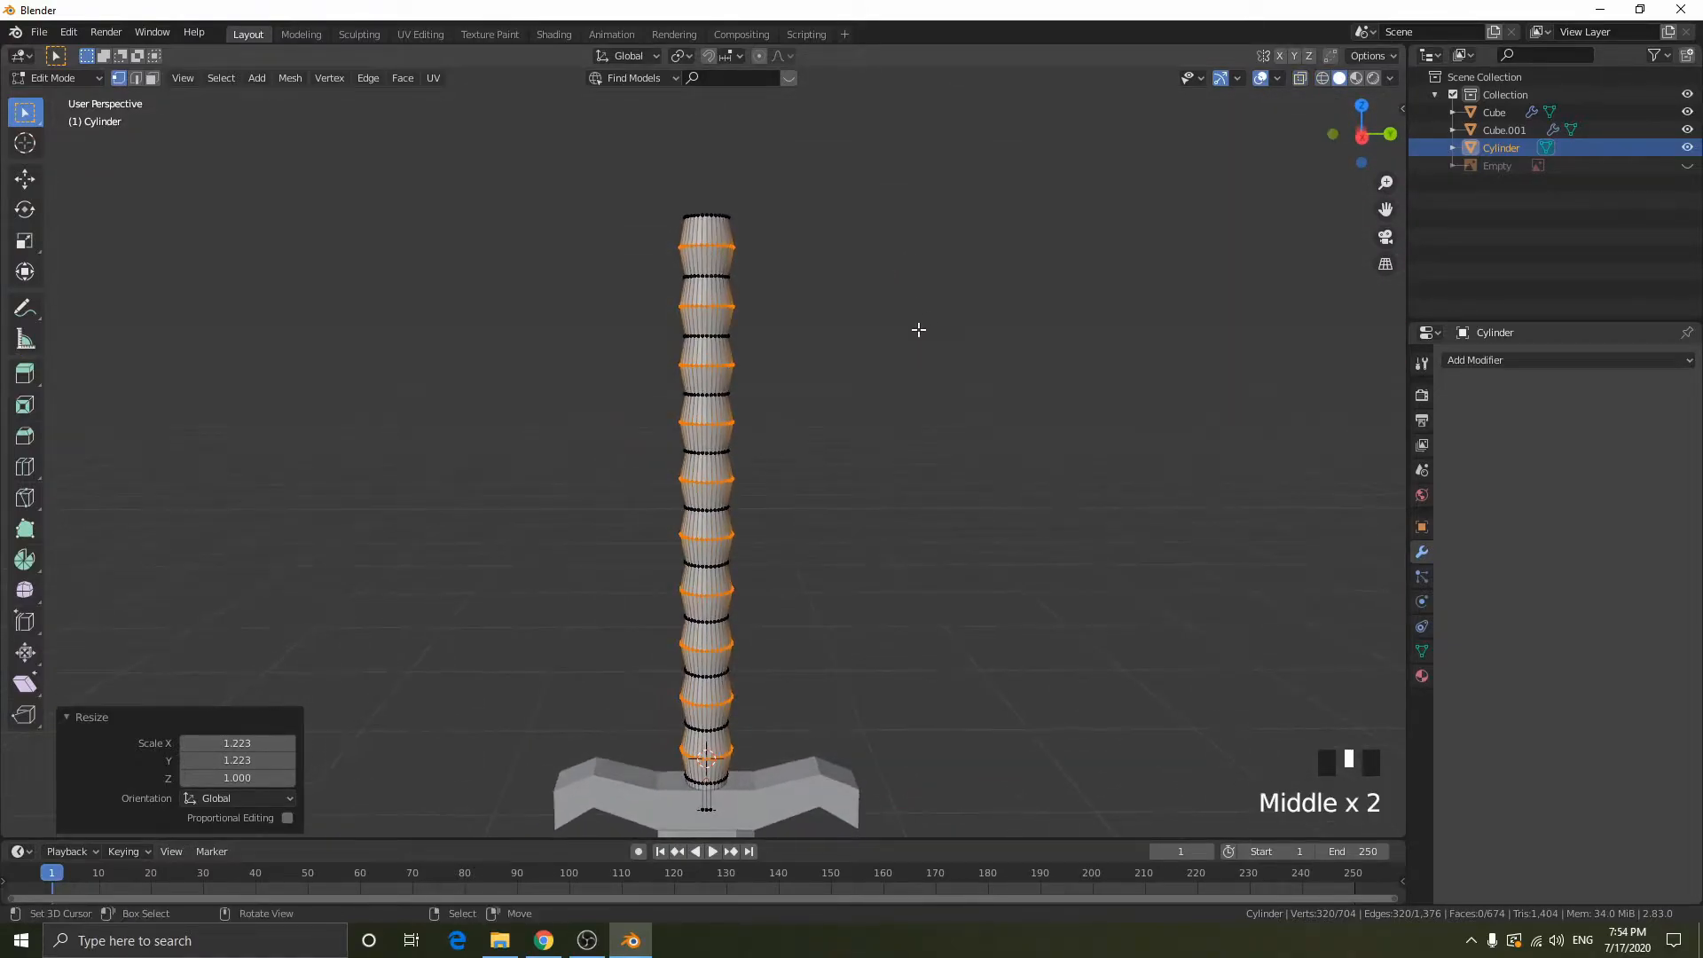
key(shift+z)
click(1212, 362)
key(Tab)
middle_drag(1201, 369, 1119, 396)
key(s)
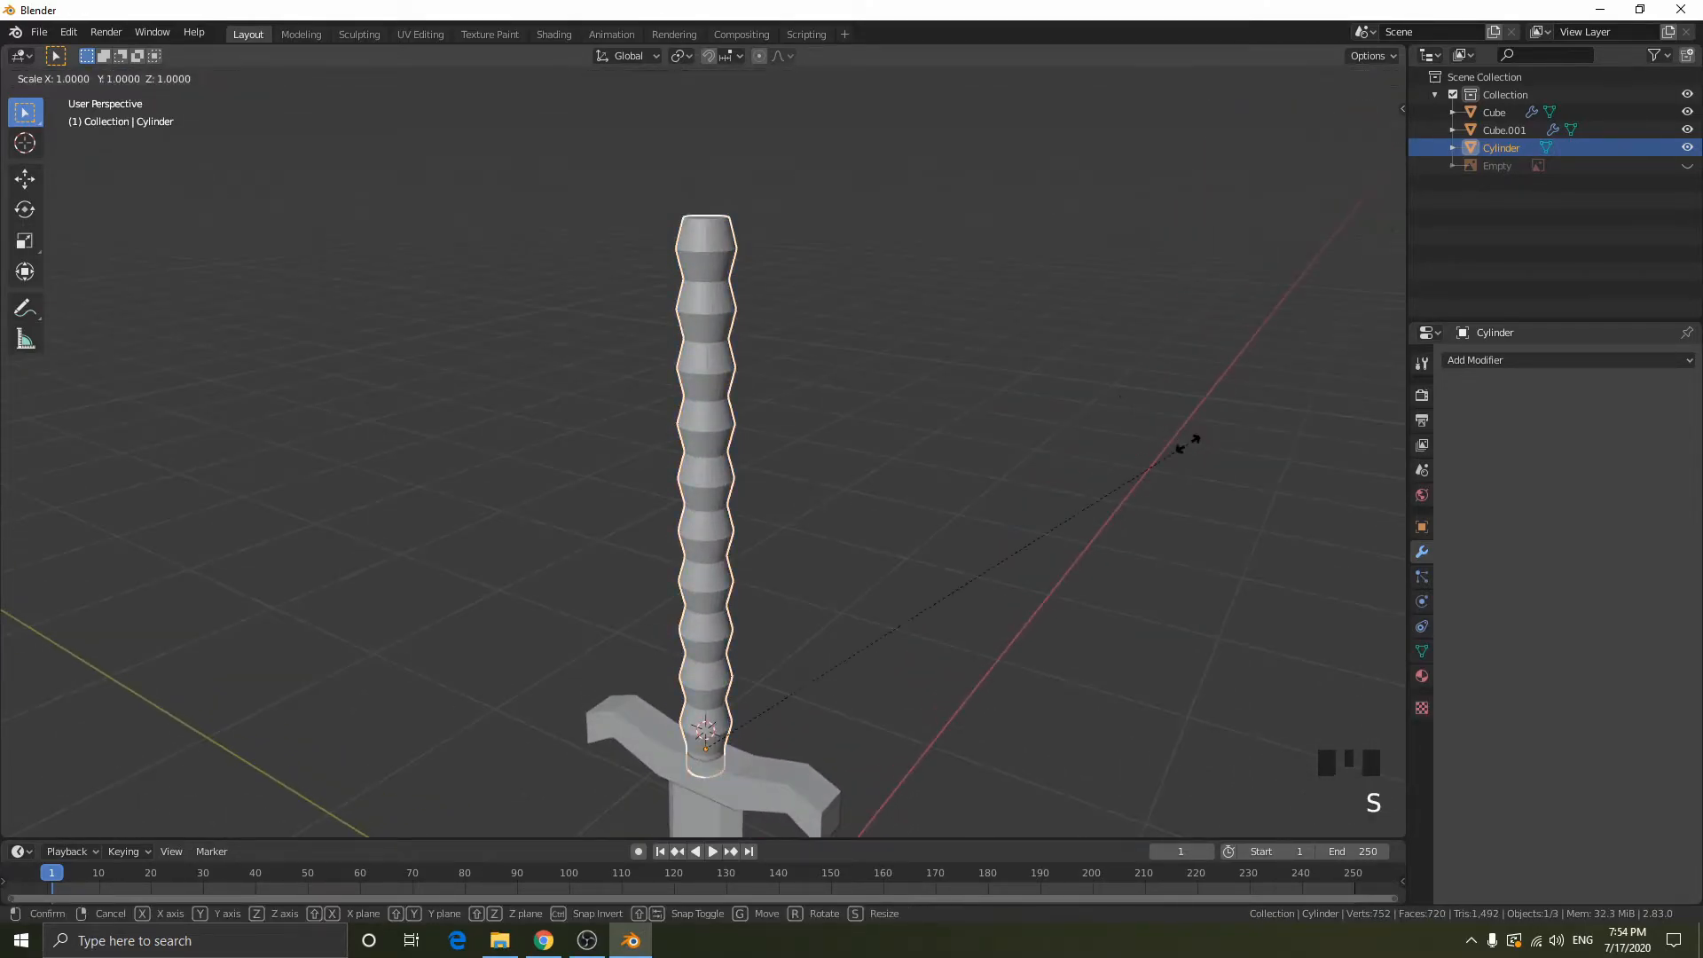
right_click(895, 501)
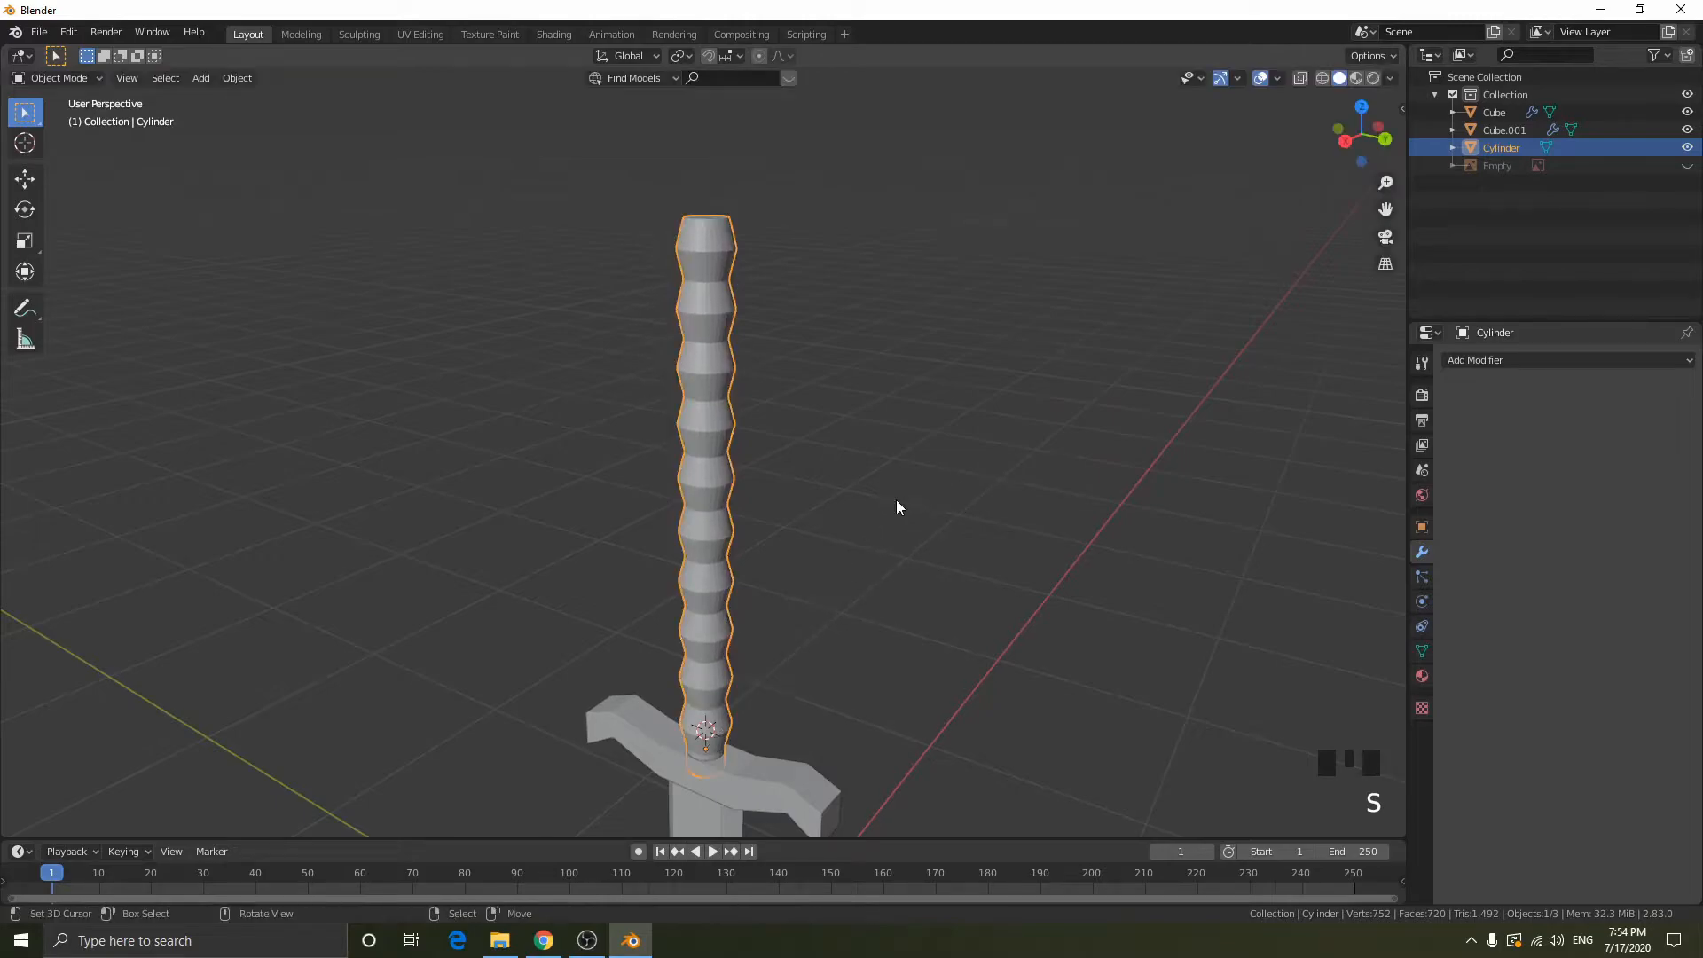
- Select the crossguard at the base of the handle and open it in edit mode
middle_drag(779, 763, 701, 707)
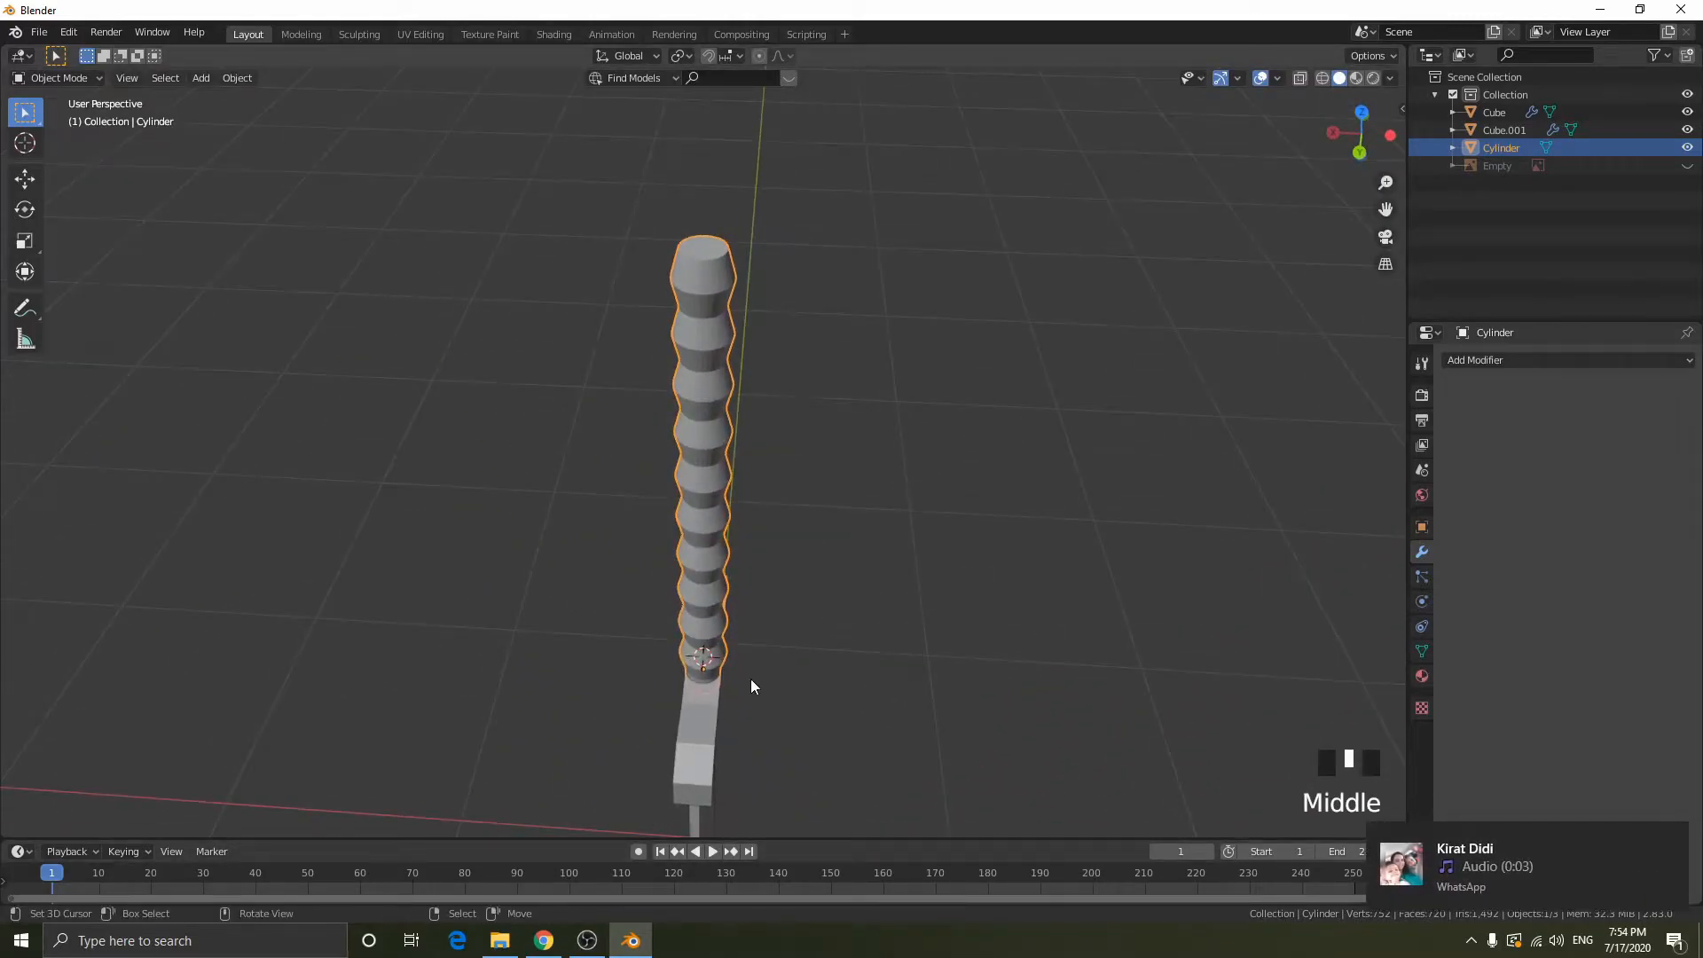
scroll(750, 686, up, 5)
shift+middle_drag(867, 715, 943, 236)
middle_drag(1163, 535, 553, 646)
right_click(689, 575)
key(Tab)
middle_drag(689, 574, 644, 623)
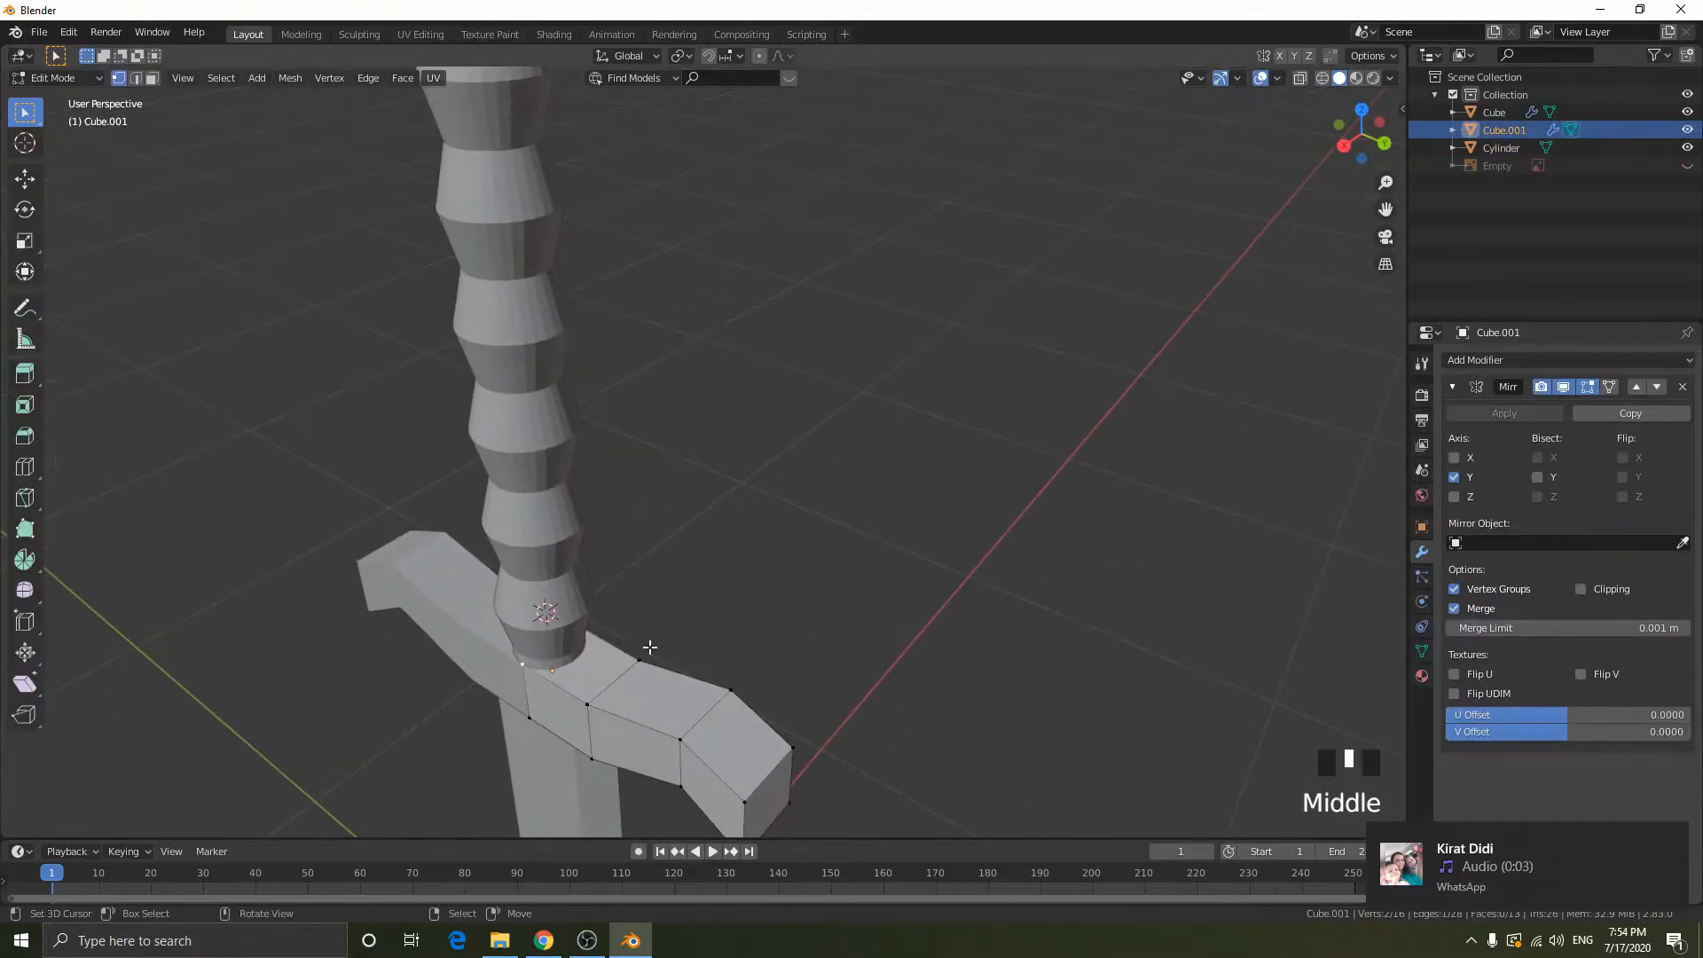
- Select the three front and three back side faces along the editable half of the crossguard
key(3)
right_click(553, 711)
shift+right_click(646, 751)
shift+right_click(714, 787)
middle_drag(888, 718, 640, 705)
shift+right_click(938, 810)
scroll(961, 760, down, 2)
shift+right_click(794, 753)
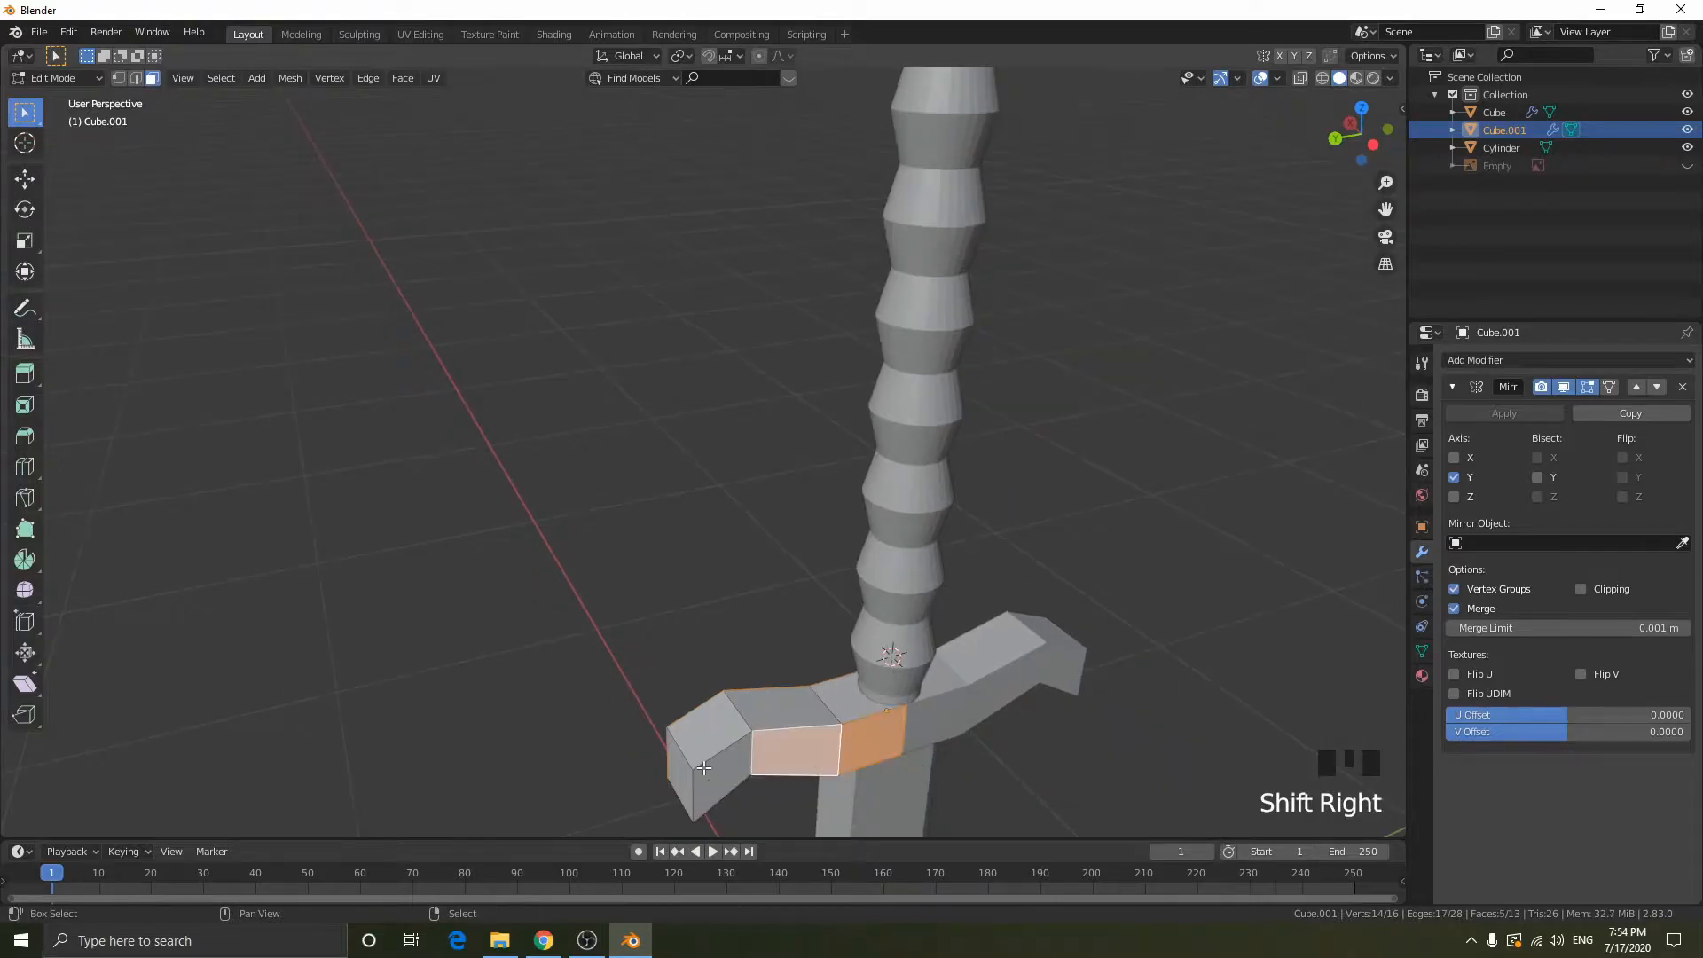
shift+right_click(703, 767)
- Enable Clipping on the Mirror modifier, scale the selected crossguard faces by about 1.53 along X, and return to object mode
middle_drag(1153, 576, 1061, 581)
key(s)
key(x)
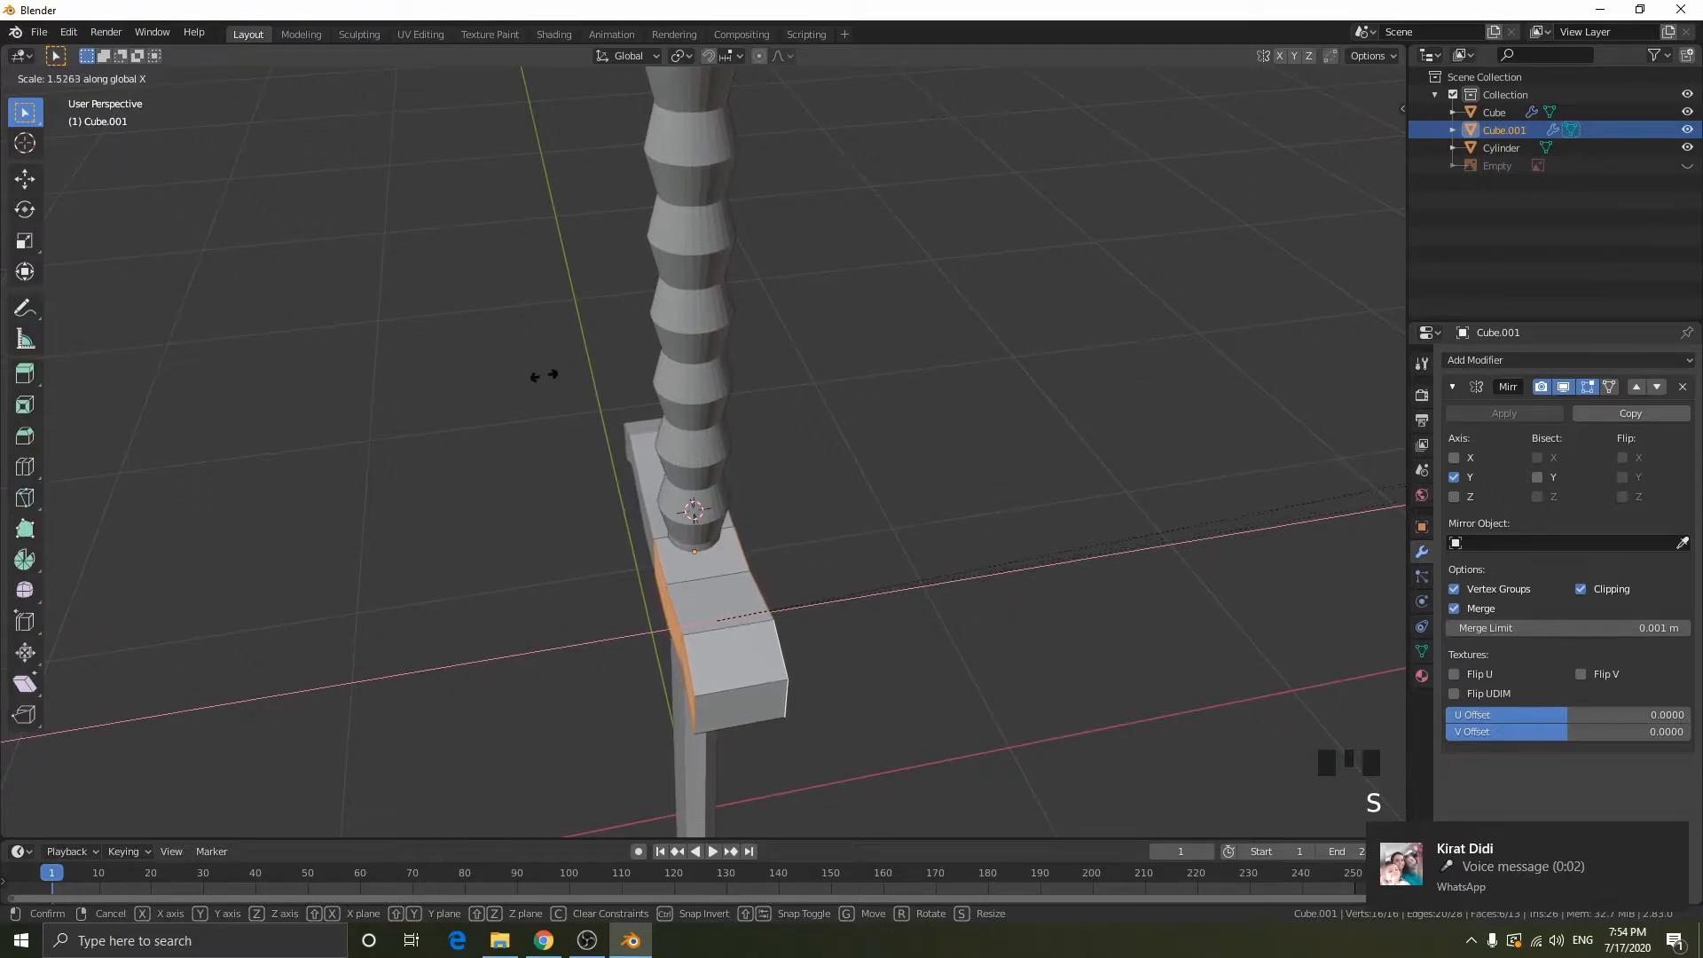
click(548, 375)
key(Tab)
- Move the handle cylinder down along Z by about 0.025 m into the crossguard and deselect everything
middle_drag(662, 514, 478, 426)
click(479, 426)
scroll(524, 411, down, 3)
key(g)
key(z)
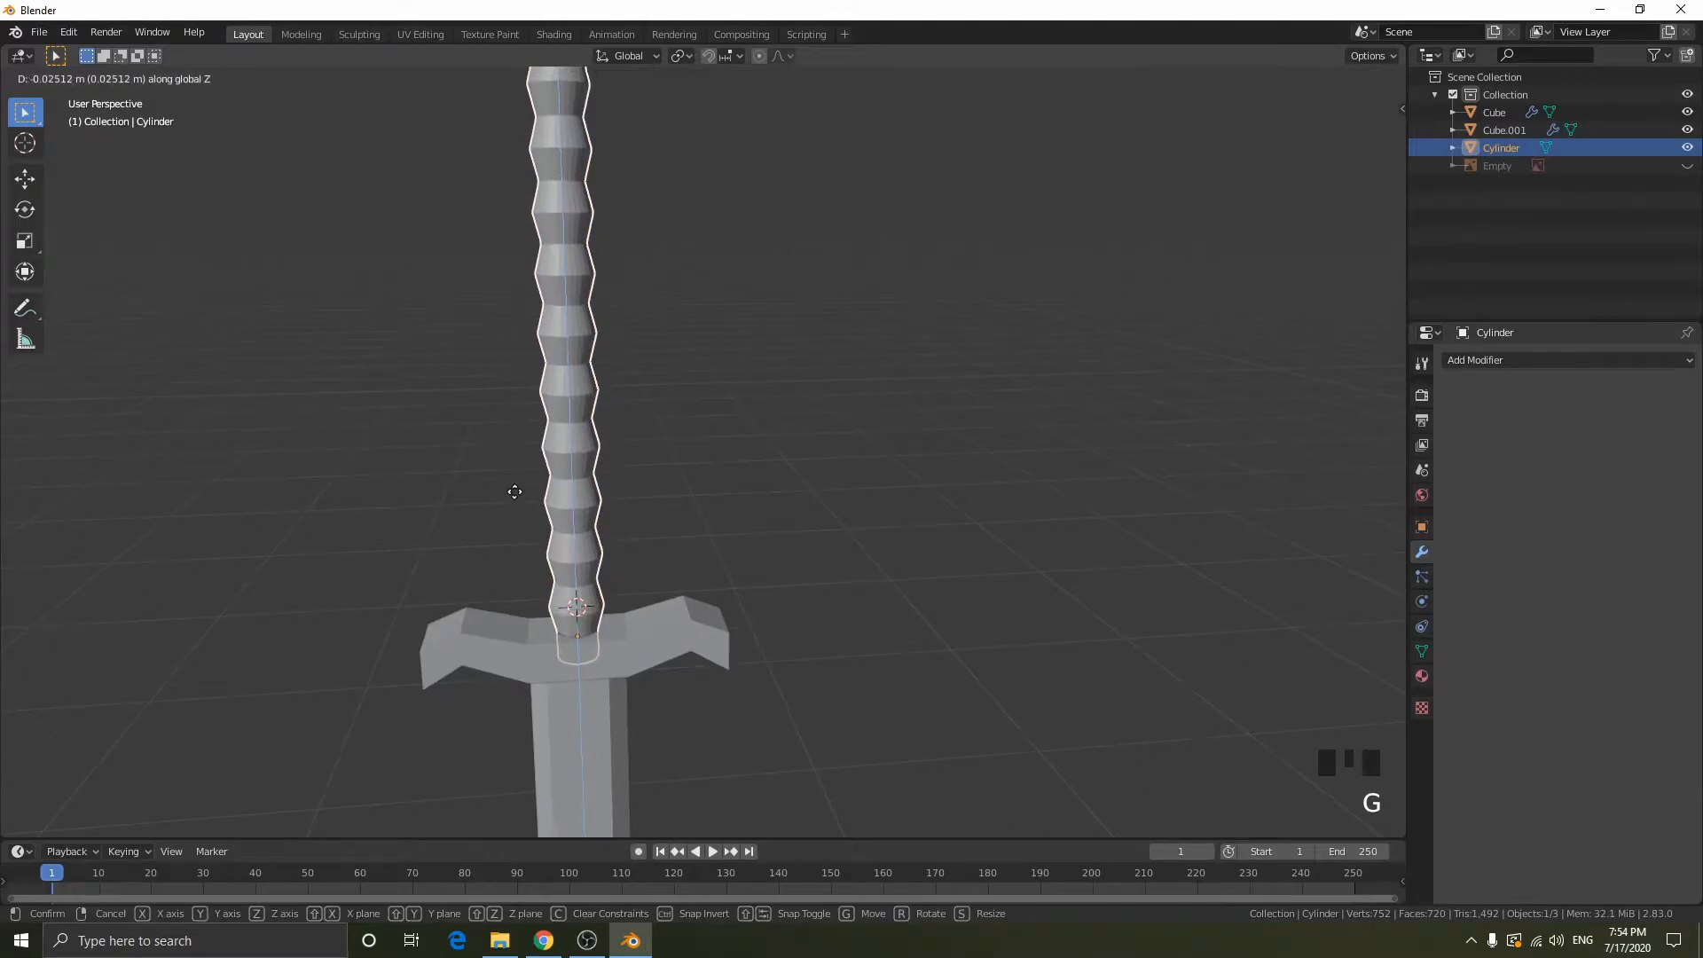
click(515, 485)
key(alt+a)
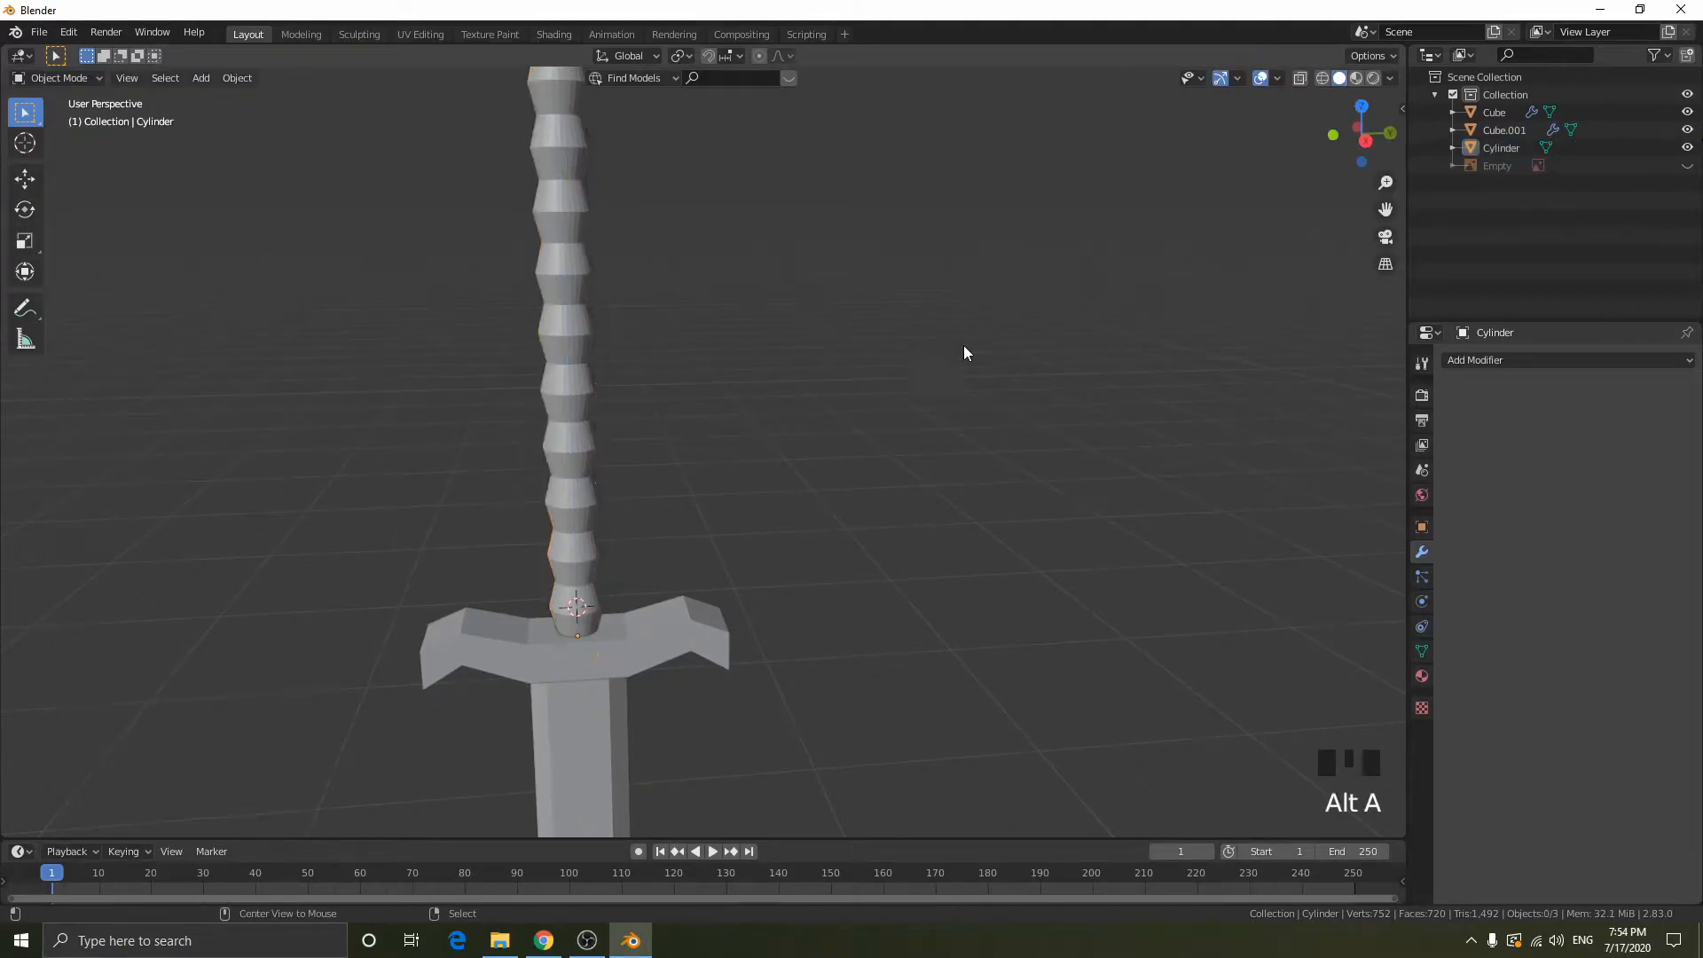
- Show the reference image in the right orthographic view to compare the handle's upper end with the pommel, and hide it again
click(1364, 139)
shift+middle_drag(742, 313, 813, 563)
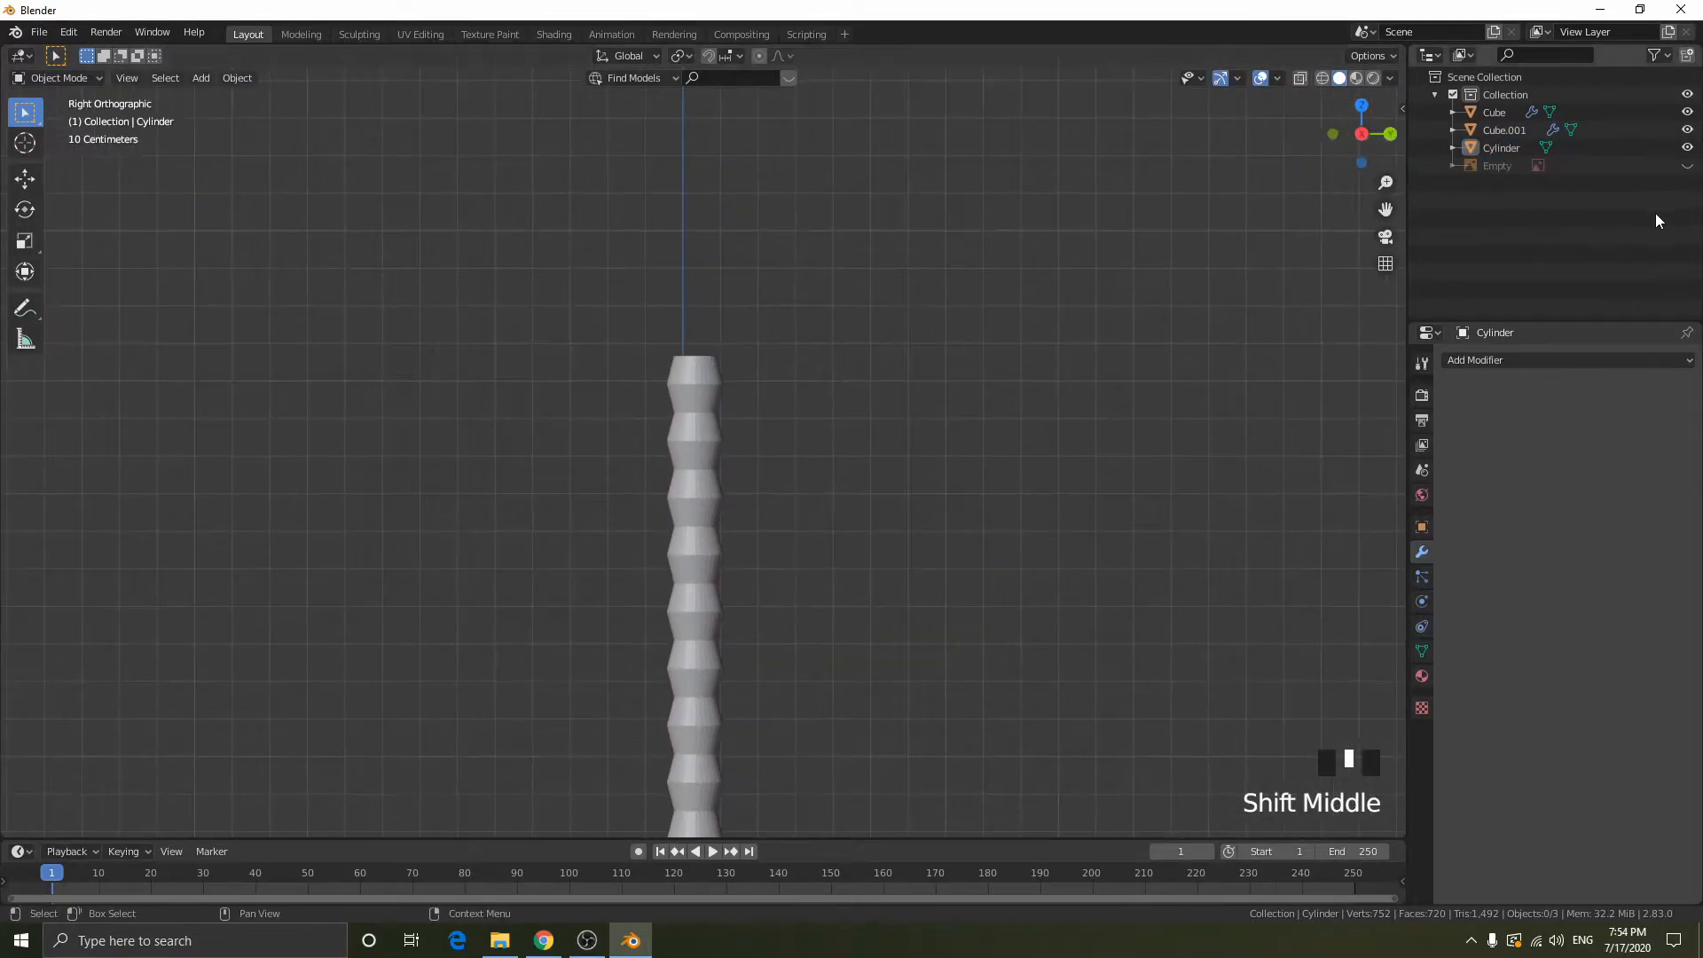
click(1671, 168)
click(1687, 165)
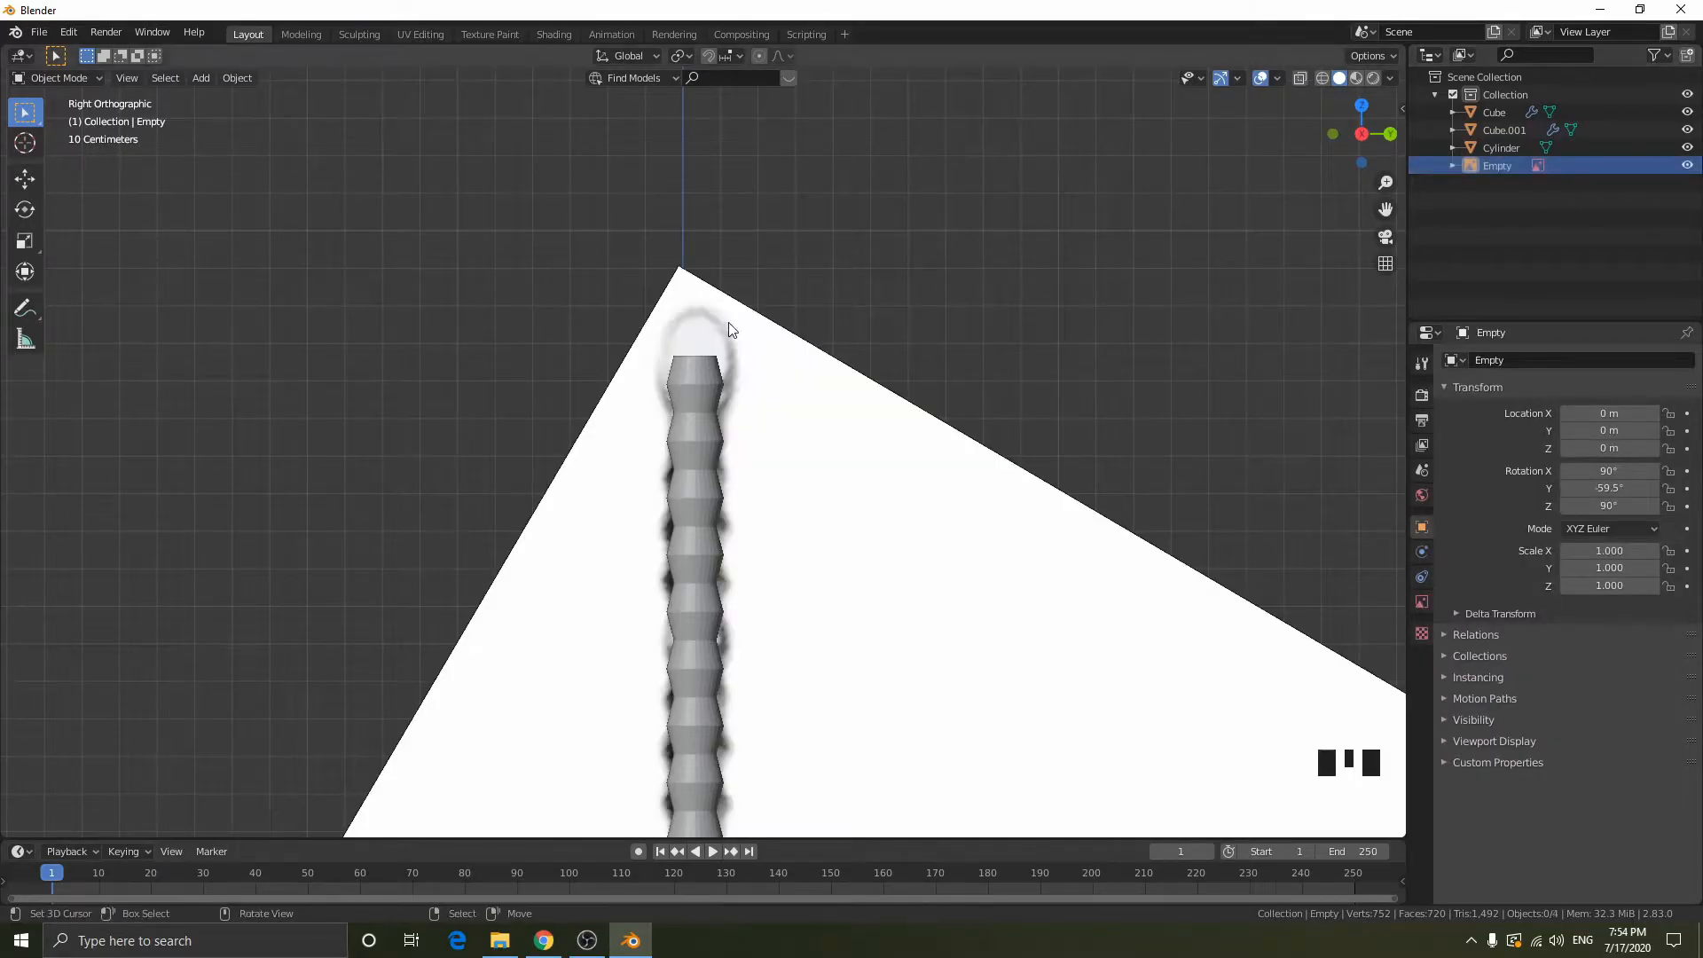
click(1686, 166)
middle_drag(697, 344, 704, 465)
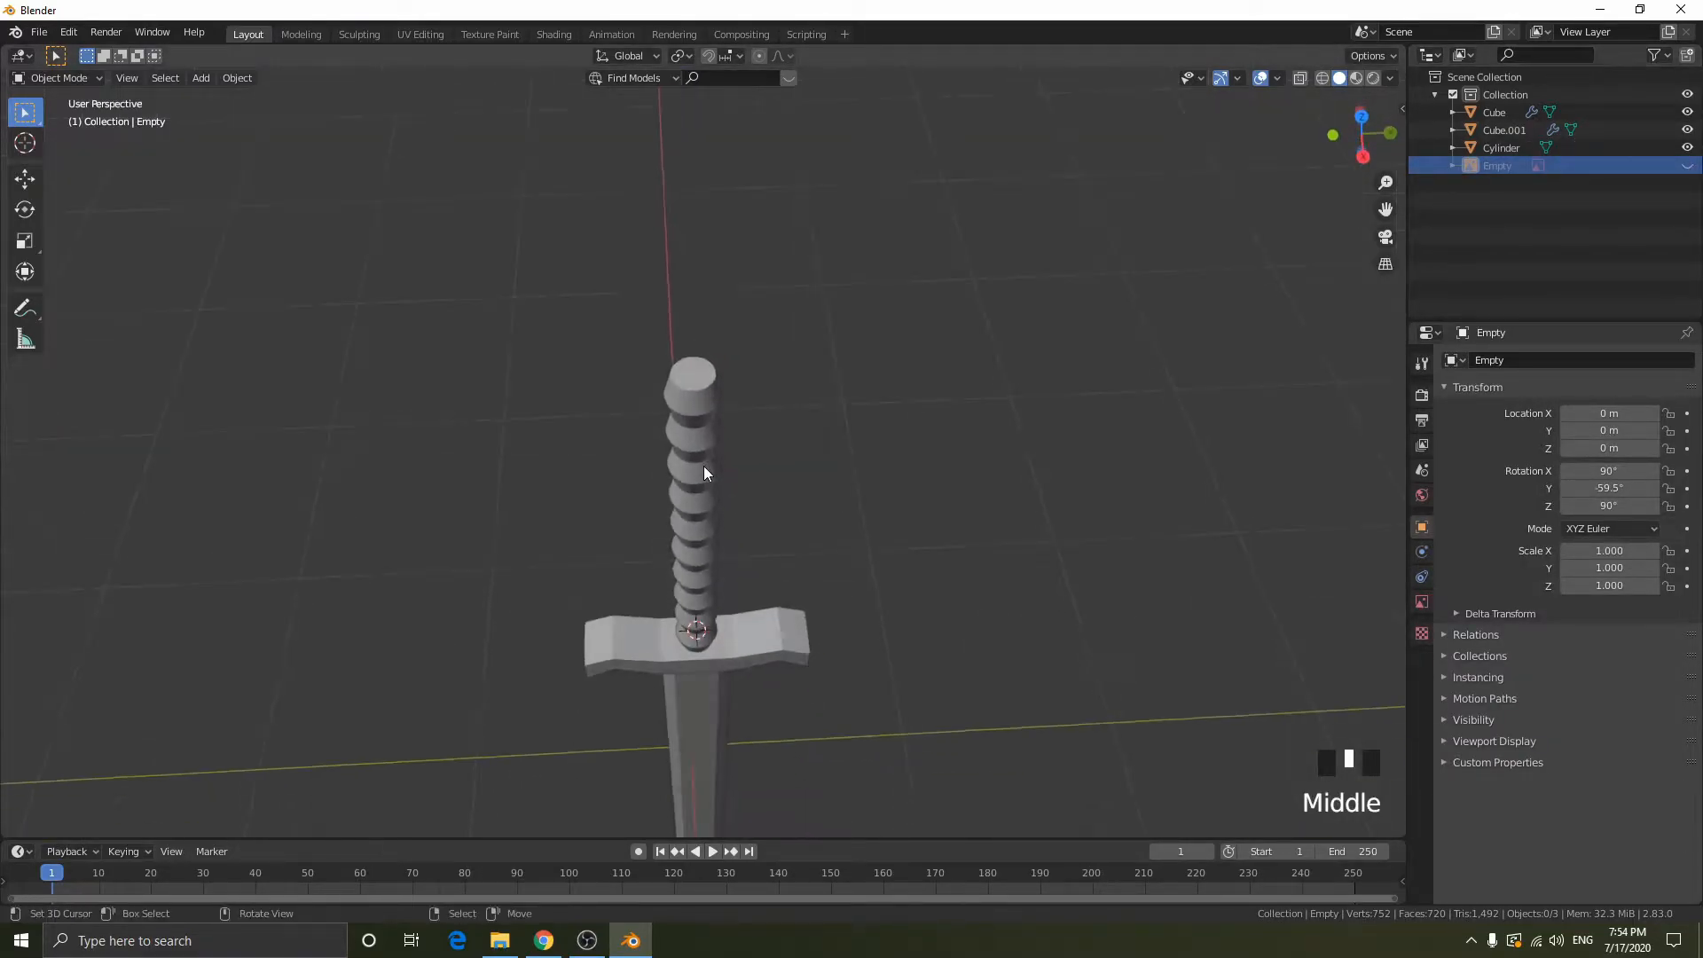
- Snap the 3D cursor to the top face of the handle cylinder and return to object mode
right_click(705, 378)
key(Tab)
key(3)
right_click(705, 377)
key(shift+s)
click(755, 447)
scroll(749, 336, up, 5)
shift+middle_drag(708, 263, 744, 331)
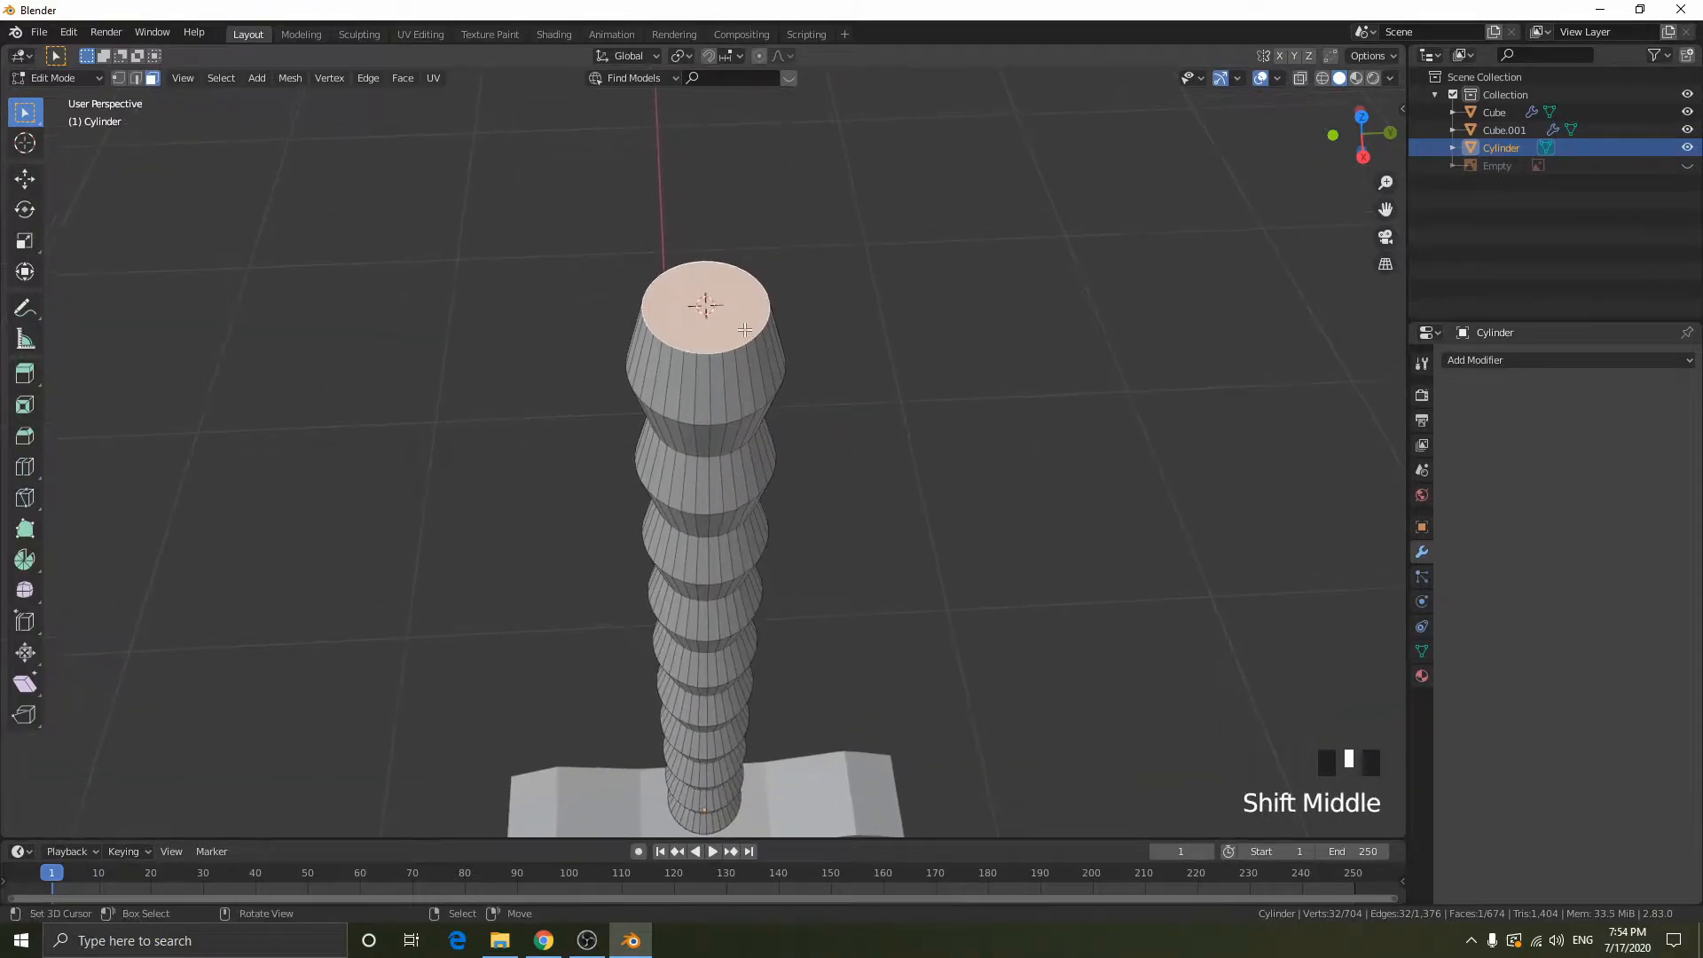
key(Tab)
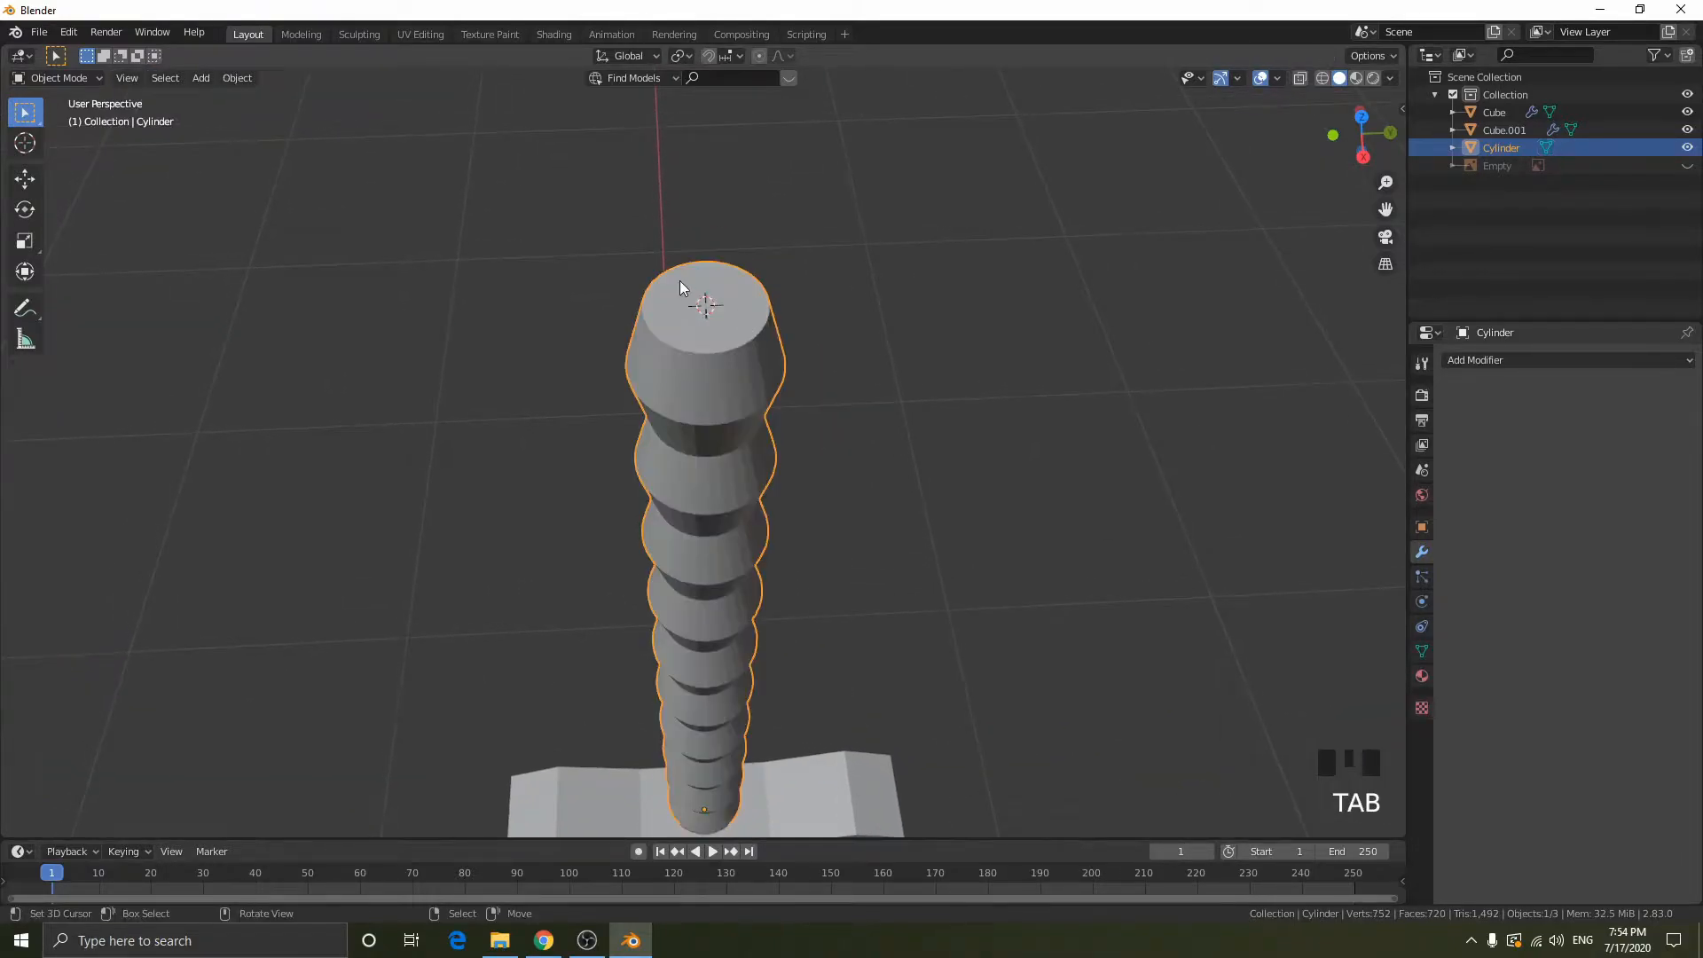
click(1361, 158)
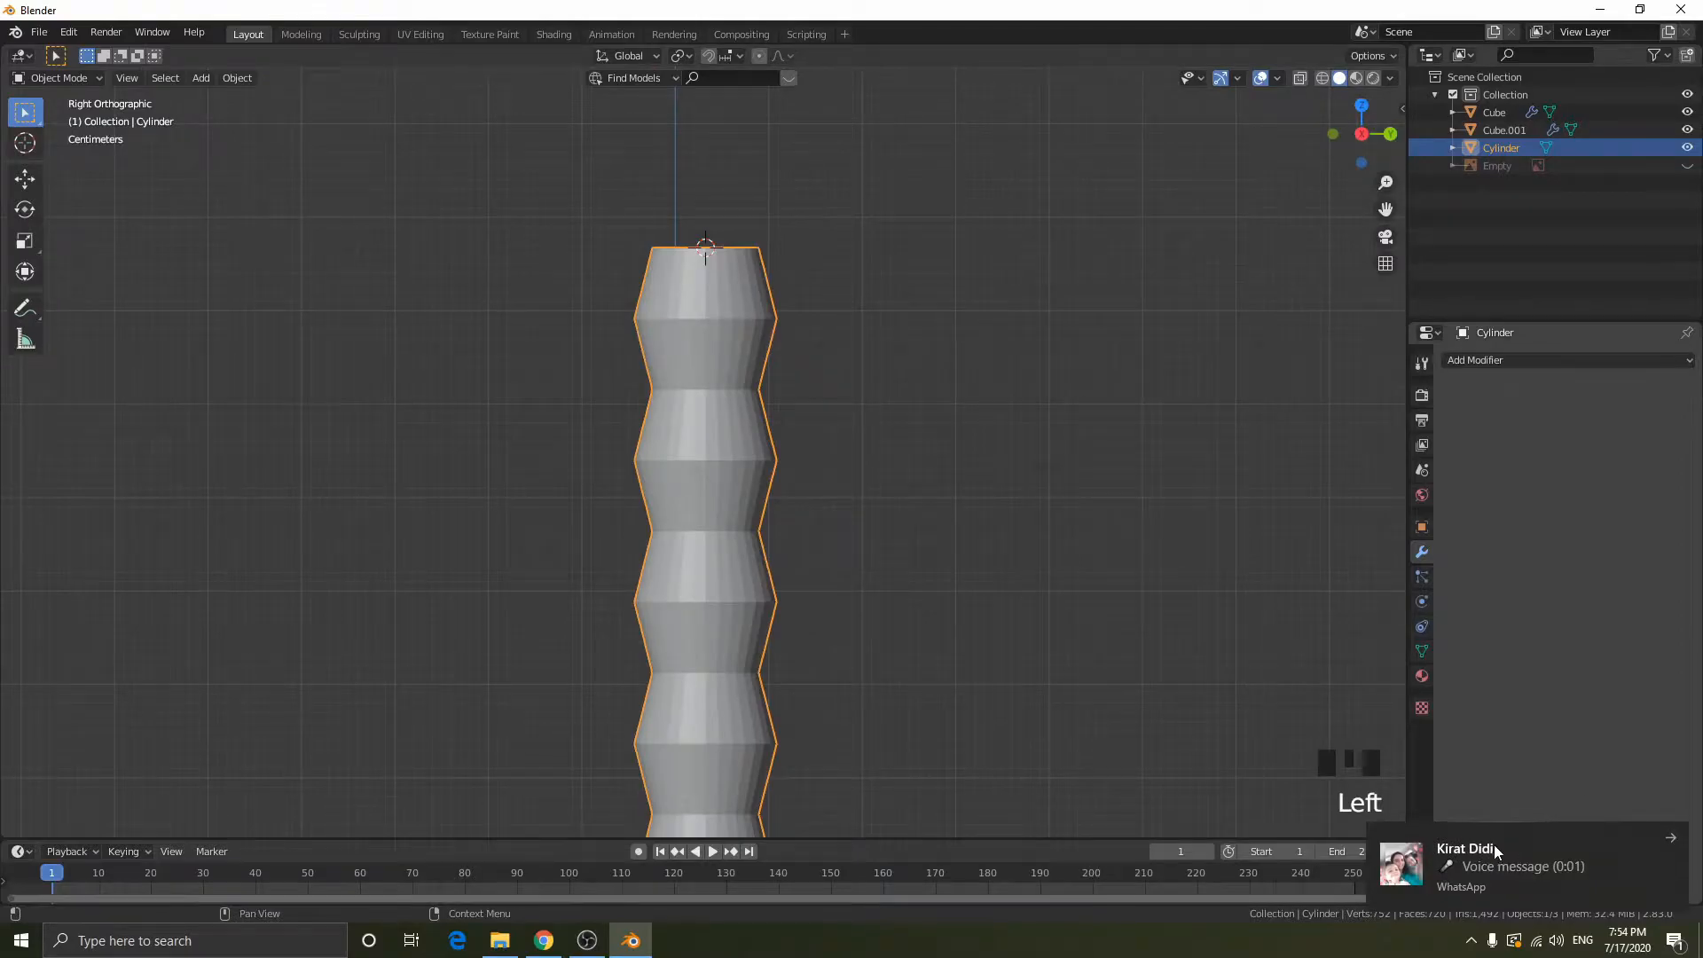
click(587, 940)
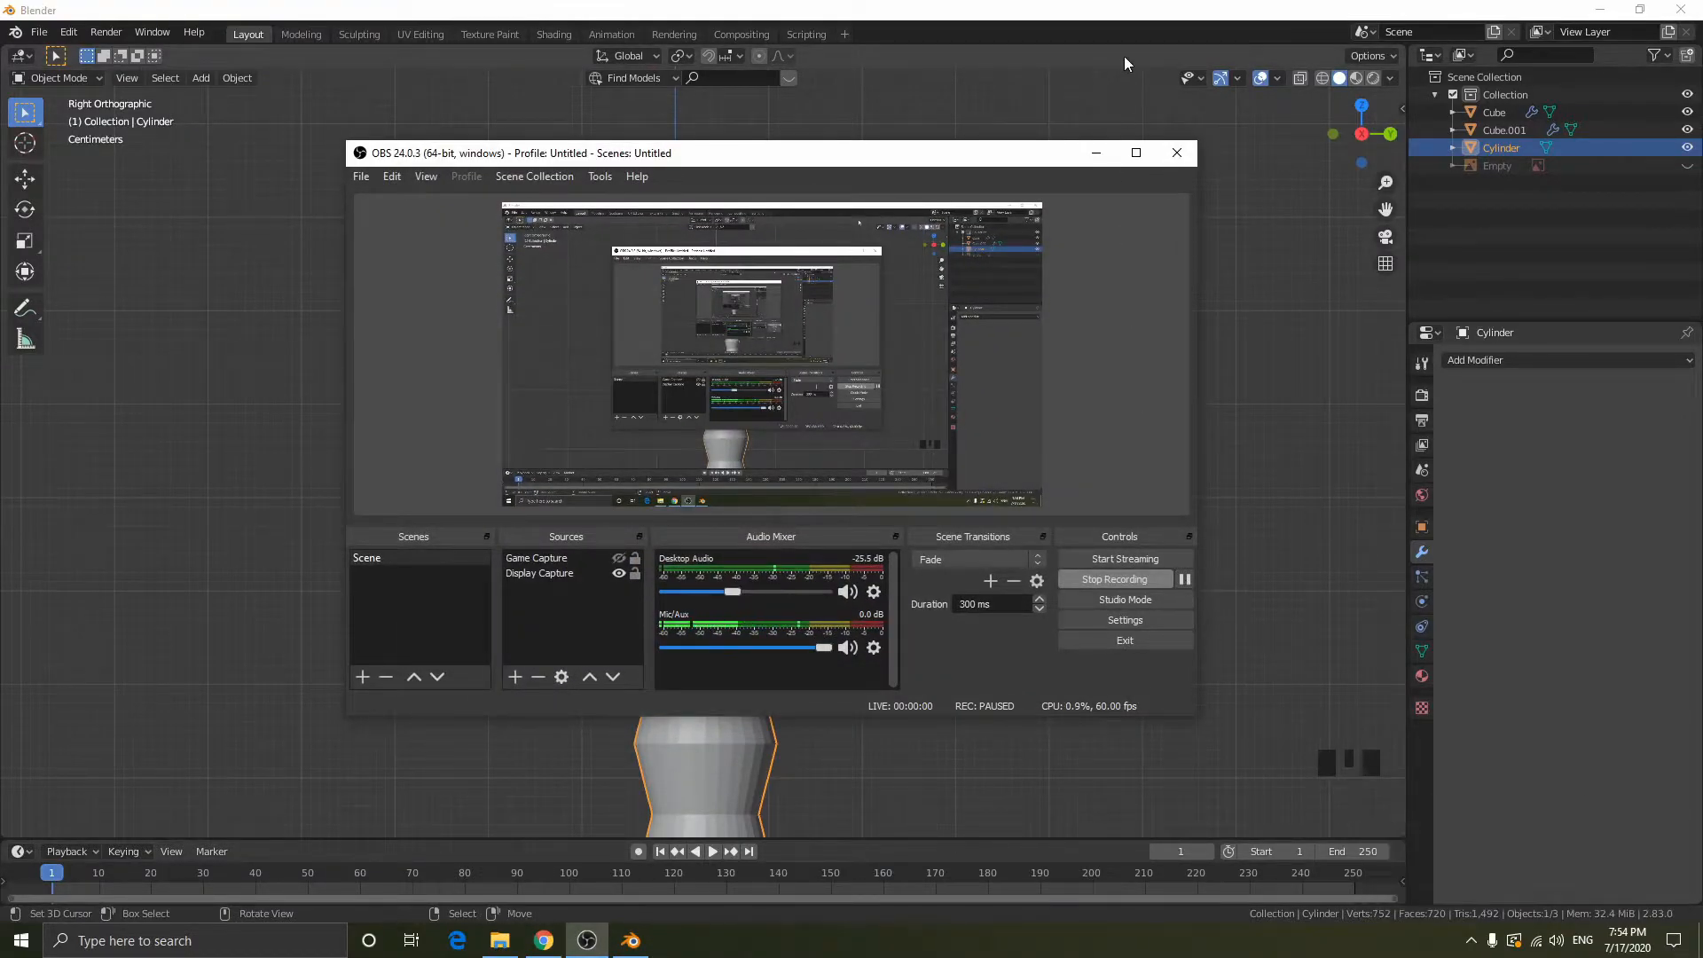
click(1096, 153)
- Add a UV sphere at the handle's top as the pommel and scale it uniformly to about 0.140
shift+middle_drag(852, 258, 933, 365)
middle_drag(1148, 357, 1115, 343)
key(shift+a)
mouse_move(1115, 343)
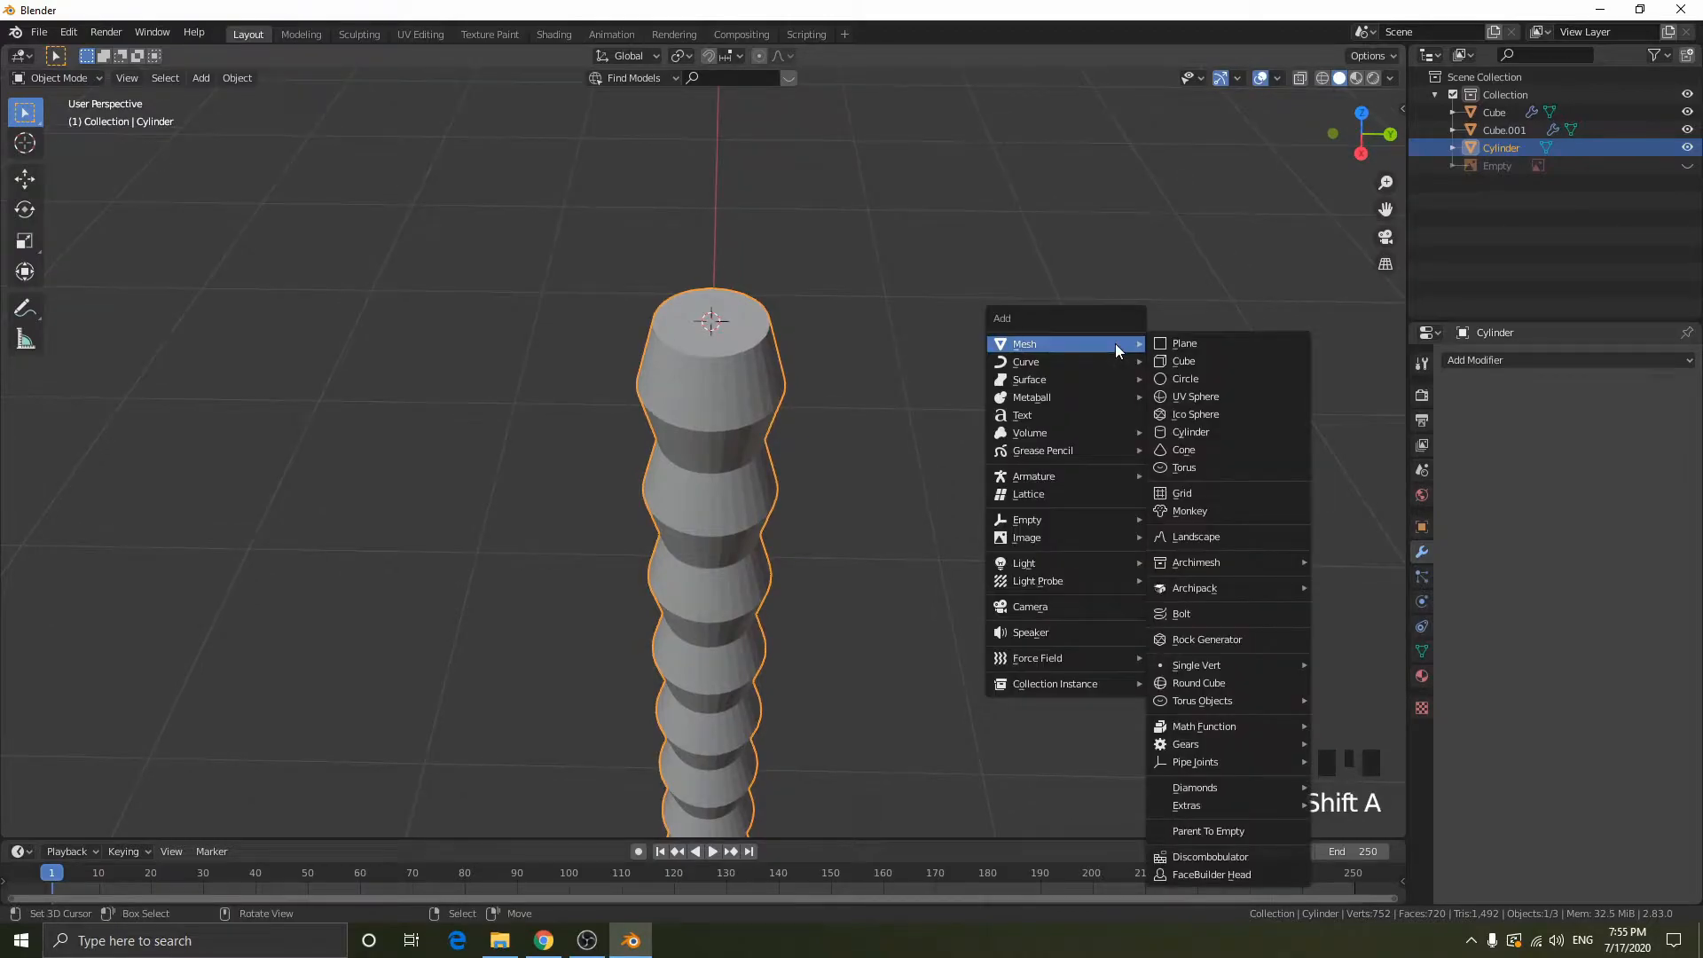
click(1222, 395)
click(1361, 155)
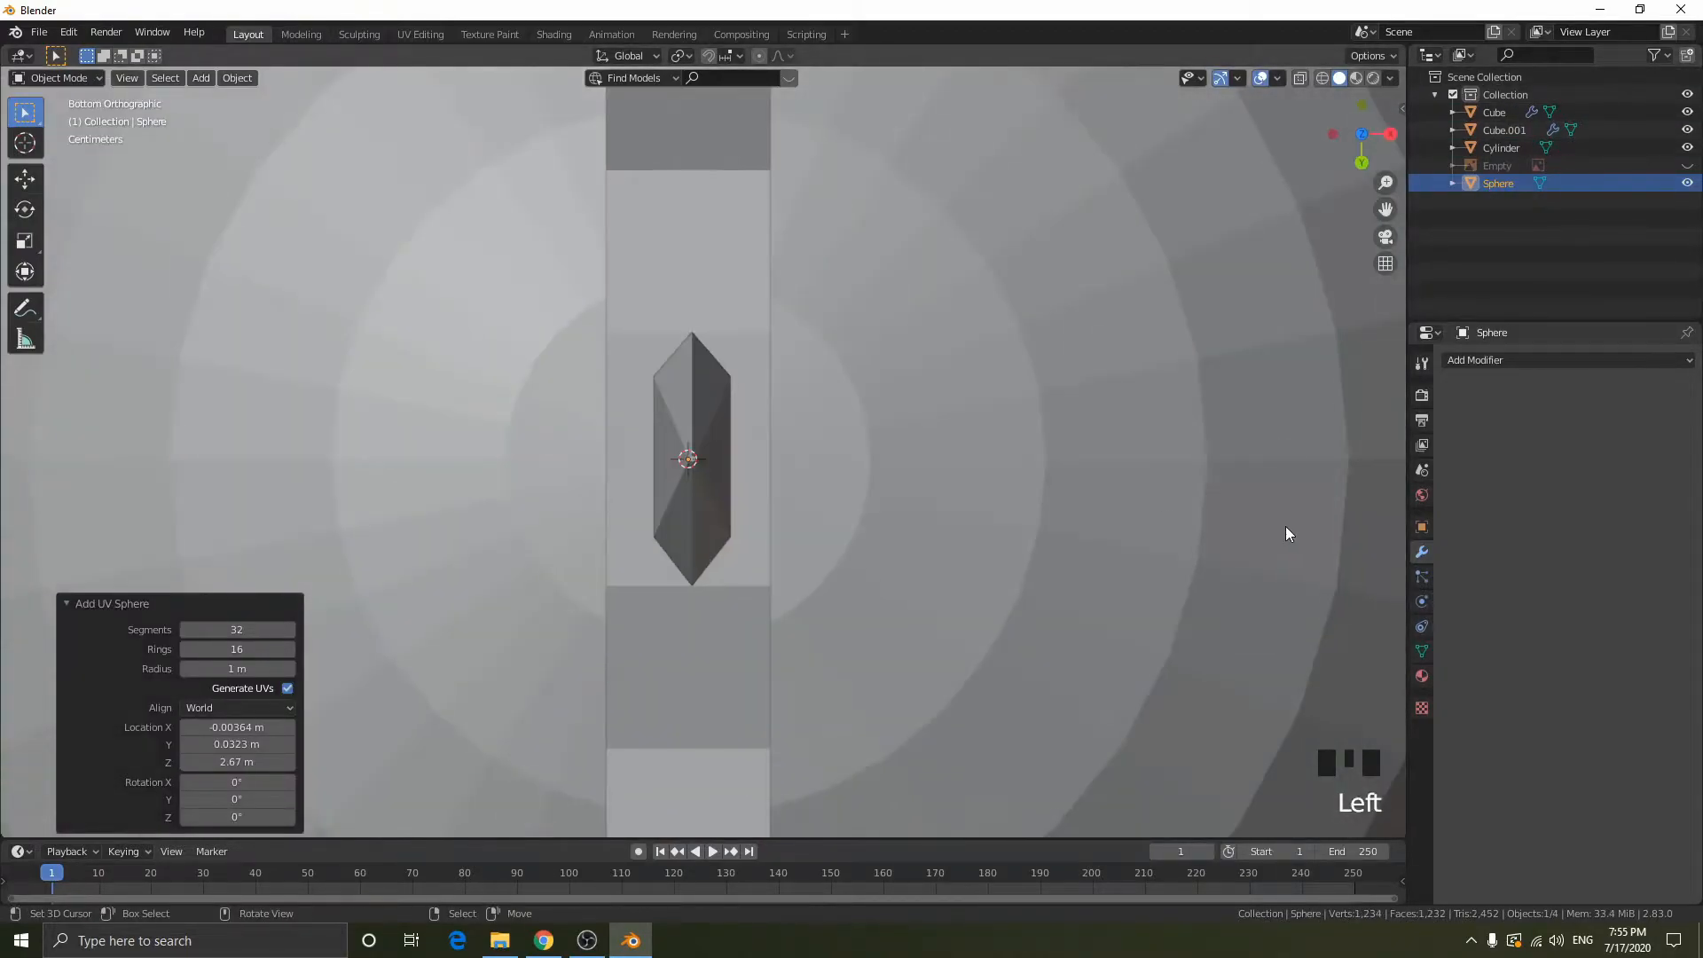
key(s)
click(747, 398)
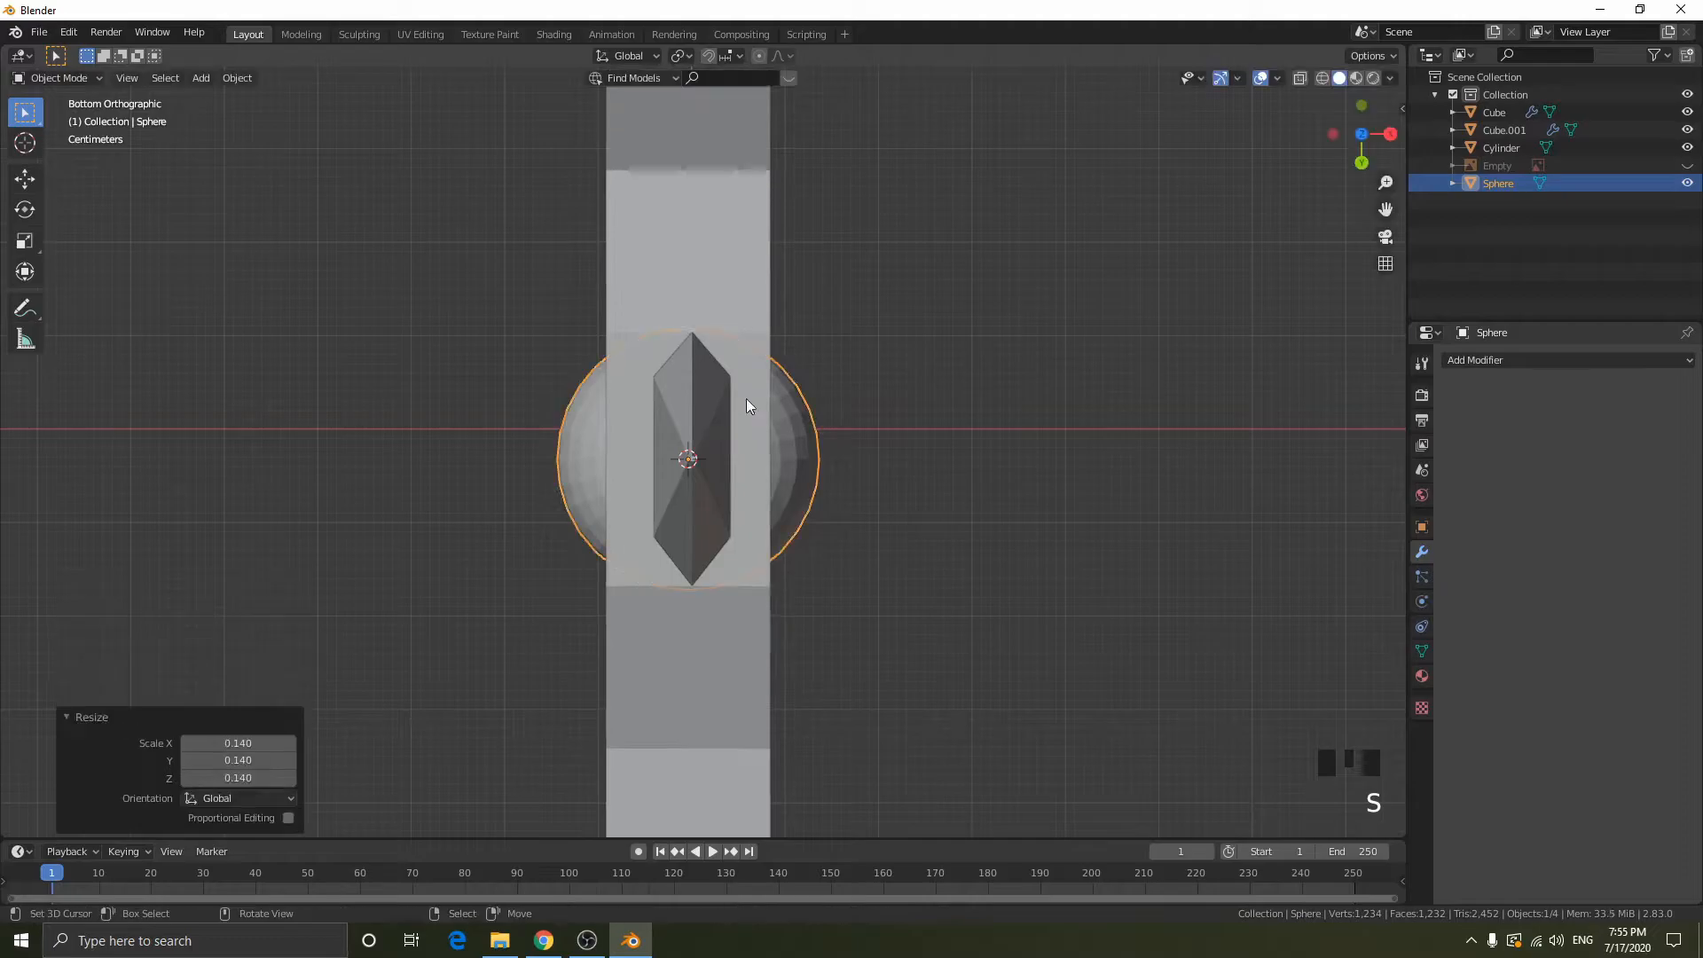
- Scale the pommel sphere down uniformly by about 0.404 in the left orthographic view
click(1362, 162)
scroll(1007, 263, down, 13)
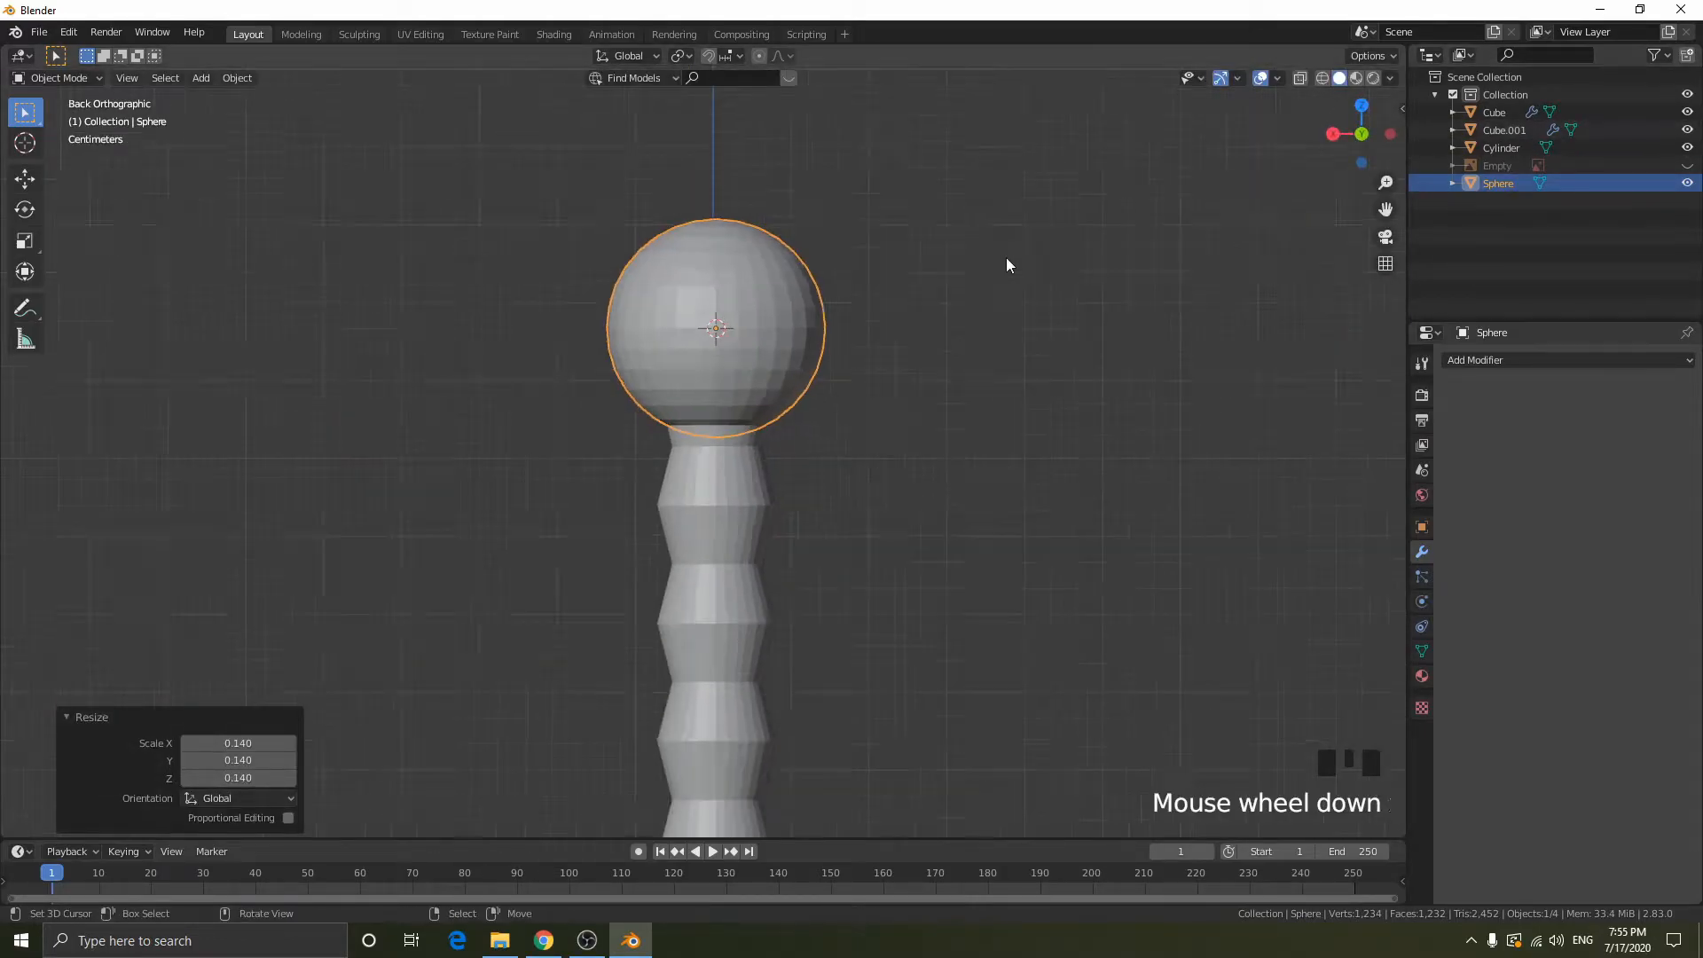
click(1389, 134)
scroll(887, 417, up, 13)
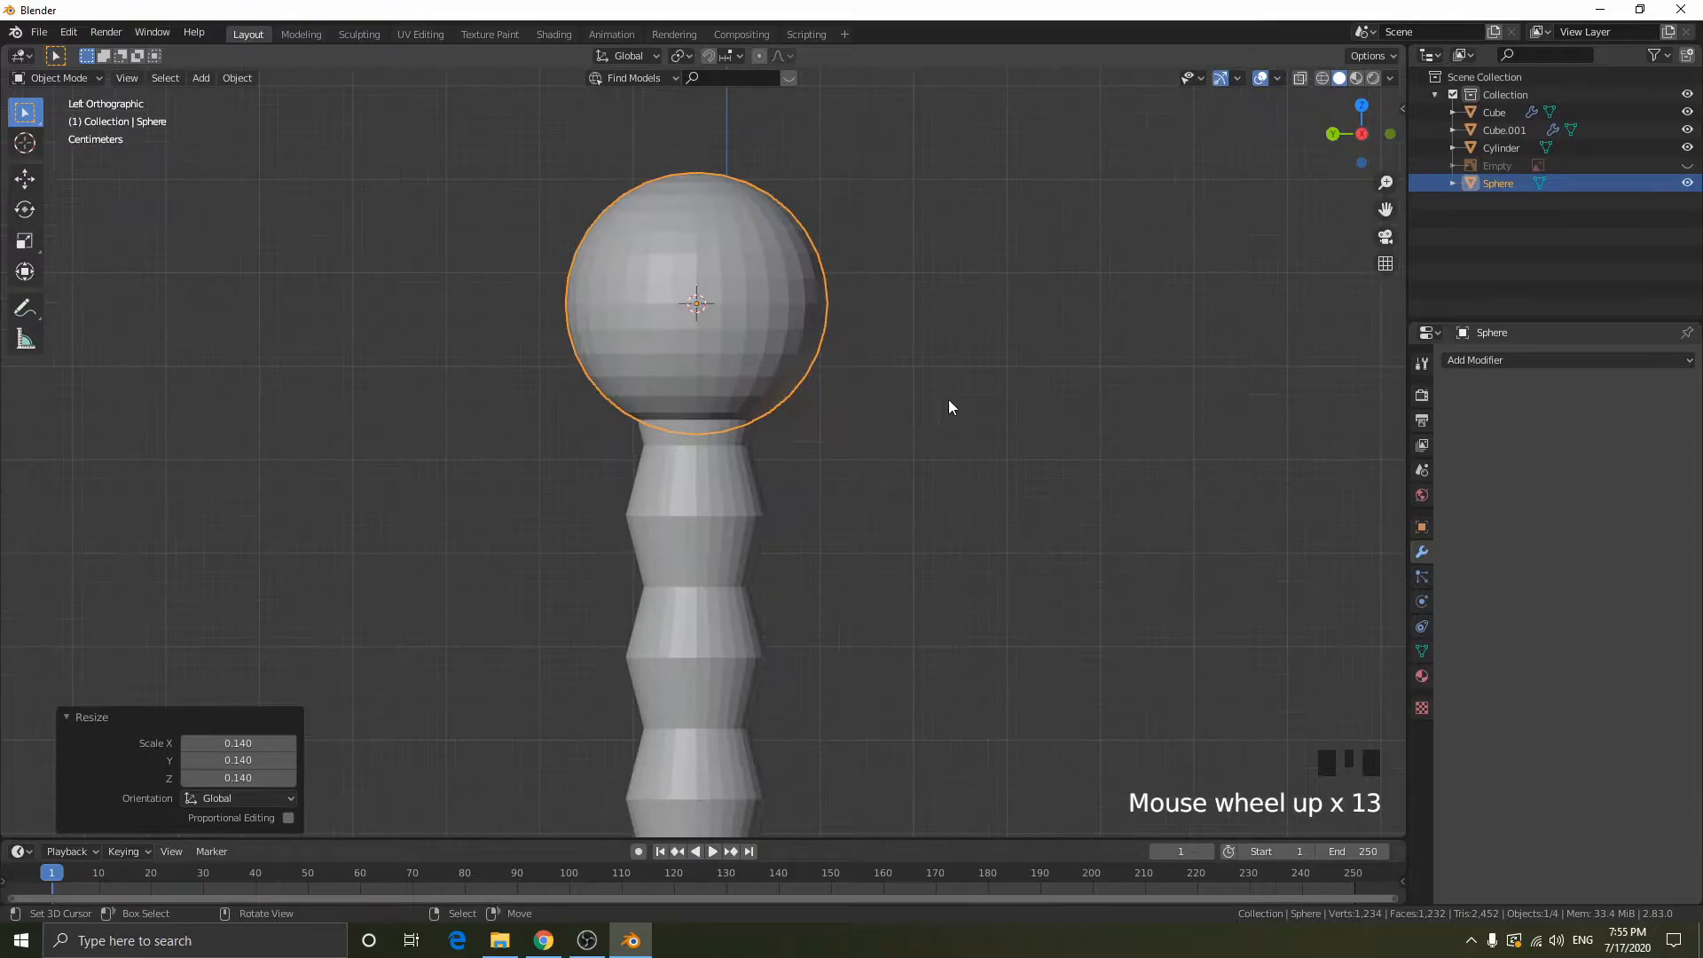
key(s)
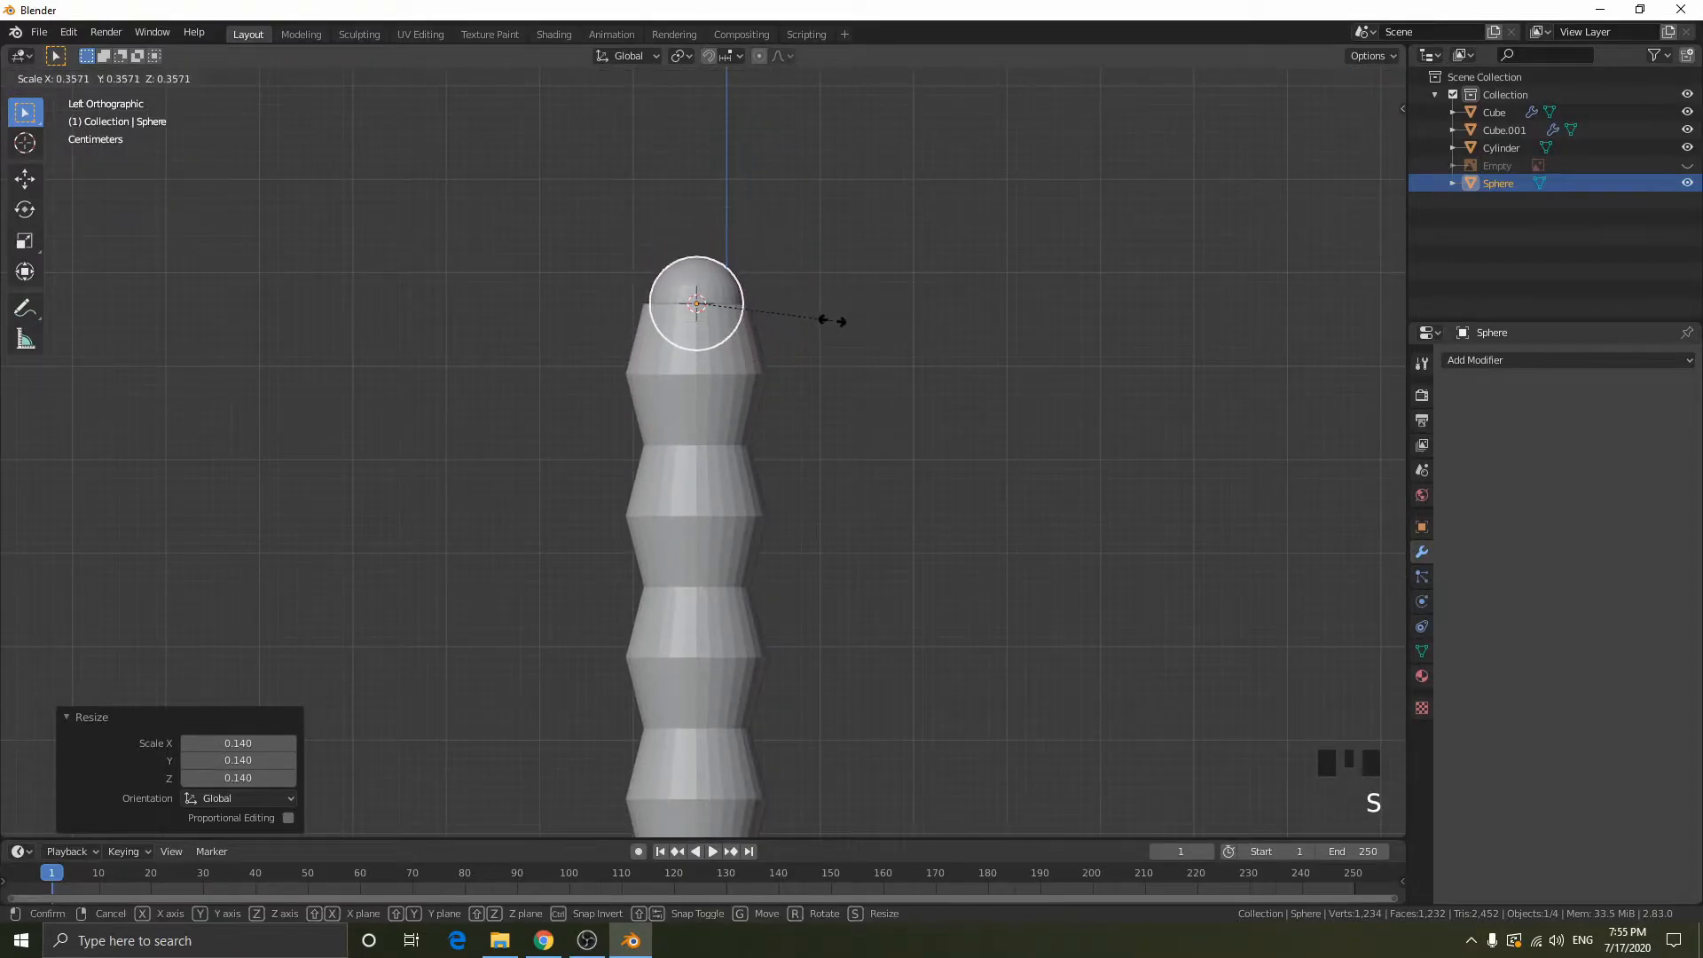
click(910, 311)
- Move the pommel sphere up about 0.028 m along Z and enlarge it uniformly by about 1.133
key(g)
key(z)
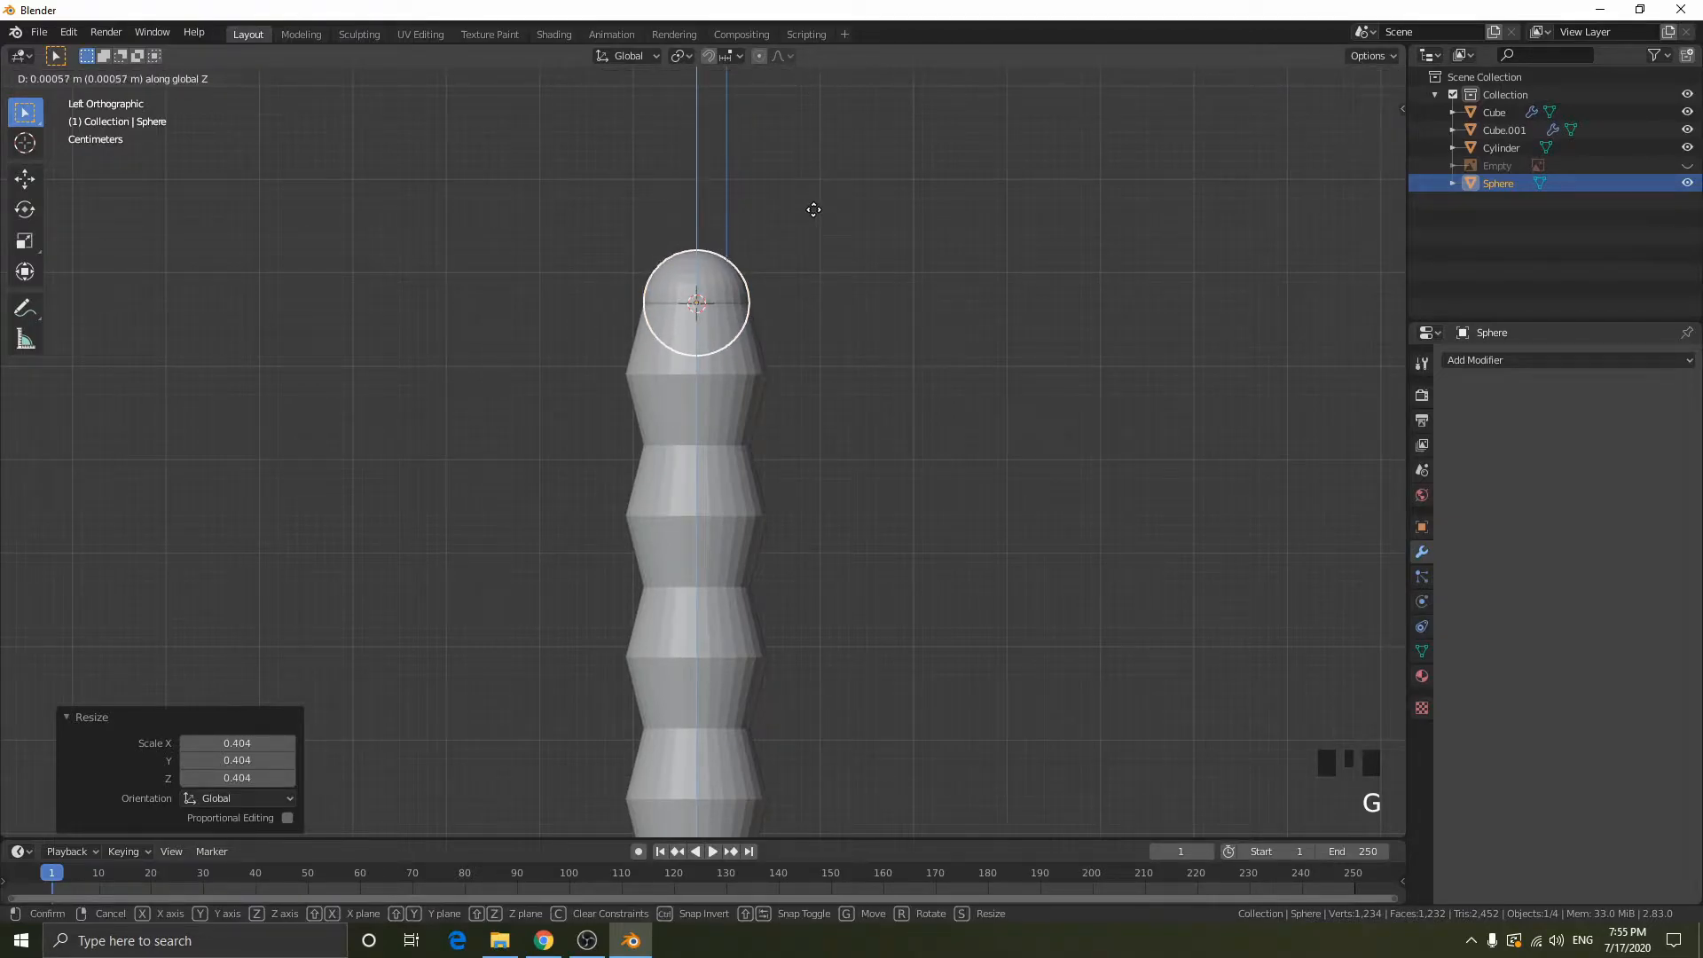
click(813, 151)
key(s)
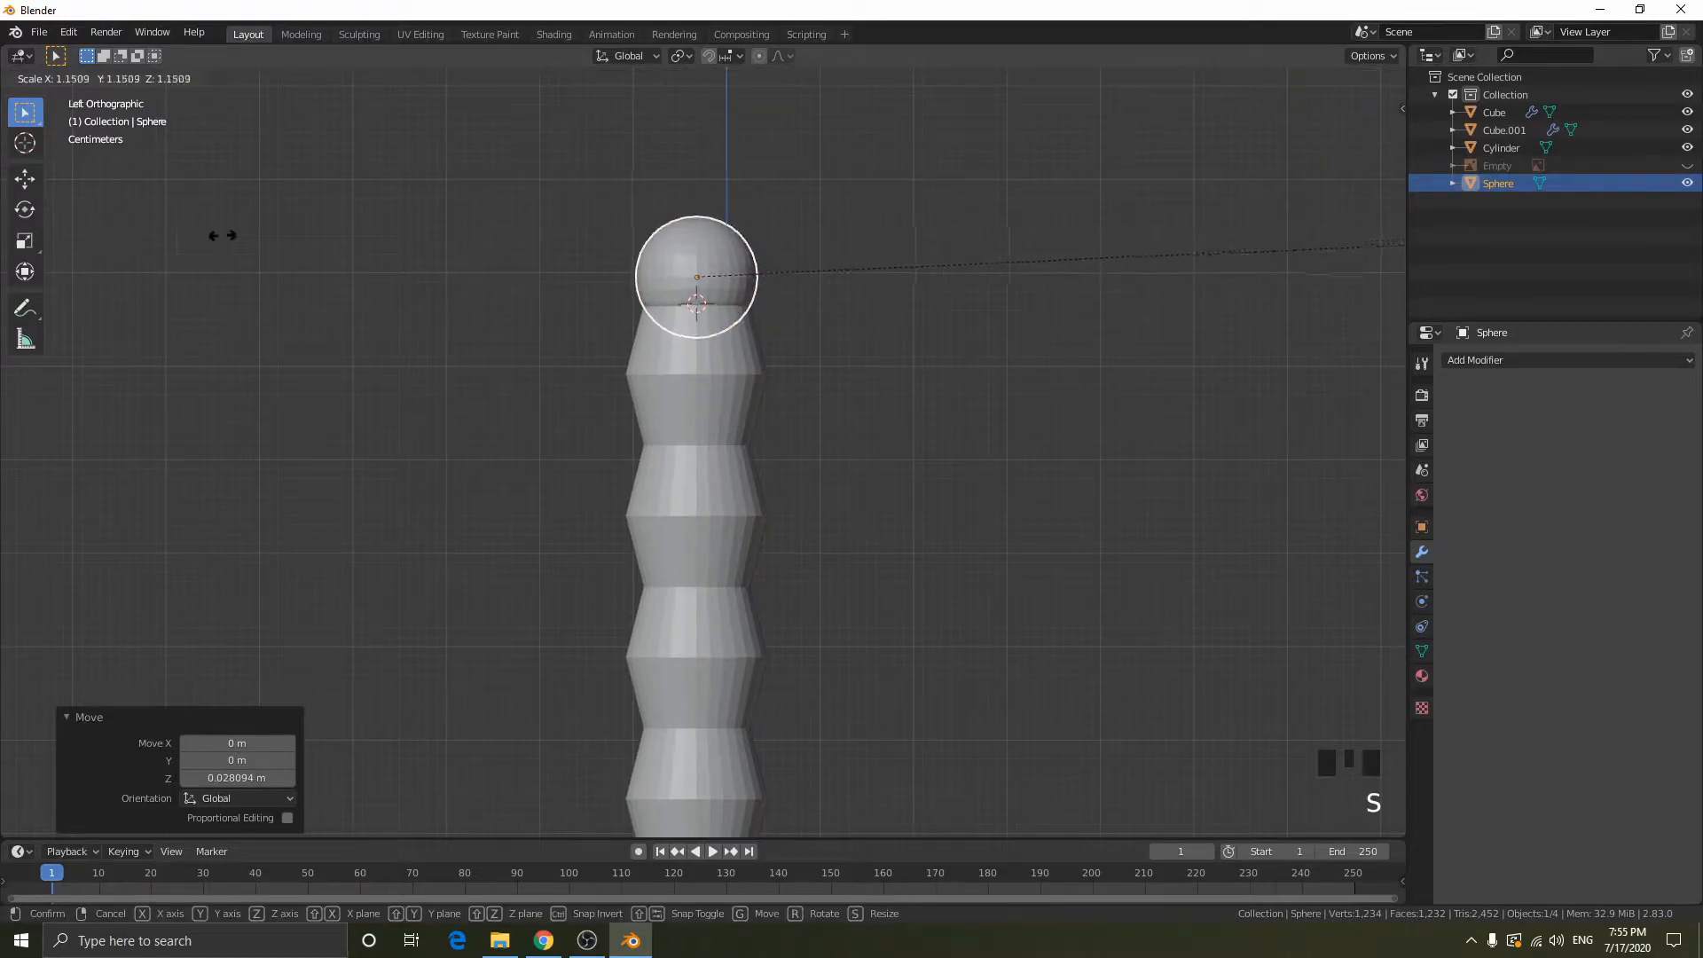
click(154, 232)
- Compare the sphere and handle top with the pommel outline in the reference image, toggling wireframe and object visibility, and hide the image again
scroll(743, 307, up, 3)
shift+middle_drag(743, 307, 758, 577)
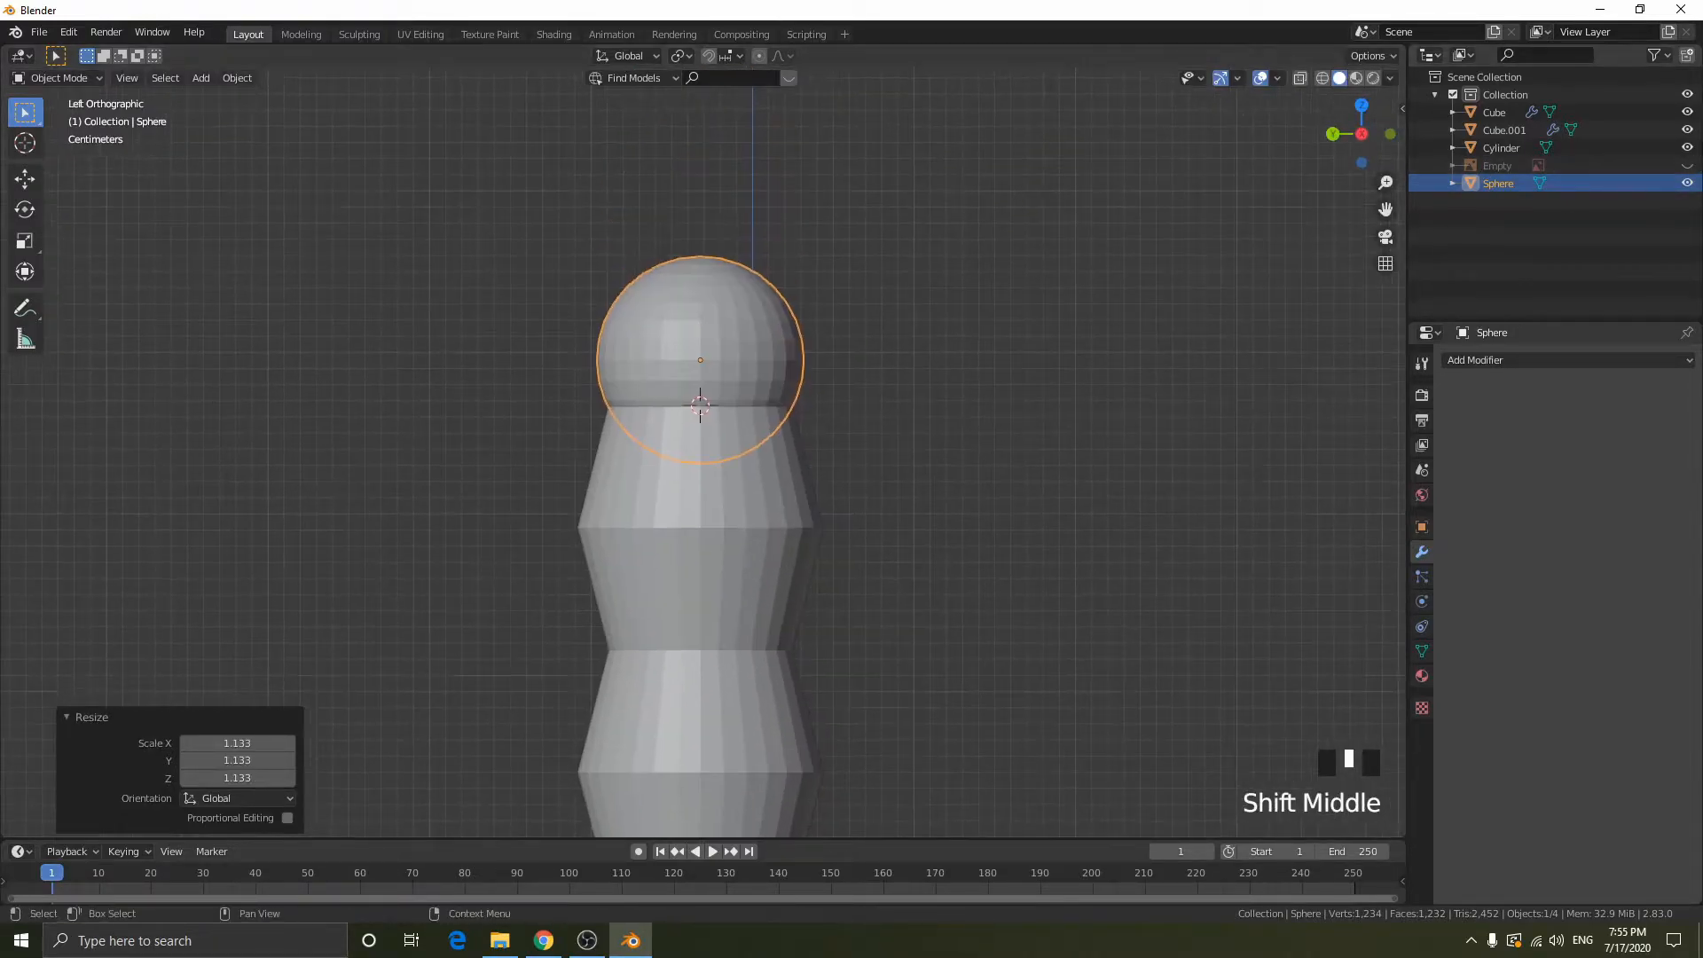
click(1686, 165)
key(shift+z)
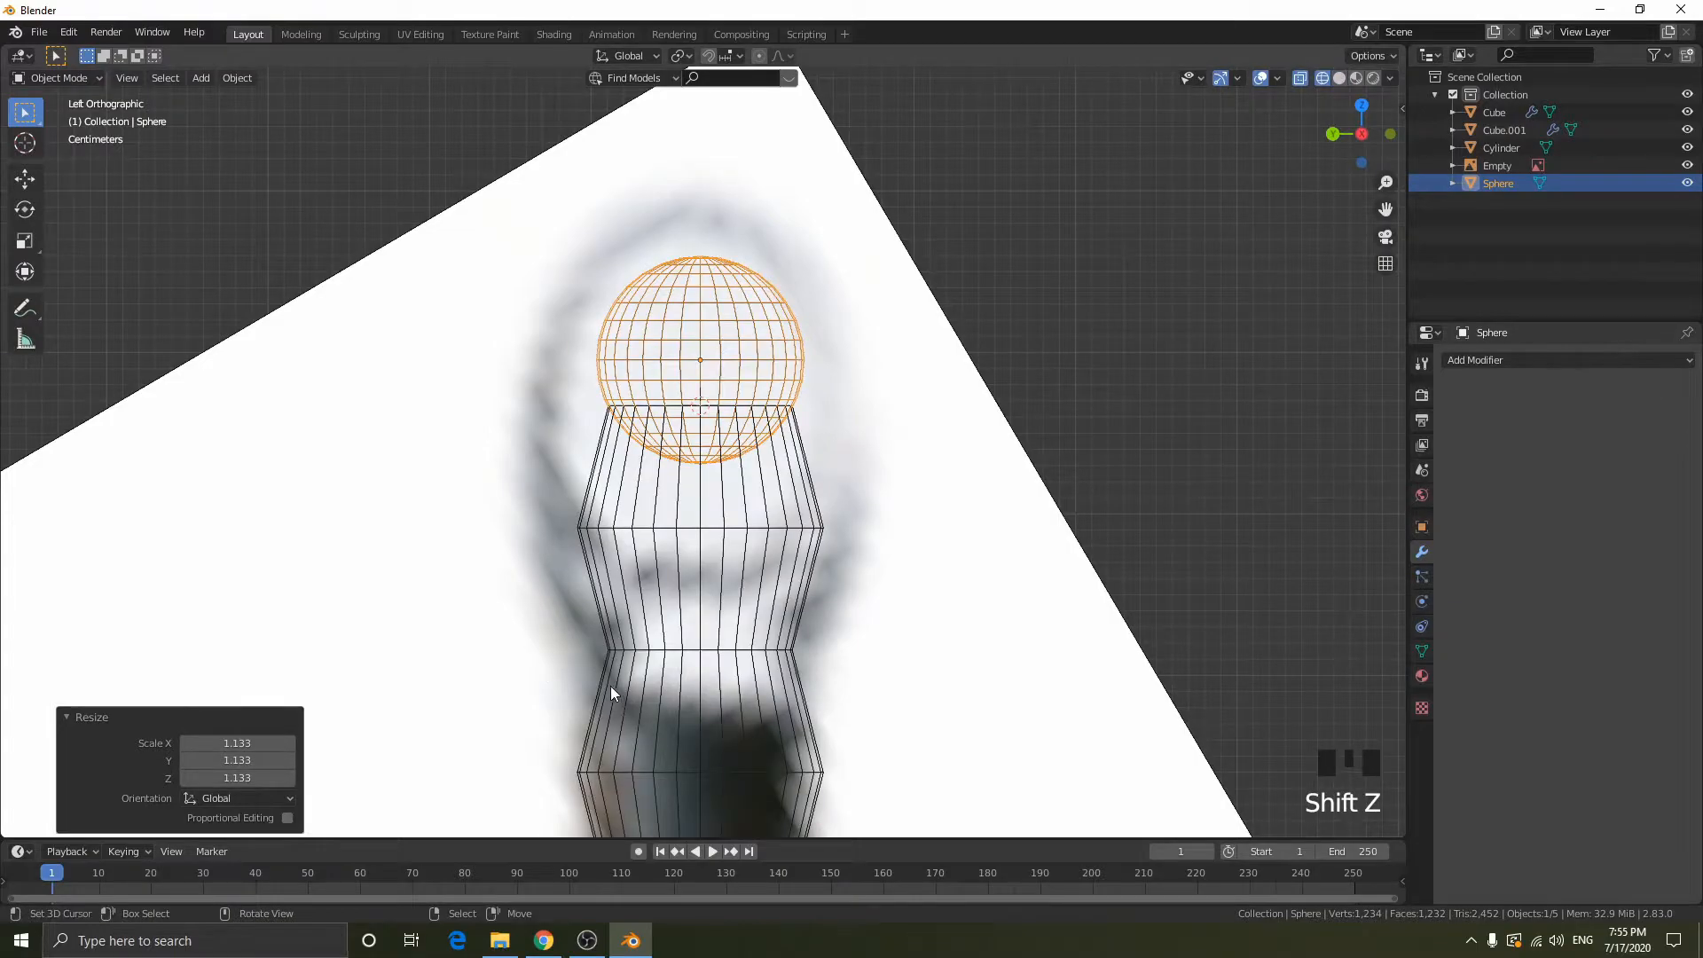
key(shift+z)
click(1687, 182)
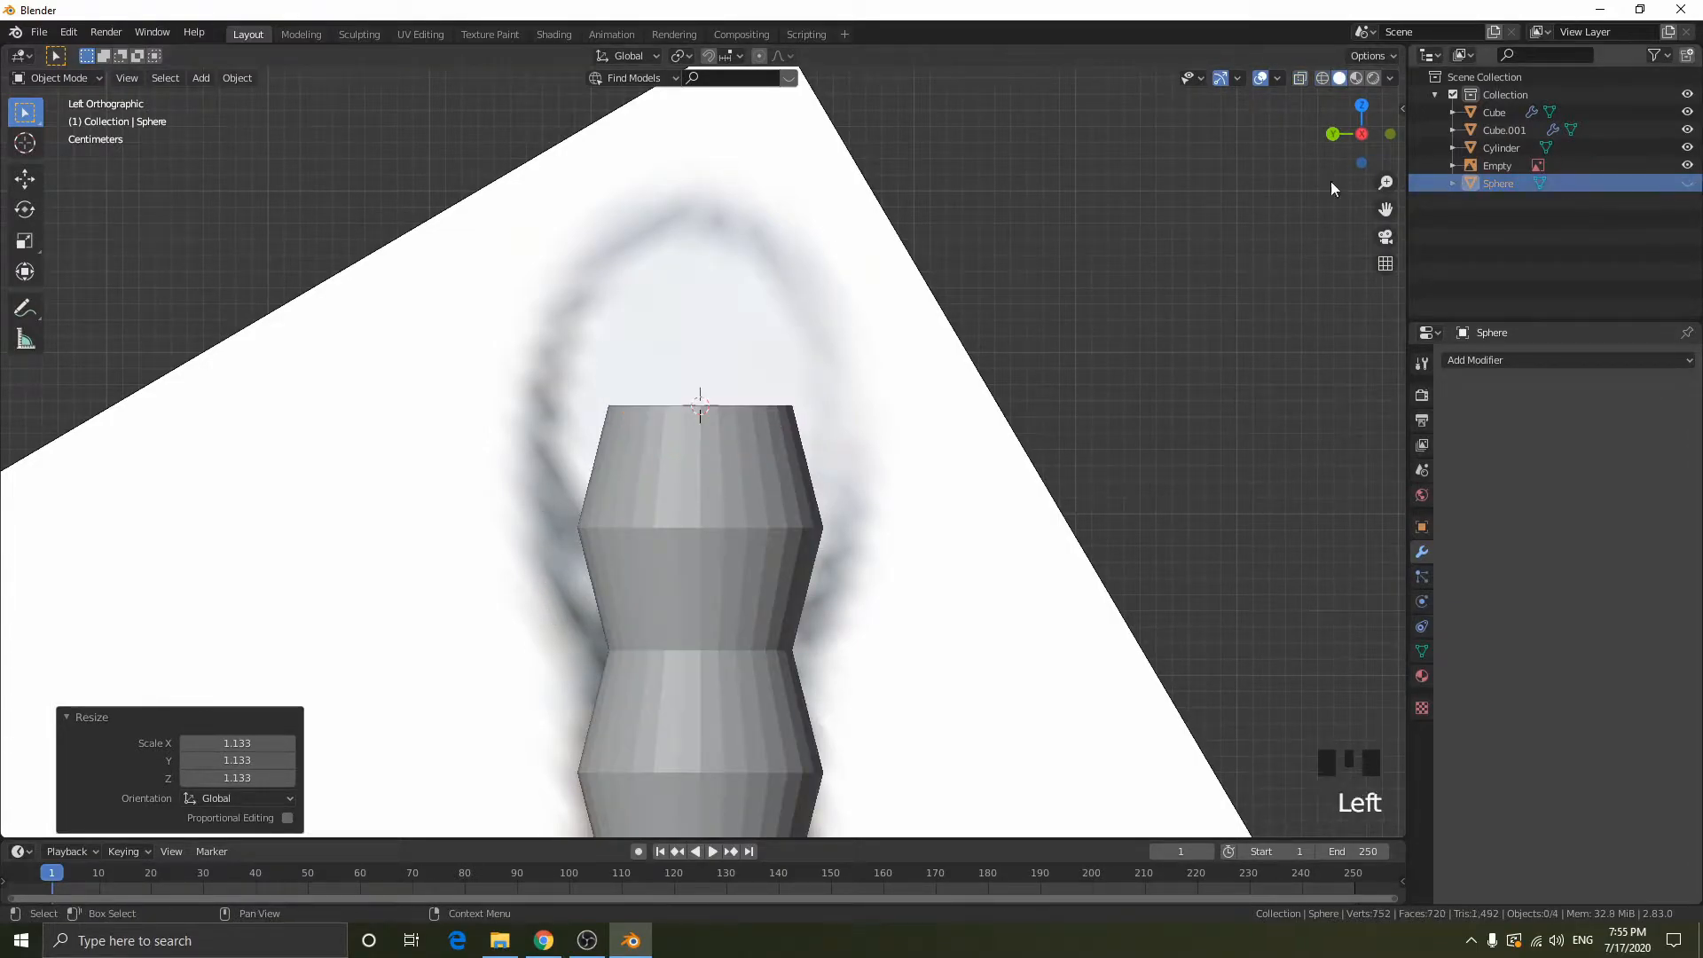
click(1686, 182)
click(1687, 165)
mouse_move(736, 179)
middle_down()
mouse_move(731, 321)
mouse_move(732, 150)
middle_up()
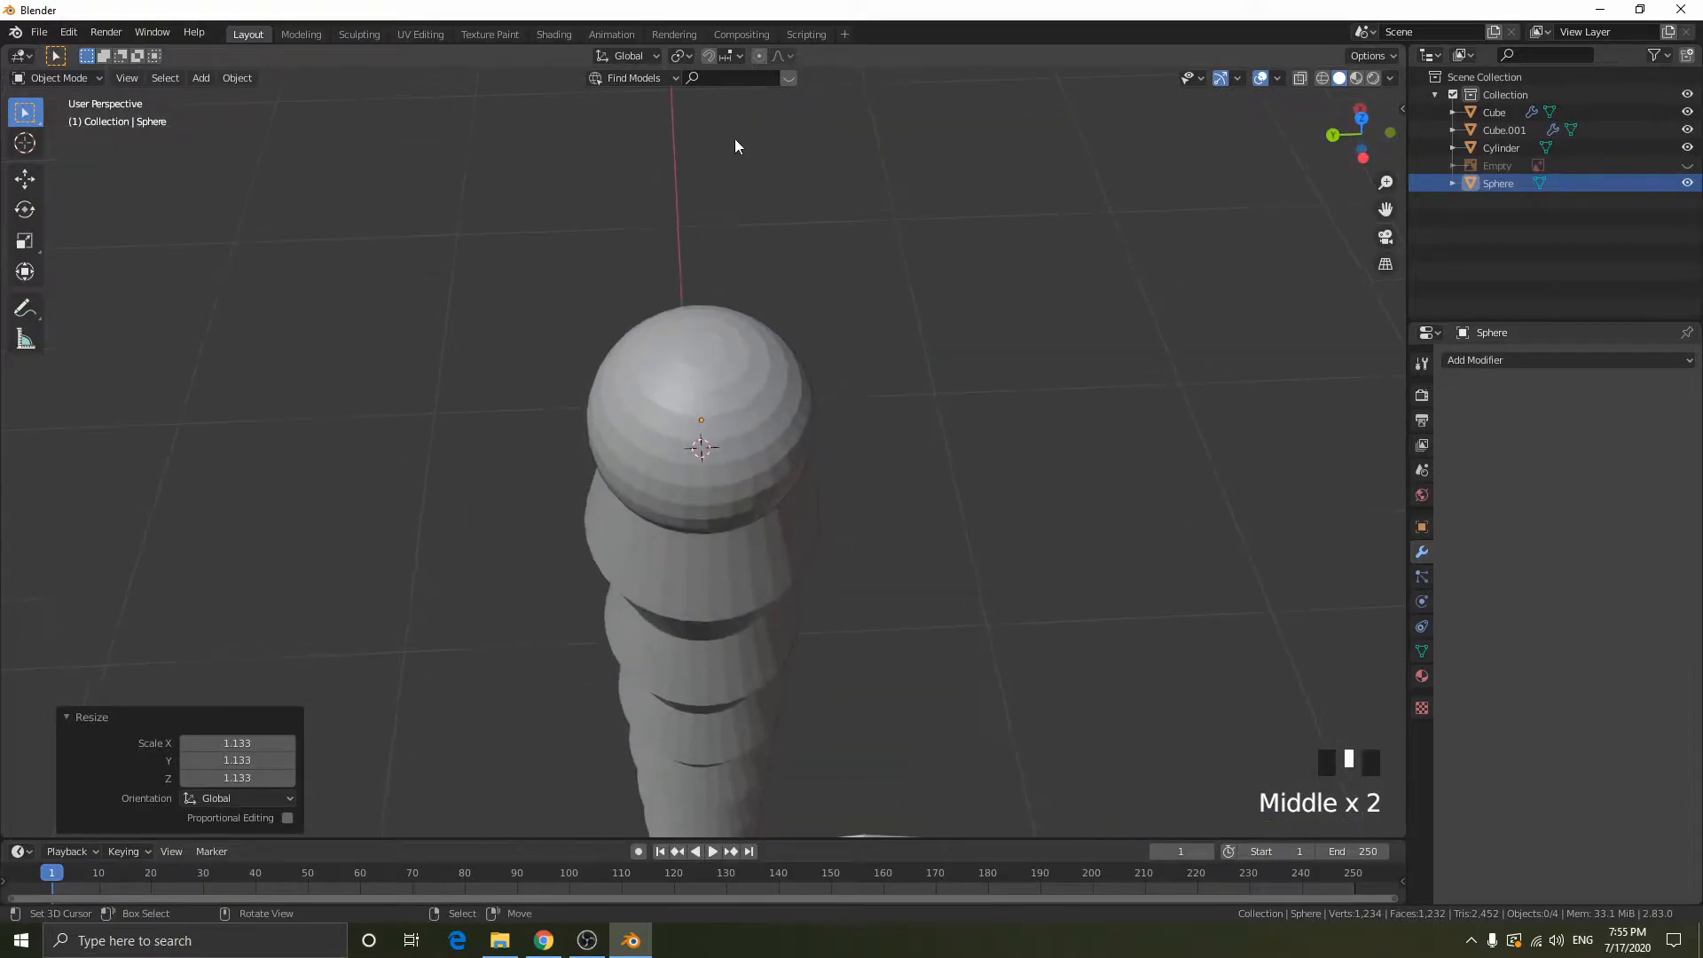
- Turn on proportional editing, open the sphere in edit mode and select its top pole vertex
click(761, 56)
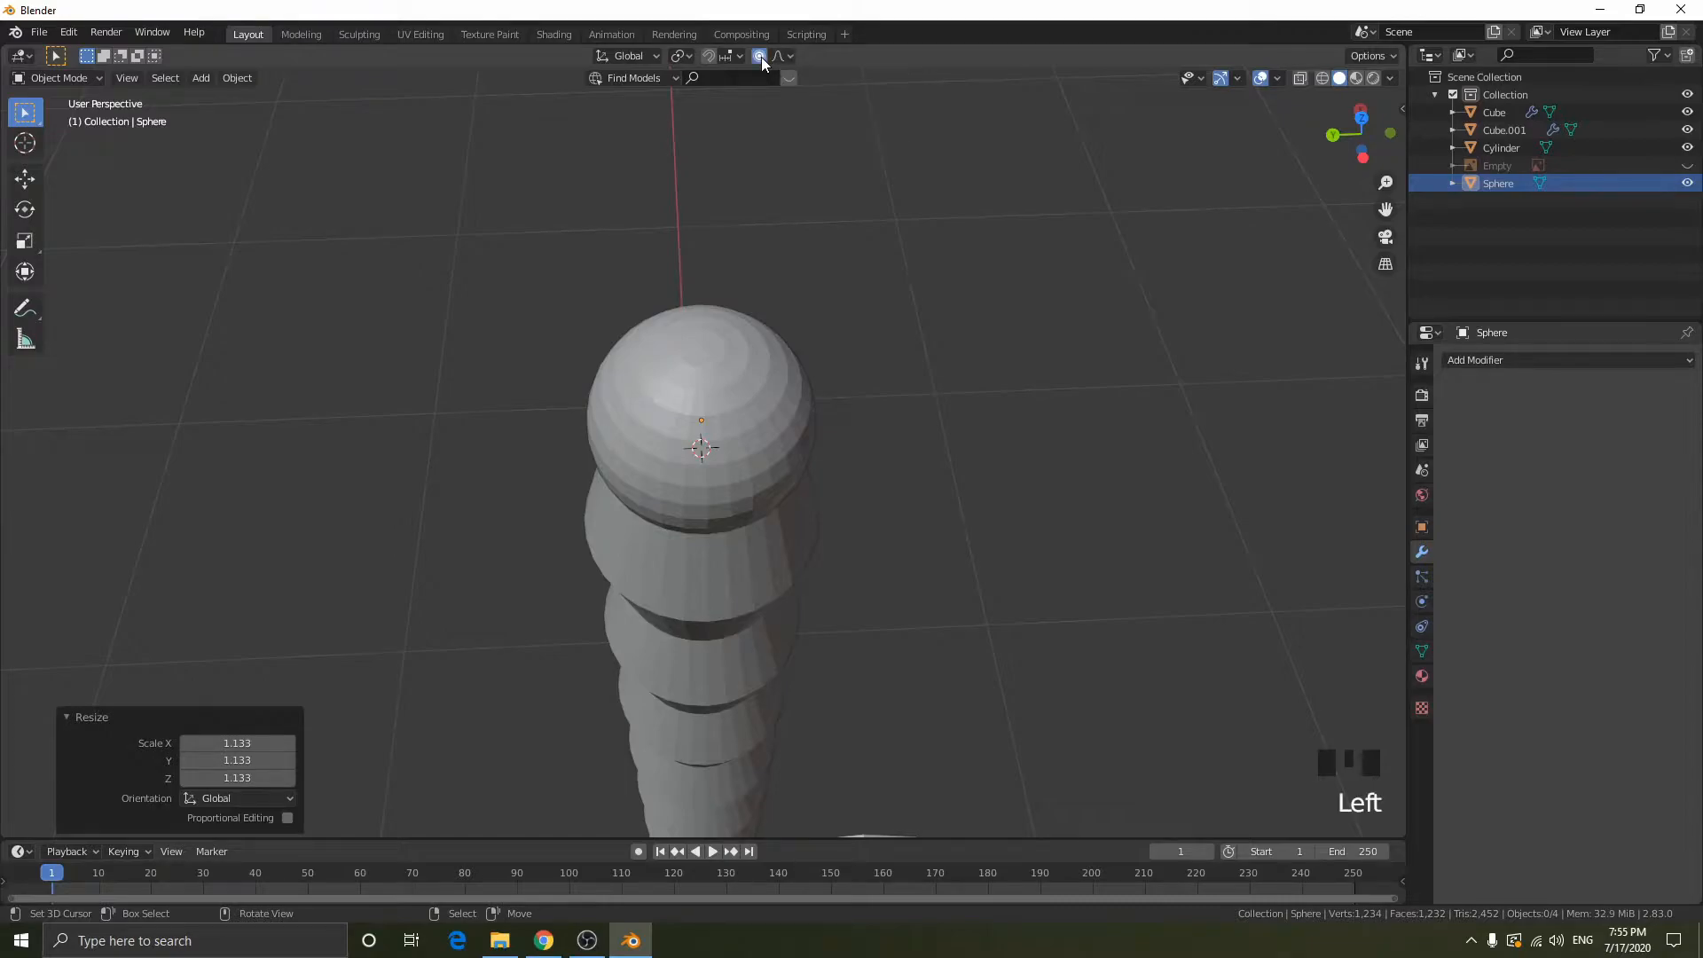
key(Tab)
right_click(697, 352)
key(2)
key(1)
right_click(699, 349)
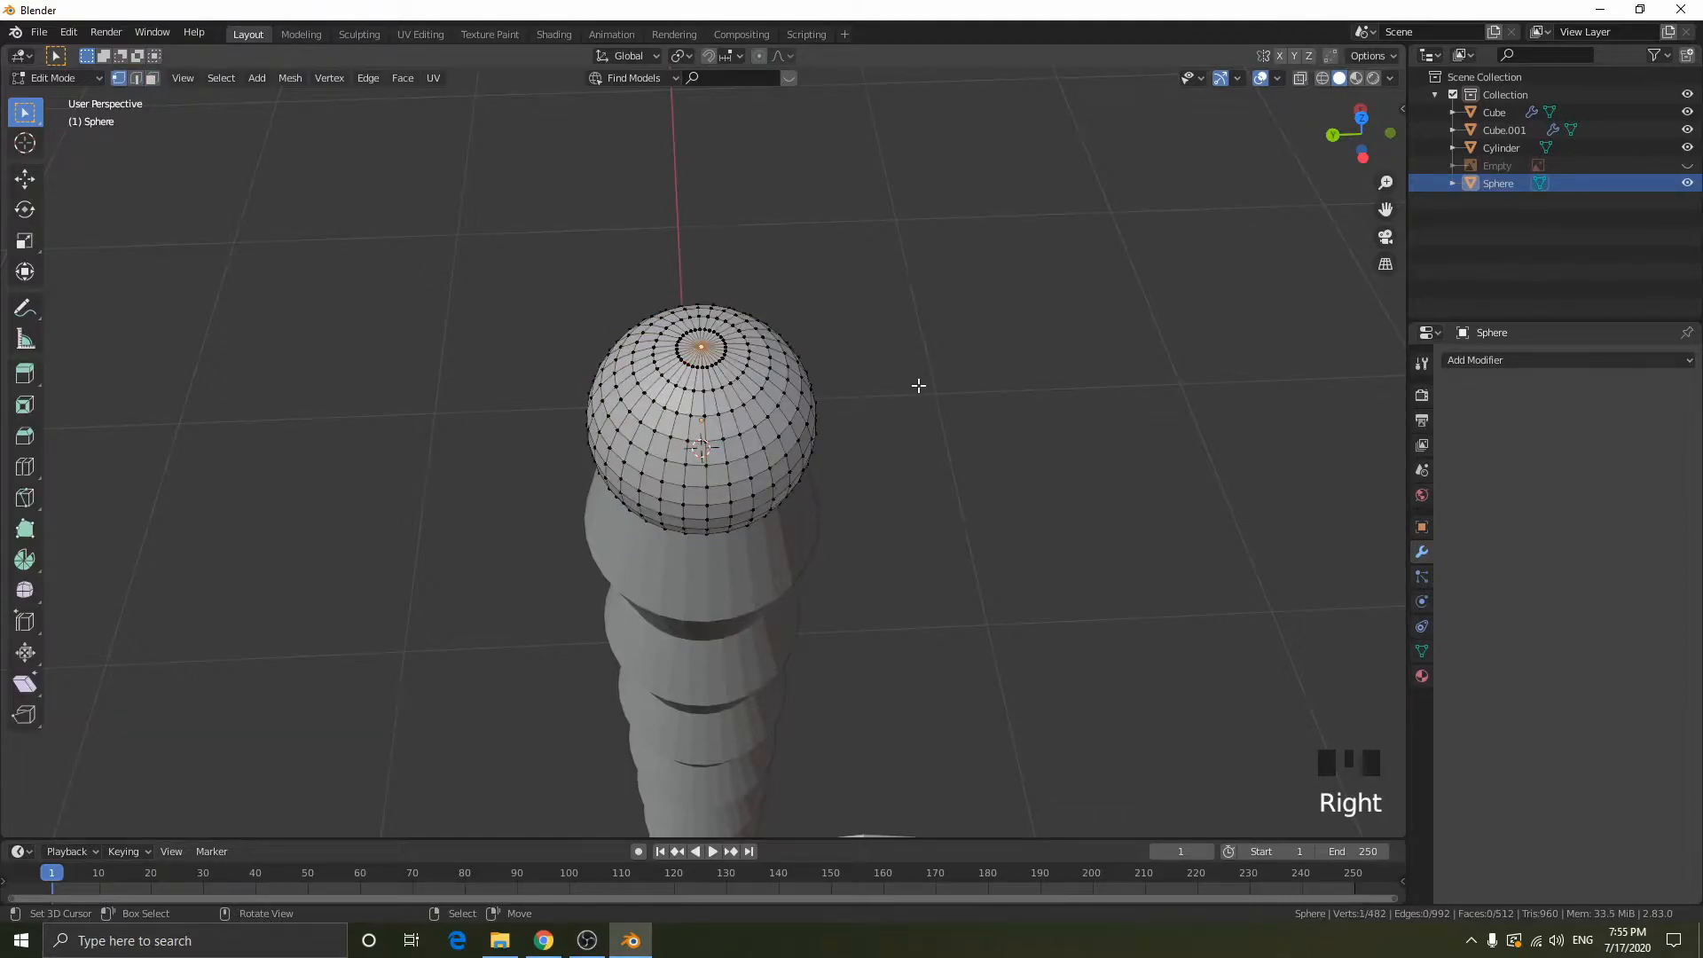
middle_drag(918, 385, 920, 352)
key(g)
right_click(888, 277)
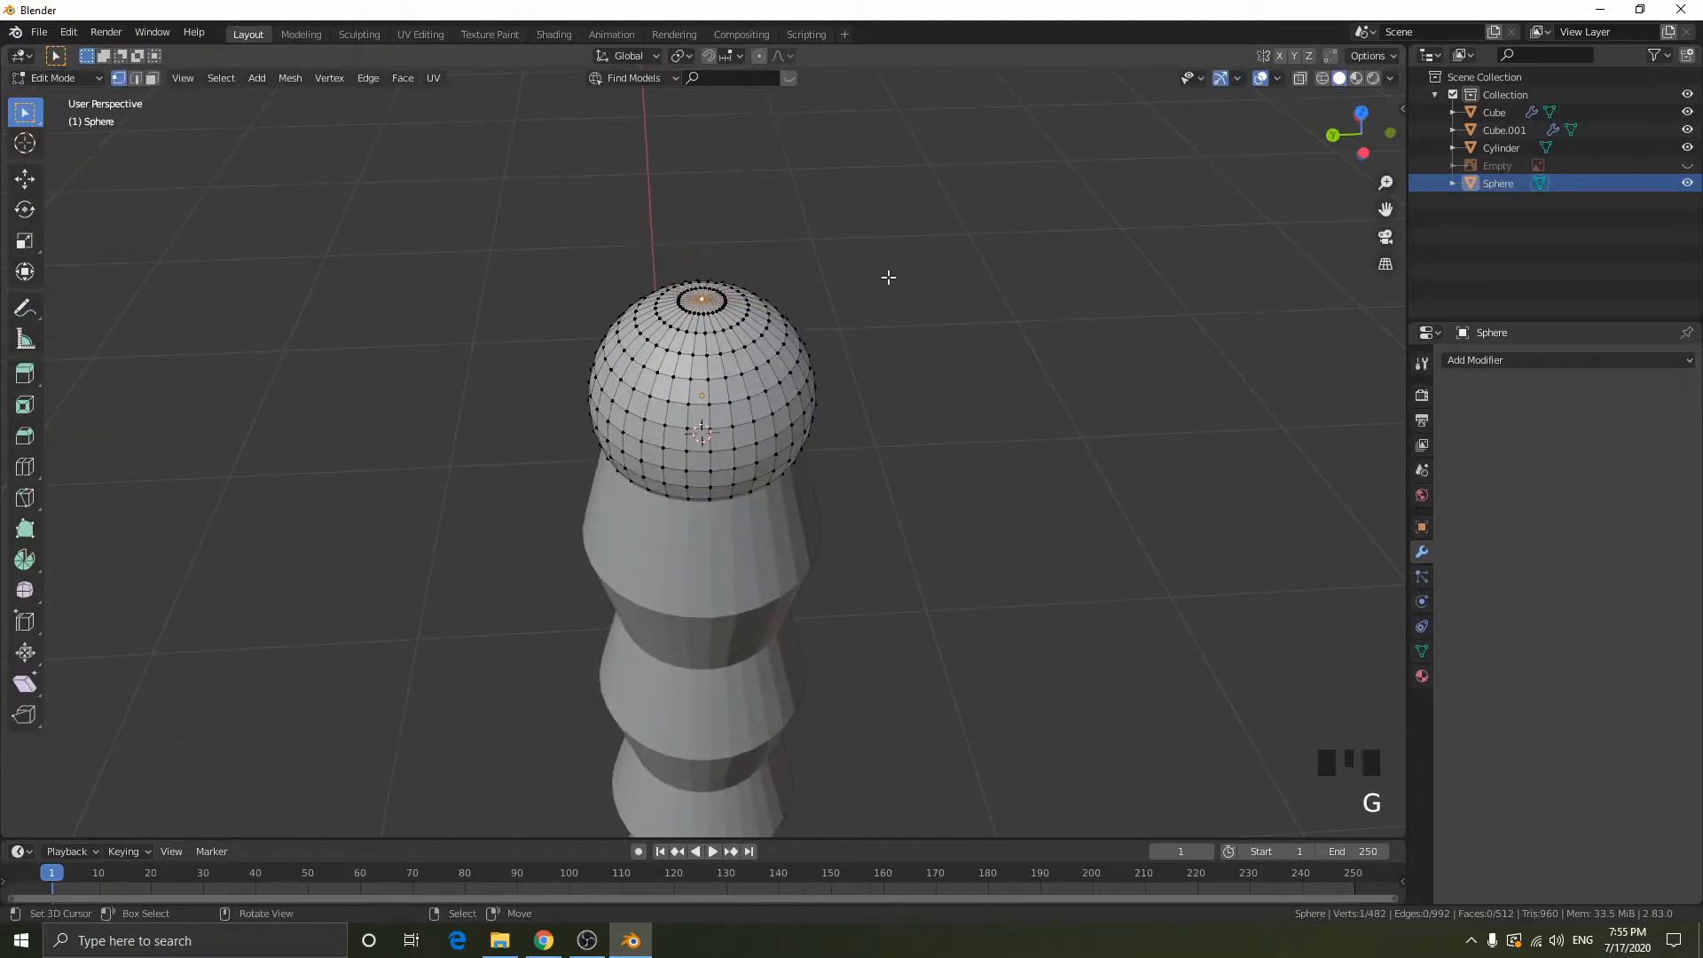
key(g)
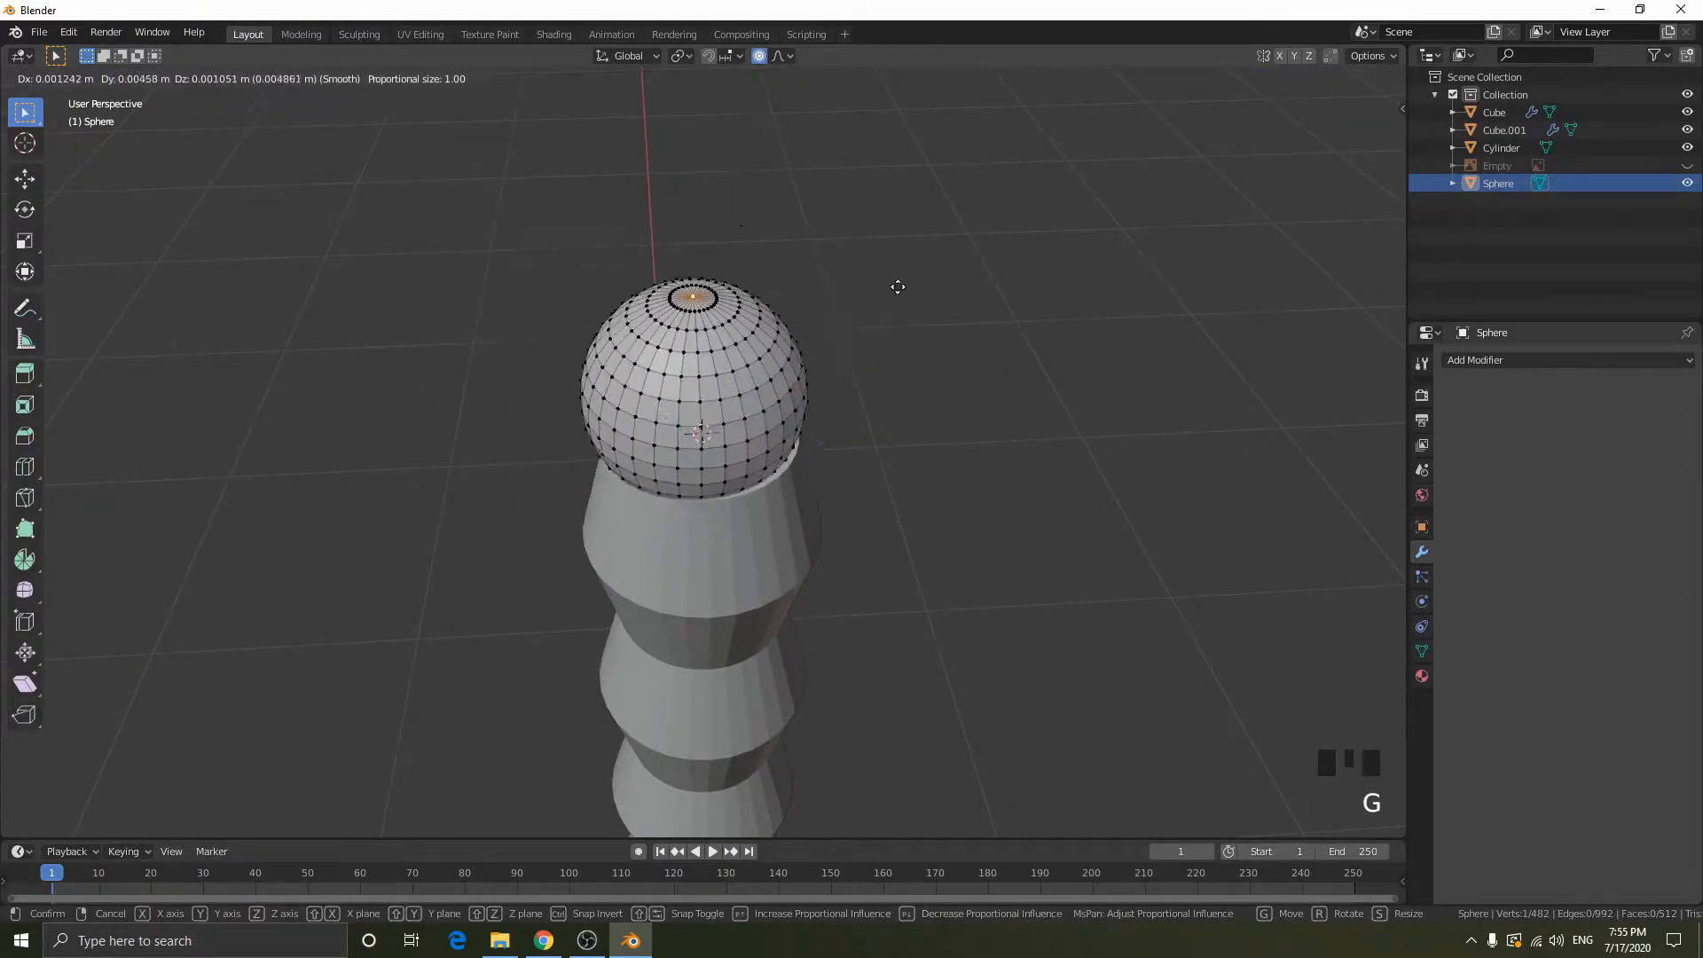
right_click(887, 289)
key(g)
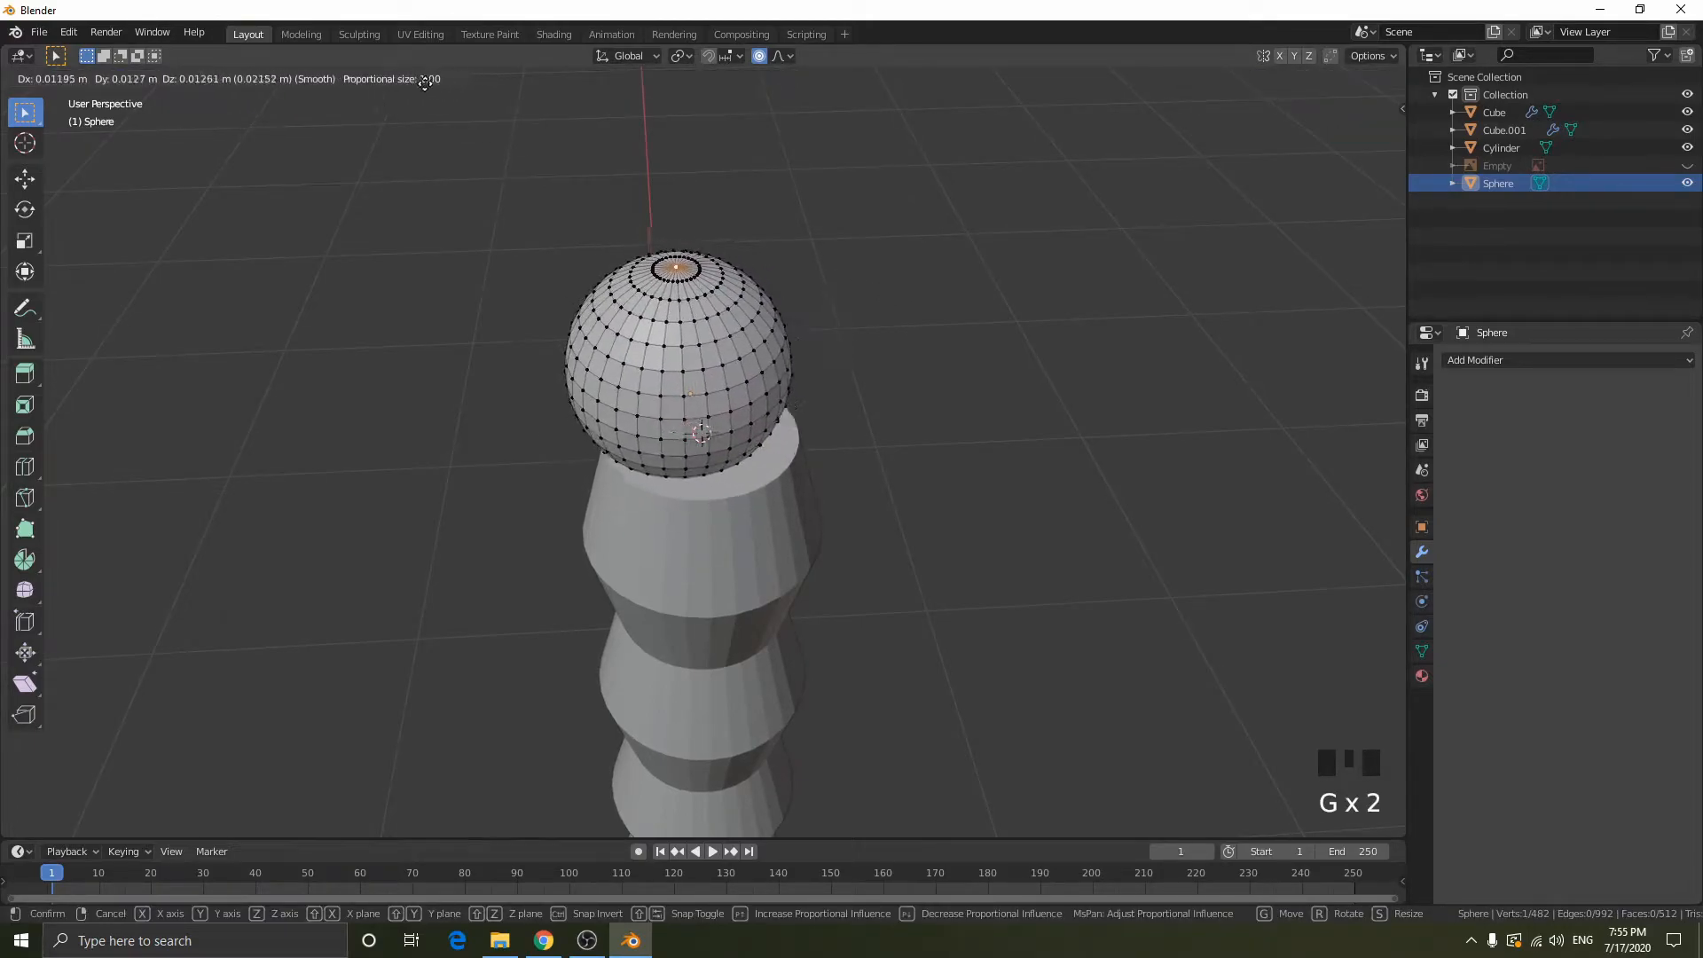
right_click(466, 114)
- Reduce the proportional editing size to 0.10 while test-moving the sphere's top pole vertex, and switch to the left orthographic view
key(g)
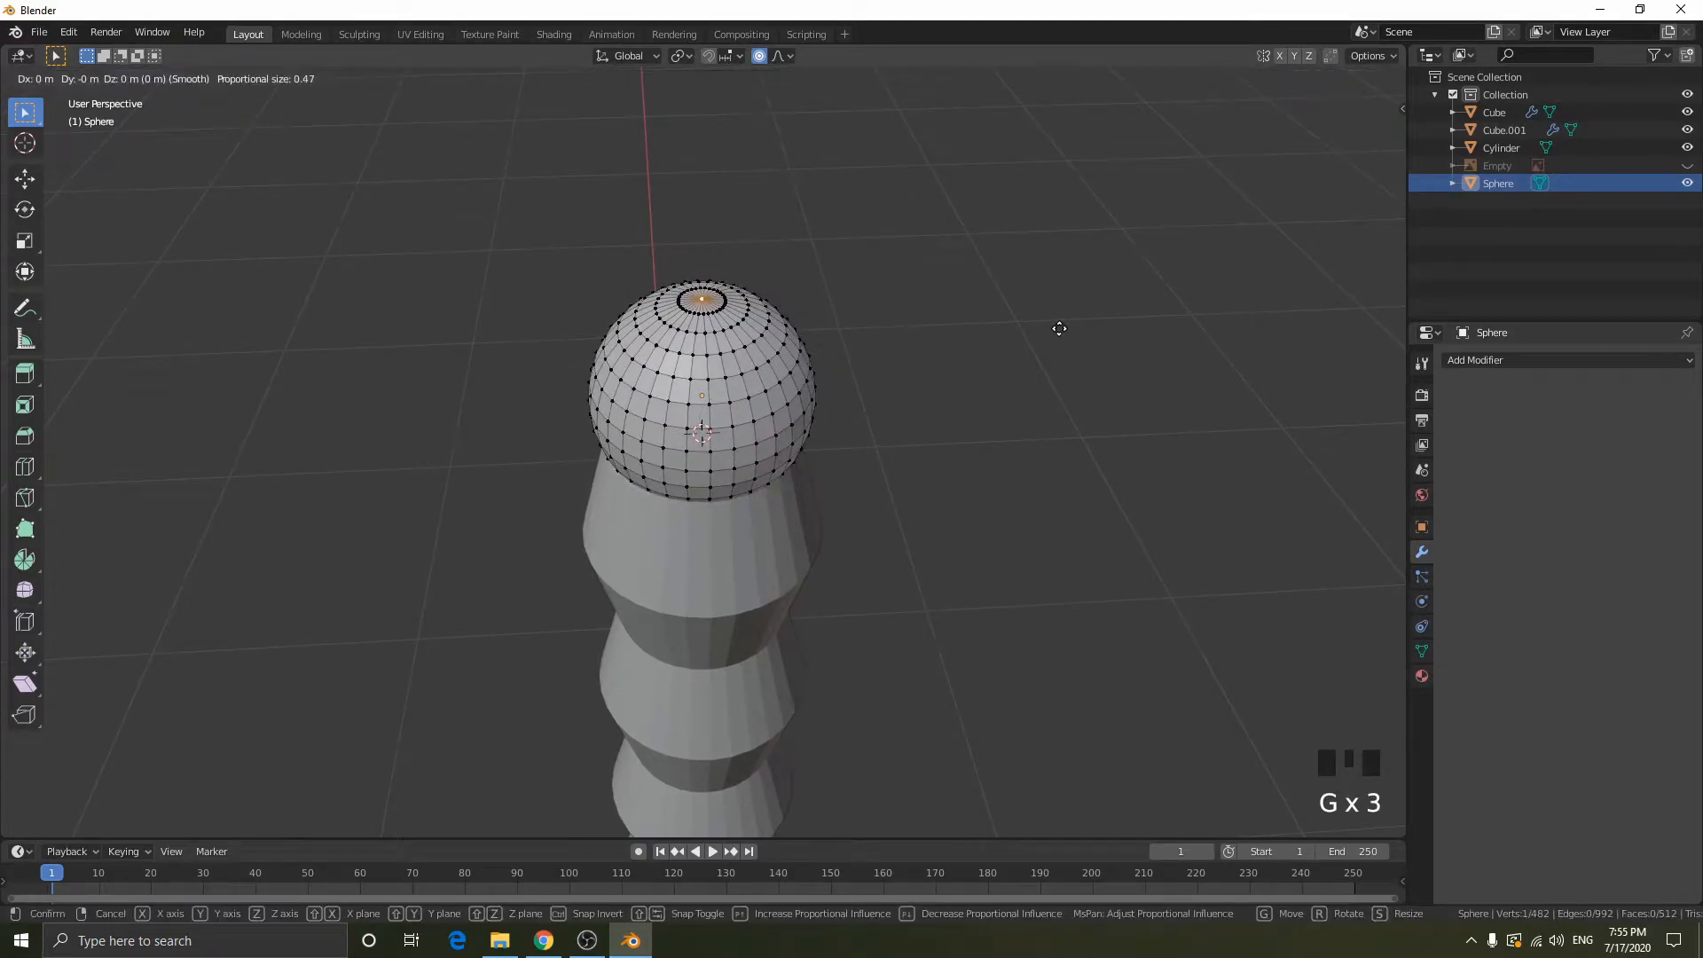
scroll(1054, 327, up, 4)
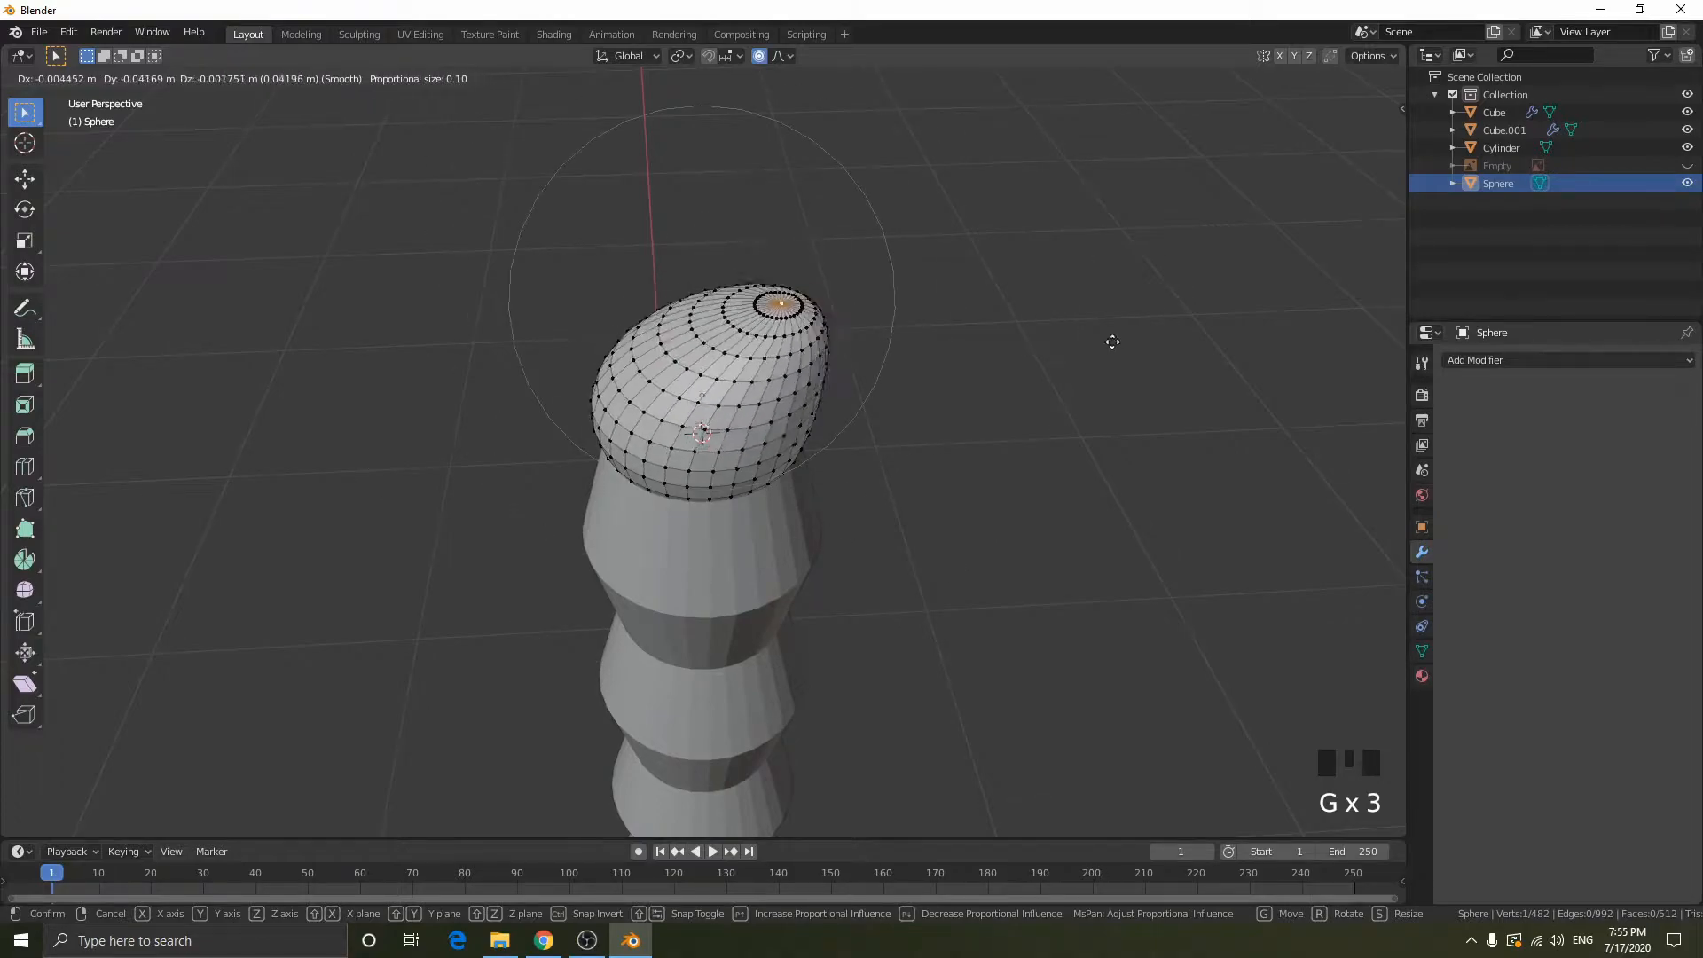
right_click(1047, 281)
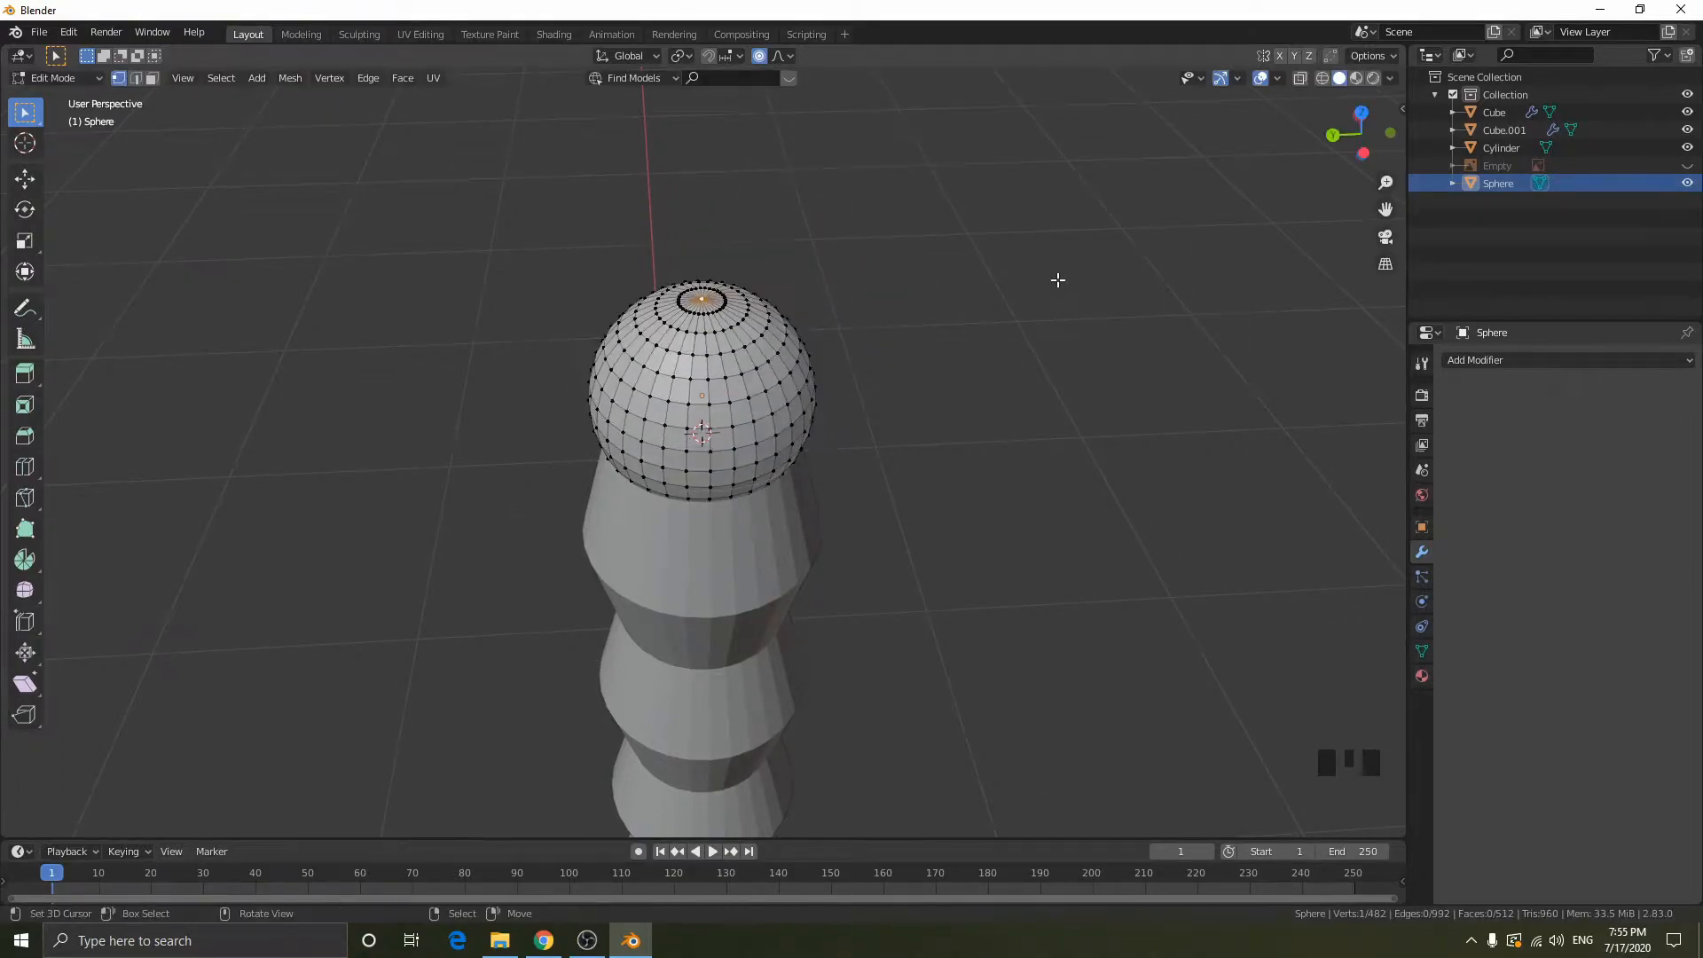
click(1368, 156)
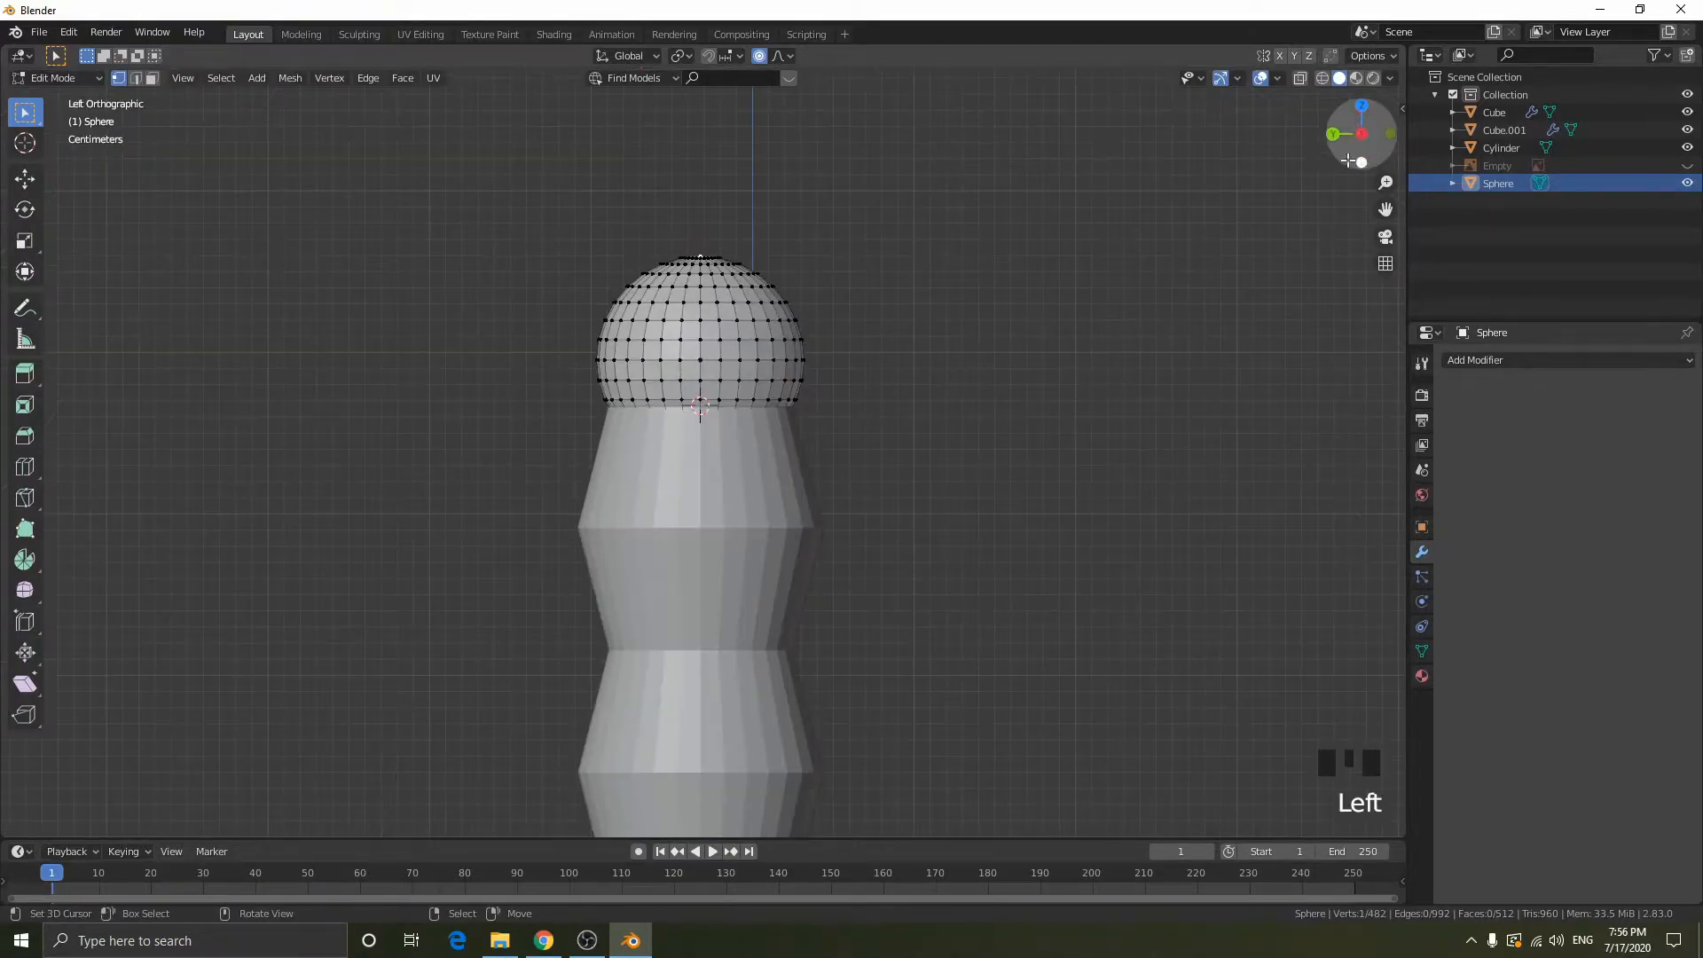
- Try pulling the sphere's top vertex up about 0.073 m along Z with the Smooth proportional falloff, and undo it
click(776, 55)
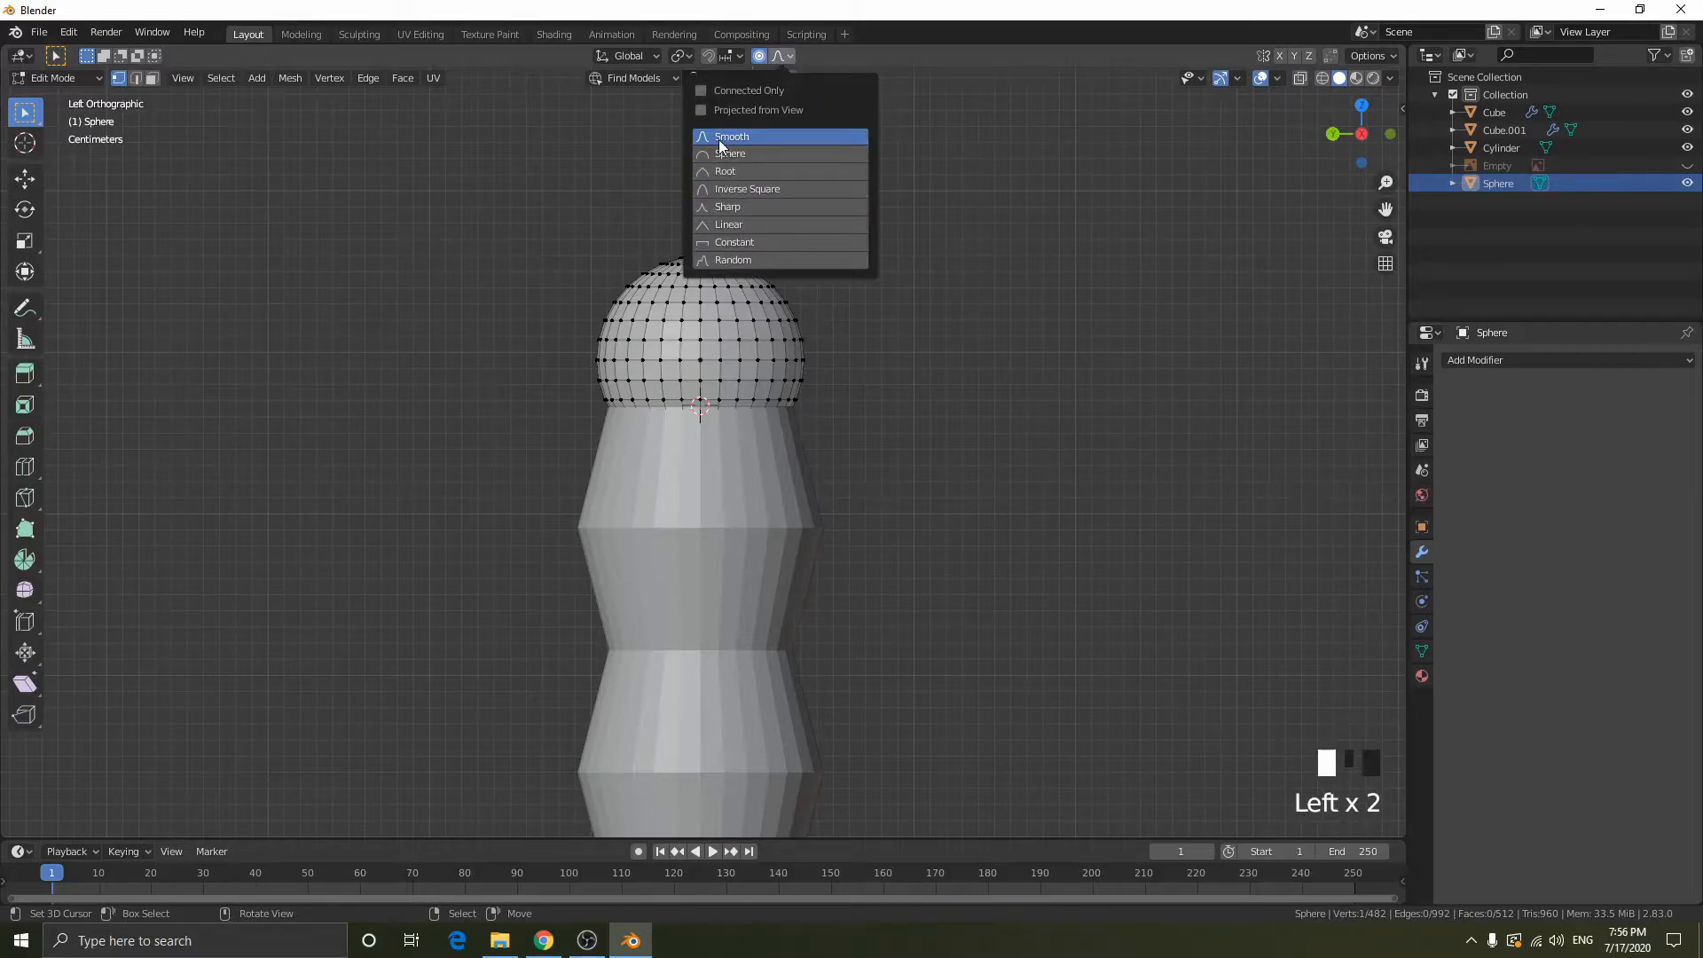
key(g)
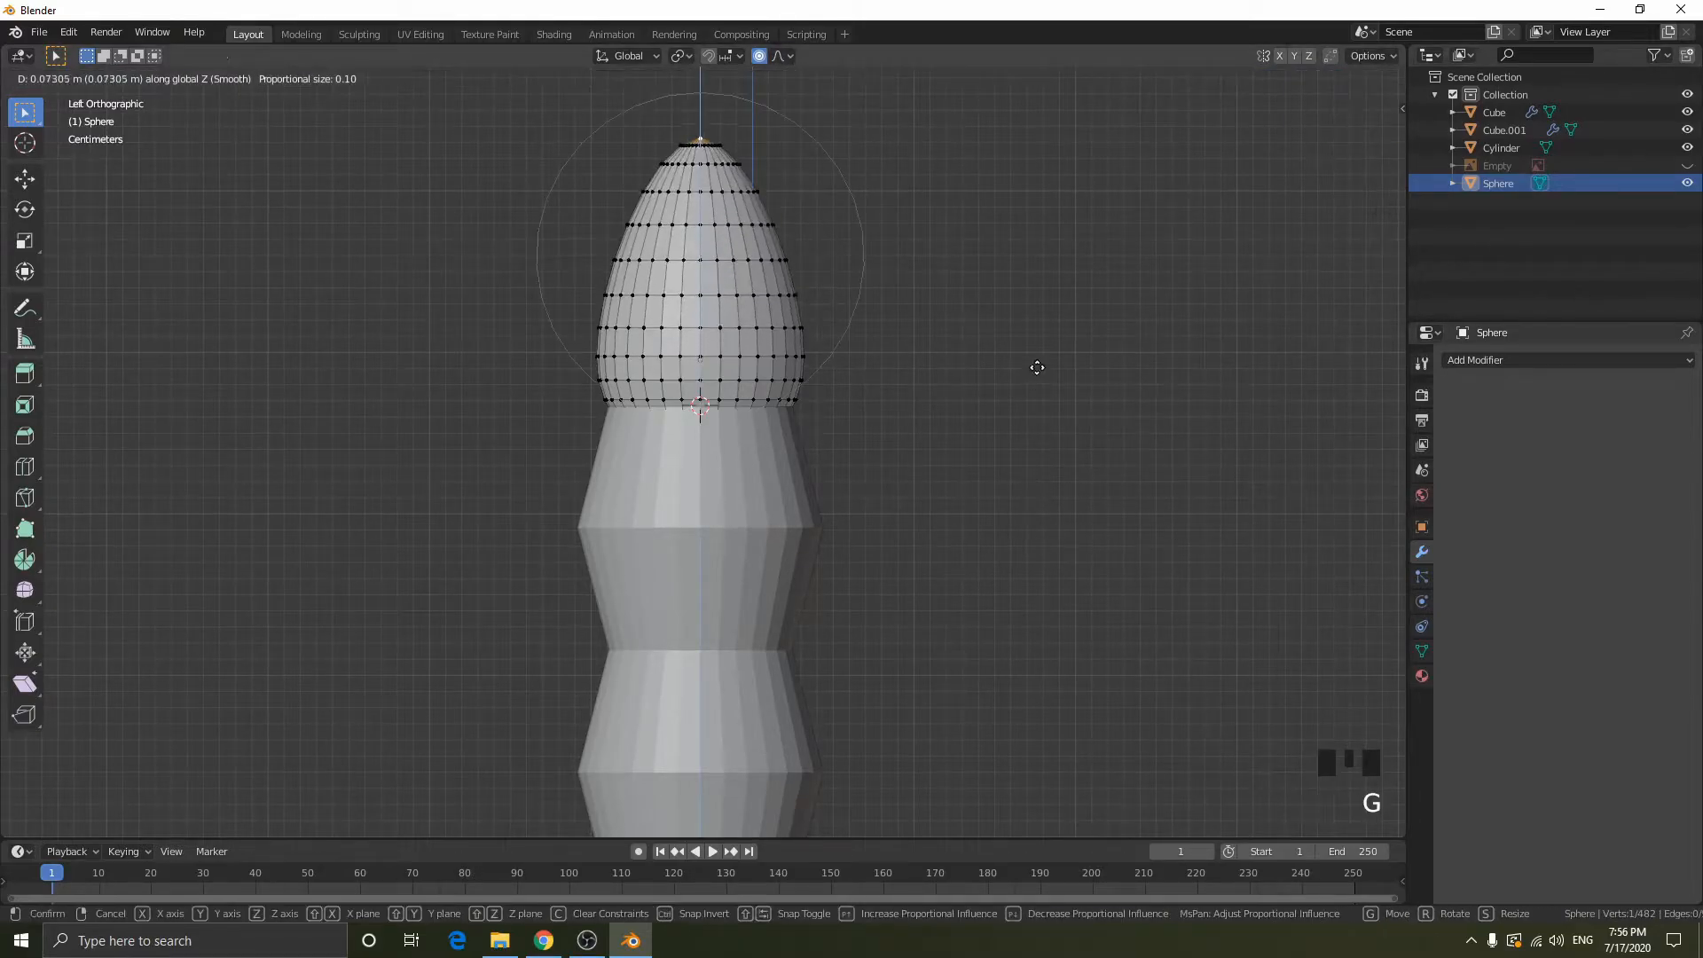
click(1006, 319)
key(ctrl+z)
- Try pulling the sphere's top vertex up about 0.062 m along Z with the Sphere proportional falloff
click(787, 66)
click(785, 64)
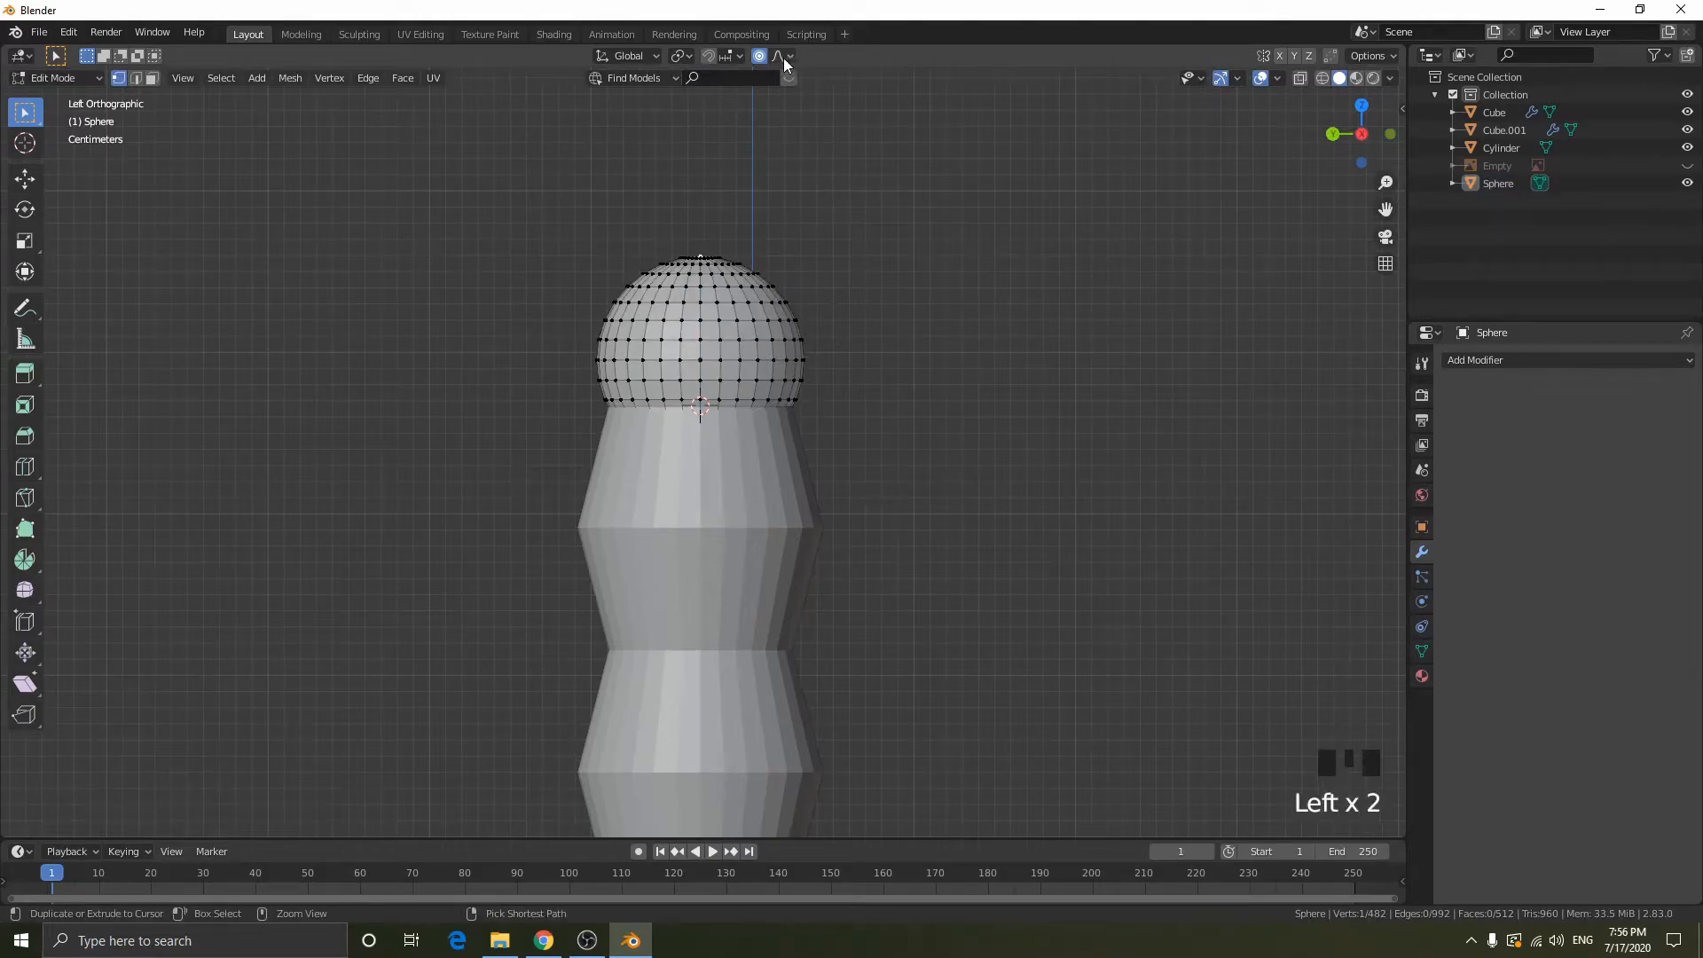
click(784, 59)
click(749, 156)
key(g)
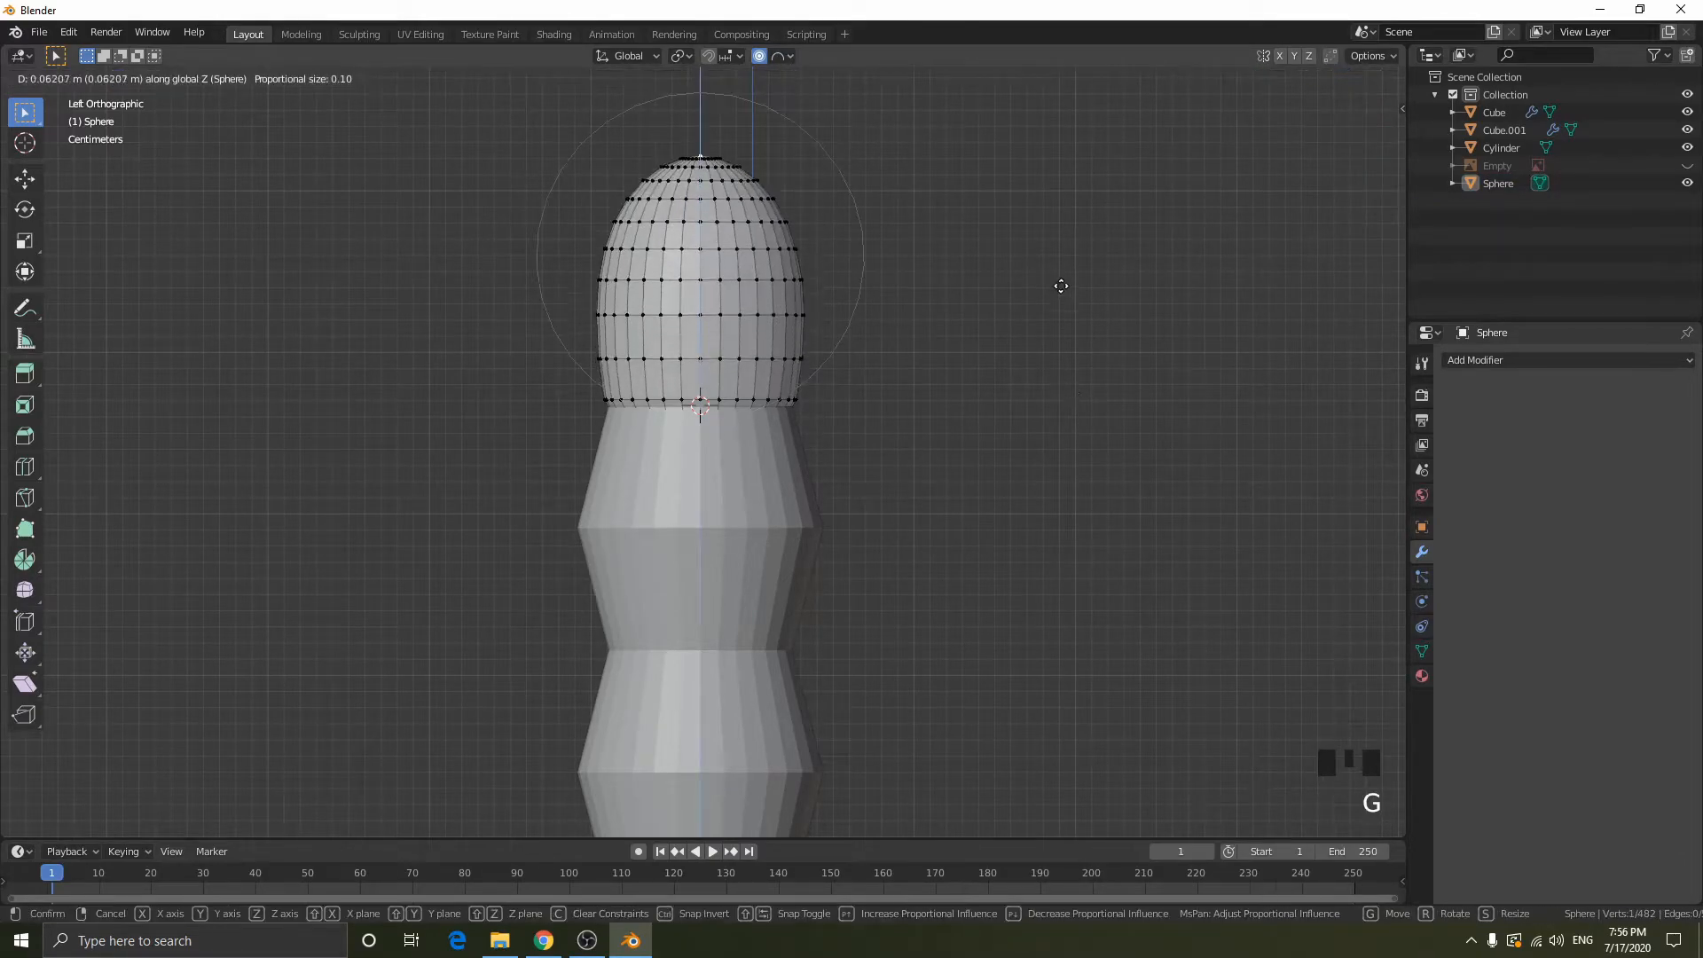
key(Escape)
- Try pulling the sphere's top vertex up about 0.08 m along Z with the Root proportional falloff
click(778, 61)
click(748, 174)
key(g)
key(z)
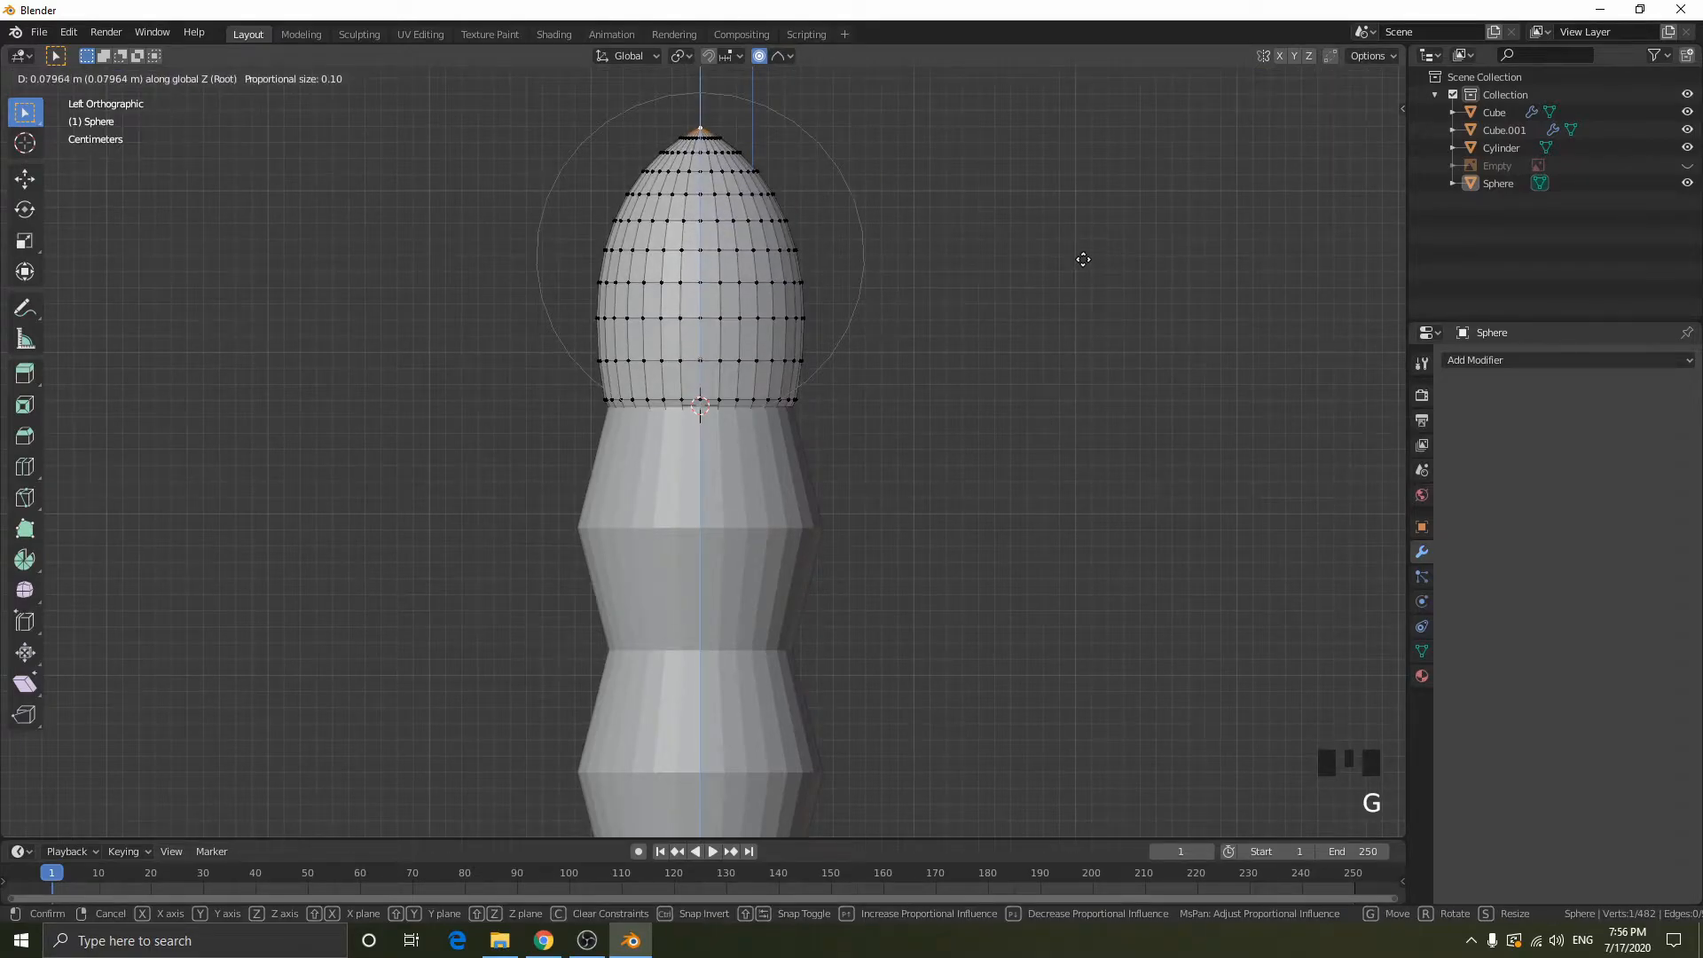
key(Escape)
- Try moving the sphere's top vertex along Z with the Sharp proportional falloff
click(780, 61)
click(741, 201)
key(g)
key(z)
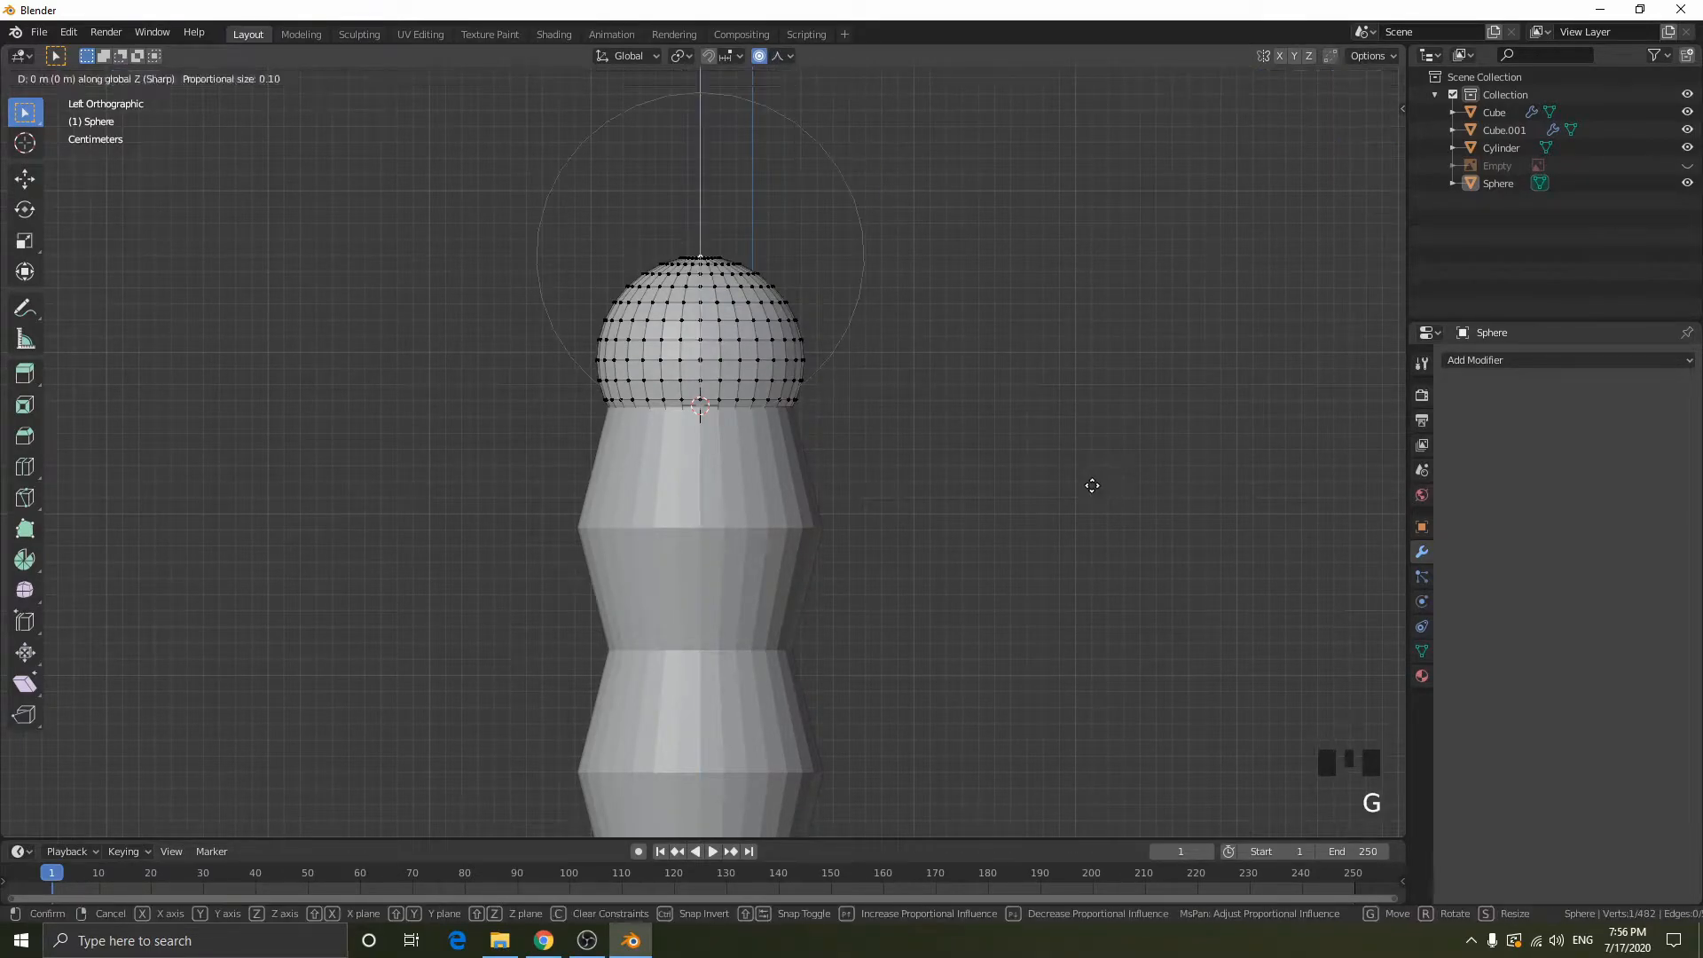
key(Escape)
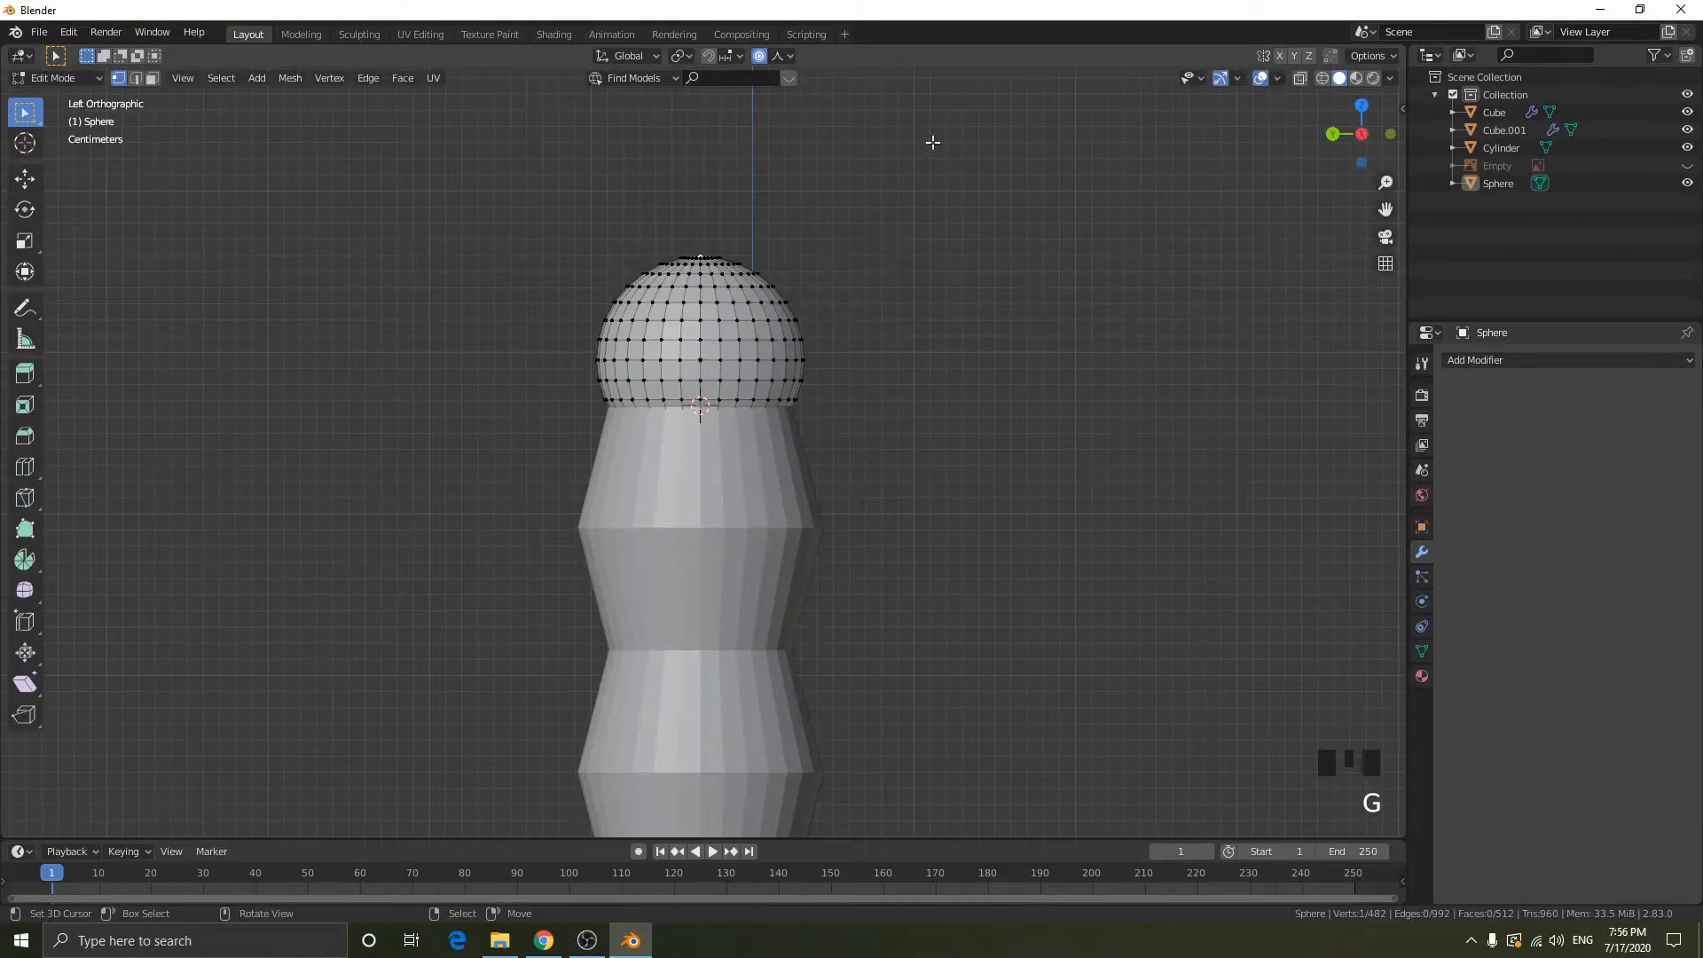
- Try raising the sphere's top vertex about 0.09 m along Z with the Random falloff, inspect it in object mode, and undo it
click(786, 61)
click(743, 262)
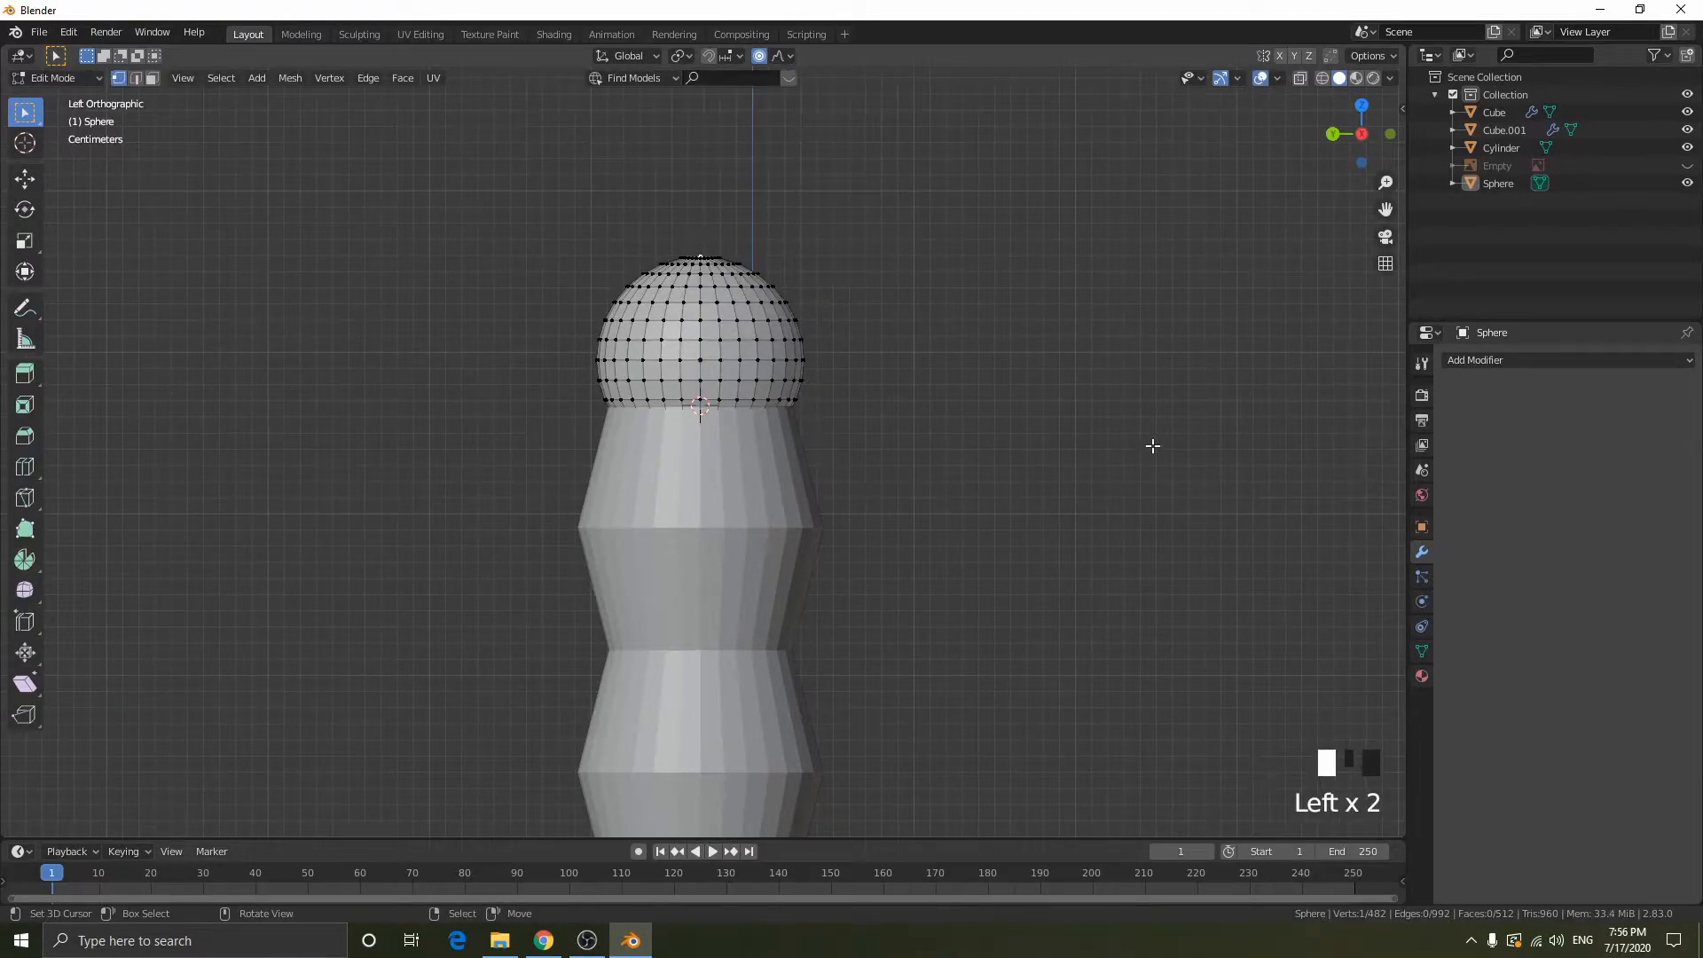
key(g)
key(z)
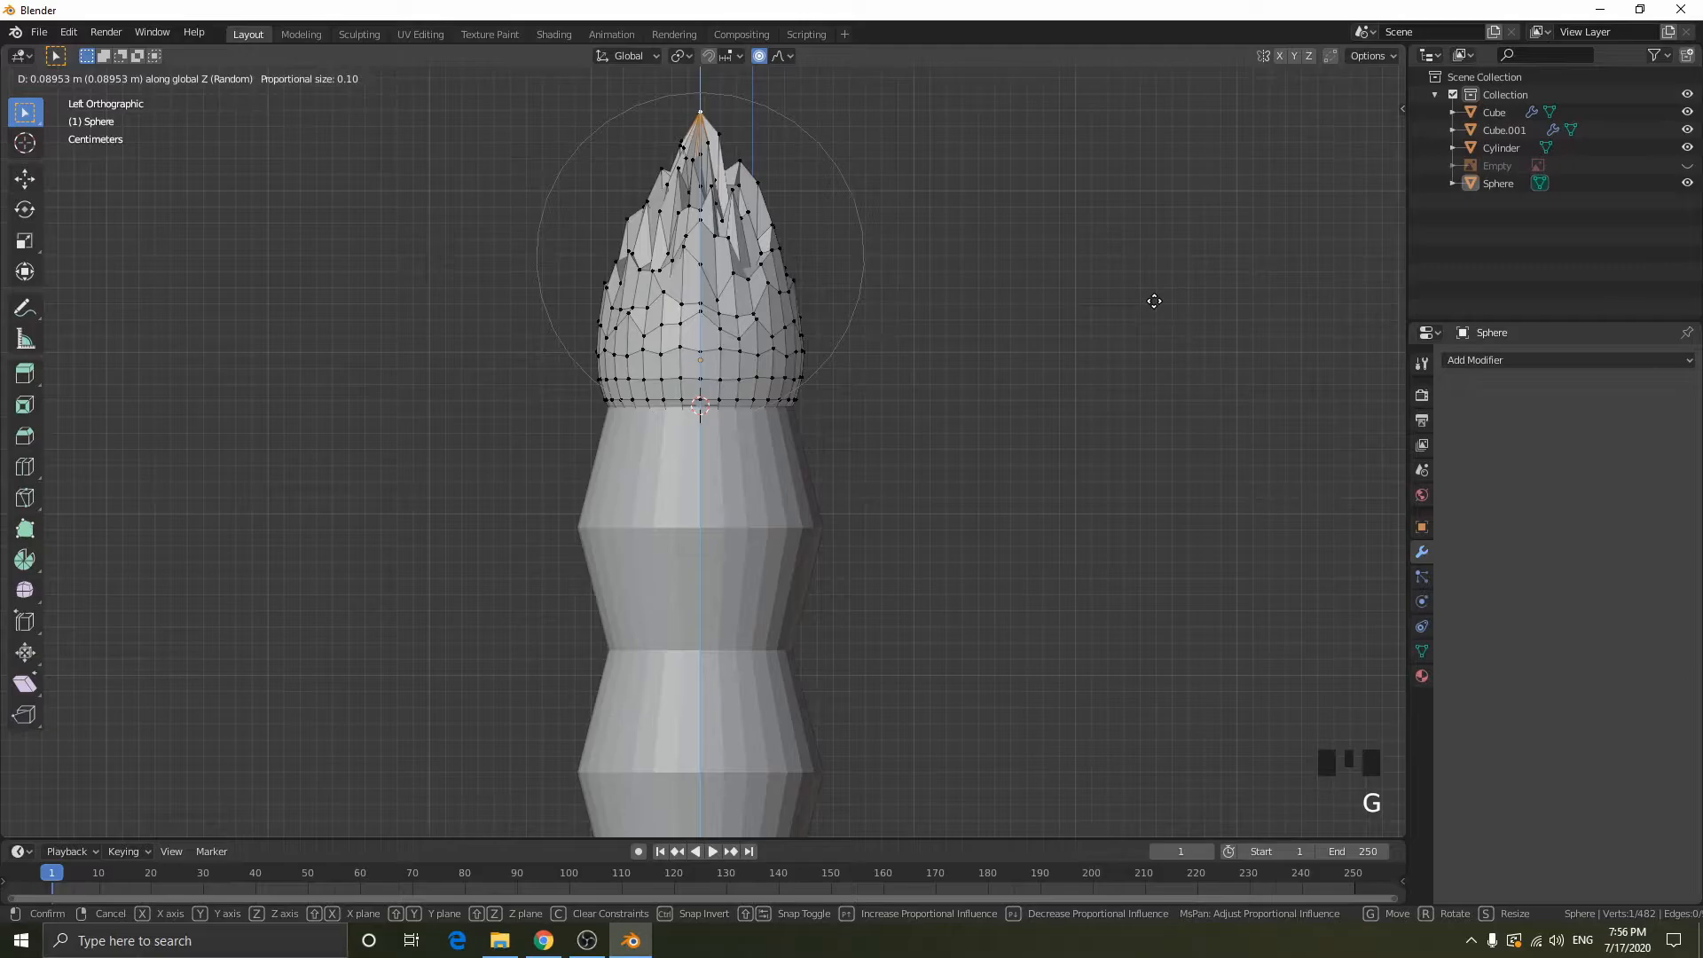
click(1153, 301)
key(Tab)
middle_drag(1146, 300, 716, 370)
key(ctrl+z)
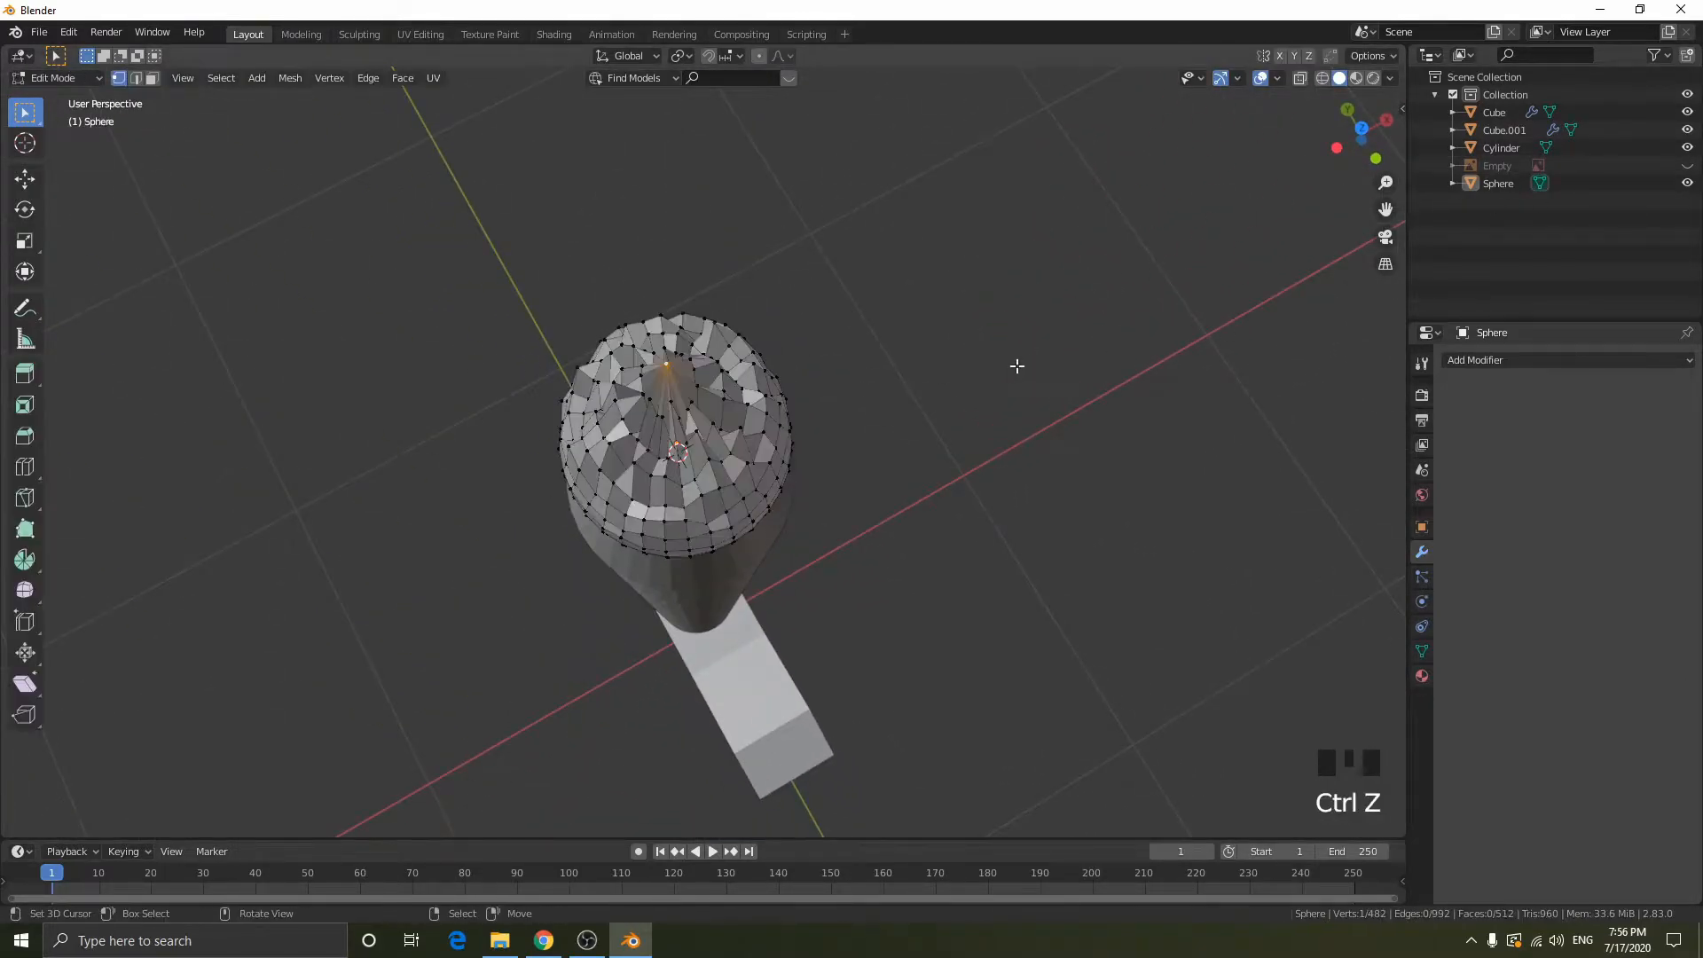
middle_drag(1017, 365, 1103, 304)
key(ctrl+z)
- Set the proportional falloff to Smooth in the left orthographic view and try raising the top vertex along Z without proportional editing
click(1348, 157)
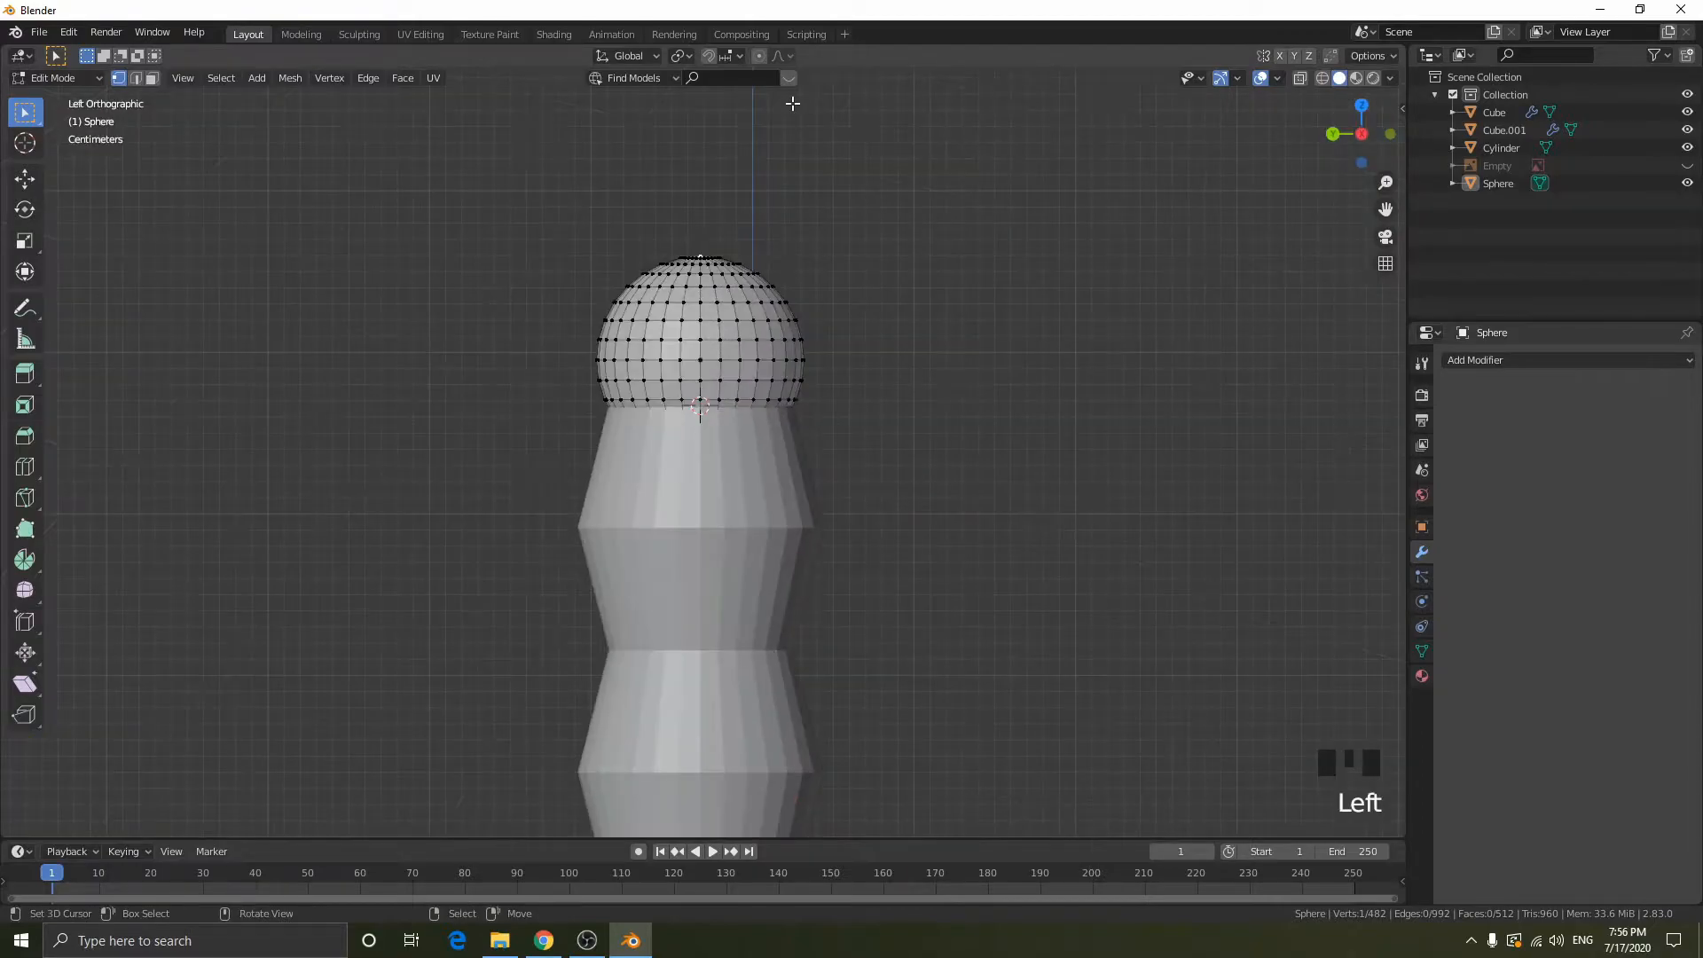
click(780, 55)
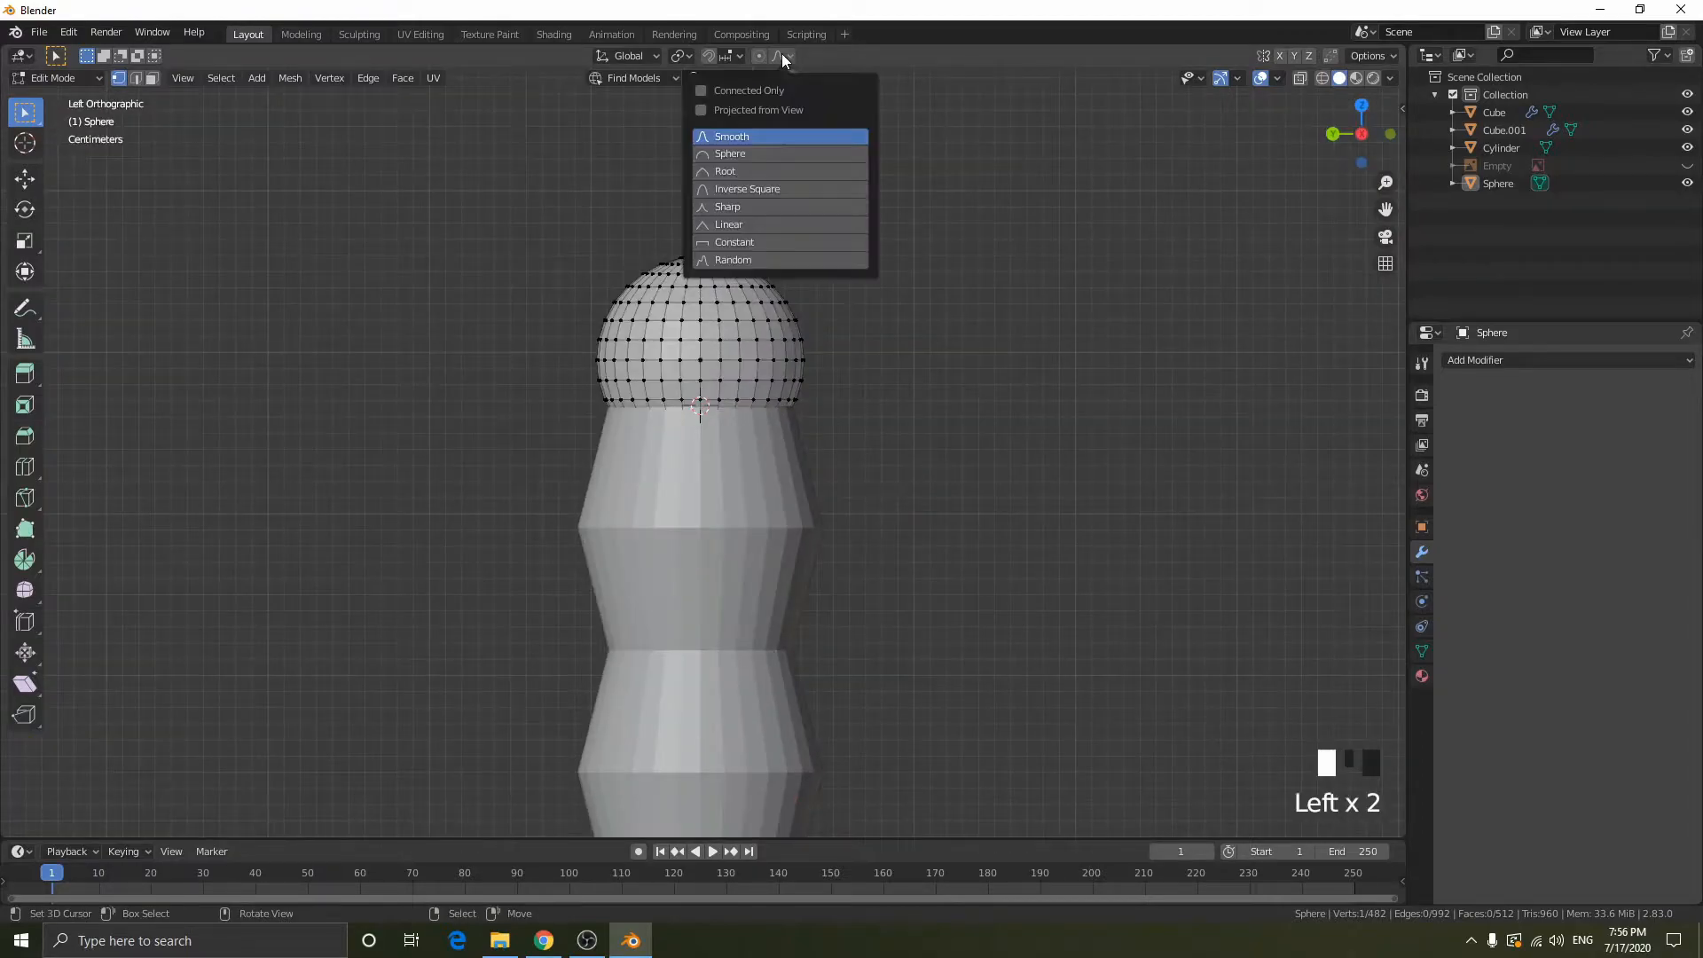
click(737, 139)
key(g)
key(z)
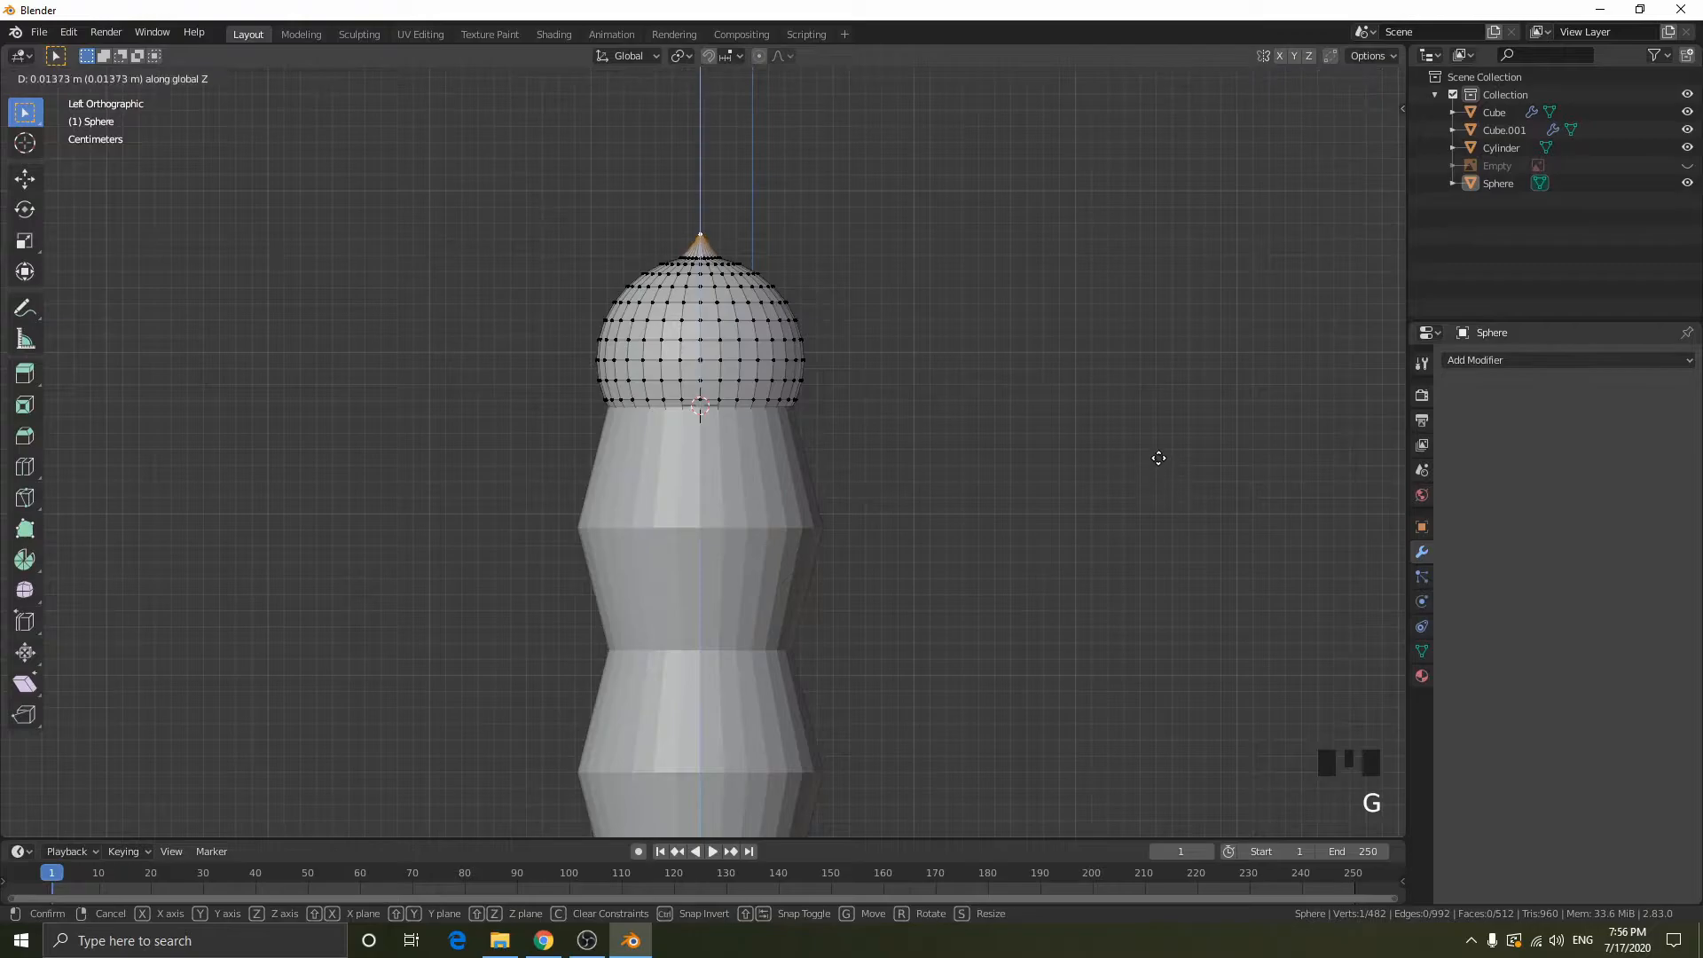
right_click(1159, 440)
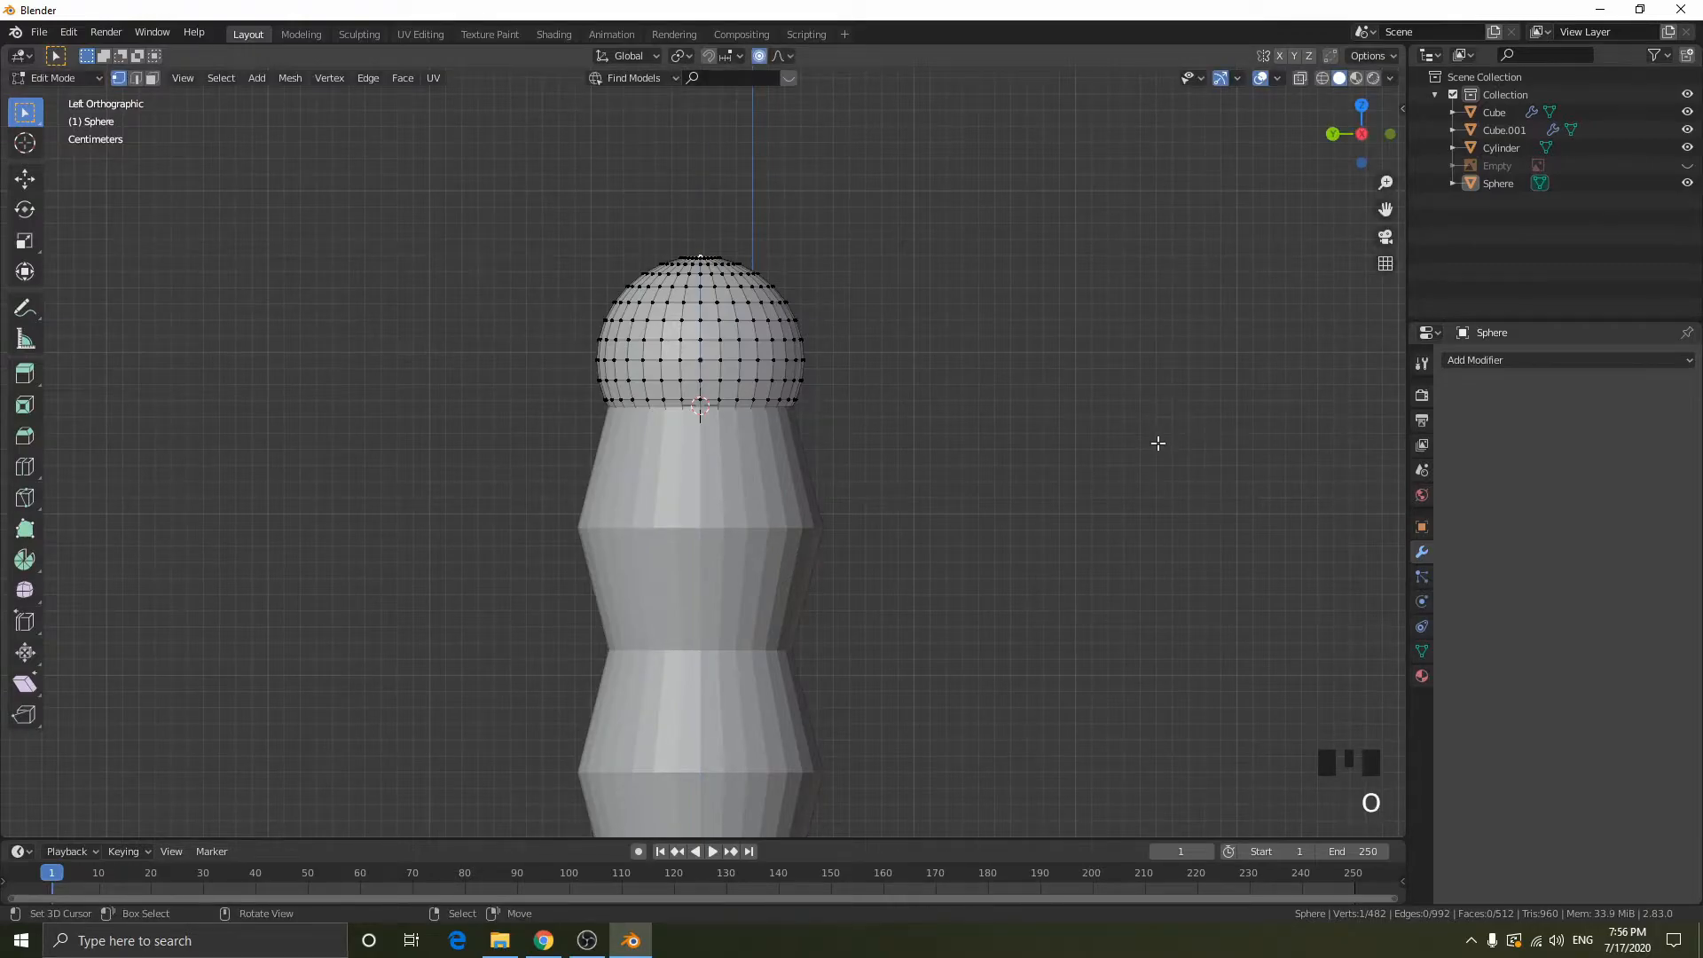
- Raise the top vertex about 0.06 m along Z using Smooth proportional editing with size 0.14, and return to object mode
key(g)
key(z)
scroll(1155, 412, up, 2)
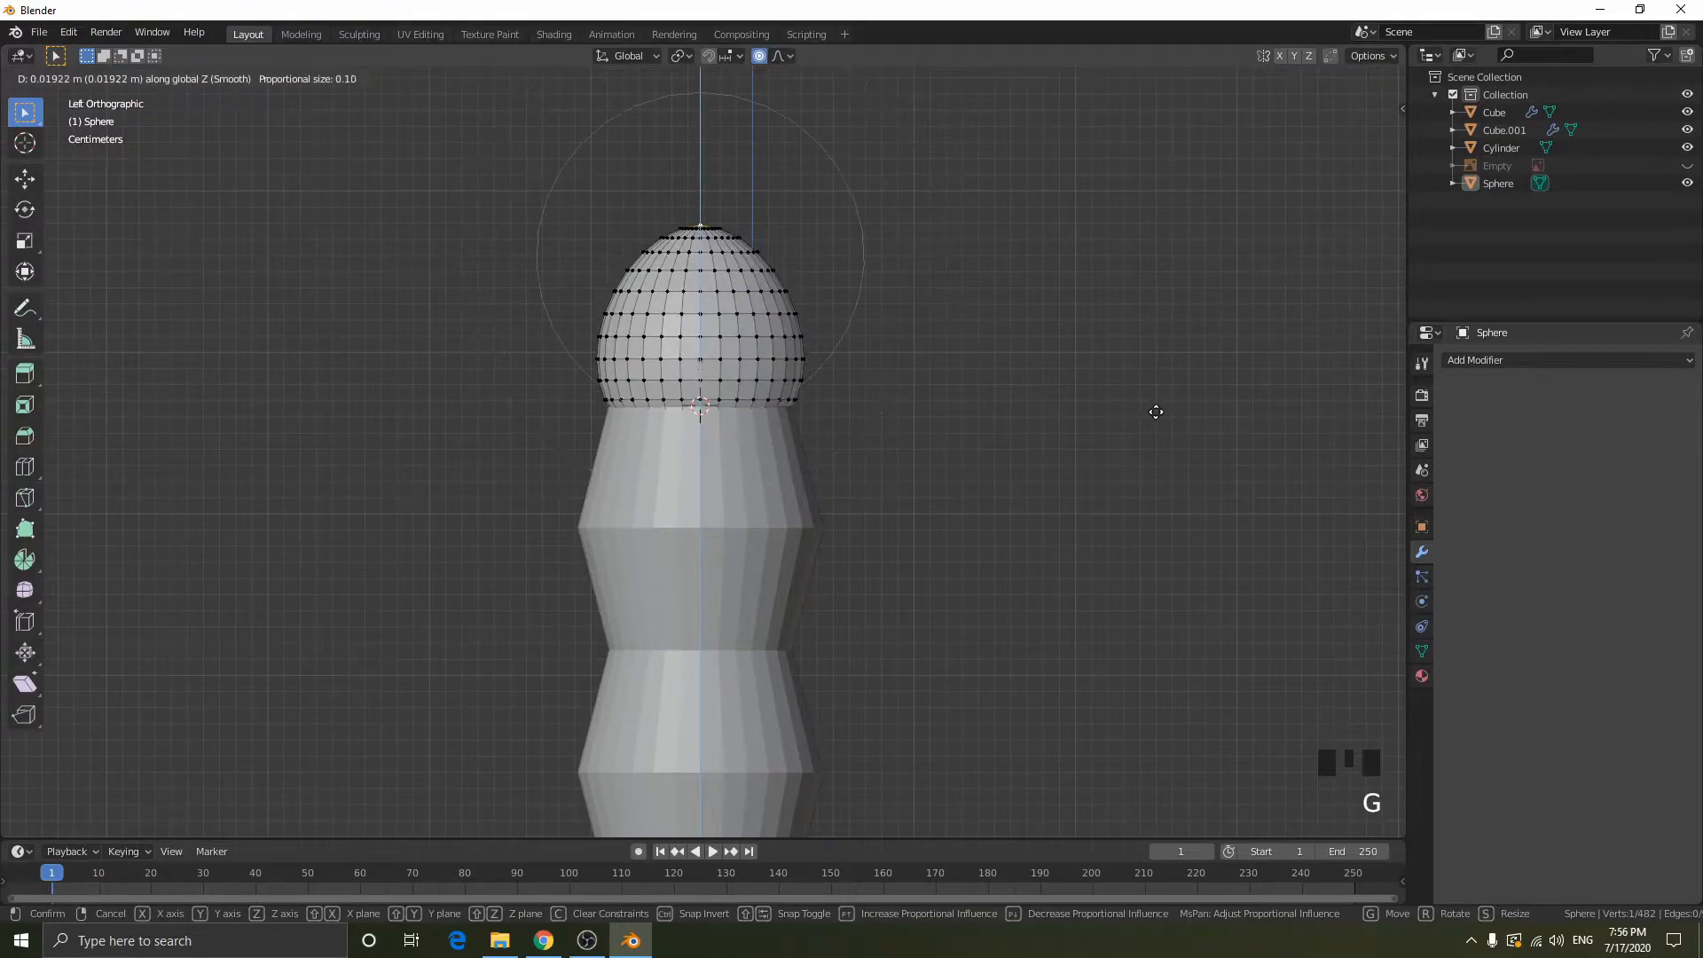
click(1138, 337)
key(Tab)
middle_drag(1197, 355, 1056, 439)
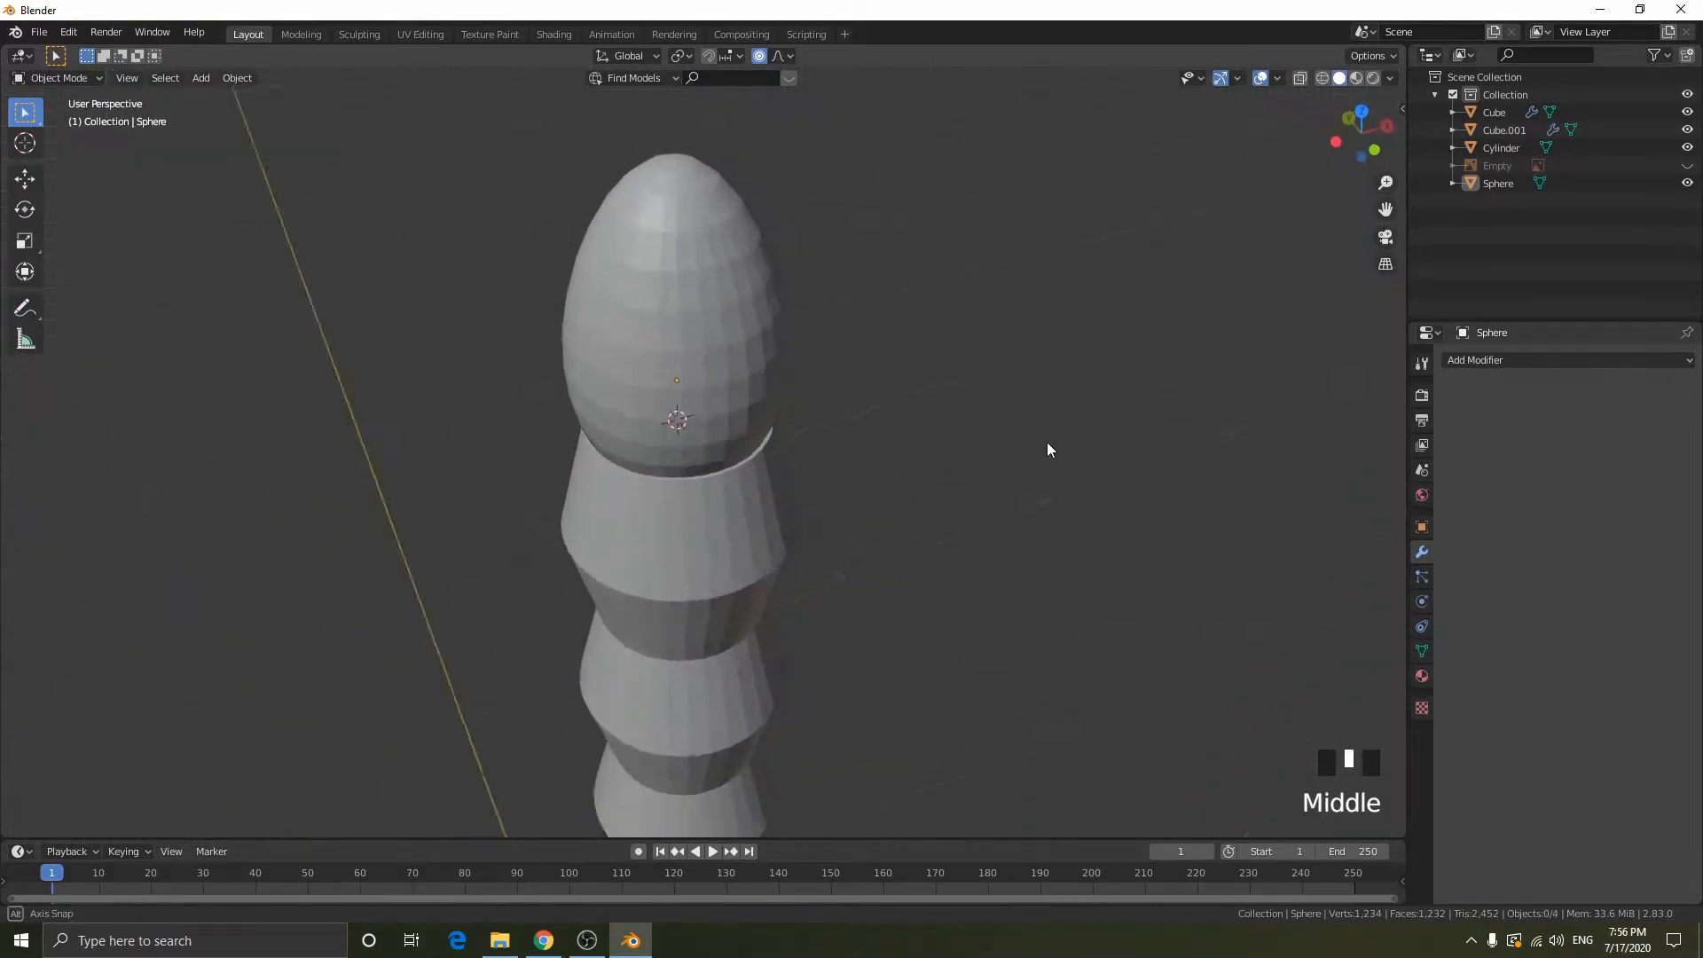
- Lower the whole egg-shaped pommel about 0.005 m along Z onto the handle and turn off proportional editing
click(669, 316)
key(Tab)
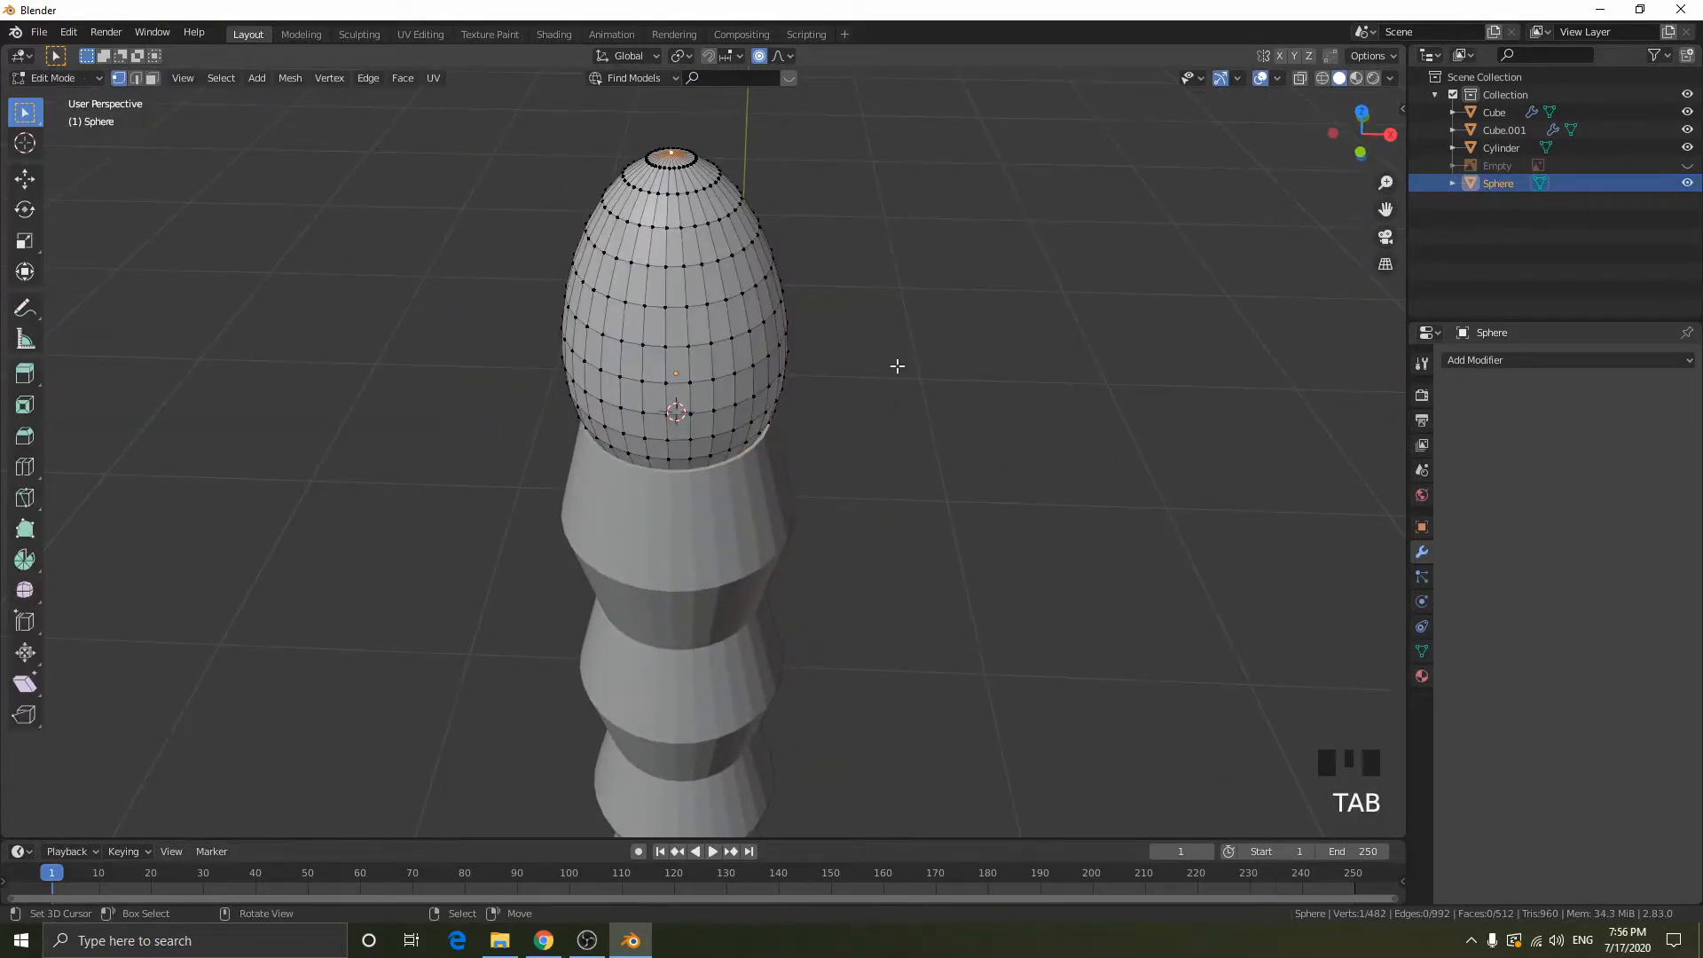
key(Tab)
key(g)
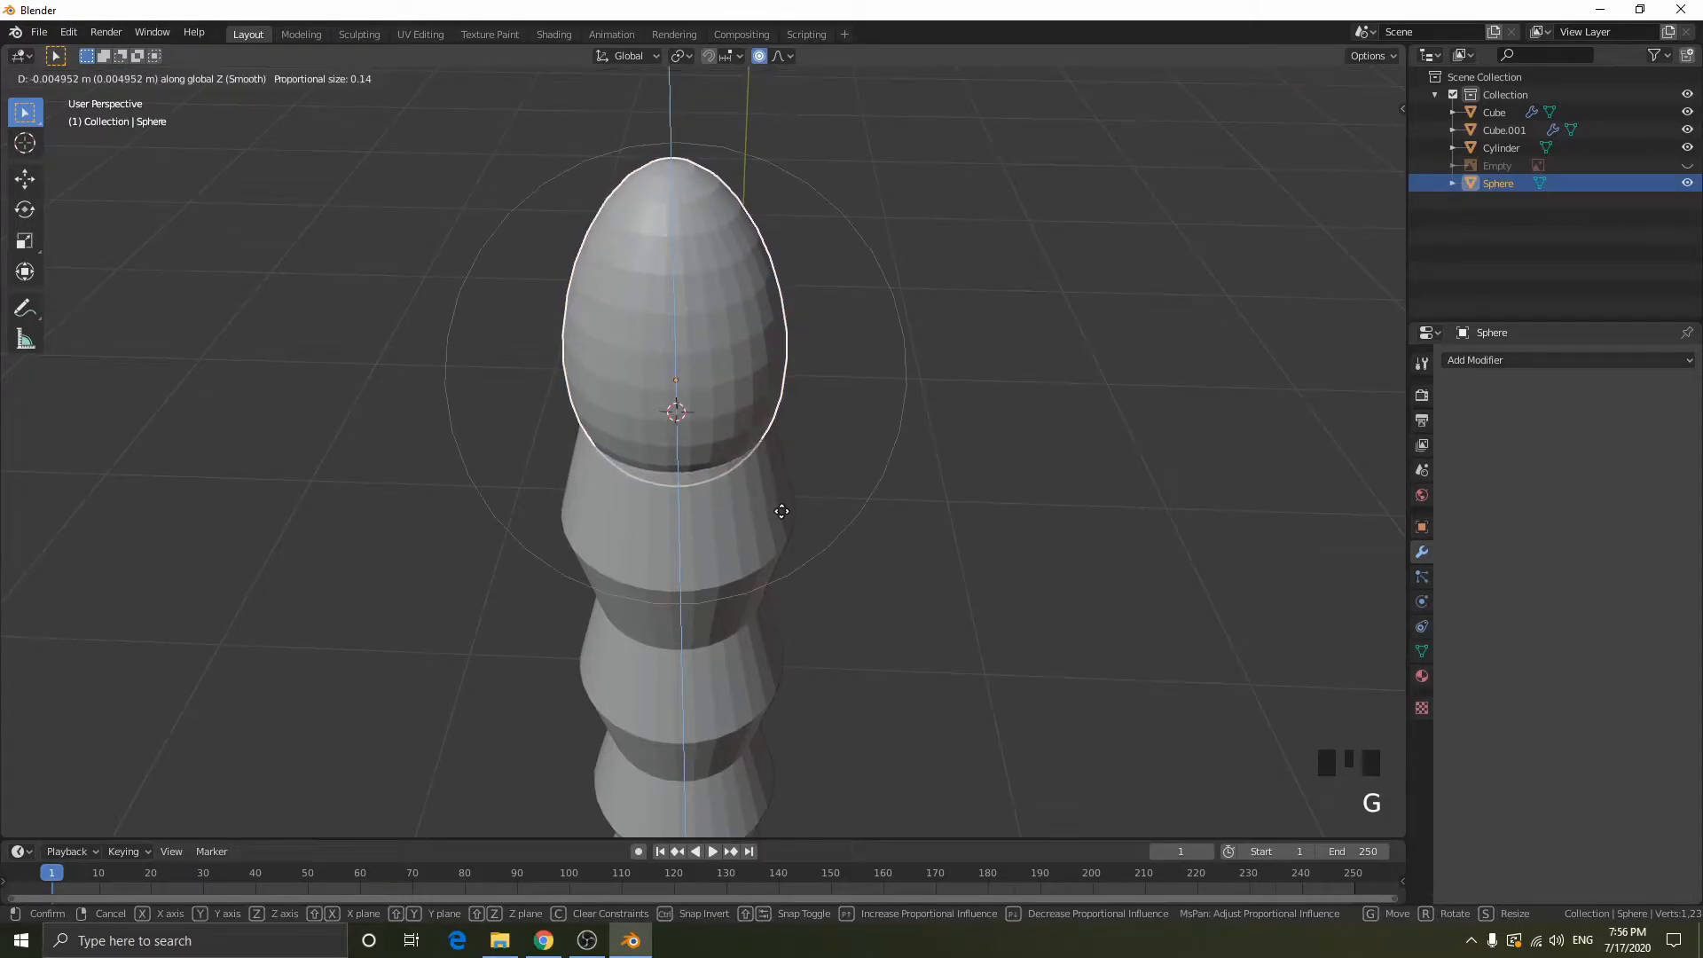
click(781, 511)
click(758, 56)
- Deselect the pommel and examine the whole sword from pommel to blade tip
scroll(780, 557, down, 3)
middle_drag(781, 557, 890, 505)
click(998, 525)
scroll(999, 525, down, 5)
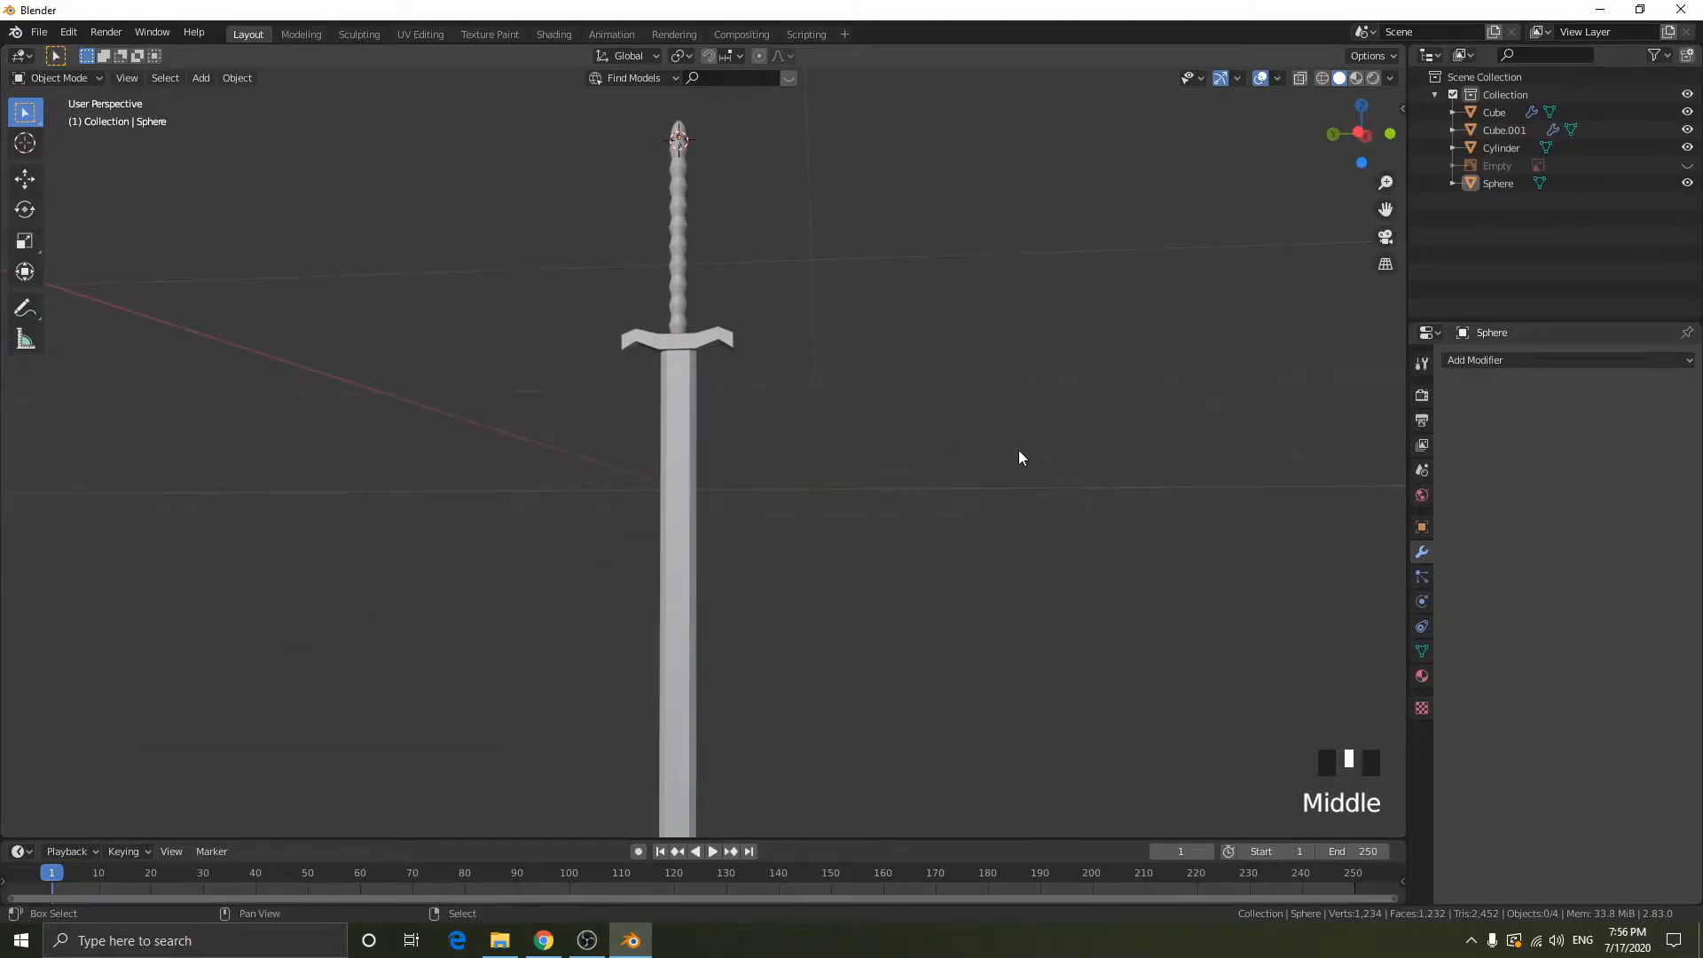
shift+middle_drag(1015, 458, 905, 581)
scroll(935, 680, up, 3)
shift+middle_drag(934, 680, 981, 524)
scroll(756, 385, down, 1)
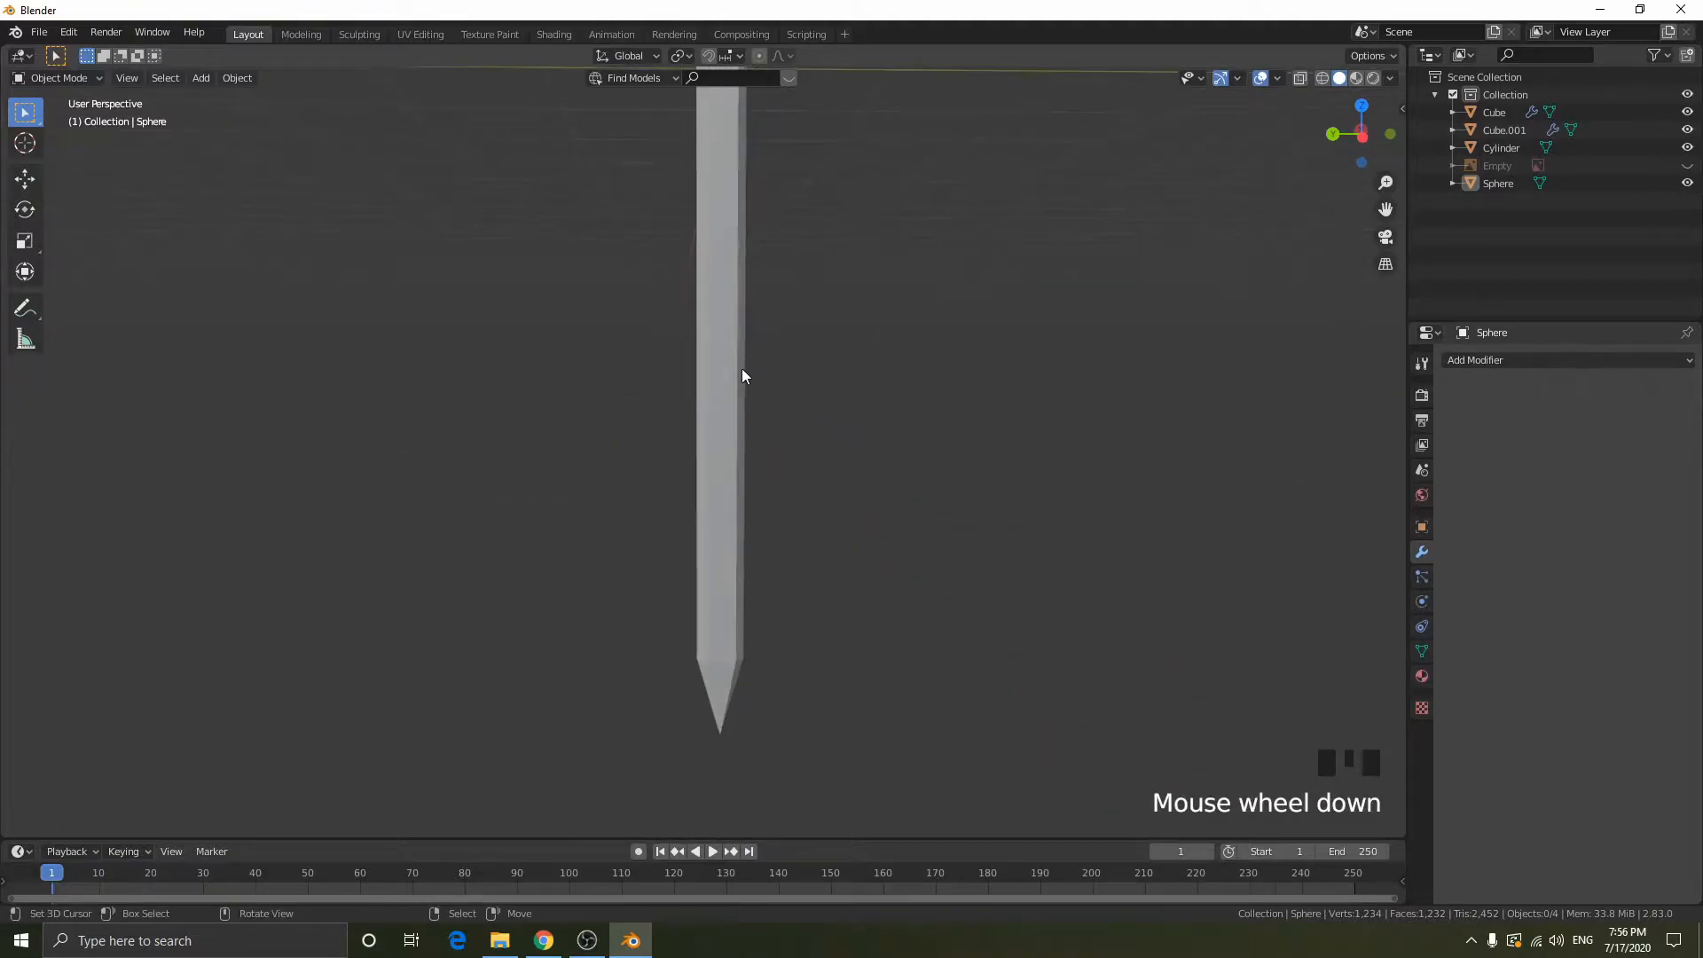
- Select the blade and apply its Mirror modifier
right_click(726, 348)
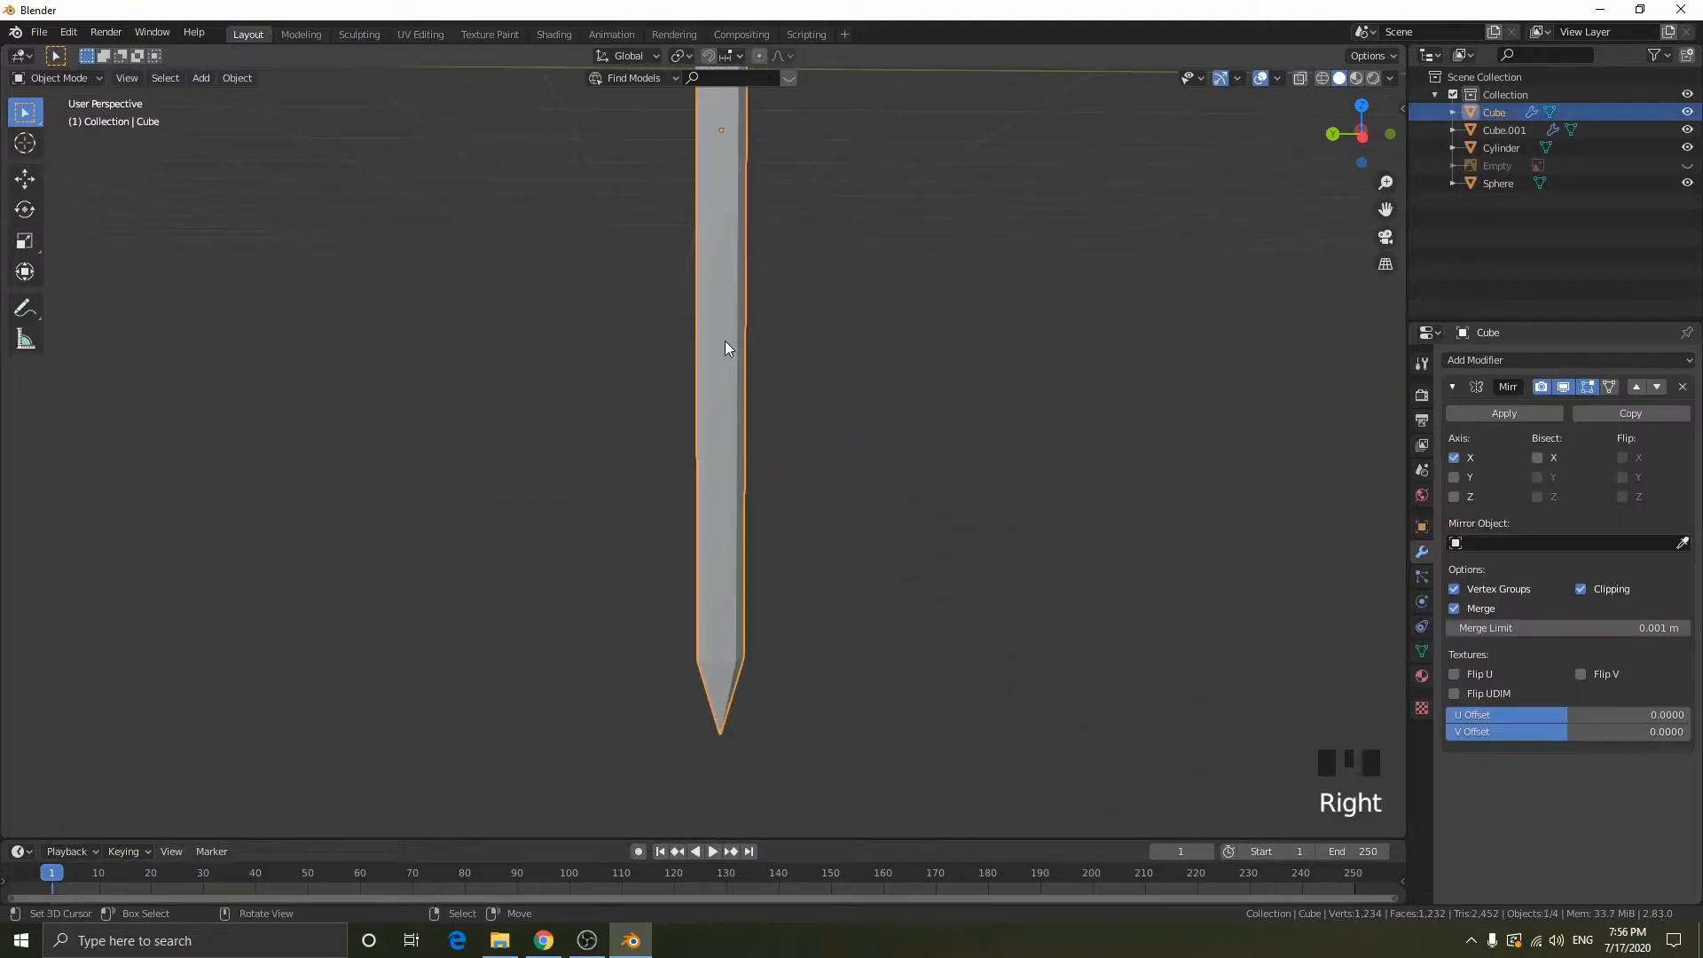
click(1551, 418)
middle_drag(1151, 403, 709, 591)
- Examine the blade's mesh and tip vertices in edit mode, and the whole blade in object mode
key(Tab)
key(1)
scroll(1029, 399, down, 6)
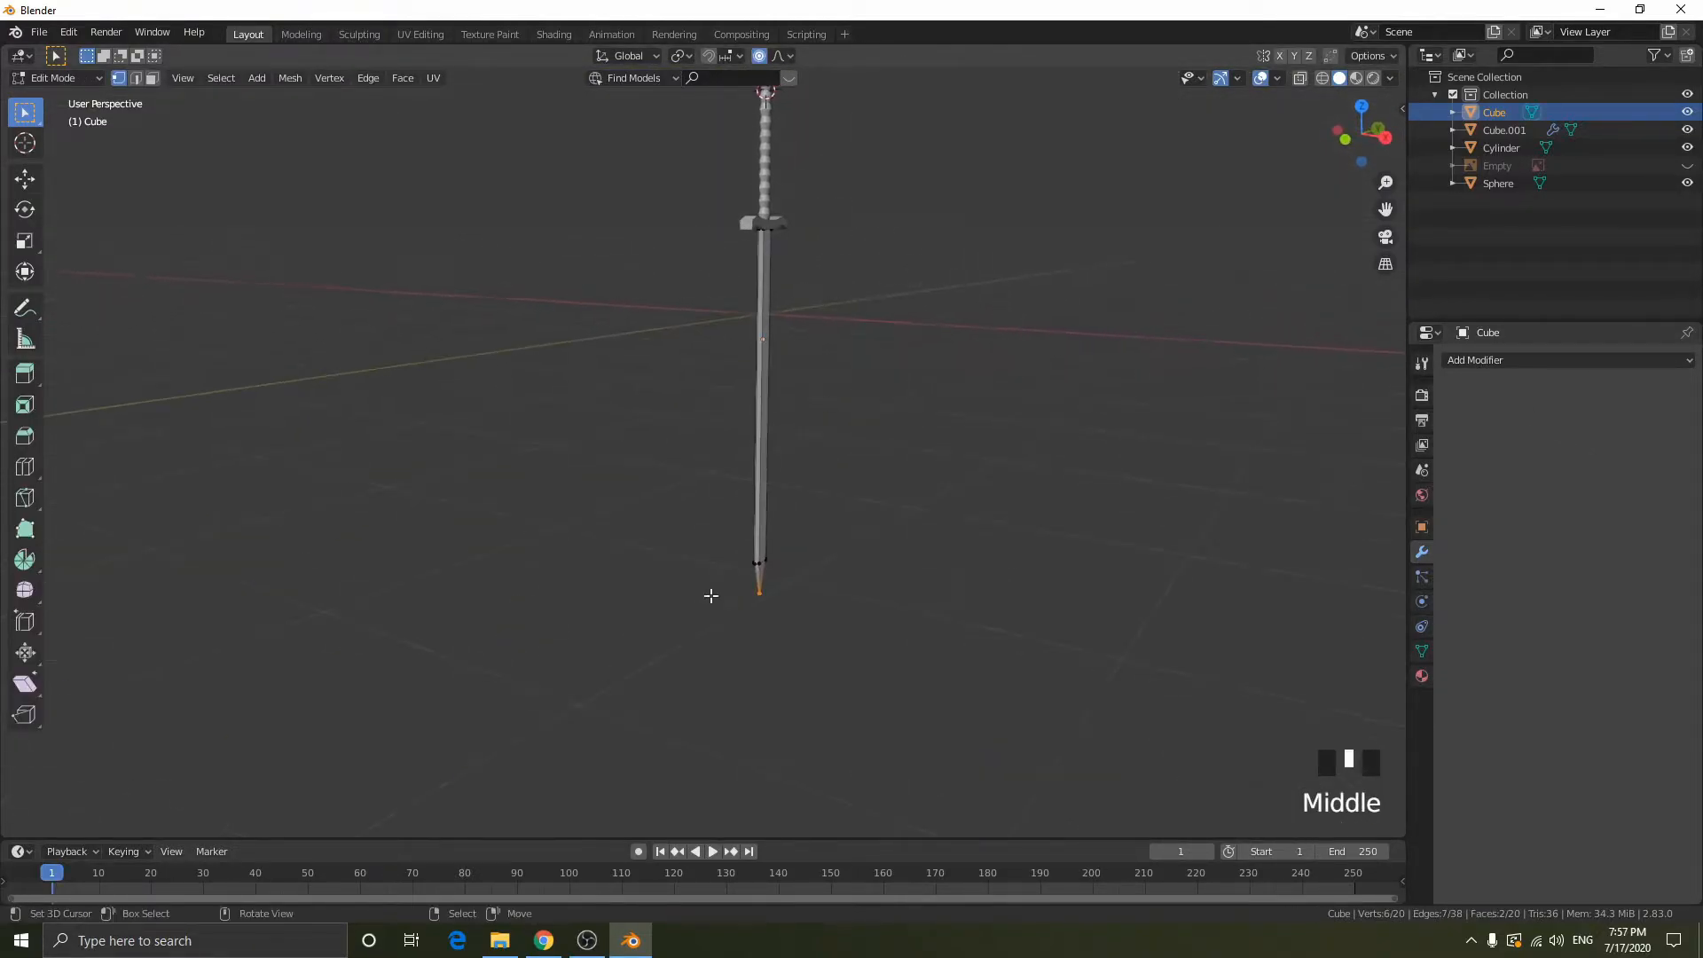
click(759, 568)
scroll(763, 567, up, 6)
scroll(940, 596, down, 2)
middle_drag(913, 589, 1209, 535)
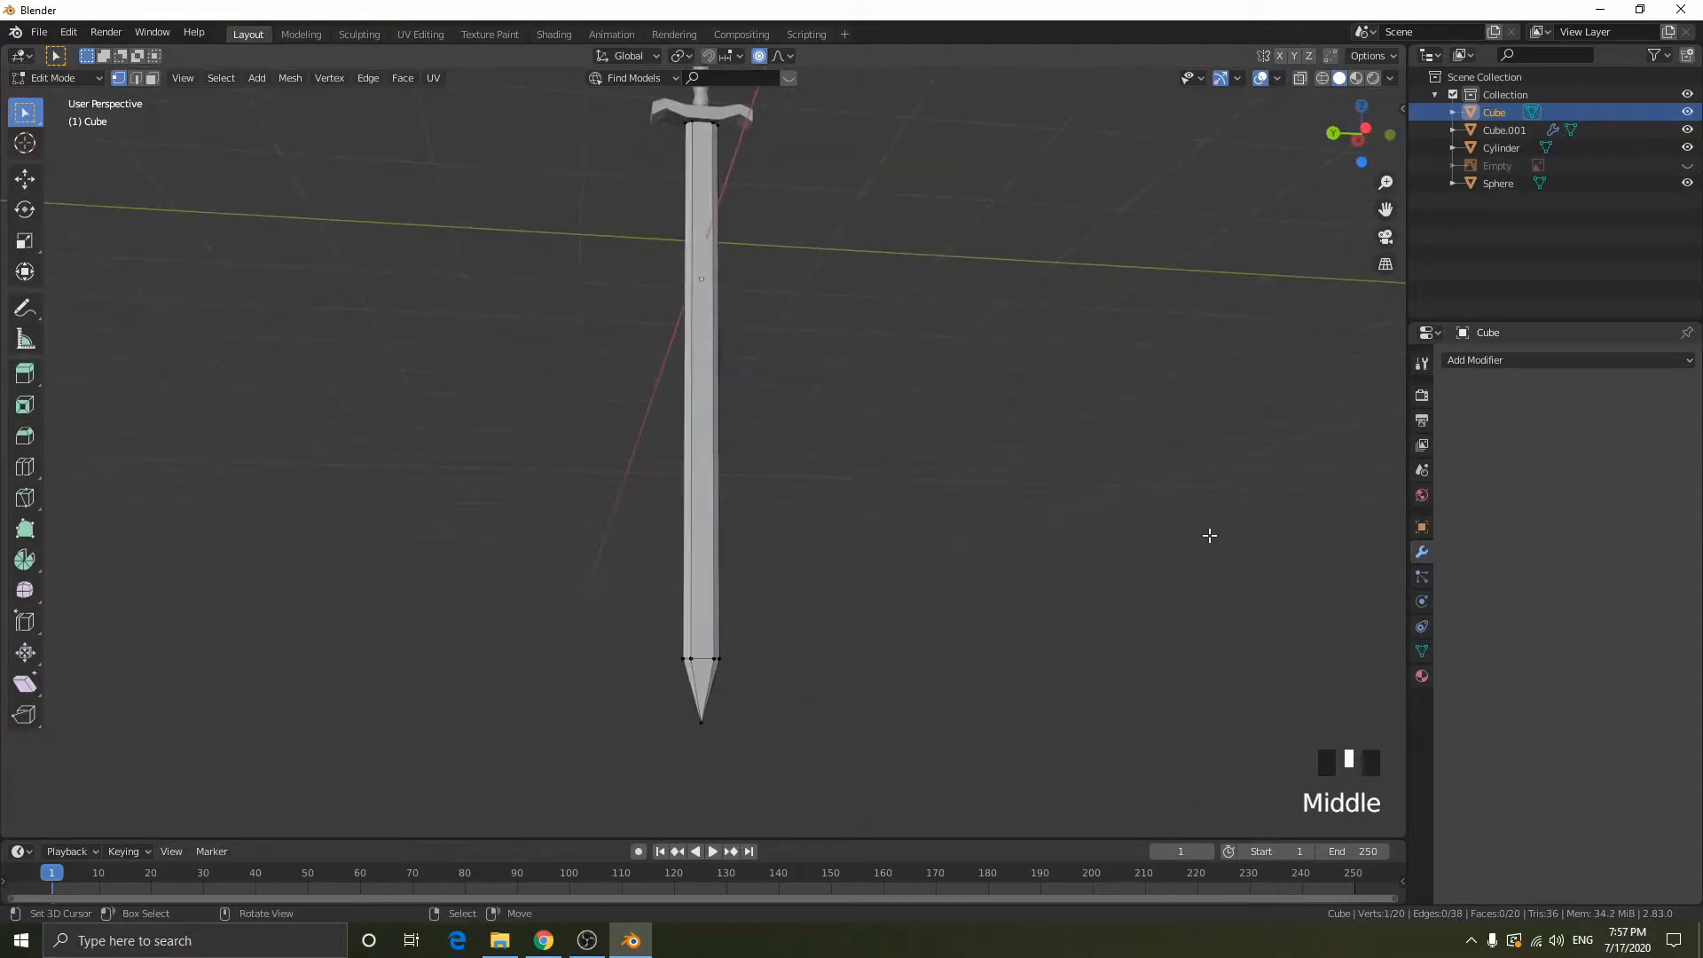
key(Tab)
key(KP_Decimal)
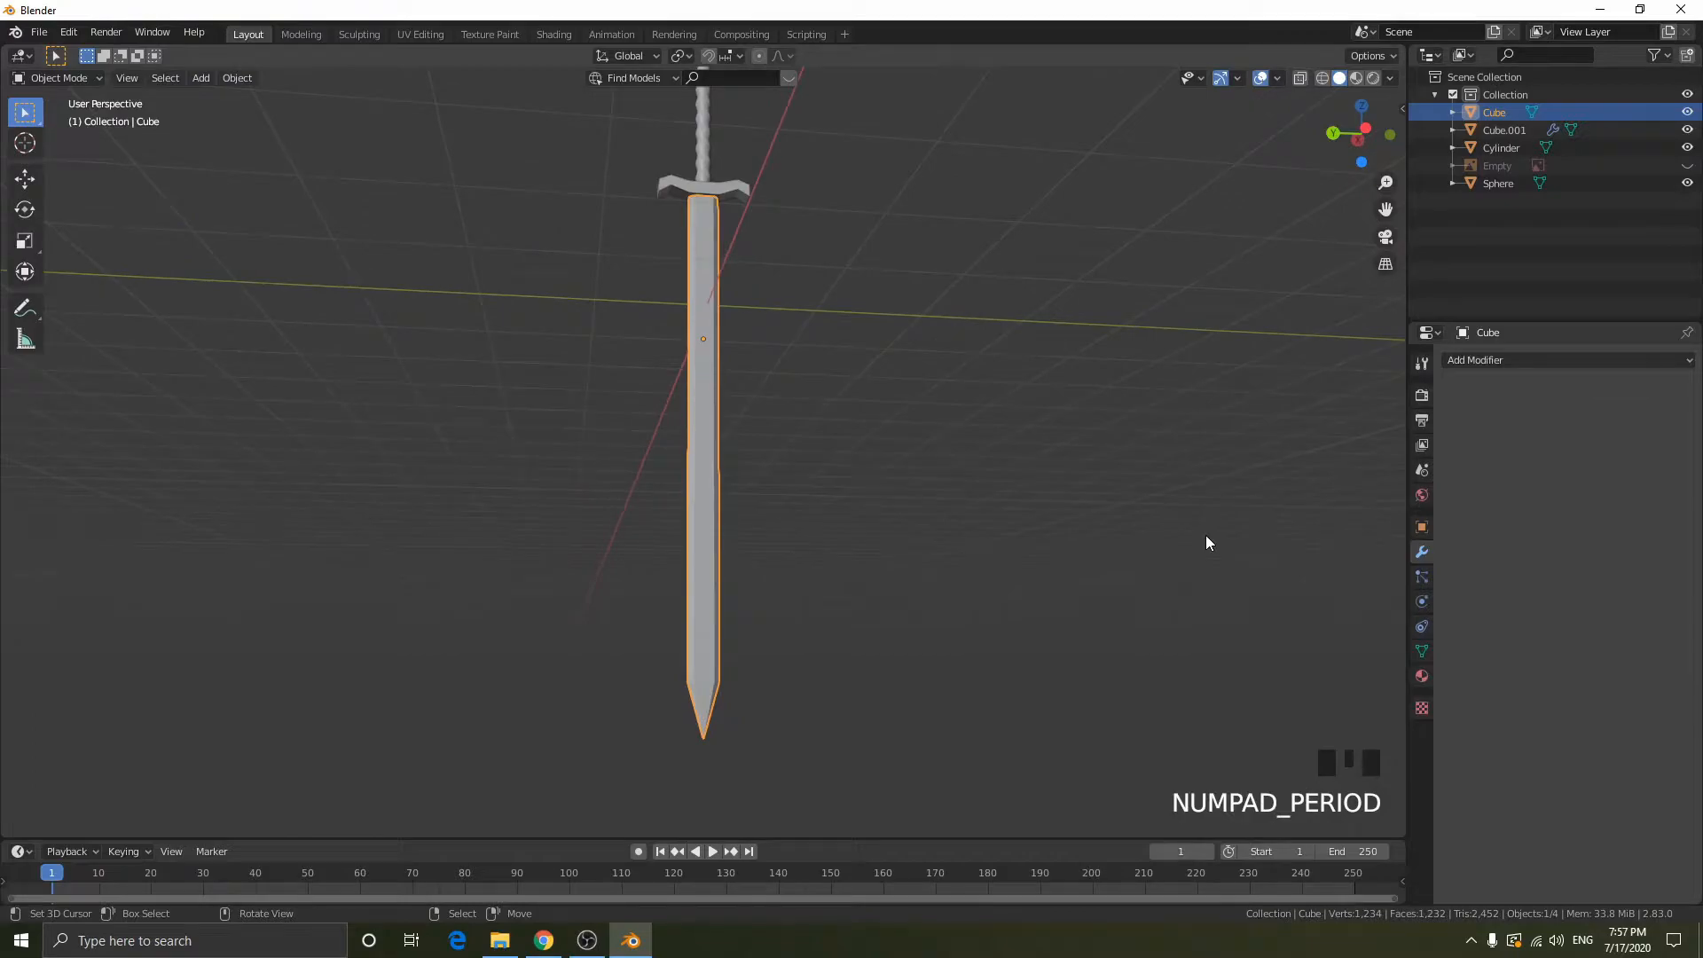
scroll(1205, 535, up, 4)
middle_drag(1204, 535, 1192, 577)
scroll(1156, 569, down, 4)
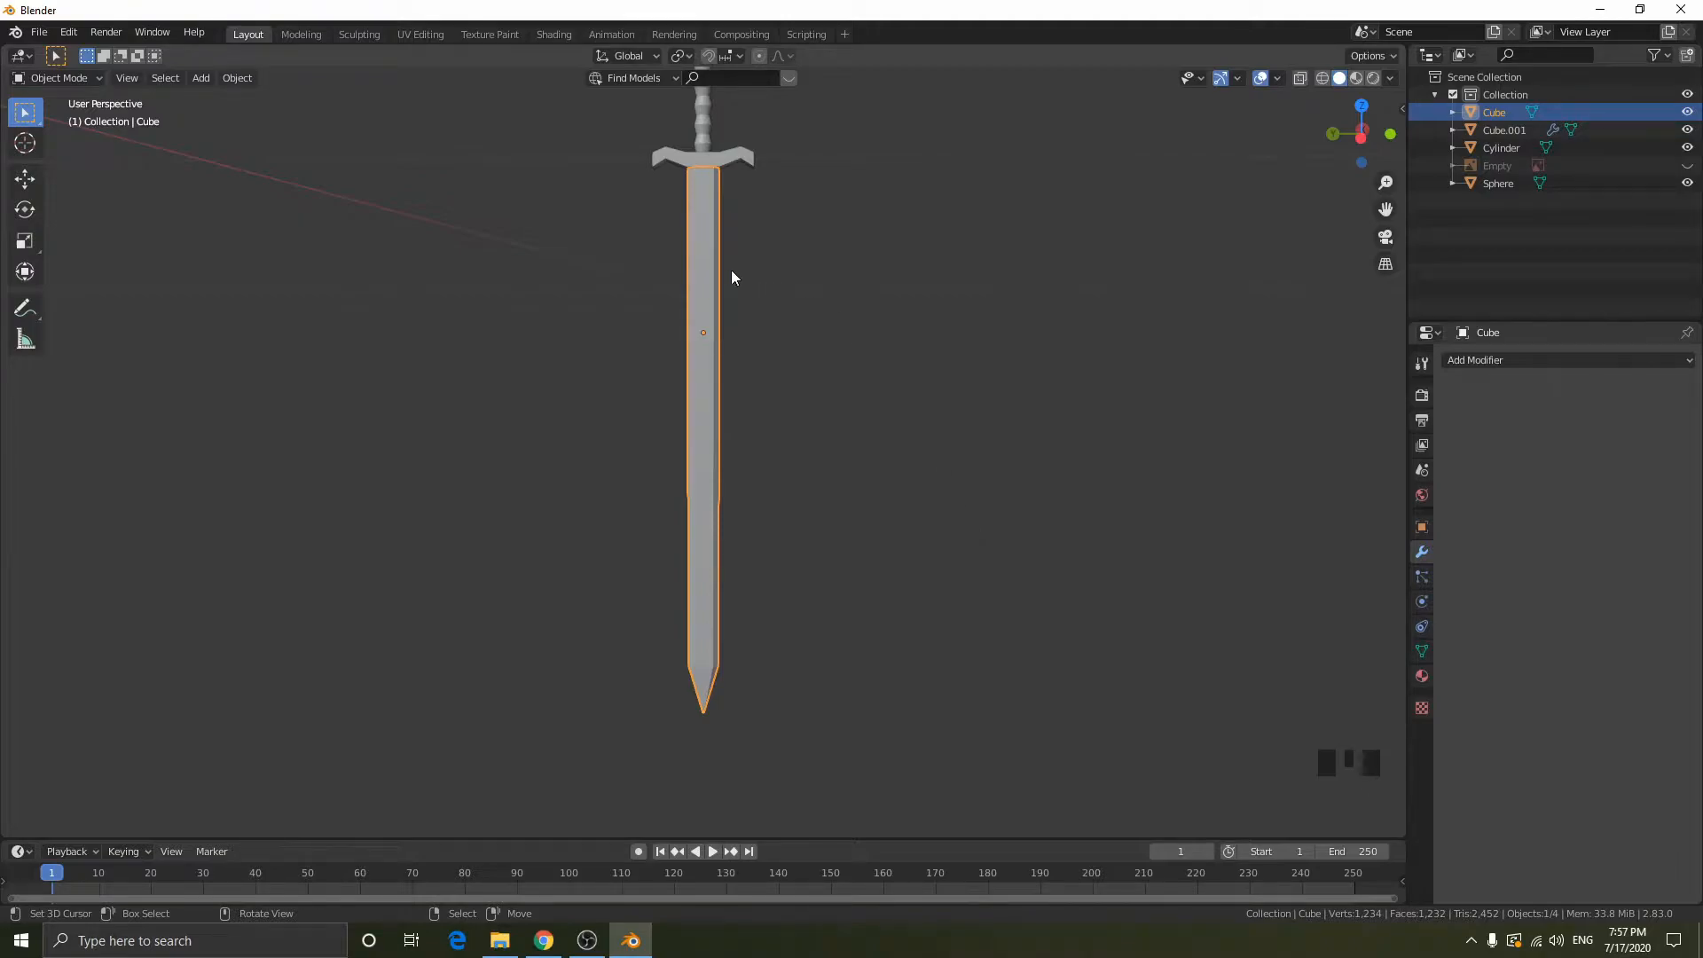
- Add a Subdivision Surface modifier to the blade and set its viewport subdivisions to 2
click(1607, 359)
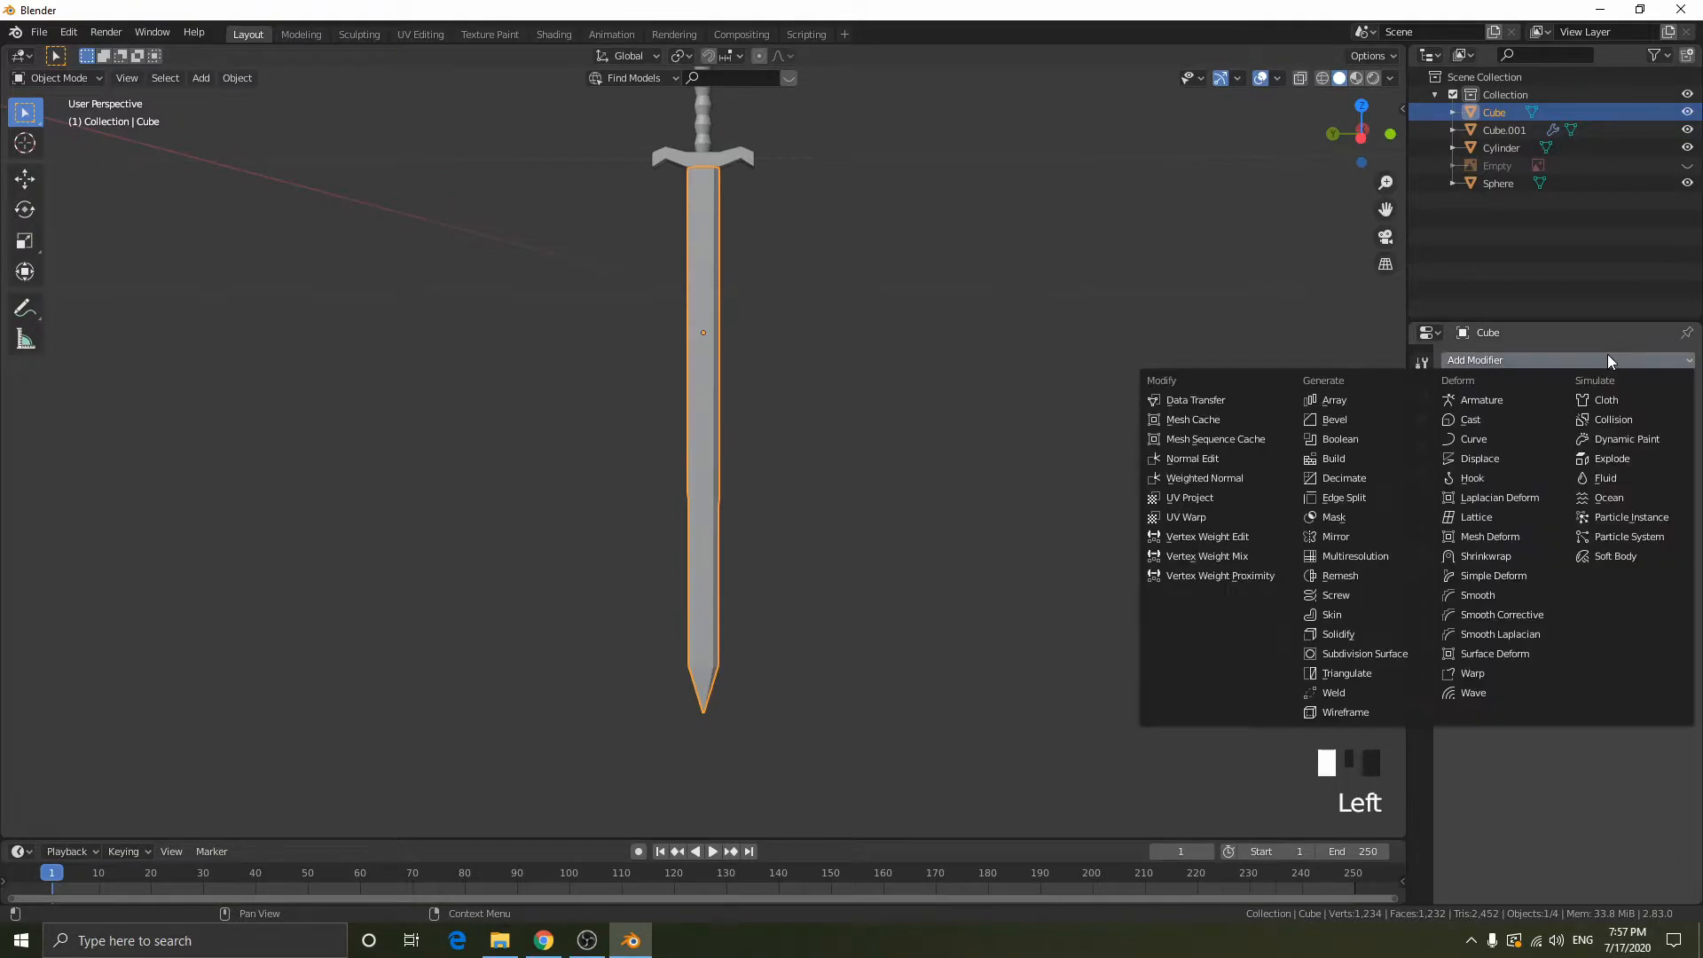
click(1342, 653)
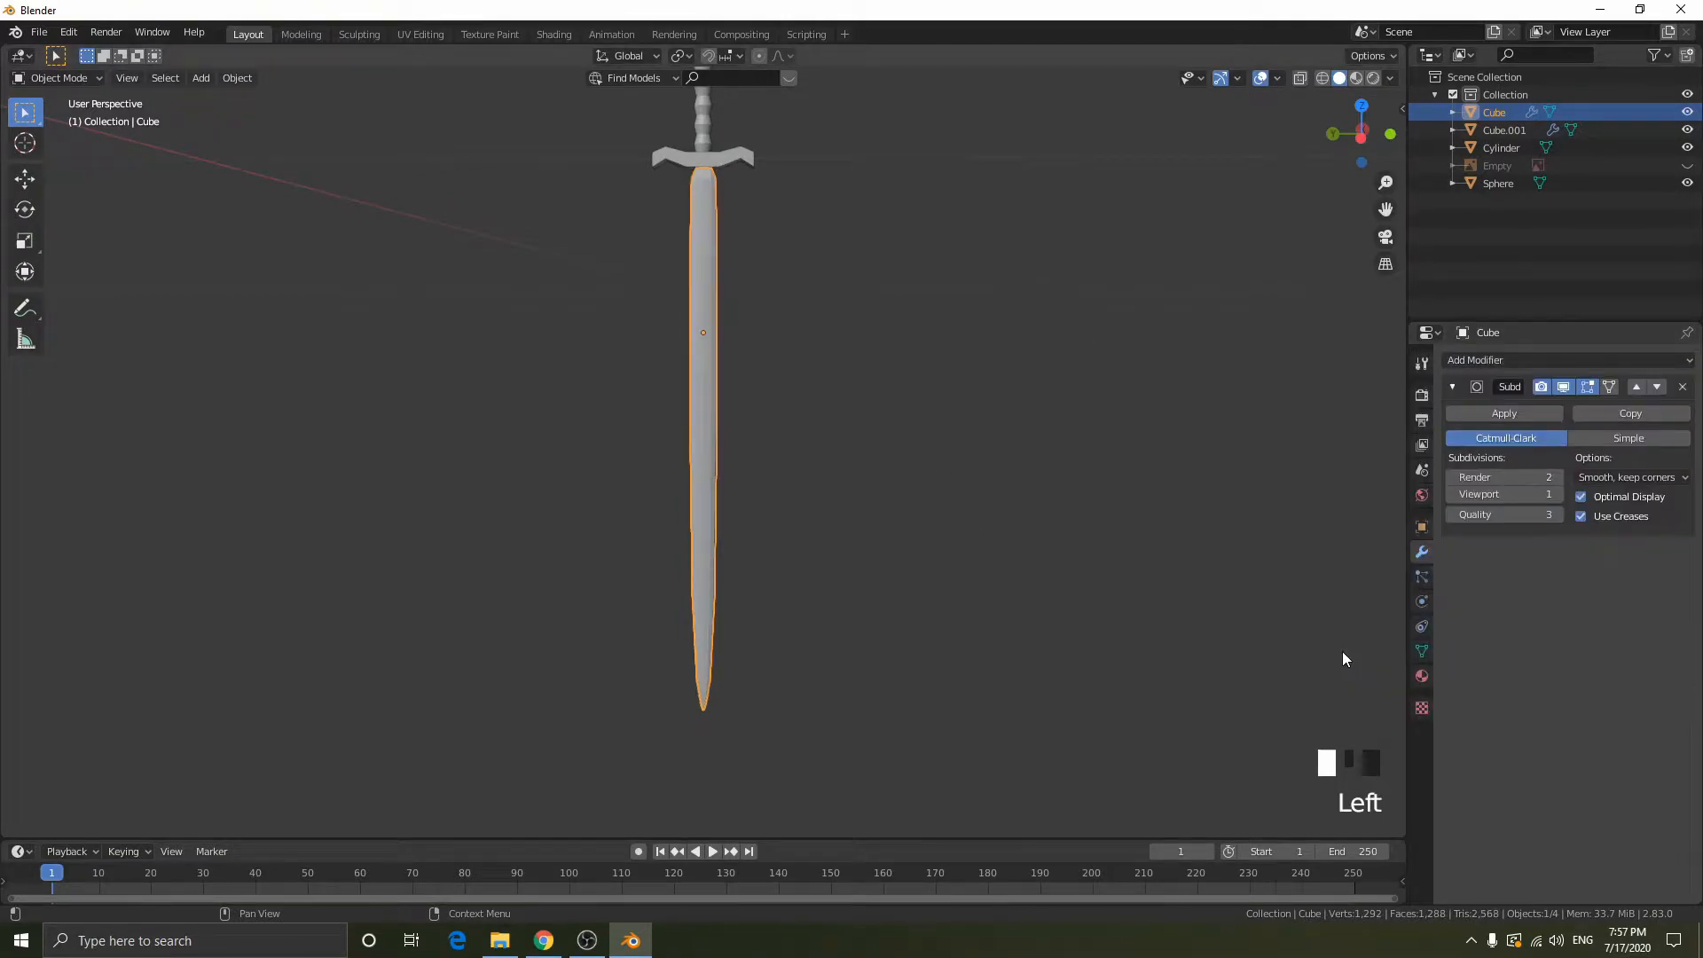
click(1557, 495)
- Examine the smoothed blade along its length up to where it meets the crossguard
scroll(560, 514, up, 4)
scroll(560, 521, up, 1)
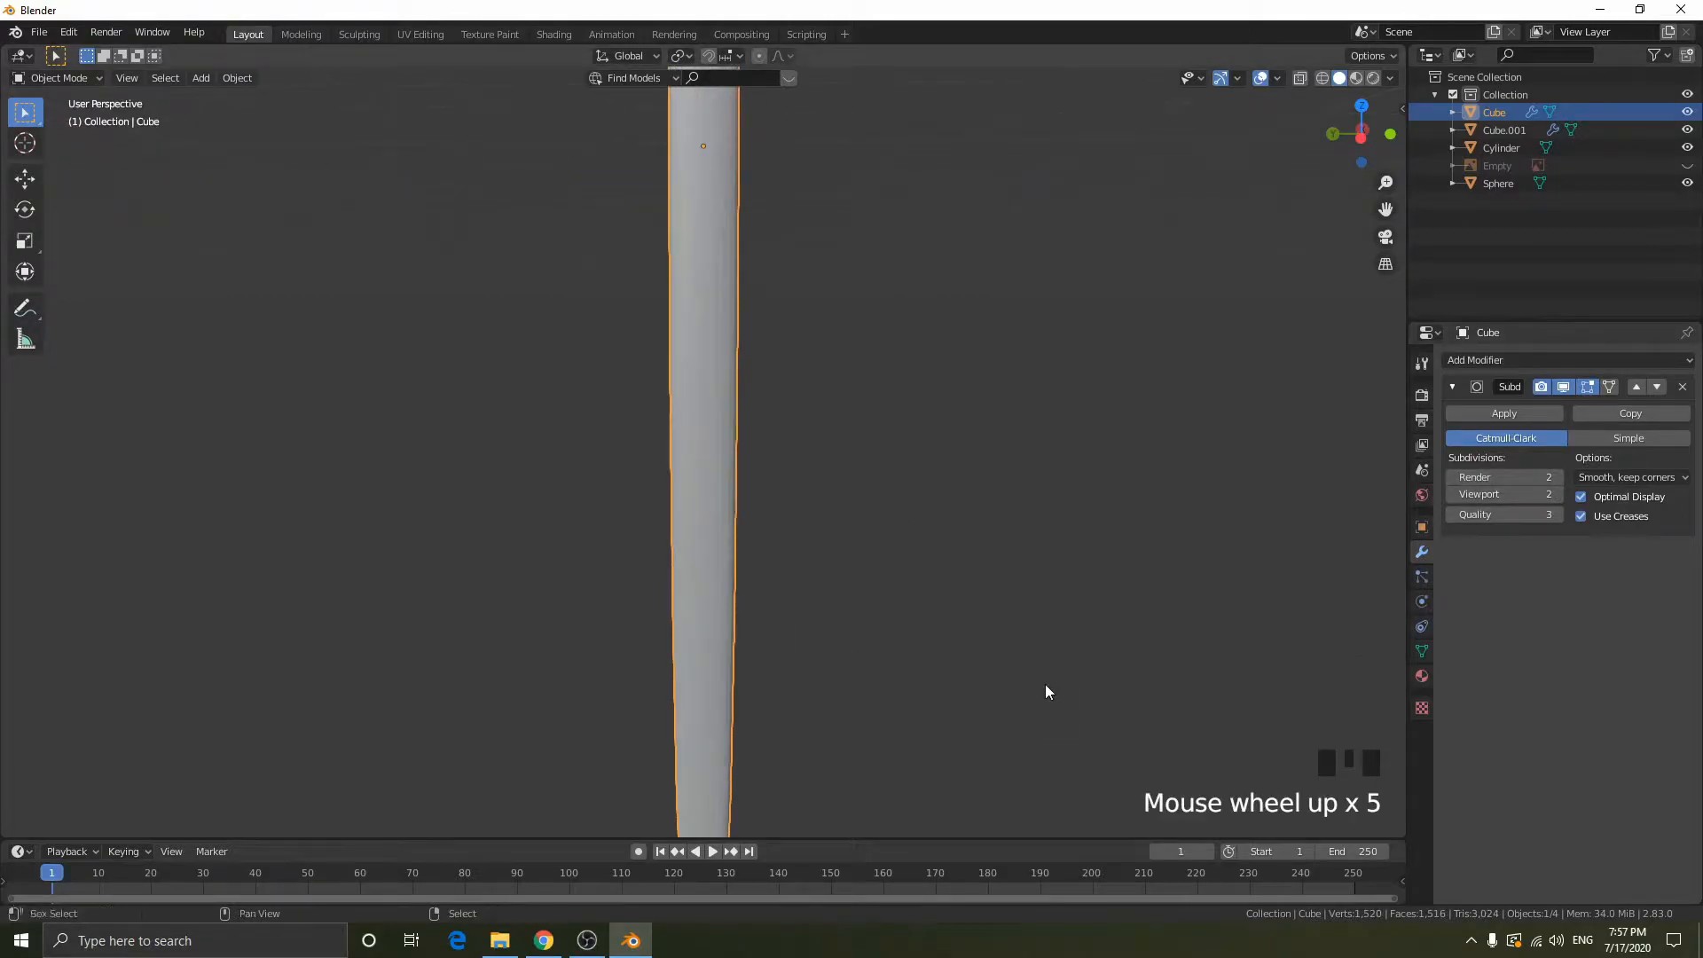
shift+middle_drag(1046, 692, 1064, 344)
shift+middle_drag(934, 314, 901, 624)
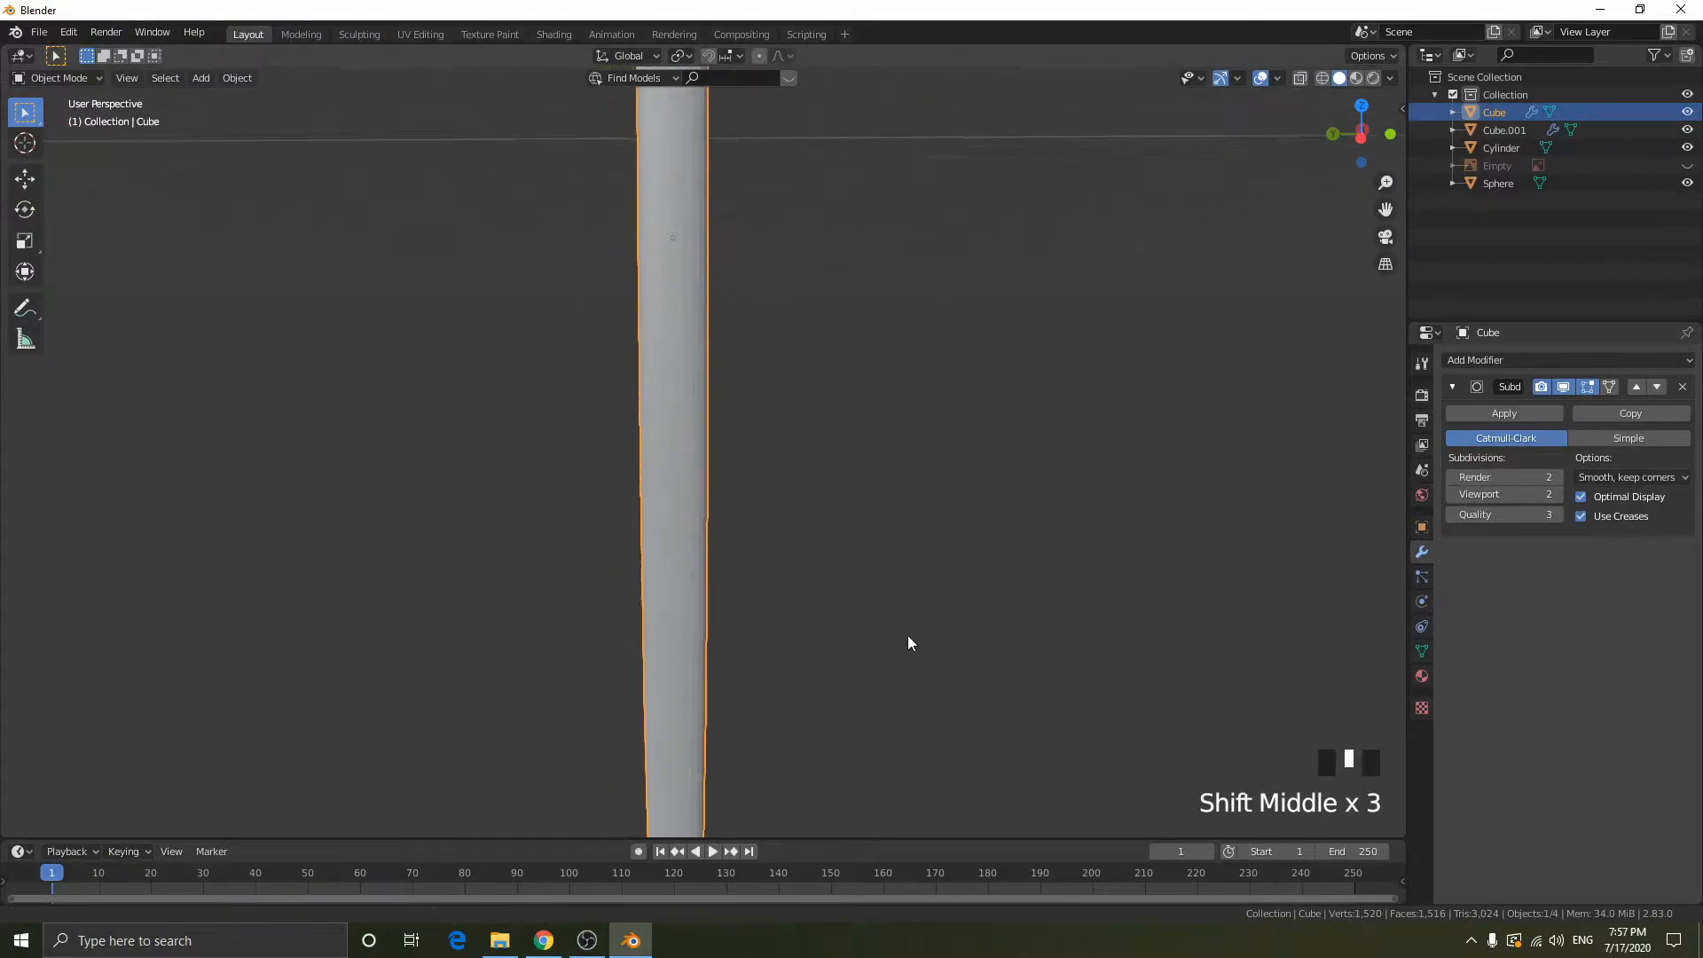
shift+middle_drag(916, 487, 963, 710)
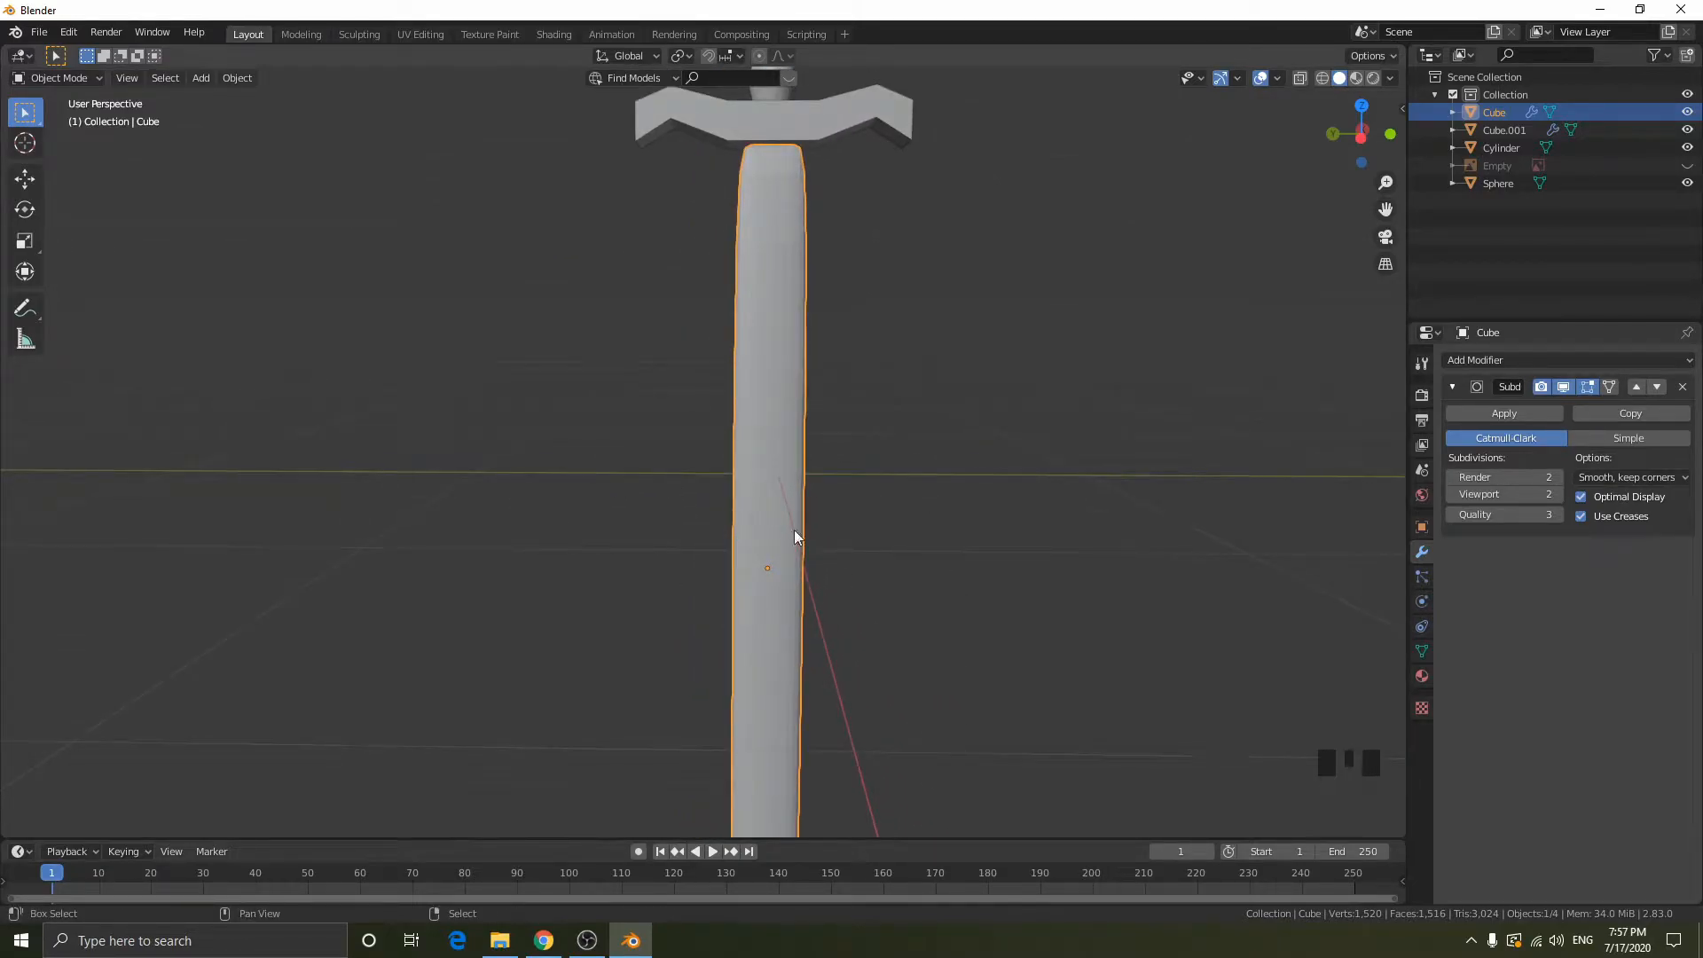
shift+middle_drag(571, 480, 716, 532)
shift+middle_drag(670, 514, 719, 530)
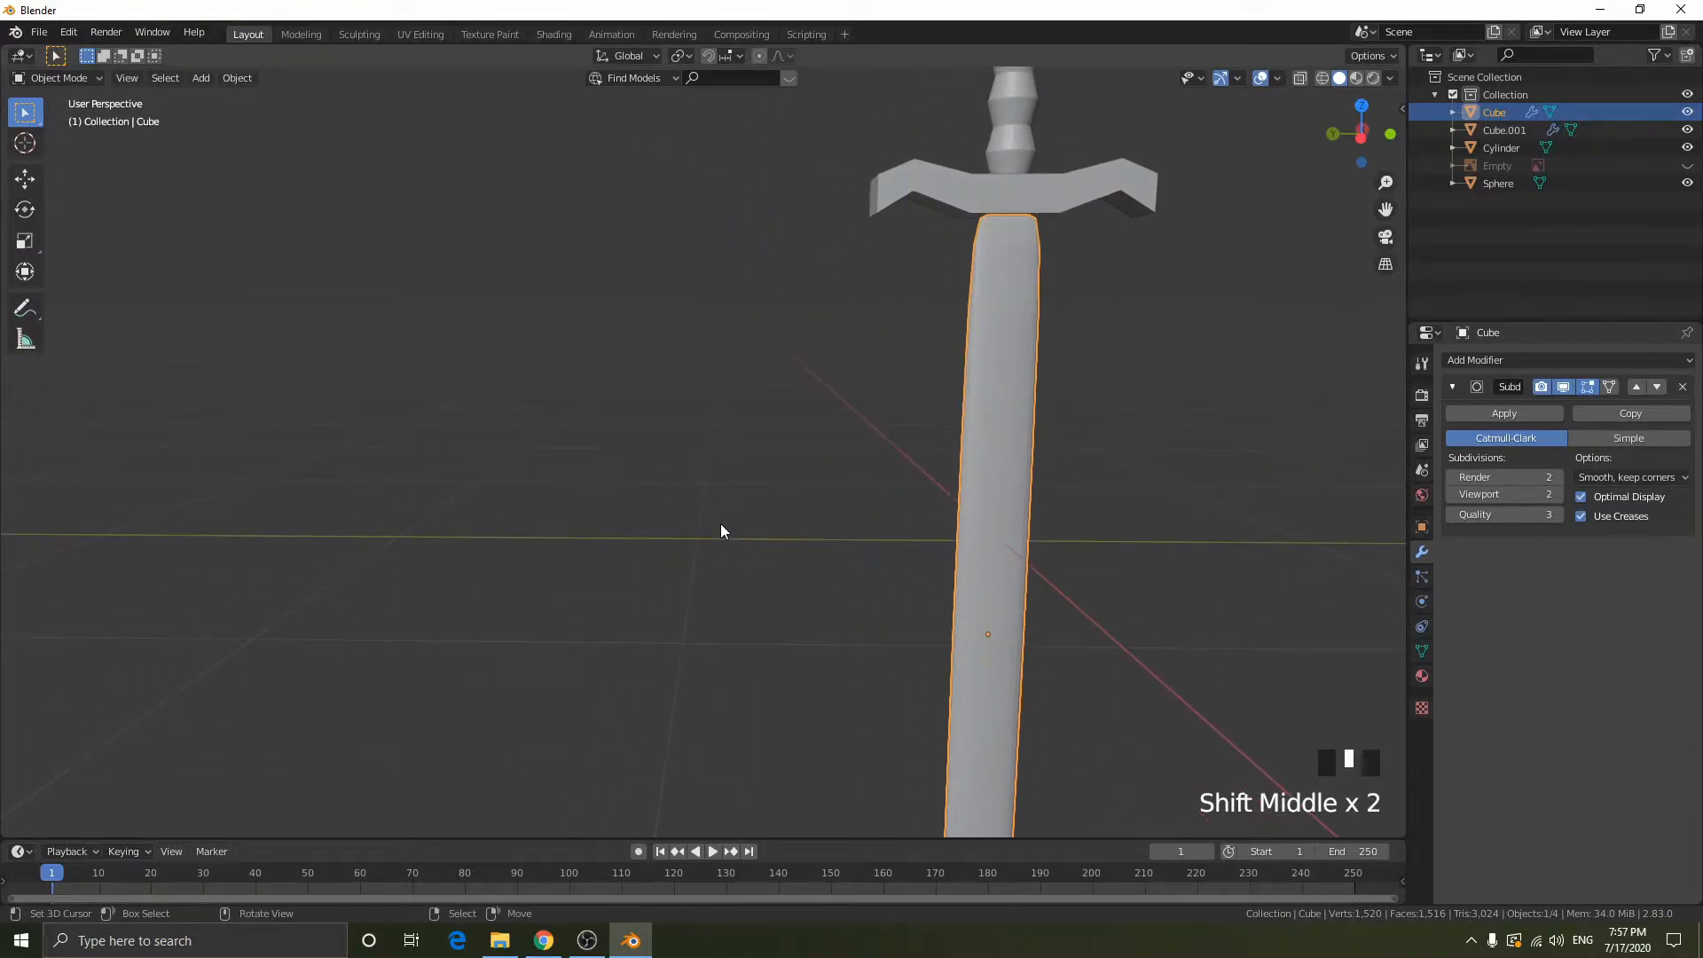
- Sketch freehand annotation lines beside the blade joining two endpoints directly and through added midpoints to illustrate subdivision, clear them and return to the selection tool
key(shift+z)
key(shift+z)
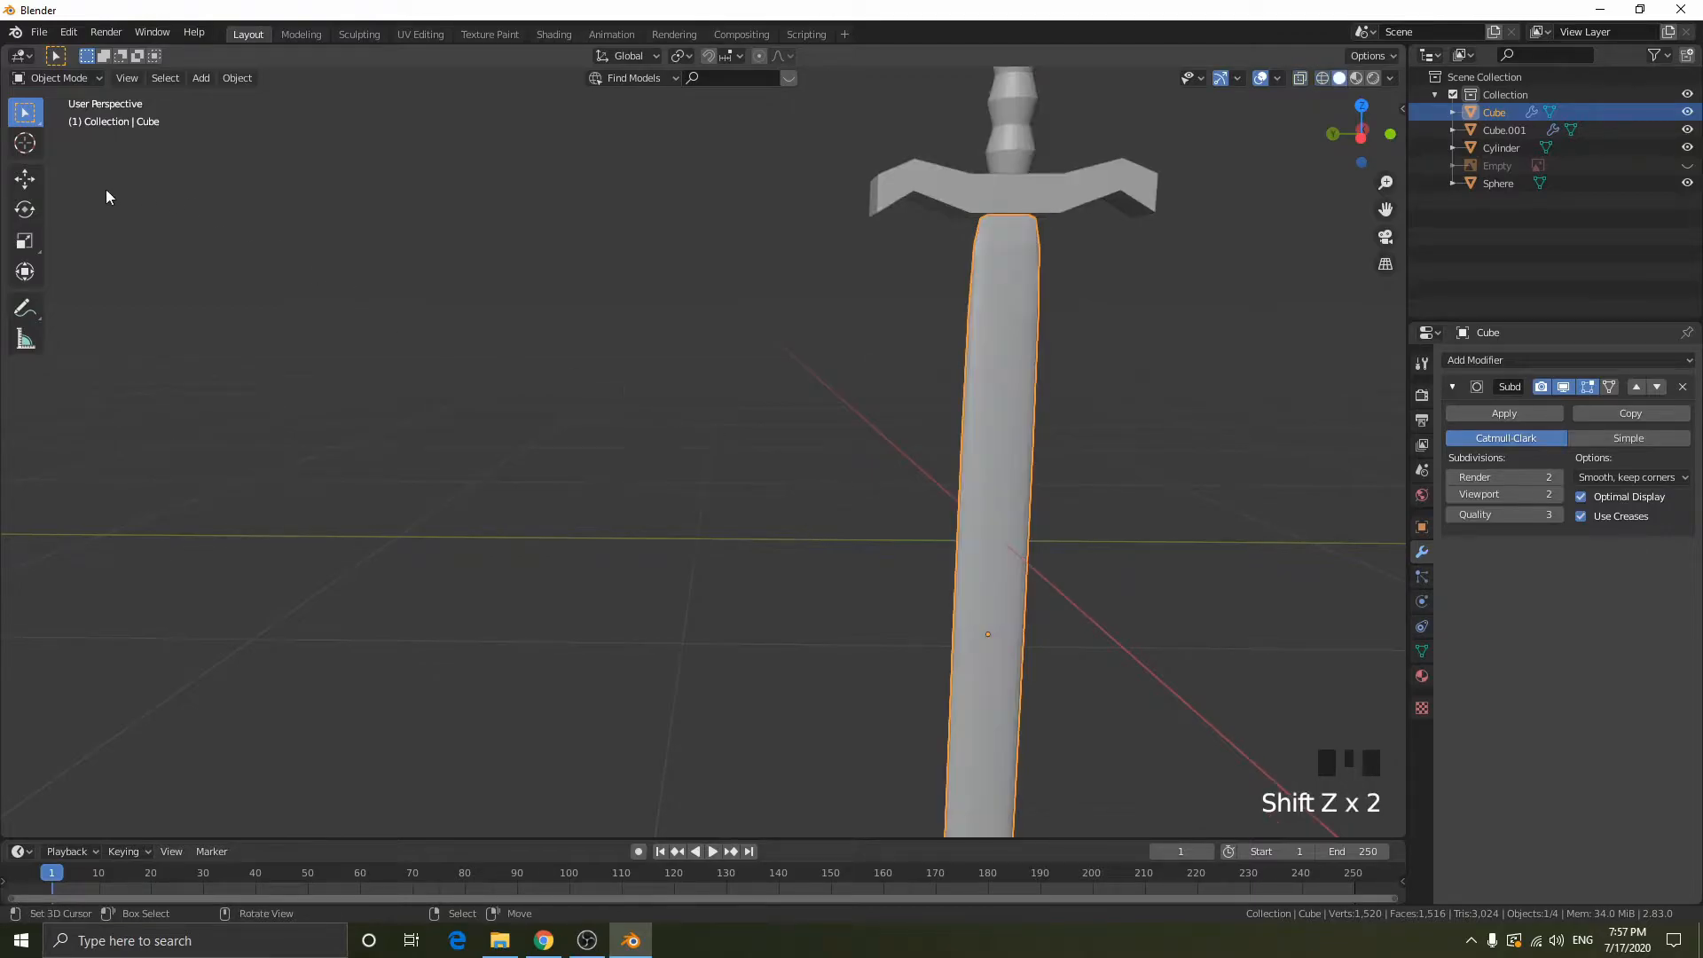
click(25, 310)
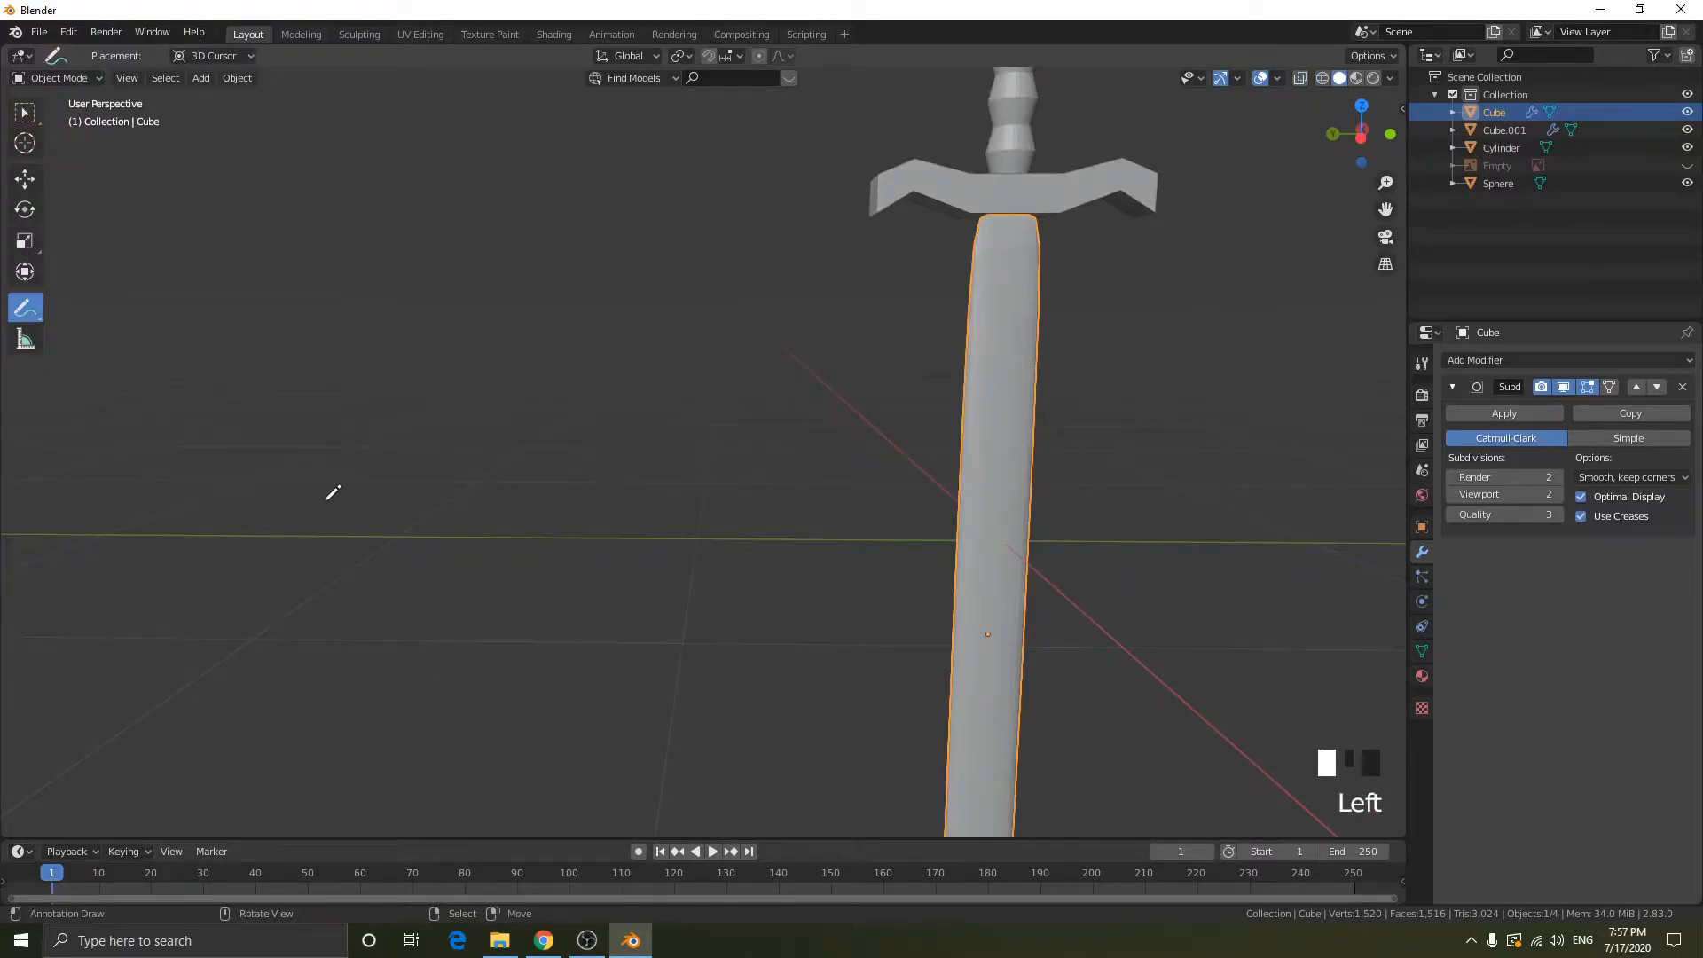
drag(165, 565, 516, 315)
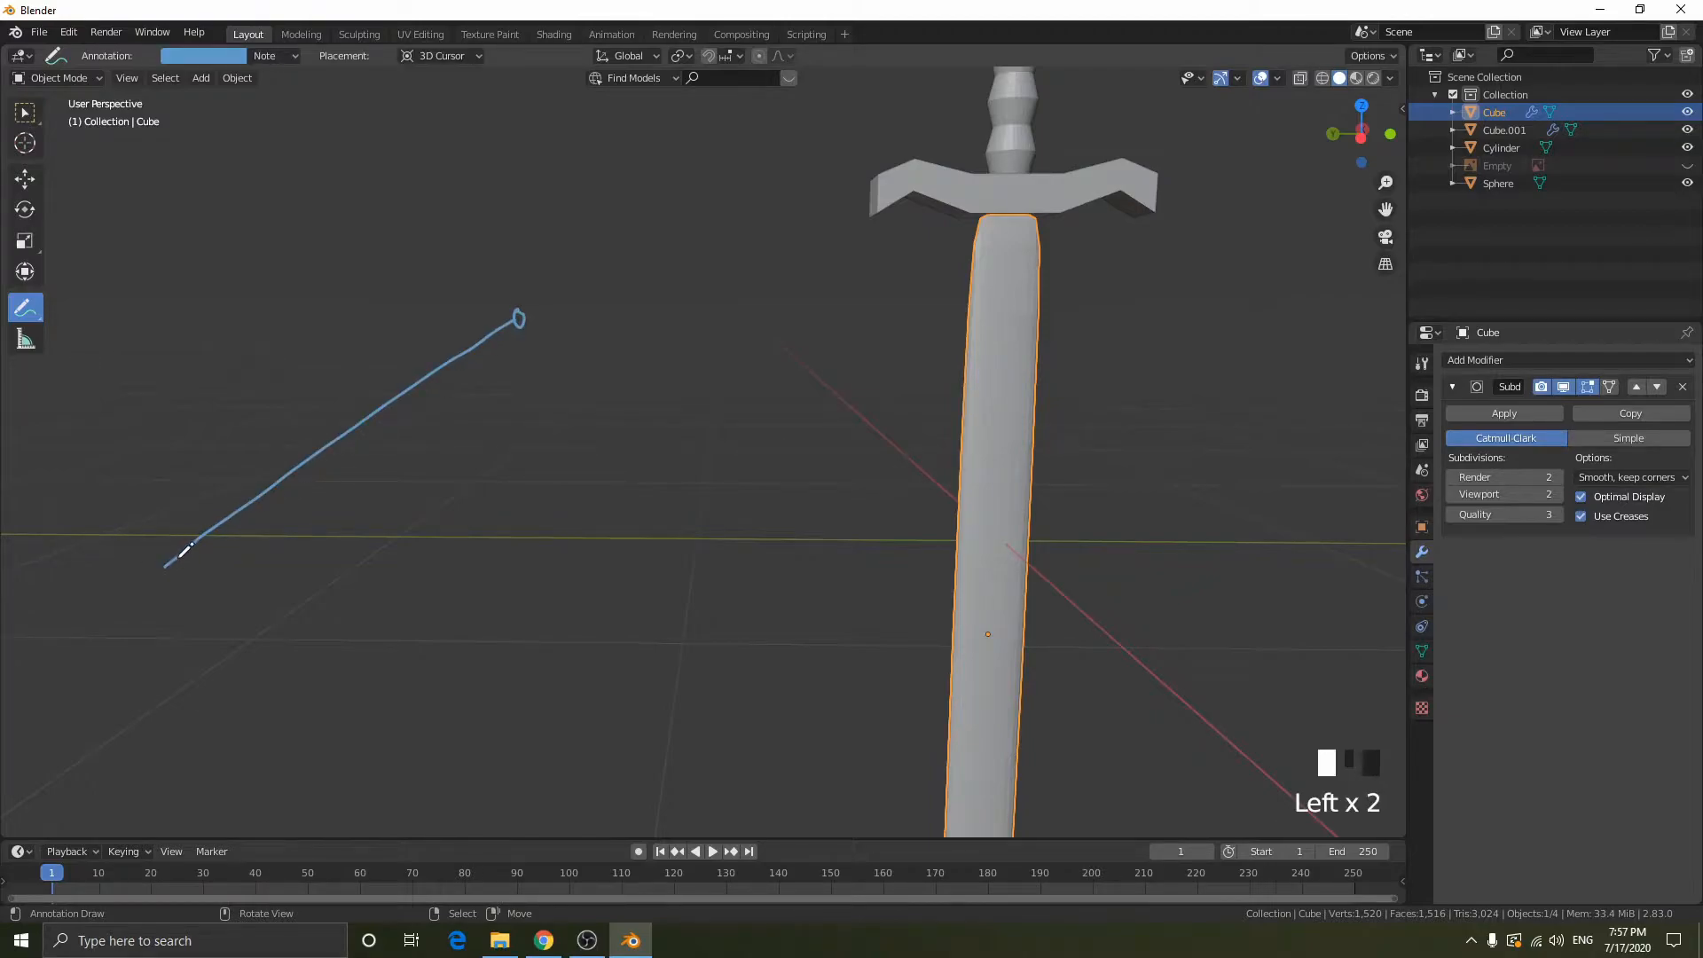
mouse_move(161, 567)
mouse_down()
mouse_move(301, 321)
mouse_move(522, 316)
mouse_up()
click(301, 321)
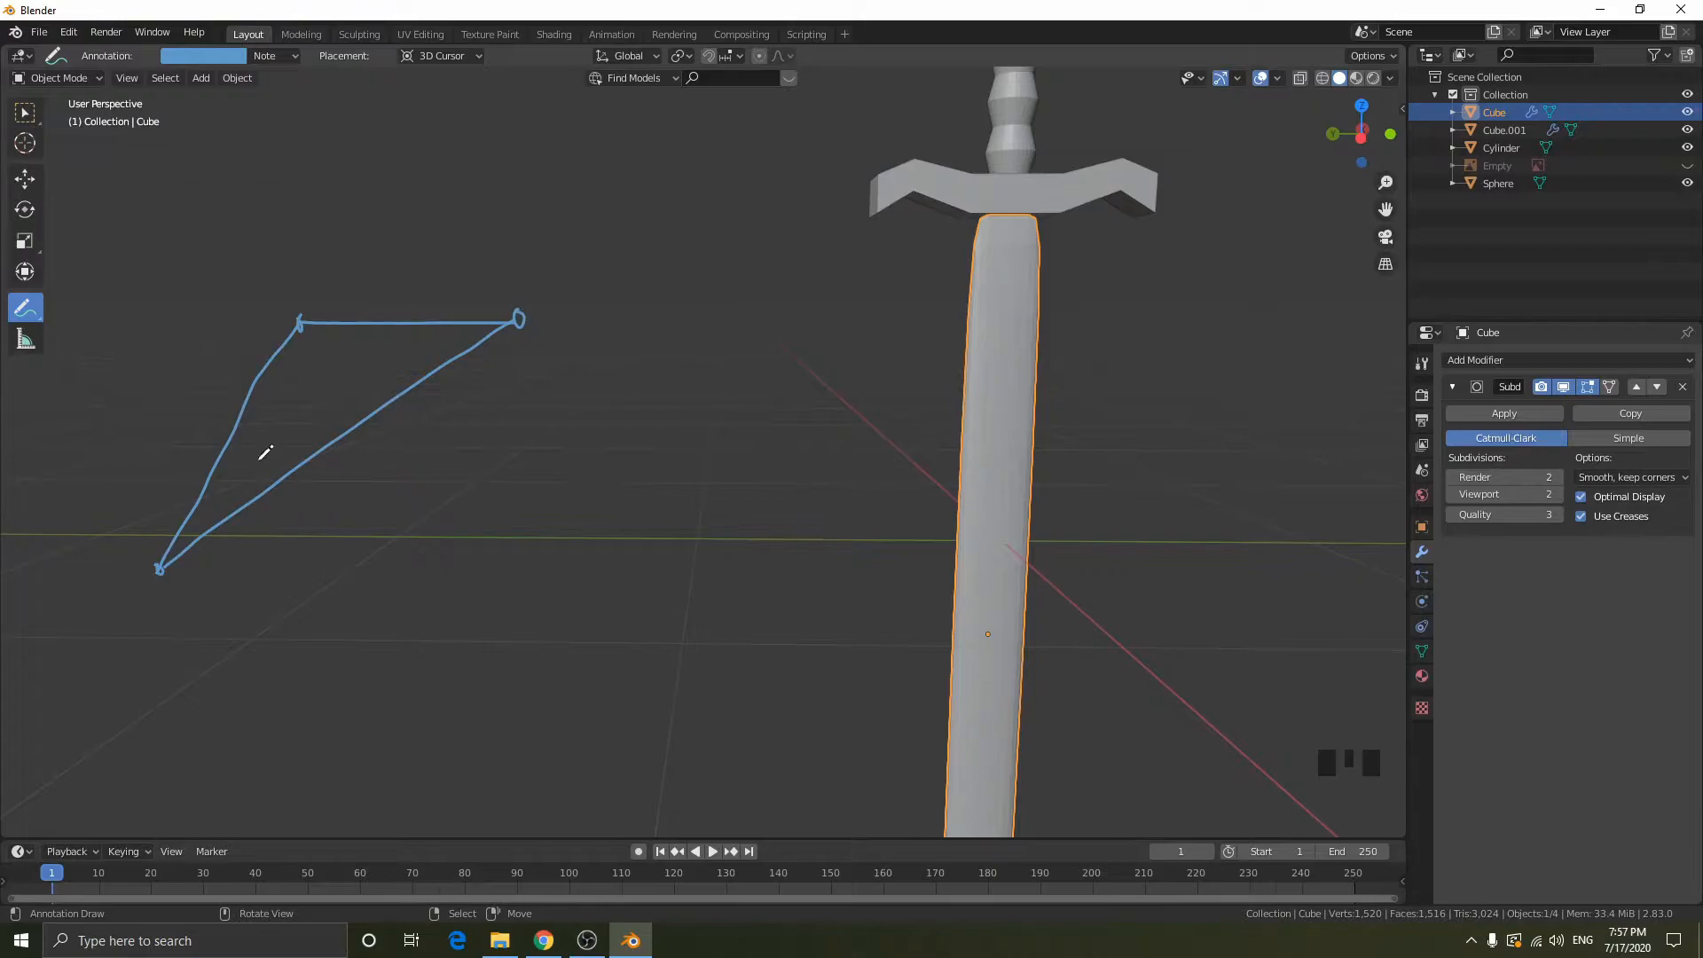
mouse_move(161, 568)
mouse_down()
mouse_move(190, 391)
mouse_move(251, 250)
mouse_move(428, 268)
mouse_move(519, 315)
mouse_up()
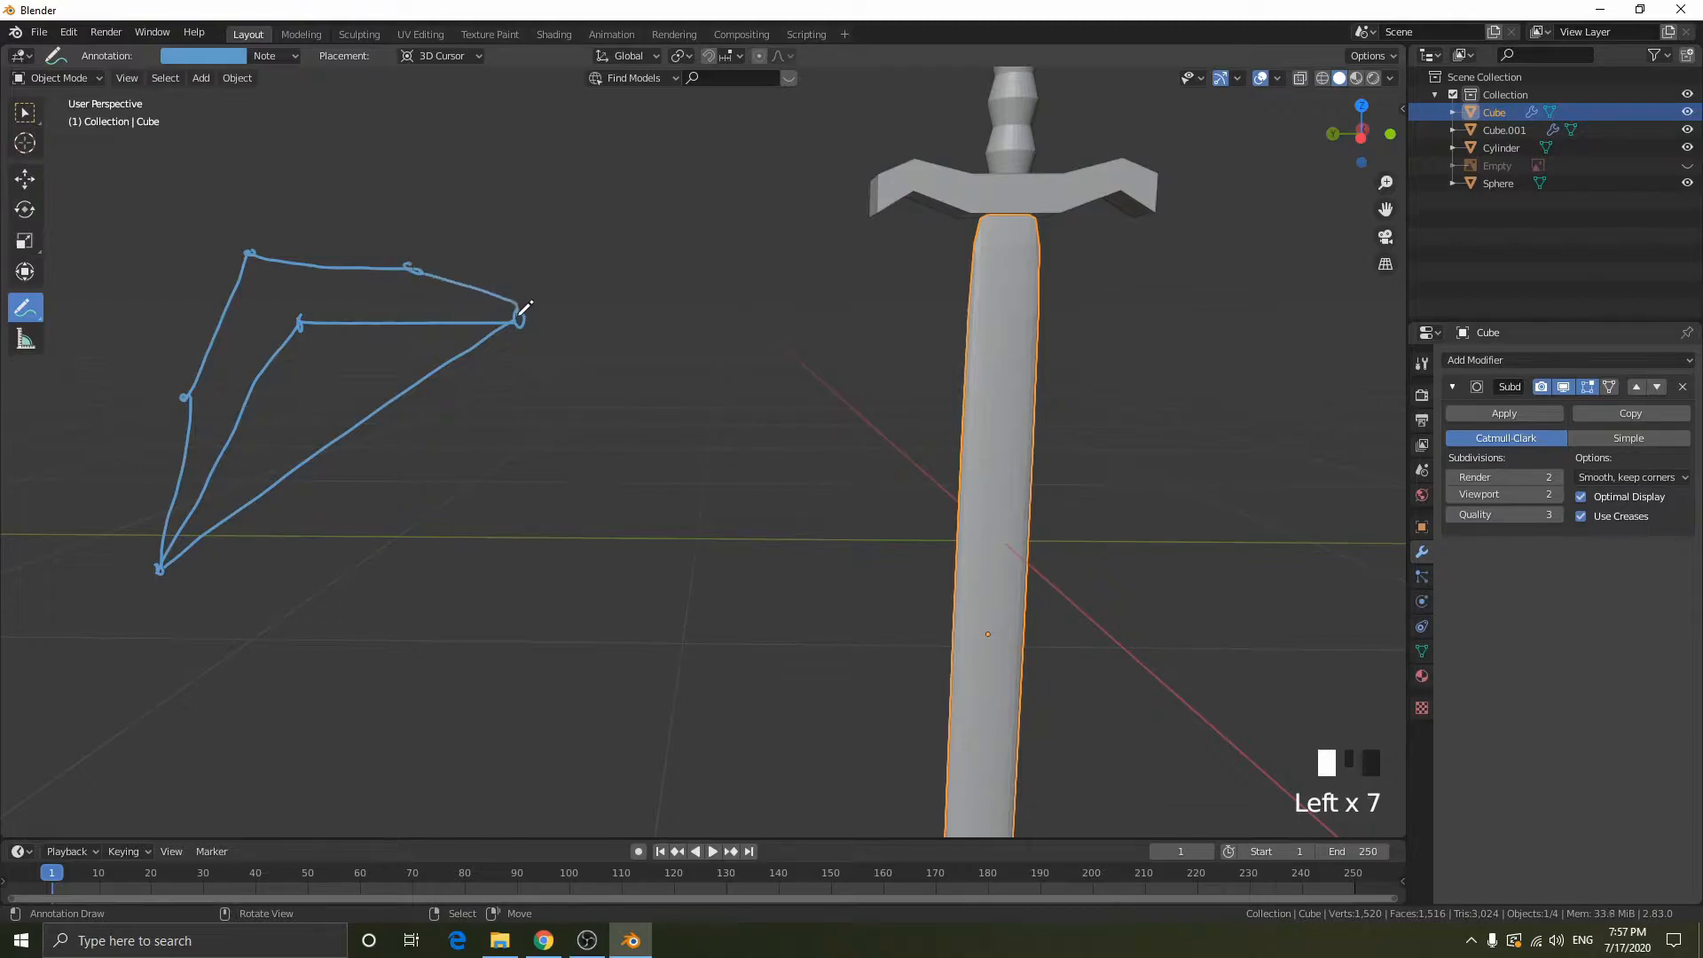
mouse_move(162, 564)
mouse_down()
mouse_move(176, 424)
mouse_move(223, 299)
mouse_move(300, 249)
mouse_move(515, 294)
mouse_move(522, 312)
mouse_move(479, 281)
mouse_move(488, 314)
mouse_move(498, 293)
mouse_move(343, 338)
mouse_move(281, 281)
mouse_move(133, 410)
mouse_move(172, 493)
mouse_up()
ctrl+scroll(497, 286, down, 3)
ctrl+scroll(499, 298, down, 1)
right_click(761, 537)
click(25, 117)
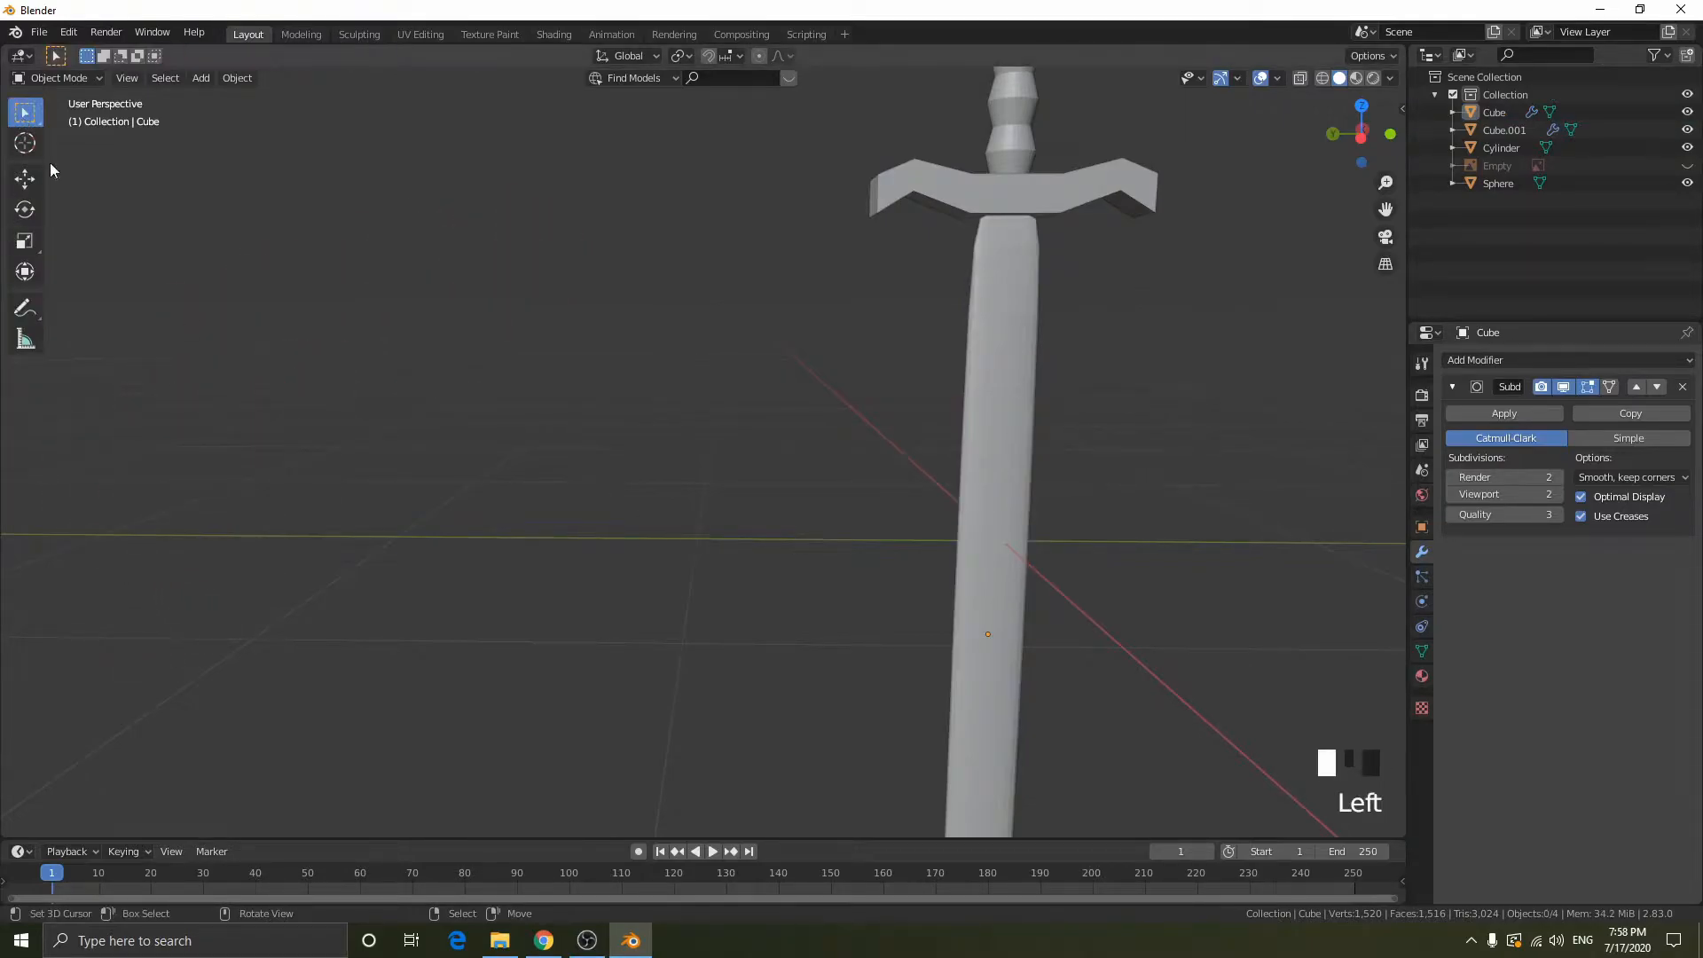
- Examine the blade's outline vertices from the crossguard to the tip in wireframe edit mode, and the whole sword in the left orthographic view
scroll(1045, 555, down, 2)
shift+middle_drag(1045, 555, 928, 471)
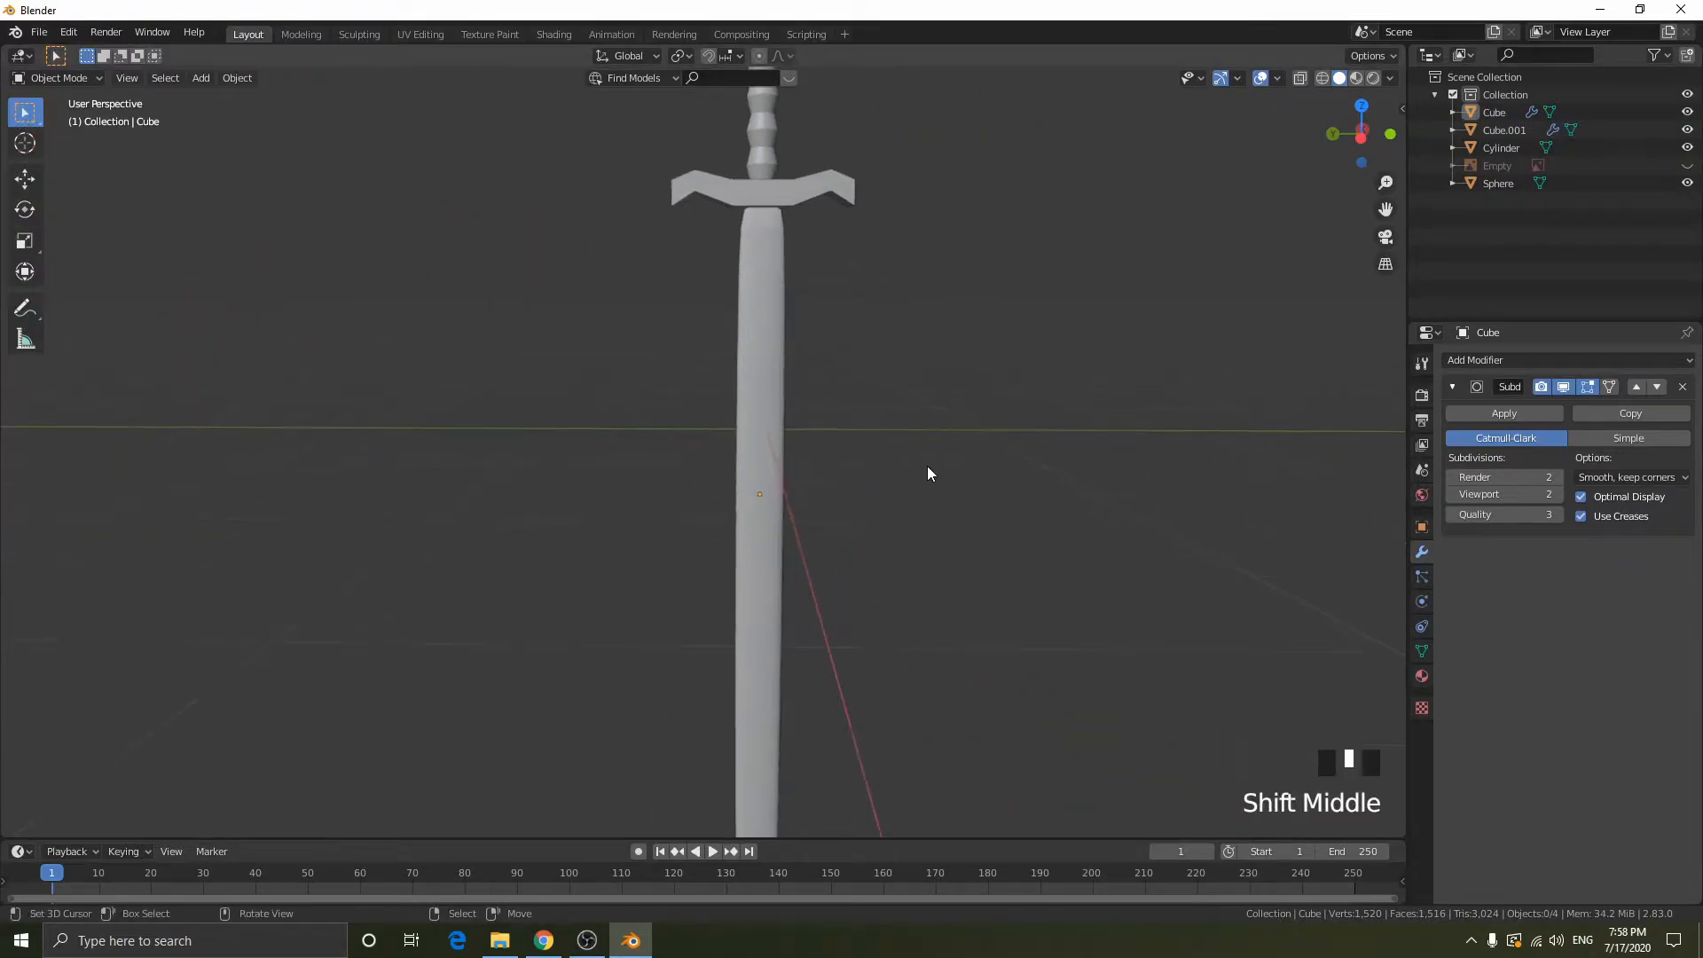
click(1363, 136)
key(Tab)
key(shift+z)
right_click(741, 211)
shift+middle_drag(741, 211, 685, 752)
right_click(685, 752)
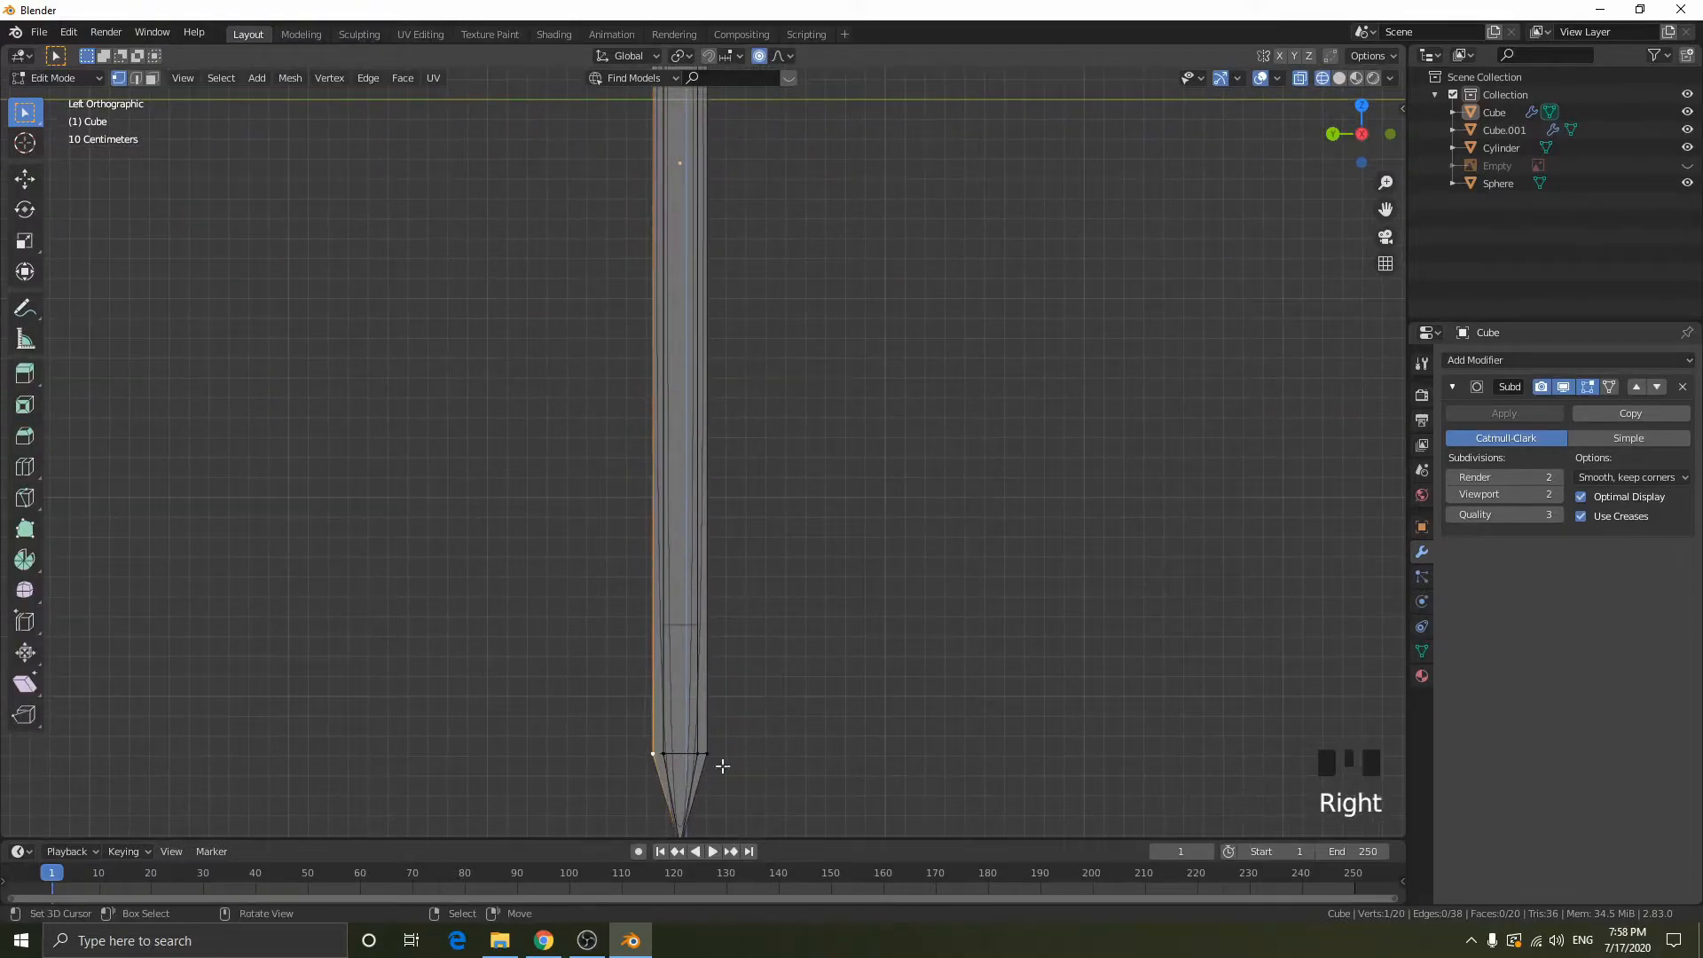
key(Tab)
scroll(702, 441, down, 3)
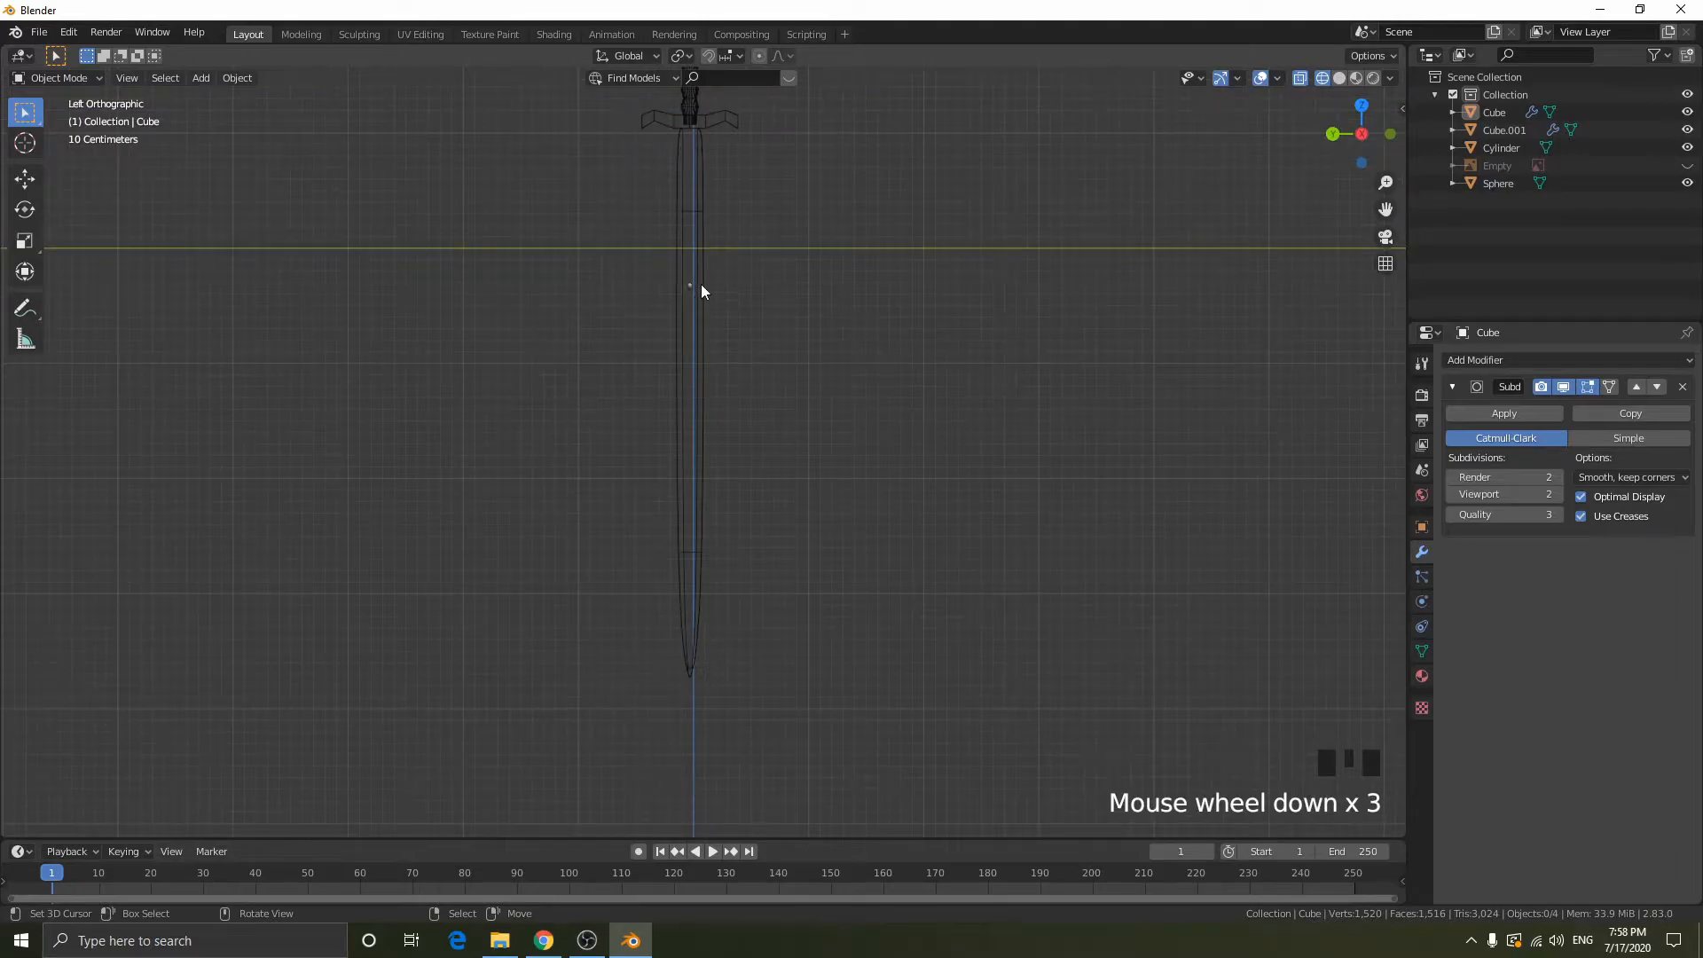
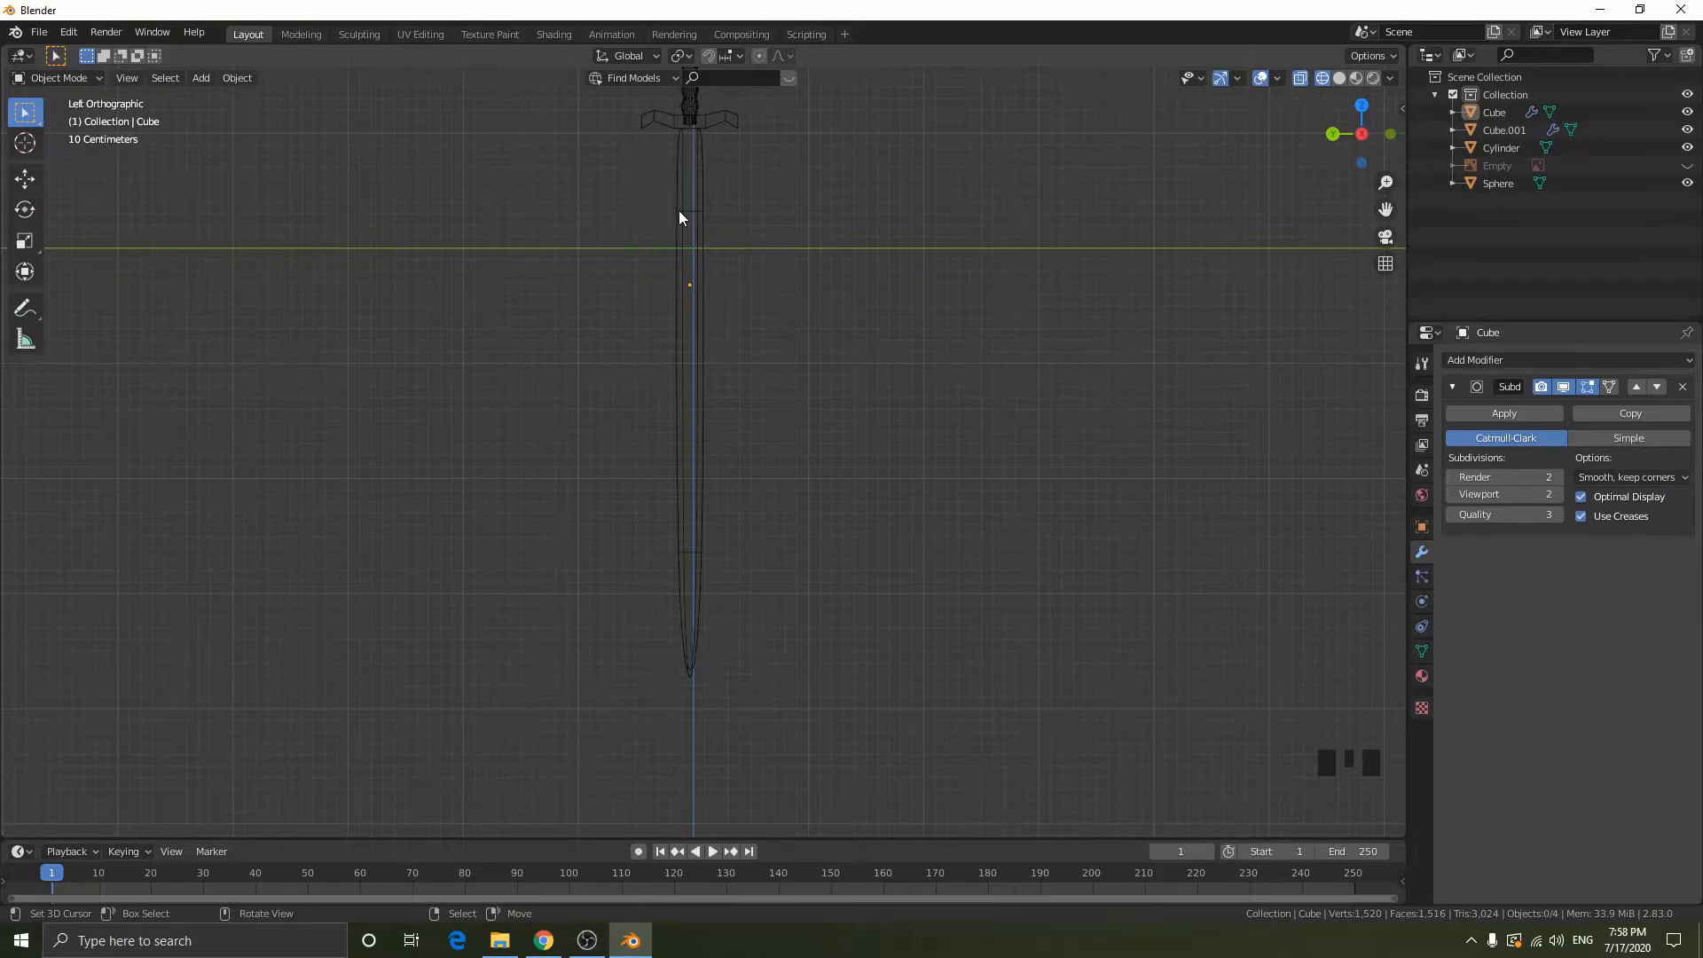
- Add a loop cut around the blade and slide it tight against the crossguard end, viewing the result in solid shading
key(Tab)
key(z)
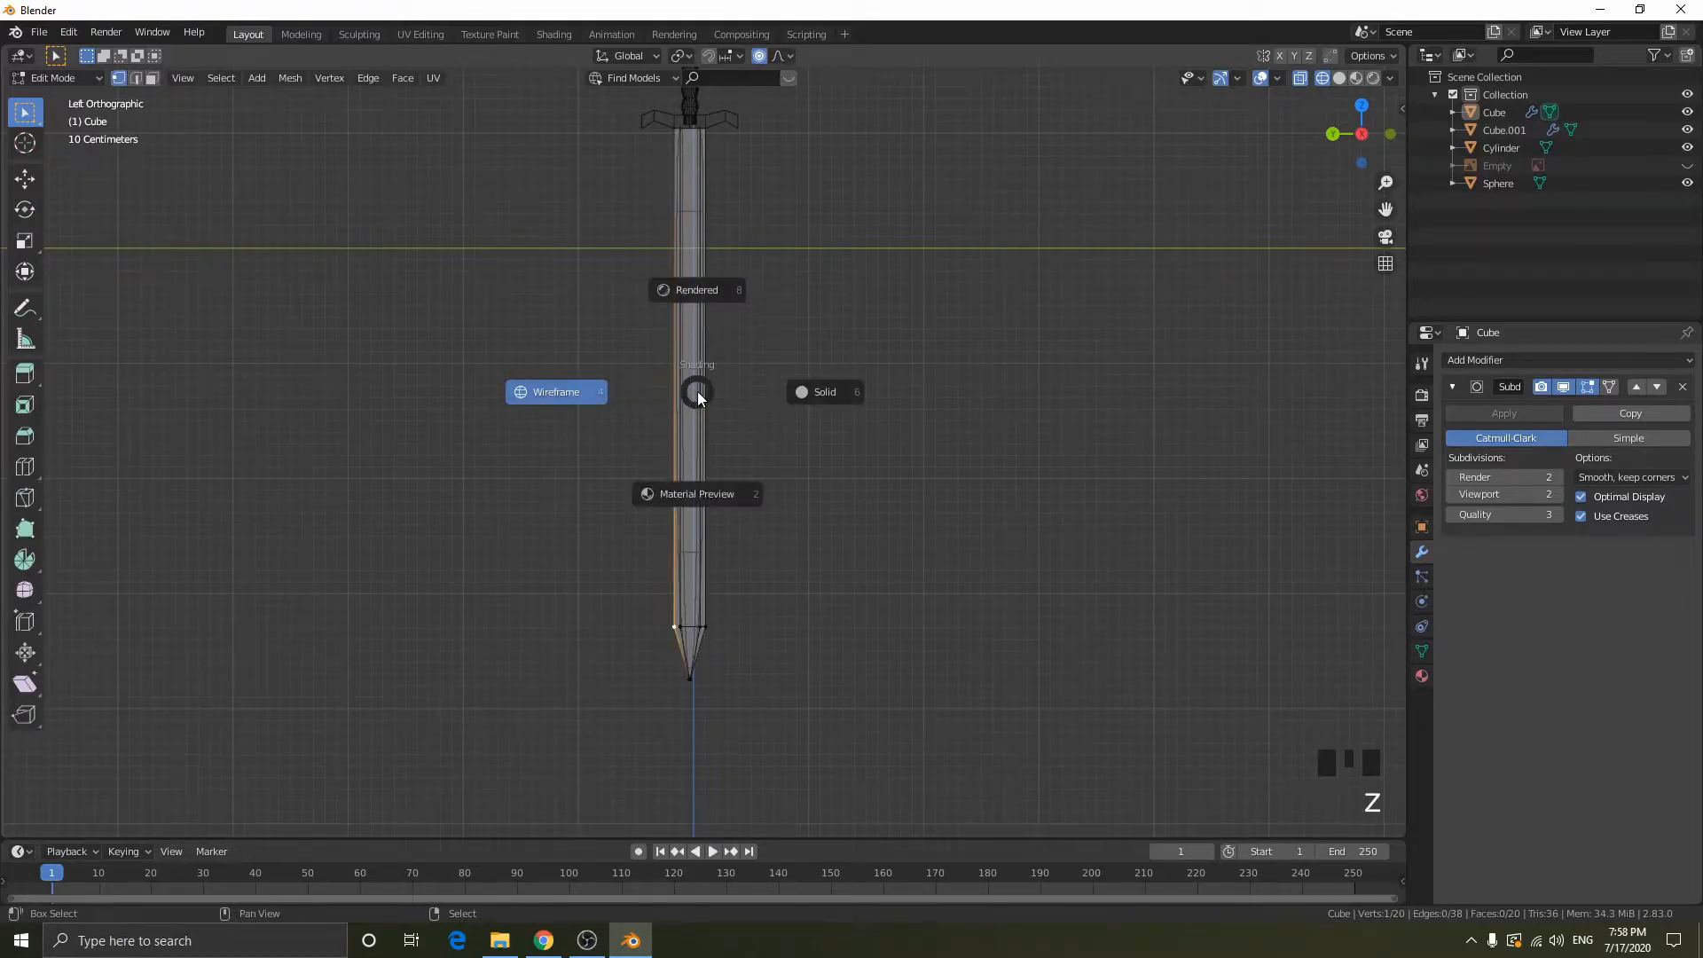
click(848, 377)
key(shift+z)
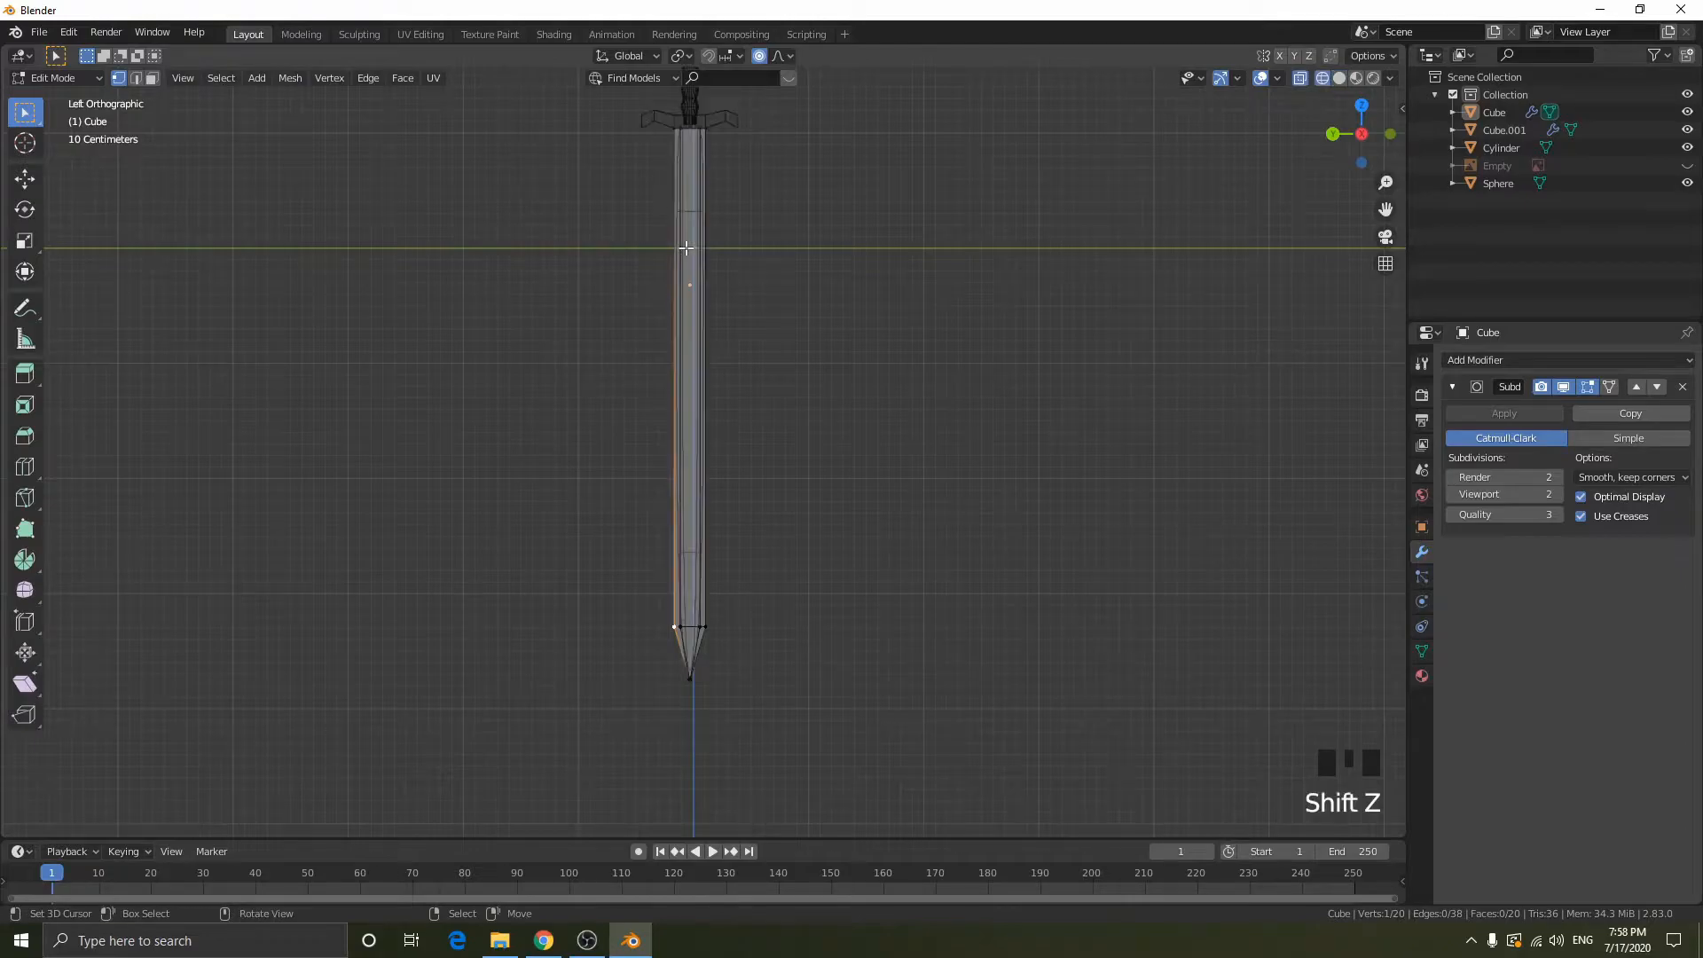
scroll(703, 249, up, 3)
shift+middle_drag(704, 249, 741, 407)
key(ctrl+r)
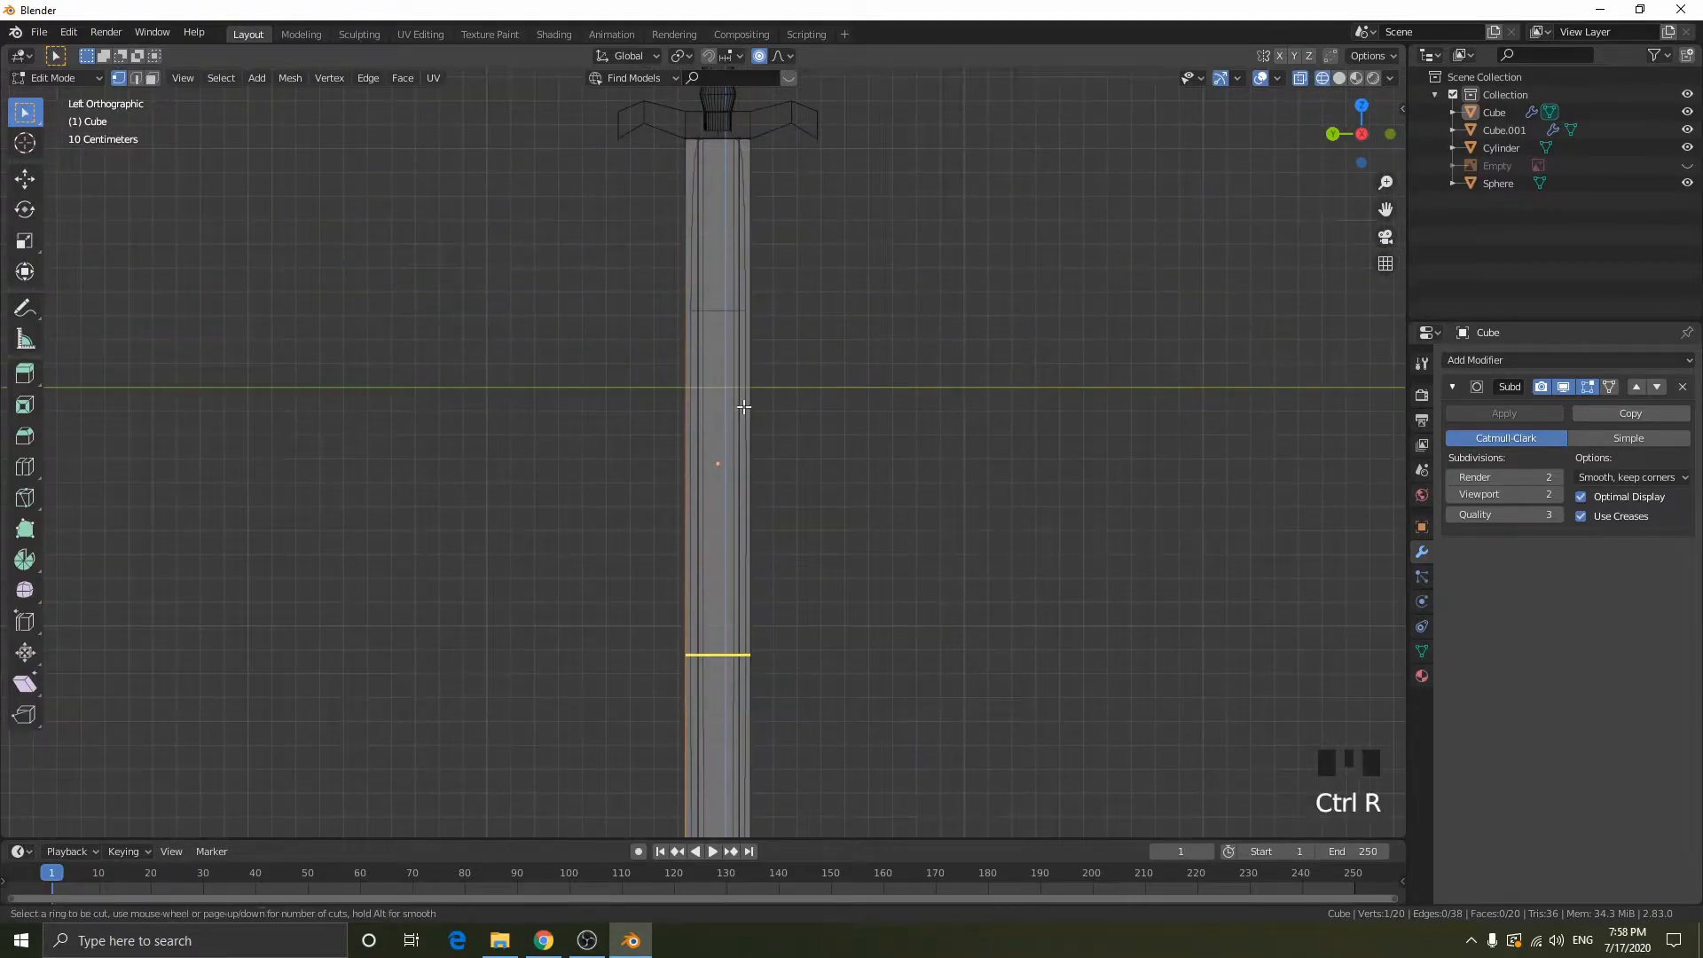
click(742, 405)
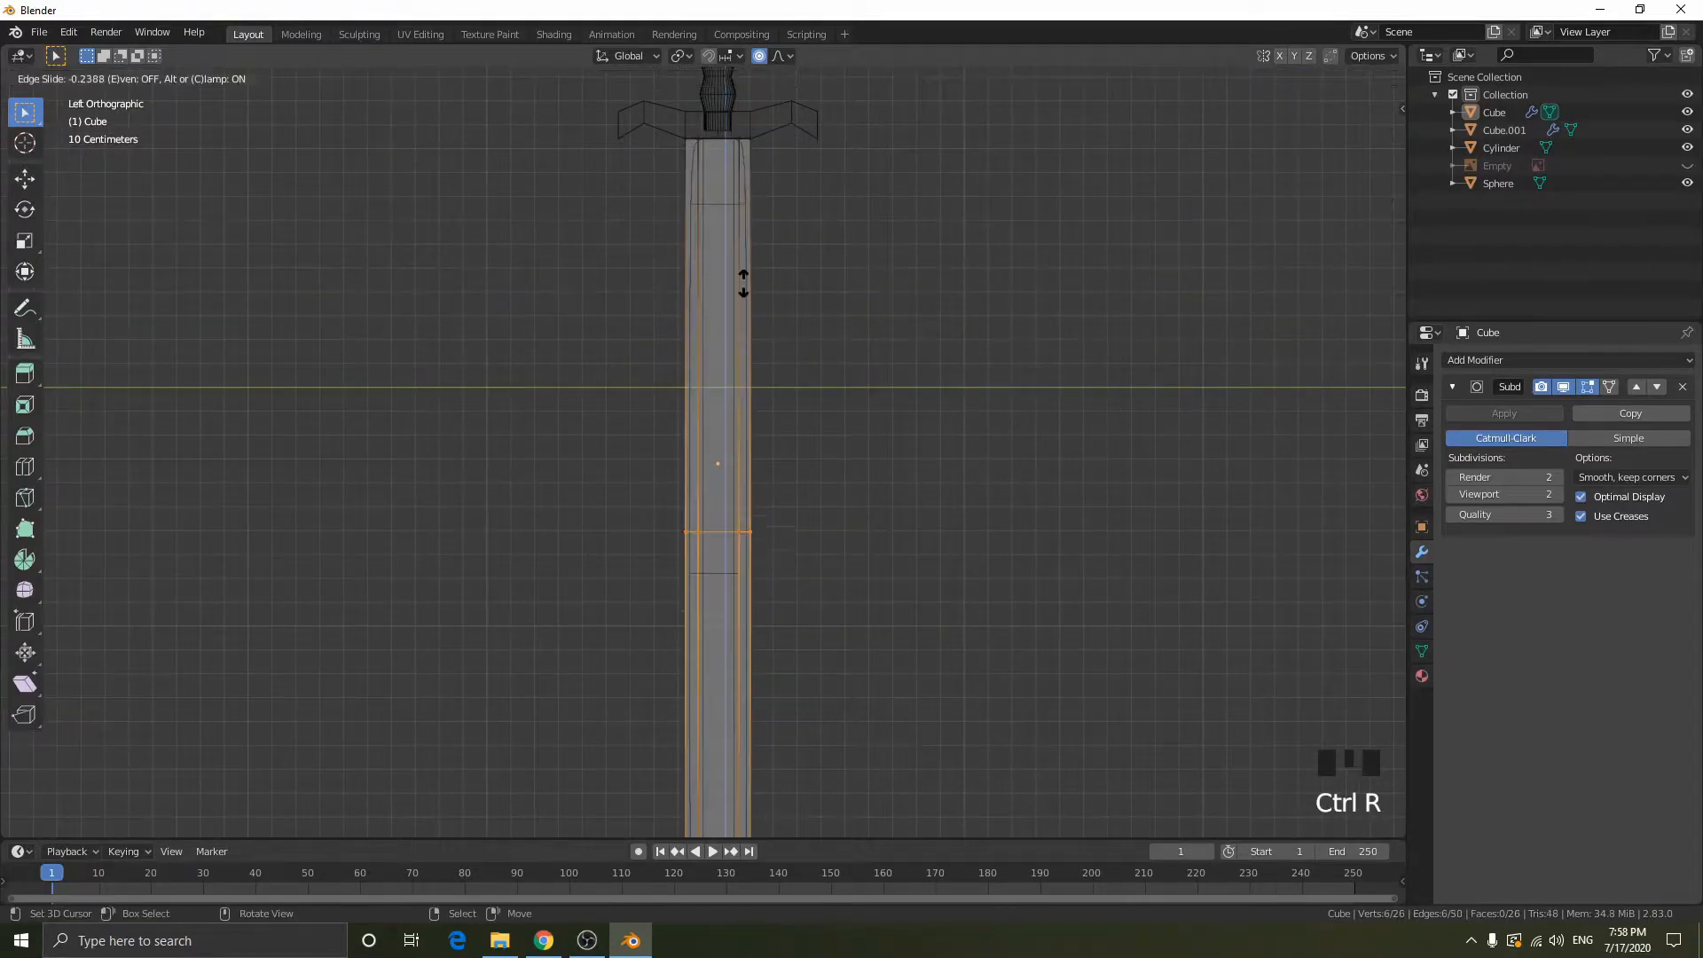
click(723, 665)
key(shift+z)
key(Tab)
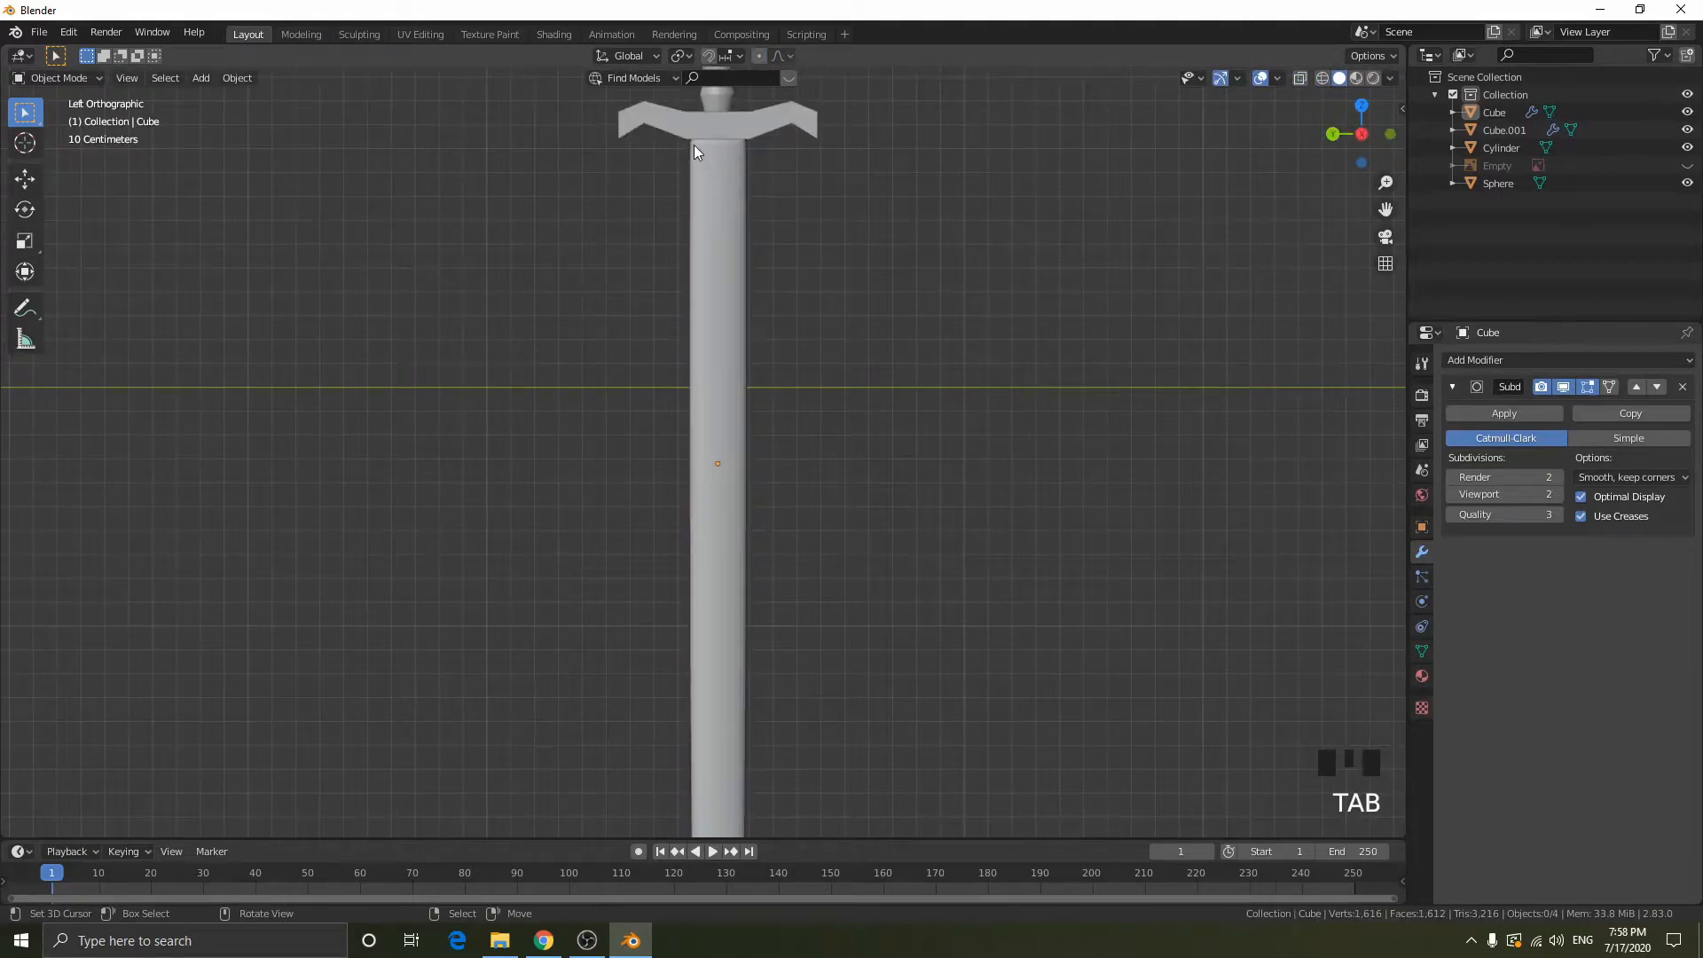
- Add a second loop cut around the blade and slide it down near the shoulder where the tip begins
shift+middle_drag(694, 145, 940, 459)
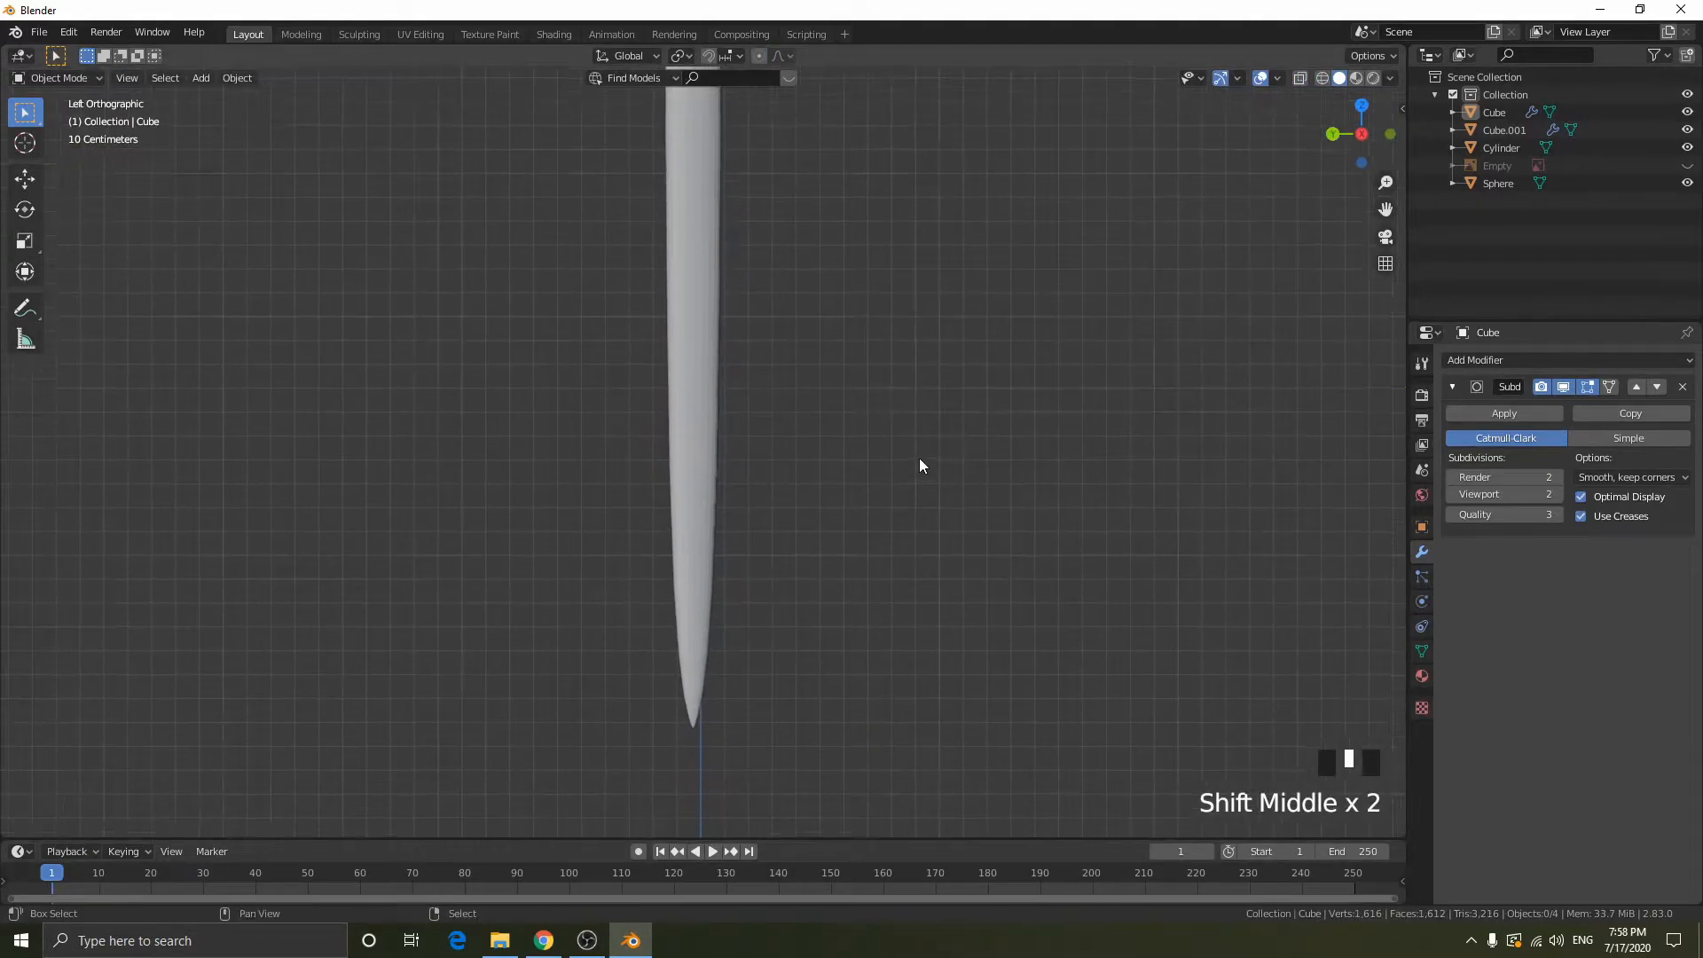
key(Tab)
key(ctrl+r)
click(707, 343)
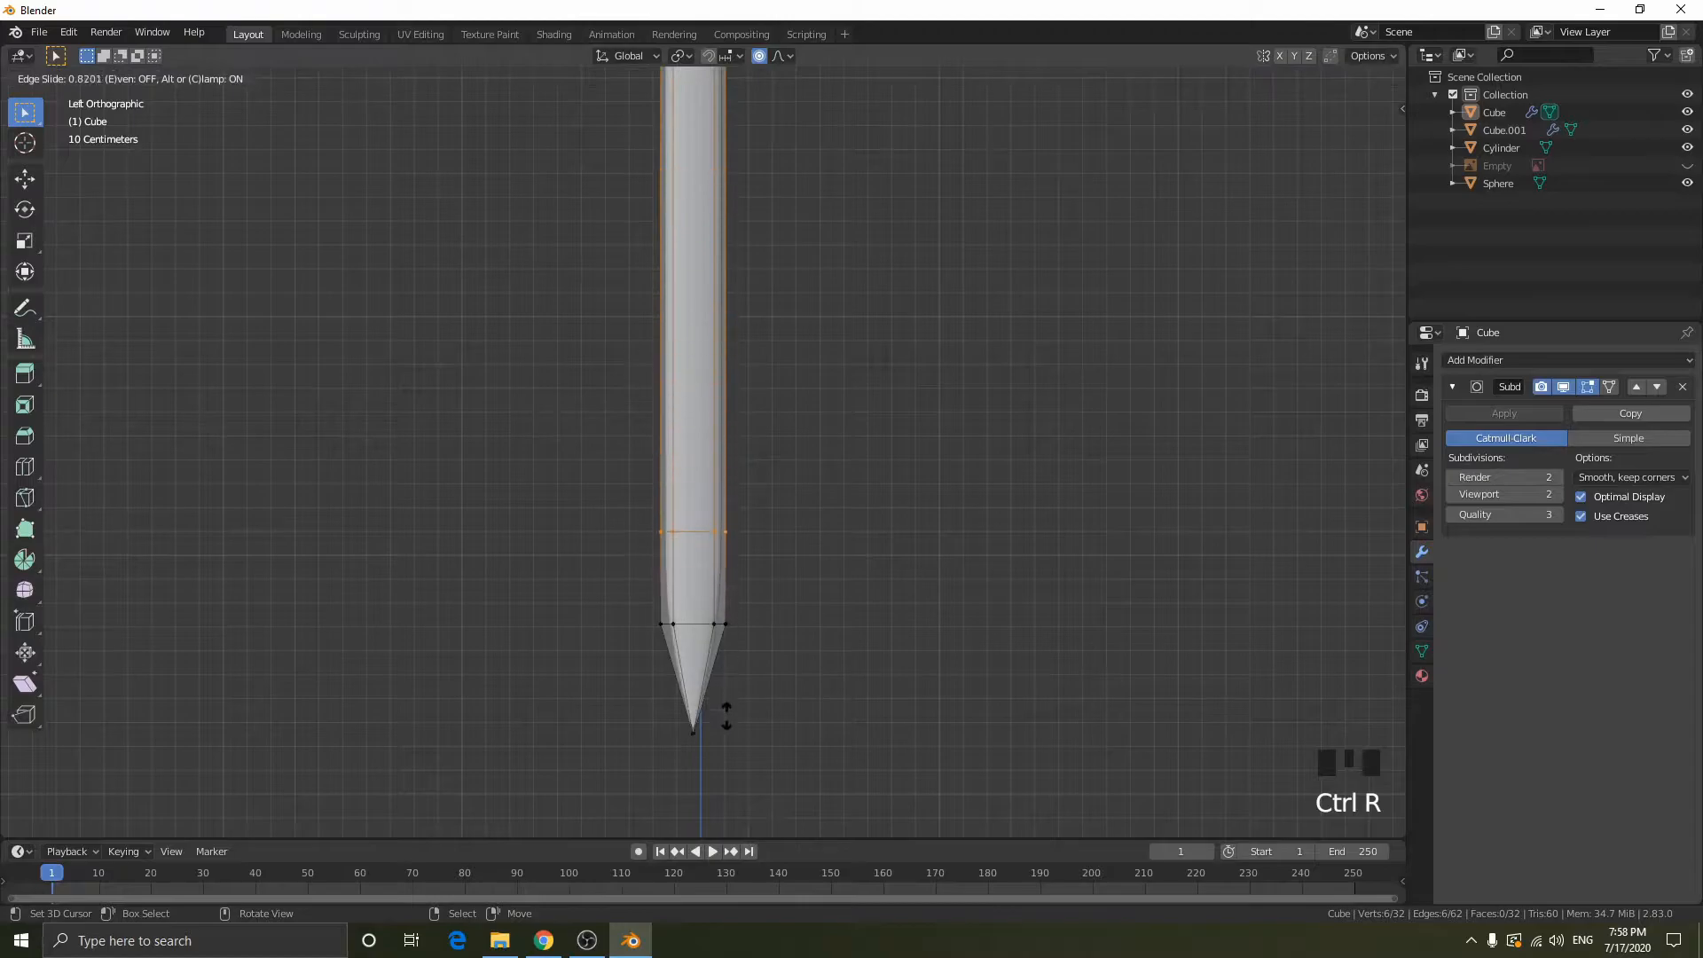
click(714, 793)
key(Tab)
key(Tab)
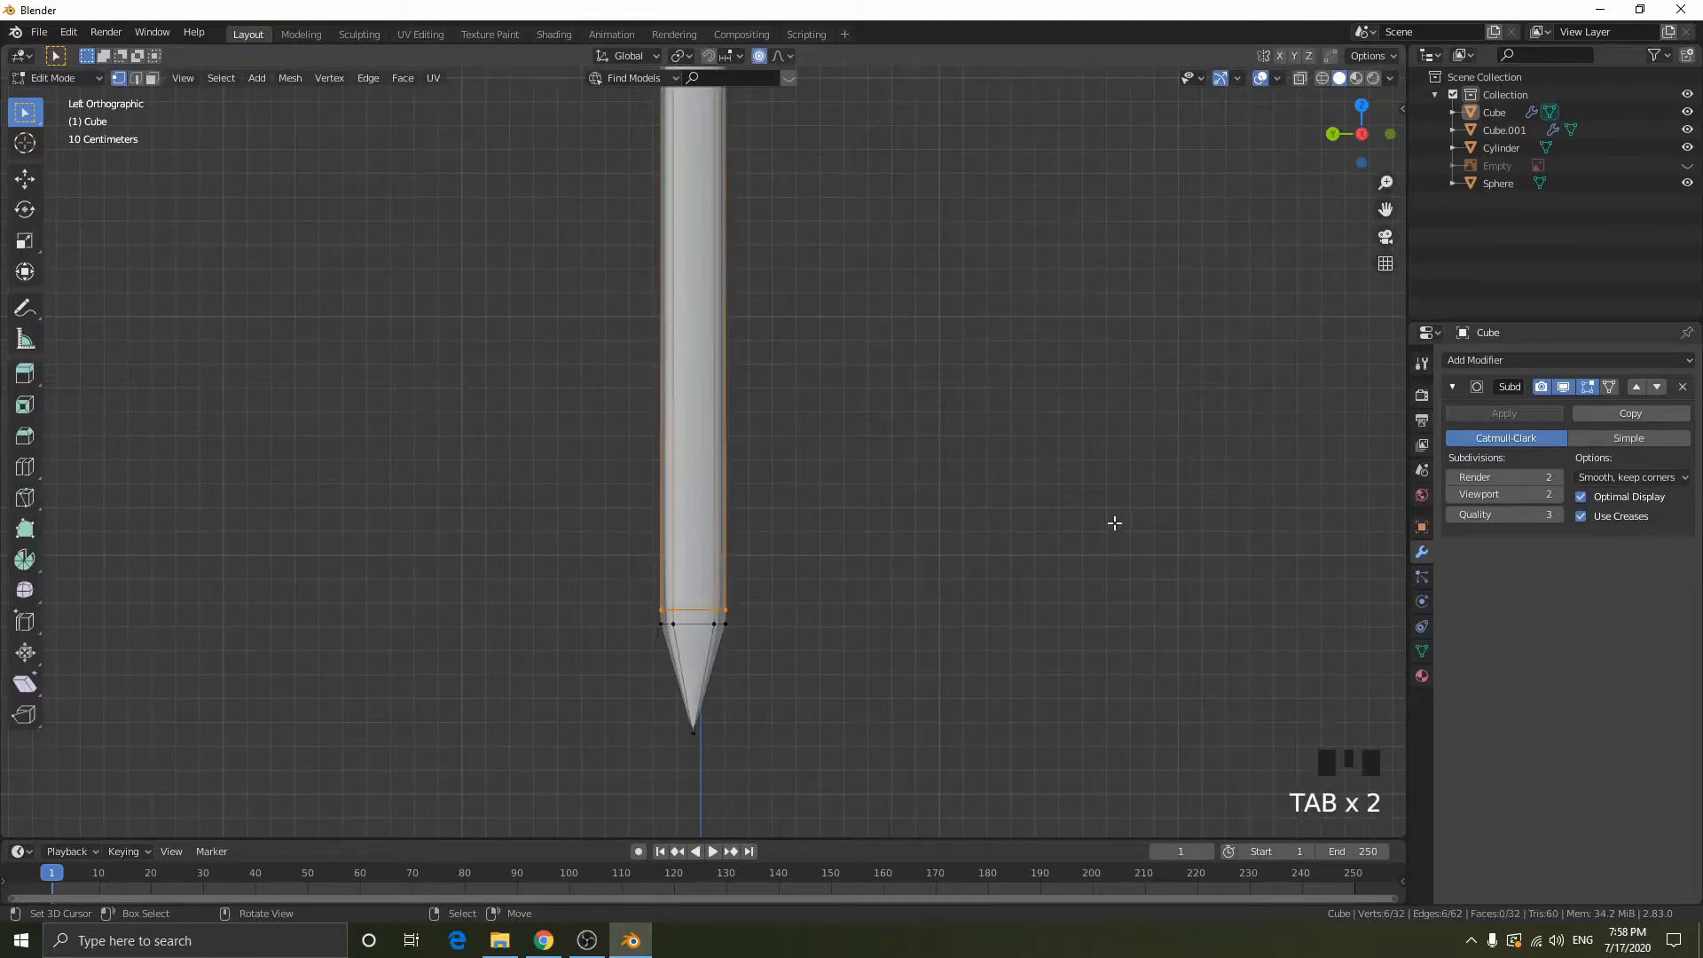
- Edge-slide the new loop closer to the shoulder at the start of the blade's tip
key(g)
key(g)
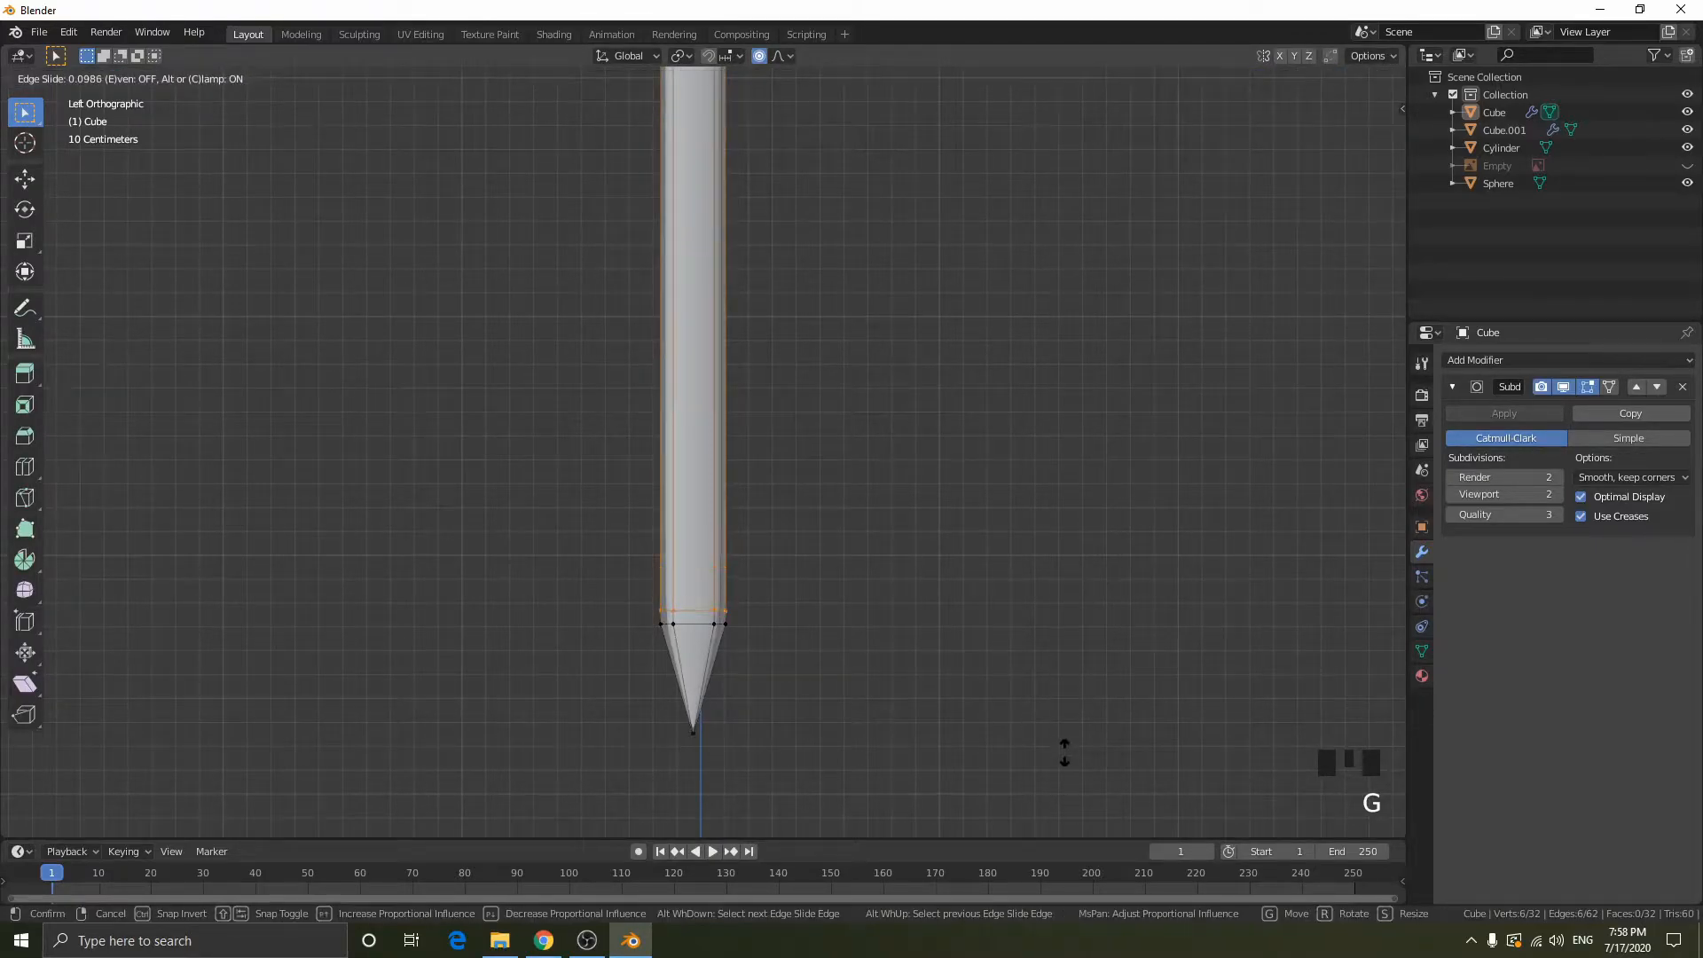
click(1063, 177)
key(Tab)
mouse_move(791, 570)
middle_down()
mouse_move(942, 573)
mouse_move(790, 593)
mouse_move(855, 593)
mouse_move(748, 460)
mouse_move(828, 434)
mouse_move(807, 241)
mouse_move(630, 264)
middle_up()
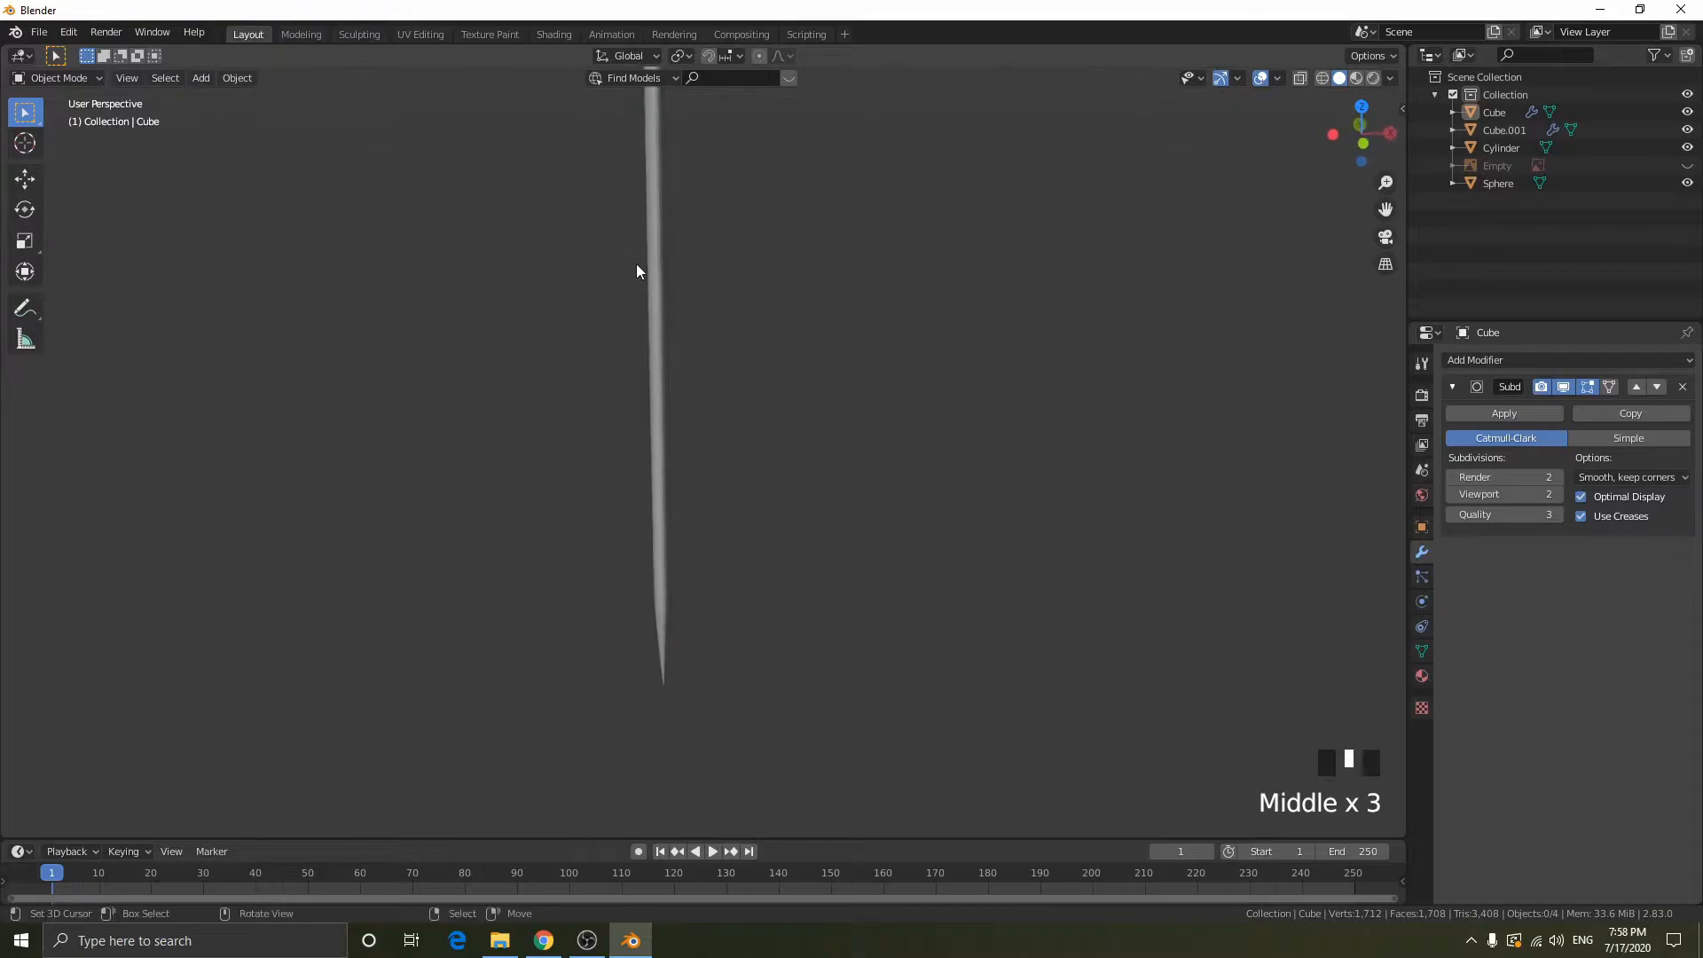
- In the right orthographic view, add a lengthwise loop cut along the blade's bevel and slide it toward the outer edge
key(Tab)
middle_drag(756, 335, 976, 266)
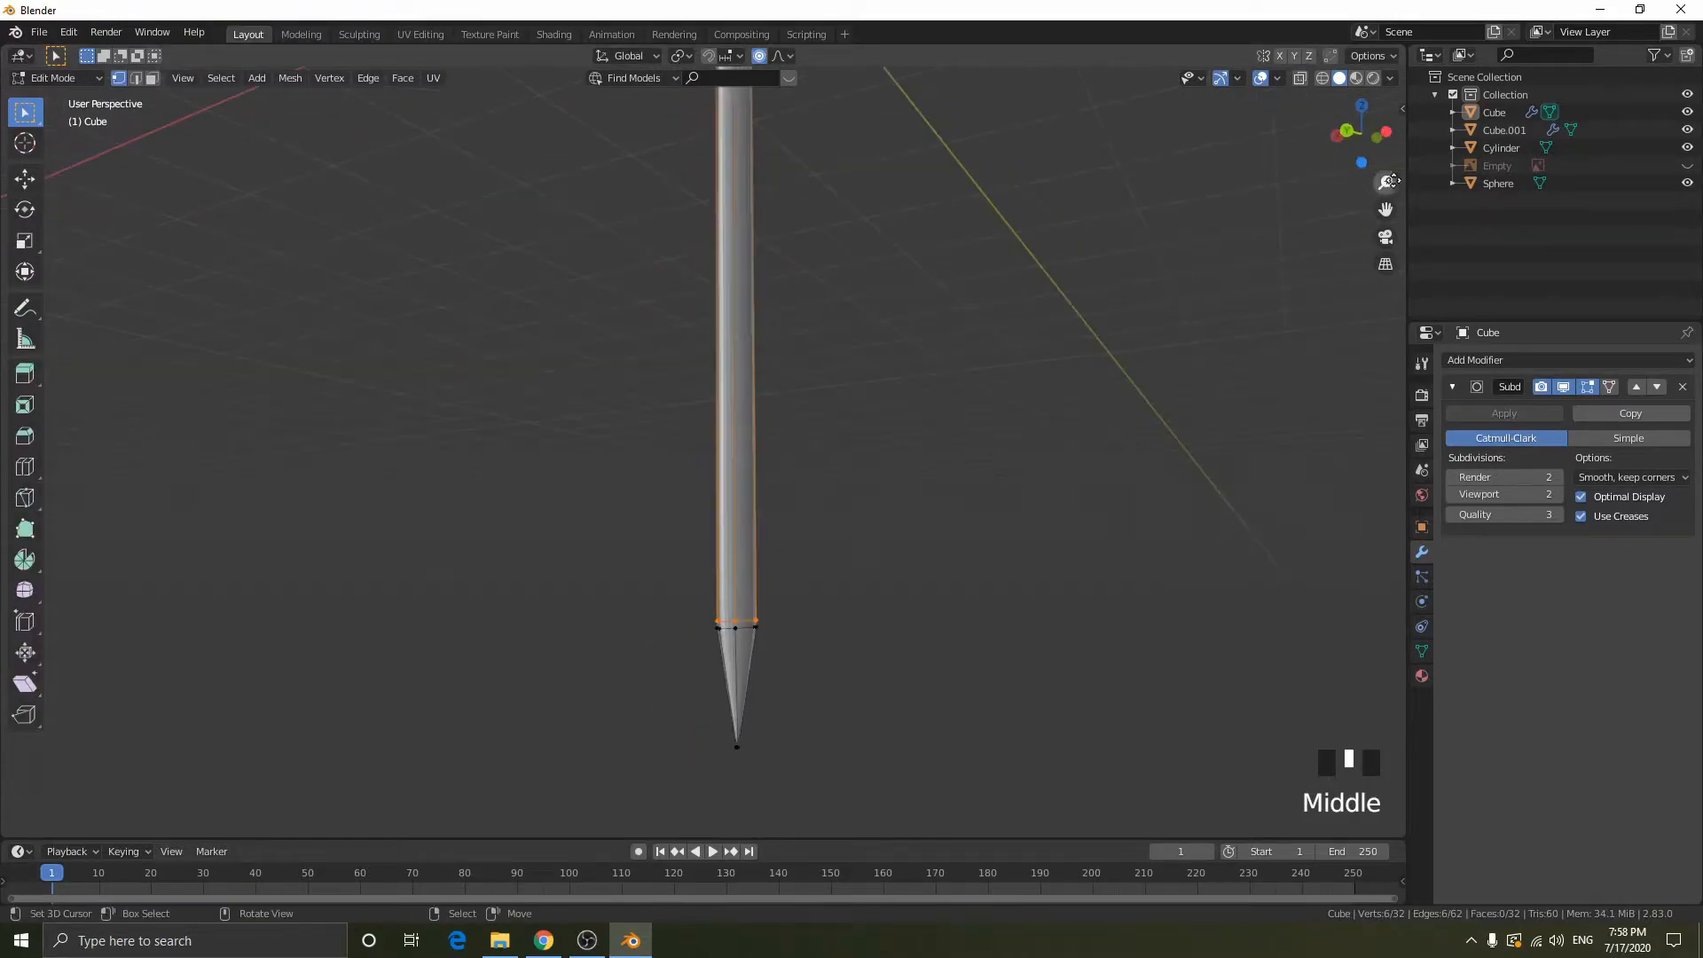
click(1389, 134)
click(1389, 134)
key(ctrl+r)
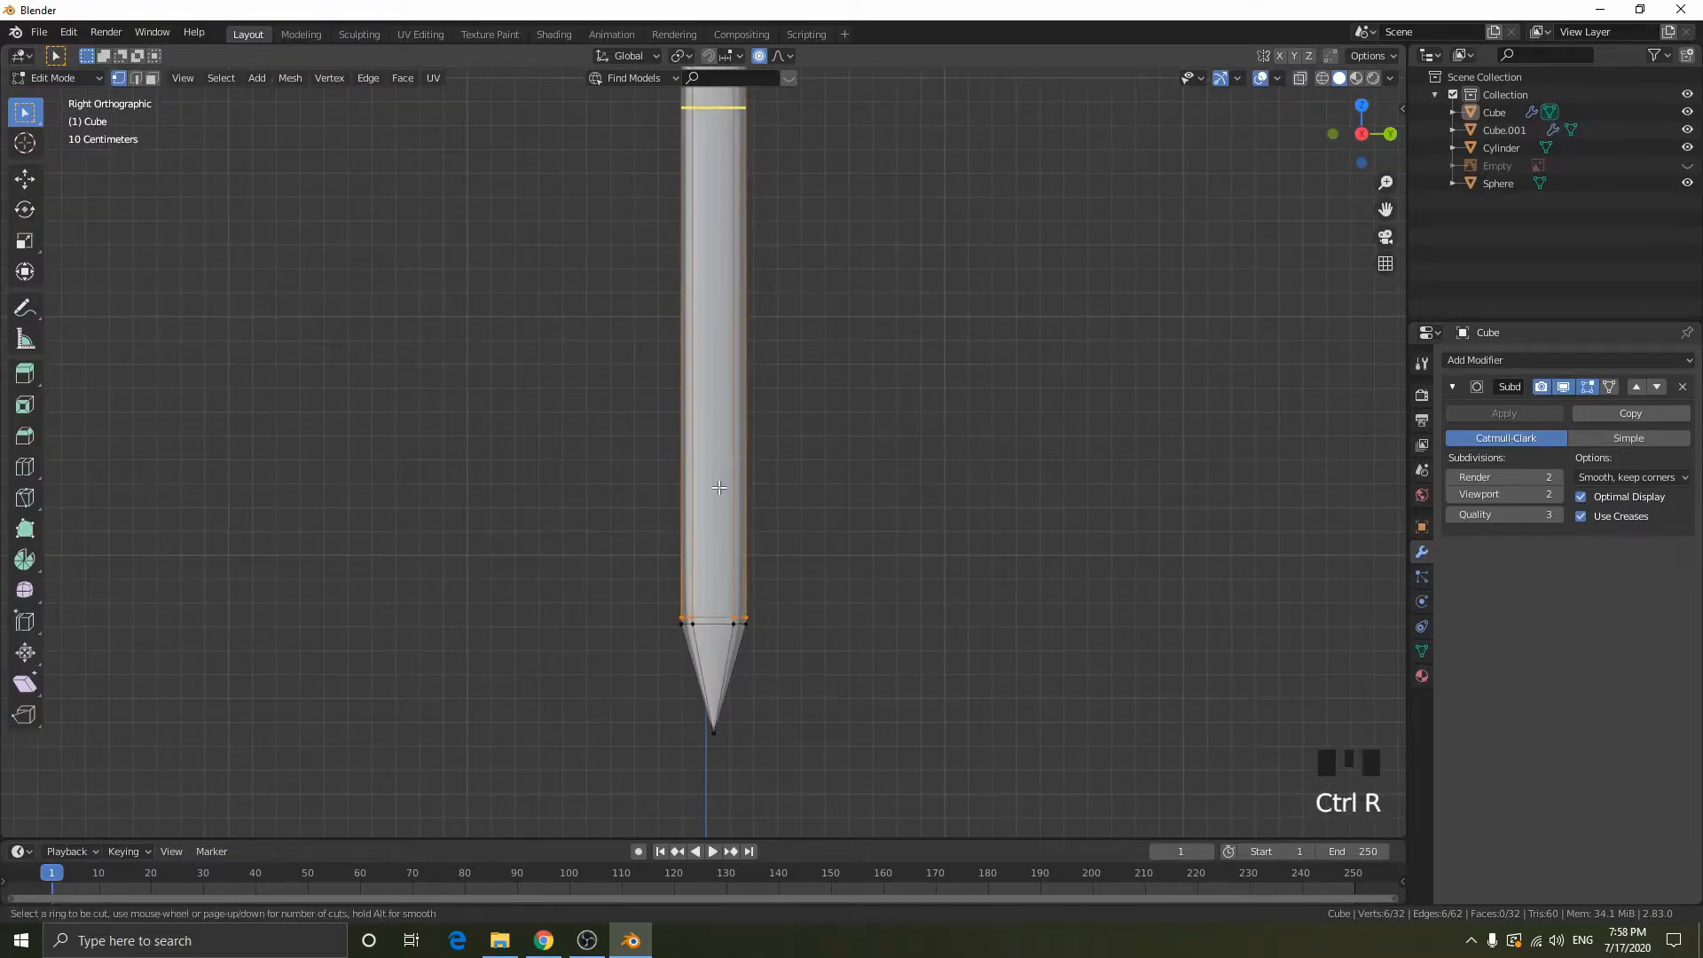
click(740, 618)
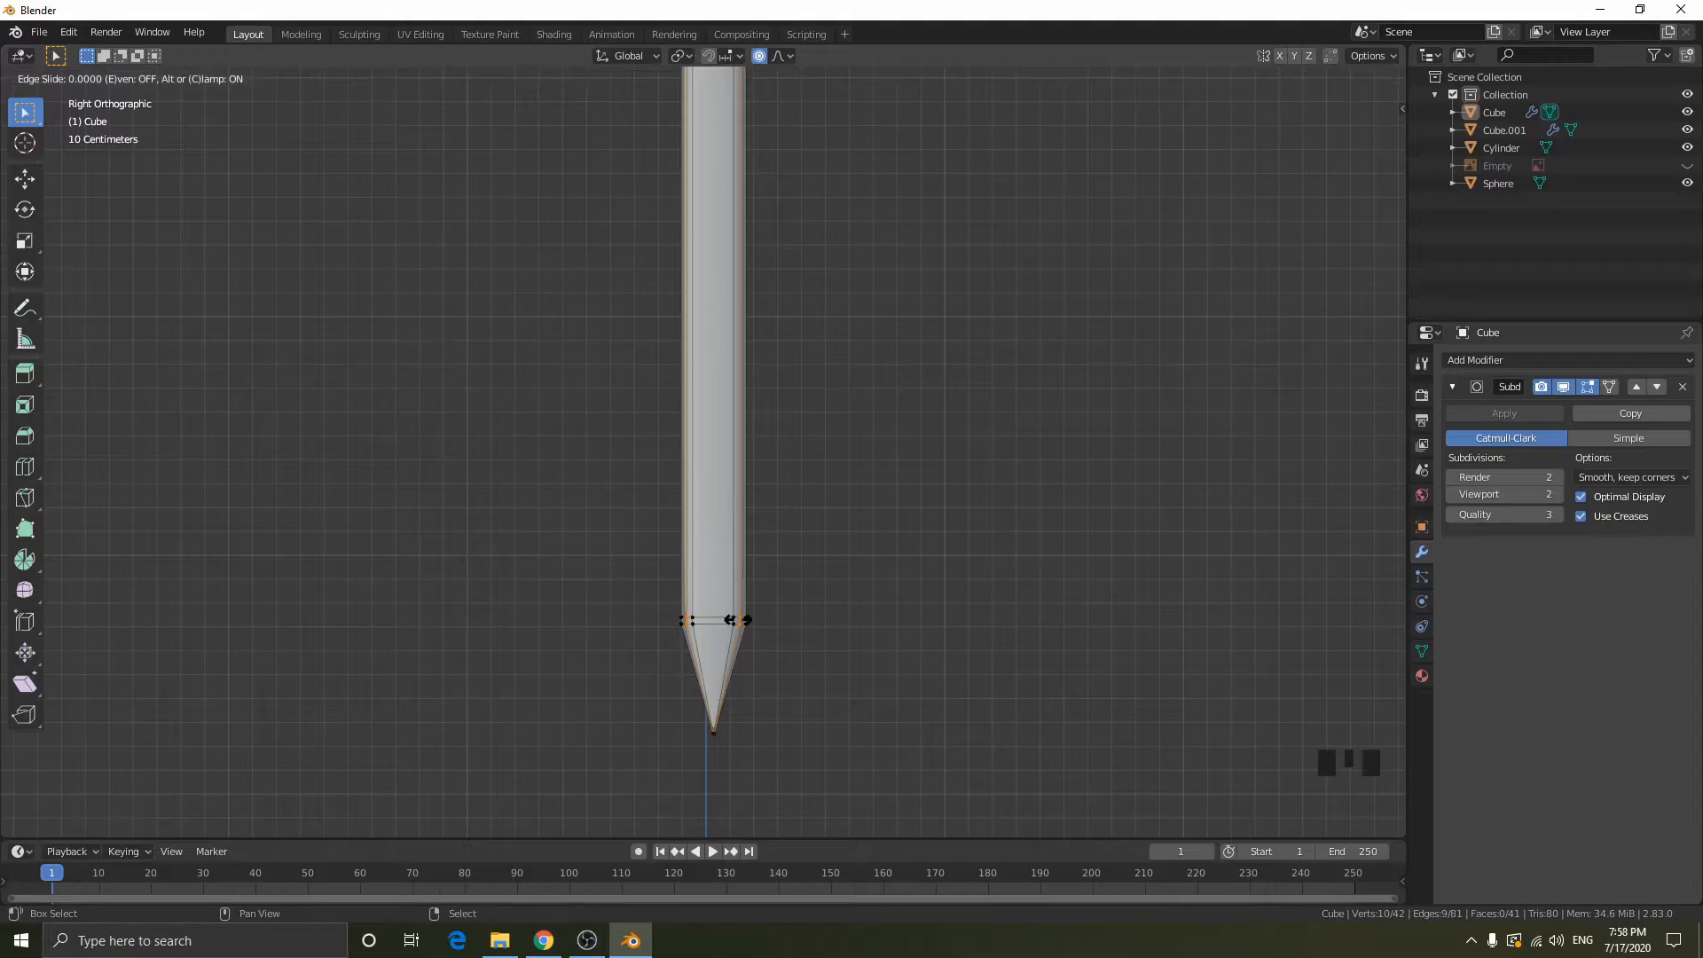
click(798, 620)
middle_drag(1019, 639, 844, 593)
scroll(810, 603, up, 1)
key(Tab)
mouse_move(730, 639)
middle_down()
mouse_move(761, 724)
mouse_move(942, 722)
mouse_move(816, 741)
mouse_move(734, 664)
middle_up()
- Add another lengthwise loop cut on the opposite narrow bevel face and slide it close to the blade's outer edge
key(Tab)
key(ctrl+r)
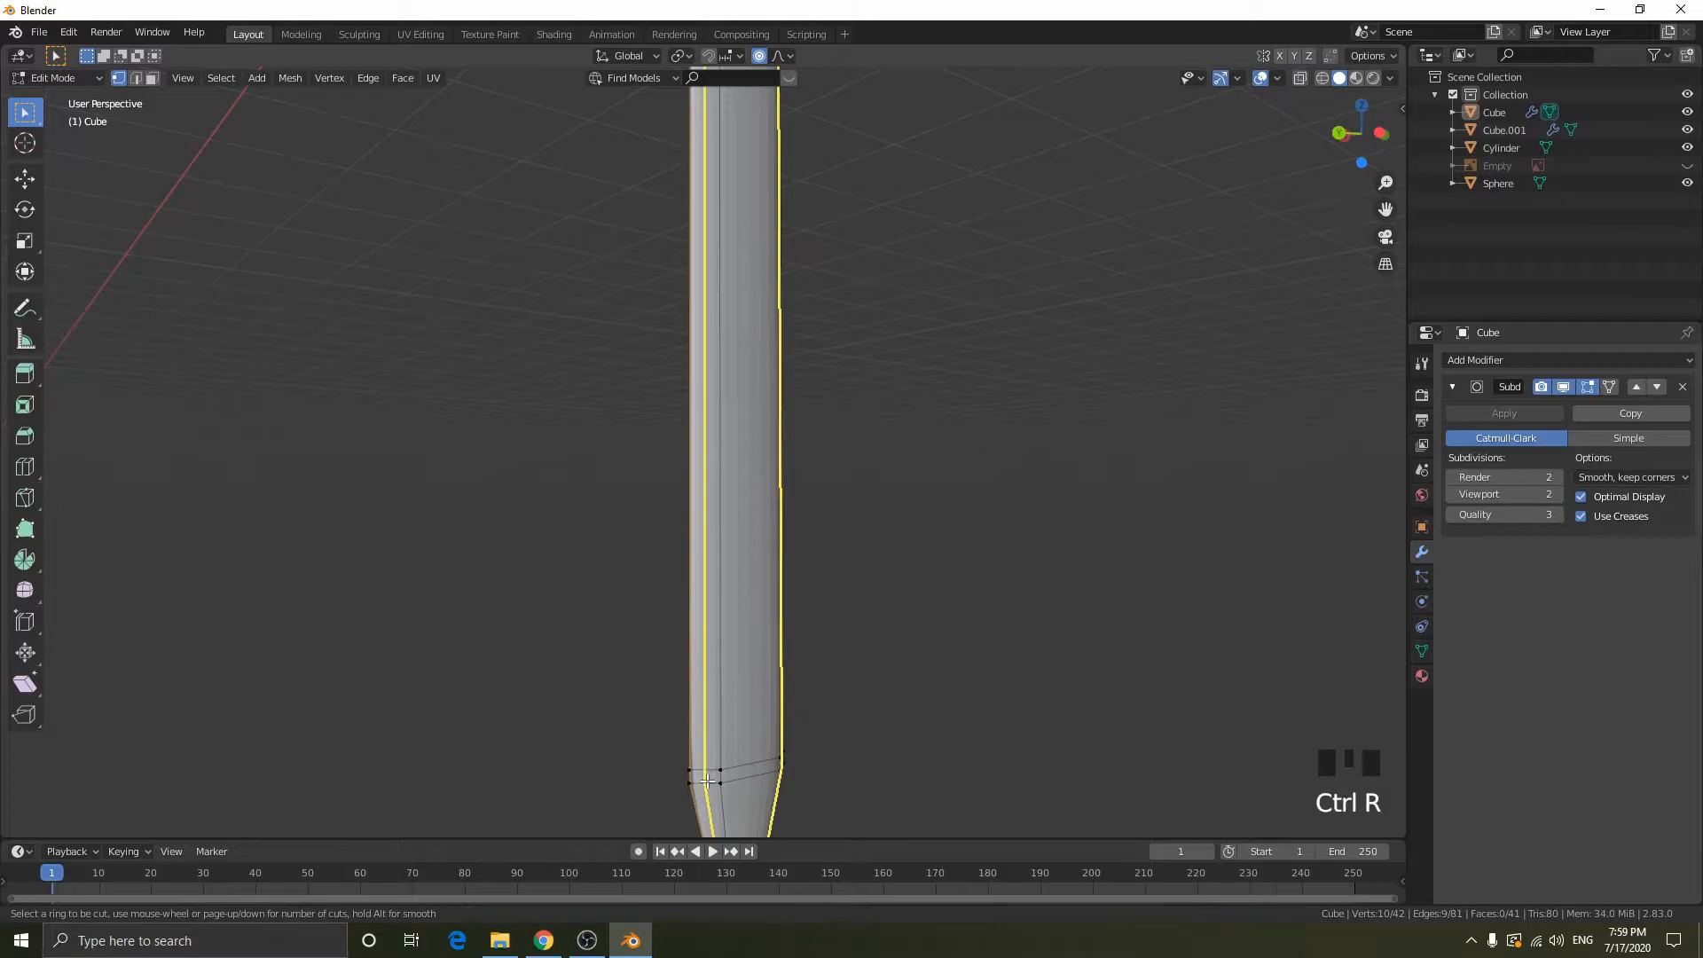
click(705, 778)
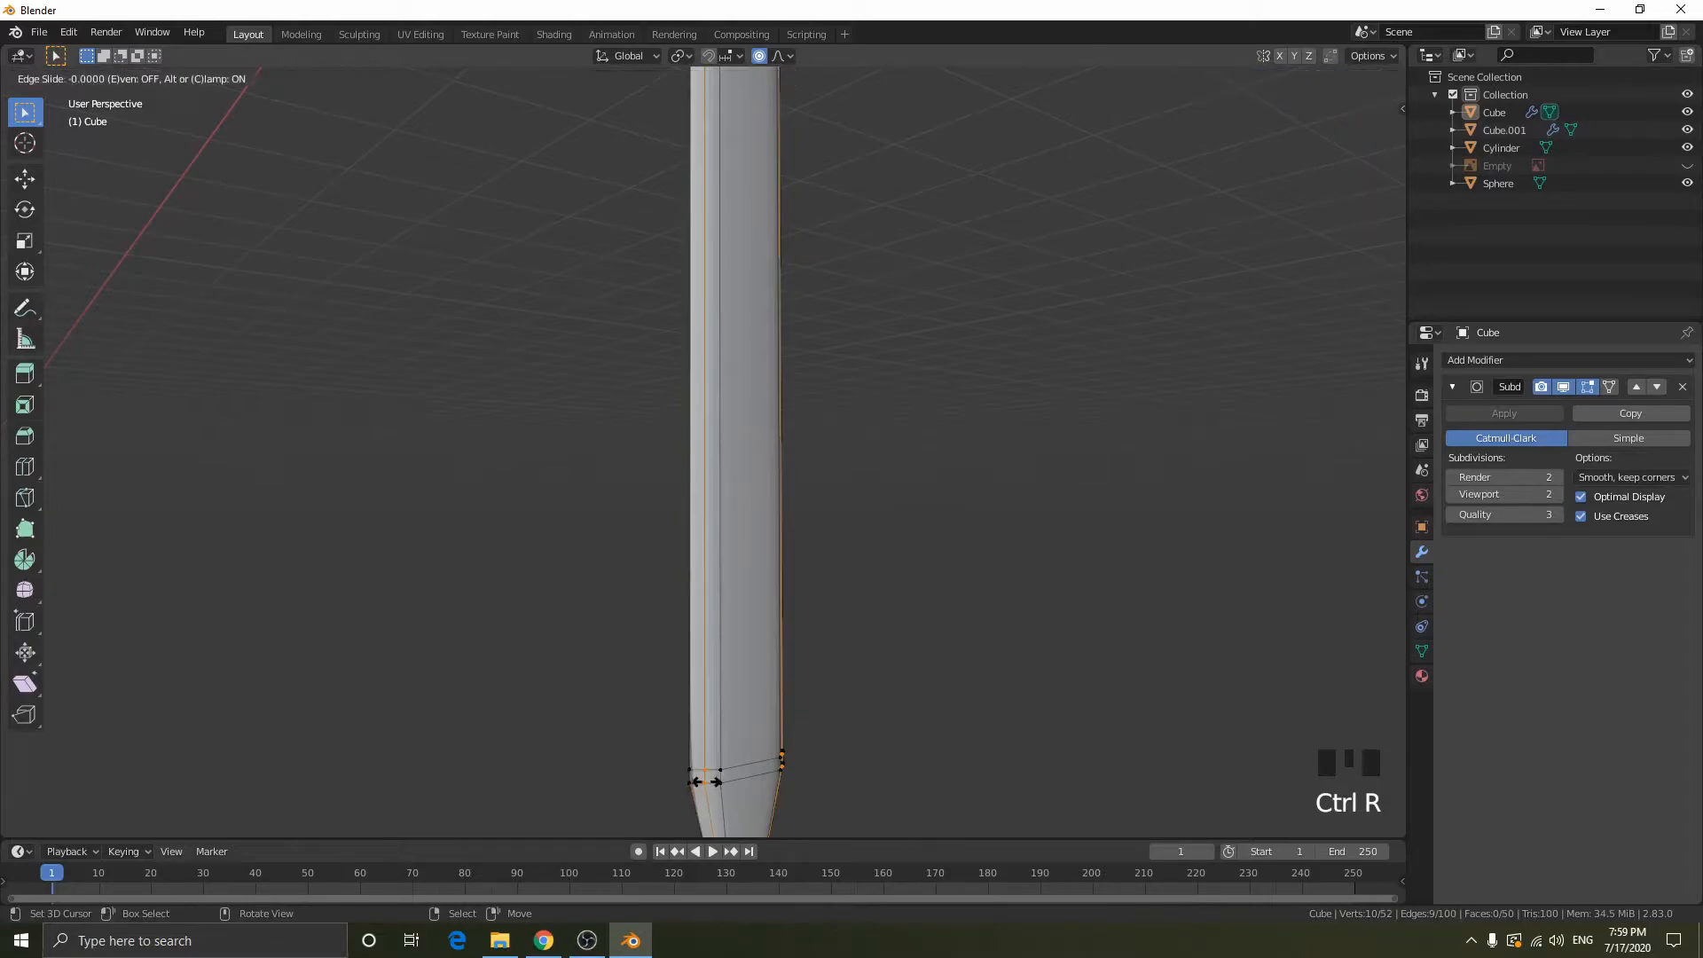
click(611, 789)
key(Tab)
mouse_move(612, 789)
middle_down()
mouse_move(804, 743)
mouse_move(896, 742)
mouse_move(800, 536)
mouse_move(984, 551)
mouse_move(826, 551)
middle_up()
- Add two lengthwise loop cuts on the blade's central flat and slide them toward opposite ridges, with factors -0.882 and 0.875
key(Tab)
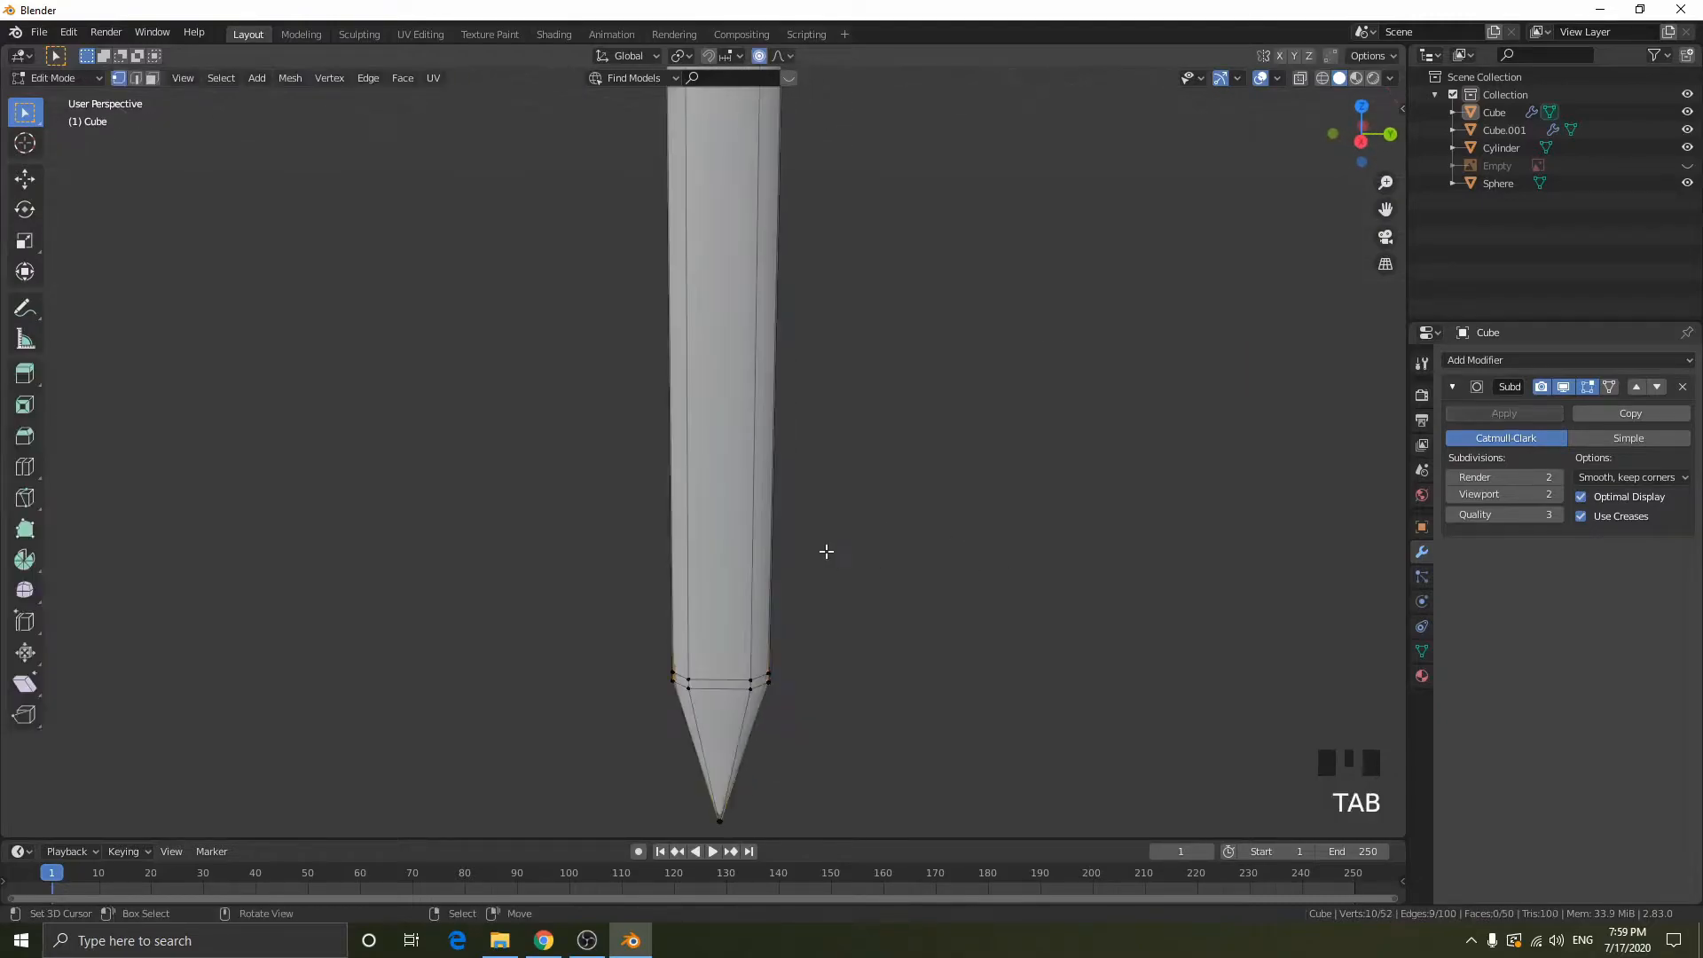
mouse_move(727, 610)
middle_down()
mouse_move(798, 597)
mouse_move(693, 564)
middle_up()
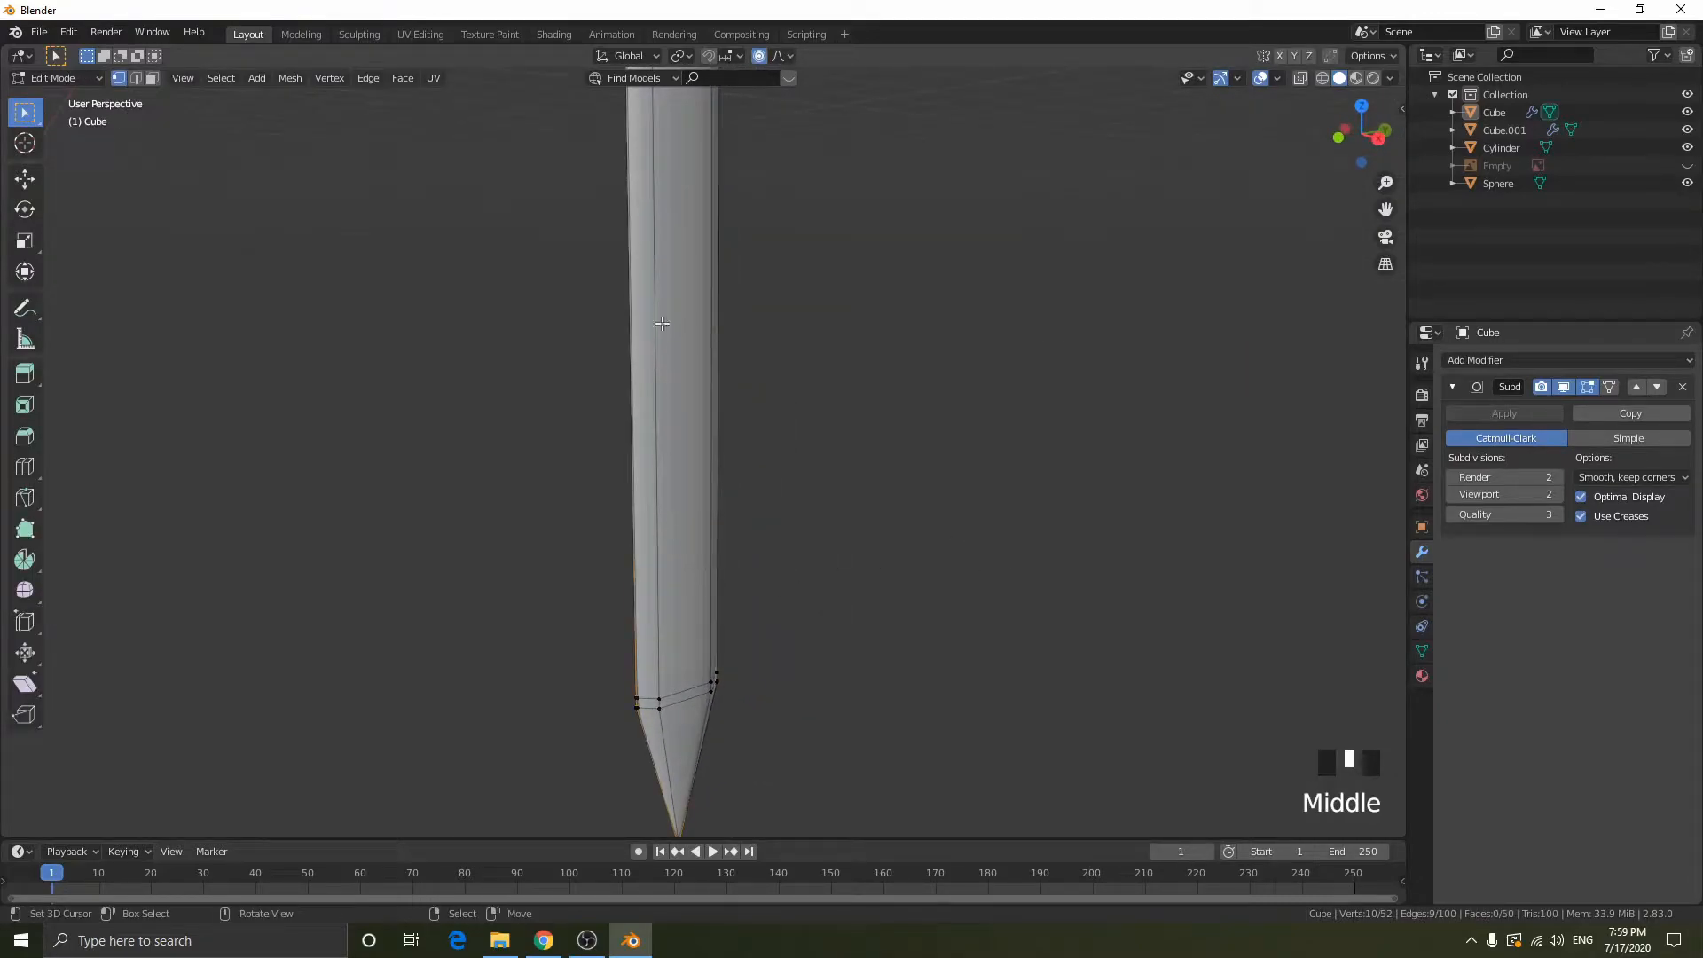
key(Tab)
click(1378, 138)
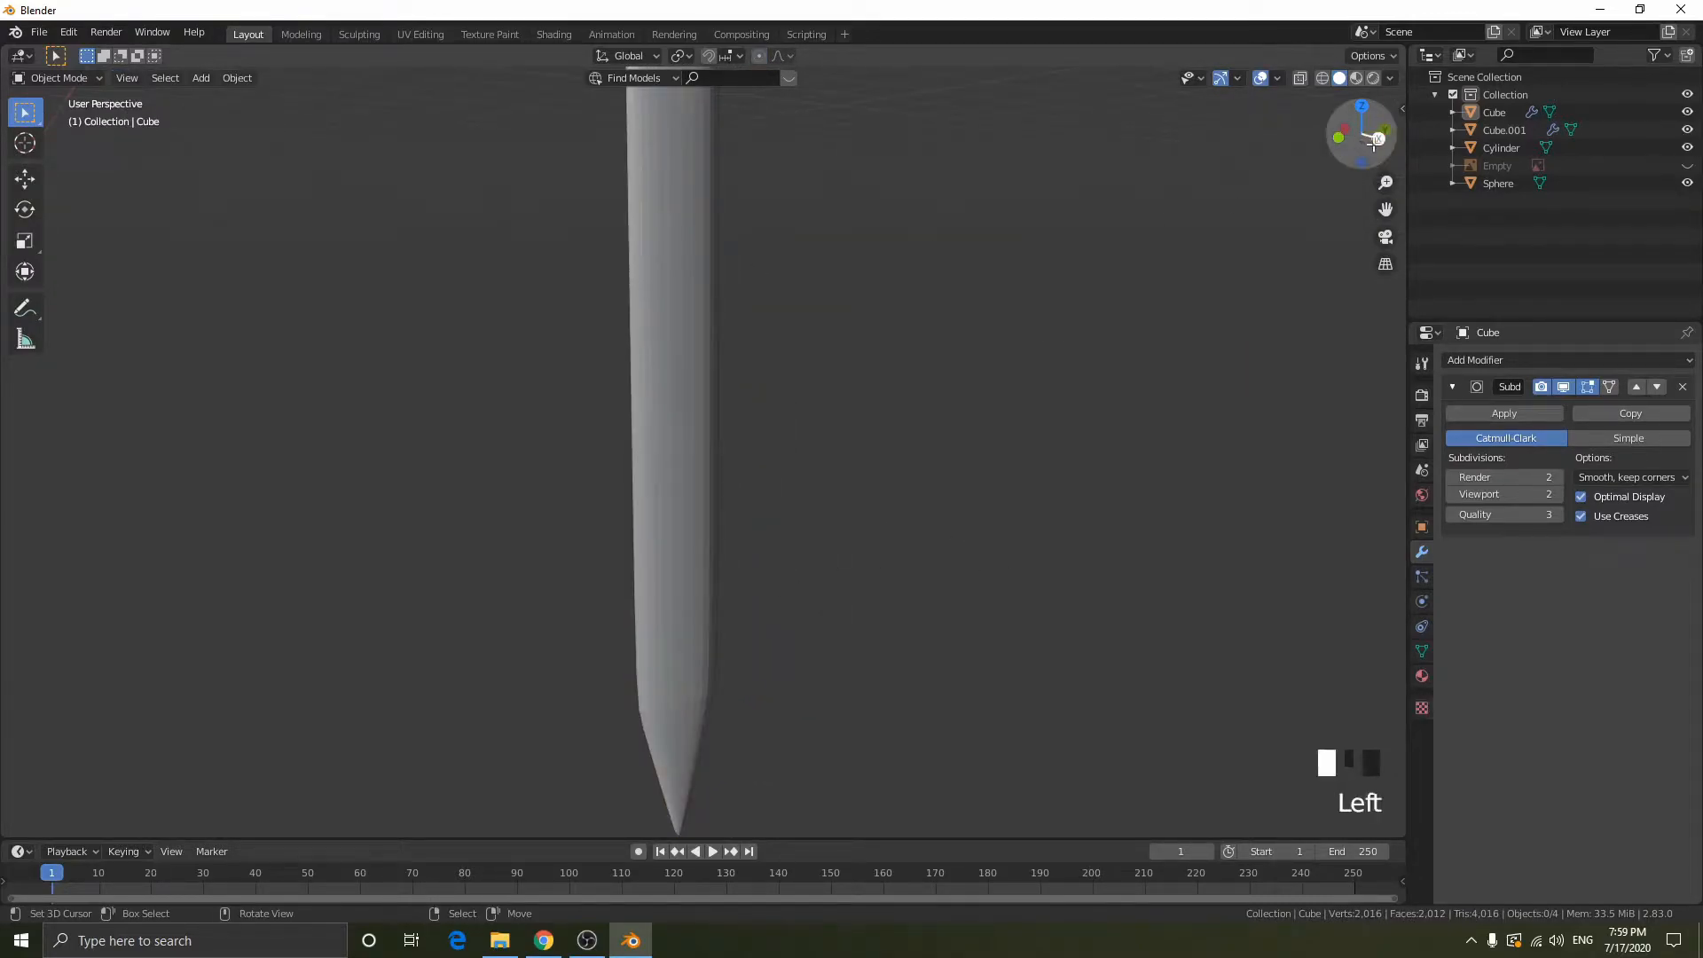
key(Tab)
scroll(725, 521, down, 1)
key(ctrl+r)
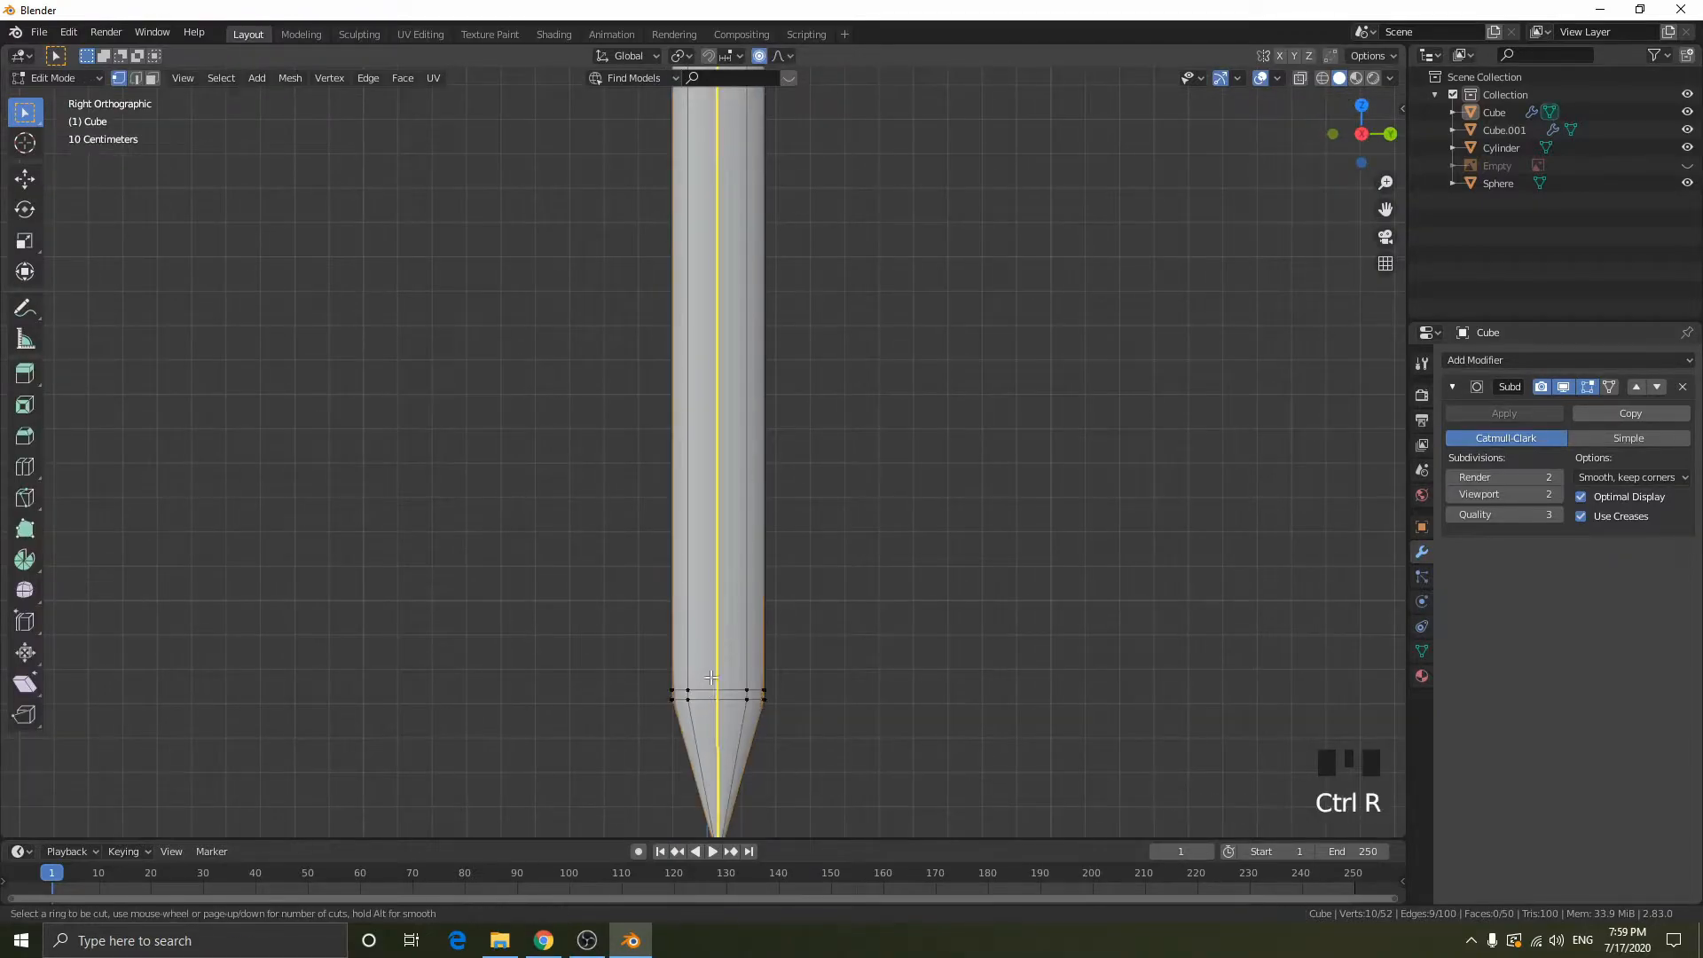
click(705, 696)
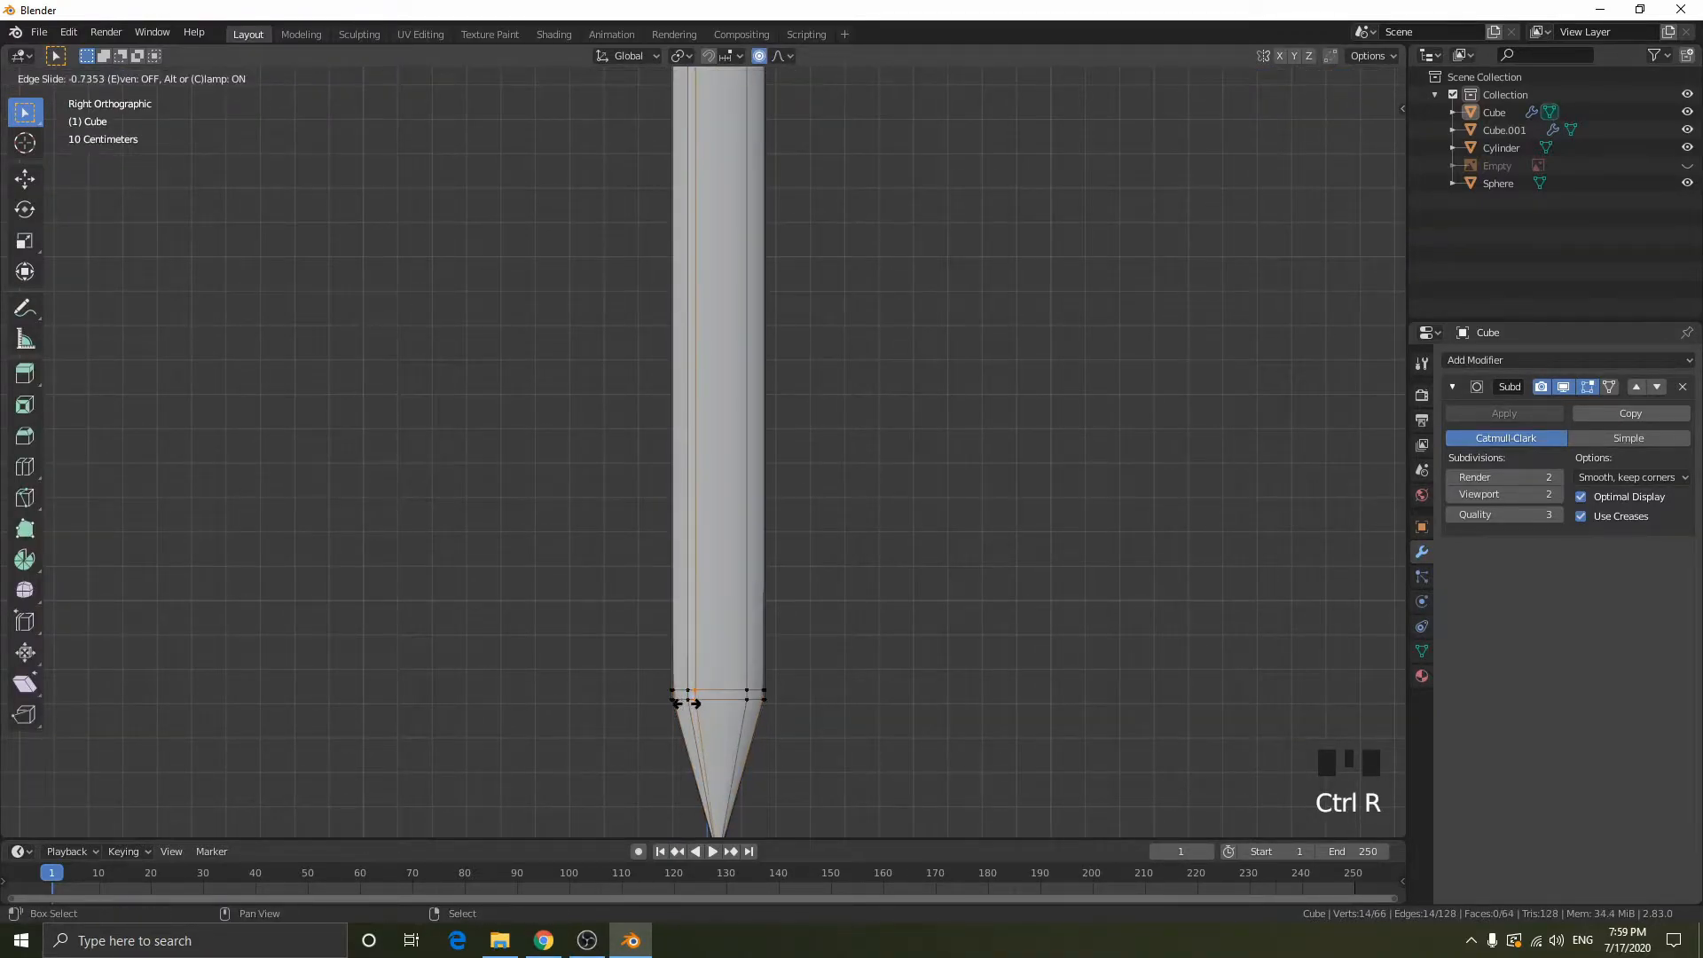
click(647, 698)
key(ctrl+r)
click(740, 694)
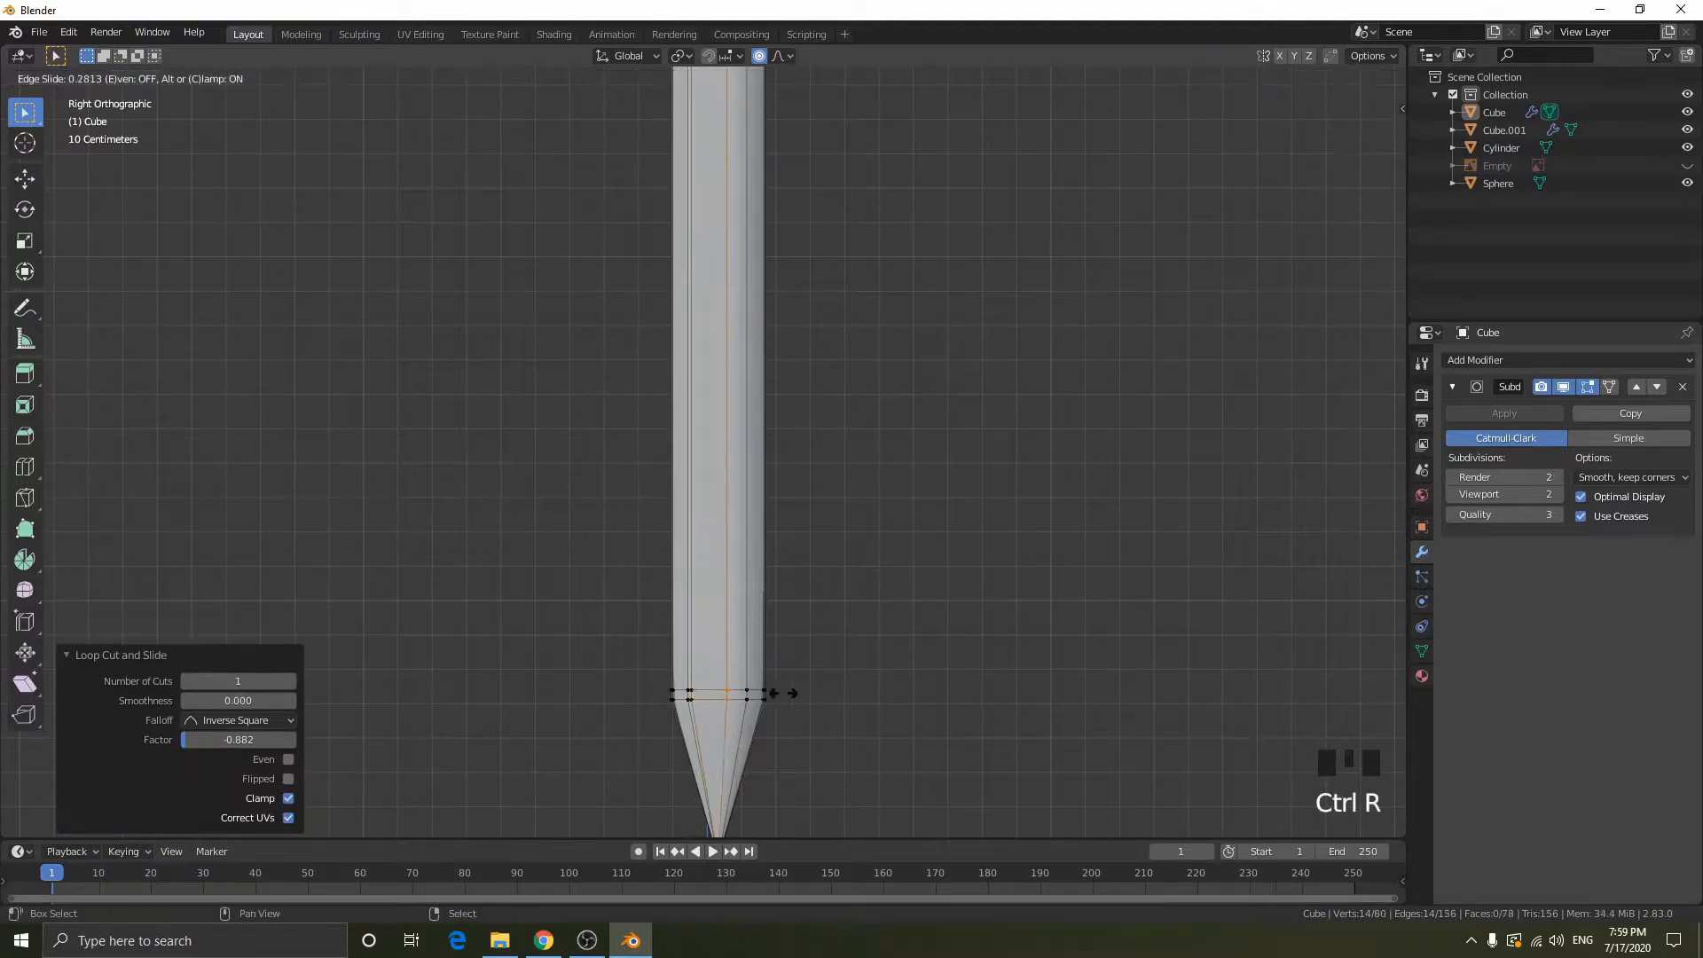
click(933, 698)
- Add a lengthwise loop cut through the blade's bevel faces and slide it close to the central flat's ridges
key(ctrl+r)
click(718, 695)
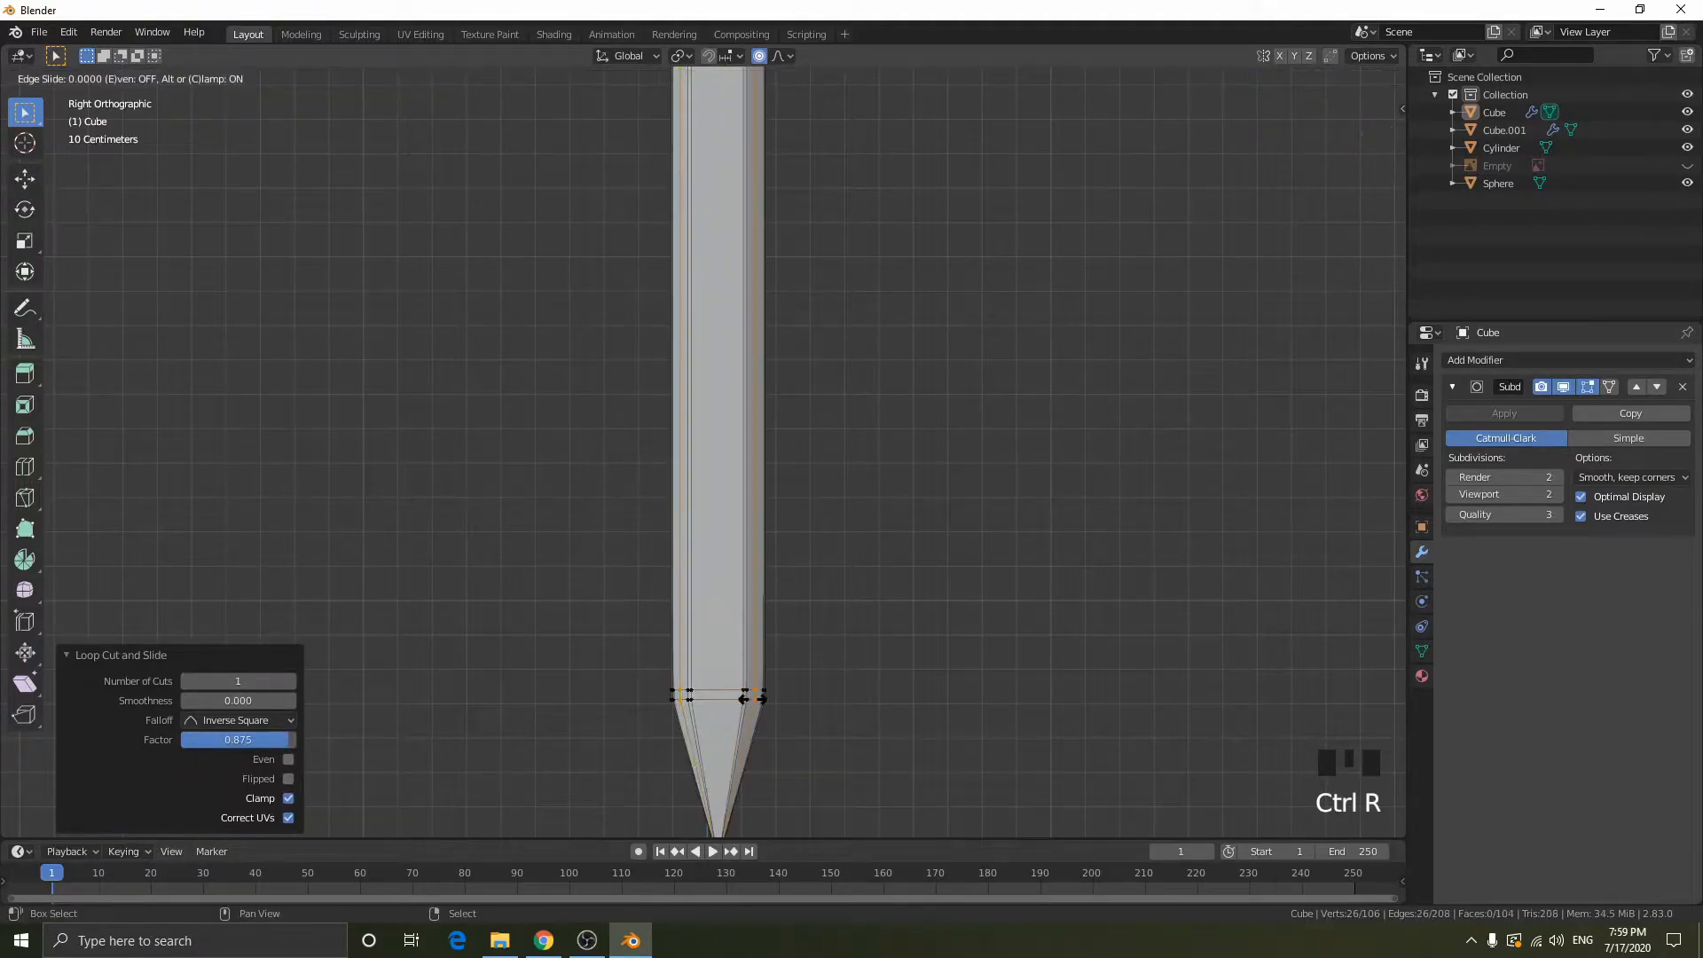
click(652, 695)
key(Tab)
- Examine the blade's sharpened ridges, shoulder and tip from several angles, both smoothed in Object Mode and with edge loops in Edit Mode
middle_drag(1018, 635, 783, 464)
scroll(913, 609, up, 3)
middle_drag(912, 608, 1024, 643)
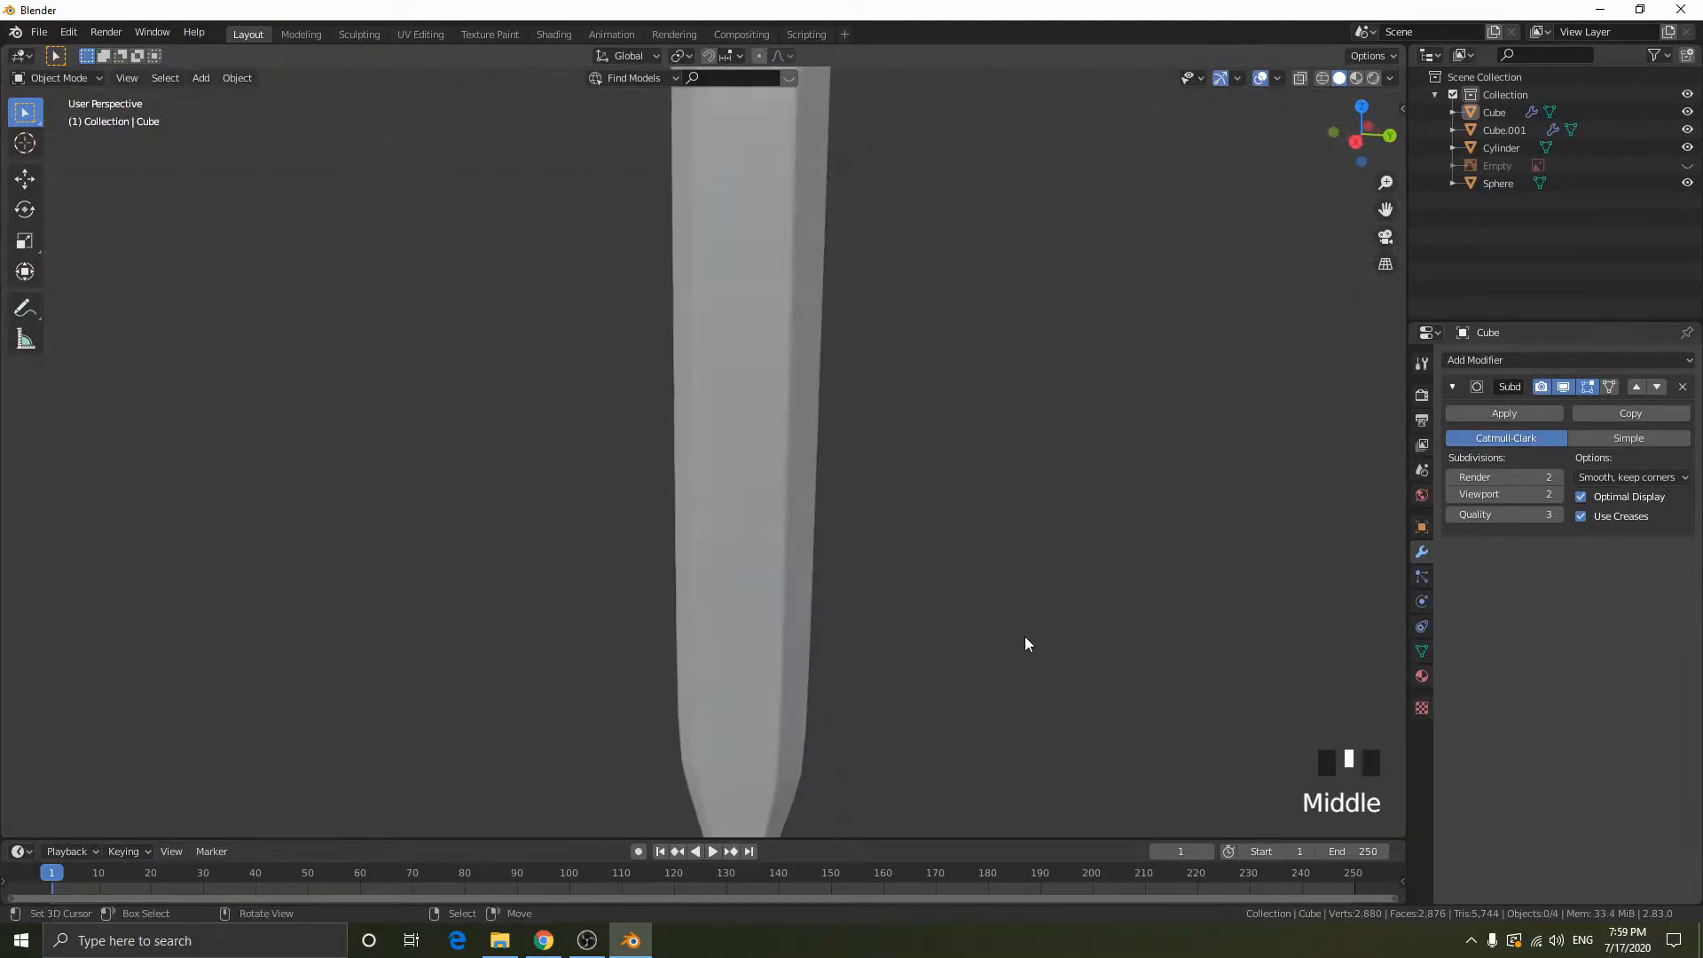
middle_drag(779, 702, 702, 601)
key(Tab)
scroll(752, 564, down, 1)
middle_drag(700, 527, 870, 646)
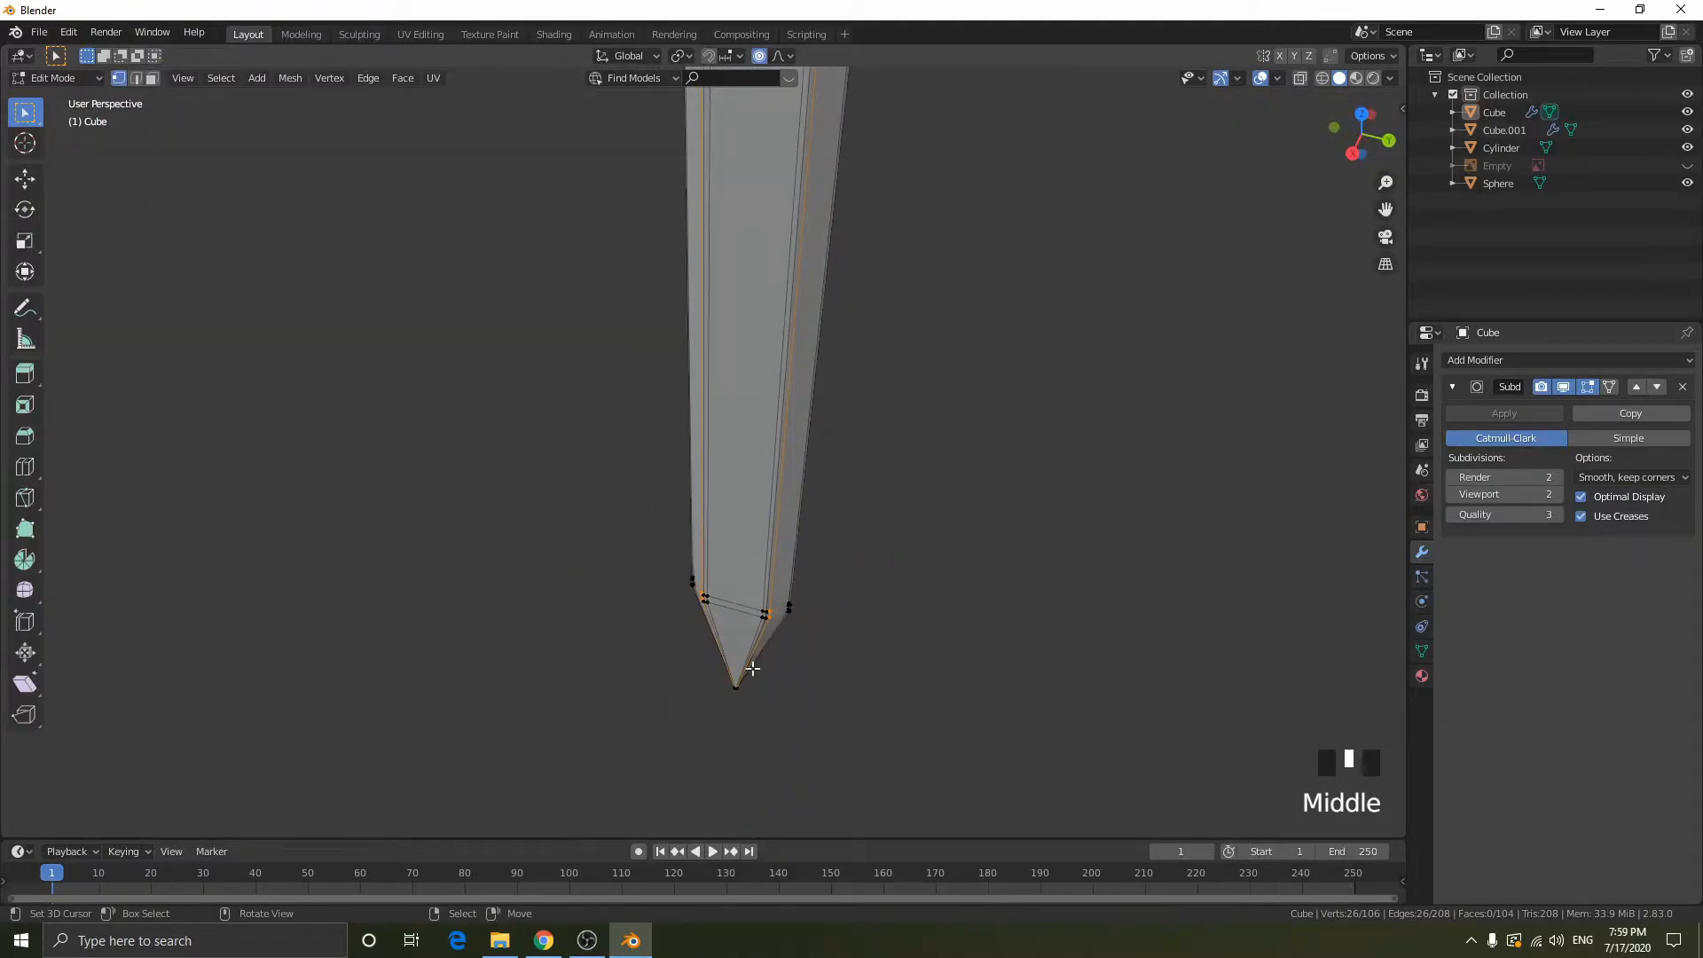
middle_drag(911, 578, 950, 517)
scroll(950, 506, down, 5)
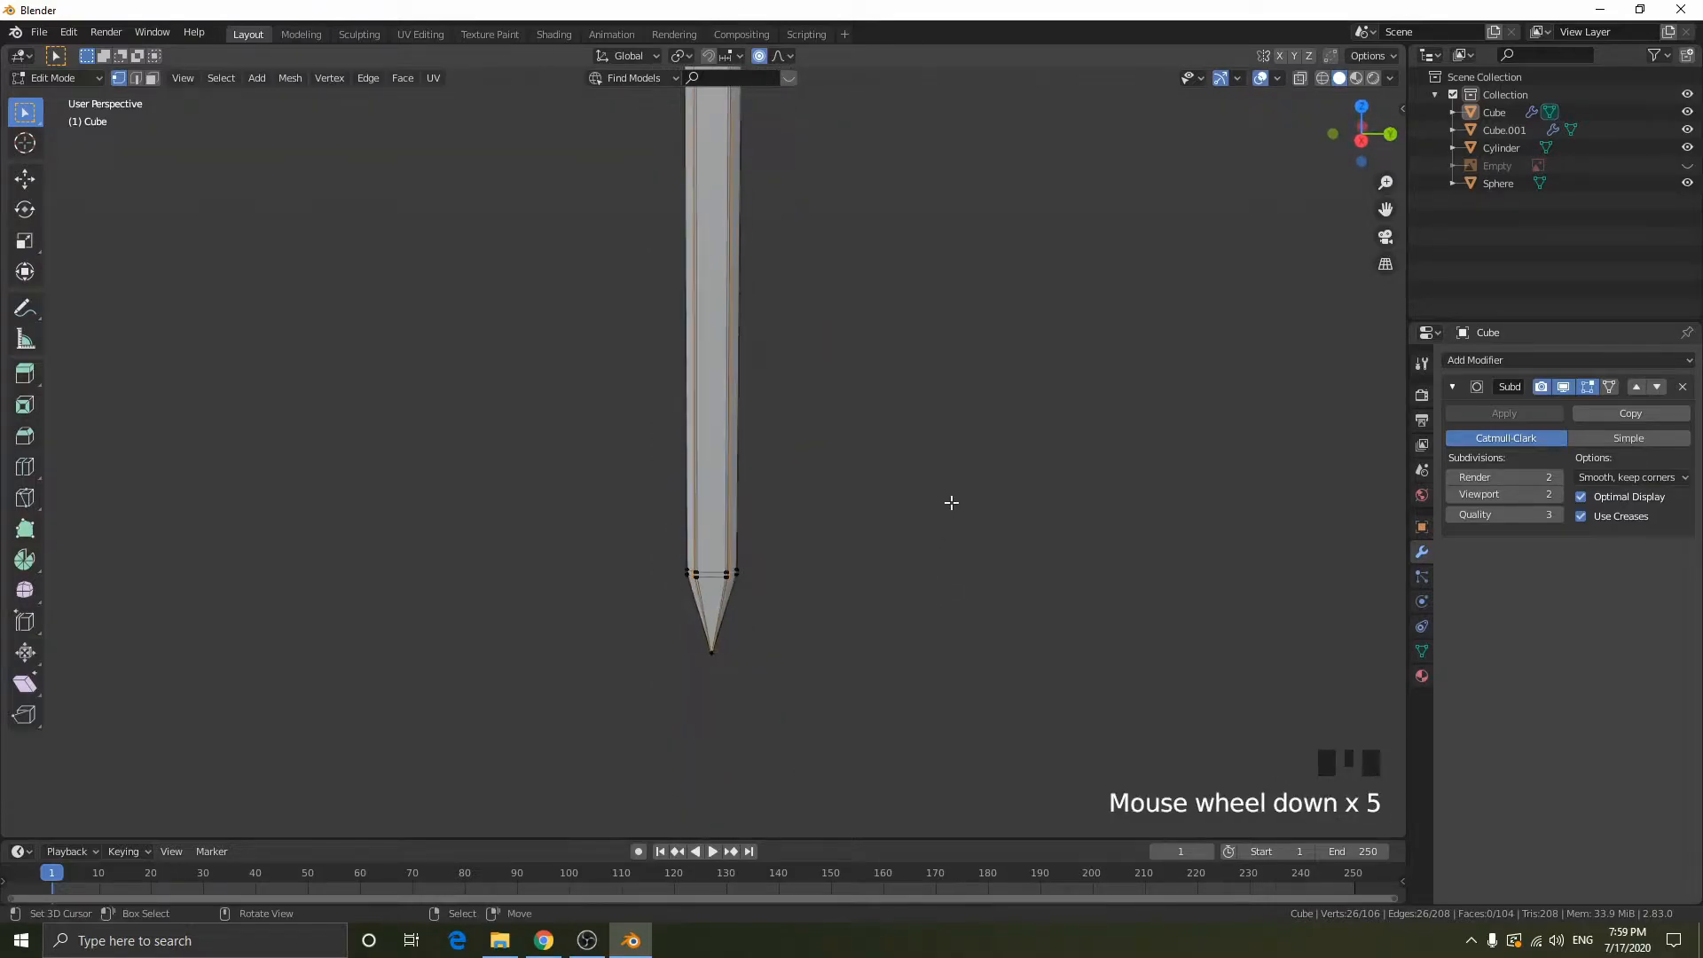
key(Tab)
middle_drag(831, 507, 844, 292)
scroll(798, 448, up, 7)
scroll(822, 577, up, 1)
scroll(791, 619, up, 3)
shift+middle_drag(790, 620, 748, 475)
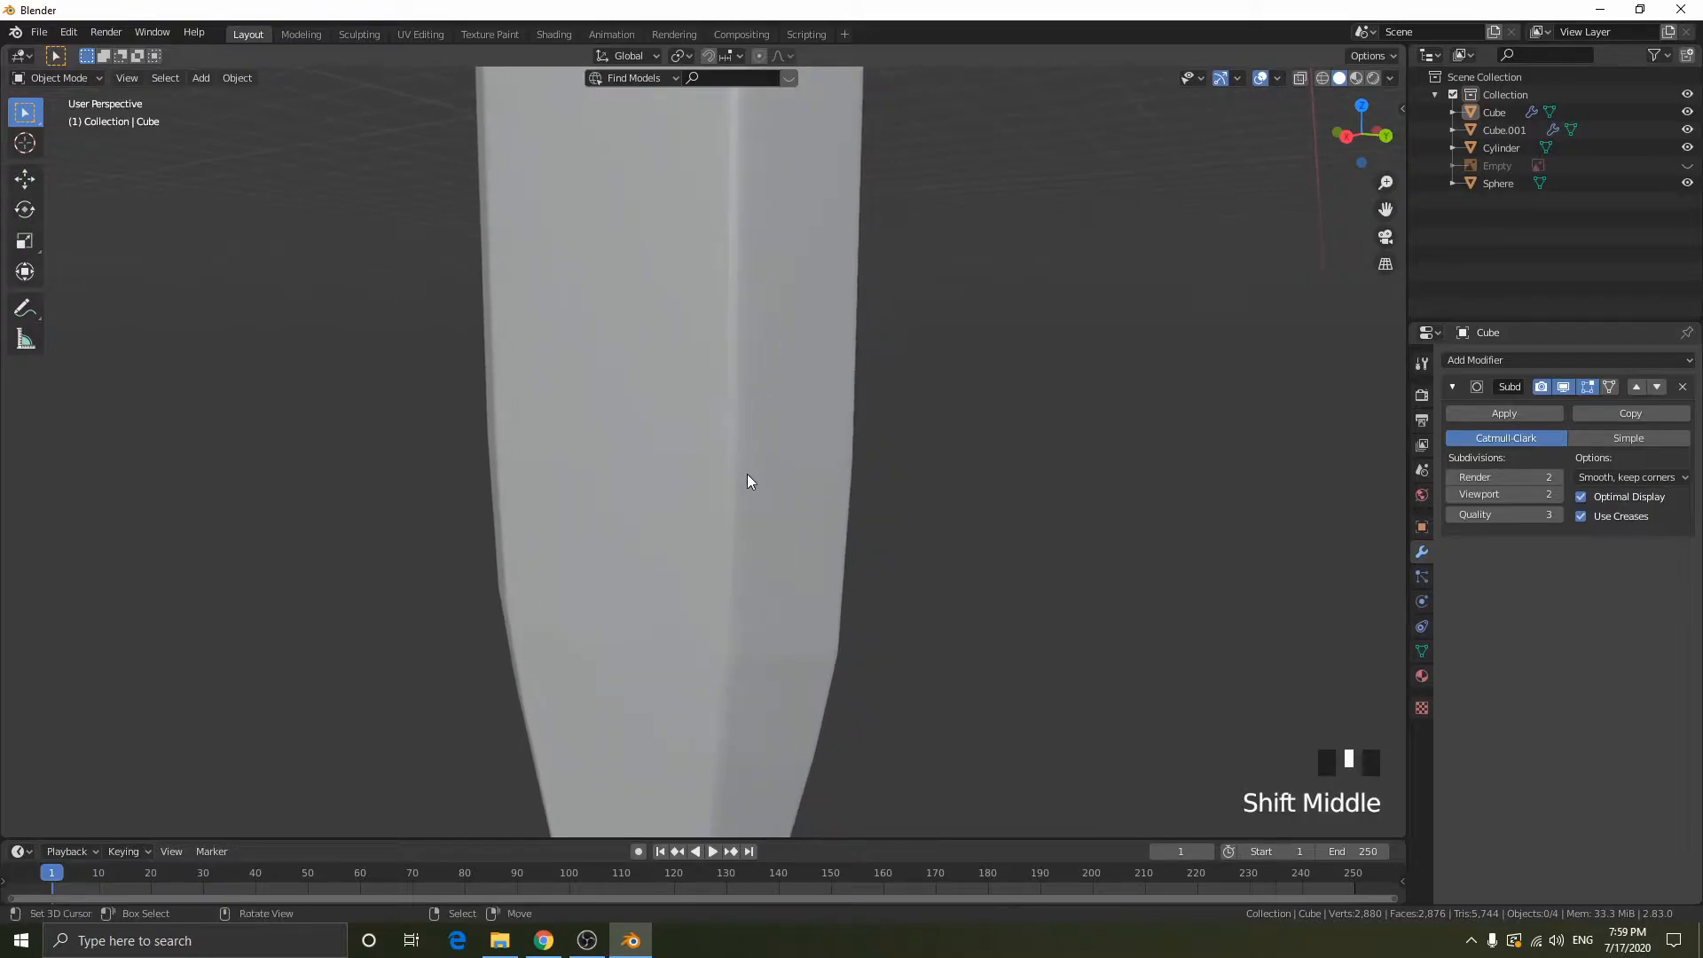
scroll(746, 493, up, 4)
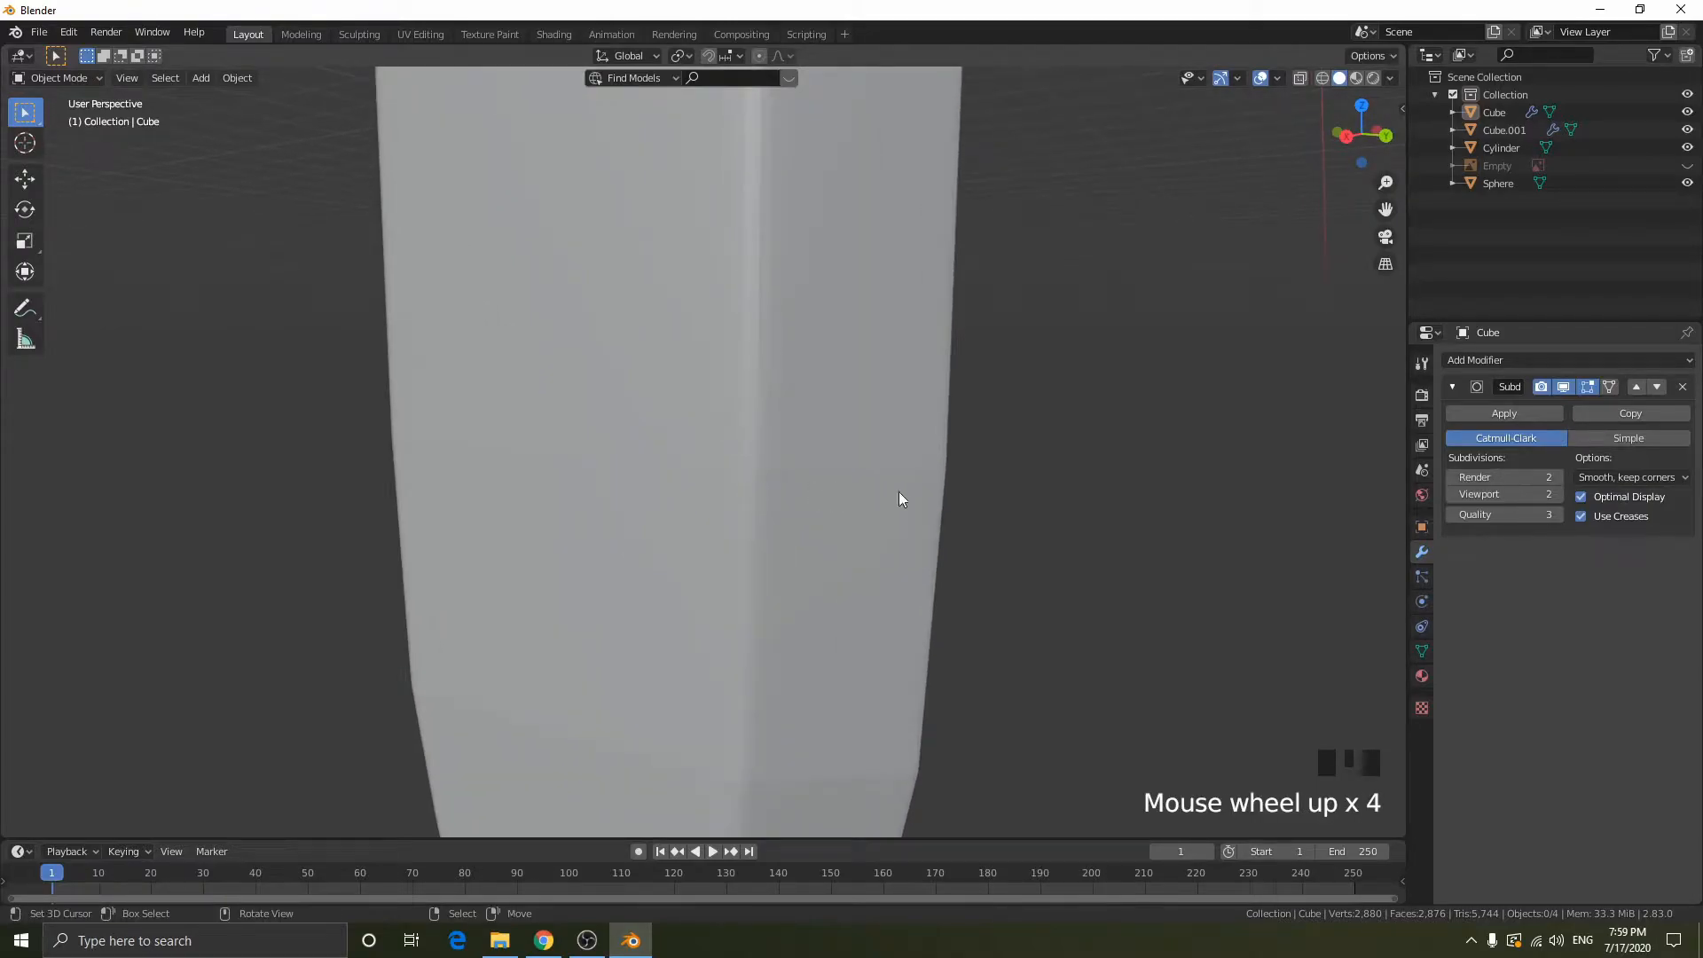
- Try viewport subdivisions of 4 on the blade's Subdivision Surface modifier, then restore the value to 2
click(1561, 493)
click(1561, 493)
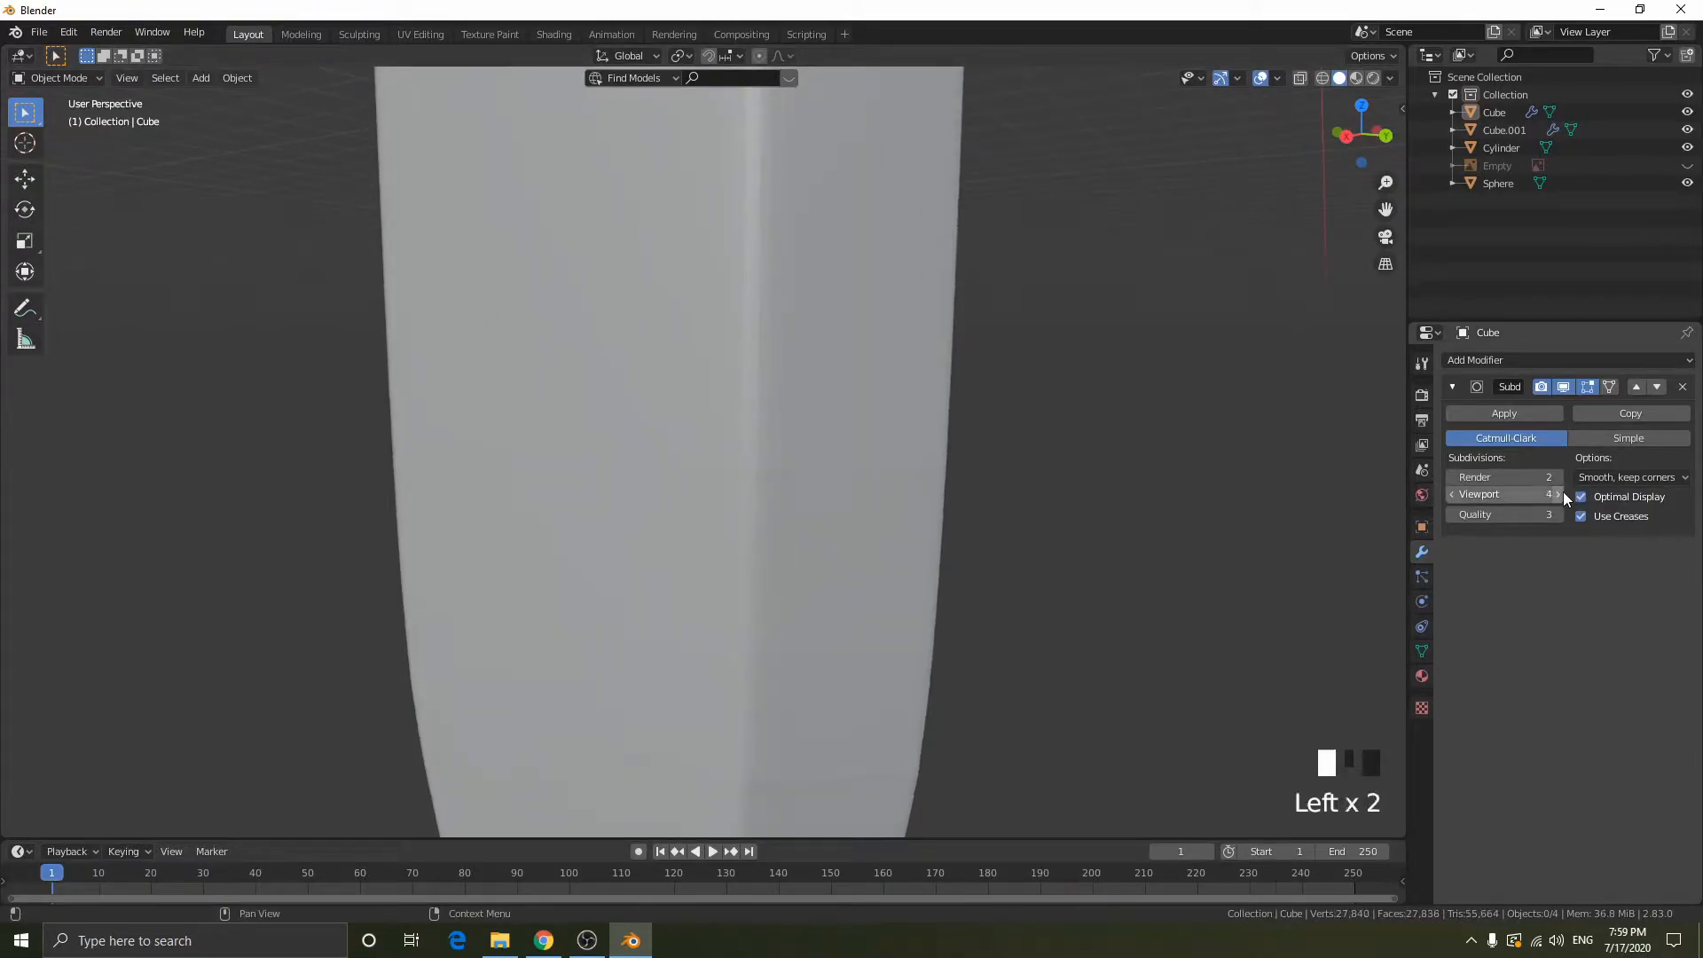
click(1453, 494)
click(1452, 494)
click(1453, 494)
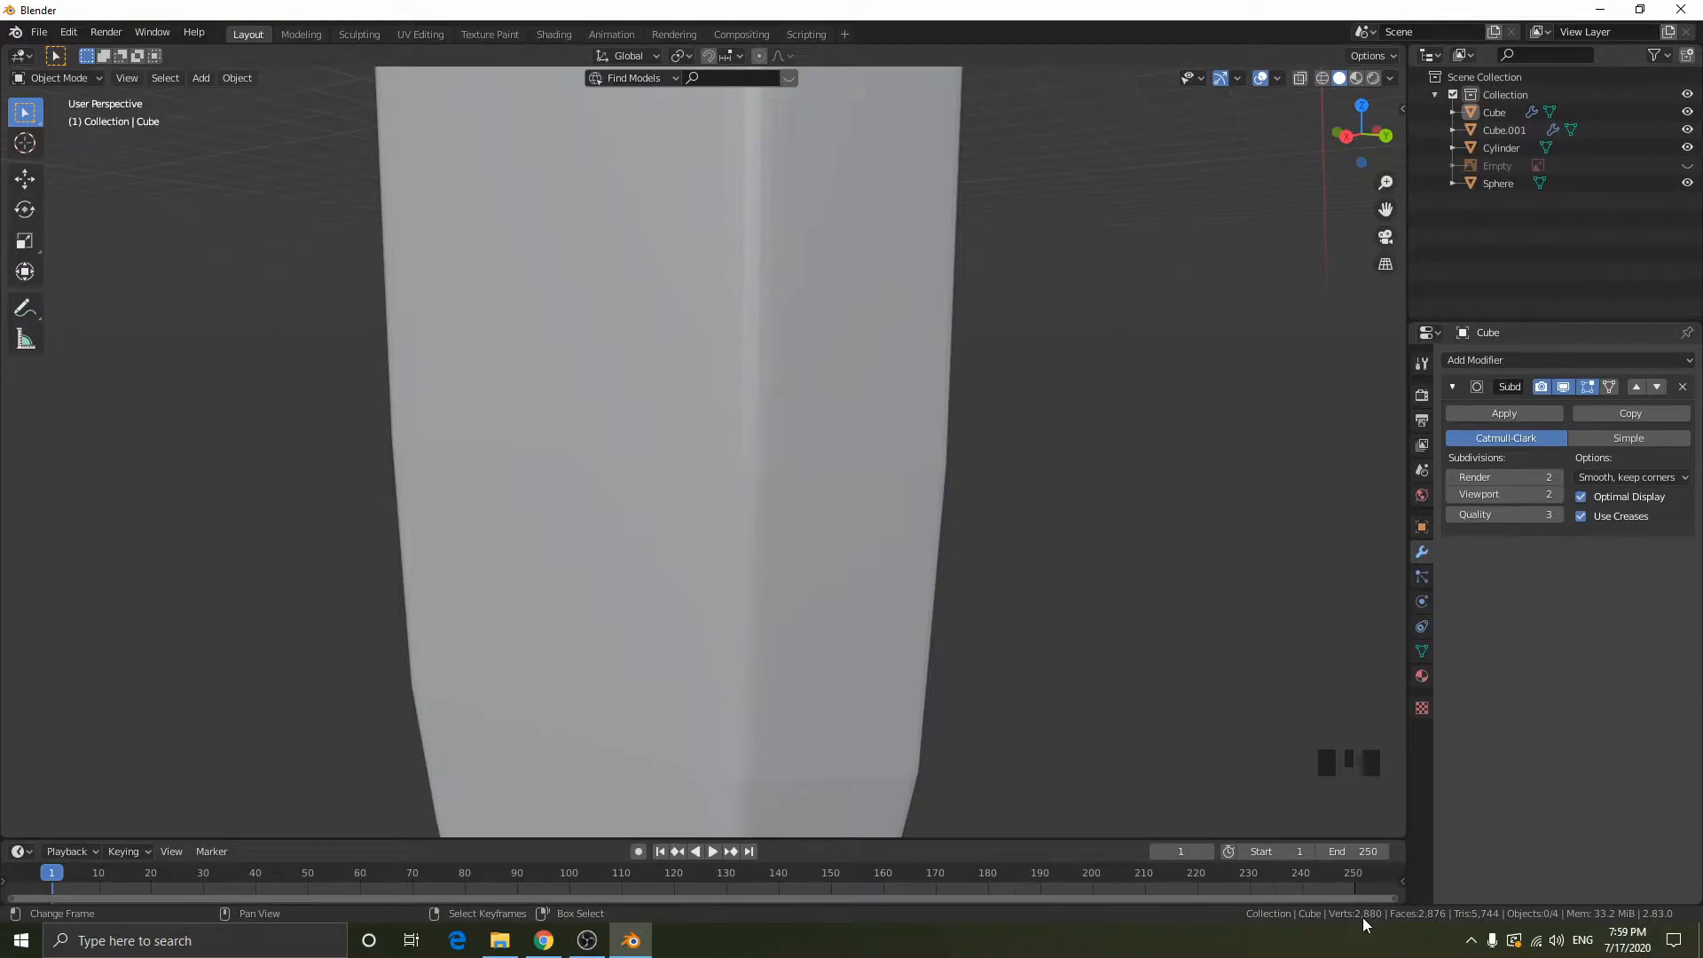
click(588, 940)
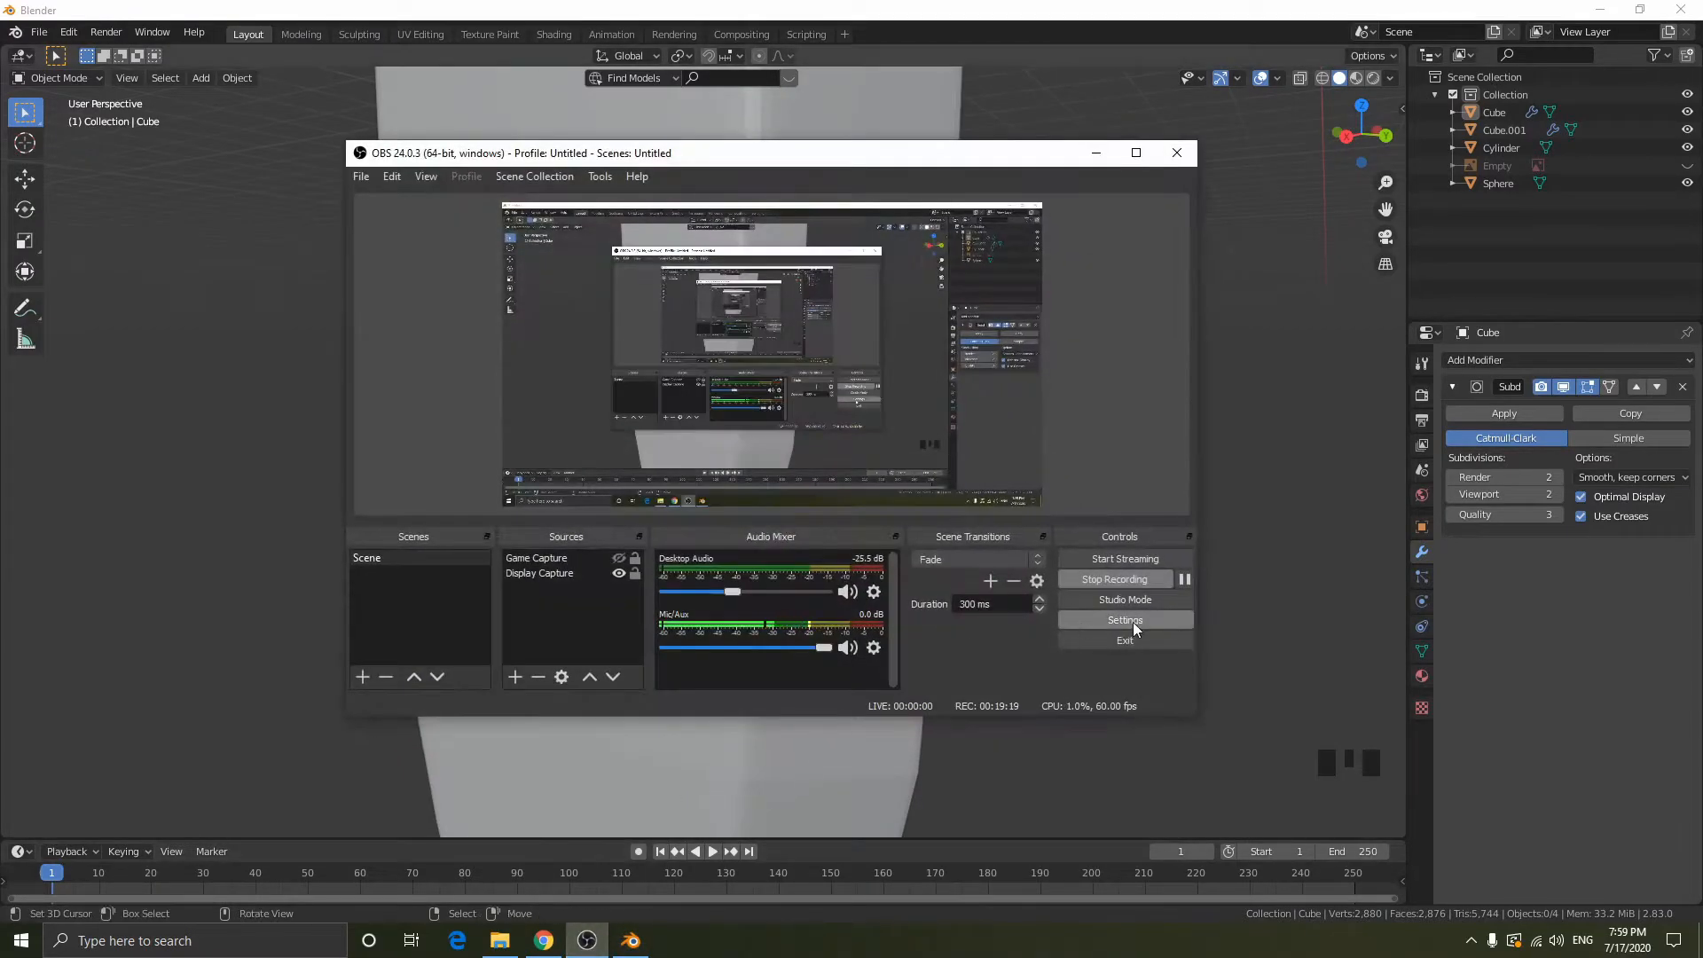
click(1185, 578)
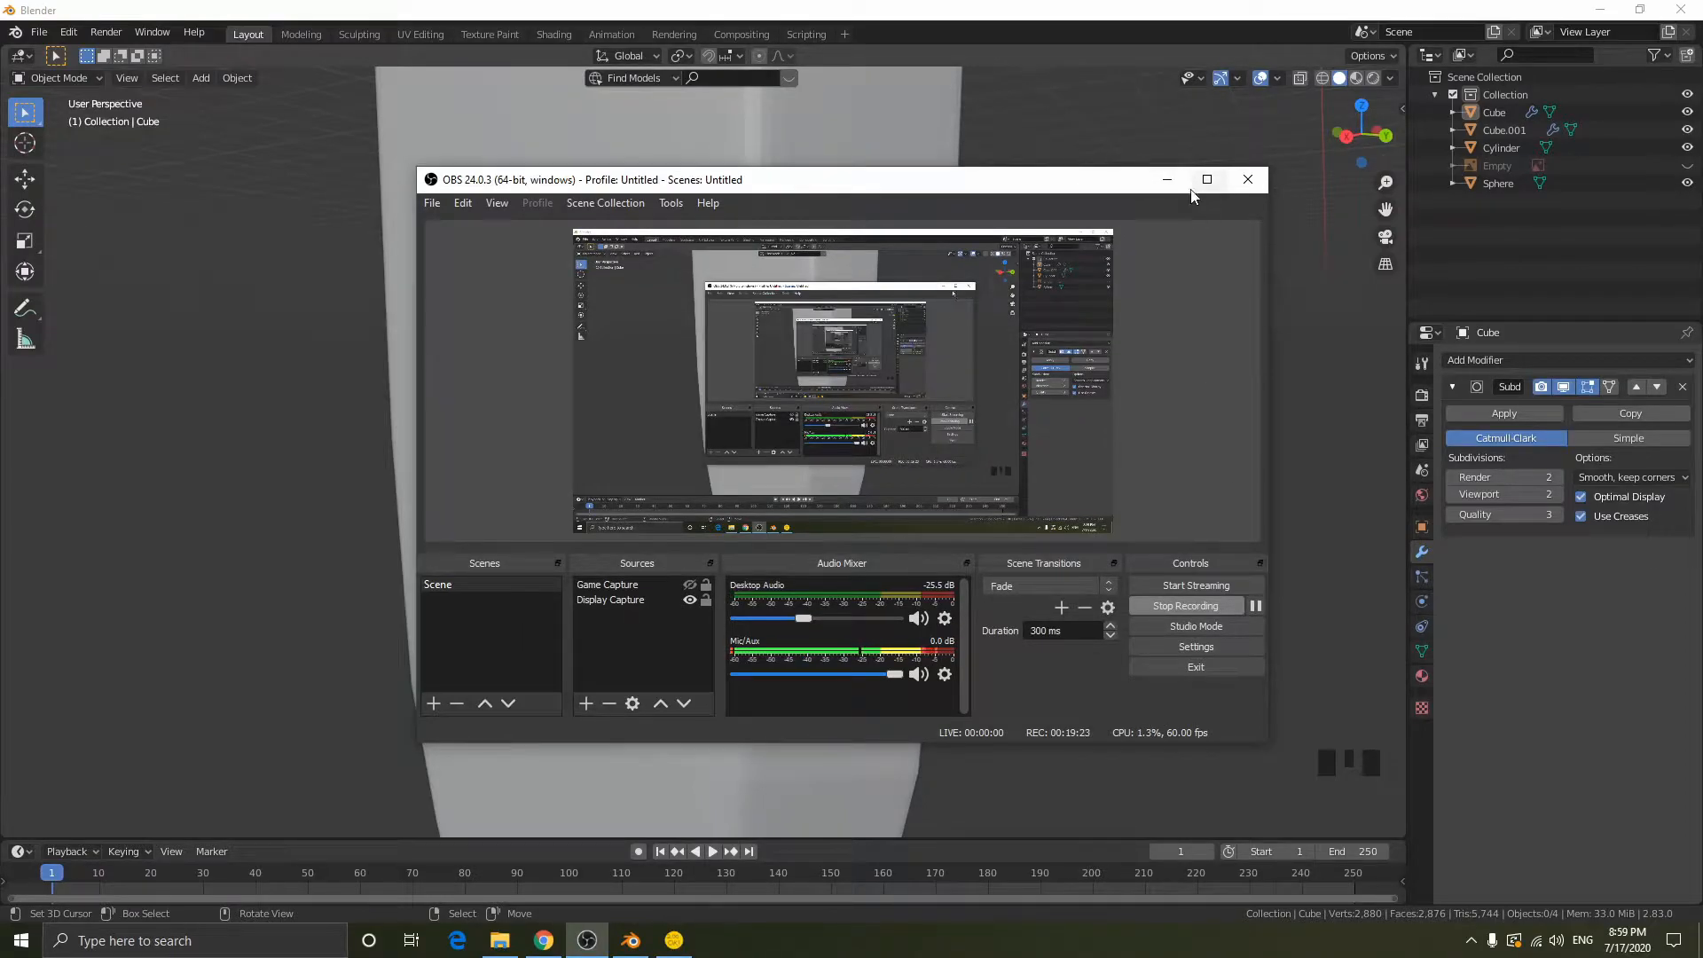
click(1153, 174)
- Inspect the blade's tip and shoulder up close and set the Subdivision Surface viewport subdivisions to 3
scroll(667, 375, down, 12)
middle_drag(733, 361, 976, 399)
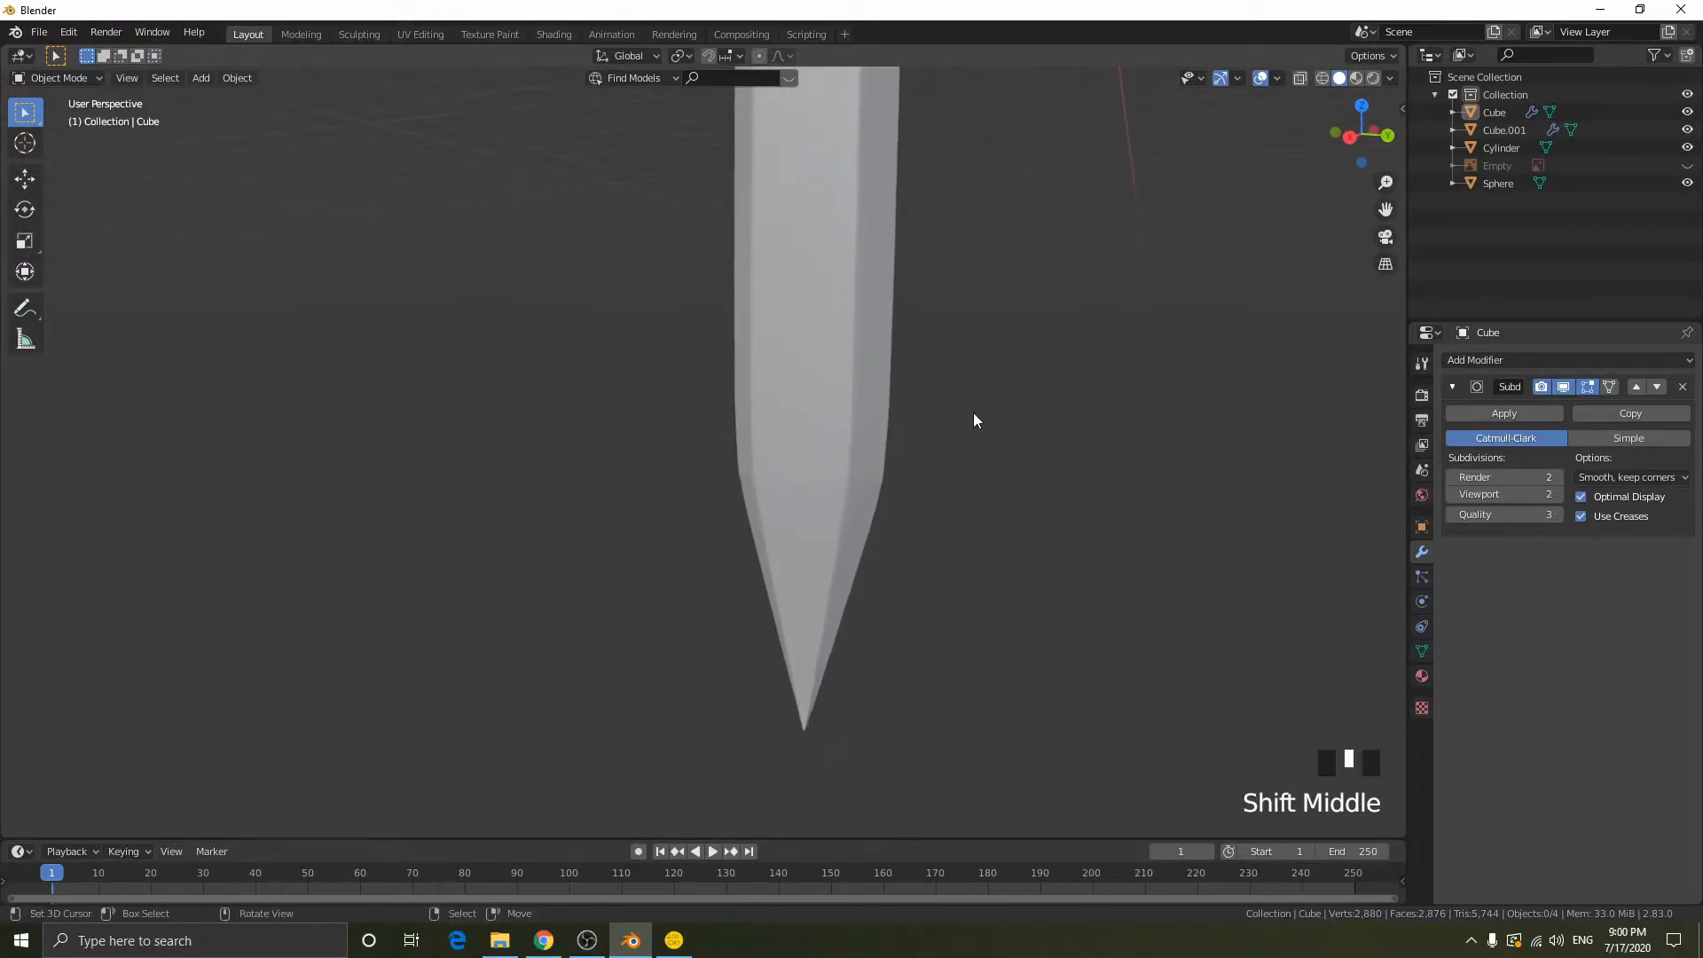
scroll(967, 462, up, 4)
shift+middle_drag(966, 464, 798, 481)
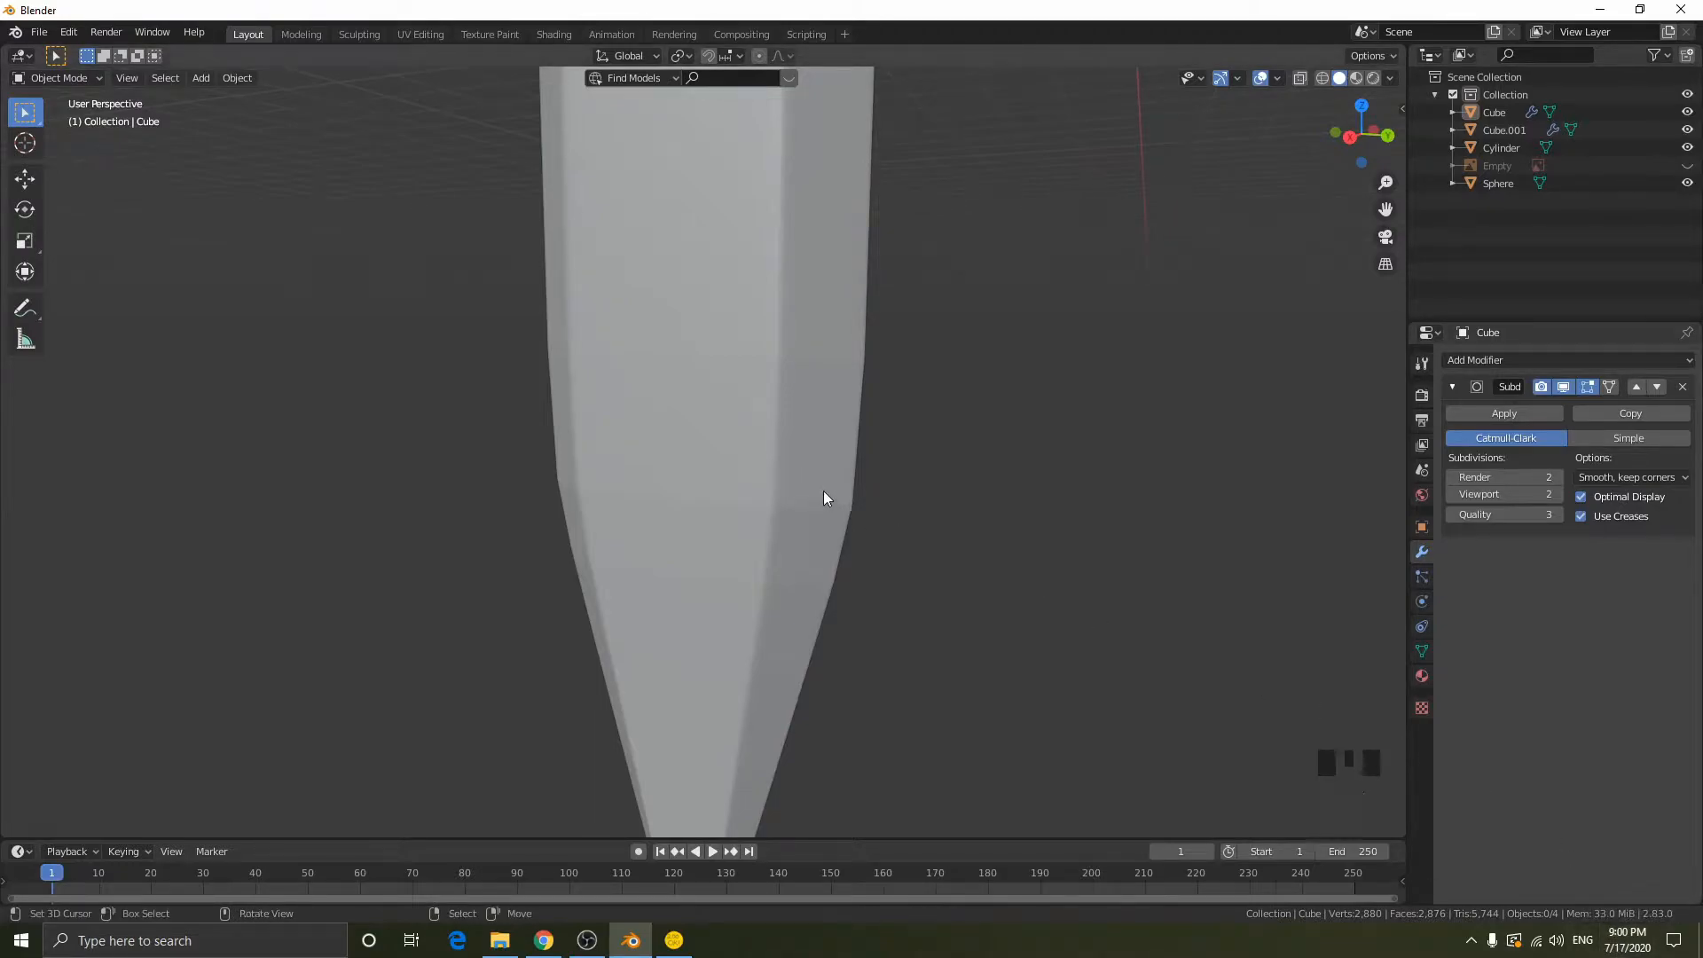
scroll(878, 493, up, 1)
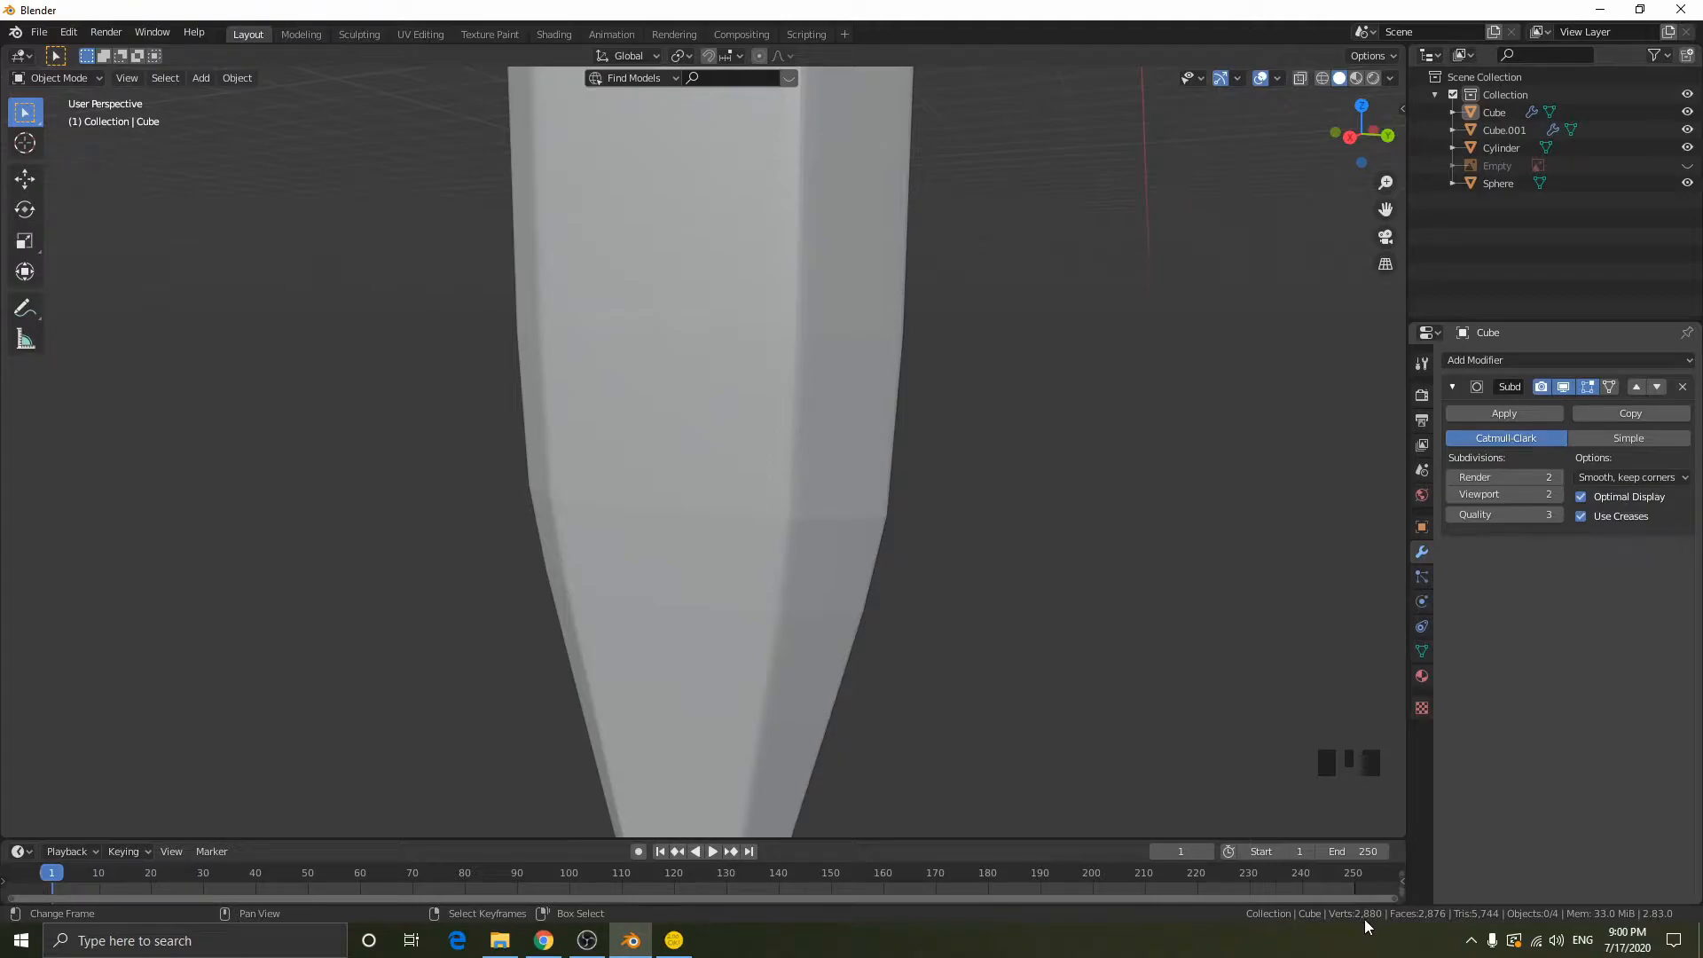
click(1555, 493)
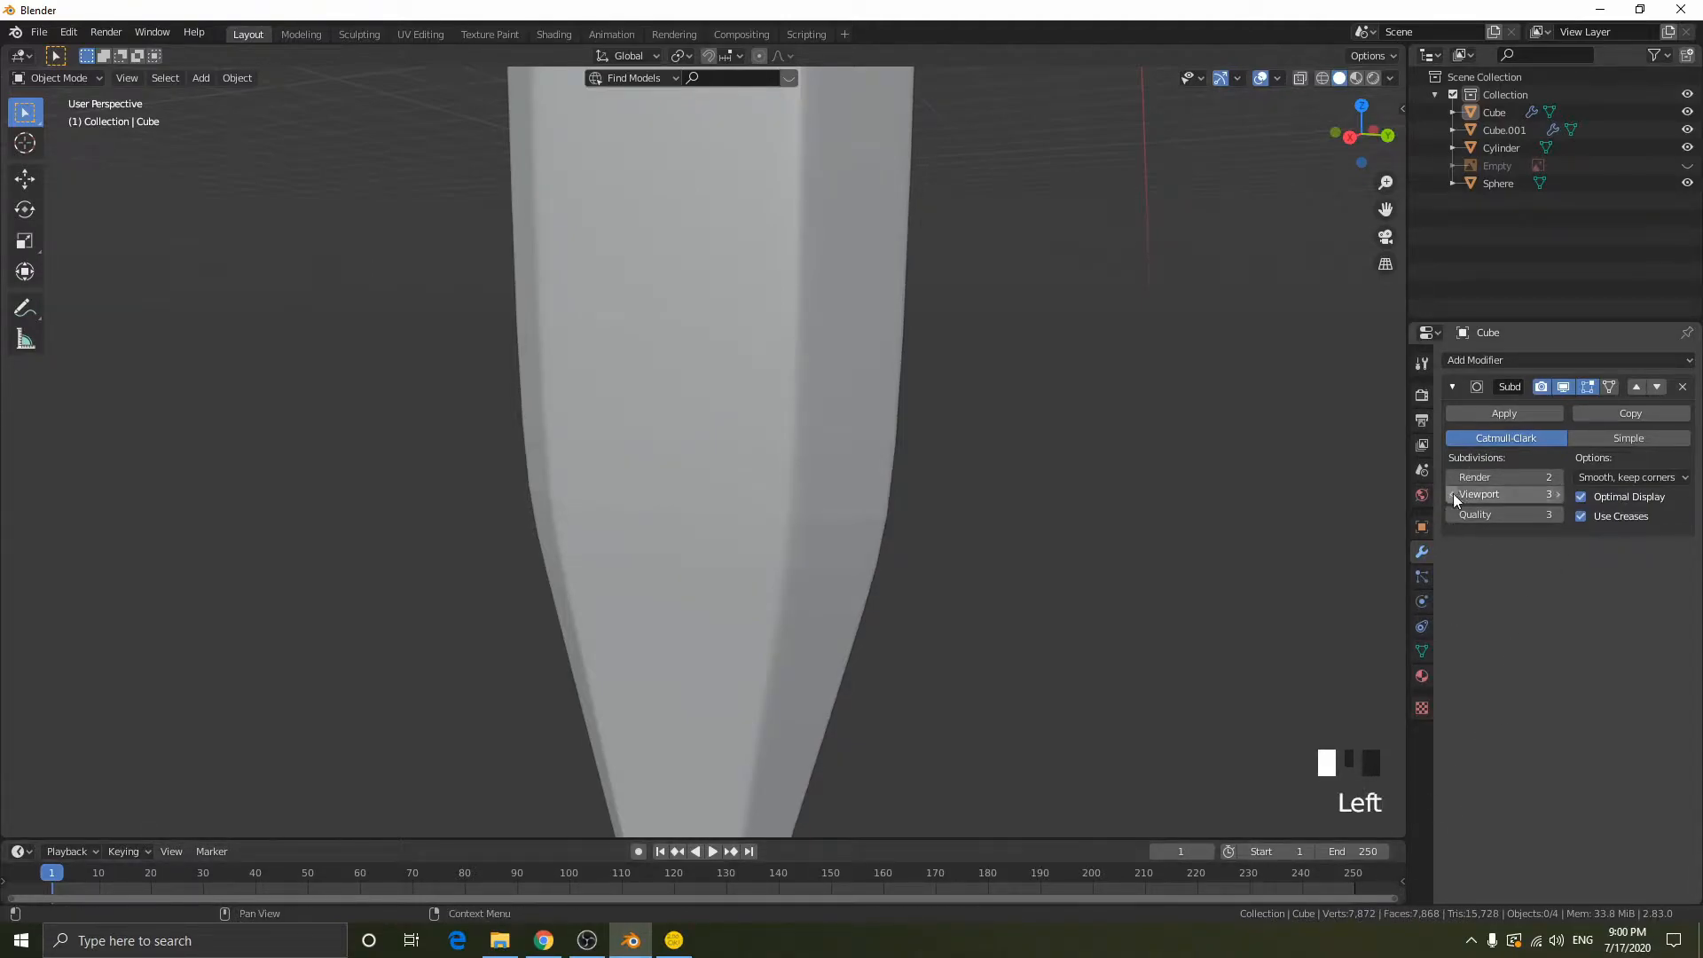
- Try viewport subdivisions of 5 on the blade's Subdivision Surface modifier, then set the value to 2
click(1561, 492)
click(1562, 491)
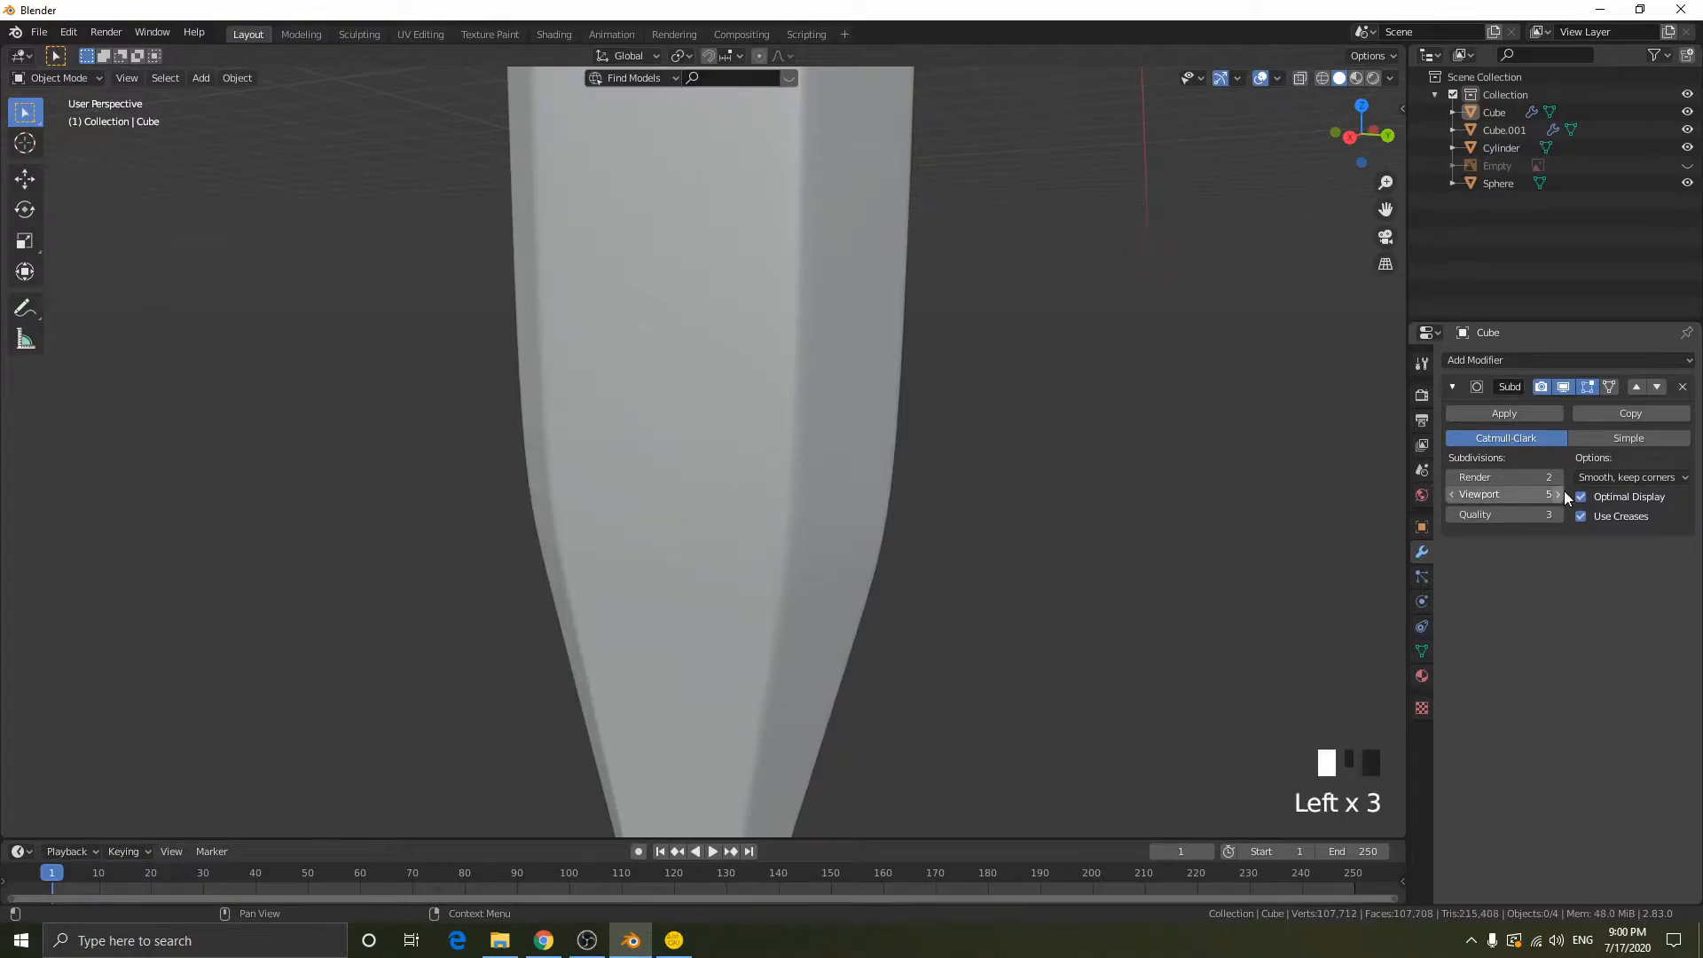
click(1449, 493)
click(1449, 493)
click(1449, 493)
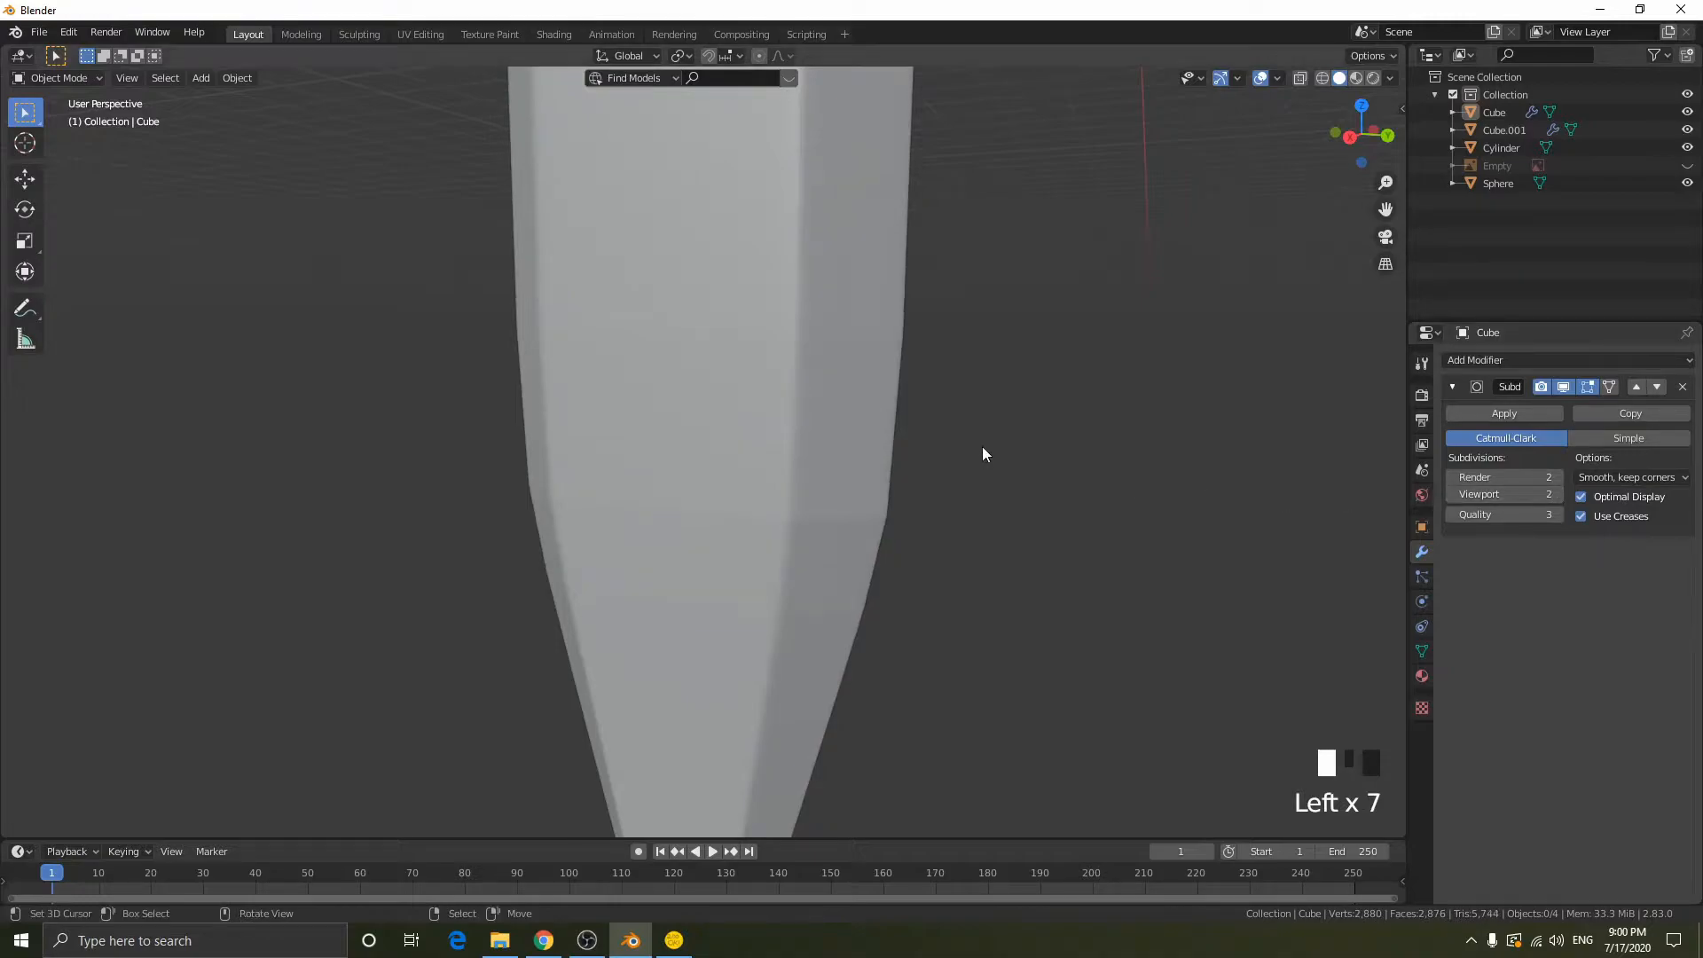
middle_drag(1082, 428, 980, 455)
- Select the blade and apply Shade Smooth to it
right_click(689, 297)
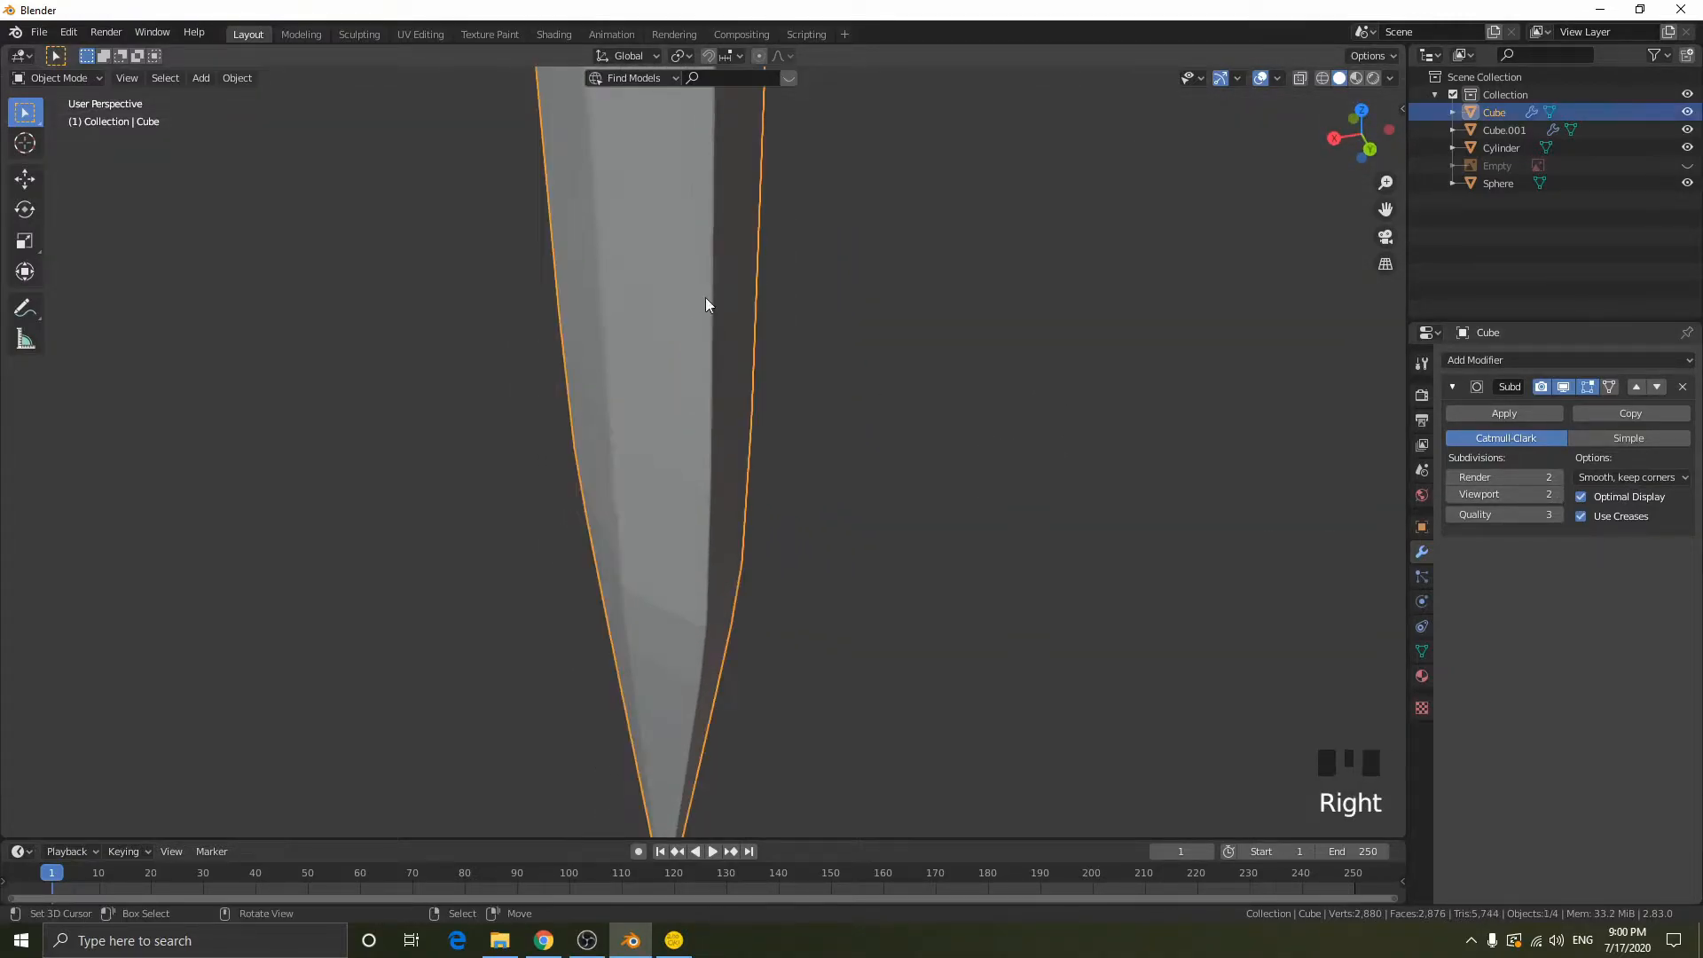
middle_drag(775, 294, 889, 295)
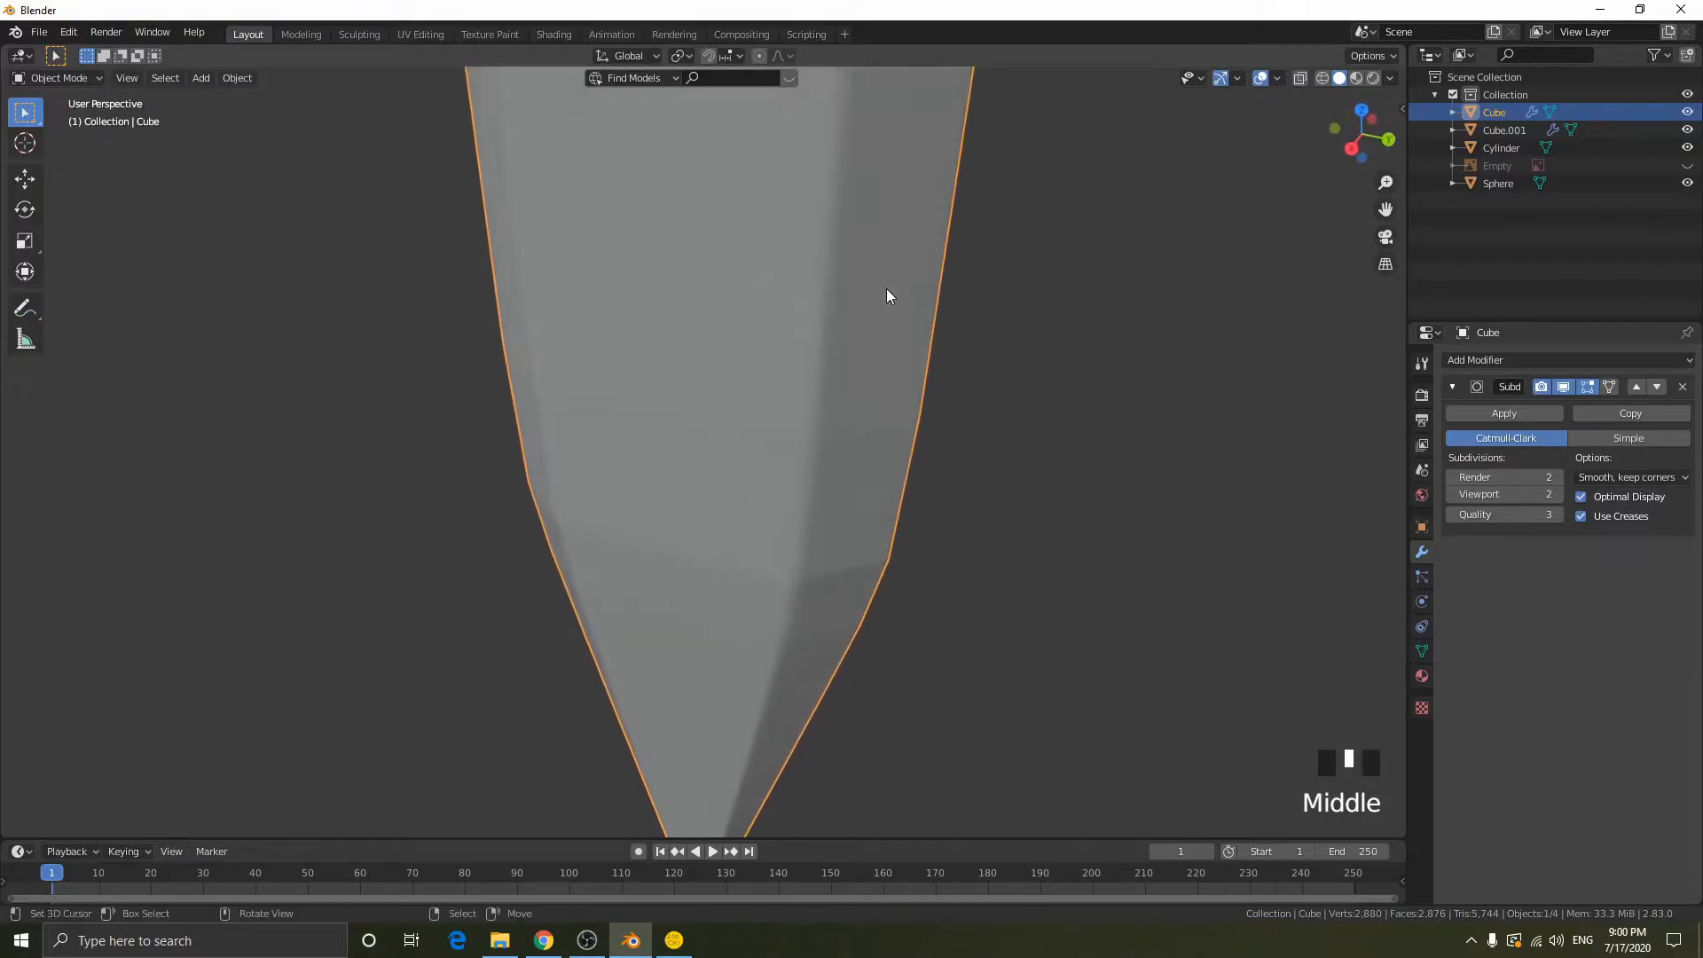
middle_drag(1224, 333, 1266, 317)
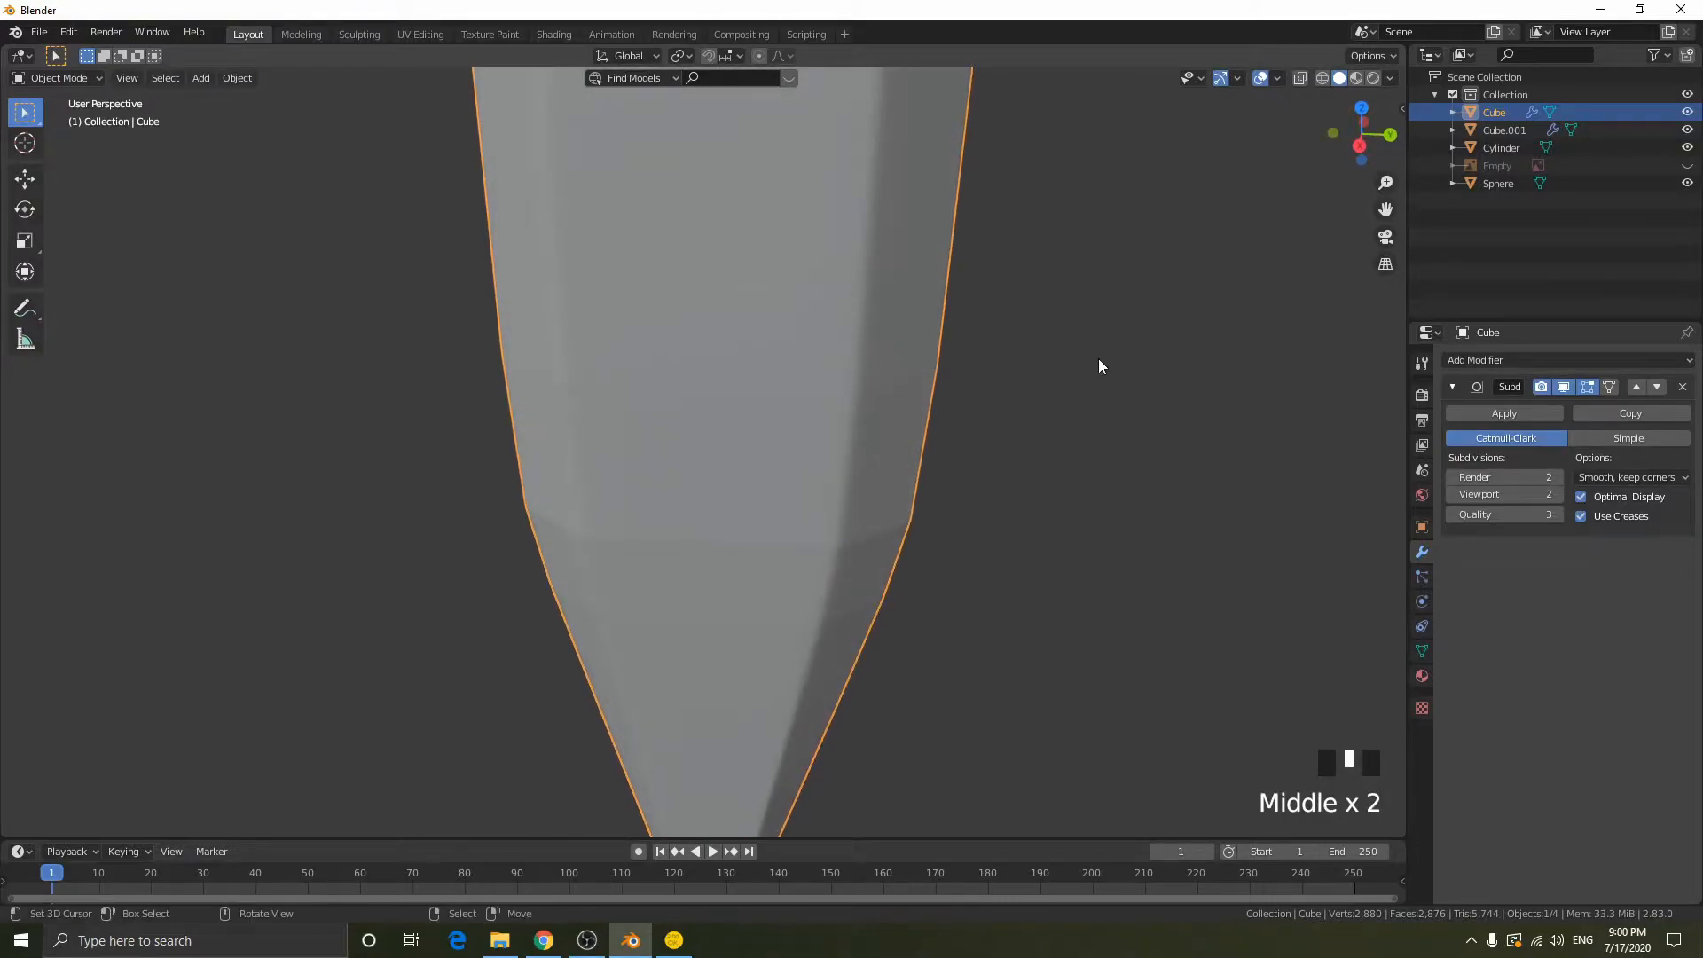
middle_drag(1098, 365, 1082, 368)
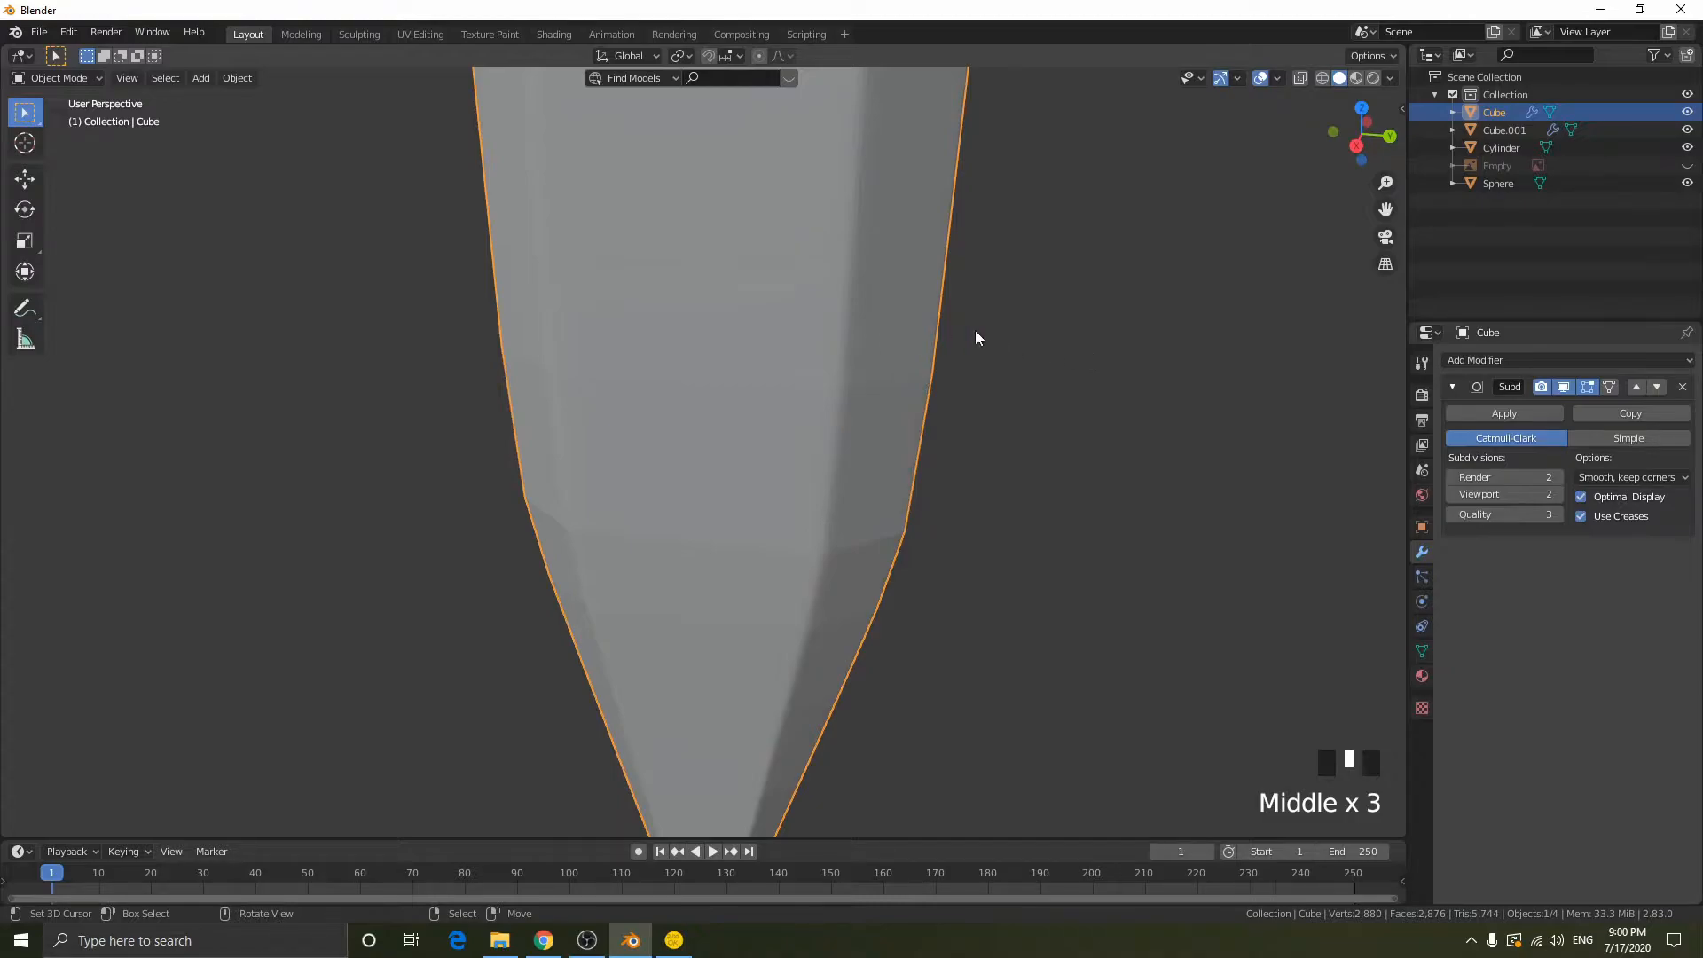
key(w)
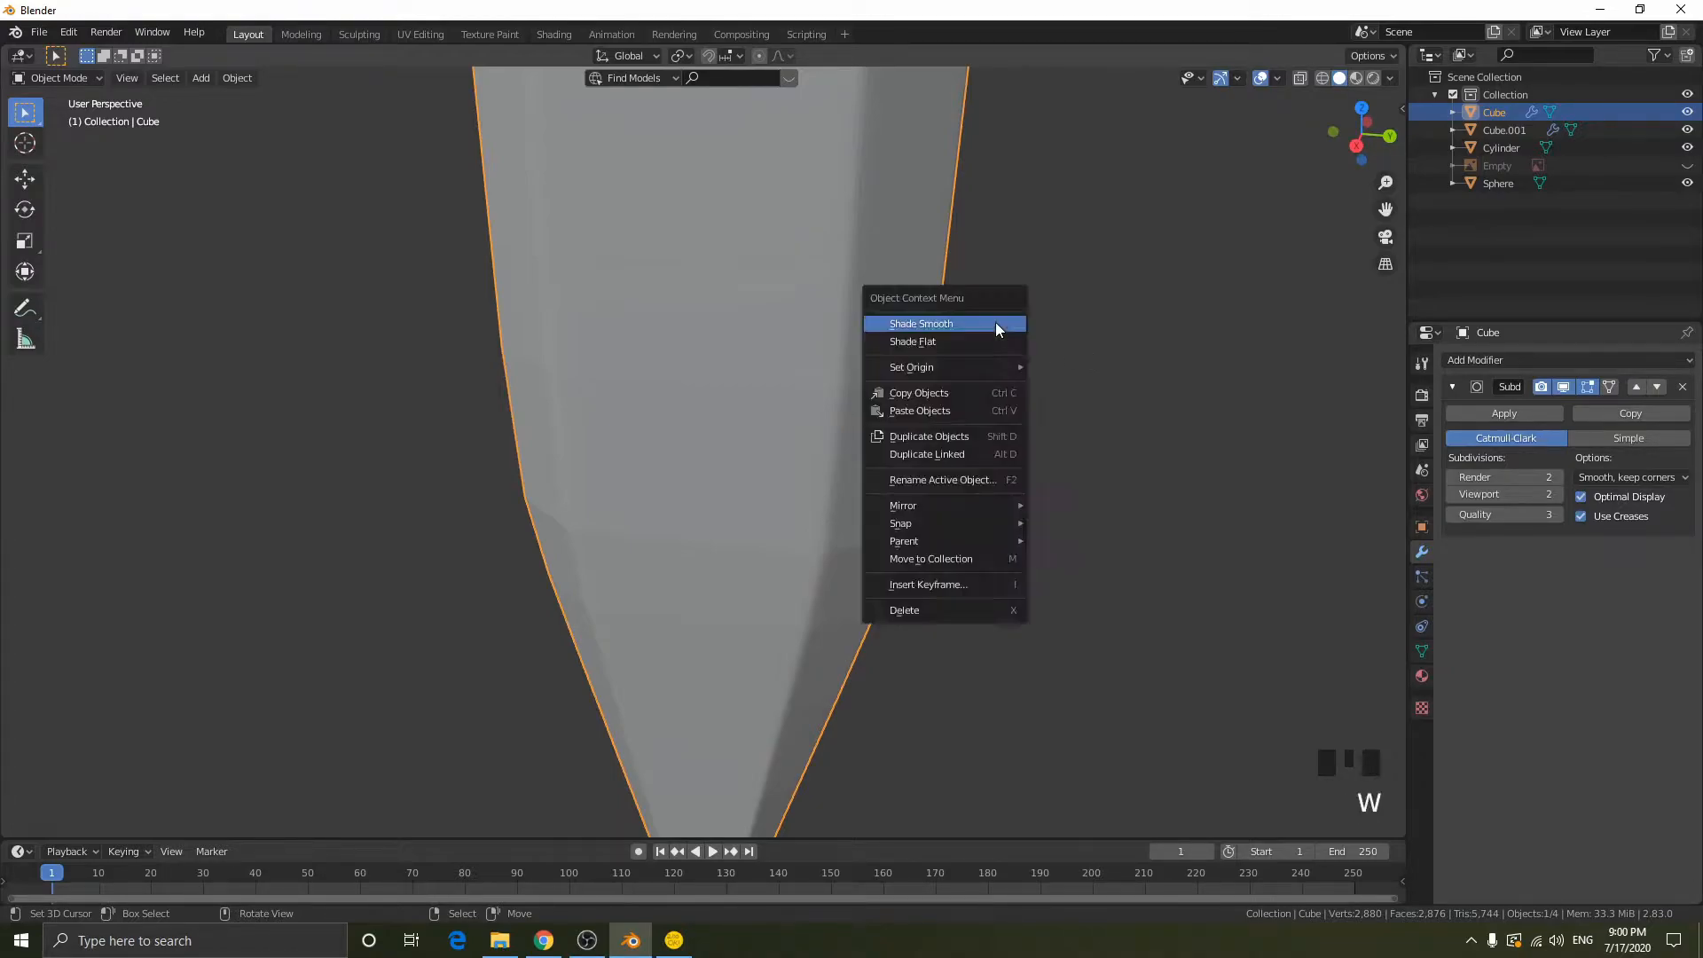
click(997, 323)
- Move the blade up along the Z axis by about 0.02 m so its rounded upper end sinks into the crossguard
middle_drag(997, 326, 857, 408)
middle_drag(708, 437, 748, 536)
middle_drag(886, 494, 780, 358)
scroll(780, 358, down, 10)
shift+middle_drag(881, 335, 935, 603)
shift+middle_drag(975, 321, 947, 437)
scroll(870, 376, up, 4)
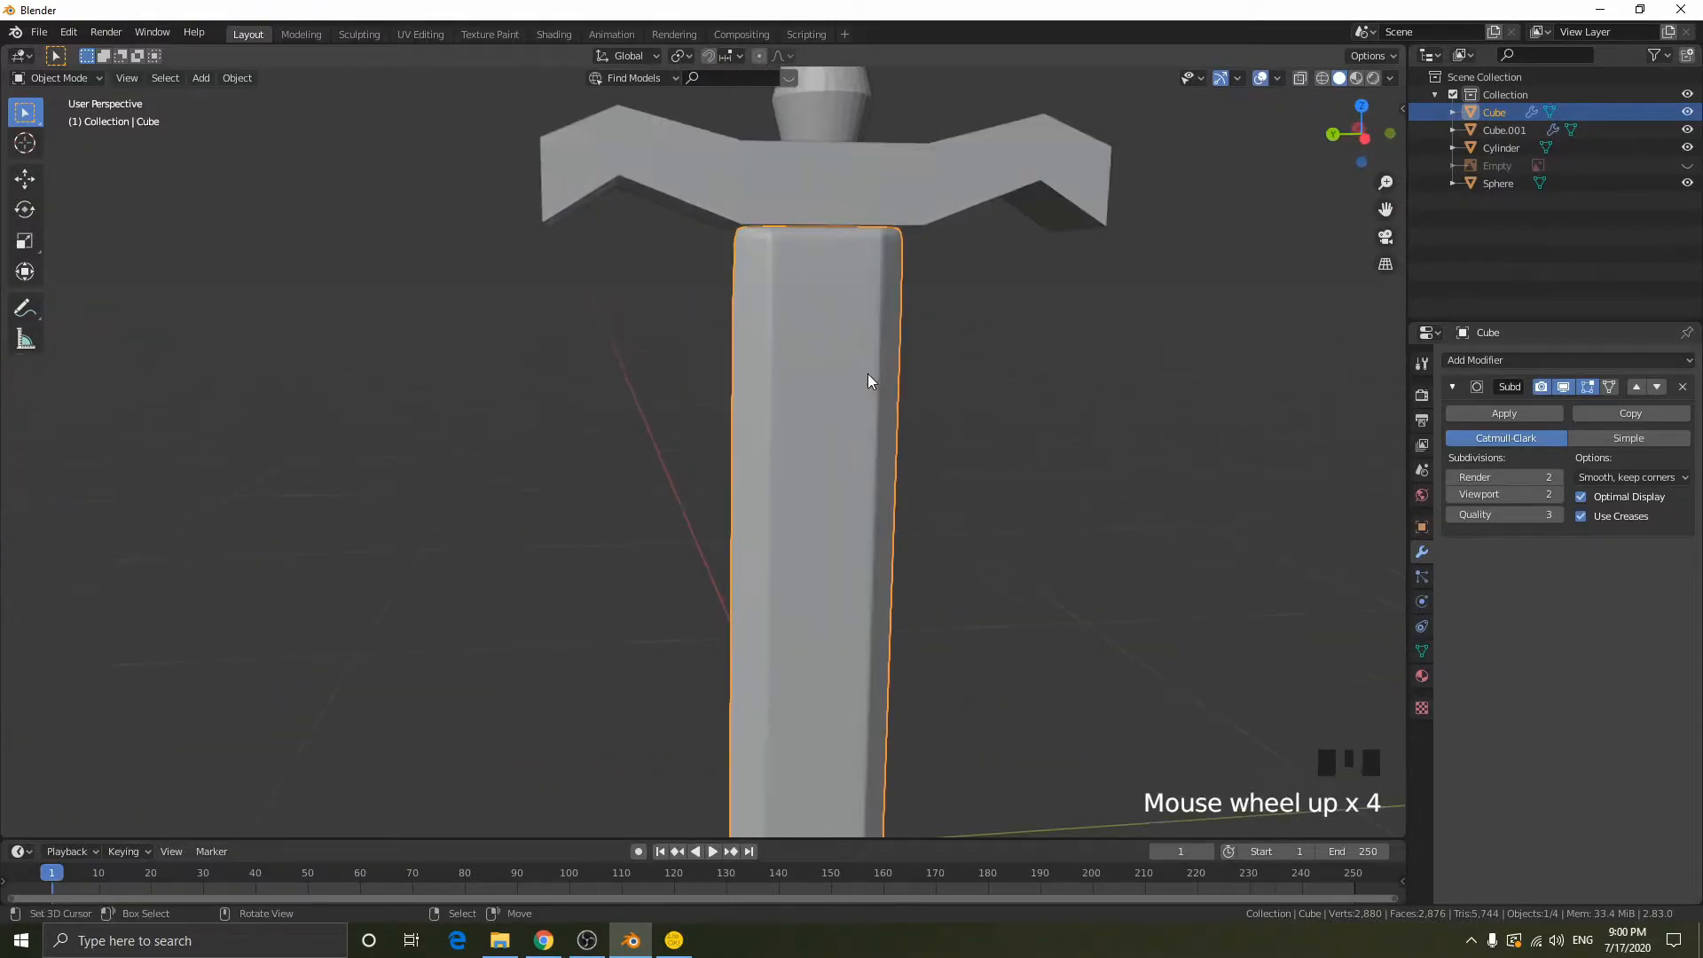
shift+middle_drag(870, 376, 748, 540)
scroll(873, 390, up, 2)
middle_drag(874, 390, 711, 170)
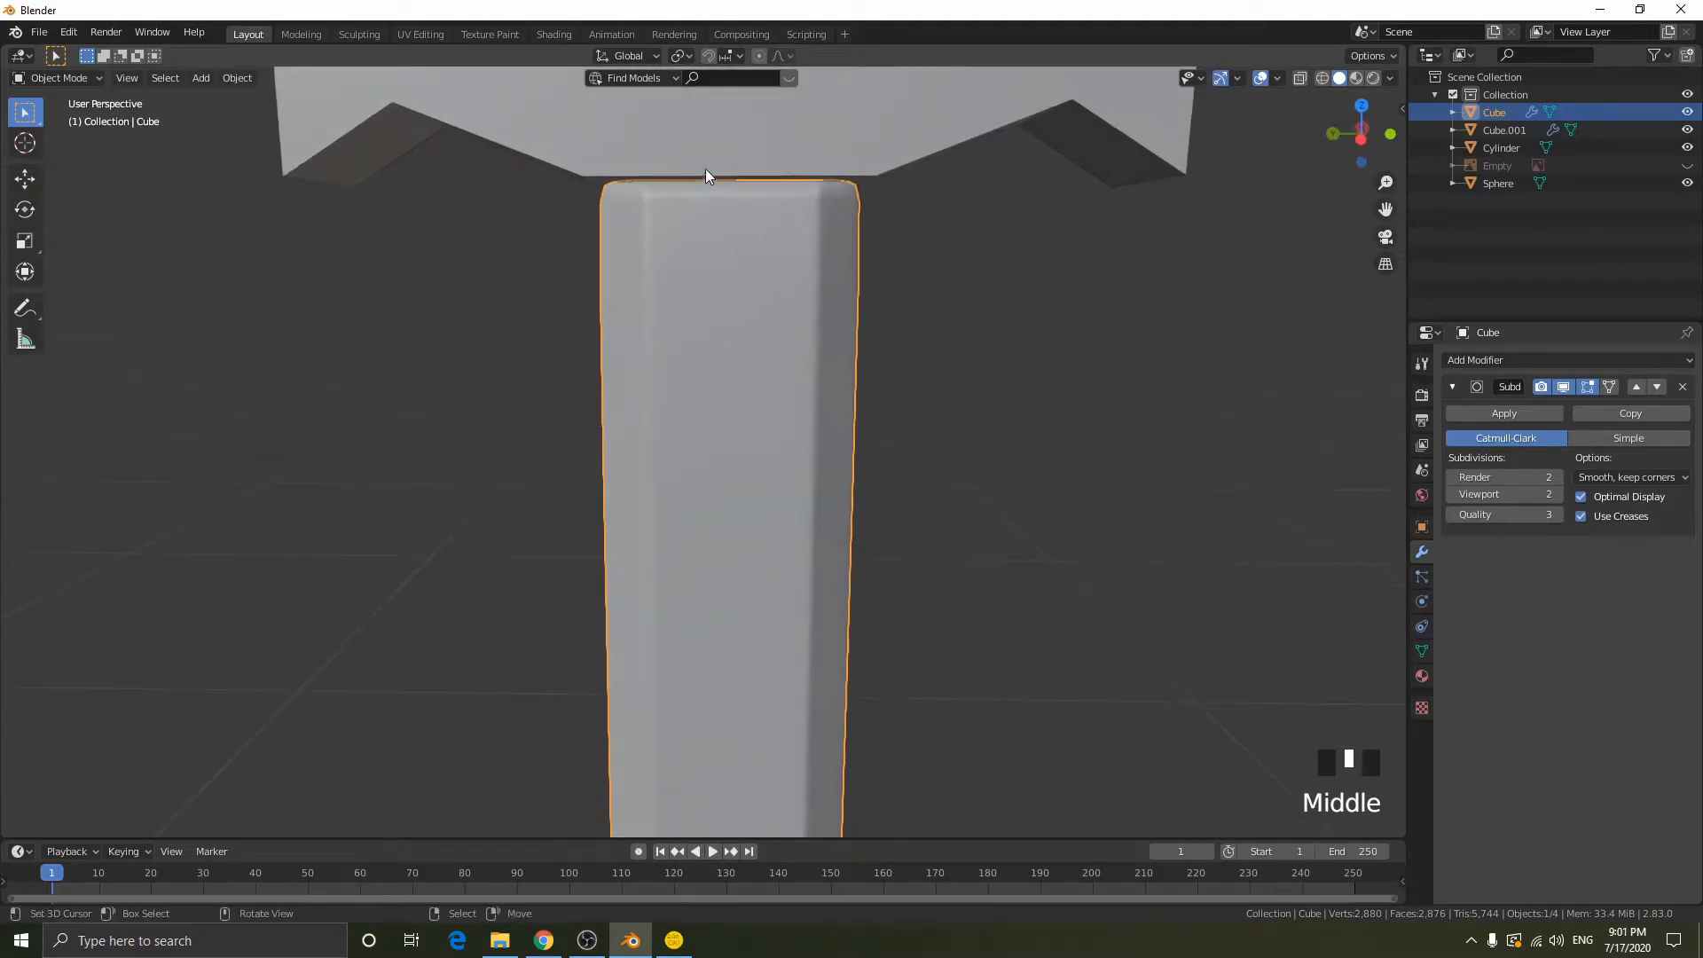
key(g)
key(z)
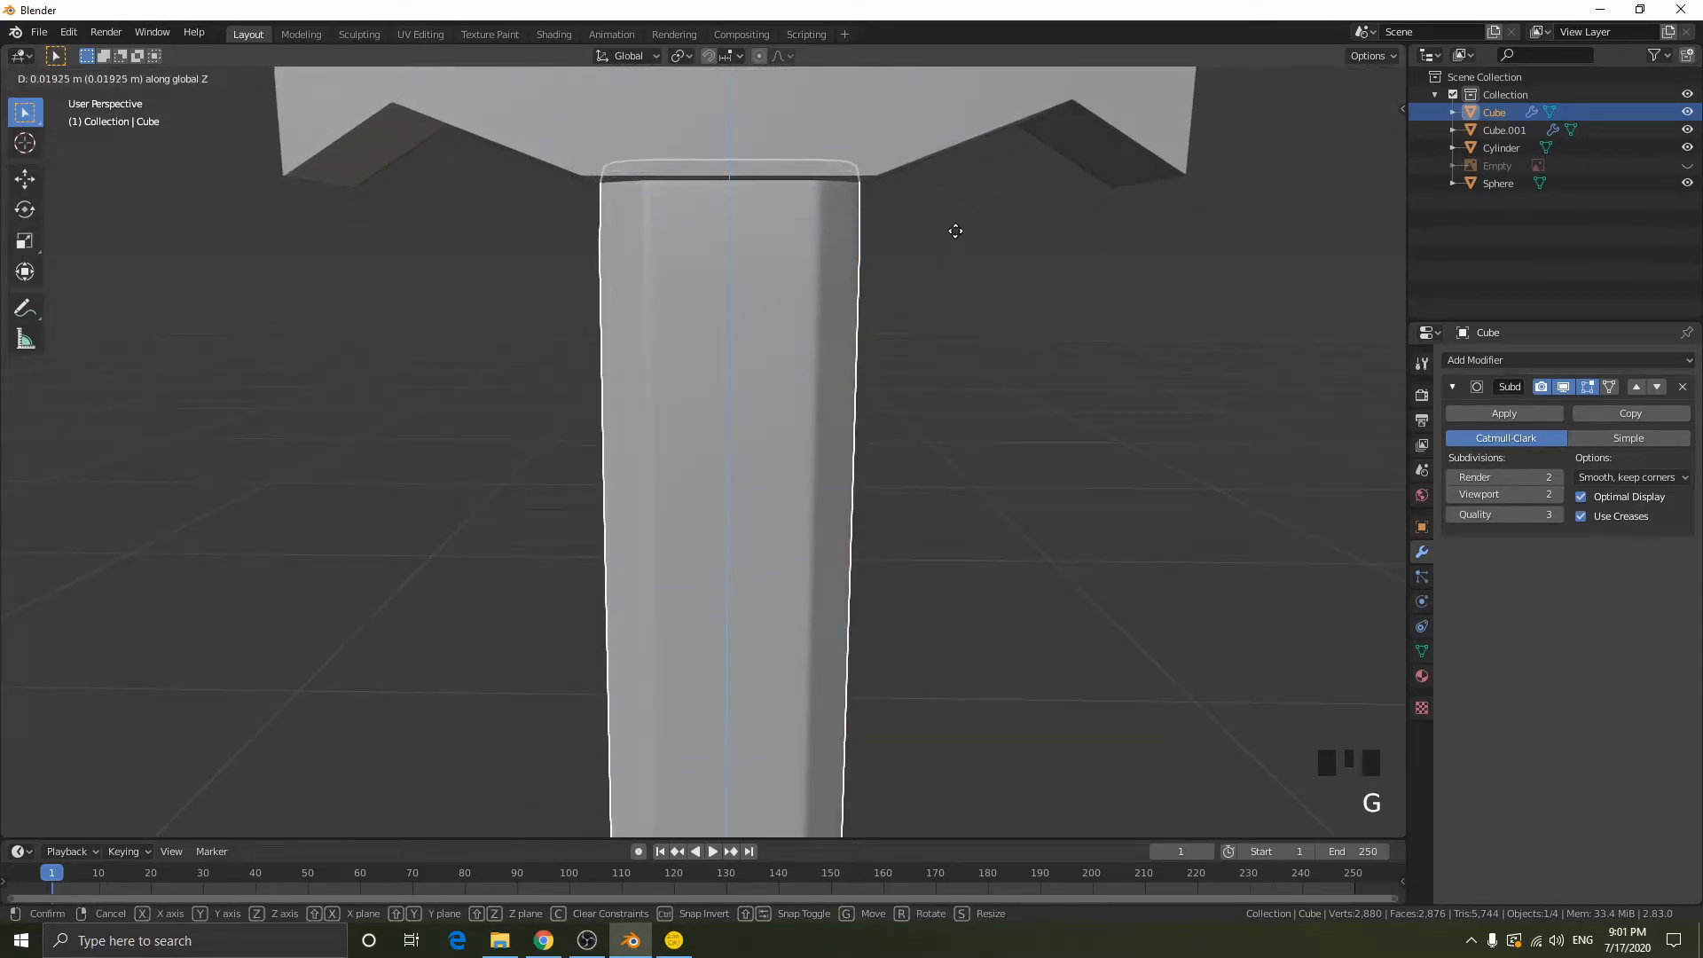
click(954, 240)
key(g)
key(z)
right_click(957, 217)
- Apply the crossguard's Mirror modifier and add a Subdivision Surface modifier with 2 viewport subdivisions
shift+middle_drag(969, 206, 886, 346)
right_click(892, 312)
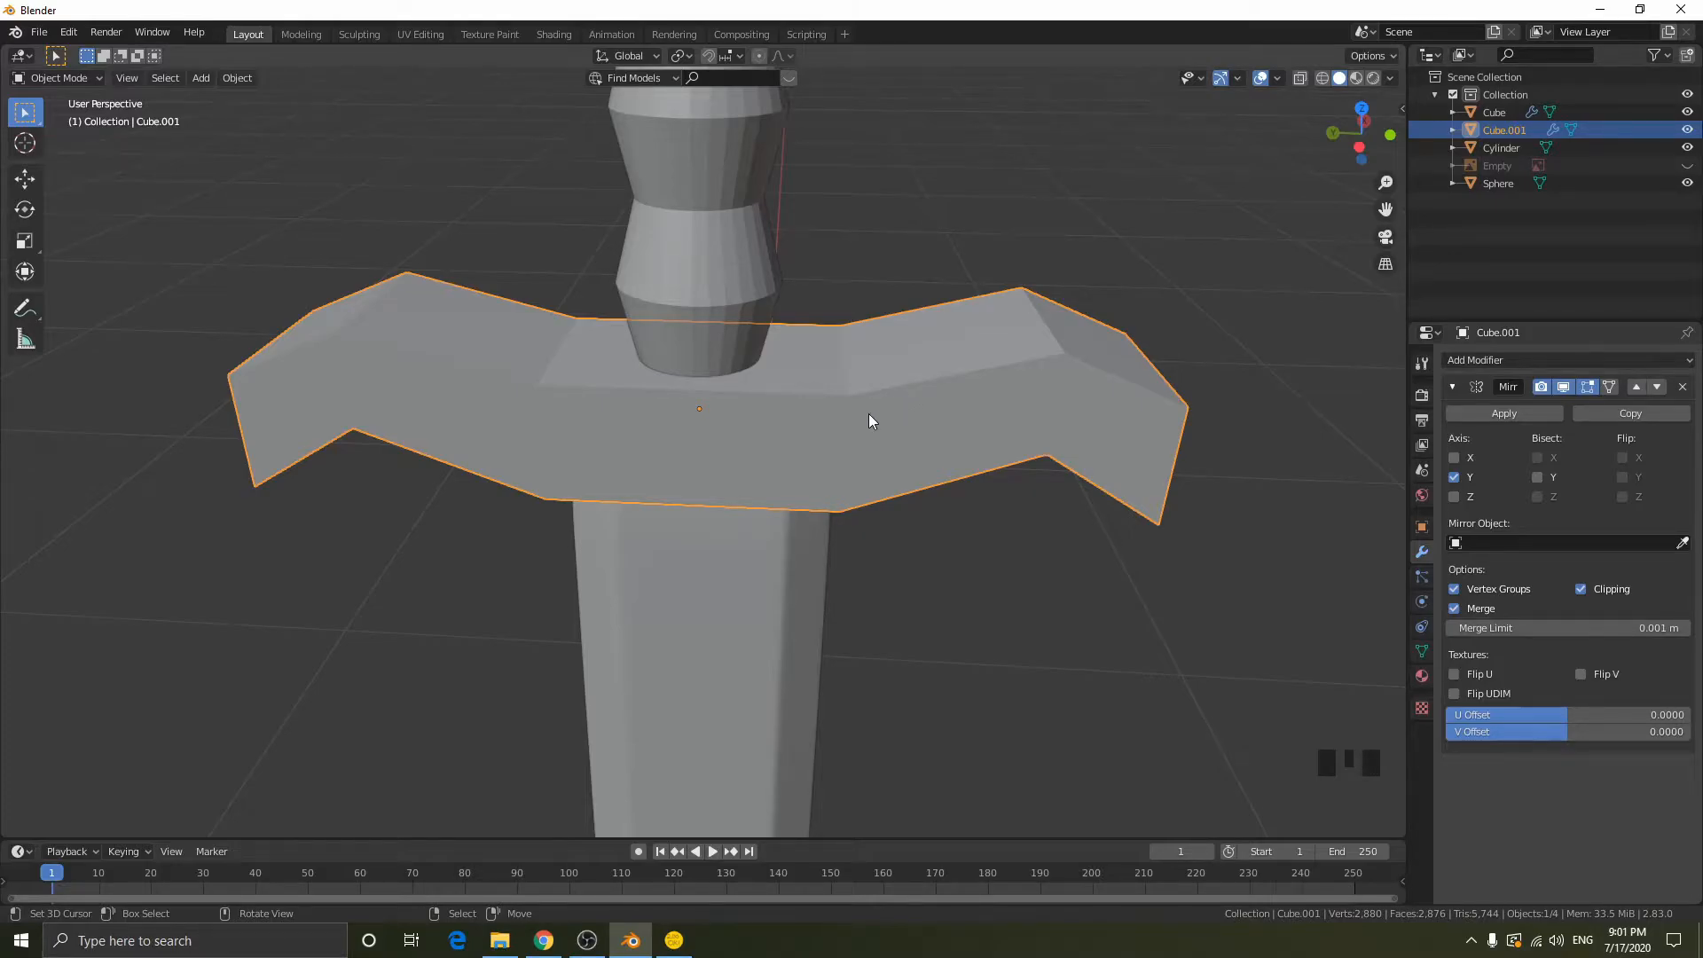
click(1508, 411)
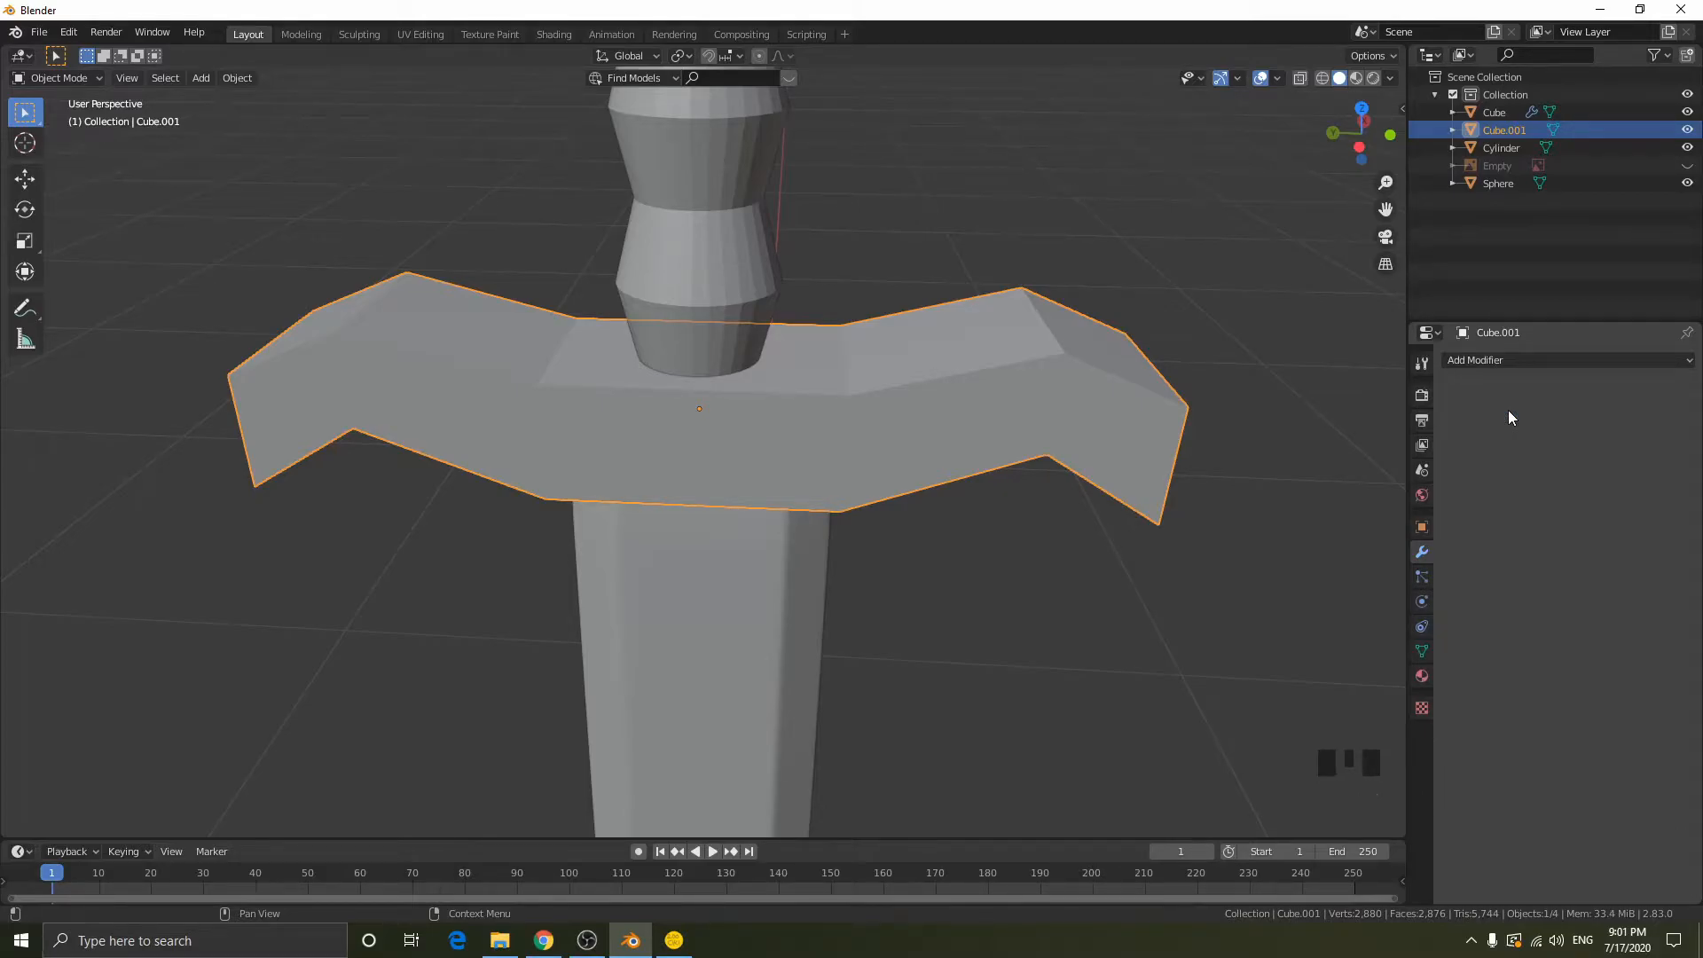
click(1547, 359)
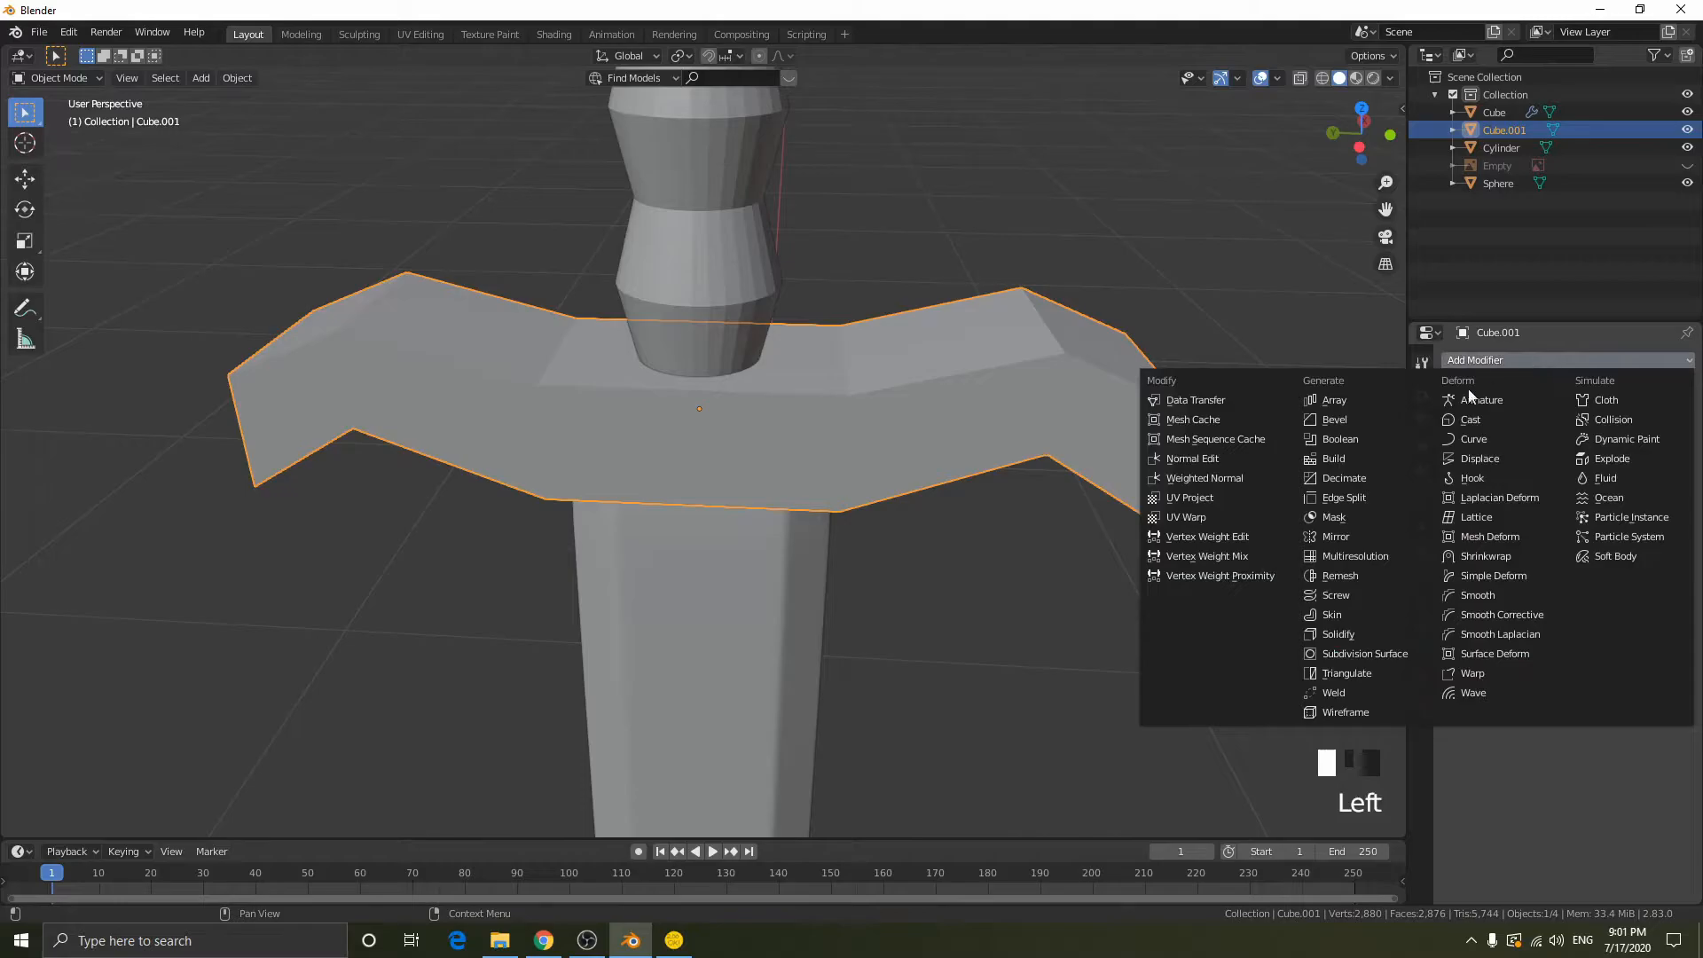
click(1359, 654)
middle_drag(991, 327, 1065, 364)
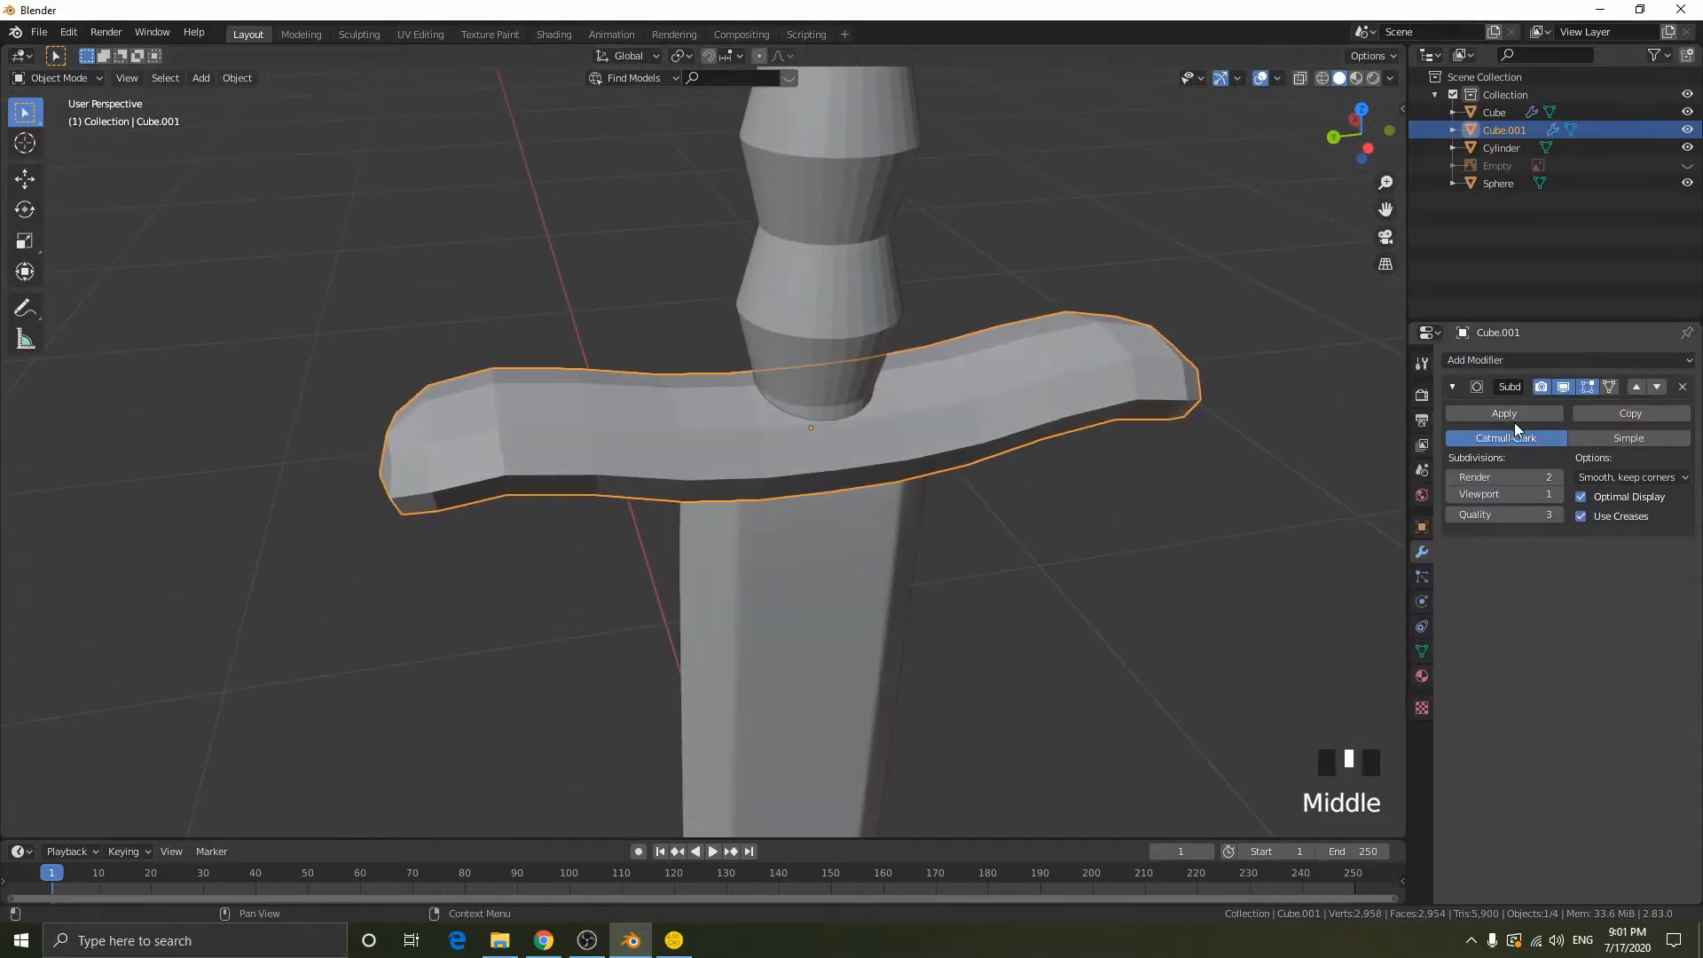
click(1557, 495)
- Add two lengthwise loop cuts around the crossguard, sliding one close to each of its long side faces
middle_drag(948, 359, 1032, 456)
key(Tab)
key(ctrl+r)
click(697, 487)
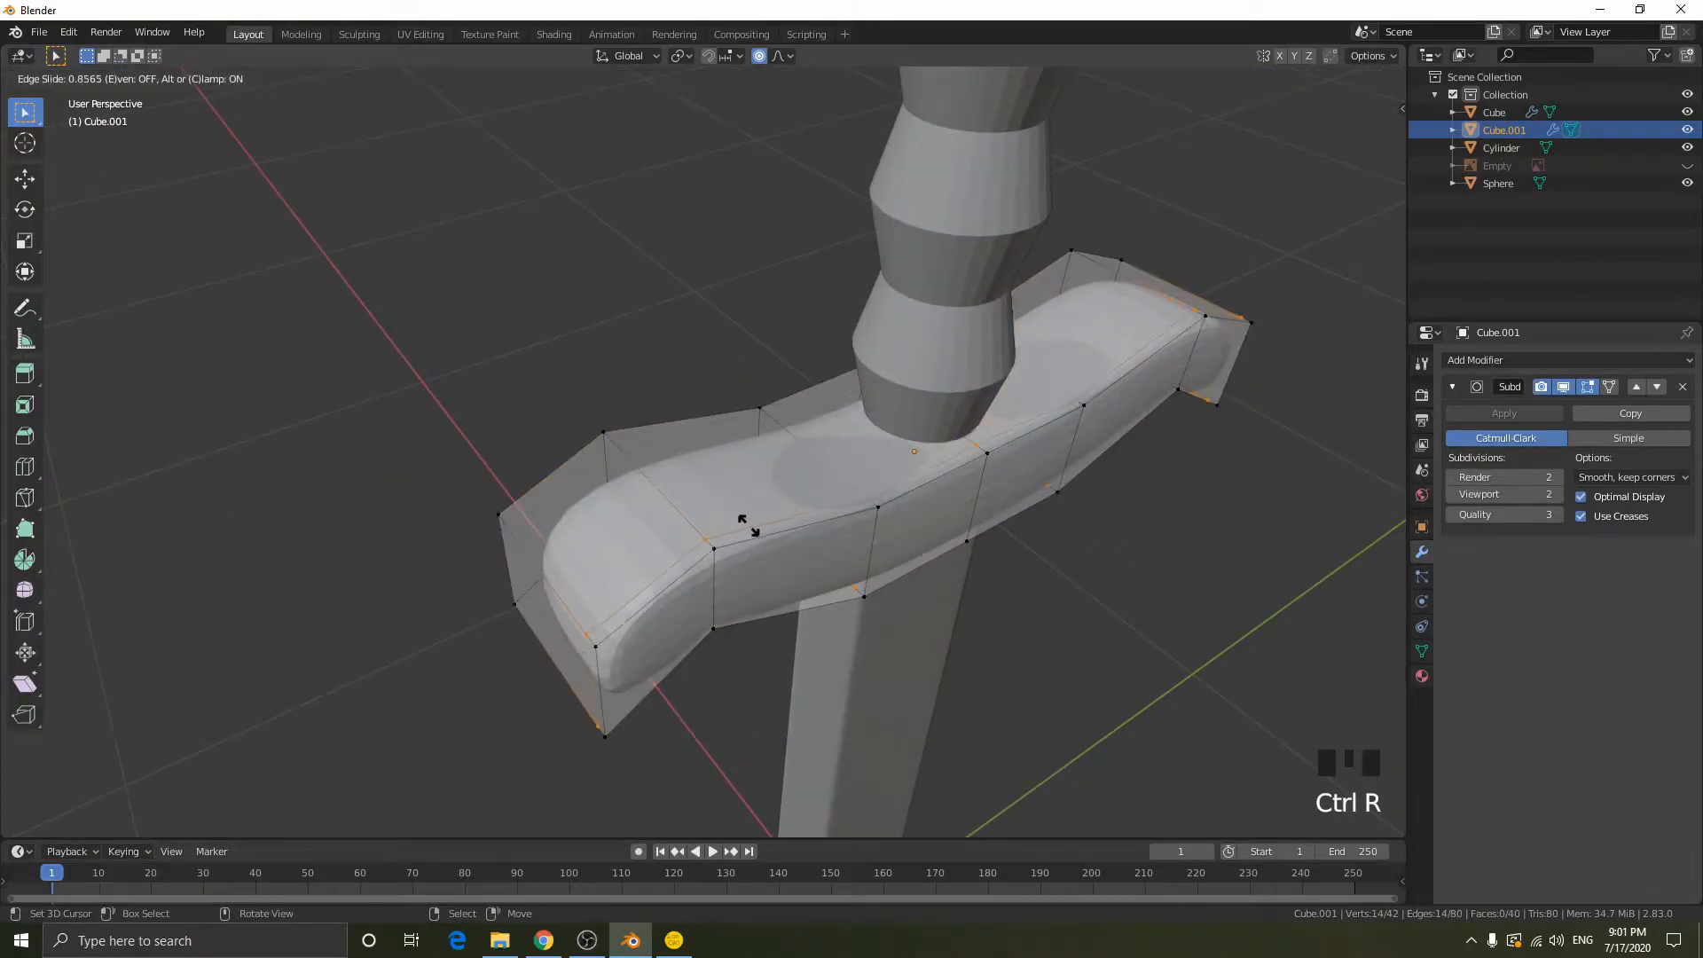
click(750, 526)
key(ctrl+r)
click(679, 468)
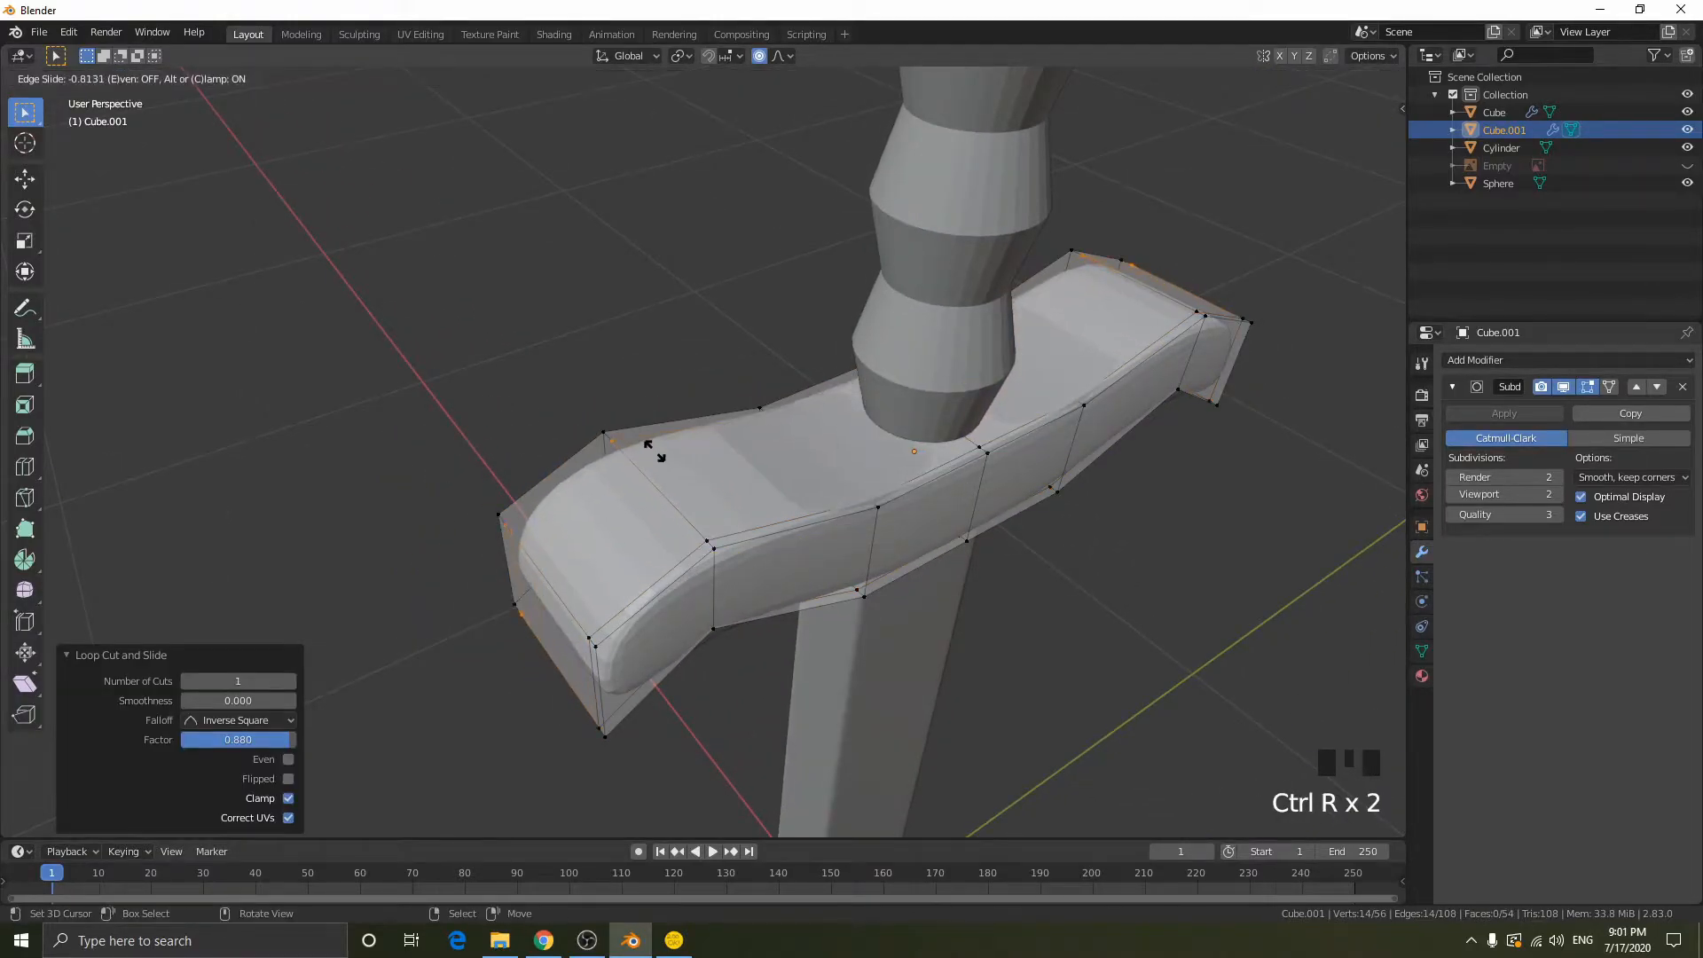
click(606, 544)
- Add a loop cut near each end of the crossguard, sliding both tight against the end faces, and return to Object Mode
key(ctrl+r)
click(592, 596)
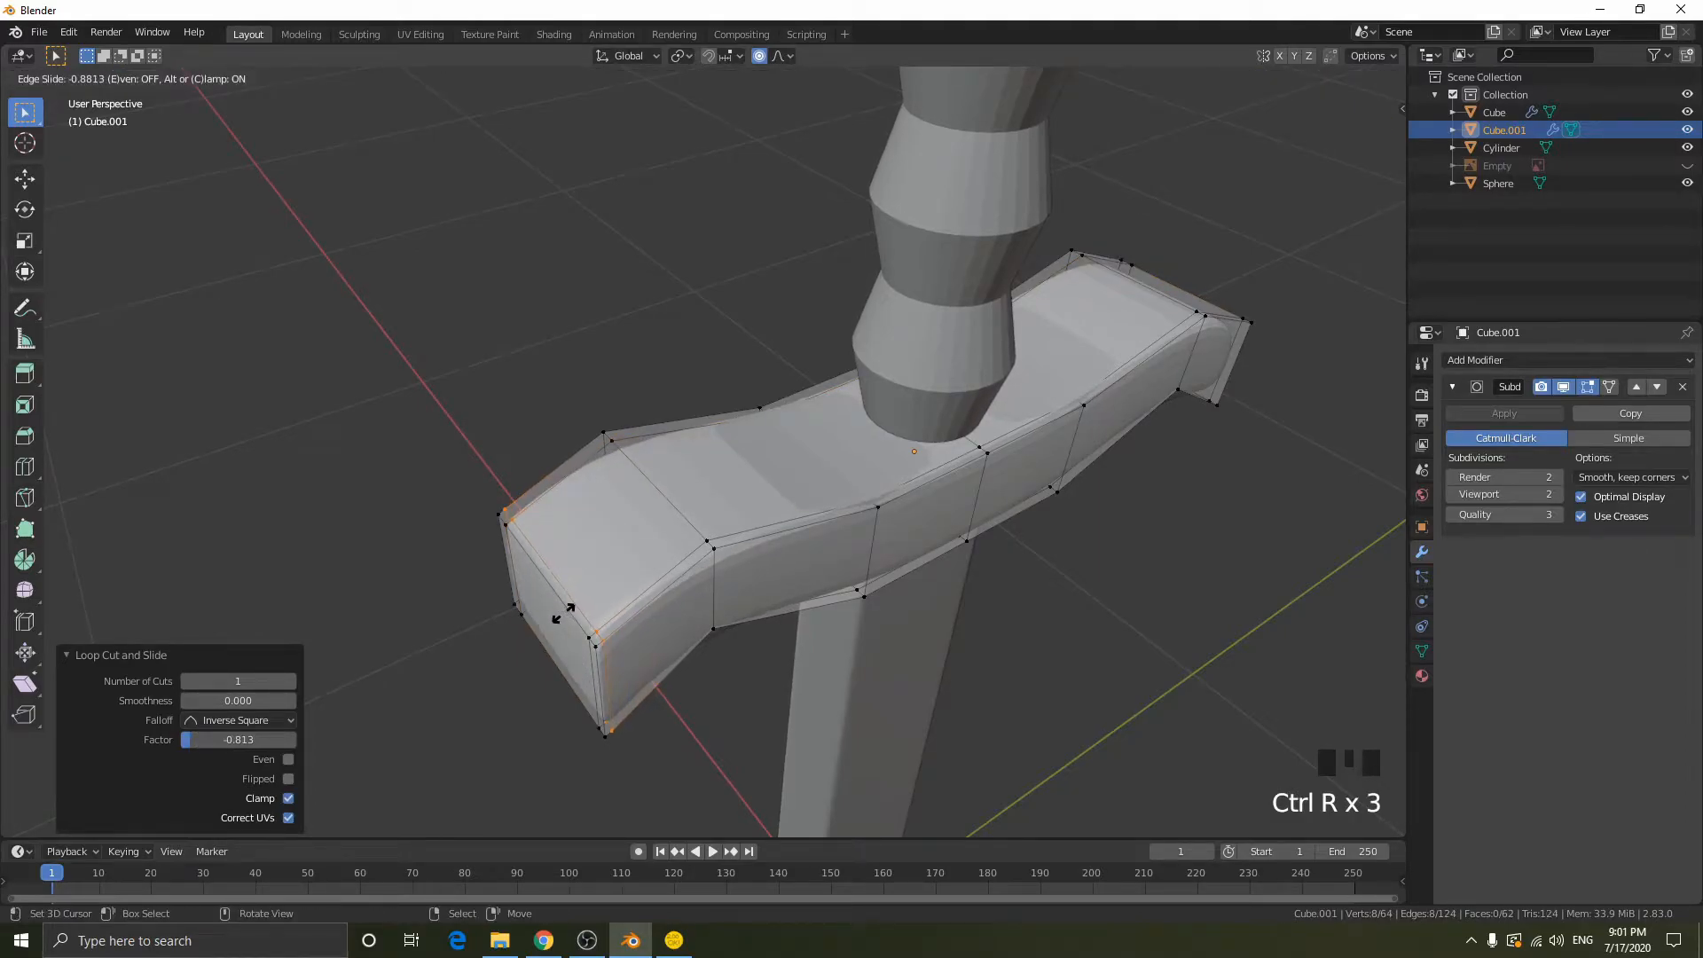
click(563, 611)
shift+middle_drag(563, 611, 619, 344)
key(ctrl+r)
click(676, 406)
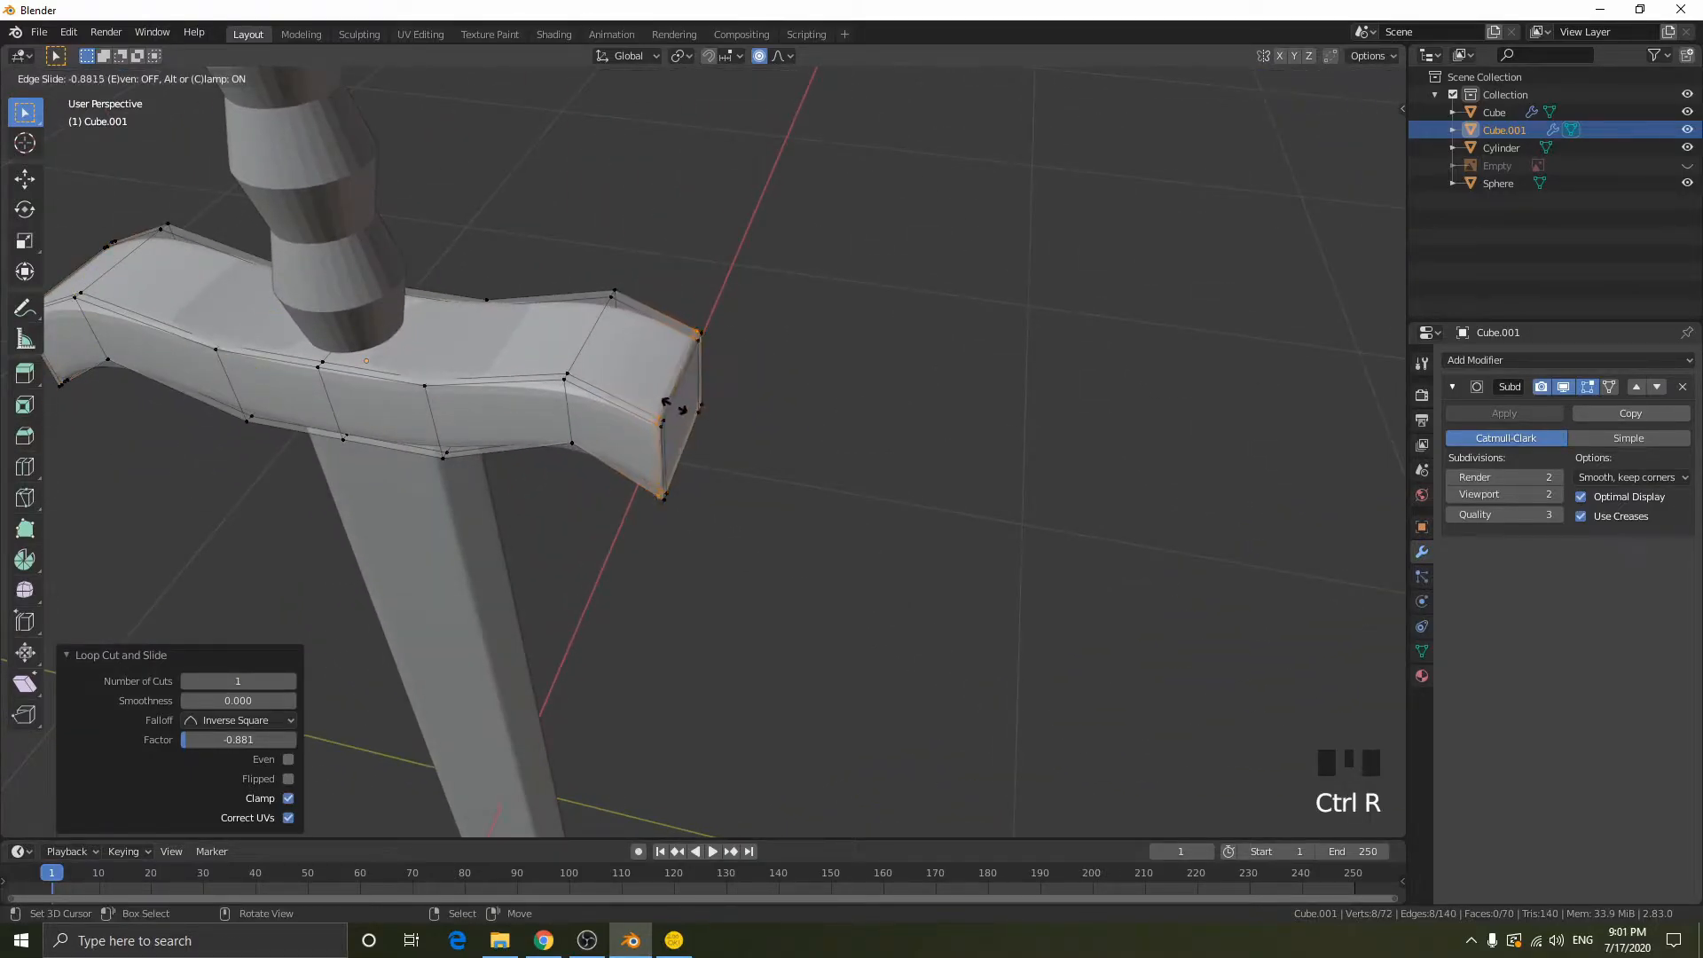
click(674, 408)
key(Tab)
- Apply Shade Smooth to the crossguard
middle_drag(673, 406, 519, 529)
key(w)
click(833, 392)
middle_drag(483, 595, 580, 589)
key(w)
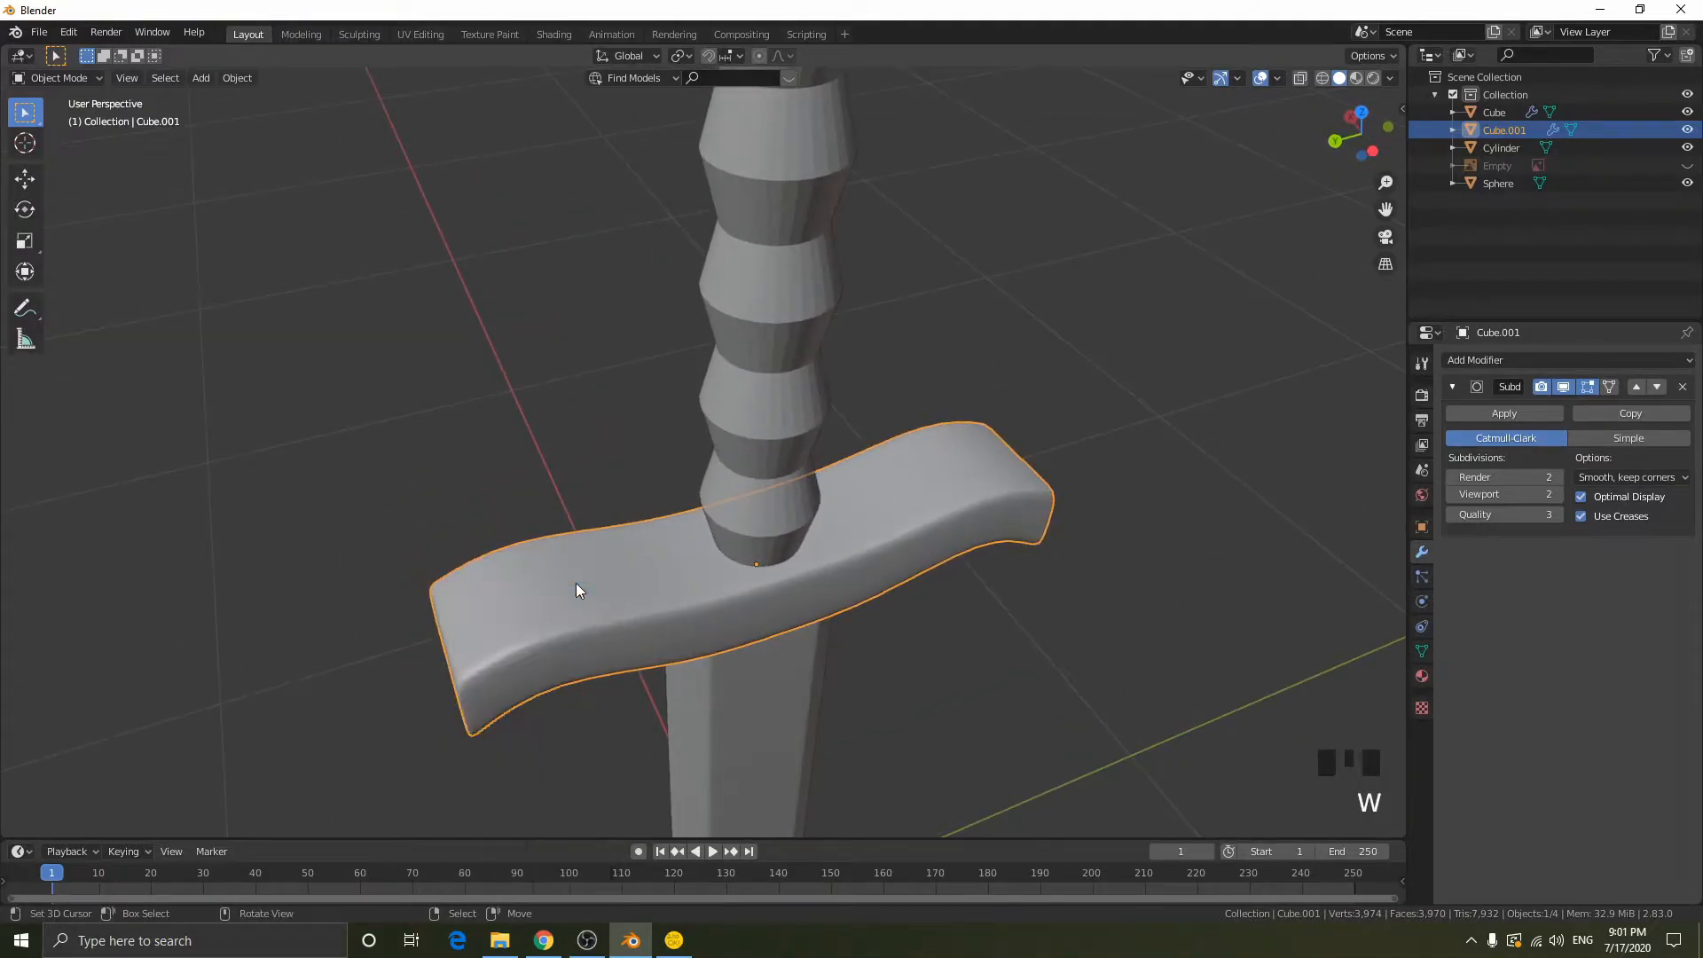
key(w)
key(w)
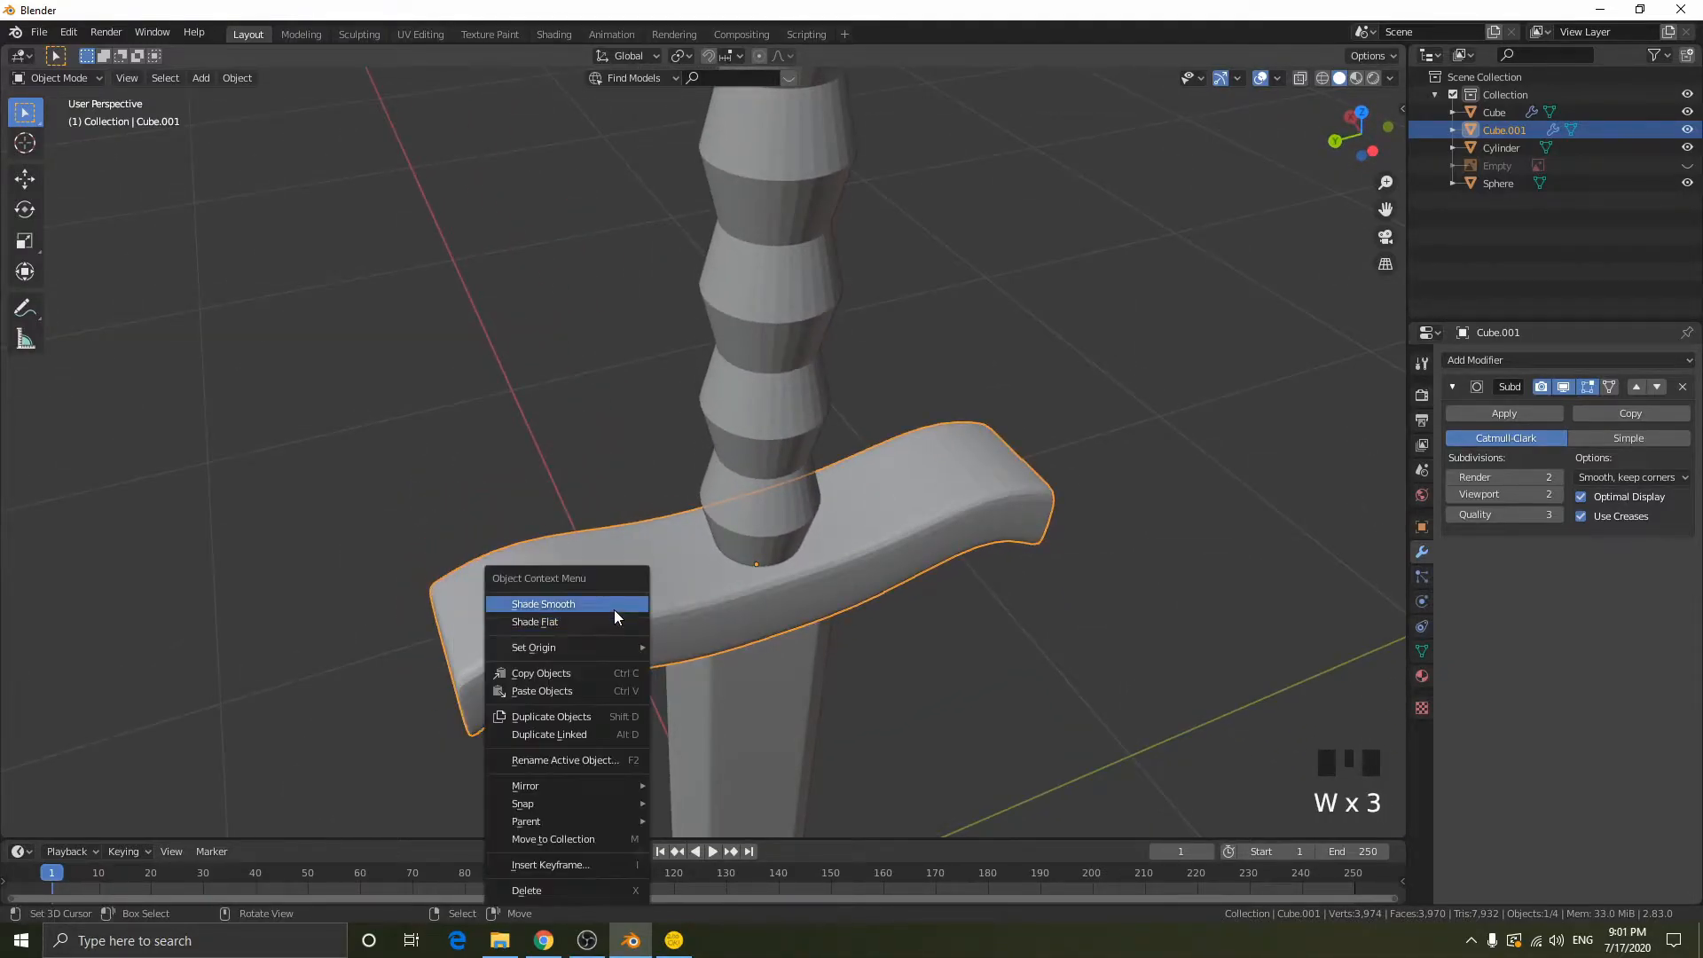
- Add a Subdivision Surface modifier to the grip, trying viewport levels 4 and 1 before settling on 2
middle_drag(1015, 515, 768, 377)
right_click(706, 353)
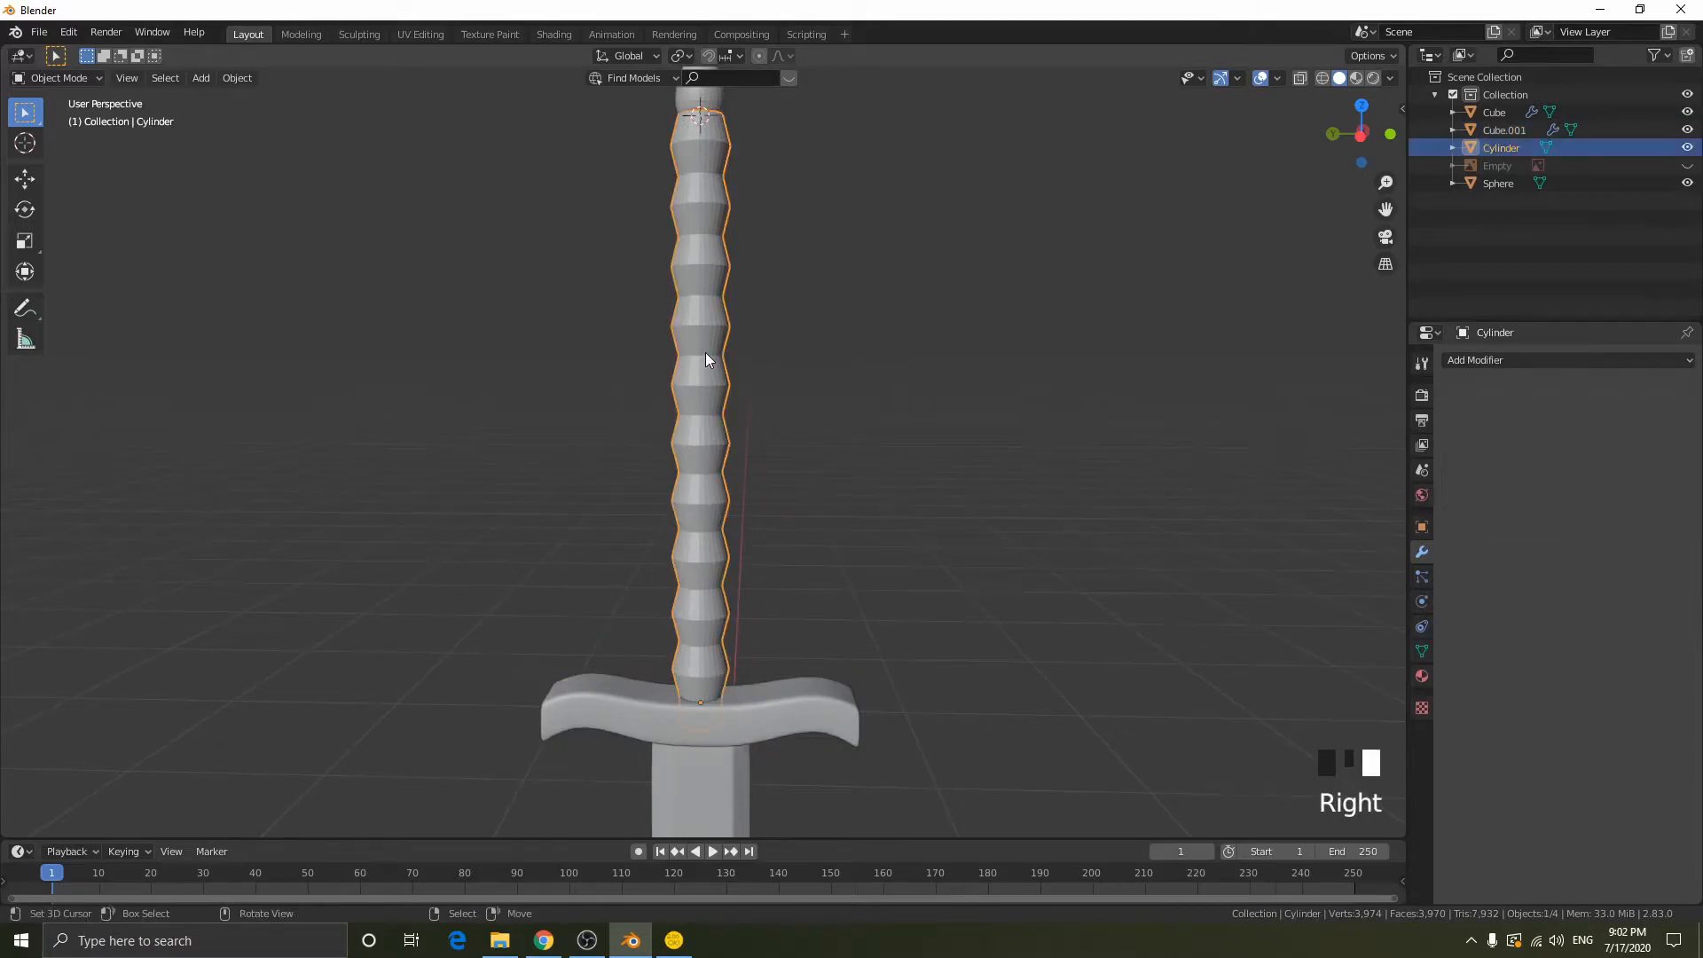
middle_drag(896, 357, 900, 358)
scroll(900, 357, up, 1)
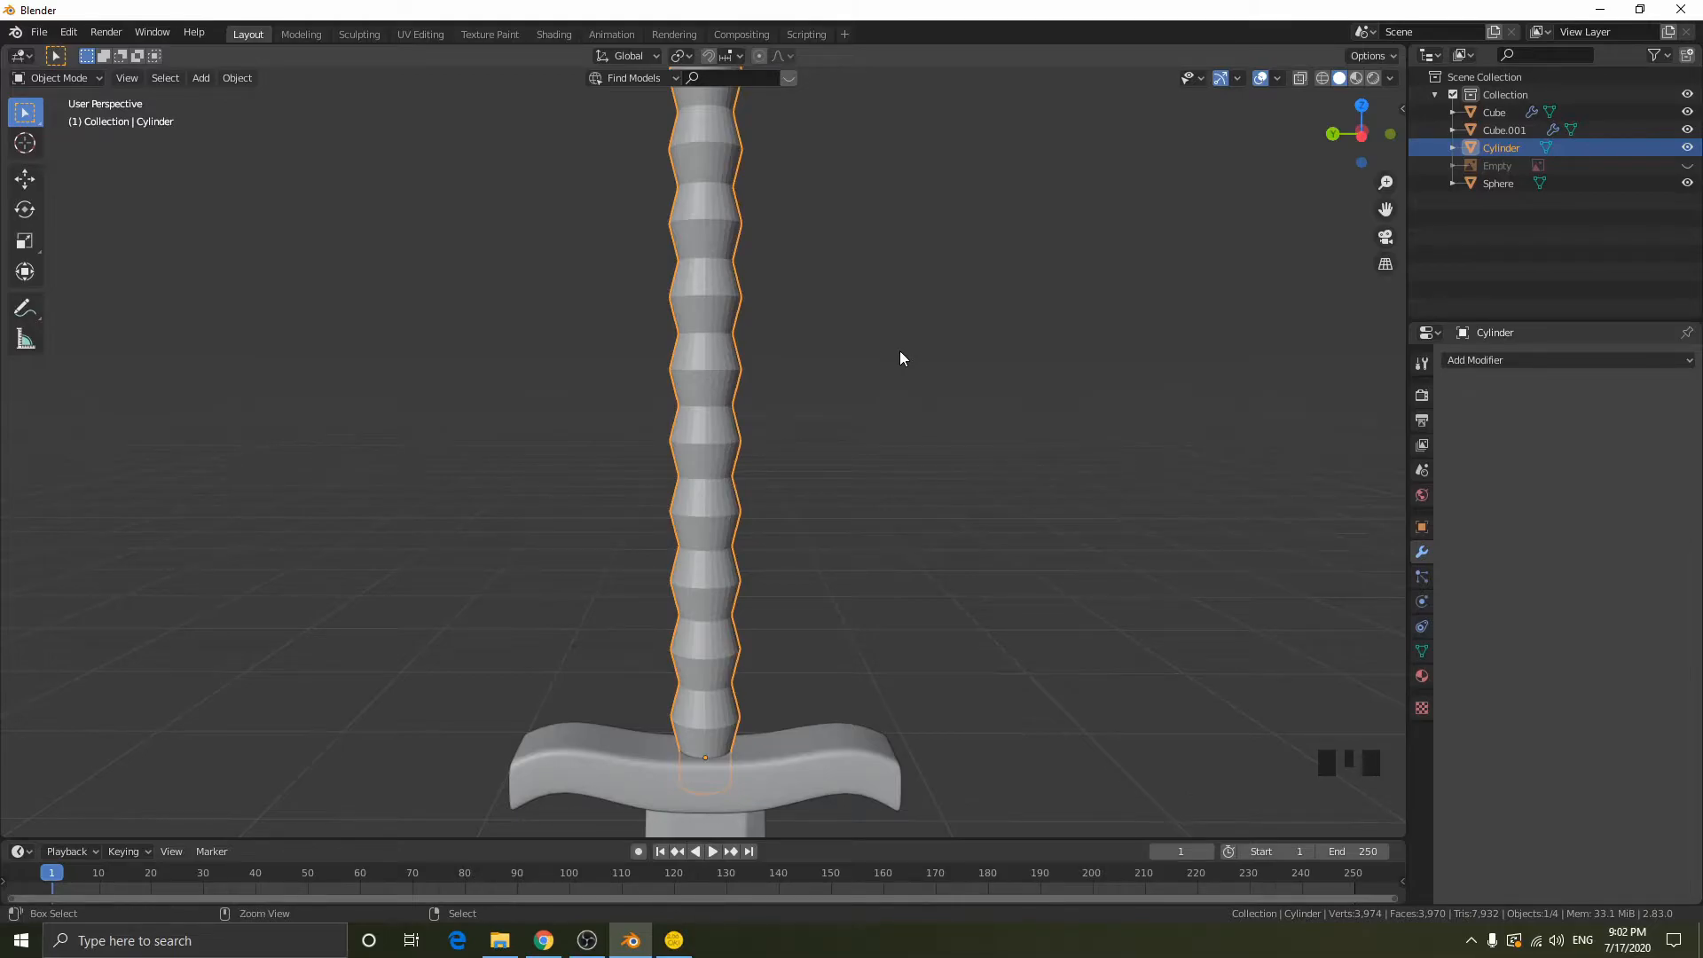
key(ctrl+2)
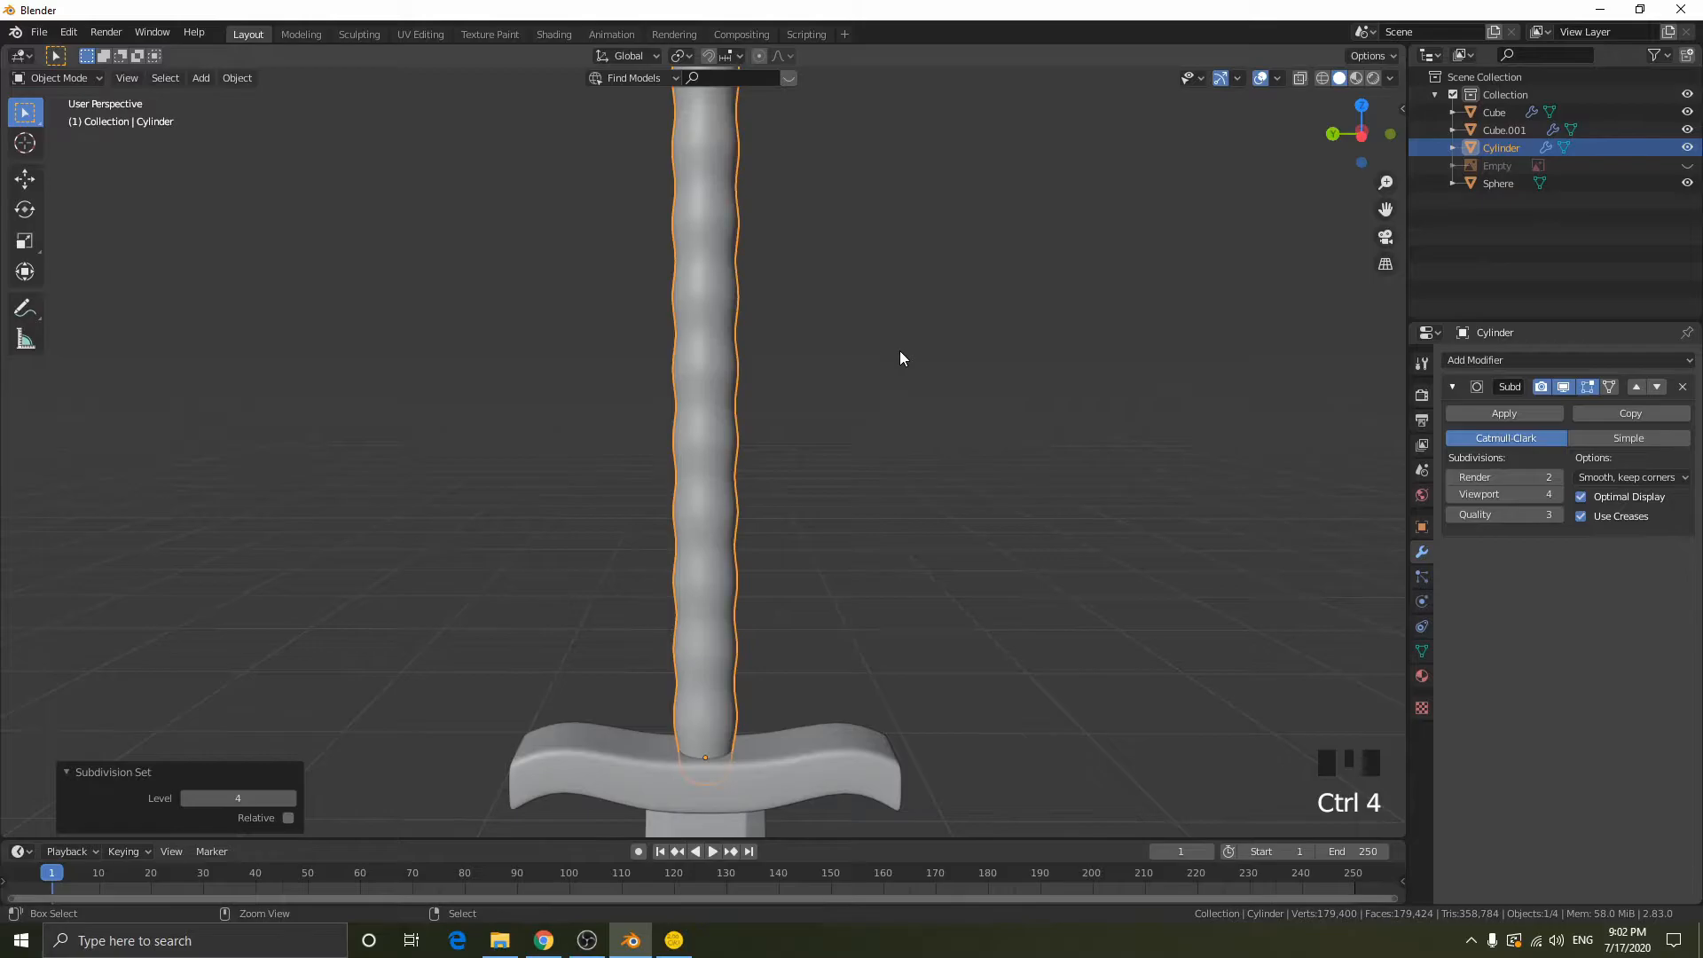
key(ctrl+1)
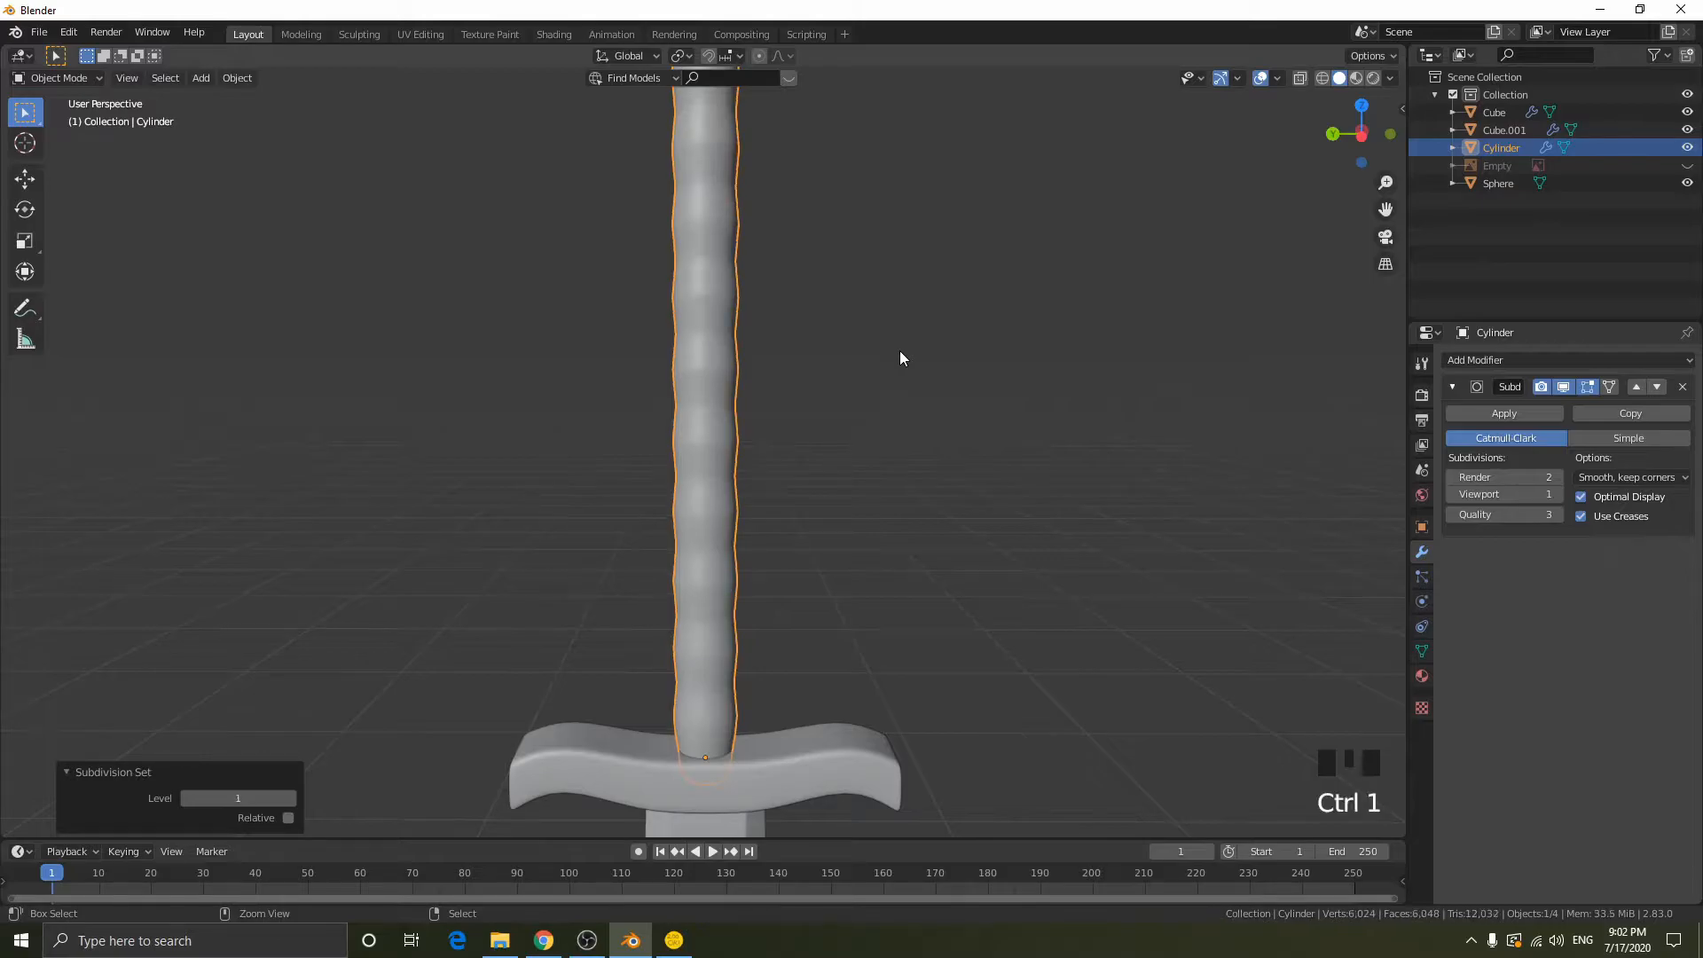
key(ctrl+2)
- Examine the grip's edge rings in the Left Orthographic wireframe view and compare them with the smoothed shape in Object Mode
mouse_move(868, 328)
middle_down()
mouse_move(826, 346)
mouse_move(862, 344)
middle_up()
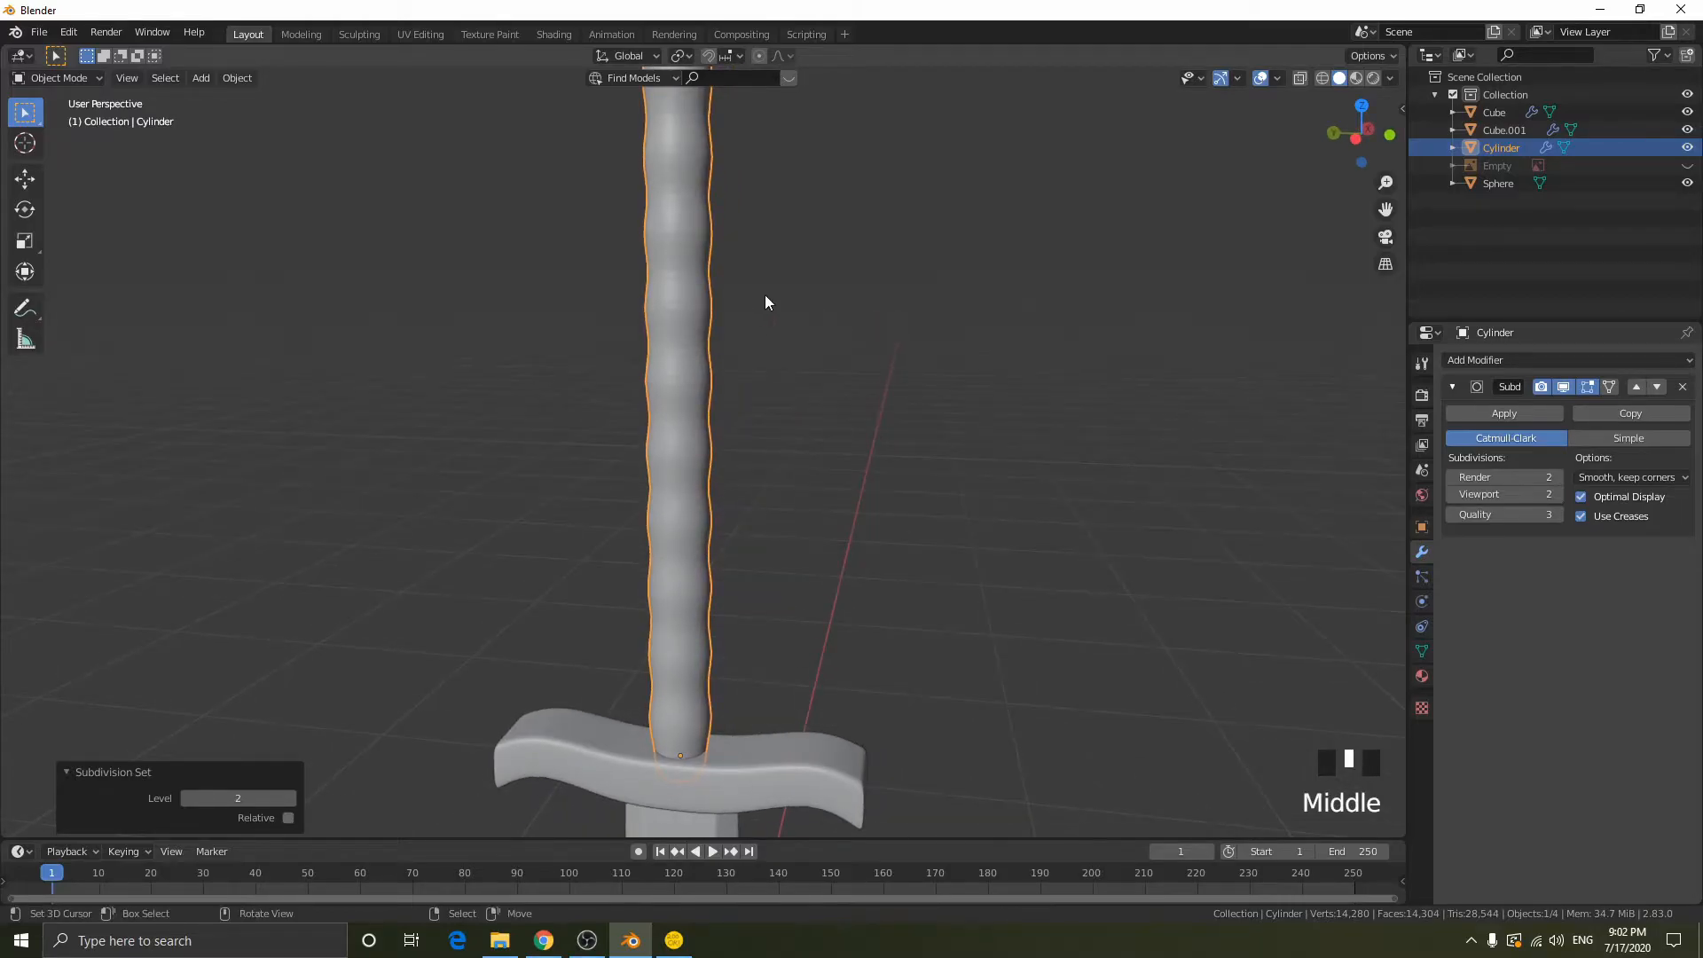
middle_drag(771, 288, 873, 288)
key(Tab)
scroll(874, 288, down, 2)
key(shift+z)
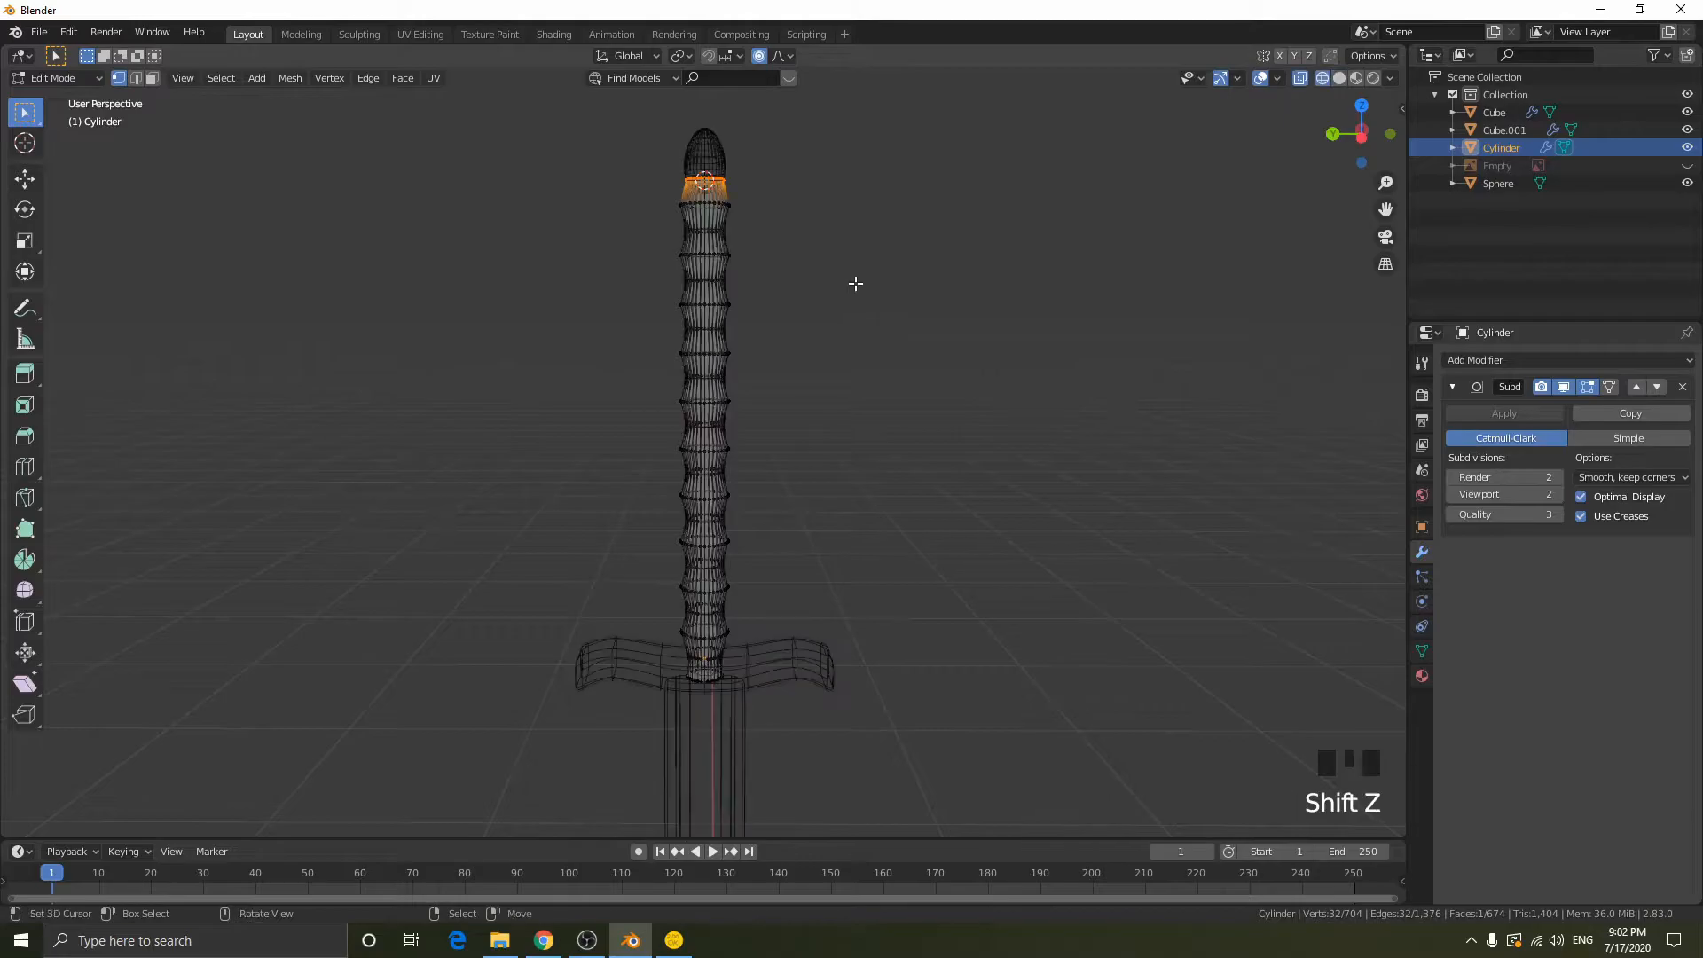
key(shift+z)
click(1361, 134)
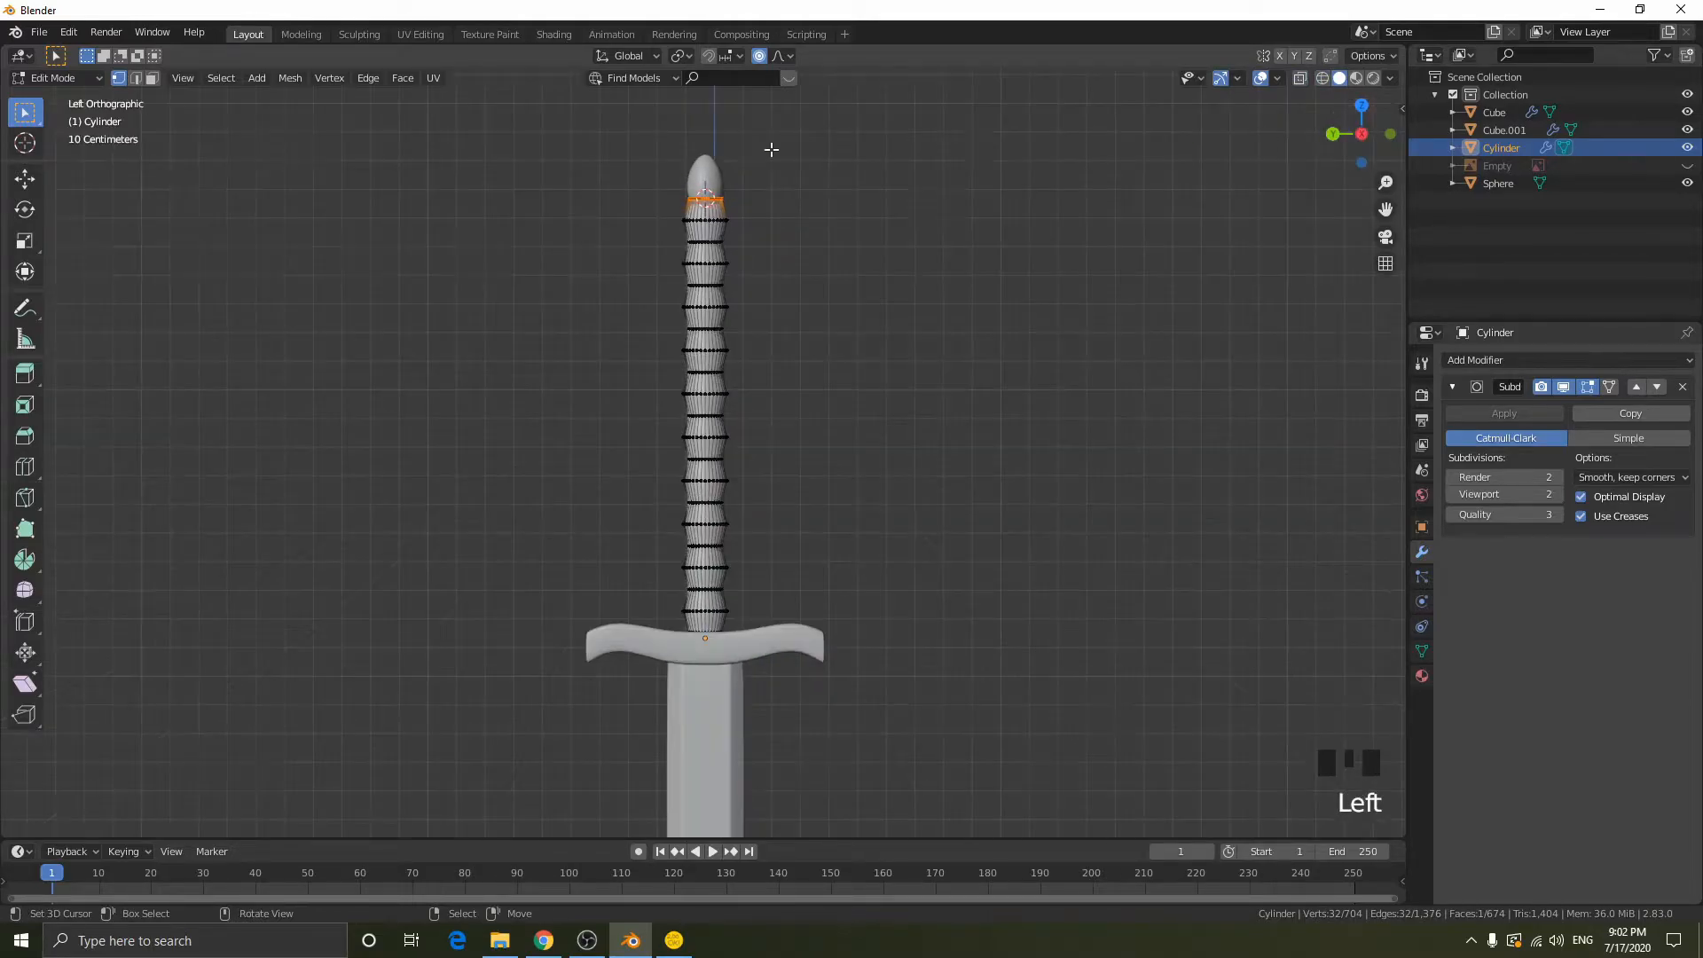
key(shift+z)
scroll(706, 213, up, 2)
shift+middle_drag(707, 220, 722, 251)
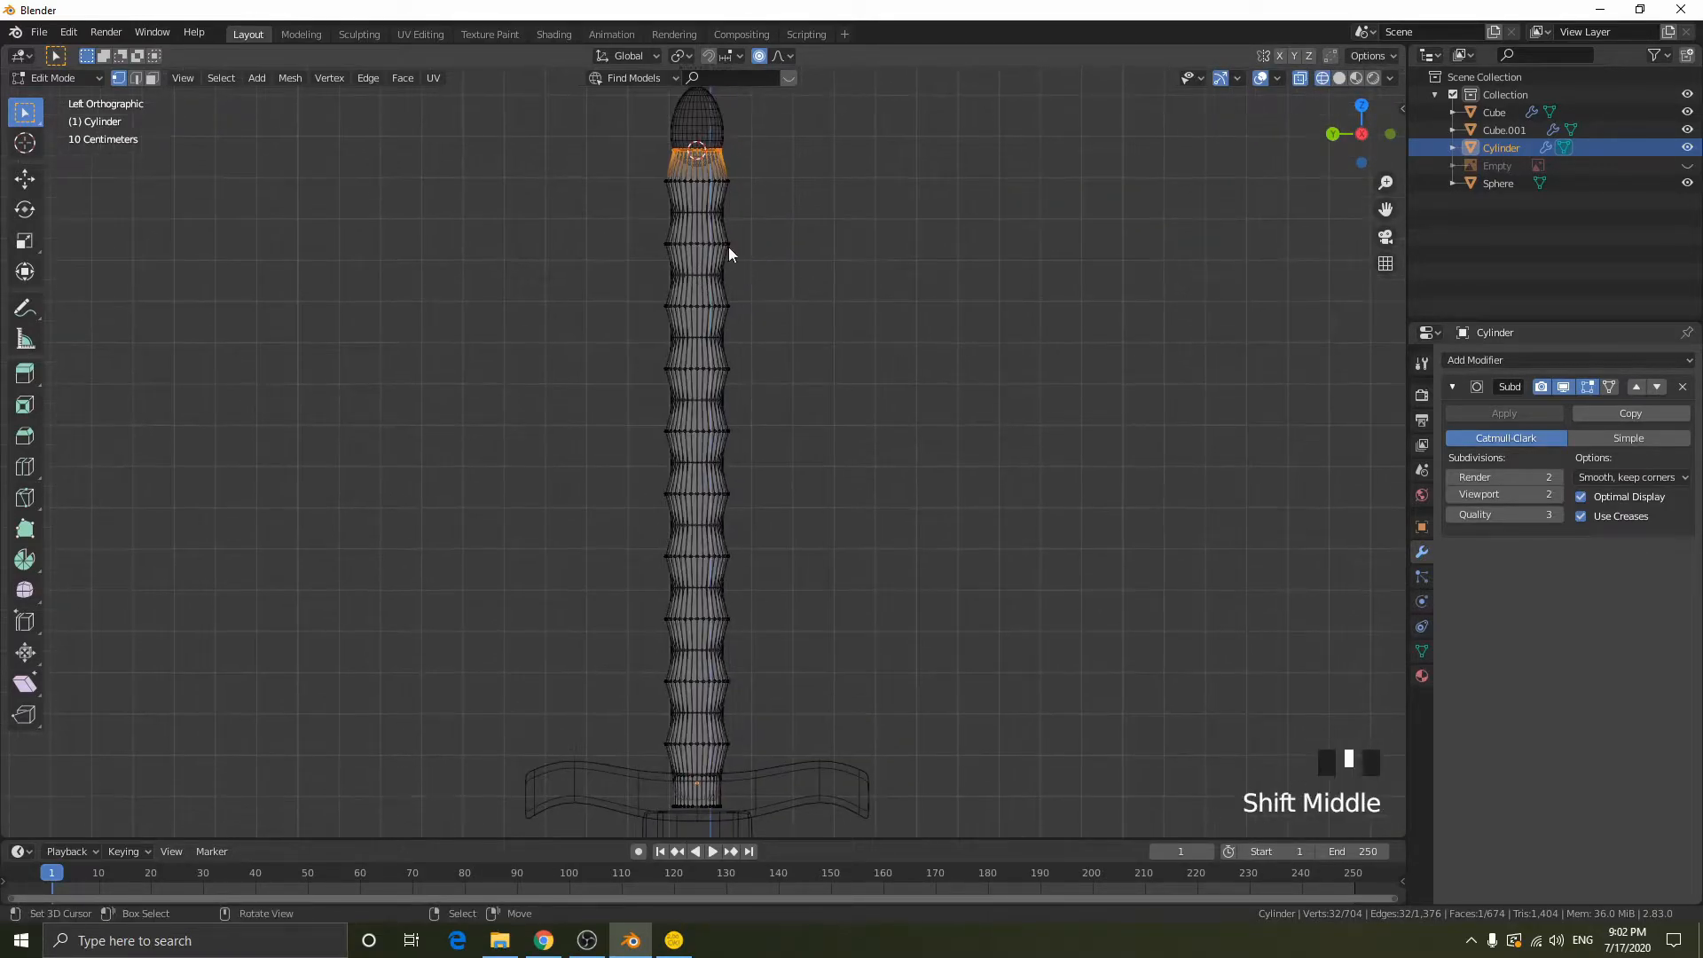
key(Tab)
key(shift+z)
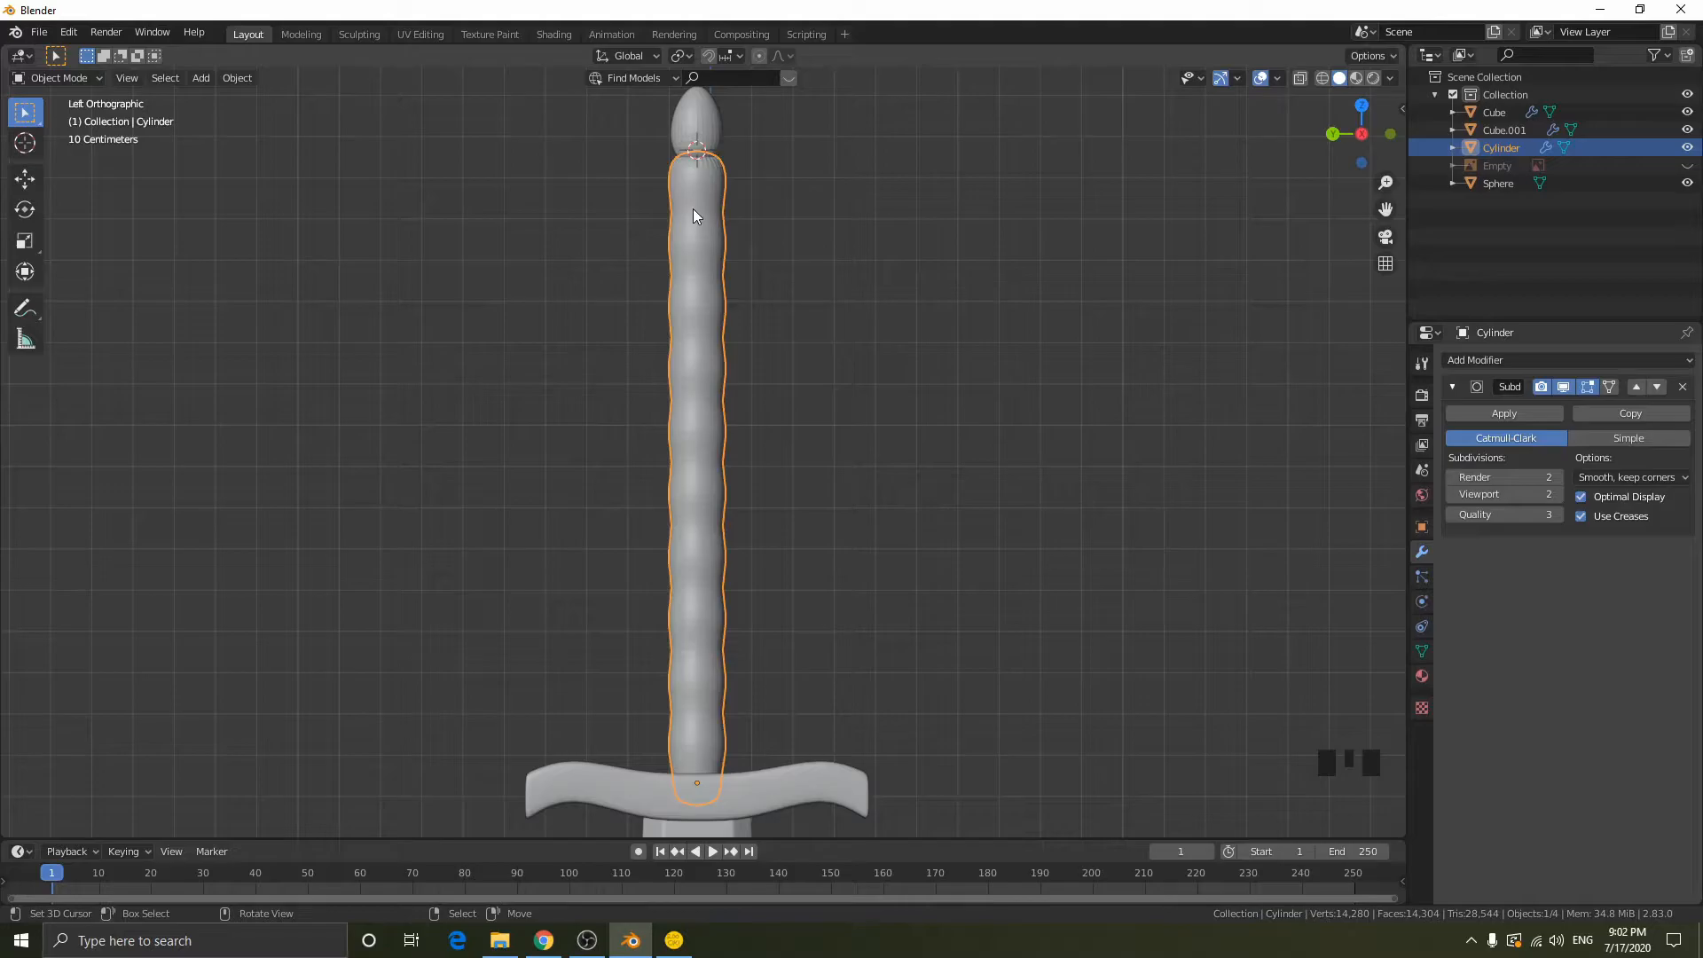
- Select the ten wide edge rings at the grip's bulges in wireframe Edit Mode, then return to solid shading
key(Tab)
key(shift+z)
drag(658, 175, 827, 204)
shift+drag(643, 231, 770, 276)
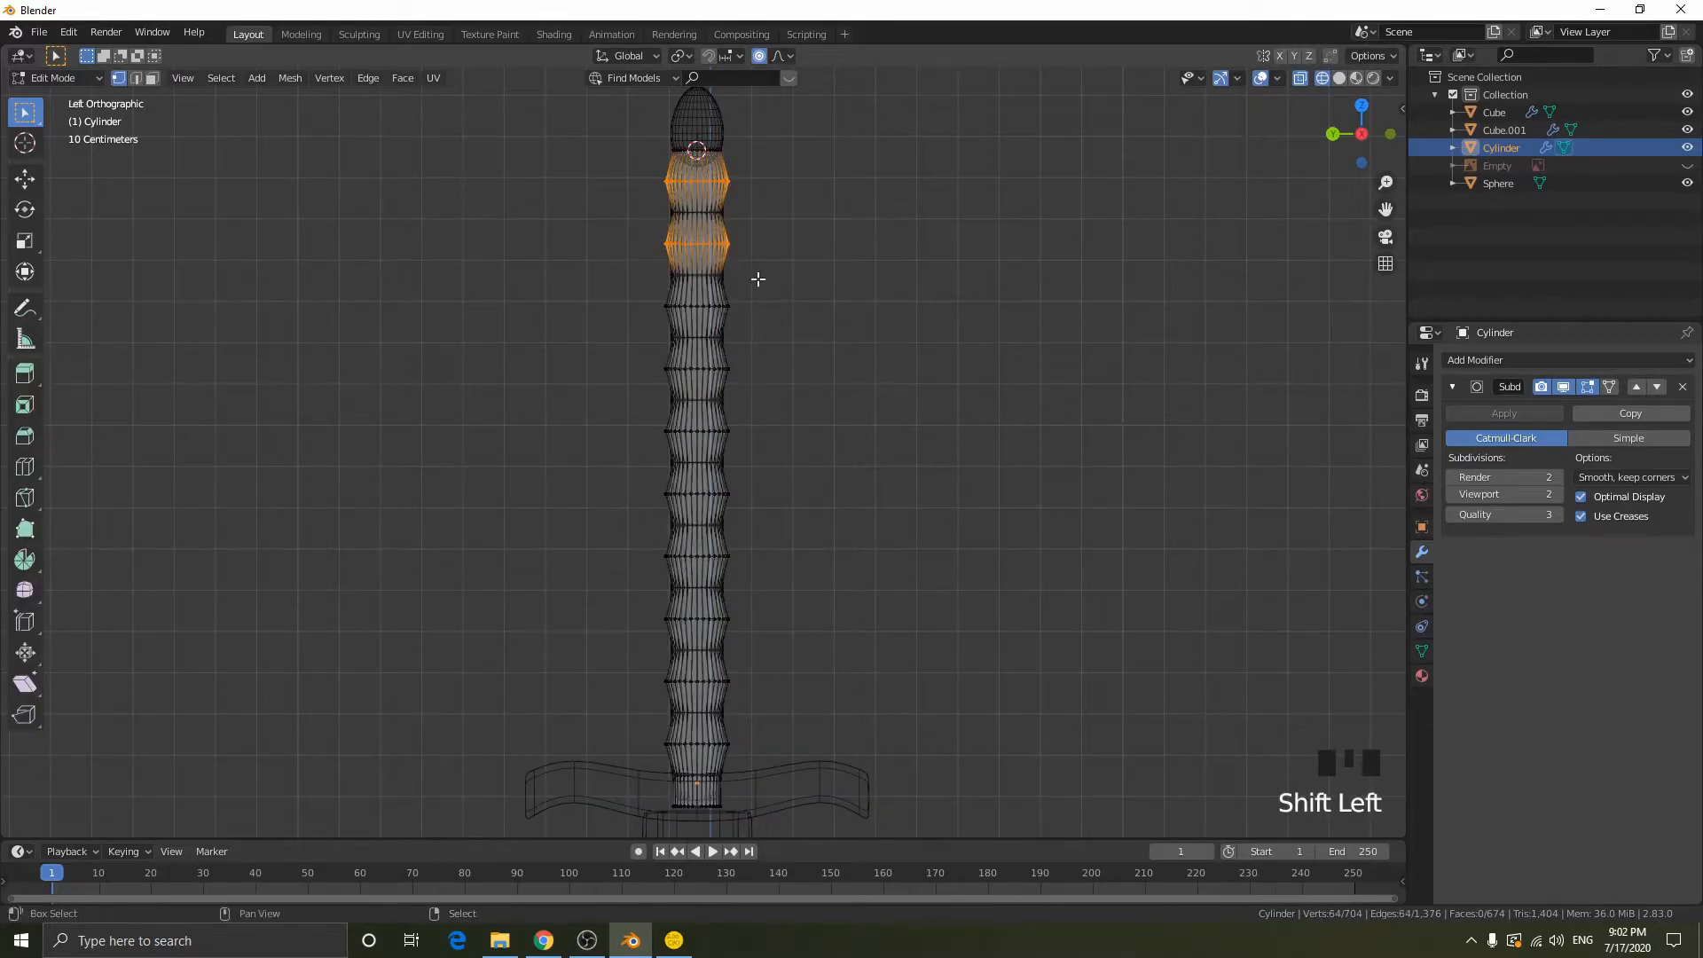
shift+drag(633, 307, 789, 337)
shift+drag(701, 374, 732, 399)
shift+drag(656, 418, 780, 572)
shift+drag(650, 620, 730, 671)
shift+drag(655, 615, 767, 687)
shift+drag(655, 738, 789, 760)
key(shift+z)
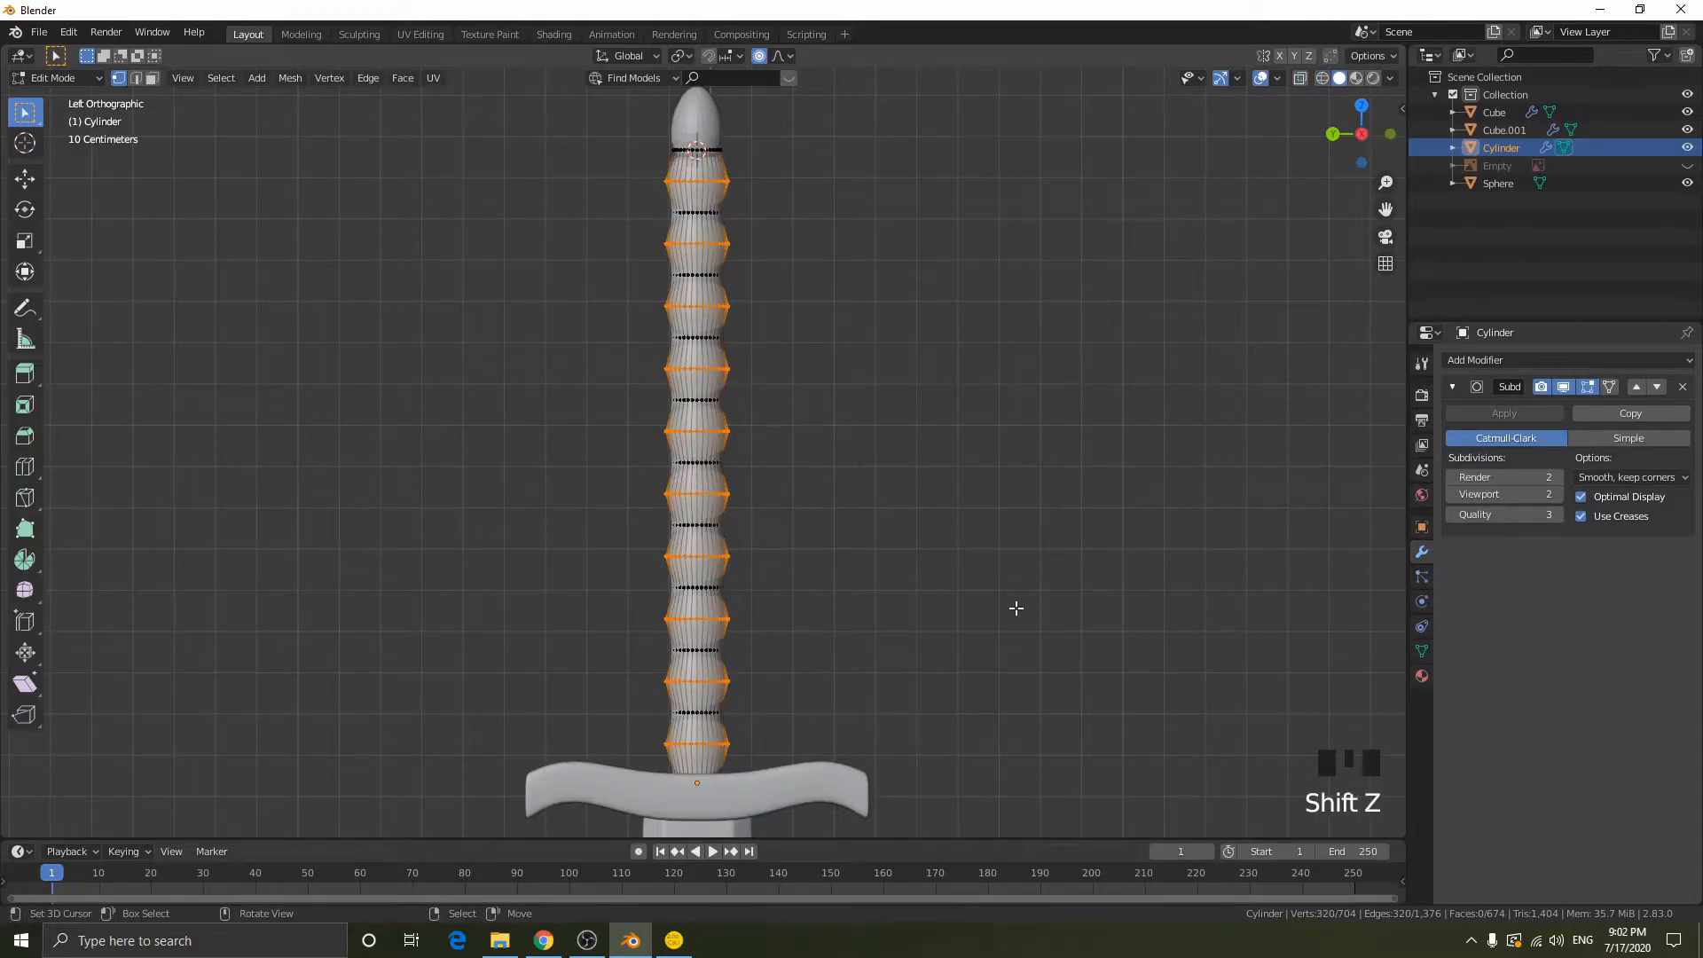
key(shift+z)
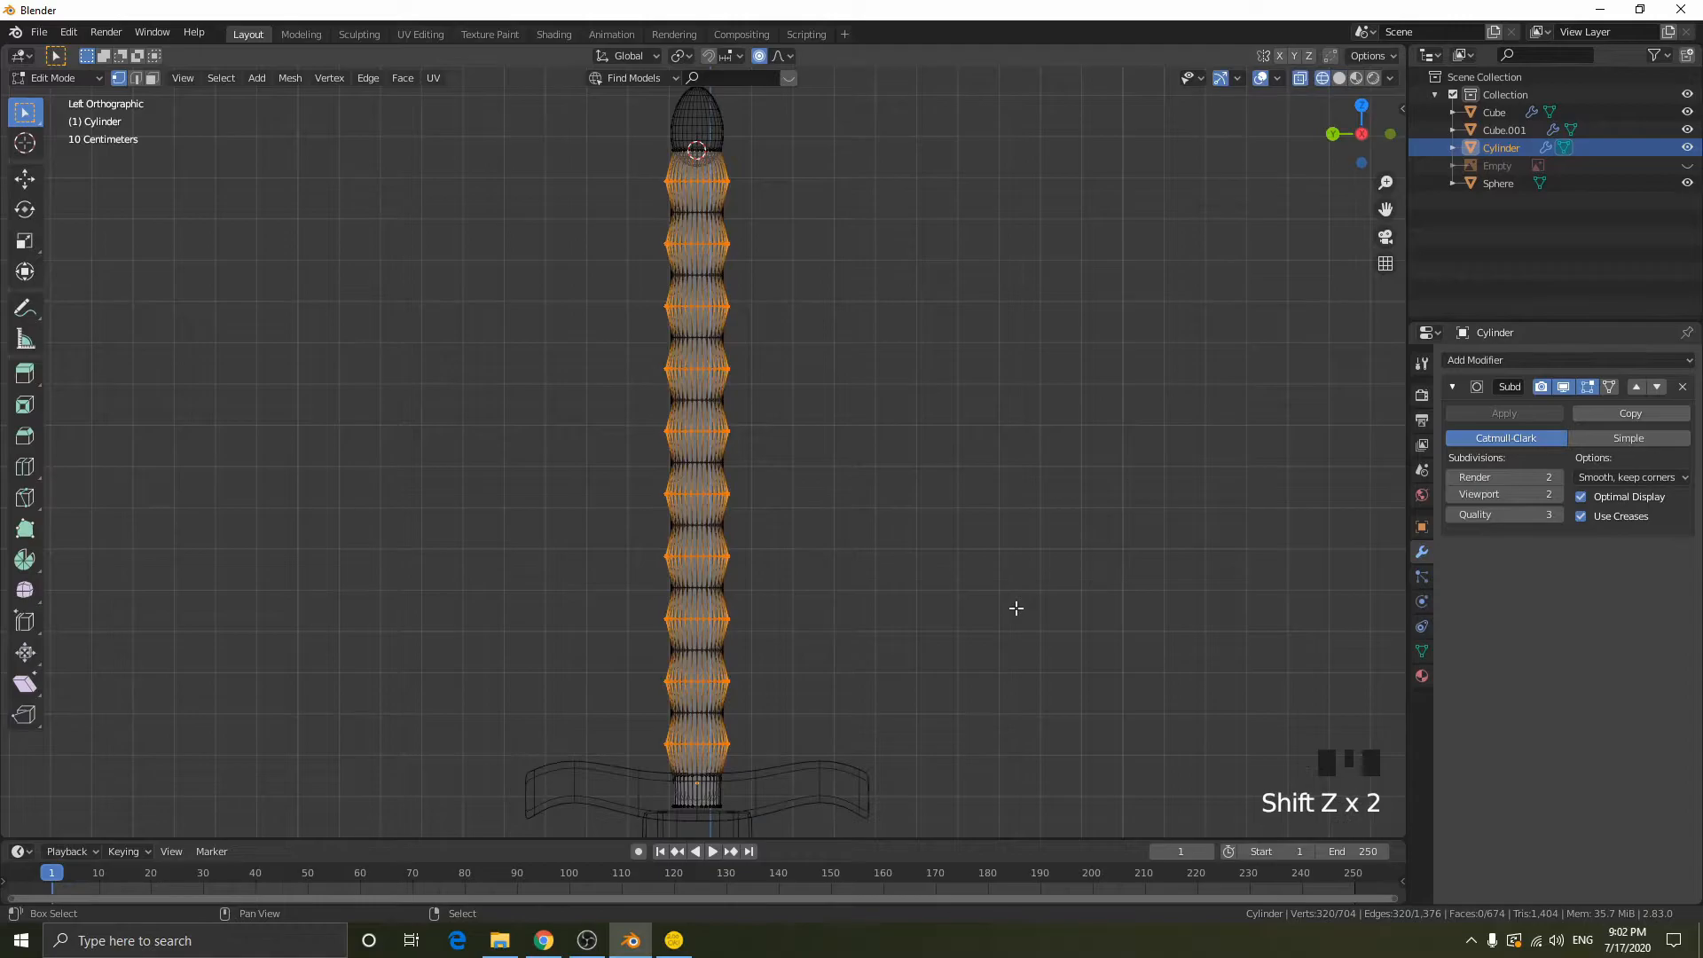
key(shift+z)
key(s)
key(shift+z)
right_click(946, 359)
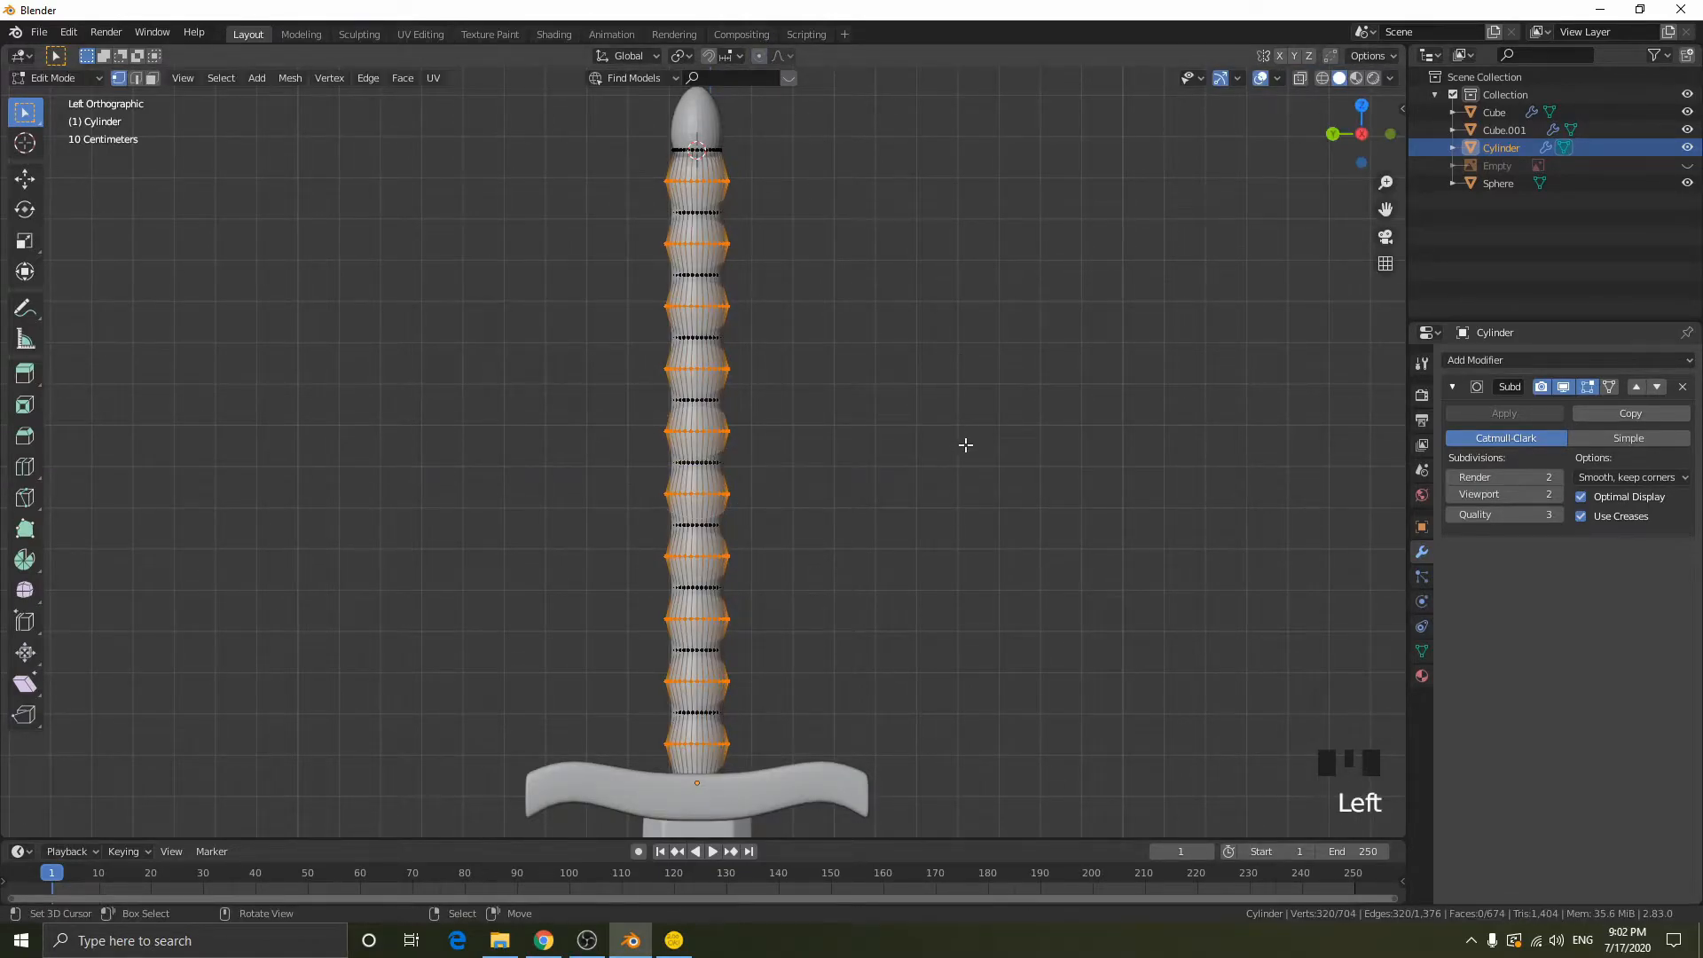
- Scale the selected bulge rings outward by about 1.374 in X and Y, leaving Z locked
key(s)
key(shift+z)
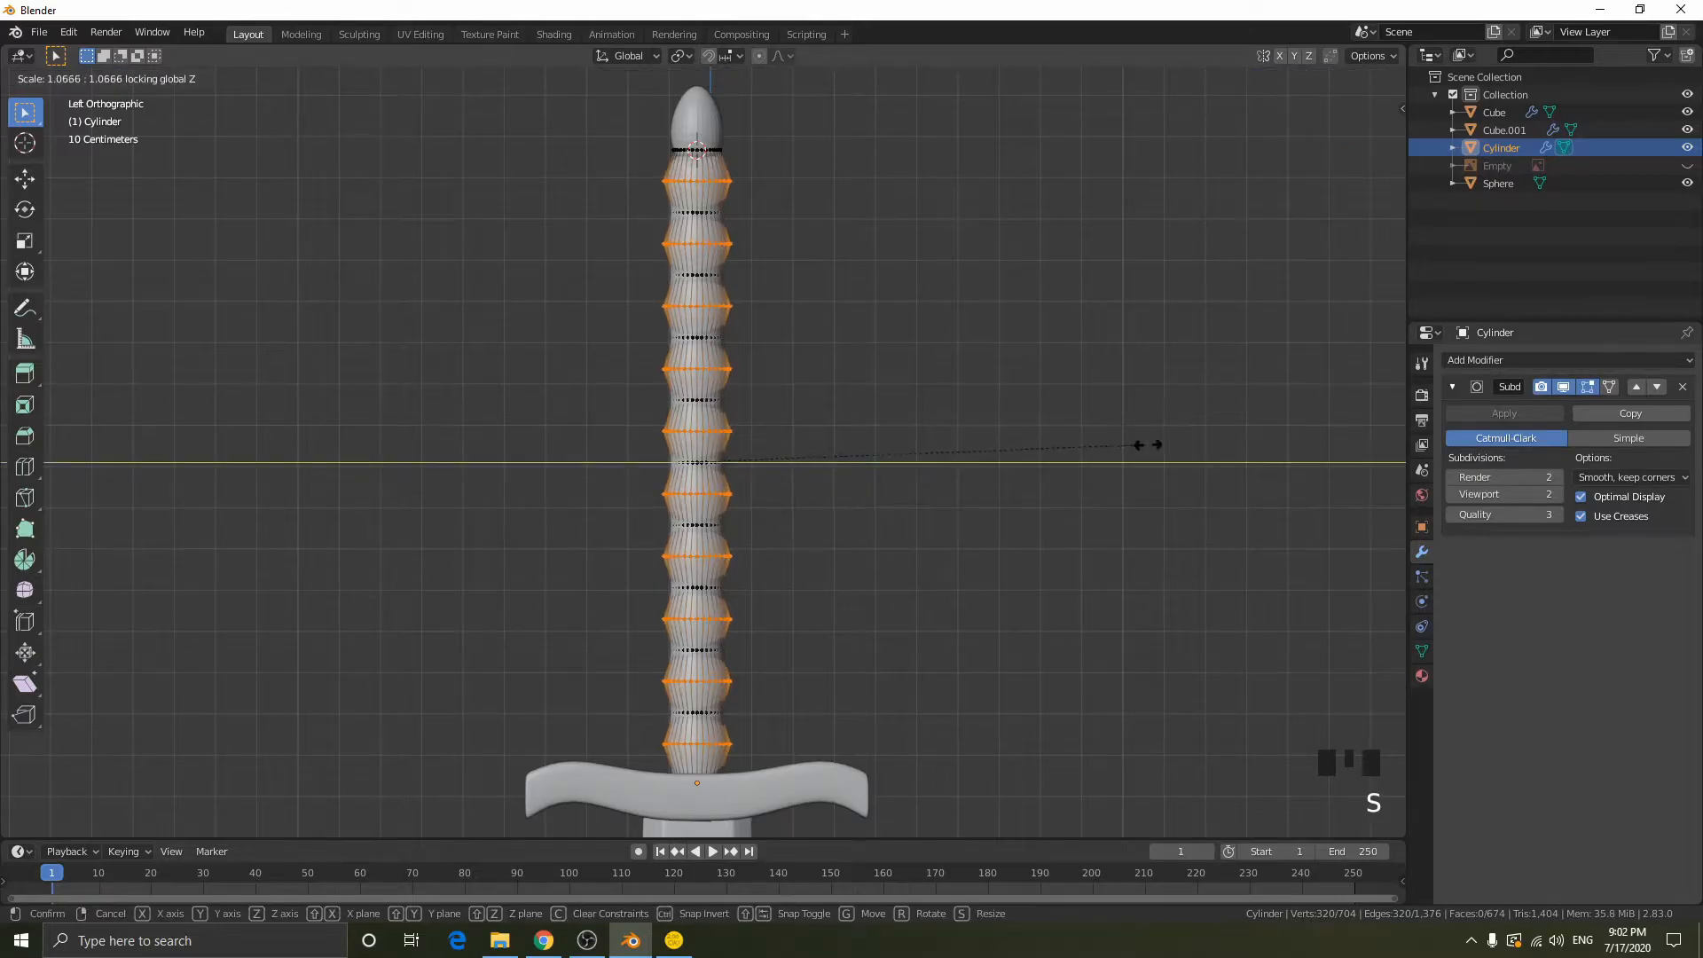
click(566, 479)
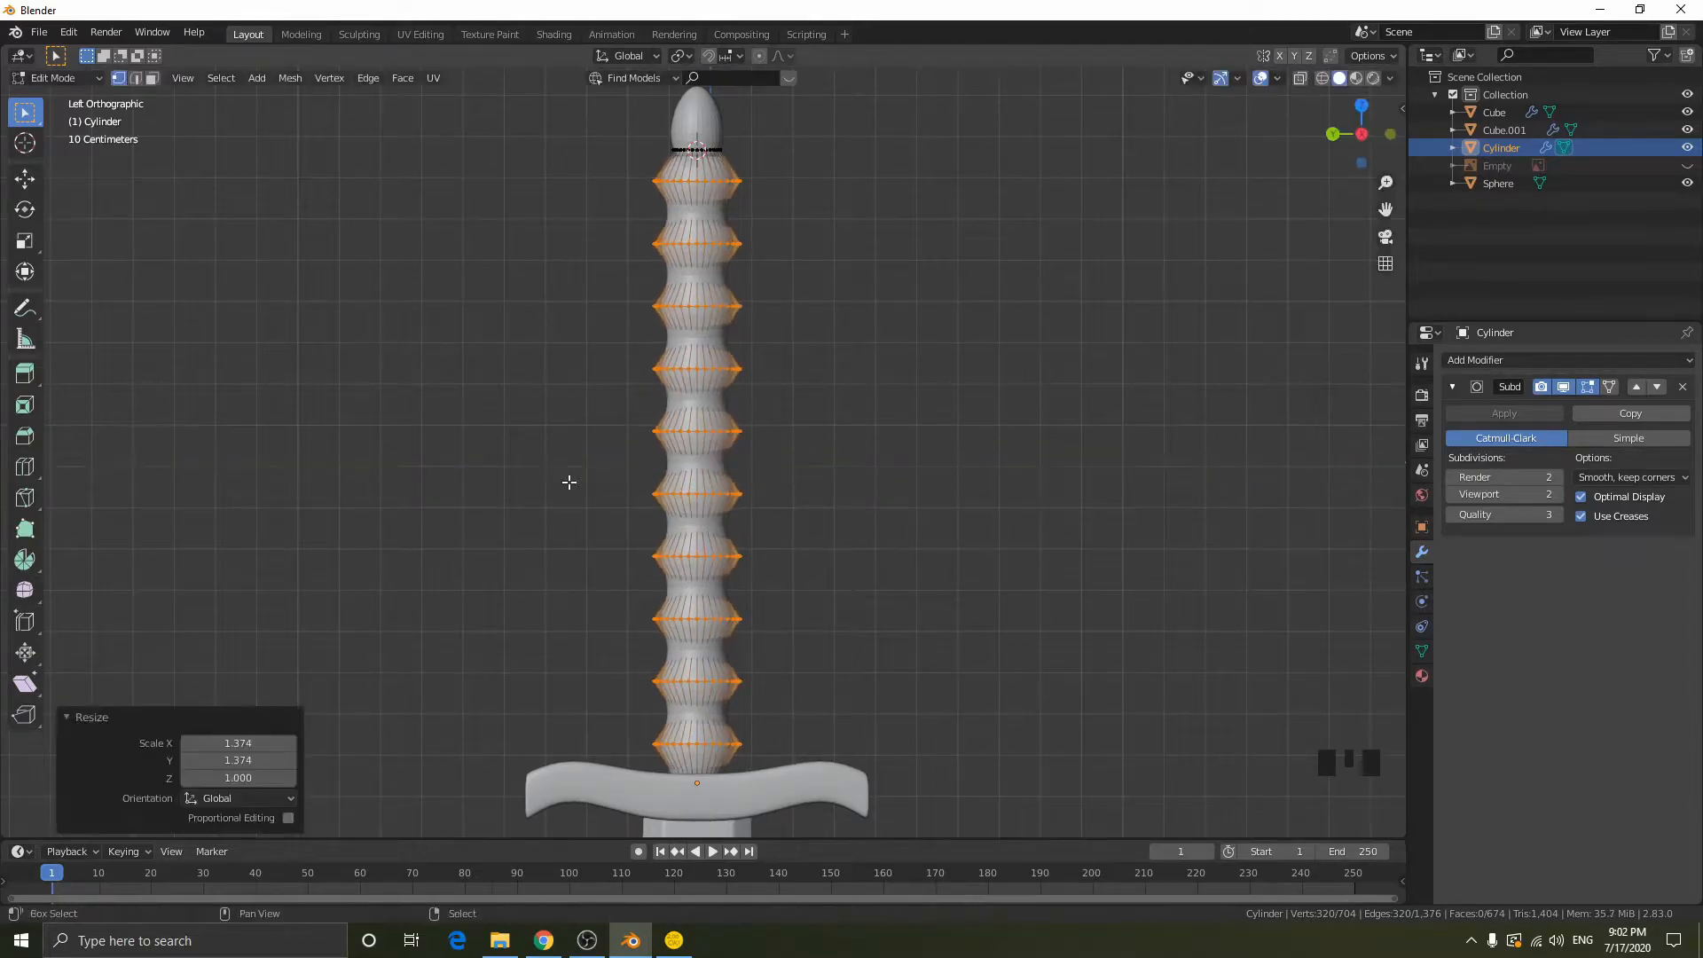
- Return the grip to Object Mode, shade it smooth and inspect its surface where it meets the pommel
key(Tab)
middle_drag(927, 447, 880, 456)
key(w)
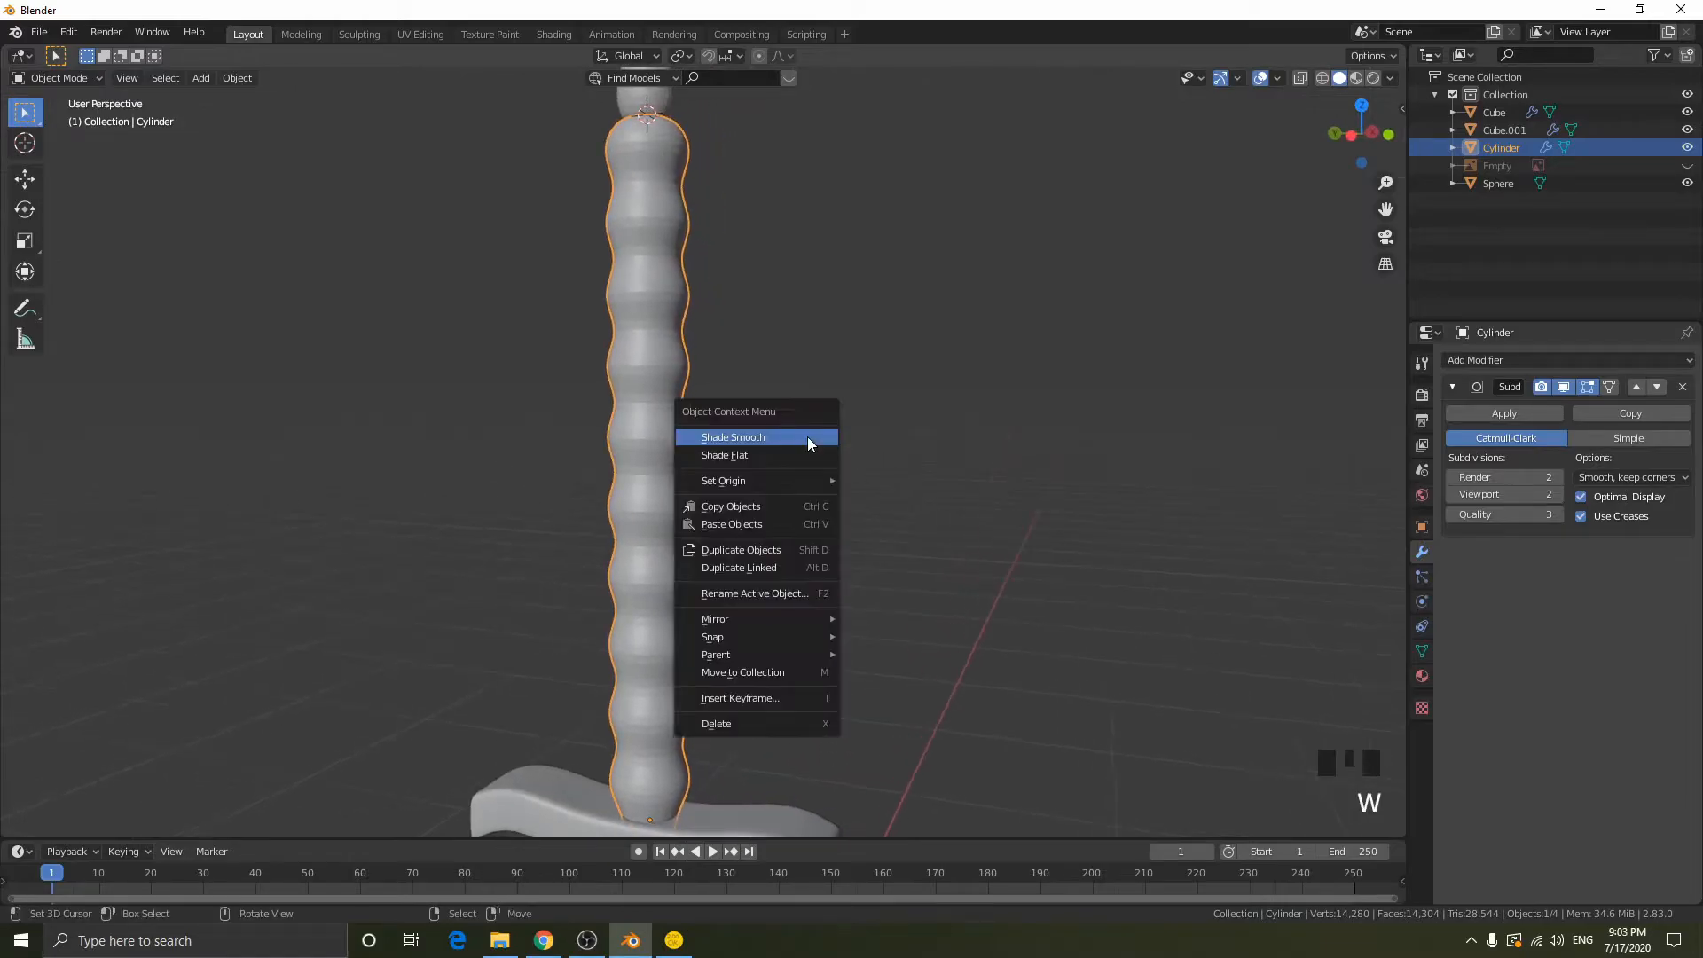
middle_drag(572, 312, 753, 430)
scroll(711, 251, up, 2)
scroll(753, 423, up, 3)
middle_drag(807, 331, 679, 328)
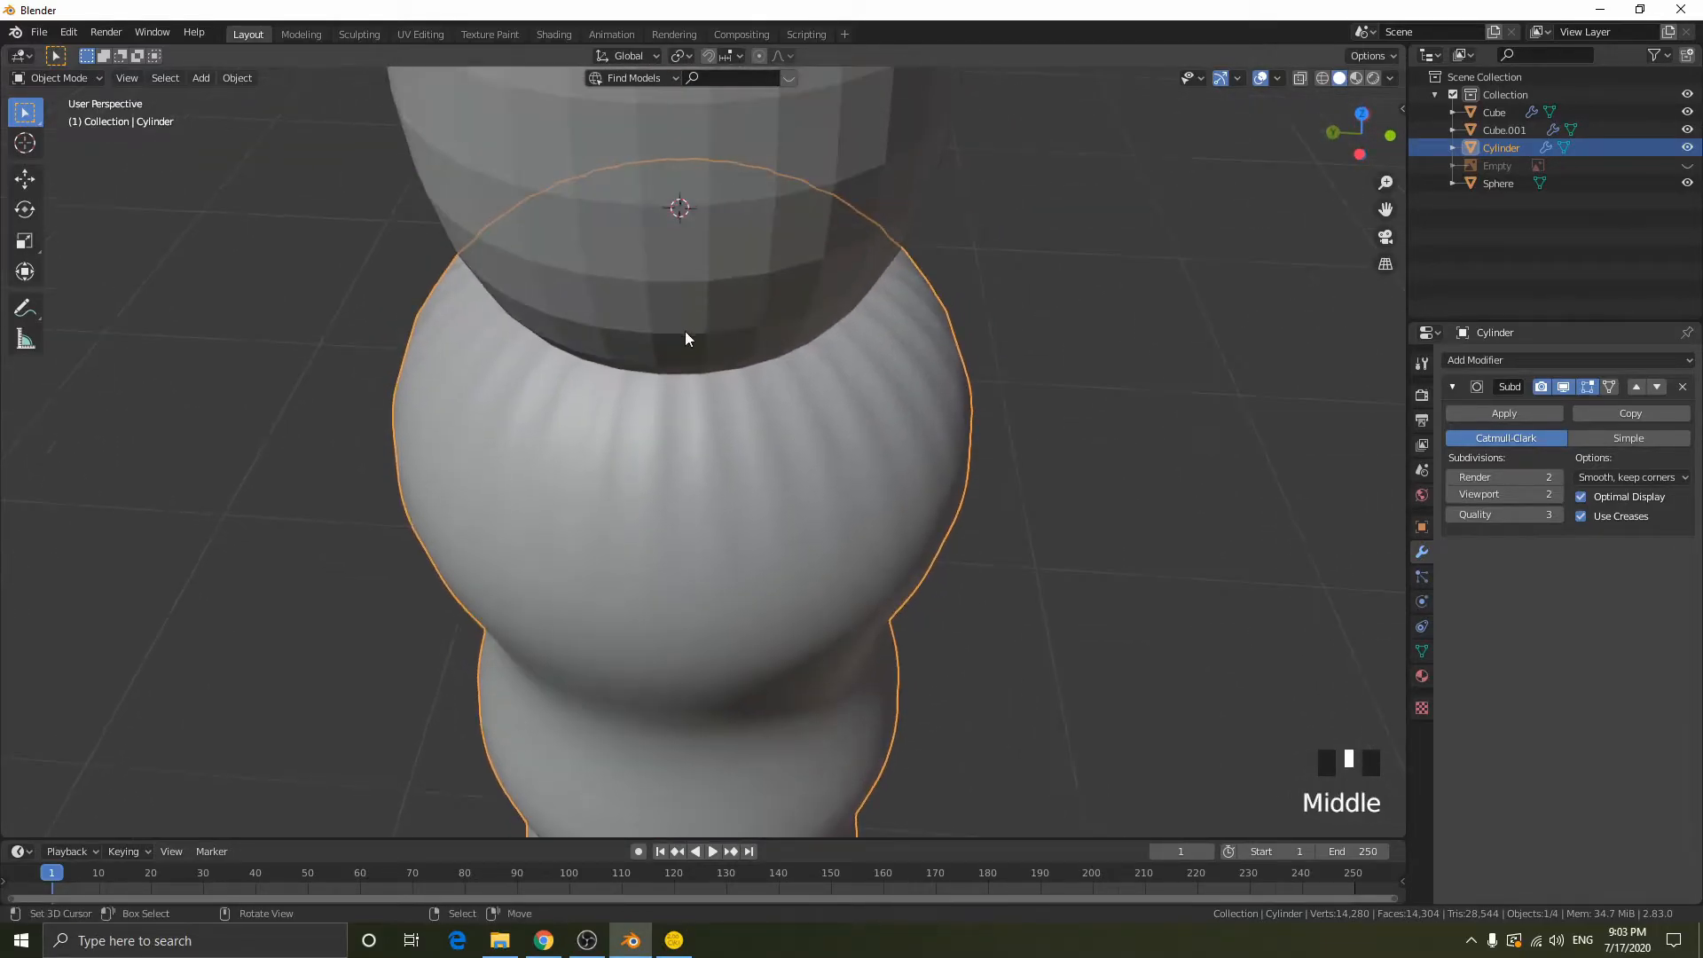
mouse_move(779, 369)
middle_down()
mouse_move(805, 354)
mouse_move(779, 359)
middle_up()
scroll(790, 361, down, 2)
- Add an edge loop around the grip's uppermost segment, slid close to its top rim, and return to Object Mode
key(Tab)
key(ctrl+r)
click(770, 370)
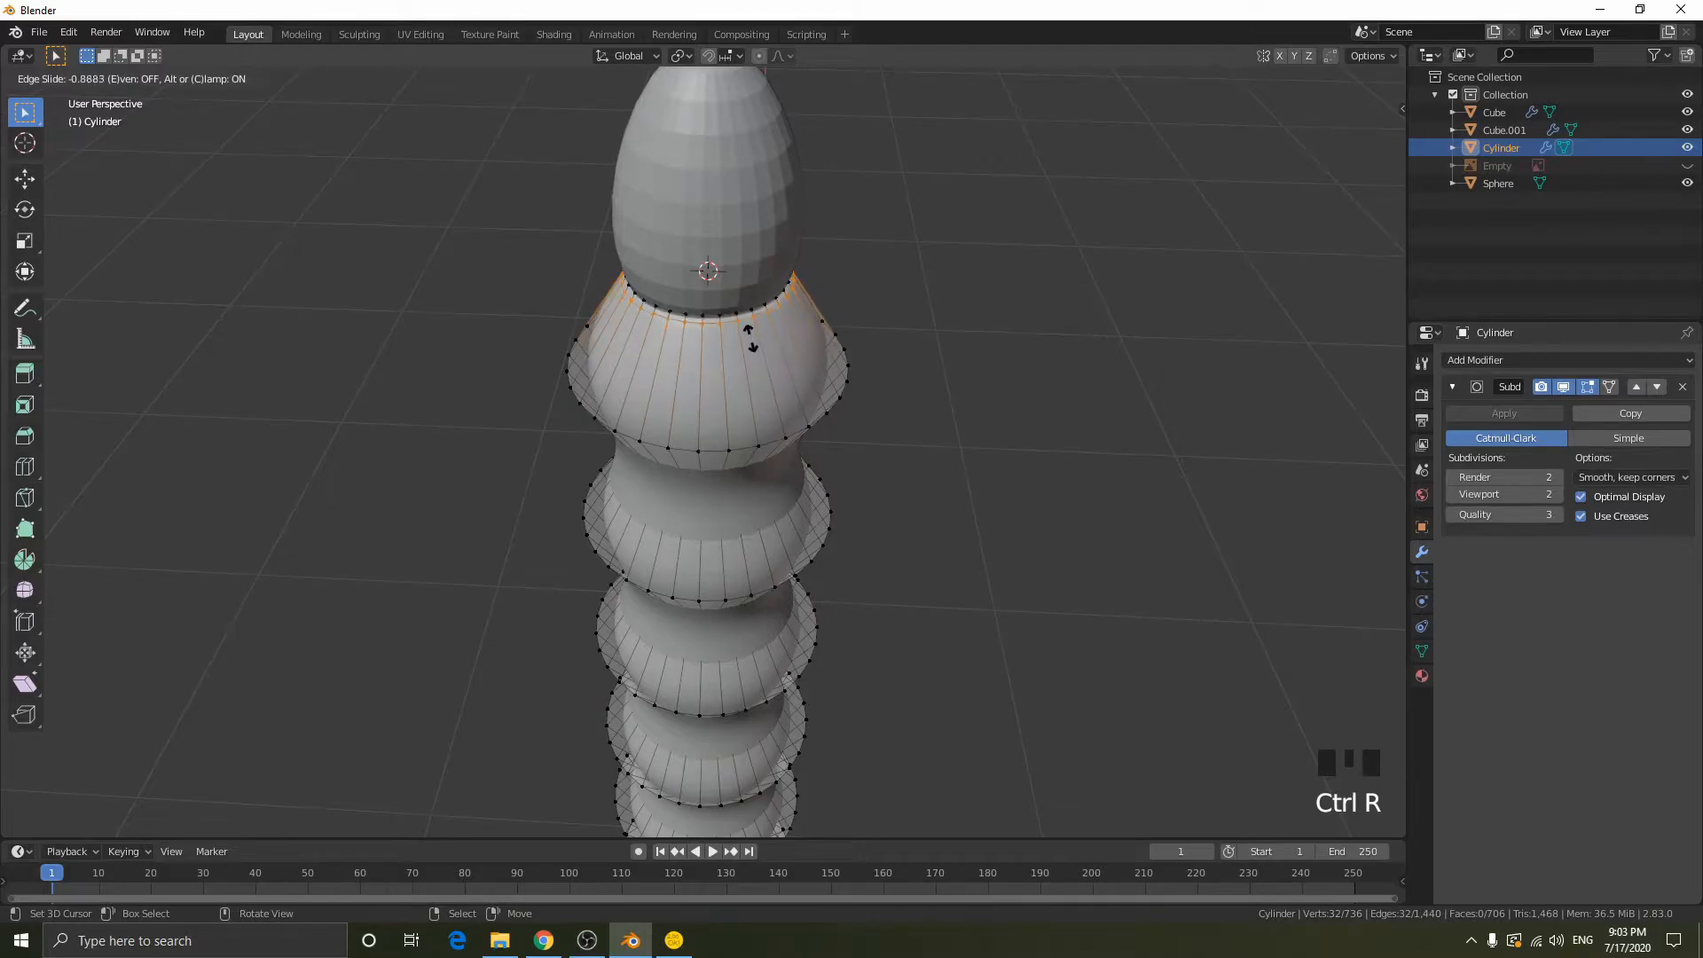
click(749, 338)
key(Tab)
- Examine the grip's lower end where it meets the crossguard, then fly the view back up to the pommel
scroll(865, 375, down, 3)
shift+middle_drag(918, 594, 955, 163)
scroll(901, 494, up, 4)
shift+middle_drag(901, 493, 800, 261)
scroll(825, 319, up, 6)
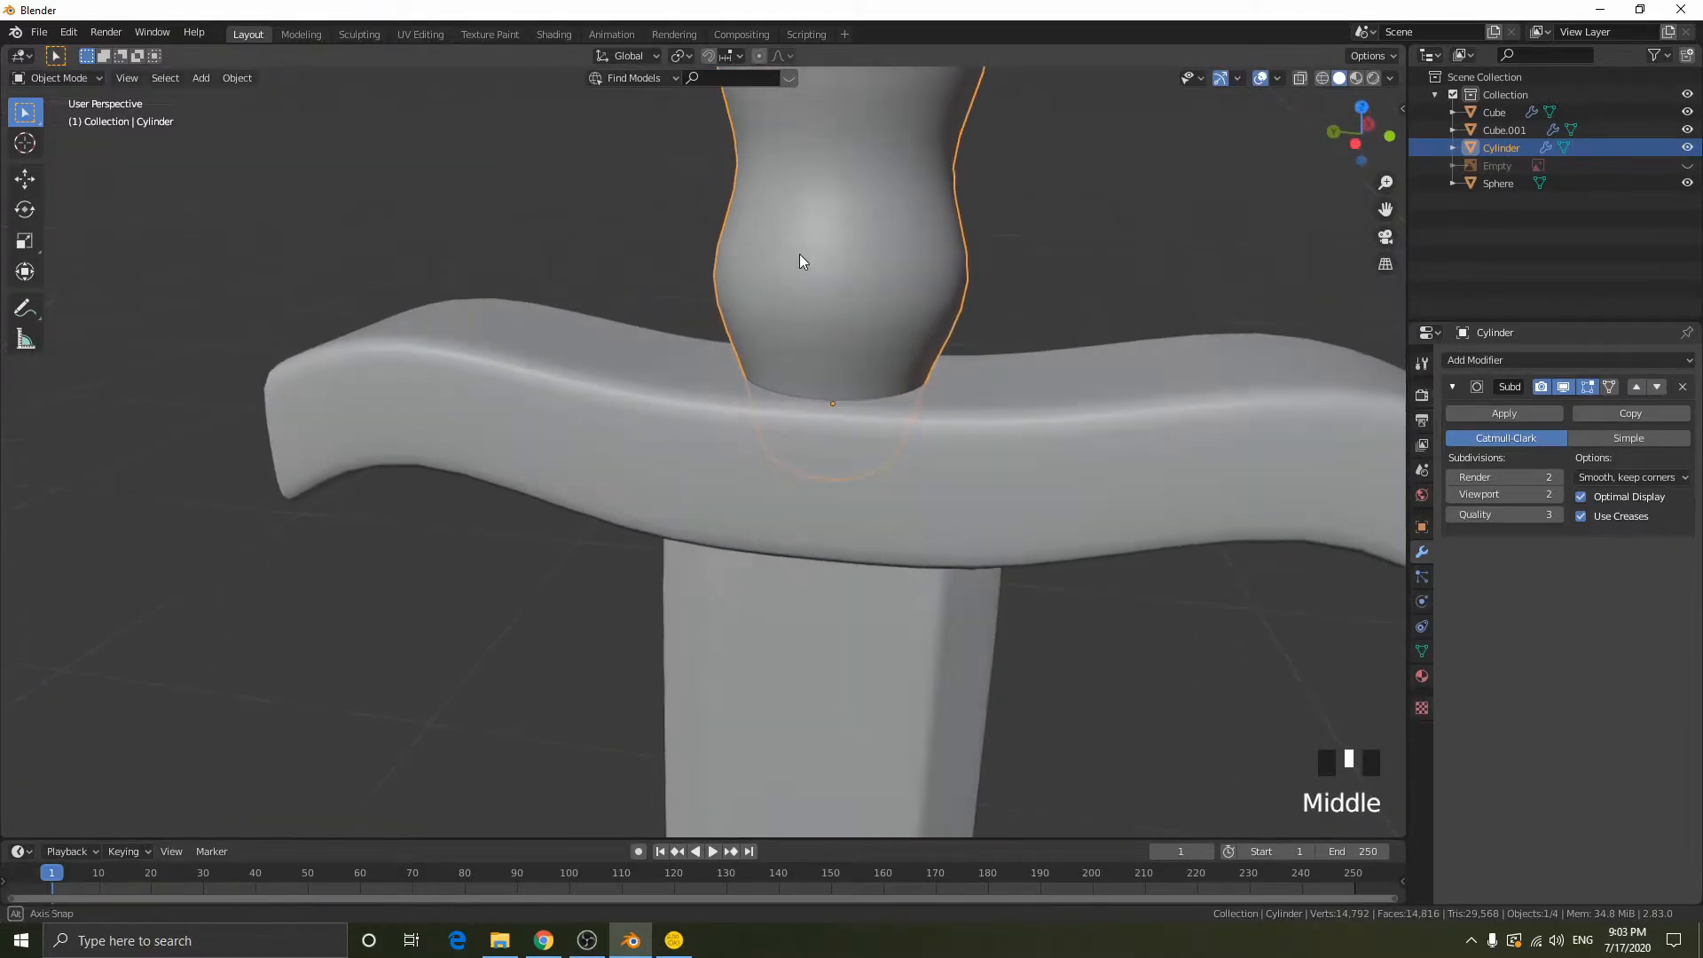
middle_drag(885, 295, 856, 291)
key(shift+f)
key(s)
key(e)
key(w)
key(a)
key(s)
click(704, 451)
- Scale the pommel sphere up uniformly by 1.263
click(697, 404)
key(s)
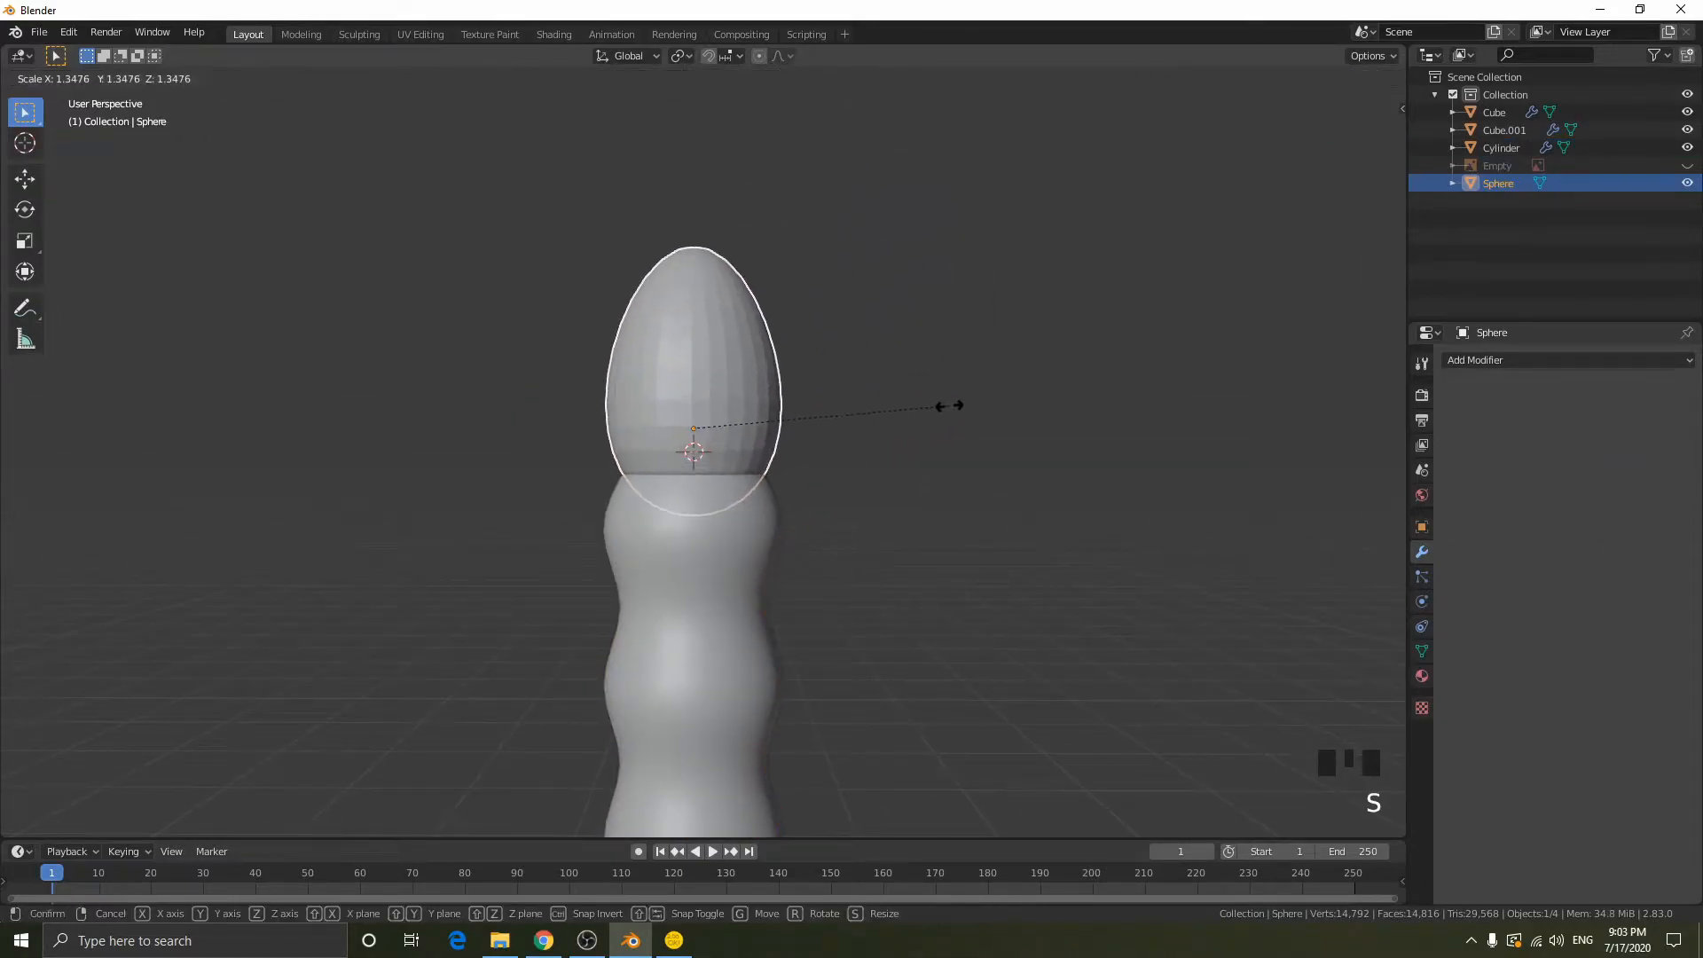
click(910, 469)
scroll(906, 467, down, 5)
scroll(906, 479, up, 6)
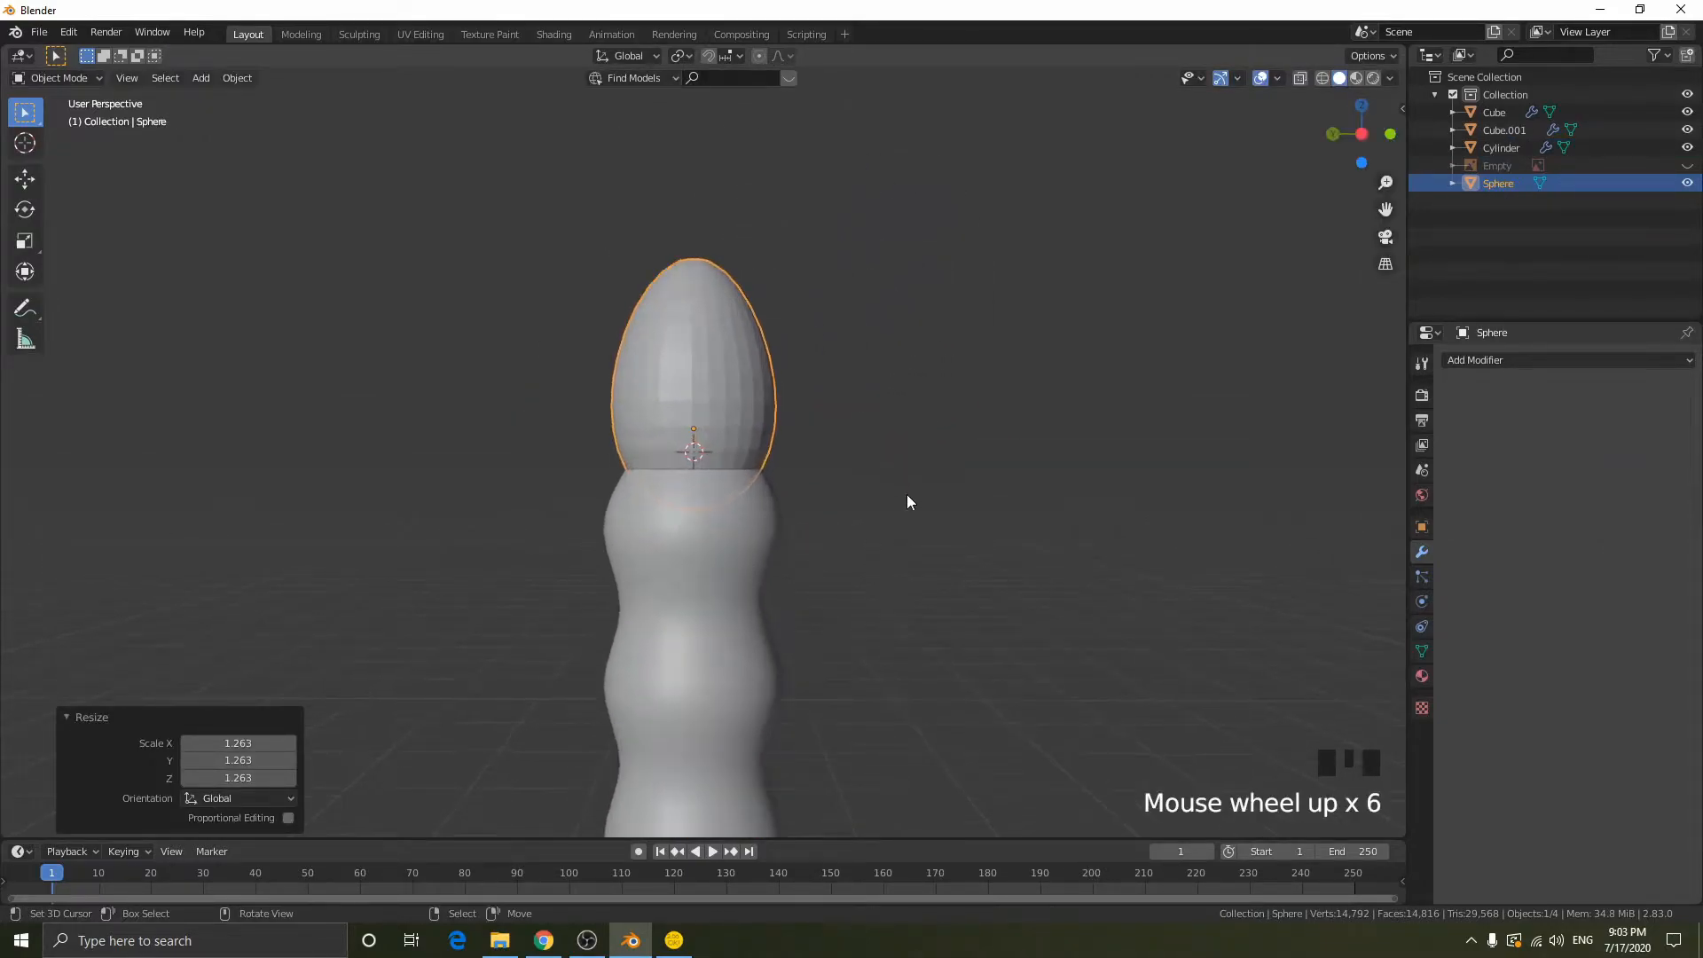
scroll(906, 496, down, 15)
scroll(684, 559, up, 20)
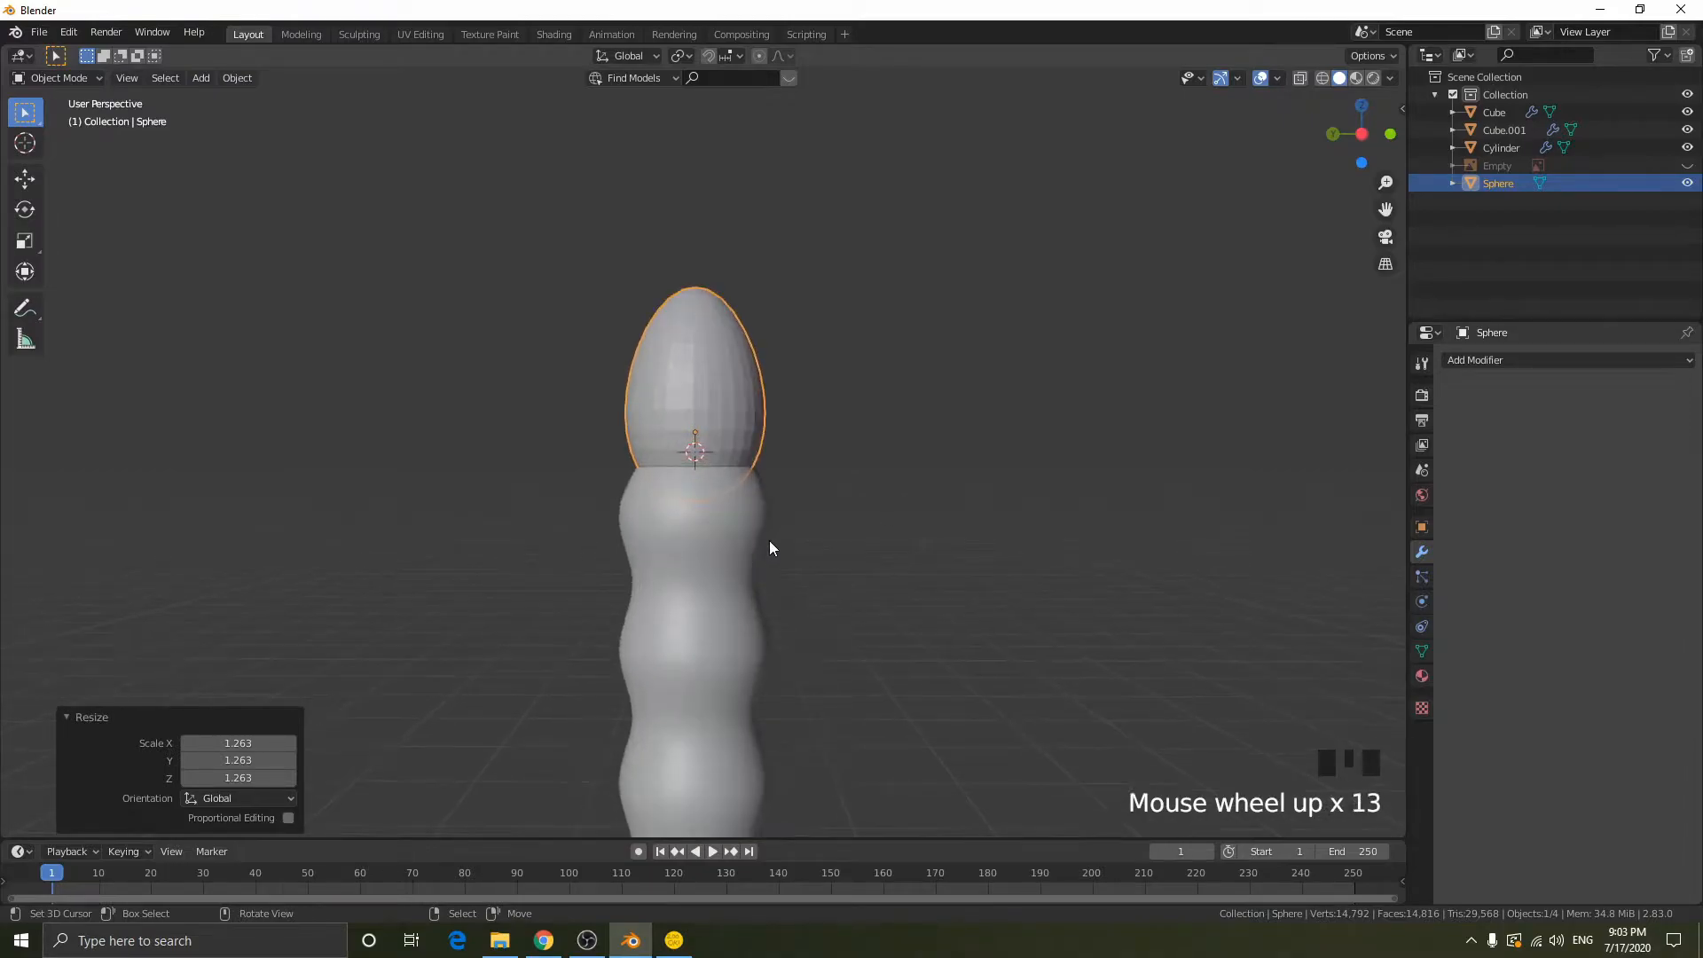
- Shade the pommel smooth and add a Subdivision Surface modifier with viewport level 1
middle_drag(787, 417, 903, 372)
key(KP_Decimal)
key(w)
click(938, 298)
scroll(919, 346, down, 10)
scroll(921, 346, up, 11)
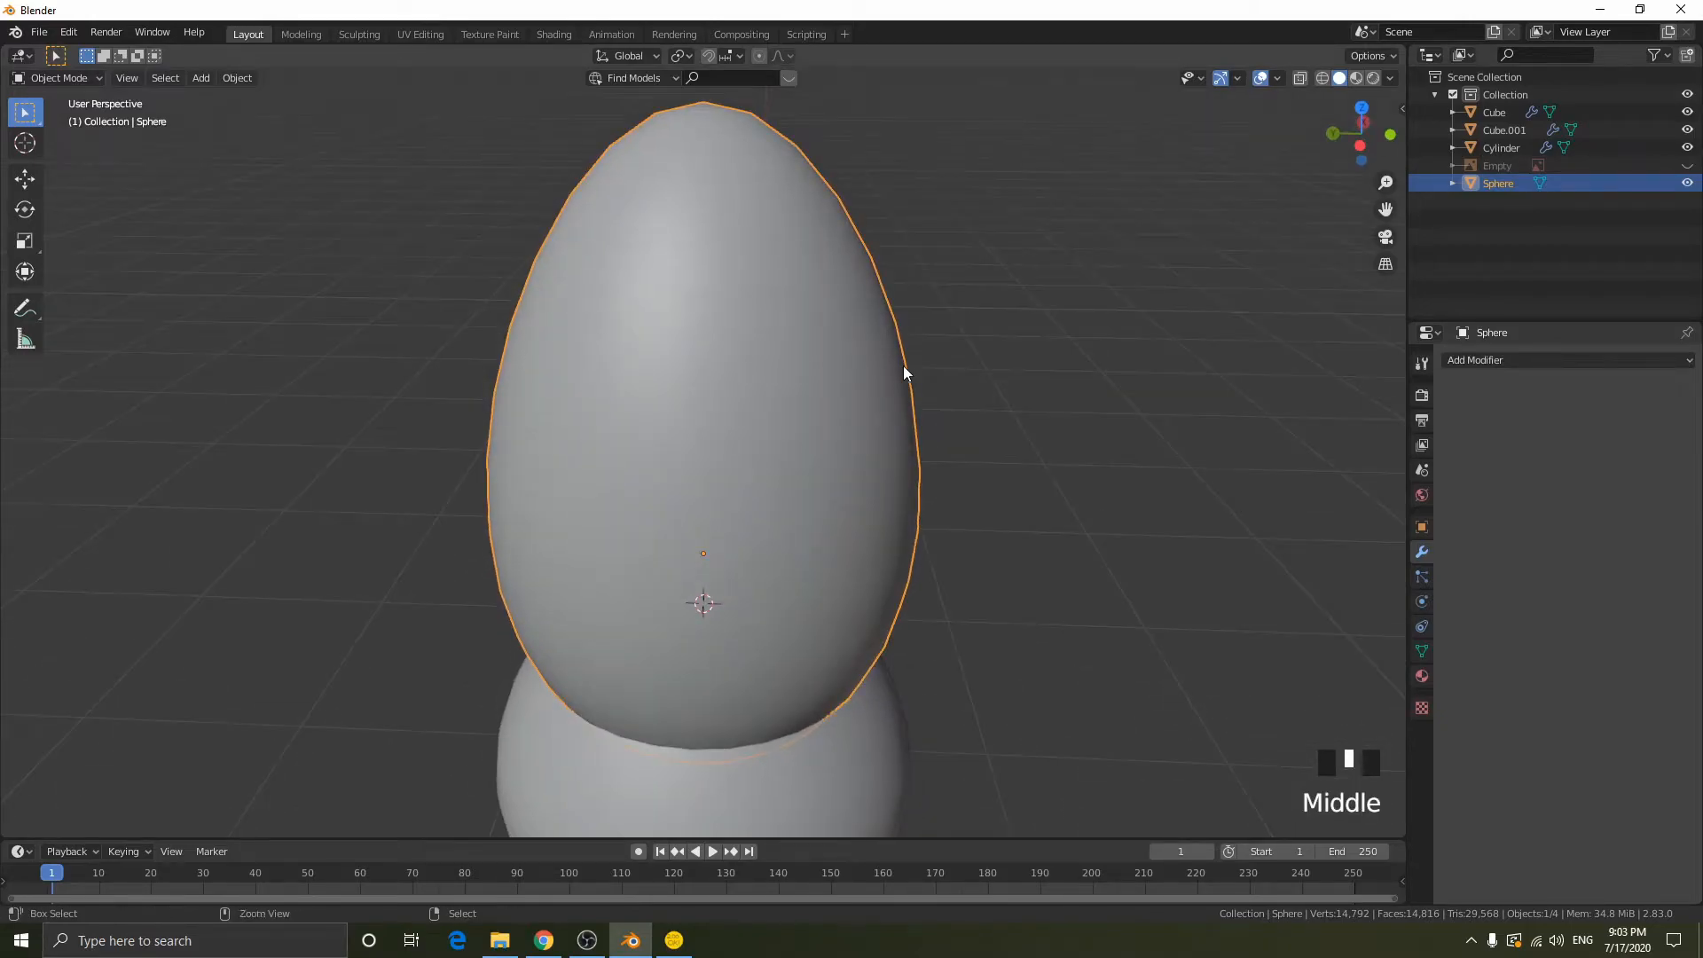
key(ctrl+1)
- Inspect the pommel and grip from several angles, then deselect everything and review the whole sword
scroll(720, 296, down, 9)
scroll(892, 701, down, 9)
middle_drag(889, 620, 940, 369)
scroll(955, 479, up, 1)
scroll(970, 497, down, 3)
middle_drag(970, 497, 506, 497)
scroll(635, 498, up, 5)
middle_drag(635, 497, 1013, 513)
scroll(1081, 505, down, 4)
scroll(1080, 505, up, 3)
key(alt+a)
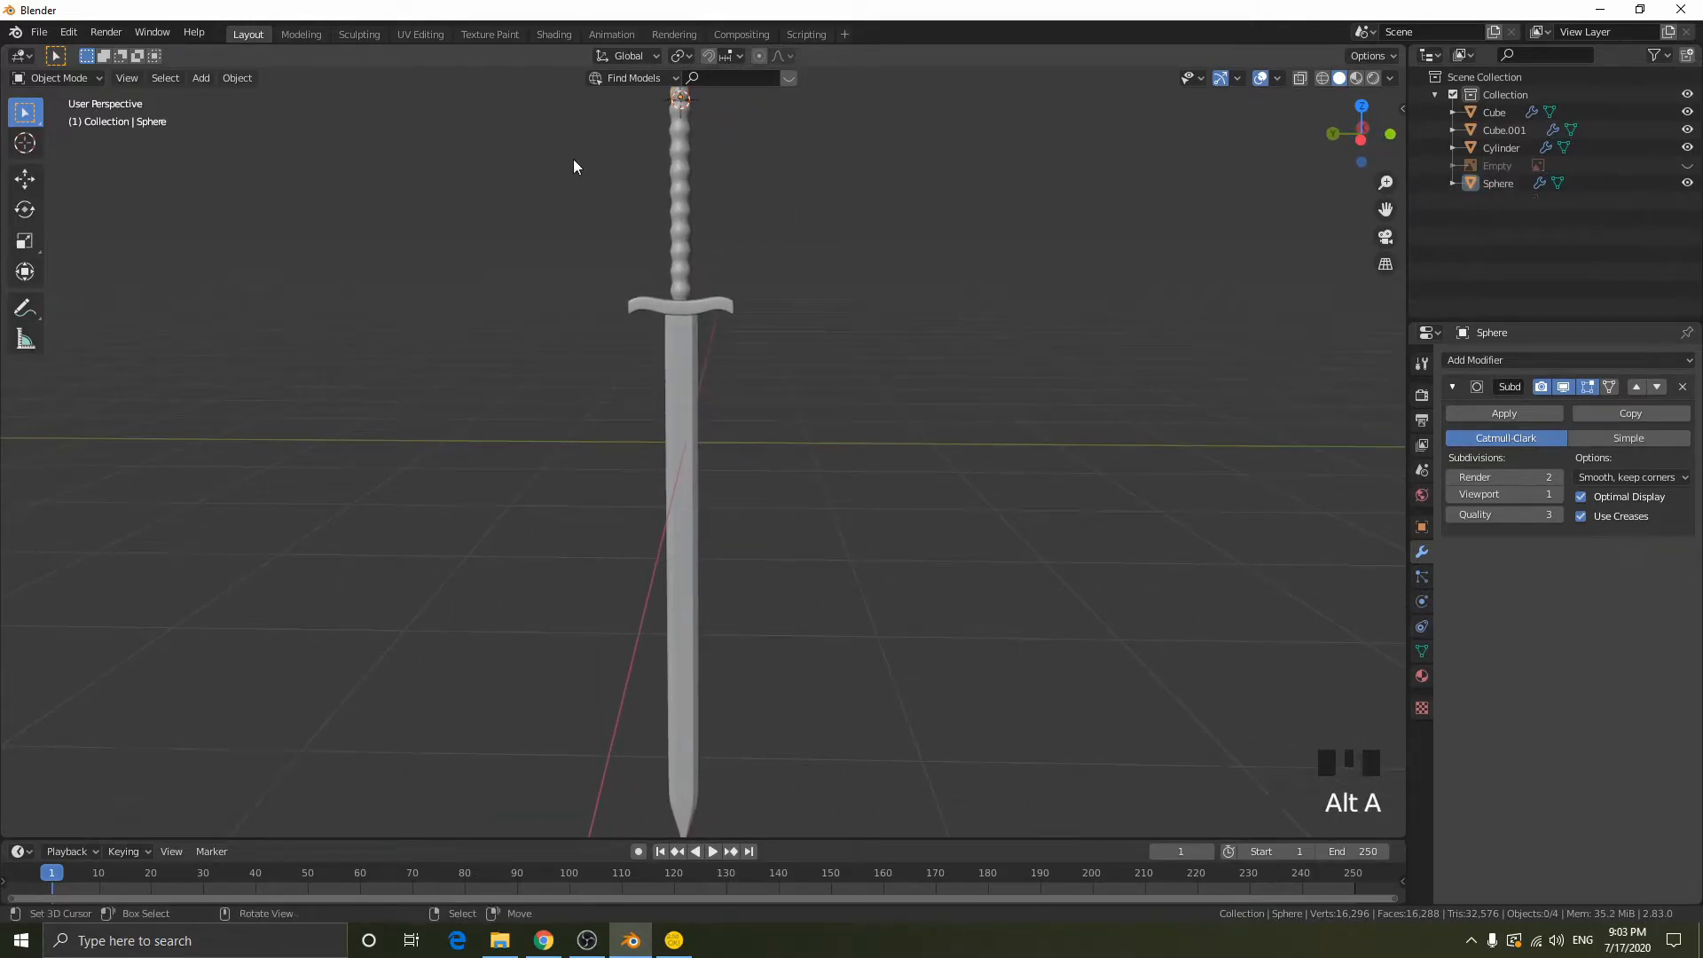
scroll(780, 292, down, 2)
scroll(780, 297, up, 1)
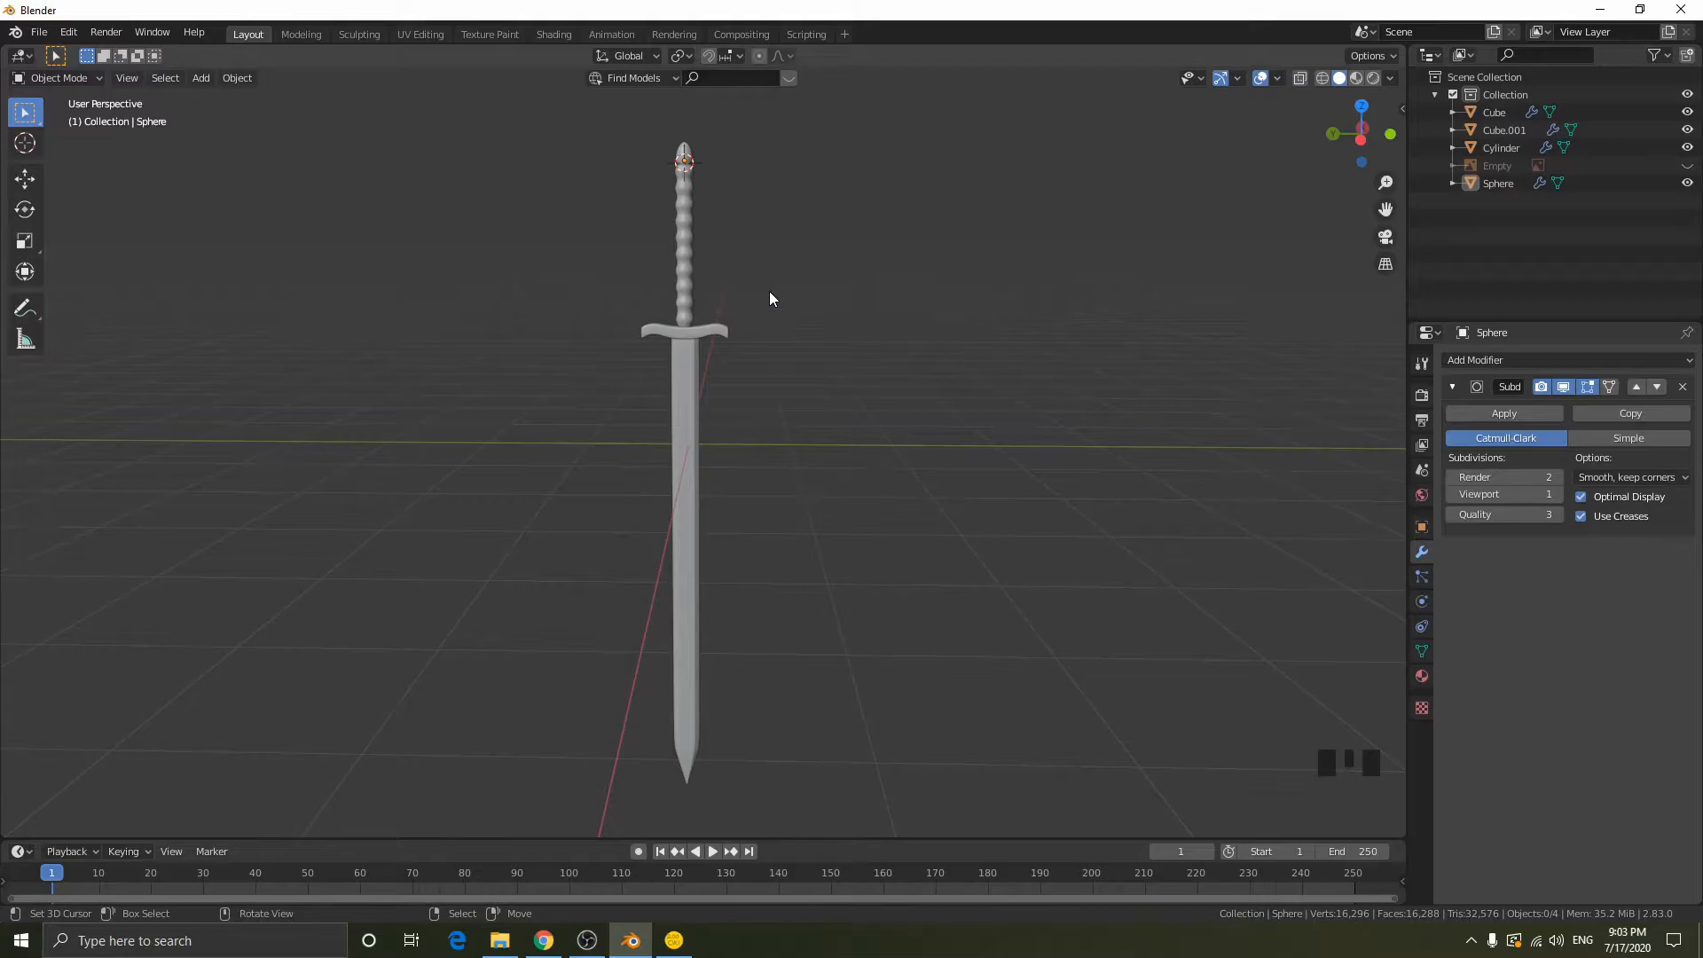
- Switch to the Shading workspace and bring the crossguard area into close view
click(552, 36)
scroll(885, 283, down, 3)
scroll(892, 286, up, 7)
scroll(892, 285, up, 5)
- Preview the sword in Rendered shading, then return to Material Preview and look it over
key(z)
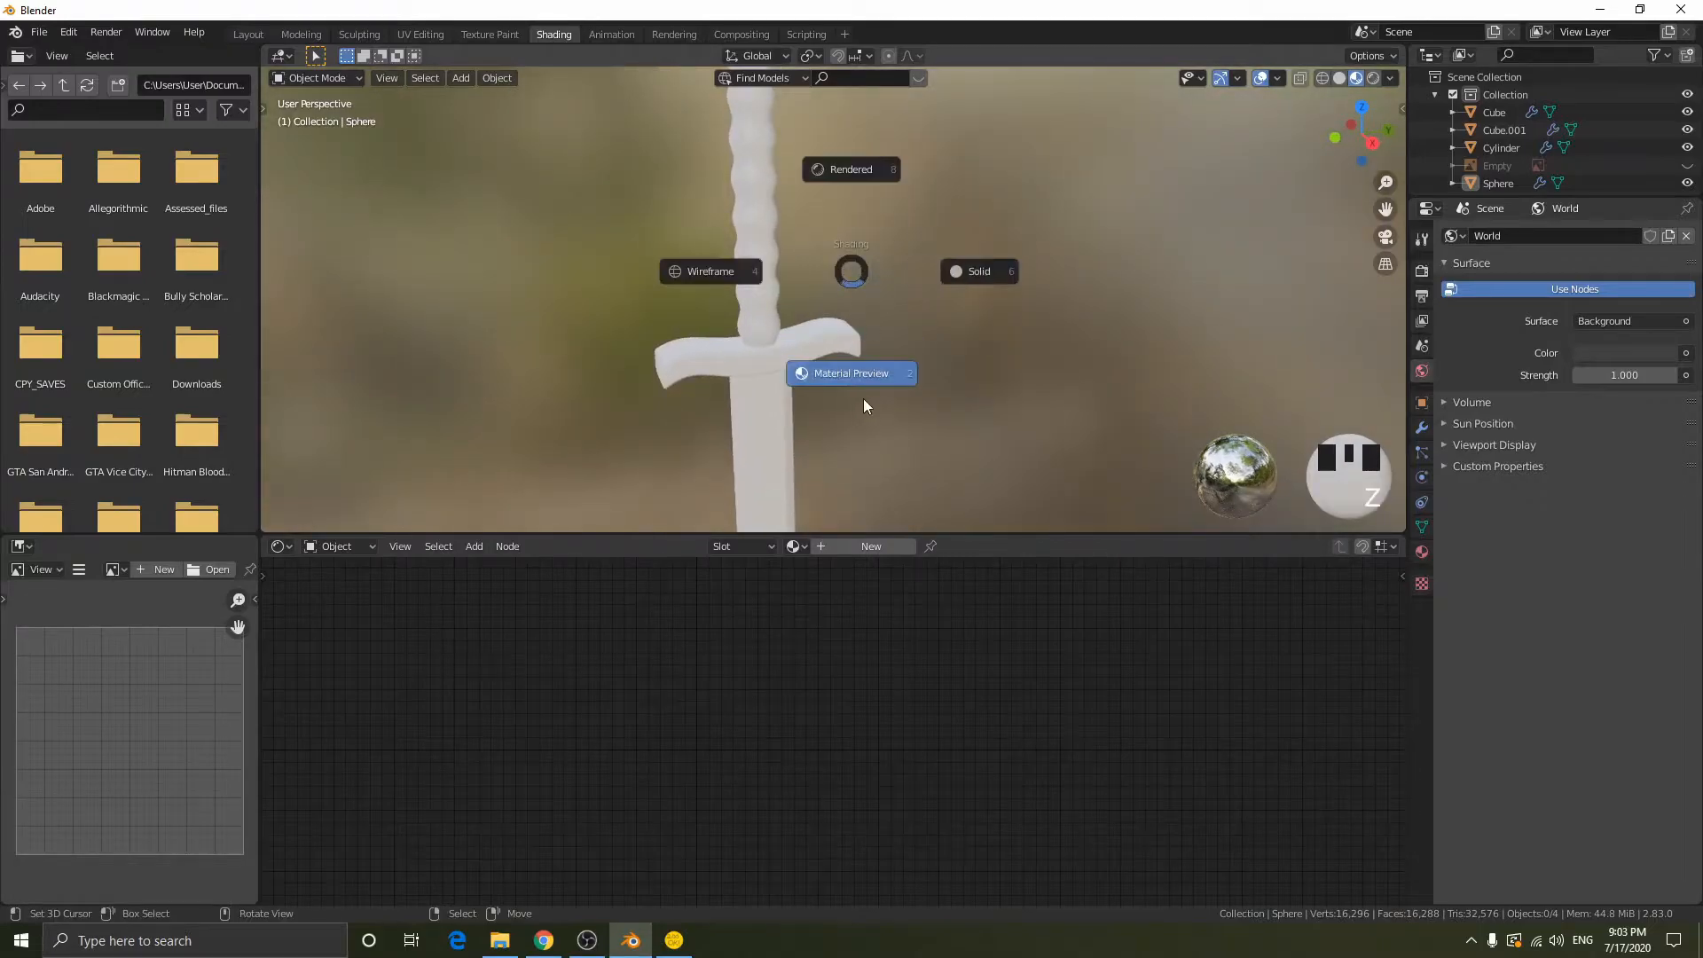
key(z)
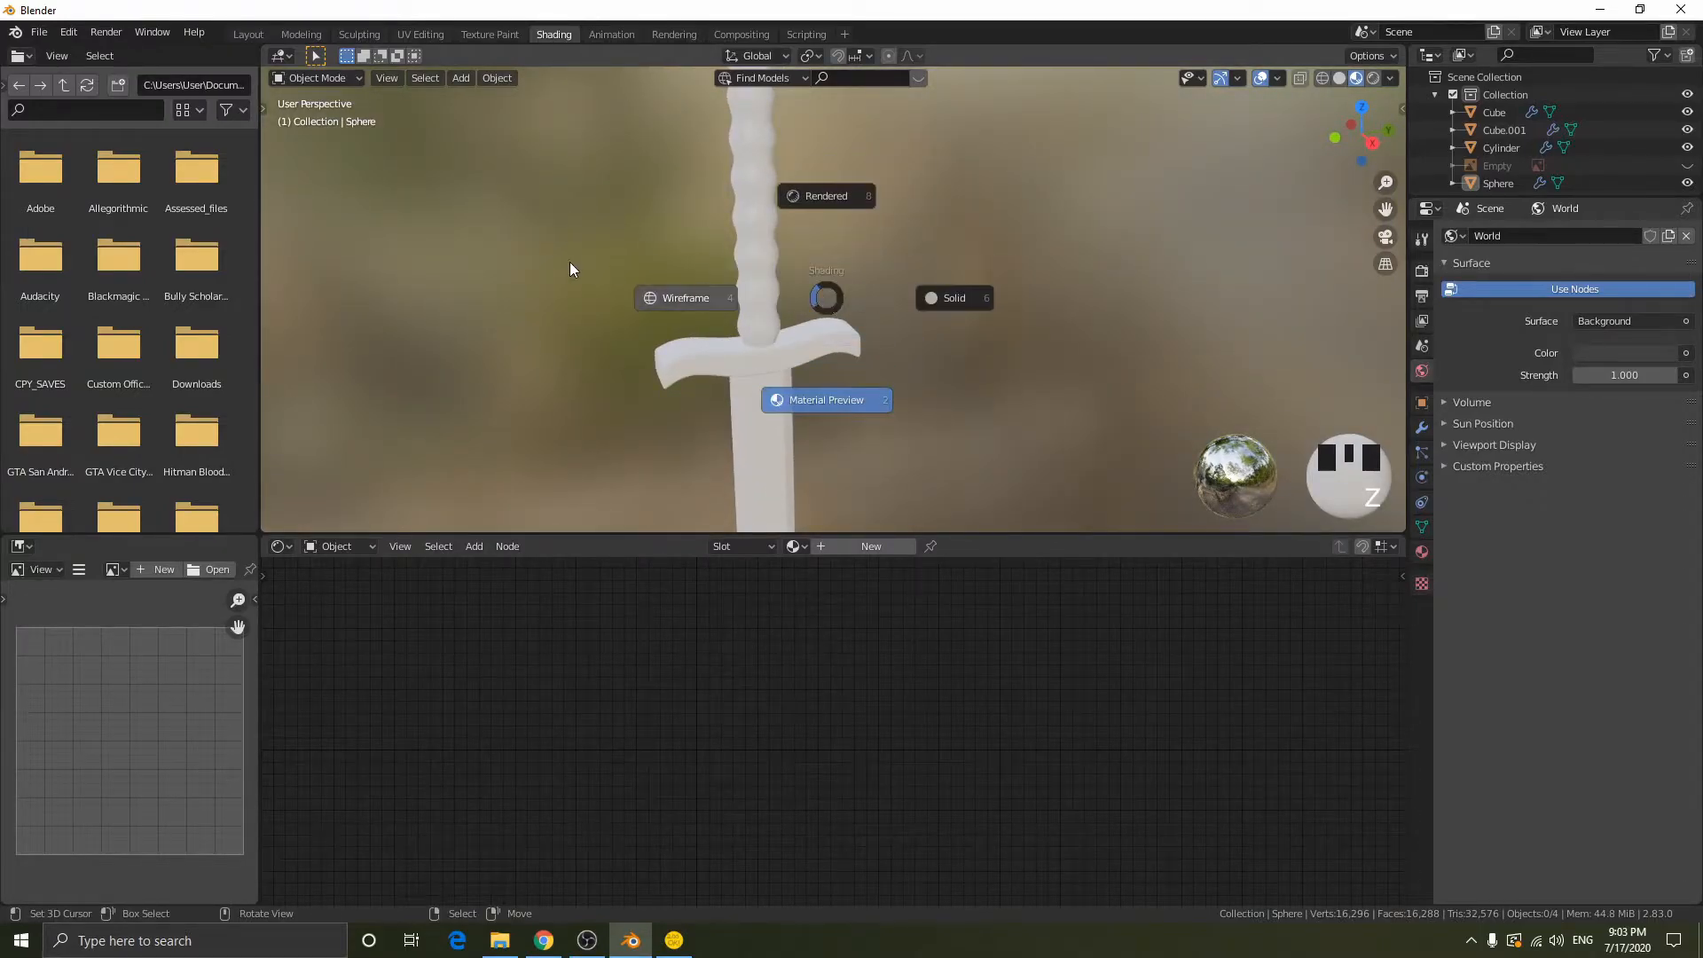
key(z)
key(z)
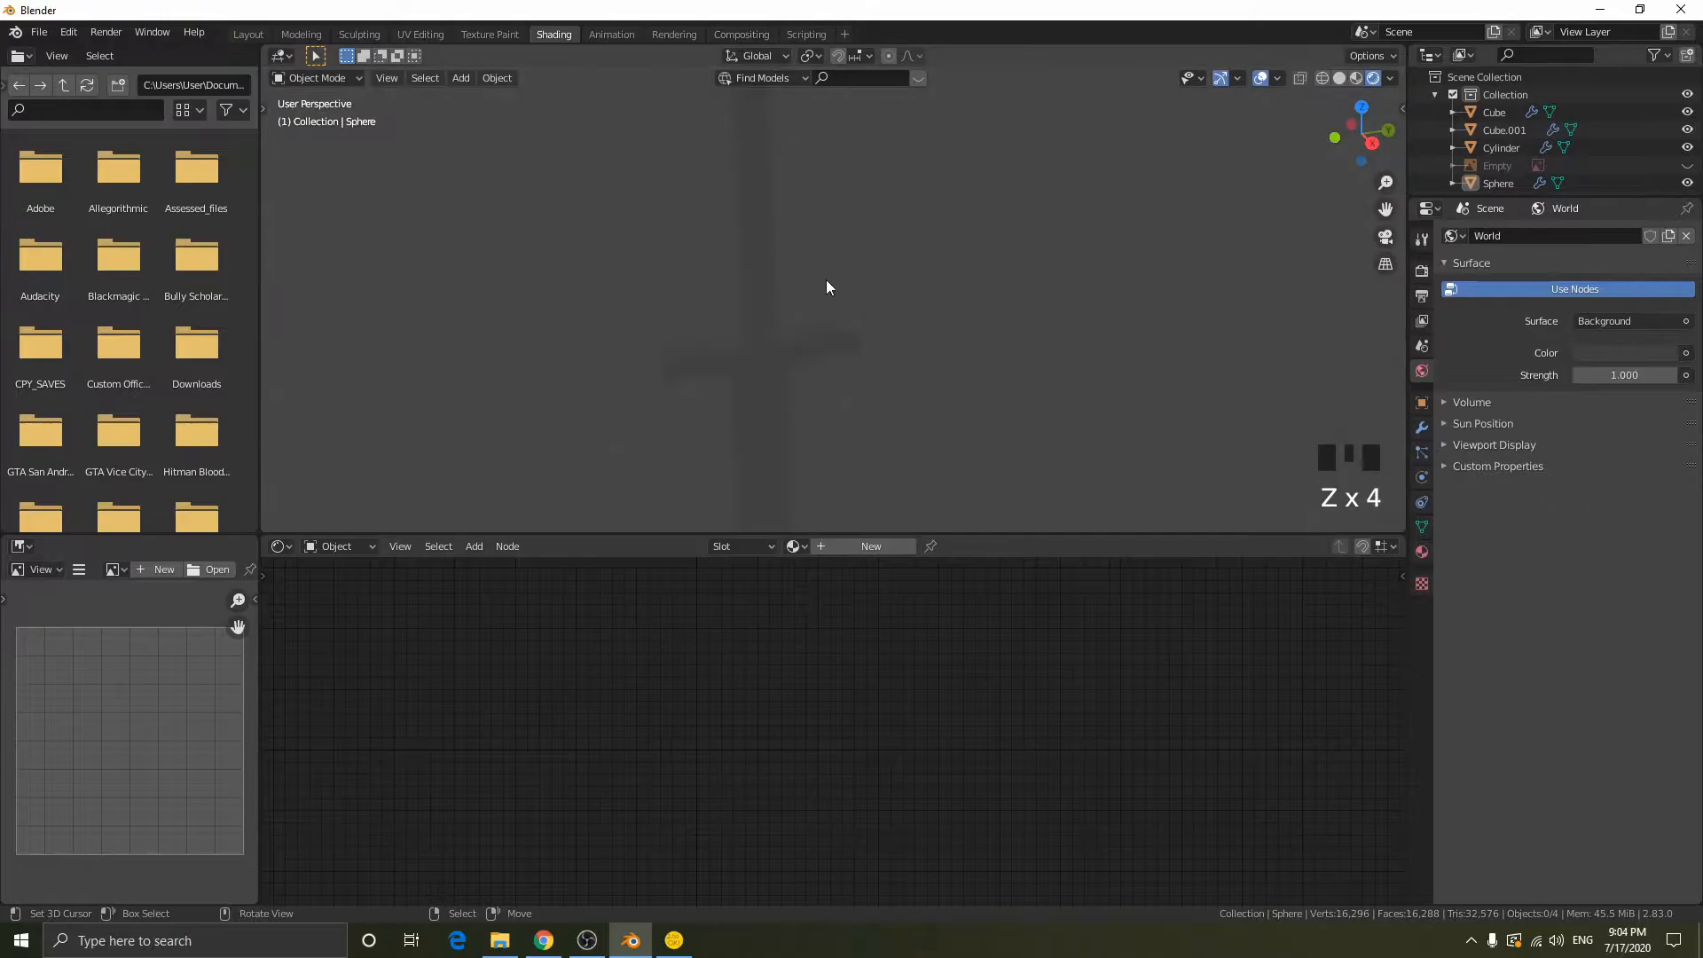
scroll(780, 188, down, 4)
mouse_move(849, 211)
middle_down()
mouse_move(949, 211)
mouse_move(871, 218)
mouse_move(788, 190)
mouse_move(825, 181)
middle_up()
key(z)
click(866, 438)
scroll(849, 392, up, 5)
scroll(848, 381, down, 6)
mouse_move(847, 381)
middle_down()
mouse_move(794, 335)
mouse_move(1162, 342)
mouse_move(757, 333)
mouse_move(849, 312)
middle_up()
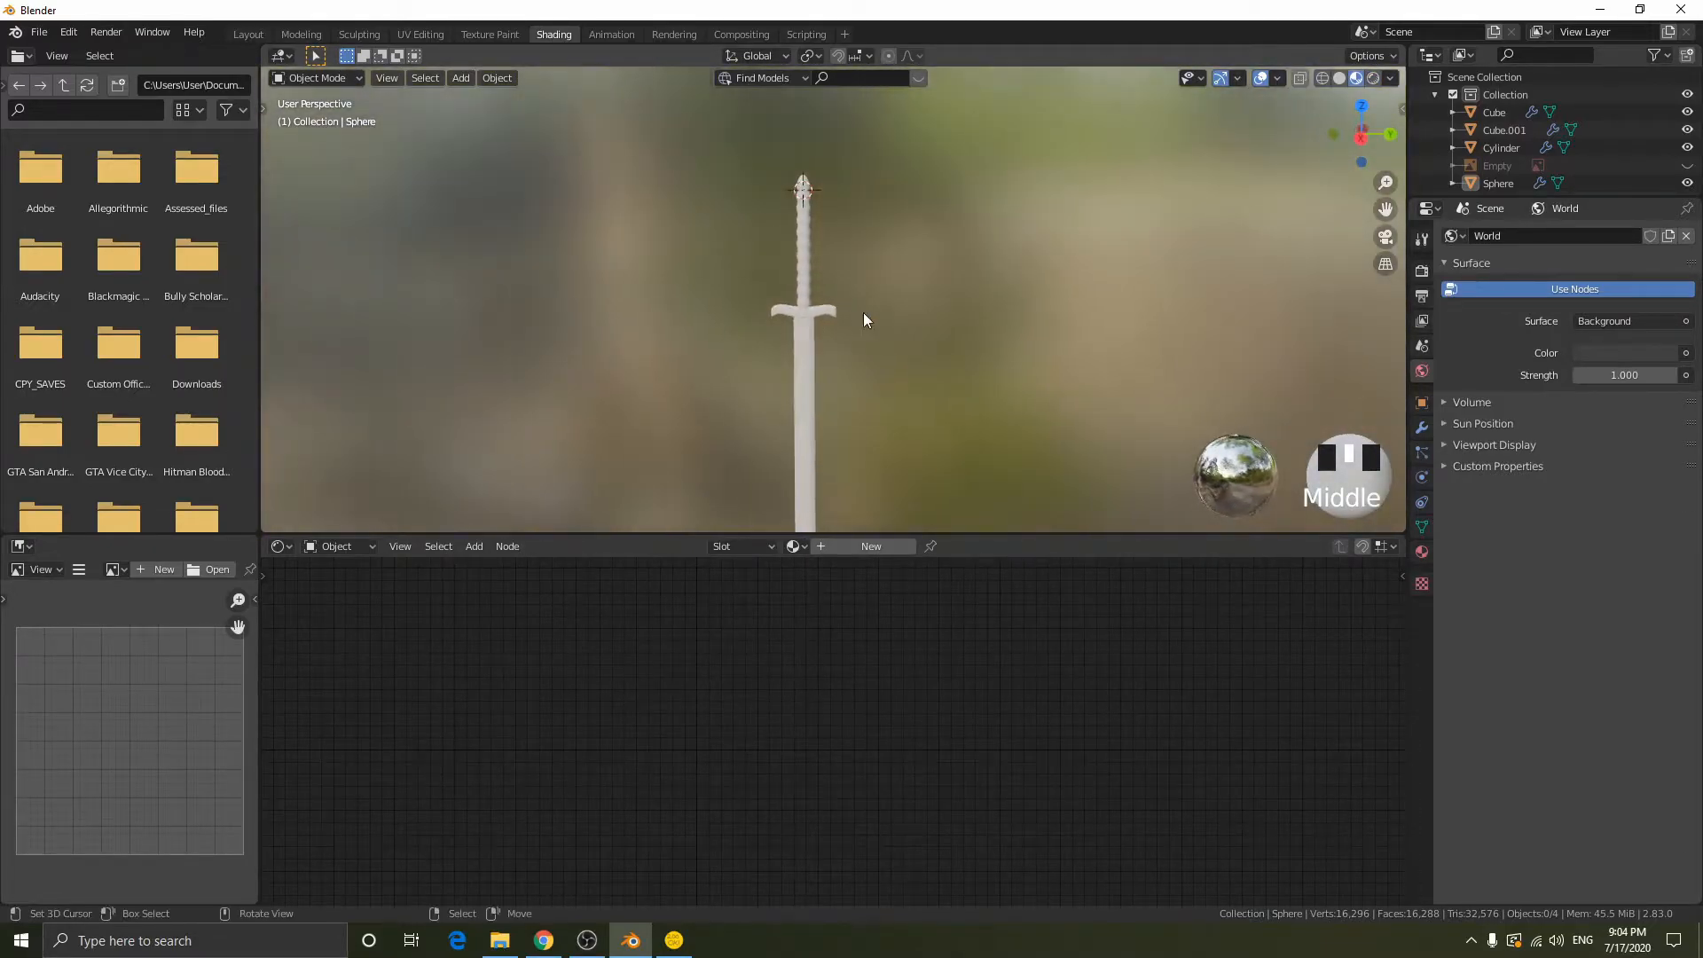
scroll(963, 307, up, 4)
- Reset the 3D cursor to the world origin and frame all objects of the sword
click(1278, 78)
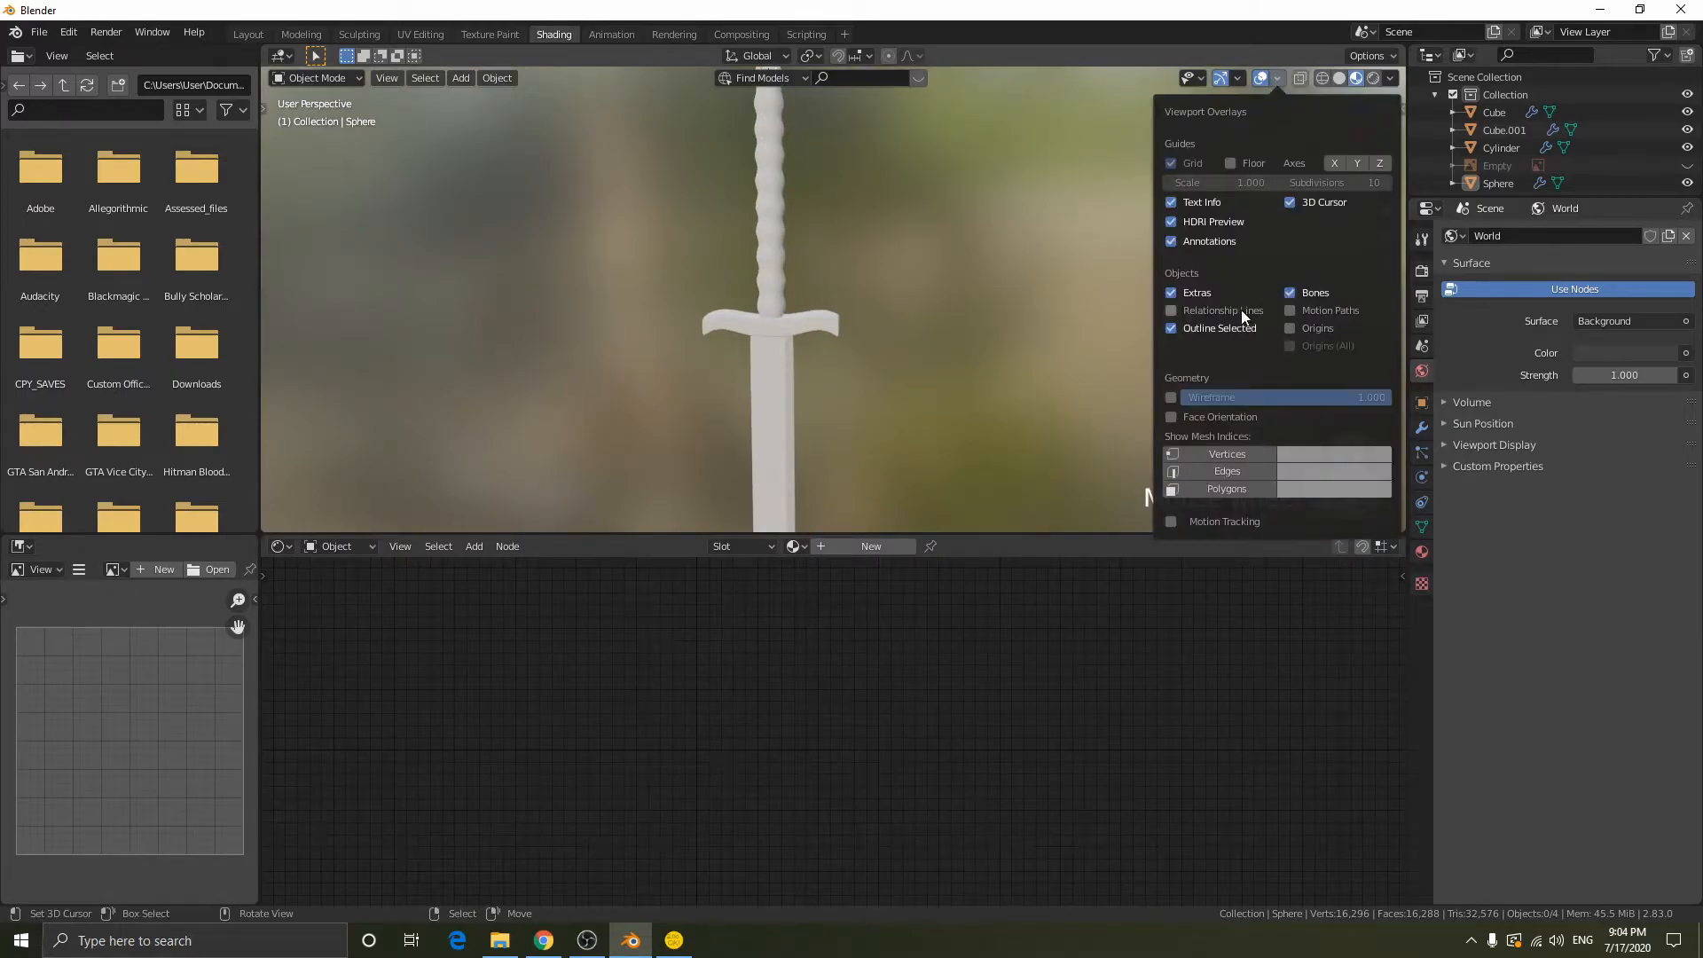
click(1086, 165)
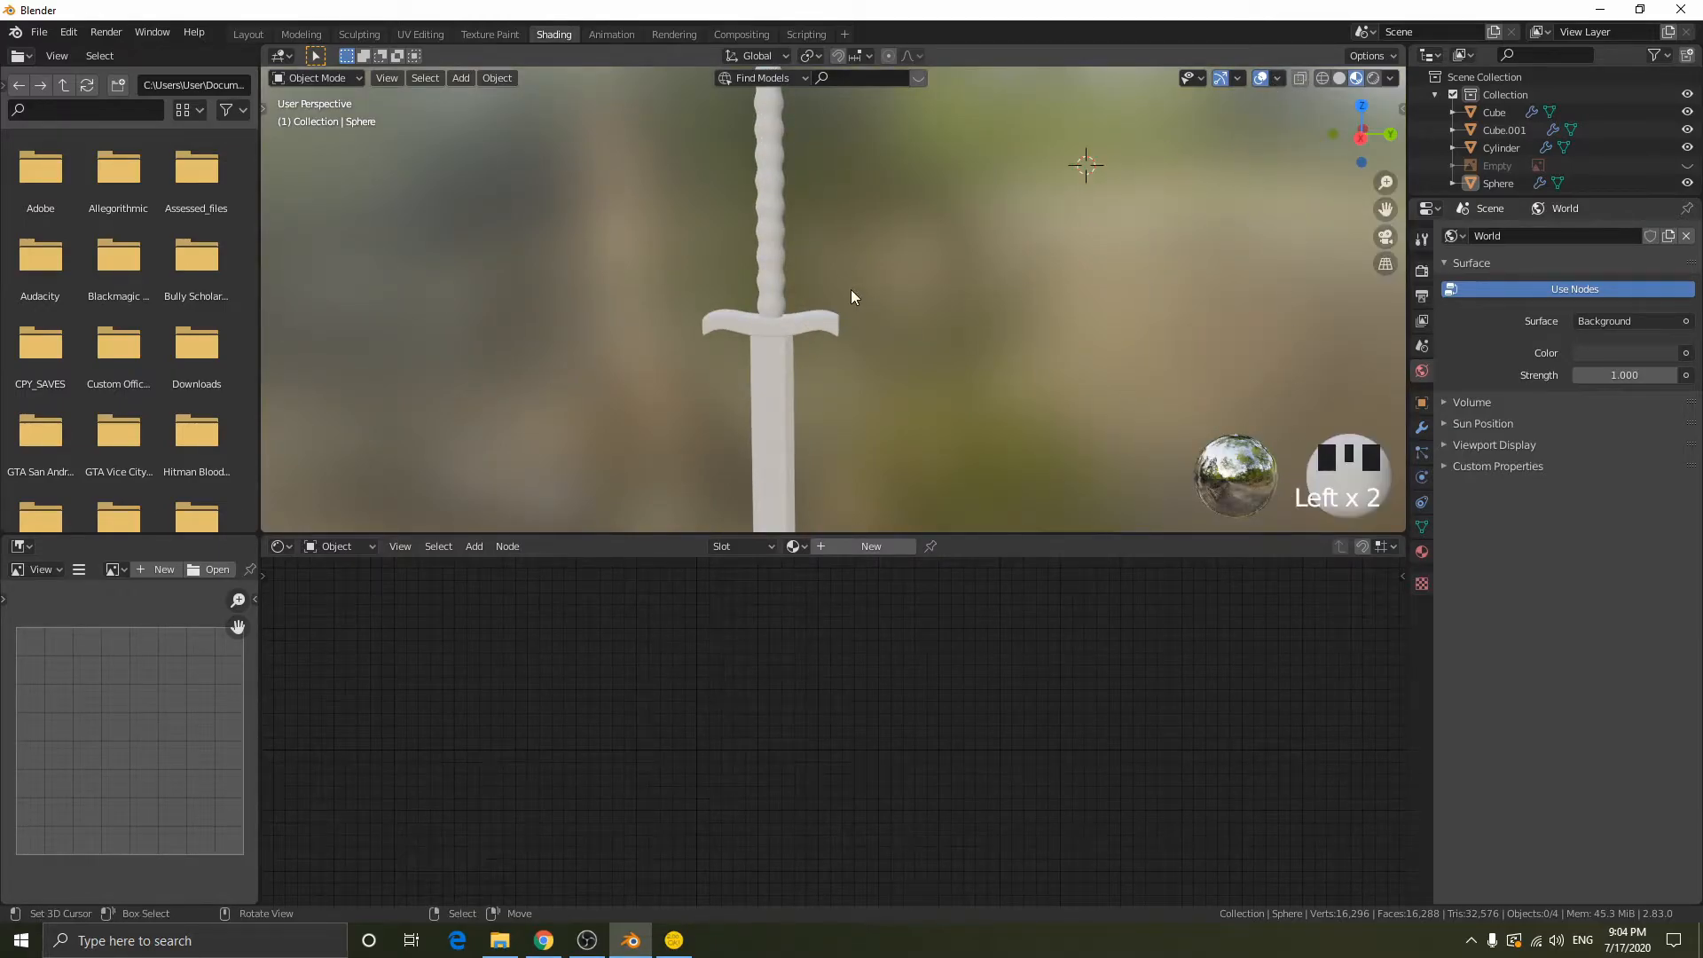
key(shift+c)
scroll(827, 283, up, 6)
shift+middle_drag(903, 186, 955, 342)
key(a)
key(KP_Decimal)
scroll(942, 258, up, 8)
- Select the grip and try the dark night HDRI as the Material Preview lighting
right_click(801, 224)
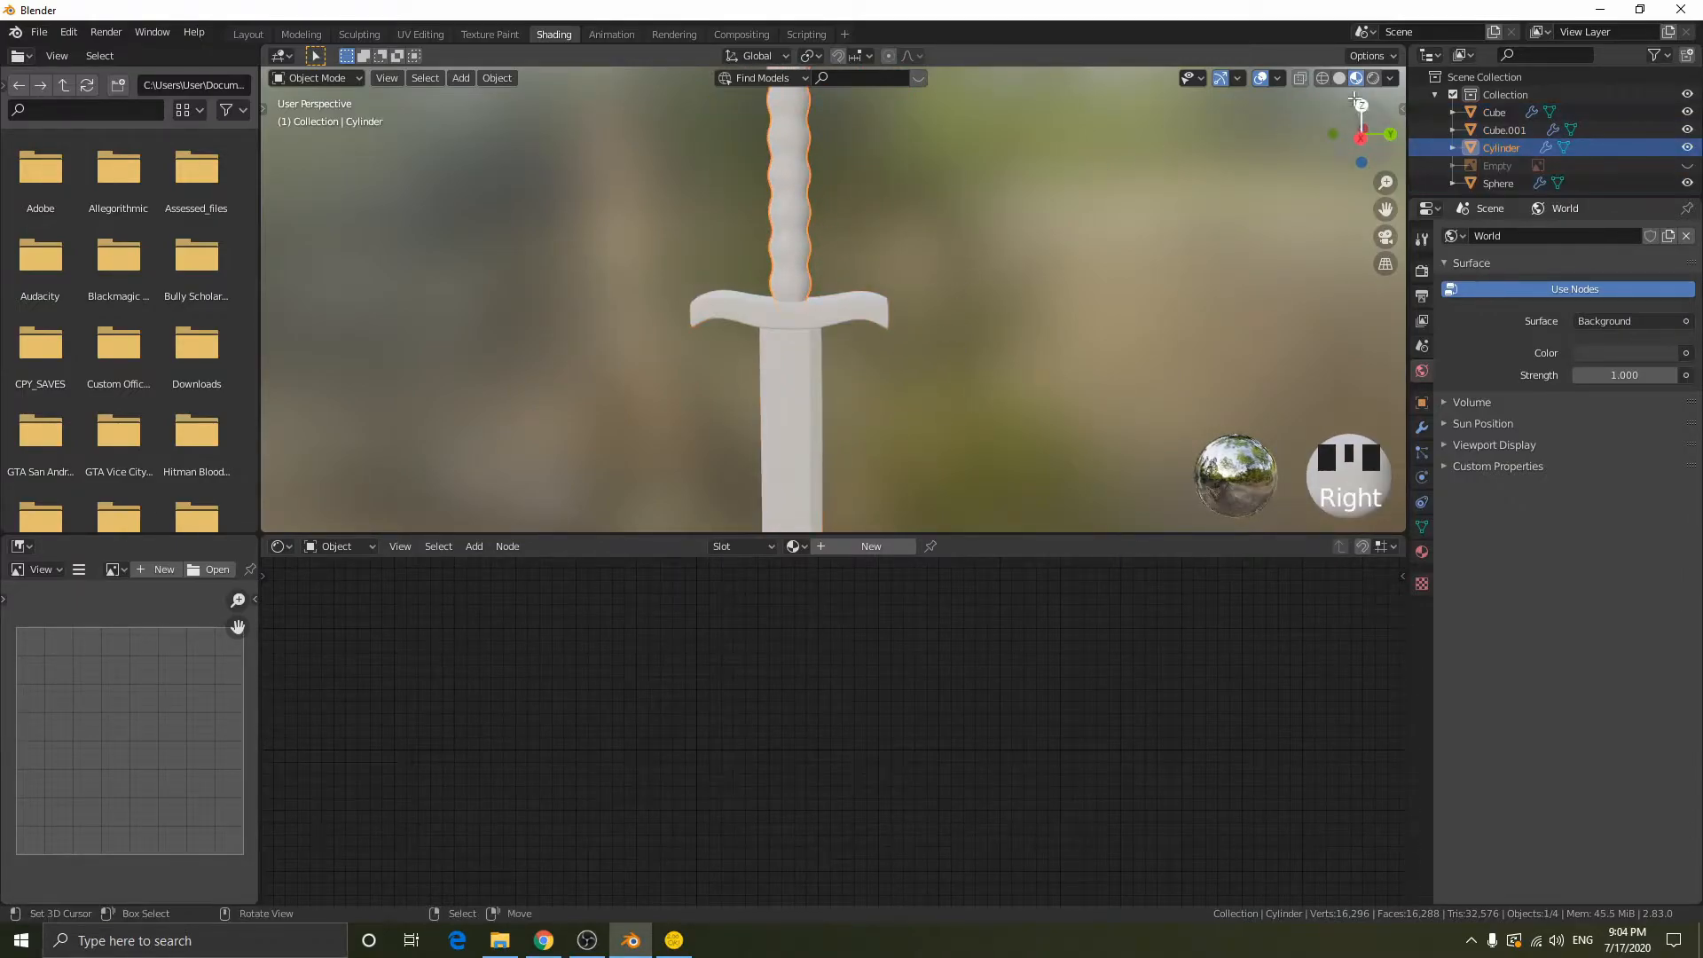
click(1201, 78)
click(1201, 78)
click(1237, 78)
click(1237, 78)
click(1277, 78)
click(1389, 78)
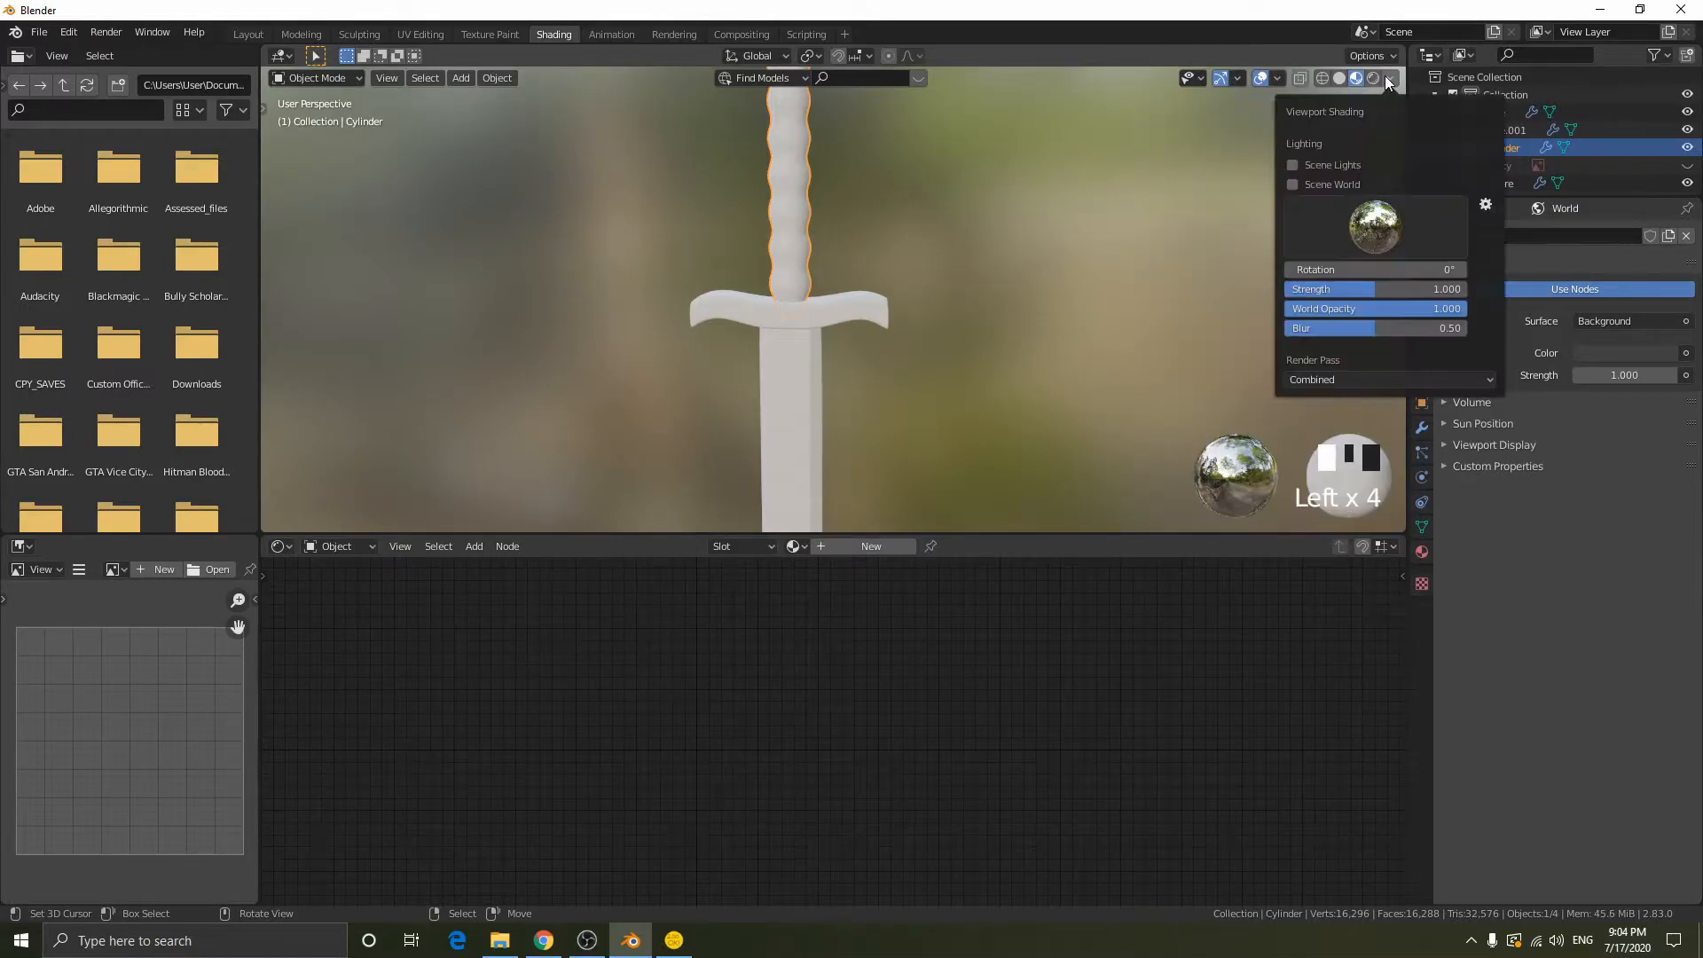
click(1371, 233)
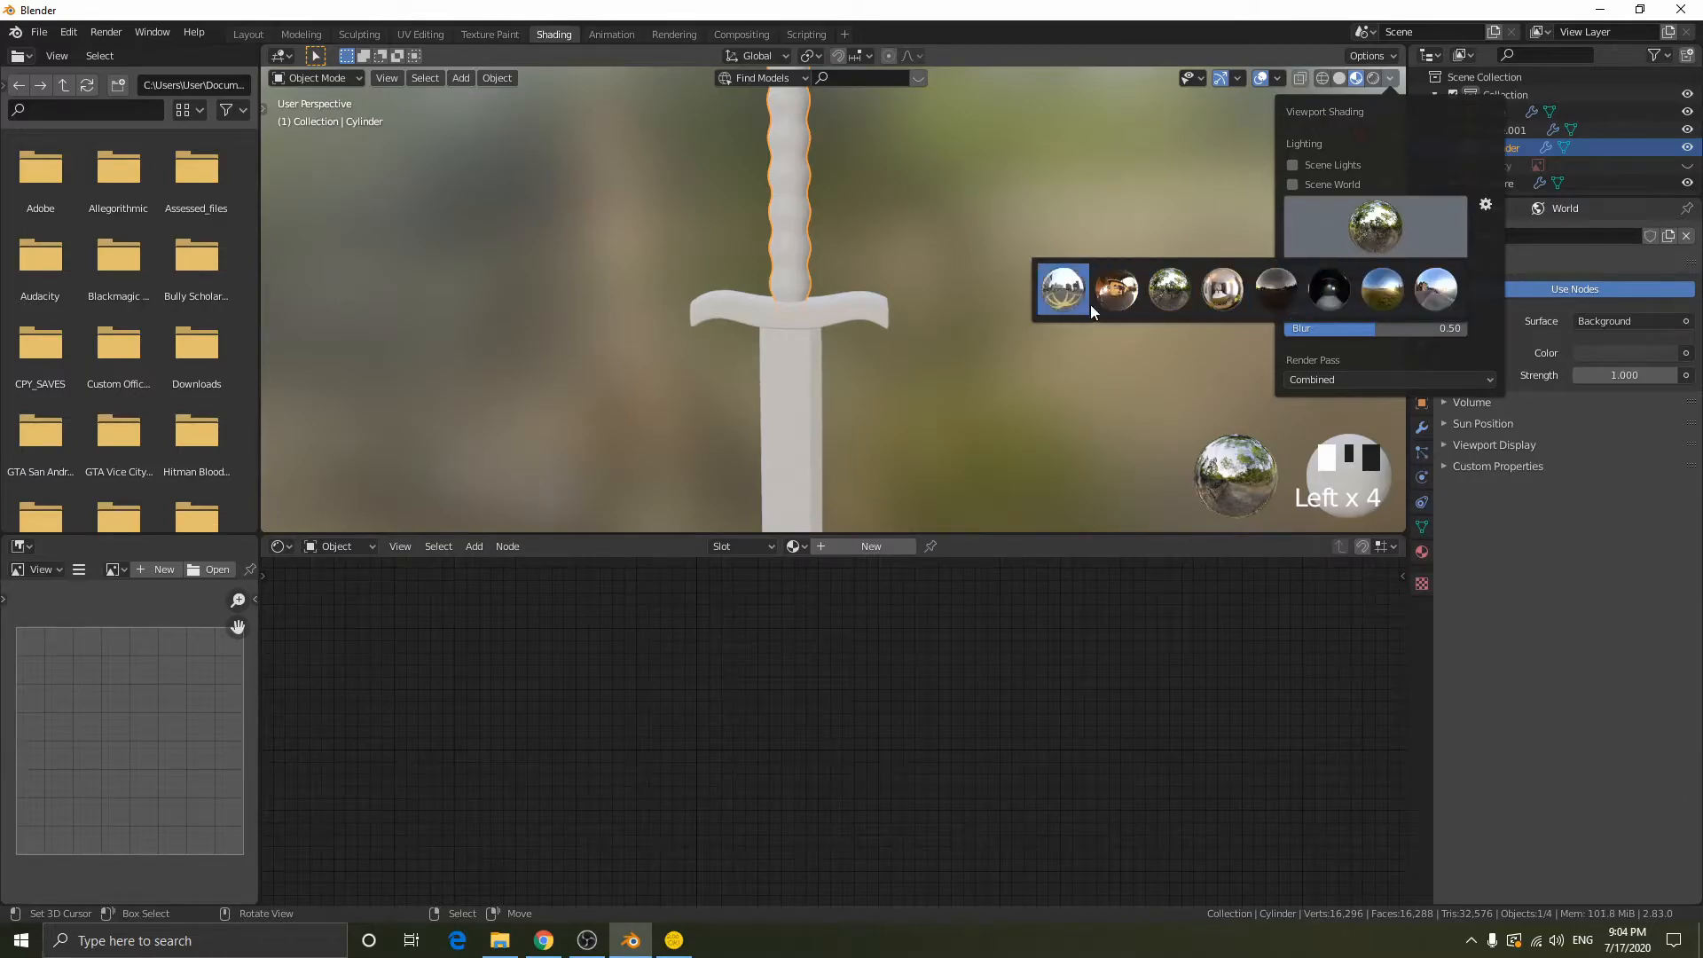
click(1328, 290)
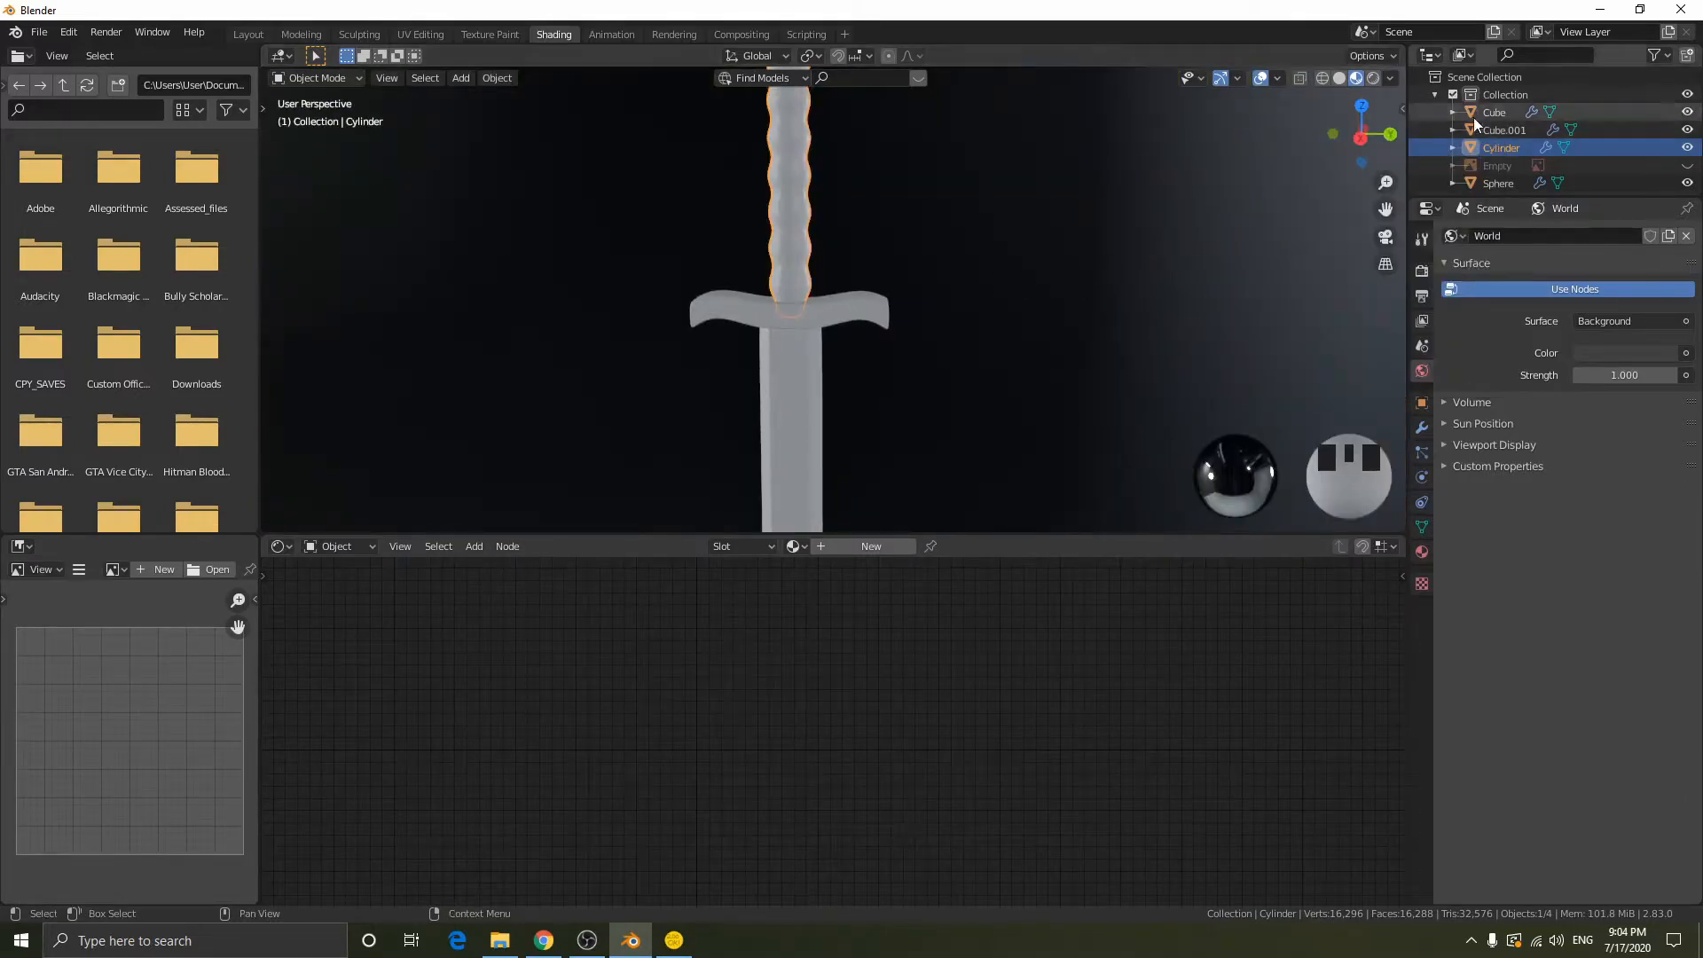
- Try the other built-in HDRIs in Material Preview, restore the original forest lighting and view the Render Pass options
click(1390, 79)
click(1377, 222)
click(1391, 285)
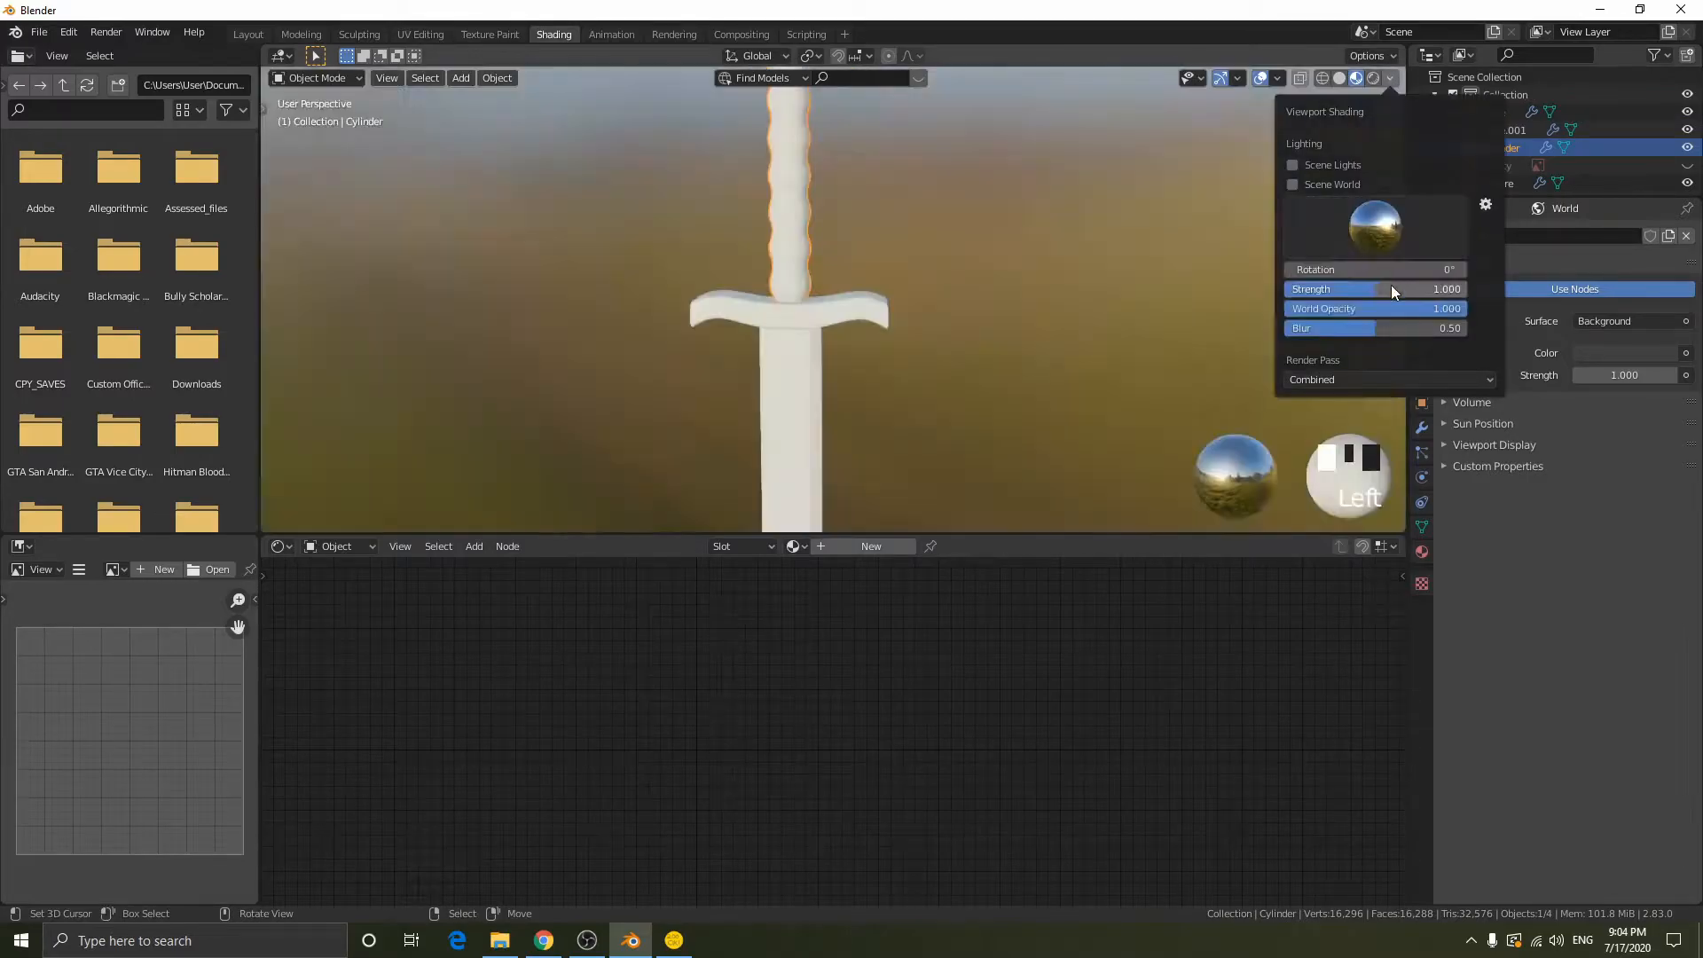
click(1376, 222)
click(1441, 290)
click(1389, 221)
click(1275, 290)
click(1383, 226)
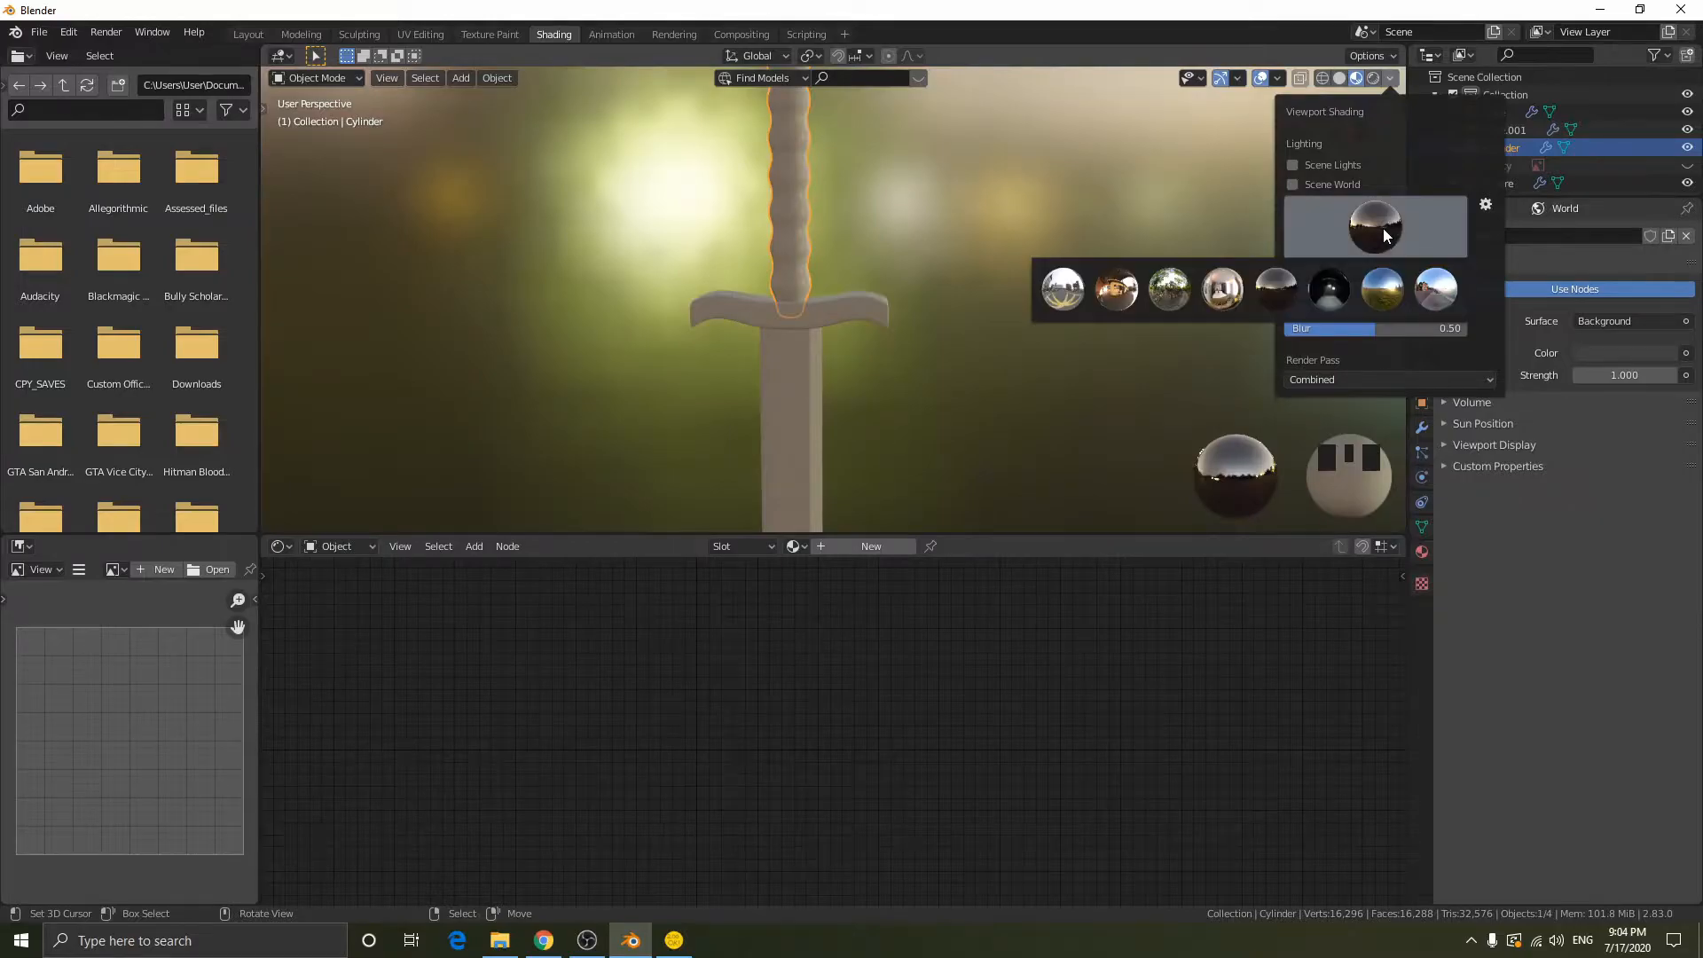
click(1220, 291)
click(1376, 226)
click(1169, 290)
click(1312, 235)
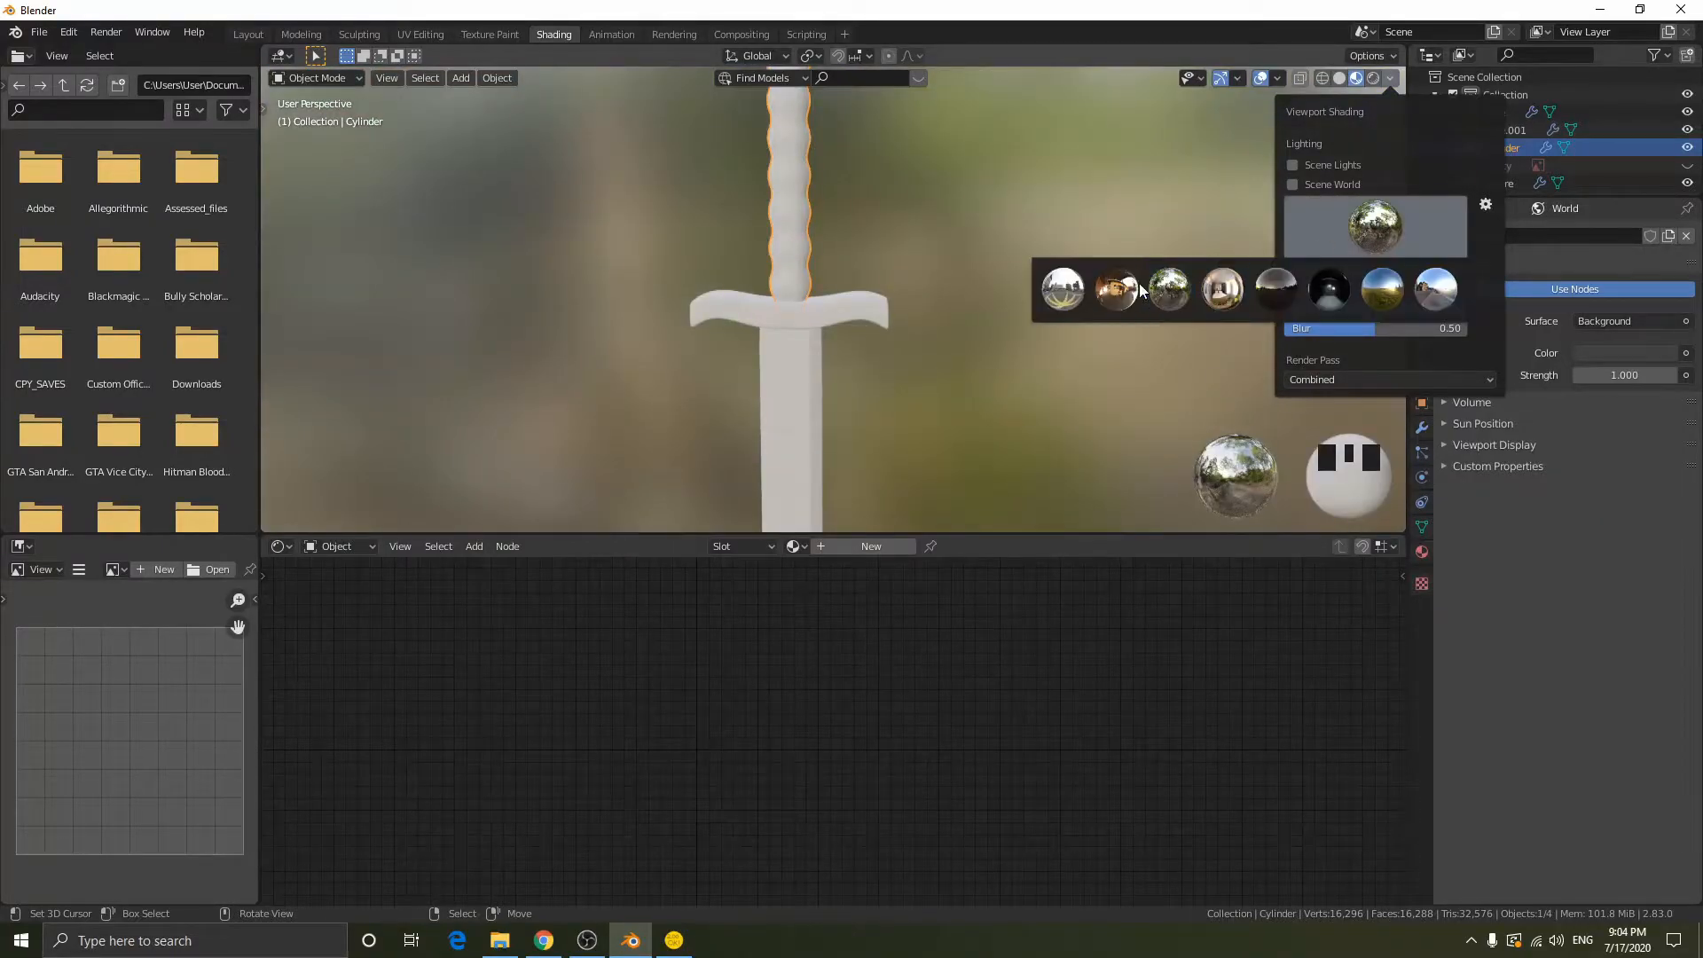
click(1116, 288)
click(1374, 226)
click(1062, 290)
click(1332, 239)
click(1178, 296)
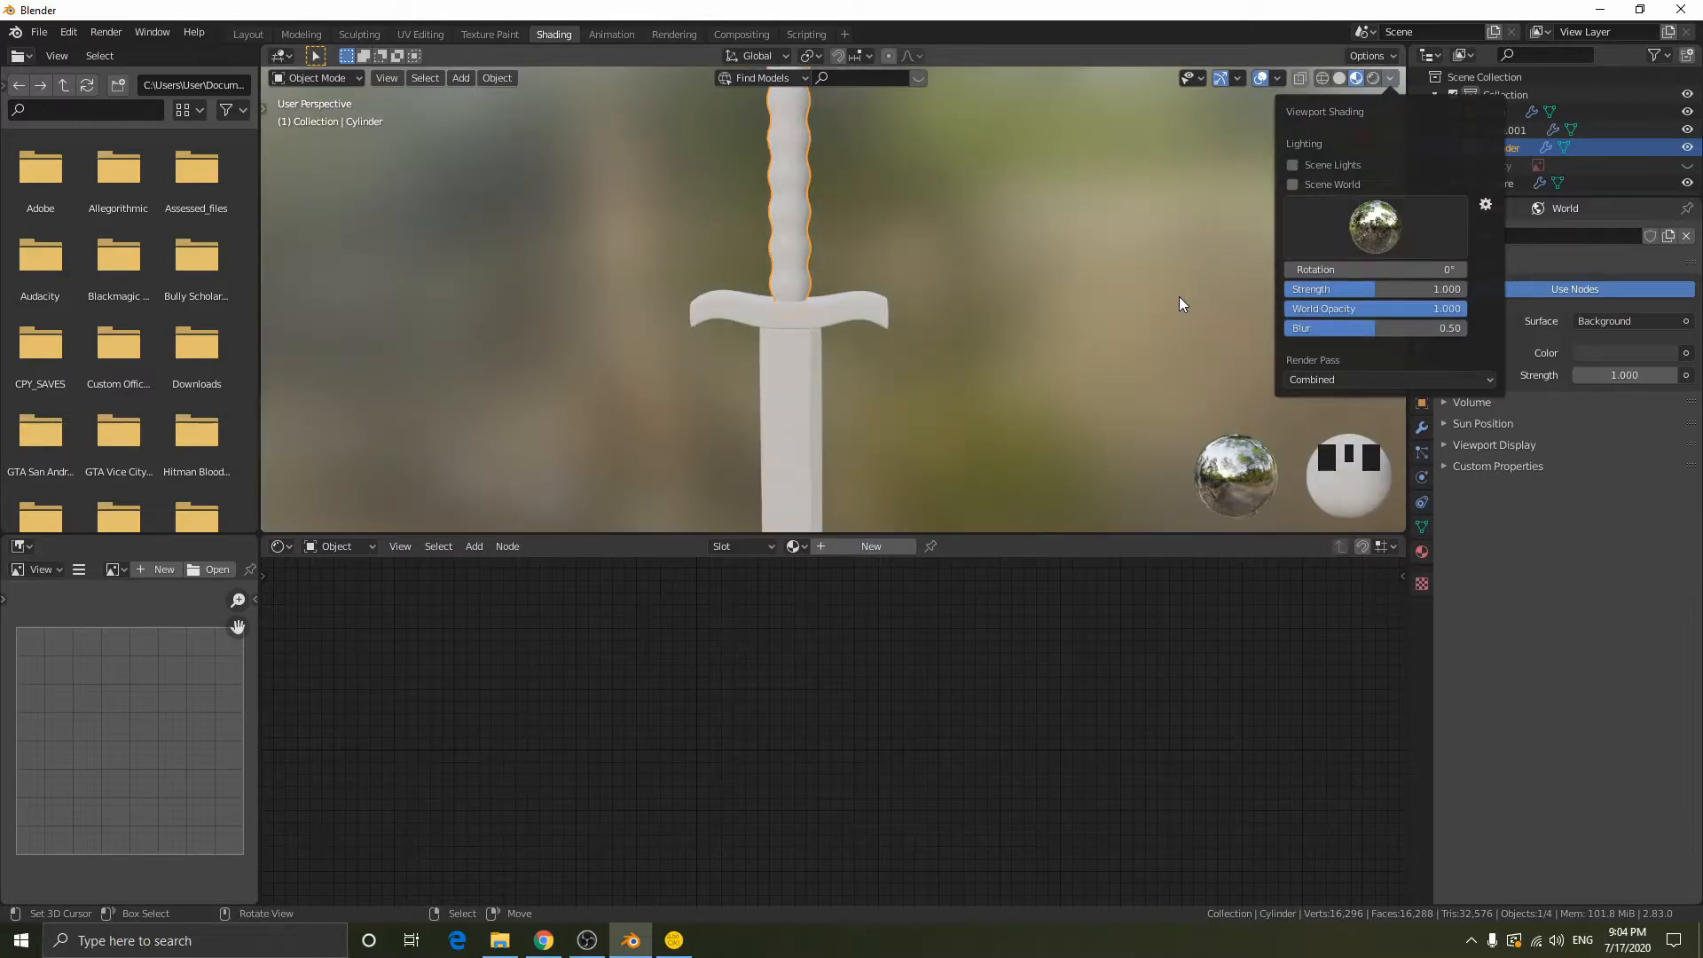
click(1414, 383)
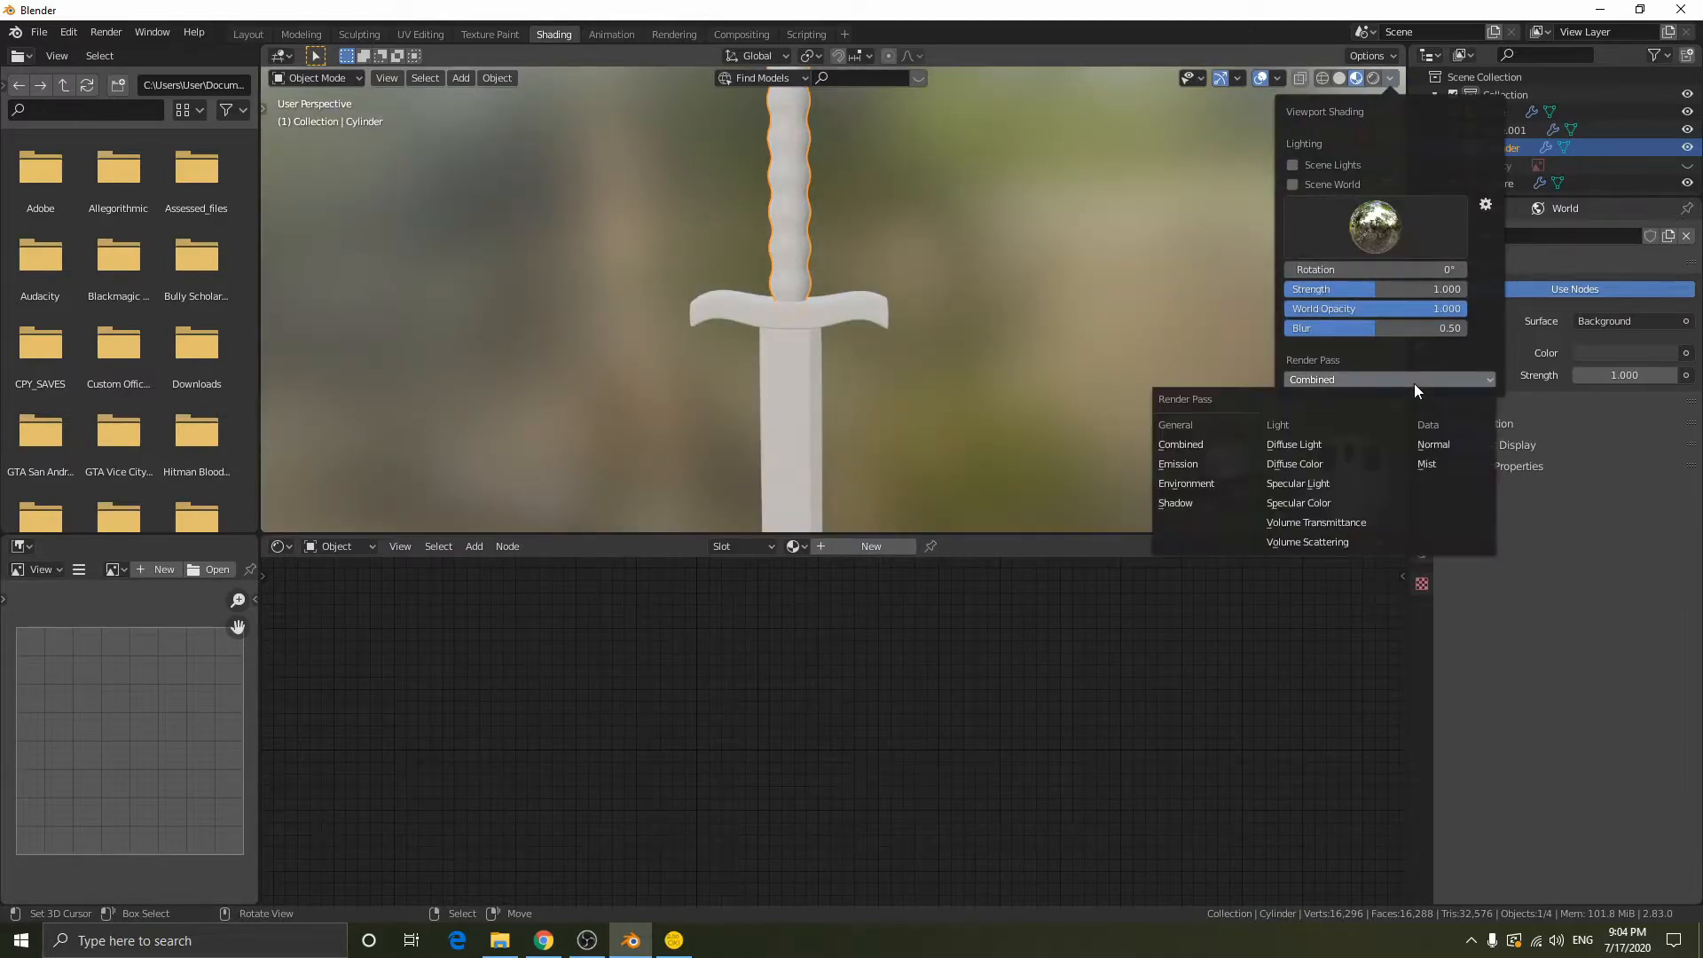
click(1414, 383)
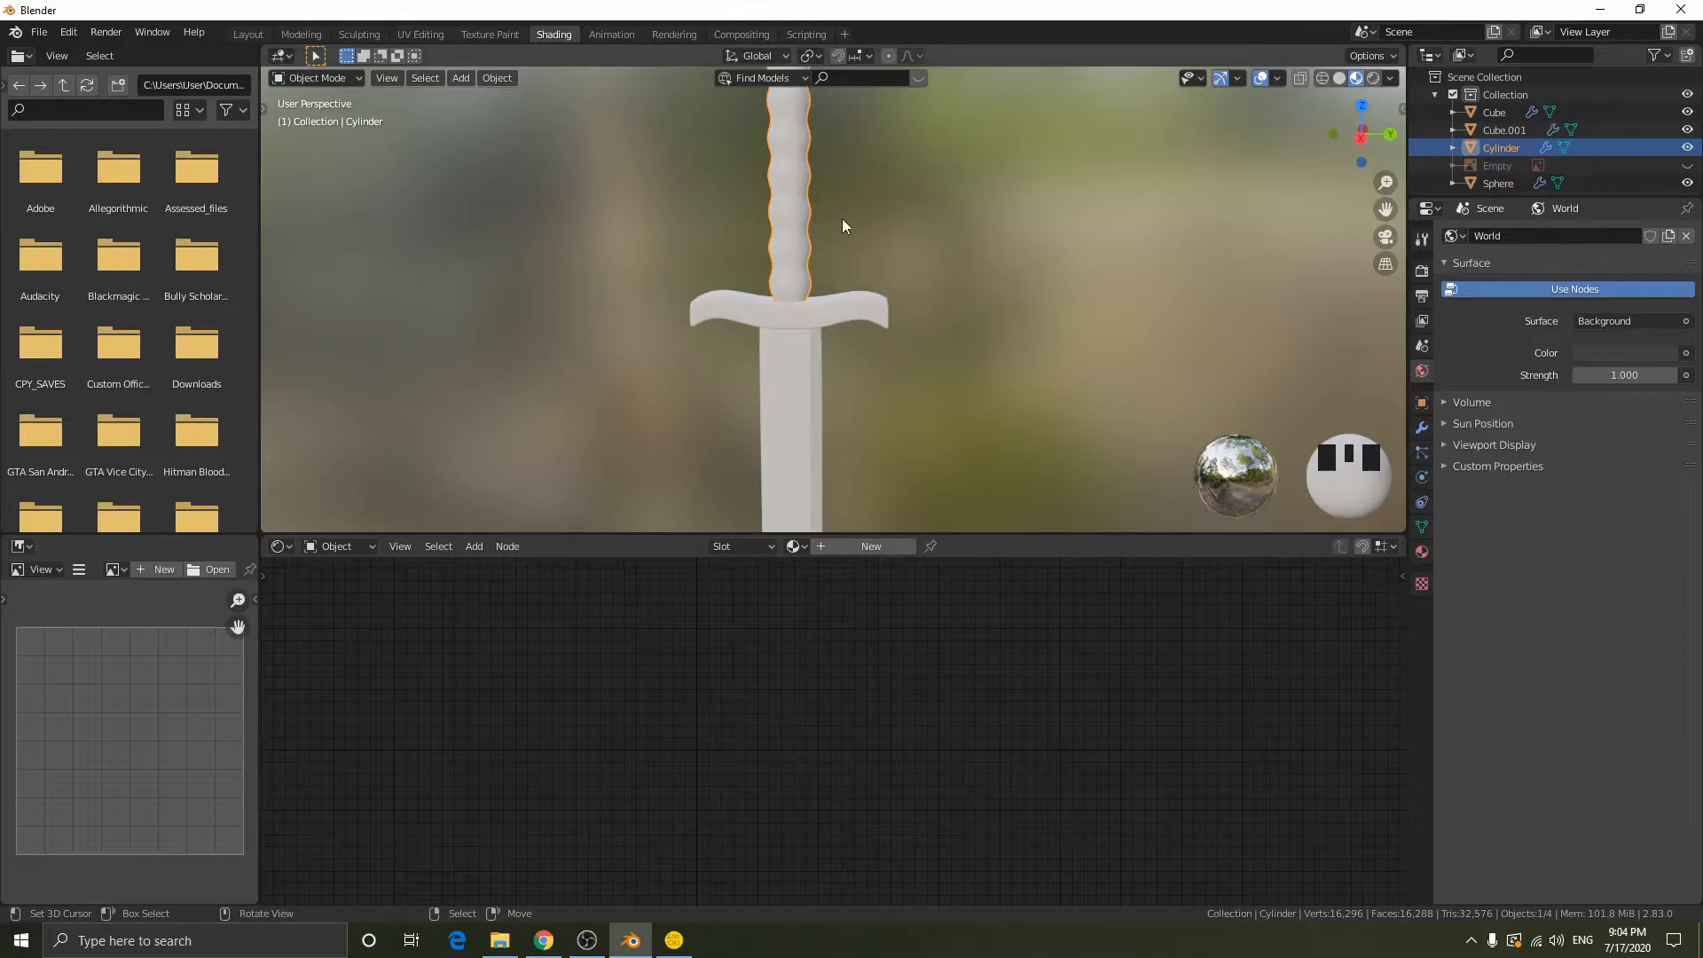
click(1387, 80)
- Select the blade and assign the existing material named Material to it
shift+middle_drag(823, 290, 880, 90)
middle_drag(921, 321, 929, 317)
right_click(823, 357)
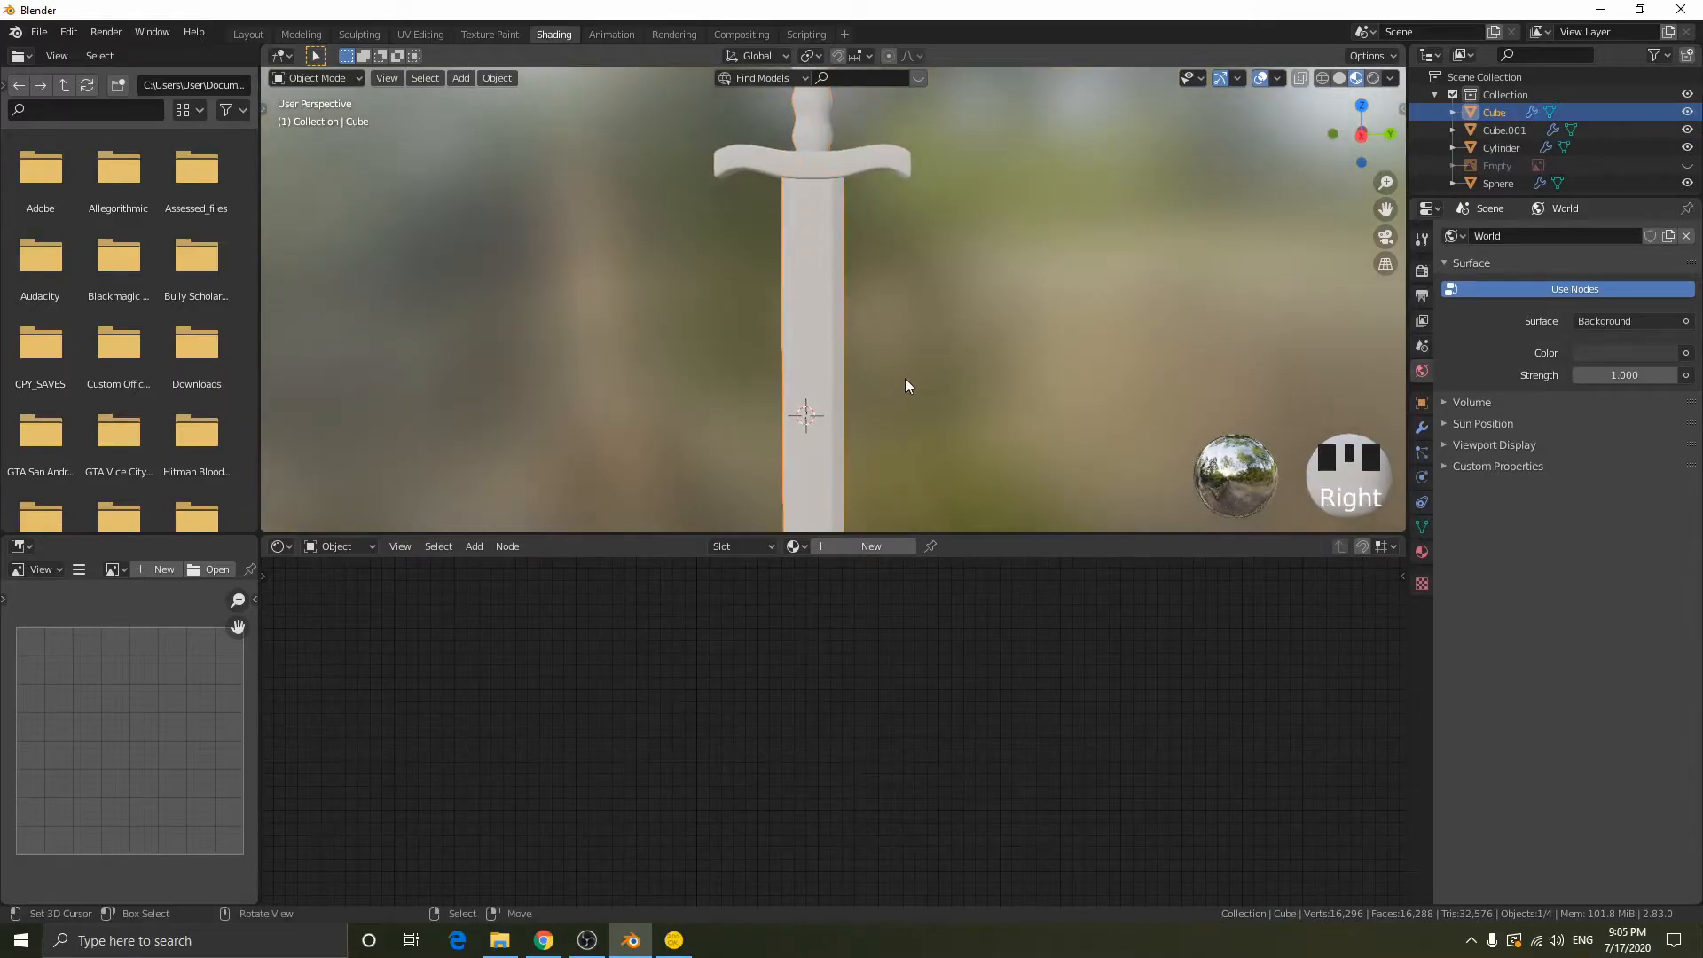
click(798, 547)
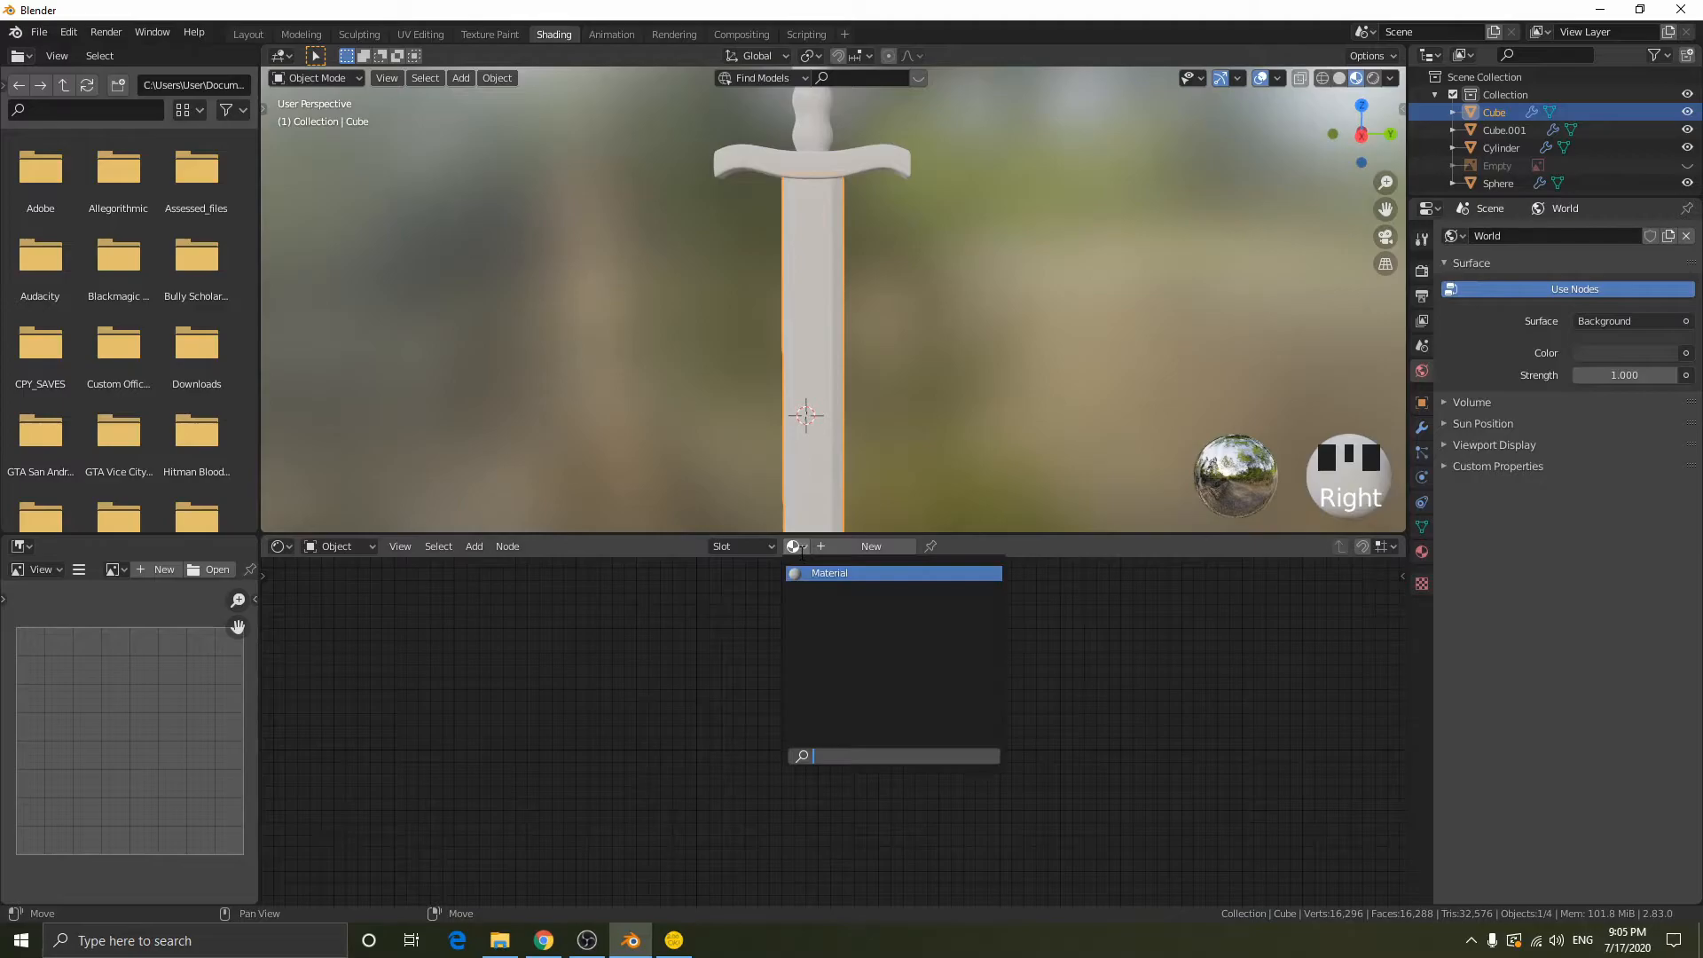
click(831, 573)
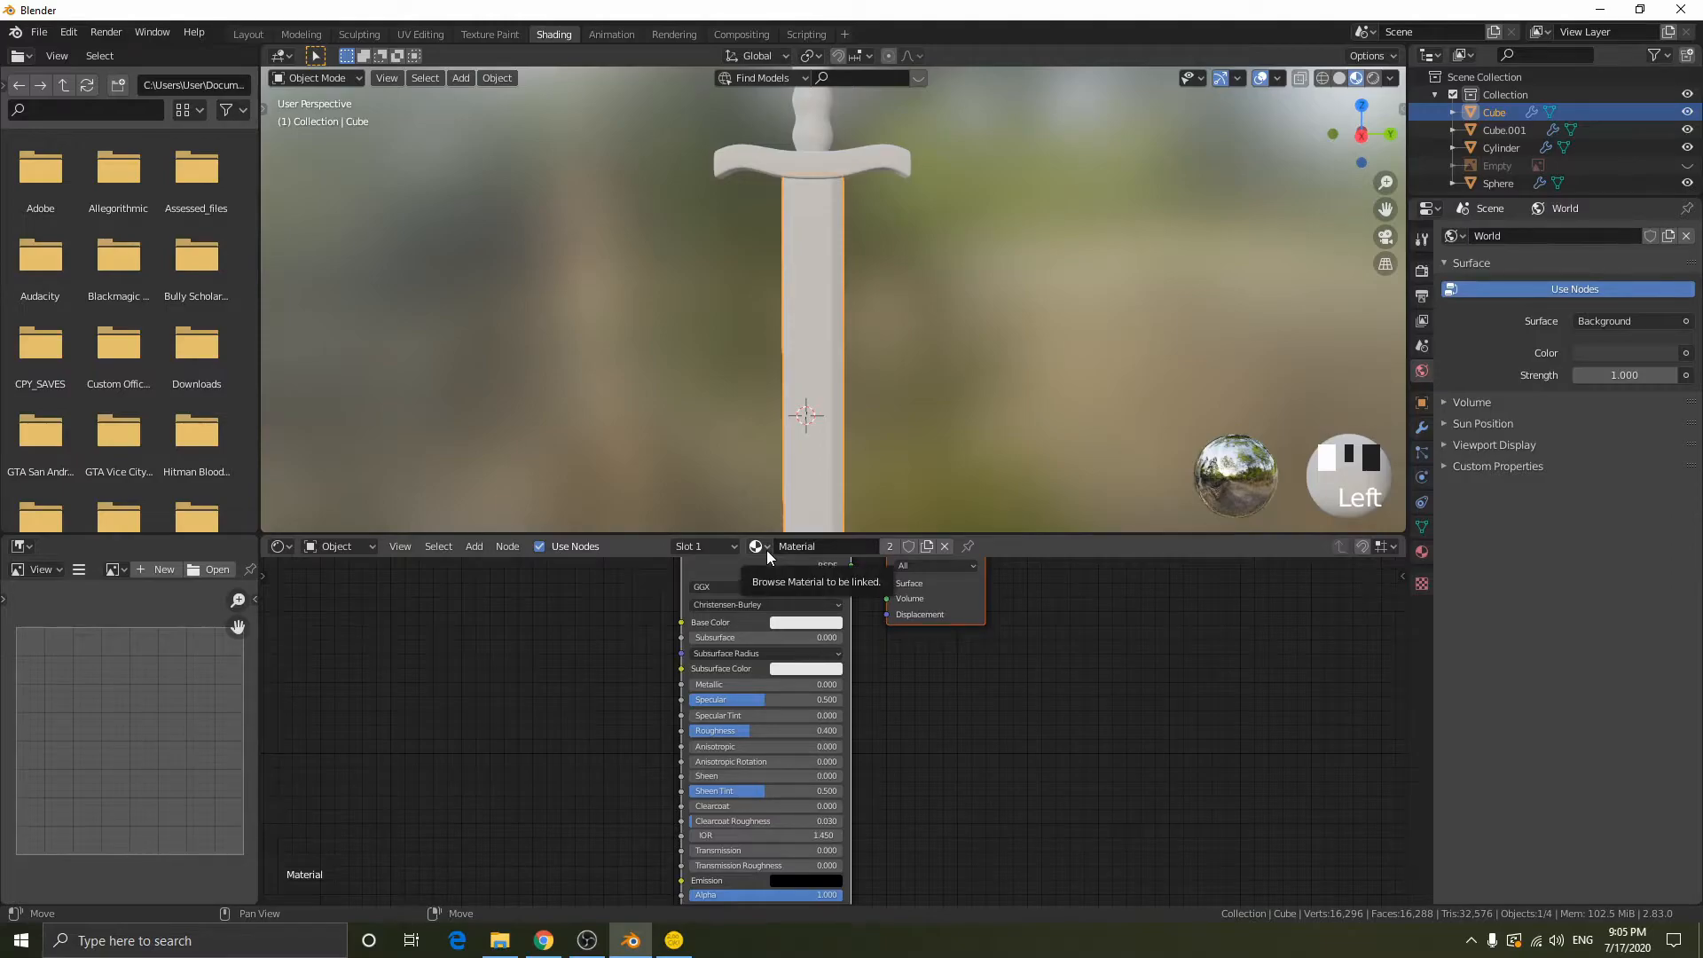
- Set Metallic to 1.000 on the Principled BSDF node of the blade's material
middle_drag(933, 608, 924, 674)
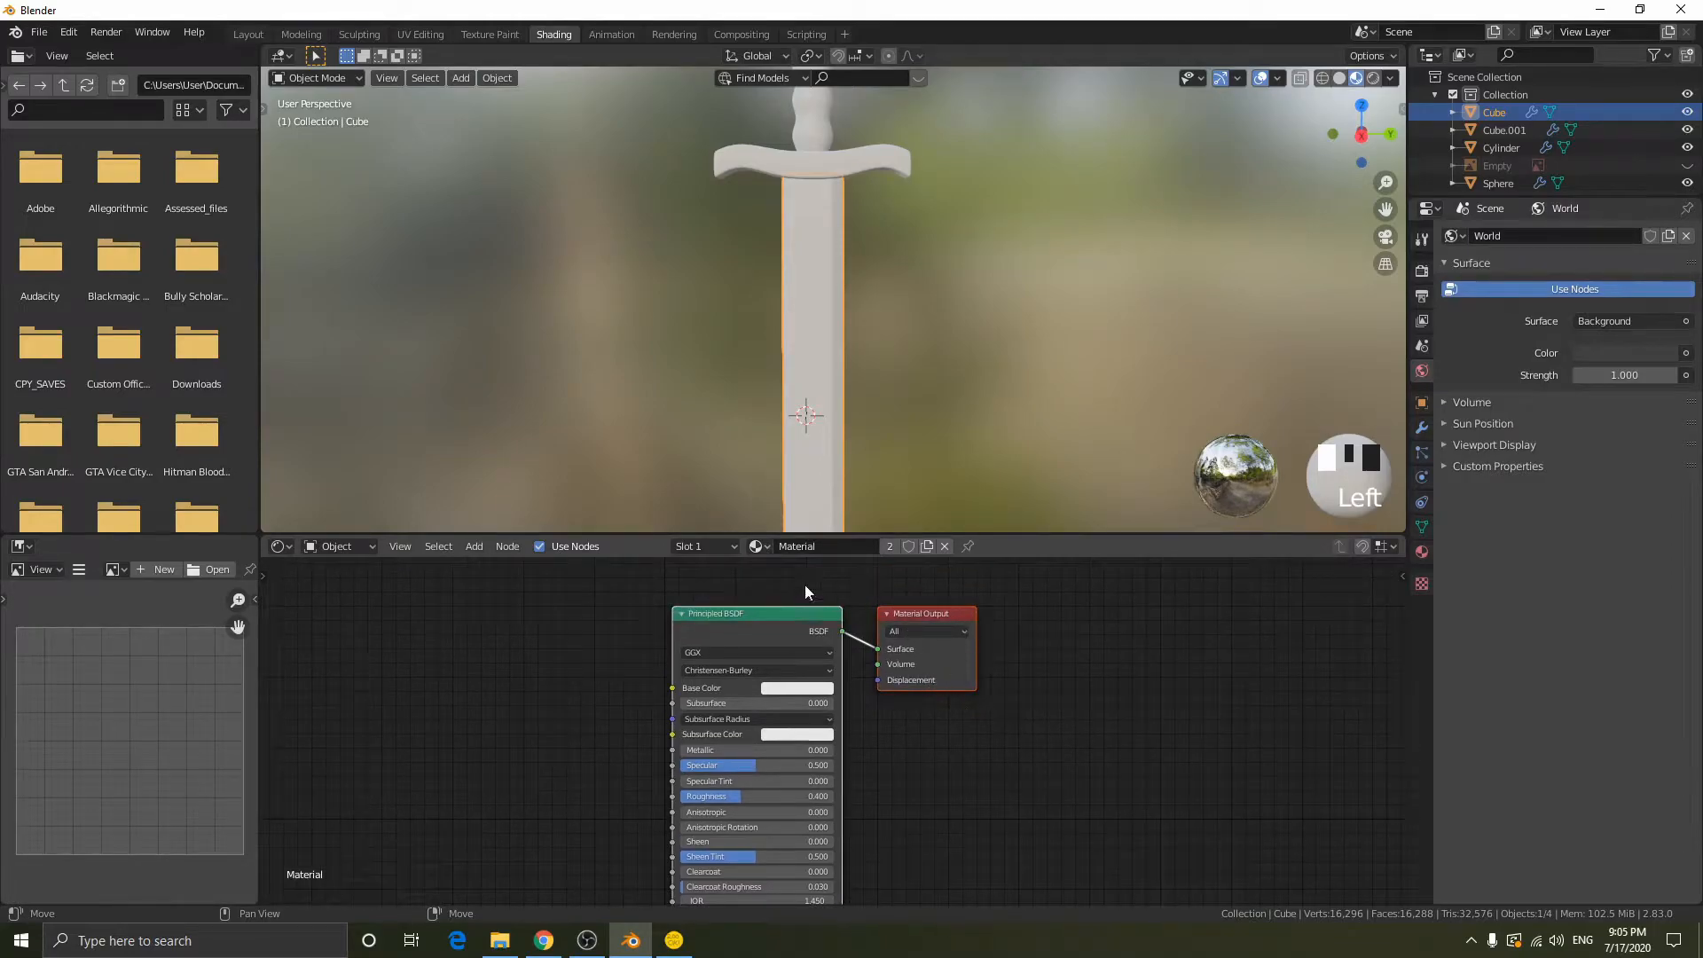
click(694, 621)
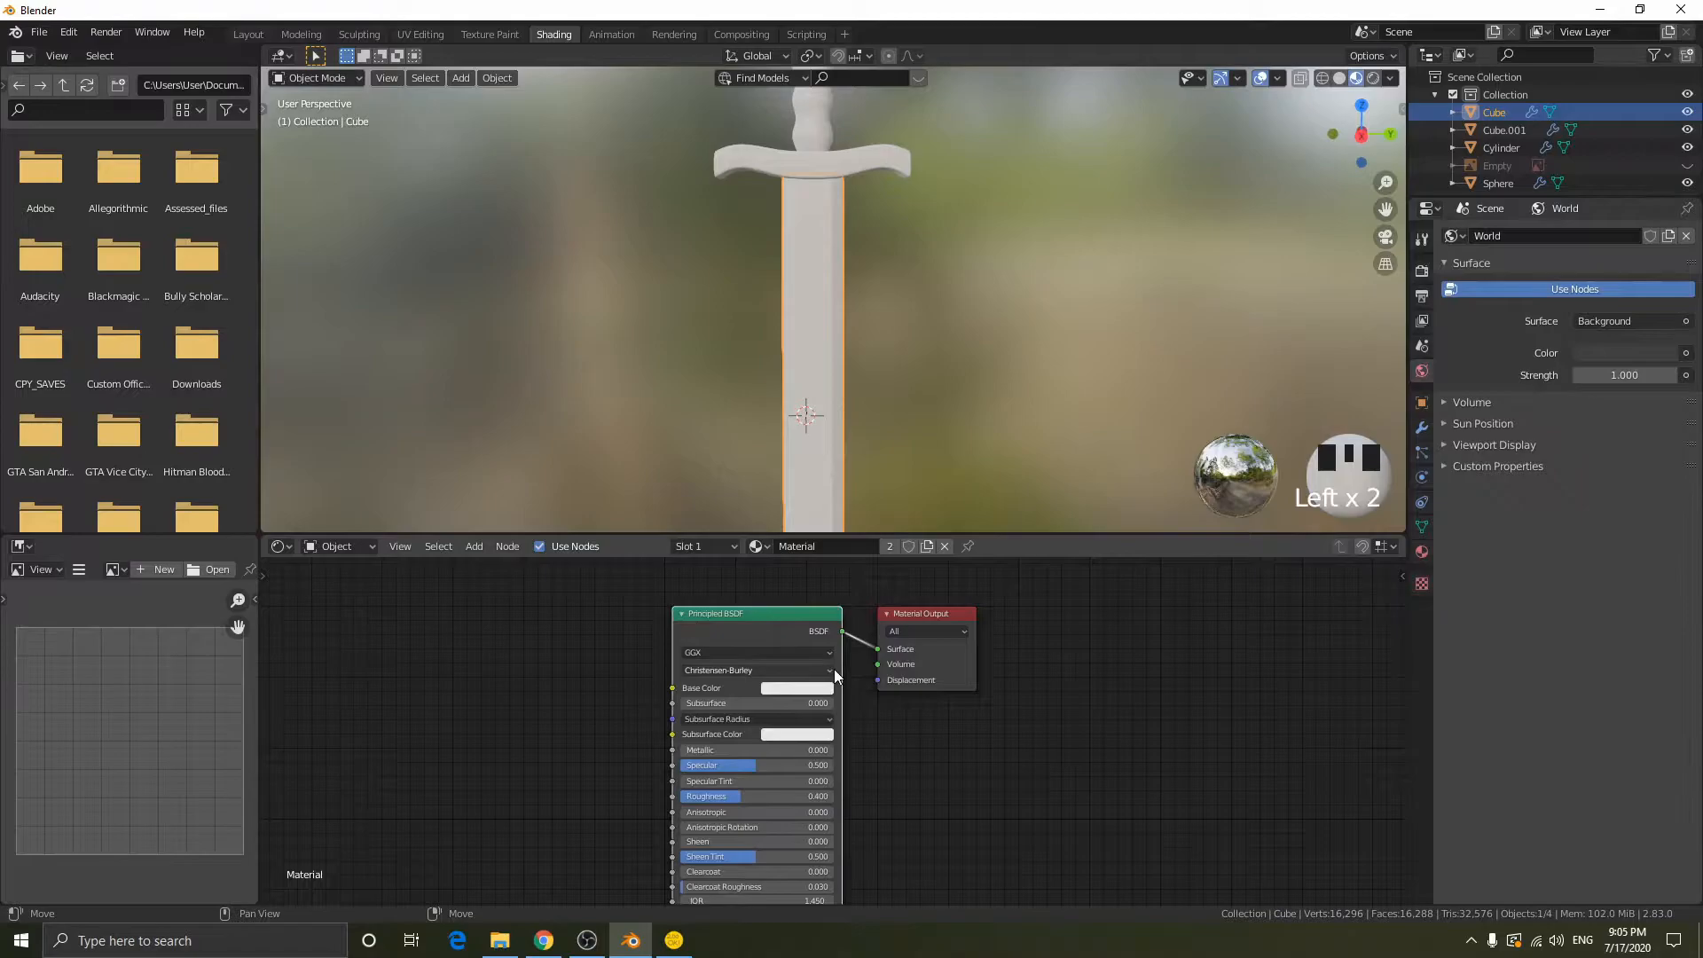
scroll(834, 669, up, 3)
middle_drag(851, 704, 907, 780)
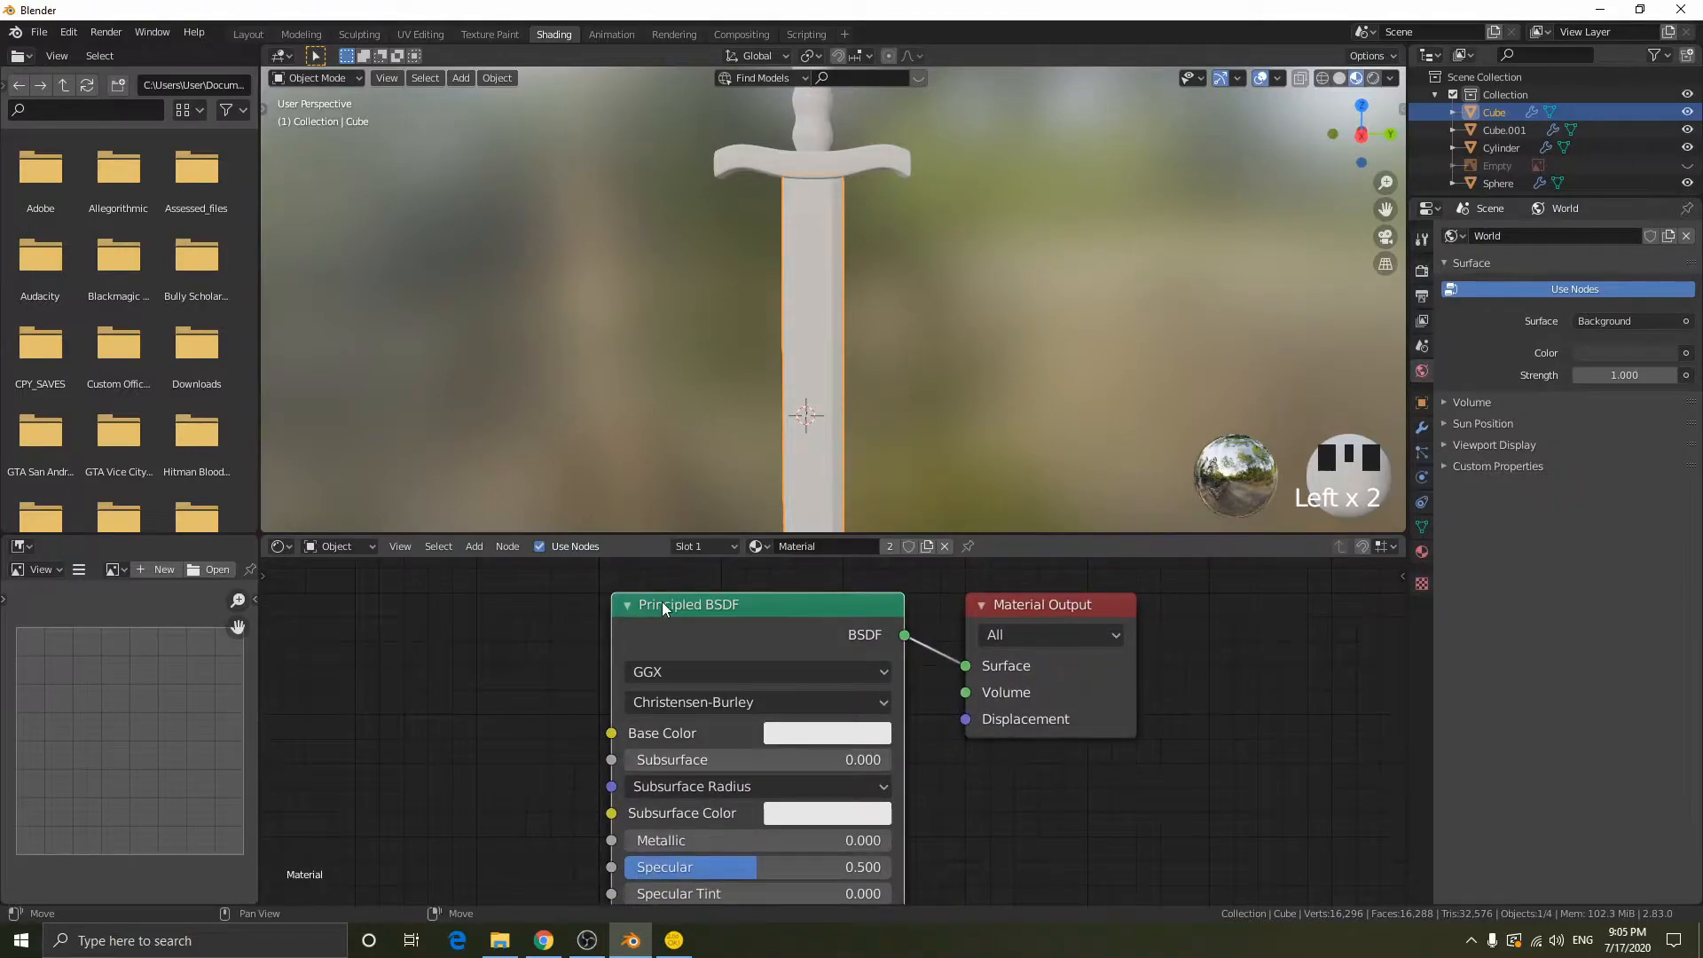
scroll(865, 753, down, 4)
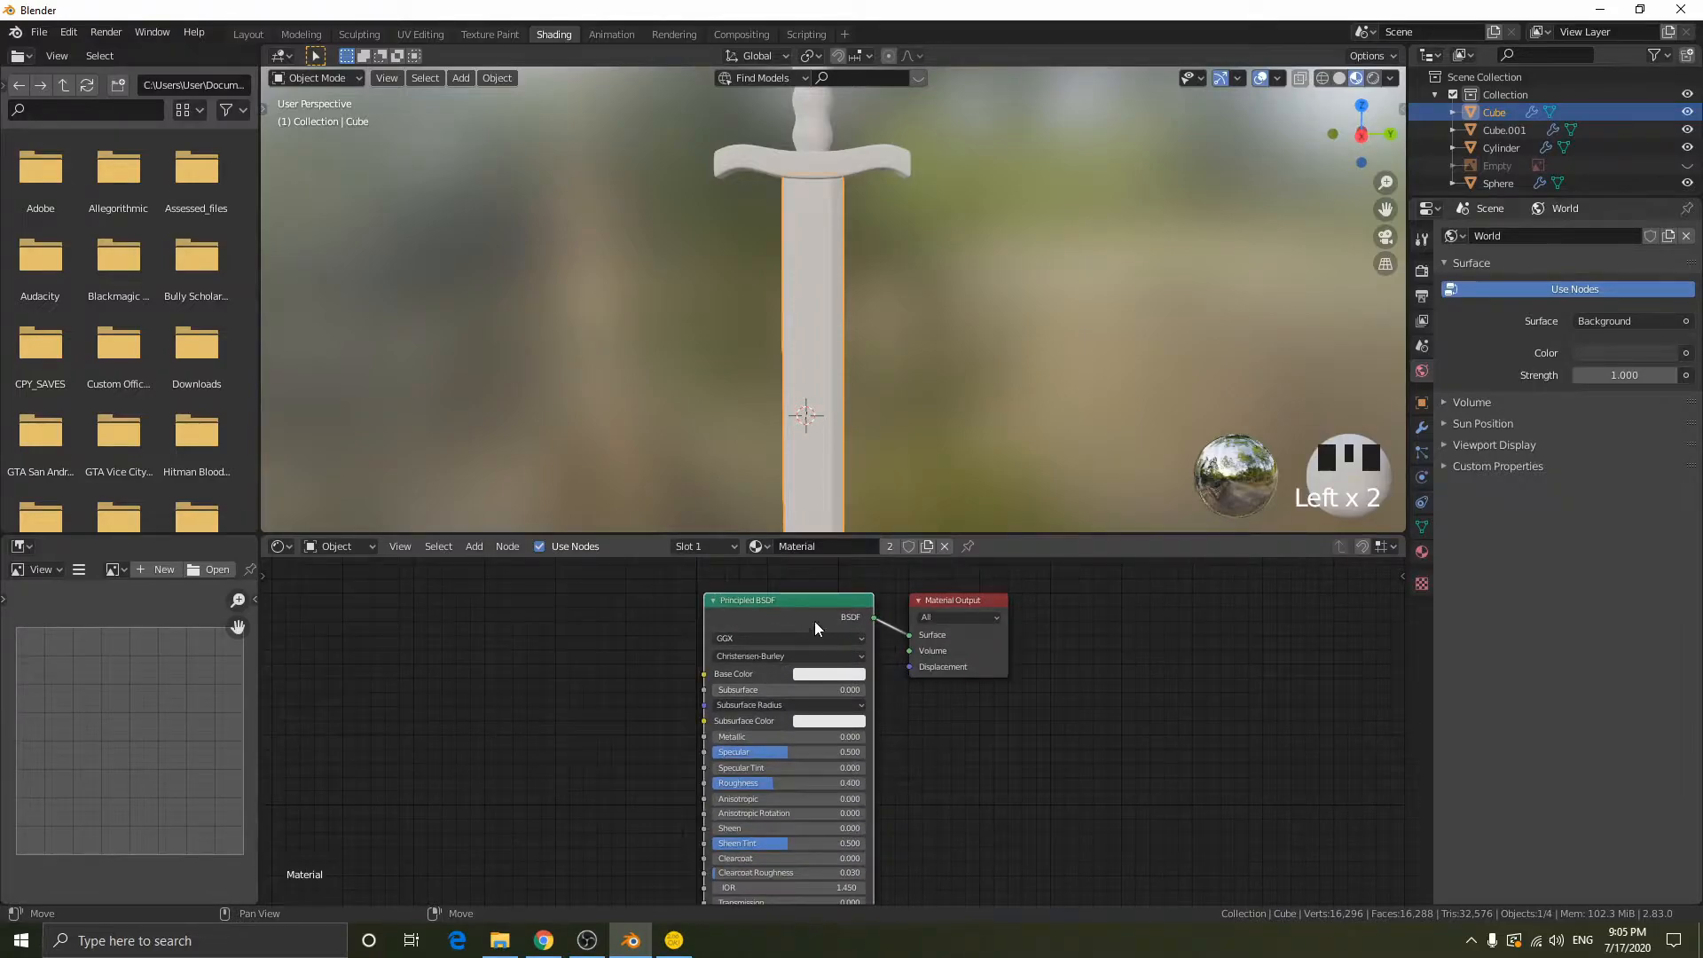
scroll(874, 726, up, 3)
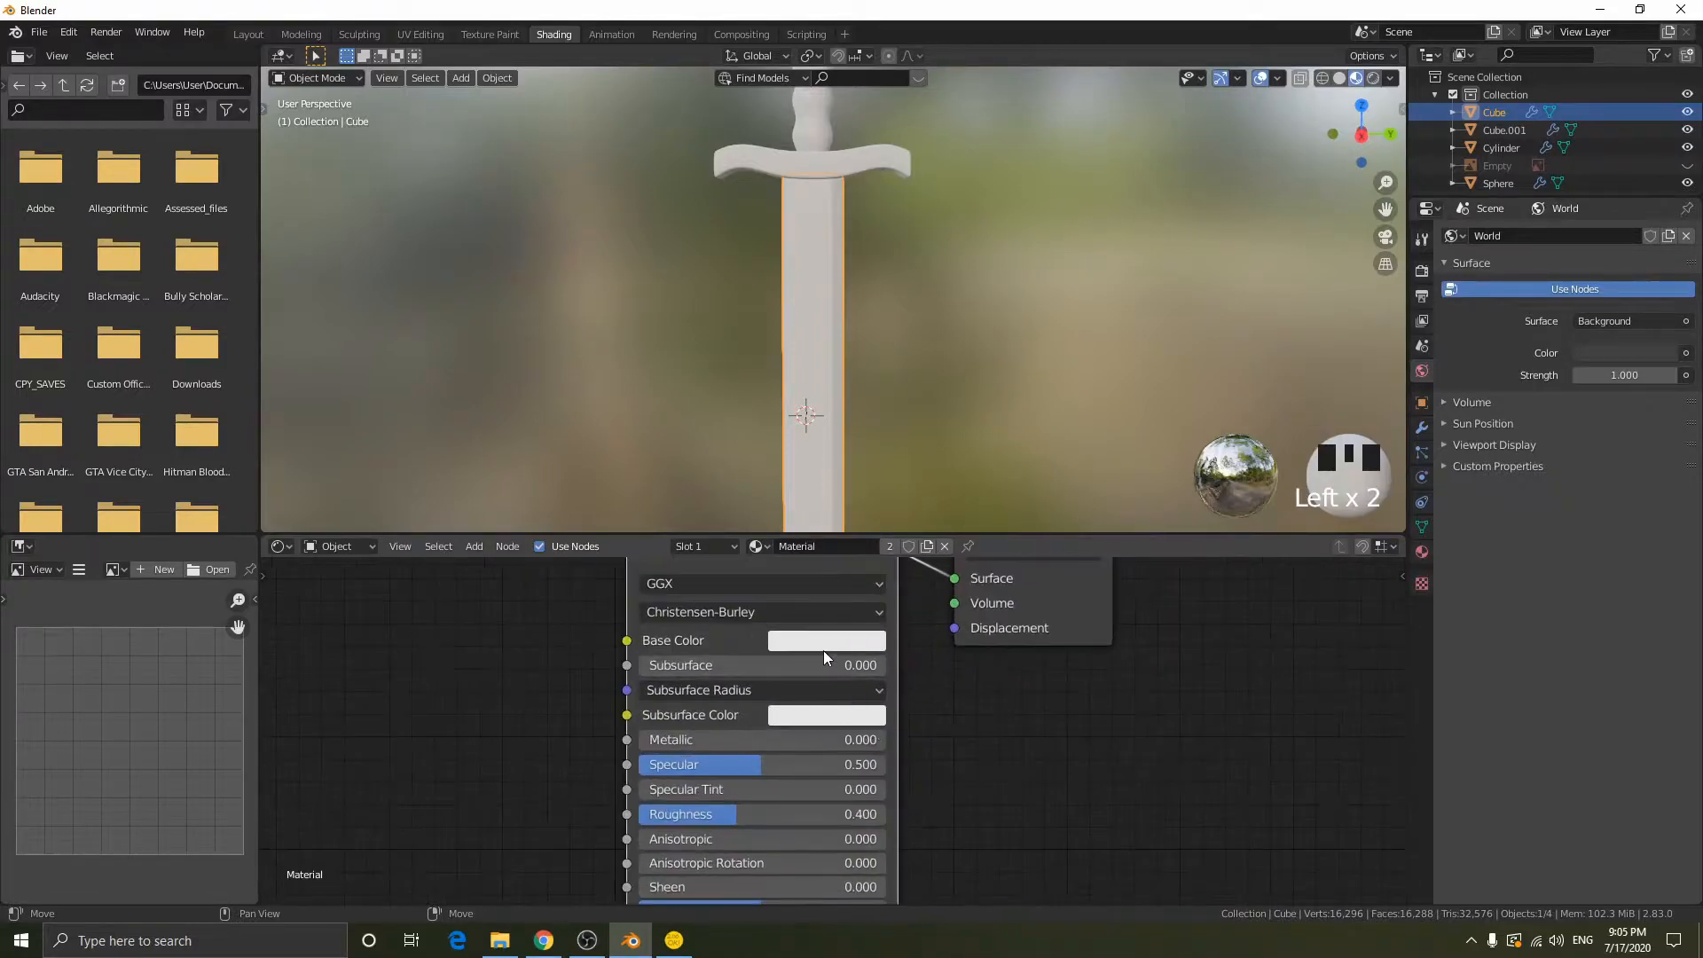
drag(665, 745, 885, 739)
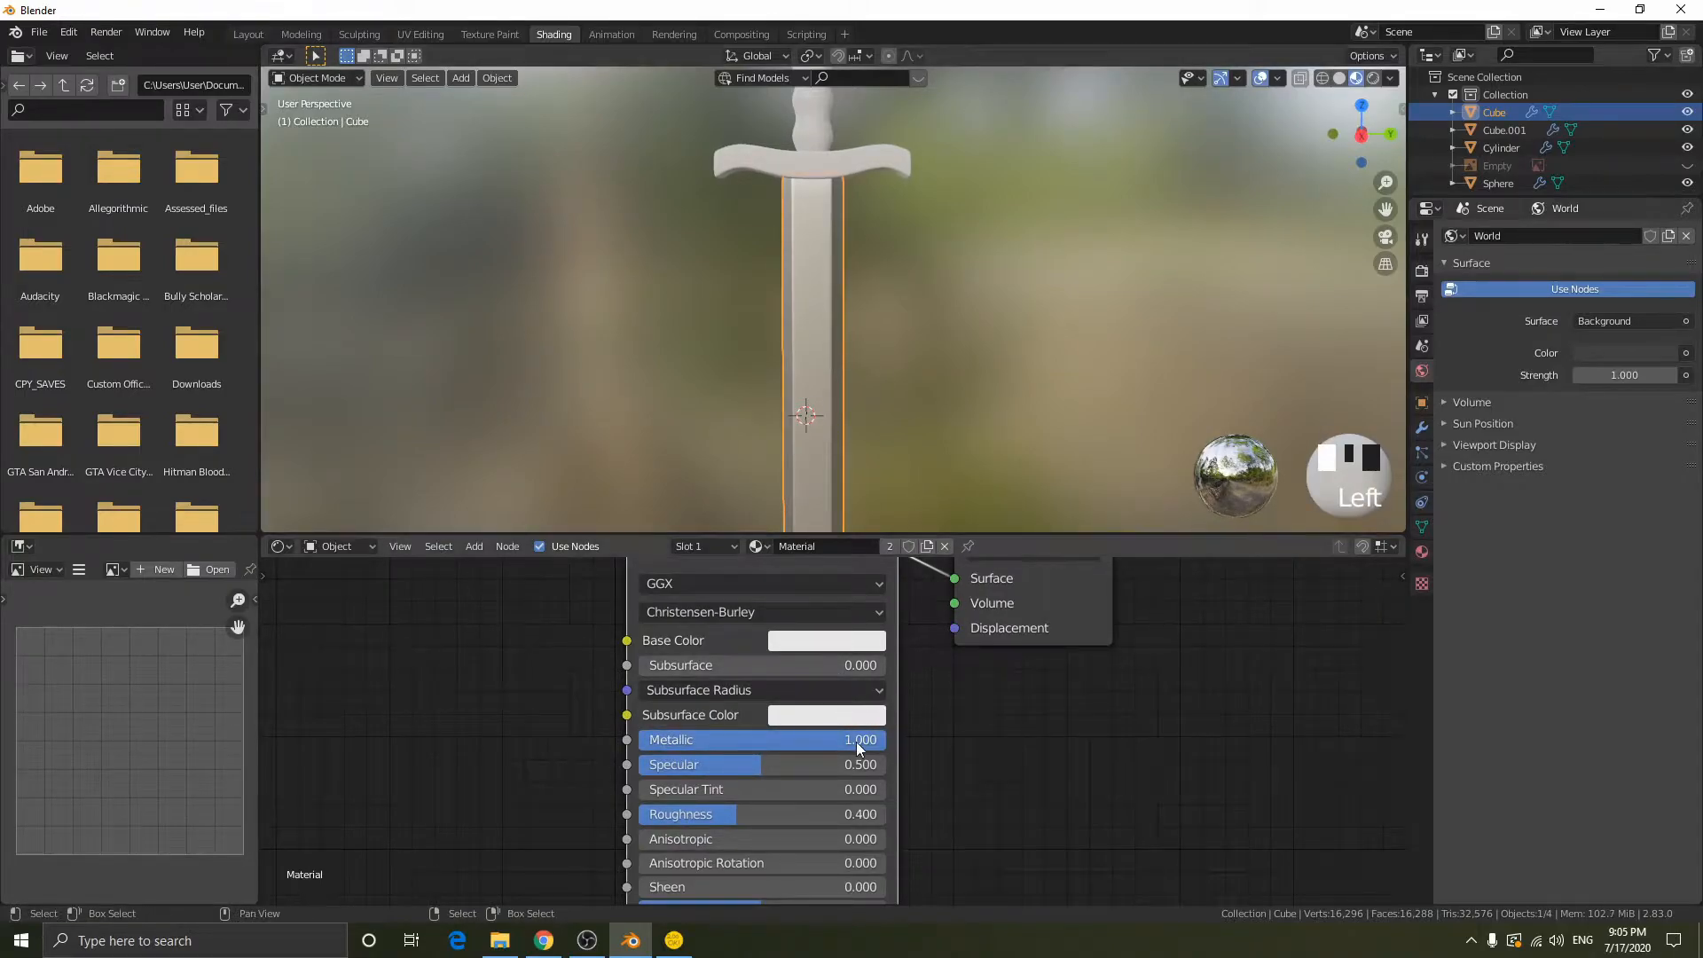
- Set Roughness to 0.25 on the Principled BSDF node of the blade's material
mouse_move(855, 741)
mouse_down()
mouse_move(740, 741)
mouse_move(886, 740)
mouse_up()
drag(736, 814, 639, 814)
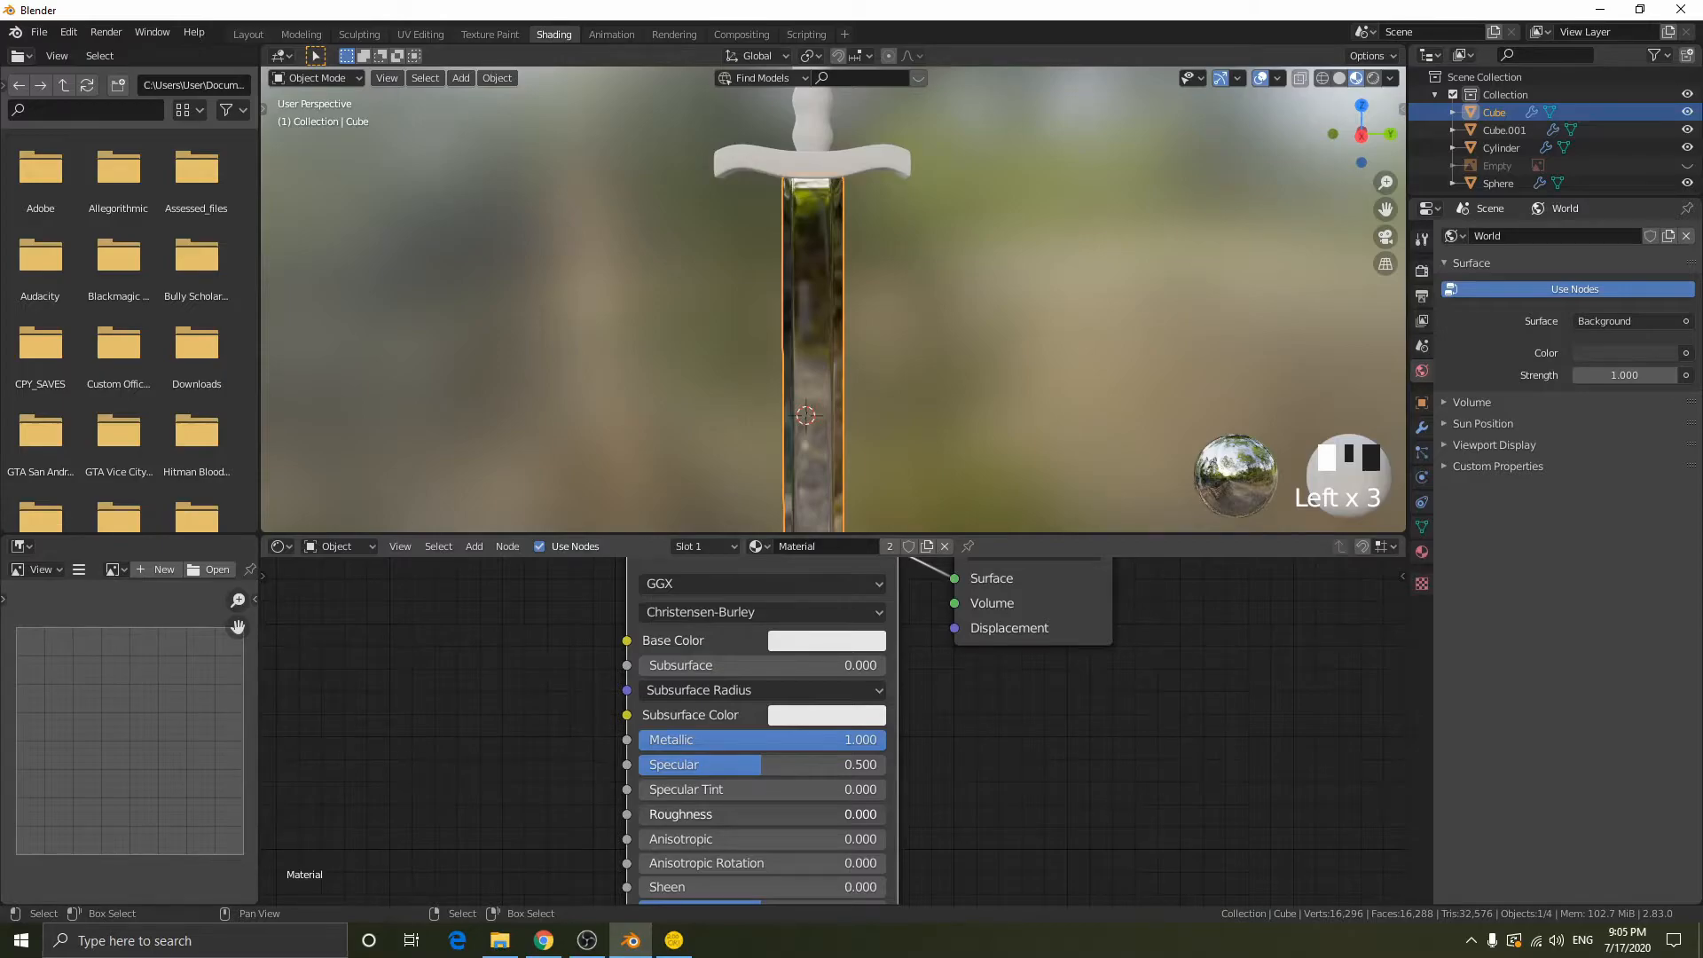
drag(638, 814, 728, 814)
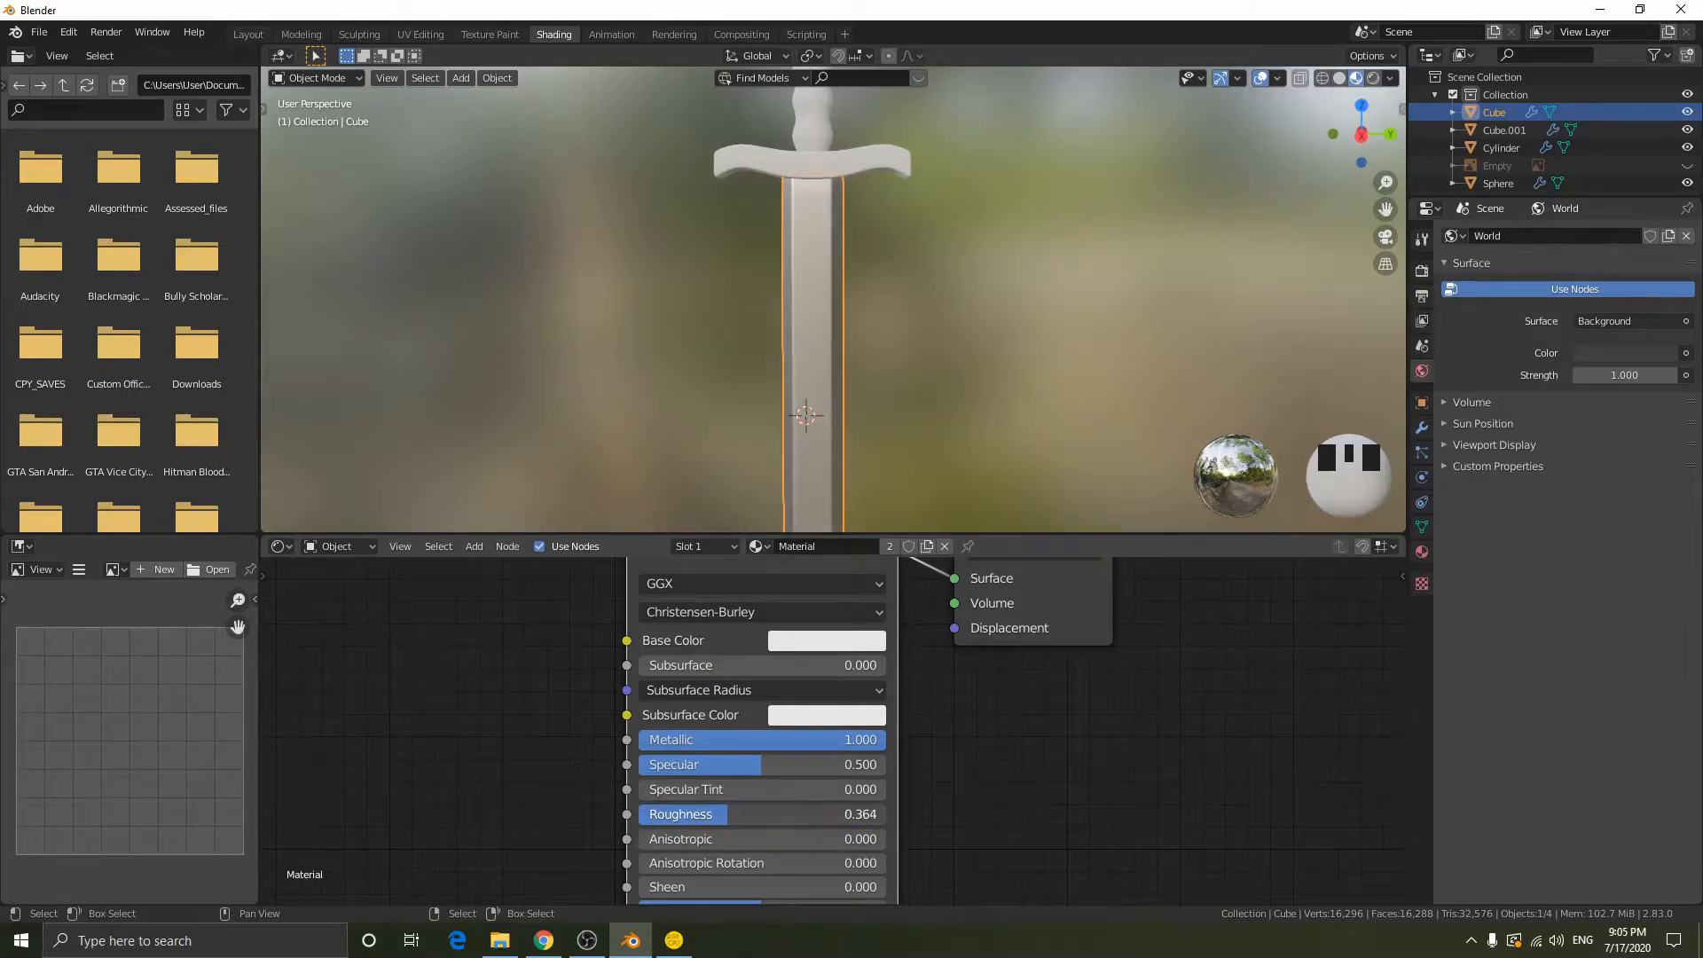
click(728, 815)
text(0.25)
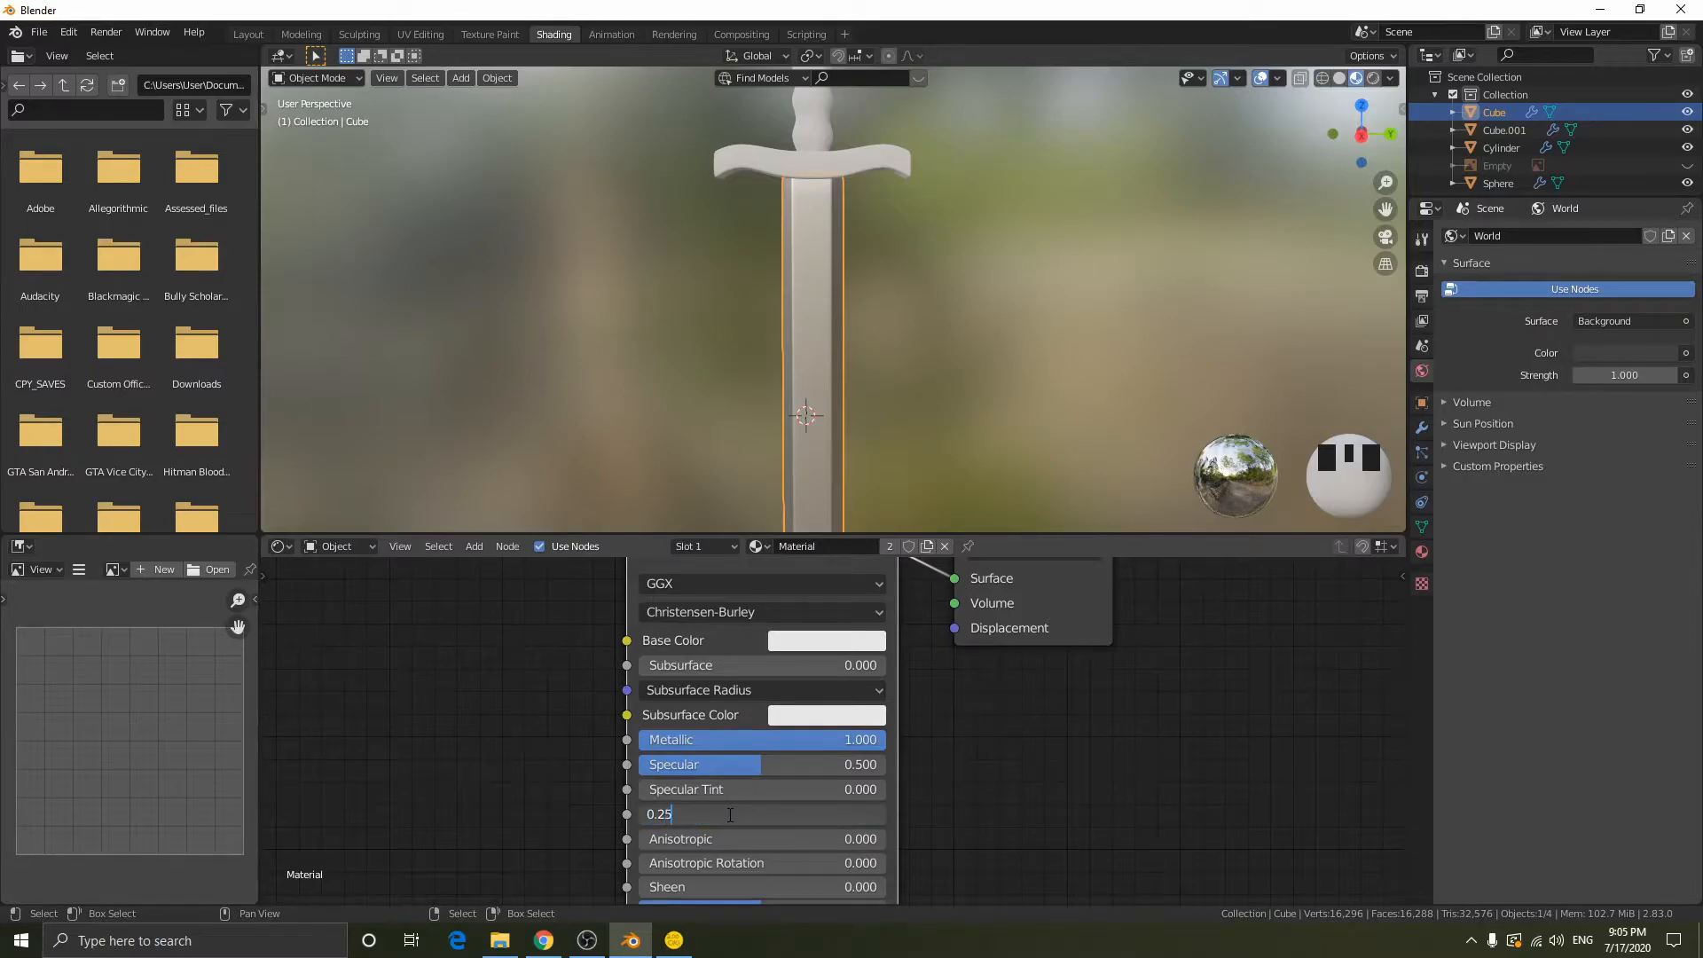
key(Return)
scroll(818, 296, down, 1)
shift+middle_drag(818, 296, 908, 274)
scroll(907, 274, down, 4)
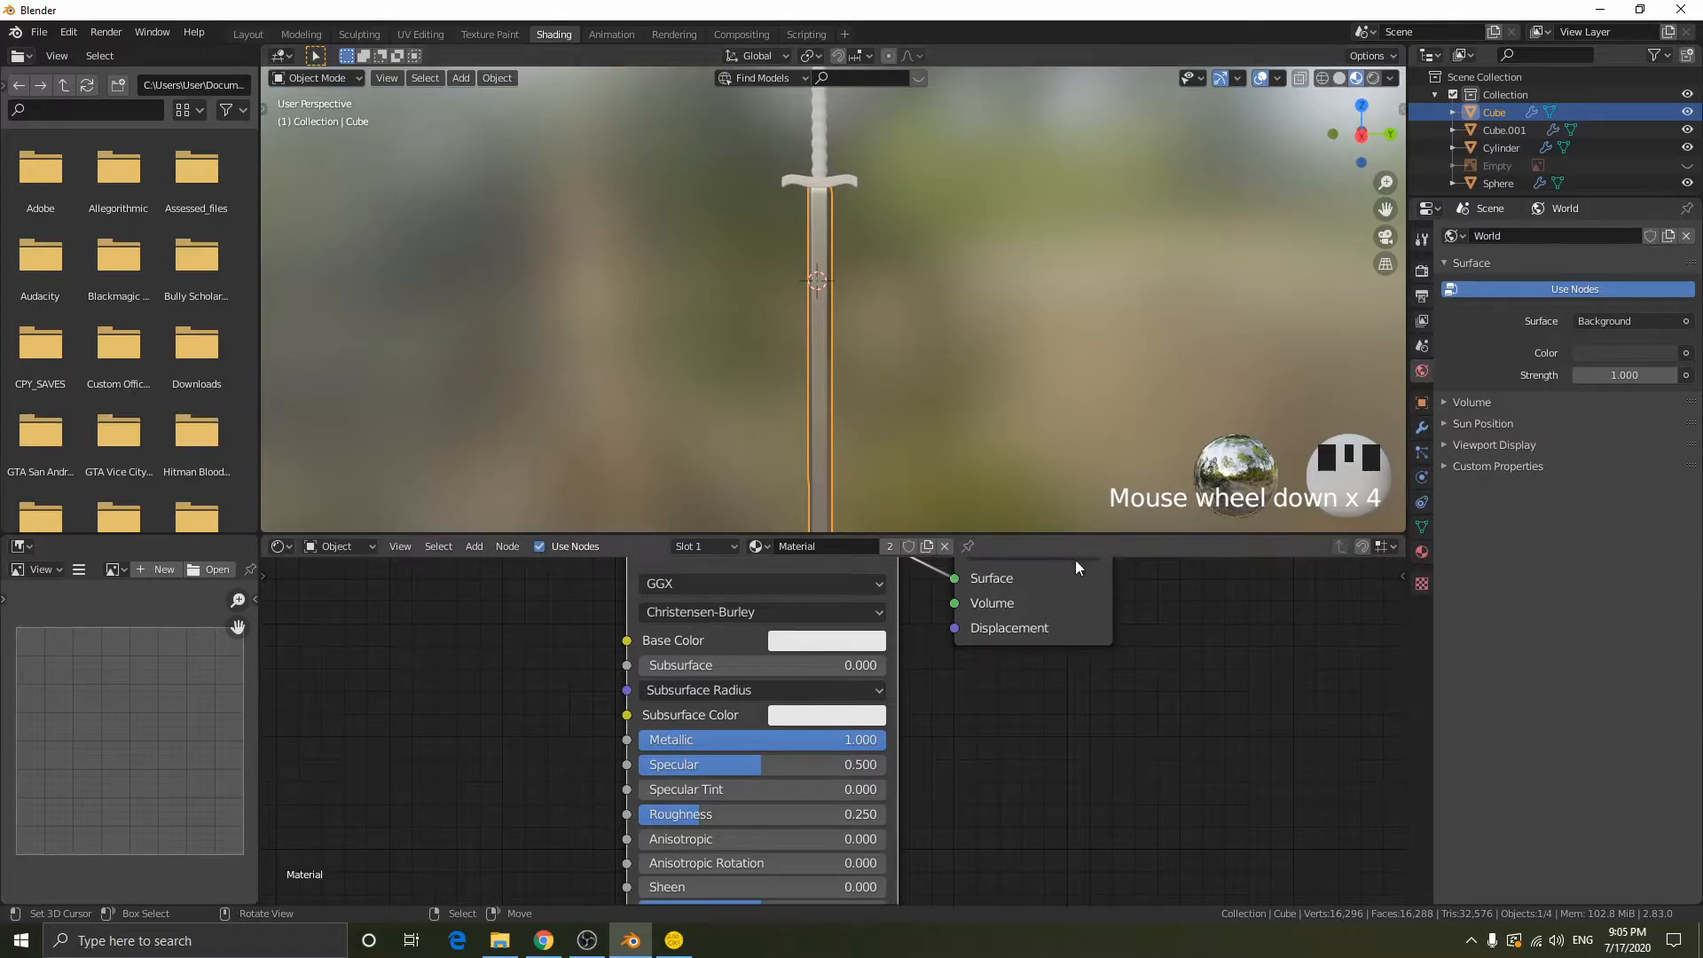
- Look through the shader editor's sidebar, including the Options, Node Wrangler and PBR Materials categories, and close it again
key(n)
click(1401, 640)
click(1396, 619)
click(1394, 811)
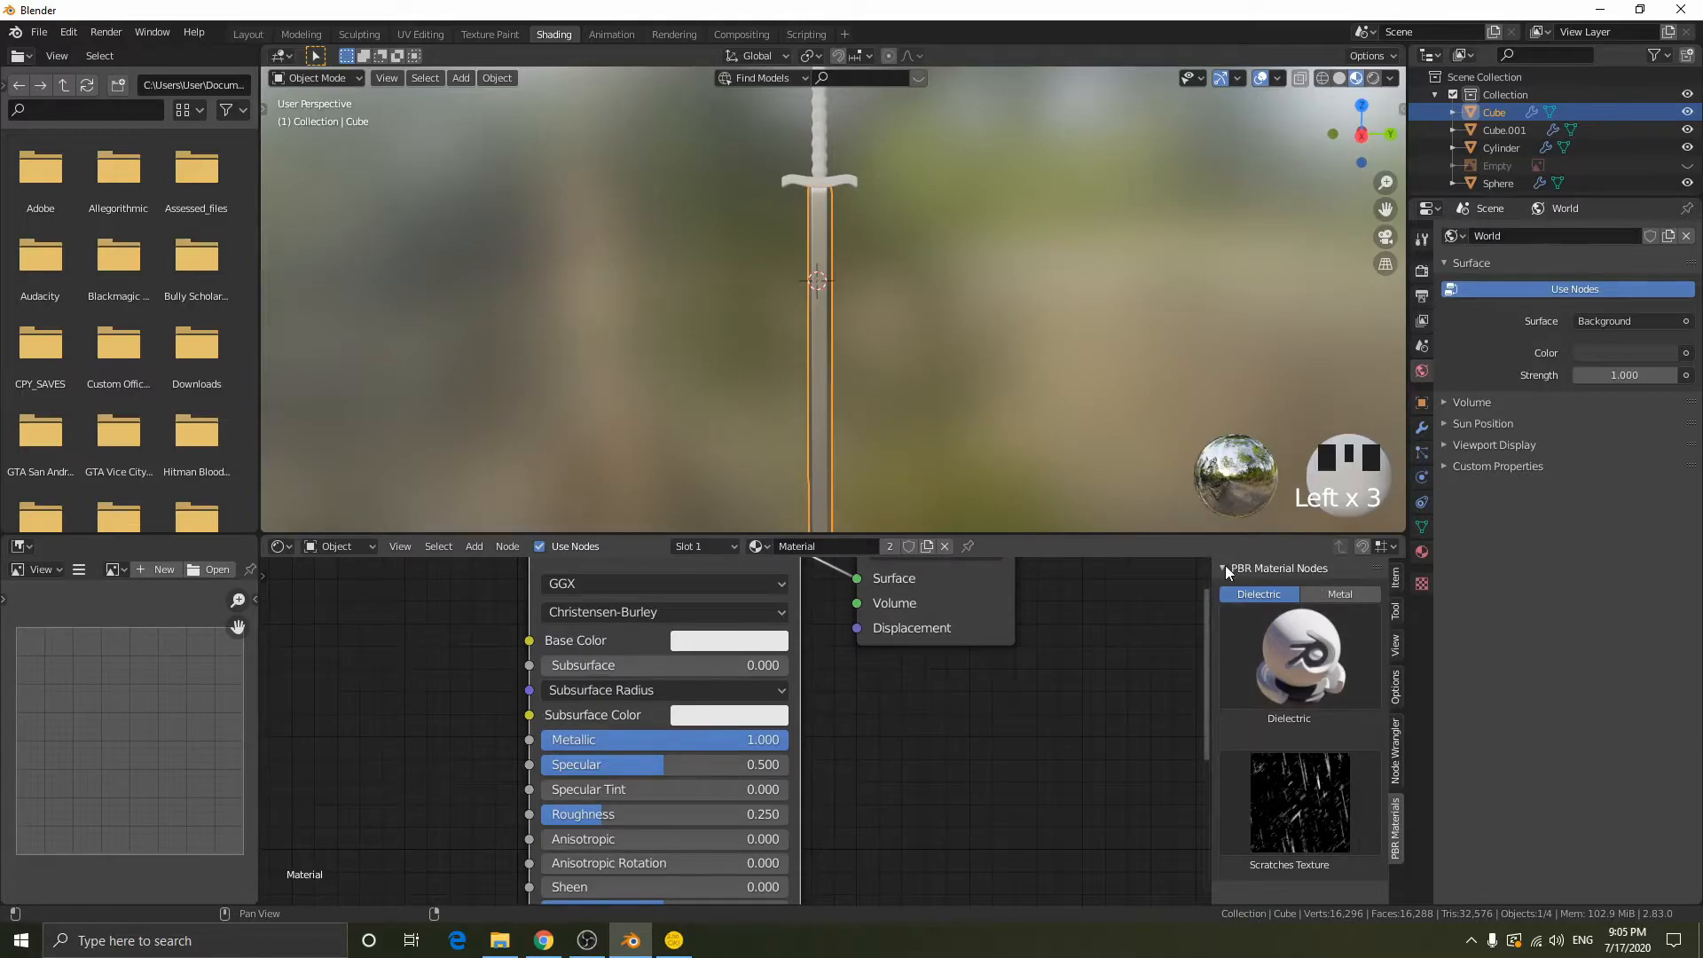
click(1394, 754)
click(1397, 697)
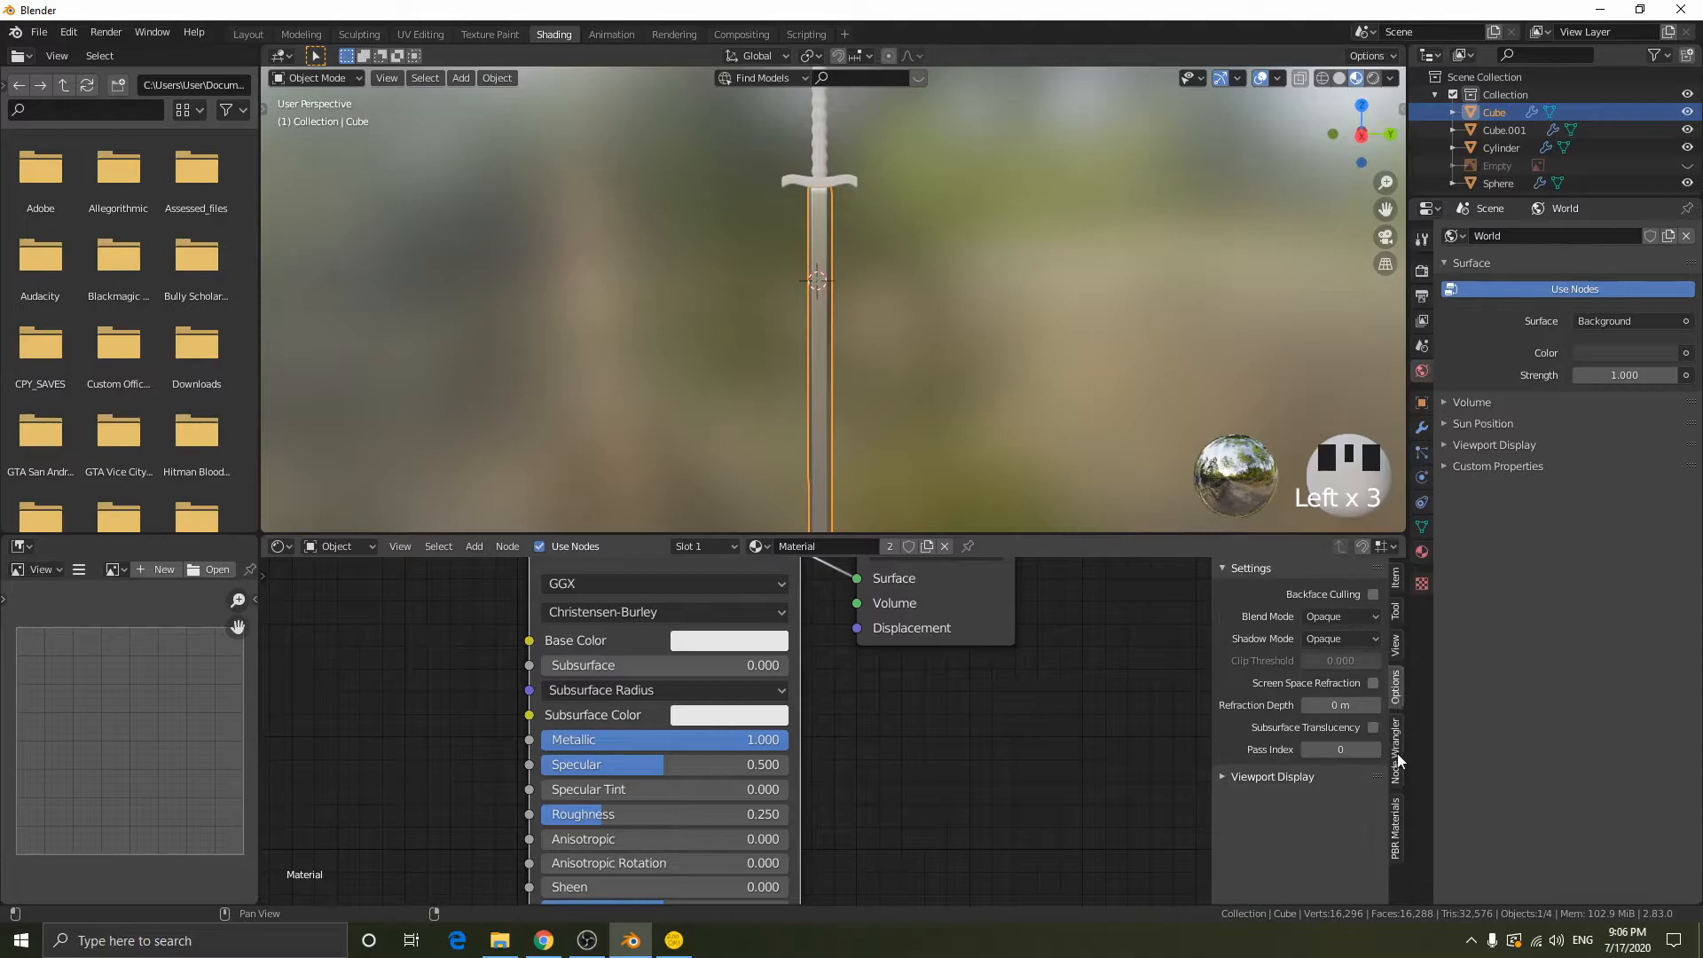
click(1396, 793)
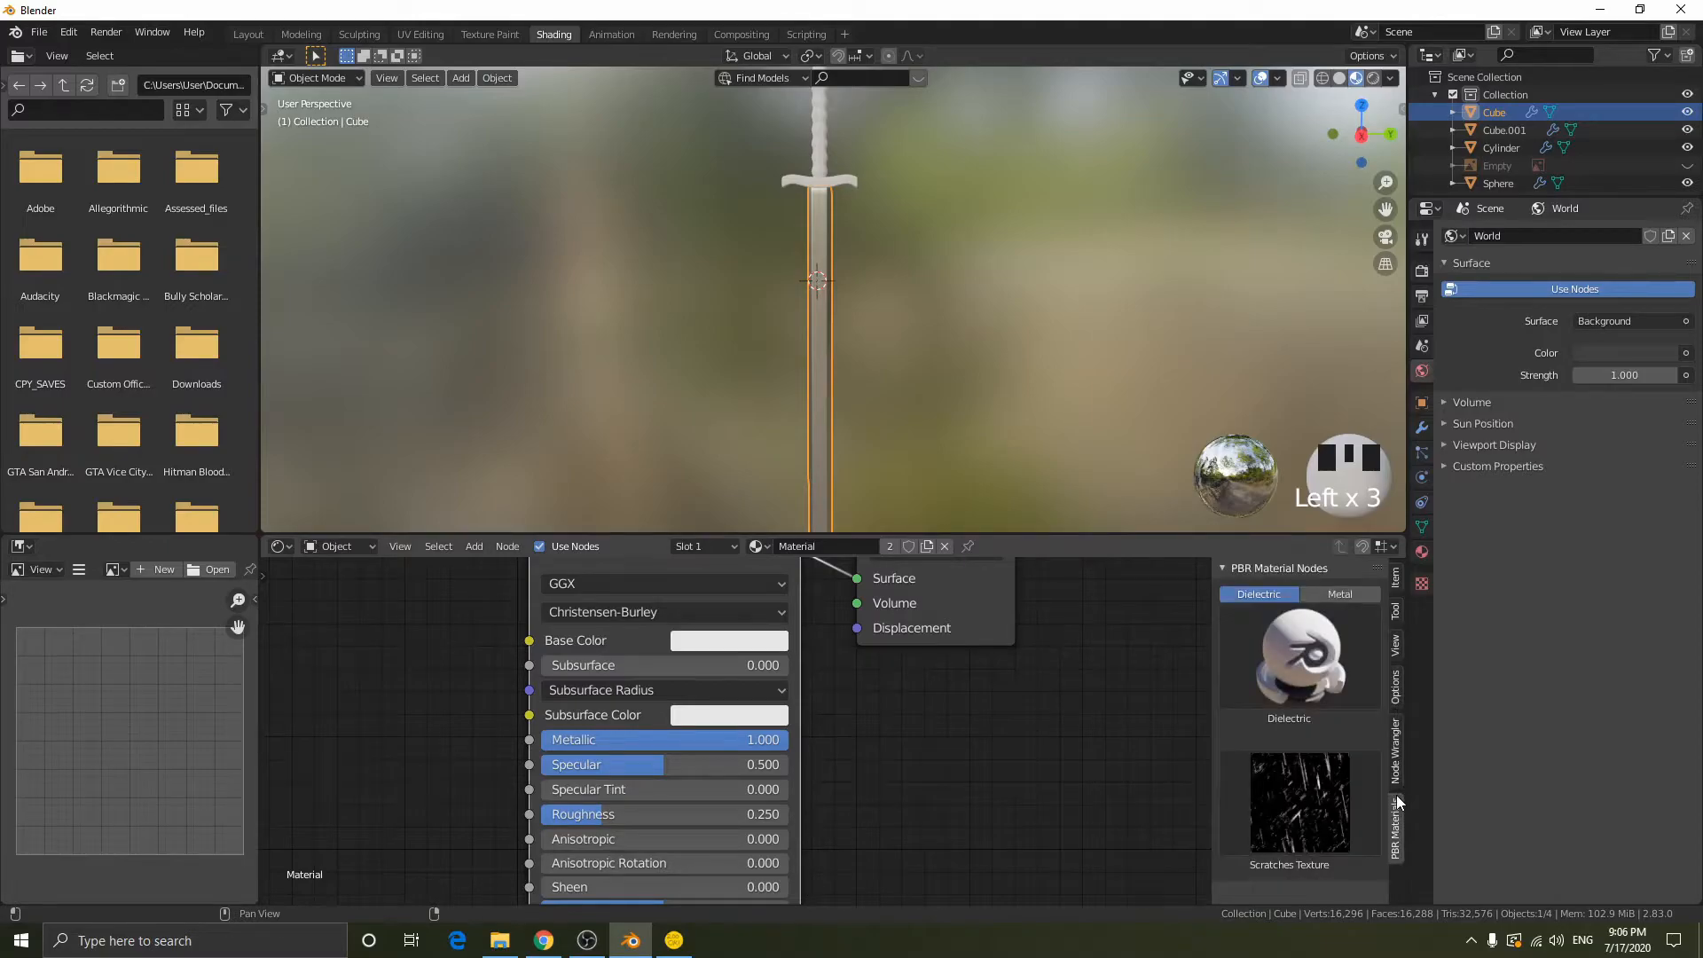
click(1227, 566)
click(1225, 566)
key(n)
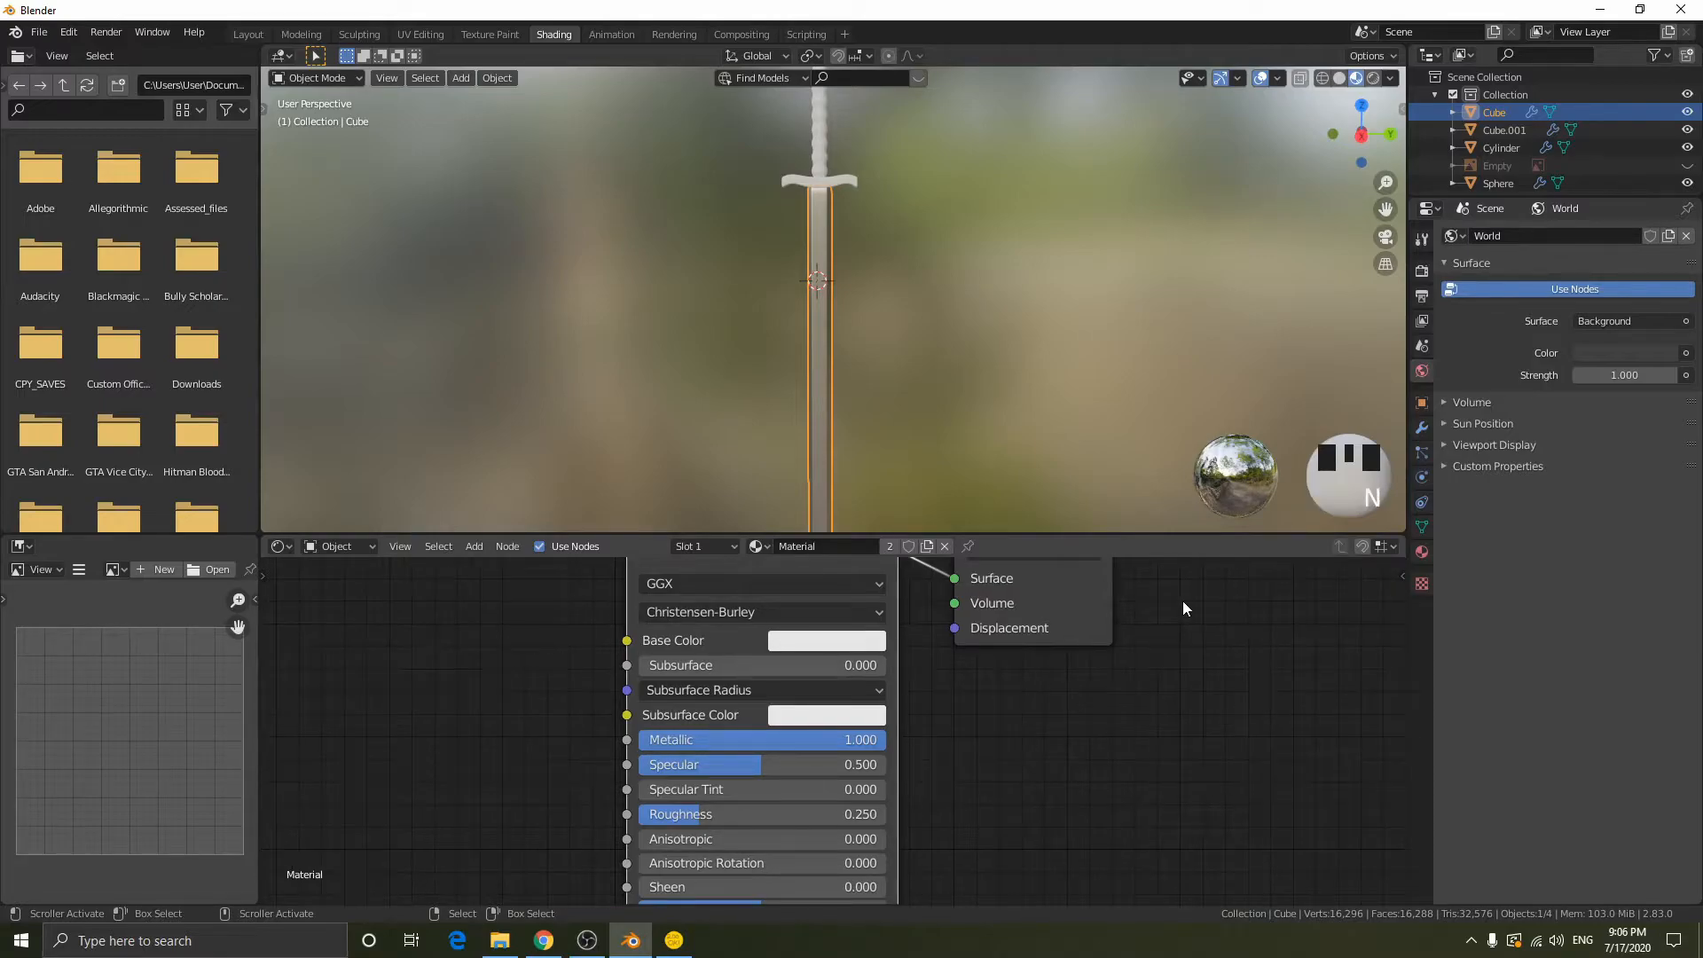
- Examine the metallic blade in the viewport, both close up and along its whole length
scroll(858, 343, up, 6)
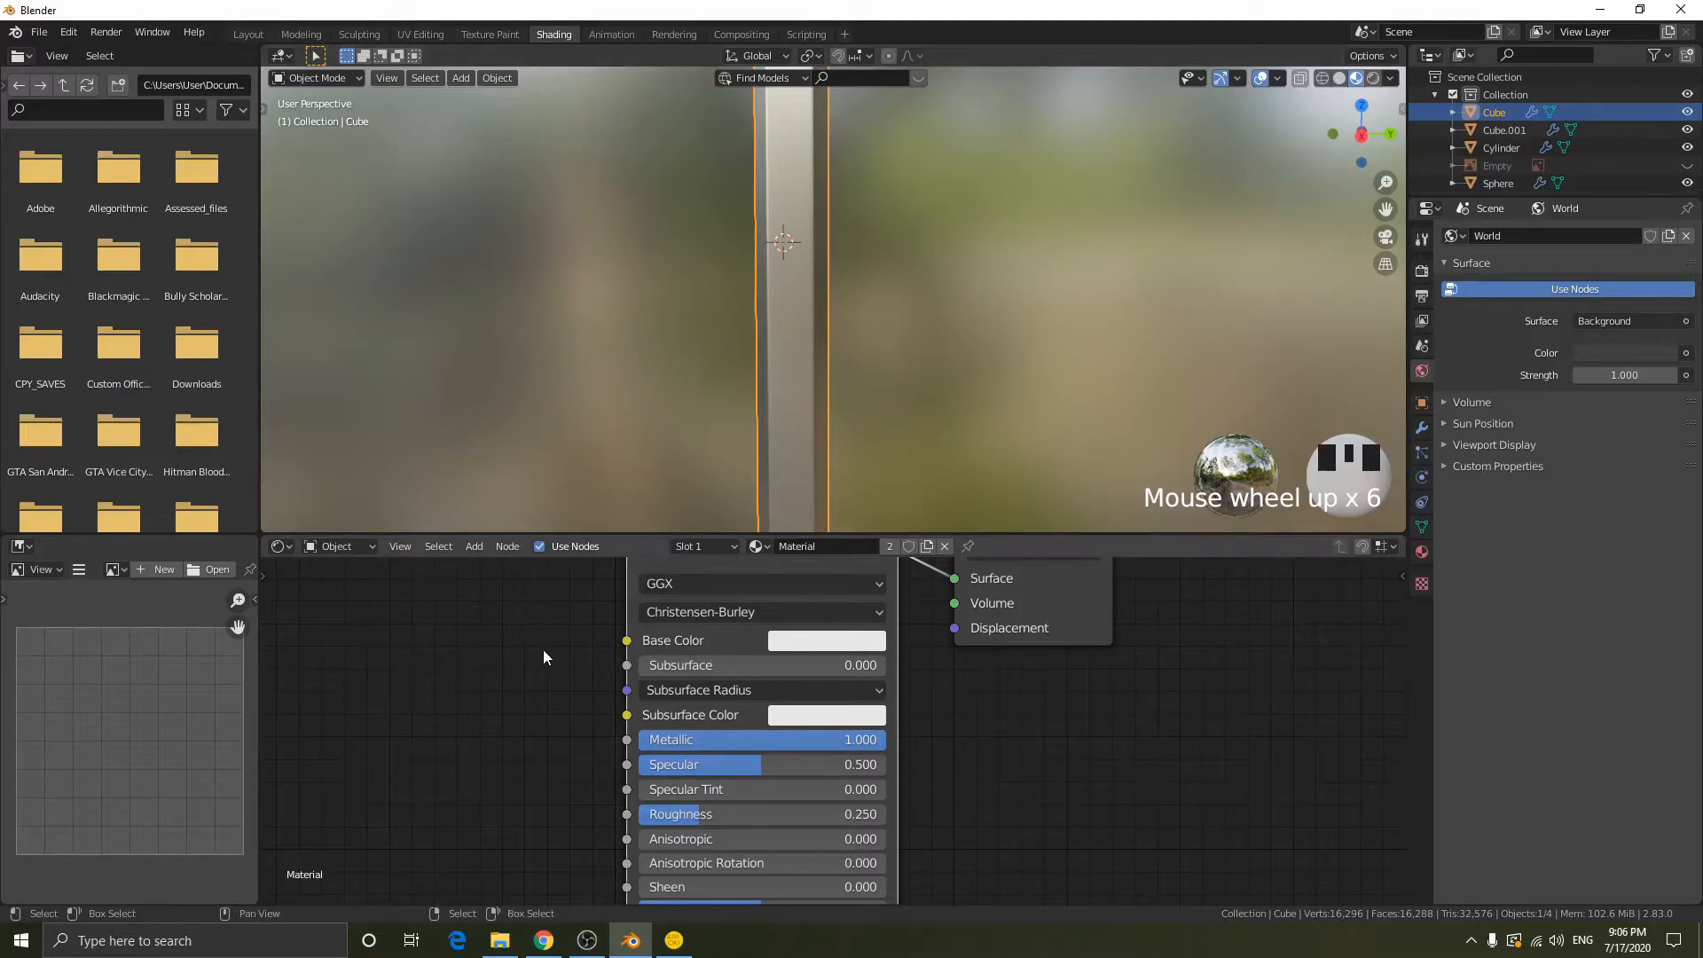
middle_drag(542, 650, 630, 696)
scroll(932, 292, down, 4)
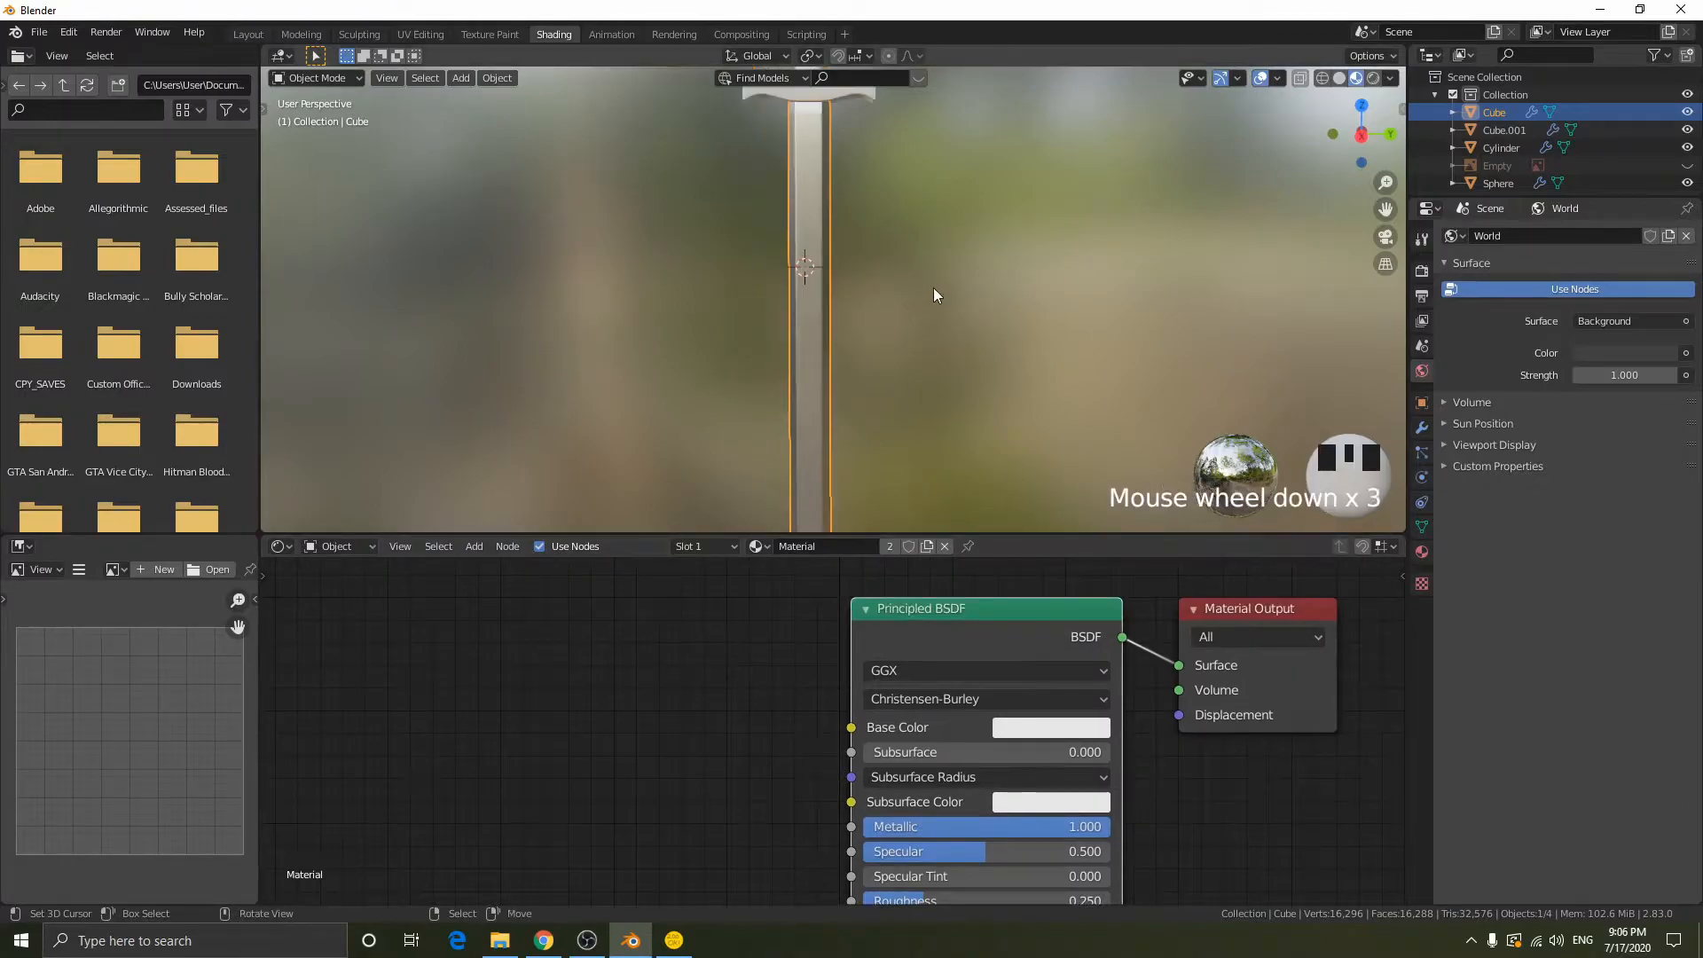
shift+middle_drag(967, 366, 969, 311)
scroll(966, 341, down, 1)
scroll(969, 308, down, 2)
scroll(1012, 388, down, 1)
shift+scroll(994, 346, up, 1)
- Deselect the blade and add a Wave Texture node beside the Principled BSDF in its material
key(alt+a)
key(shift+a)
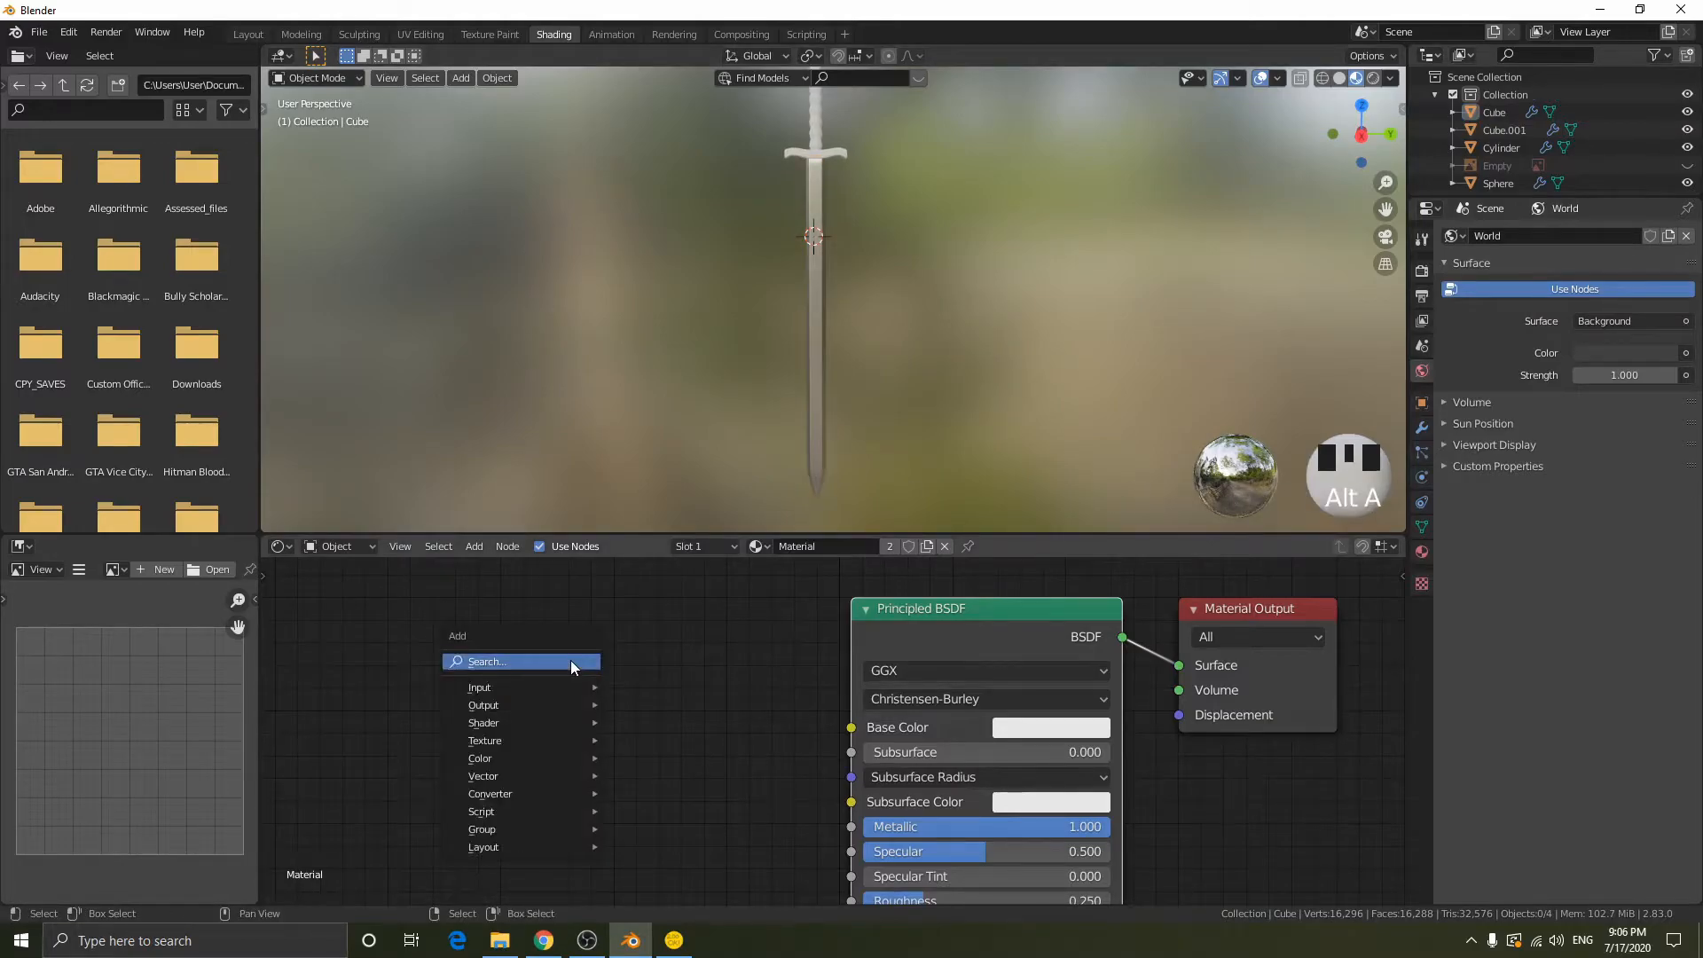
key(shift+a)
mouse_move(351, 714)
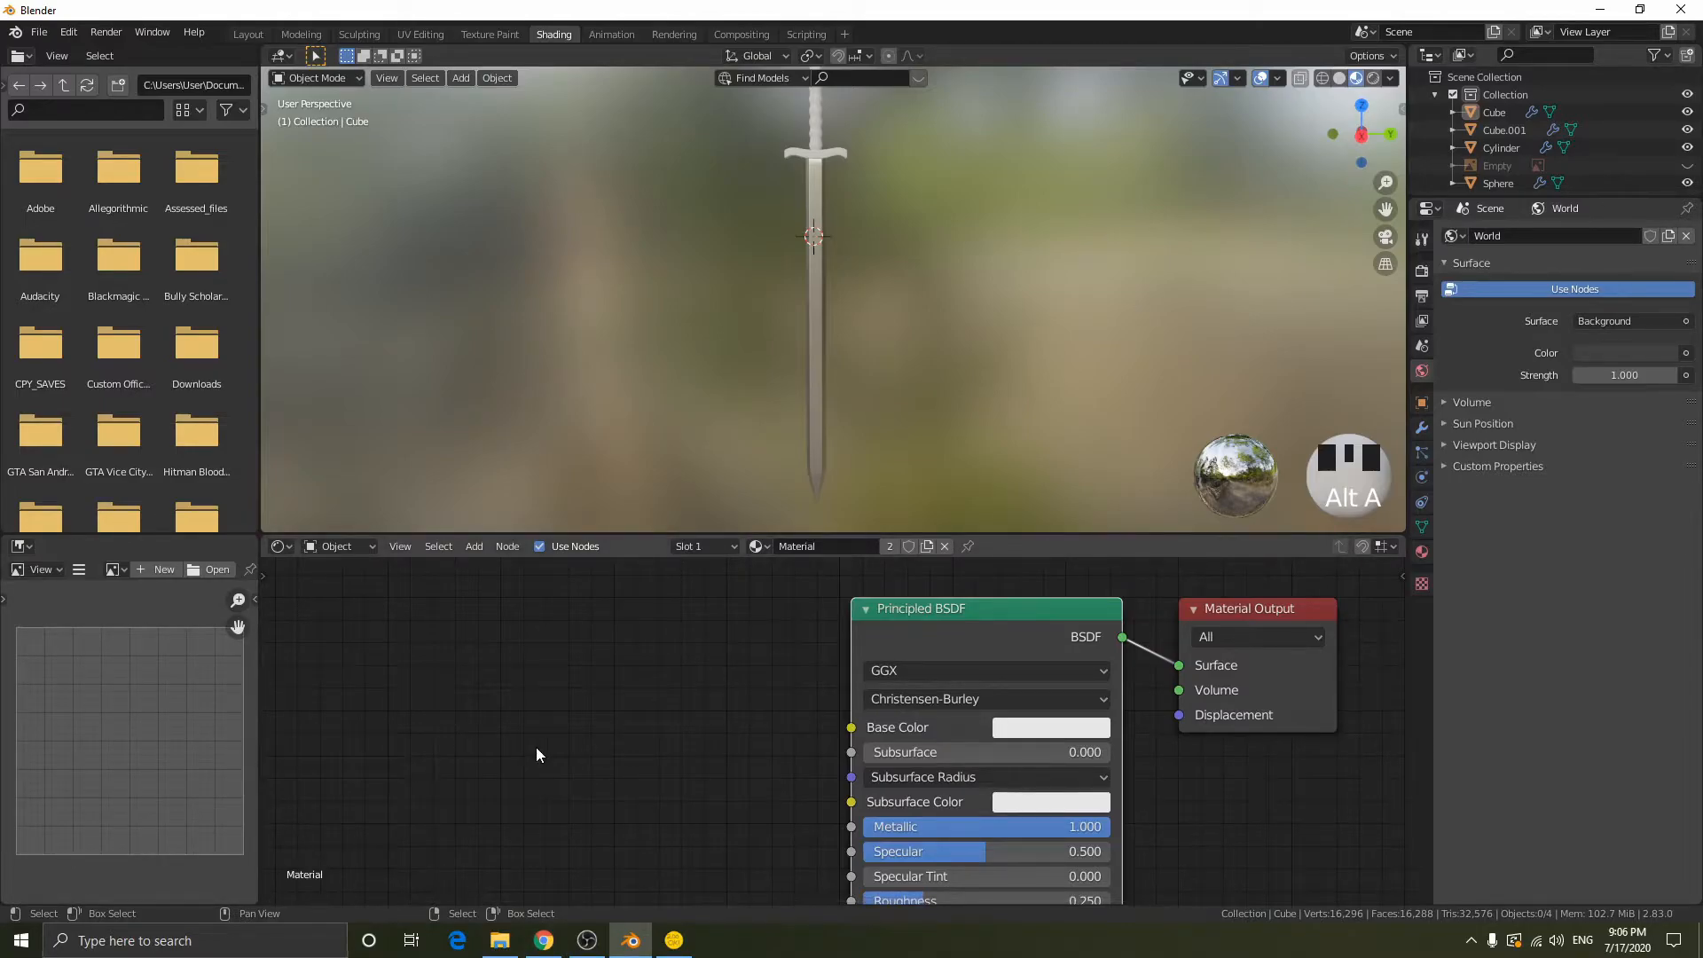
key(shift+a)
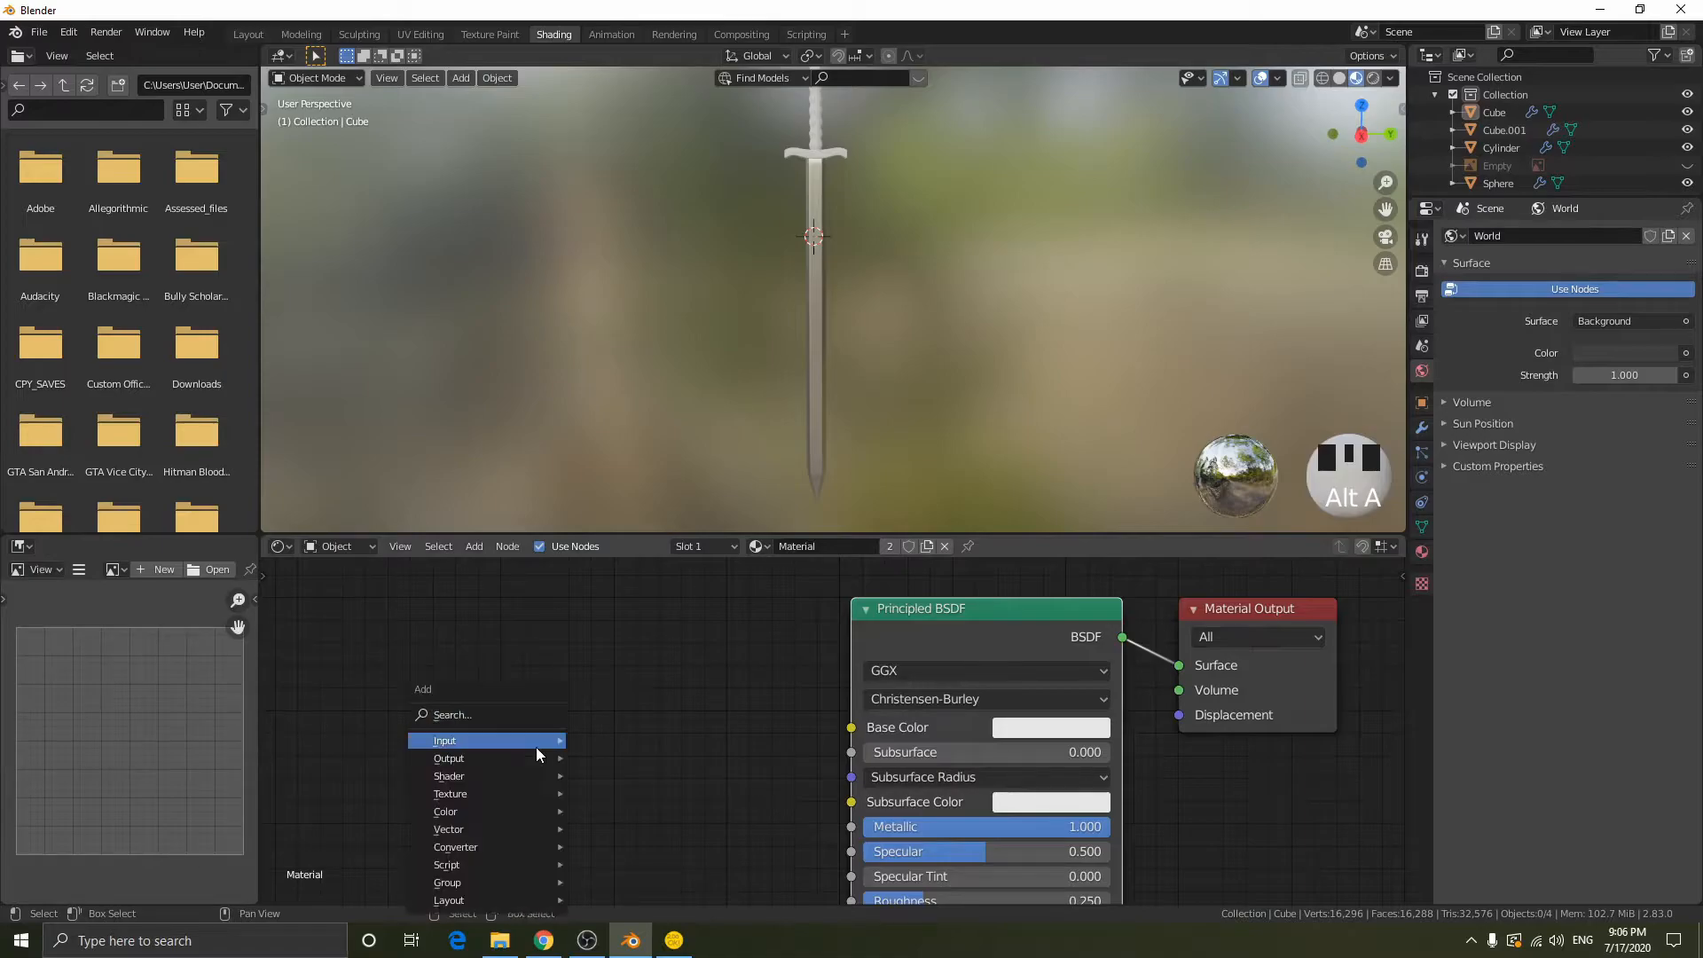
mouse_move(507, 796)
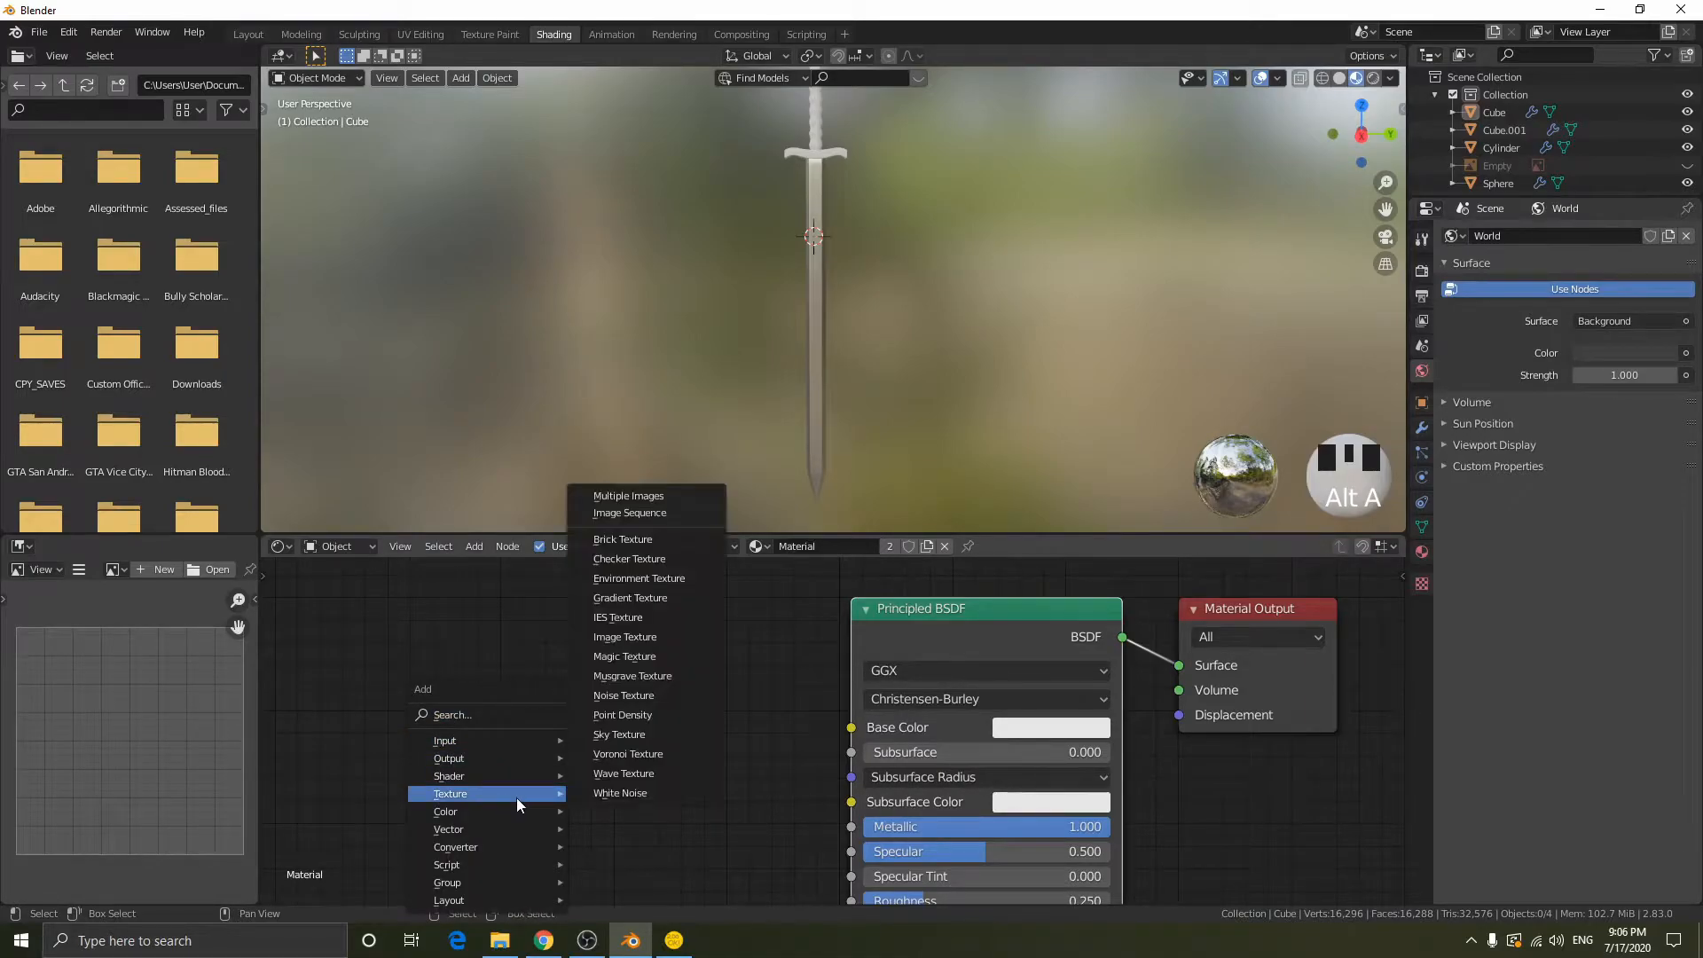
click(624, 774)
click(427, 617)
scroll(674, 700, down, 1)
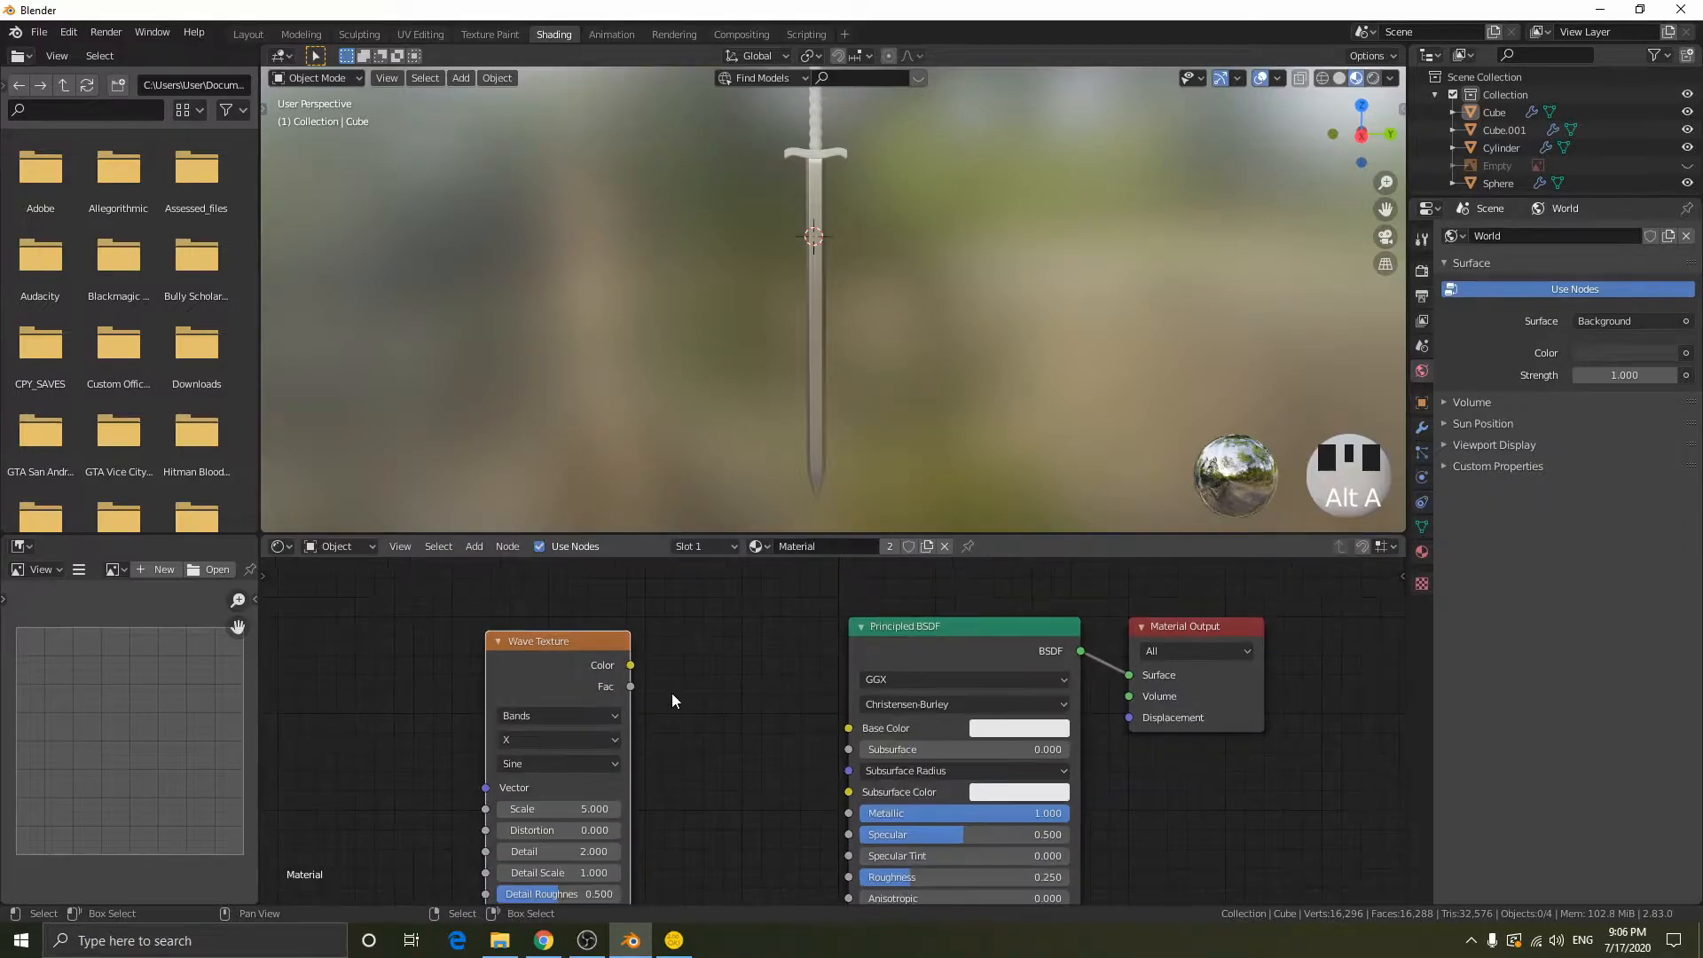
- Connect the Wave Texture's Color output to the Base Color of the Principled BSDF and check the blade
drag(631, 665, 849, 727)
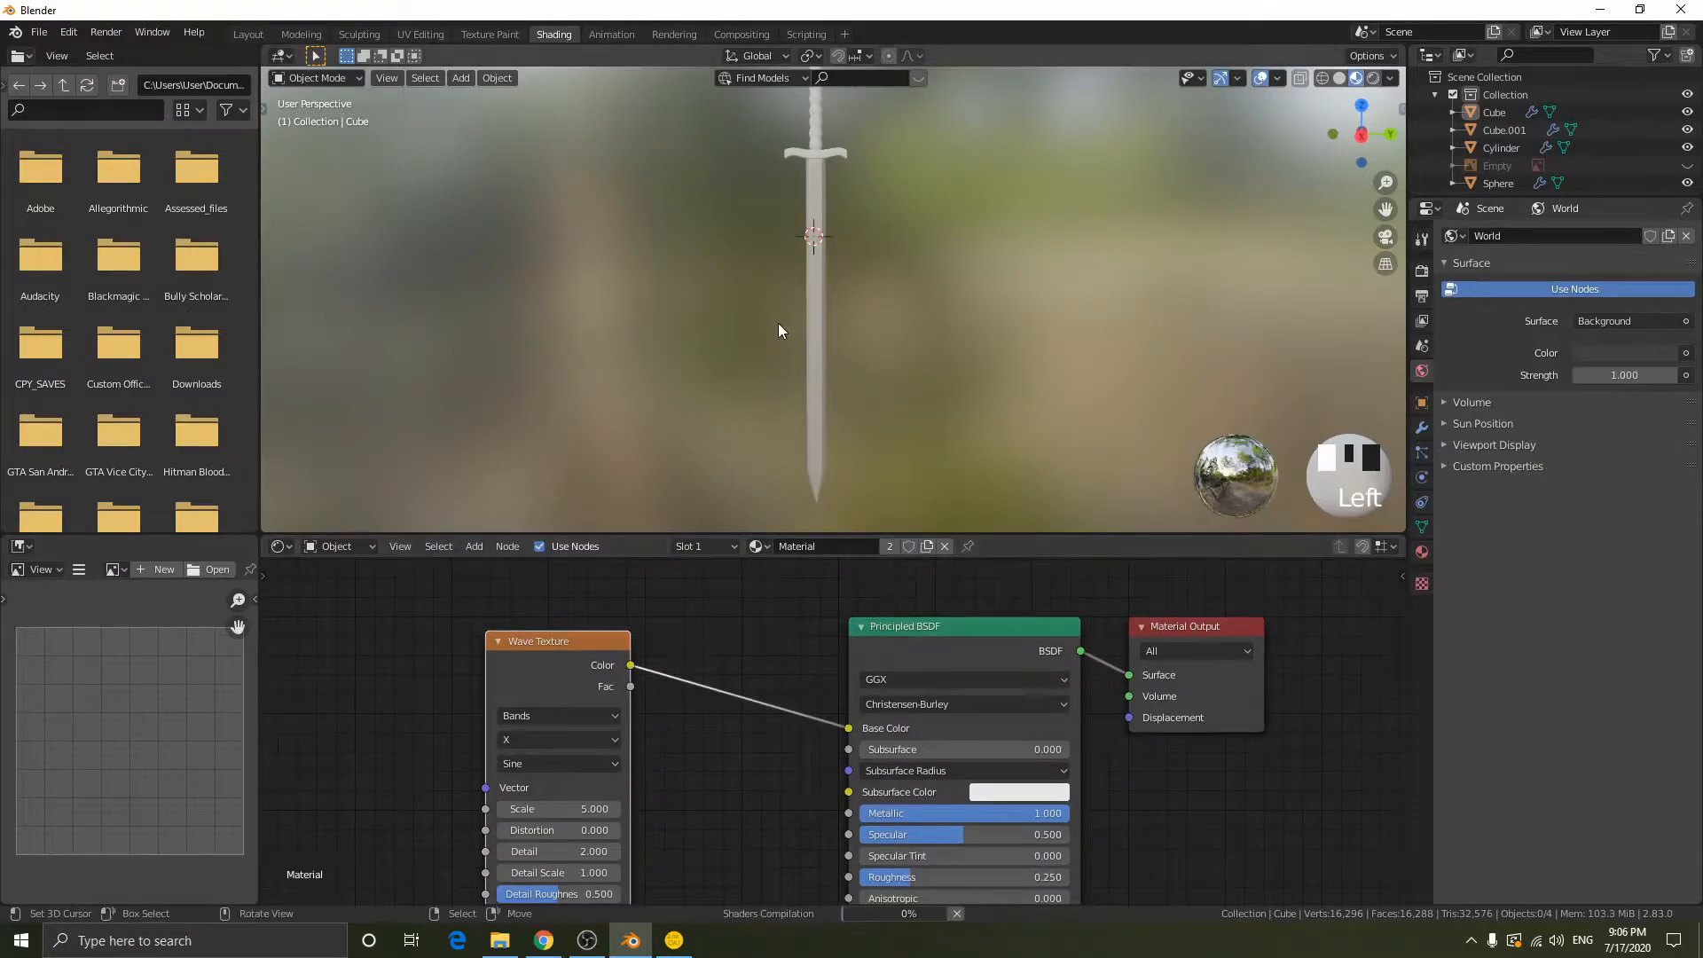
scroll(853, 300, down, 2)
scroll(854, 300, down, 3)
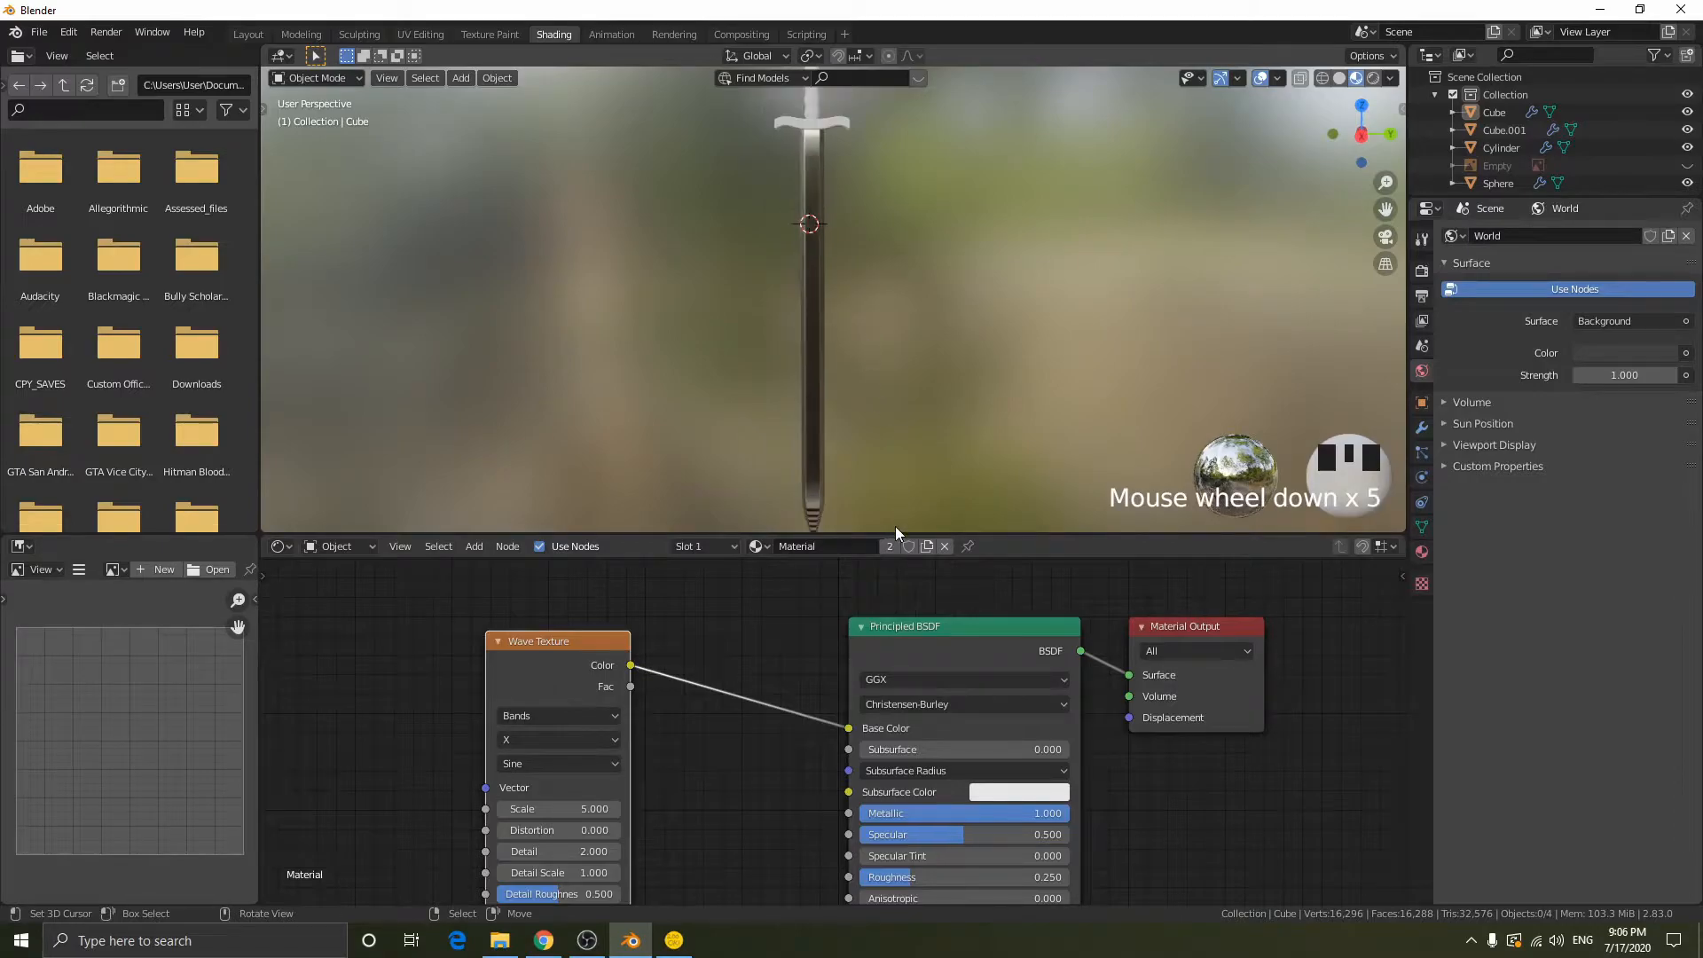
middle_click(869, 448)
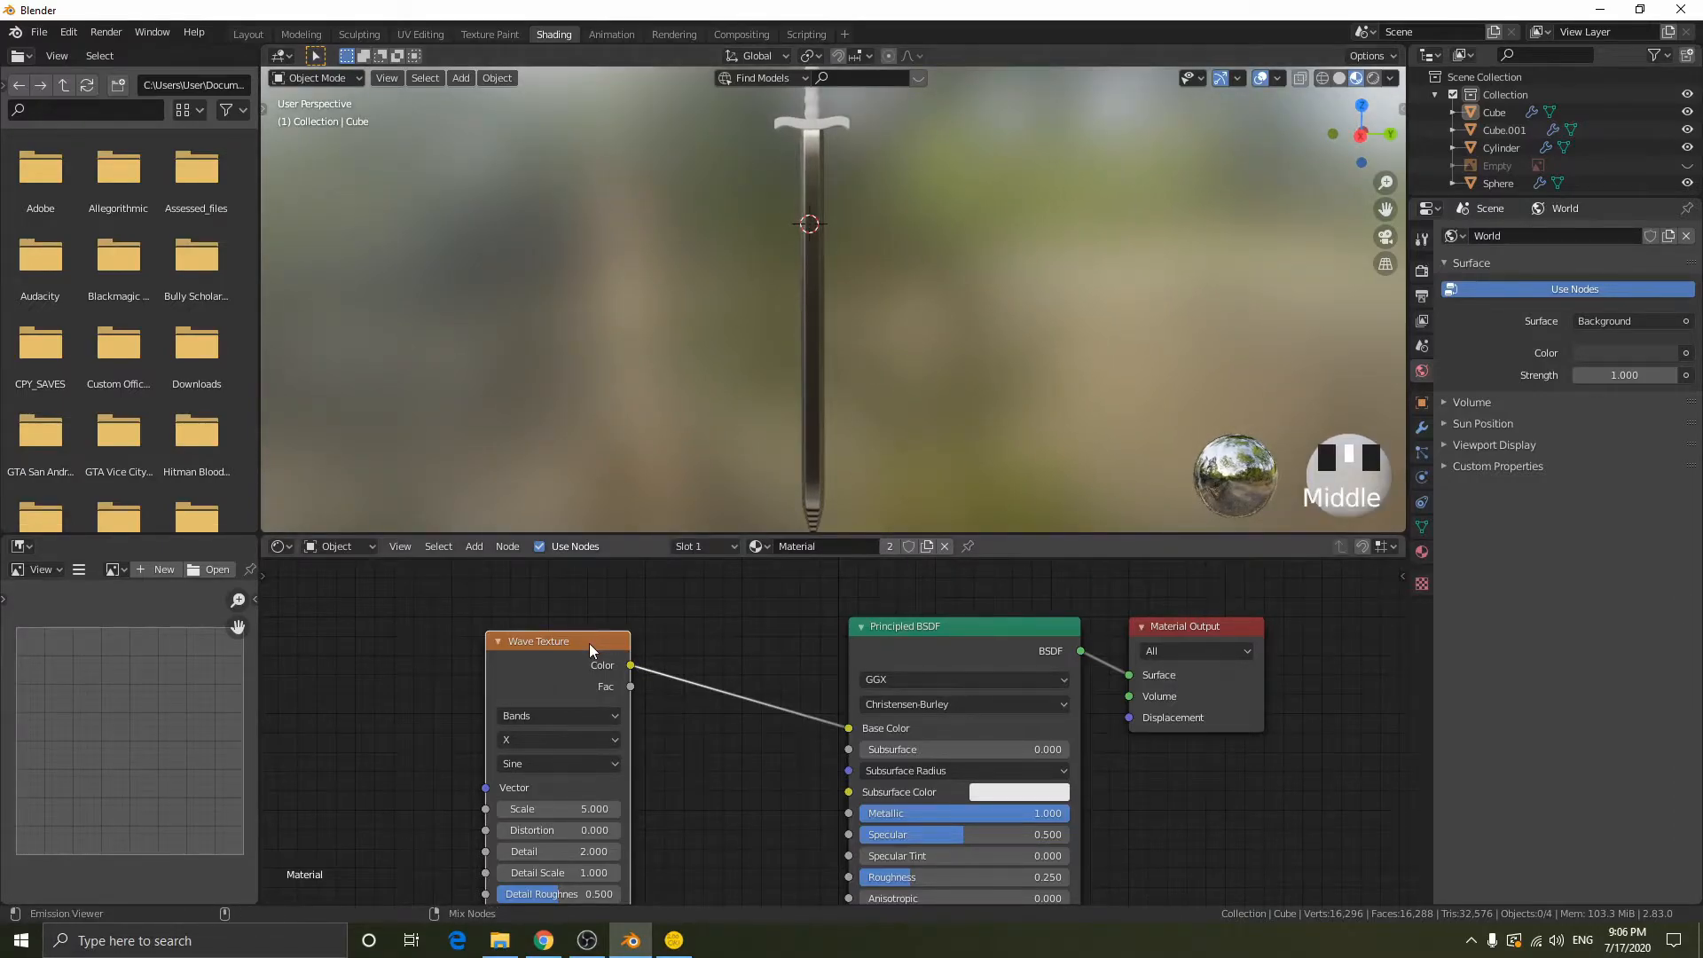
- Search the add-ons in the Blender Preferences for "node" to check Node Wrangler, and close the preferences
click(67, 34)
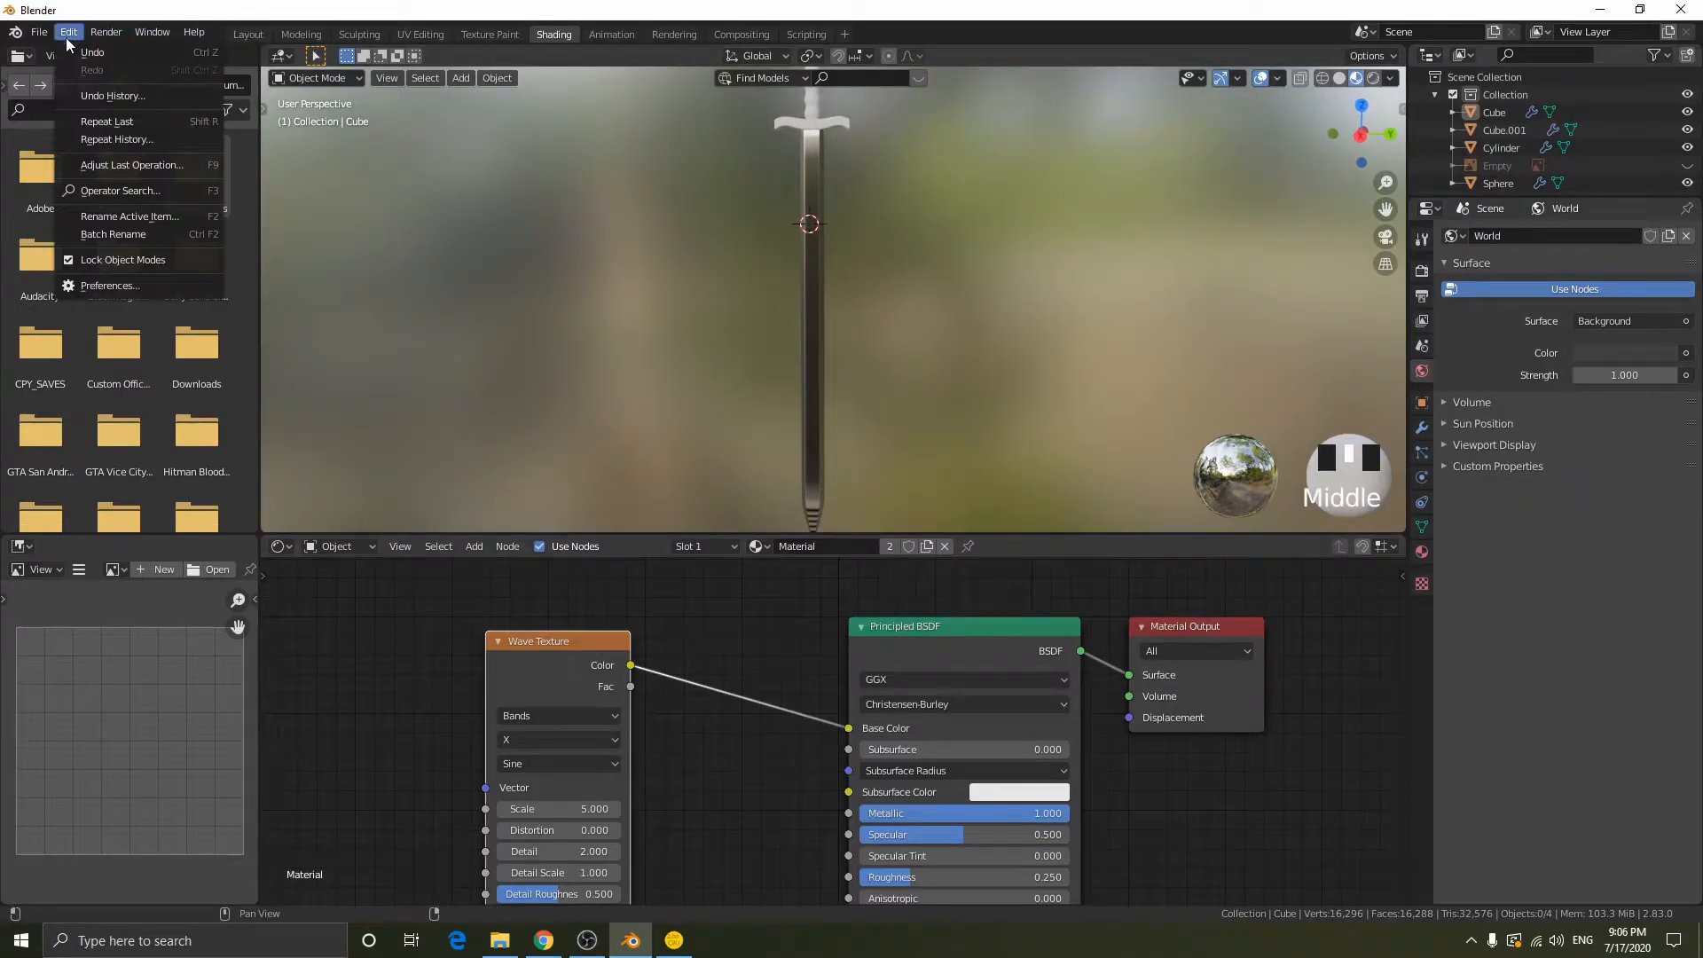
click(105, 284)
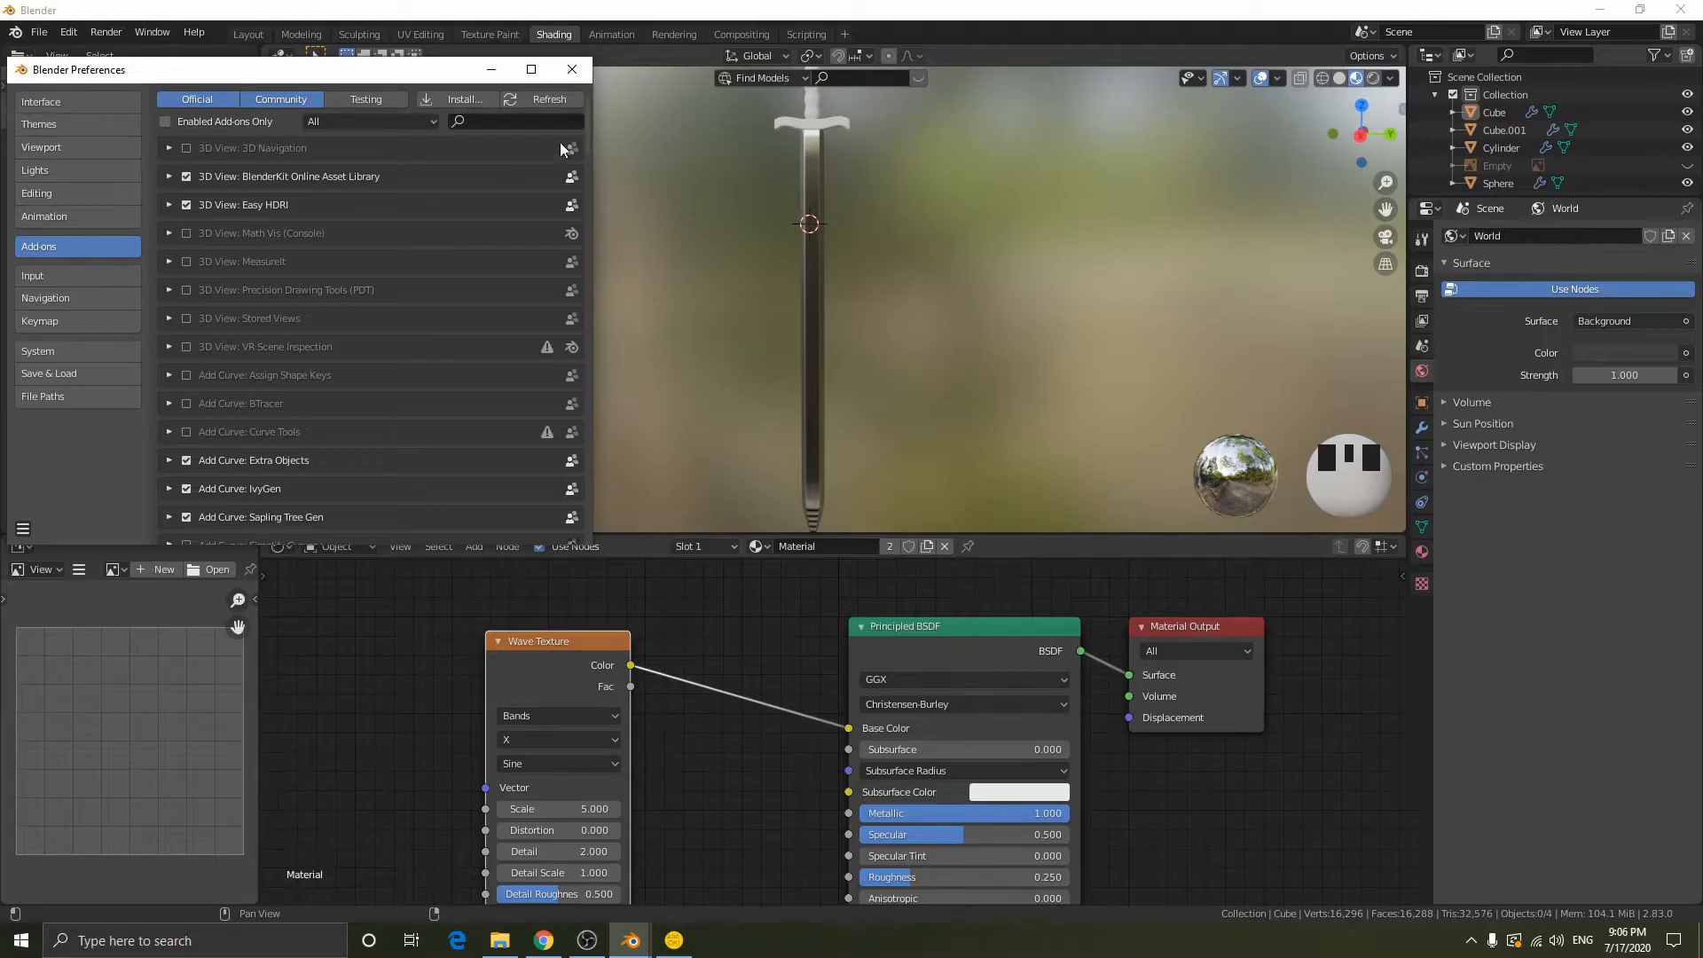
click(510, 120)
text(node)
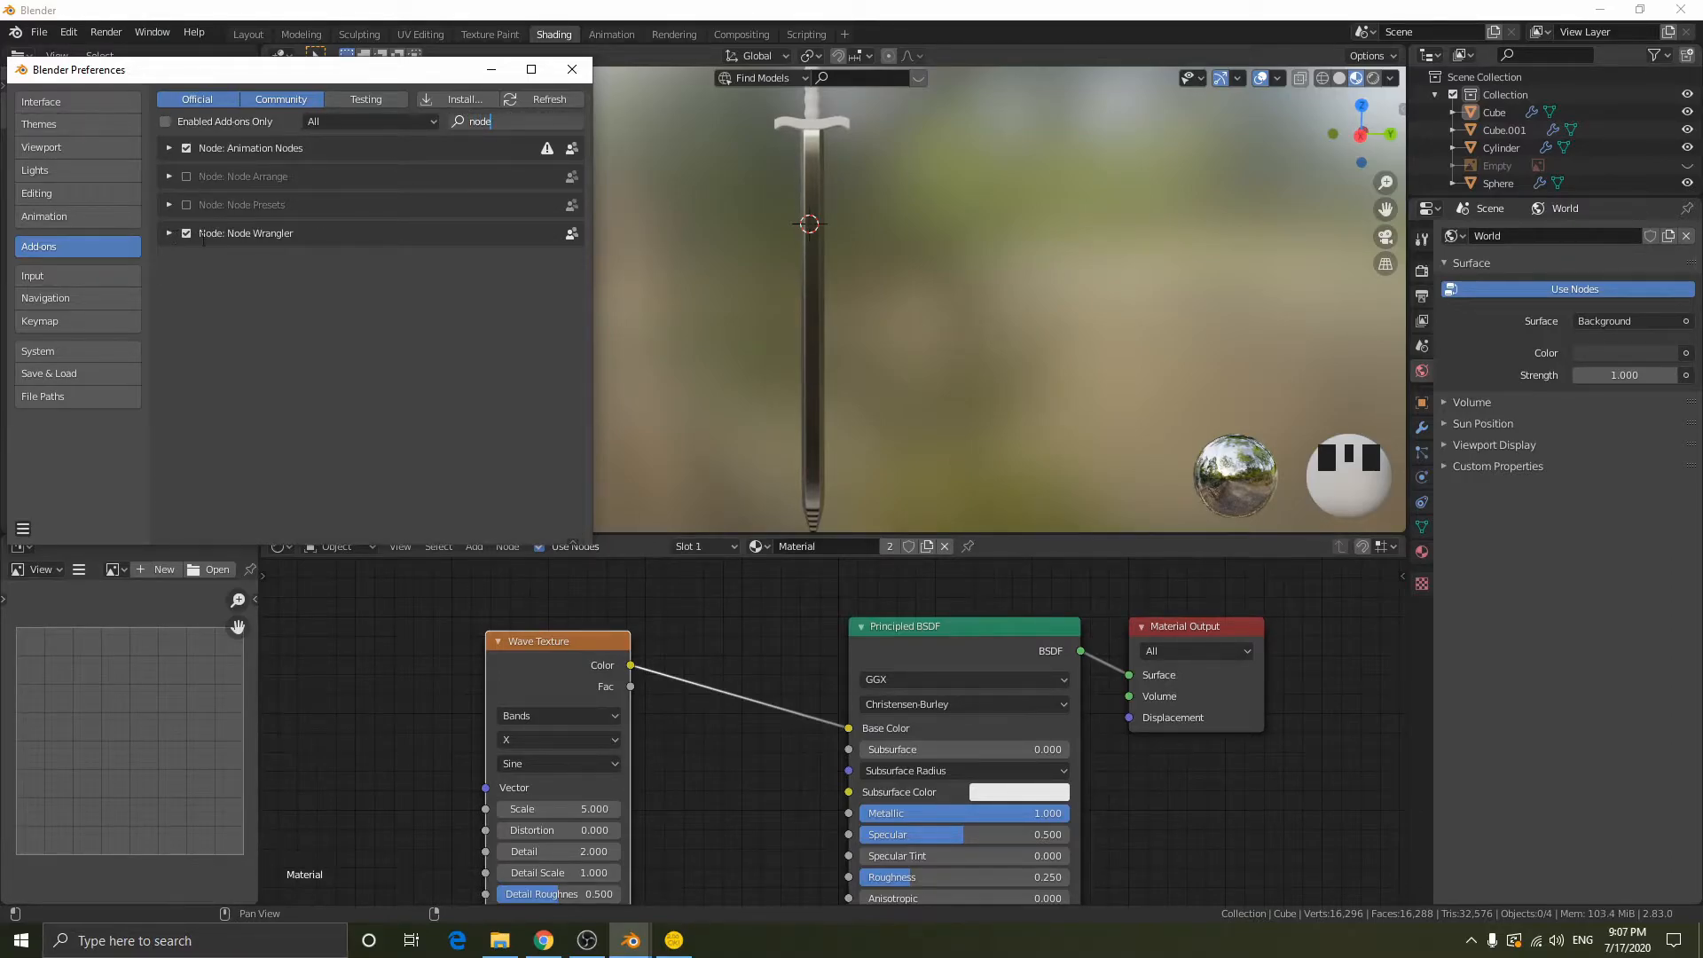
click(571, 71)
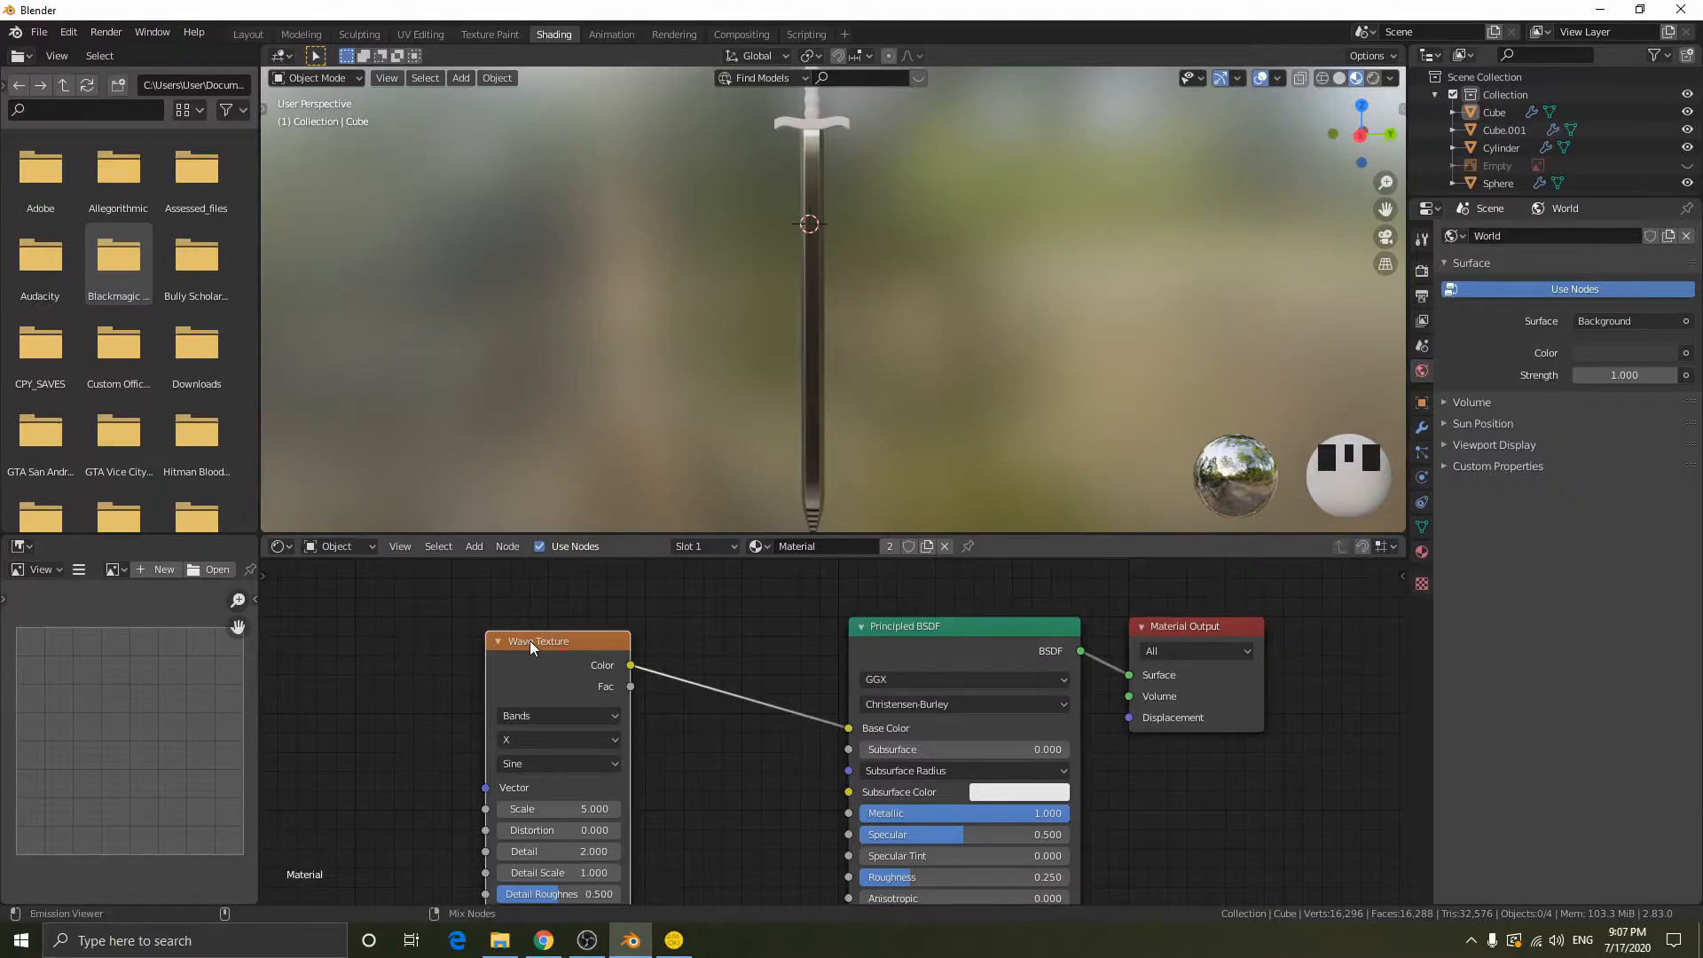
- Preview the Wave Texture node alone through a Node Wrangler viewer and inspect the pattern on the blade
ctrl+shift+click(529, 640)
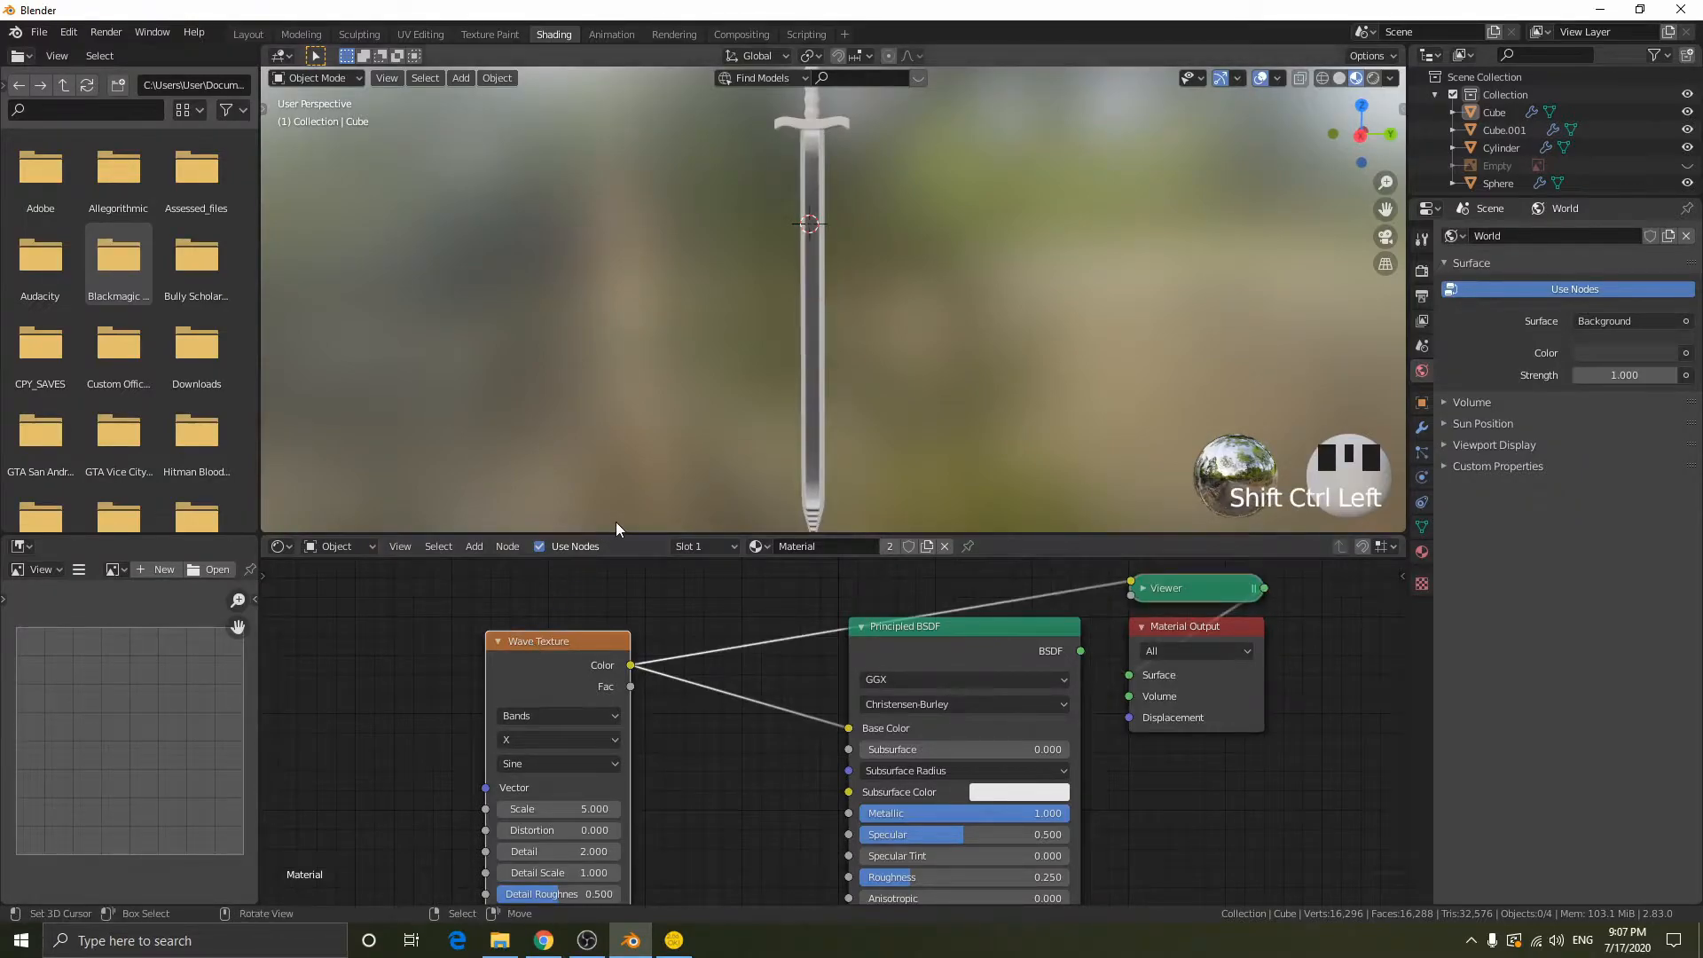
middle_drag(827, 281, 660, 278)
scroll(880, 264, up, 4)
mouse_move(880, 265)
middle_down()
mouse_move(783, 287)
mouse_move(1171, 331)
mouse_move(800, 247)
mouse_move(899, 267)
mouse_move(854, 268)
mouse_move(869, 286)
middle_up()
scroll(786, 285, down, 1)
scroll(853, 307, up, 3)
scroll(940, 287, down, 2)
scroll(869, 286, up, 1)
- Switch the material preview back to the Principled BSDF and inspect the blade from several angles
ctrl+shift+click(980, 632)
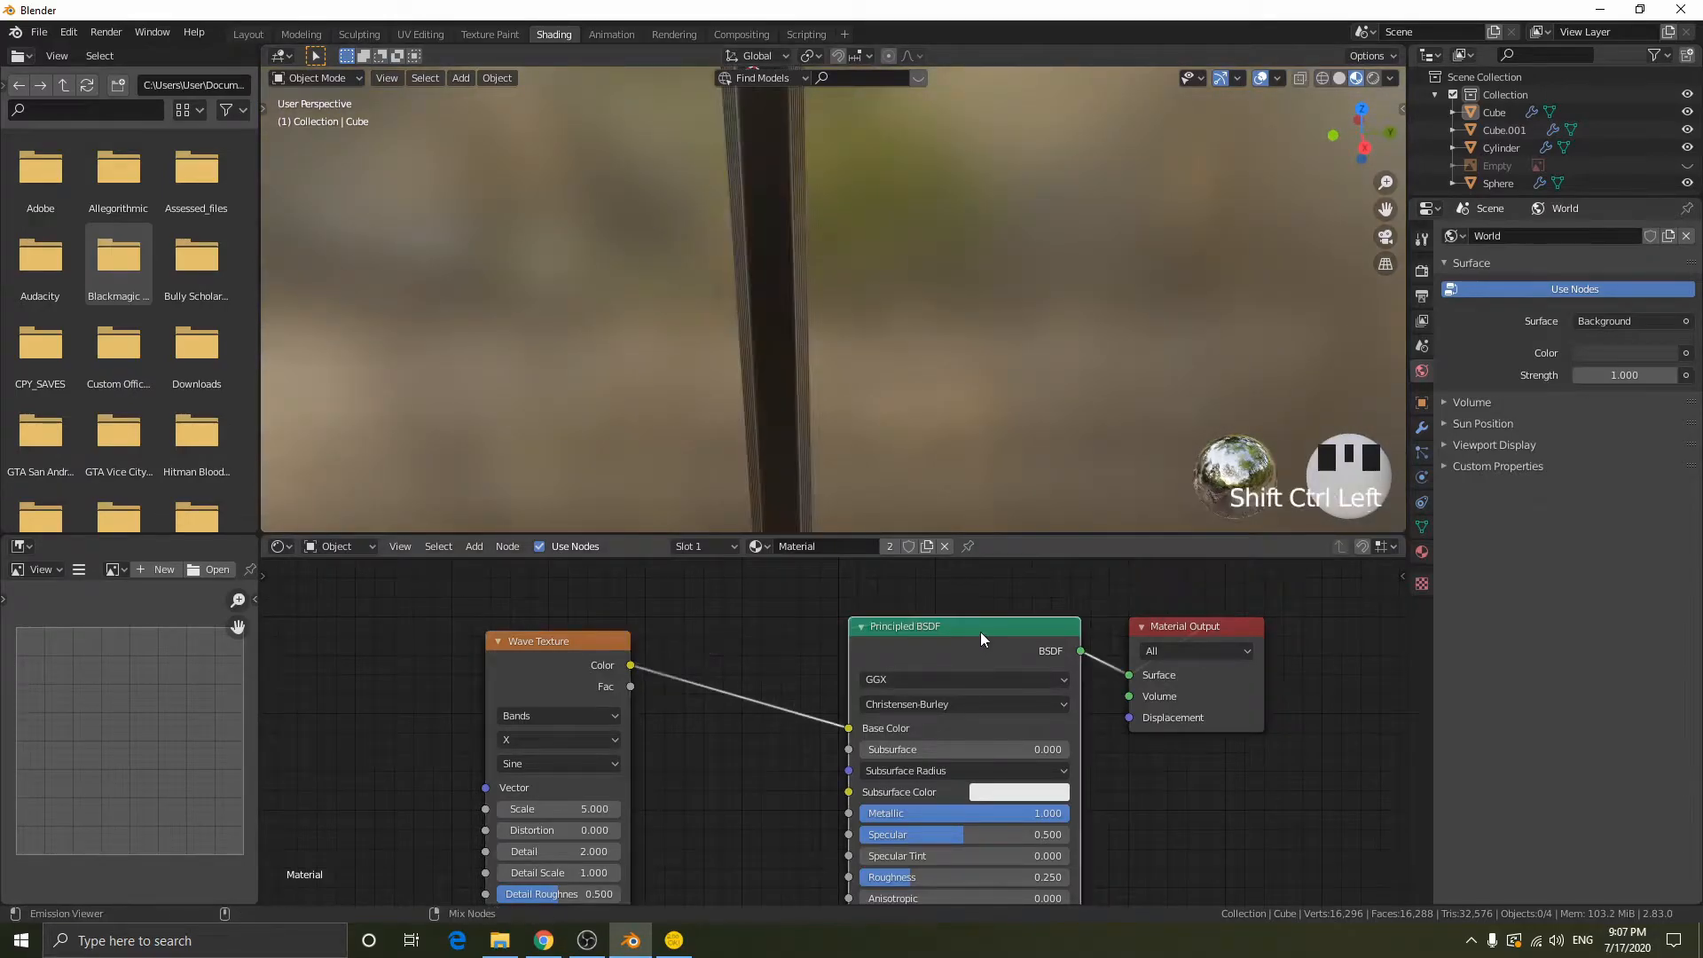
scroll(853, 330, down, 5)
mouse_move(826, 315)
middle_down()
mouse_move(775, 316)
mouse_move(818, 317)
middle_up()
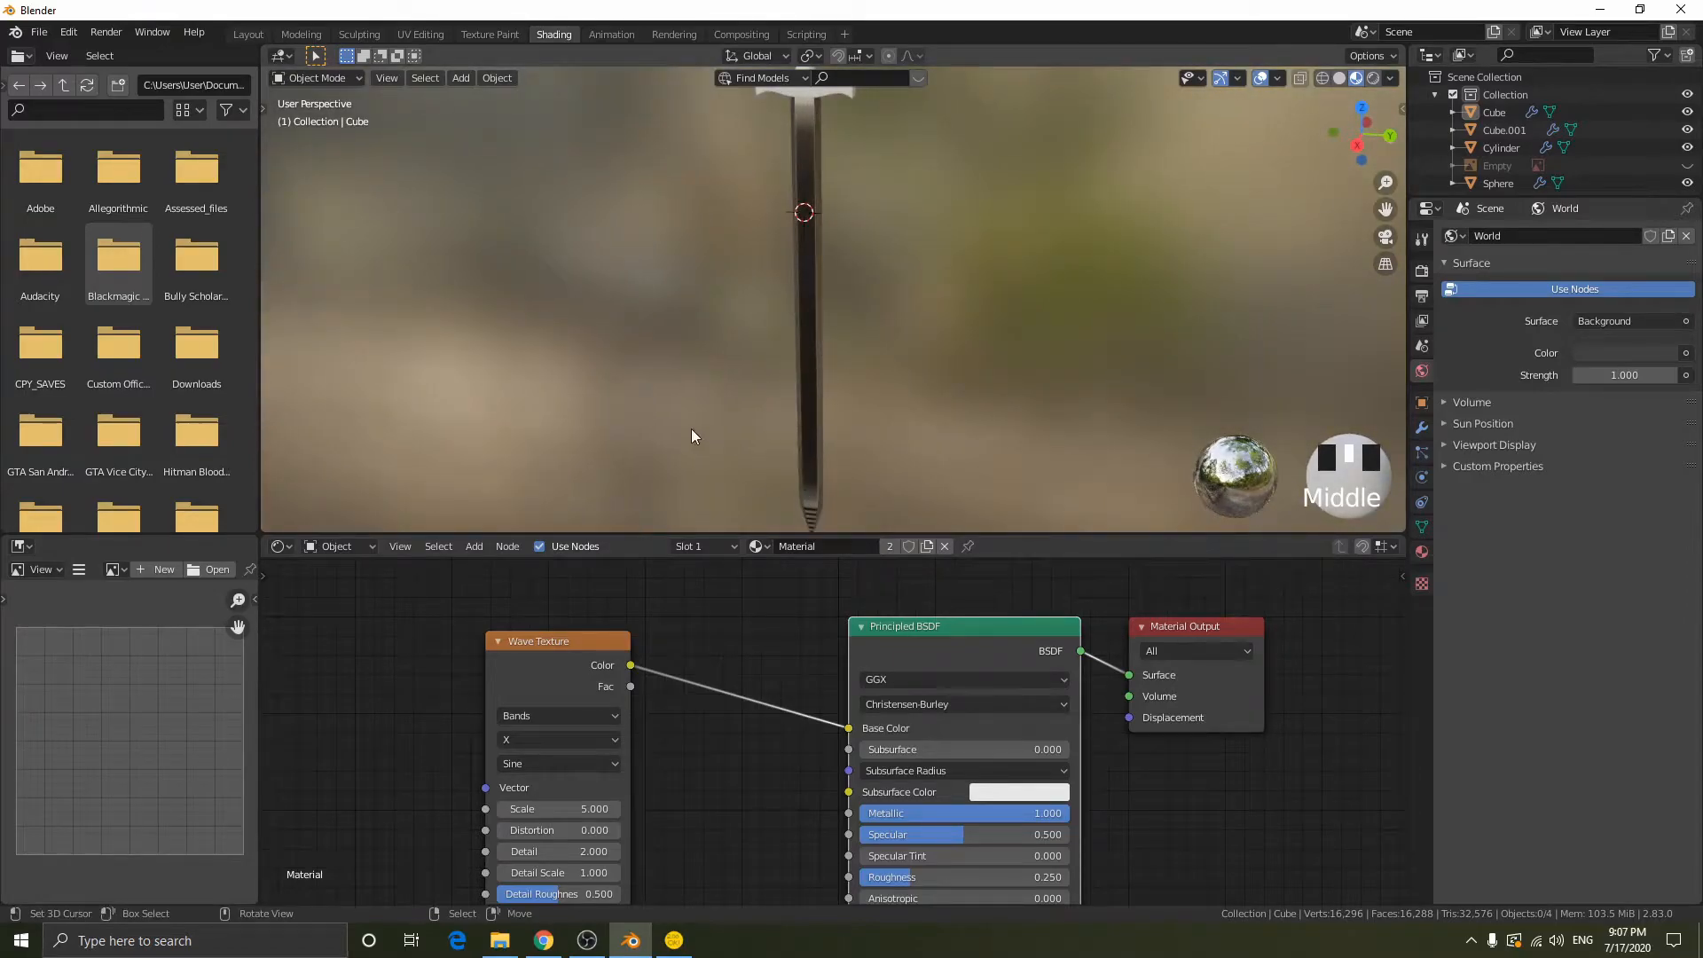
middle_drag(837, 456, 843, 399)
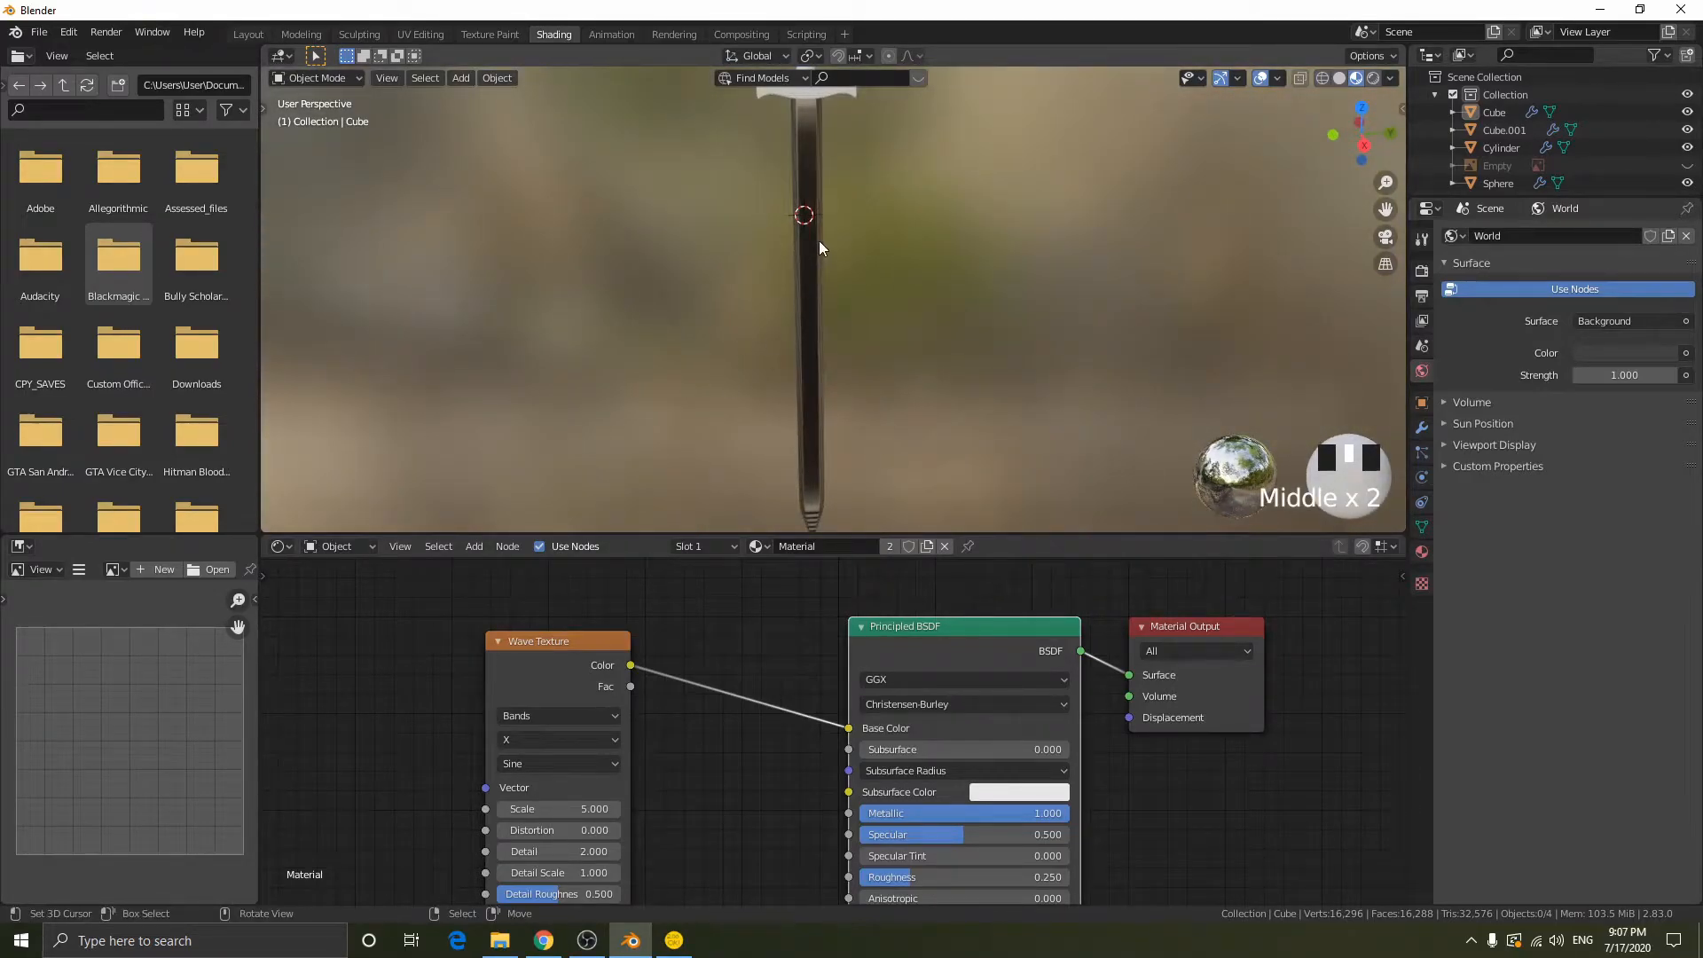
scroll(817, 241, down, 2)
- Change the Image Editor area to a UV Editor
click(50, 572)
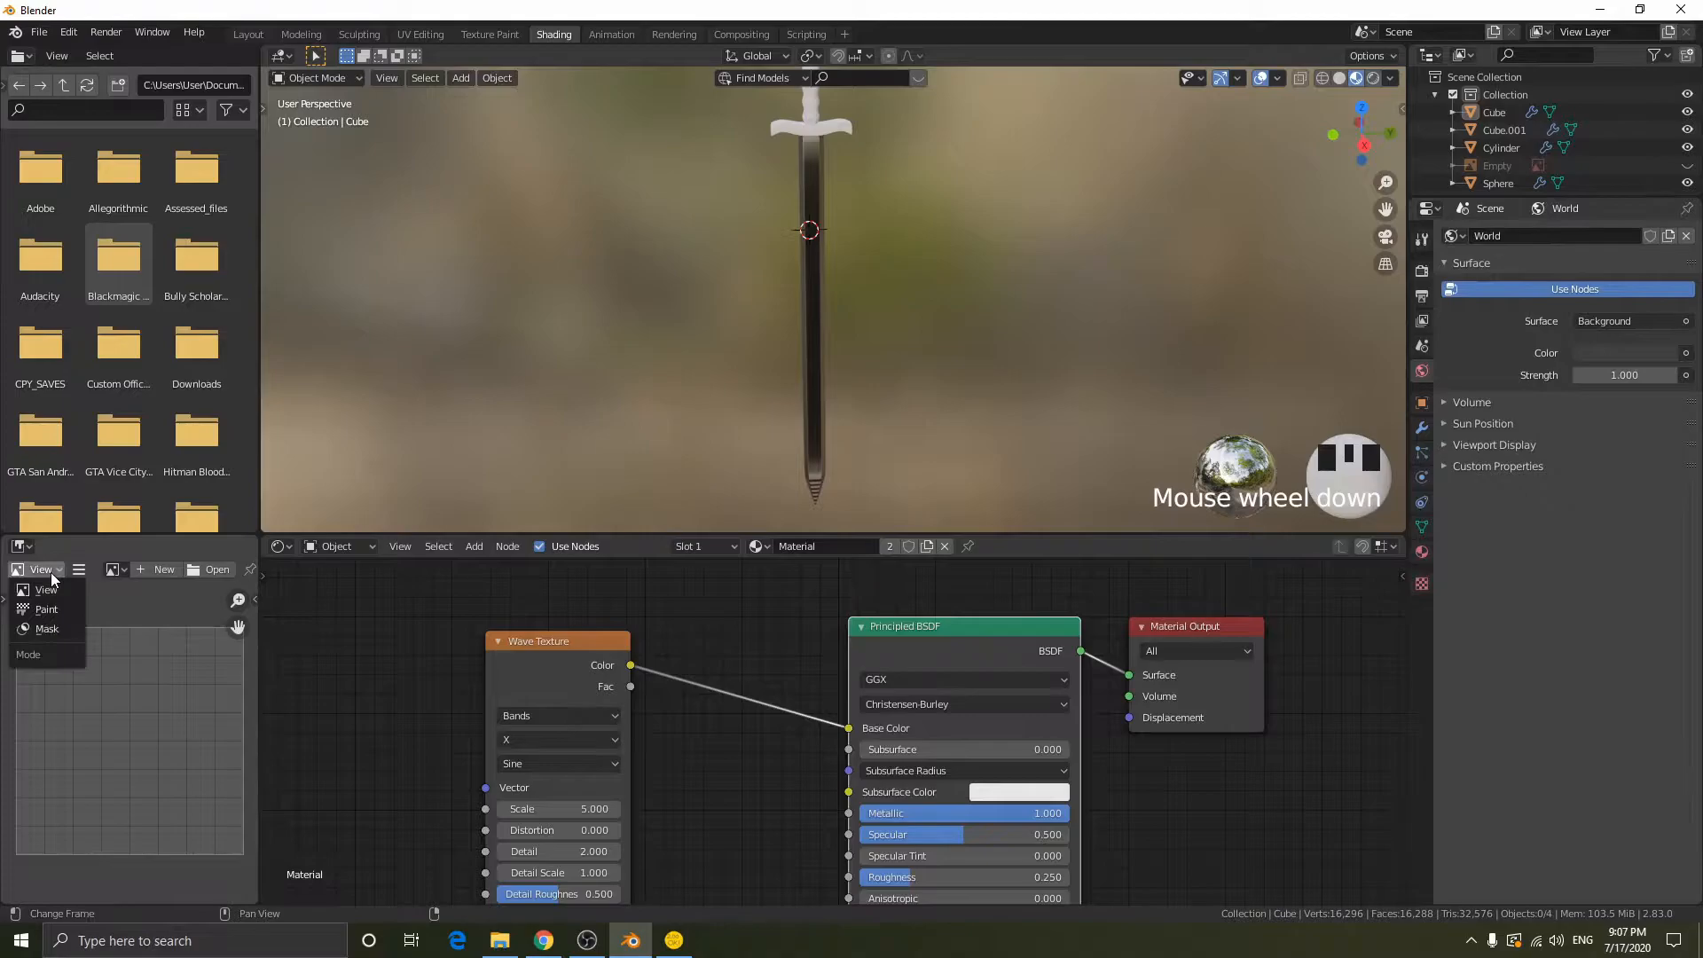
click(29, 548)
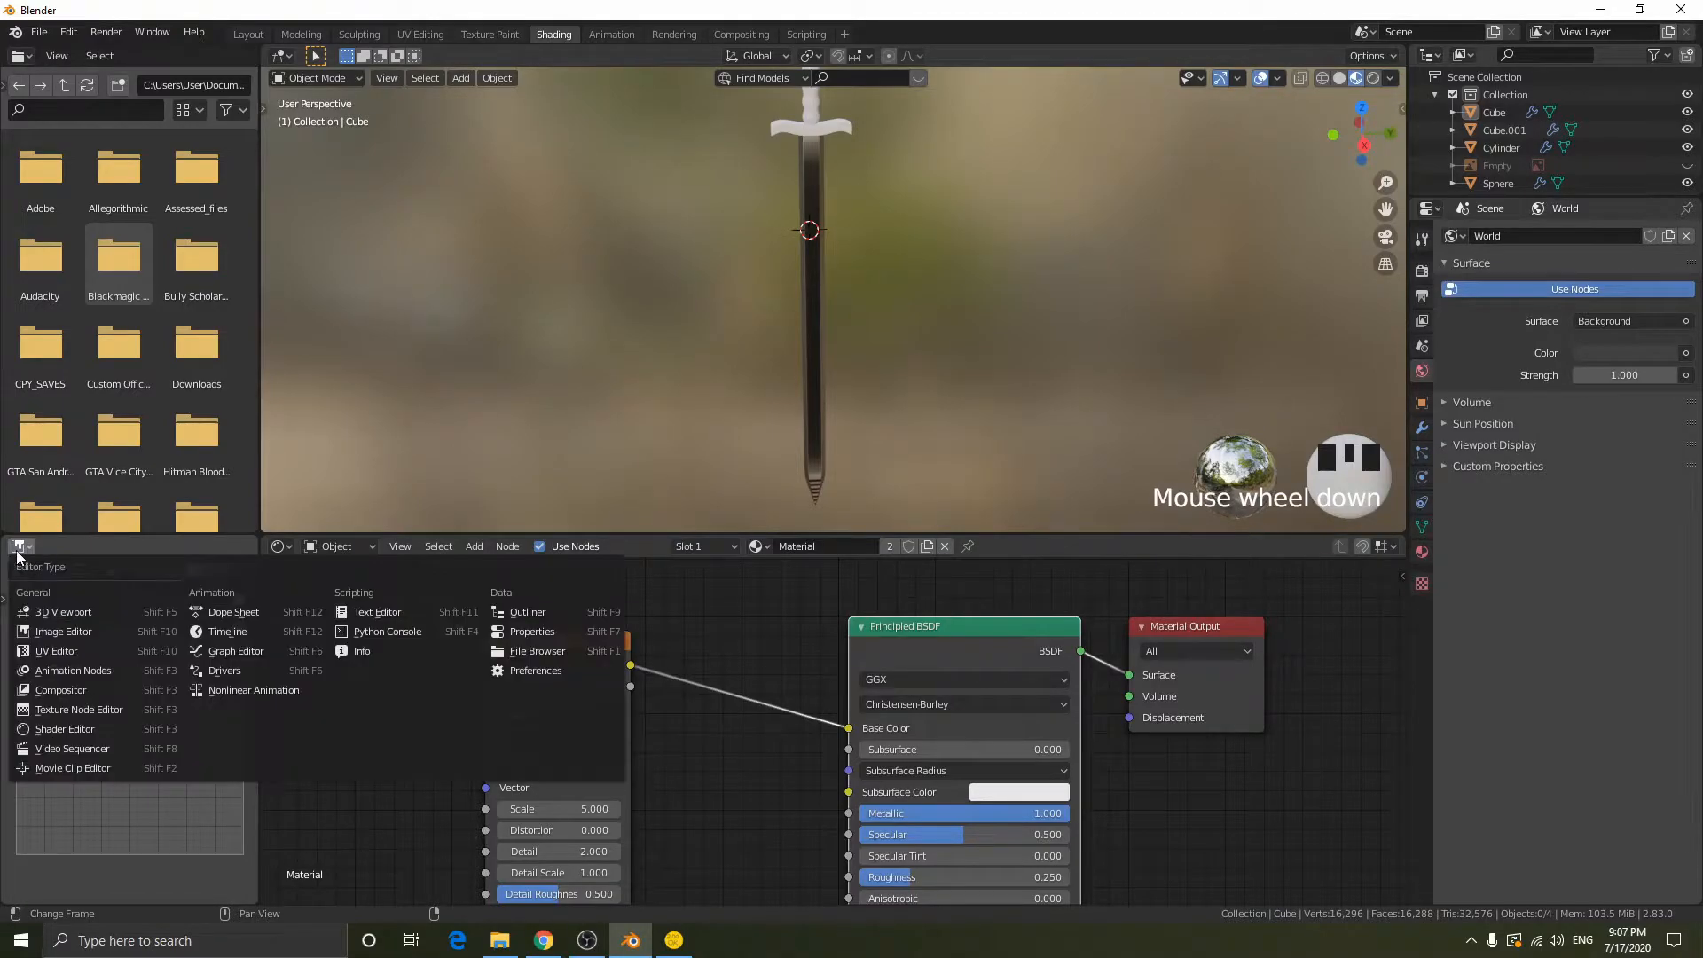
click(62, 655)
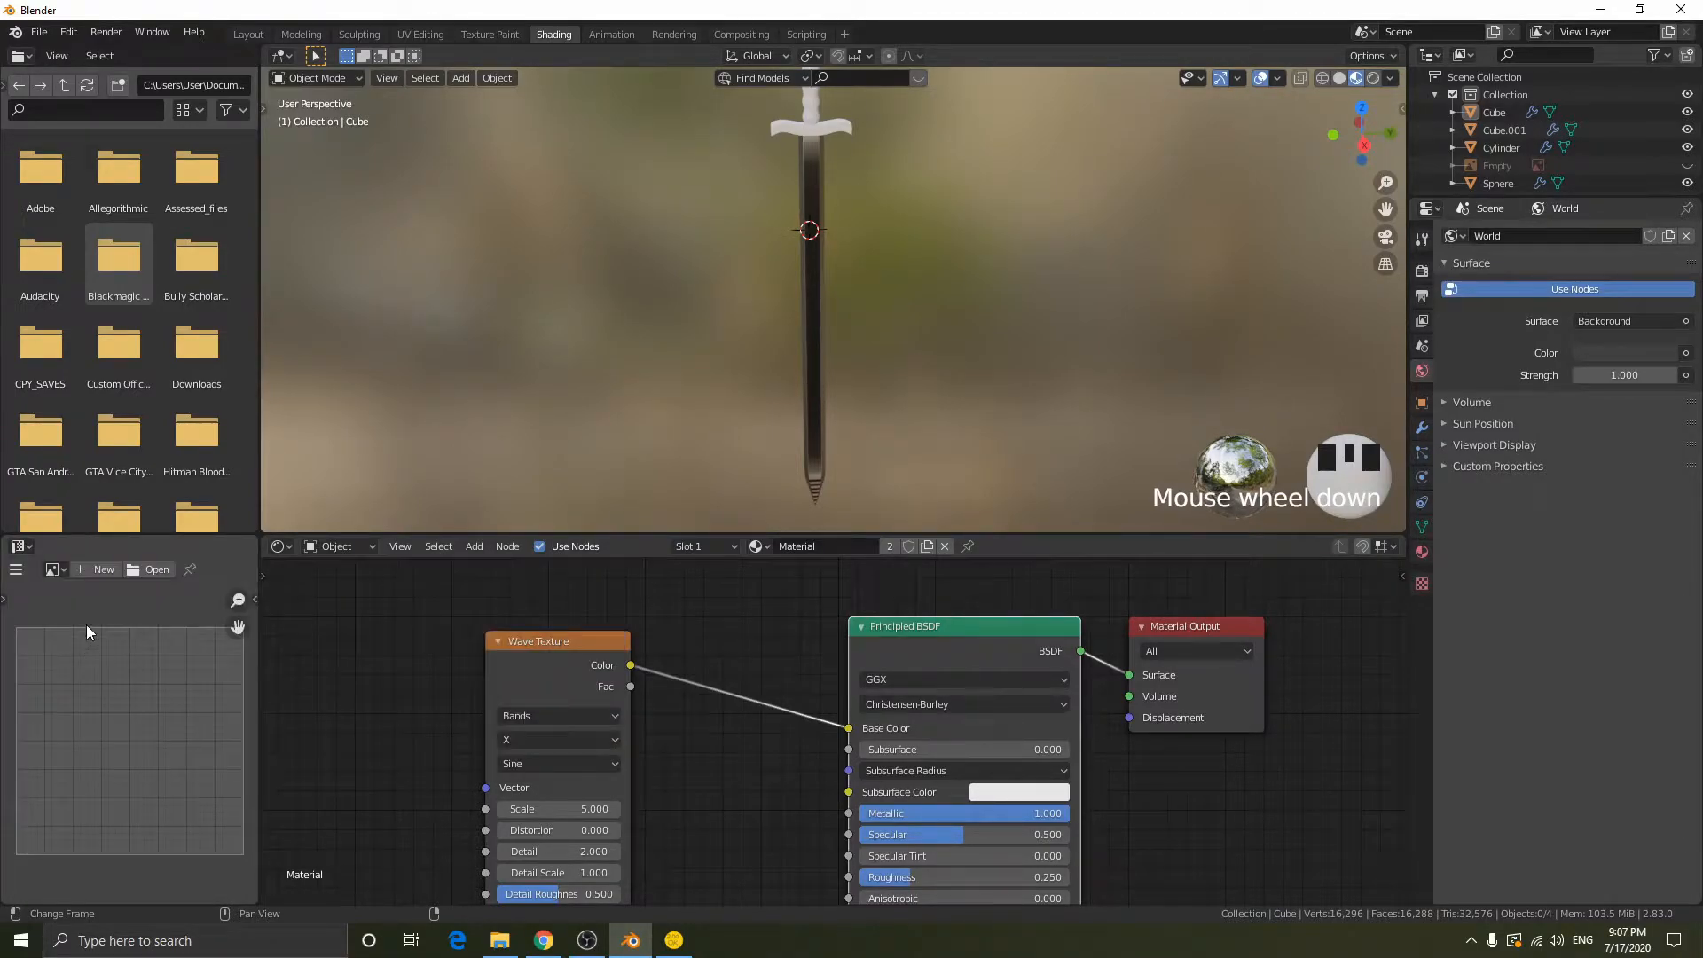
- Show the blade's UV layout by selecting its whole mesh in Edit Mode, and return to Object Mode
click(820, 337)
key(Tab)
key(a)
scroll(125, 718, up, 3)
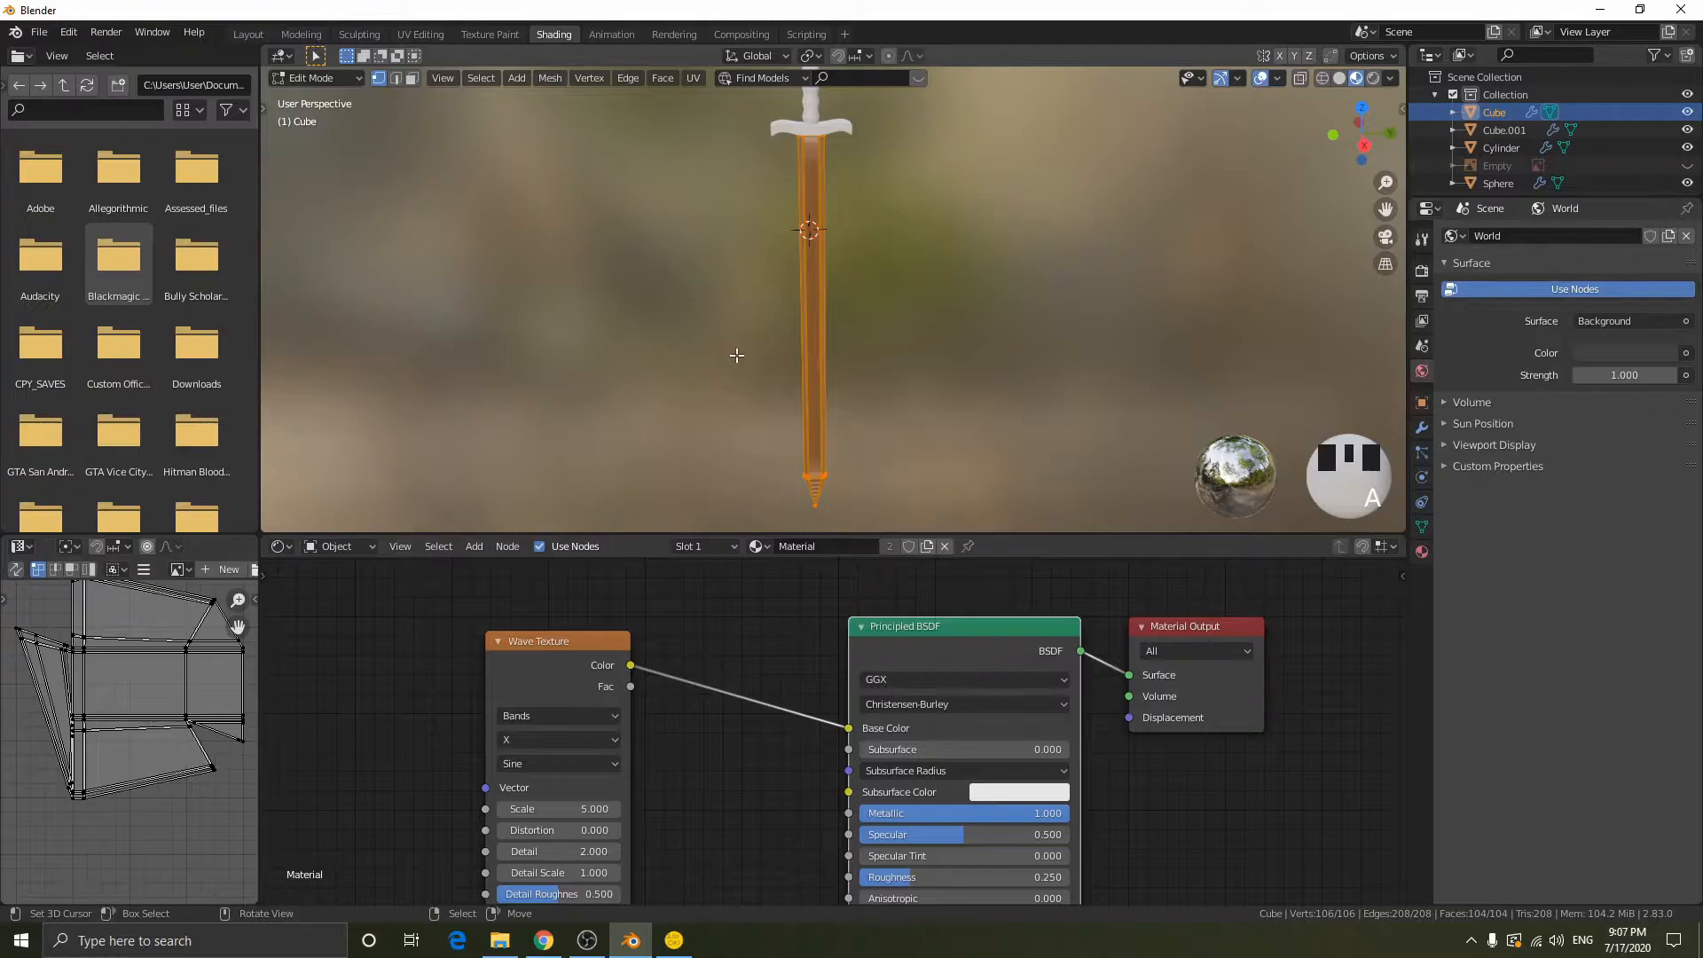
key(Tab)
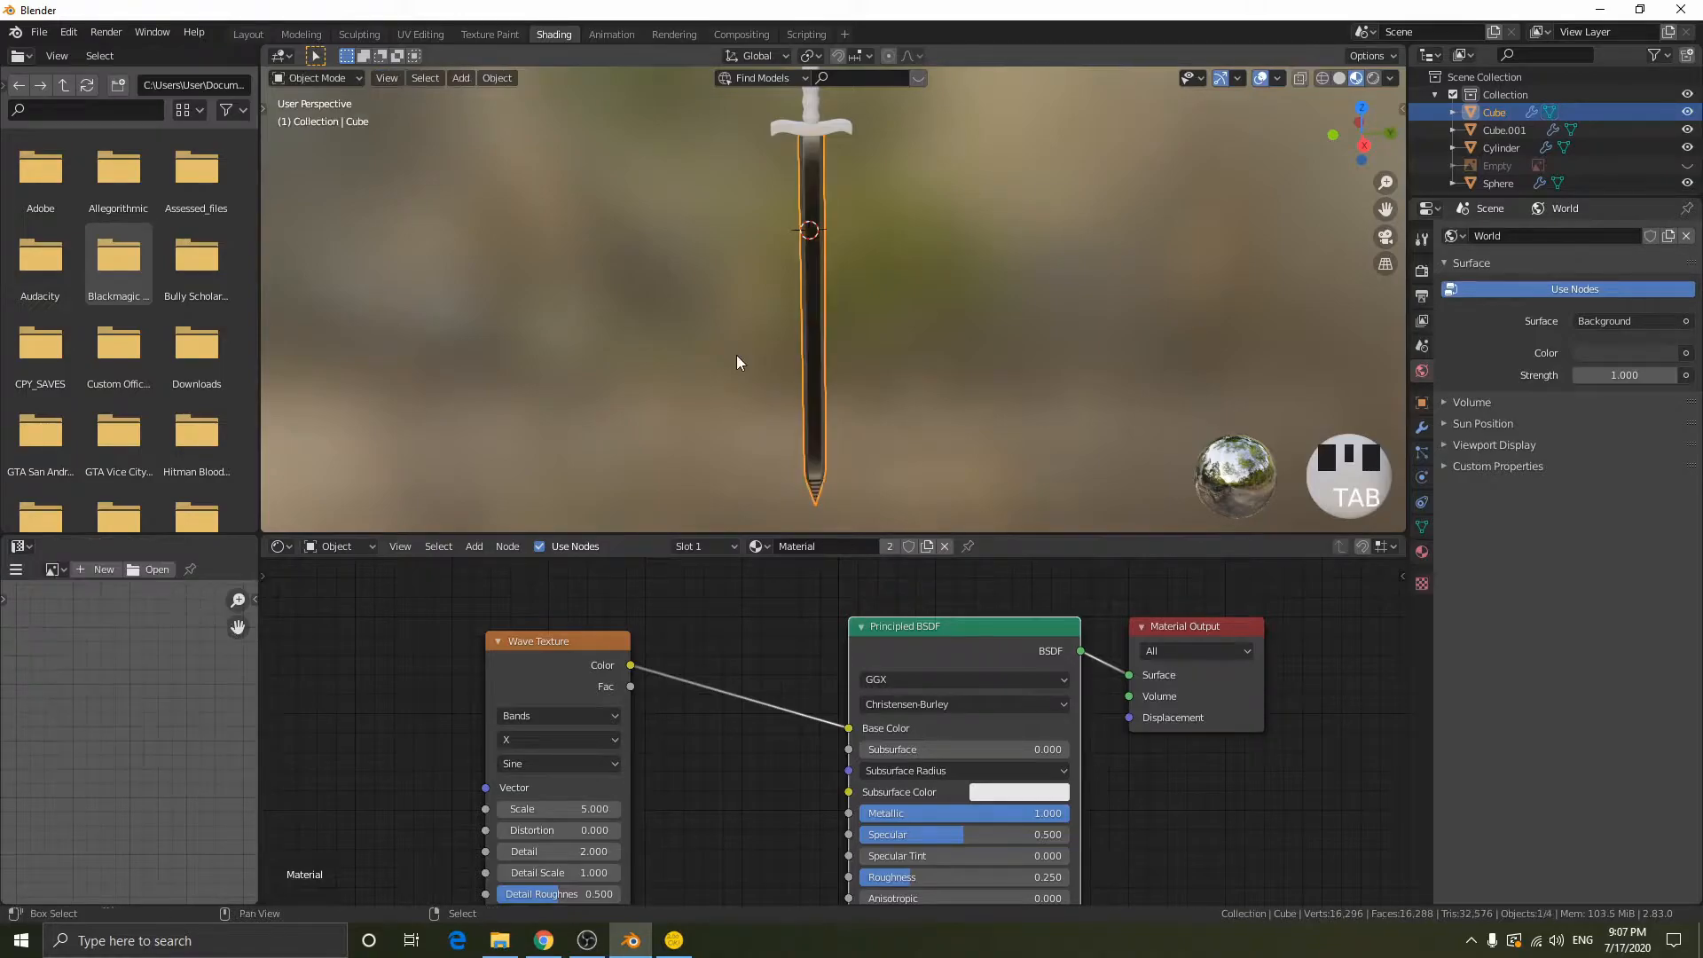
- Add a cube at the 3D cursor and move it down along the blade
key(shift+a)
mouse_move(736, 355)
click(805, 373)
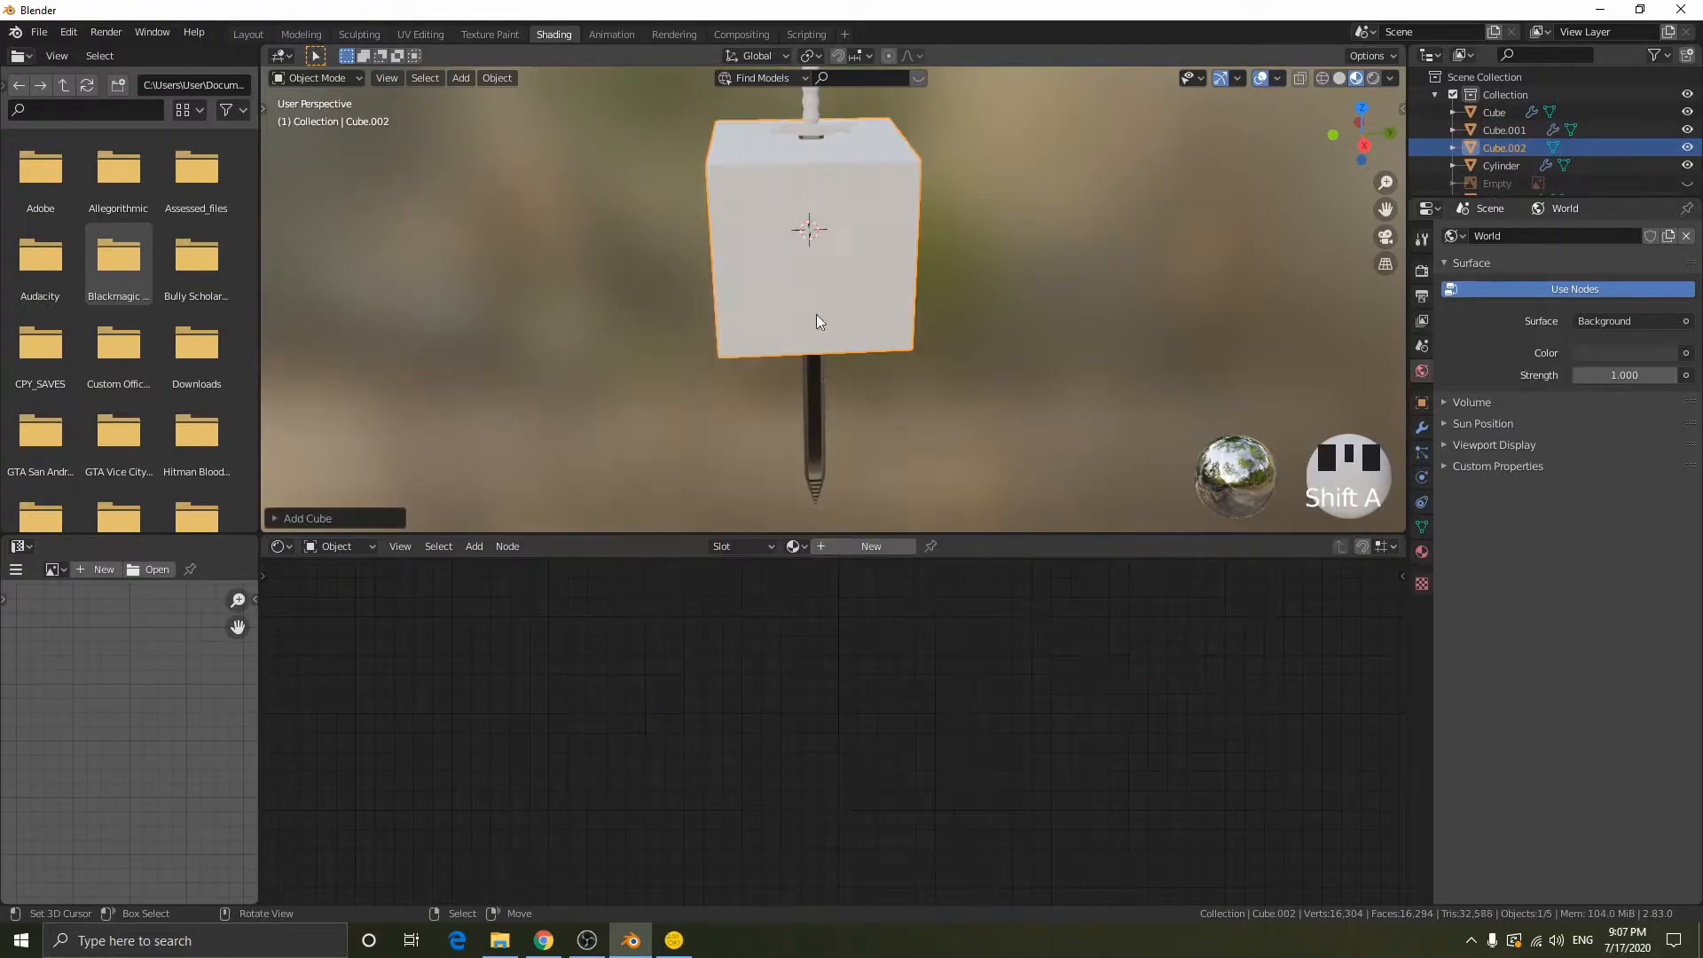
key(g)
click(885, 319)
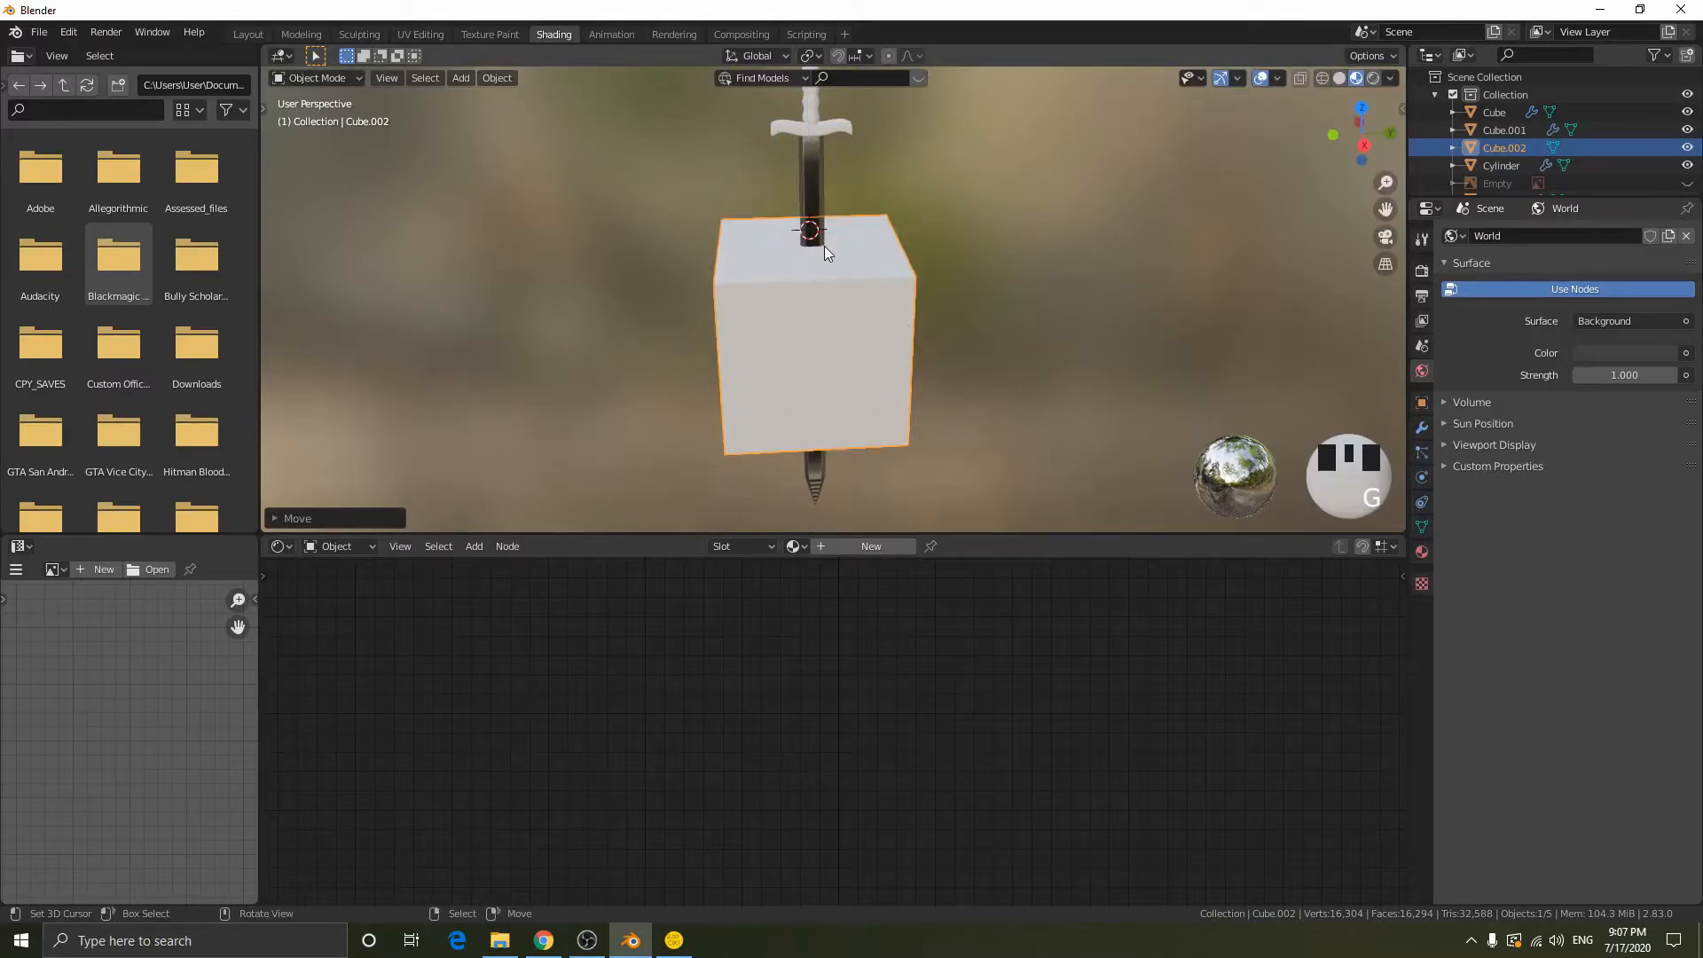
- Enter Edit Mode on the new cube to view its UV layout beside the mesh
key(Tab)
scroll(74, 727, down, 5)
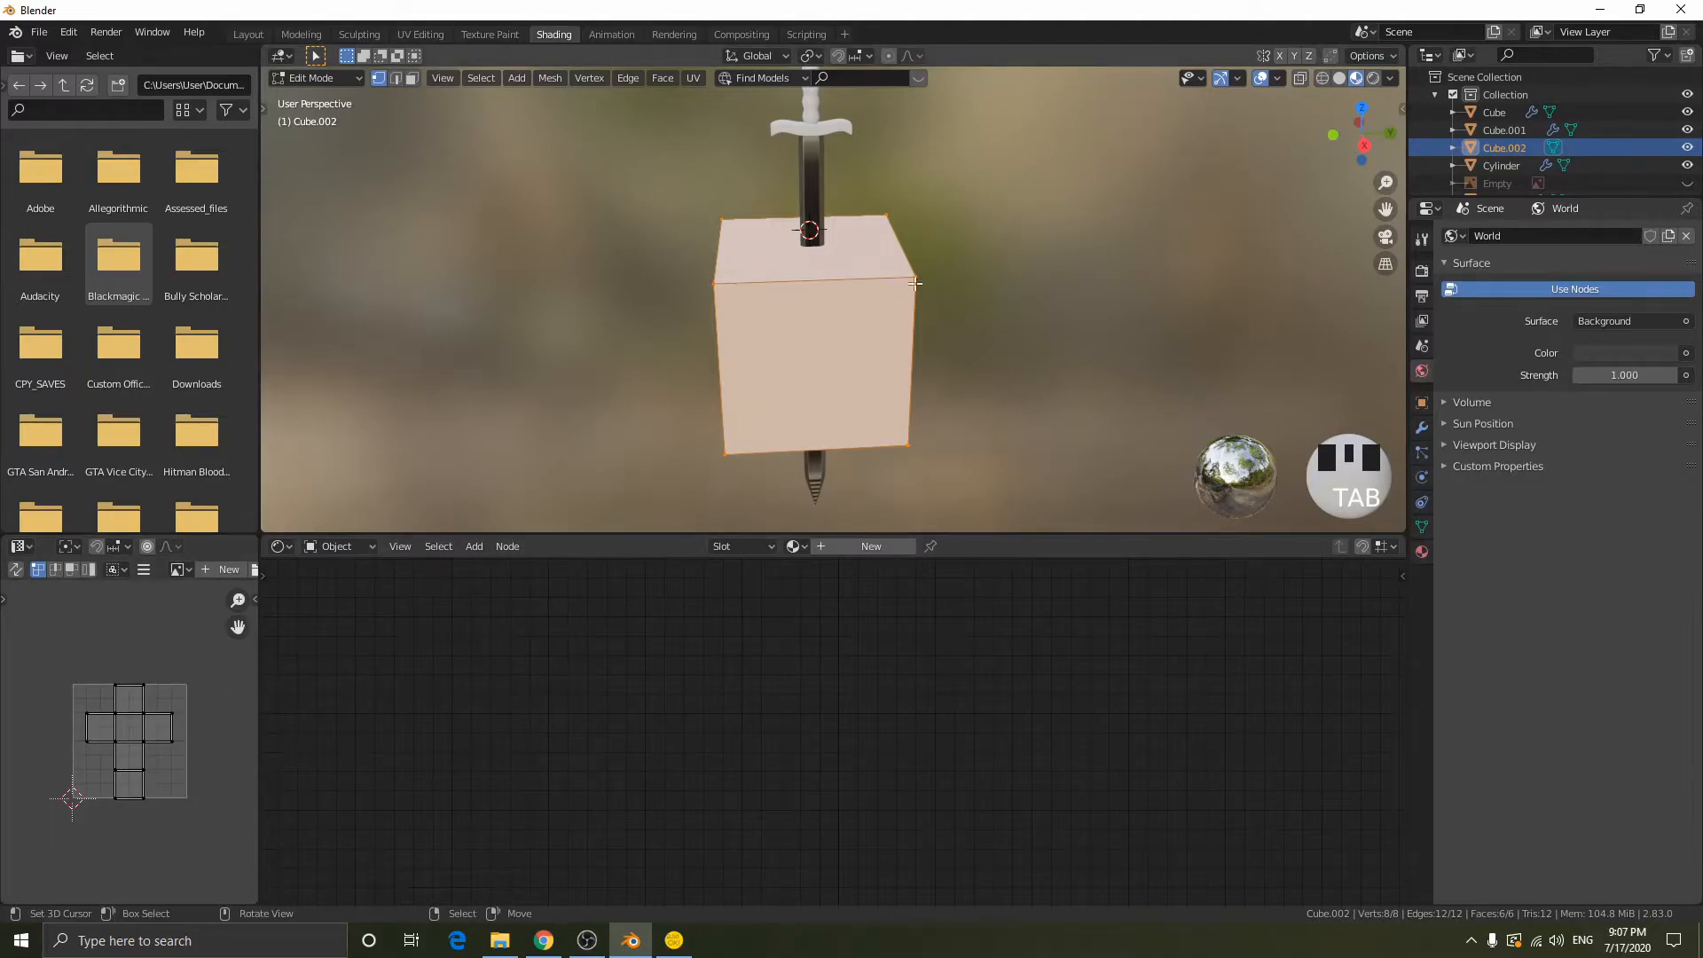
middle_drag(739, 219, 348, 548)
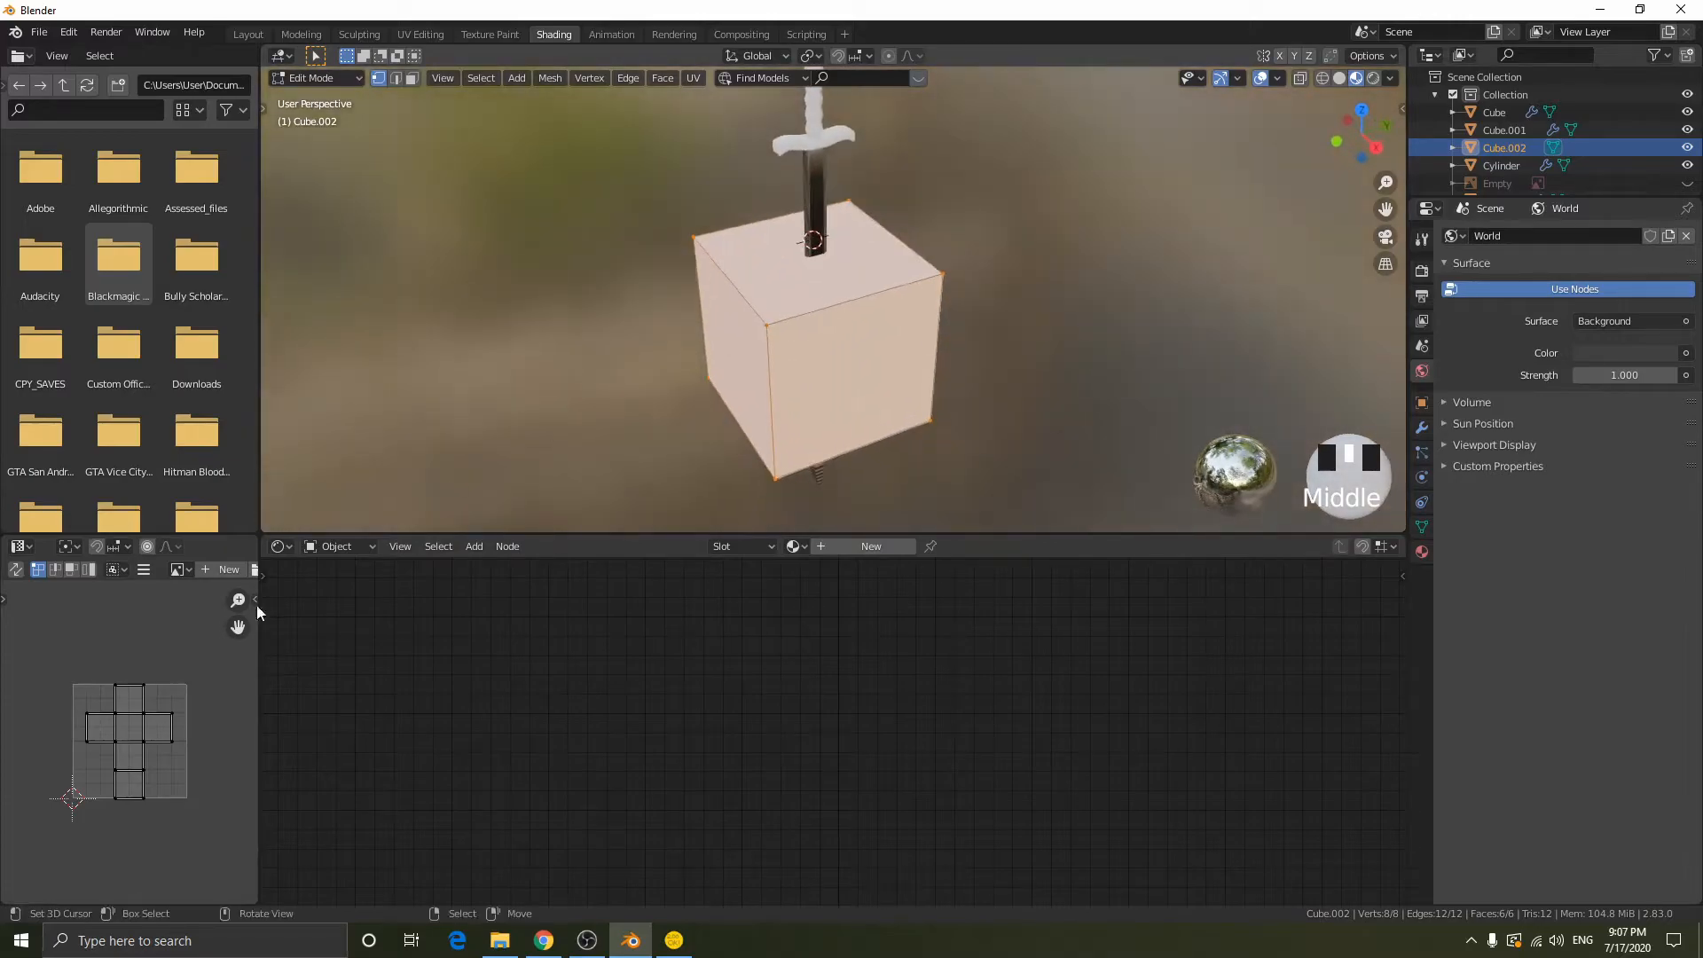
- Leave Edit Mode and delete the demonstration cube below the sword
key(Tab)
key(x)
click(938, 406)
- Select the blade, enter Edit Mode and Unwrap its whole mesh
click(822, 243)
middle_drag(822, 243, 913, 293)
key(Tab)
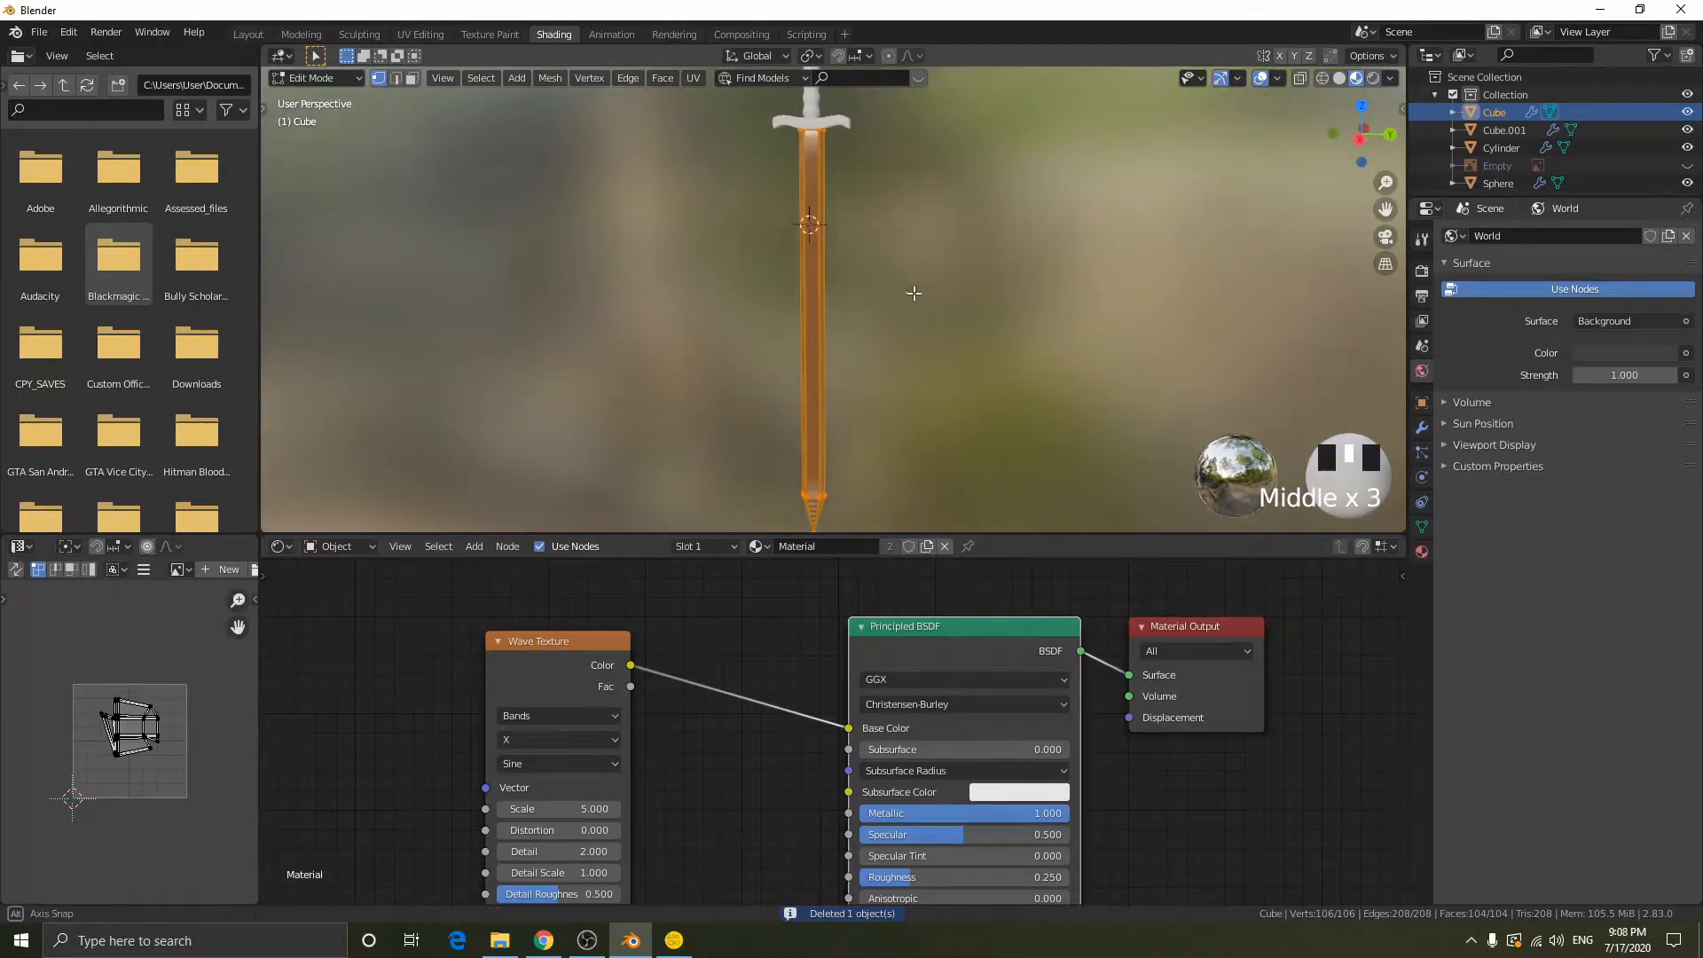
key(u)
key(u)
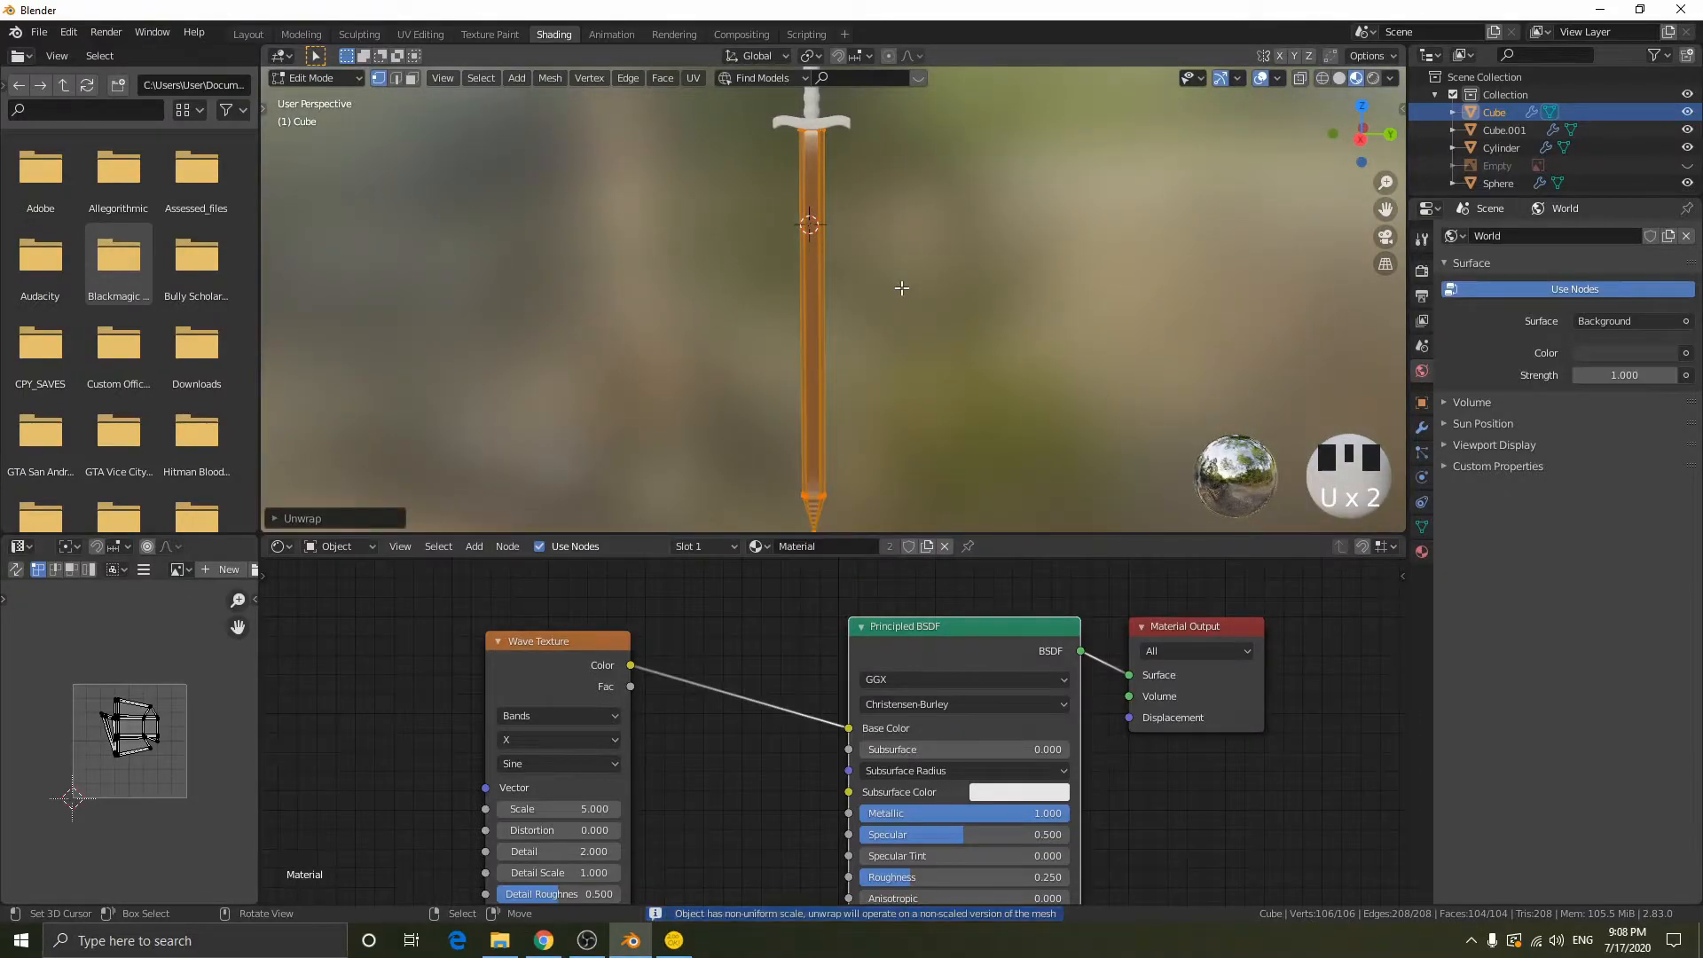
key(u)
click(901, 287)
- Remap the blade's UVs with Cube Projection and return to Object Mode to inspect the blade tip
key(u)
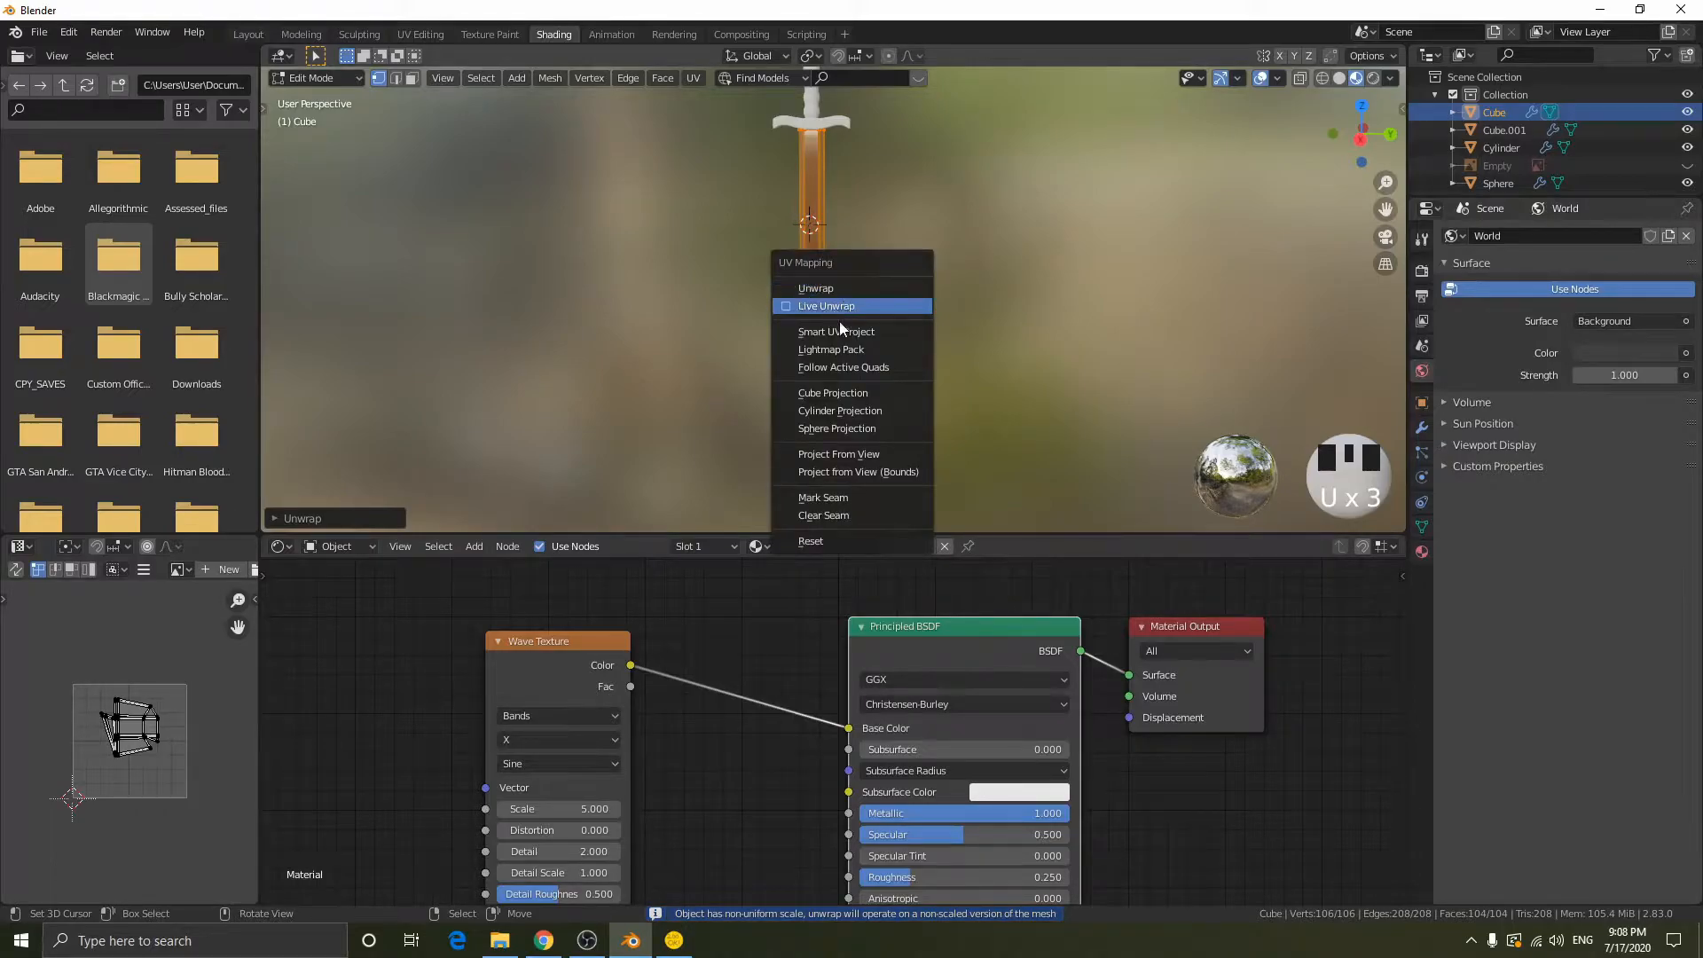
click(848, 395)
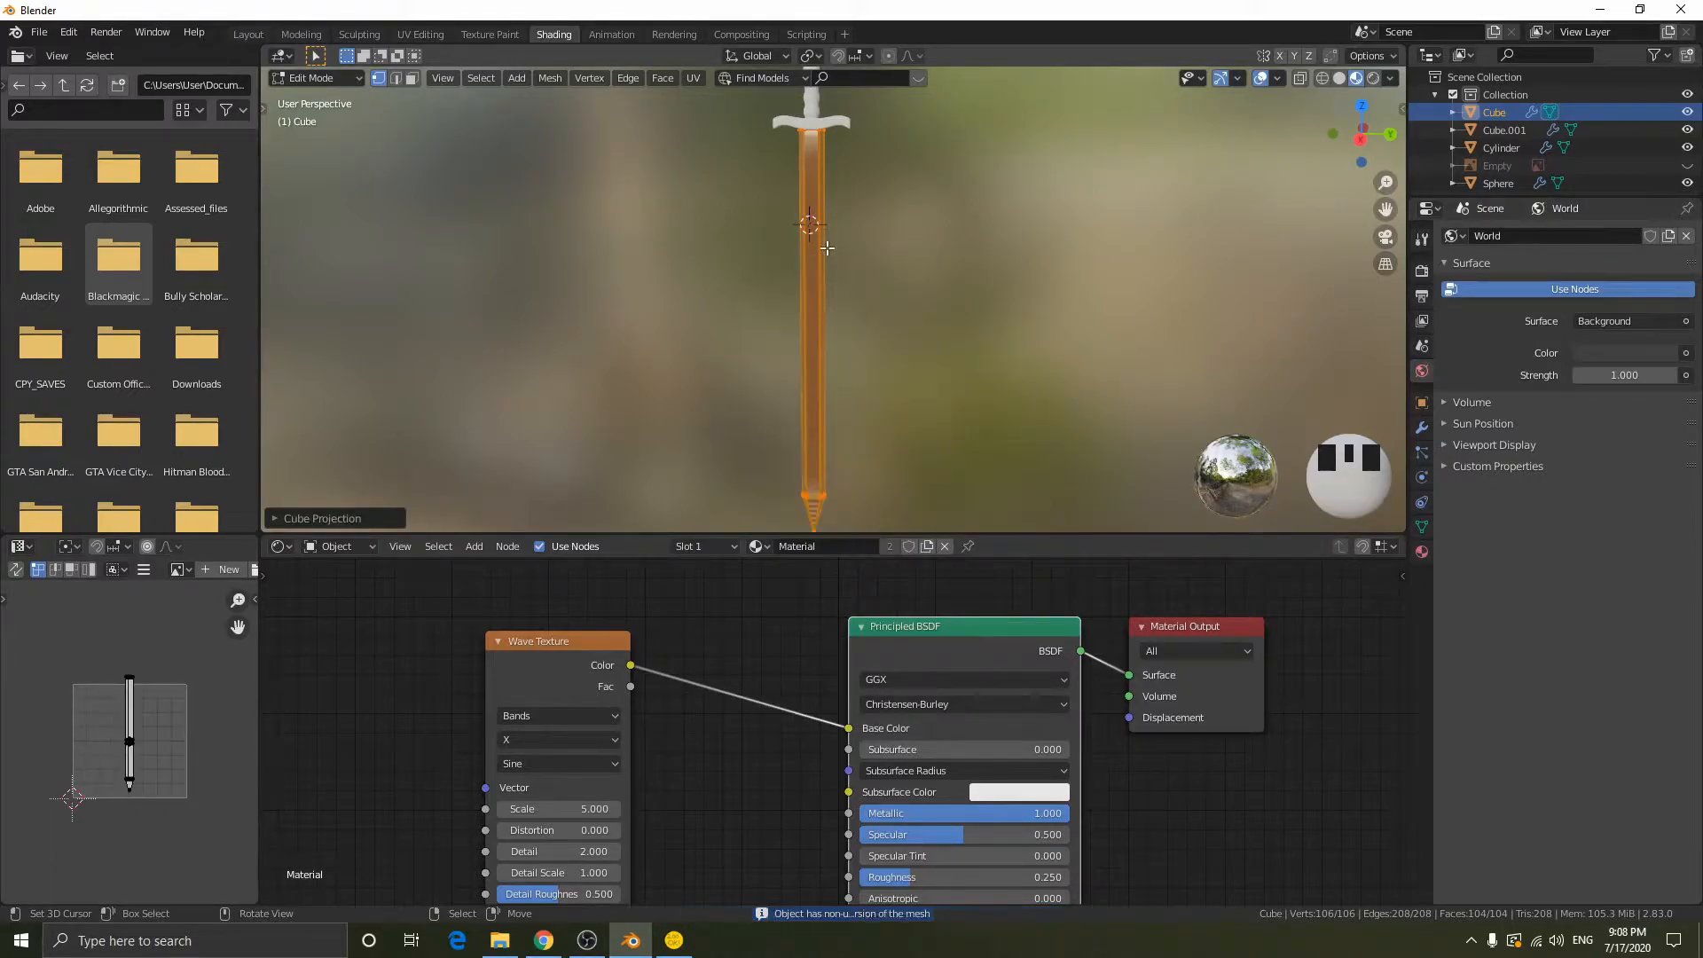
key(Tab)
scroll(939, 321, up, 2)
shift+middle_drag(938, 321, 972, 291)
scroll(908, 345, up, 10)
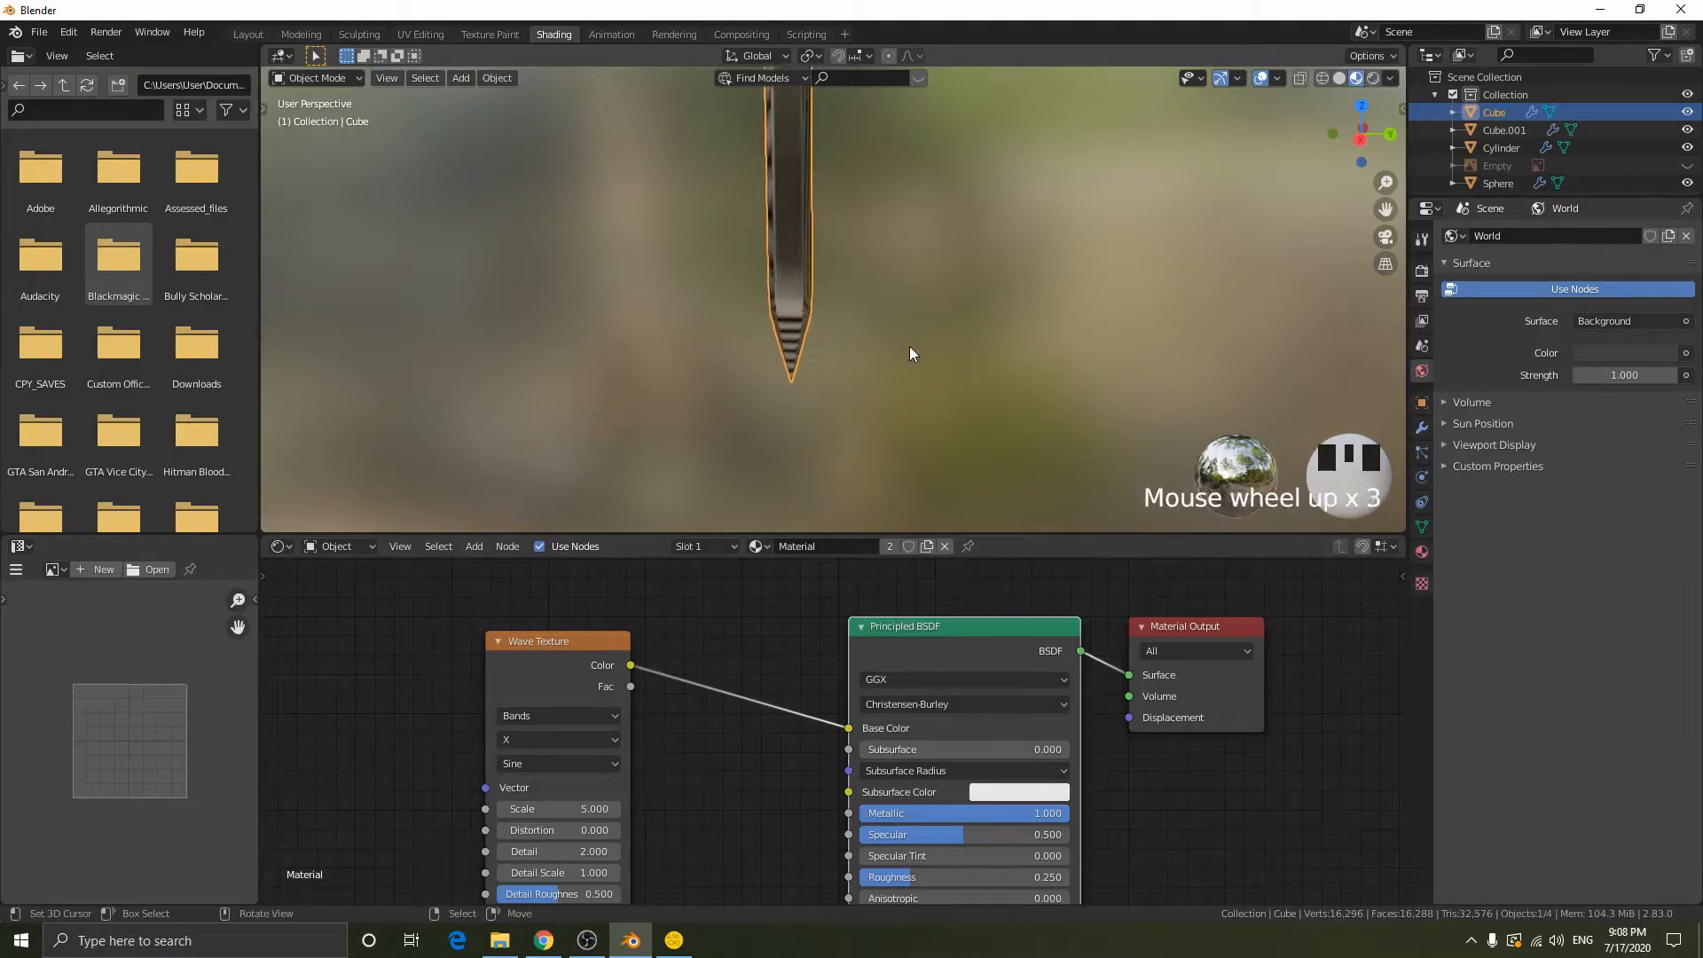
key(Tab)
key(a)
key(s)
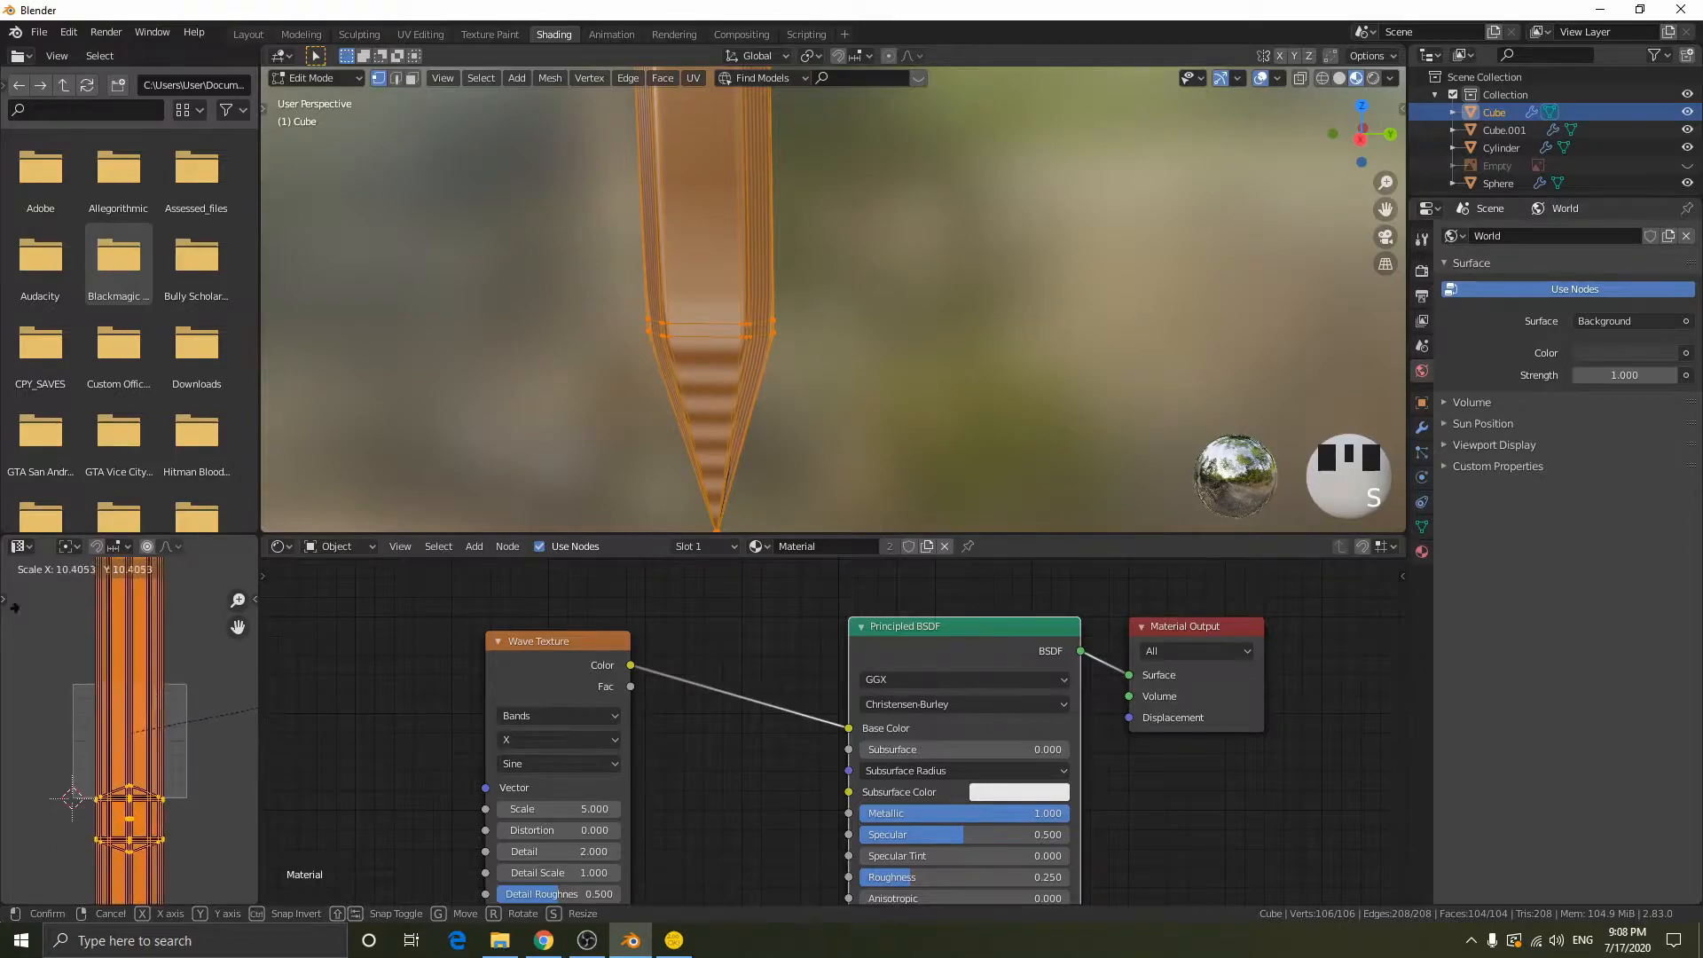
right_click(119, 574)
- Add linked Texture Coordinate and Mapping nodes in front of the blade material's Wave Texture node
click(528, 656)
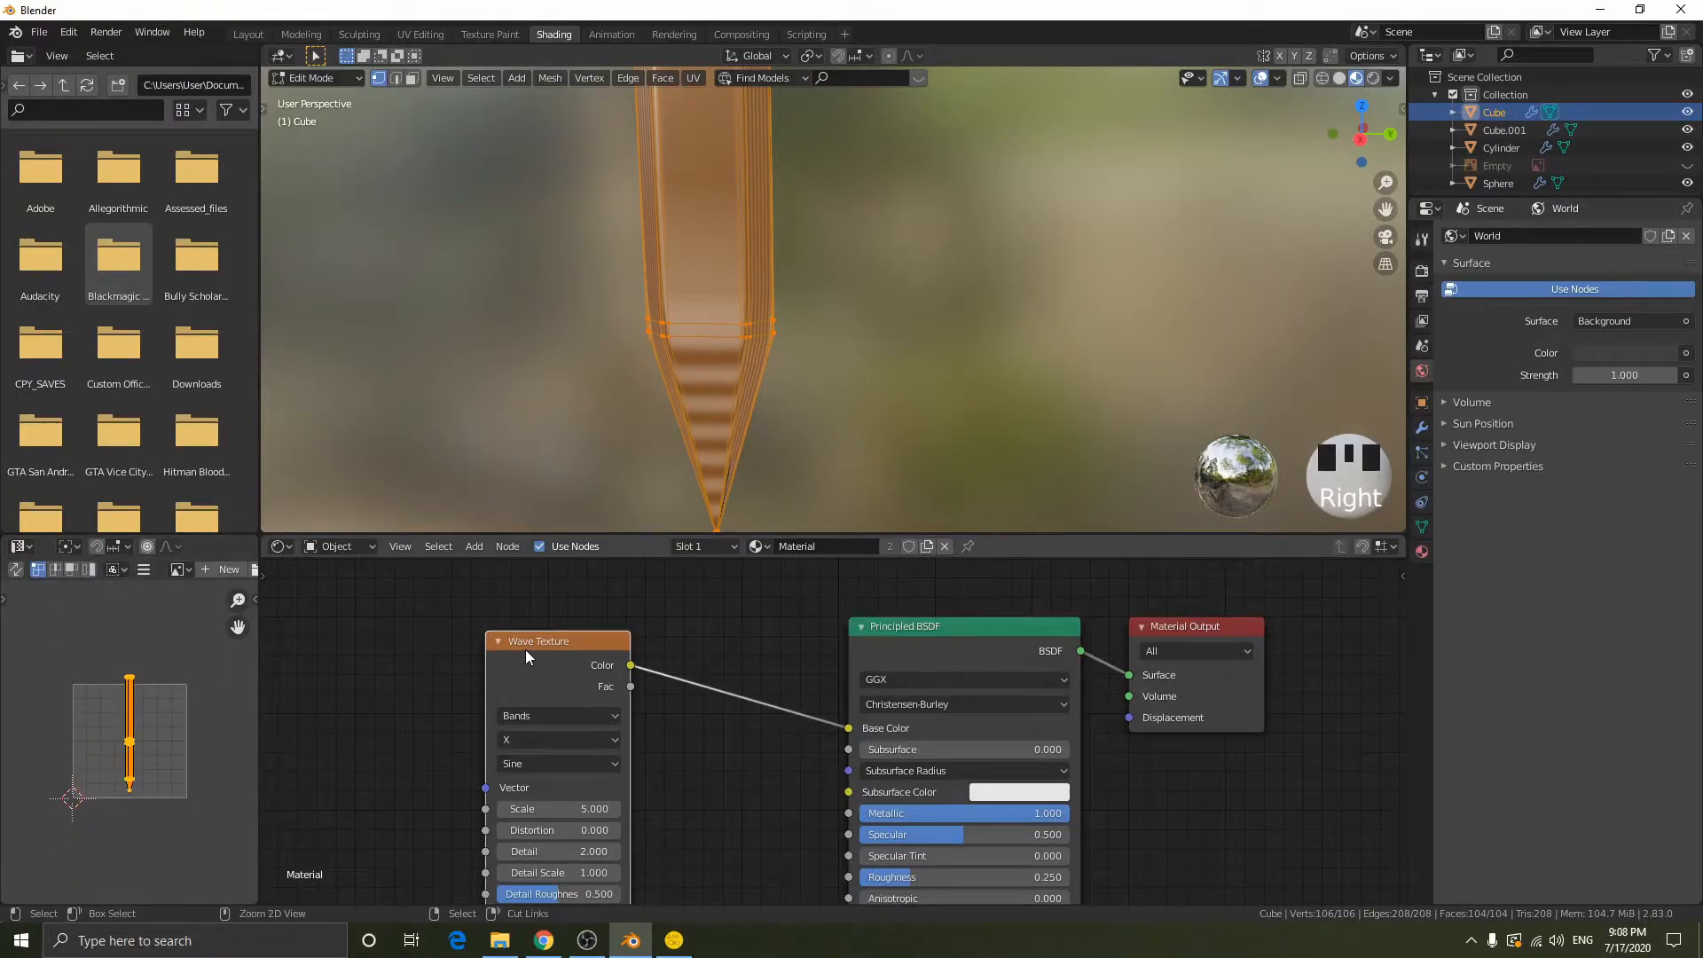
key(ctrl+t)
middle_drag(532, 662, 780, 681)
click(779, 644)
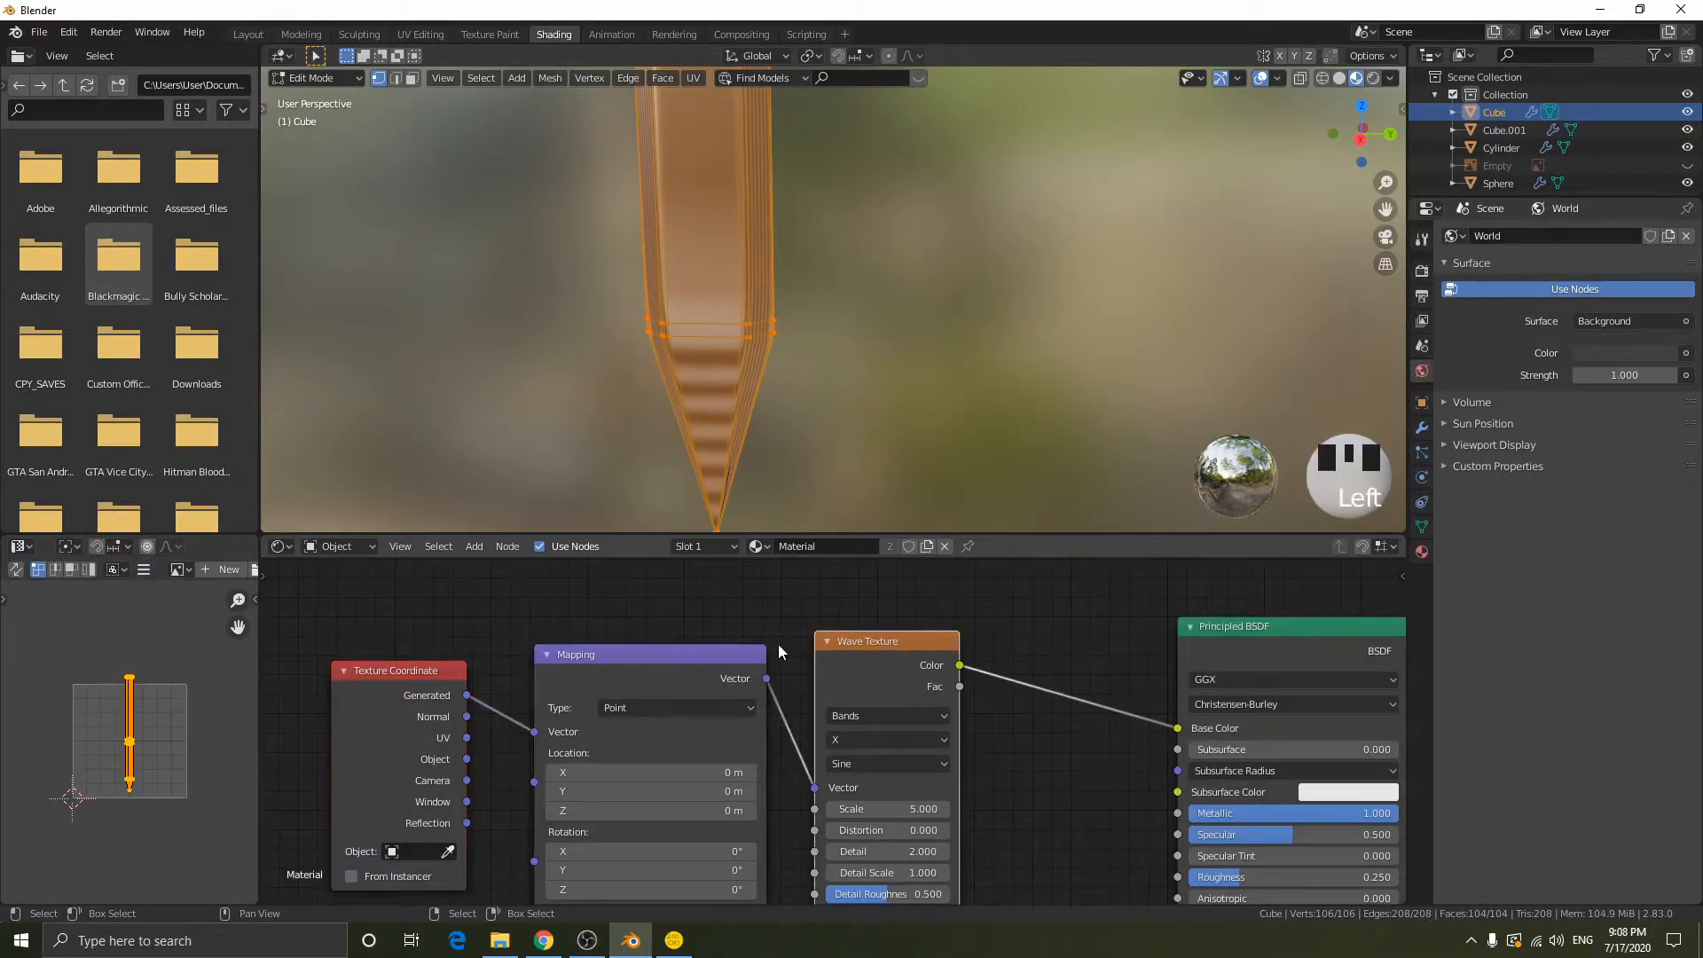
key(ctrl+t)
mouse_move(631, 685)
mouse_down()
mouse_move(539, 733)
mouse_move(653, 697)
mouse_up()
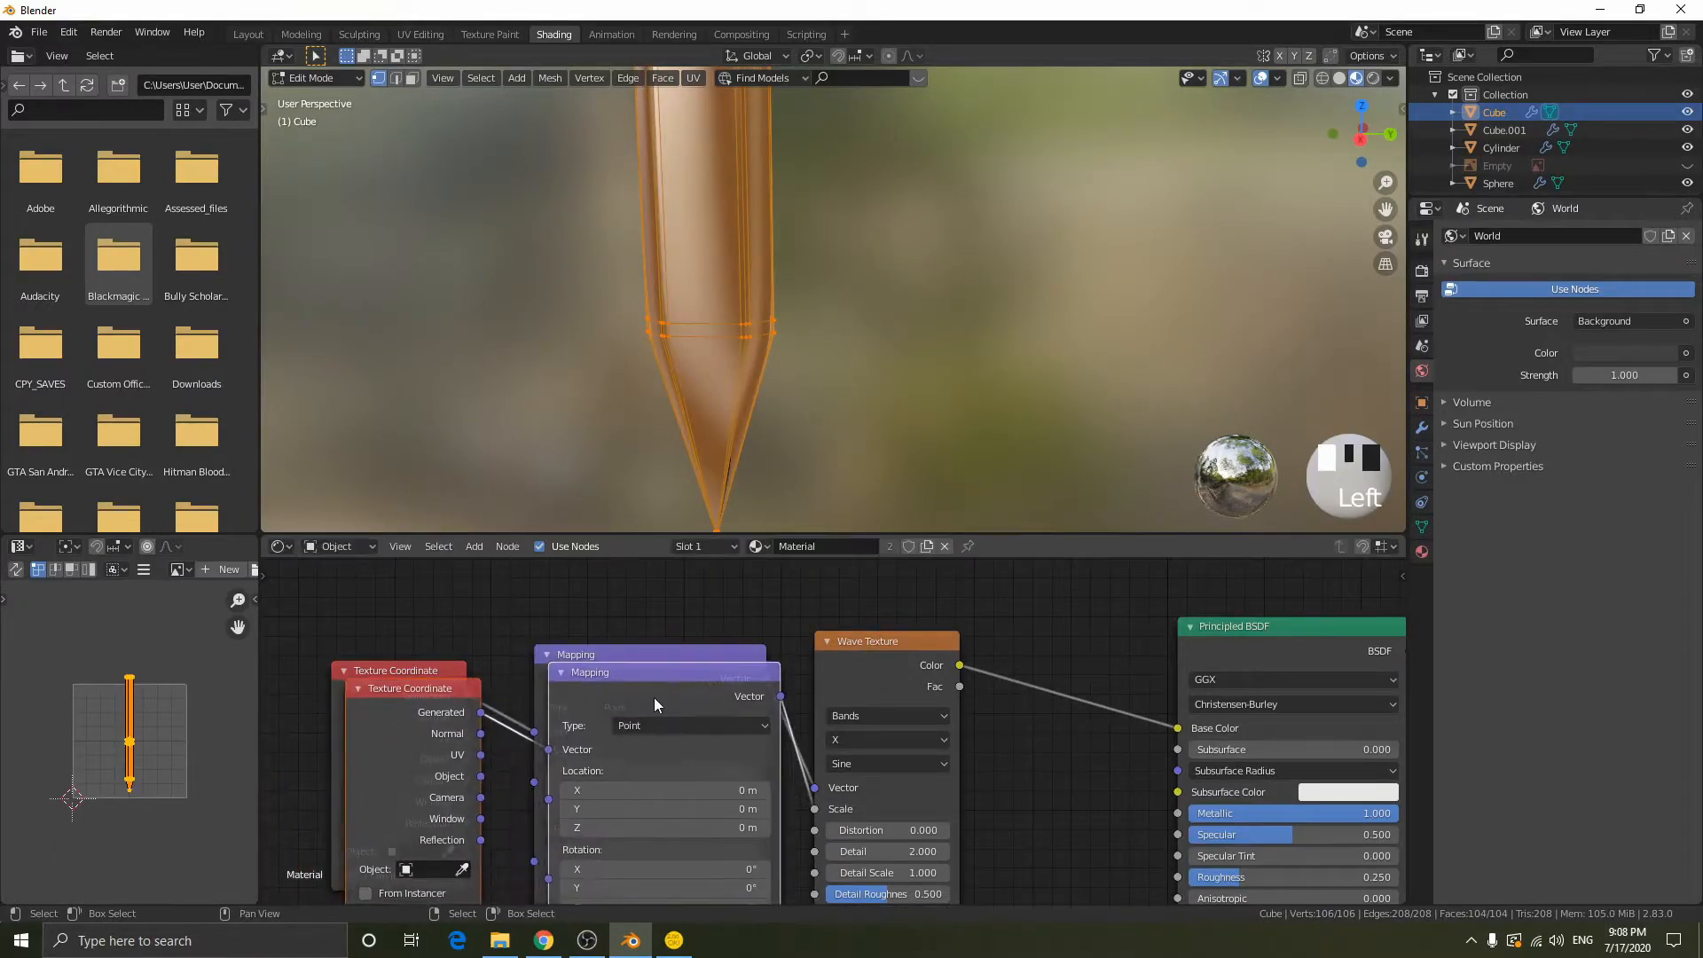
key(x)
- Connect the Texture Coordinate node's UV output to the Mapping node's Vector input and view the blade in Object Mode
middle_drag(489, 732, 502, 666)
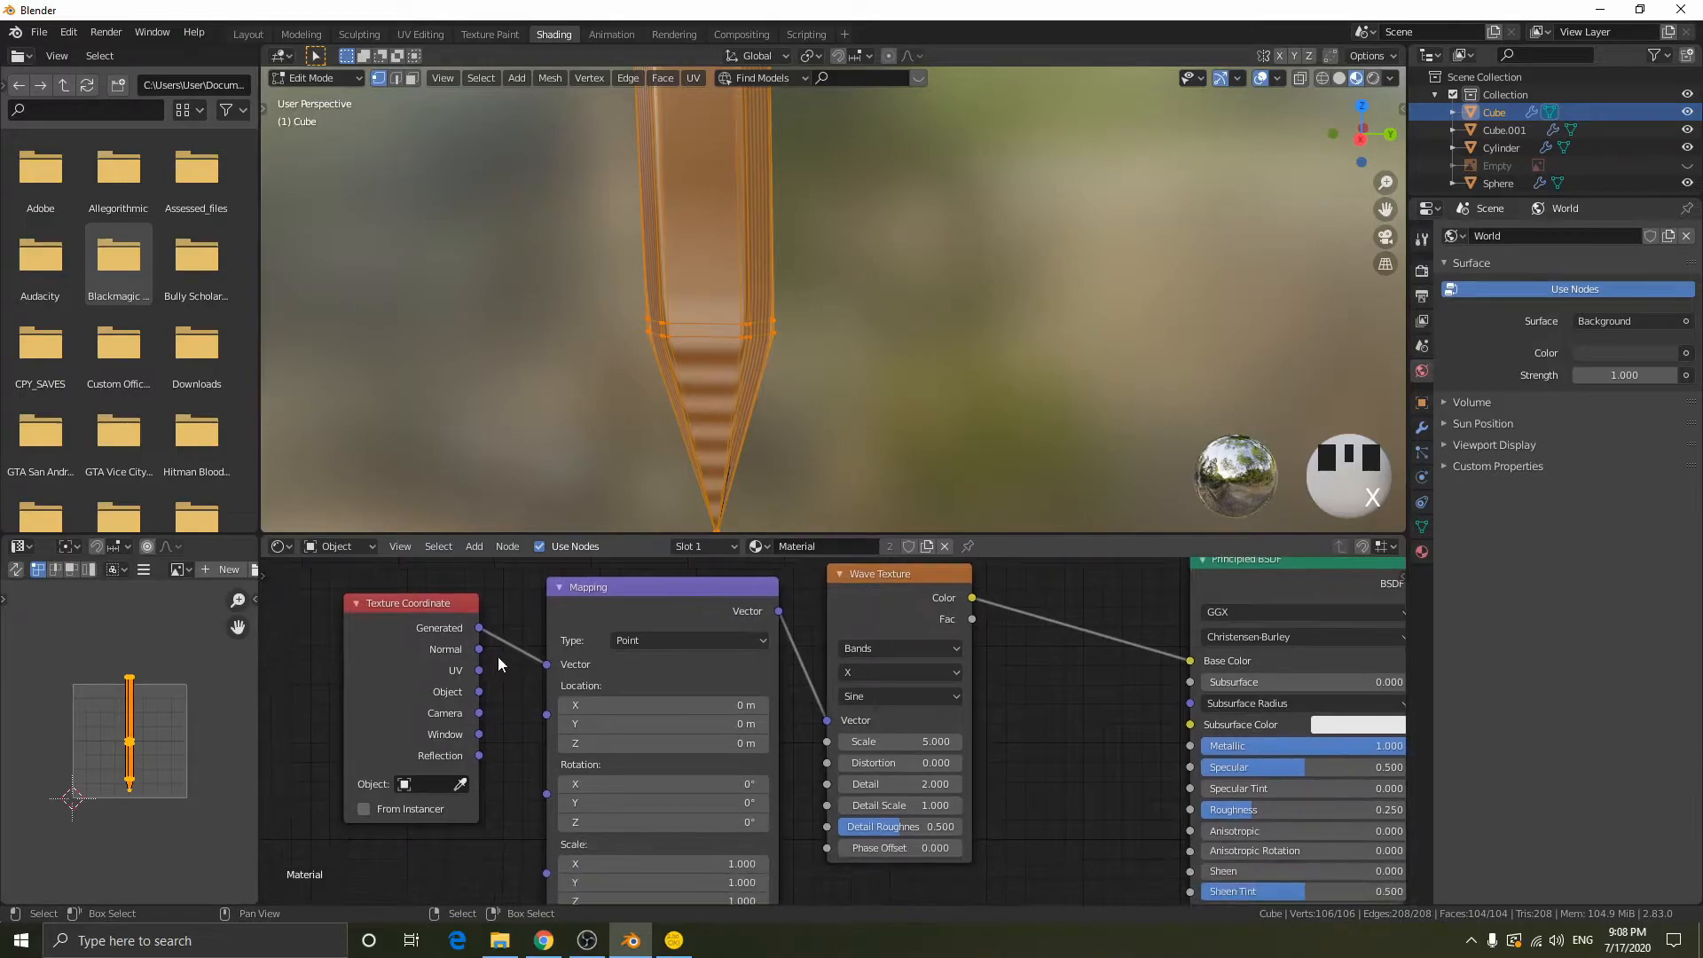
click(460, 631)
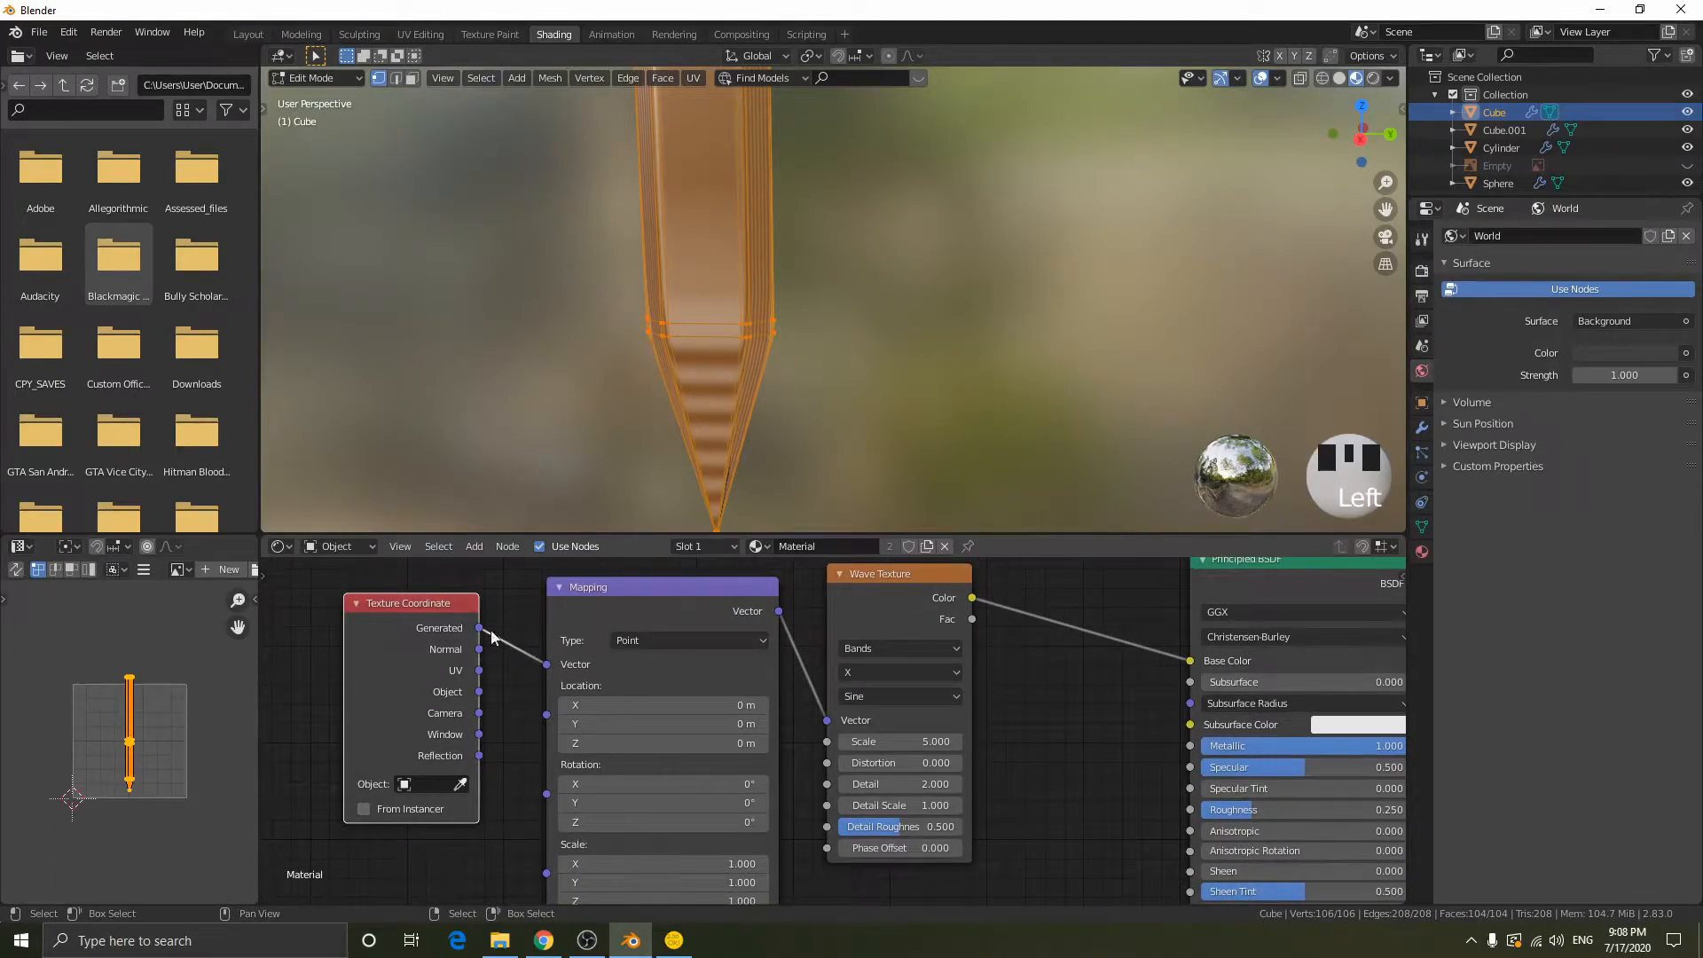
drag(588, 614, 580, 611)
click(908, 568)
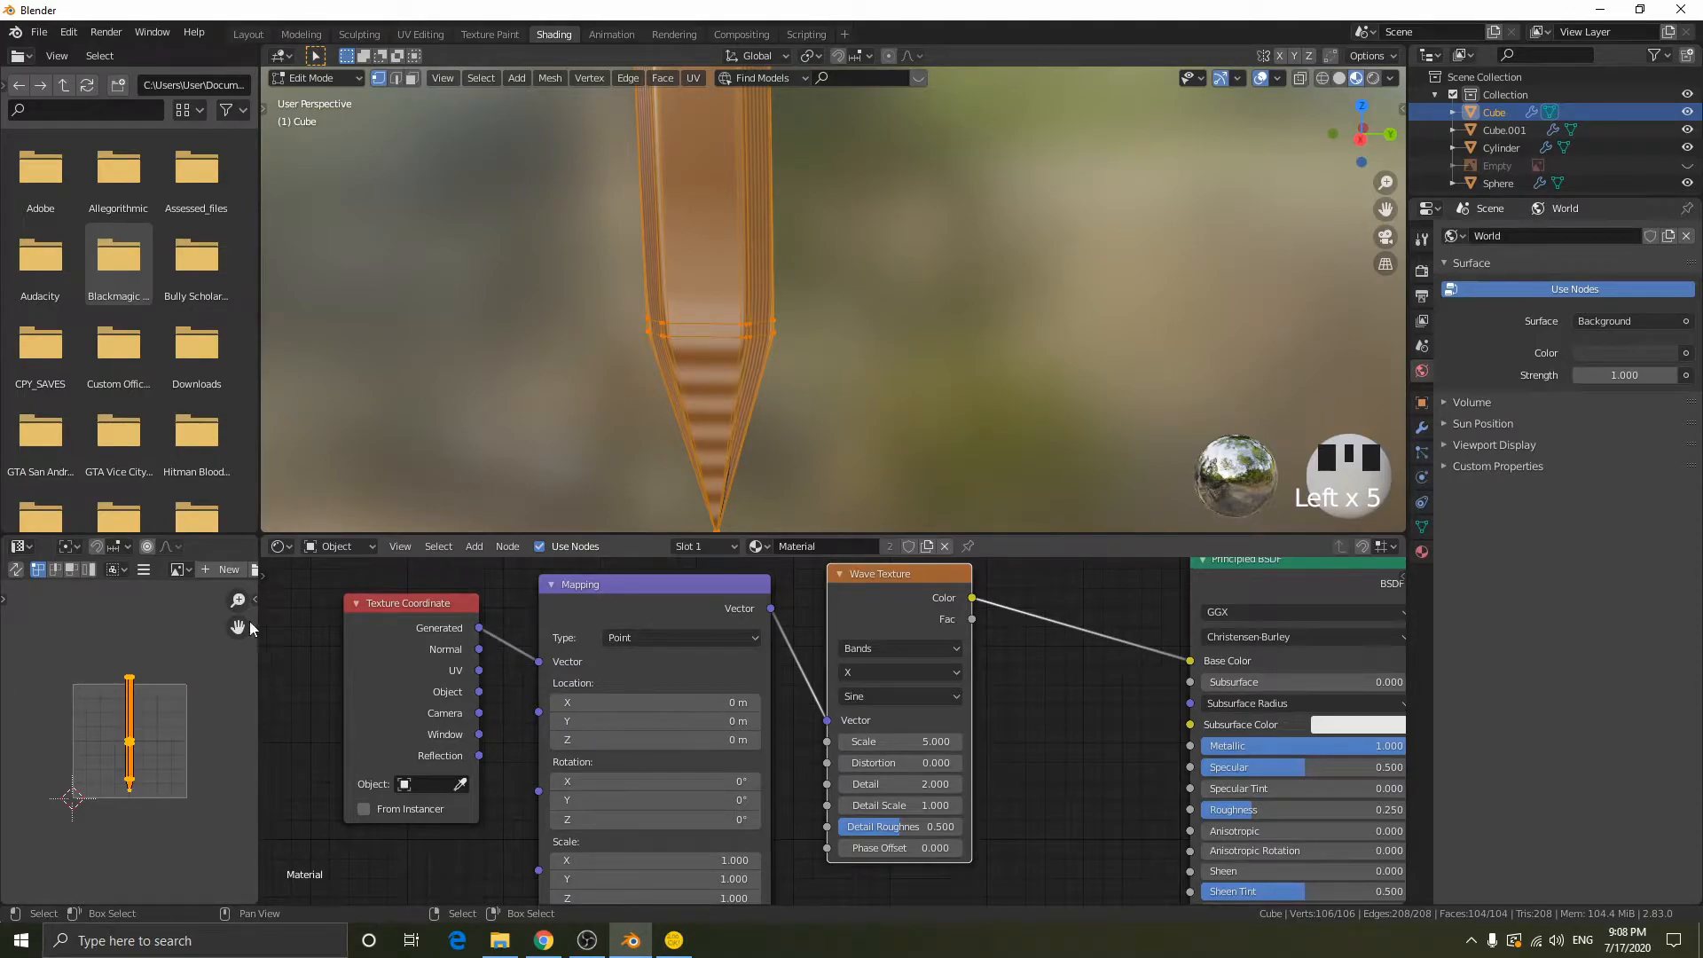
drag(479, 670, 538, 662)
key(Tab)
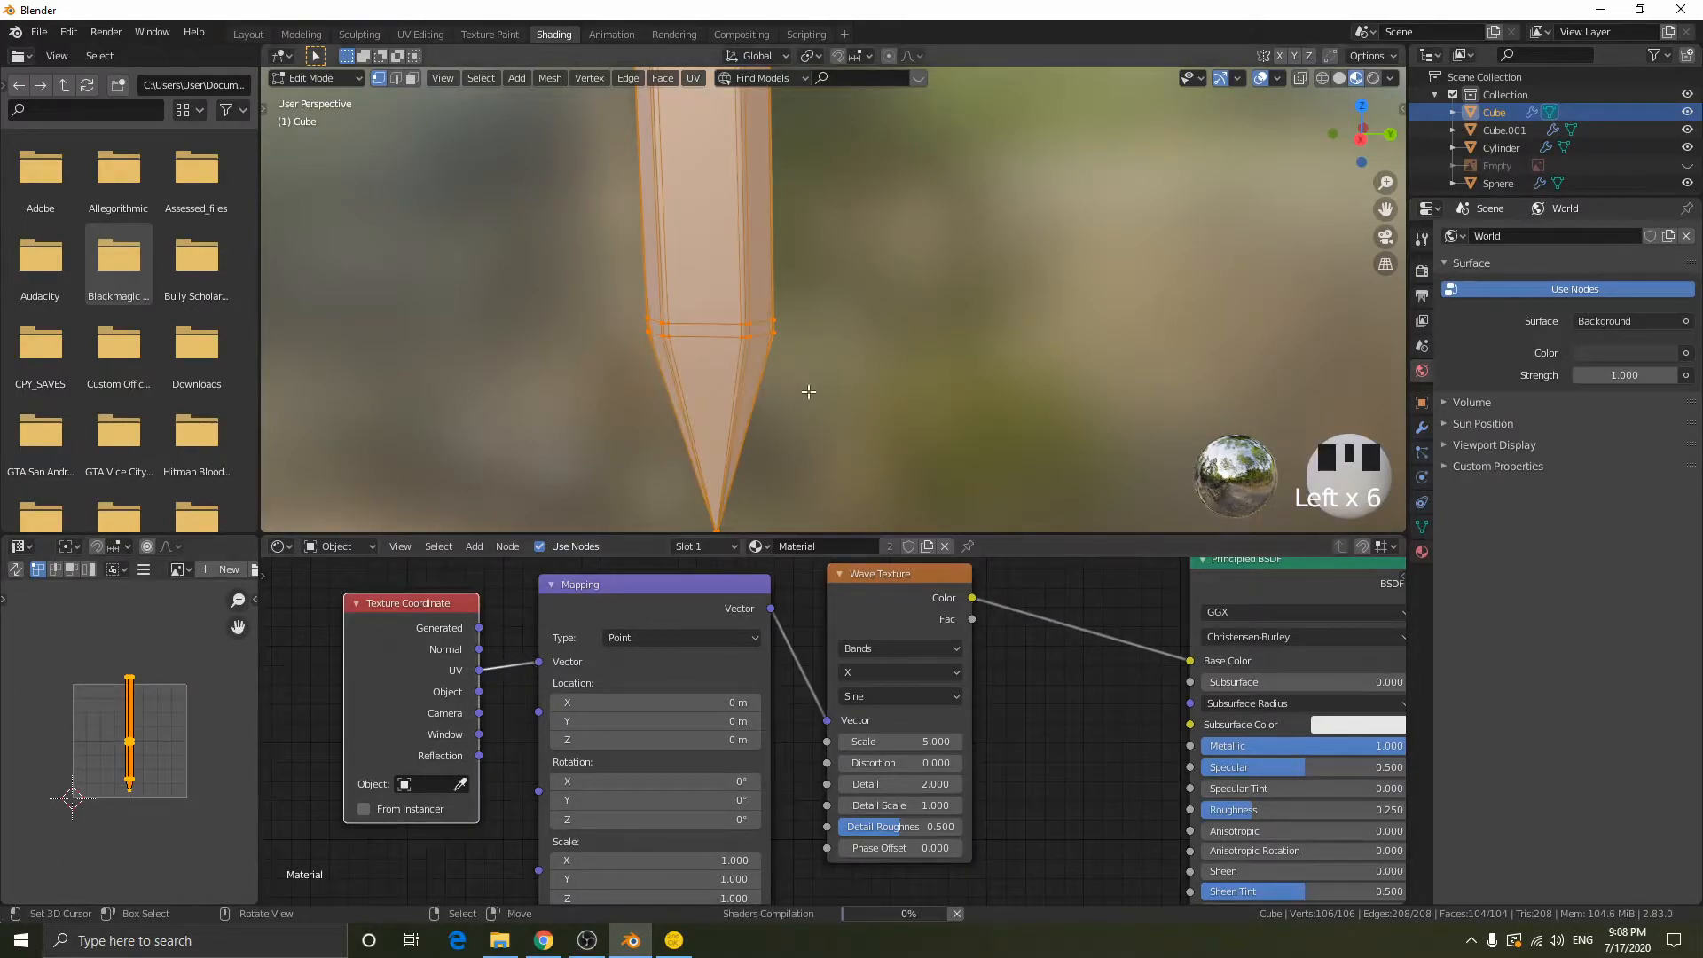
scroll(809, 302, down, 11)
shift+middle_drag(893, 194, 814, 417)
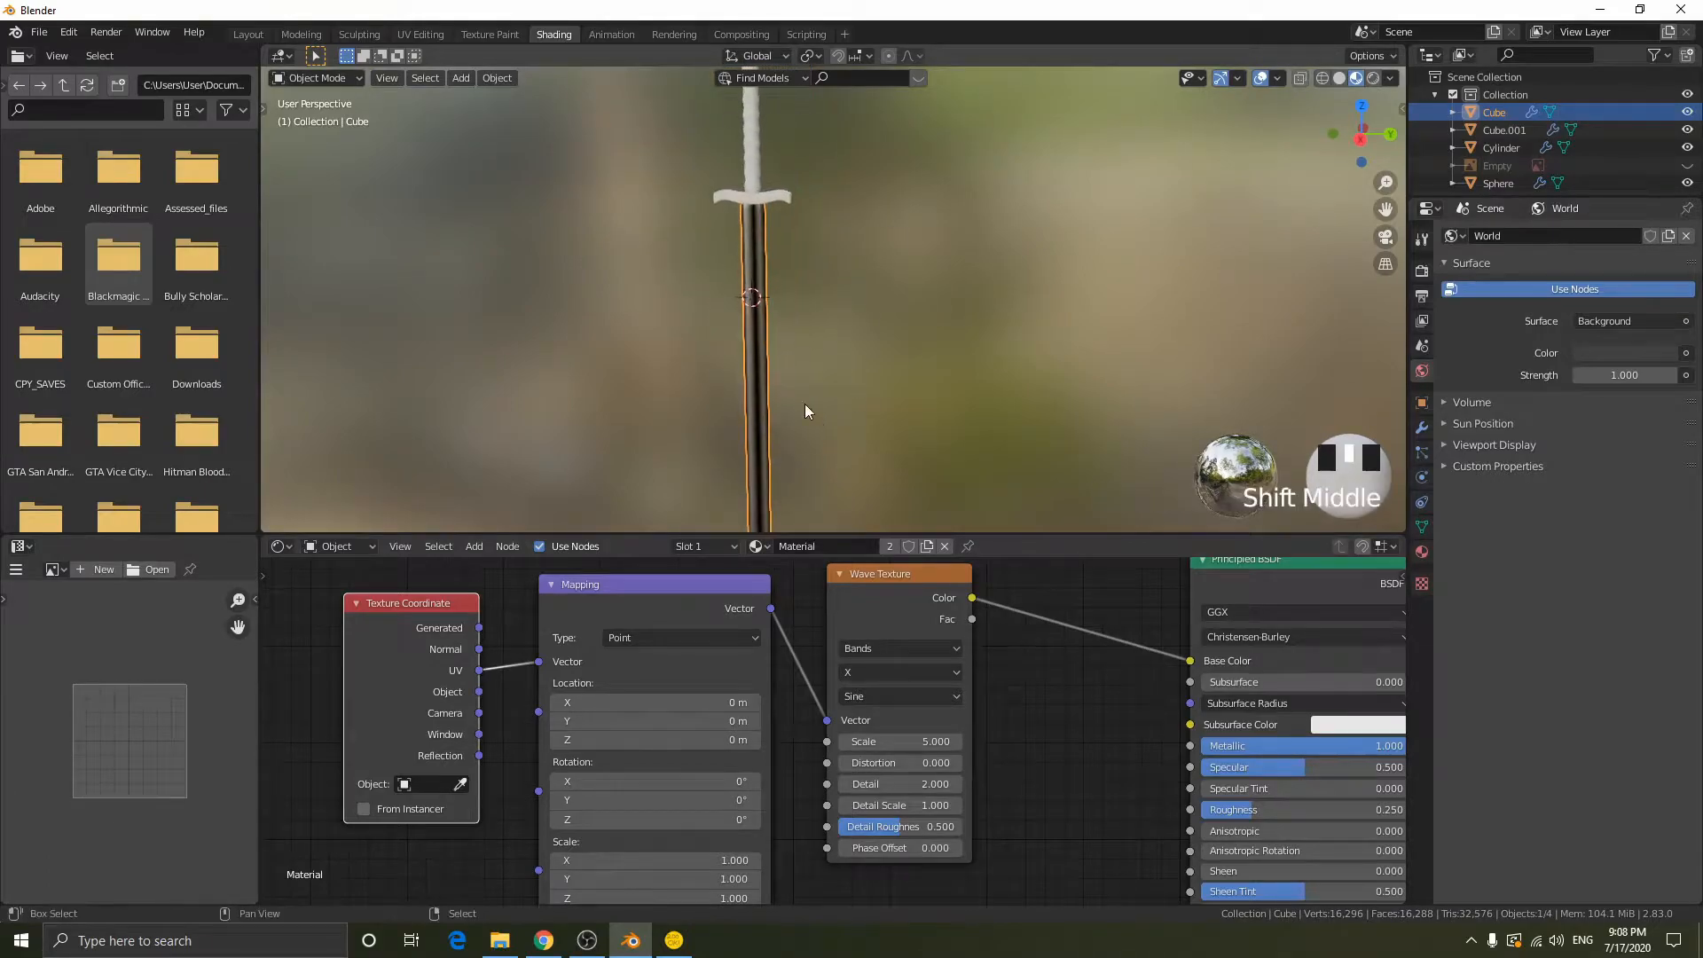
- Set the Mapping node's Scale to 15 on X, Y and Z and inspect the stripes on the blade
key(Tab)
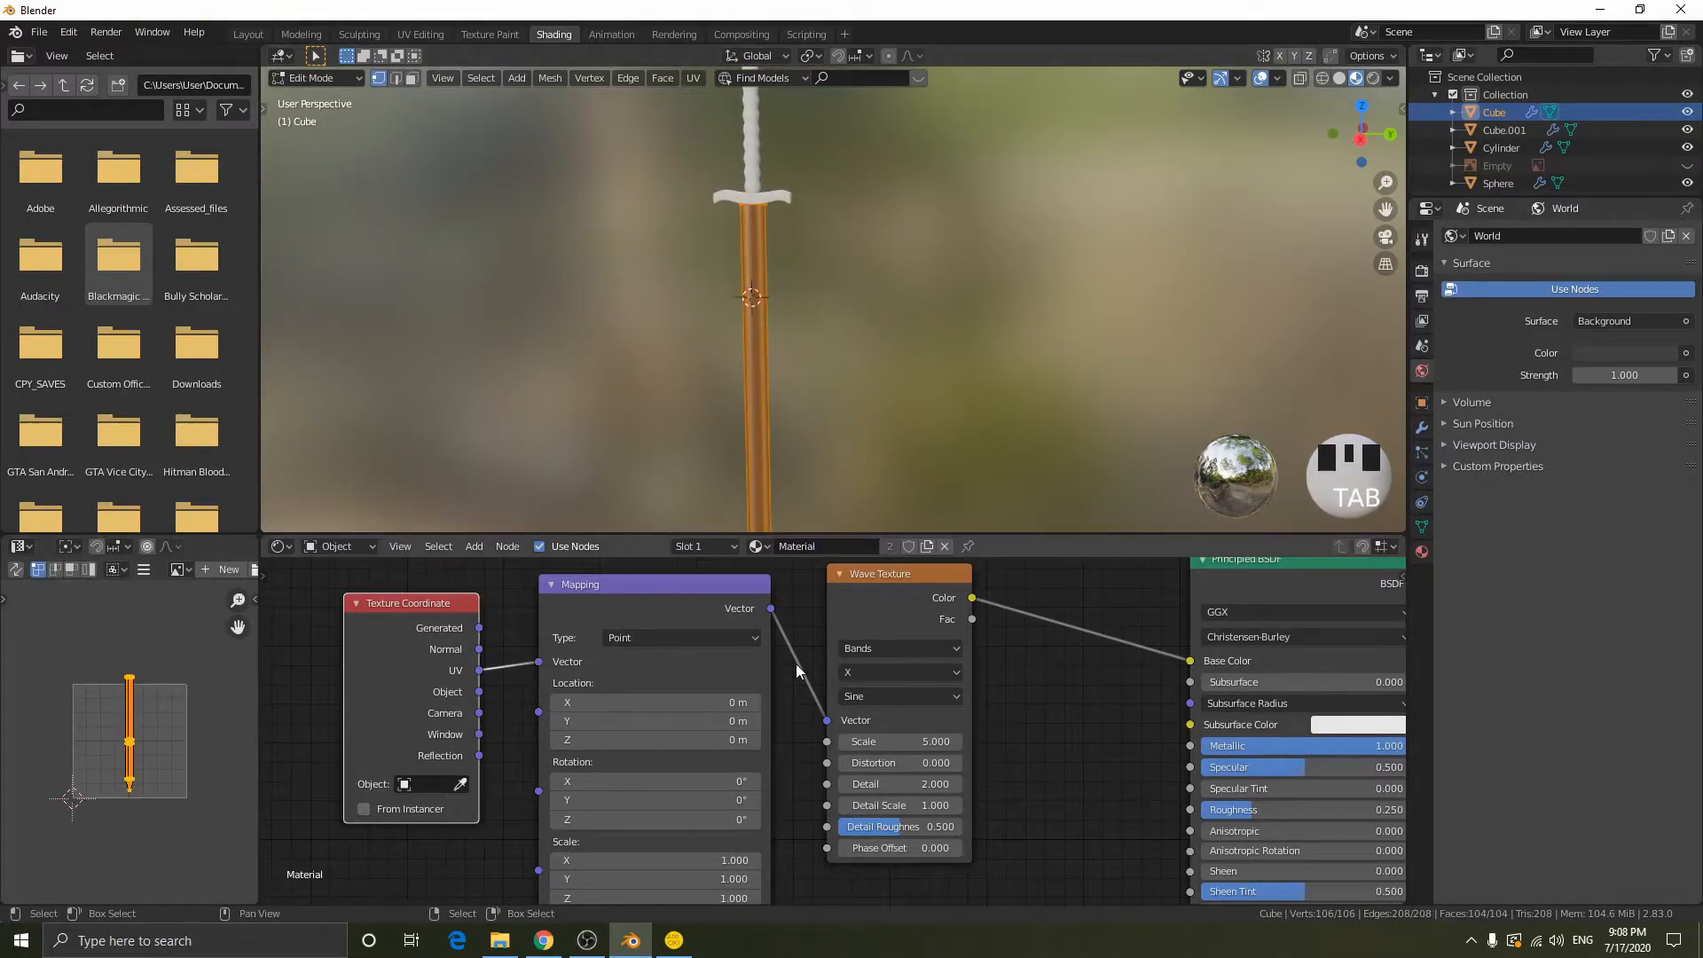
middle_drag(789, 758, 784, 713)
key(Tab)
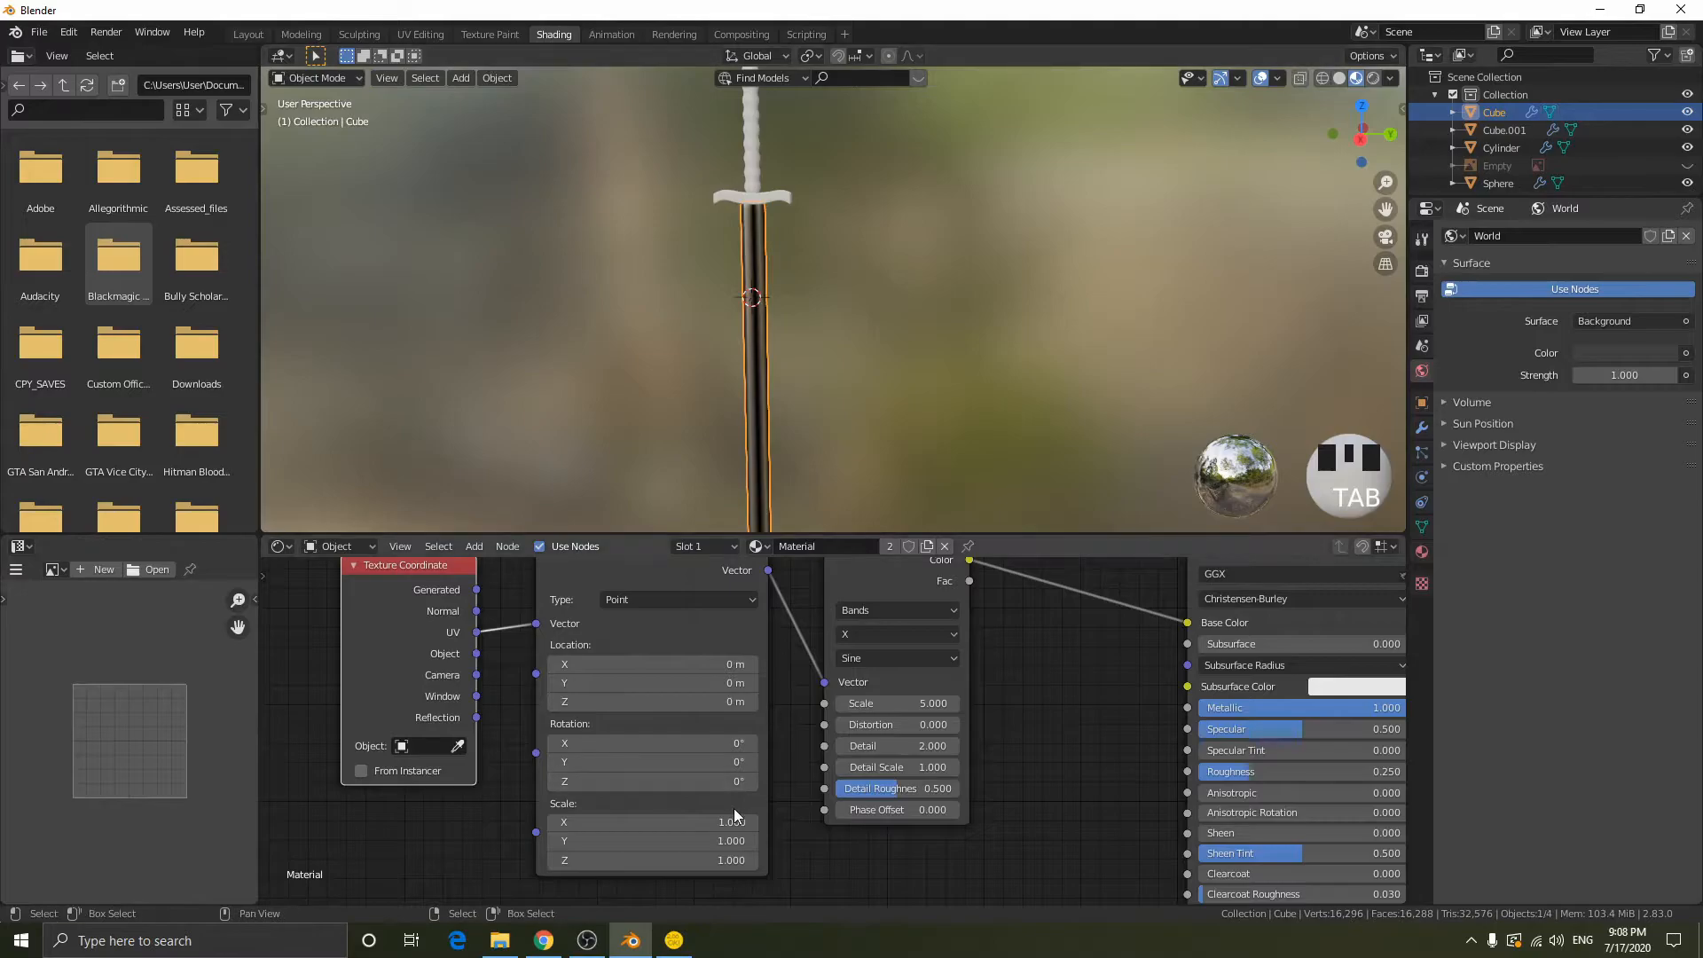
middle_drag(733, 807, 719, 747)
drag(696, 763, 696, 804)
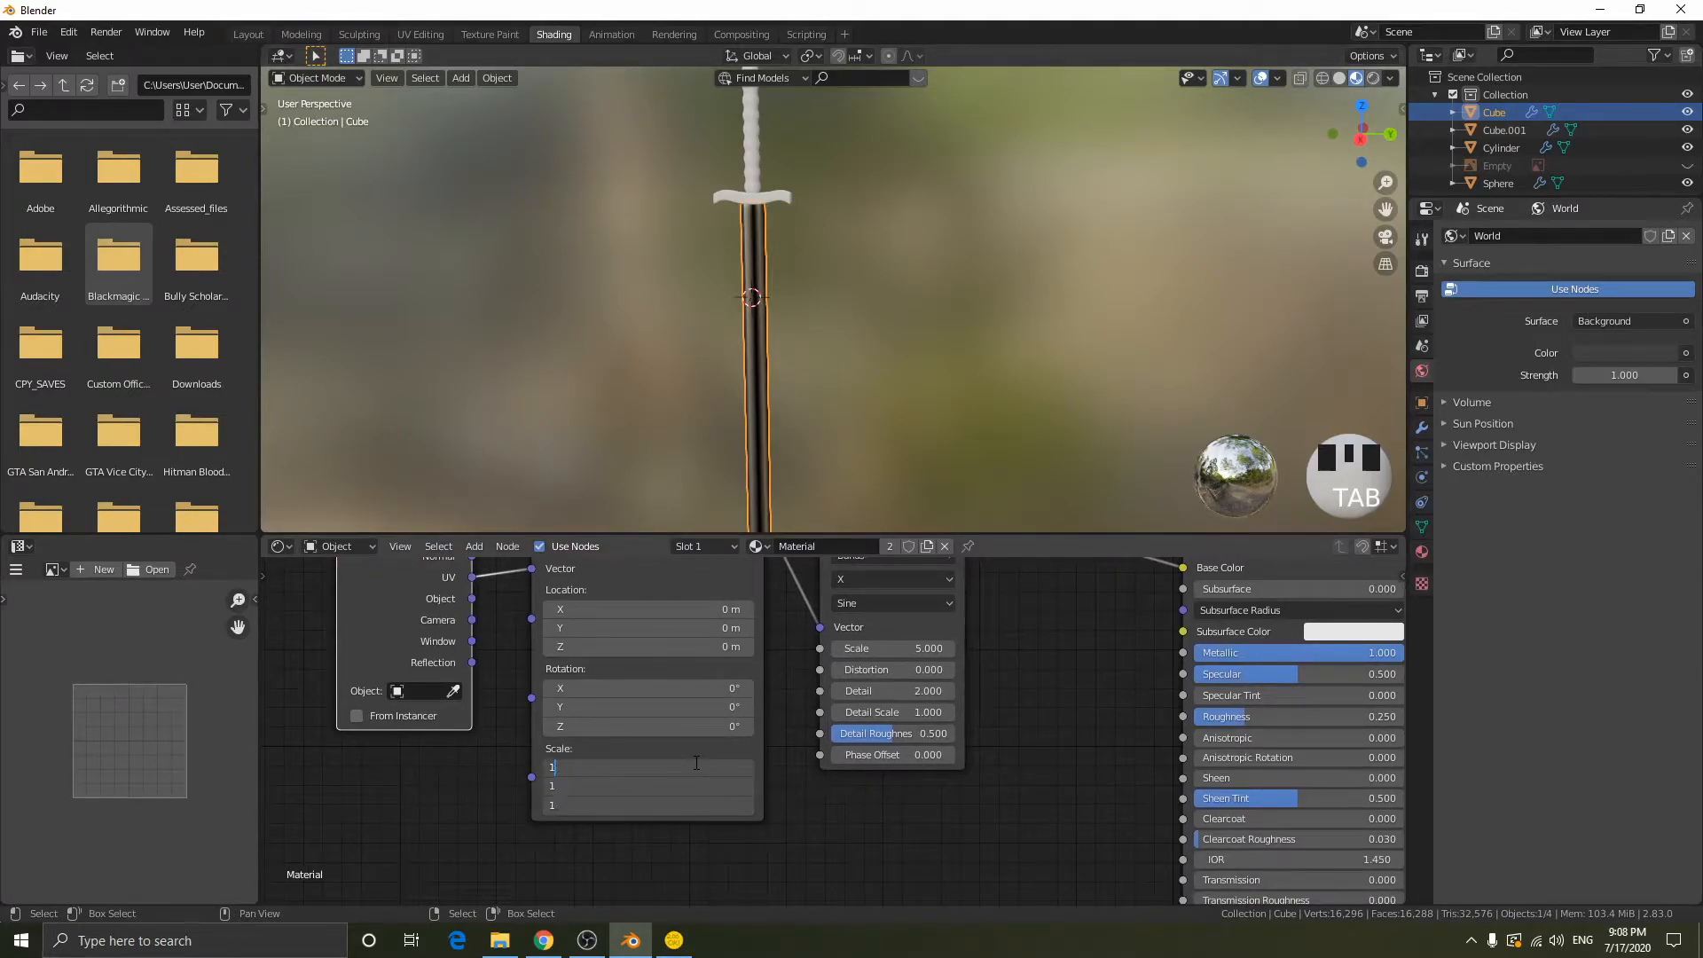
text(5)
key(Return)
scroll(798, 399, up, 7)
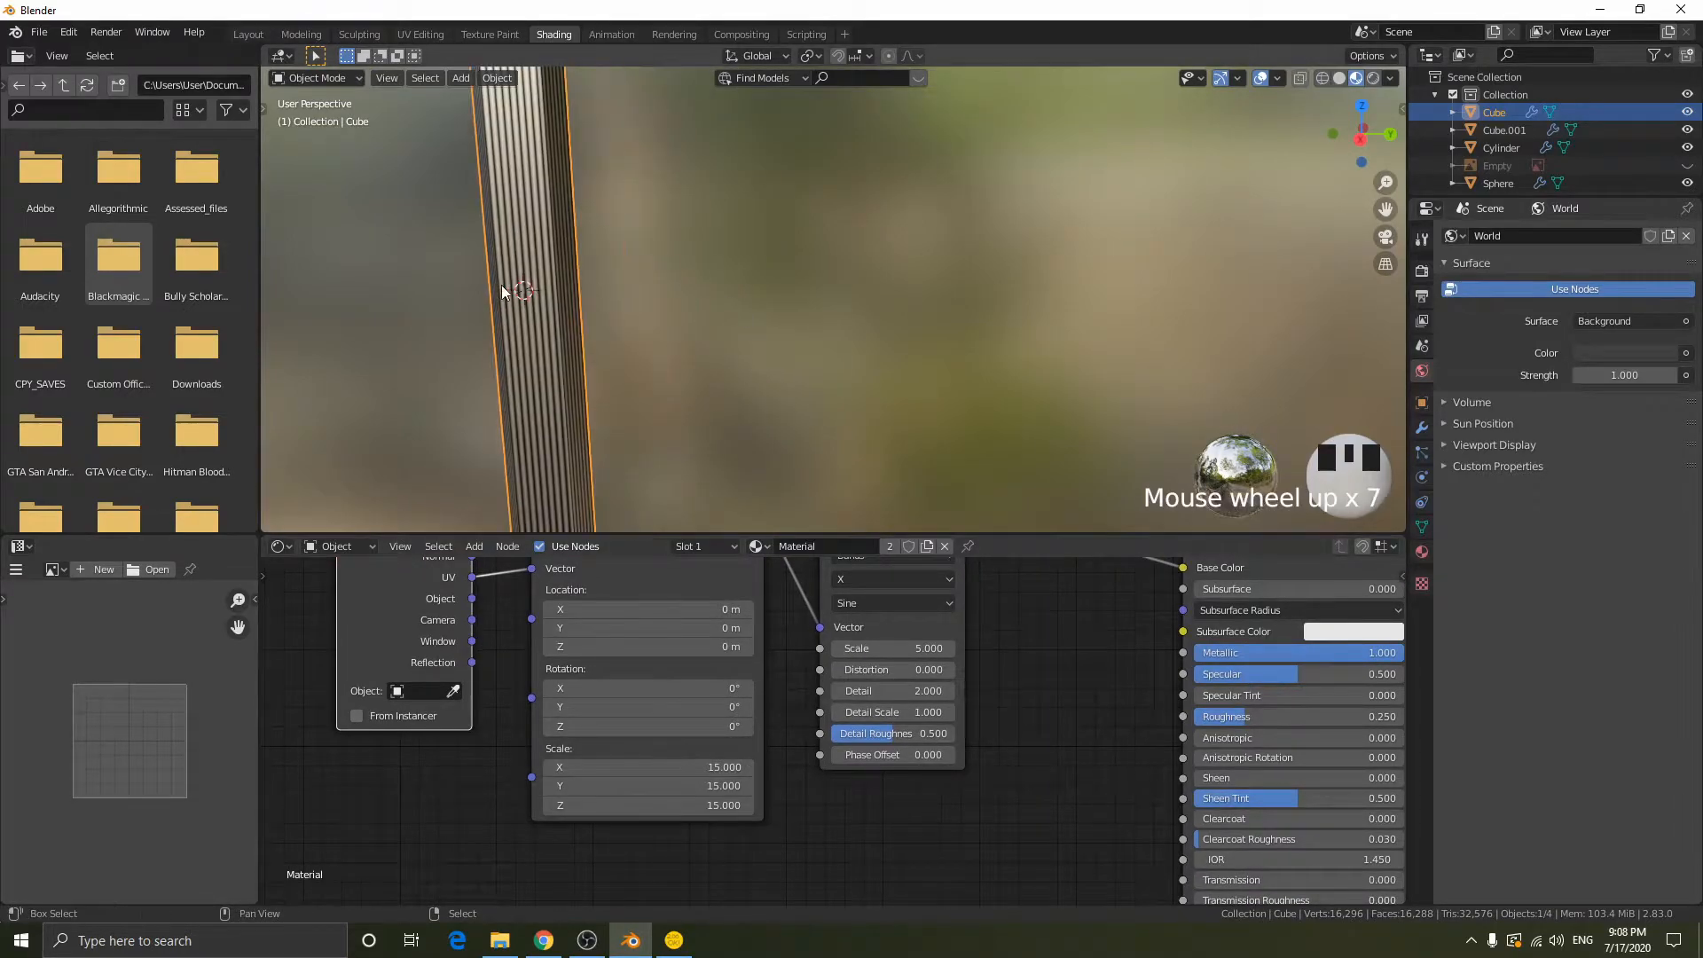
middle_drag(667, 314, 726, 311)
key(KP_Decimal)
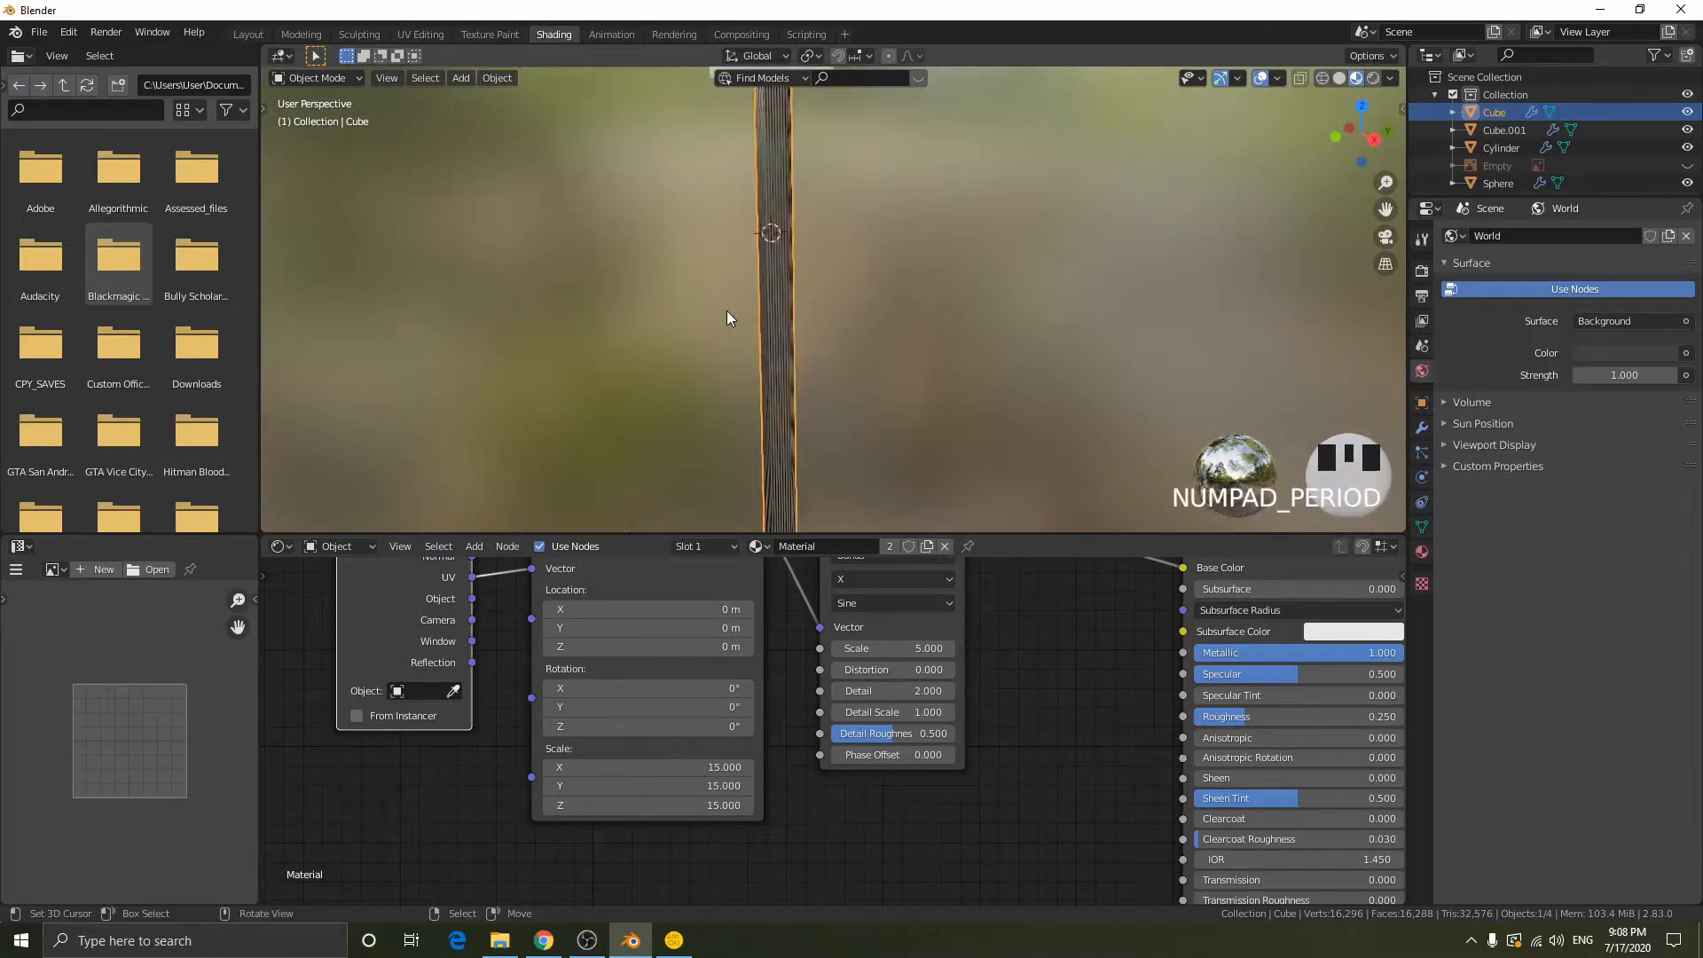
scroll(869, 346, up, 10)
scroll(878, 355, up, 1)
middle_drag(942, 367, 911, 355)
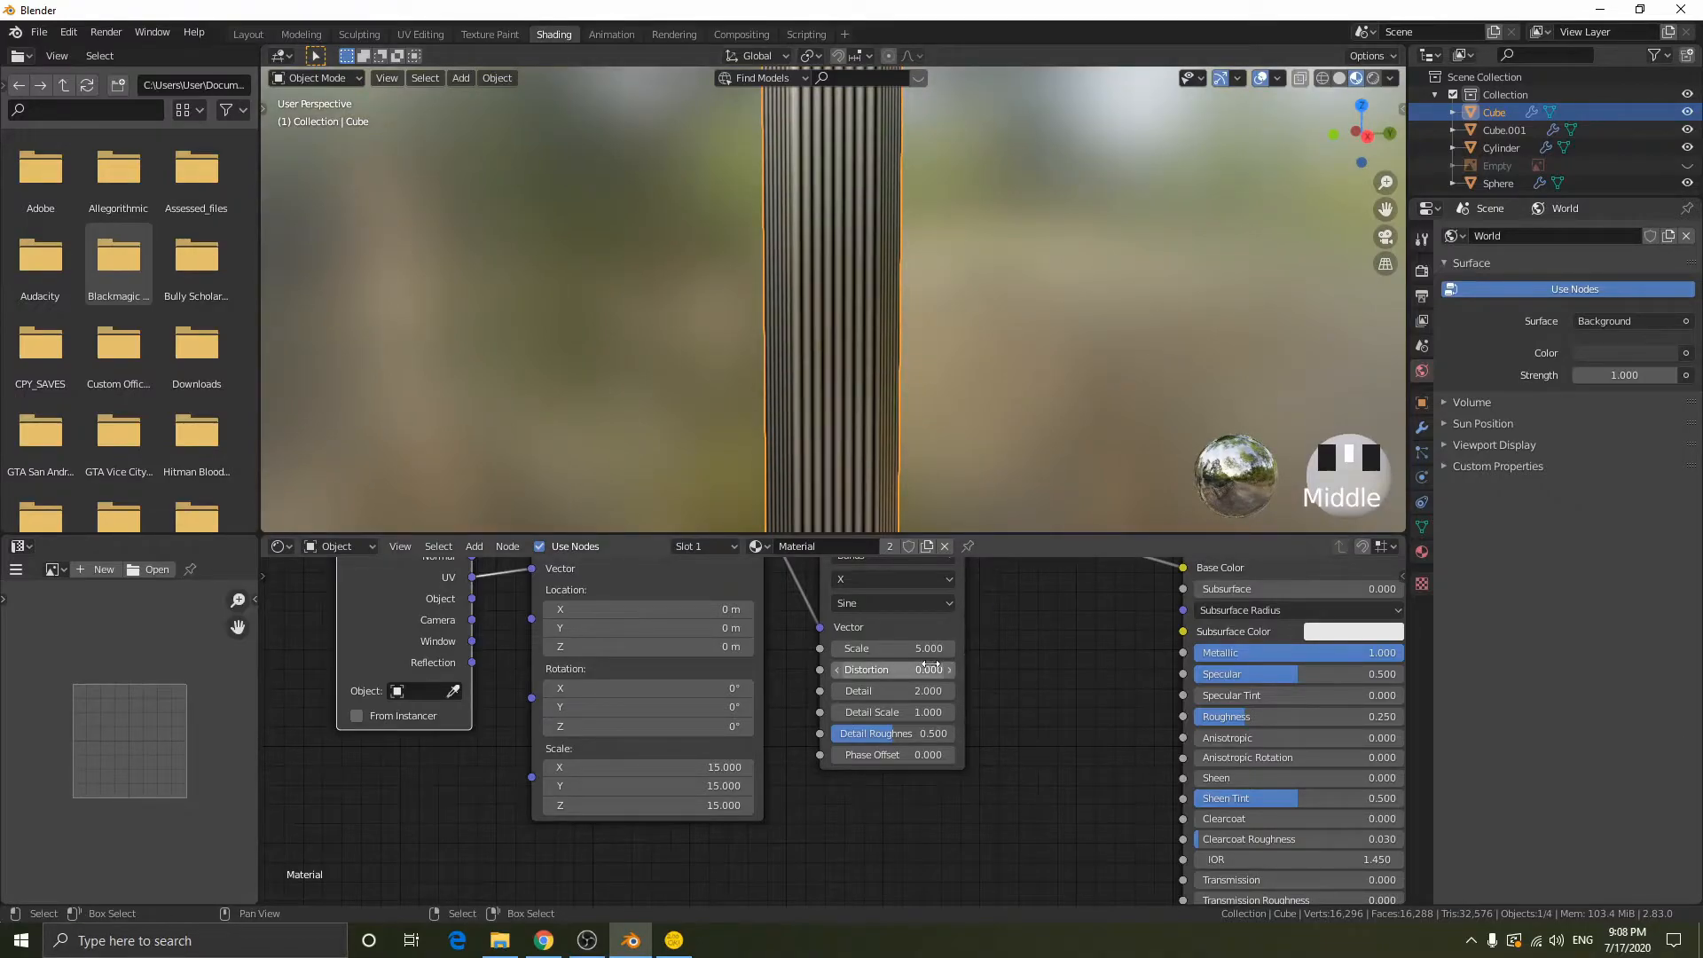
- Set the Mapping node's Scale back to 1 on all three axes
scroll(910, 671, up, 2)
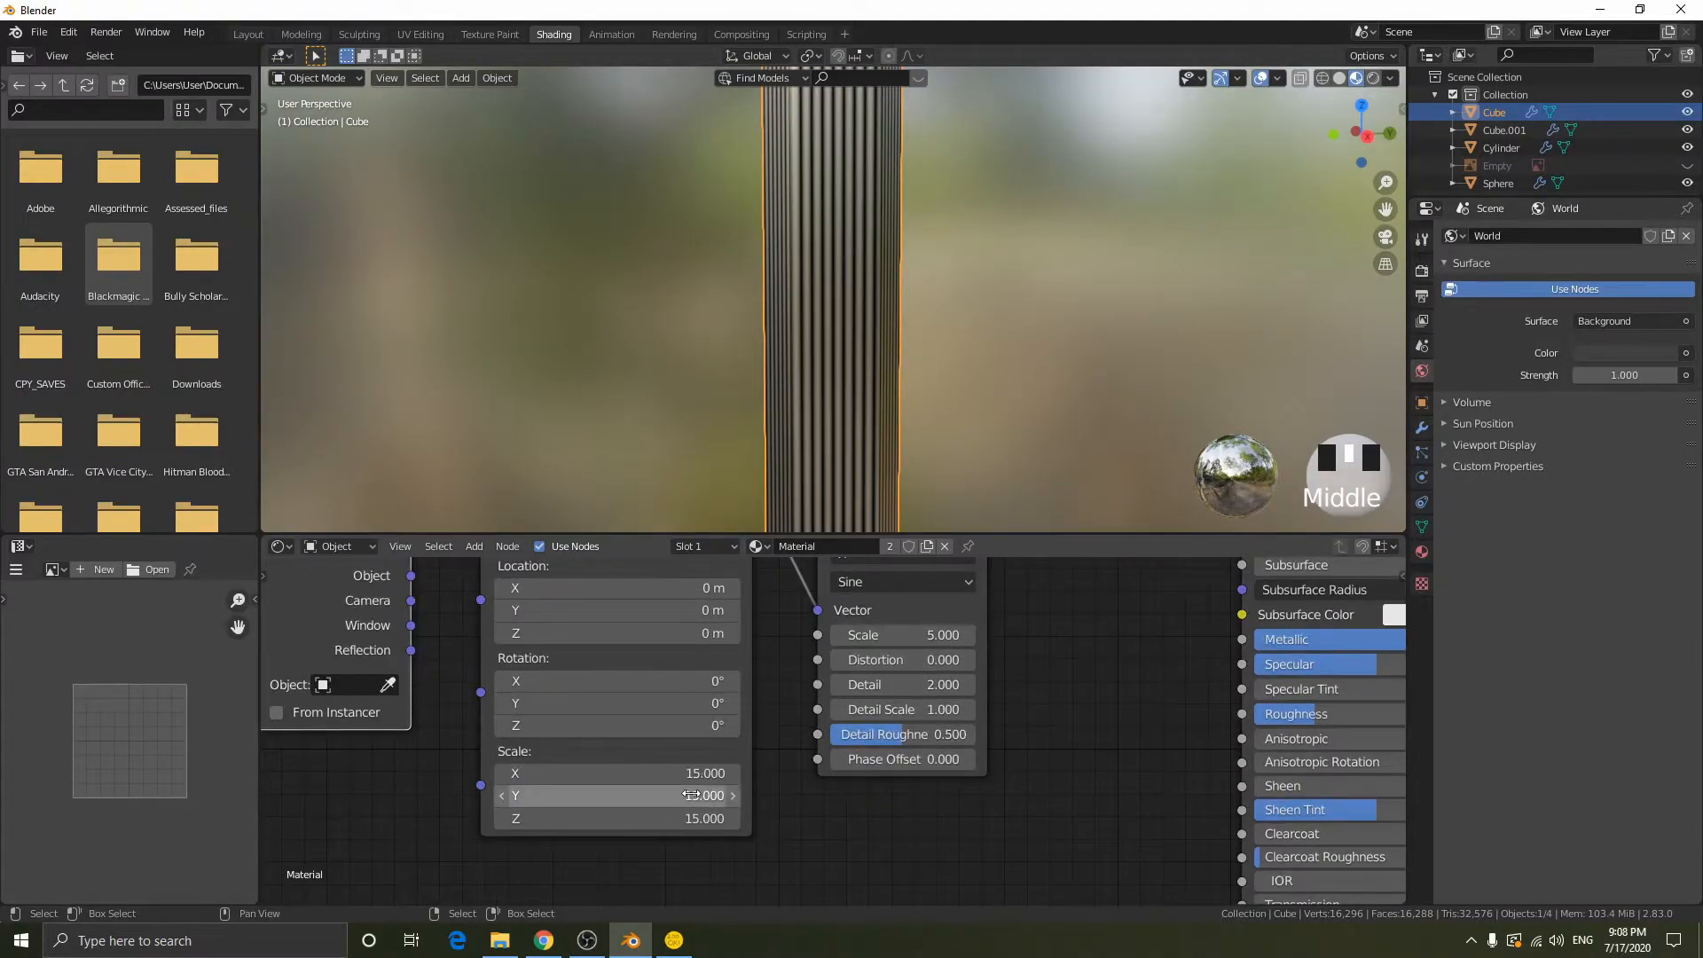
drag(675, 771, 676, 818)
text(1)
key(Return)
- Set the Wave Texture's Scale to 100
drag(856, 635, 1000, 635)
click(851, 629)
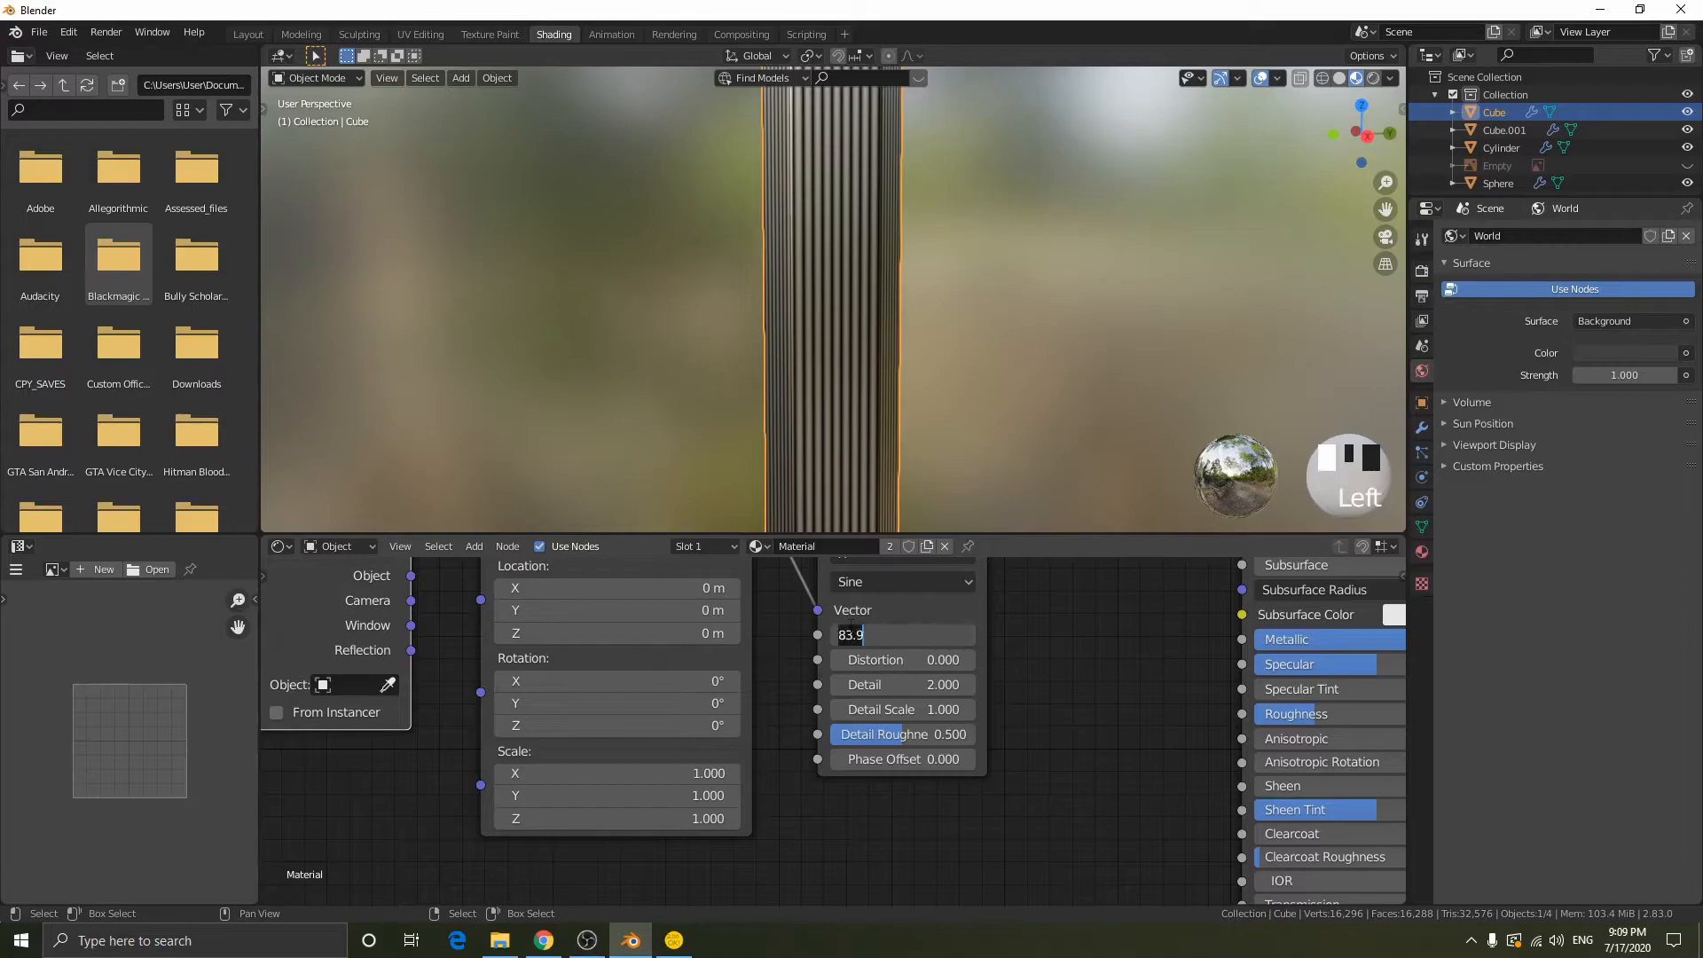
text(100)
key(Return)
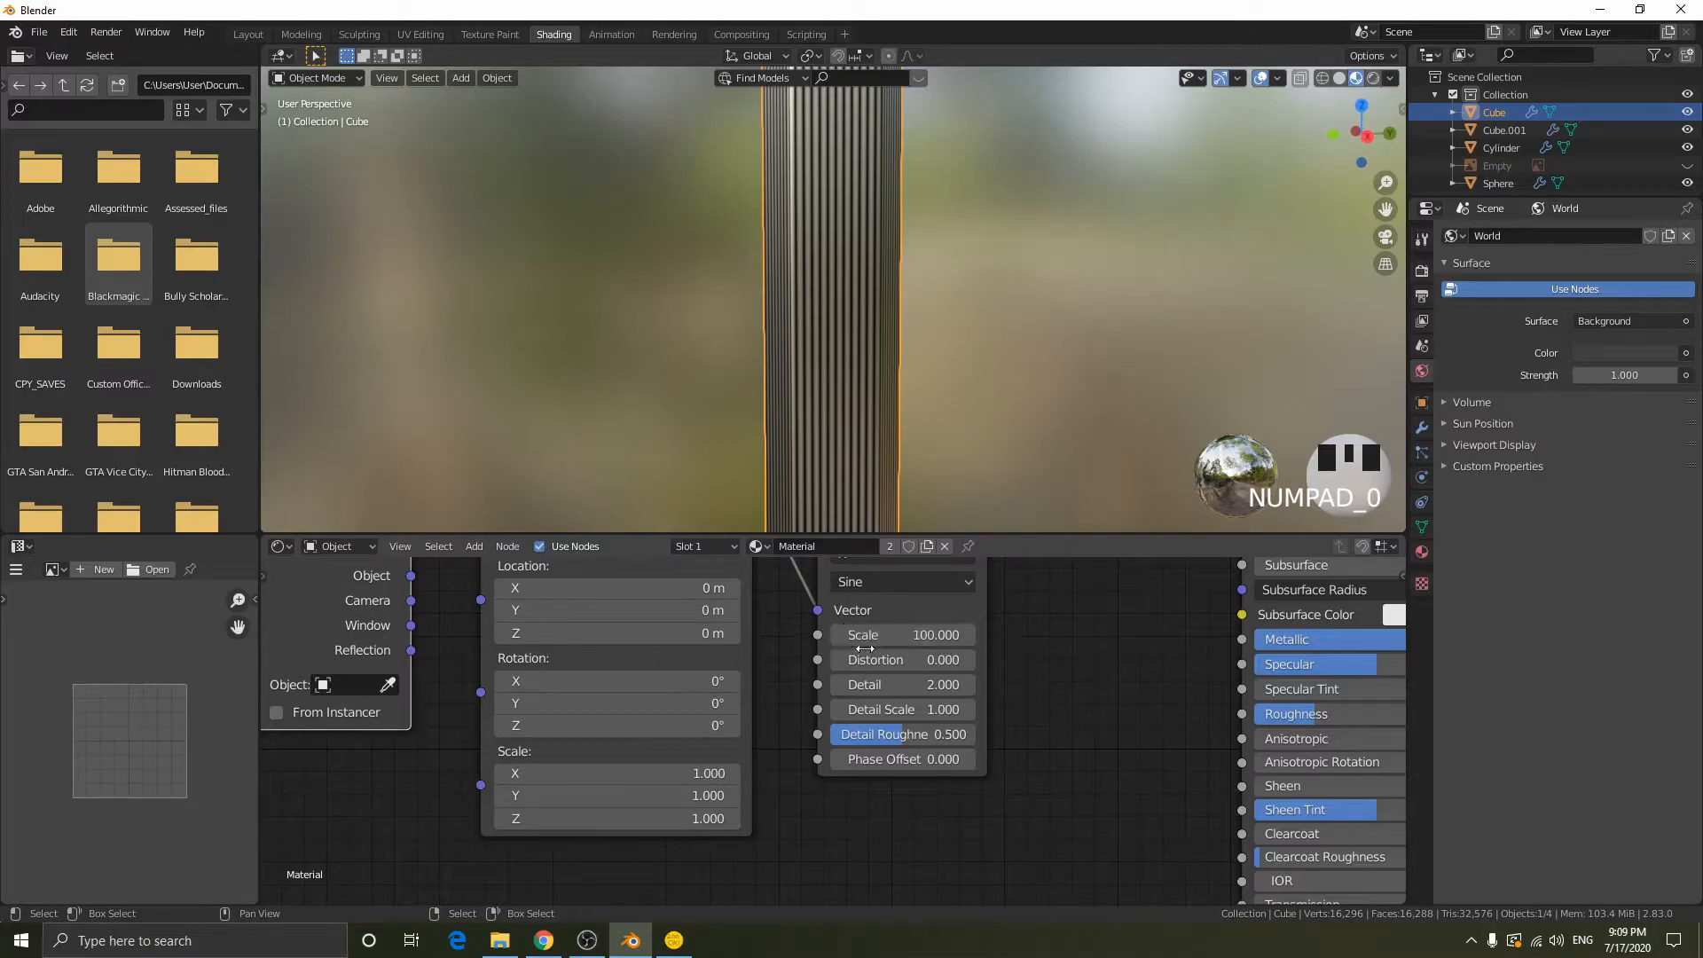
- Raise the Wave Texture's Distortion to about 13.9 and set its Scale to 50
mouse_move(900, 660)
mouse_down()
mouse_move(980, 660)
mouse_move(905, 659)
mouse_move(909, 635)
mouse_move(883, 635)
mouse_move(966, 659)
mouse_move(928, 659)
mouse_up()
click(938, 635)
text(50)
key(Return)
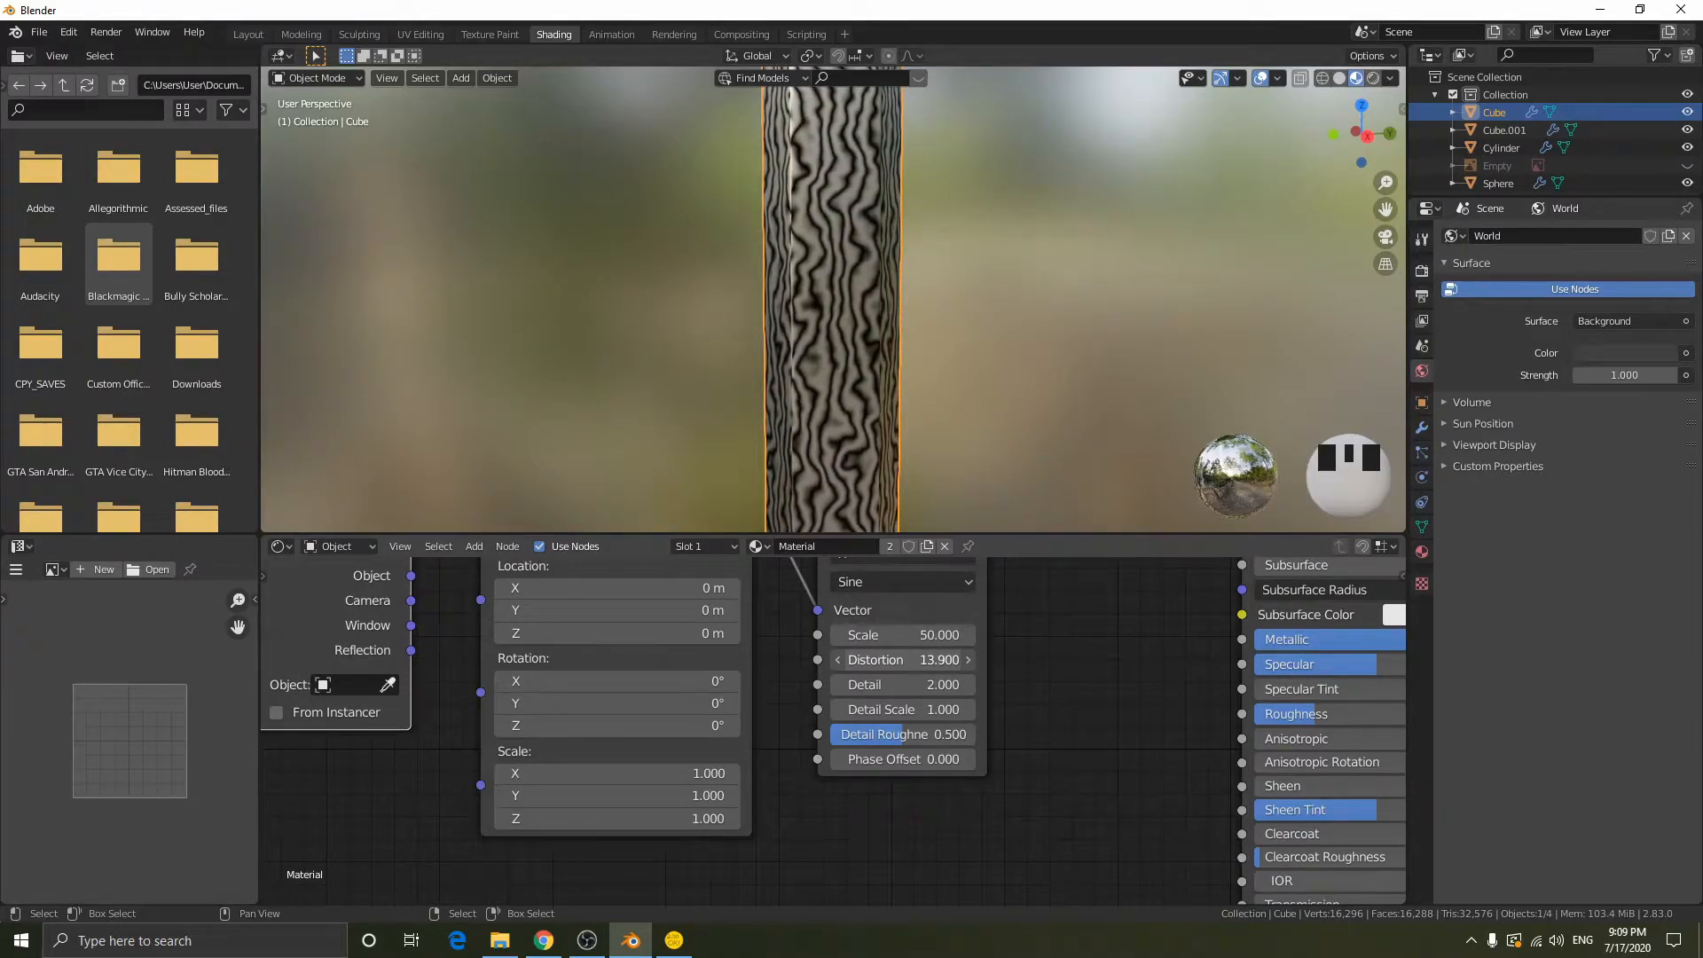
- Set the Wave Texture's Distortion to 15 and inspect the wavy pattern on the blade
click(927, 660)
text(15)
key(Return)
scroll(906, 355, down, 3)
mouse_move(907, 354)
middle_down()
mouse_move(746, 339)
mouse_move(435, 362)
mouse_move(870, 382)
mouse_move(873, 351)
mouse_move(834, 327)
mouse_move(919, 381)
mouse_move(895, 372)
middle_up()
scroll(870, 382, up, 10)
scroll(852, 336, up, 3)
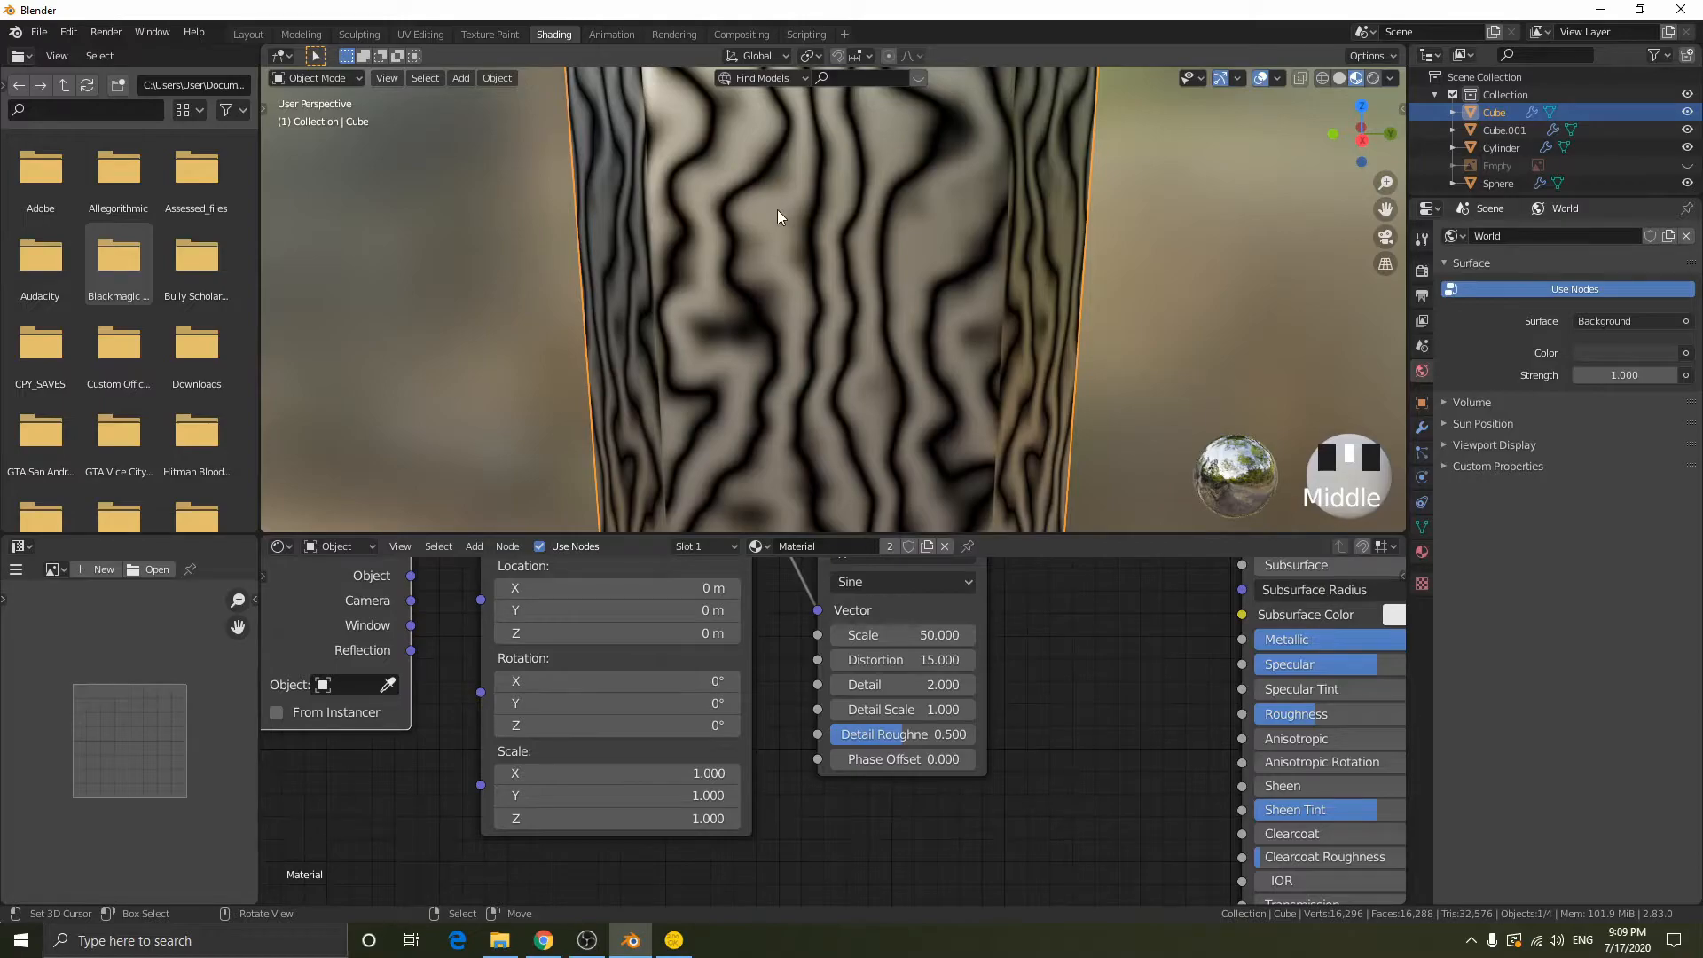
middle_drag(1128, 614, 773, 716)
scroll(764, 652, down, 1)
scroll(803, 651, up, 2)
key(shift+a)
click(789, 622)
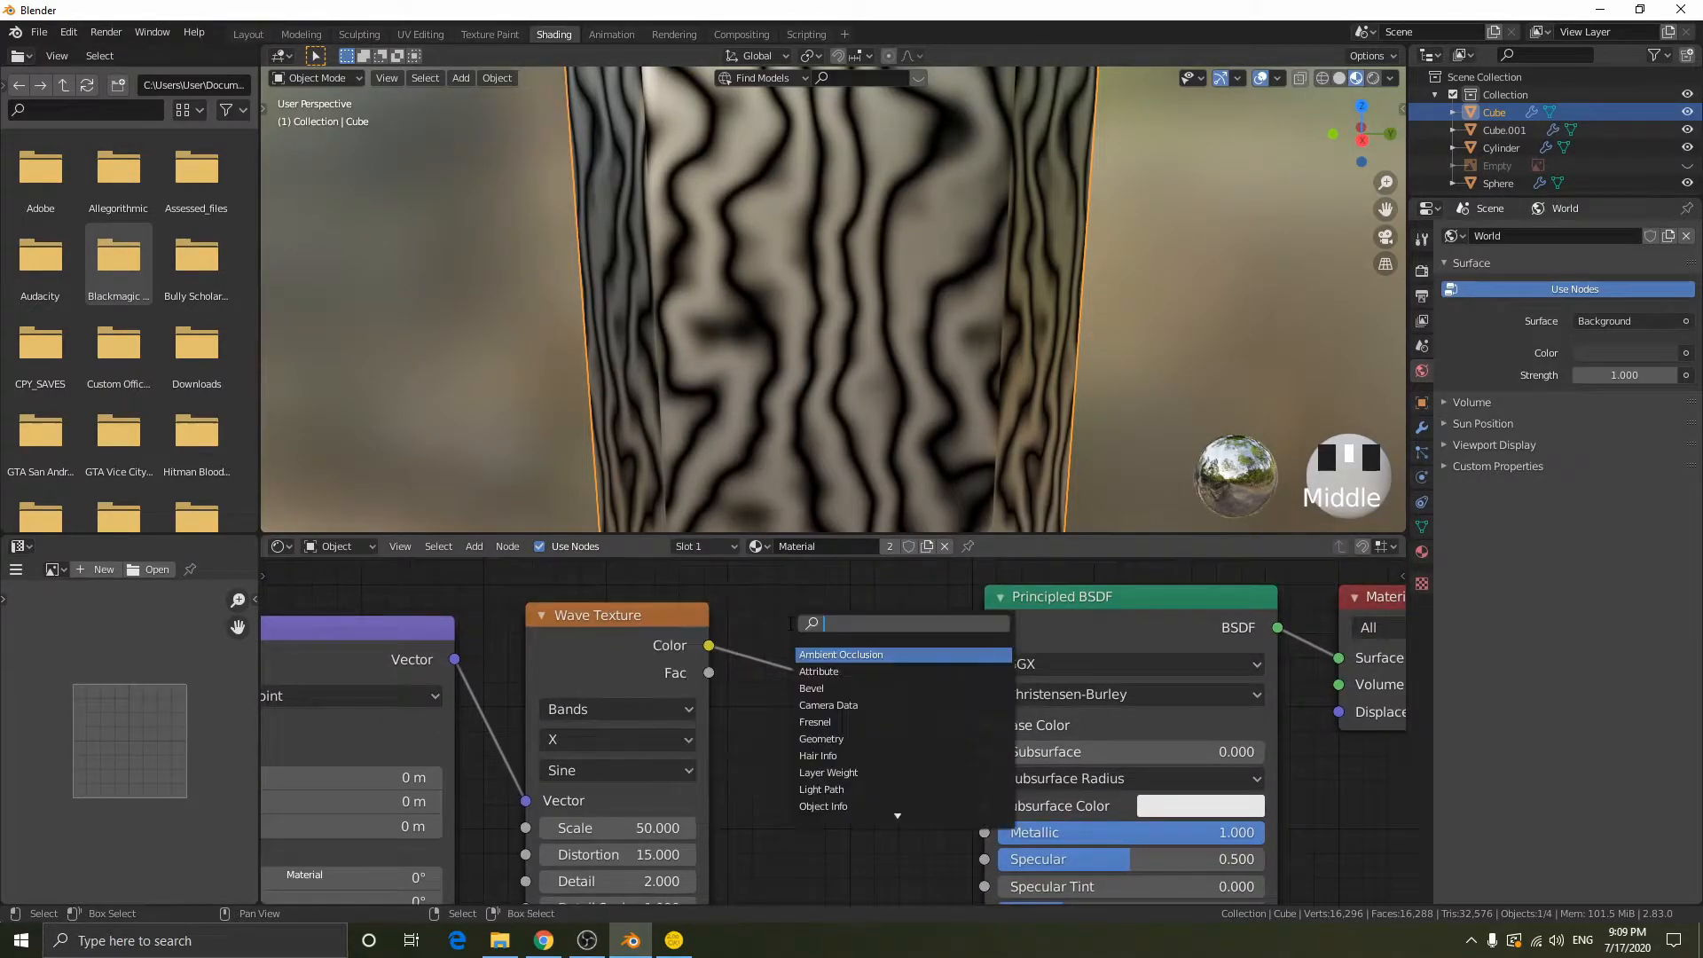
text(coll)
key(BackSpace)
key(BackSpace)
key(BackSpace)
key(BackSpace)
key(BackSpace)
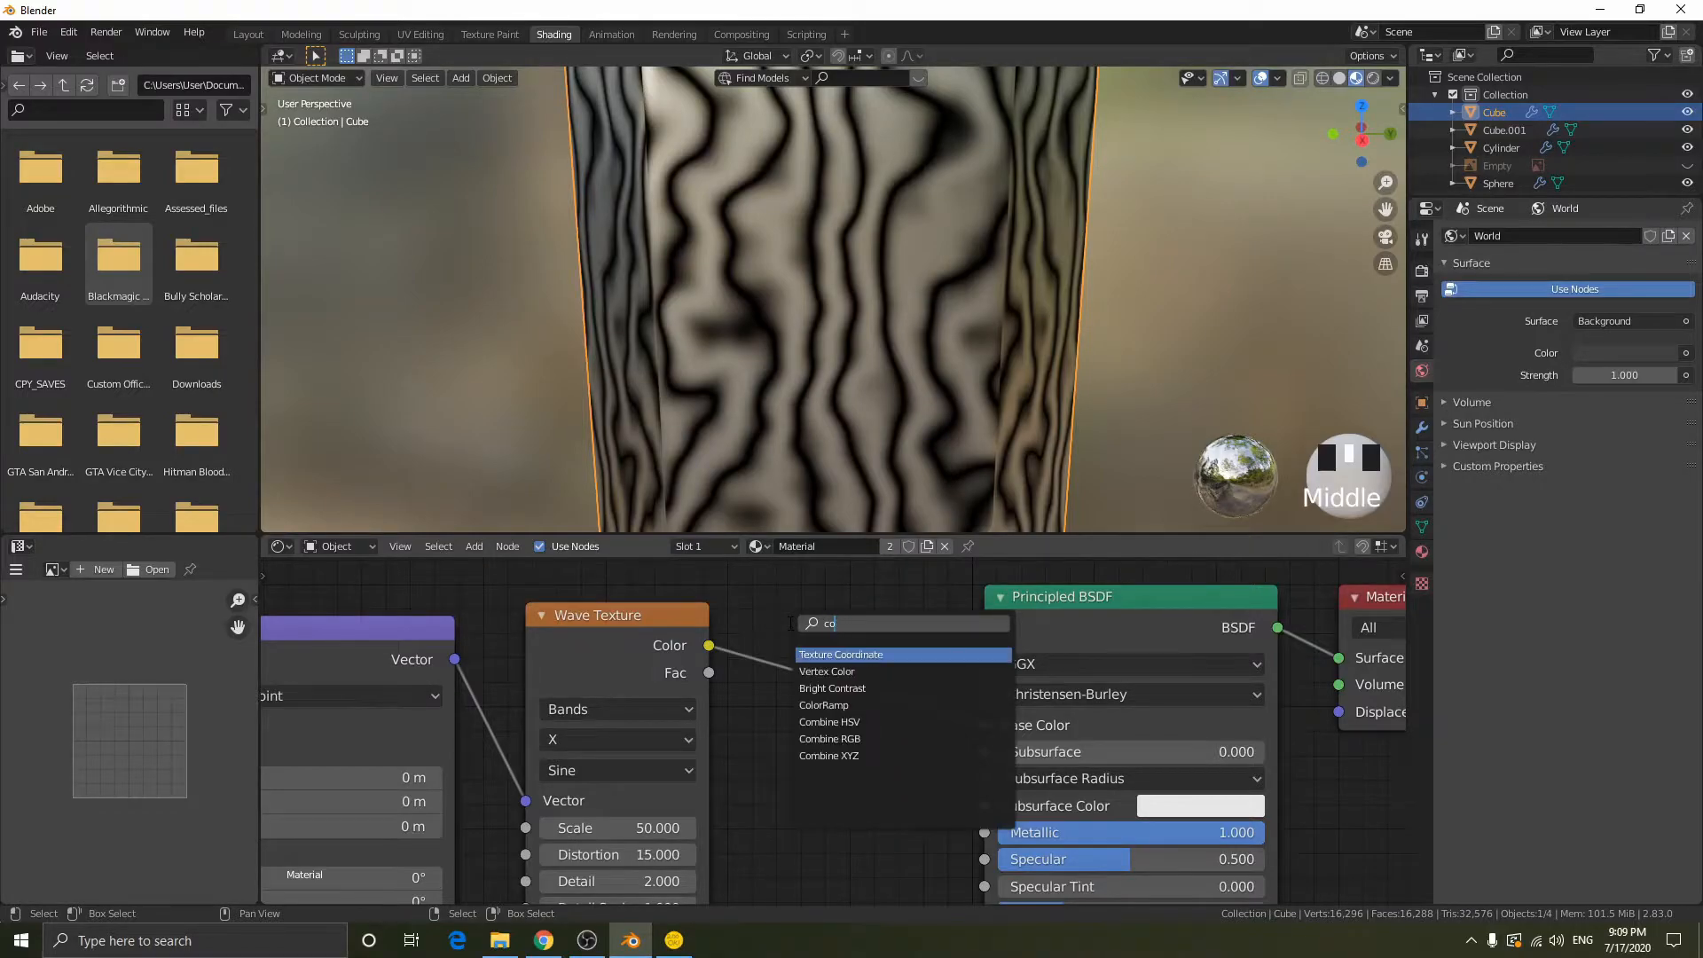
key(Escape)
key(shift+a)
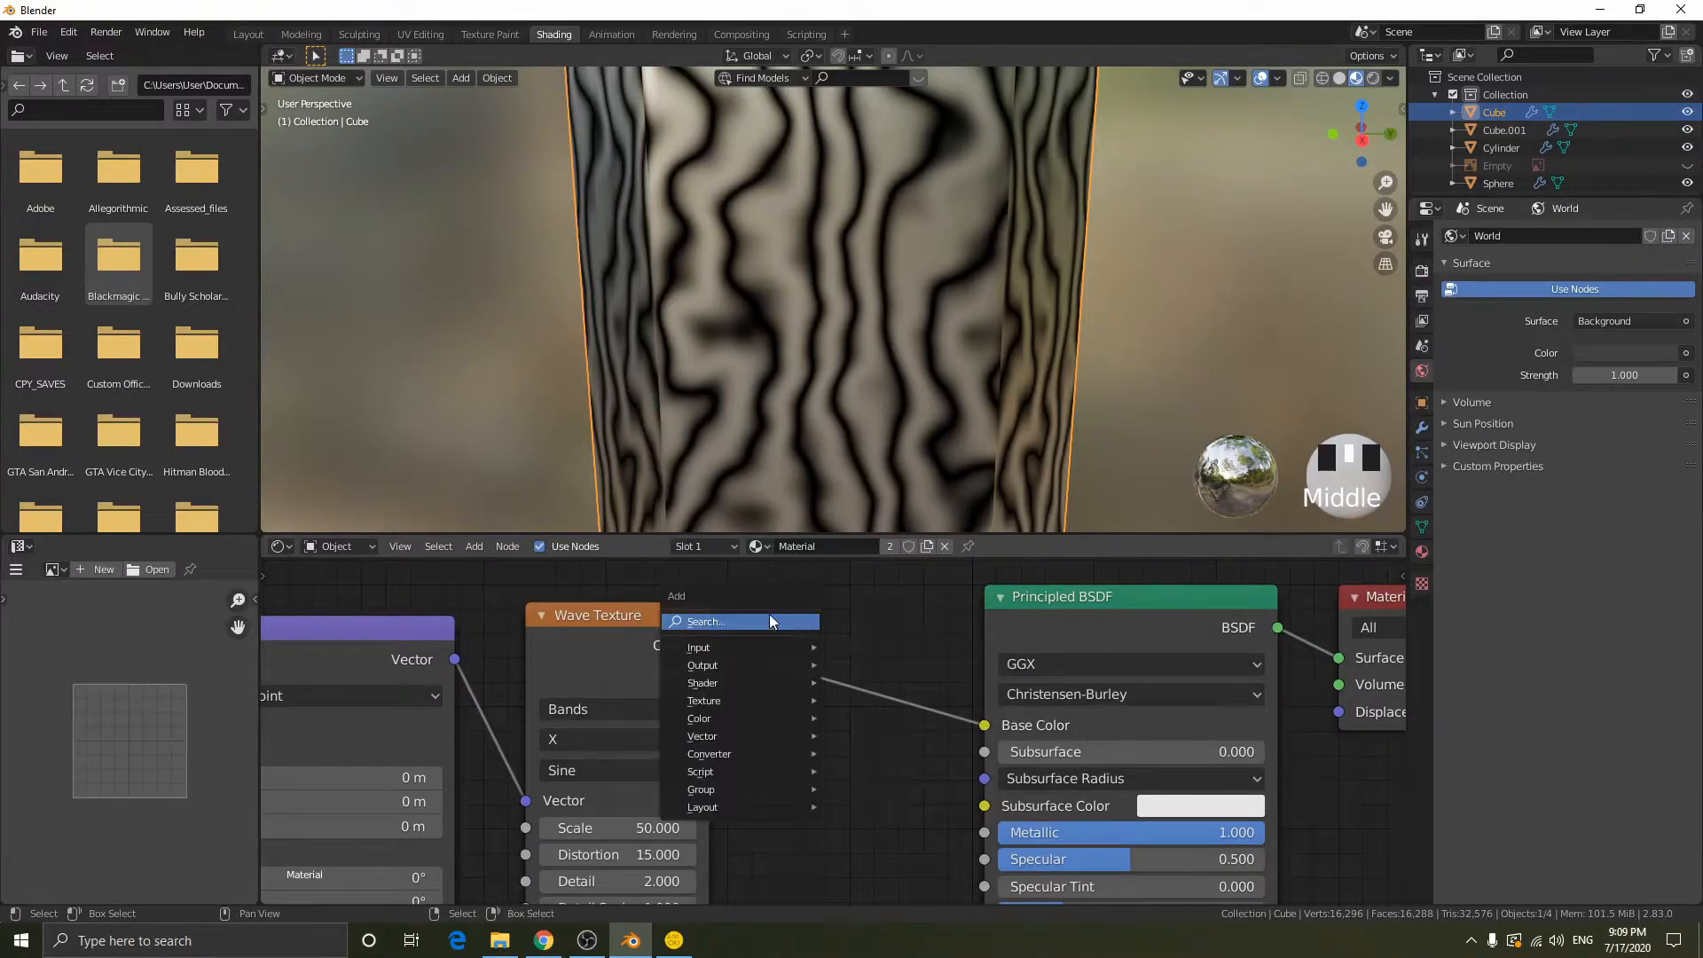
click(702, 623)
key(Escape)
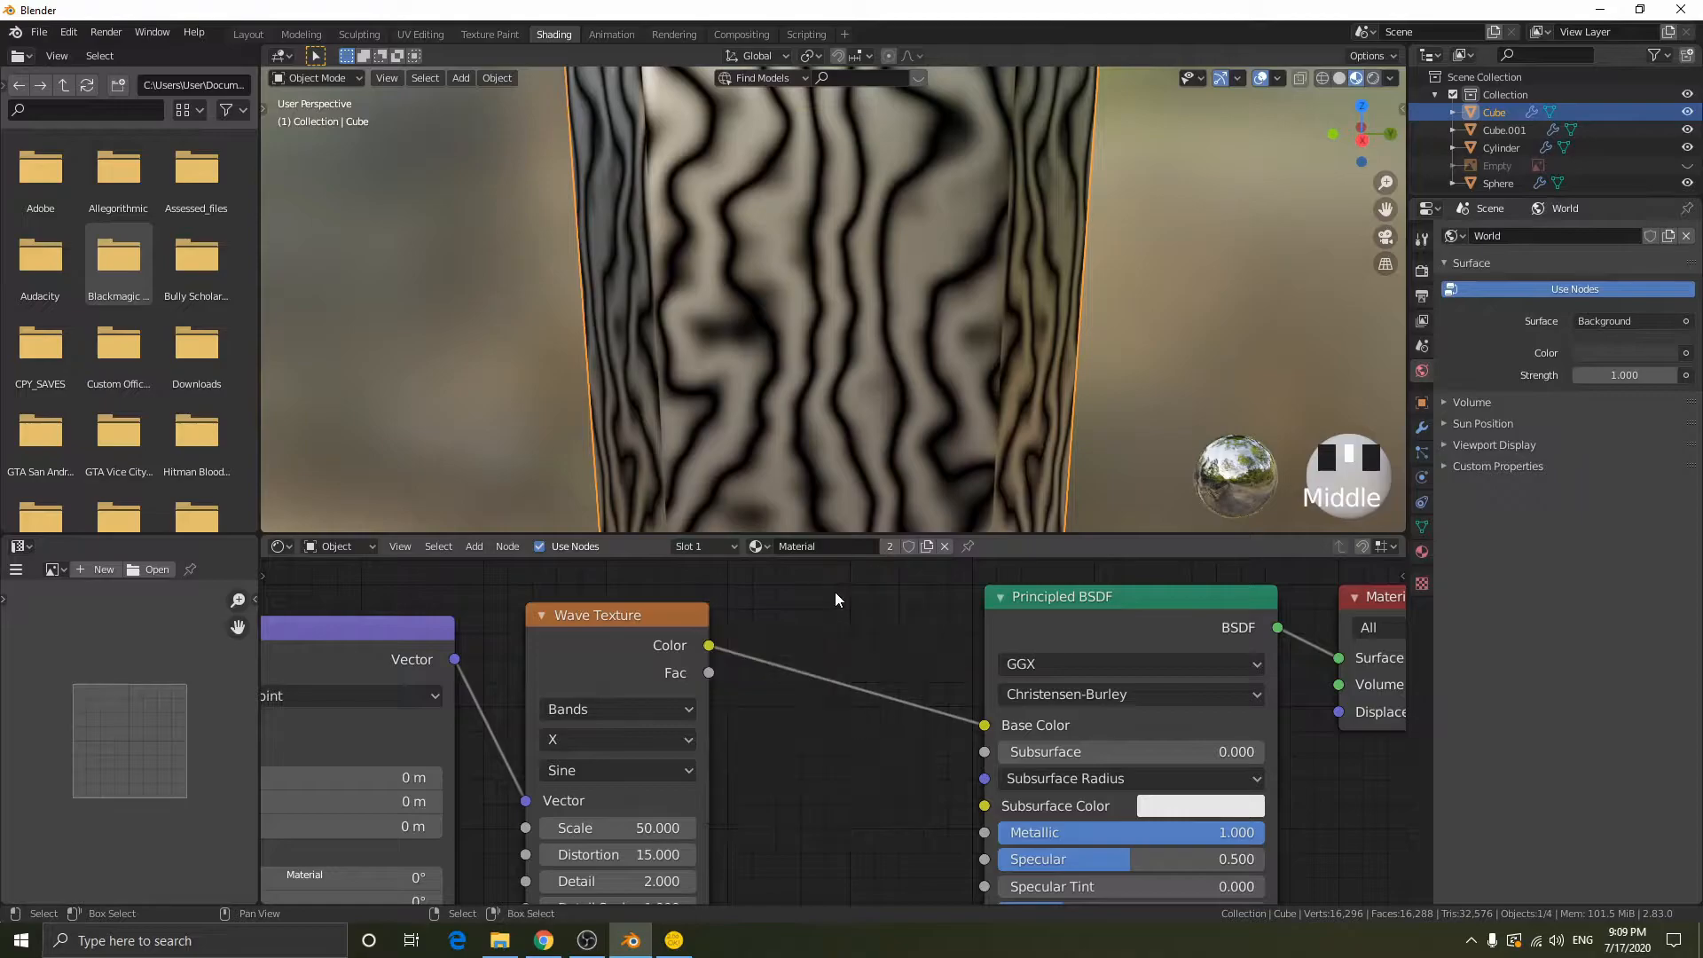
- Insert a ColorRamp node between the Wave Texture's Color output and the Principled BSDF's Base Color
key(shift+a)
mouse_move(720, 721)
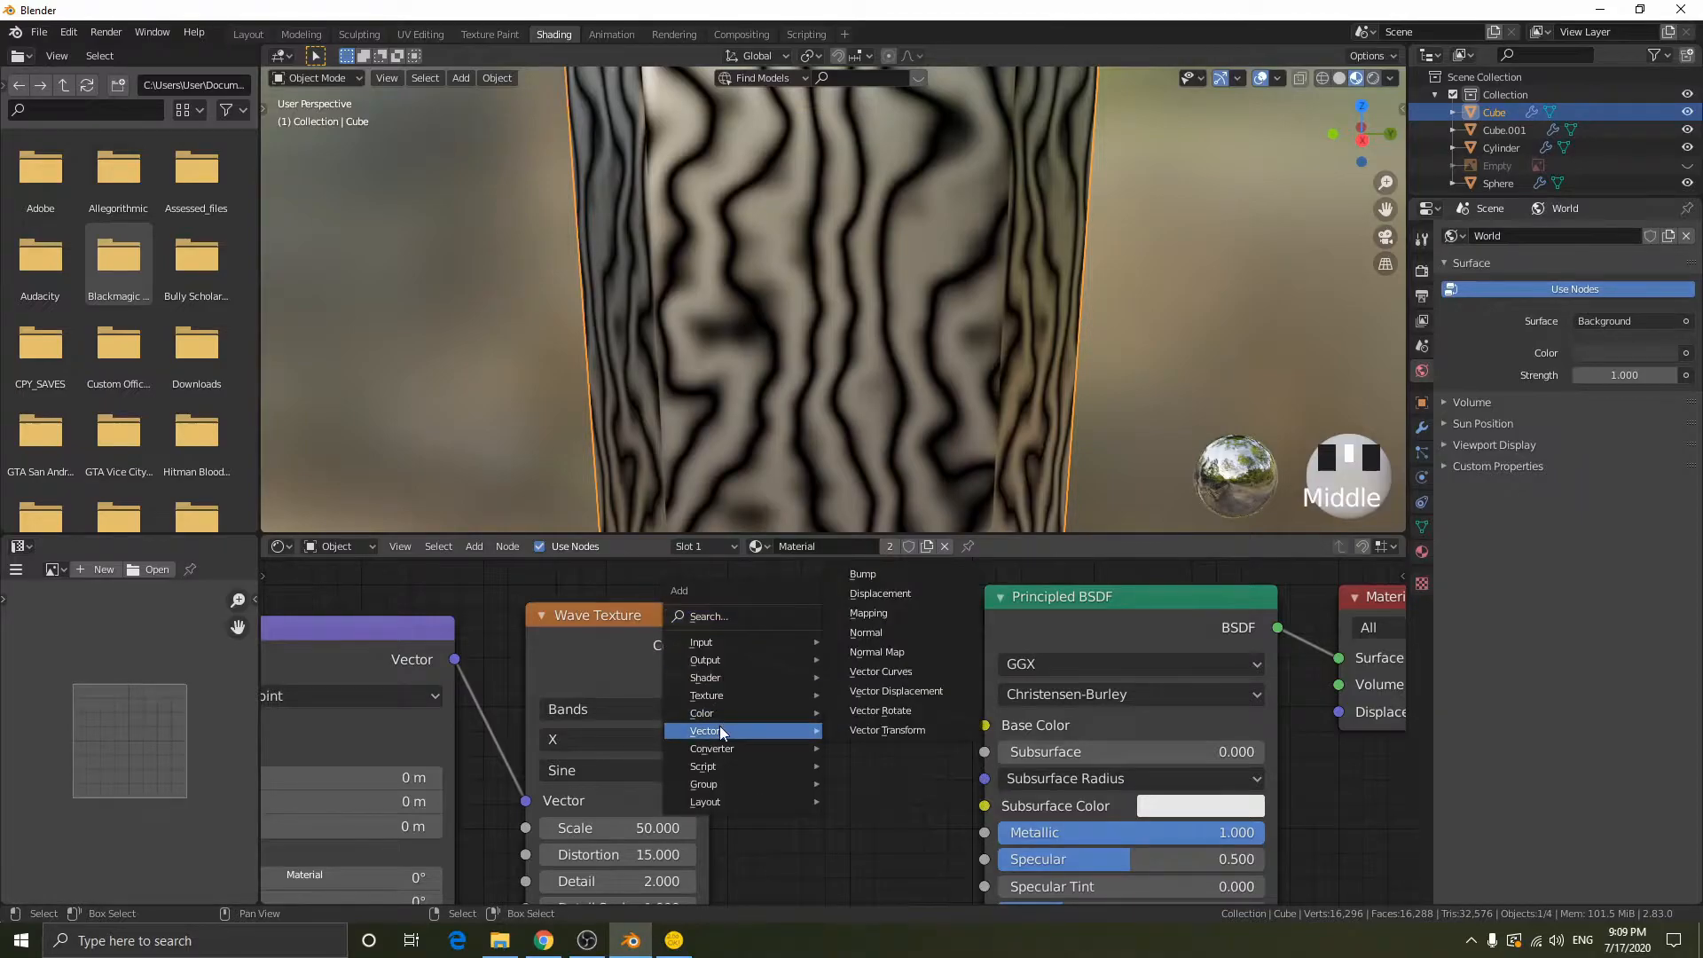
mouse_move(722, 750)
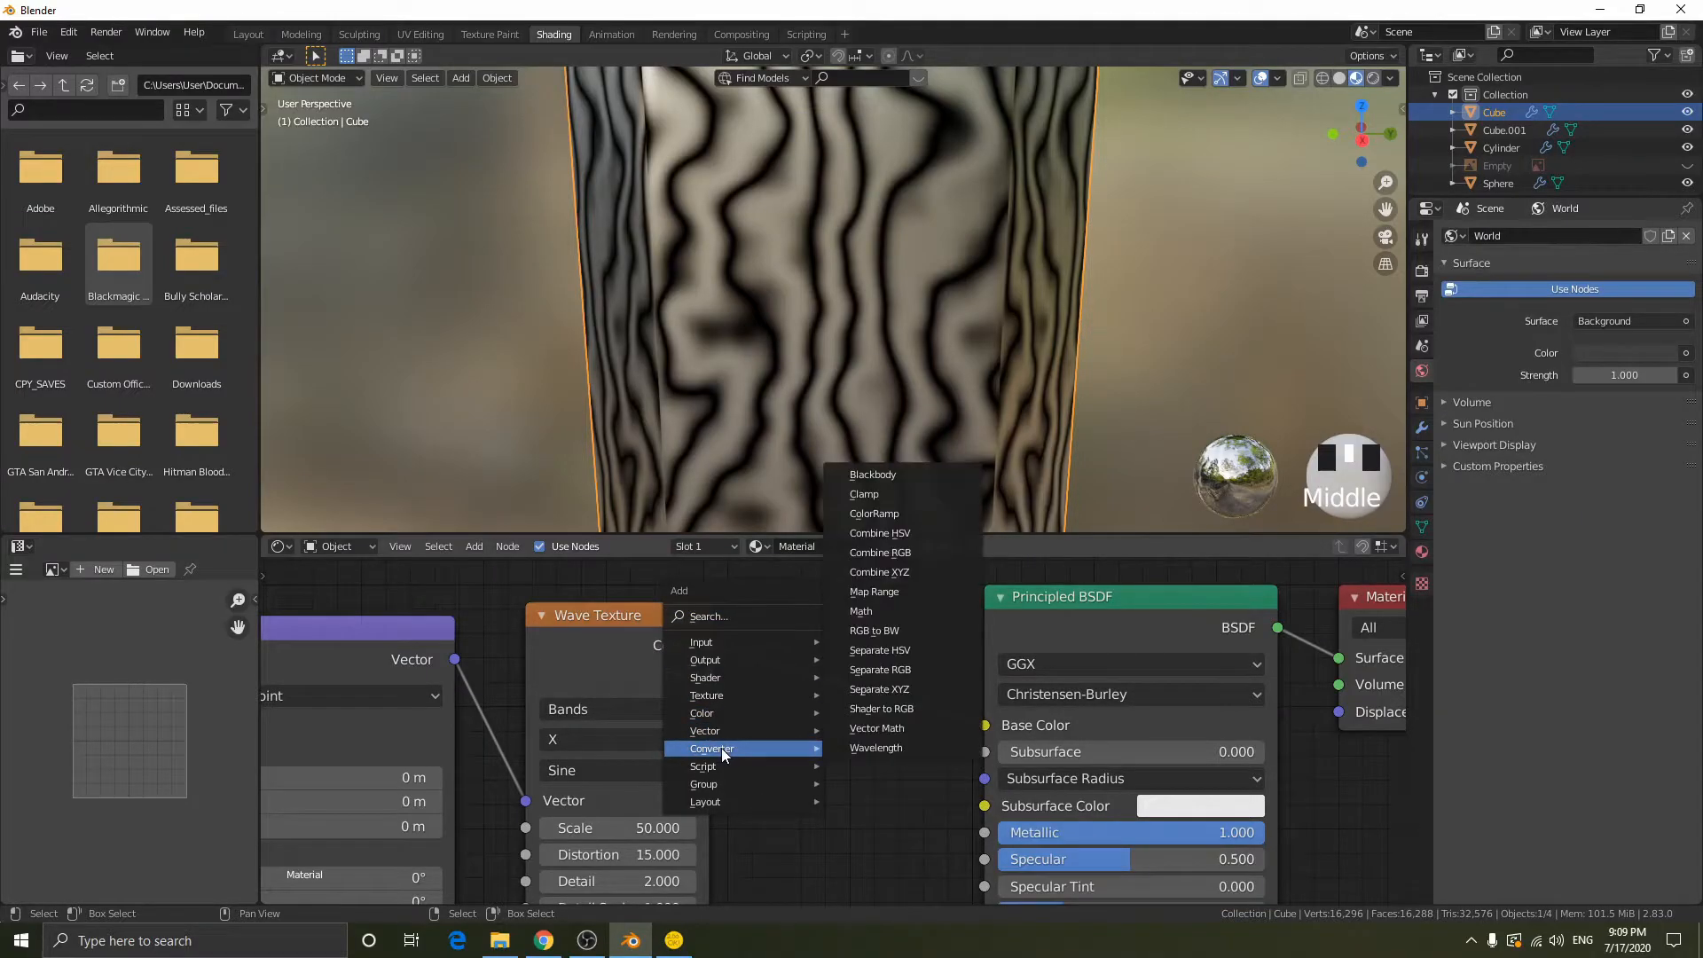
click(905, 515)
click(669, 603)
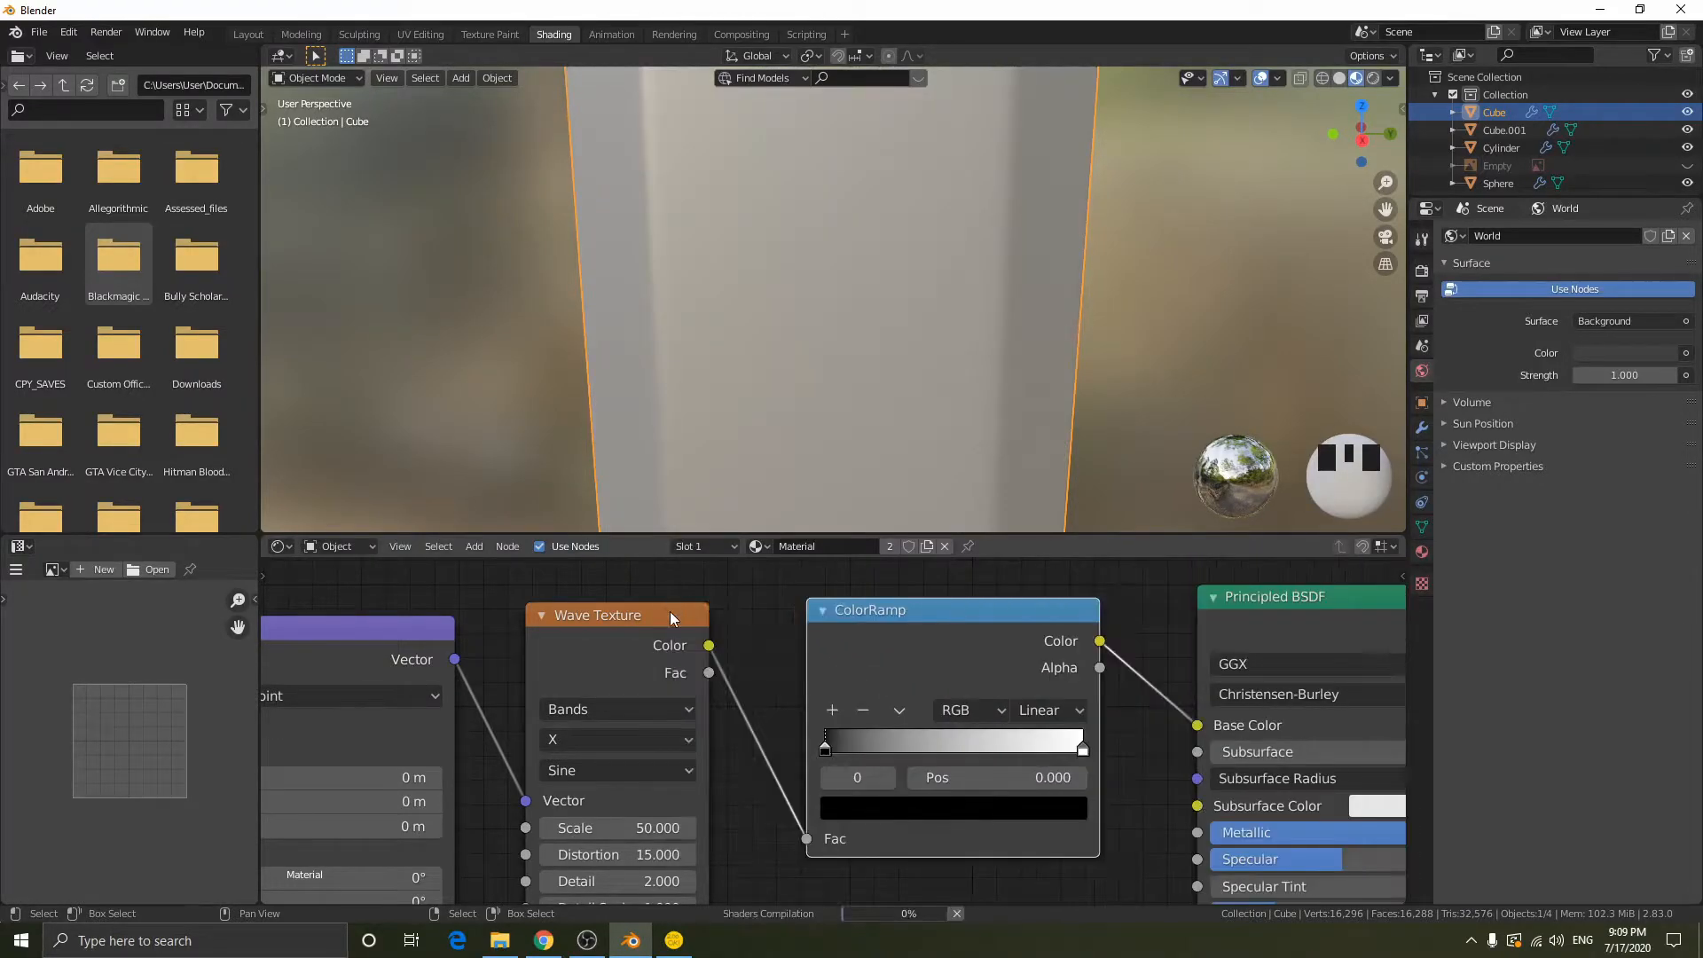
- Move the ColorRamp's white stop to position 0.086 and check the thin dark lines on the blade
middle_drag(1149, 678, 648, 678)
middle_drag(807, 653, 1003, 653)
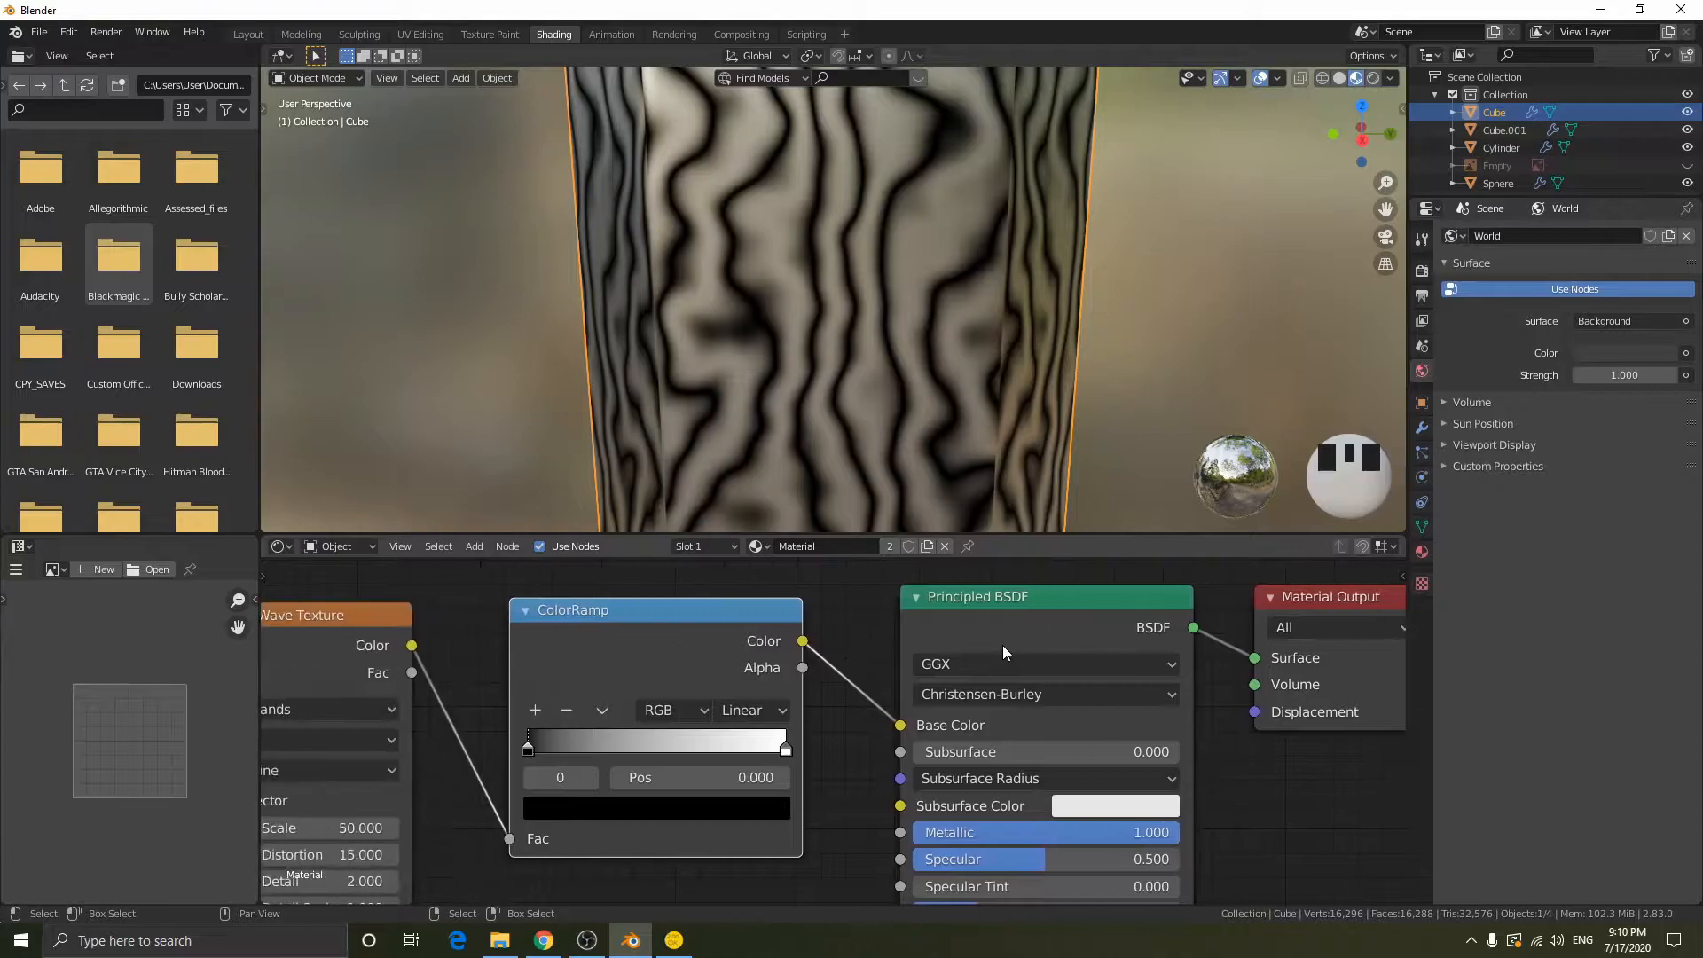
drag(529, 743, 464, 742)
drag(785, 748, 541, 748)
scroll(828, 353, down, 5)
scroll(826, 371, down, 10)
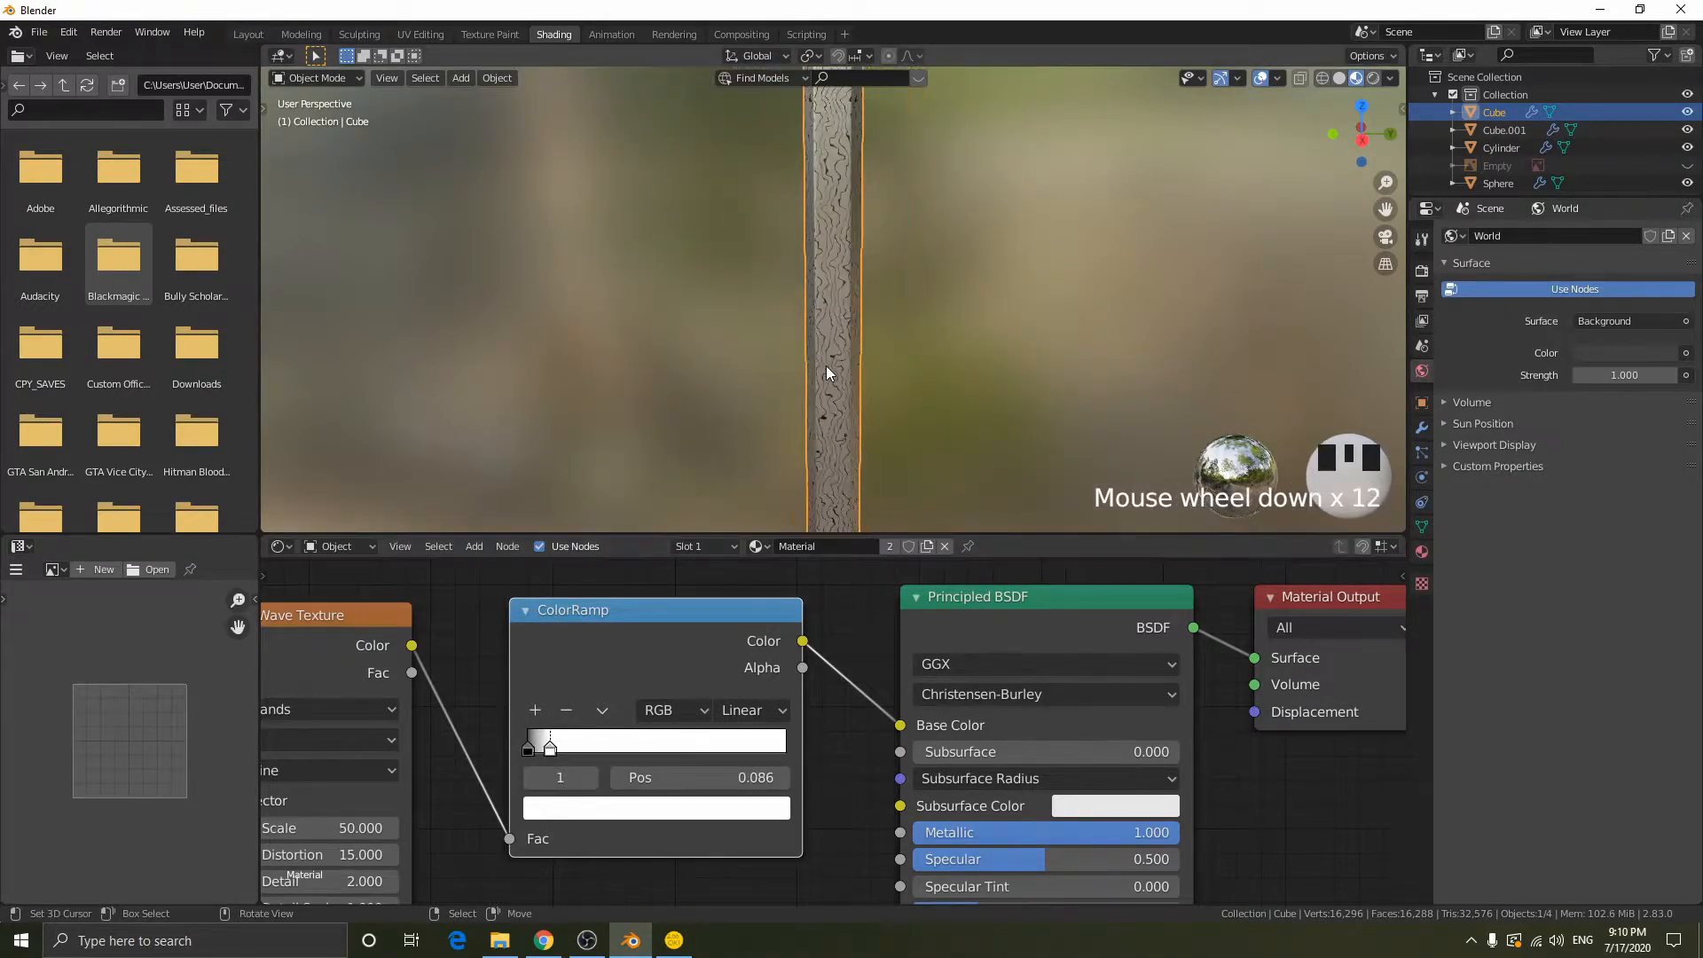
scroll(827, 372, up, 15)
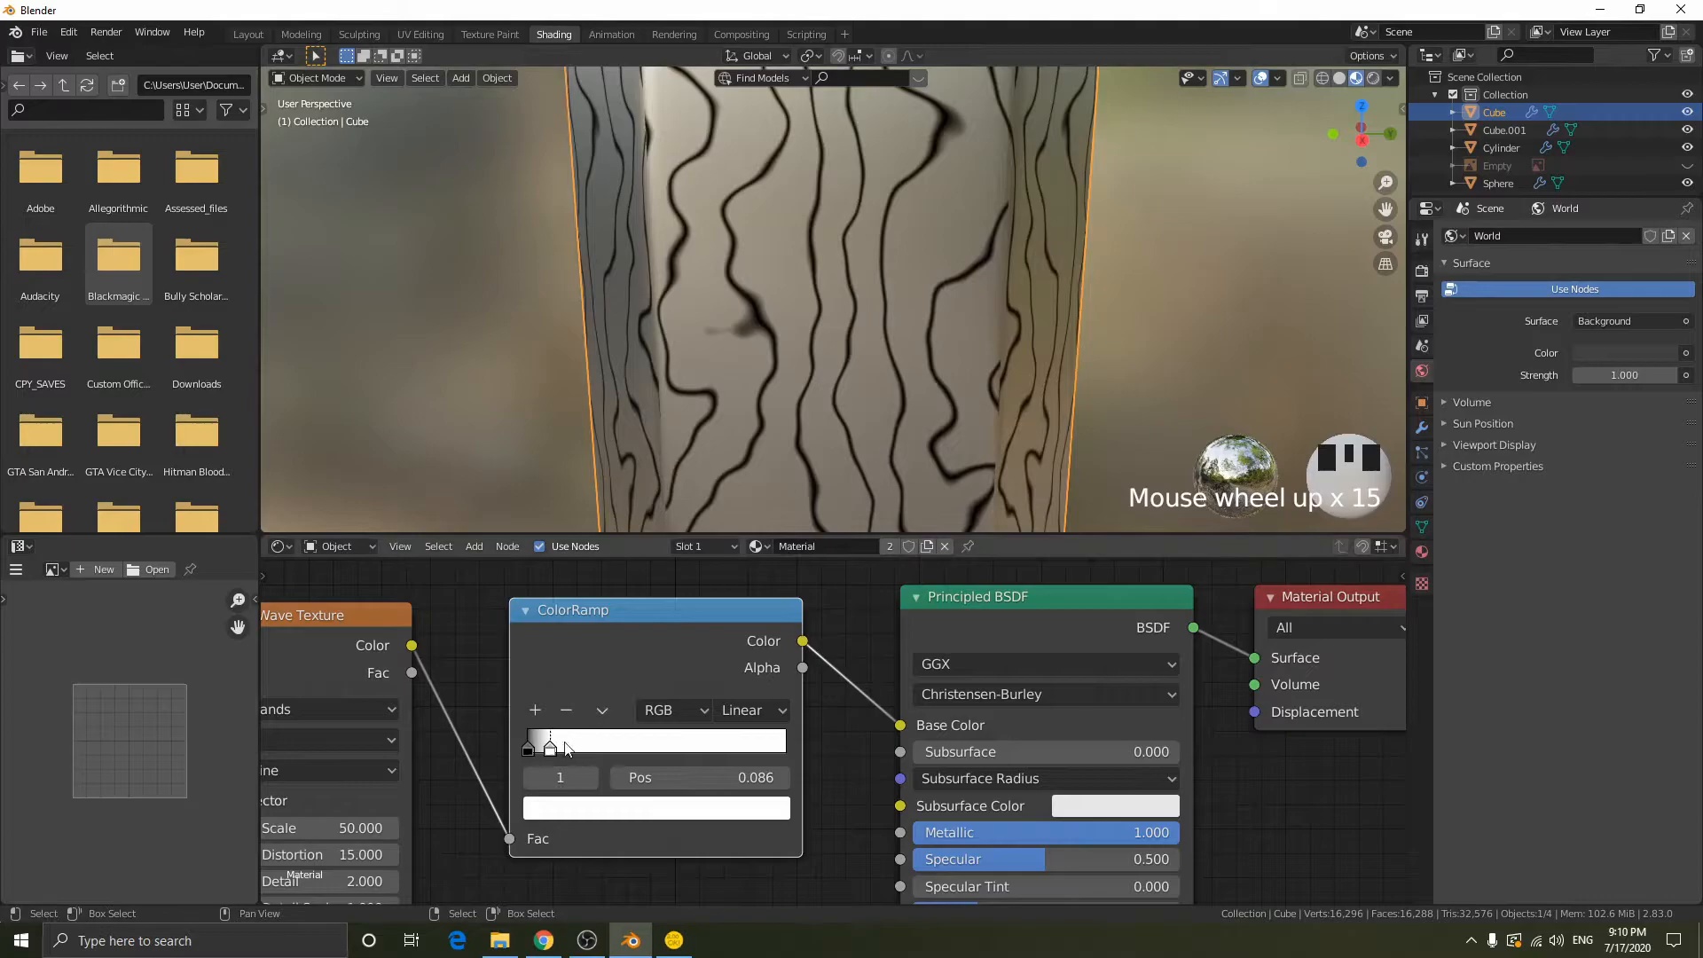
- Undo the move of the ColorRamp's white stop
key(ctrl+z)
- Try Constant interpolation on the ColorRamp with the white stop at position 0.518, and undo the stop's move
click(773, 712)
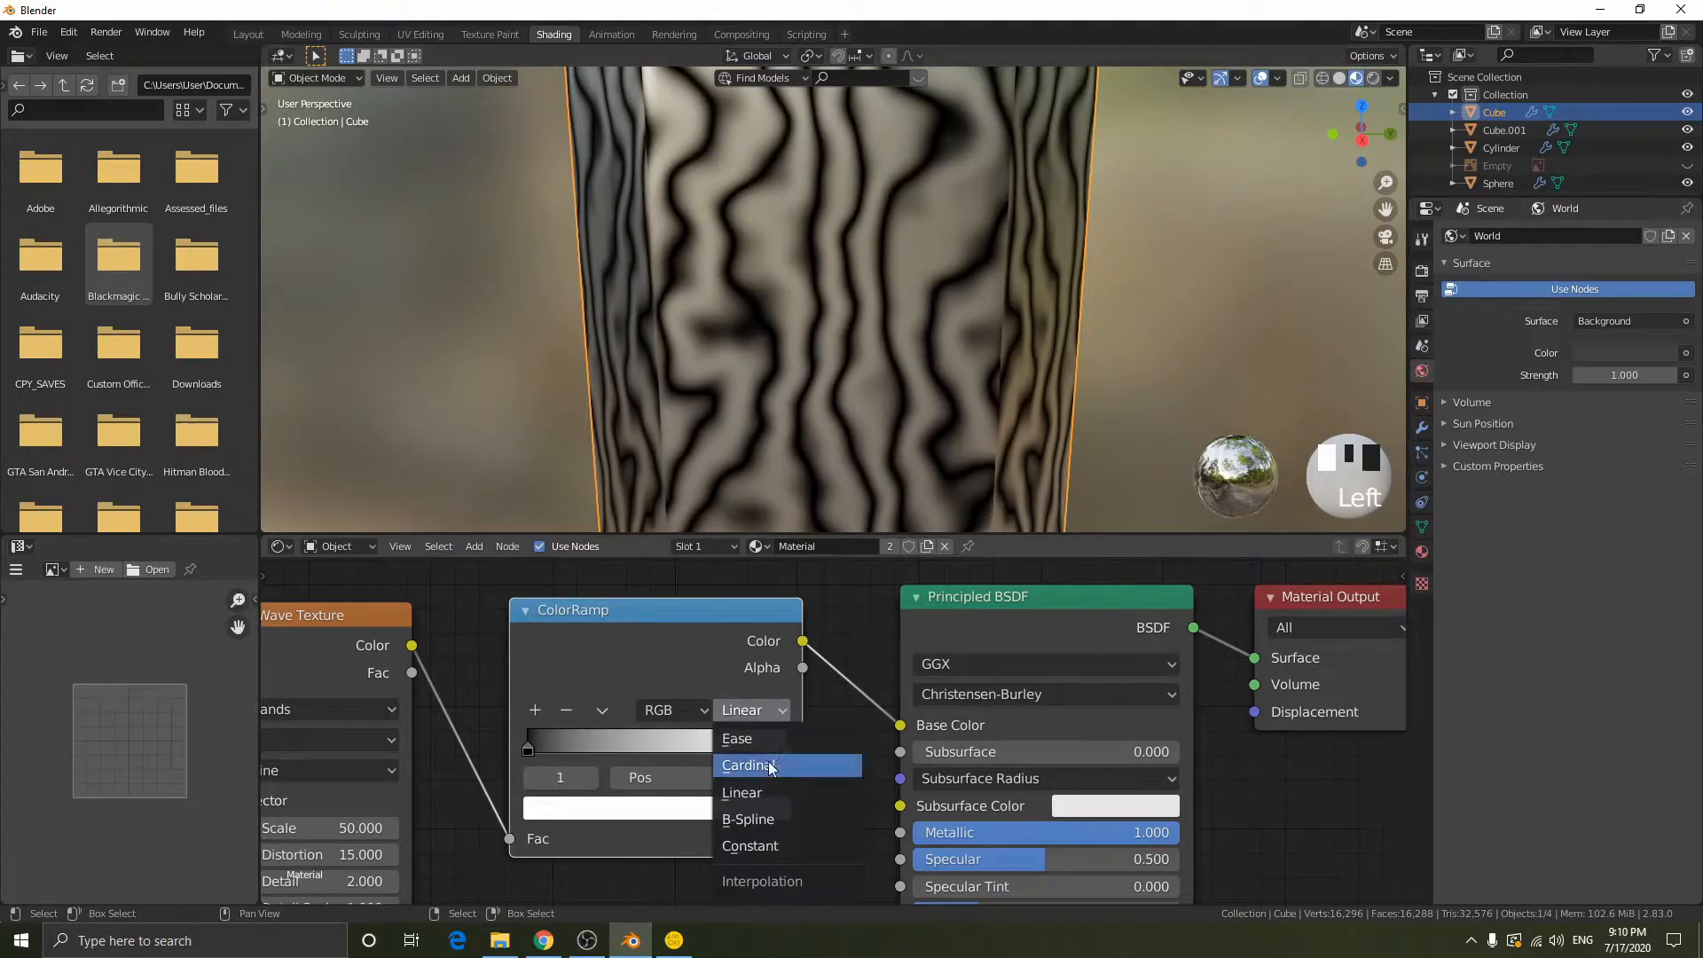
click(750, 846)
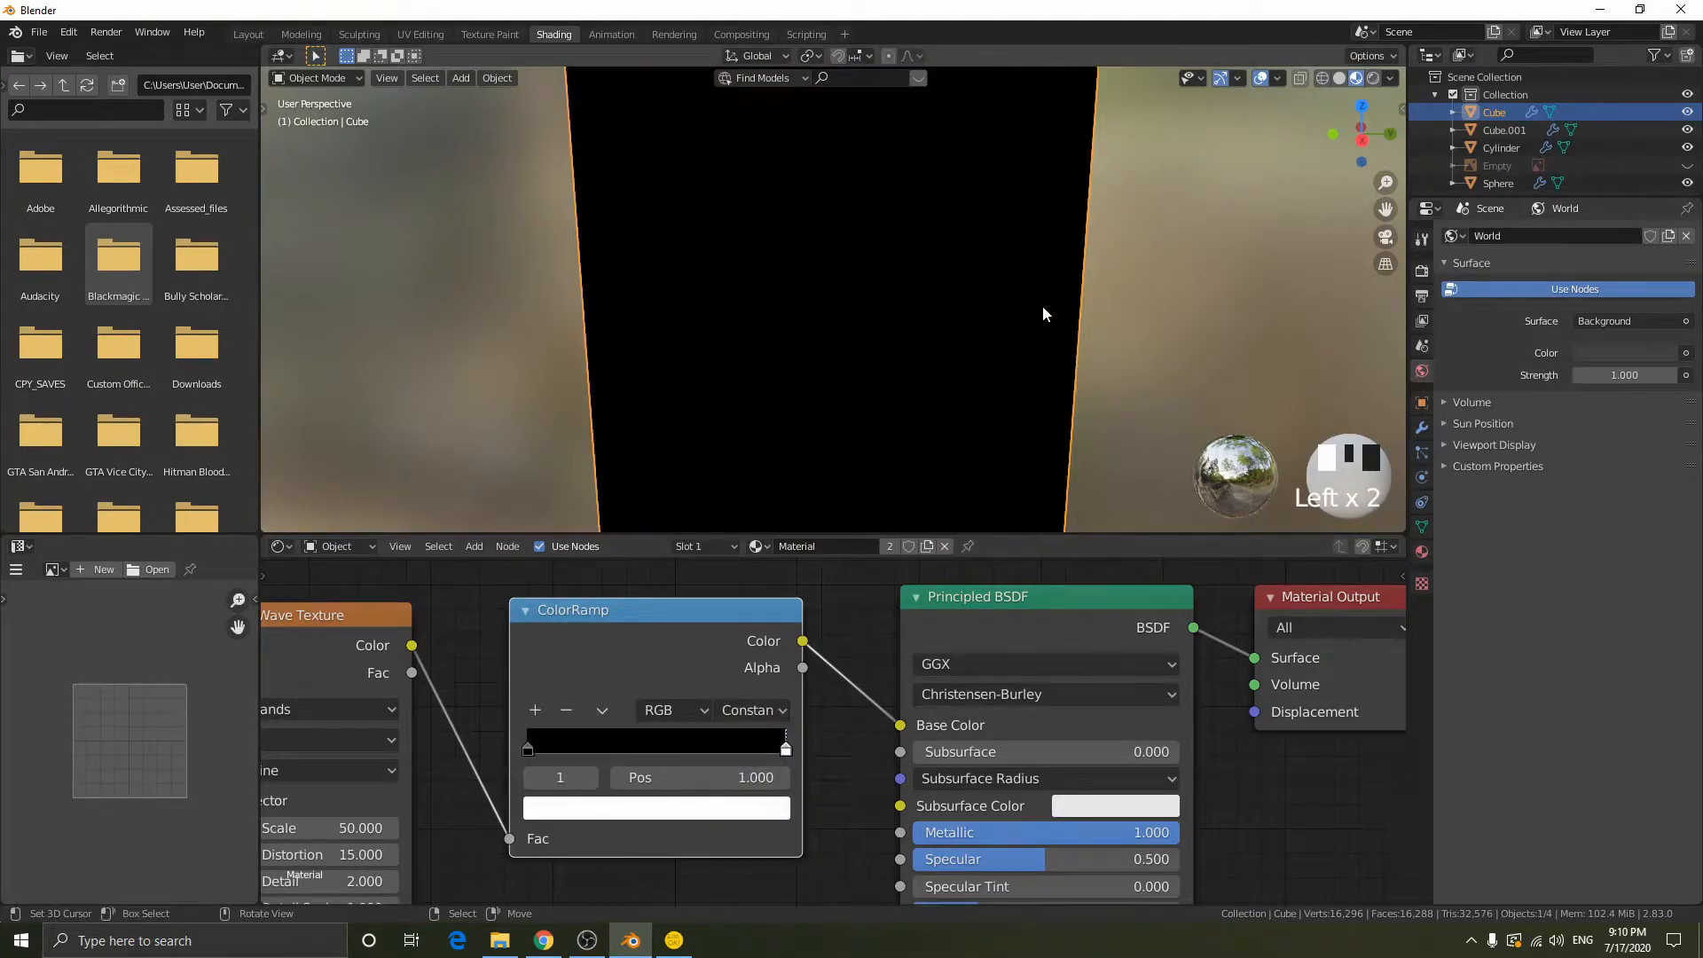
scroll(1043, 312, down, 3)
drag(785, 752, 655, 773)
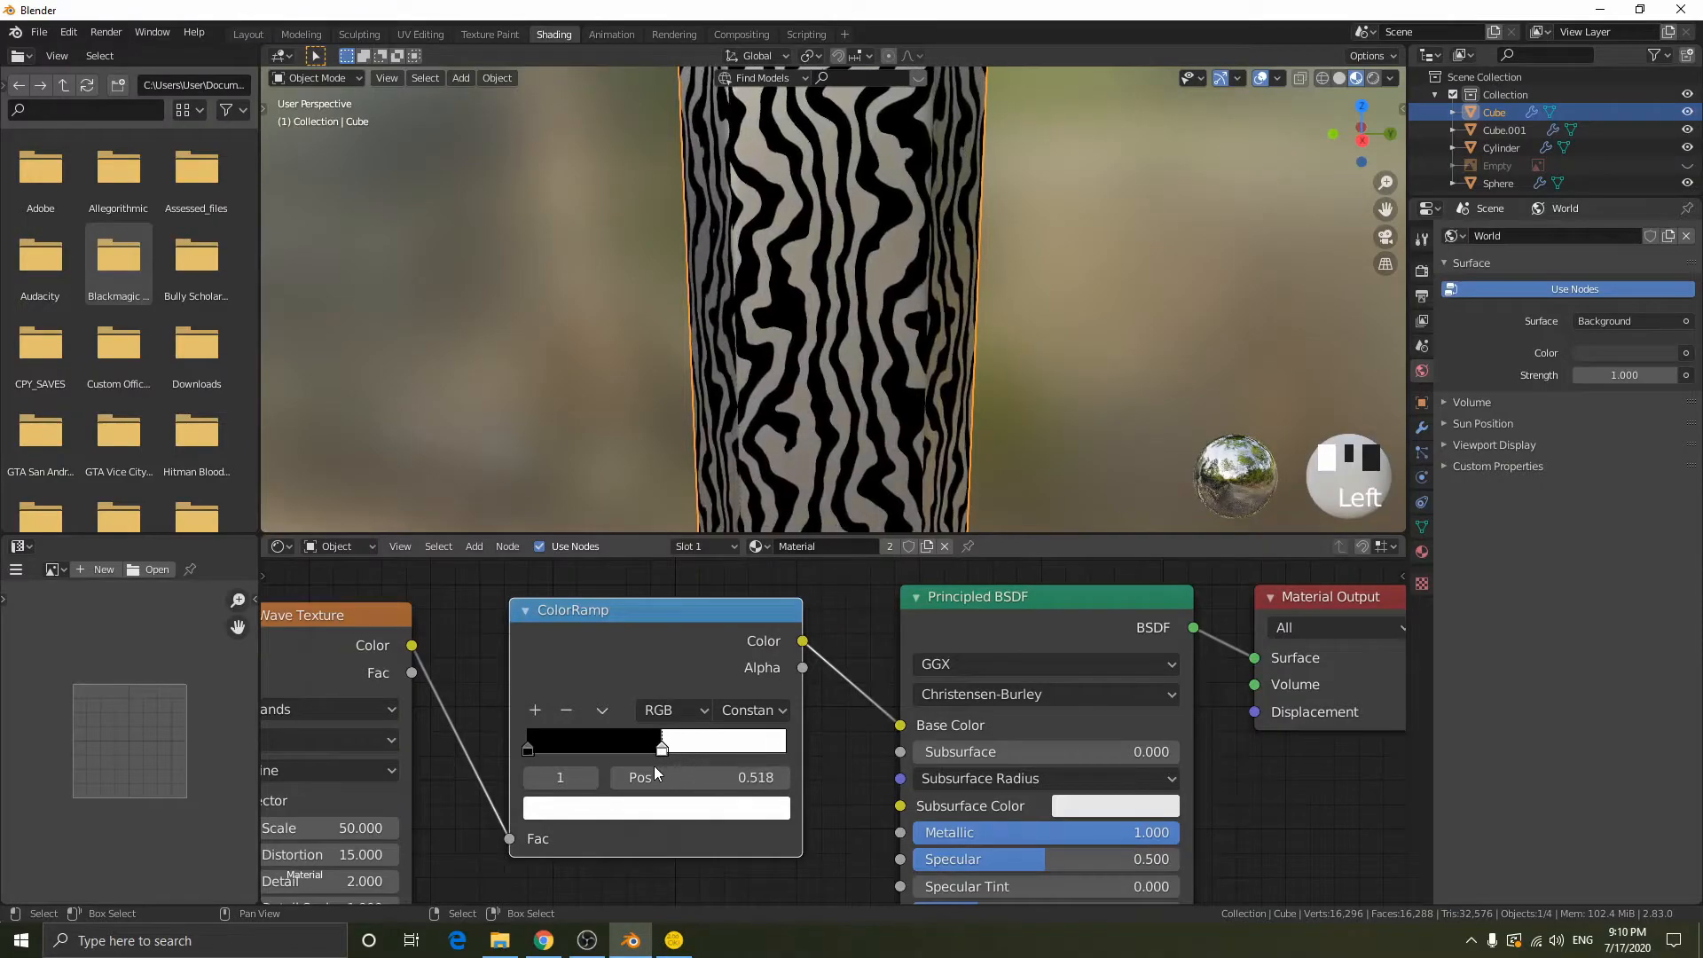
key(ctrl+z)
- Try B-Spline interpolation on the ColorRamp while shifting the white stop slightly, and return the interpolation to Linear
click(753, 710)
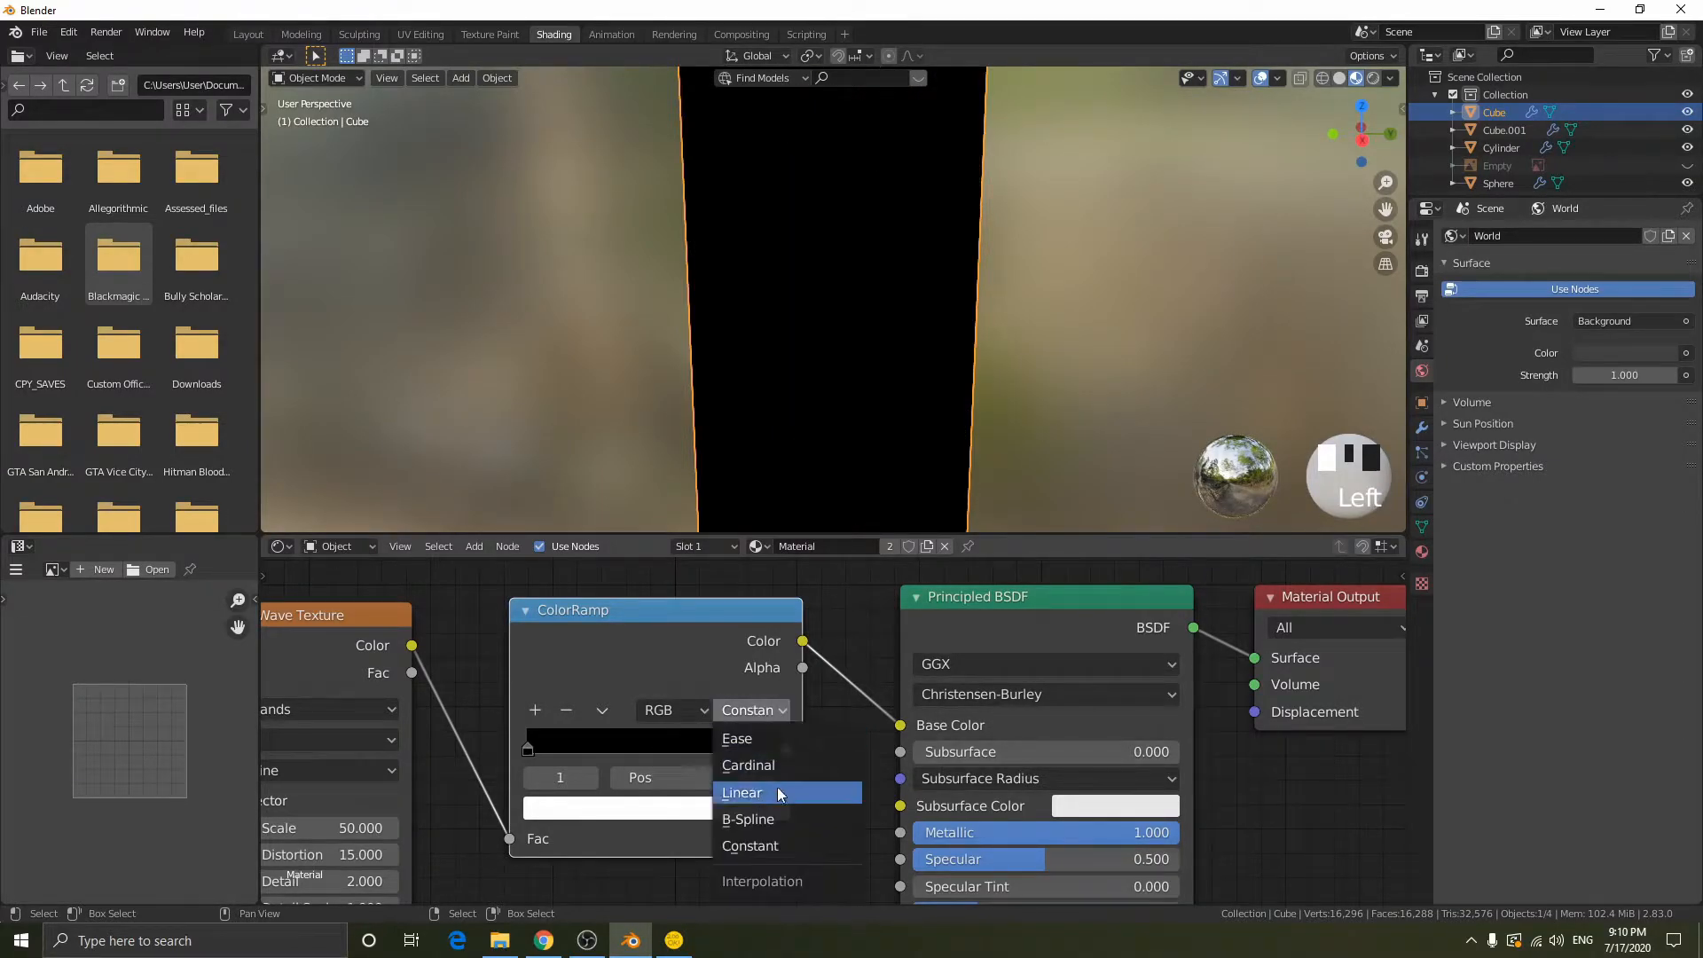
click(775, 816)
drag(783, 750, 849, 744)
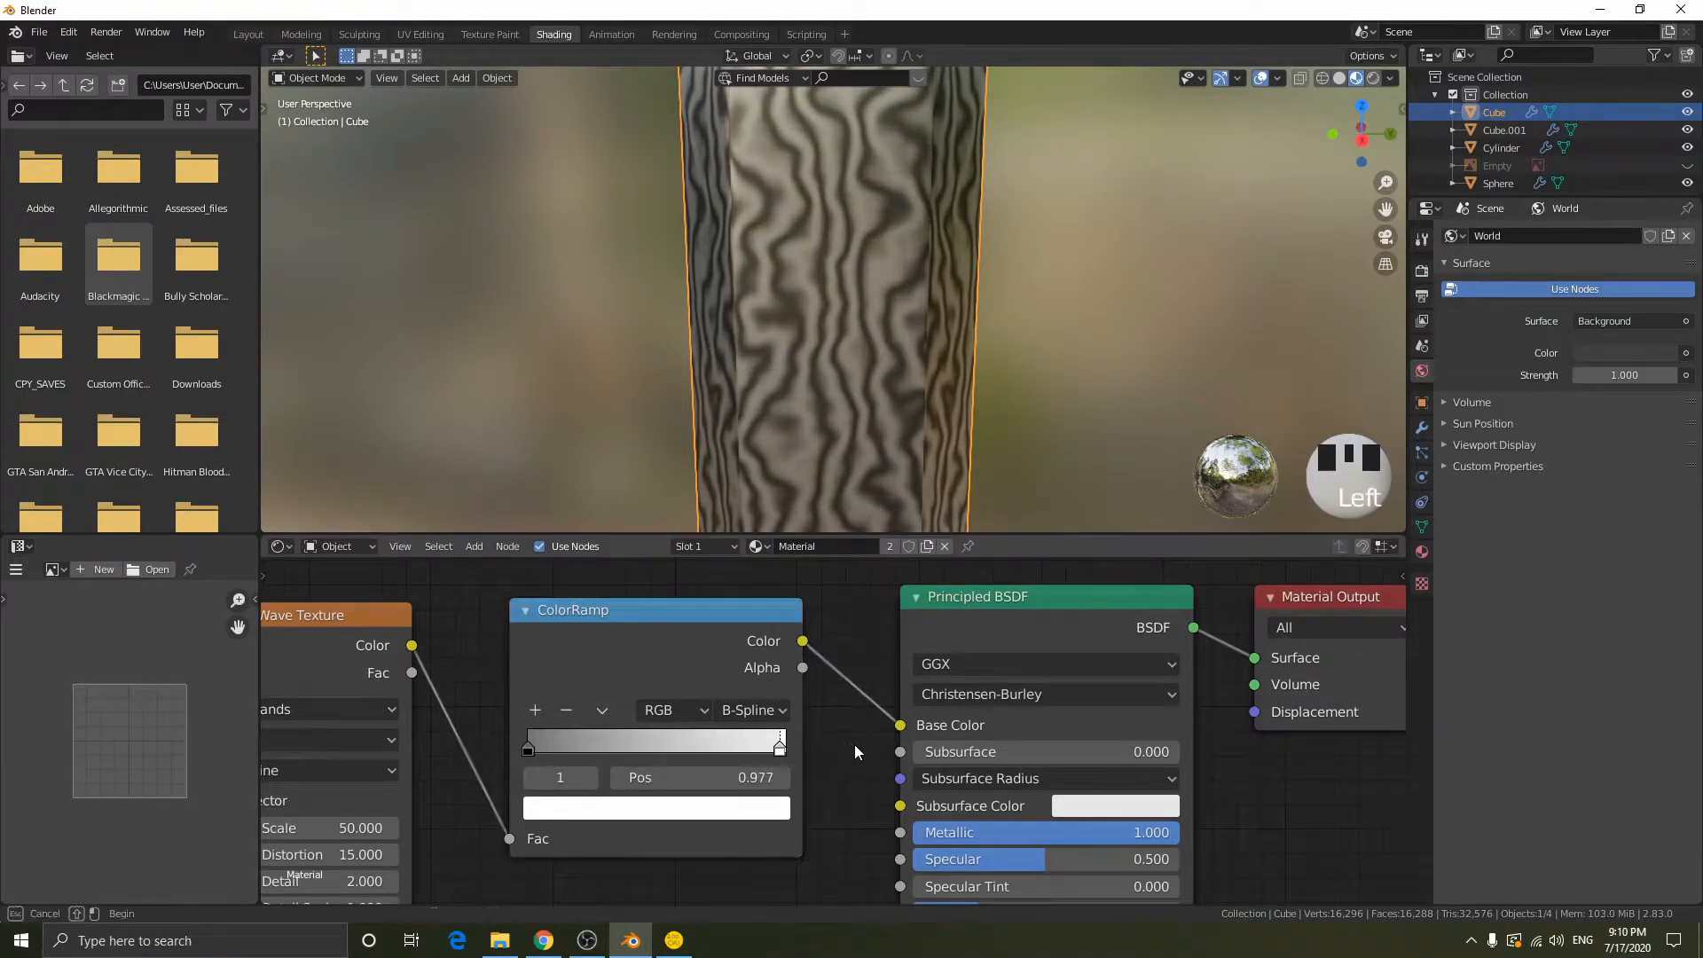
click(753, 709)
click(766, 791)
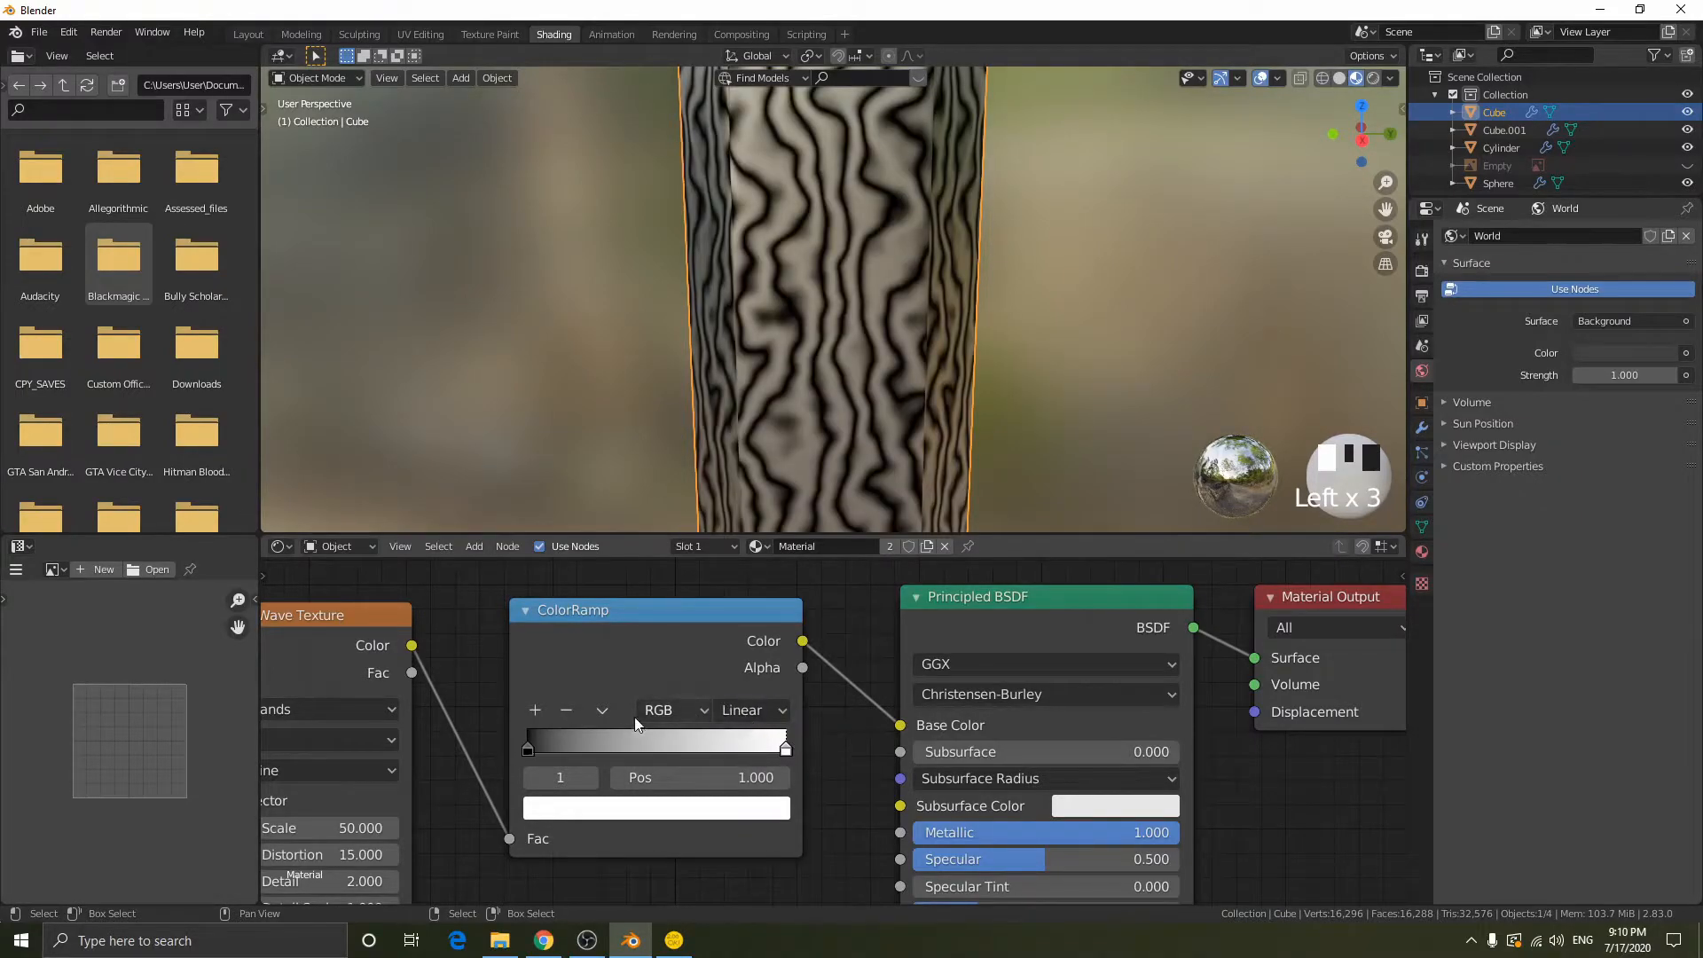
- Add a middle stop to the ColorRamp, place it at about 0.495 and adjust its colour to a medium grey
click(537, 710)
drag(657, 749, 560, 742)
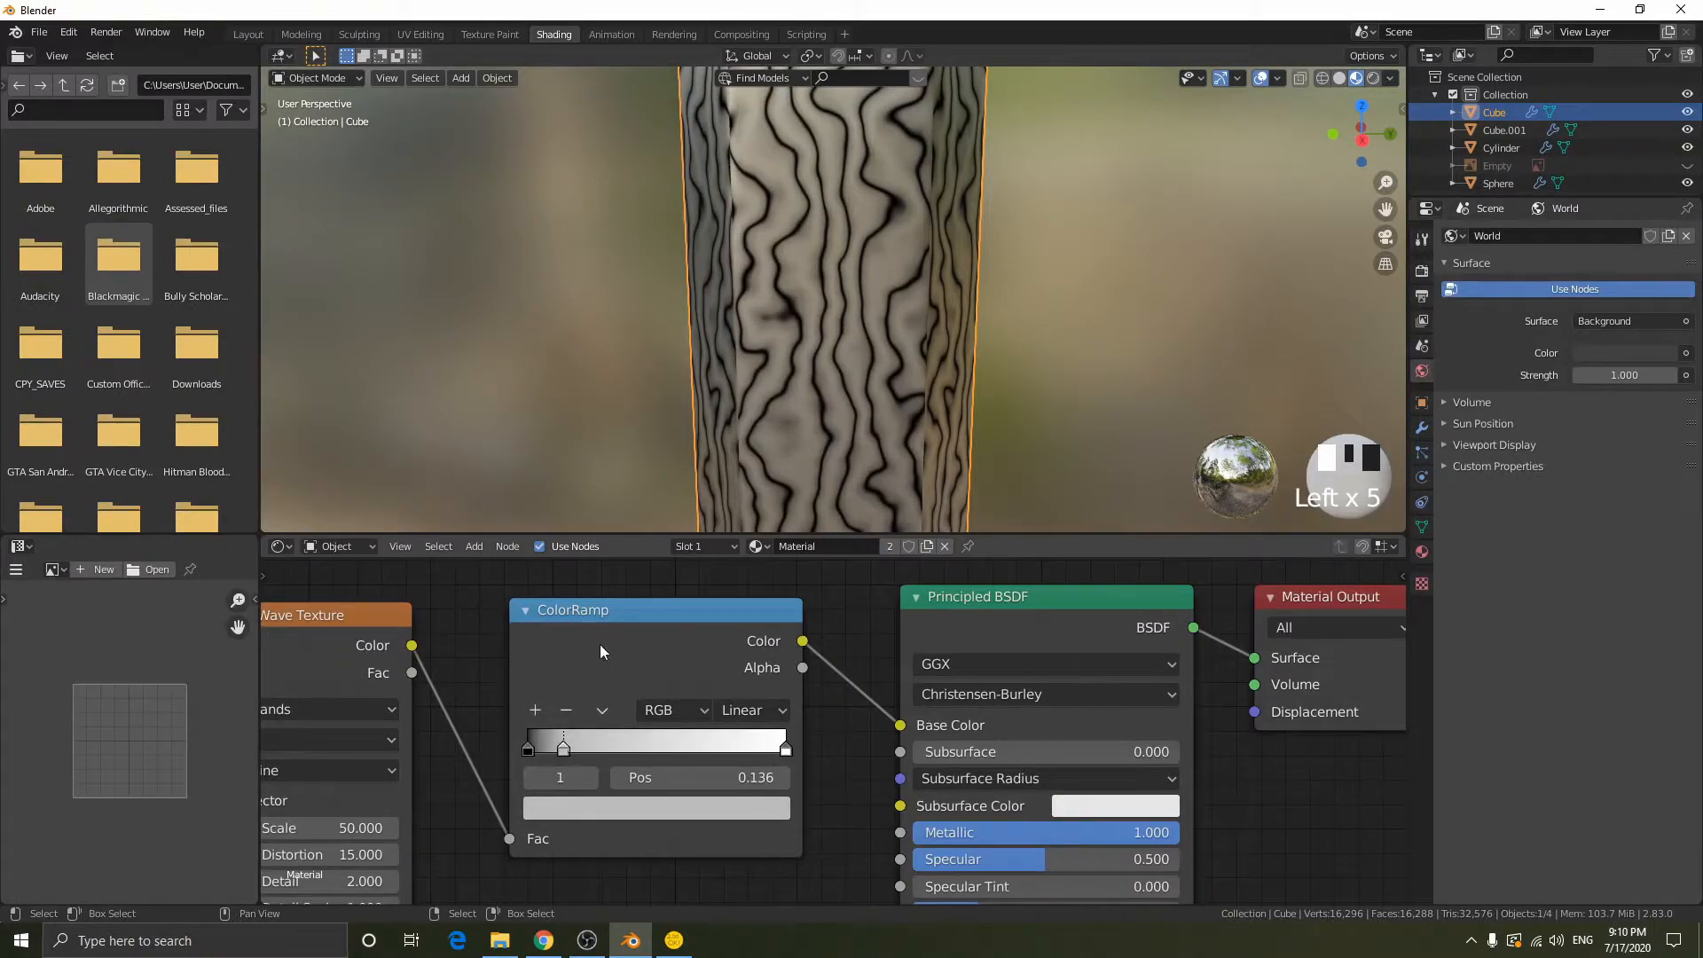
click(610, 808)
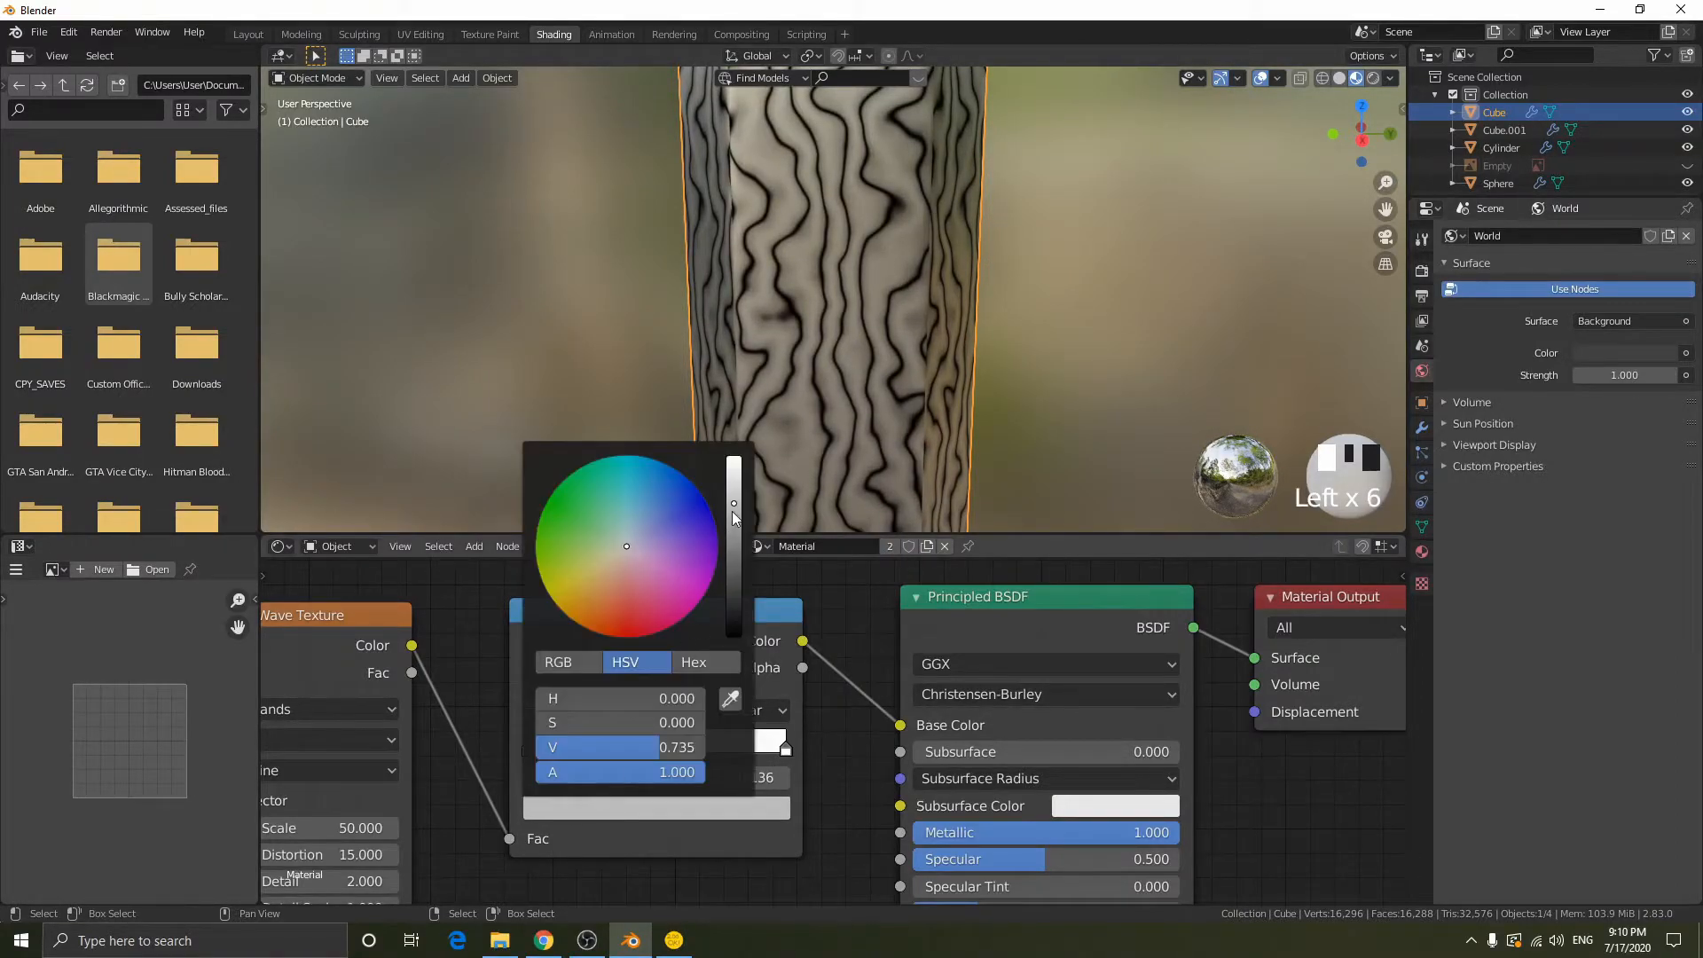
drag(733, 504, 734, 571)
drag(576, 747, 655, 749)
click(704, 808)
drag(733, 569, 734, 515)
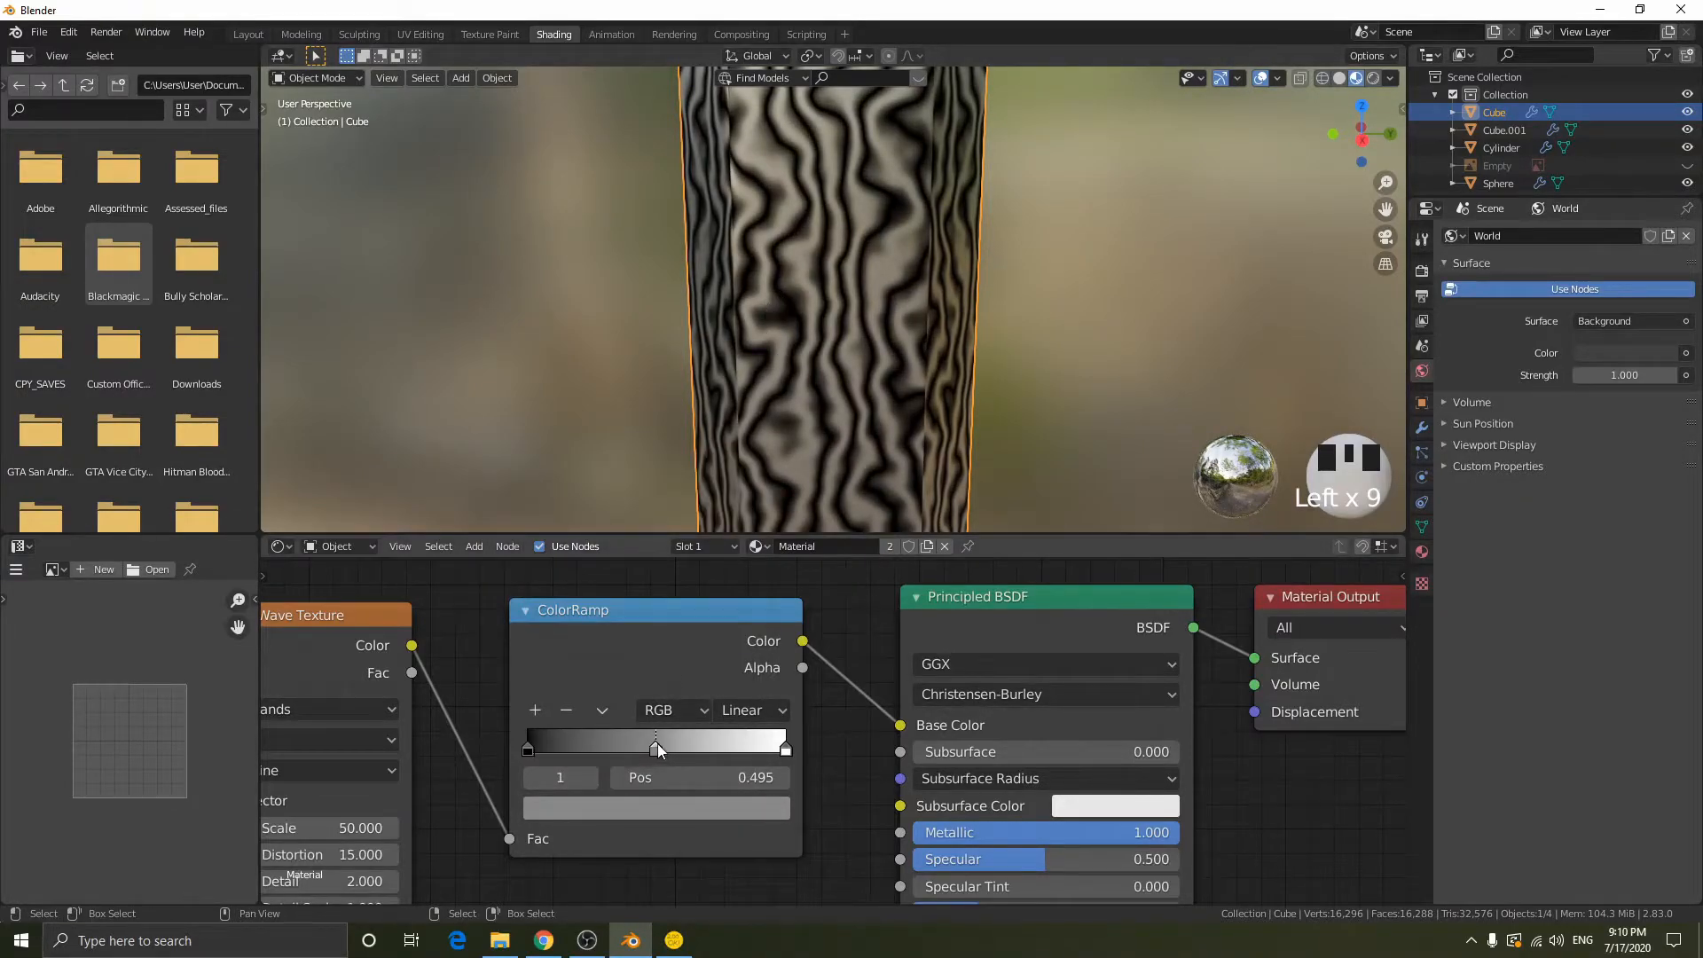
- Set the position of the ColorRamp's middle grey stop to exactly 0.5
click(667, 774)
text(0.5)
click(671, 769)
- Darken the ColorRamp's white end stop to light grey with an HSV value of 0.75
mouse_move(785, 747)
mouse_down()
mouse_move(713, 747)
mouse_move(787, 745)
mouse_up()
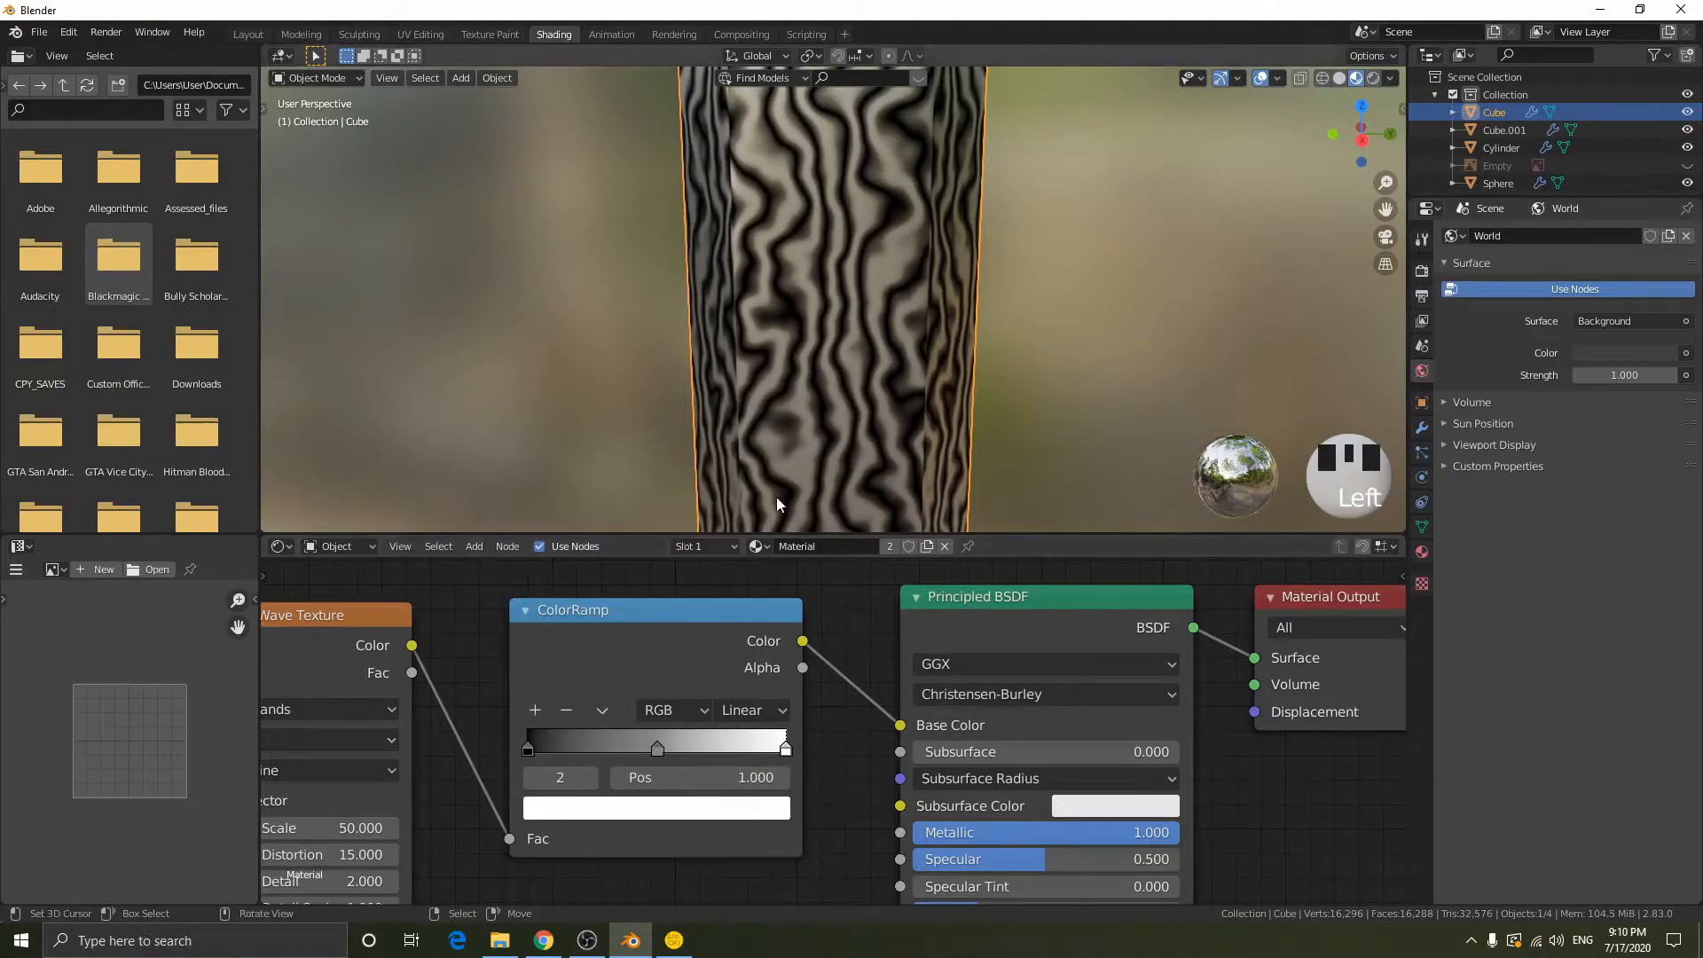
click(765, 803)
drag(733, 490, 733, 477)
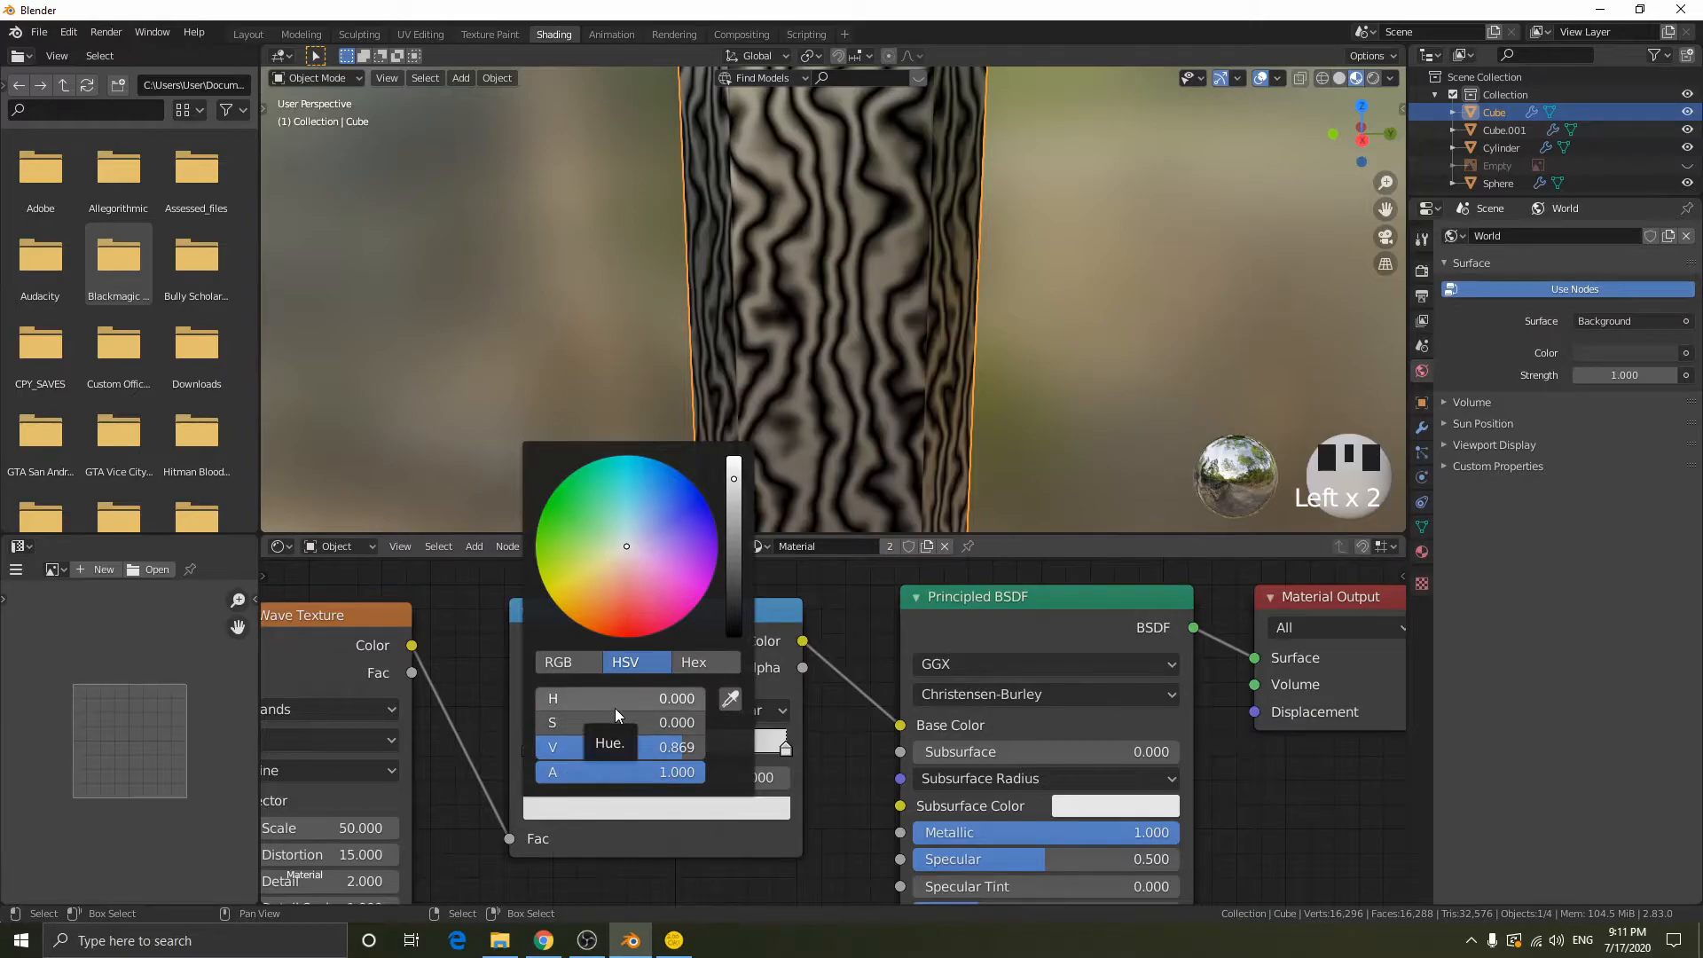
click(625, 745)
text(0.75)
key(Return)
- Check the pattern across the whole blade and set the Wave Texture's Scale to 35
scroll(913, 336, down, 7)
scroll(909, 319, down, 3)
middle_drag(905, 300, 1035, 321)
scroll(934, 317, up, 2)
scroll(1019, 319, down, 1)
middle_drag(438, 728, 683, 667)
click(562, 766)
text(35)
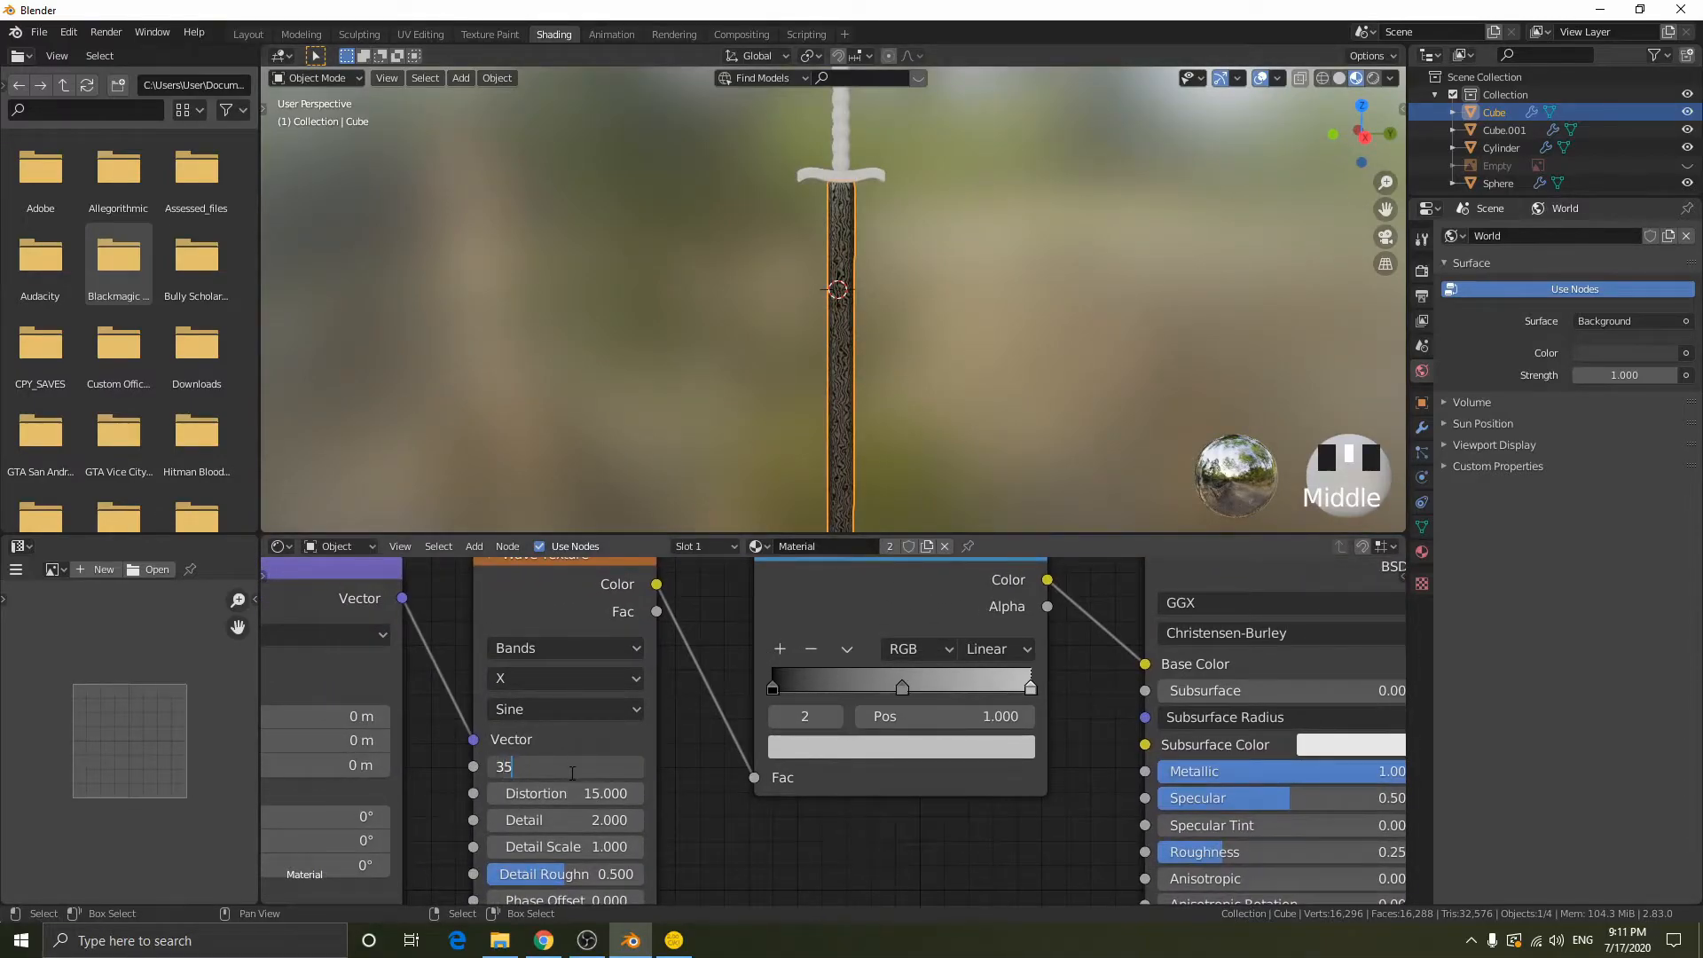
key(Return)
- Inspect the wavy pattern along the blade from the tip up to the crossguard
scroll(883, 243, down, 2)
shift+middle_drag(892, 291, 941, 487)
scroll(918, 252, up, 5)
scroll(810, 381, up, 10)
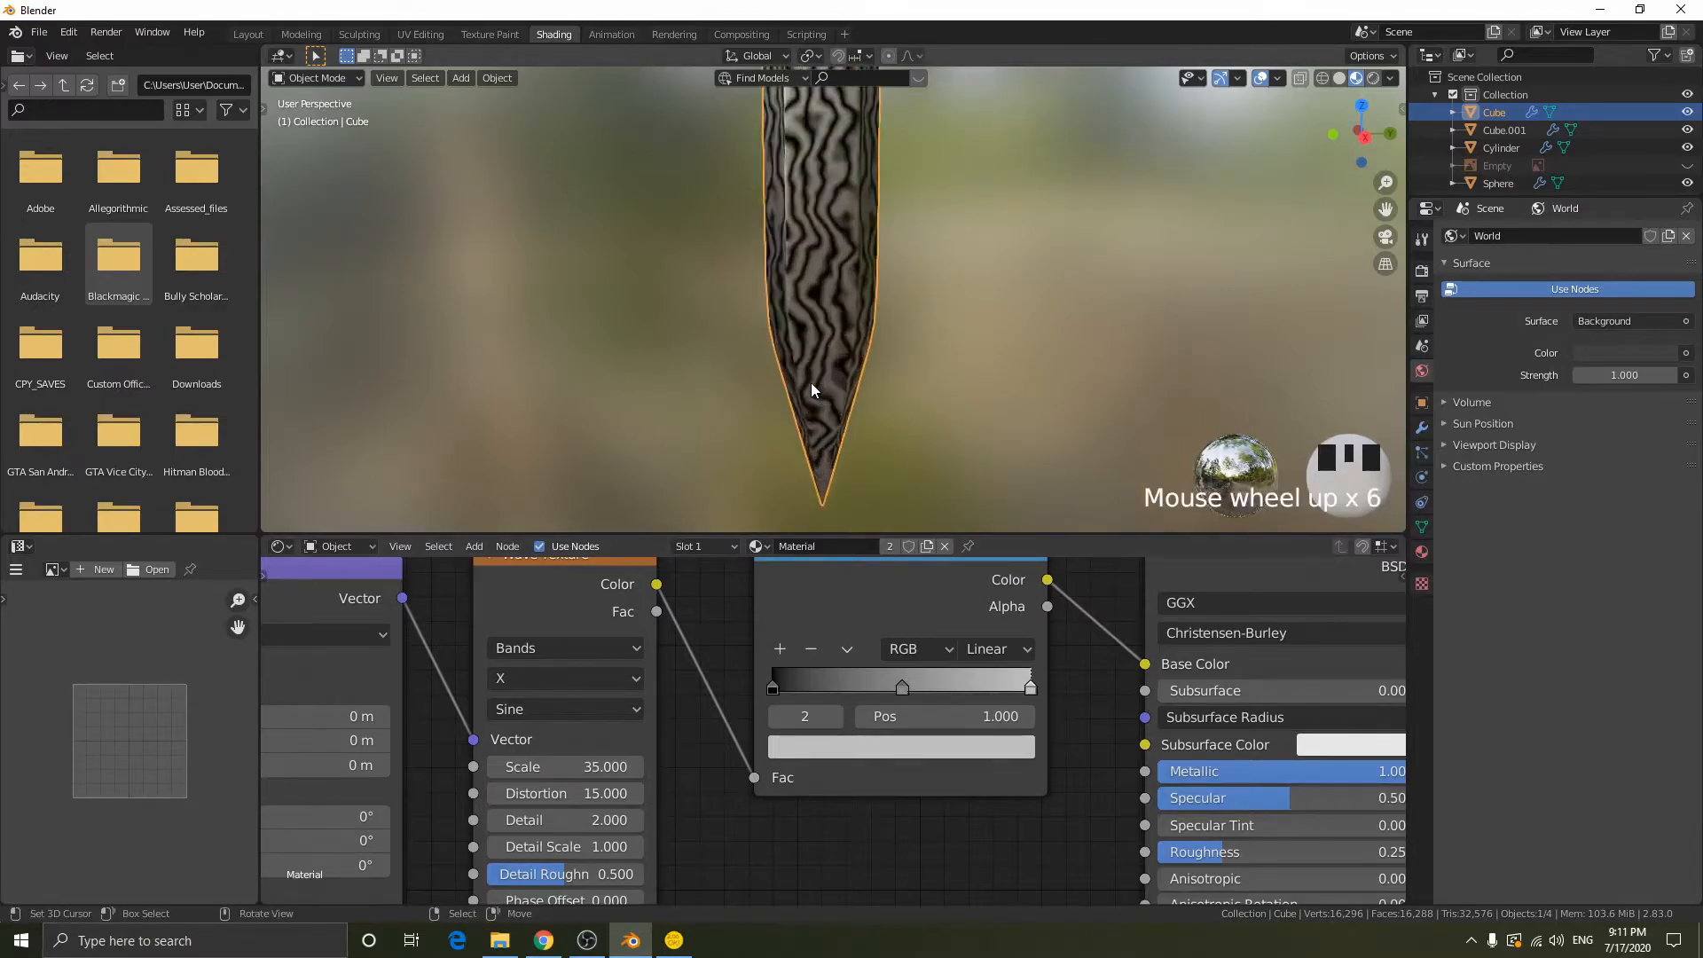
middle_drag(1039, 353, 980, 361)
scroll(997, 357, down, 7)
scroll(869, 316, up, 1)
scroll(865, 321, up, 1)
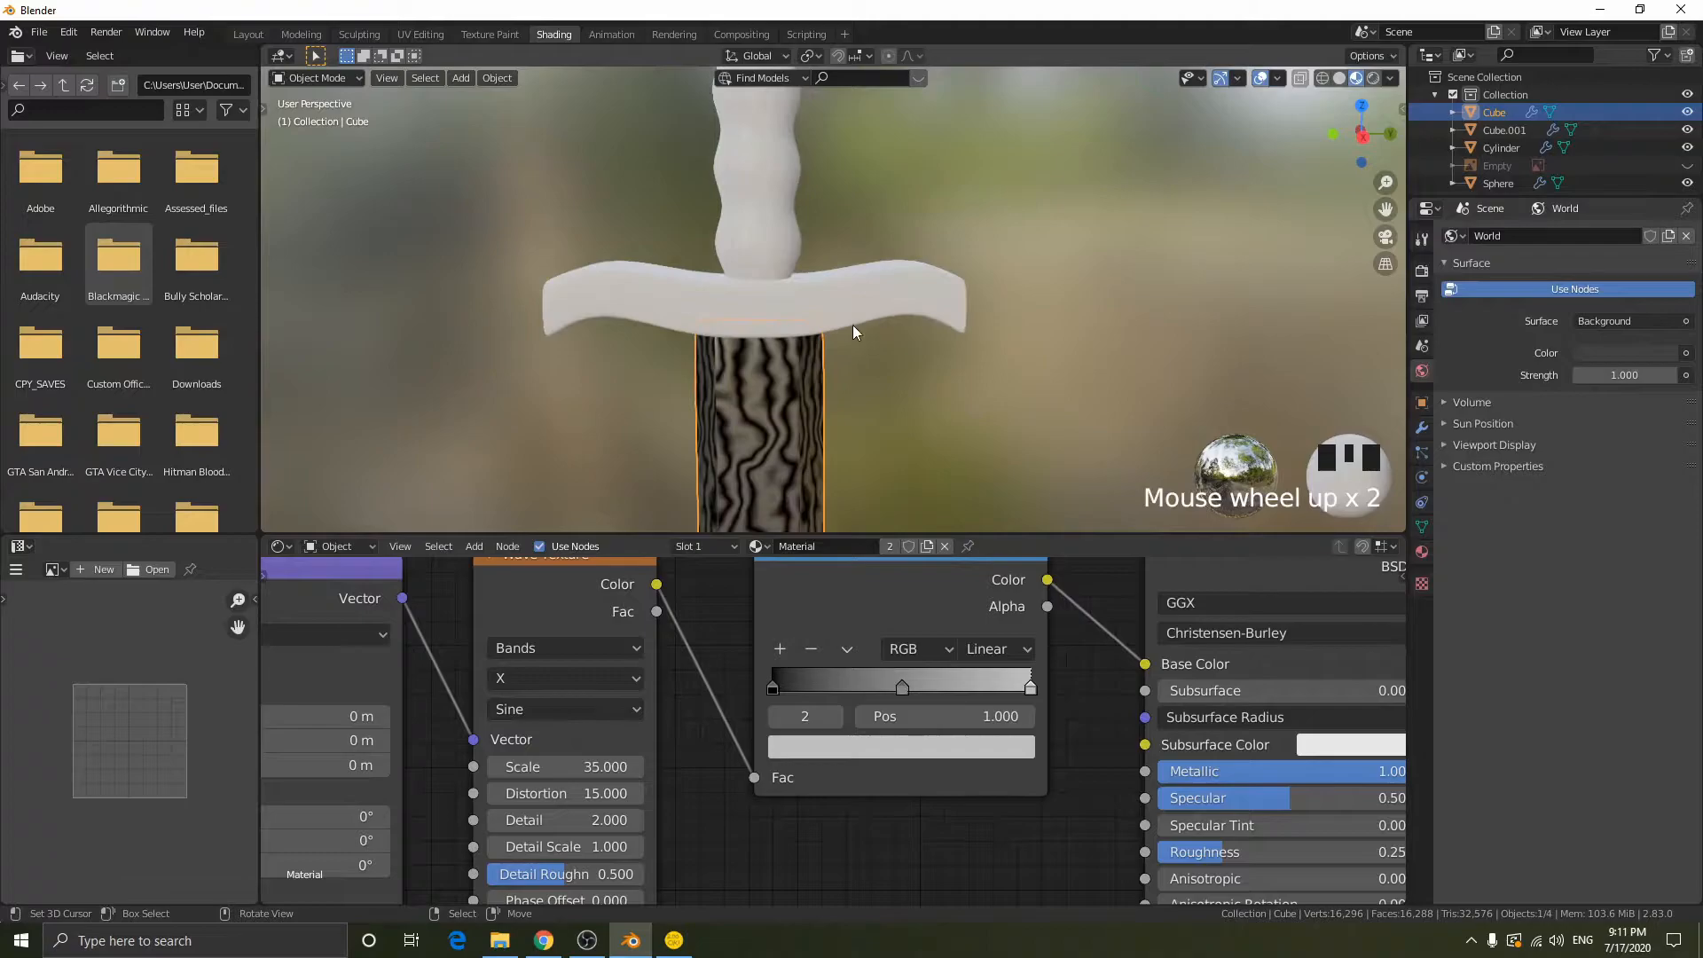
- Select the crossguard and compare it with the reference image in wireframe, with the image hidden again at the end
click(816, 312)
key(shift+z)
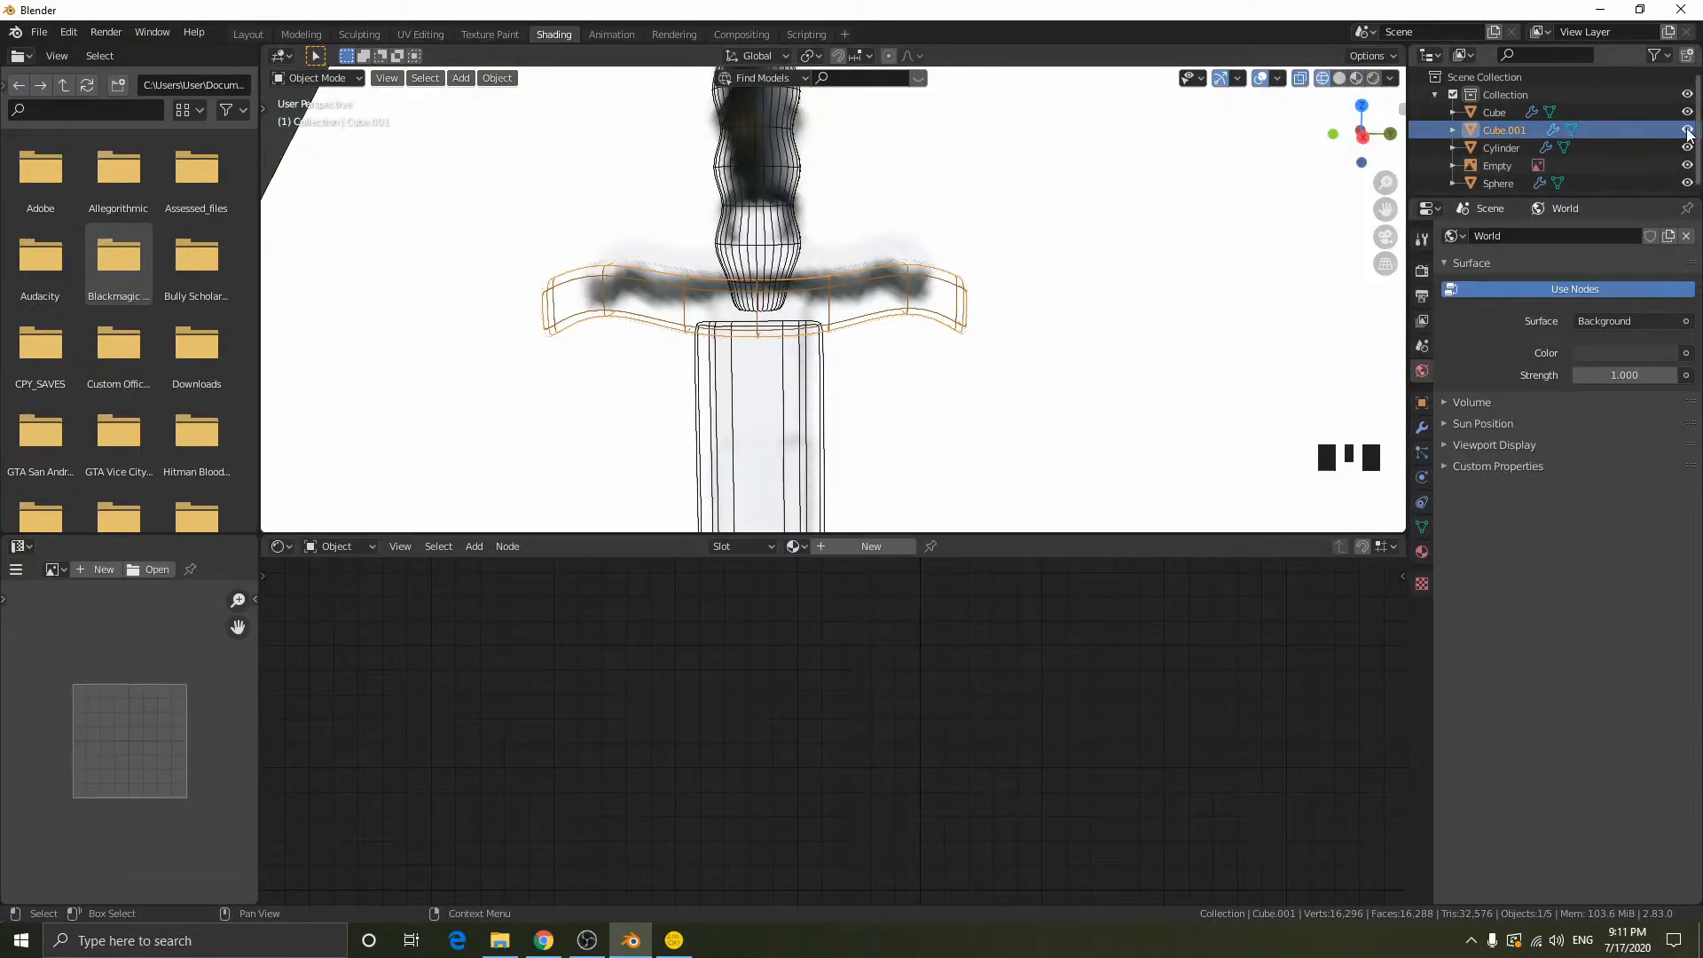
click(1687, 165)
key(shift+z)
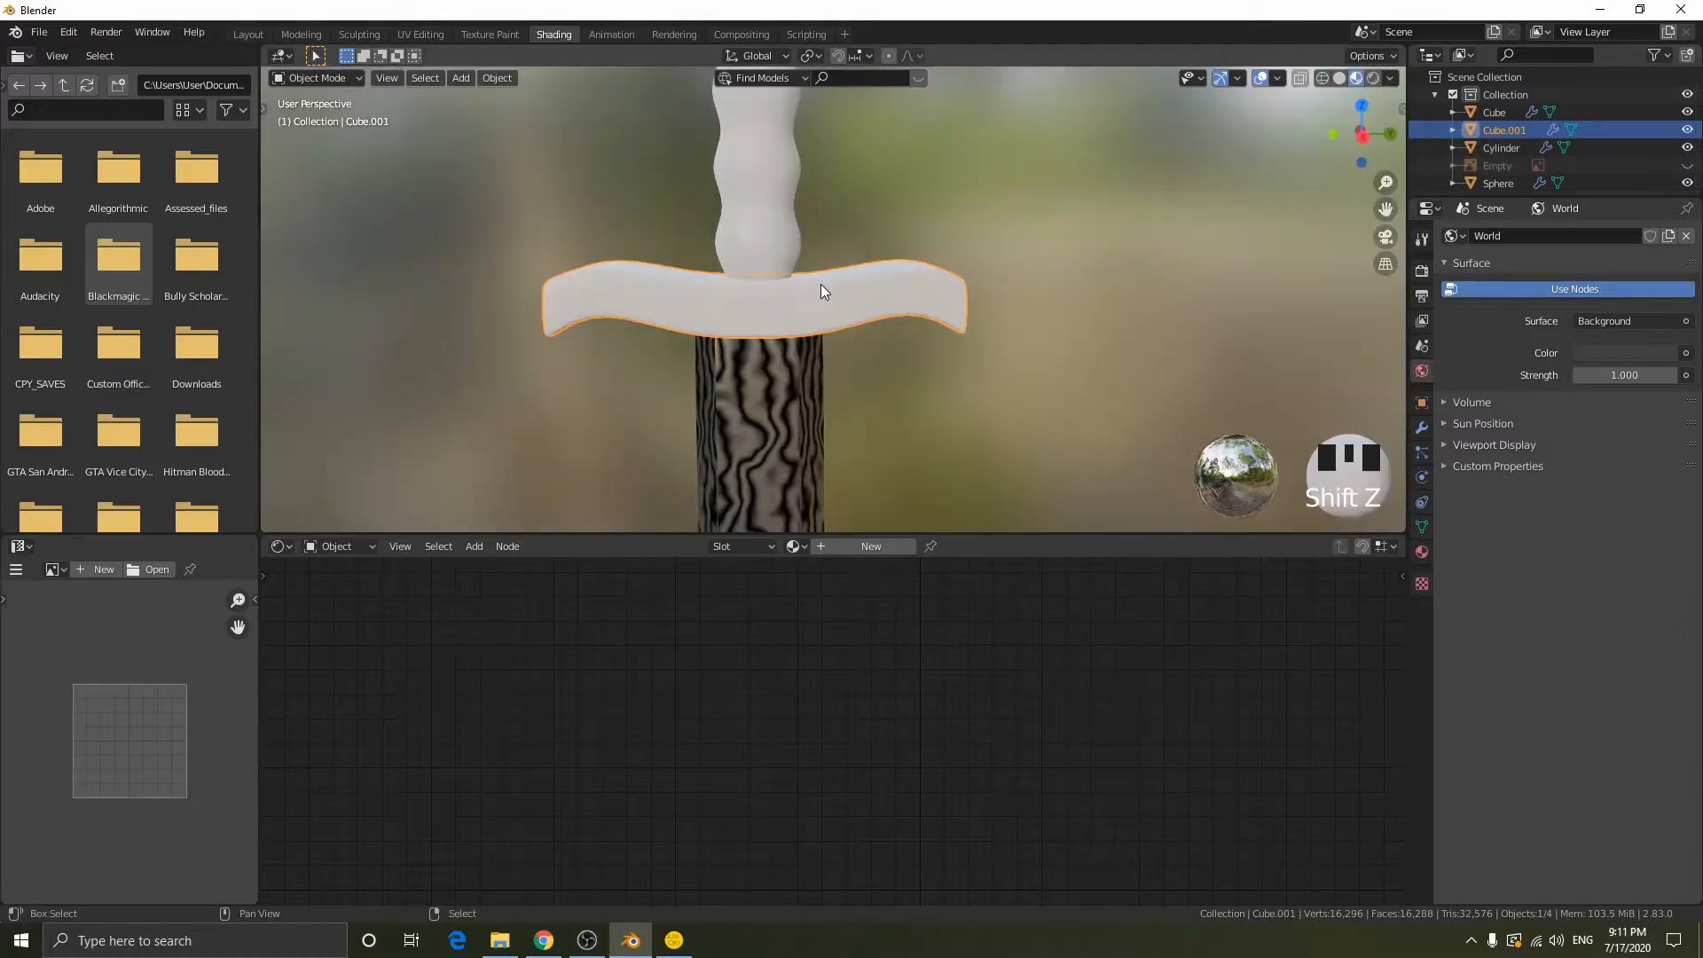
- Create a new material for the crossguard with Metallic 1.000 and a grey Base Color of HSV value 0.493
click(851, 546)
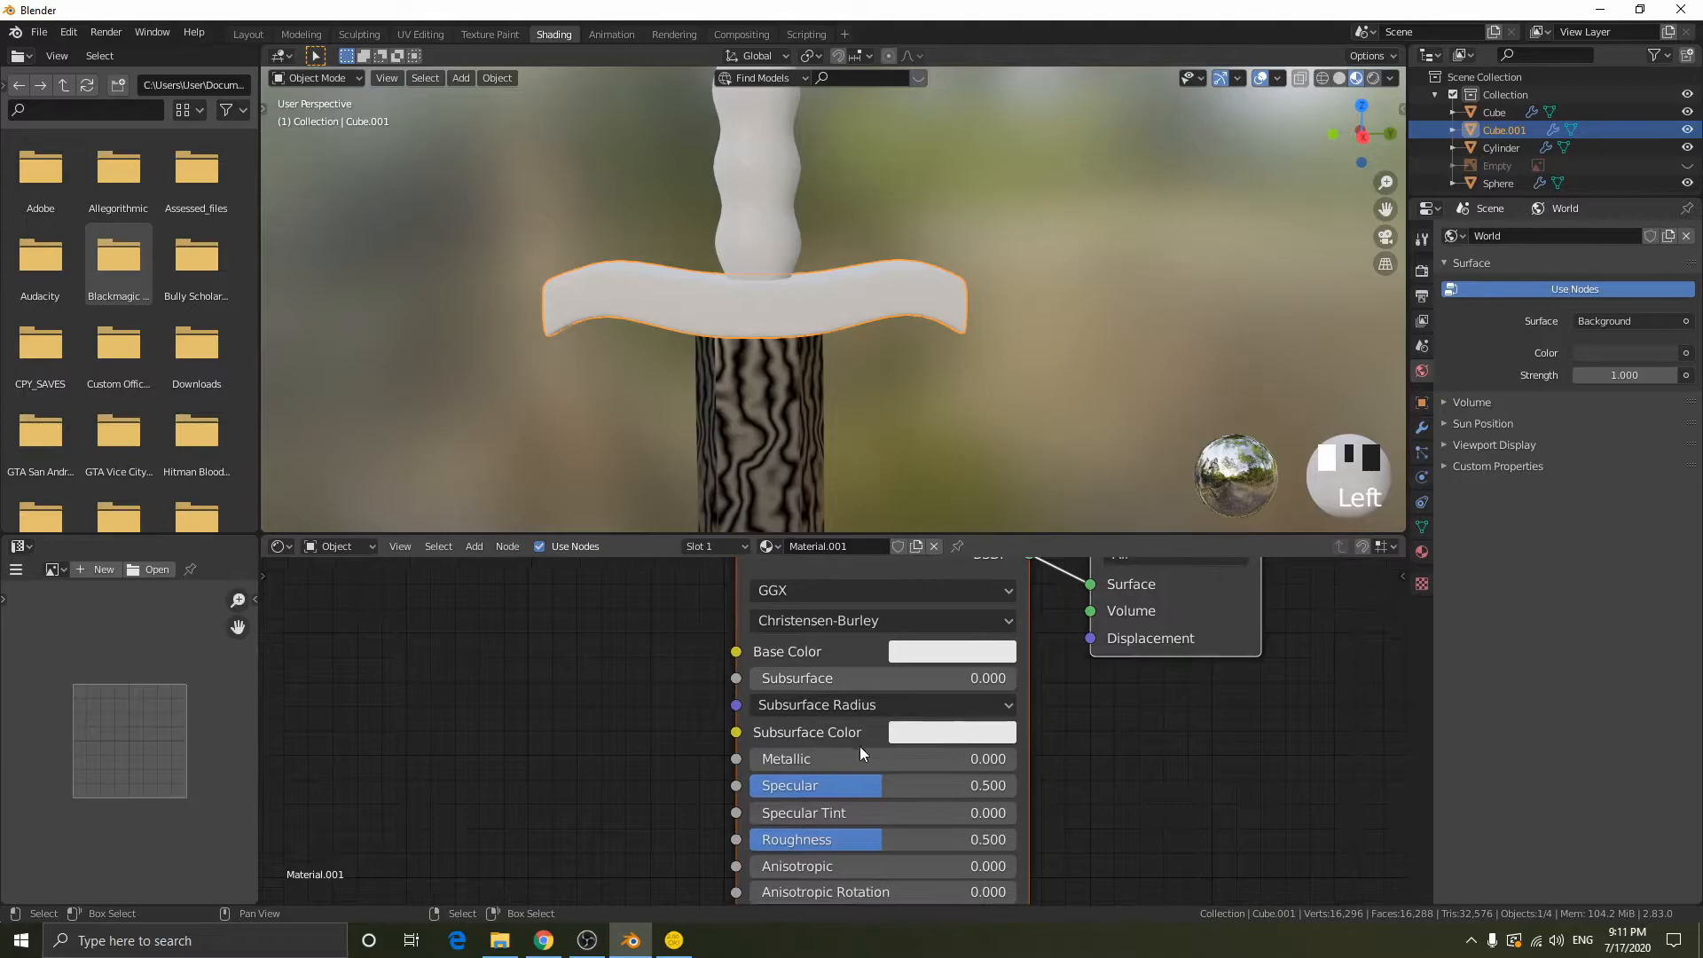
drag(768, 761, 1016, 758)
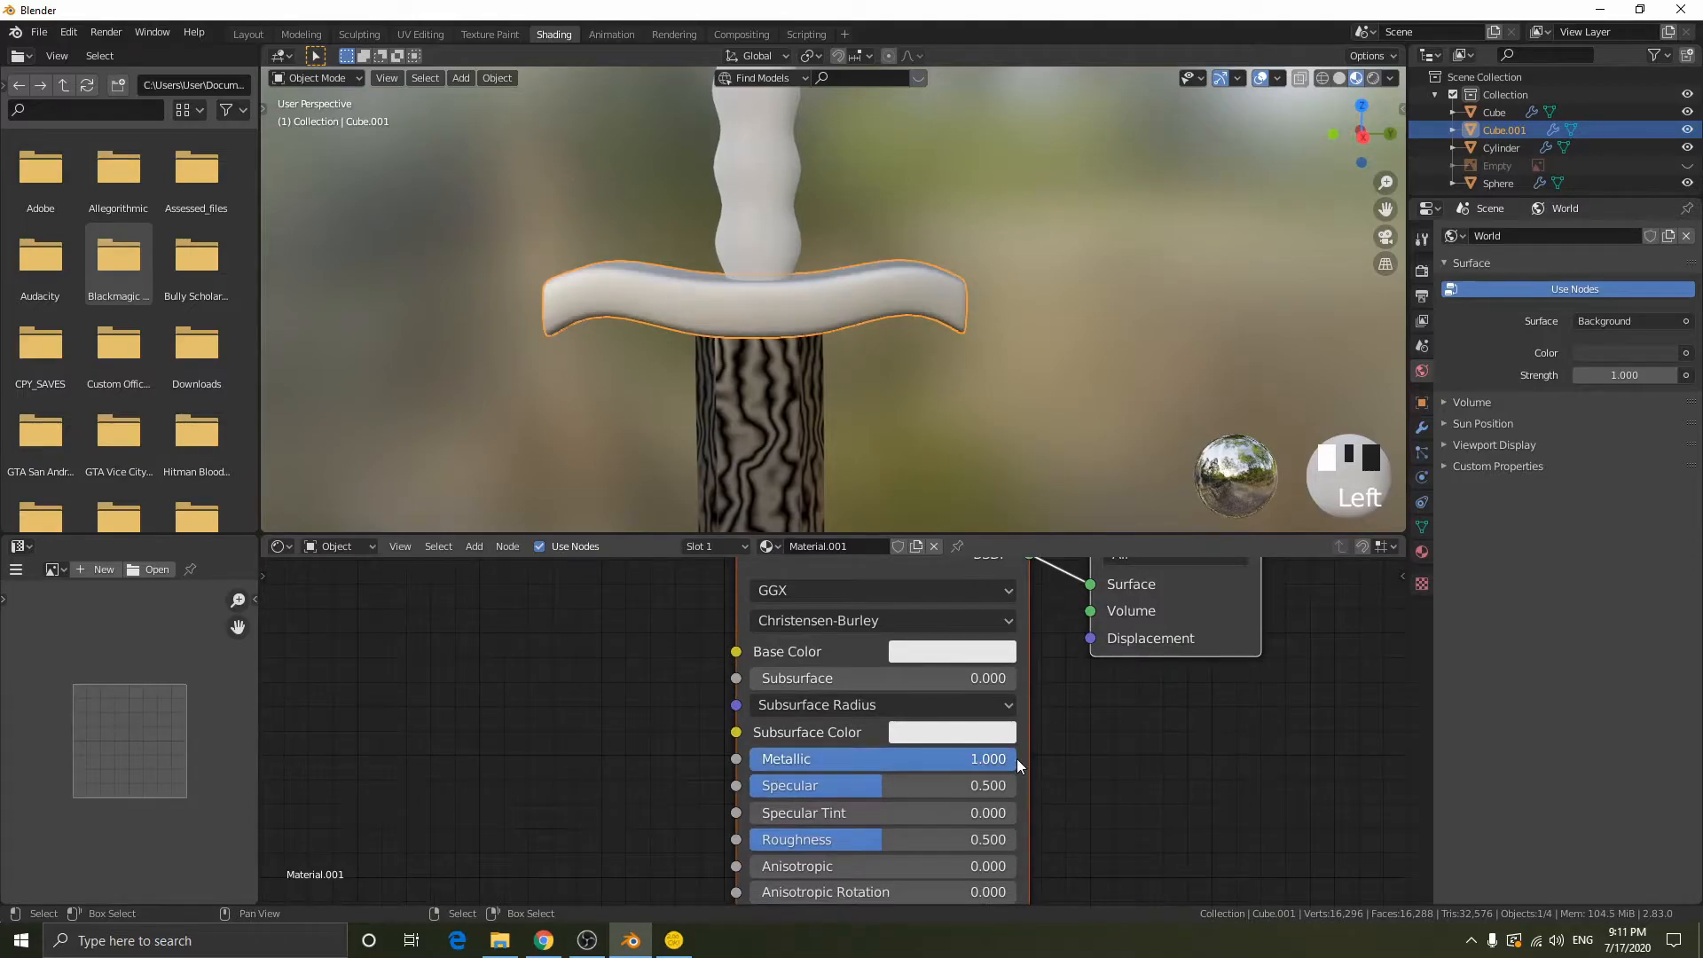
click(946, 652)
click(1098, 391)
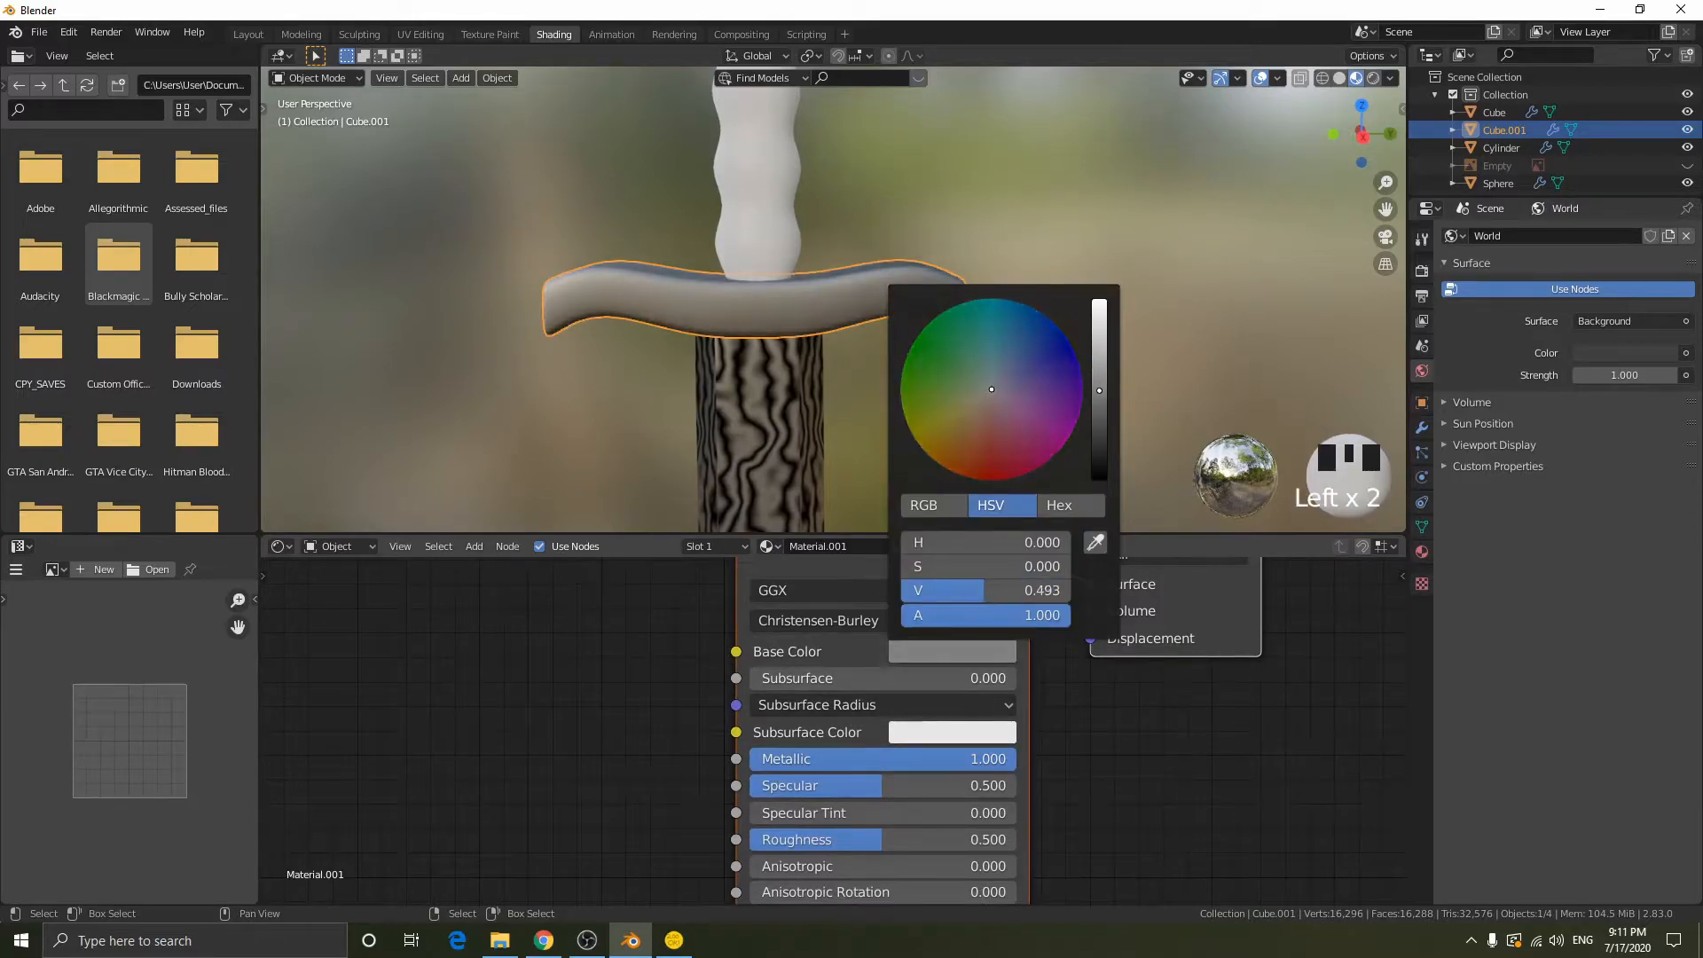
- Set the Roughness of the crossguard's material to 0.25
mouse_move(878, 838)
mouse_down()
mouse_move(789, 839)
mouse_move(851, 839)
mouse_move(806, 838)
mouse_up()
click(805, 839)
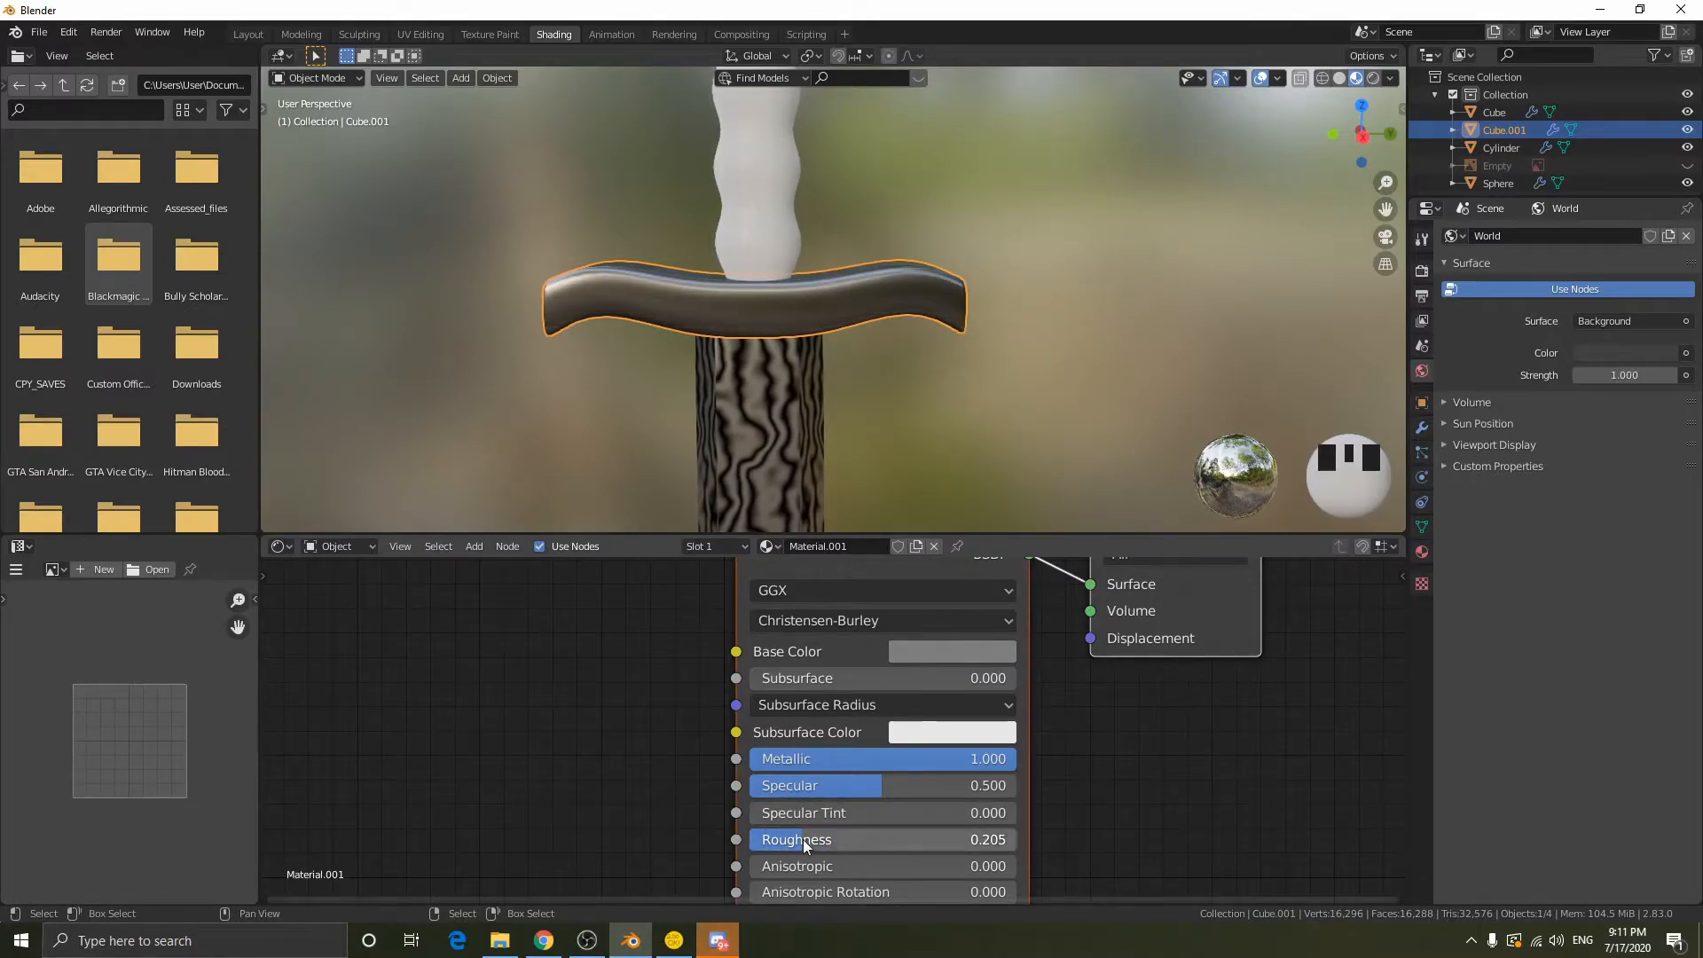
text(0.25)
key(Return)
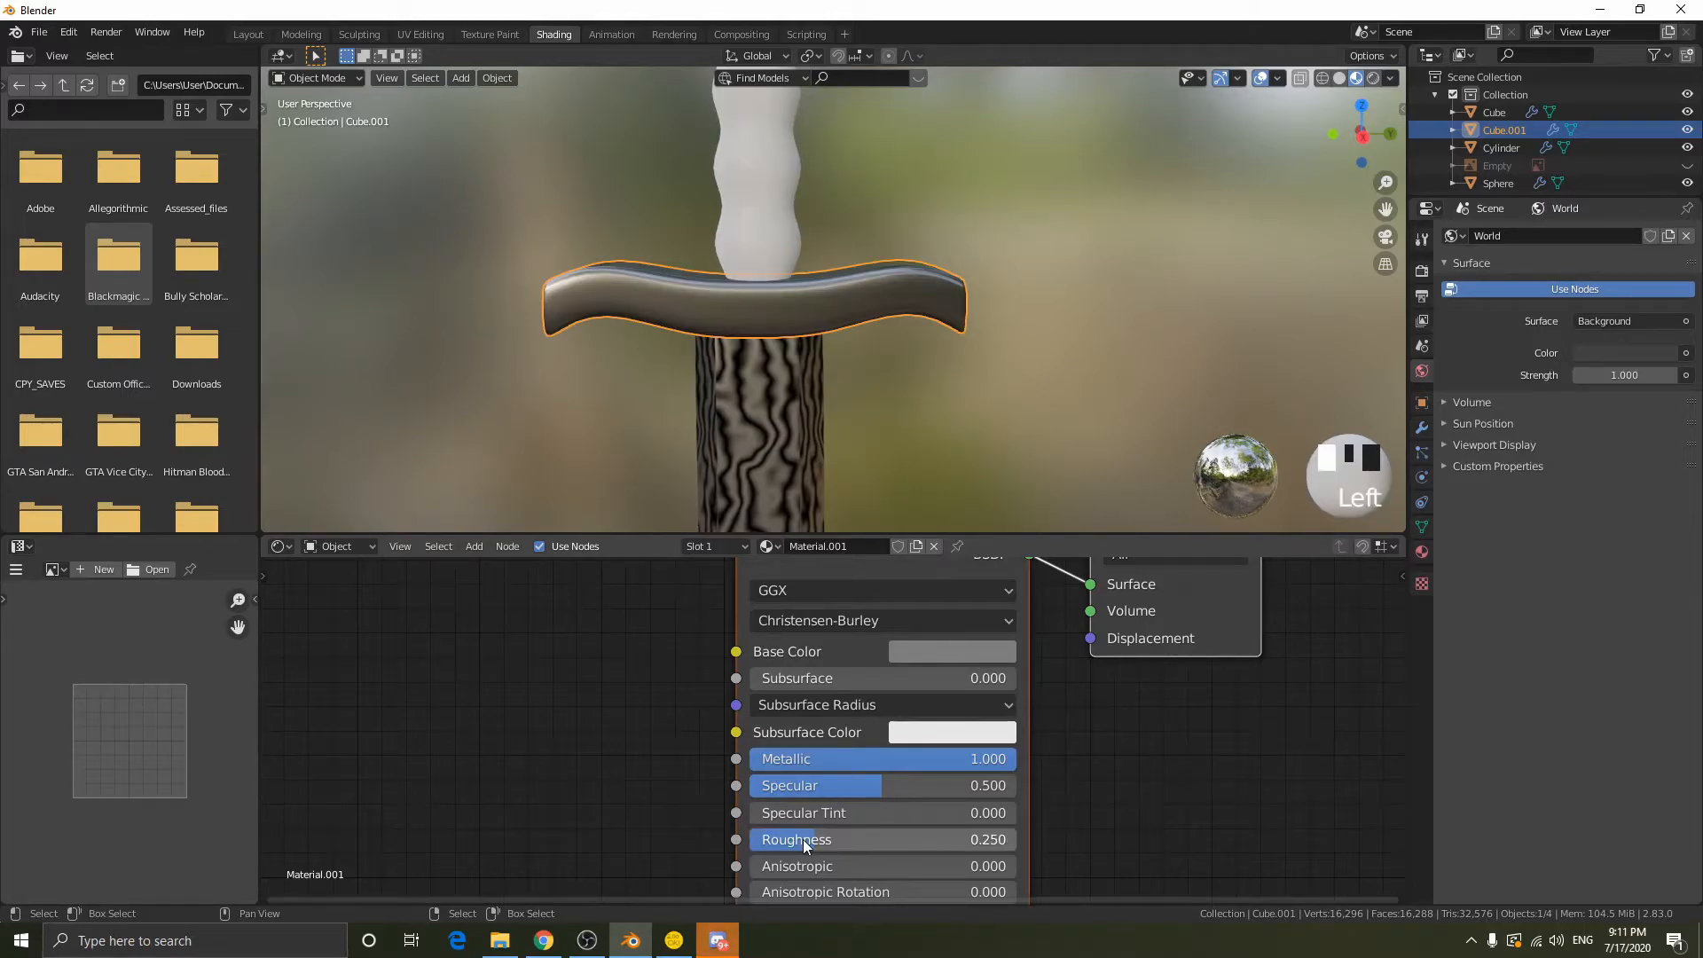
- Select the sword's grip cylinder and create a new material for it
scroll(928, 651, down, 1)
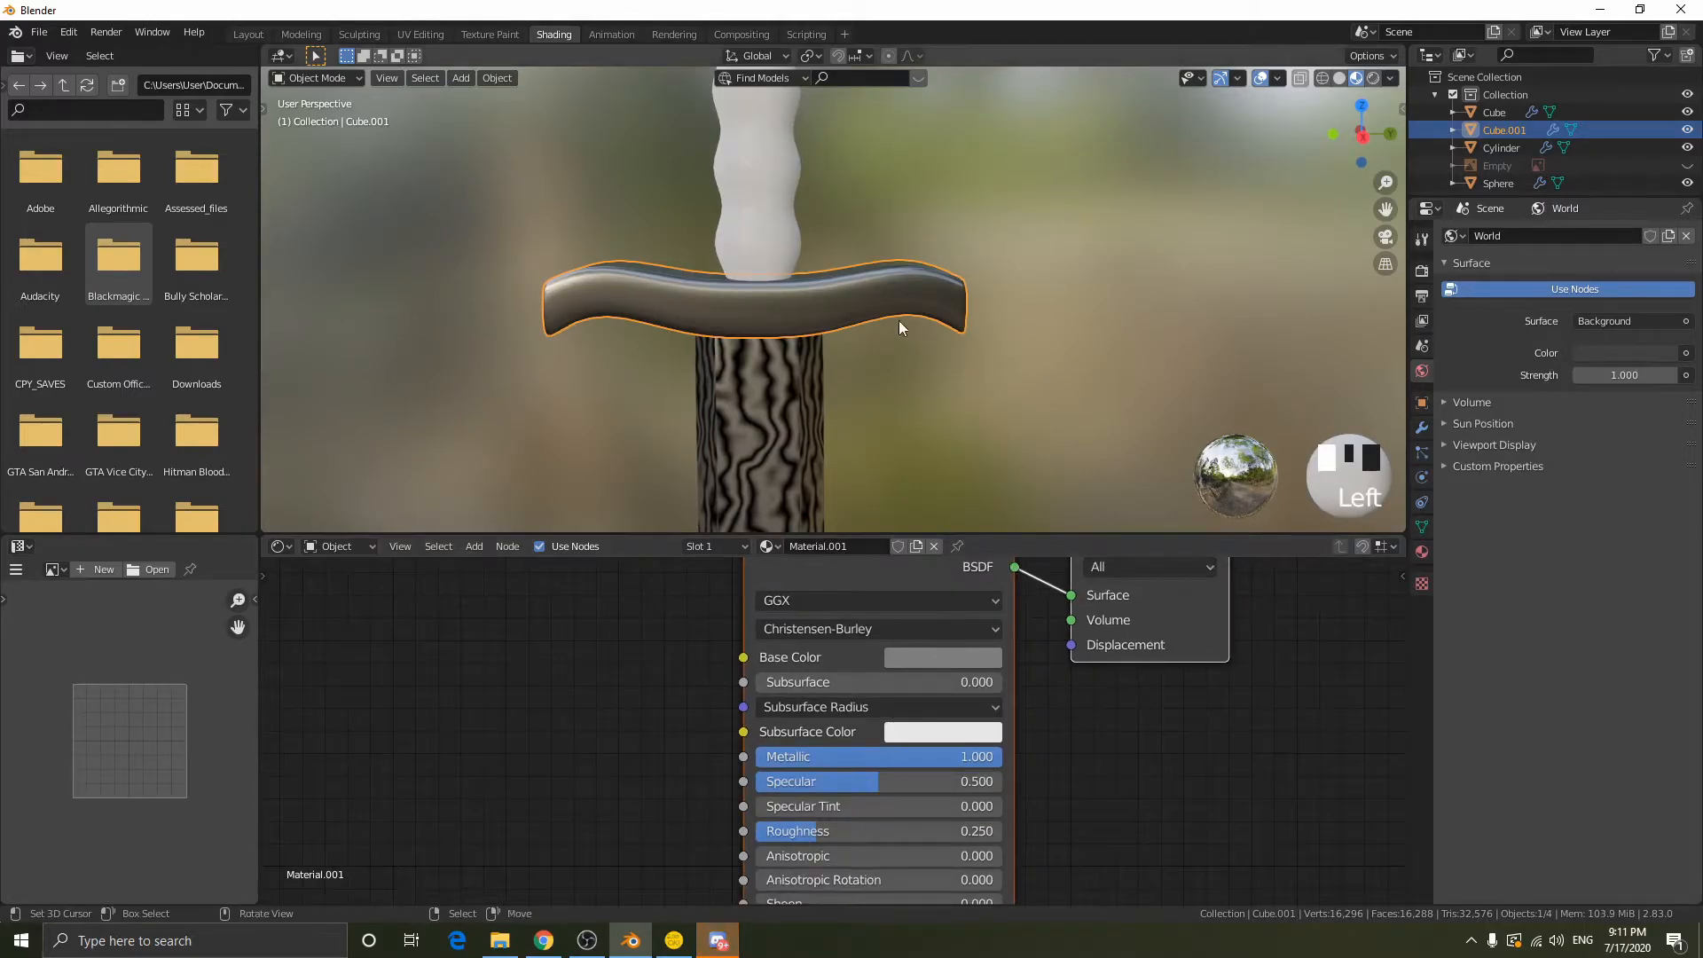
scroll(839, 250, down, 1)
shift+middle_drag(839, 255, 822, 308)
key(alt+a)
click(785, 199)
scroll(822, 213, down, 2)
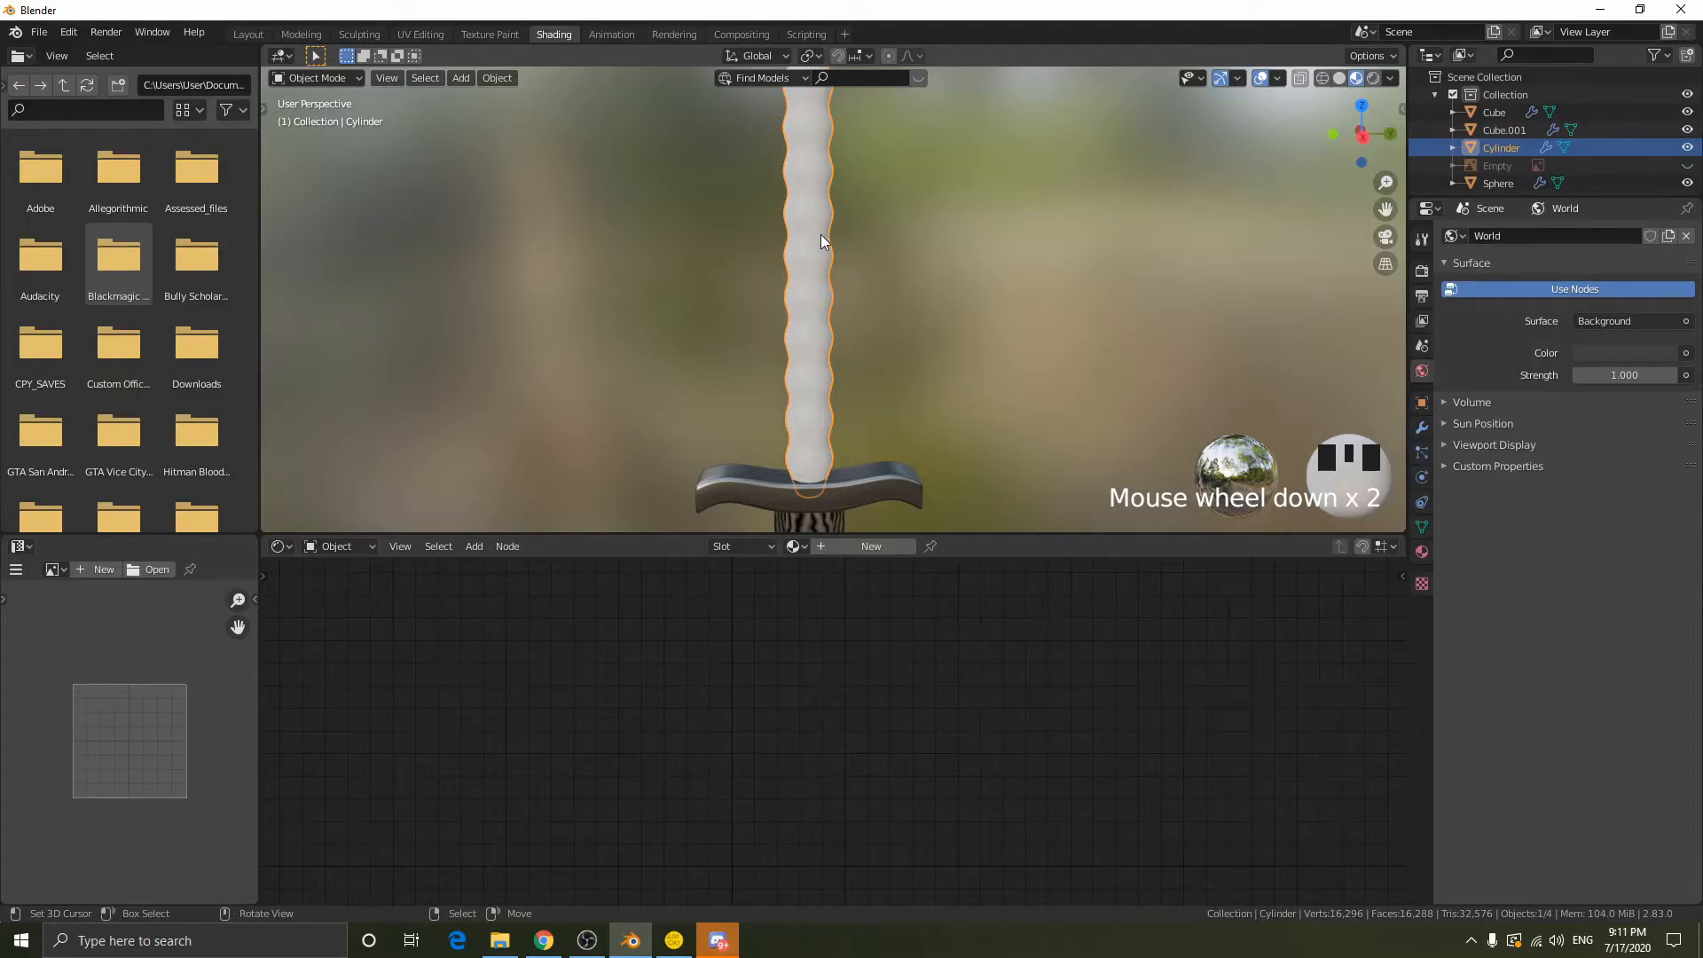
click(835, 546)
click(587, 940)
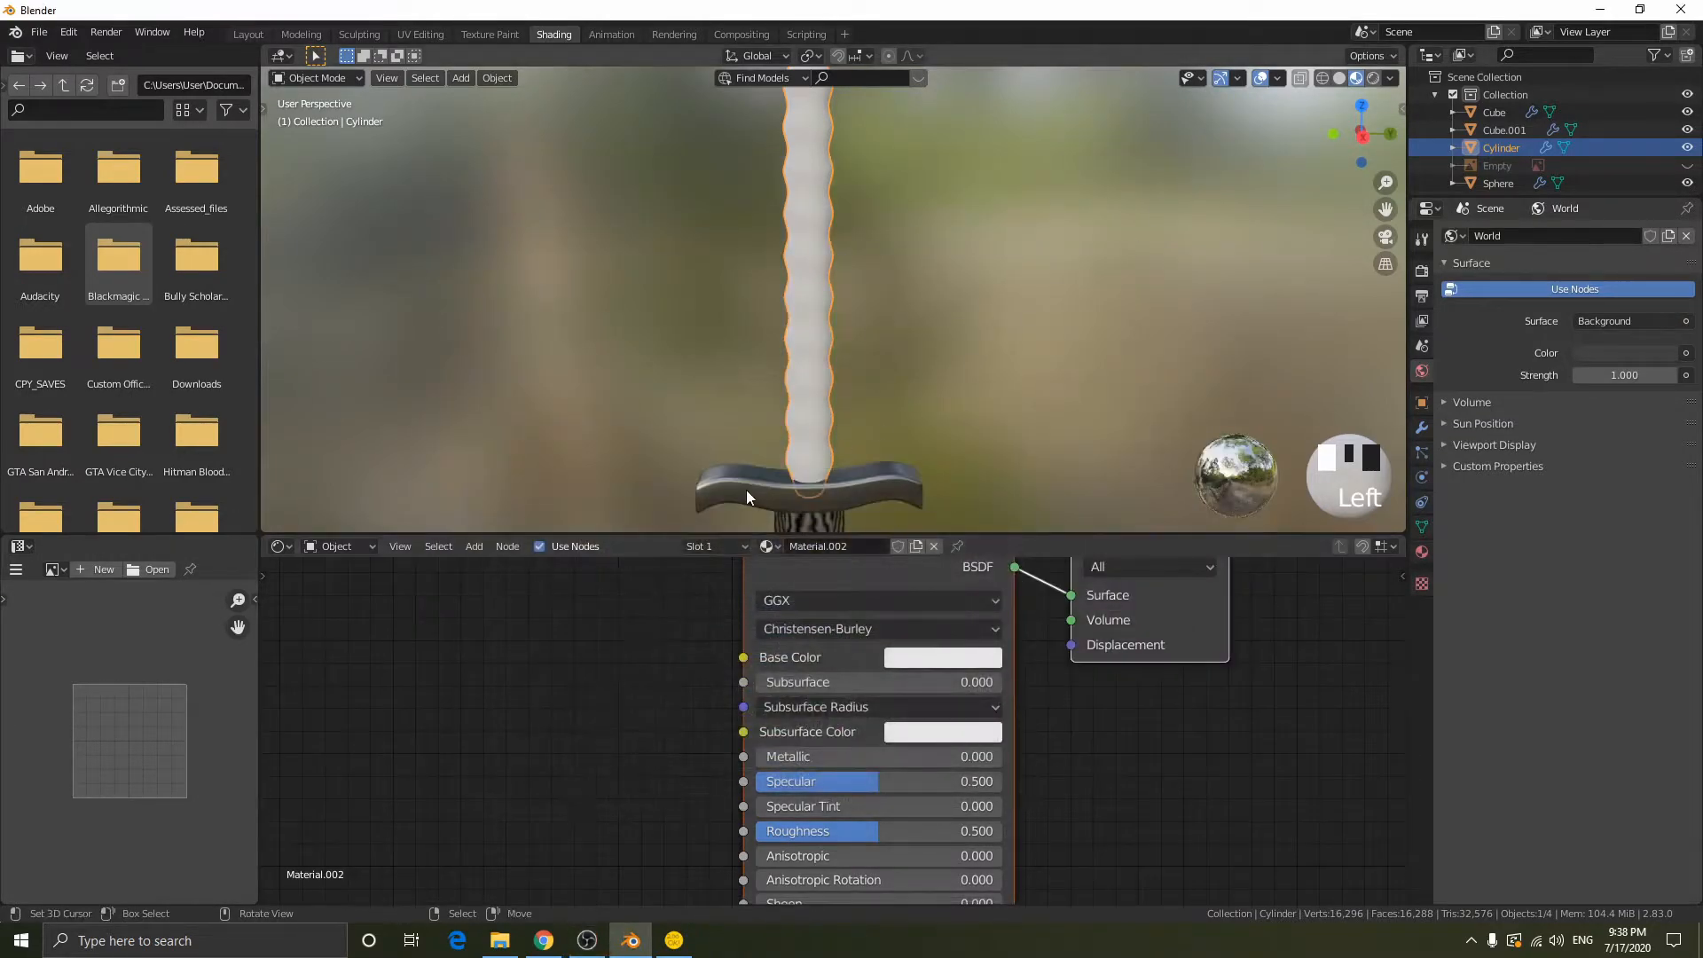
- Show the reference image, compare the grip with it in wireframe and material preview, and hide the image again
scroll(865, 376, down, 2)
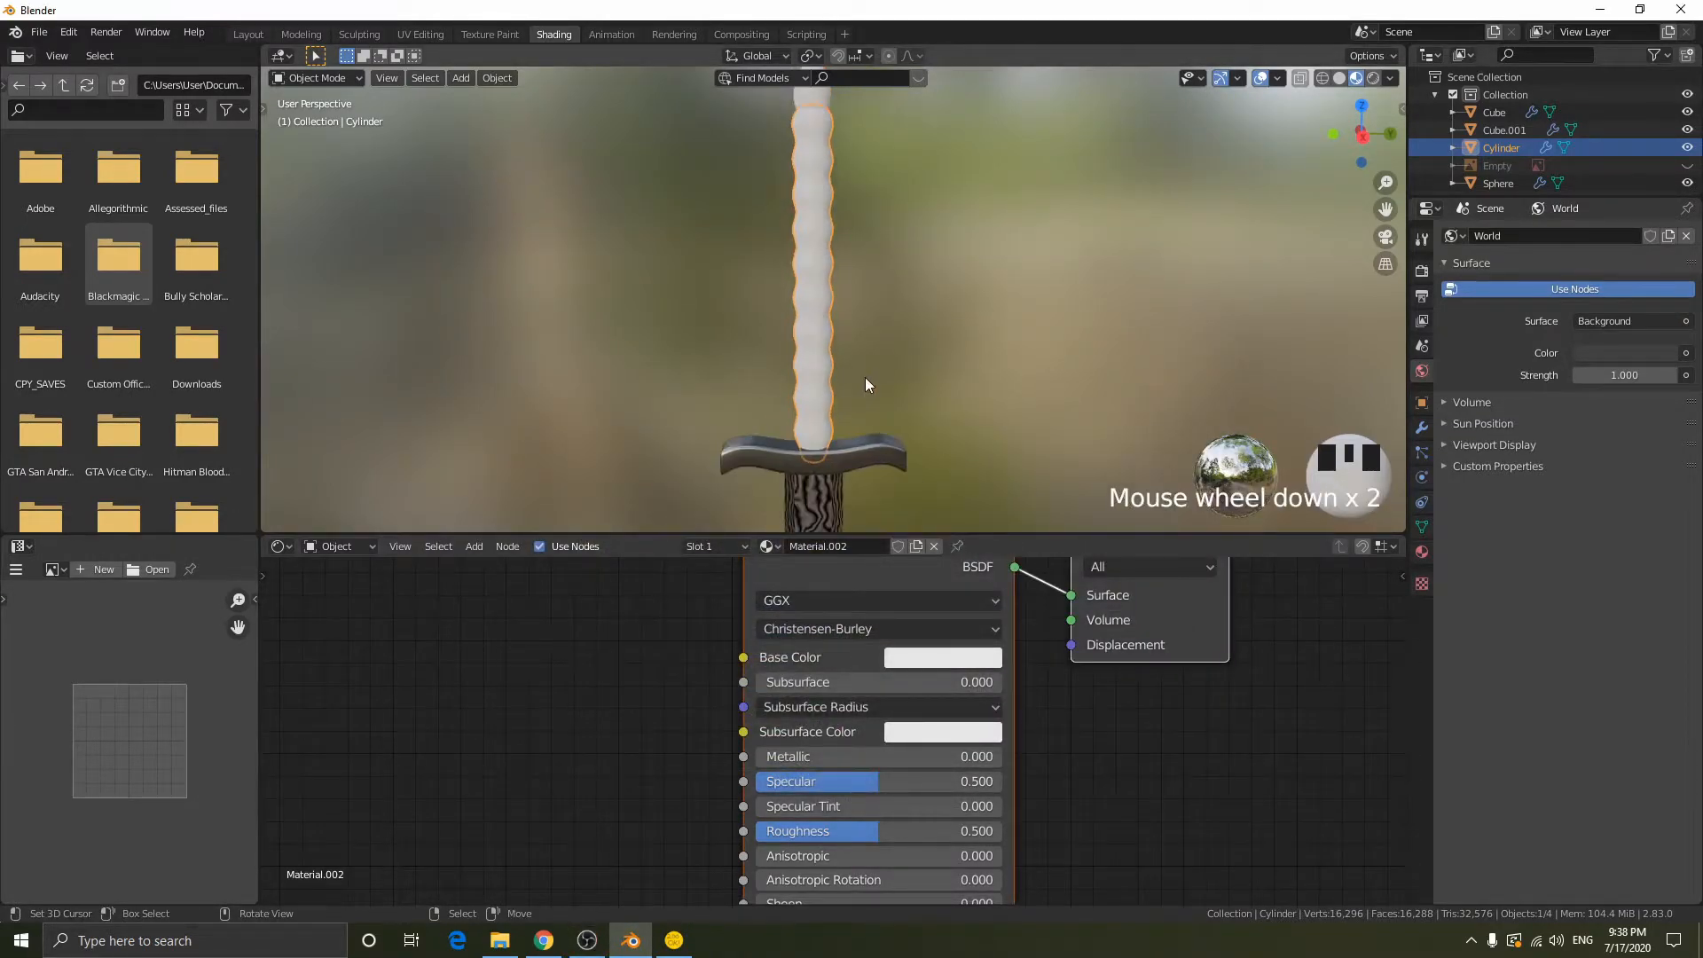
shift+middle_drag(934, 282, 933, 321)
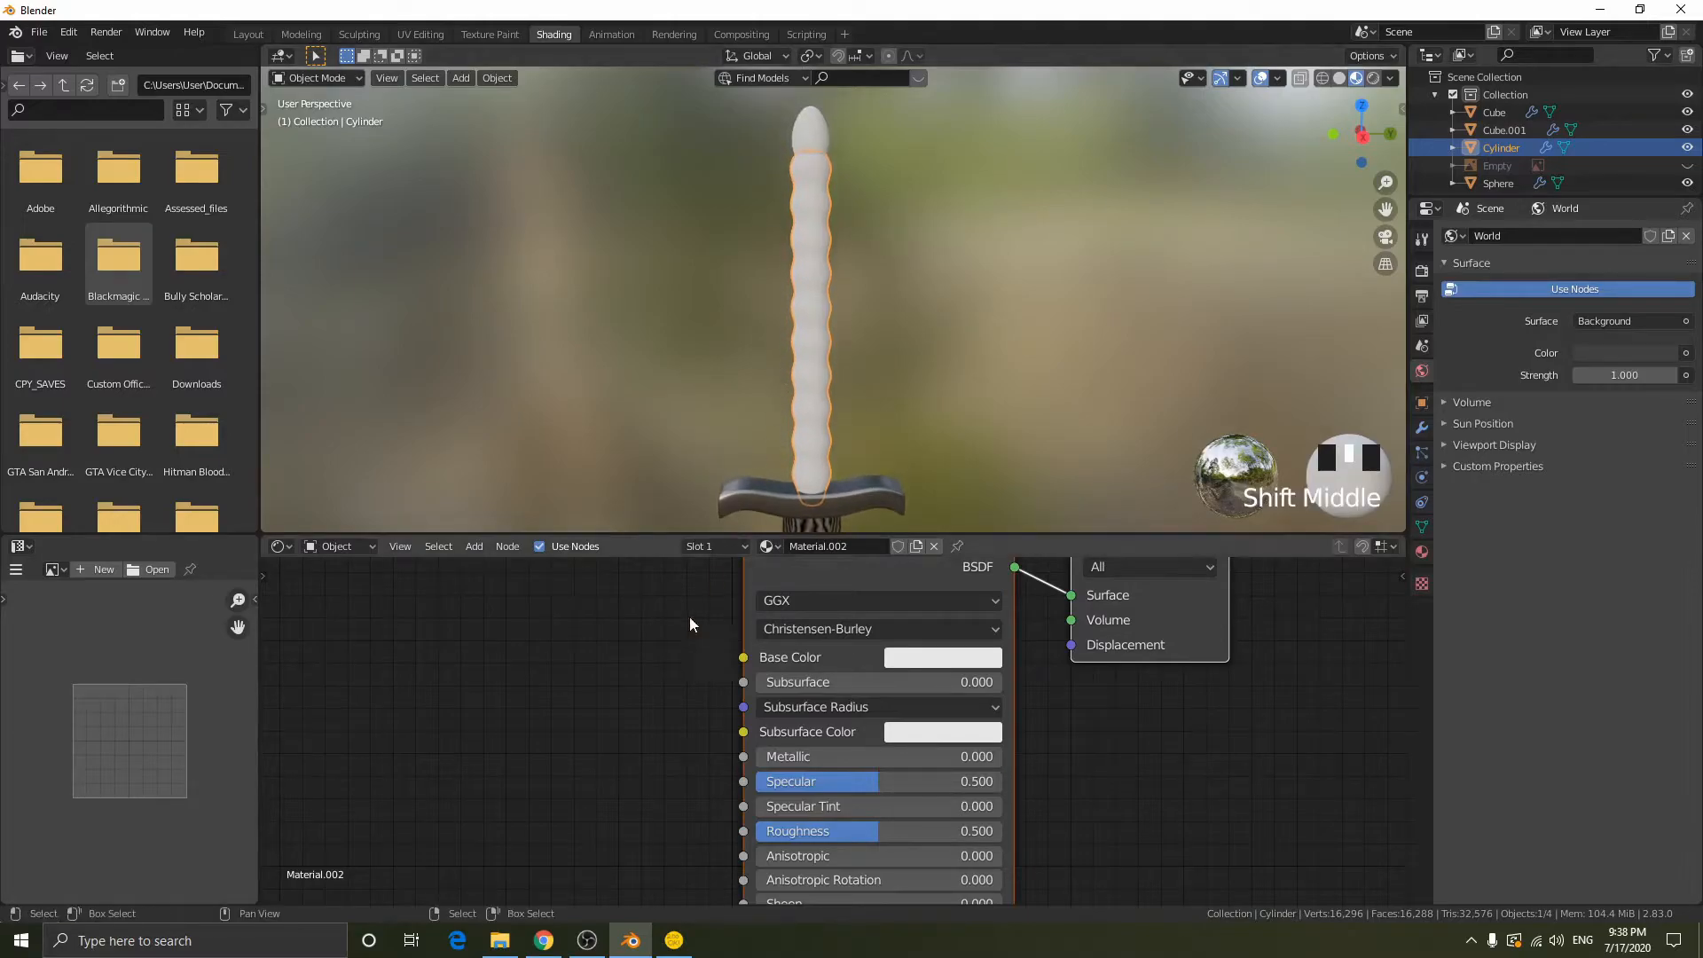
scroll(661, 678, down, 2)
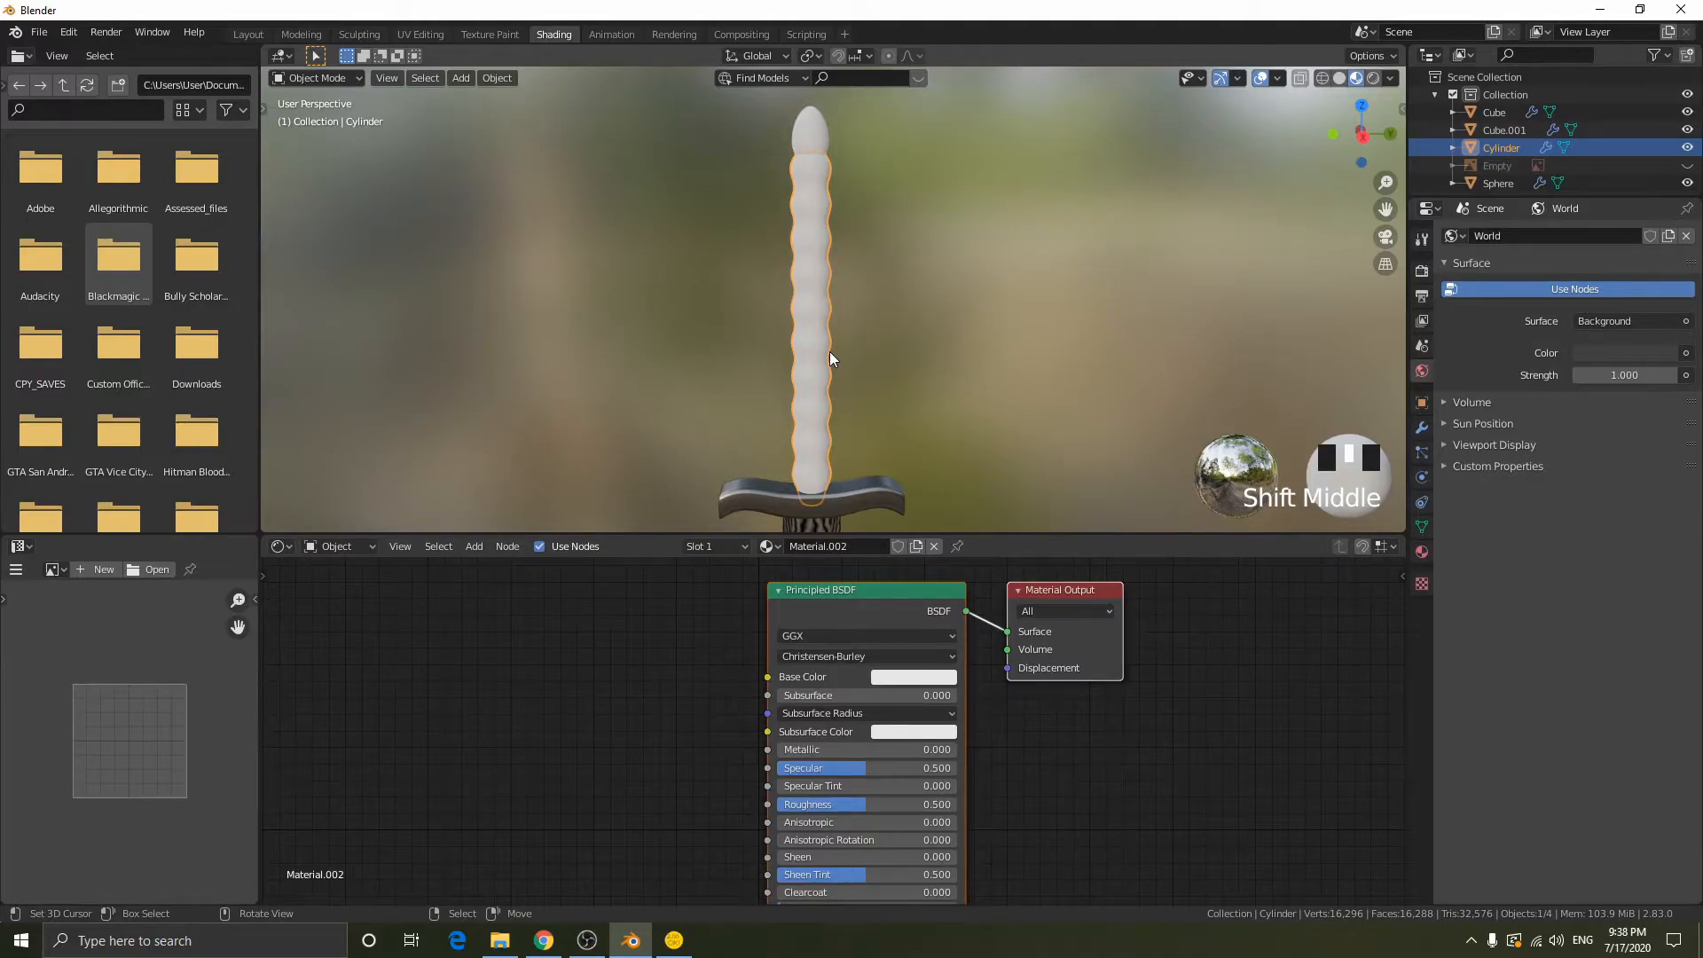
click(1686, 165)
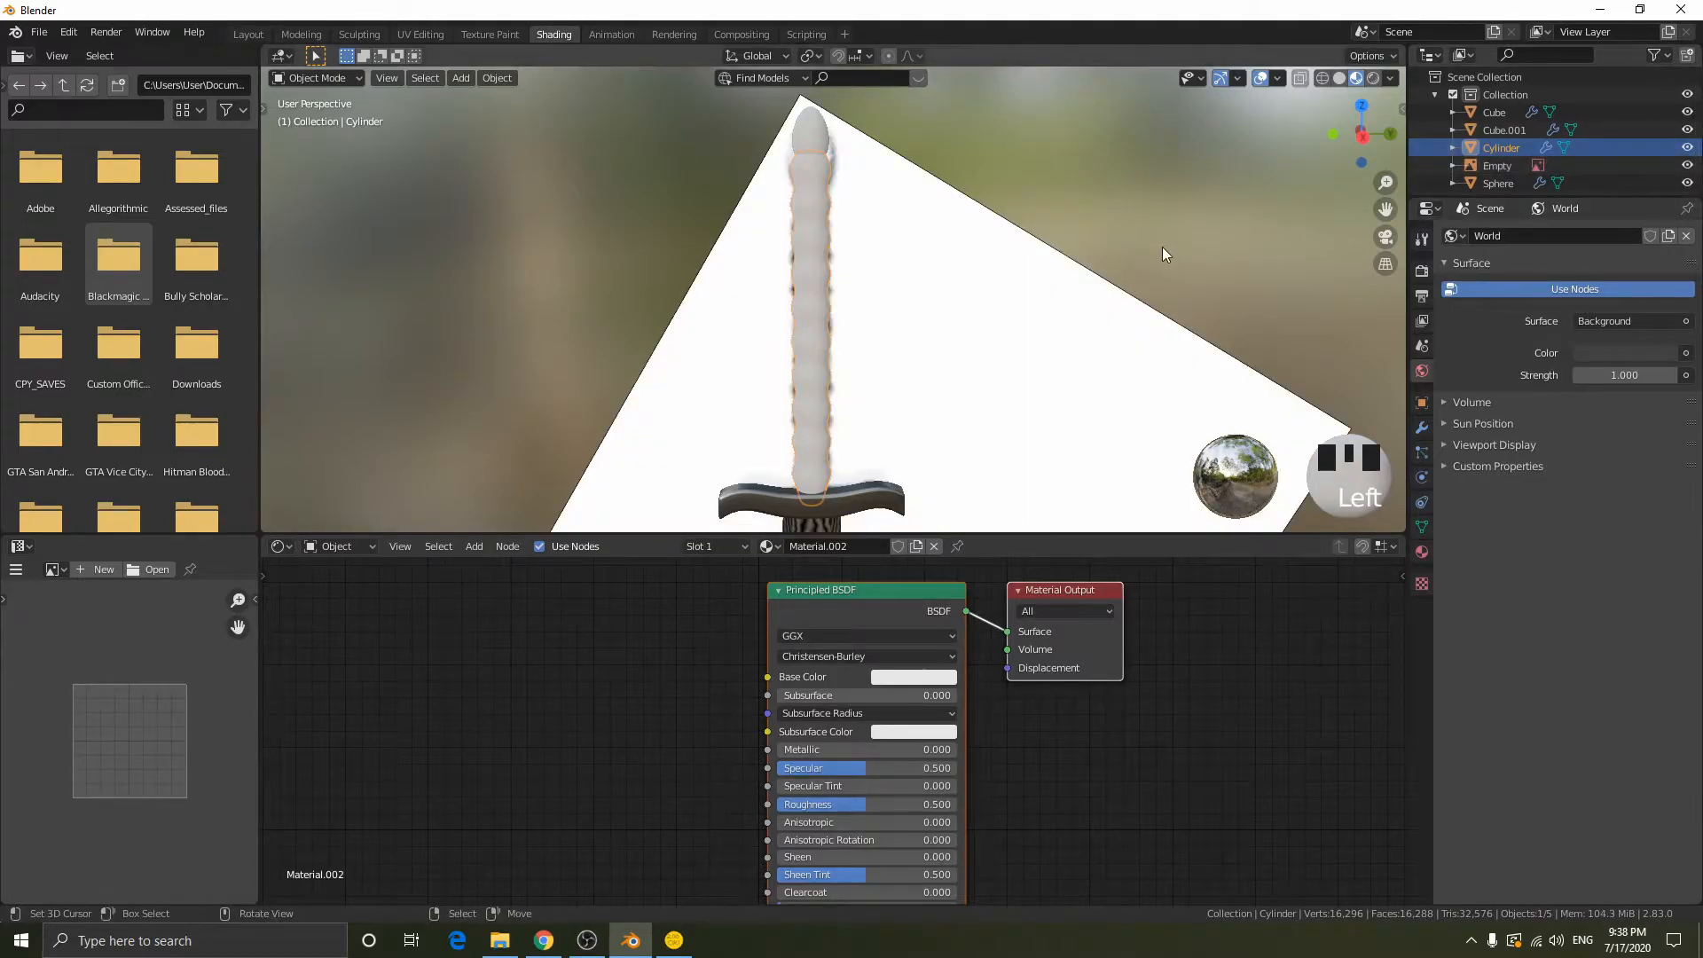
key(shift+z)
mouse_move(913, 286)
middle_down()
mouse_move(1002, 312)
mouse_move(903, 288)
middle_up()
key(shift+z)
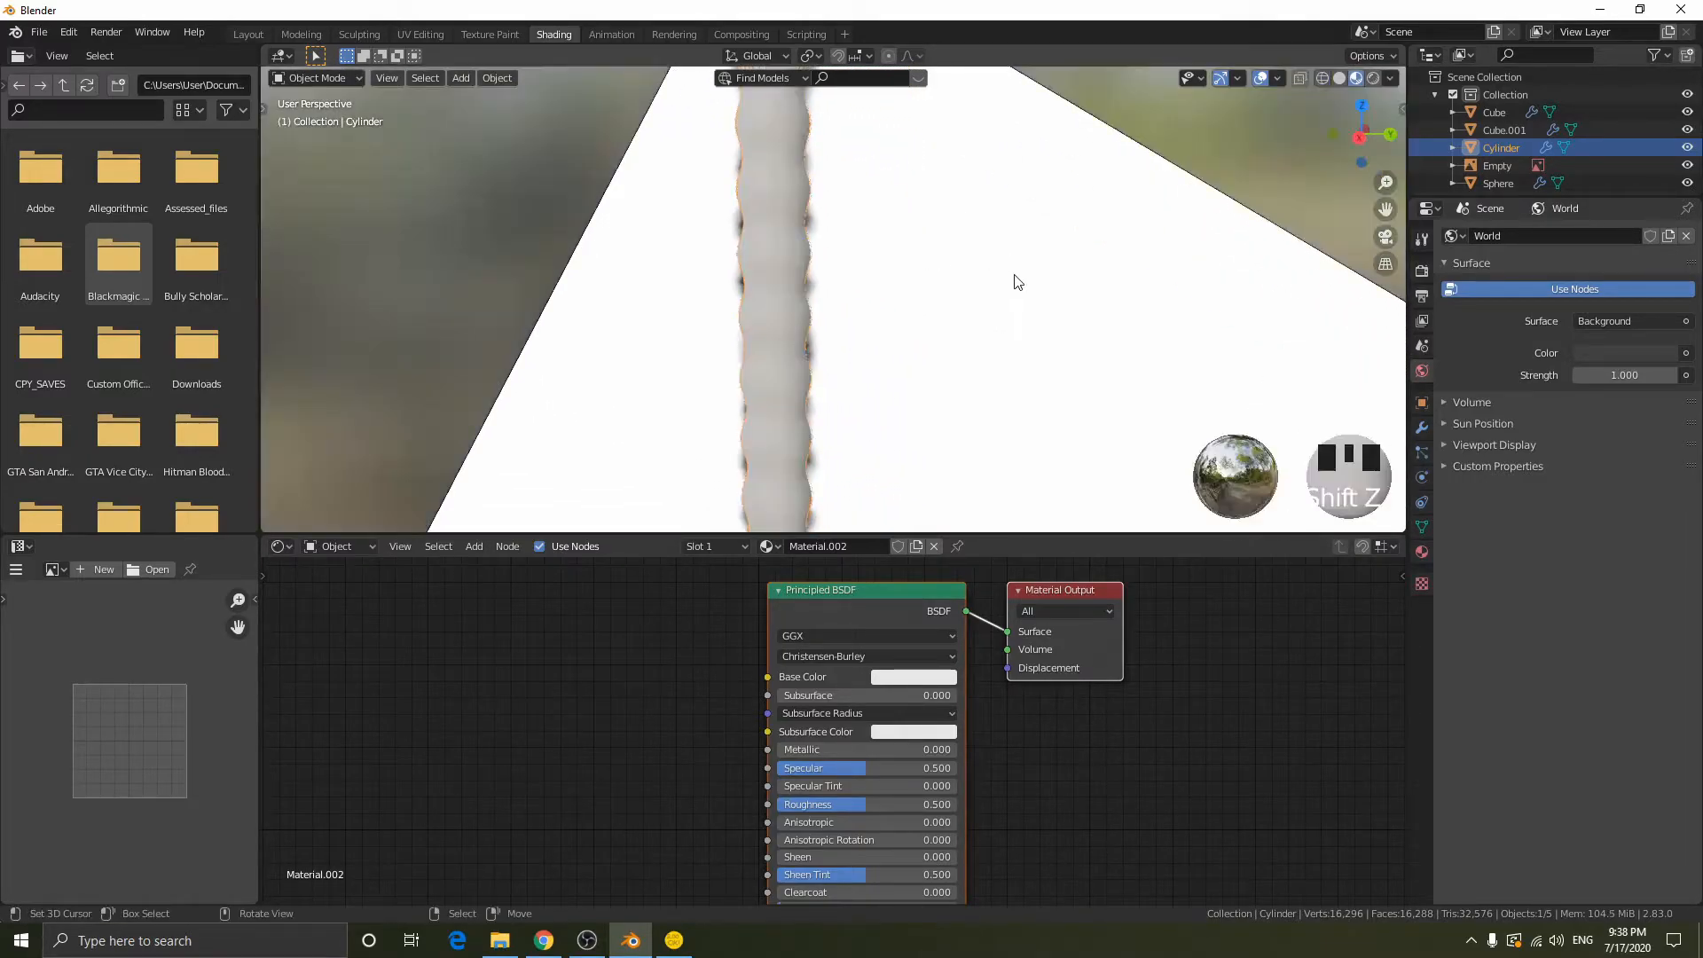
scroll(1015, 281, down, 1)
click(1687, 165)
scroll(965, 277, down, 1)
scroll(965, 273, down, 2)
scroll(965, 274, up, 1)
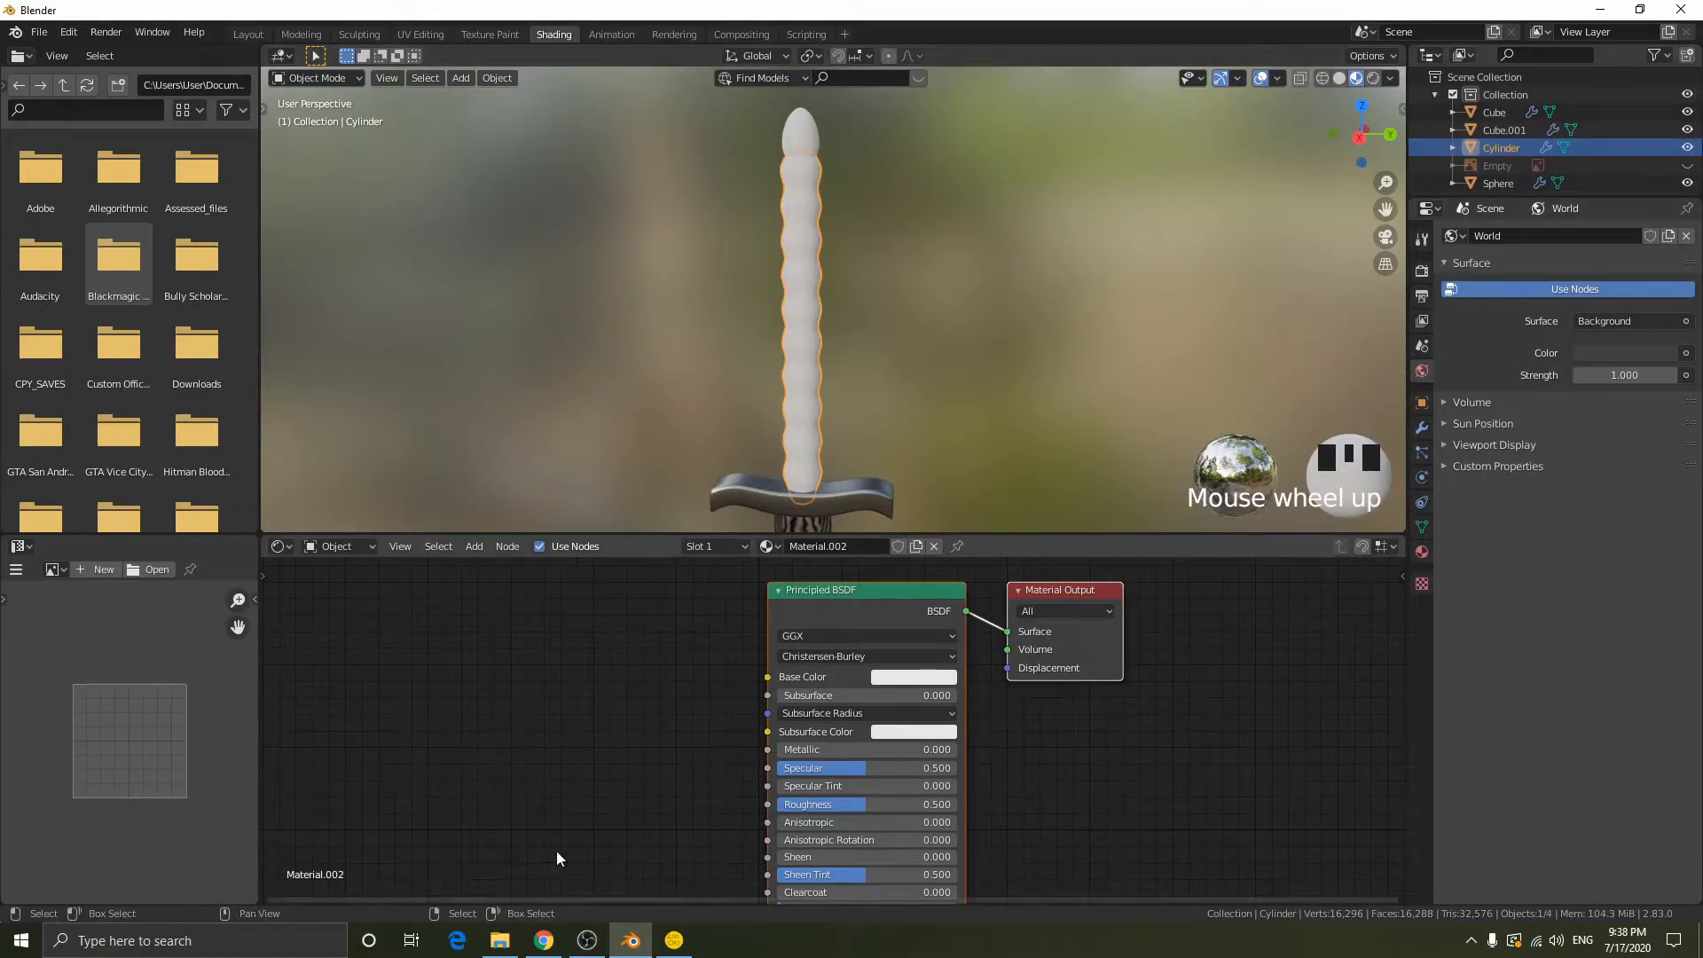
- Switch to File Explorer, go up from the Downloads folder to This PC, and return to Blender
click(499, 940)
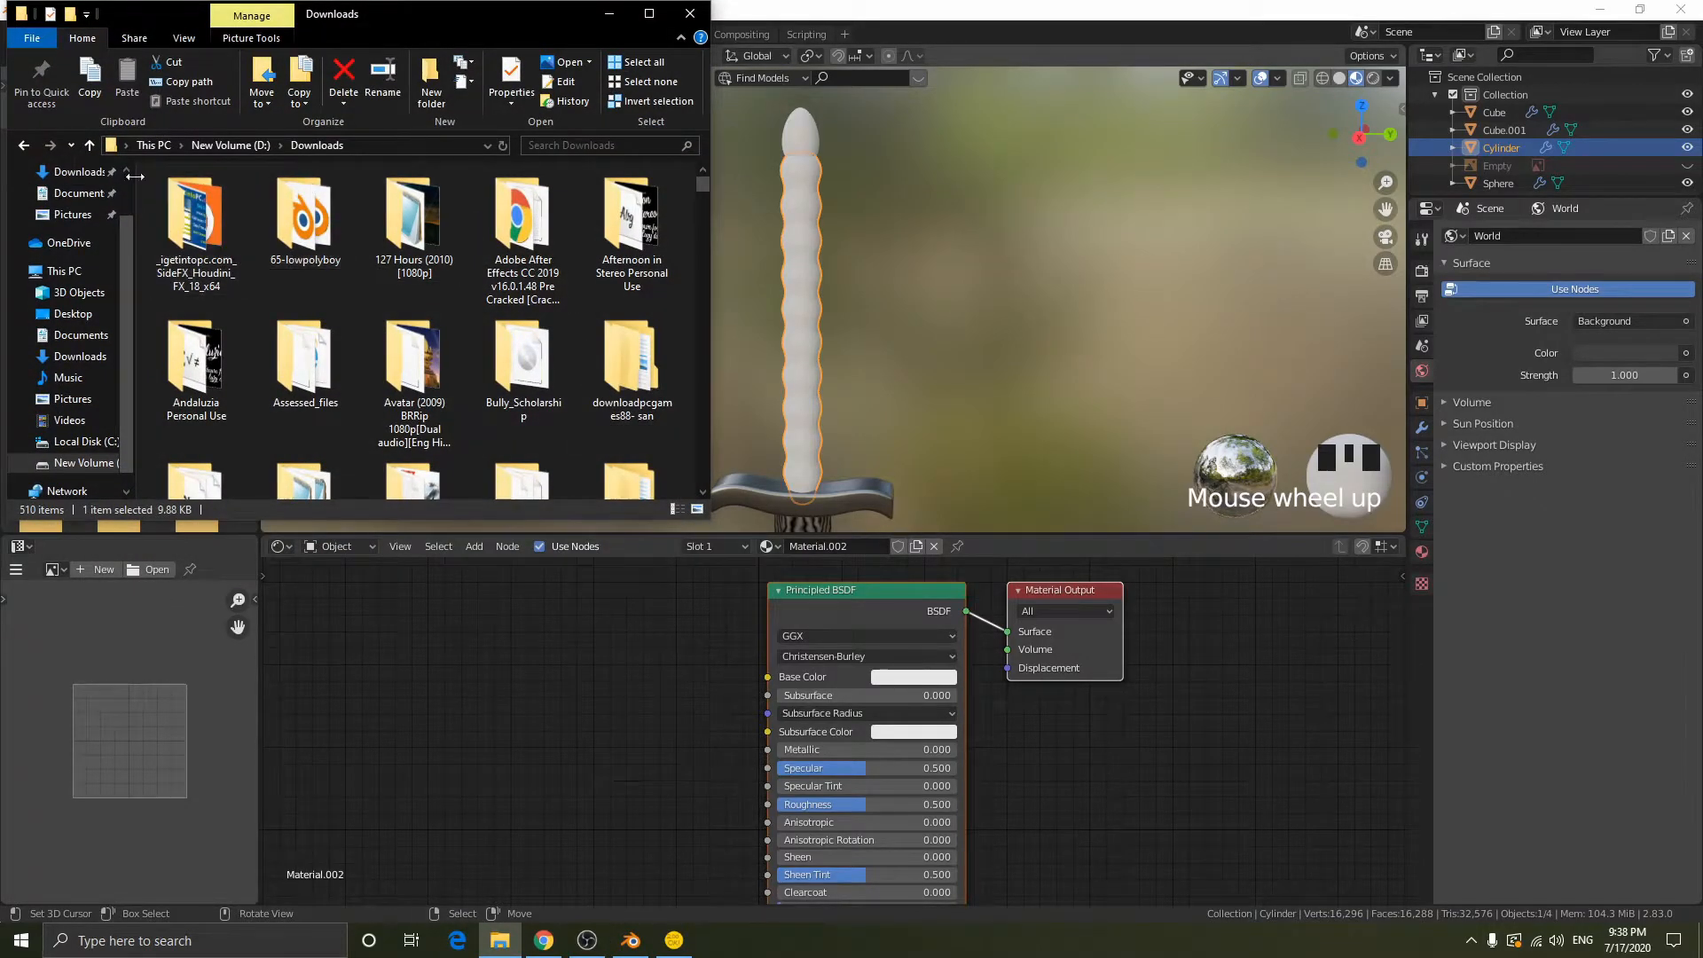
click(164, 145)
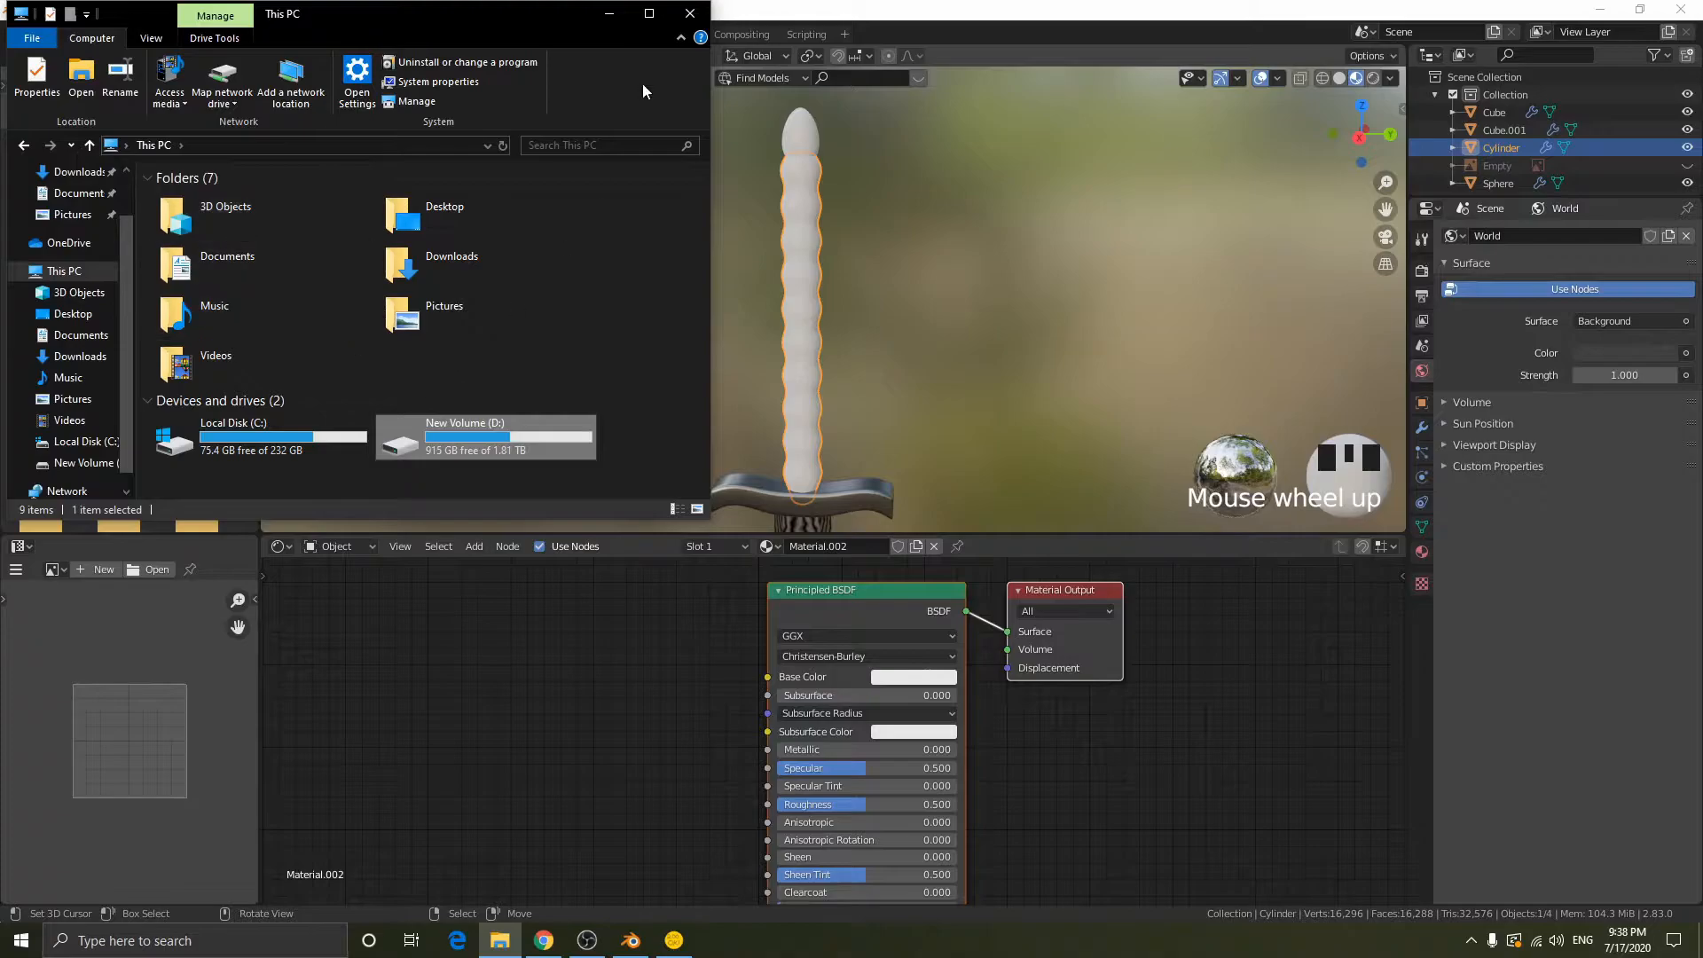
click(609, 13)
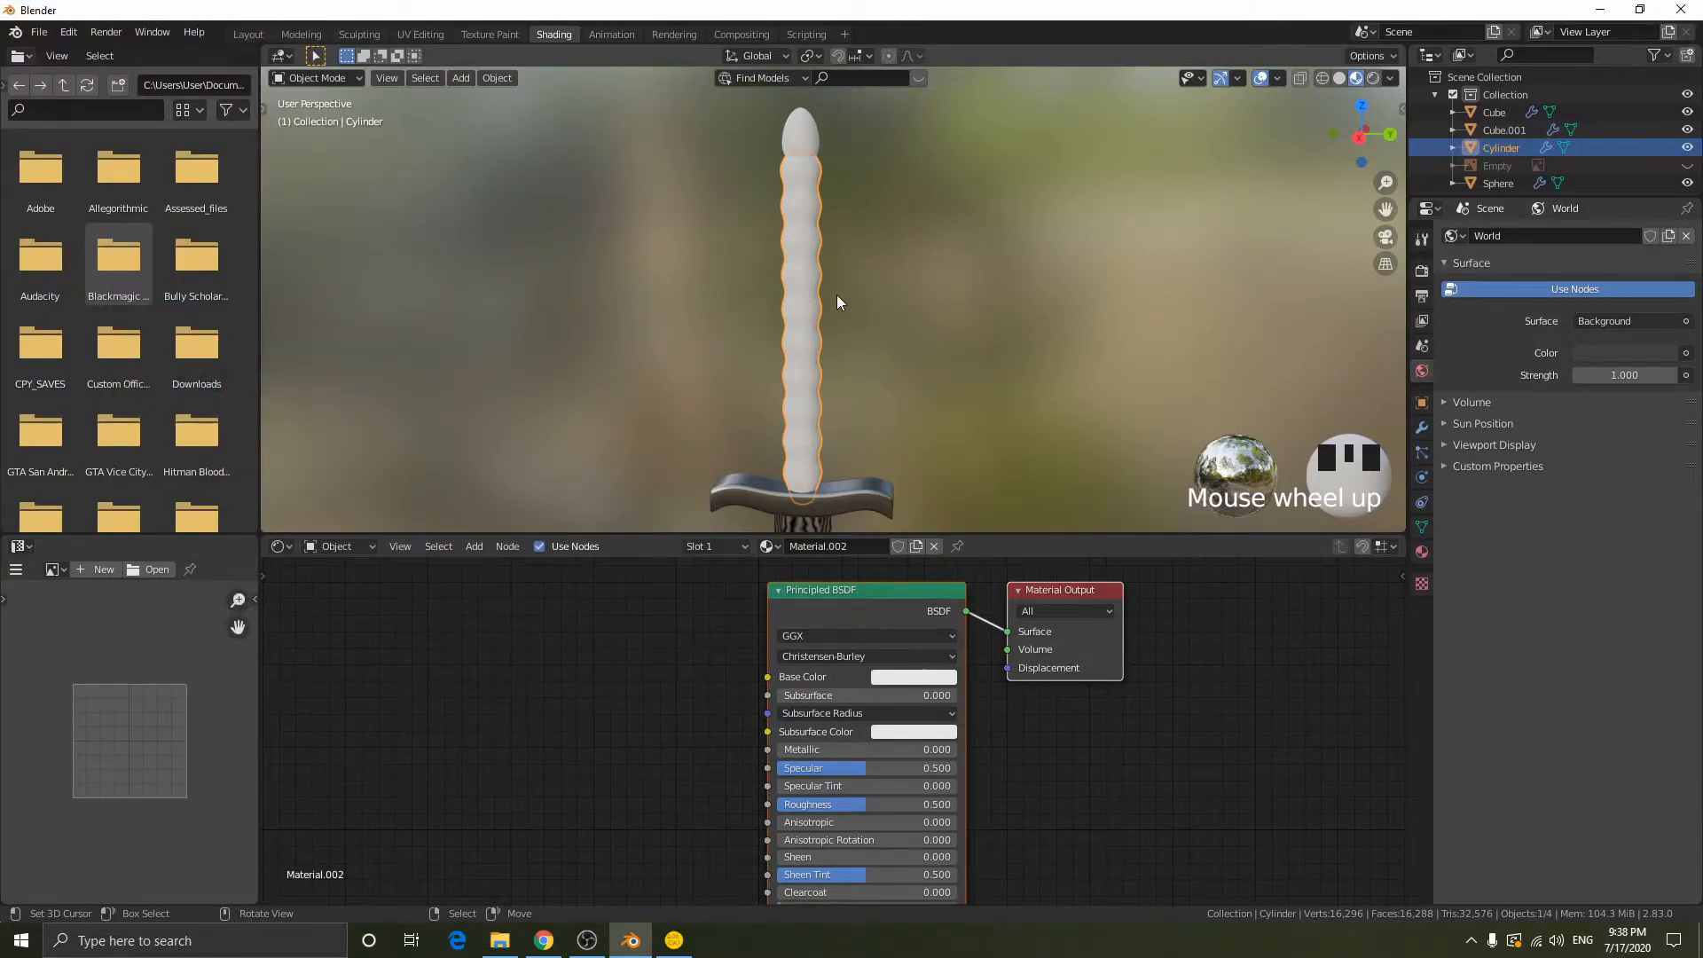
mouse_move(618, 946)
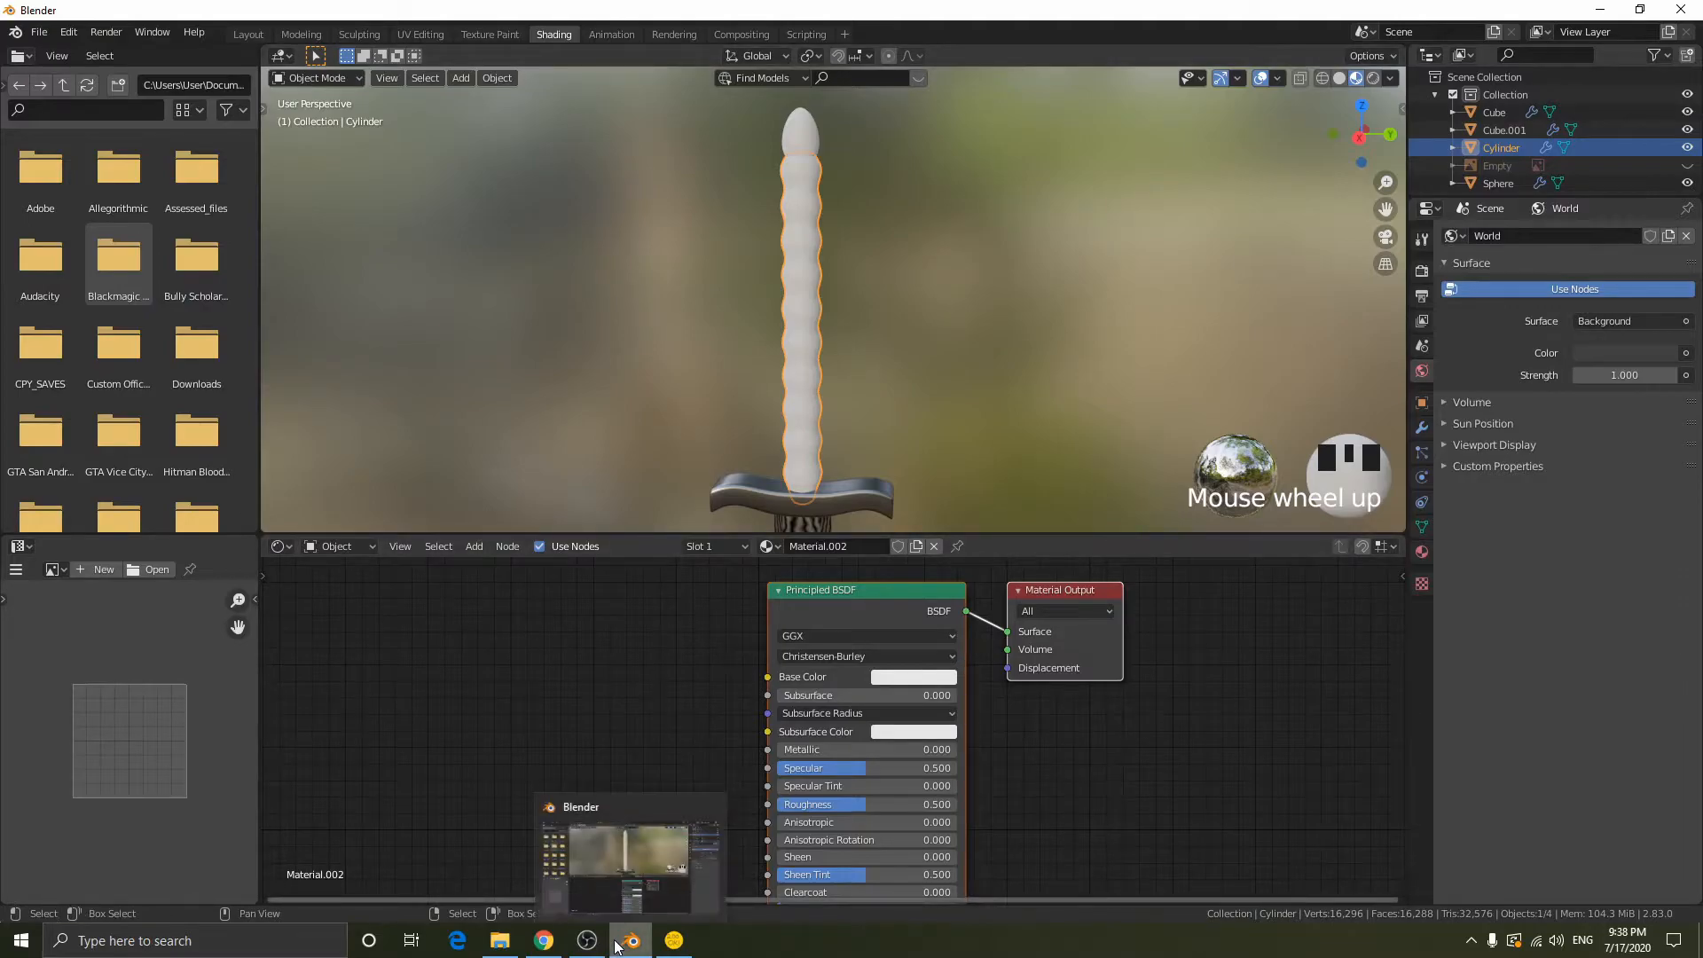
mouse_move(502, 938)
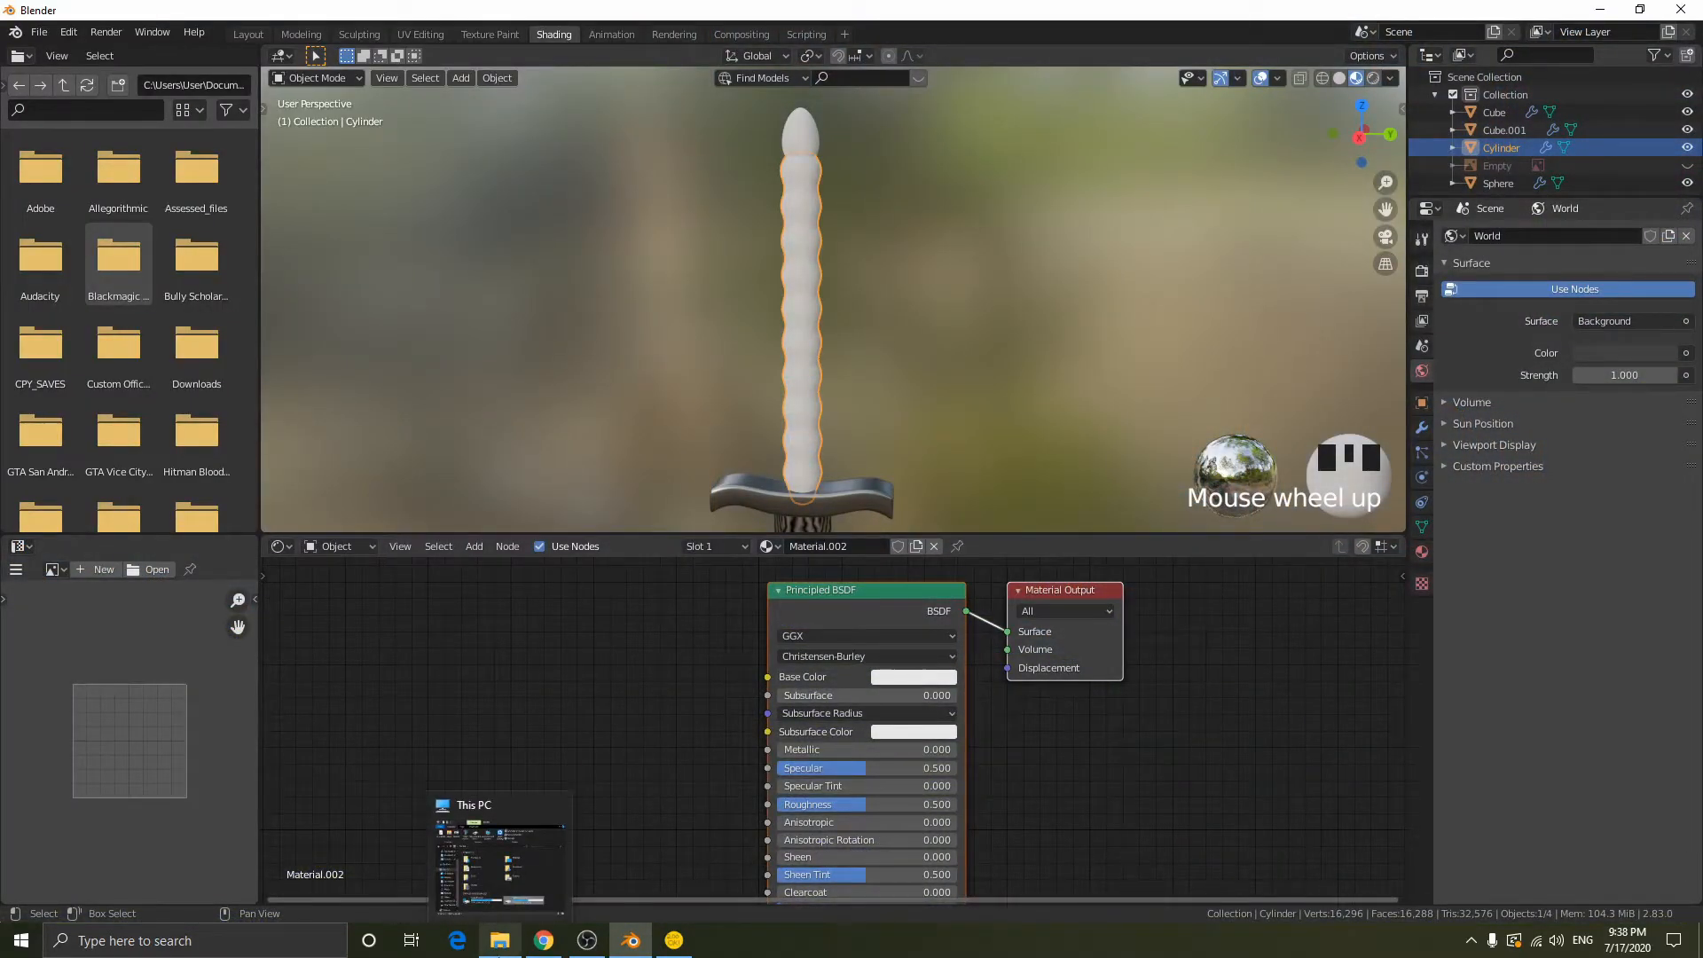
- Switch to File Explorer's This PC window and close the stray Edge browser window
click(472, 949)
click(497, 950)
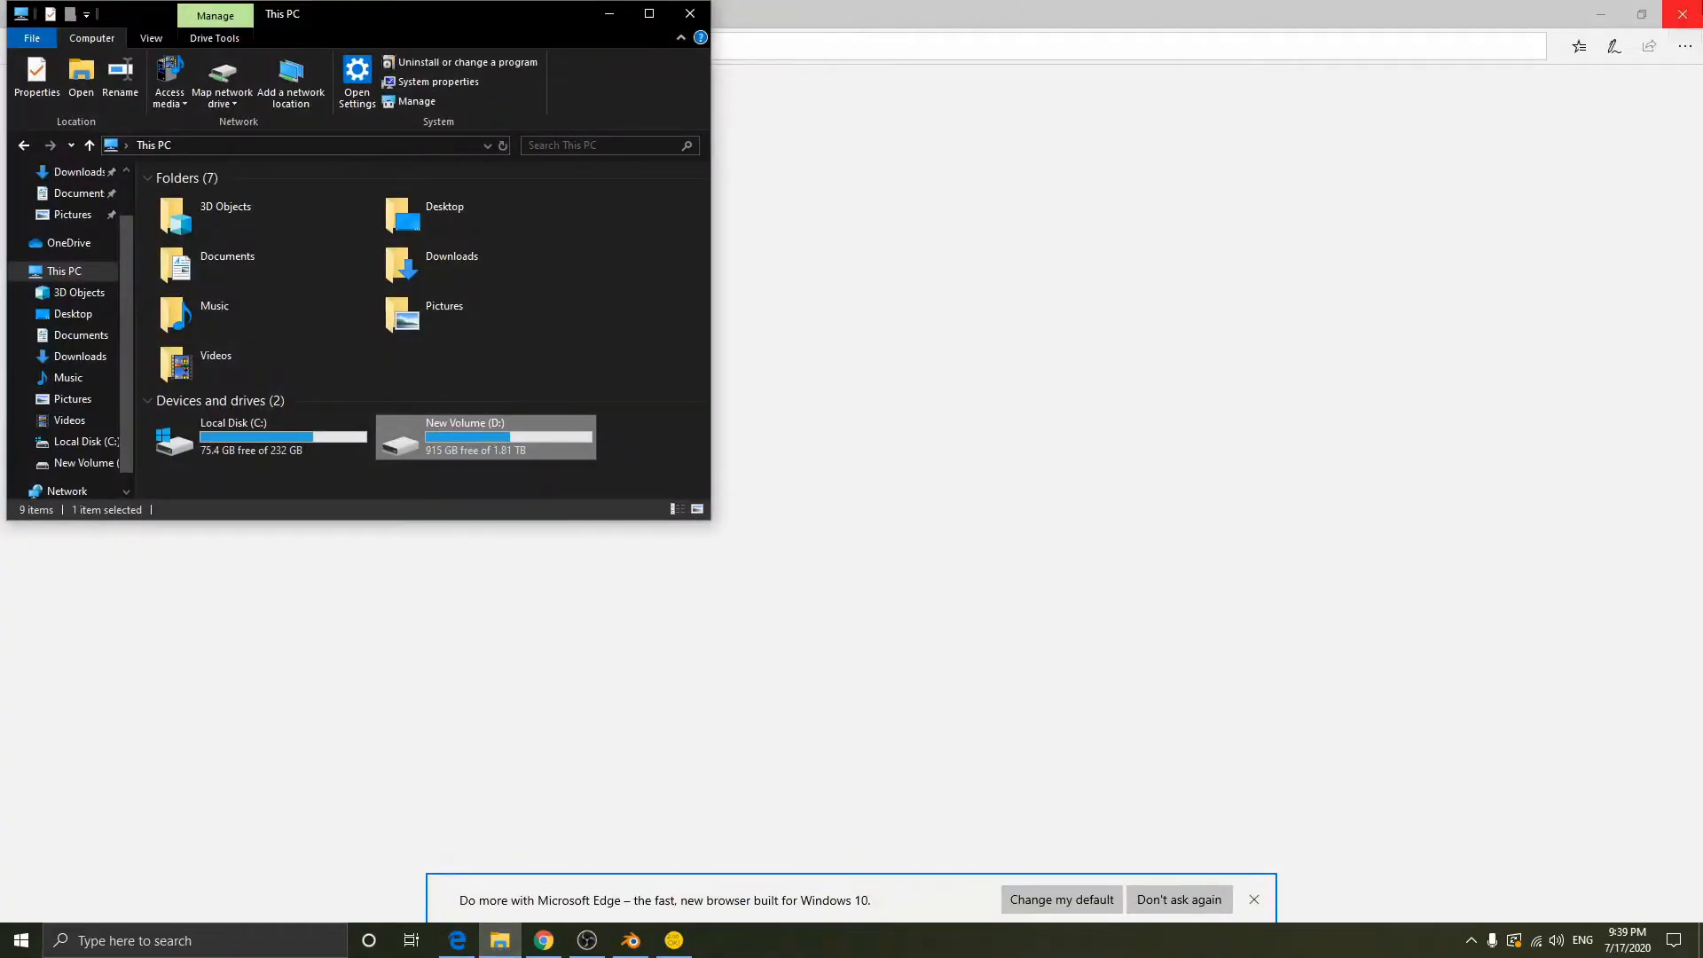
click(1682, 13)
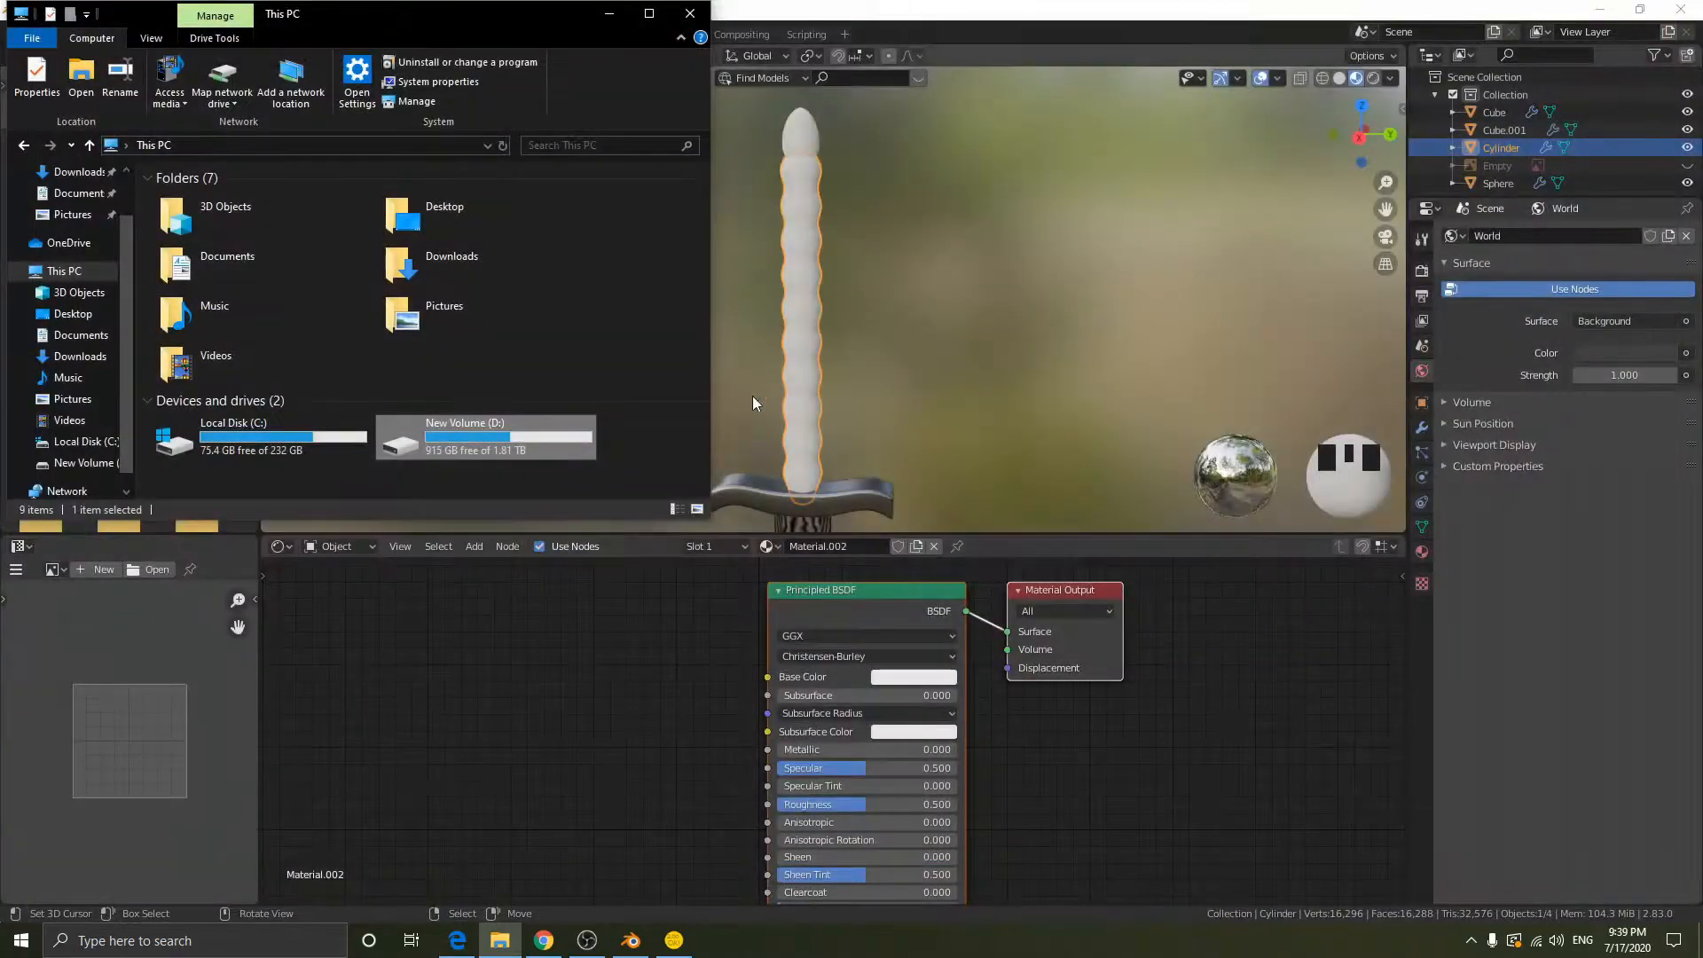
- Open the Applications\Textures folder on New Volume (D:) and look through its texture folders
double_click(519, 435)
double_click(197, 217)
scroll(259, 376, down, 2)
double_click(191, 470)
scroll(266, 257, down, 3)
scroll(273, 332, down, 12)
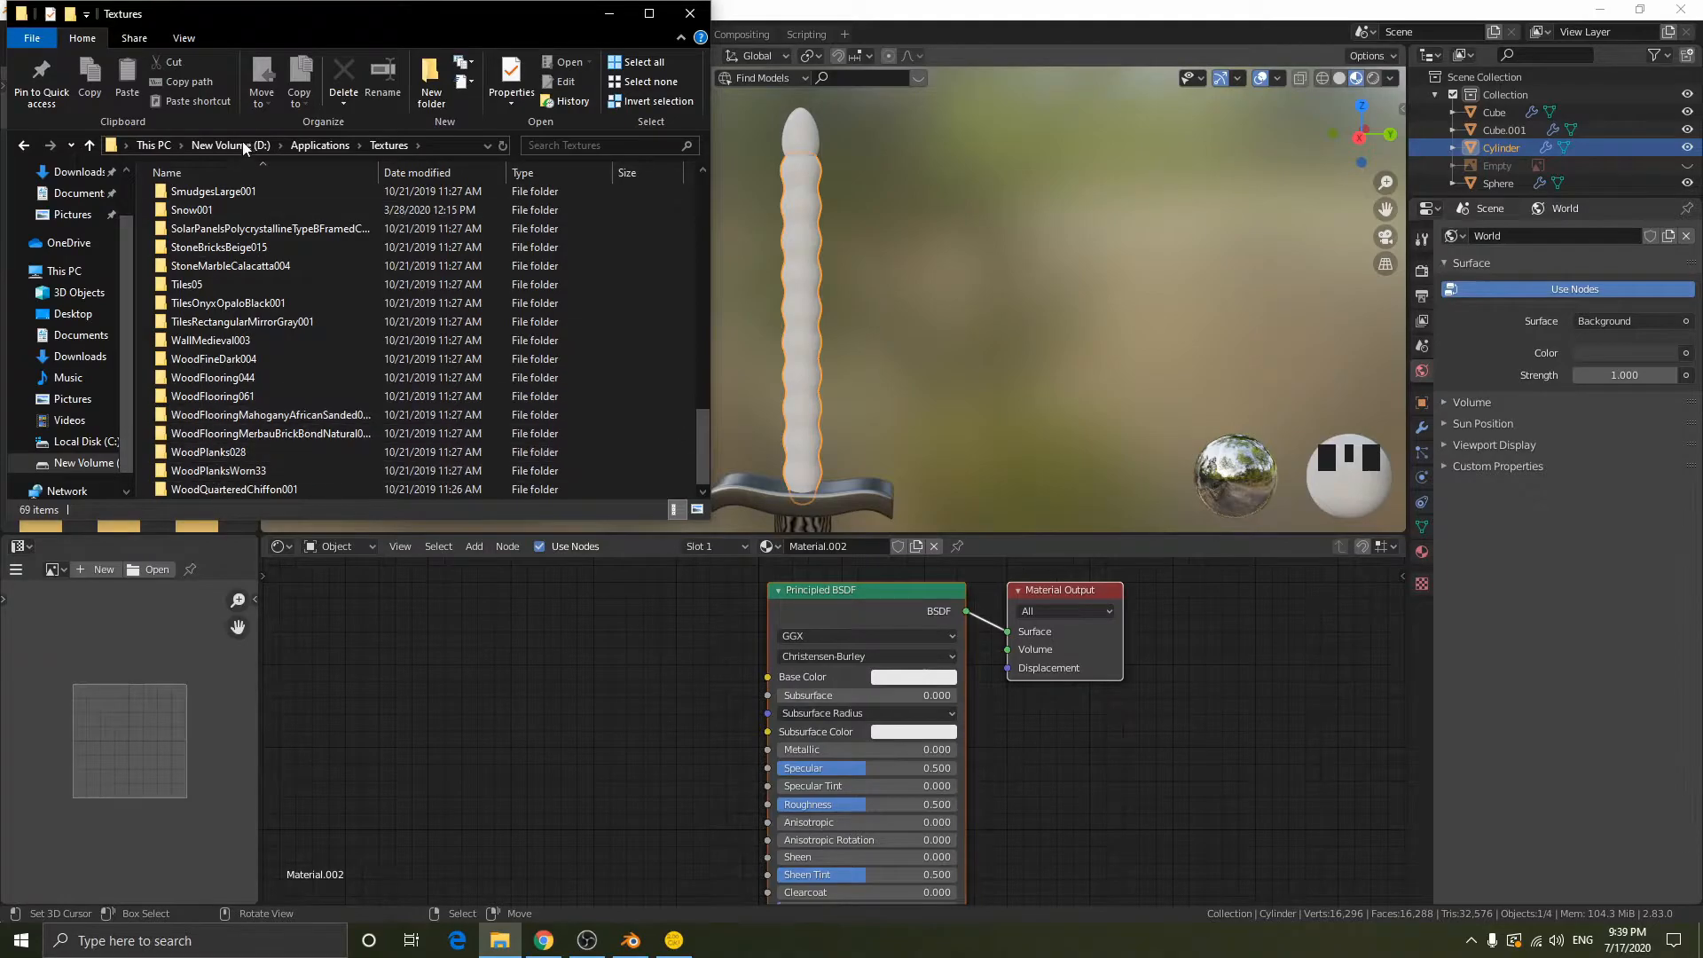
scroll(300, 433, up, 14)
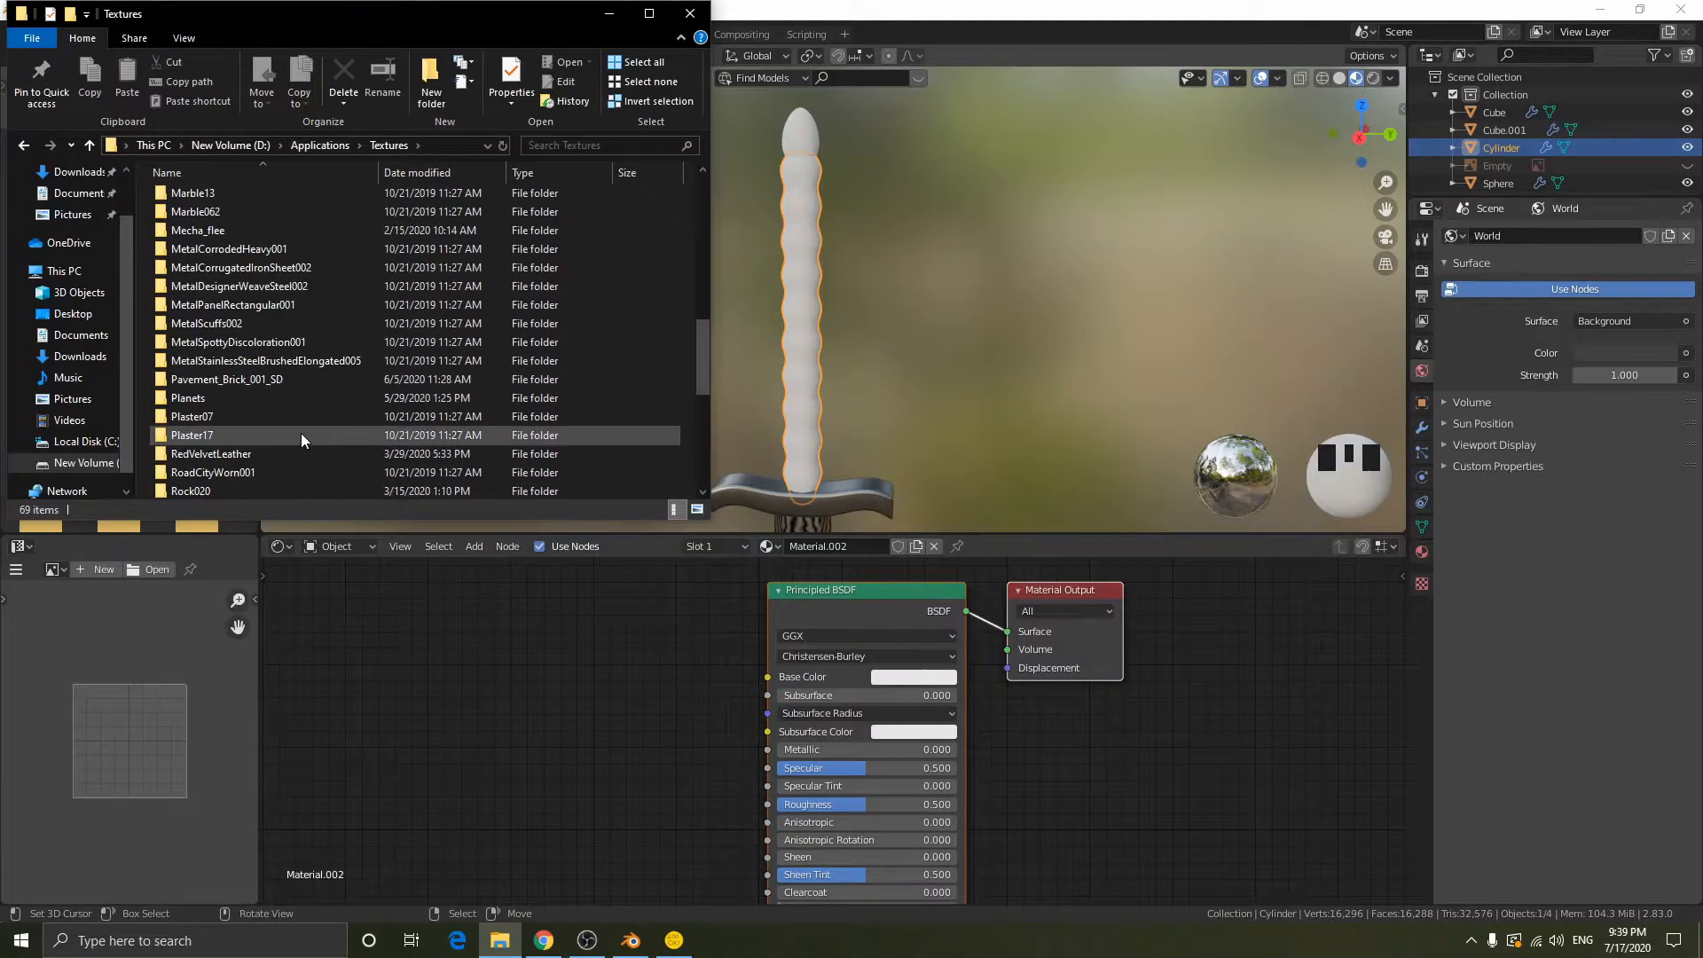
scroll(300, 433, down, 14)
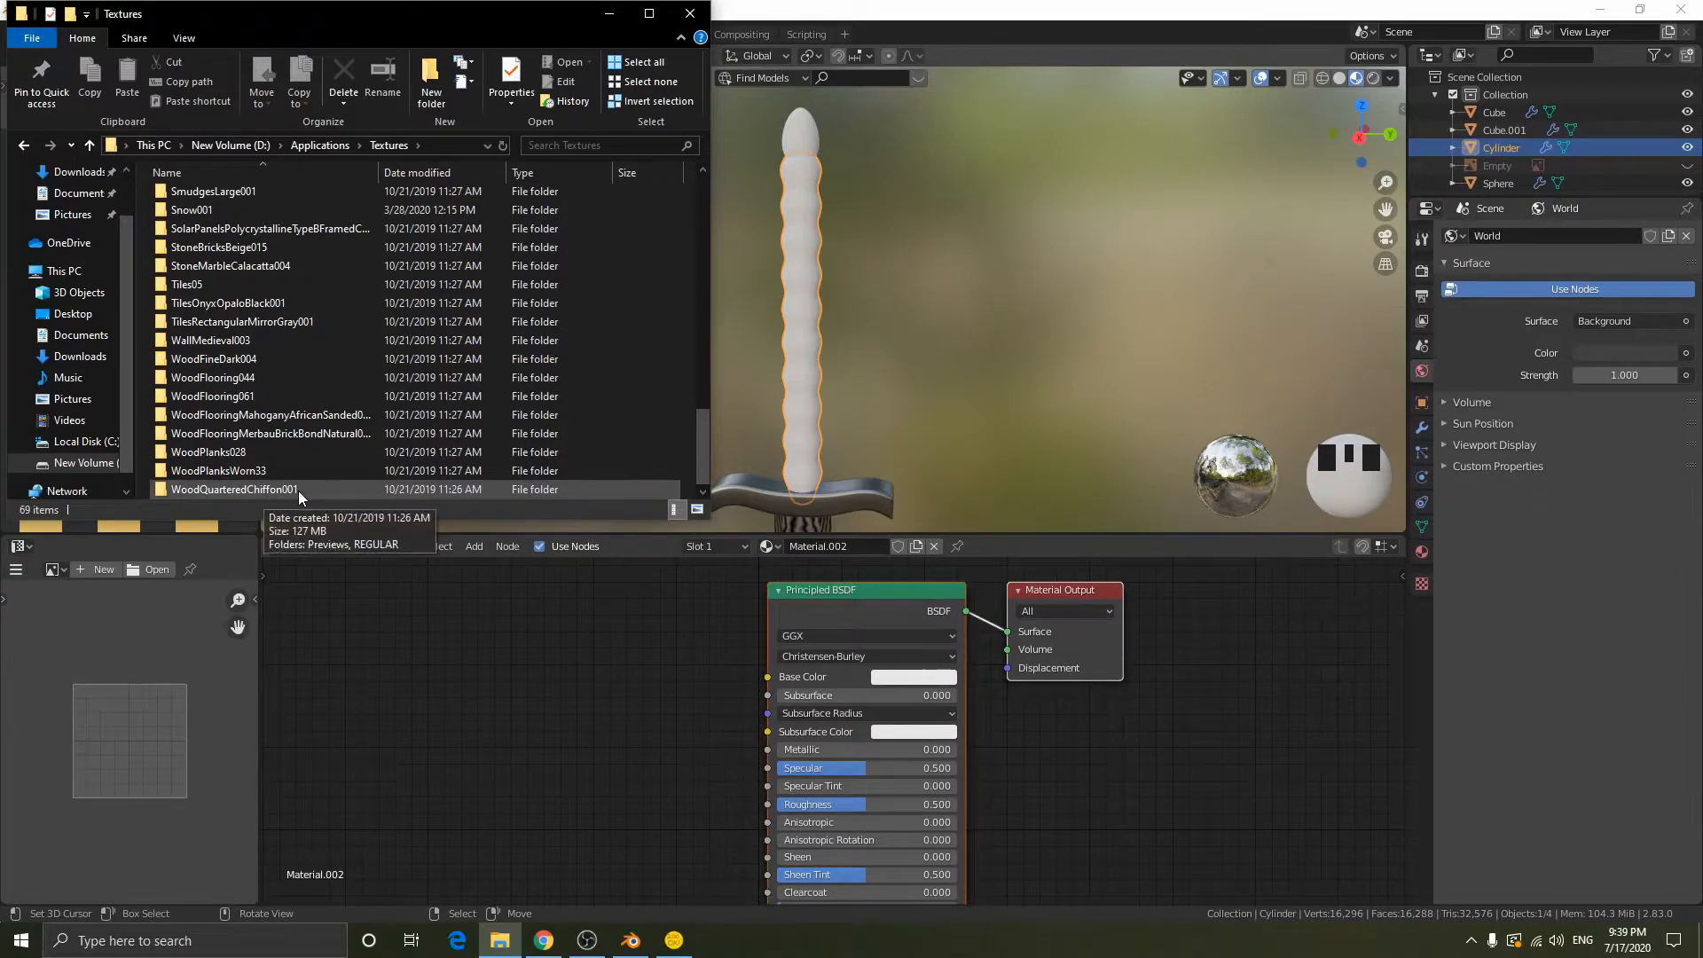
- Open the REGULAR\4K folder of the WoodQuarteredChiffon001 texture
double_click(236, 490)
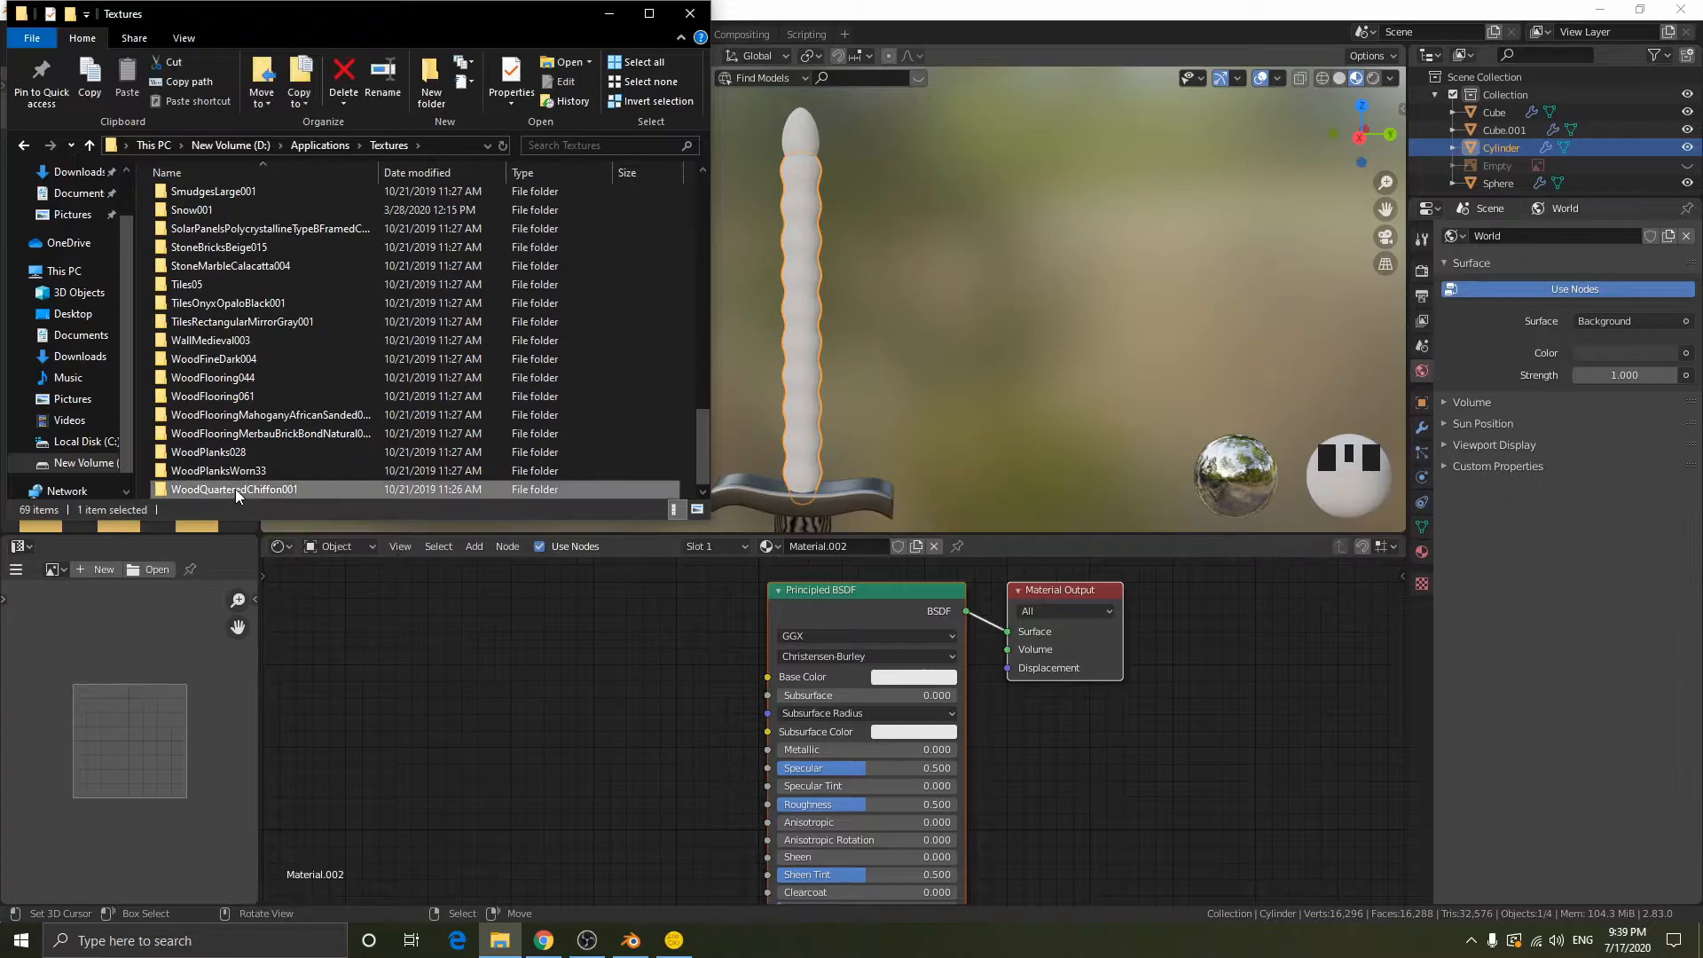
double_click(198, 215)
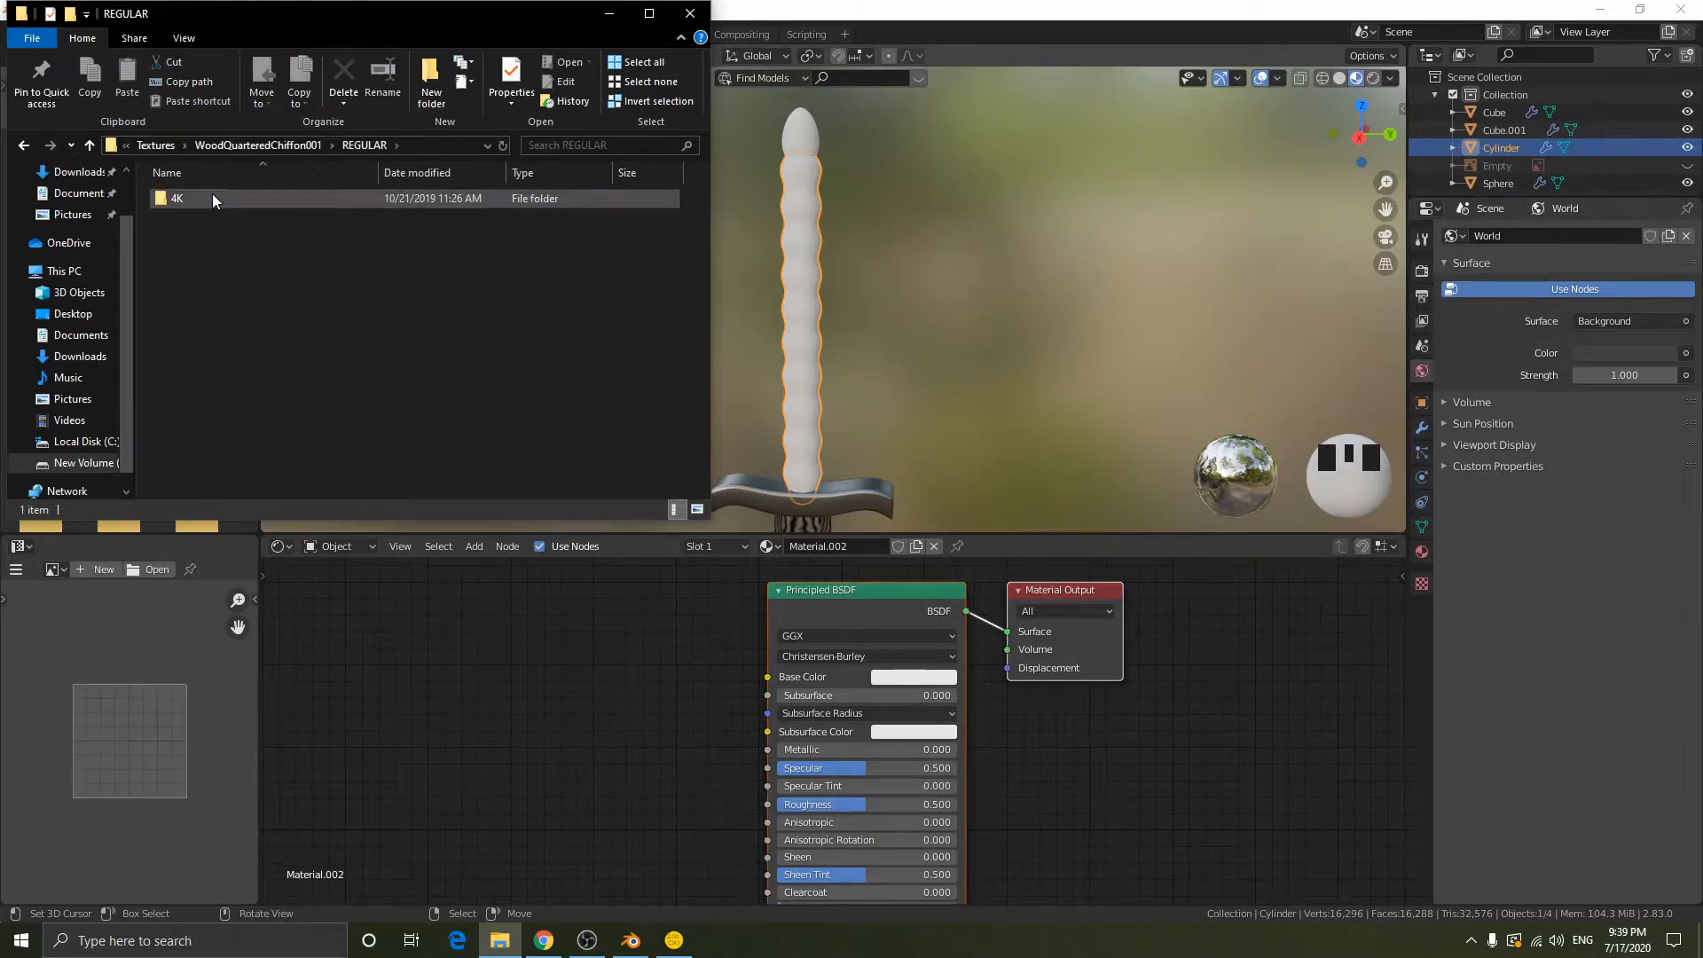
double_click(211, 196)
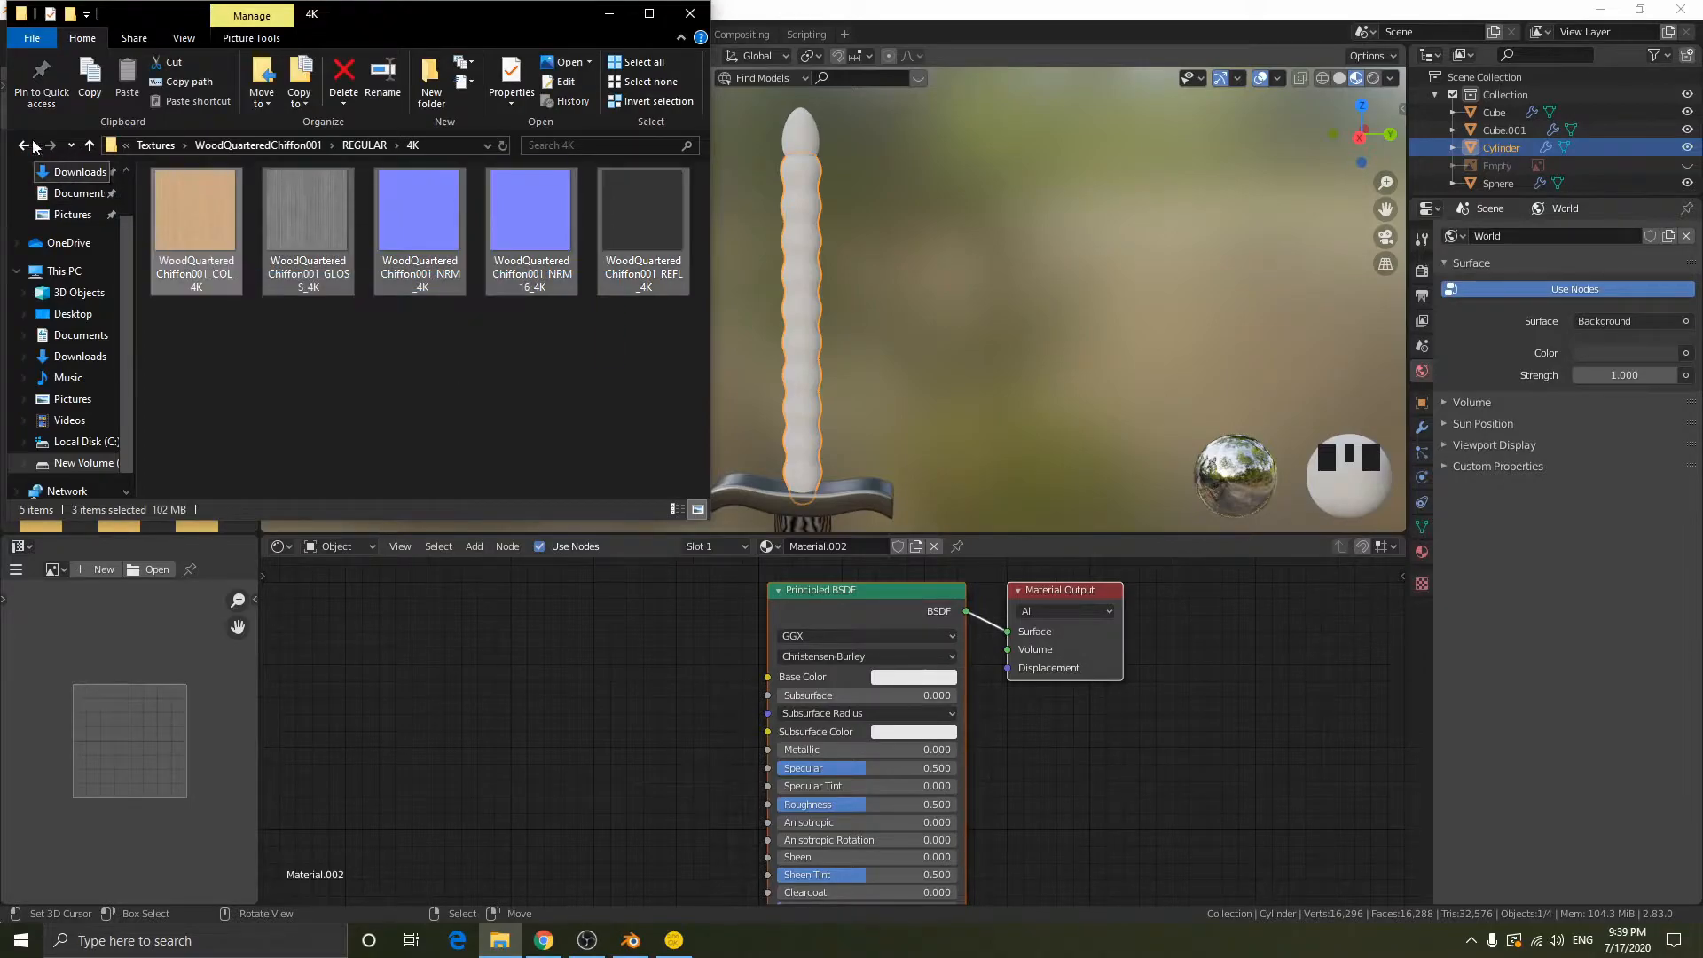
- Go over the COL, GLOSS, NRM, NRM16 and REFL maps in the WoodQuarteredChiffon001 4K folder
drag(648, 356, 653, 296)
drag(663, 297, 656, 296)
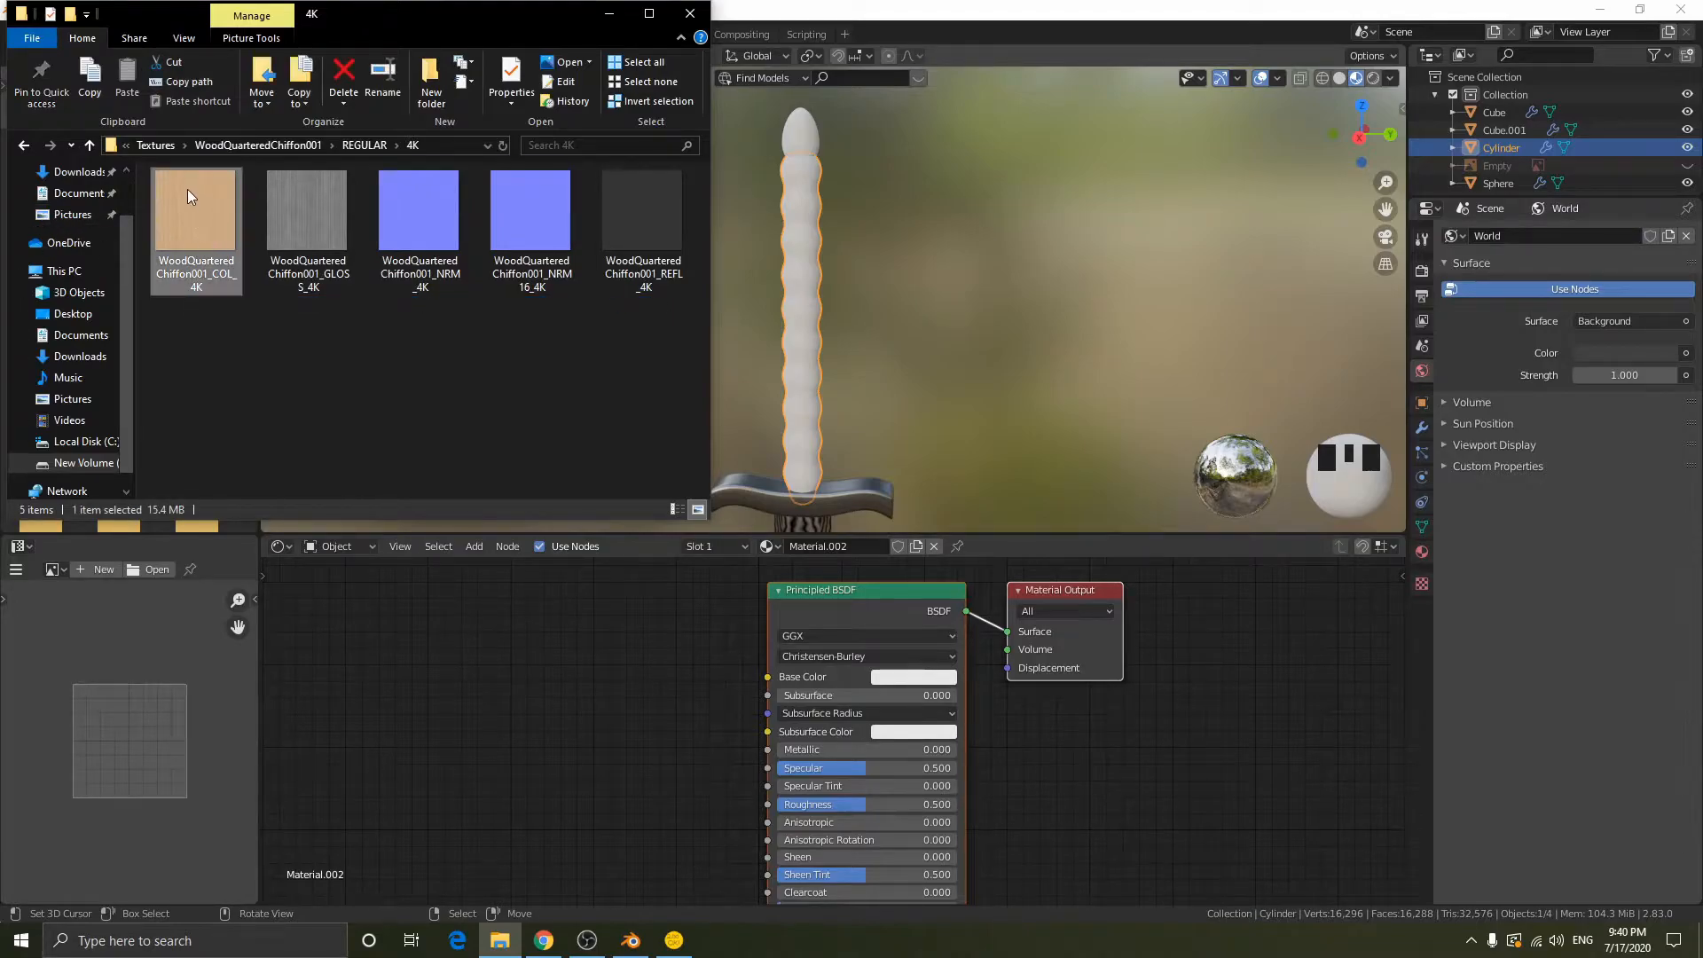
click(315, 216)
click(438, 216)
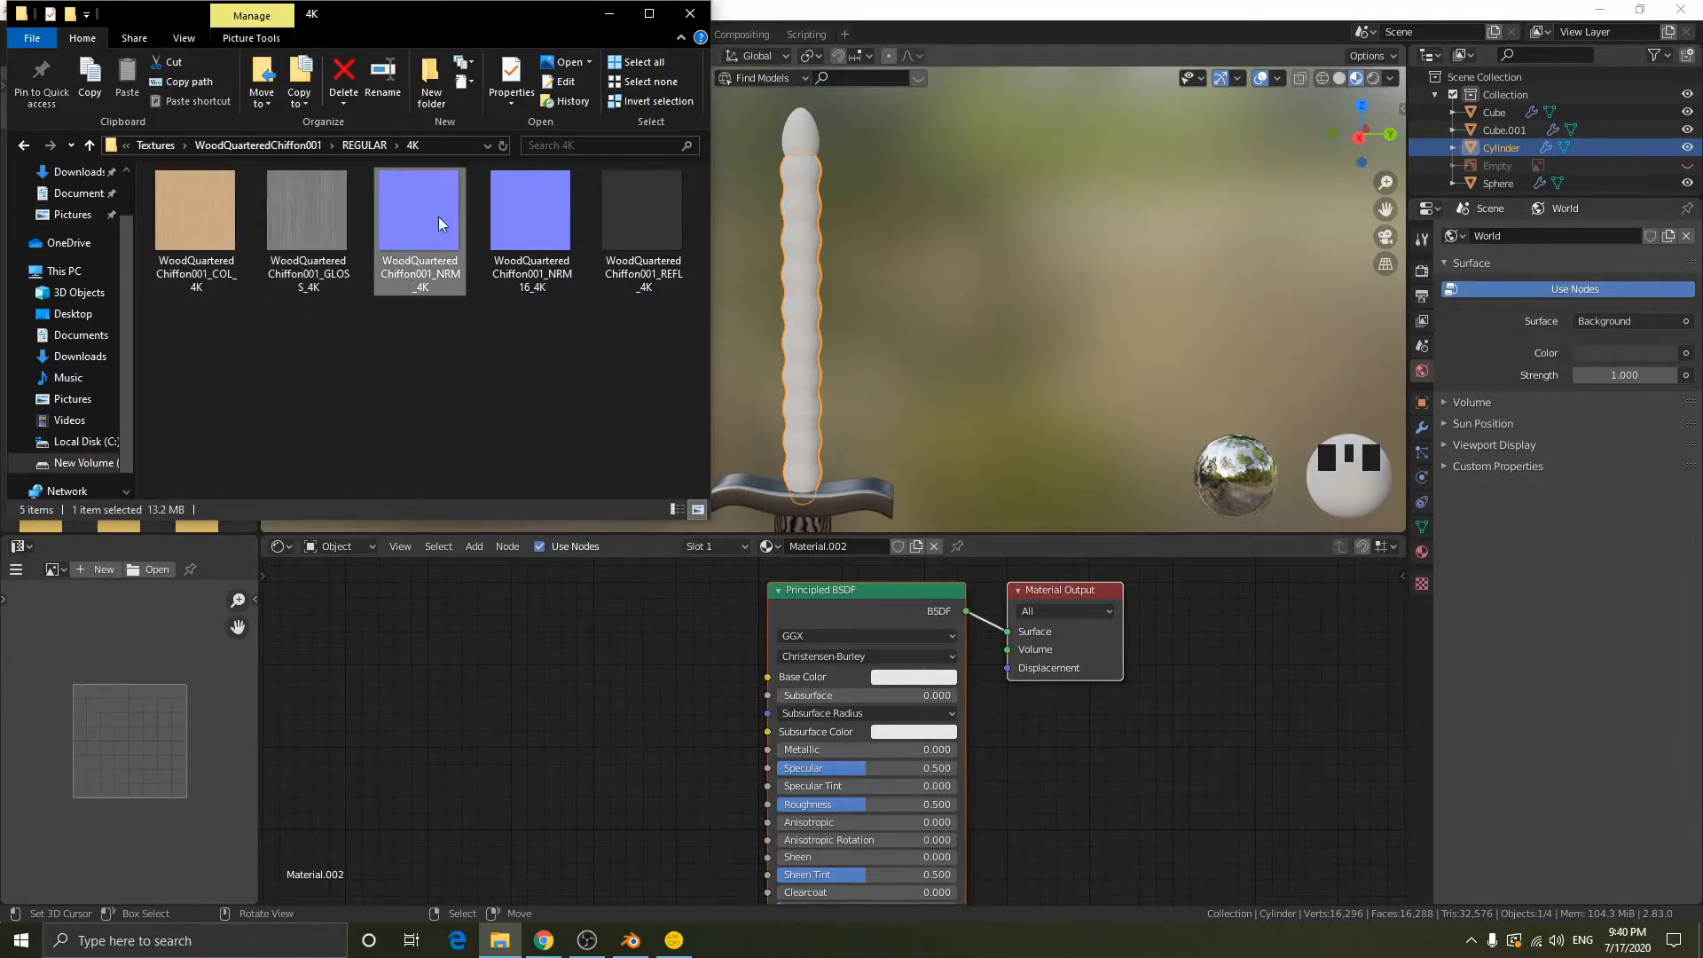
click(553, 214)
click(656, 214)
click(645, 317)
click(613, 221)
click(480, 385)
drag(554, 364, 199, 227)
click(193, 317)
click(403, 265)
click(440, 321)
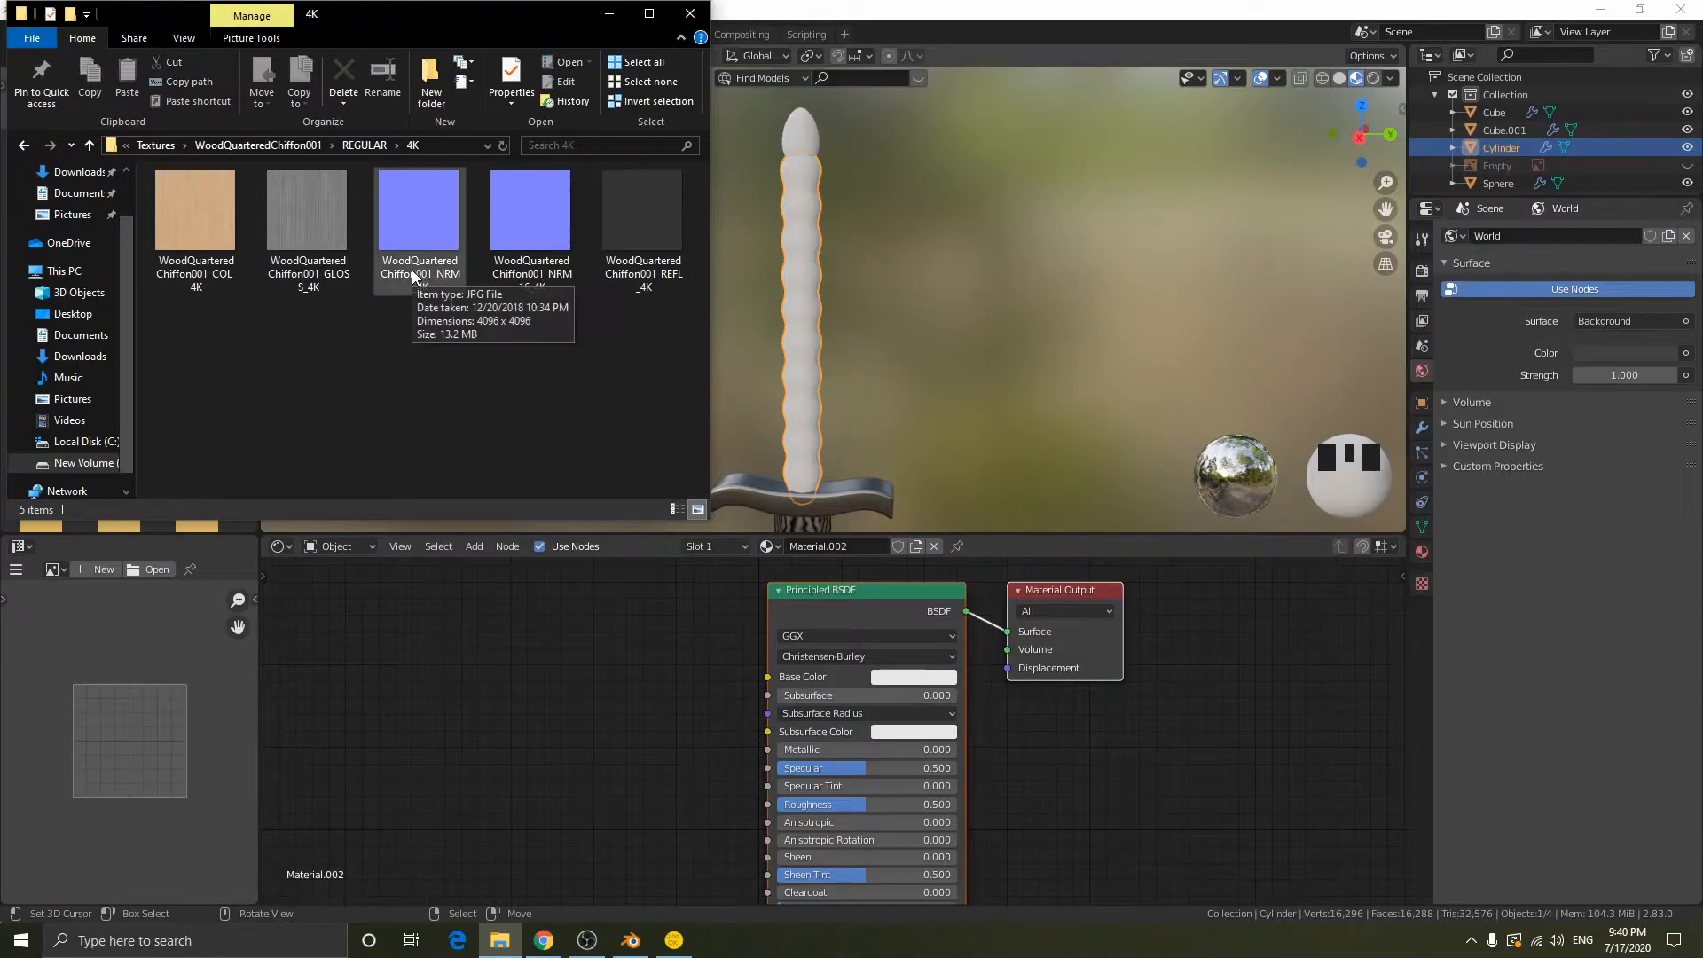
- Check the bit depth of WoodQuarteredChiffon001_NRM_4K in its file properties, and close them
click(411, 270)
right_click(411, 270)
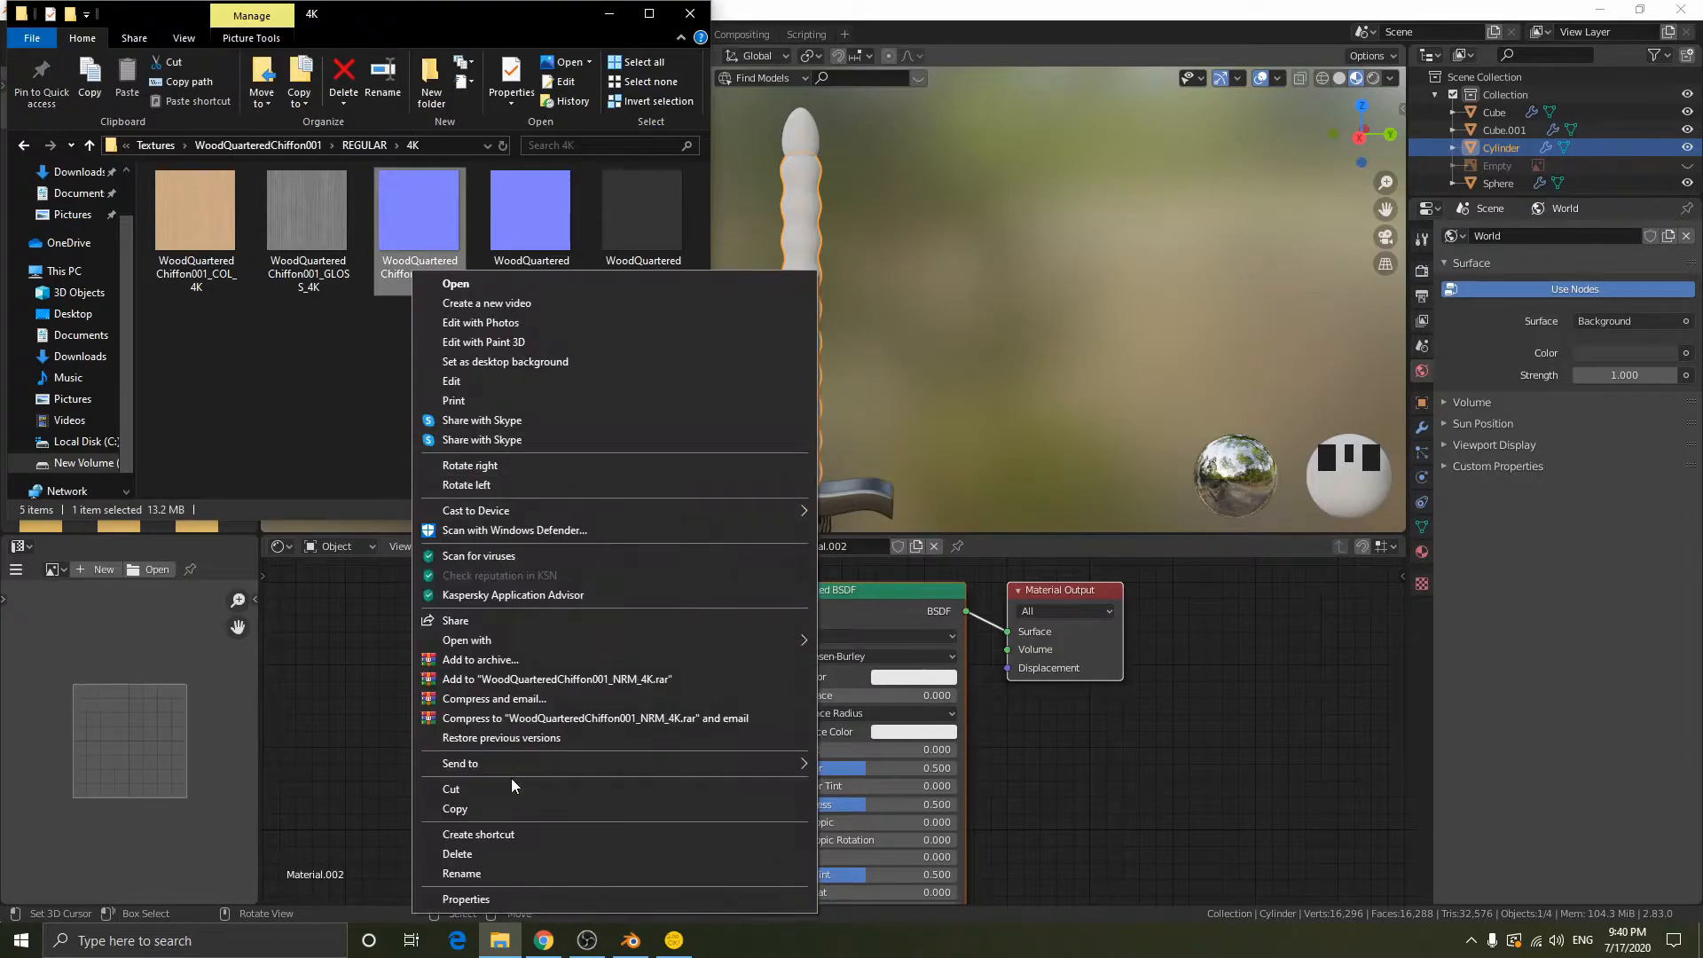
click(480, 905)
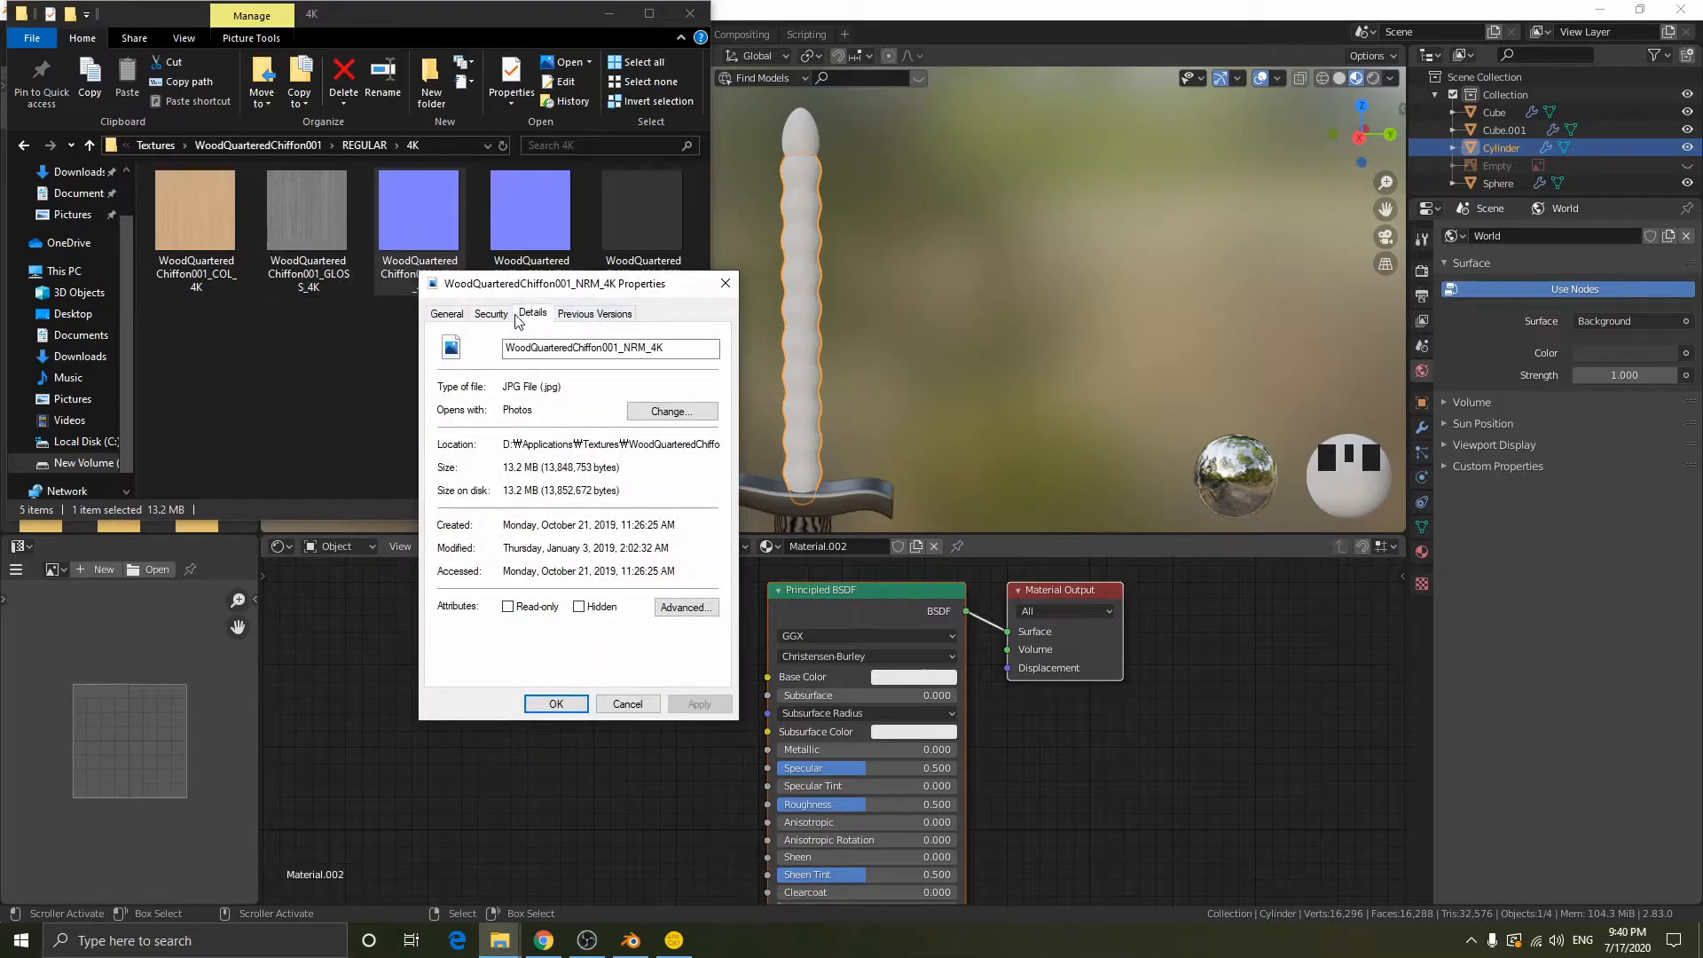
click(532, 313)
scroll(612, 497, down, 4)
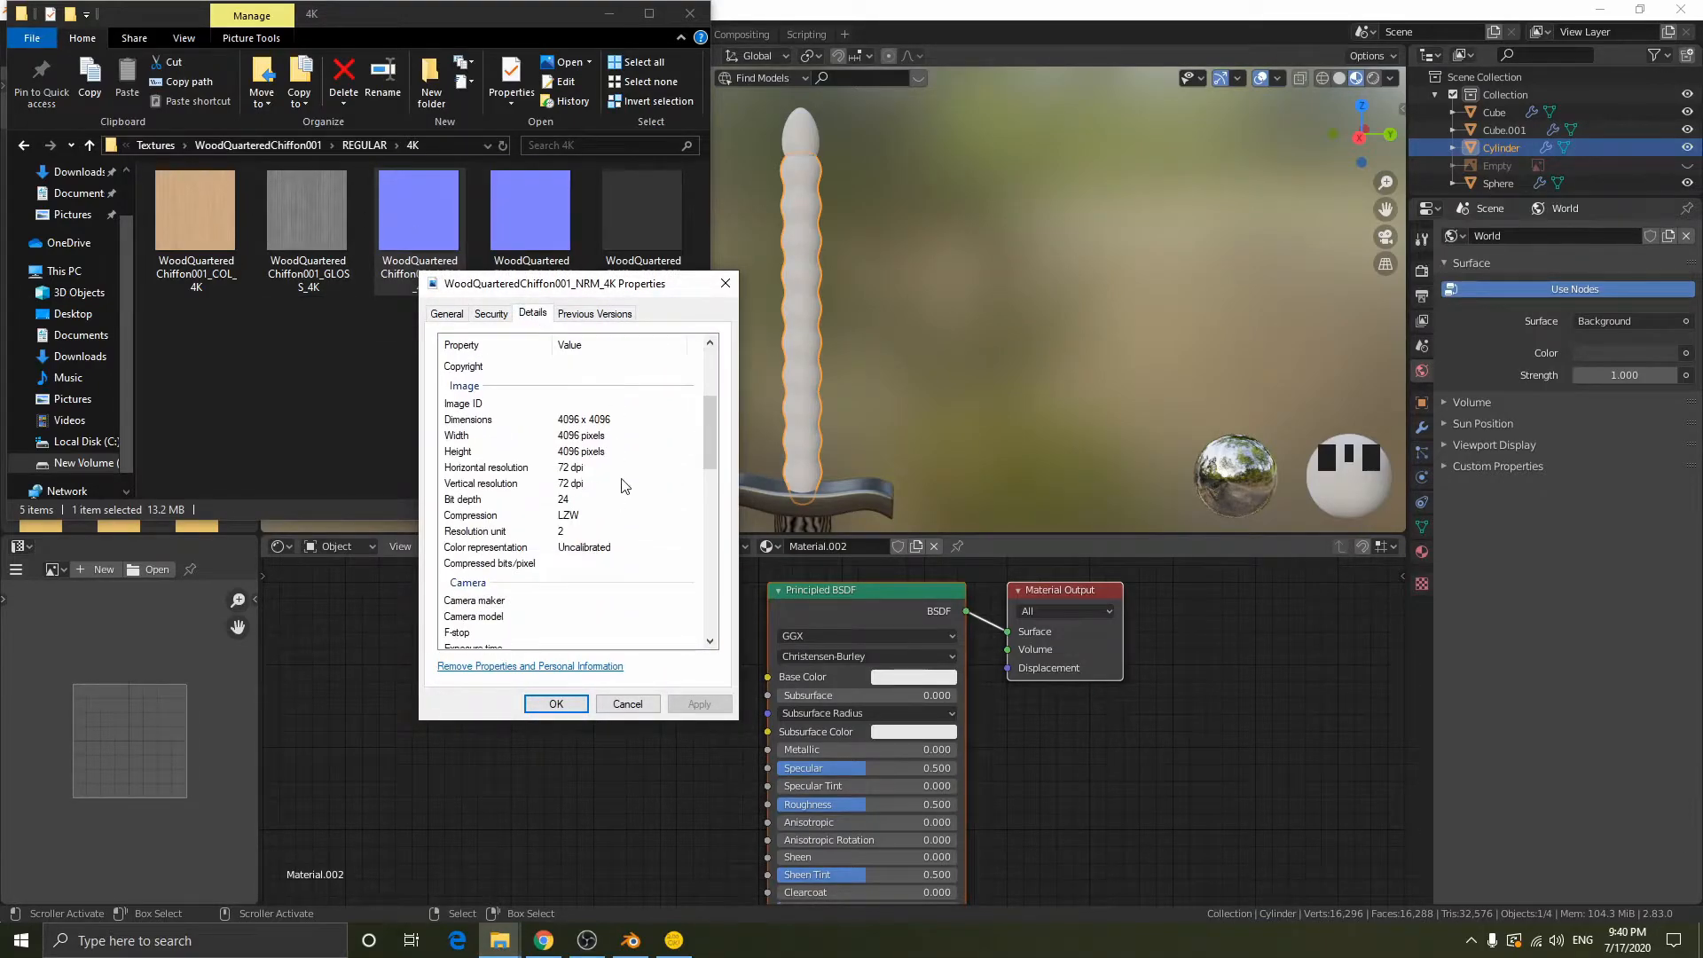
click(724, 283)
- Check the bit depth of WoodQuarteredChiffon001_NRM16_4K in its file properties, and close them
right_click(505, 231)
click(580, 812)
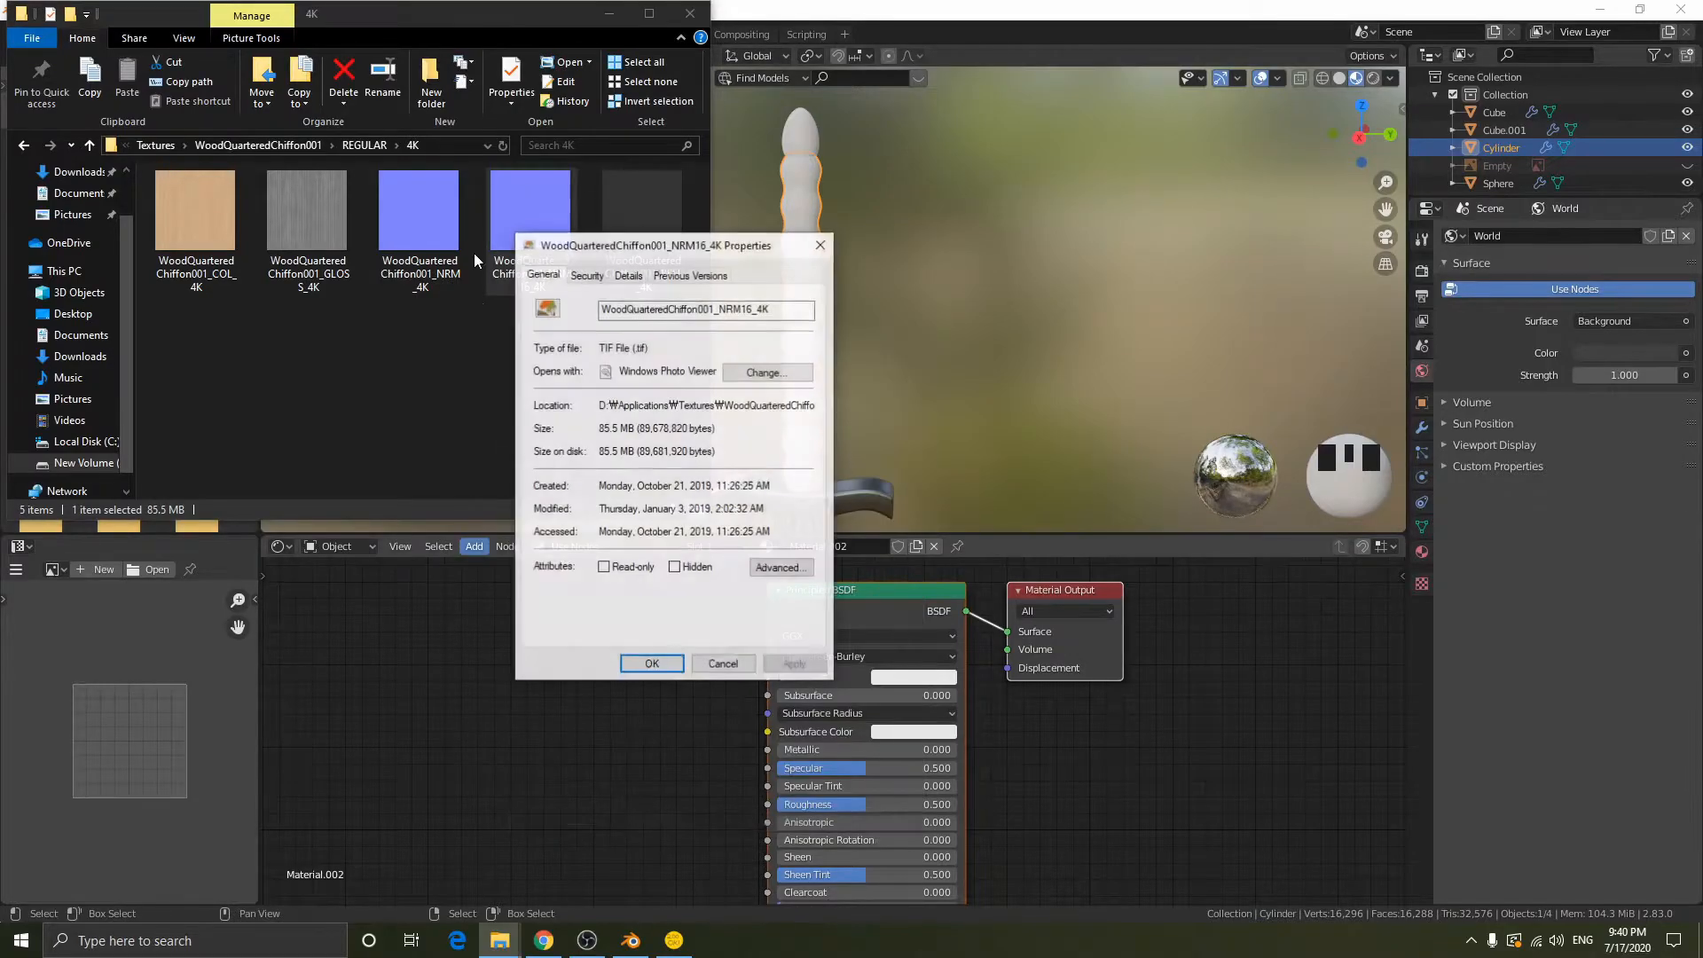
click(628, 275)
click(690, 274)
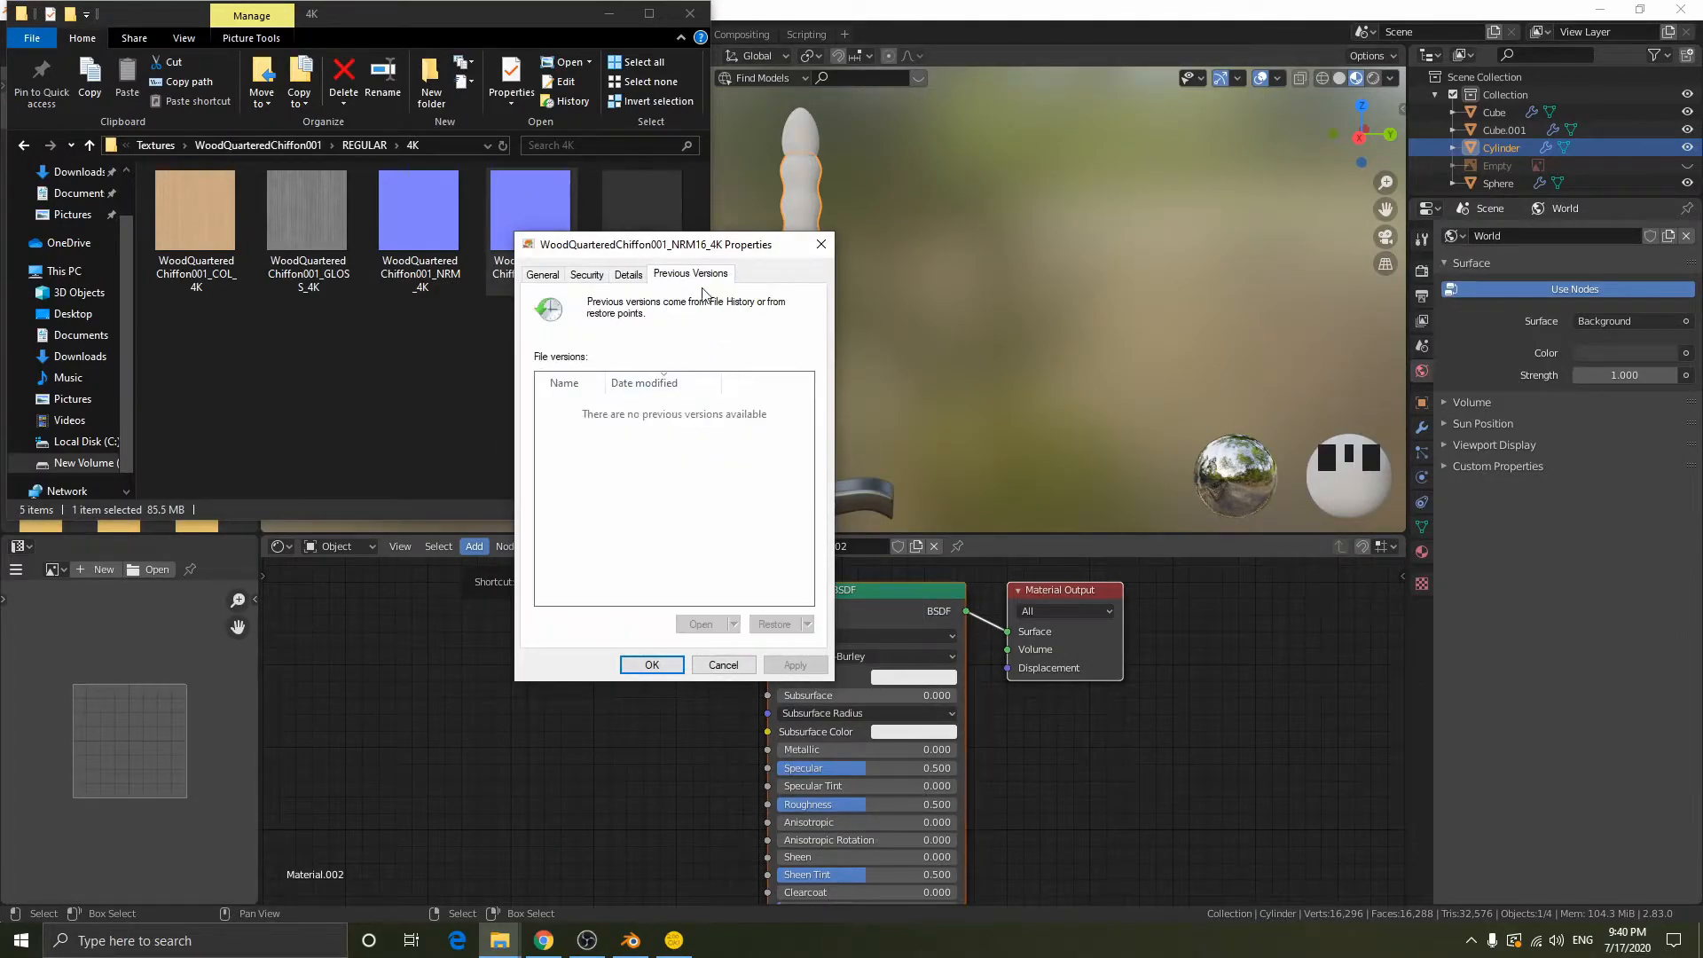
click(628, 274)
scroll(696, 470, down, 4)
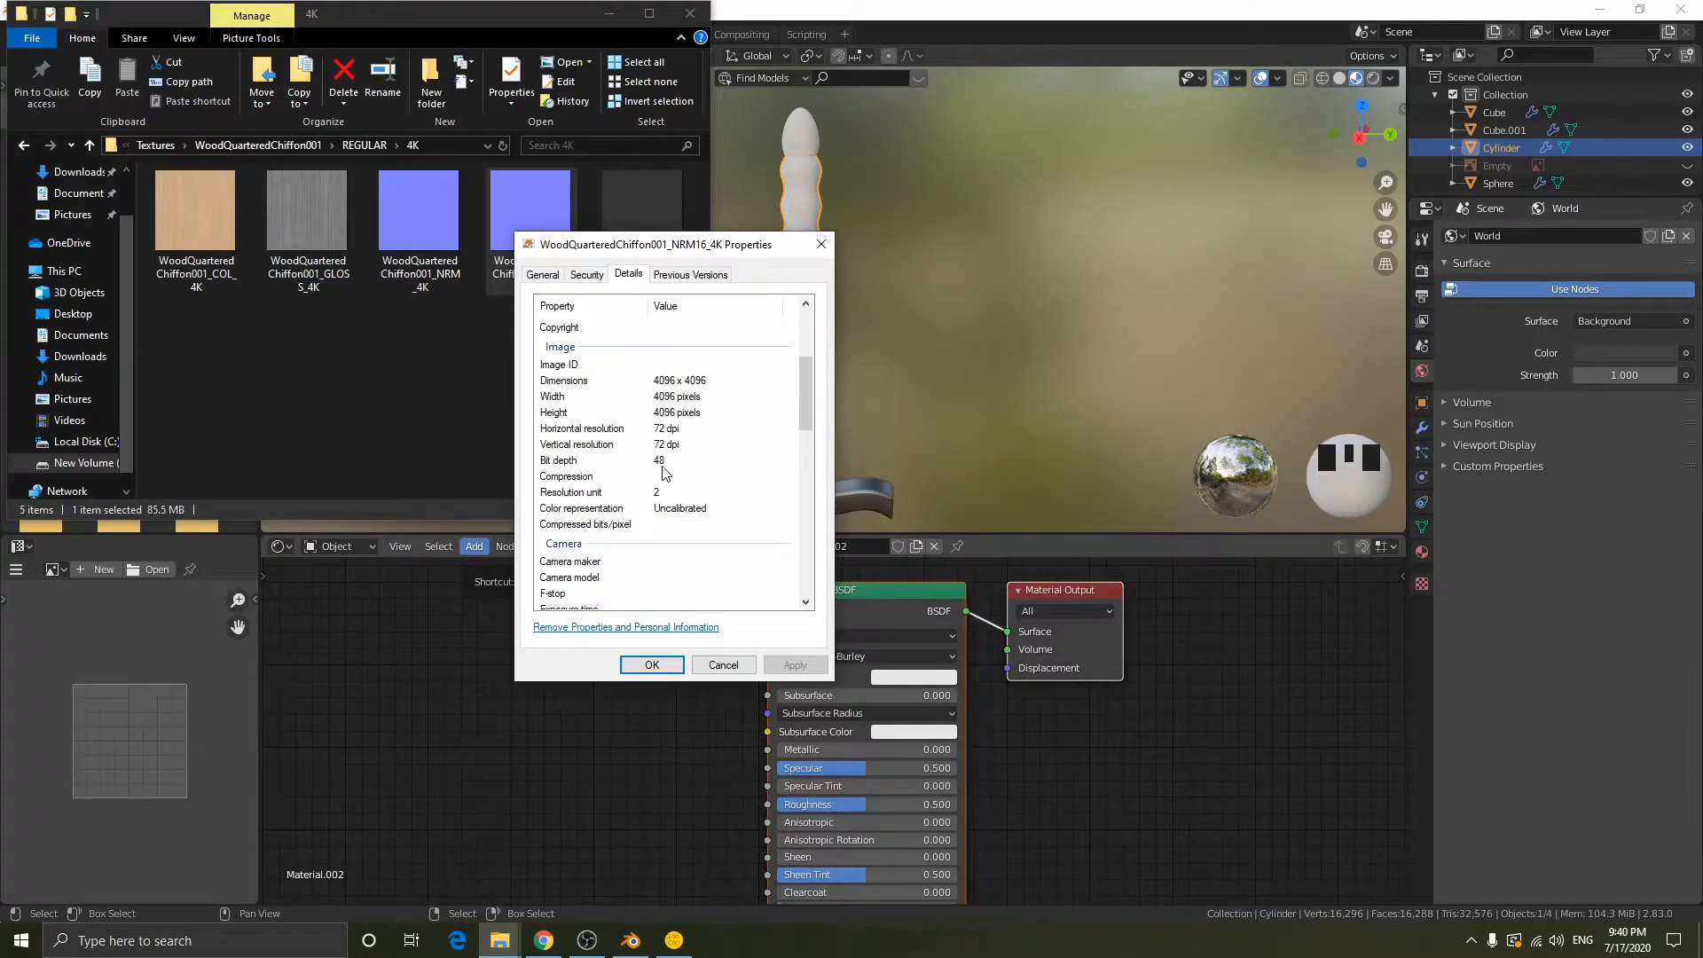
click(821, 245)
- Bring the WoodQuarteredChiffon001_COL_4K image into the grip's material and connect its Color to Base Color
drag(551, 353, 509, 242)
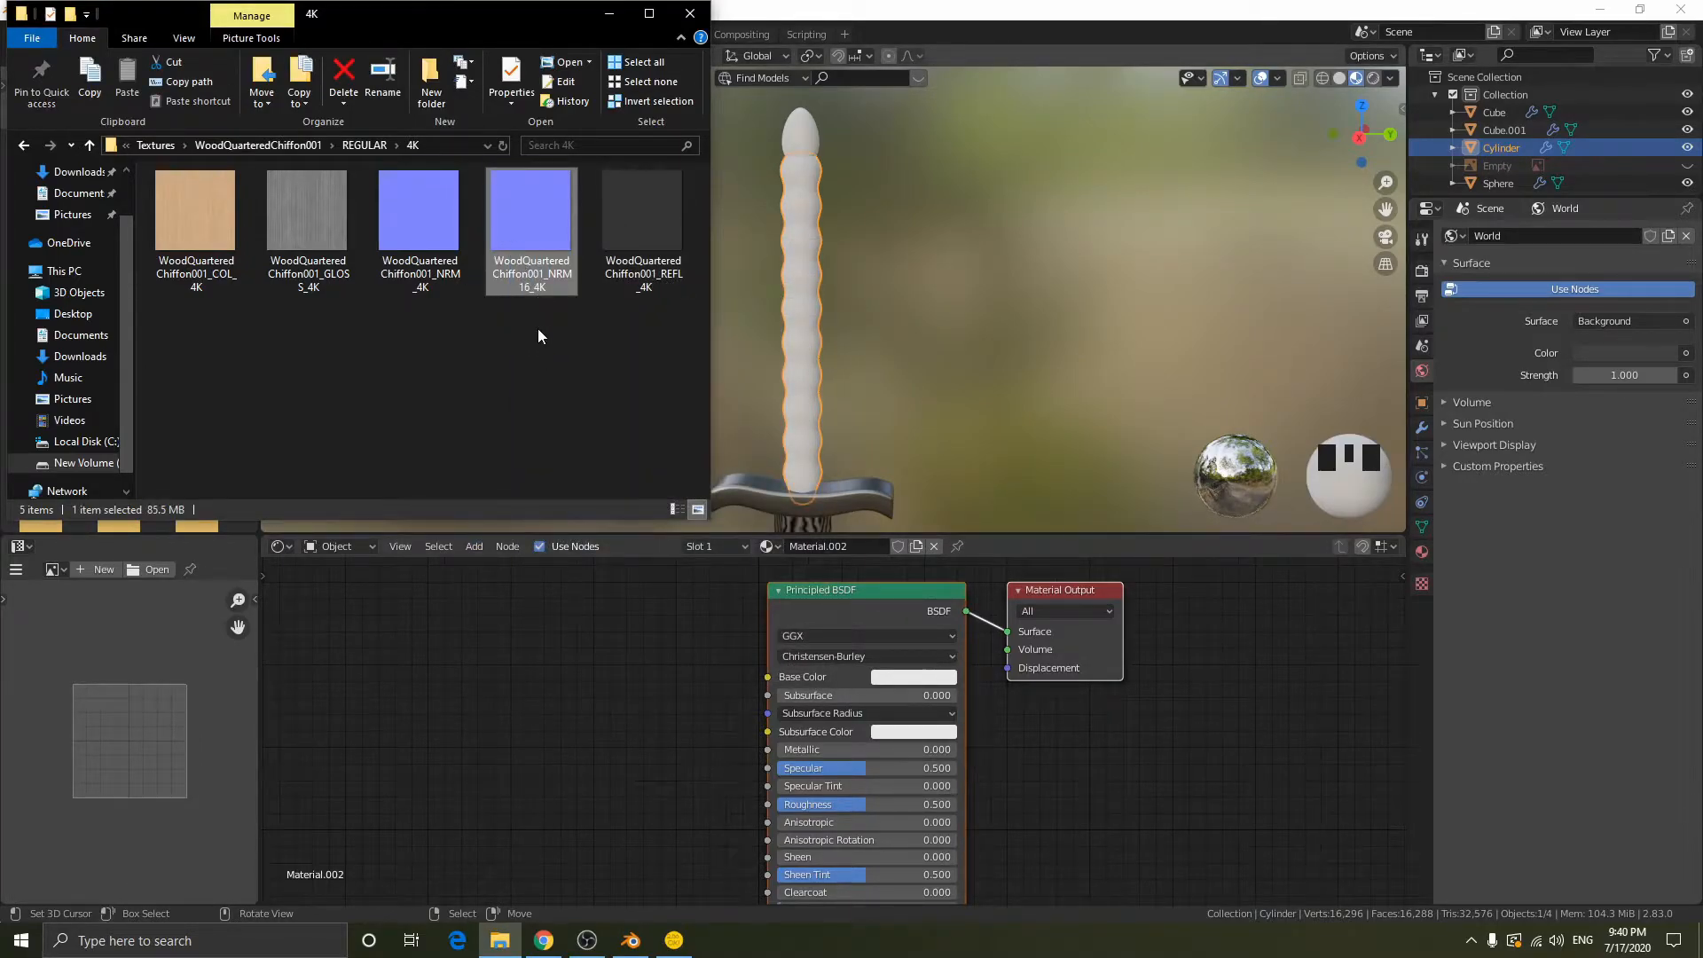
click(527, 300)
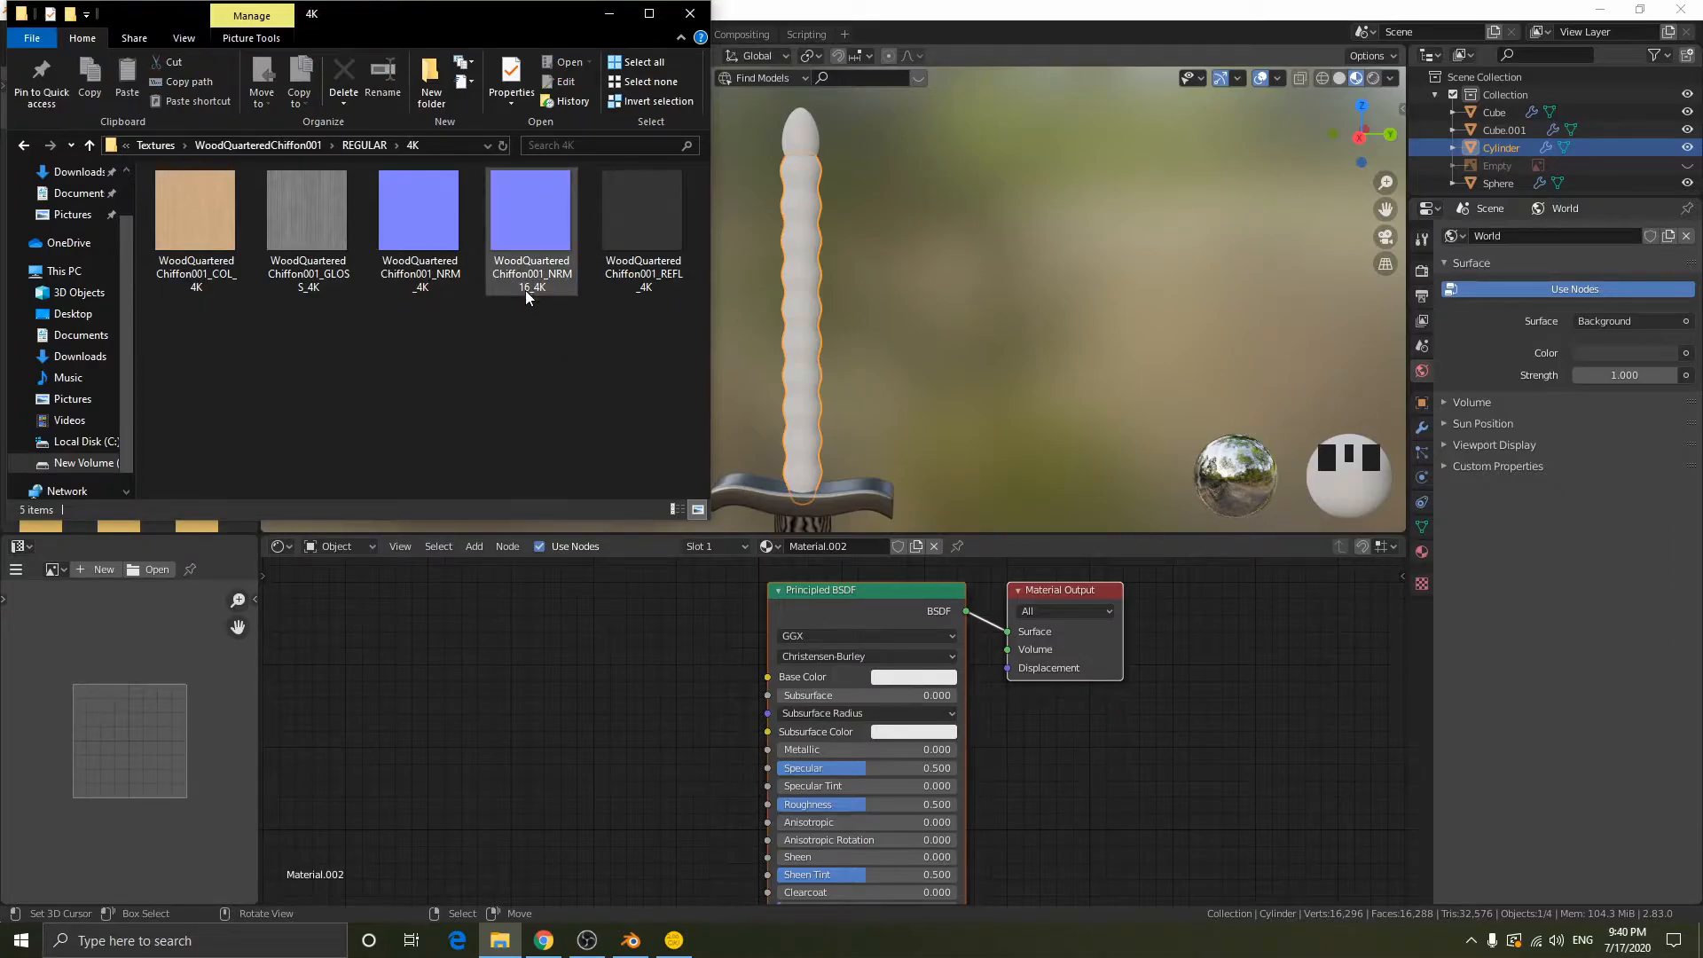
drag(195, 212, 765, 679)
scroll(821, 266, up, 9)
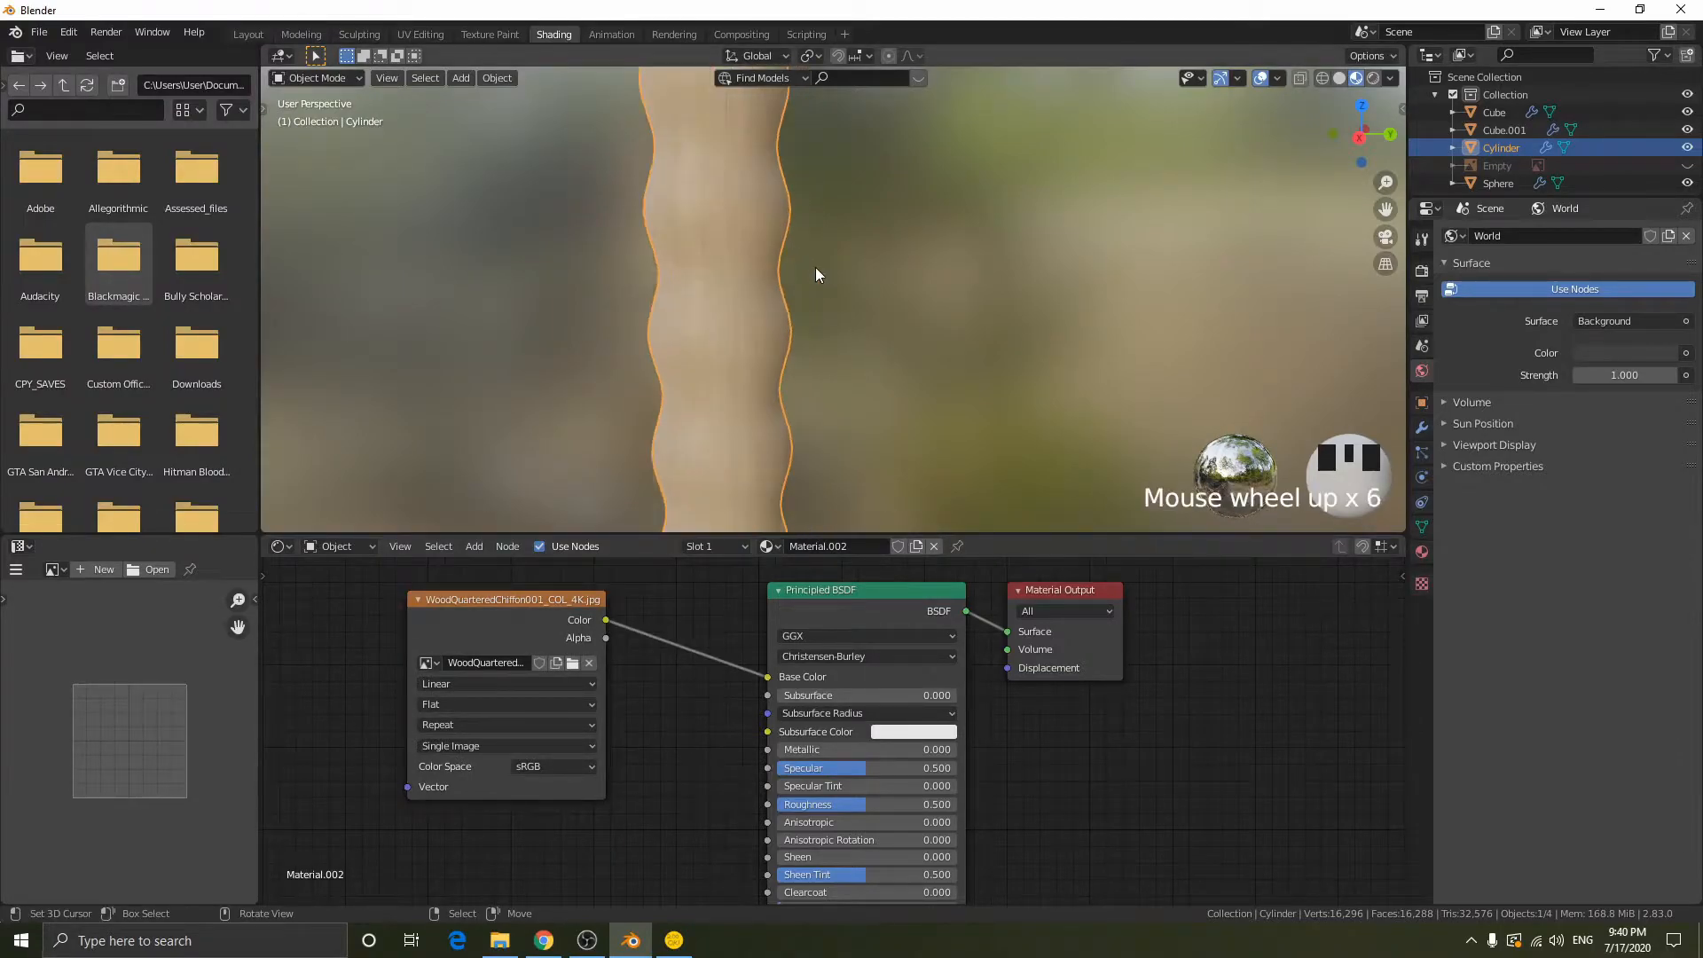
- Add the WoodQuarteredChiffon001_GLOSS_4K image to the grip's material and connect its Color to Roughness
click(499, 940)
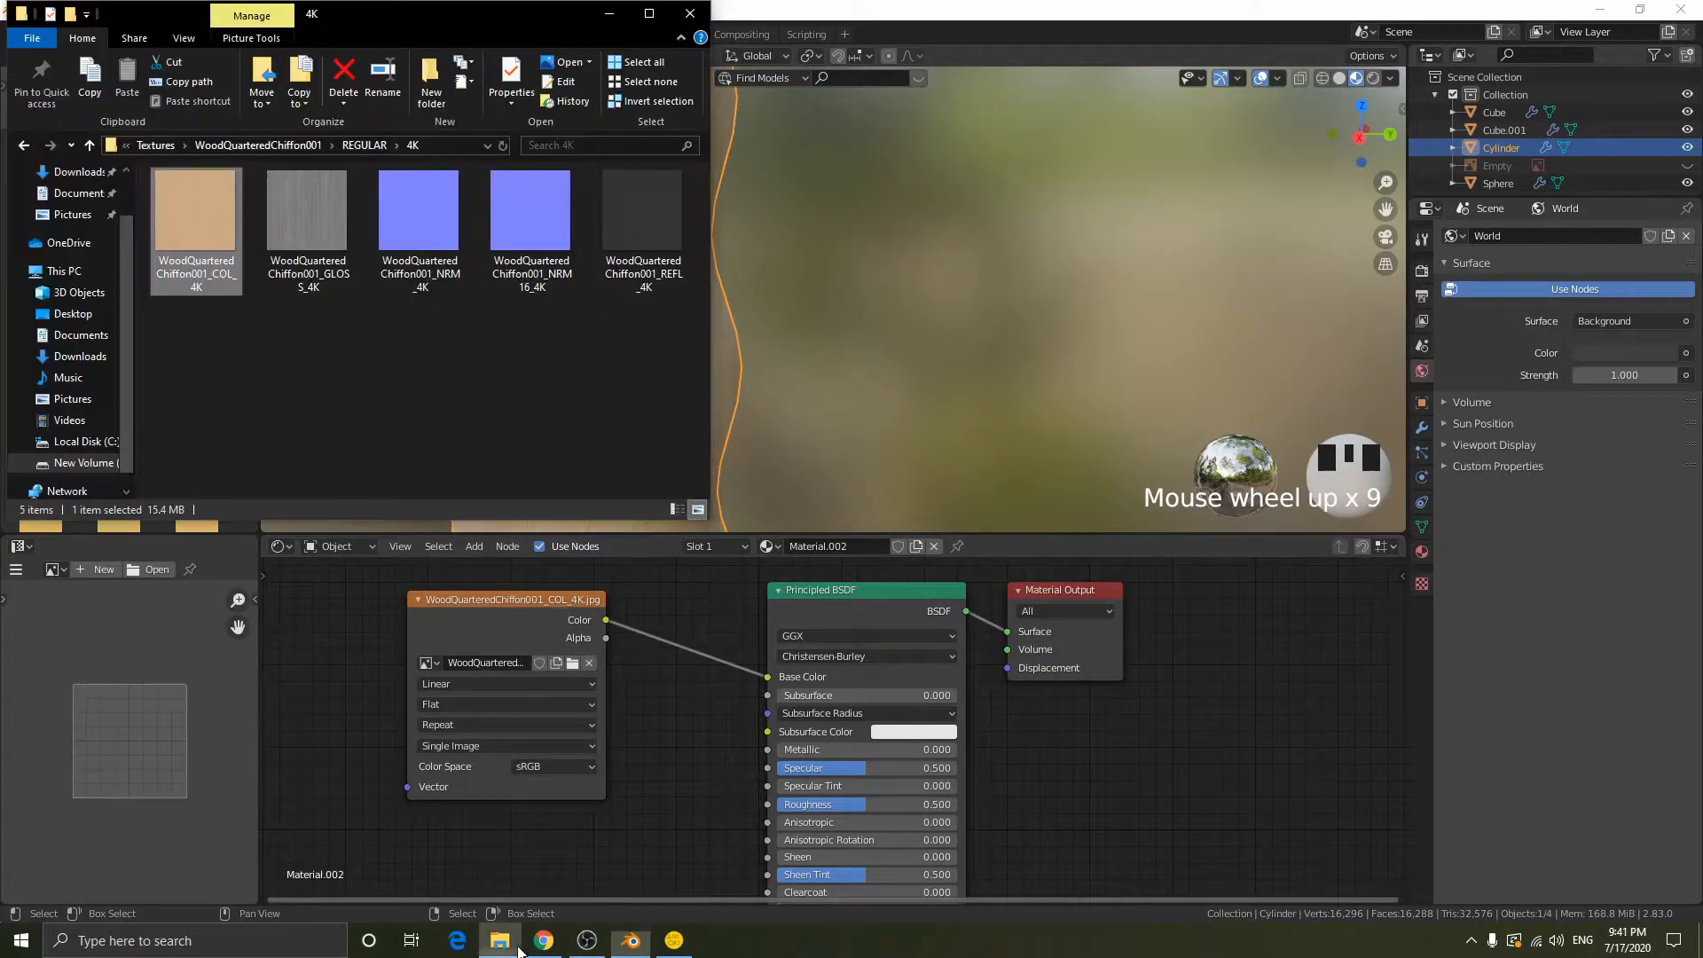
click(325, 238)
drag(372, 768, 349, 803)
middle_drag(580, 773, 644, 602)
drag(545, 595, 529, 684)
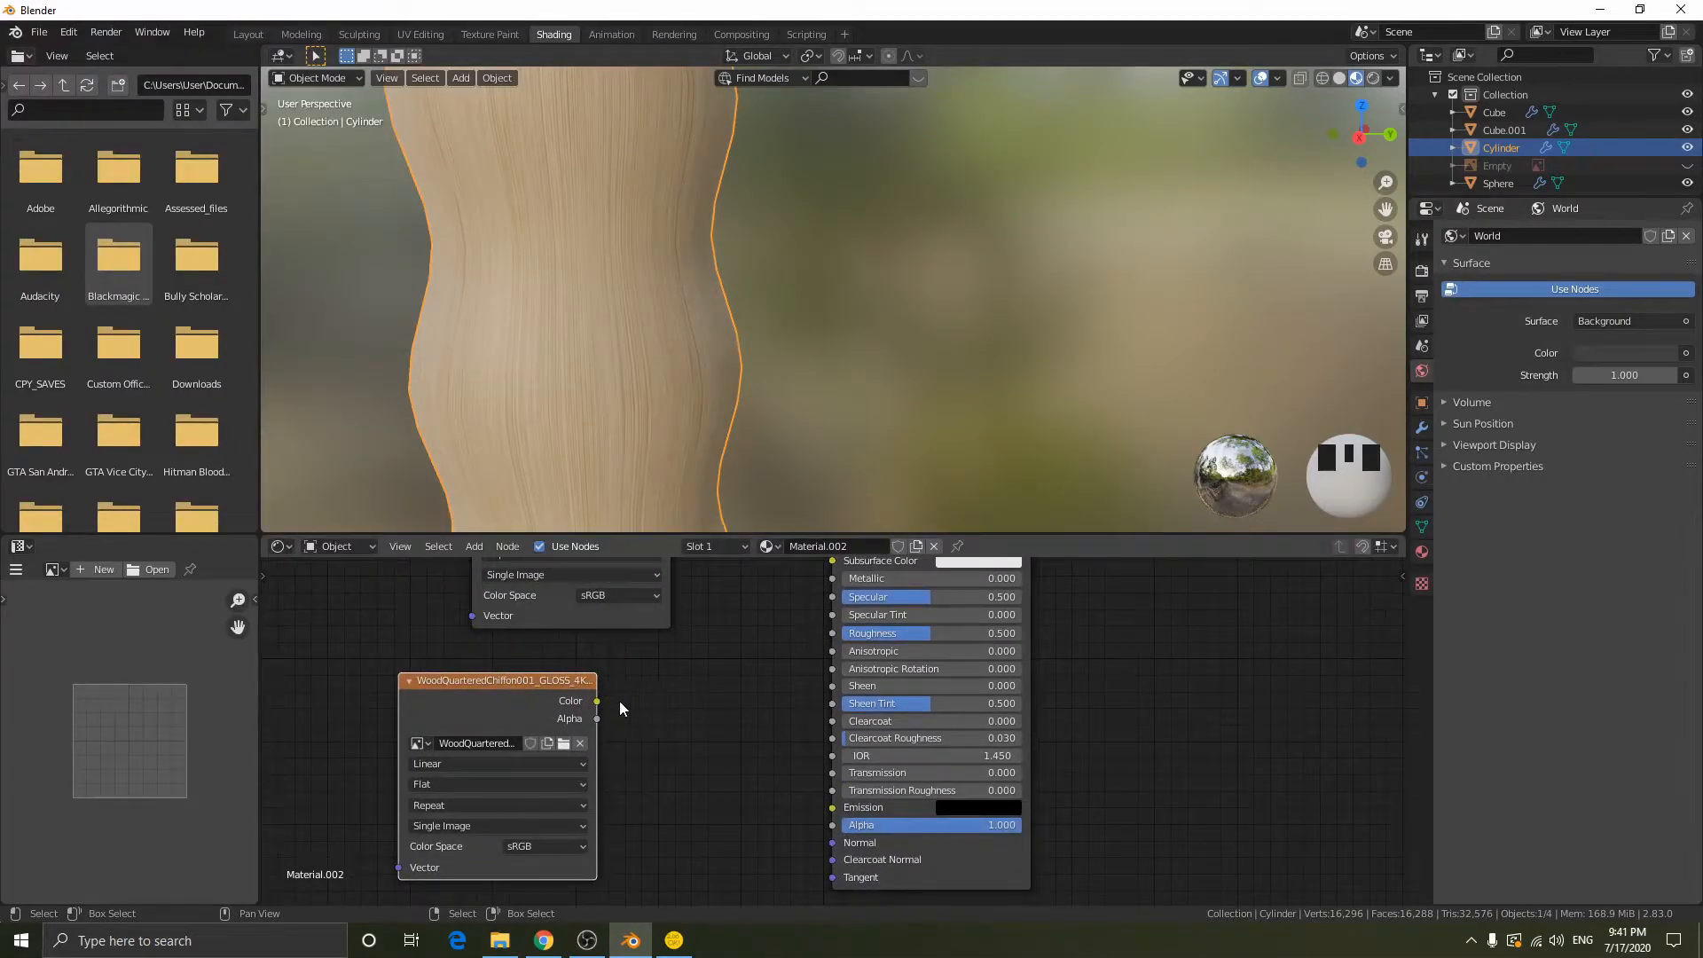
drag(597, 702, 834, 633)
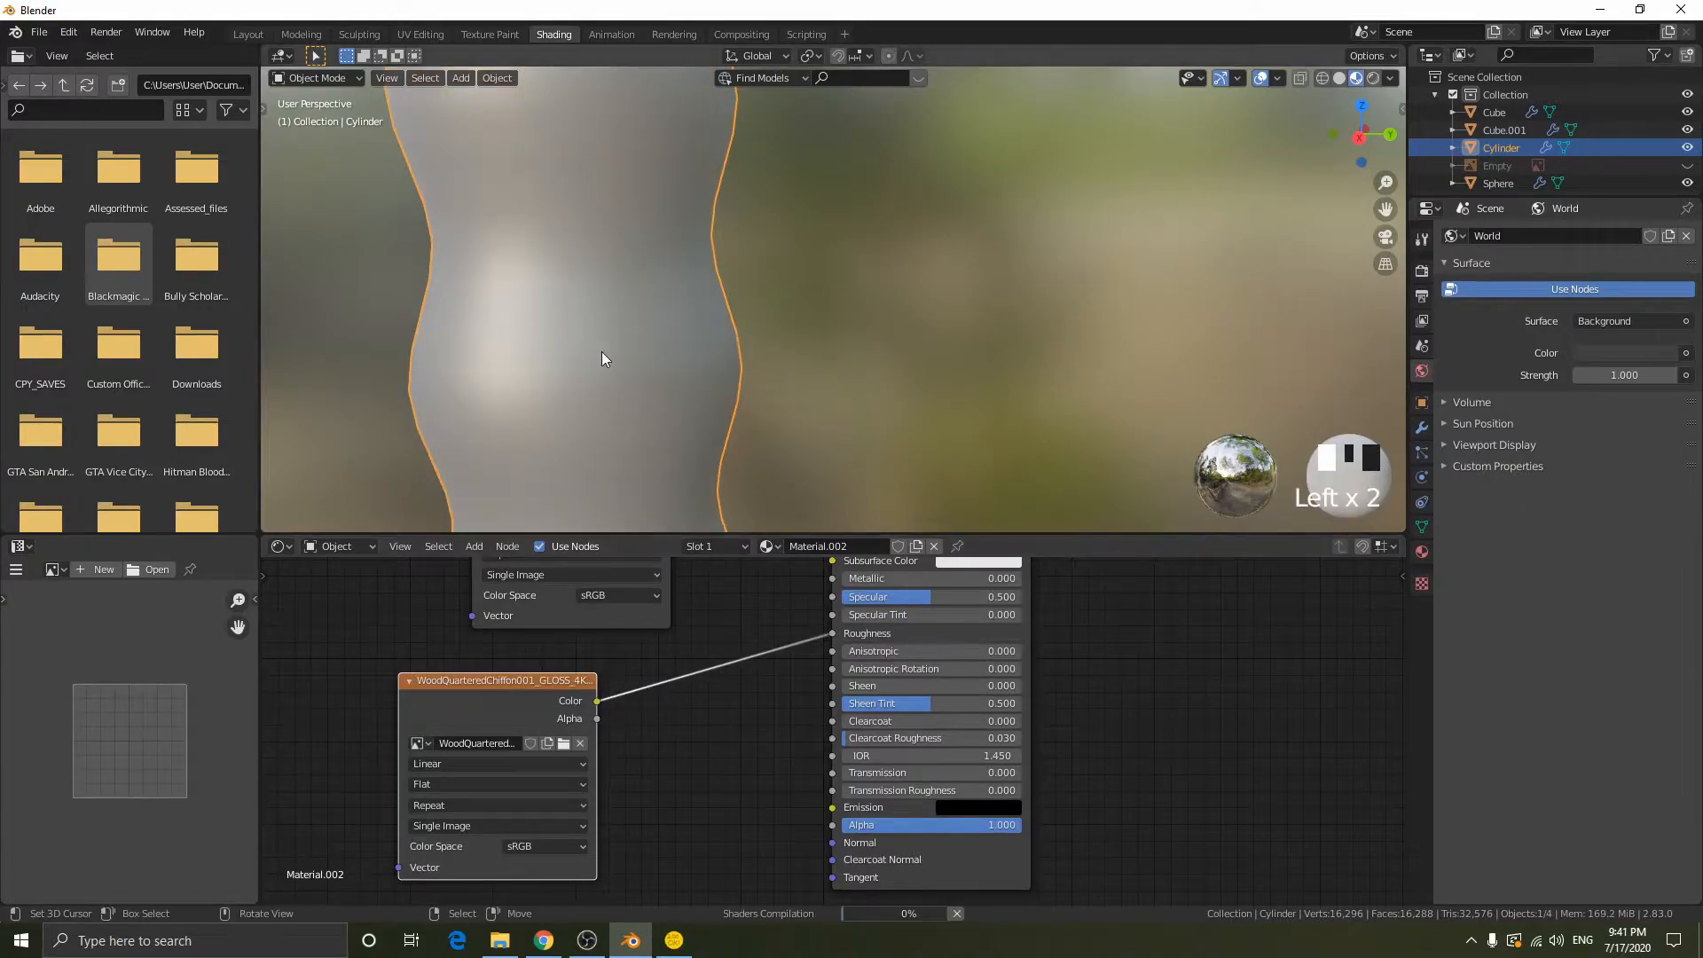
shift+middle_drag(540, 303, 795, 315)
scroll(796, 316, down, 2)
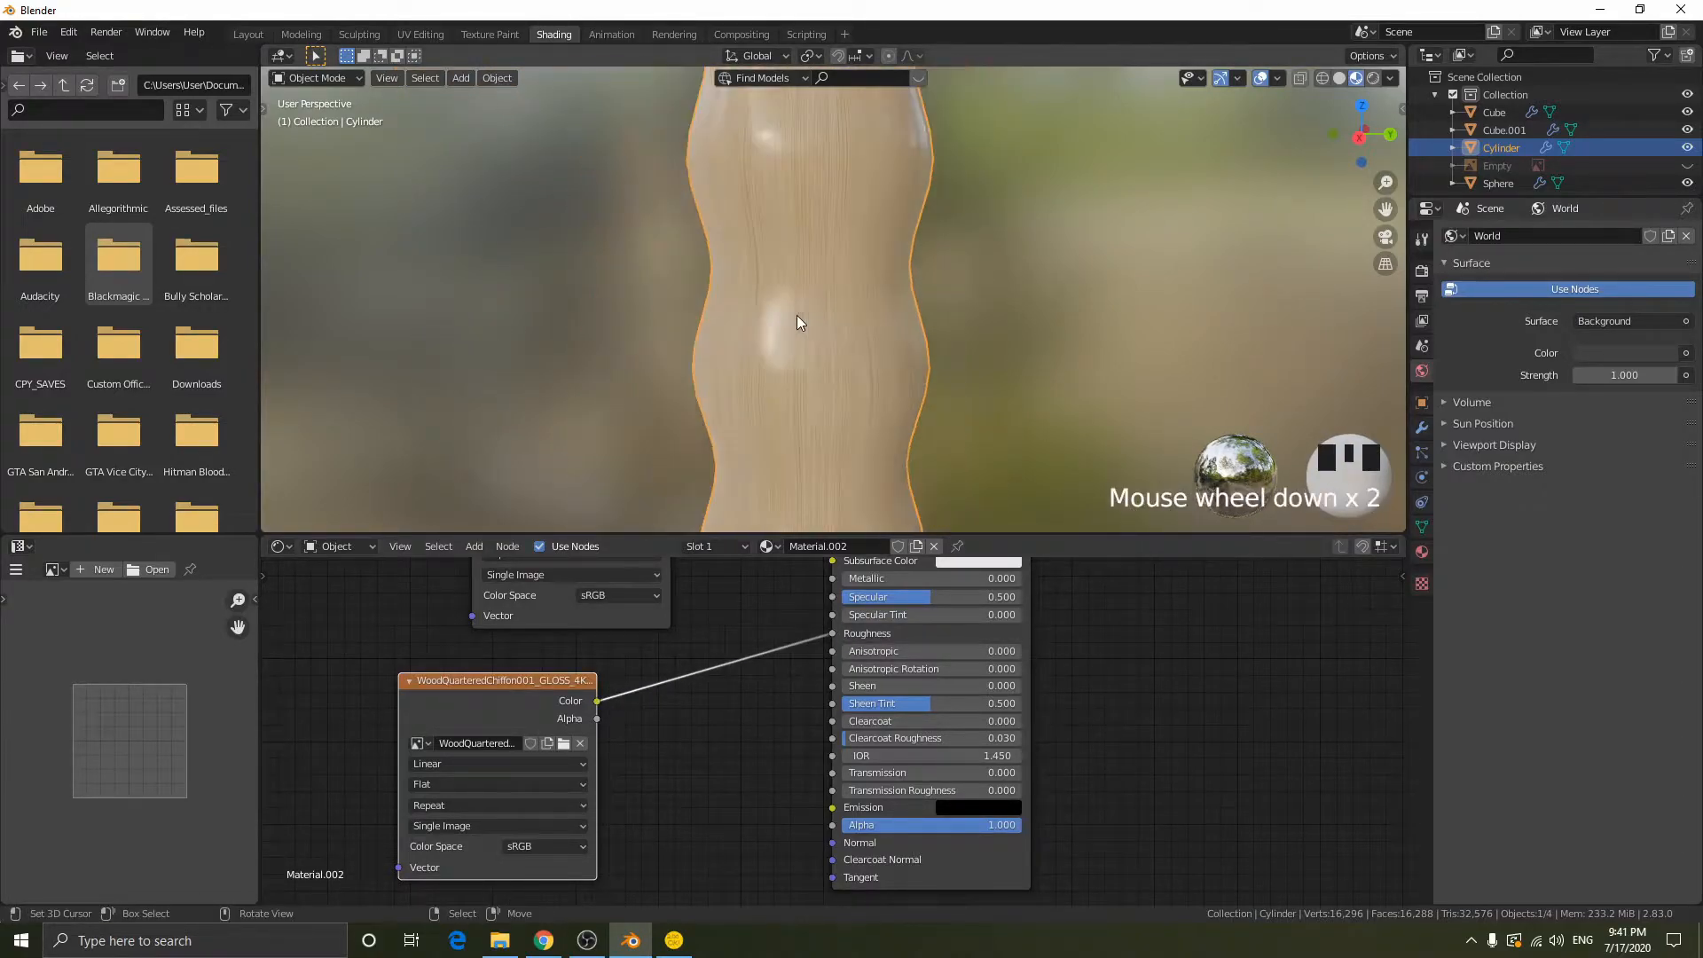
scroll(798, 312, down, 3)
- Align the gloss image node under the color image node and set its Color Space to Non-Color
drag(510, 706, 582, 673)
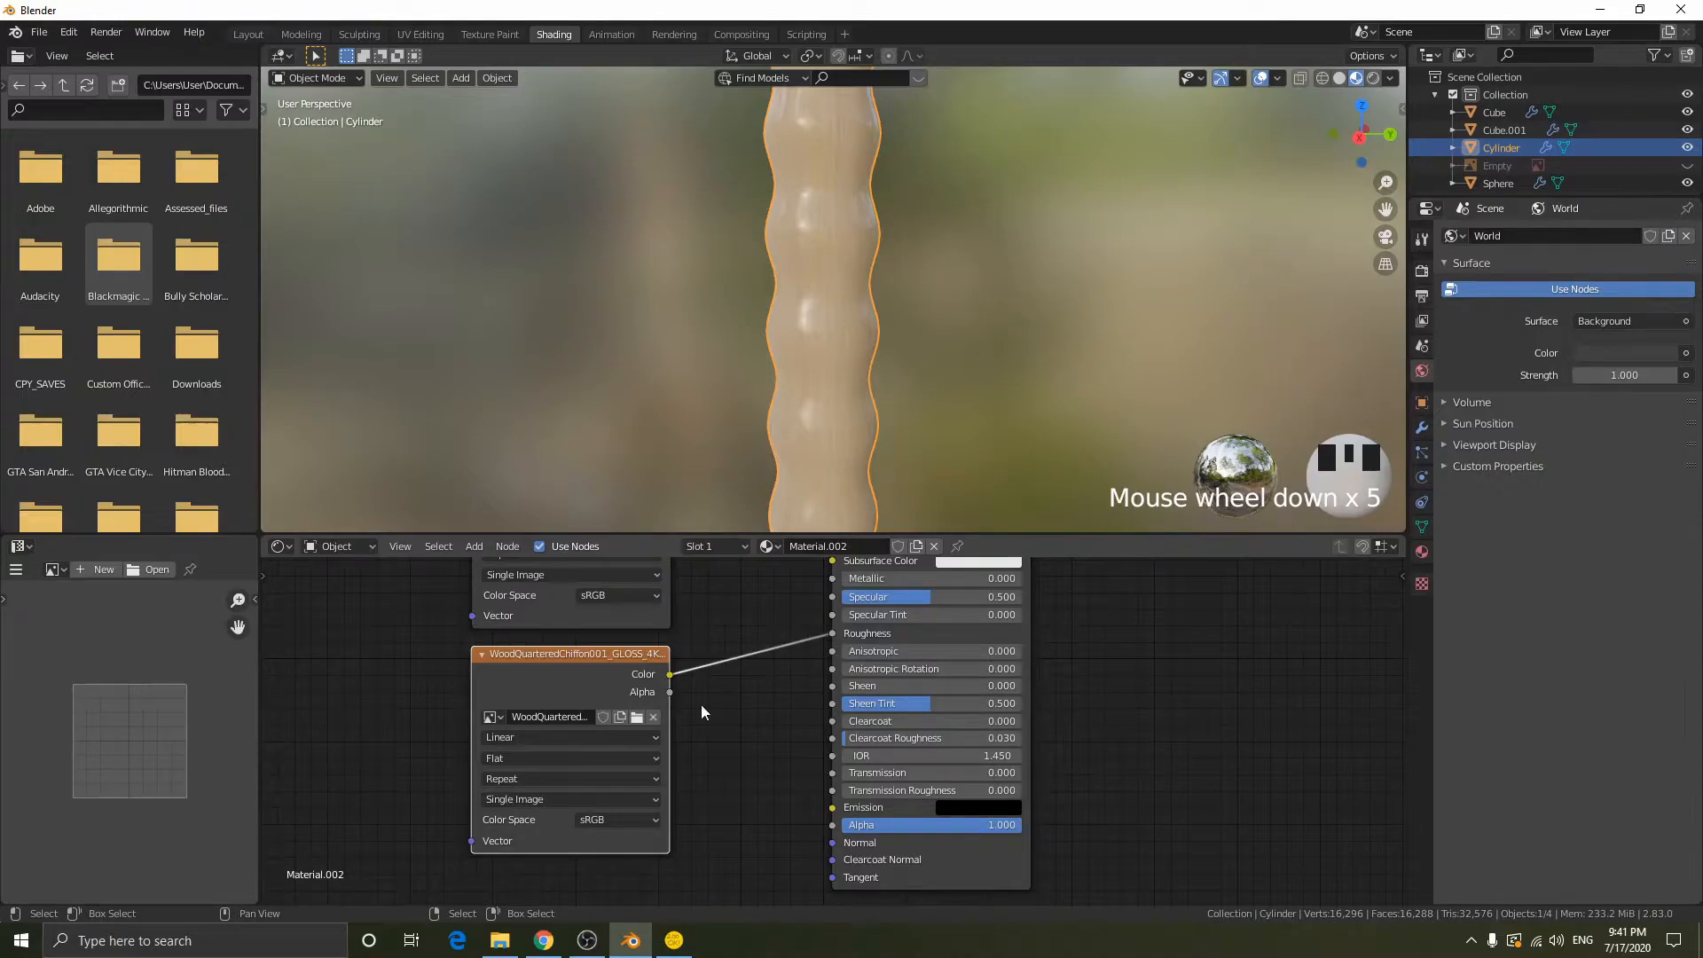
click(594, 822)
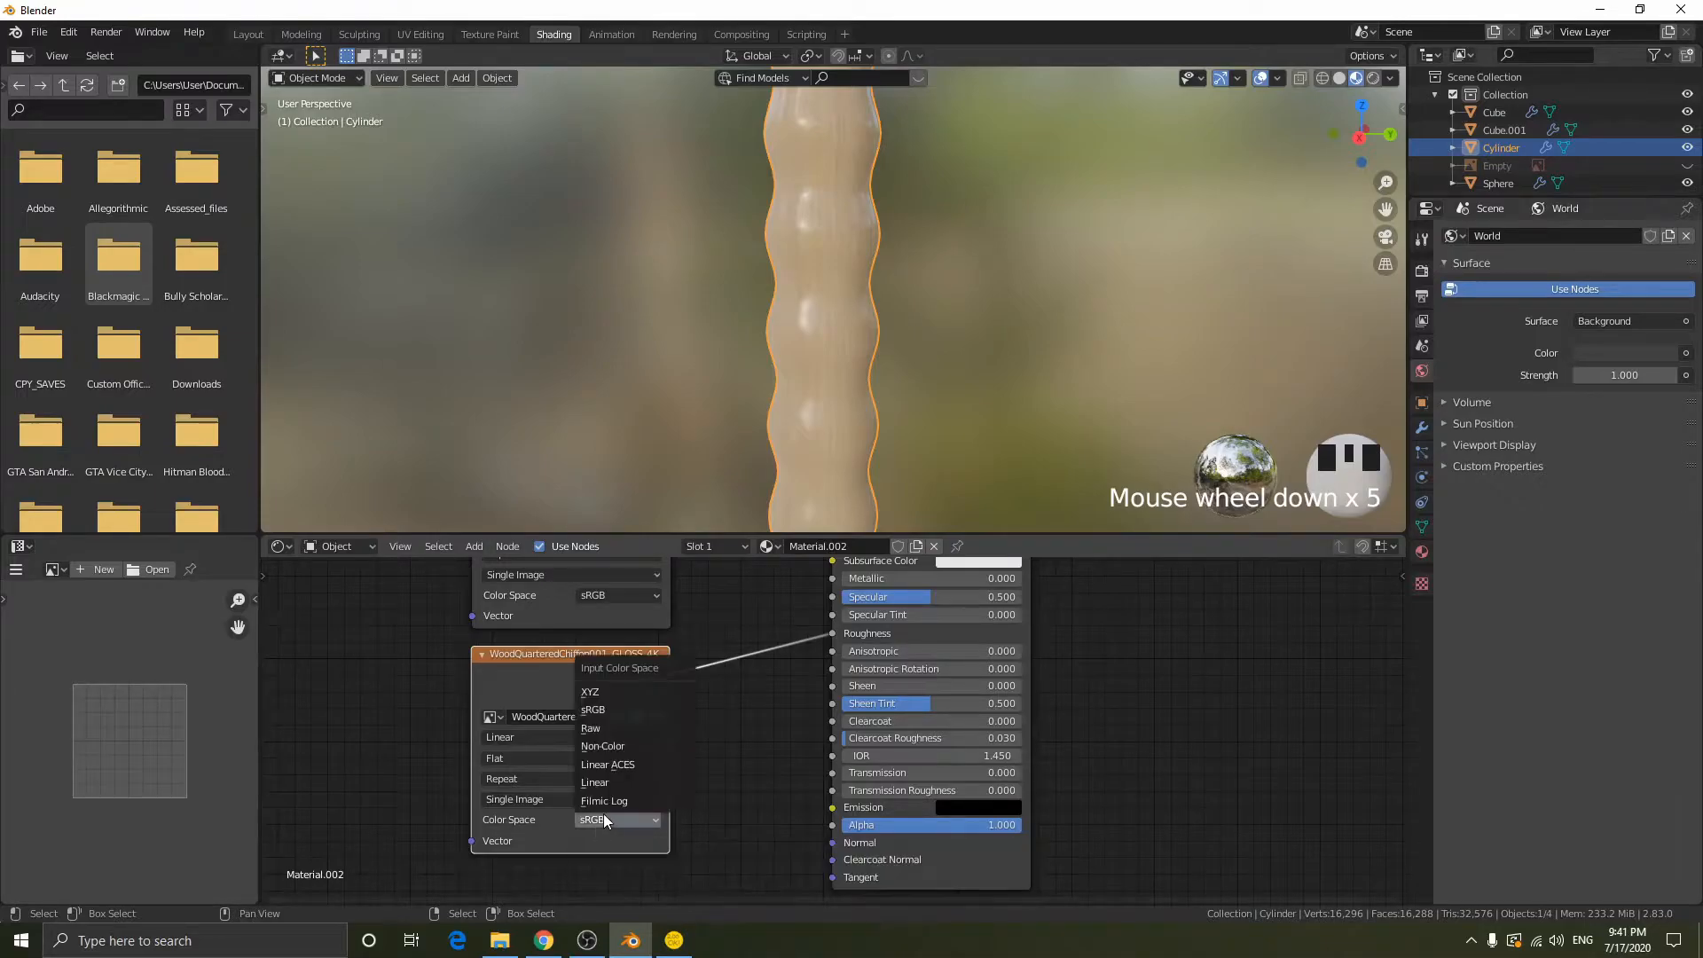
click(626, 745)
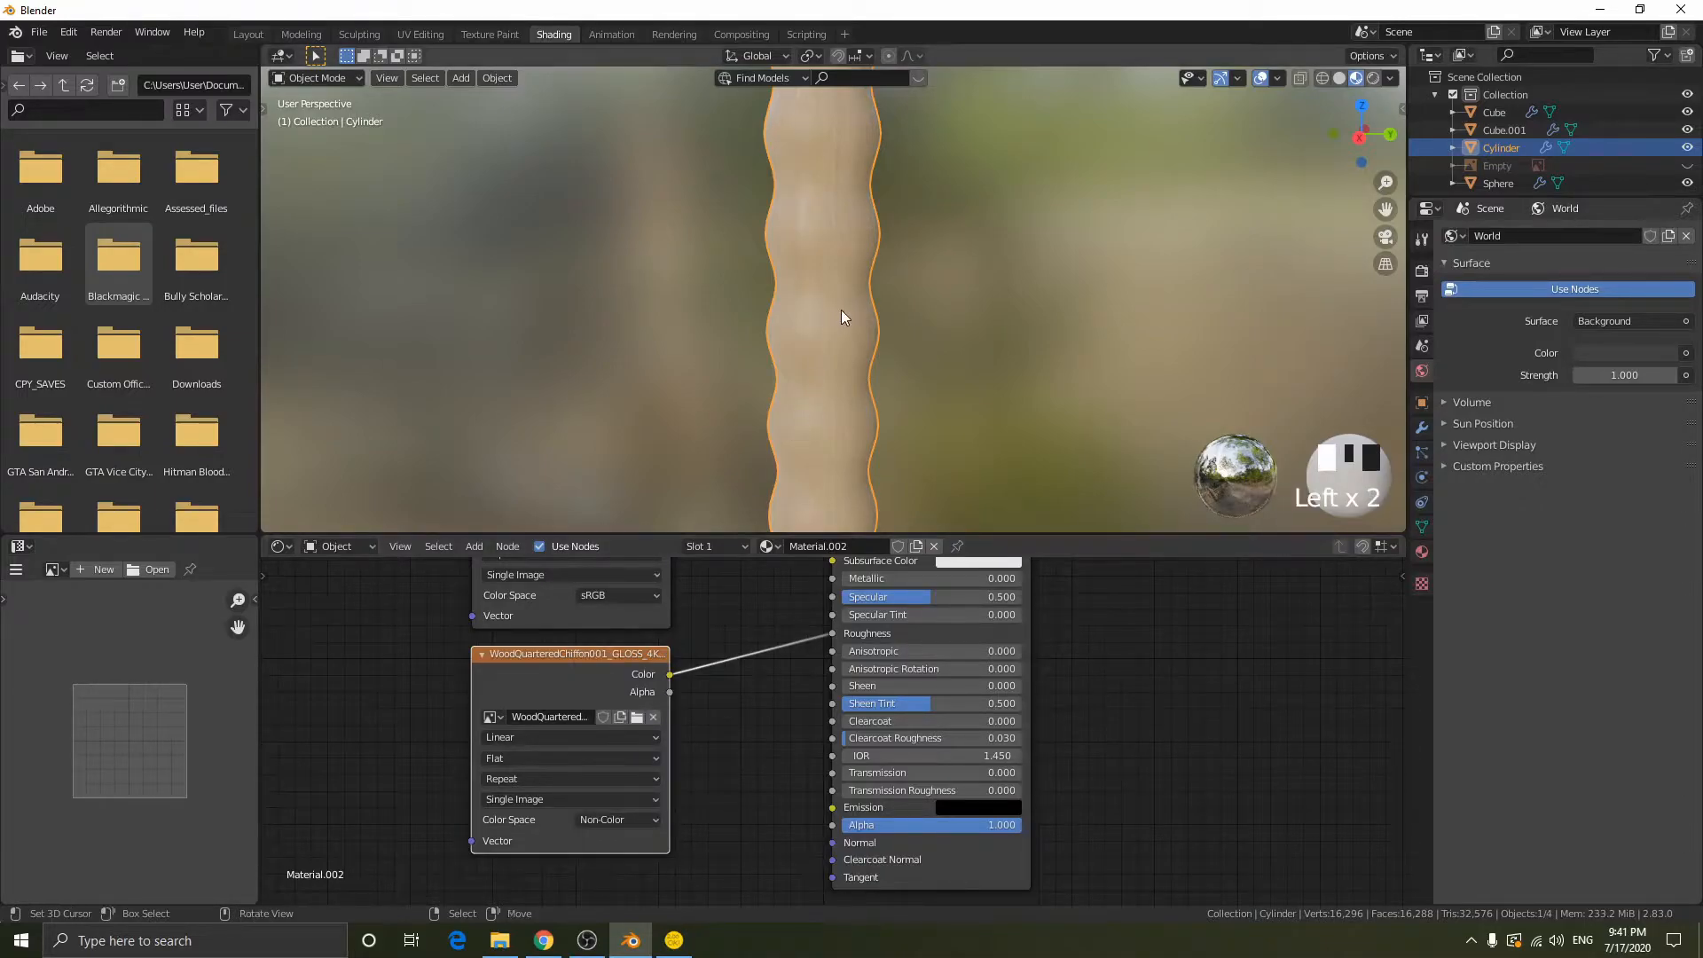
scroll(841, 317, down, 2)
- Add the WoodQuarteredChiffon001_NRM16_4K image to the grip's material and connect its Color to Normal on the Principled BSDF
scroll(665, 727, down, 2)
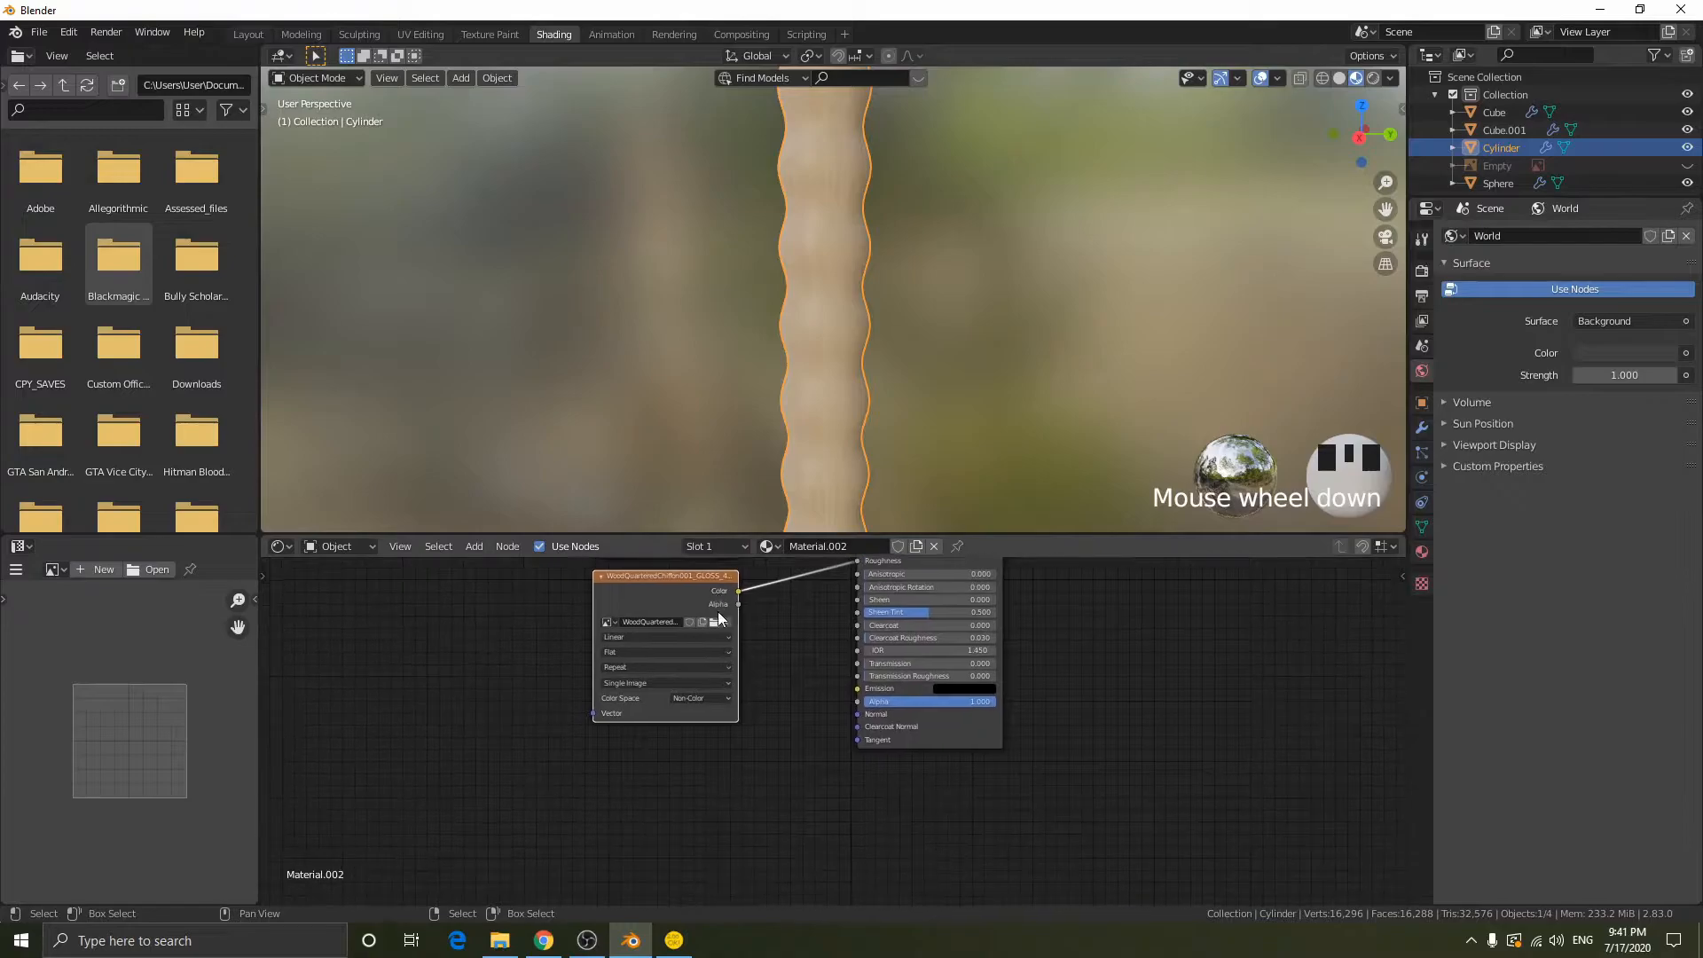
click(500, 940)
click(525, 229)
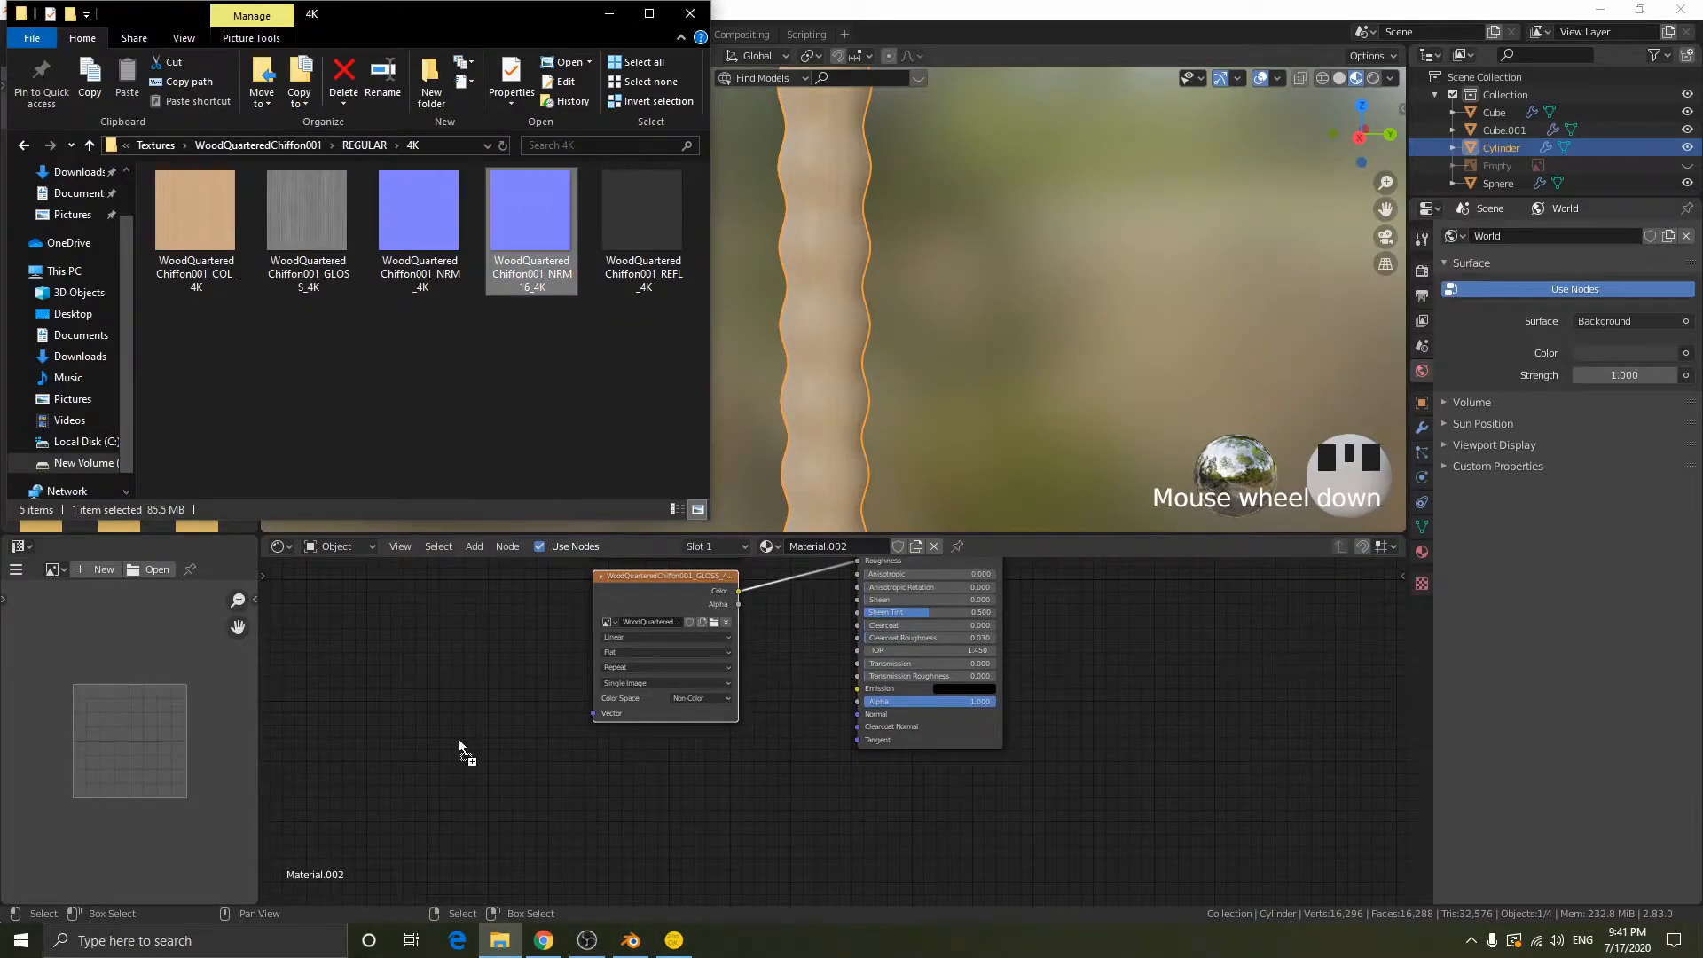
drag(436, 710, 872, 704)
scroll(722, 731, down, 1)
scroll(646, 762, up, 3)
scroll(619, 771, up, 5)
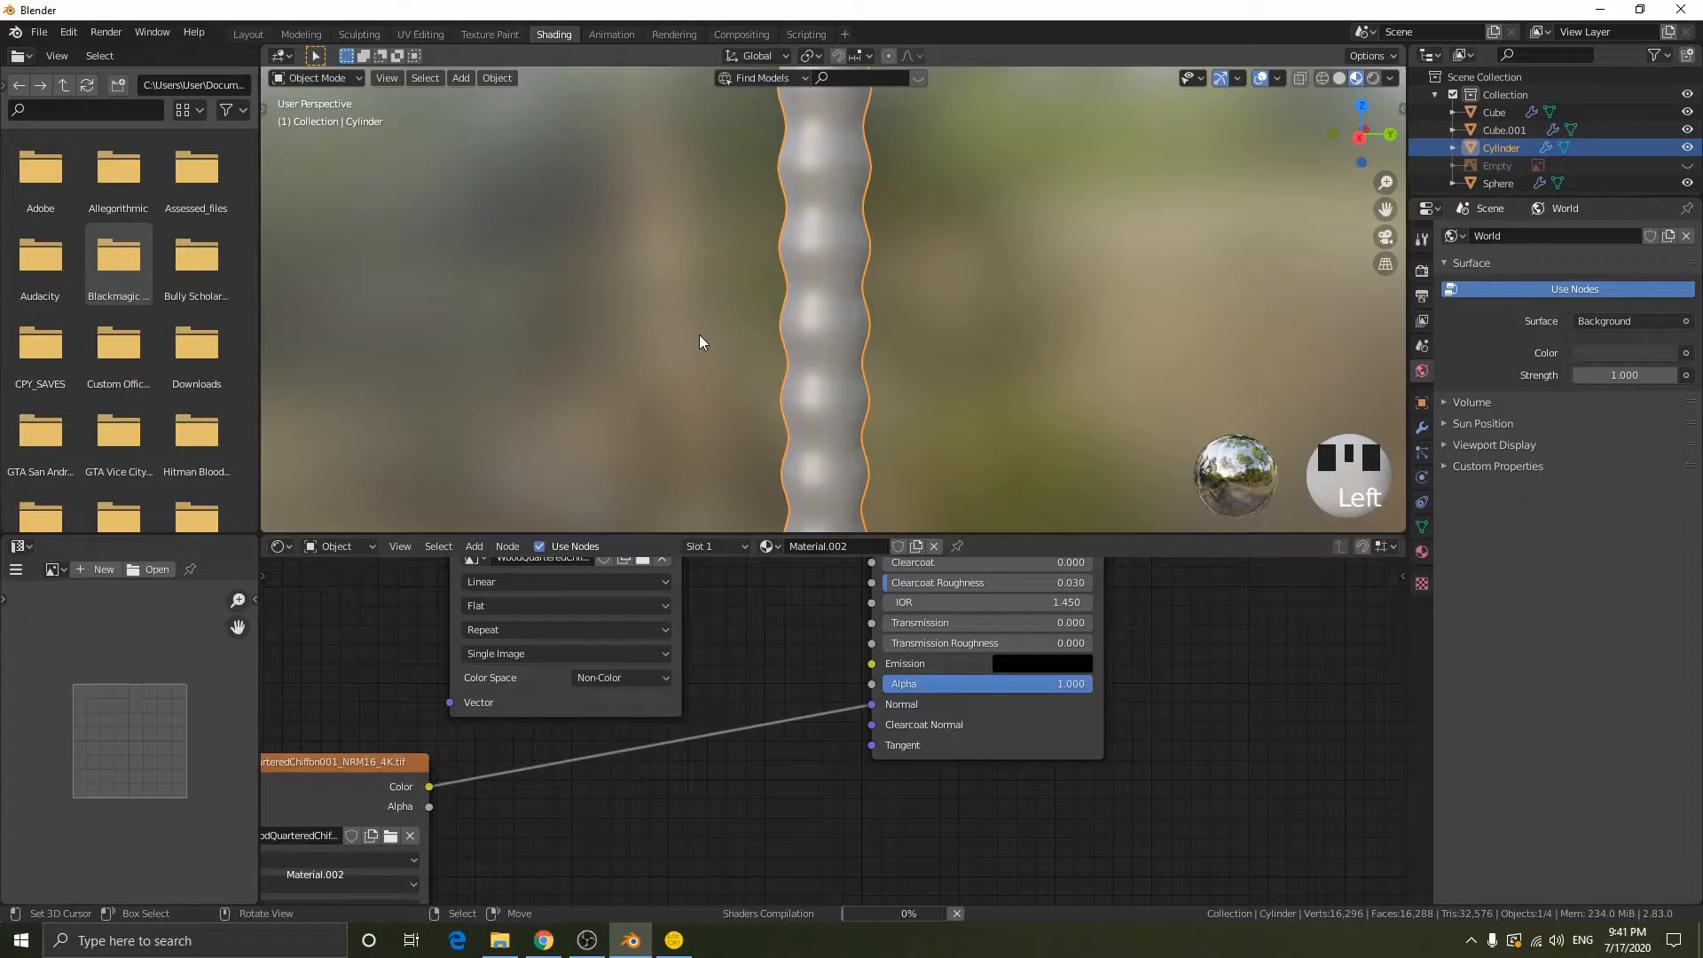
scroll(884, 312, down, 3)
middle_drag(885, 313, 734, 213)
middle_drag(866, 333, 1086, 323)
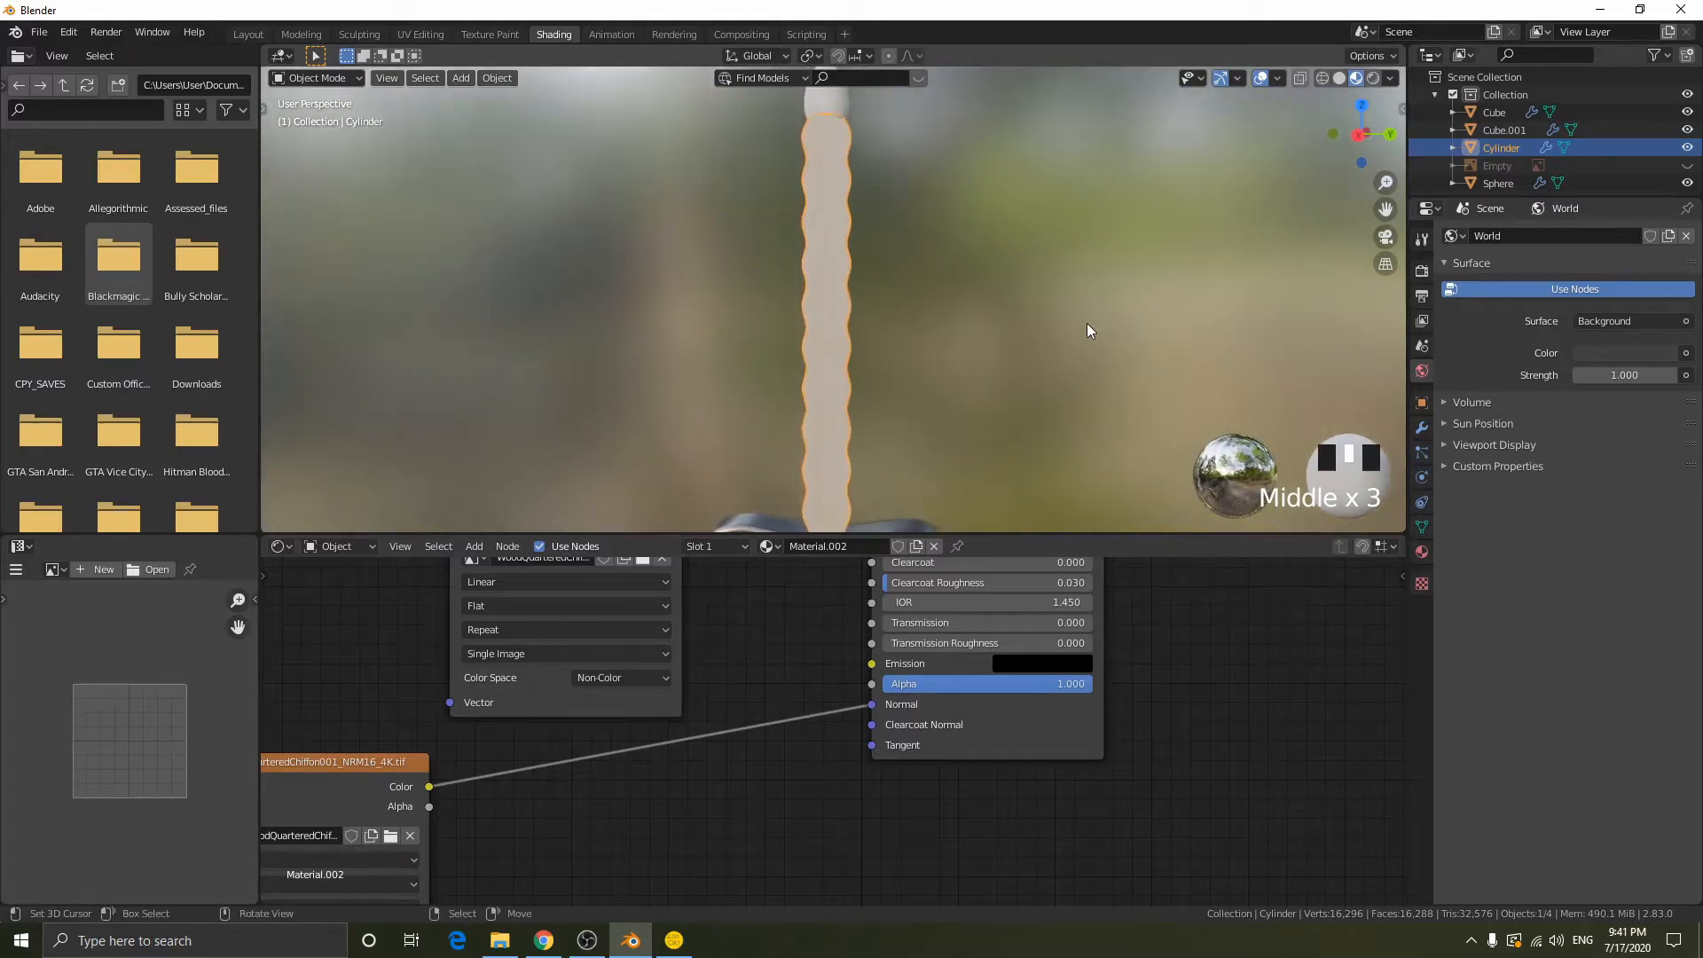
- Set the NRM16 image's Color Space to Non-Color and shift its node away from the shader
middle_drag(497, 778, 694, 625)
click(552, 802)
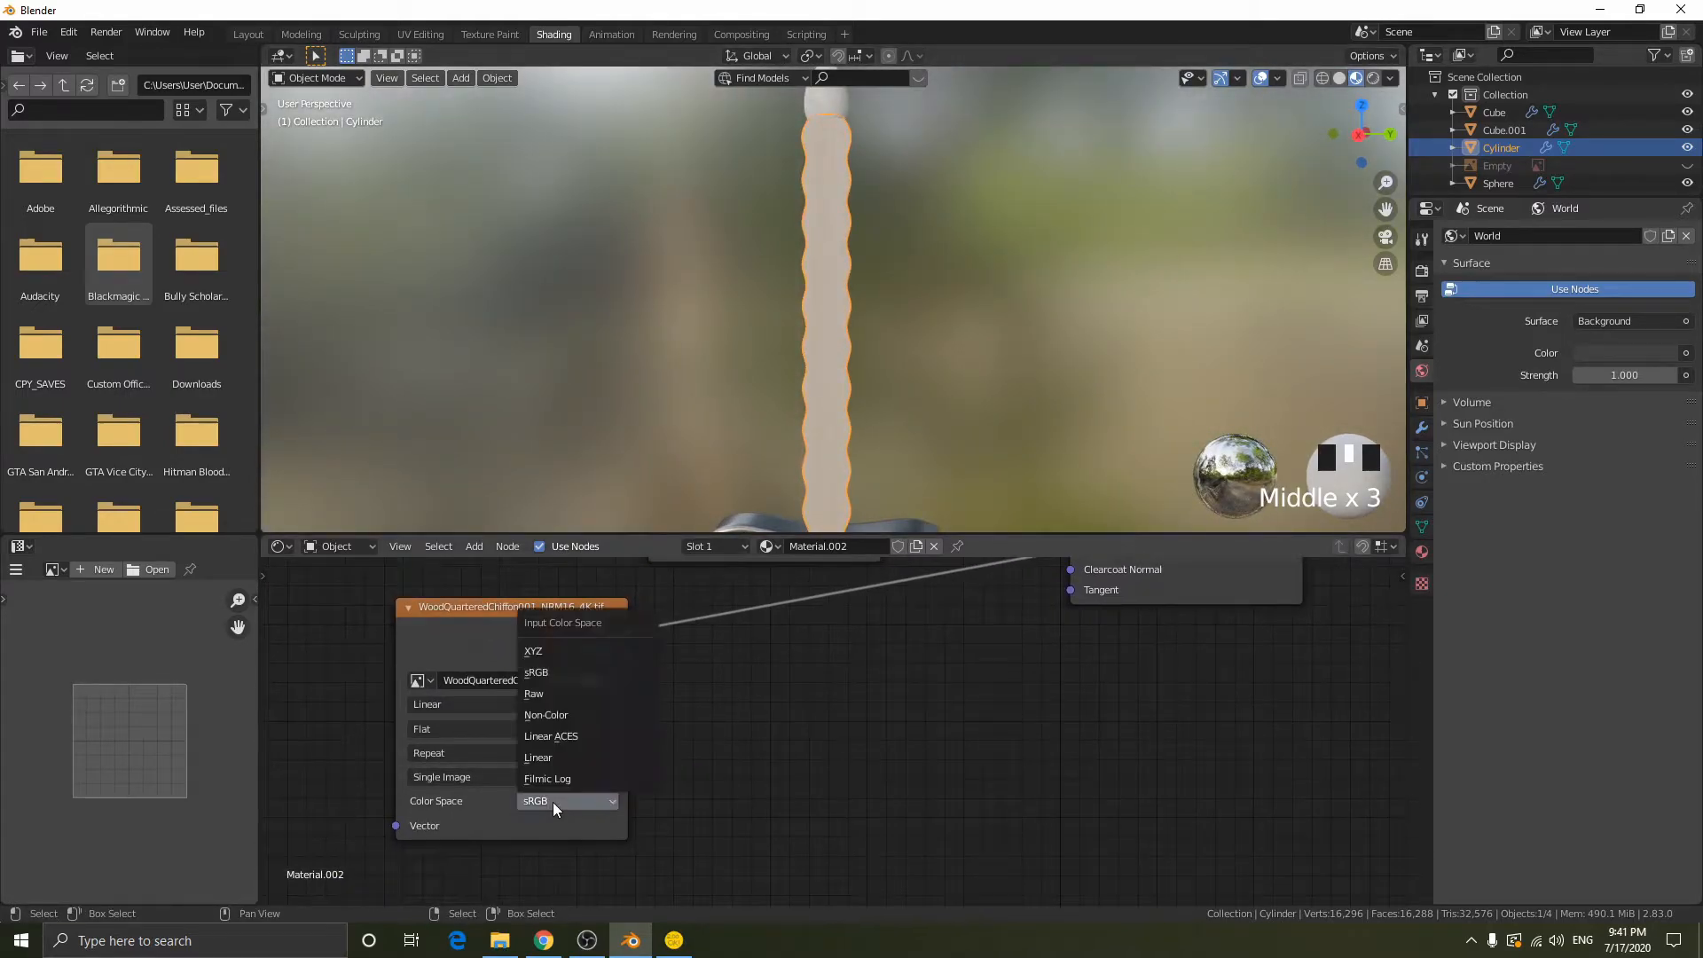
click(578, 715)
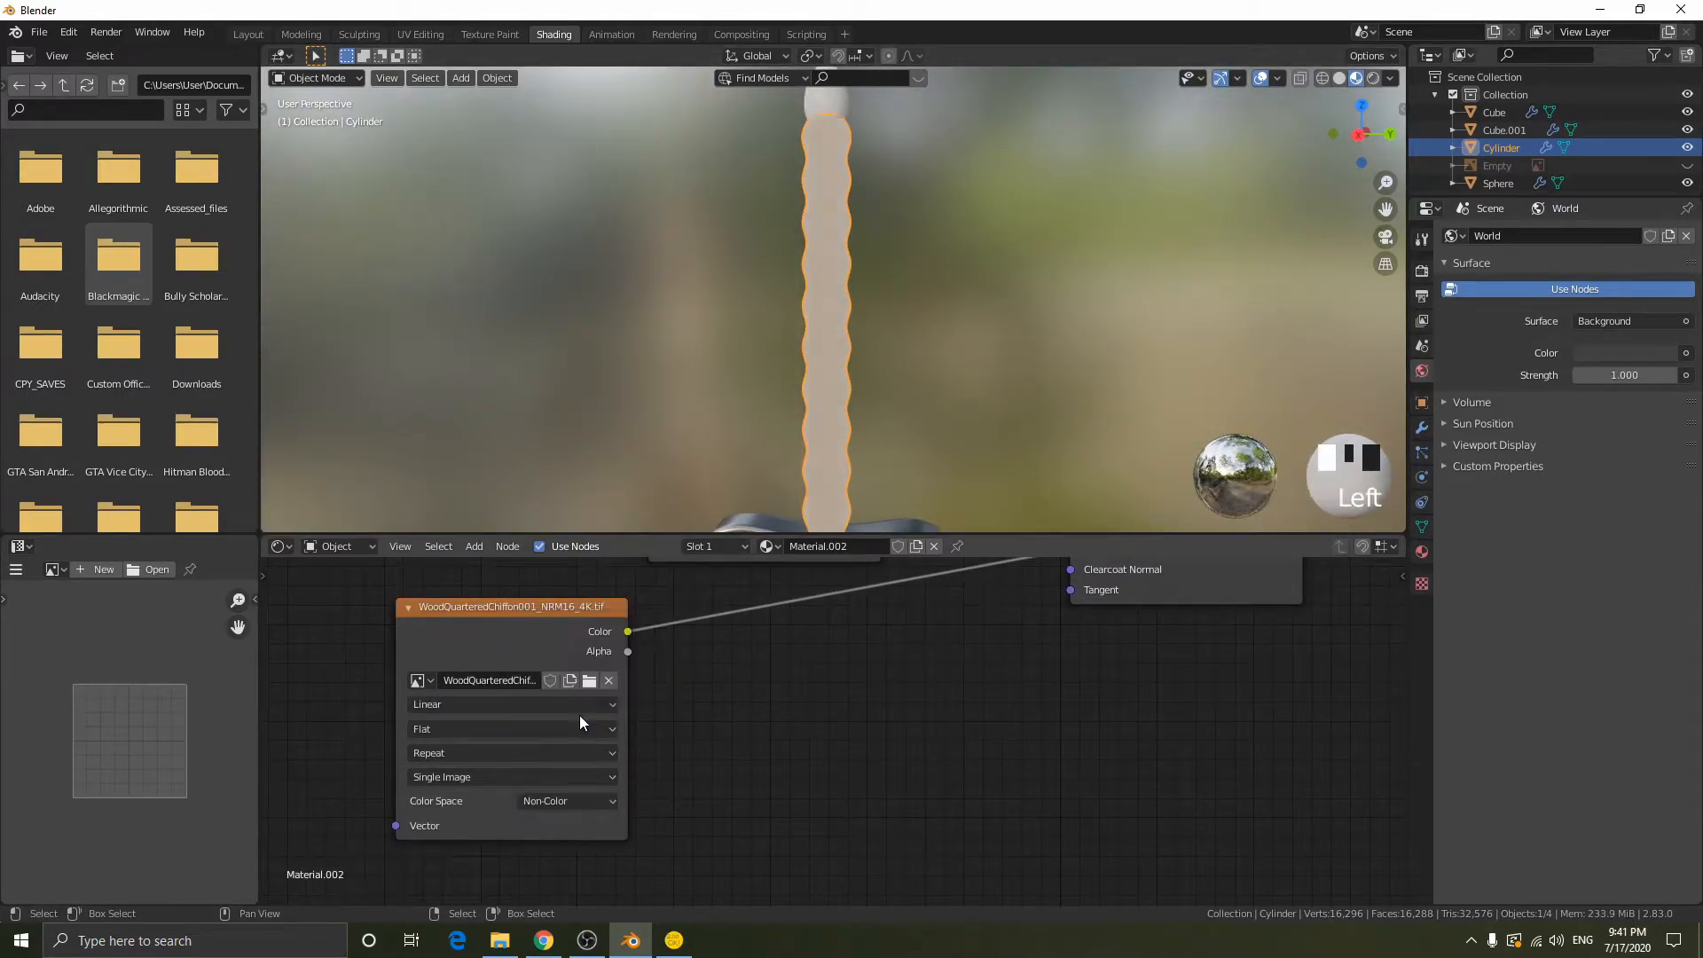
drag(553, 619, 529, 617)
- Insert a Normal Map node between the NRM16 image's Color and the Principled BSDF's Normal input
middle_drag(708, 589, 651, 665)
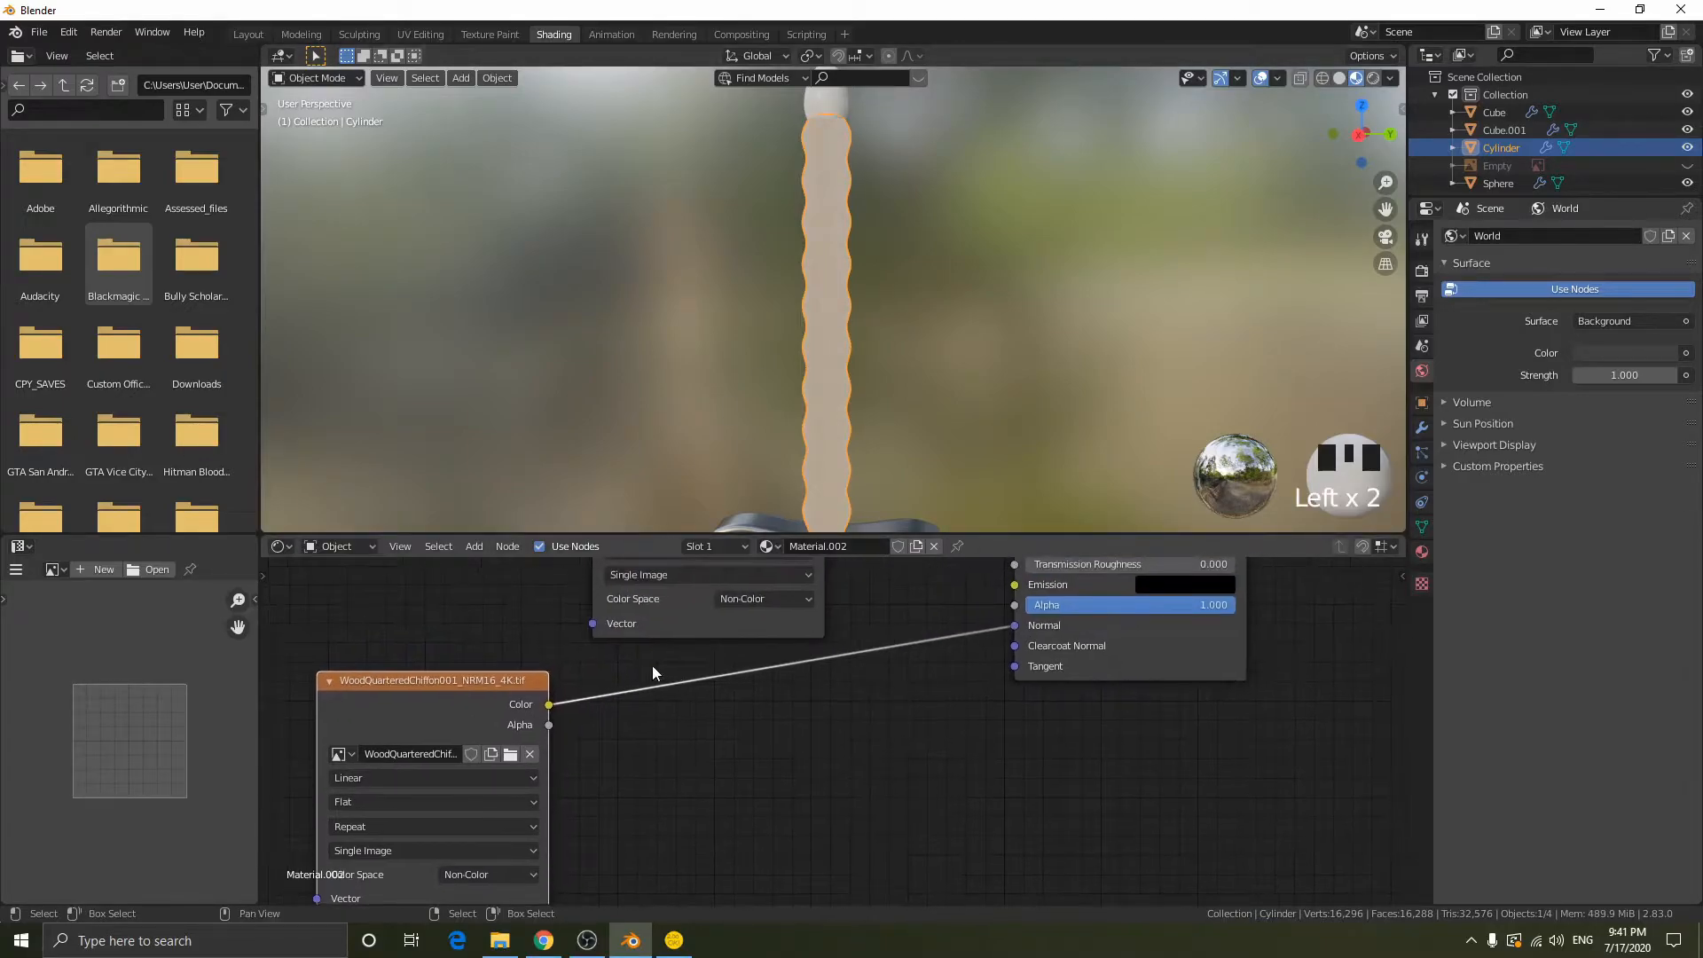
scroll(652, 665, up, 2)
key(shift+a)
click(604, 536)
text(norma)
key(Down)
key(Return)
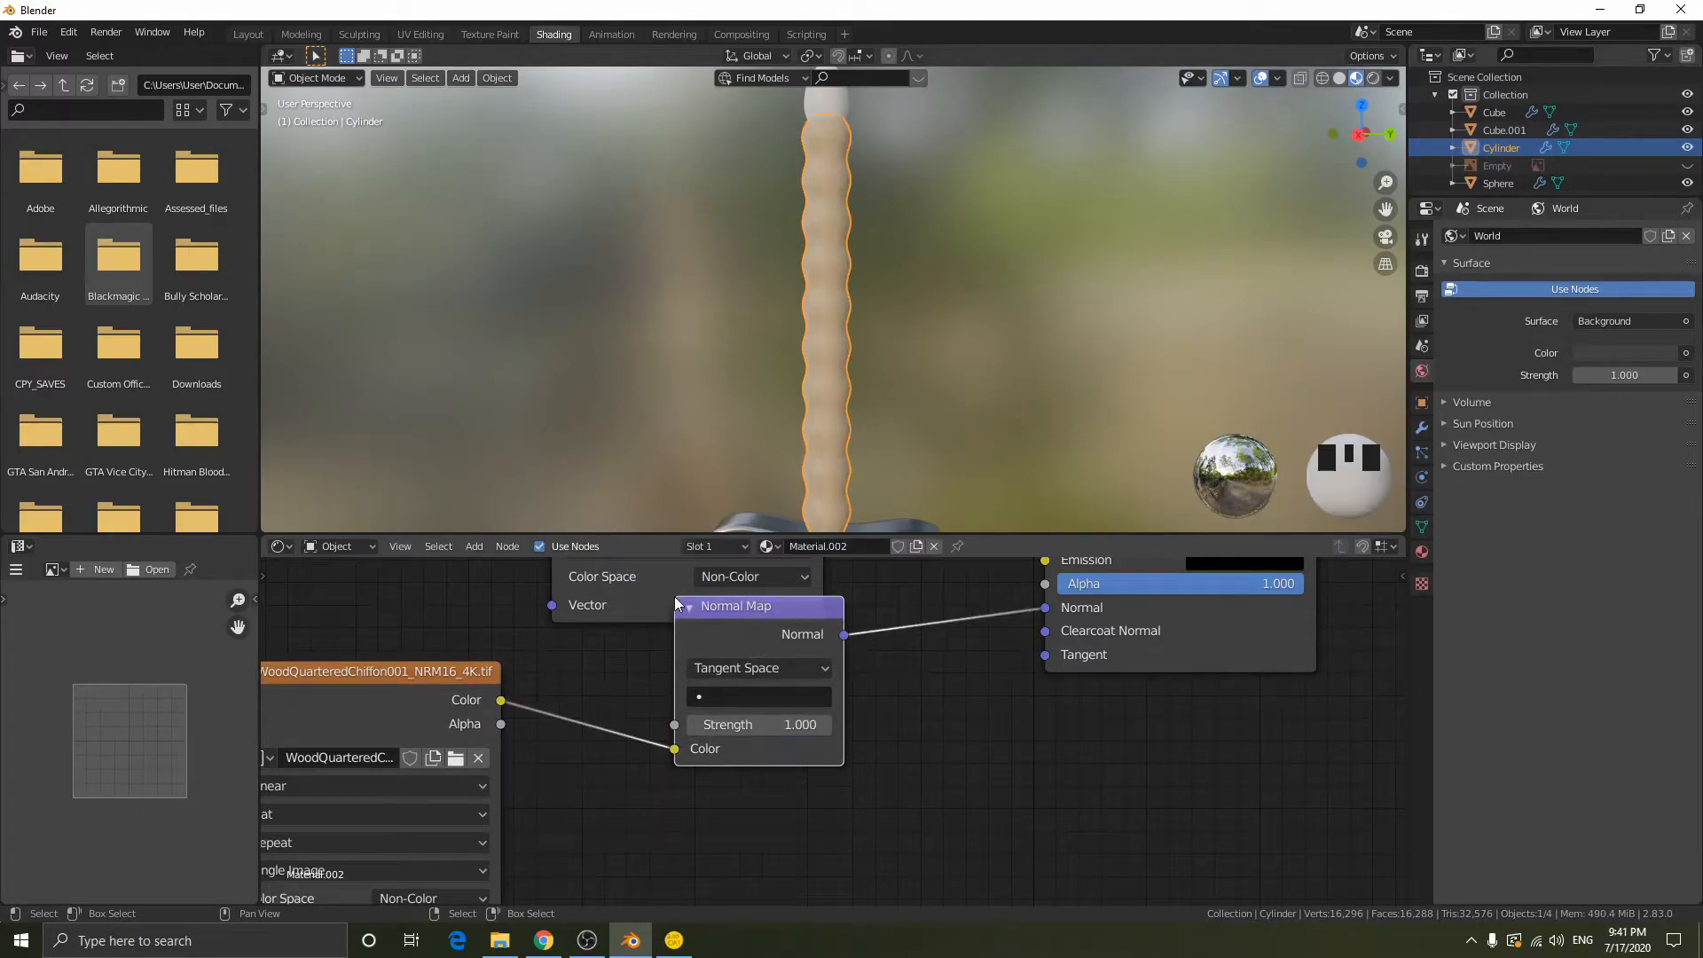
- Place the Normal Map node beside the NRM16 image and inspect the wood grain along the grip from near and far
click(711, 648)
scroll(828, 486, up, 3)
scroll(842, 440, up, 9)
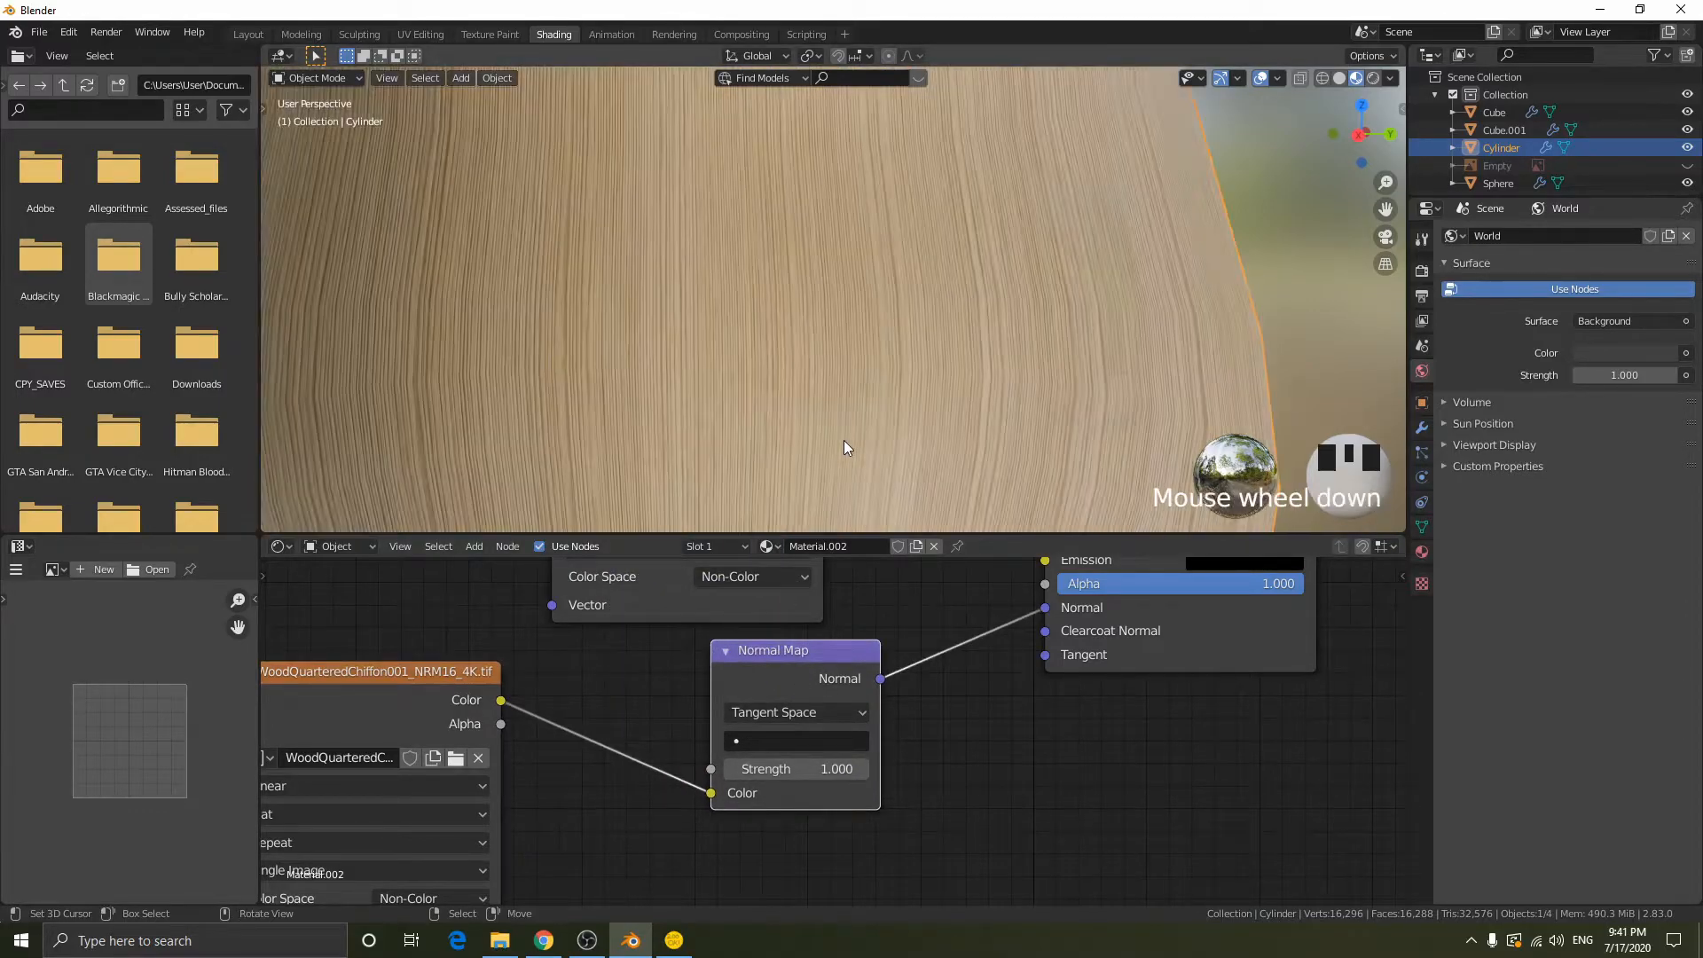
scroll(843, 440, down, 3)
middle_drag(532, 693, 660, 709)
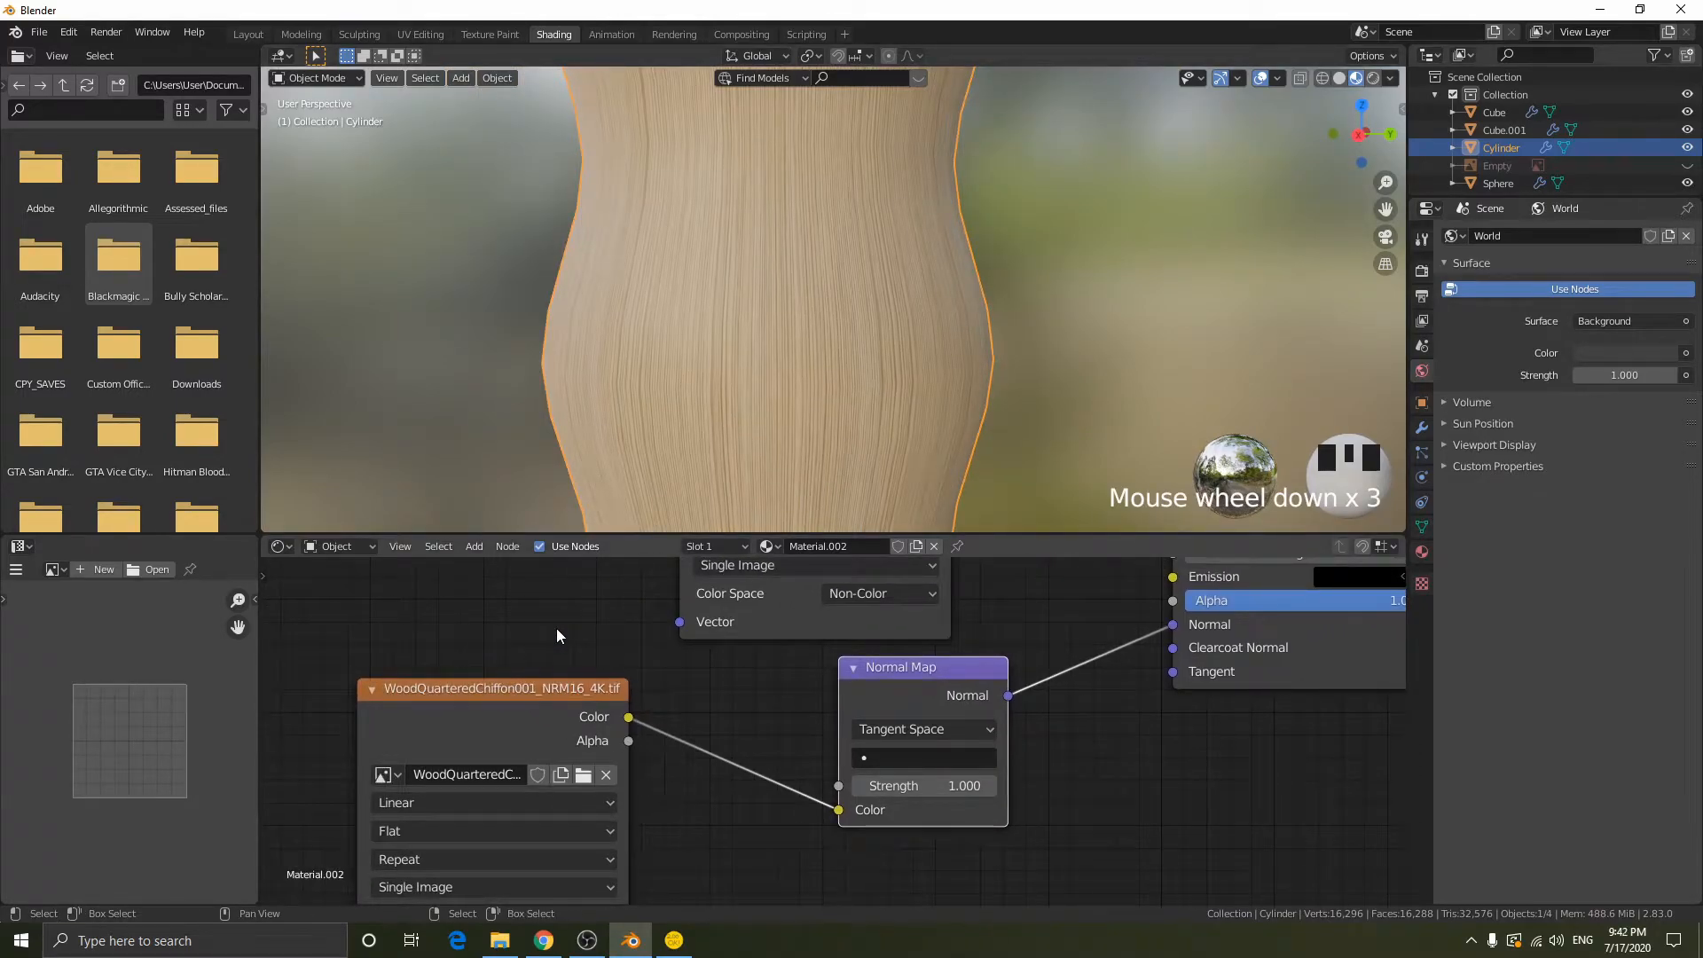
scroll(934, 376, down, 6)
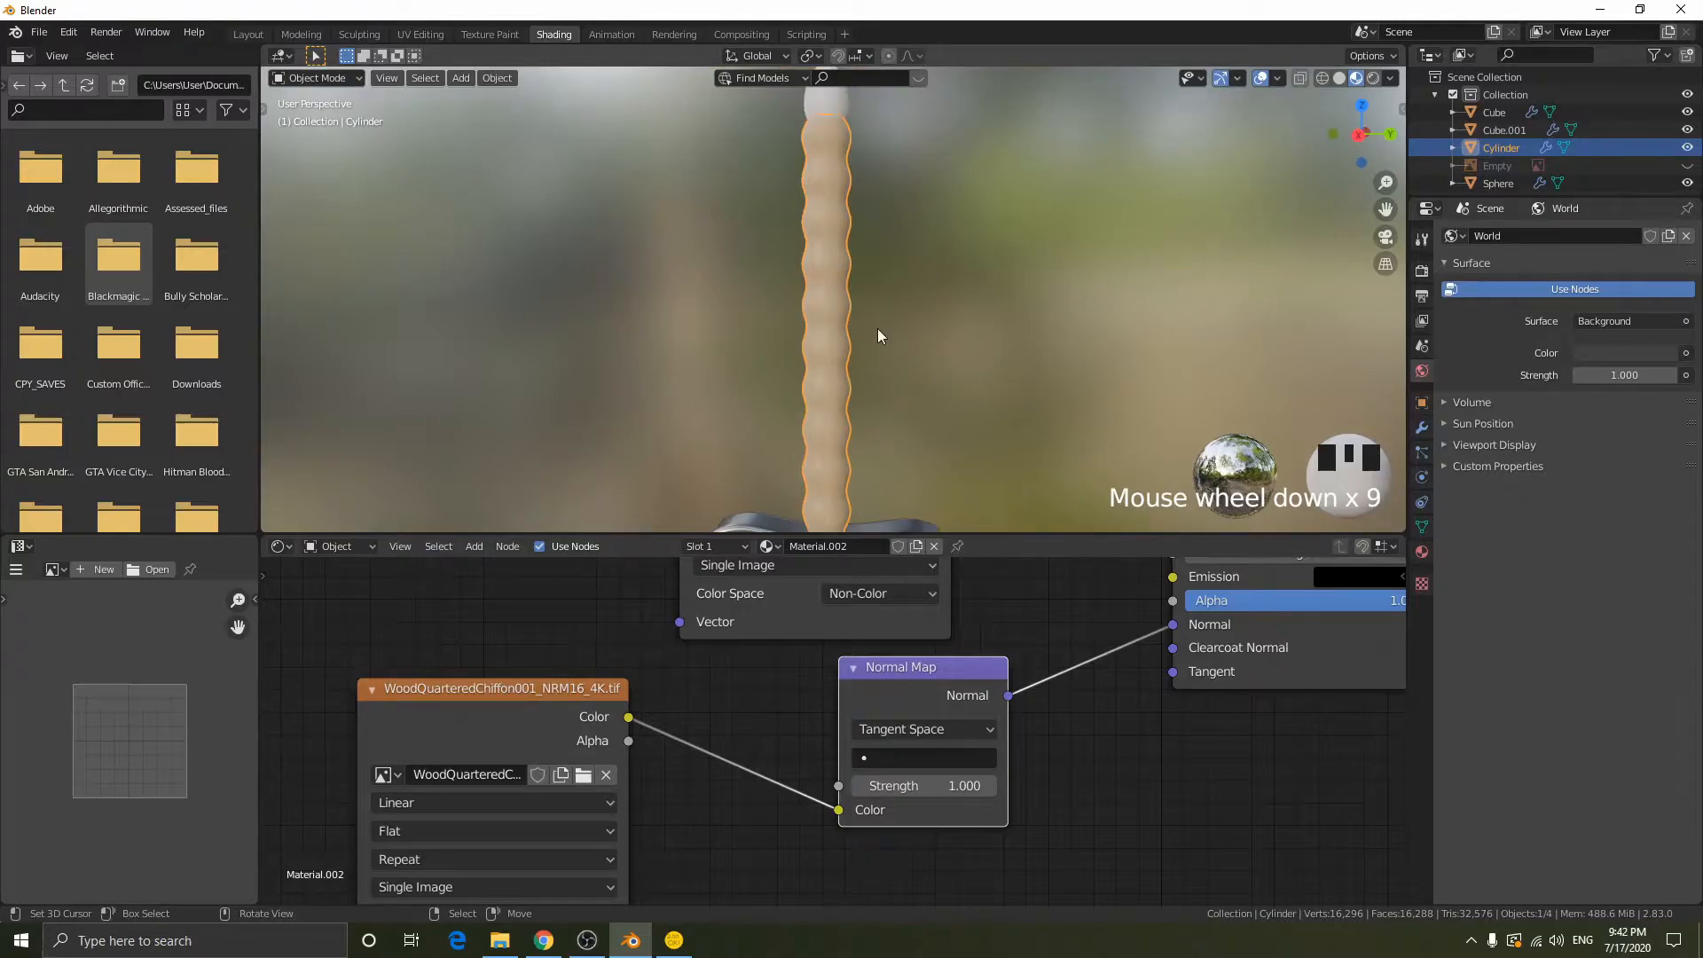
scroll(878, 334, down, 2)
scroll(898, 274, up, 11)
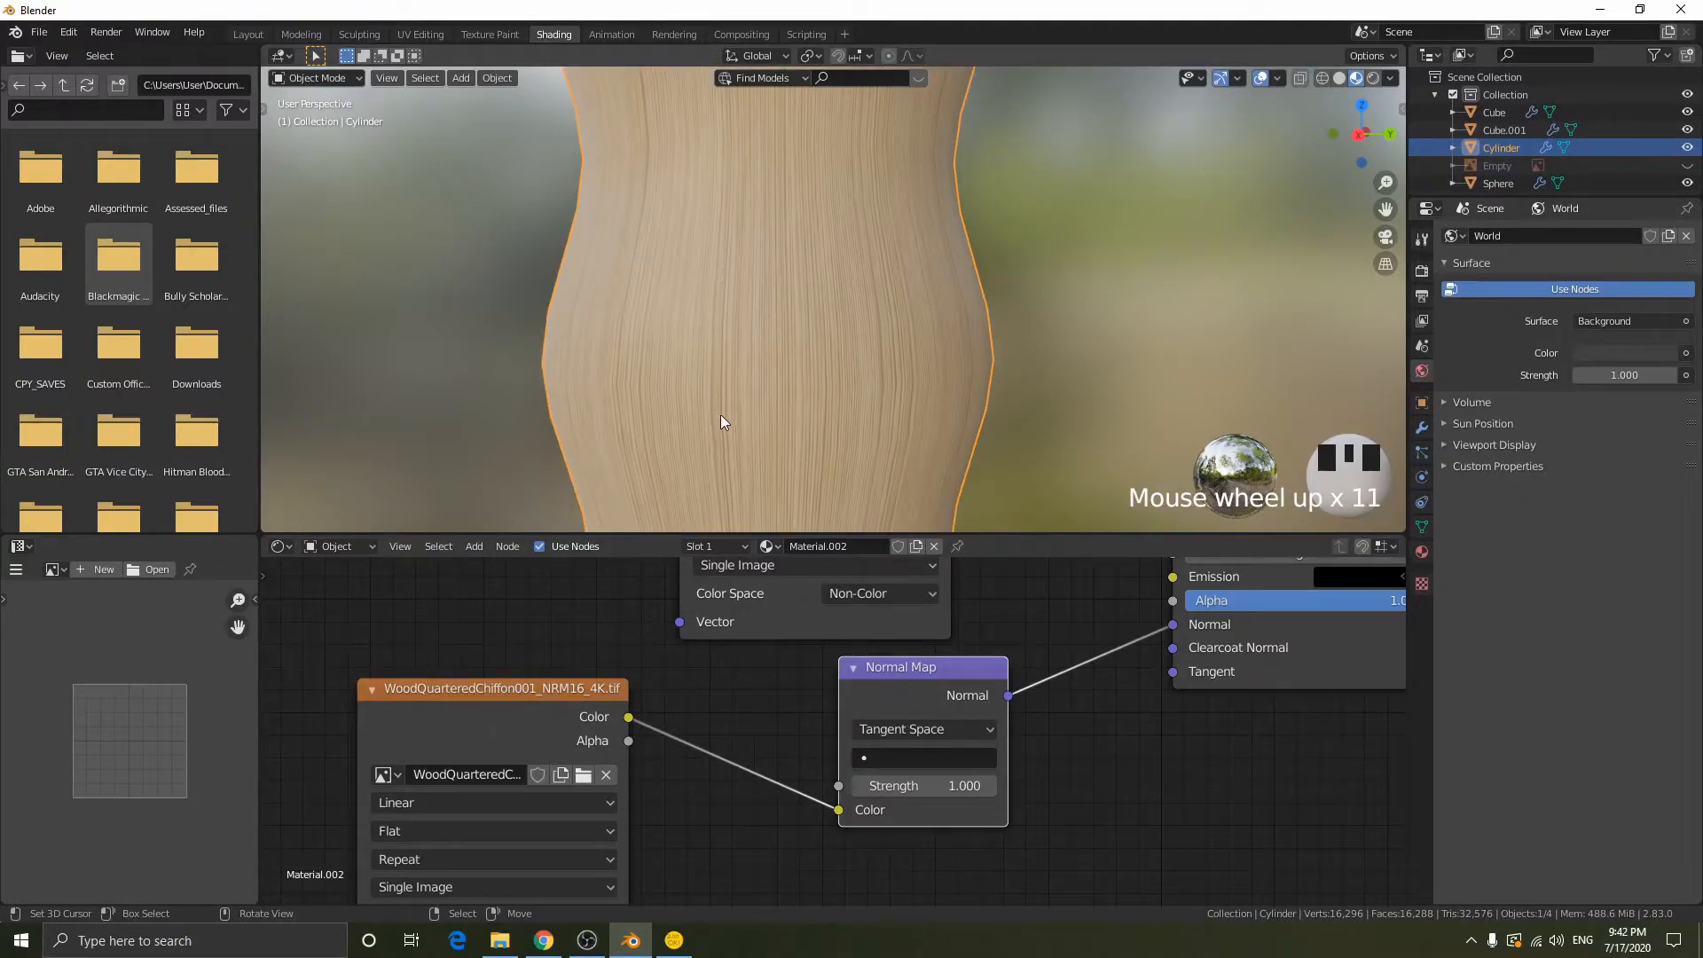
scroll(722, 438, down, 11)
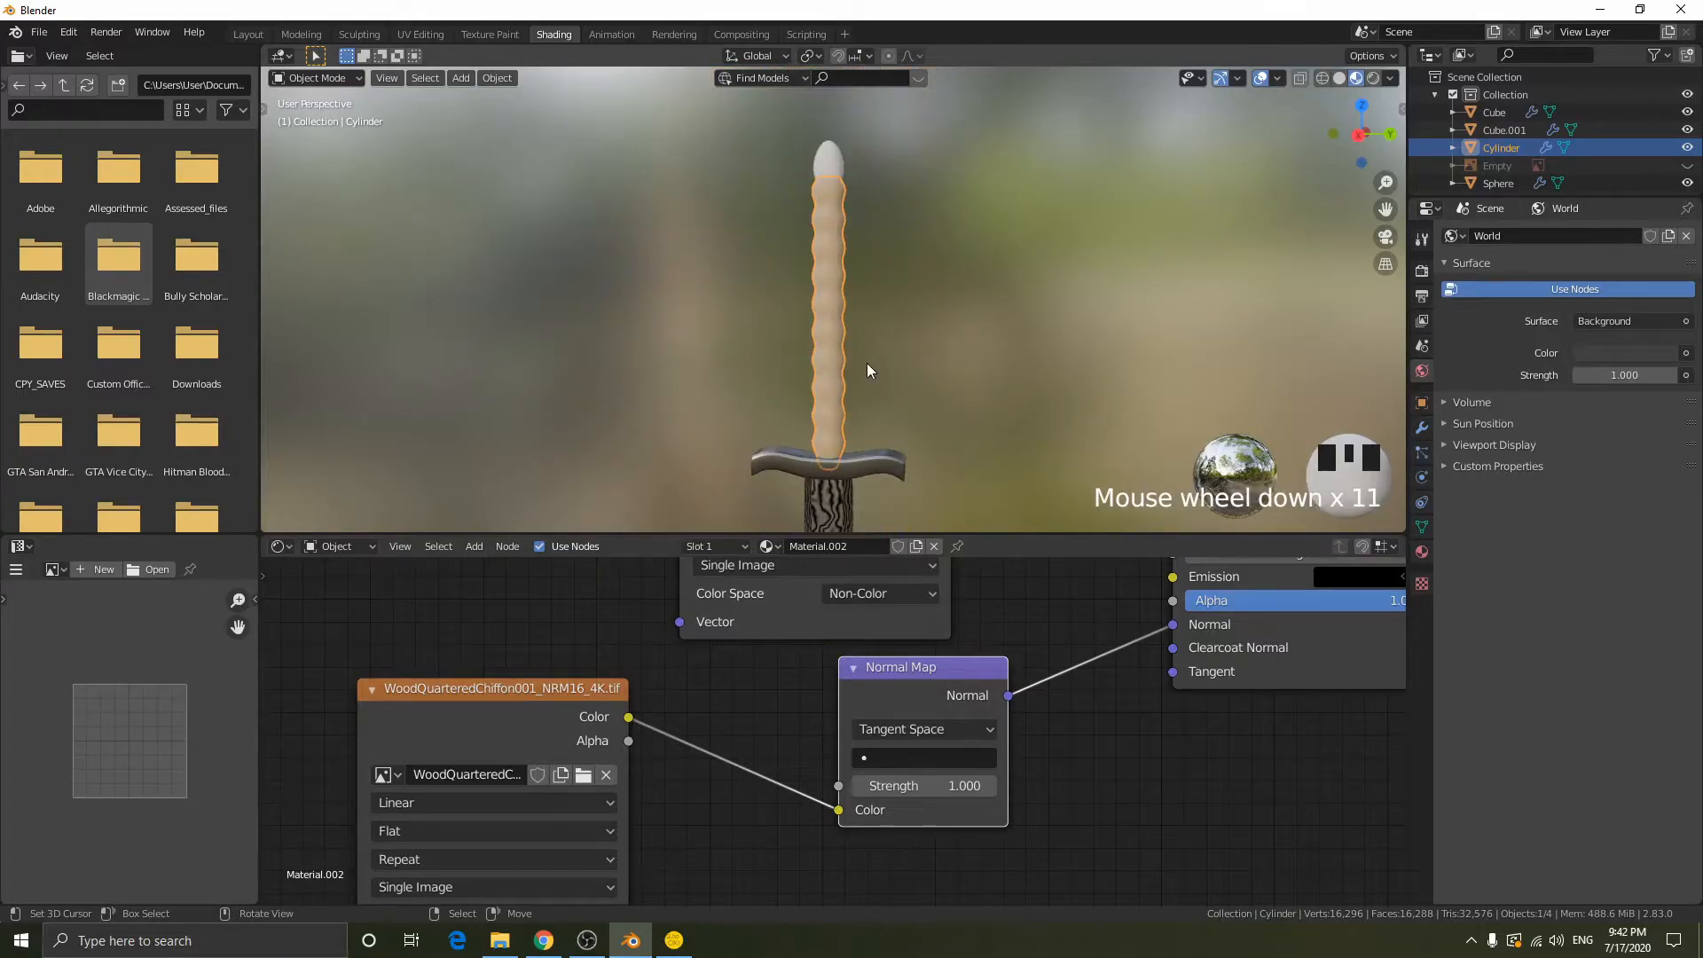
middle_drag(864, 358, 848, 174)
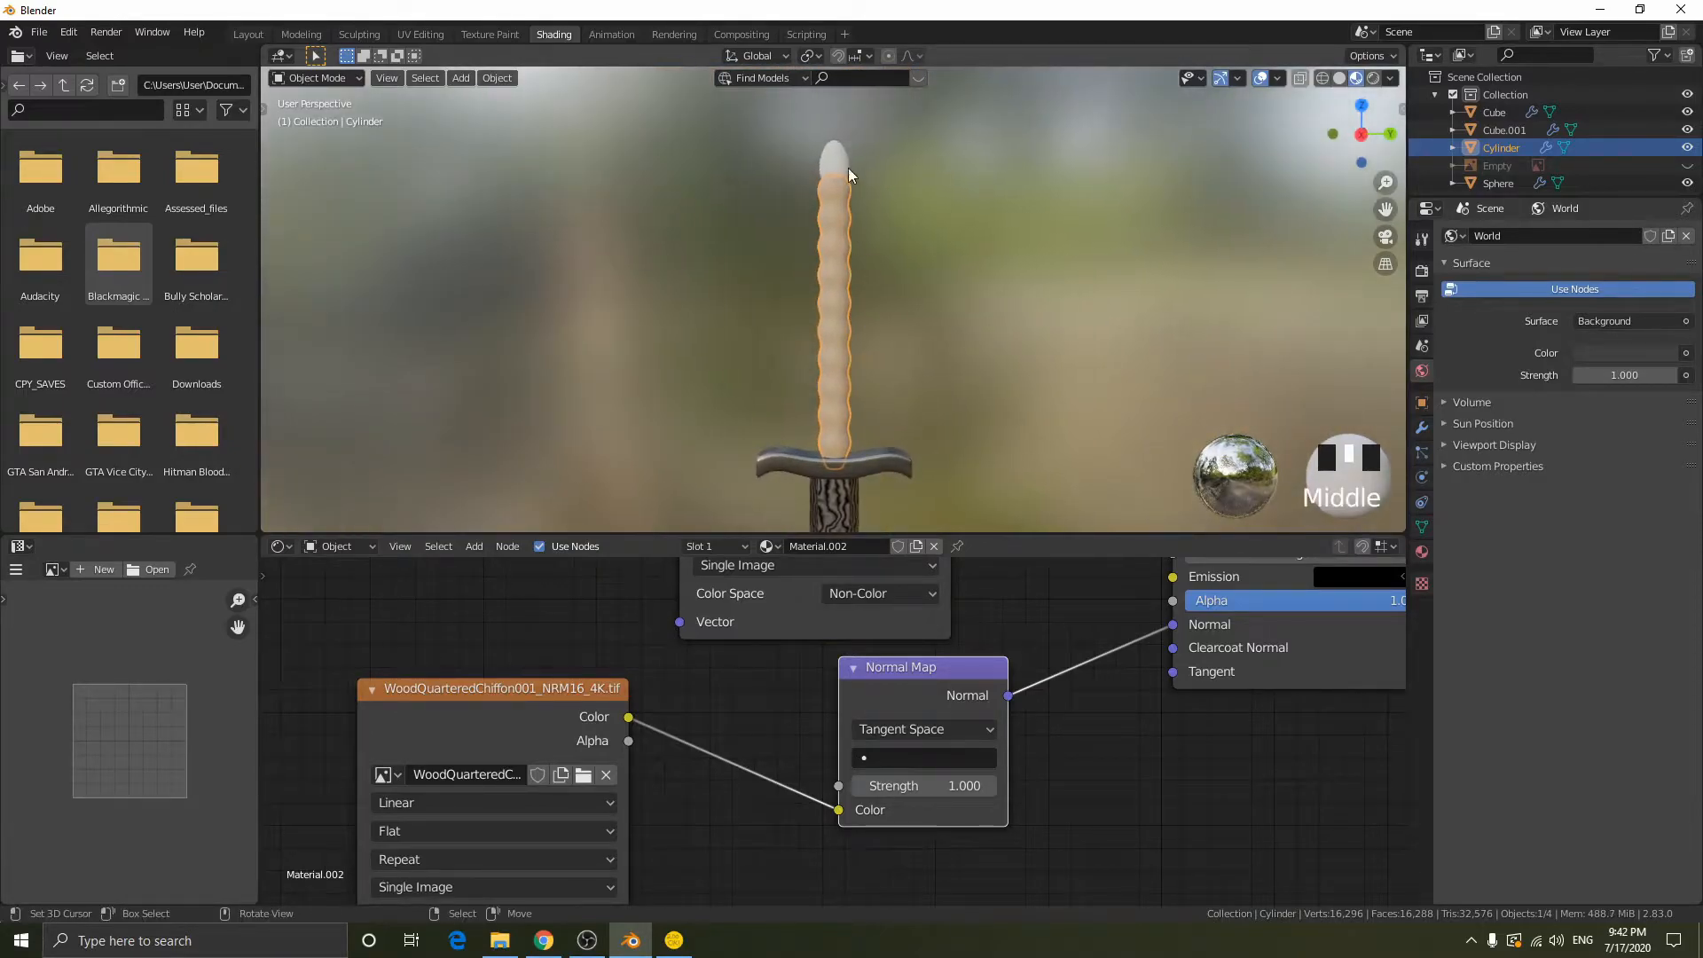
scroll(833, 209, up, 12)
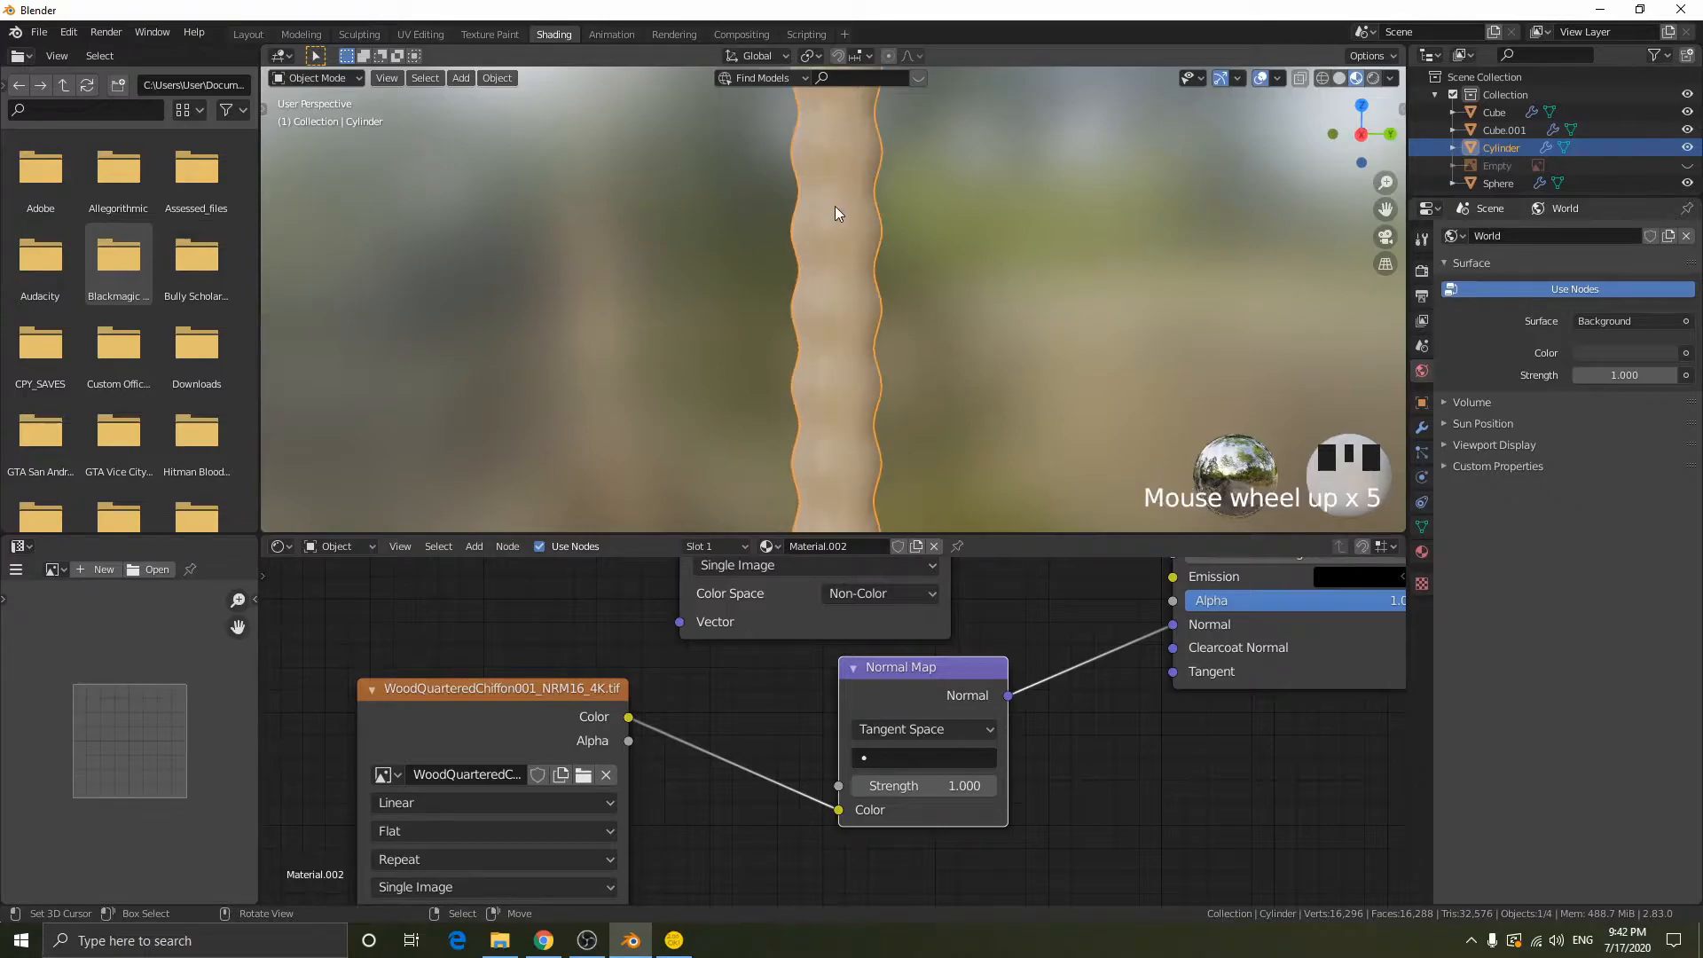
scroll(866, 265, down, 11)
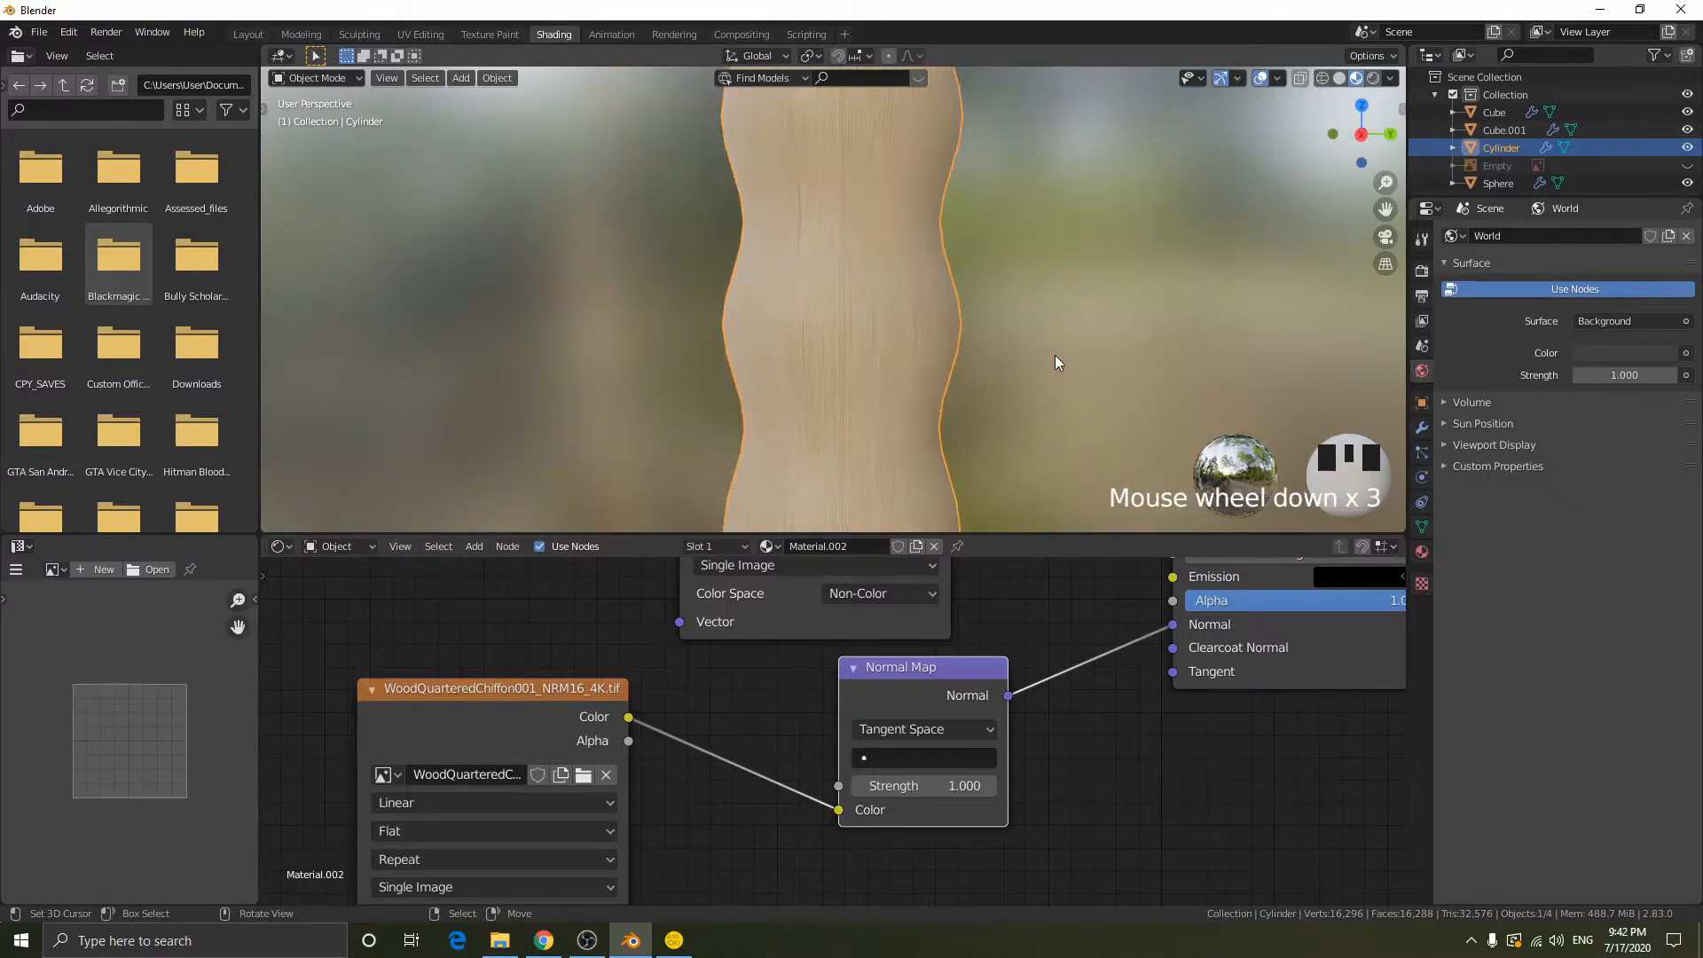
middle_drag(947, 376, 939, 375)
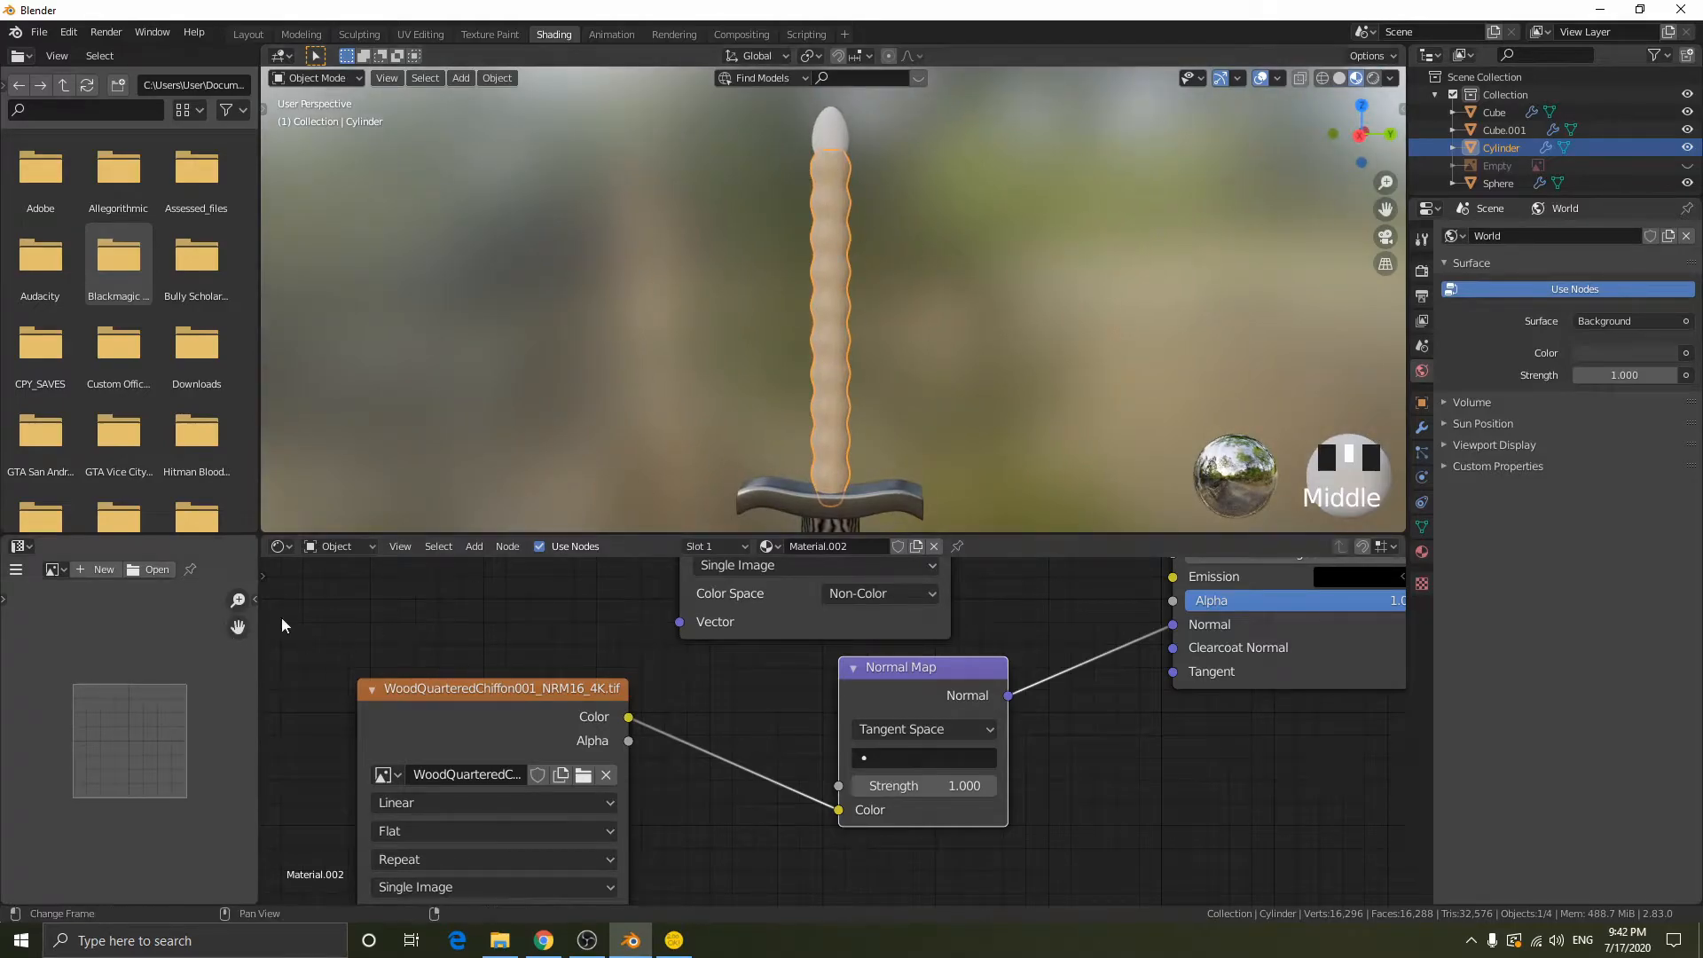
- Add linked Mapping and Texture Coordinate nodes to the gloss image node
scroll(665, 708, down, 13)
middle_drag(581, 667, 703, 709)
click(708, 780)
click(806, 669)
key(ctrl+t)
- Spread the Texture Coordinate and Mapping nodes away from the textures and connect the Mapping Vector to the COL and NRM16 images
drag(764, 647, 582, 623)
click(632, 615)
alt+right_drag(584, 625, 476, 630)
drag(448, 619, 487, 645)
click(427, 629)
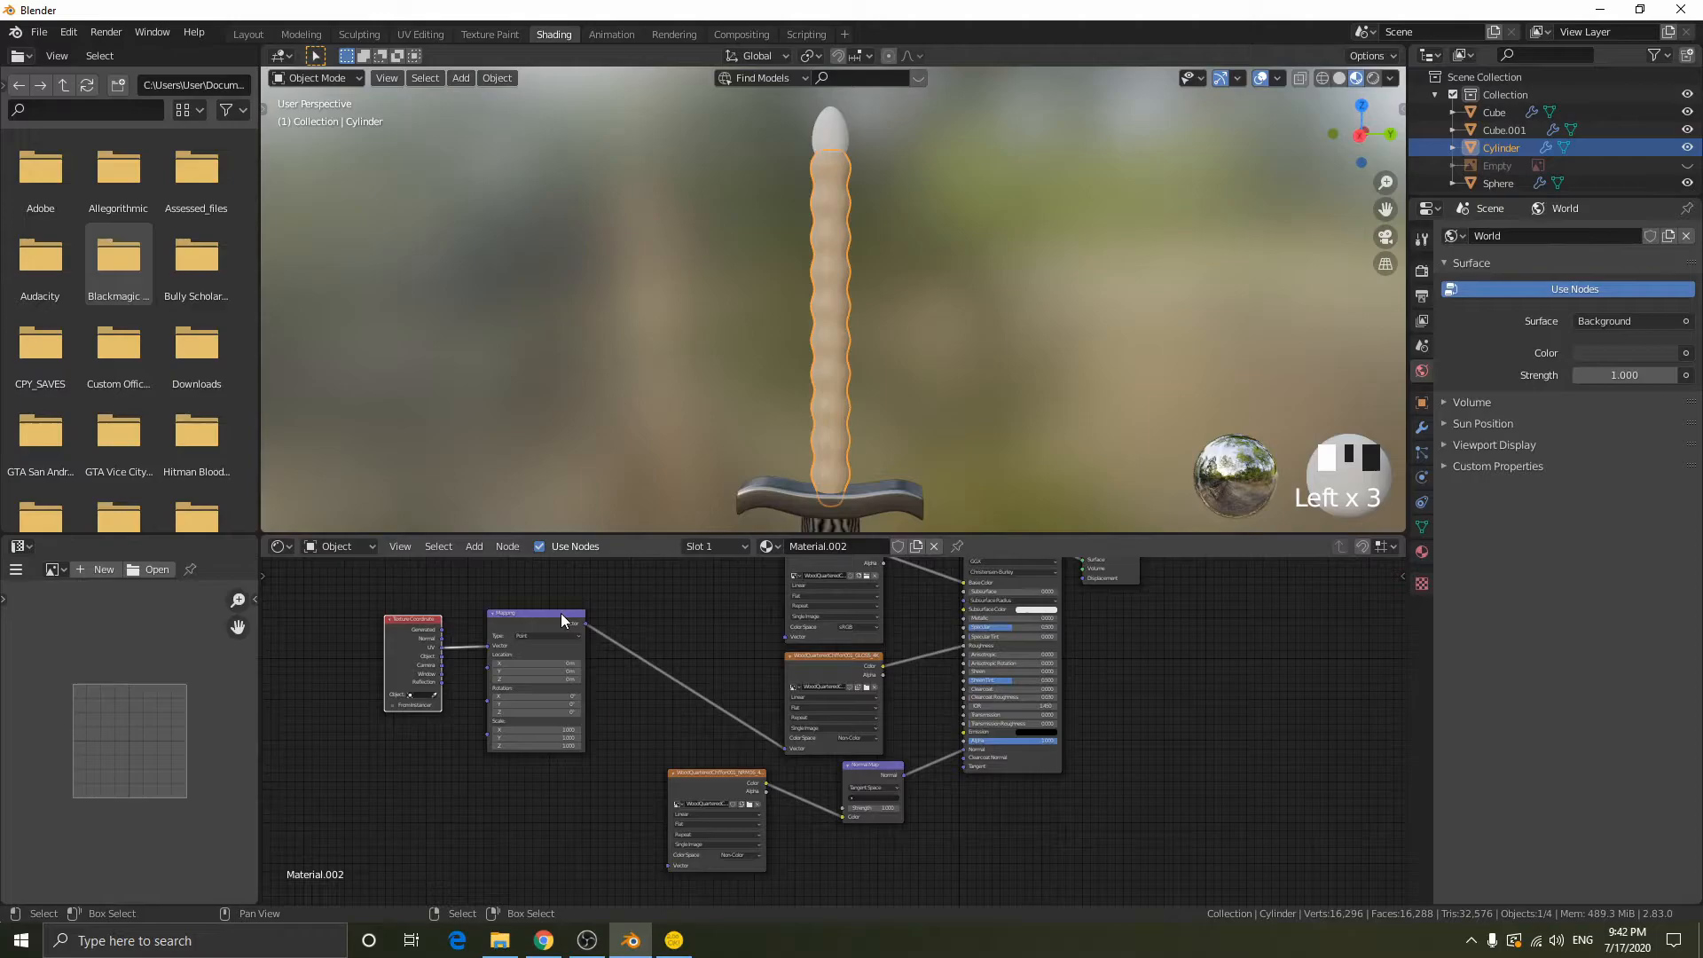
alt+right_drag(560, 610, 725, 731)
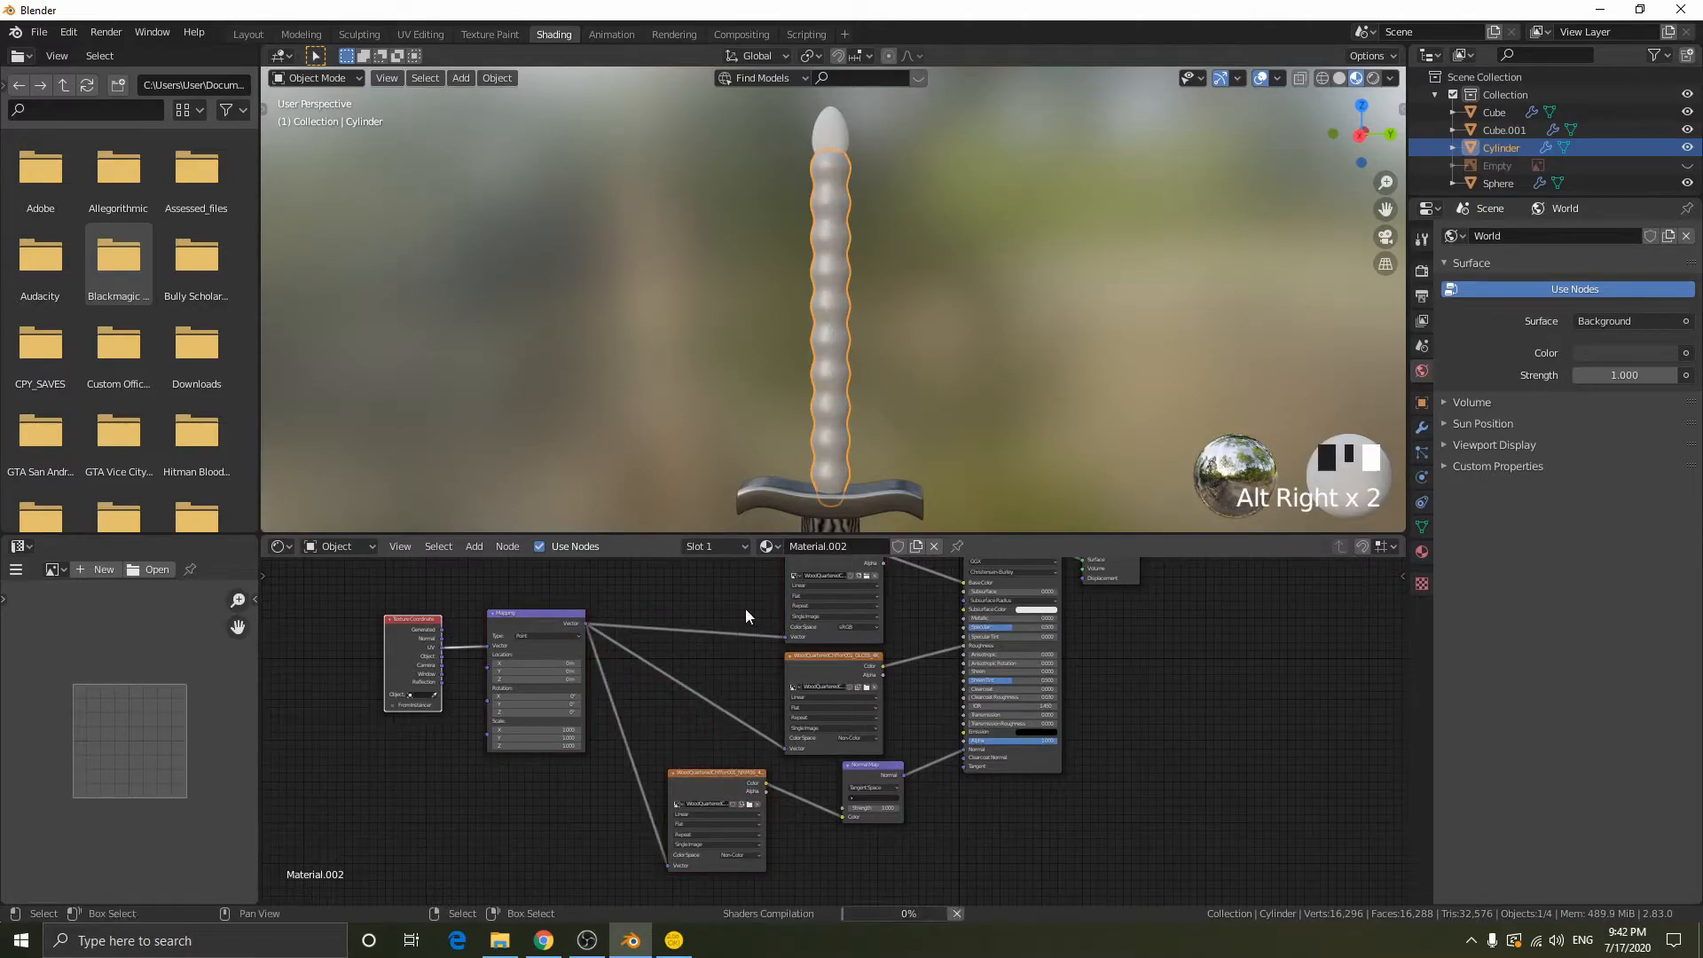
- Set the Mapping node's Scale to 0.1 on X, Y and Z
scroll(935, 257, up, 11)
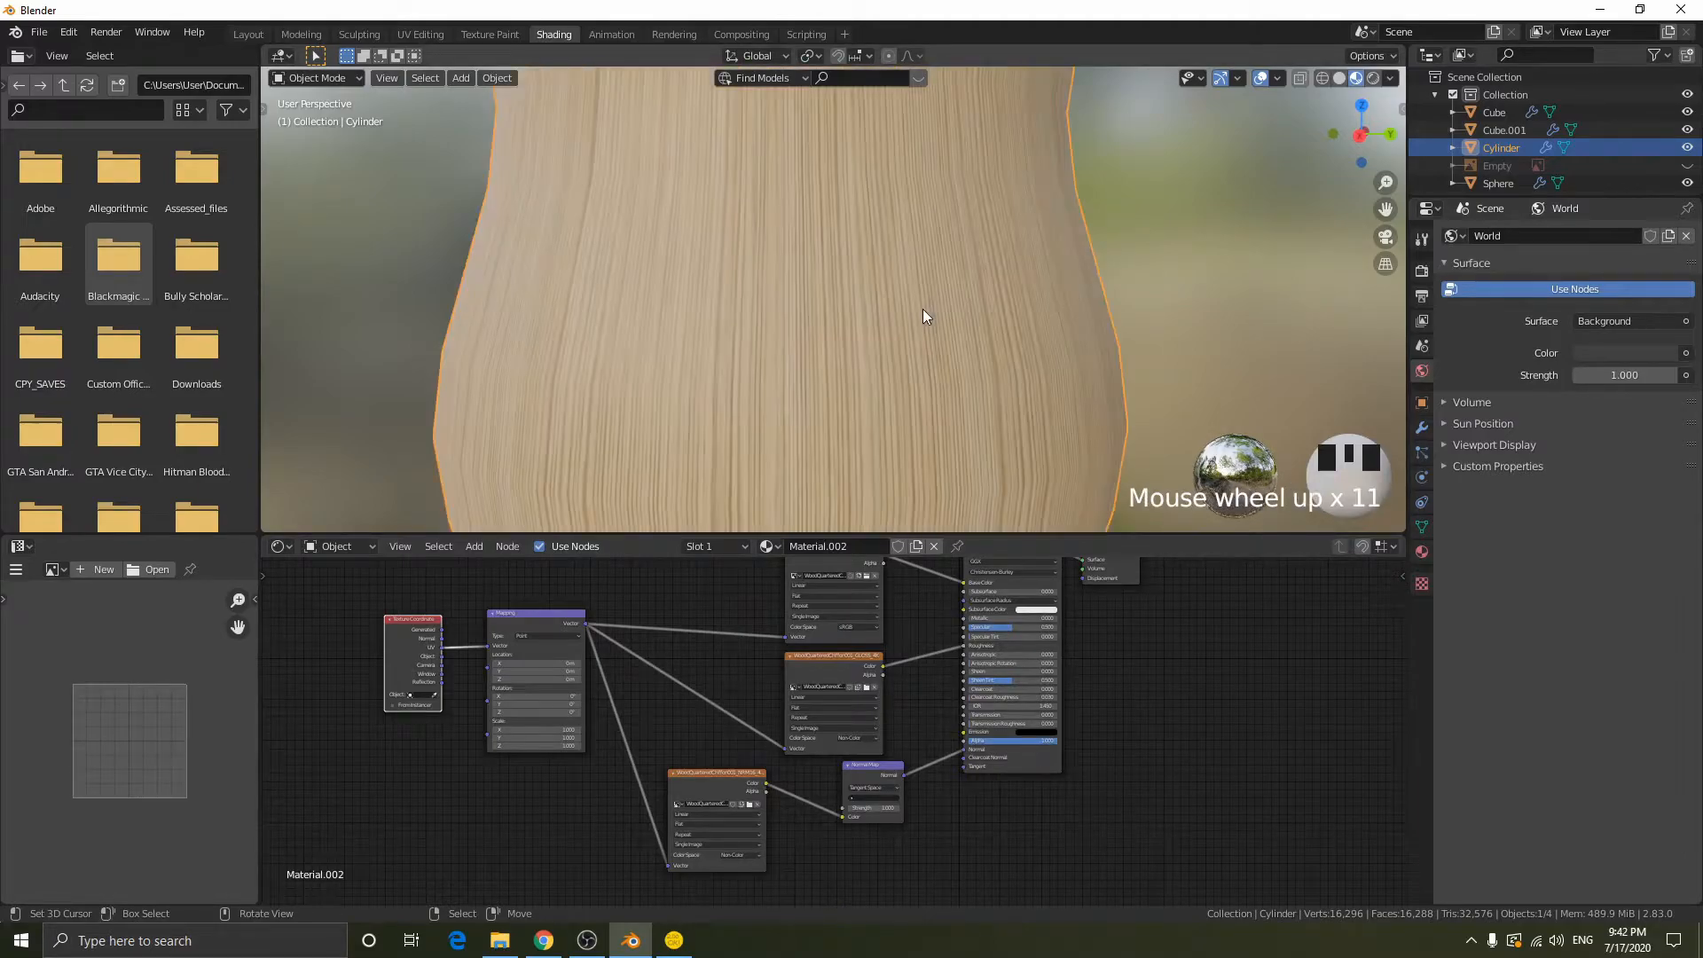
scroll(729, 685, up, 3)
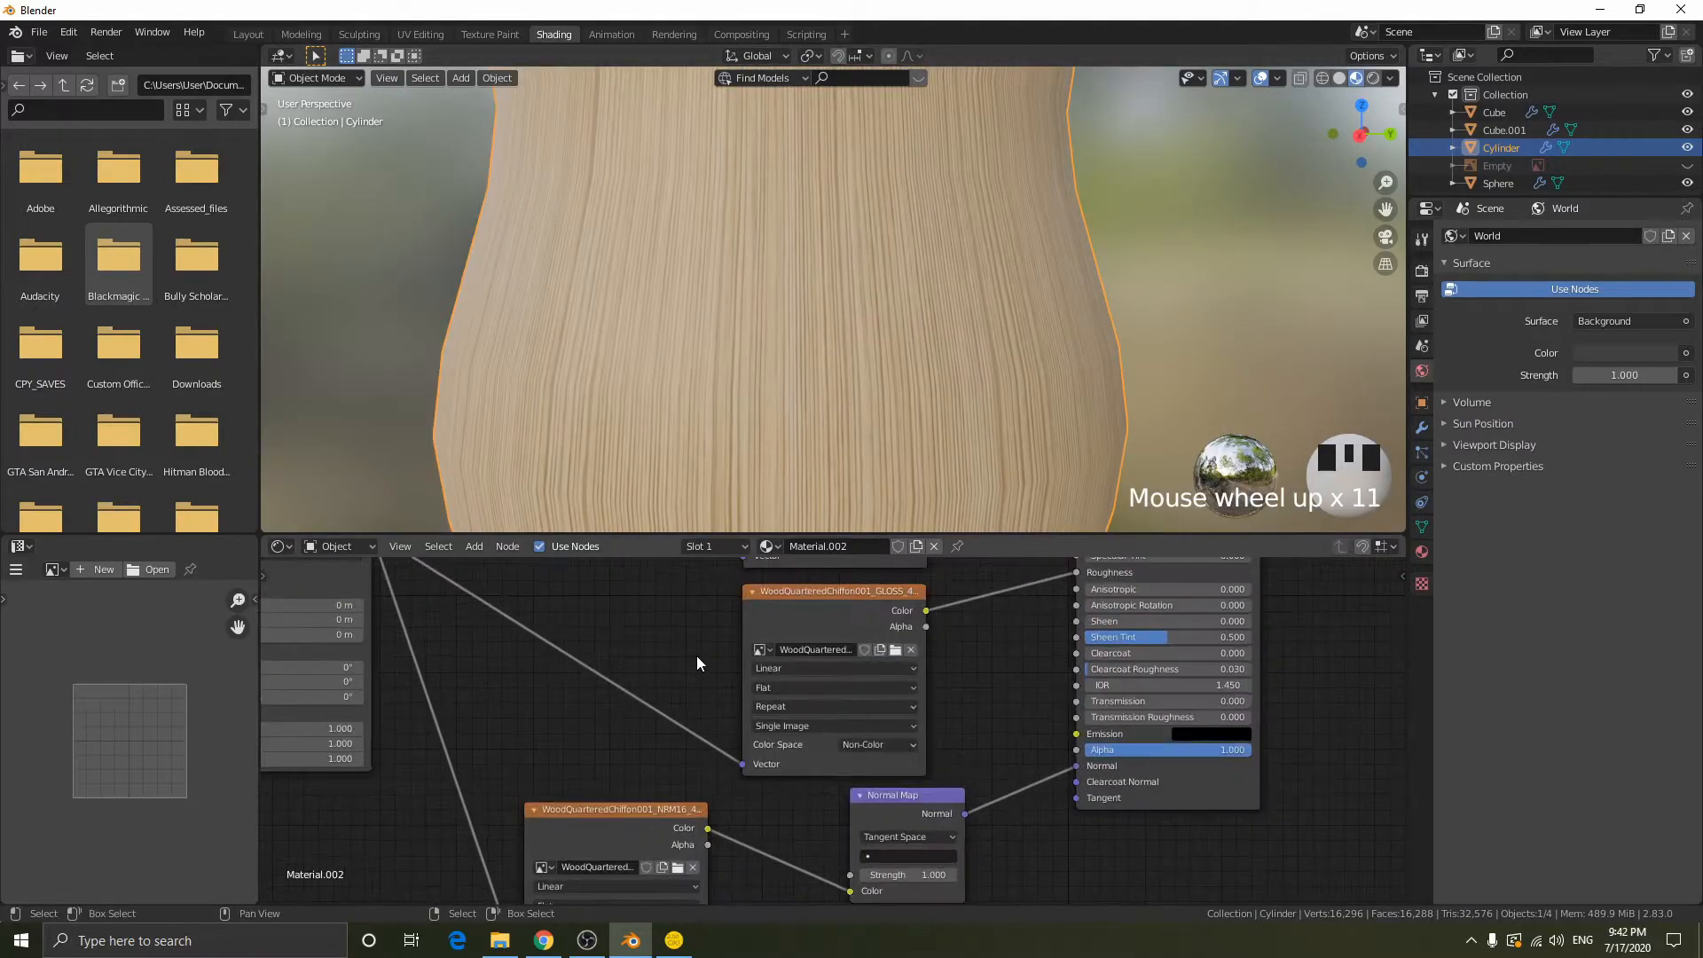
middle_drag(509, 718, 740, 756)
scroll(834, 348, down, 4)
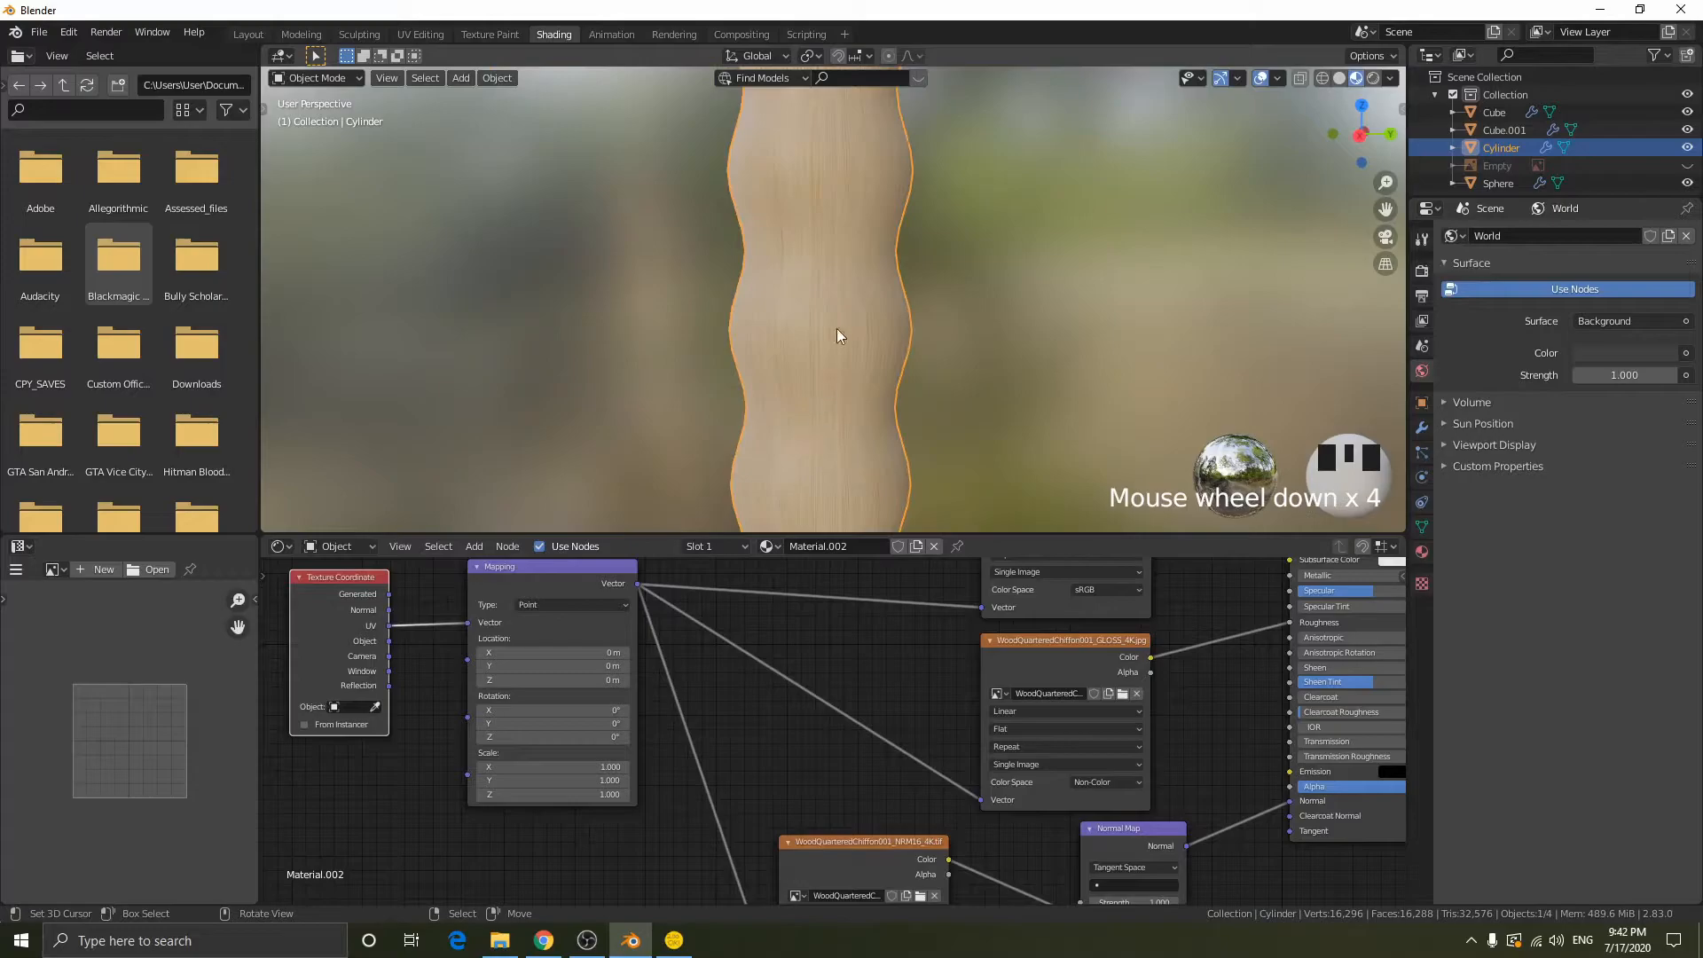
scroll(809, 289, up, 1)
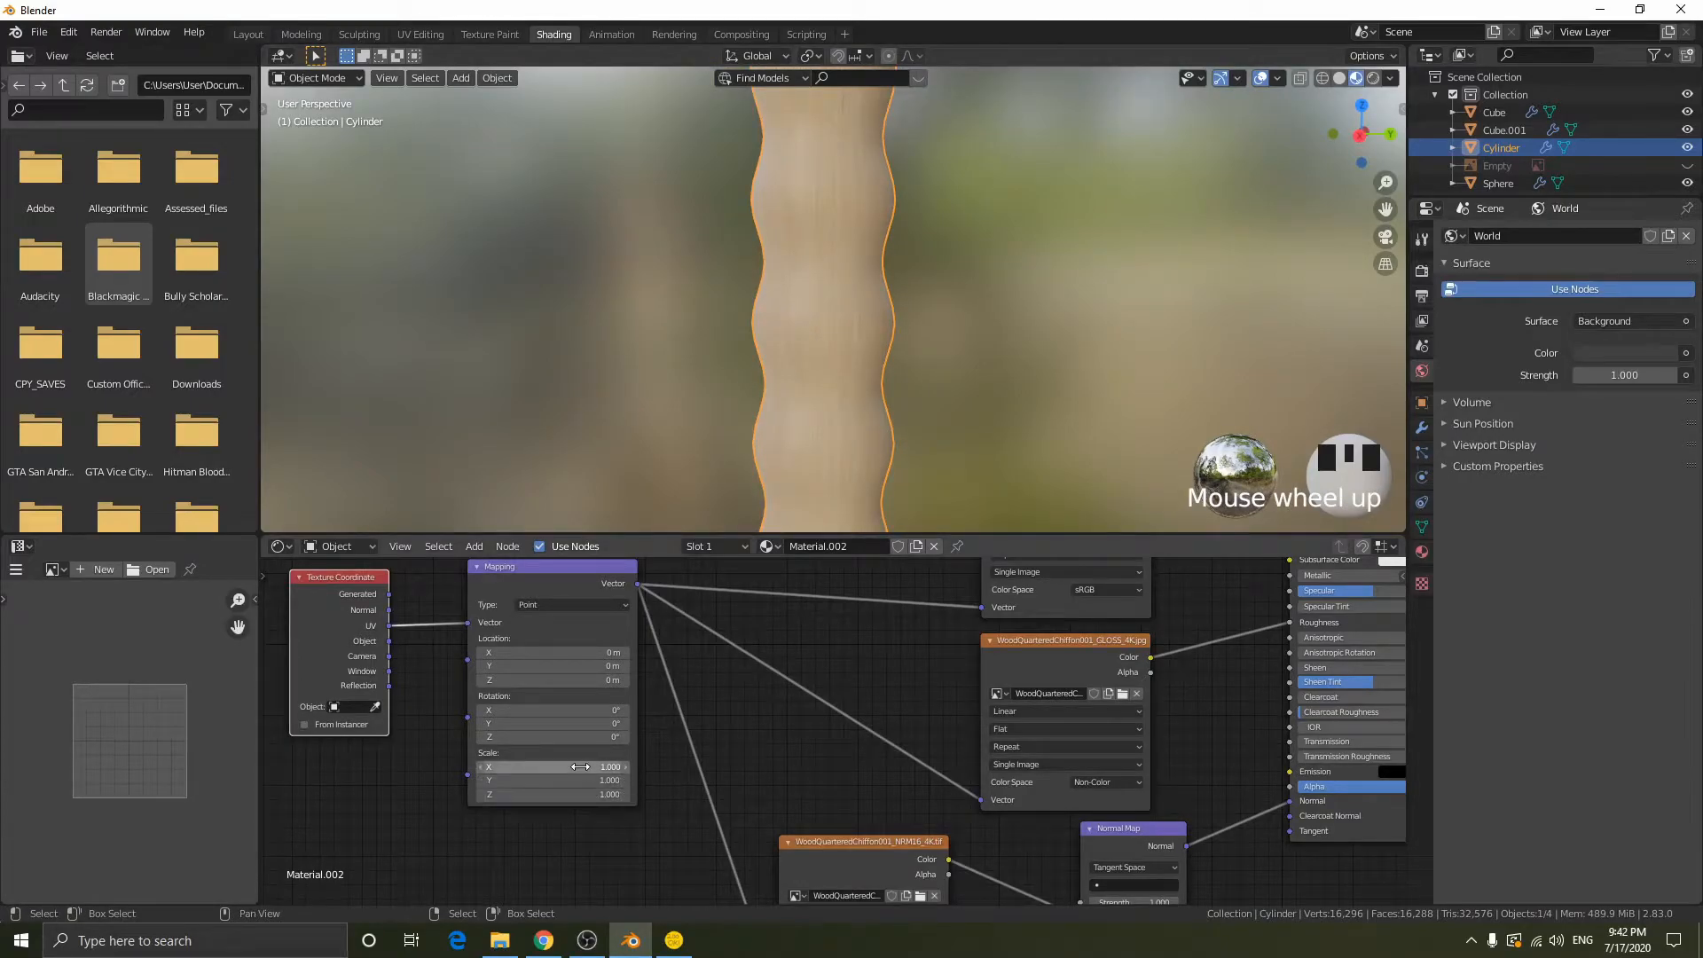
drag(544, 765, 545, 795)
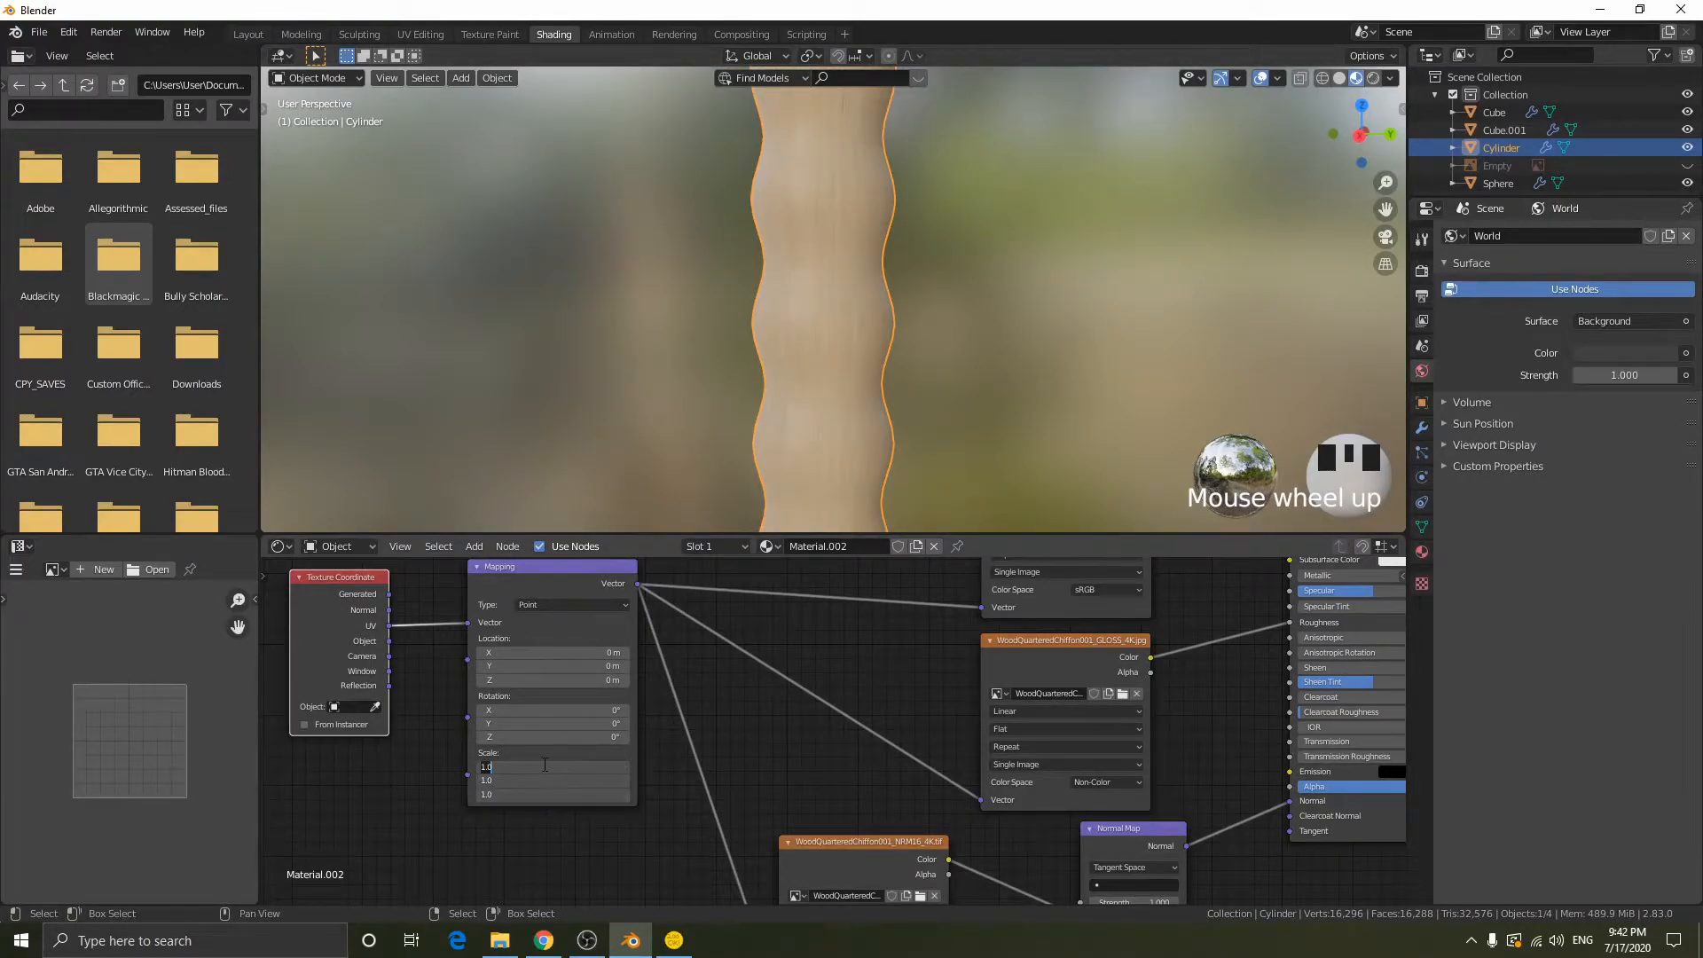
text(0.1)
key(Return)
- Deselect the grip and examine how the wood grain looks on it from several angles and distances
scroll(998, 349, down, 7)
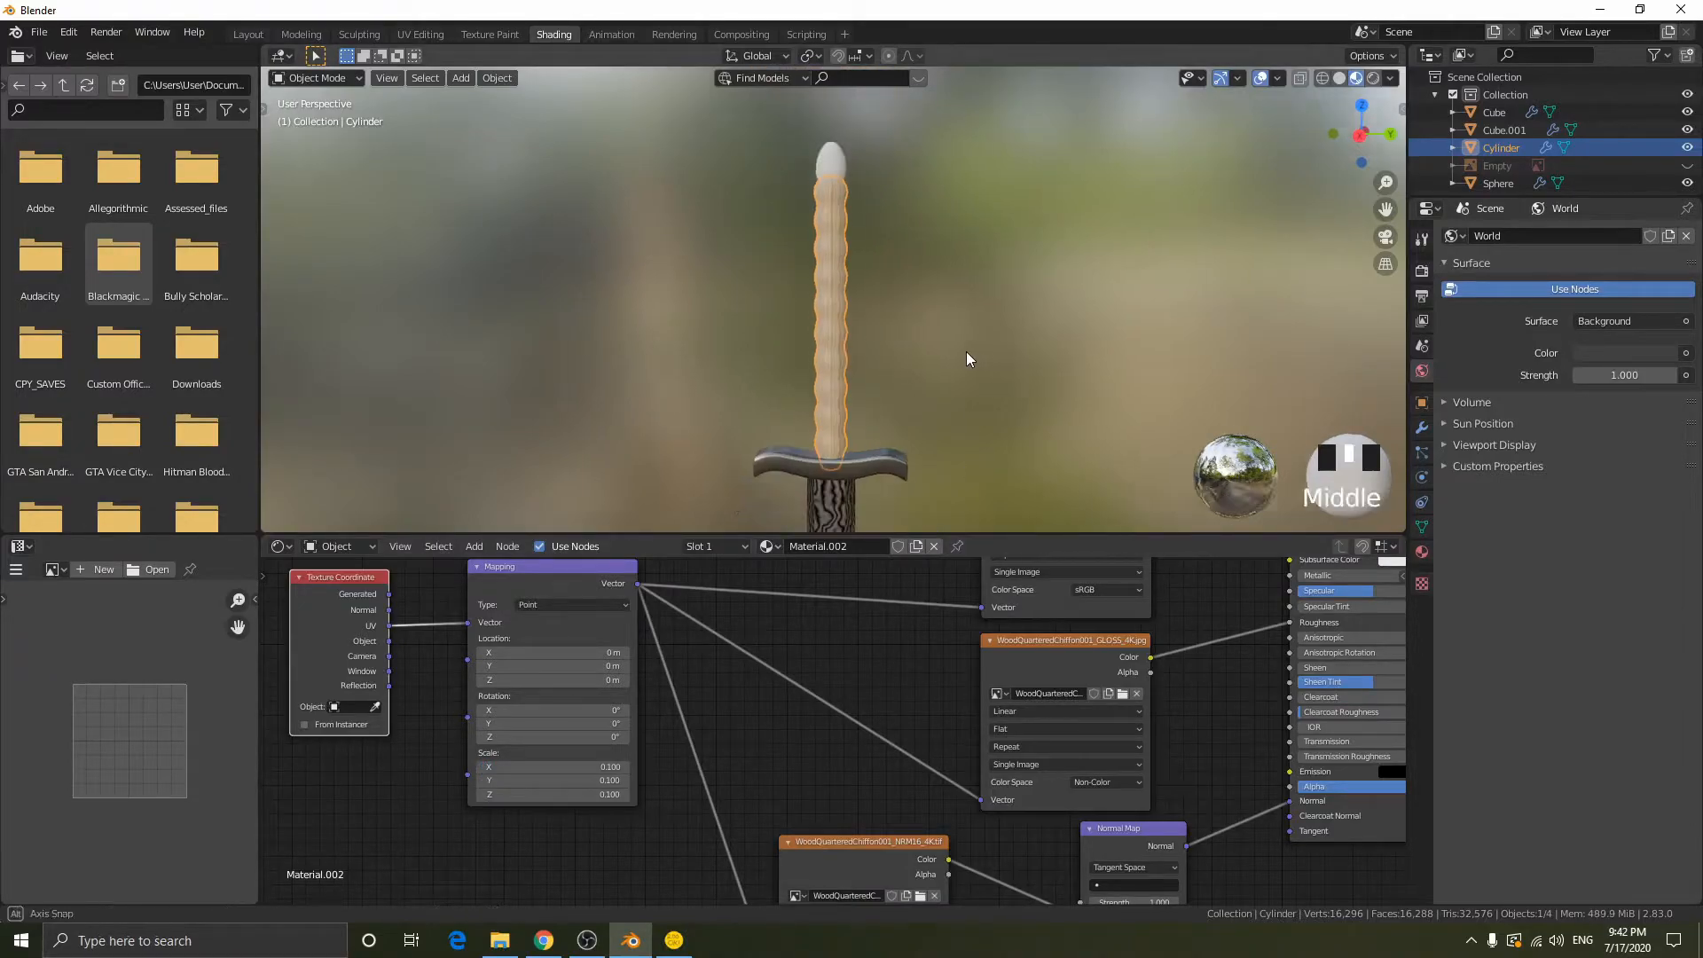
middle_drag(968, 351, 906, 343)
click(906, 342)
scroll(828, 281, up, 2)
middle_drag(828, 280, 909, 334)
scroll(960, 343, up, 4)
scroll(894, 309, up, 4)
scroll(894, 309, down, 4)
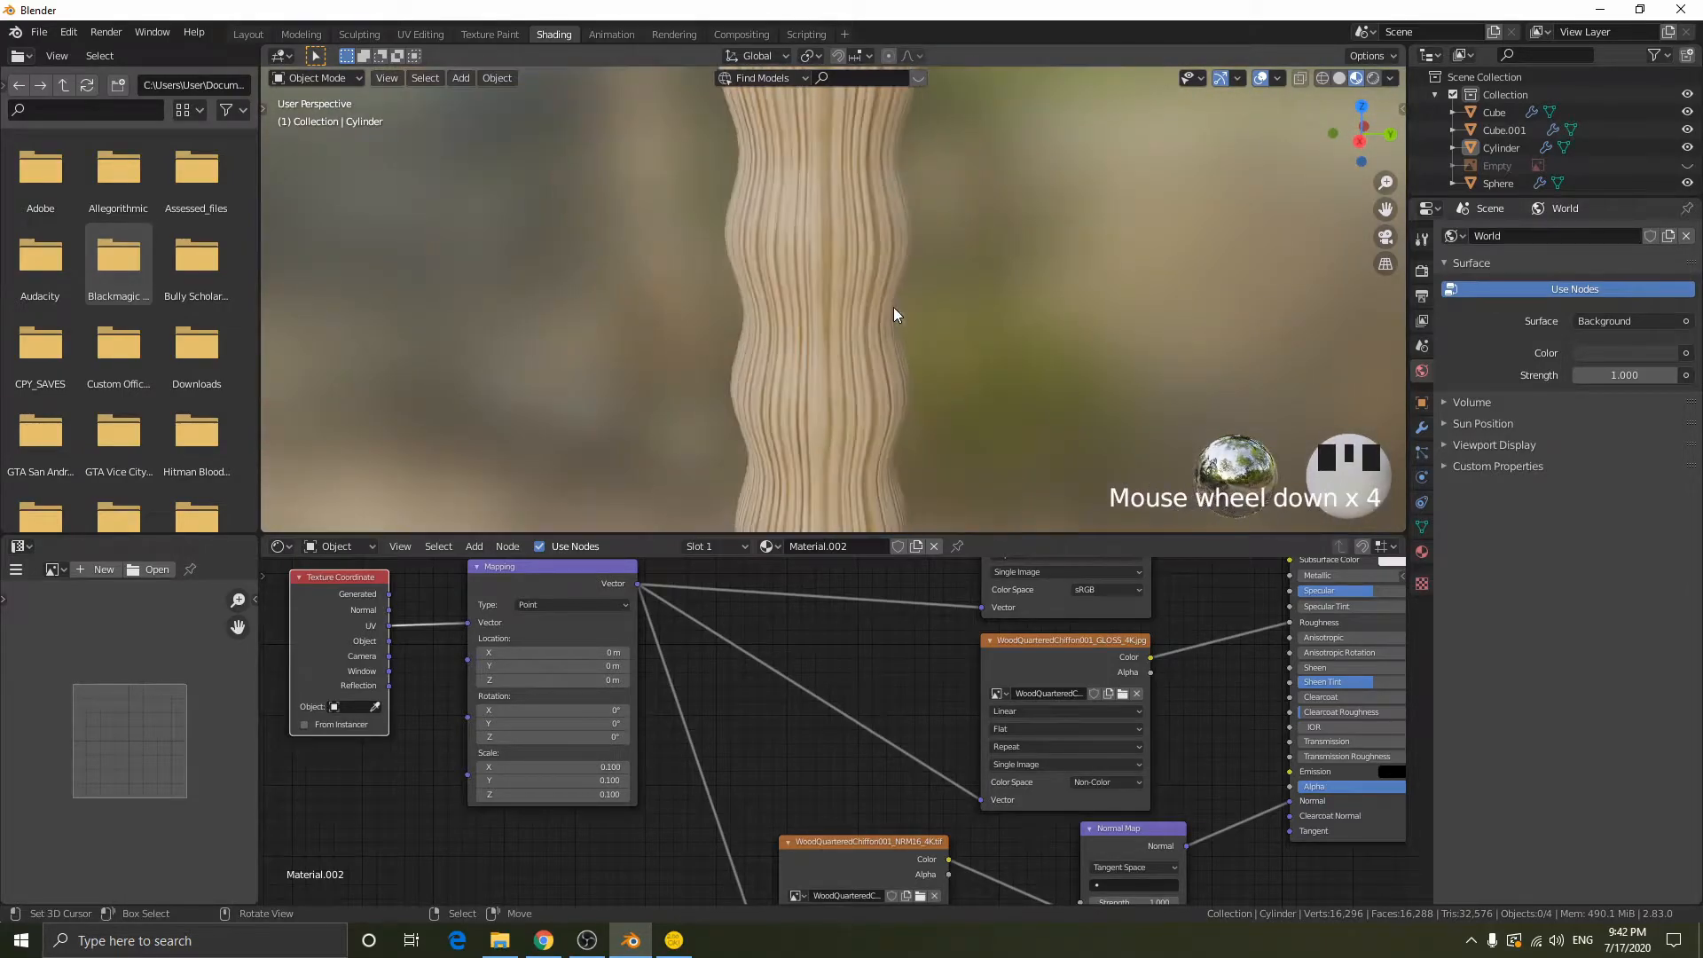
scroll(894, 312, down, 3)
- Move the COL image node farther from the Principled BSDF and check the grip's wood texture
middle_drag(1016, 635, 679, 743)
middle_drag(902, 608, 944, 743)
drag(768, 679, 530, 654)
scroll(862, 332, down, 4)
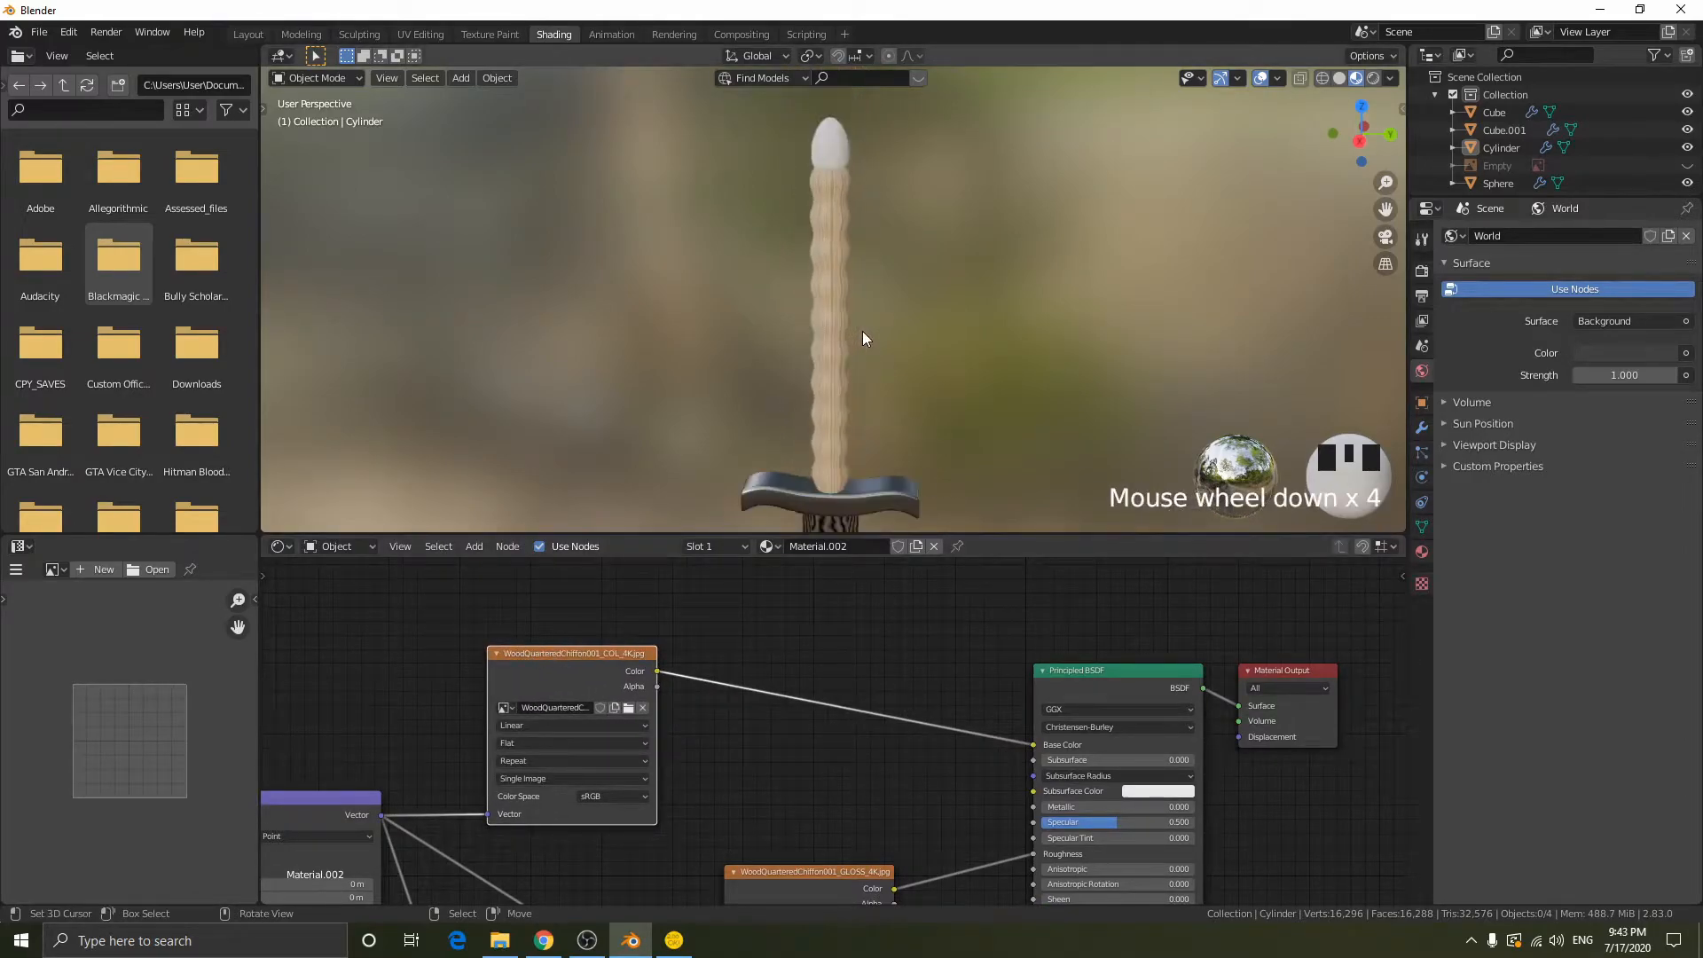
scroll(983, 404, down, 3)
middle_drag(983, 399, 1009, 379)
scroll(986, 376, up, 4)
scroll(988, 374, up, 5)
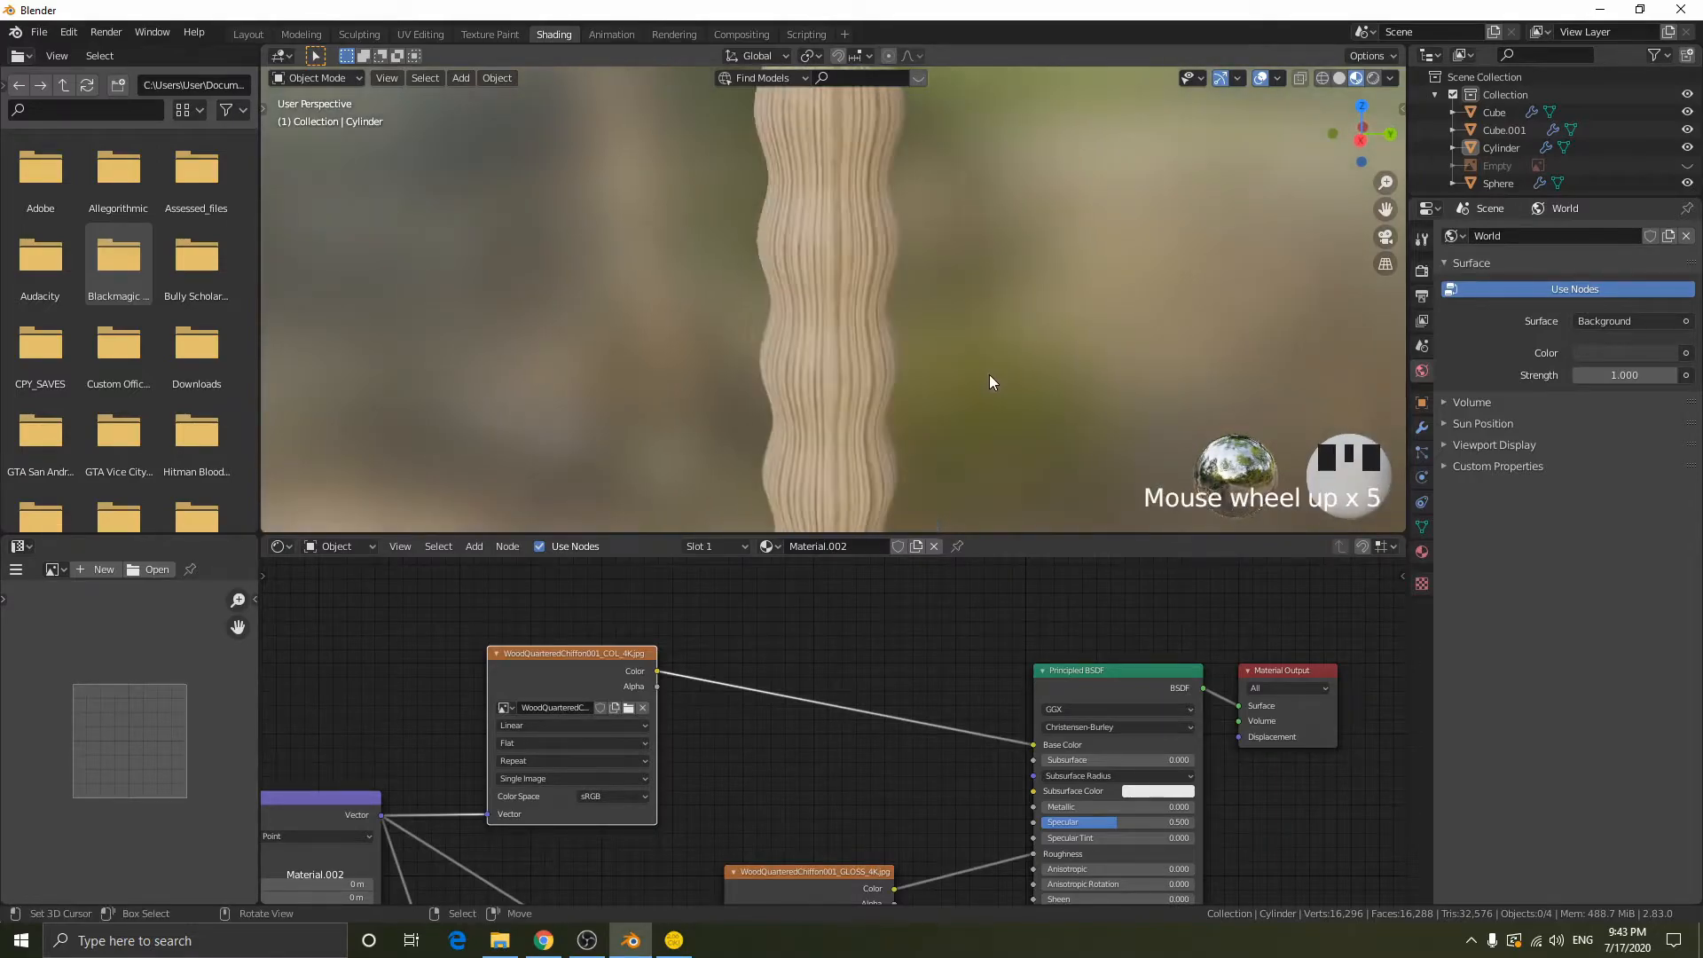
key(shift+a)
click(758, 632)
text(mix)
key(Return)
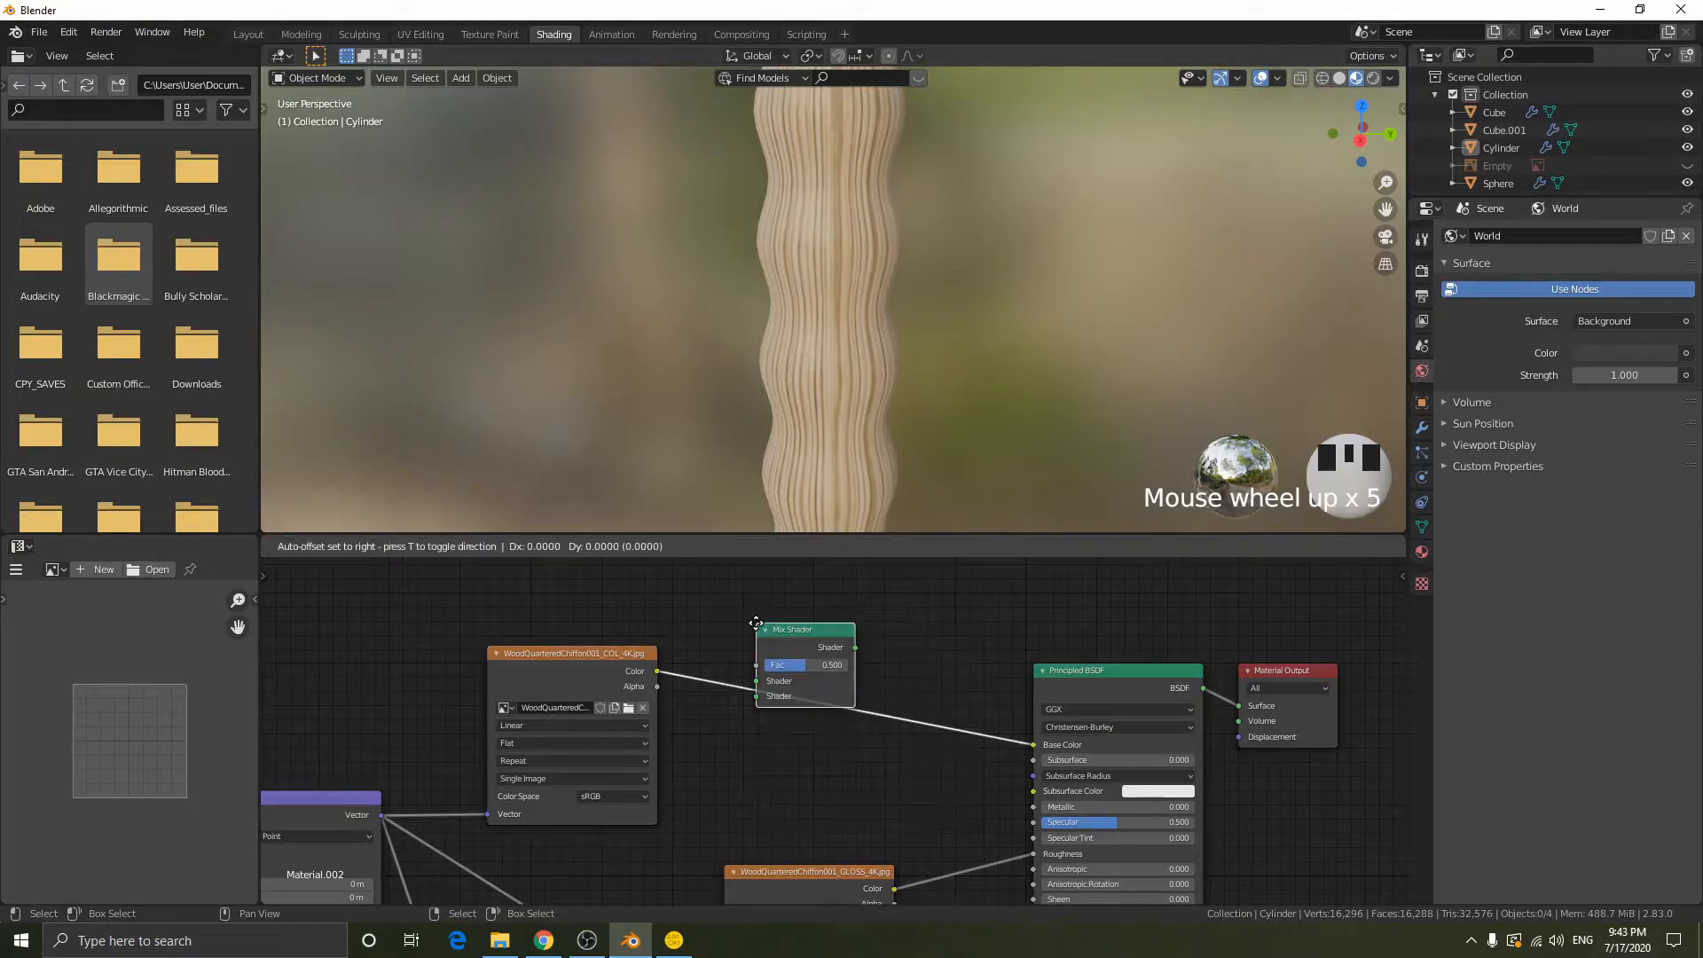
click(755, 623)
- Insert a MixRGB node between the COL image's Color and the Principled BSDF's Base Color, with its Fac at 0
key(shift+a)
click(756, 622)
text(mixrgb)
key(Return)
click(755, 623)
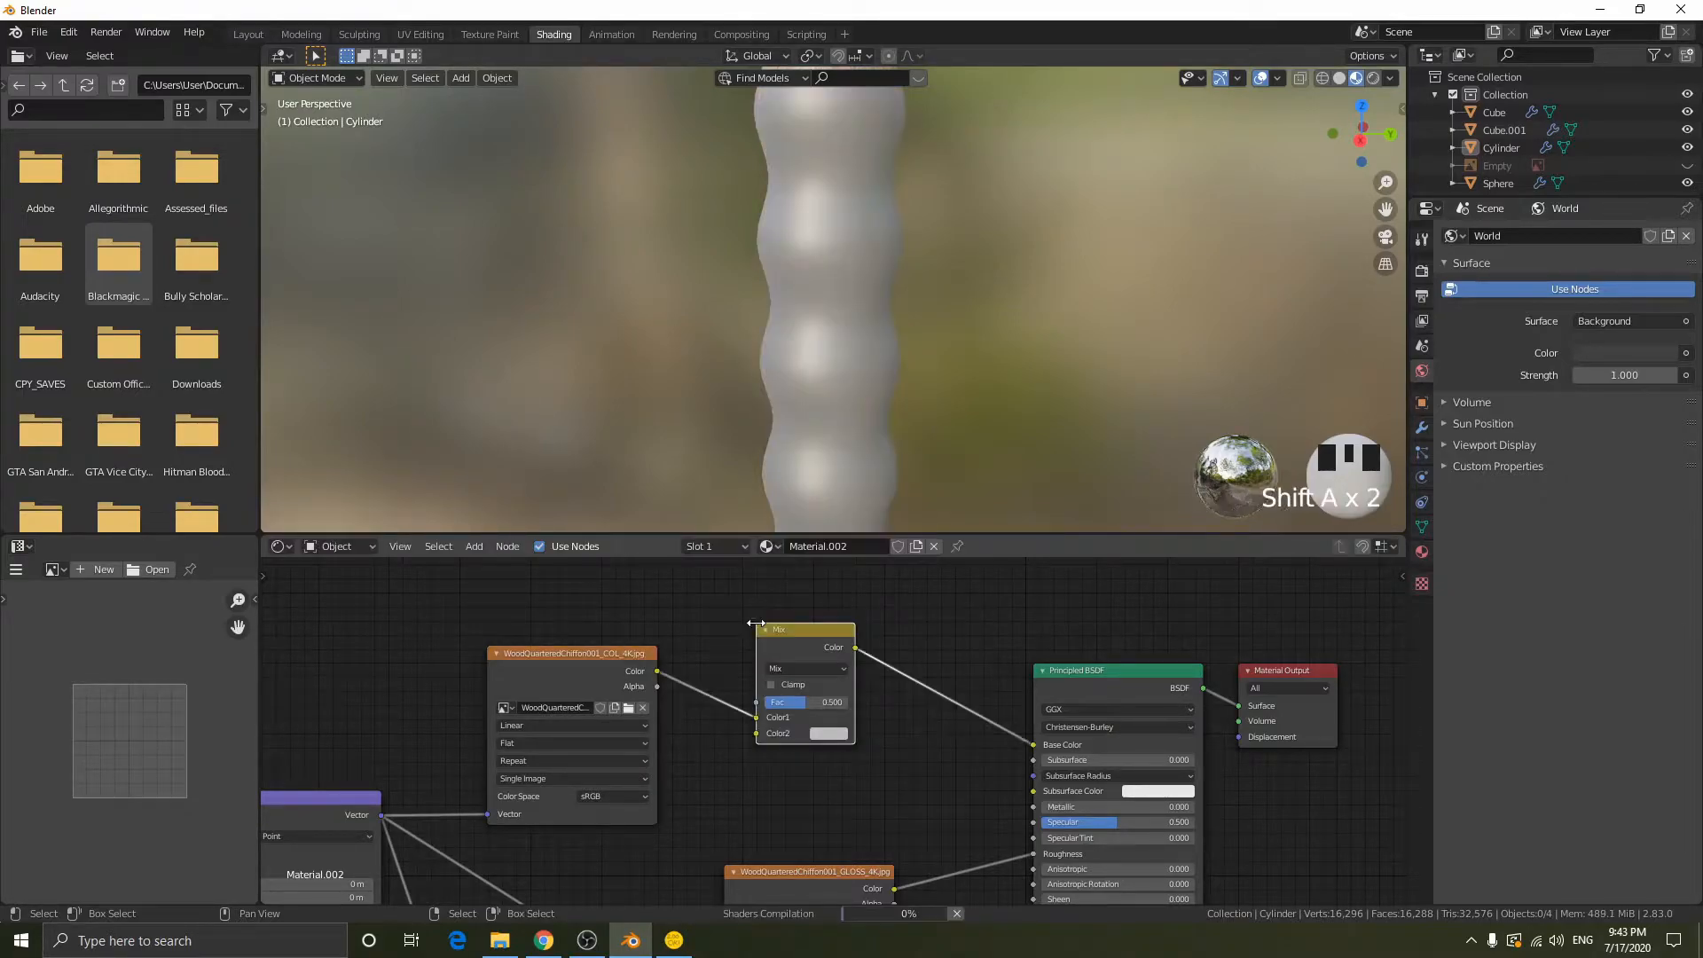
drag(802, 699, 754, 701)
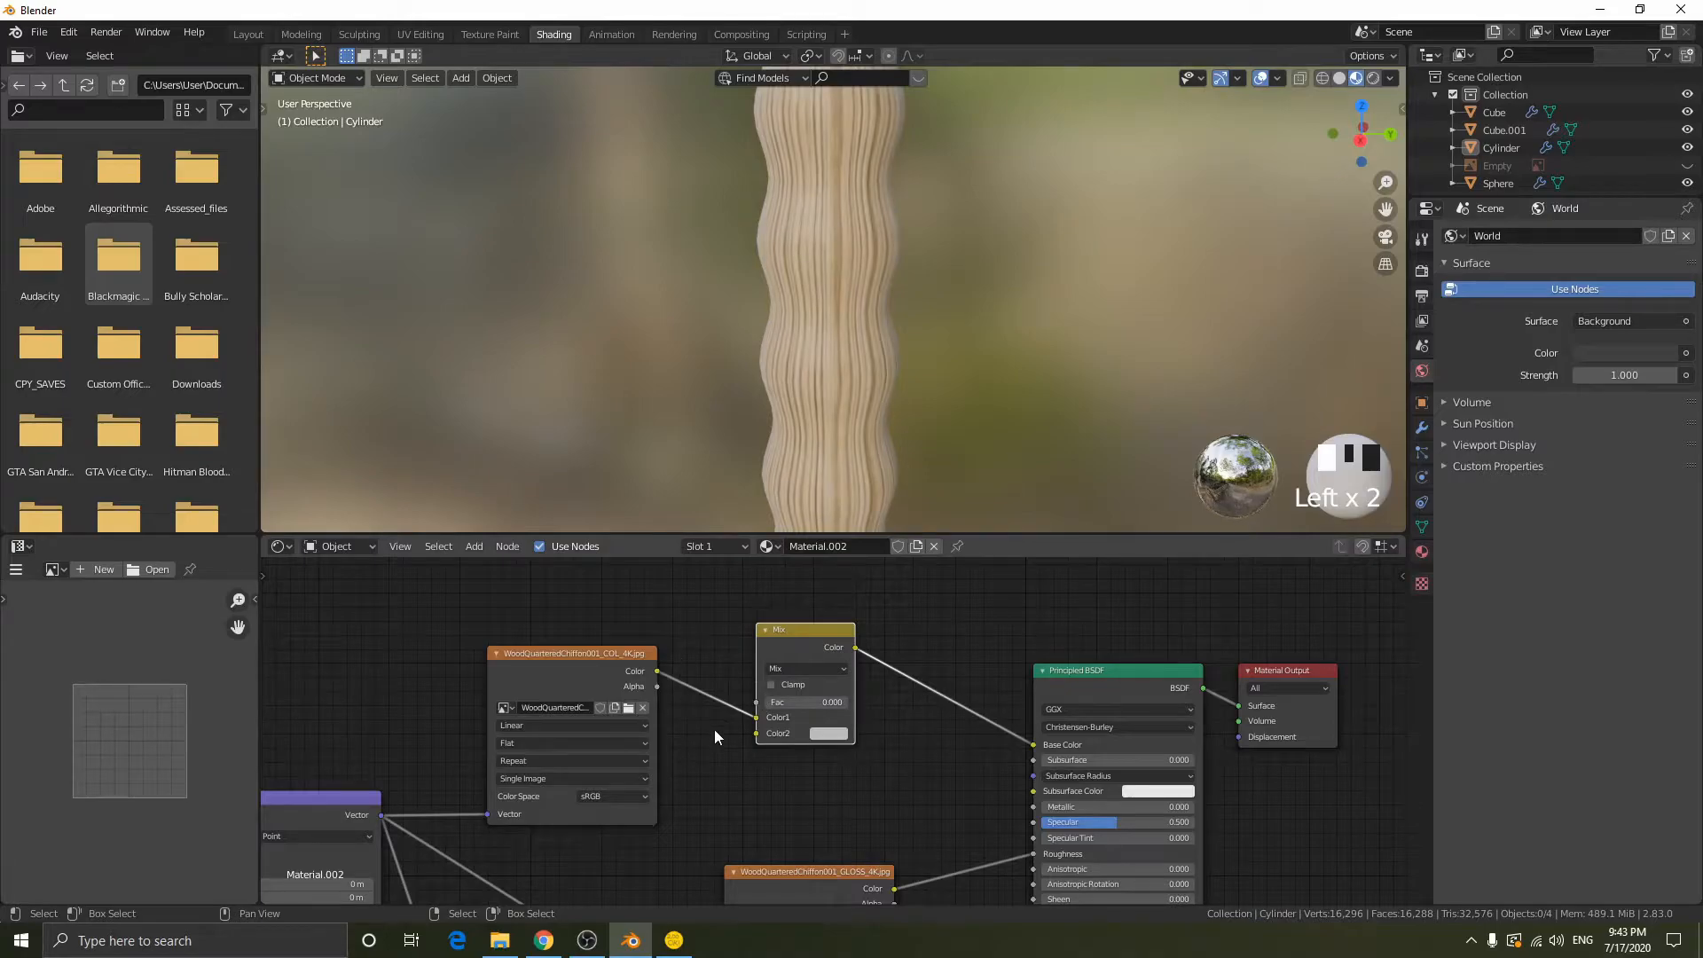
- Change the MixRGB node's blending mode to Multiply and nudge the node slightly
click(826, 735)
click(986, 595)
mouse_move(780, 702)
mouse_down()
mouse_move(857, 703)
mouse_move(771, 702)
mouse_up()
click(789, 669)
click(802, 667)
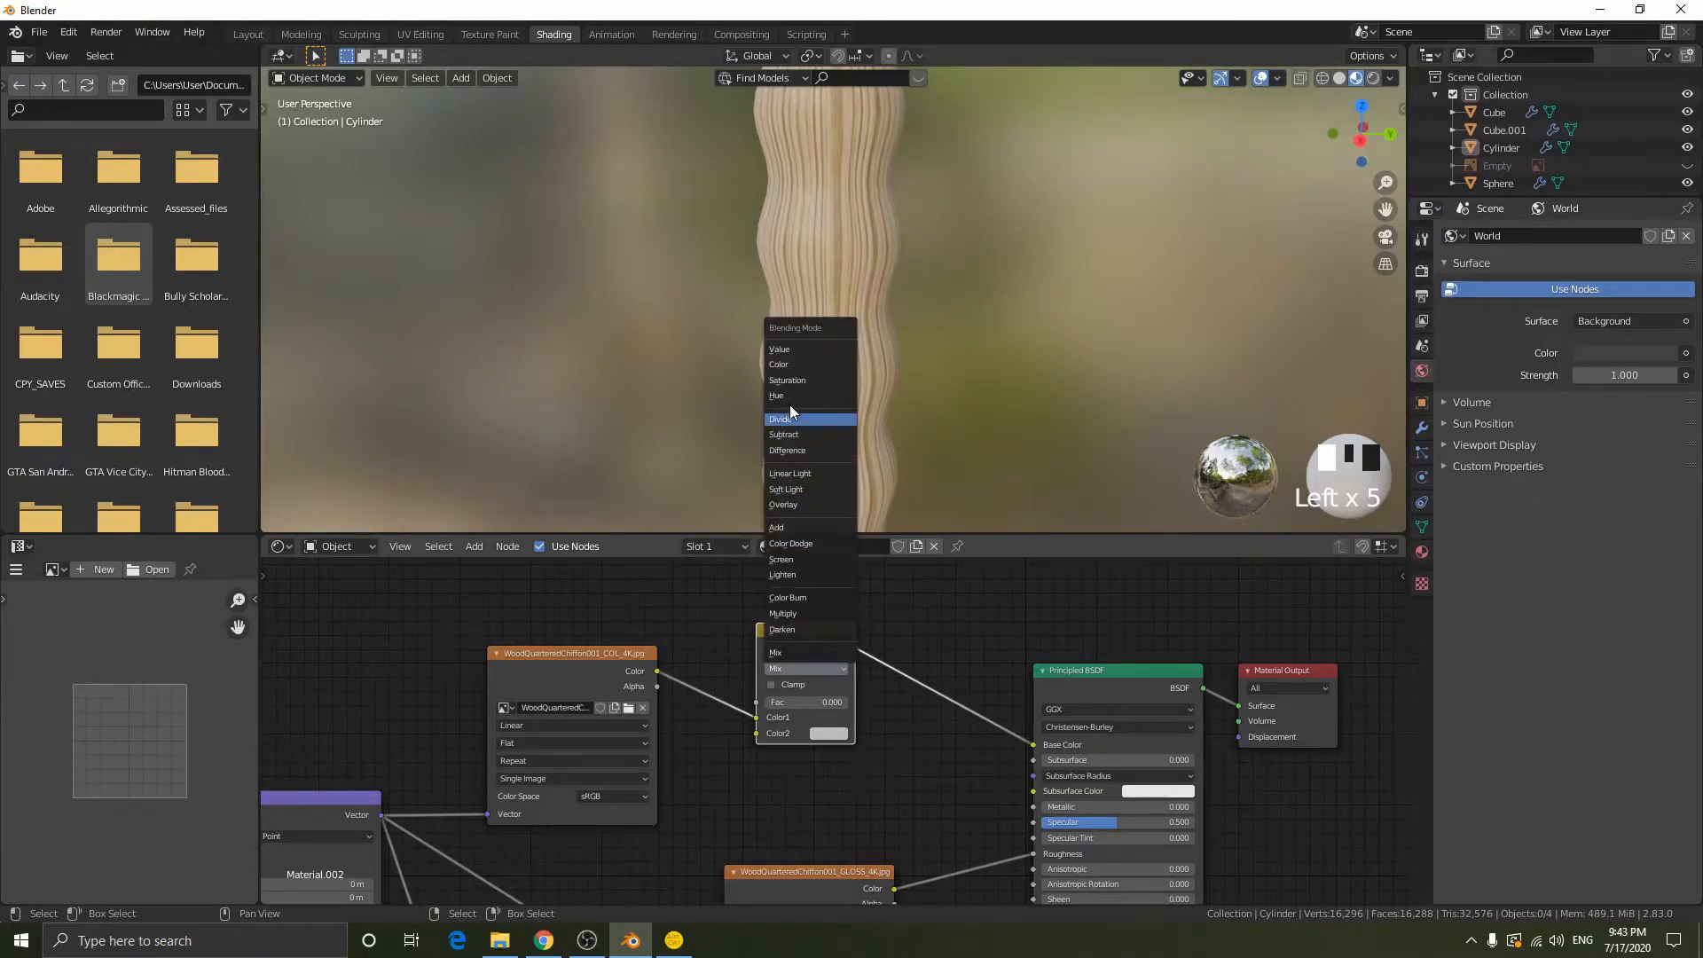
click(782, 613)
key(g)
right_click(820, 711)
- Raise the Multiply node's Fac to 1.000 and check the darkened grip
double_click(772, 692)
text(0.5)
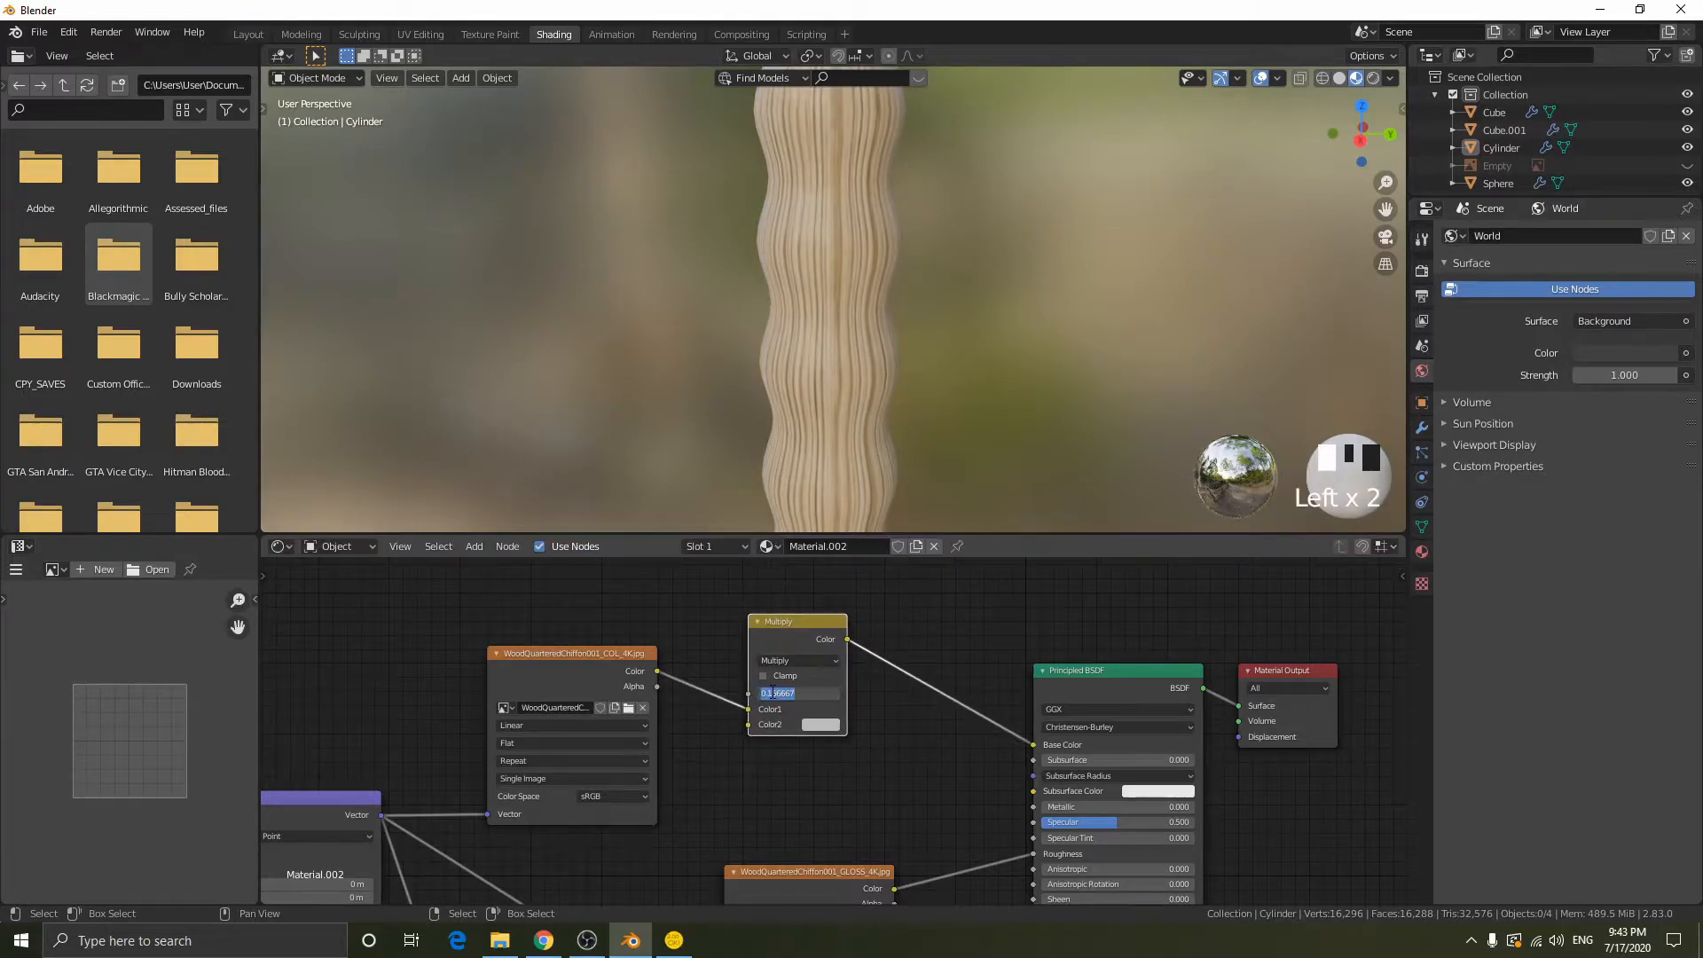
drag(773, 693, 807, 697)
scroll(870, 311, down, 2)
scroll(946, 332, down, 1)
middle_drag(946, 333, 902, 436)
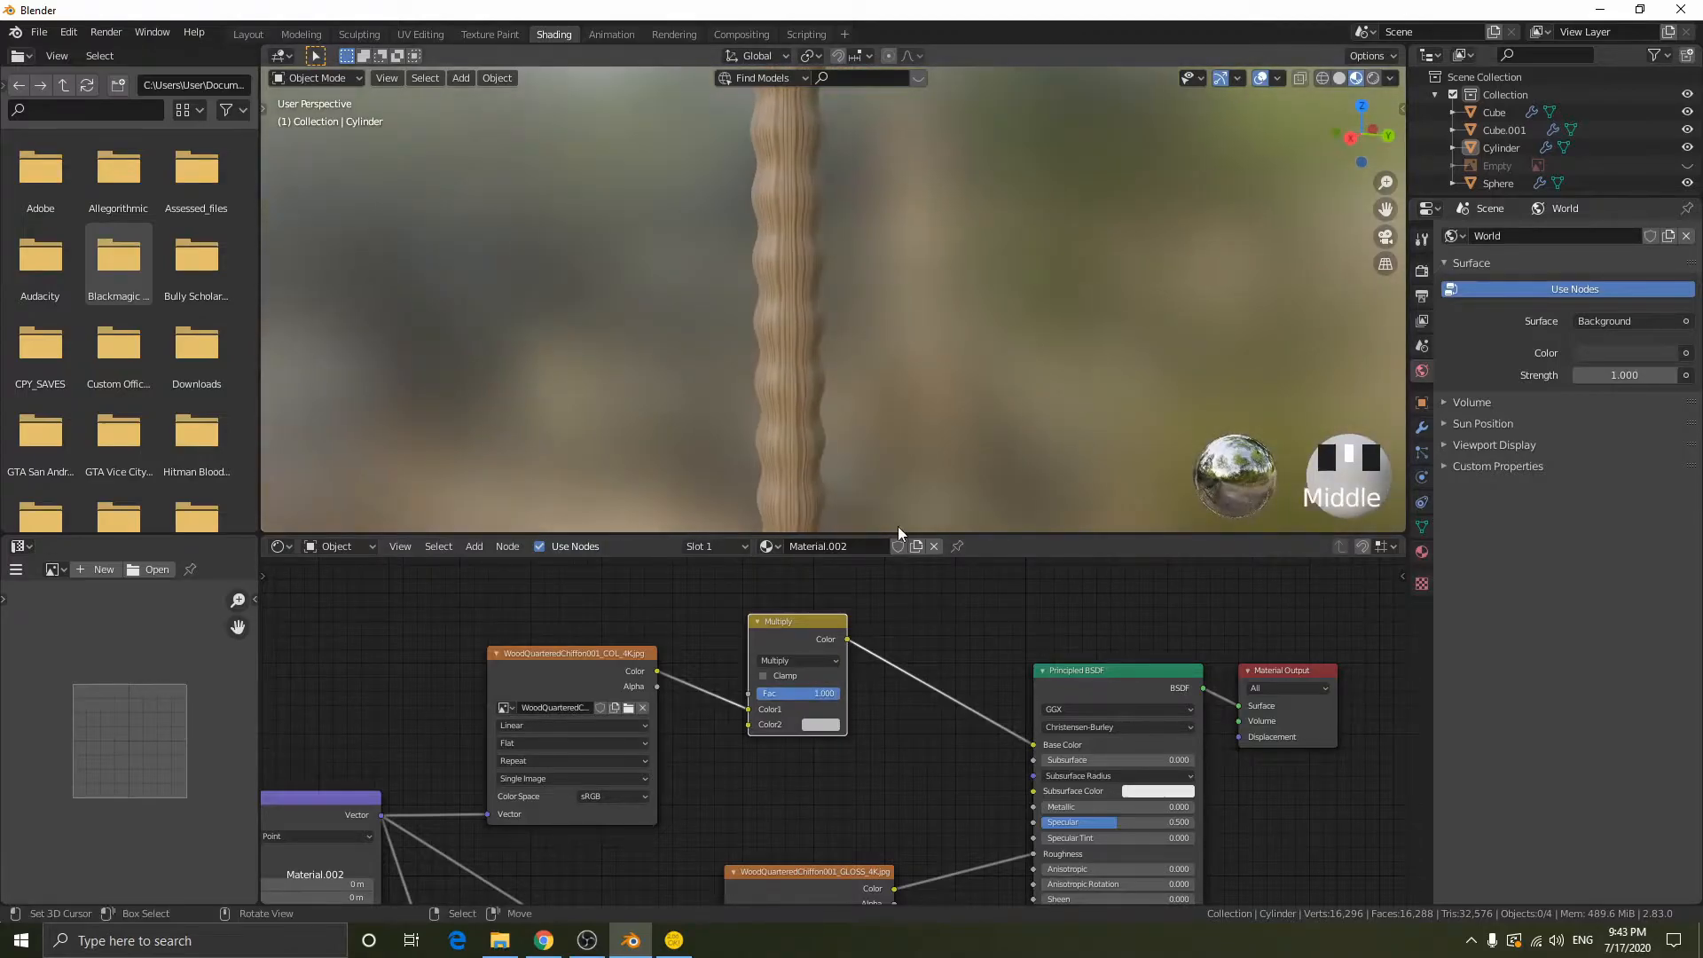
- Set the Multiply node's Color2 to a dark brown and review the tinted grip against the rest of the sword
click(822, 726)
mouse_move(924, 559)
mouse_down()
mouse_move(924, 578)
mouse_move(859, 589)
mouse_up()
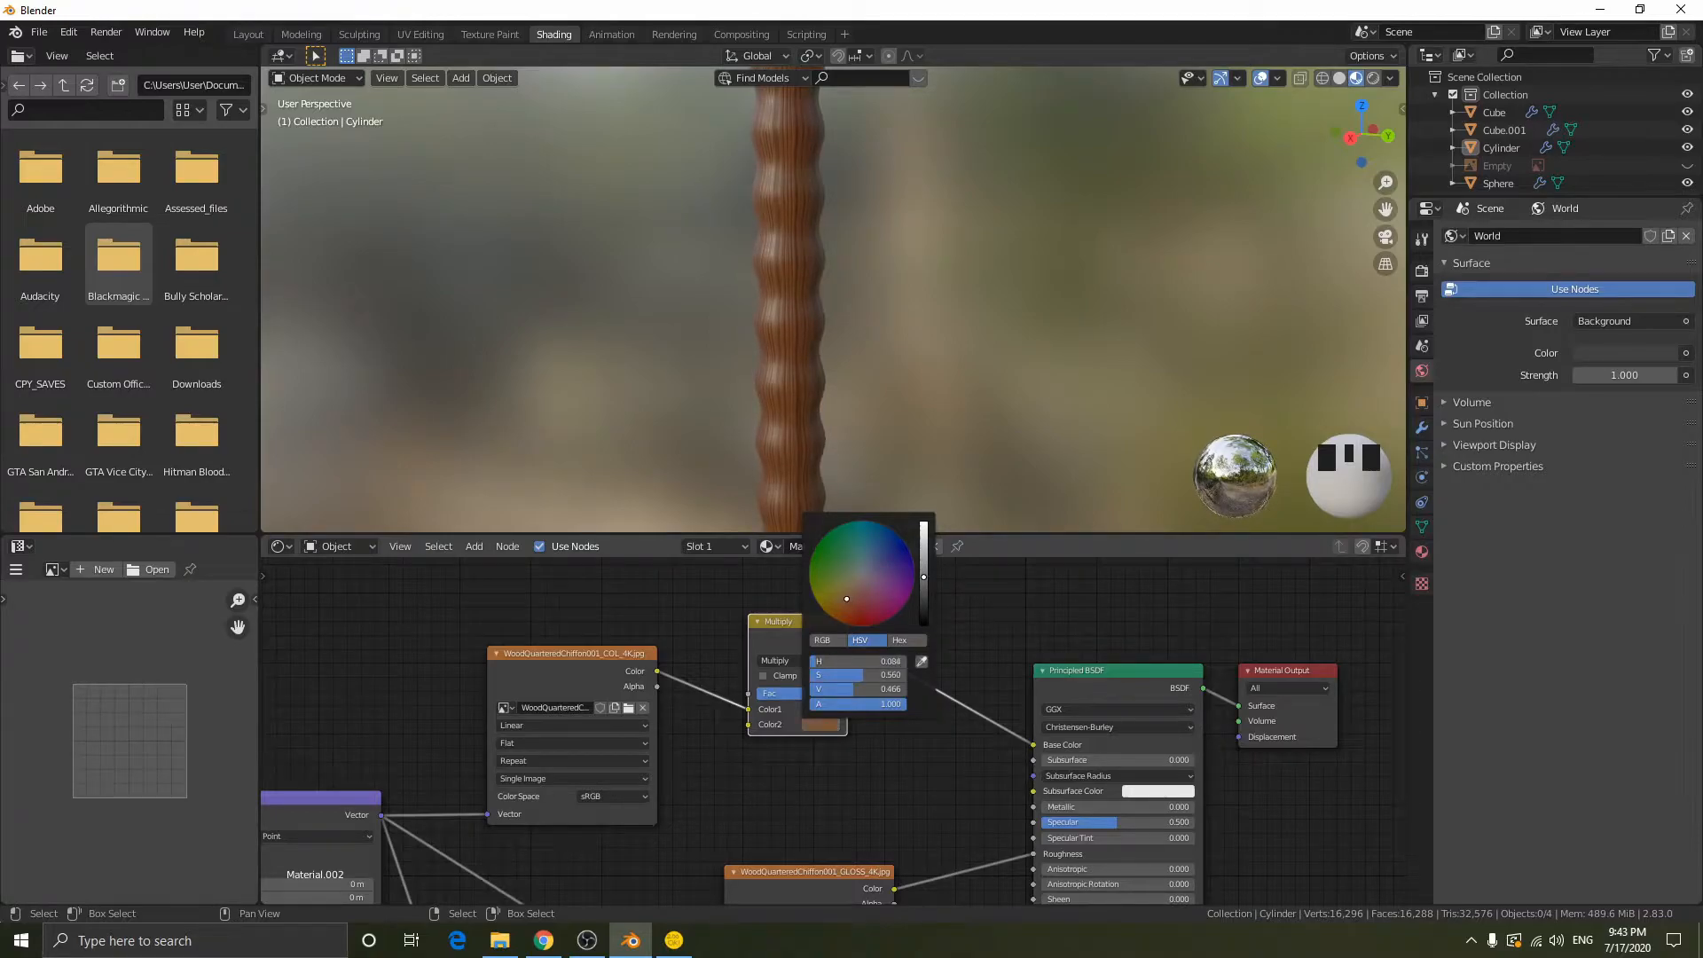
drag(843, 603, 850, 613)
drag(924, 577, 924, 597)
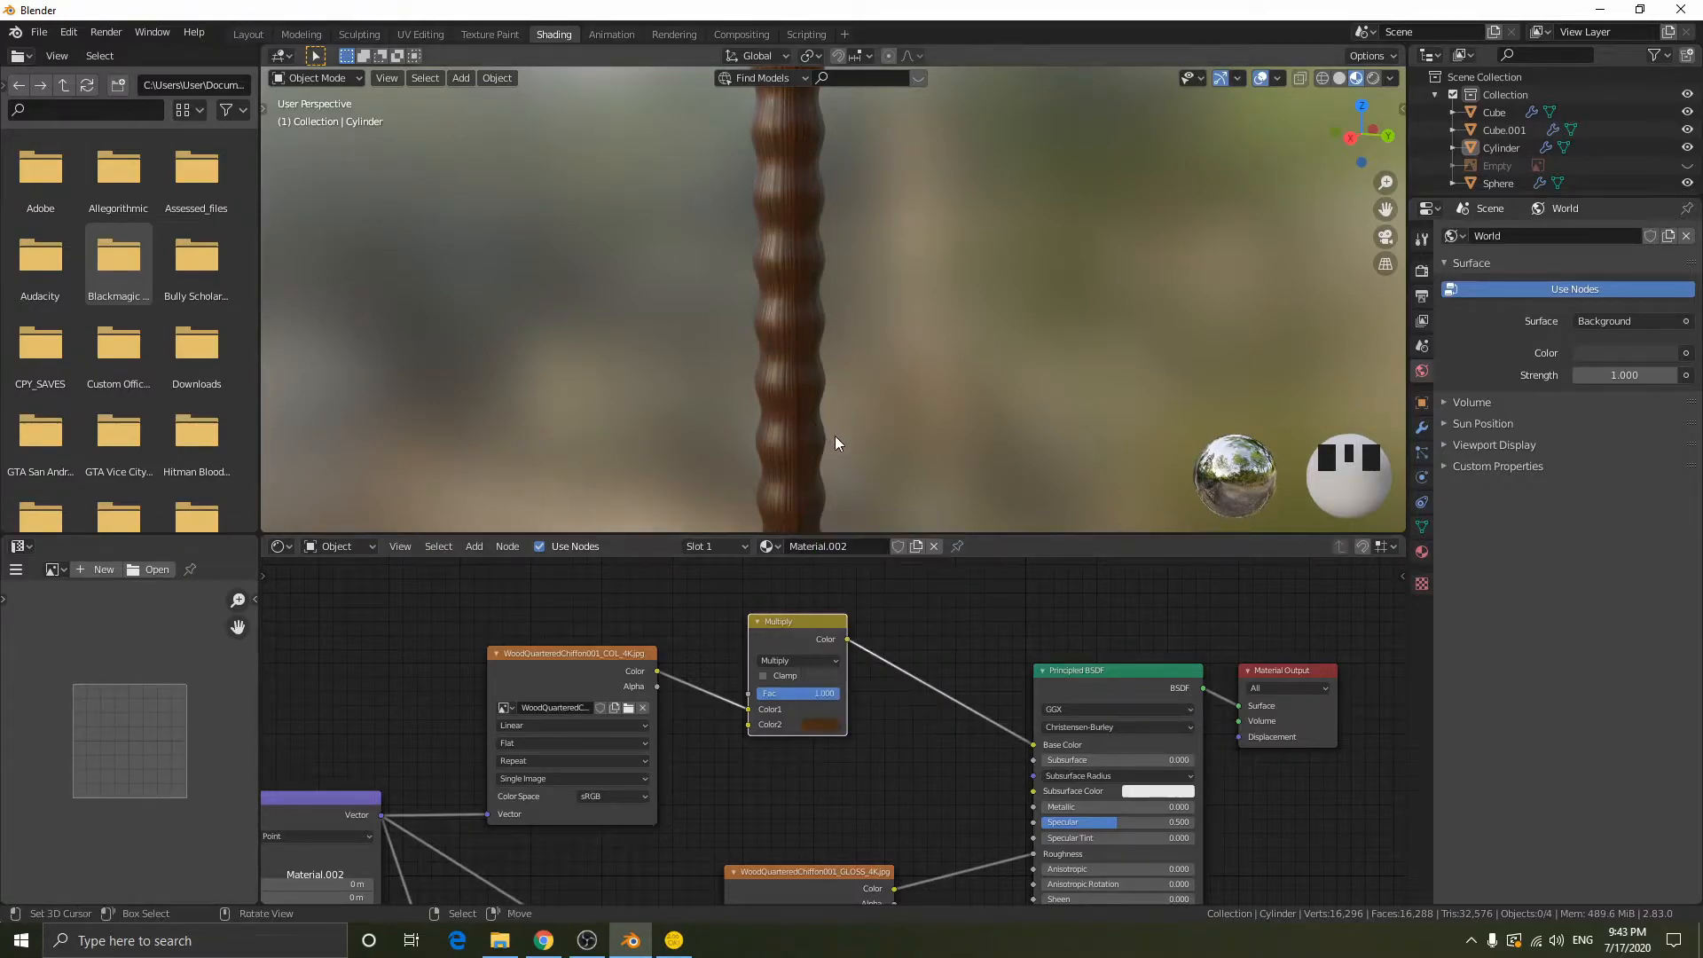
scroll(888, 401, down, 7)
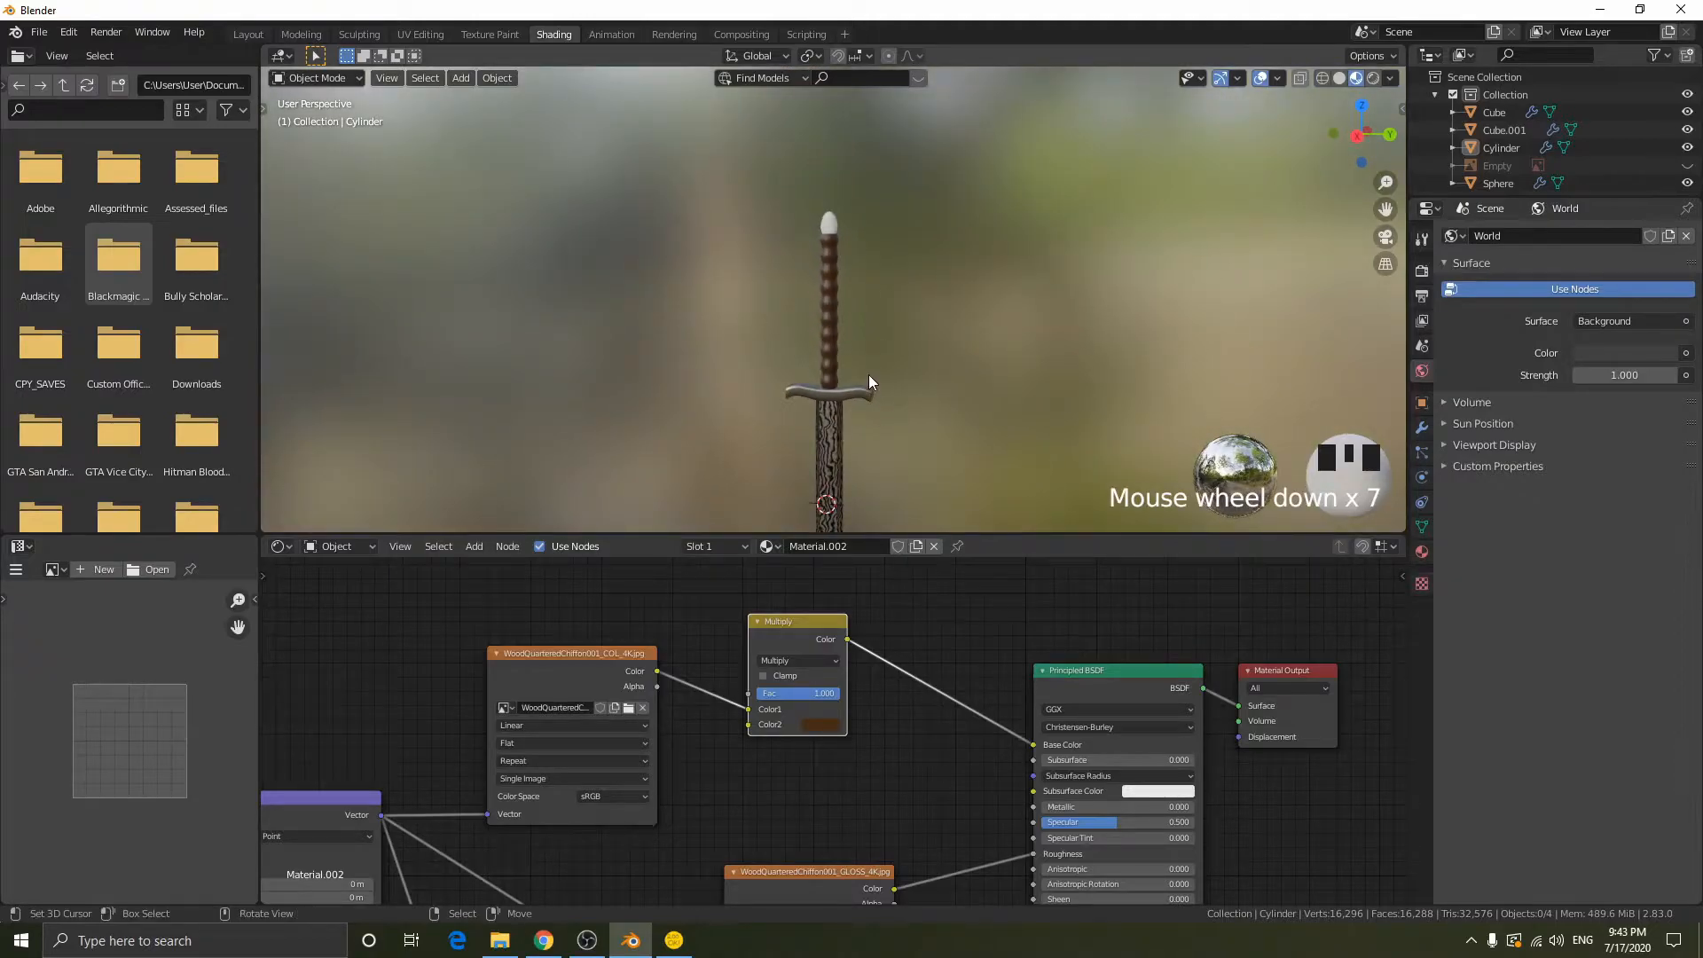
scroll(887, 401, up, 6)
scroll(887, 406, up, 4)
mouse_move(886, 406)
middle_down()
mouse_move(943, 417)
mouse_move(929, 510)
mouse_move(913, 413)
mouse_move(855, 296)
mouse_move(904, 394)
mouse_move(848, 401)
mouse_move(905, 399)
middle_up()
scroll(935, 395, down, 5)
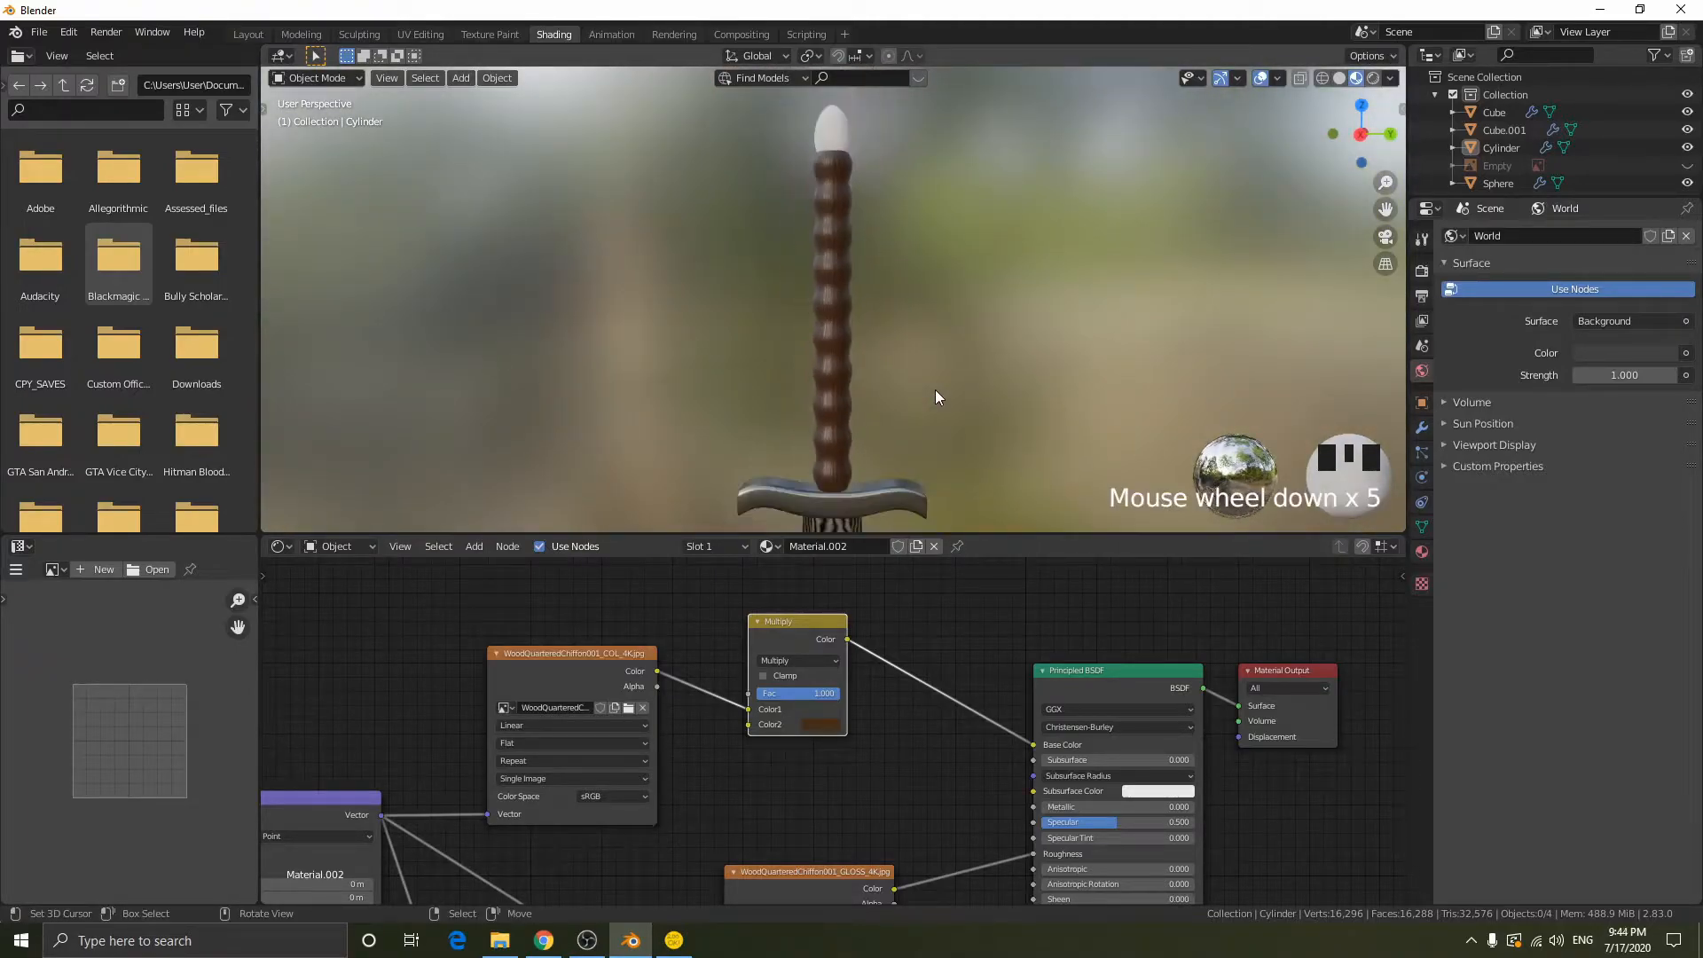
middle_click(934, 395)
- Try the Mix, Darken and Color Burn blending modes on the grip's color mix and restore Multiply
mouse_move(822, 692)
mouse_down()
mouse_move(780, 693)
mouse_move(838, 693)
mouse_up()
scroll(866, 350, up, 6)
scroll(901, 456, down, 5)
click(794, 662)
click(794, 585)
click(809, 661)
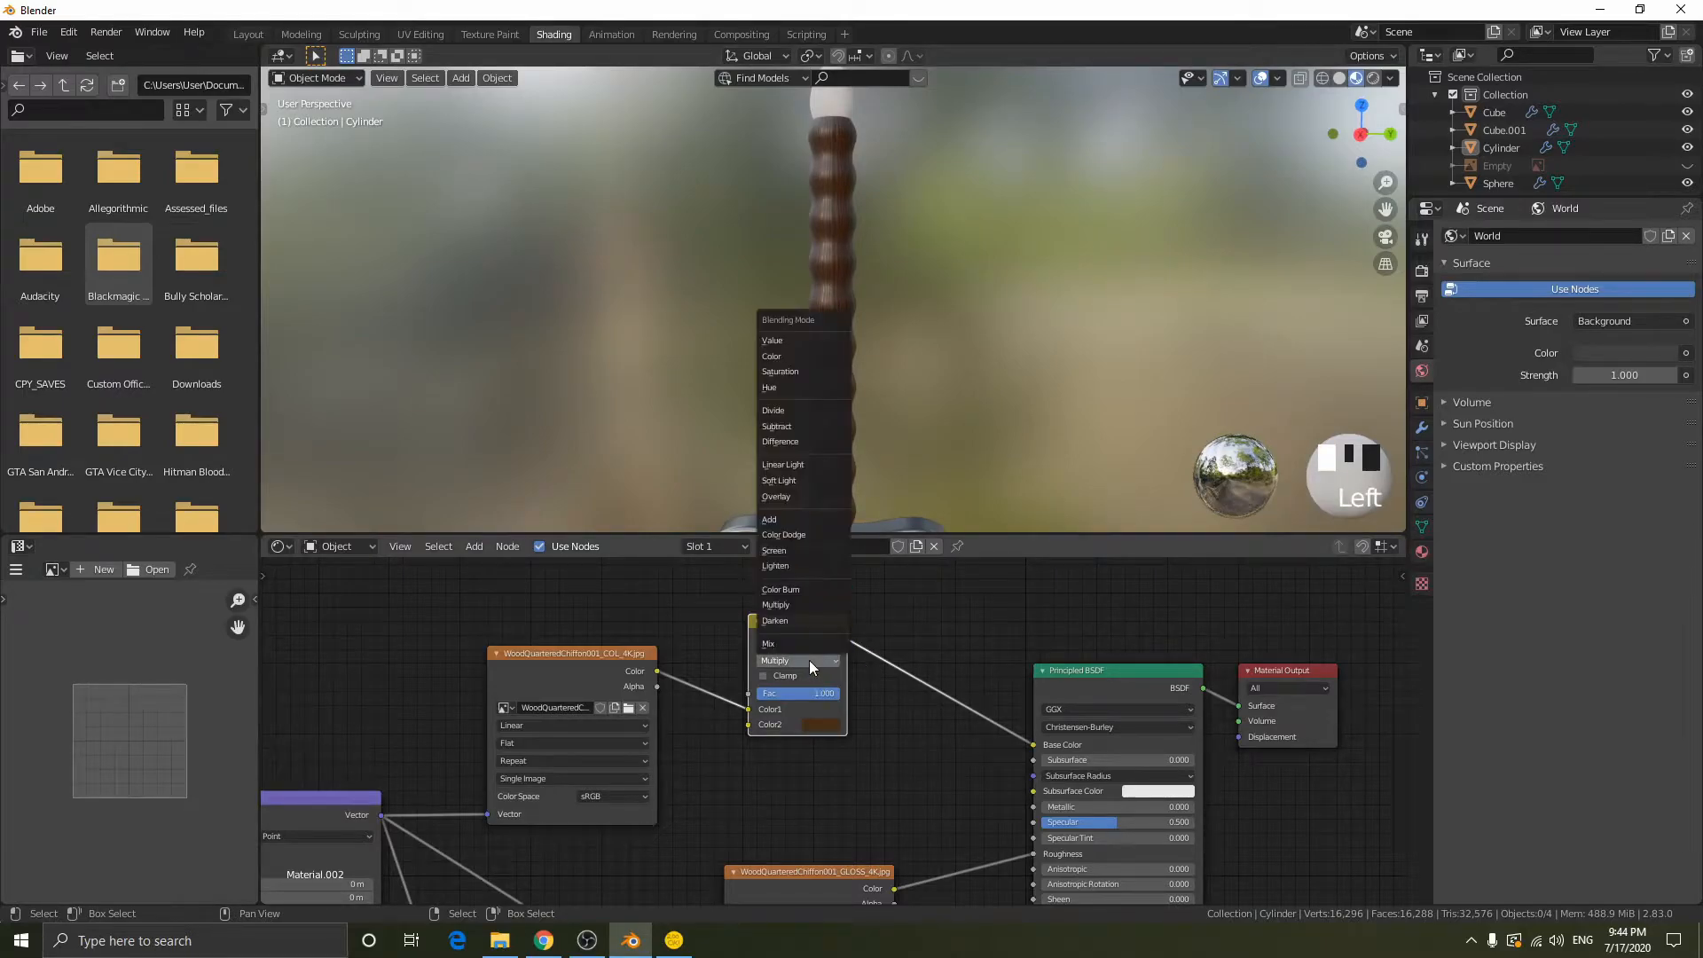
click(793, 640)
click(816, 662)
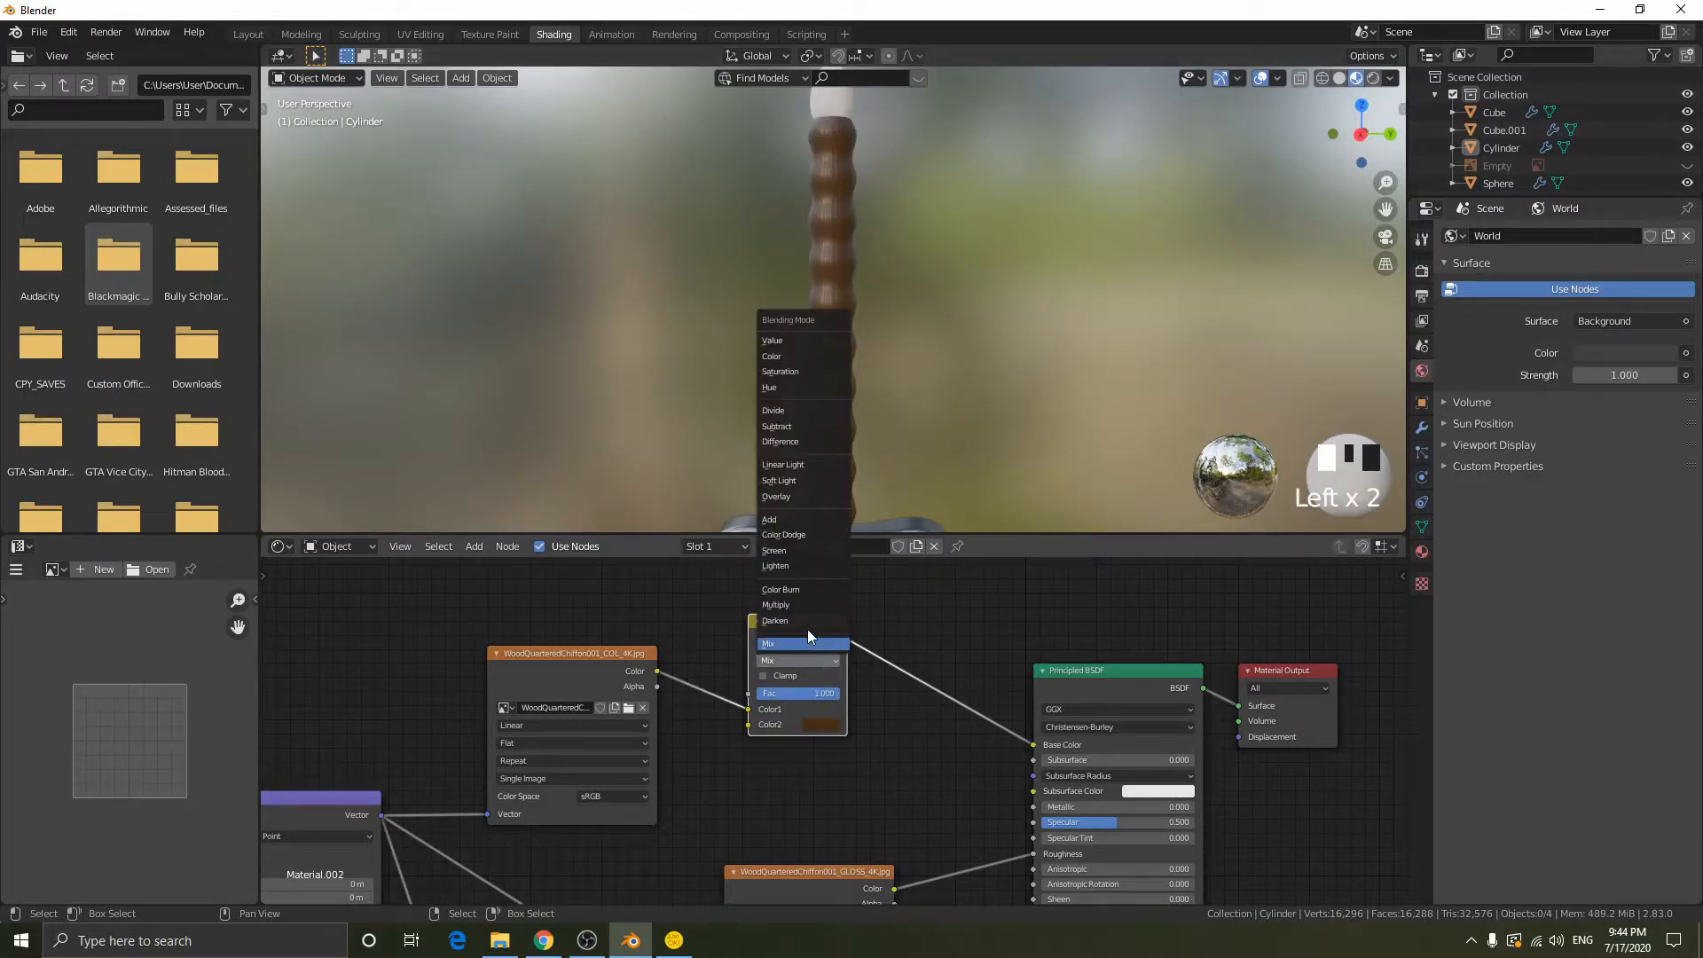
click(807, 621)
click(816, 659)
click(803, 590)
click(812, 658)
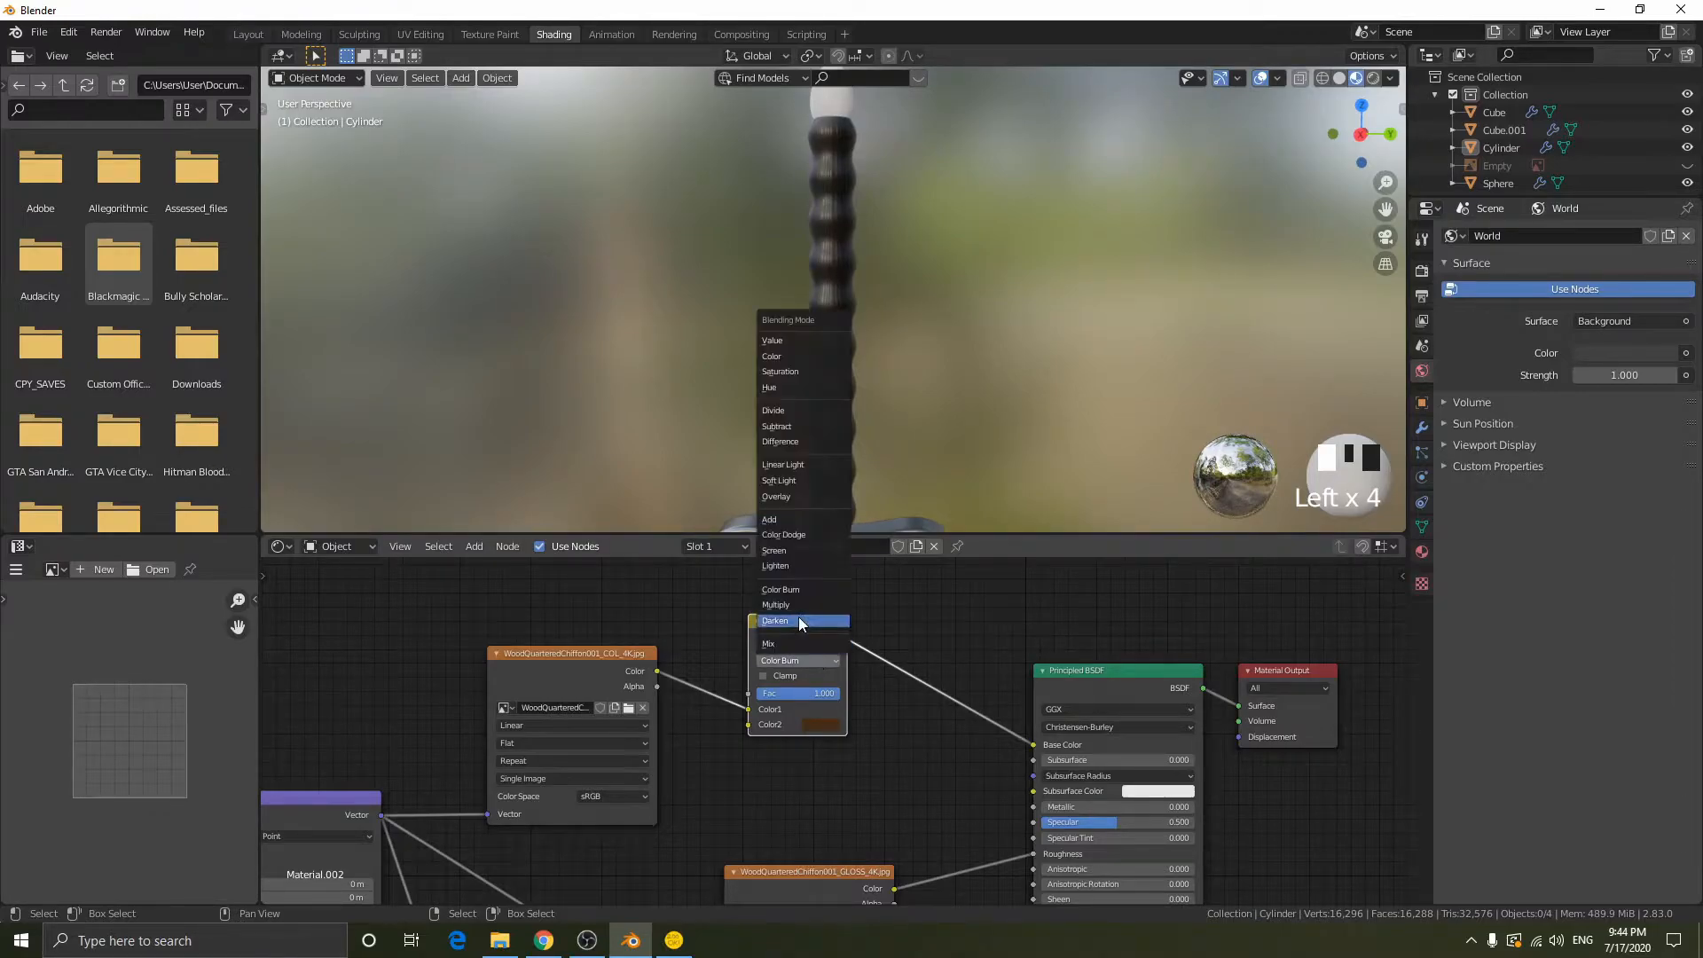
scroll(961, 364, up, 9)
scroll(961, 363, down, 2)
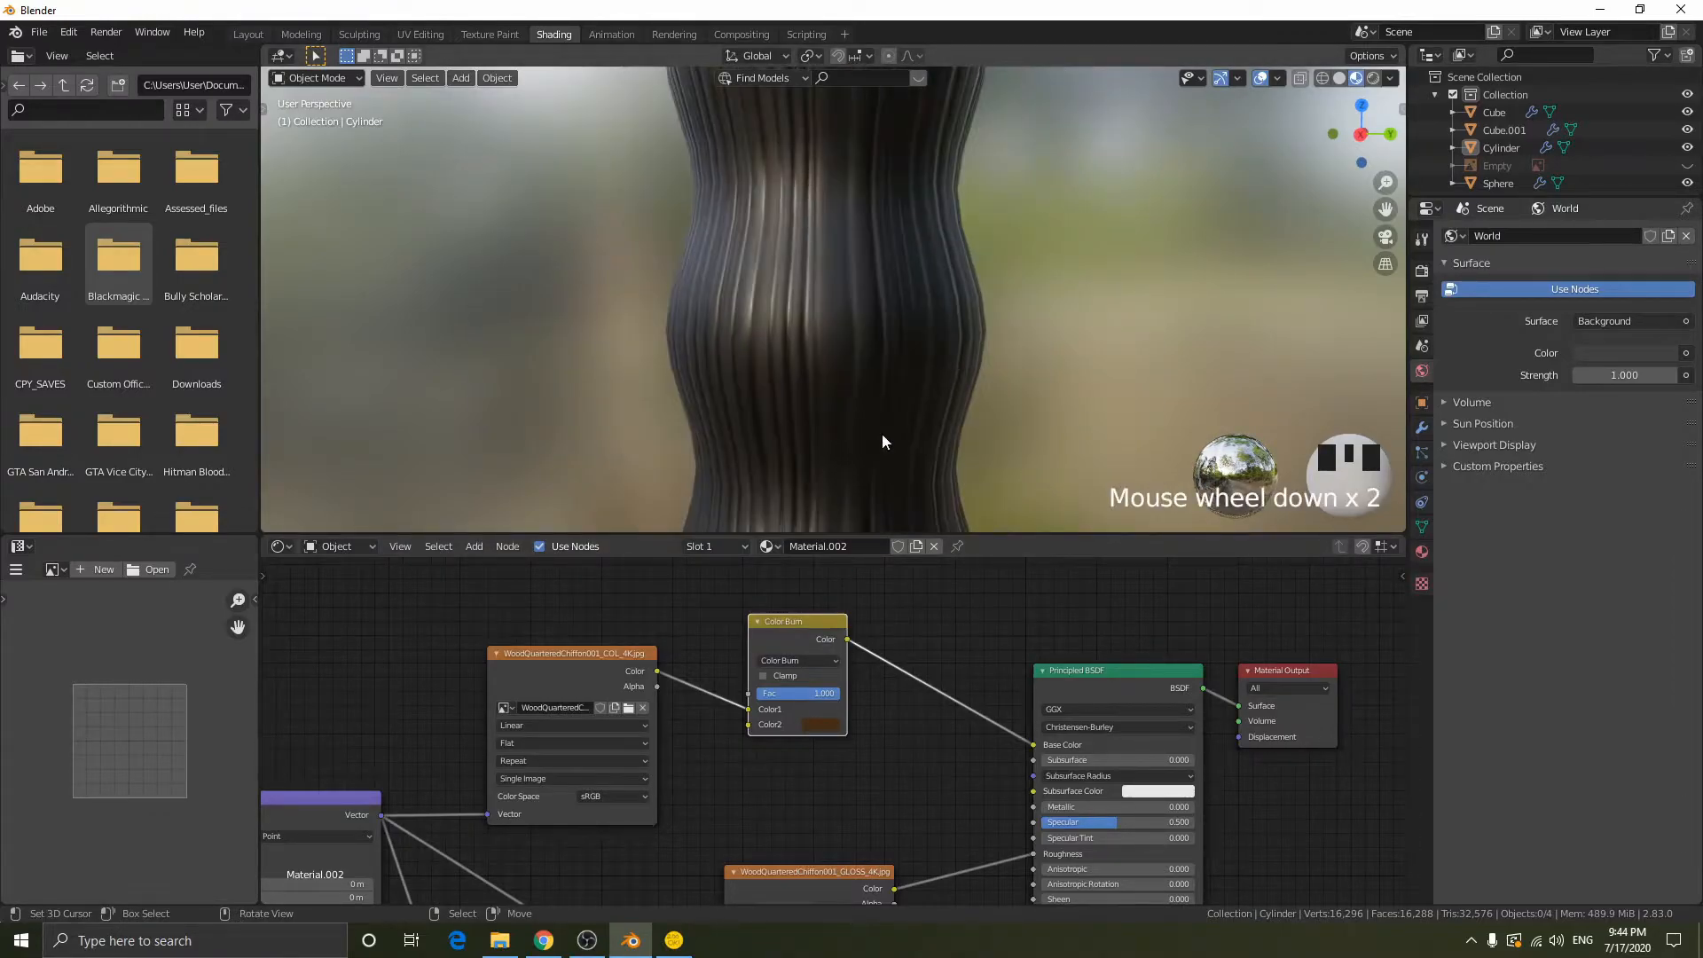
scroll(916, 422, down, 2)
click(830, 661)
click(803, 604)
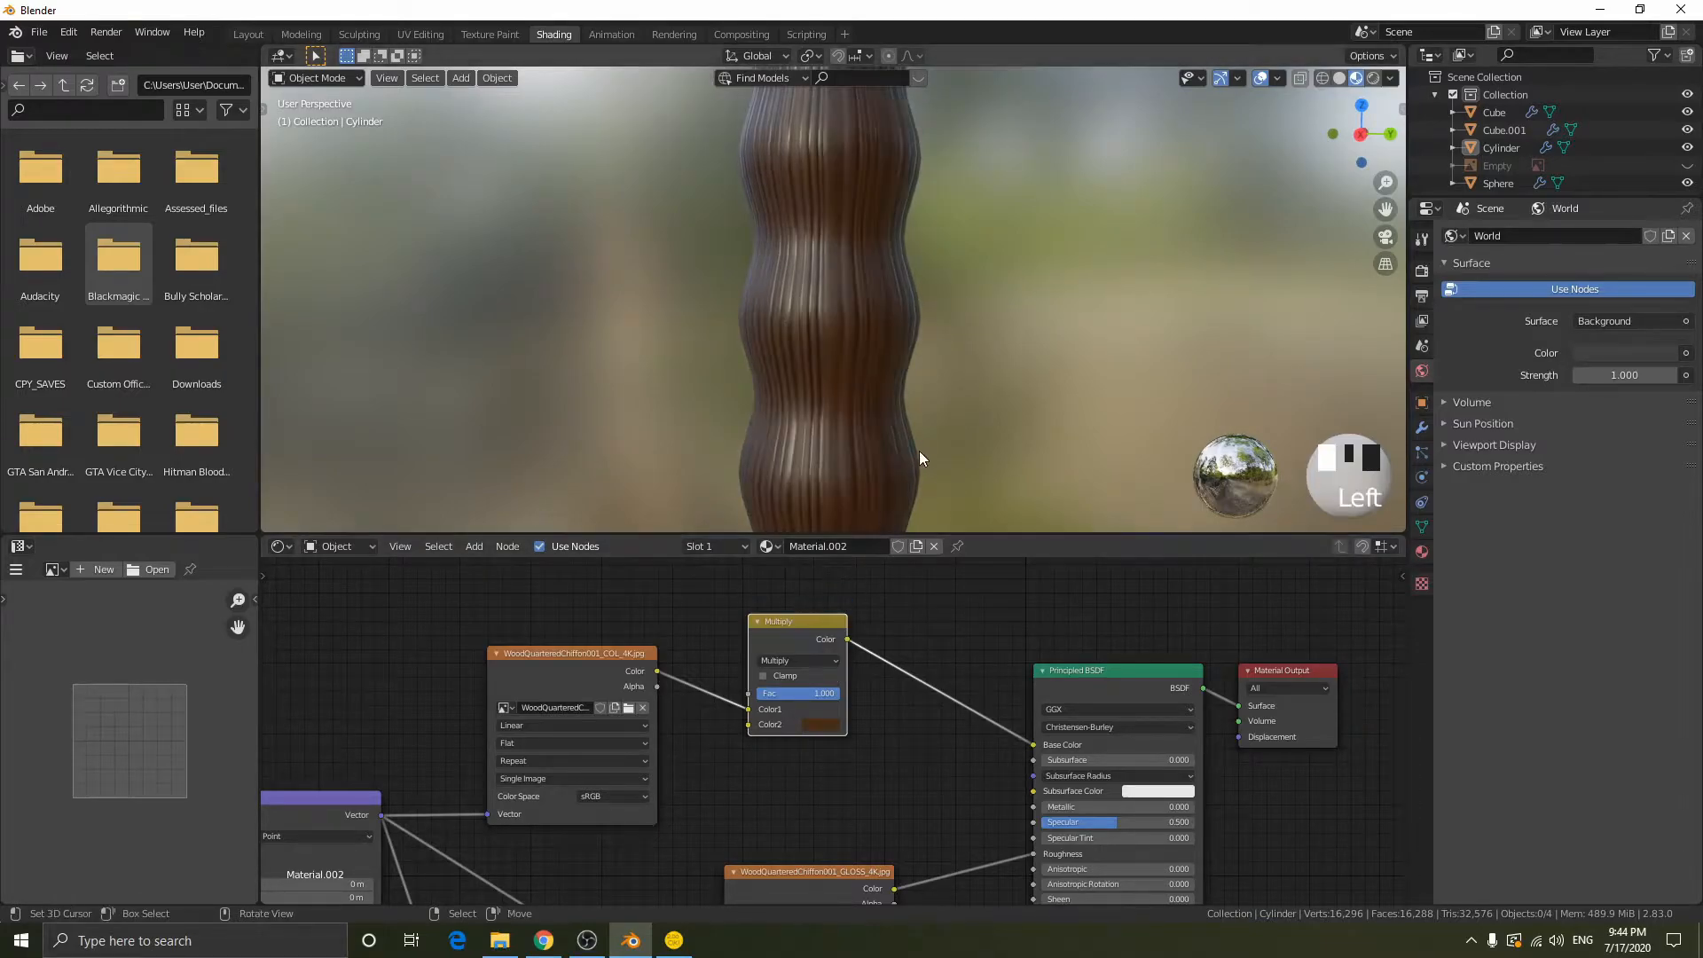
- Select the egg-shaped pommel at the end of the grip
scroll(919, 450, down, 10)
middle_drag(891, 311, 825, 292)
scroll(826, 355, up, 12)
right_click(825, 292)
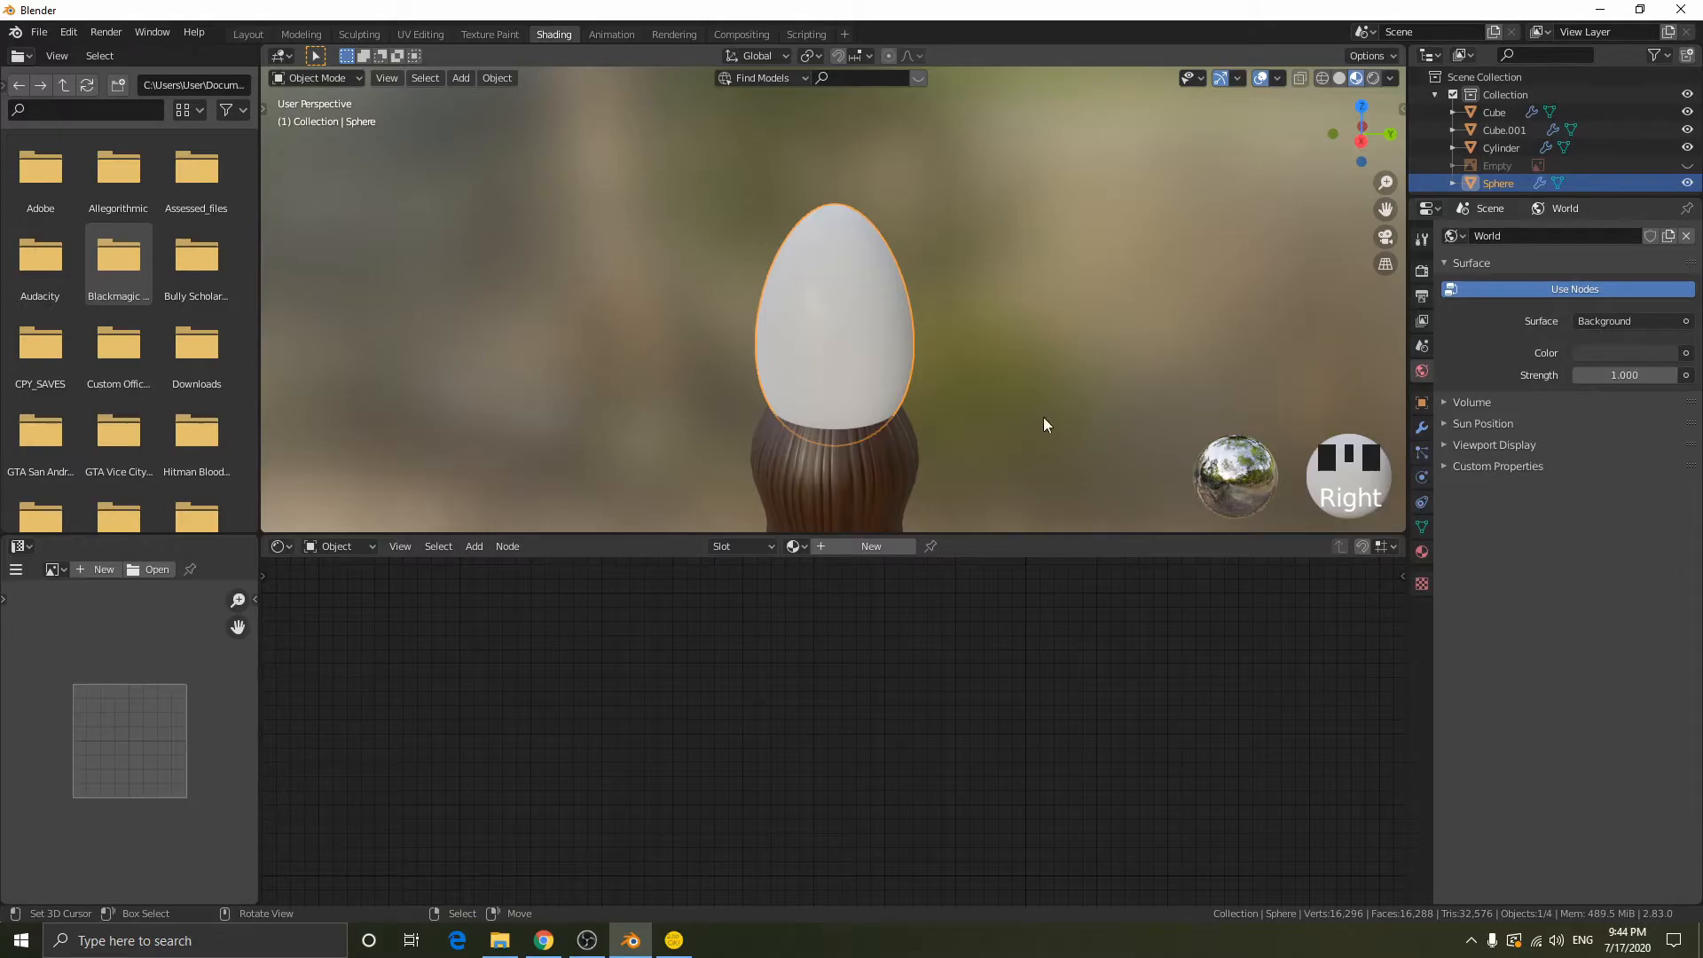
- Create a new material for the pommel and set its Principled BSDF Metallic value to 1.000
click(892, 545)
middle_drag(924, 718, 775, 662)
scroll(745, 658, up, 4)
key(shift+a)
click(583, 597)
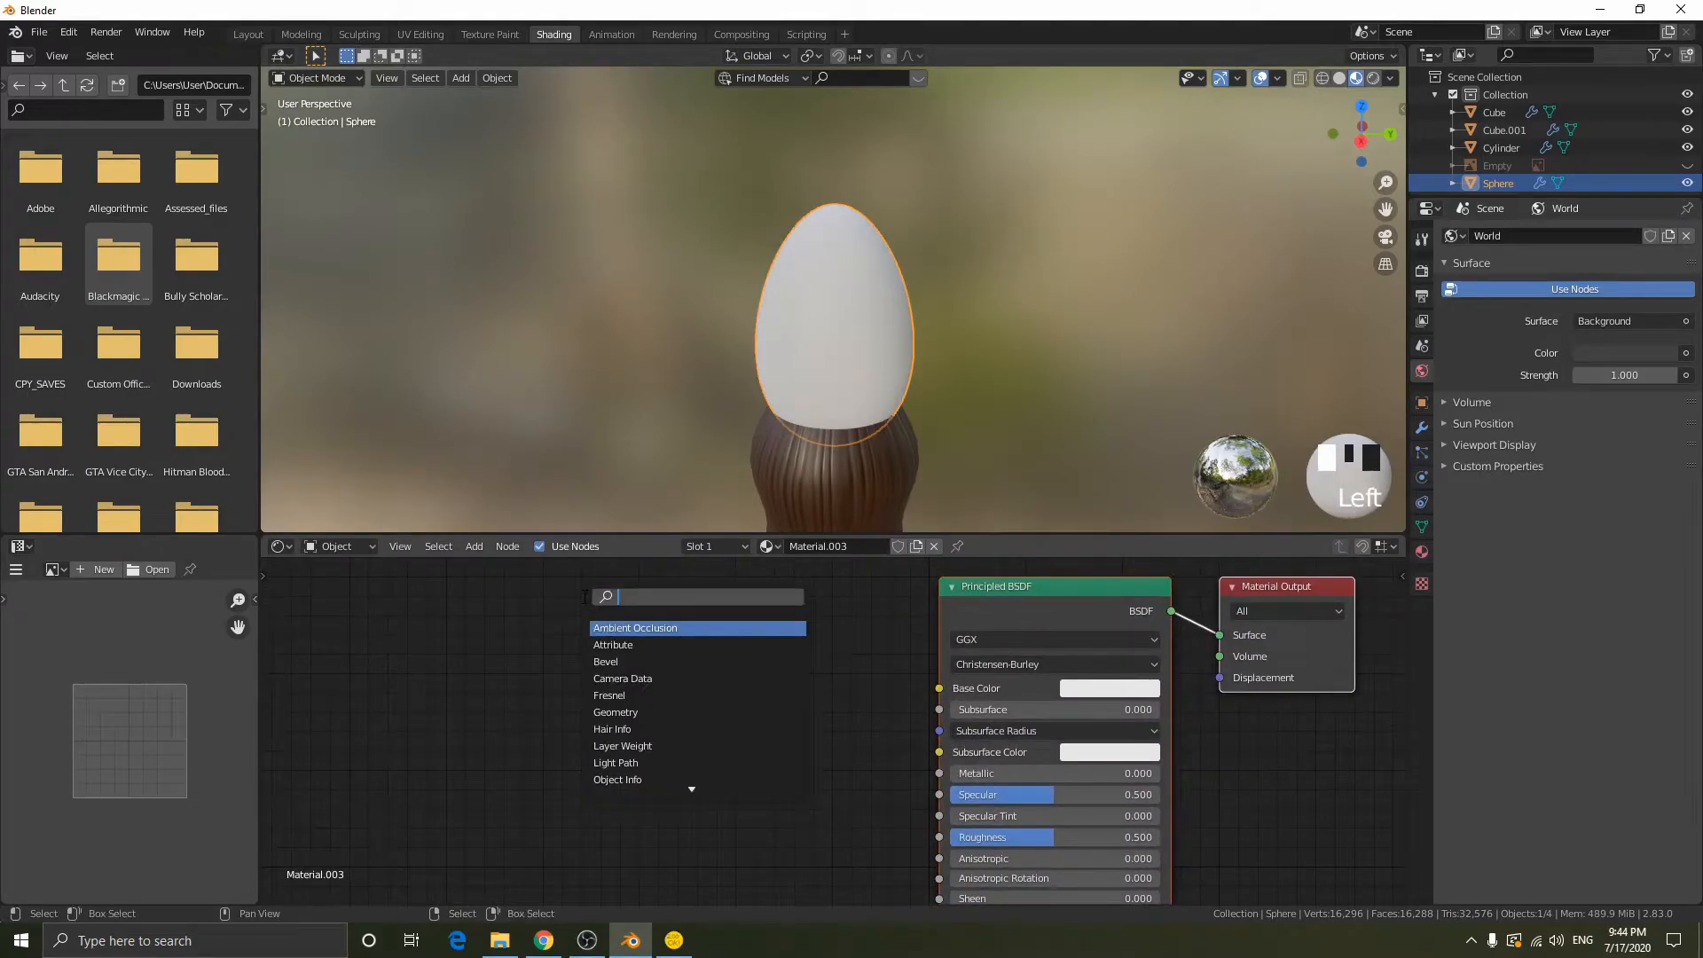
click(928, 700)
drag(984, 773, 1158, 773)
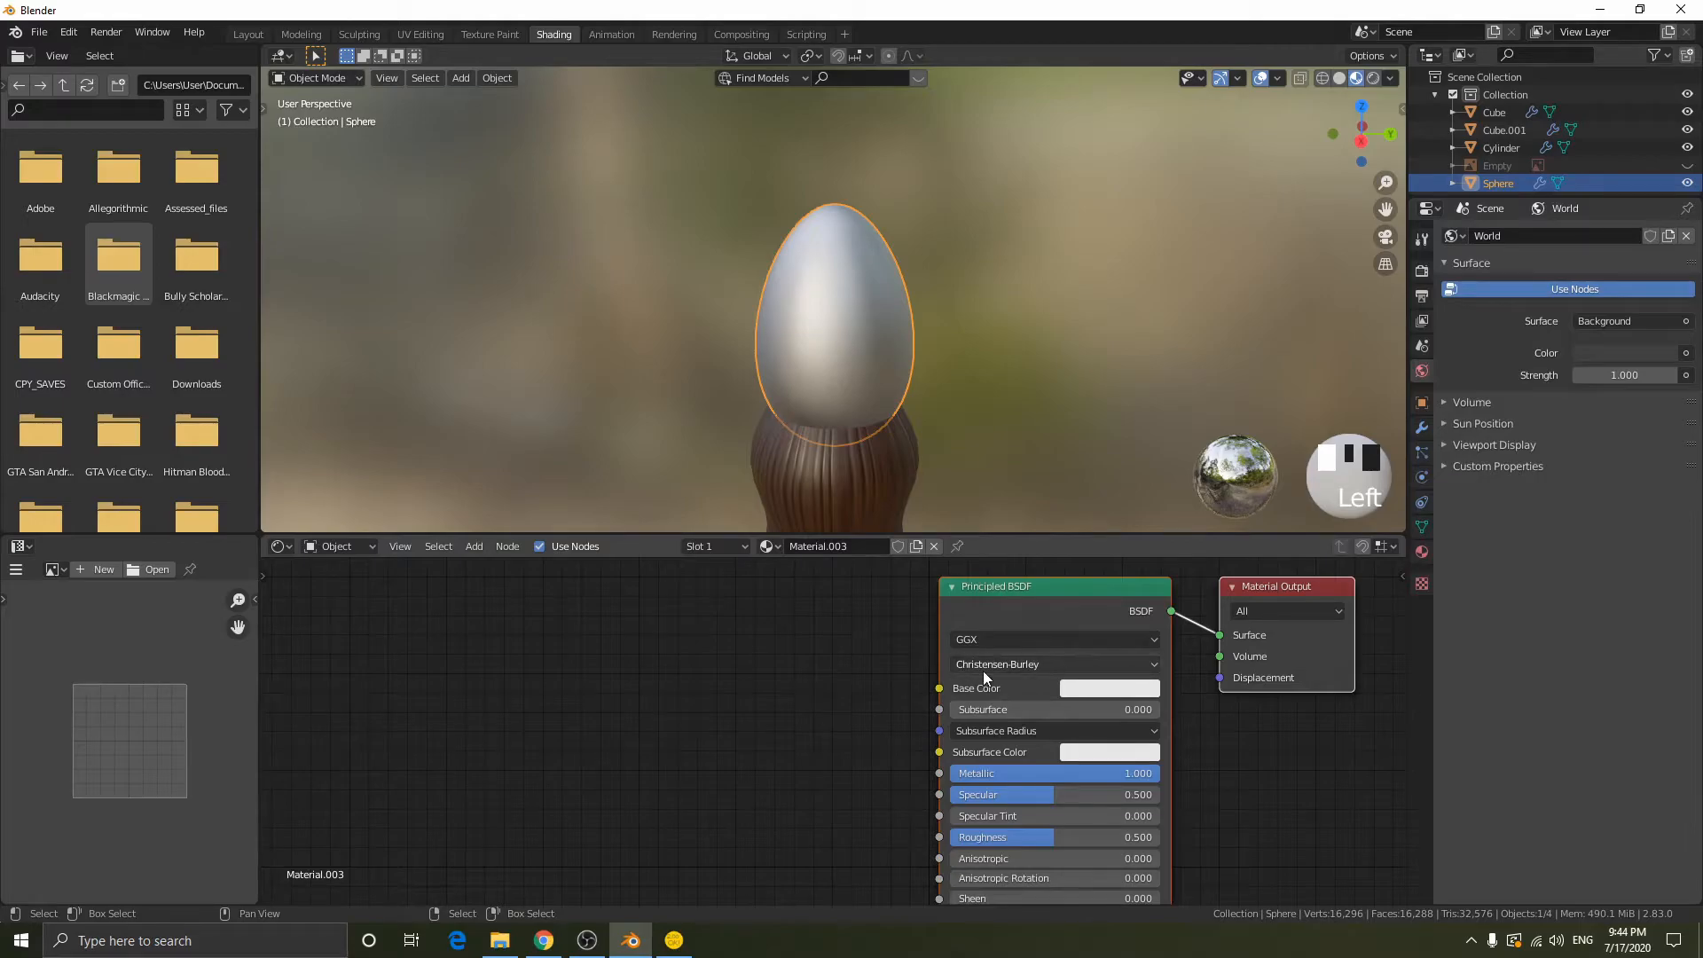
- Add a Voronoi Texture node to the pommel material ahead of the Principled BSDF
middle_drag(990, 674, 937, 554)
middle_drag(1045, 818, 1044, 674)
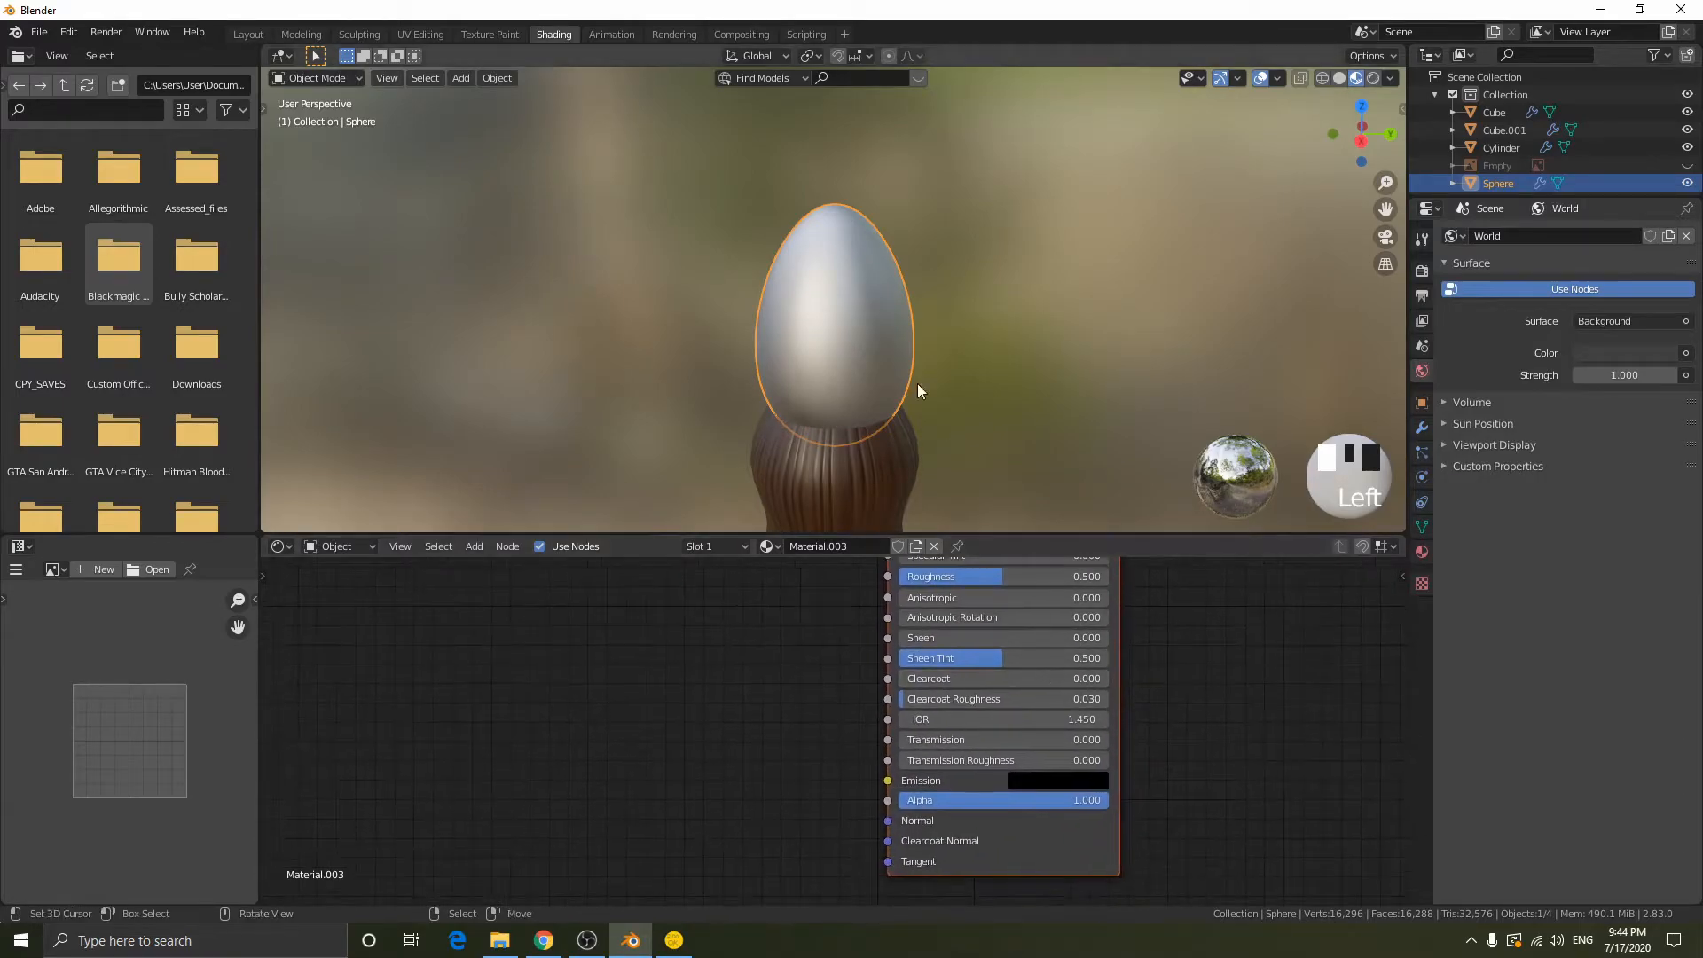
middle_drag(644, 649, 720, 676)
key(shift+a)
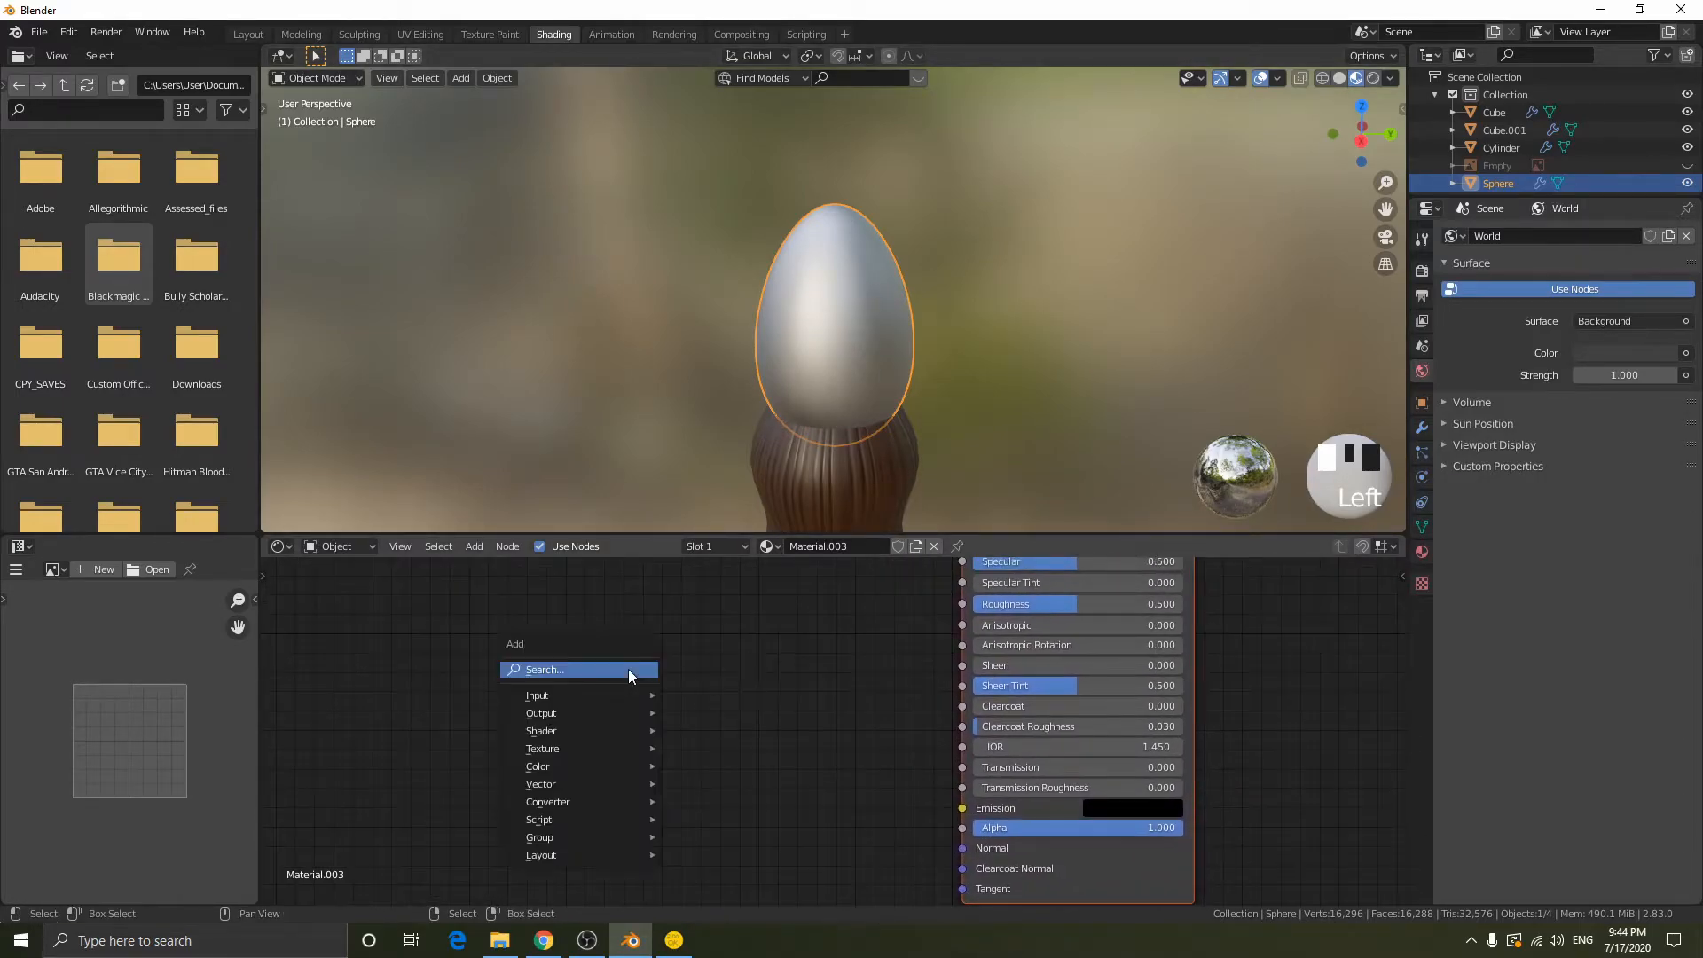
key(shift+a)
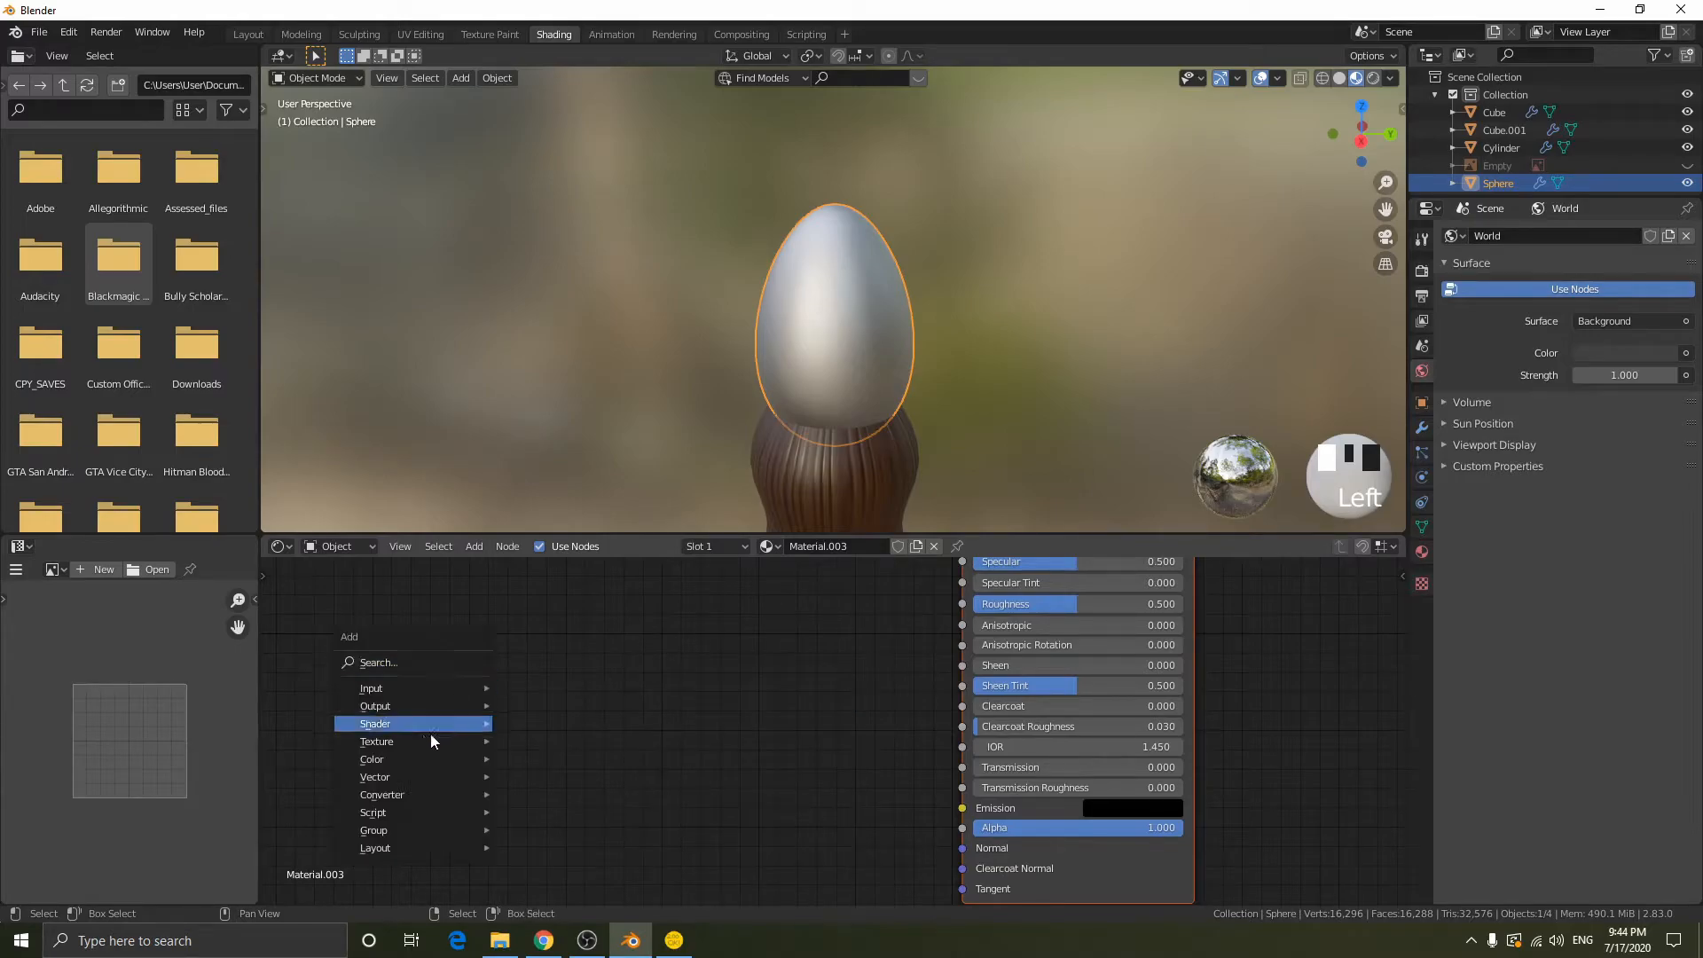
mouse_move(401, 743)
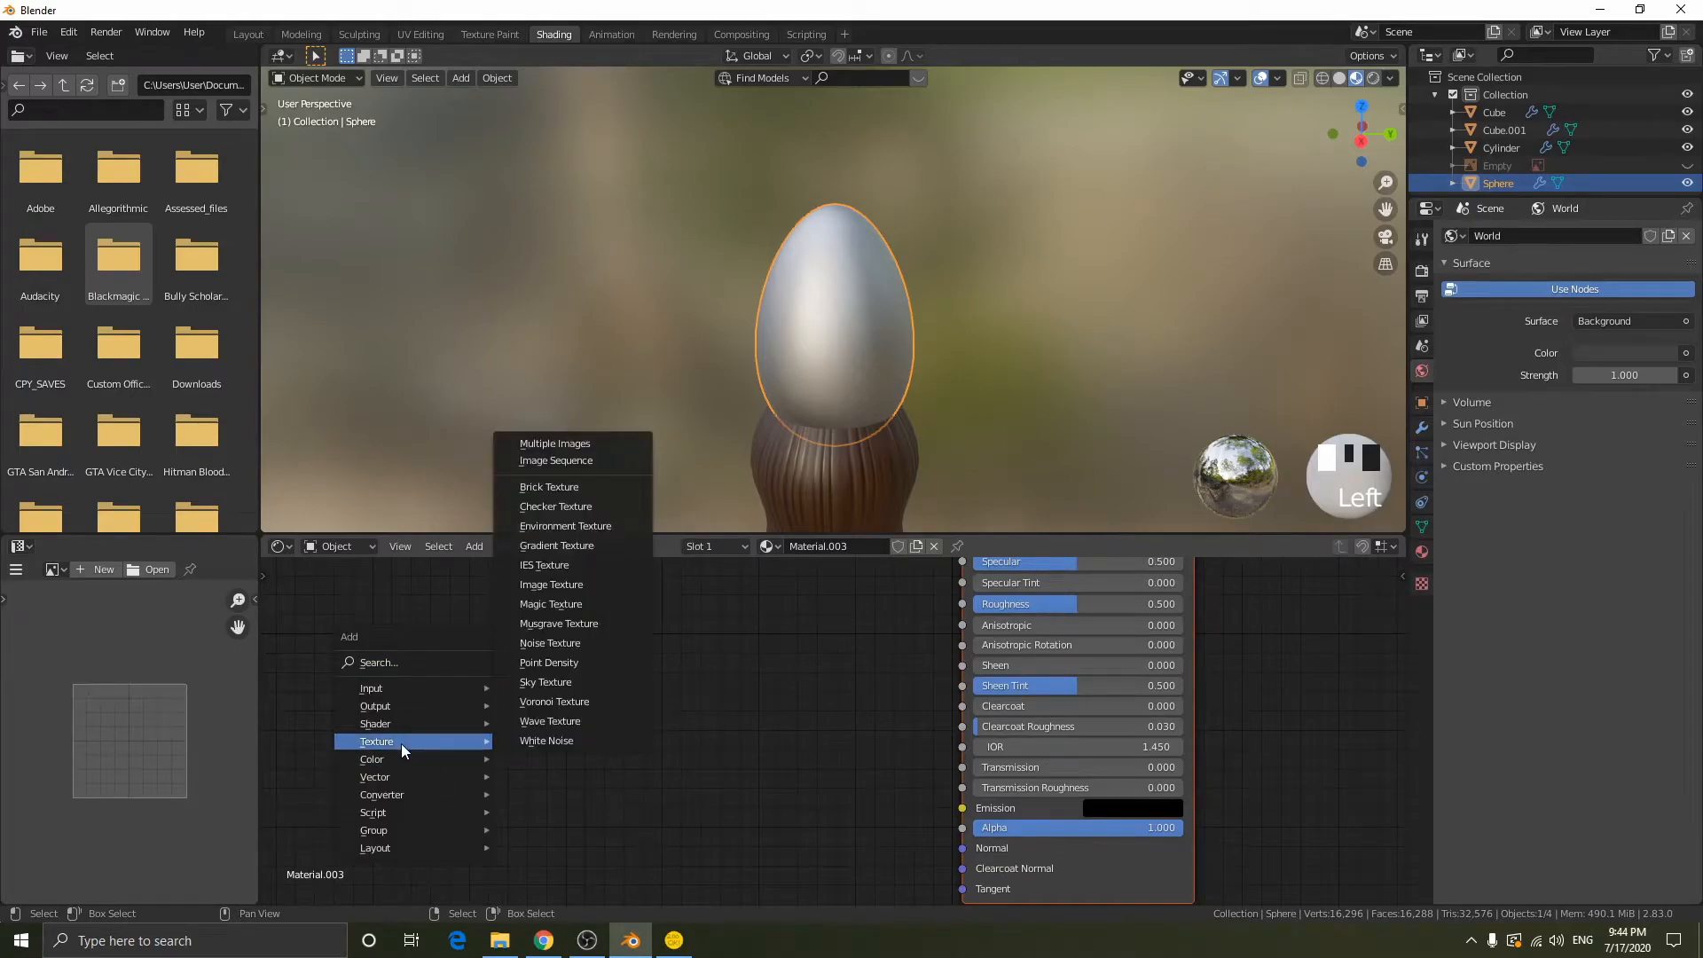
click(559, 701)
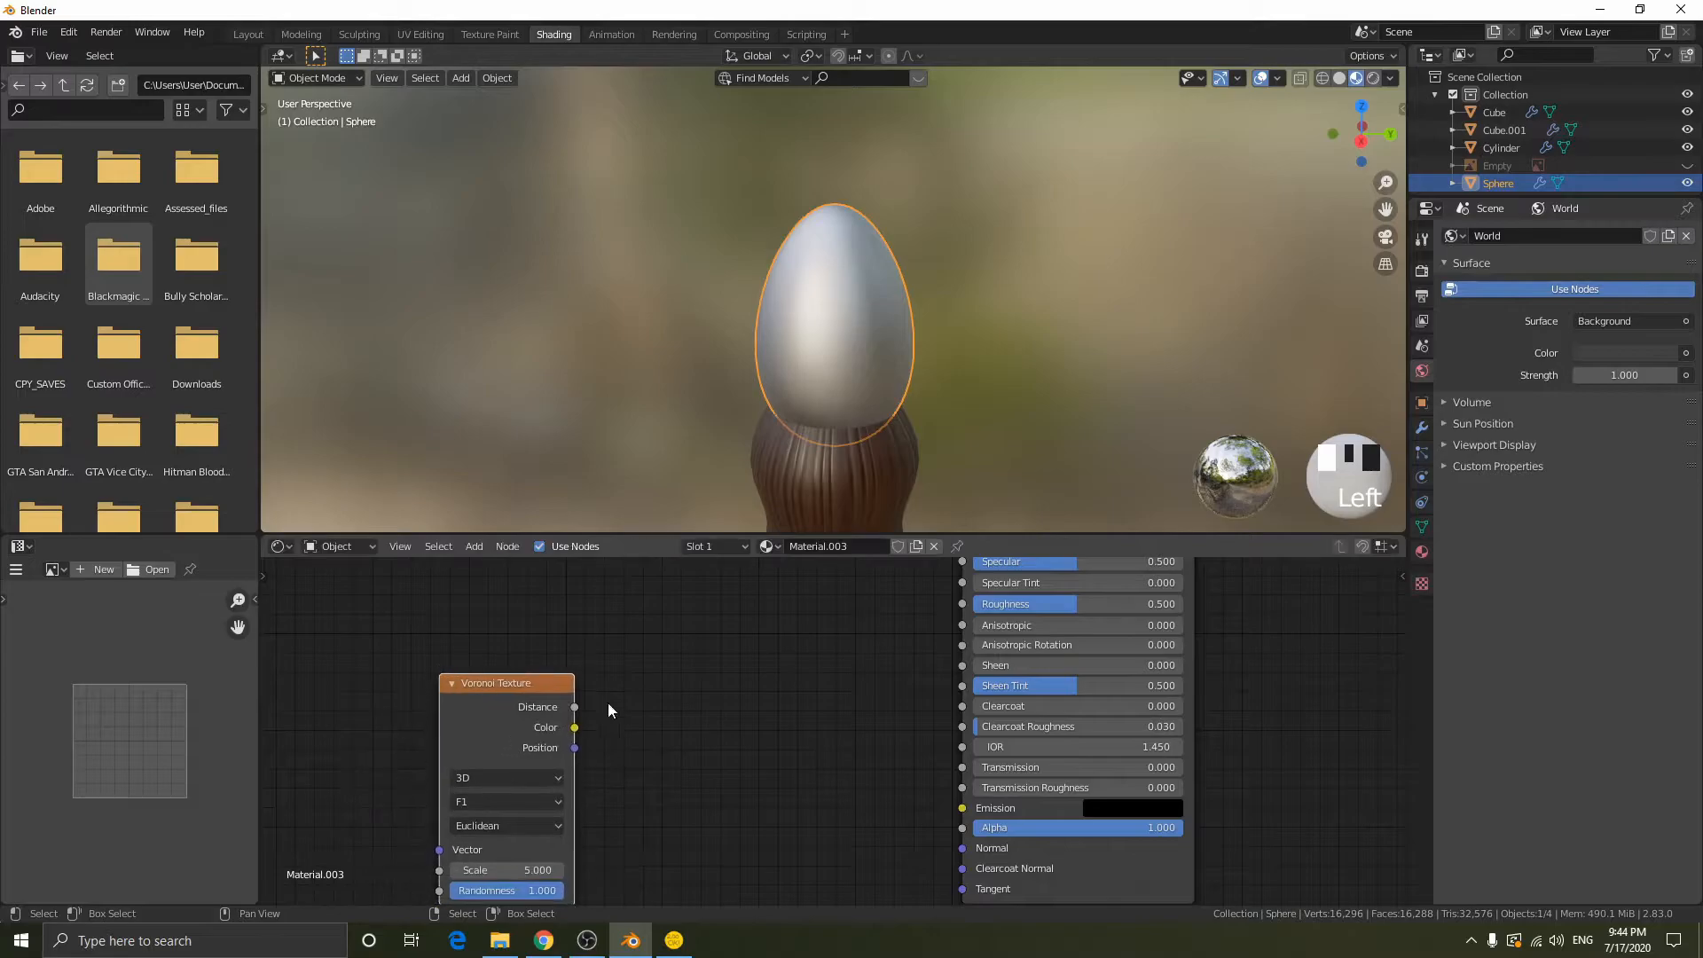
middle_drag(699, 698, 739, 686)
drag(581, 663, 476, 659)
middle_drag(676, 660, 777, 649)
- Preview the Voronoi Texture's Distance output on the pommel and switch back to the Principled BSDF shading
ctrl+shift+click(558, 667)
middle_drag(845, 302, 970, 273)
middle_drag(1034, 371, 692, 242)
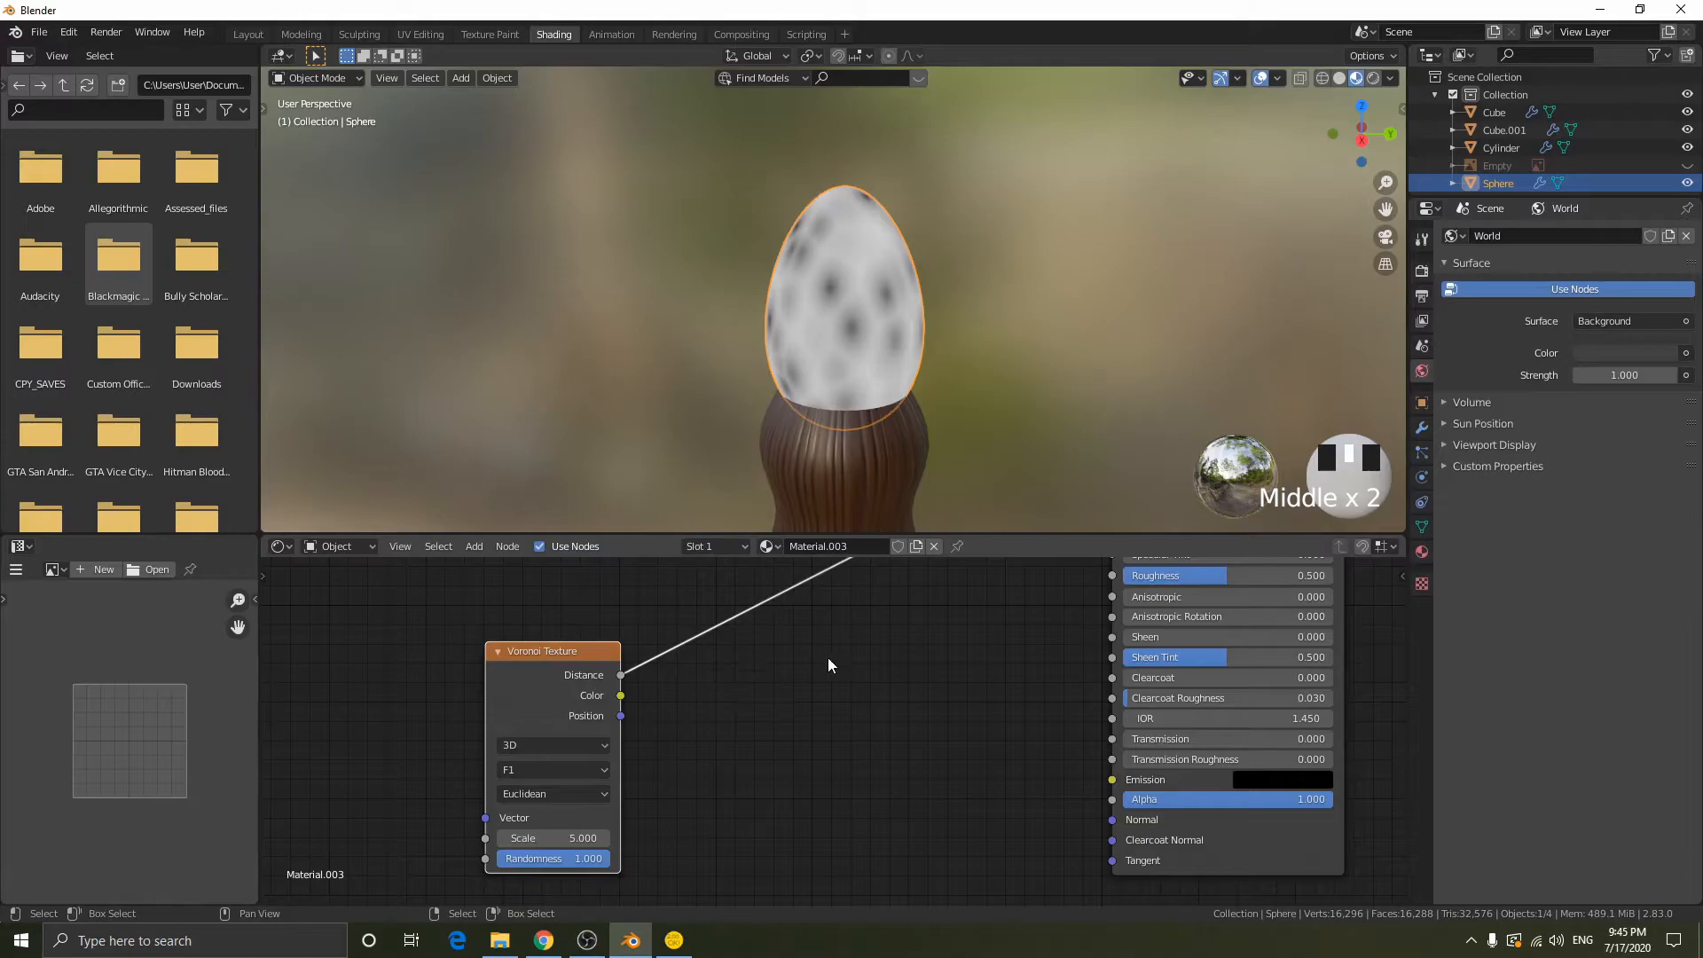
ctrl+shift+click(1243, 833)
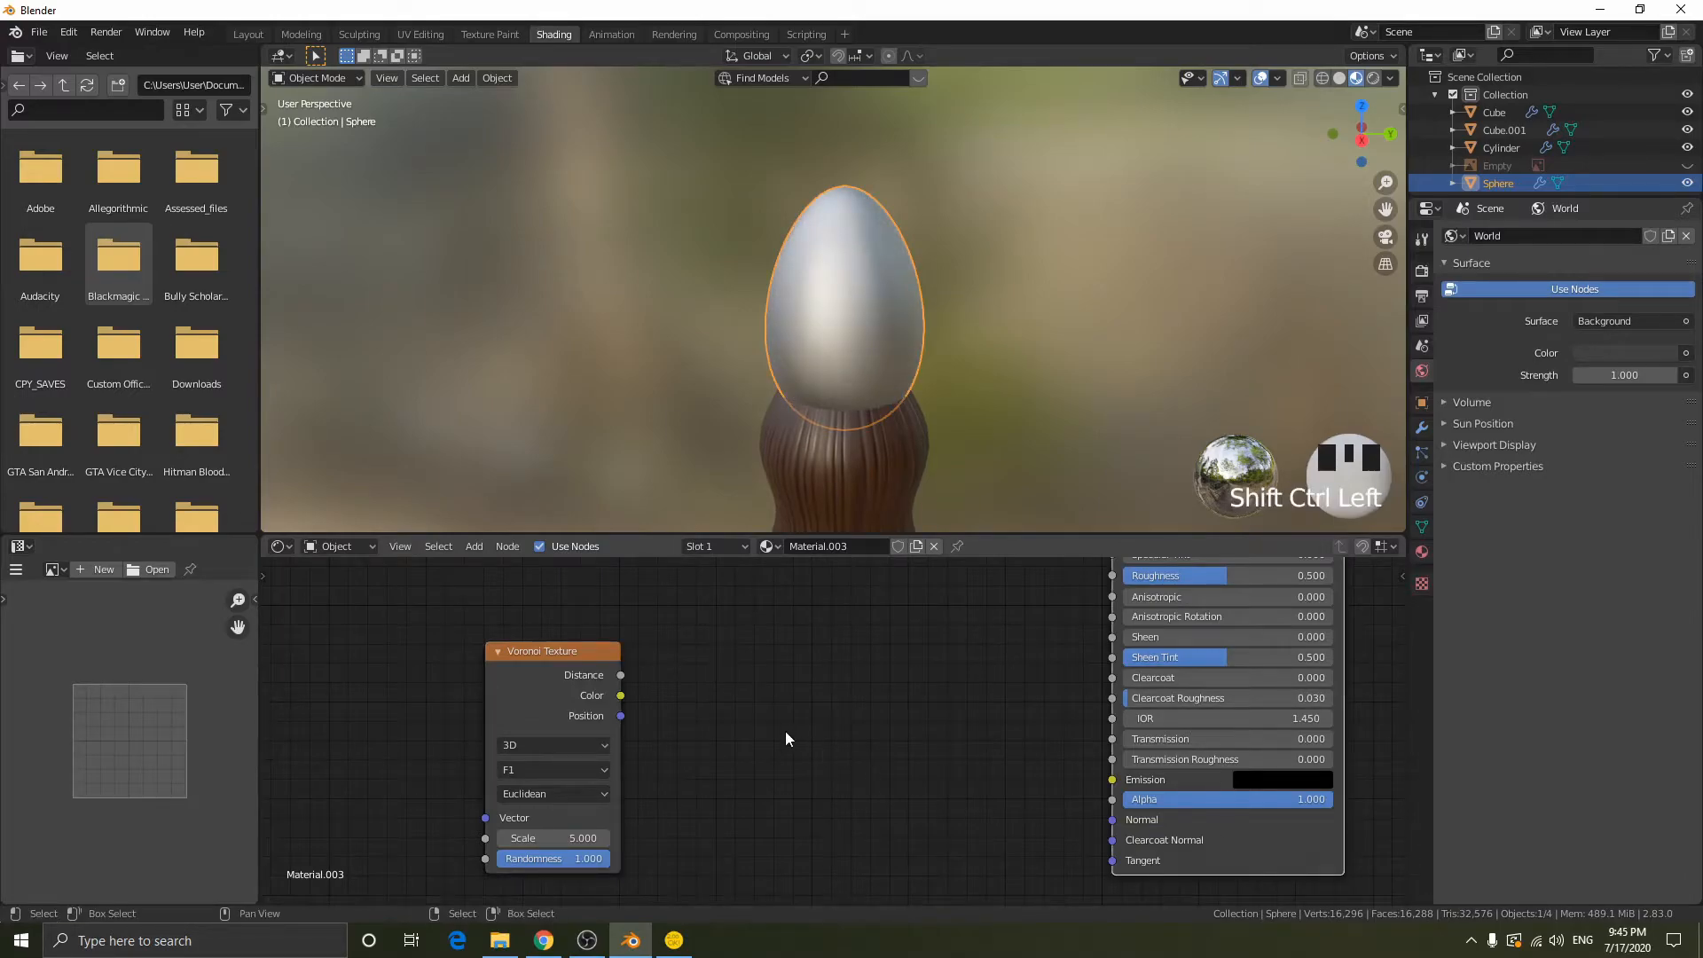
click(551, 664)
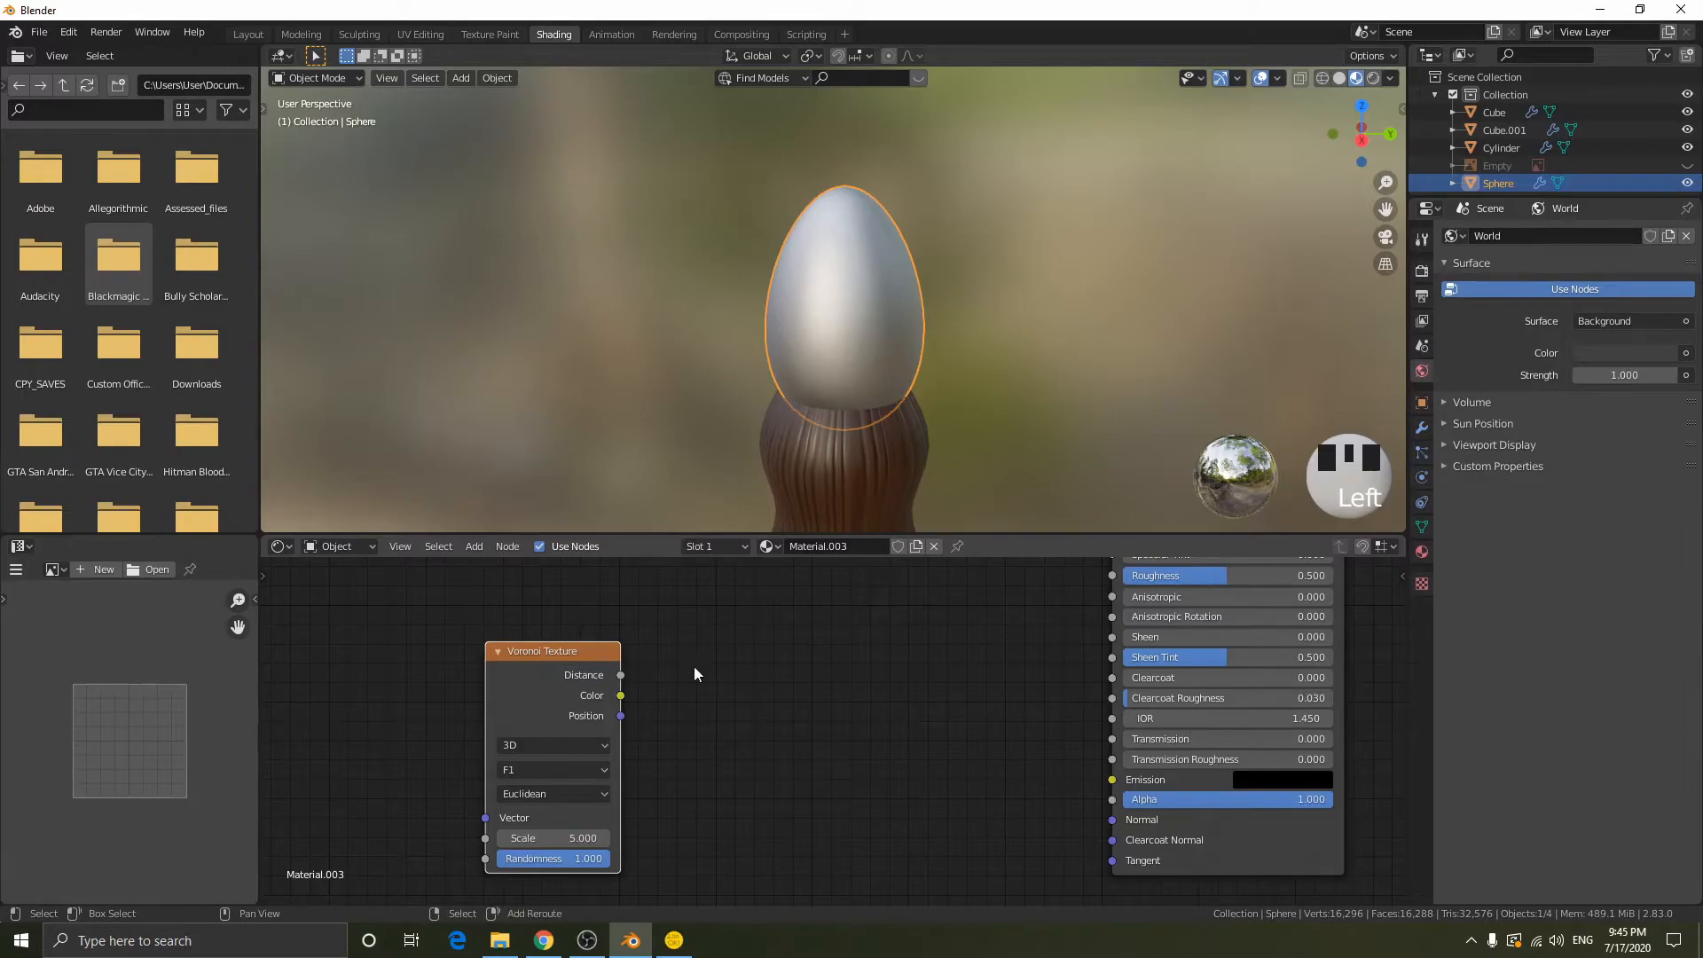
- Add a Bump node between the Voronoi Texture and the Principled BSDF
key(shift+a)
click(633, 589)
text(bump)
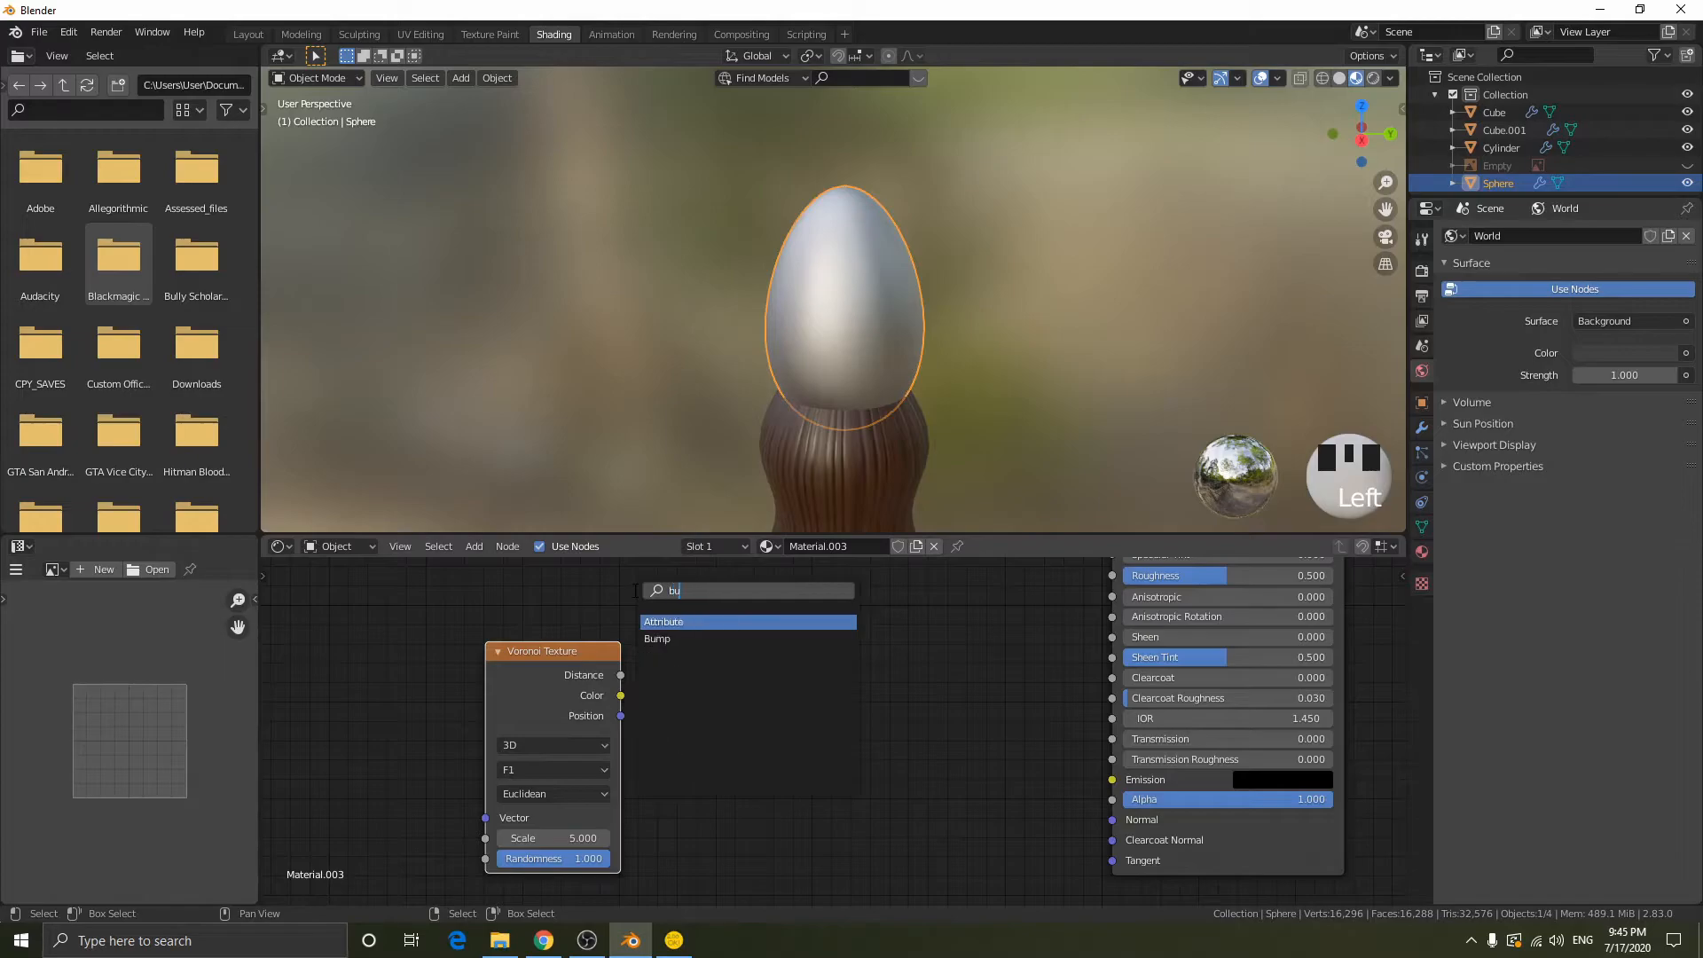
key(Return)
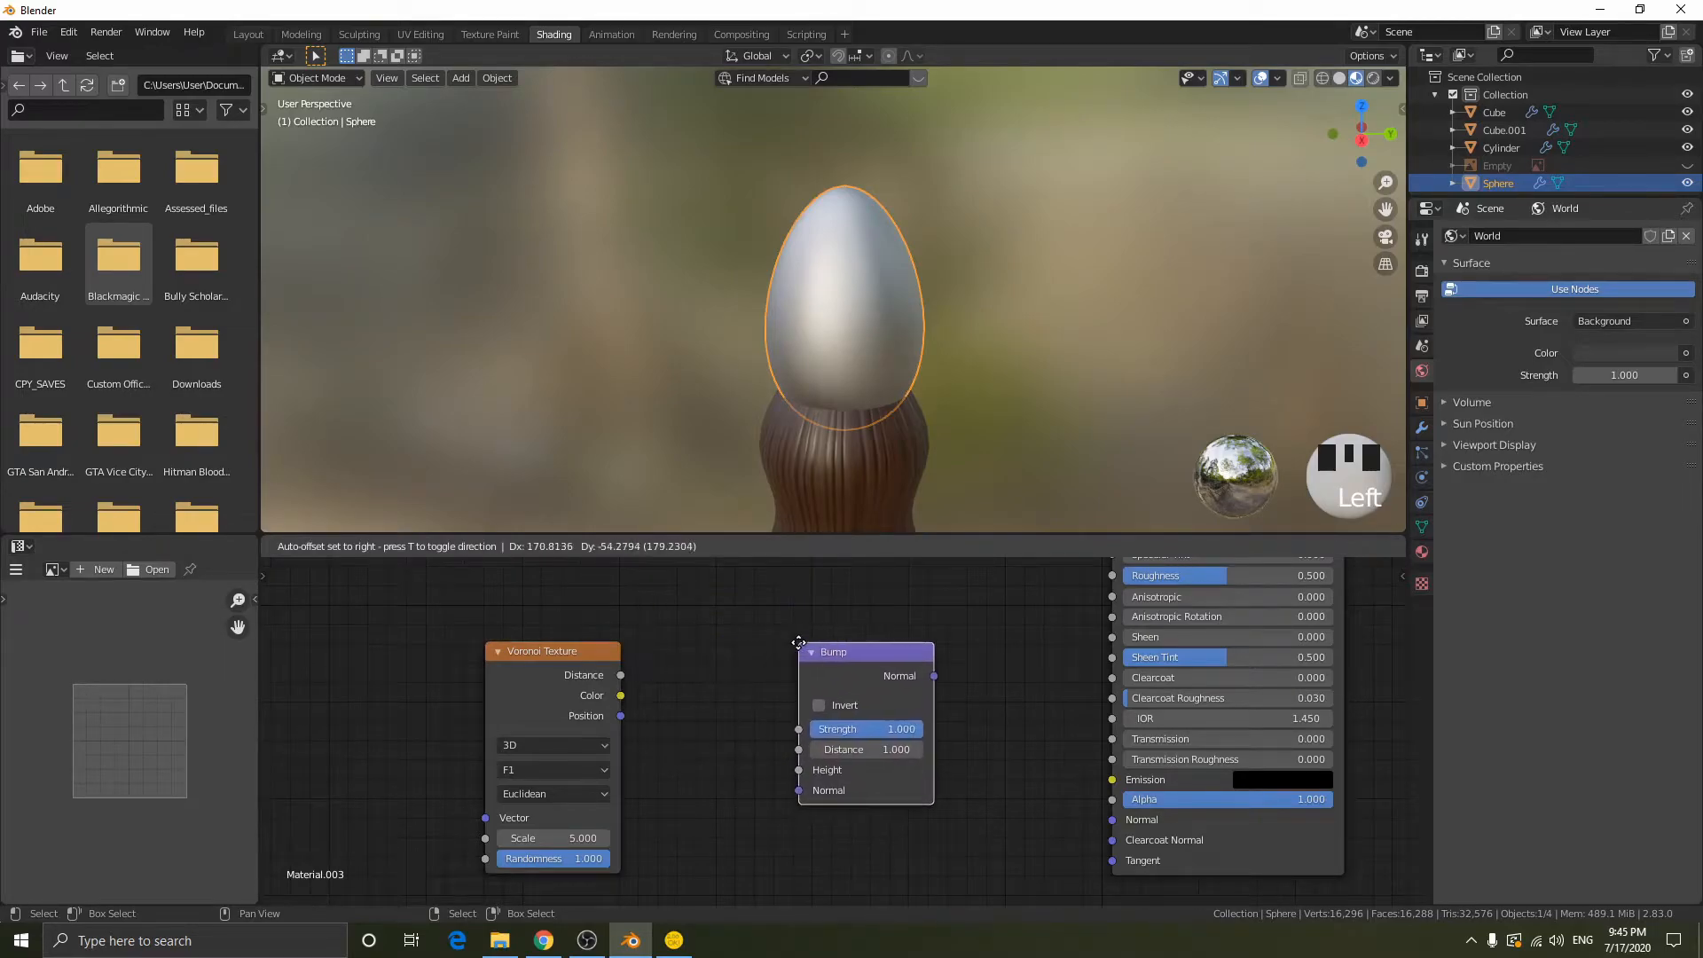
click(793, 641)
click(589, 662)
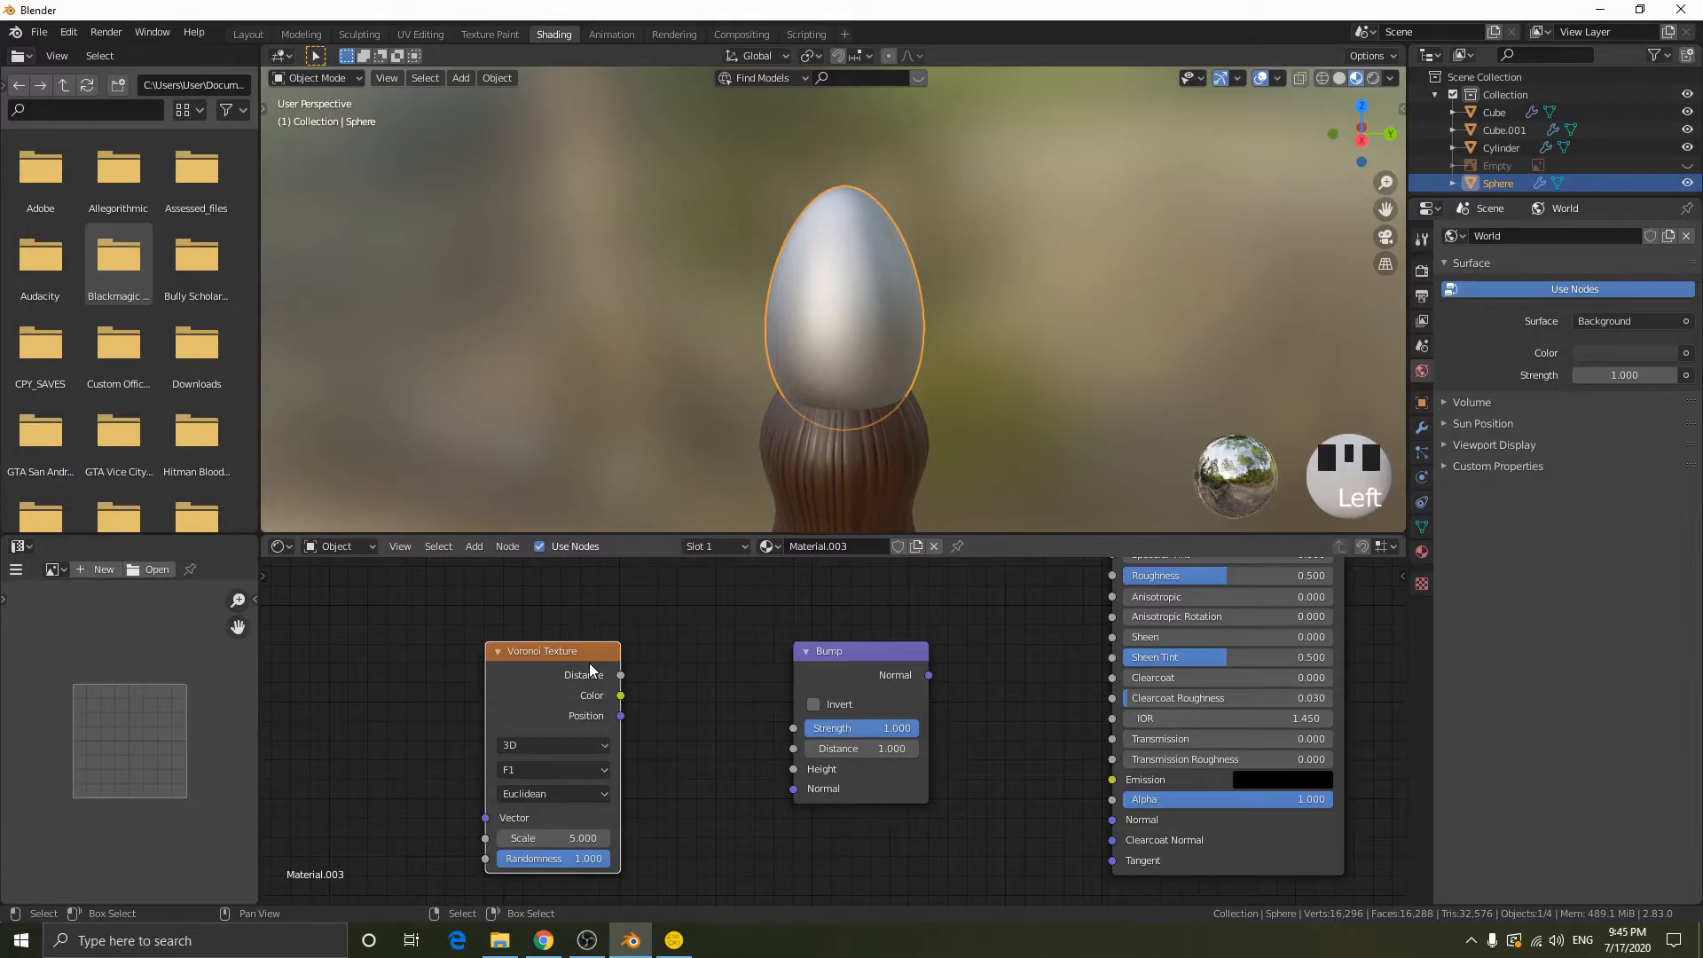
- Switch to File Explorer, view the WoodQuarteredChiffon001_NRM16_4K normal map, and return to Blender
click(500, 940)
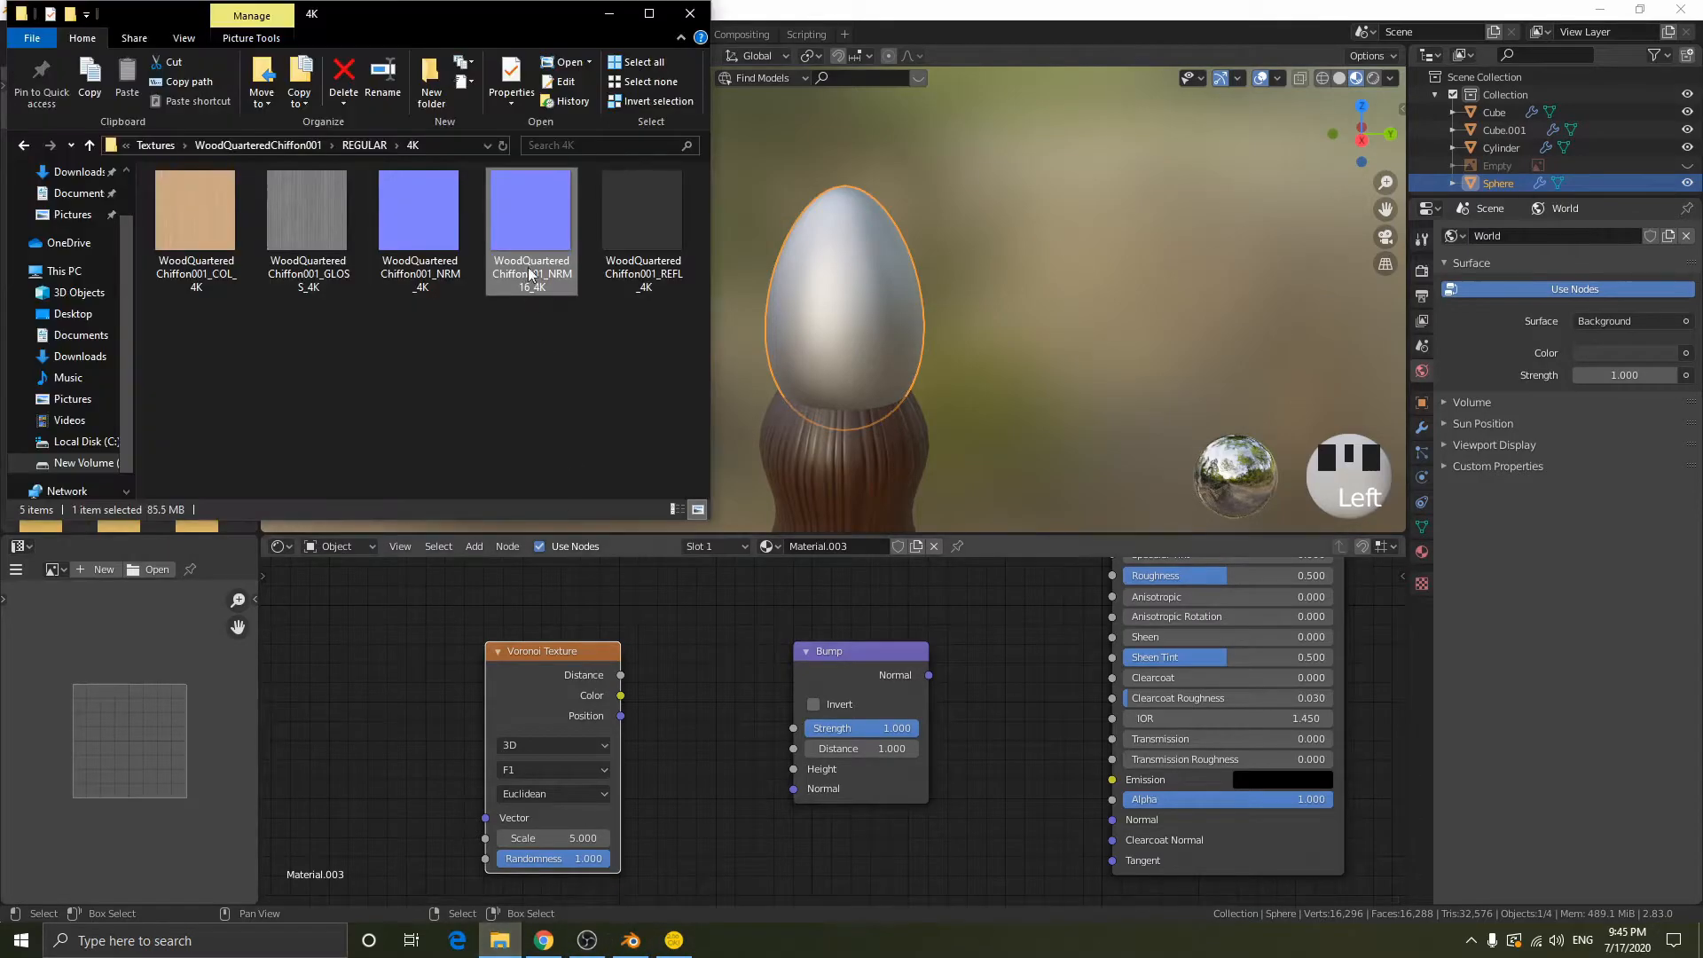
double_click(534, 236)
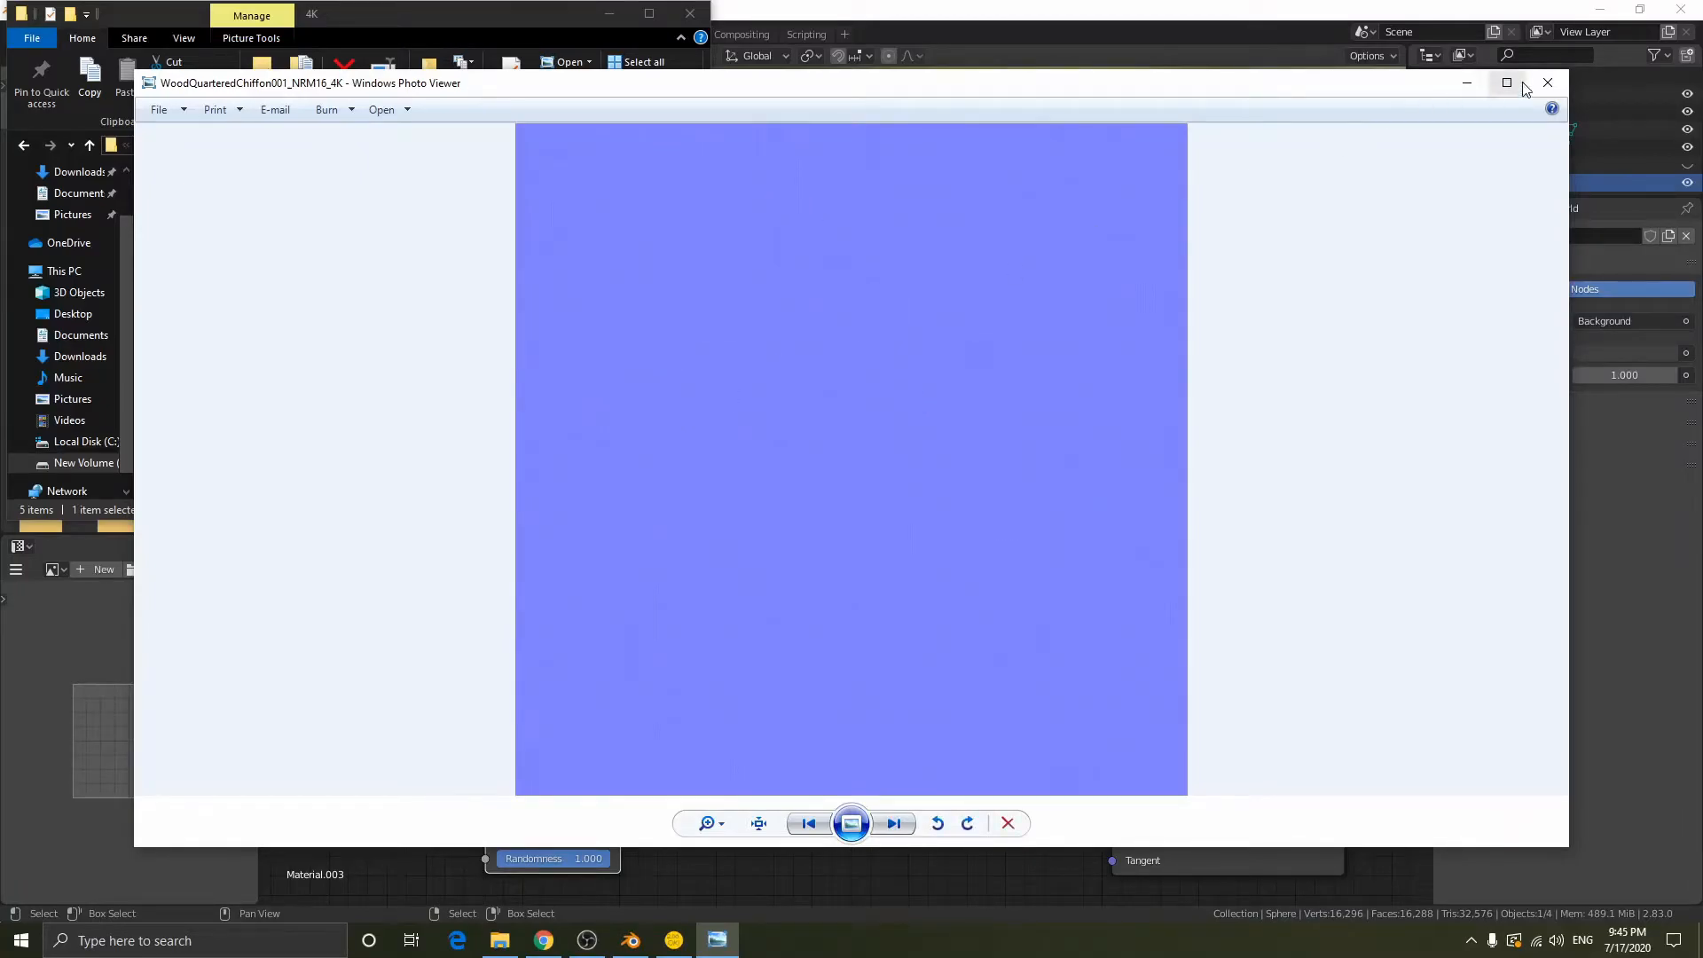
click(1547, 83)
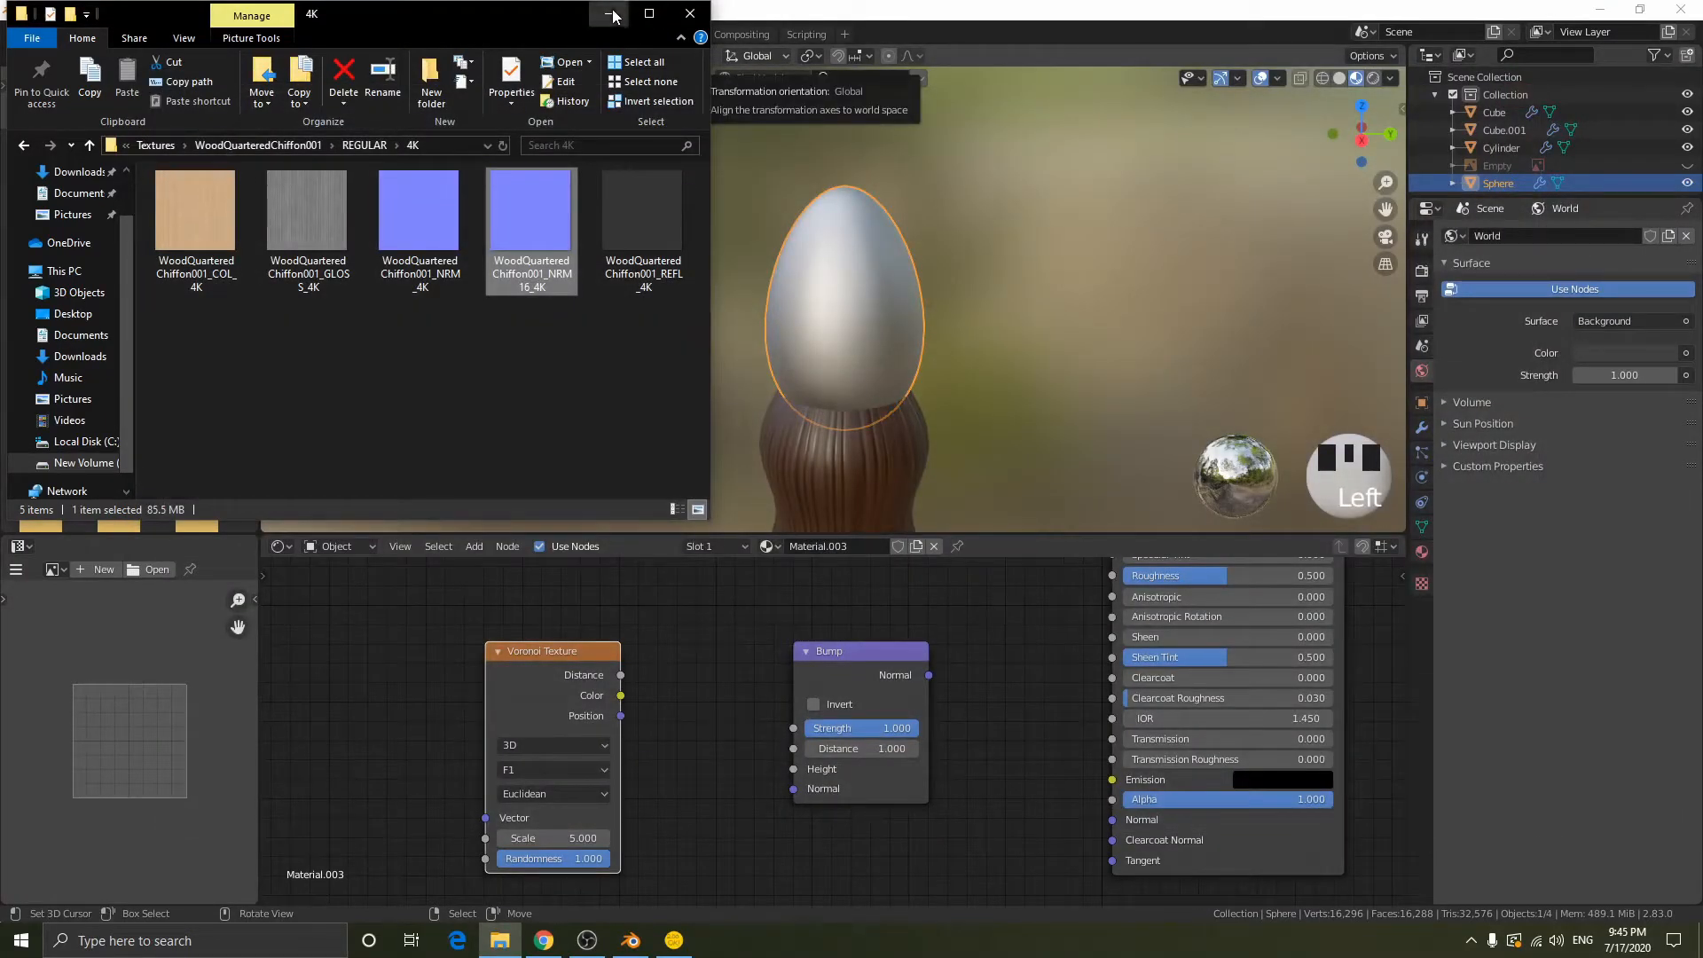
click(605, 13)
- Connect the Voronoi Distance to the Bump Height and the Bump Normal to the Principled BSDF Normal, and inspect the pommel
drag(622, 676, 794, 769)
drag(929, 675, 1112, 820)
scroll(949, 307, up, 2)
scroll(1021, 319, up, 2)
scroll(1042, 327, down, 2)
middle_drag(1041, 327, 972, 317)
key(KP_Decimal)
scroll(1005, 362, up, 3)
scroll(871, 323, up, 2)
scroll(1014, 307, down, 3)
- Preview the Voronoi Texture's Distance pattern around the pommel
middle_drag(837, 253, 970, 275)
ctrl+shift+click(583, 656)
middle_drag(857, 385, 828, 390)
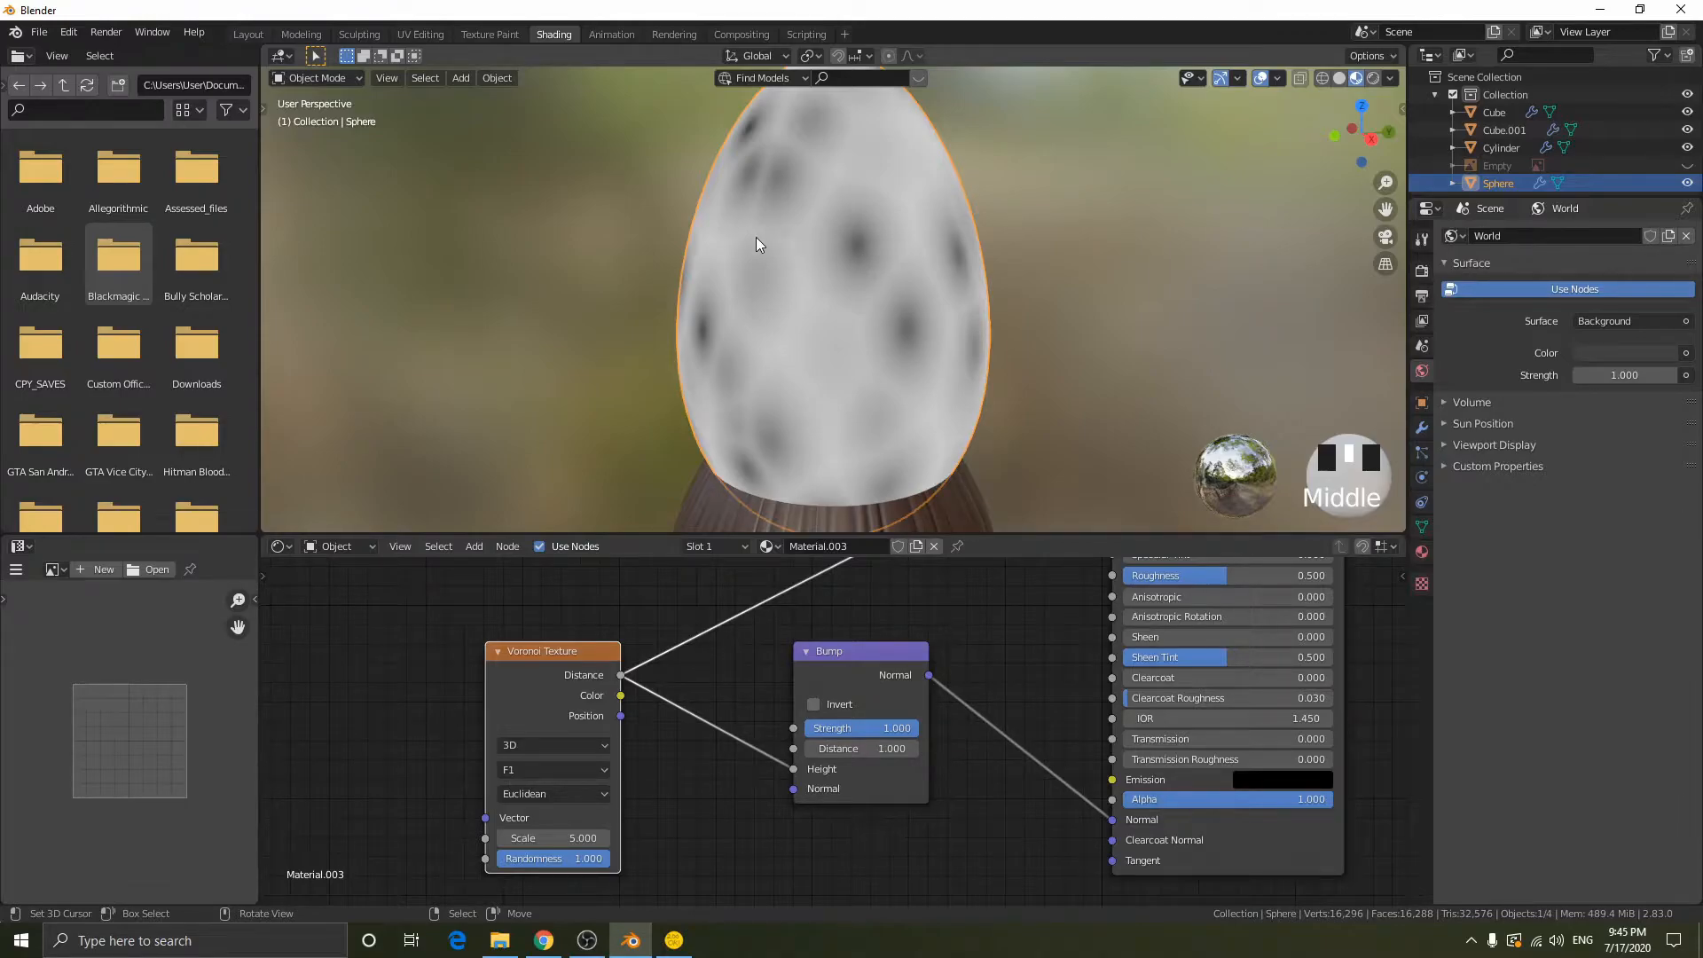
- Insert a ColorRamp node on the link between the Voronoi Texture and the Bump node
drag(603, 725, 484, 706)
key(shift+a)
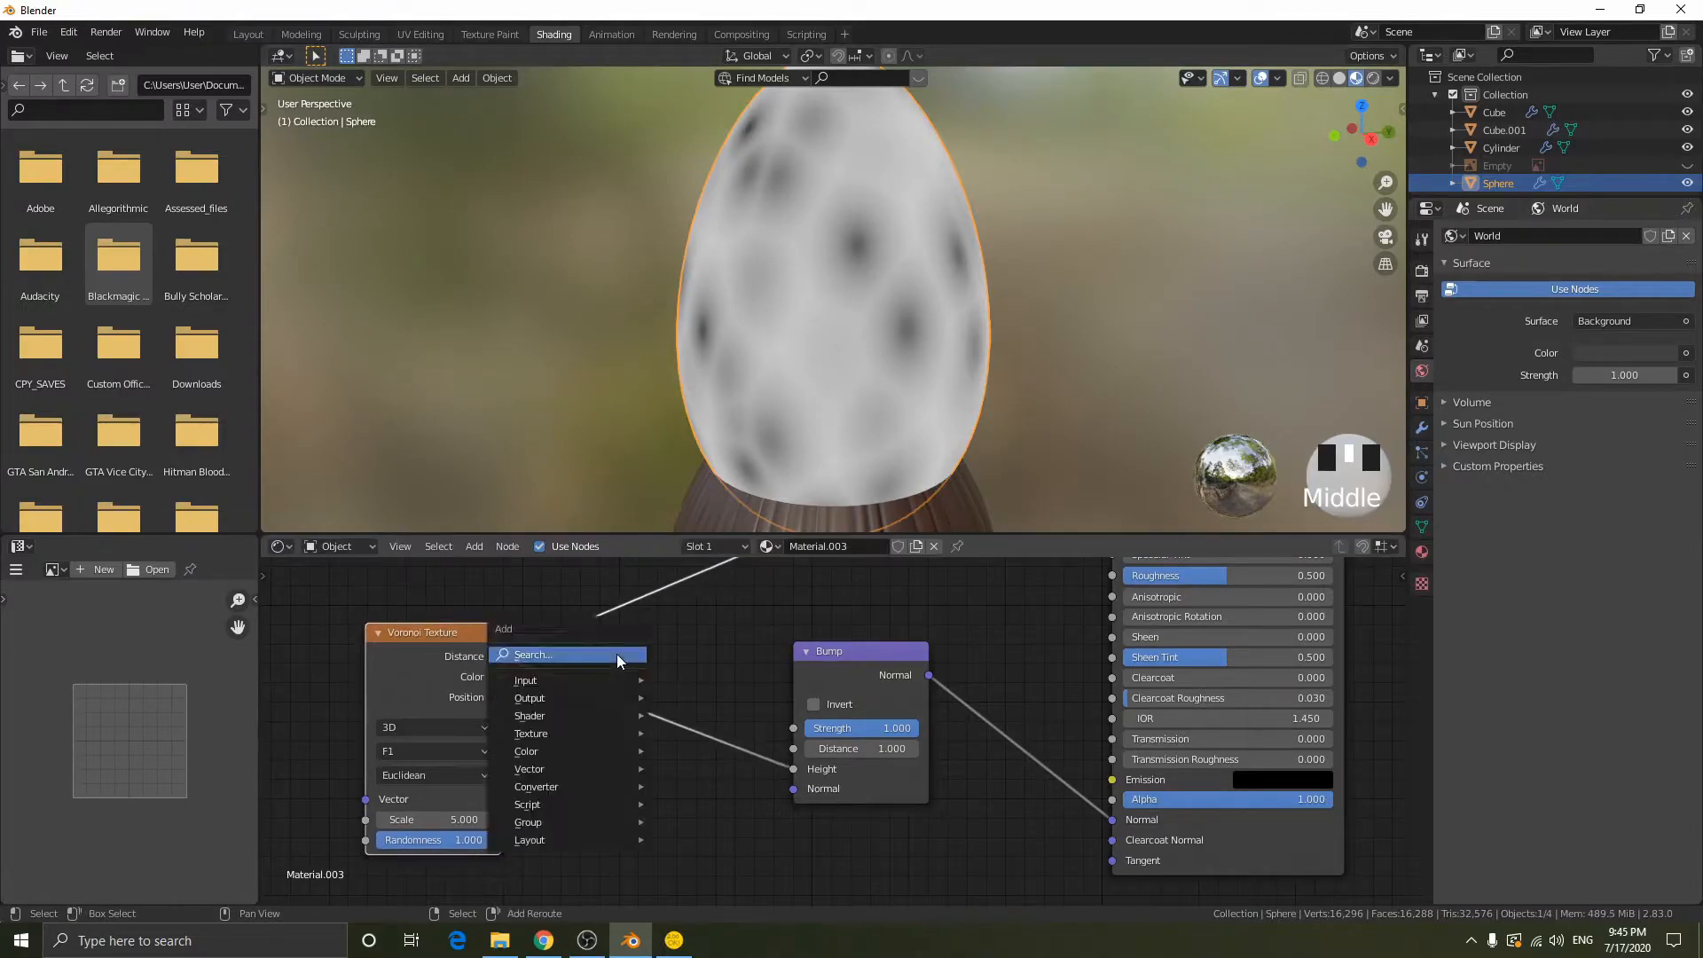
click(615, 653)
text(colo)
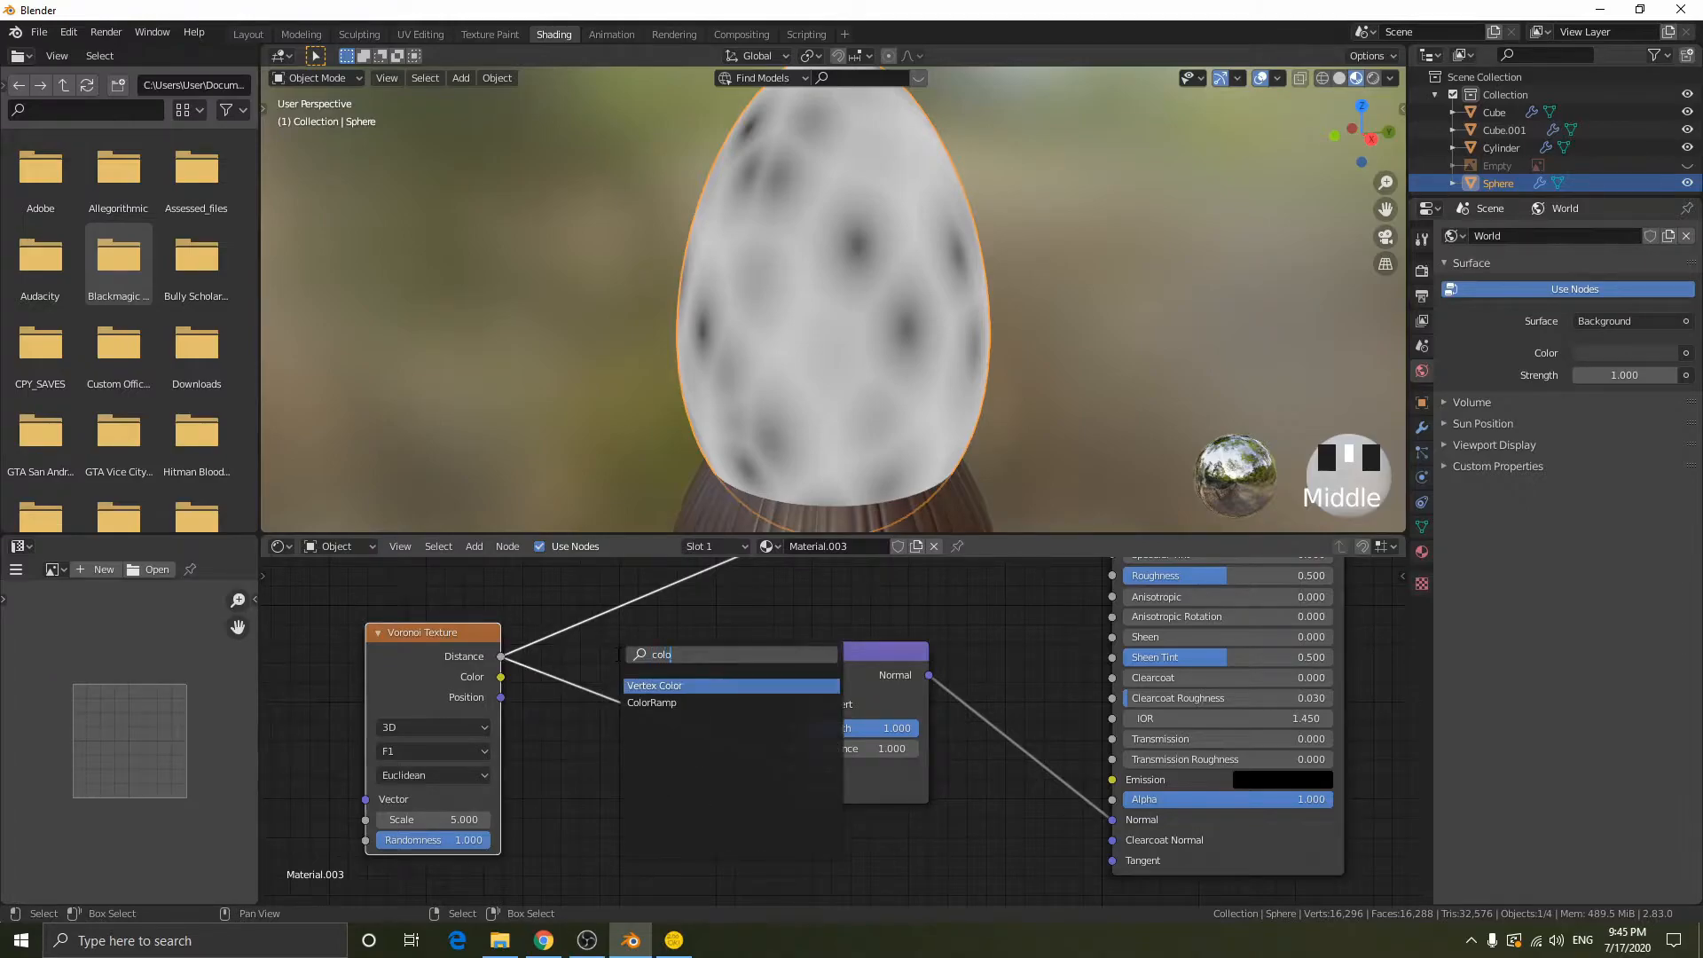
key(Down)
key(Return)
click(577, 648)
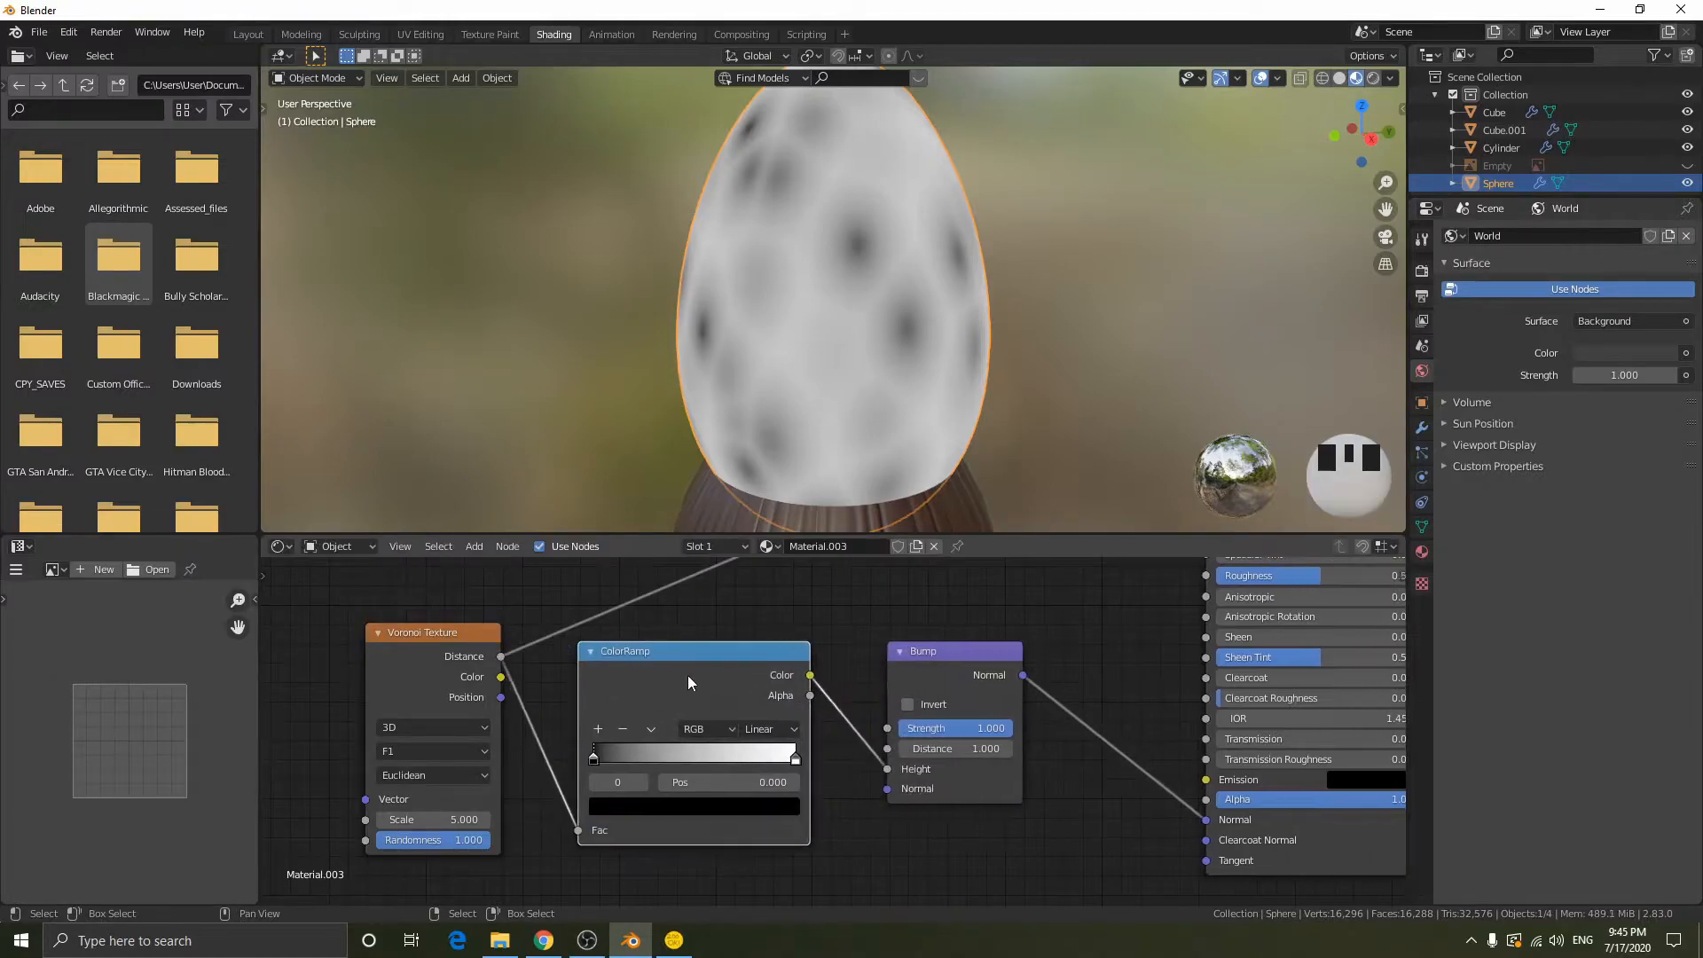
- Preview the ColorRamp result and compare the Voronoi Texture's Distance, Color and Position outputs on the pommel
ctrl+shift+click(699, 671)
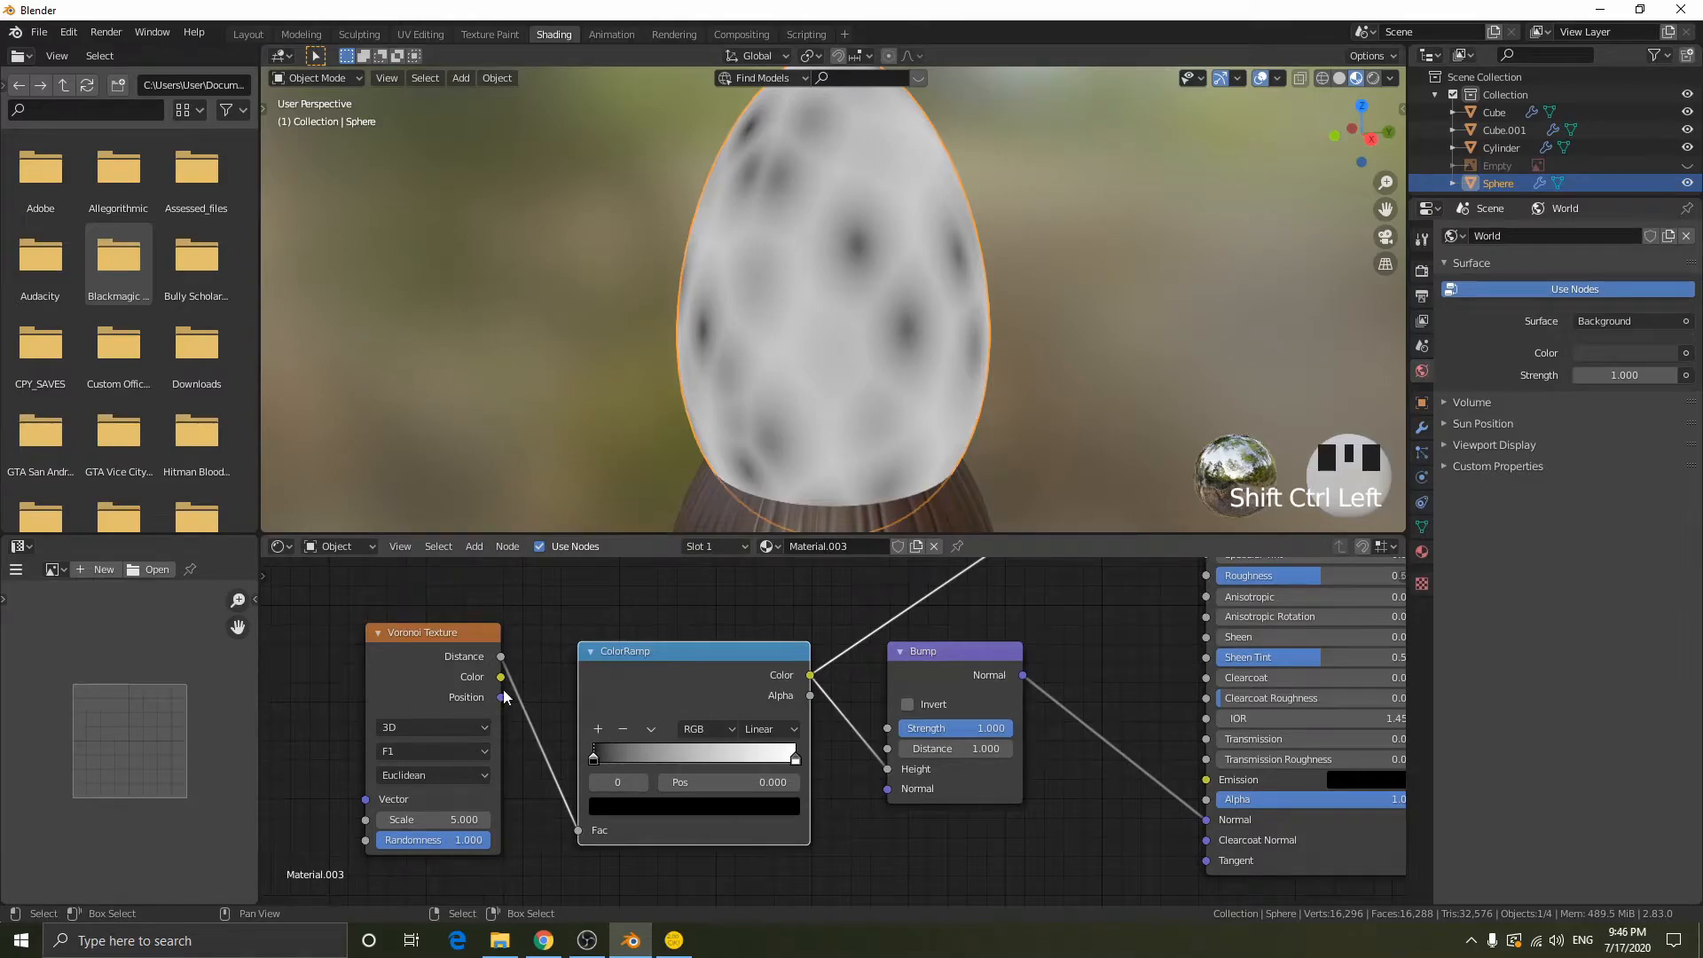
ctrl+shift+click(470, 667)
ctrl+shift+click(453, 653)
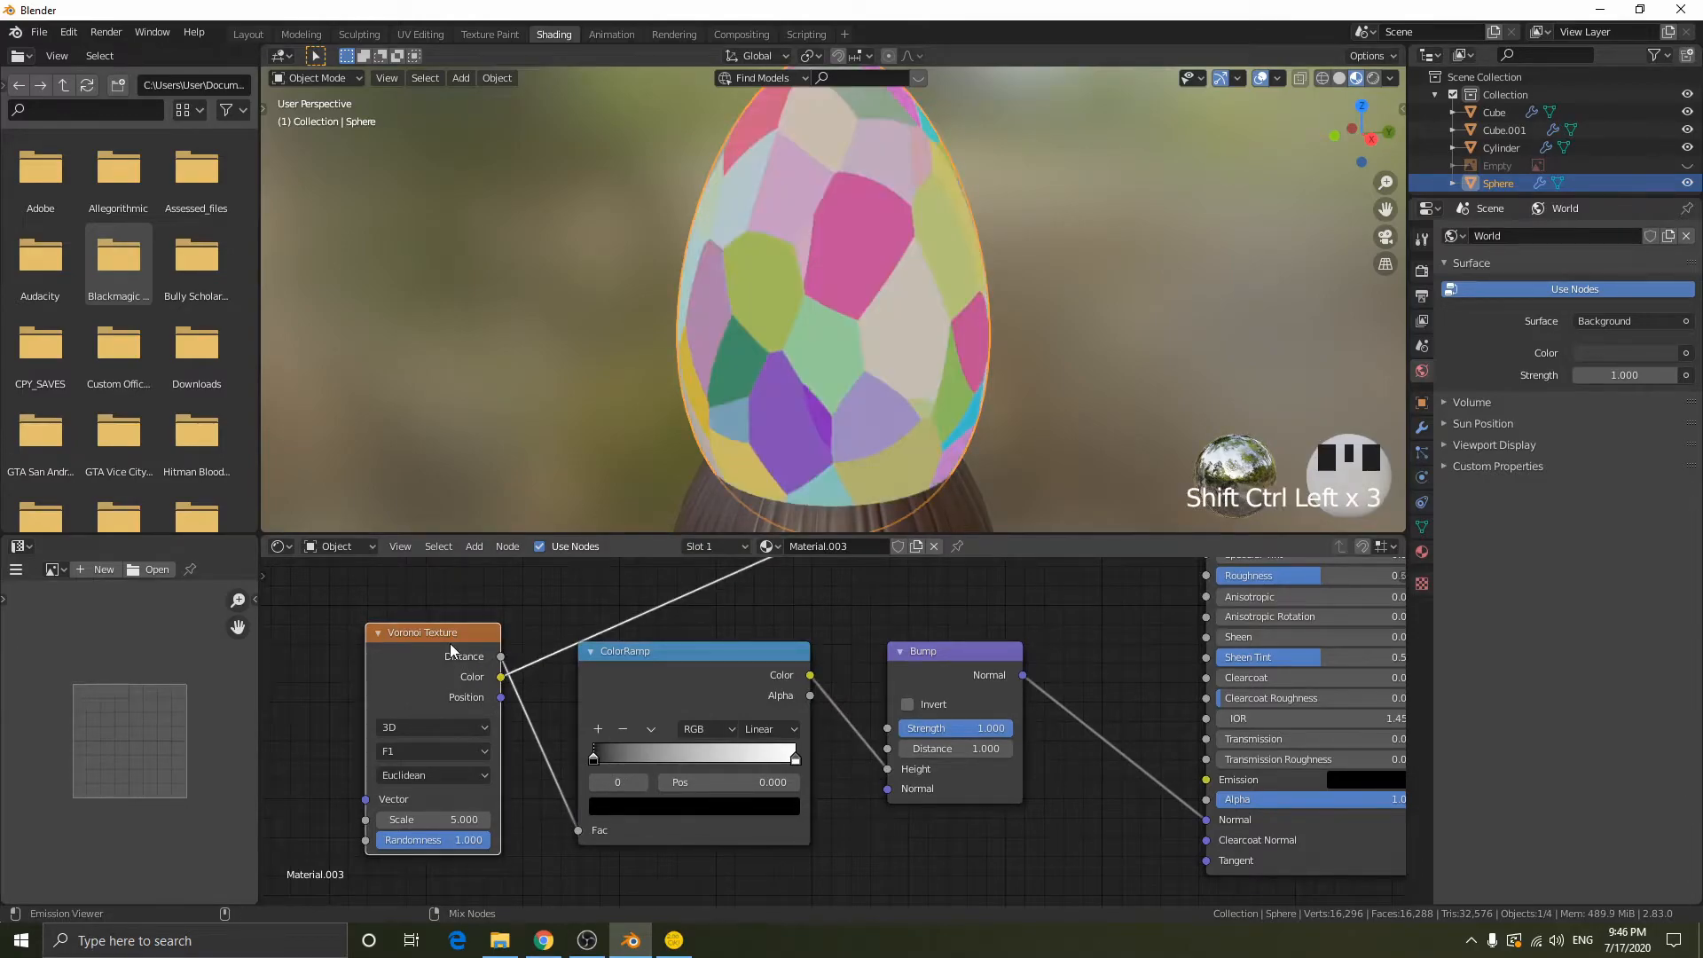
ctrl+shift+click(453, 653)
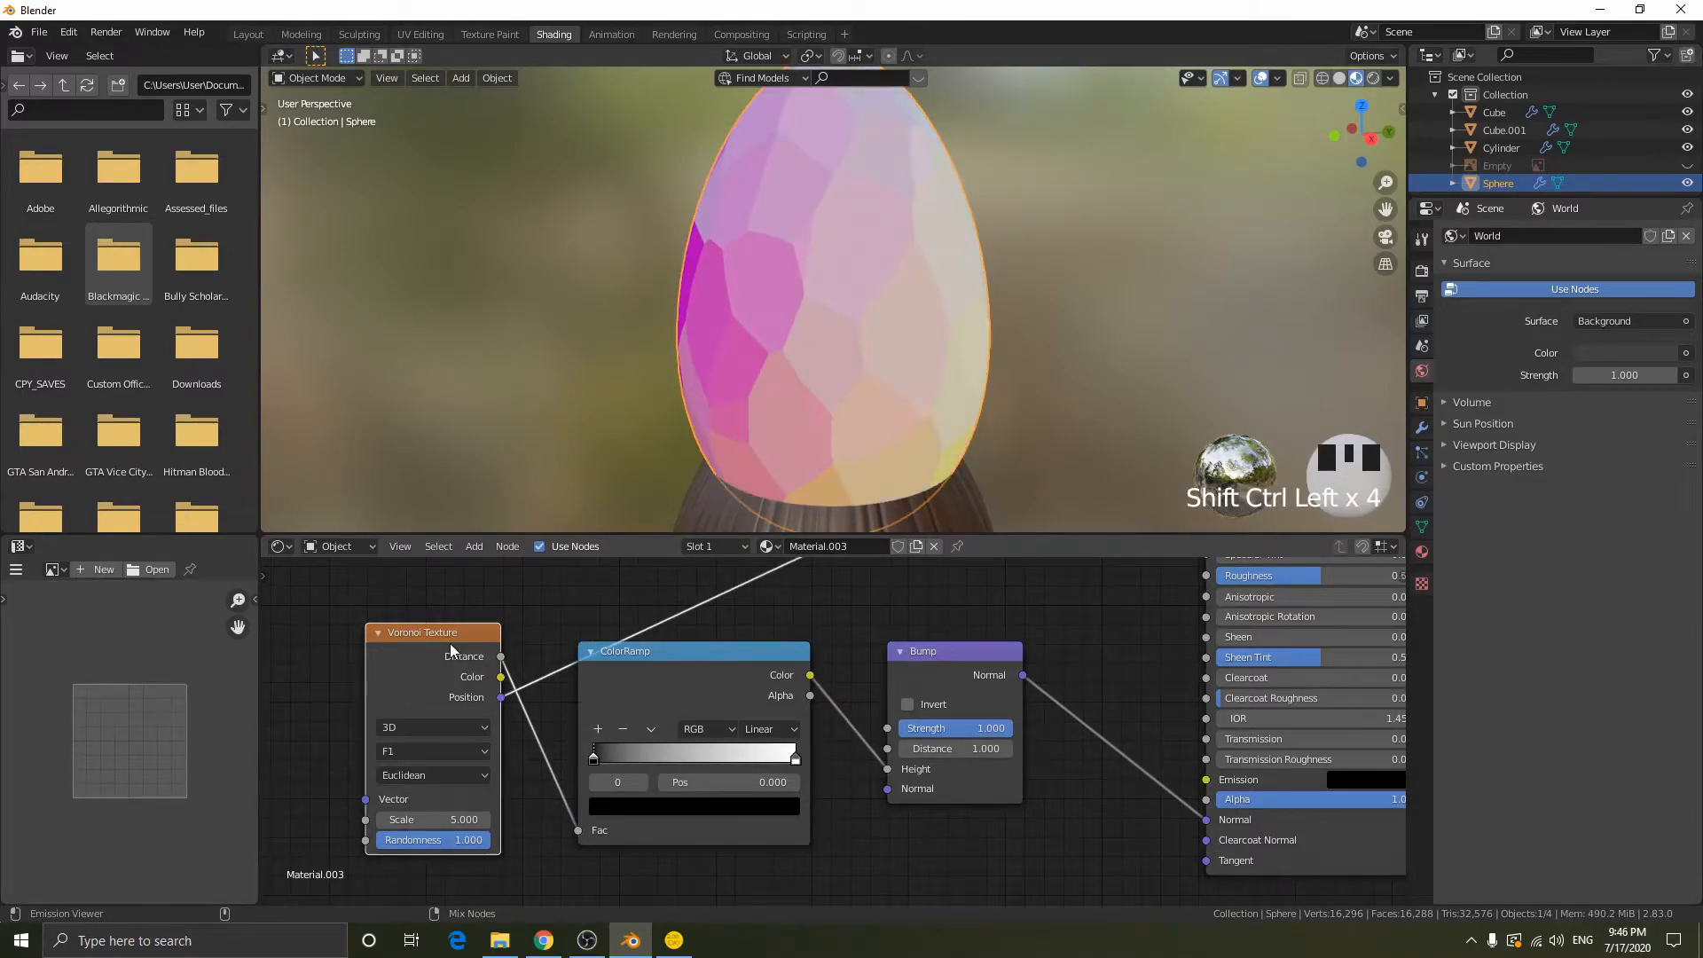
ctrl+shift+click(452, 653)
ctrl+shift+click(452, 653)
ctrl+shift+click(452, 652)
middle_drag(816, 347, 718, 229)
- Feed the Voronoi Color output into the ColorRamp's Fac, preview the ramp on the pommel, and tidy the ColorRamp's placement
drag(502, 677, 577, 831)
ctrl+shift+click(699, 651)
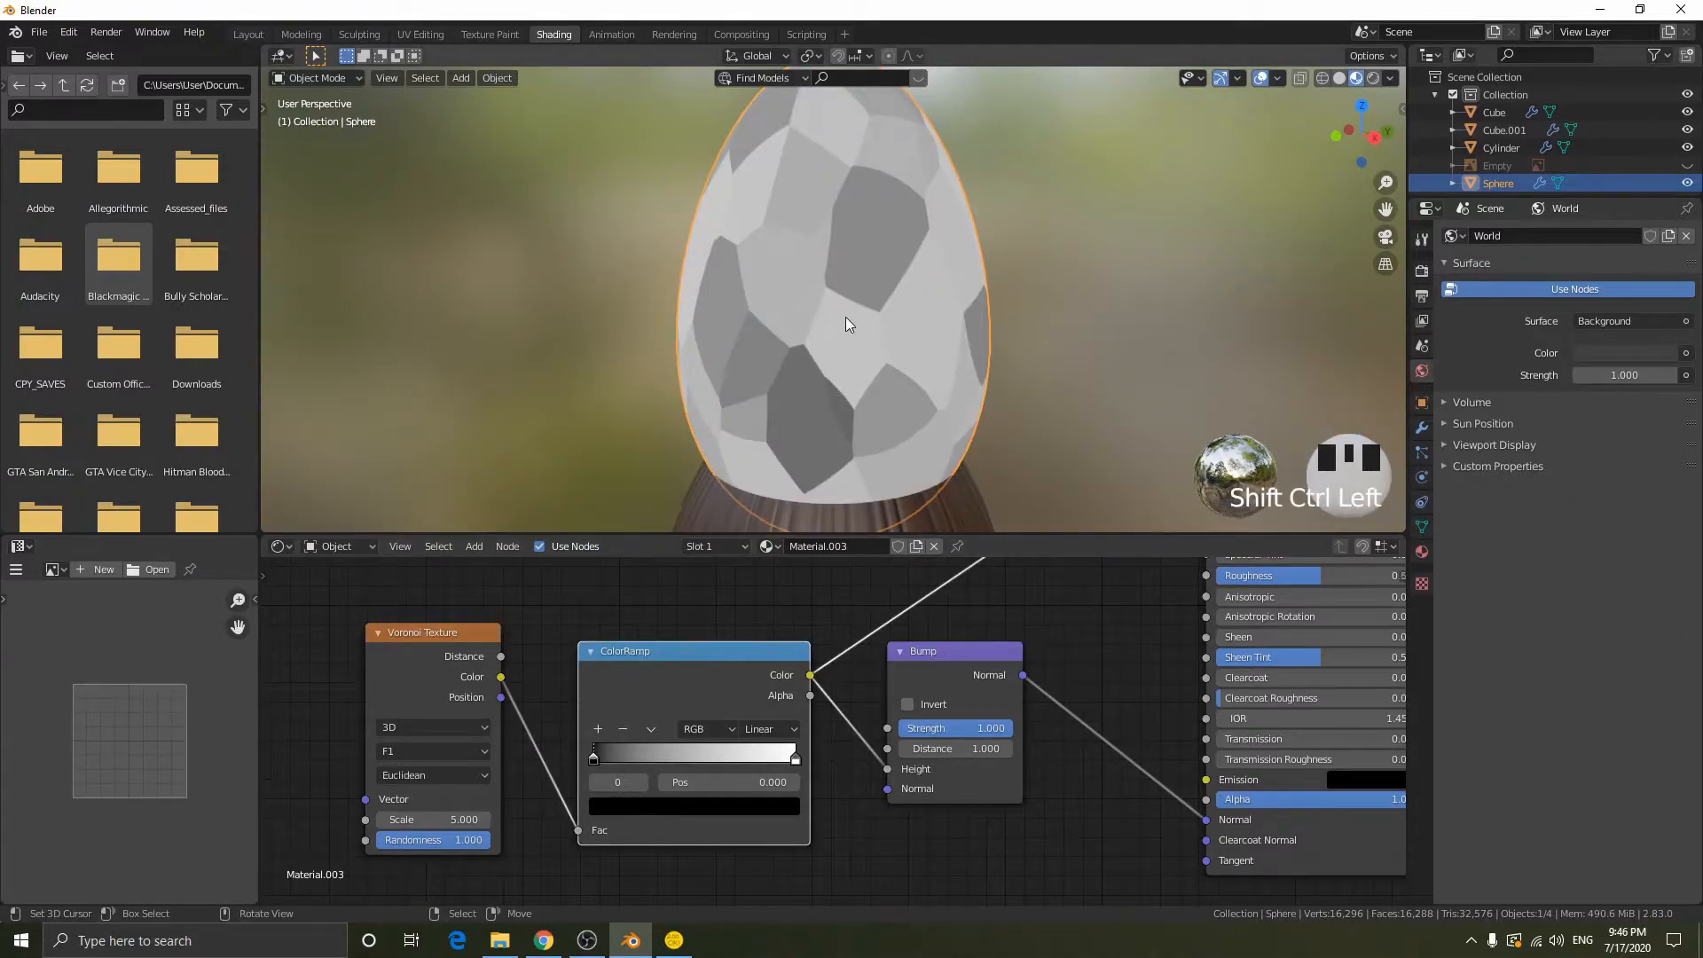
mouse_move(592, 763)
mouse_down()
mouse_move(687, 755)
mouse_move(619, 742)
mouse_move(725, 754)
mouse_move(586, 755)
mouse_up()
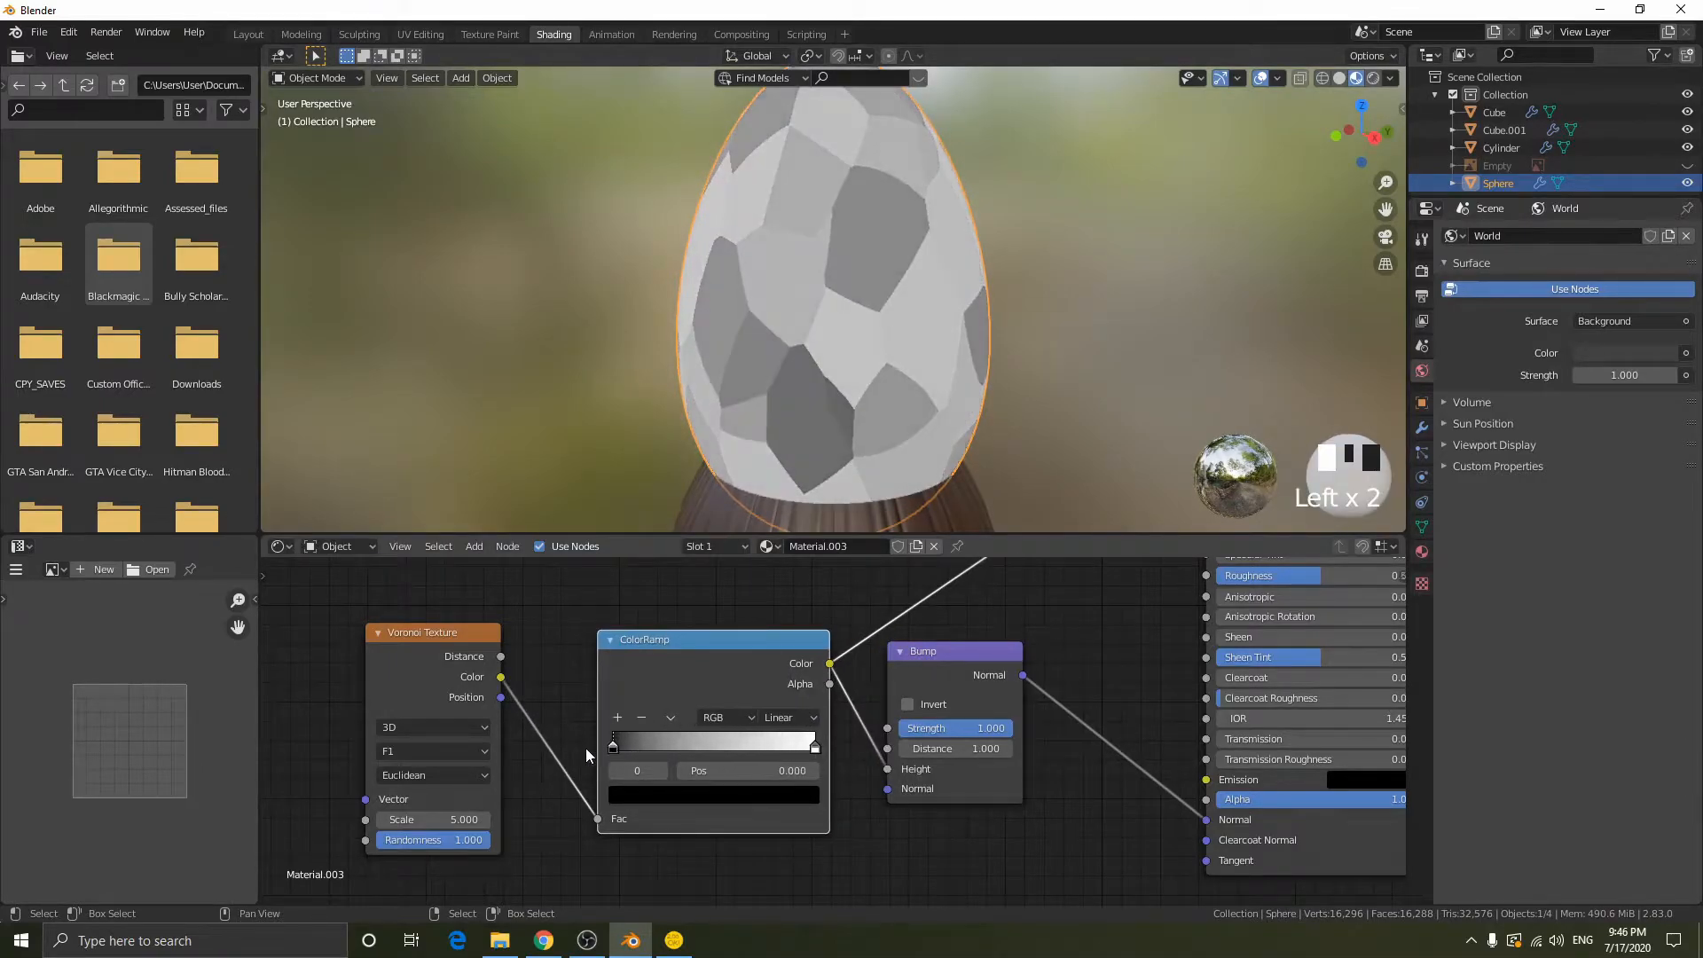
drag(673, 671, 660, 666)
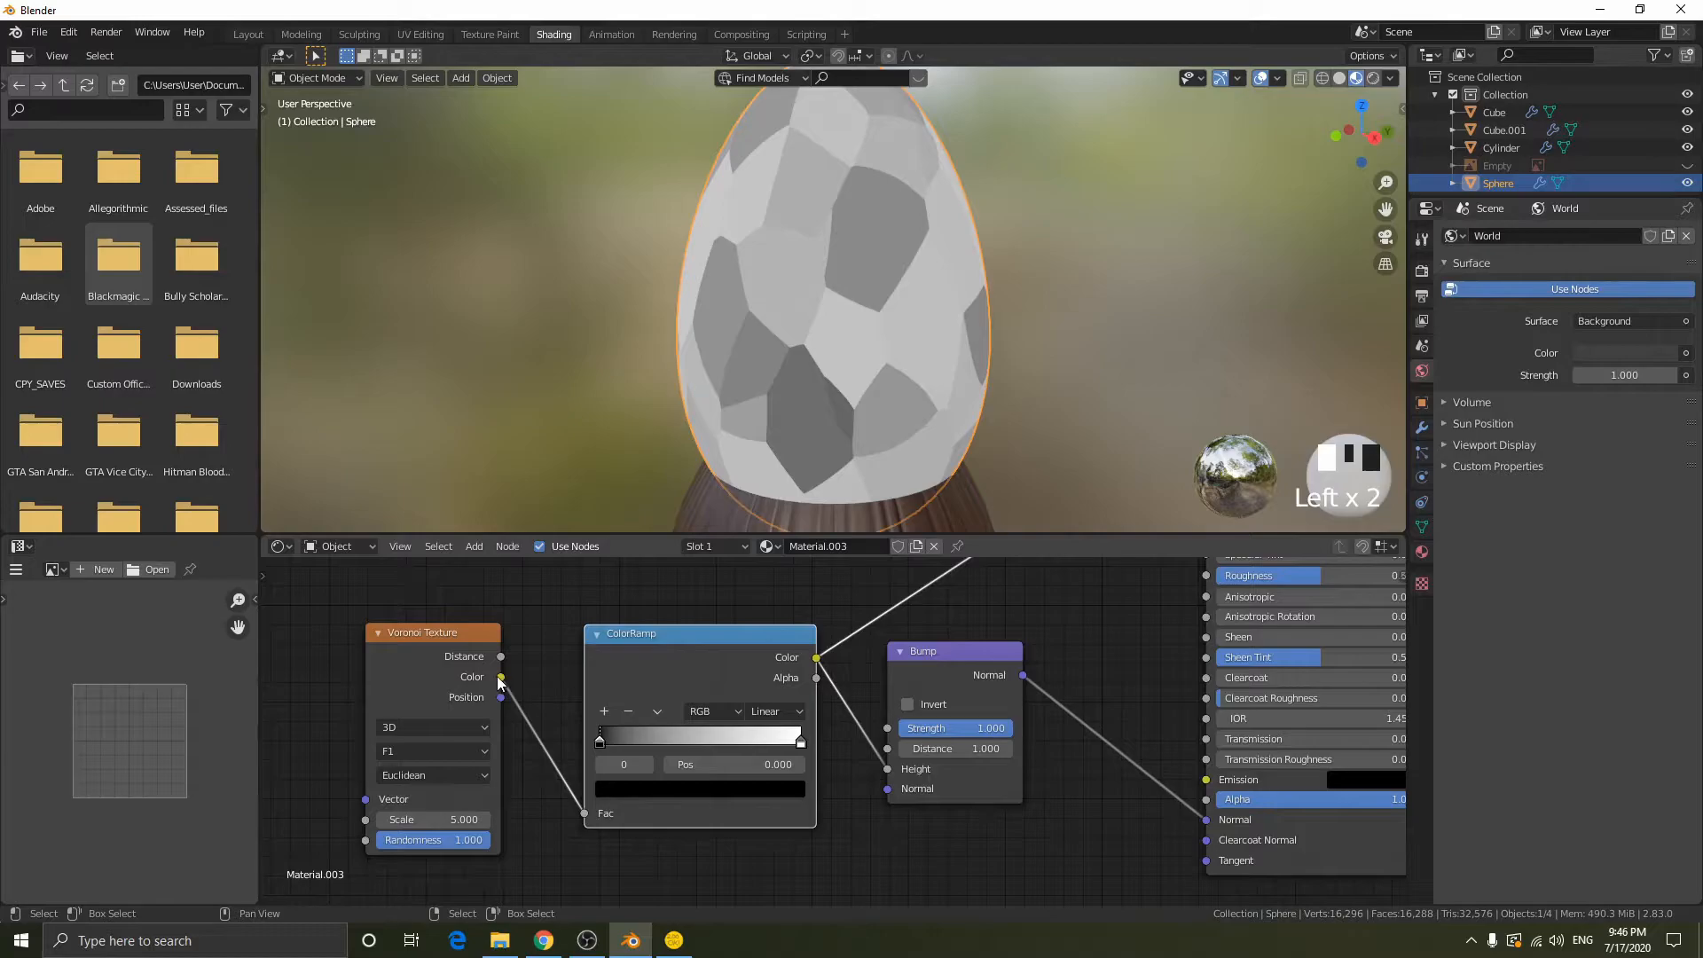
mouse_move(614, 738)
mouse_down()
mouse_move(690, 741)
mouse_move(602, 740)
mouse_up()
mouse_move(501, 676)
mouse_down()
mouse_move(534, 681)
mouse_move(519, 678)
mouse_up()
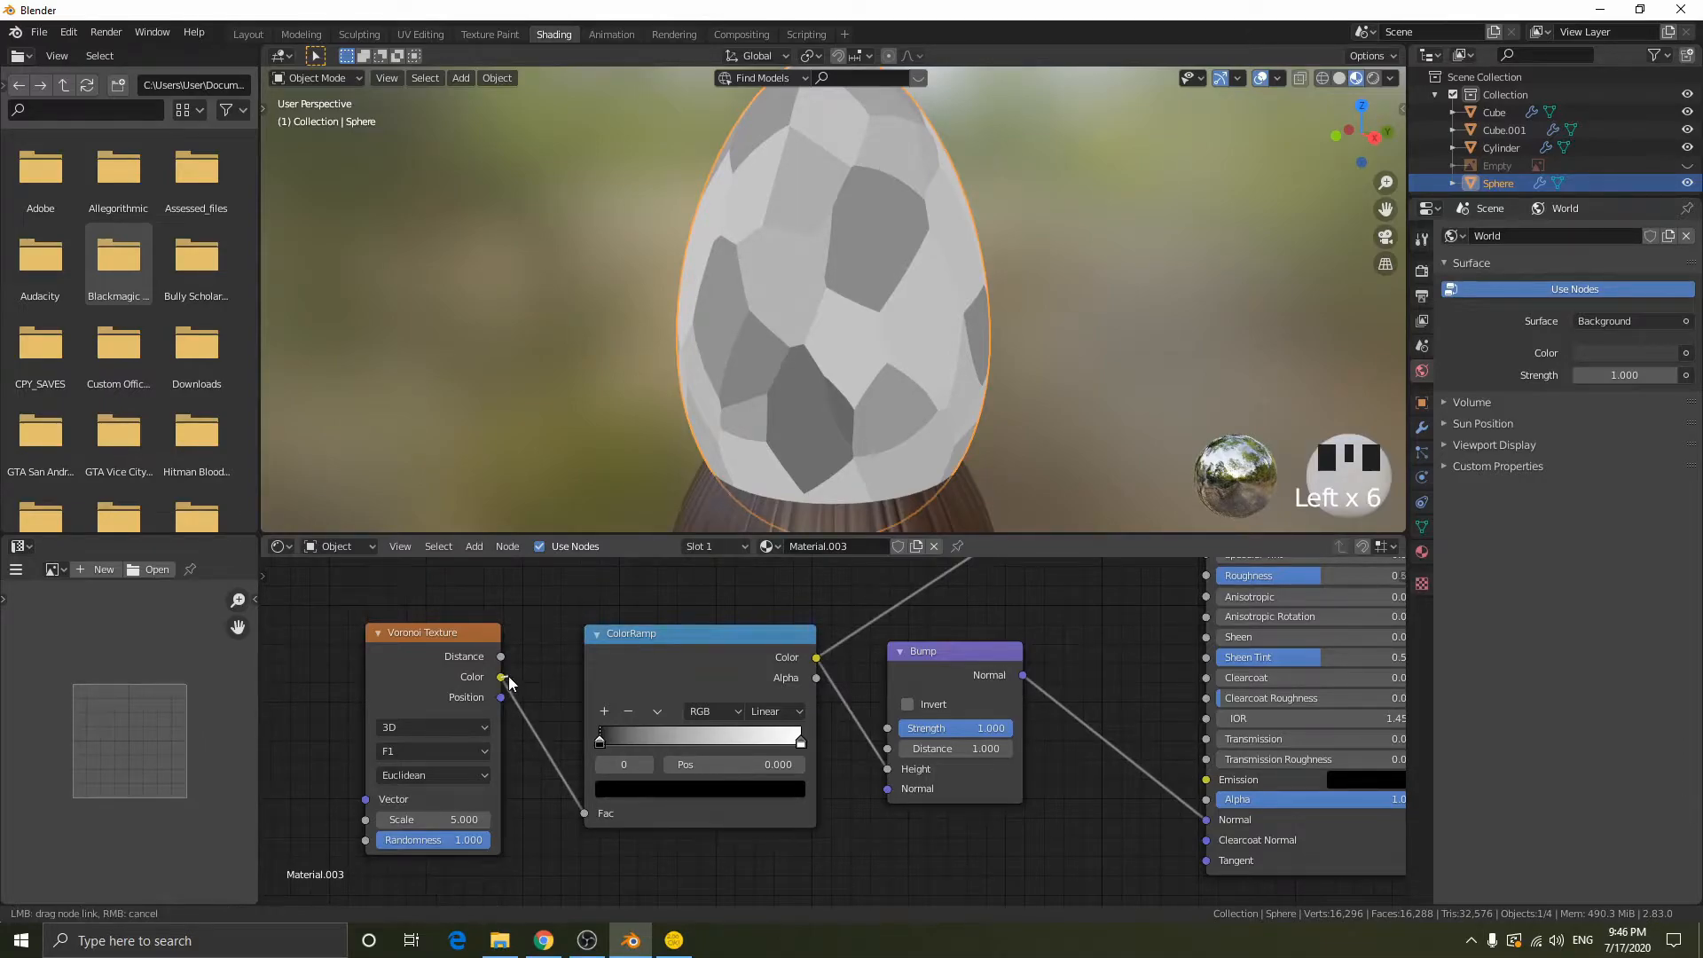
- Compare the Voronoi Texture's raw Color output with the ColorRamp output on the pommel
ctrl+shift+click(456, 653)
ctrl+shift+click(456, 652)
ctrl+shift+click(456, 653)
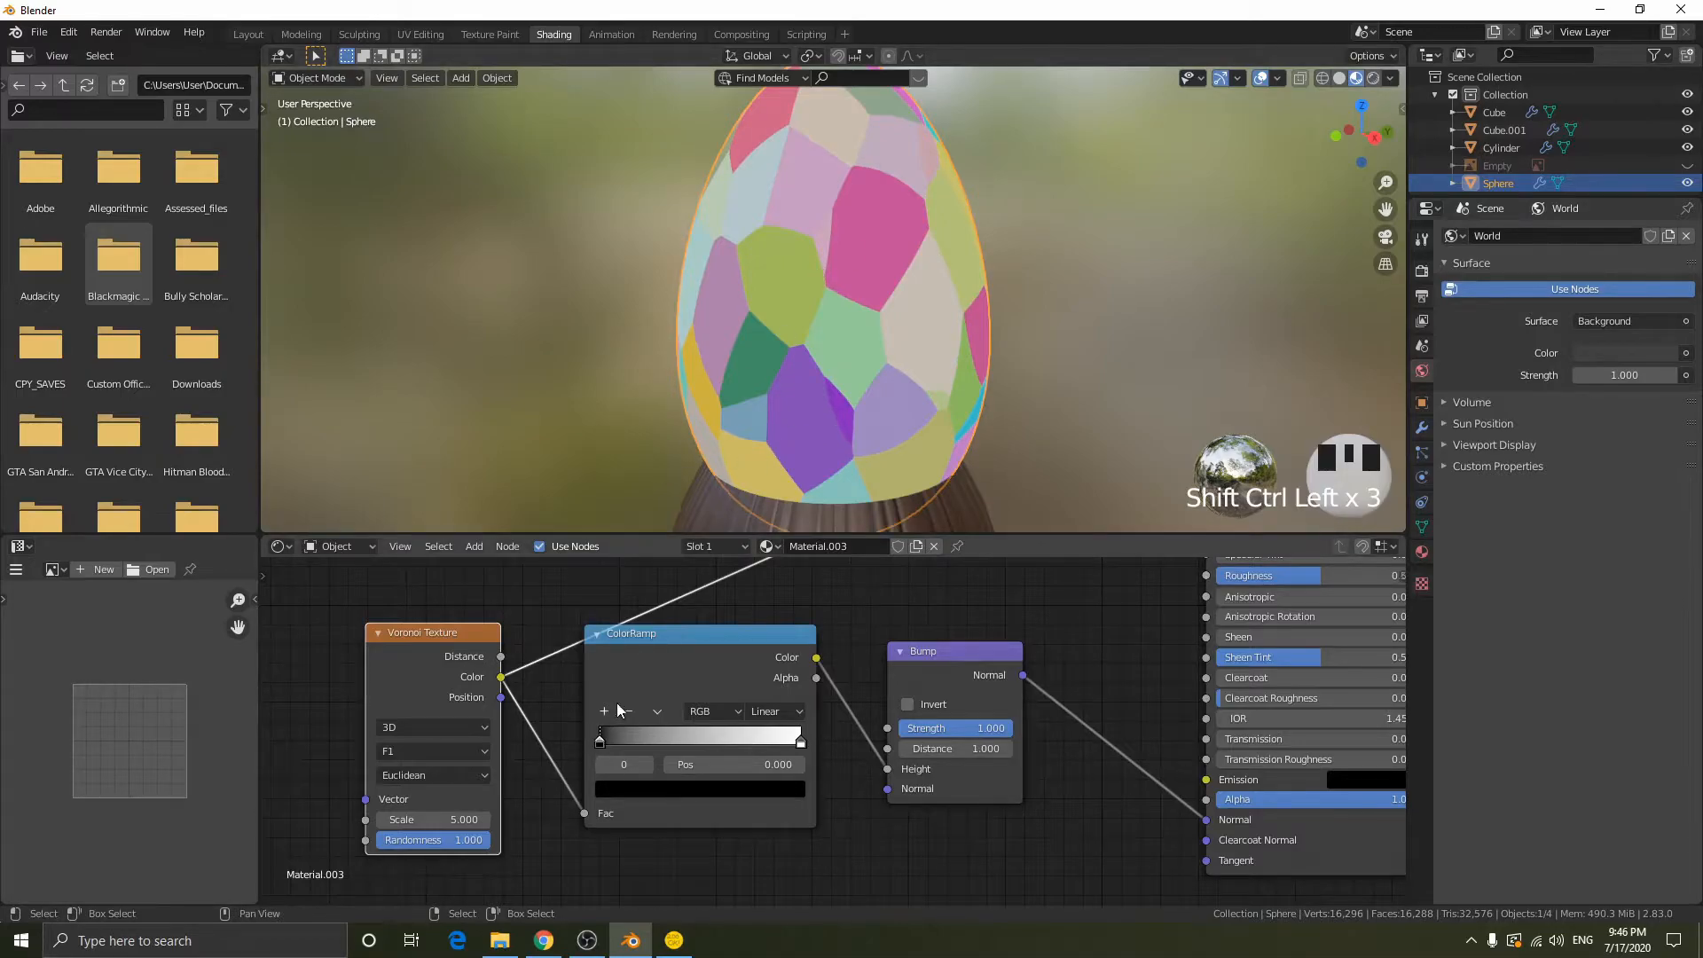
ctrl+shift+click(689, 663)
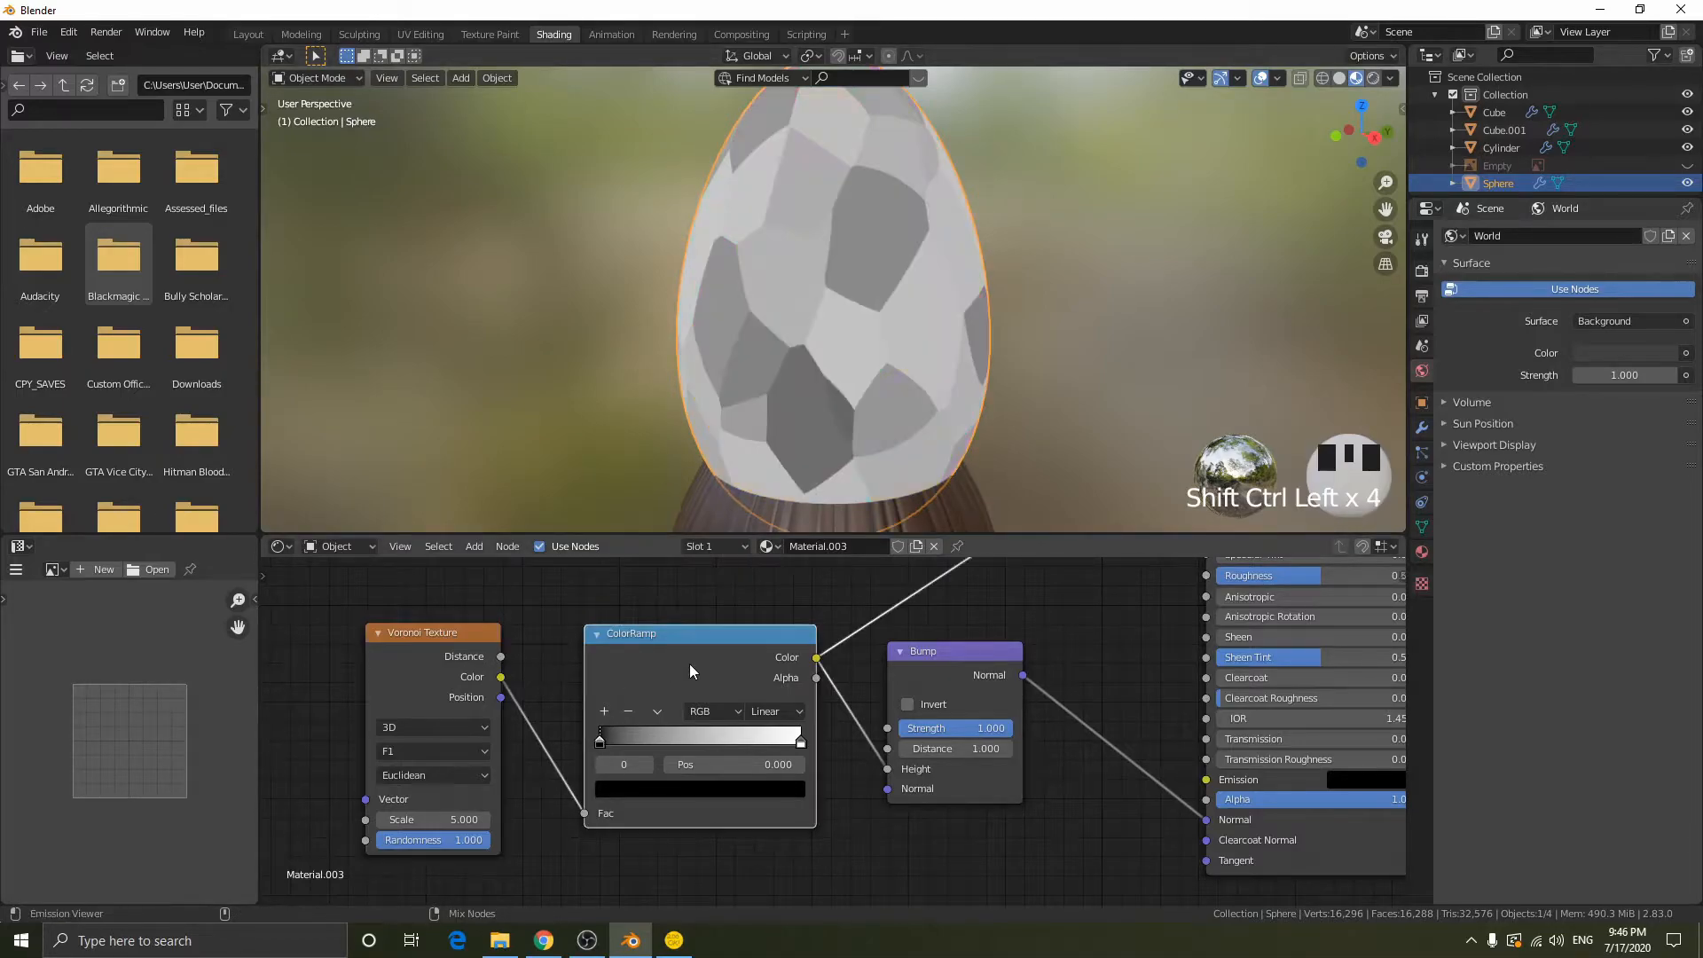
- Try a bright blue first color stop and Constant interpolation on the ColorRamp
click(640, 788)
mouse_move(678, 584)
mouse_down()
mouse_move(692, 555)
mouse_move(740, 548)
mouse_up()
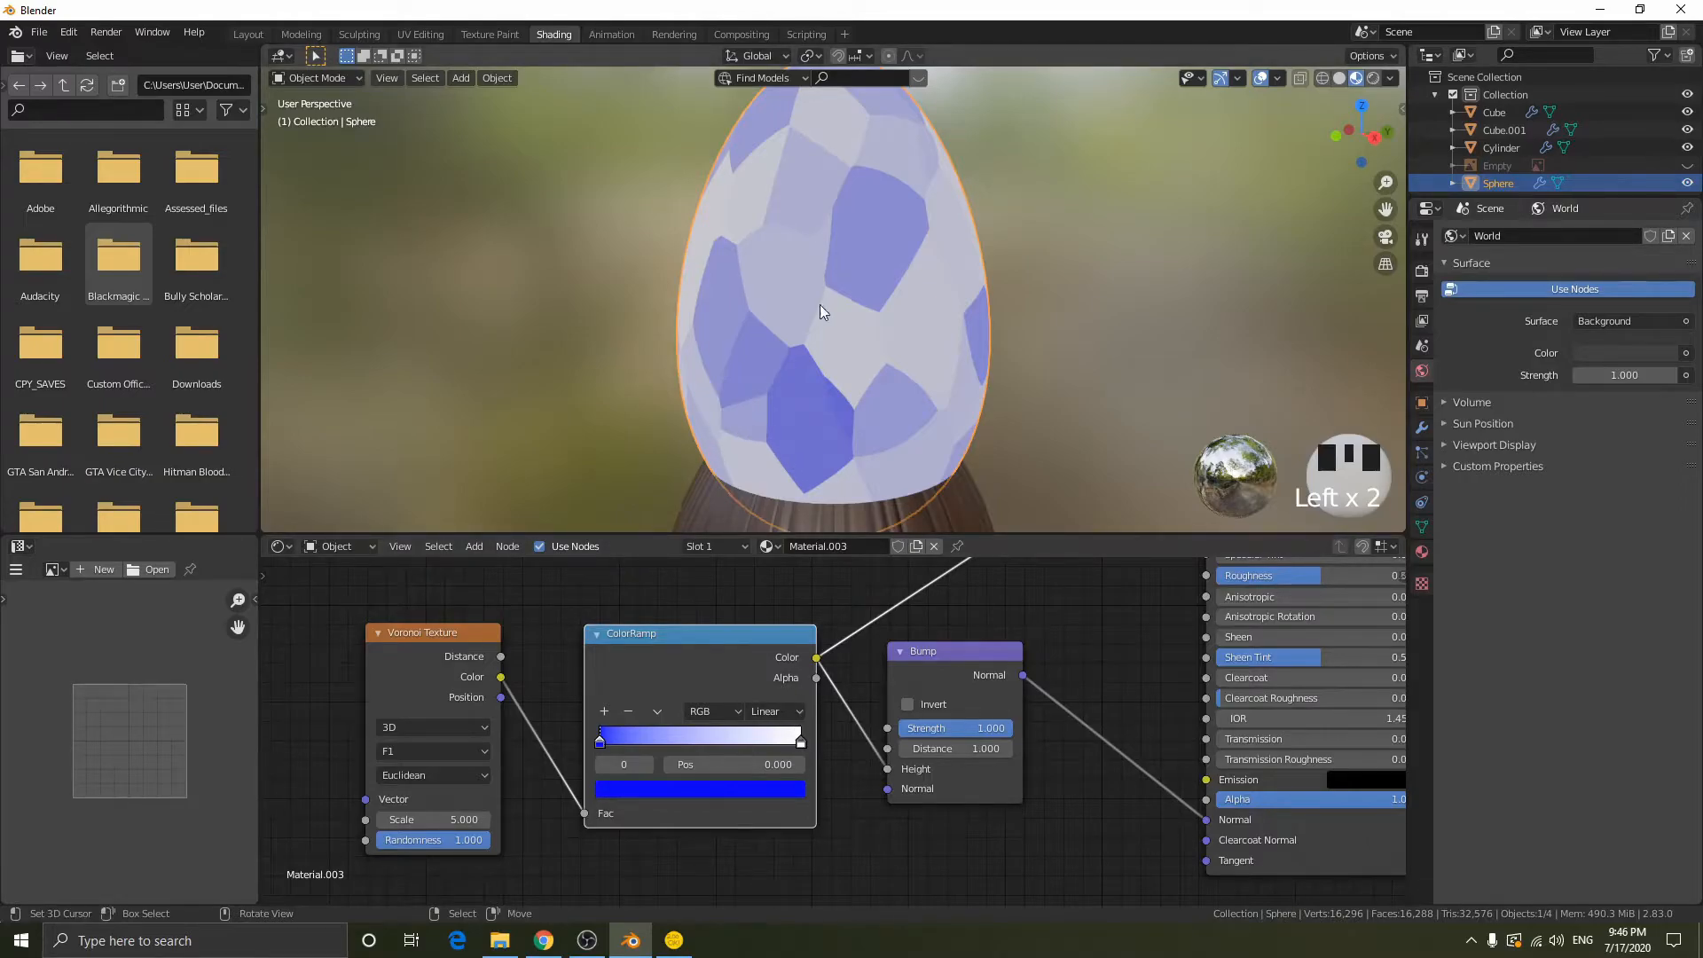
click(777, 711)
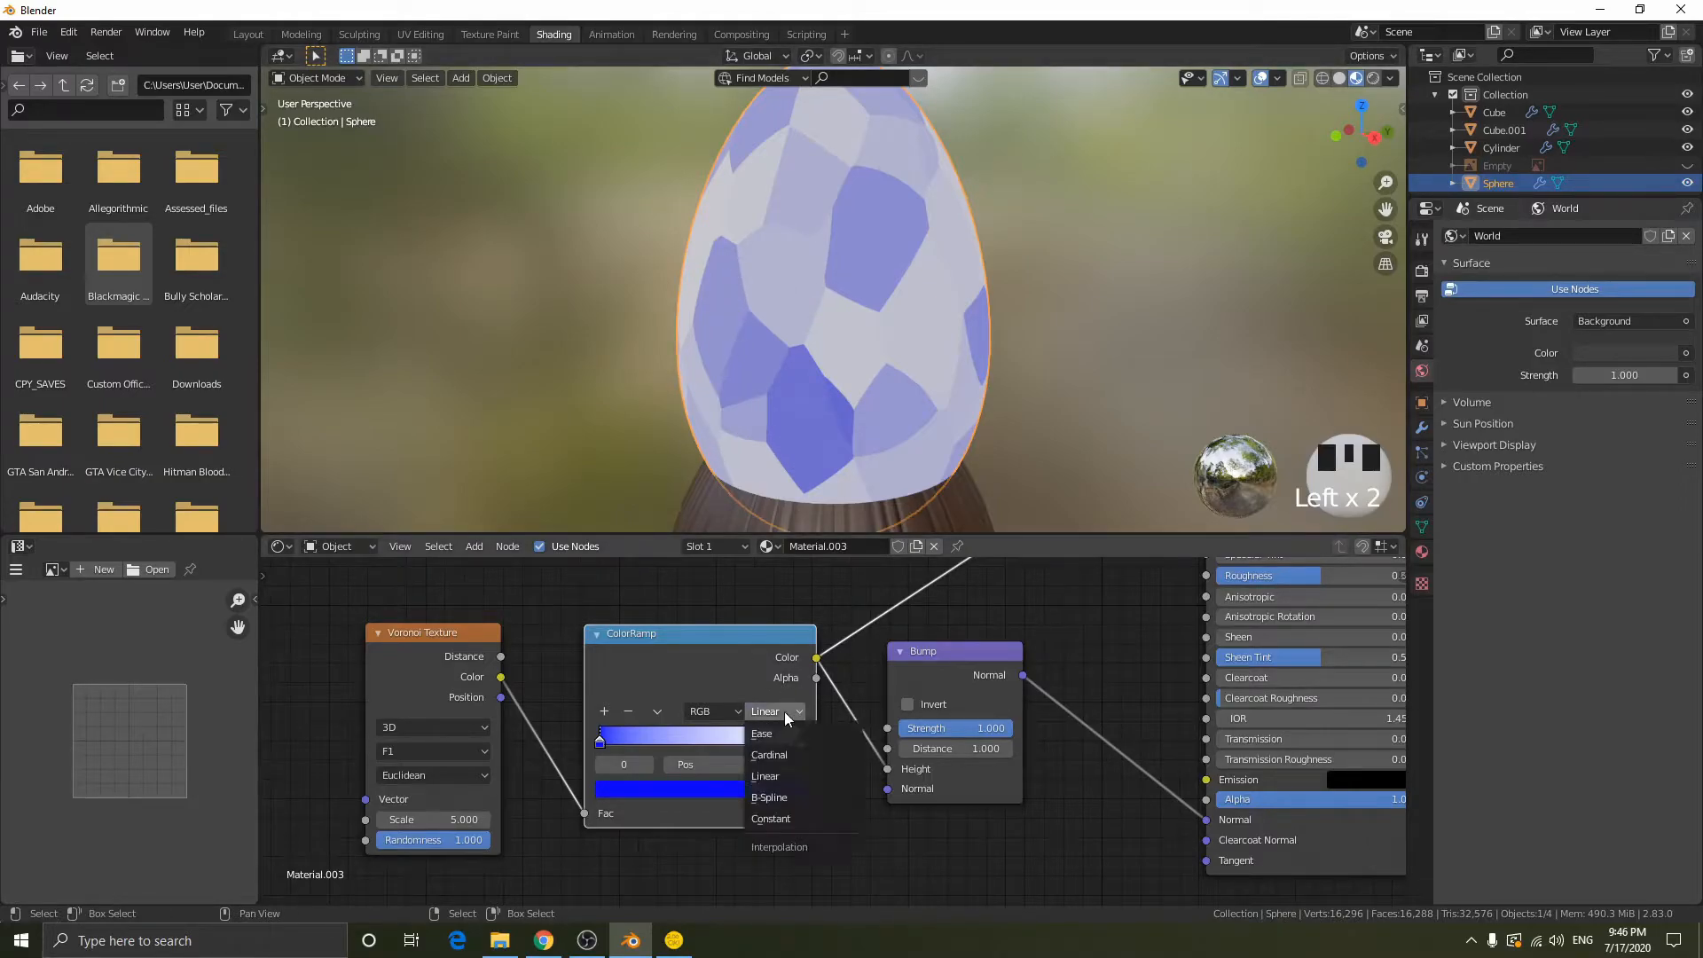
click(791, 815)
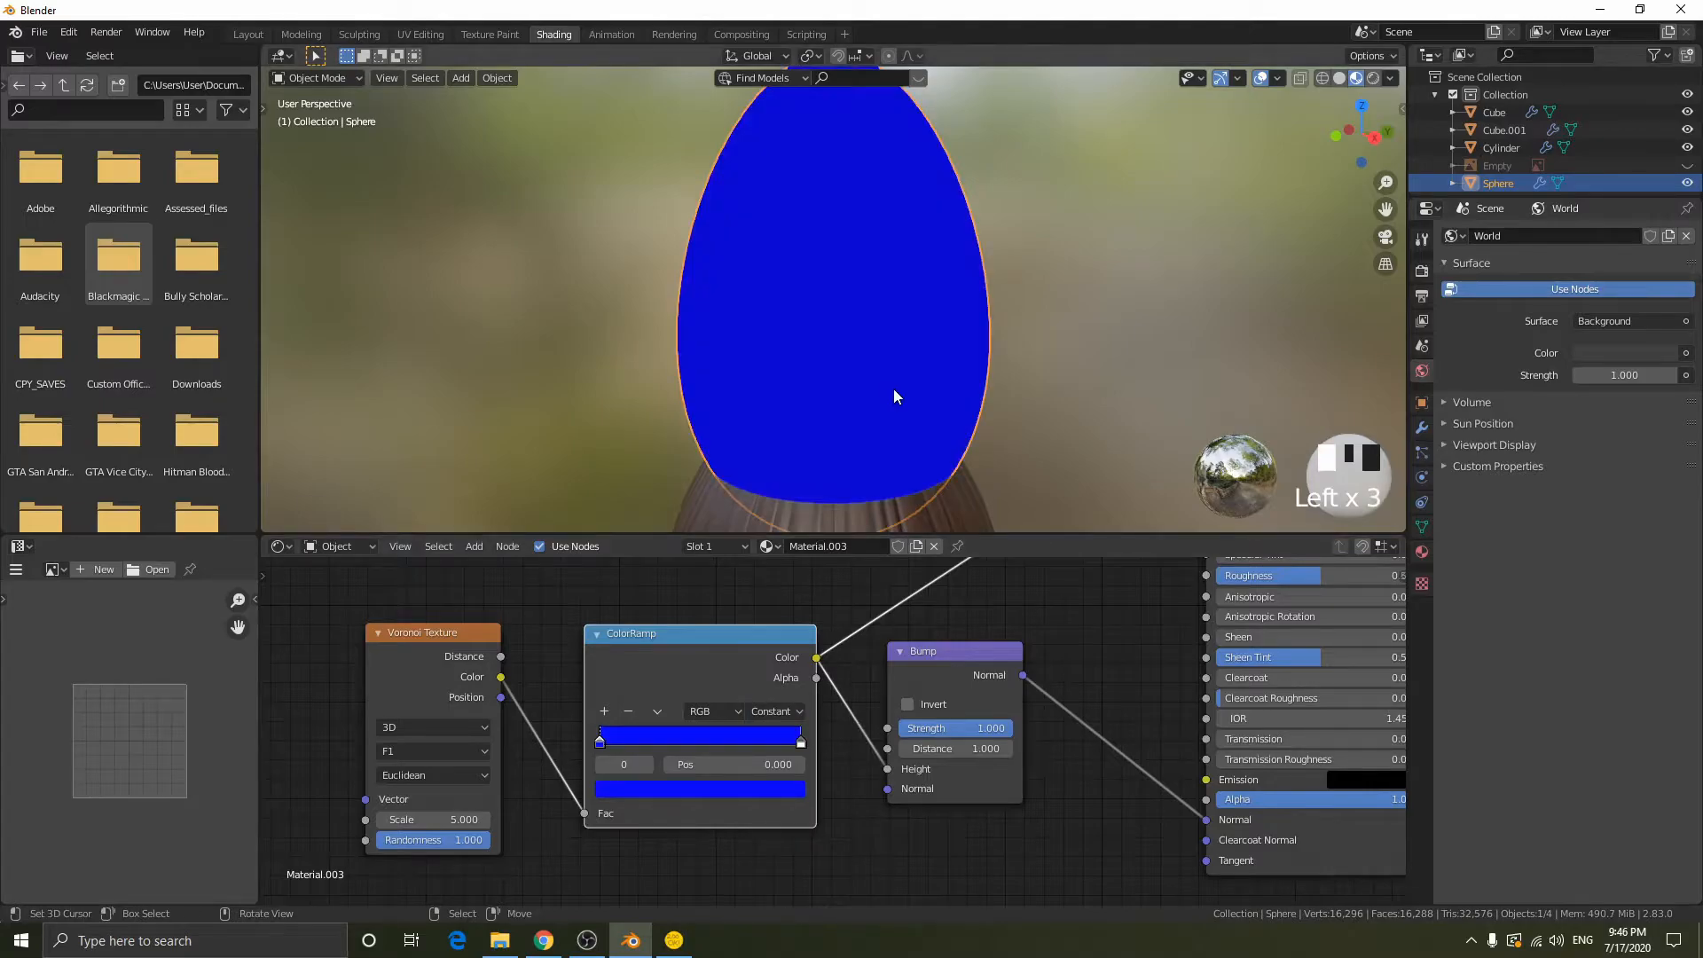
- Return the ColorRamp to Linear interpolation and its first color stop to black
mouse_move(801, 741)
mouse_down()
mouse_move(667, 732)
mouse_move(800, 740)
mouse_up()
click(776, 711)
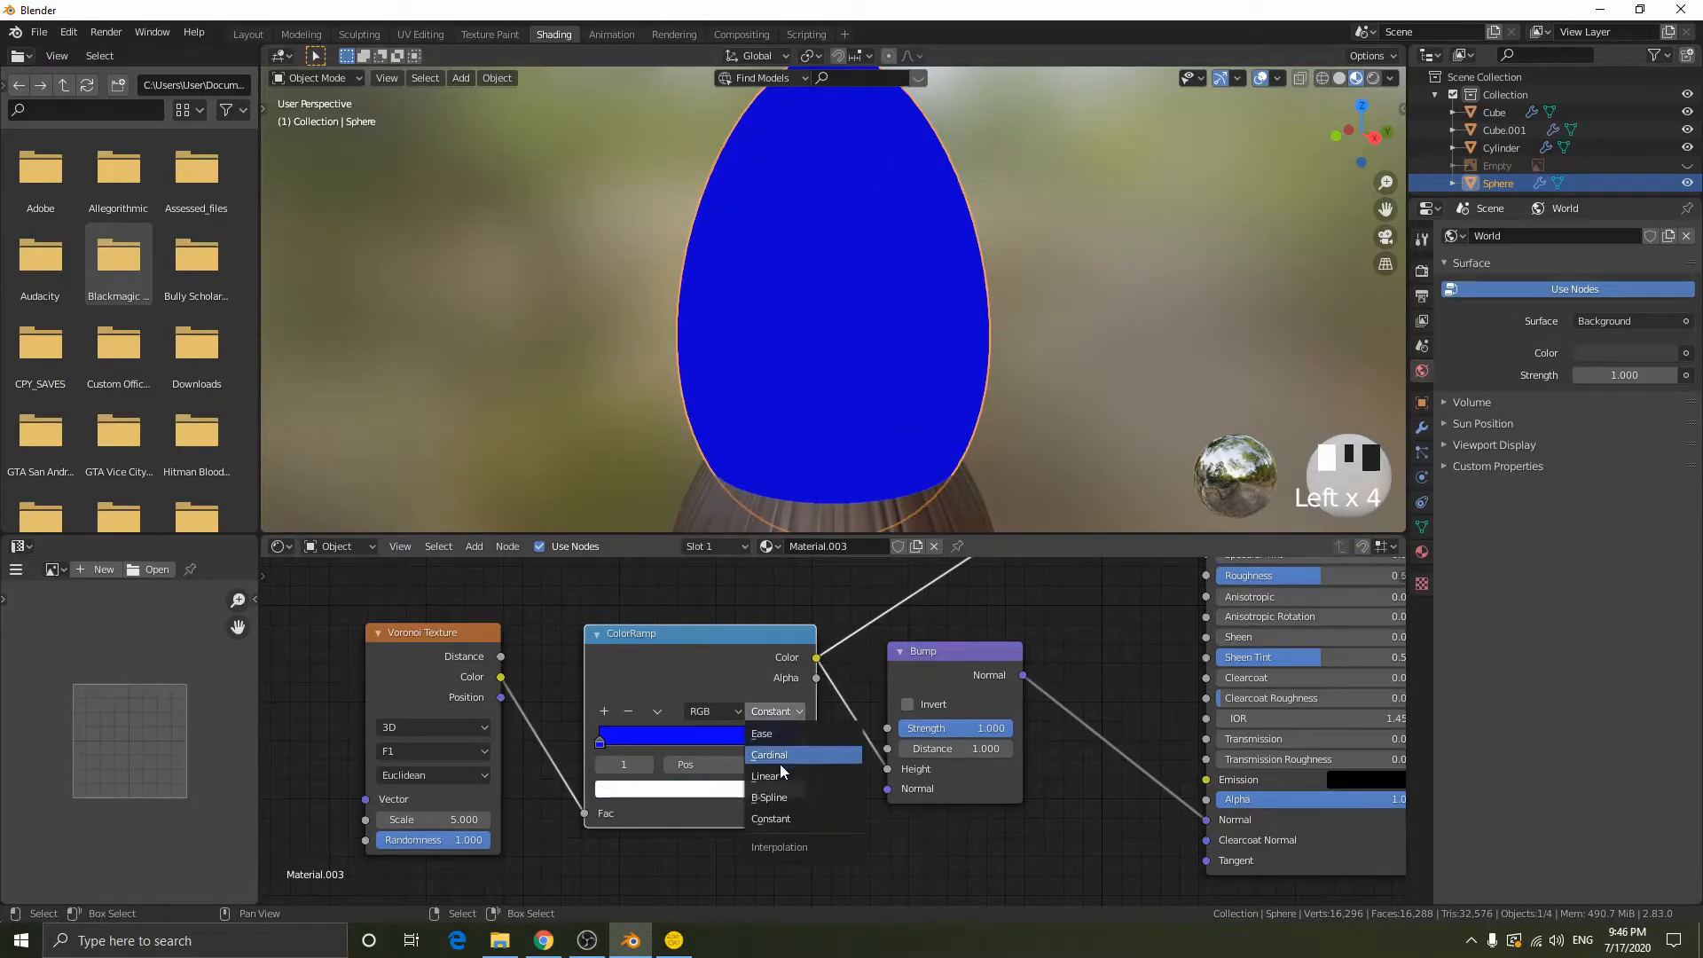
click(774, 780)
click(600, 742)
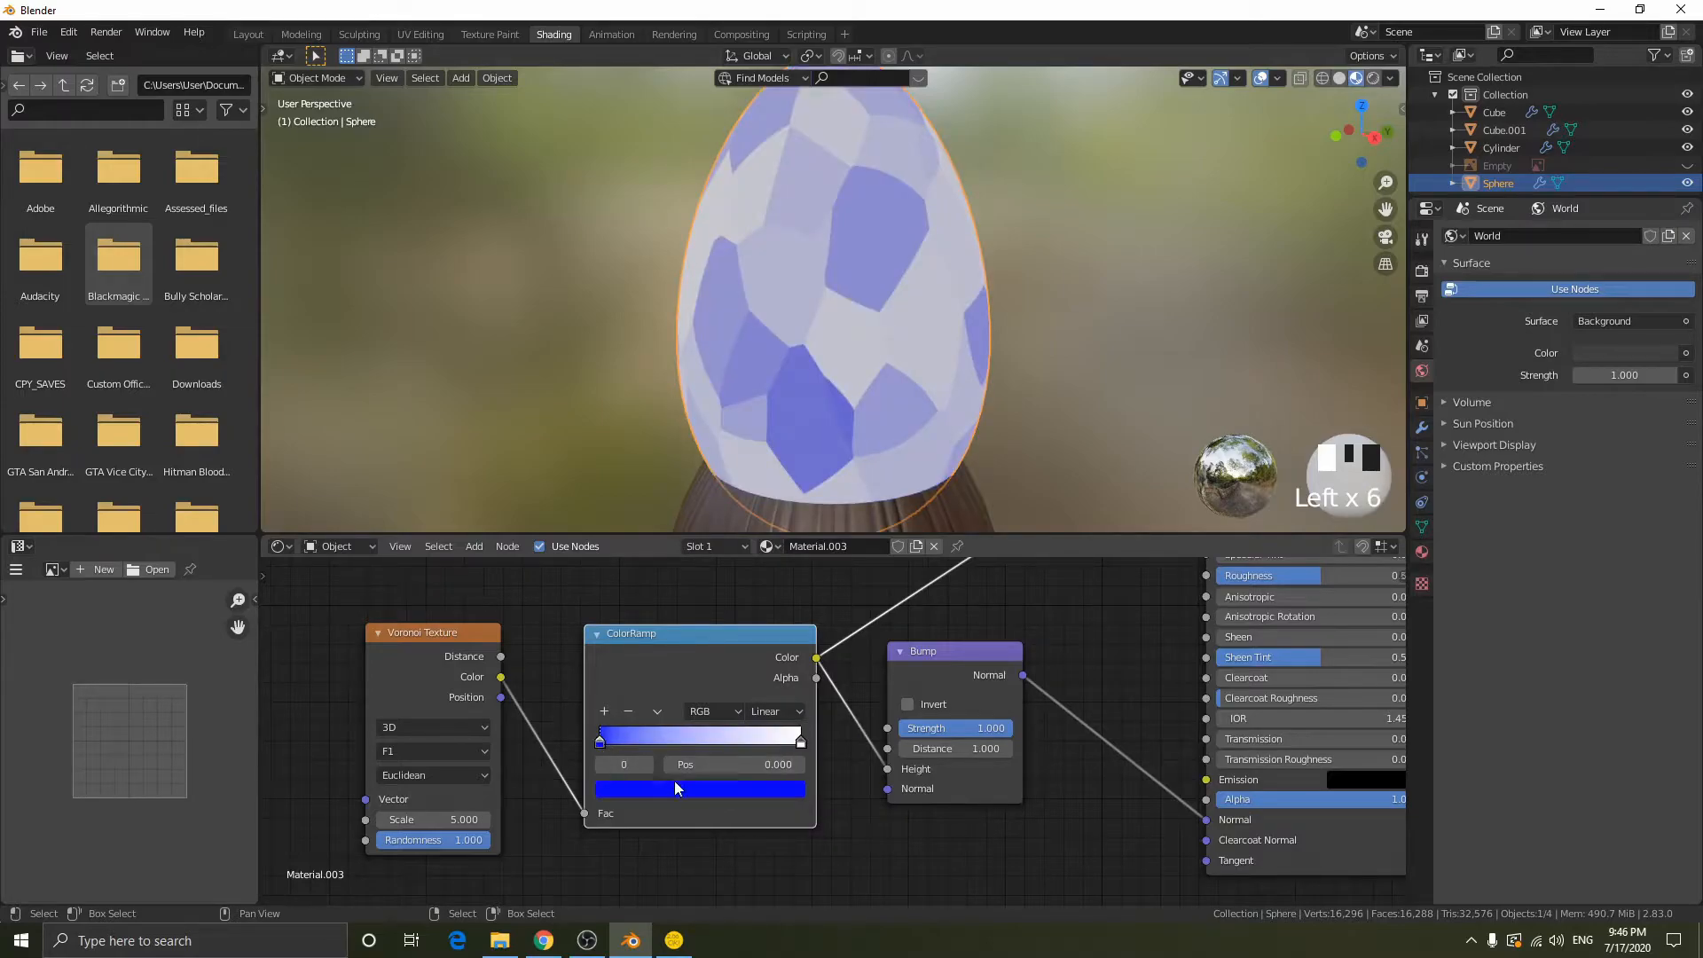
click(674, 780)
drag(759, 639, 766, 653)
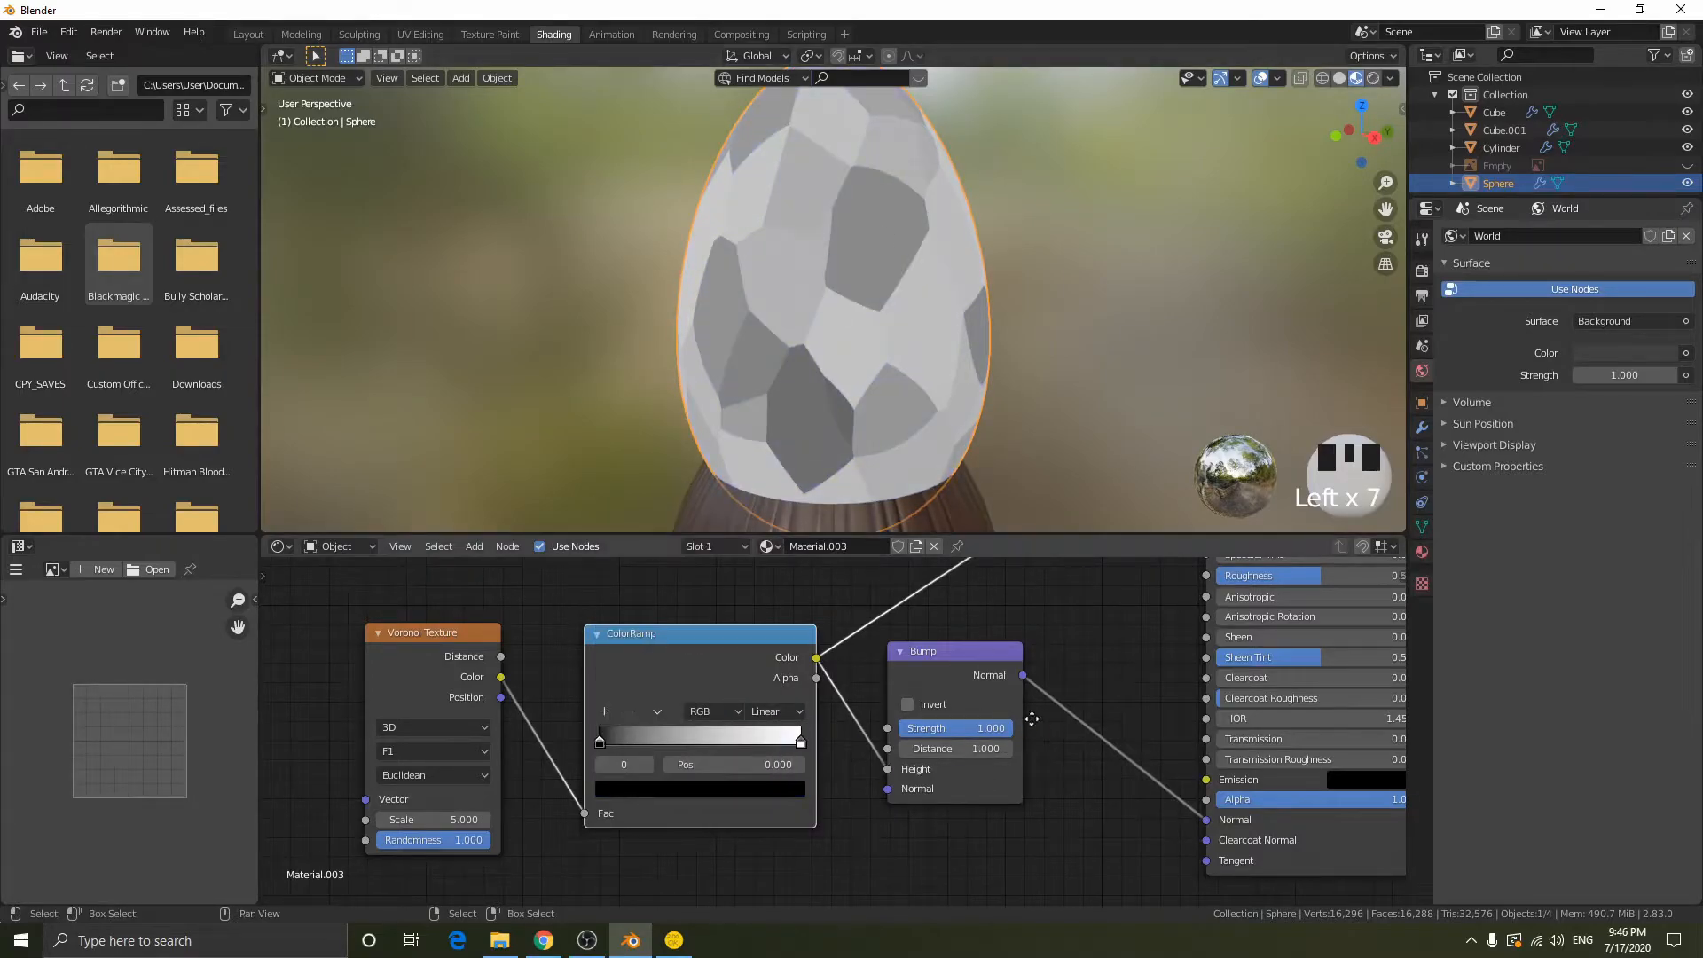
- Preview the Bump node's output on the pommel, then restore the Principled BSDF shading and inspect the metallic surface
ctrl+shift+click(945, 654)
middle_drag(1025, 662, 803, 663)
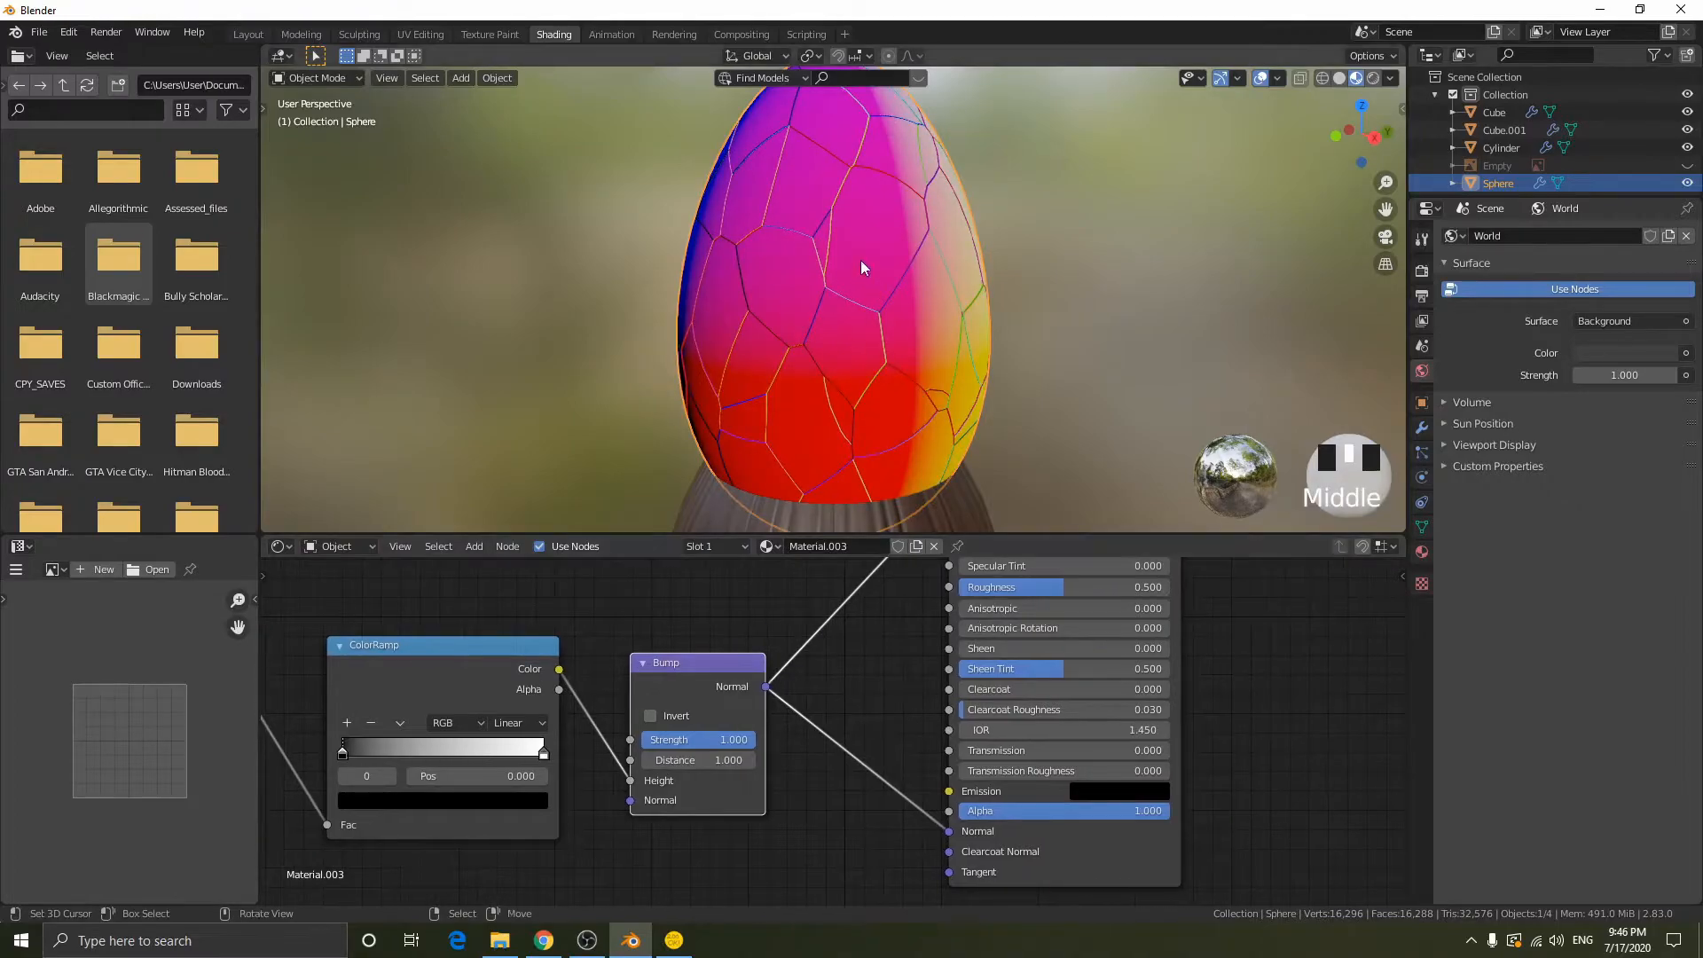
ctrl+shift+click(1134, 847)
scroll(901, 357, down, 1)
middle_drag(933, 324, 874, 206)
scroll(818, 306, up, 4)
scroll(831, 310, down, 2)
middle_drag(862, 288, 1006, 358)
- Try shifting the ColorRamp's color stops, then return the black stop to position 0
middle_drag(422, 632, 599, 620)
mouse_move(717, 739)
mouse_down()
mouse_move(528, 731)
mouse_move(720, 739)
mouse_up()
click(520, 738)
drag(613, 731, 659, 733)
drag(456, 732, 353, 712)
middle_drag(625, 666, 747, 652)
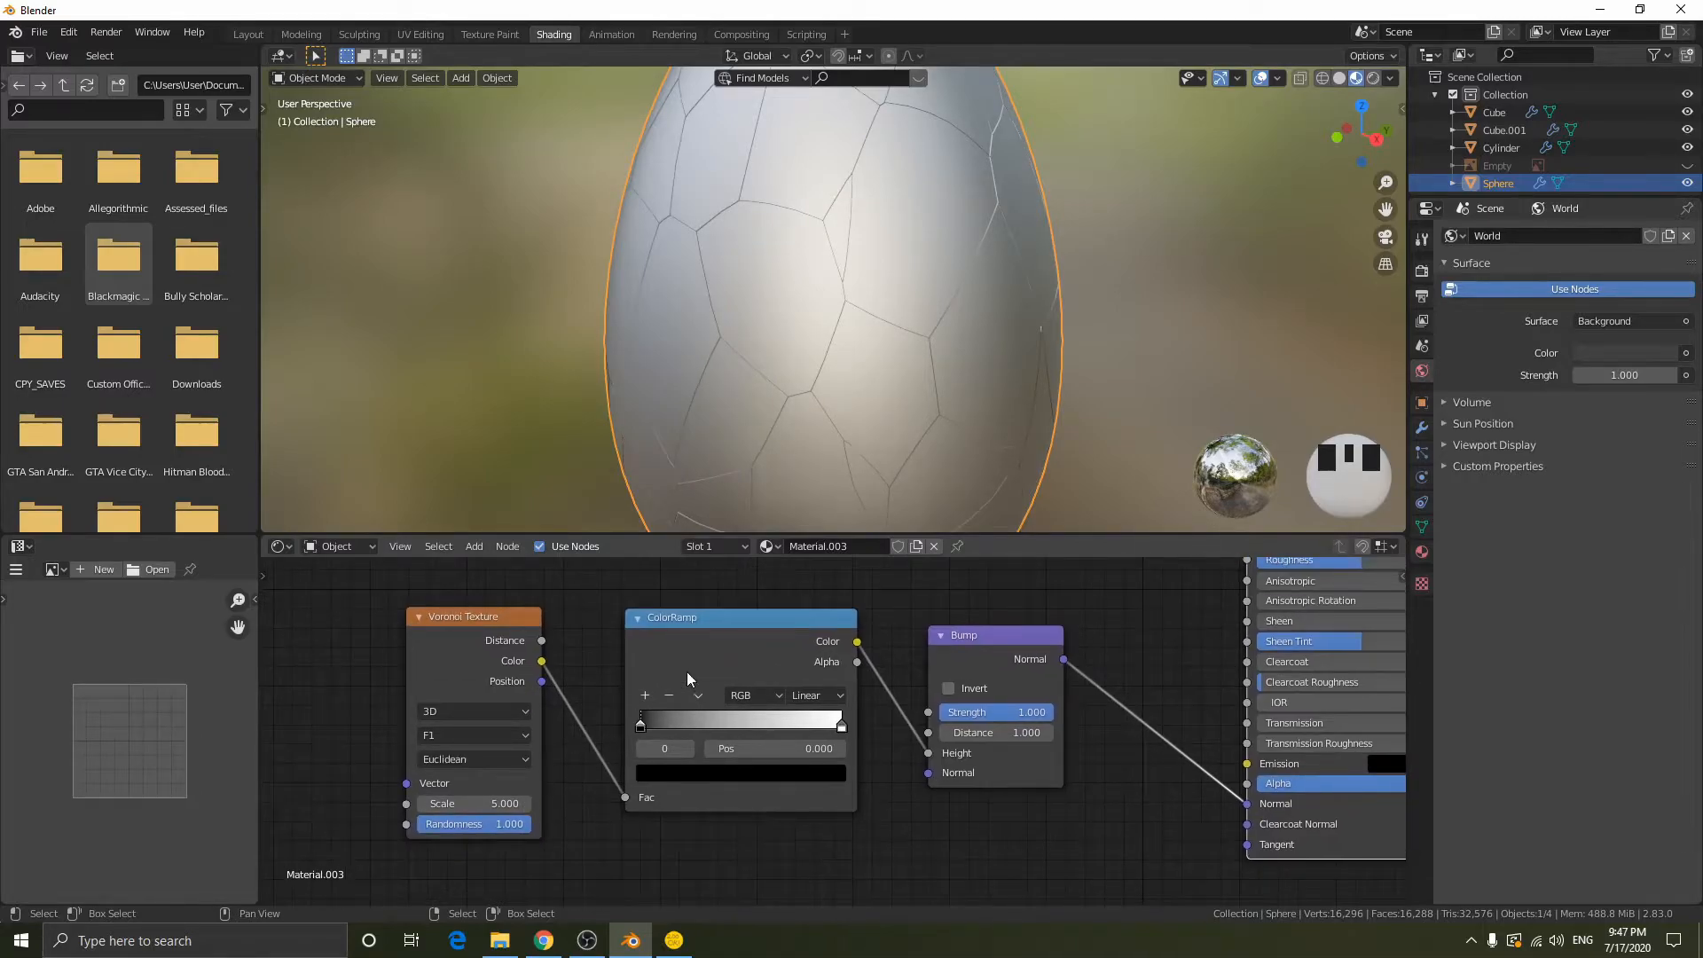
- Feed the Voronoi Distance output into the ColorRamp's Fac and move the white stop to about 0.359
drag(477, 819, 532, 823)
drag(542, 641, 623, 797)
drag(842, 725, 713, 728)
scroll(992, 396, down, 2)
middle_drag(991, 396, 946, 401)
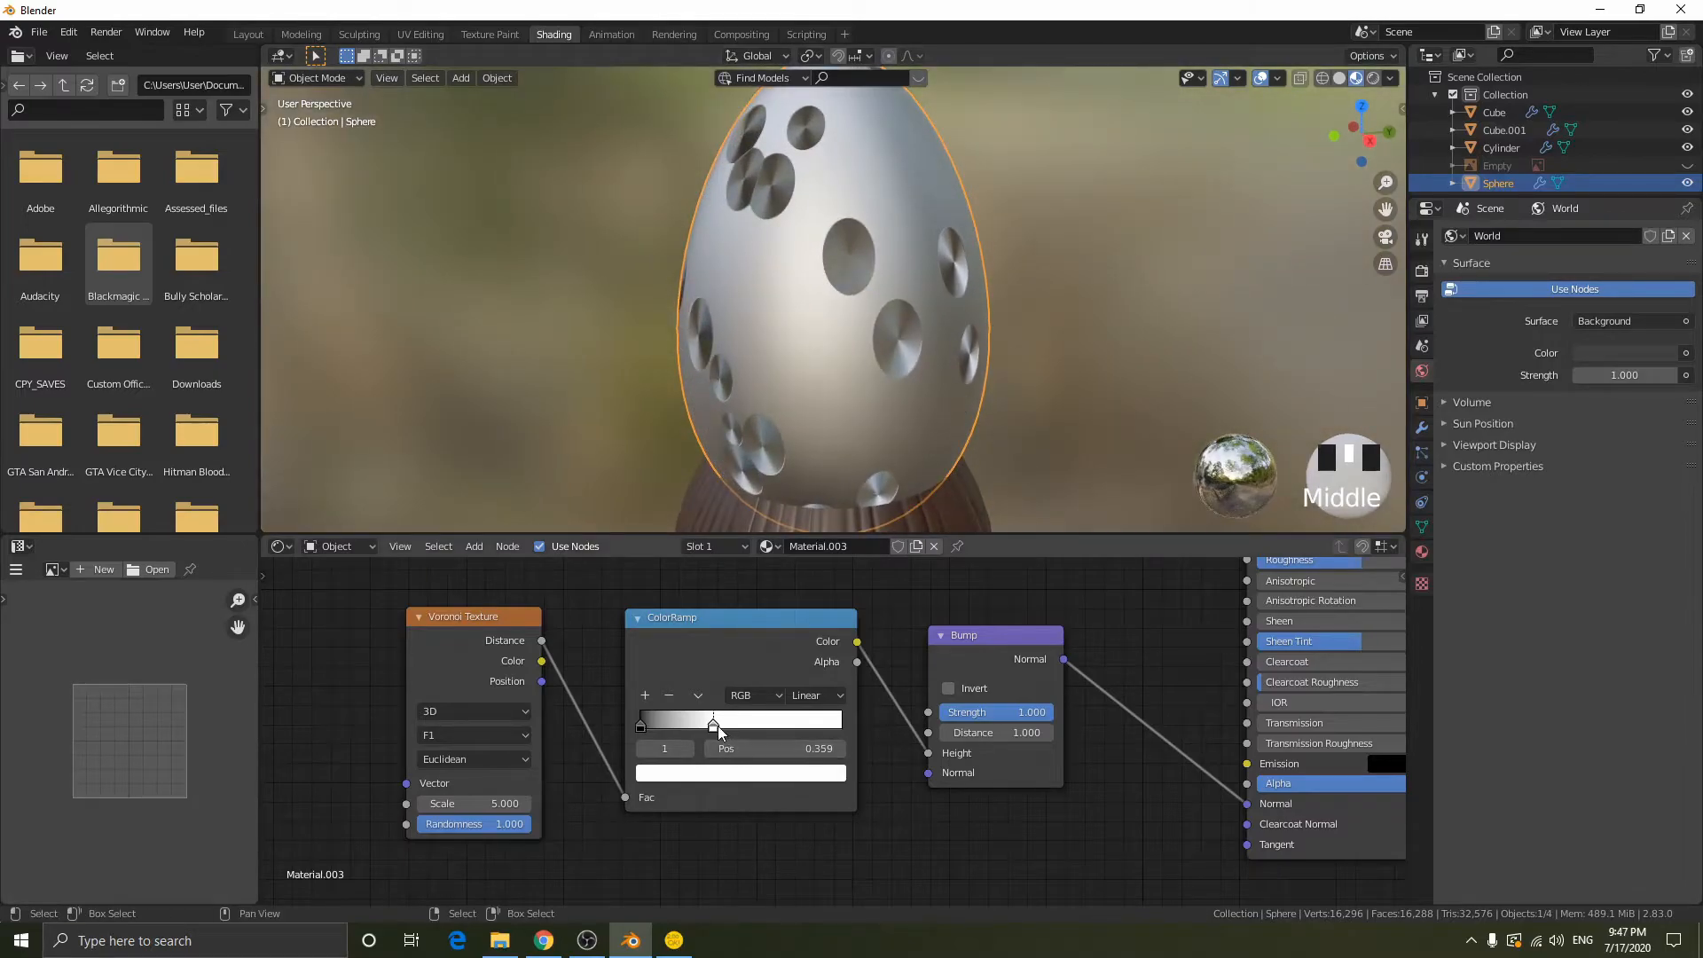
- Return the ColorRamp's stops to both ends of the gradient and reconnect the Voronoi Color output to Fac
drag(717, 726, 875, 731)
mouse_move(640, 727)
mouse_down()
mouse_move(794, 724)
mouse_move(620, 717)
mouse_up()
drag(541, 661, 625, 796)
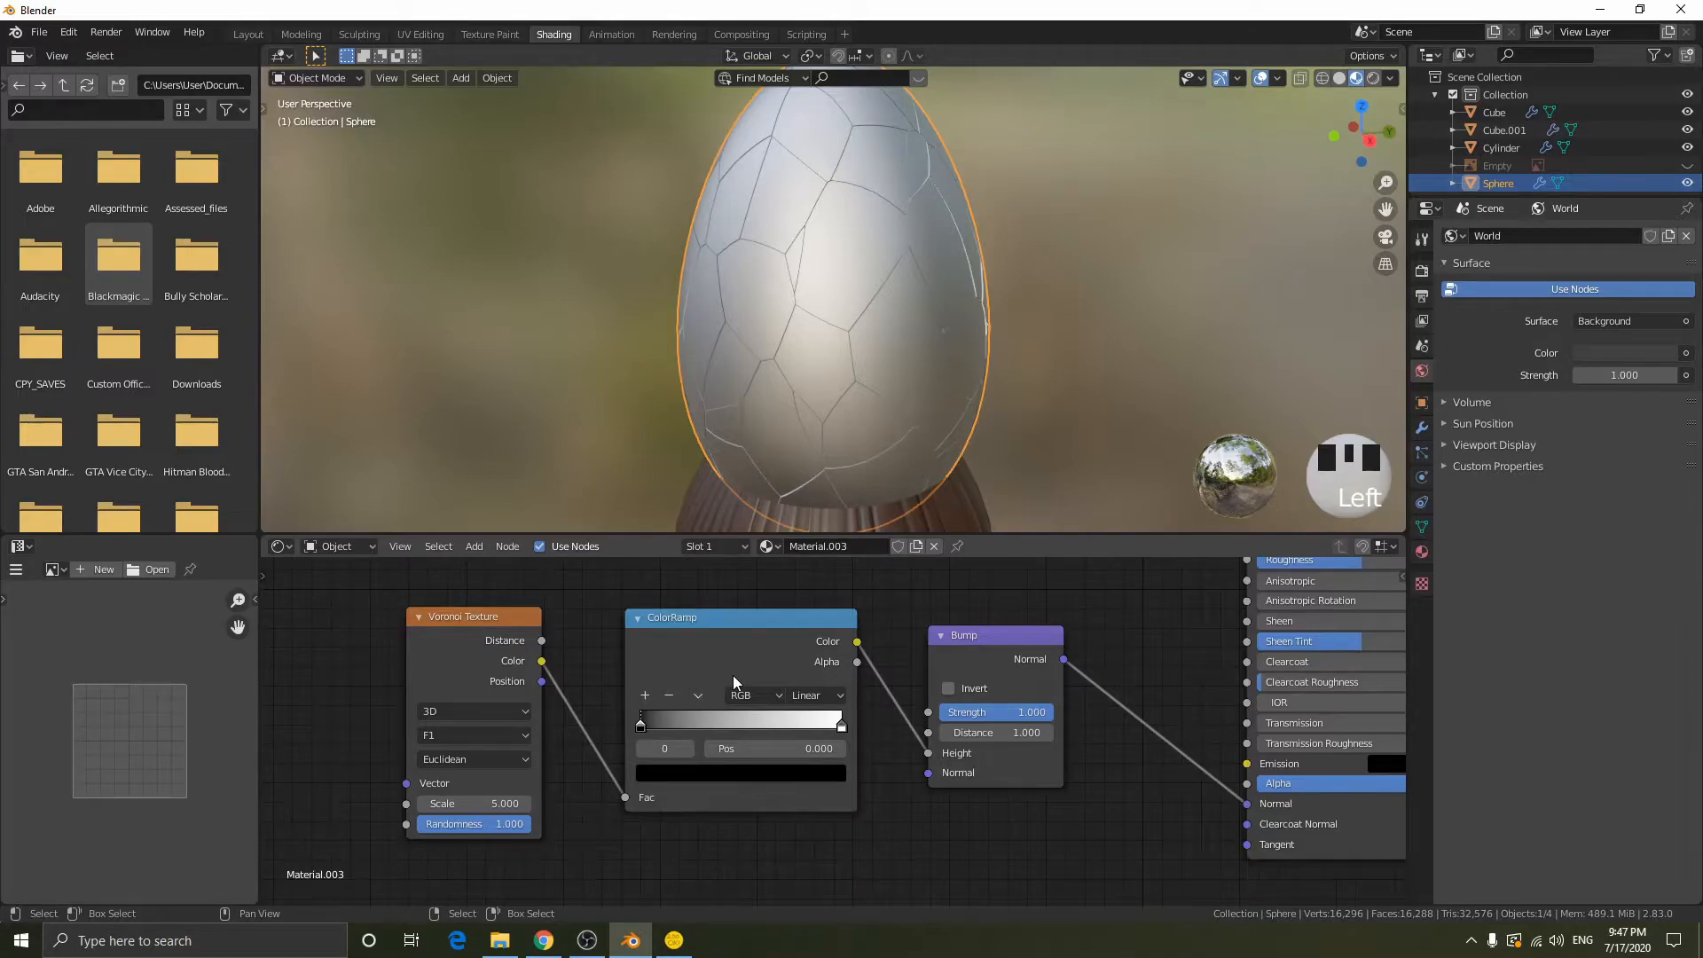
- Try the Bump node's Invert option on the pommel, then turn it off again
scroll(934, 727, down, 3)
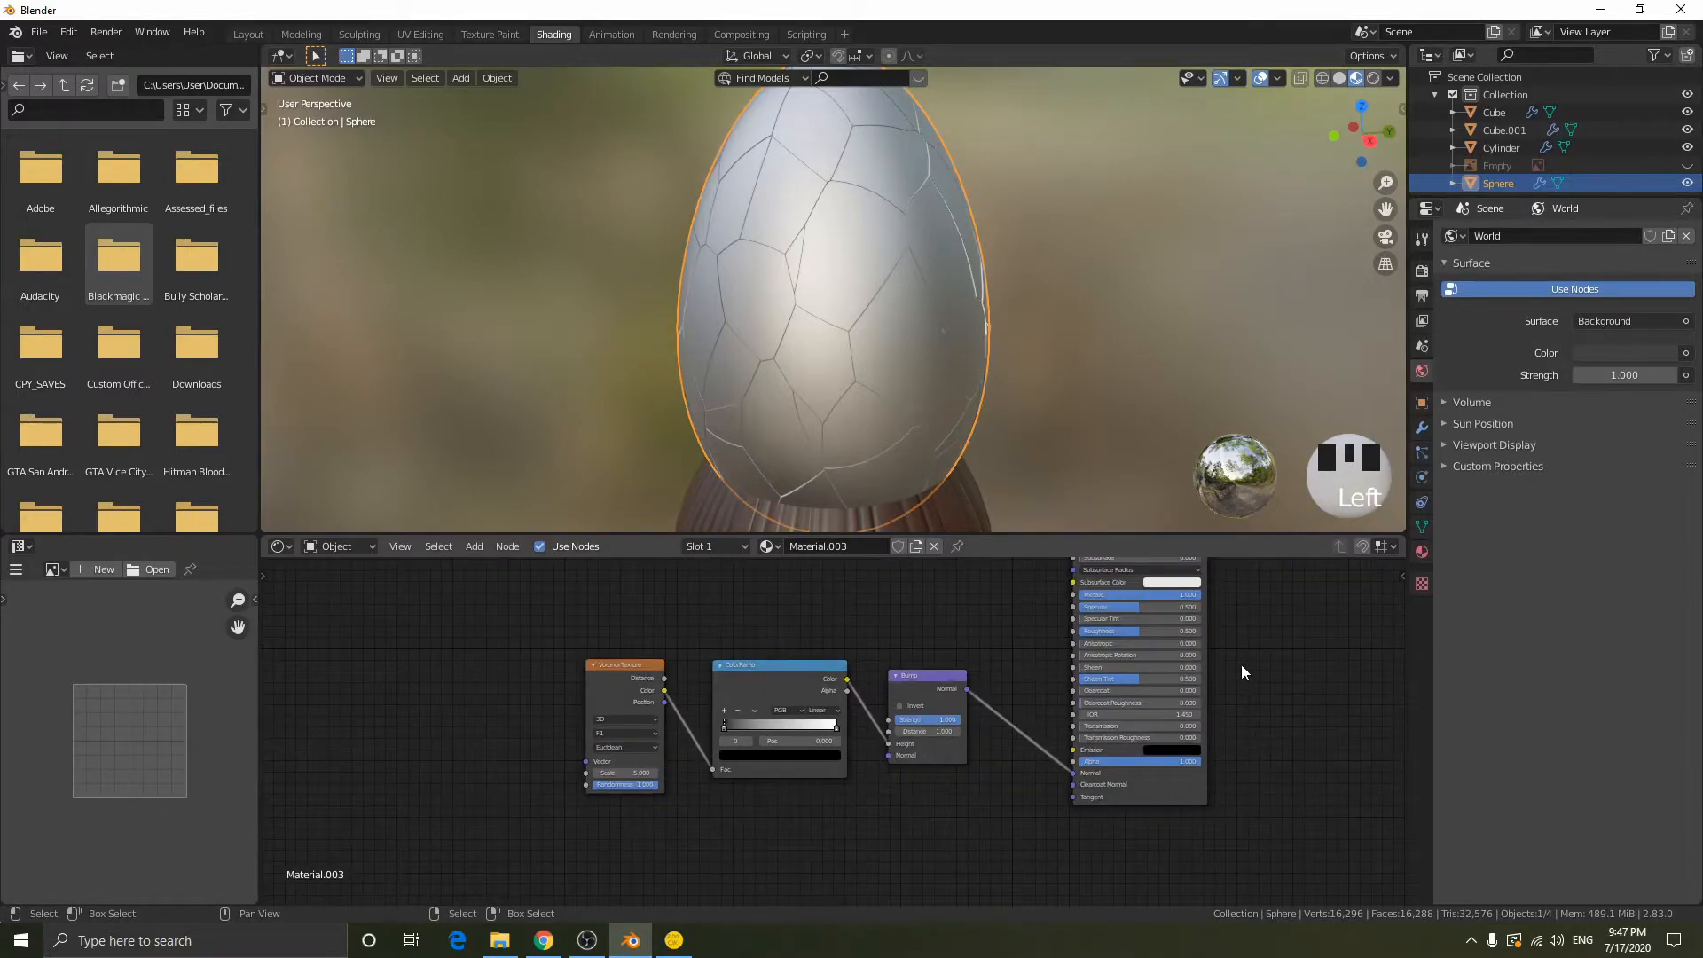
scroll(956, 381, down, 4)
scroll(914, 317, up, 4)
middle_drag(916, 304, 1222, 668)
scroll(1228, 748, up, 2)
middle_drag(1048, 700, 861, 705)
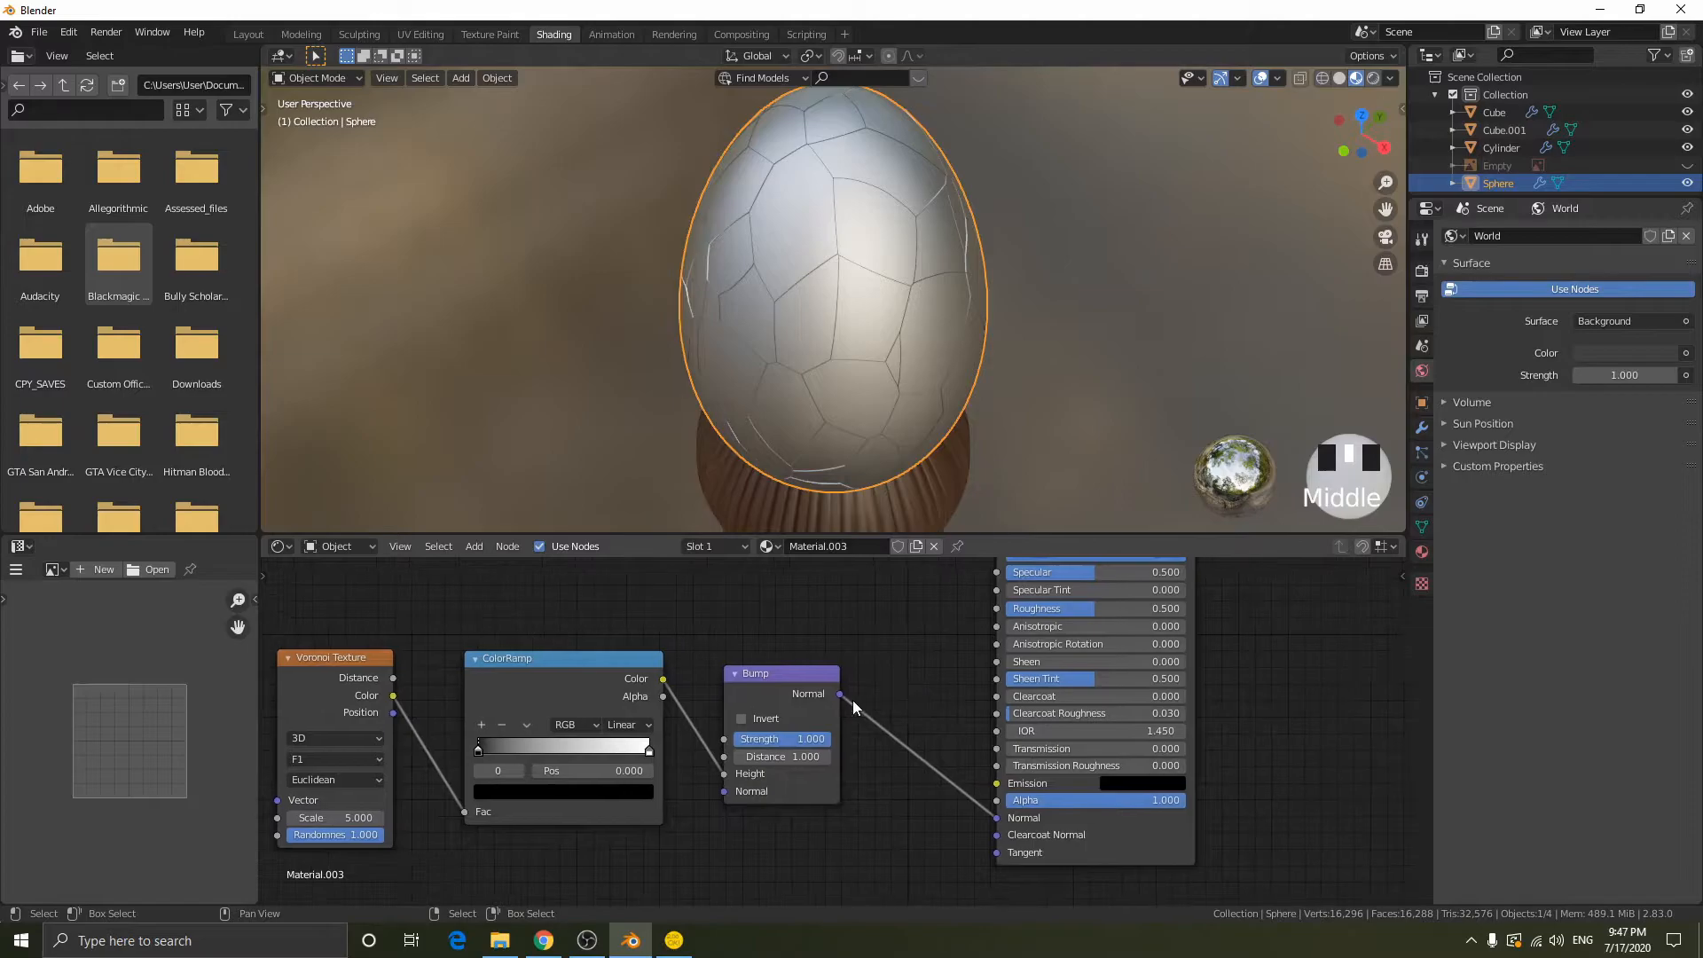
click(751, 720)
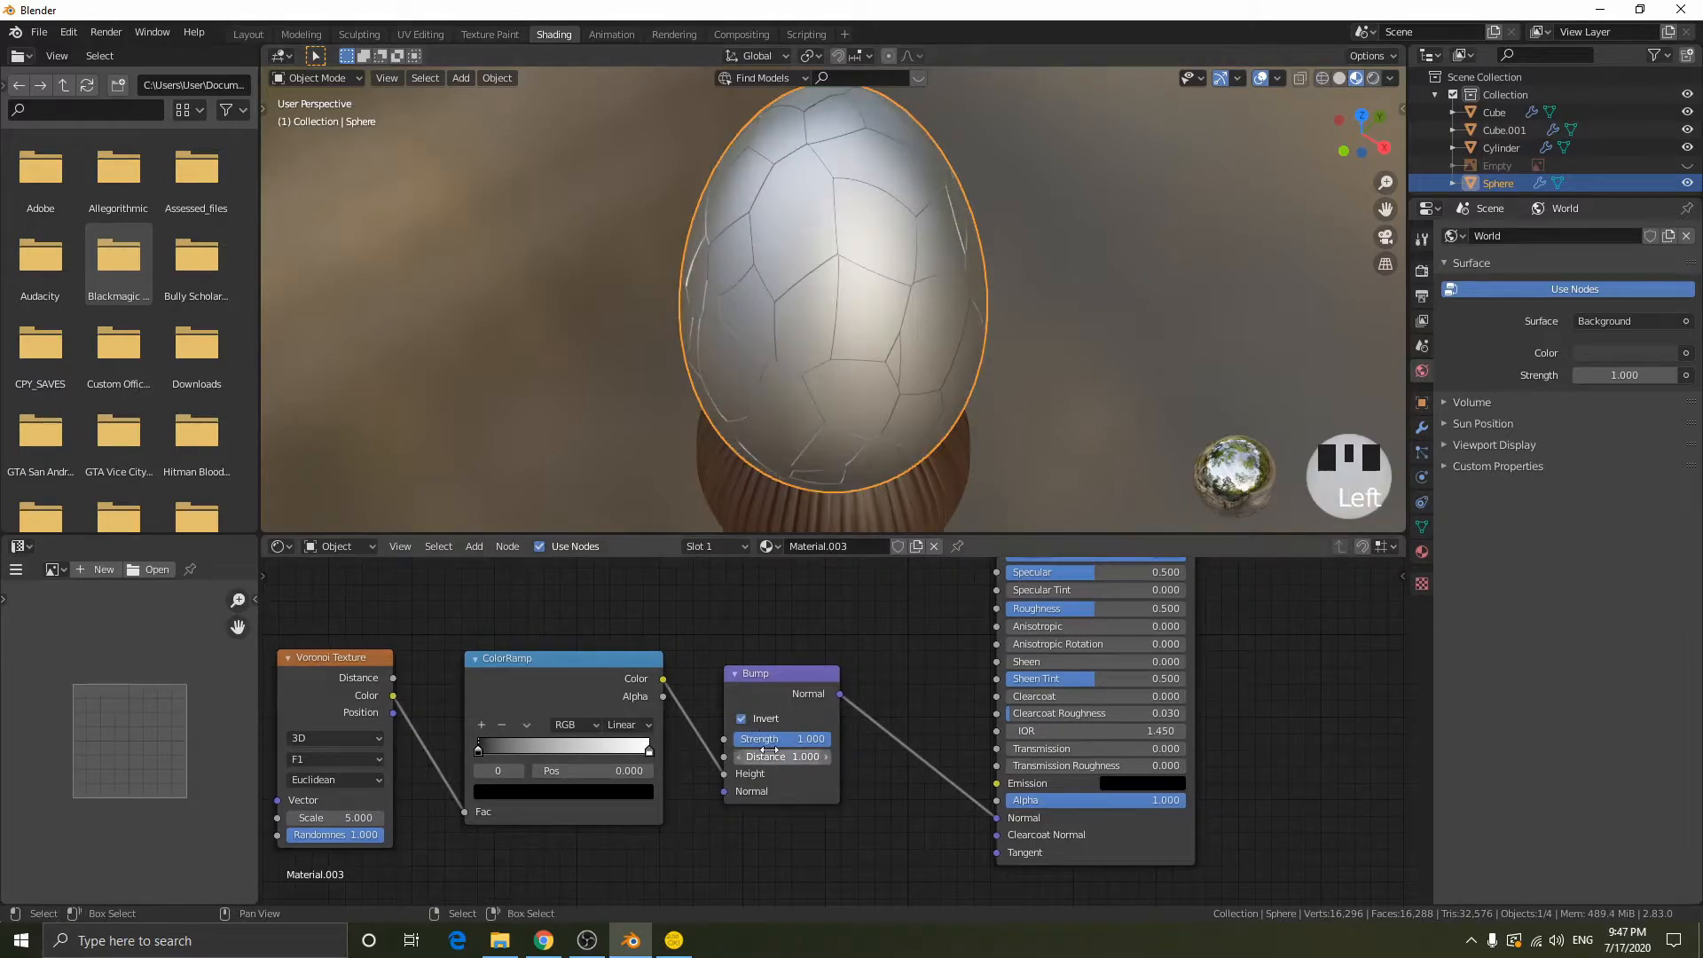
click(758, 723)
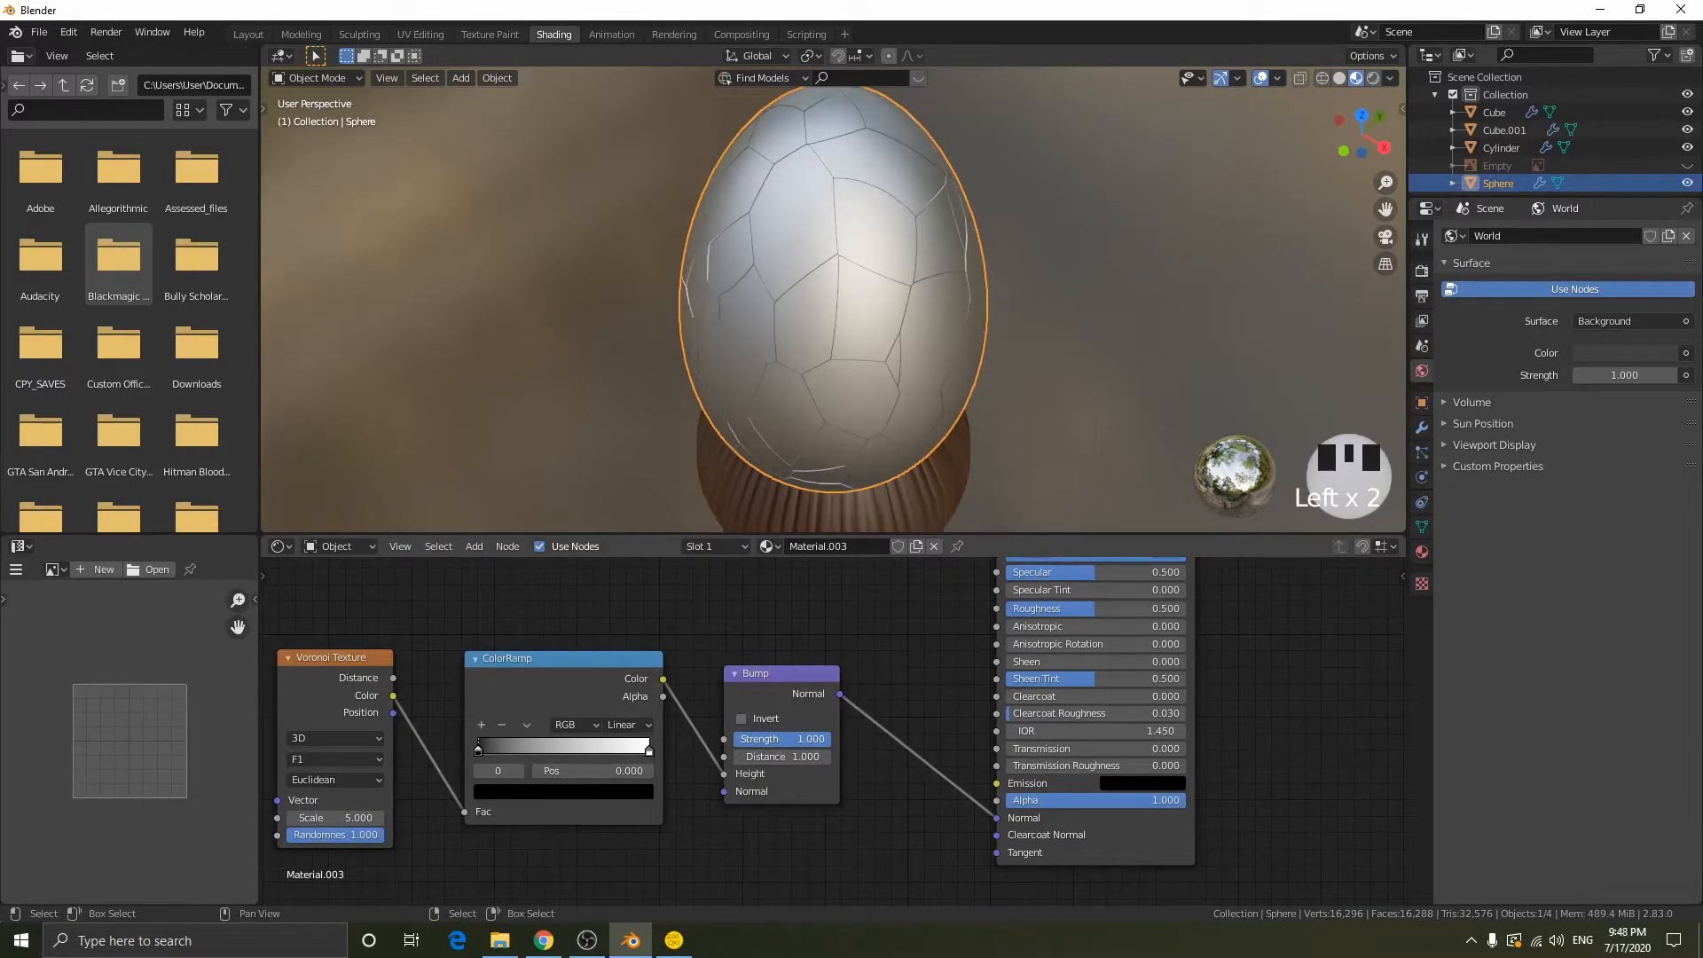
- Try Bump strengths of 10 and 0 on the pommel, then restore the Strength to 1
mouse_move(801, 739)
mouse_down()
mouse_move(747, 739)
mouse_move(830, 738)
mouse_up()
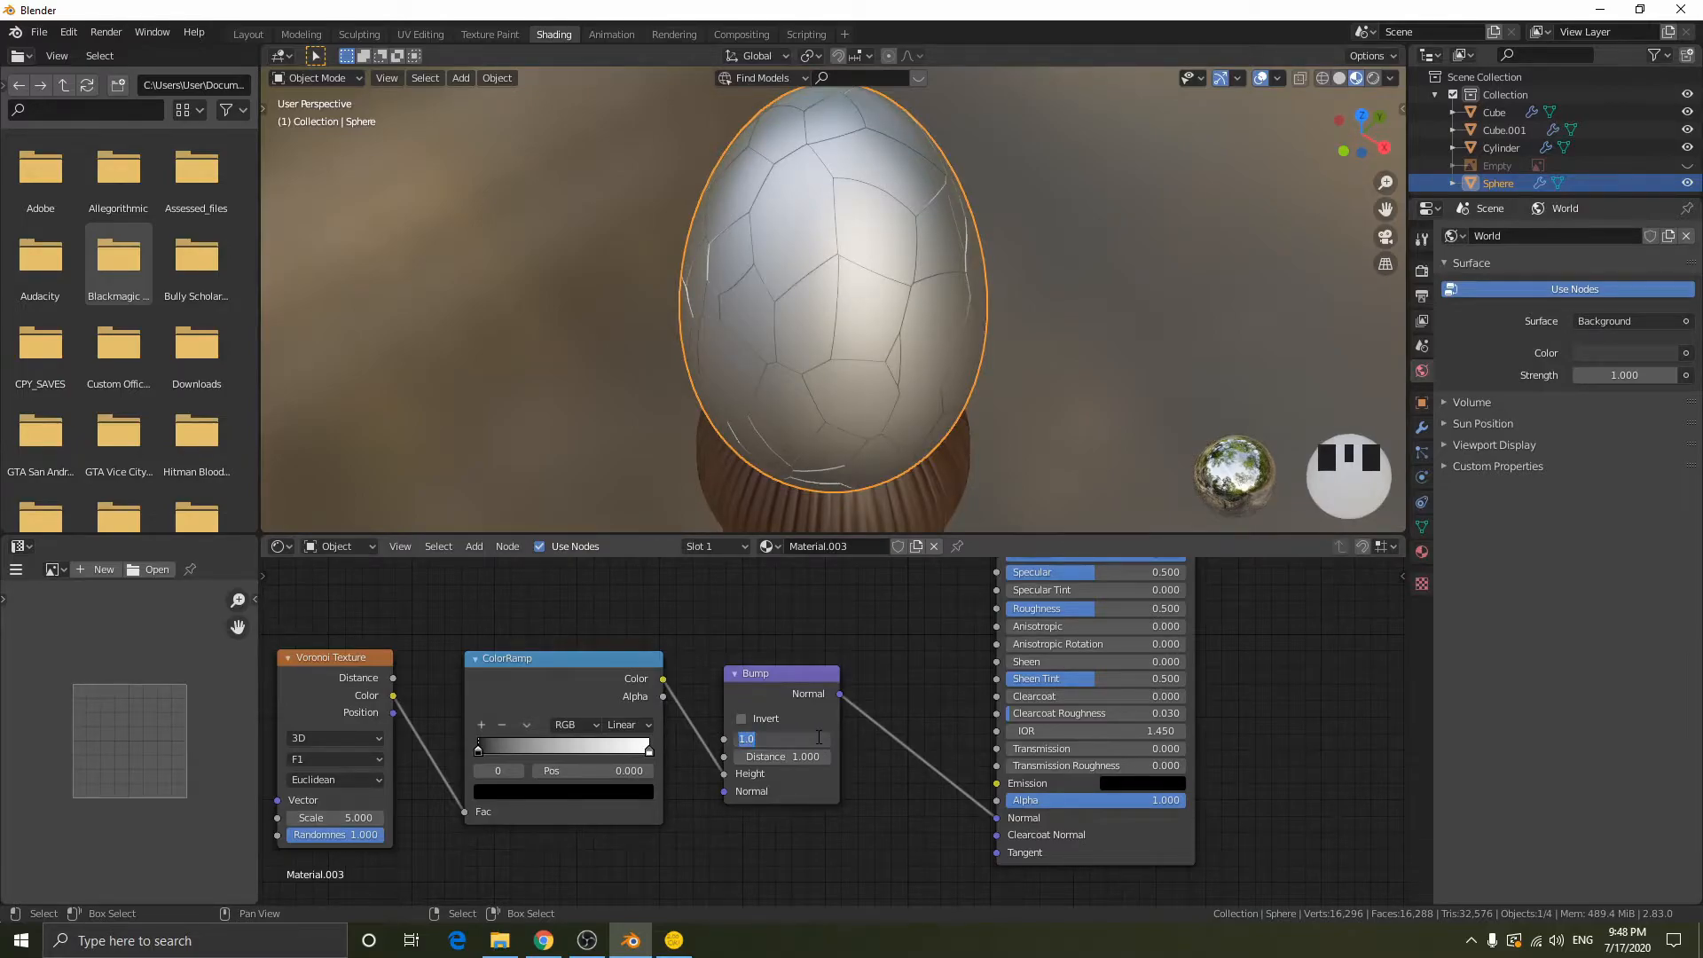
text(10)
key(Return)
middle_drag(882, 302, 954, 188)
scroll(801, 725, down, 1)
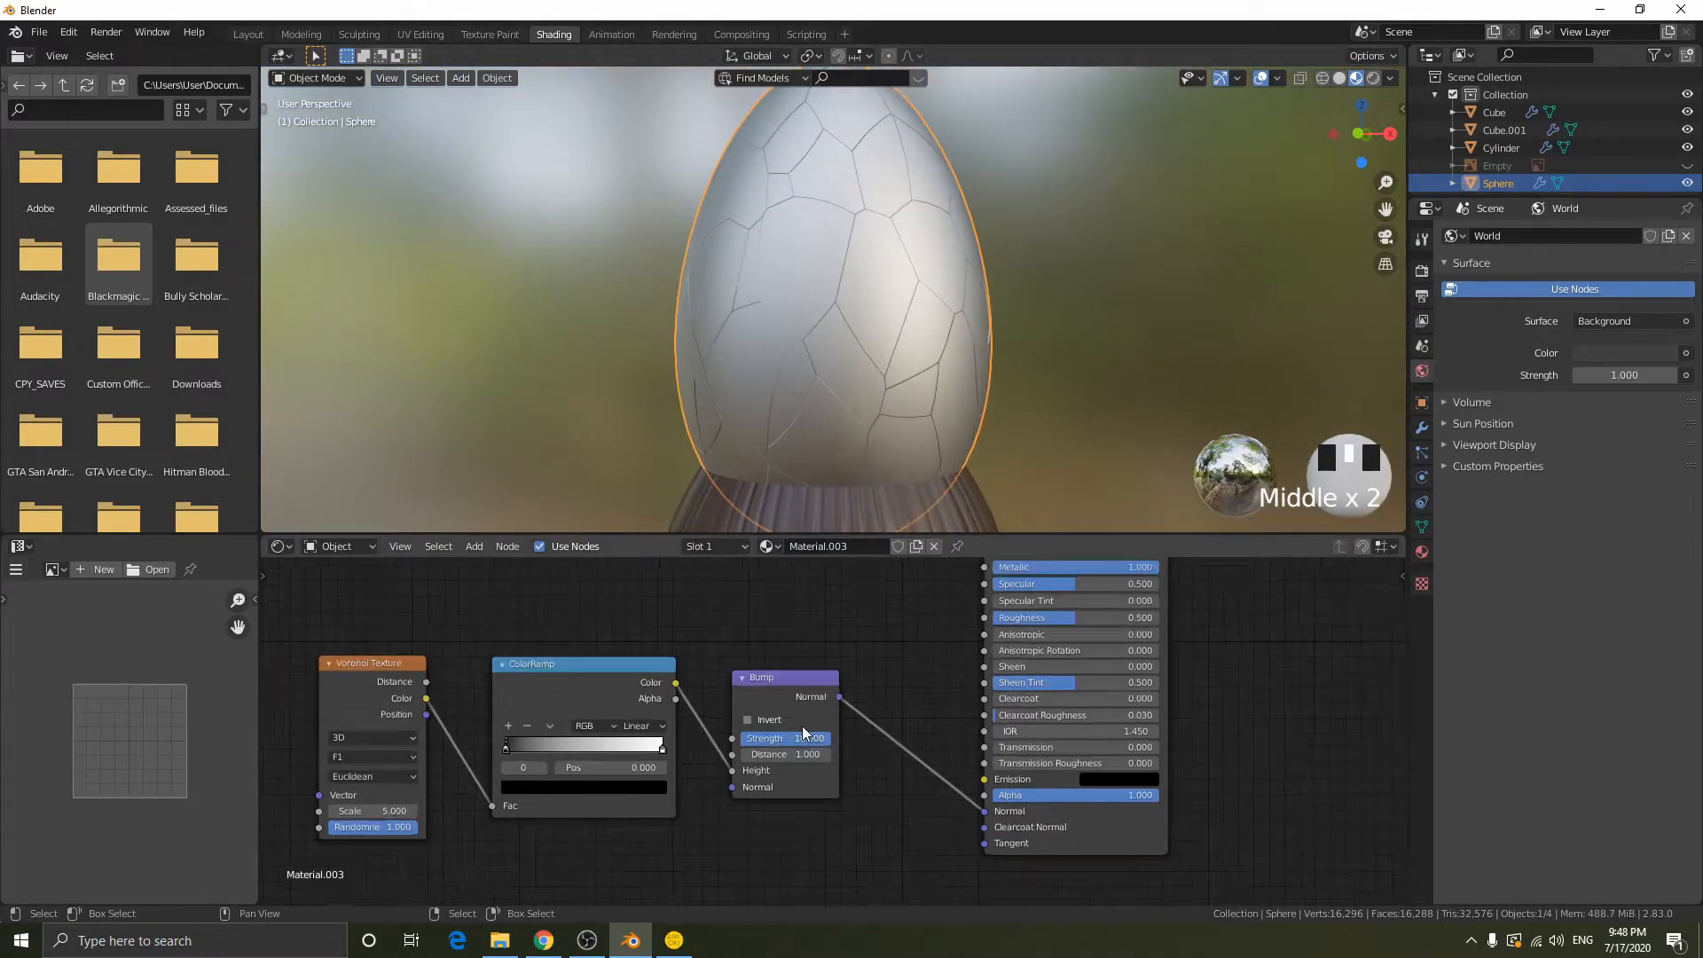
drag(776, 739, 741, 738)
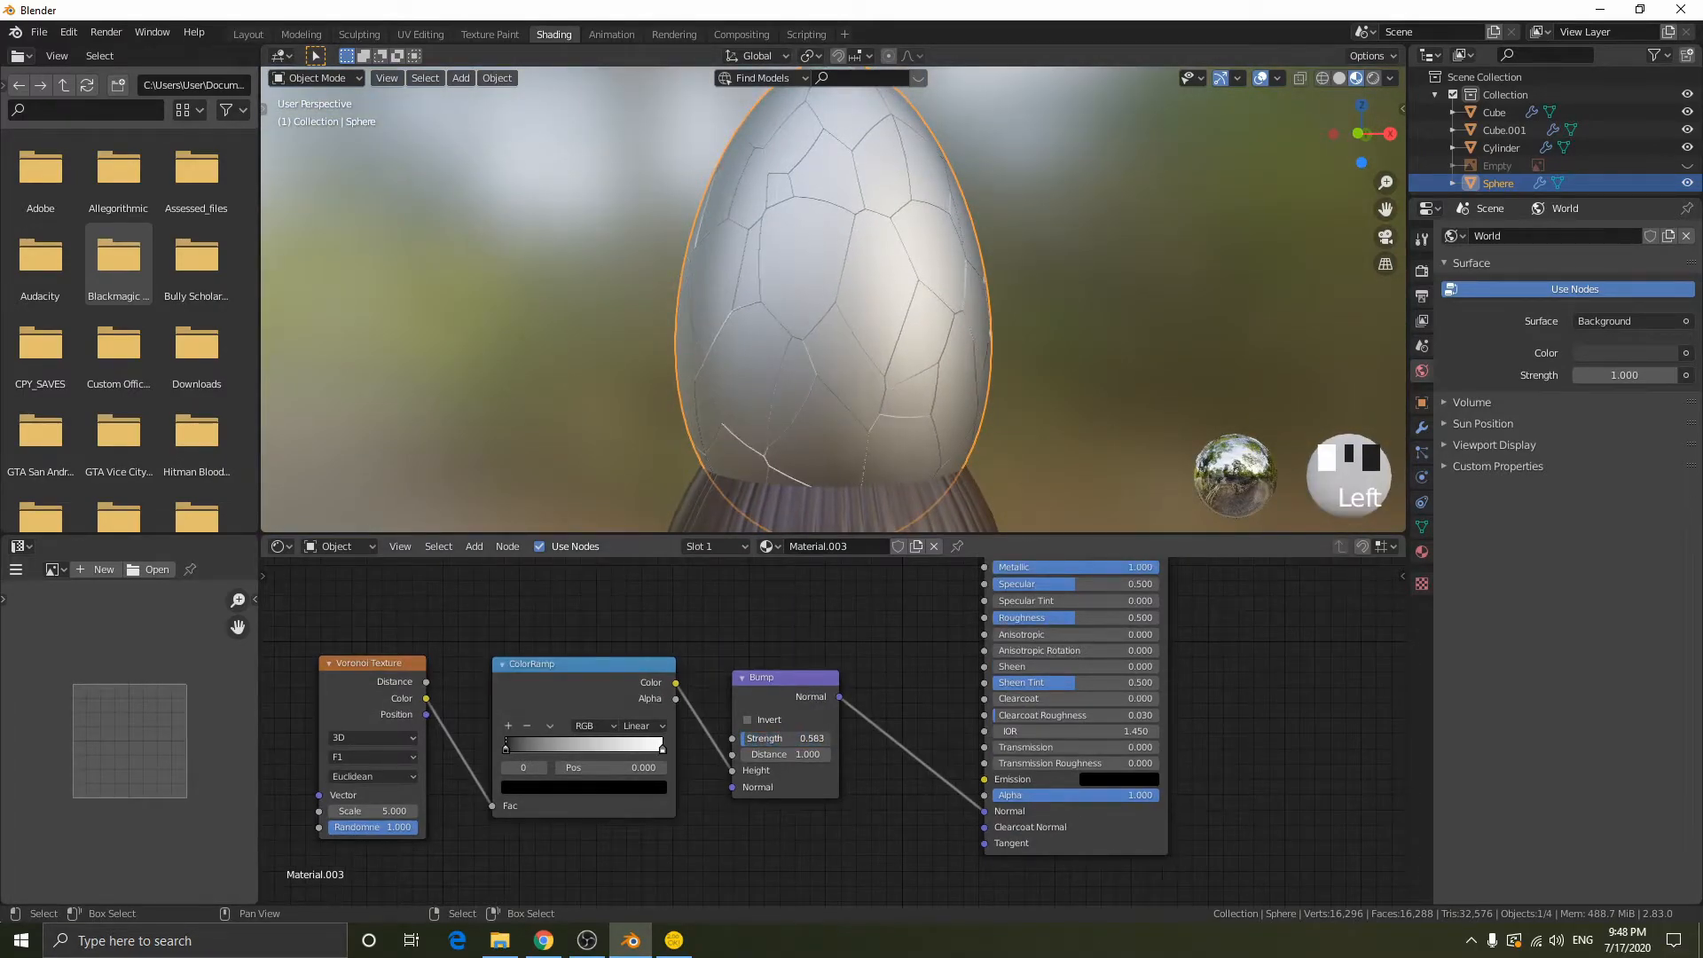
click(745, 739)
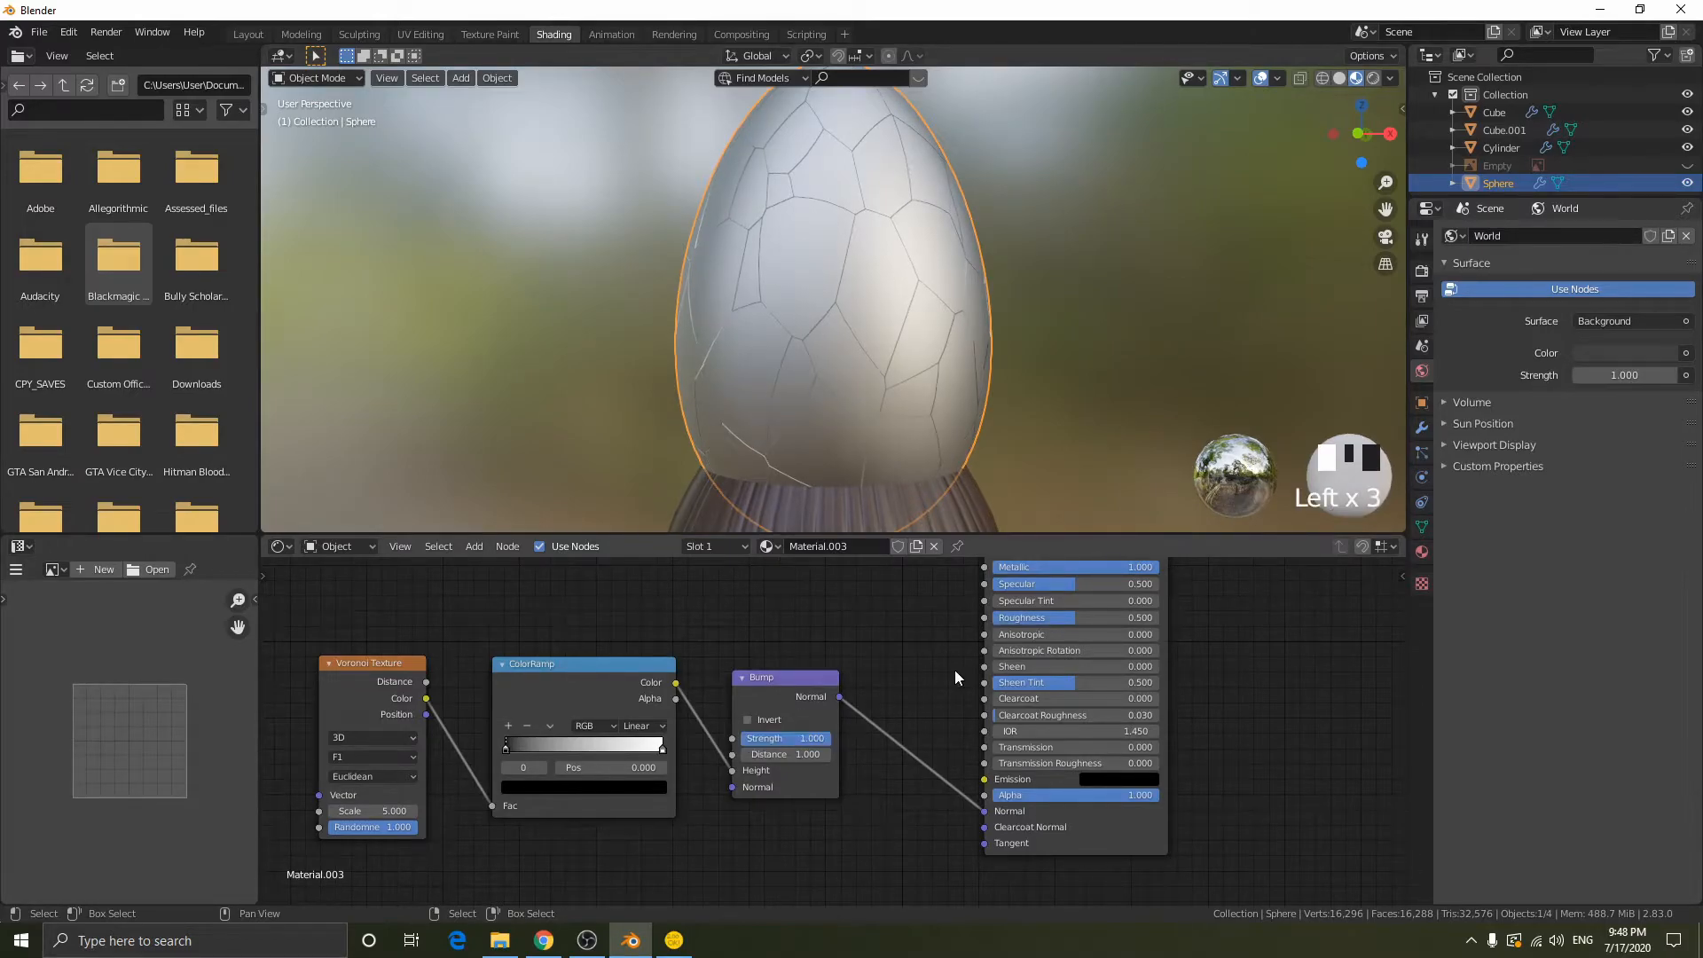
- Deselect everything and inspect the textured pommel, grip, guard and blade of the whole sword
middle_drag(1206, 696, 1008, 828)
scroll(967, 736, down, 1)
scroll(891, 376, down, 11)
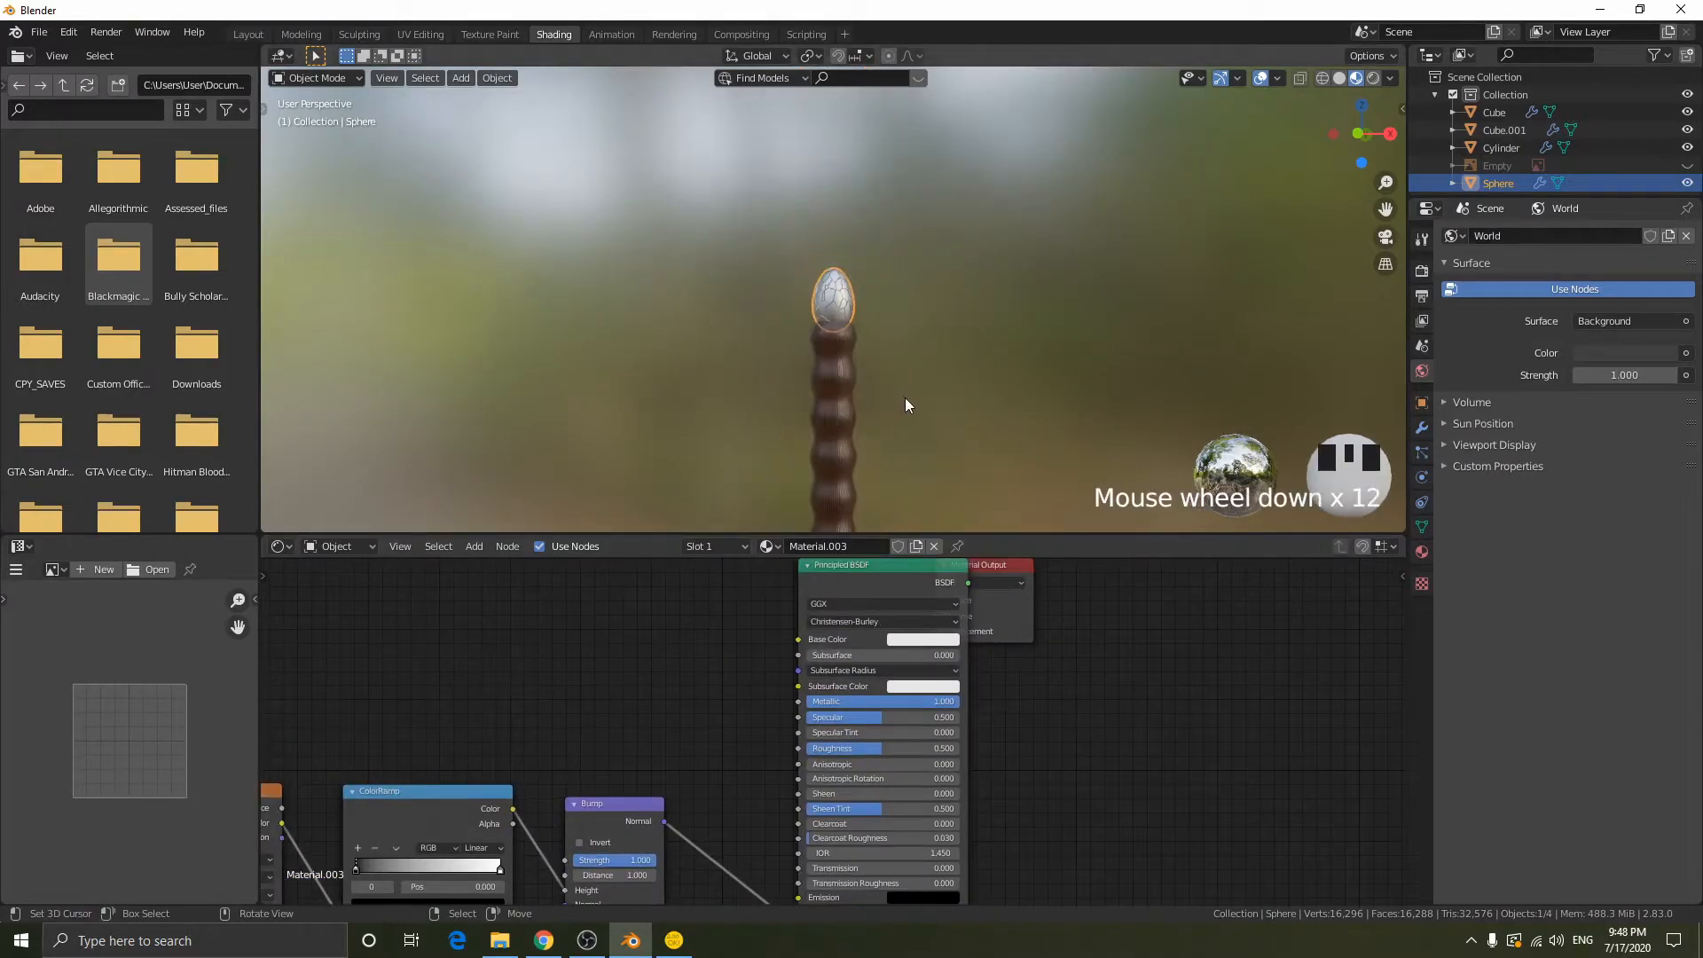
key(alt+a)
scroll(991, 496, down, 8)
scroll(992, 496, up, 4)
middle_drag(990, 487, 1097, 348)
shift+scroll(1100, 347, up, 2)
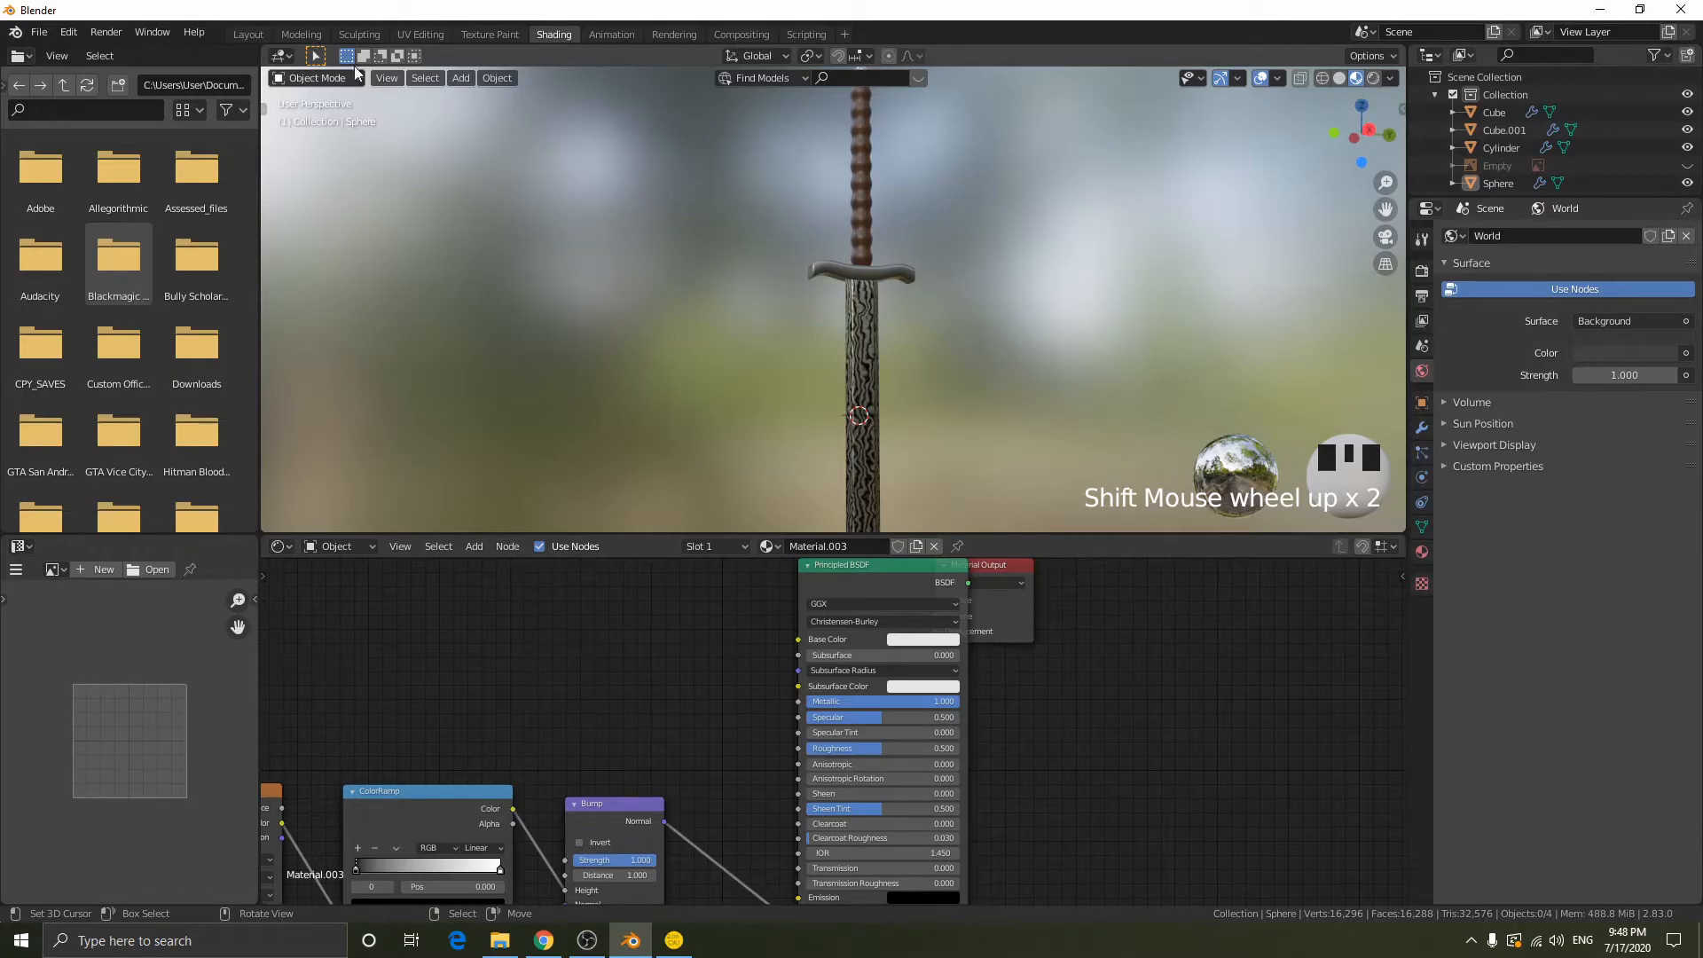
- Switch to the Layout workspace and select the sword's blade
click(264, 34)
scroll(734, 364, down, 1)
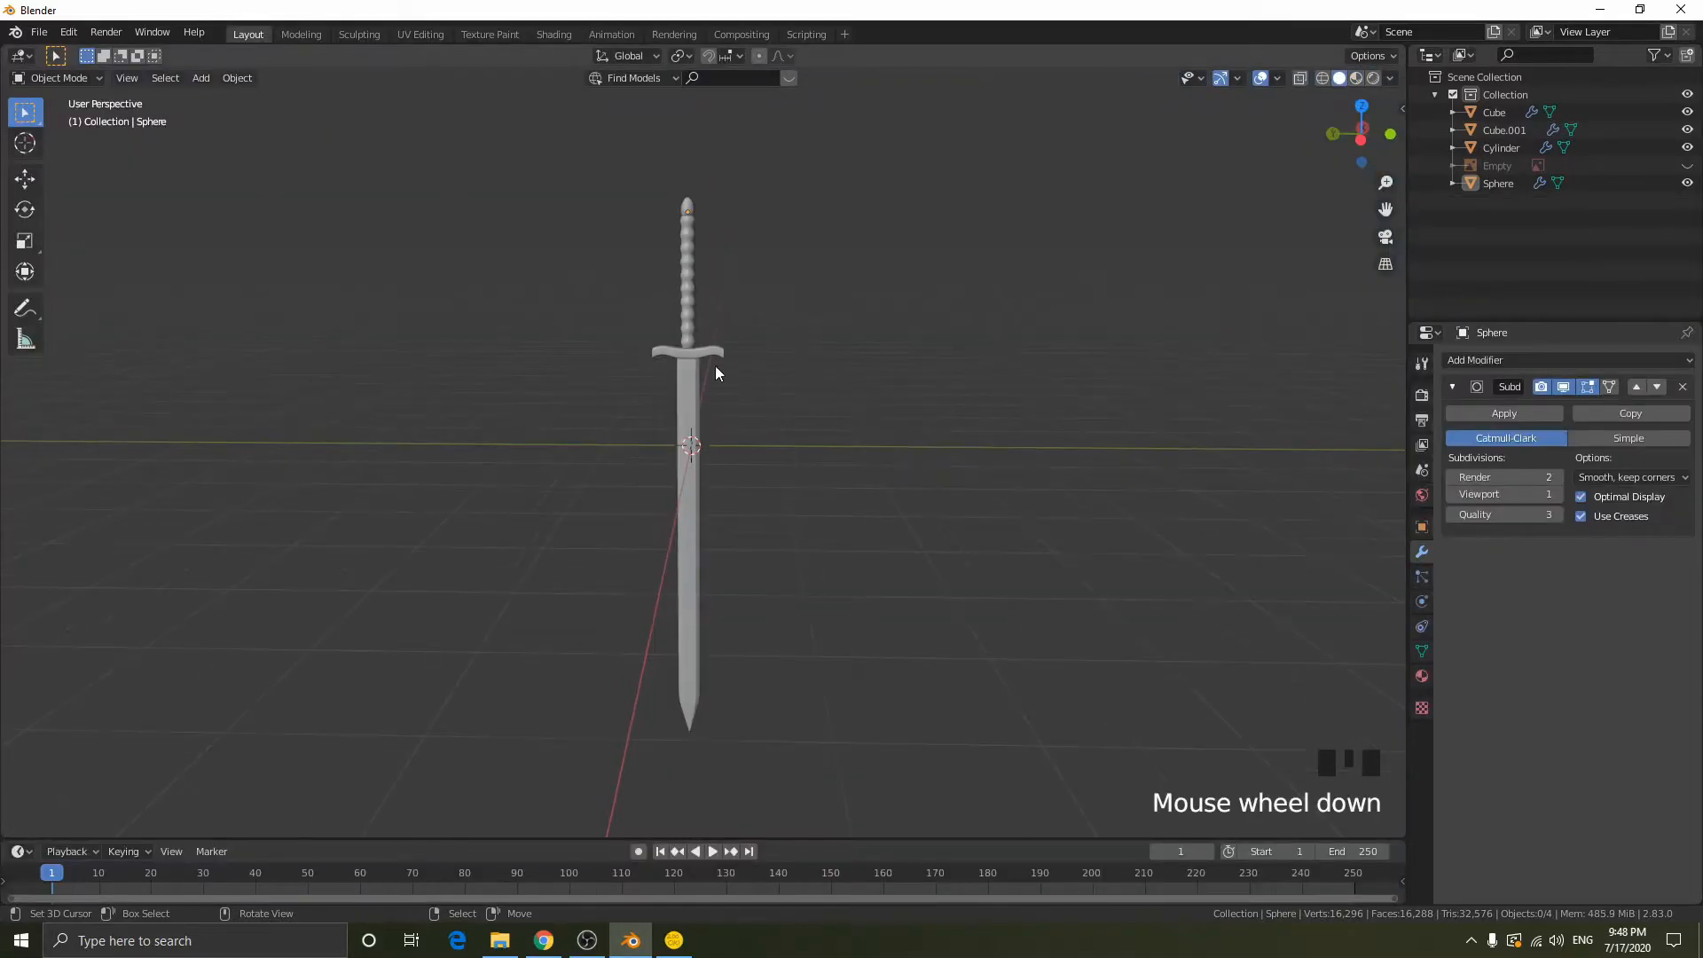
right_click(683, 354)
right_click(701, 370)
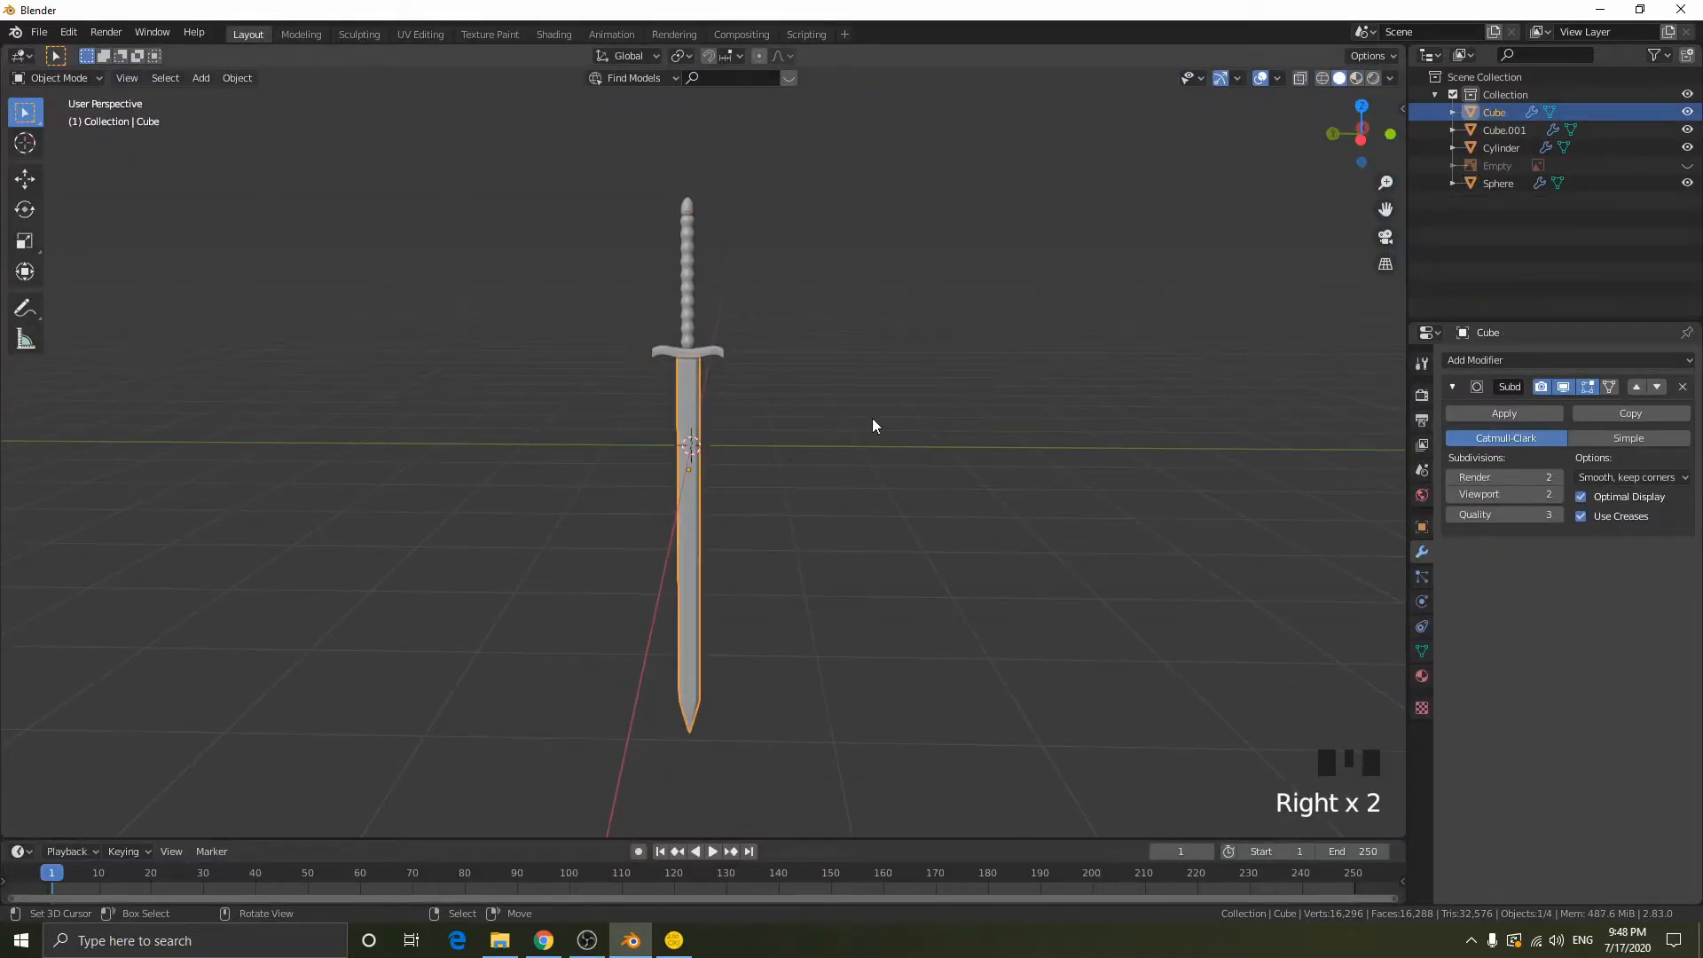
- Try moving the blade and the grip on their own, leaving each back in its original place
key(g)
click(770, 403)
right_click(687, 266)
key(g)
click(508, 332)
scroll(657, 278, up, 2)
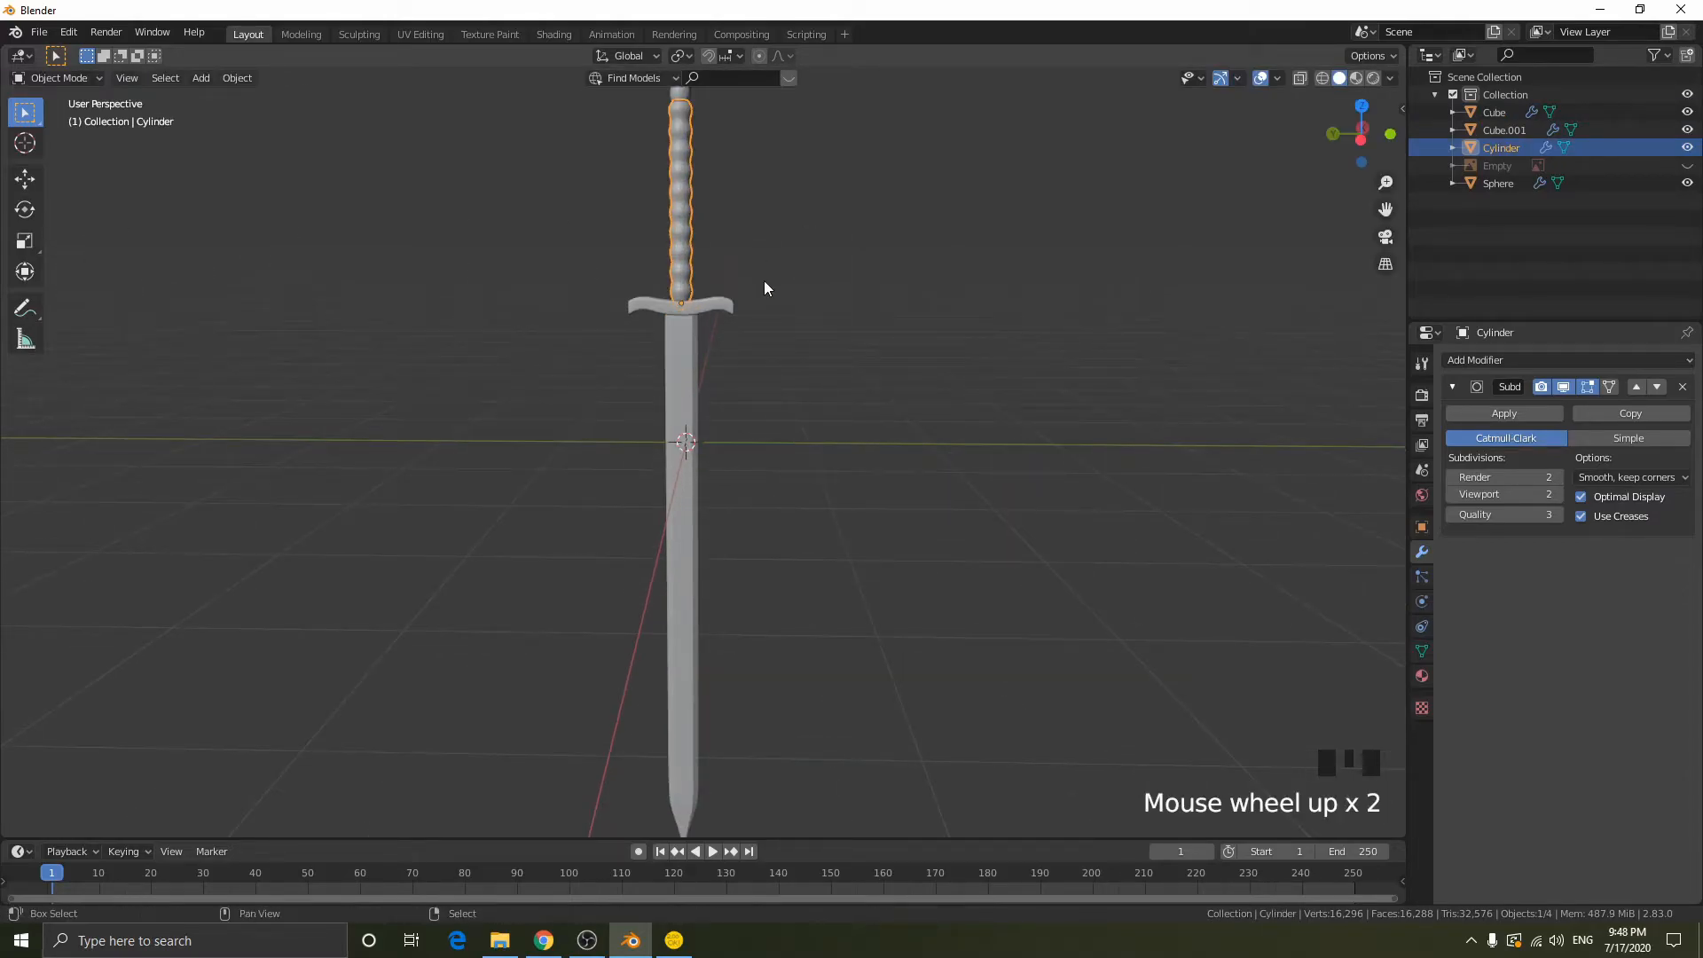
- Parent the pommel, grip and guard to the blade using Object (Keep Transform)
shift+middle_drag(752, 278, 839, 323)
right_click(711, 133)
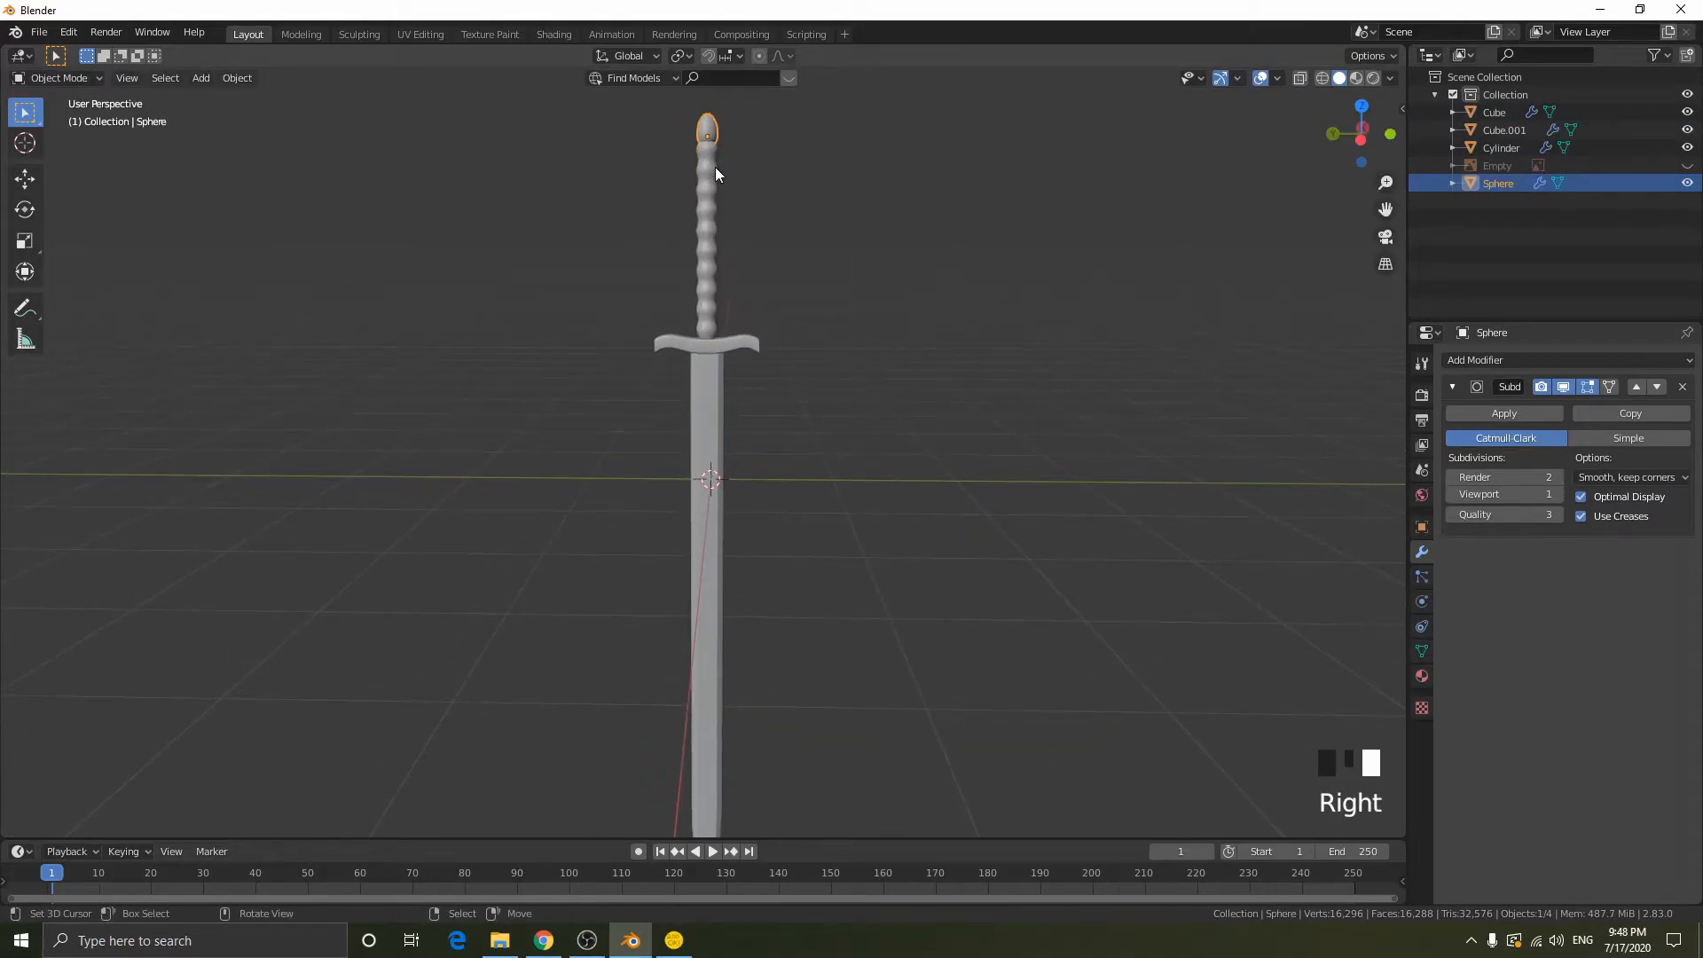
shift+right_click(718, 241)
shift+right_click(709, 346)
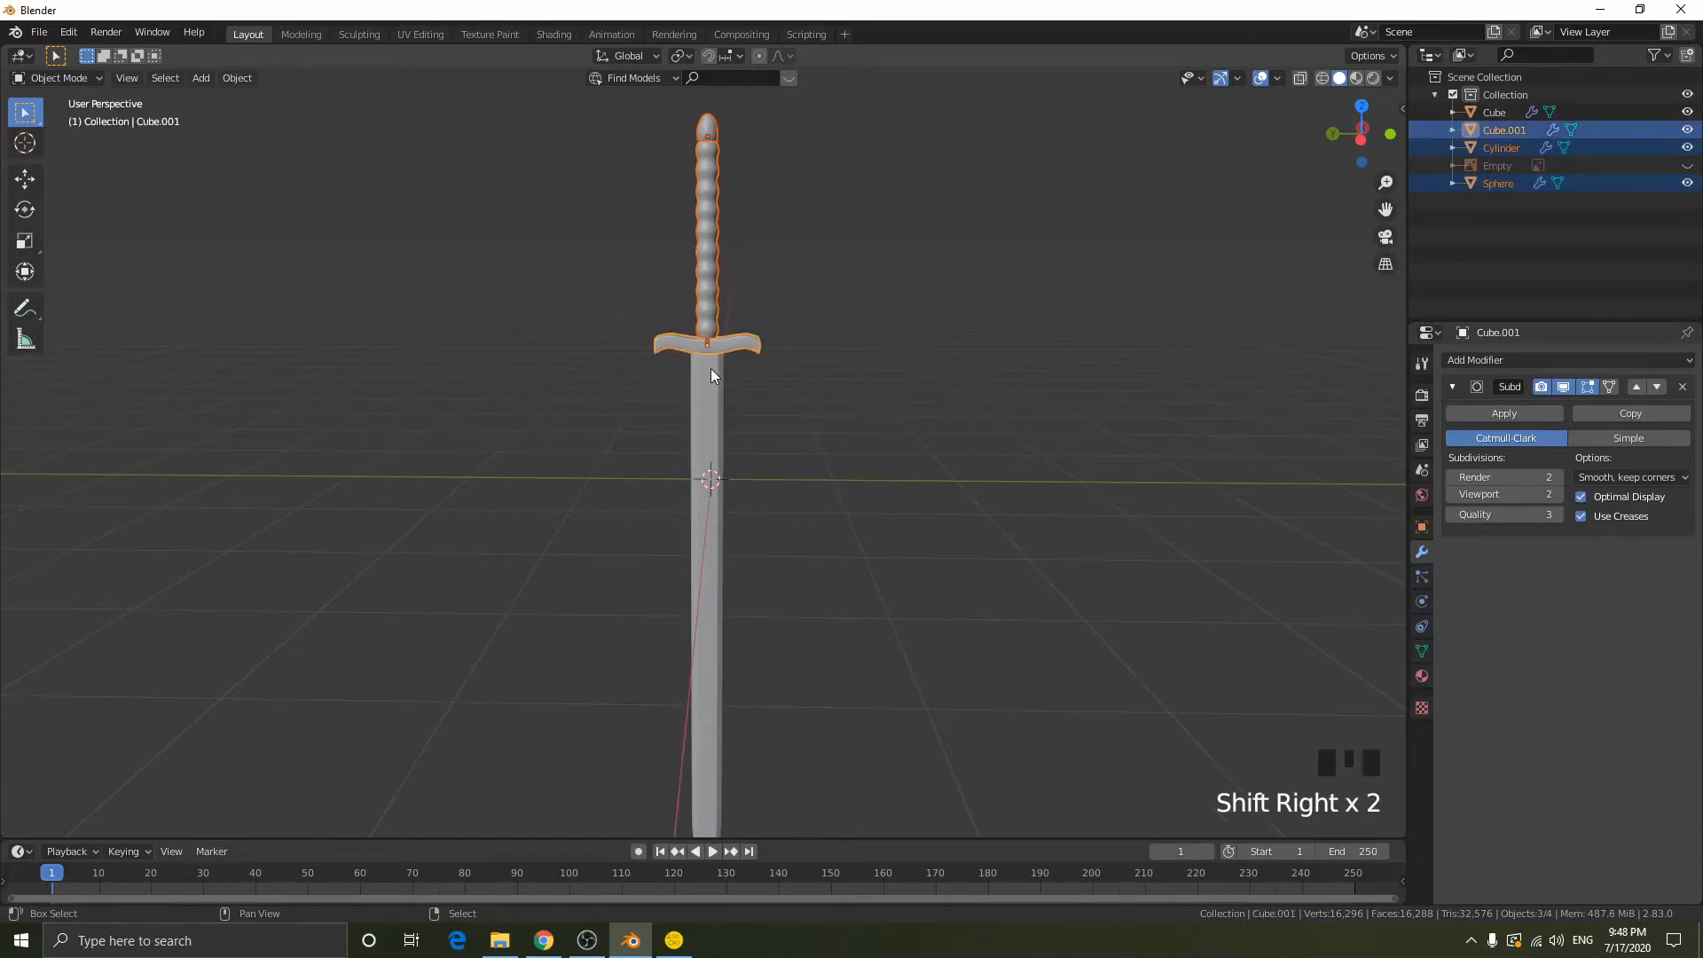
shift+right_click(704, 412)
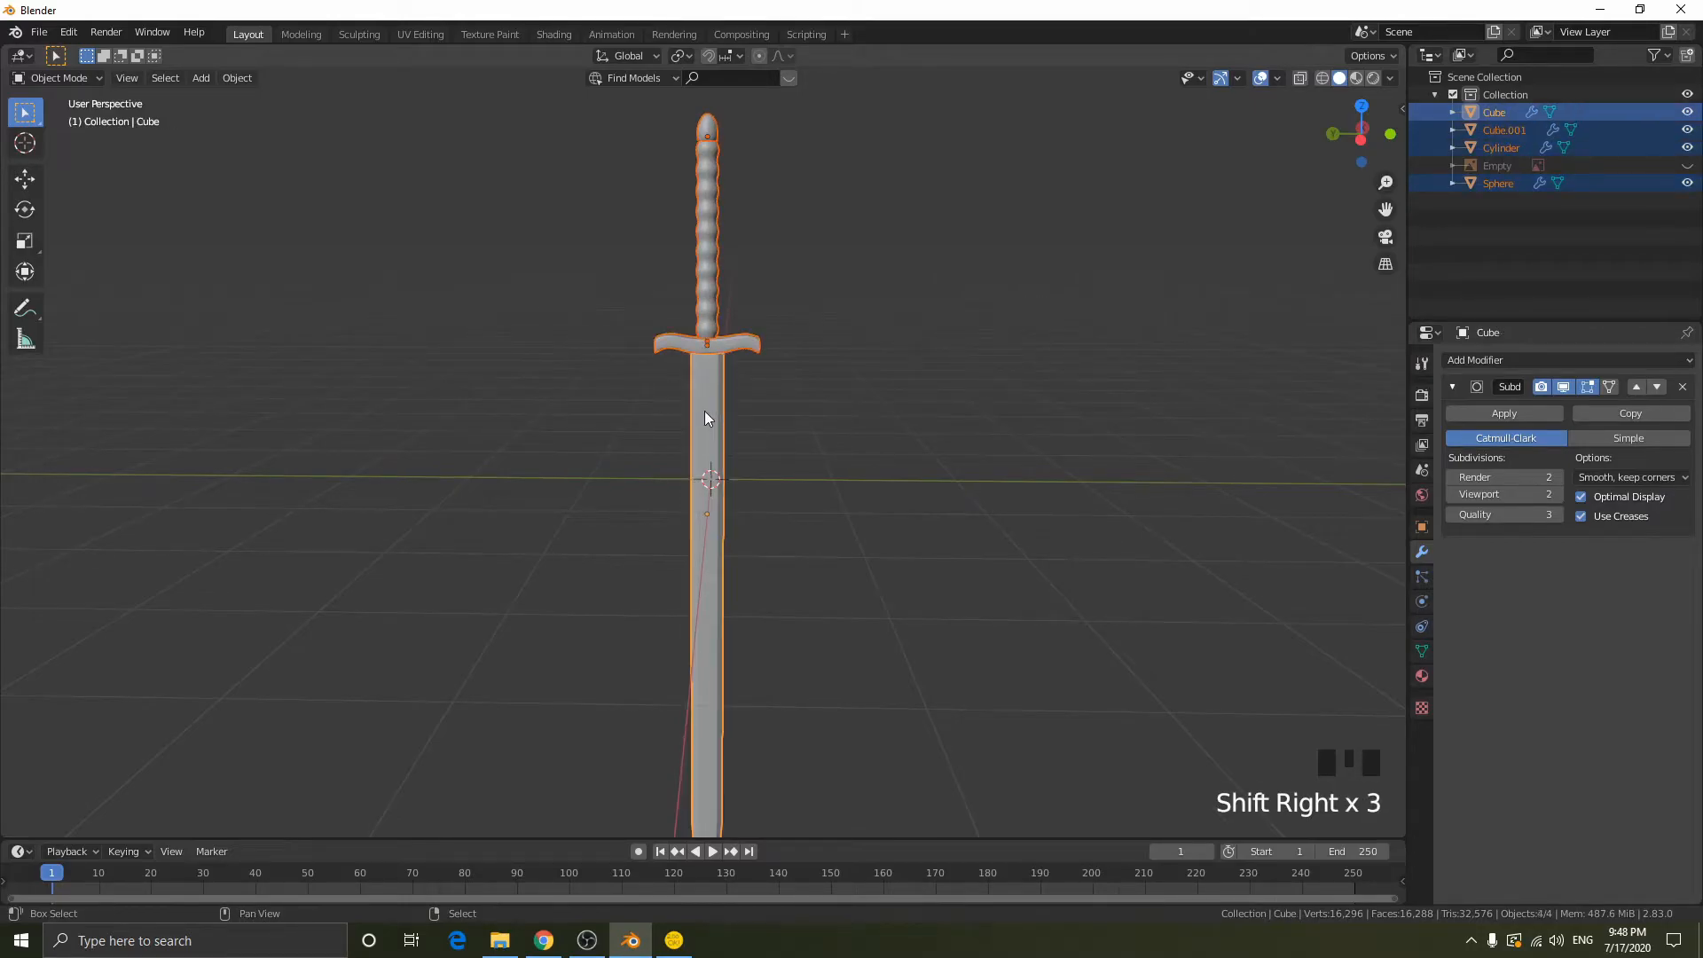
key(ctrl+p)
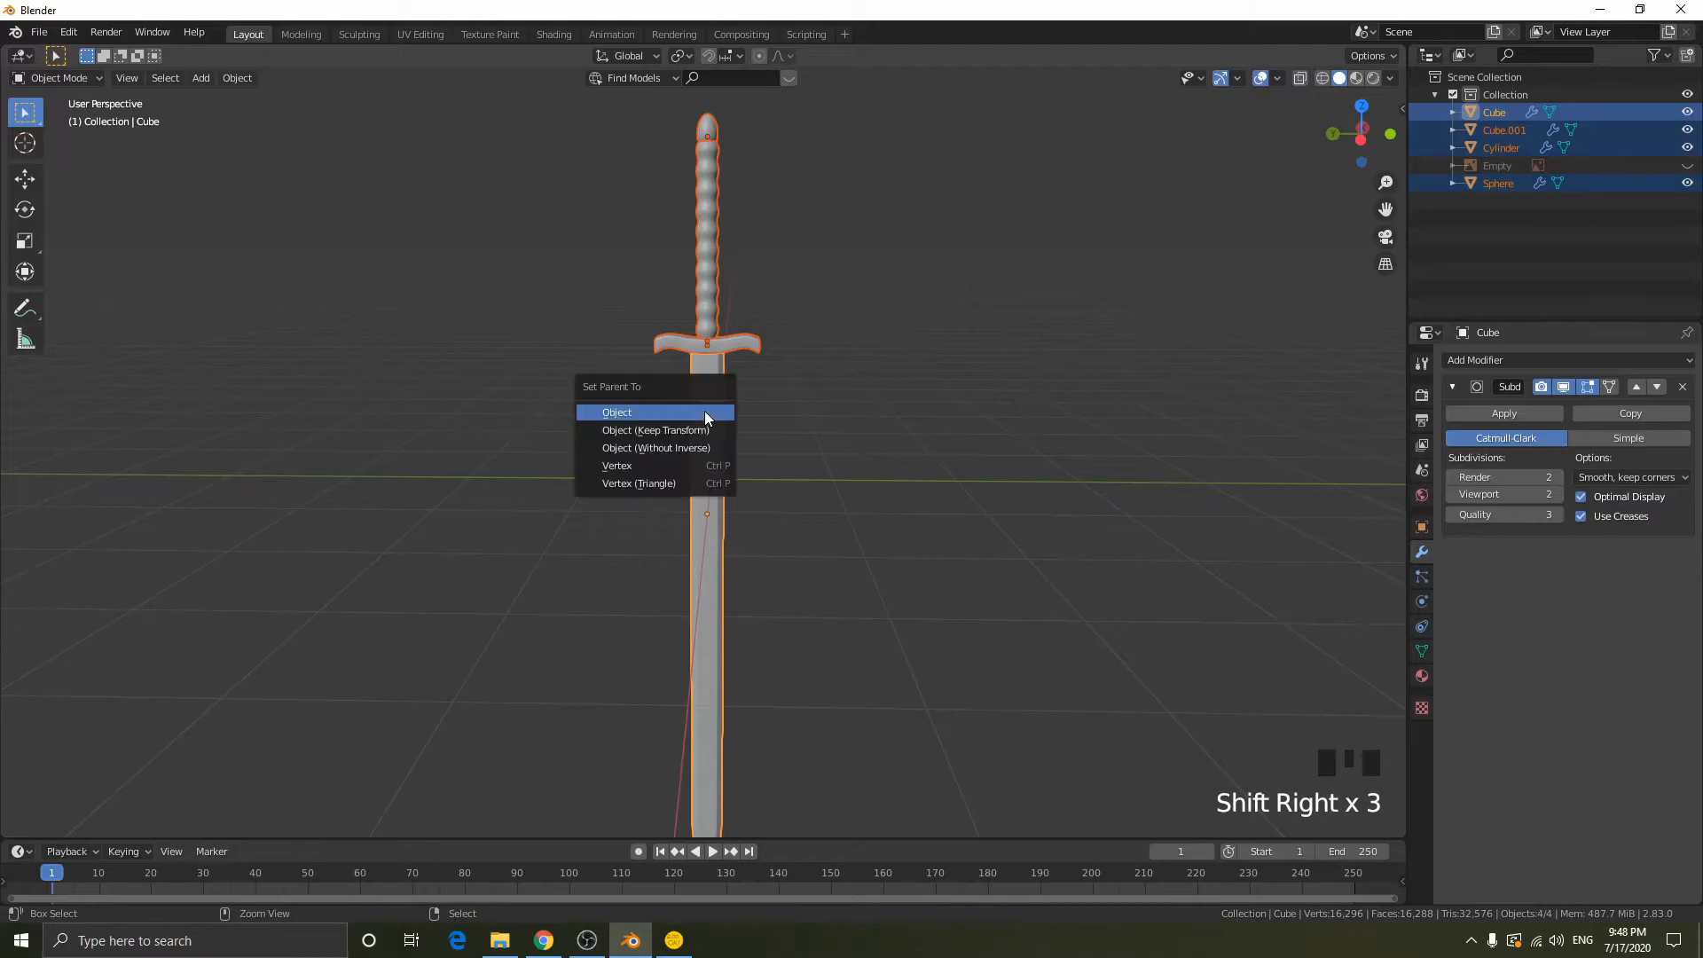
click(637, 430)
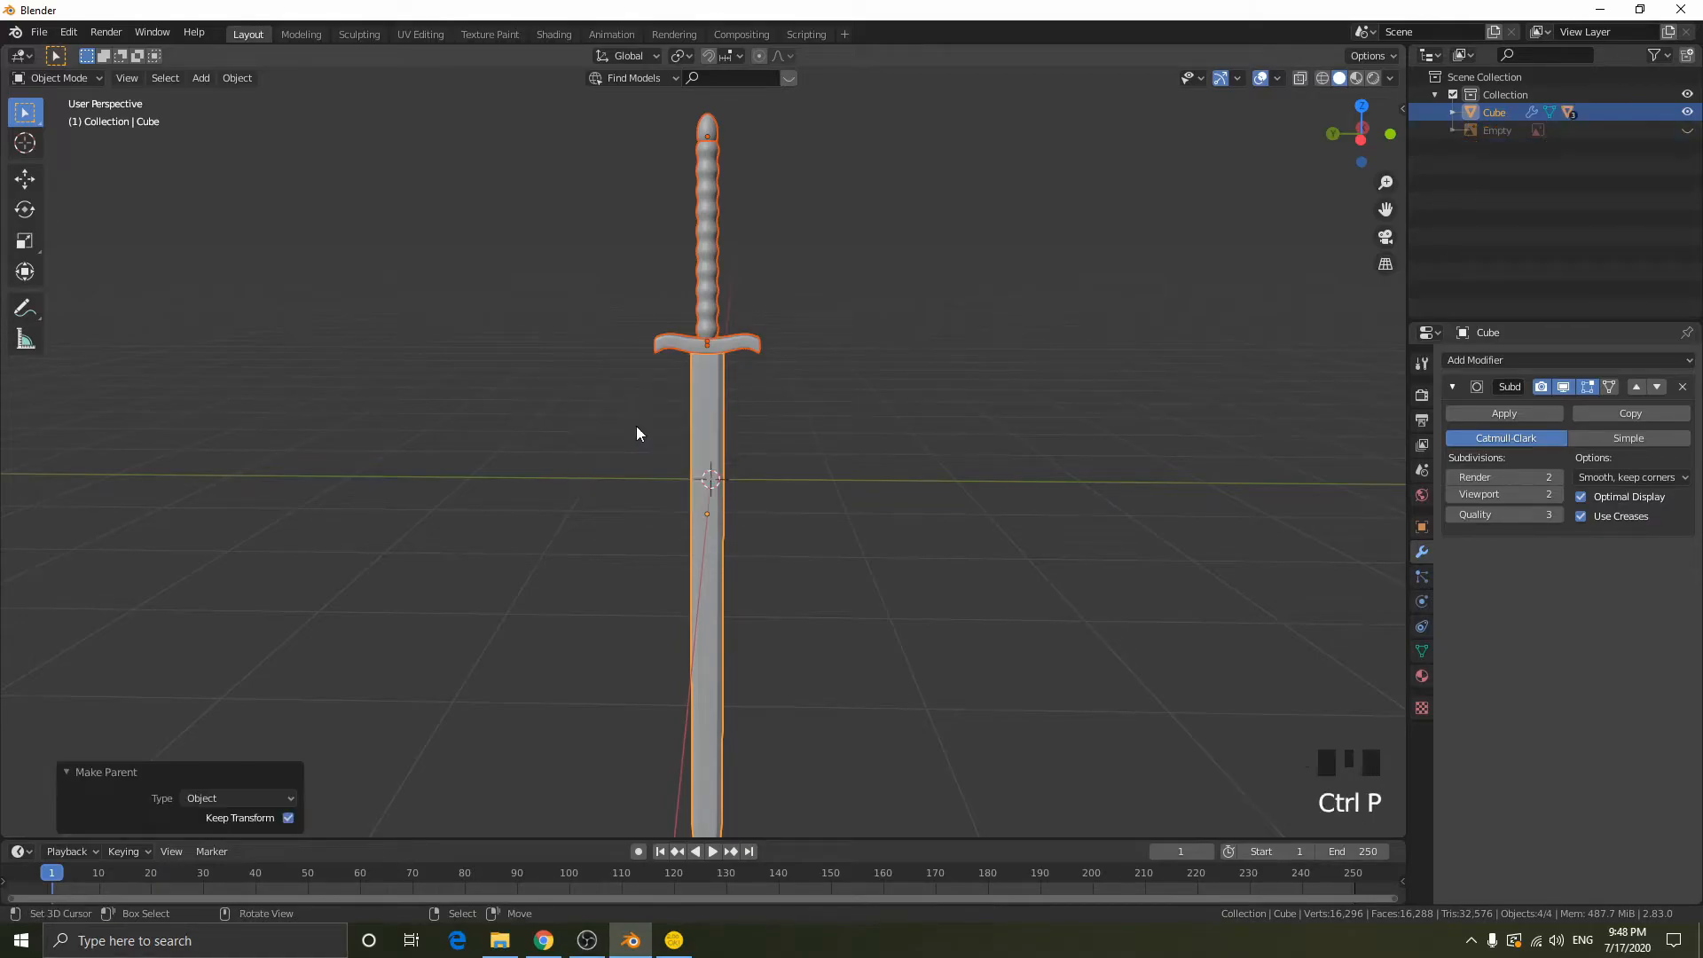
- Try moving the blade to test the parenting, then cancel the move
right_click(697, 424)
key(g)
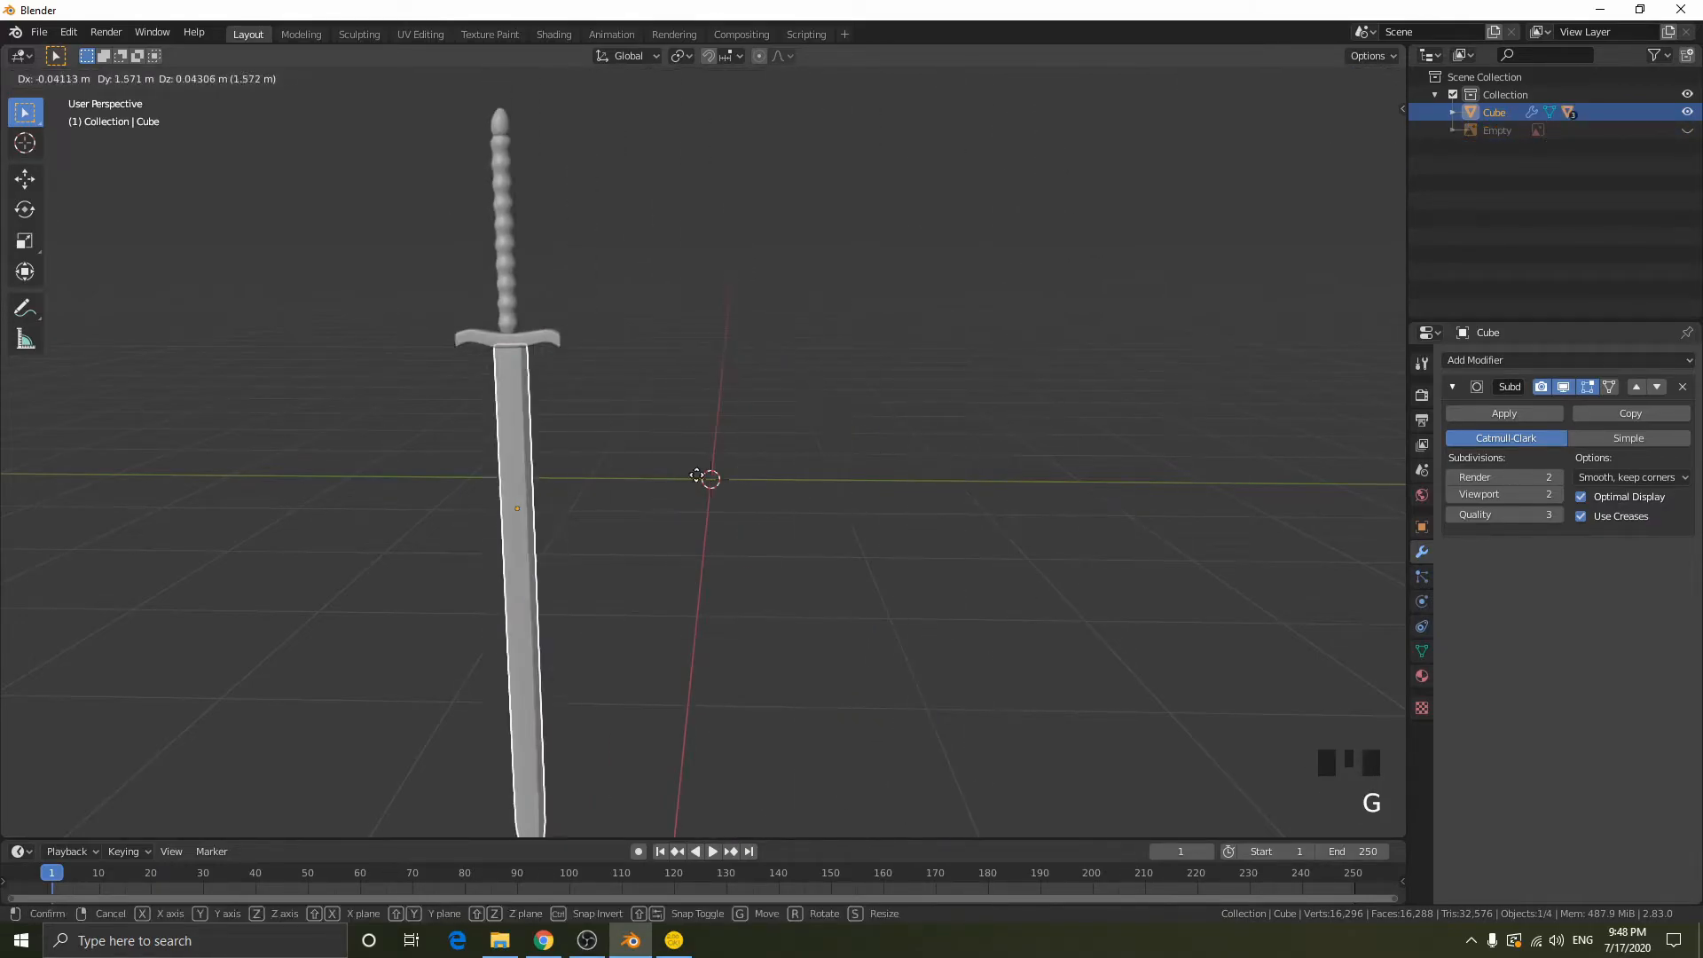
right_click(1185, 337)
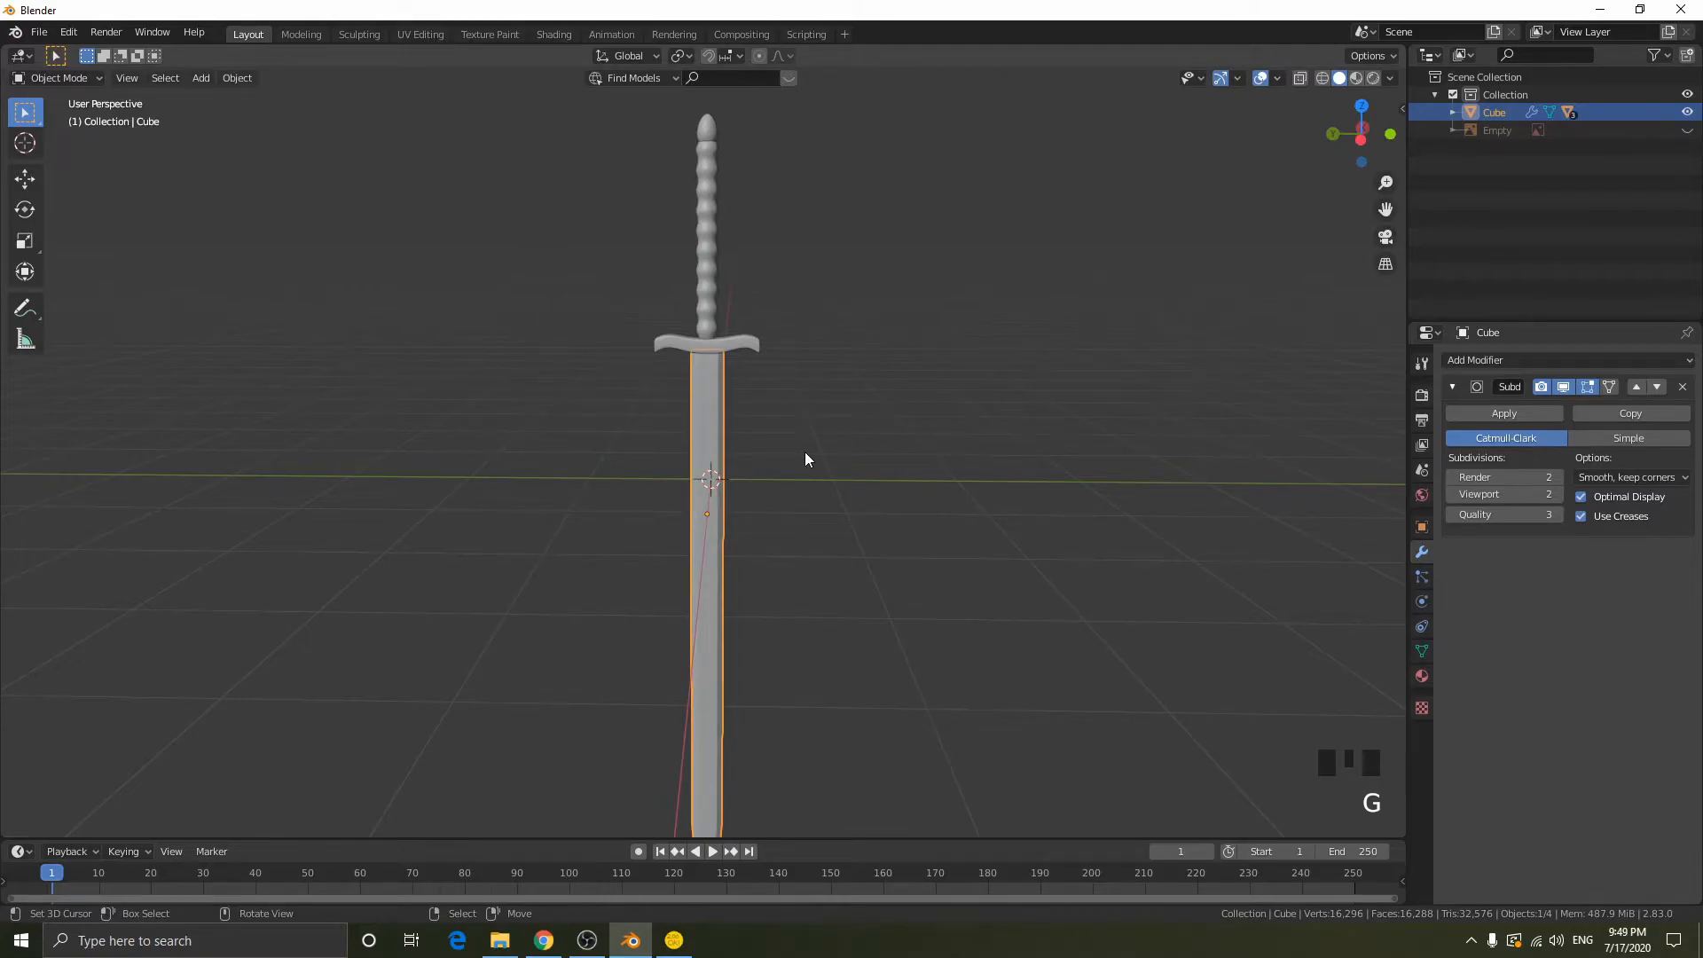
scroll(805, 456, down, 2)
middle_drag(805, 455, 787, 508)
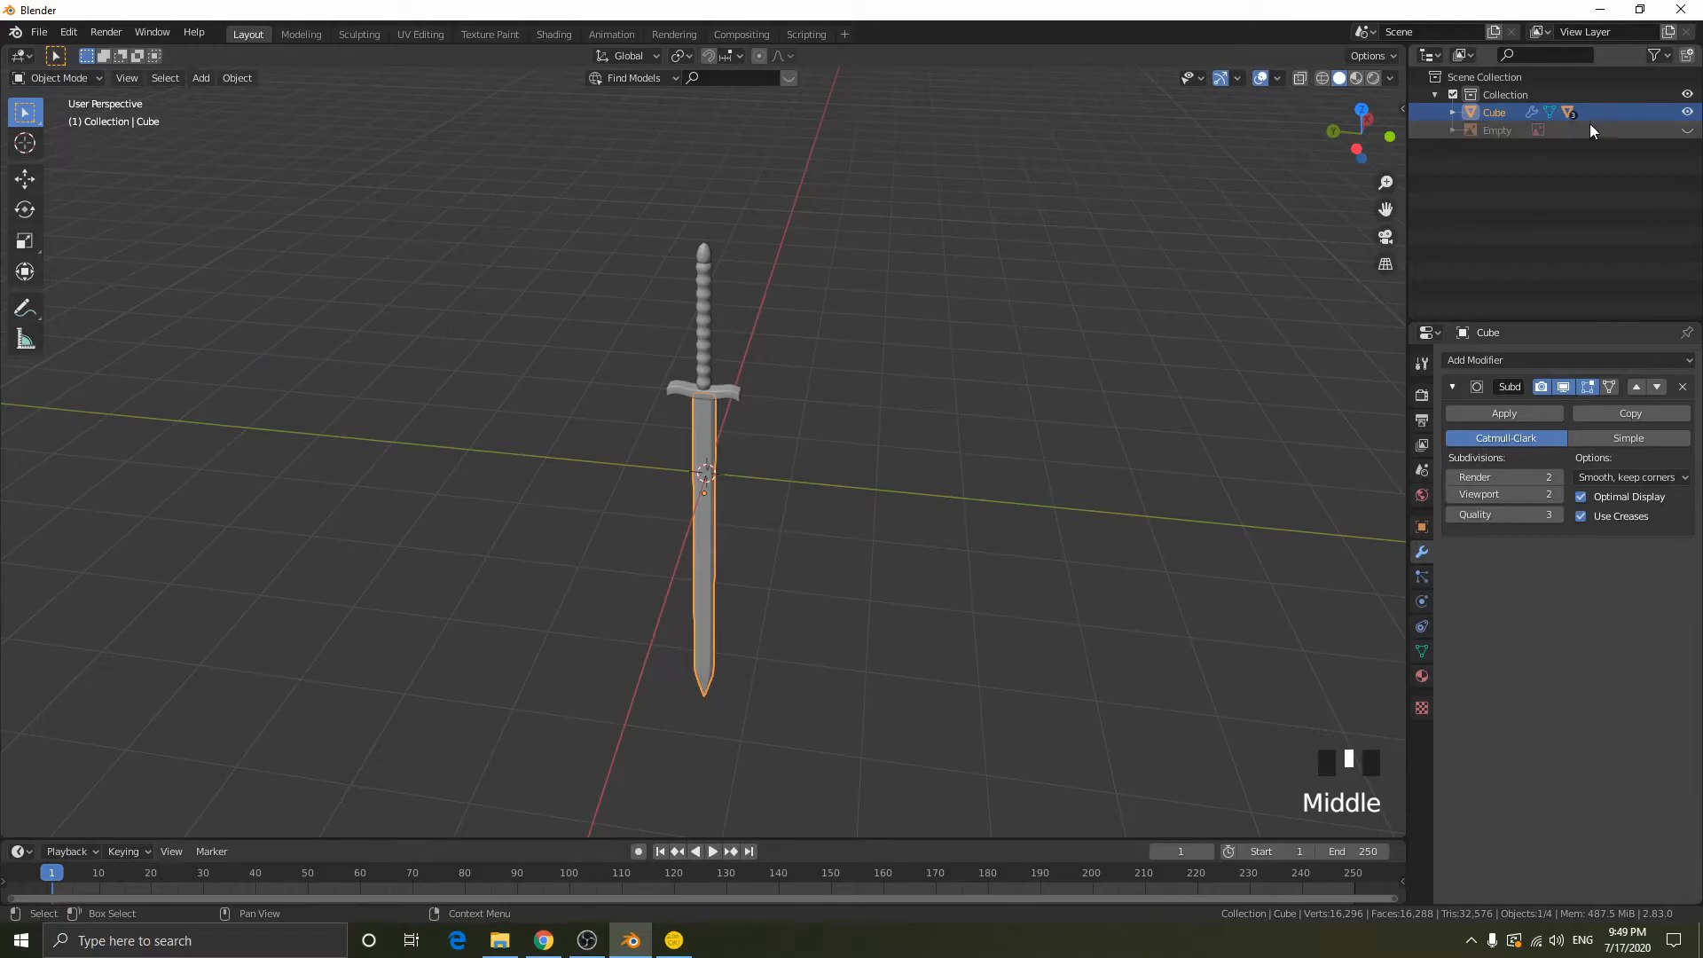
- Hide the blade and its child guard, grip and pommel objects
click(1688, 113)
click(1689, 113)
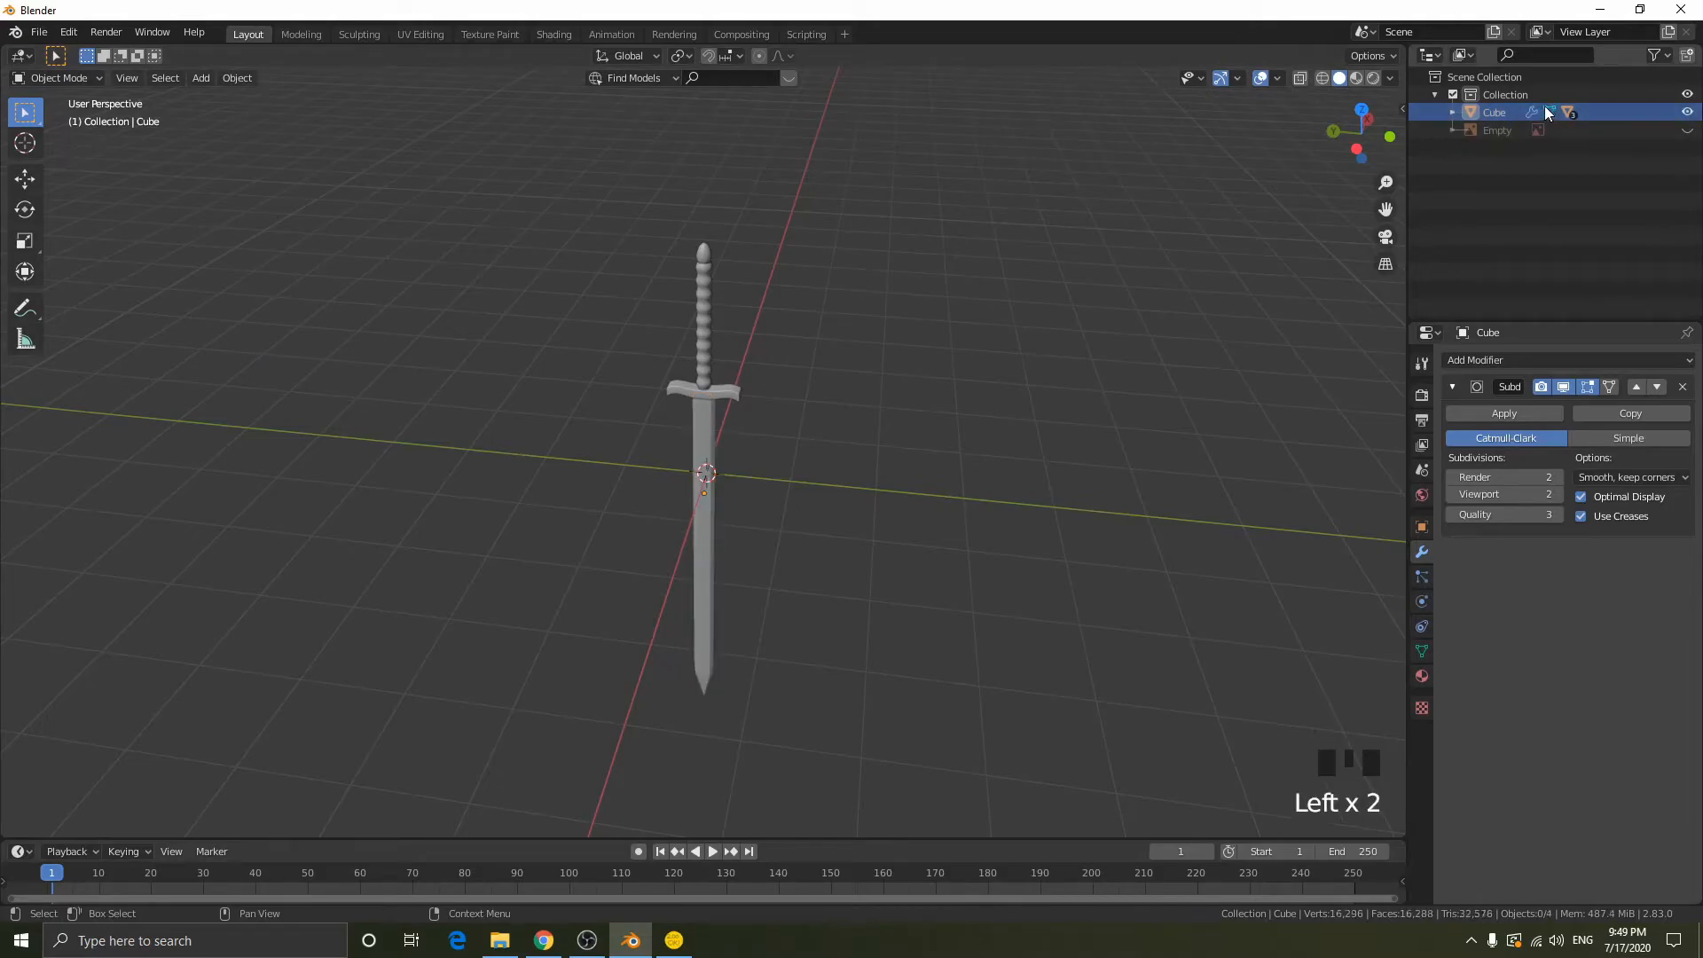
click(1453, 112)
click(1686, 112)
click(1687, 166)
click(1687, 183)
click(1686, 202)
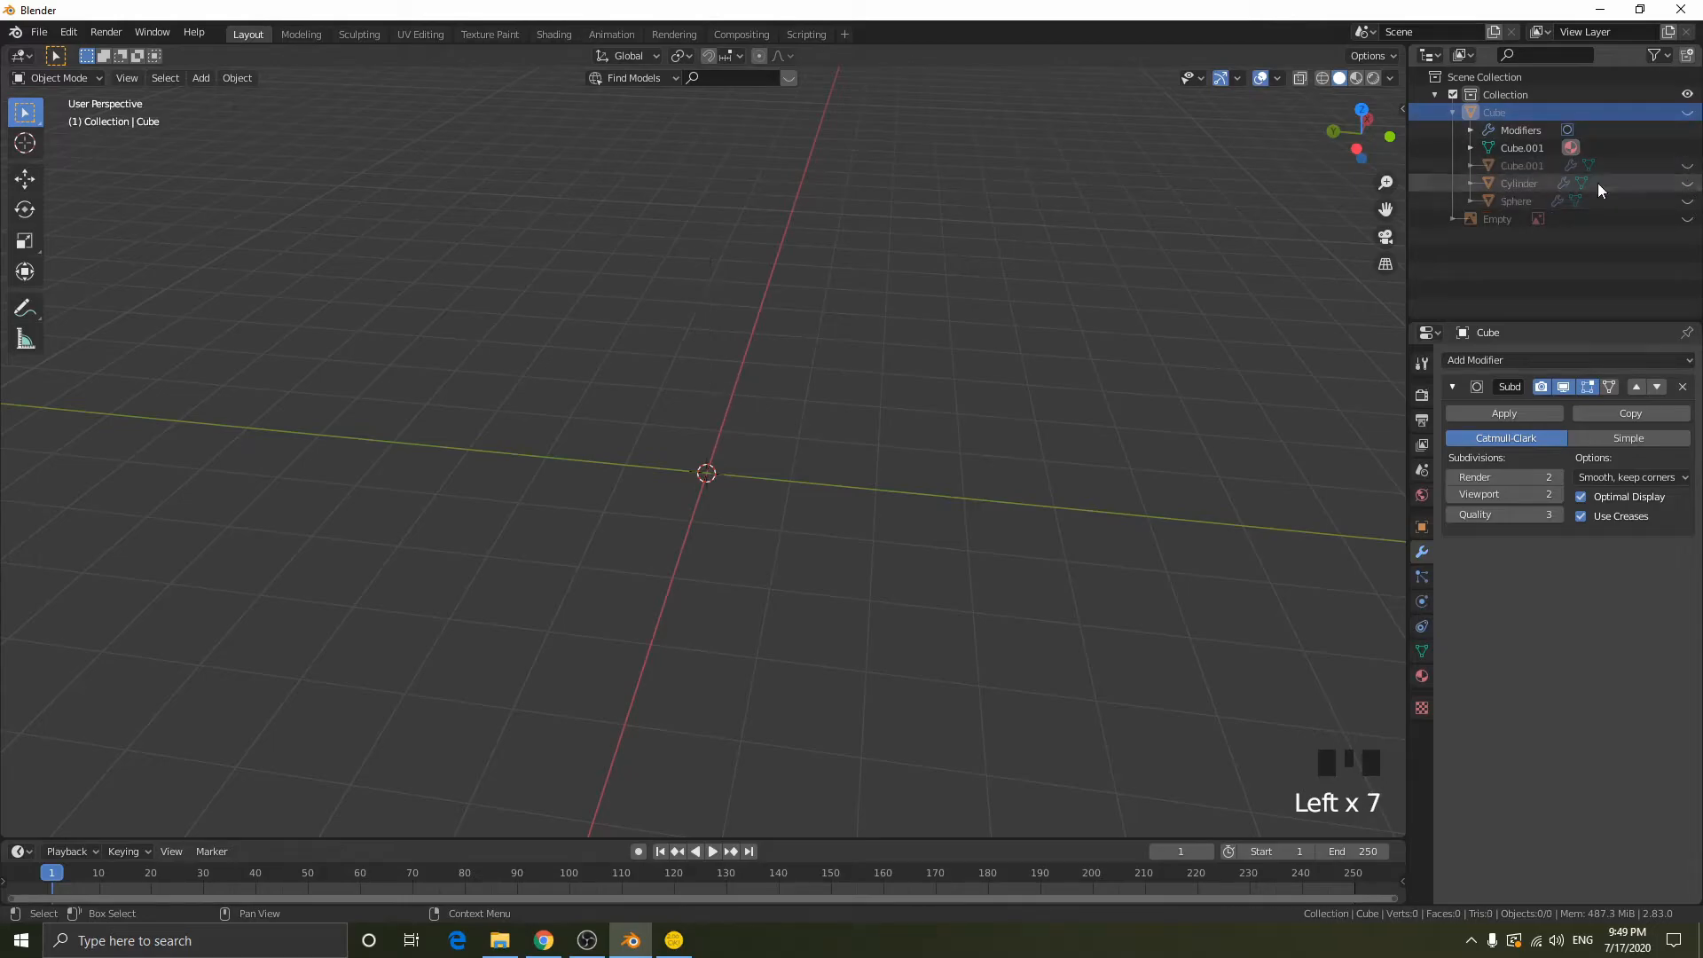
- Add a cube at the origin and scale it along Y by about 2.2
middle_drag(783, 422, 834, 470)
scroll(828, 481, up, 5)
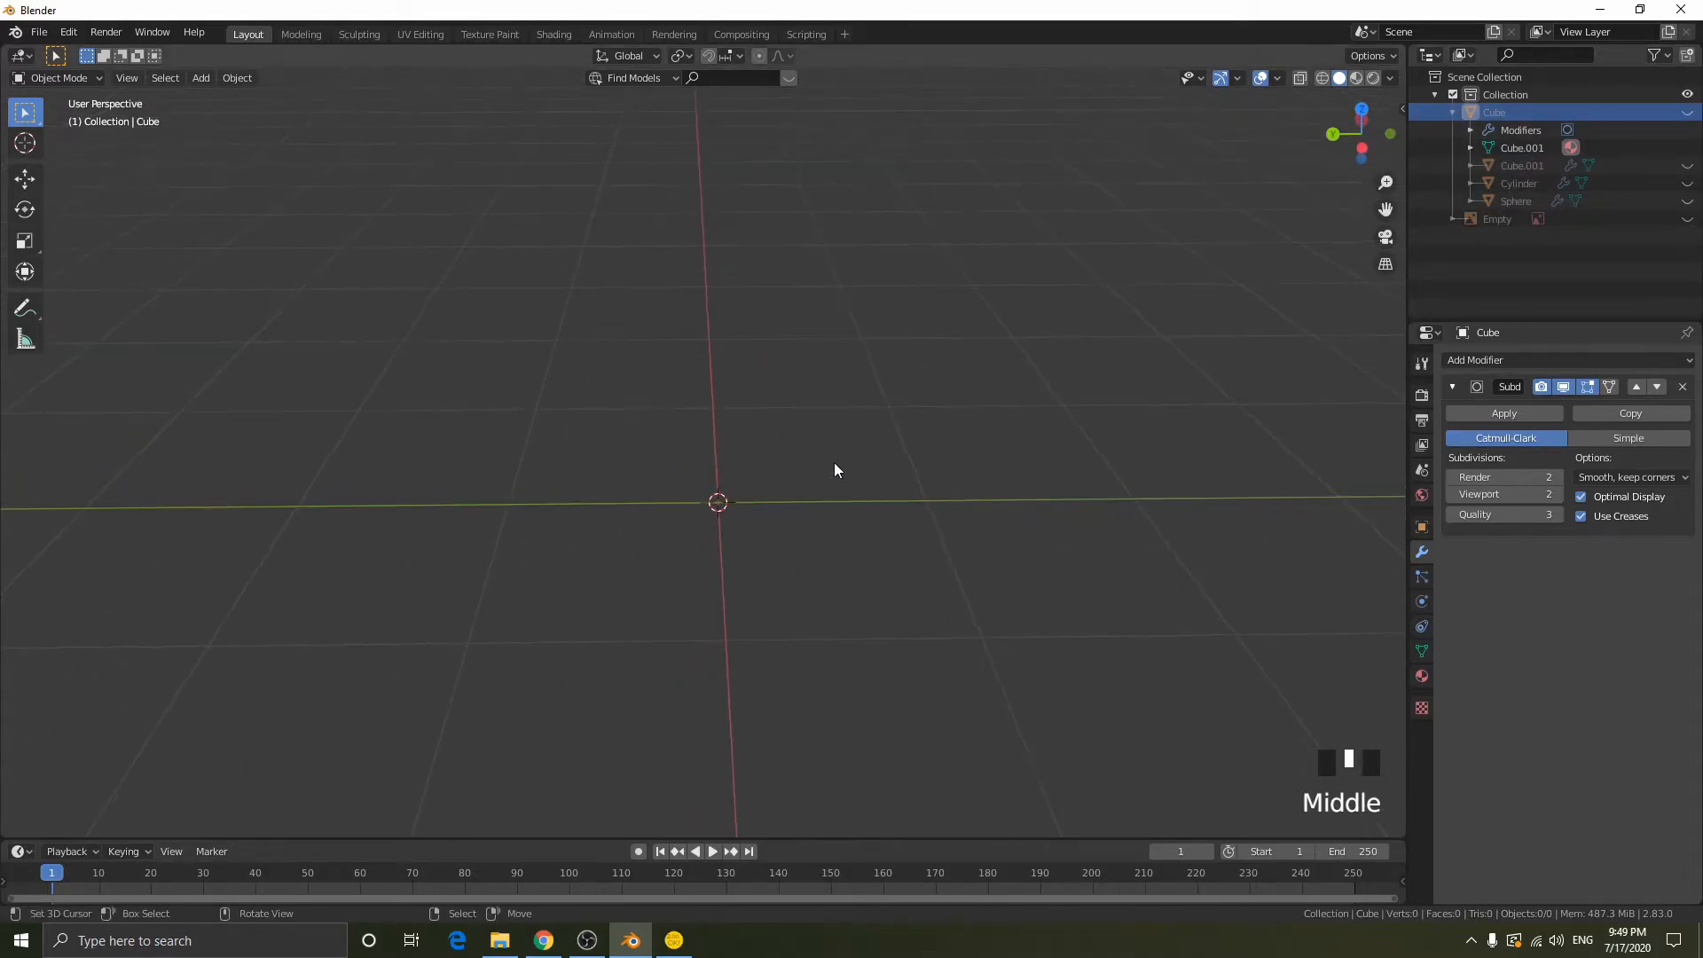
key(shift+a)
click(930, 479)
scroll(930, 482, down, 3)
key(s)
key(y)
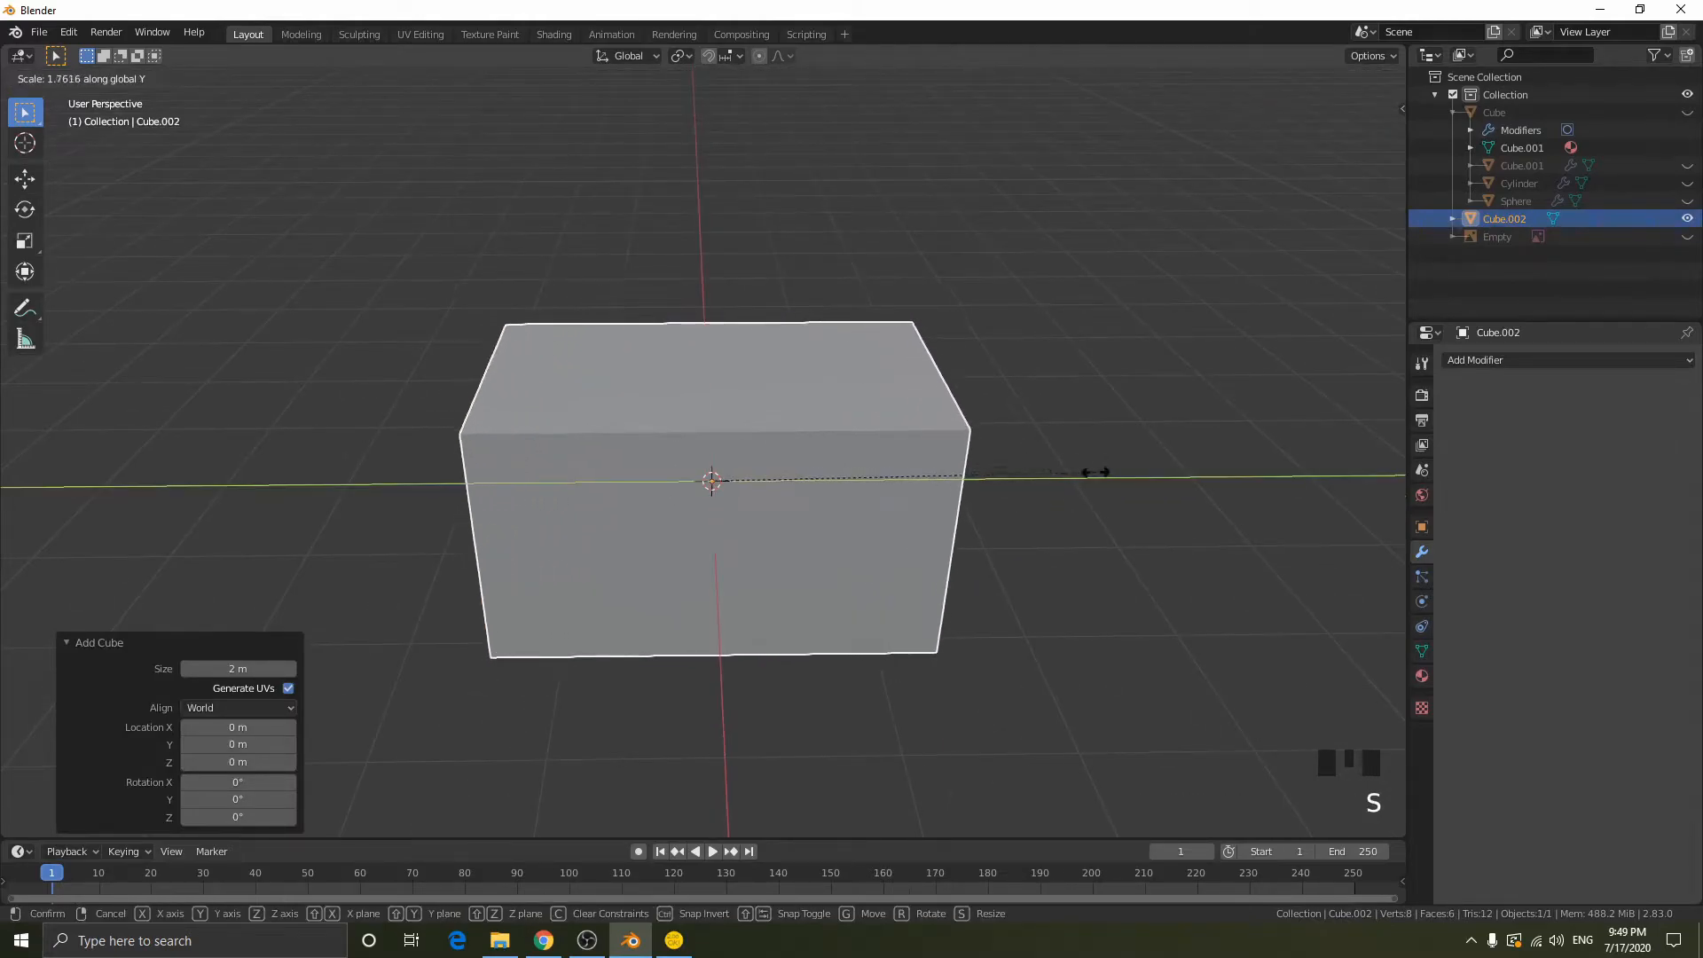
click(1189, 475)
middle_drag(1189, 475, 1023, 473)
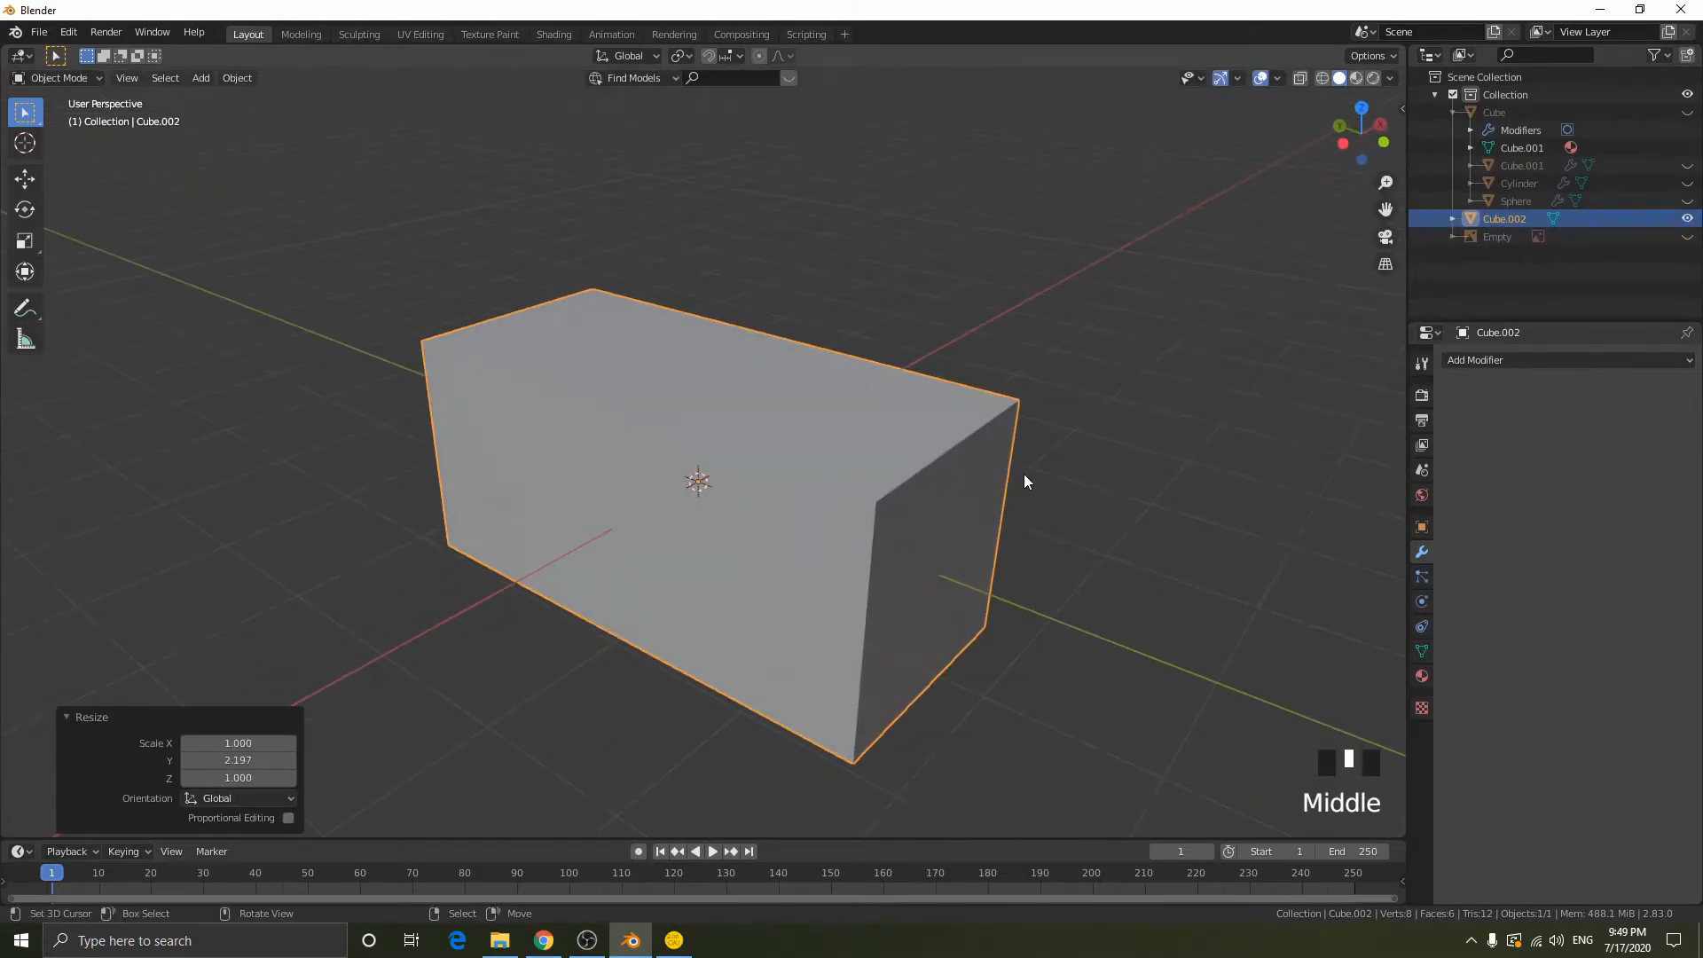
- Move the stretched cube 1 m up along Z
key(g)
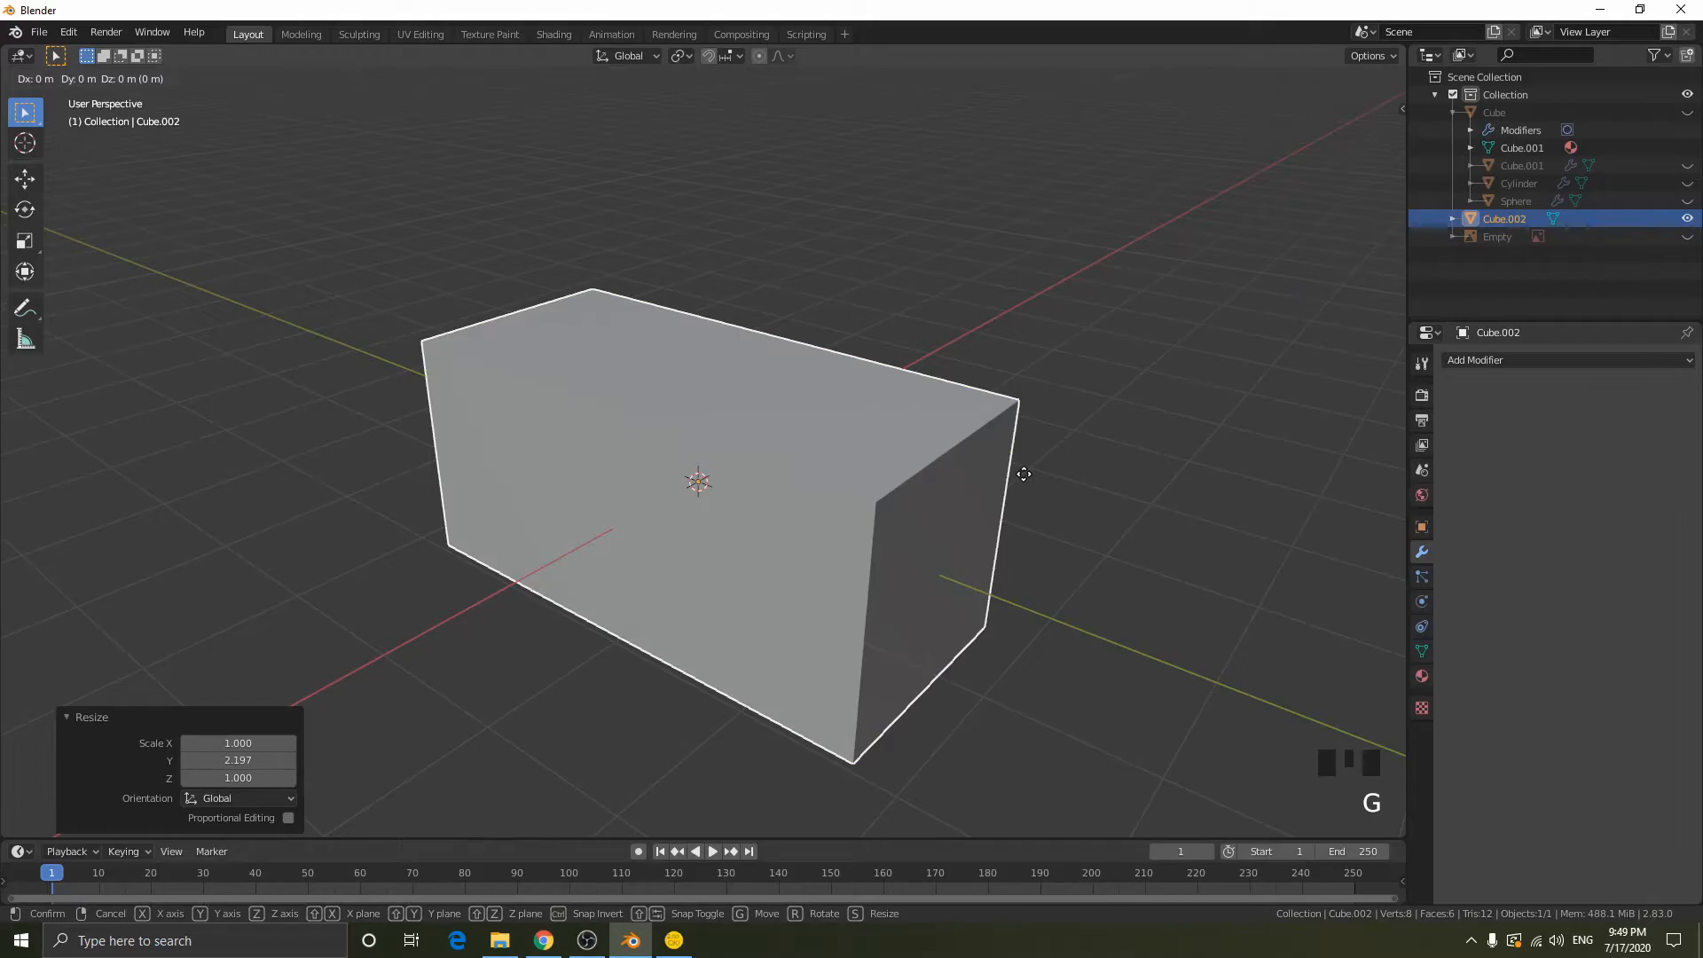
key(z)
key(1)
key(Return)
middle_drag(1043, 391, 1208, 401)
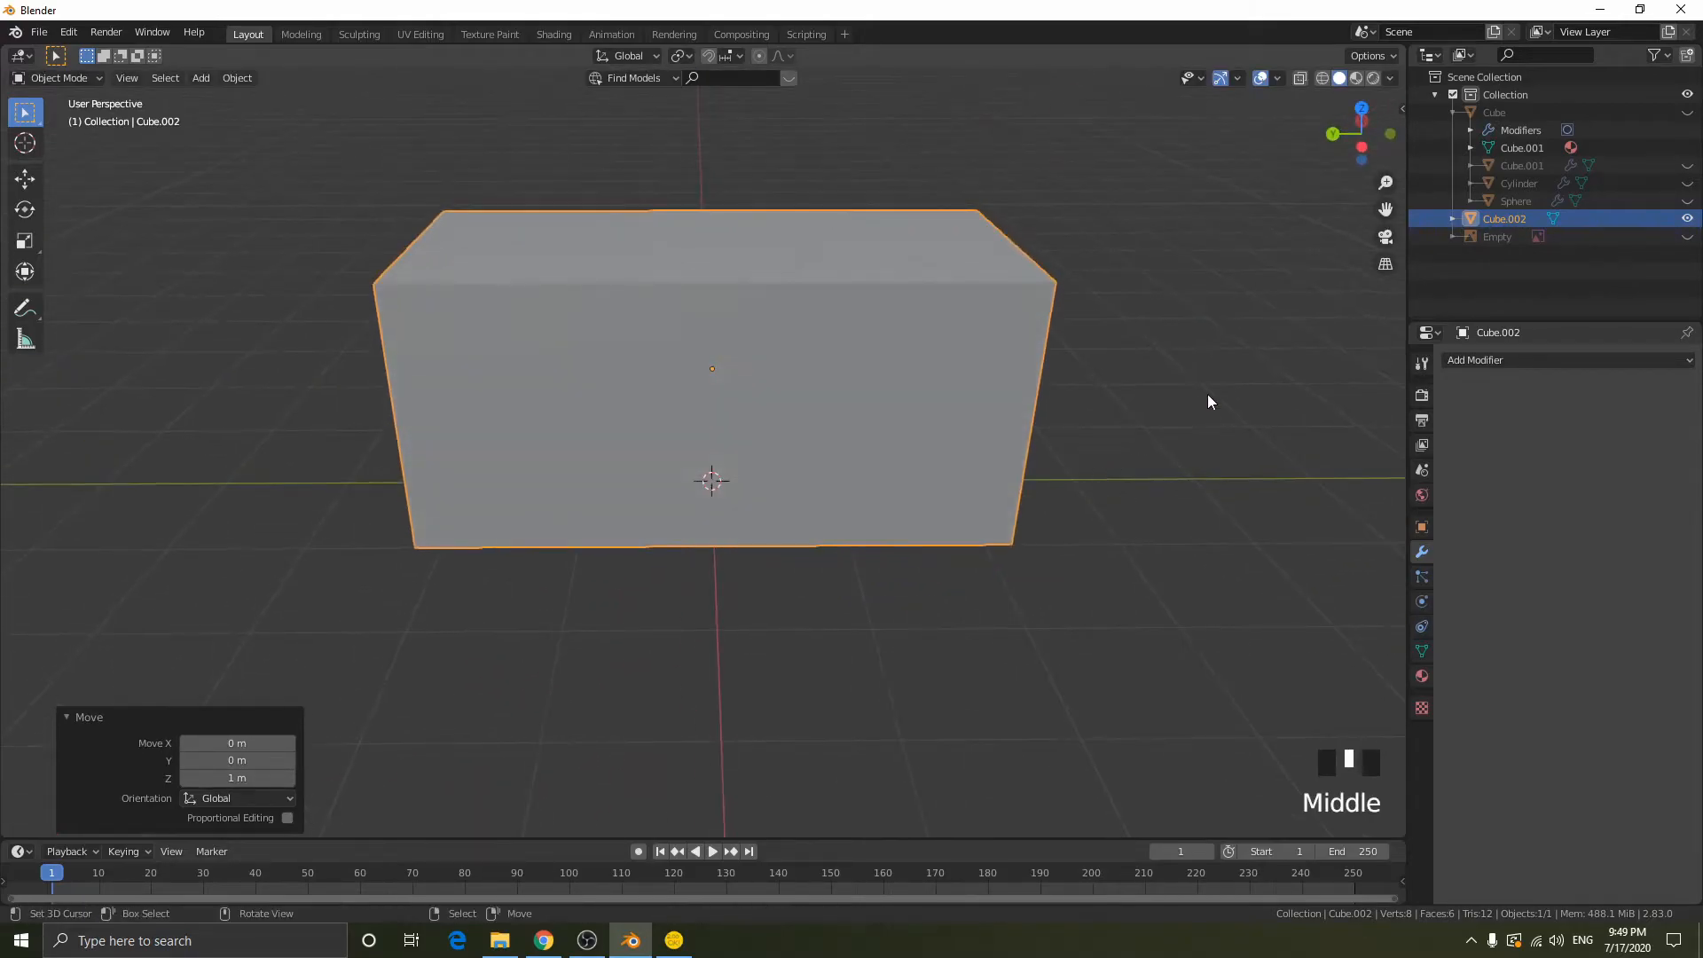
key(s)
right_click(1096, 374)
- Show the pommel, grip and guard briefly to compare them with the new cube, then hide them again
click(1687, 201)
click(1687, 183)
click(1687, 165)
click(1687, 165)
click(1687, 183)
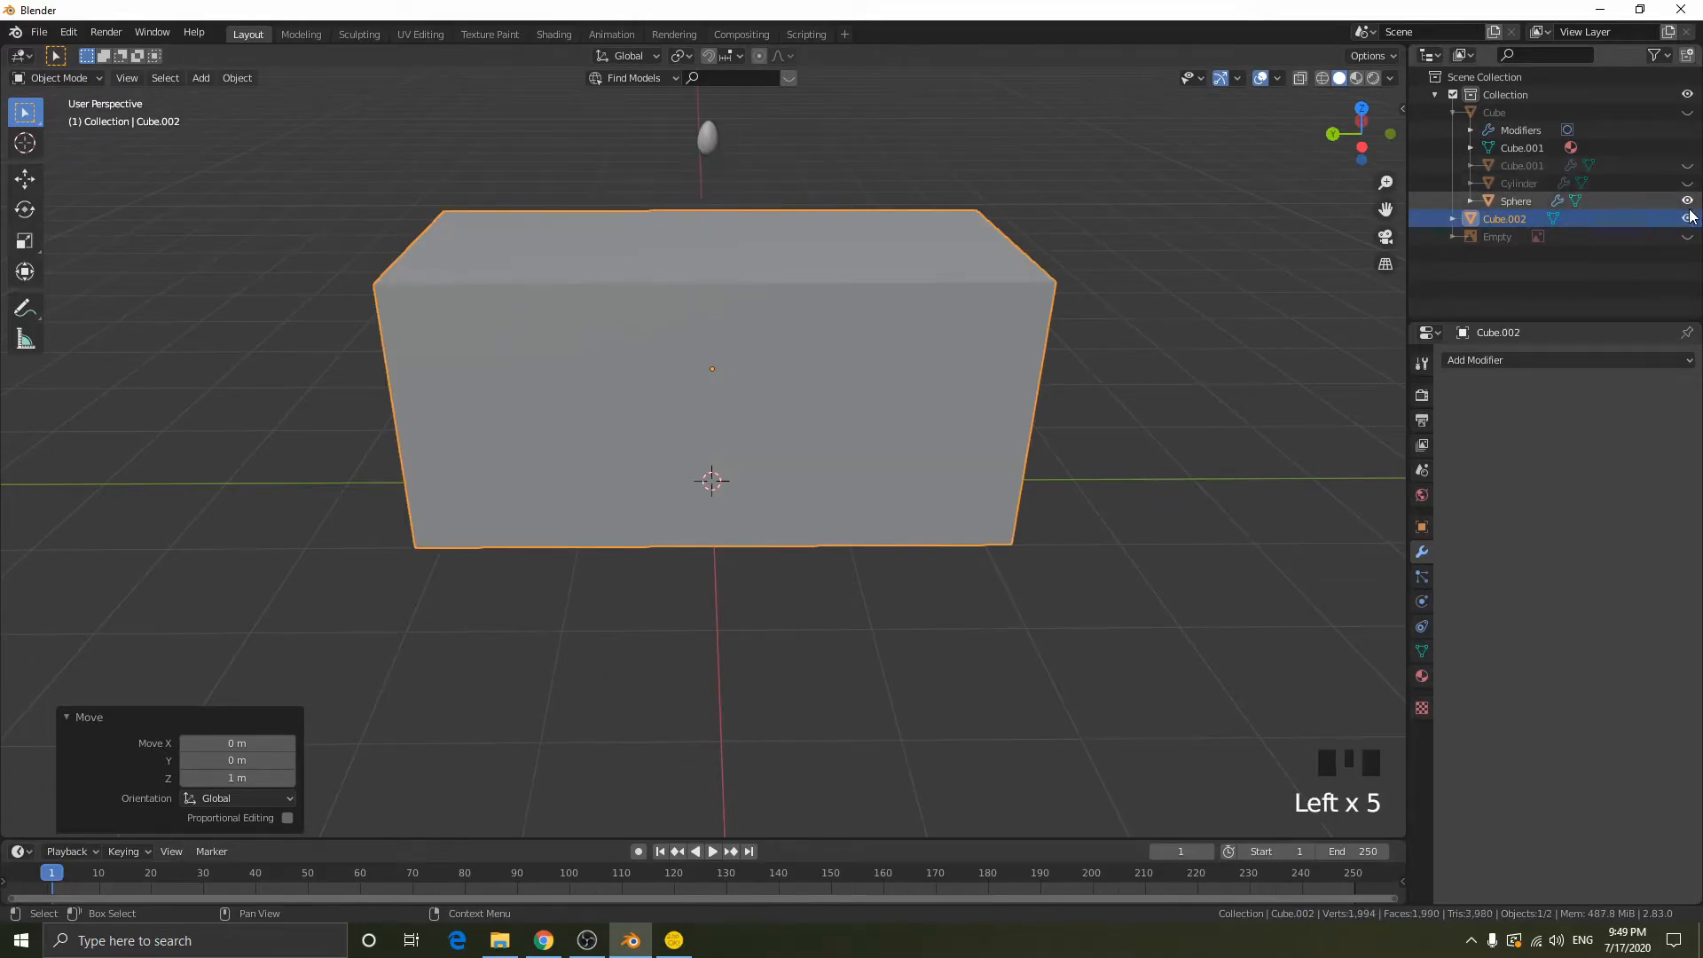
click(1686, 218)
click(1686, 218)
click(1687, 200)
- Raise the stretched cube about 0.19 m more along Z and check its underside against the grid
middle_drag(847, 413, 889, 397)
right_click(890, 396)
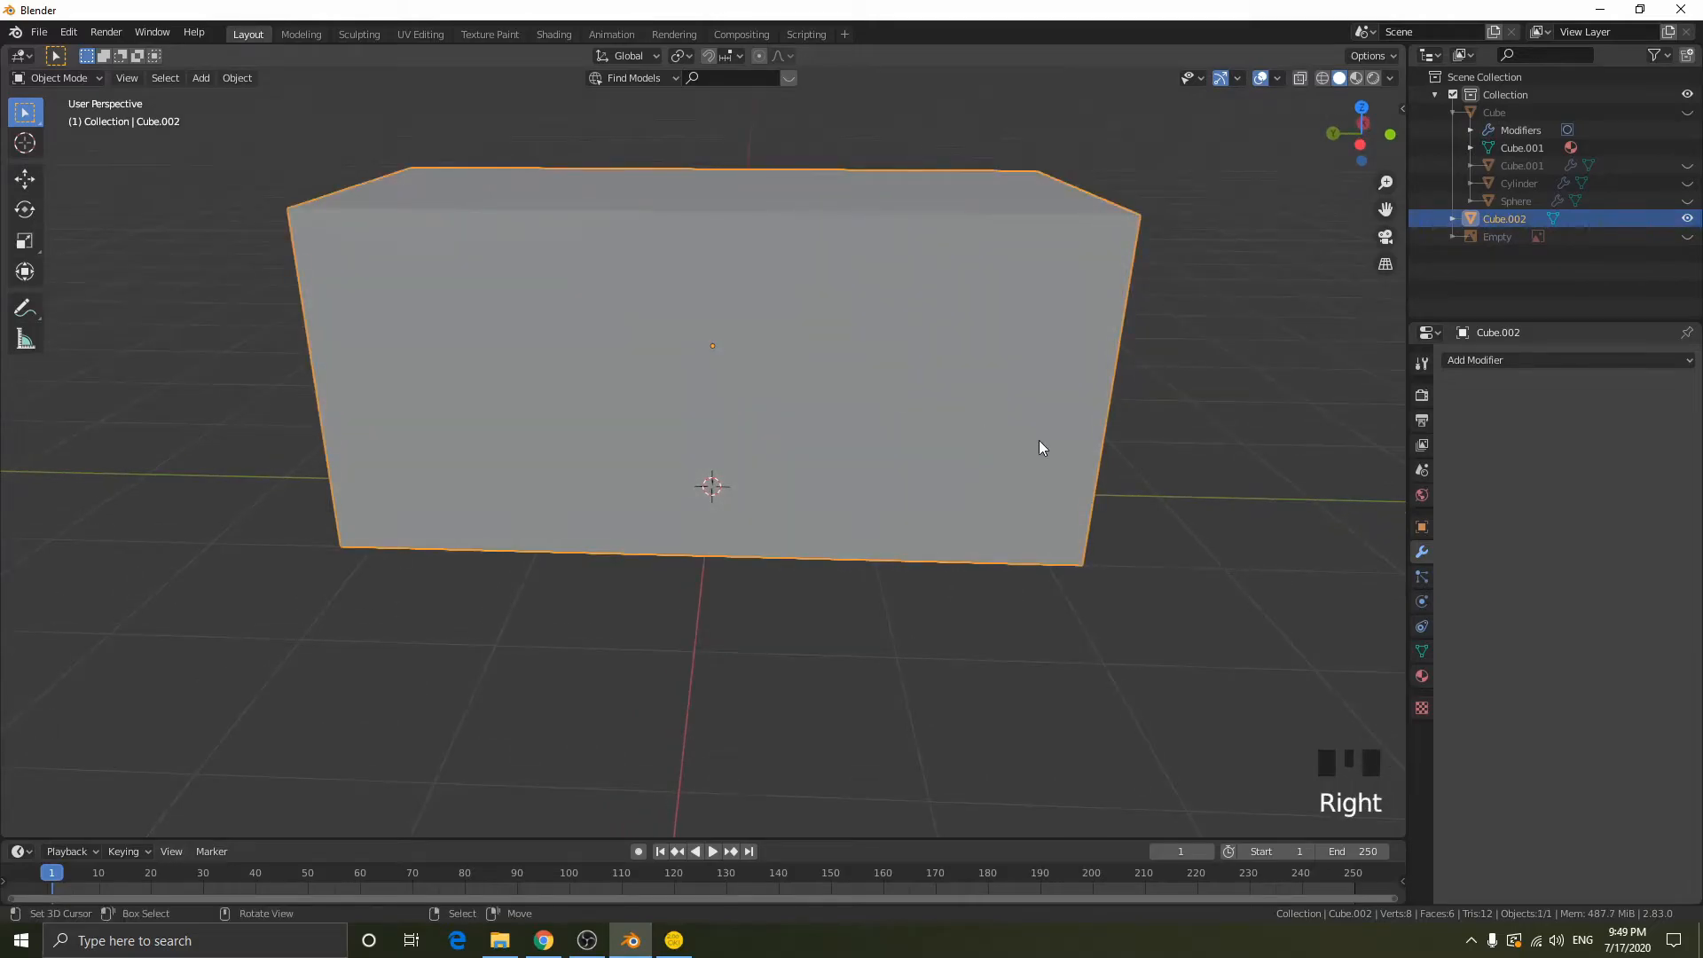
key(g)
key(z)
click(1065, 384)
middle_drag(1065, 384, 1079, 304)
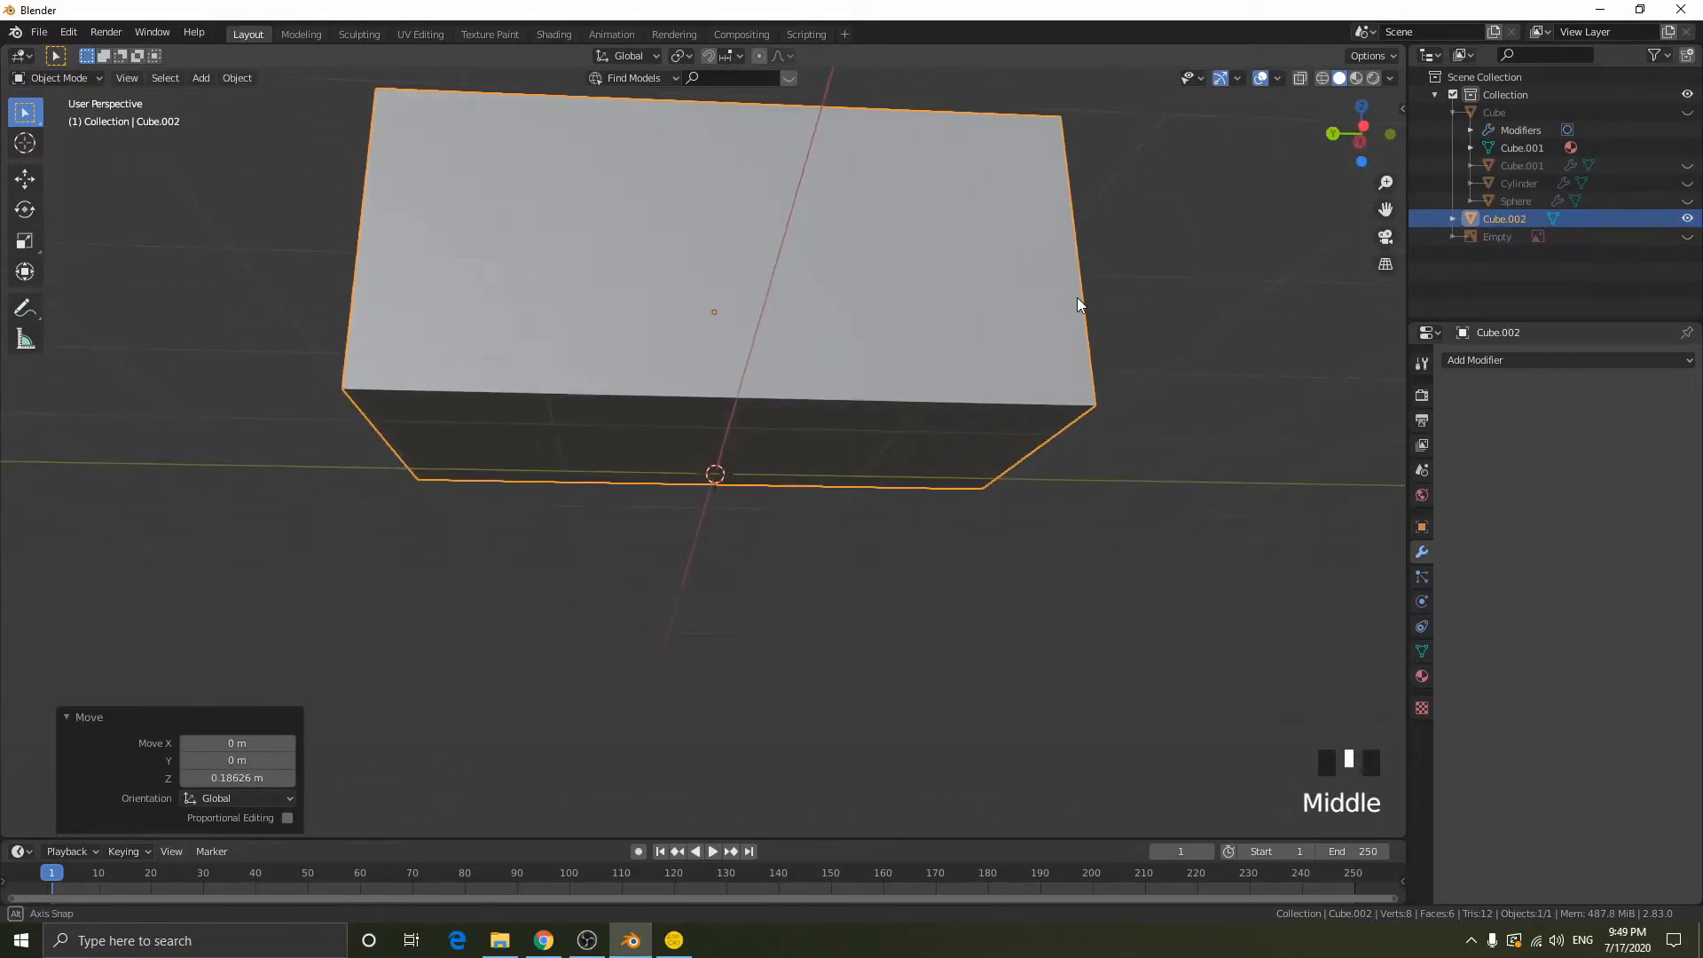
- Try to extrude the bottom face of the stretched cube downward, and undo the attempt
key(Tab)
key(Tab)
key(Tab)
key(3)
right_click(878, 410)
middle_drag(998, 398, 992, 441)
key(g)
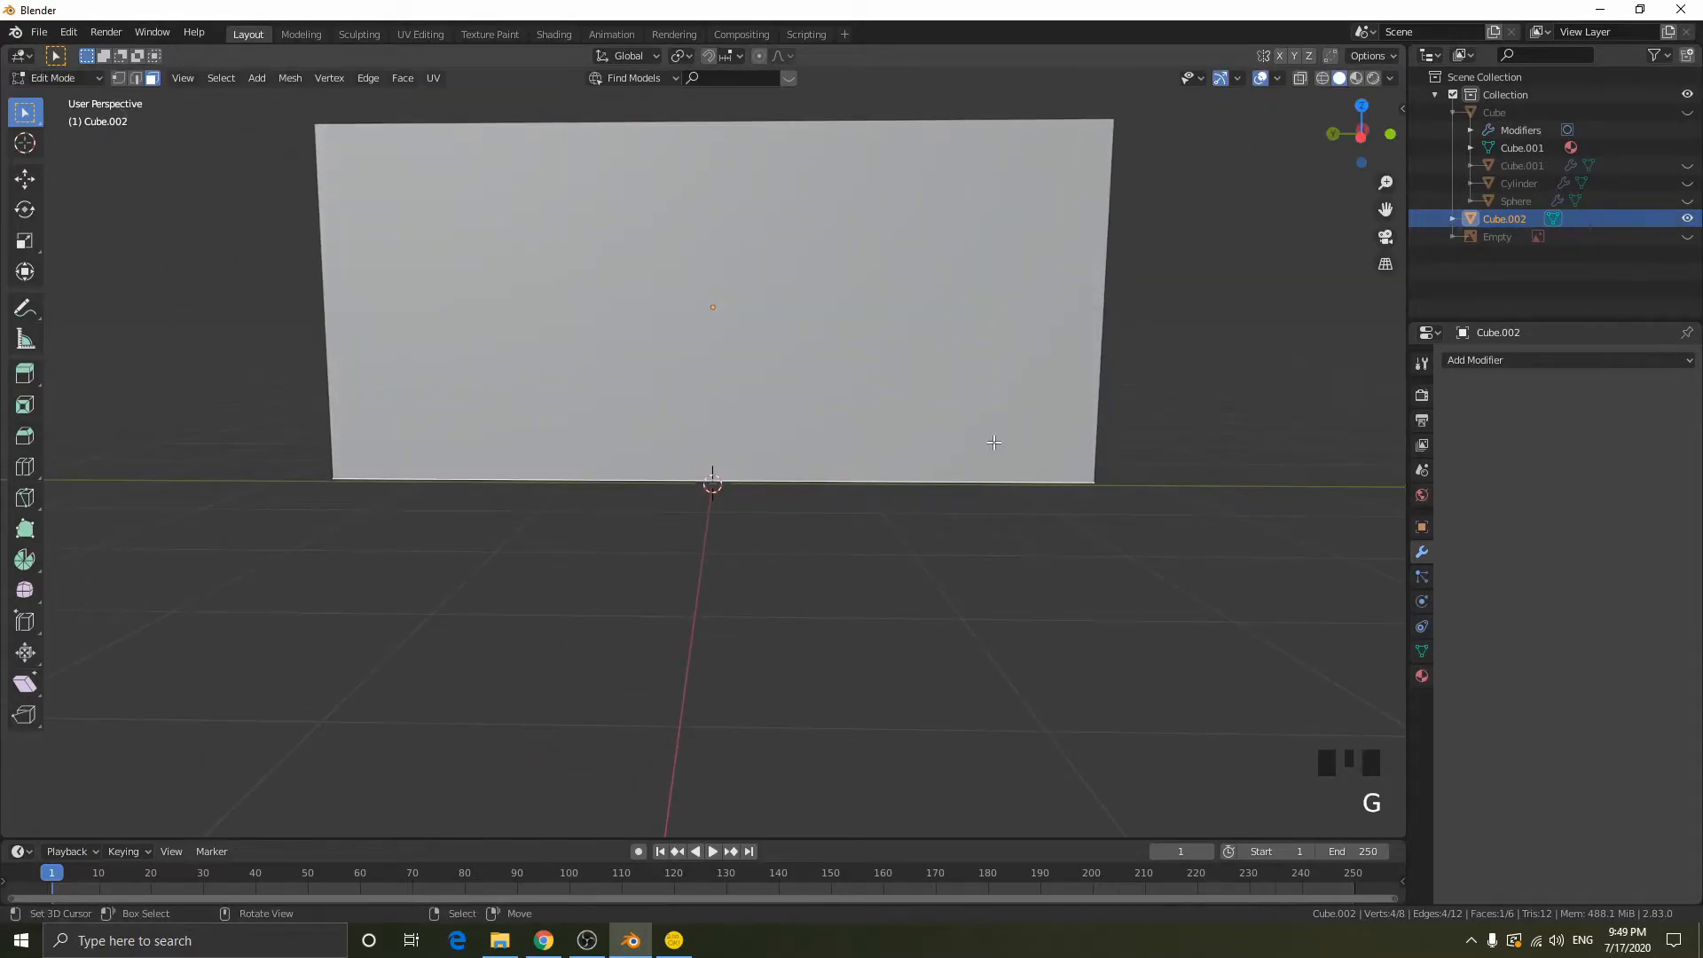
key(e)
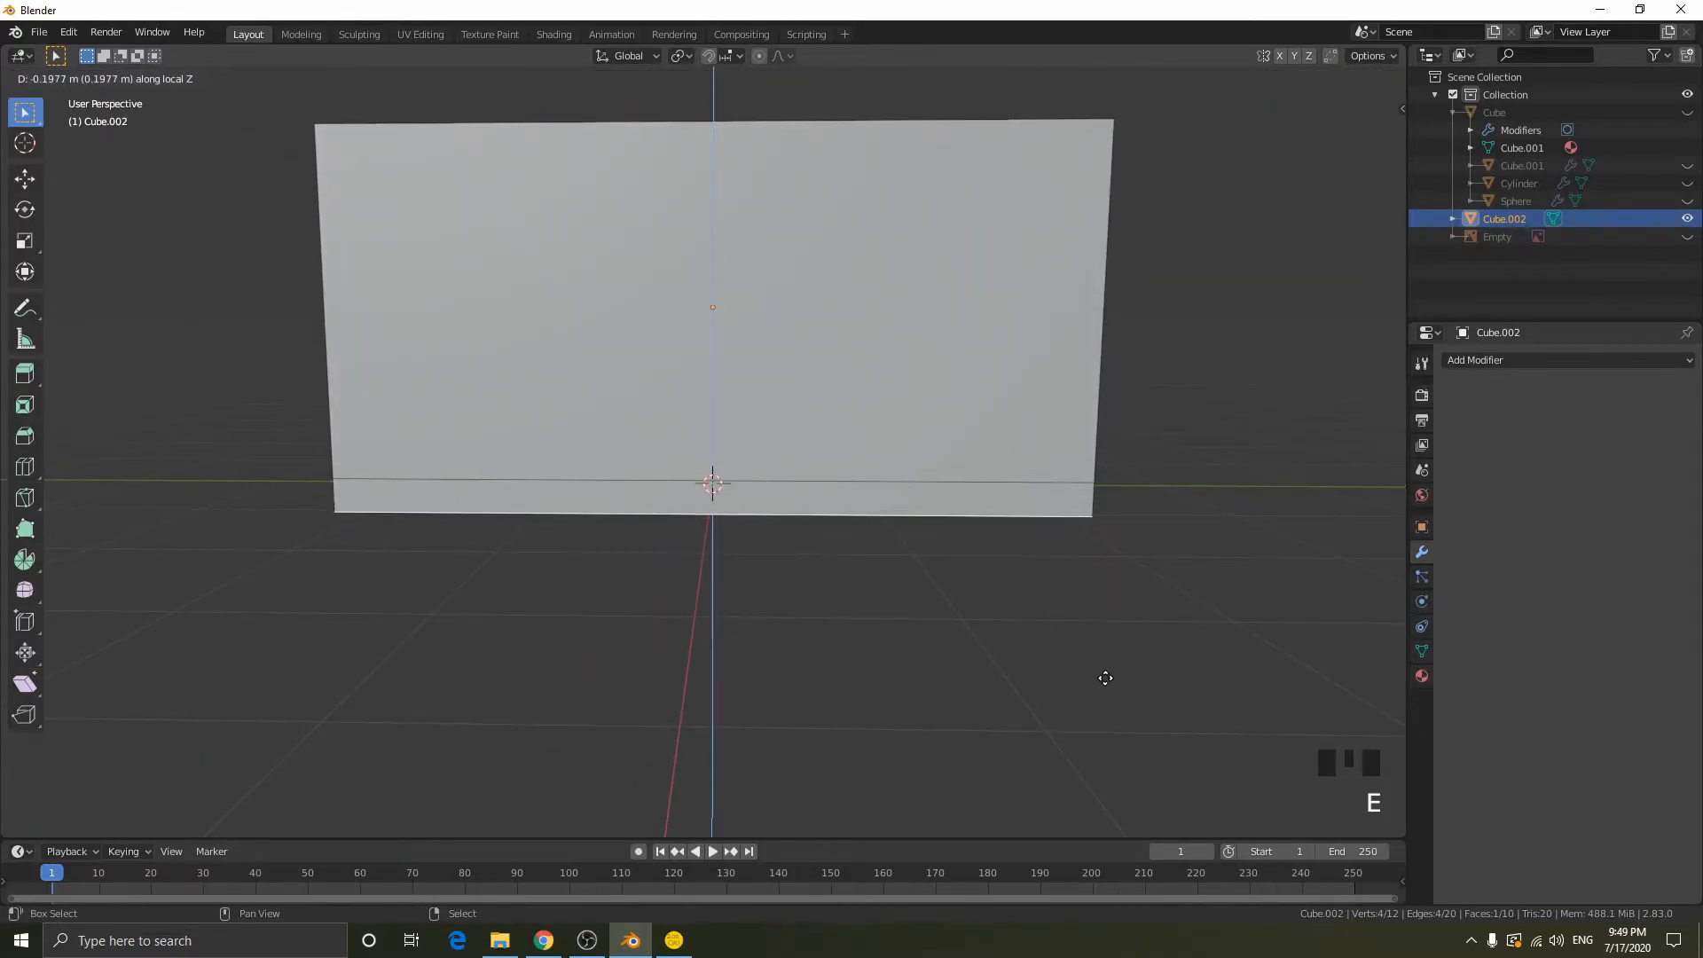
click(1091, 626)
key(ctrl+z)
key(ctrl+z)
key(ctrl+z)
key(ctrl+z)
key(ctrl+z)
key(ctrl+z)
key(ctrl+z)
- Enter edit mode with face selection and select the bottom face of the stretched cube through the see-through view
middle_drag(881, 469, 816, 483)
key(Tab)
right_click(815, 483)
key(shift+z)
key(3)
right_click(707, 488)
key(shift+z)
- Try to raise the bottom face along Z and to extrude it, undoing both attempts
key(g)
key(z)
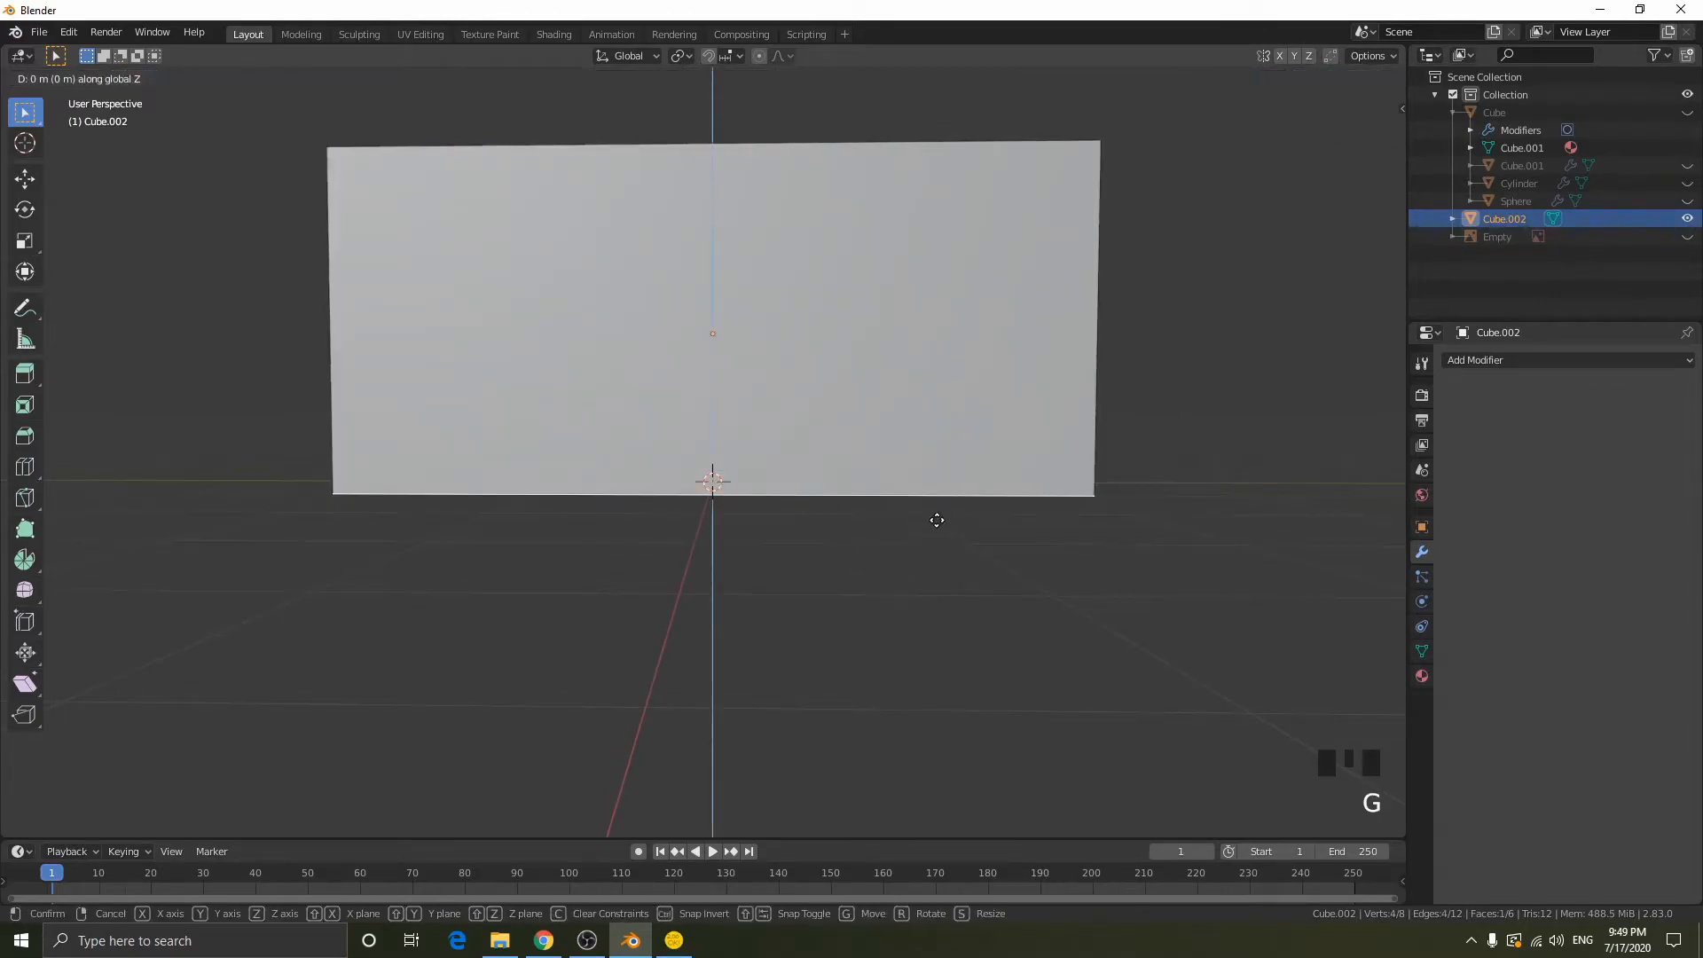
click(938, 482)
middle_drag(938, 482, 1020, 453)
key(ctrl+z)
key(e)
click(1023, 453)
key(ctrl+z)
- Raise the bottom face about 0.27 m overall along Z, including a correction of about 0.05 m downward
key(g)
key(z)
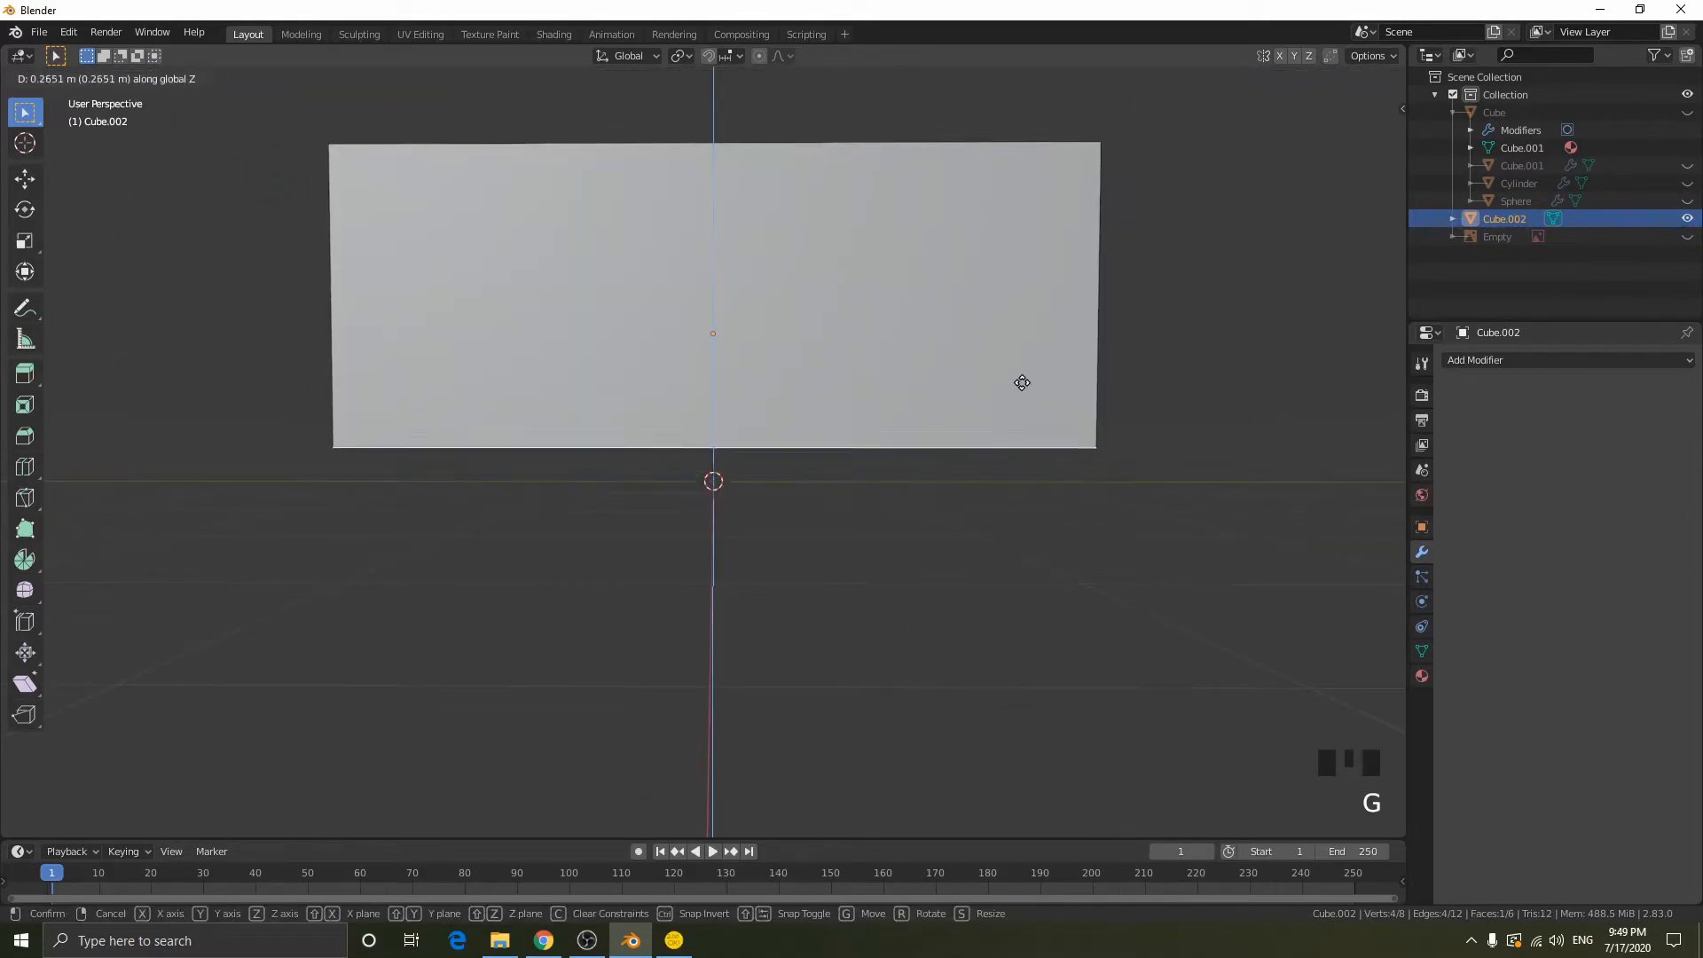
click(1057, 382)
key(g)
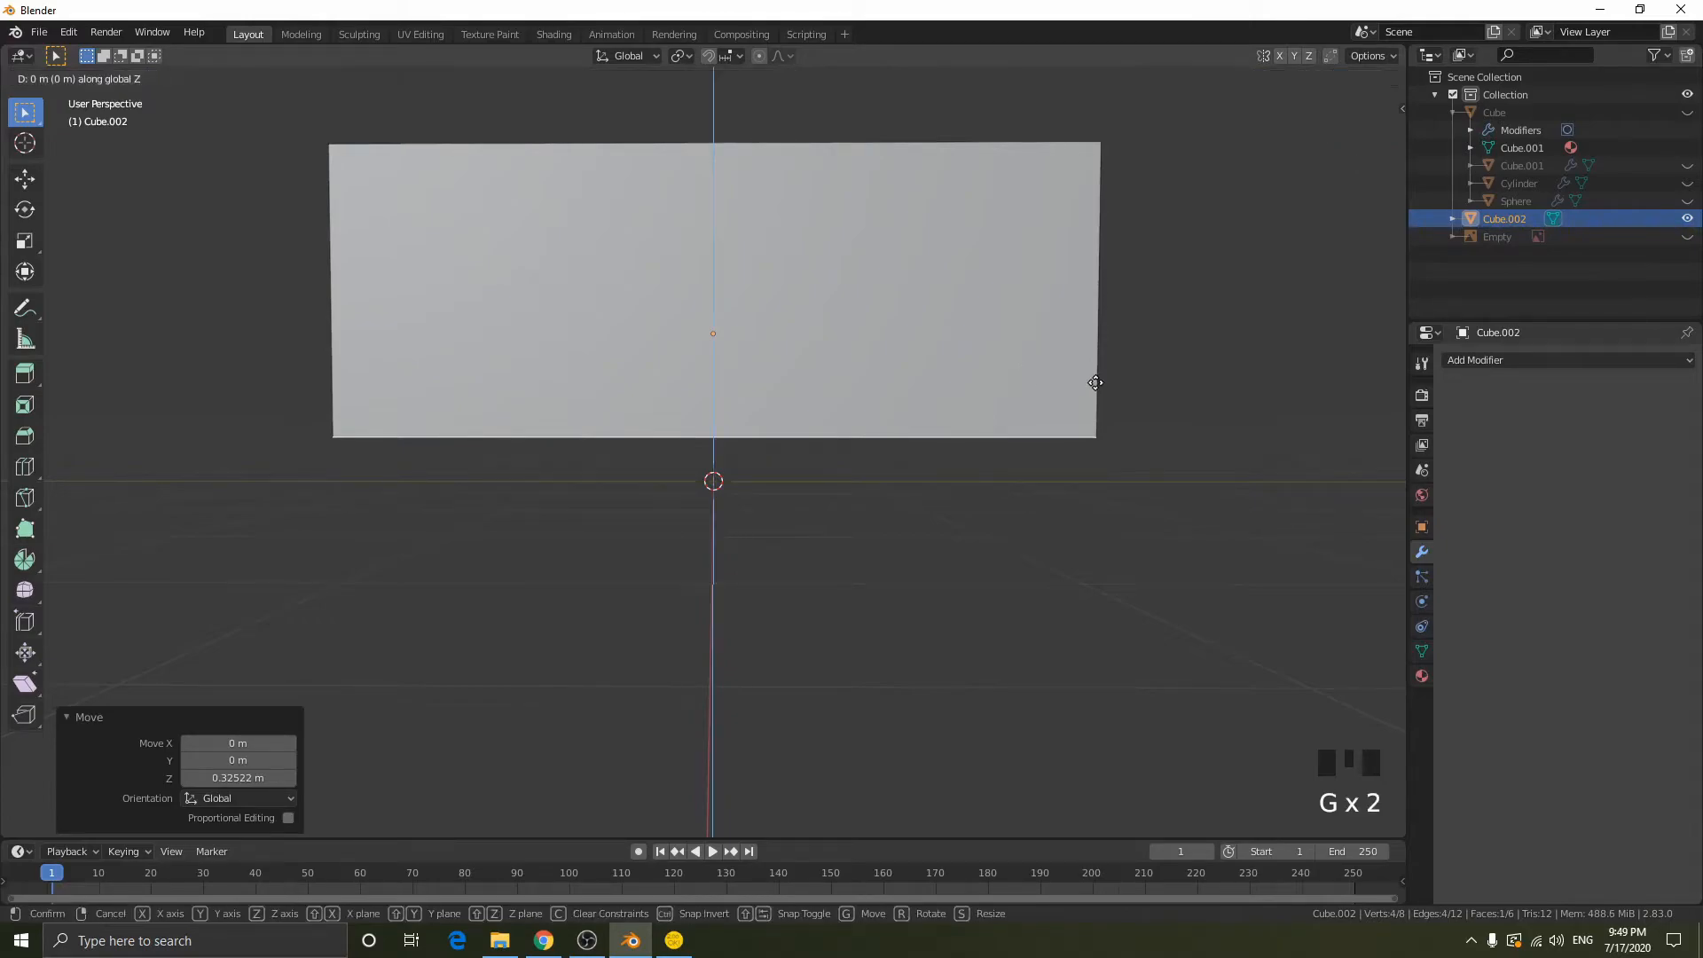
click(1083, 463)
- Extrude the bottom face about 0.2 m downward
middle_drag(1082, 464, 1144, 472)
key(e)
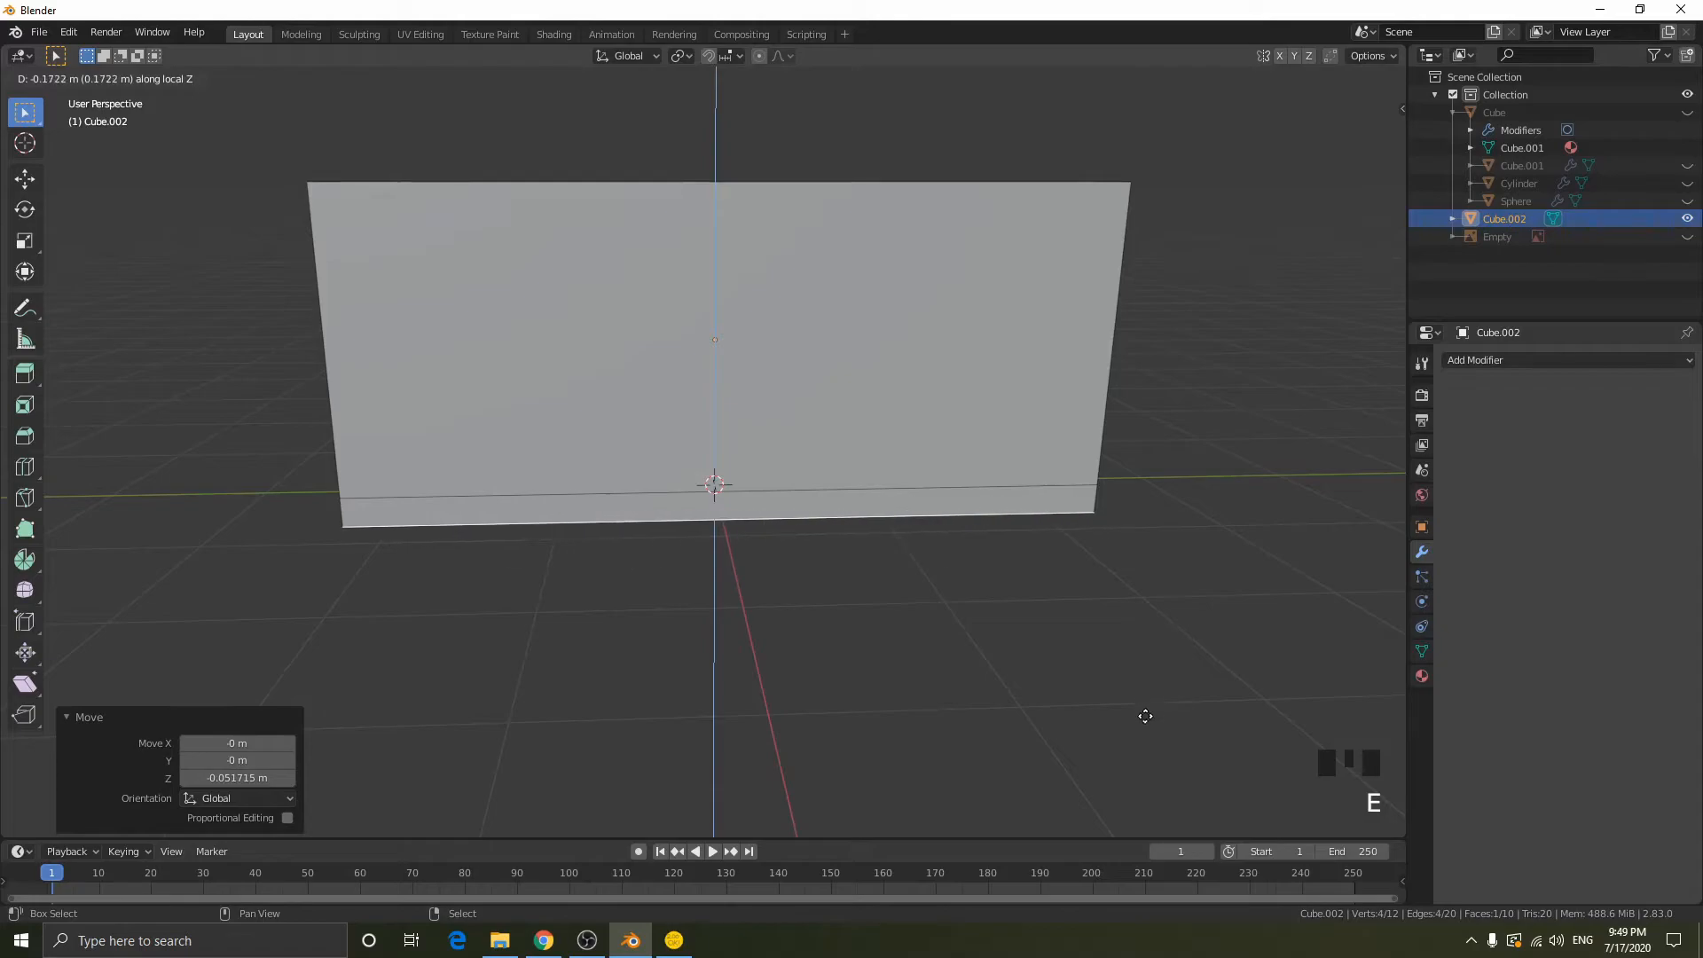
click(1140, 749)
- Try scaling the extruded bottom face by 1.5, and undo the scaling
key(s)
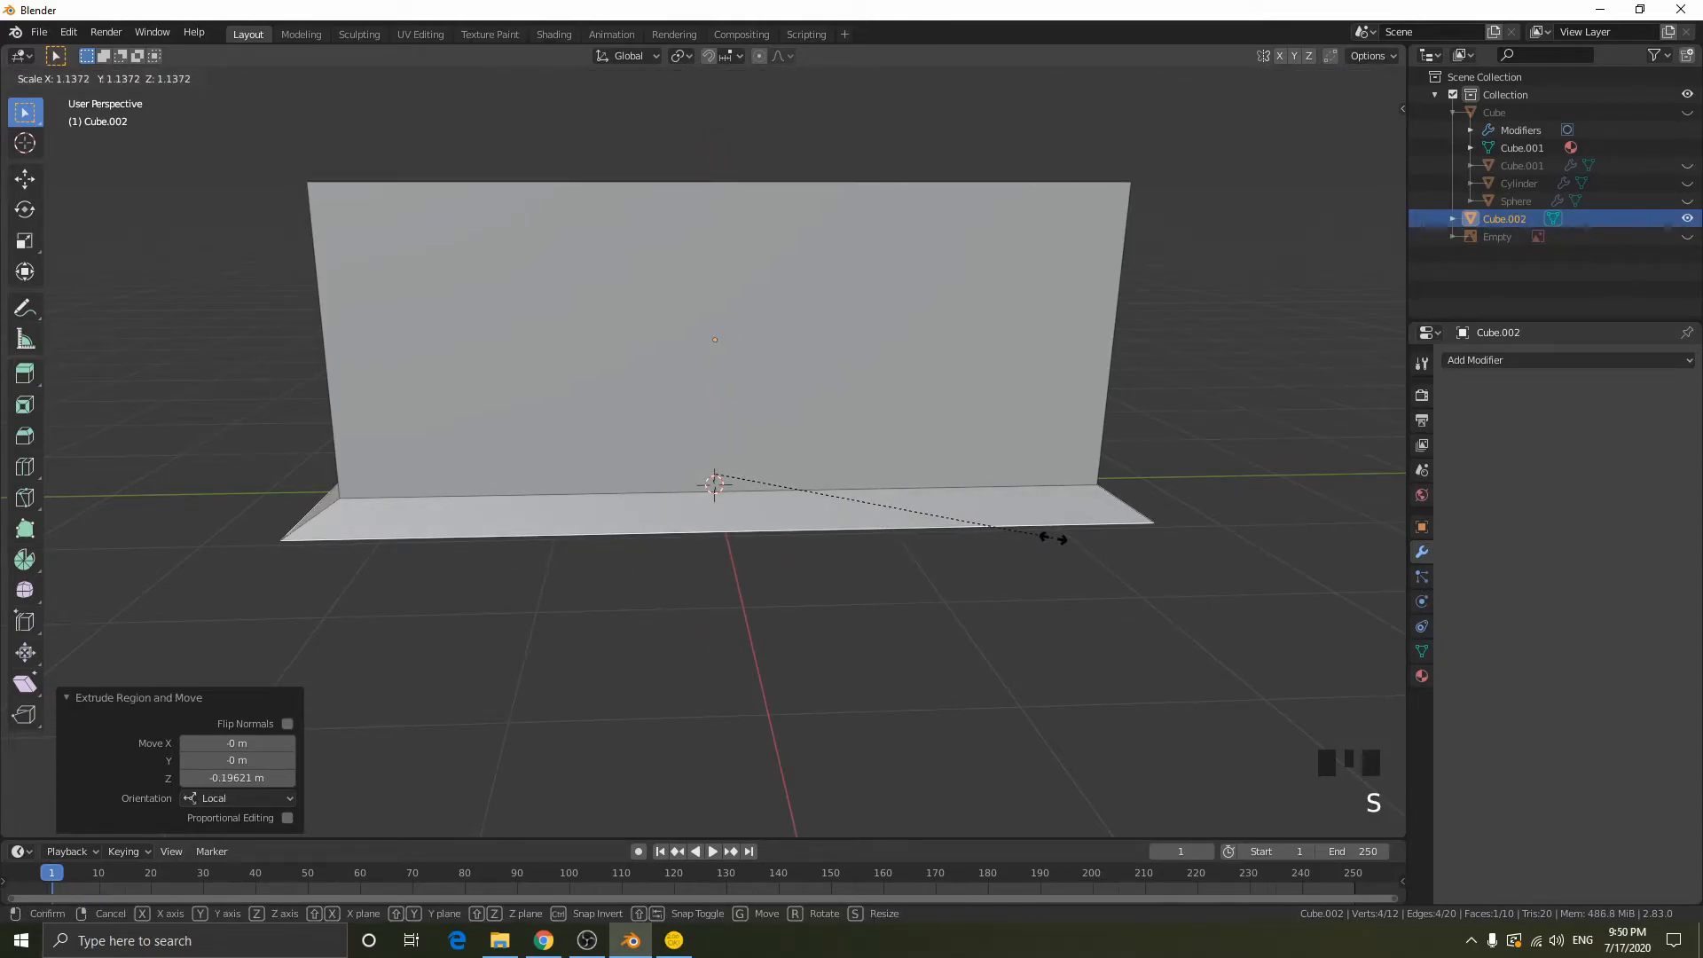
text(1.5)
key(Return)
middle_drag(1045, 532, 704, 482)
middle_click(703, 482)
key(ctrl+z)
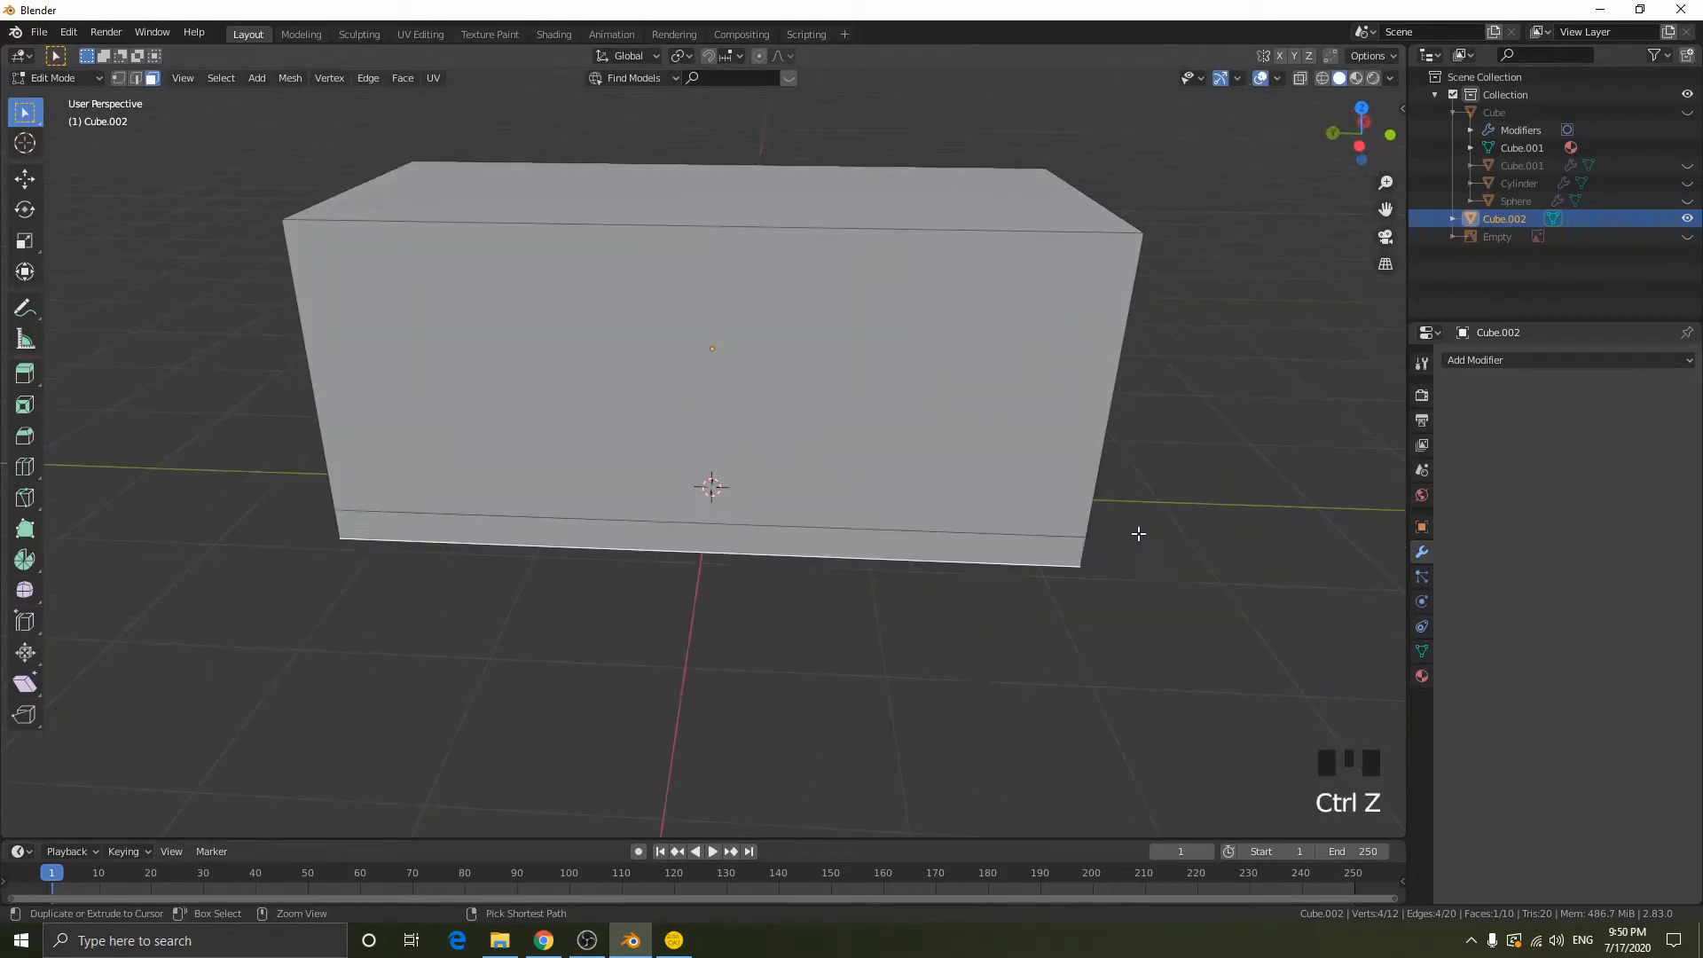
- Scale the extruded bottom face by about 1.25 to form a flared base
key(s)
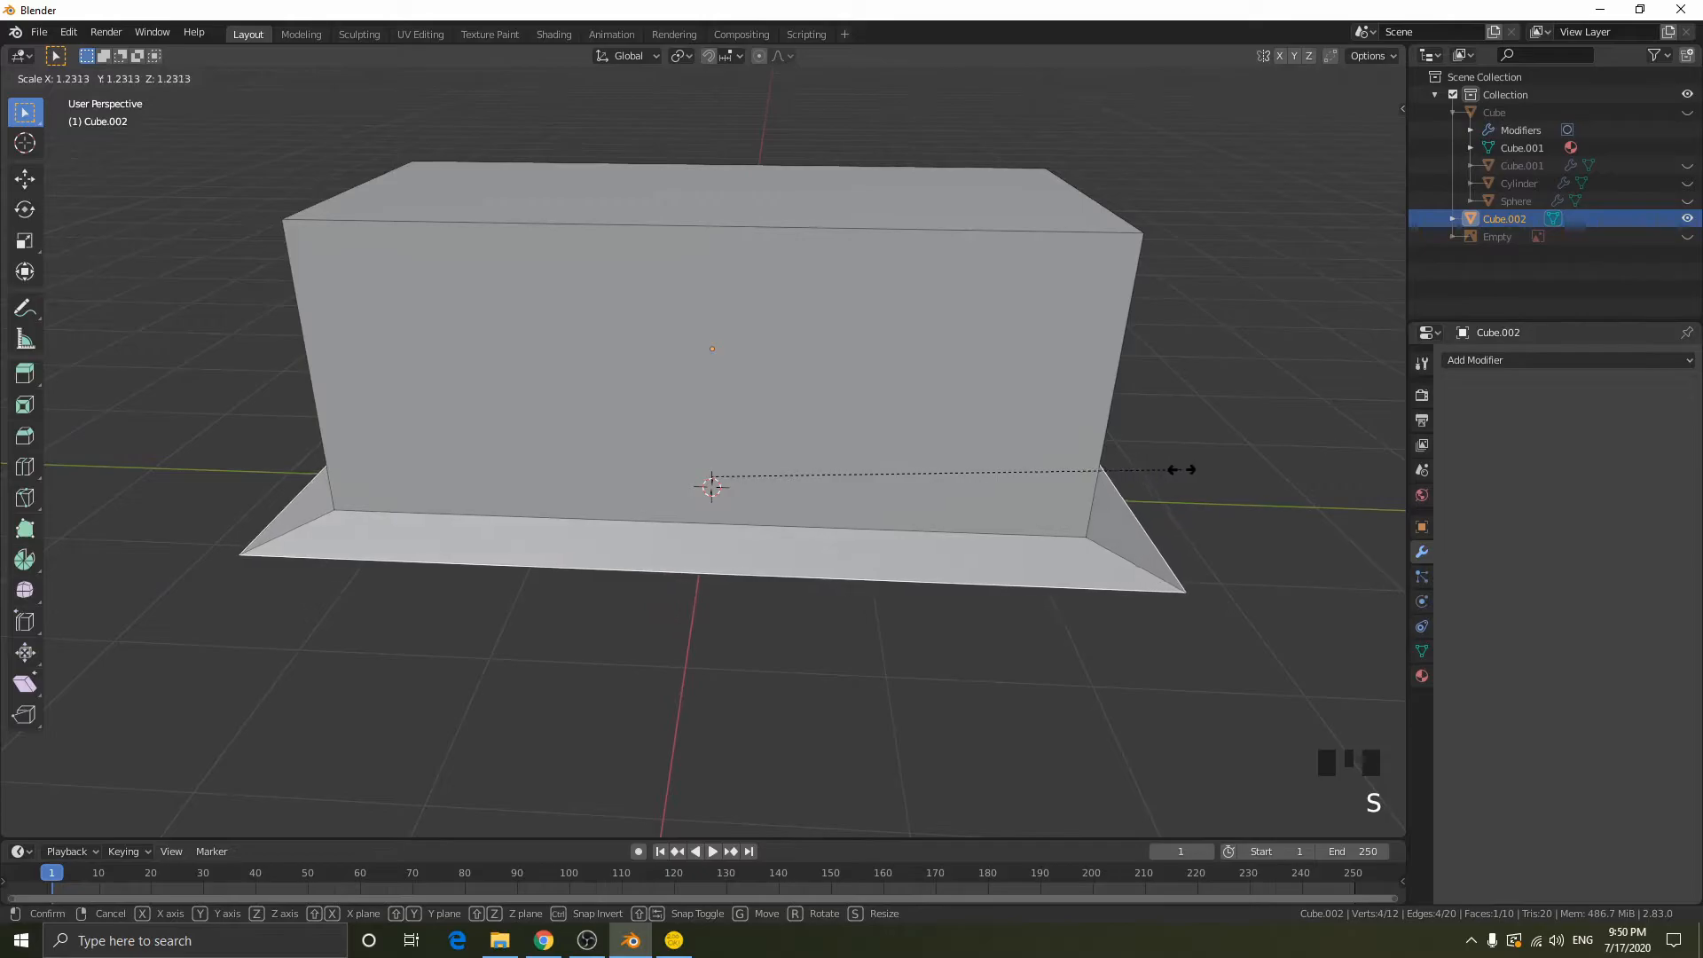
click(1205, 471)
middle_drag(1204, 471, 1077, 562)
- Bevel the edge loop where the block meets the flared base with an offset of 0.31 m
right_click(756, 551)
right_click(718, 540)
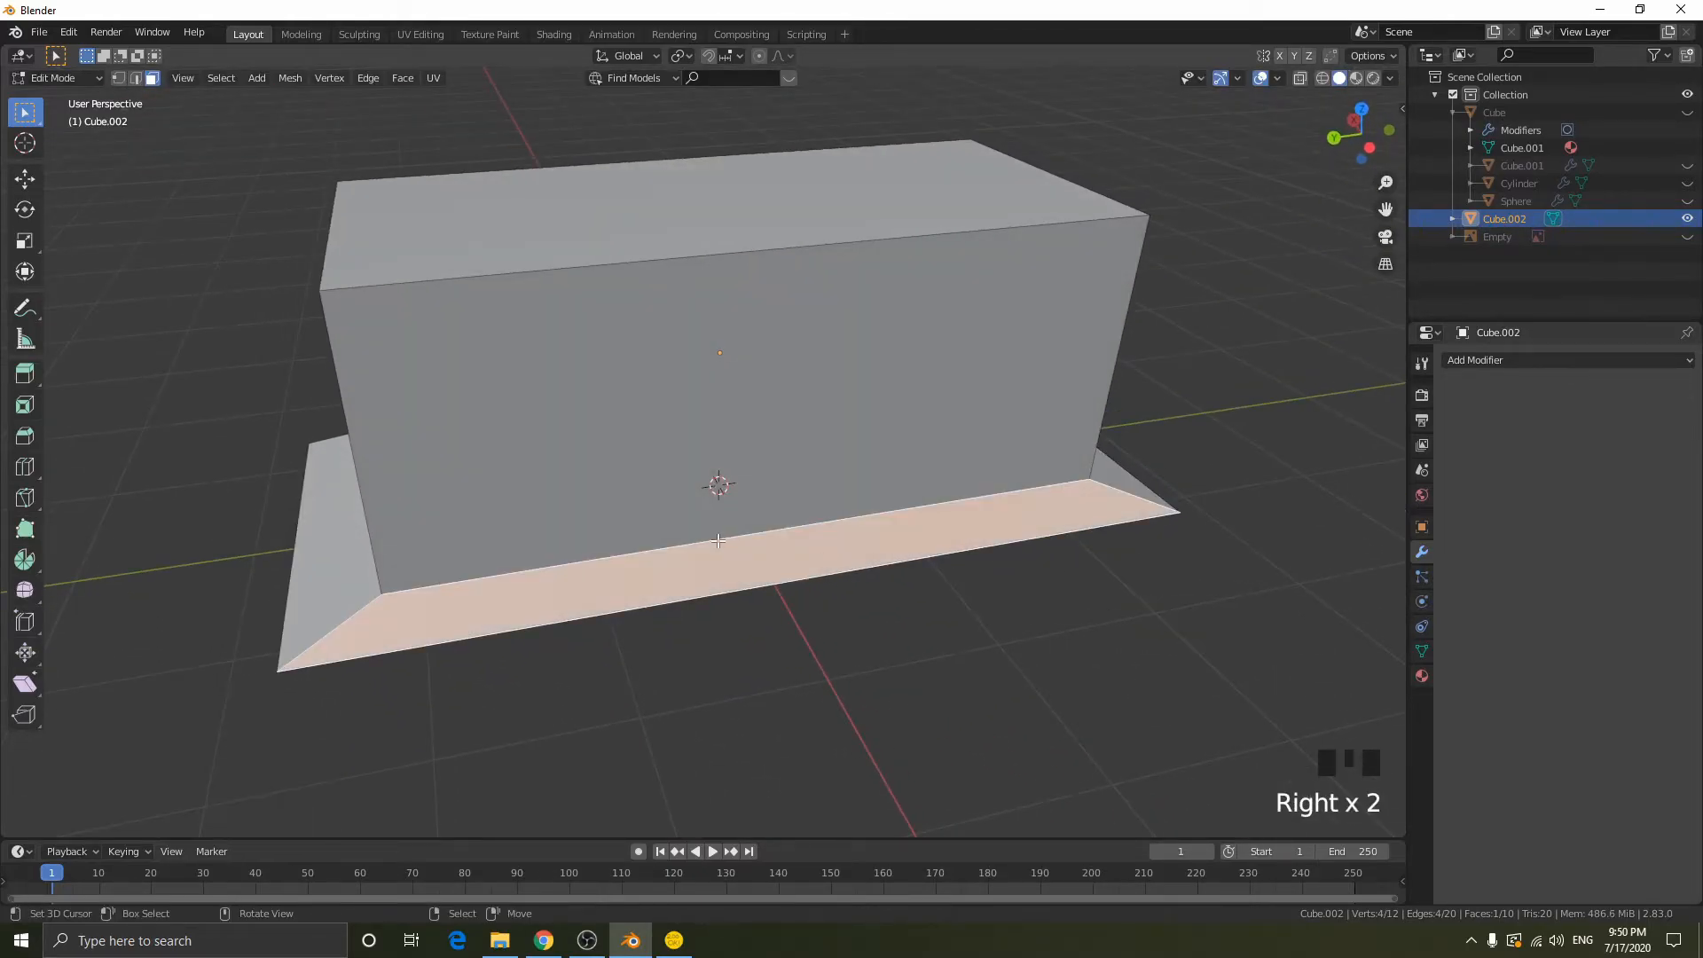
key(2)
right_click(689, 543)
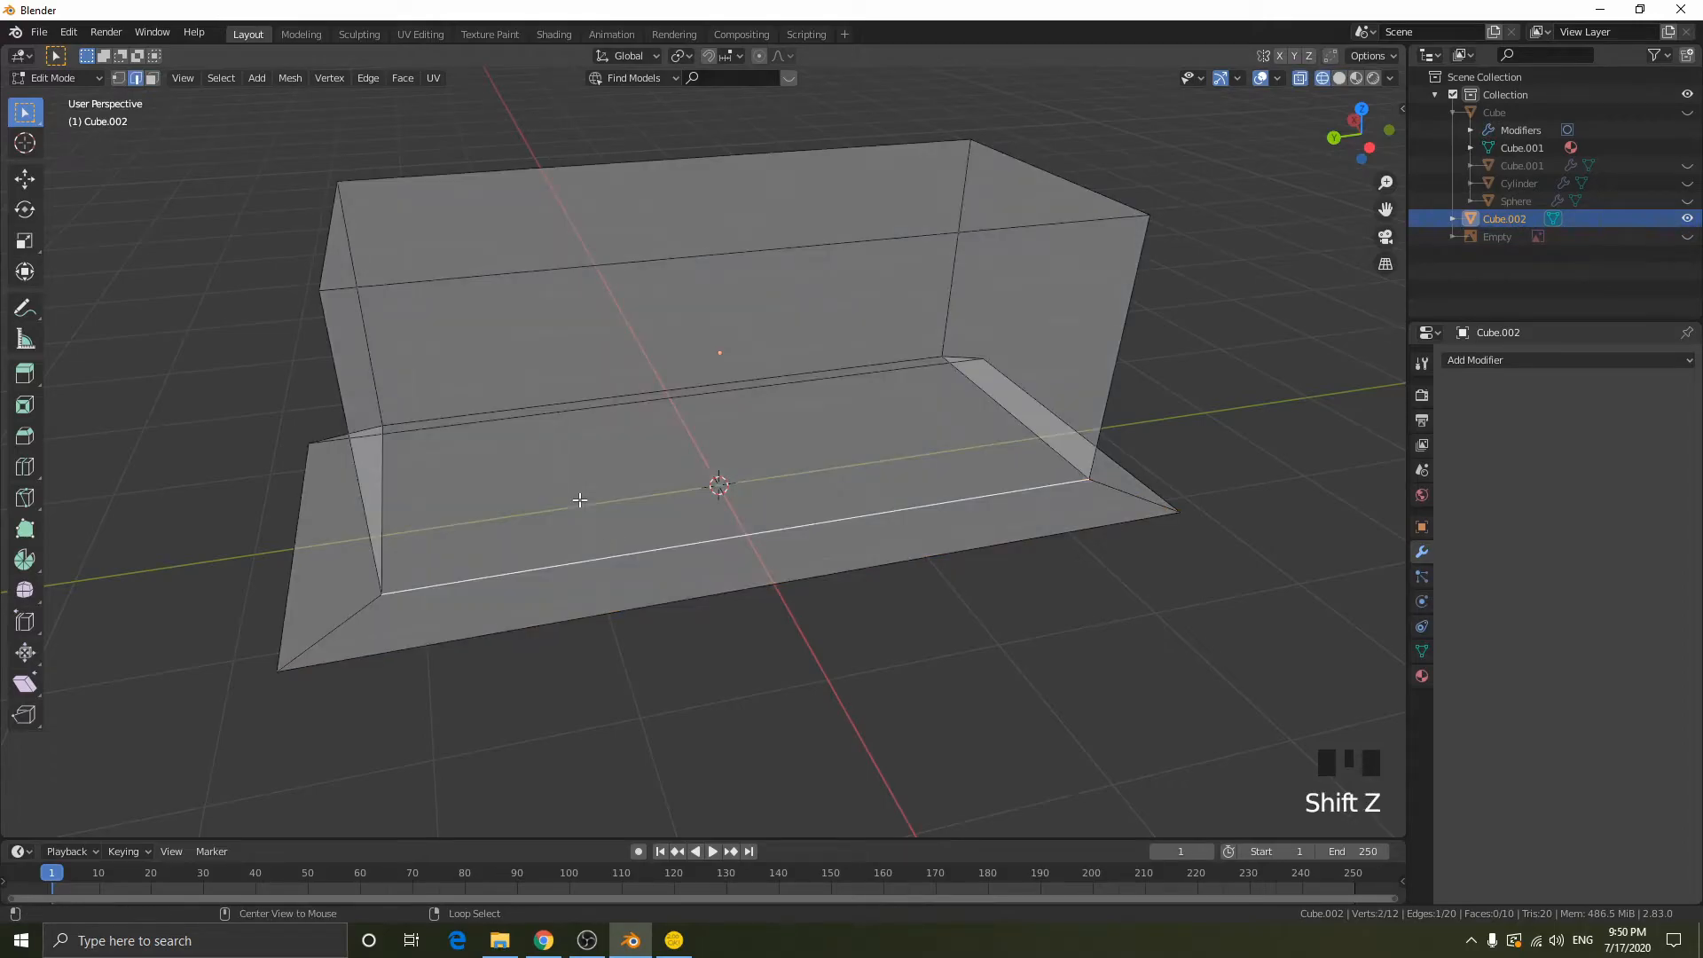
alt+right_click(579, 488)
key(shift+z)
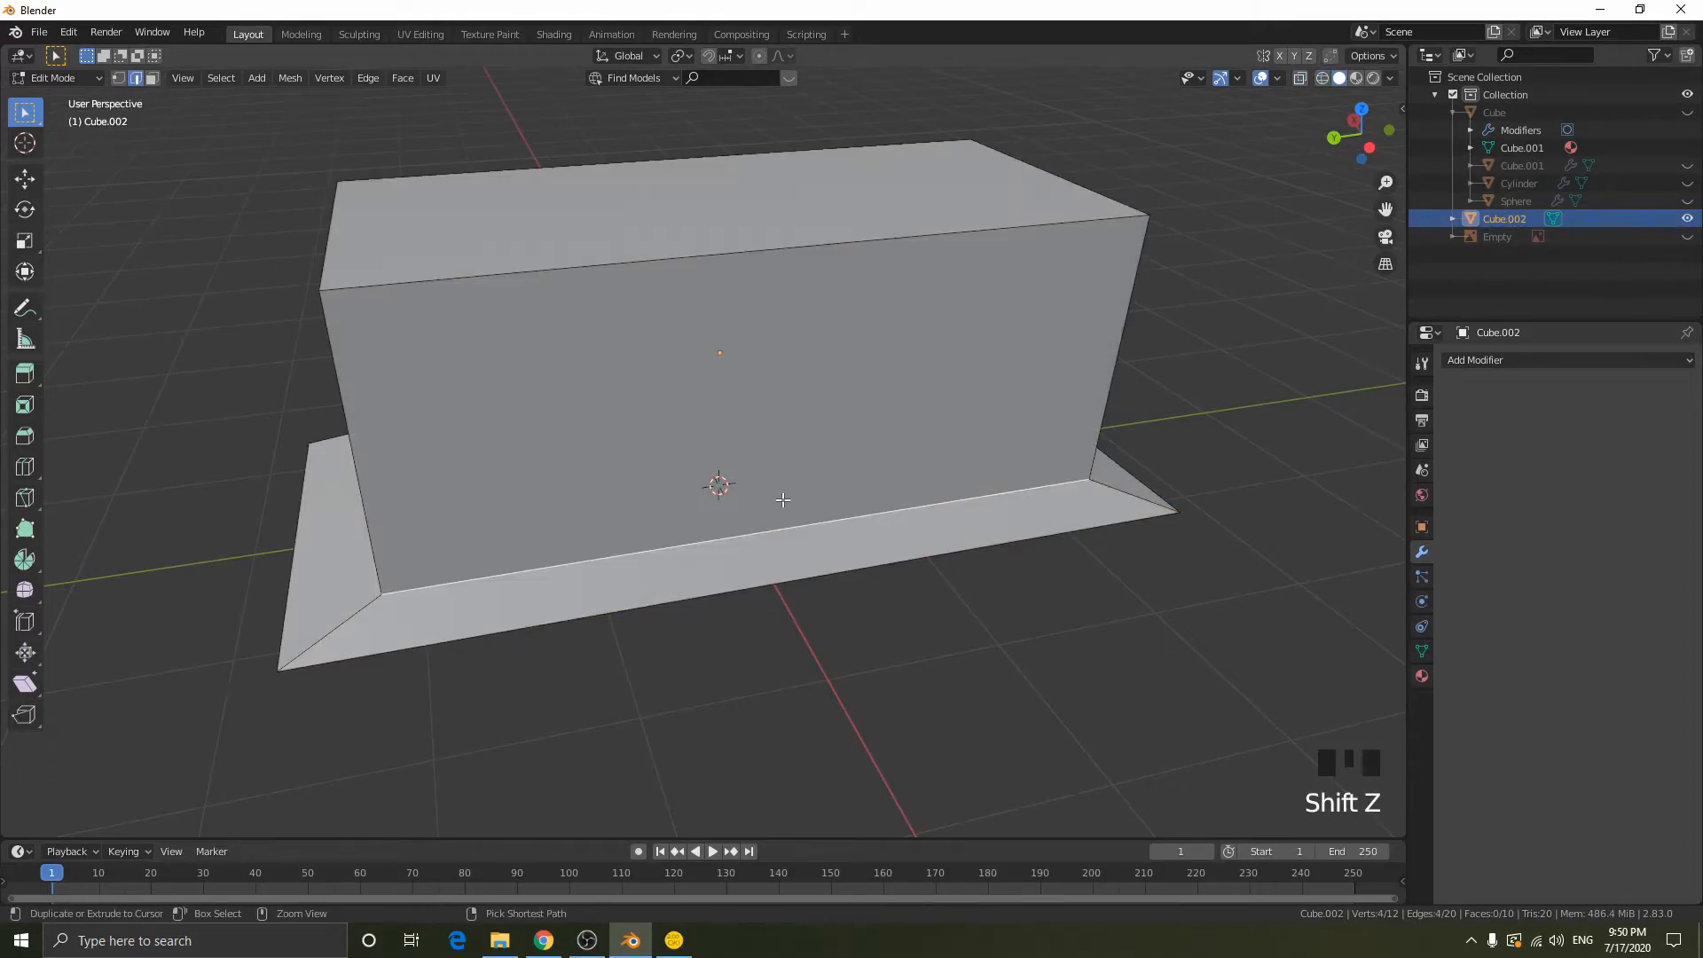
key(ctrl+b)
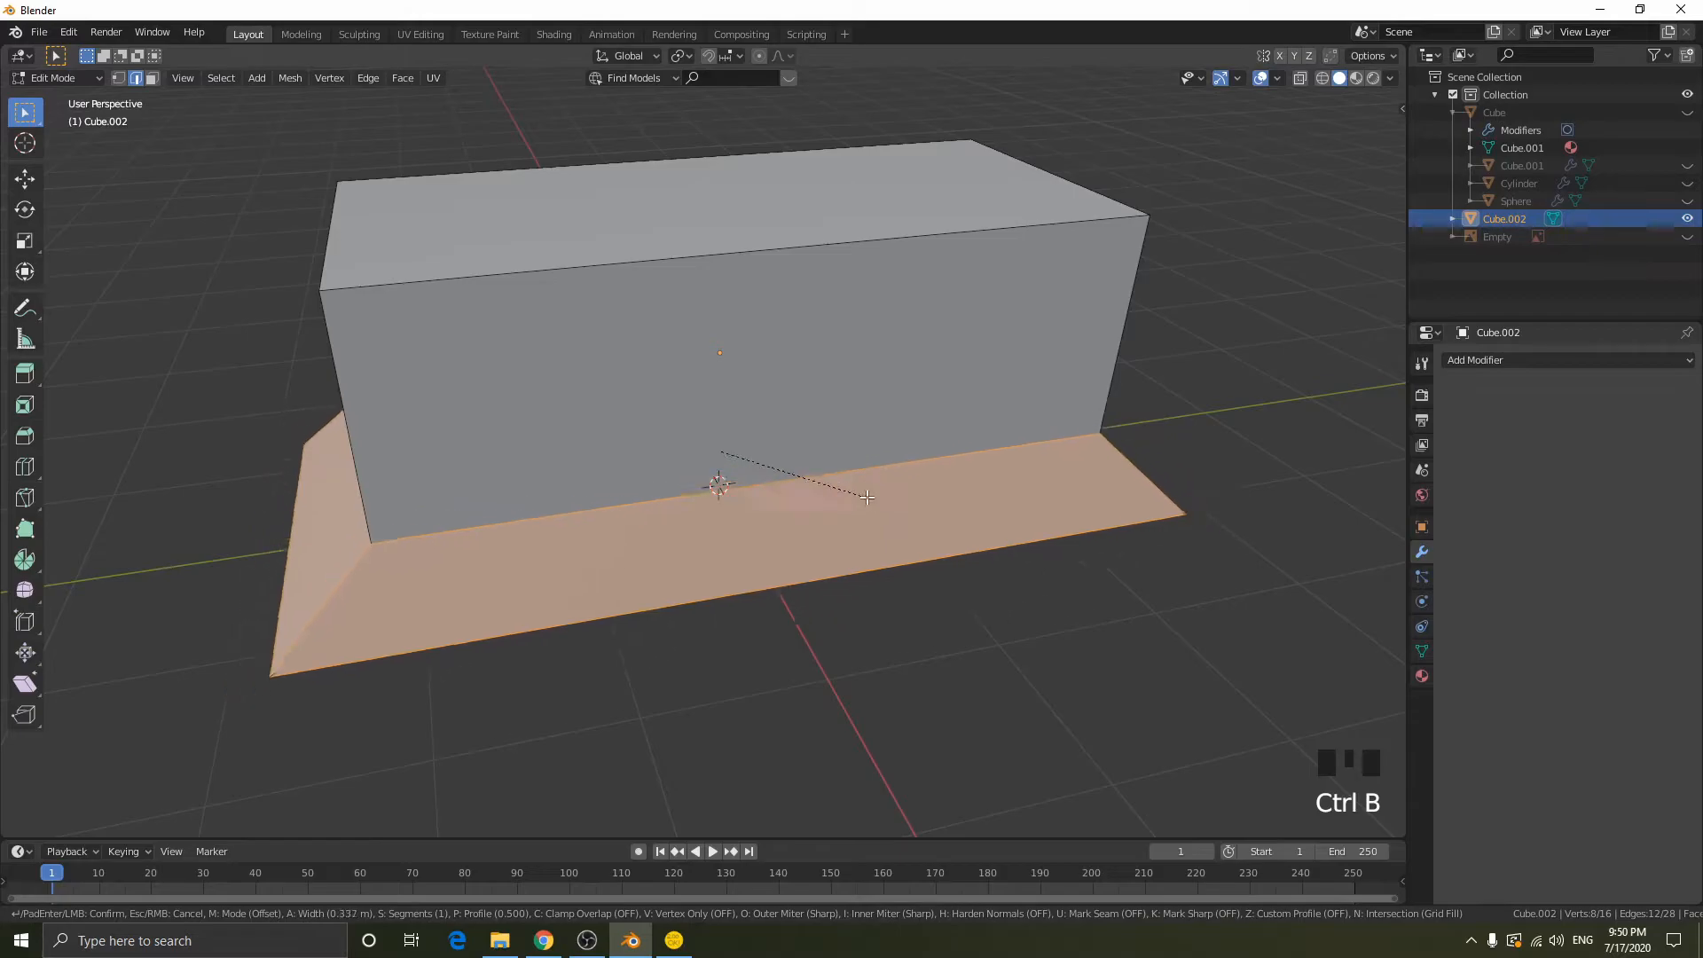
click(1022, 489)
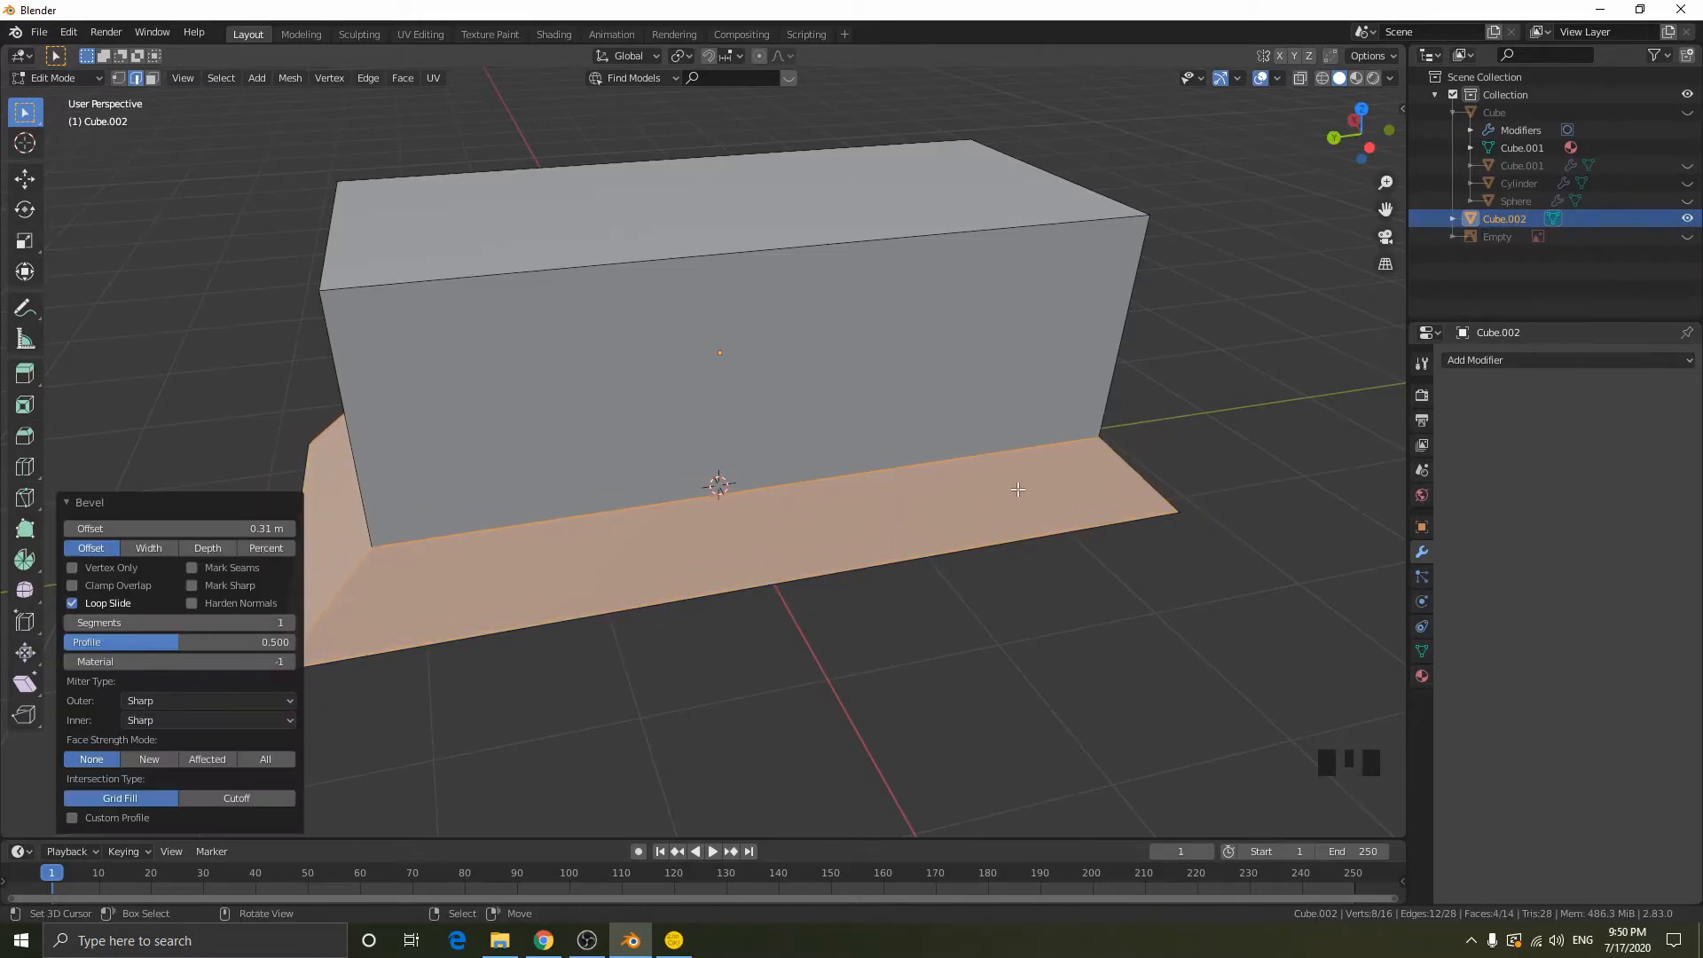
- Compare the Percent, Offset, Width and Depth width types on the base bevel, and undo the bevel
click(156, 497)
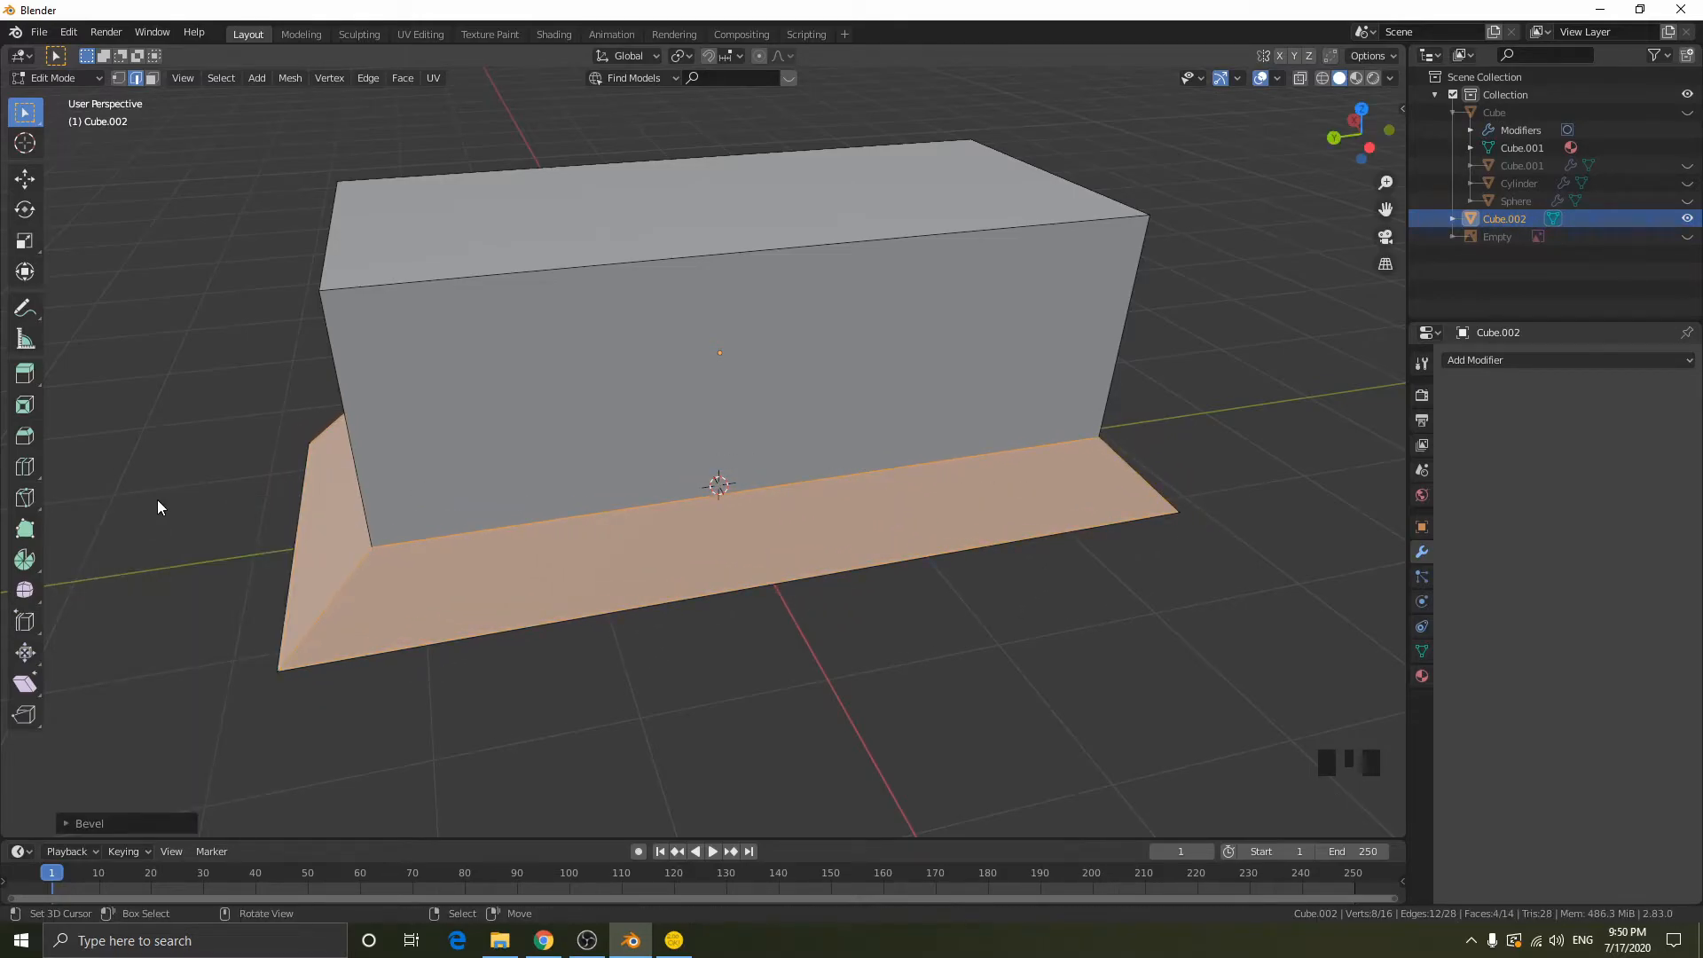
click(67, 823)
middle_drag(667, 531, 710, 487)
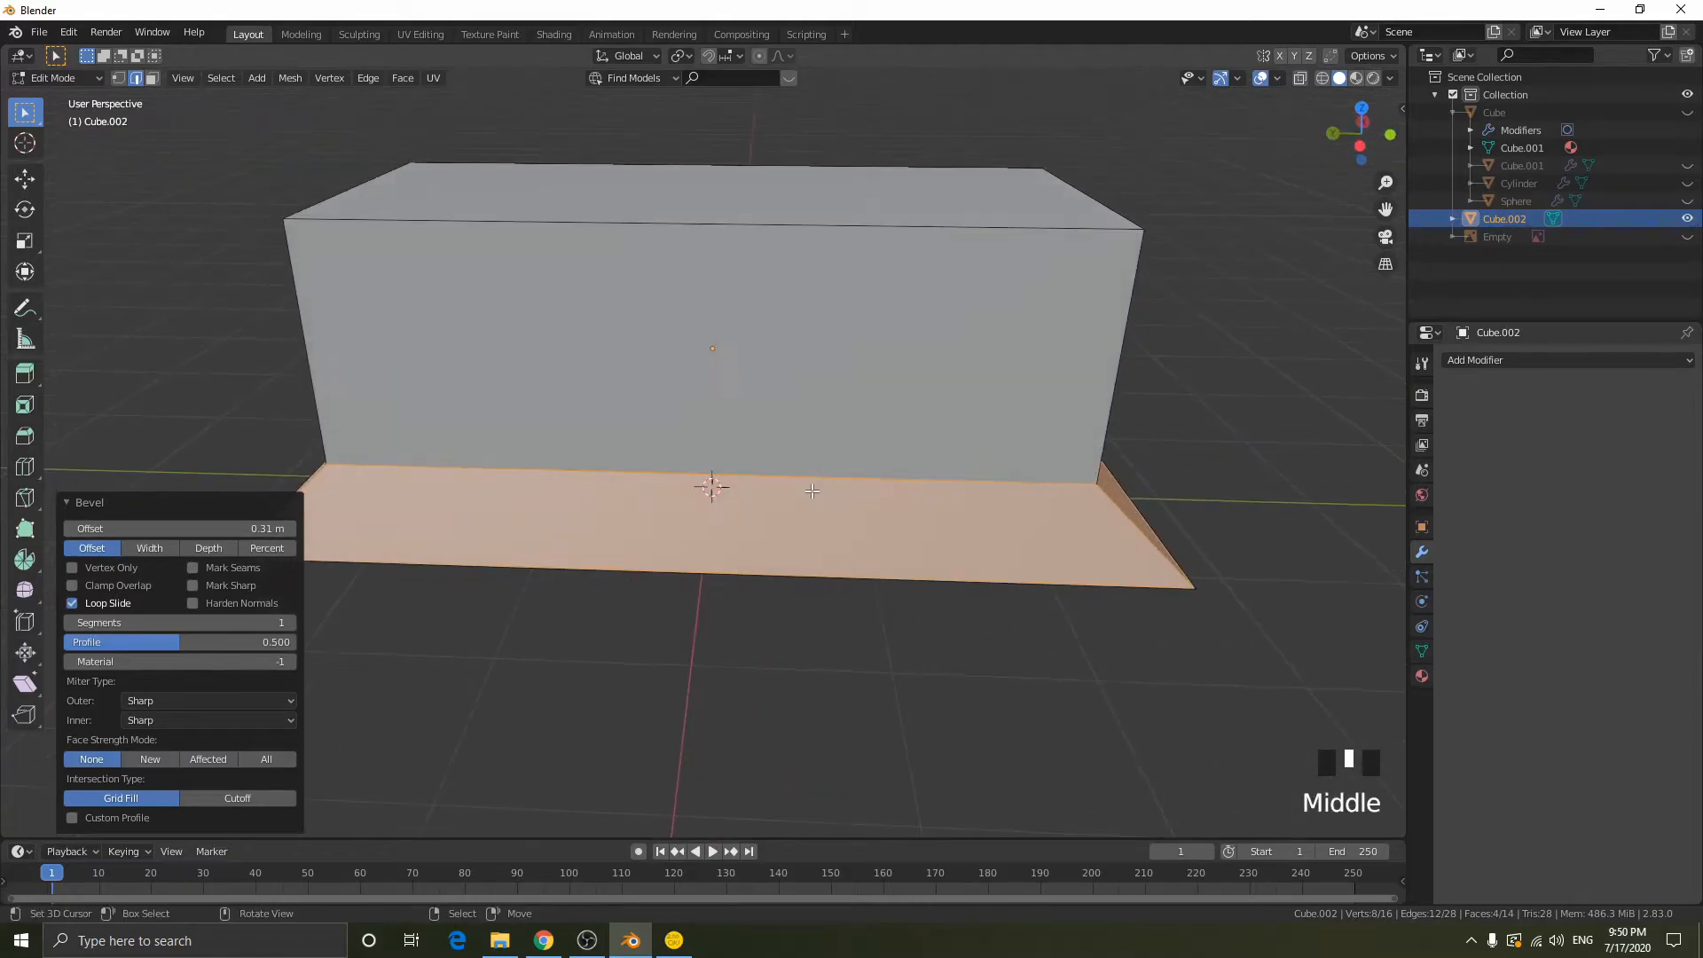
scroll(840, 486, down, 2)
middle_drag(854, 488, 867, 488)
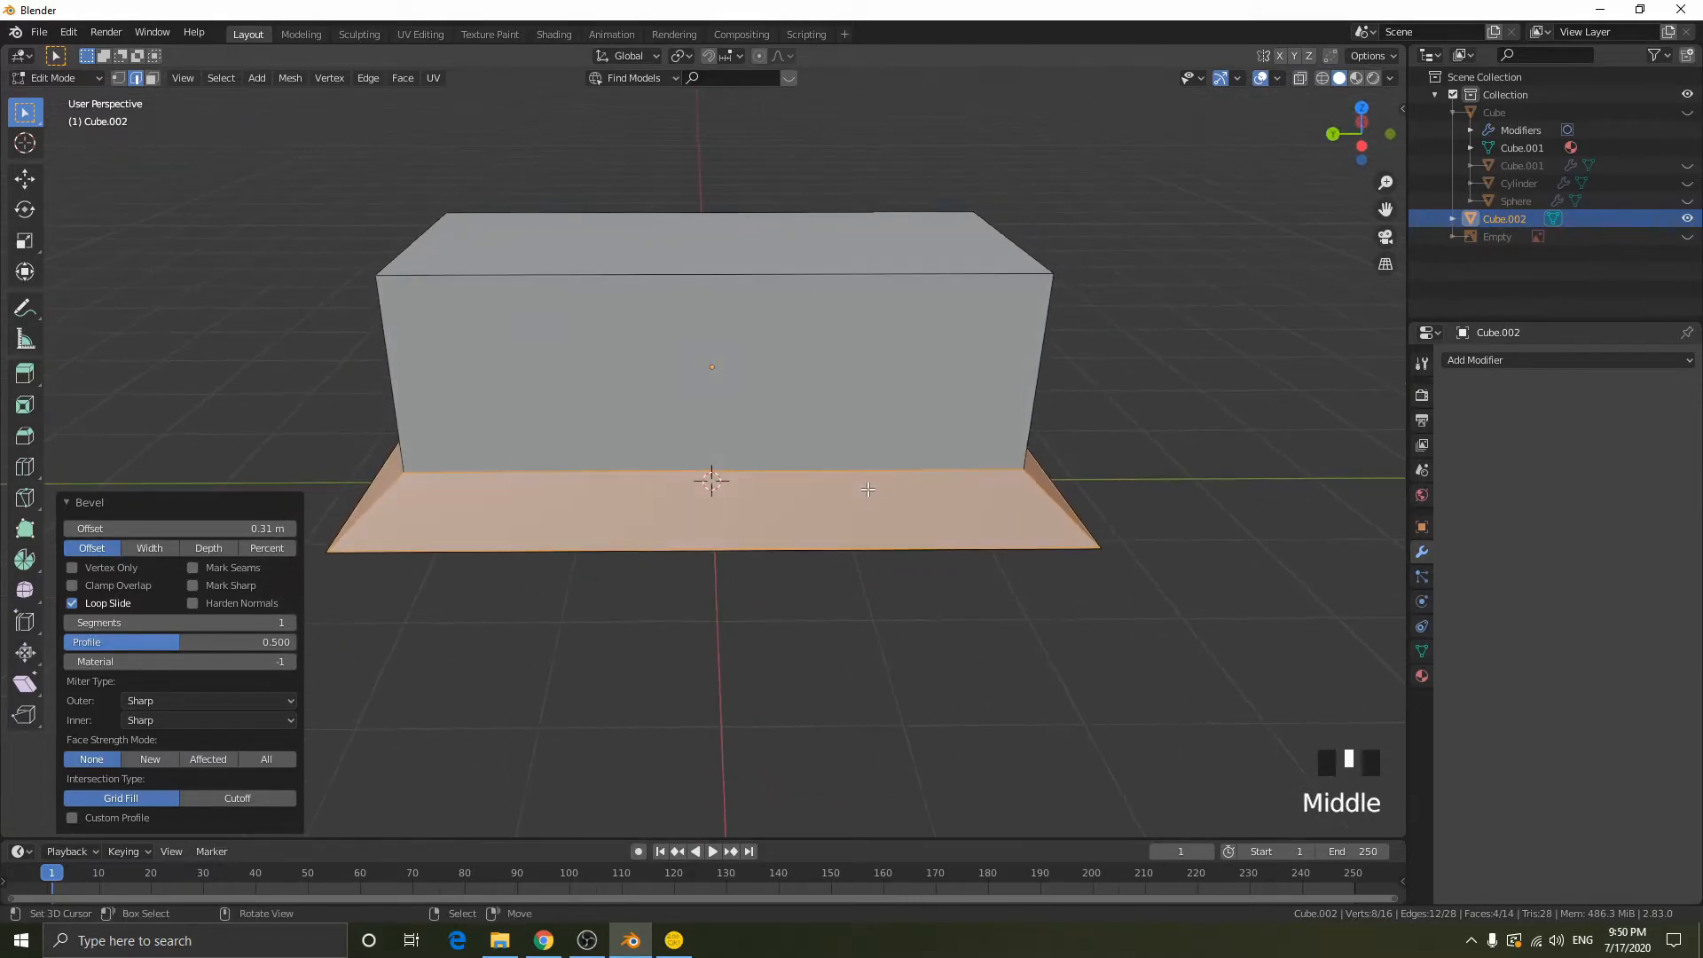
click(268, 548)
drag(195, 525, 94, 530)
click(101, 549)
click(155, 551)
click(192, 549)
click(89, 547)
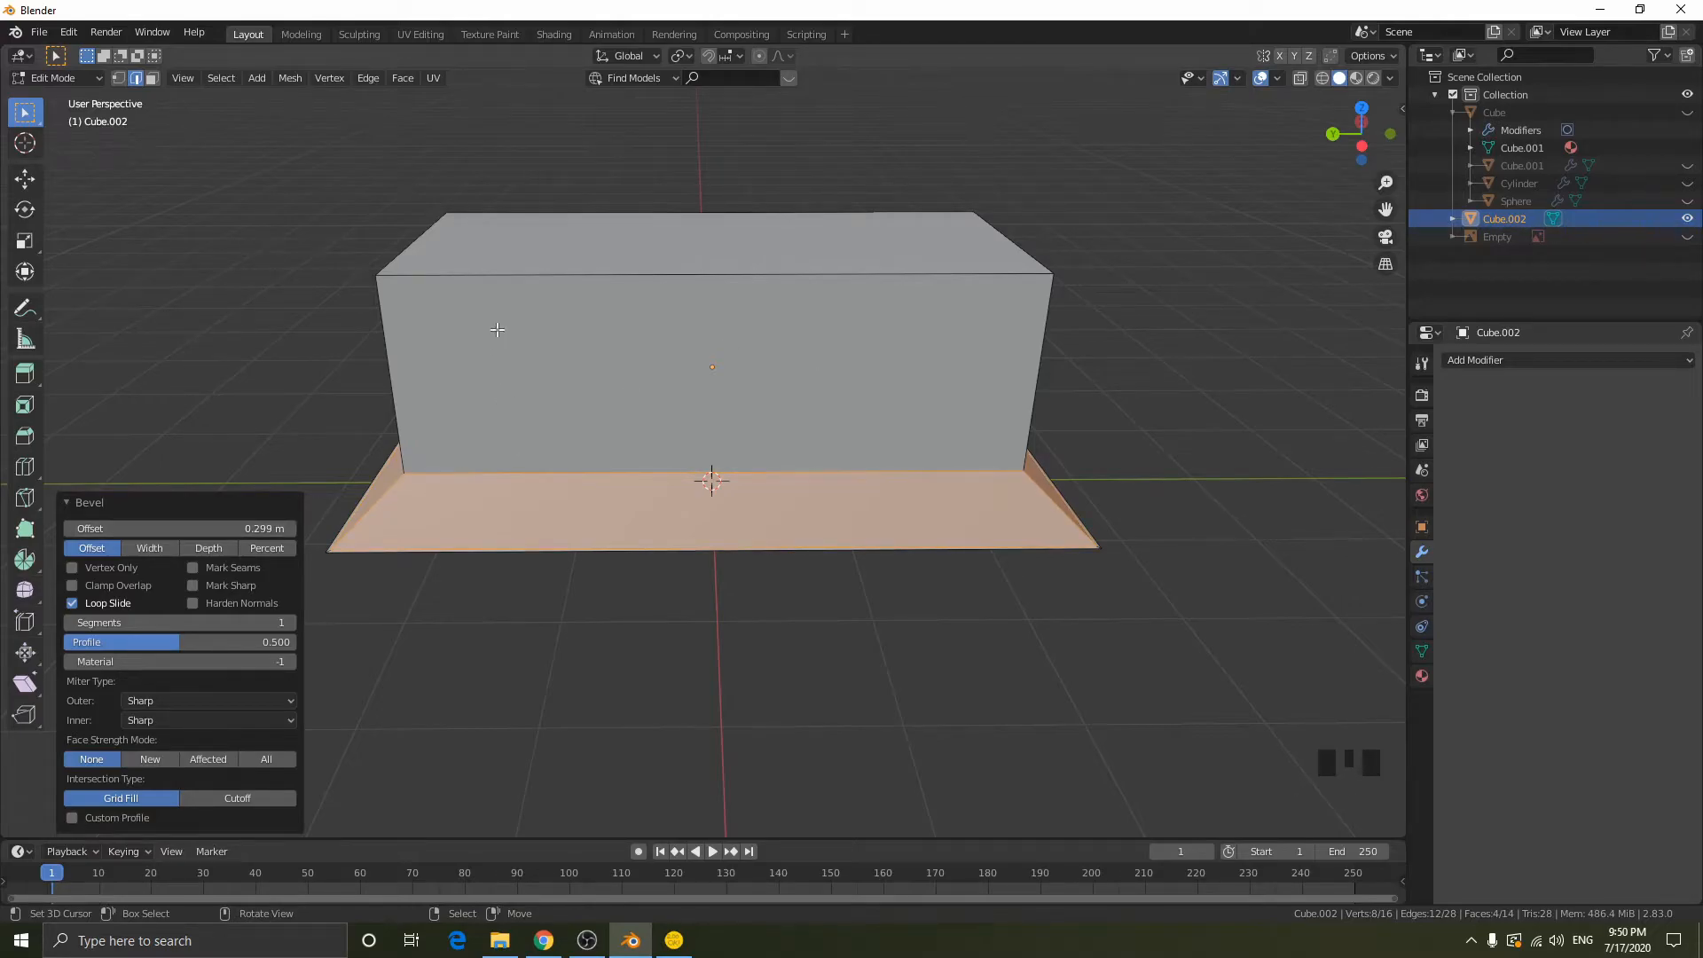
key(ctrl+z)
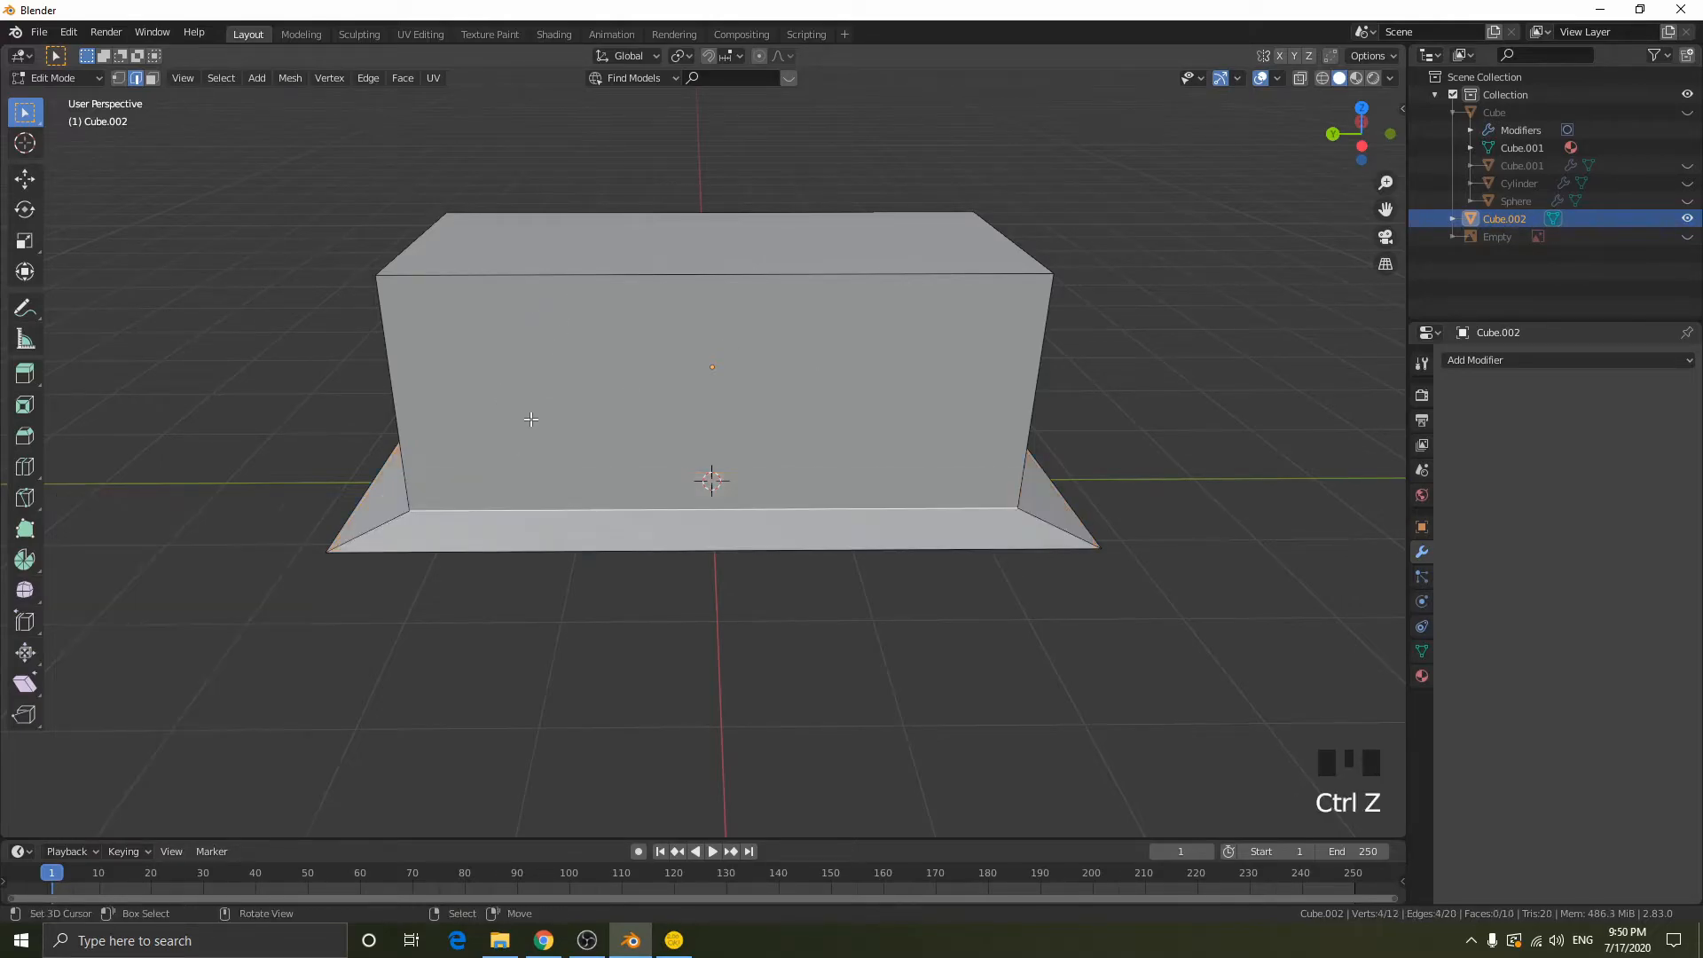
- Add a horizontal loop cut around the block and slide it by about 0.8 to just above the flared base
key(ctrl+r)
click(424, 372)
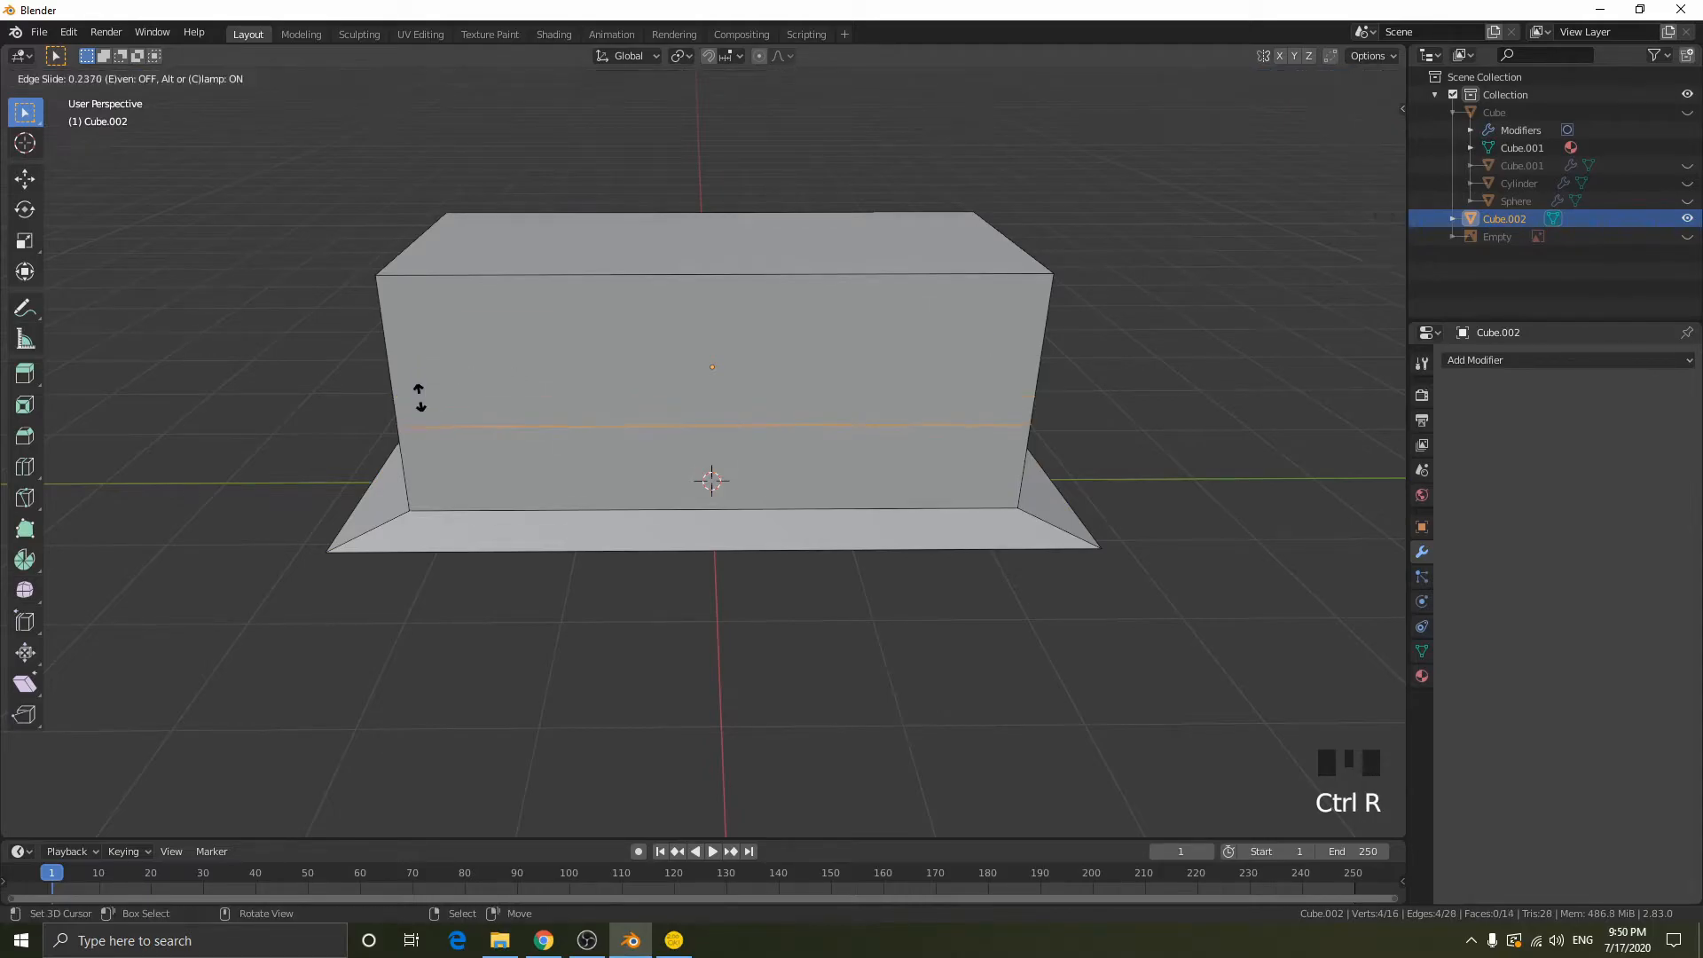
click(393, 669)
- Bevel the edge loop between the block and the flared base with the Percent width type at 100%
right_click(469, 513)
alt+right_click(468, 513)
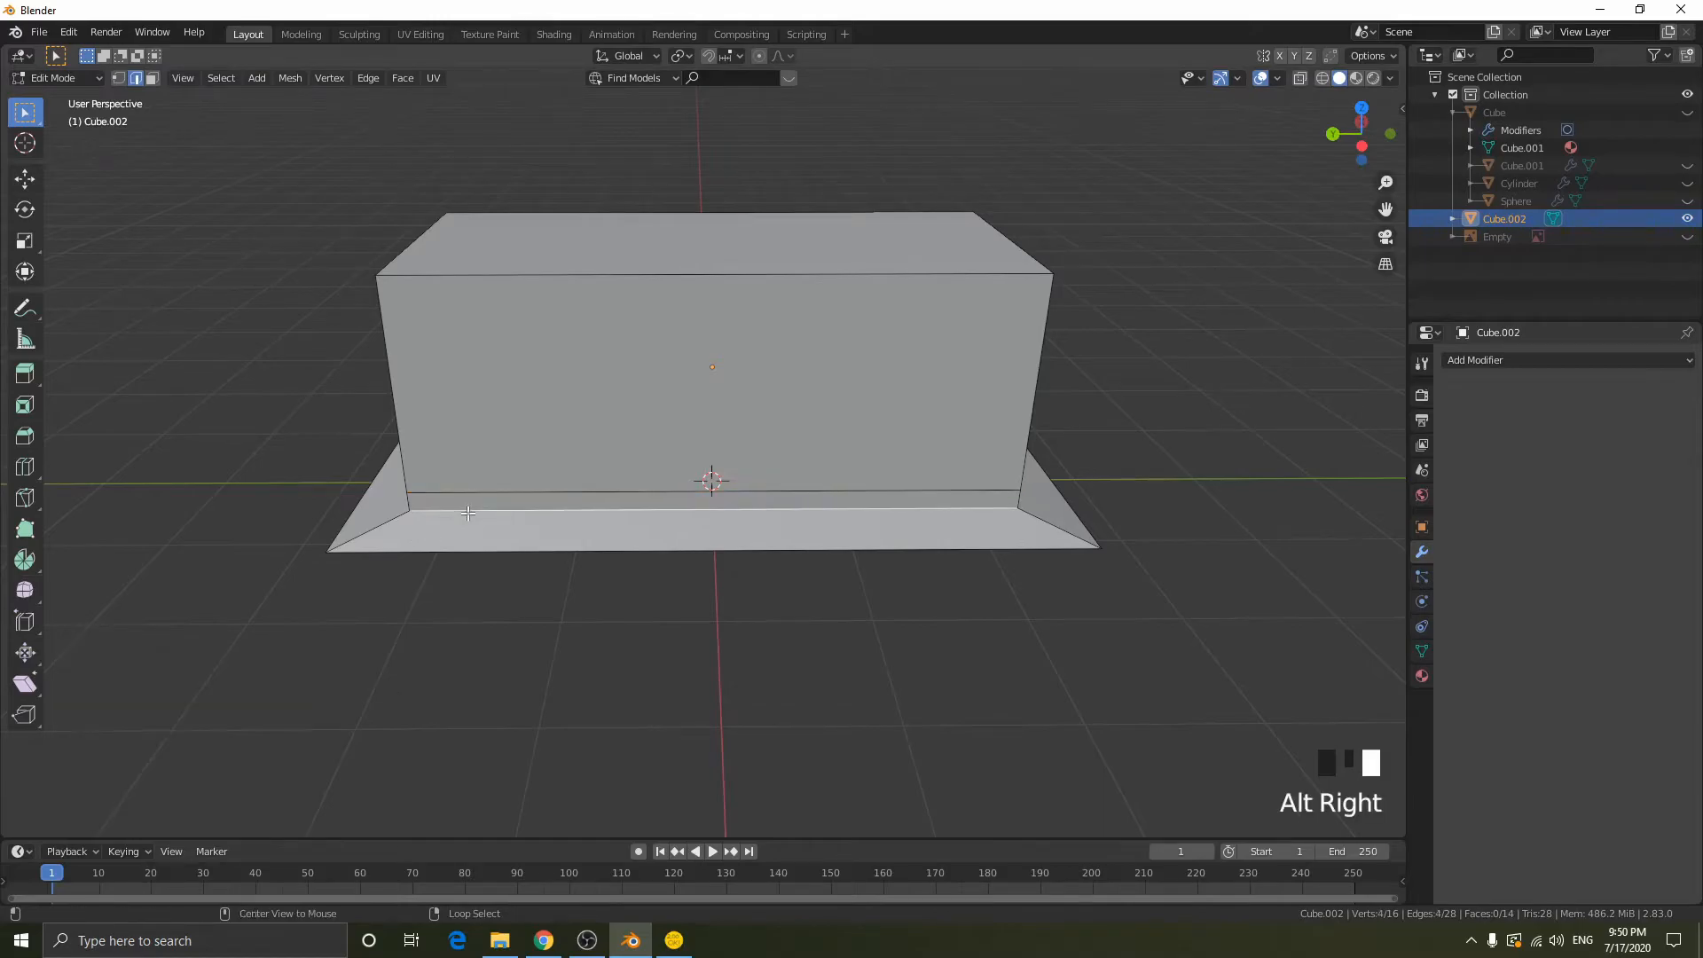
key(ctrl+b)
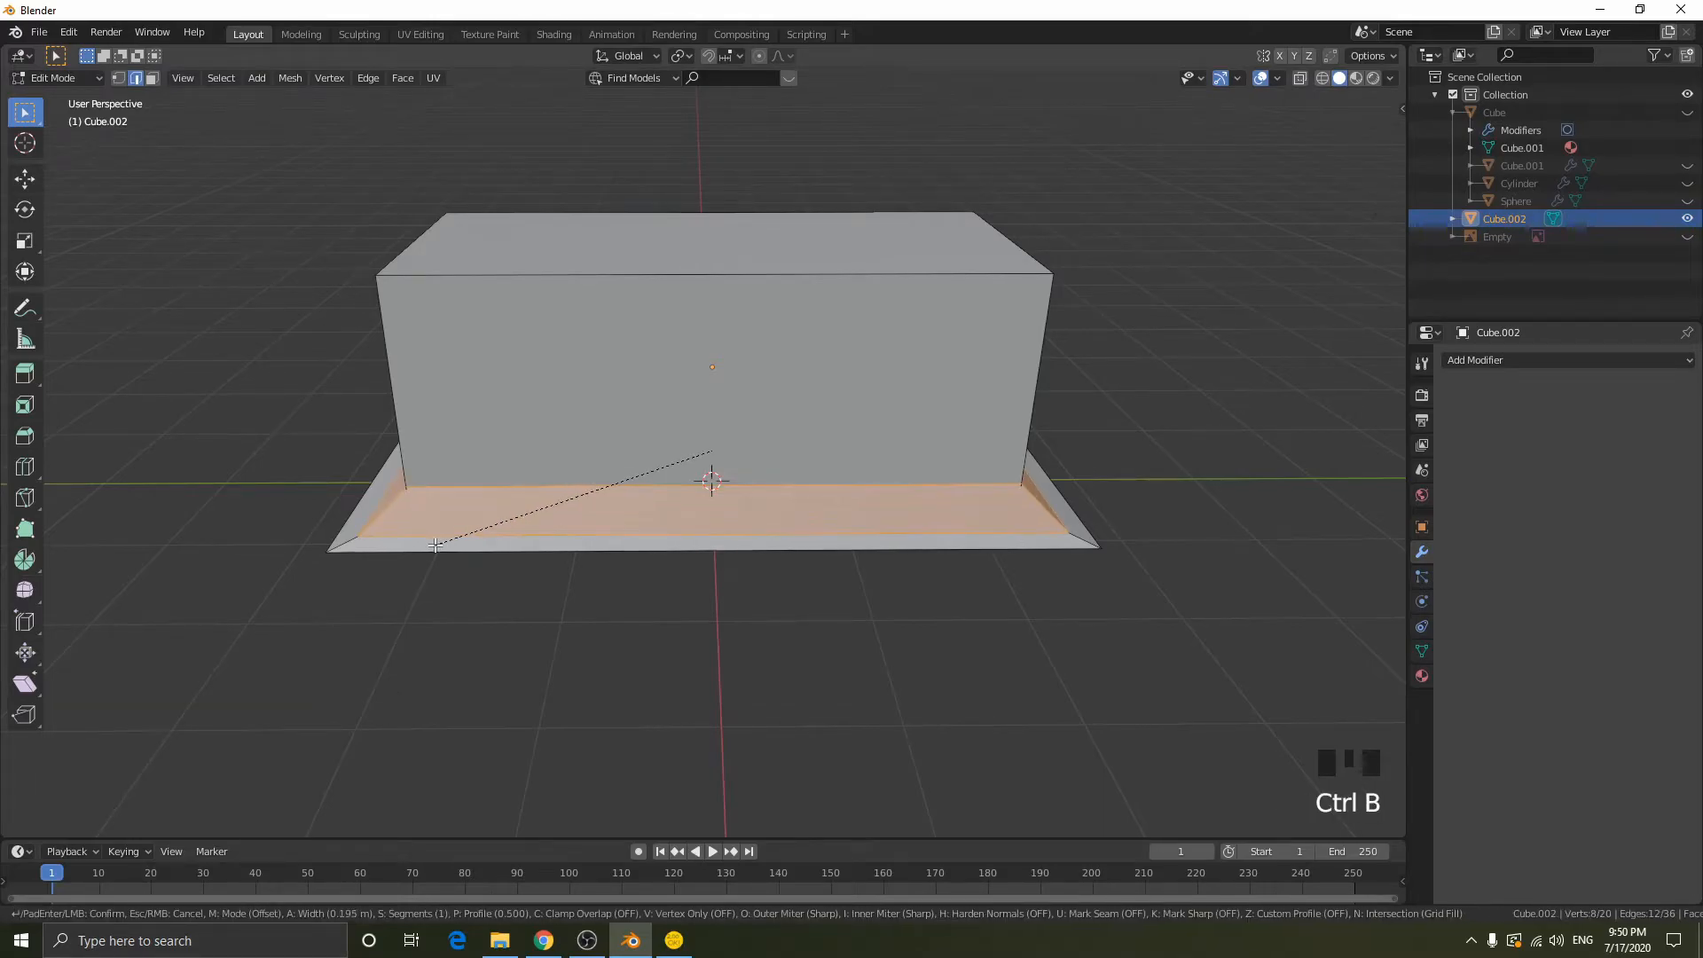
click(439, 534)
click(275, 549)
drag(267, 529, 498, 529)
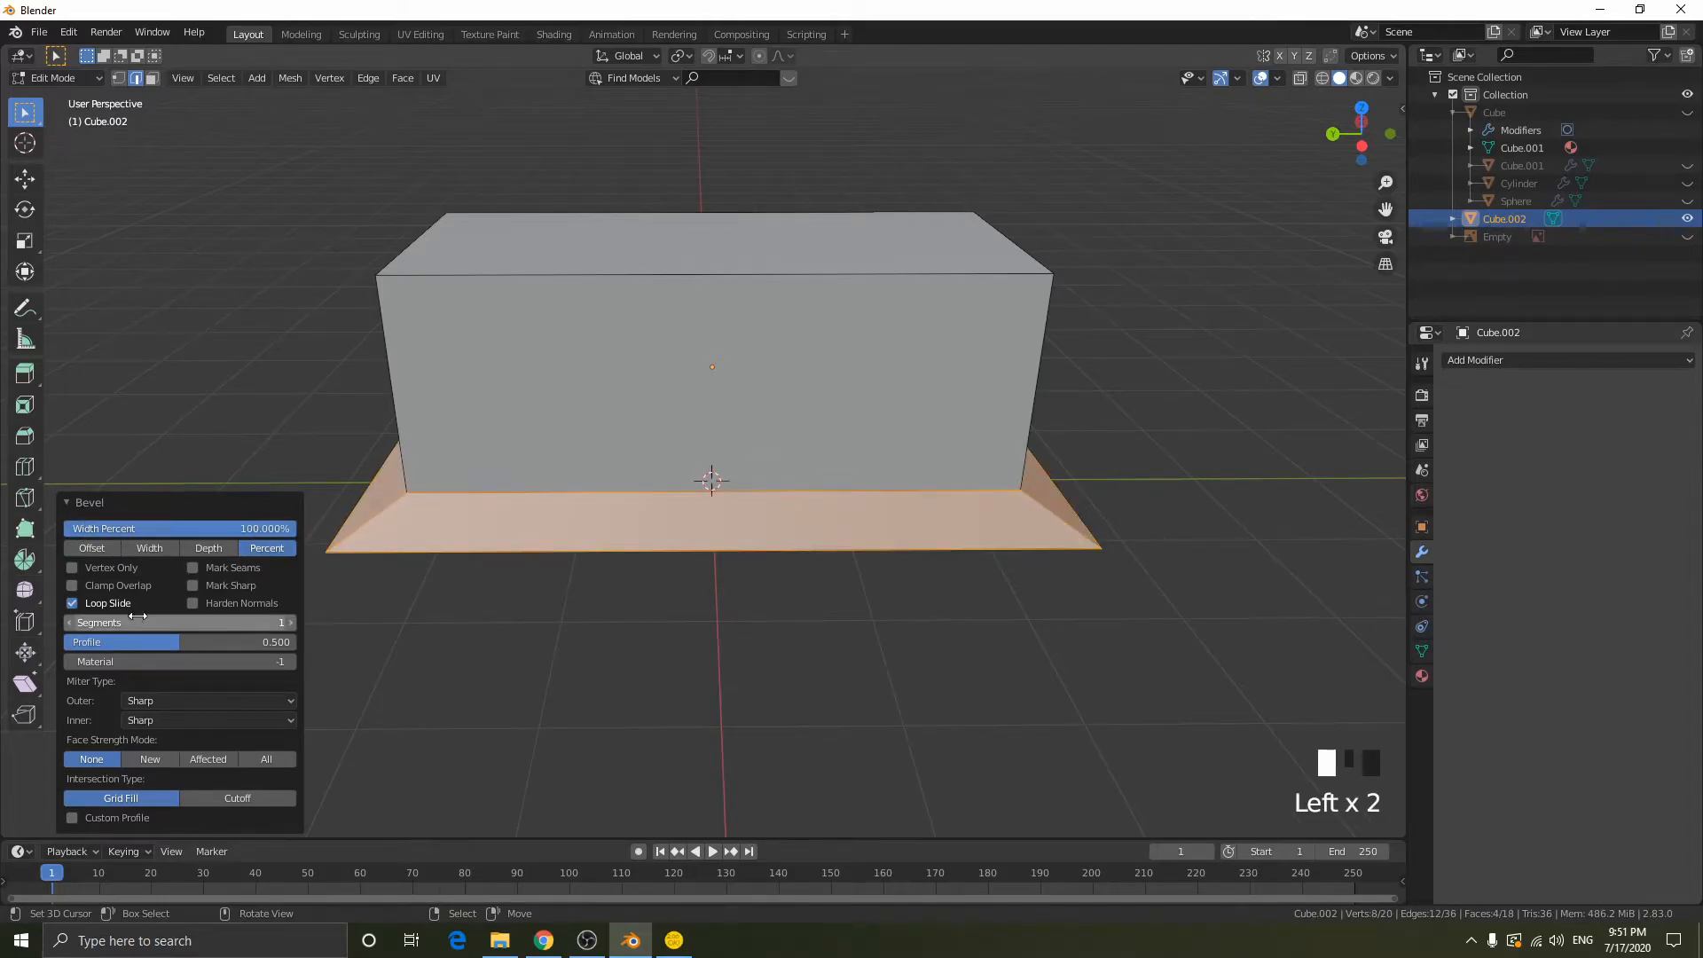
- Set the base bevel to 10 segments and inspect the curved result from the side
click(291, 623)
click(291, 623)
click(291, 624)
click(292, 623)
click(293, 622)
click(293, 622)
click(292, 622)
click(293, 622)
click(293, 622)
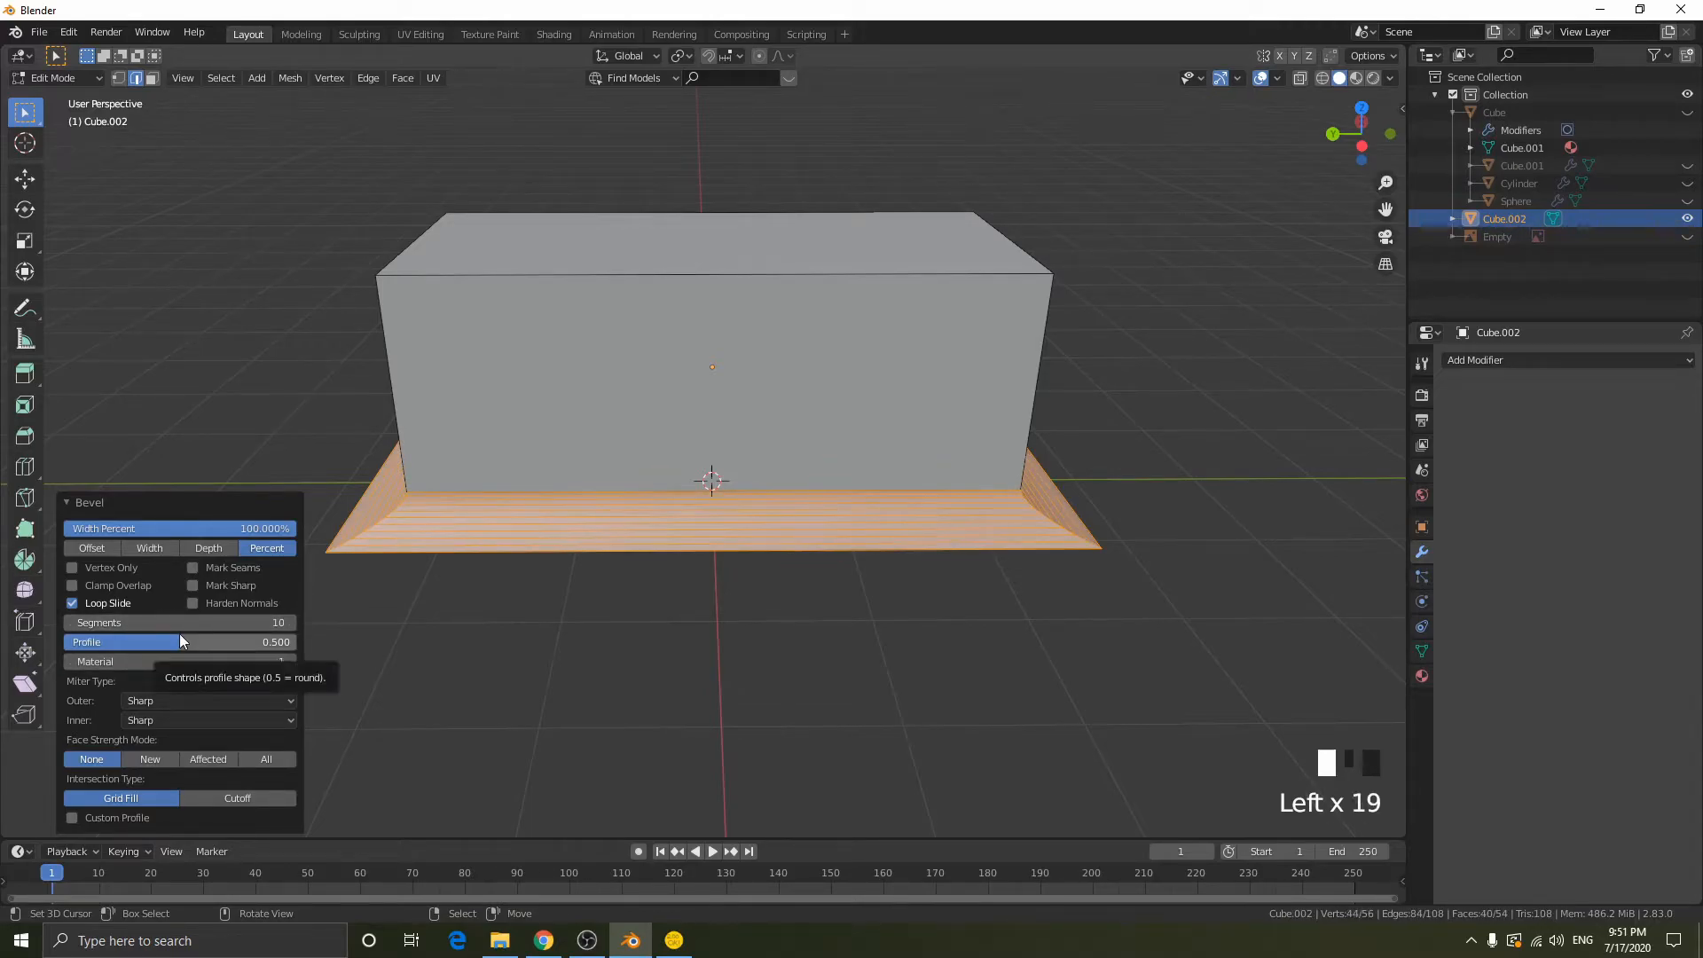
middle_drag(376, 604, 117, 760)
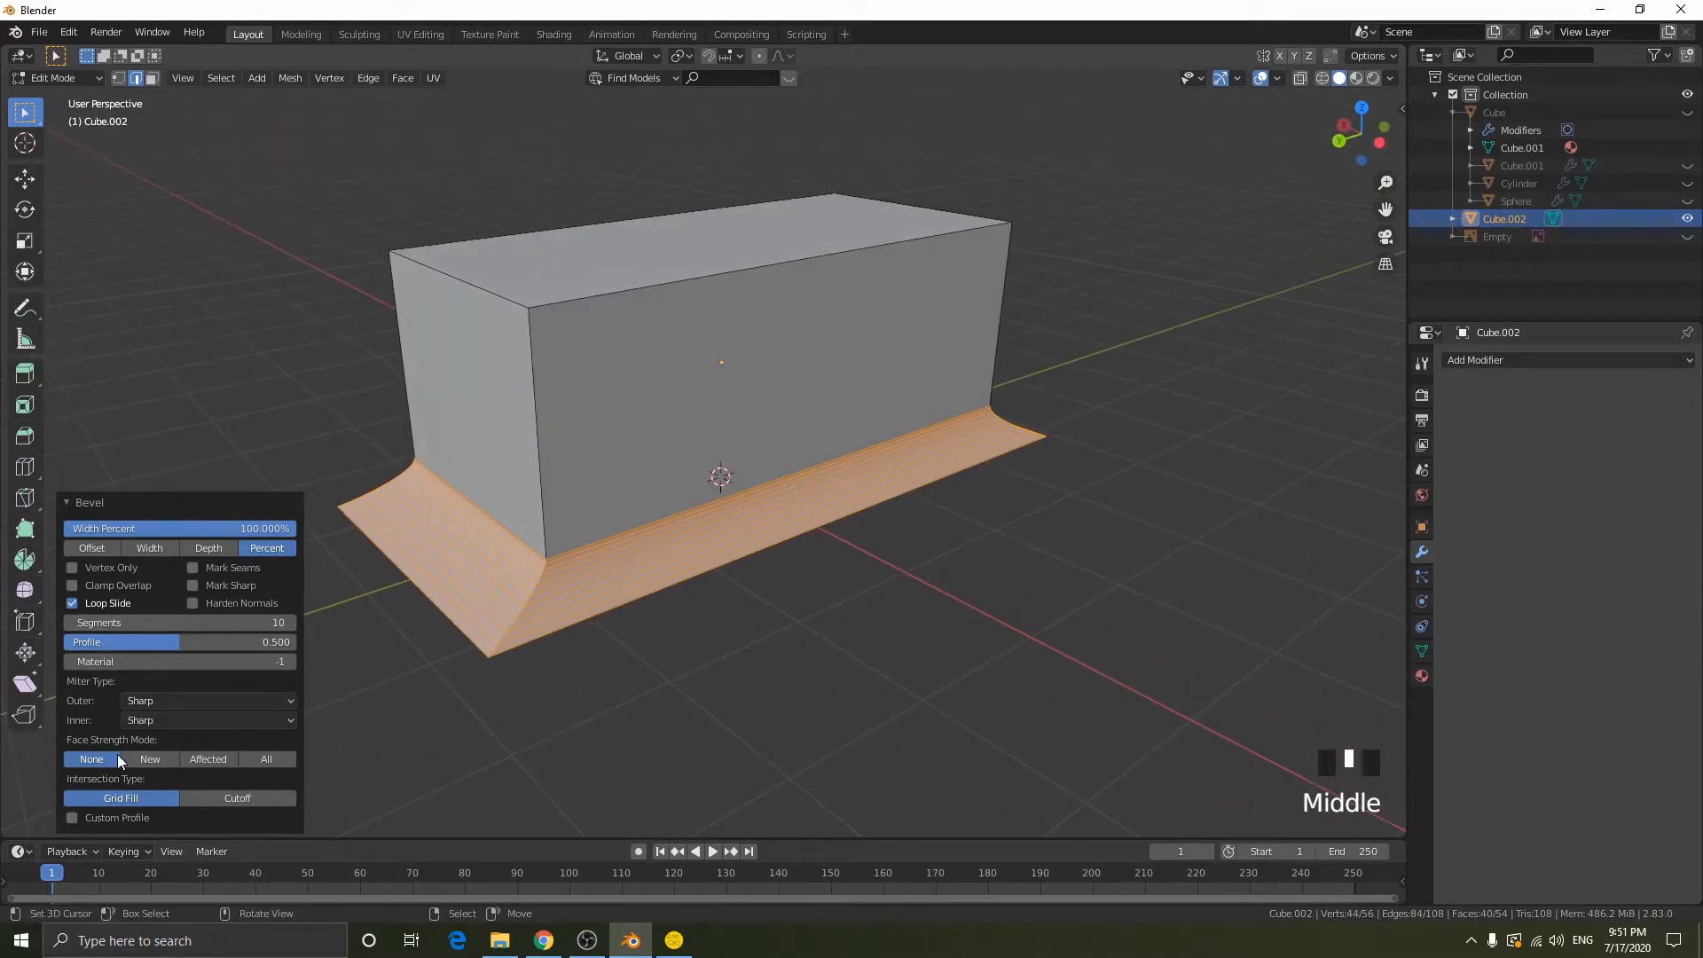
- Enable a custom profile on the base bevel with the Steps preset
click(78, 821)
click(117, 525)
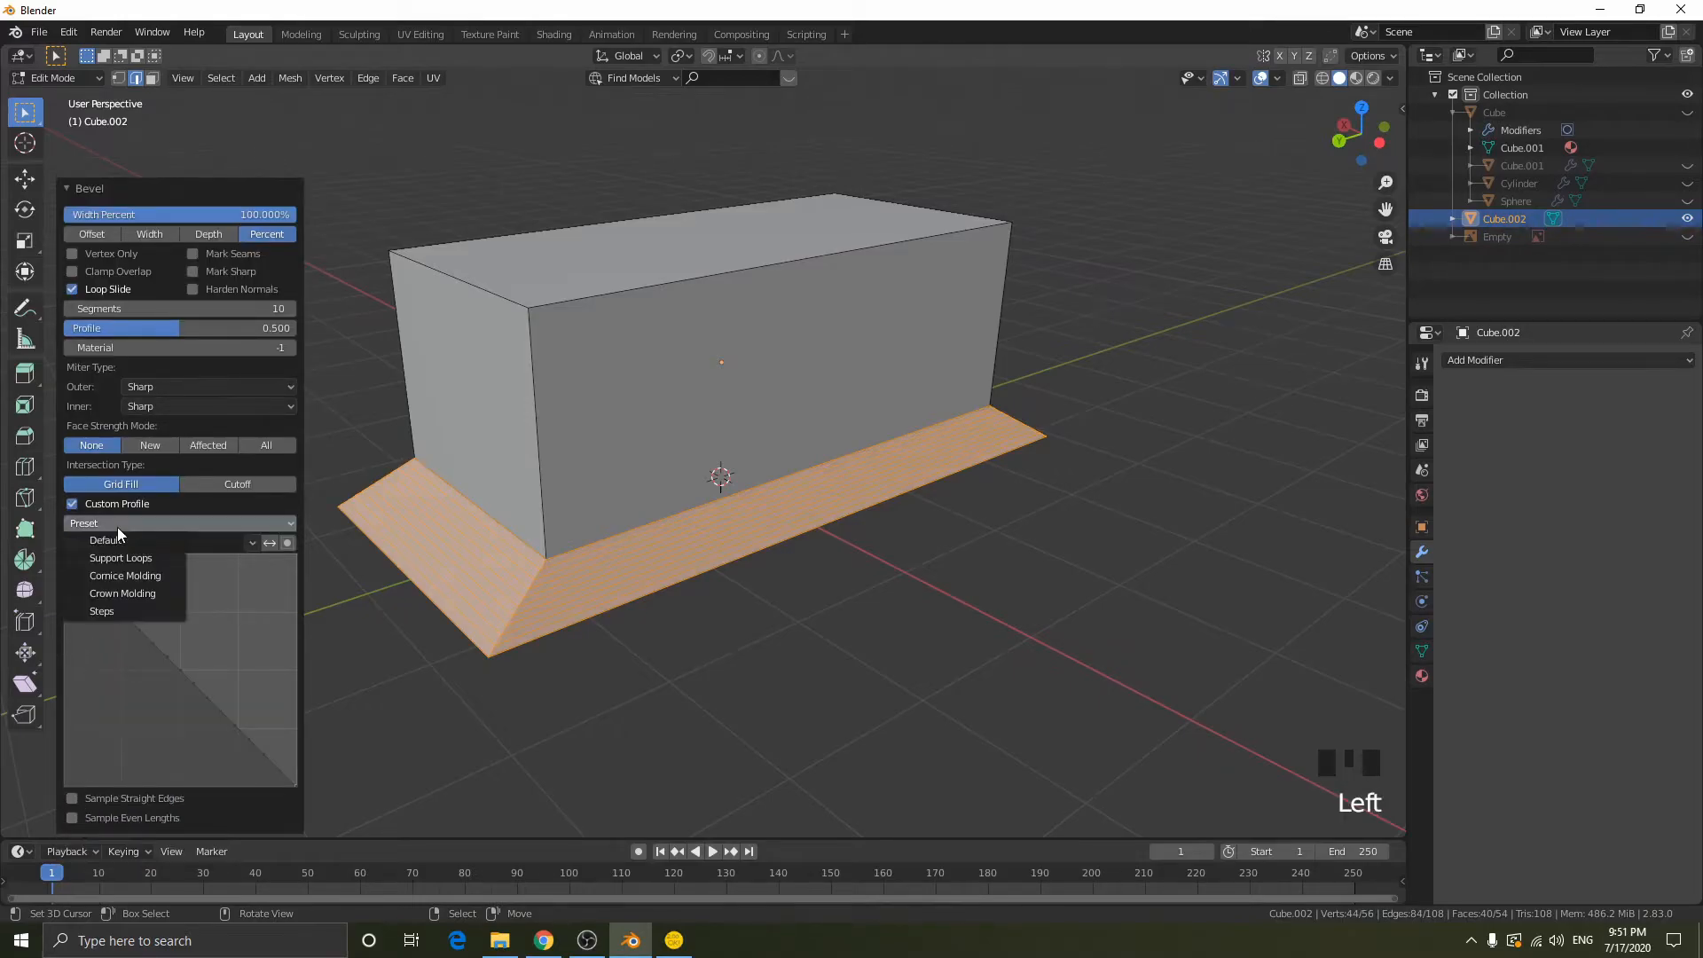
click(126, 607)
scroll(785, 644, up, 3)
middle_drag(785, 644, 836, 636)
scroll(835, 636, down, 1)
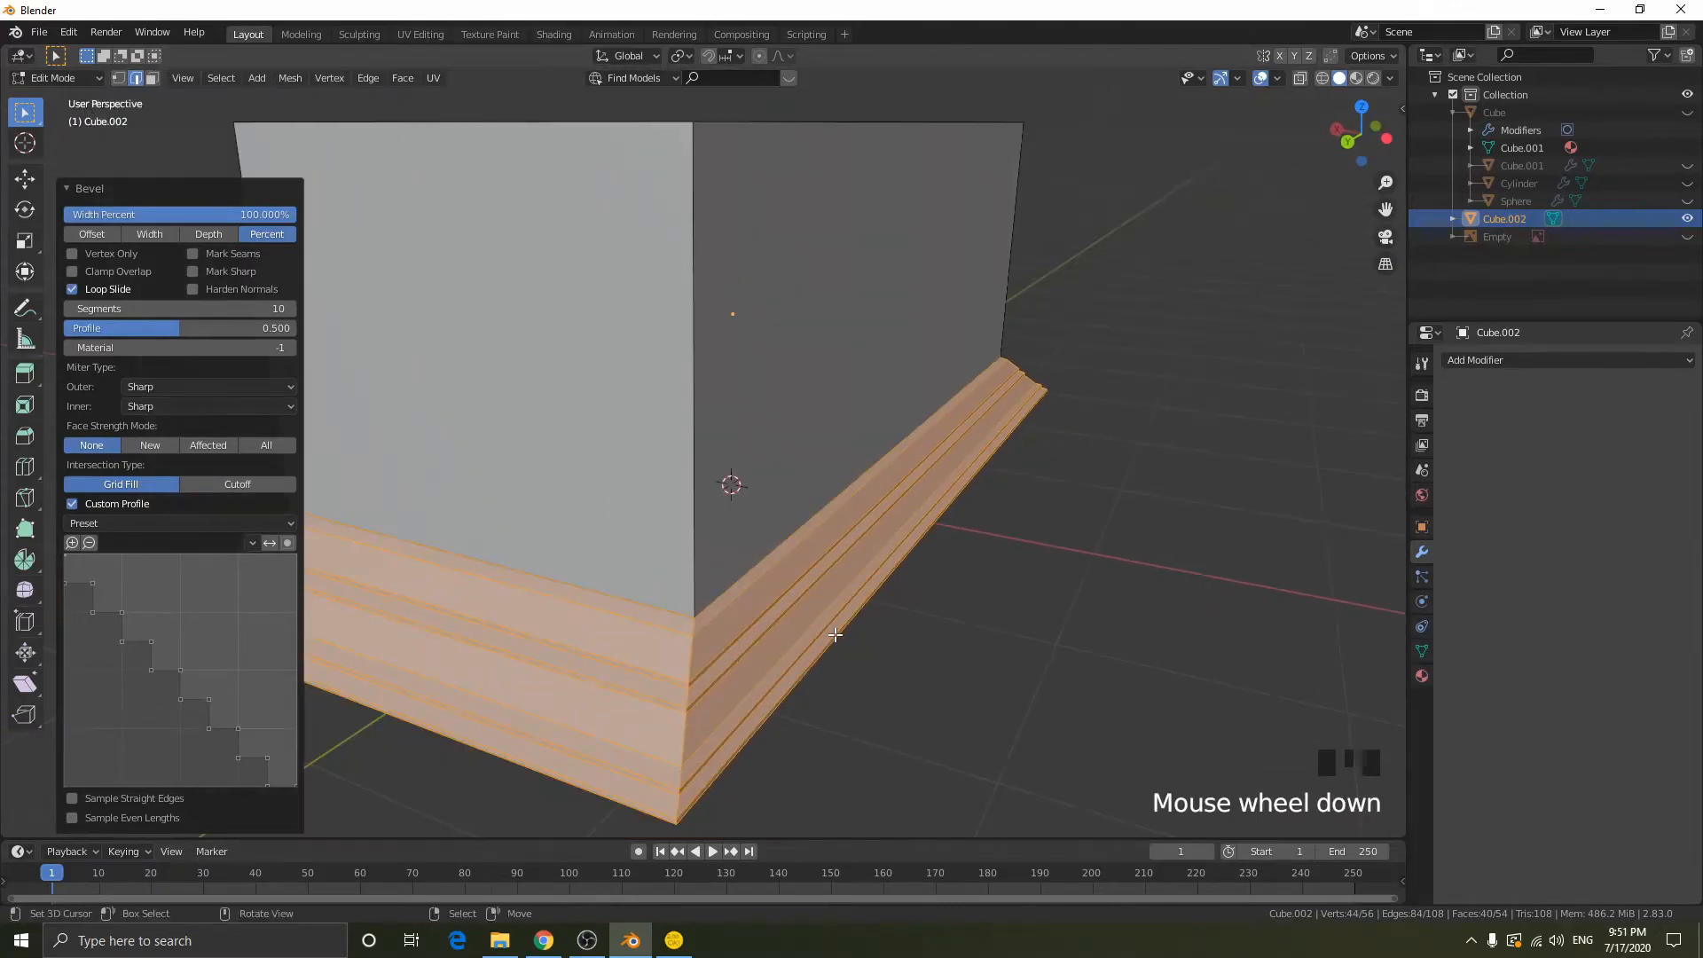
- Increase the stepped base bevel to 16 segments, keeping its width at 100%
click(289, 309)
click(289, 308)
click(289, 309)
click(289, 308)
click(289, 309)
click(289, 309)
click(289, 309)
click(290, 308)
middle_drag(819, 436, 1055, 502)
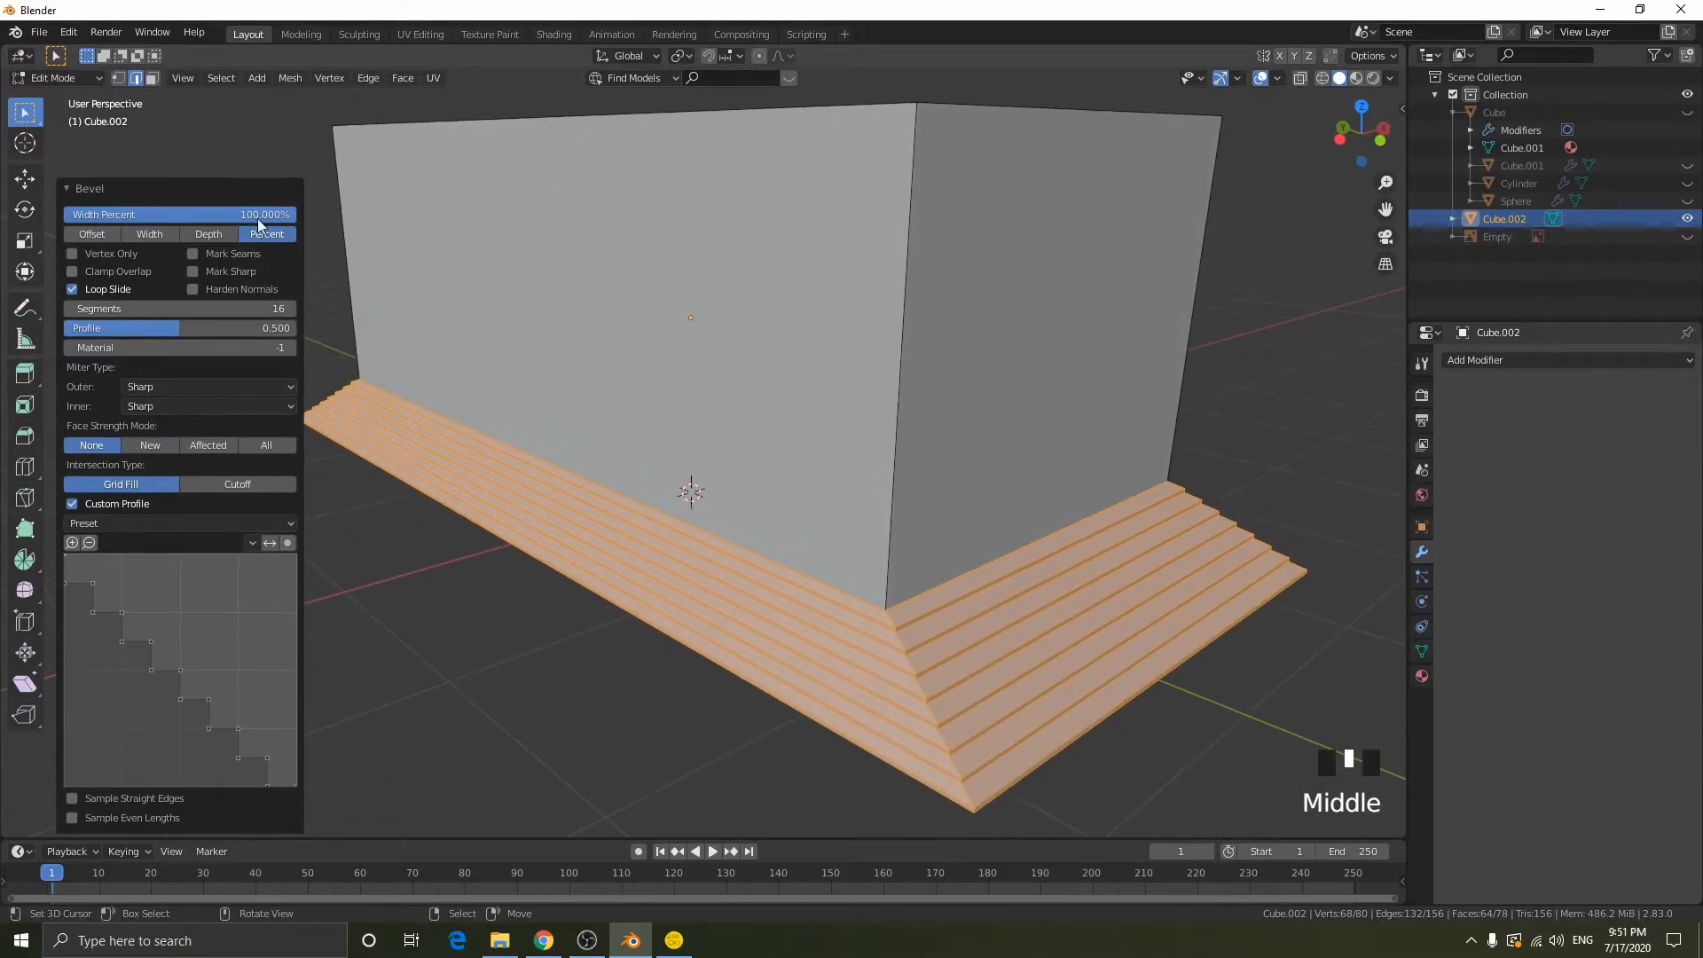
mouse_move(256, 215)
mouse_down()
mouse_move(200, 215)
mouse_move(257, 215)
mouse_up()
- Try to scale the stepped base along X, and preview the shape outside edit mode
middle_drag(1083, 545, 1285, 577)
scroll(1076, 524, down, 3)
key(s)
key(x)
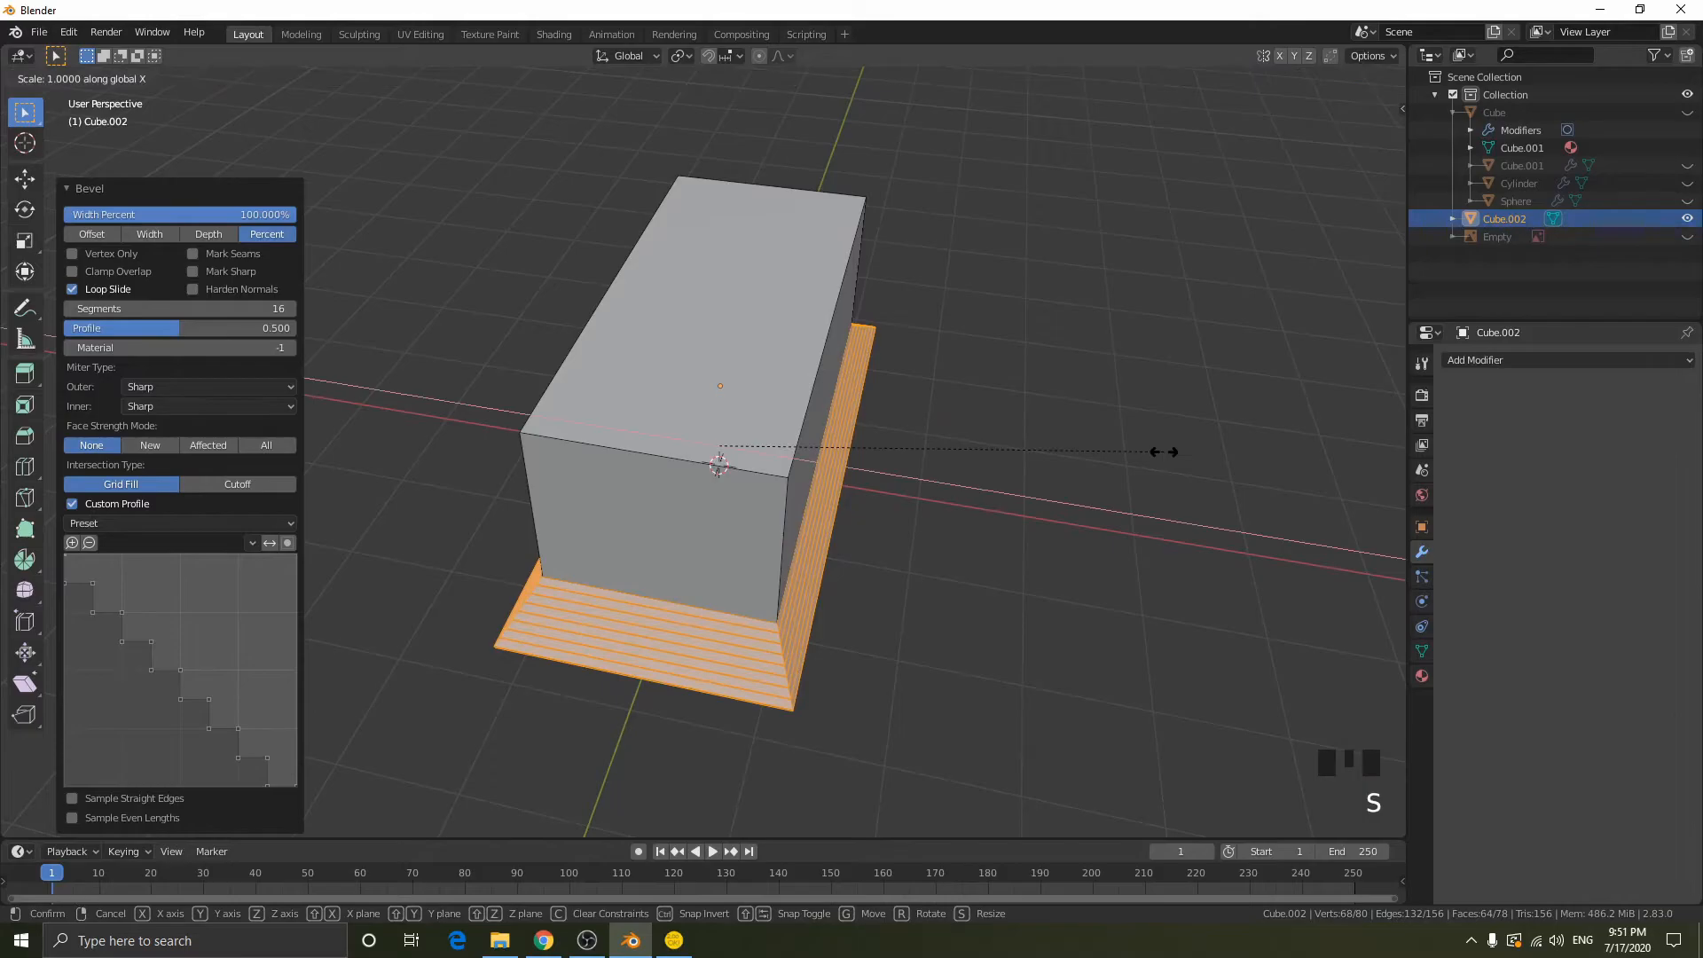
click(1401, 499)
middle_drag(843, 630, 633, 450)
key(Tab)
key(Tab)
key(Tab)
key(Tab)
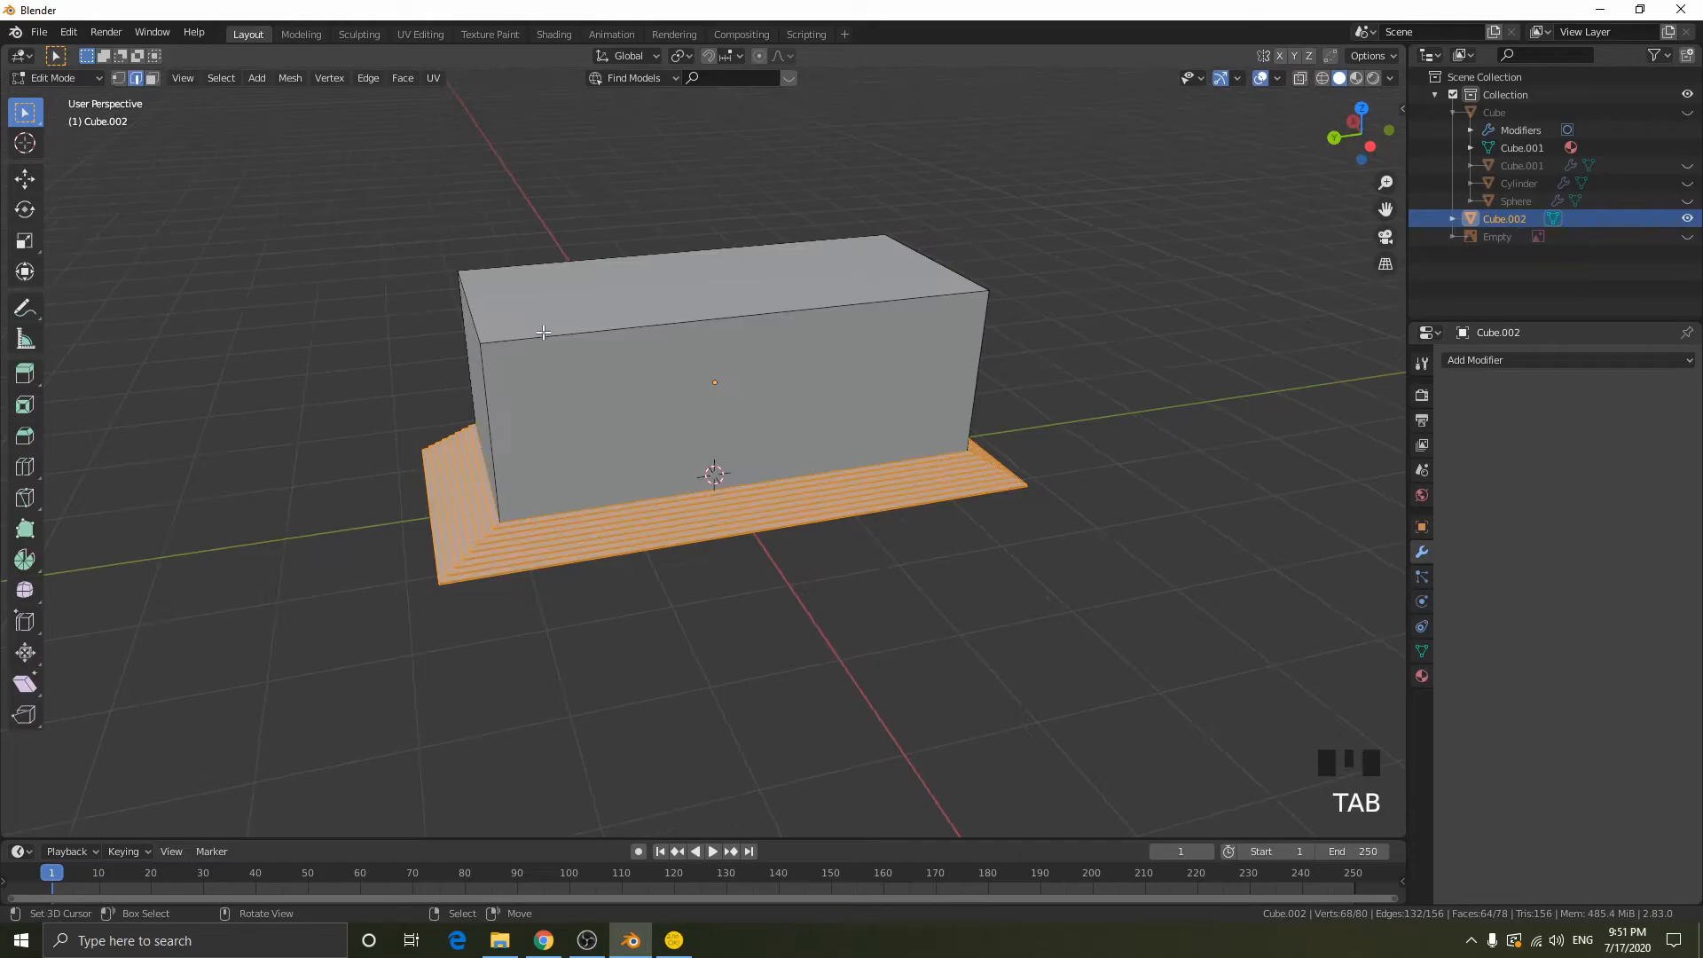
- Select the top corners of the block and bevel its upper edges by about 19% with the stepped profile
right_click(564, 337)
right_click(564, 337)
alt+right_click(564, 337)
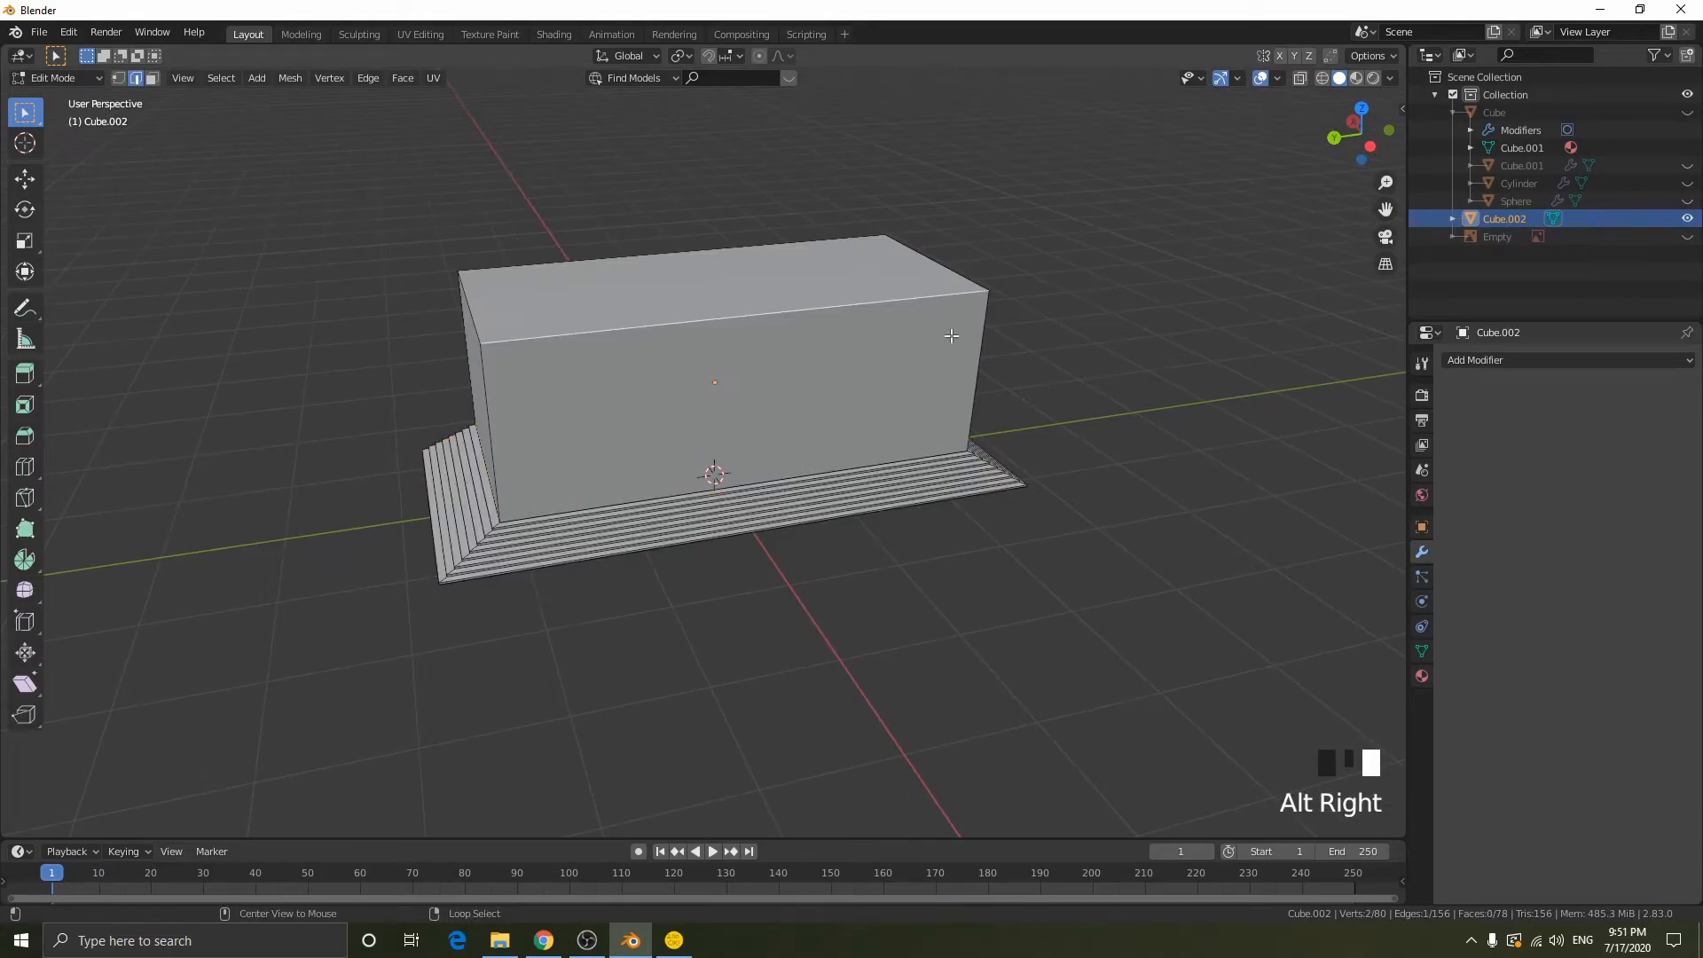
alt+right_click(813, 314)
alt+right_click(654, 267)
key(1)
alt+right_click(558, 324)
alt+shift+right_click(582, 288)
middle_drag(858, 337, 825, 346)
key(ctrl+b)
click(962, 384)
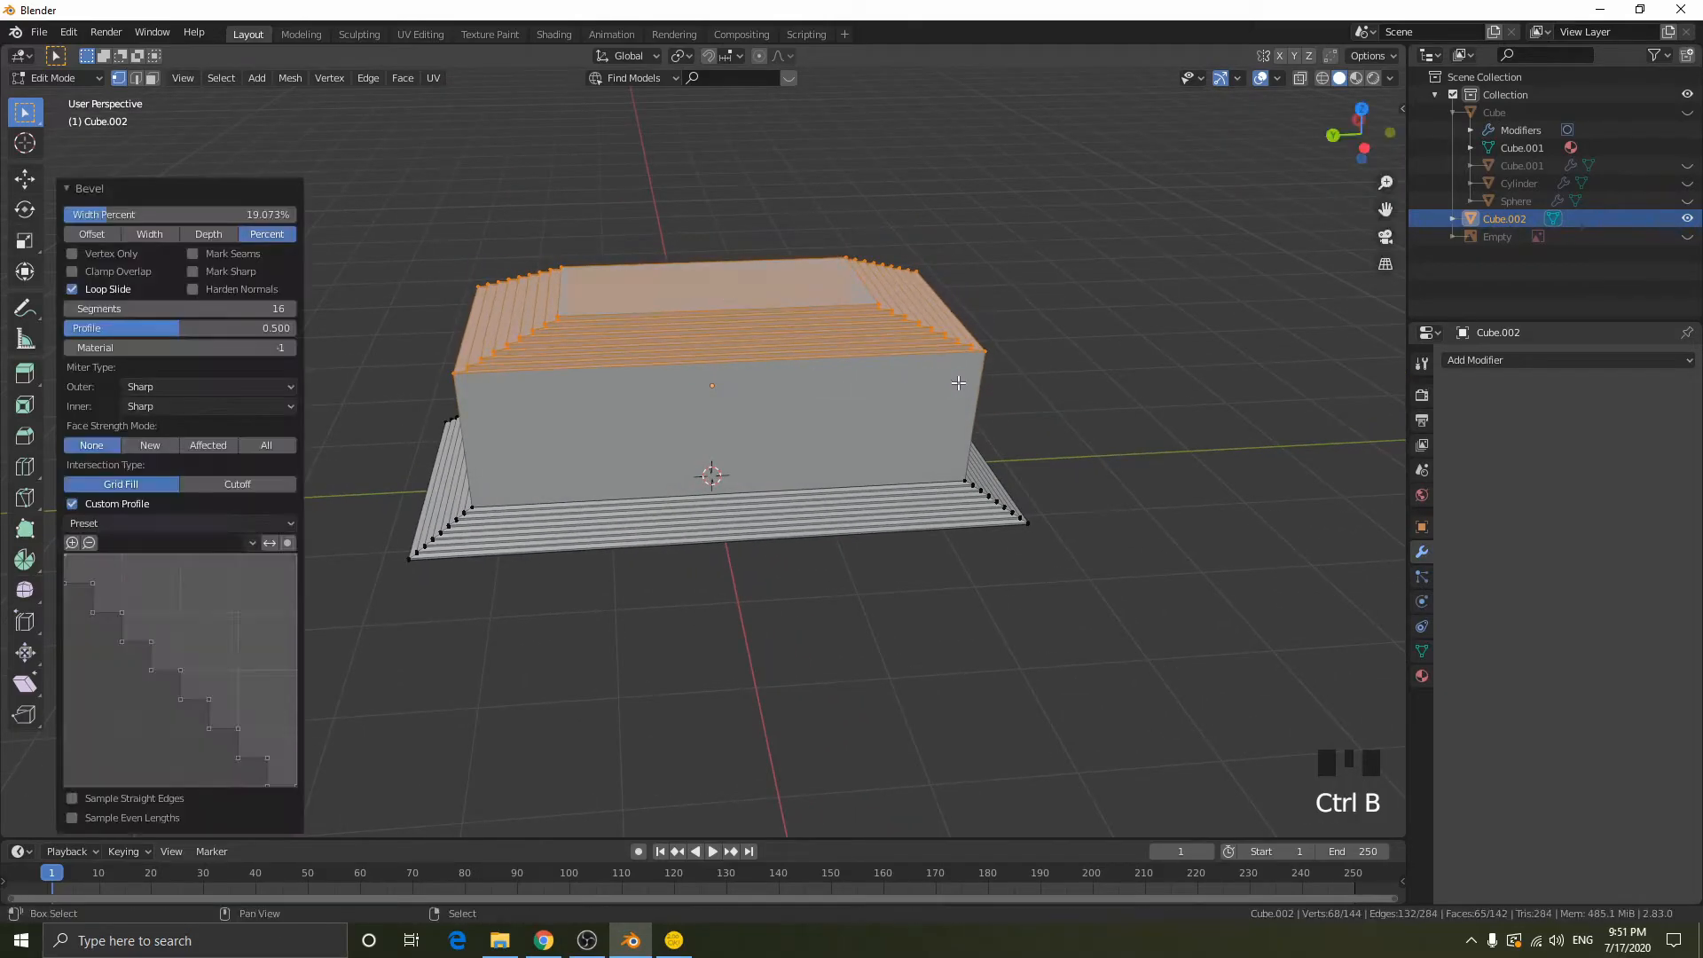
- Turn off the custom profile on the top bevel to make it rounded
scroll(603, 377, up, 3)
middle_drag(620, 385, 683, 407)
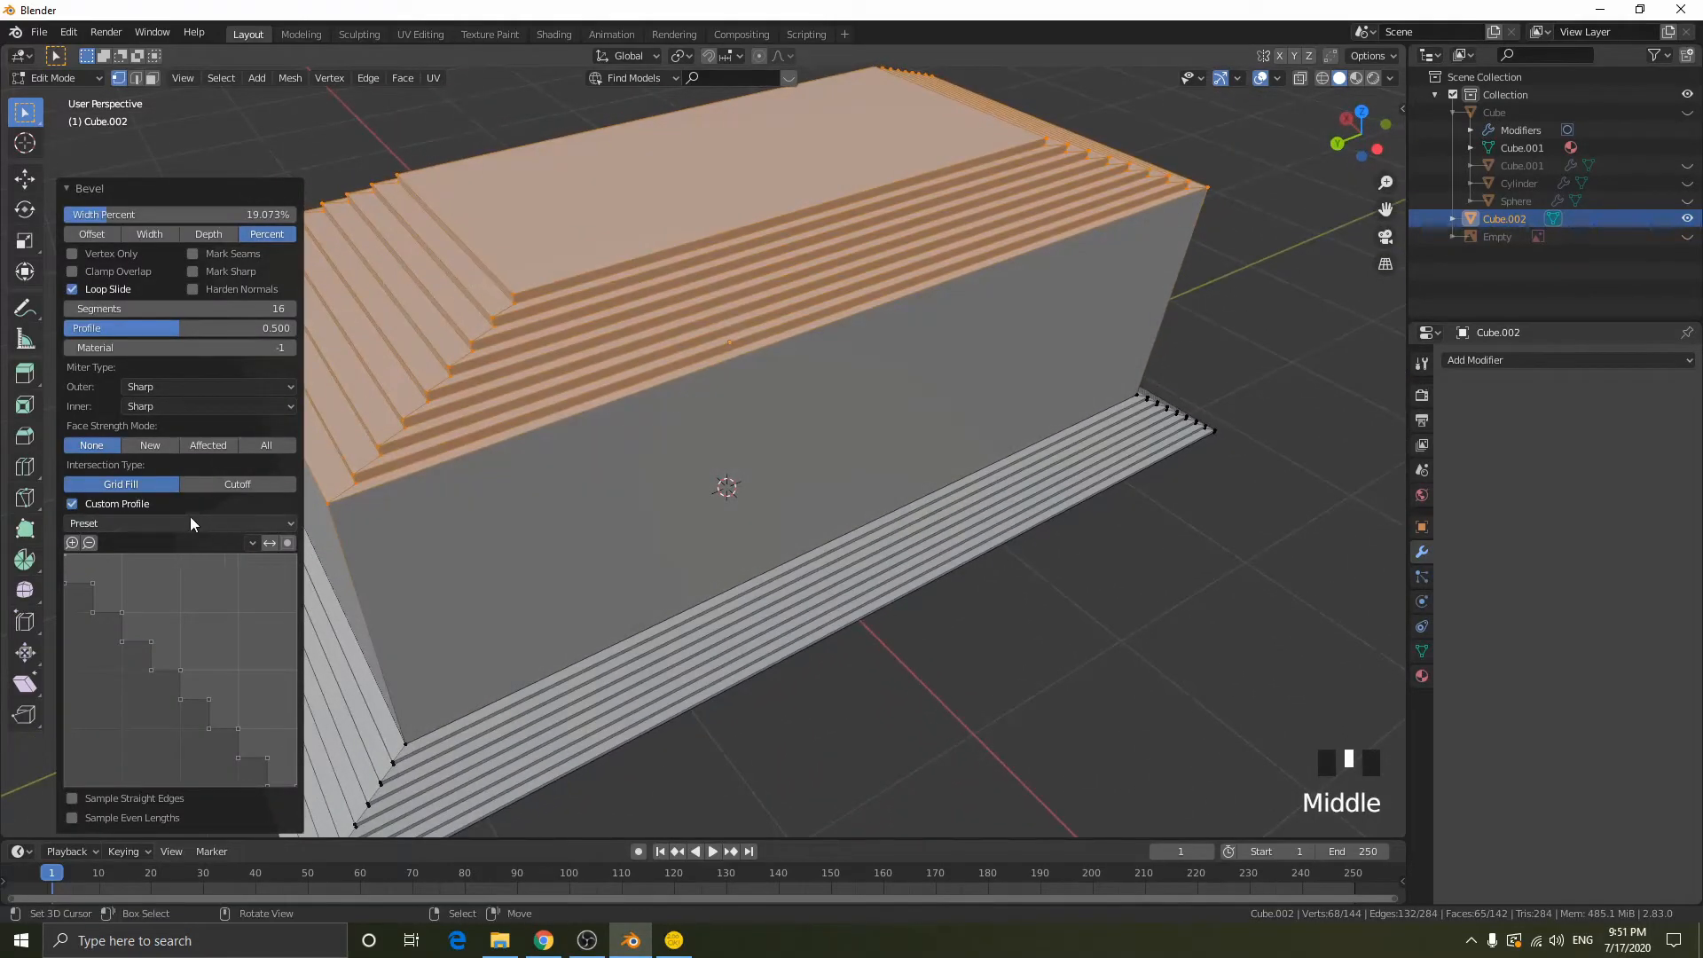
click(71, 505)
scroll(635, 396, down, 2)
scroll(635, 396, down, 1)
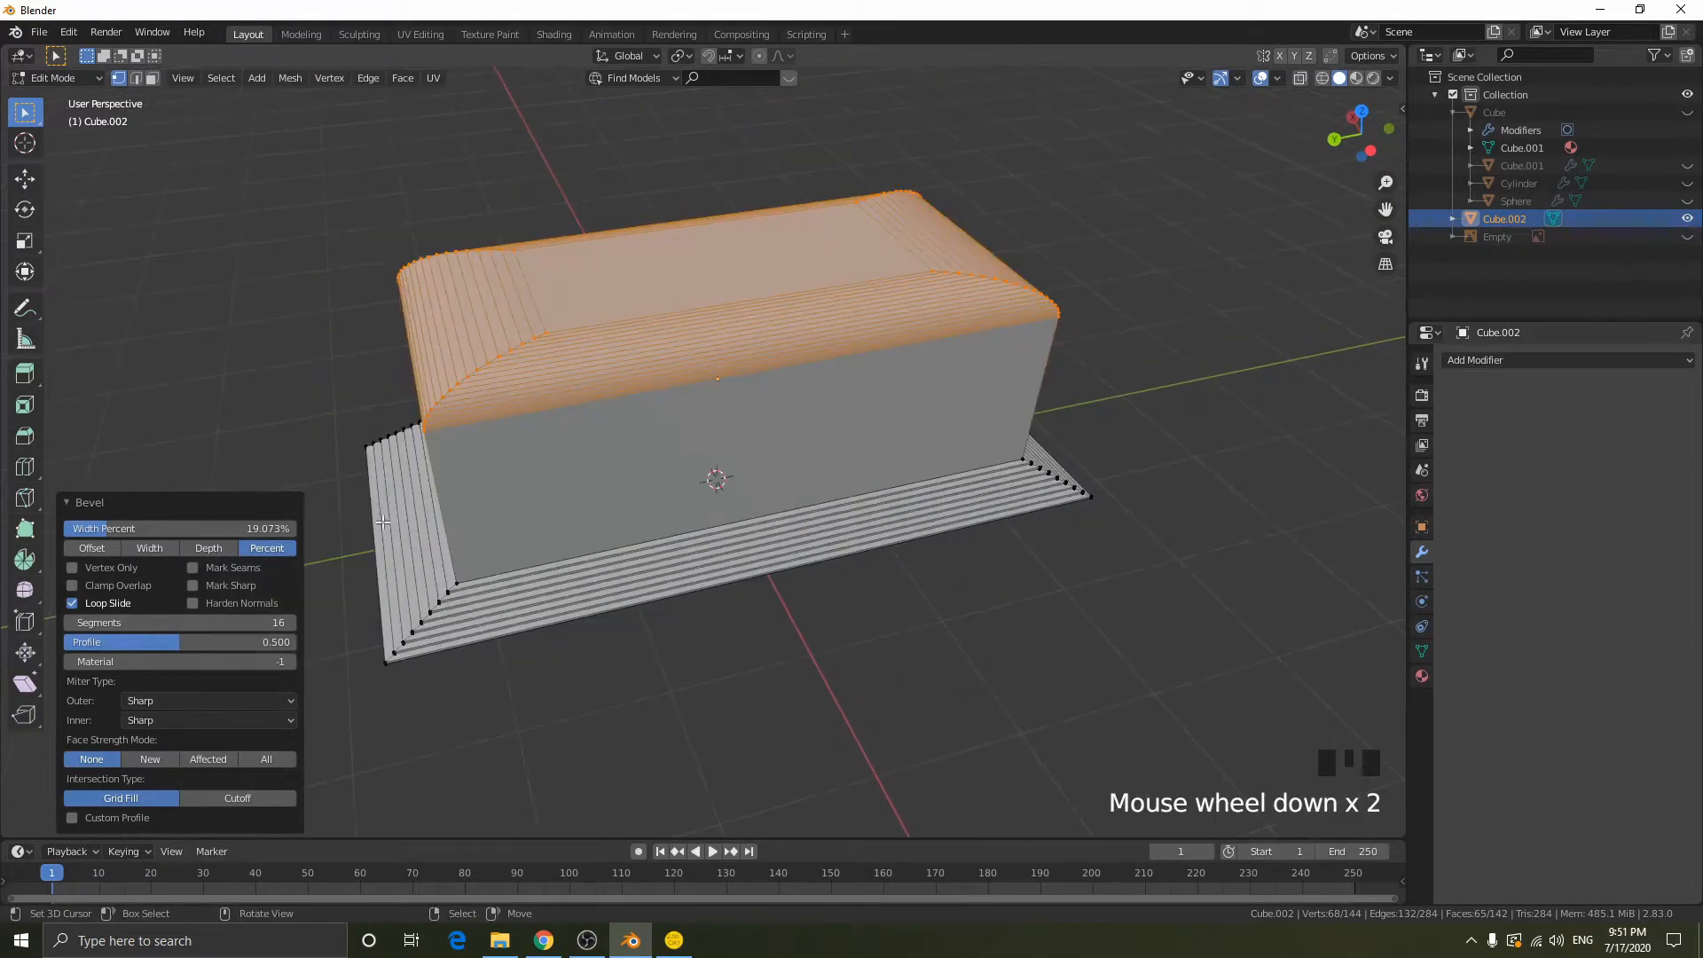
- Reduce the top bevel's width and try the Offset and Width types, ending with Depth at 0.107 m
shift+drag(256, 530, 168, 528)
click(92, 548)
click(151, 548)
click(208, 548)
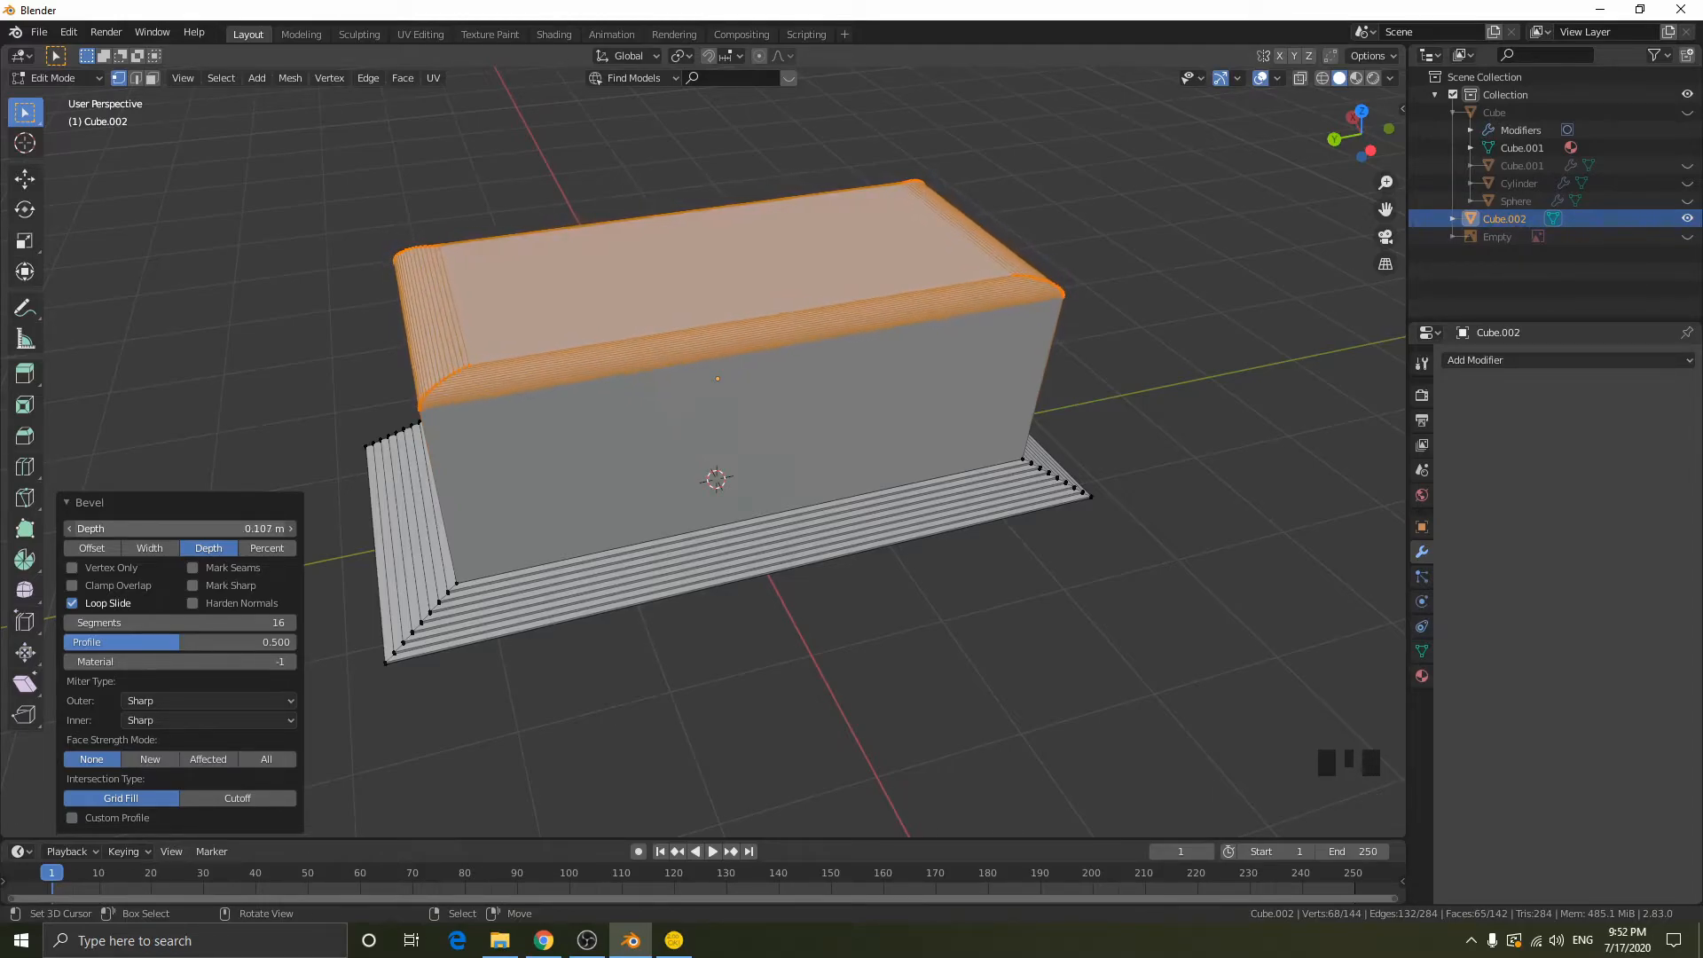
- Leave edit mode and apply smooth shading to the block
middle_drag(1135, 448, 912, 187)
key(Tab)
scroll(1078, 438, up, 2)
key(w)
click(690, 344)
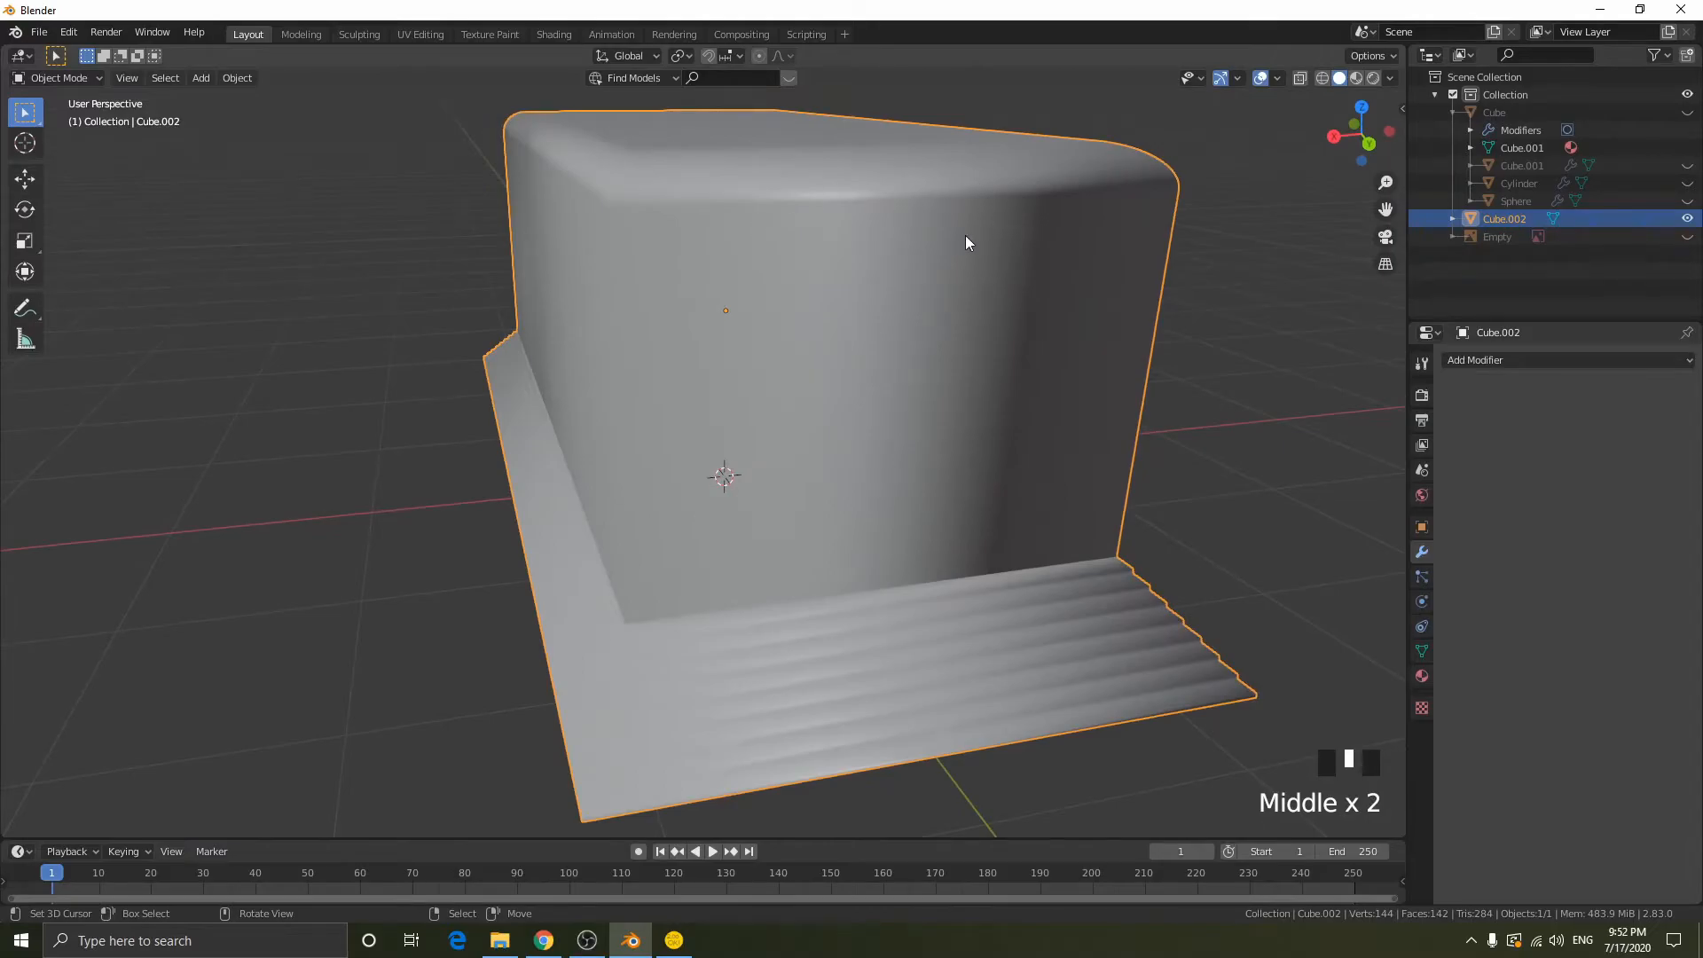
middle_drag(976, 233, 897, 268)
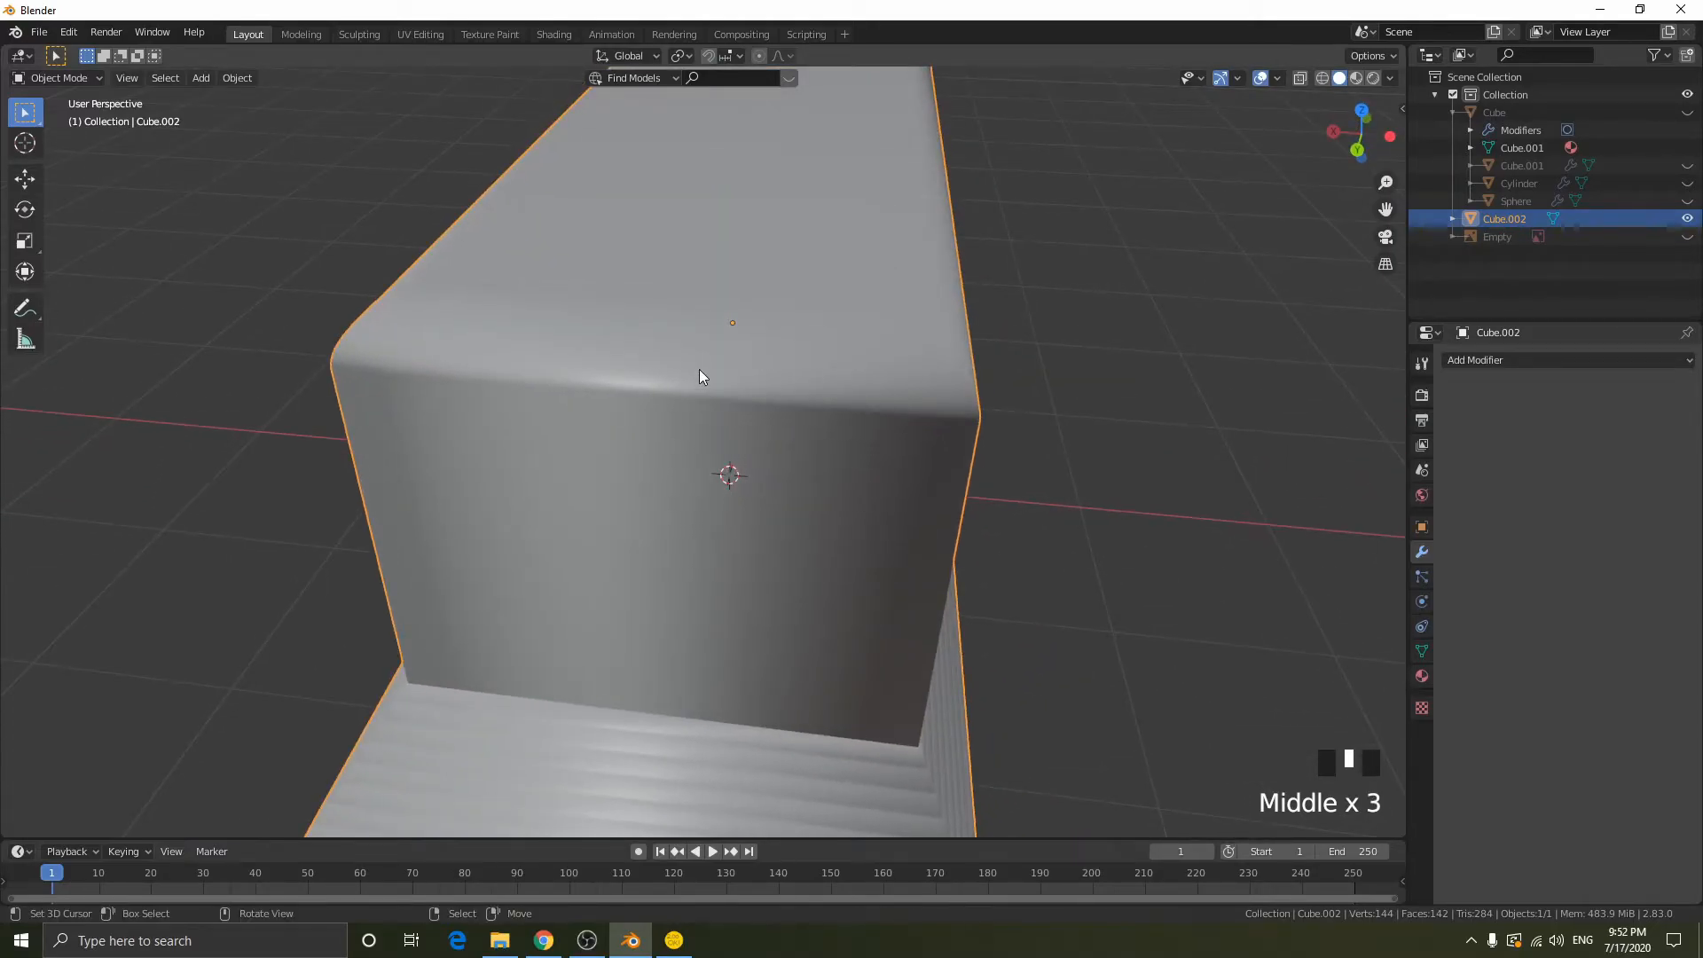
middle_drag(1324, 435, 975, 497)
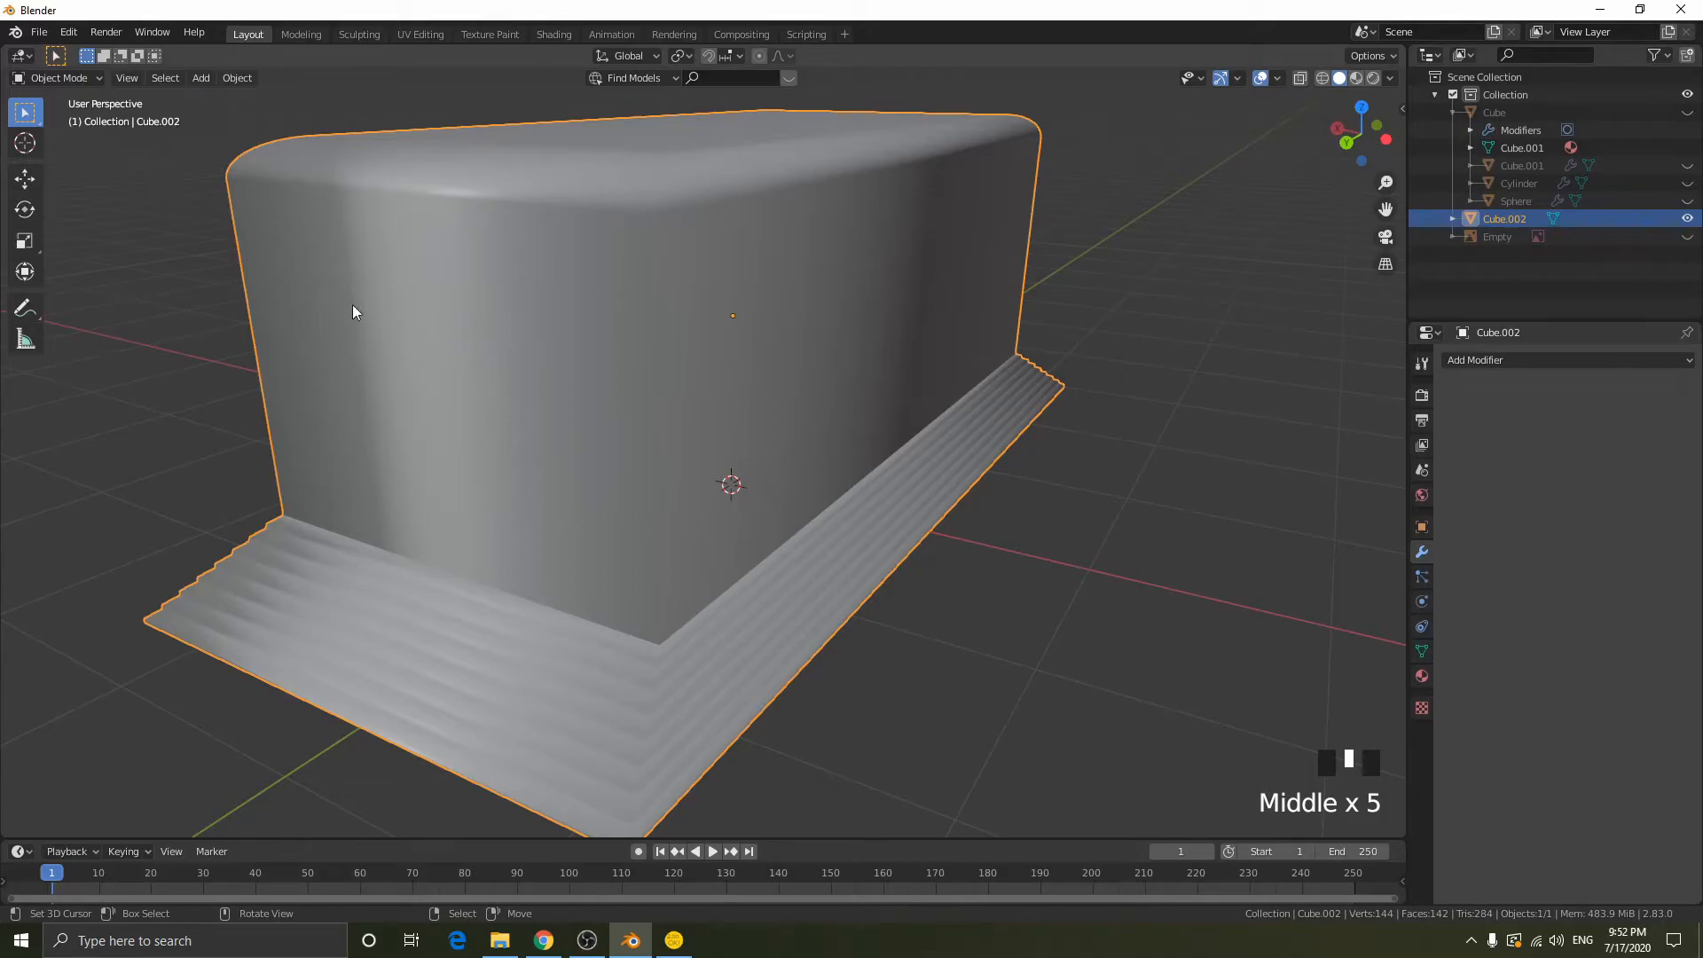
middle_drag(982, 406, 920, 424)
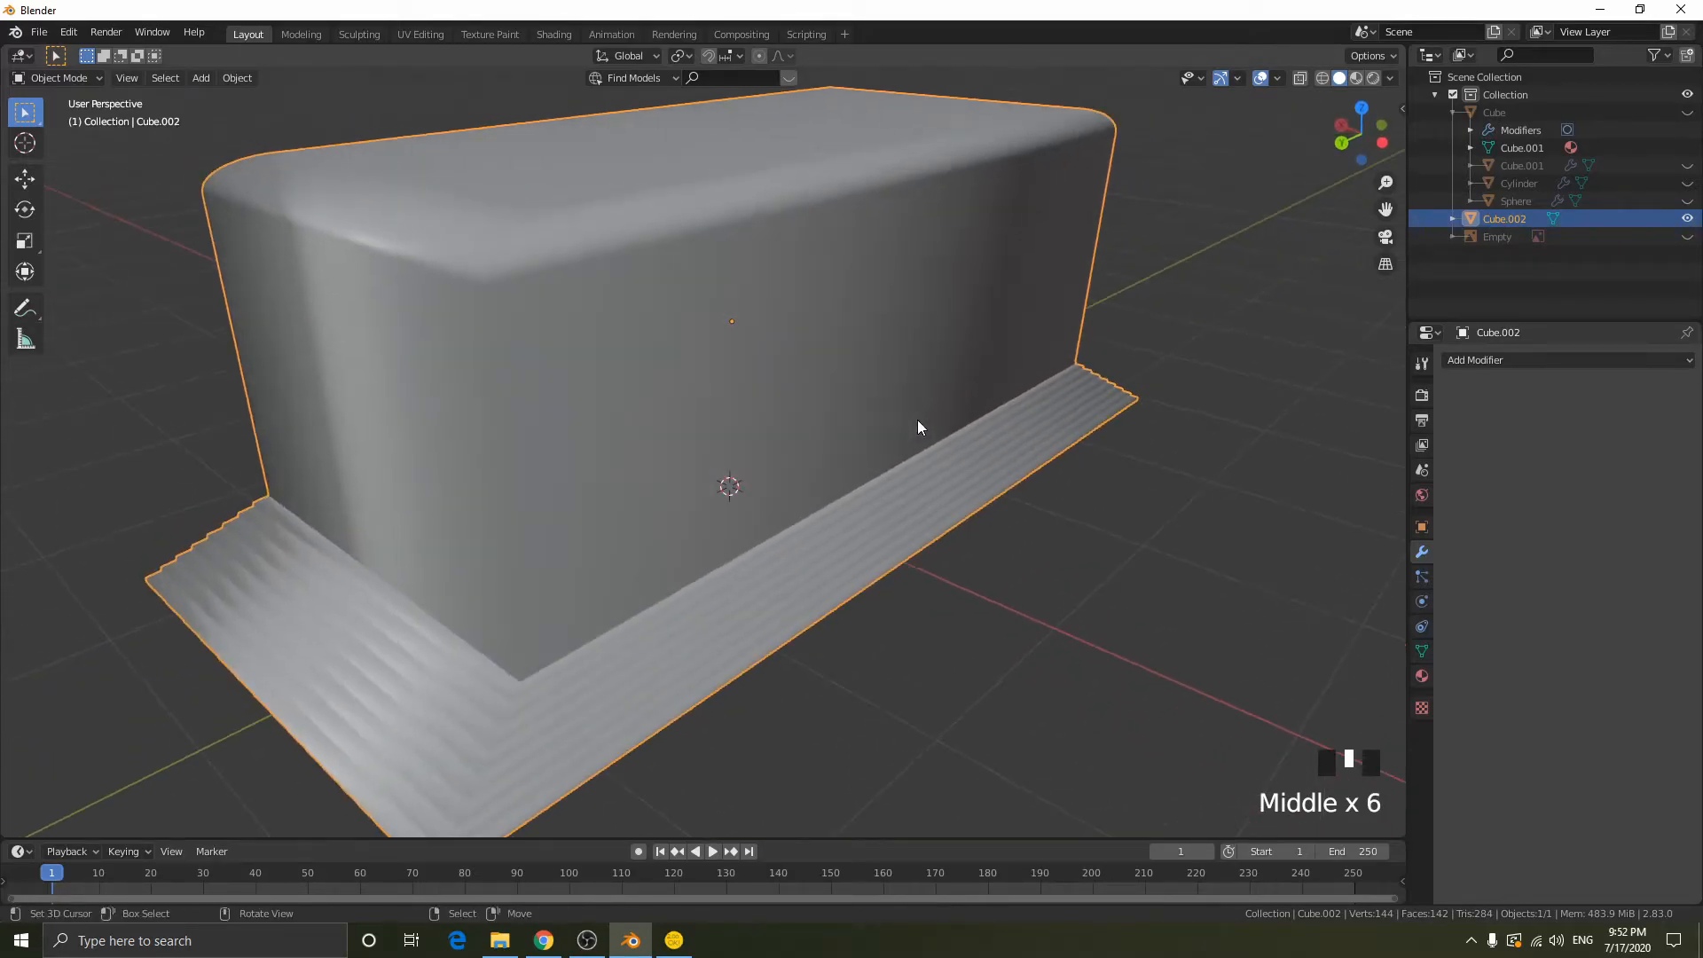
- Enable Auto Smooth on the block's mesh normals with a 30° angle
click(1421, 651)
click(1472, 665)
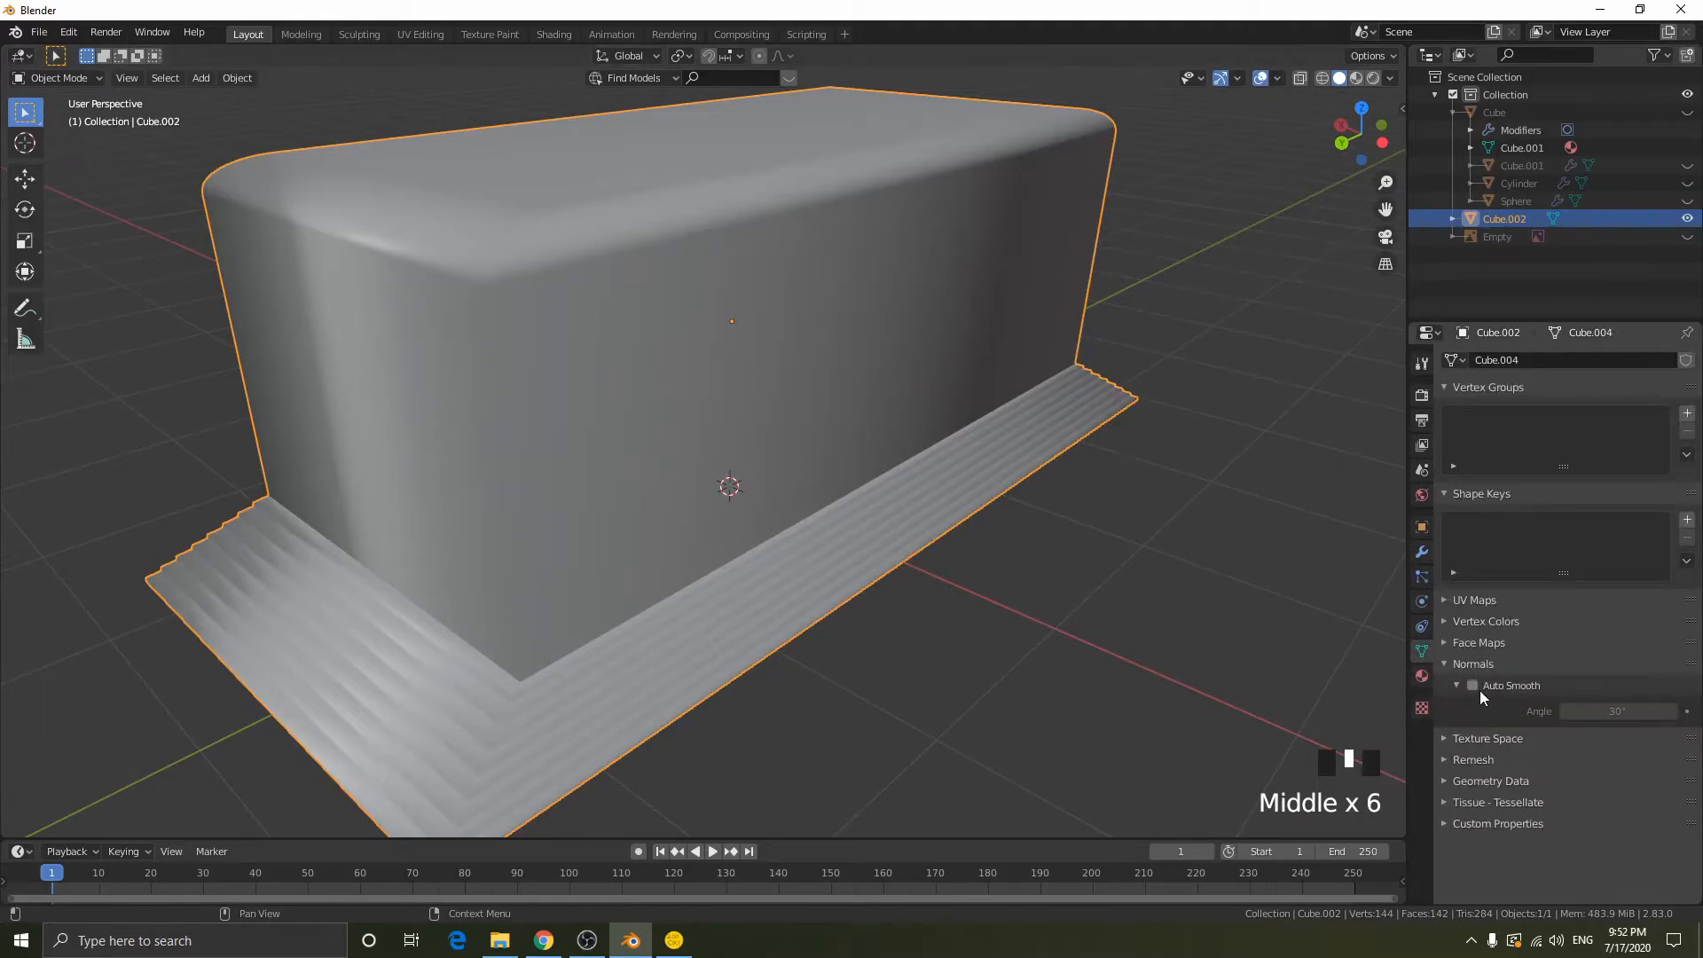
click(1473, 687)
mouse_move(629, 353)
middle_down()
mouse_move(711, 417)
mouse_move(747, 402)
middle_up()
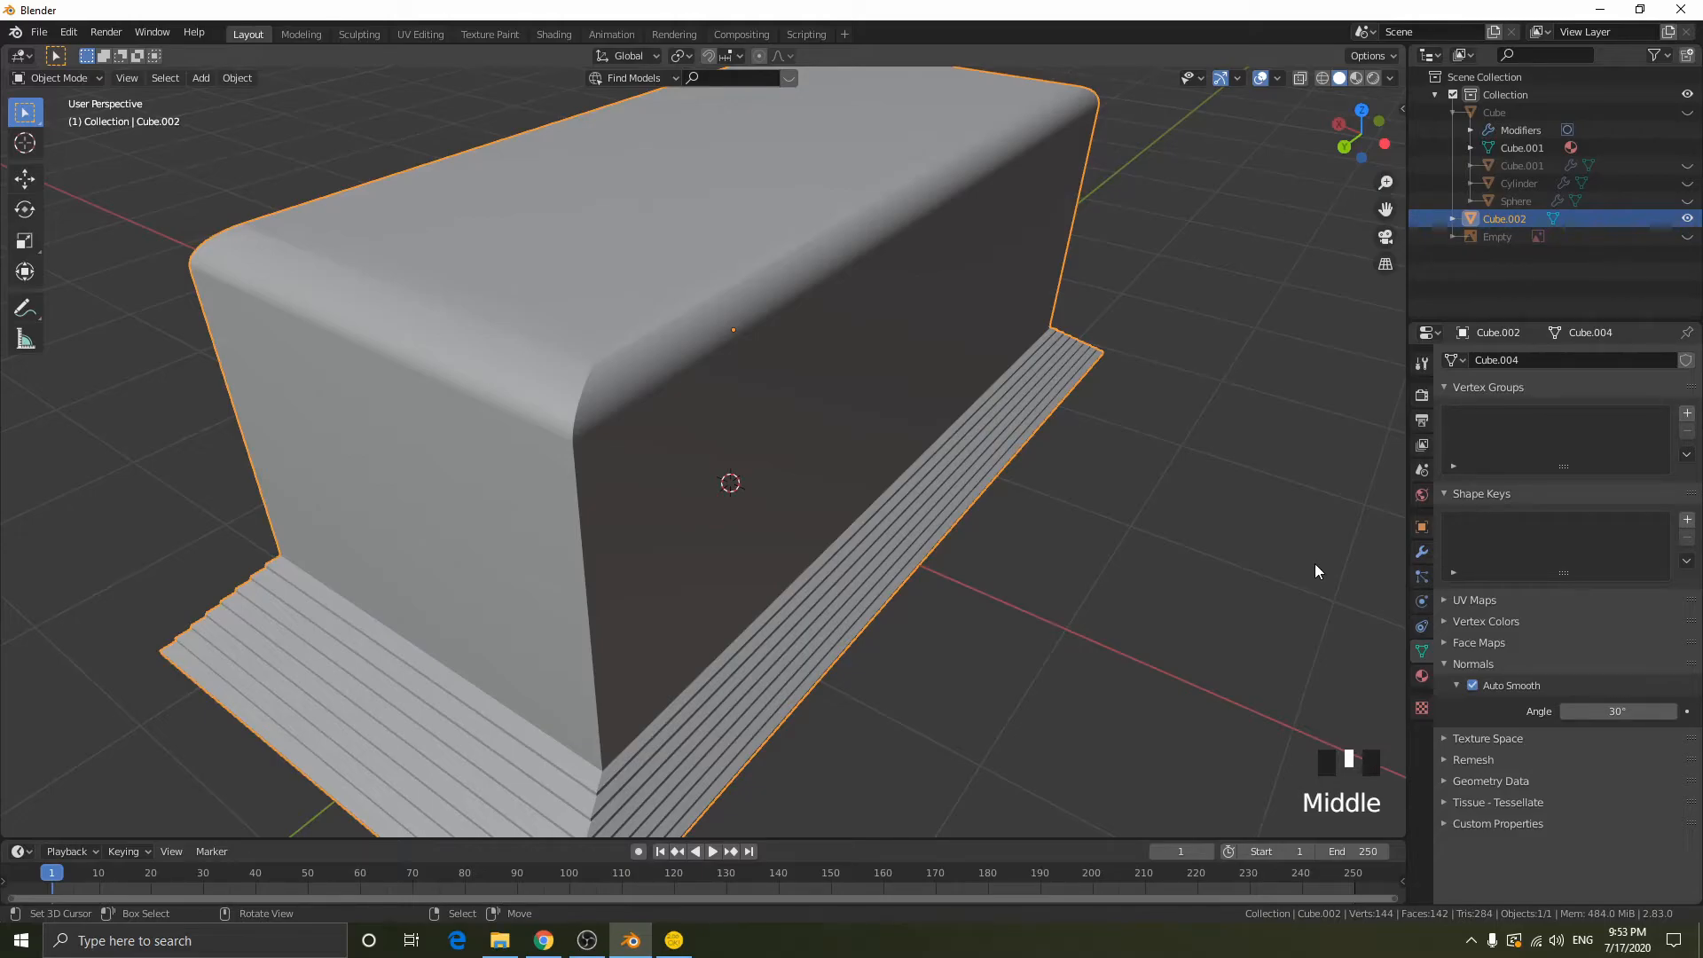
- Select the block's bottom face, extrude it about 1.64 m up into the block and scale it to about 0.52
mouse_move(989, 468)
middle_down()
mouse_move(924, 524)
mouse_move(942, 560)
mouse_move(882, 424)
mouse_move(997, 490)
mouse_move(887, 411)
mouse_move(821, 325)
mouse_move(982, 367)
mouse_move(1027, 441)
middle_up()
key(Tab)
key(Tab)
key(shift+z)
middle_drag(744, 293, 689, 232)
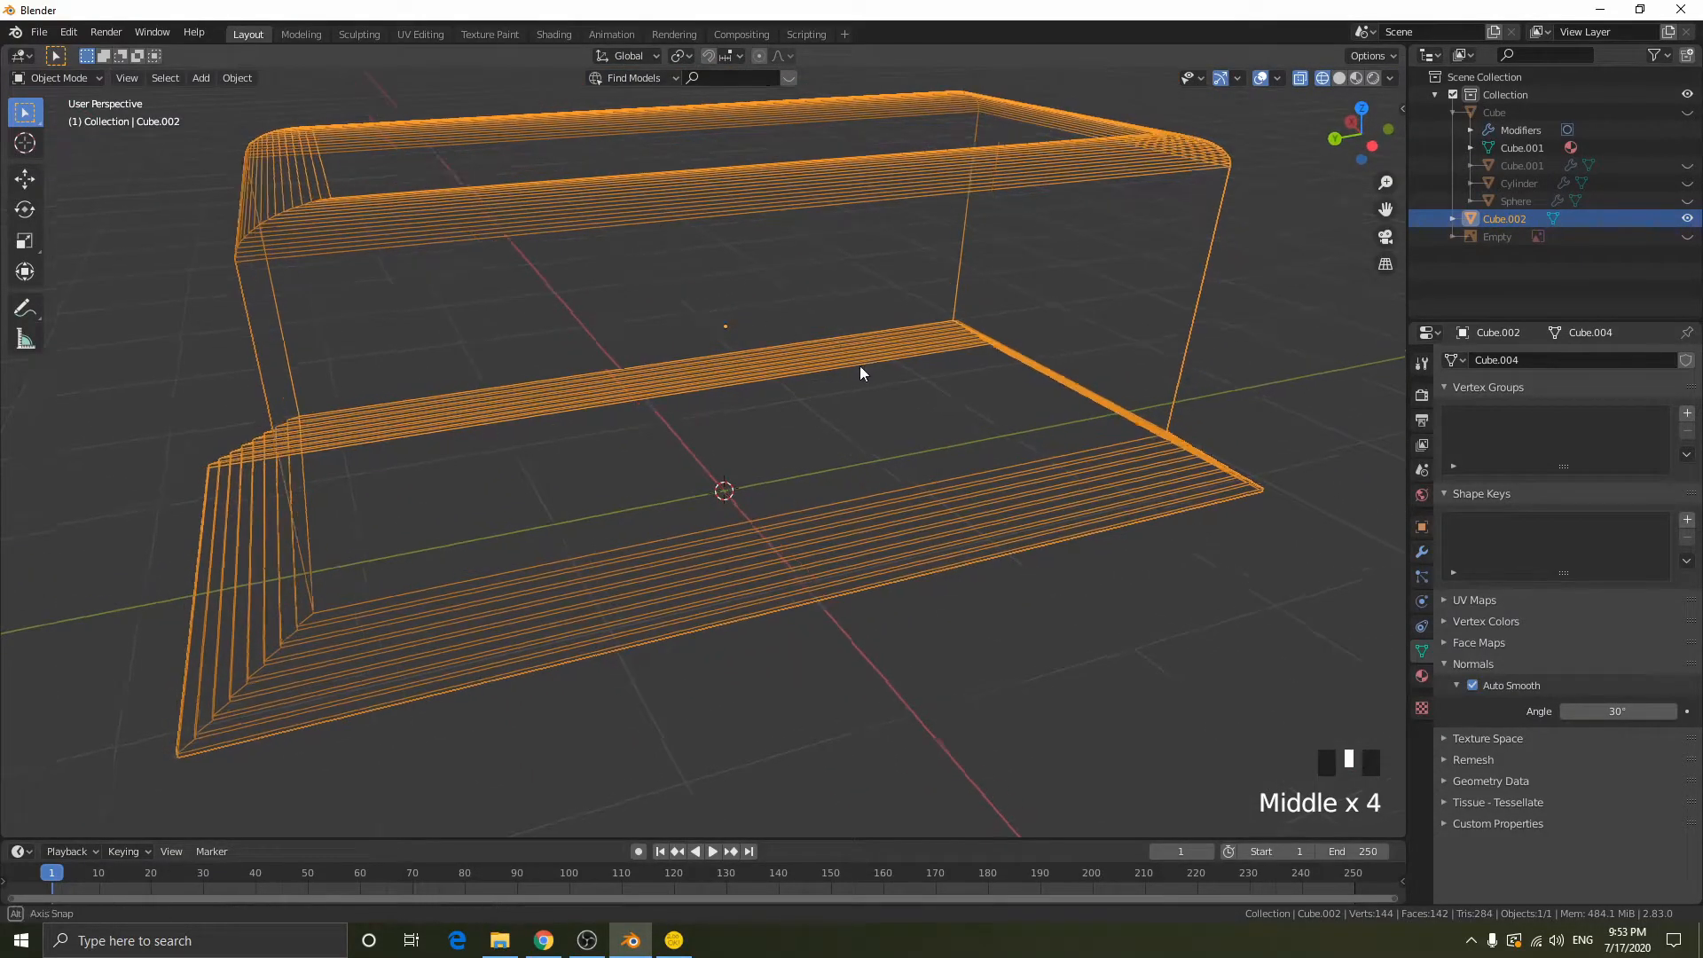
middle_drag(860, 365, 825, 344)
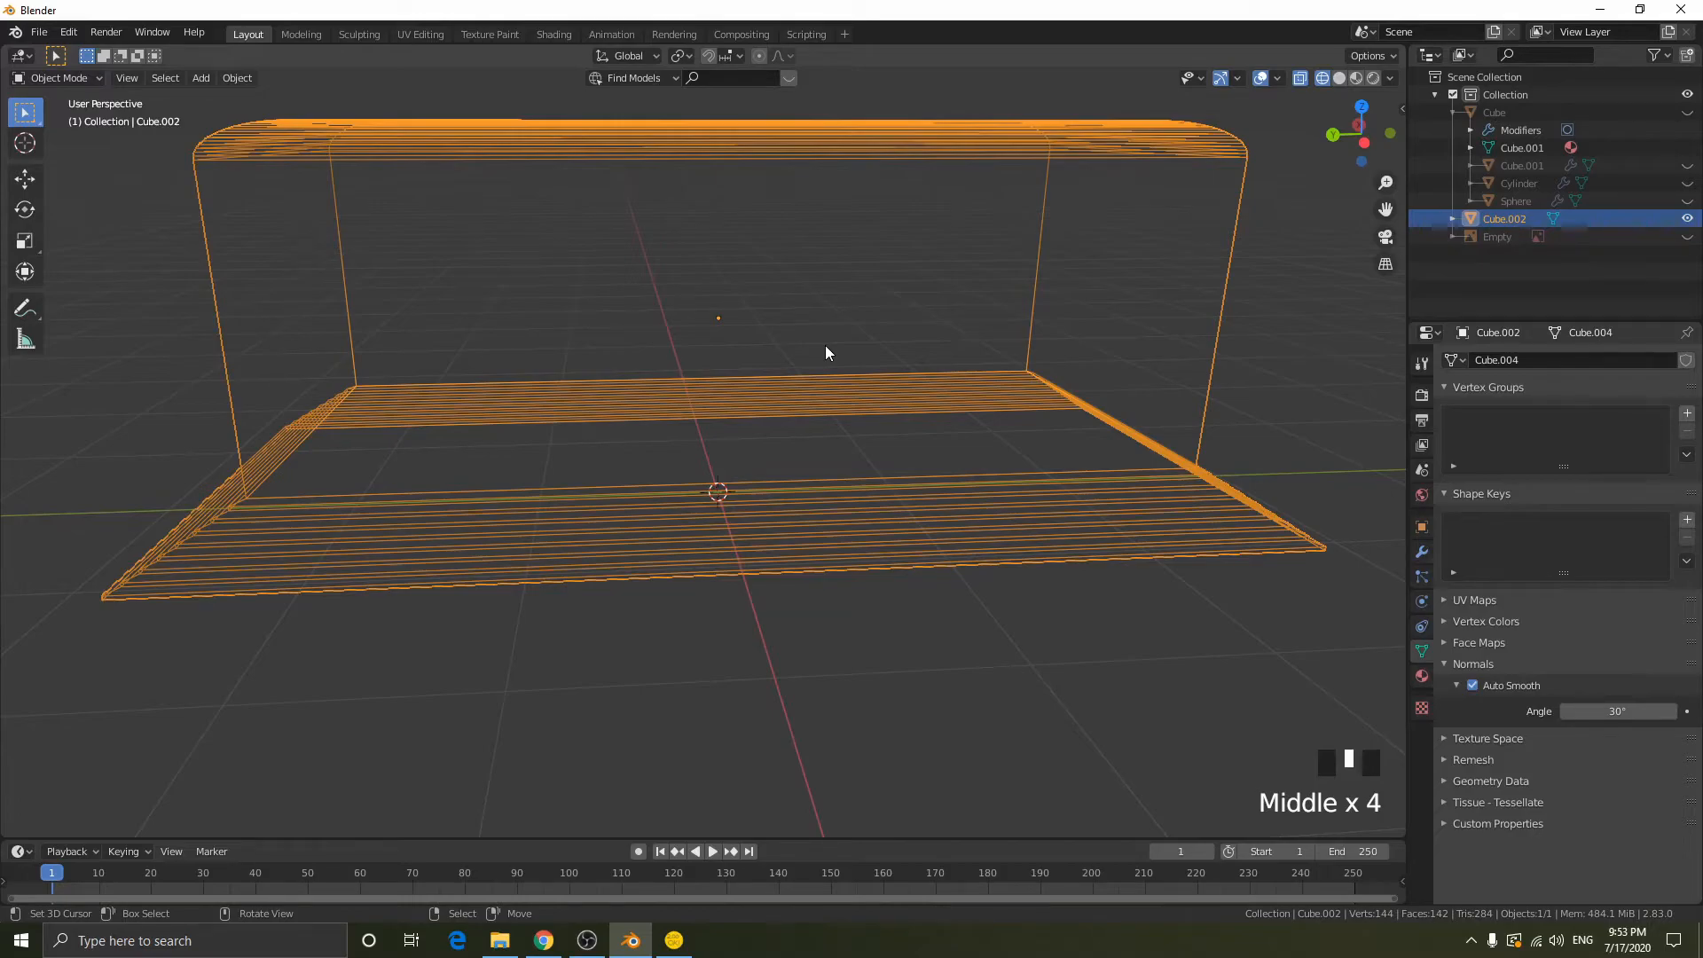
middle_drag(825, 346, 855, 426)
key(Tab)
right_click(695, 258)
middle_drag(696, 258, 787, 426)
key(3)
right_click(894, 446)
middle_drag(894, 446, 1104, 508)
key(shift+z)
key(shift+z)
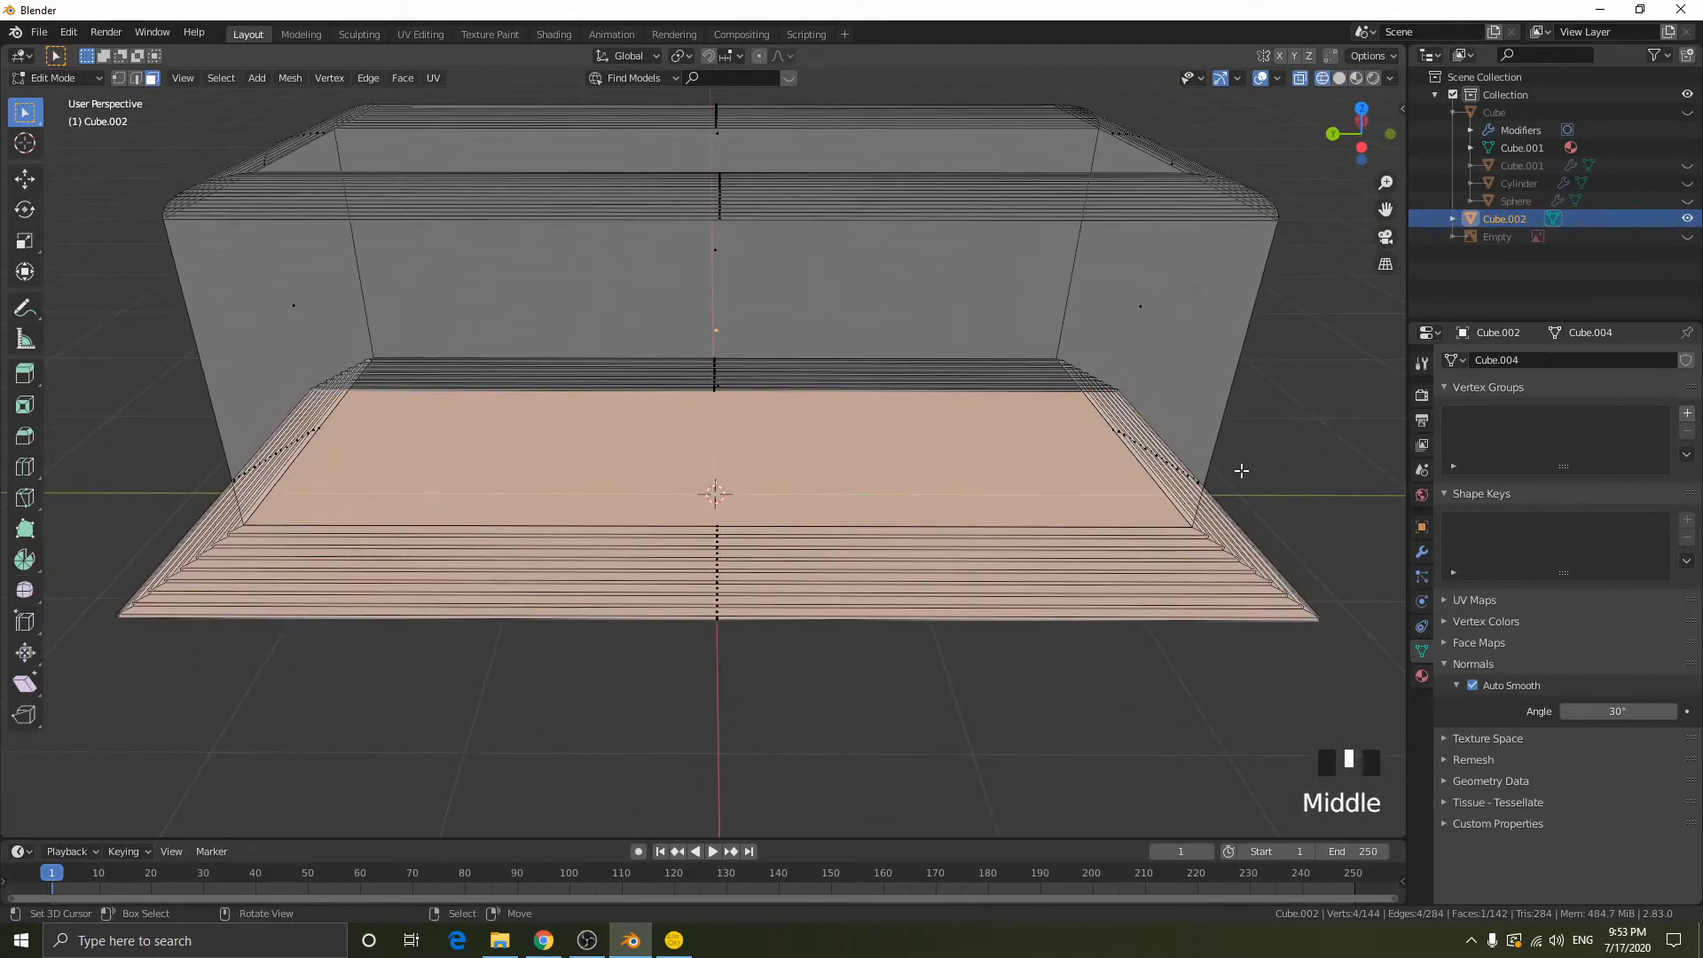
key(e)
click(1268, 289)
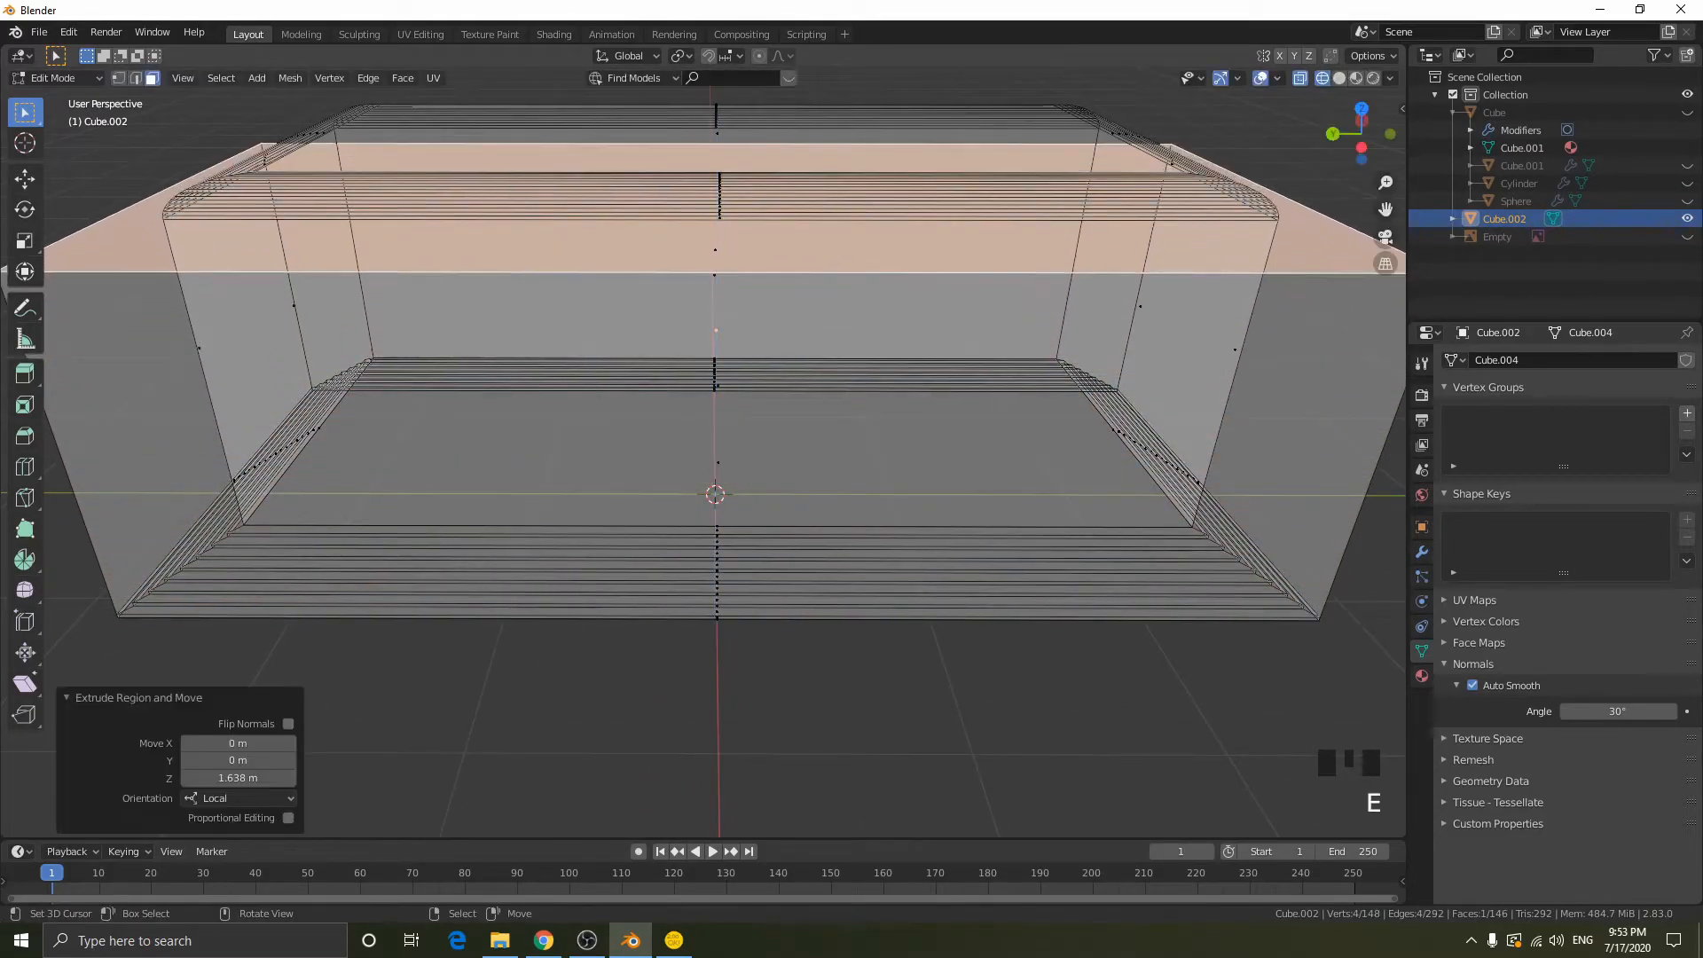
key(s)
click(994, 453)
- Lower the extruded face along Z to the top of the stepped base and scale it up by about 1.53
key(g)
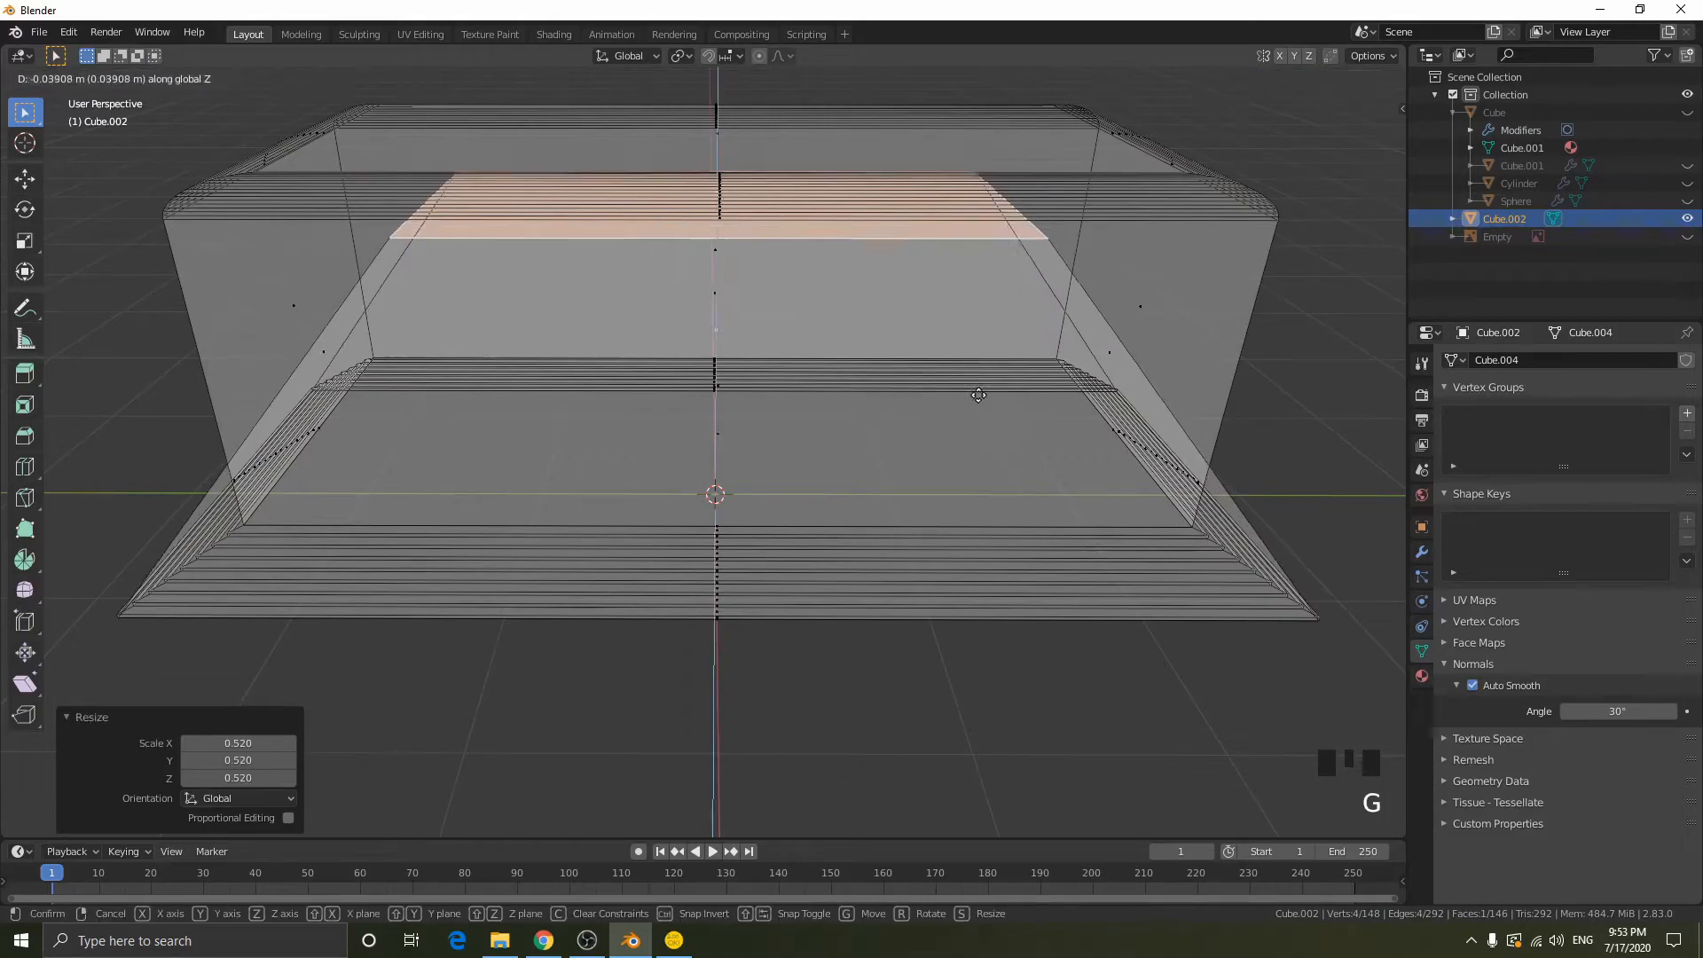
key(z)
click(1045, 563)
middle_drag(1044, 563, 1046, 493)
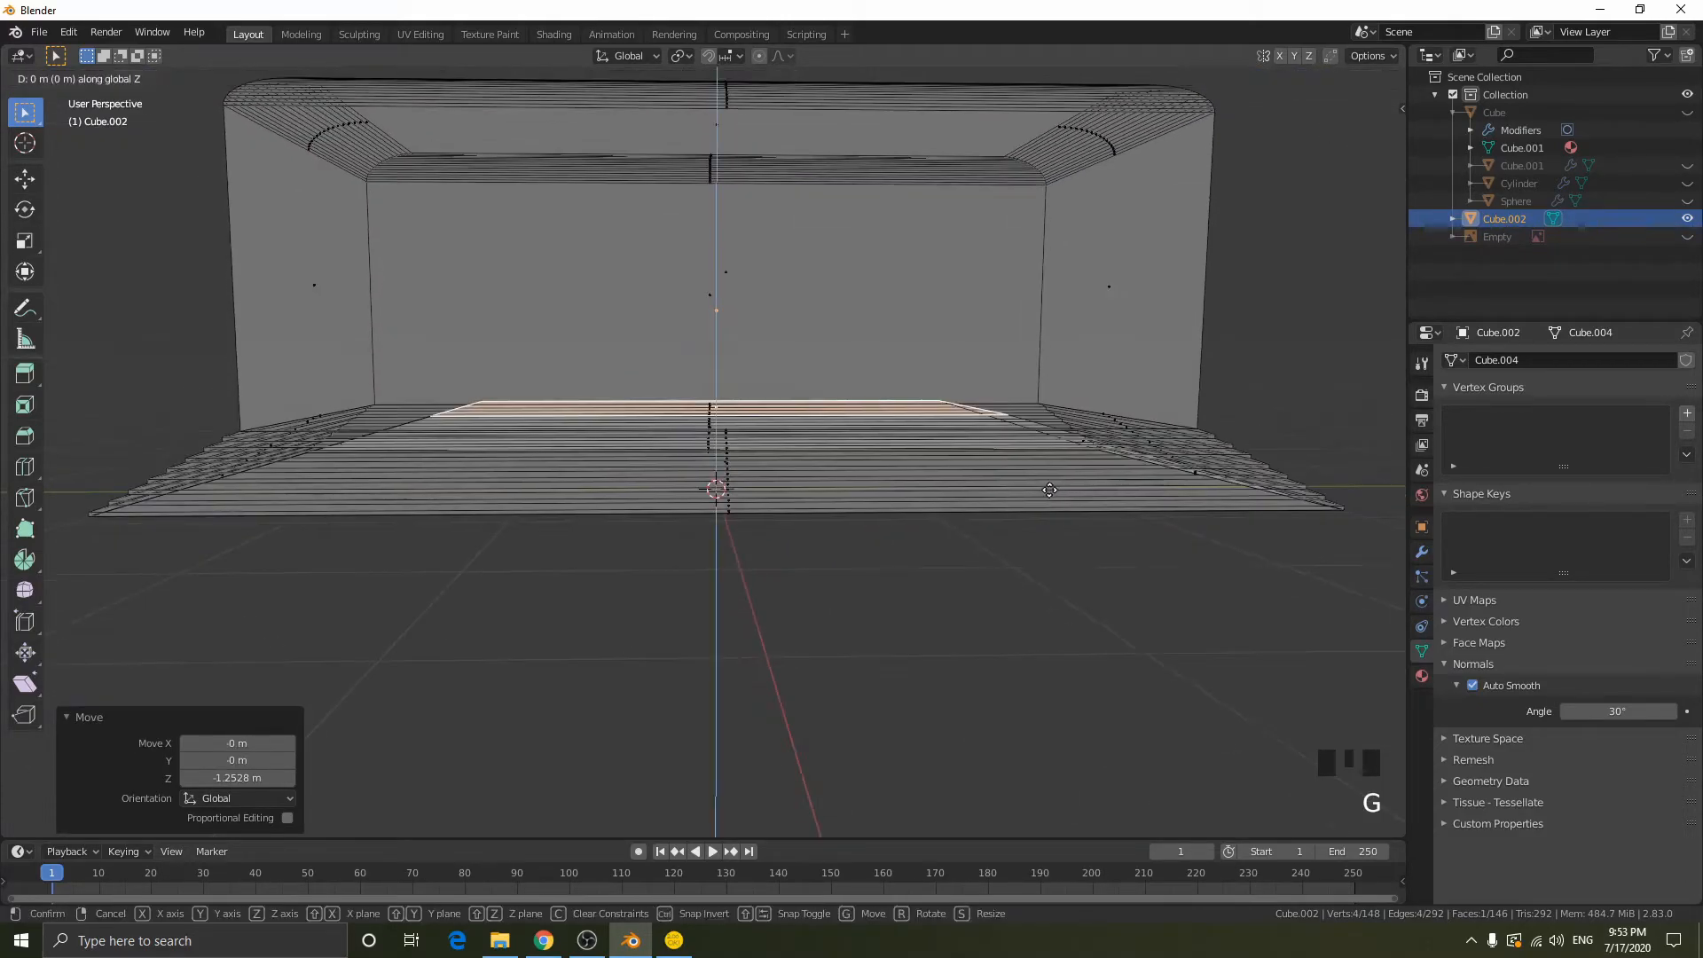
click(1367, 136)
key(g)
key(z)
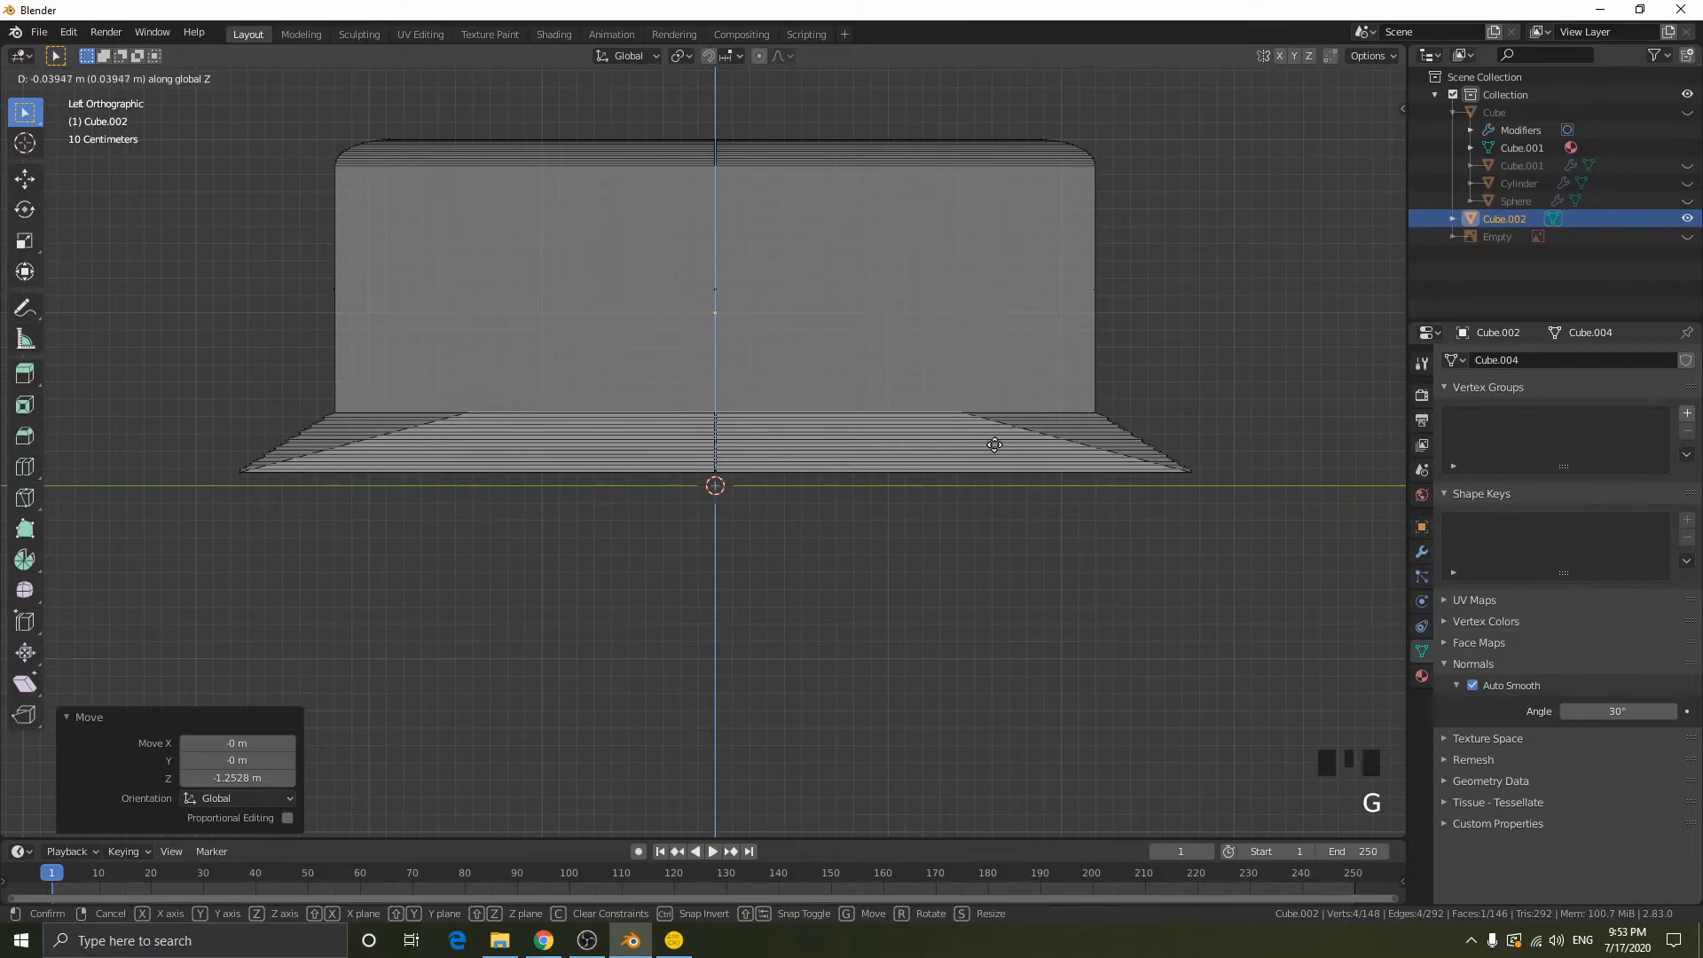
click(992, 448)
key(s)
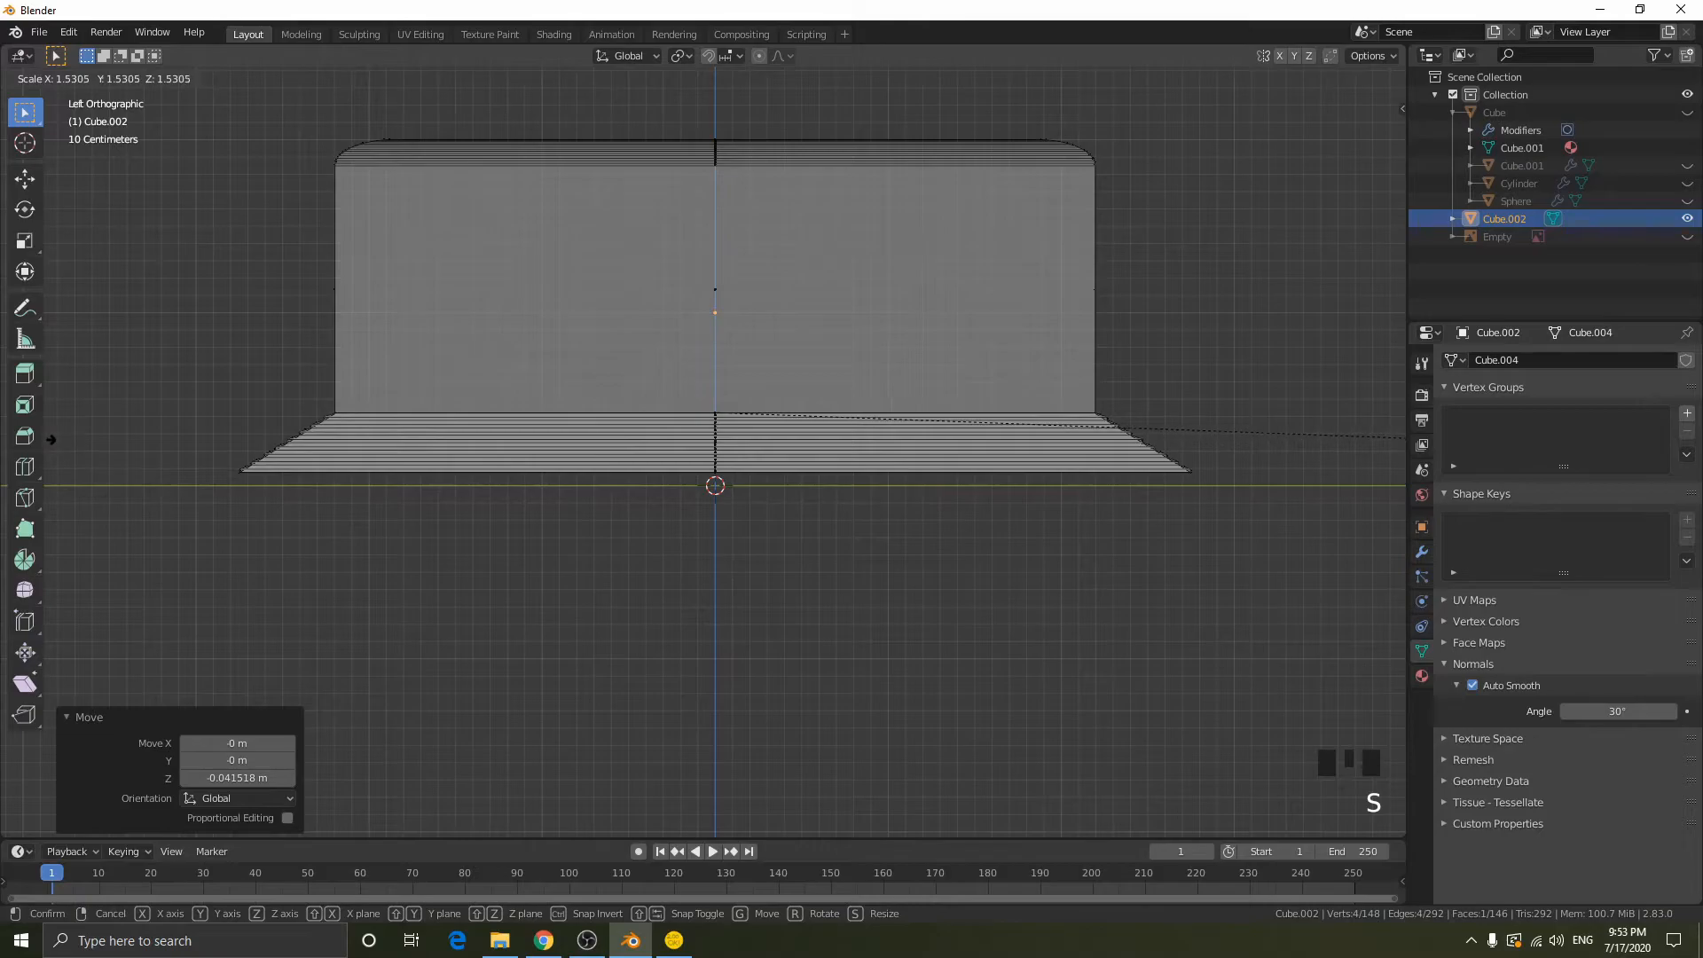
click(51, 439)
- Inset the raised underside face by about 0.054 m and scale the inset to about 0.926 along X
scroll(437, 441, up, 1)
scroll(536, 449, down, 1)
middle_drag(536, 449, 547, 460)
scroll(543, 468, down, 2)
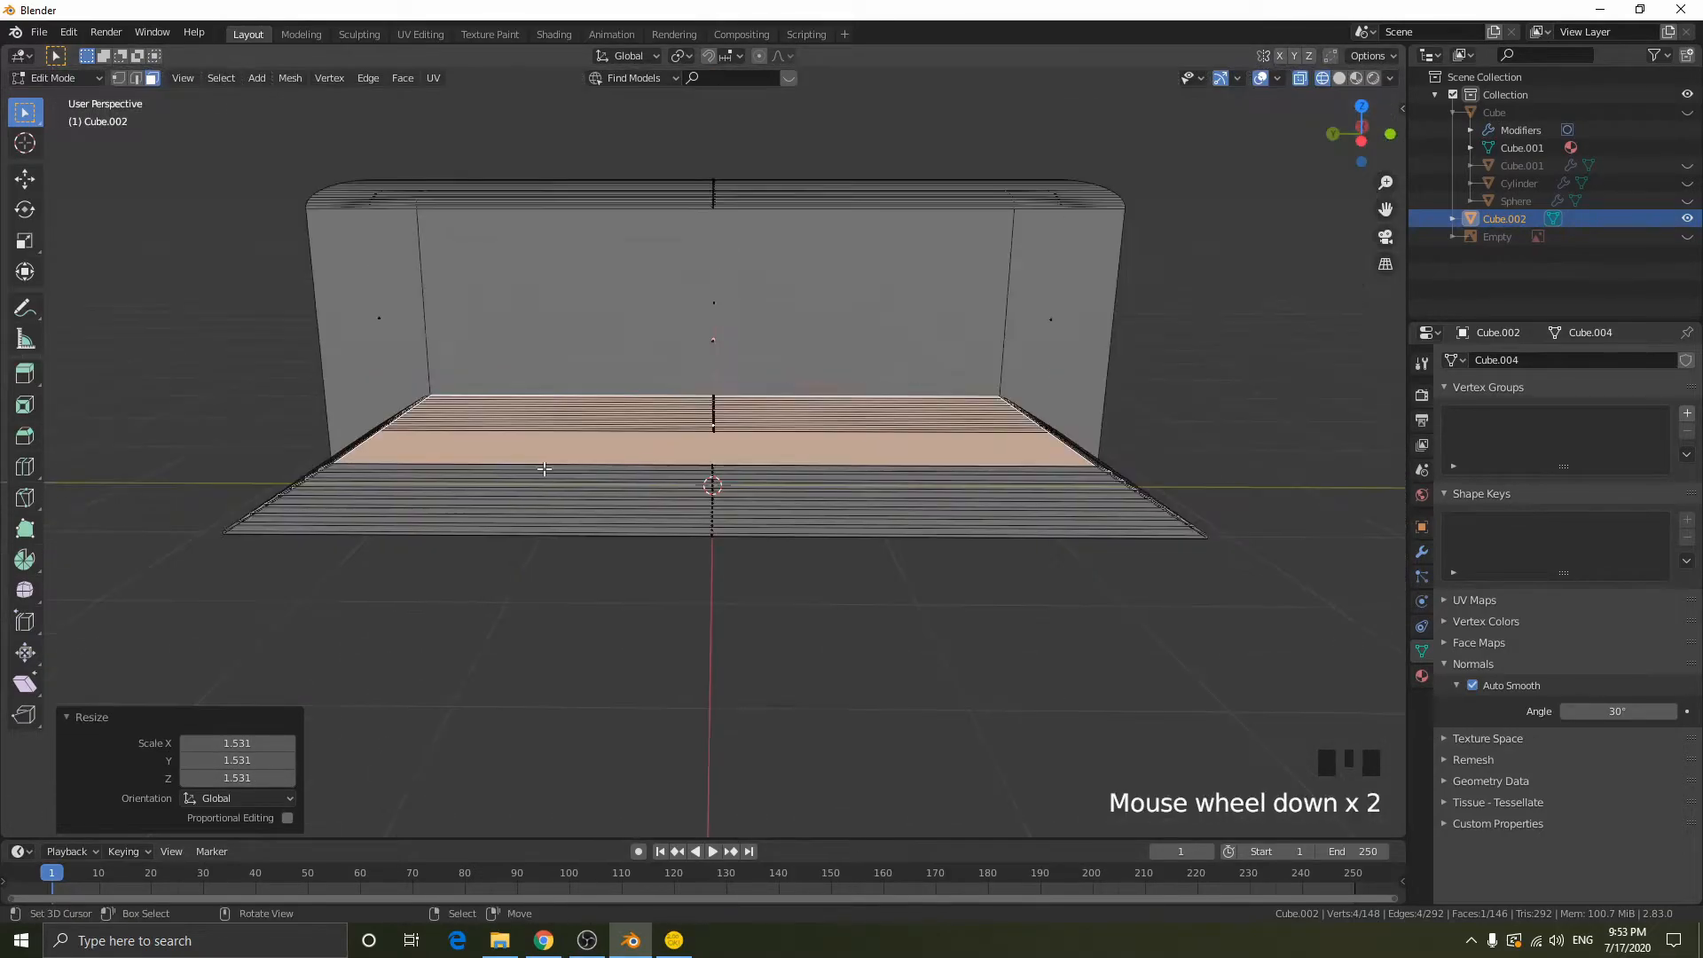
scroll(544, 468, down, 1)
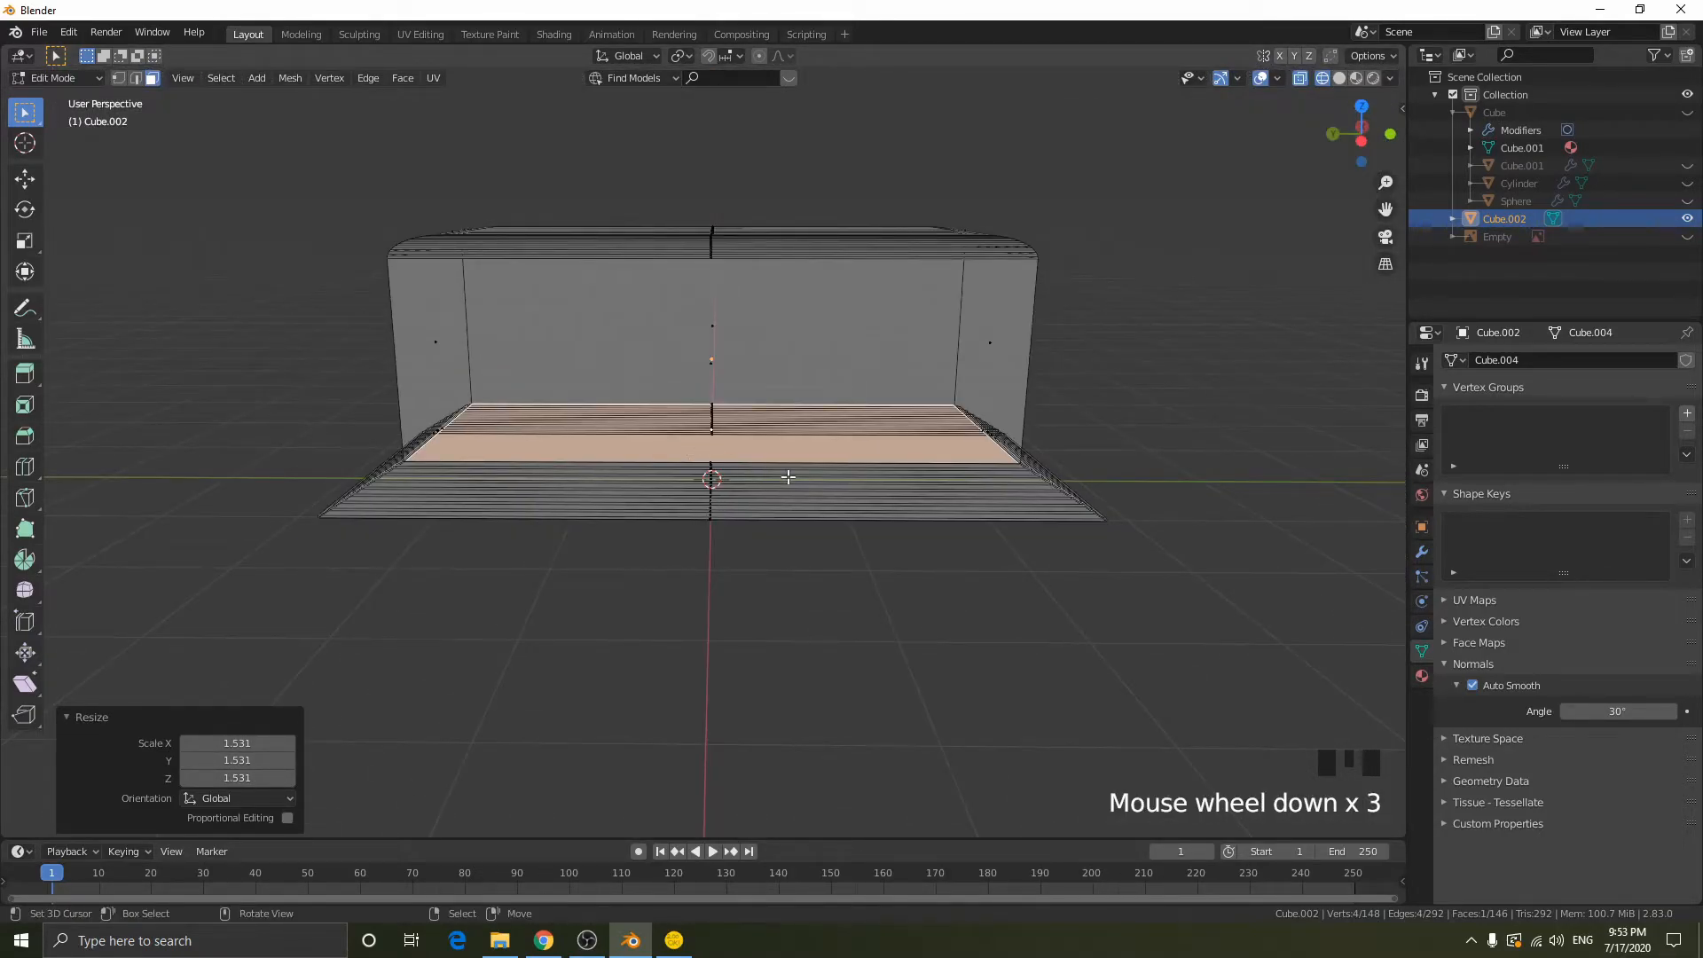
key(i)
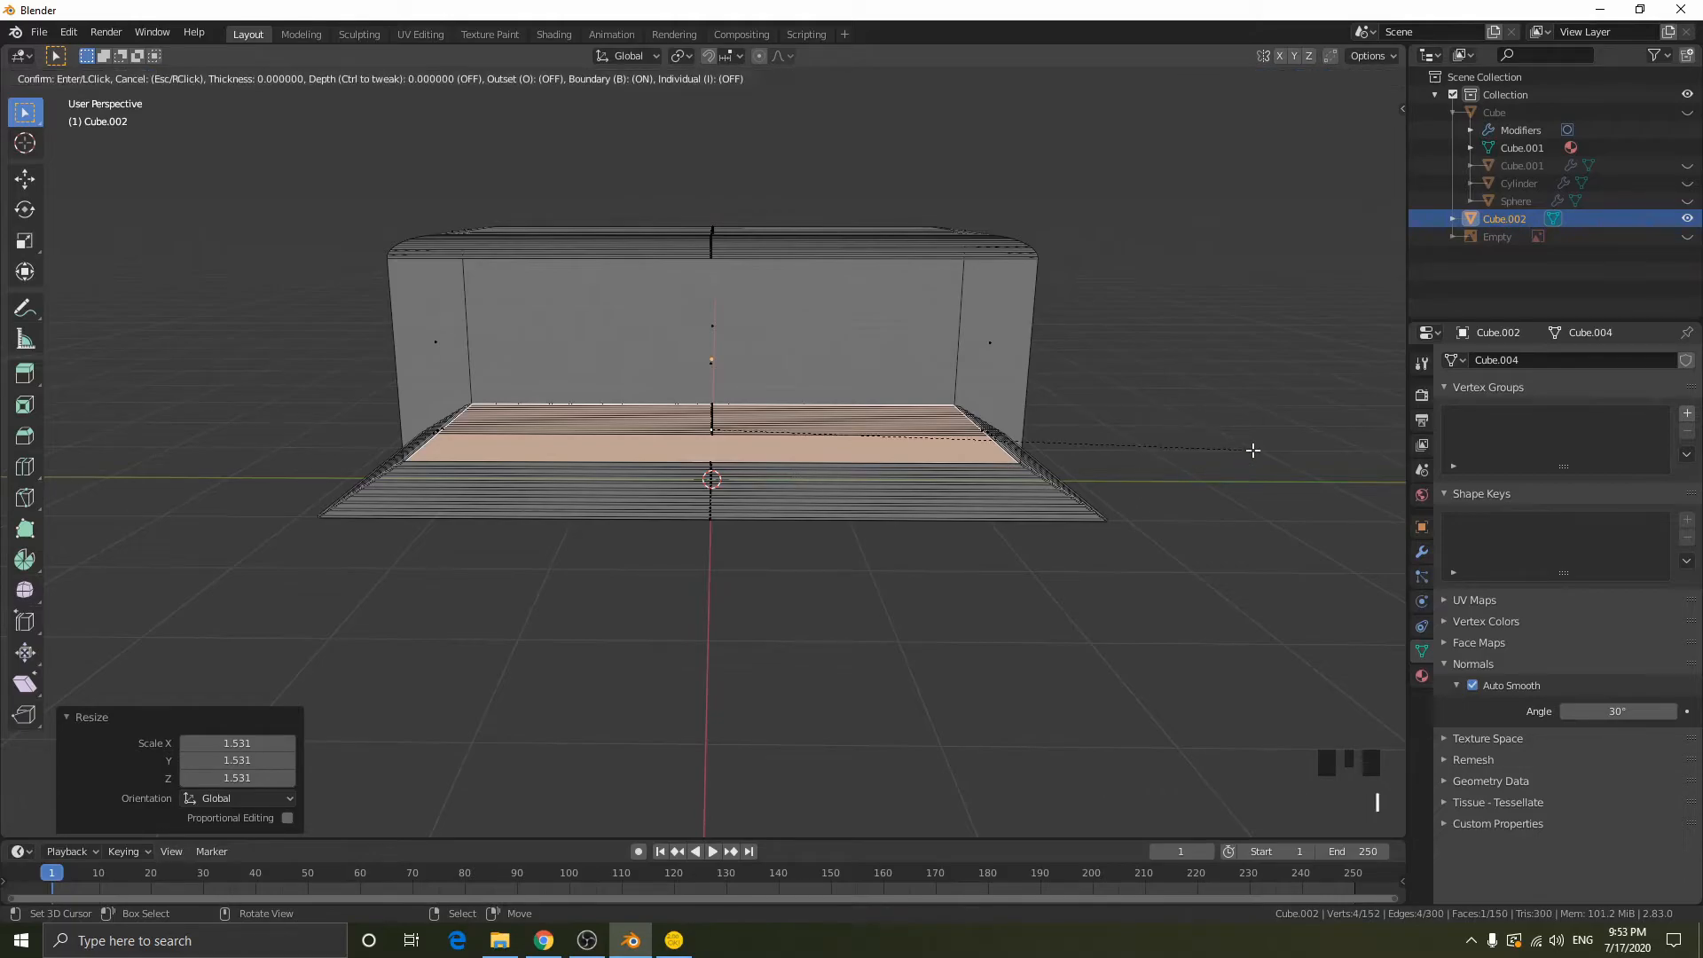
click(1152, 442)
middle_drag(1152, 442, 1081, 528)
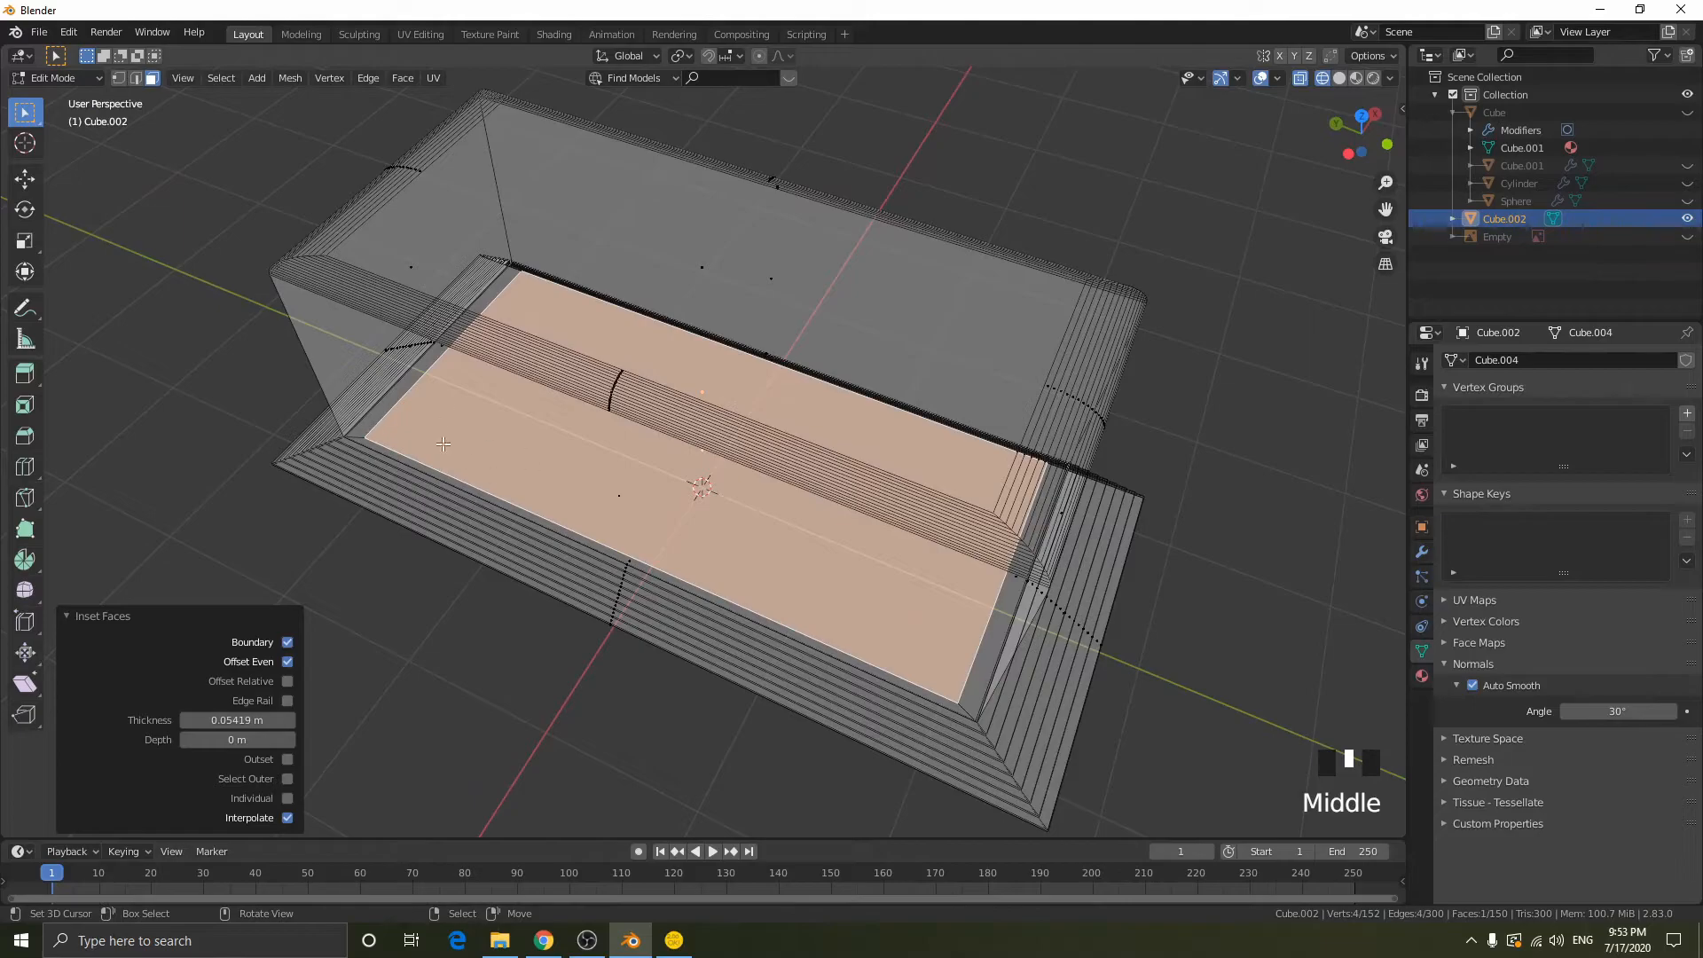
key(s)
key(x)
click(995, 230)
middle_drag(995, 230, 1072, 379)
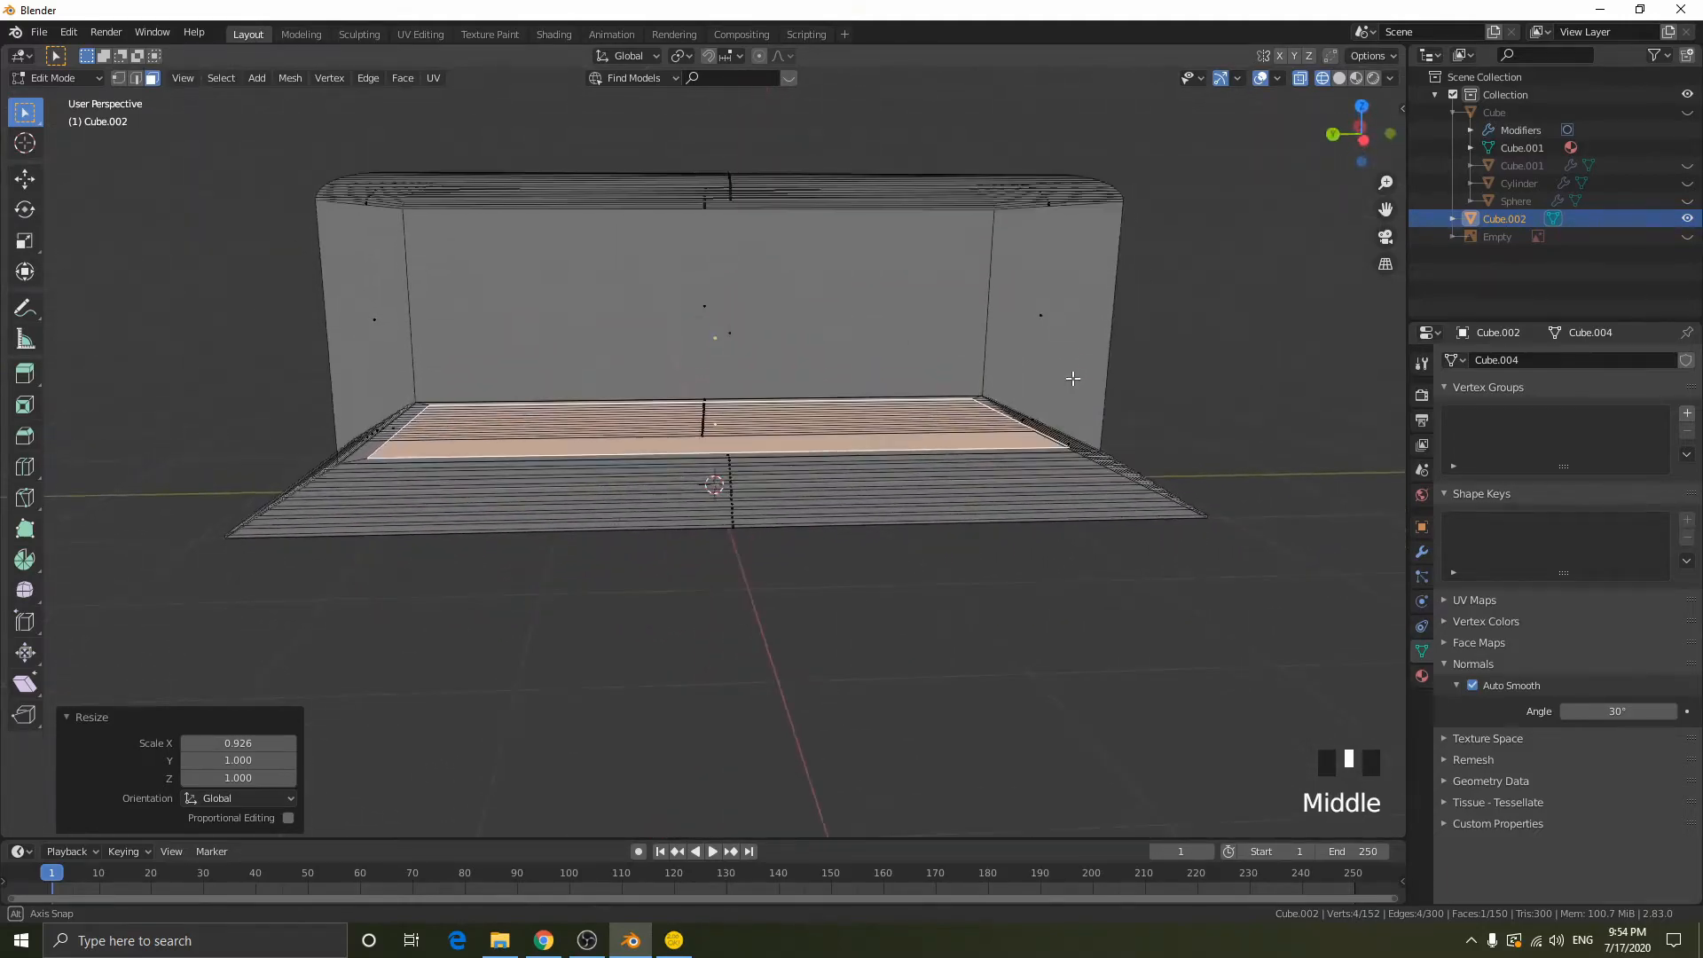
- Extrude the inset face about 1.44 m up into the block and lower it about 0.007 m along Z
key(e)
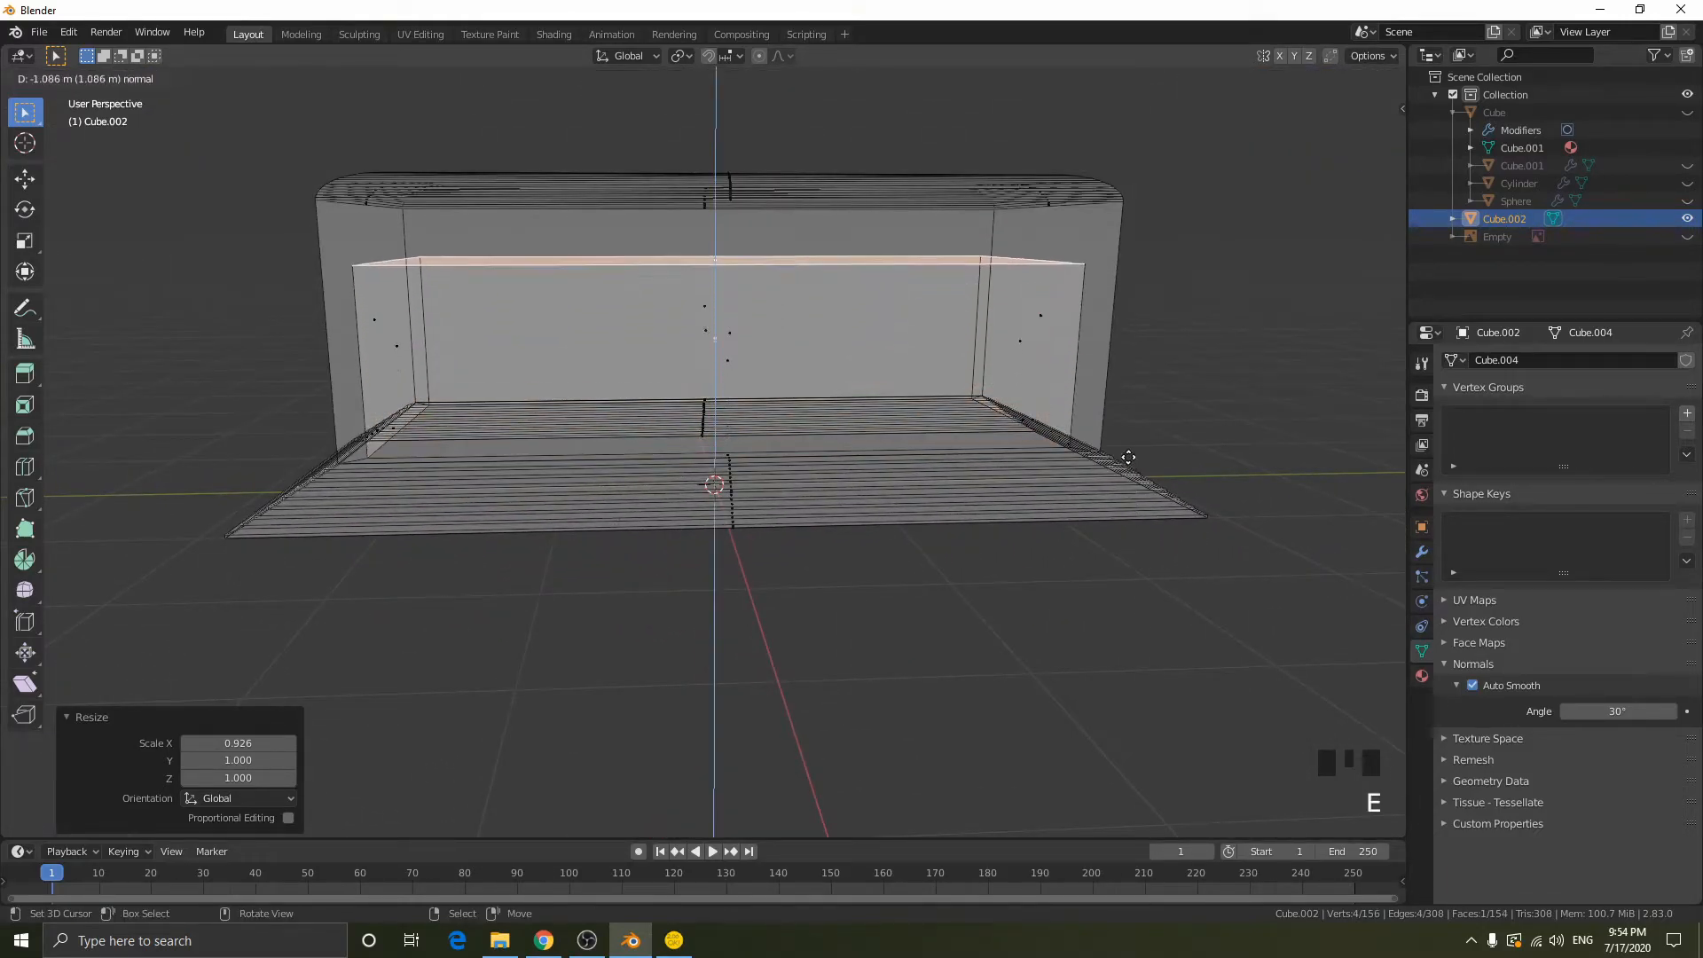
click(1130, 405)
mouse_move(1129, 403)
middle_down()
mouse_move(1109, 444)
mouse_move(1120, 408)
middle_up()
key(g)
key(z)
right_click(1119, 408)
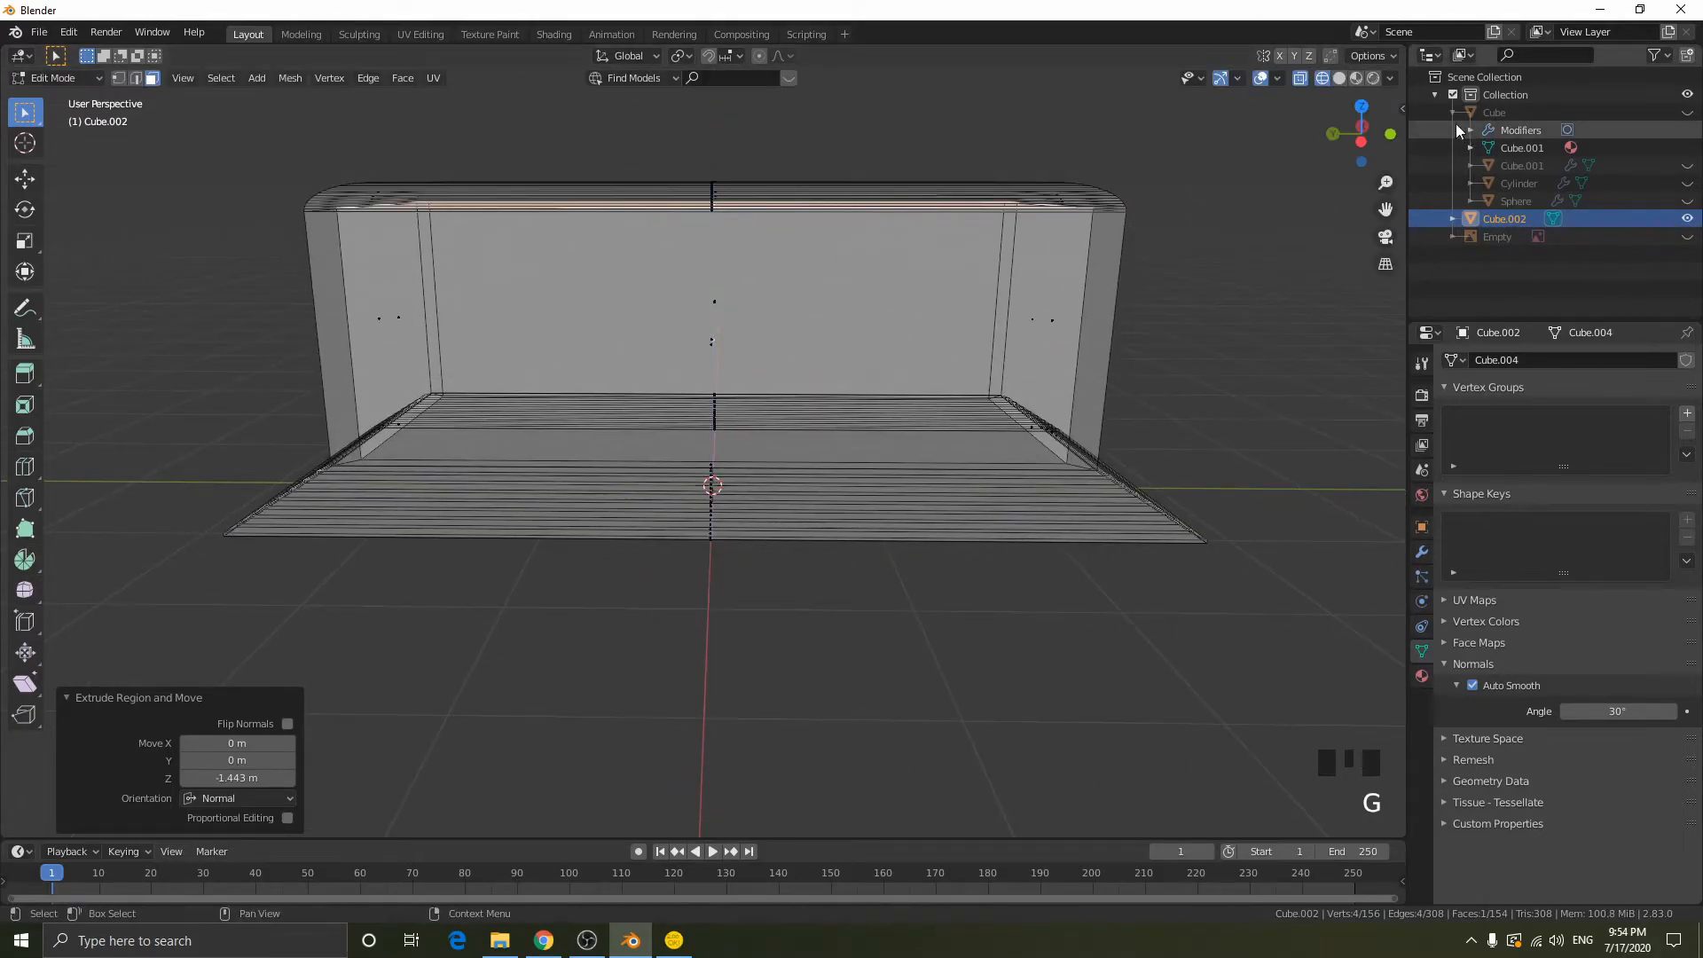
click(1359, 141)
key(g)
key(z)
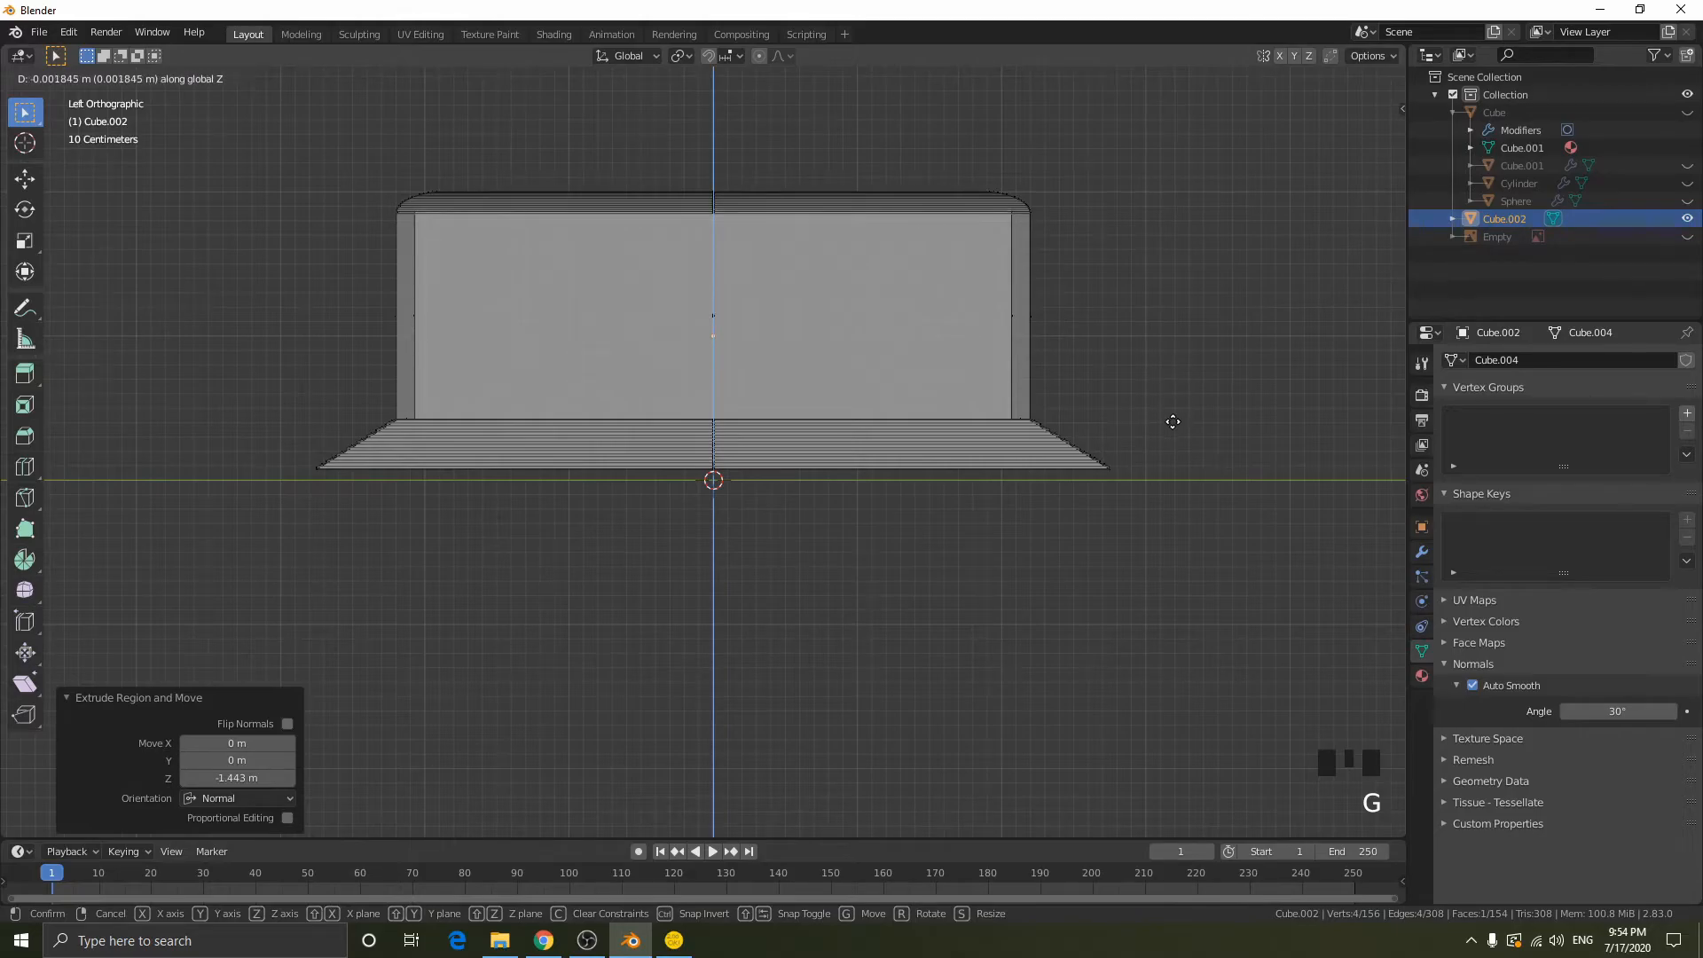
click(1172, 422)
- Bevel the inner cavity's upper edges by about 0.095 m with 16 segments and preview the result outside edit mode
middle_drag(1170, 426, 1140, 407)
key(ctrl+b)
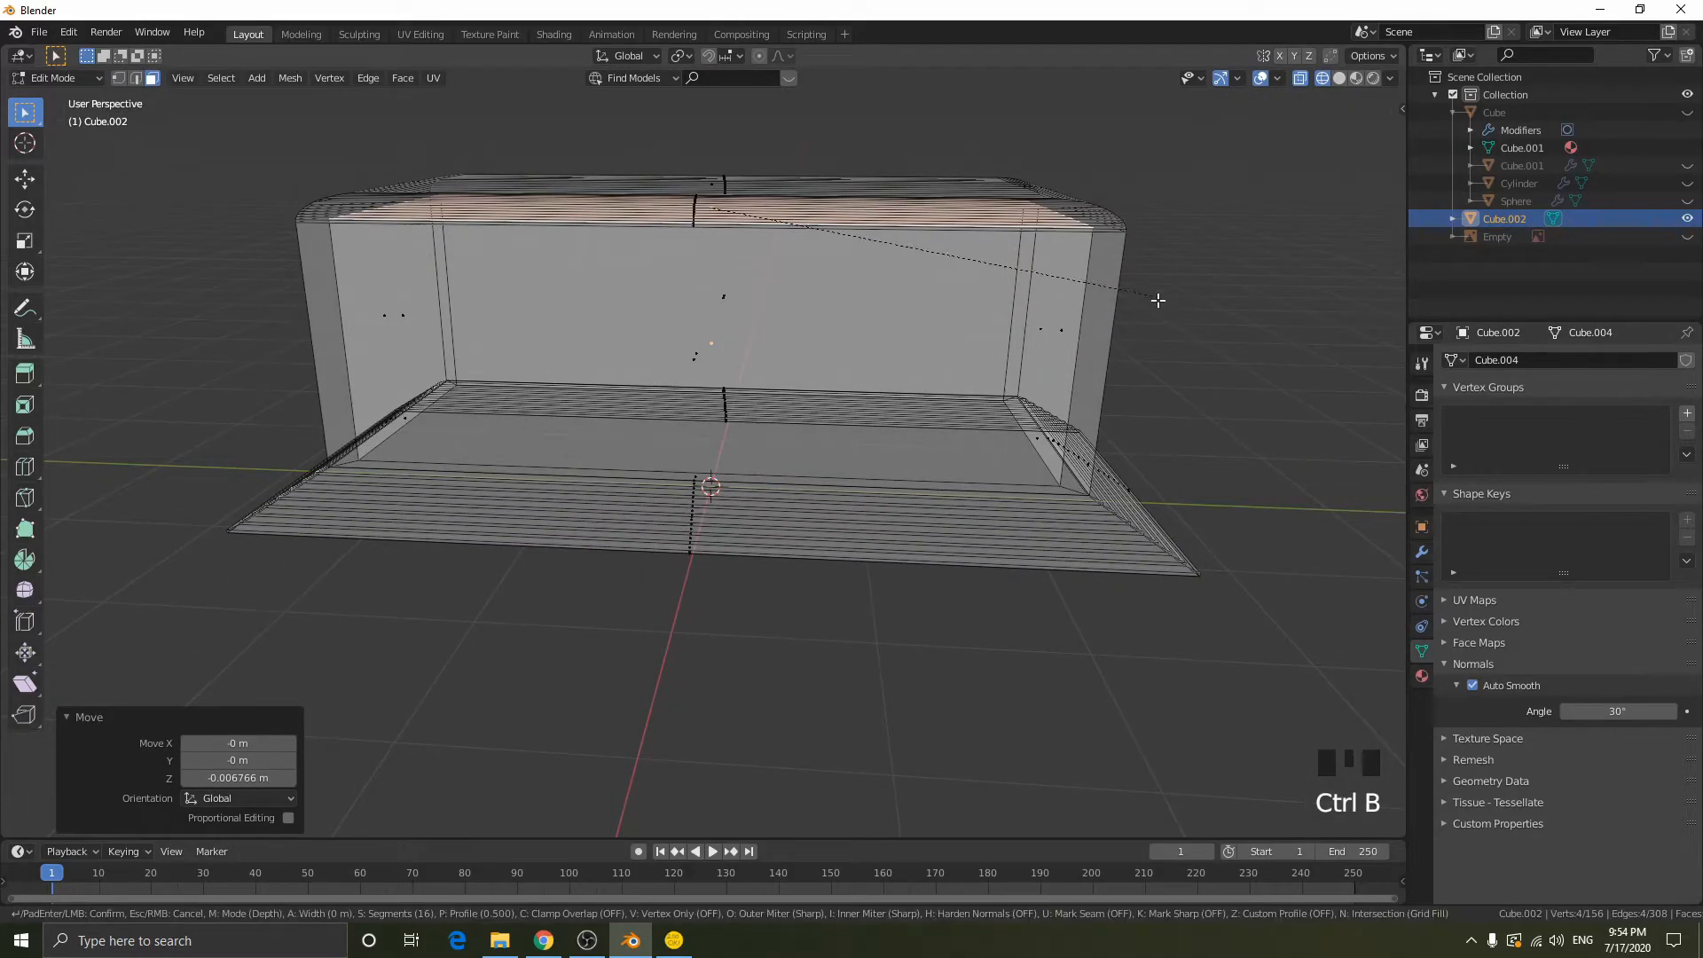
click(1369, 384)
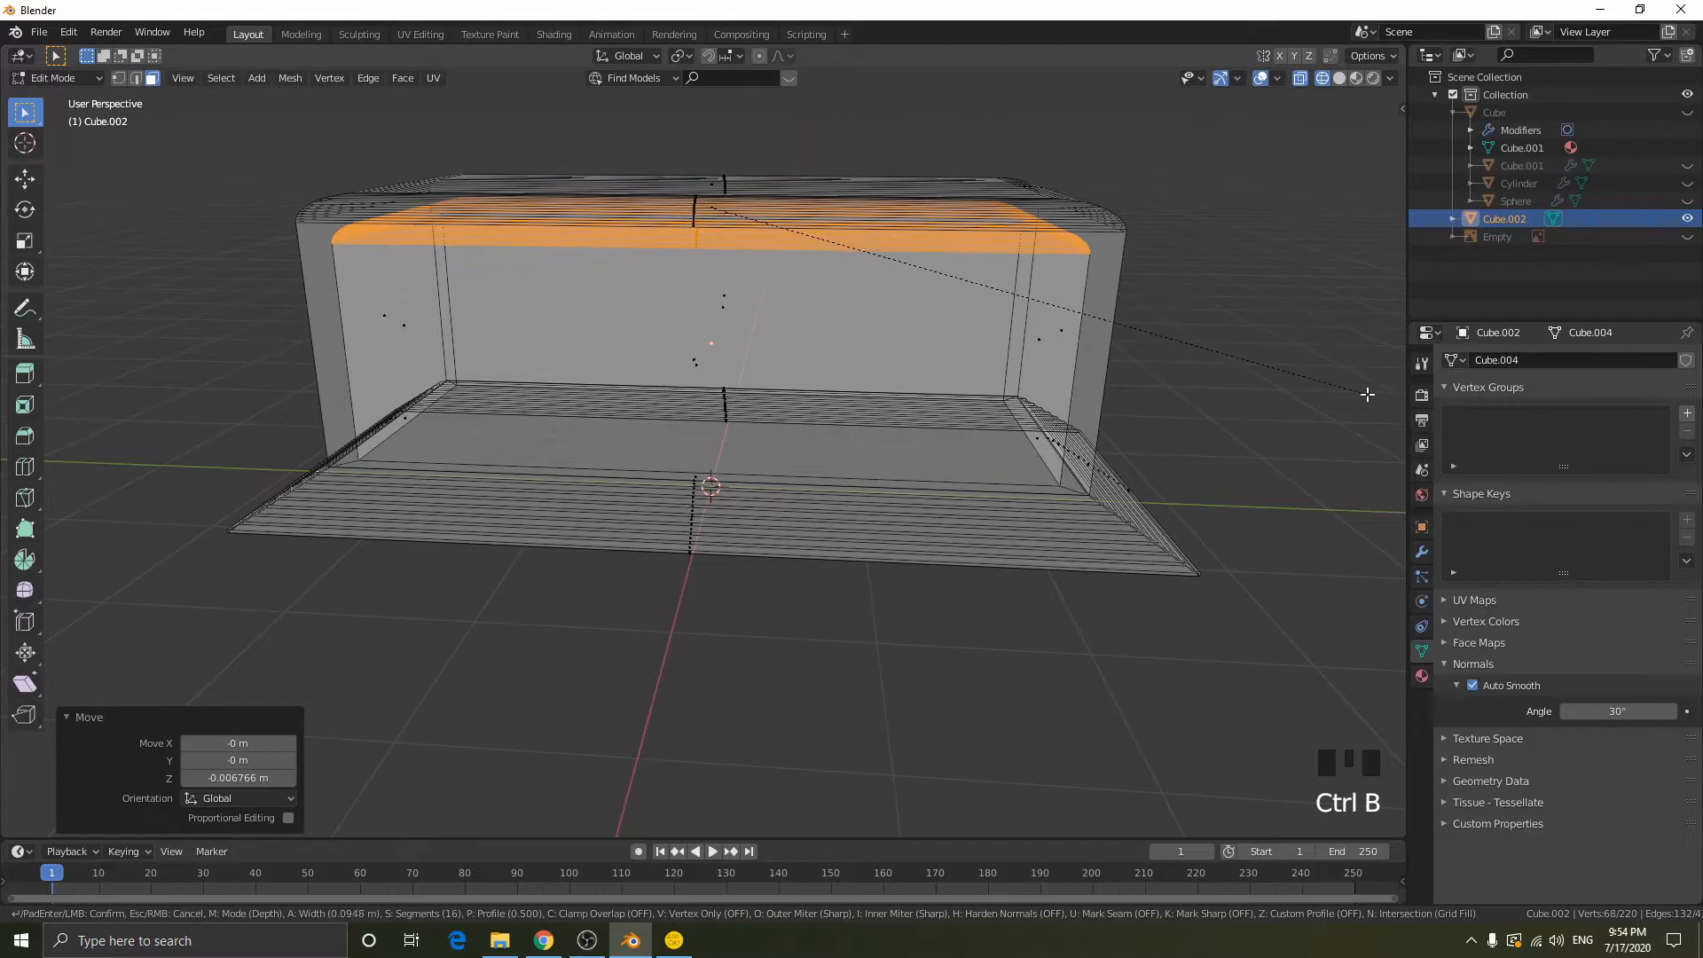
key(Tab)
mouse_move(970, 342)
middle_down()
mouse_move(1014, 341)
mouse_move(1018, 325)
mouse_move(966, 217)
mouse_move(947, 524)
mouse_move(943, 479)
mouse_move(735, 516)
mouse_move(837, 555)
mouse_move(946, 646)
mouse_move(1024, 491)
mouse_move(976, 523)
mouse_move(937, 505)
middle_up()
key(shift+z)
key(Tab)
key(shift+z)
- Select the edge loop around the cavity's opening on the underside and fill it with a face
right_click(505, 367)
scroll(553, 378, up, 1)
mouse_move(583, 389)
middle_down()
mouse_move(654, 391)
mouse_move(657, 195)
middle_up()
key(shift+z)
mouse_move(749, 497)
middle_down()
mouse_move(721, 473)
mouse_move(240, 566)
middle_up()
key(2)
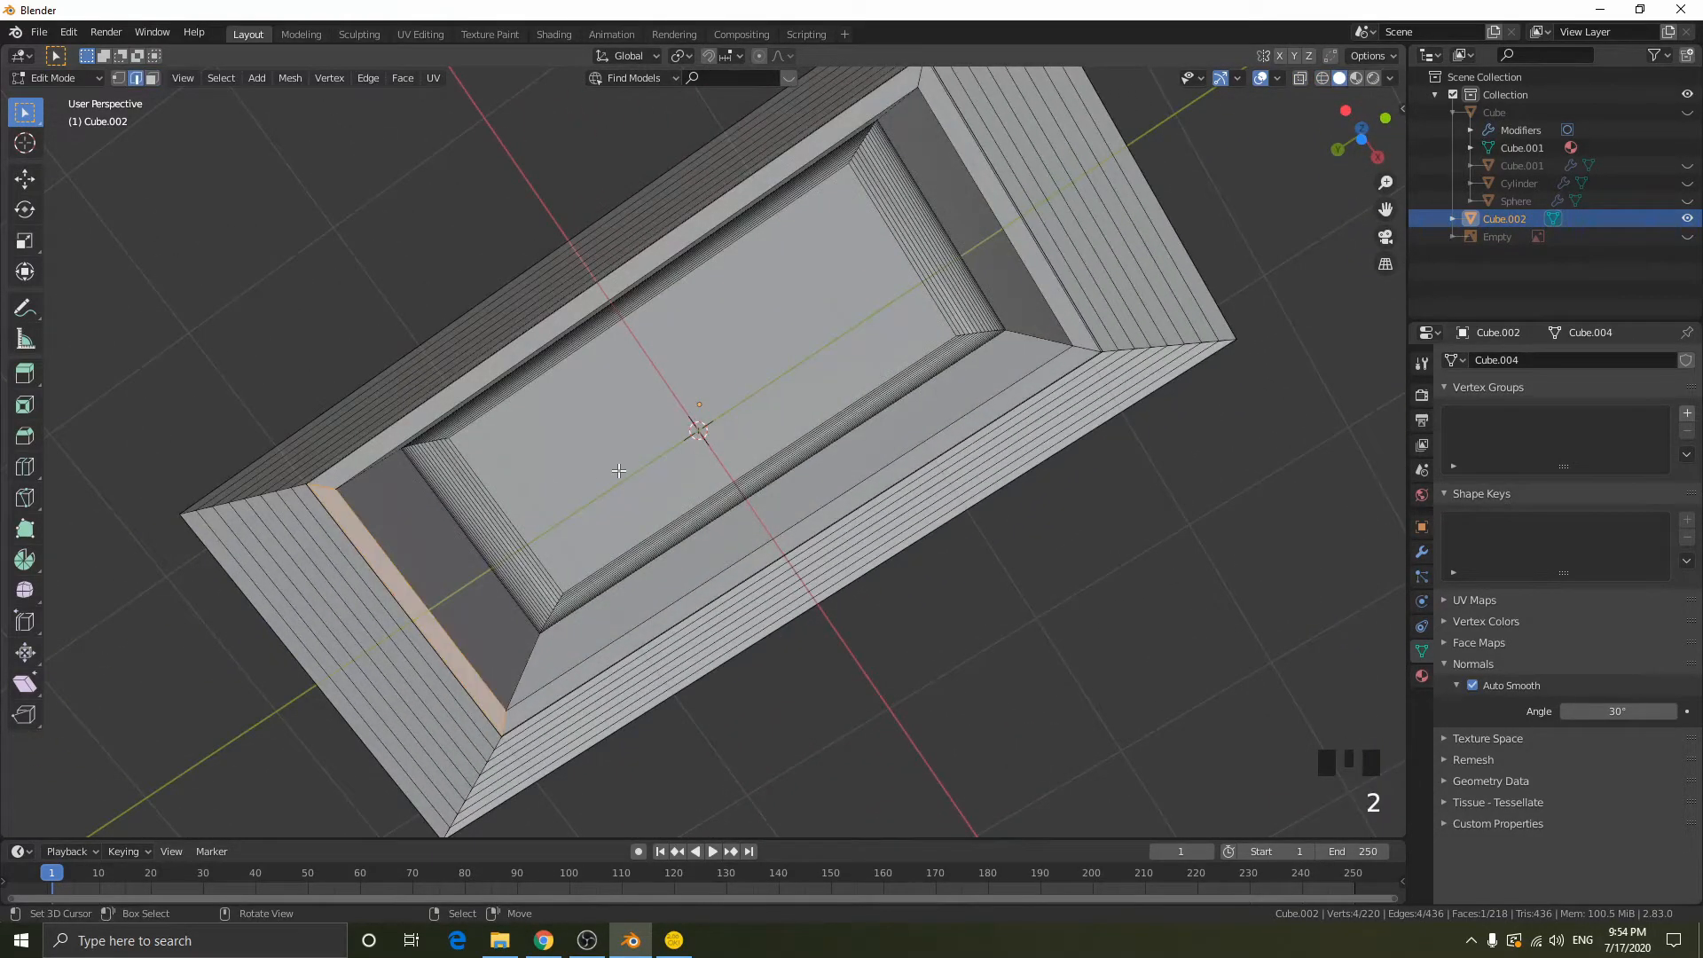
alt+right_click(379, 541)
middle_drag(588, 416, 1213, 526)
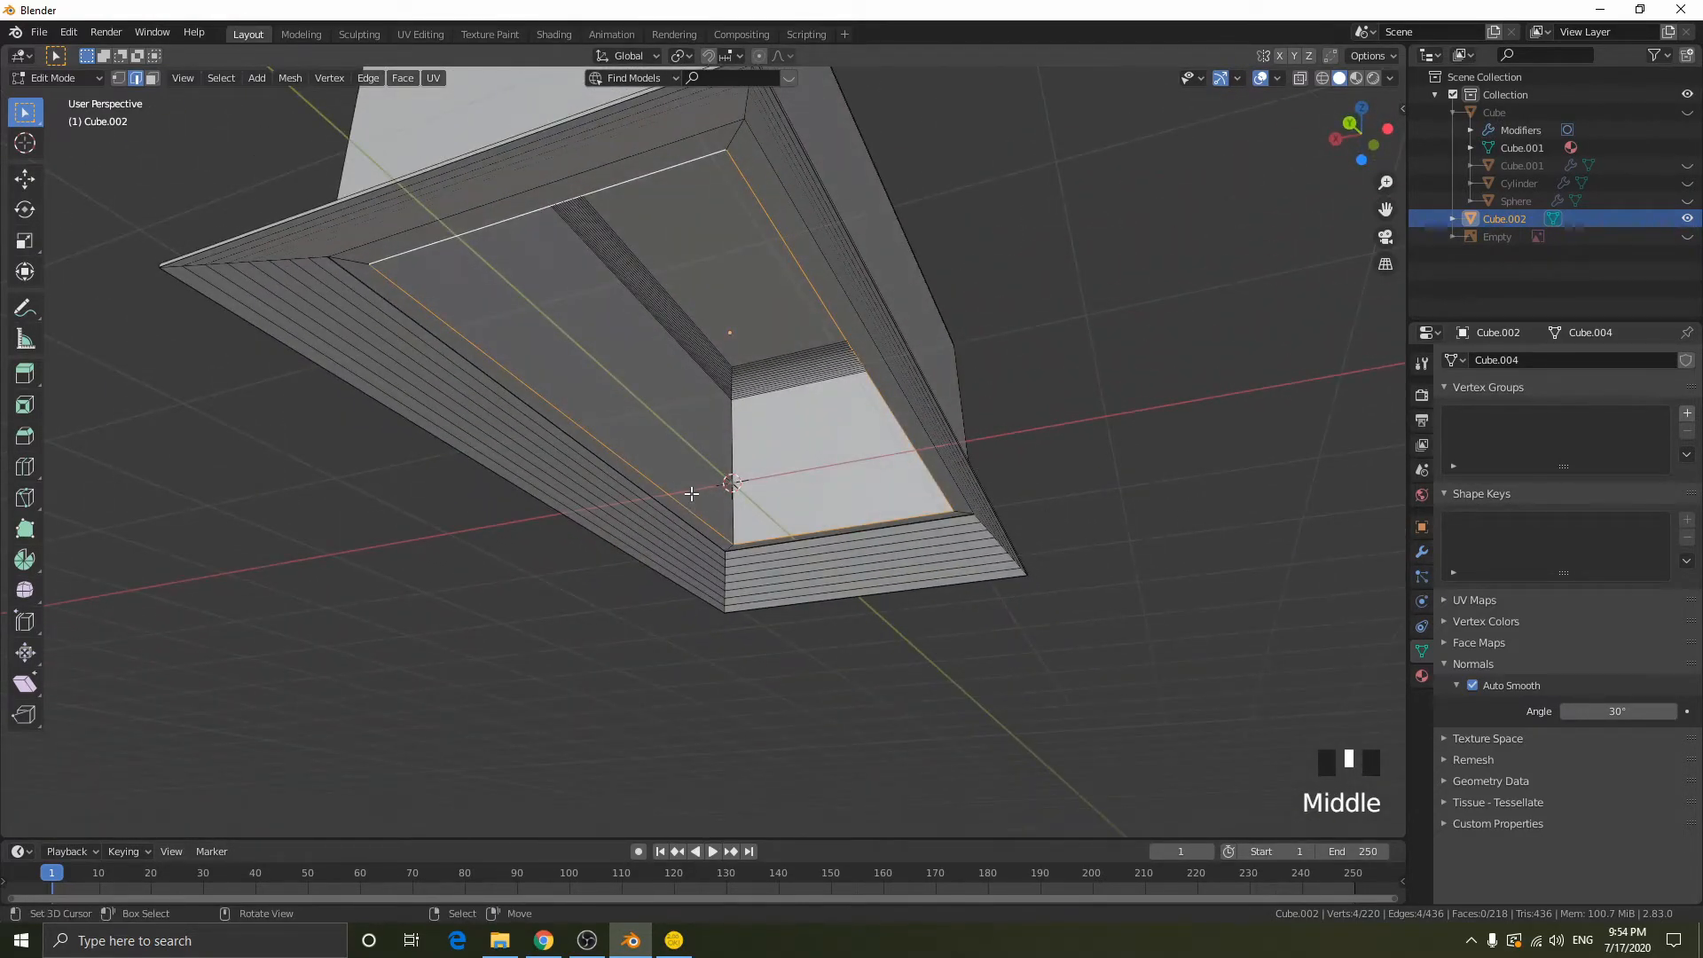
alt+right_click(437, 245)
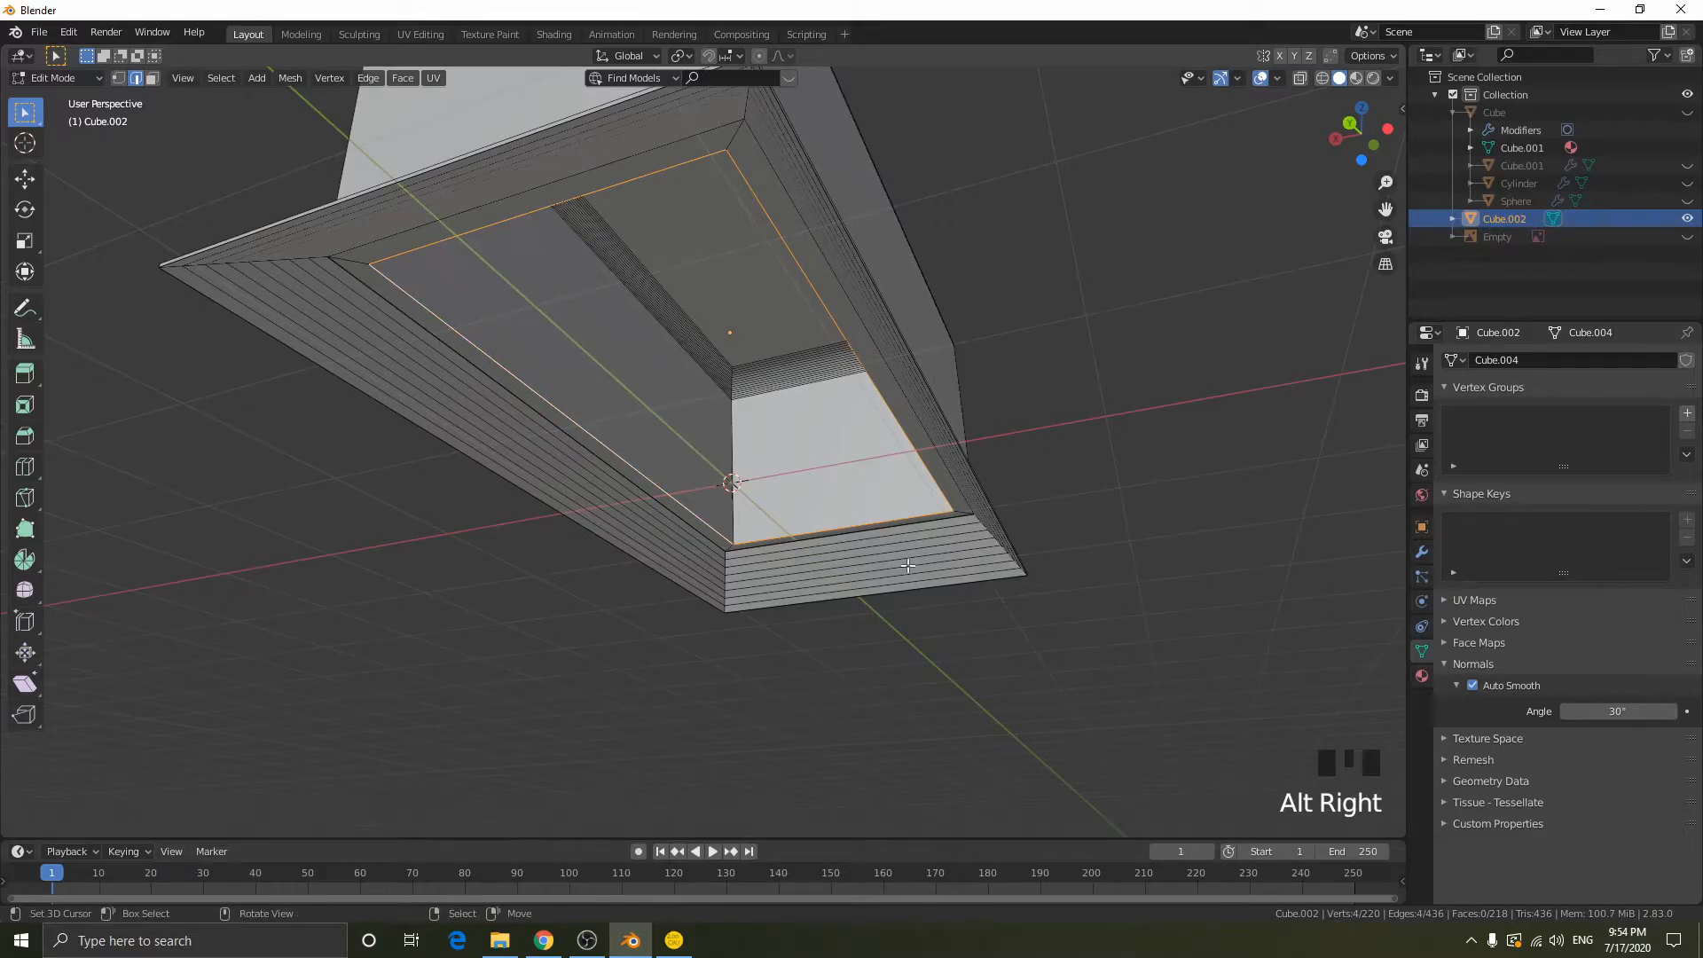
mouse_move(985, 369)
middle_down()
mouse_move(925, 329)
mouse_move(1031, 322)
mouse_move(985, 435)
mouse_move(1000, 460)
mouse_move(1064, 372)
middle_up()
key(f)
key(Tab)
key(shift+z)
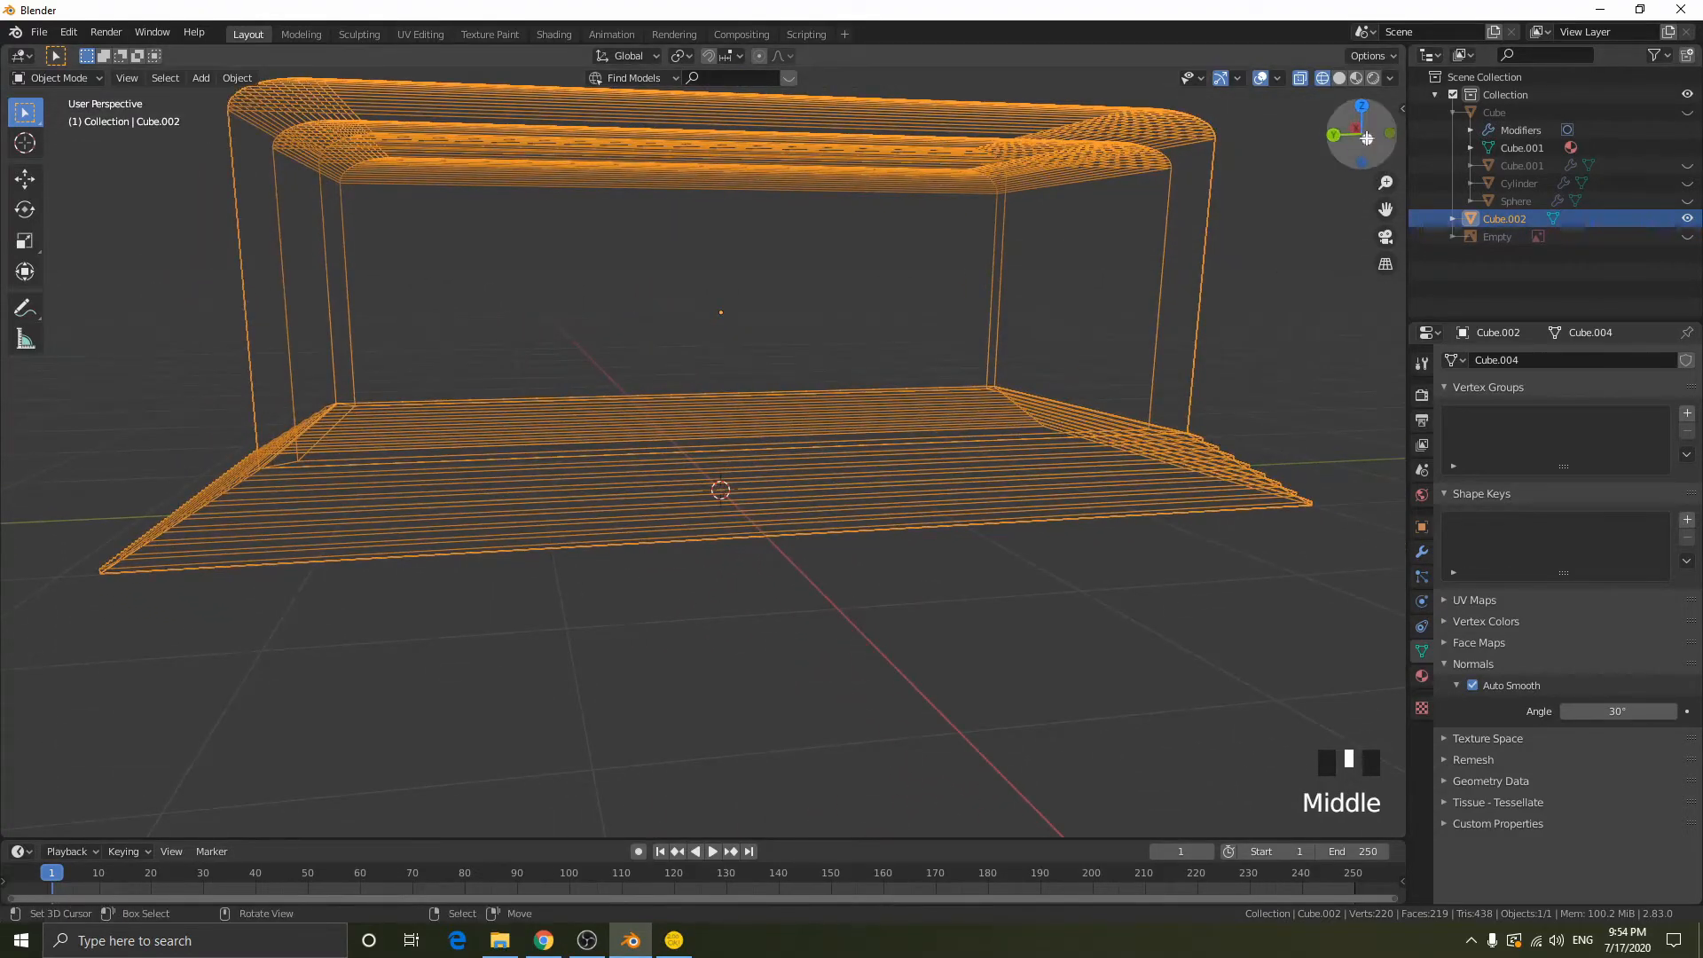
click(1366, 137)
key(shift+z)
mouse_move(680, 232)
middle_down()
mouse_move(680, 285)
mouse_move(554, 34)
middle_up()
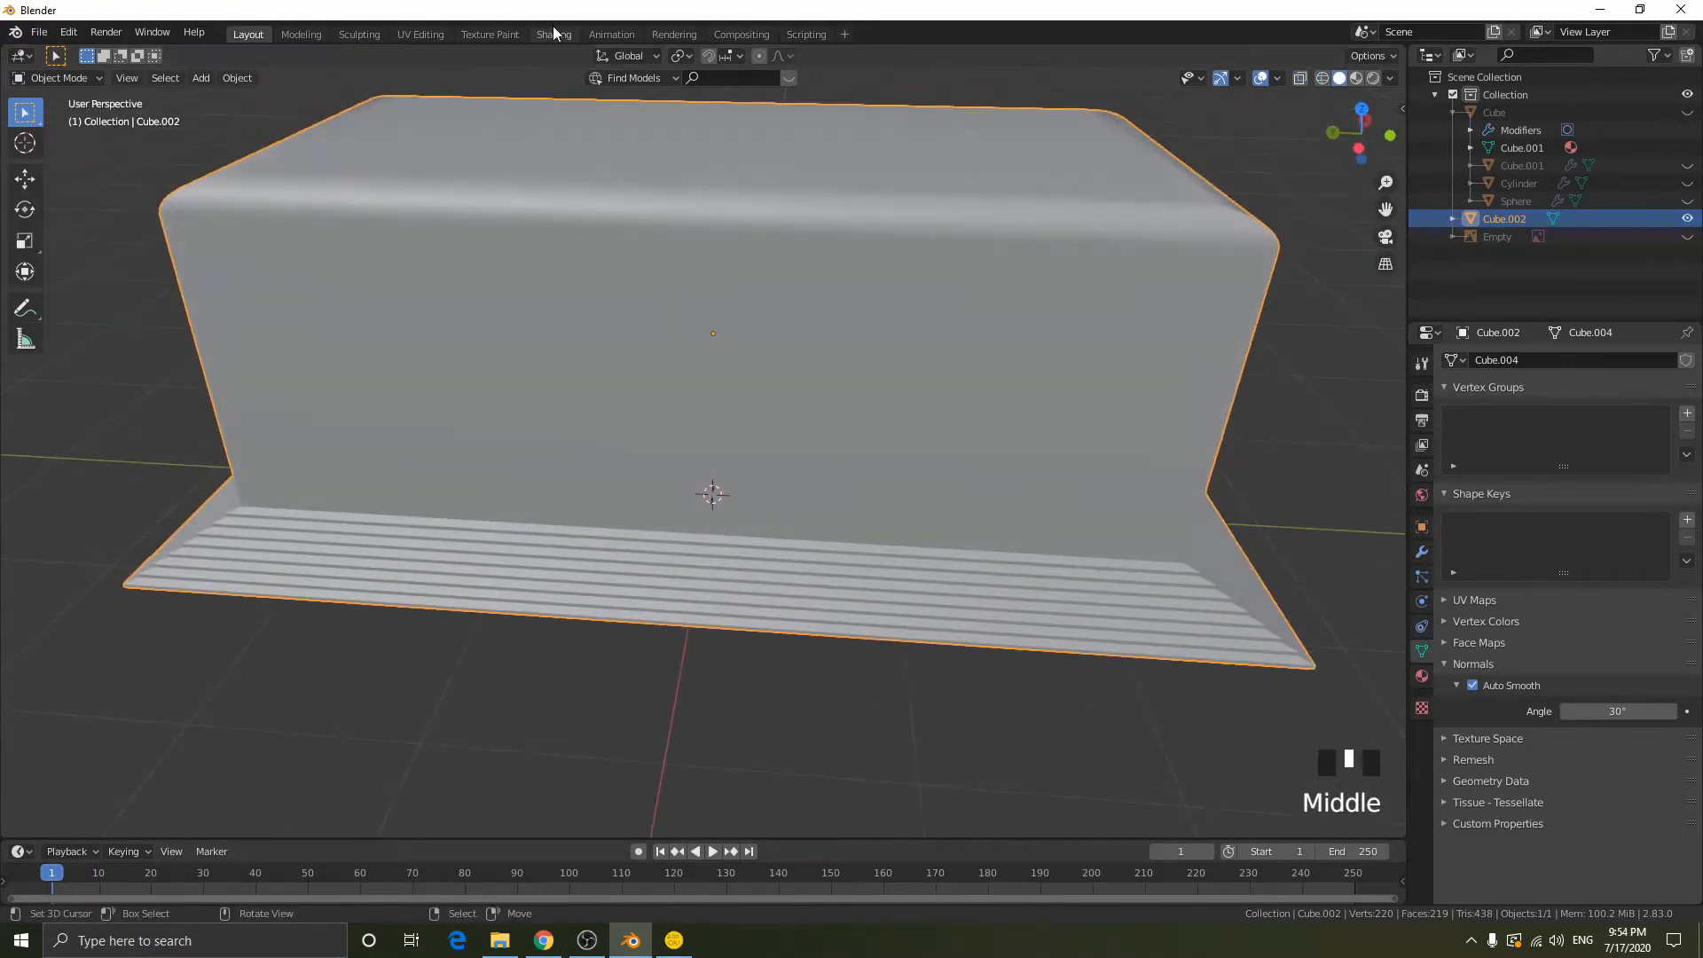
- Switch to the Shading workspace and select all vertices of the block's stepped base in edit mode
click(554, 34)
mouse_move(1064, 355)
middle_down()
mouse_move(1144, 379)
mouse_move(822, 396)
middle_up()
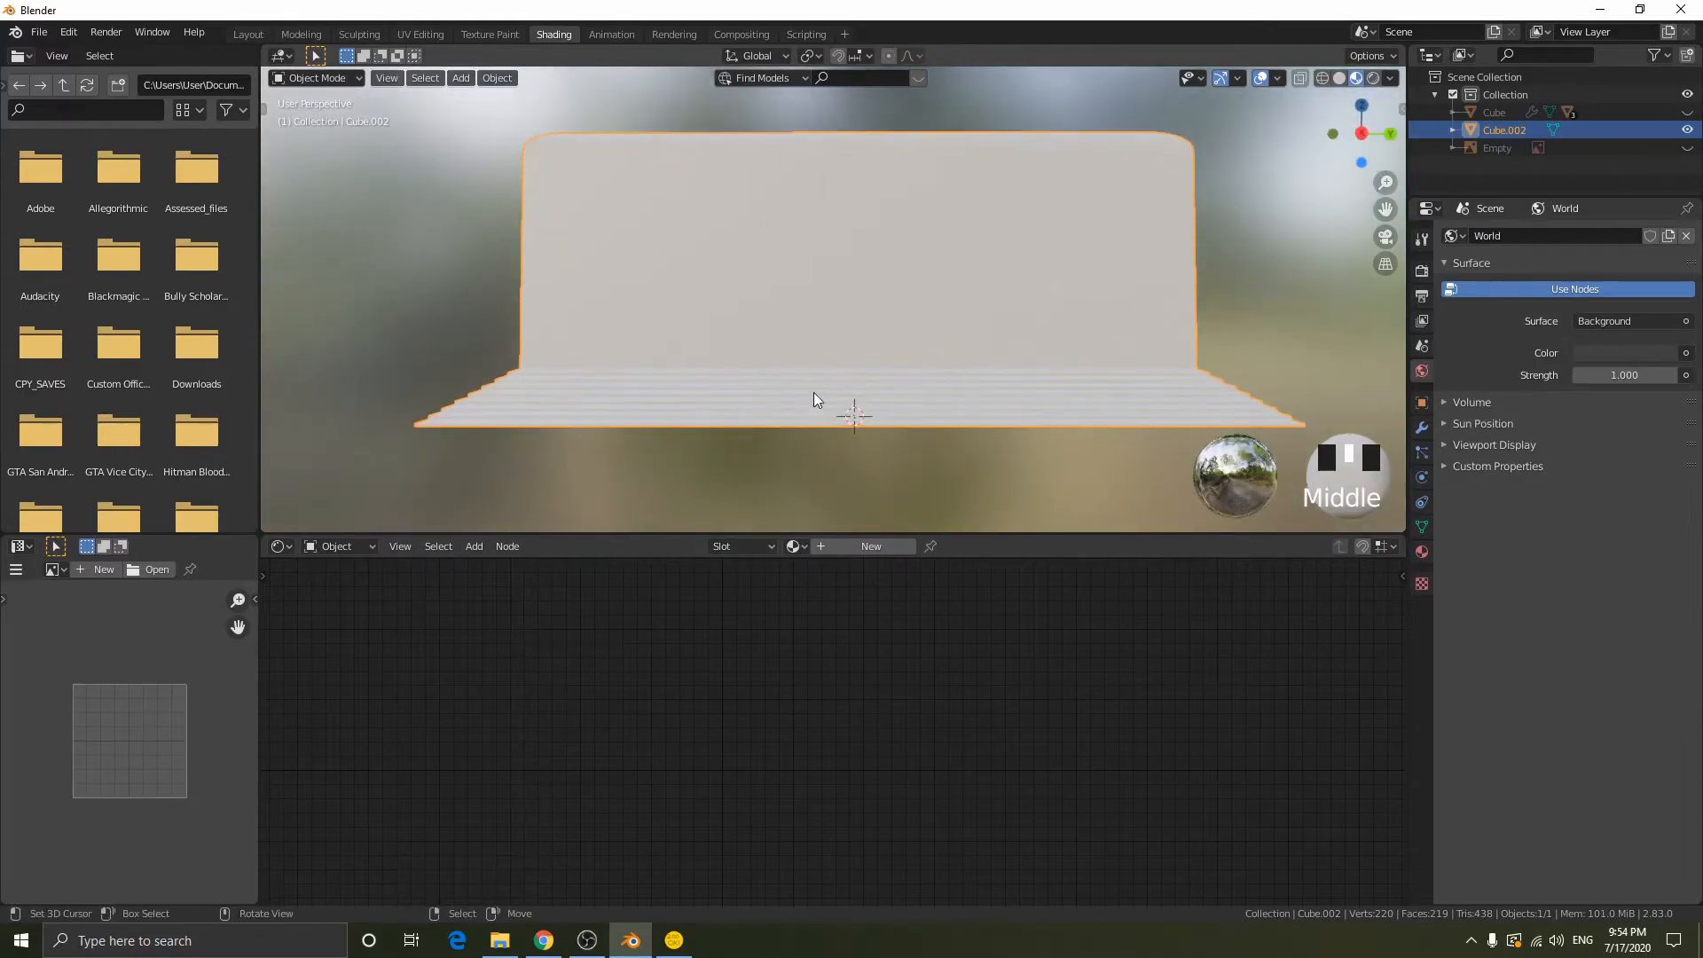
middle_drag(489, 380, 628, 414)
click(1368, 143)
key(shift+z)
key(Tab)
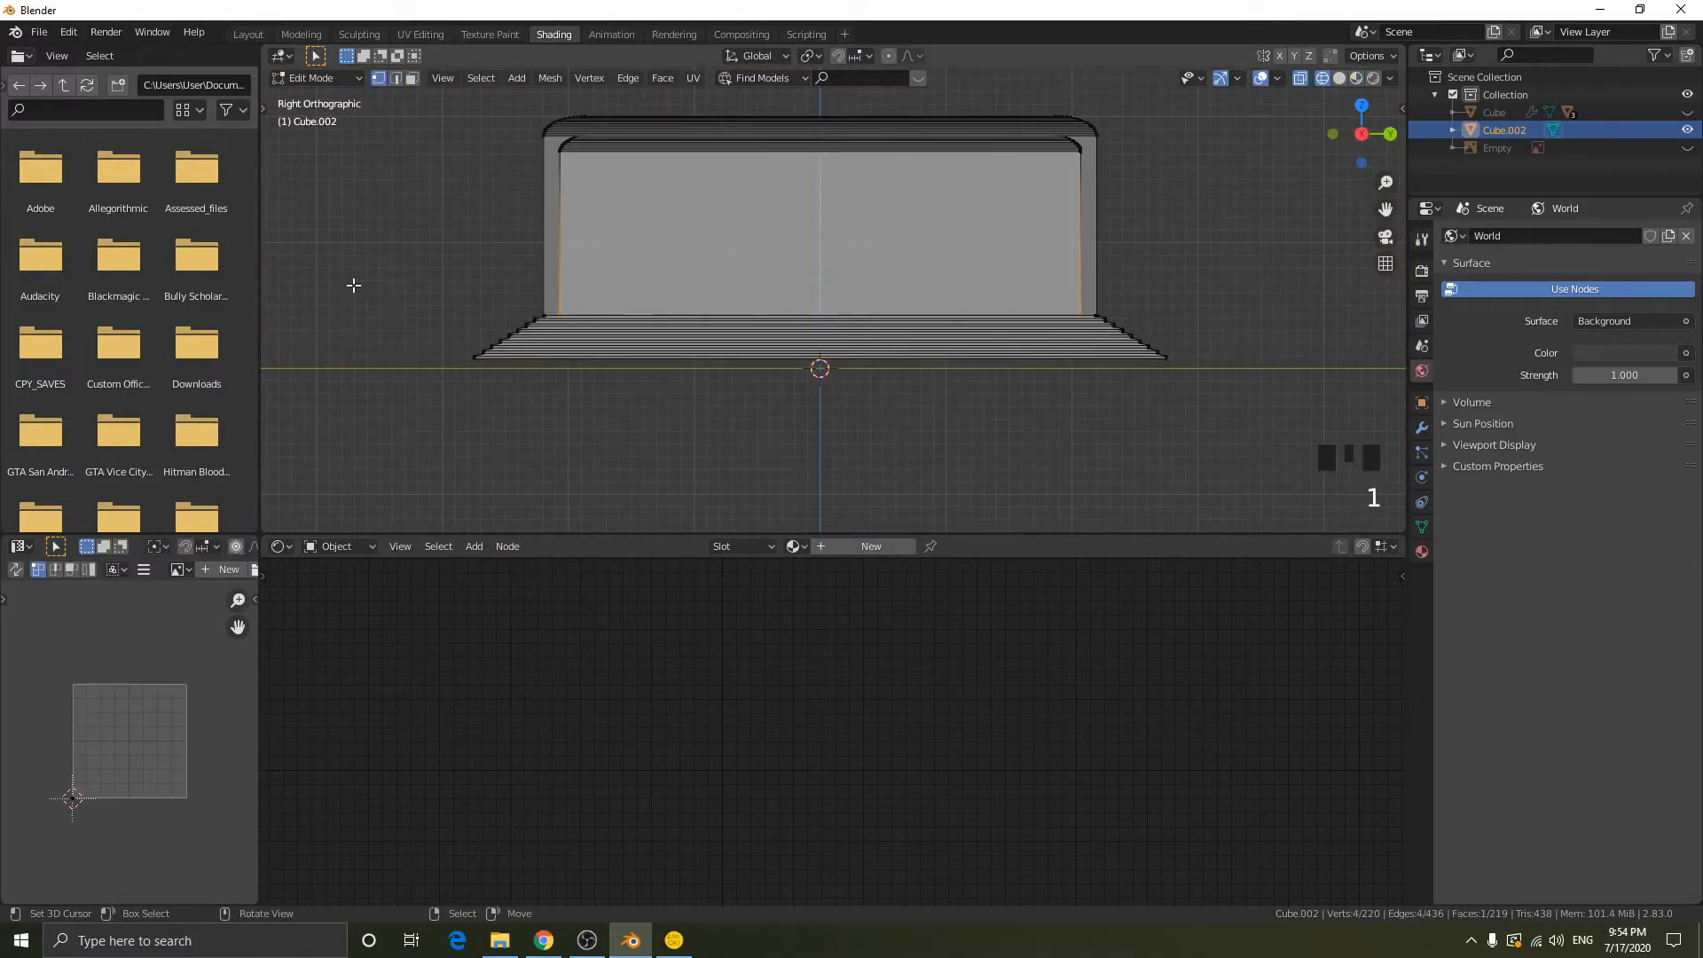
drag(346, 310, 1384, 523)
middle_drag(1383, 523, 982, 351)
middle_drag(1145, 358, 1178, 334)
key(shift+z)
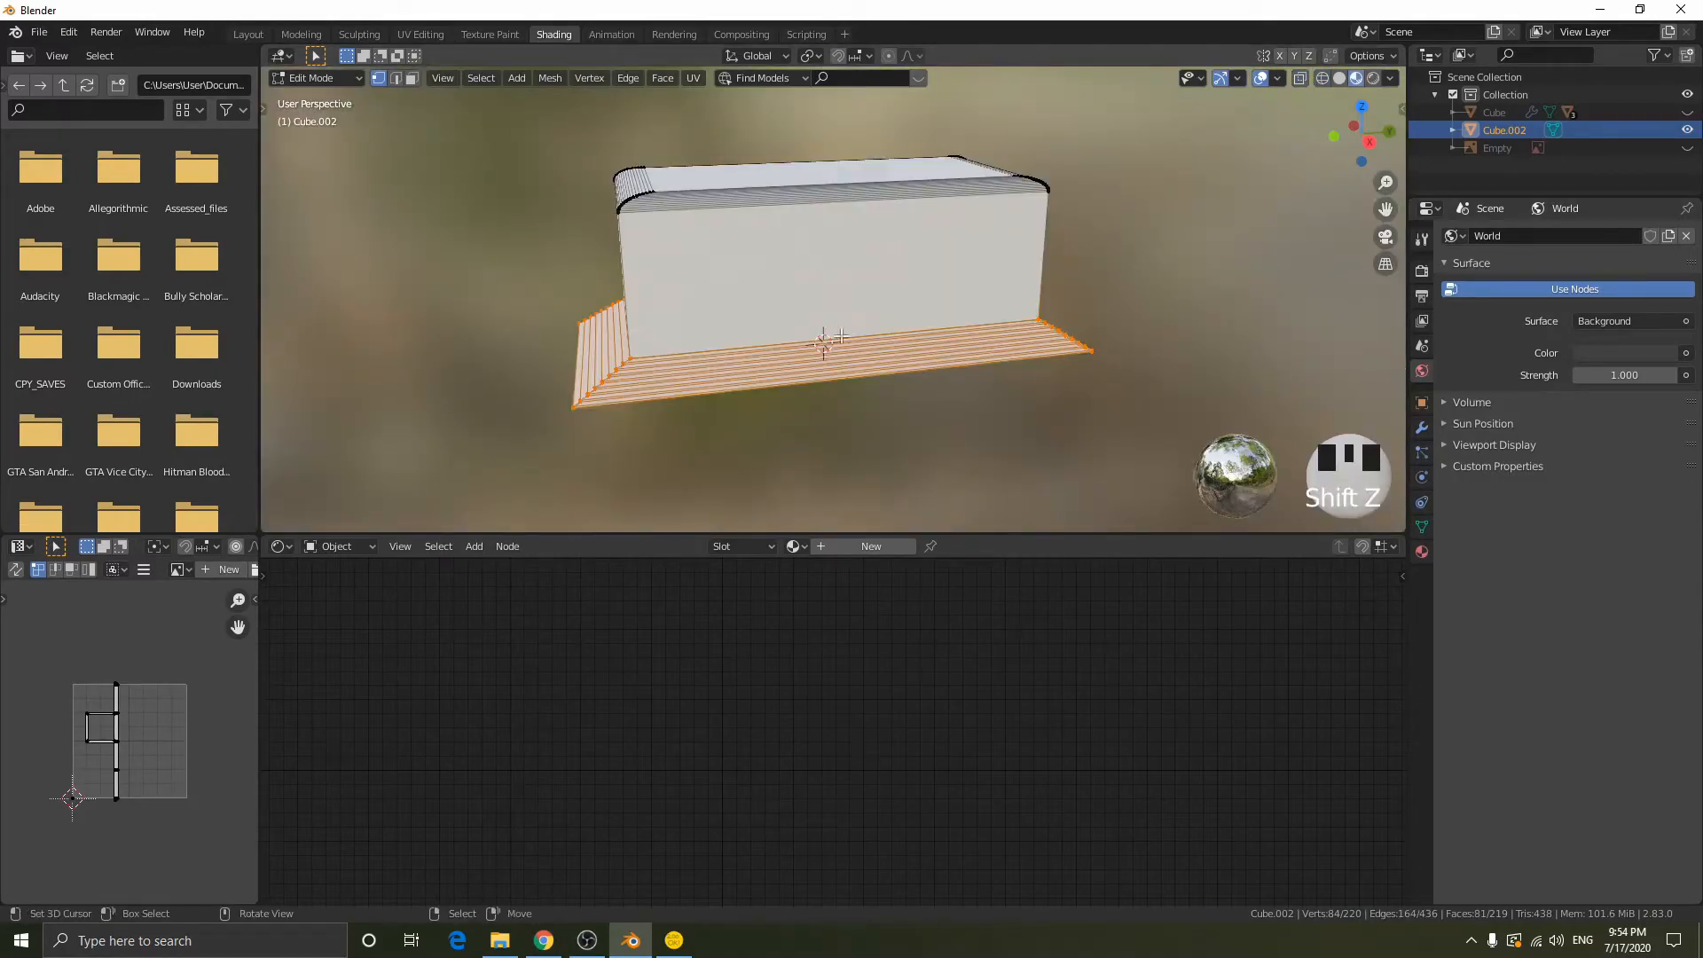
- Create a new material for the block and add a second, empty material slot
click(843, 545)
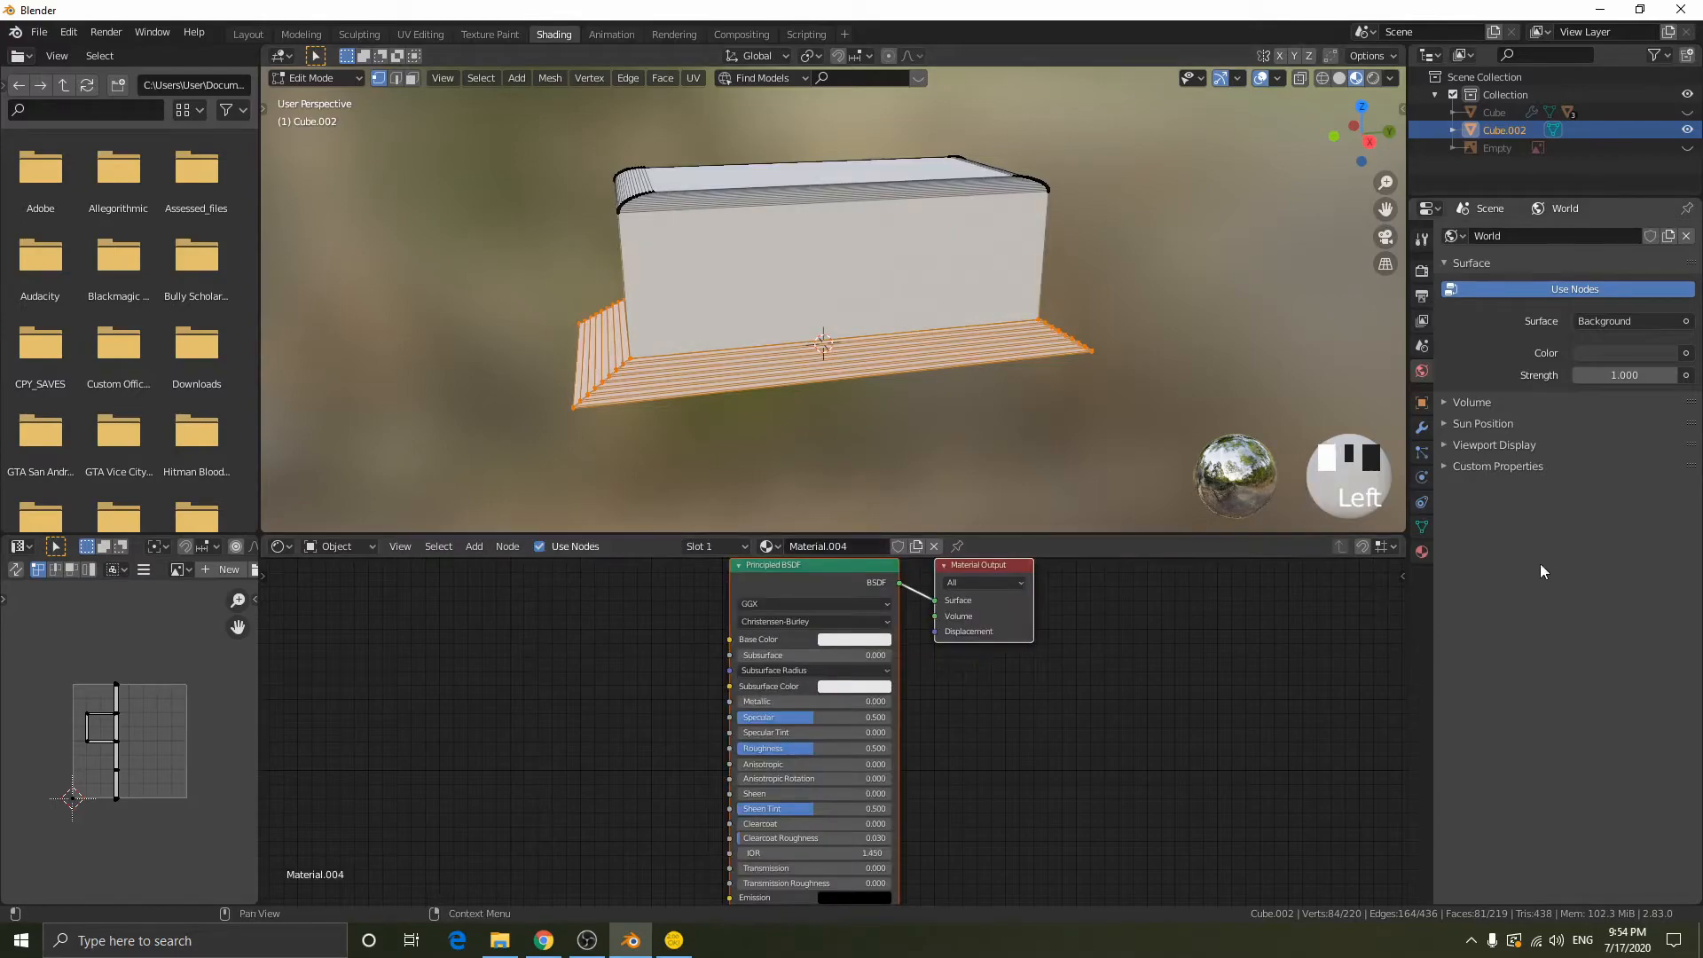
click(1423, 552)
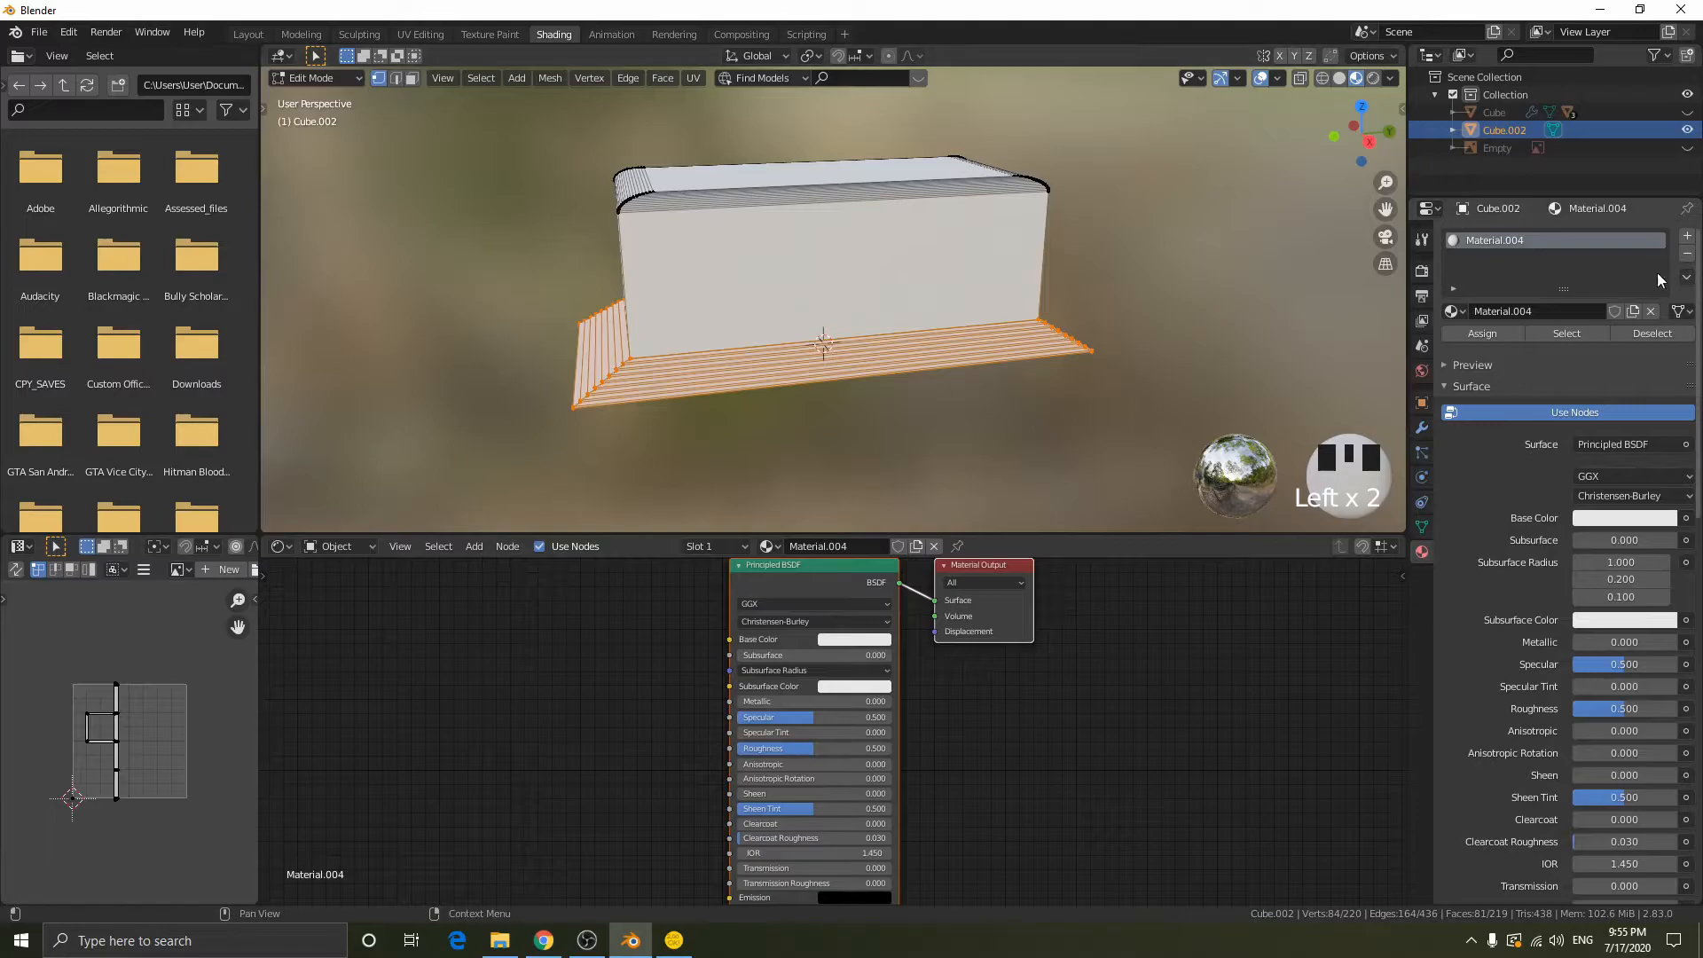
click(1688, 239)
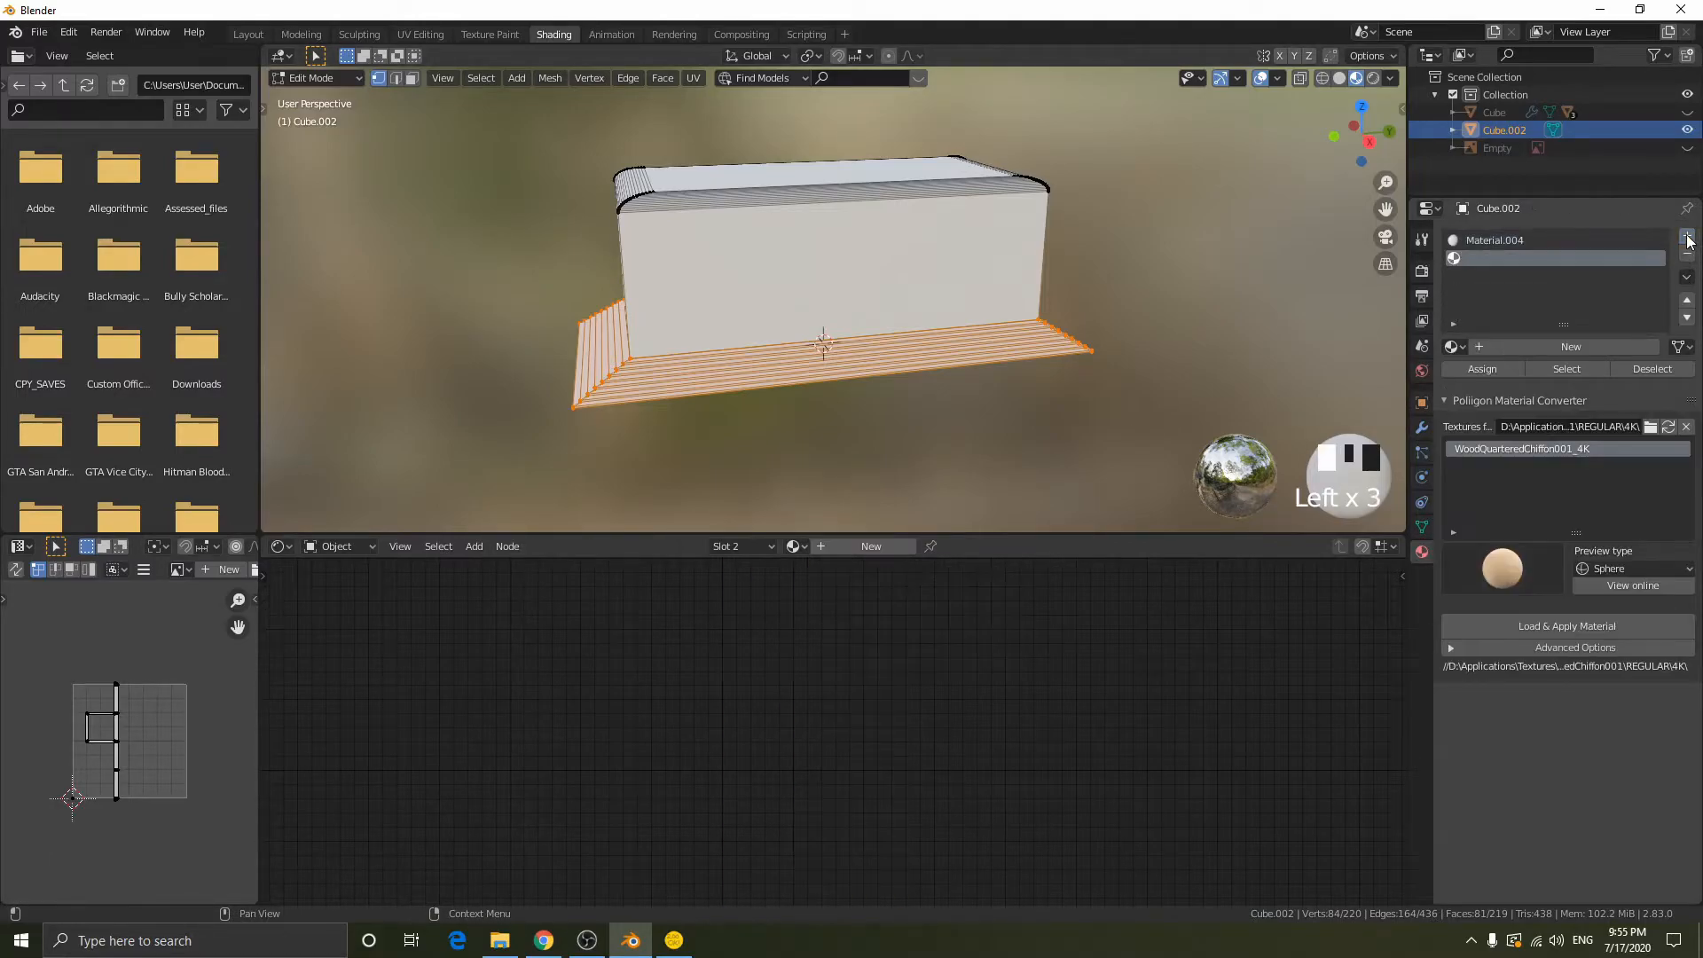
- Create a material in the second slot, assign it to the stepped base and set its base color to blue, hue about 0.673
click(1482, 345)
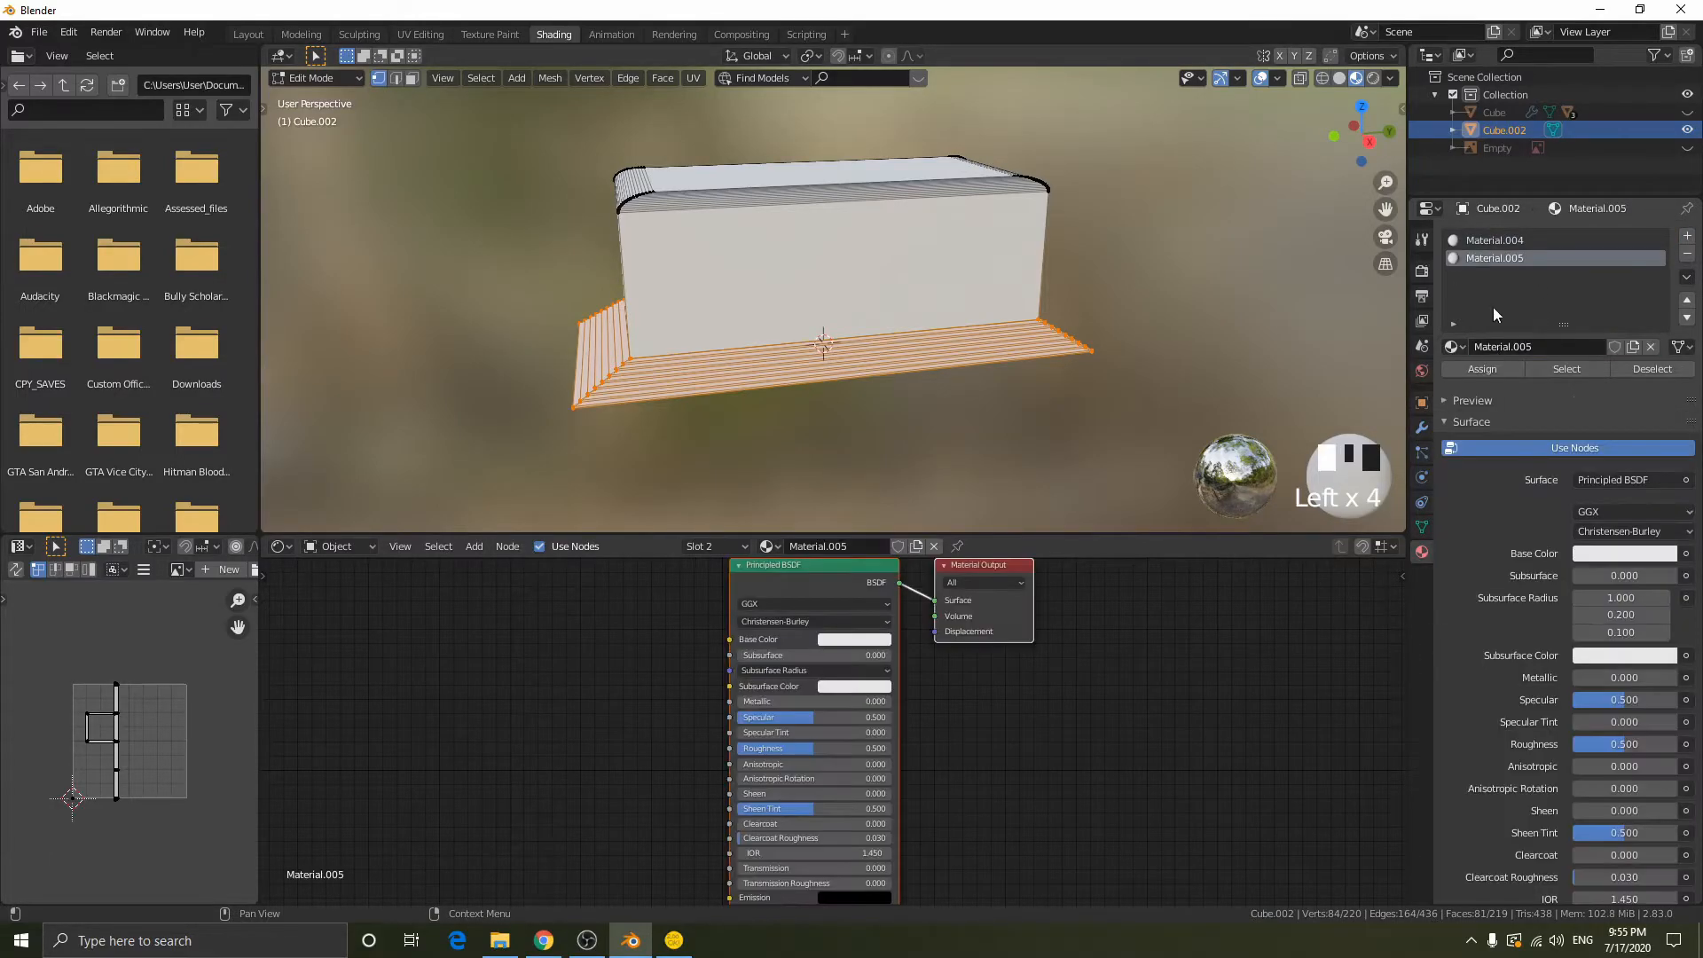
click(1492, 367)
click(838, 640)
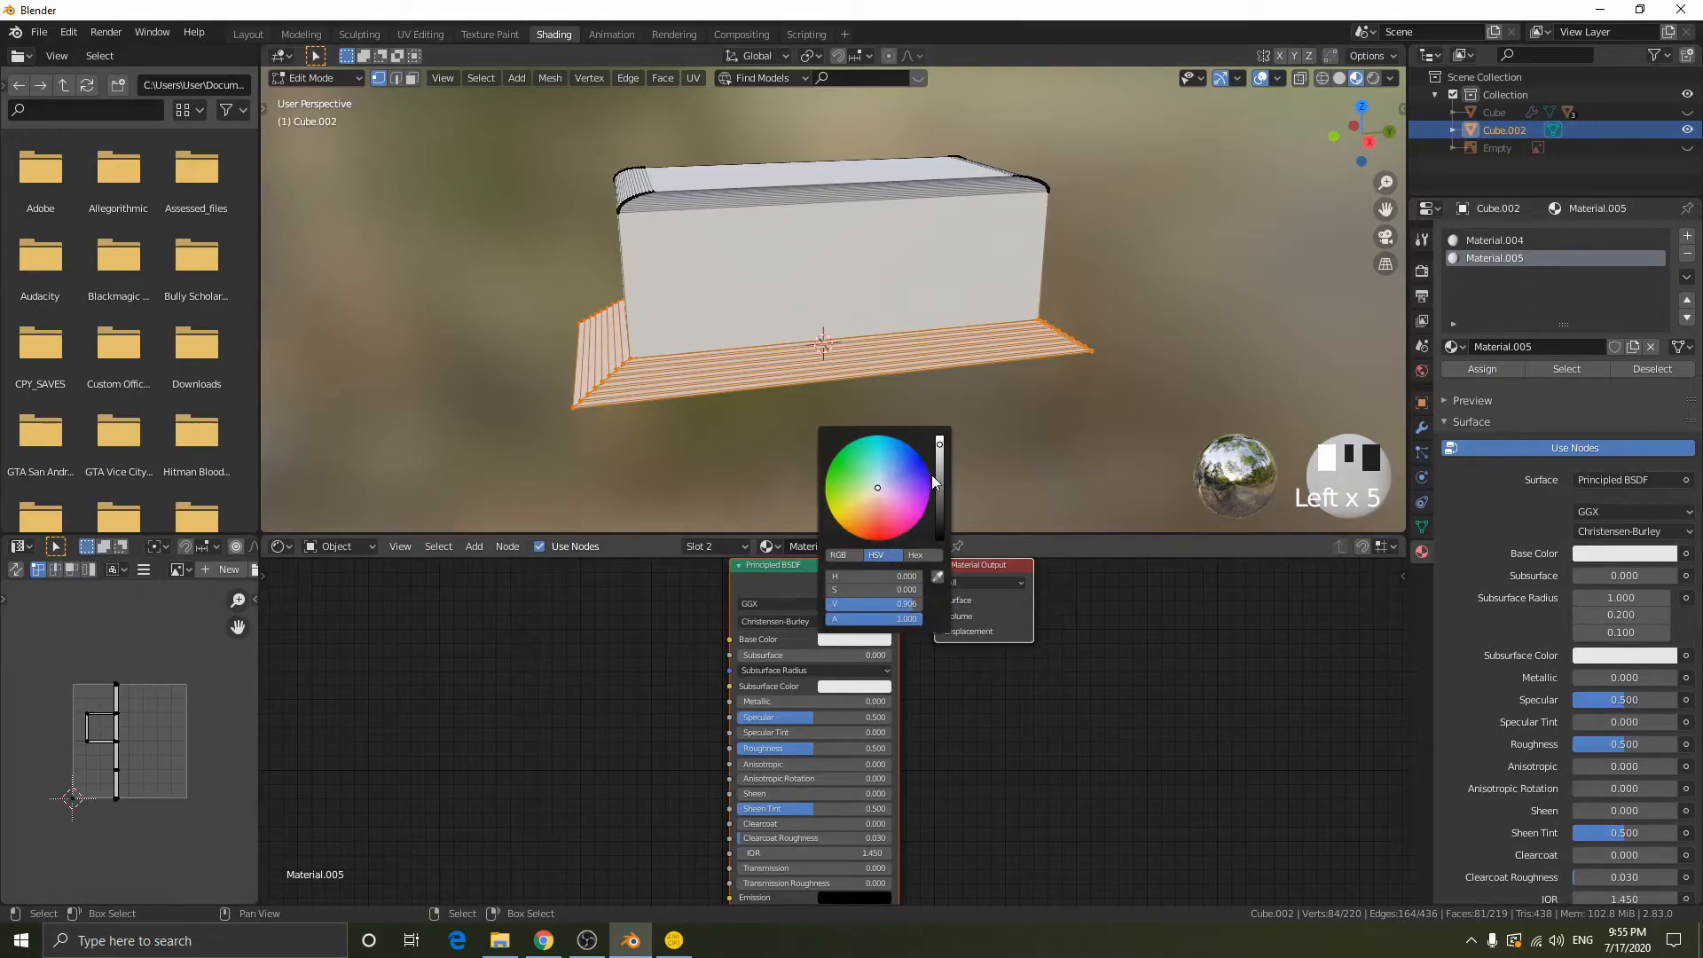
click(934, 483)
middle_drag(1038, 382, 1080, 350)
key(Tab)
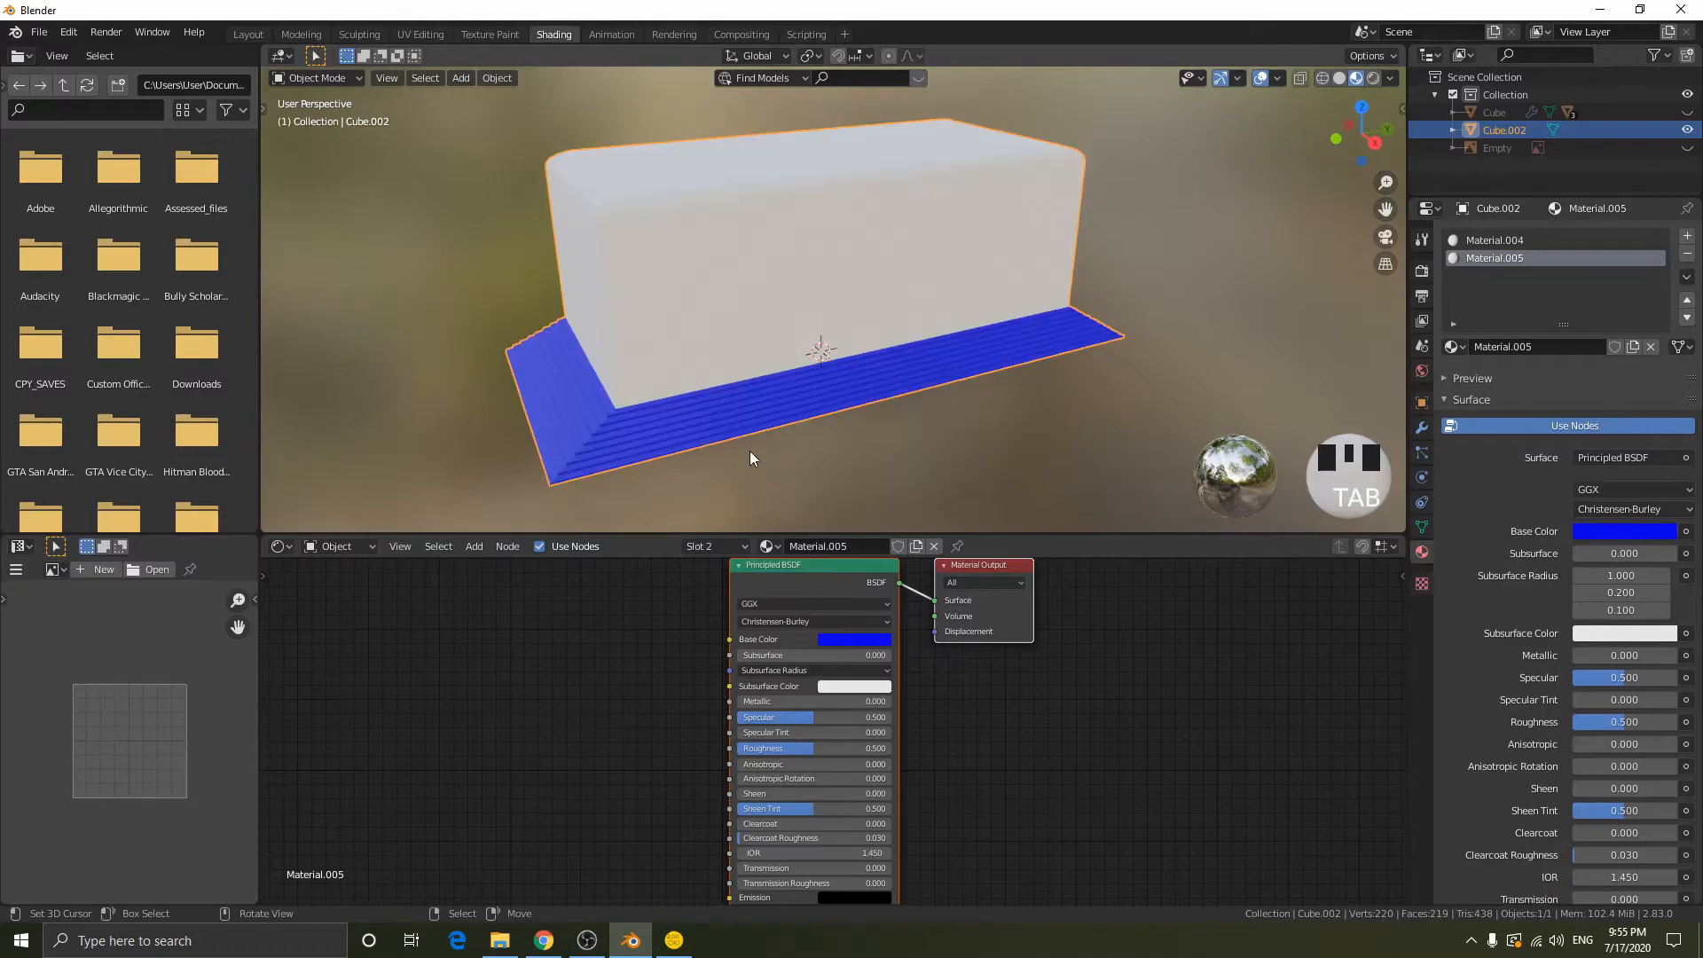
middle_drag(1044, 405, 1018, 386)
- Set the base color of the first material on the block's body to green, hue about 0.382
click(1538, 241)
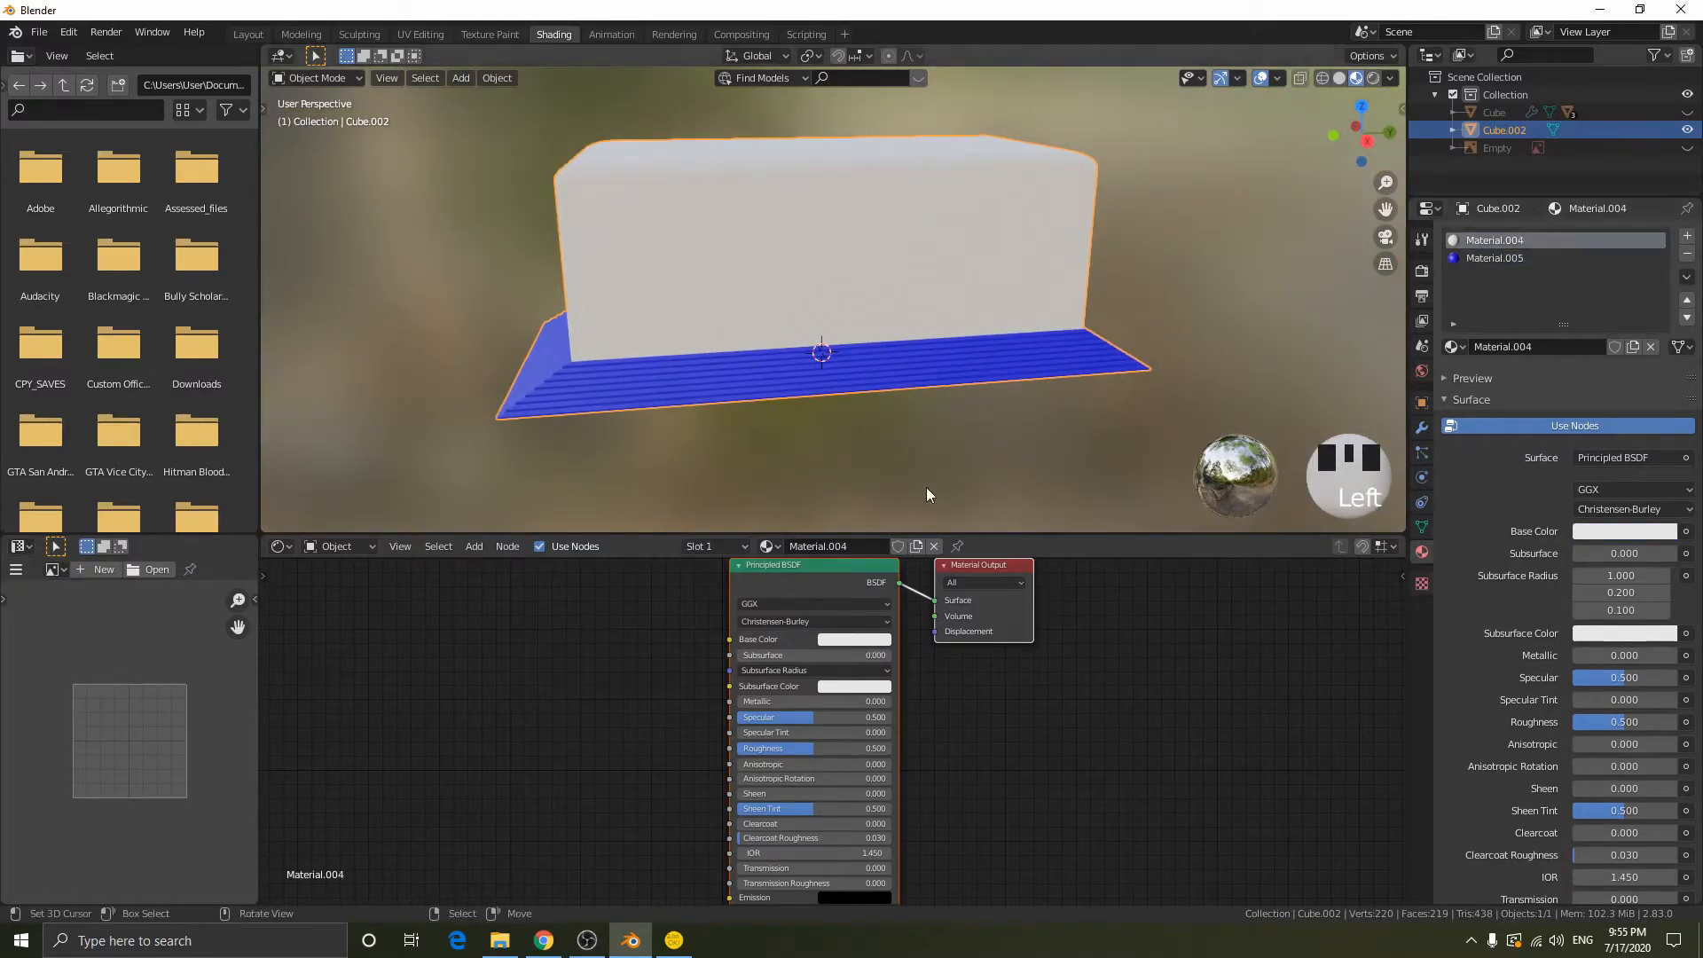
click(835, 640)
drag(909, 479, 841, 449)
middle_drag(1123, 312, 1038, 359)
- Select the stepped base's material and change its base color to white
click(1471, 259)
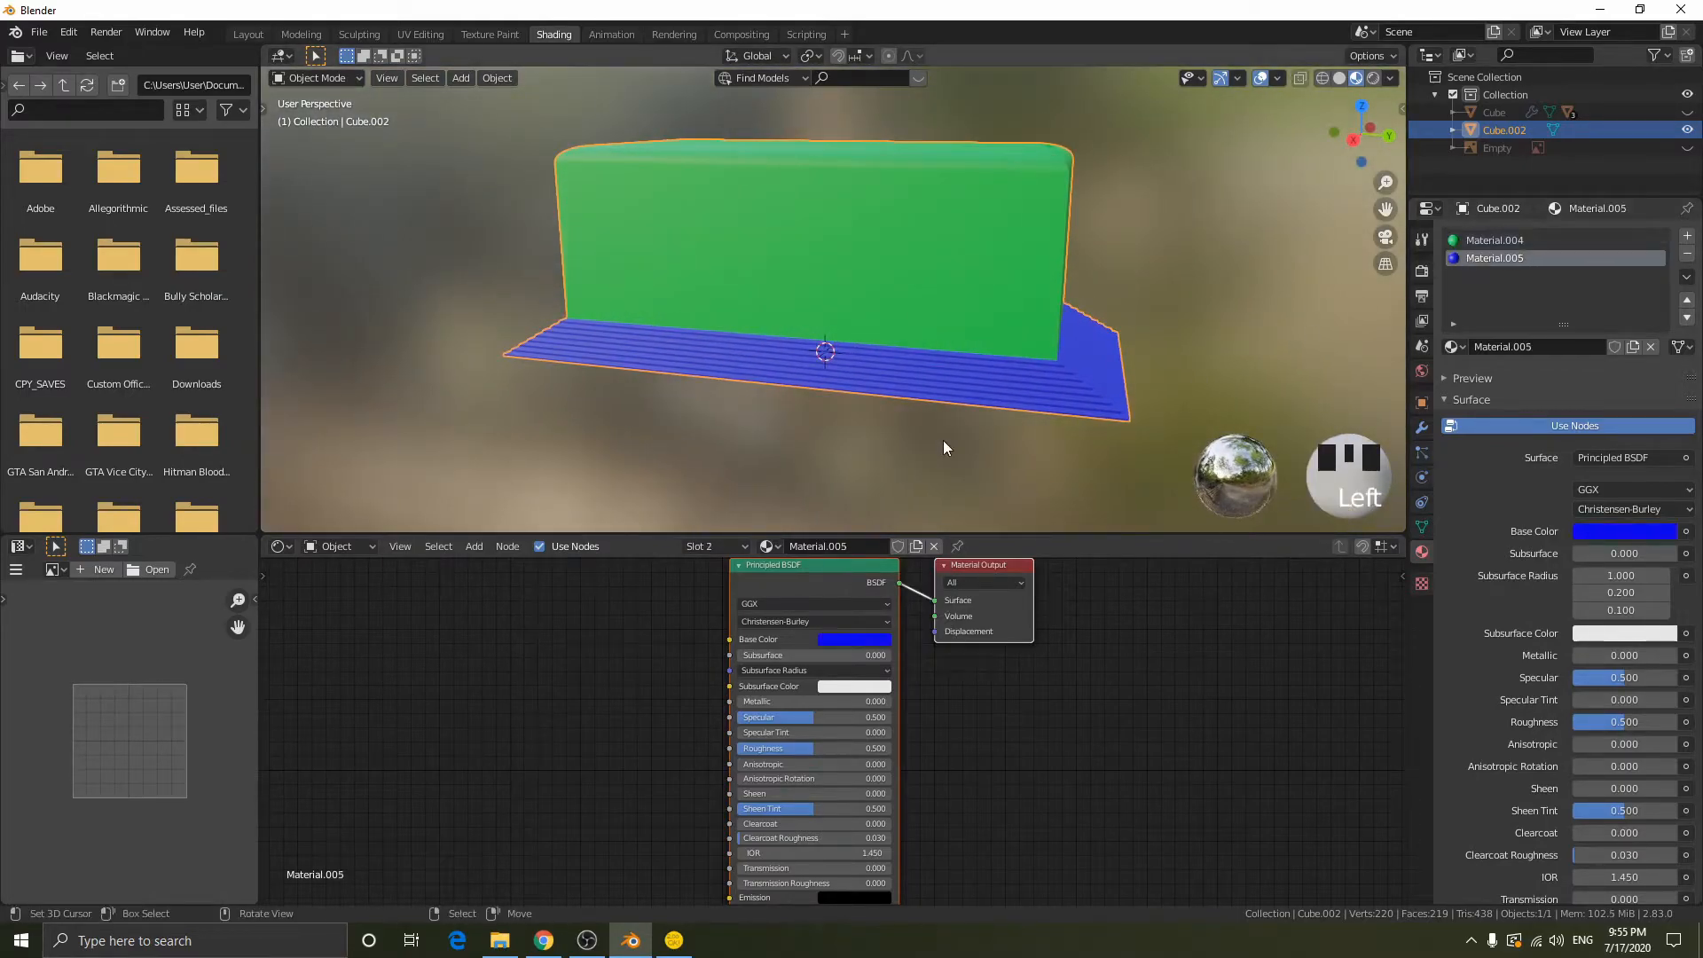
key(Tab)
click(1522, 243)
click(1514, 258)
middle_drag(1002, 350, 1050, 345)
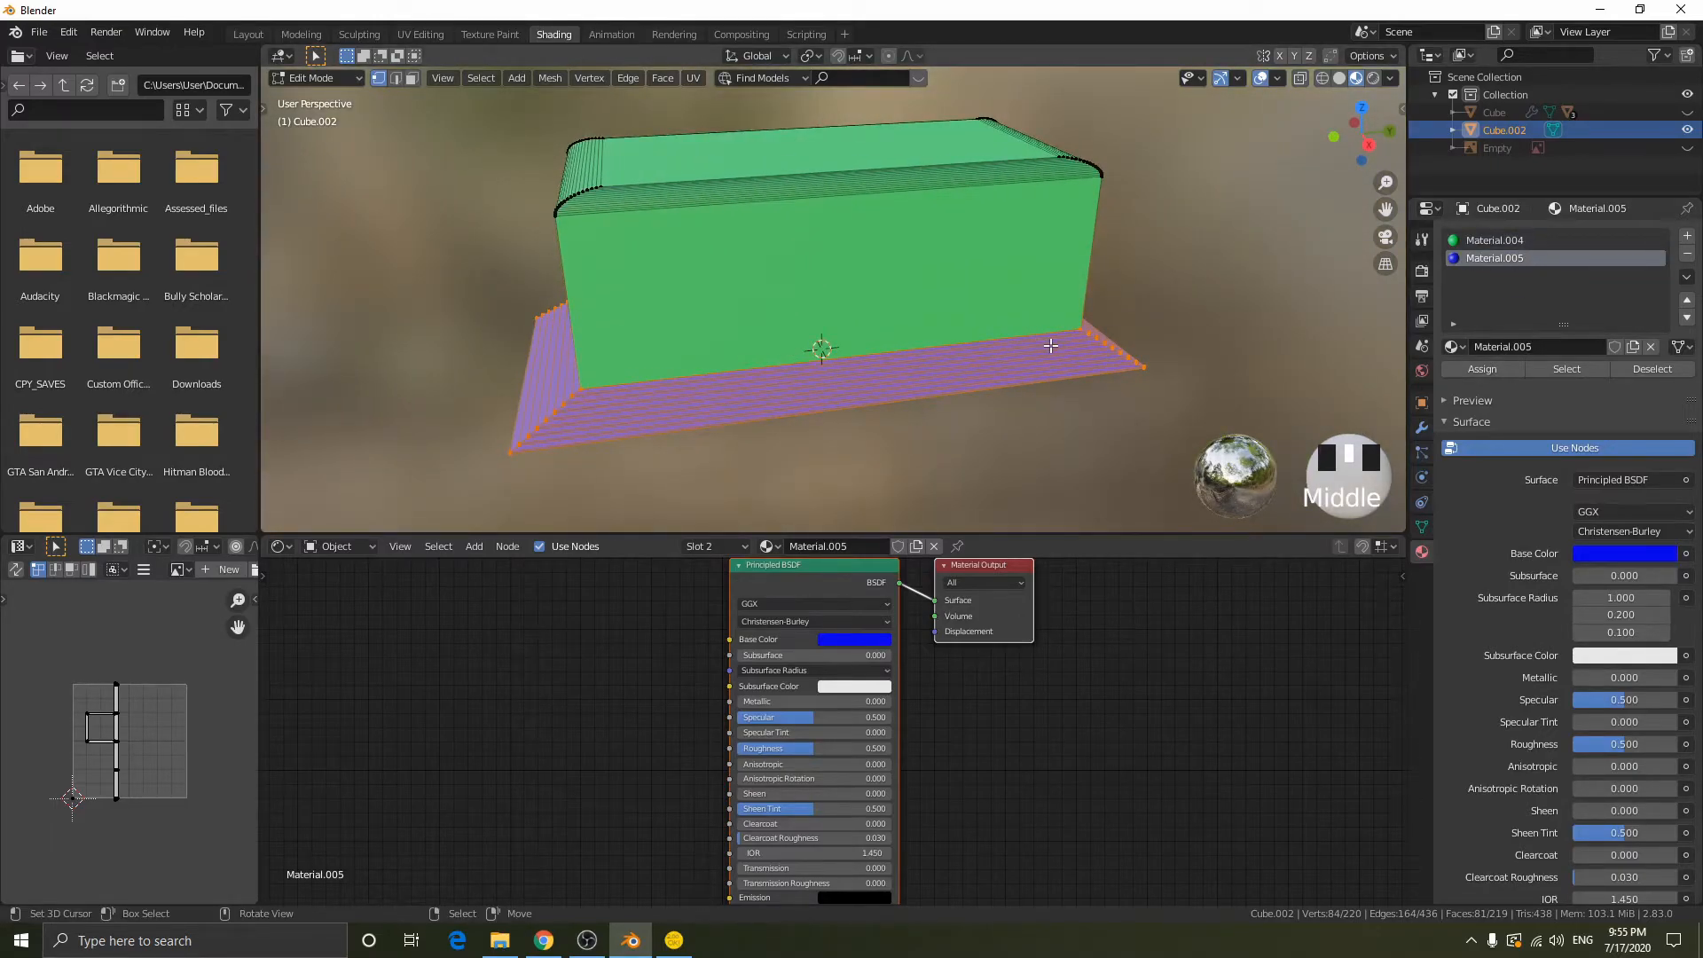
key(Tab)
middle_drag(1011, 321, 858, 362)
click(853, 642)
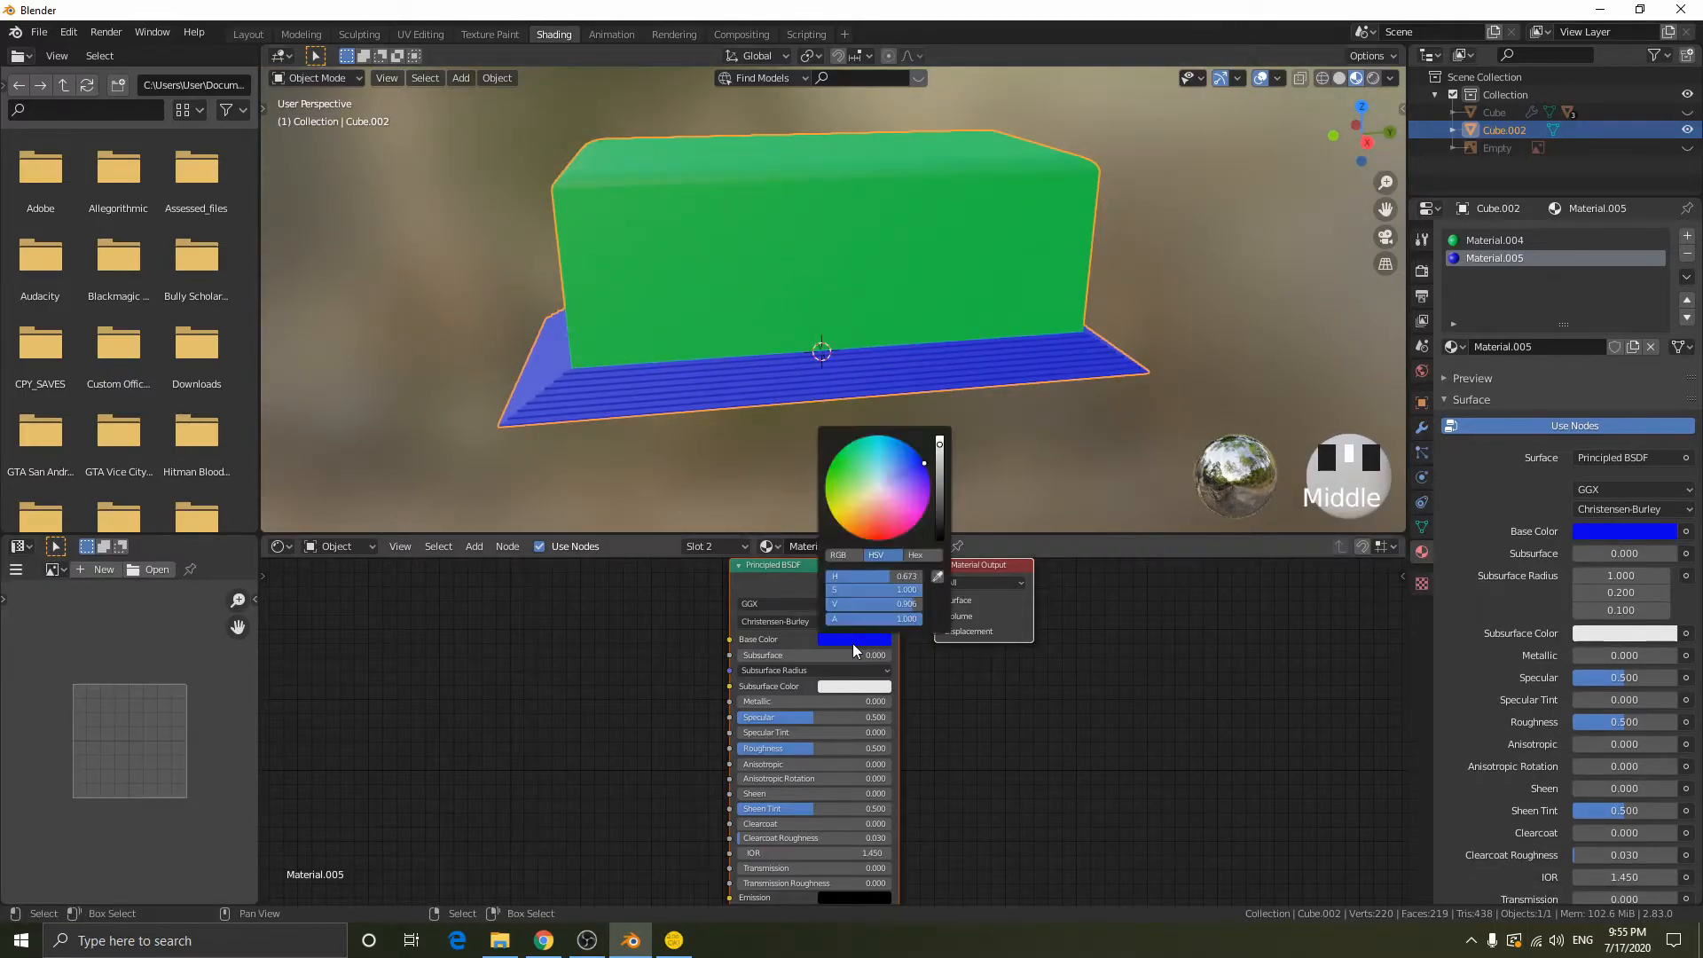
mouse_move(939, 458)
mouse_down()
mouse_move(939, 436)
mouse_move(880, 487)
mouse_up()
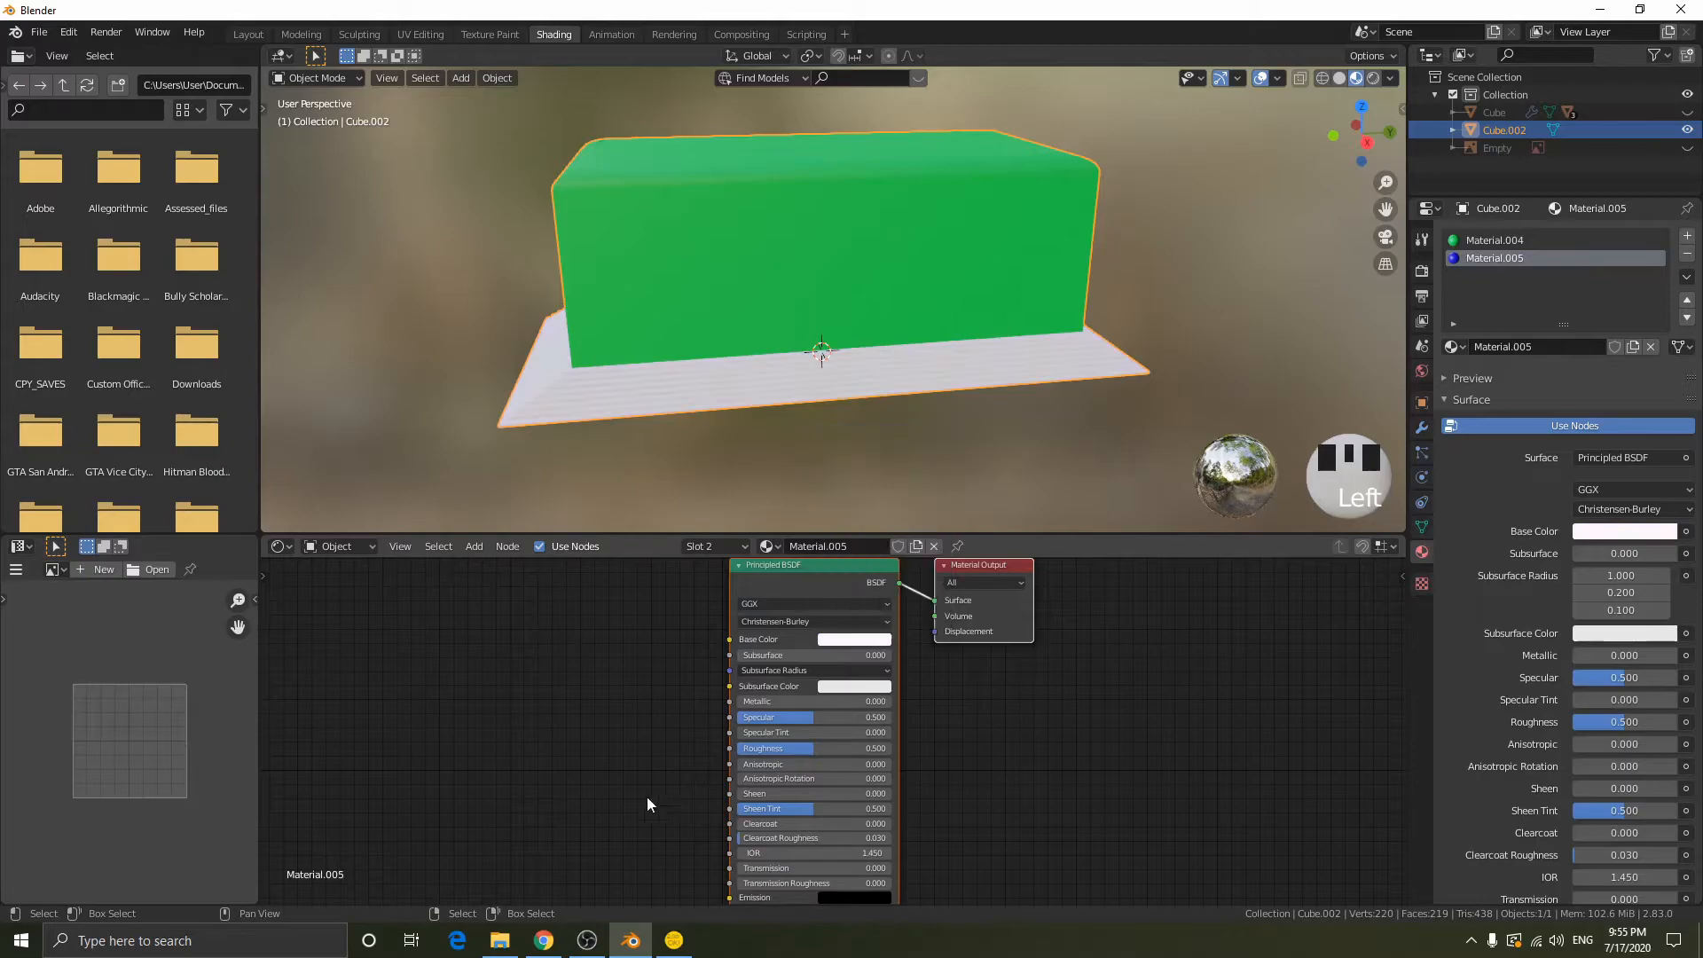
- In File Explorer, browse the wood texture folders and open WoodFineDark004's regular 4K image folder
click(504, 940)
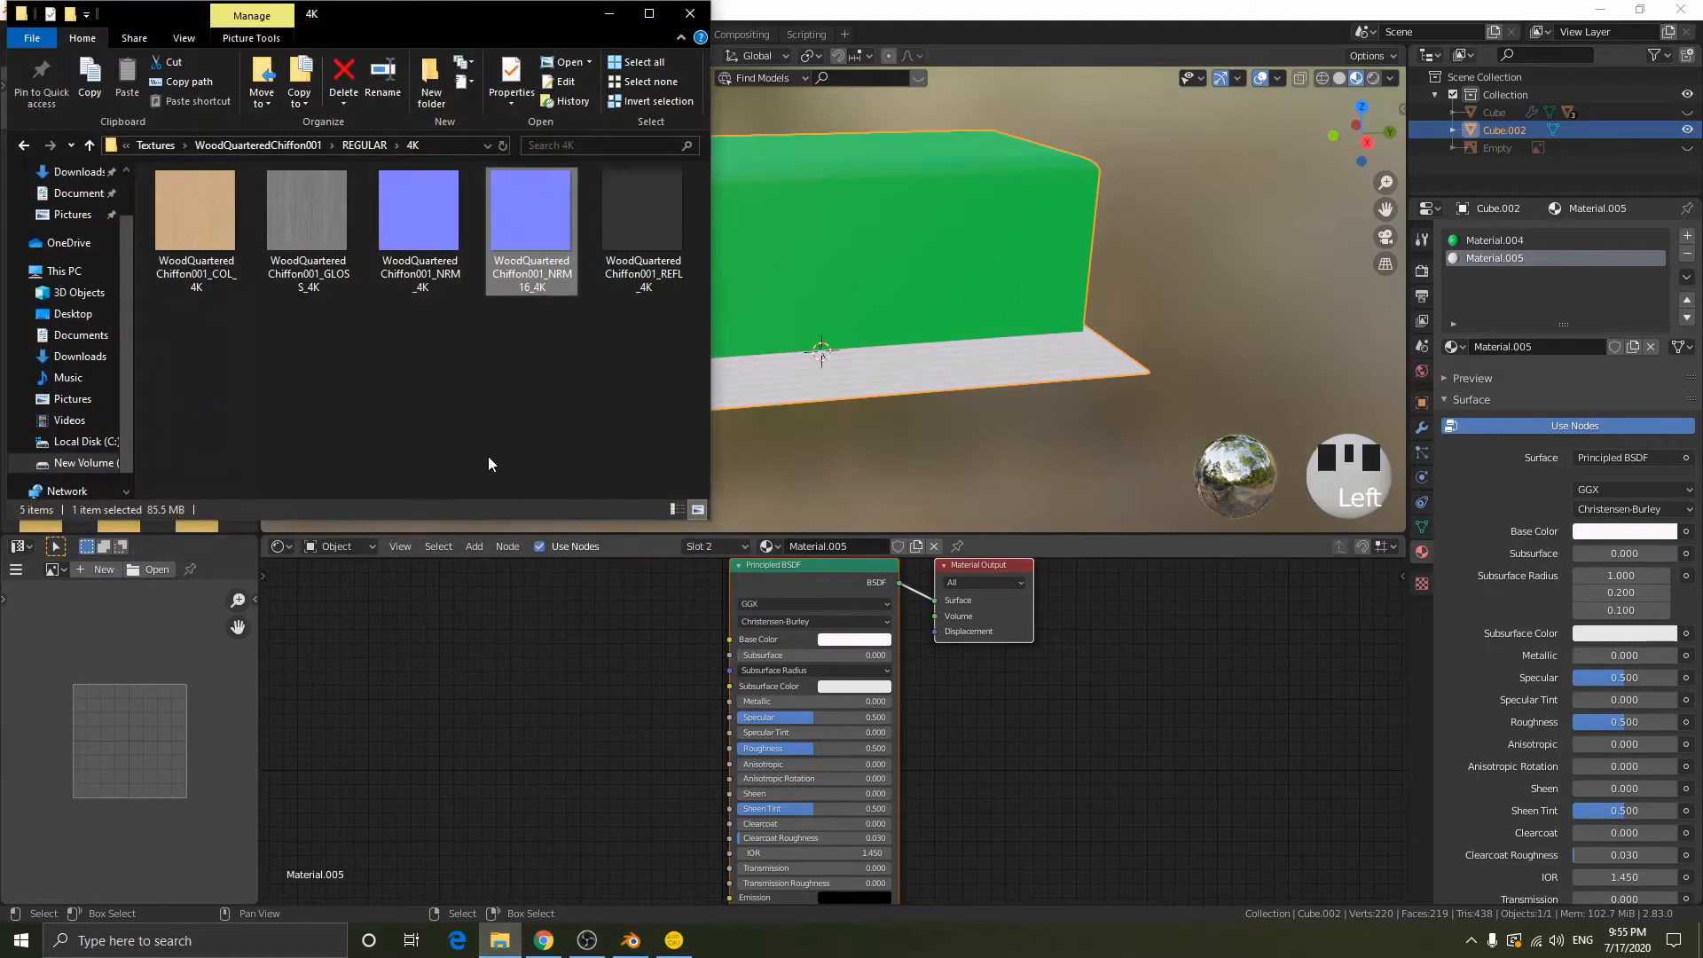
click(290, 145)
click(239, 140)
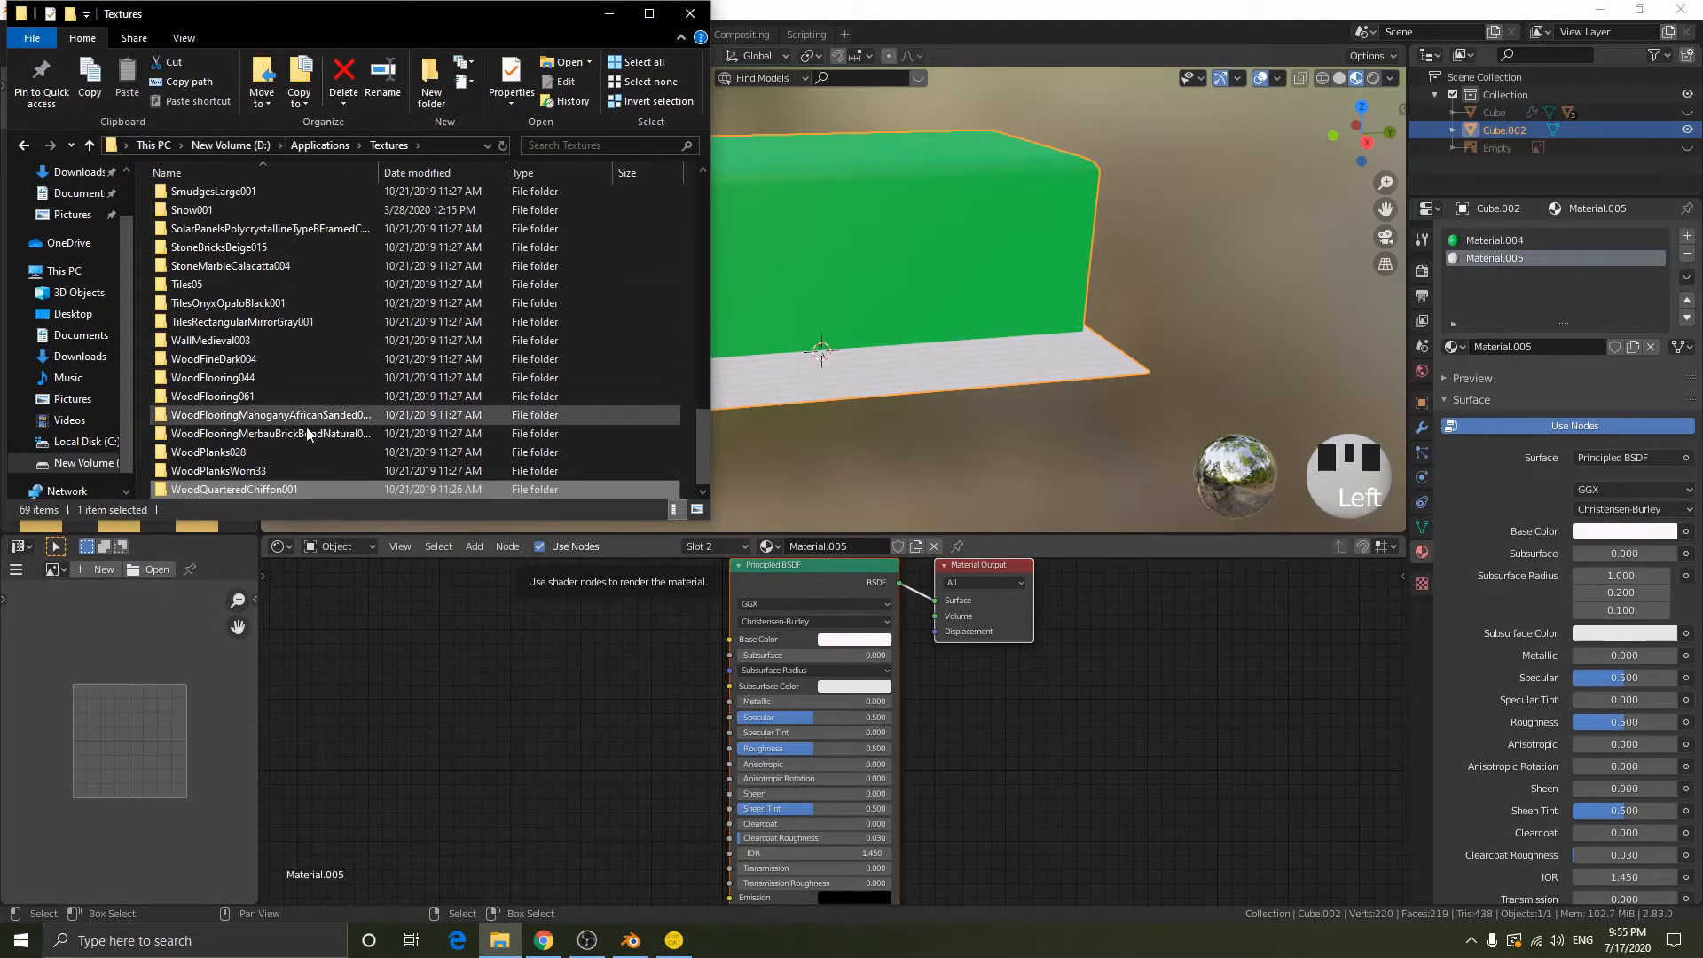
double_click(290, 470)
click(25, 145)
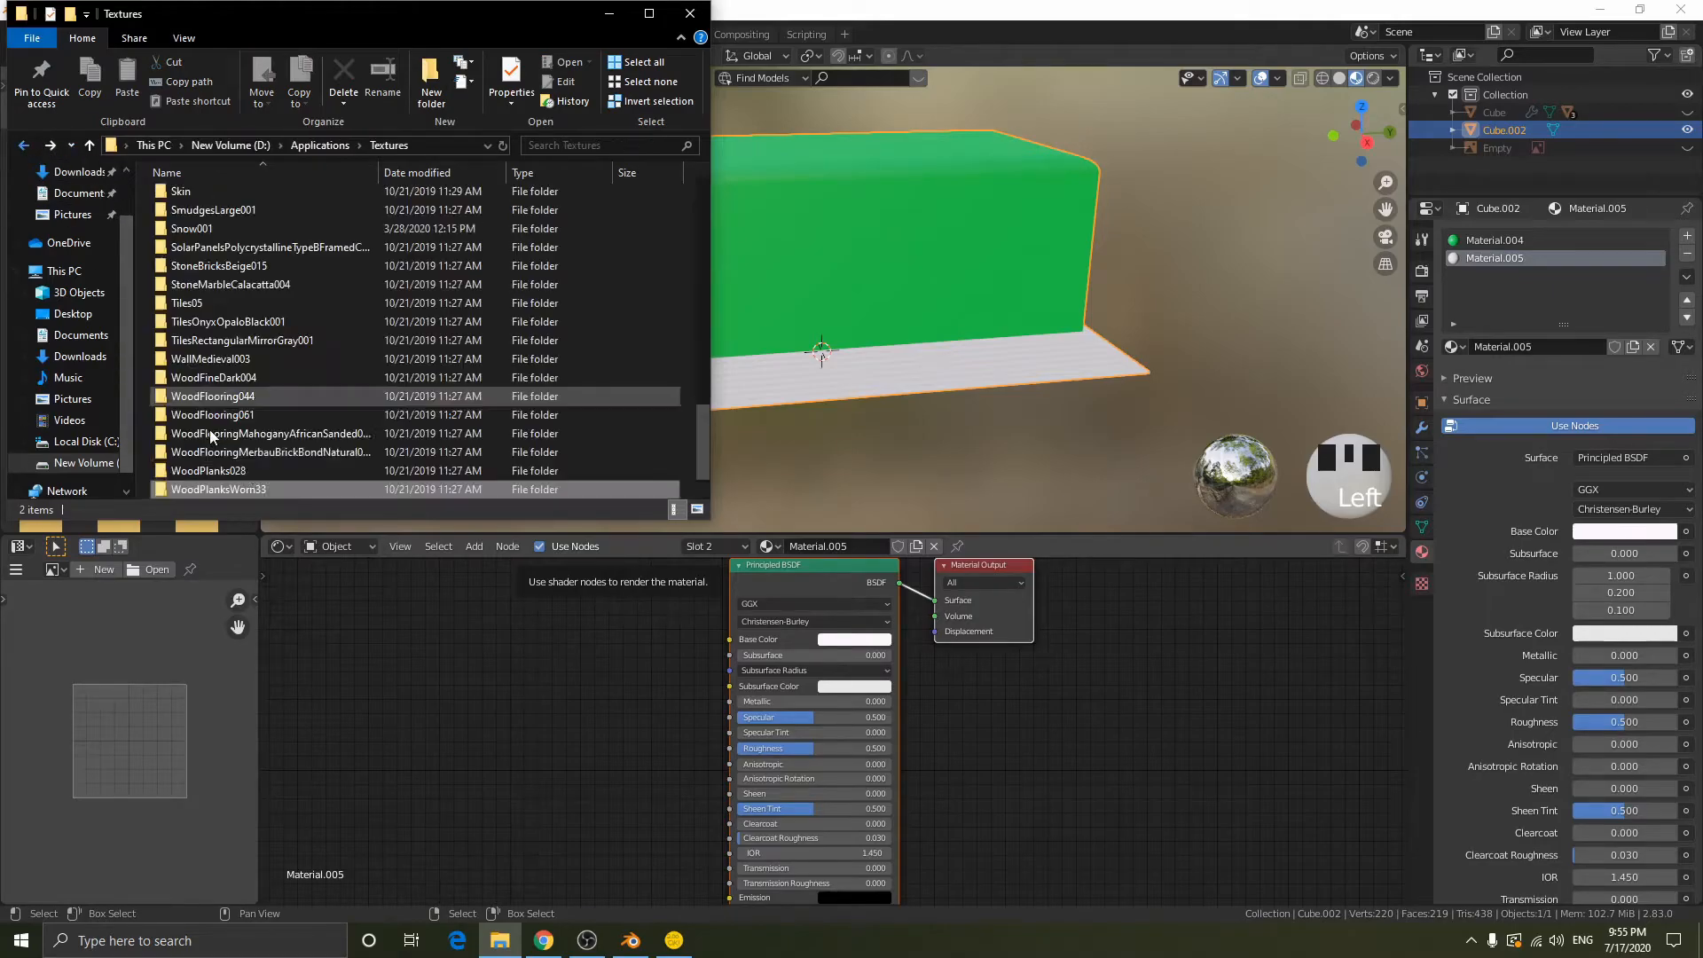
double_click(248, 414)
click(23, 146)
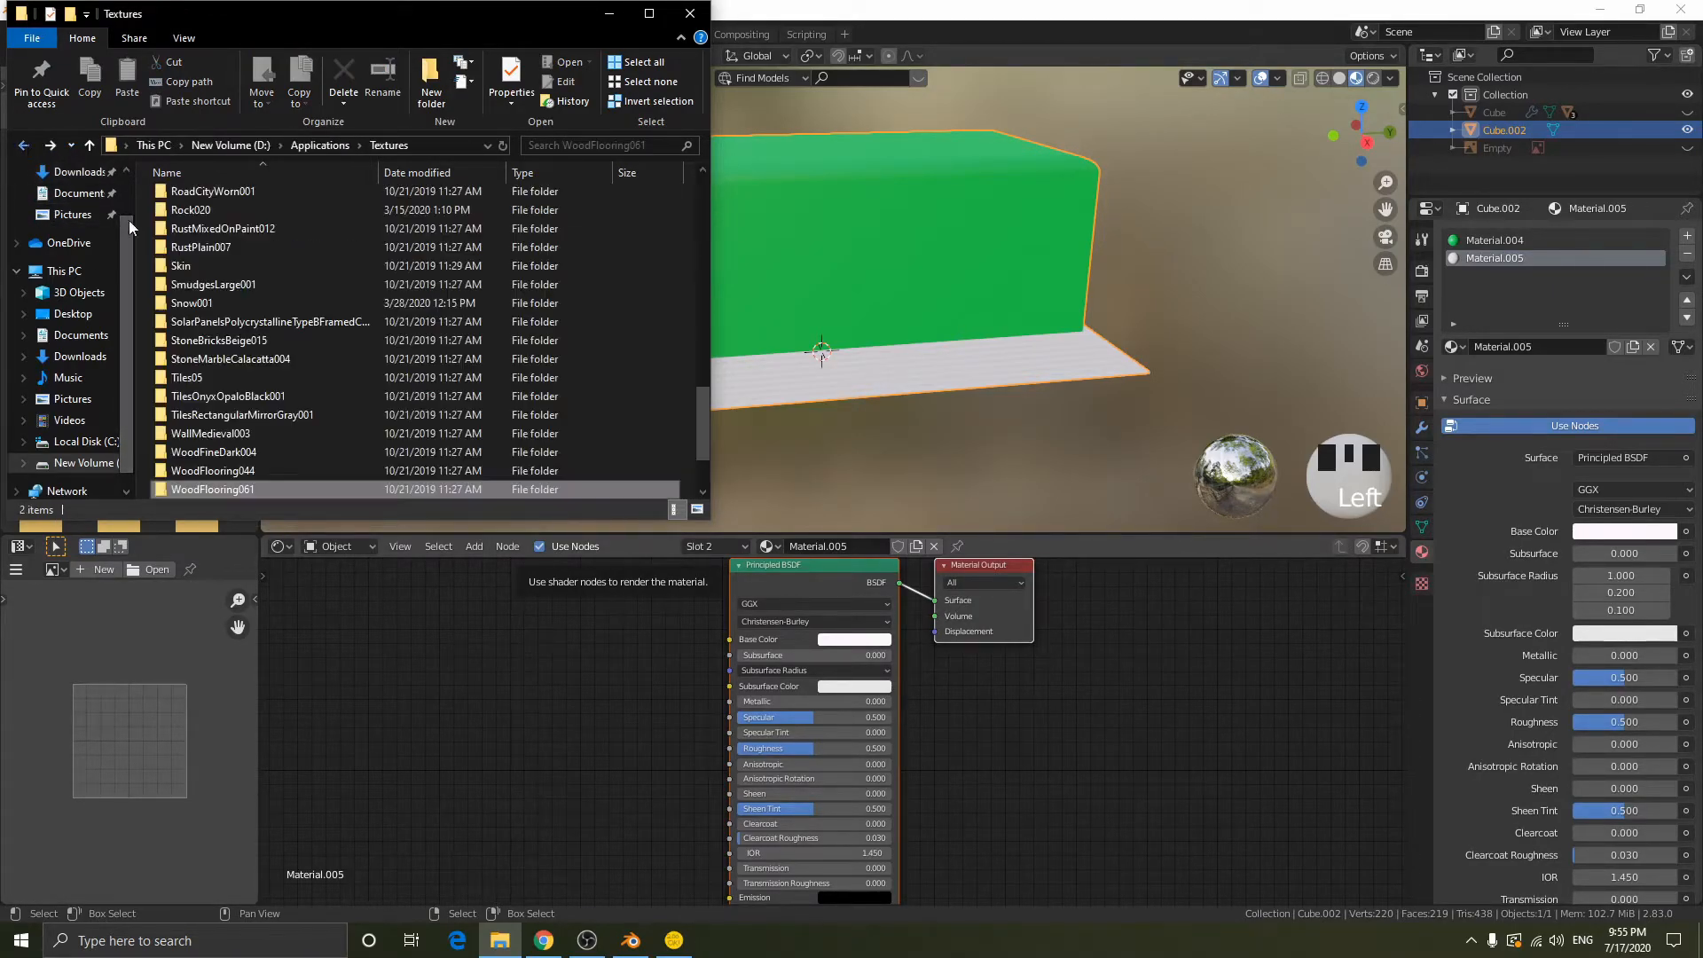
double_click(259, 449)
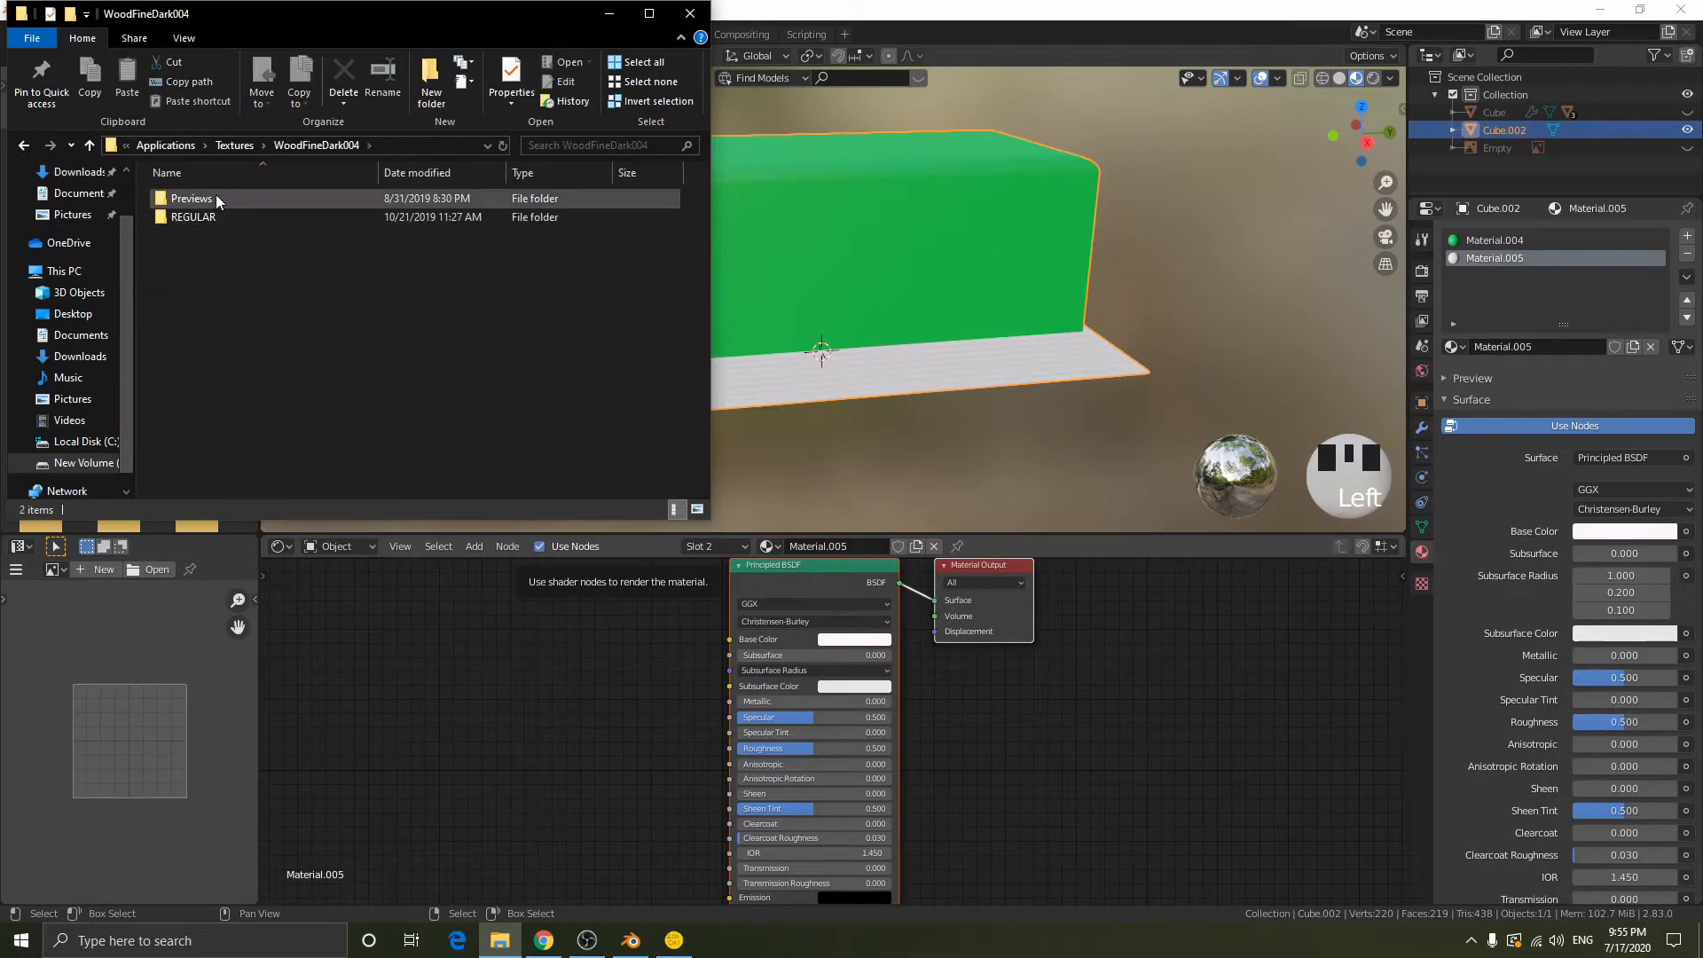
double_click(221, 220)
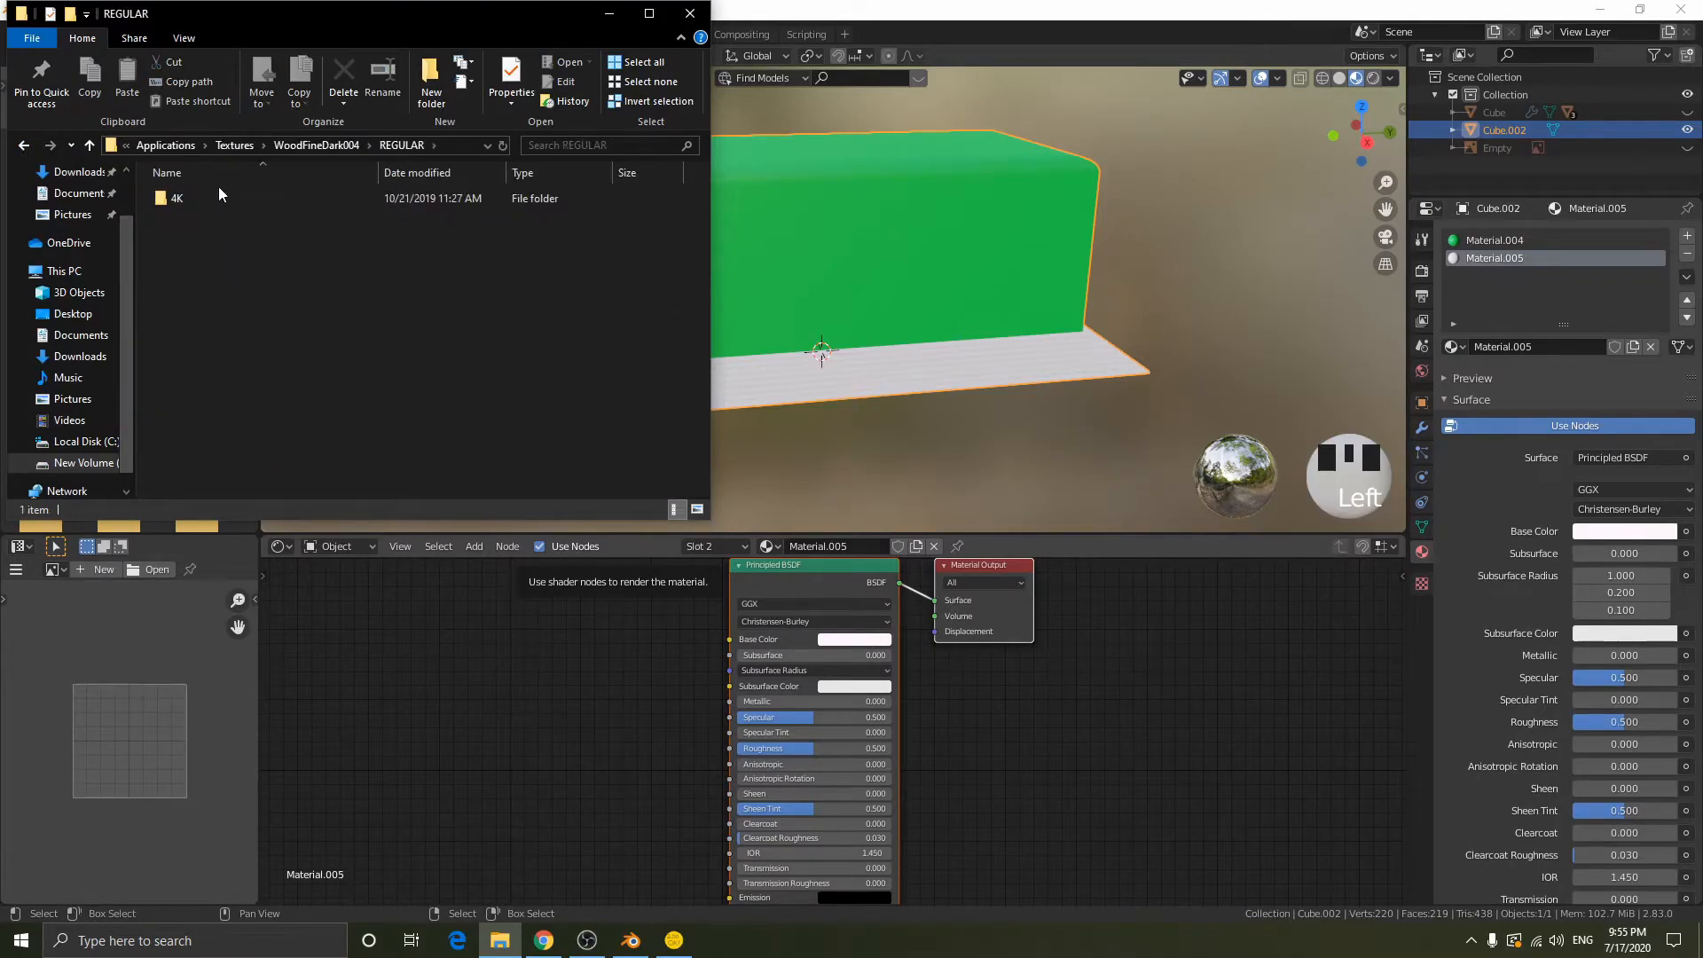
double_click(218, 199)
- Add the WoodFineDark004 COL, NRM and GLOSS 4K images as texture nodes in the base material's node graph
drag(218, 213, 413, 608)
click(640, 232)
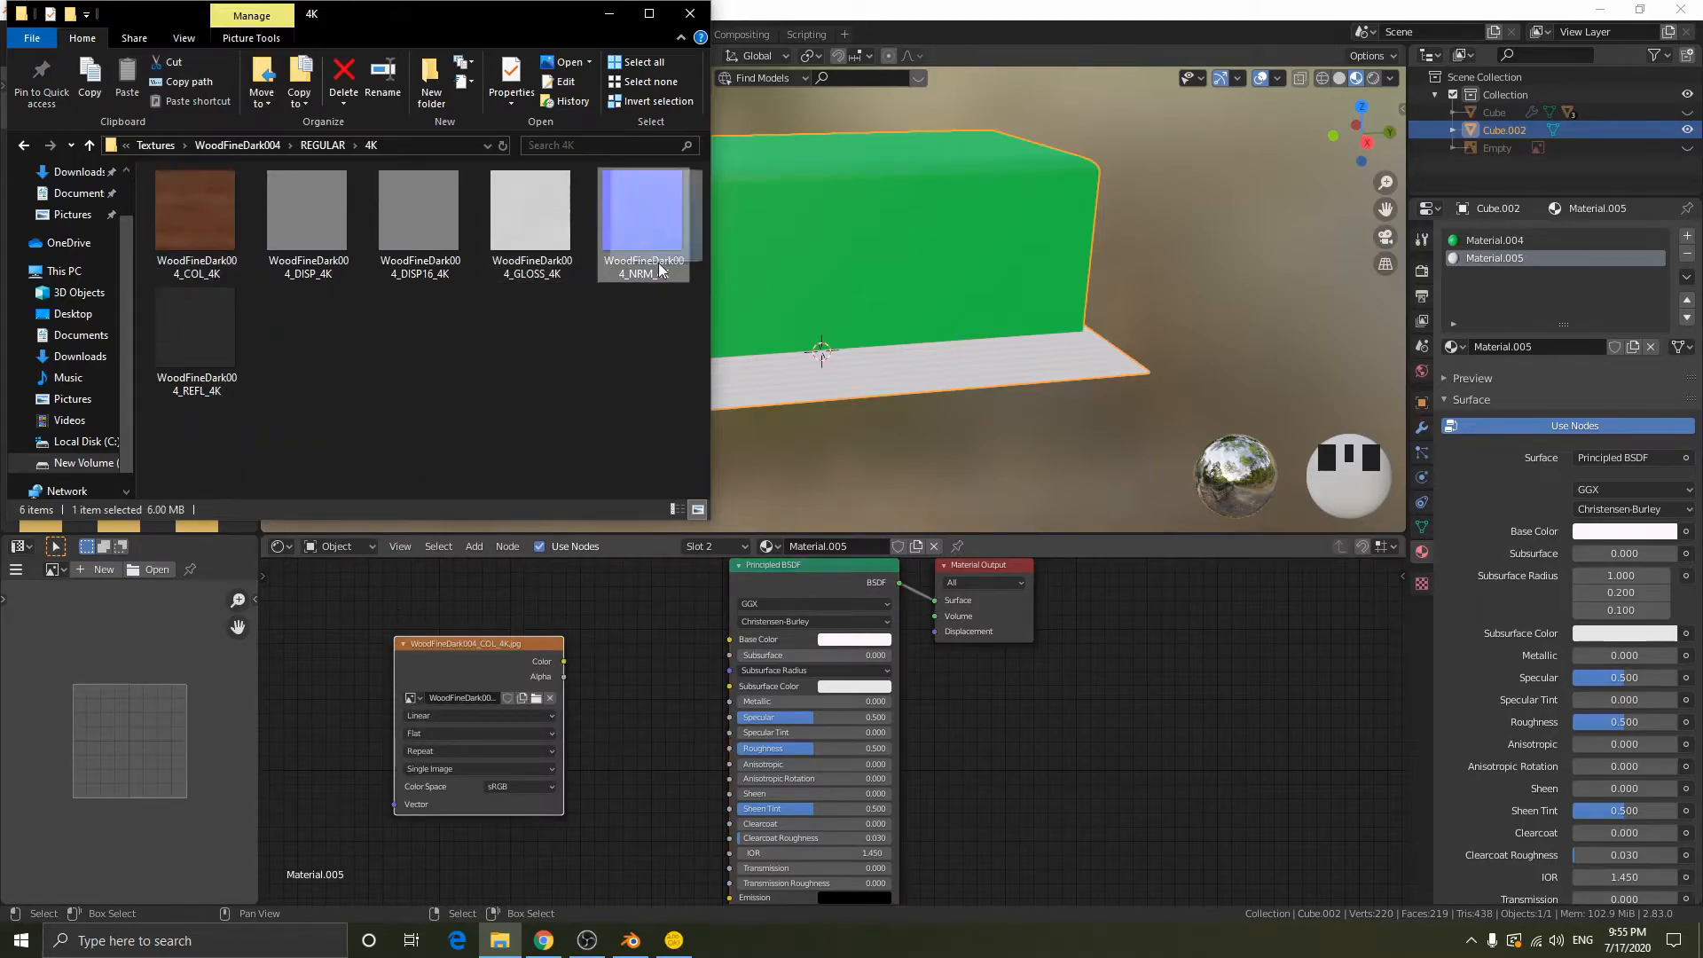
drag(482, 864, 439, 887)
drag(481, 654, 511, 594)
click(499, 940)
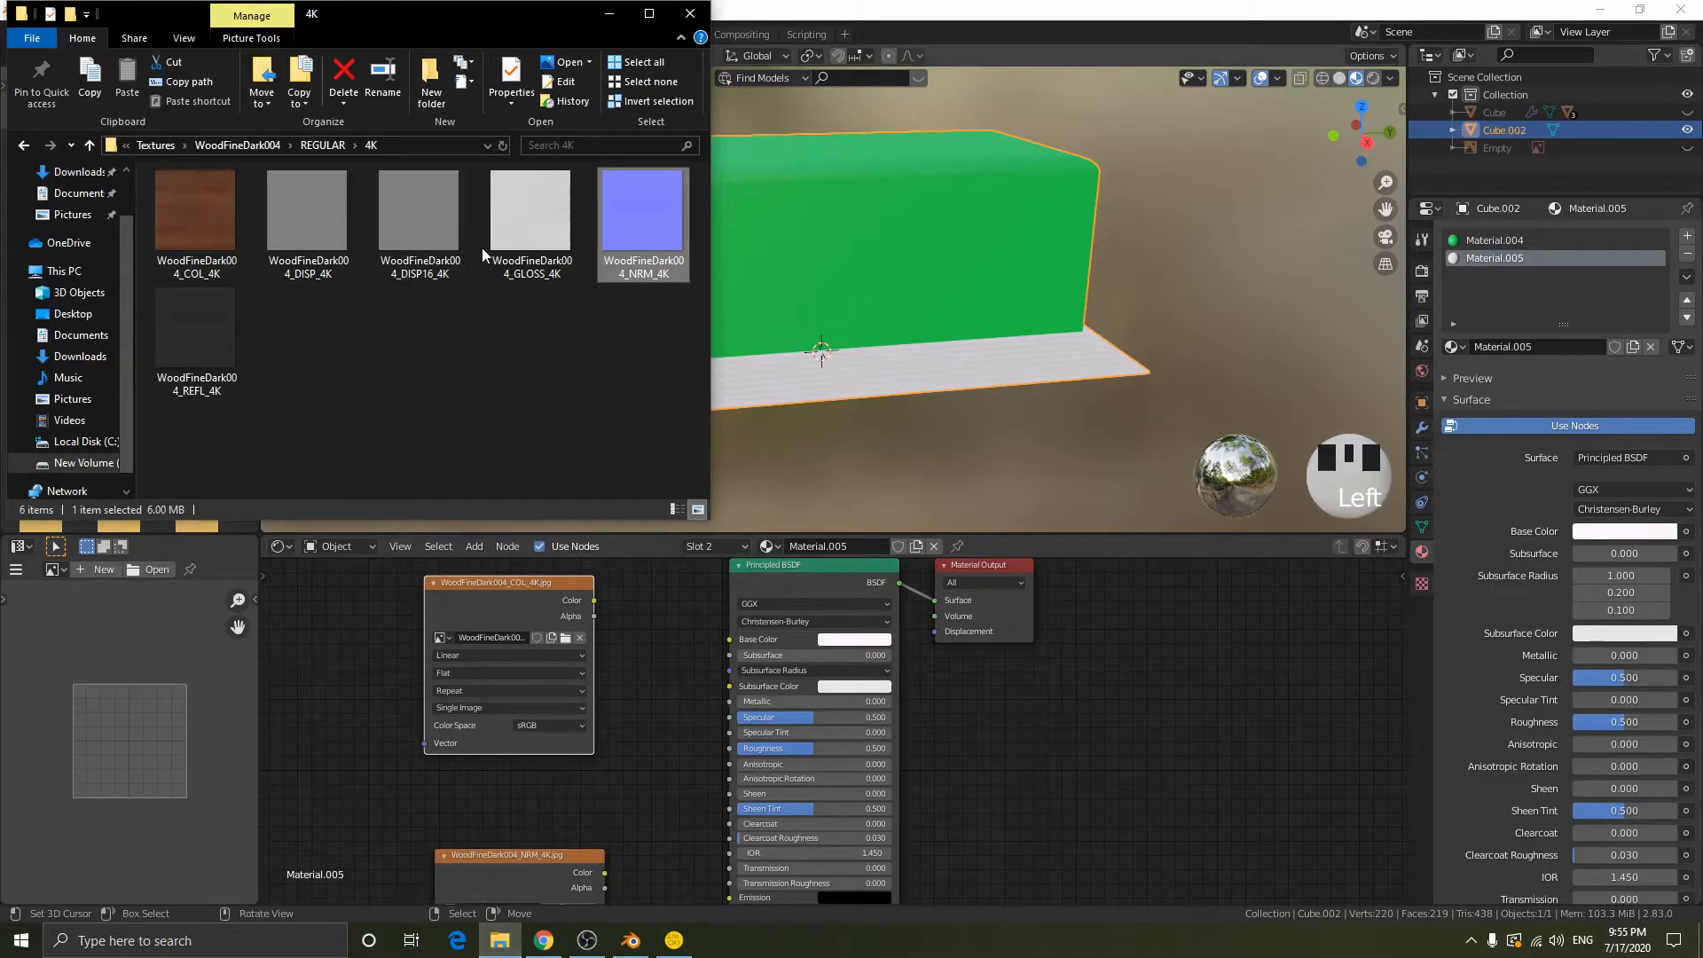
drag(545, 237, 402, 736)
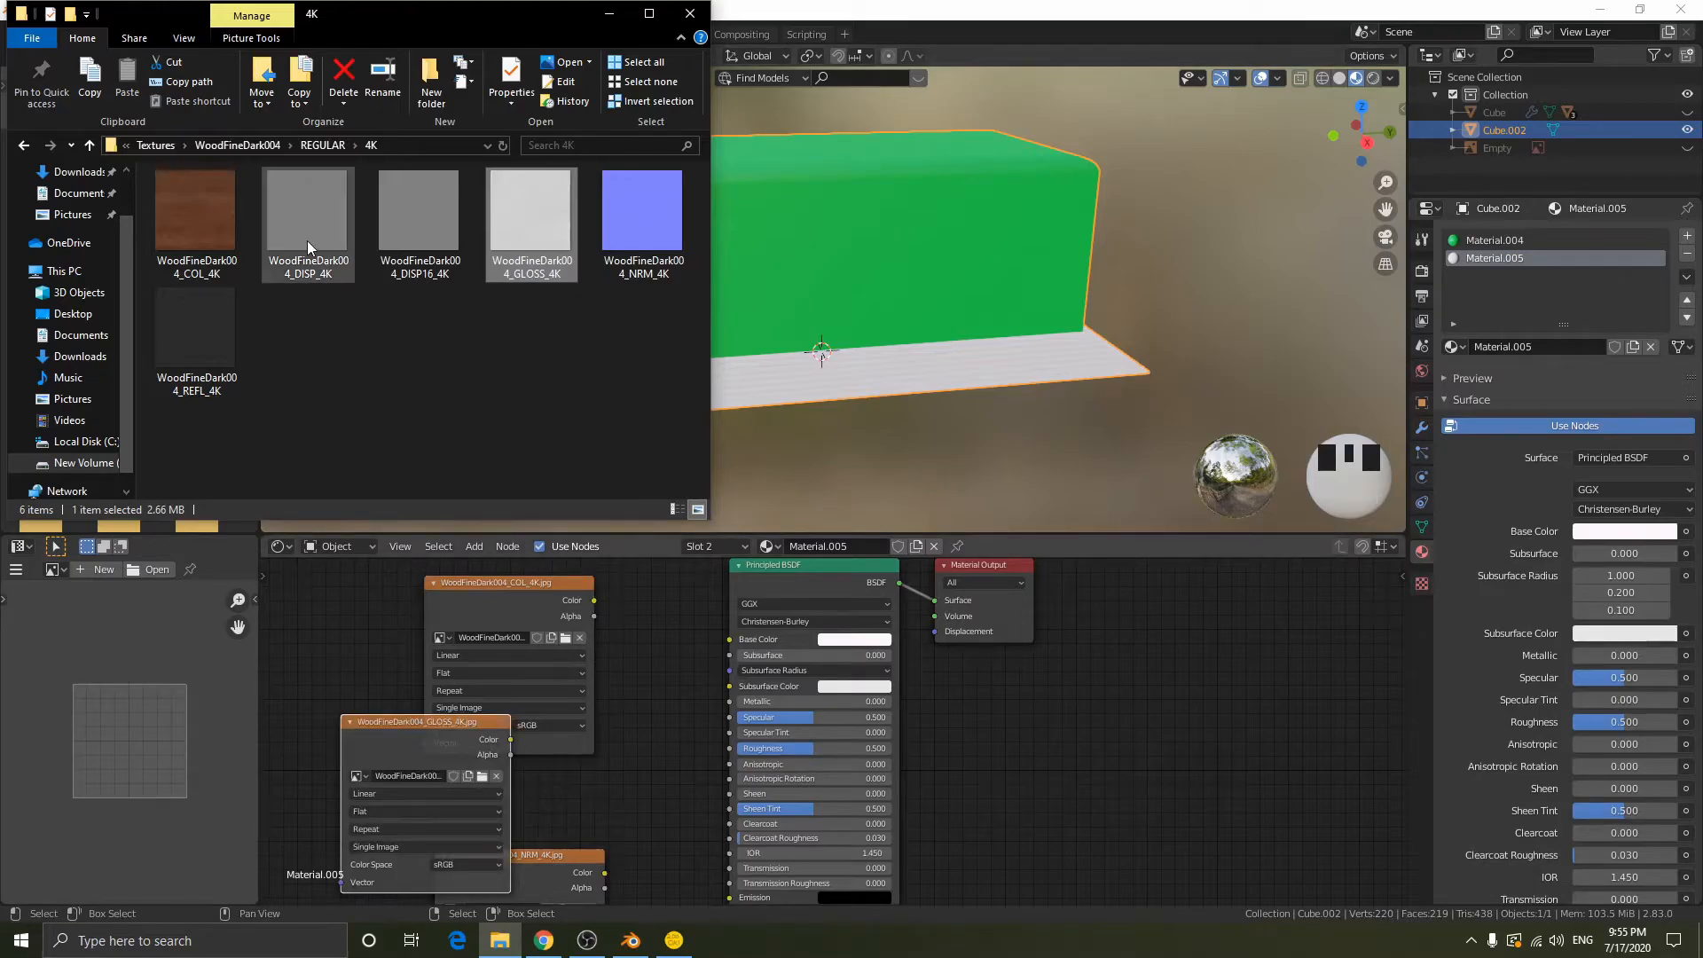
click(668, 656)
- Connect the COL image's color to the base color of the Principled BSDF
scroll(667, 656, up, 1)
middle_drag(635, 646, 667, 720)
drag(535, 663, 753, 706)
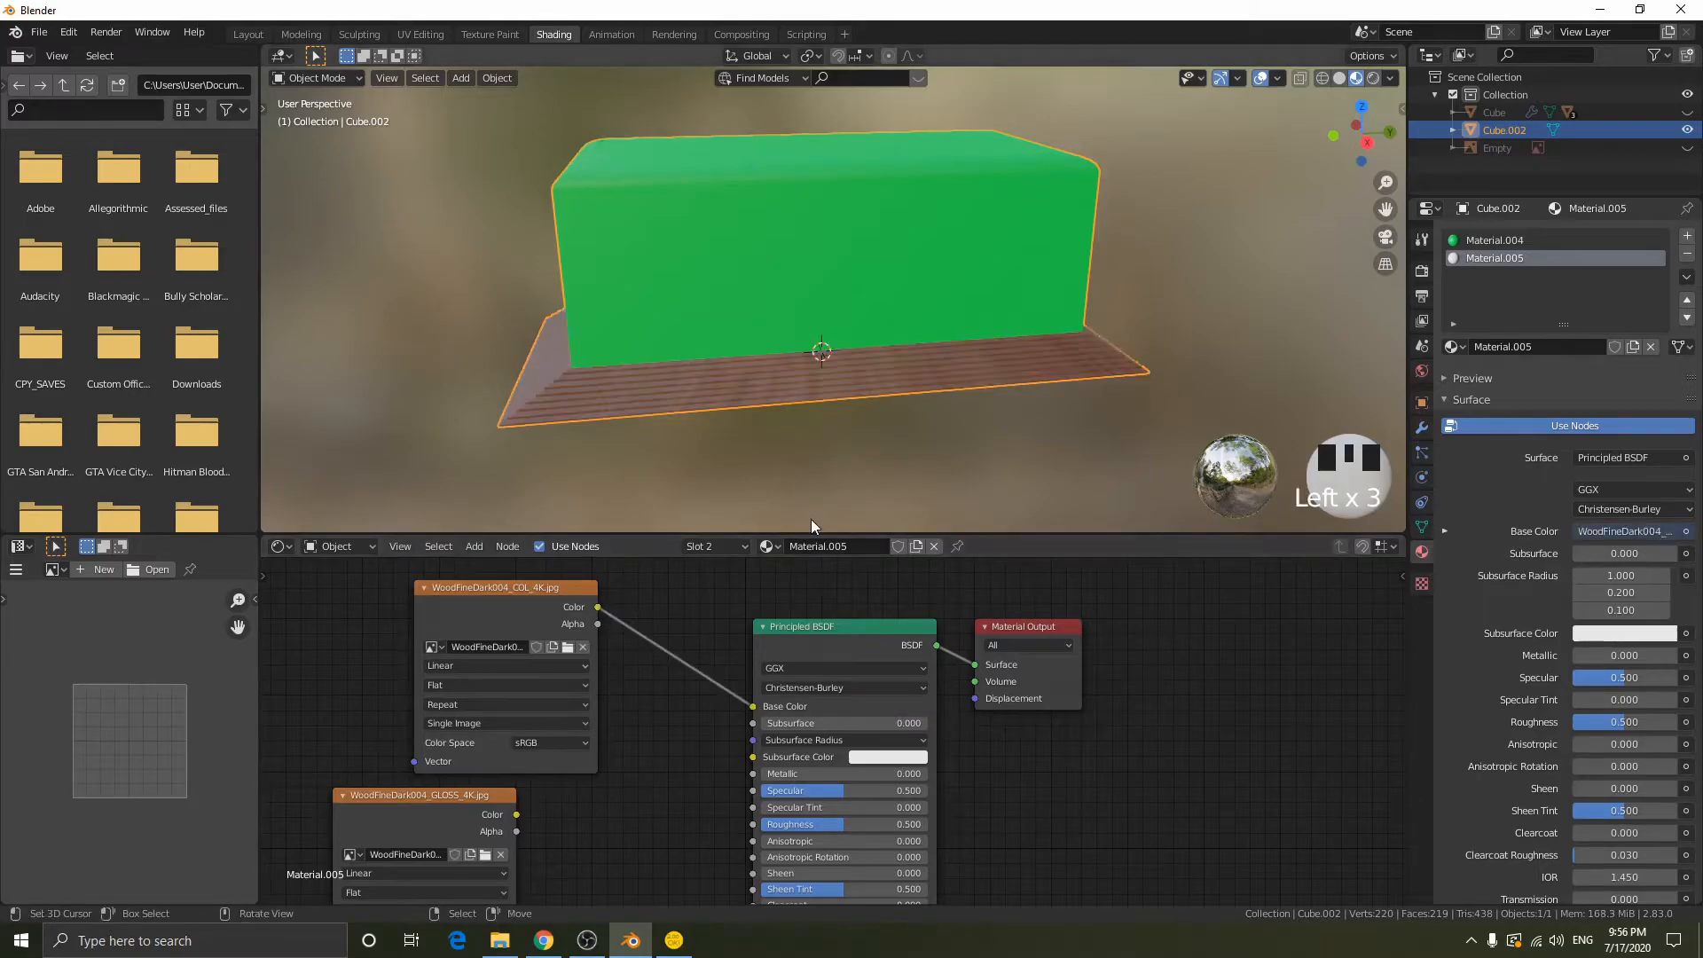
scroll(811, 461, up, 2)
shift+middle_drag(814, 461, 892, 390)
scroll(650, 750, down, 1)
- Connect the GLOSS image's color to Roughness and set the image's color space to Non-Color
shift+middle_drag(650, 749, 736, 634)
drag(638, 688, 840, 696)
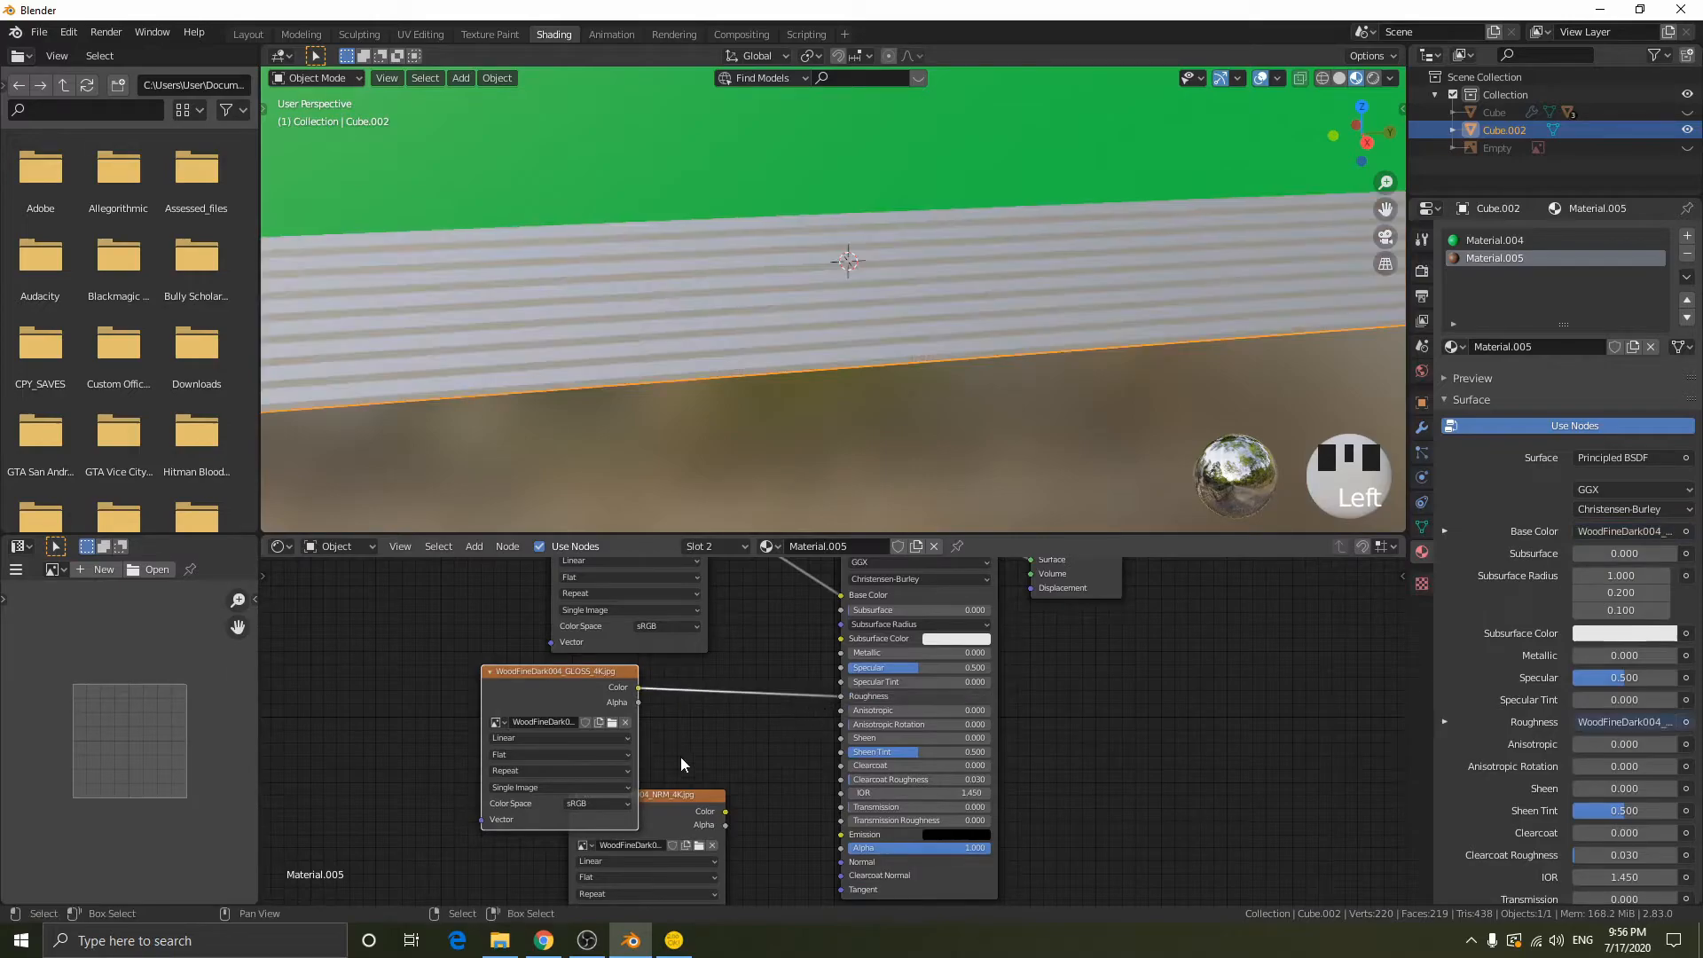
click(595, 803)
click(590, 747)
- Set the NRM image to Non-Color and connect it through a new Normal Map node to the shader's Normal input
middle_drag(764, 740, 891, 652)
drag(785, 729, 498, 752)
click(514, 862)
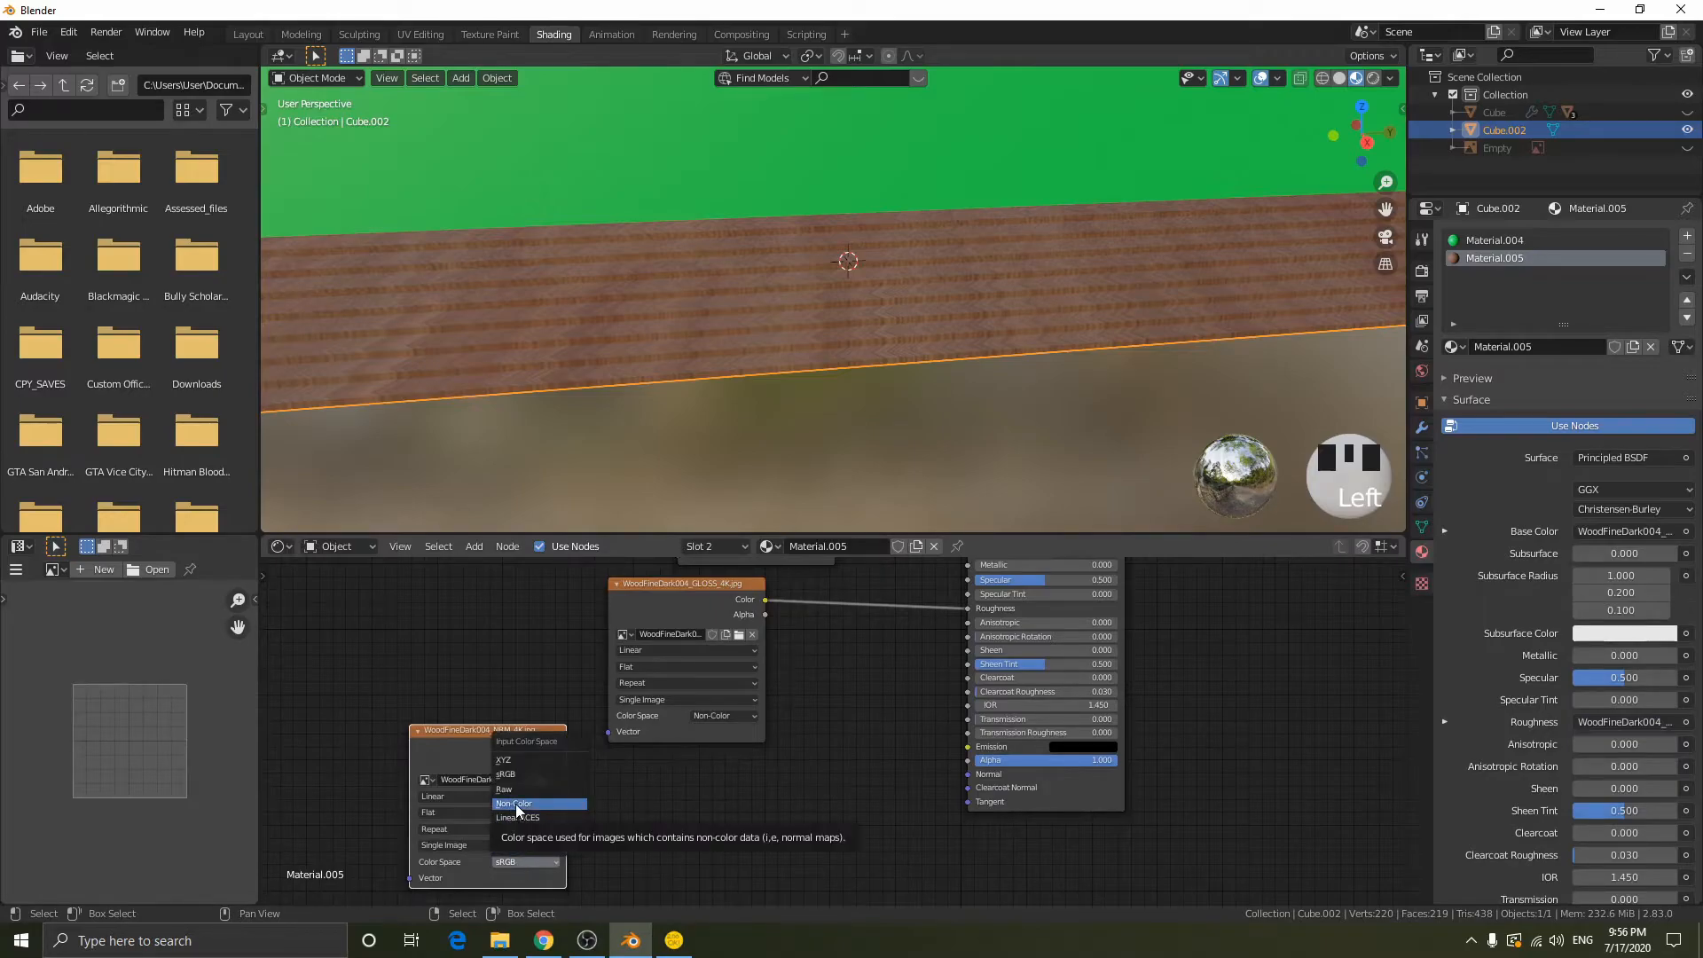
click(516, 805)
key(shift+a)
click(743, 717)
text(no)
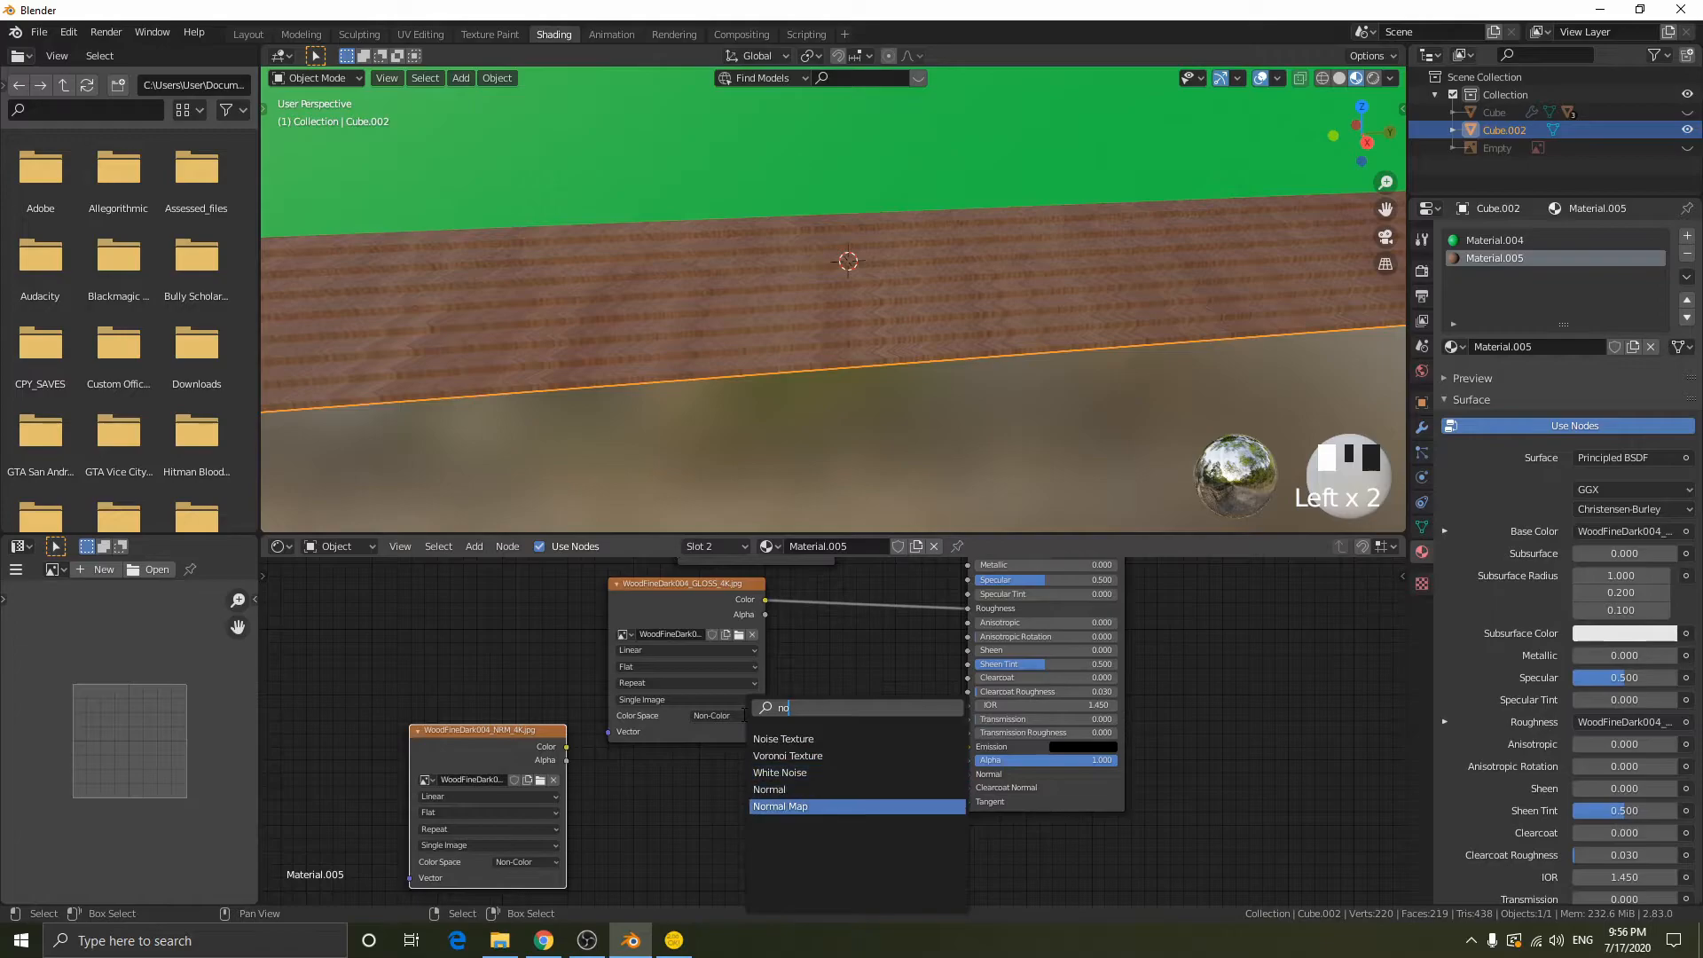
click(780, 806)
click(798, 807)
alt+right_drag(530, 773, 1020, 763)
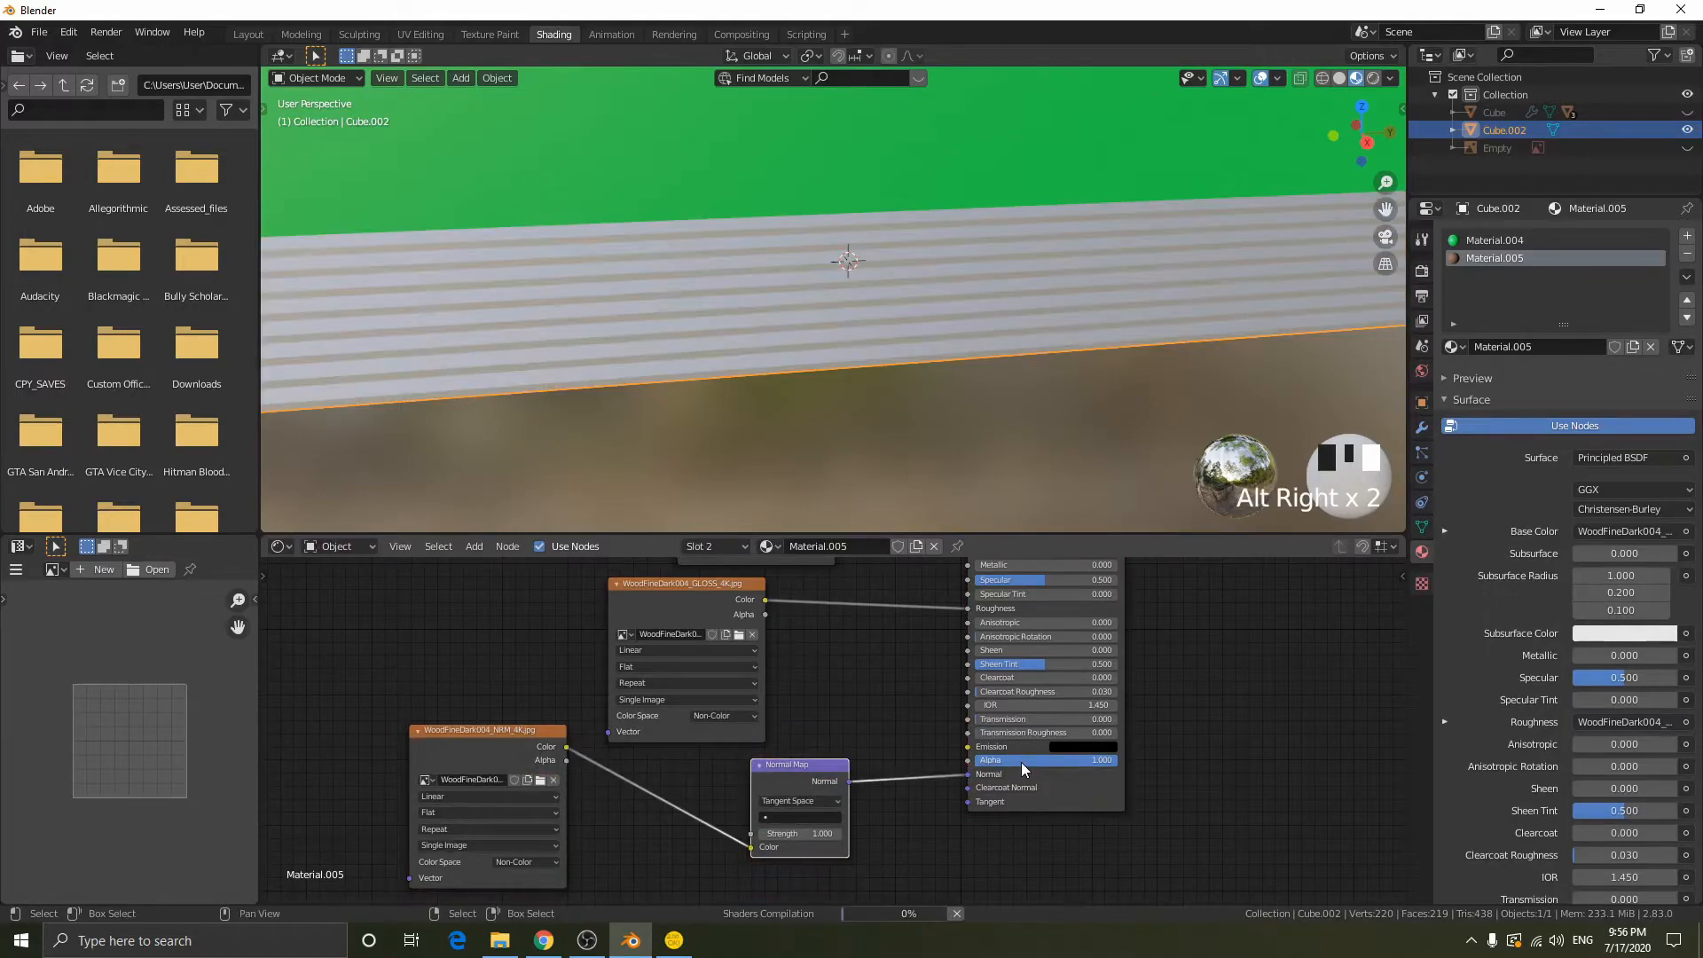
- Add Texture Coordinate and Mapping nodes and link the Mapping vector to the COL, GLOSS and NRM images
scroll(917, 352, up, 3)
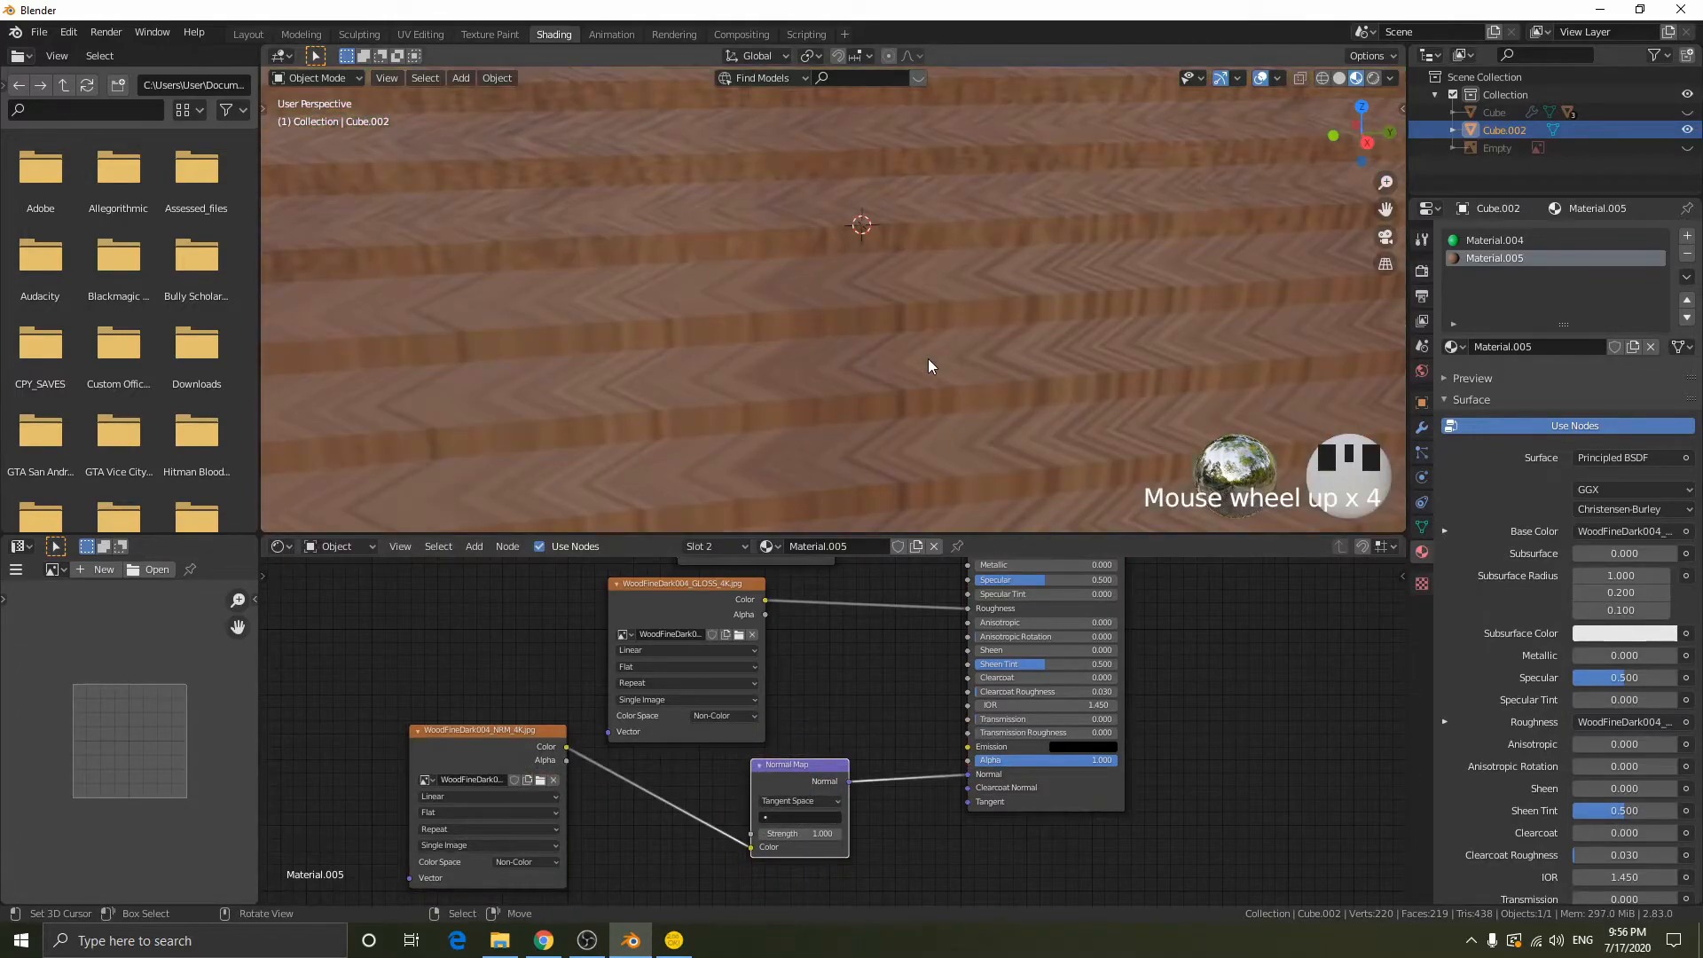
scroll(928, 358, down, 4)
middle_drag(928, 358, 827, 363)
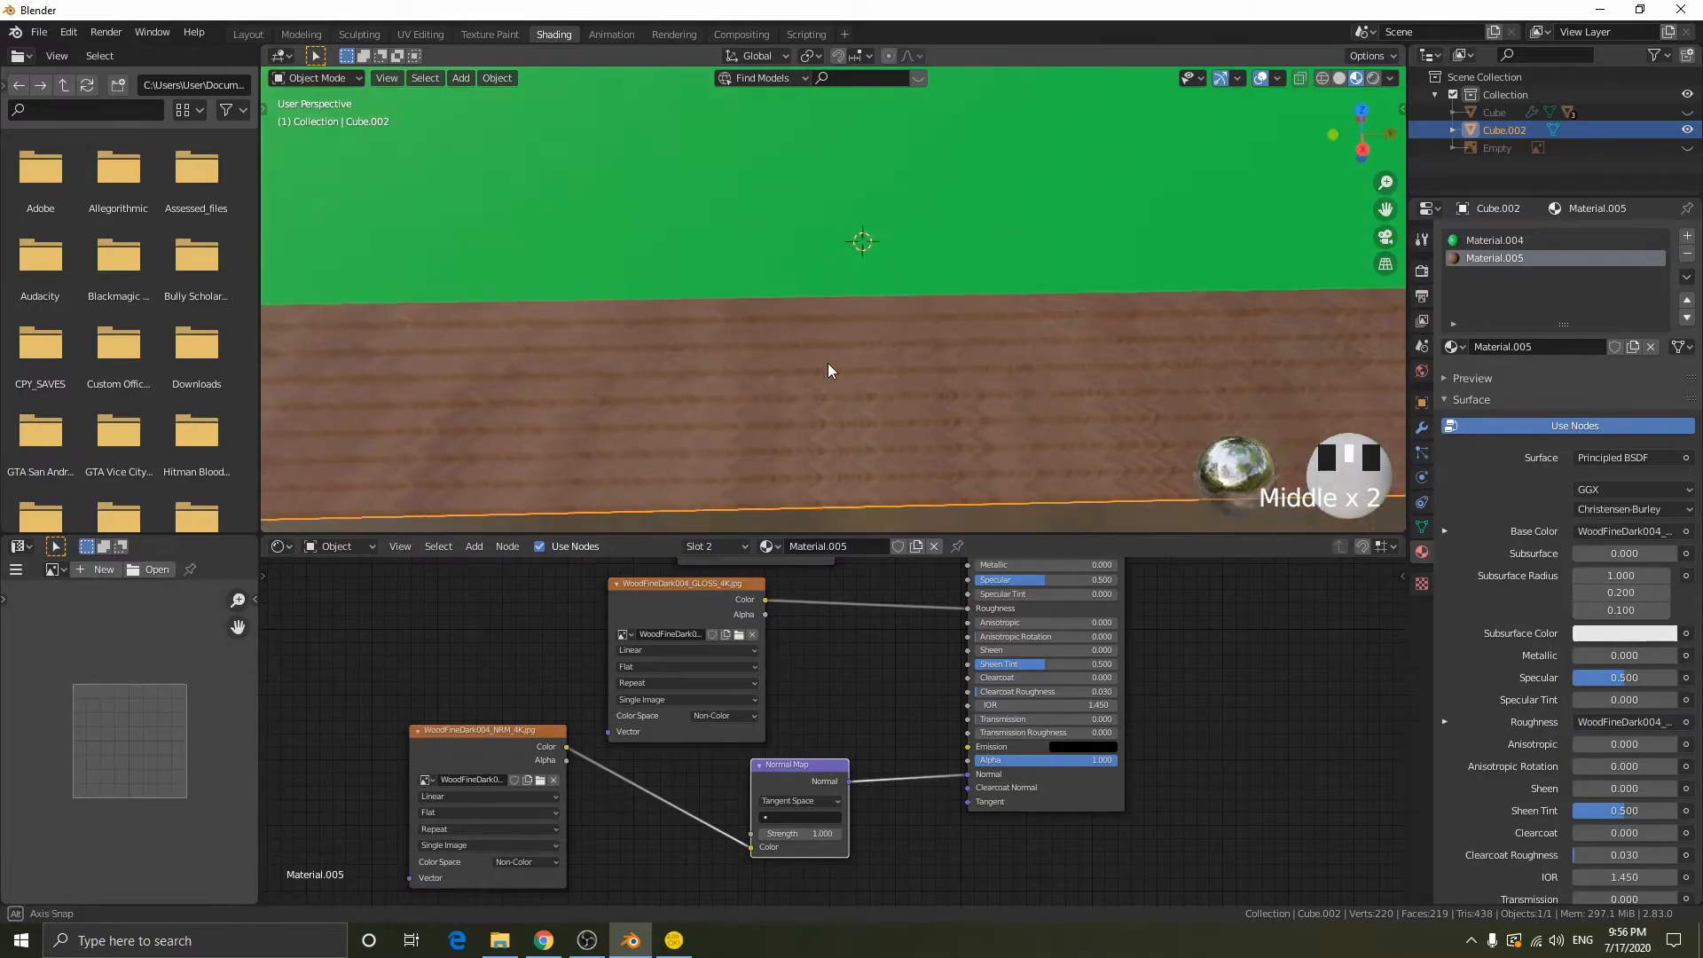
middle_drag(721, 642, 761, 722)
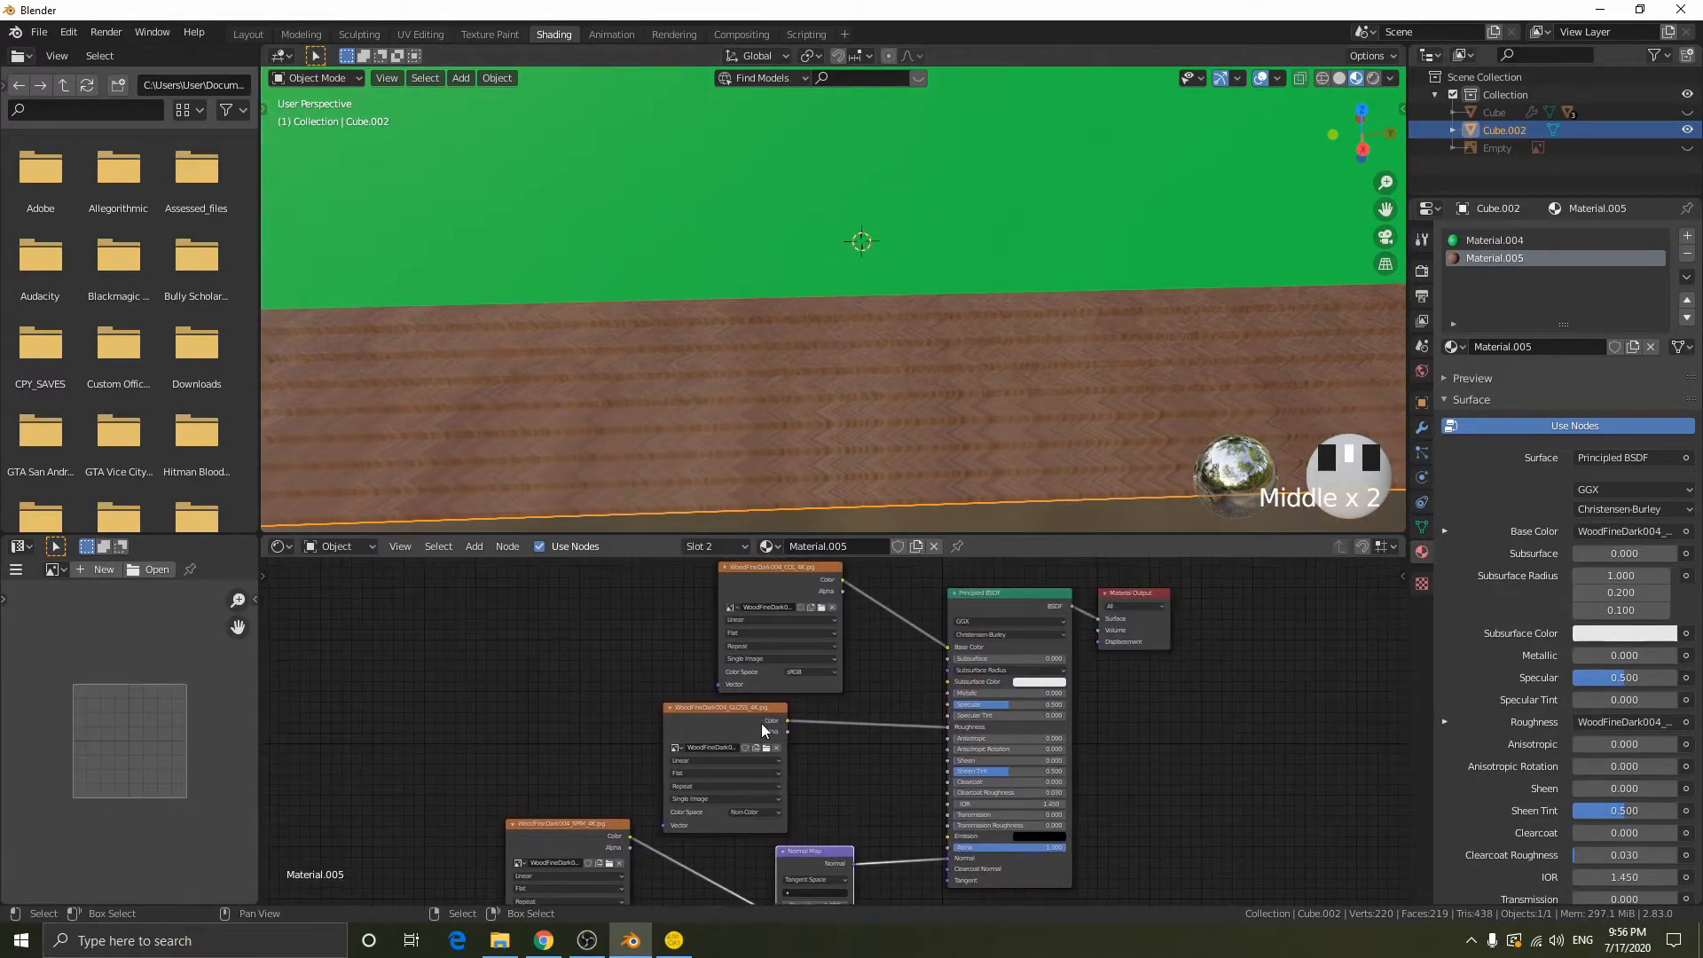
click(704, 706)
key(ctrl+t)
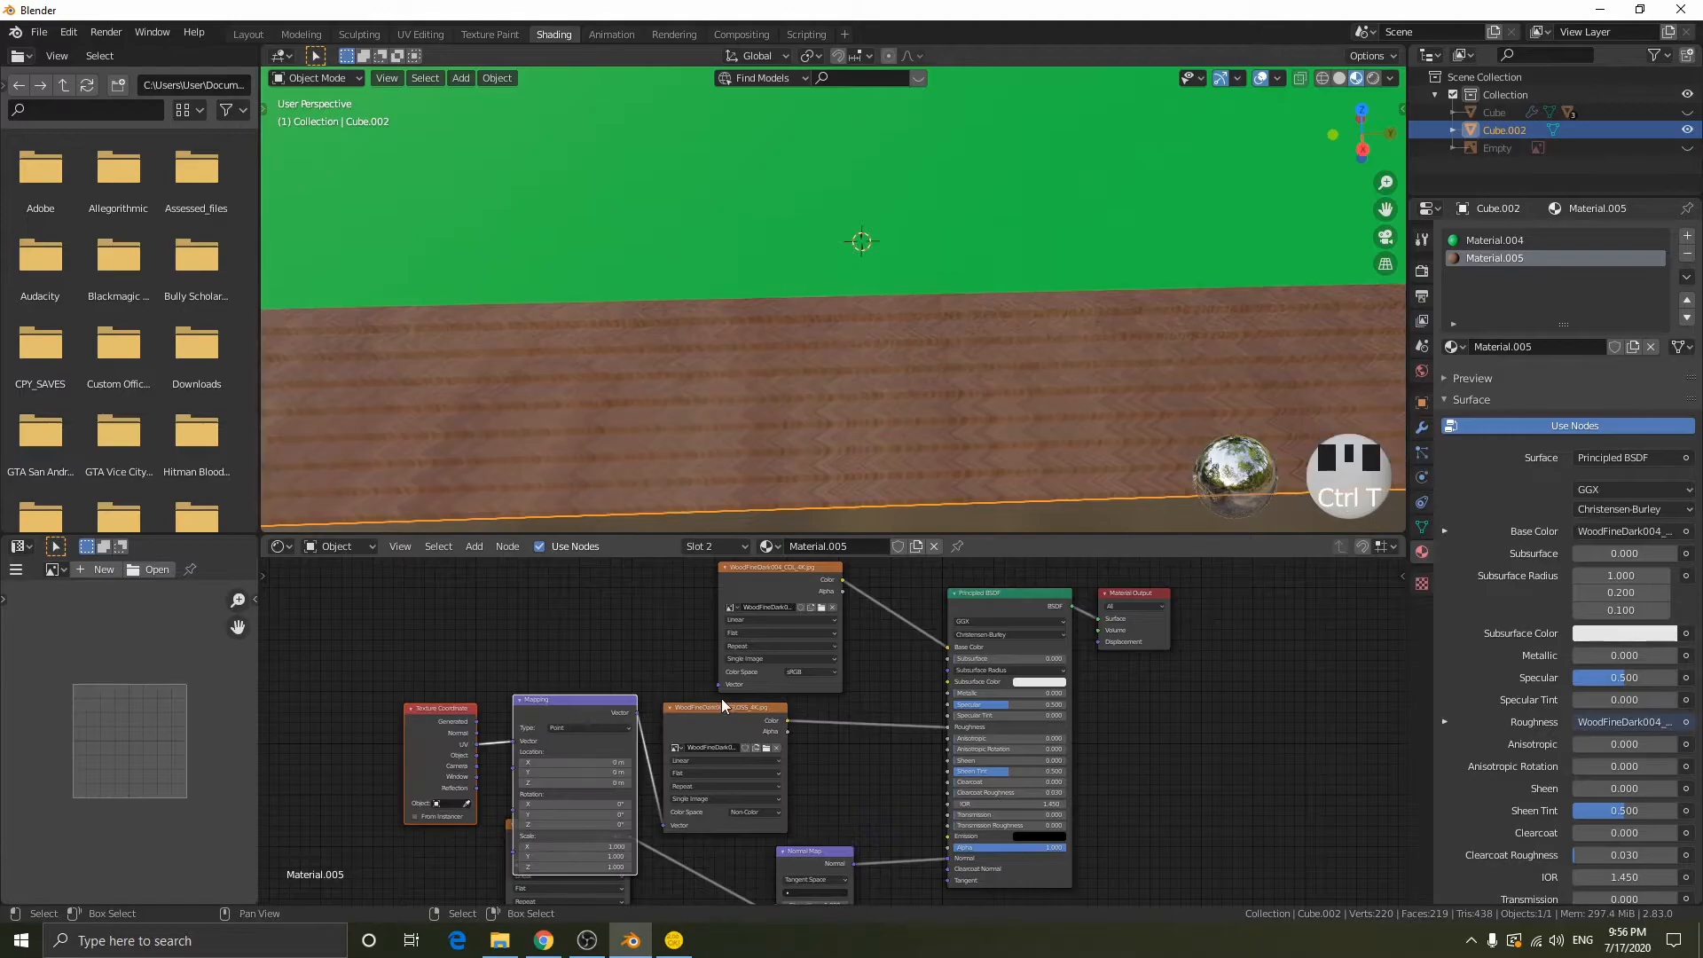
drag(741, 686, 545, 652)
click(431, 682)
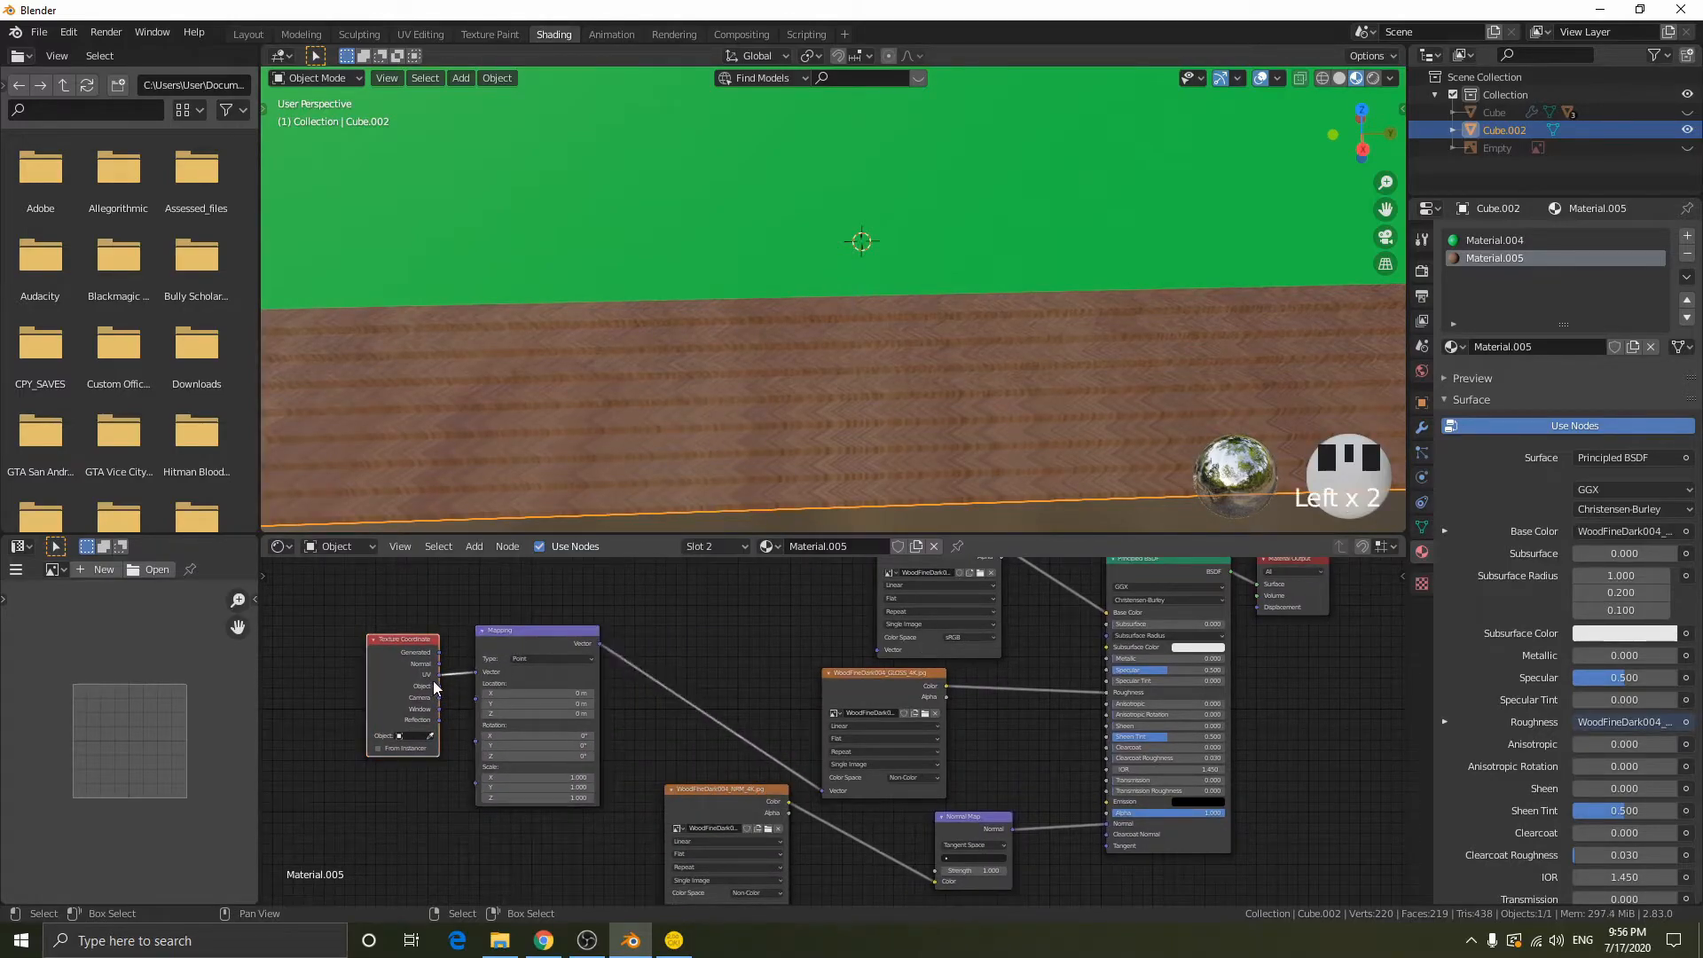
middle_drag(536, 648, 526, 659)
alt+right_drag(581, 667, 676, 847)
- Examine the wood texture on the stepped base up close and from a distance, in and out of edit mode
scroll(970, 369, down, 2)
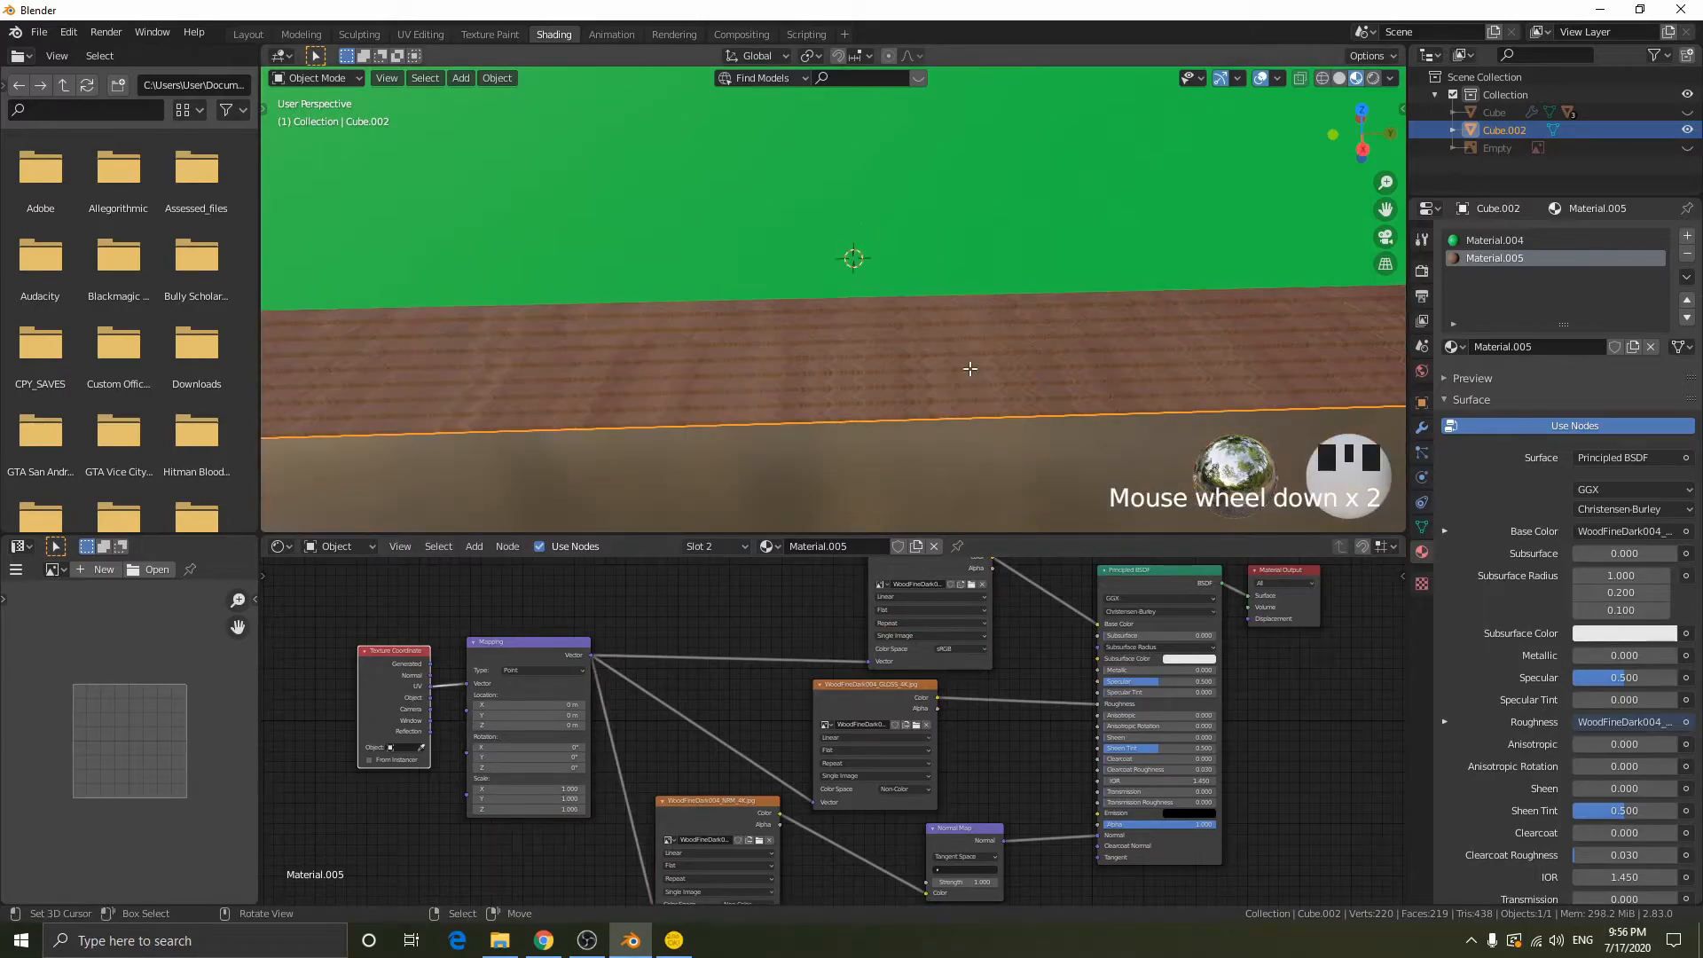
key(Tab)
scroll(970, 369, down, 3)
middle_drag(841, 347, 862, 317)
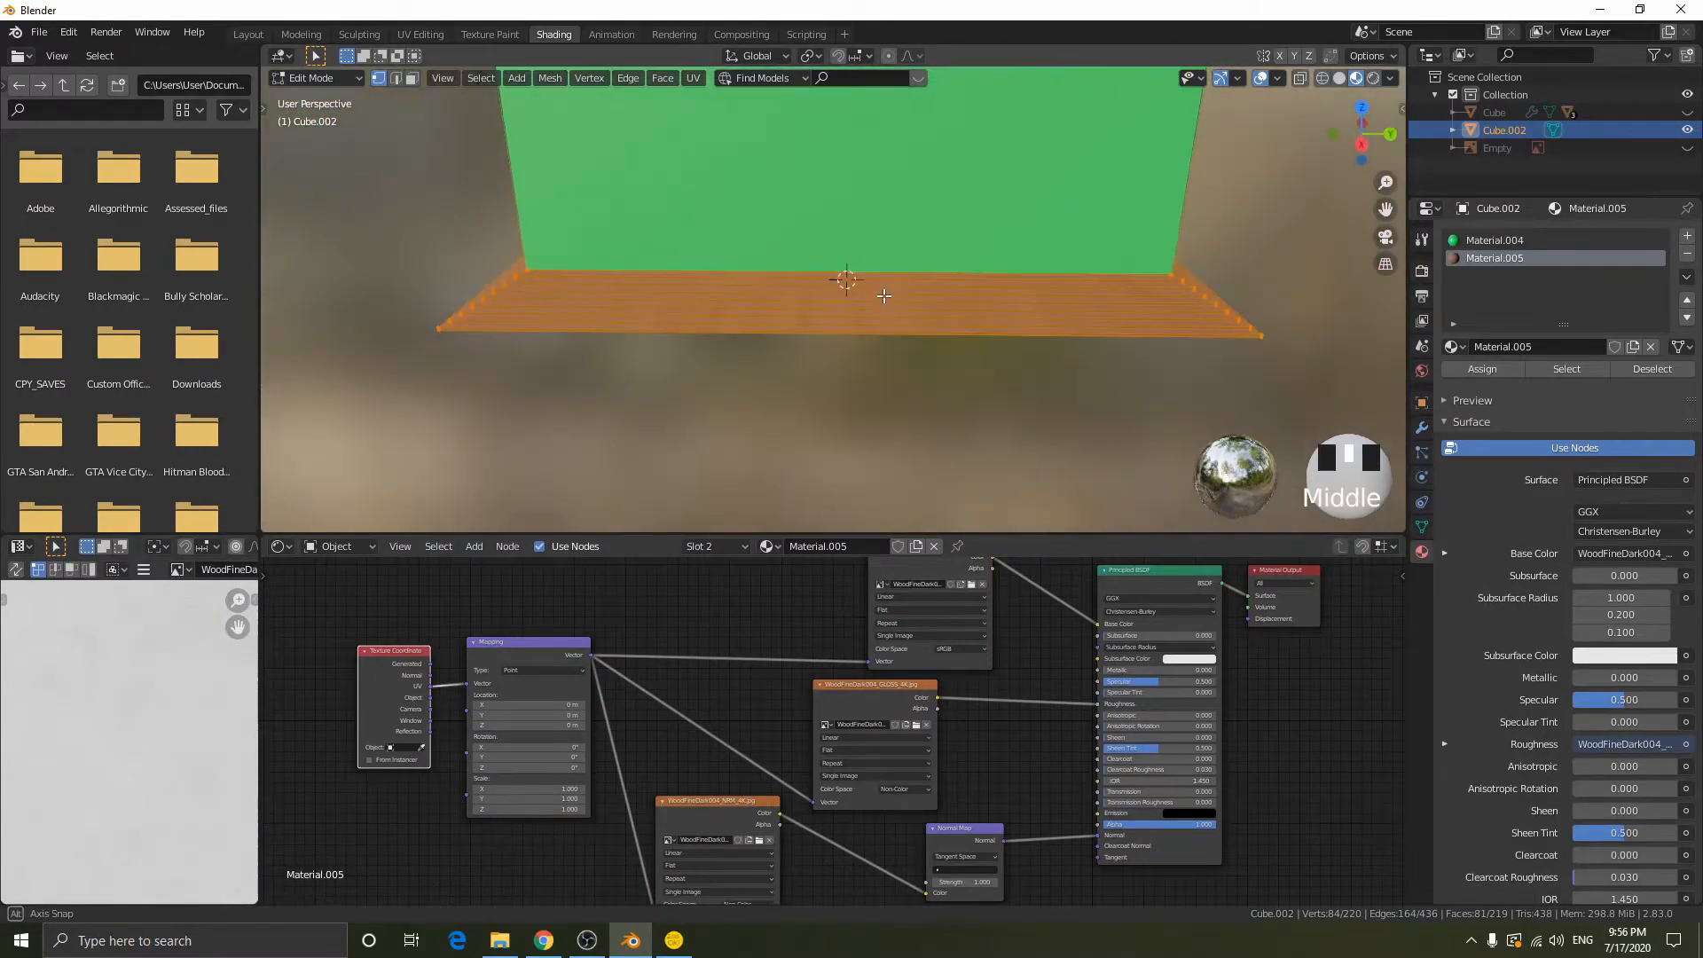
key(shift+z)
key(shift+z)
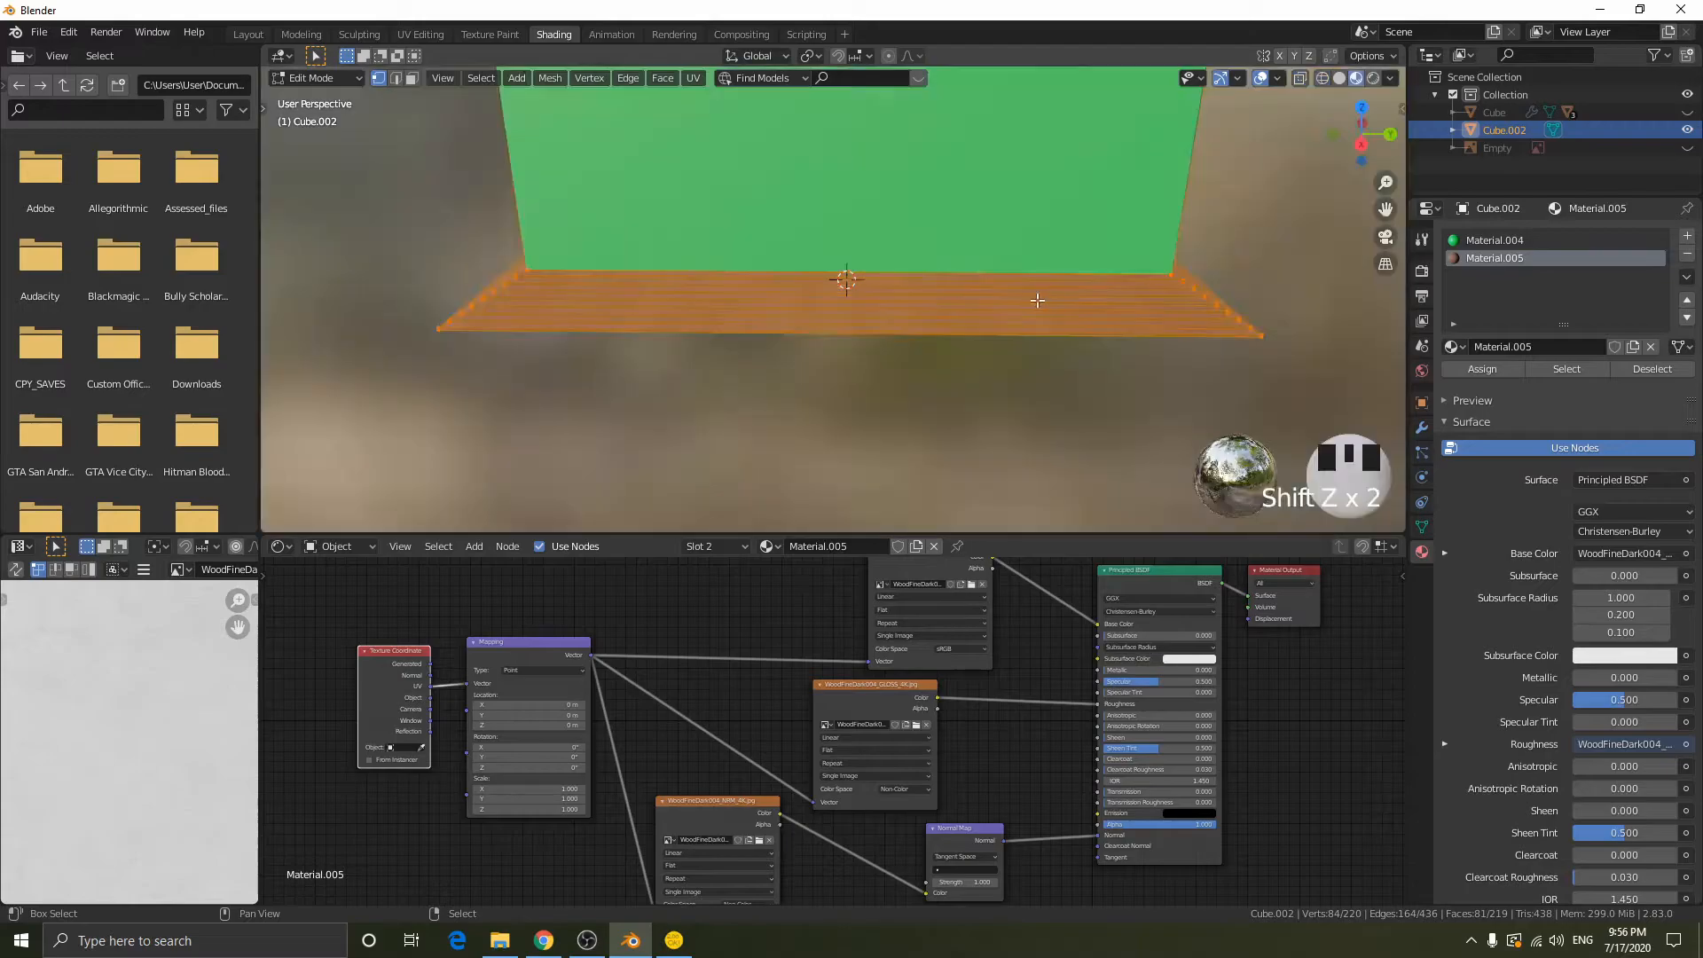
right_click(959, 303)
key(Escape)
key(Tab)
scroll(768, 323, up, 5)
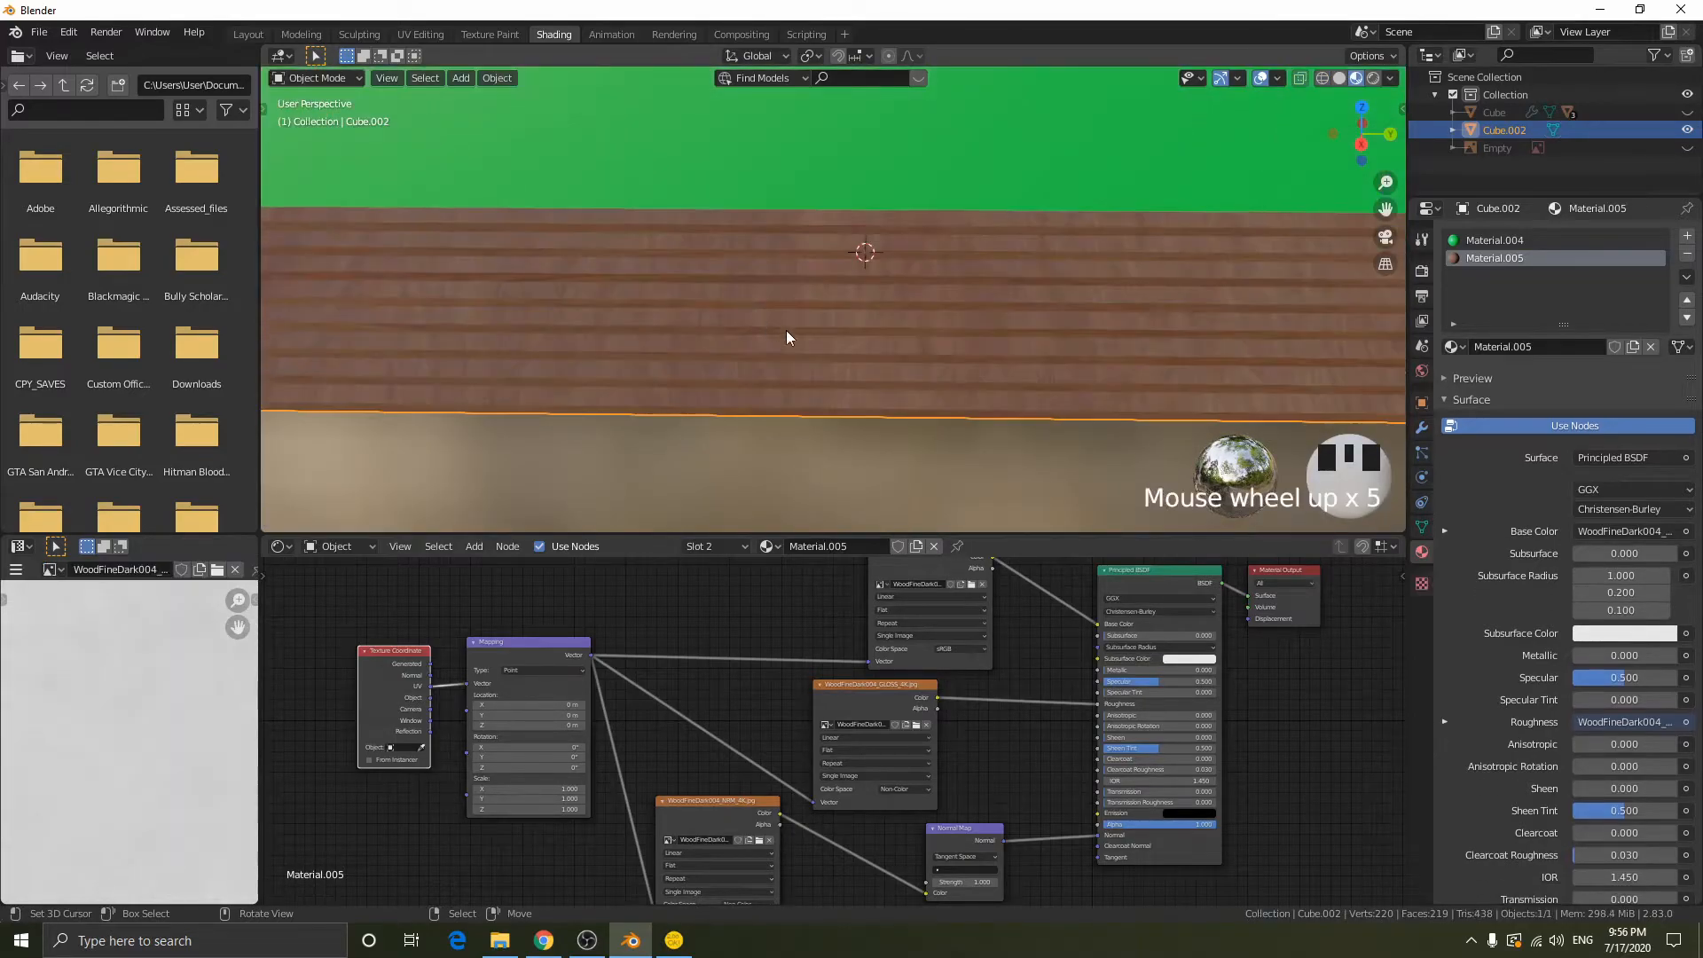
middle_drag(768, 323, 769, 348)
scroll(768, 348, down, 2)
middle_drag(707, 429, 781, 365)
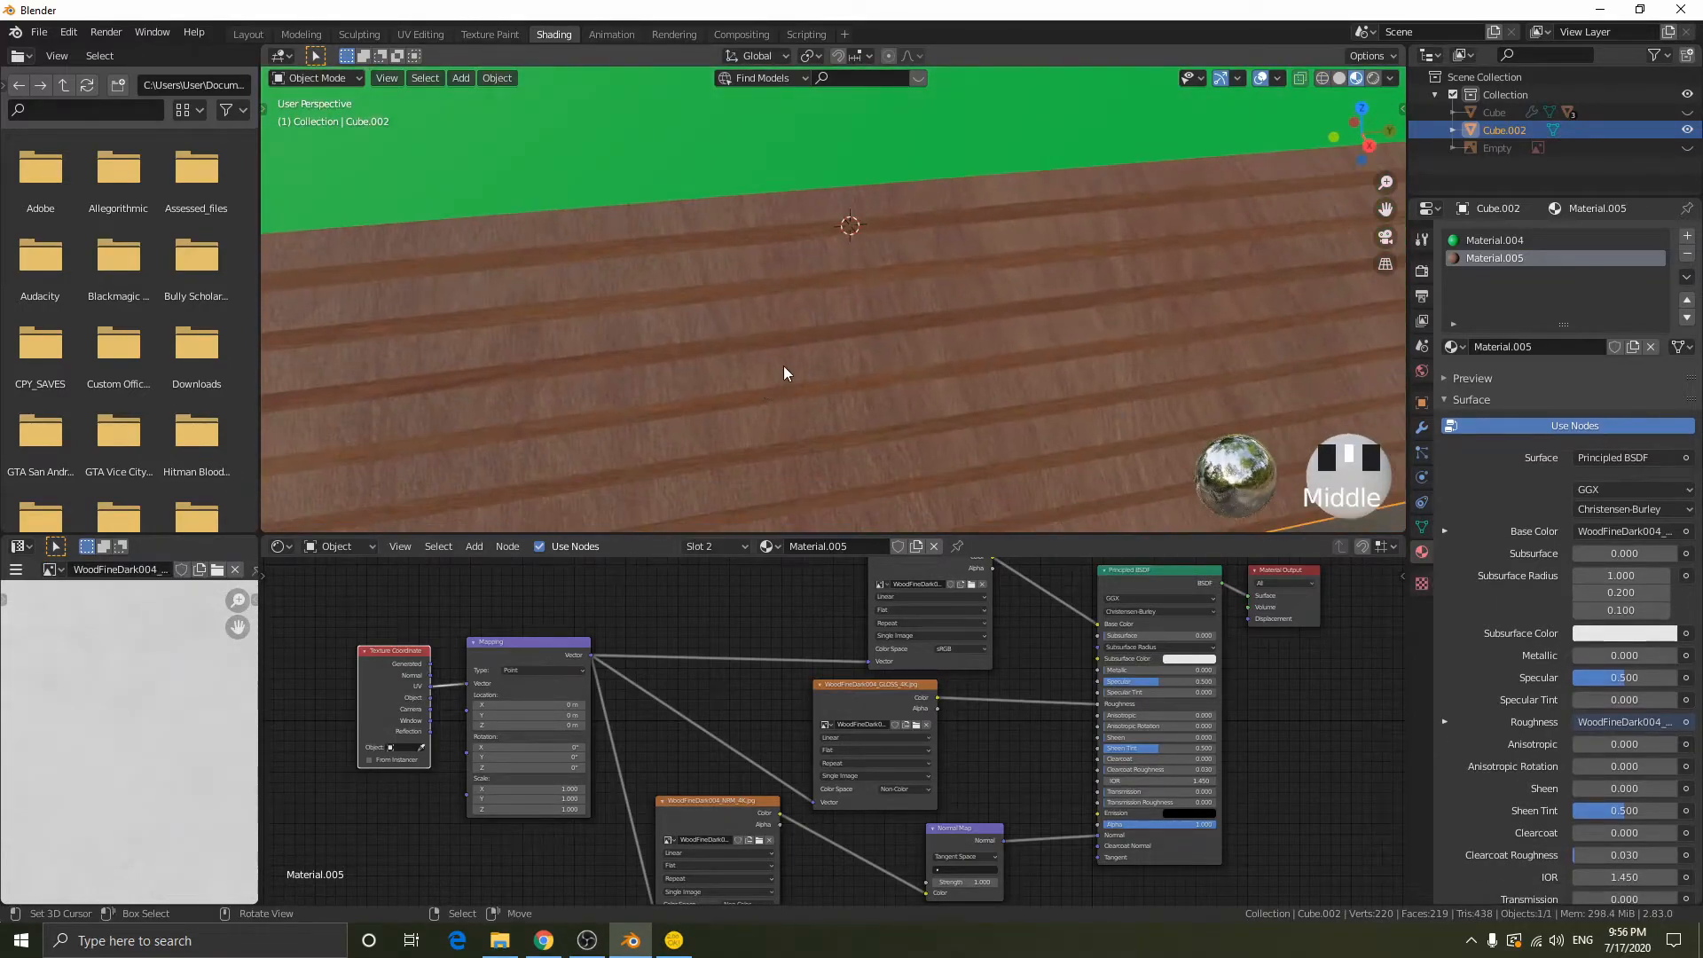
scroll(789, 362, down, 3)
scroll(820, 258, down, 1)
scroll(819, 257, down, 3)
middle_drag(820, 257, 840, 228)
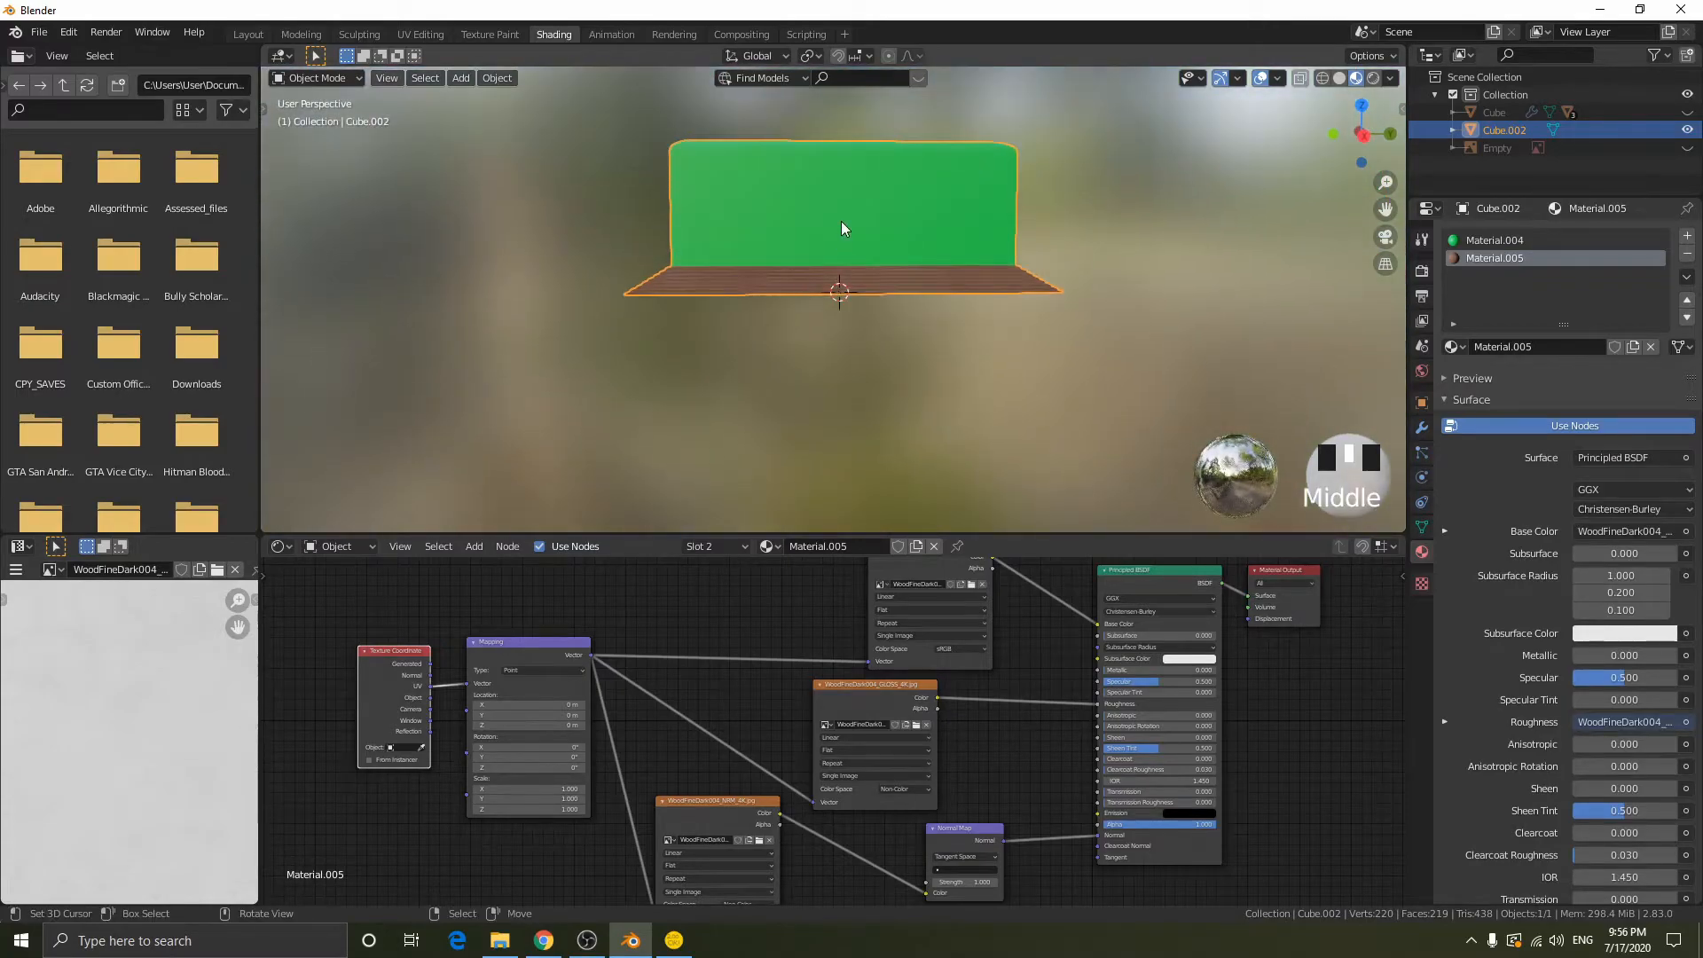
scroll(922, 321, up, 2)
- Set Material.004's base color to near-white with hue 0.375, saturation 0.028 and value 1.000
click(1490, 240)
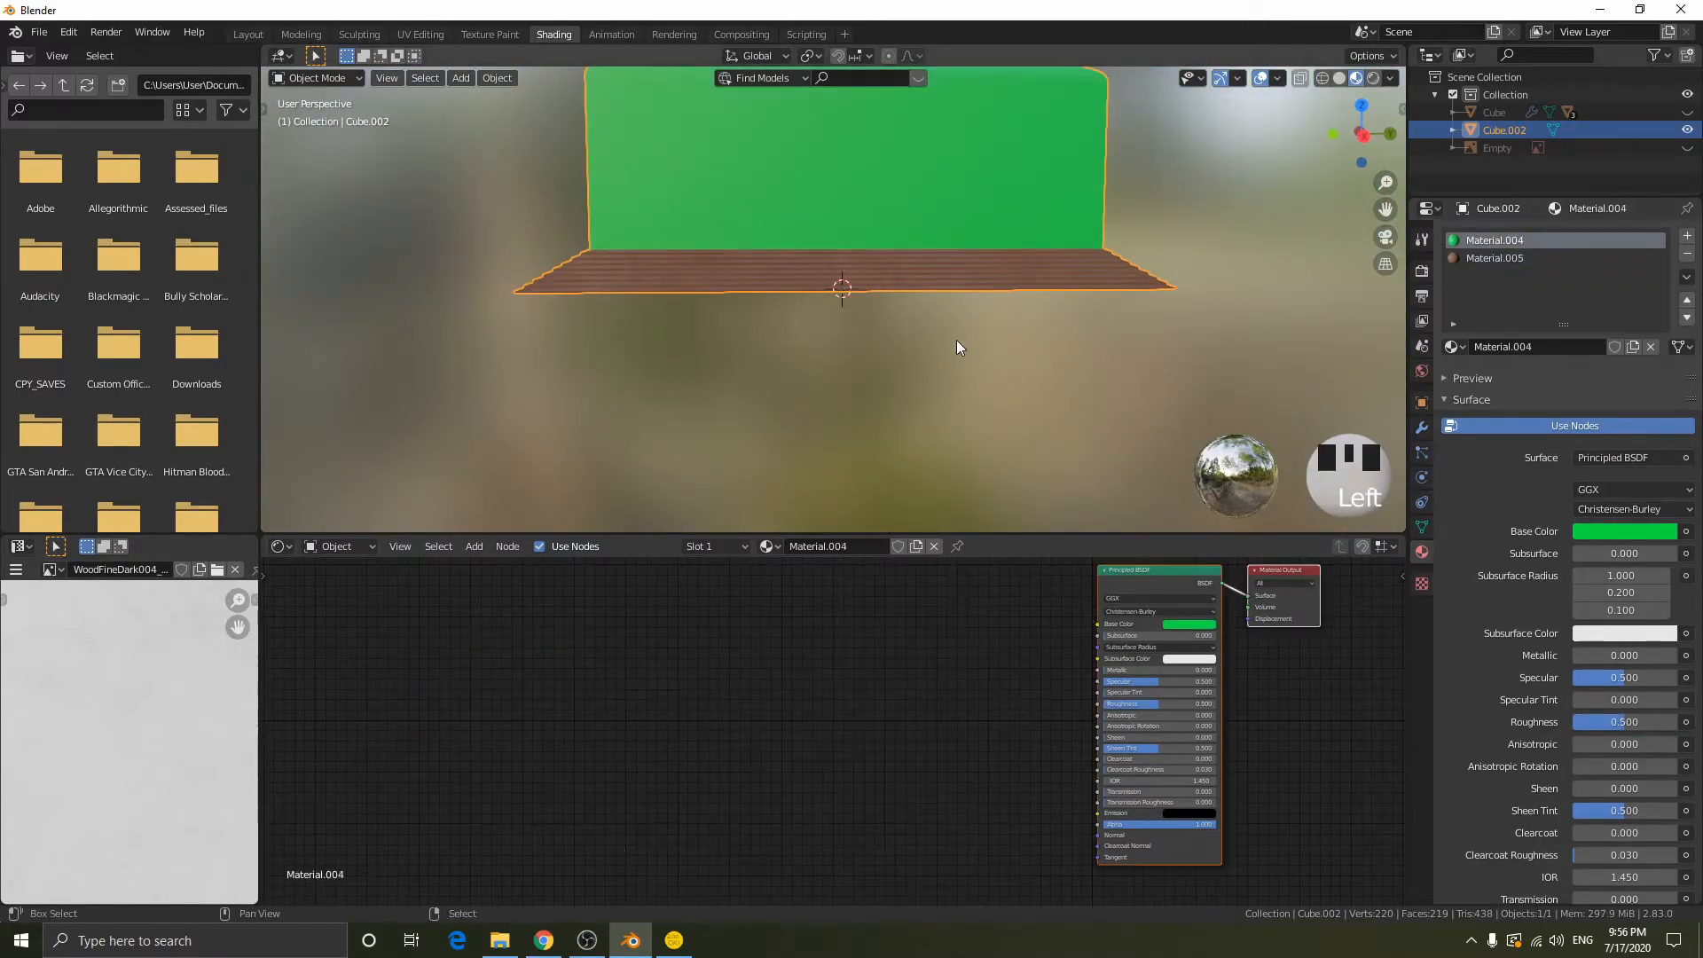
shift+middle_drag(961, 326, 1013, 518)
scroll(1063, 654, up, 5)
middle_drag(962, 711, 856, 752)
scroll(864, 688, up, 4)
scroll(898, 625, down, 1)
click(909, 581)
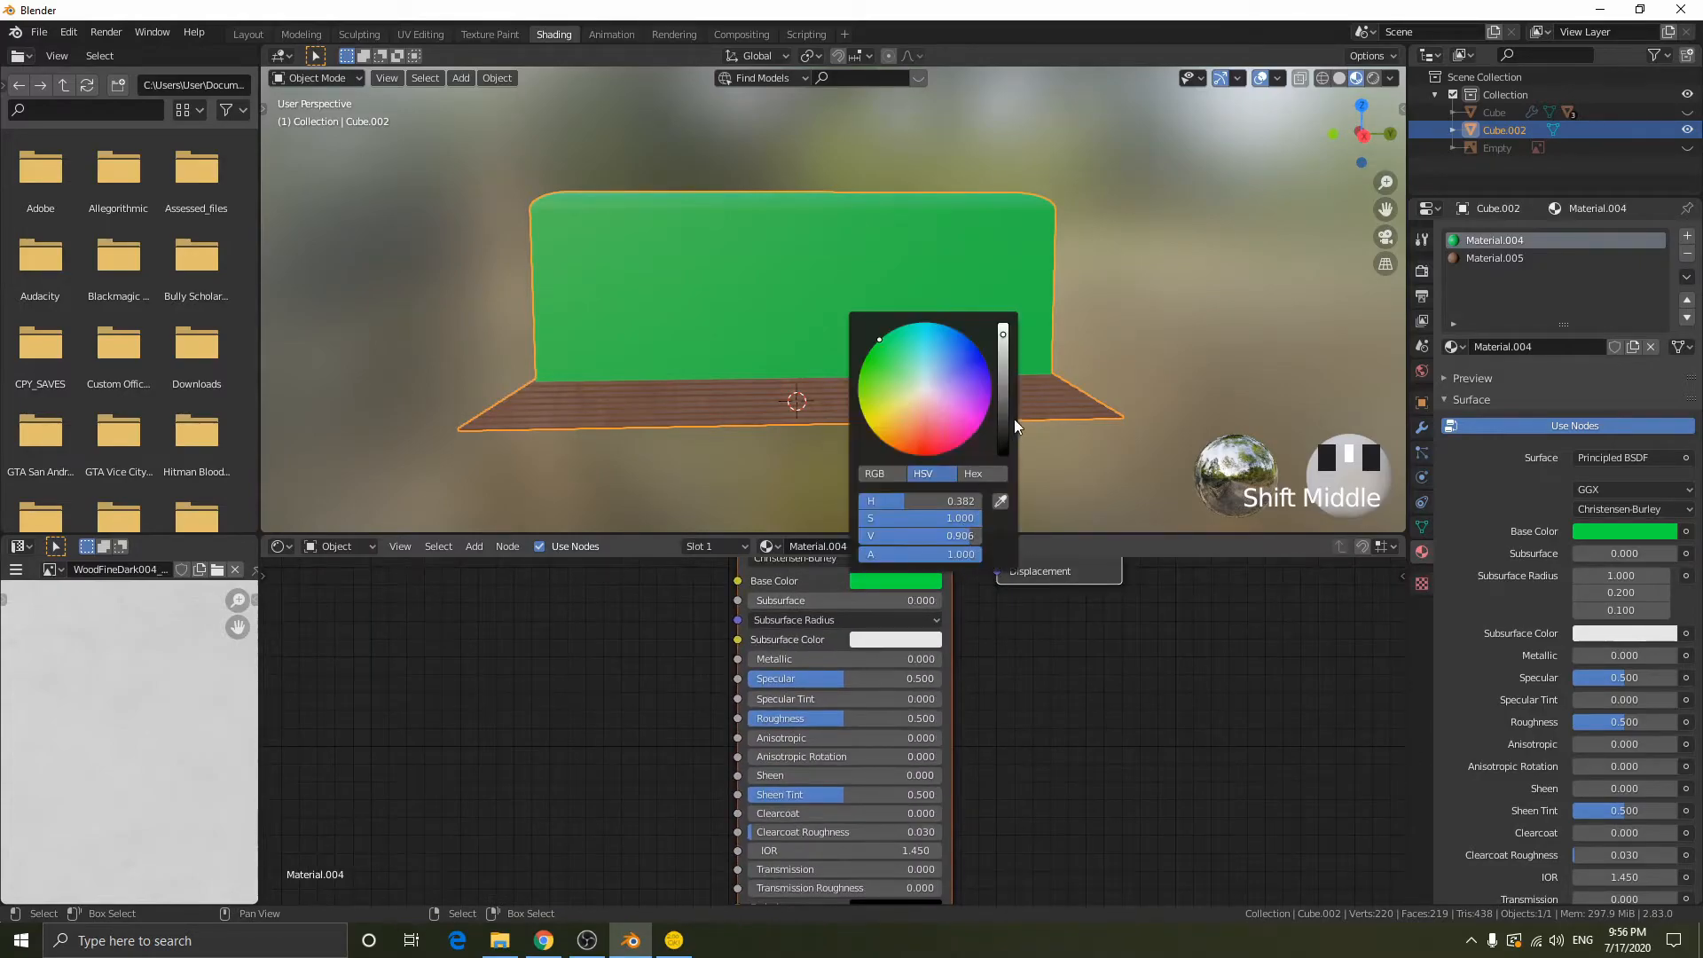
drag(1005, 419, 1003, 454)
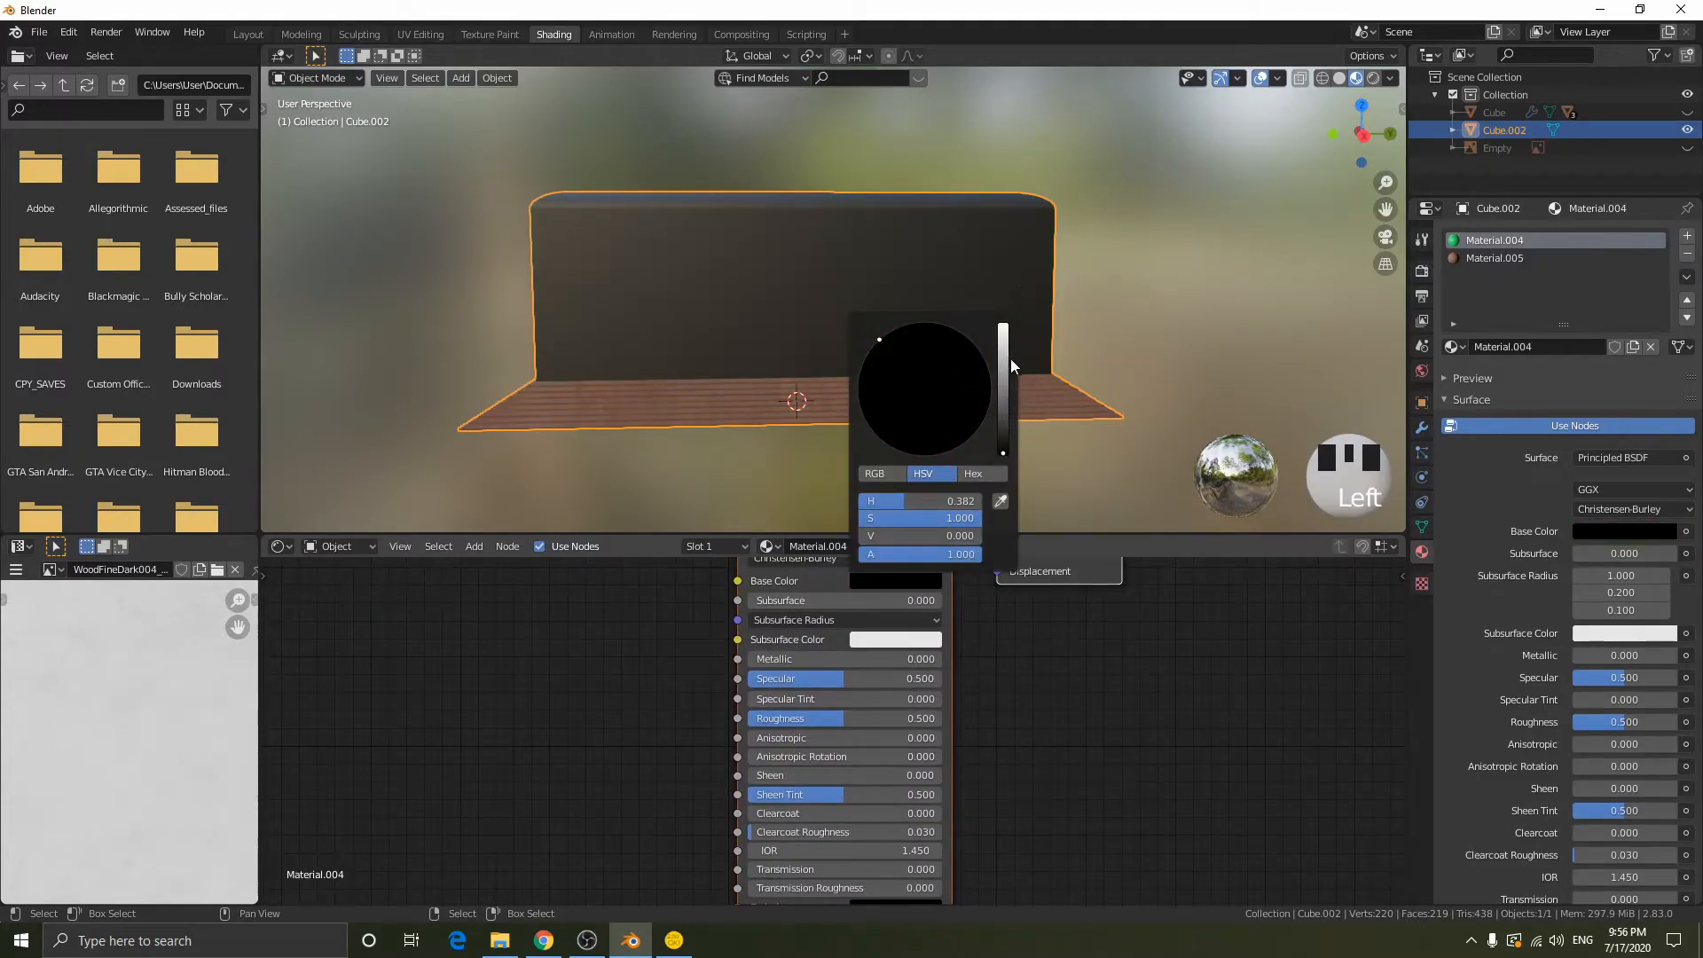
drag(1011, 359, 1003, 324)
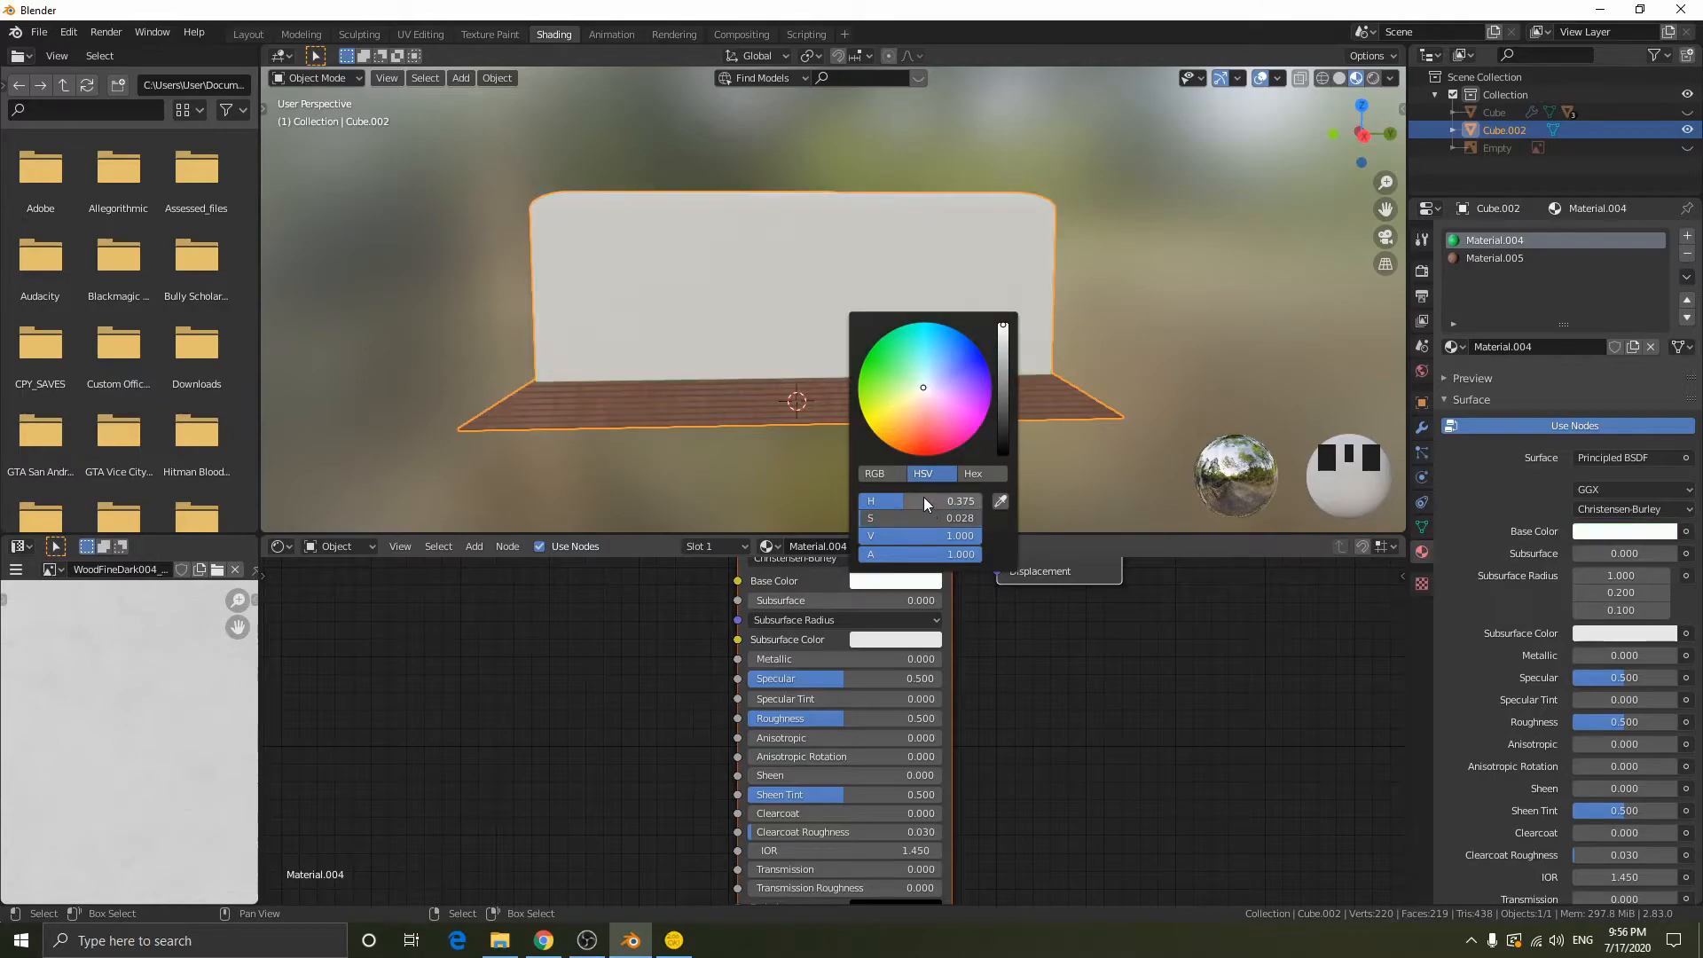
- Turn Material.004 into clear glass by setting Roughness to 0.000 and Transmission to 1.000
scroll(798, 709, up, 2)
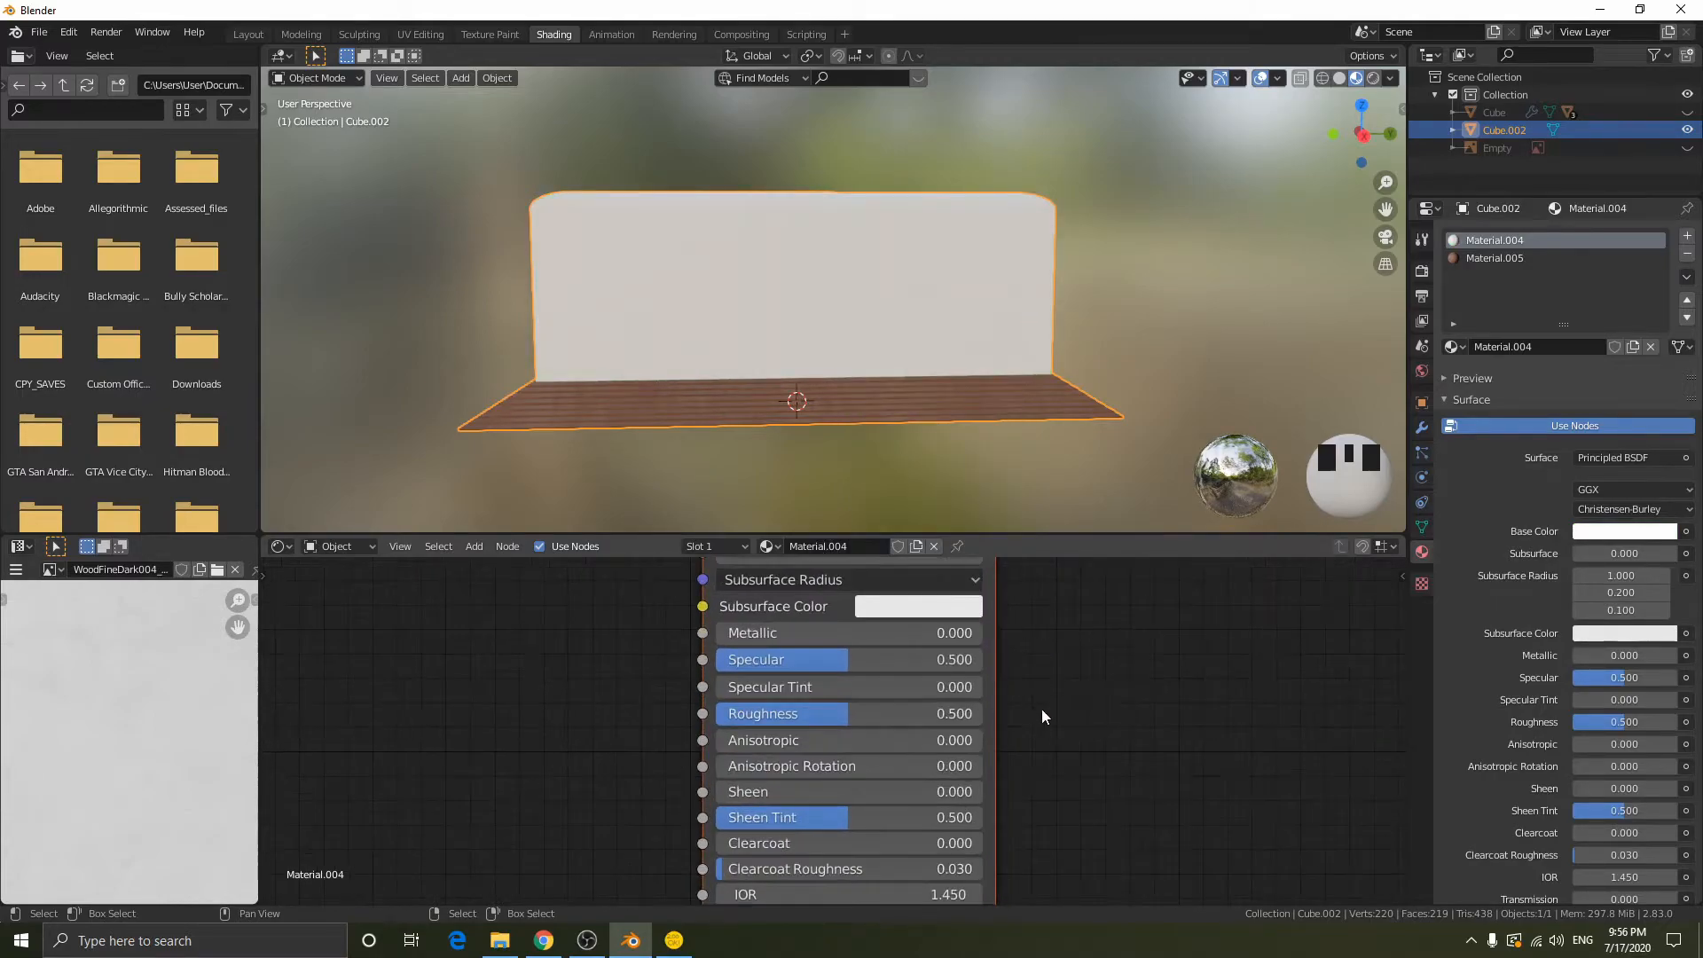
drag(849, 723, 714, 723)
shift+scroll(875, 730, down, 4)
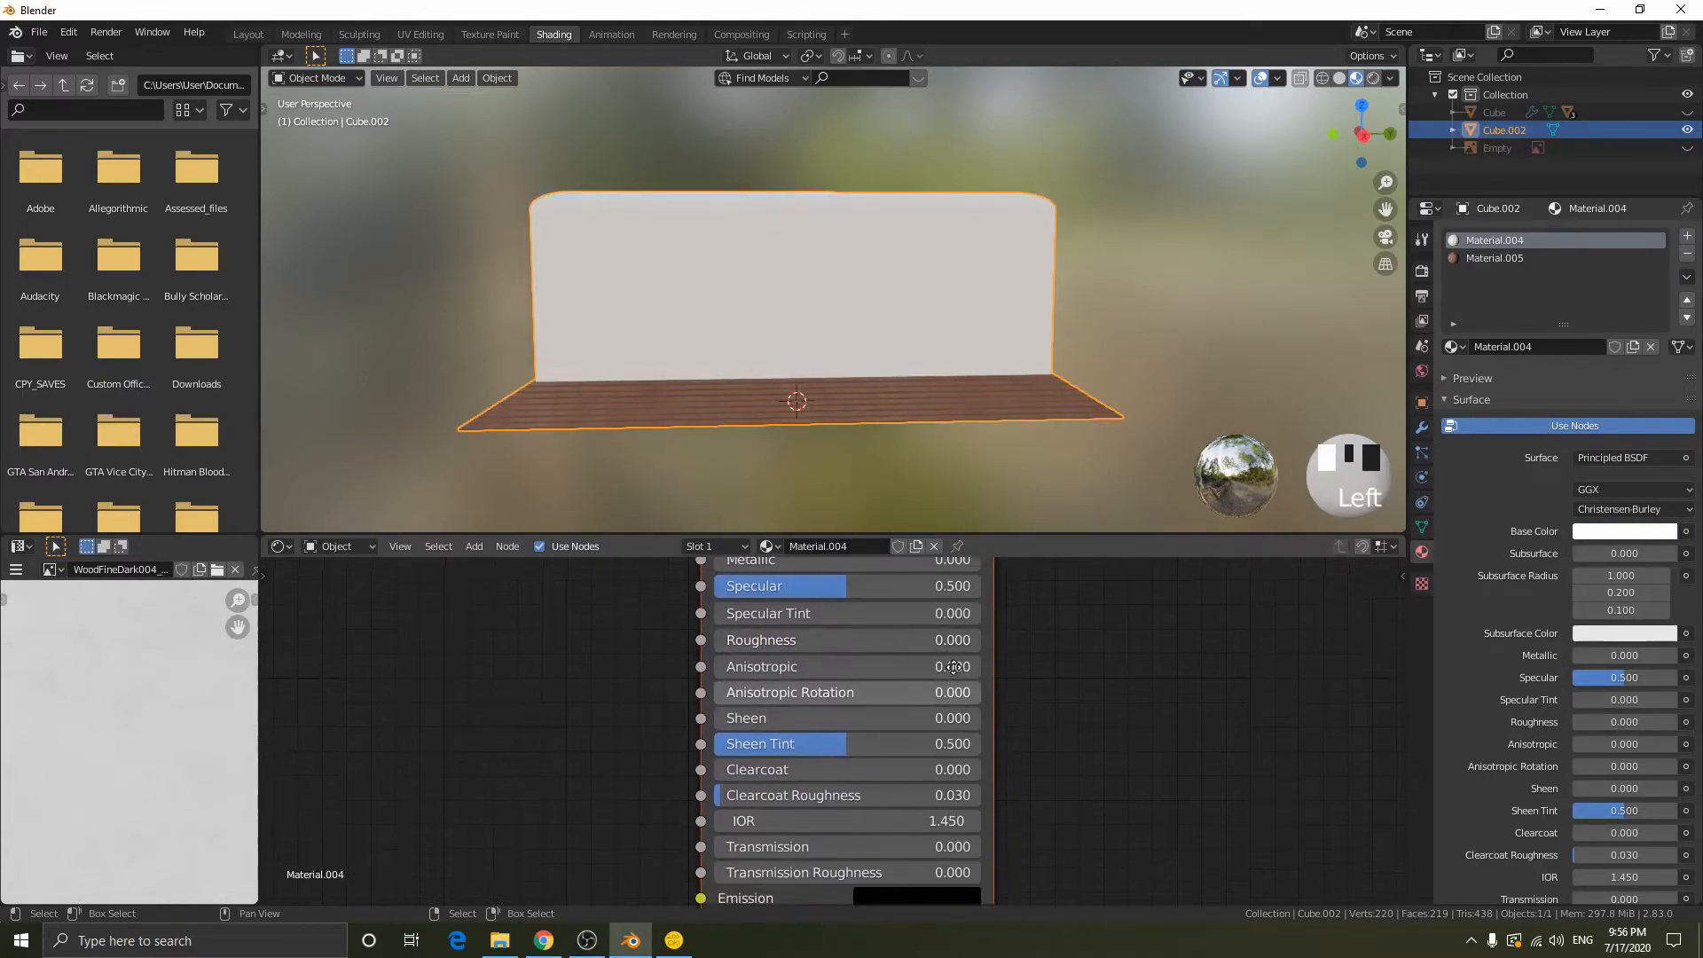
drag(852, 790, 979, 789)
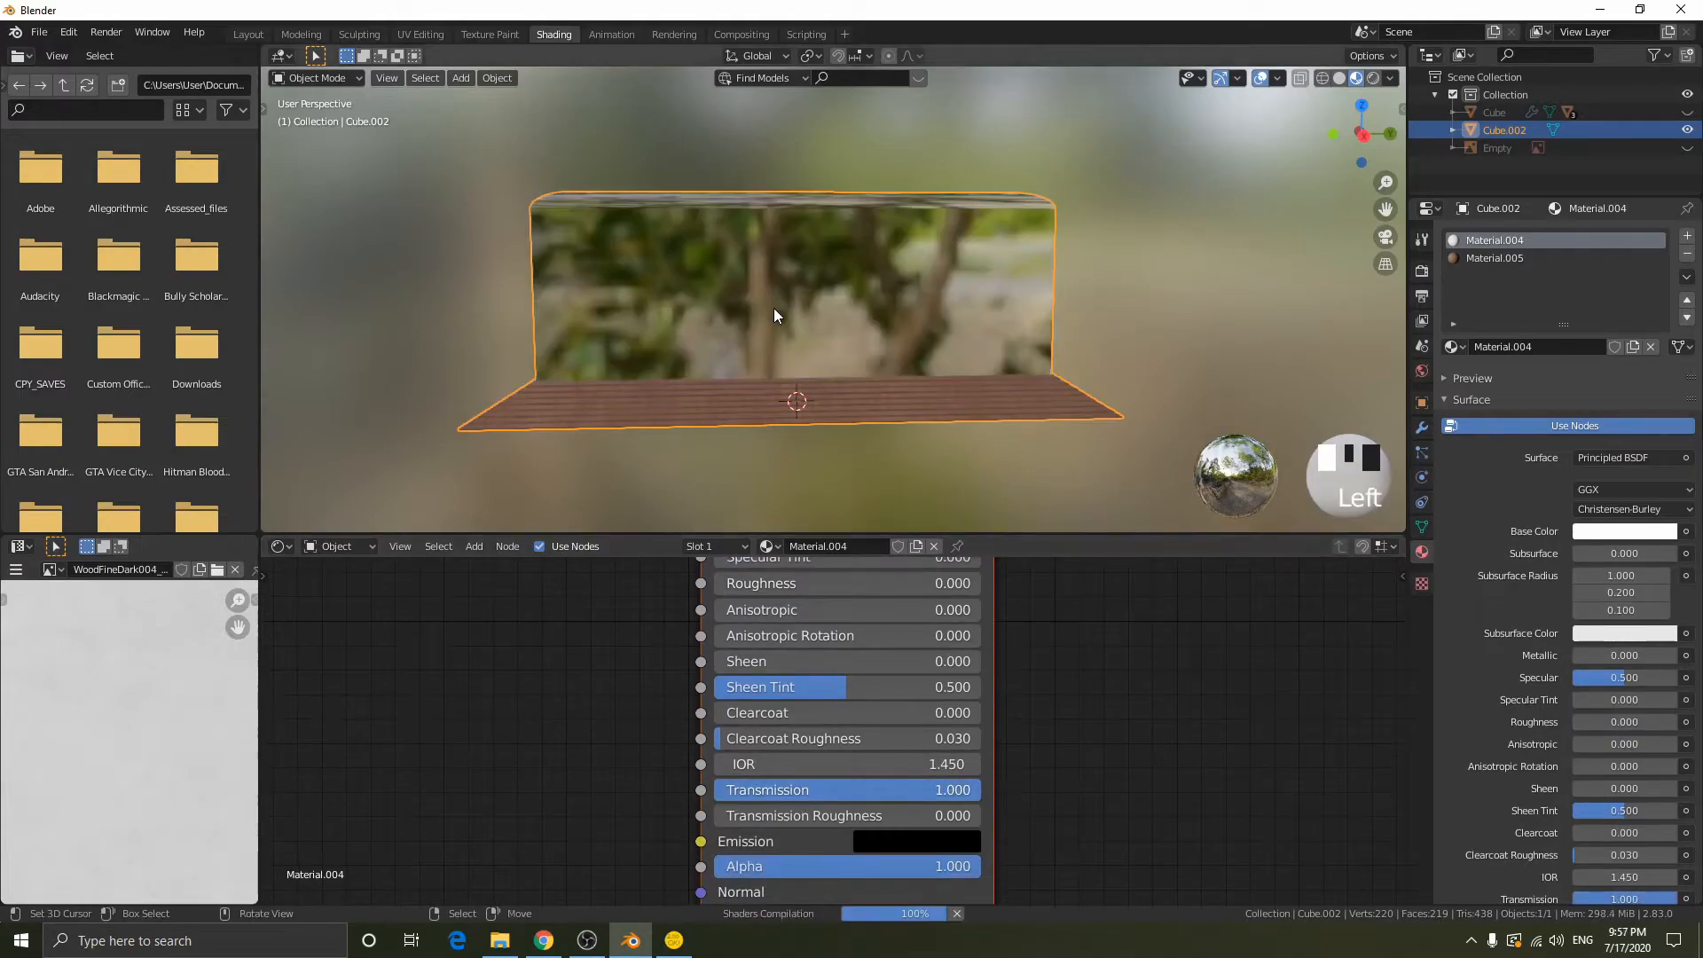
scroll(779, 311, up, 2)
middle_drag(779, 312, 1246, 429)
- Enable Screen Space Reflections with Refraction in the Eevee render settings
click(1421, 272)
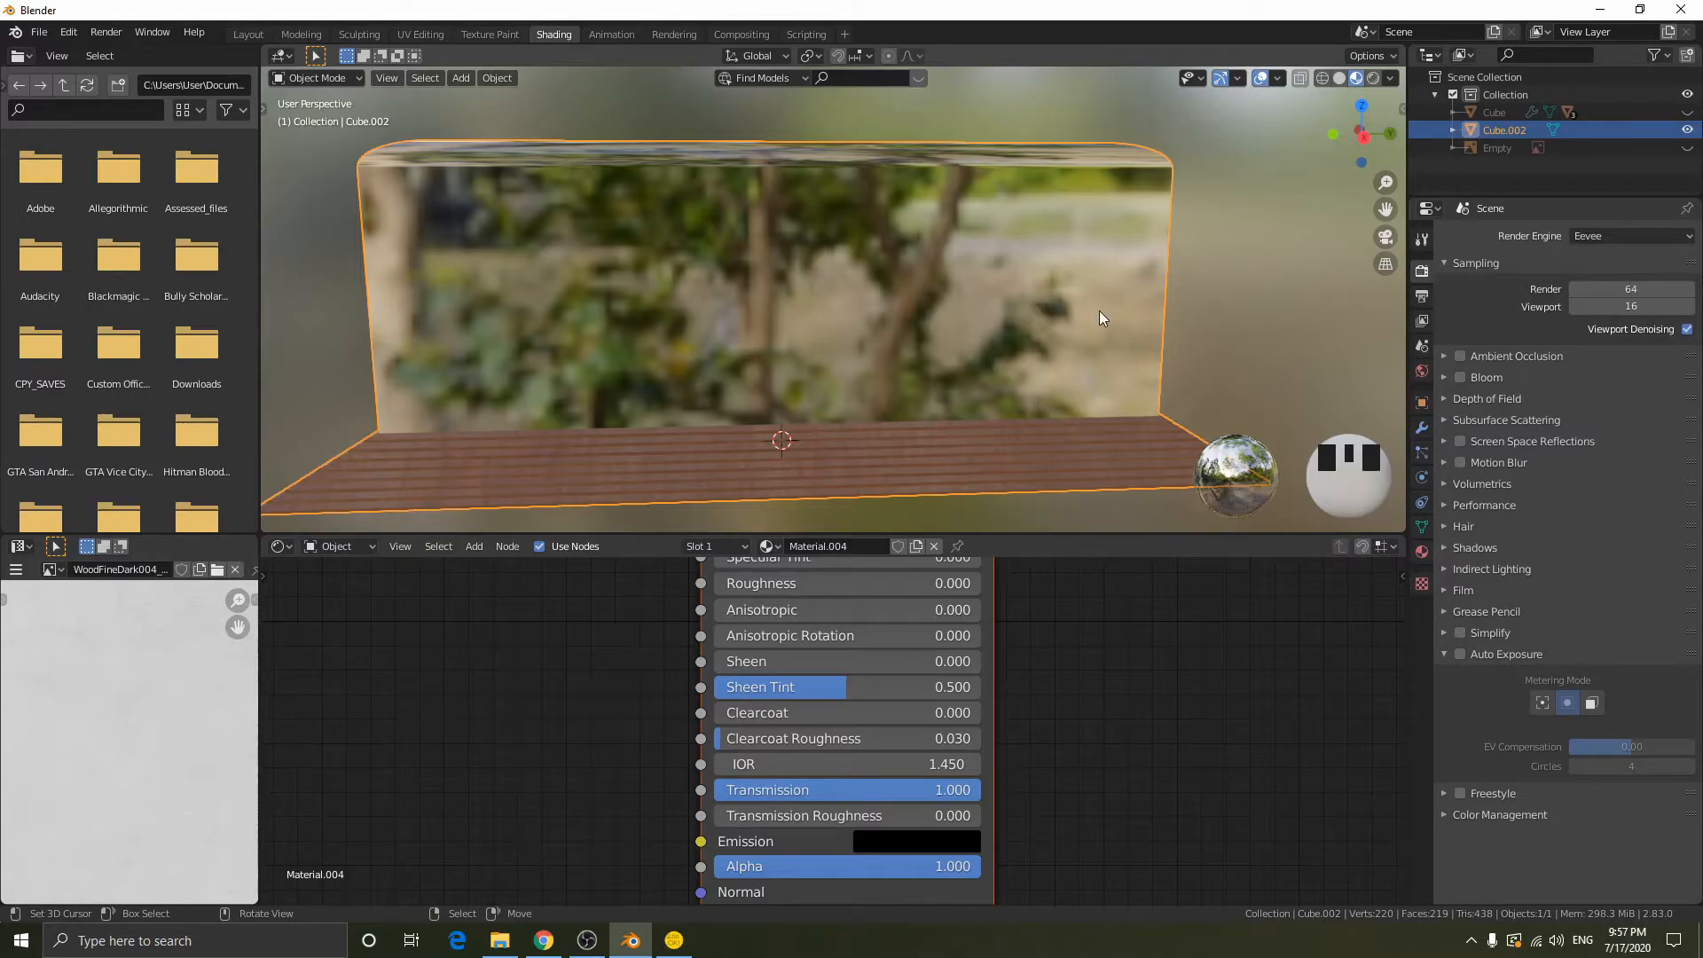
click(1460, 440)
click(1446, 440)
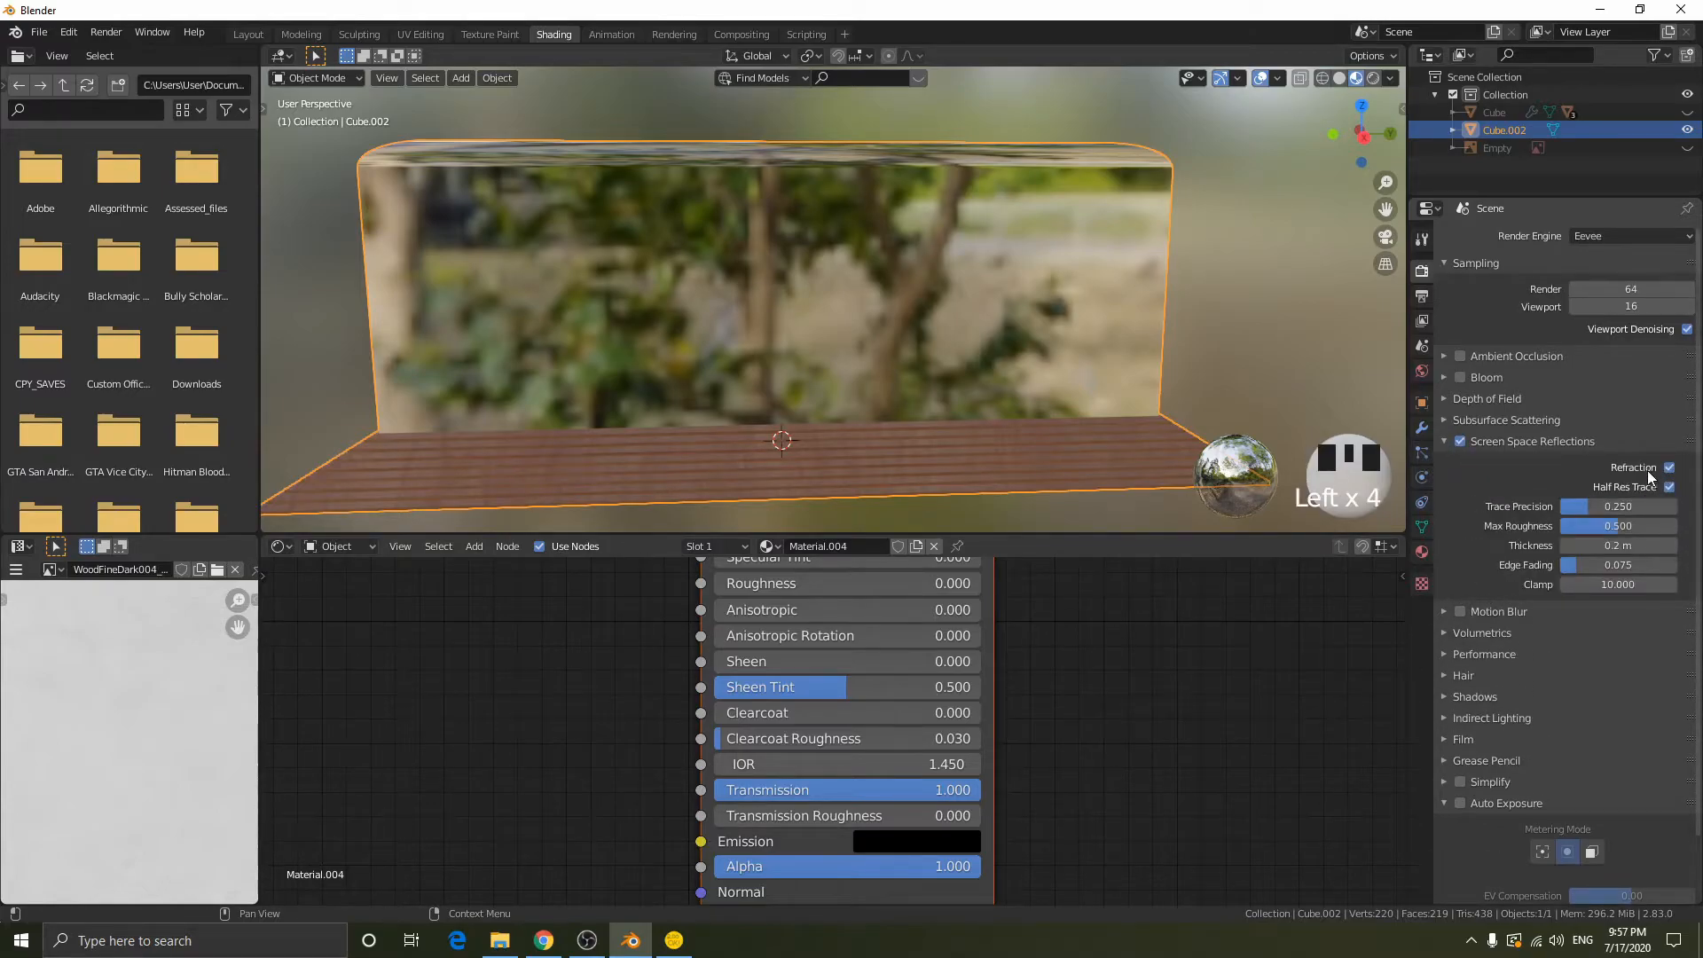
middle_drag(837, 343, 886, 358)
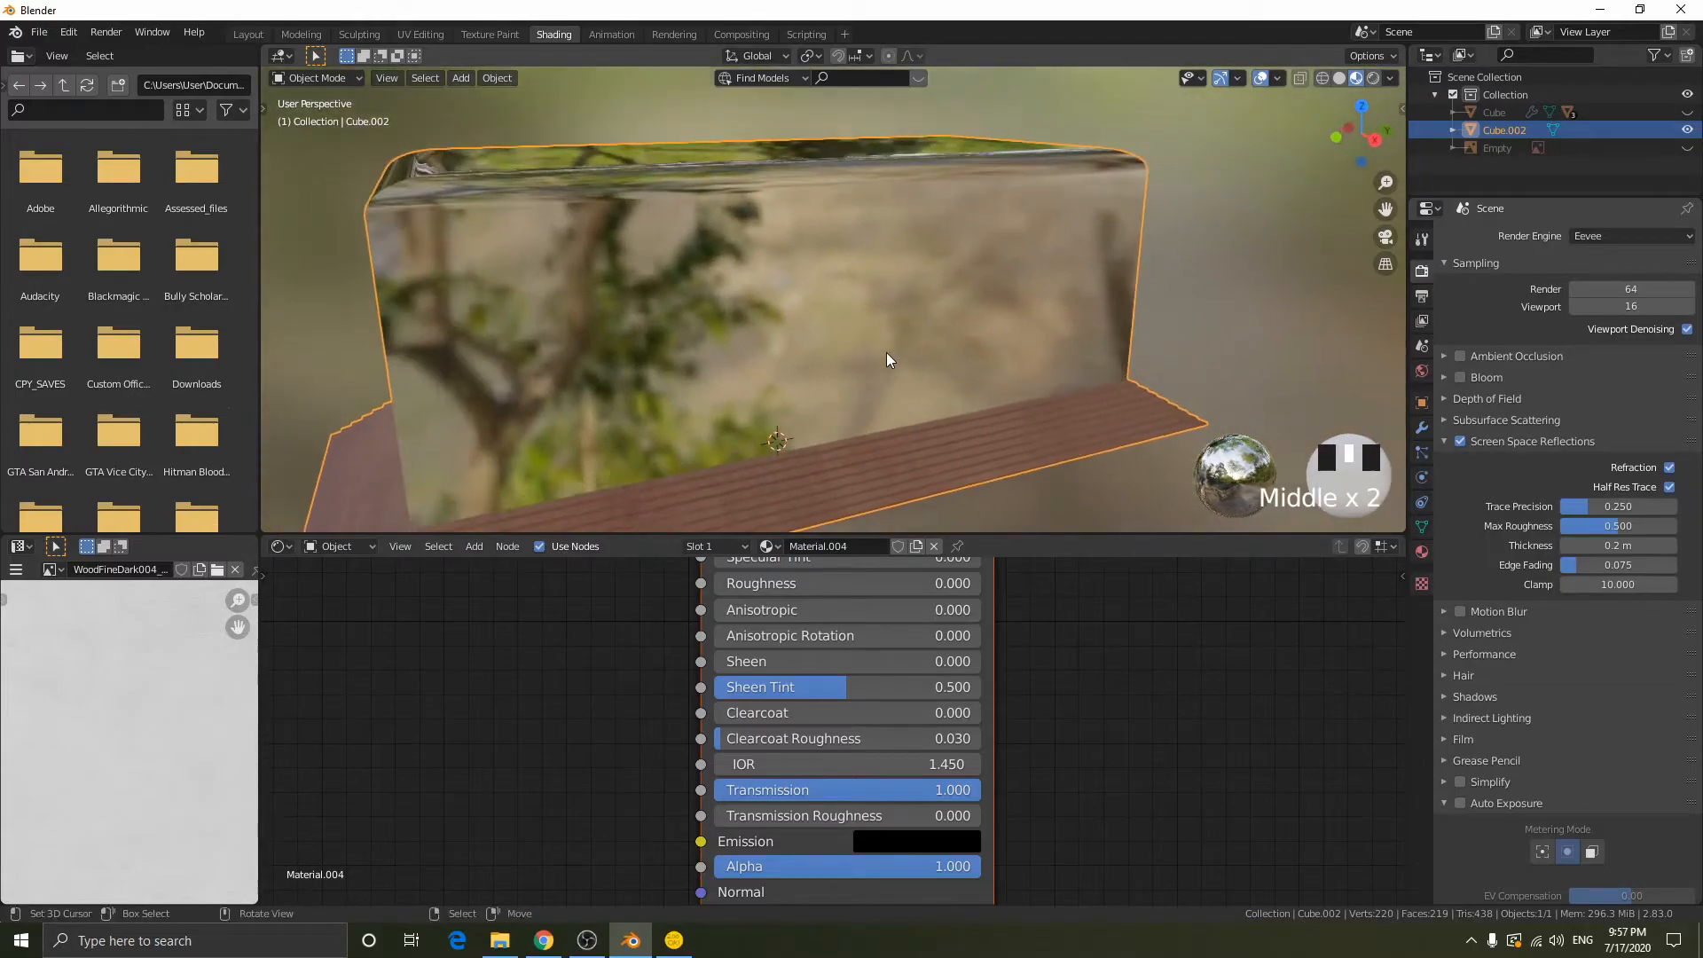
- Enable Screen Space Refraction for Material.004 and check the glass body from above and the sides
click(1419, 555)
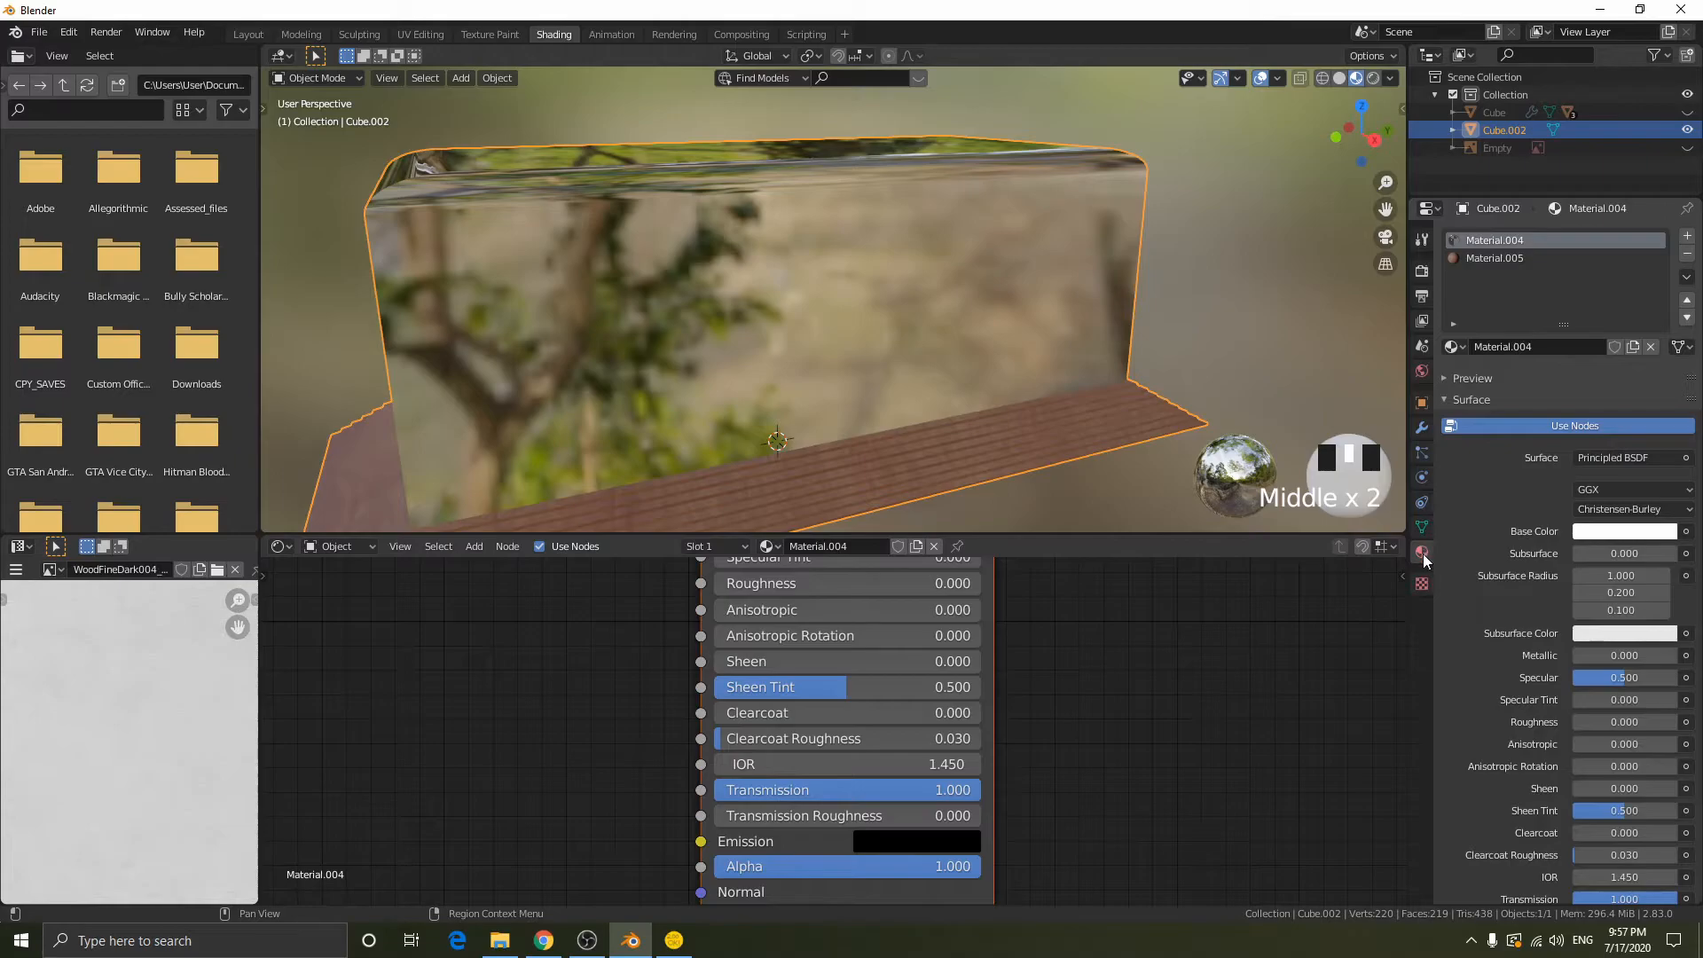
scroll(1495, 552, down, 10)
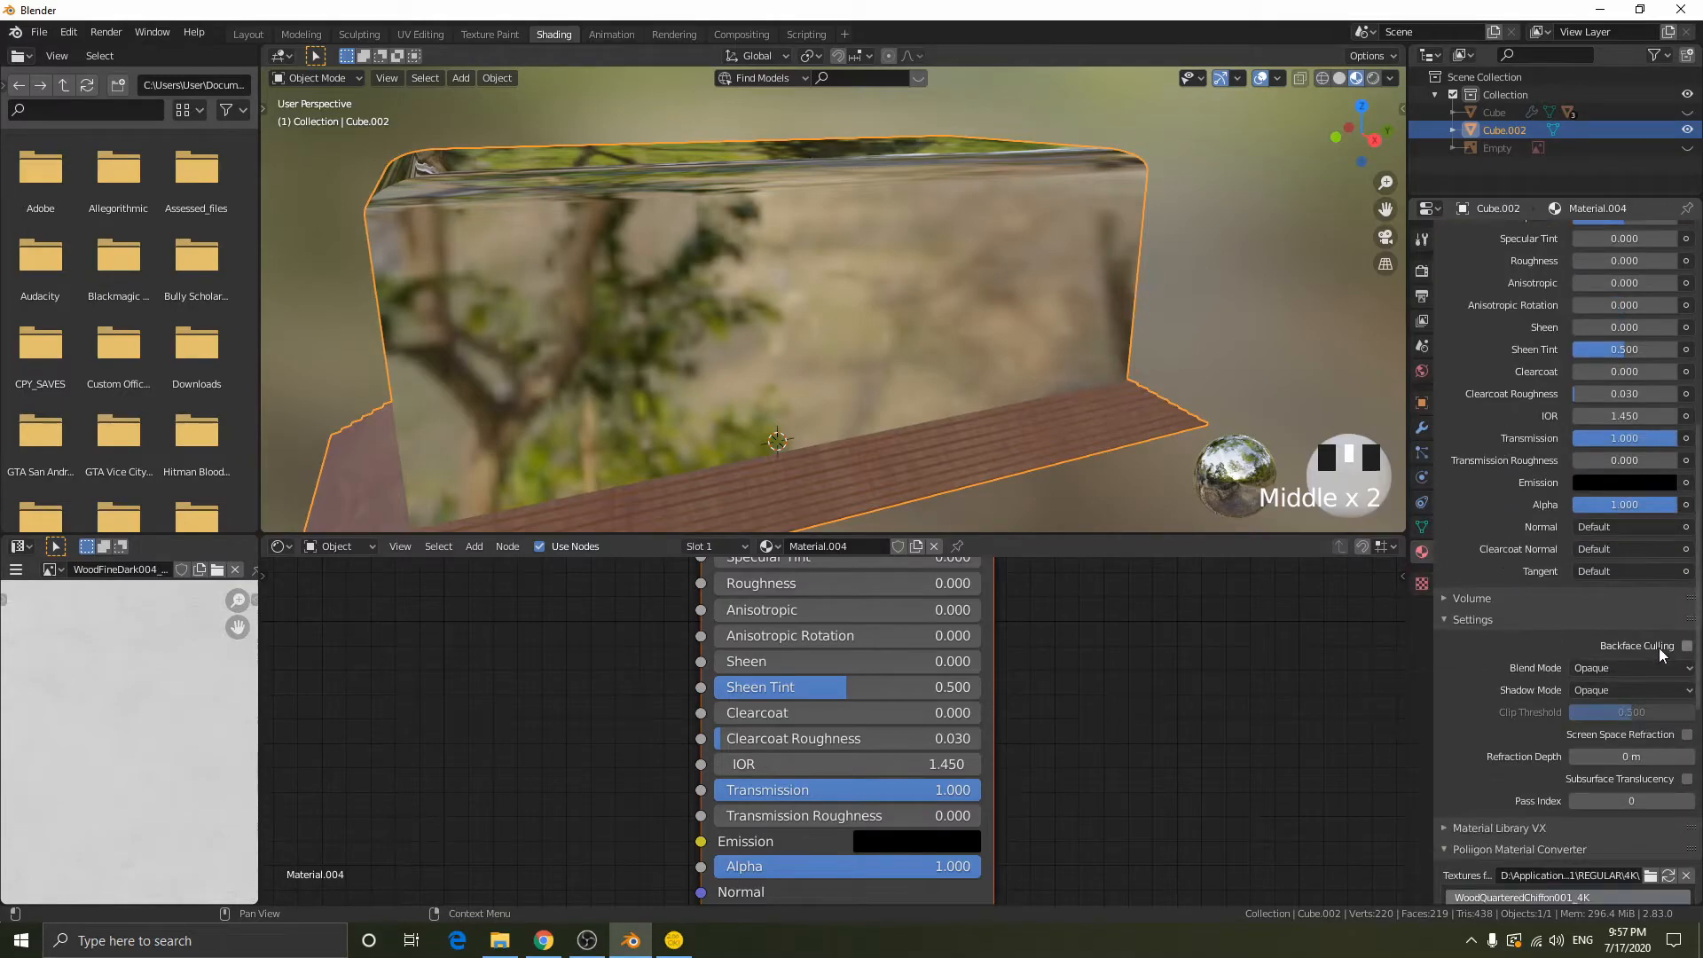
click(1685, 734)
middle_drag(1140, 404, 874, 368)
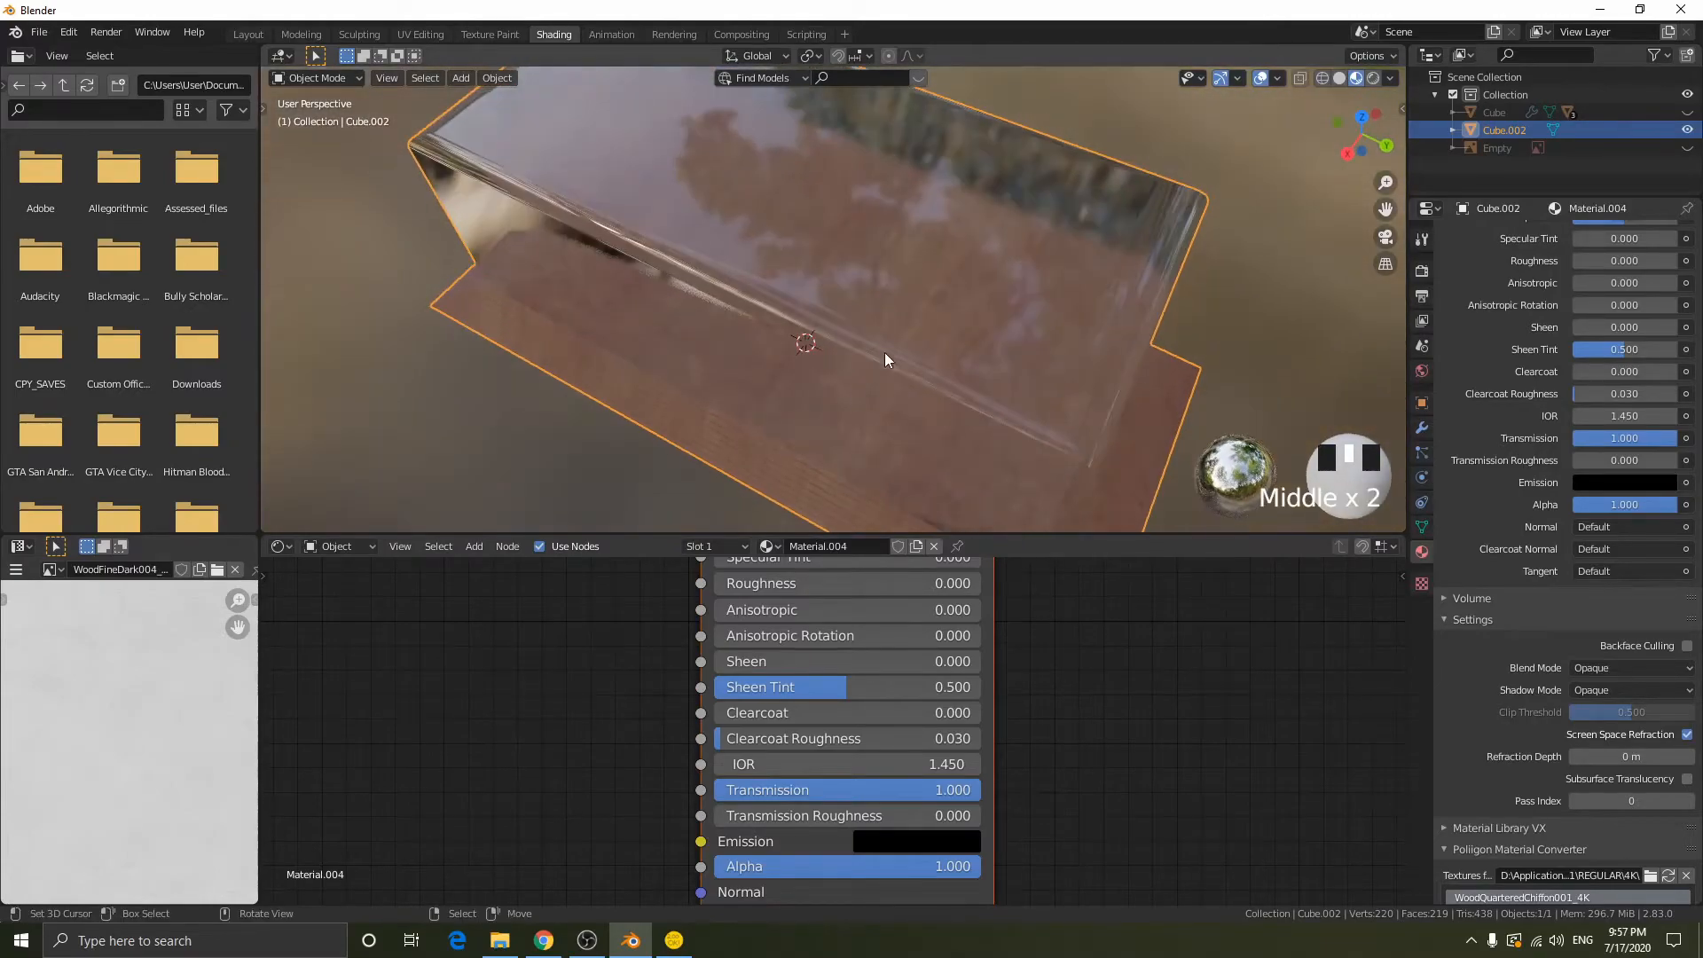
middle_drag(924, 317, 1259, 229)
middle_drag(468, 274, 825, 496)
scroll(780, 652, up, 1)
- Try a roughness of 0.441 on the glass material and return it to 0.000
drag(814, 572, 940, 572)
middle_drag(1056, 360, 1011, 316)
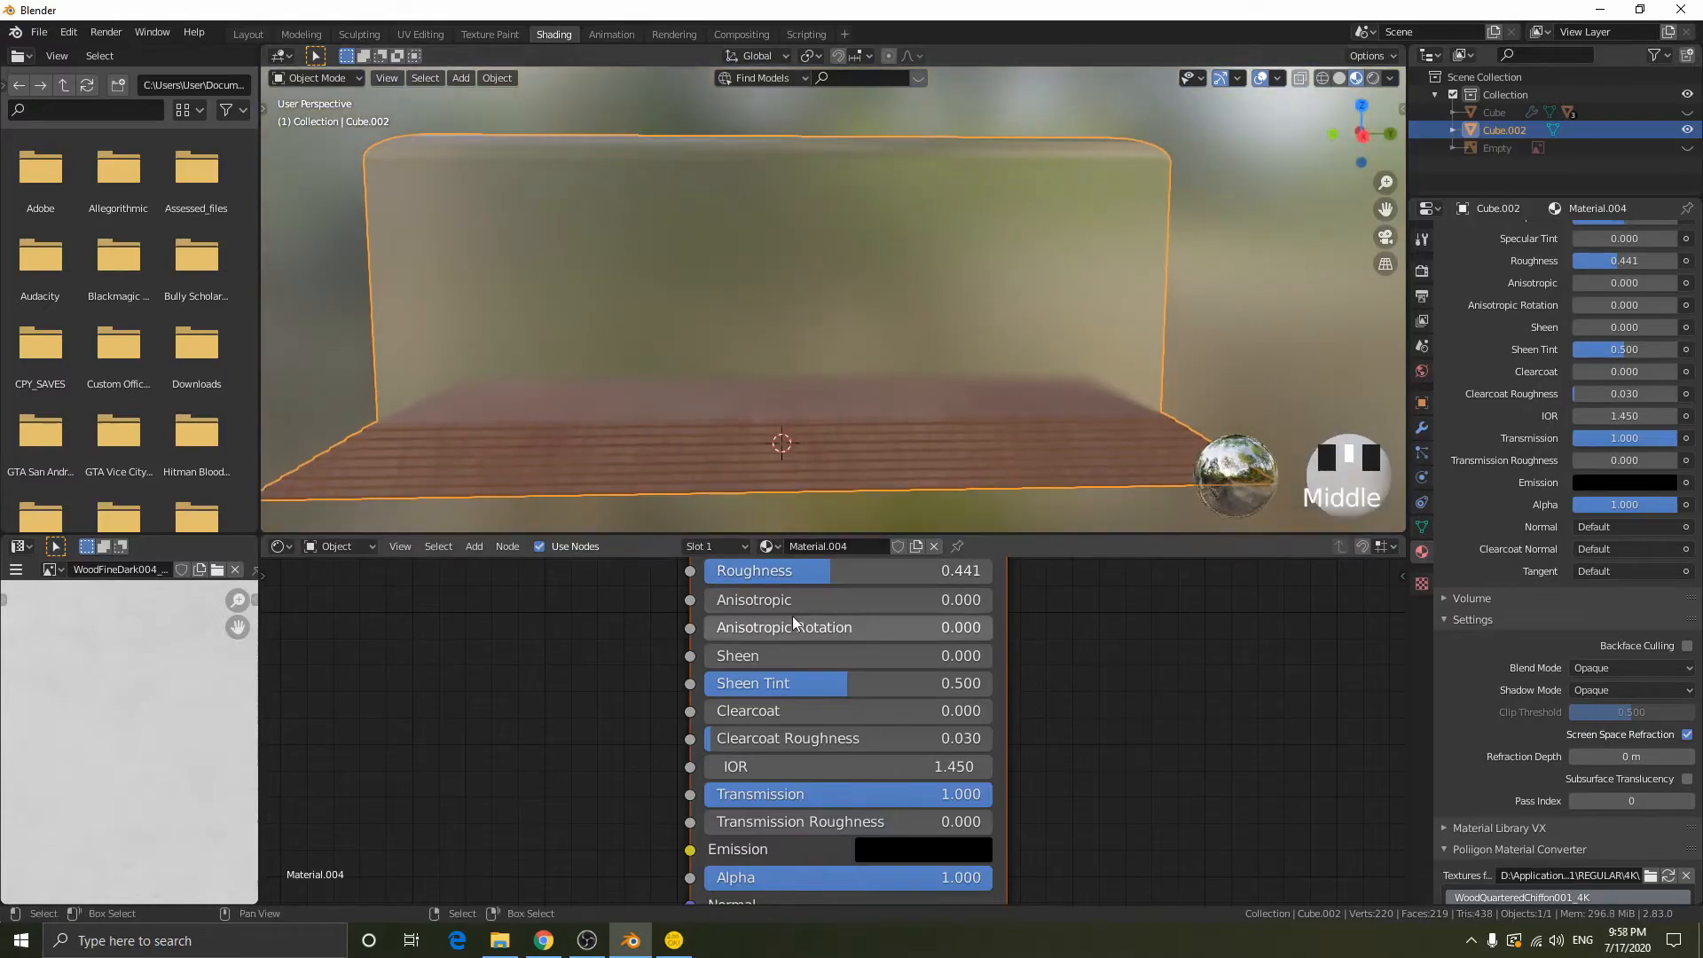
drag(796, 573, 700, 572)
- Examine the glass body's look and its inner and outer walls, in material preview and wireframe
middle_drag(902, 318, 715, 252)
scroll(775, 337, down, 2)
middle_drag(775, 337, 588, 200)
scroll(778, 312, up, 2)
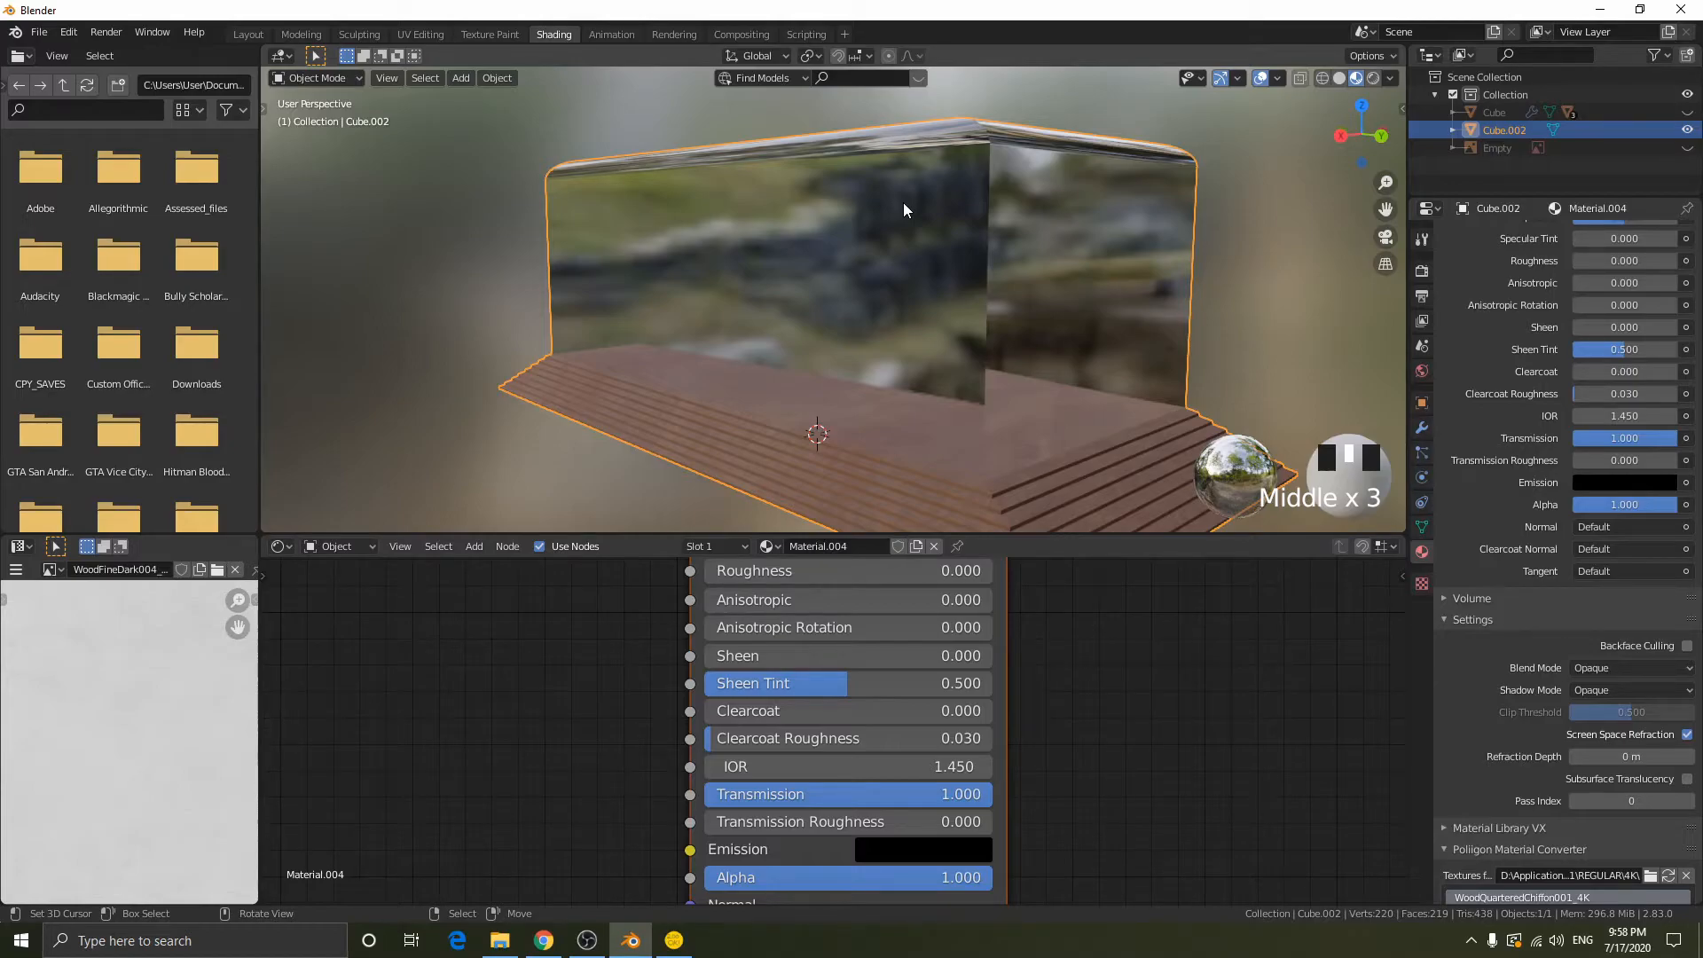
middle_drag(1020, 225, 1117, 245)
mouse_move(700, 241)
middle_down()
mouse_move(745, 235)
mouse_move(665, 210)
mouse_move(589, 212)
mouse_move(957, 293)
middle_up()
key(shift+z)
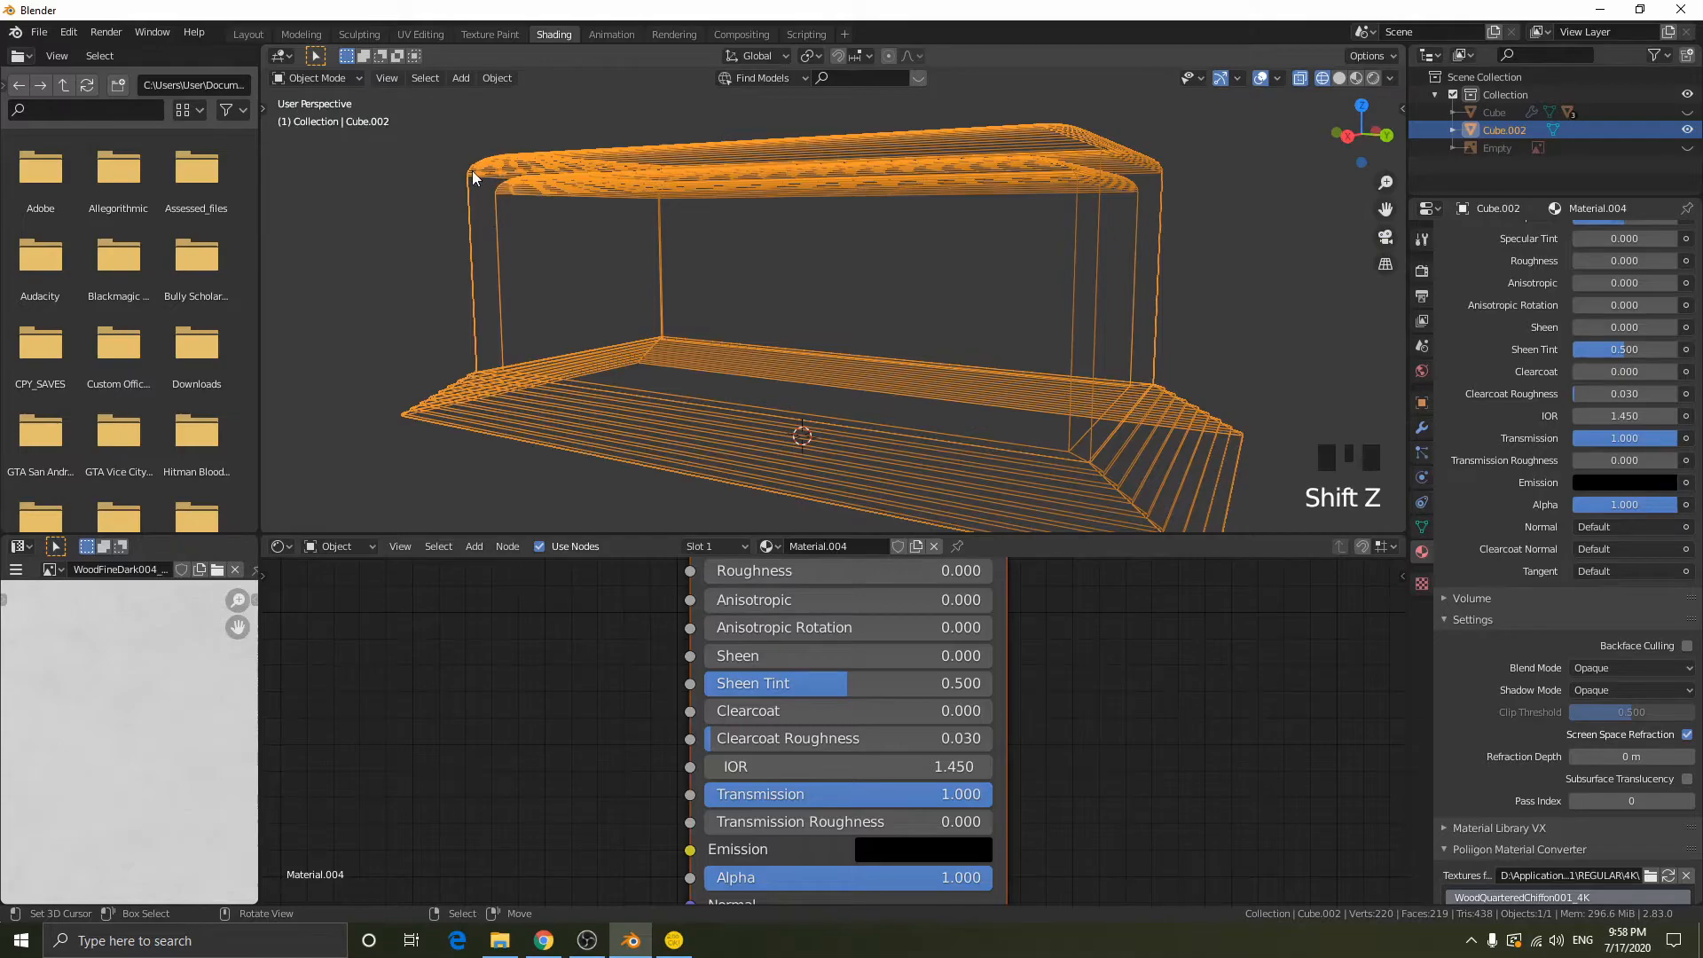
middle_drag(600, 217, 508, 277)
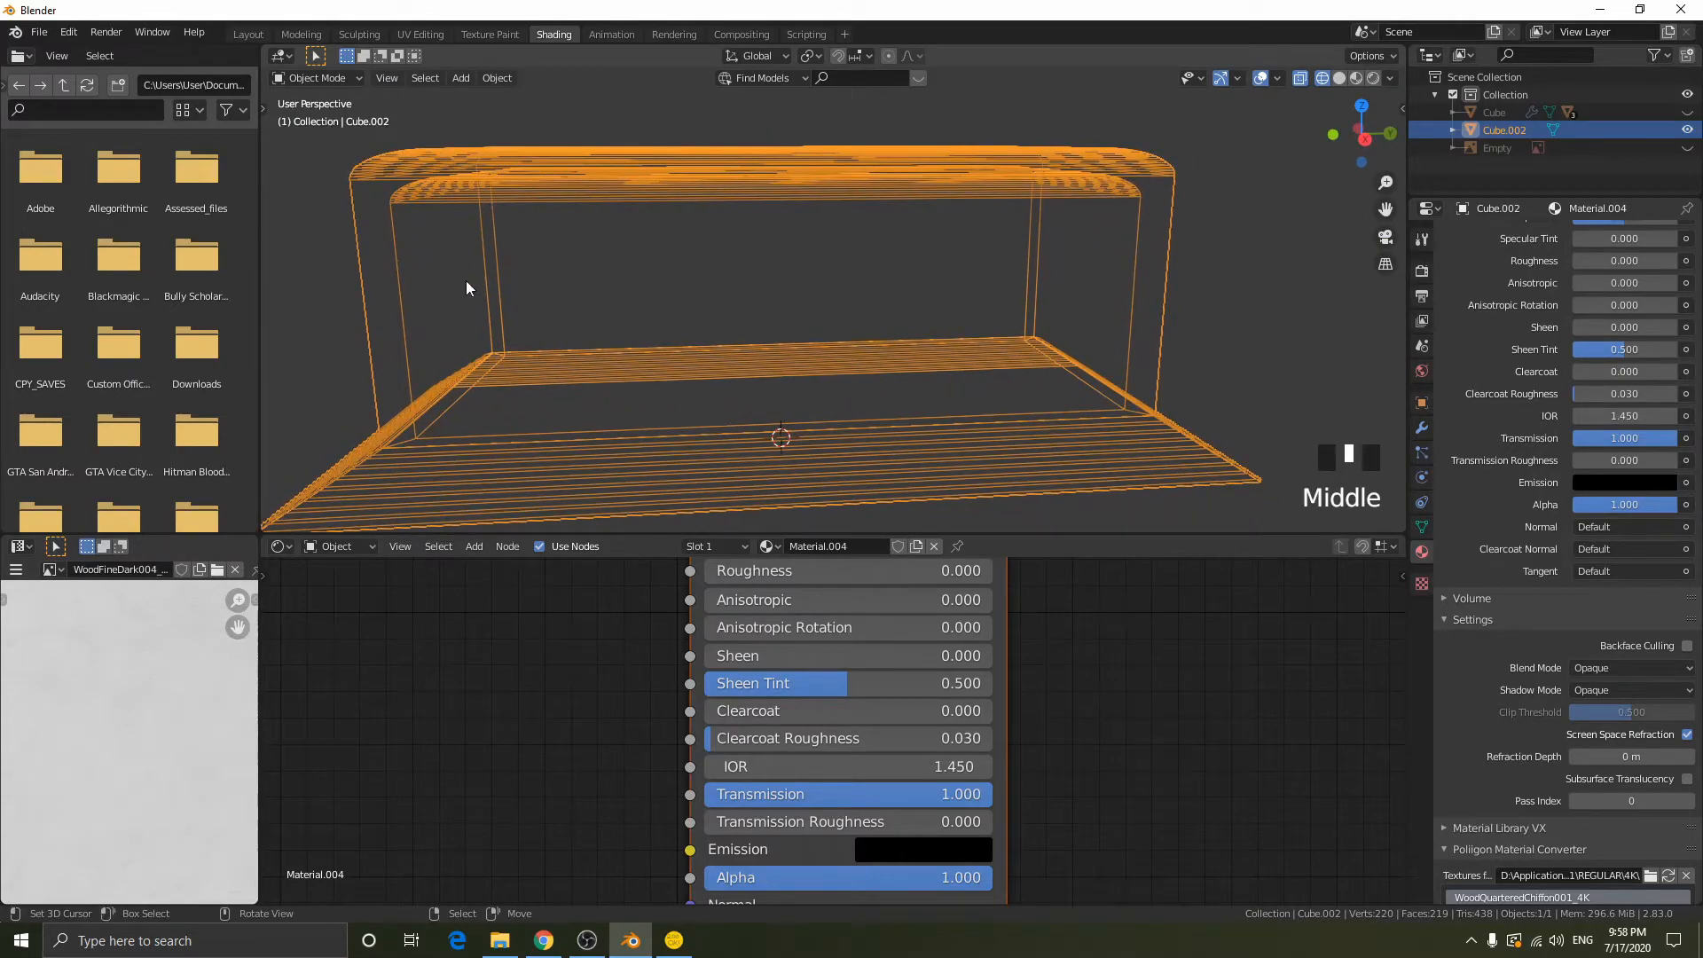
middle_drag(510, 391, 1071, 176)
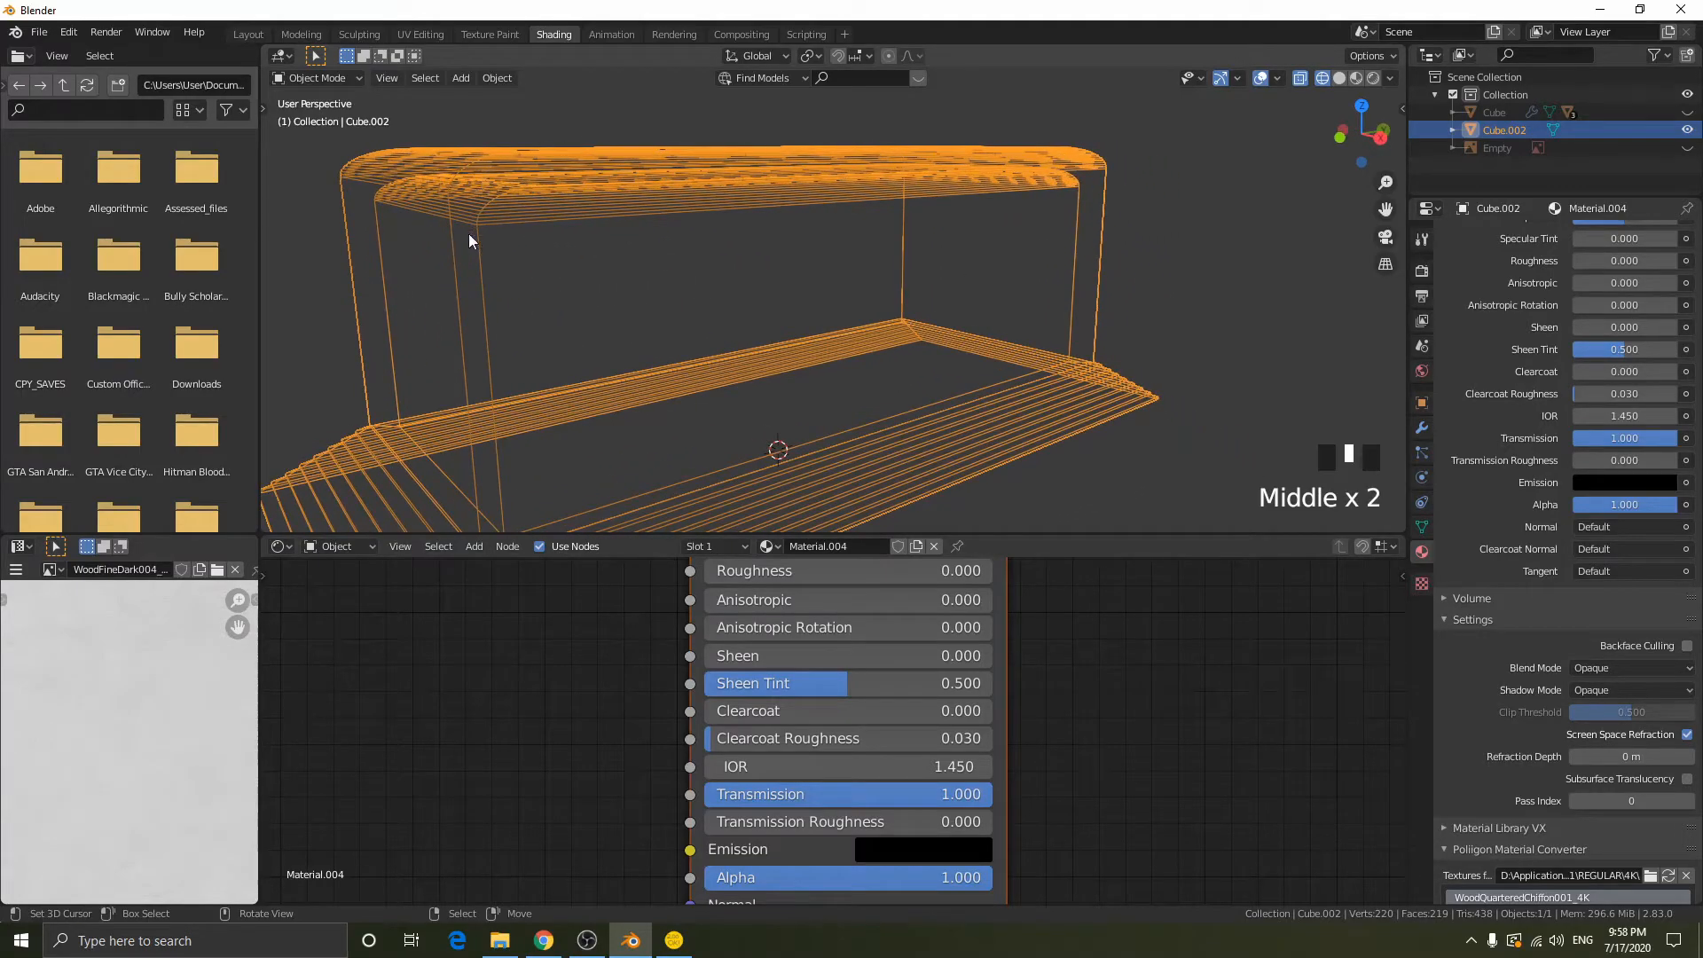
middle_drag(828, 289, 763, 293)
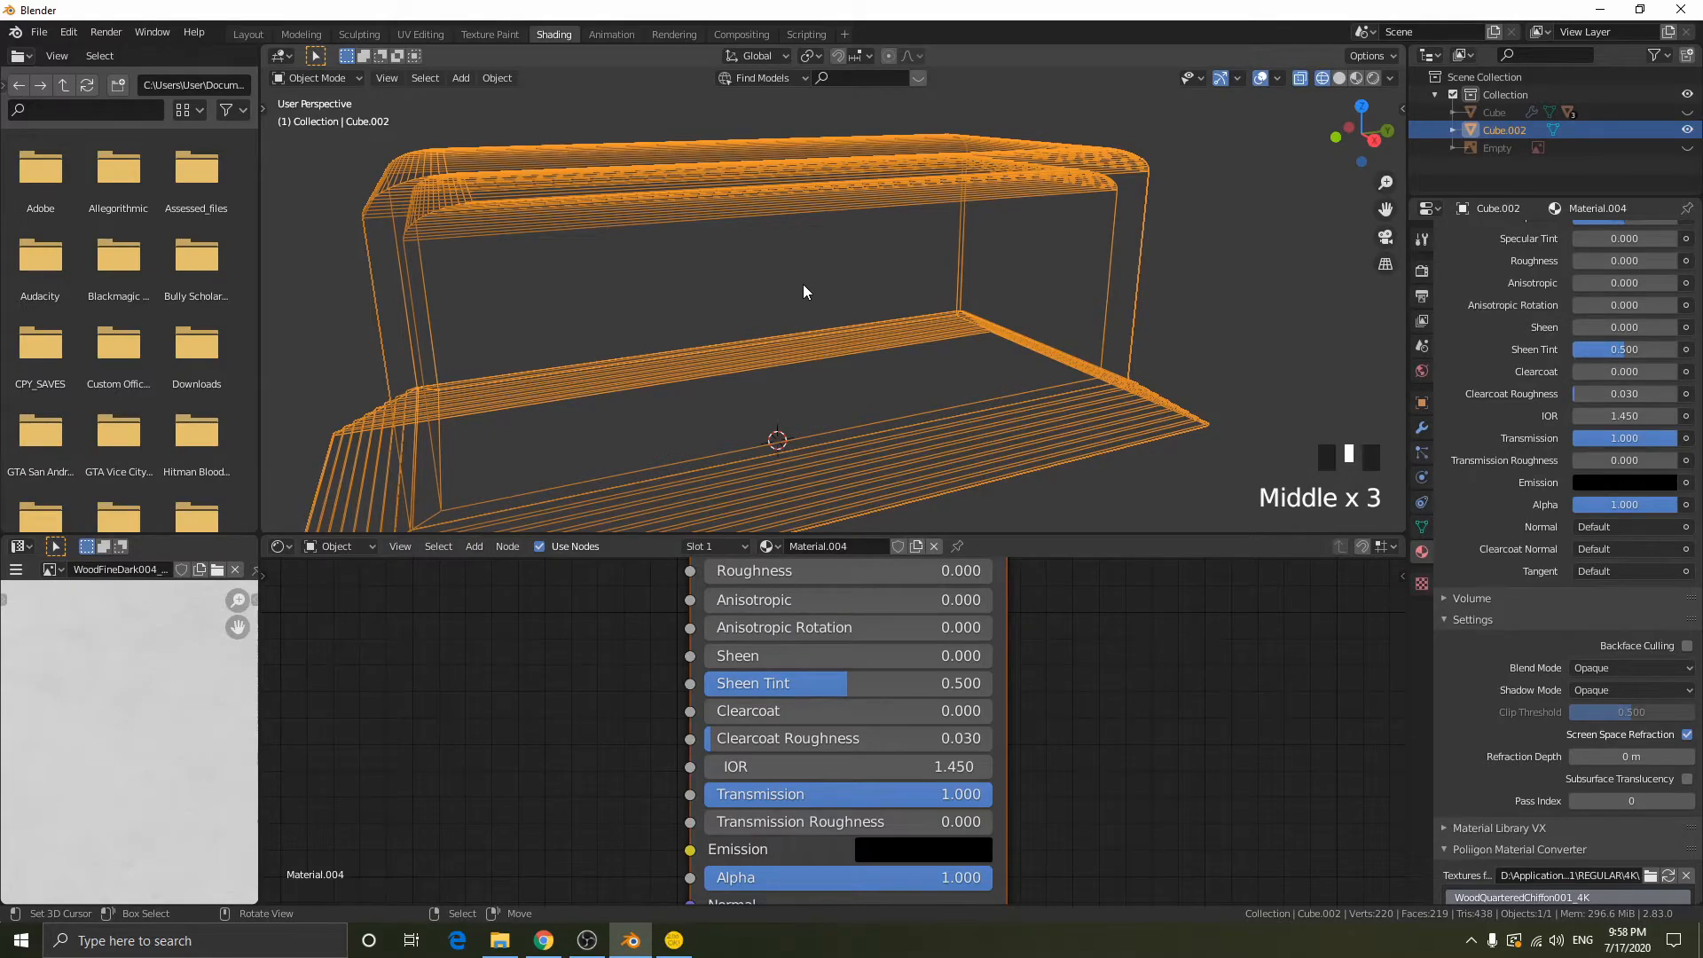
- Try extruding the block's inner ceiling face downward in edit mode and undo the extrusion
key(Tab)
middle_drag(803, 284, 839, 200)
key(3)
right_click(779, 192)
key(shift+z)
key(shift+z)
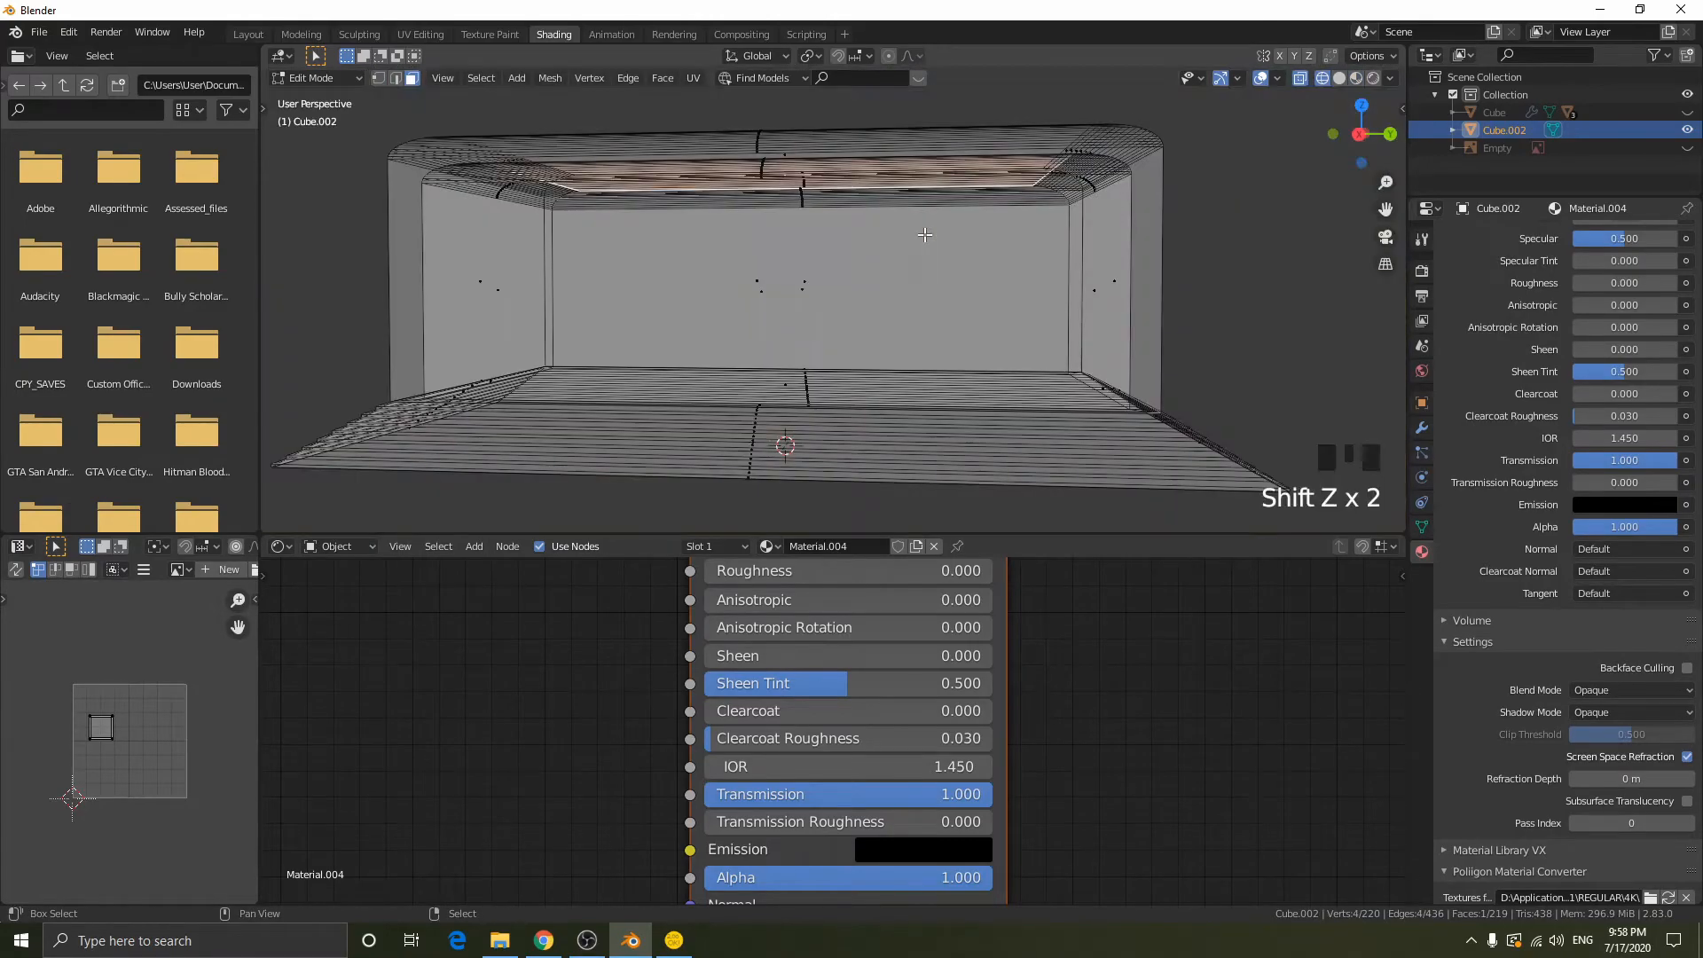
key(shift+z)
key(e)
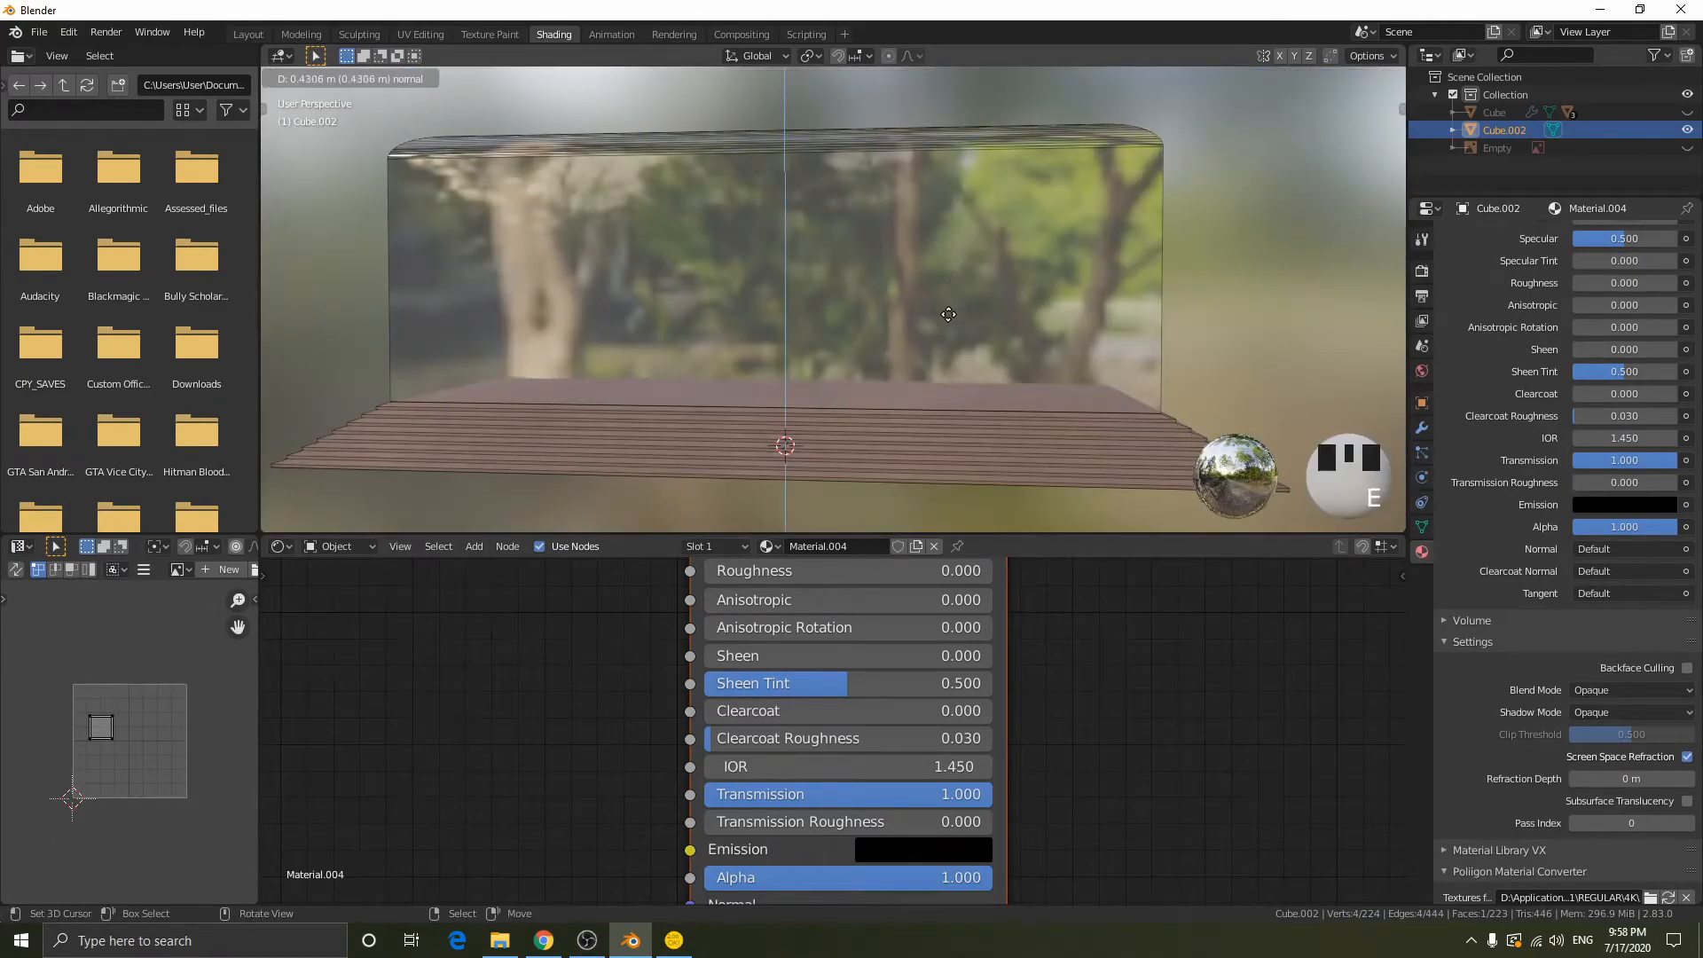
click(950, 414)
key(shift+z)
mouse_move(953, 413)
middle_down()
mouse_move(1054, 320)
mouse_move(1020, 372)
mouse_move(1138, 307)
middle_up()
key(ctrl+z)
key(ctrl+z)
- Try deleting the wooden floor face inside the block, undo the deletion and return to object mode
middle_drag(1166, 251, 1157, 302)
right_click(780, 388)
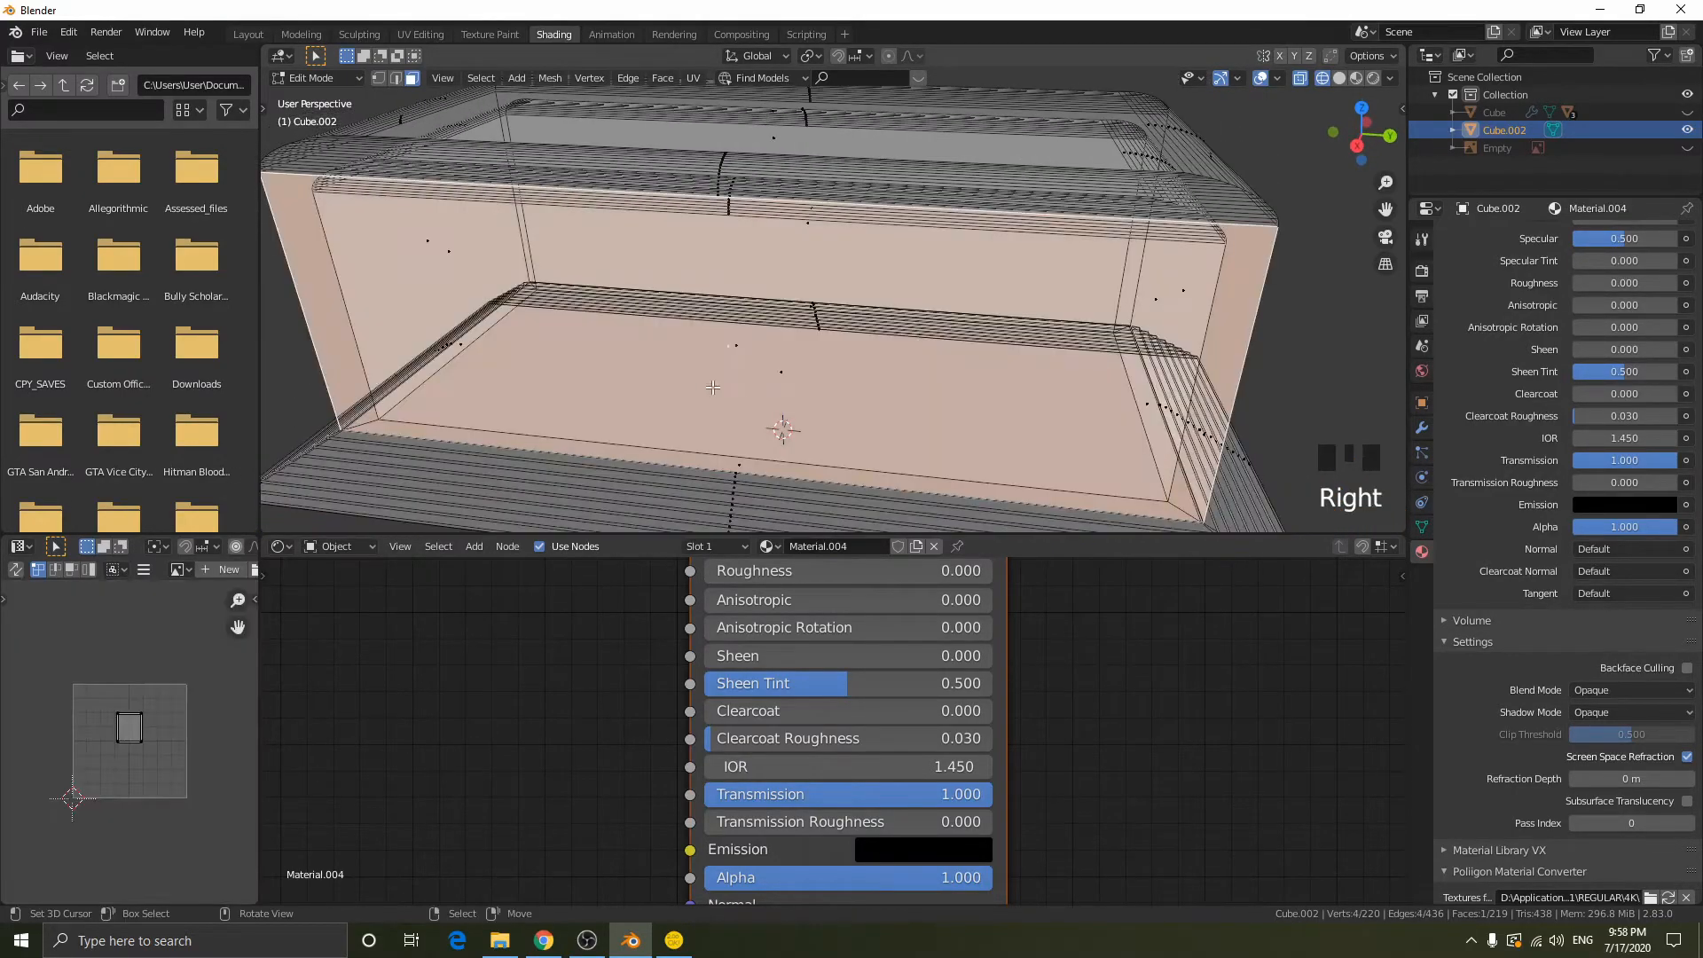
right_click(779, 388)
key(x)
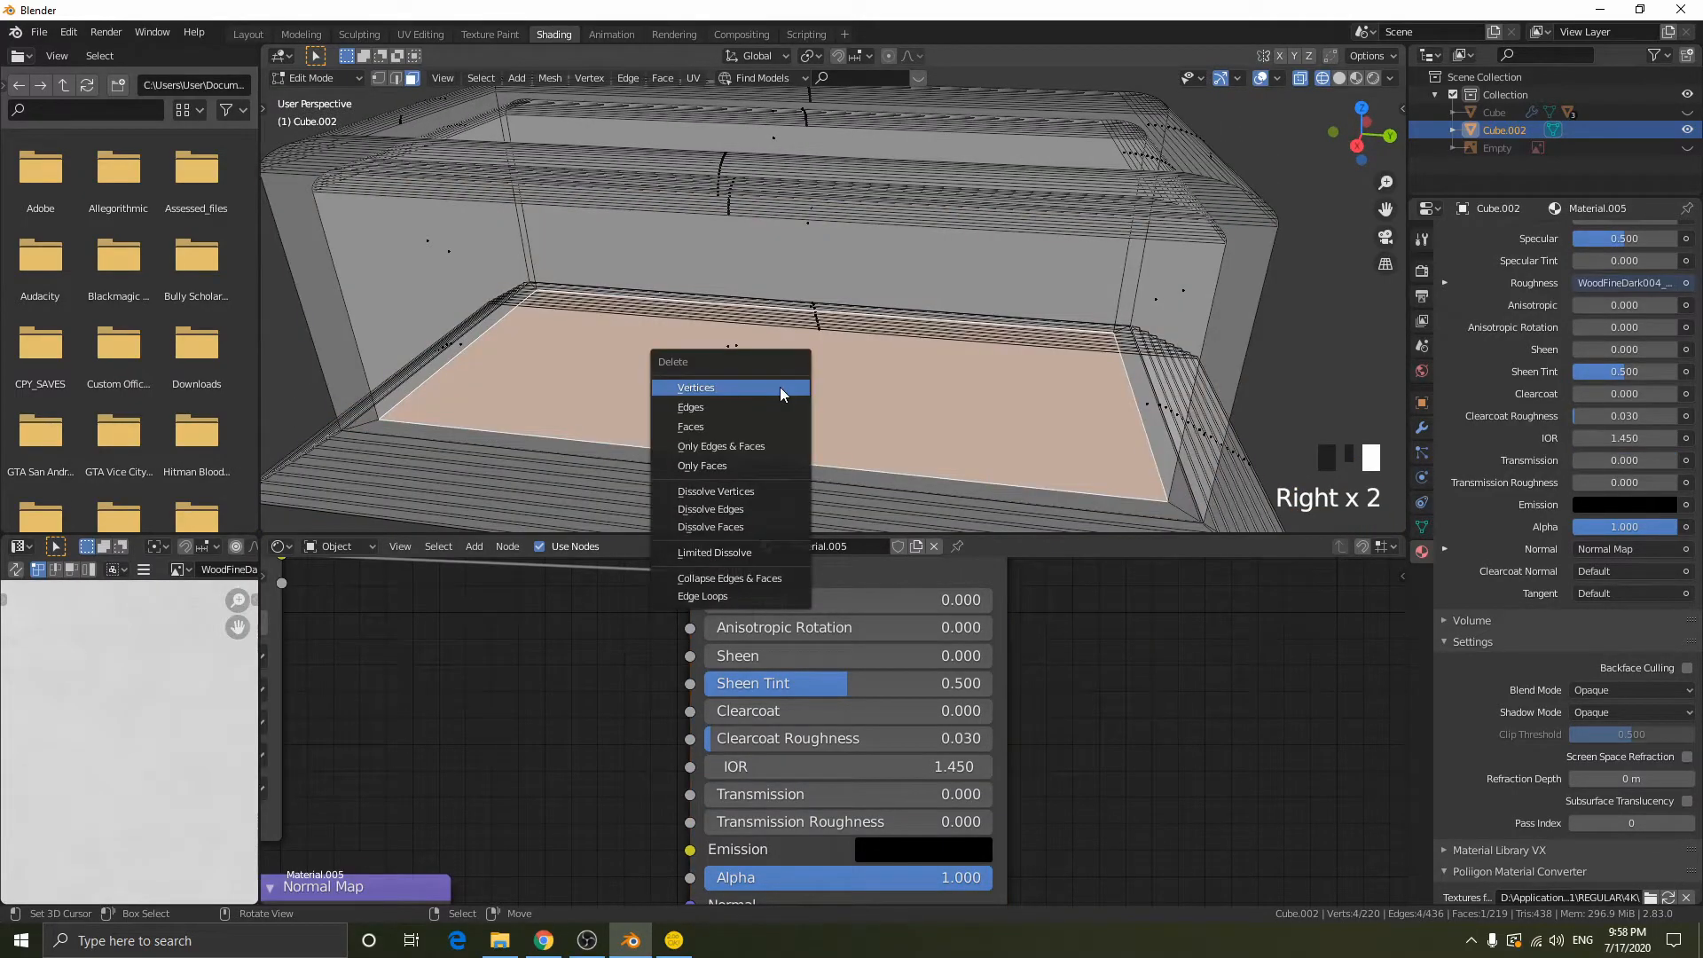
click(700, 427)
mouse_move(1011, 372)
middle_down()
mouse_move(1018, 337)
mouse_move(915, 383)
mouse_move(1030, 353)
middle_up()
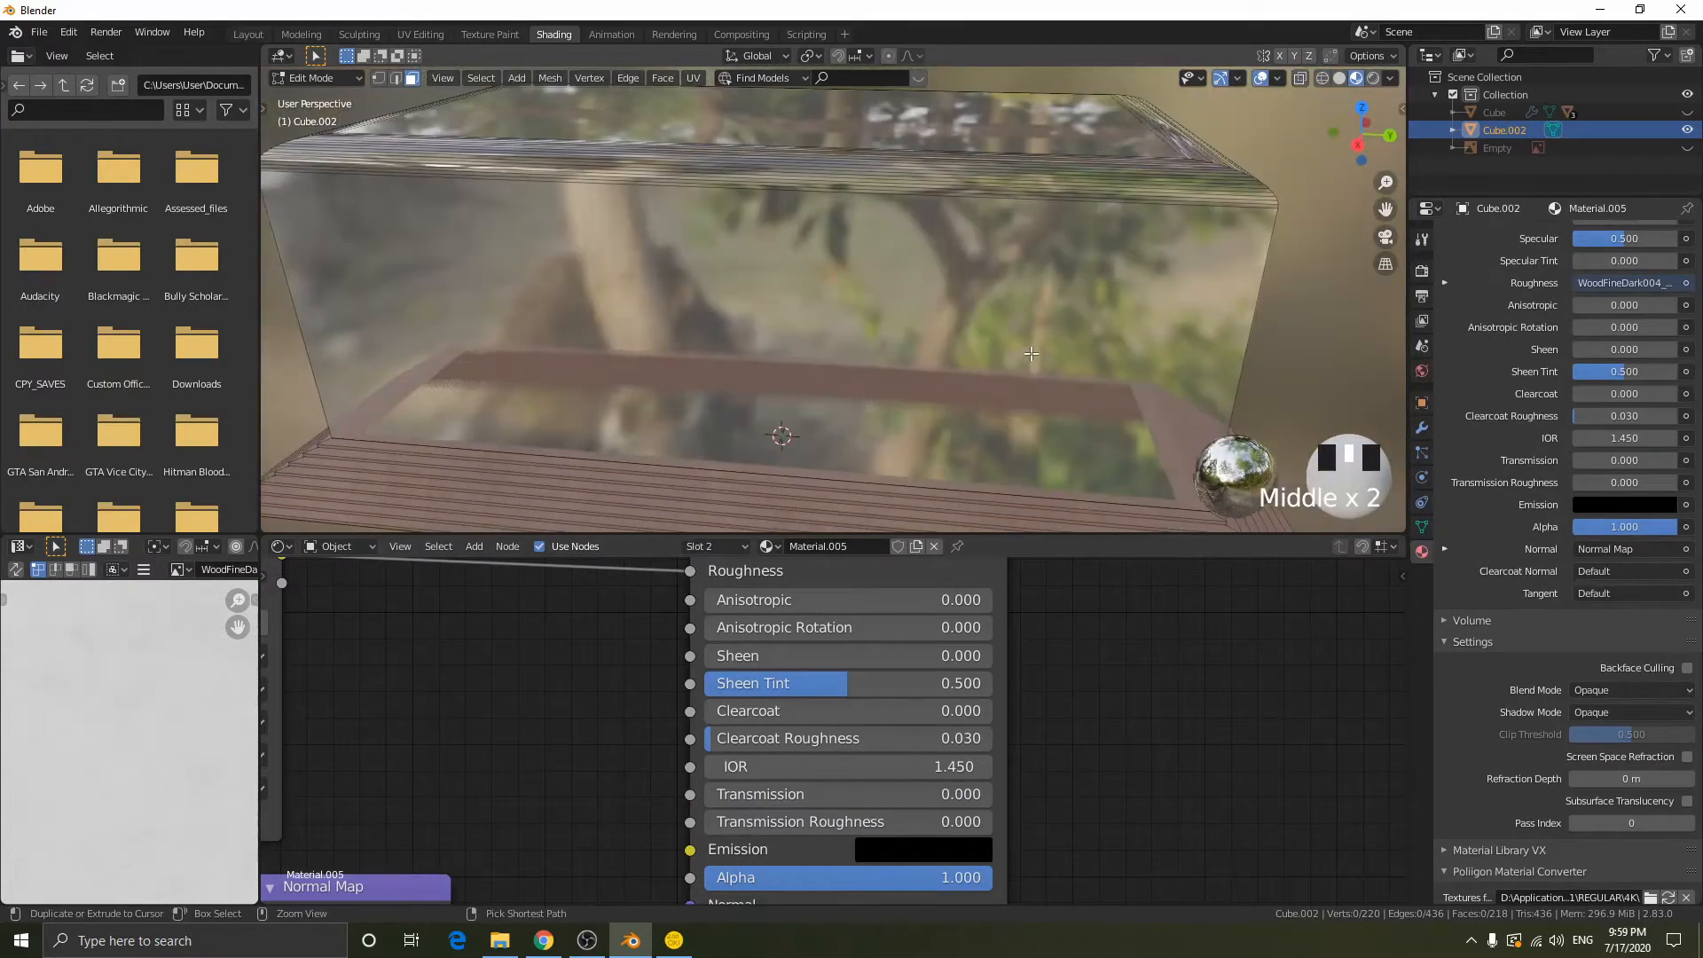
key(ctrl+z)
key(Tab)
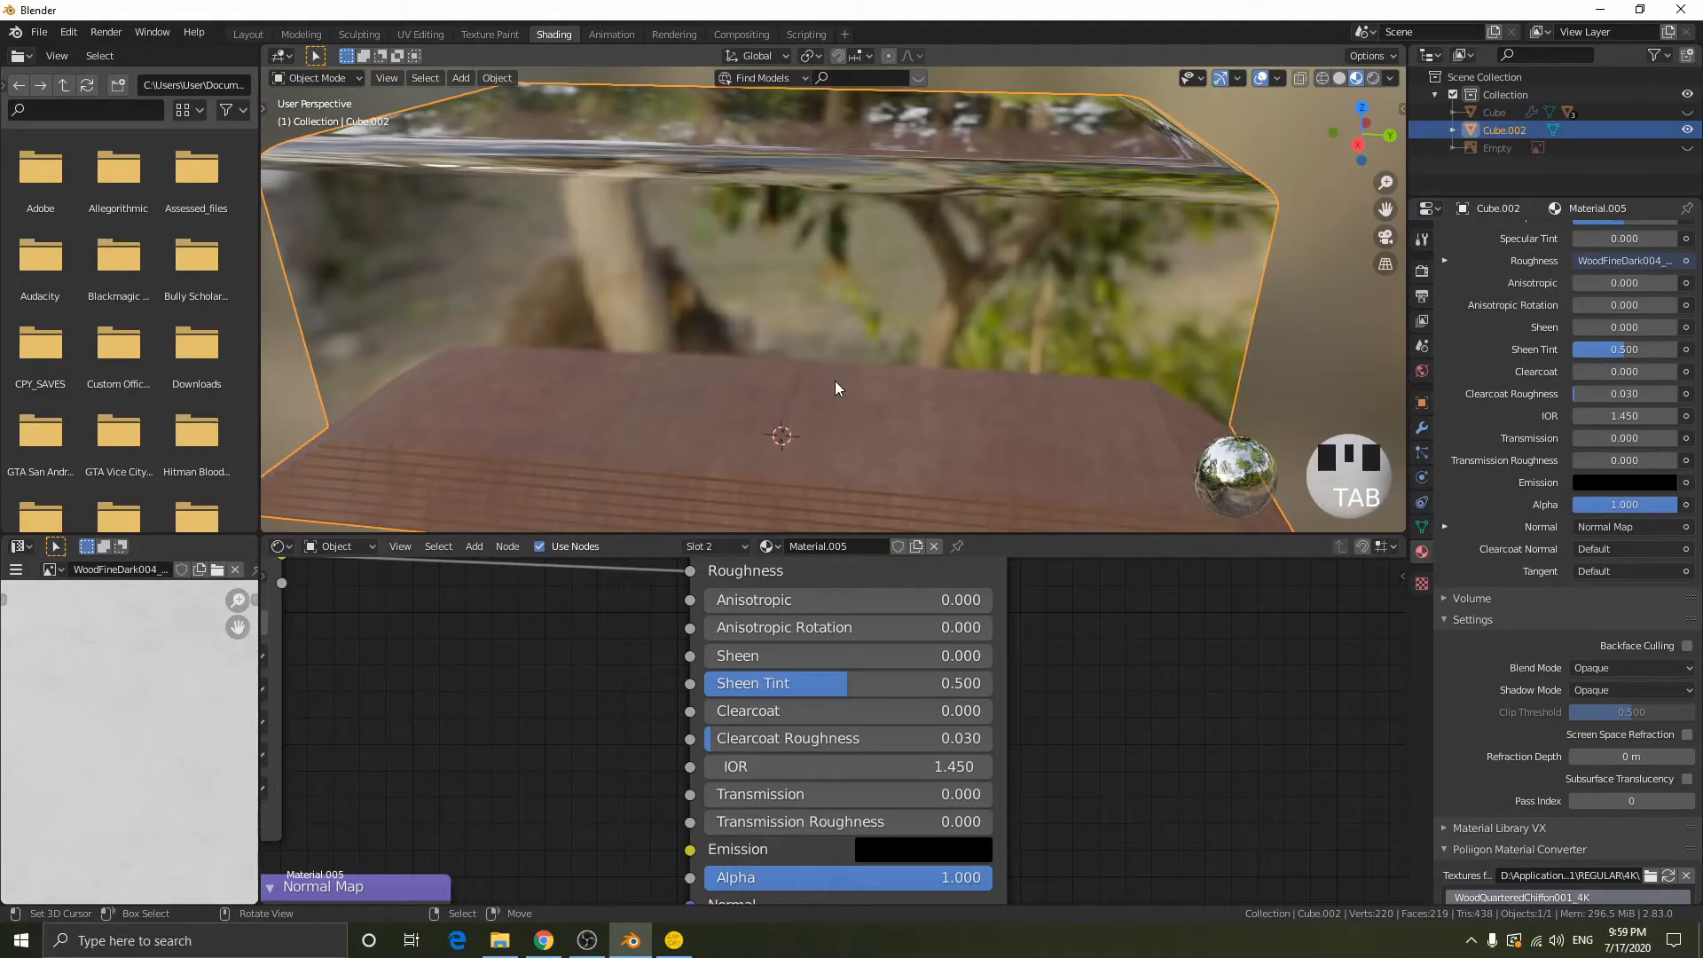
middle_drag(835, 387, 917, 371)
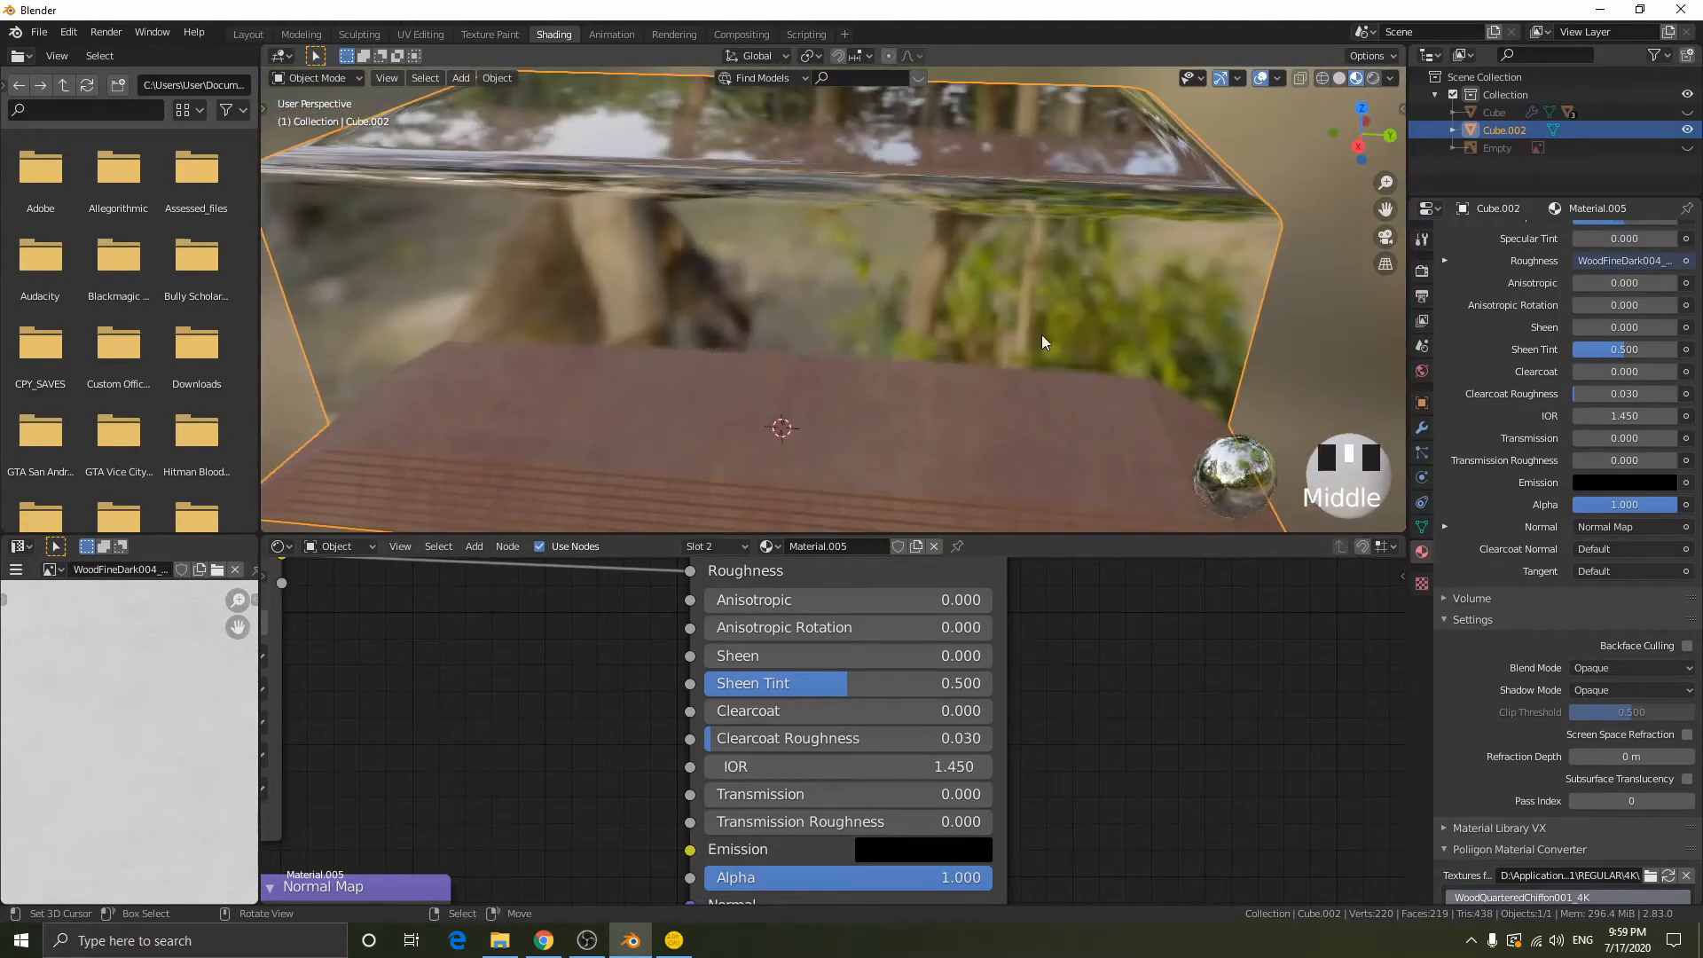
- Unhide all the sword parts: Cube and its children Cube.001, Cylinder and Sphere
click(1686, 111)
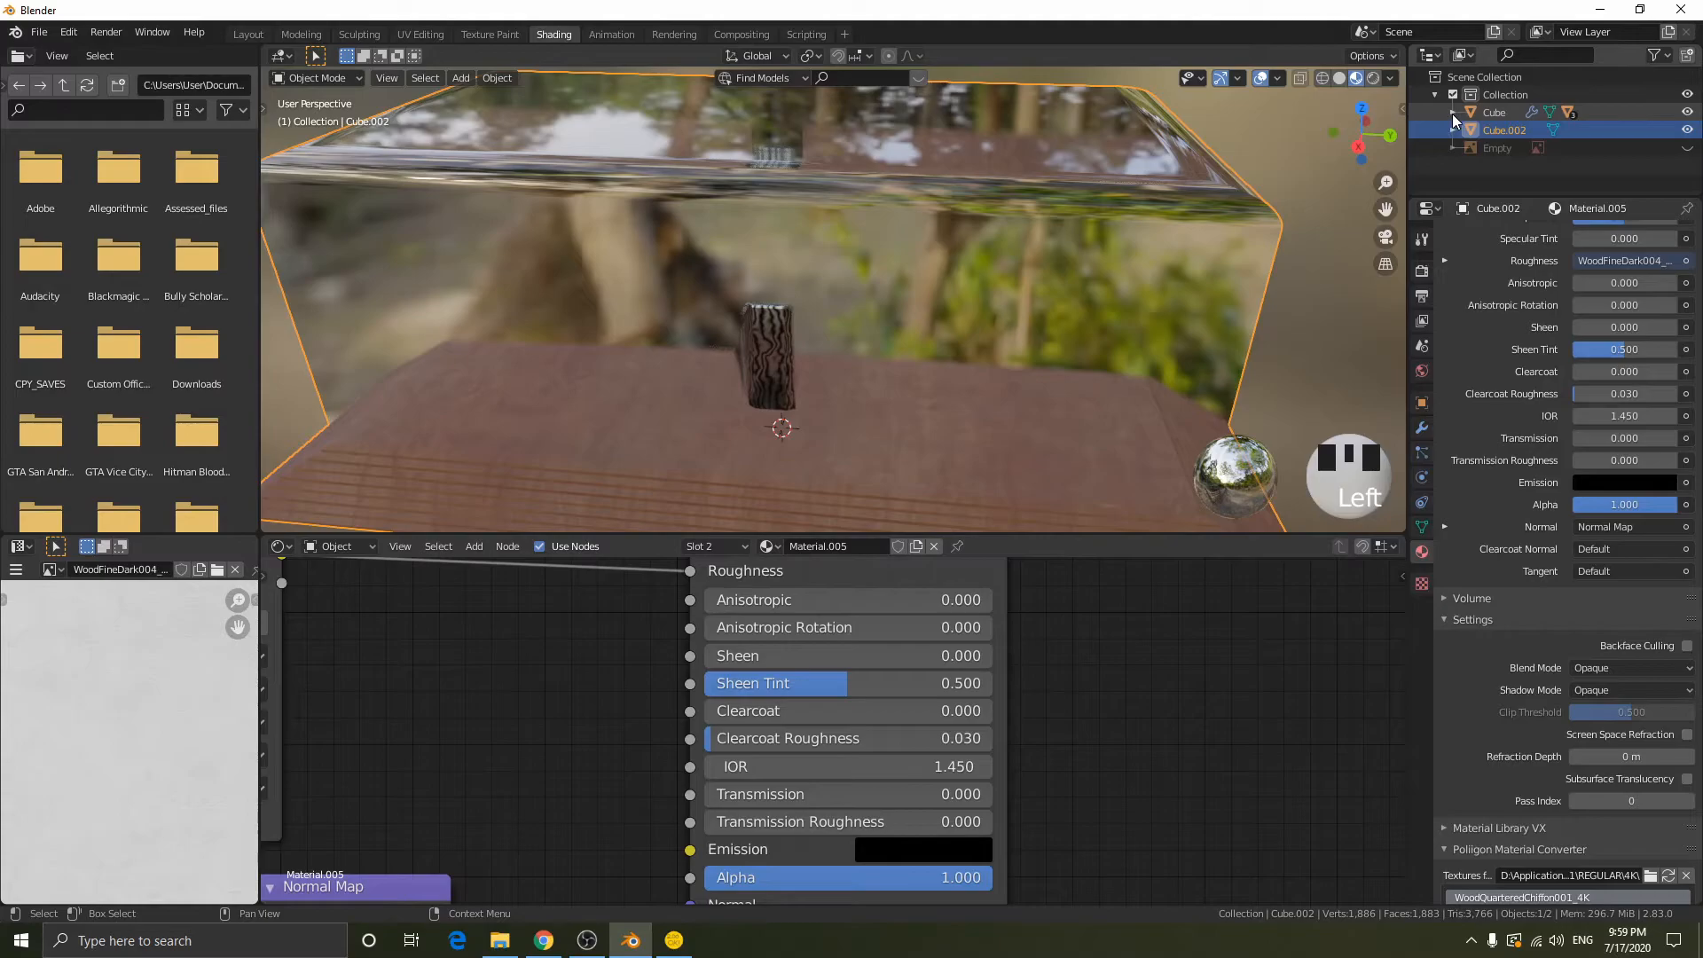
click(1453, 112)
click(1687, 165)
click(1686, 183)
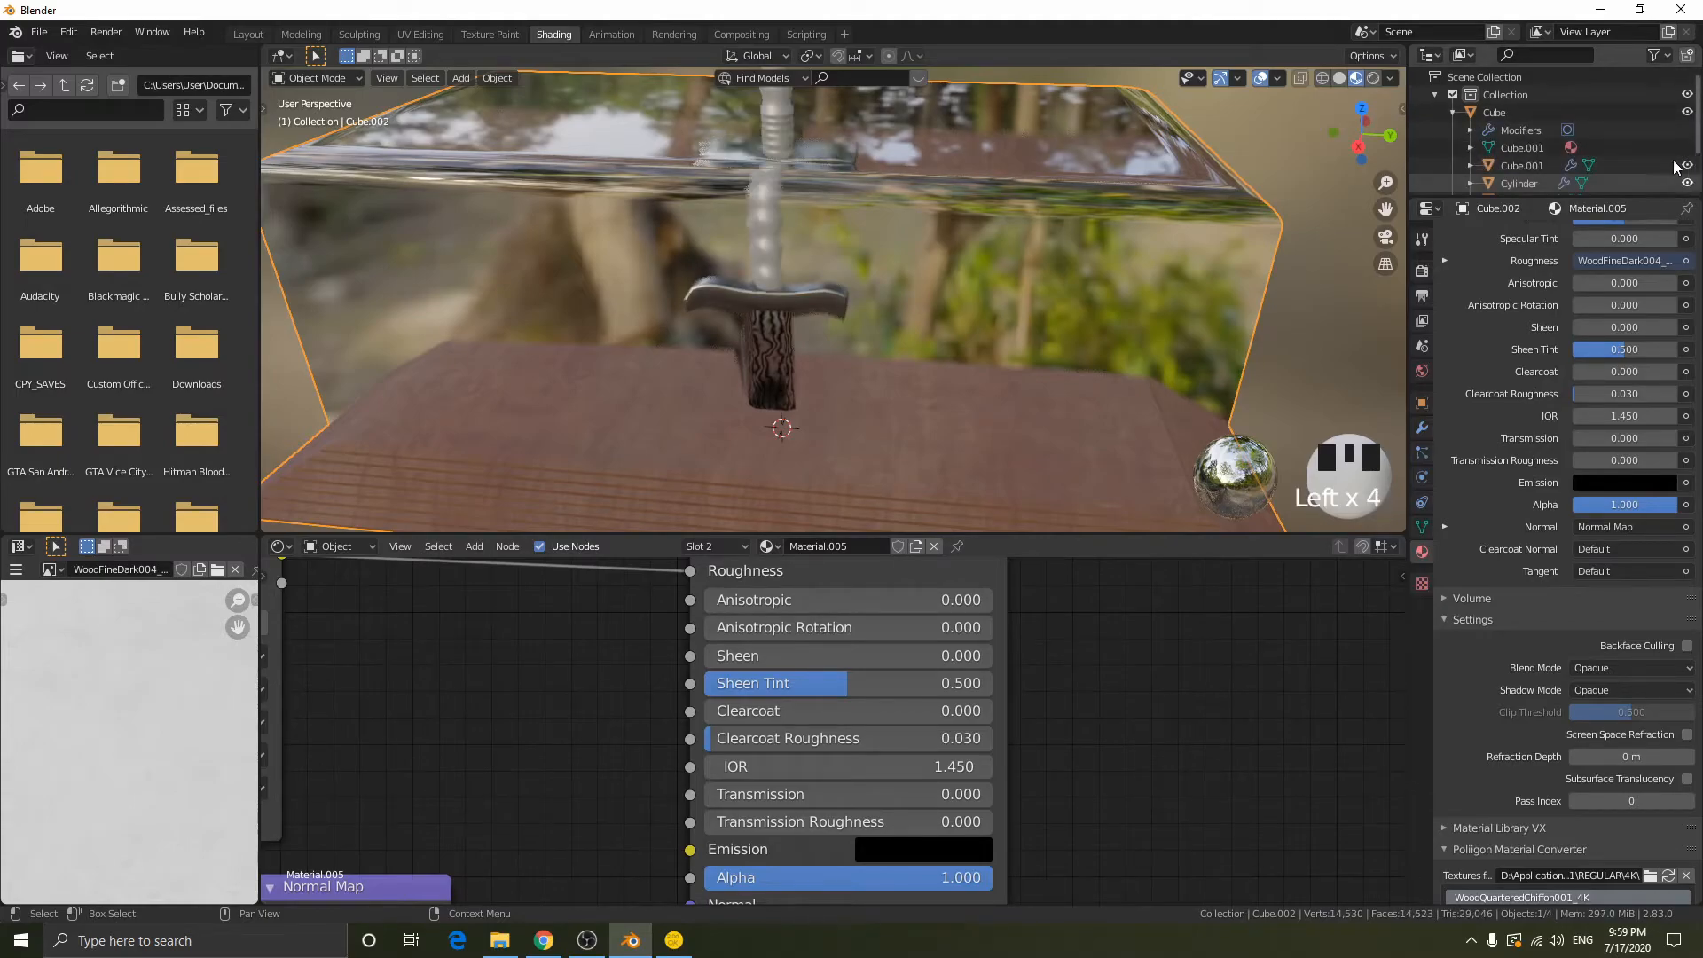
scroll(1695, 160, down, 3)
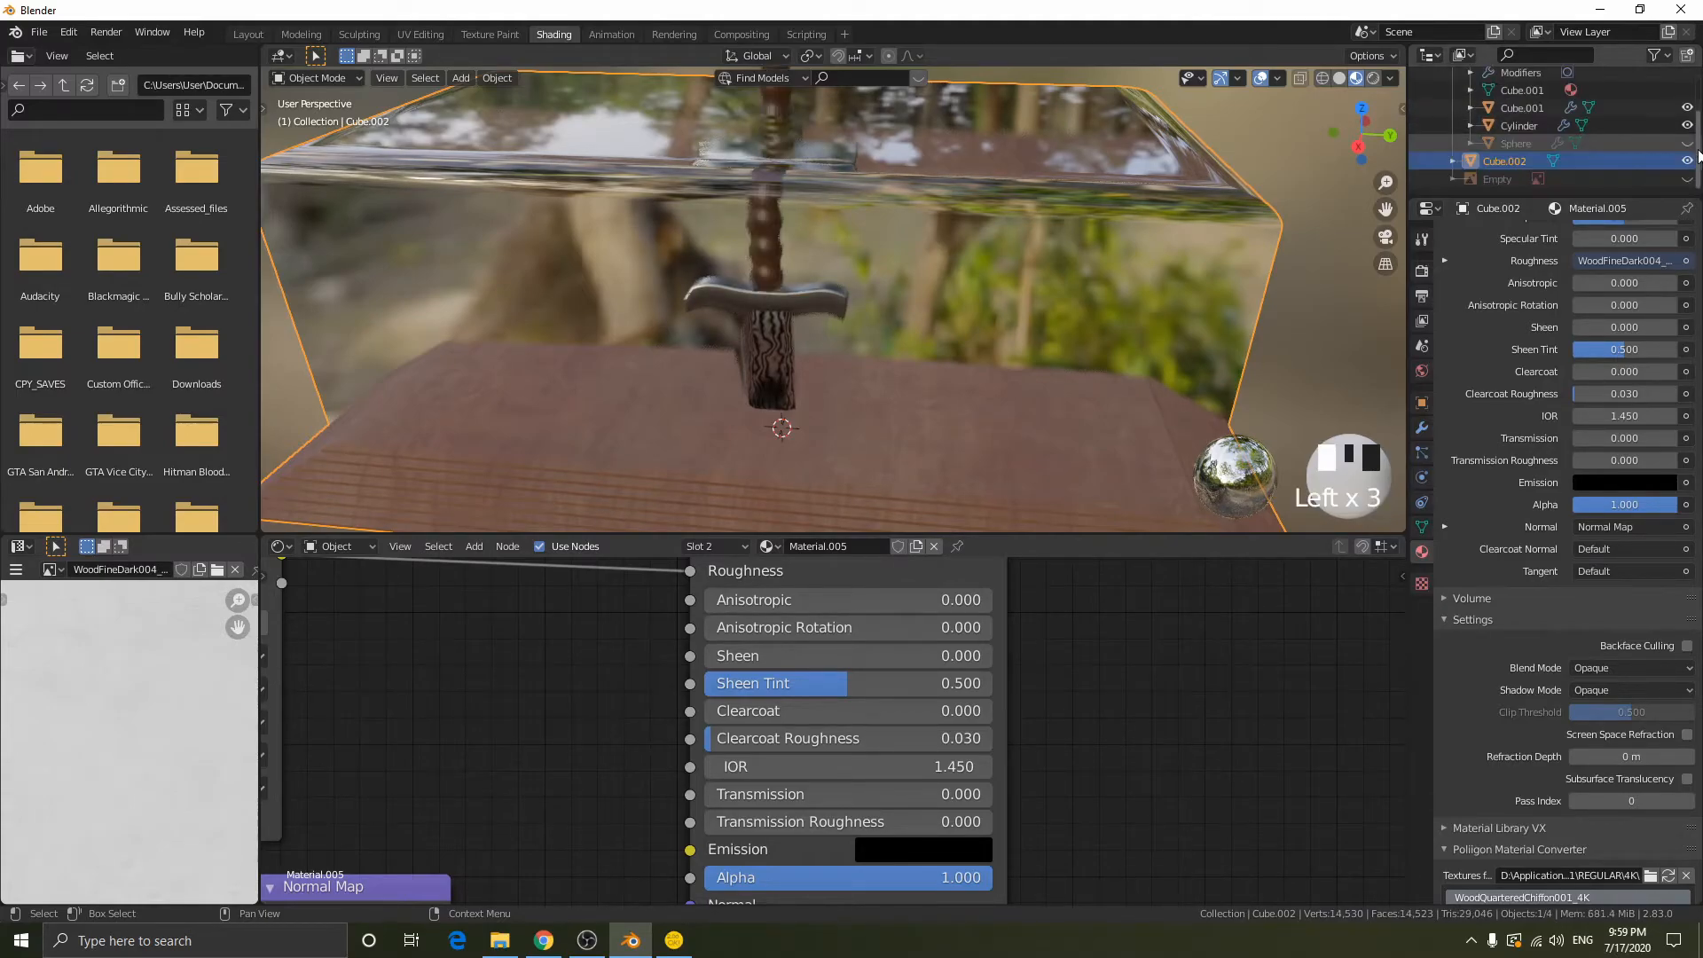
scroll(1063, 266, down, 2)
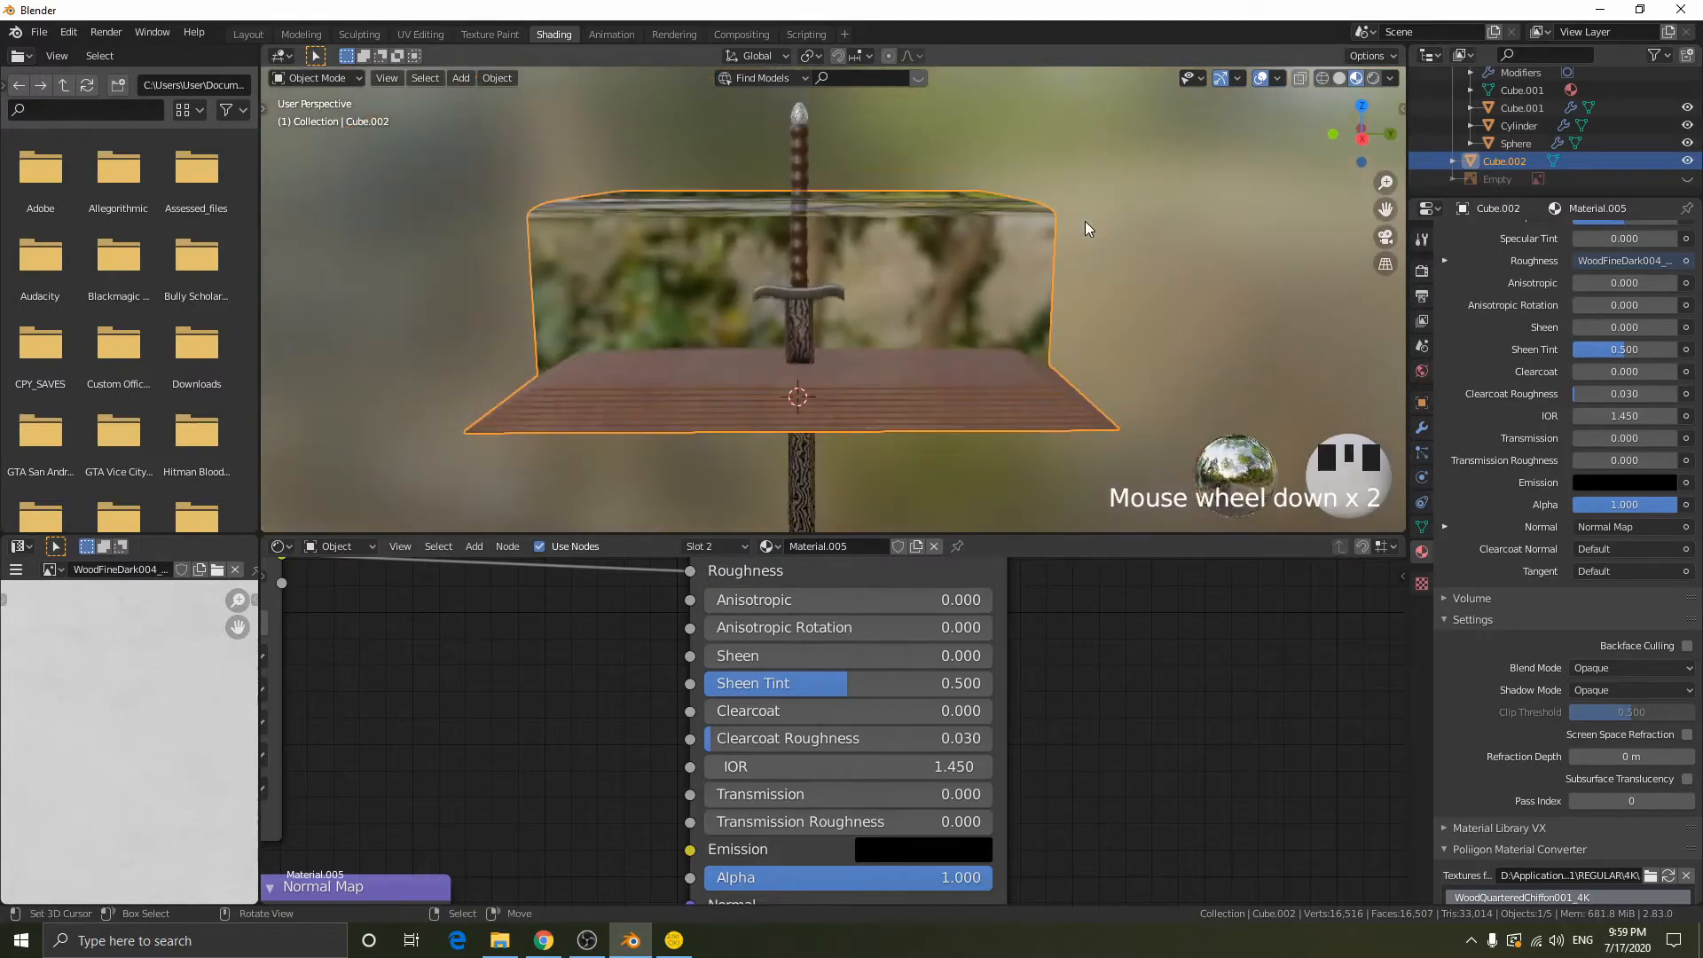
- Select only the sword's parts, Cube, Cube.001, Cylinder and Sphere, leaving the display block unselected
key(a)
scroll(1529, 115, up, 5)
click(1451, 112)
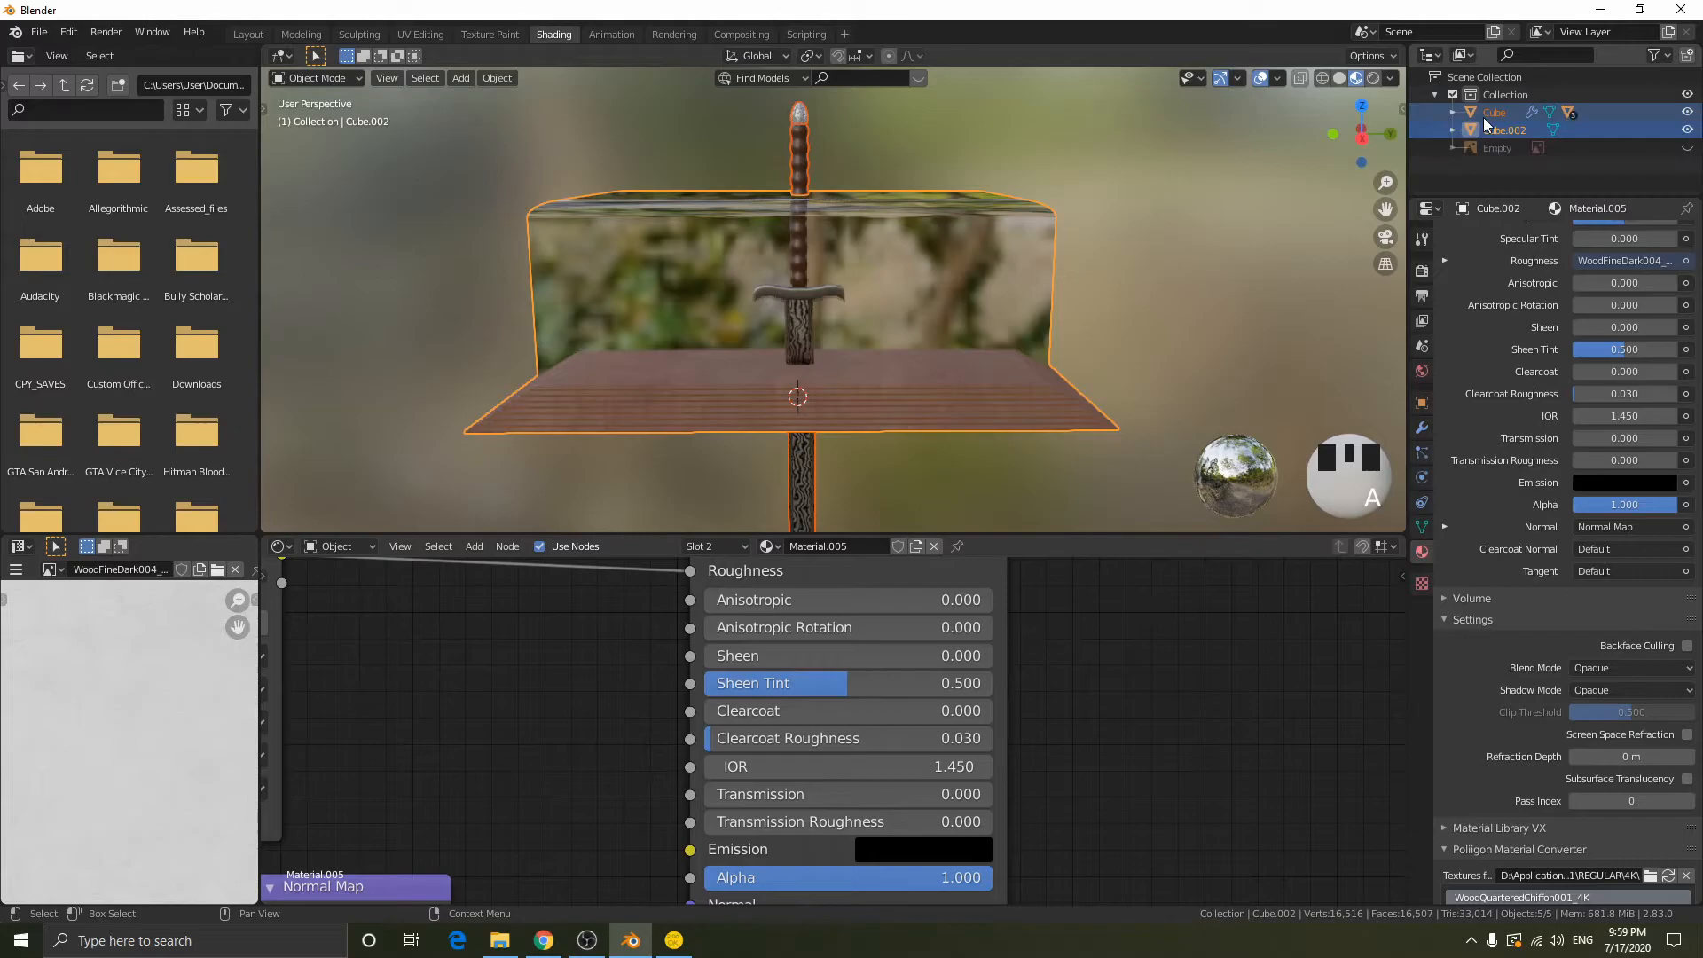
click(1482, 117)
right_click(1493, 120)
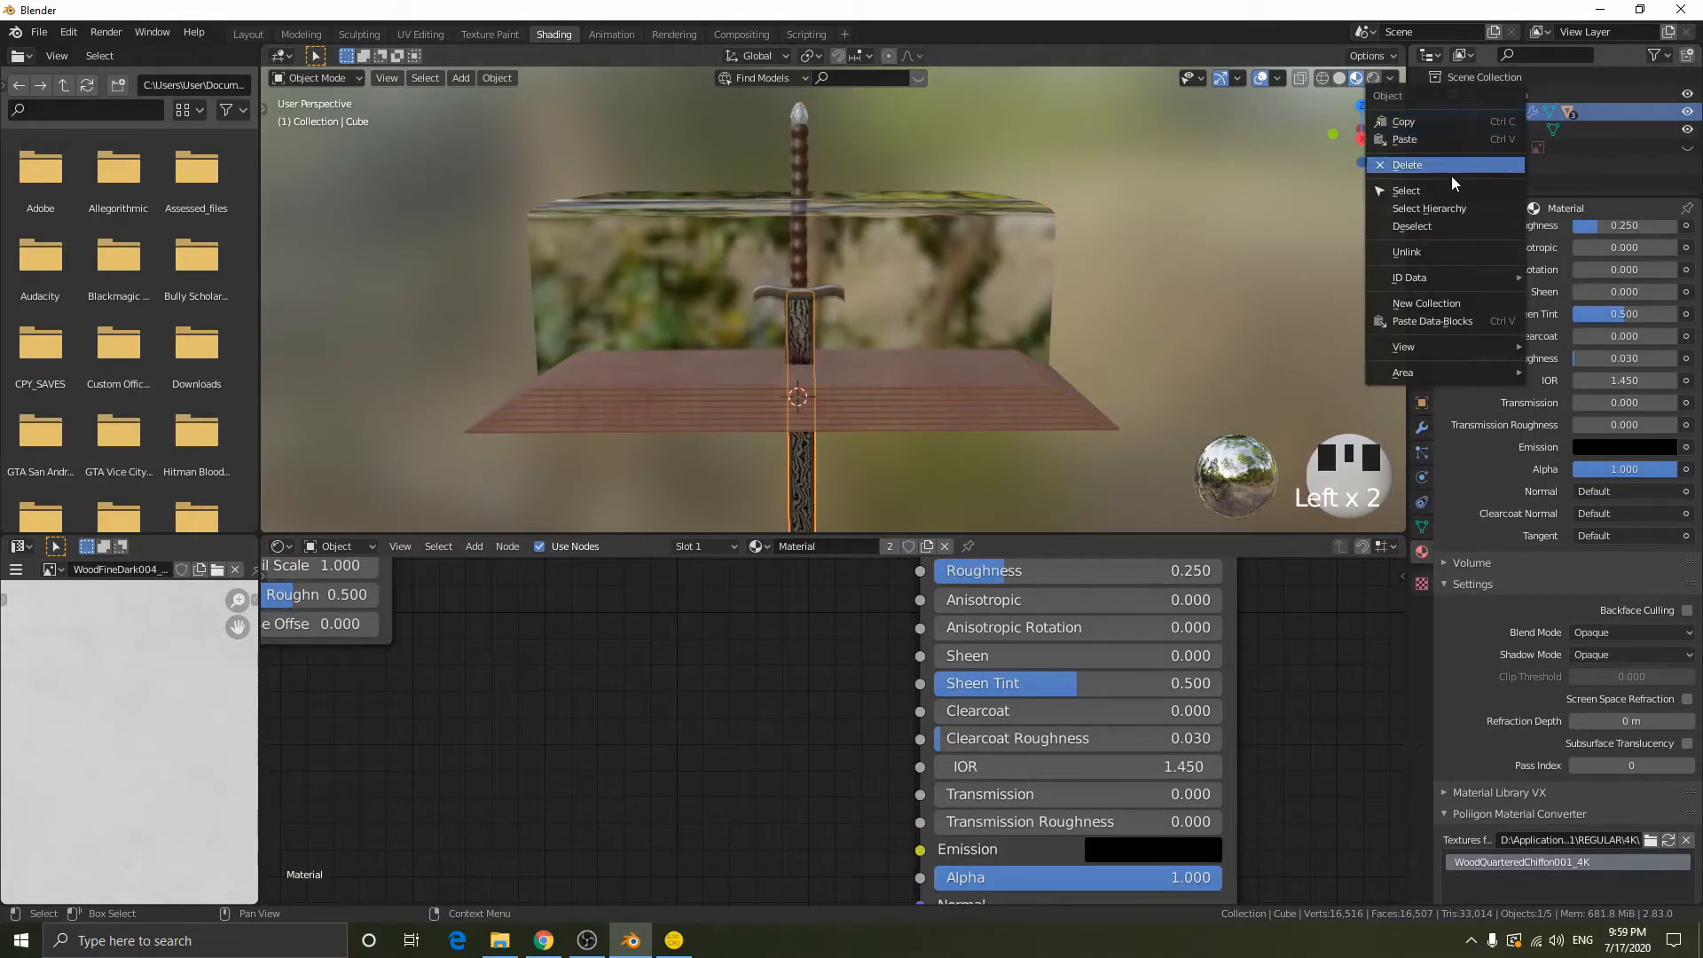
click(1436, 188)
click(1450, 112)
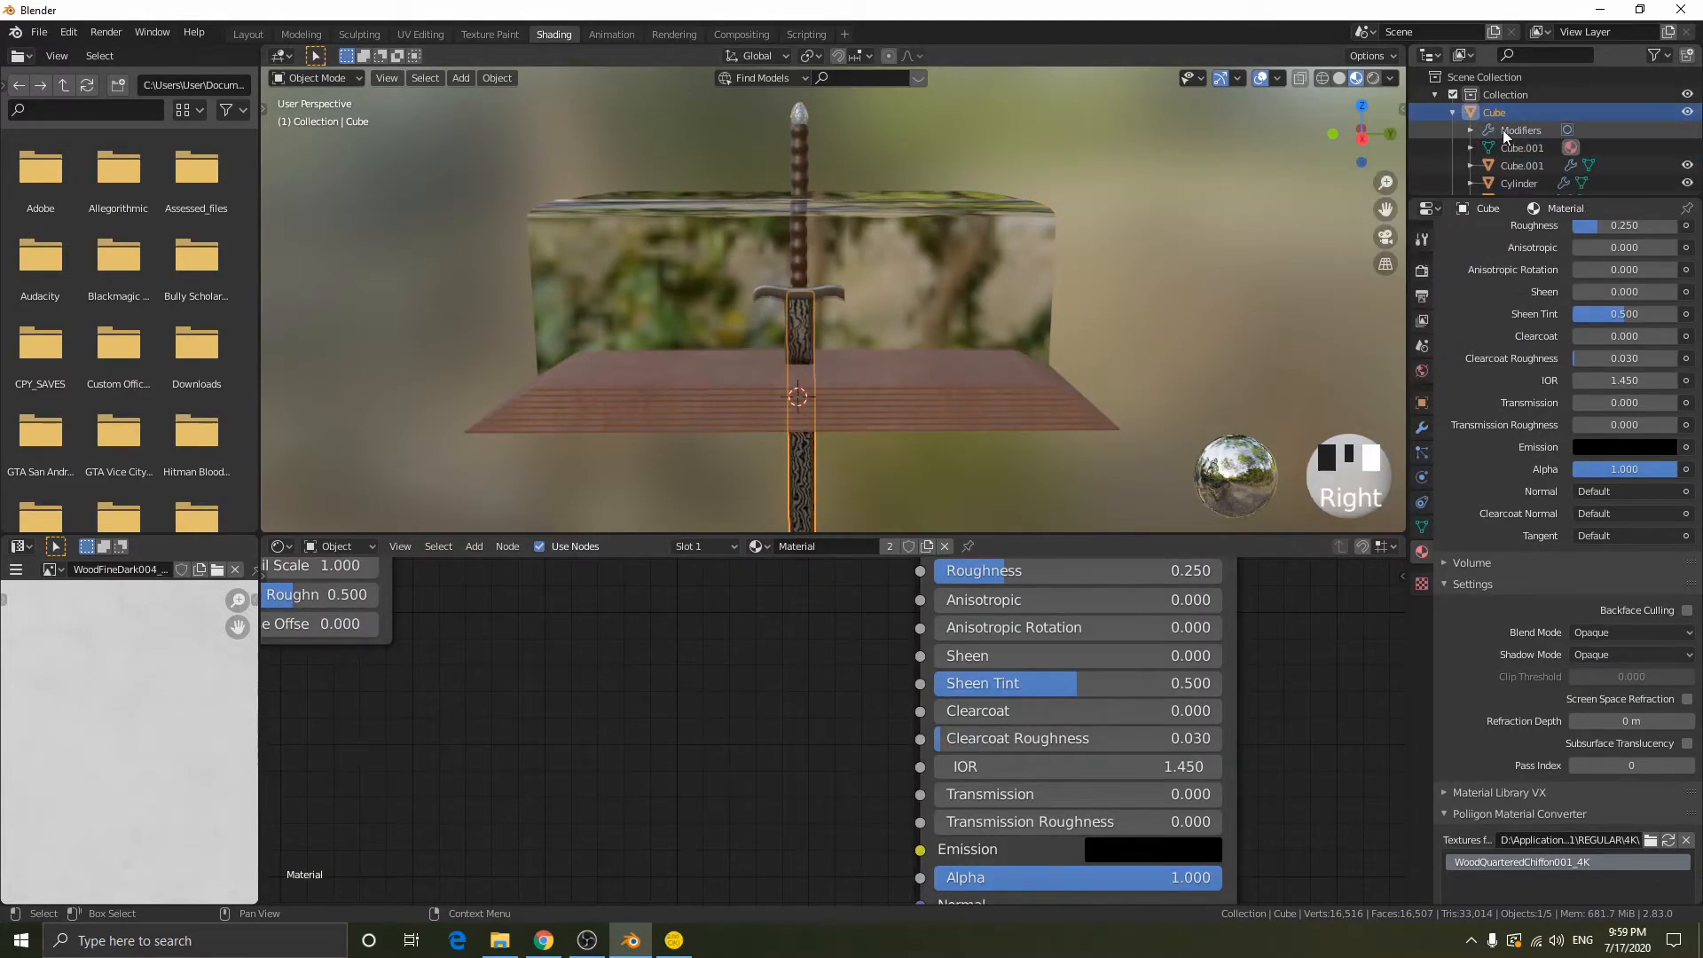
scroll(1507, 129, down, 1)
shift+click(1513, 130)
shift+click(1515, 145)
shift+click(1511, 162)
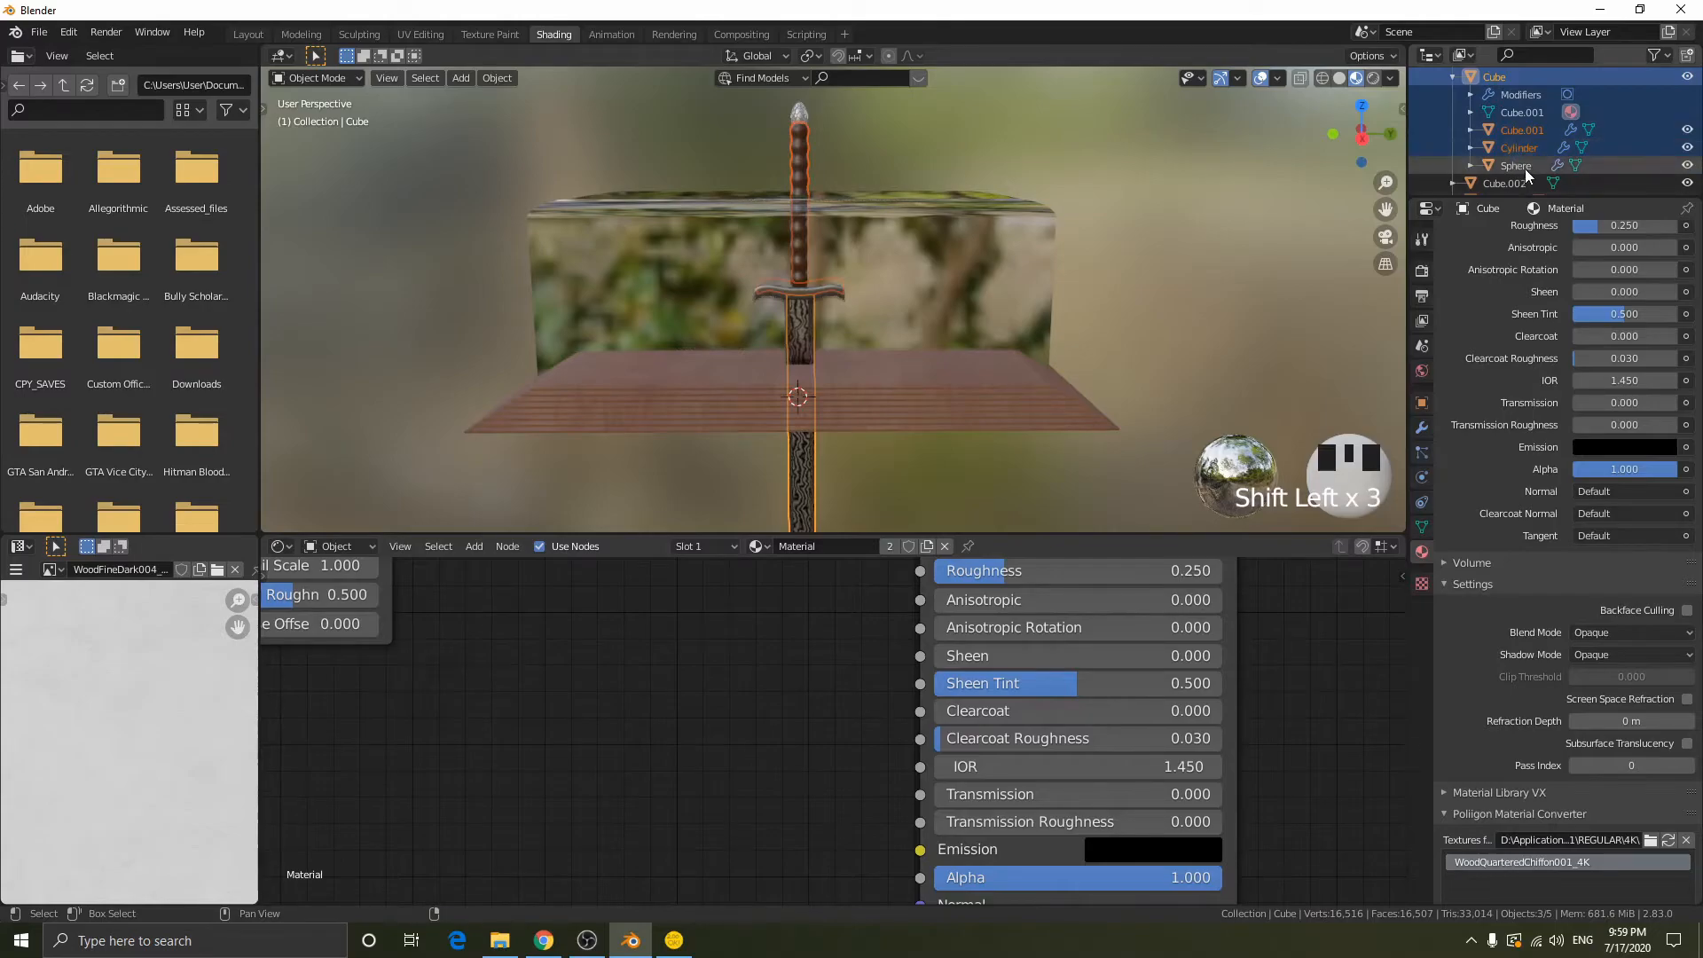
shift+click(1525, 168)
- Scale the selected sword parts down and rotate them about the X axis so the sword lies horizontally
key(s)
click(1121, 420)
key(r)
key(x)
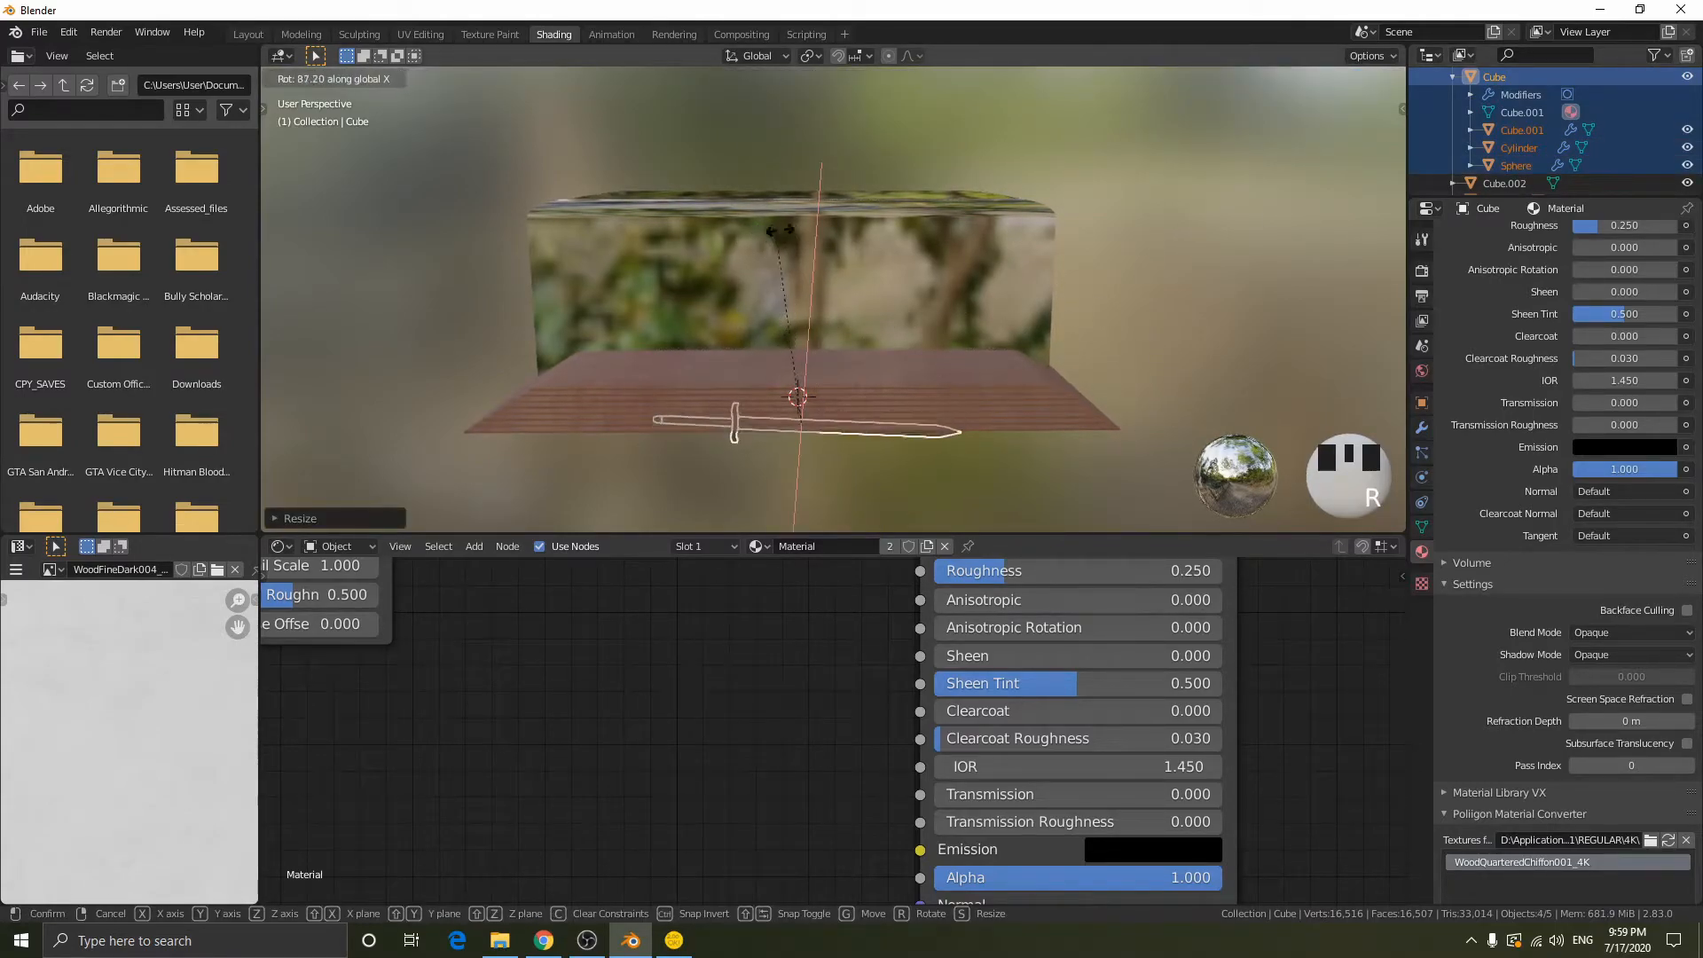
click(816, 232)
- Raise the sword along the Z axis so it floats inside the glass block above the wooden floor
key(g)
key(z)
click(1114, 386)
middle_drag(1120, 385, 780, 287)
scroll(1124, 365, up, 4)
middle_drag(609, 281, 897, 424)
scroll(903, 427, down, 2)
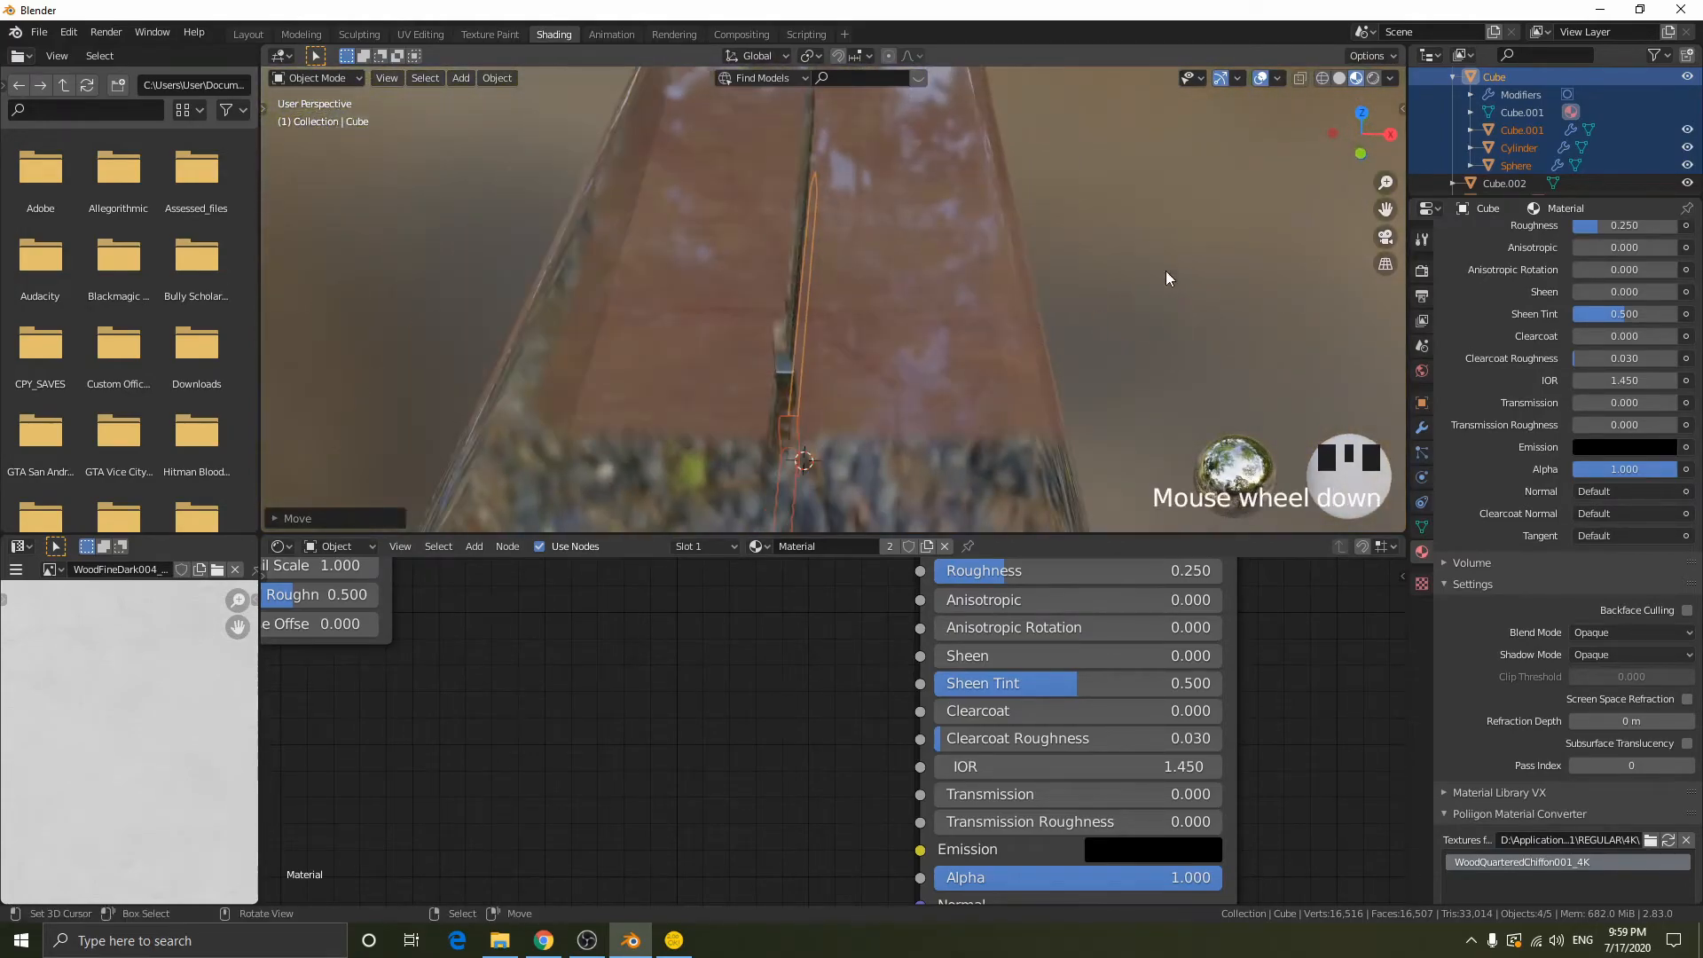
- Reposition the sword so it sits centred within the glass block, working from the right orthographic view
click(1359, 114)
scroll(811, 268, down, 2)
middle_drag(811, 269, 885, 257)
middle_drag(791, 322, 780, 227)
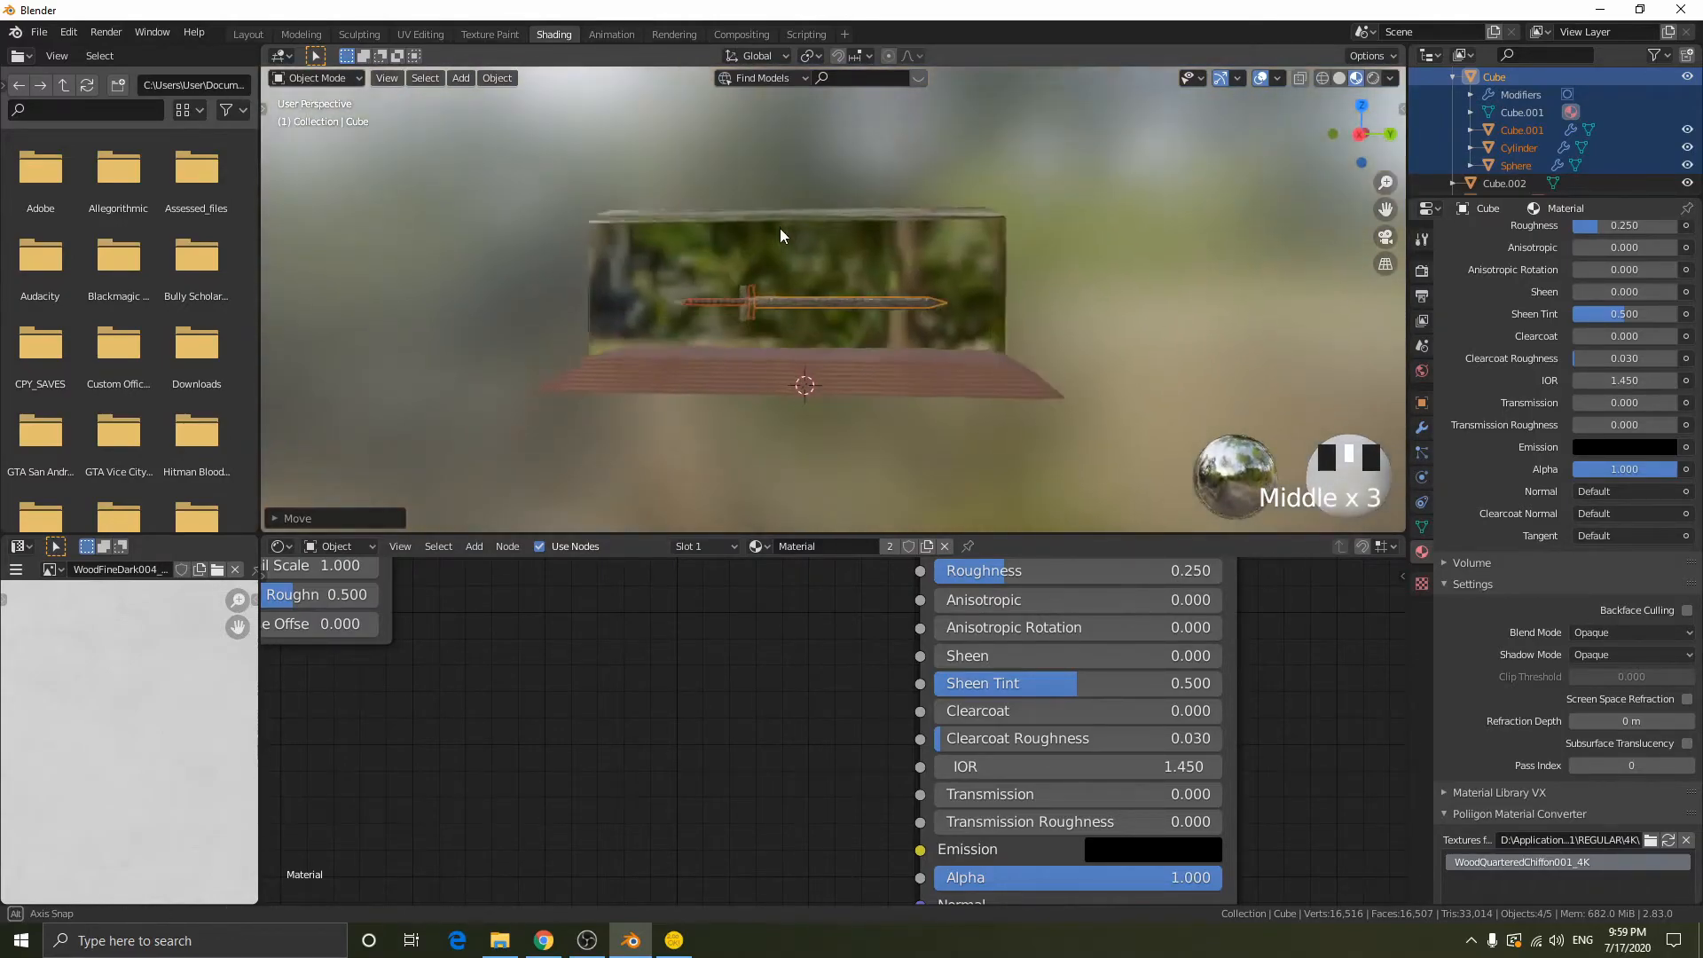
click(1362, 133)
scroll(888, 300, up, 6)
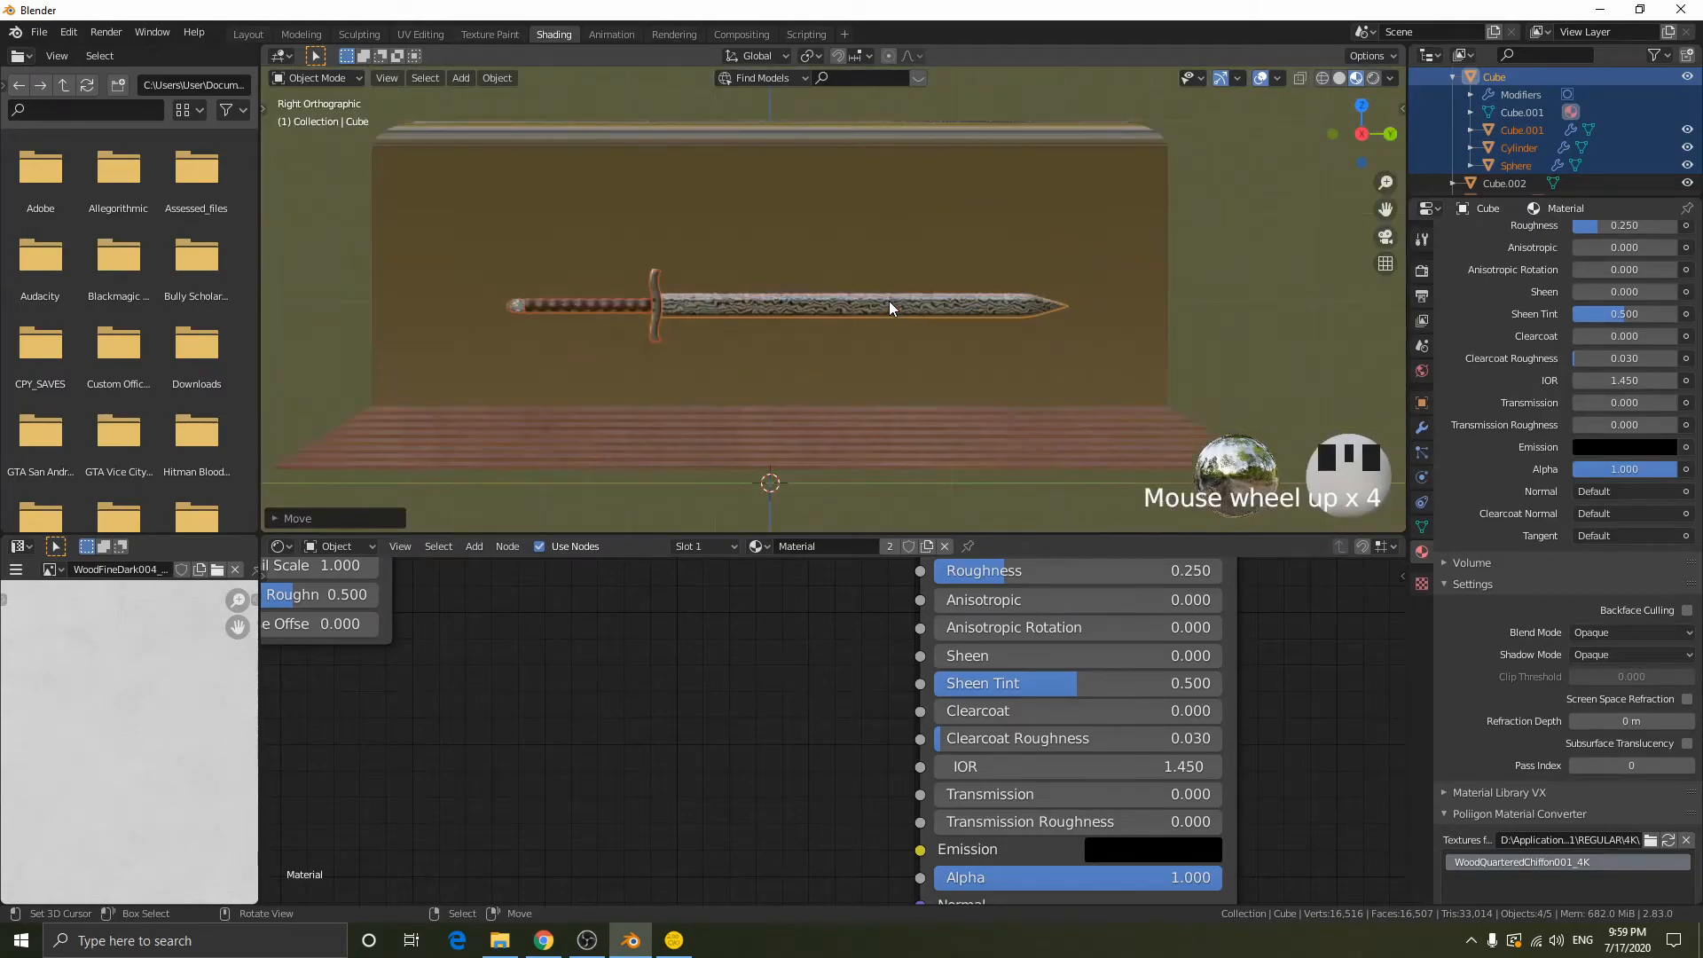
key(g)
key(z)
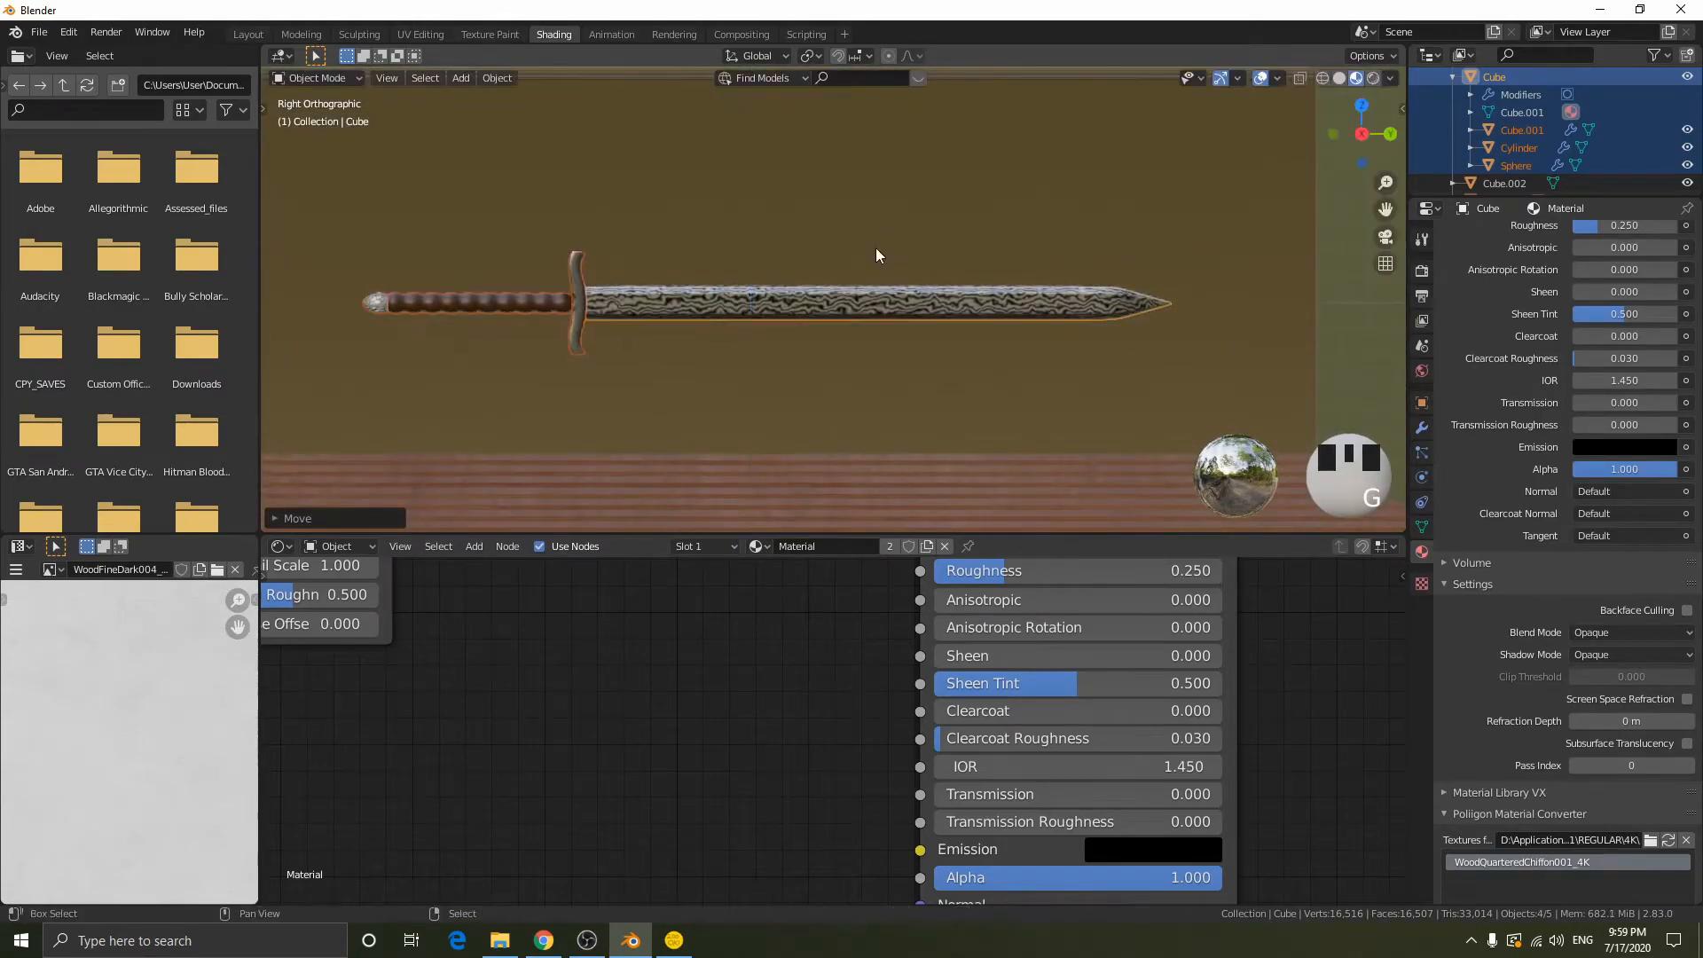
scroll(896, 270, down, 2)
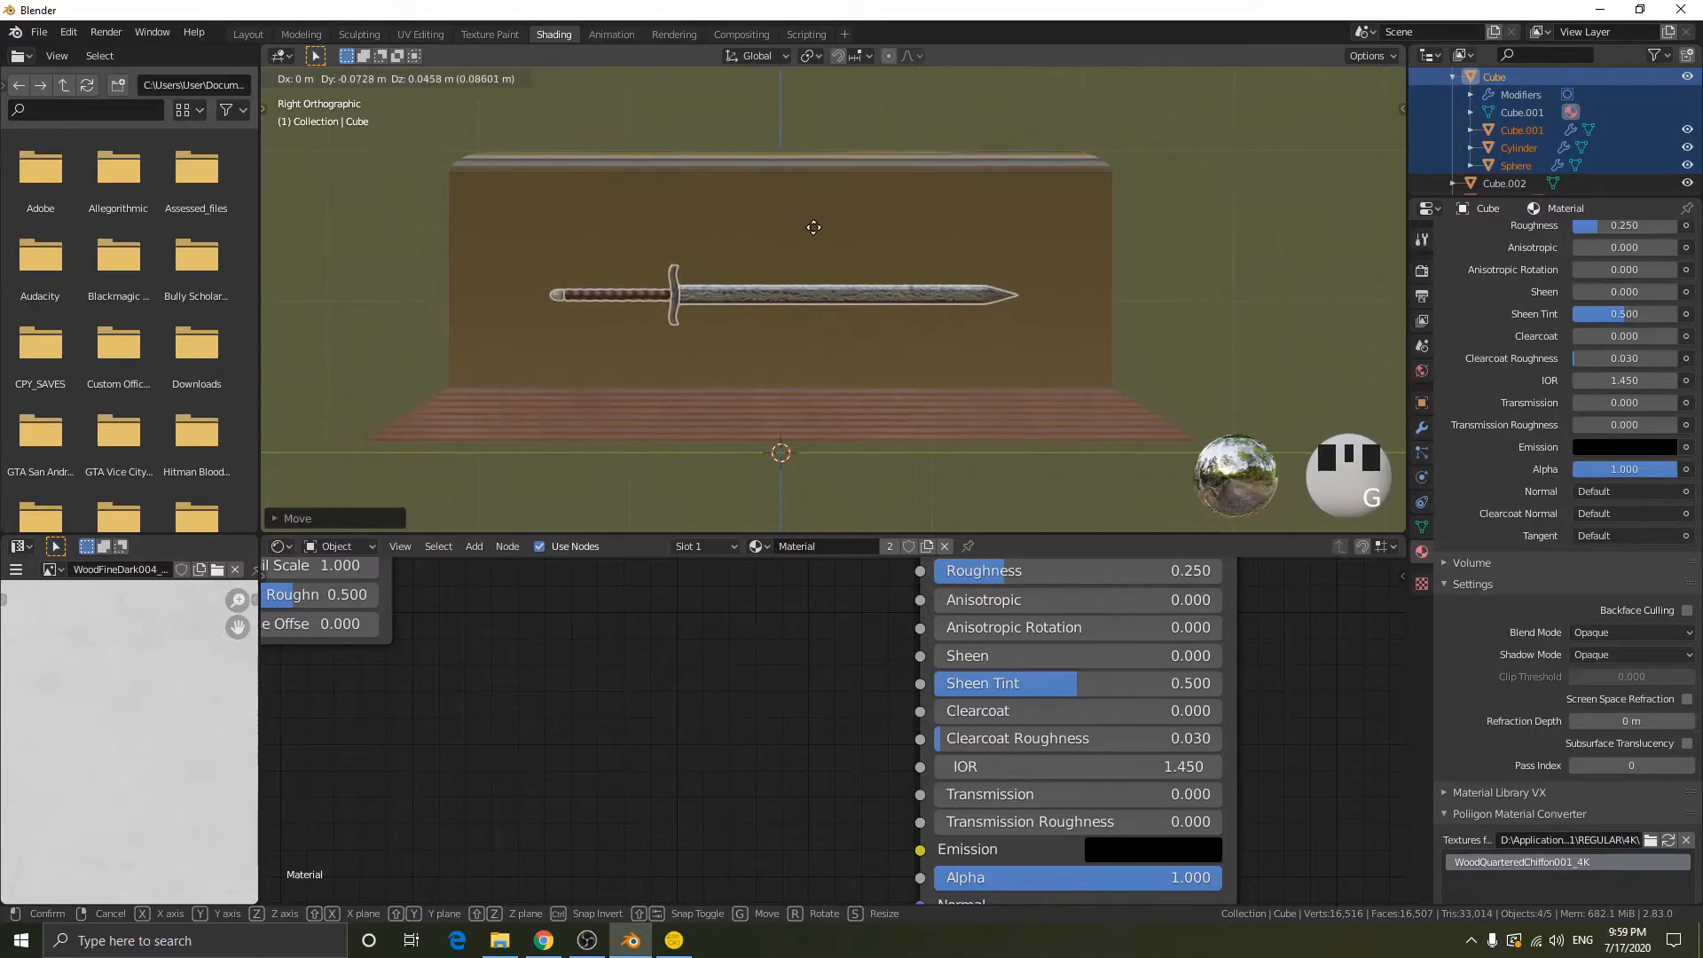
click(816, 366)
mouse_move(815, 365)
middle_down()
mouse_move(862, 328)
mouse_move(928, 339)
mouse_move(830, 324)
mouse_move(797, 363)
middle_up()
scroll(826, 328, up, 4)
scroll(796, 363, down, 5)
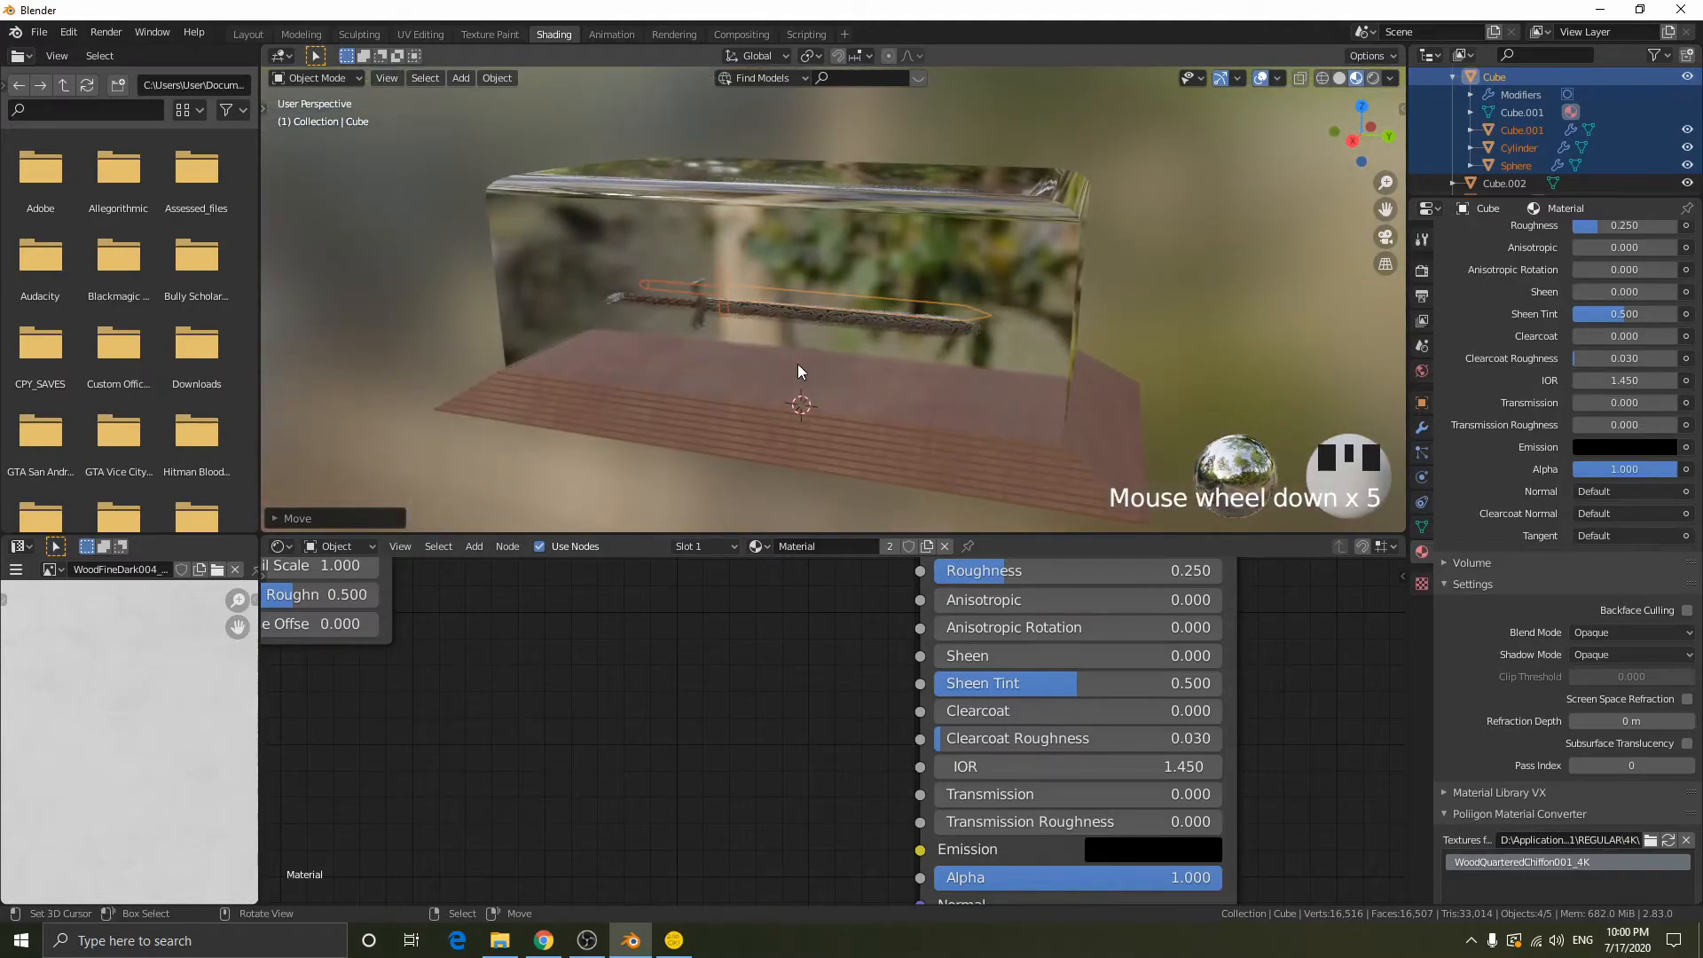
- Put the display block Cube.002 in edit mode and select its wooden inner floor face in wireframe display
scroll(816, 371, up, 2)
middle_drag(860, 380, 906, 387)
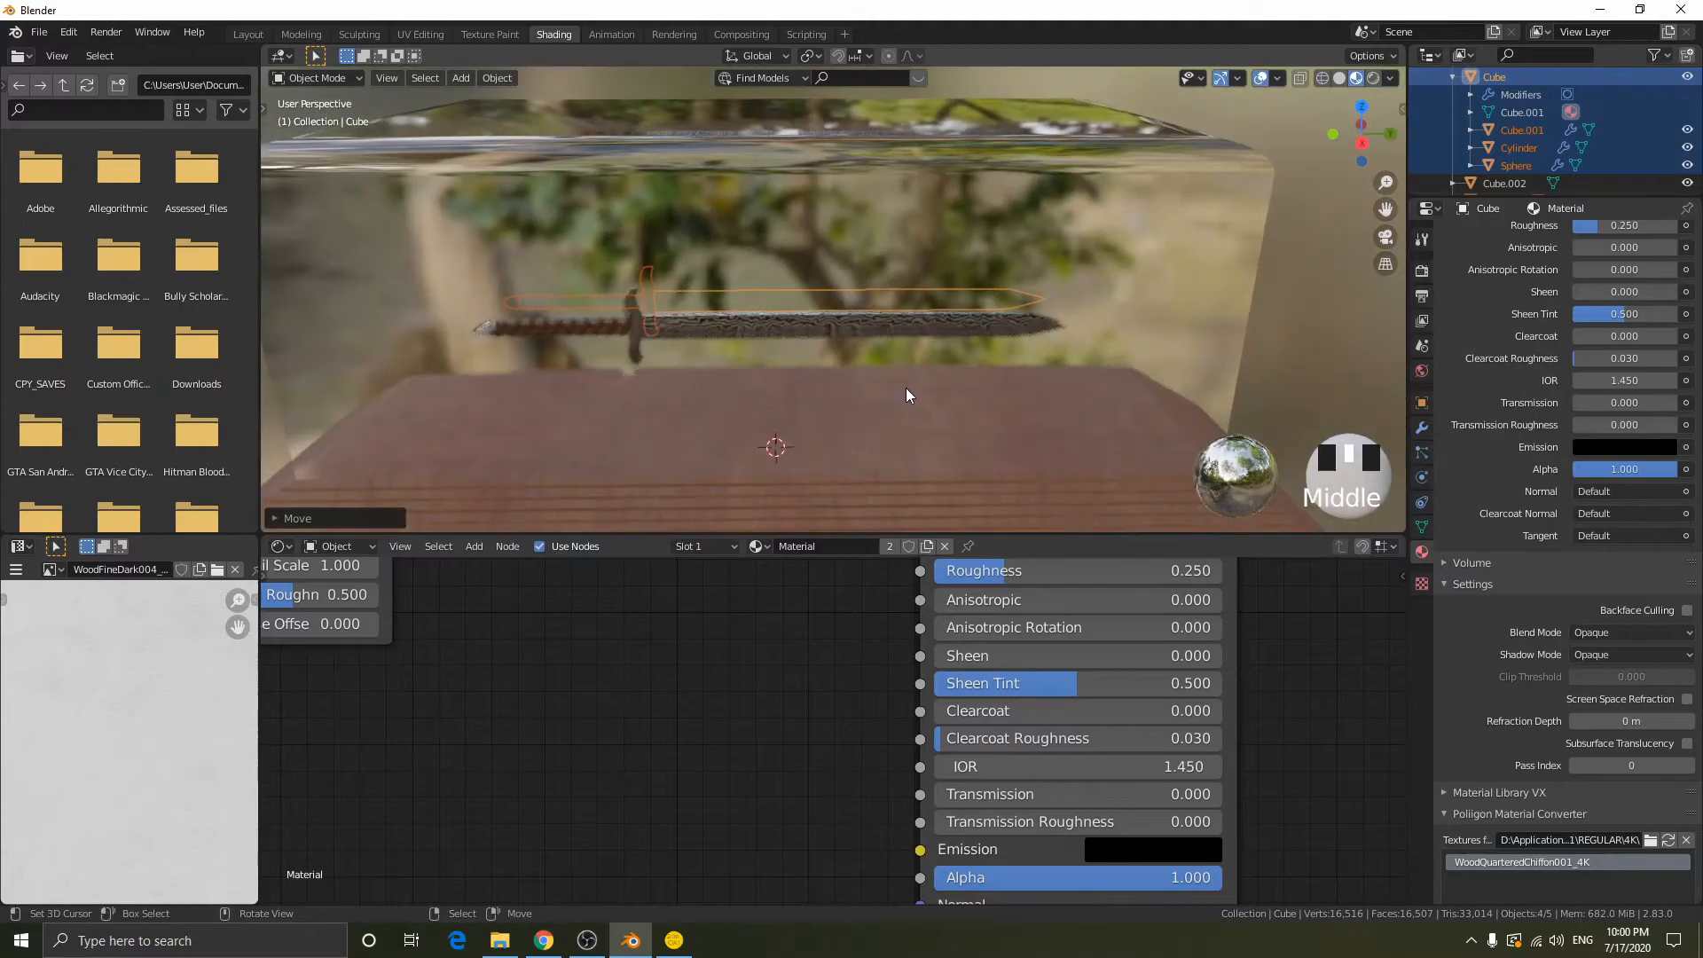
right_click(990, 423)
key(Tab)
right_click(961, 428)
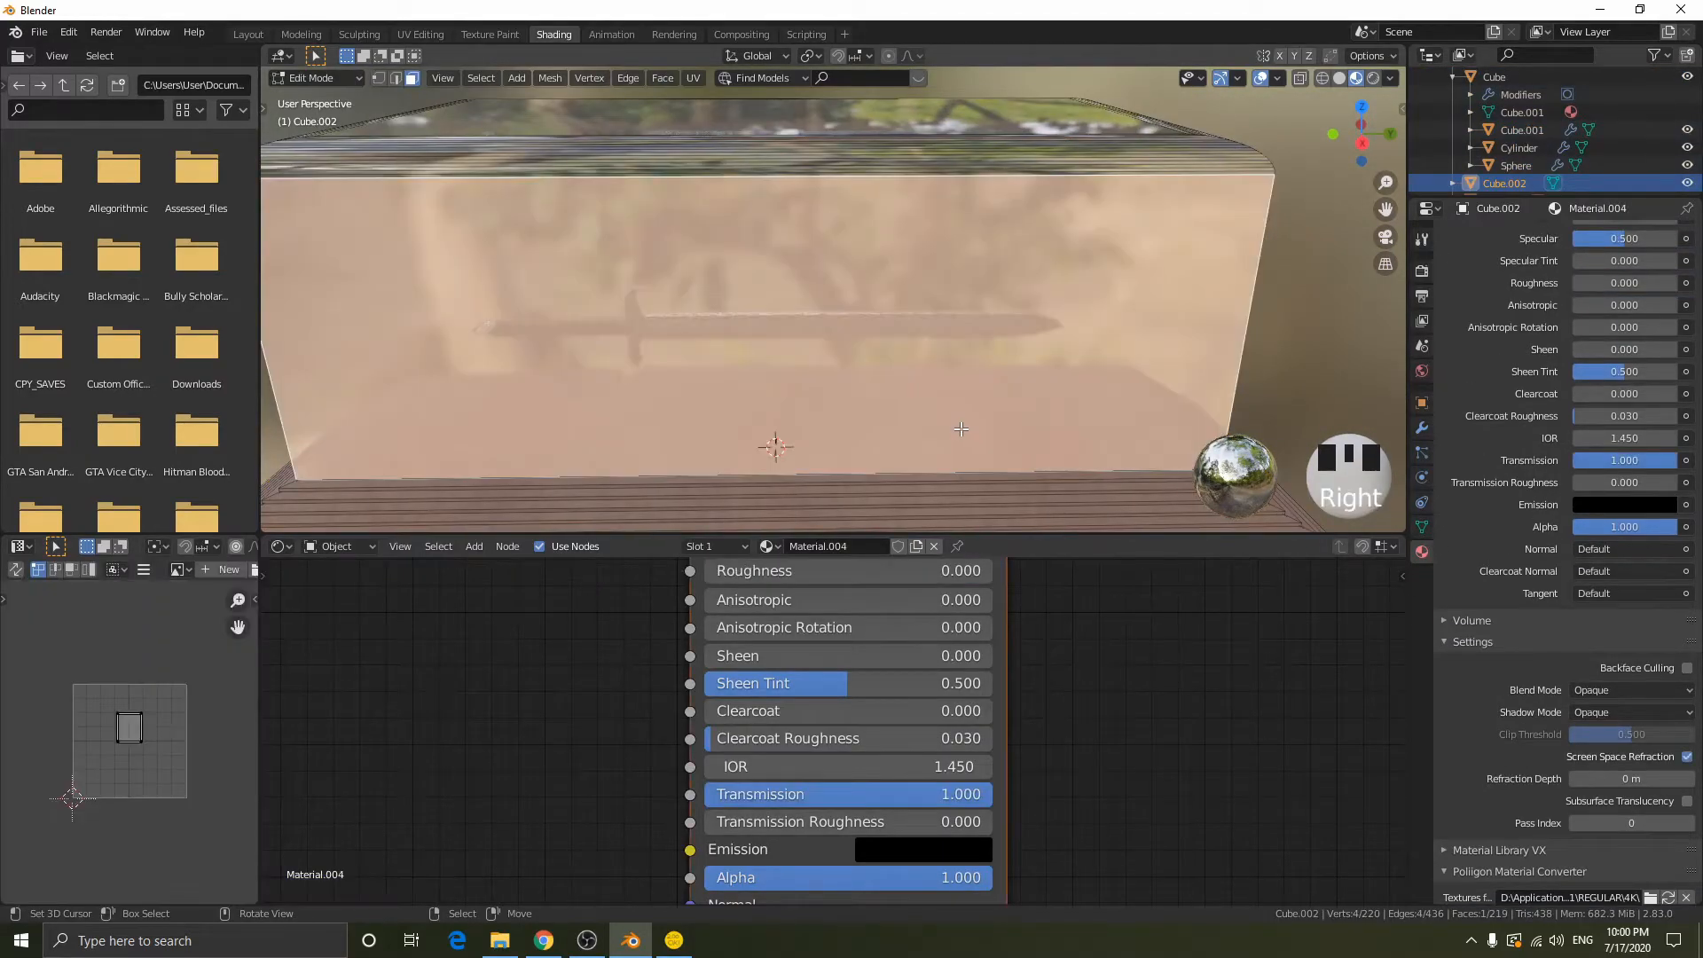
right_click(872, 410)
right_click(780, 391)
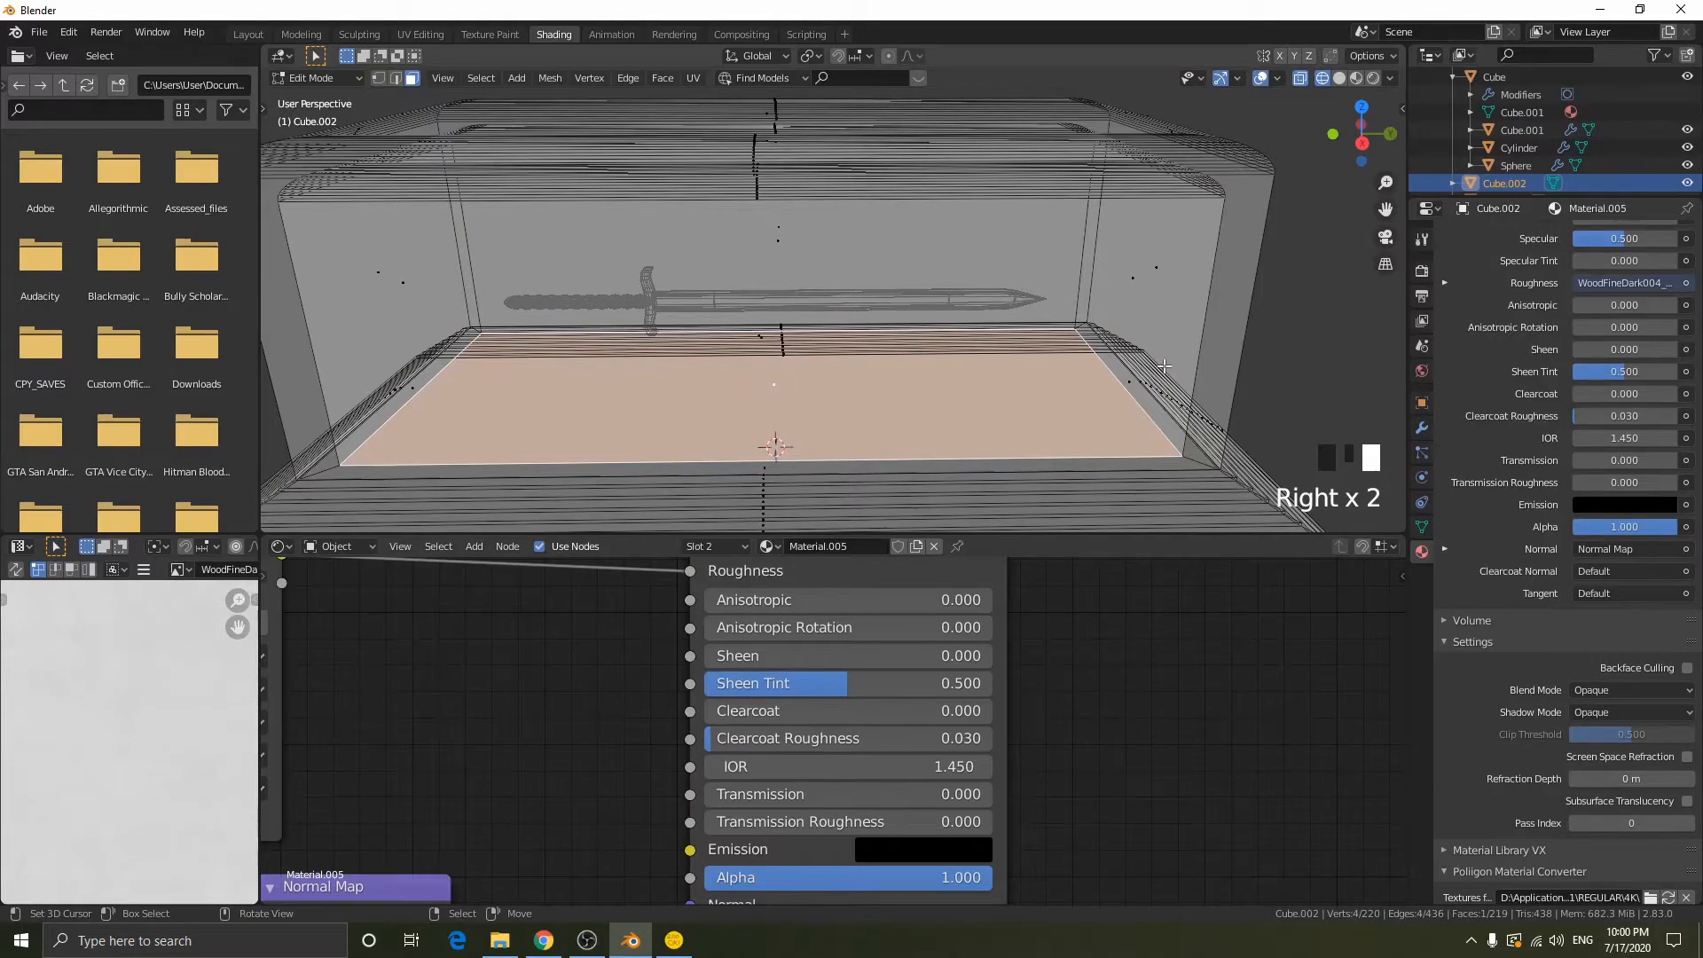
- Inset the floor face down to a small central rectangle and shorten it along the Y axis
key(i)
click(980, 365)
middle_drag(980, 366, 949, 395)
key(s)
key(x)
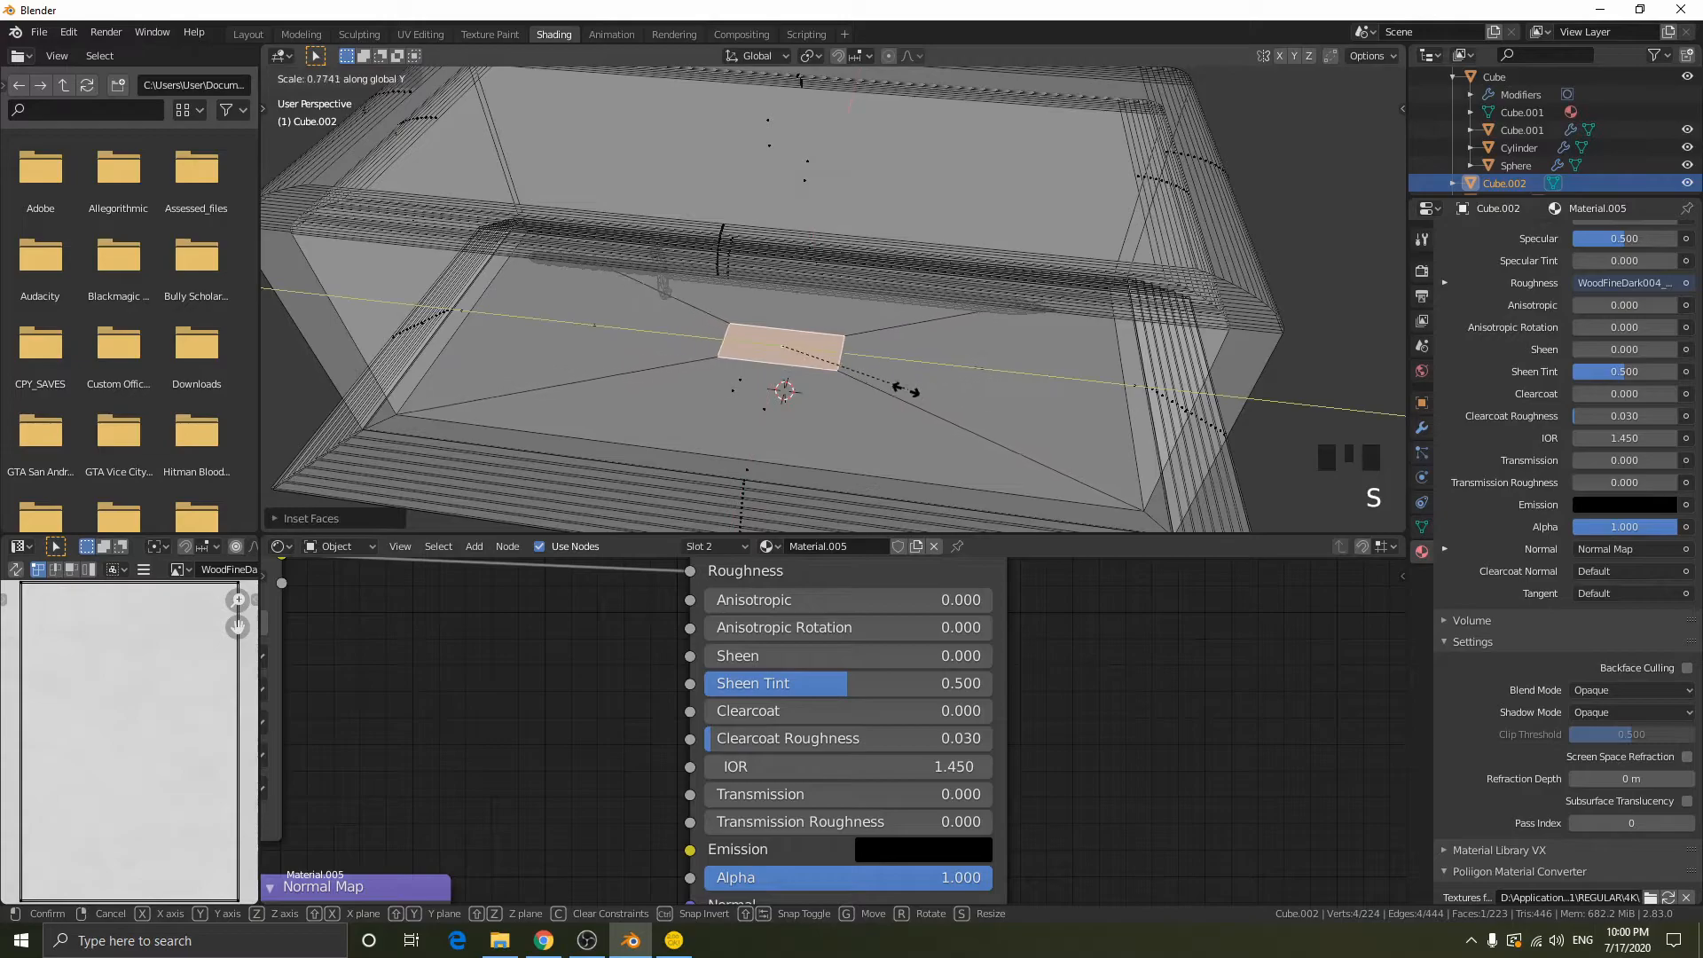
click(814, 355)
- Move the small inset face along the Y axis beneath the sword's hilt and try shifting it along X
middle_drag(814, 355, 942, 337)
key(g)
key(x)
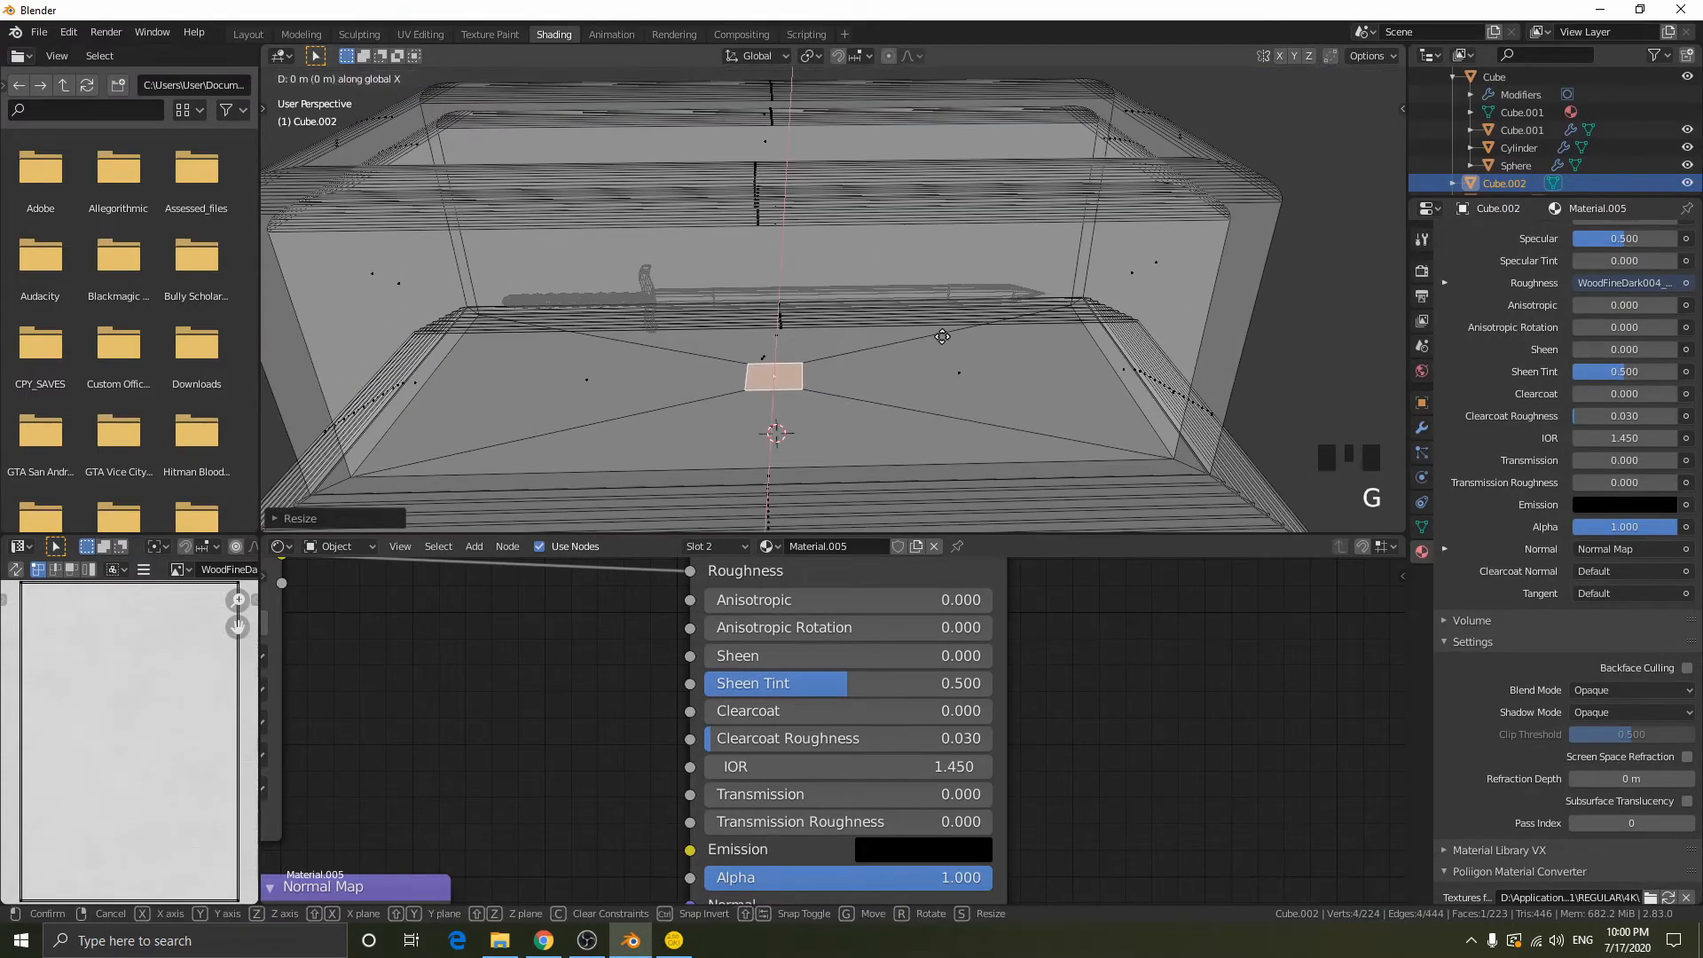
key(y)
click(749, 340)
scroll(750, 341, up, 1)
middle_drag(749, 341, 752, 321)
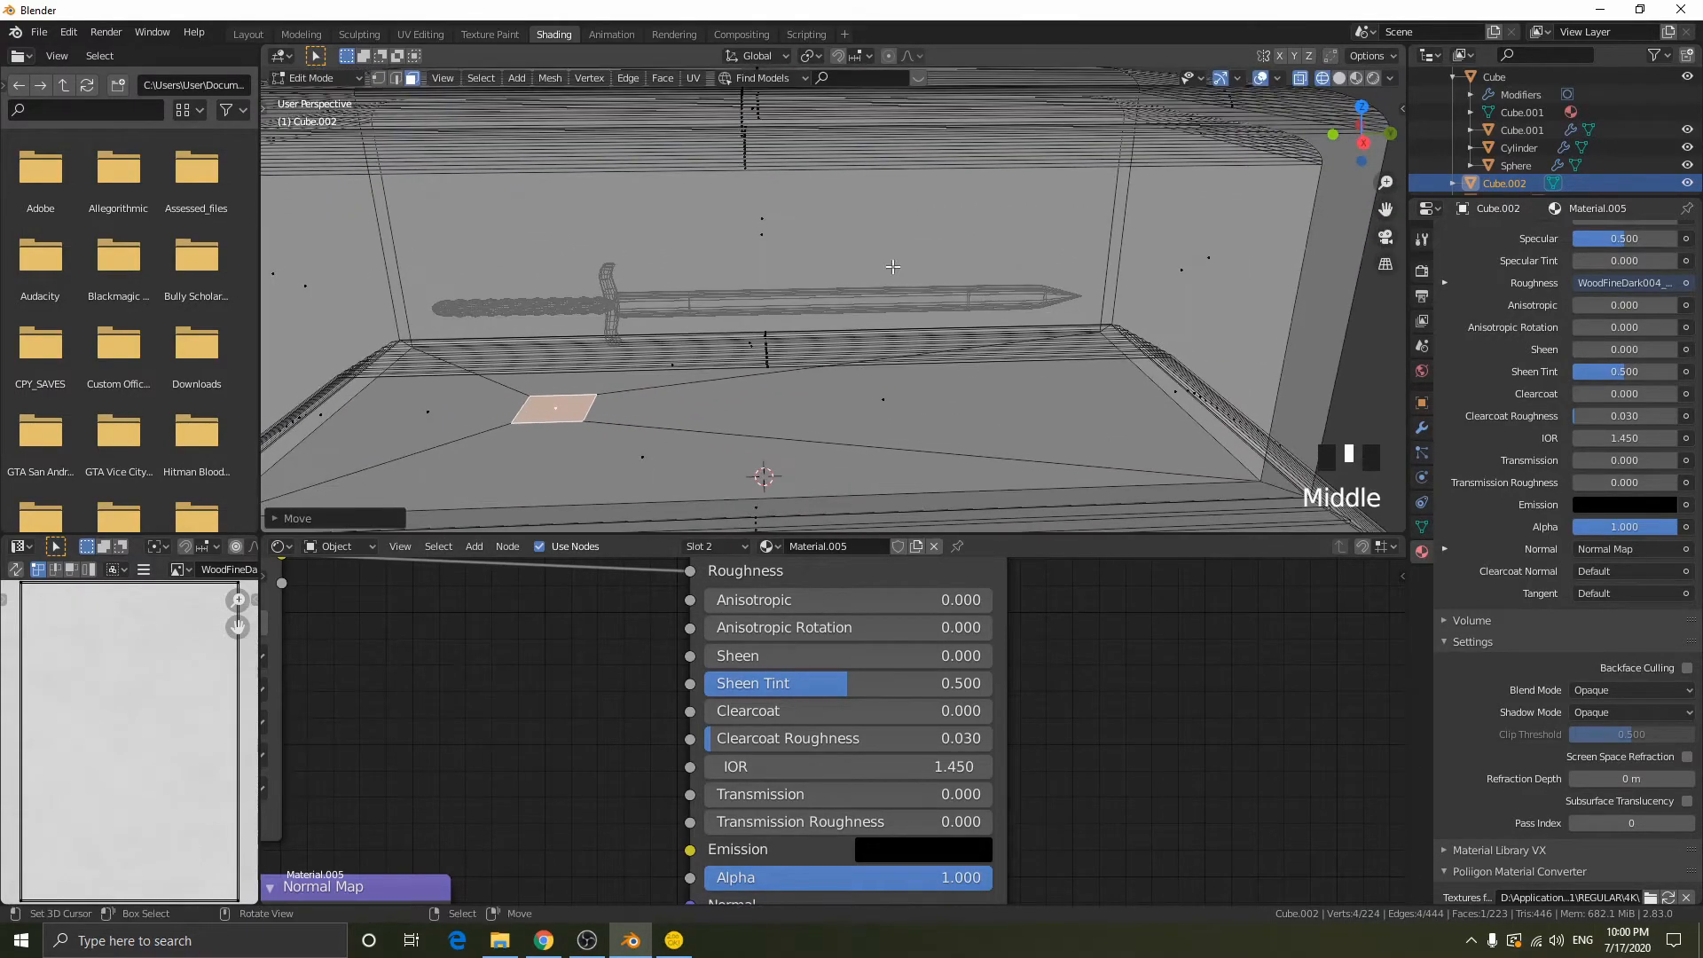
click(1361, 107)
scroll(1051, 344, down, 6)
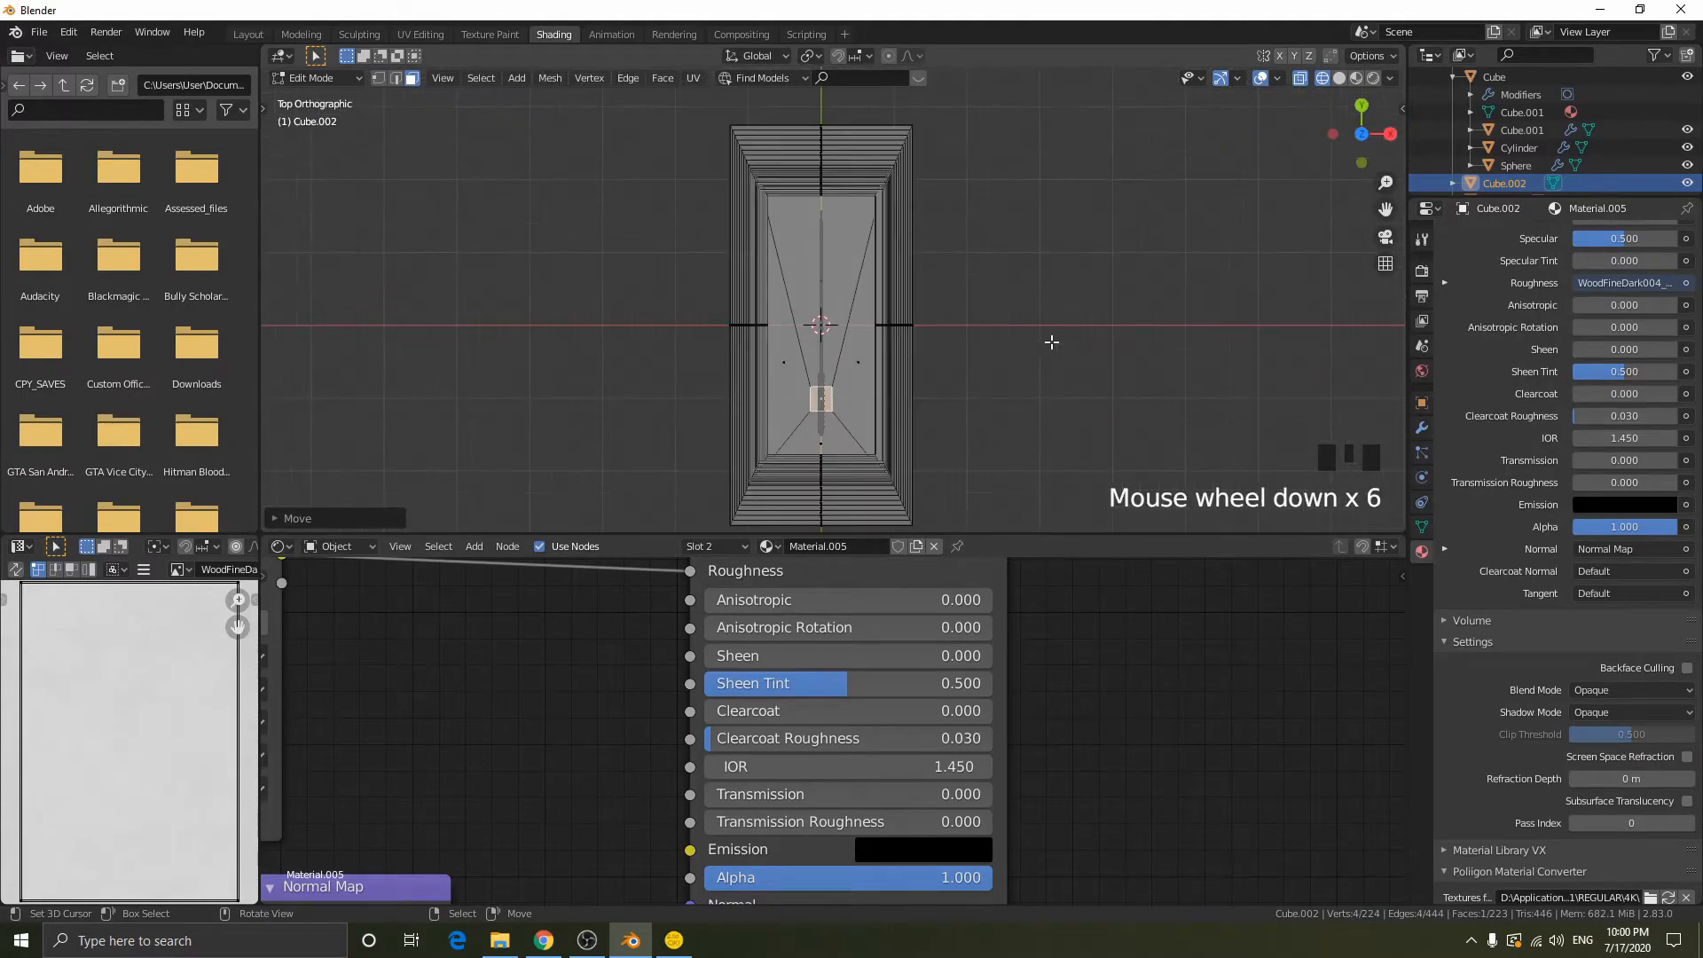
key(g)
key(x)
right_click(1046, 395)
- Move the small face along Y back to the floor's centre and stretch it along Y into a strip
middle_drag(1047, 395, 938, 320)
scroll(823, 254, up, 3)
key(g)
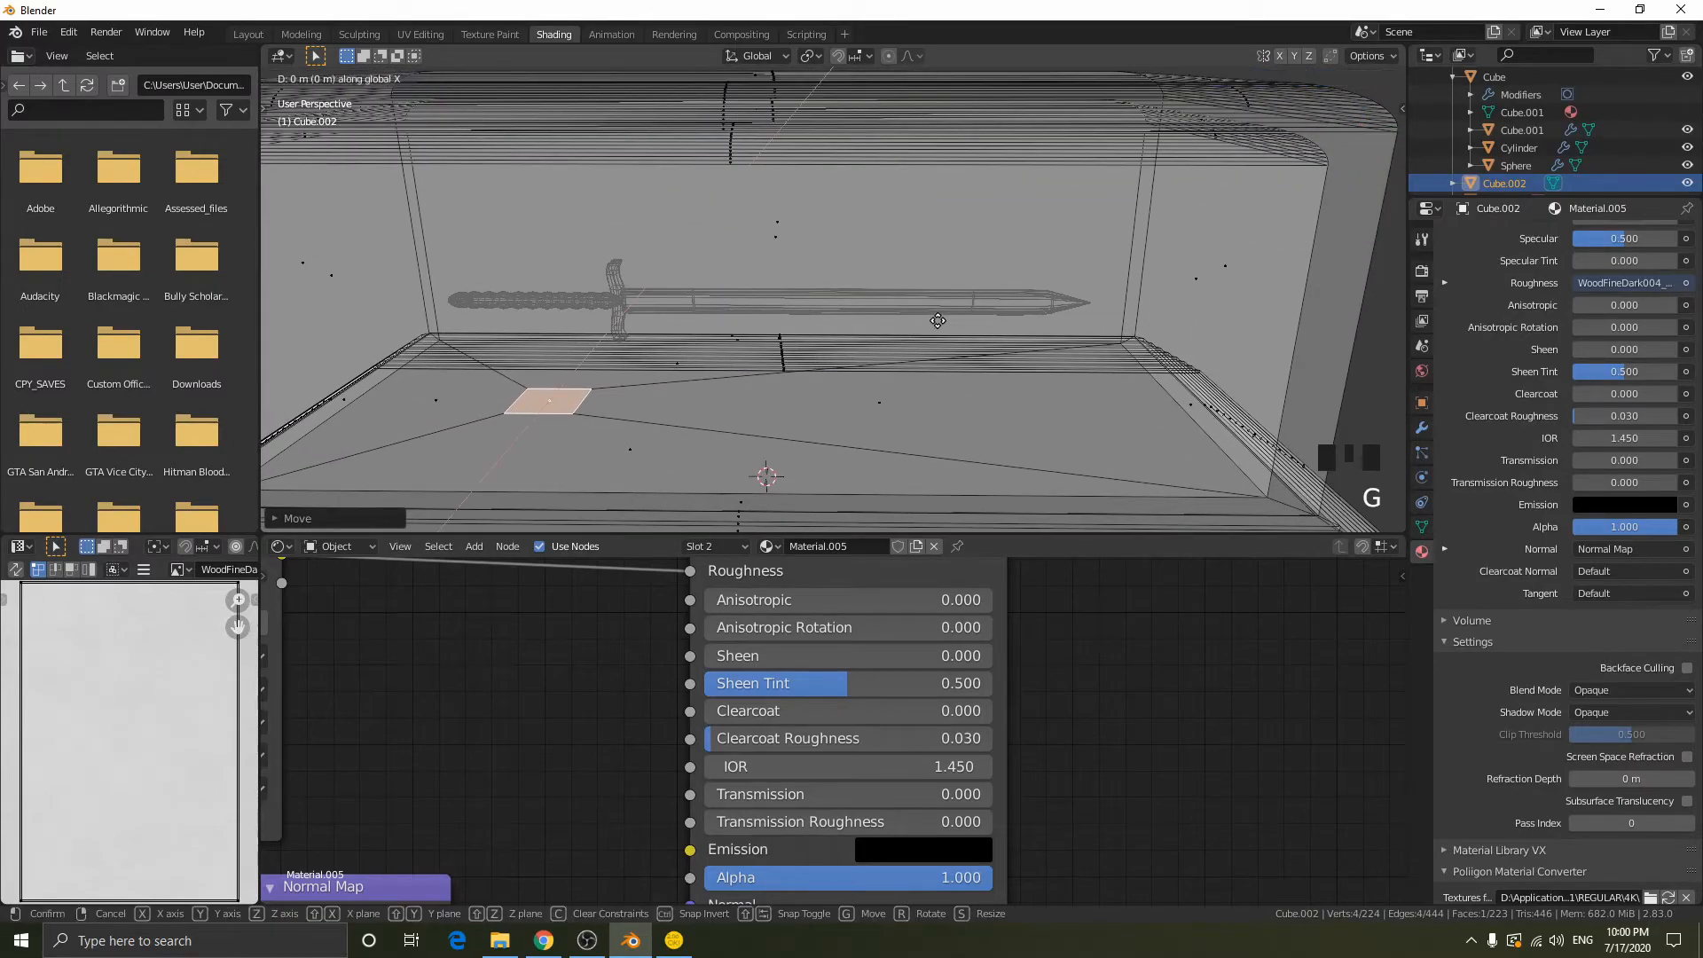
key(y)
click(1155, 312)
key(s)
key(y)
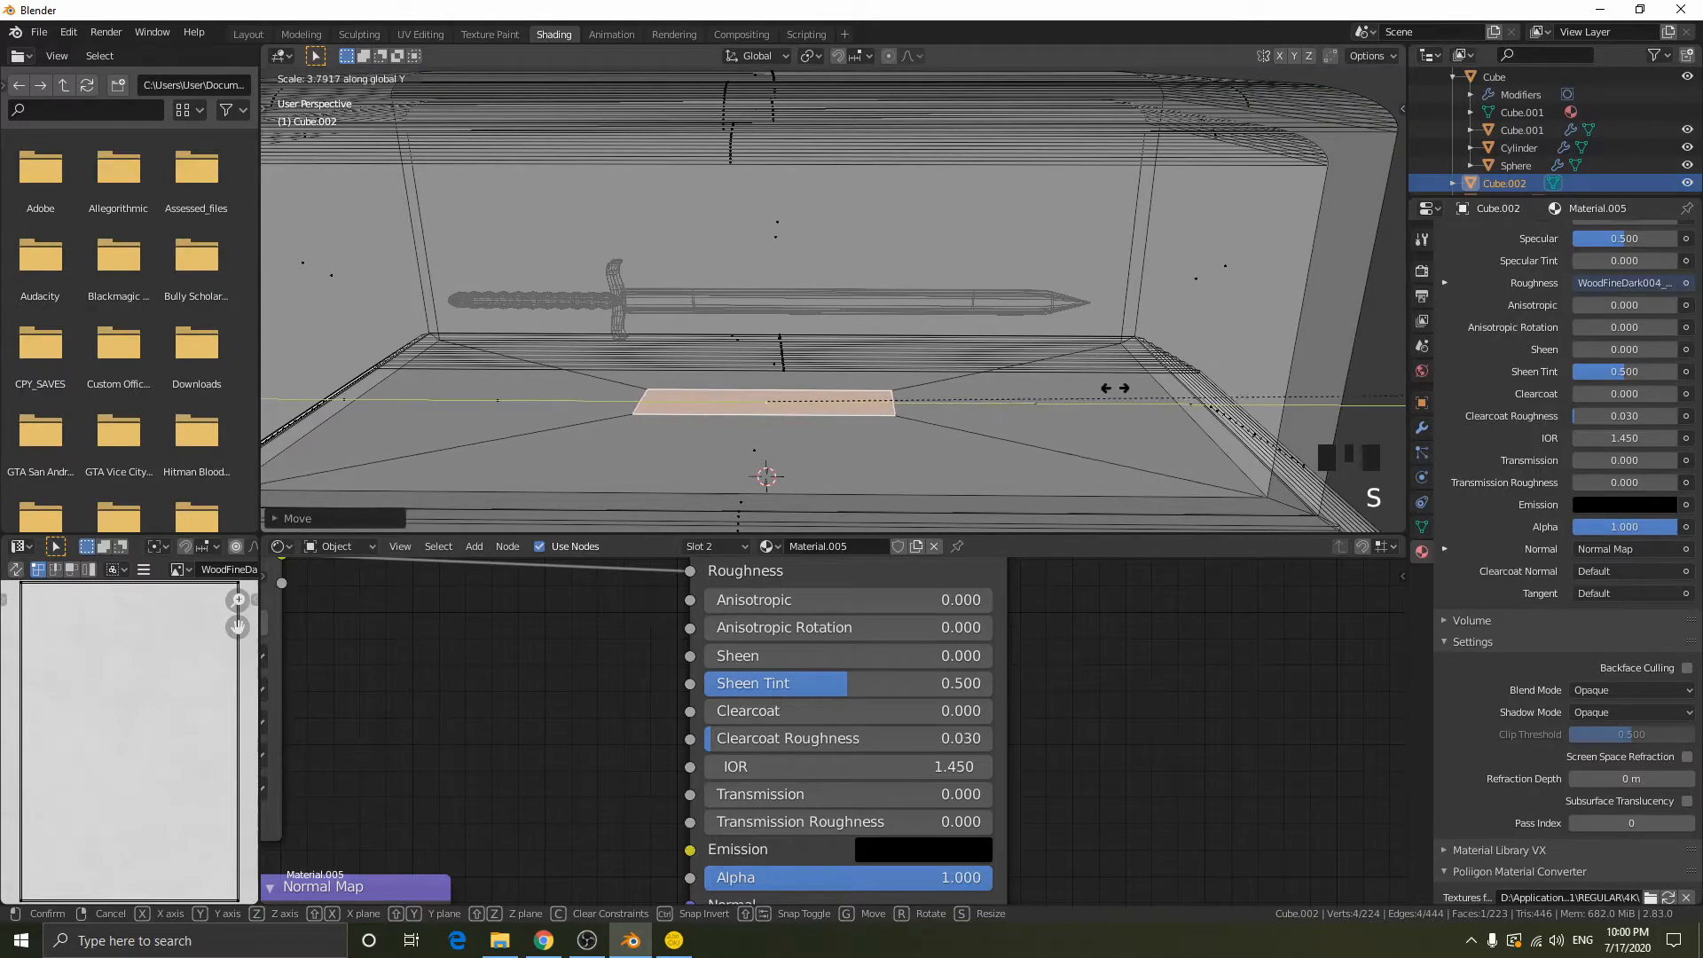
click(1089, 385)
- Extrude the floor strip slightly upward and scale its top face down to form a low tapered plinth
middle_drag(1089, 385, 1175, 383)
key(e)
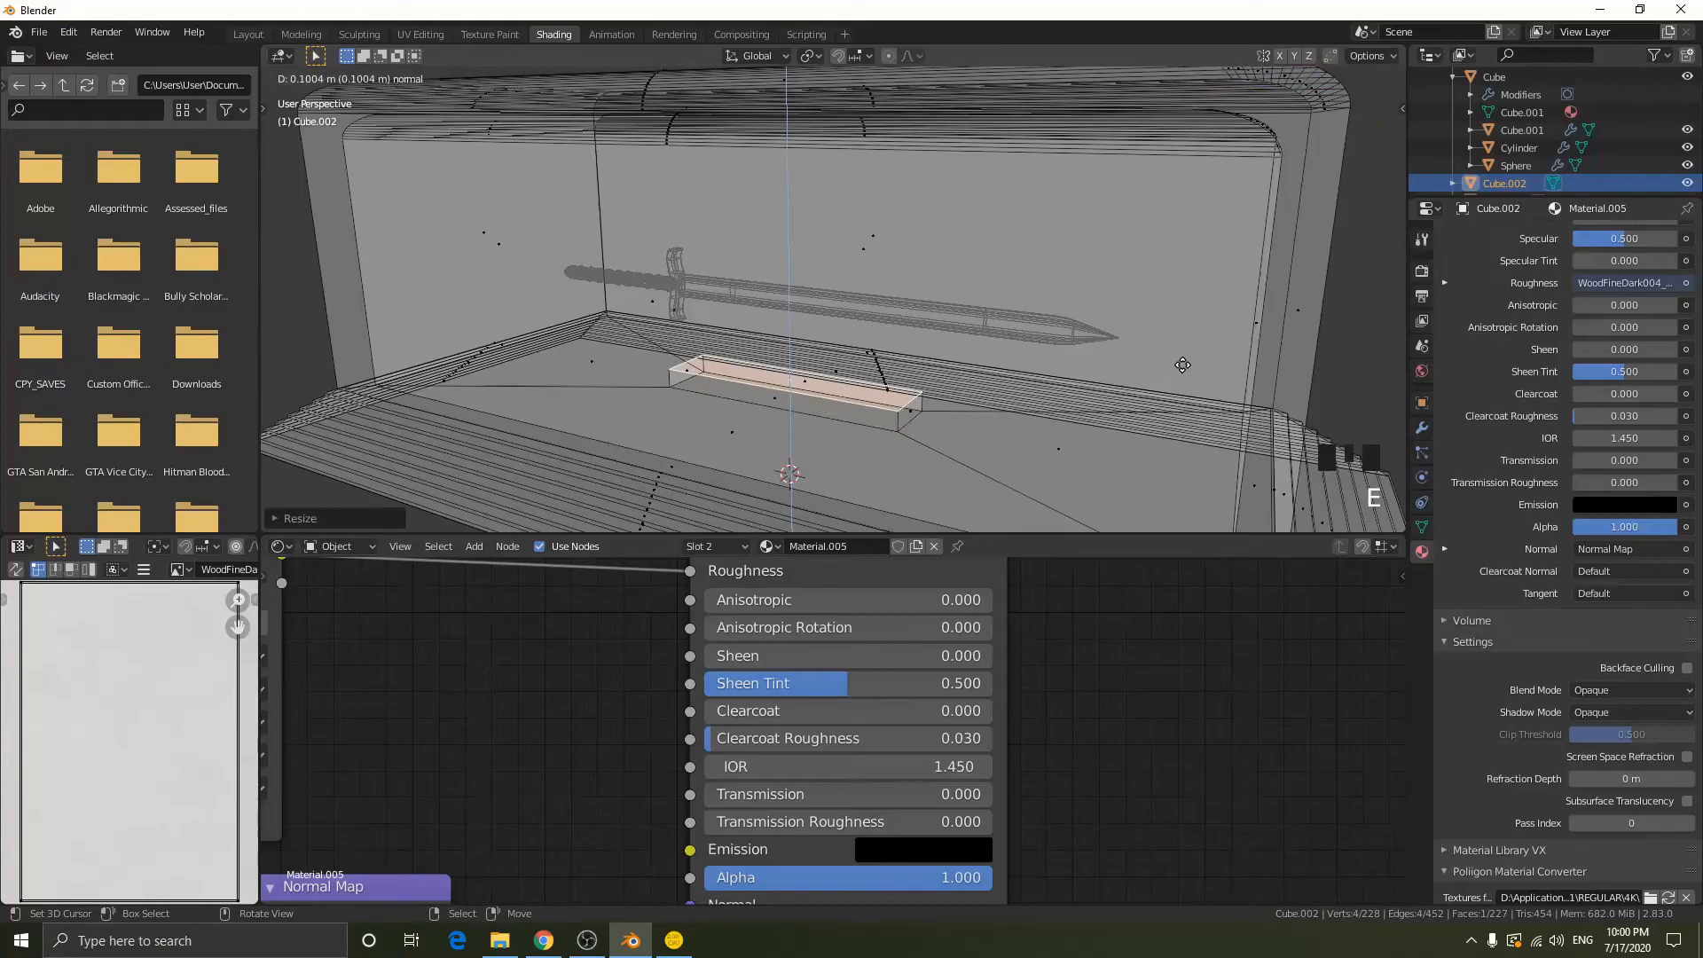
click(1184, 372)
key(s)
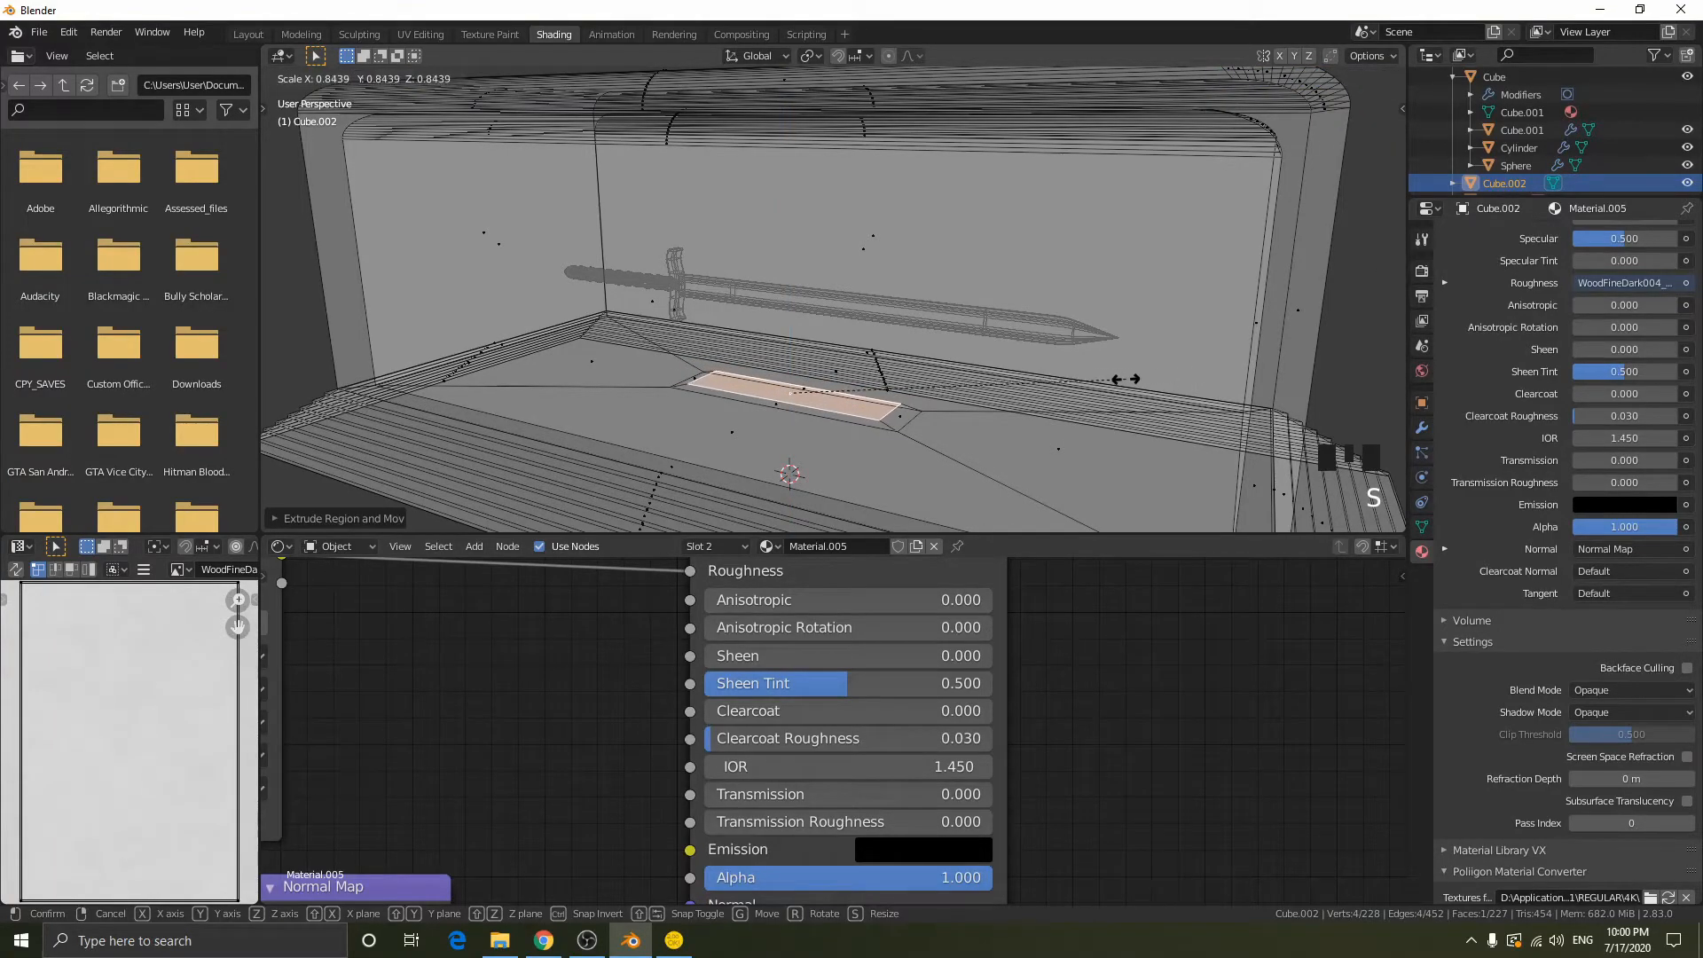
click(1125, 379)
- Try extruding the plinth's top face again and scaling it down, and undo both operations
middle_drag(1124, 378, 1206, 390)
key(e)
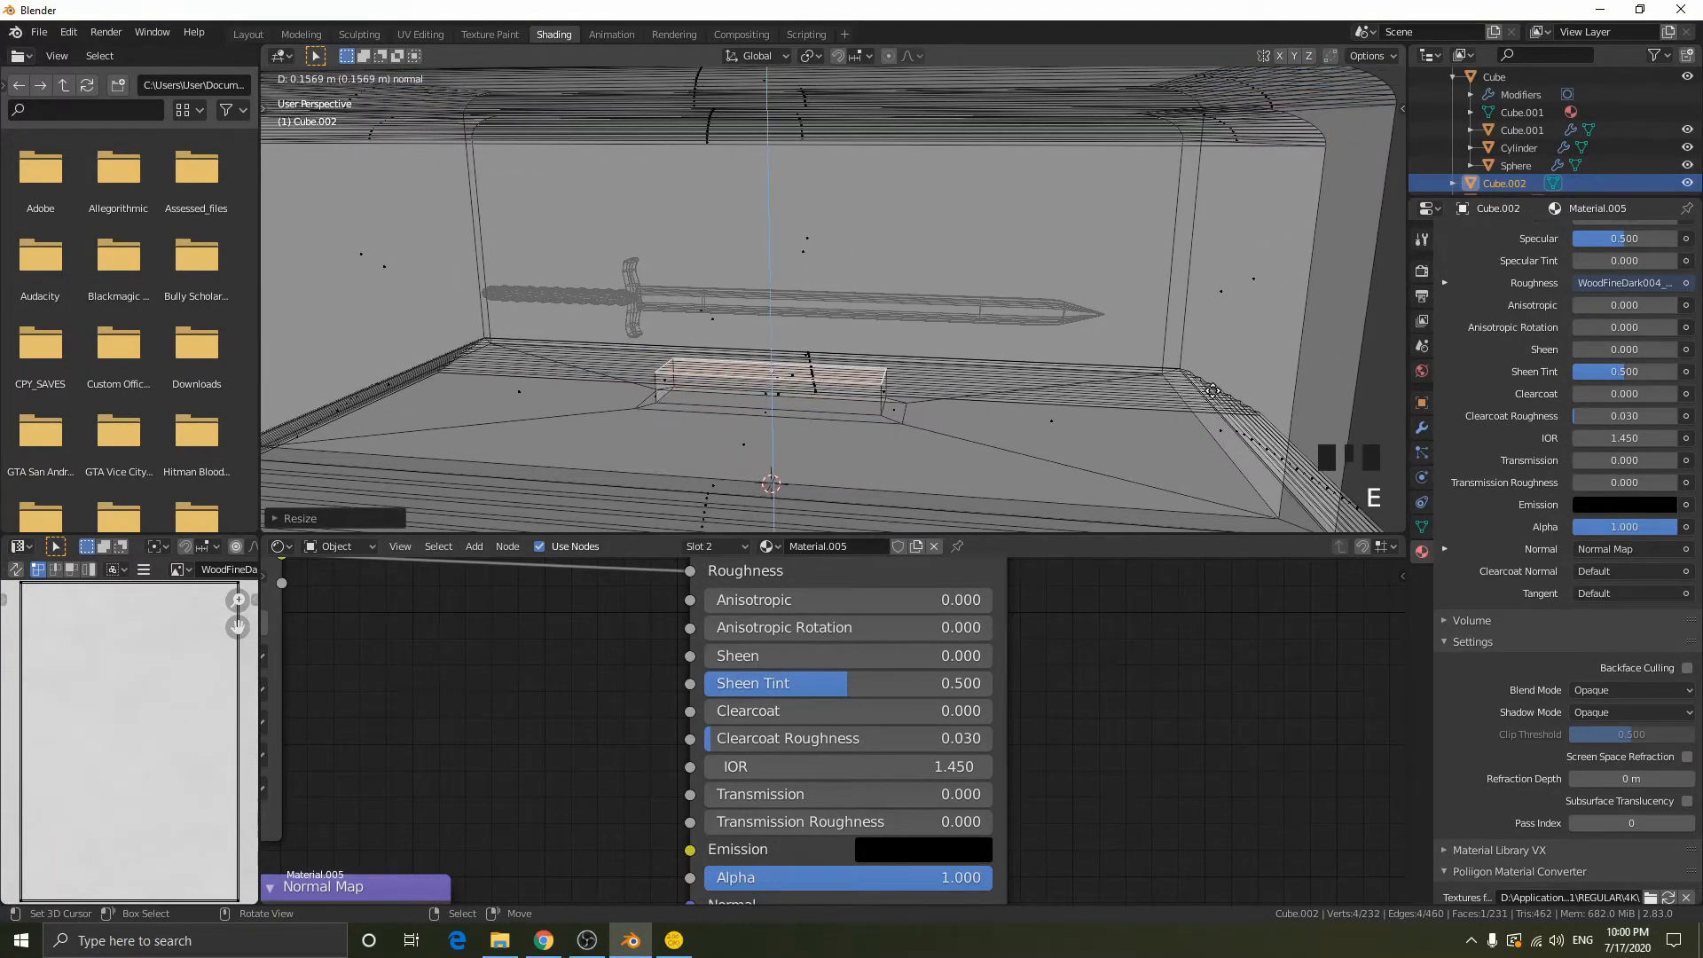
click(1215, 410)
key(s)
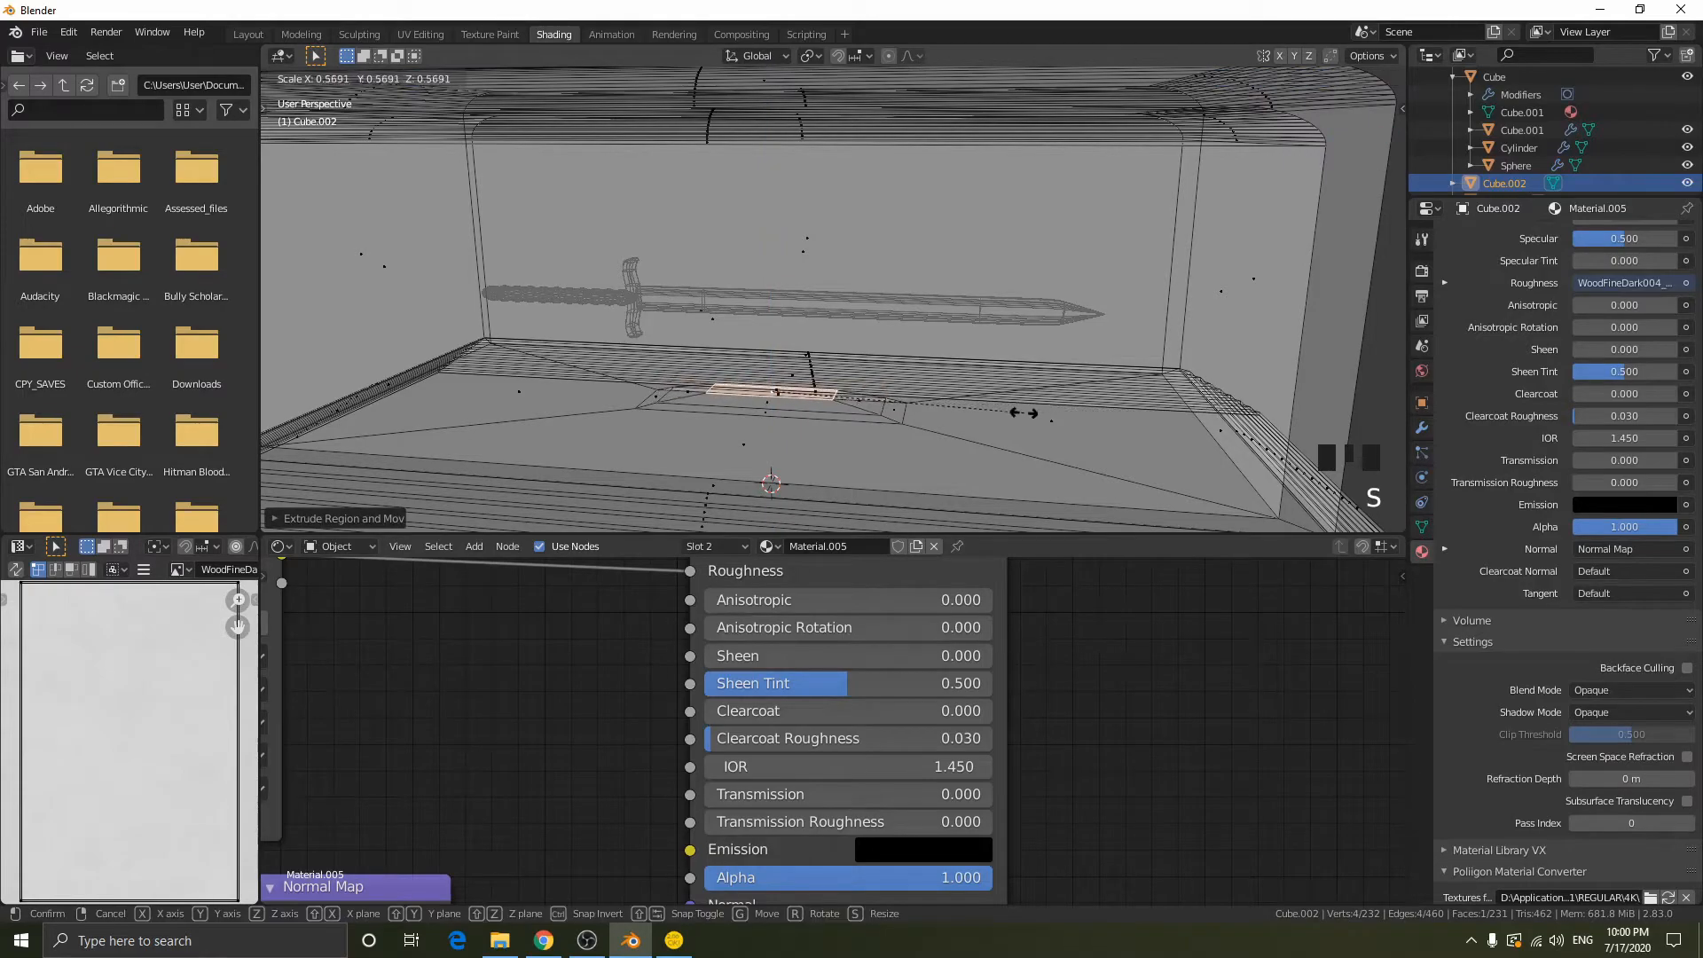
click(887, 400)
key(ctrl+z)
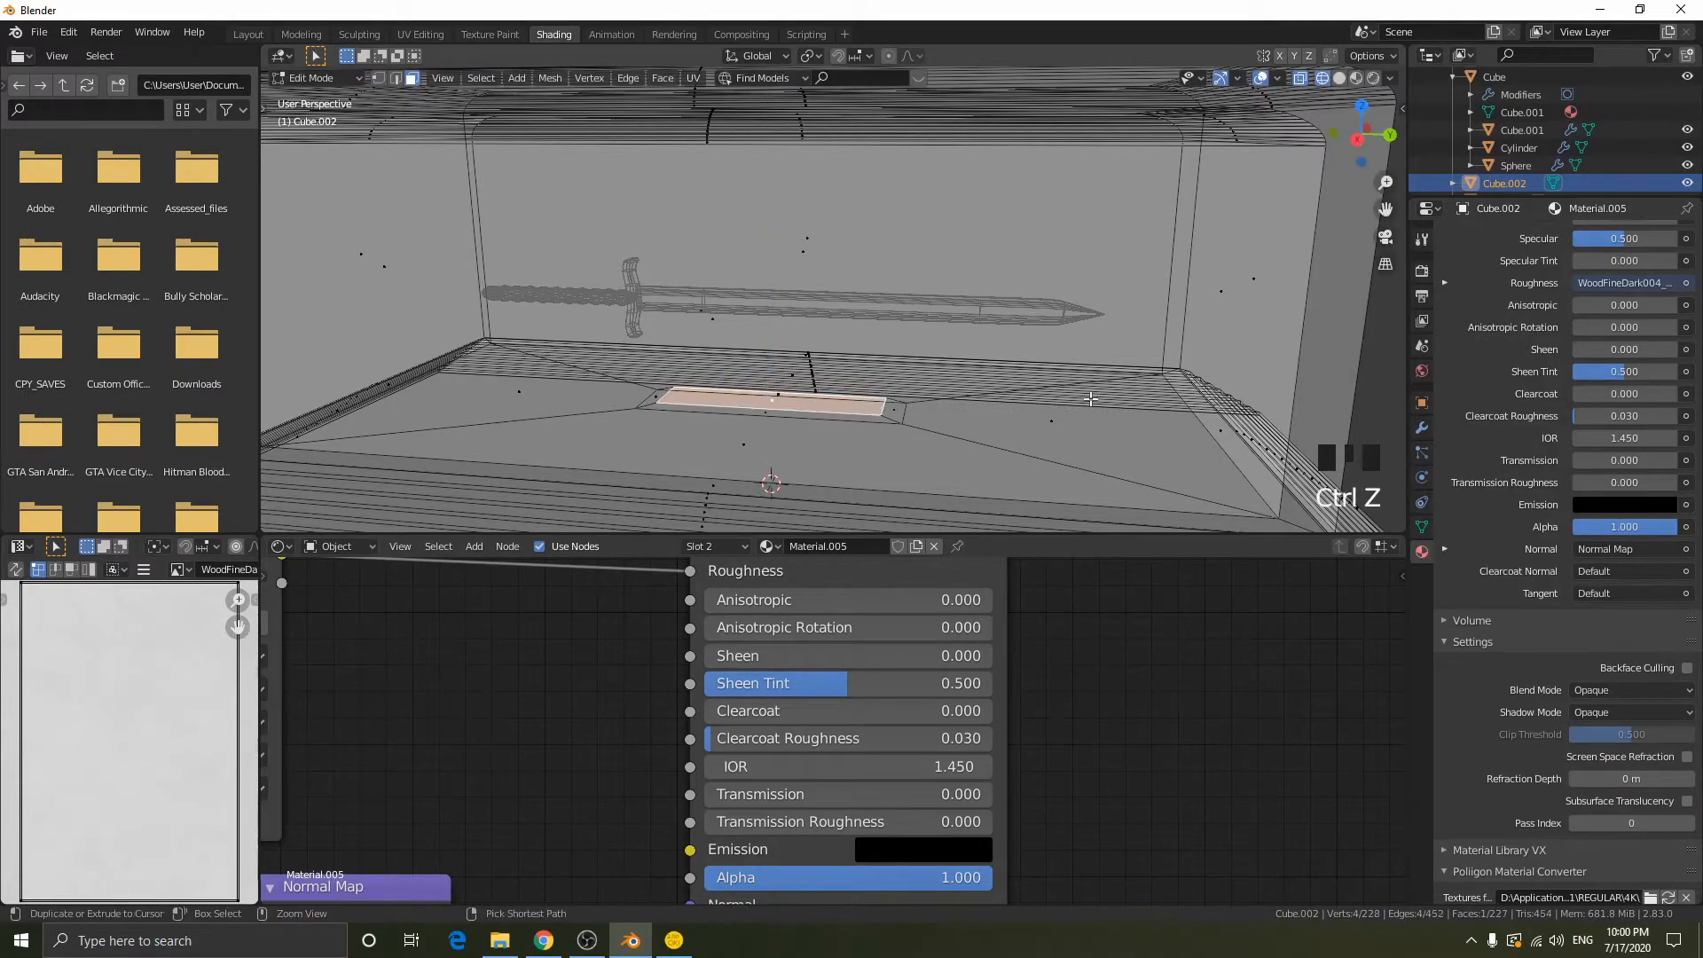
- Inset the plinth's top face and shrink the inner face along Y and overall to a small post footprint
key(i)
click(1209, 396)
middle_drag(1209, 396, 1228, 399)
key(s)
key(y)
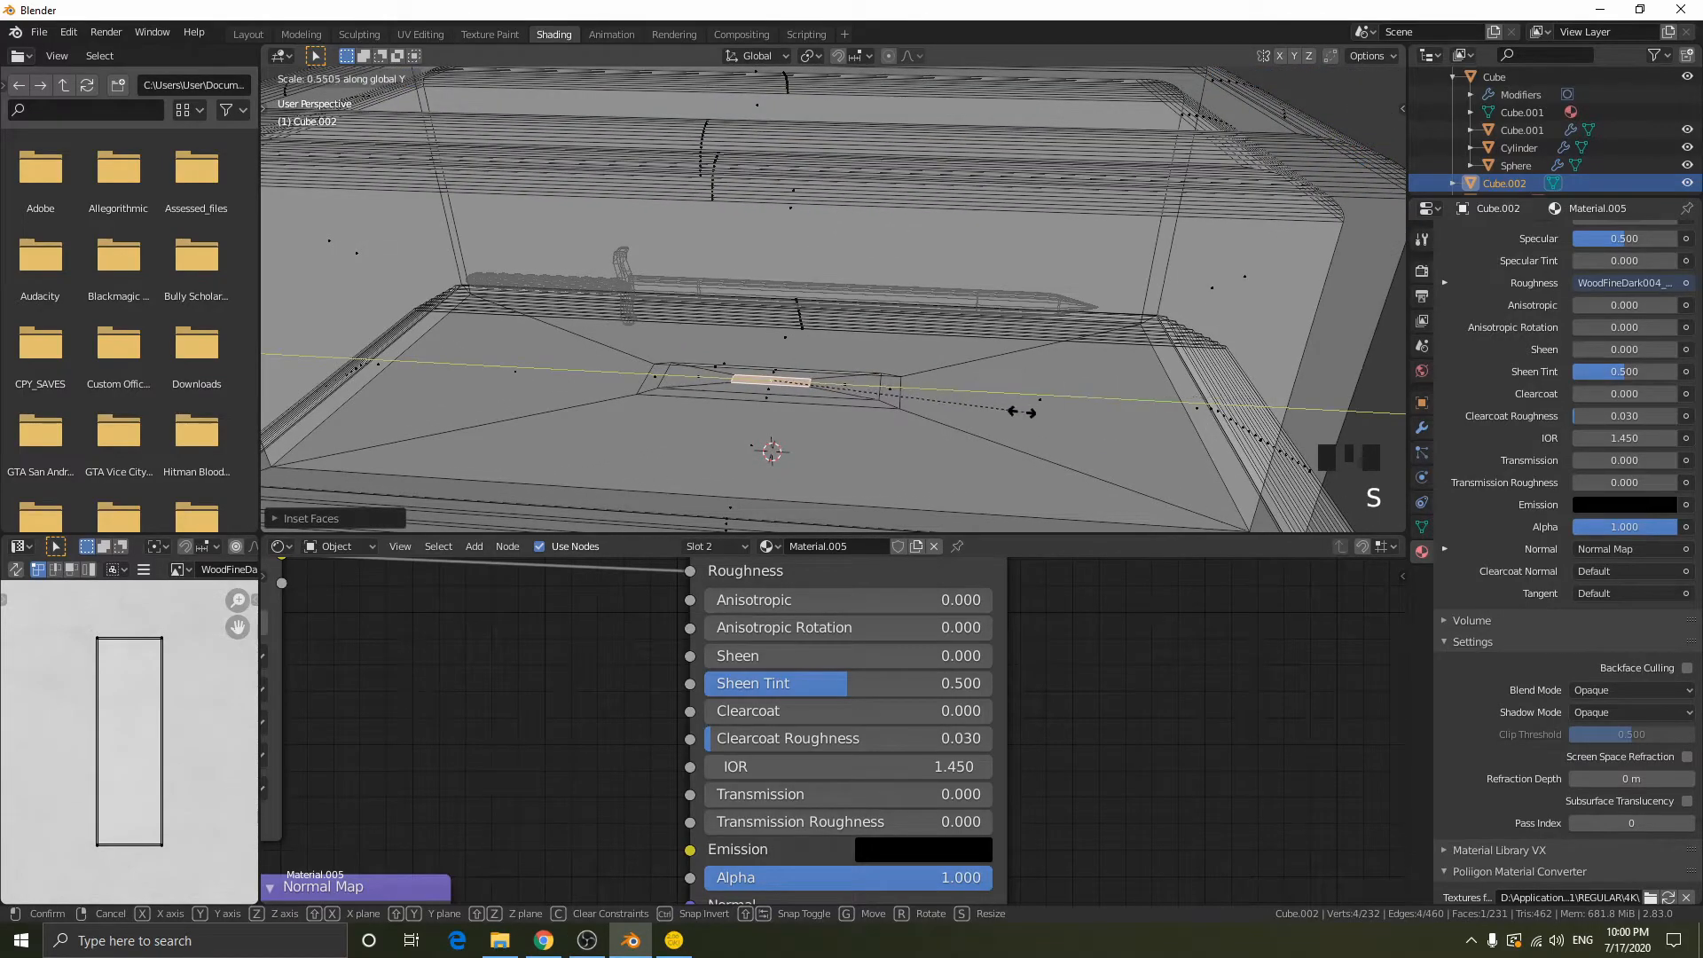
click(848, 389)
key(s)
click(1135, 416)
- Extrude the small face upward twice into a narrow post reaching just beneath the sword
middle_drag(1135, 416, 1124, 337)
key(e)
click(1208, 323)
key(e)
click(1099, 337)
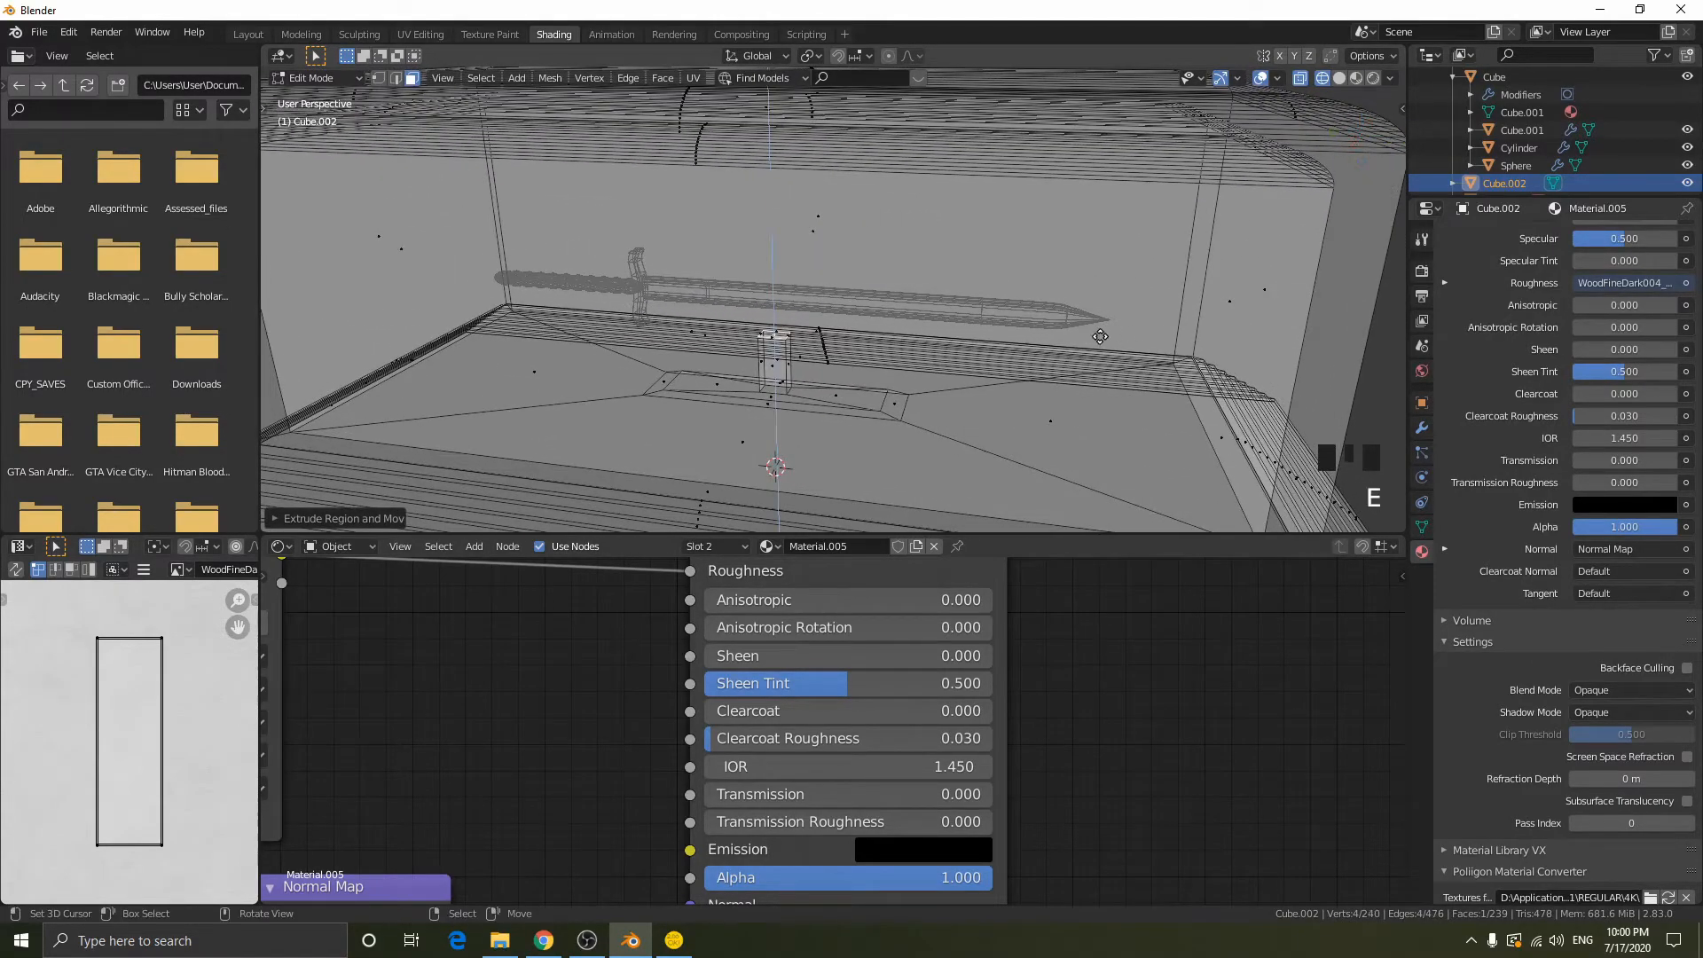
- Enlarge the post's top face about 6.6 times and narrow it along the X axis to about the post's width
key(s)
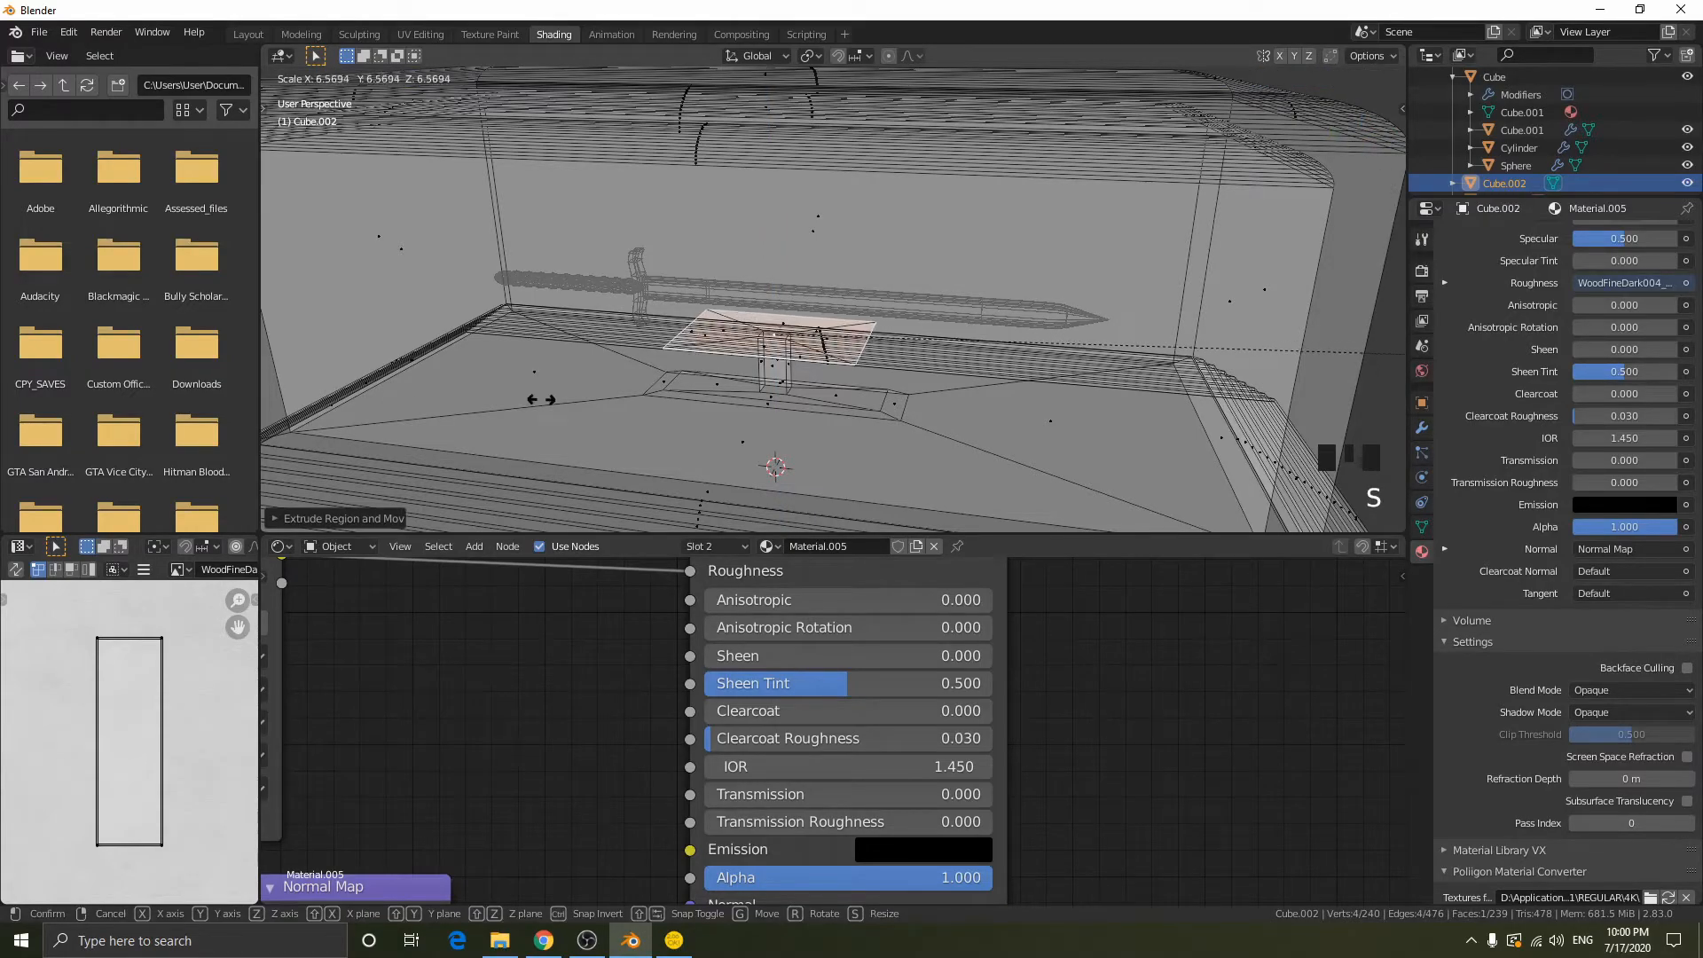
click(535, 399)
middle_drag(535, 399, 1368, 106)
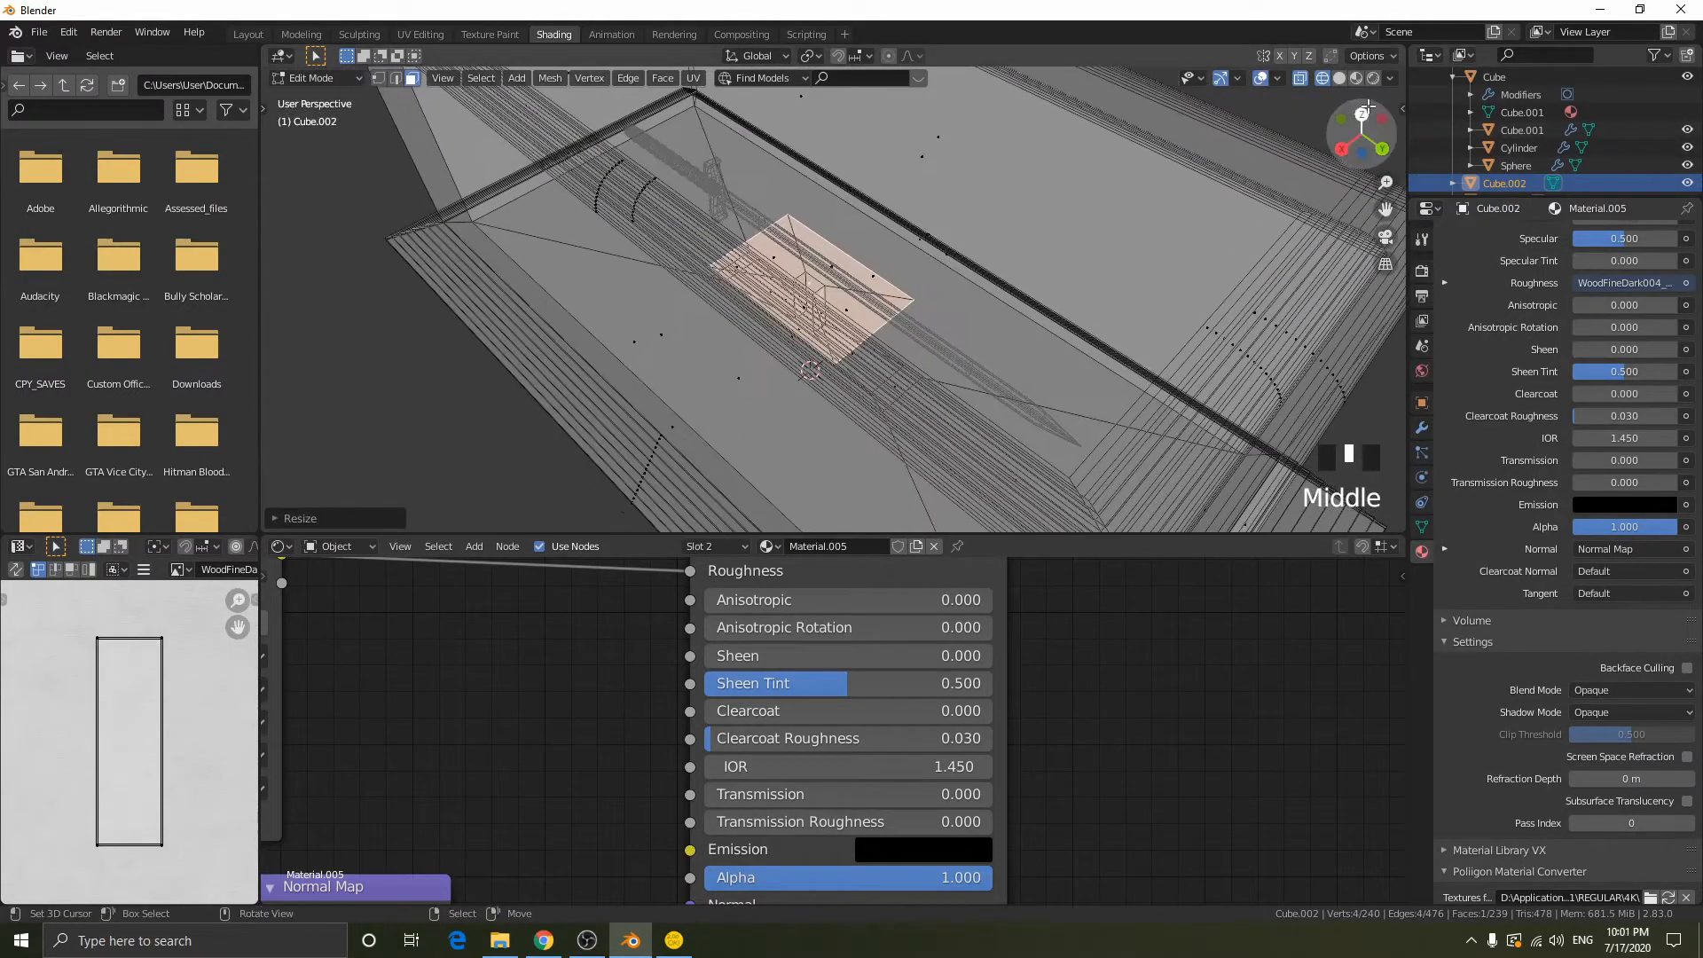
click(1362, 112)
key(5)
key(s)
key(x)
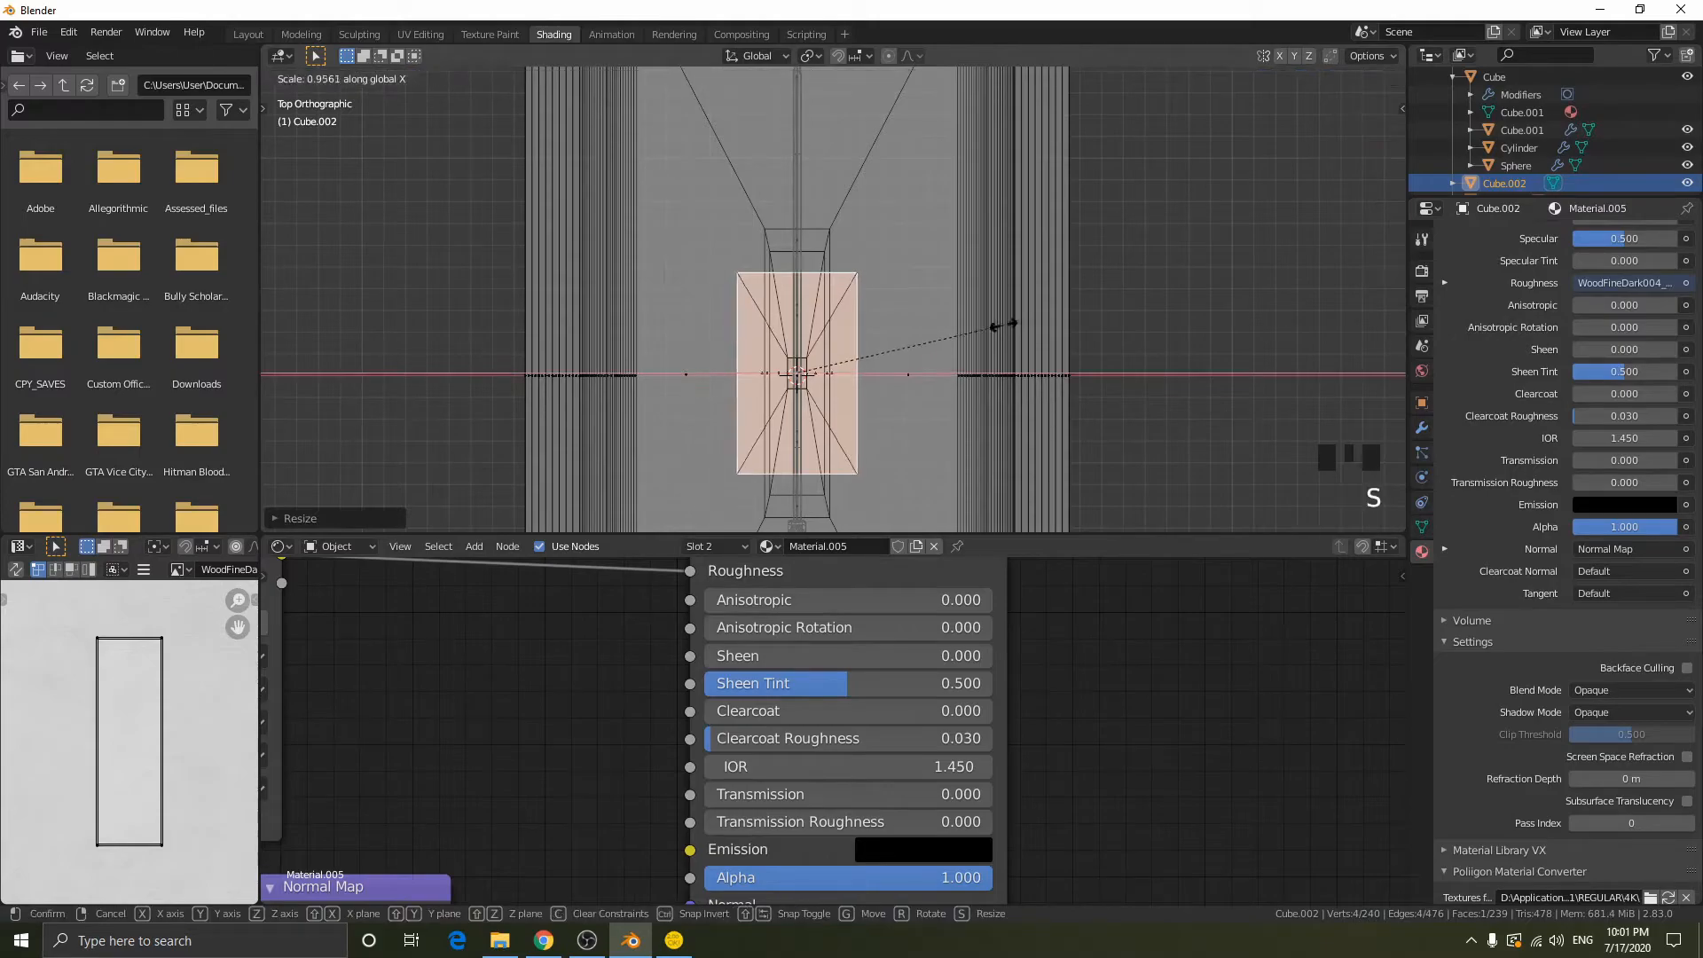
click(823, 349)
- Adjust the length of the post's narrow top face along the Y axis so it fits beneath the blade
key(s)
key(y)
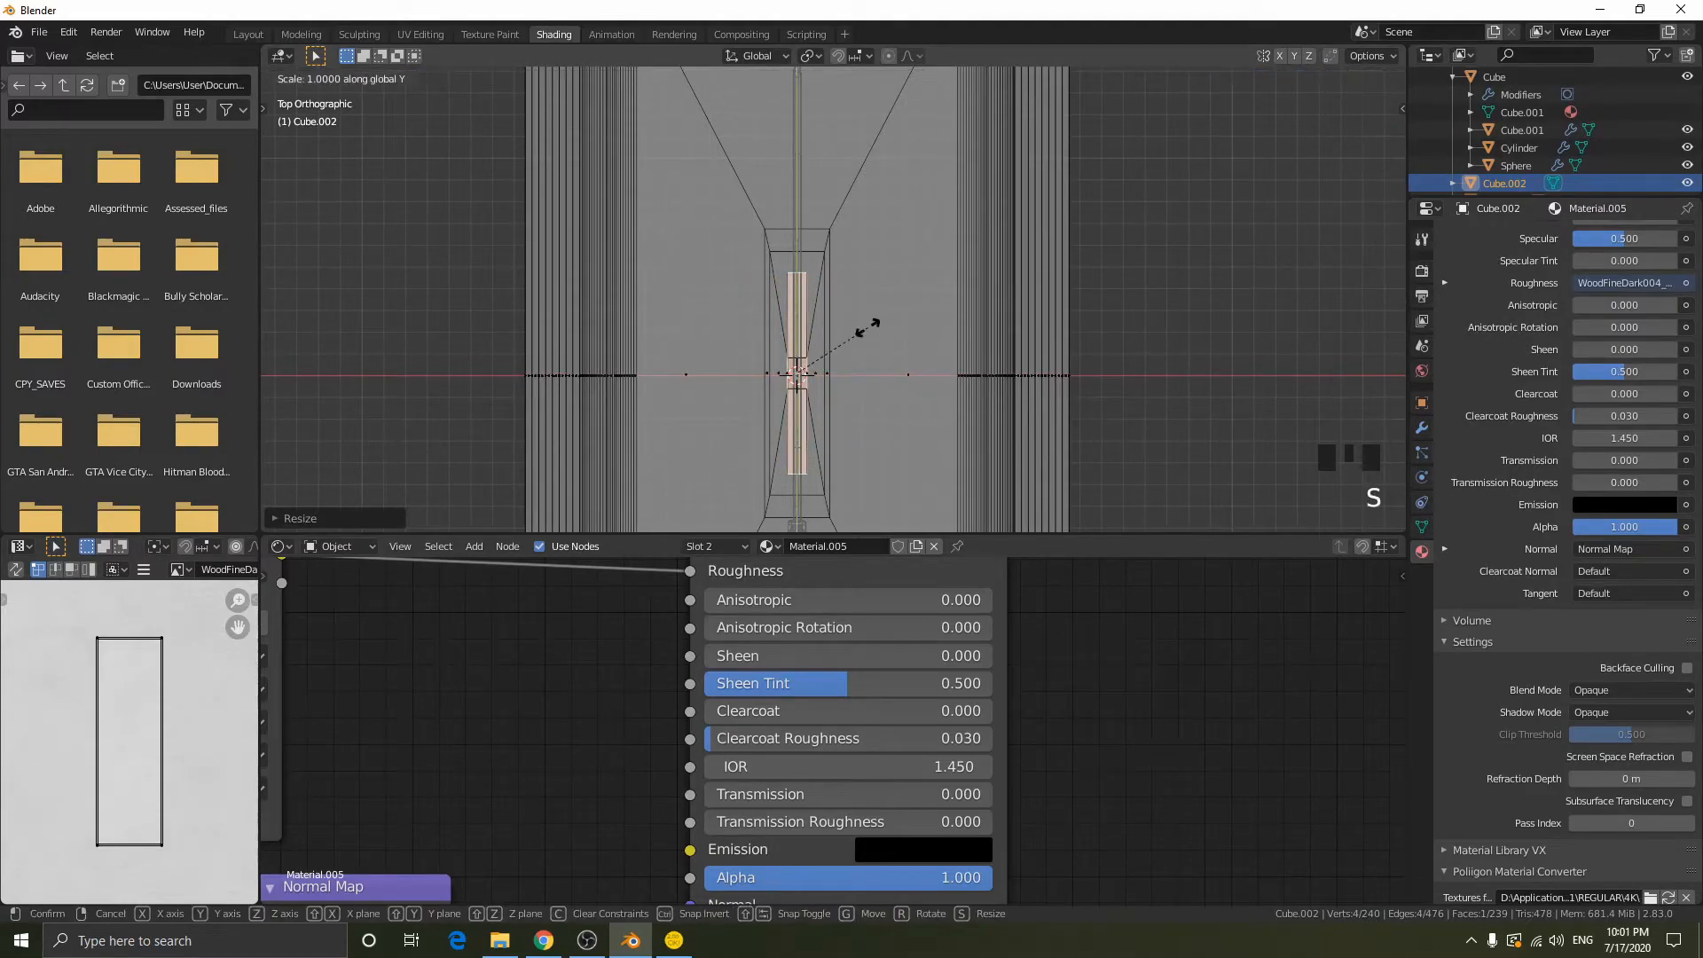
click(904, 321)
middle_drag(905, 321, 852, 365)
scroll(865, 242, down, 2)
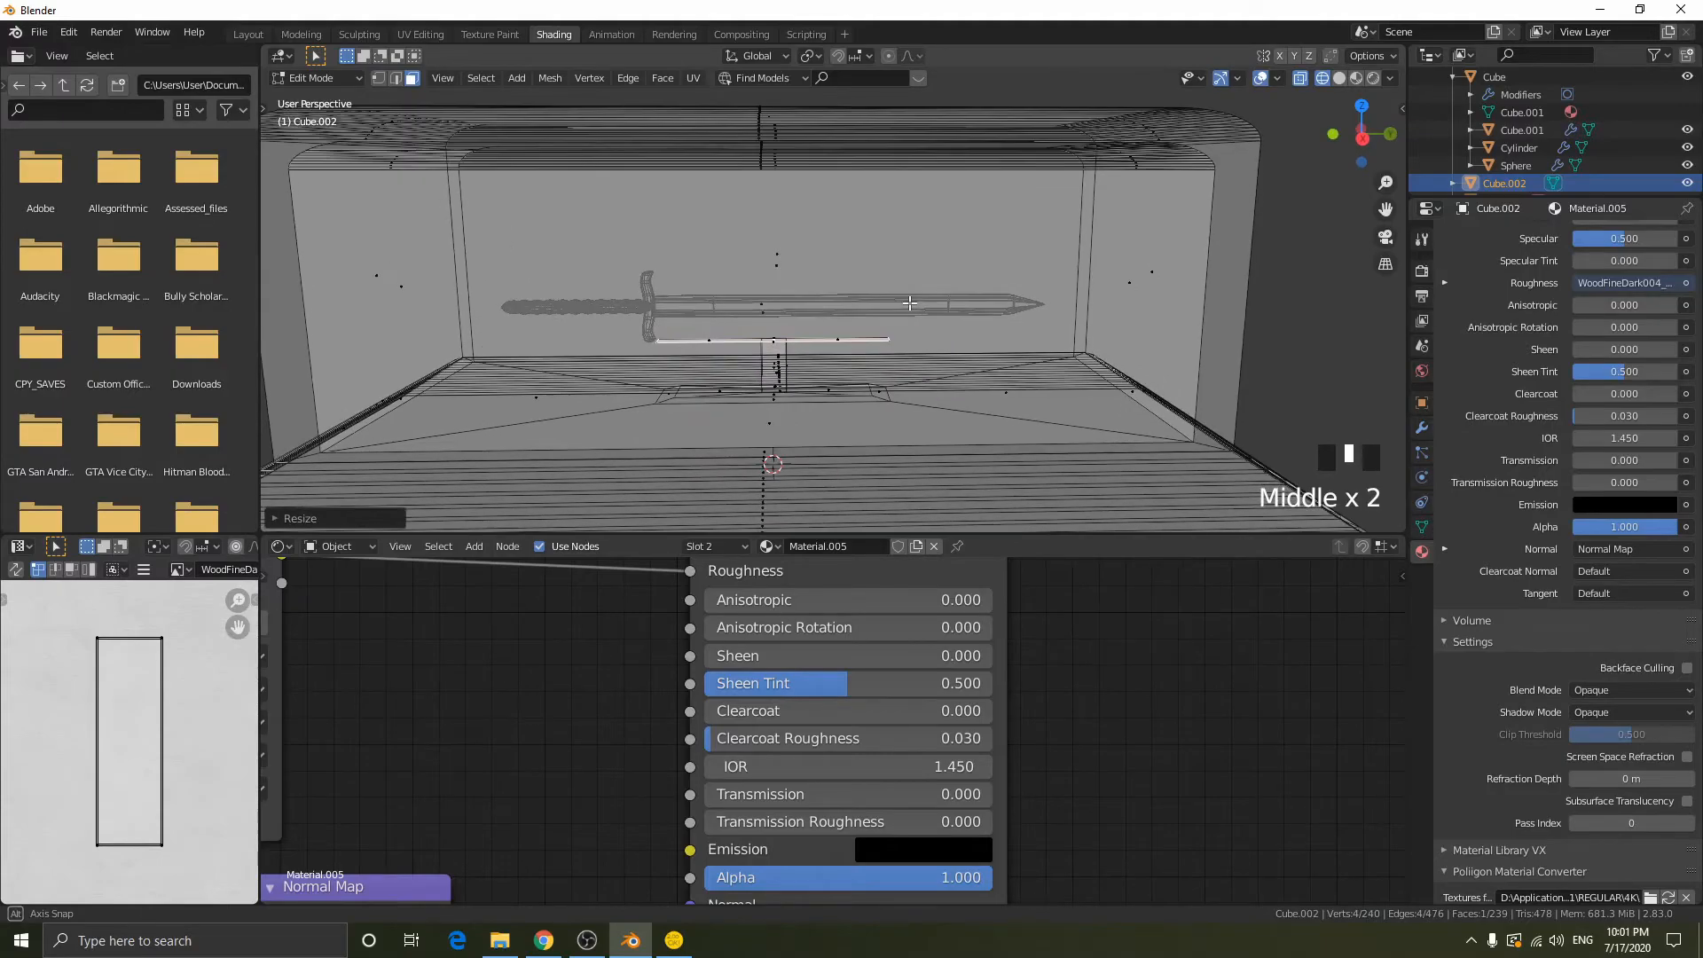
key(s)
key(y)
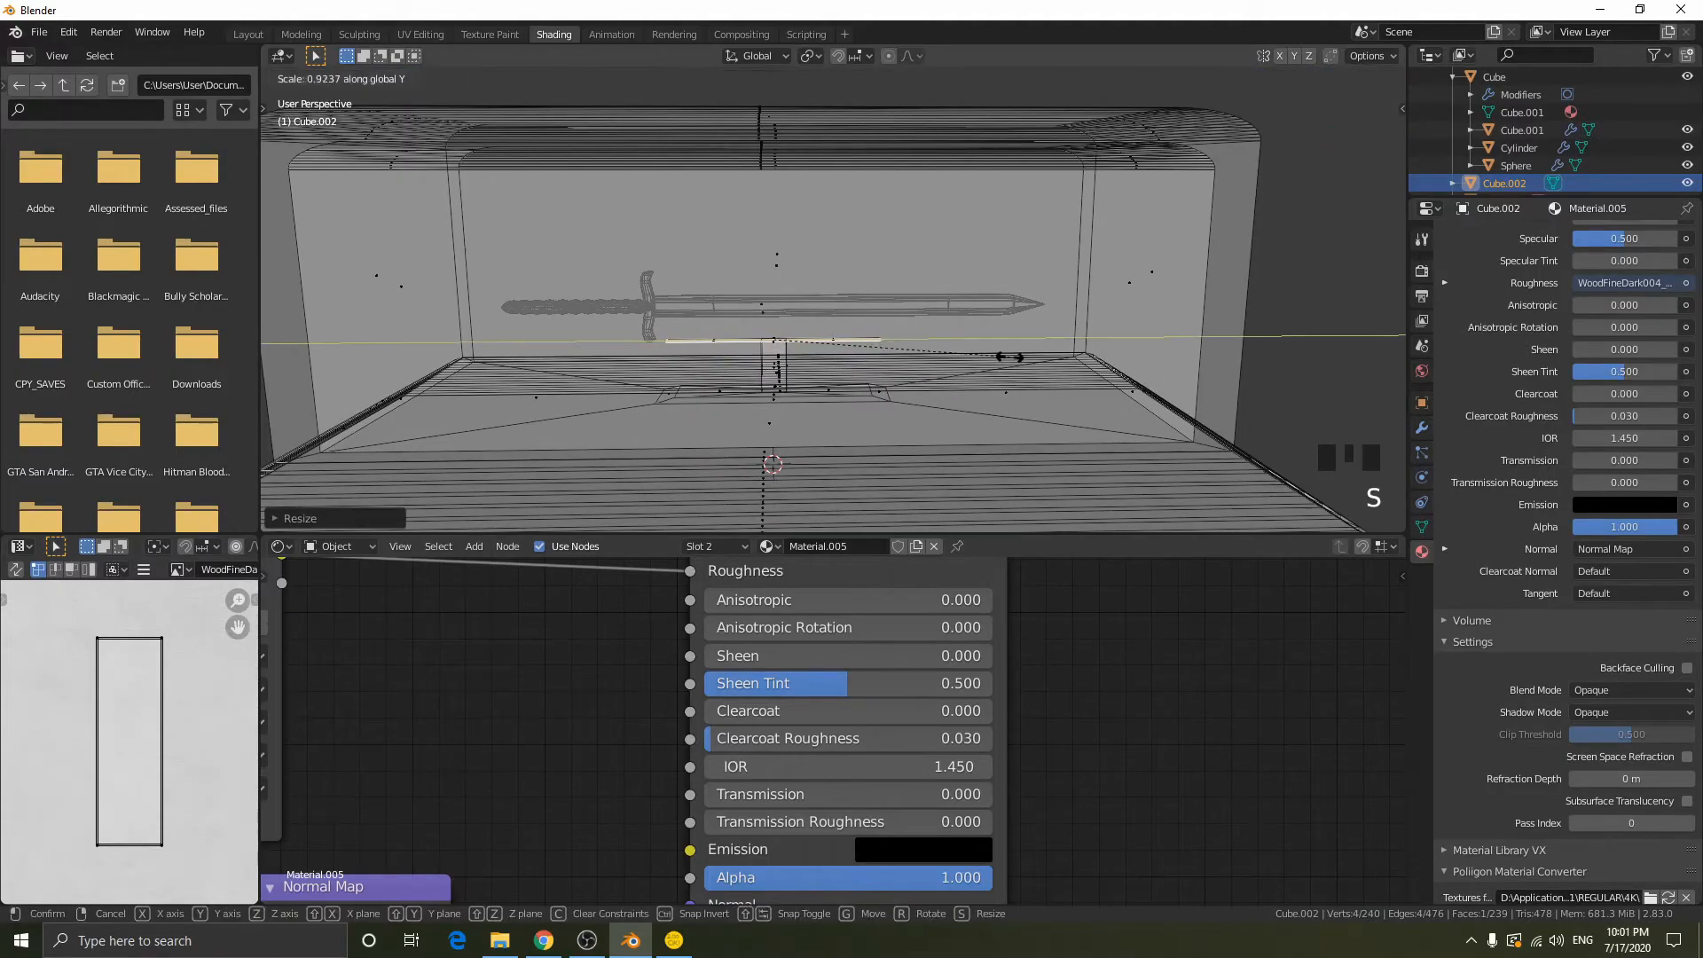
click(980, 354)
- Extrude the post's narrow top face upward into a thin support bar beneath the blade
middle_drag(810, 329, 1047, 376)
scroll(922, 341, up, 2)
key(e)
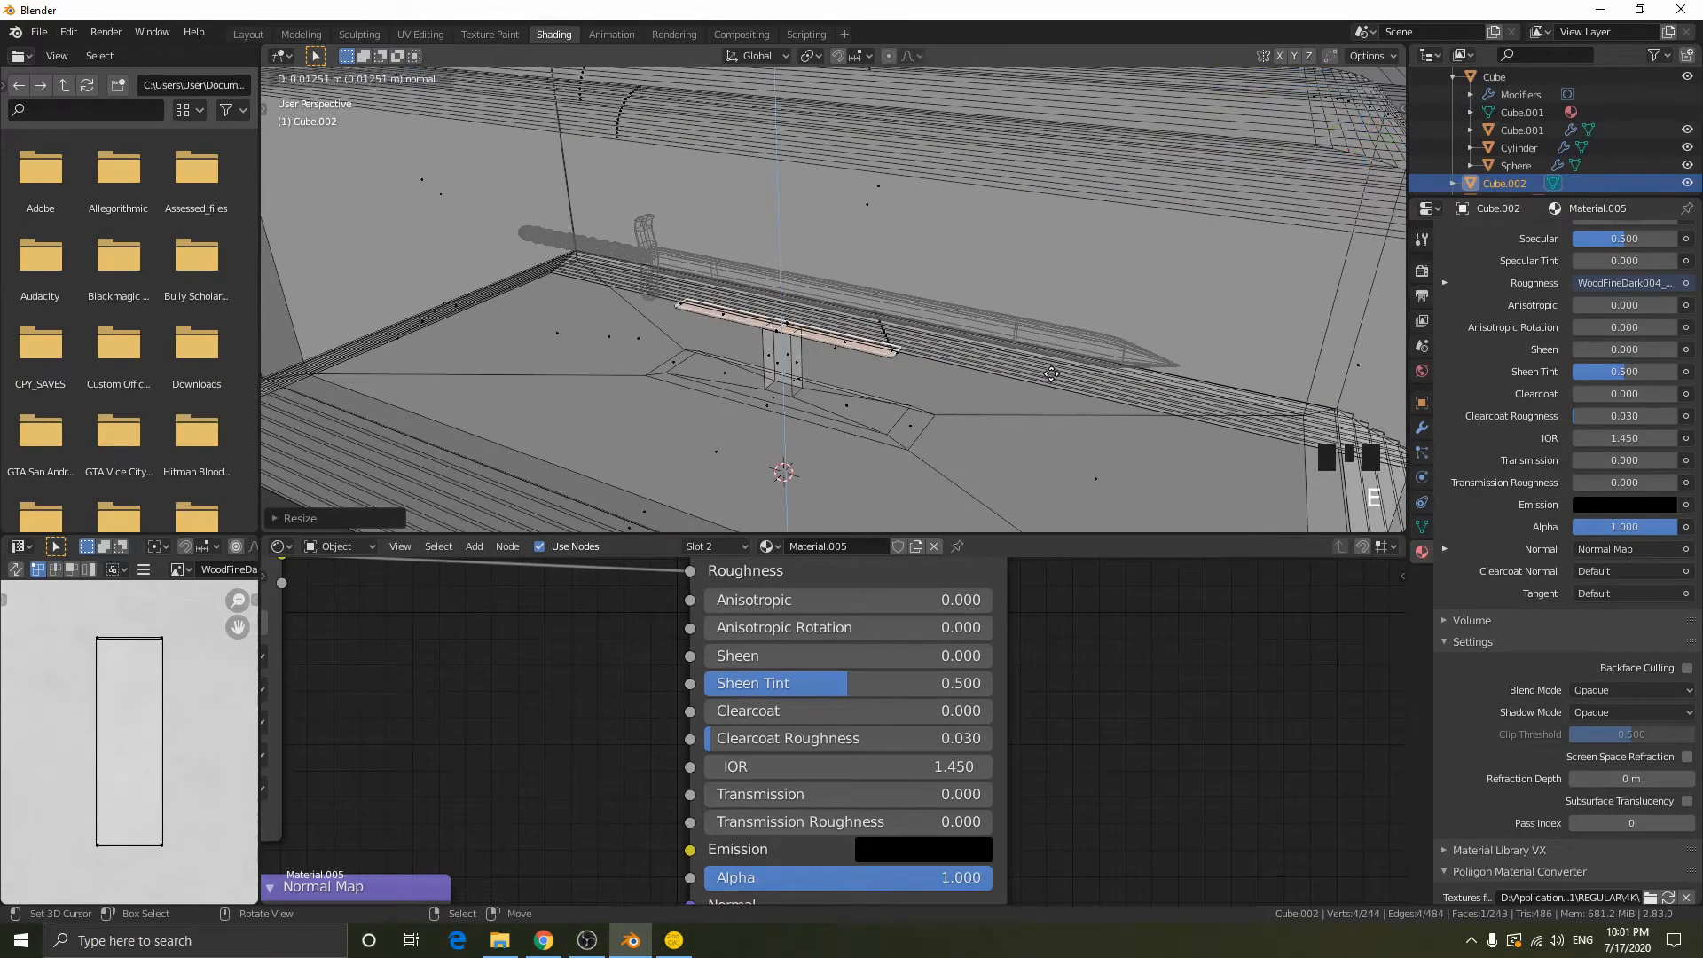
click(1058, 316)
- Try insetting the support bar's top face and undo the inset
middle_drag(1058, 316, 1080, 357)
scroll(1073, 328, up, 3)
key(i)
click(1121, 345)
key(ctrl+z)
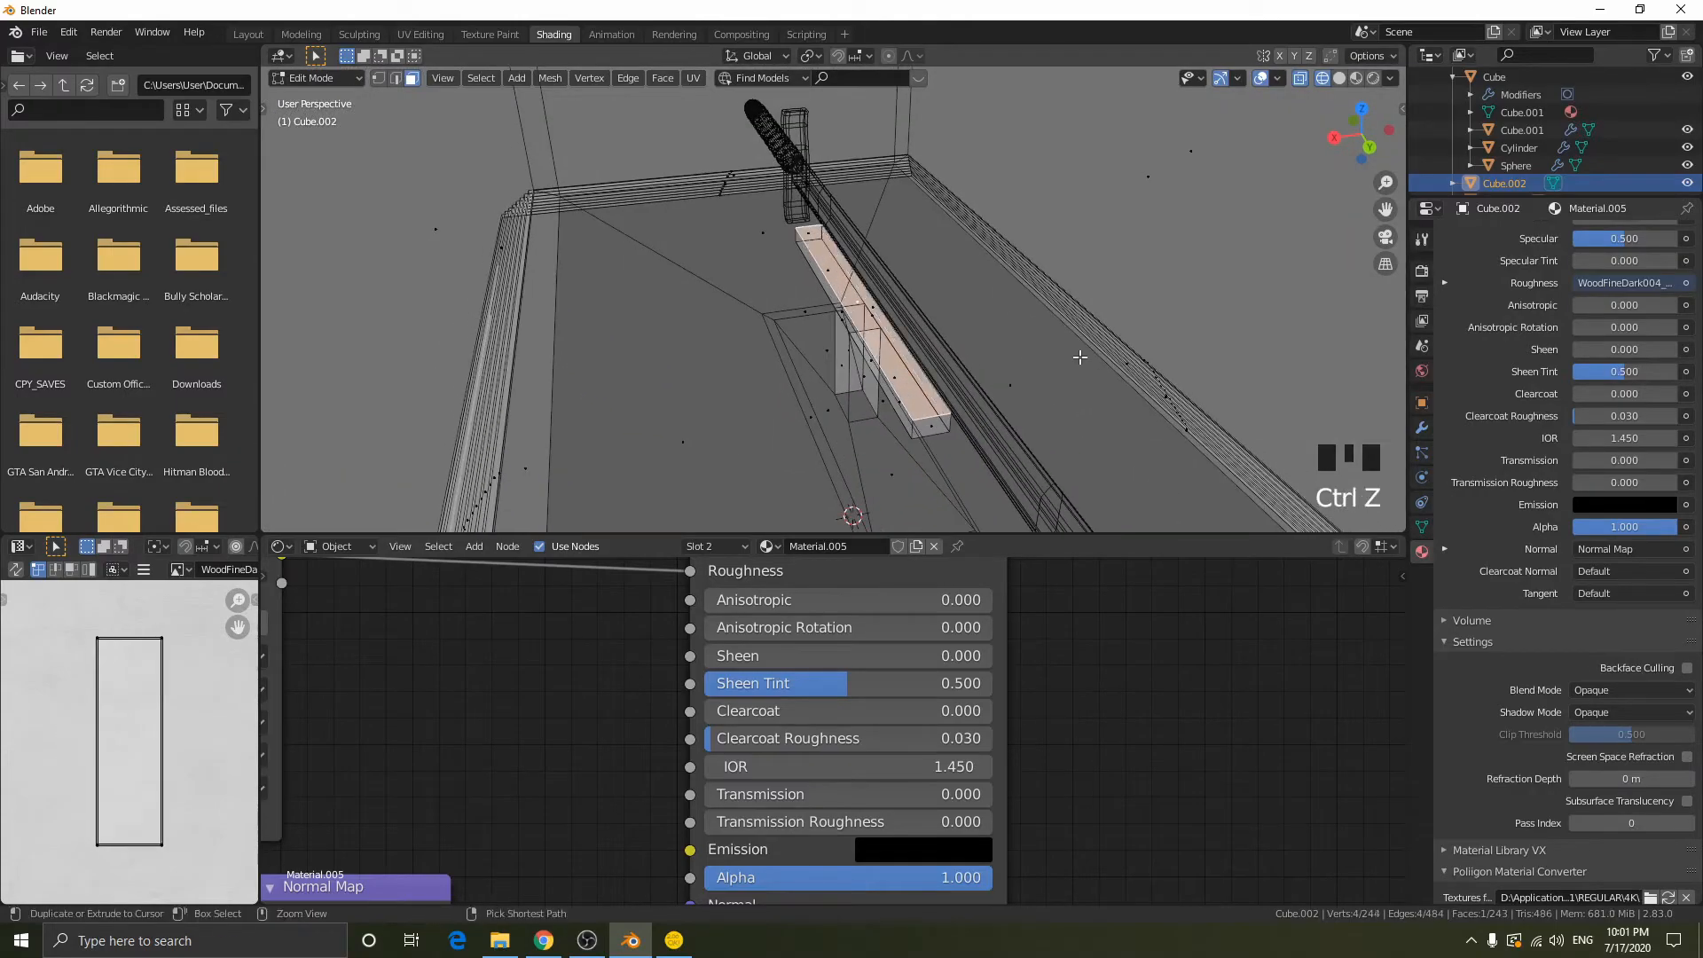
- Inset the support bar's top face and scale the inner face along the X axis to about 0.6
key(i)
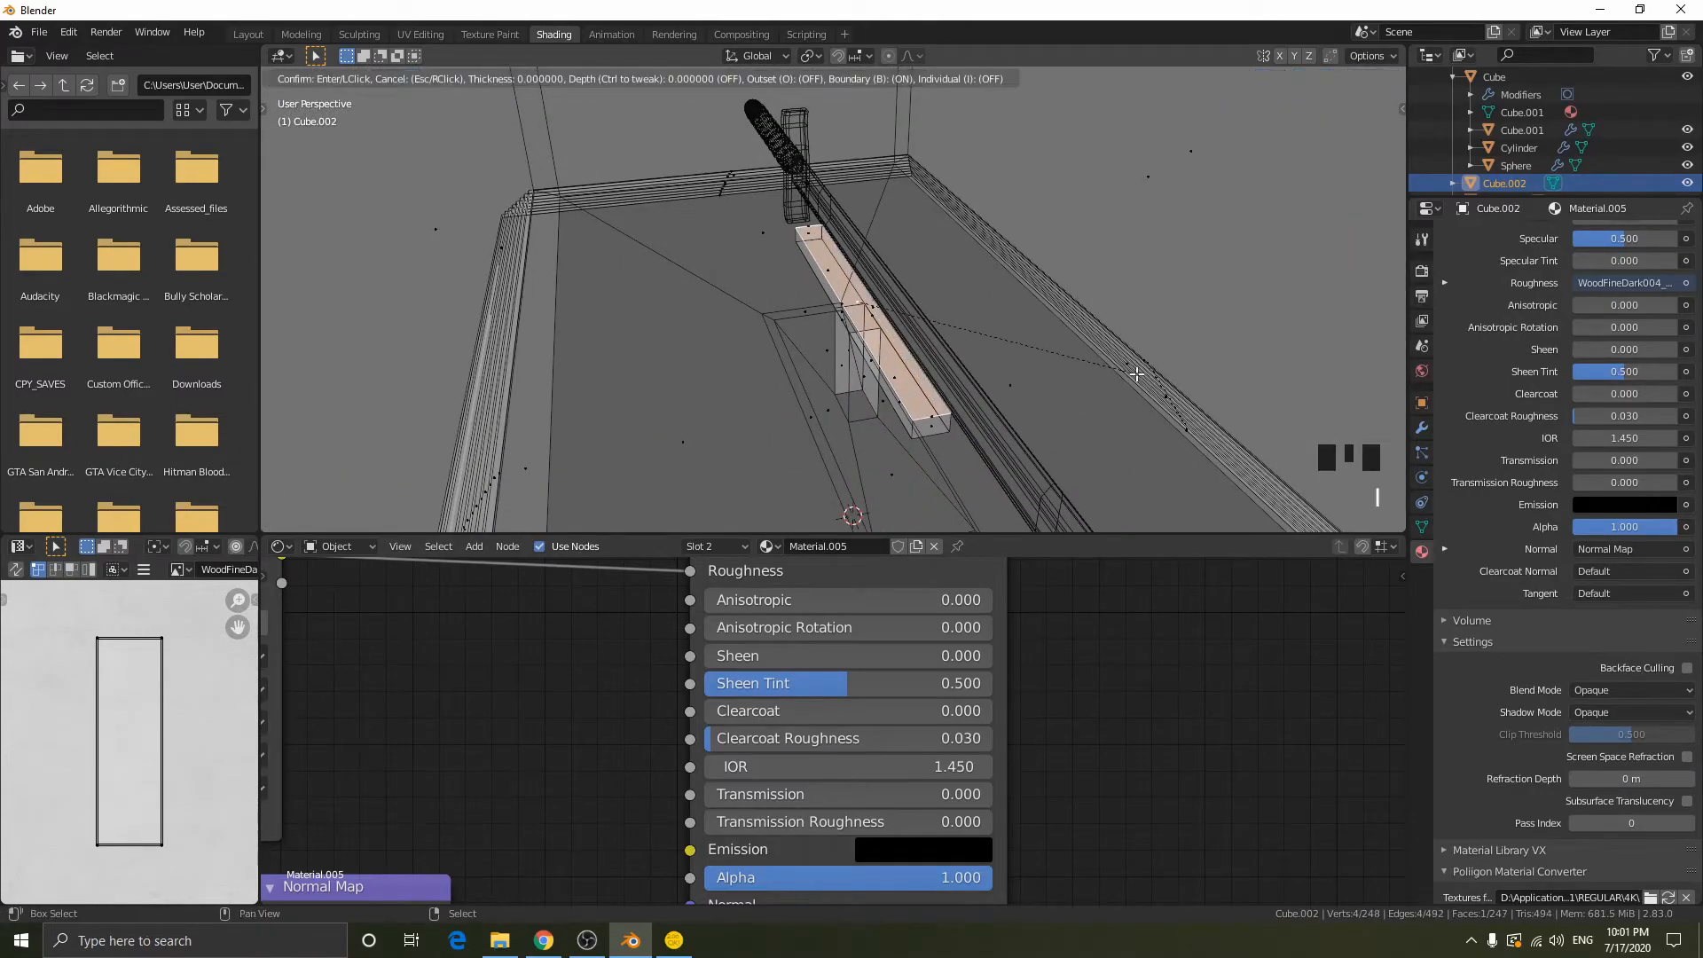
key(i)
click(1193, 360)
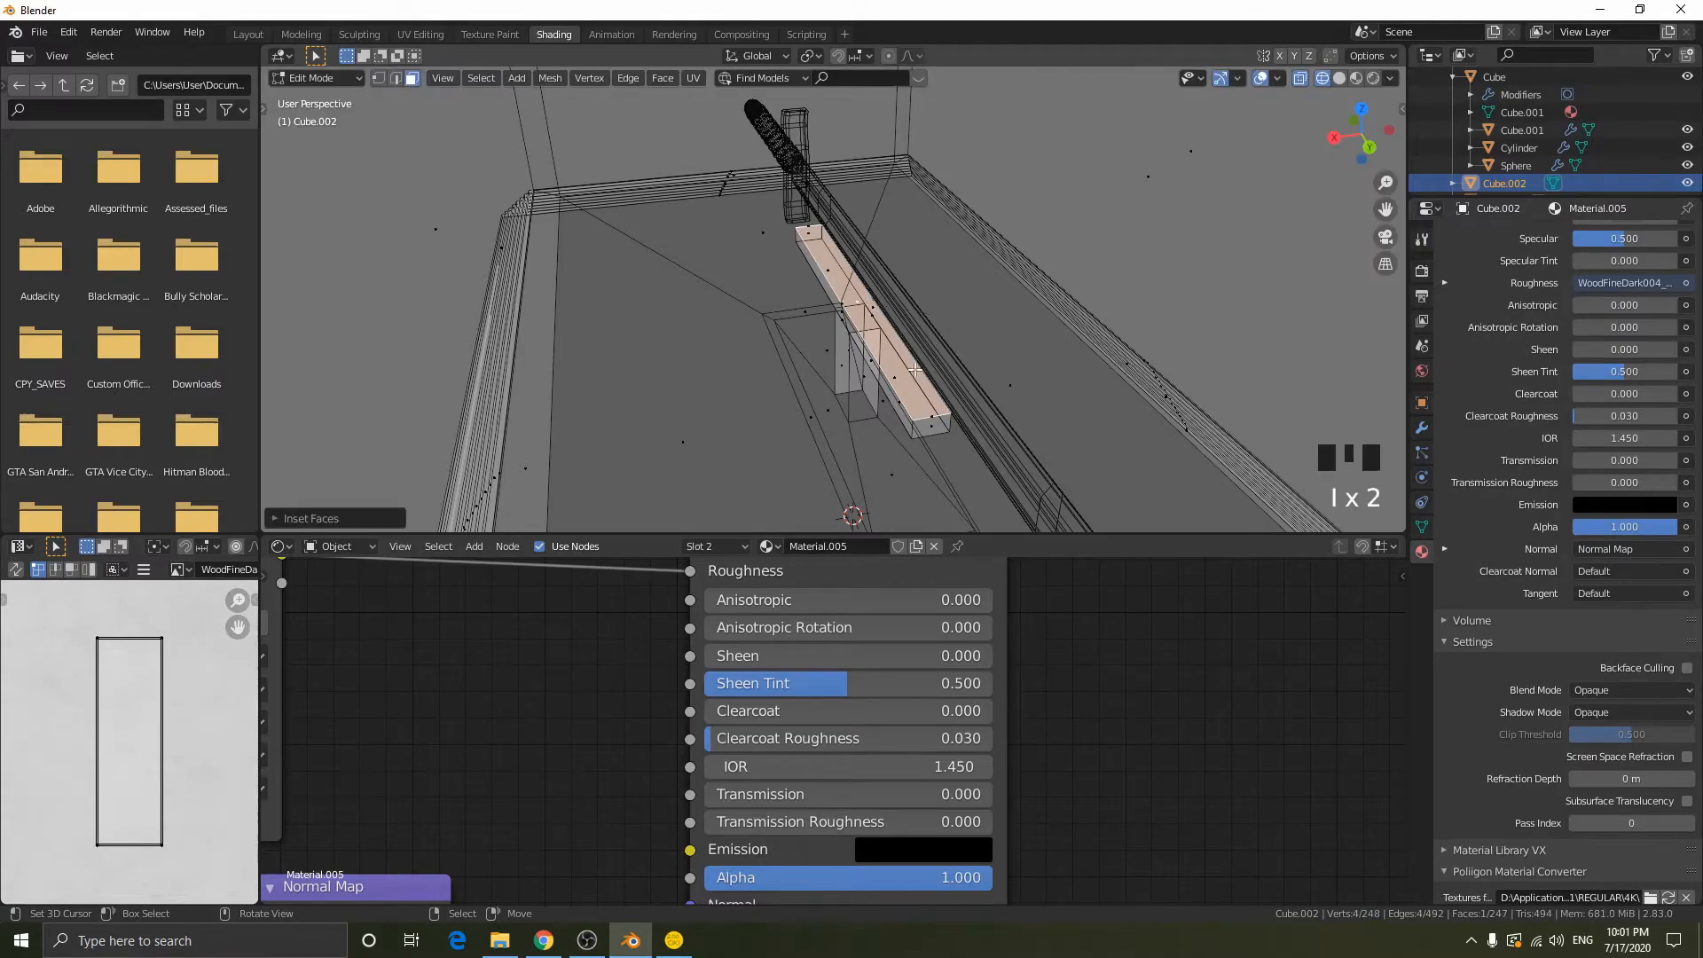
key(s)
right_click(1146, 322)
key(s)
key(y)
key(x)
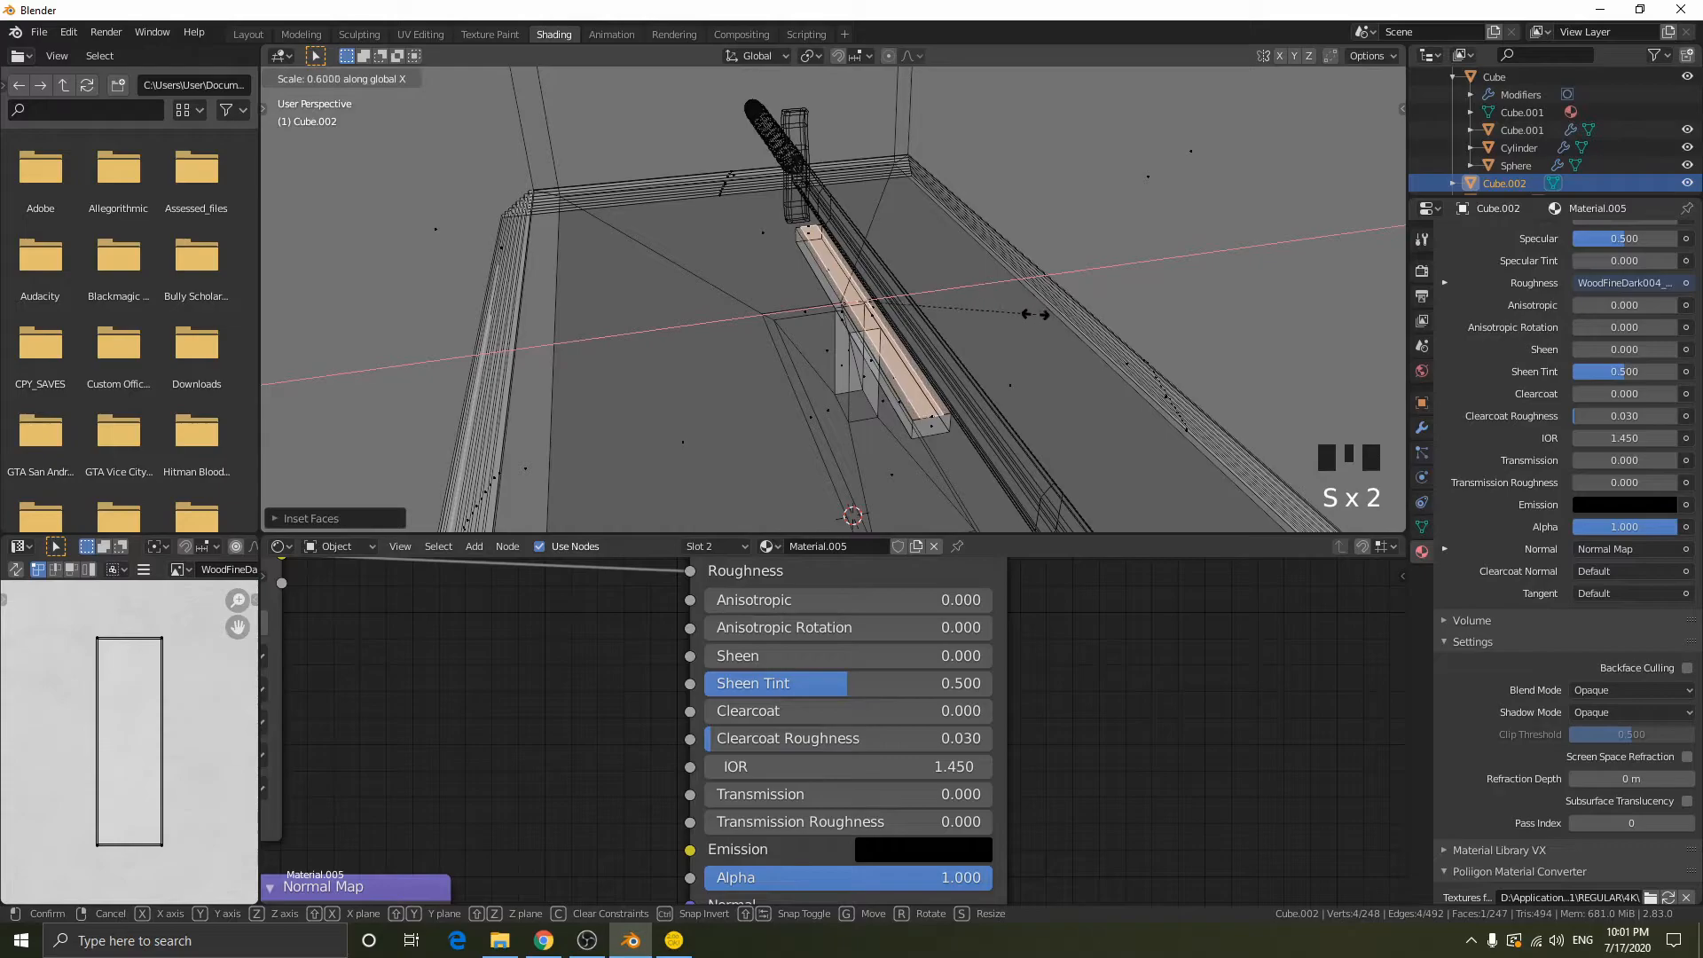
click(1029, 314)
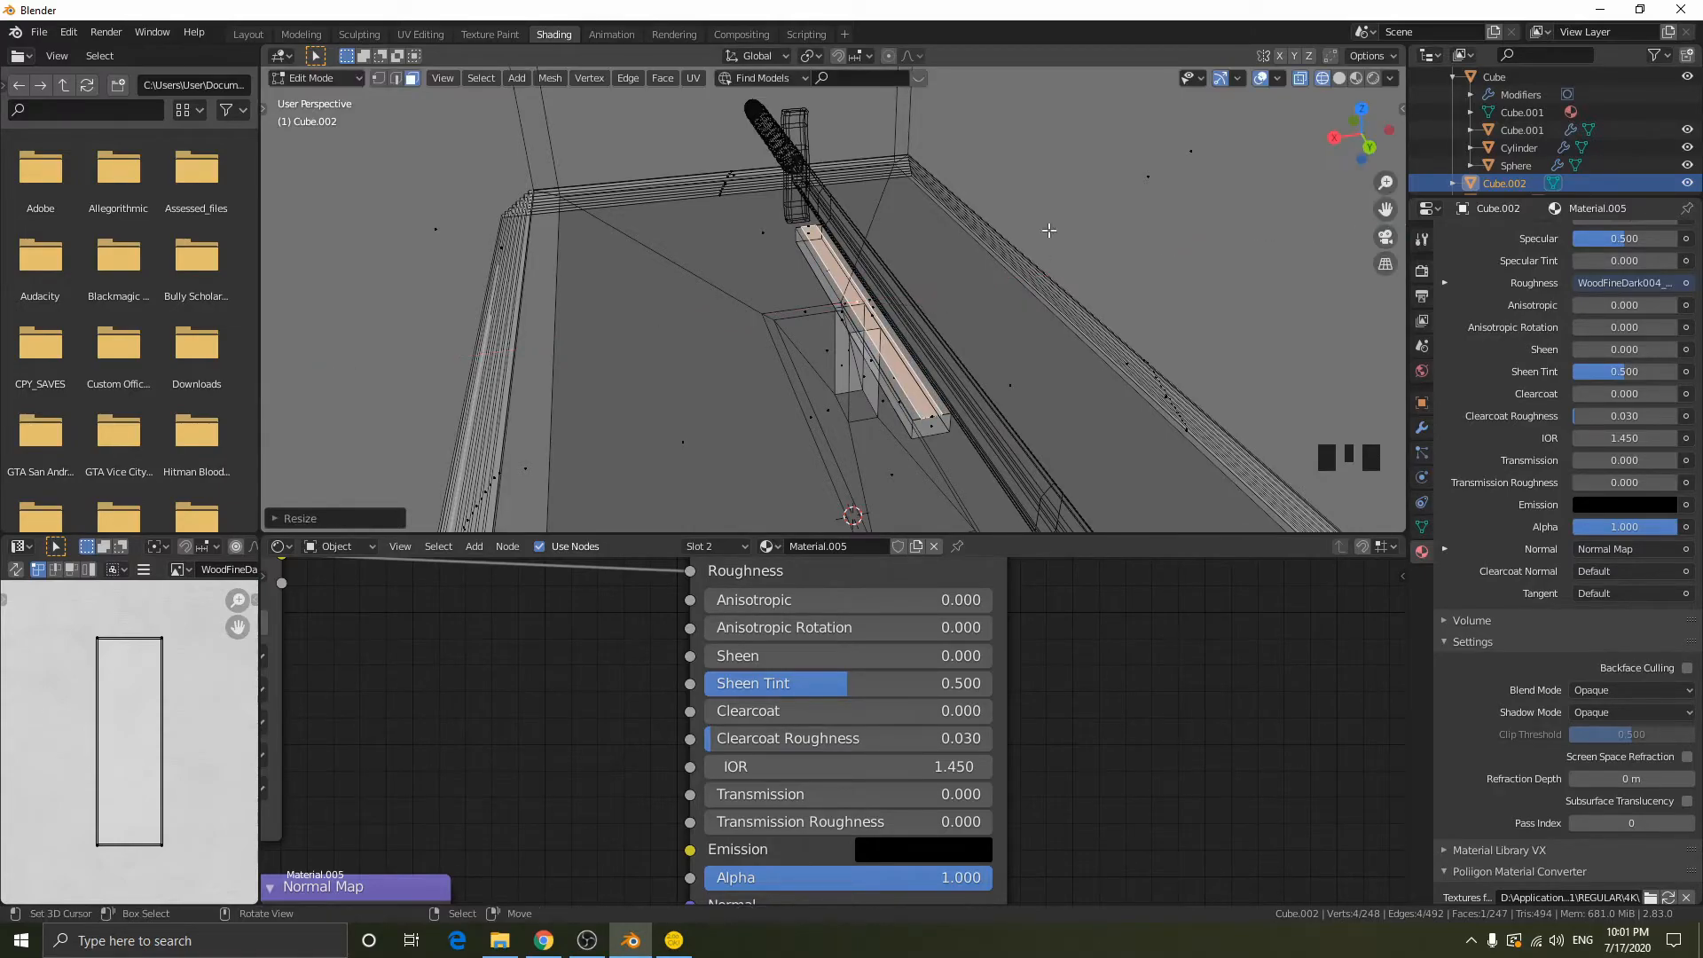
- Extrude the inset top face of the support bar down about 0.033 m to form a groove for the blade
key(e)
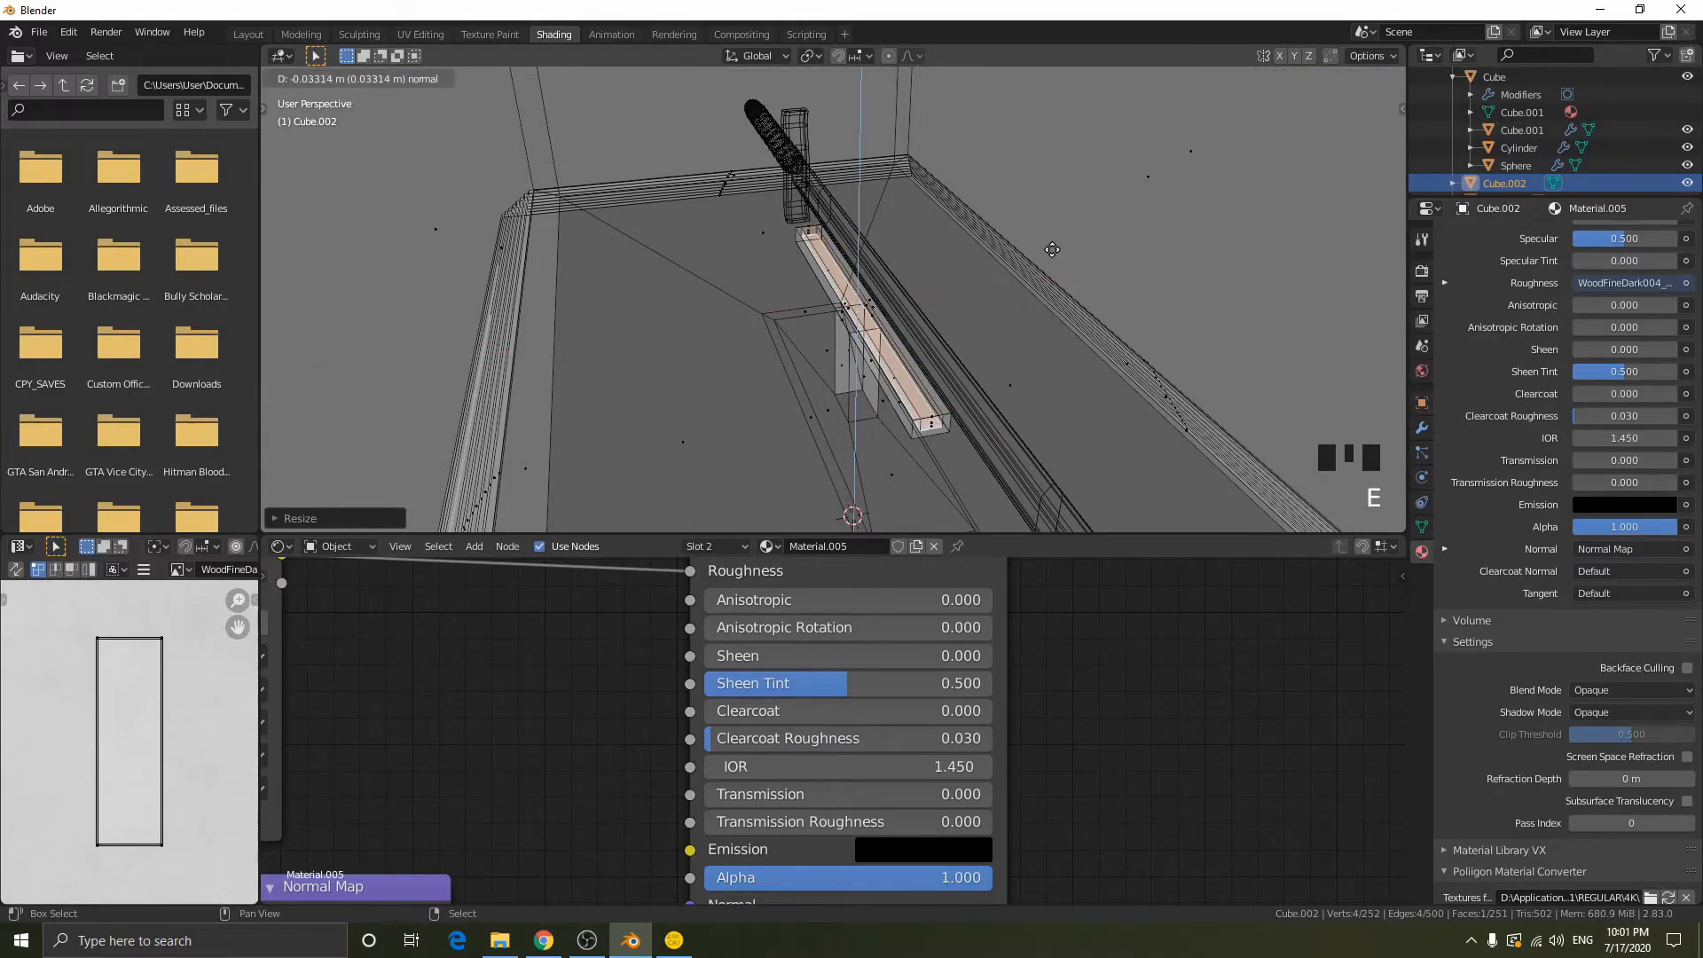
click(1052, 249)
scroll(1077, 335, up, 1)
middle_drag(1076, 335, 1068, 269)
- Select the face closing one end of the support bar's groove and delete it
key(1)
key(2)
key(3)
right_click(1022, 441)
mouse_move(1022, 441)
middle_down()
mouse_move(1034, 416)
mouse_move(1015, 445)
mouse_move(912, 426)
mouse_move(950, 418)
middle_up()
key(shift+z)
scroll(1034, 416, down, 1)
key(x)
click(1014, 445)
scroll(1015, 445, down, 1)
- Try to move a groove corner vertex along Z at the end of the support bar
key(1)
key(3)
right_click(950, 417)
right_click(949, 417)
key(shift+z)
key(1)
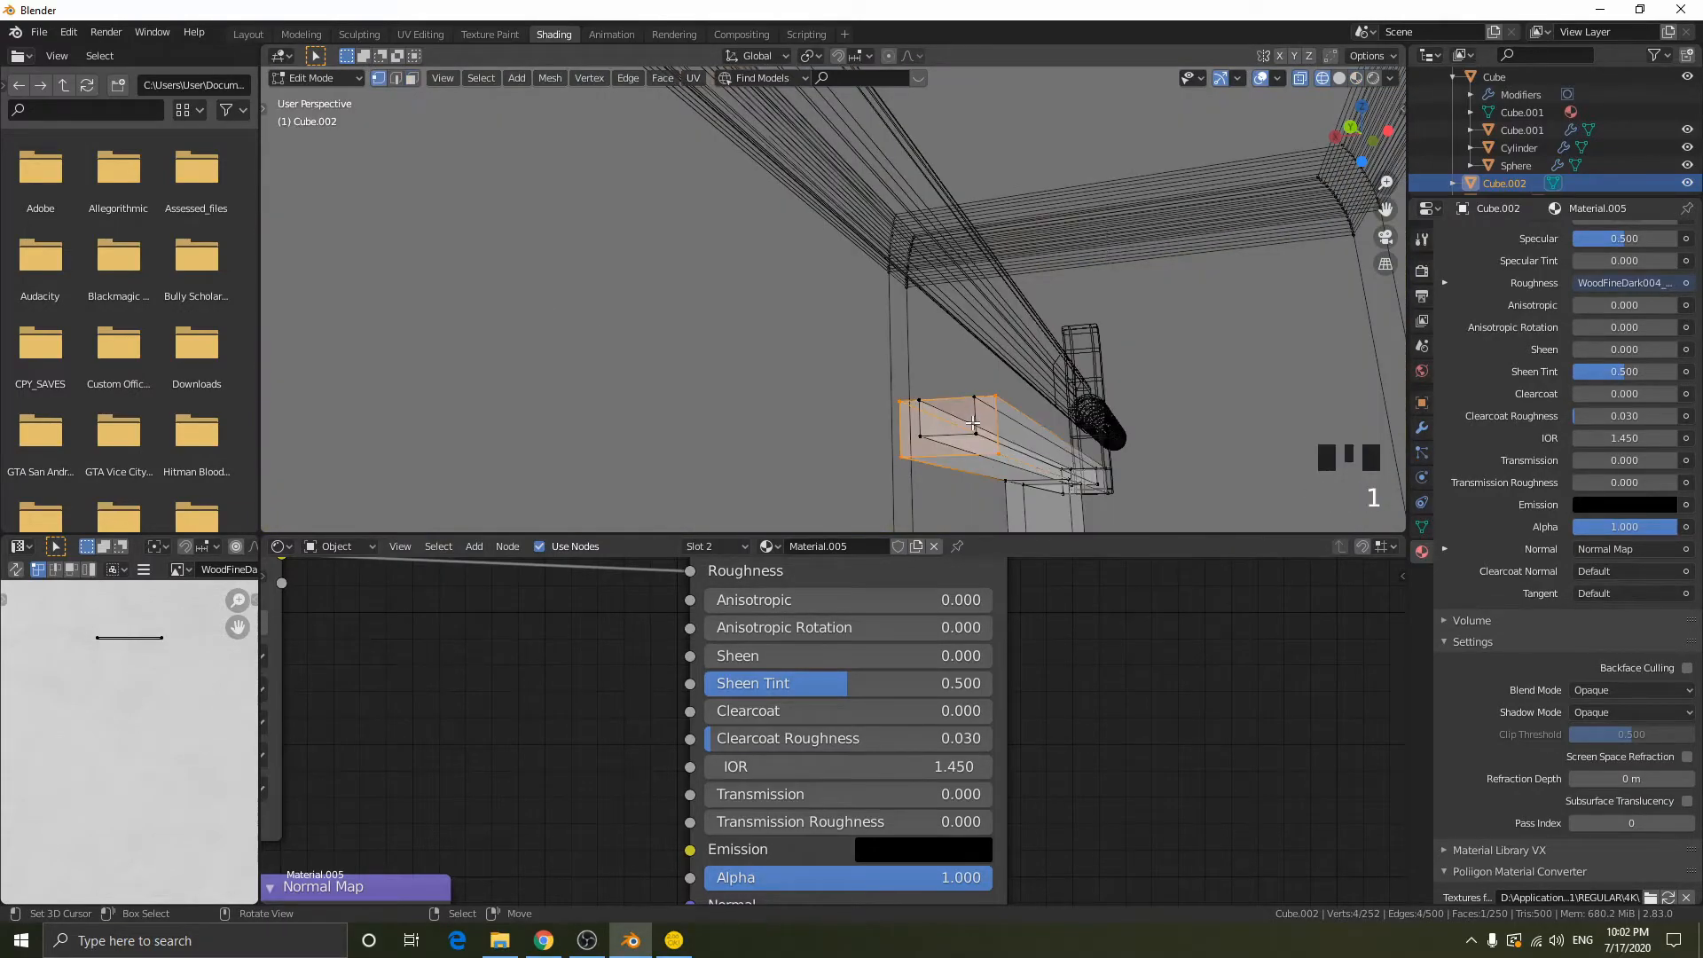
key(shift+z)
right_click(980, 399)
key(g)
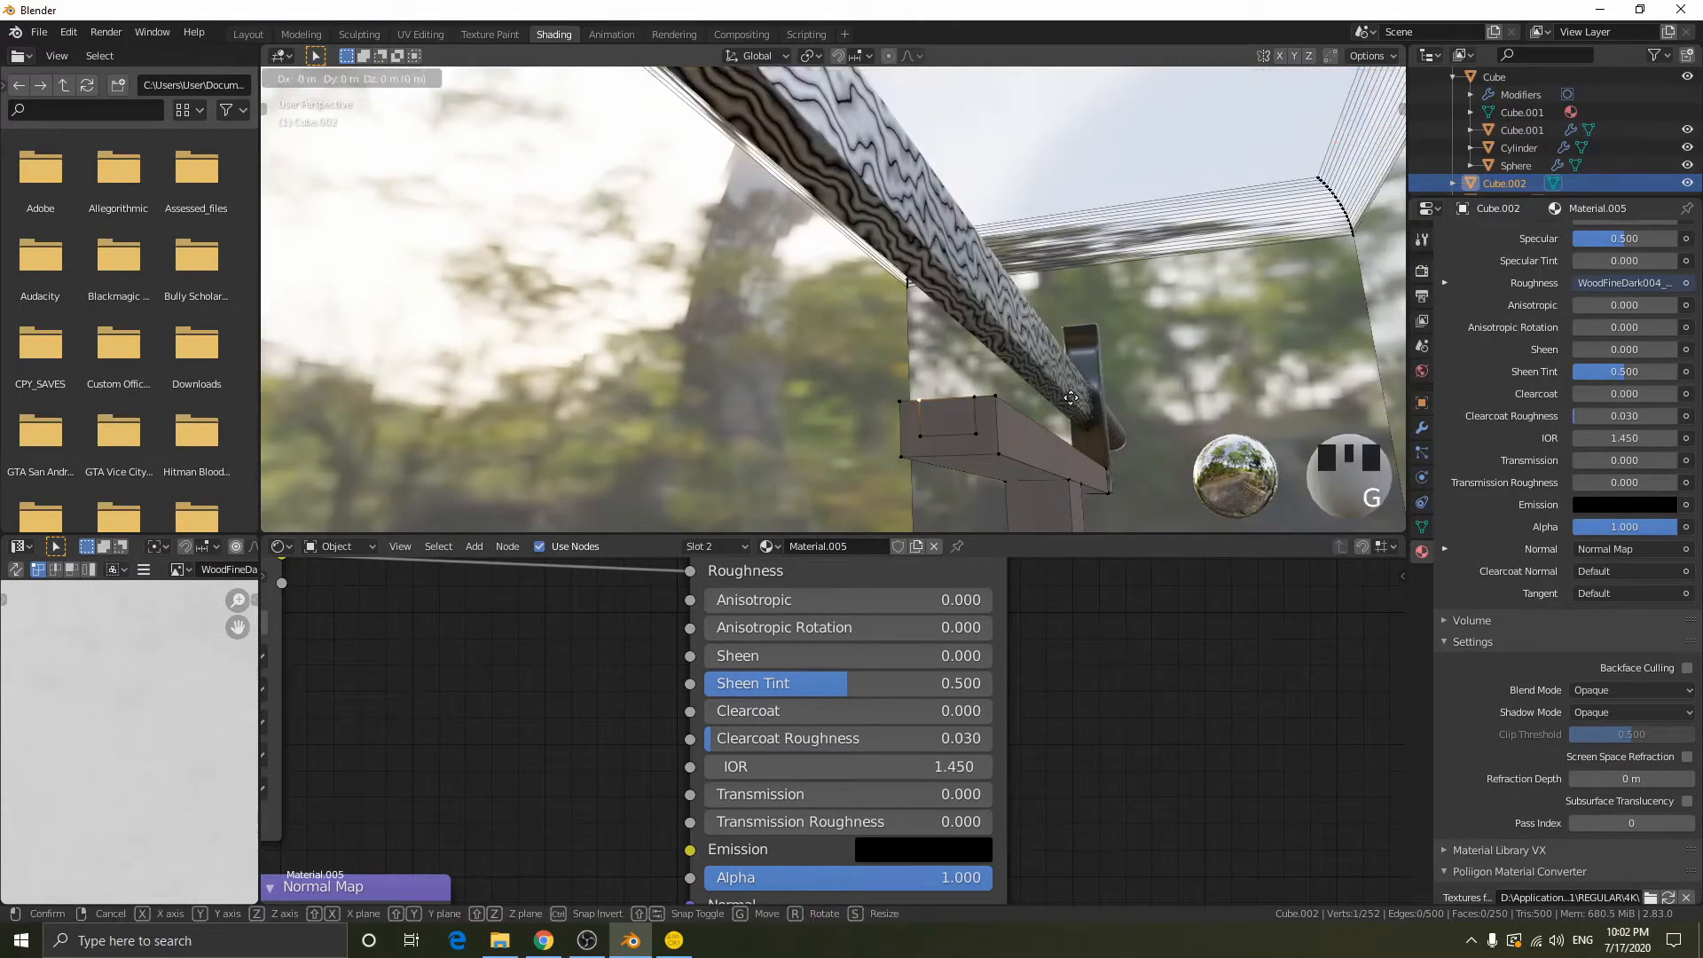
key(g)
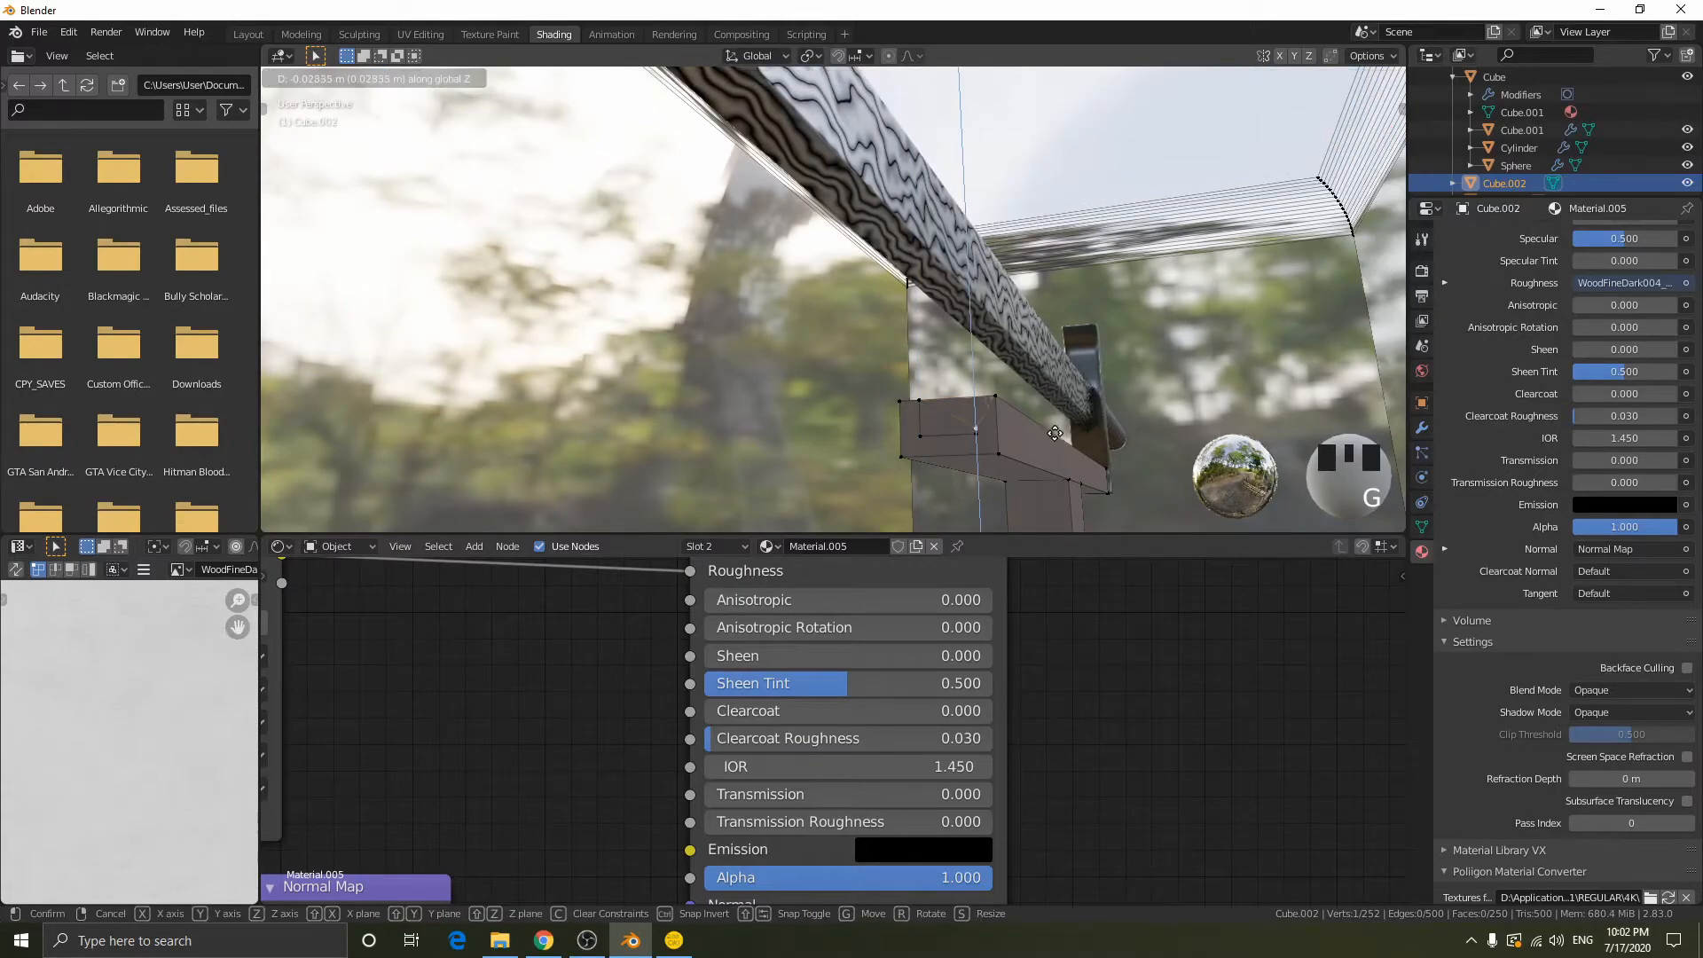
right_click(914, 398)
- Try to move the upper corner vertices on the support bar's end face
scroll(914, 399, up, 1)
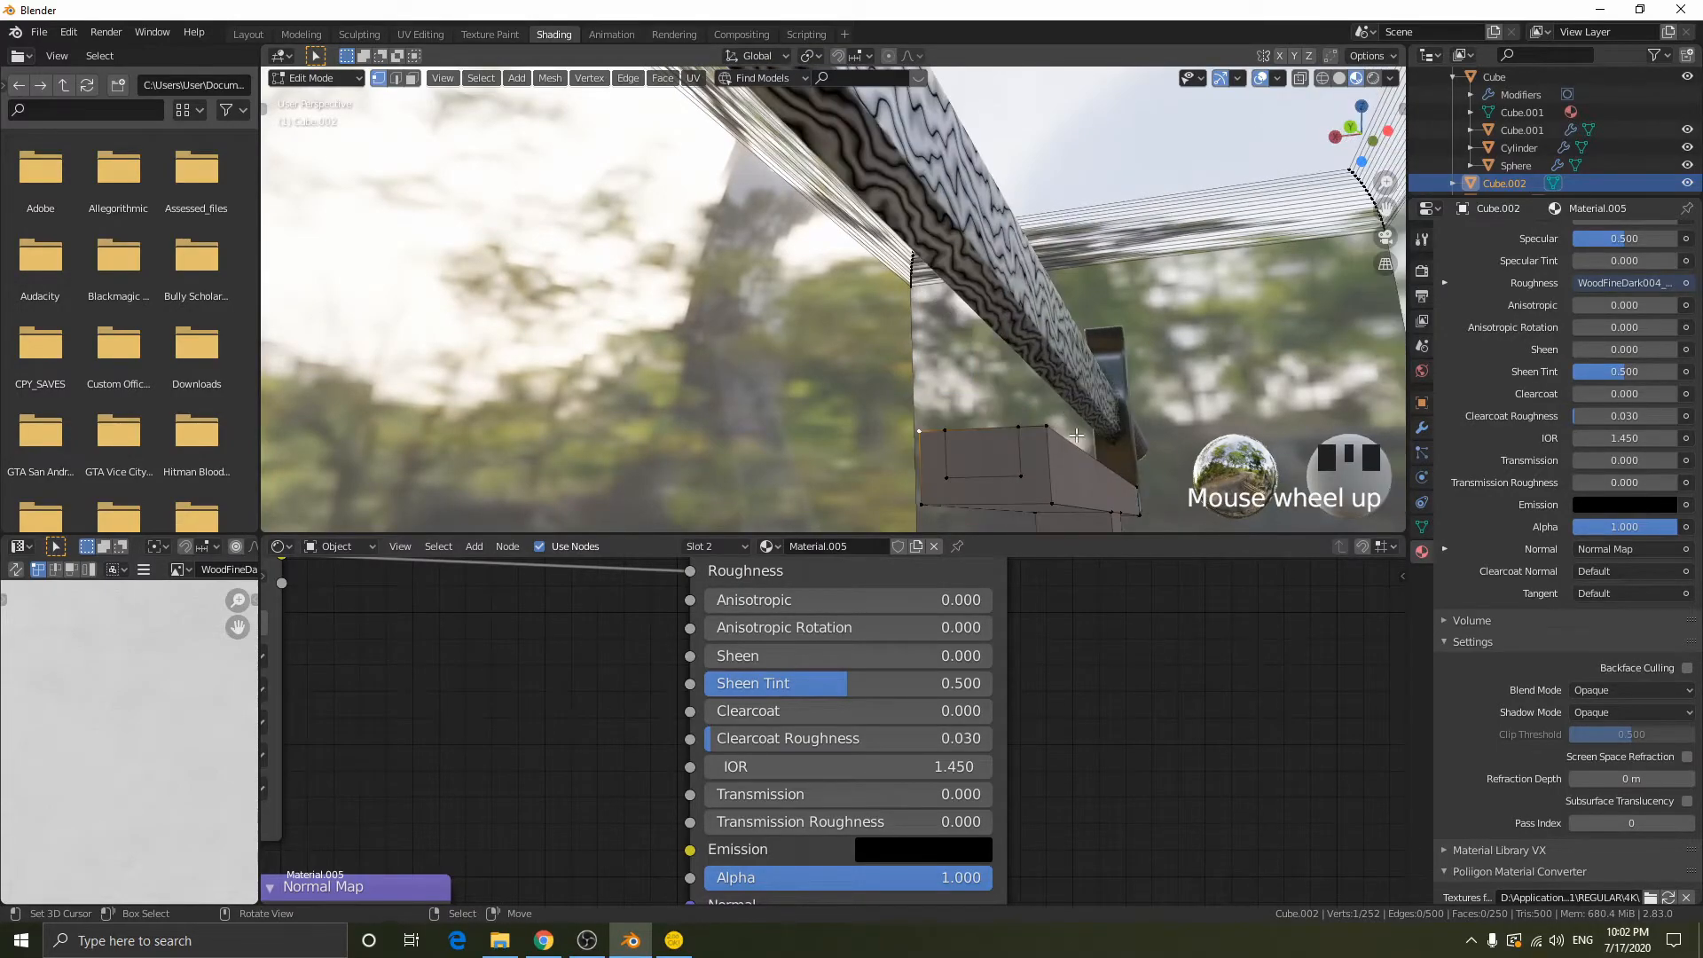
key(shift+f)
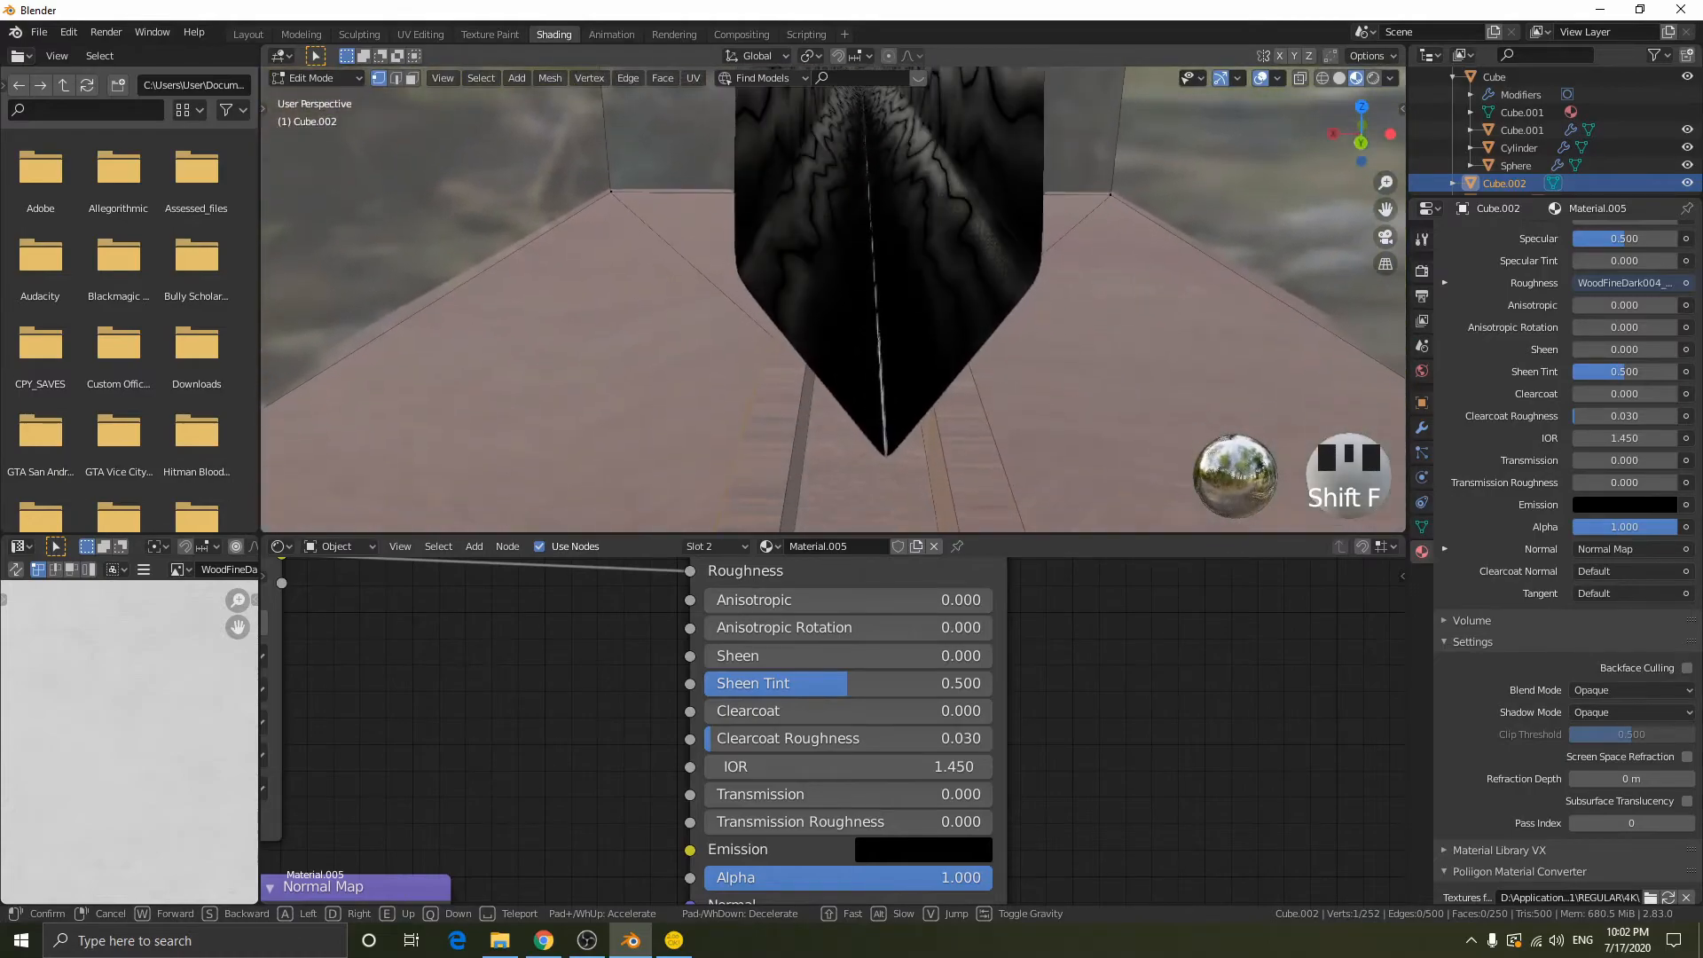
click(834, 300)
right_click(1001, 288)
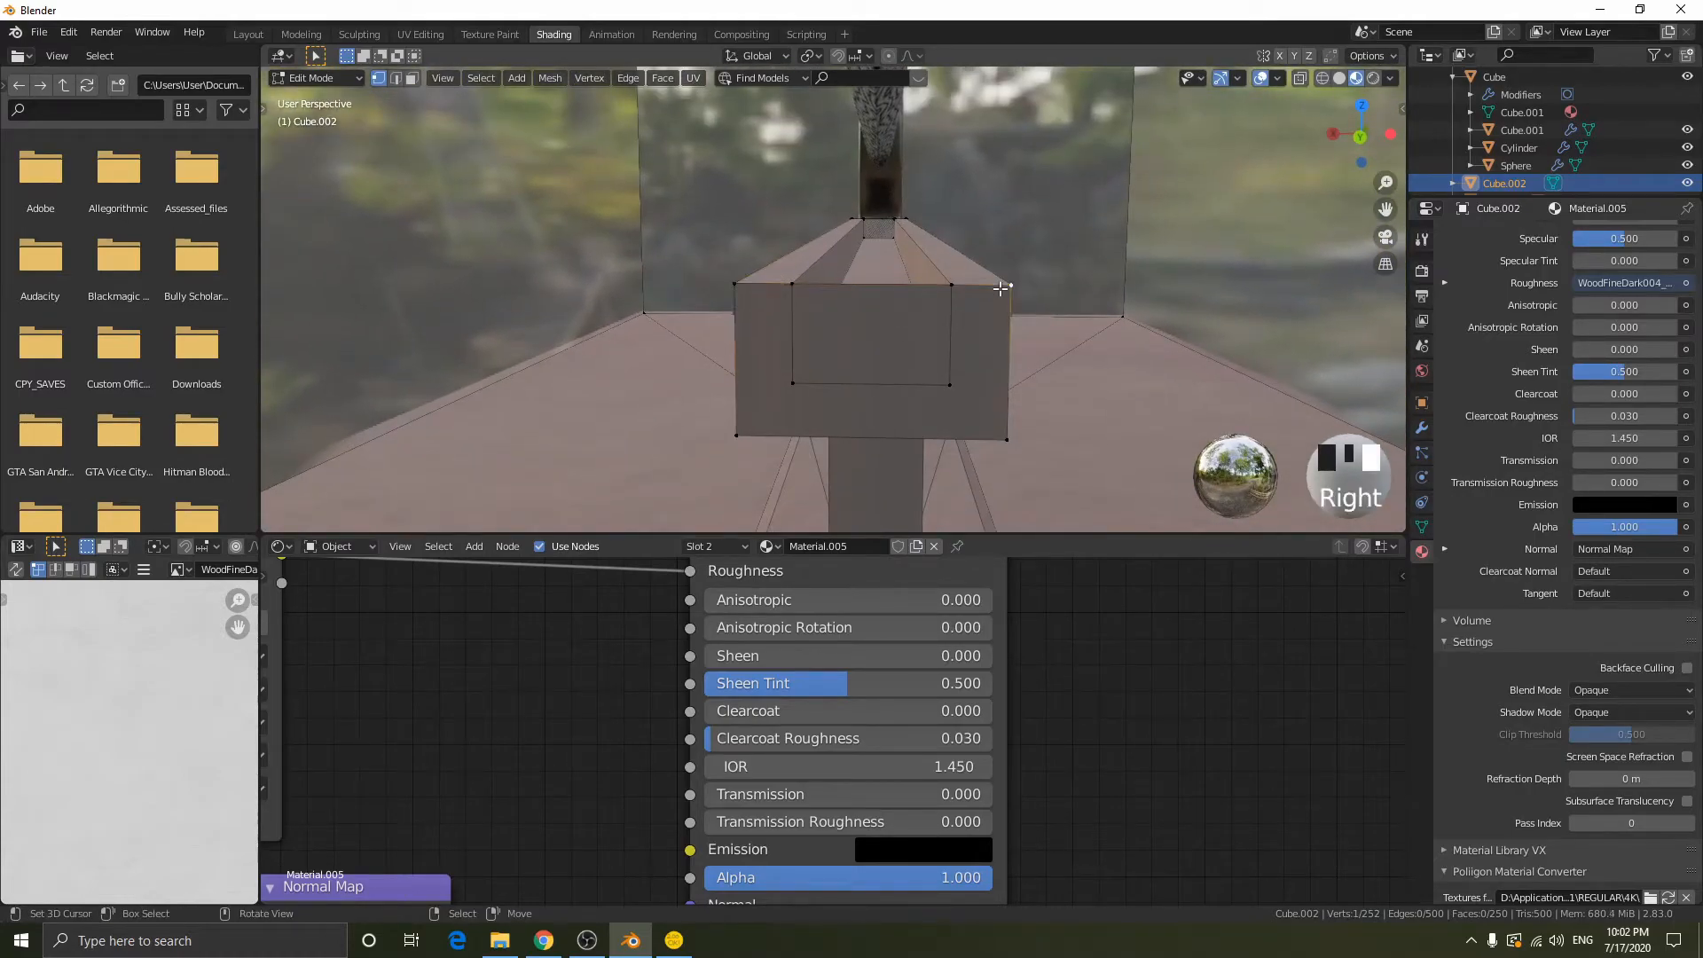
key(g)
right_click(995, 243)
right_click(949, 245)
key(g)
right_click(957, 266)
right_click(917, 317)
right_click(900, 330)
- Raise the groove's upper corner vertex at the bar's end, inspect the neighbouring faces, and undo the move
key(shift+z)
right_click(906, 333)
key(shift+z)
key(1)
right_click(947, 282)
key(g)
click(993, 253)
key(3)
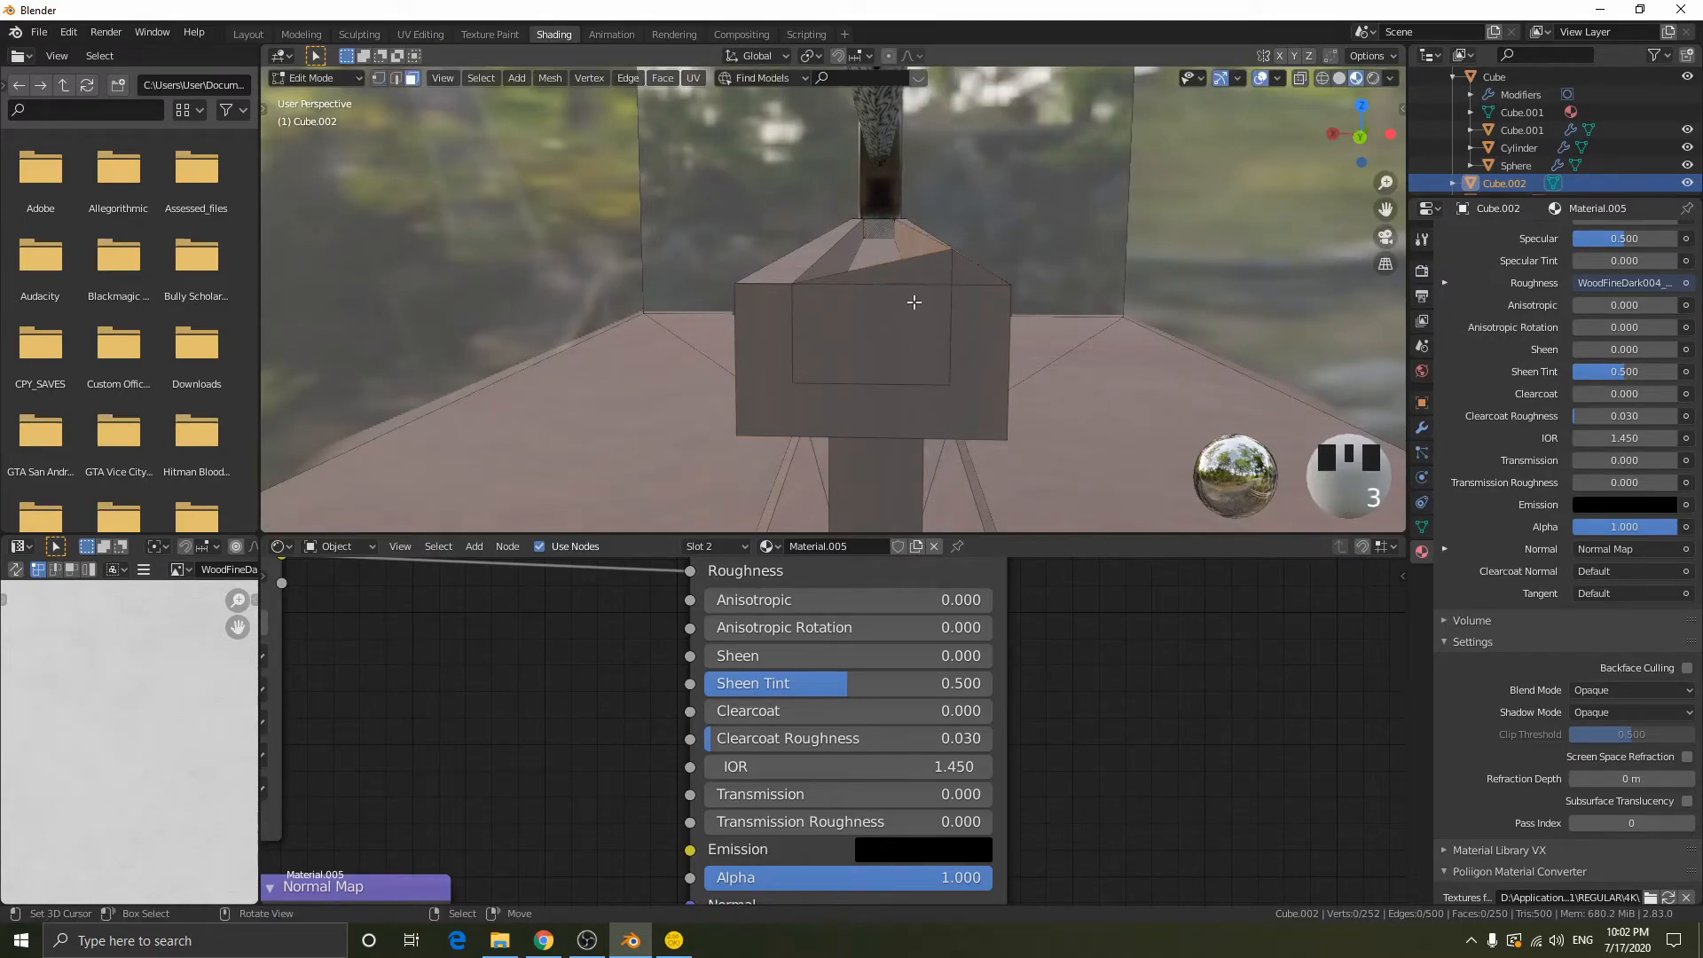
right_click(908, 304)
right_click(911, 273)
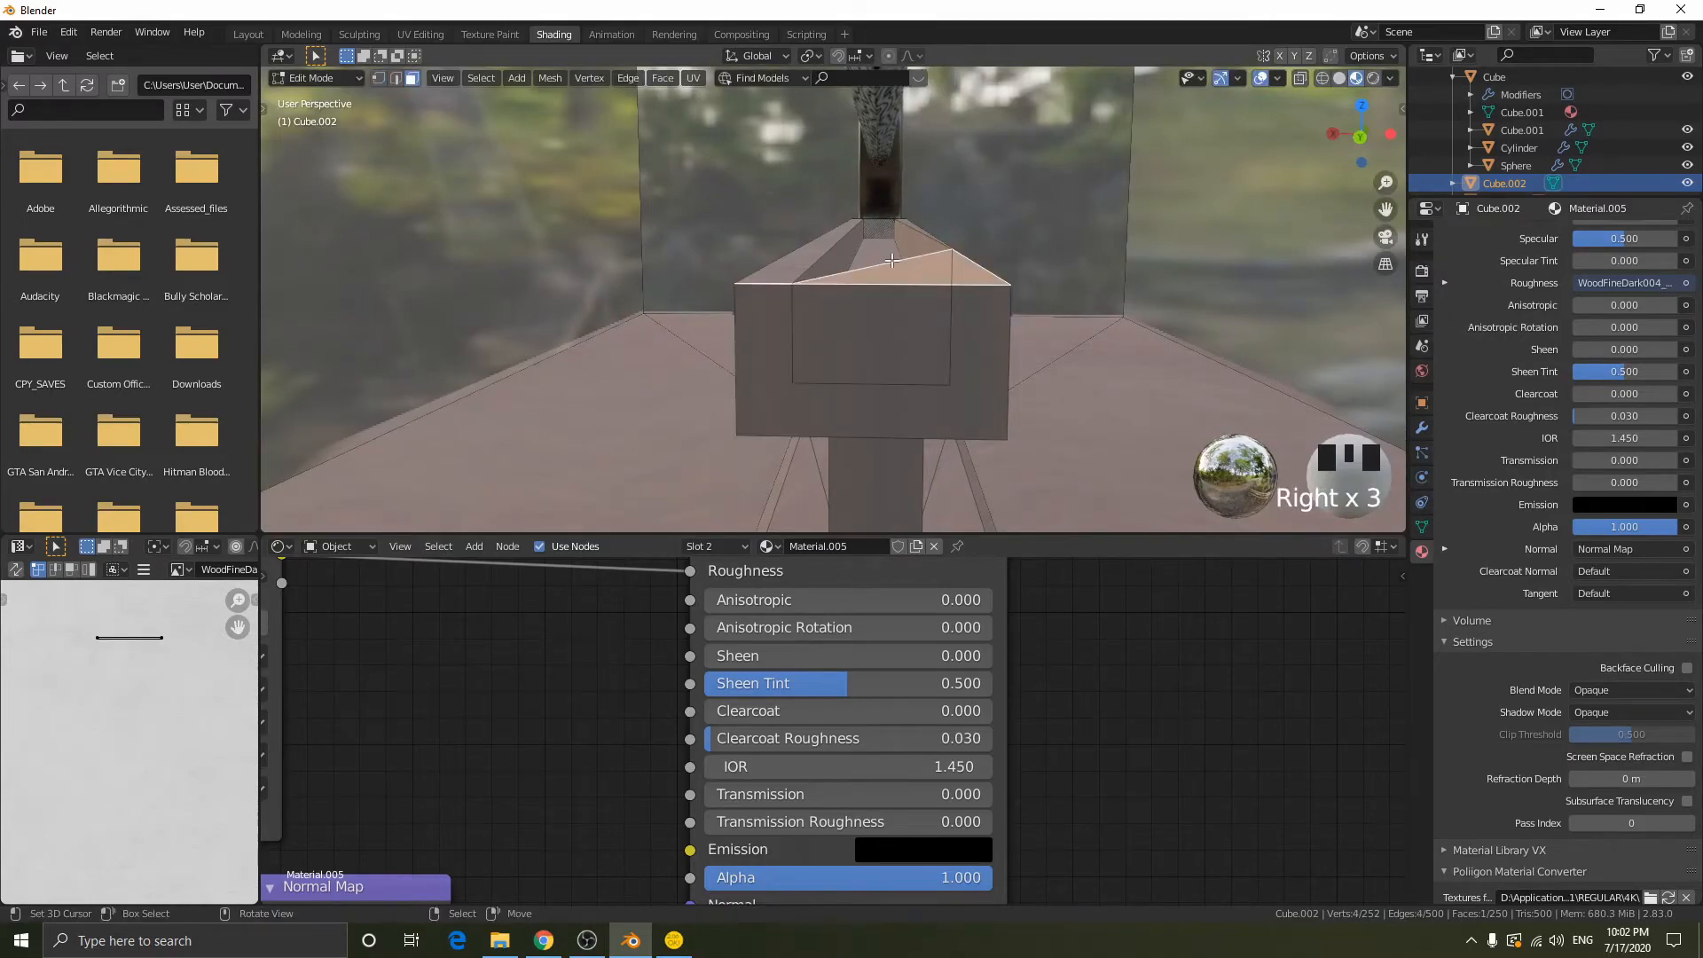
key(ctrl+z)
key(ctrl+z)
key(ctrl+z)
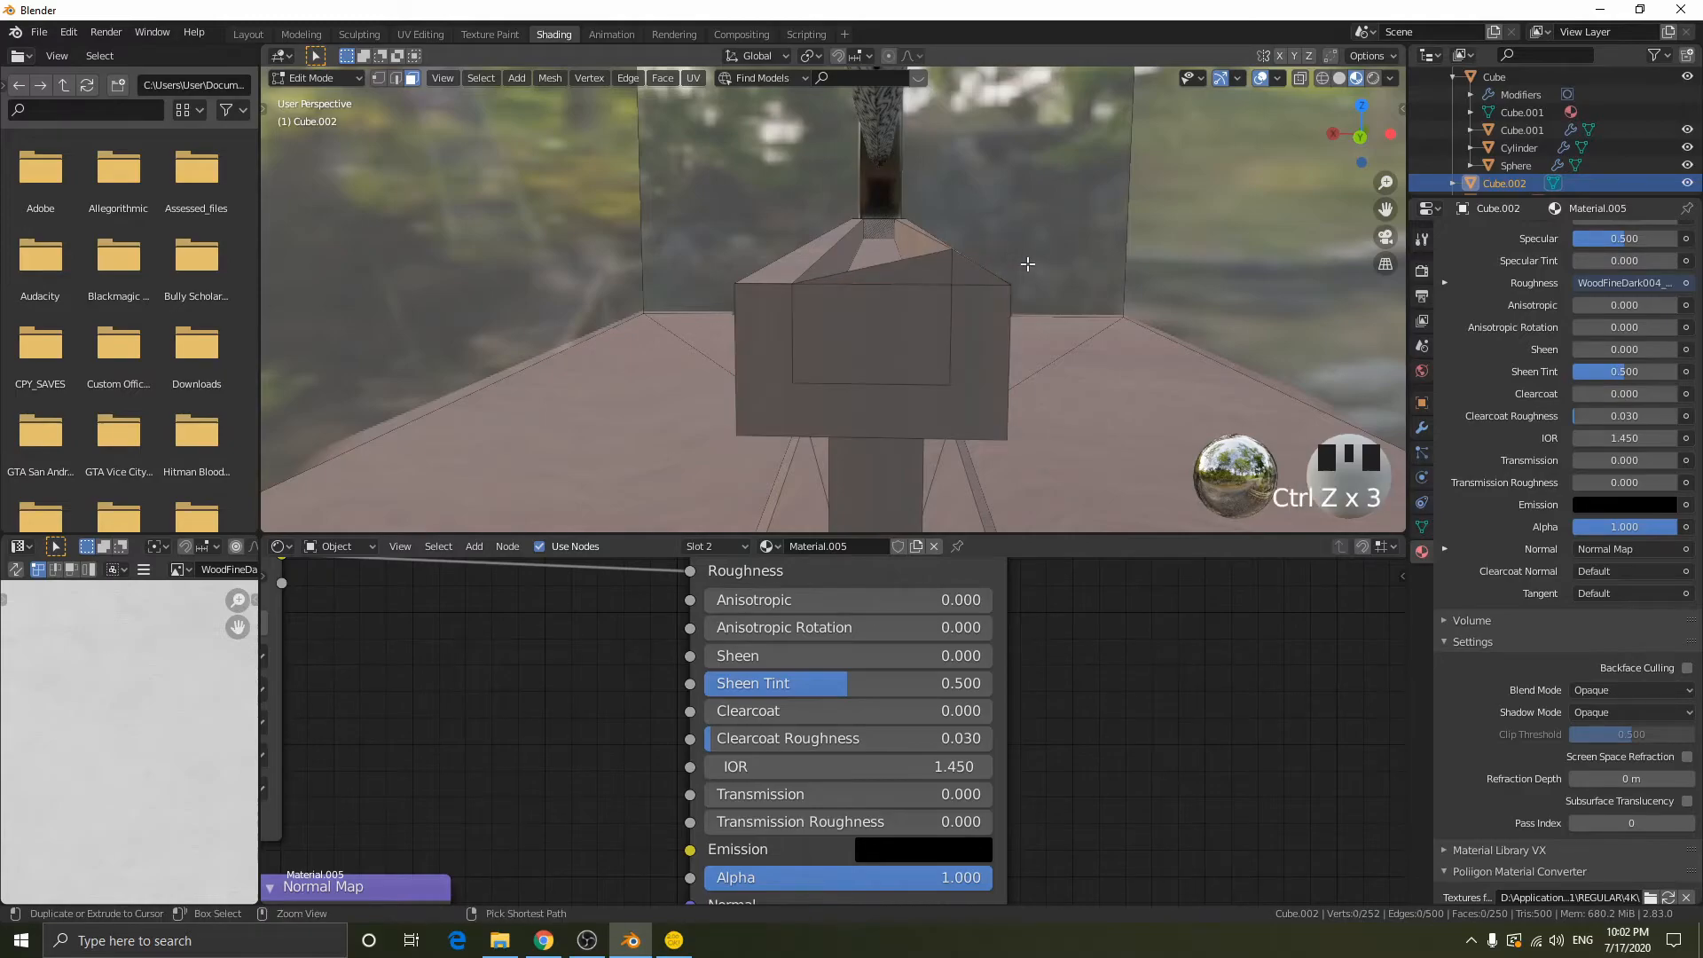
key(ctrl+z)
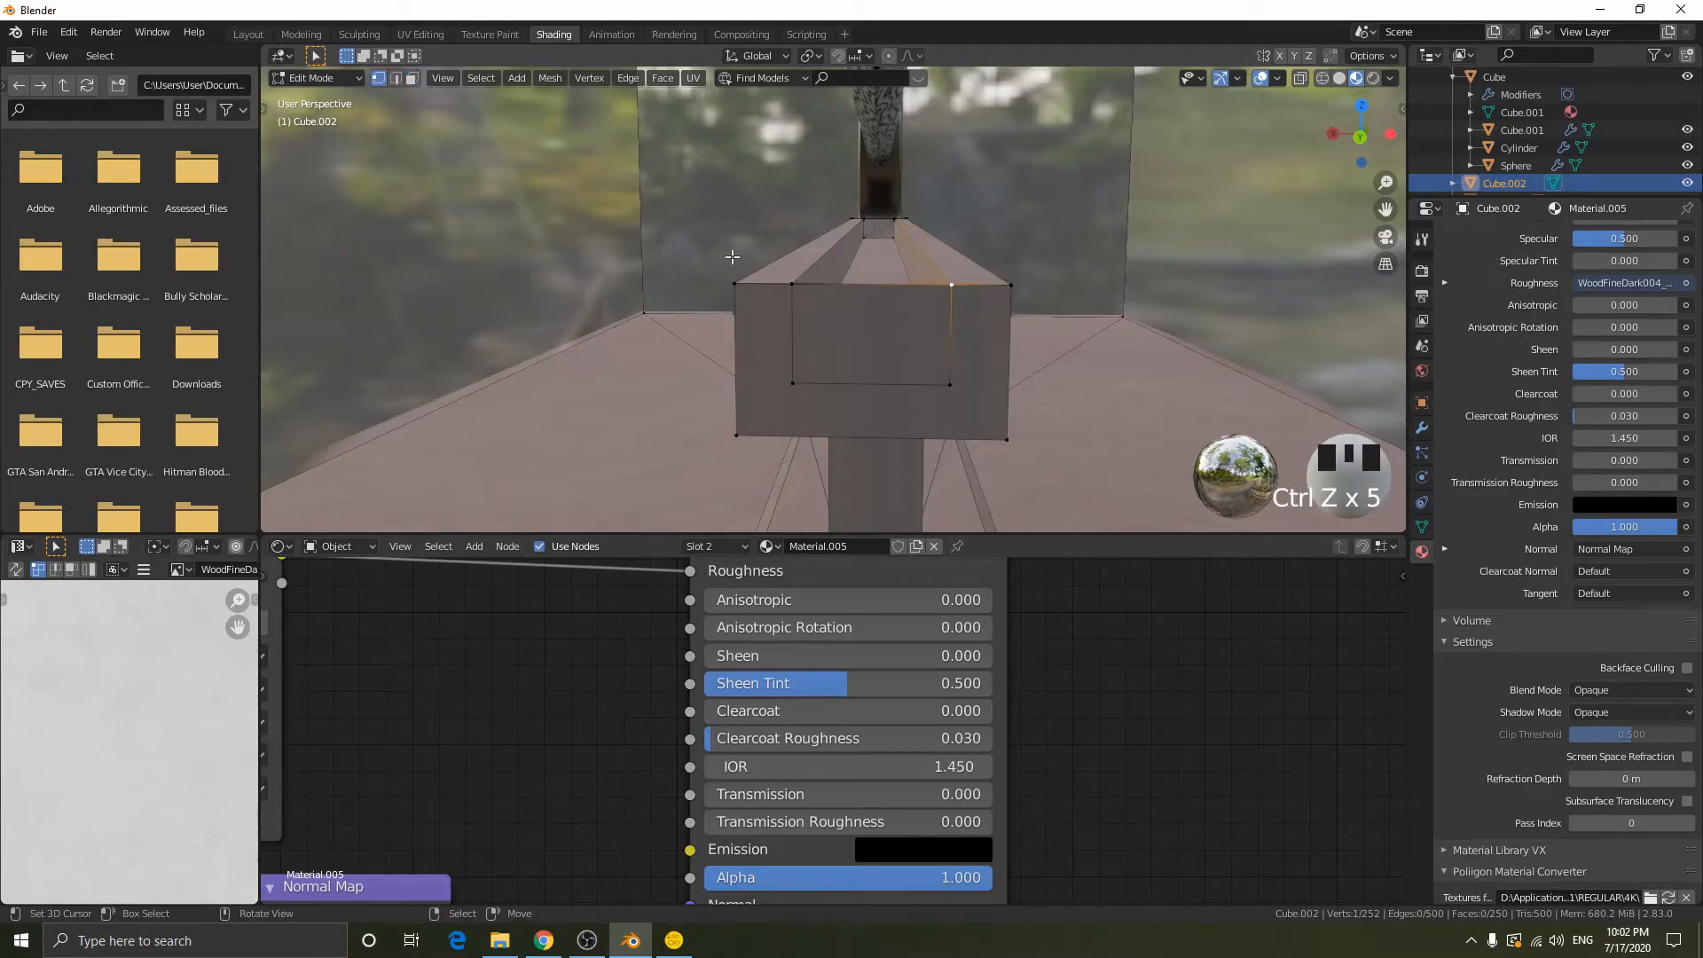
- Try moving and extruding the upper edge across the groove's end along Z, and undo the extrusion
middle_drag(937, 289, 851, 316)
key(2)
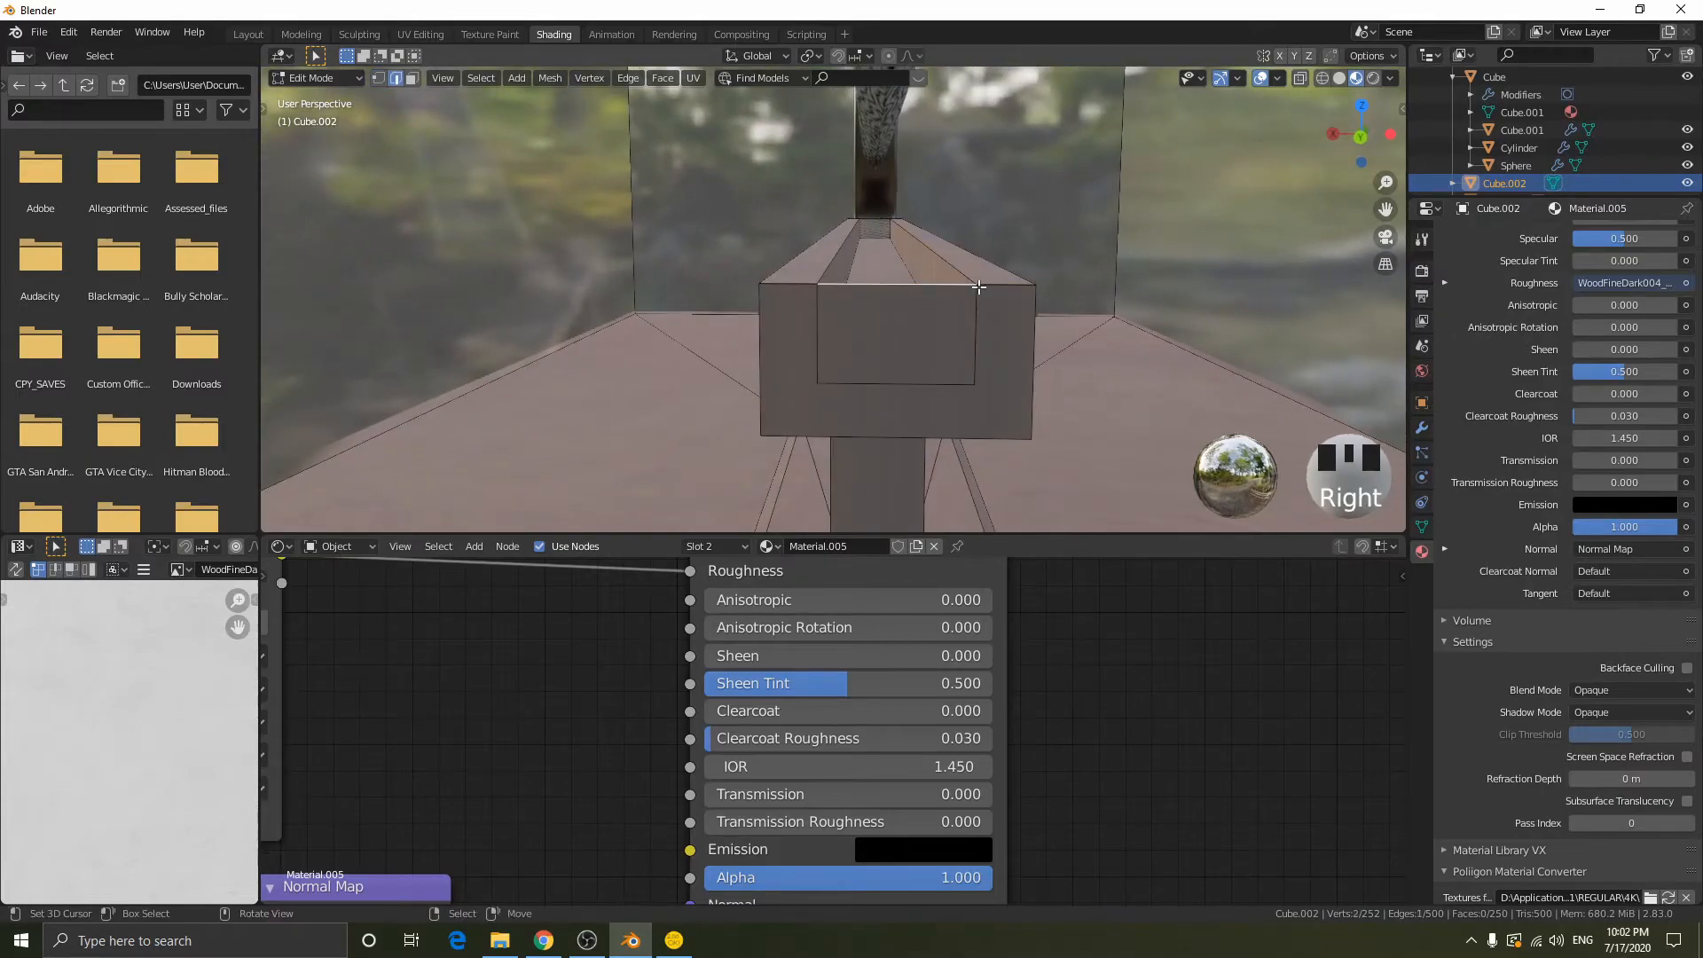
key(g)
key(z)
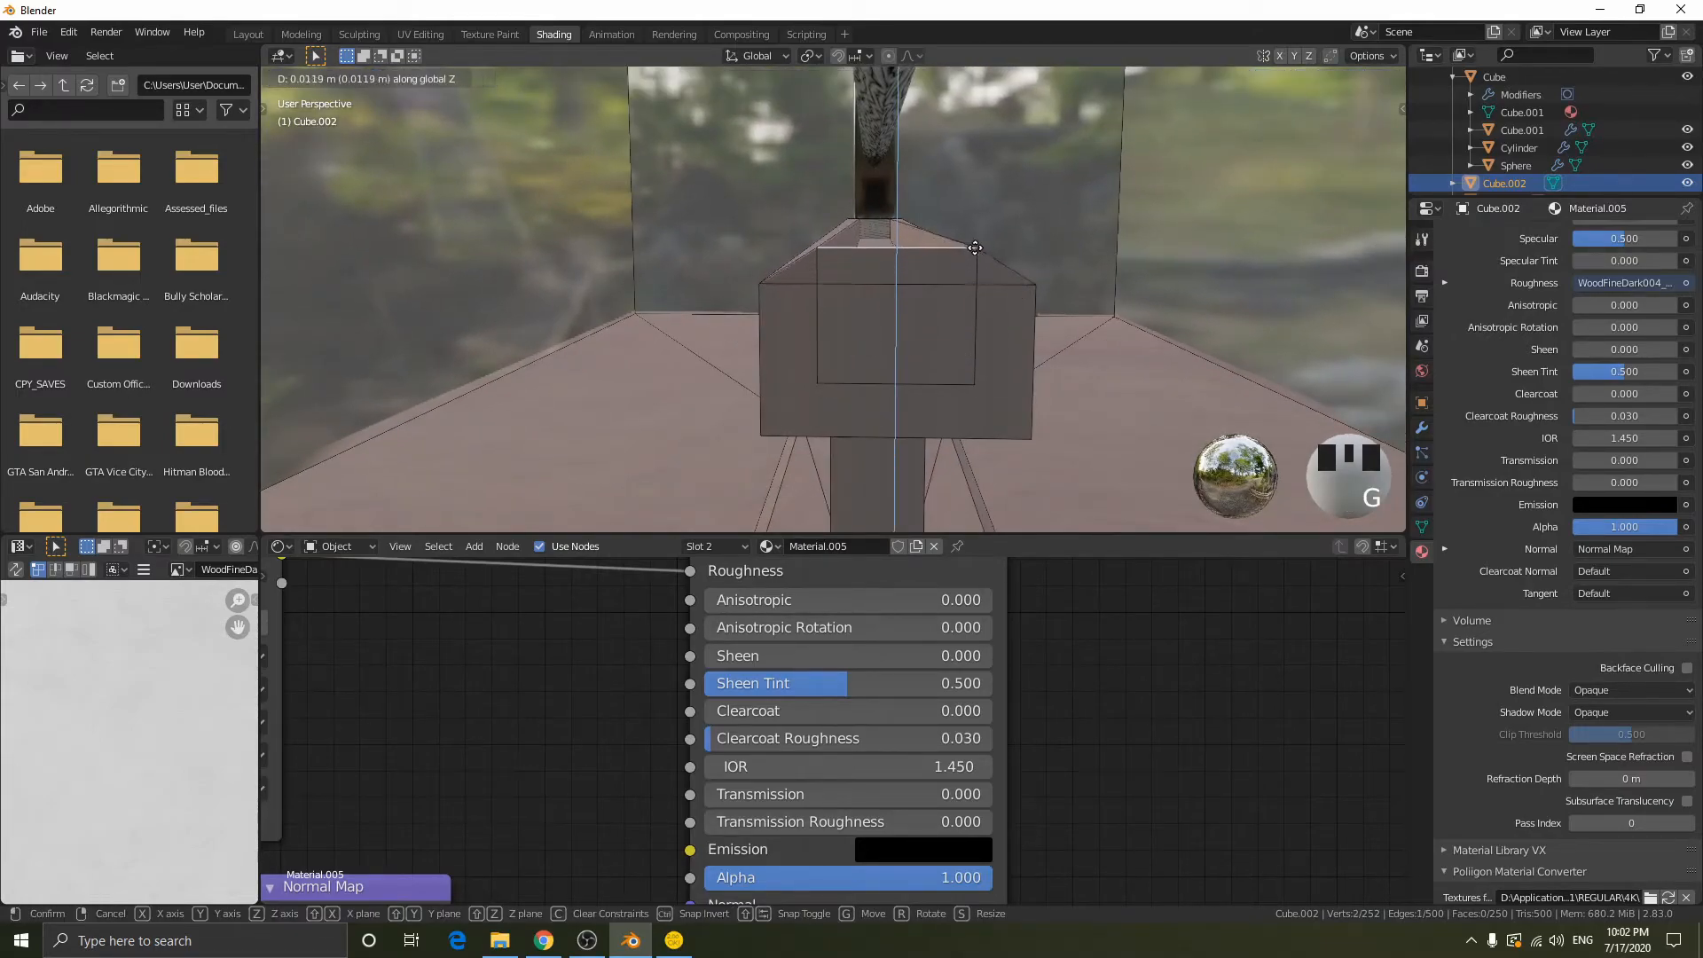
right_click(979, 236)
key(e)
key(z)
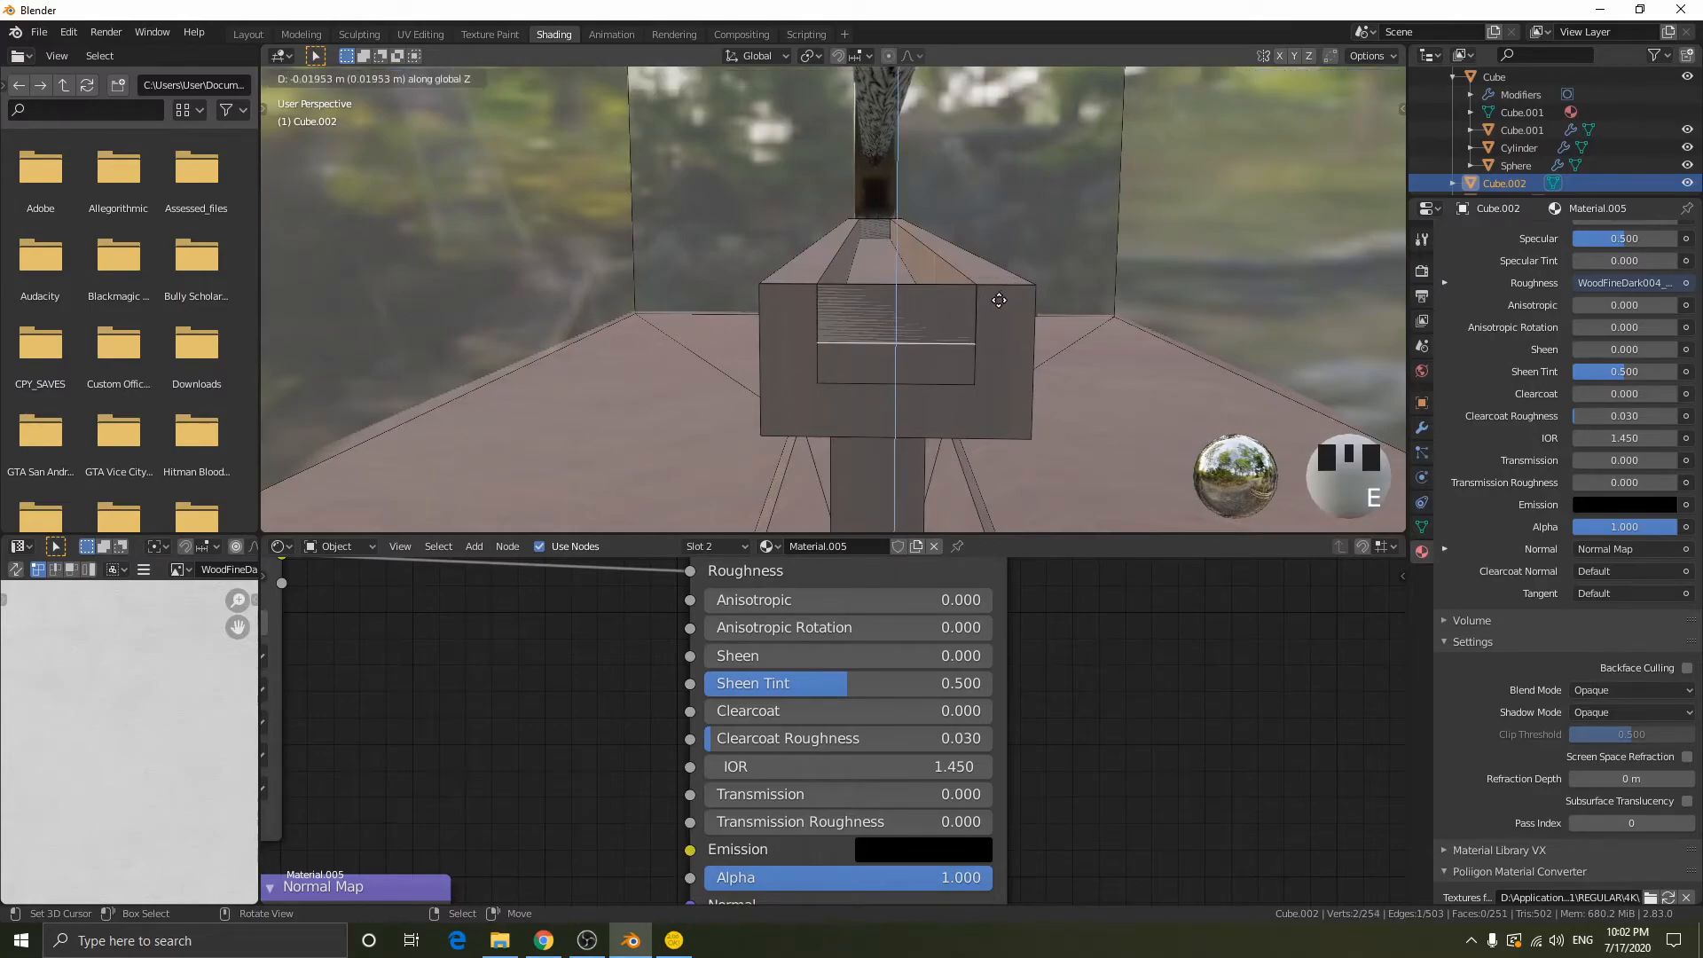
right_click(998, 316)
key(ctrl+z)
- Subdivide the end face's full top edge and merge the new midpoint into the nearest groove corner using At Last
key(1)
right_click(762, 277)
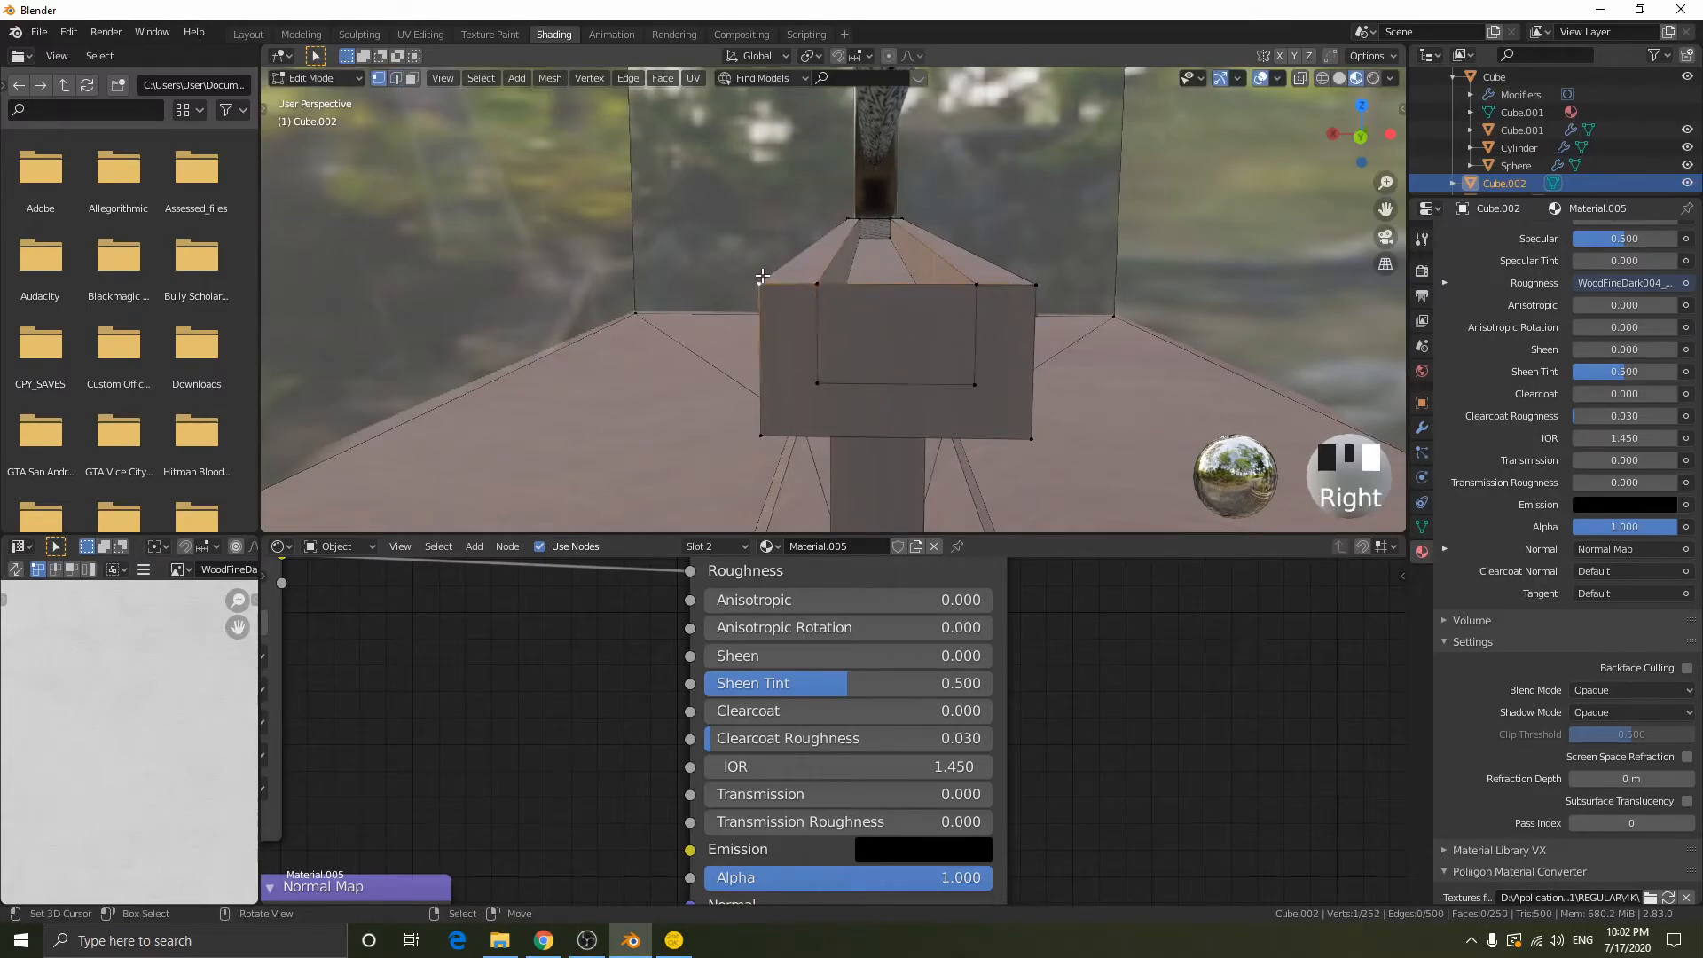
shift+right_click(1033, 284)
key(w)
click(1057, 285)
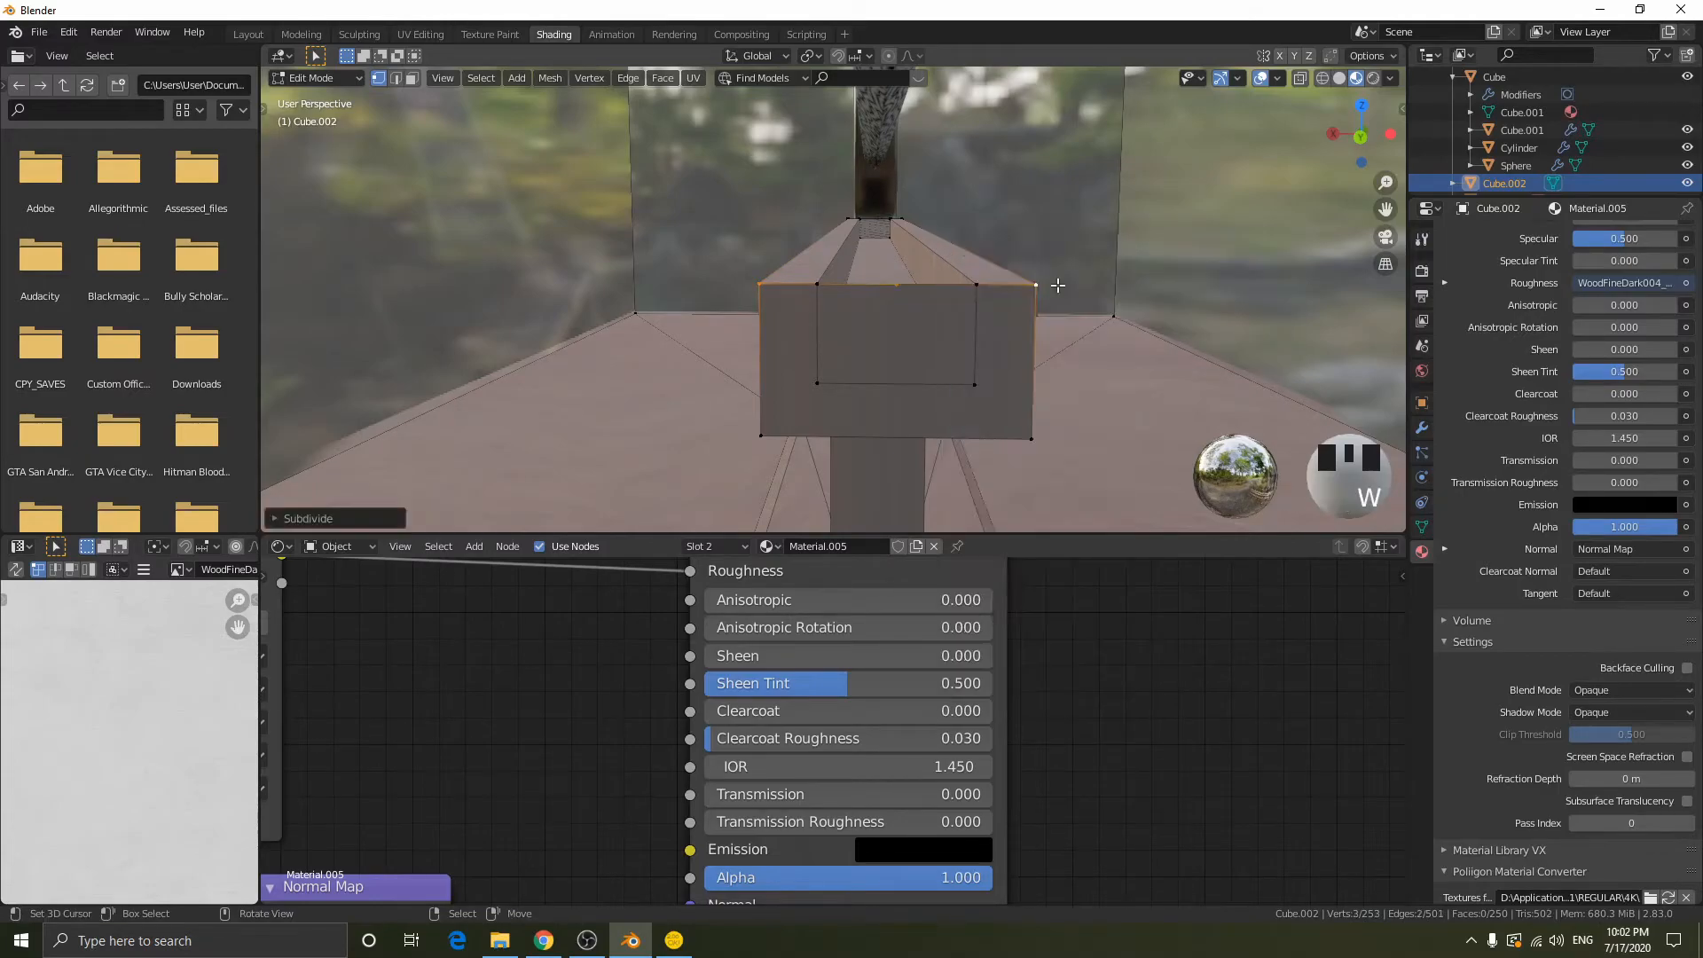
right_click(931, 289)
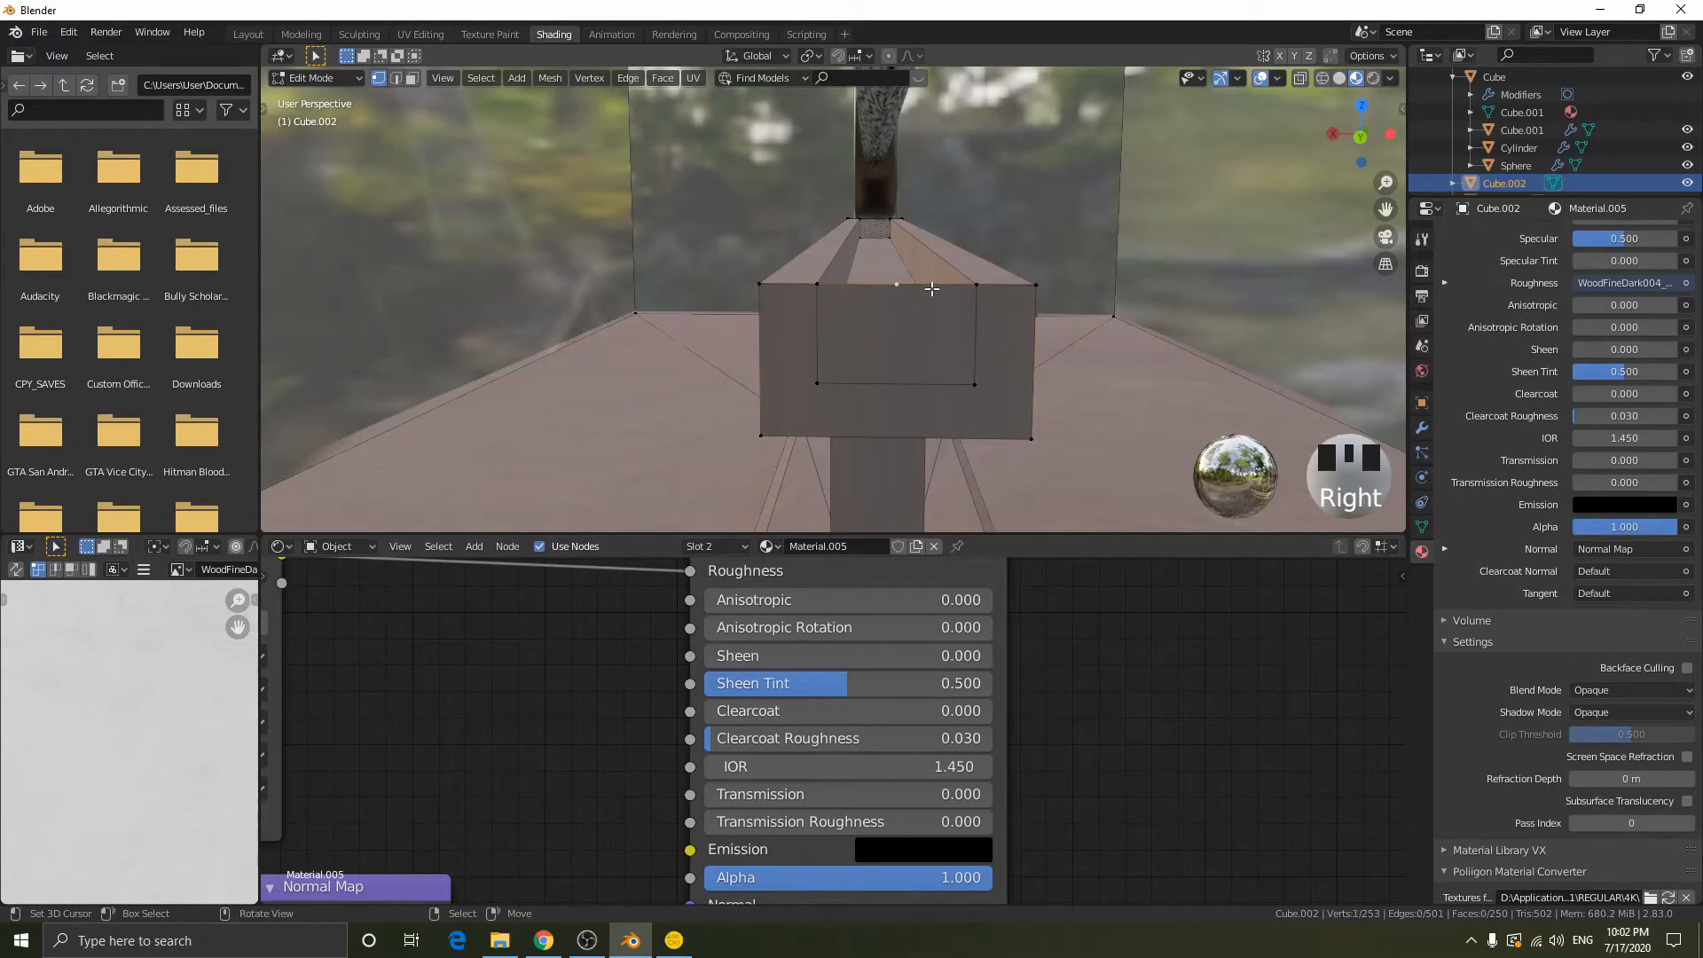
key(m)
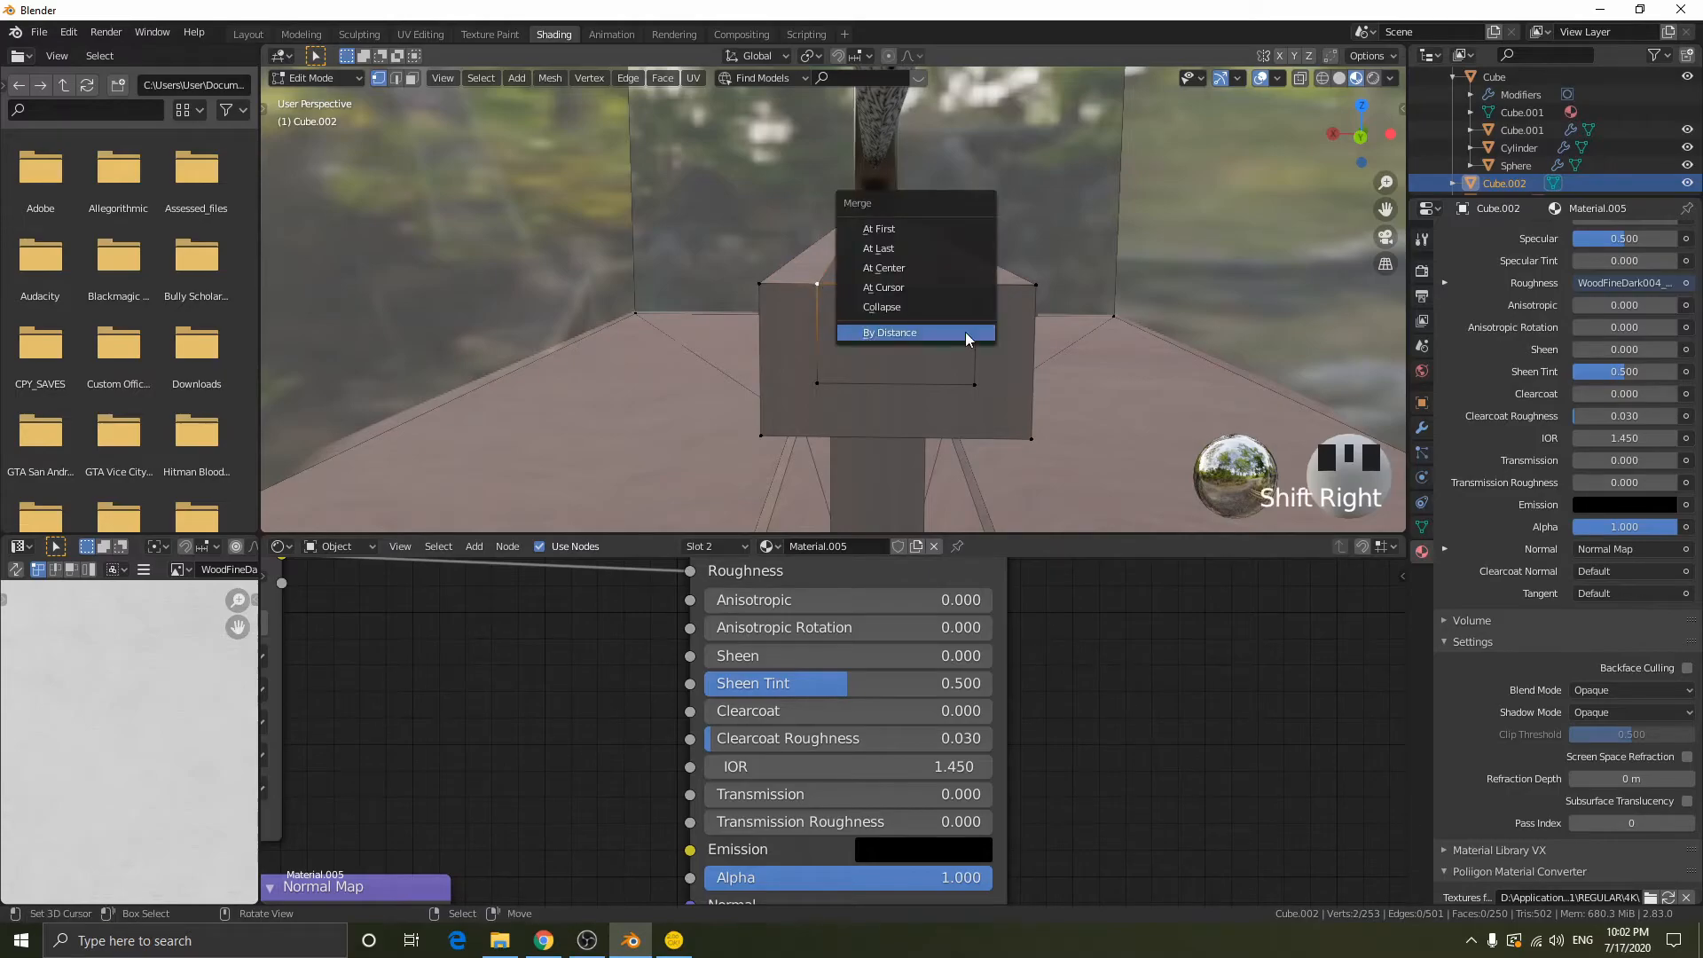
click(910, 250)
- Subdivide the remaining top edge from that groove corner to the outer corner and merge the midpoint into the groove's other corner
right_click(1027, 290)
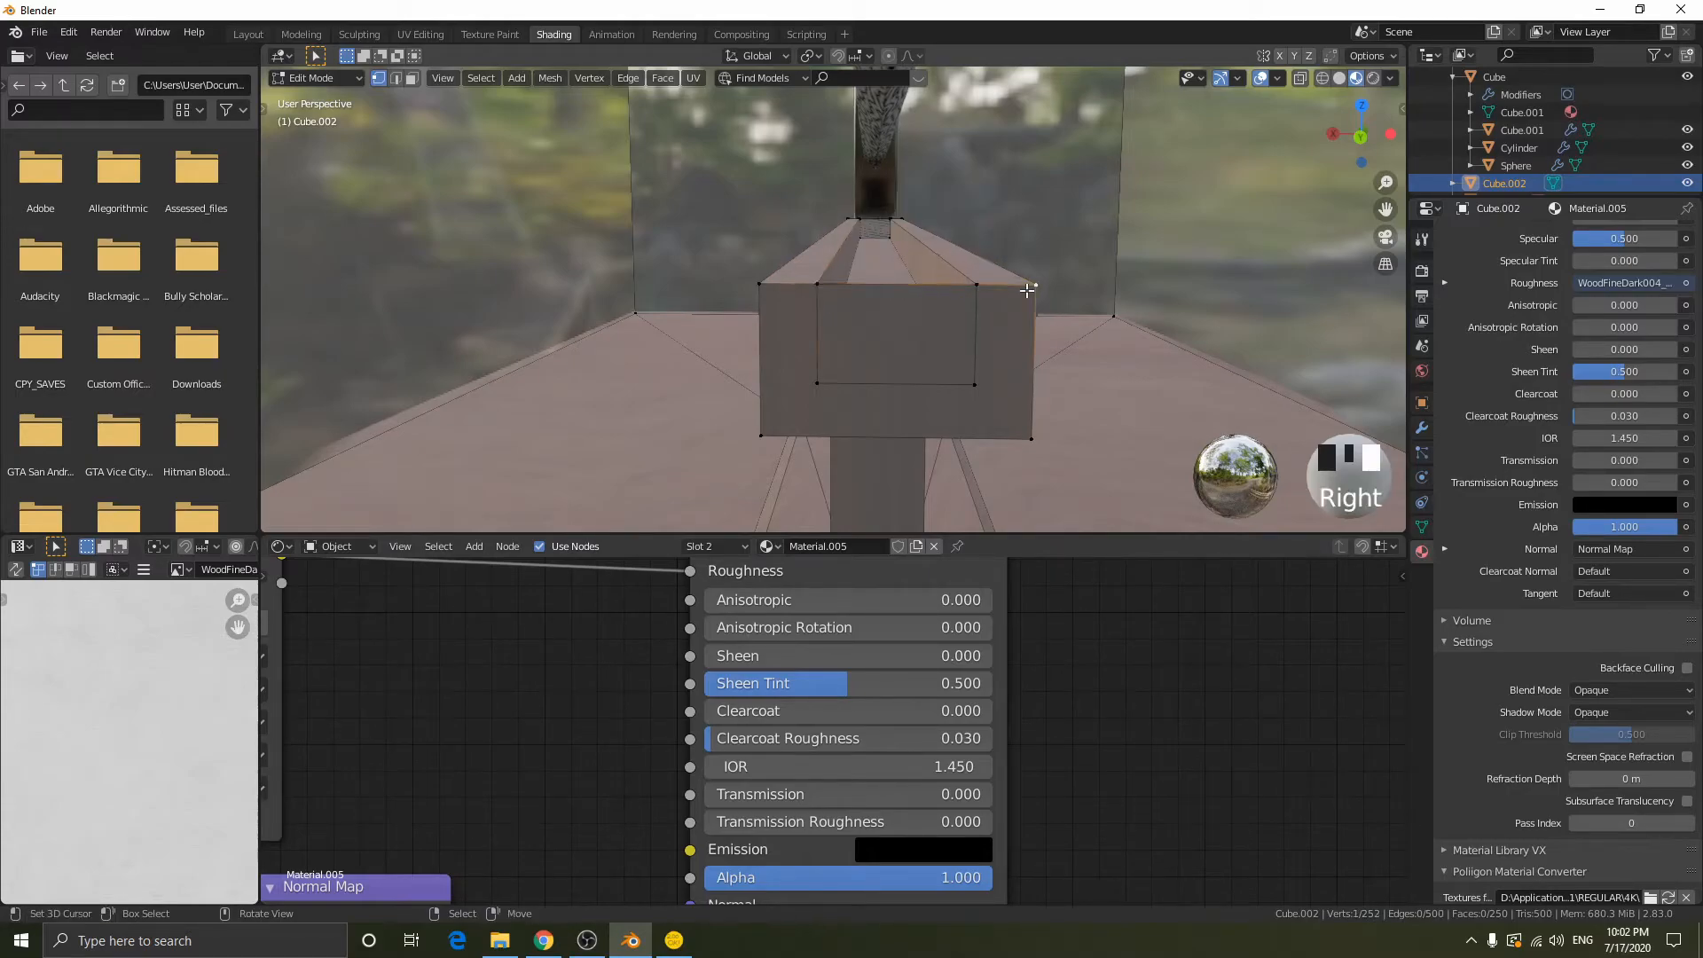
shift+right_click(817, 287)
key(w)
click(1029, 264)
right_click(924, 282)
shift+right_click(983, 285)
key(m)
click(1007, 284)
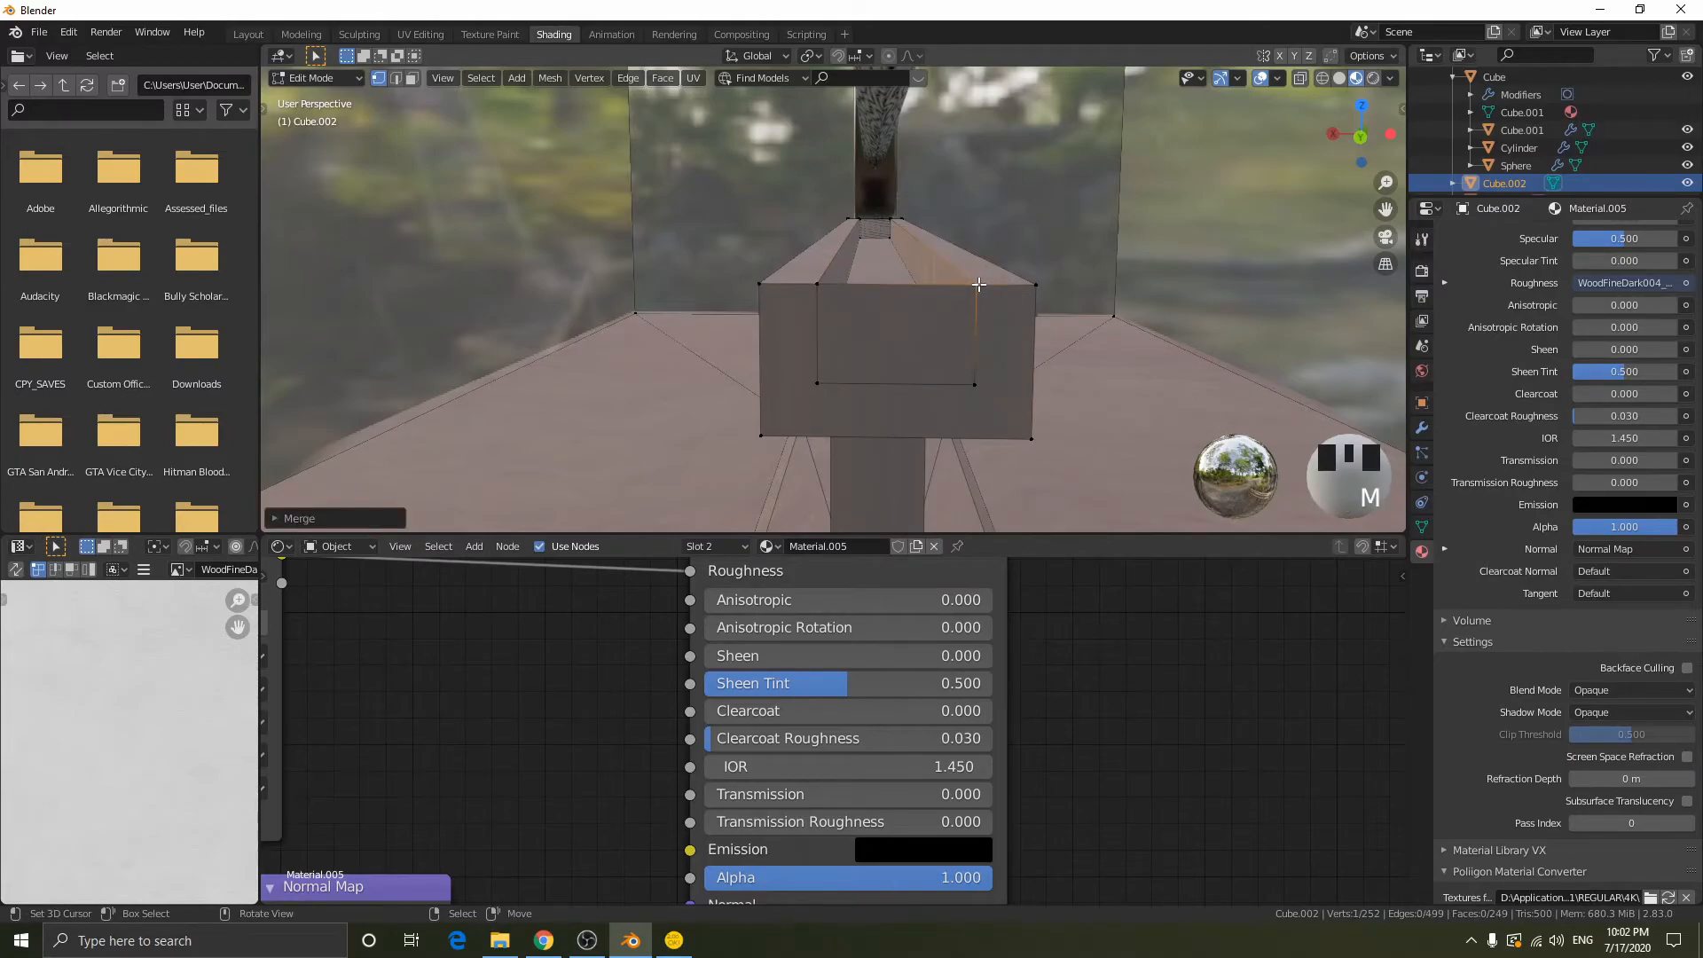
- Lower the top edge between the two groove corners about 0.022 m along Z to open the groove's end
right_click(829, 291)
key(2)
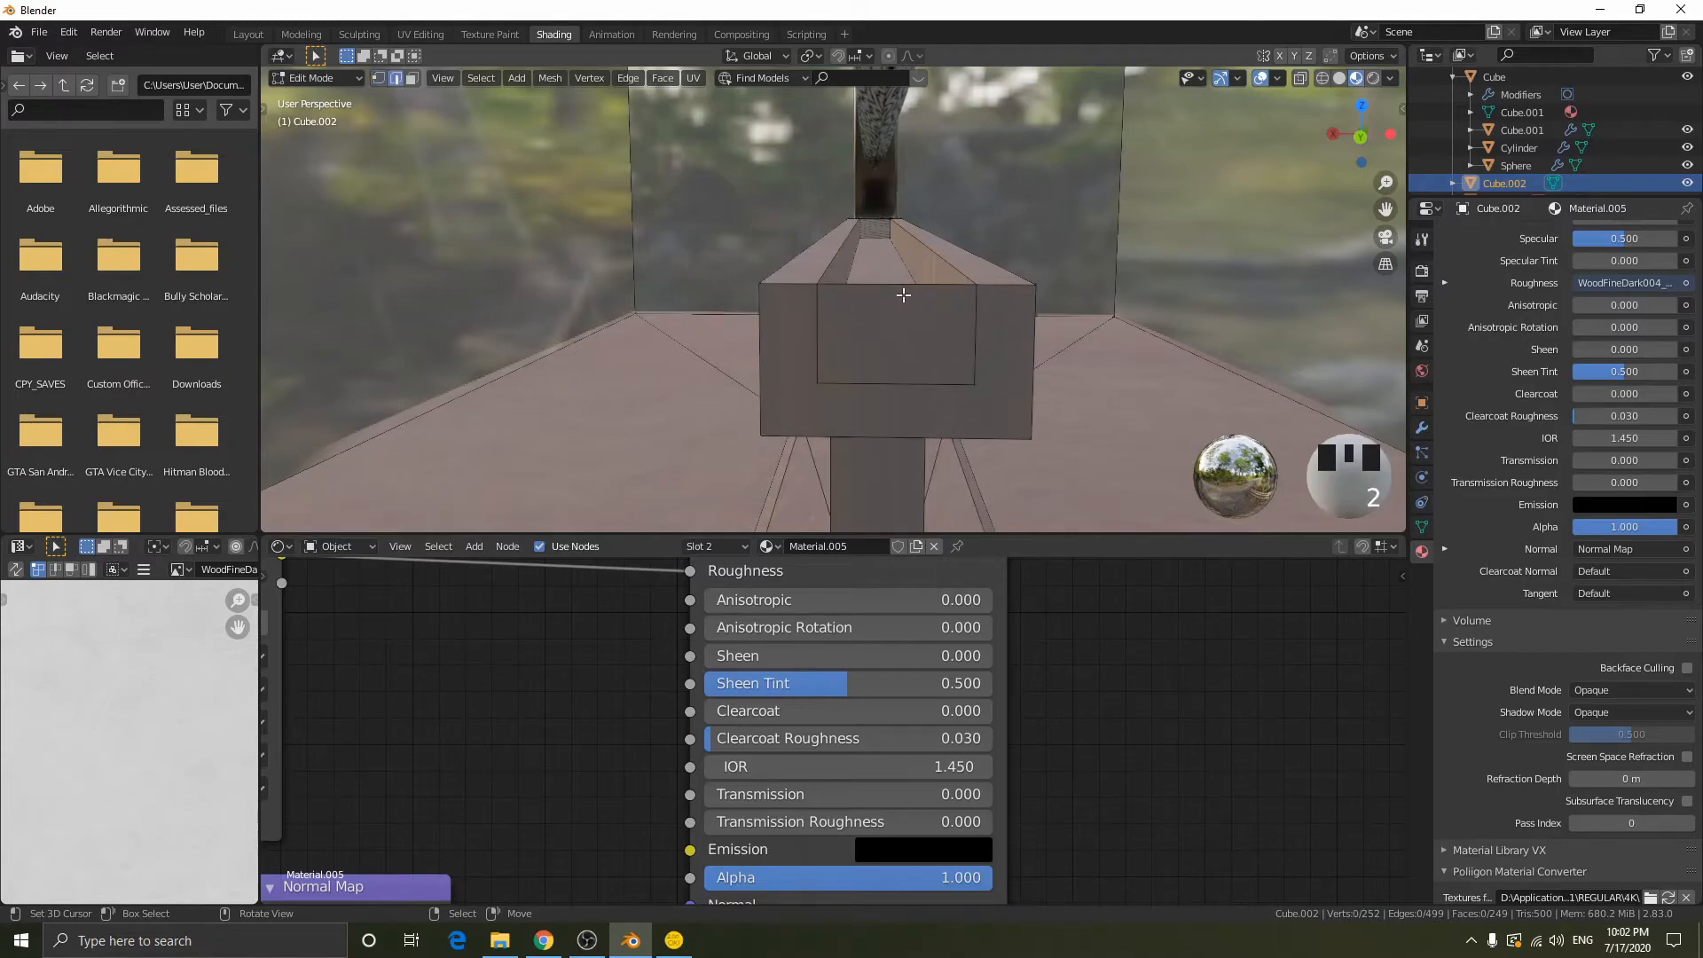
key(g)
key(z)
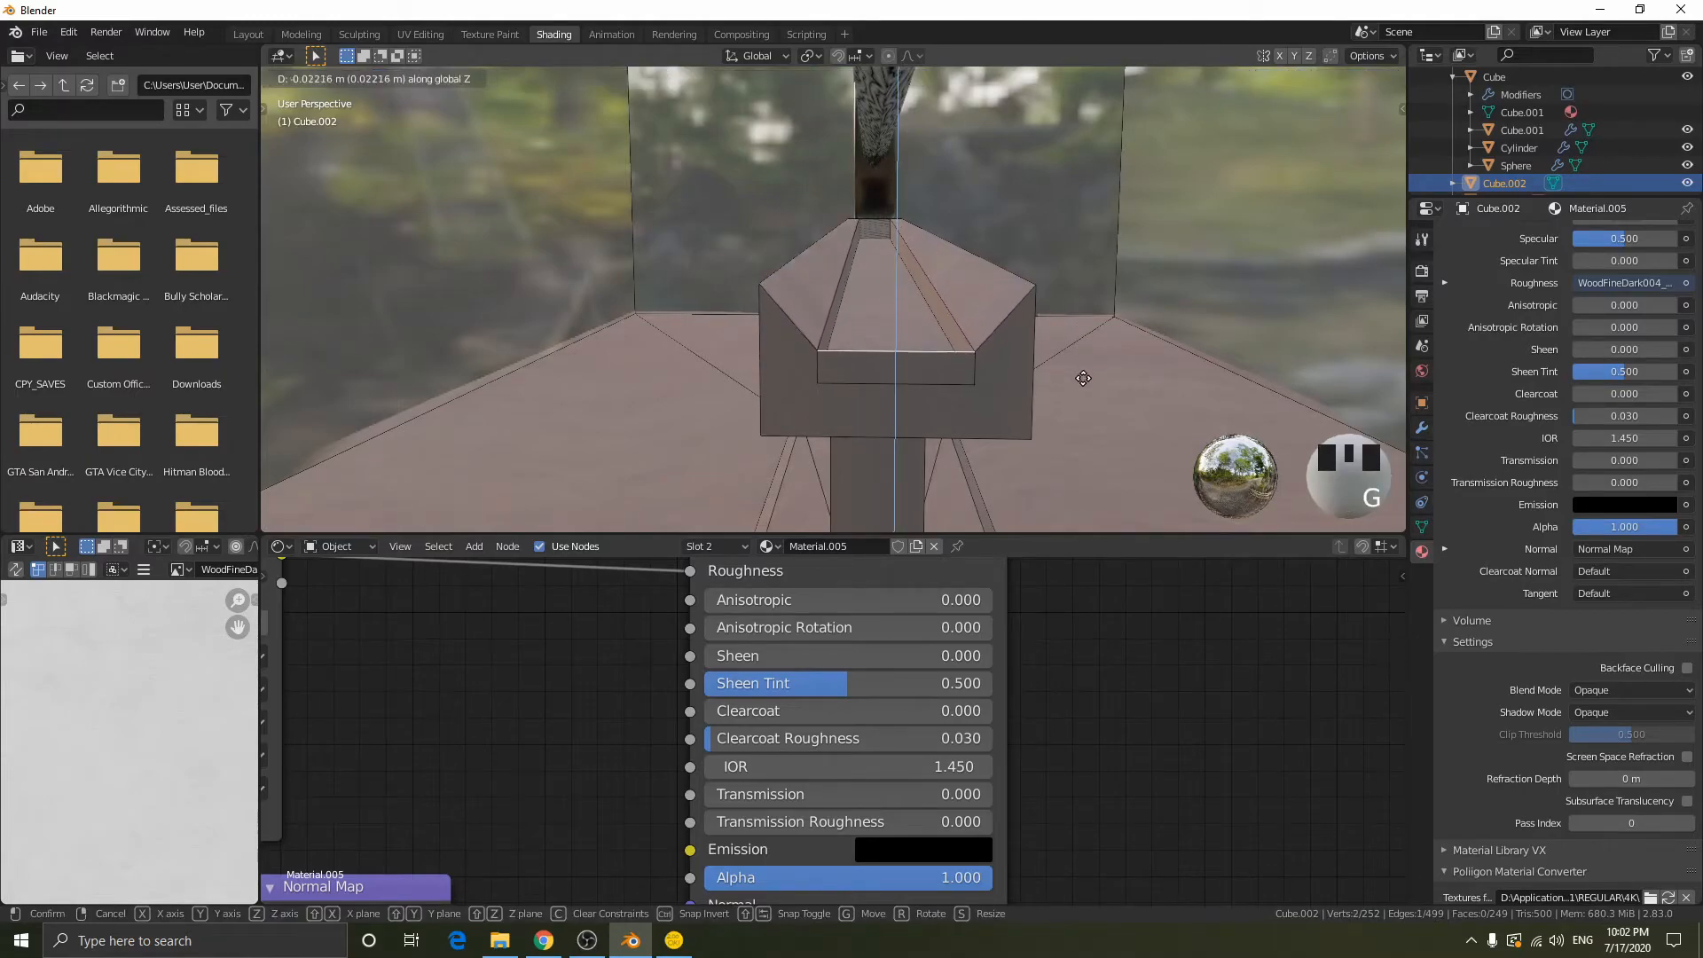
click(1082, 386)
middle_drag(1005, 245, 754, 284)
- Delete the face closing the groove at the opposite end of the support bar
key(3)
click(603, 217)
key(x)
click(620, 216)
key(Tab)
key(Tab)
- Subdivide the opposite end's top edge and merge the midpoint into one groove corner, redoing the merge once
key(1)
shift+right_click(519, 280)
key(w)
click(637, 267)
right_click(605, 284)
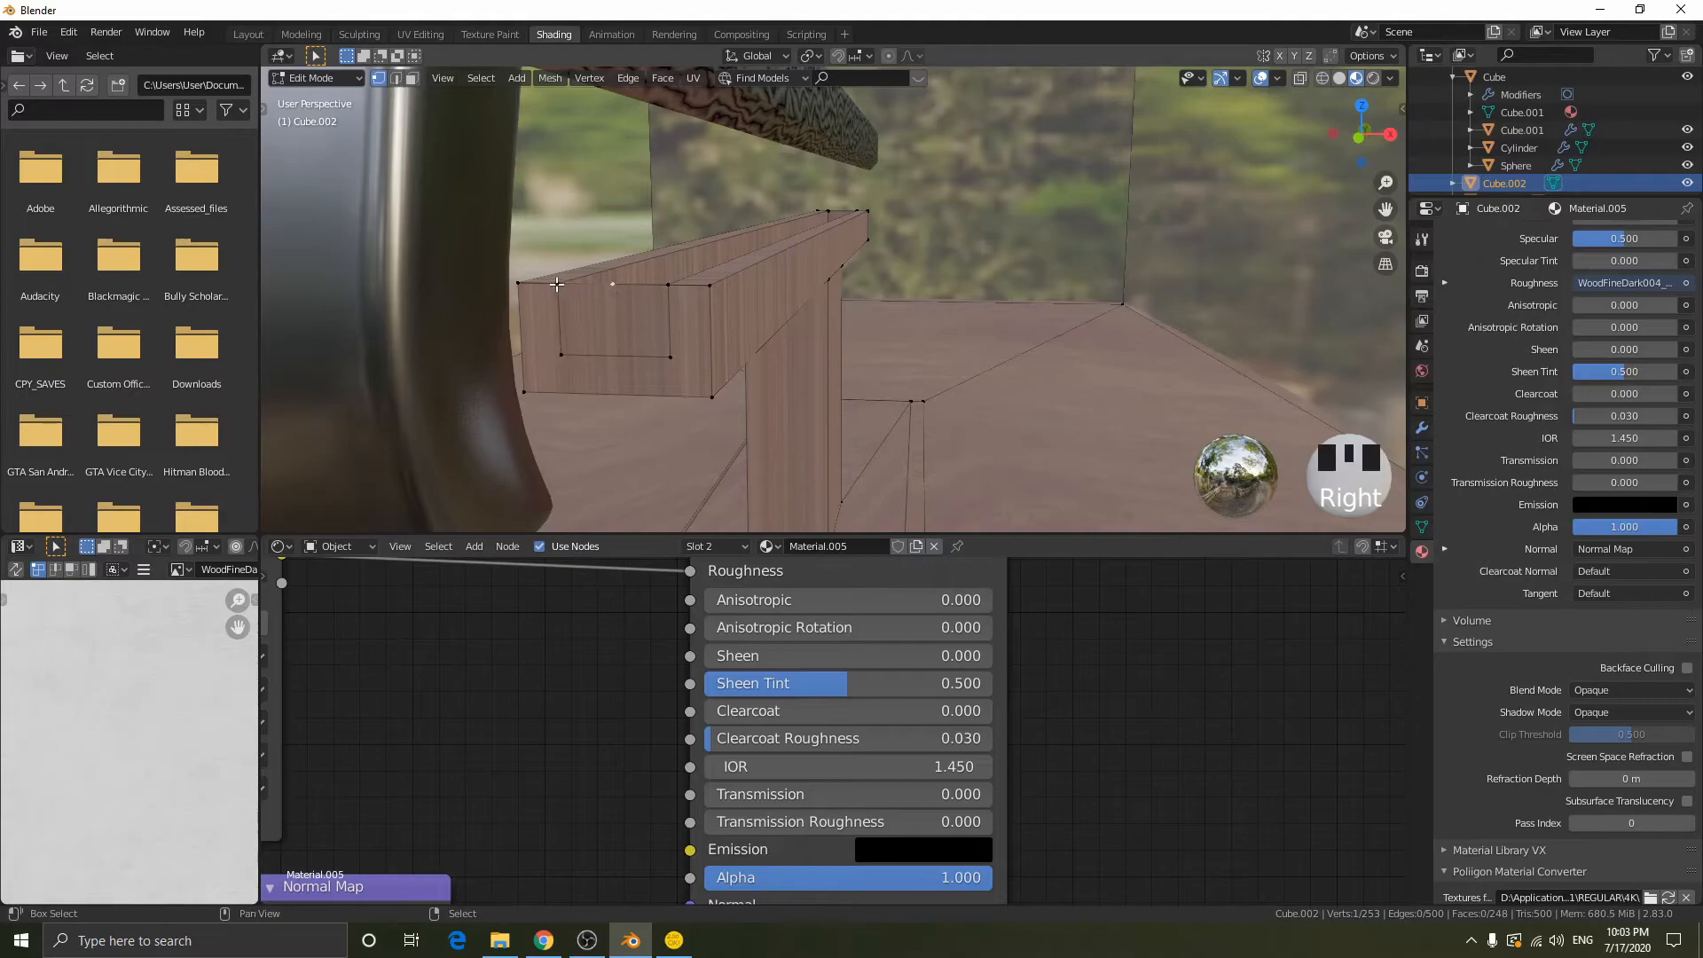
key(m)
click(709, 280)
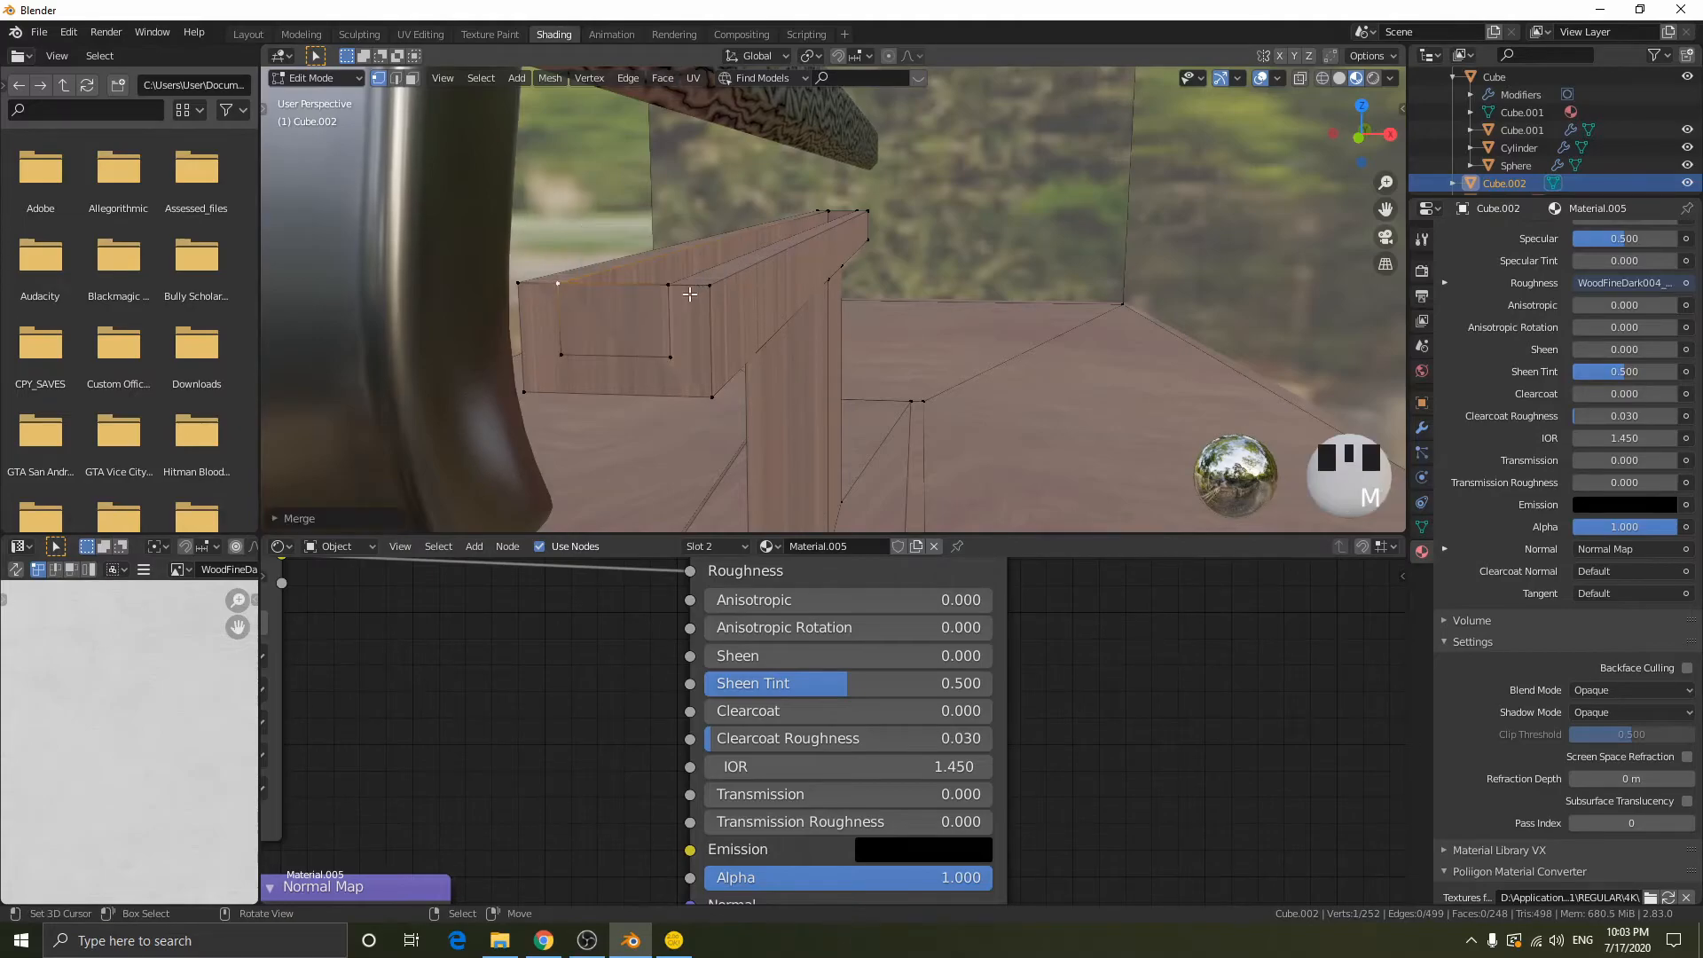
key(ctrl+z)
key(m)
click(791, 305)
right_click(709, 285)
key(w)
click(748, 282)
key(ctrl+z)
- Subdivide the top edge beside that groove corner and merge the new vertex into the groove's other corner
right_click(557, 283)
shift+right_click(668, 284)
key(w)
click(769, 287)
right_click(617, 286)
shift+right_click(672, 287)
key(m)
click(765, 285)
- Lower the top edges across both ends of the groove along Z by about 0.012 m
right_click(607, 293)
right_click(561, 285)
key(g)
right_click(654, 304)
key(2)
right_click(667, 289)
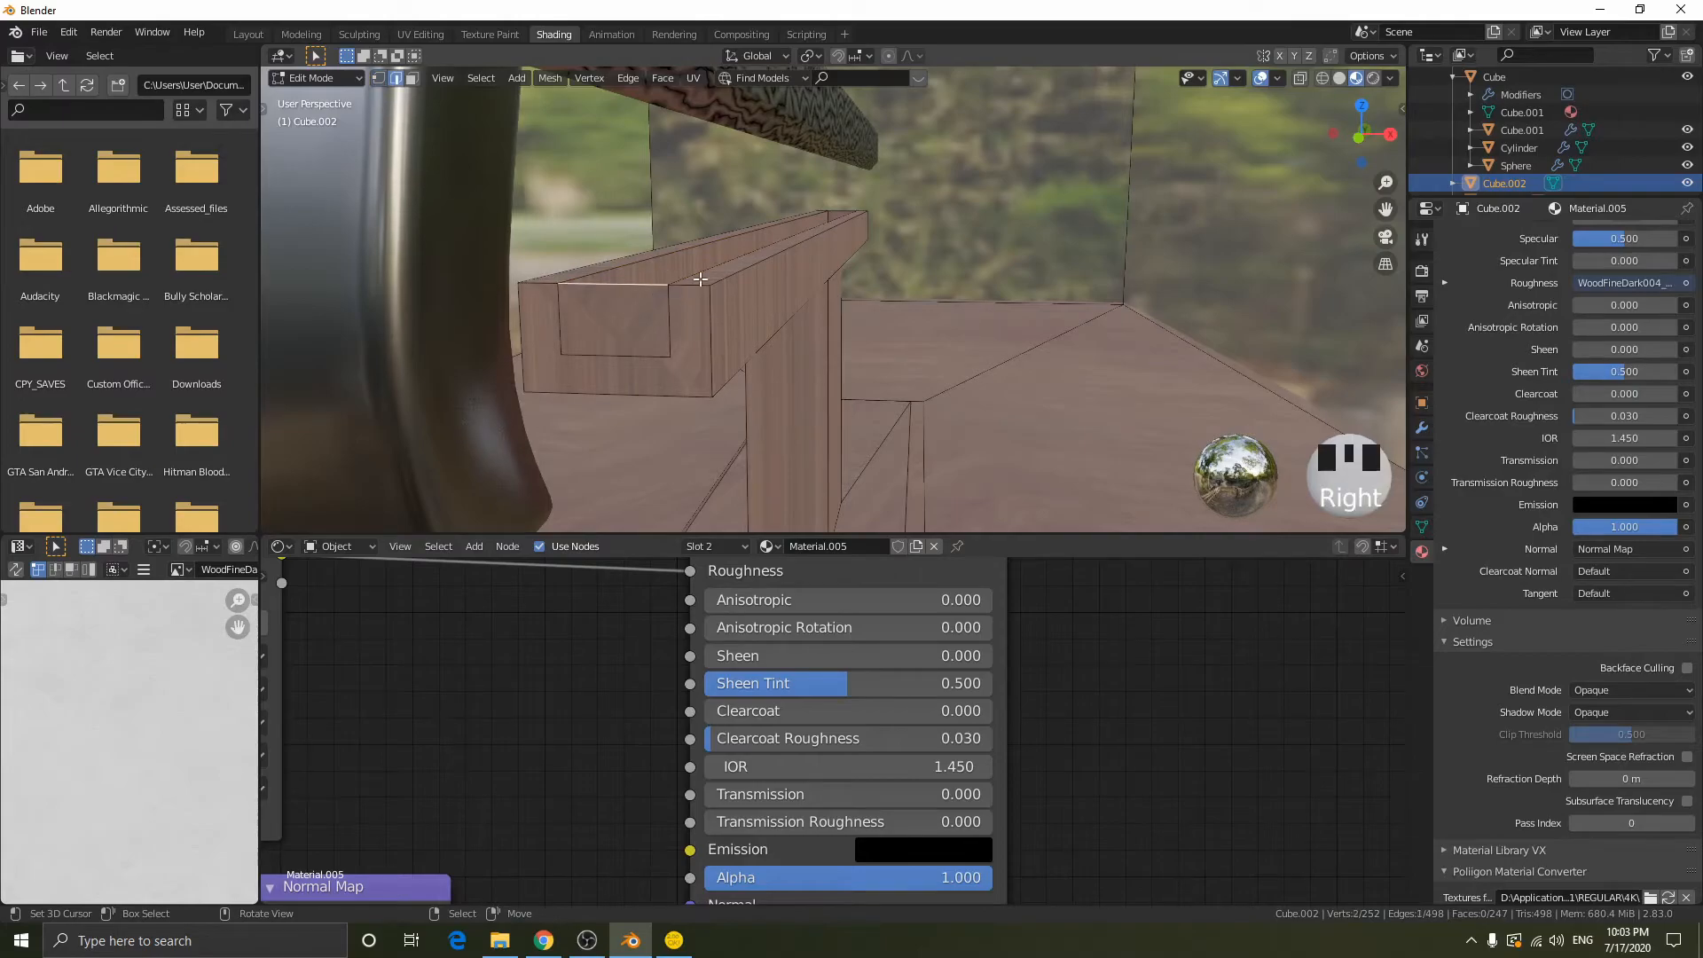
key(g)
key(g)
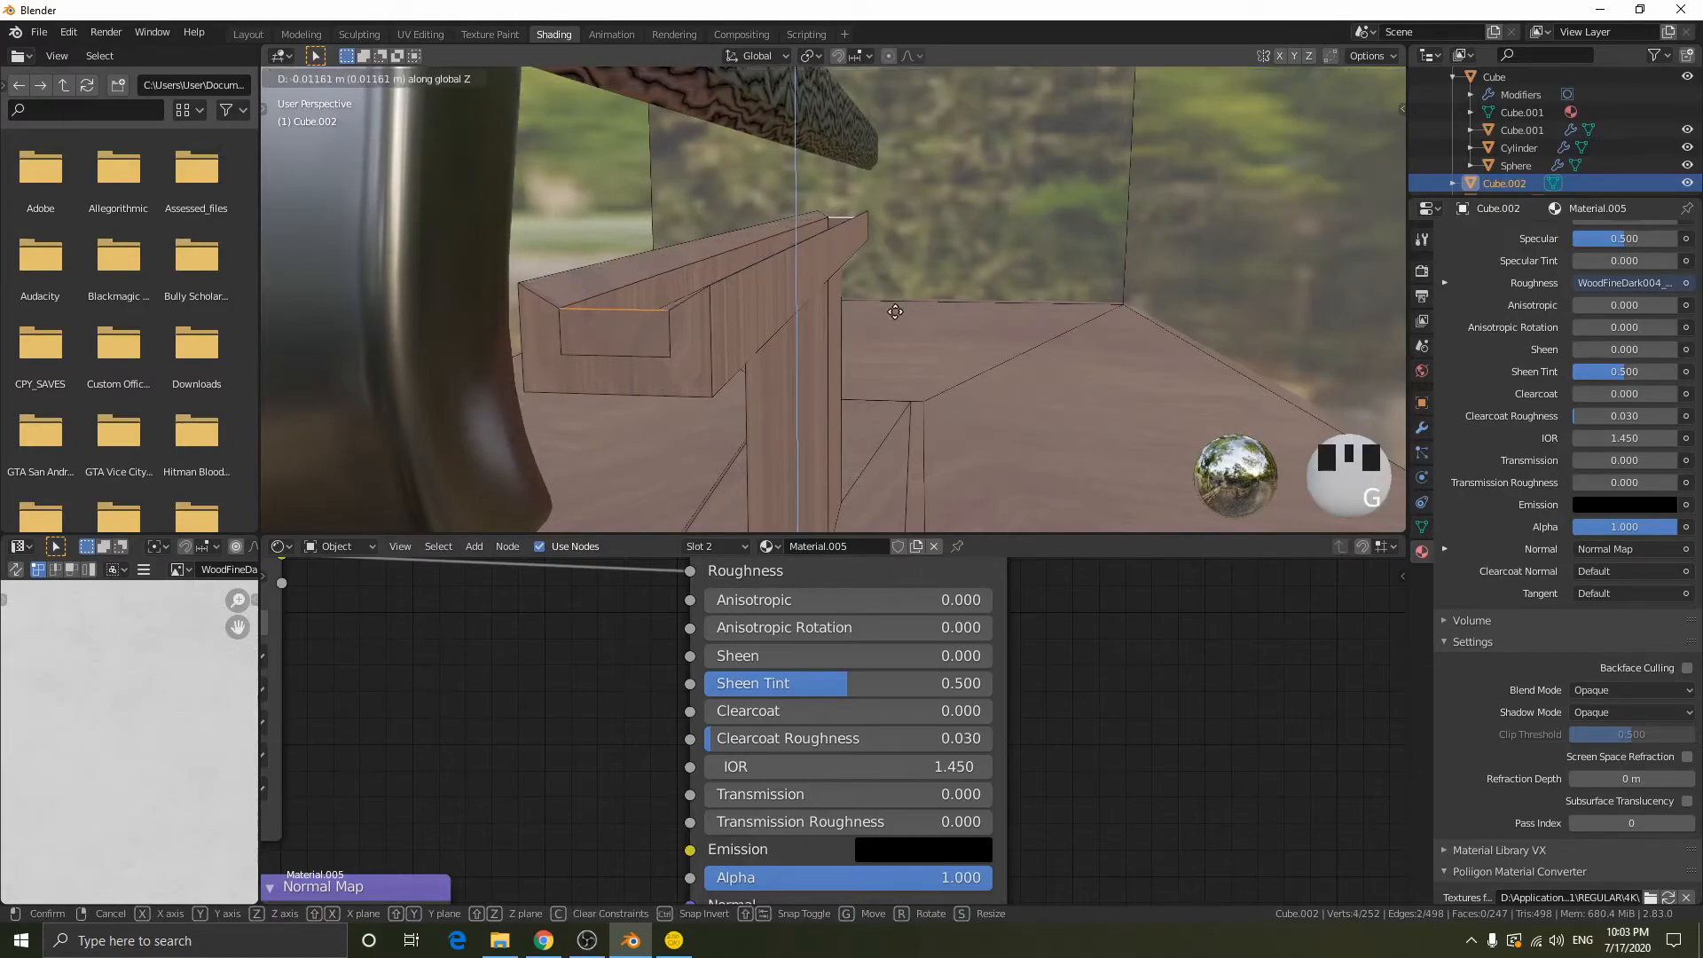
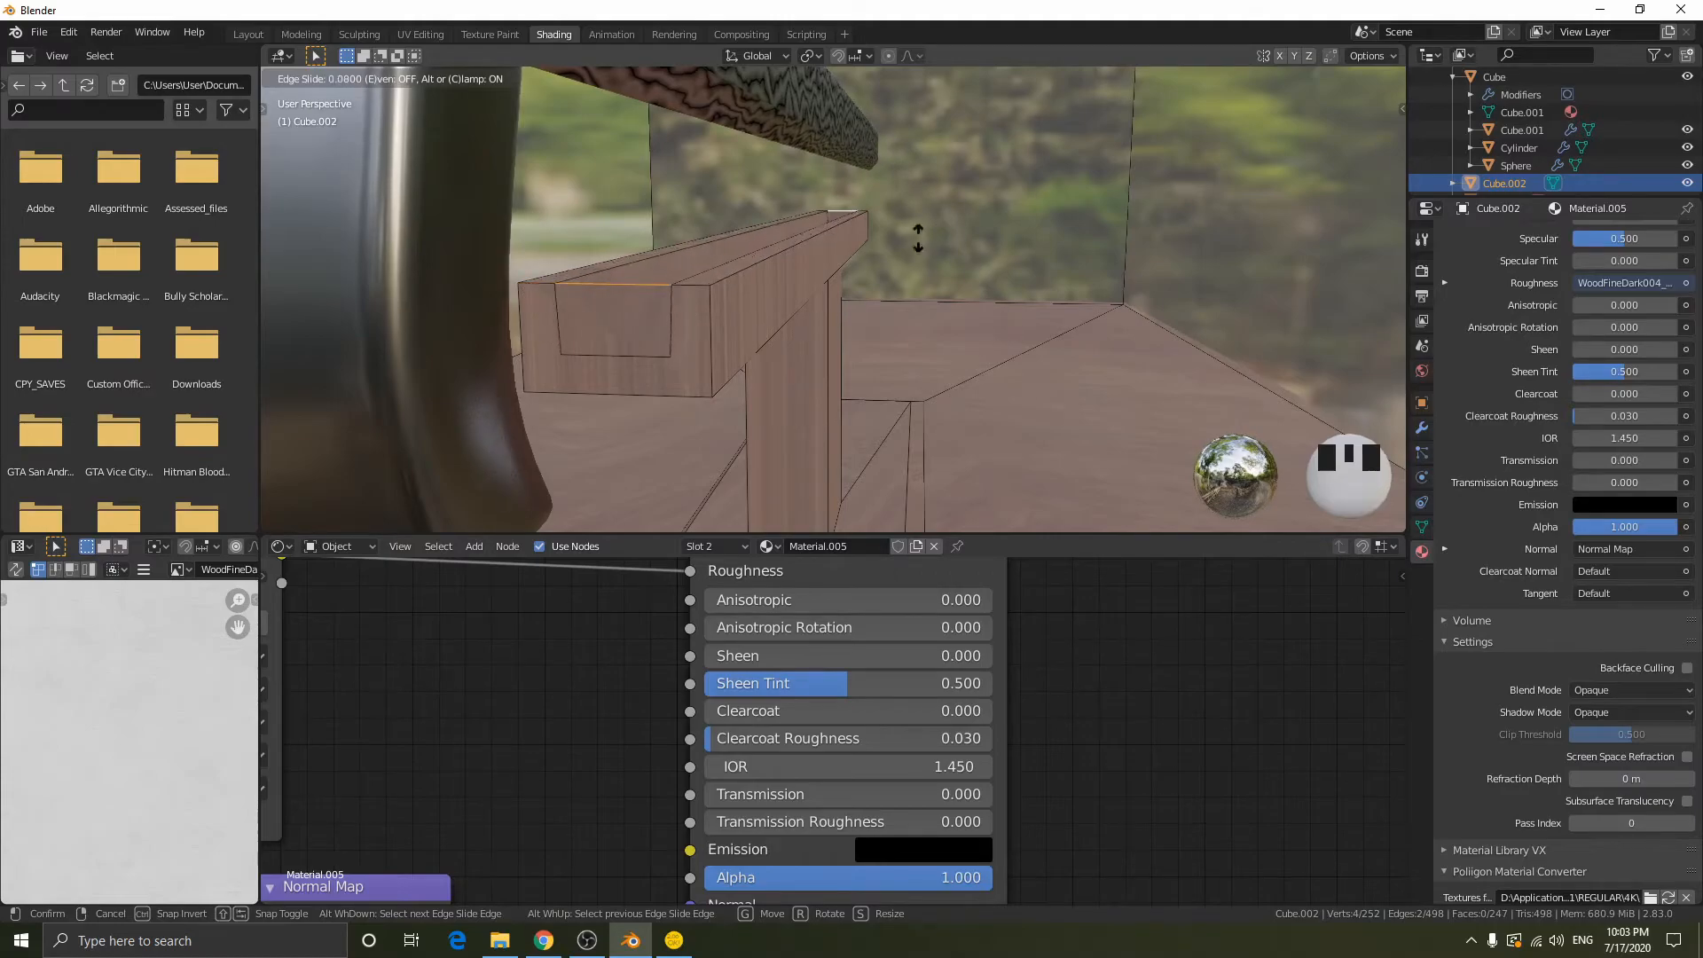
- Finish the edge slide on the stand crossbar's inner top edges and lower them about 0.033 m along Z to form a groove
click(823, 170)
key(g)
key(z)
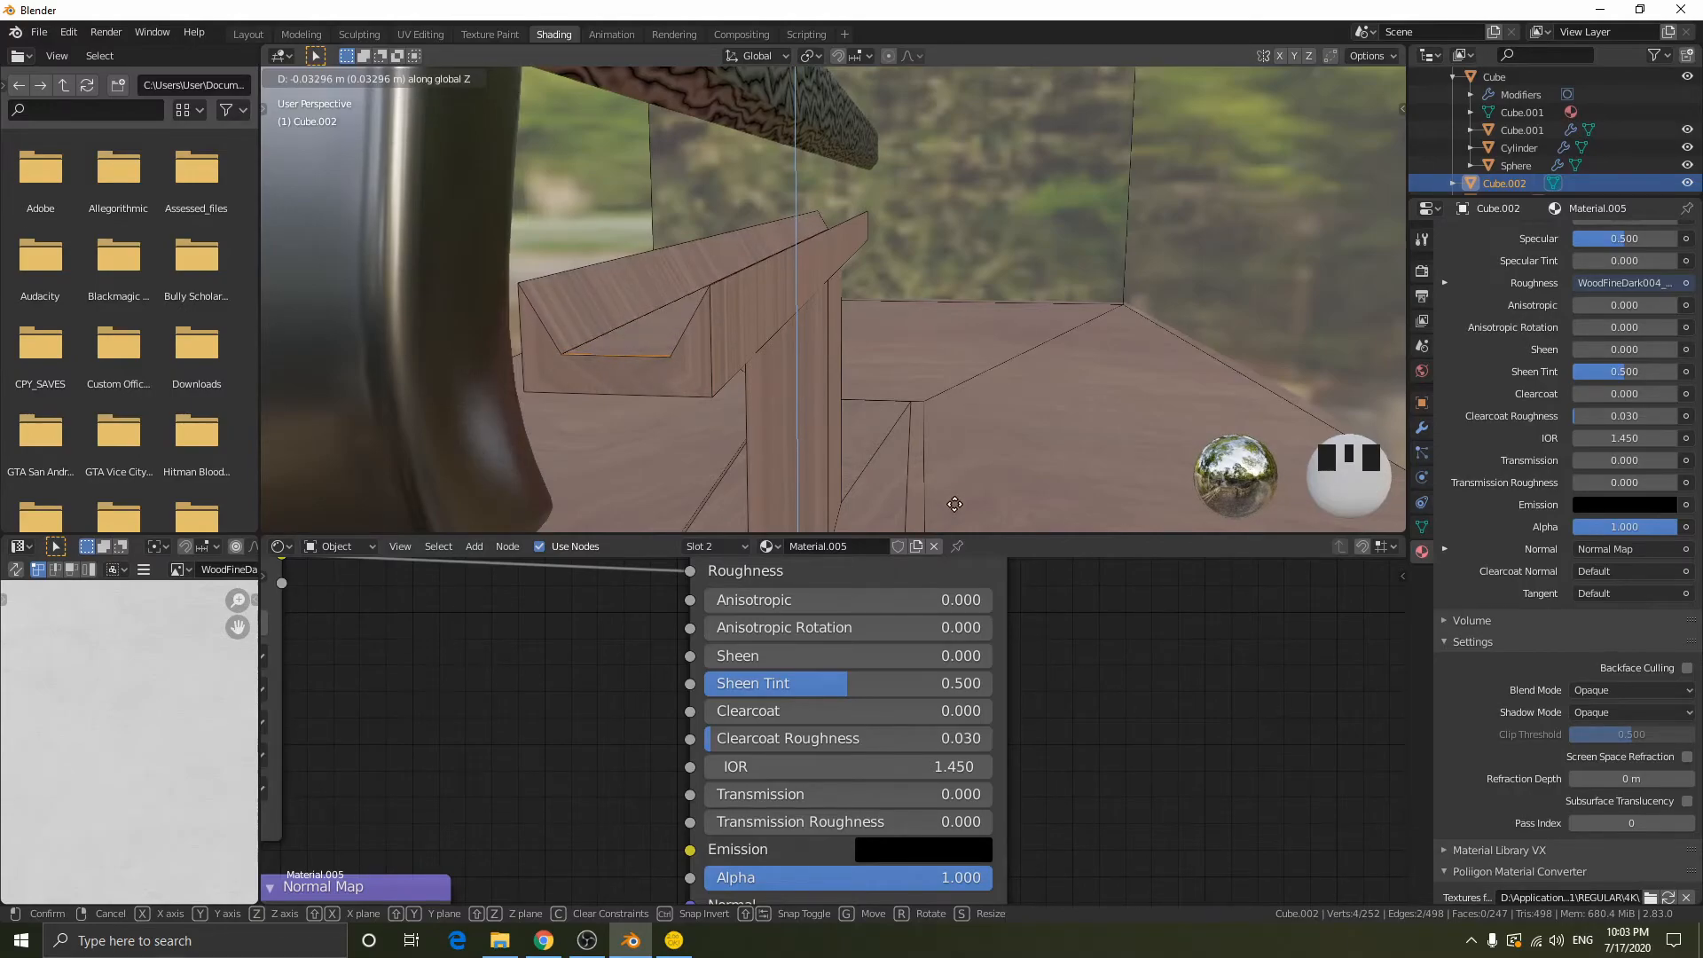
click(955, 503)
- Select all vertices of the display case and stand mesh and merge them by distance
scroll(771, 380, up, 2)
shift+middle_drag(771, 379, 1073, 314)
scroll(1129, 316, down, 2)
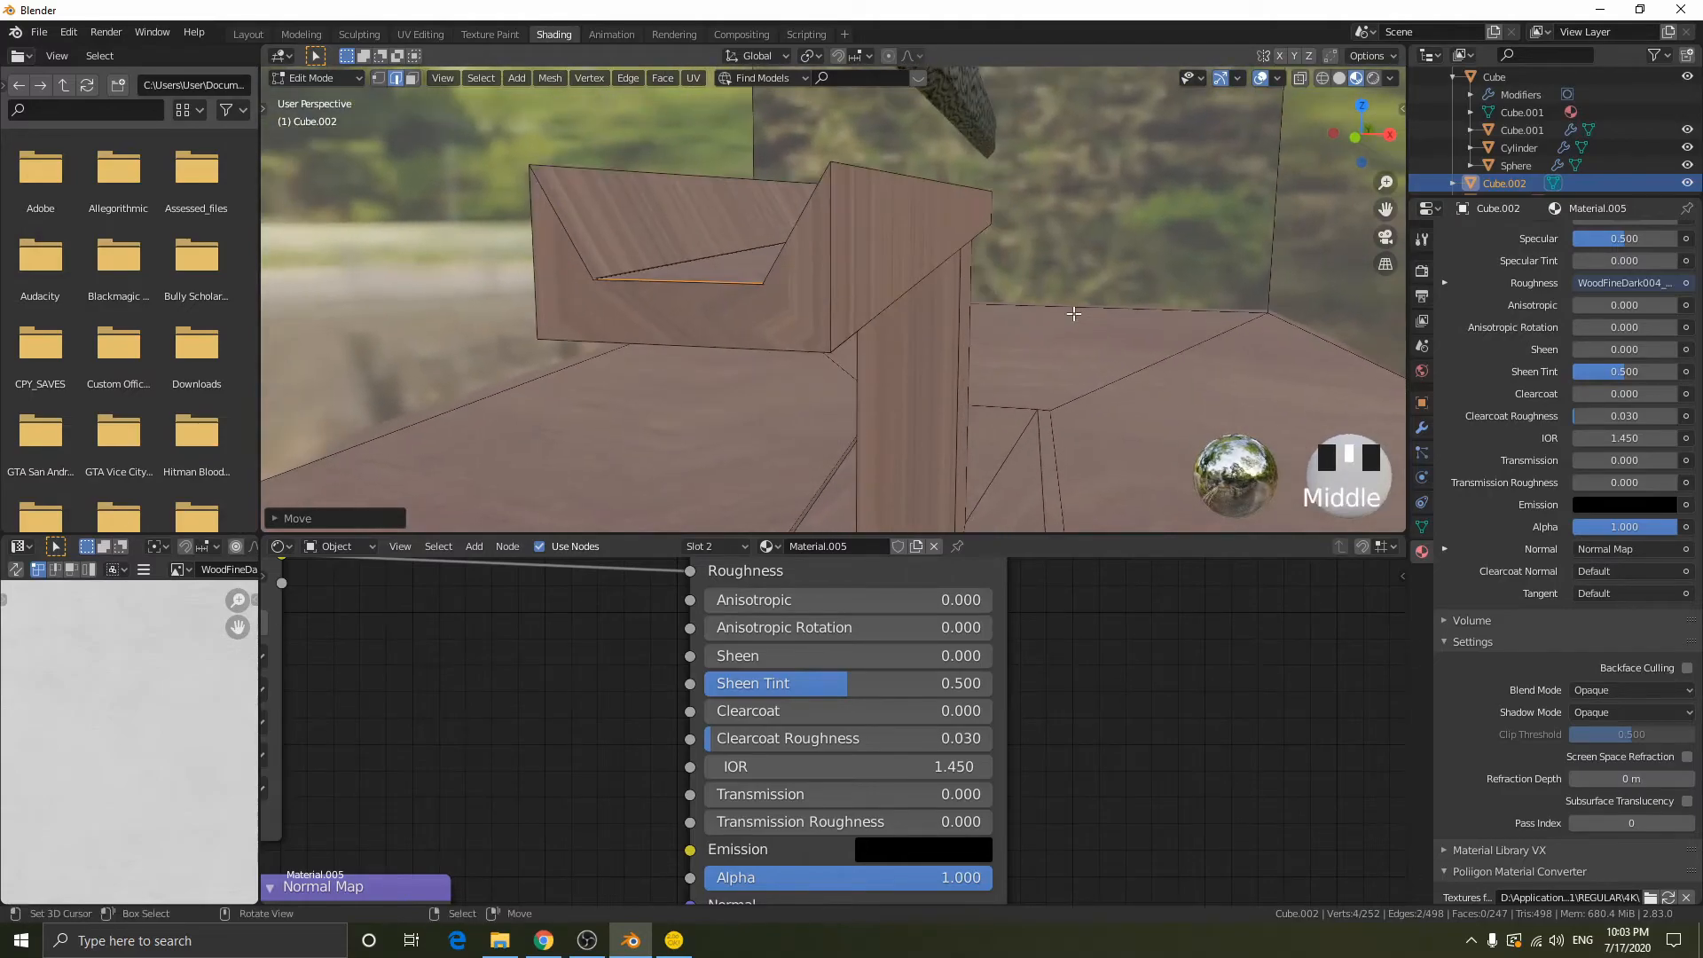
key(Tab)
key(Tab)
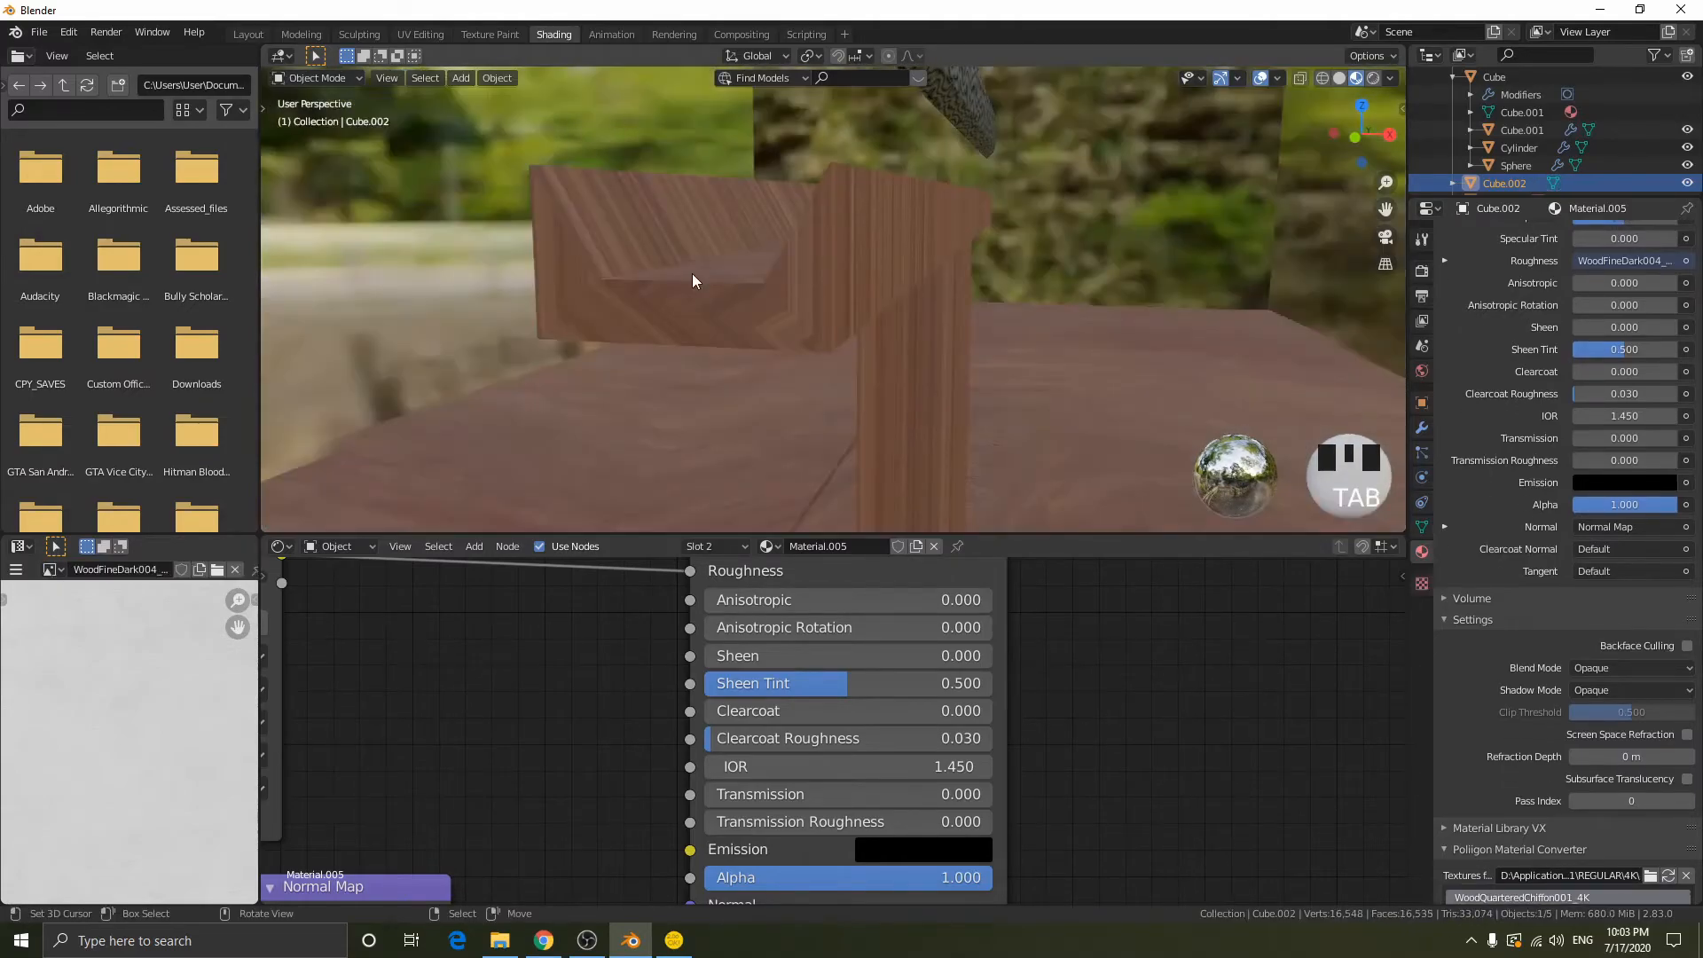
key(a)
key(1)
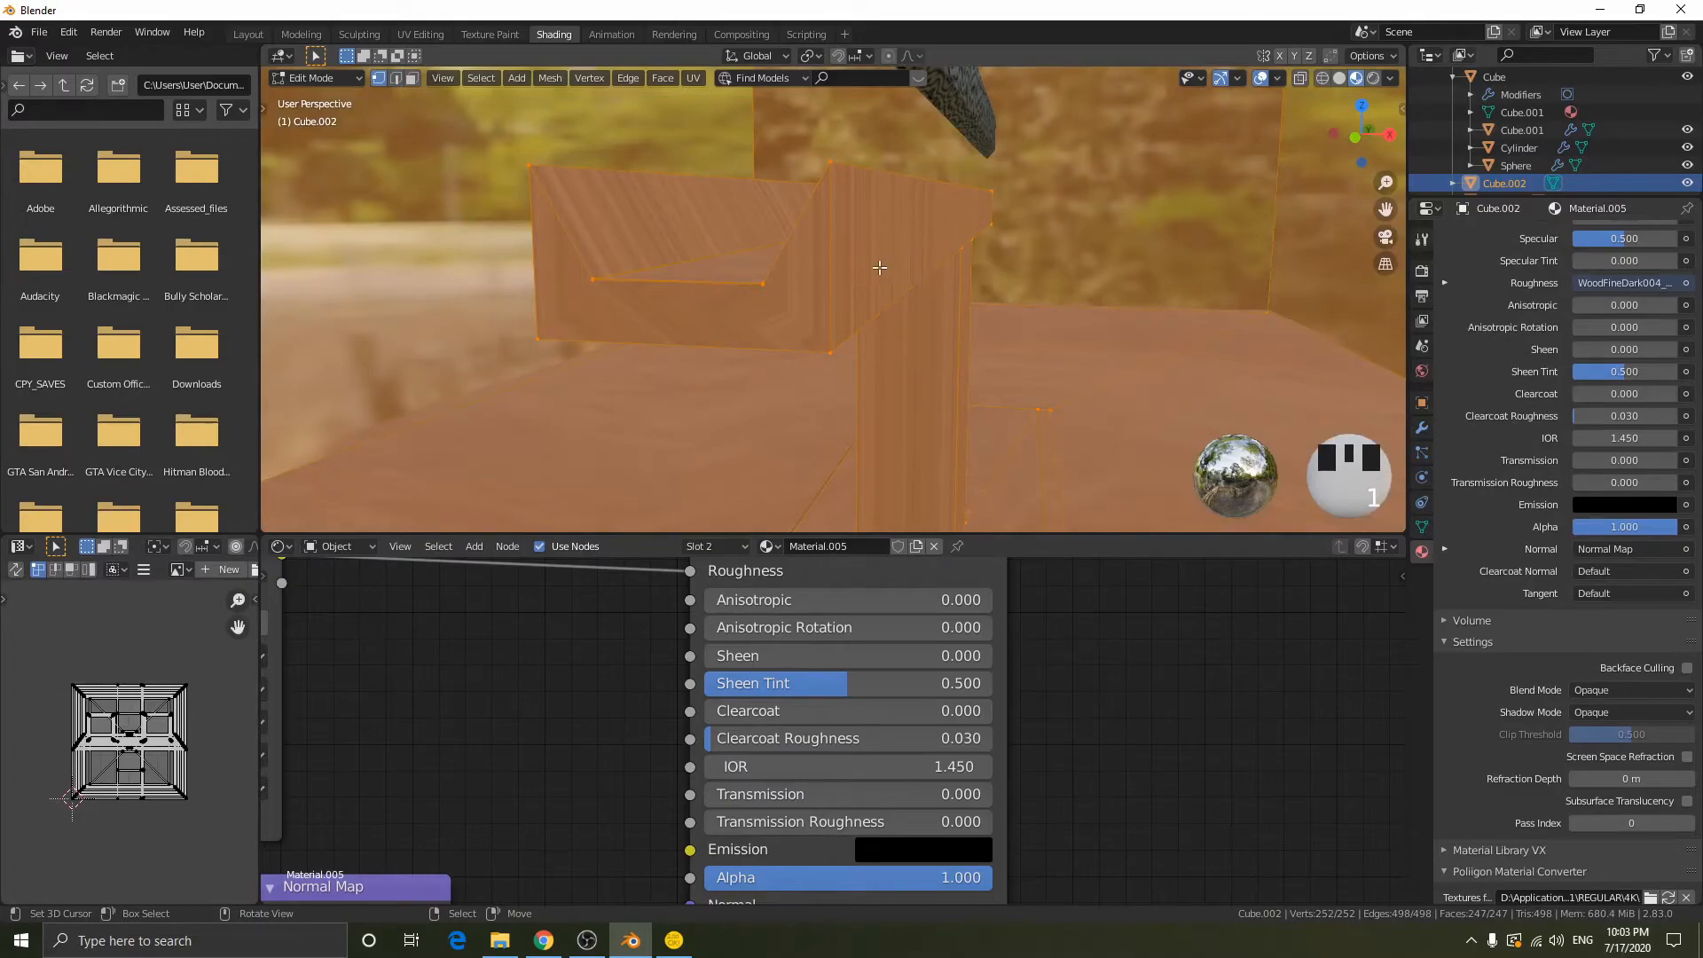
key(m)
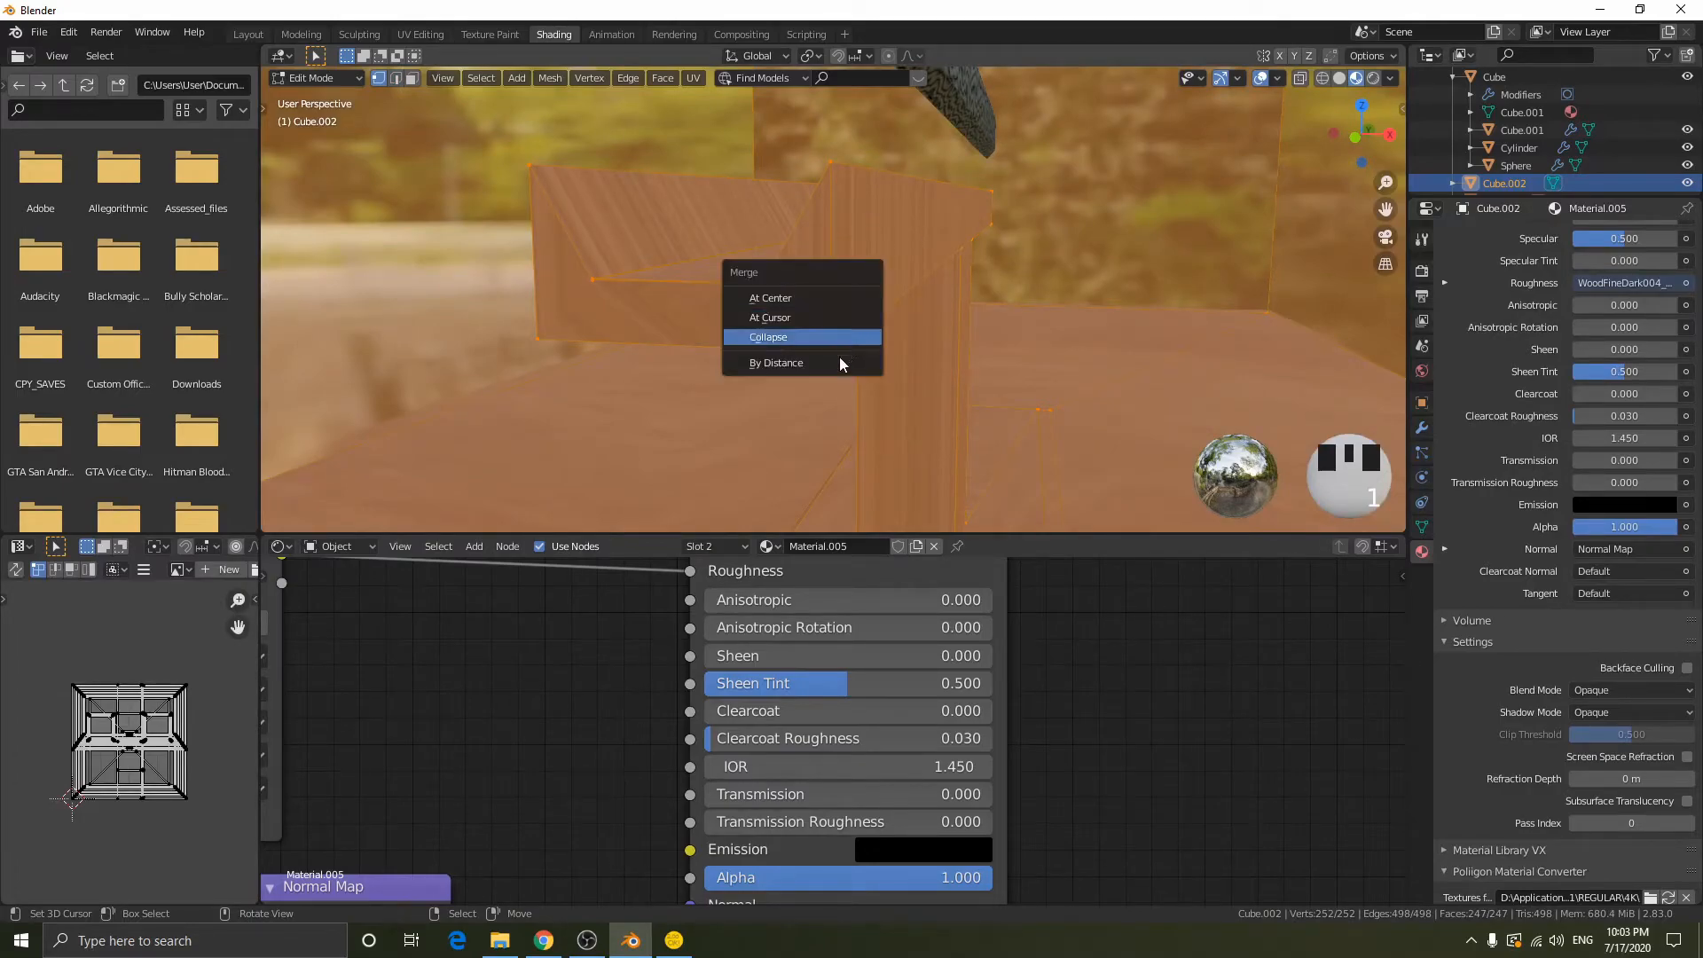
click(831, 367)
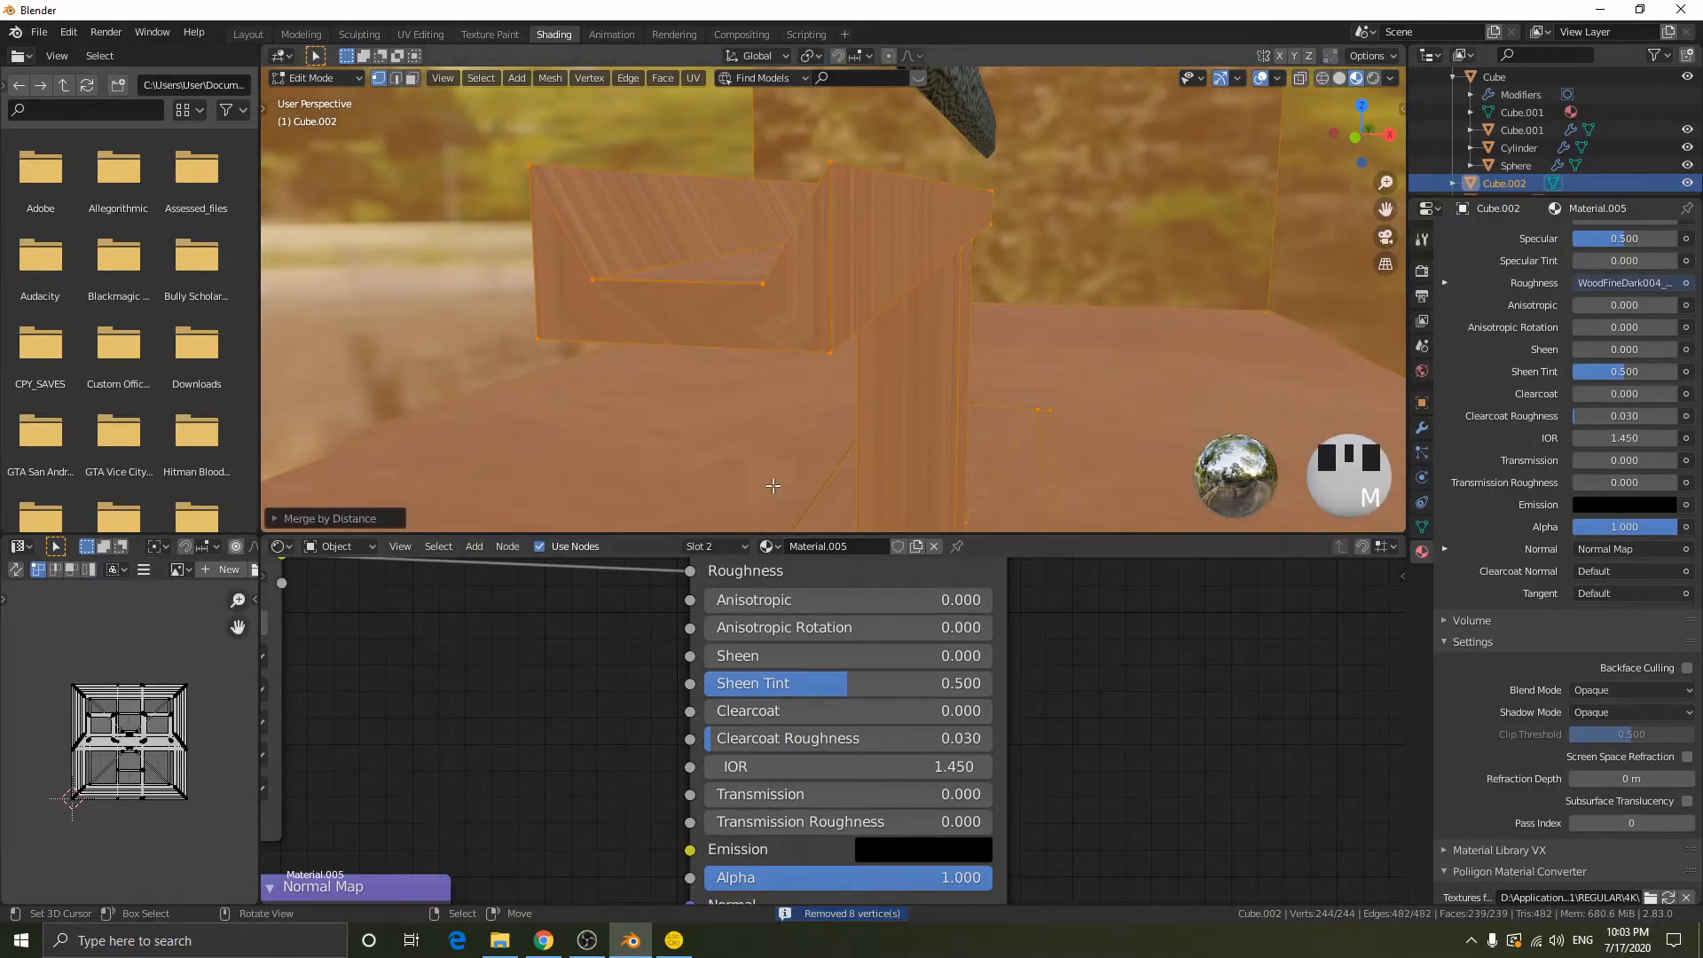
- Merge all vertices of the mesh by distance again with a larger merge distance
right_click(768, 309)
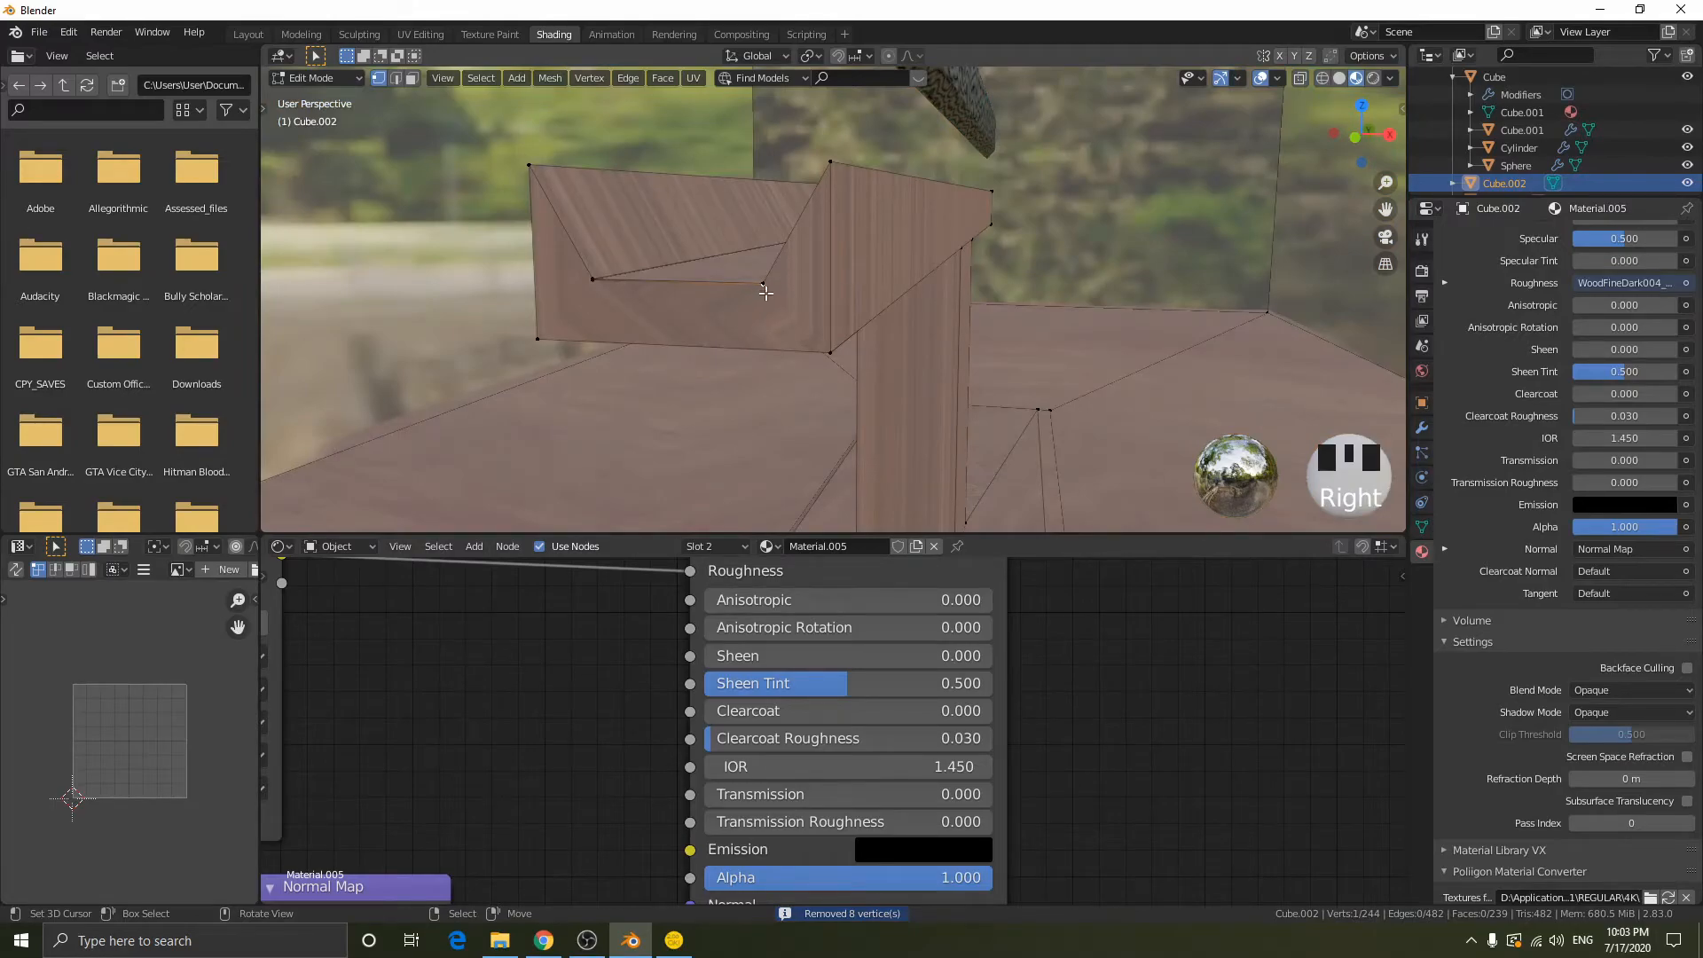
key(a)
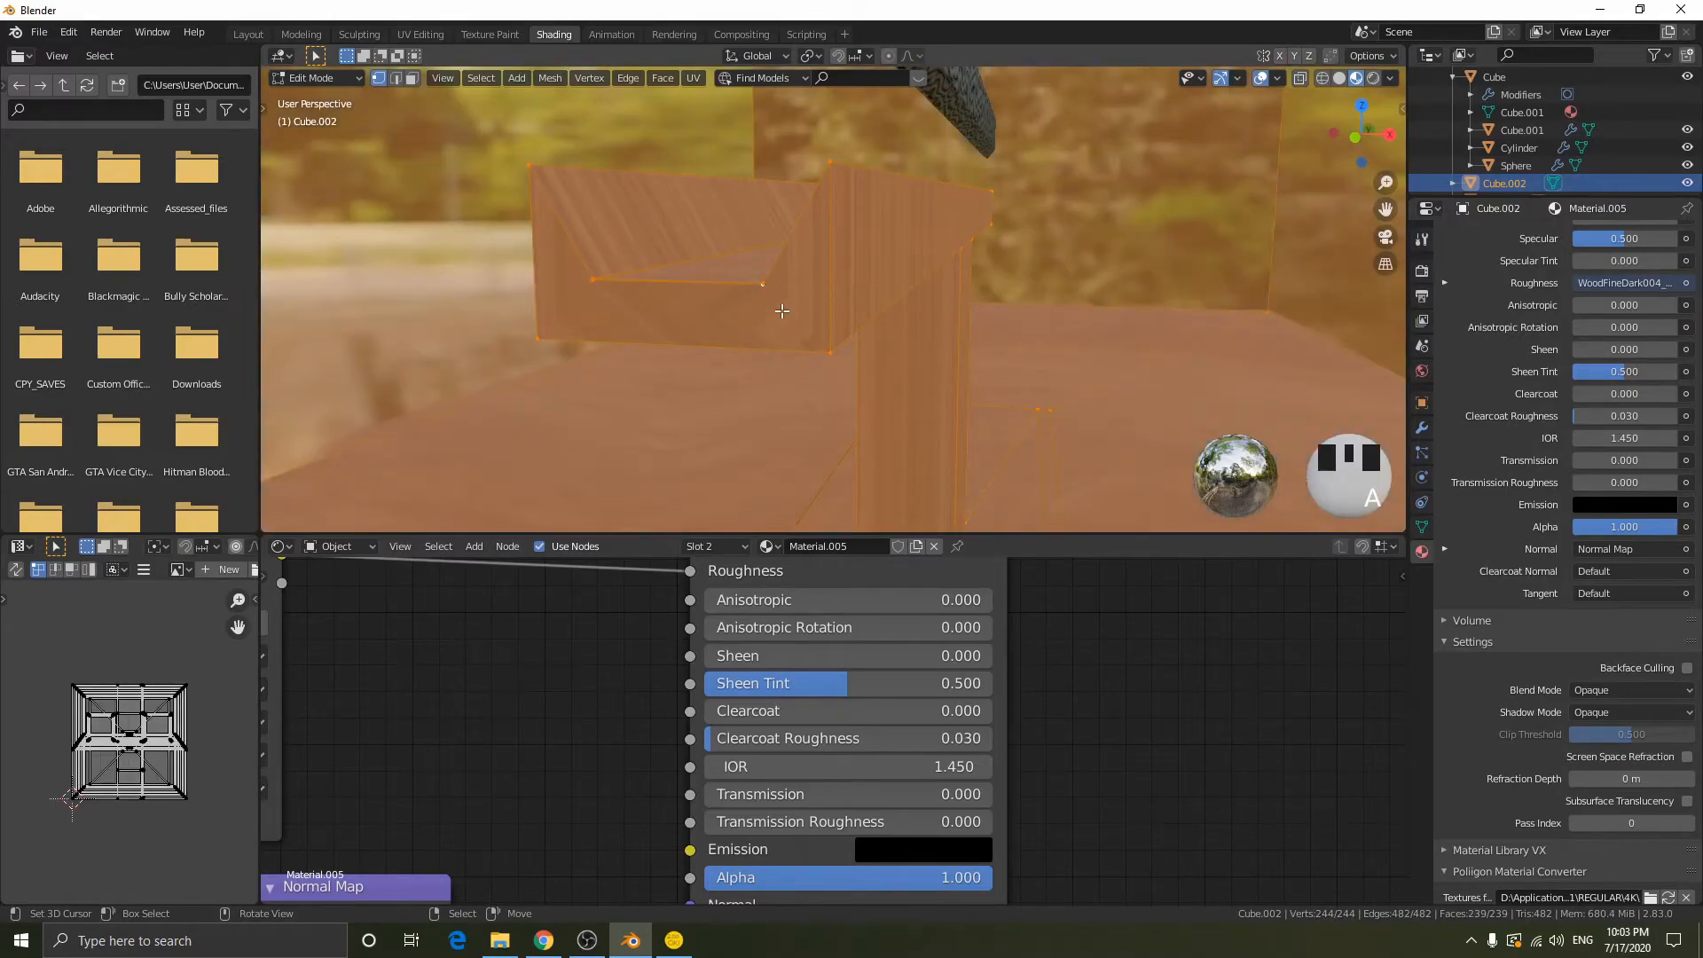
key(m)
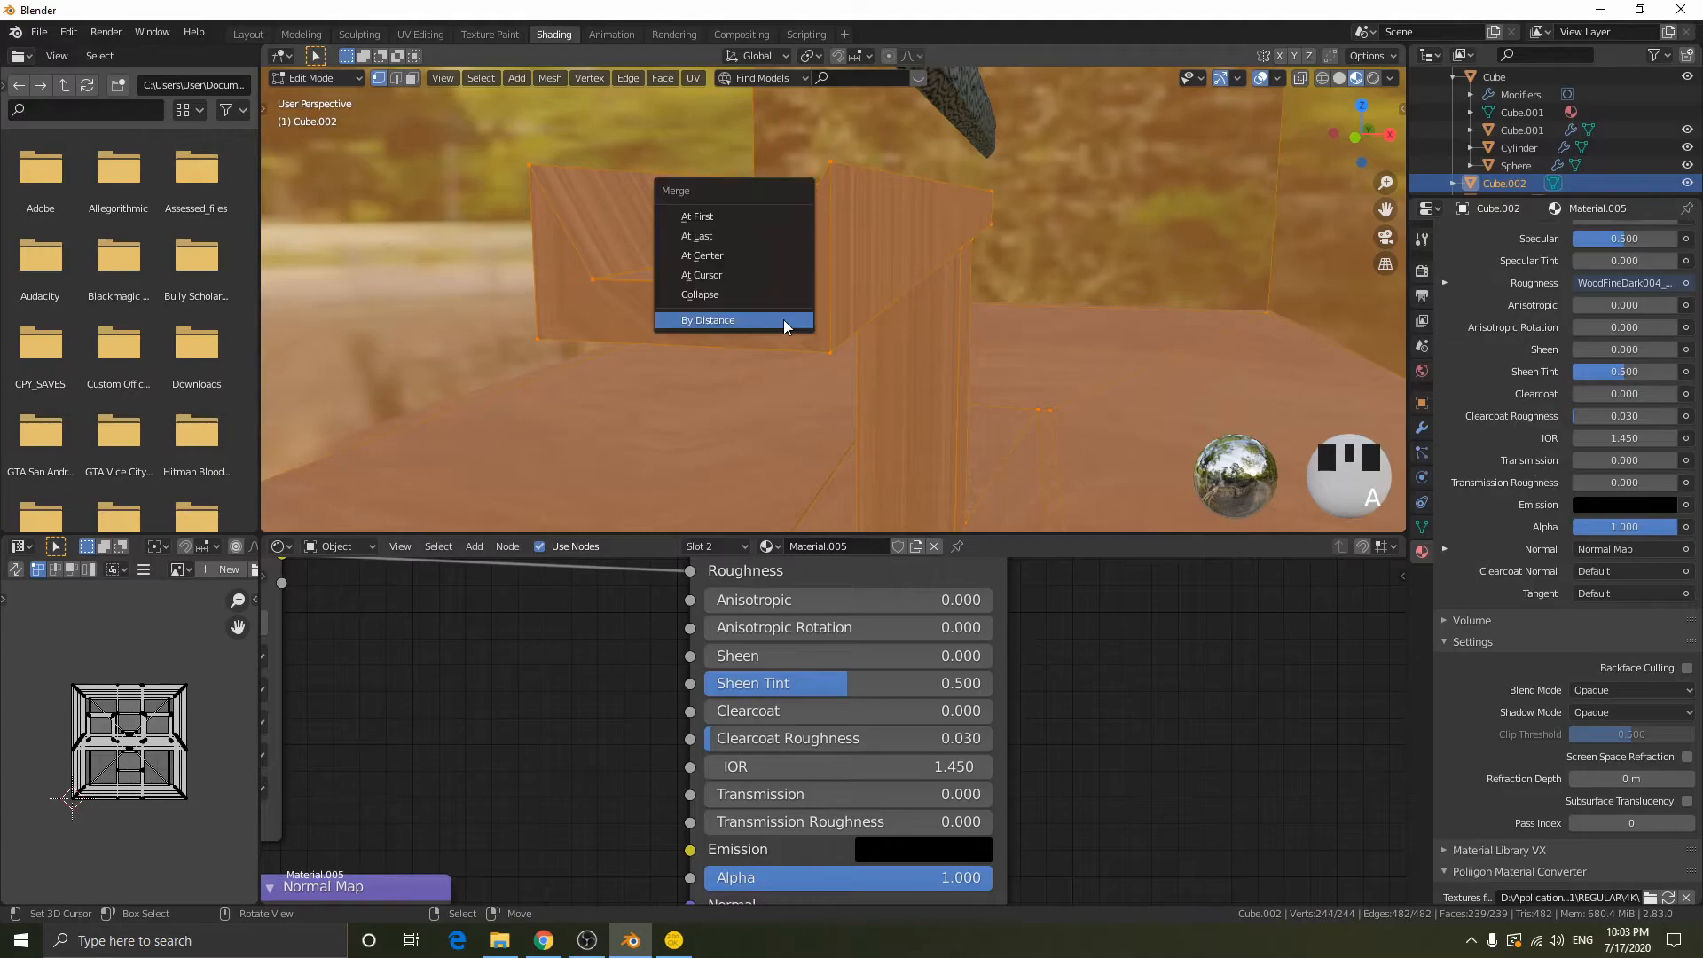
click(785, 322)
click(282, 518)
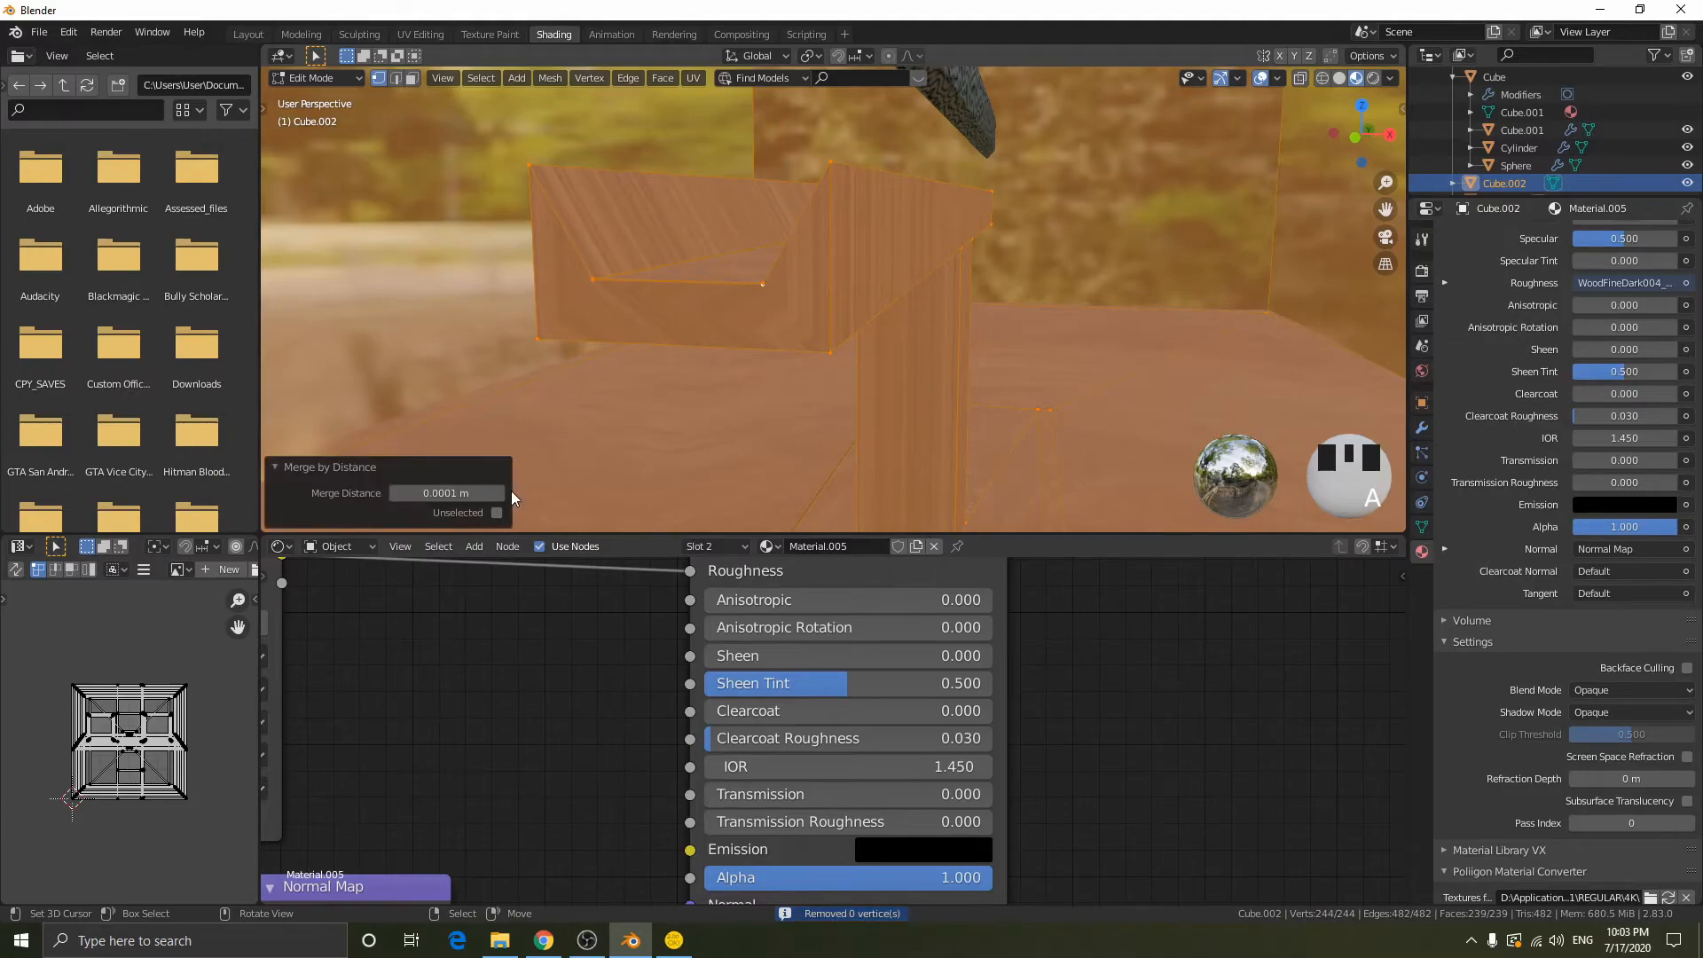
click(500, 492)
click(500, 493)
key(Tab)
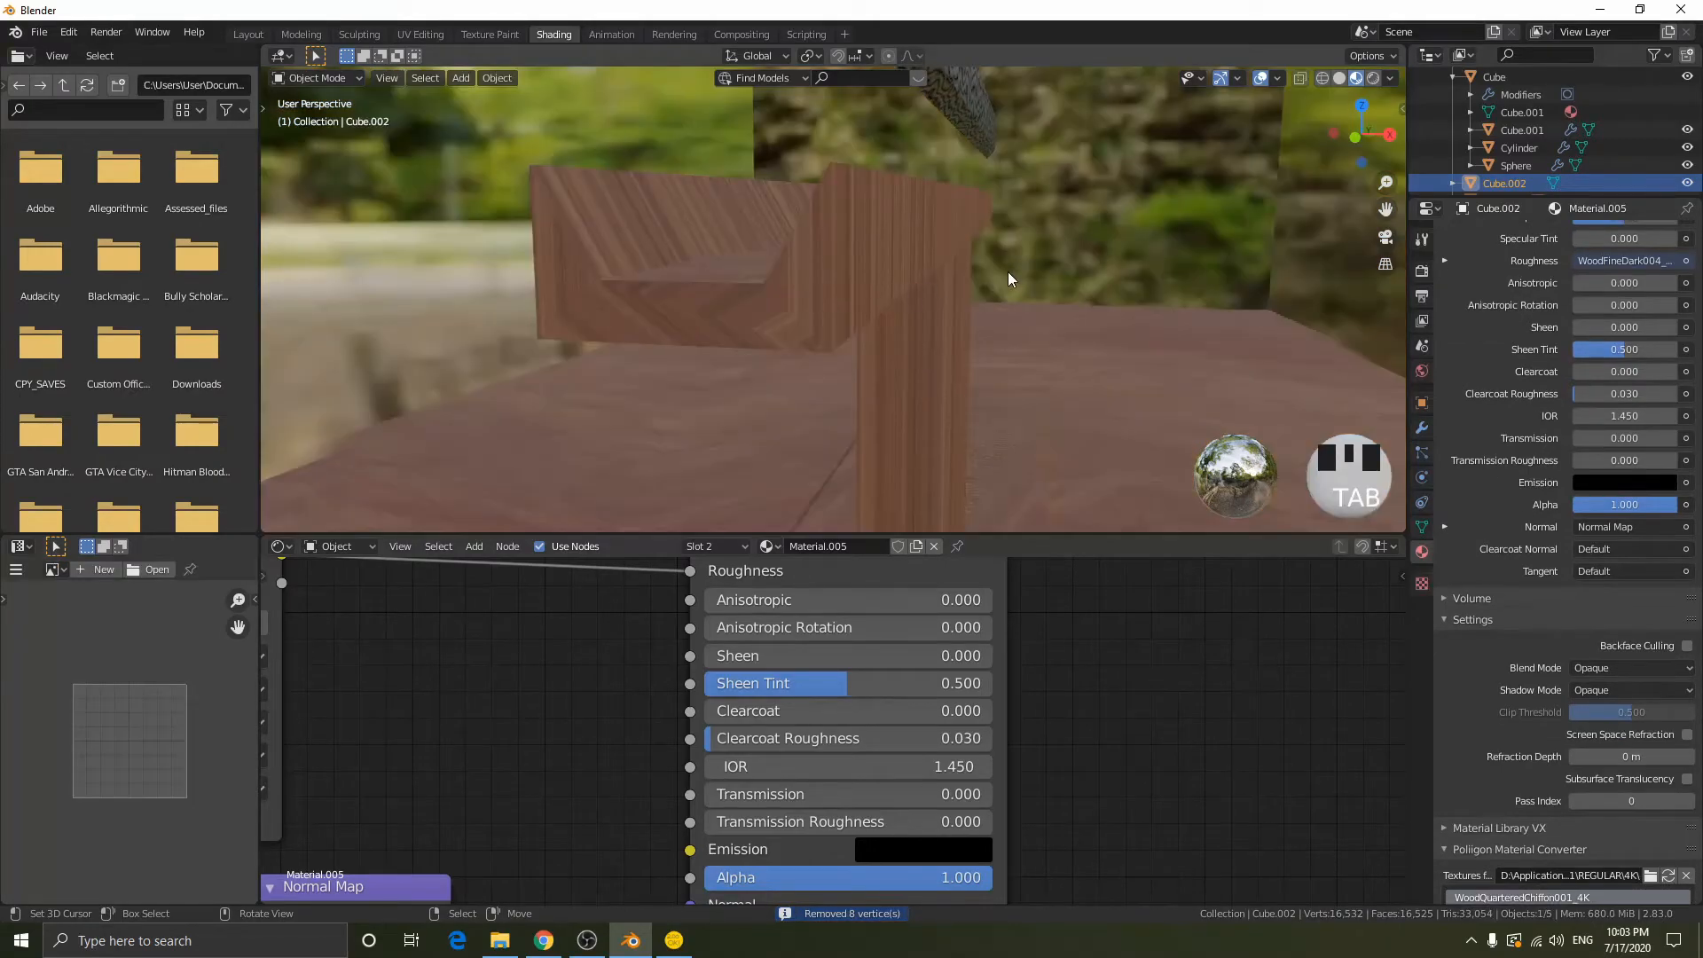
- Unwrap the whole display case and stand mesh with Cube Projection
middle_drag(1091, 309, 962, 316)
scroll(978, 296, down, 2)
scroll(930, 252, down, 2)
key(Tab)
scroll(851, 319, down, 8)
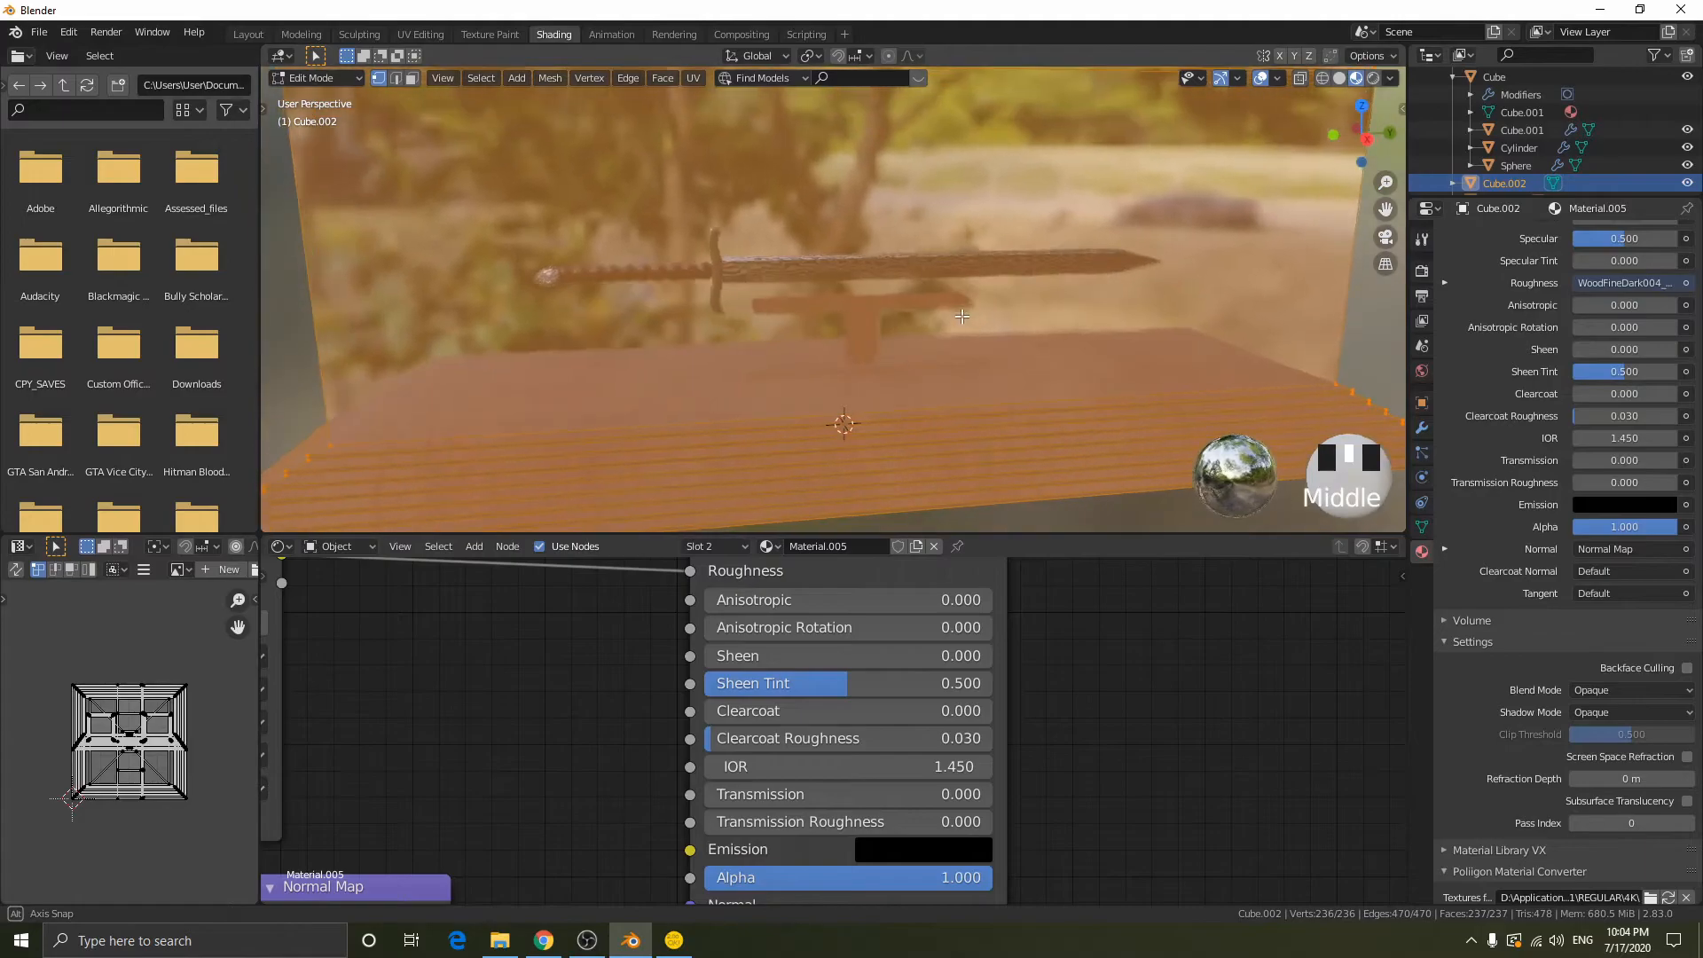
scroll(942, 324, down, 2)
key(u)
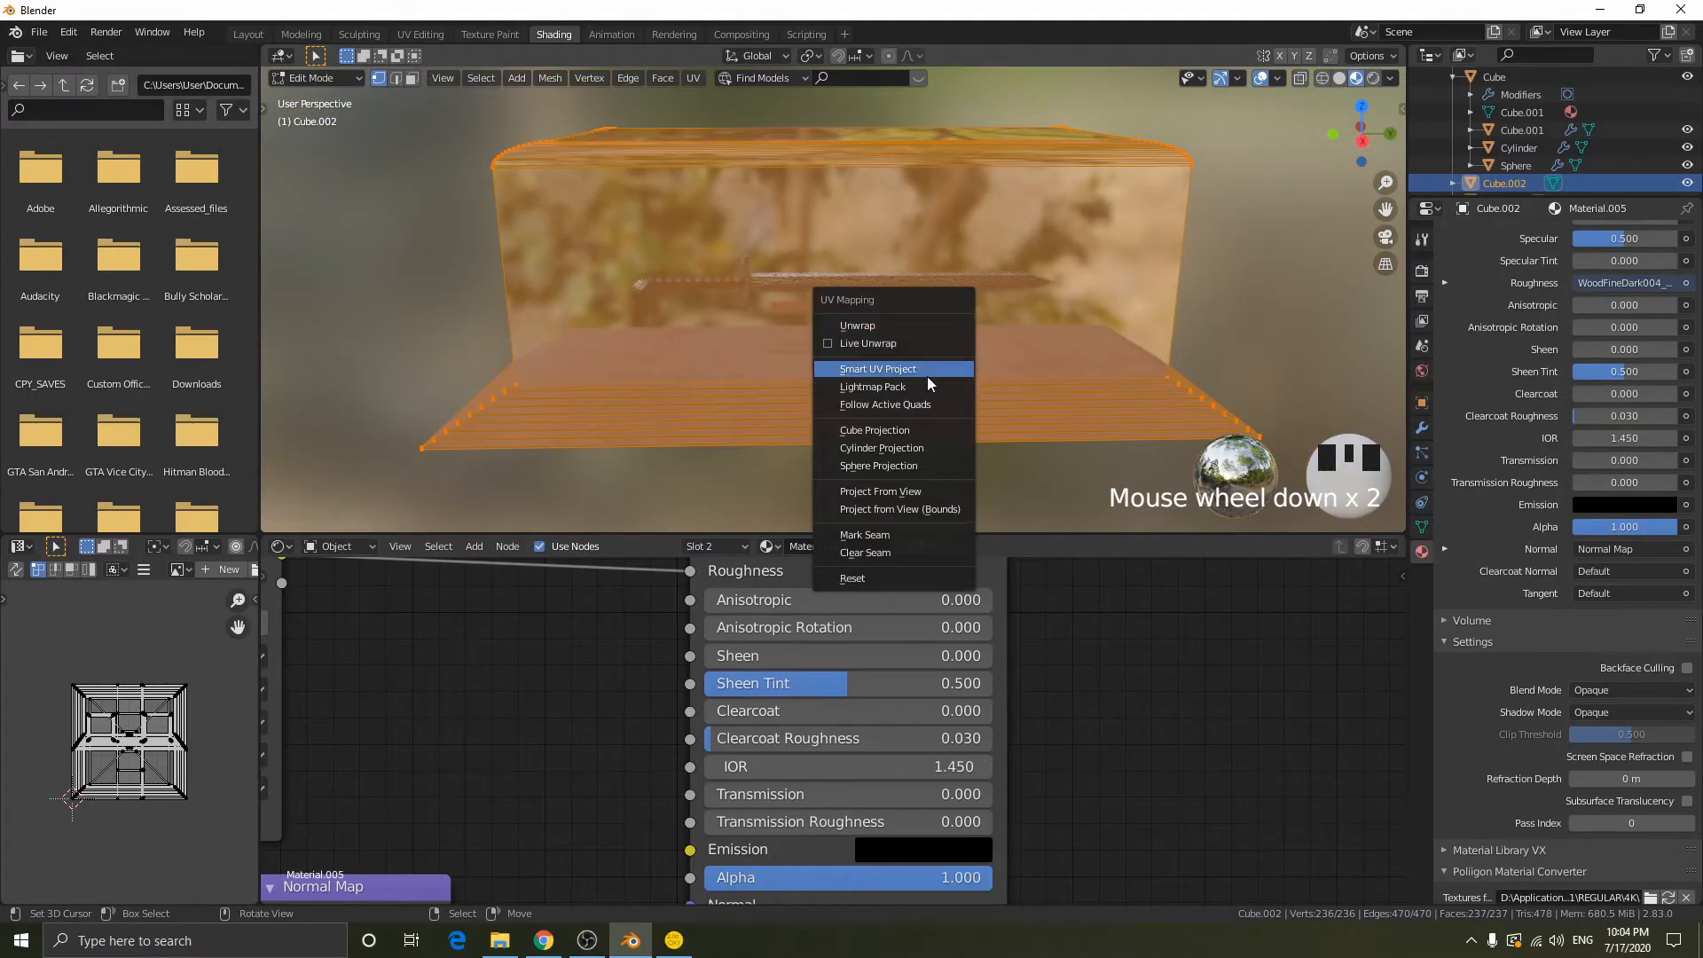
click(907, 429)
key(Tab)
- Select all the sword's parts and, in the right view, lower the sword along Z toward the stand
scroll(881, 370, up, 8)
middle_drag(914, 385, 896, 346)
scroll(938, 334, up, 3)
scroll(860, 341, down, 5)
scroll(860, 337, down, 7)
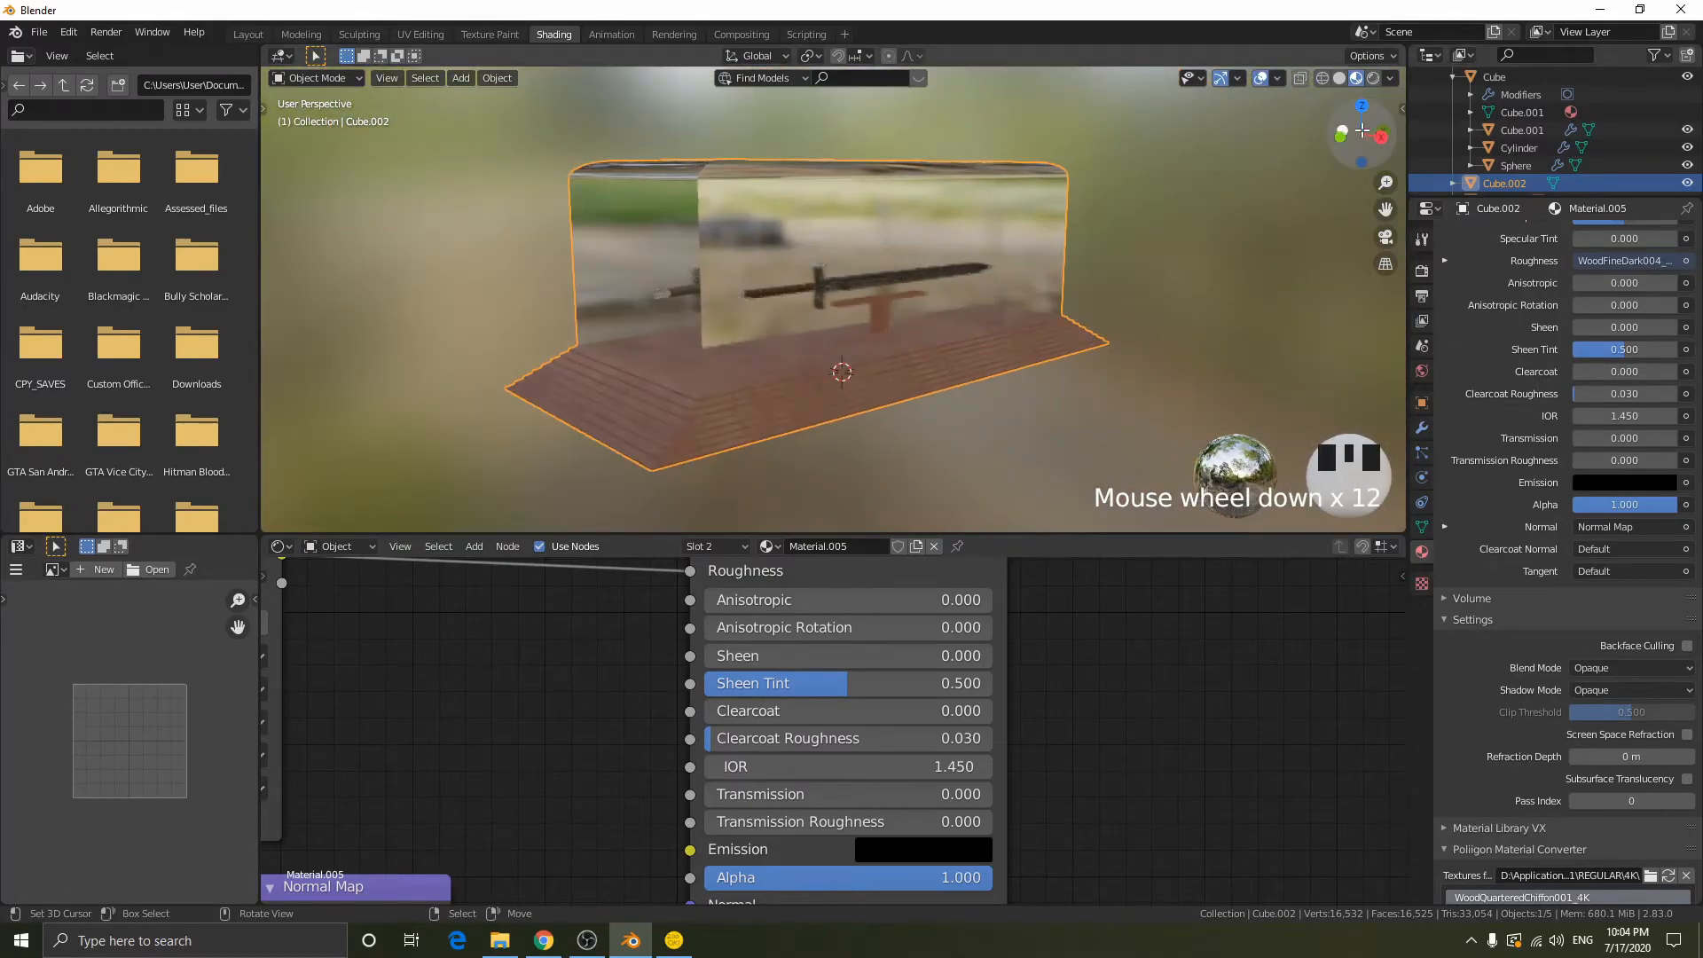
click(1379, 136)
click(1507, 80)
shift+click(1517, 165)
scroll(1021, 243, up, 3)
key(g)
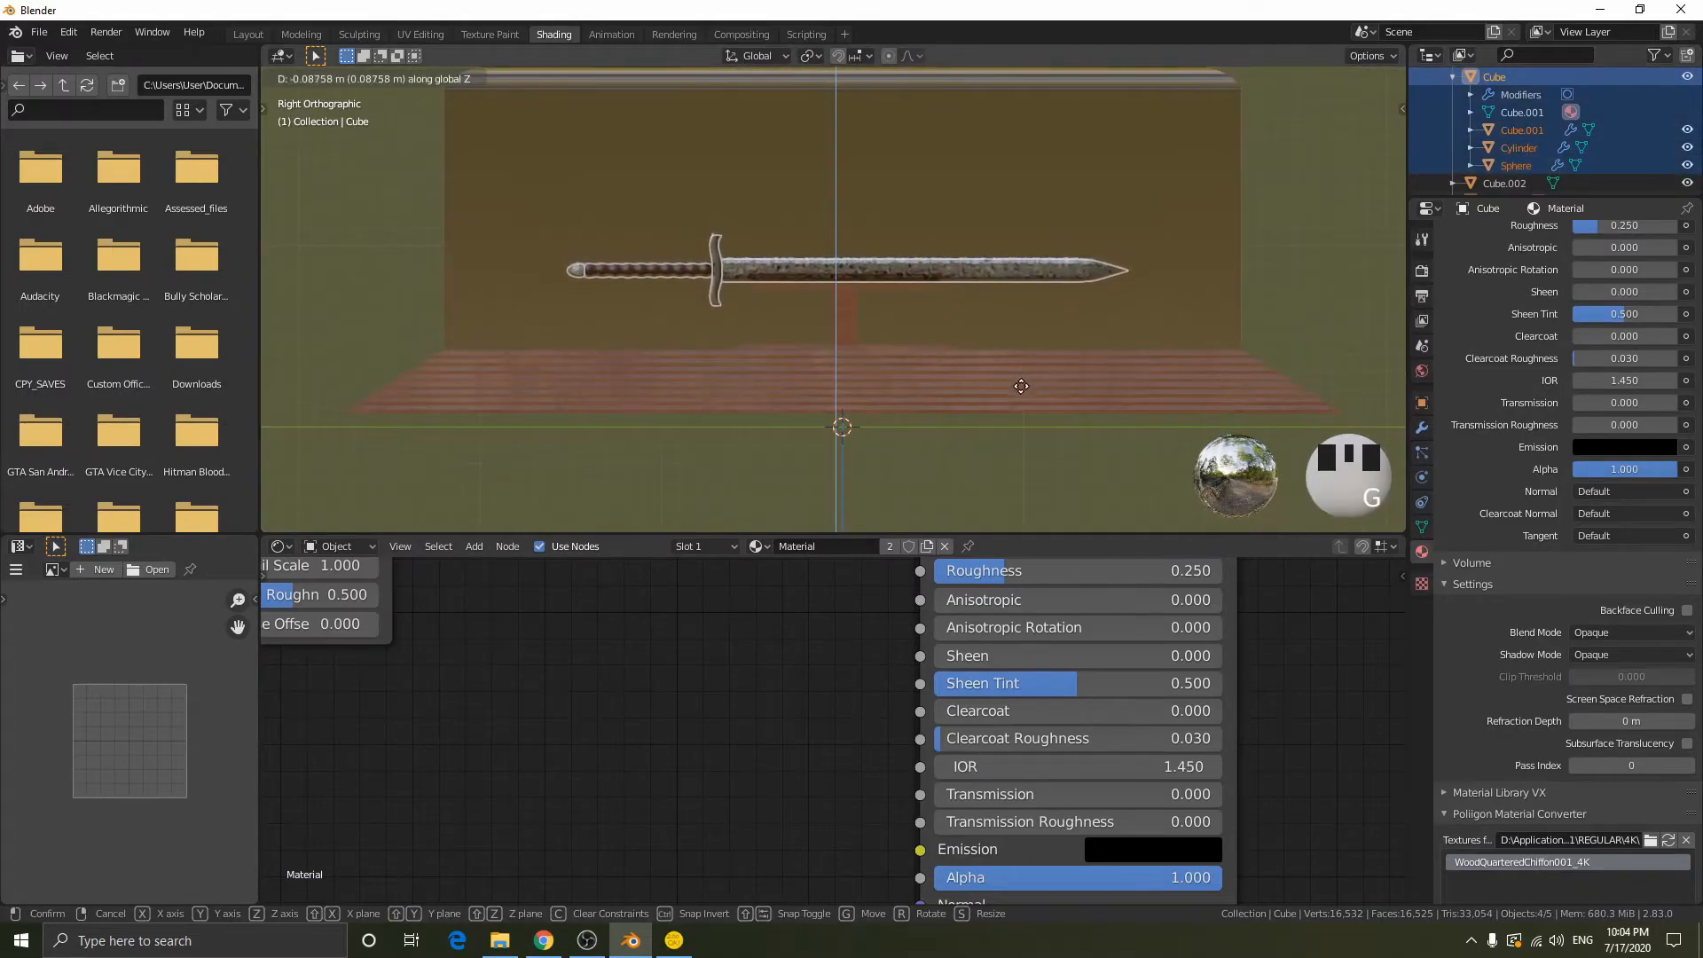
click(1046, 337)
- Refine the sword's height along Z so it rests on the stand's crossbar
scroll(1046, 341, up, 6)
shift+middle_drag(1049, 346, 955, 256)
key(g)
key(z)
click(986, 344)
key(g)
key(z)
click(966, 330)
- Move the sword about 0.0096 m along X relative to the stand
mouse_move(967, 329)
middle_down()
mouse_move(988, 338)
mouse_move(972, 354)
middle_up()
key(g)
key(x)
click(1062, 297)
mouse_move(1063, 297)
middle_down()
mouse_move(1093, 305)
mouse_move(1076, 292)
middle_up()
key(r)
key(z)
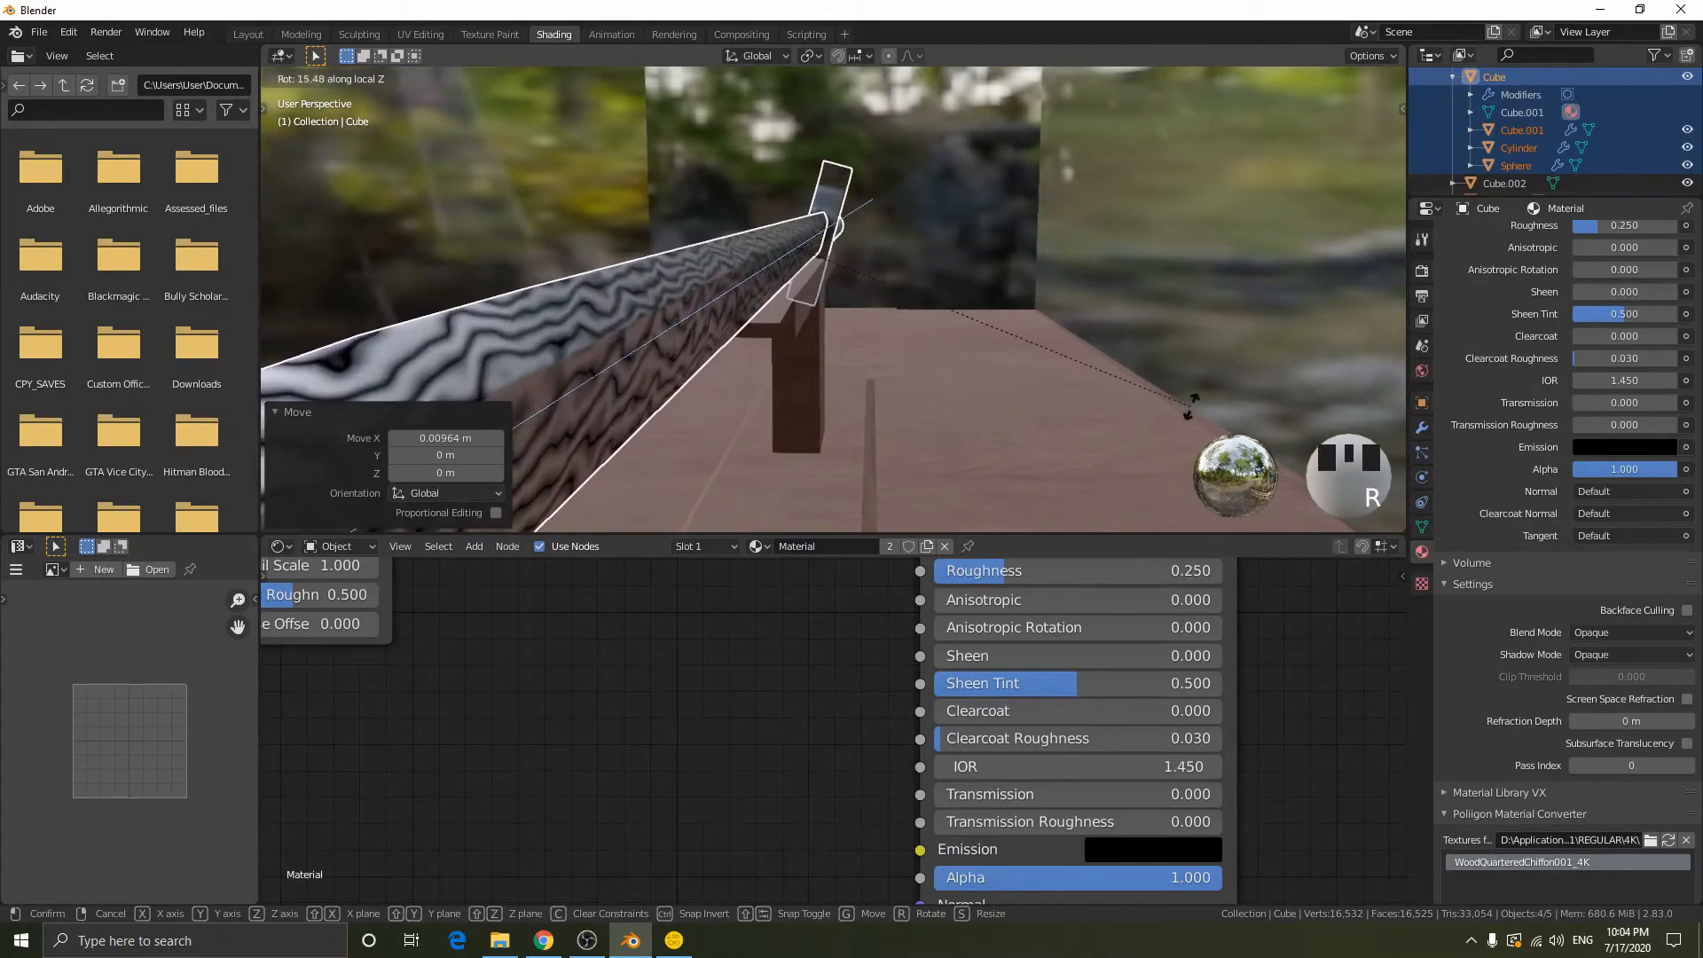
key(Escape)
- Rotate the sword -23.2° about the global Y axis so it leans on the stand
middle_drag(981, 257, 1013, 250)
key(r)
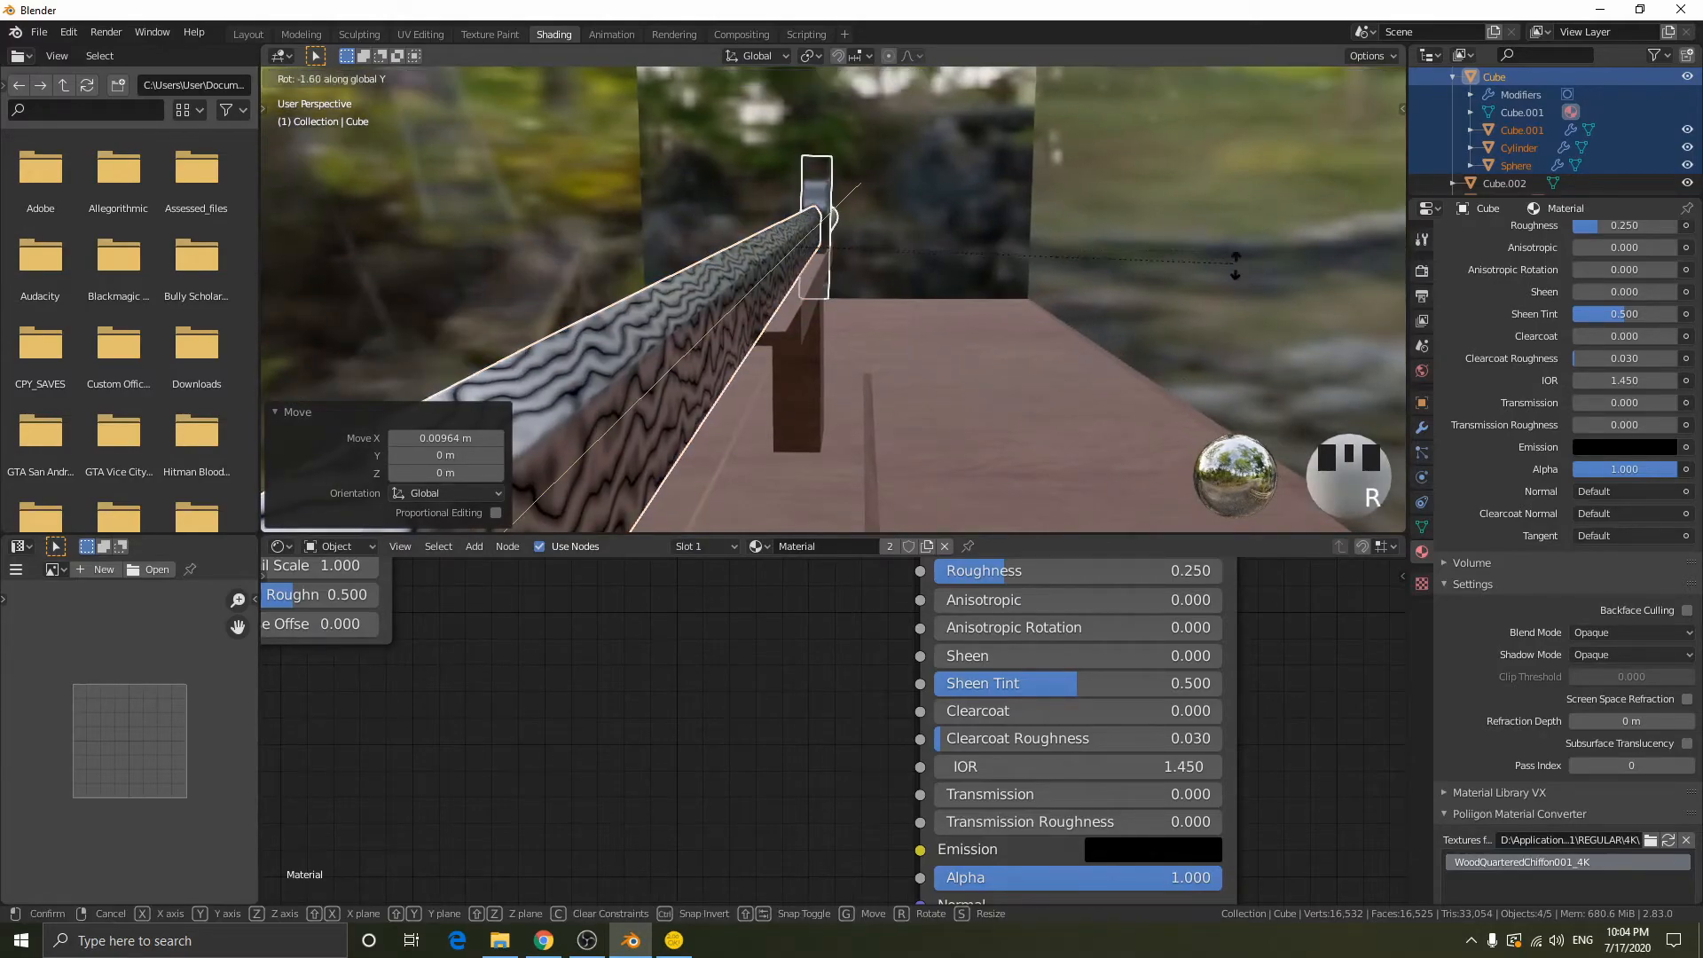
key(y)
click(1030, 314)
- Move the tilted sword about -0.046 m along X, plus a small X correction, to seat it on the crossbar
middle_drag(1029, 314, 1069, 312)
key(g)
key(y)
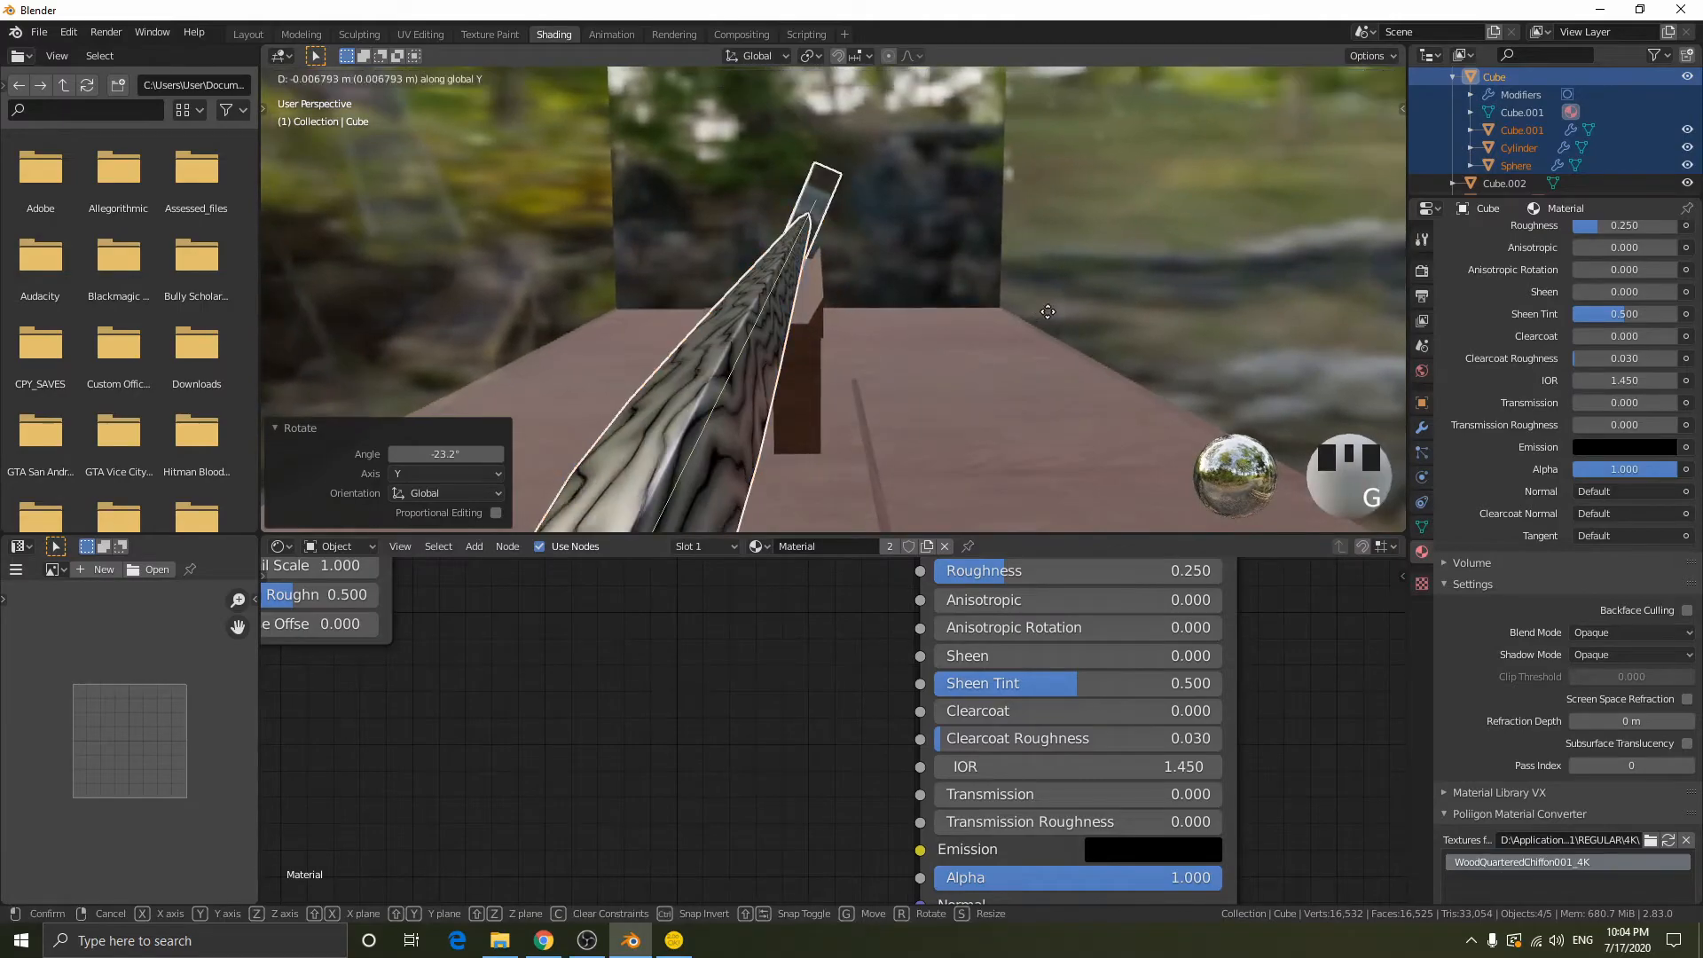
key(x)
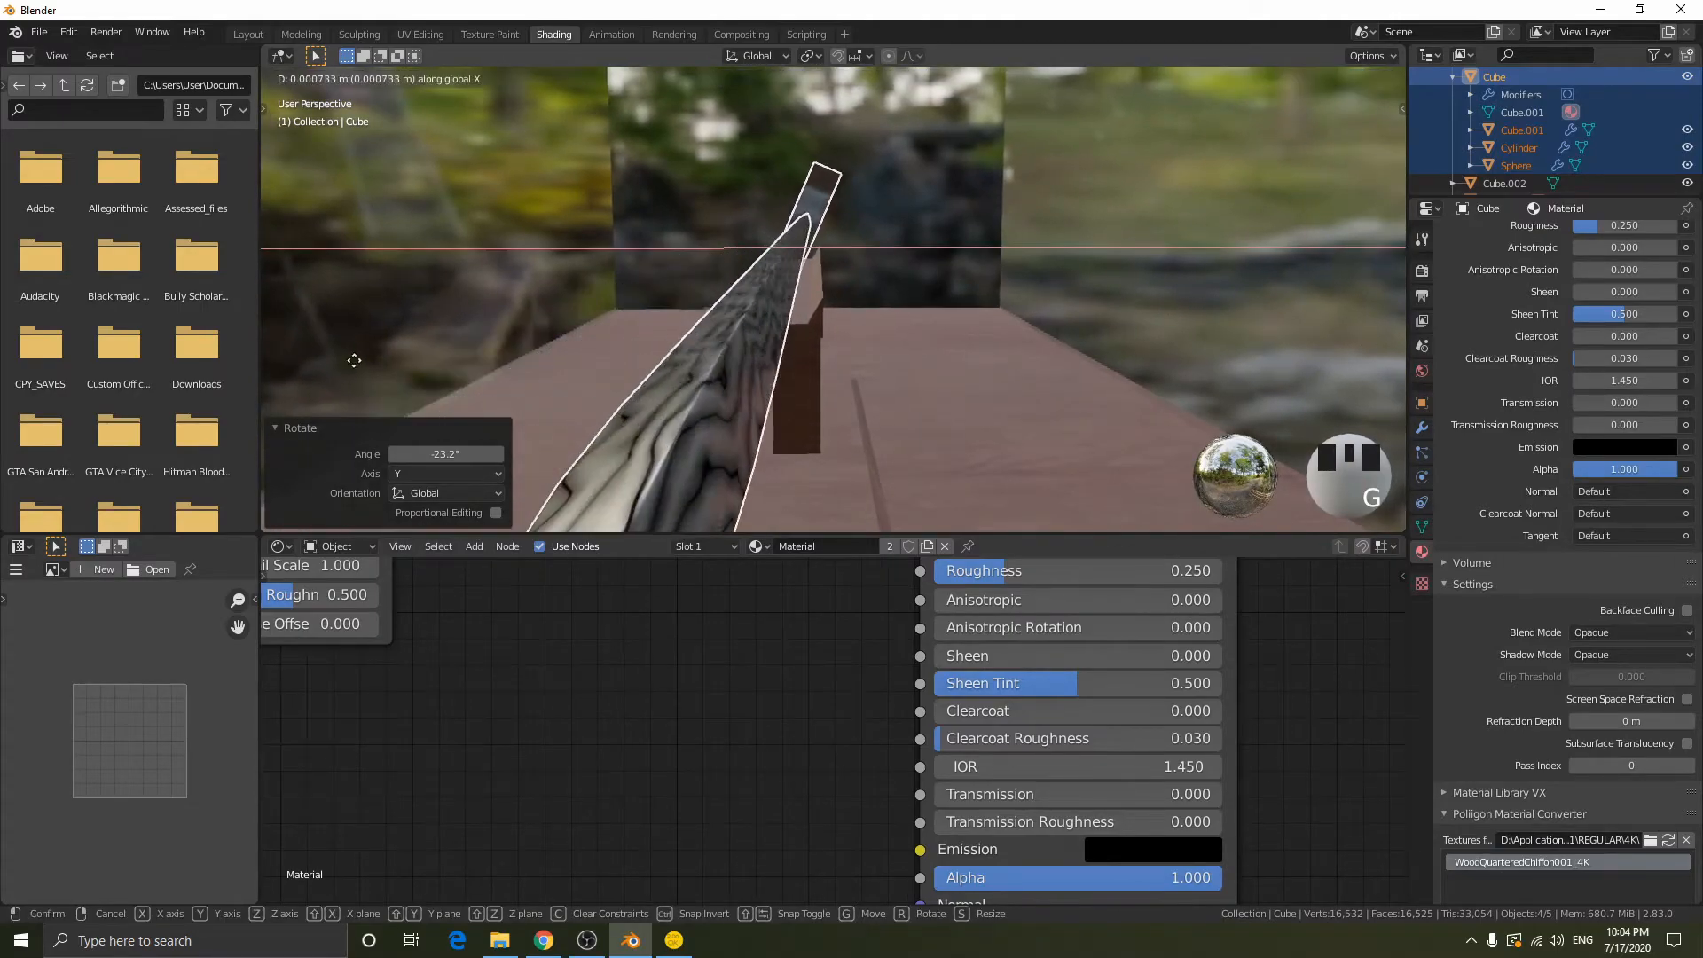
click(563, 387)
middle_drag(1020, 325, 1040, 322)
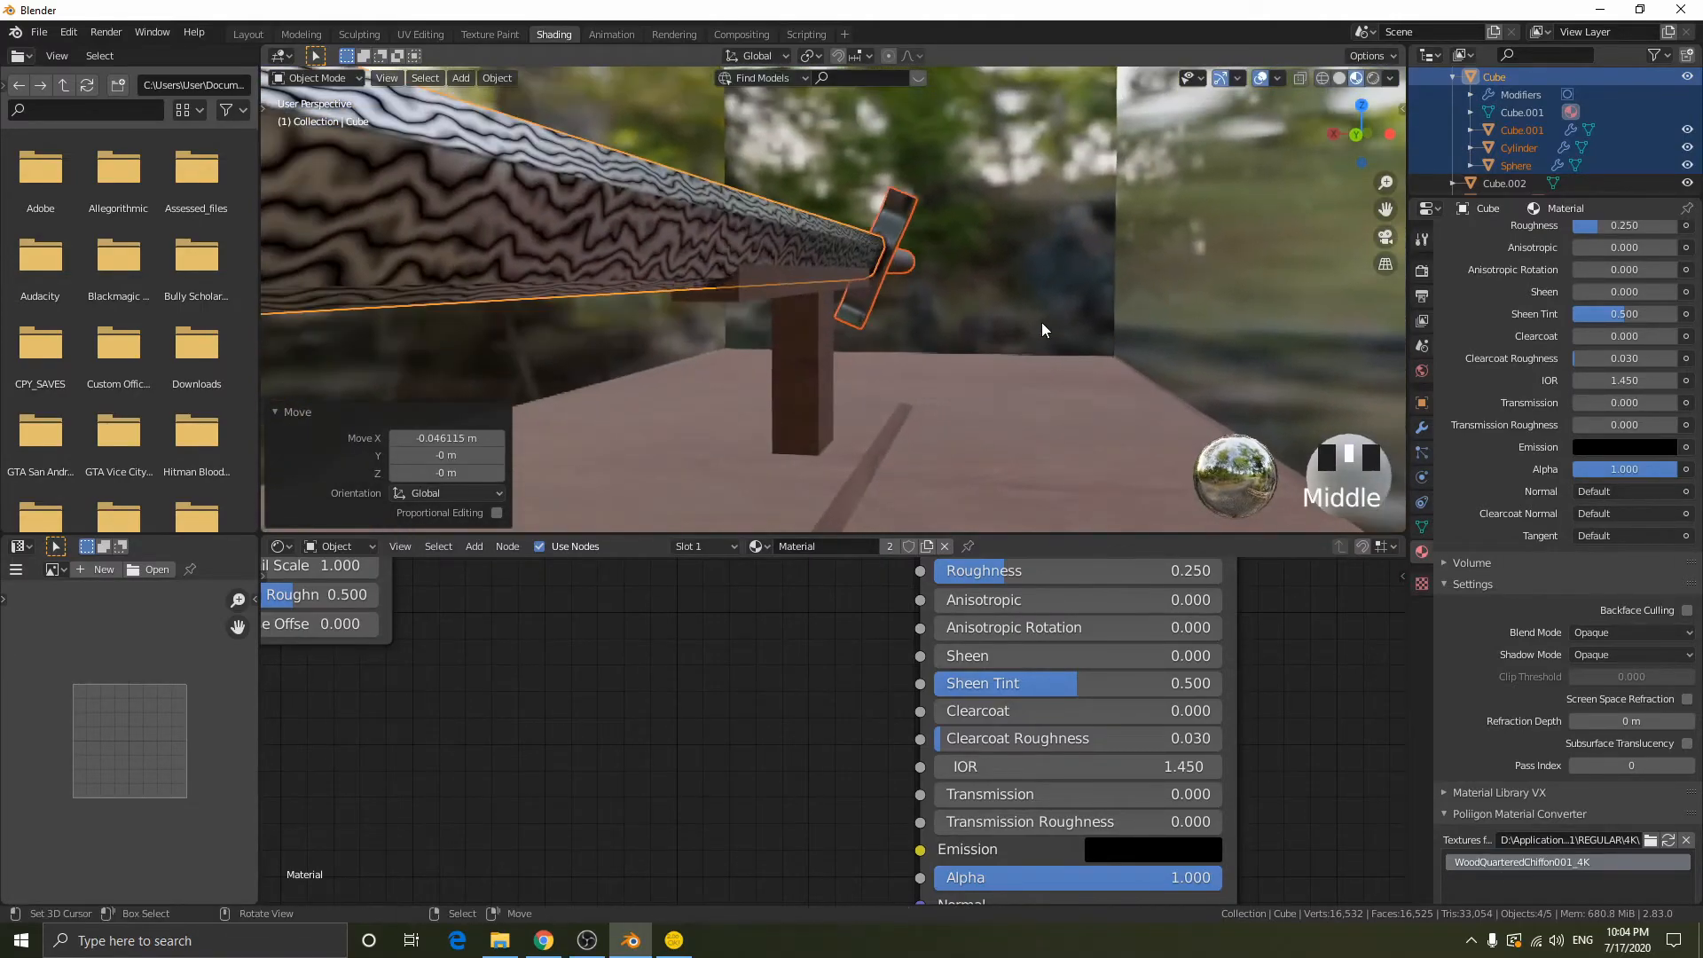
key(g)
key(x)
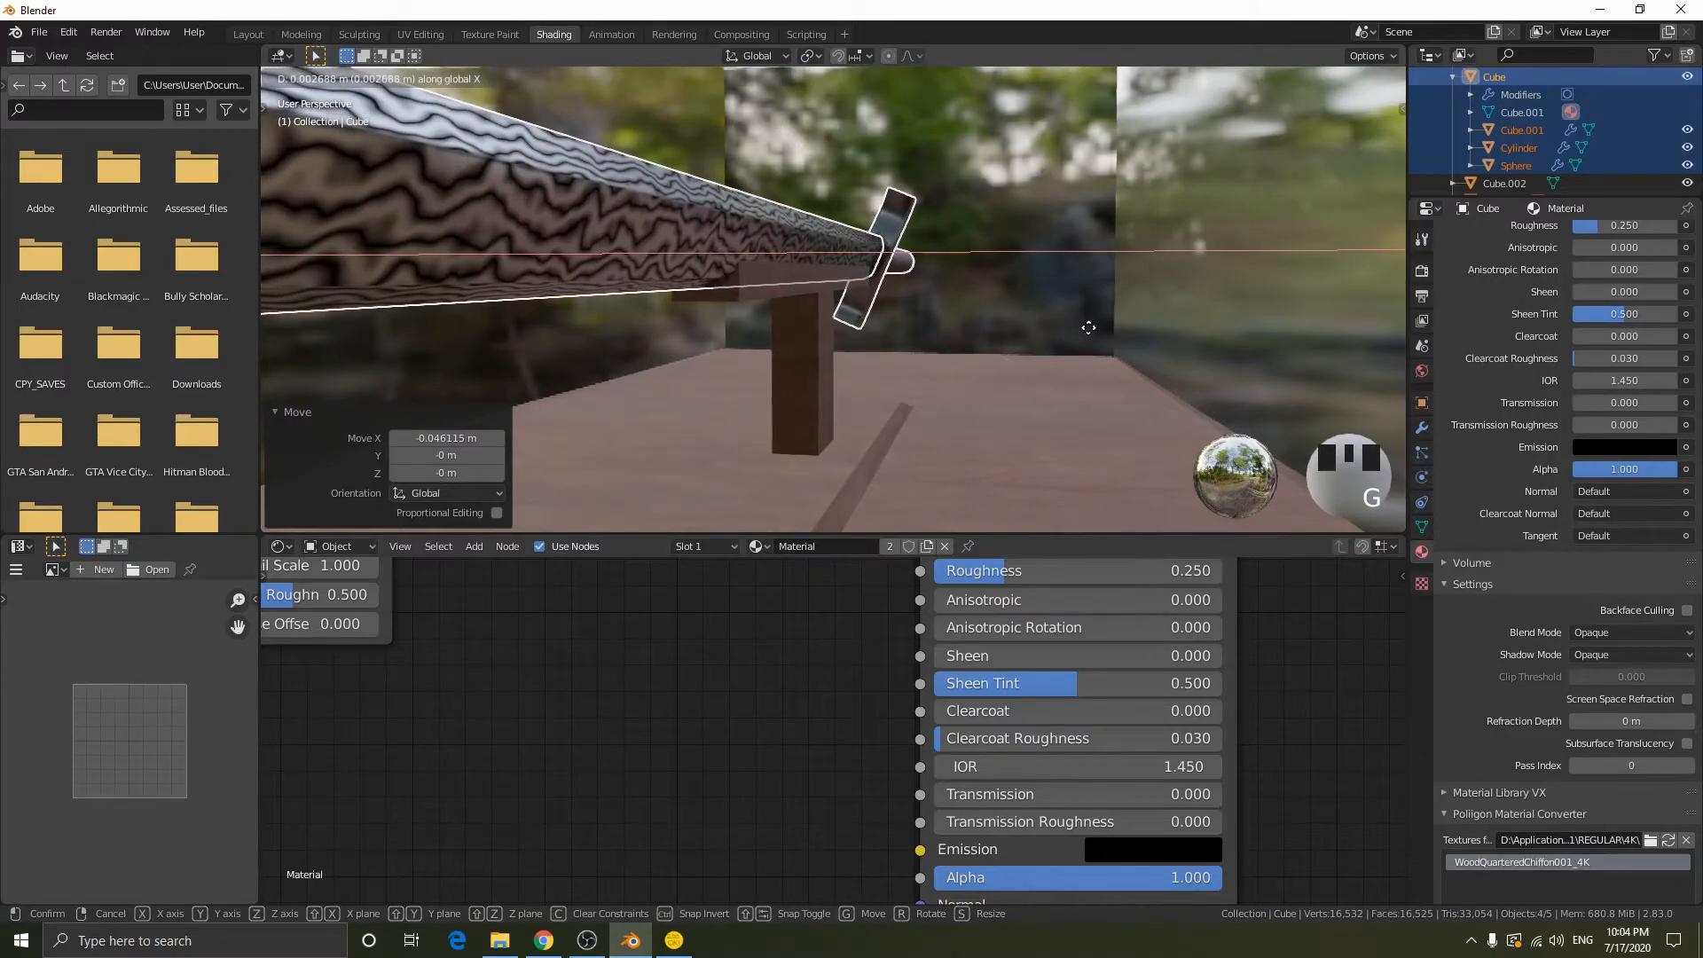
click(972, 296)
- Deselect the sword and open the display case mesh in Edit Mode
mouse_move(972, 296)
middle_down()
mouse_move(991, 300)
mouse_move(798, 285)
mouse_move(870, 306)
mouse_move(1000, 291)
mouse_move(956, 289)
mouse_move(943, 263)
mouse_move(933, 293)
mouse_move(952, 246)
middle_up()
scroll(878, 309, down, 5)
scroll(1011, 290, down, 2)
key(alt+a)
scroll(945, 284, down, 2)
key(Tab)
key(shift+z)
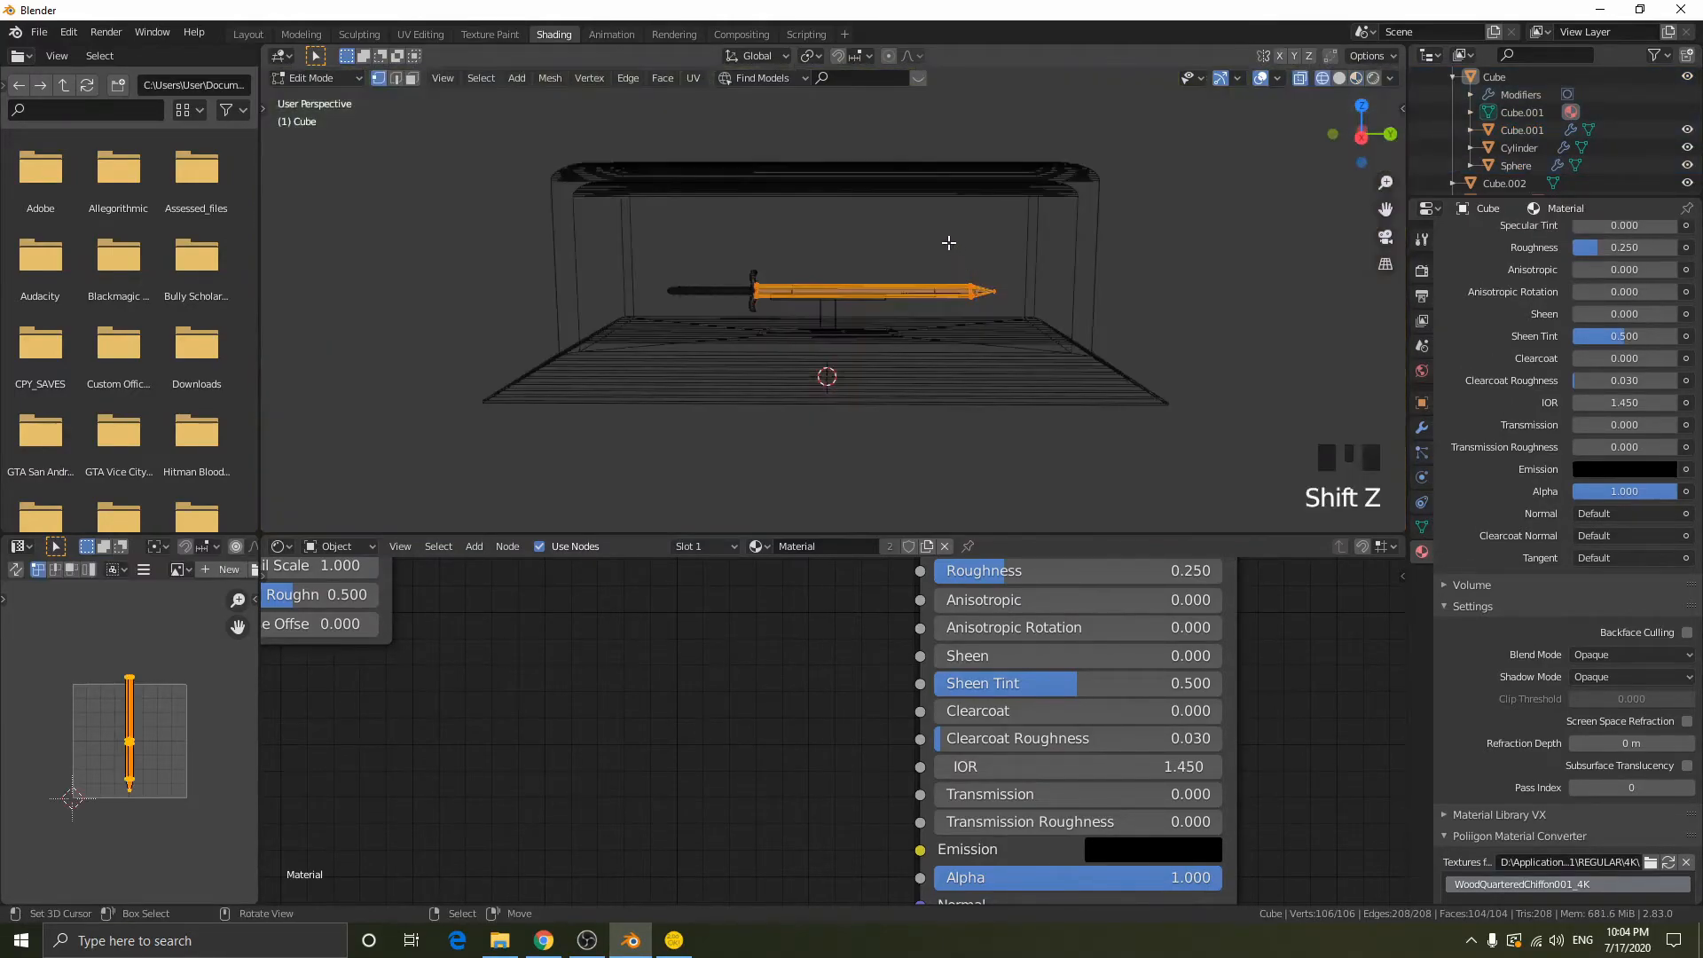
key(Tab)
click(722, 173)
key(Tab)
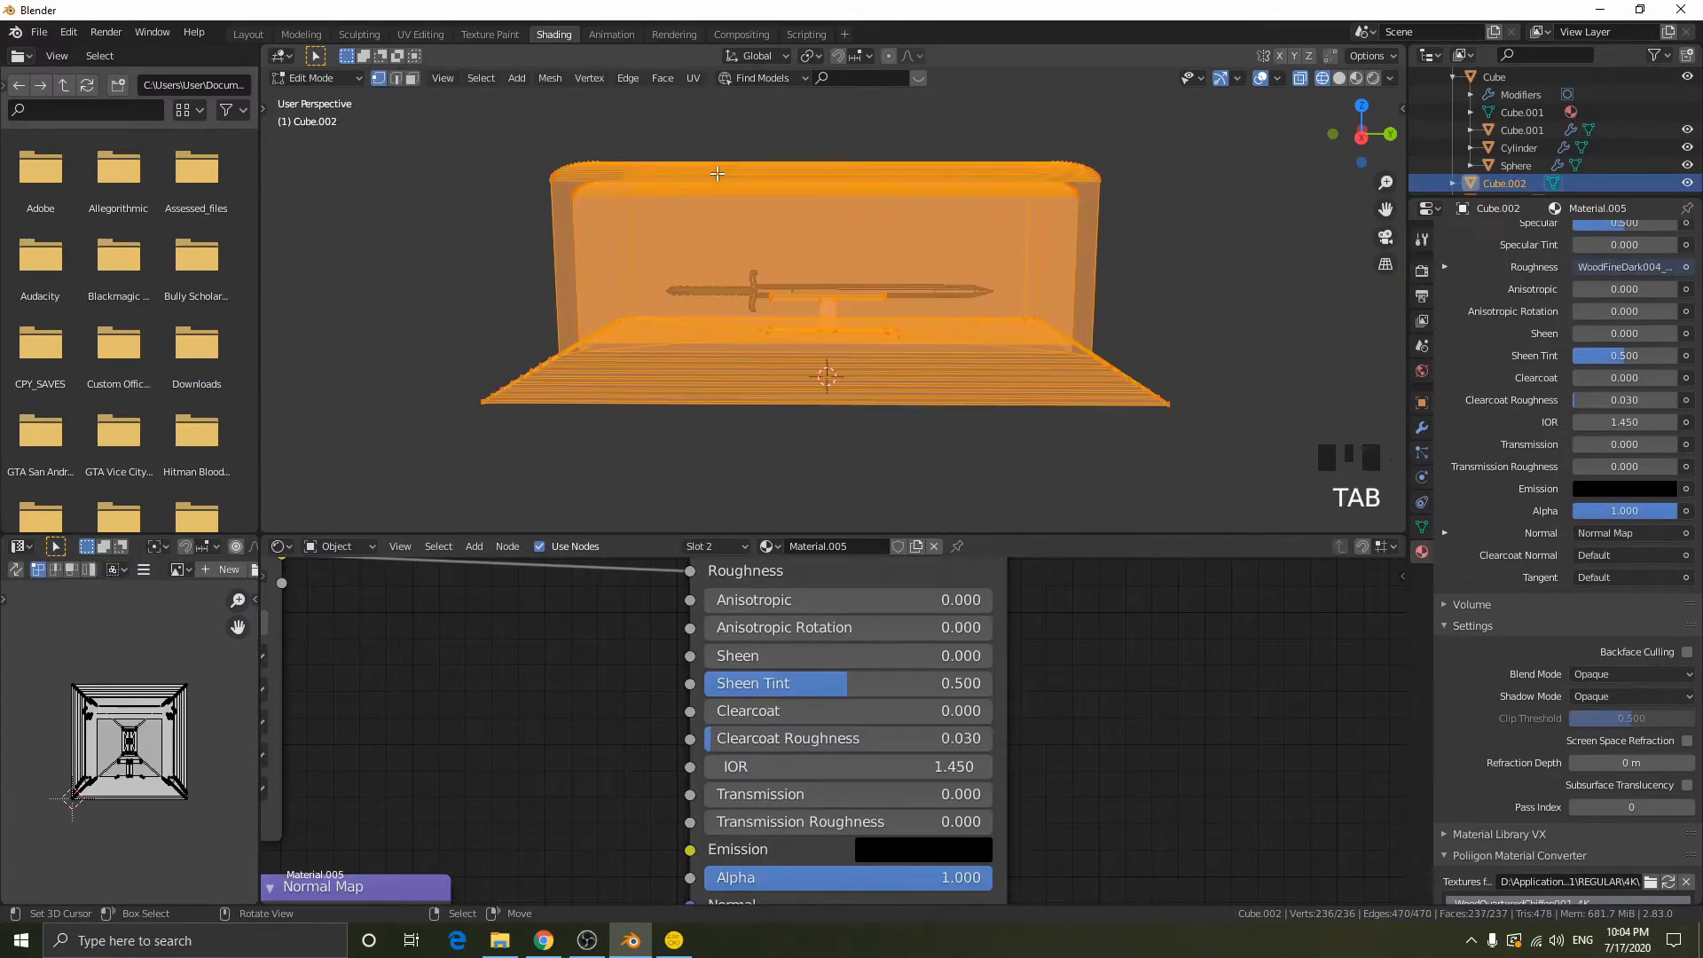
key(shift+z)
- In the right view, select all vertices of the case's upper part and lower them along Z to shorten the case
click(1363, 134)
key(shift+z)
drag(587, 108, 1189, 217)
key(g)
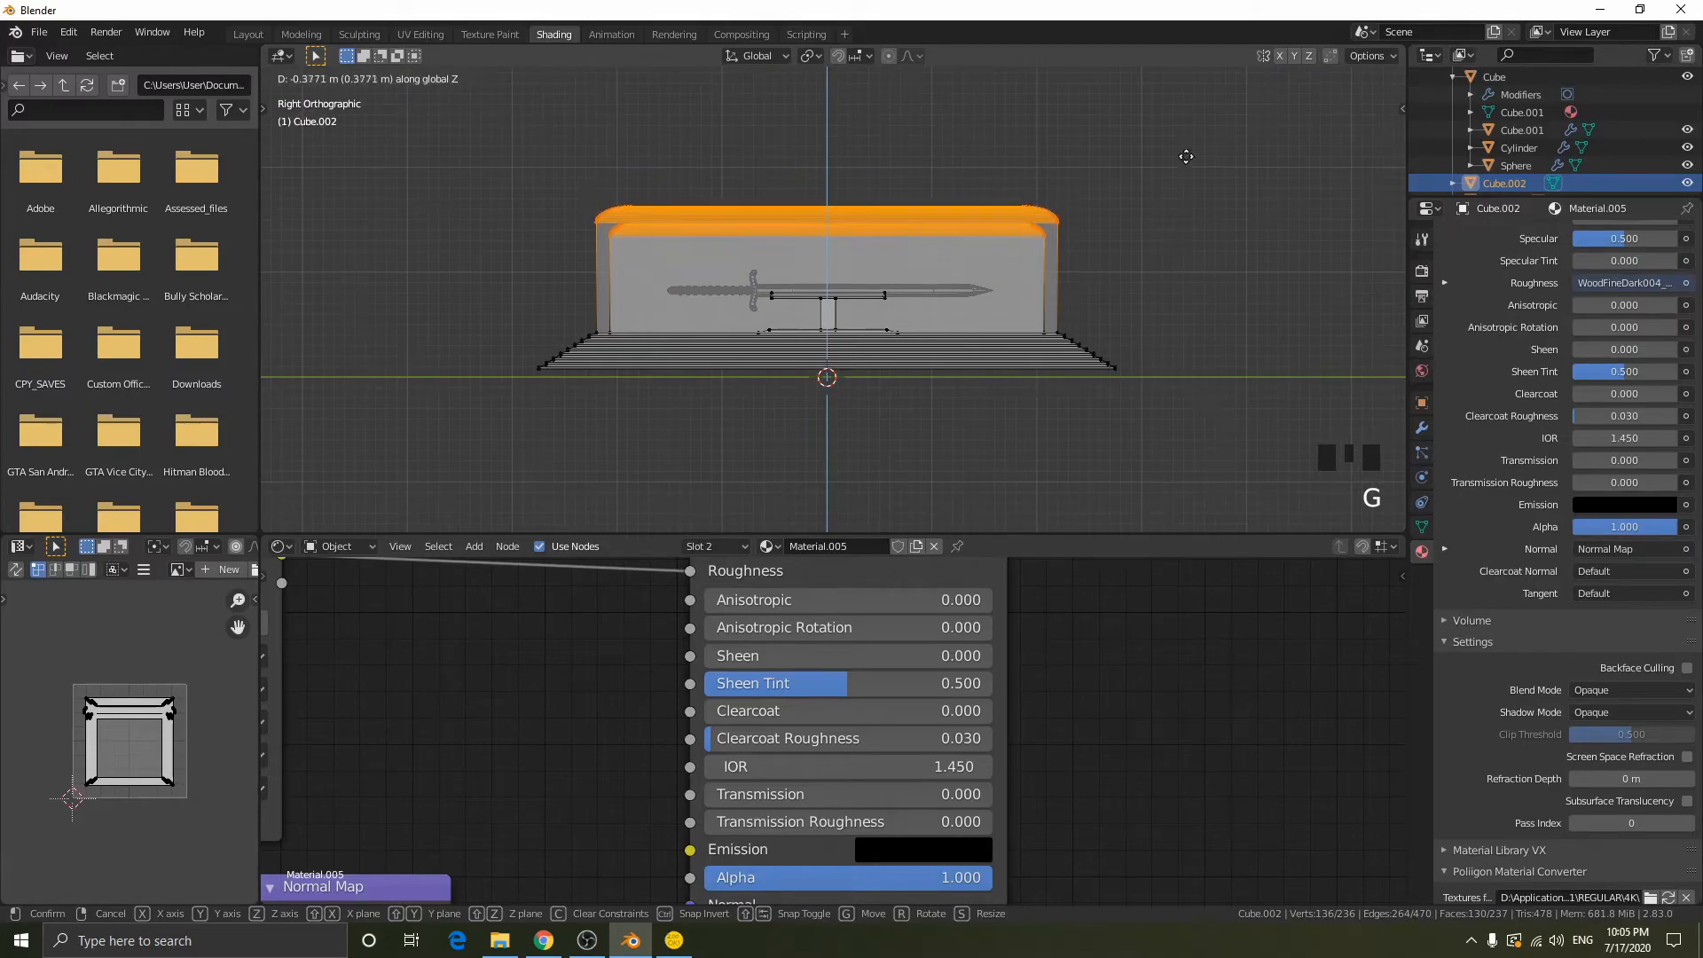
click(1176, 186)
key(shift+z)
key(Tab)
- Add a plane mesh under the display case and scale it by 10 as a floor
middle_drag(1178, 194, 1192, 254)
scroll(1184, 227, down, 2)
key(shift+a)
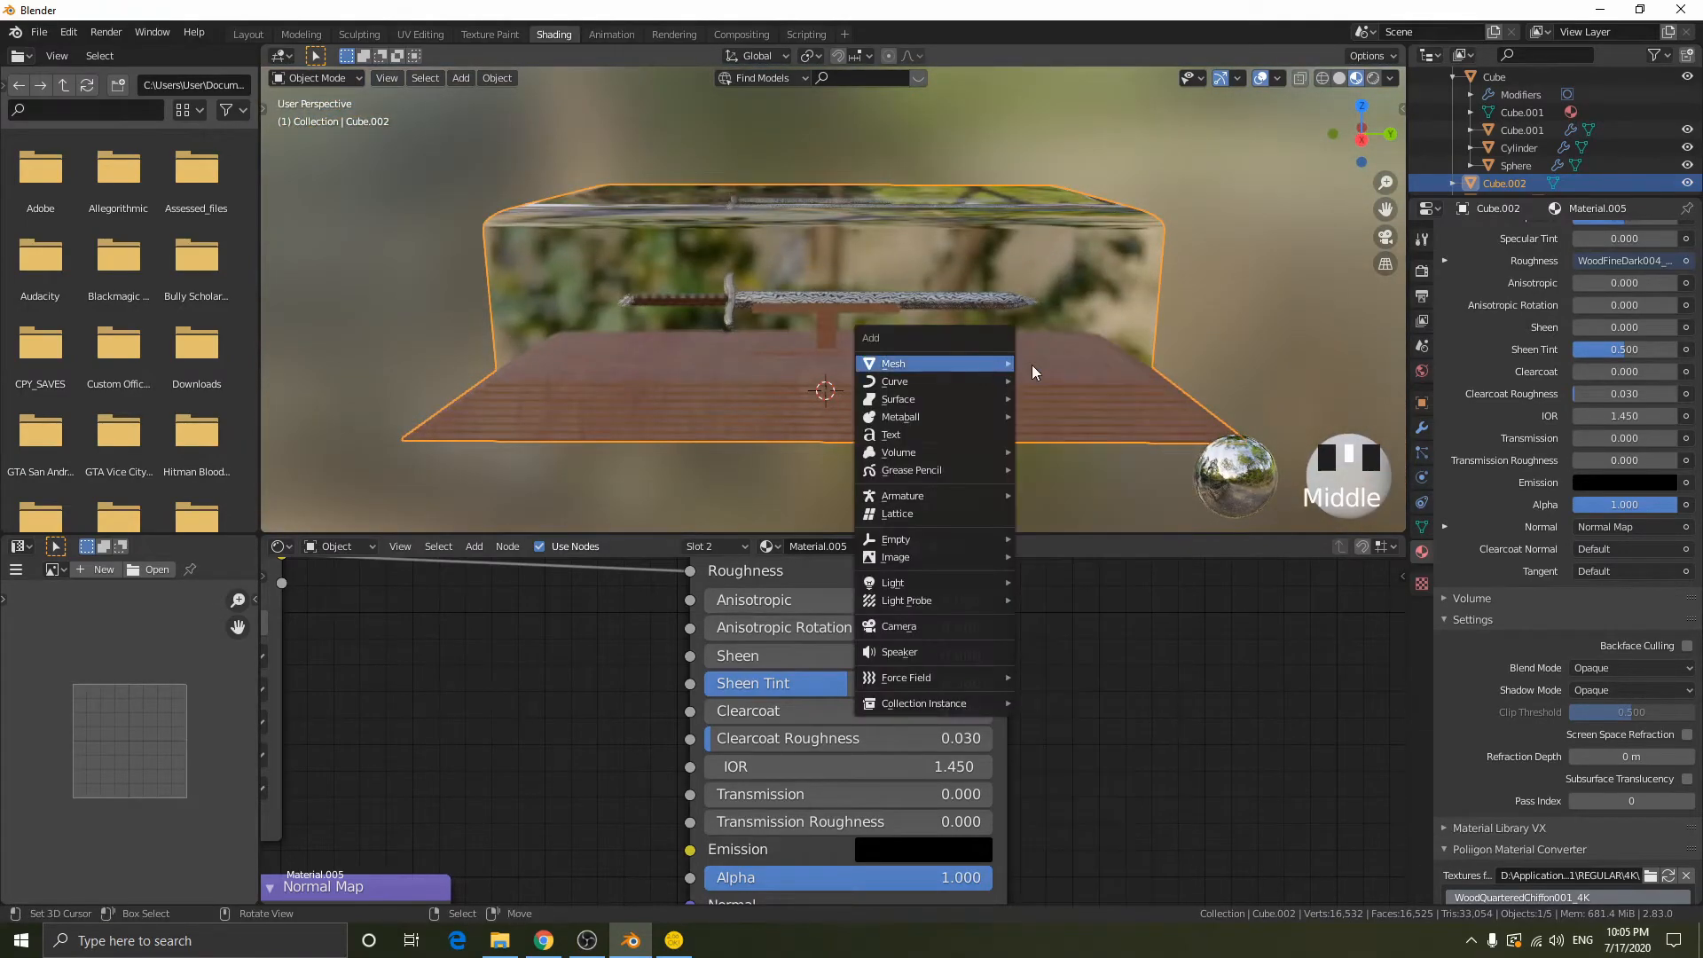
click(1051, 367)
text(s10)
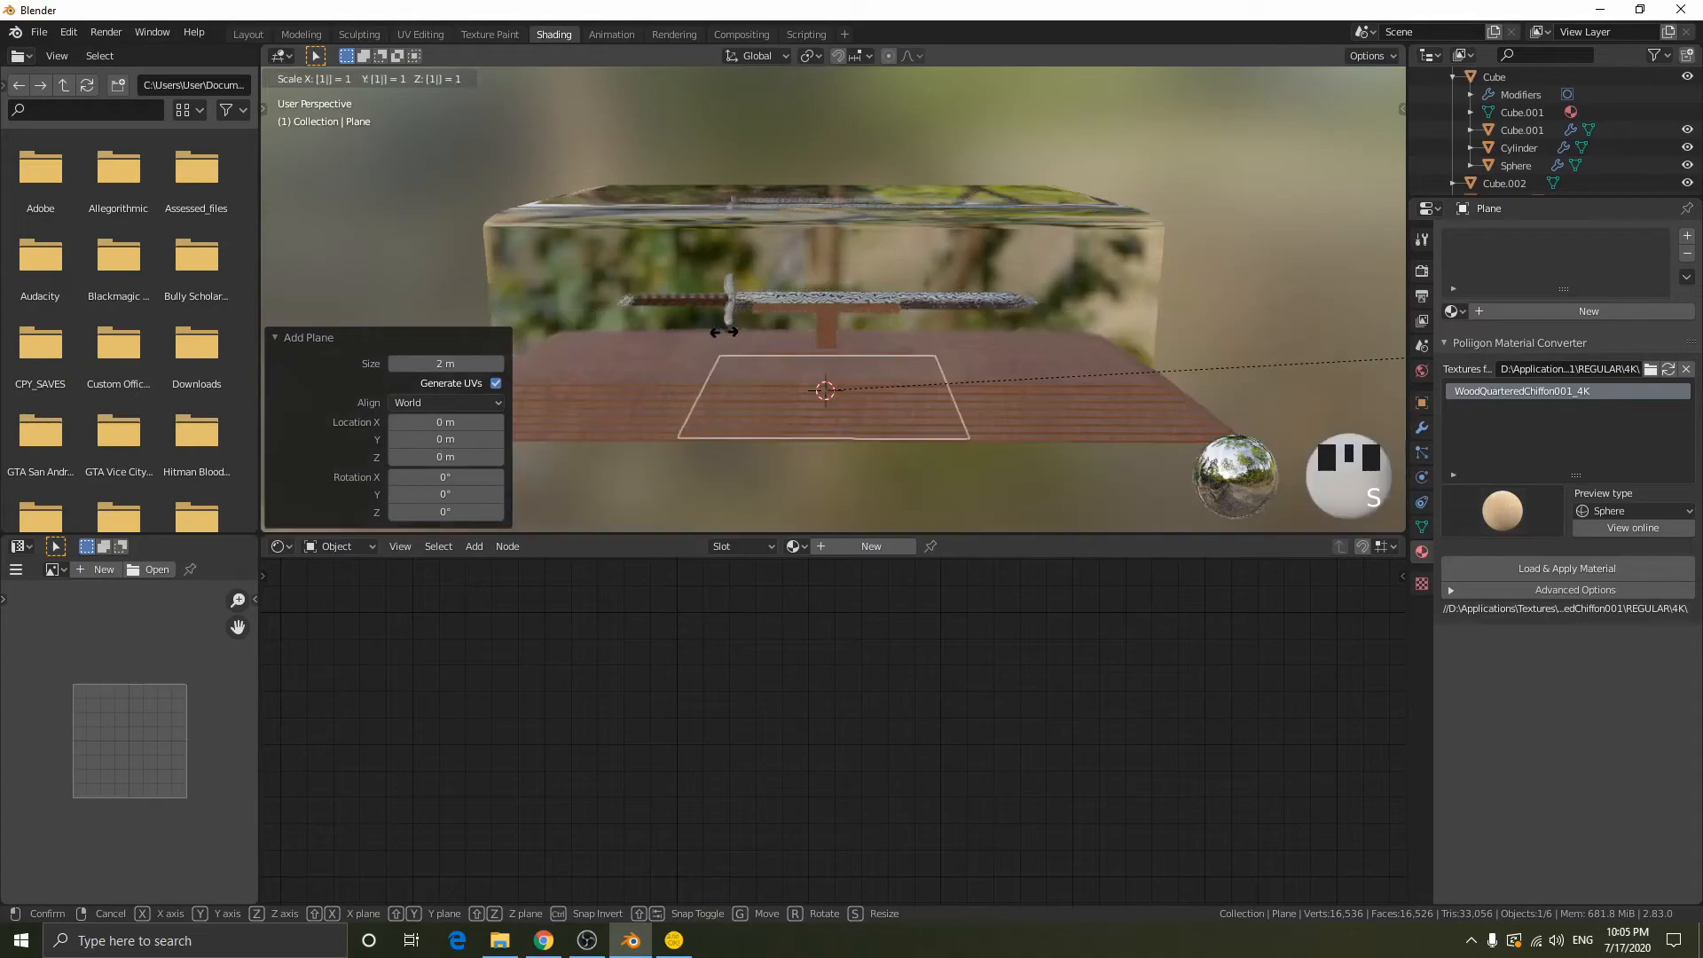
key(Return)
- Switch the viewport to rendered shading
middle_drag(658, 336, 801, 328)
key(z)
mouse_move(993, 266)
middle_down()
mouse_move(1011, 317)
mouse_move(1098, 410)
middle_up()
- Add a spot light and raise it about 2.64 m along Z above the display case
key(shift+a)
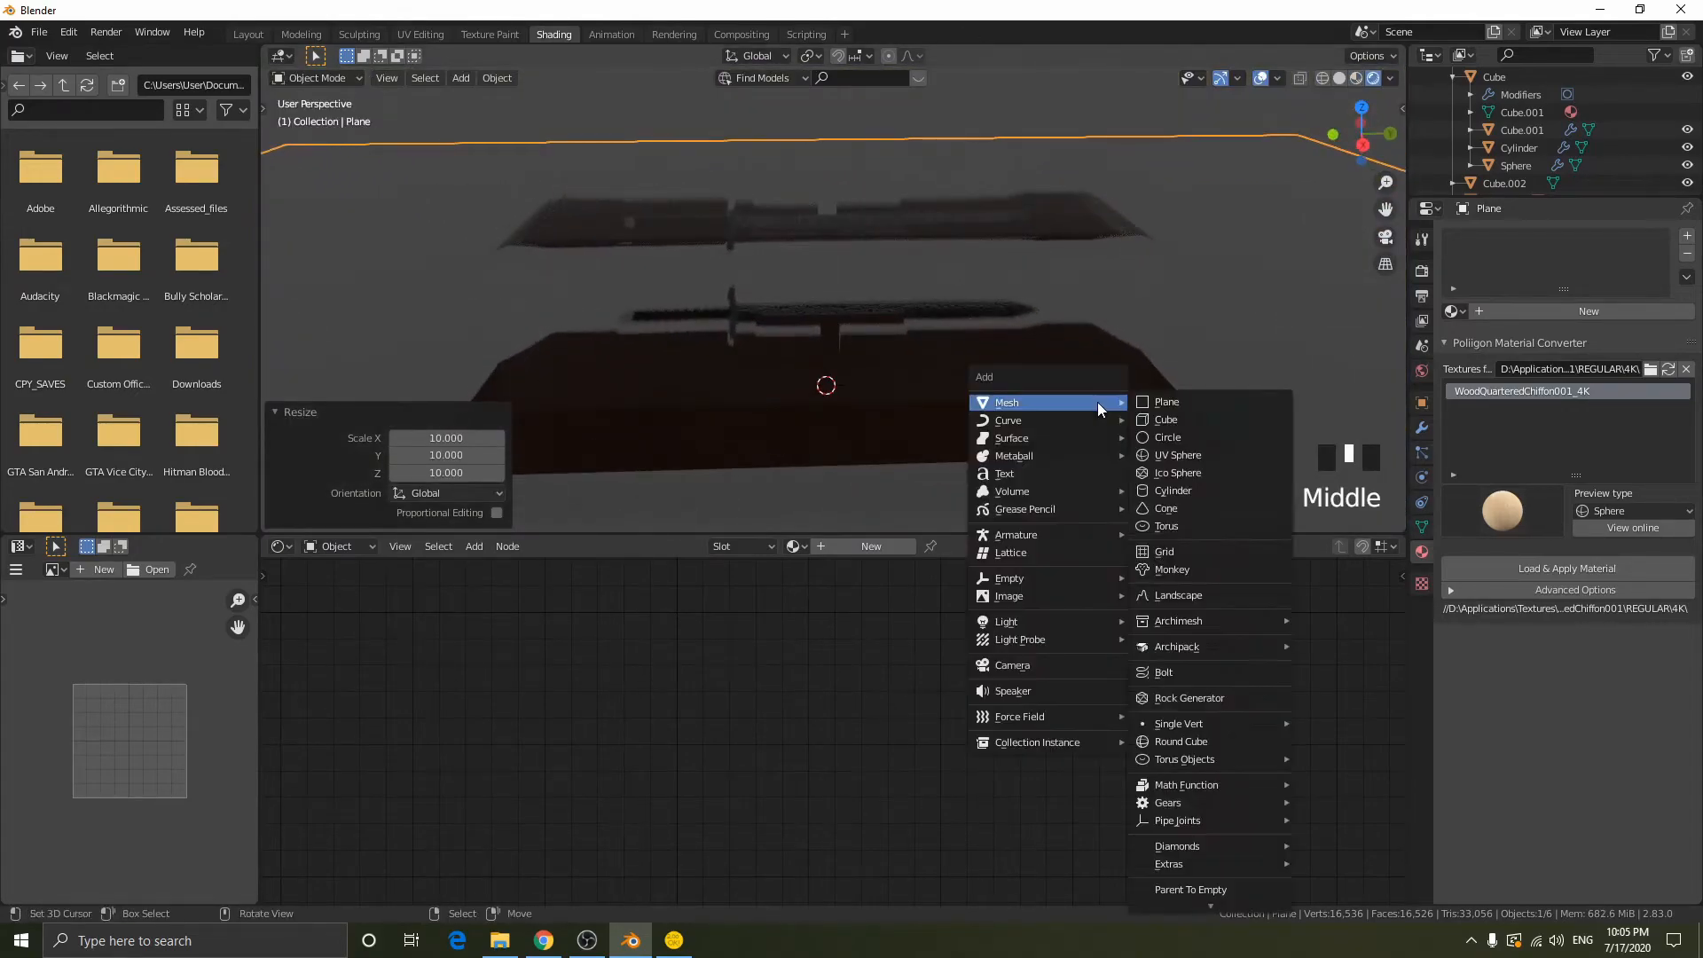
click(1192, 660)
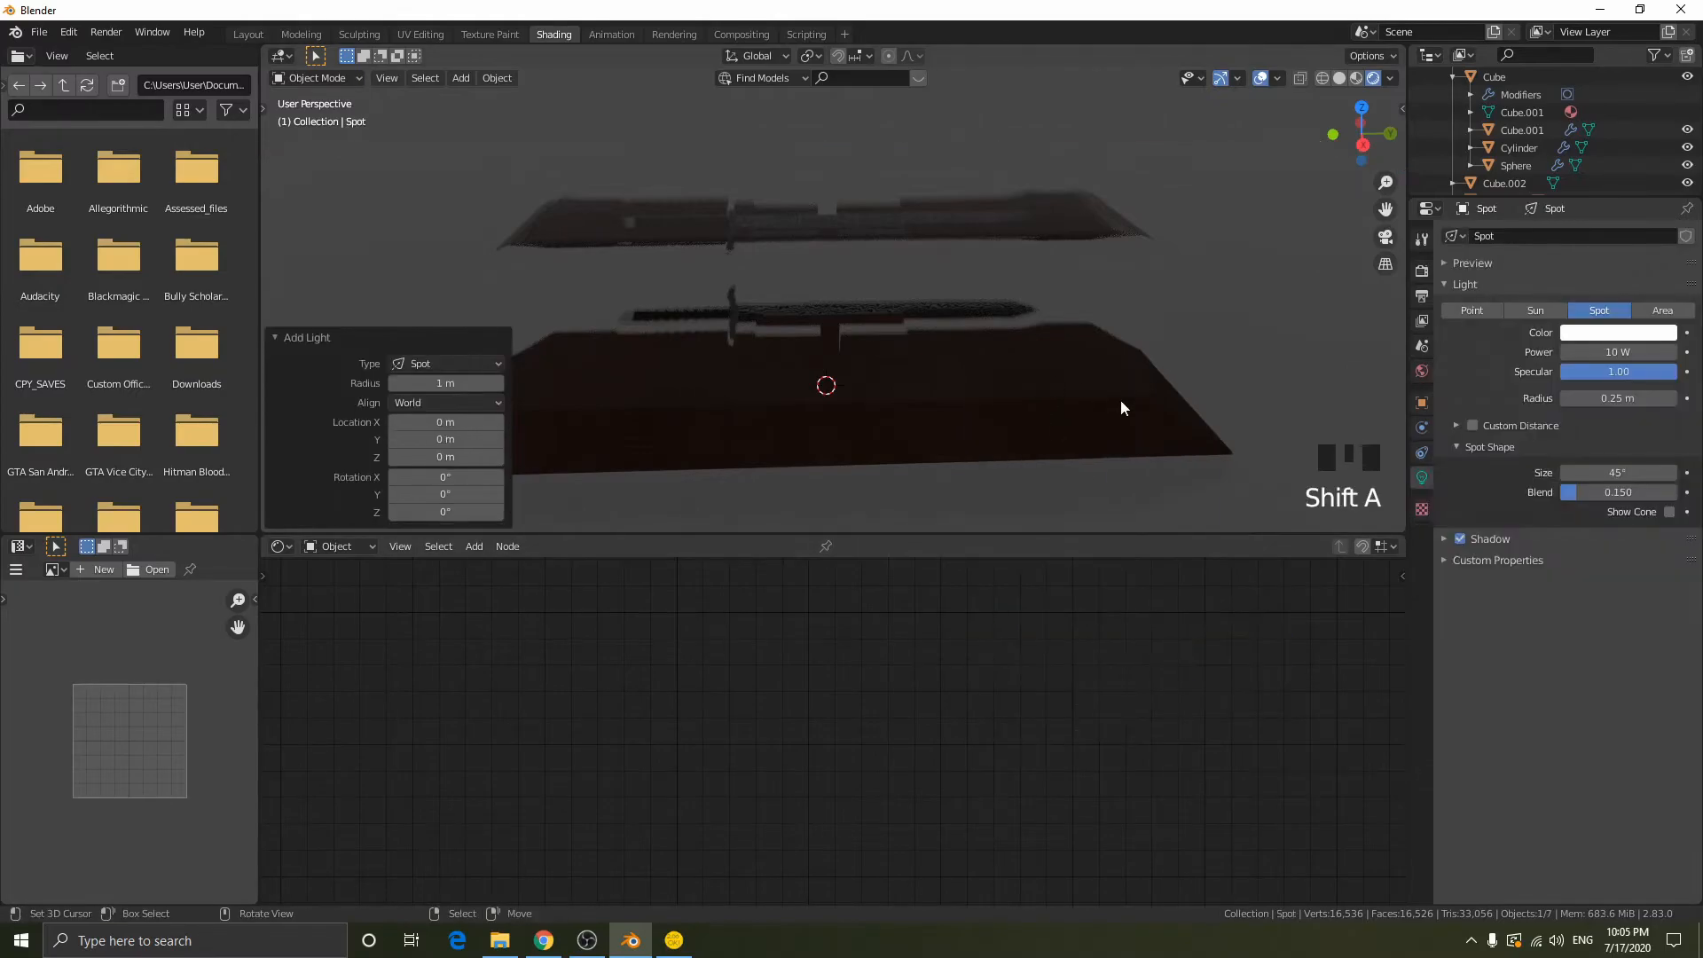
key(g)
key(z)
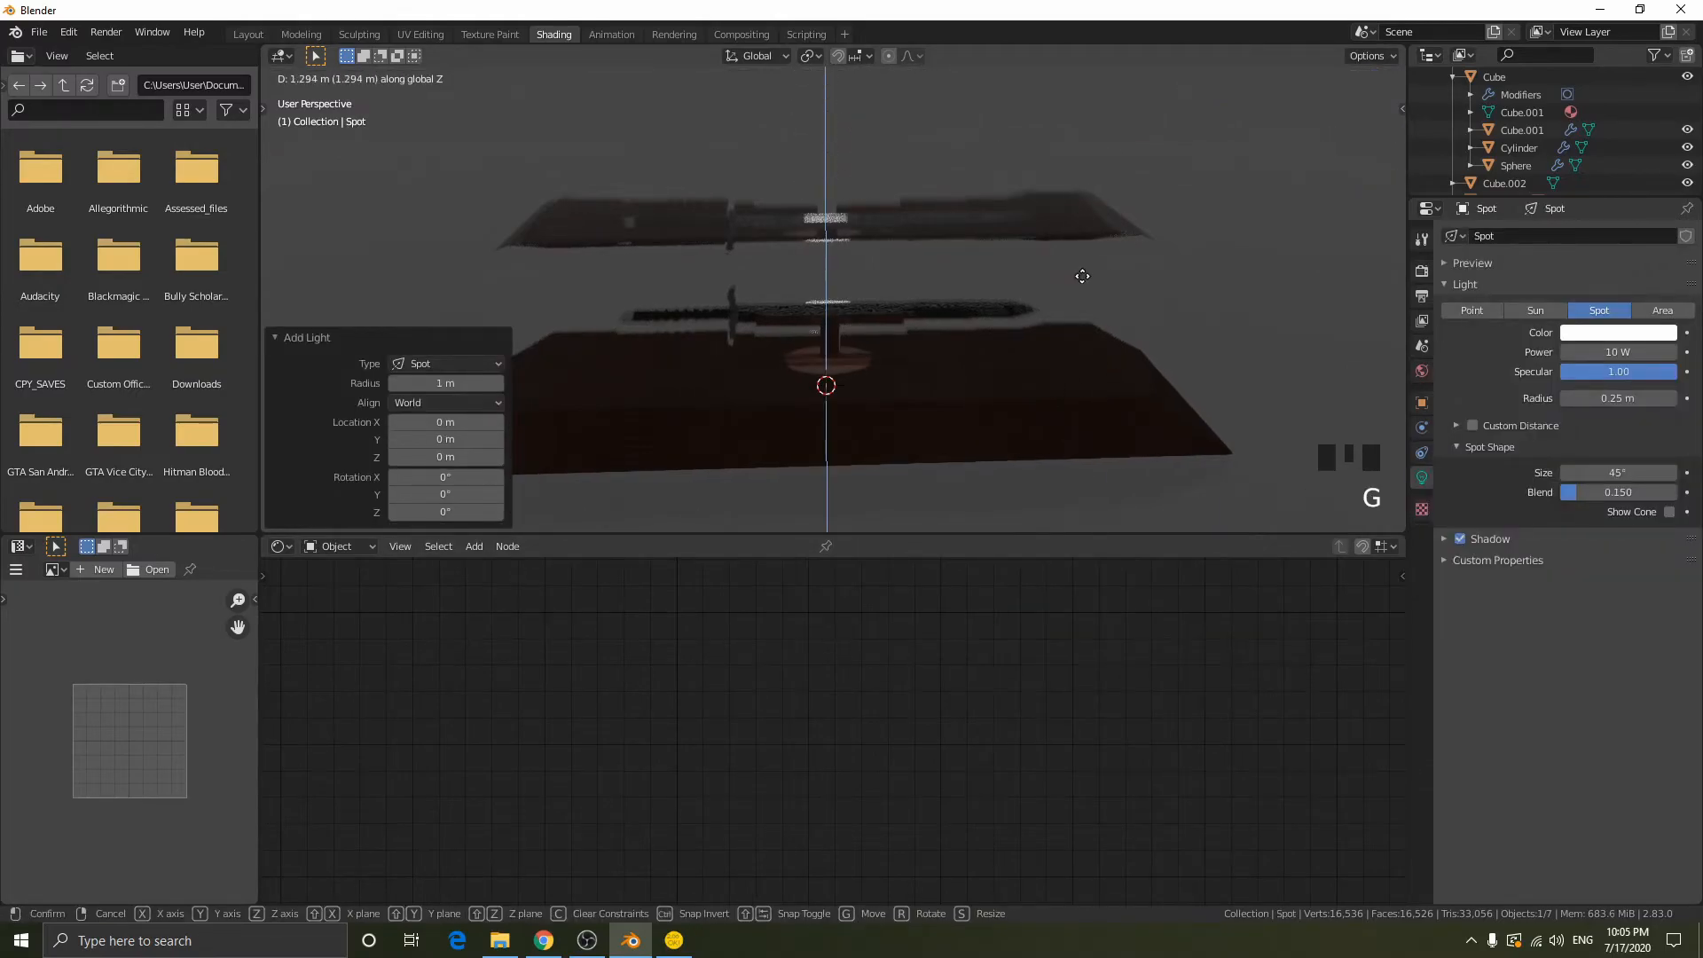
click(1047, 91)
- Set the spot light's power to 393.8 W and lower the light about 1.21 m along Z
middle_drag(1047, 90, 811, 119)
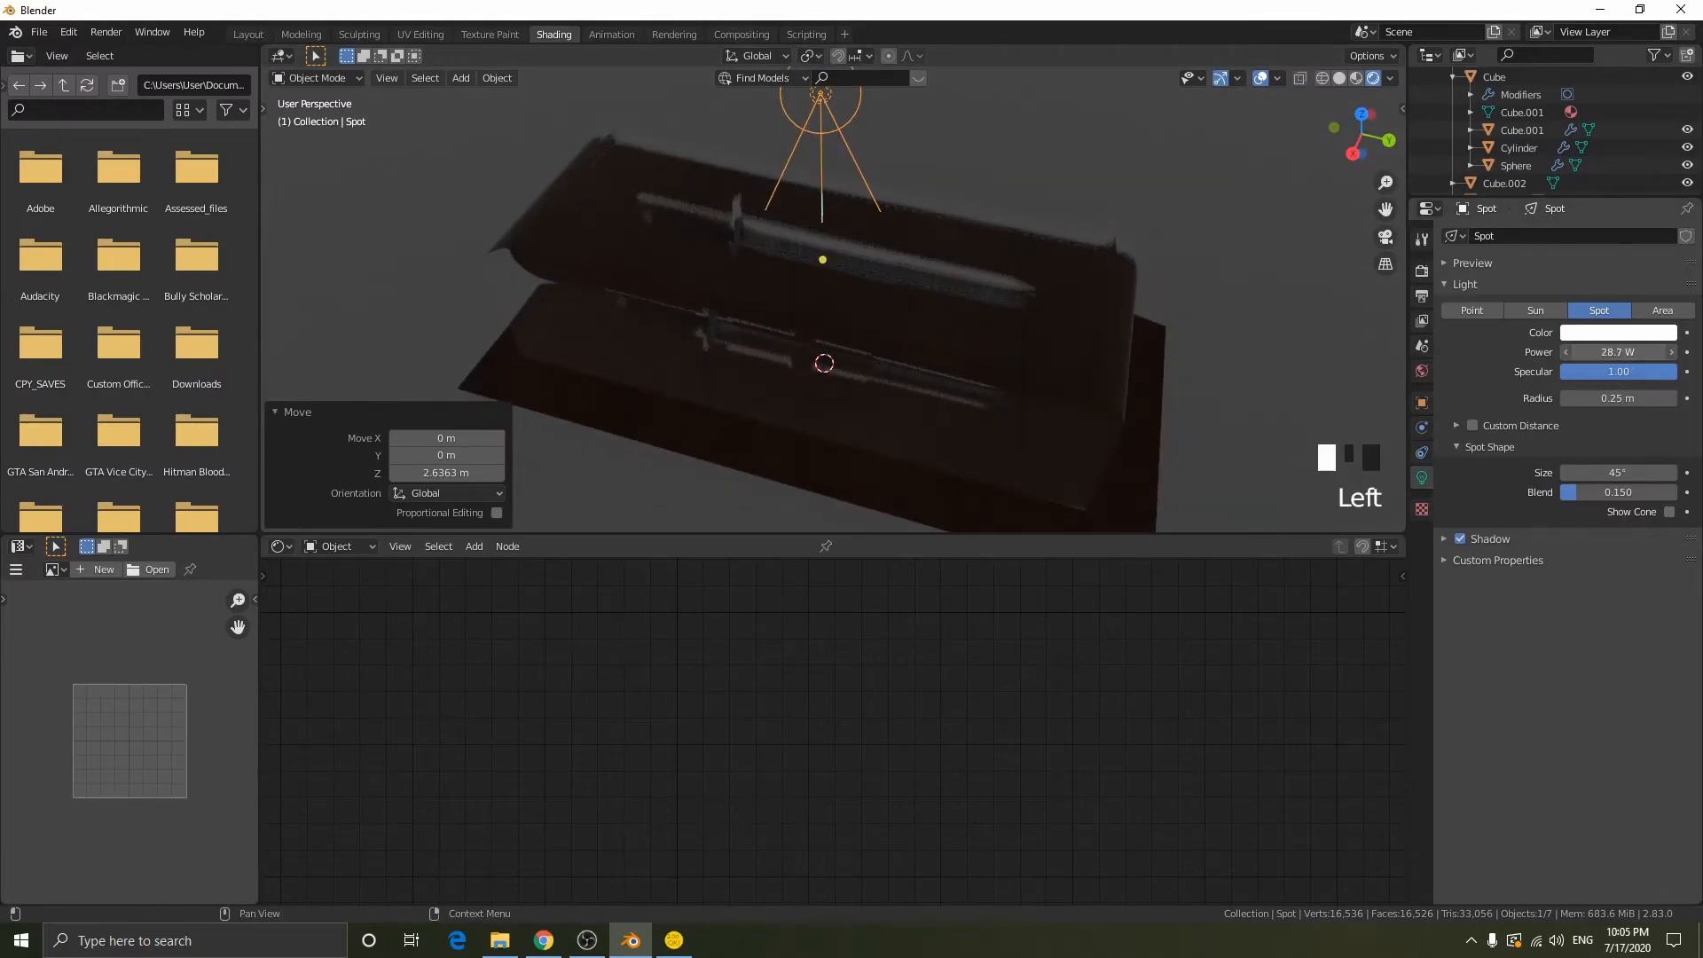
middle_drag(829, 343, 880, 288)
key(g)
key(z)
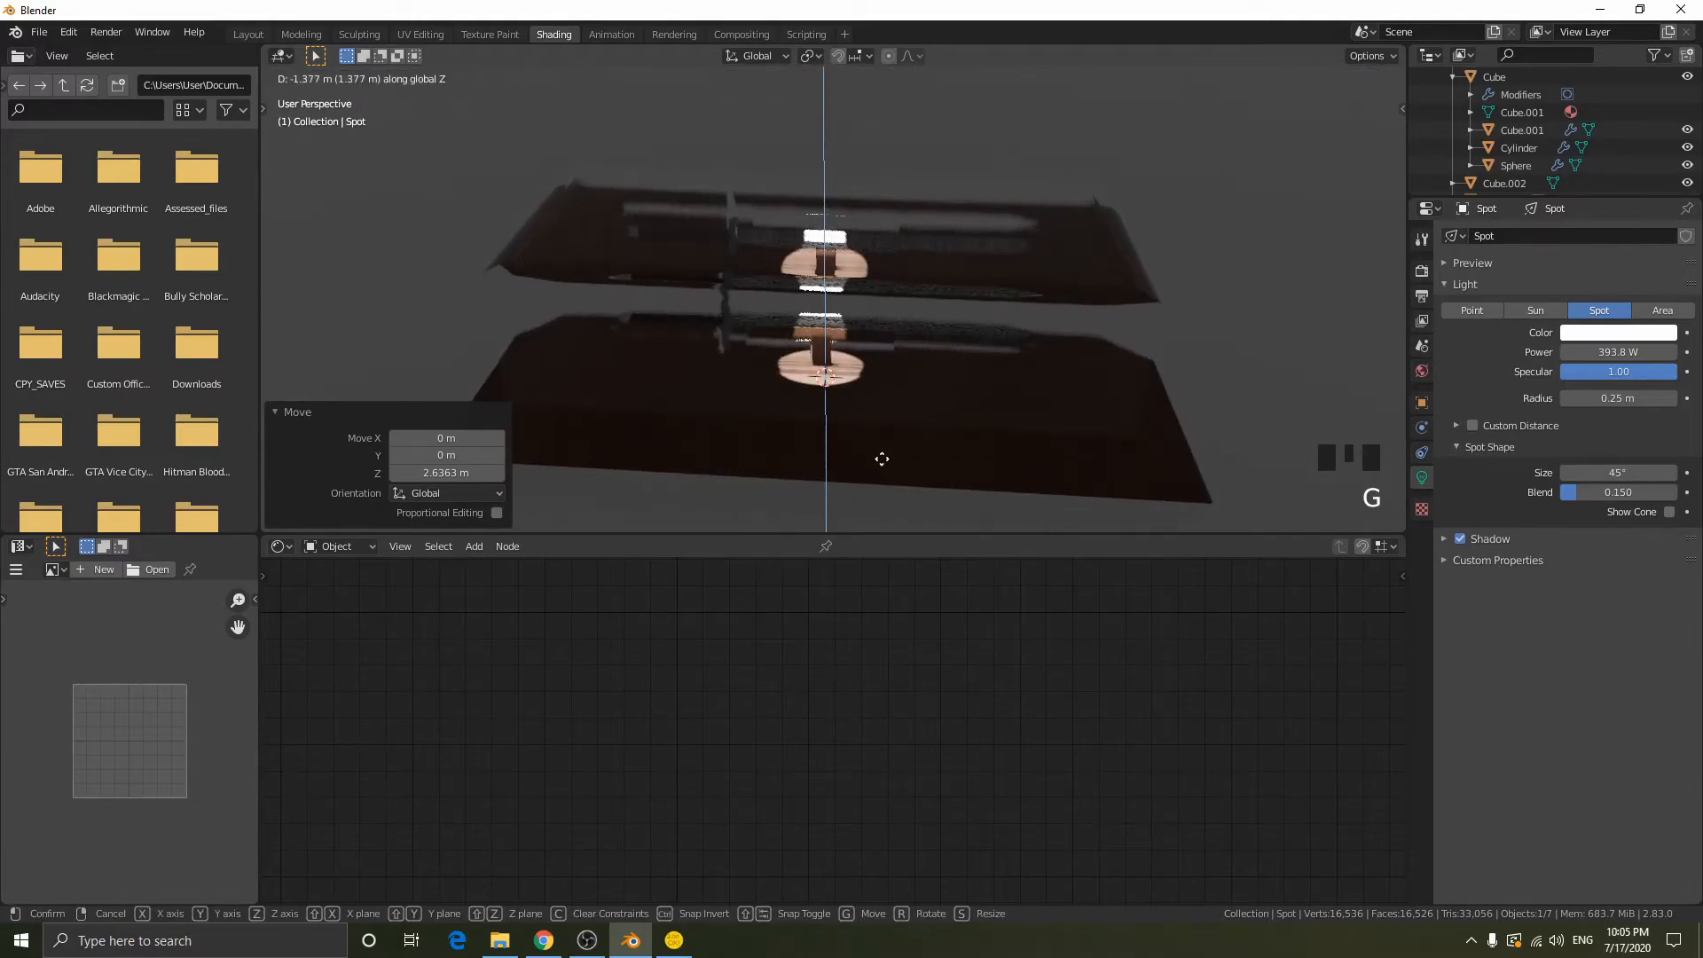
click(883, 439)
- Raise the spot light about 0.75 m along Z
key(g)
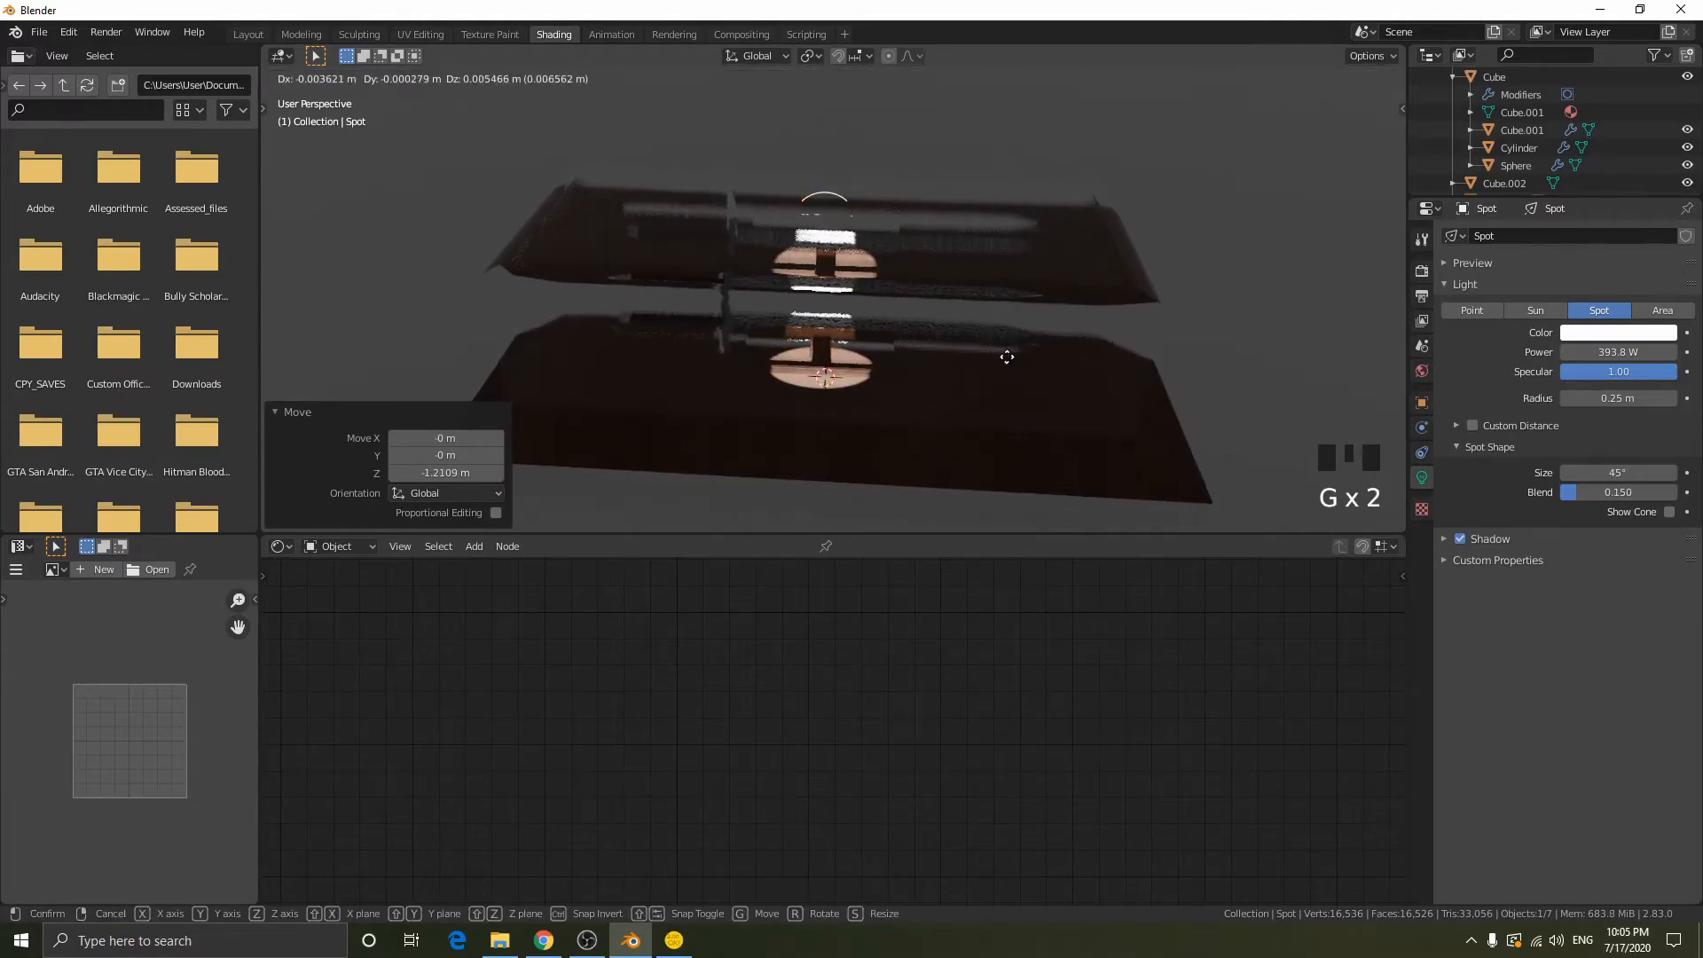
key(z)
click(1190, 259)
- Set the render engine to Cycles and view the rendered display case
click(1421, 271)
click(1587, 236)
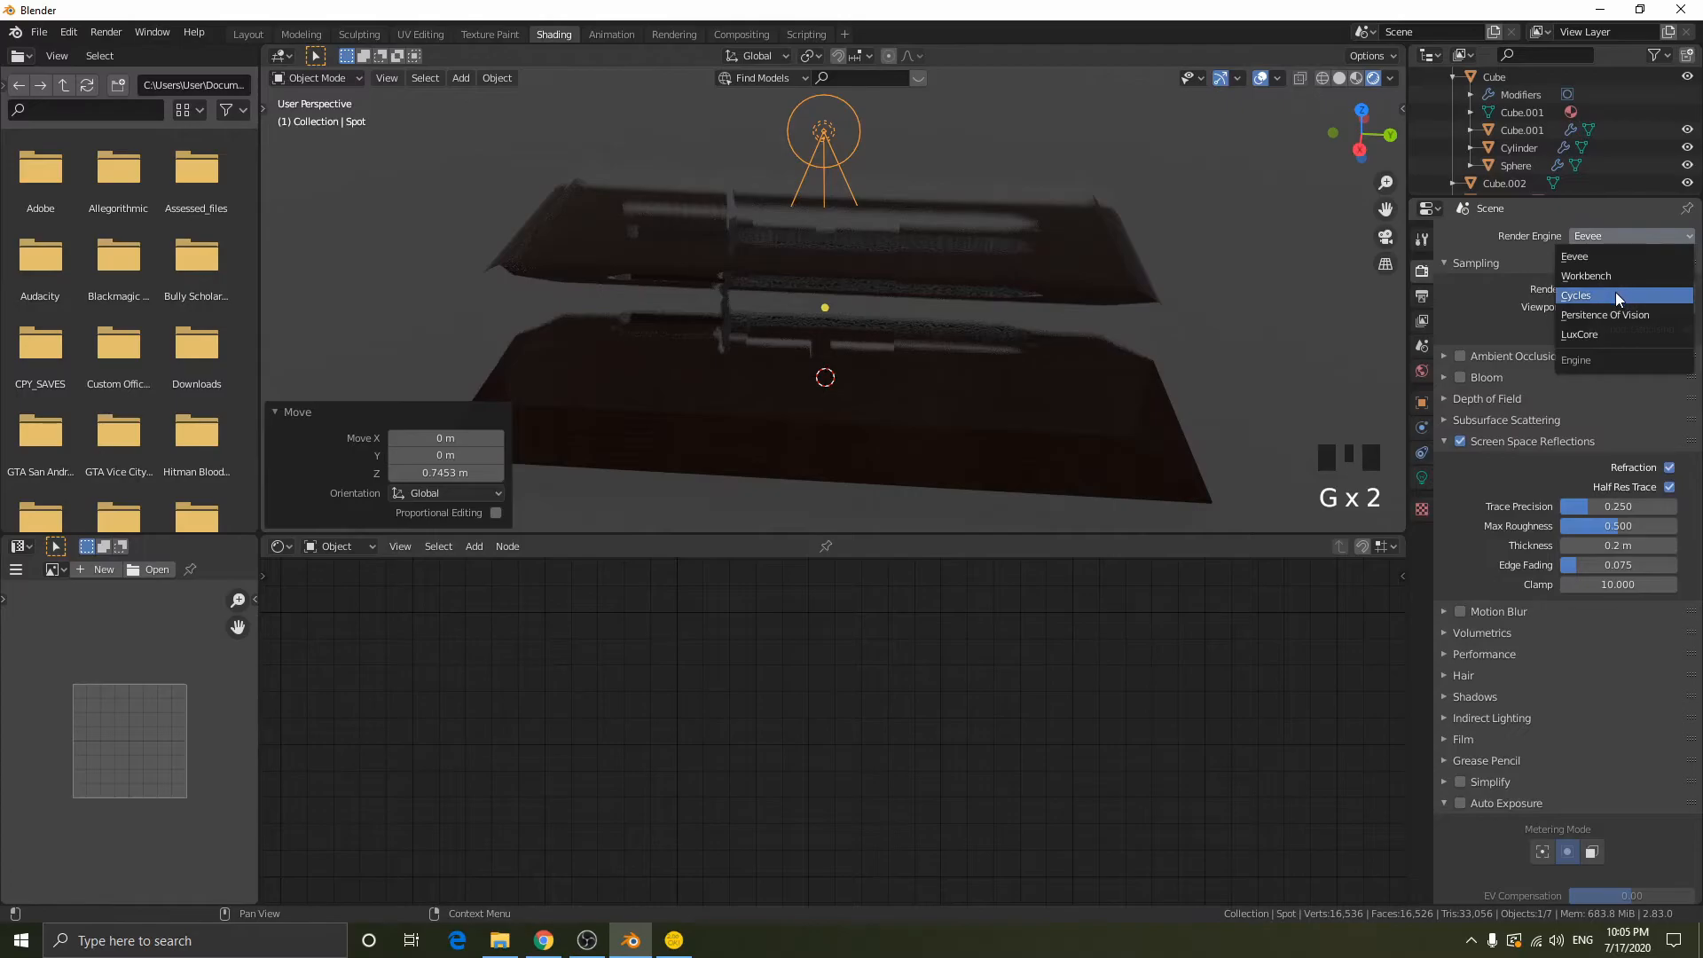
click(1583, 295)
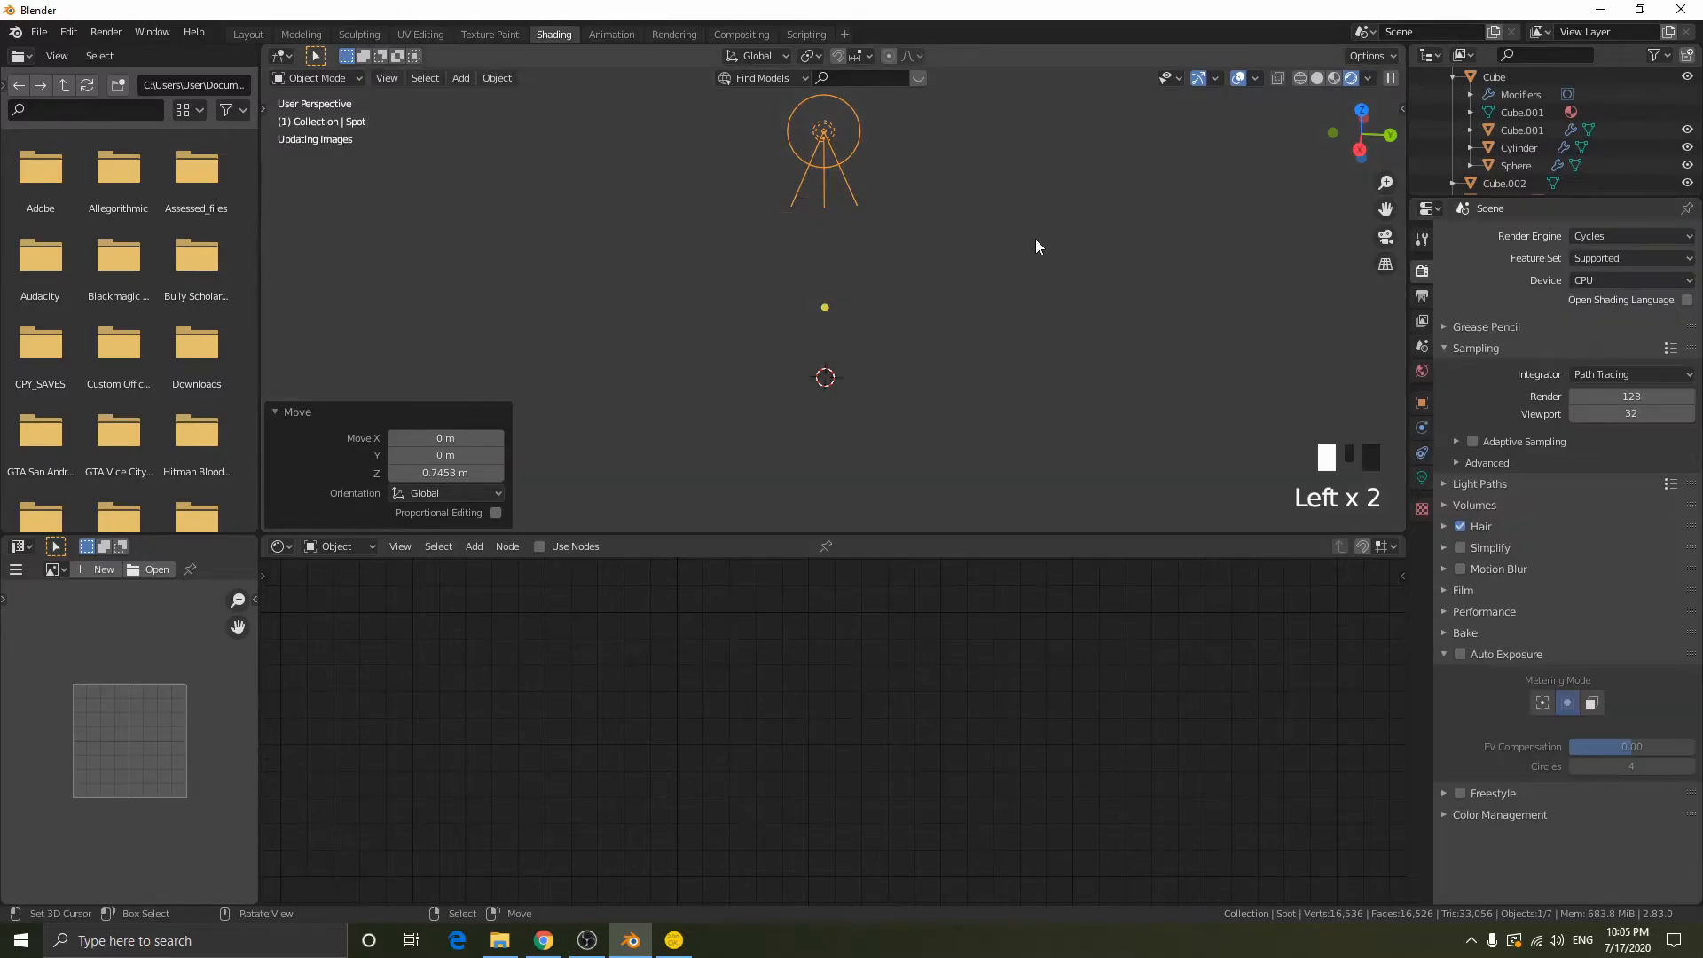
mouse_move(798, 354)
middle_down()
mouse_move(944, 295)
mouse_move(737, 345)
middle_up()
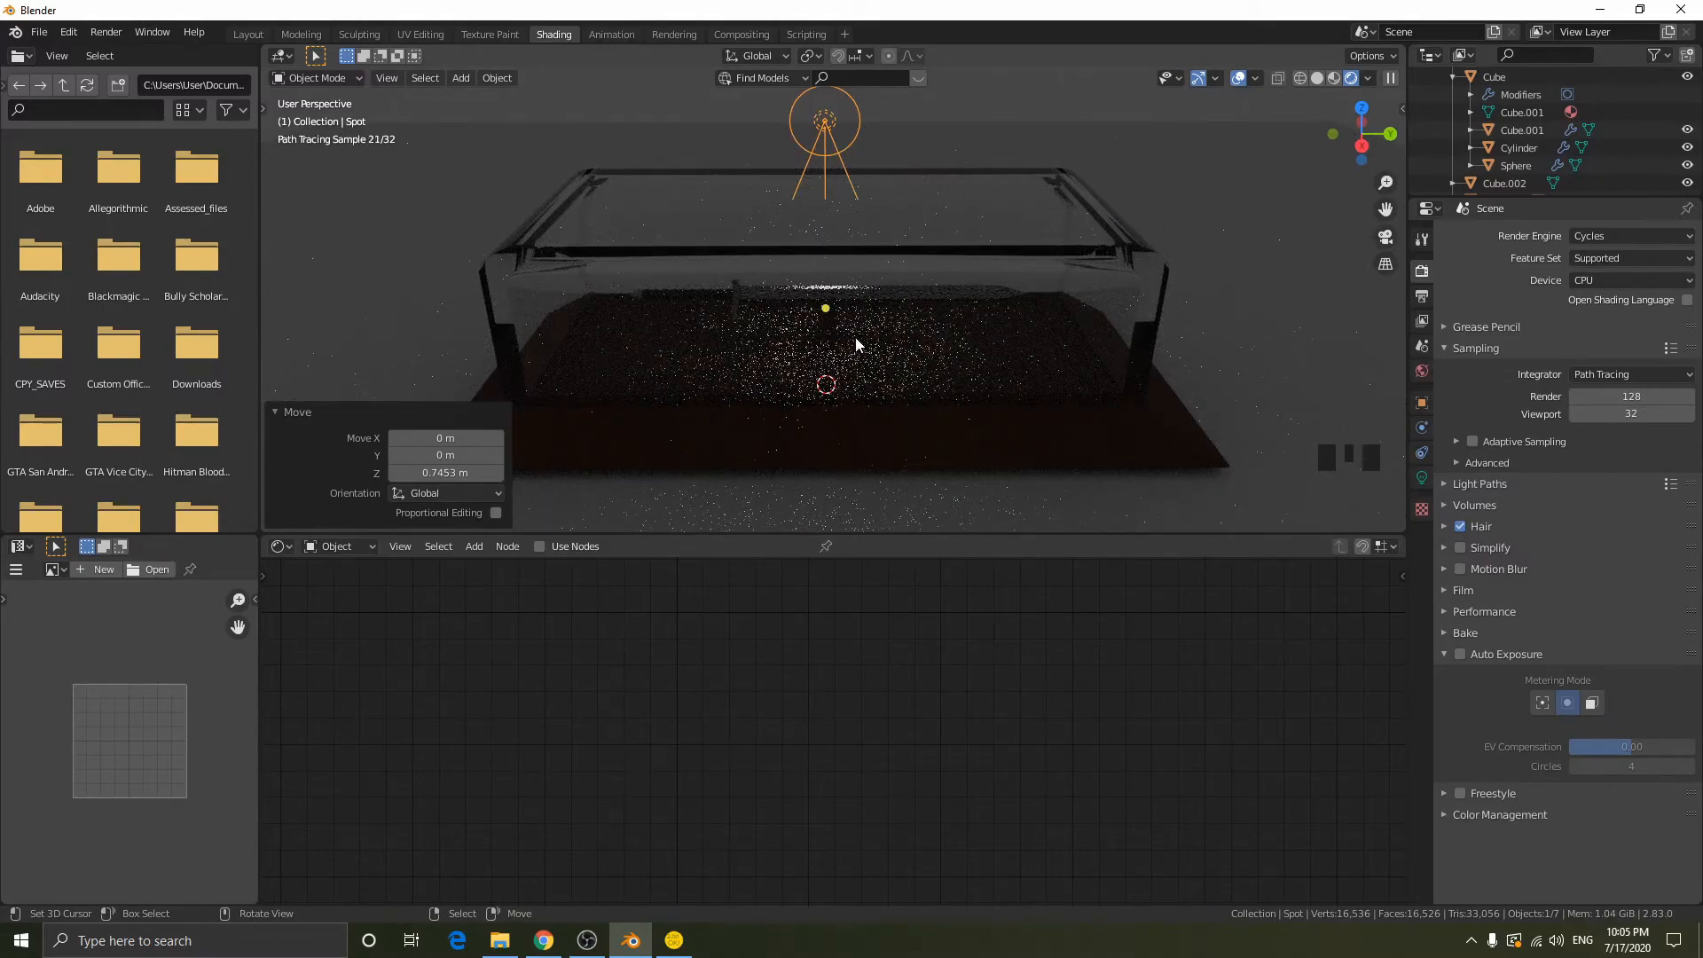
- Compare the display case in material preview and rendered shading, and switch the render engine to Eevee
mouse_move(879, 274)
middle_down()
mouse_move(1068, 262)
mouse_move(1072, 232)
mouse_move(1135, 266)
middle_up()
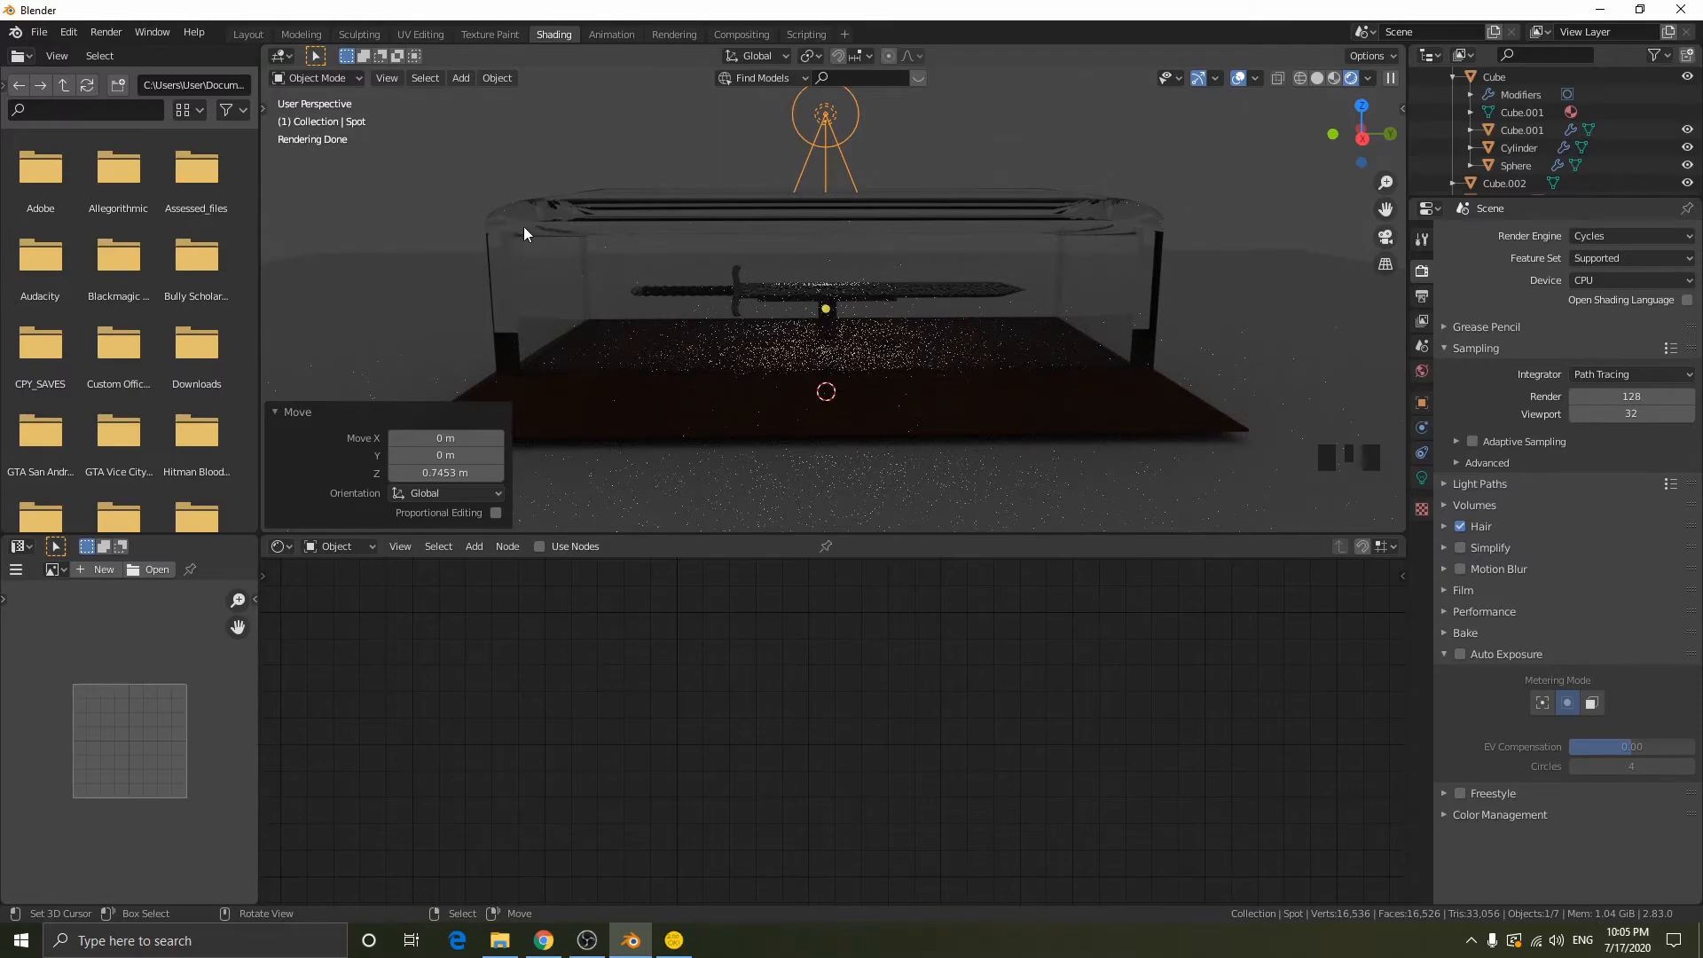
mouse_move(1174, 264)
middle_down()
mouse_move(1162, 243)
mouse_move(1157, 309)
middle_up()
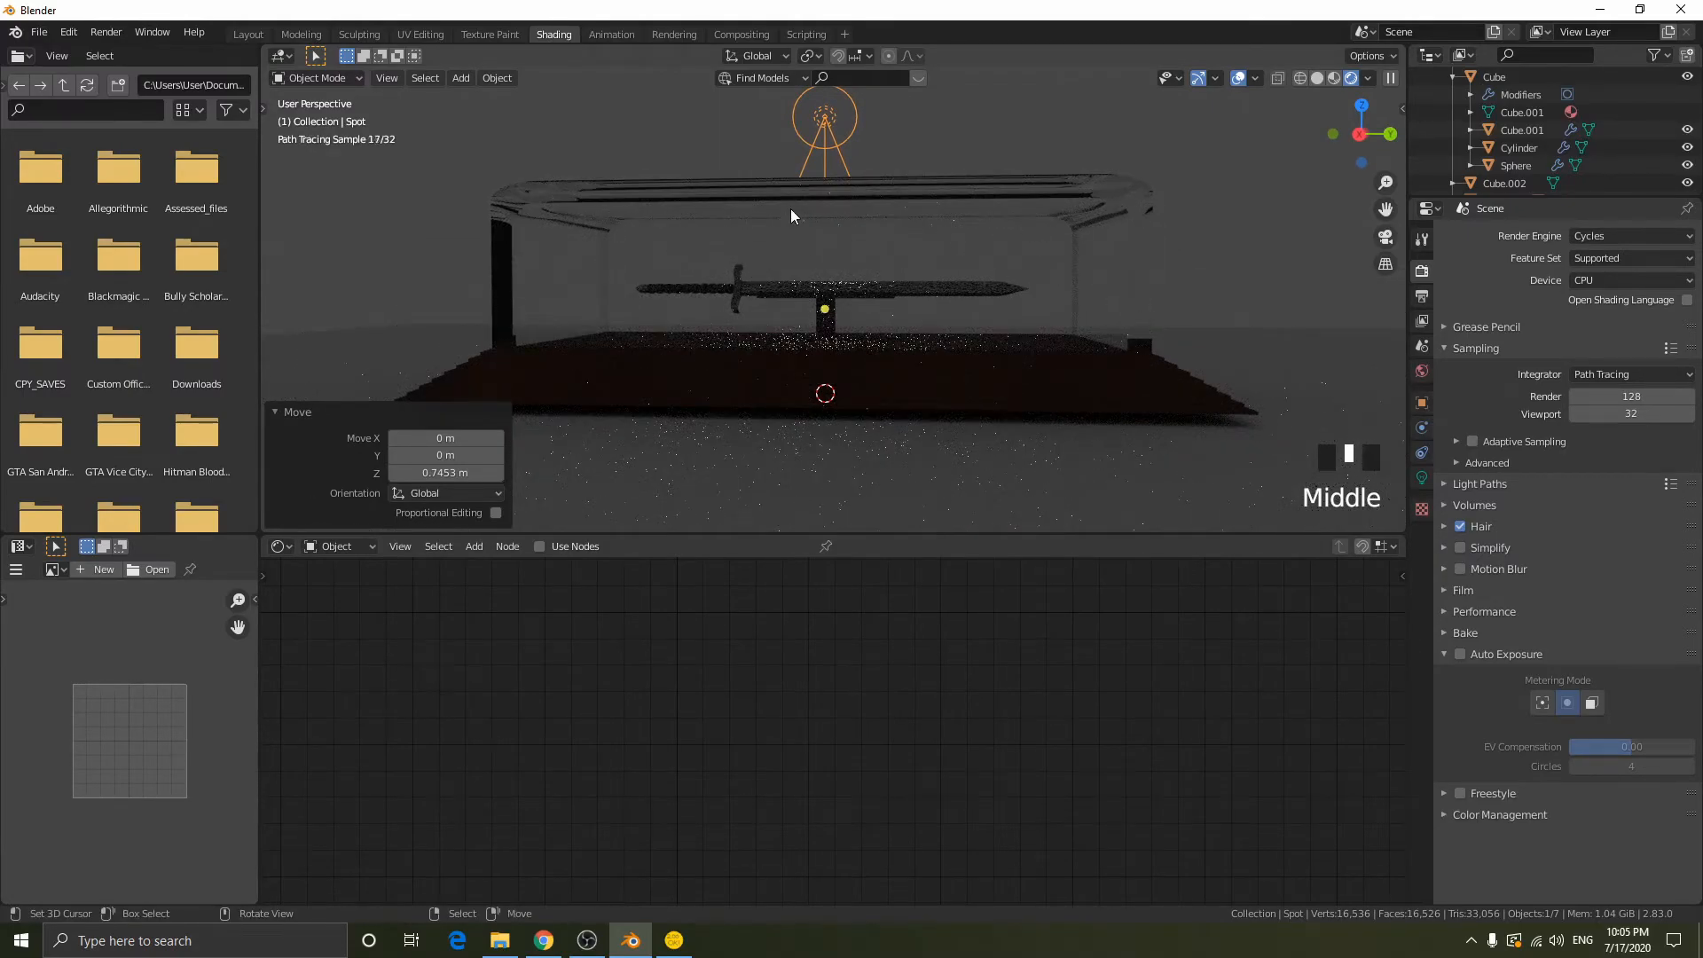
middle_drag(792, 241, 842, 261)
mouse_move(1158, 193)
middle_down()
mouse_move(1178, 232)
mouse_move(987, 286)
middle_up()
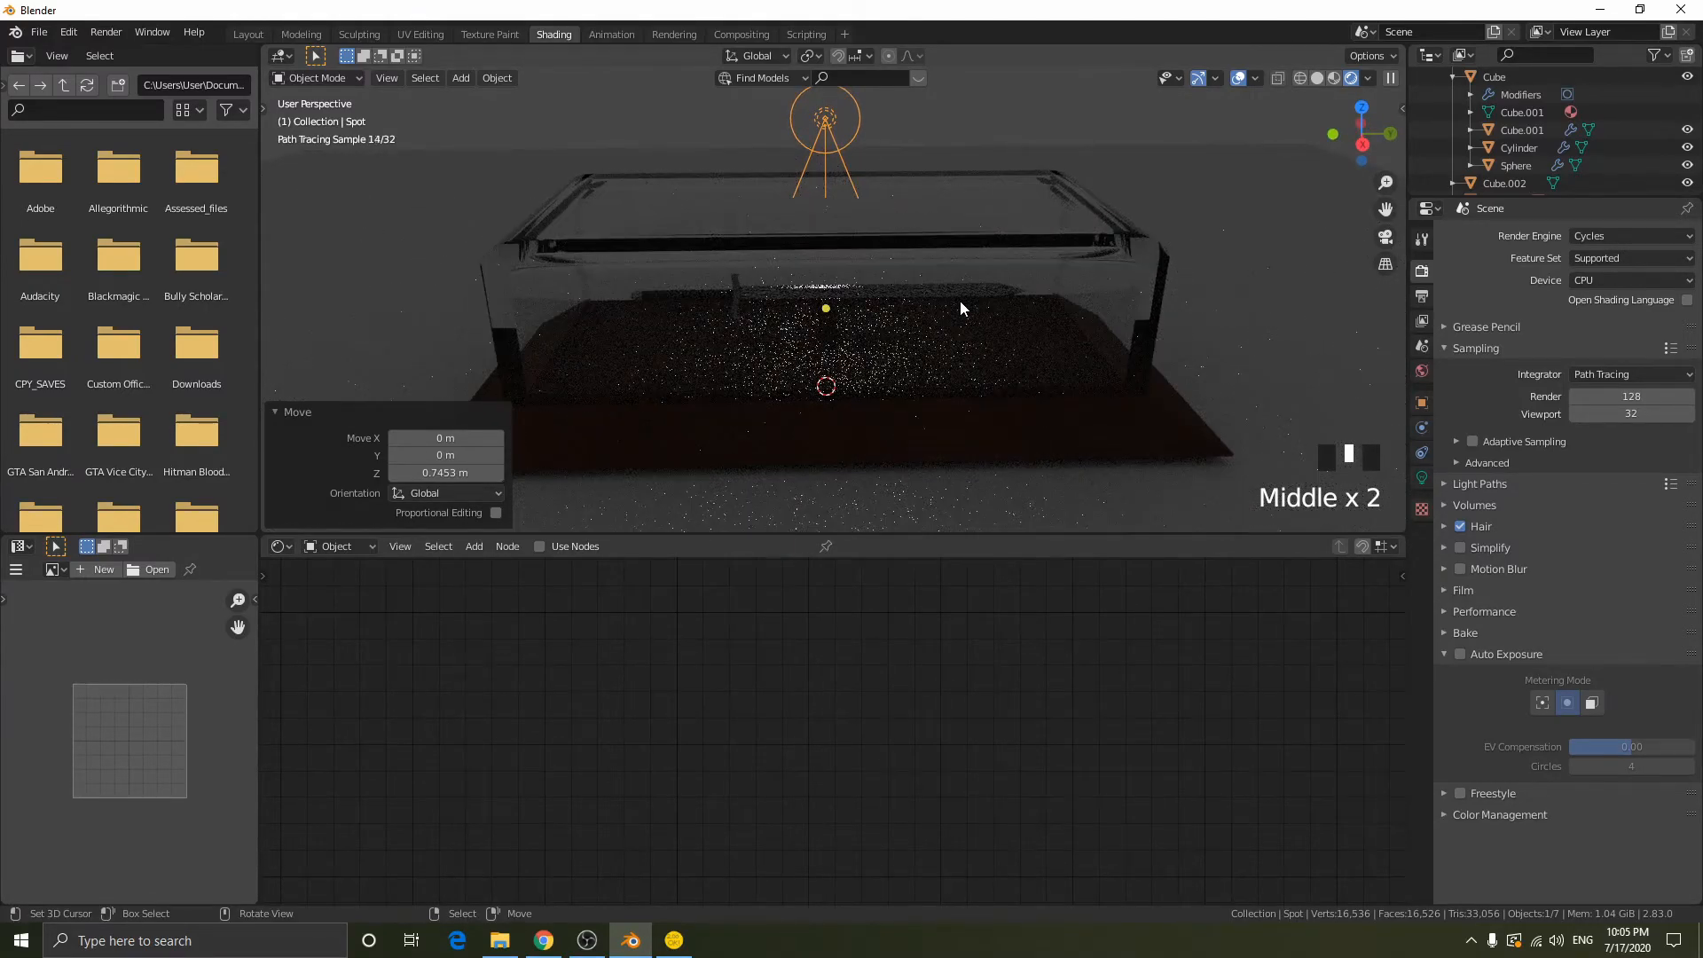
key(z)
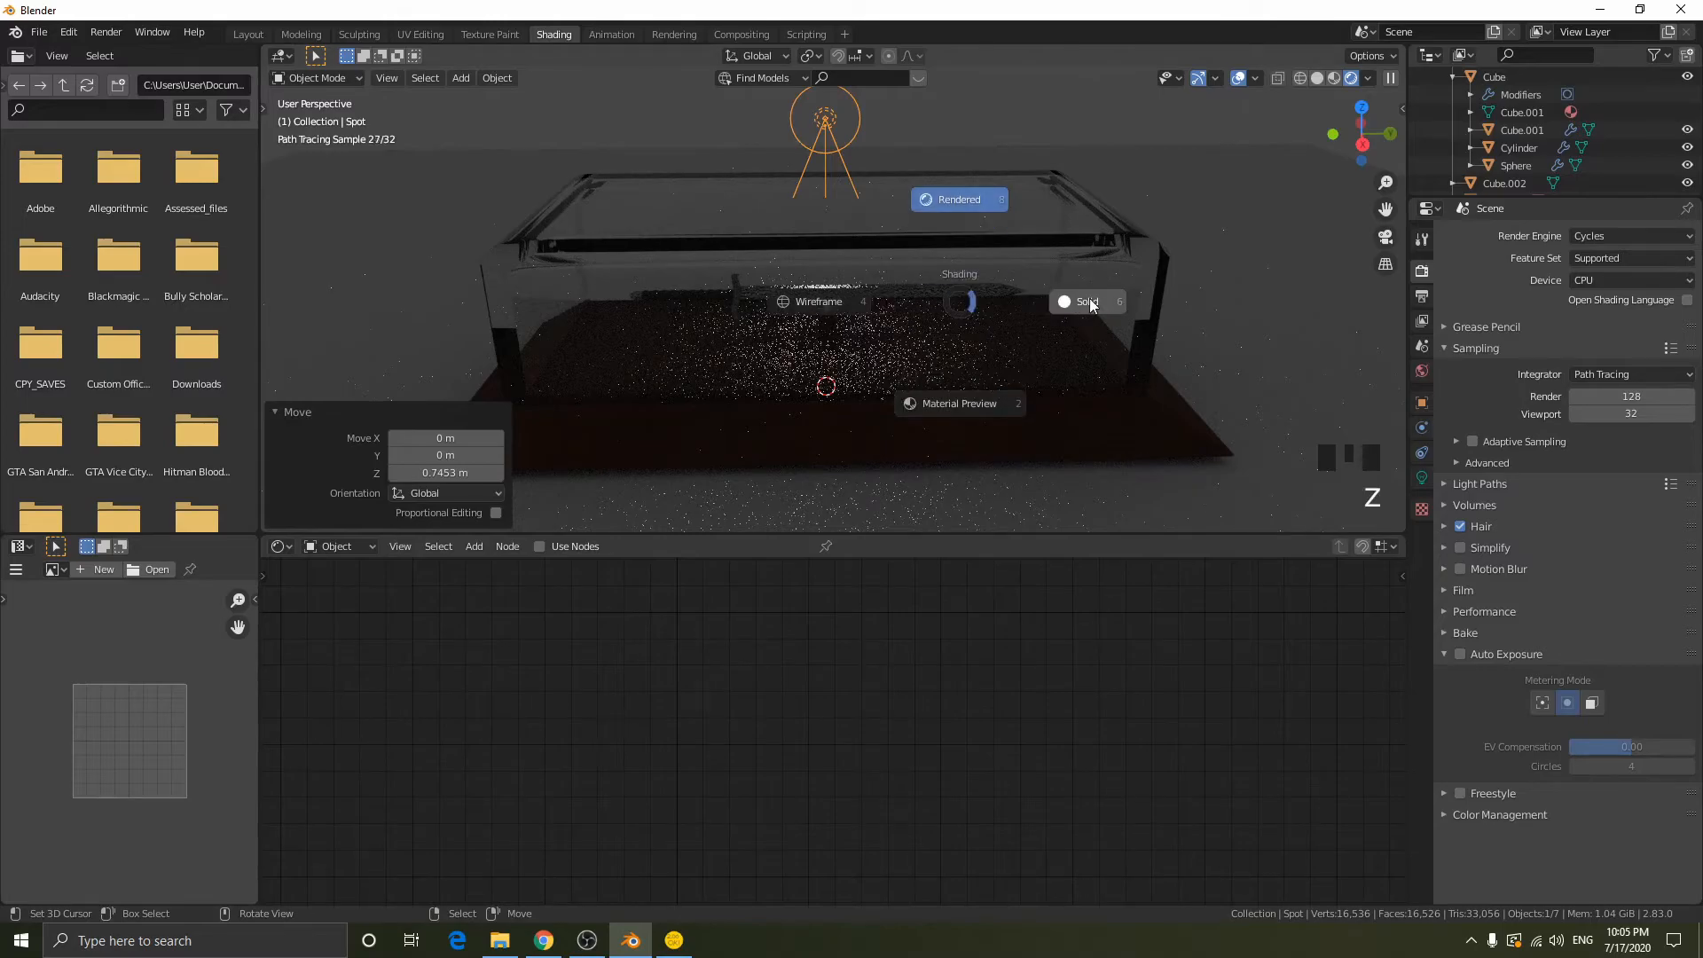
click(960, 444)
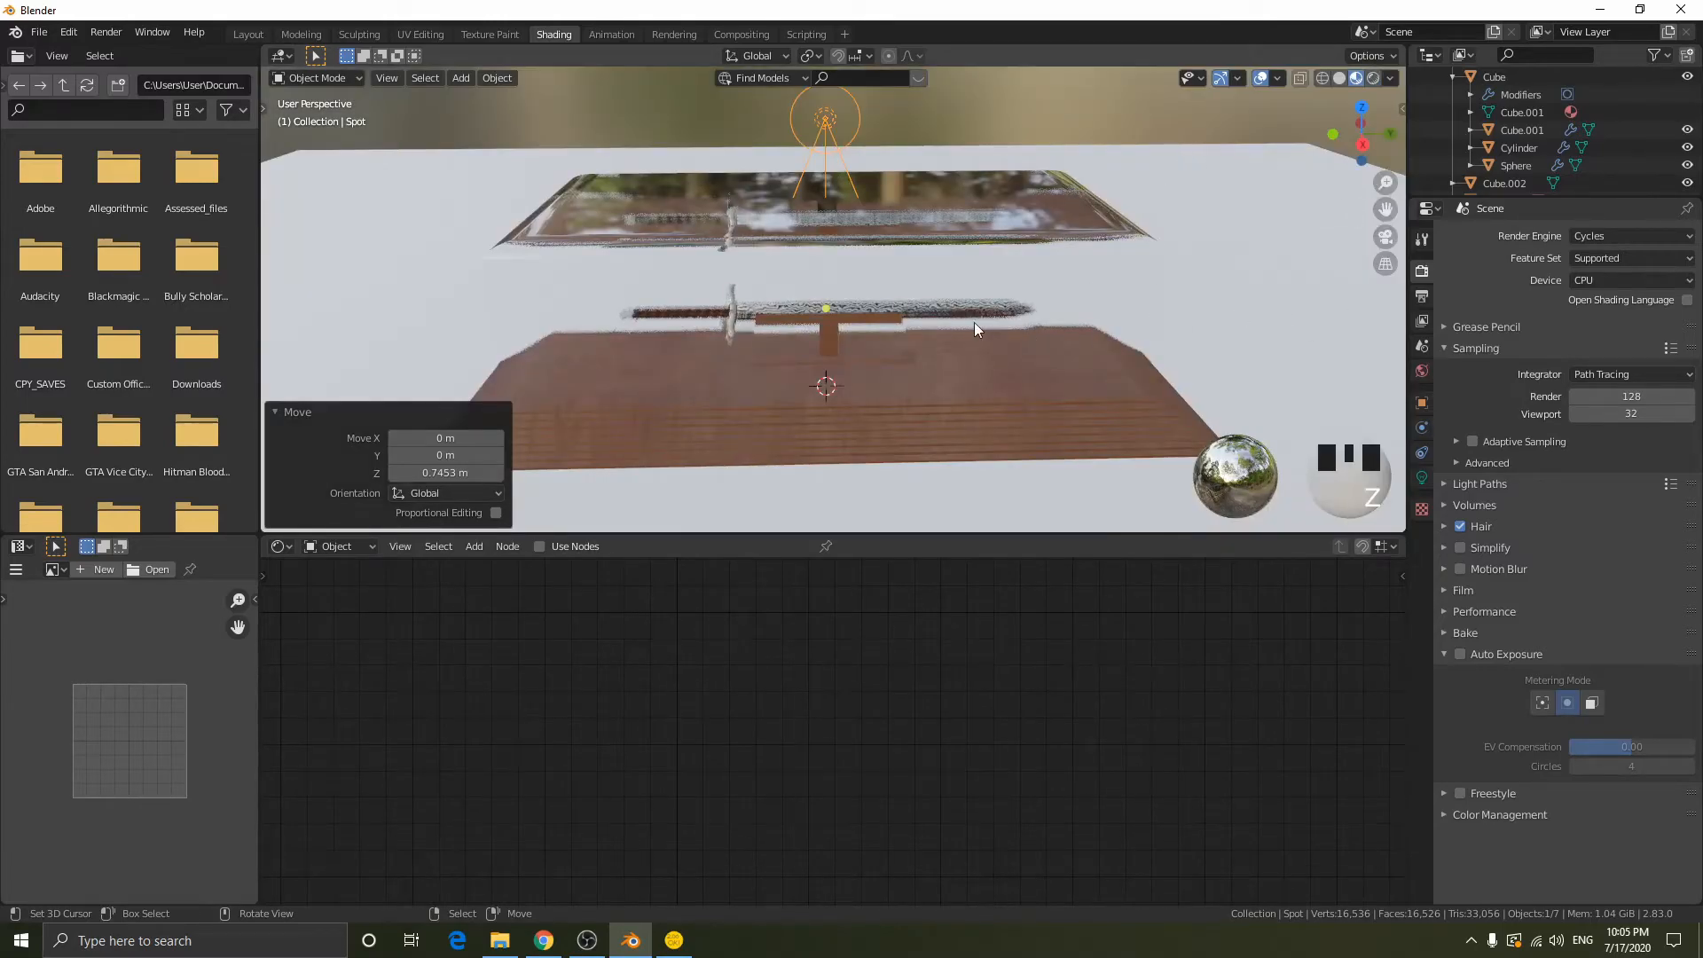
key(z)
click(1607, 246)
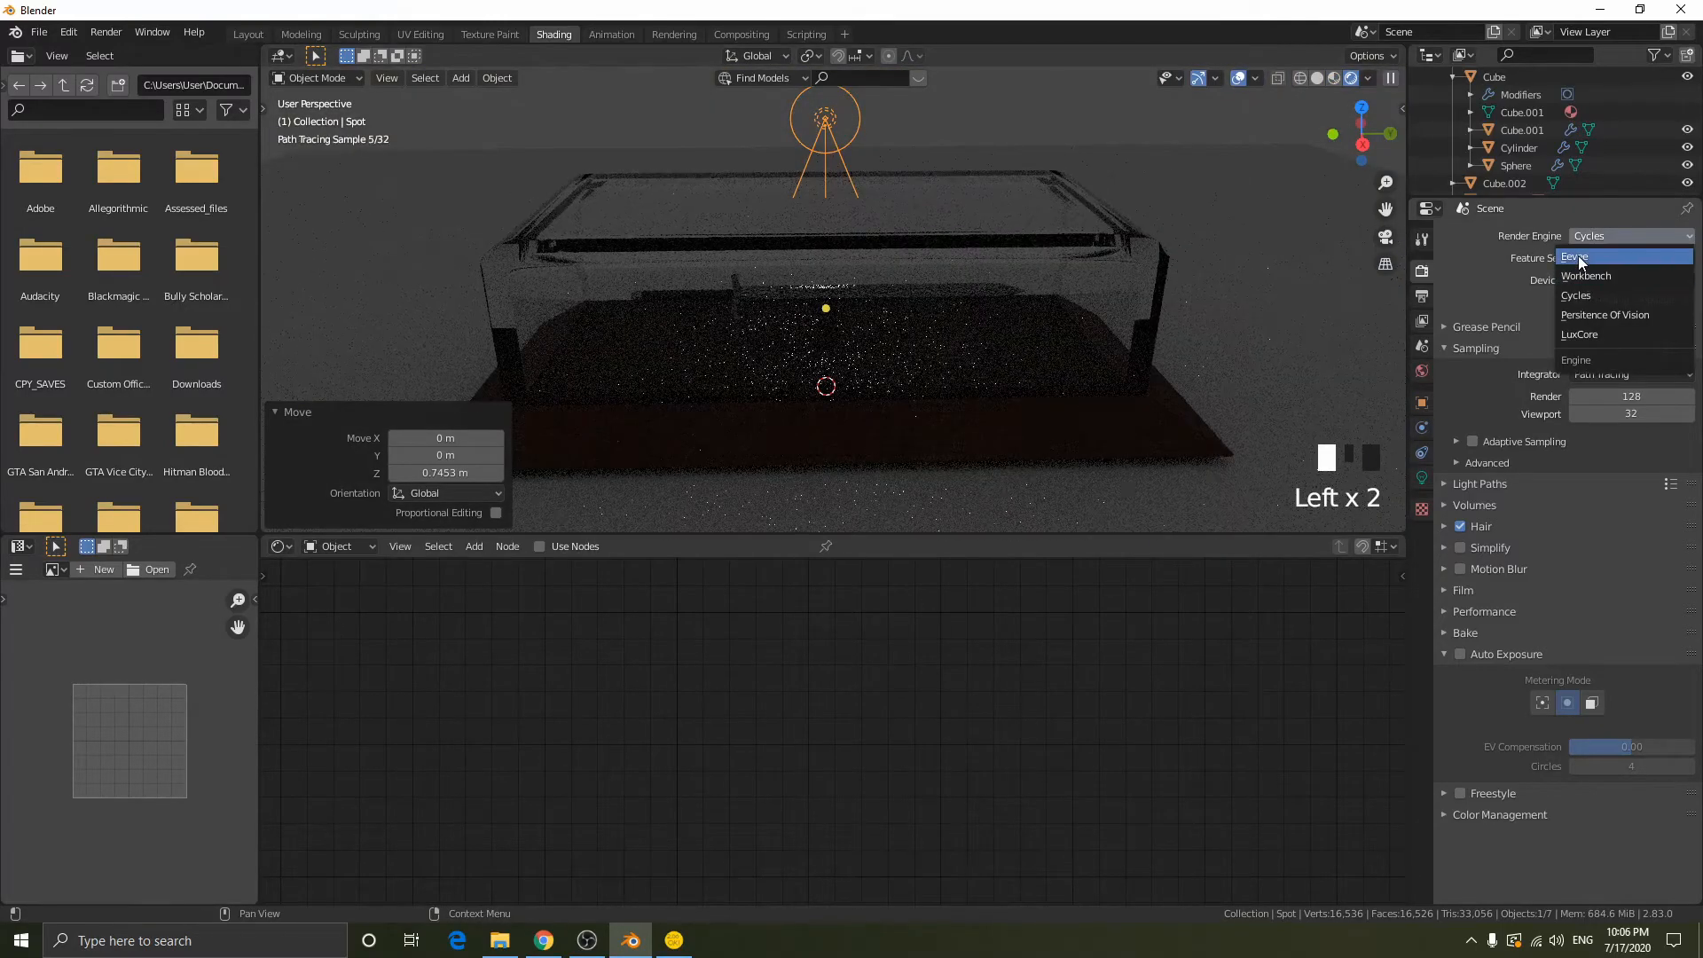
click(1596, 259)
- Lower the spot light about 0.77 m along Z toward the display case
middle_drag(1162, 256, 1260, 284)
key(g)
key(z)
click(1173, 241)
key(g)
key(z)
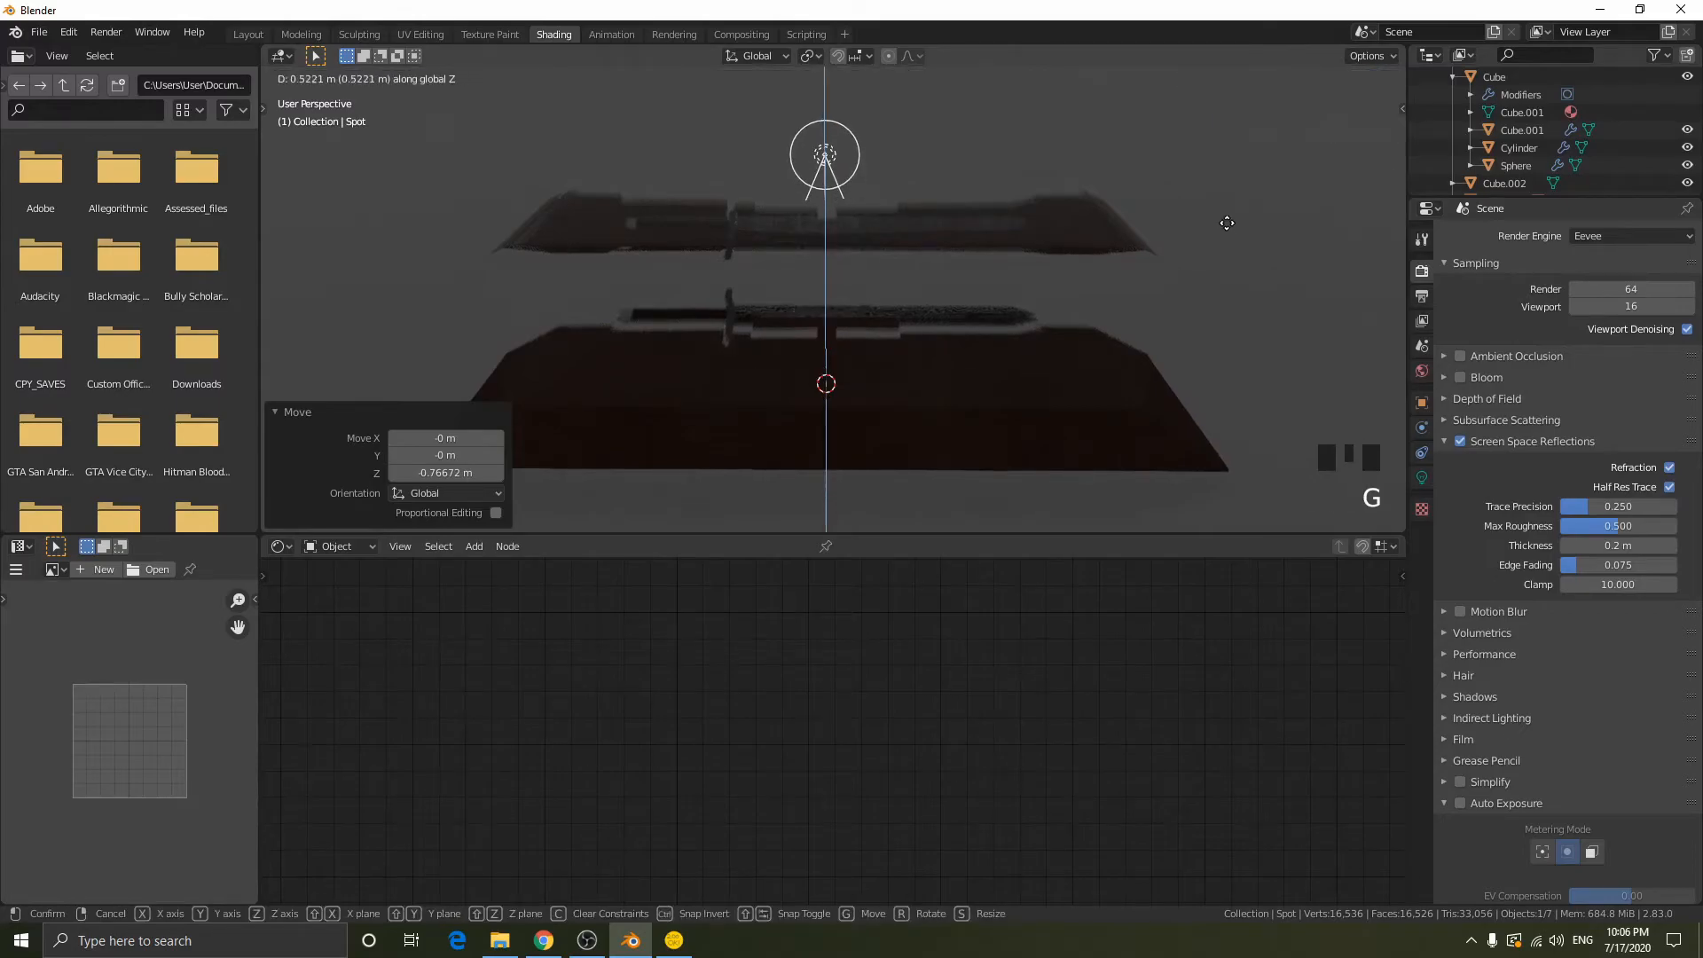
right_click(1226, 287)
- Raise the spot light about 0.83 m along Z above the display case
key(g)
key(z)
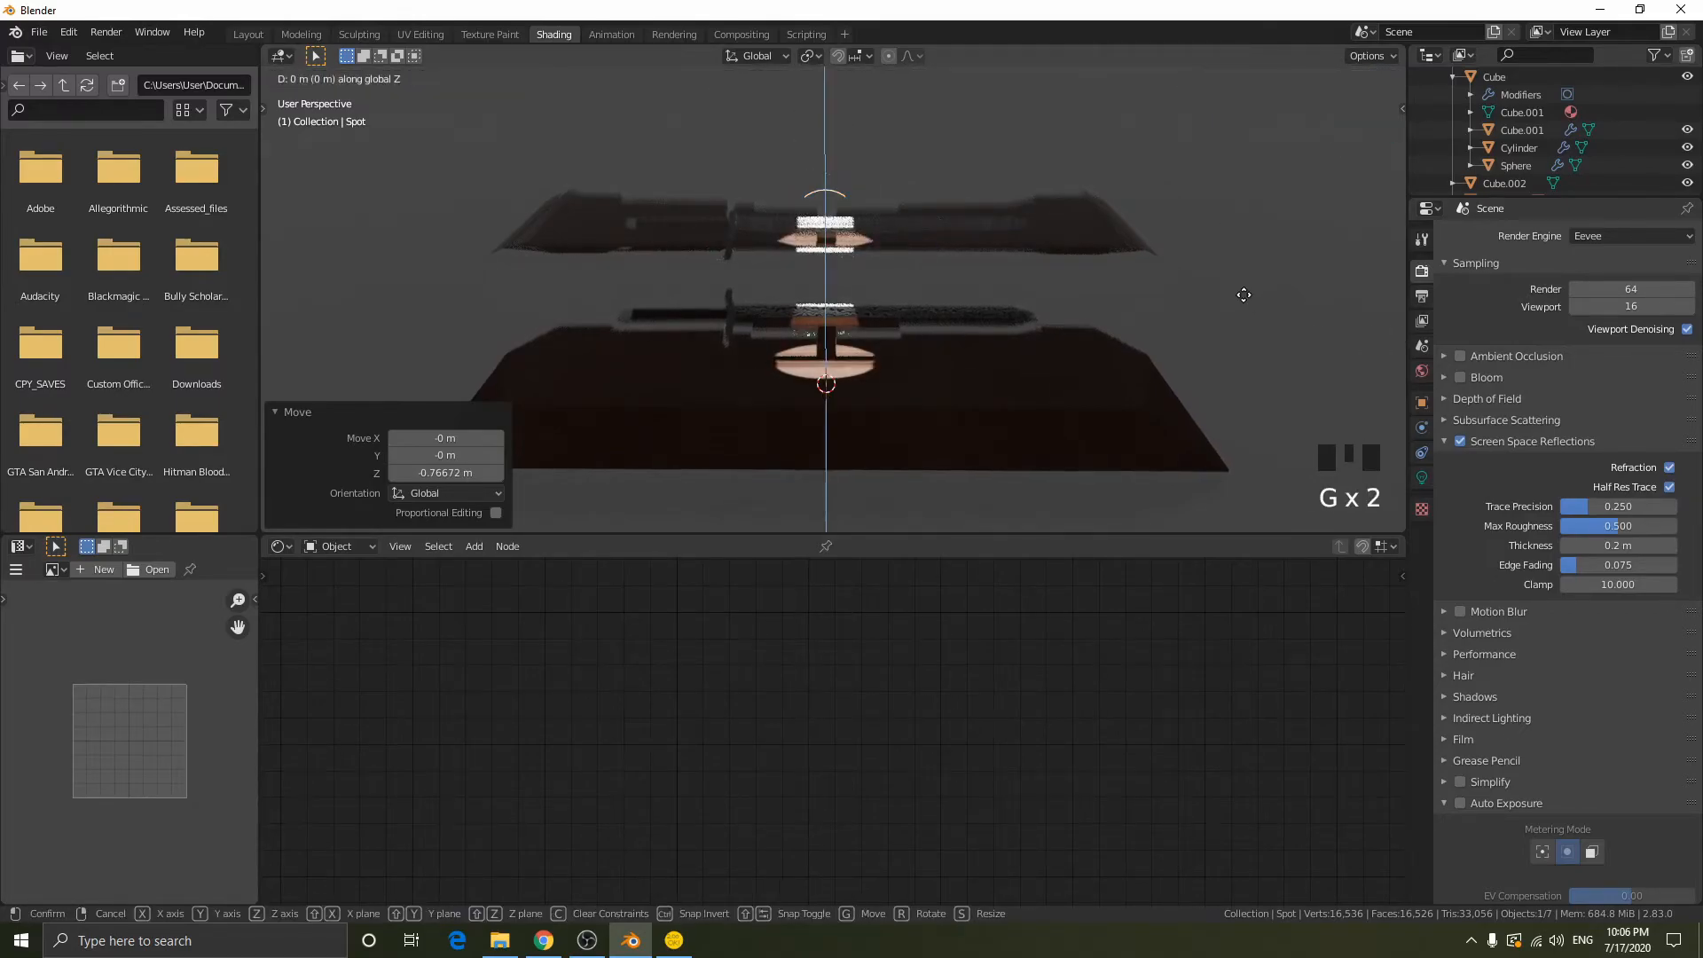
click(1248, 187)
scroll(1249, 189, down, 2)
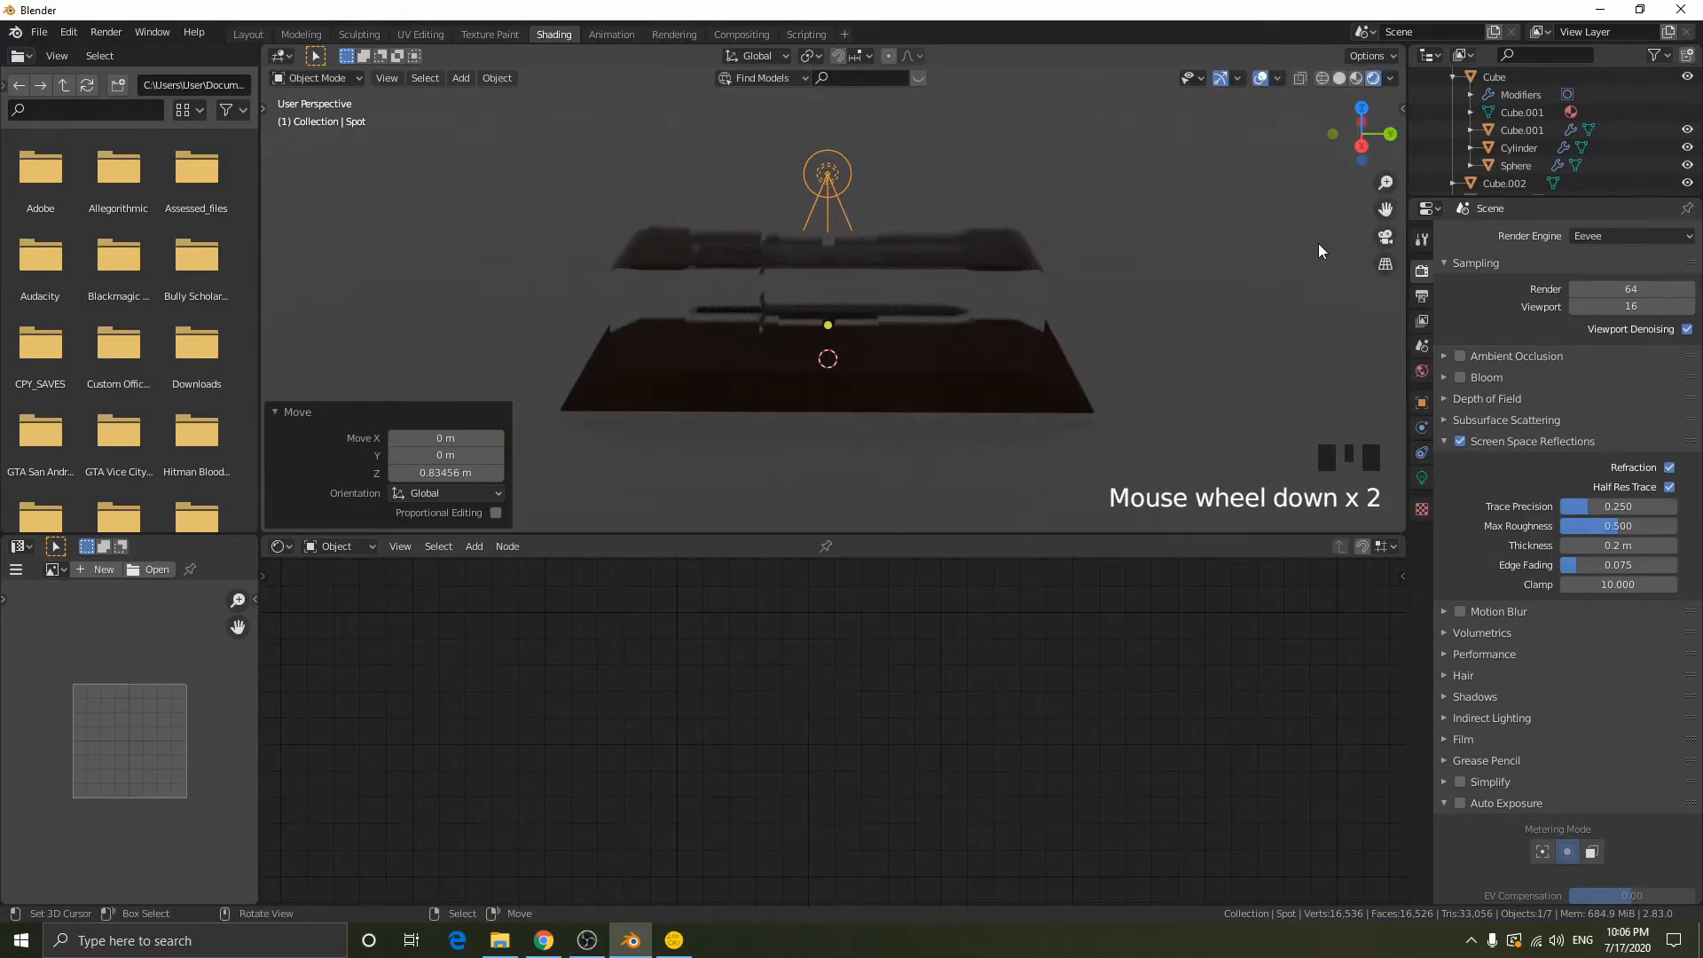
- Set the spot light's power to 400 W and turn on the display of its cone
click(1419, 477)
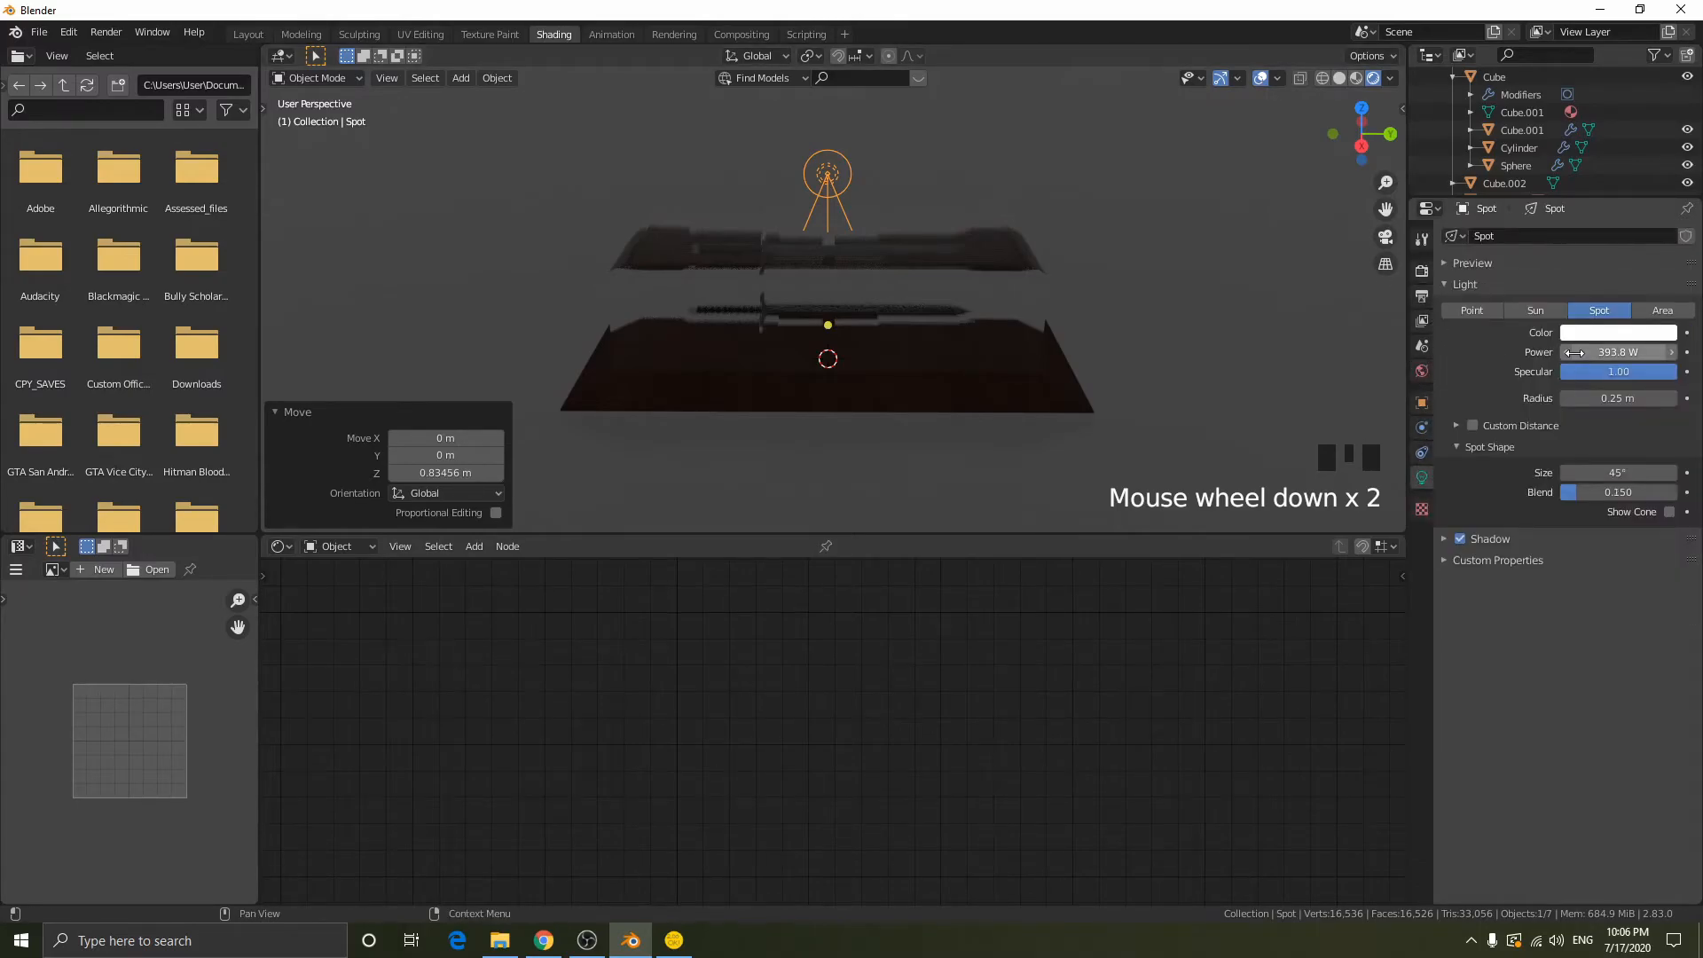
click(1622, 352)
text(400)
key(Return)
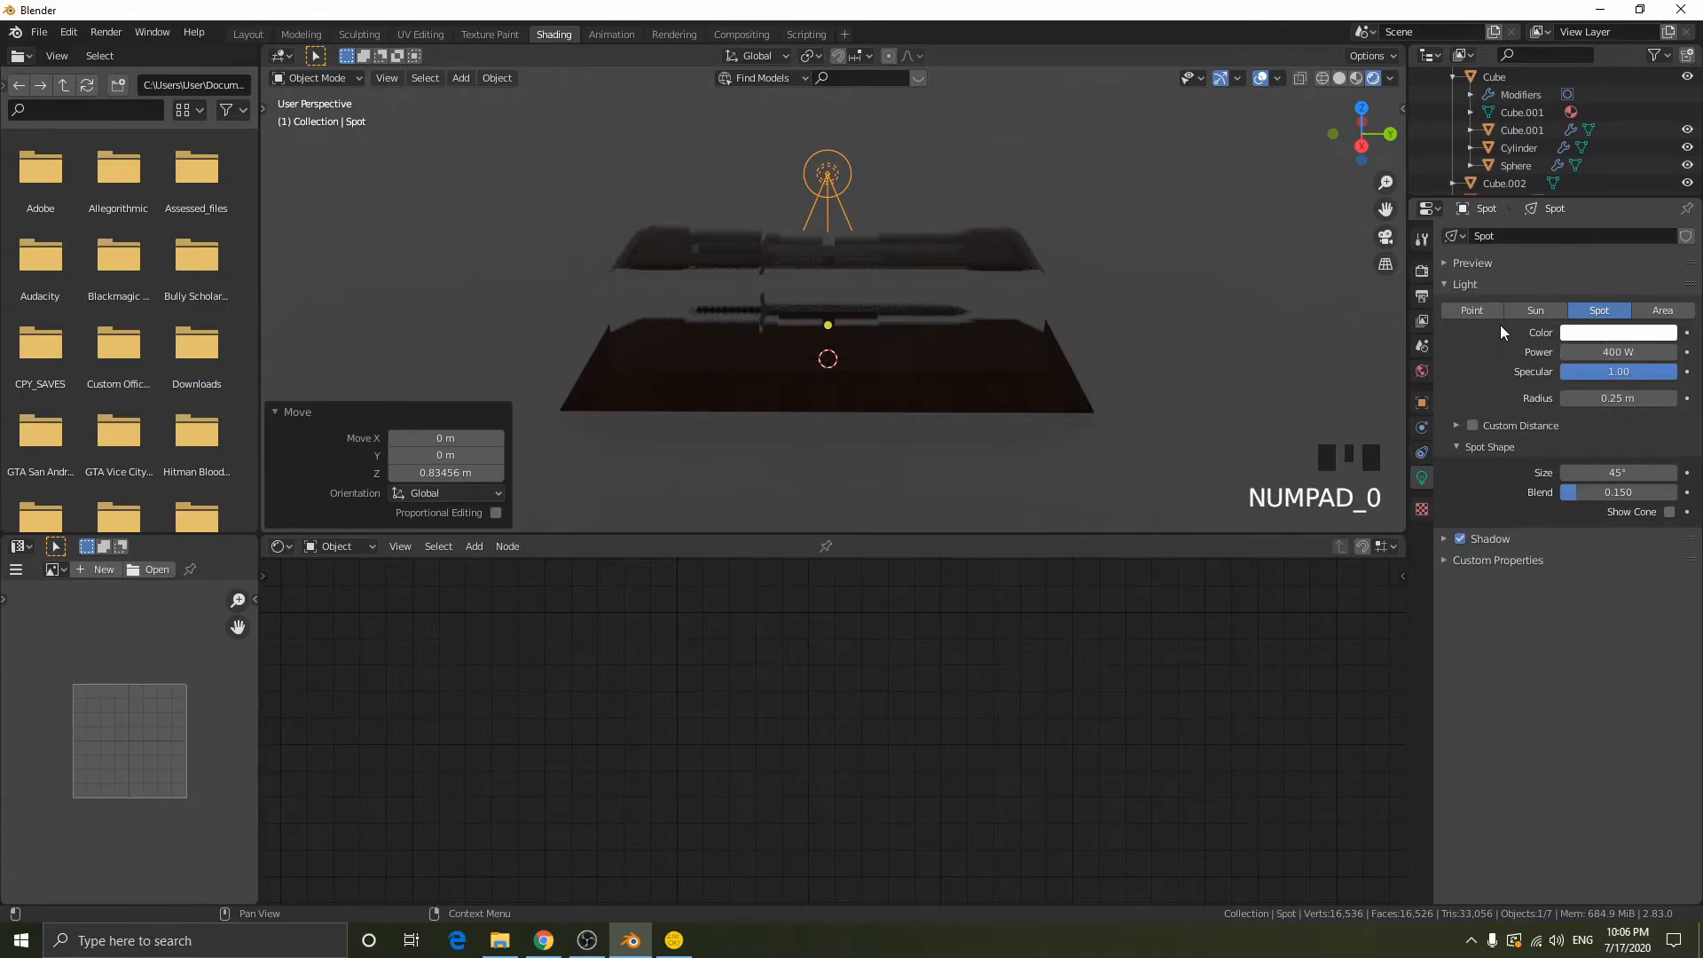
click(1455, 427)
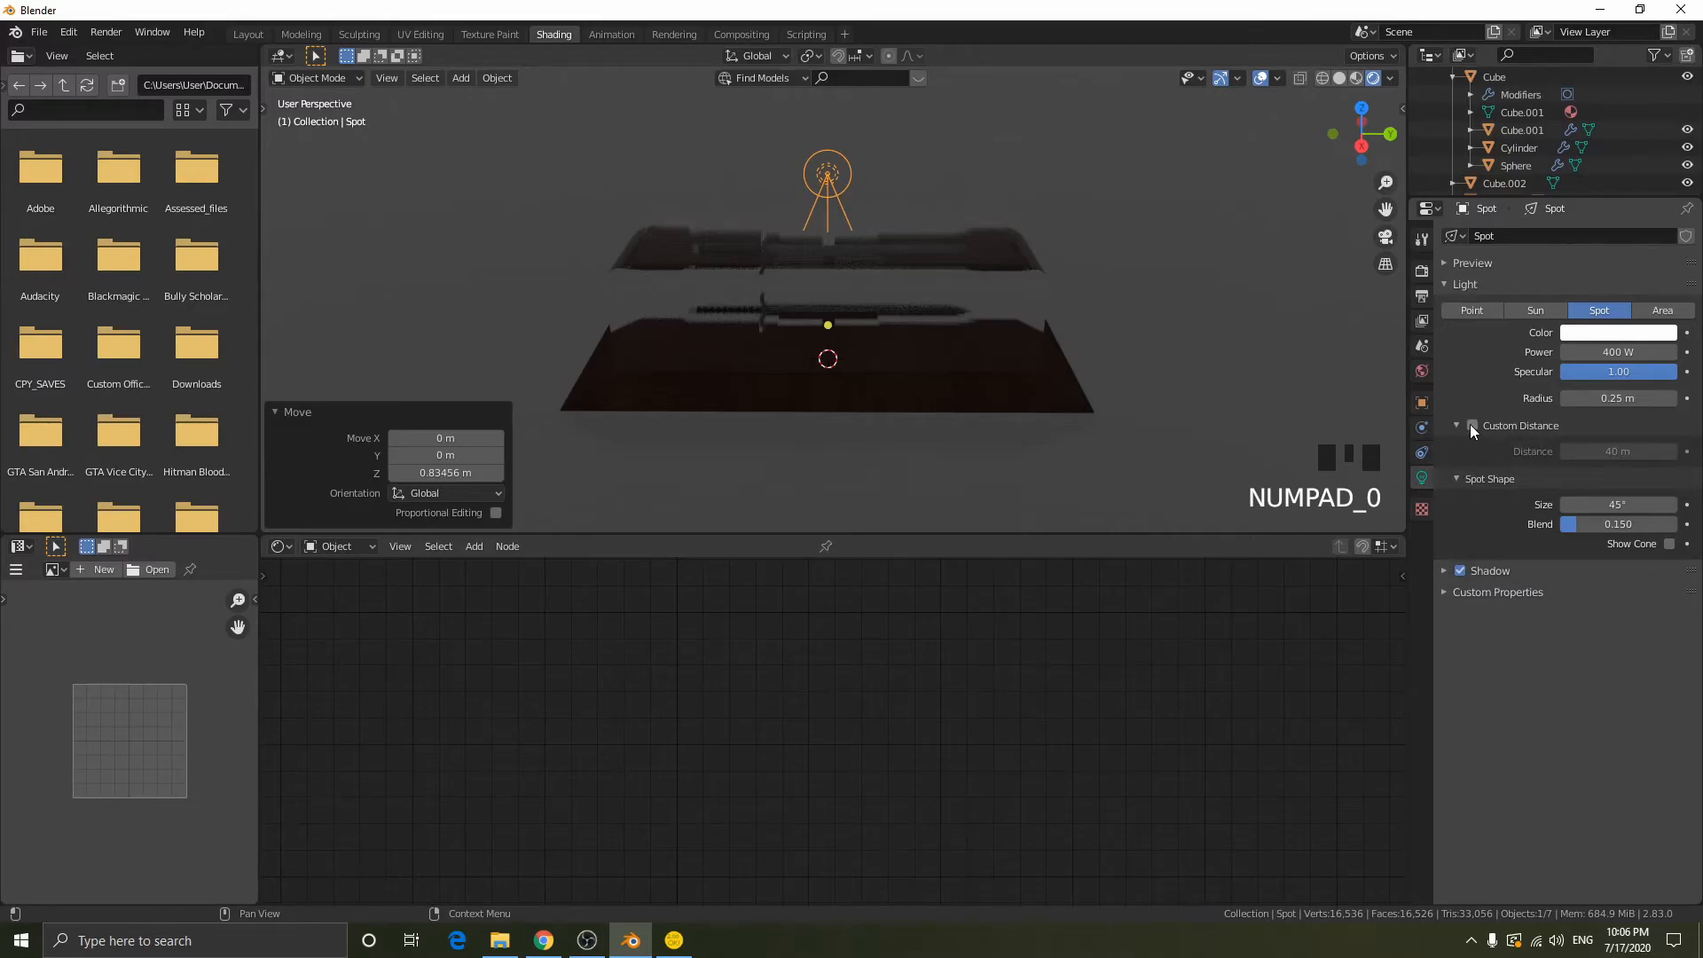
click(1456, 424)
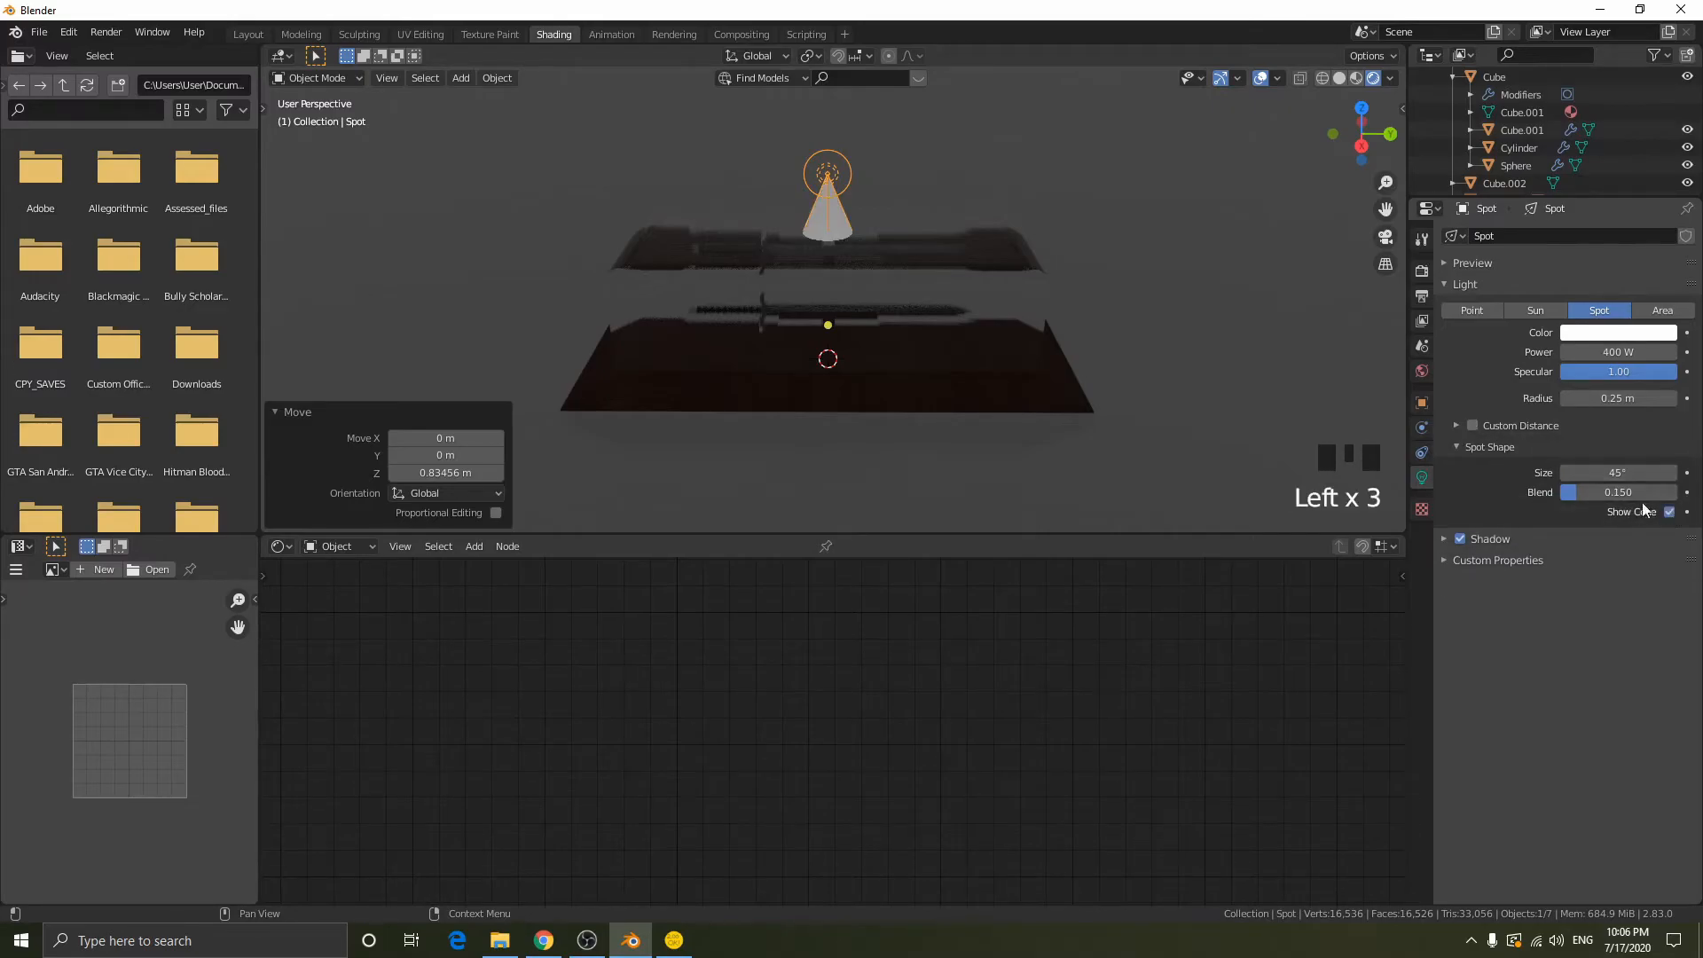
middle_drag(1008, 270, 936, 257)
key(g)
key(z)
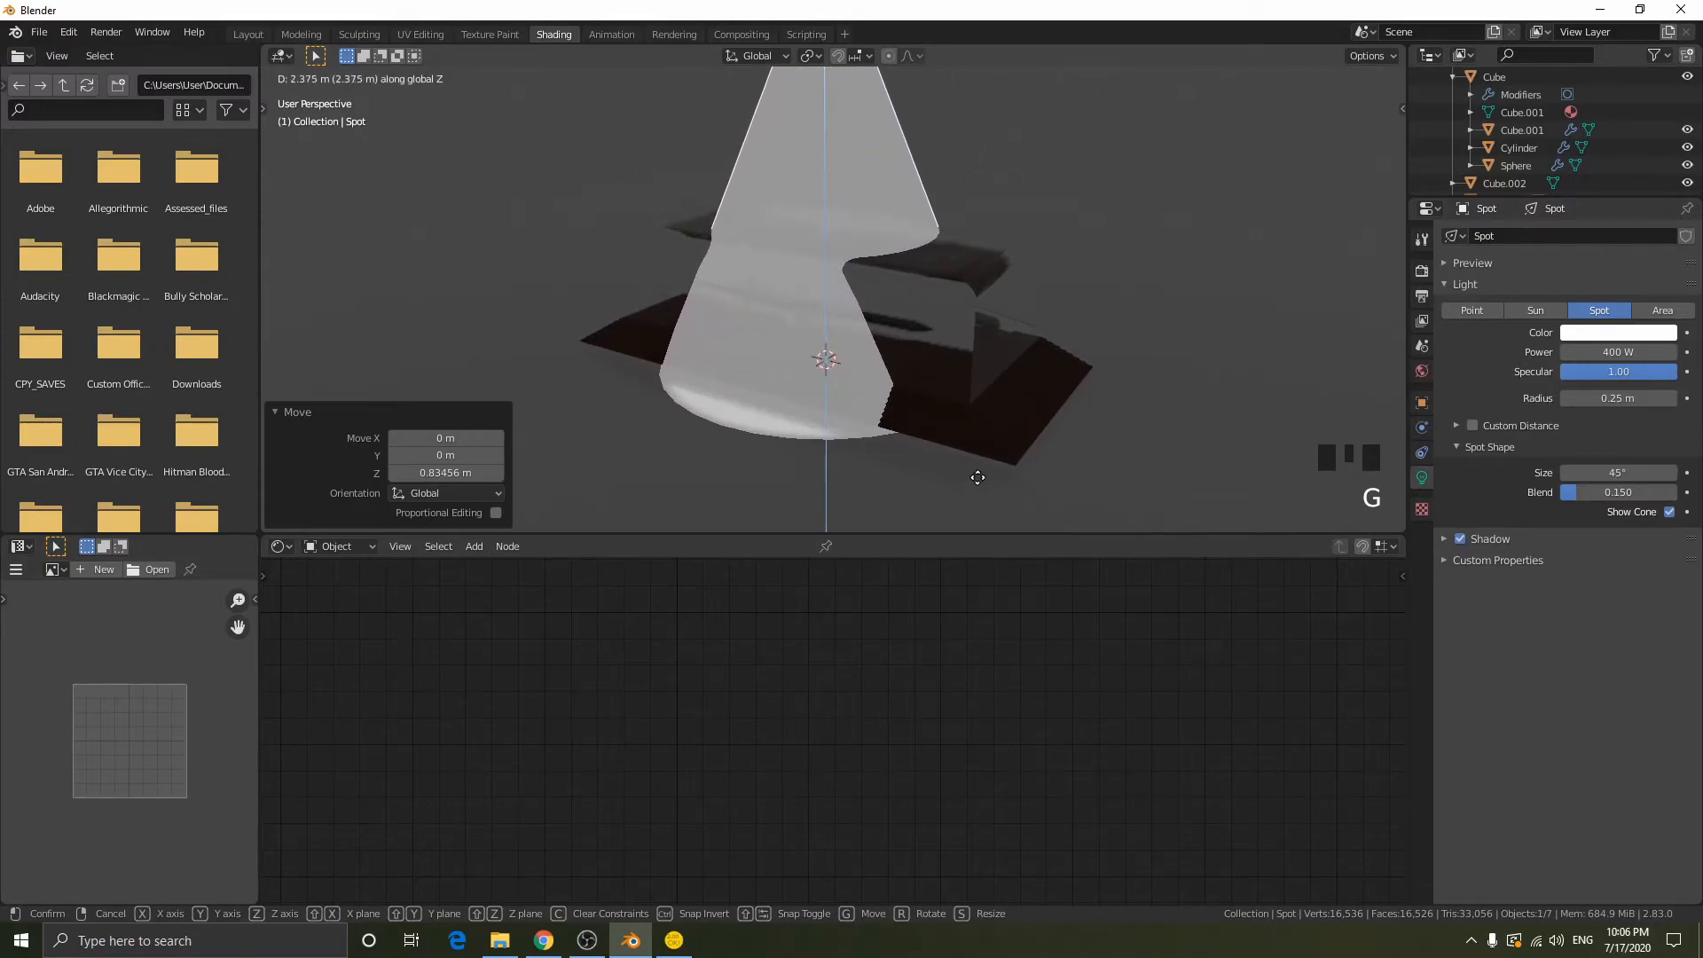
right_click(977, 516)
- Widen the spot light's cone to about 84.9° and raise the light about 0.63 m along Z
middle_drag(1290, 463, 1370, 444)
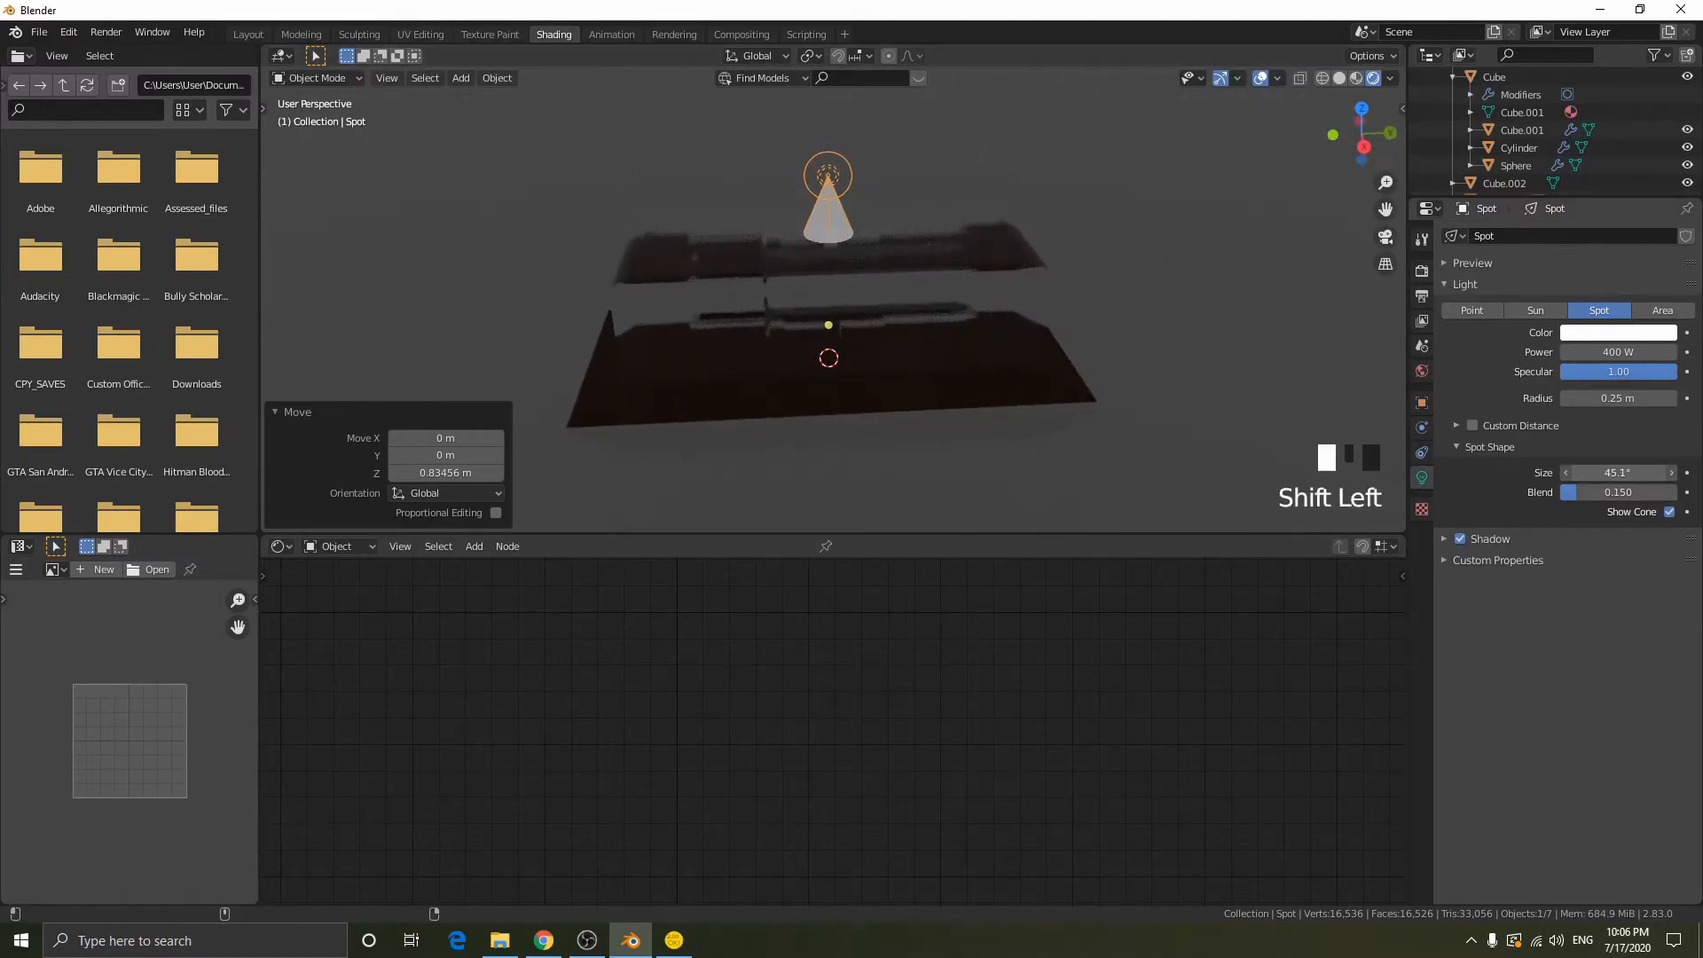
shift+drag(1617, 473, 1666, 473)
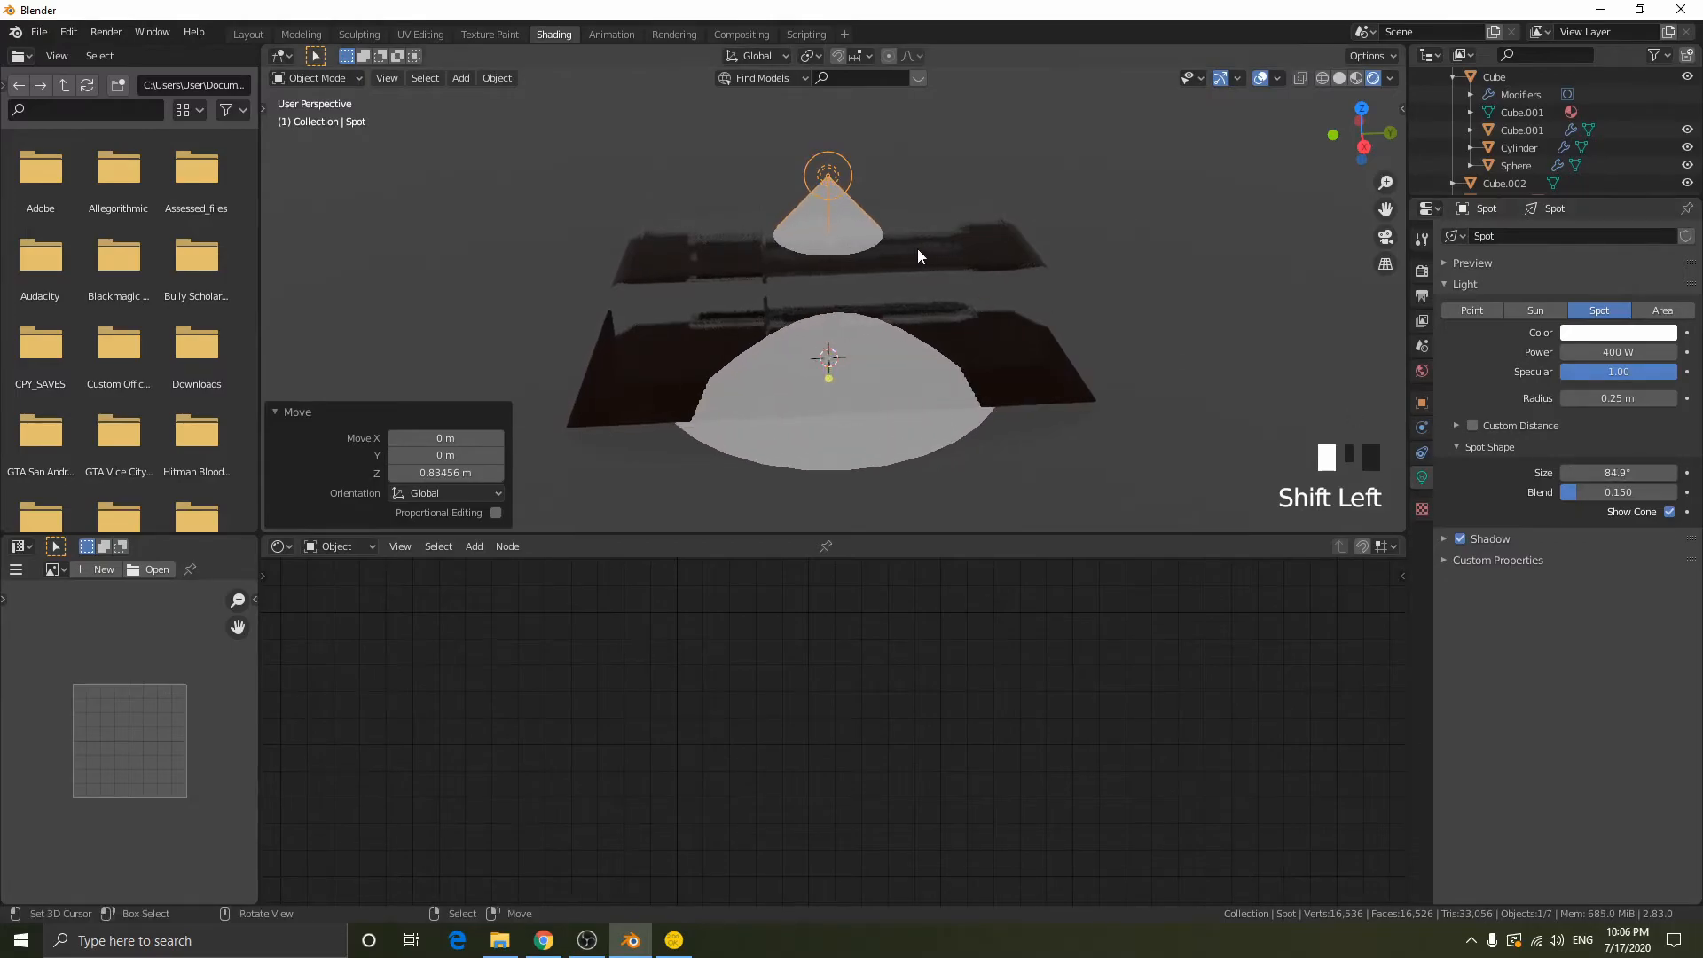
middle_drag(919, 248, 845, 262)
key(g)
key(z)
click(1045, 249)
- Check the light cone against the case from above and reduce the spot size to about 72.9°
middle_drag(1044, 249, 875, 353)
click(1361, 131)
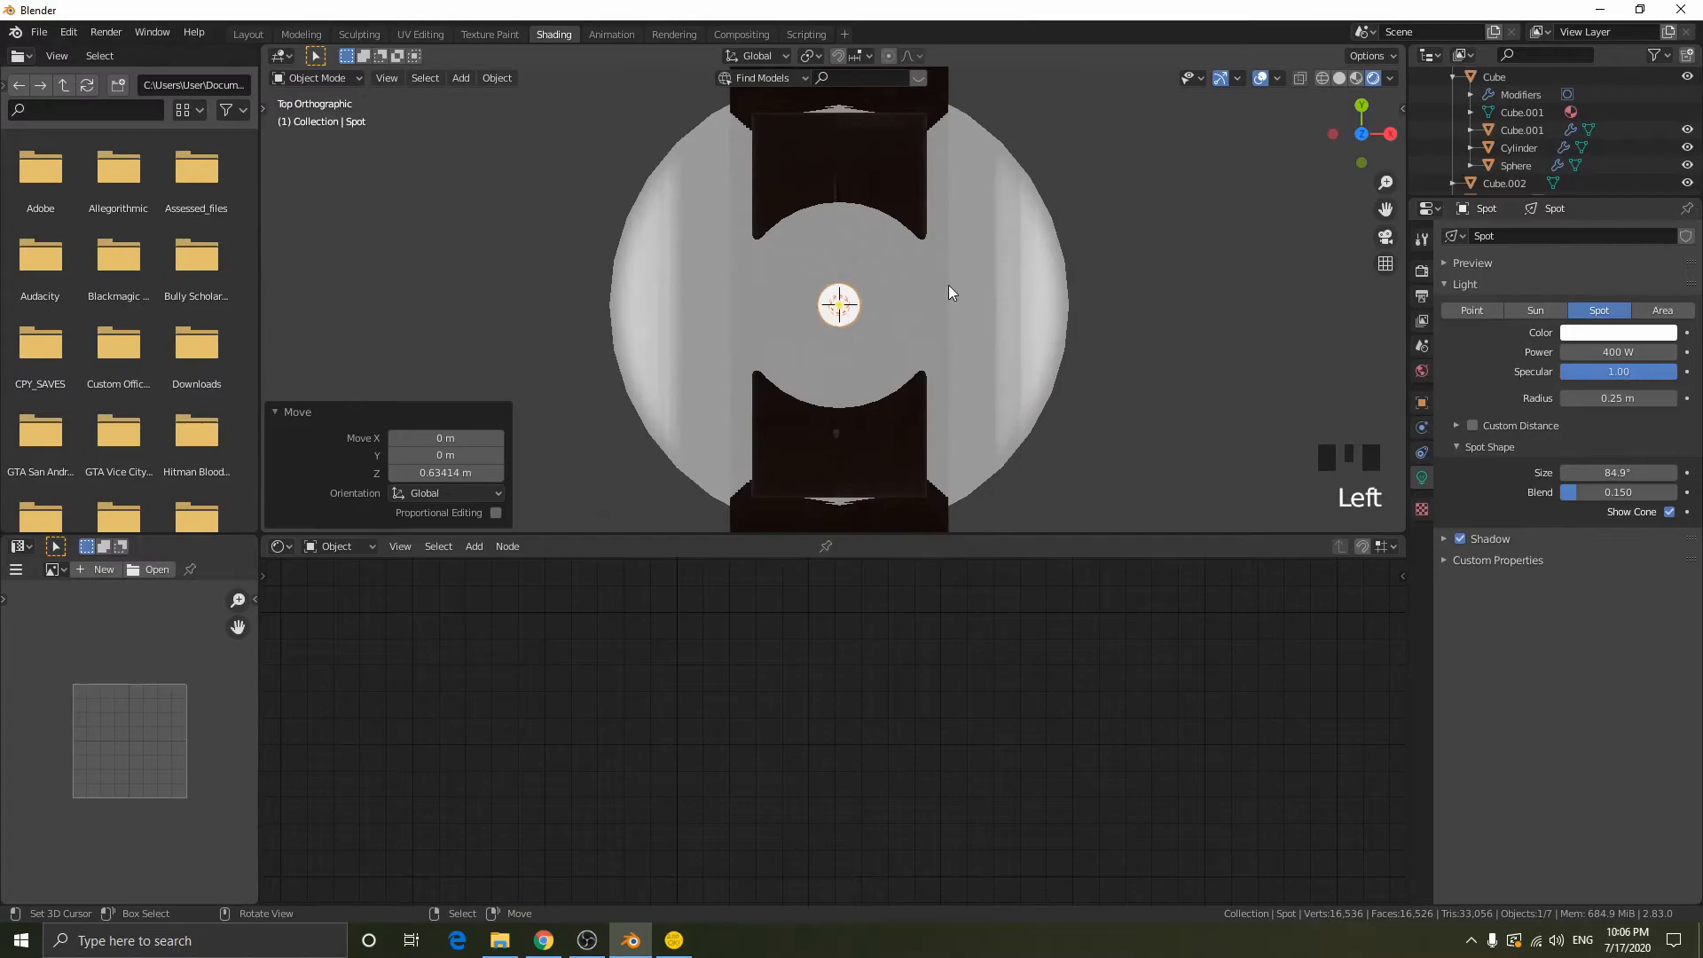
scroll(948, 285, down, 2)
shift+drag(1618, 473, 1557, 473)
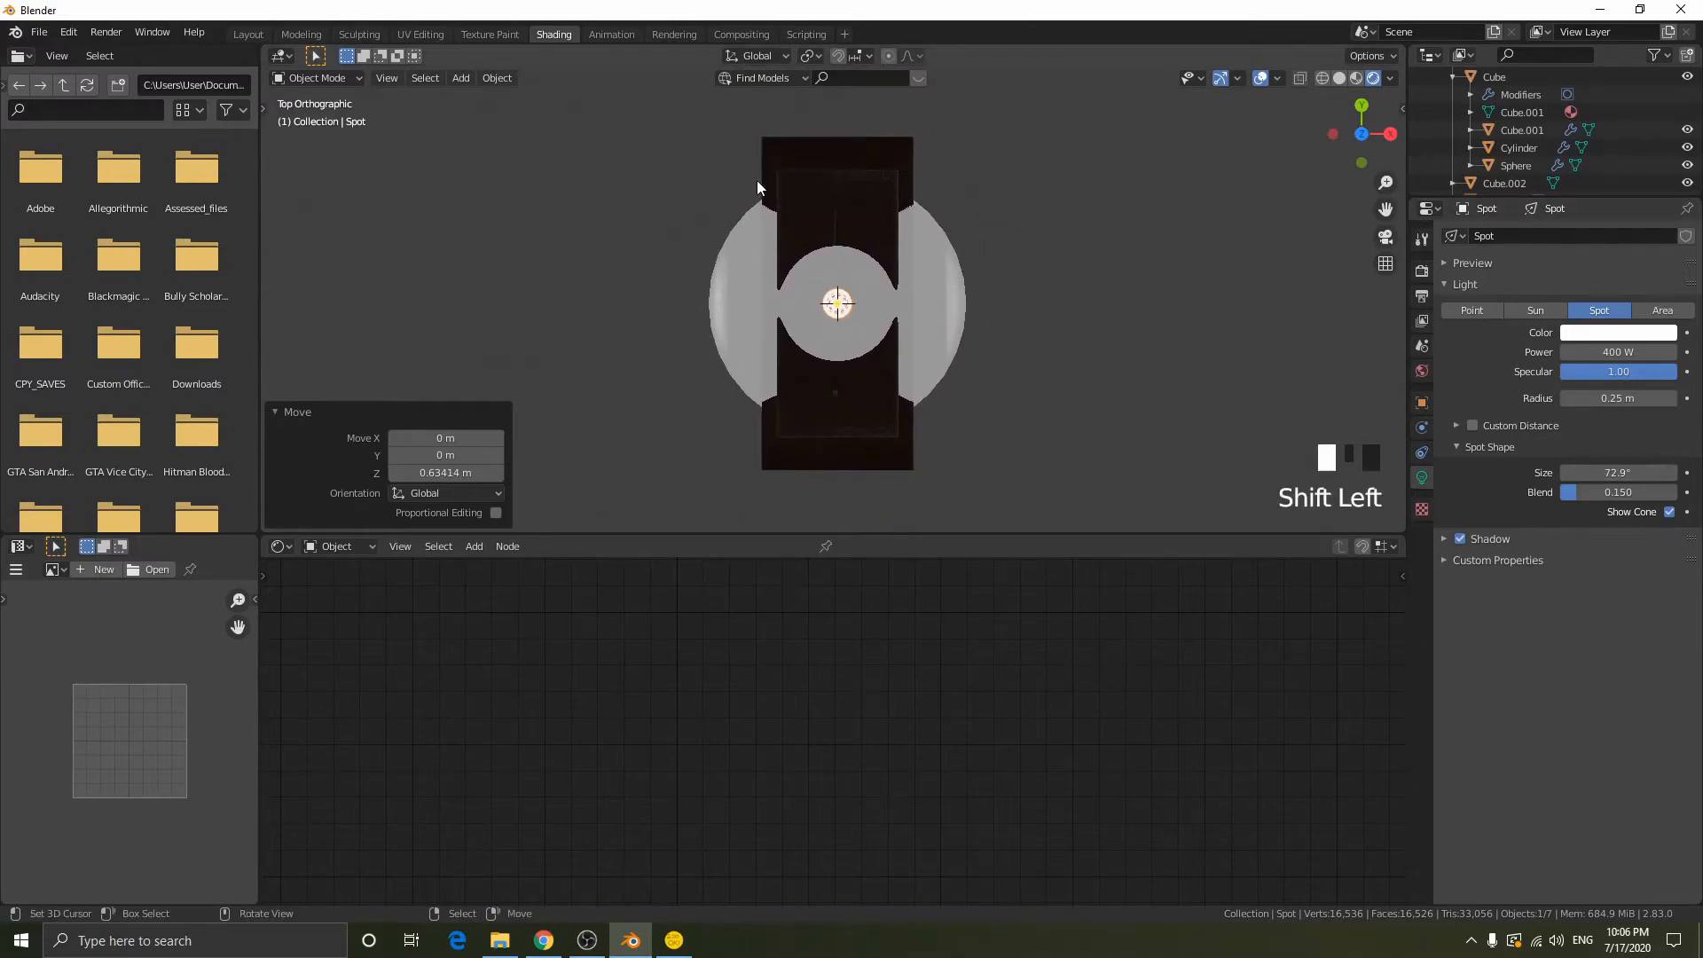
key(s)
right_click(1121, 330)
- Raise the spot light about 1.54 m along Z and narrow its cone to about 27.4°
middle_drag(803, 224, 1028, 71)
scroll(1102, 255, up, 2)
middle_drag(1103, 255, 1112, 216)
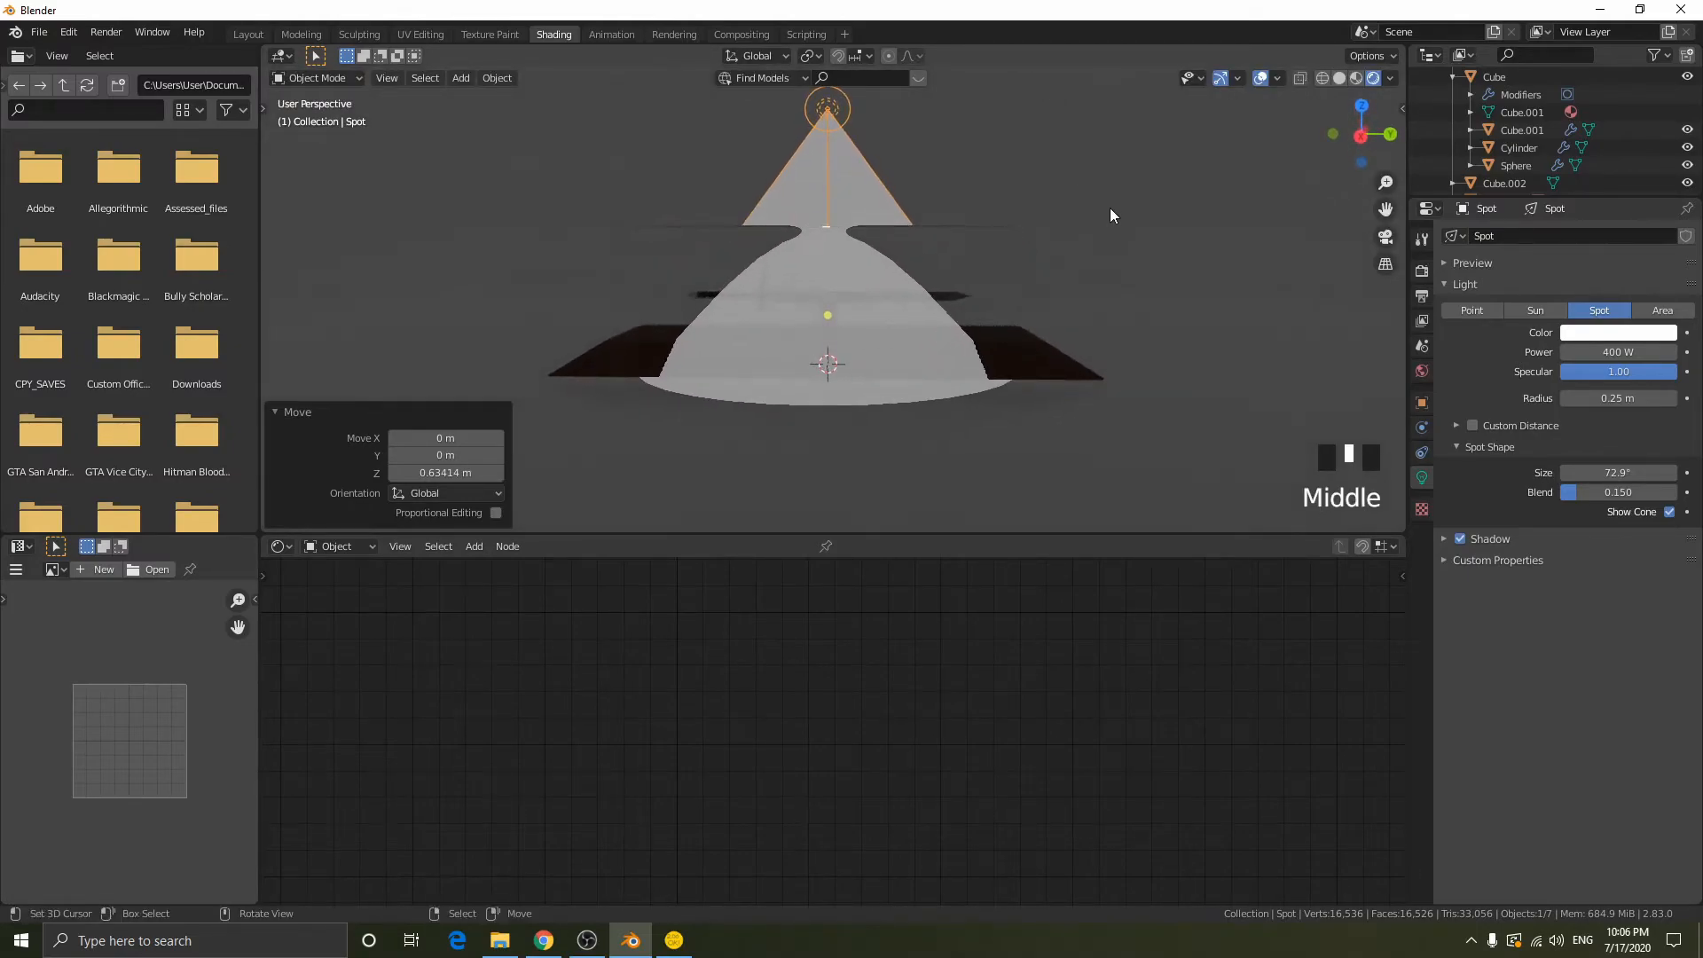
key(g)
click(1284, 215)
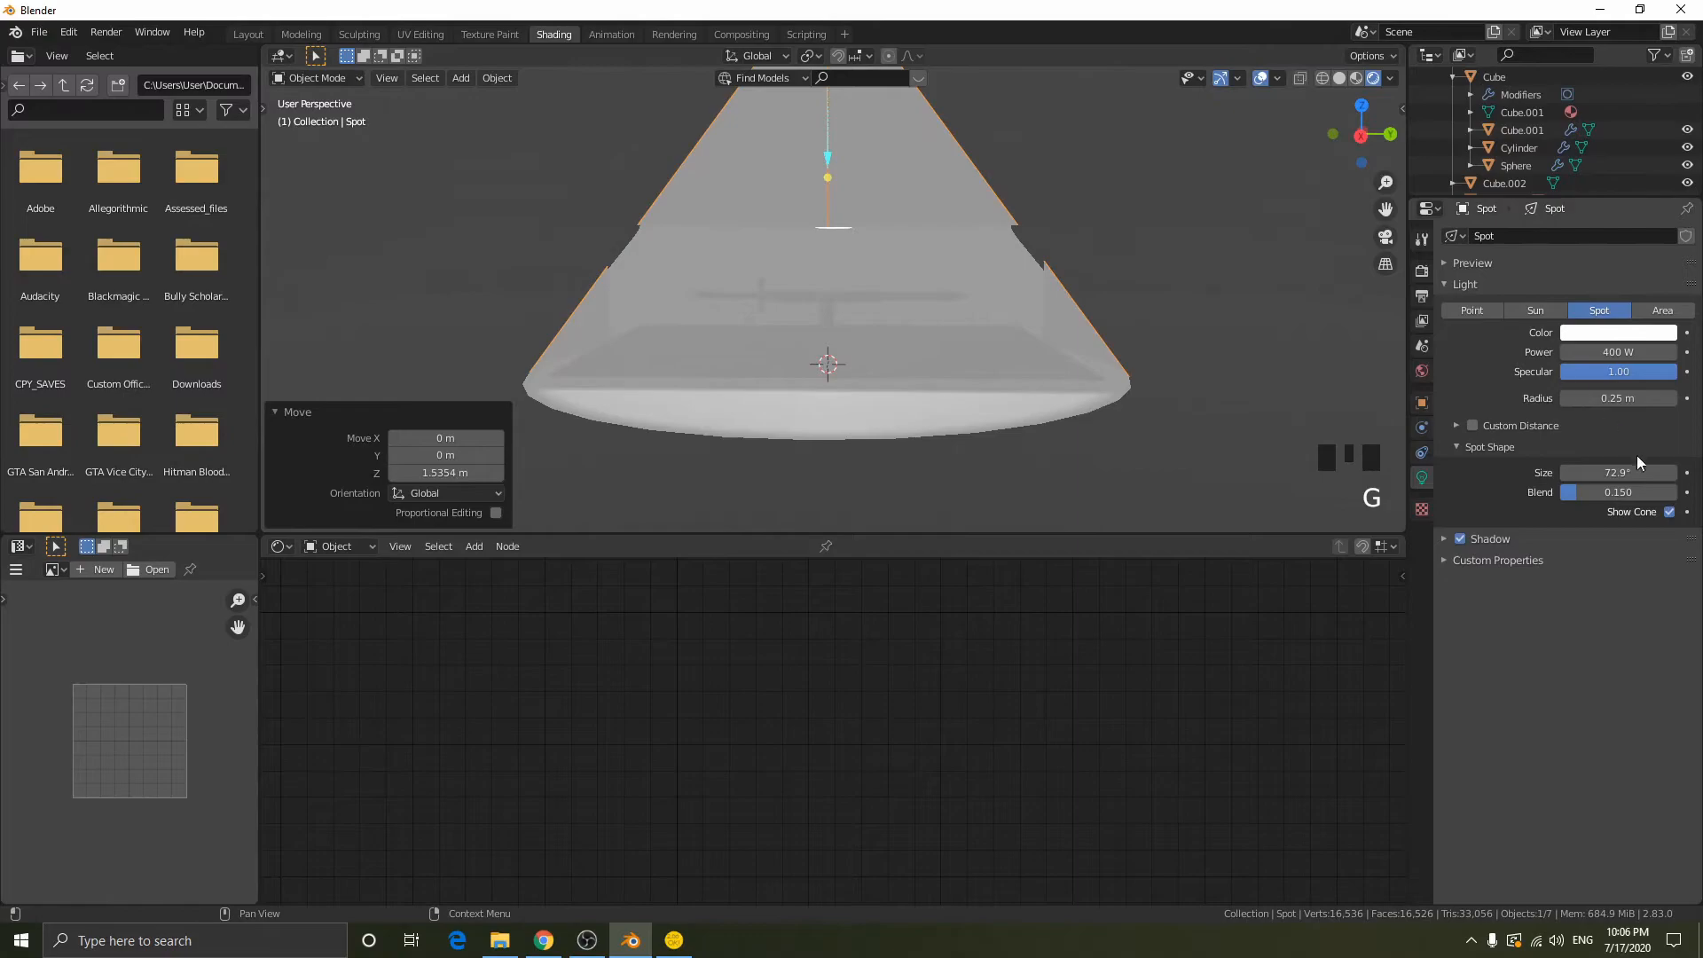
shift+drag(1618, 472, 1577, 472)
key(g)
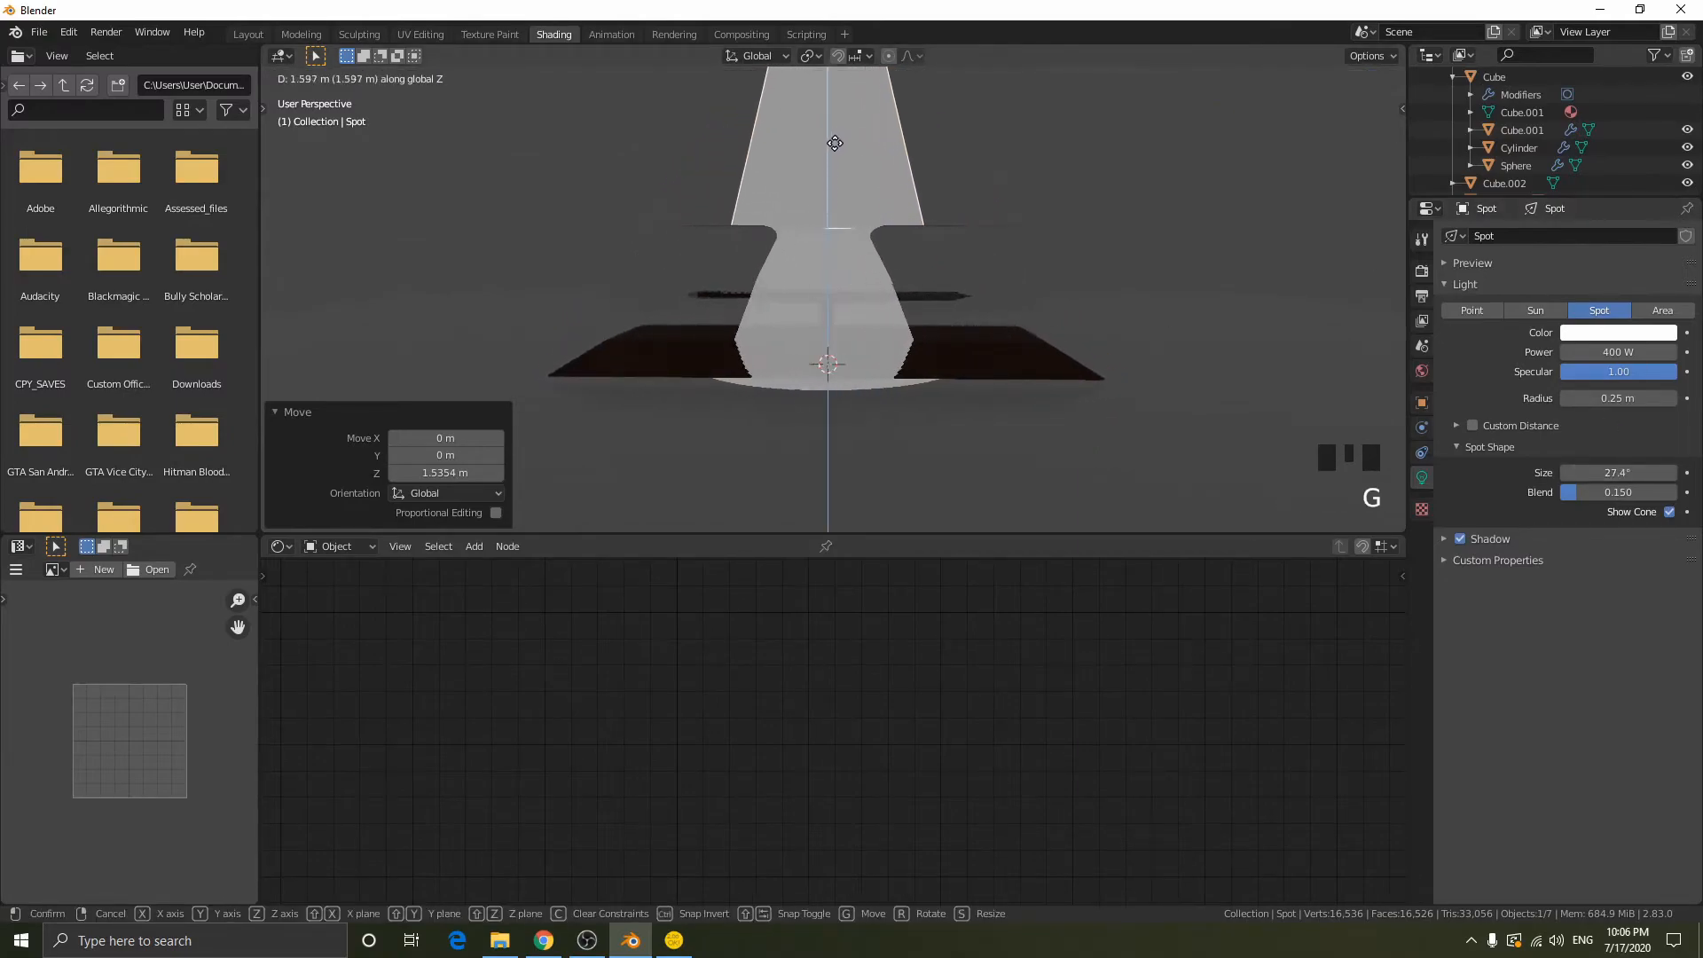
key(Escape)
- Select the display case object beneath the spot light
middle_drag(867, 263, 934, 456)
middle_drag(993, 384, 1020, 364)
middle_drag(934, 260, 942, 227)
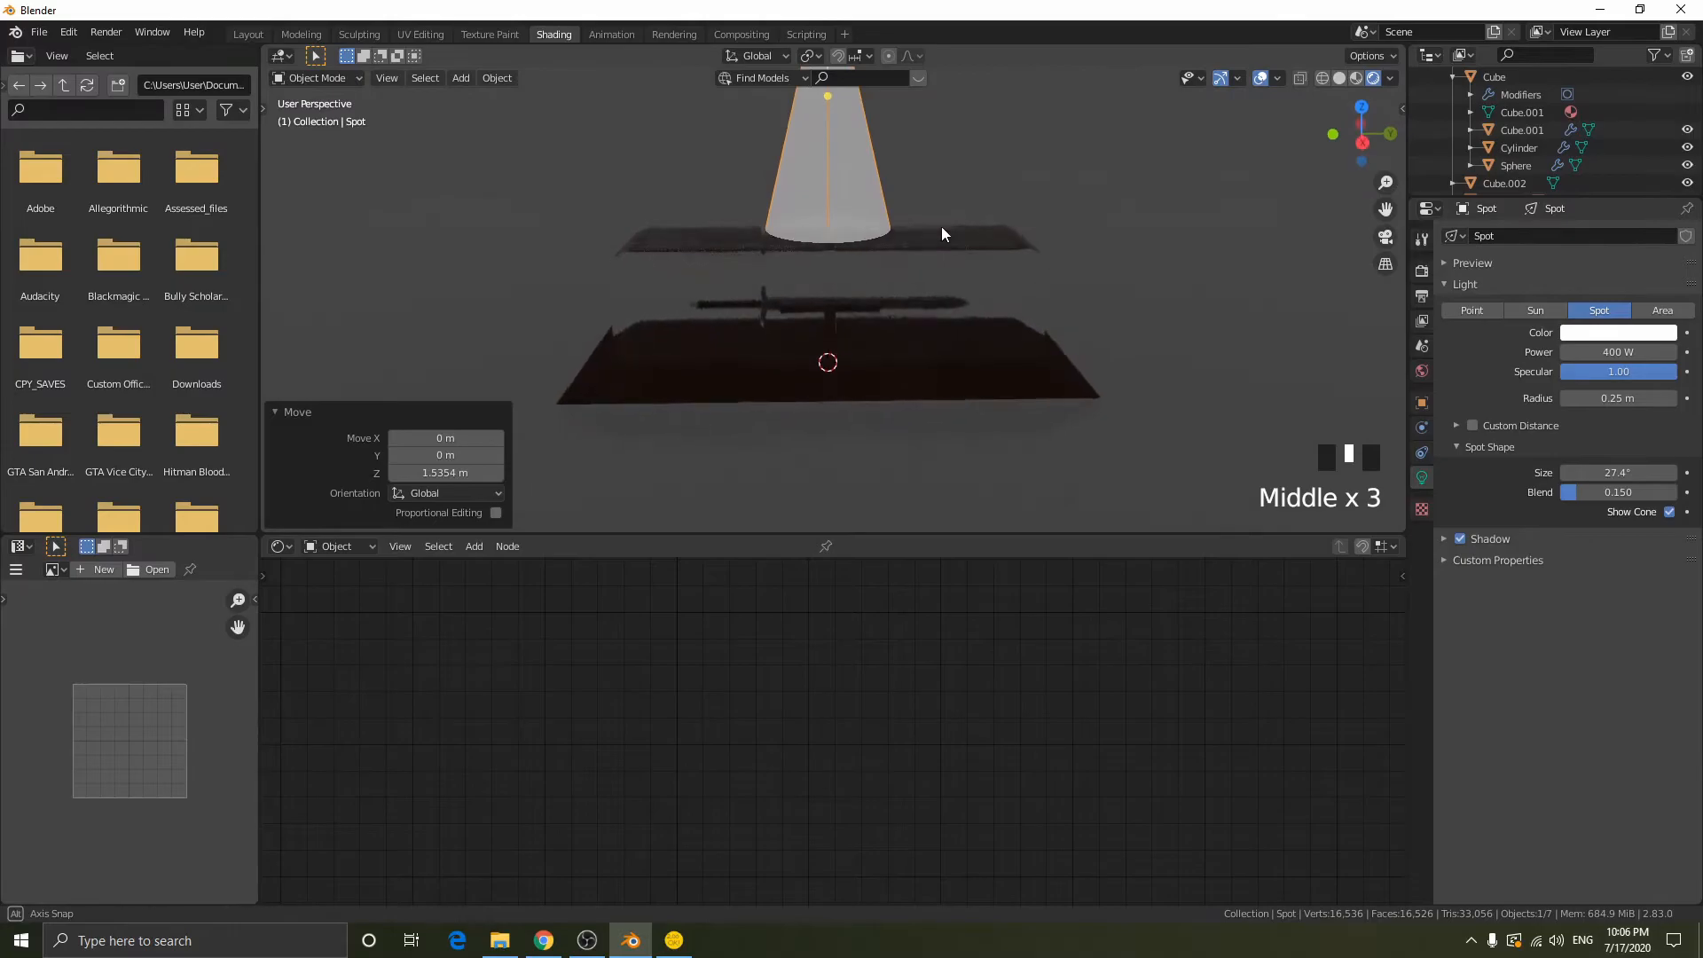
middle_drag(1038, 266, 977, 238)
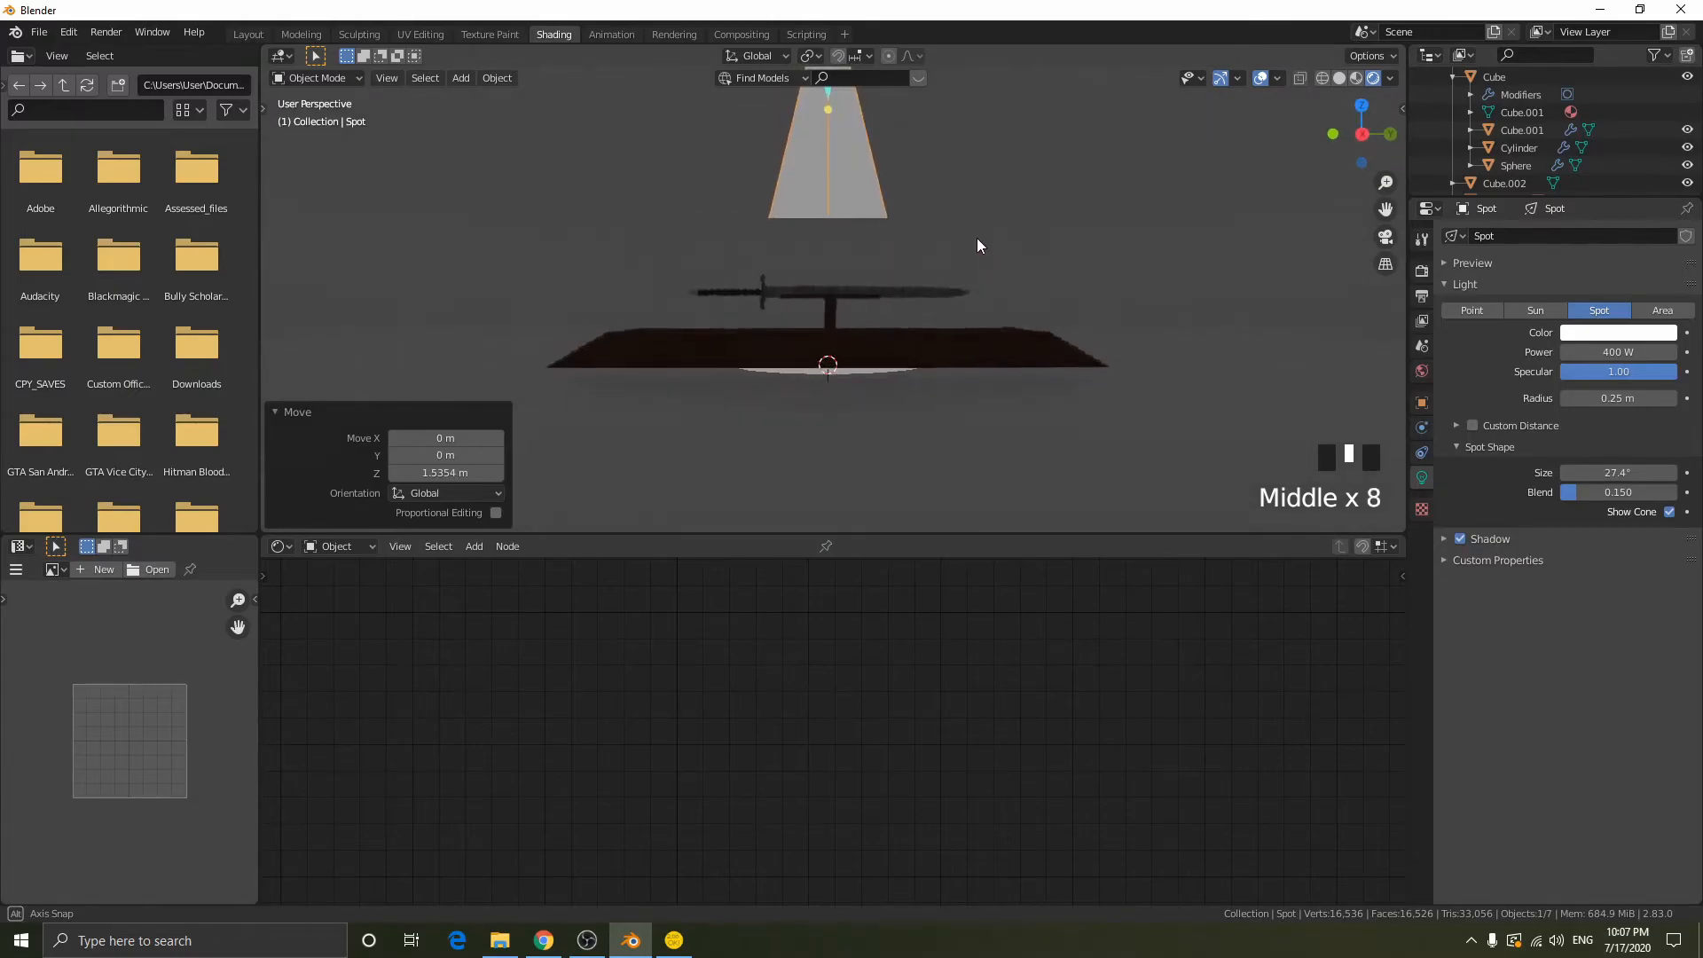
right_click(970, 332)
key(g)
key(z)
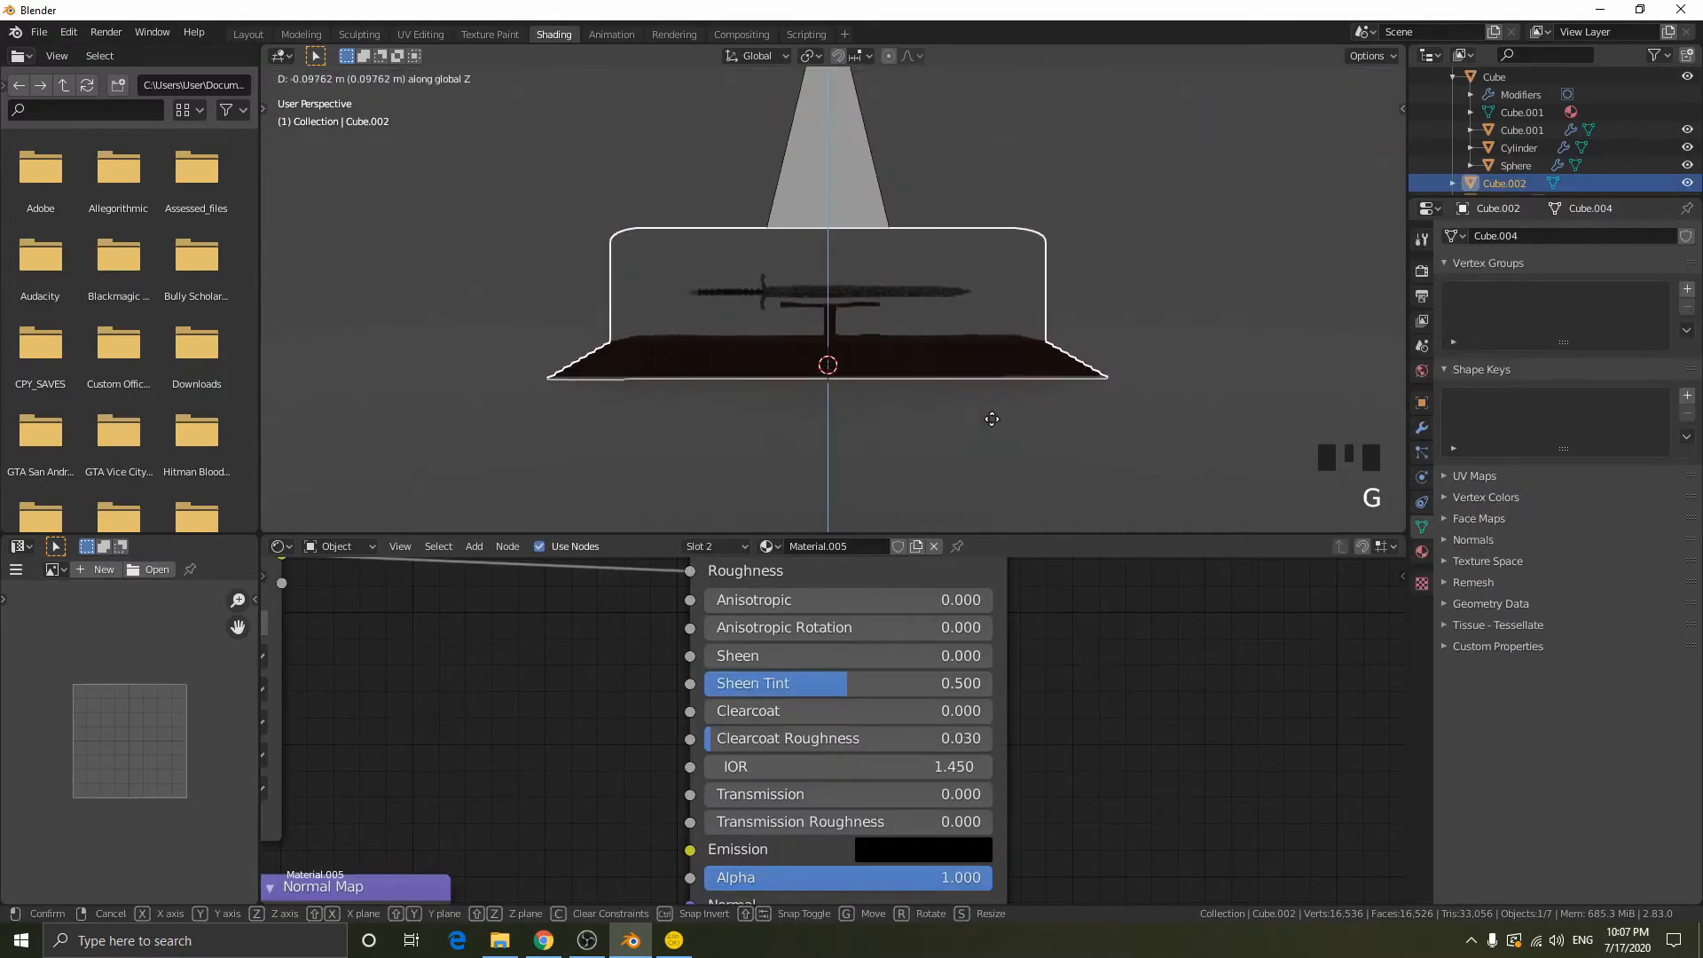
click(980, 461)
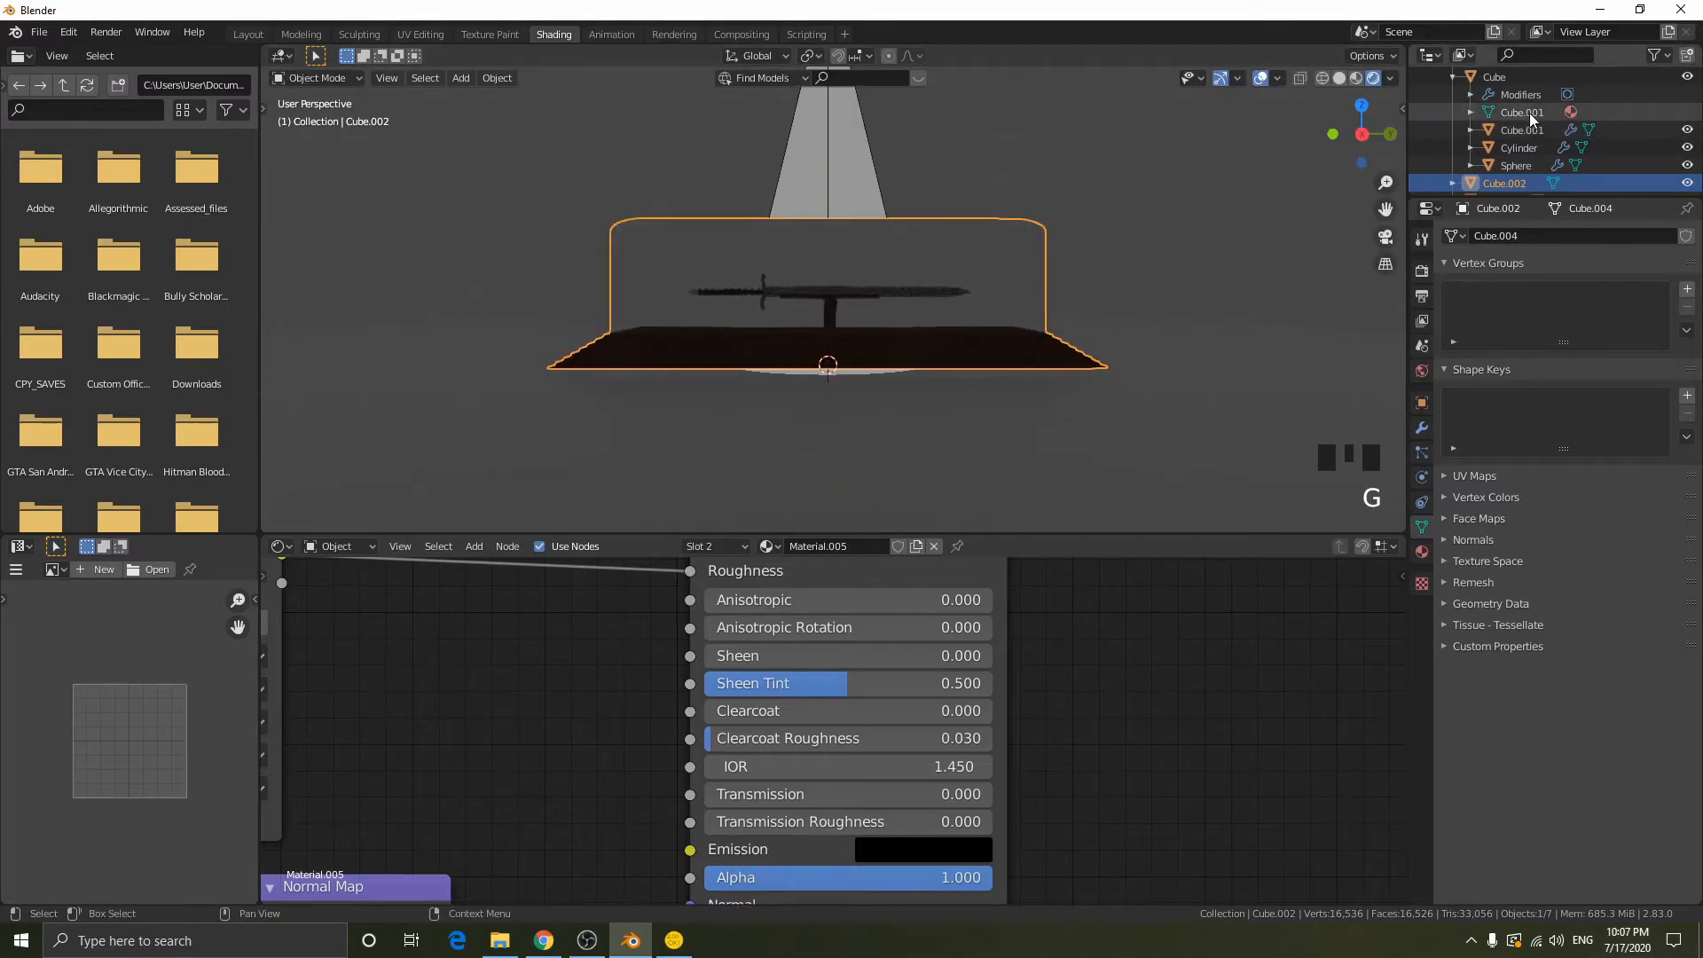
- Add the sword objects to the case selection and lower everything about 0.1 m along Z toward the floor
scroll(1532, 113, up, 2)
shift+click(1506, 113)
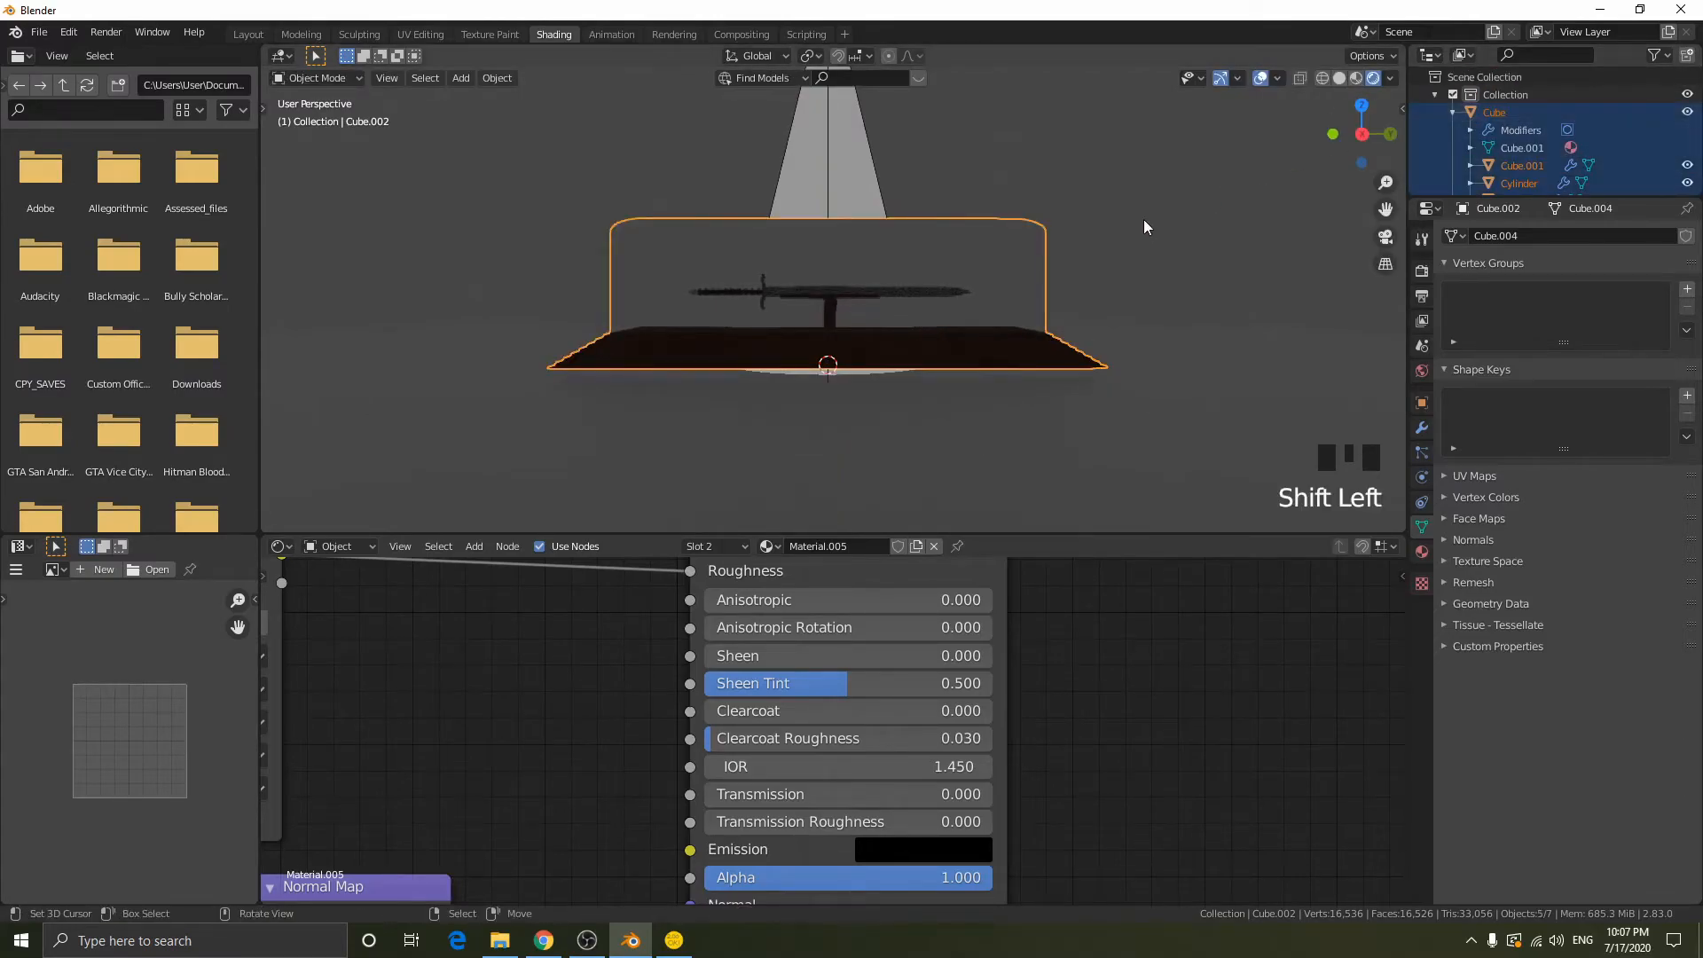
key(g)
key(z)
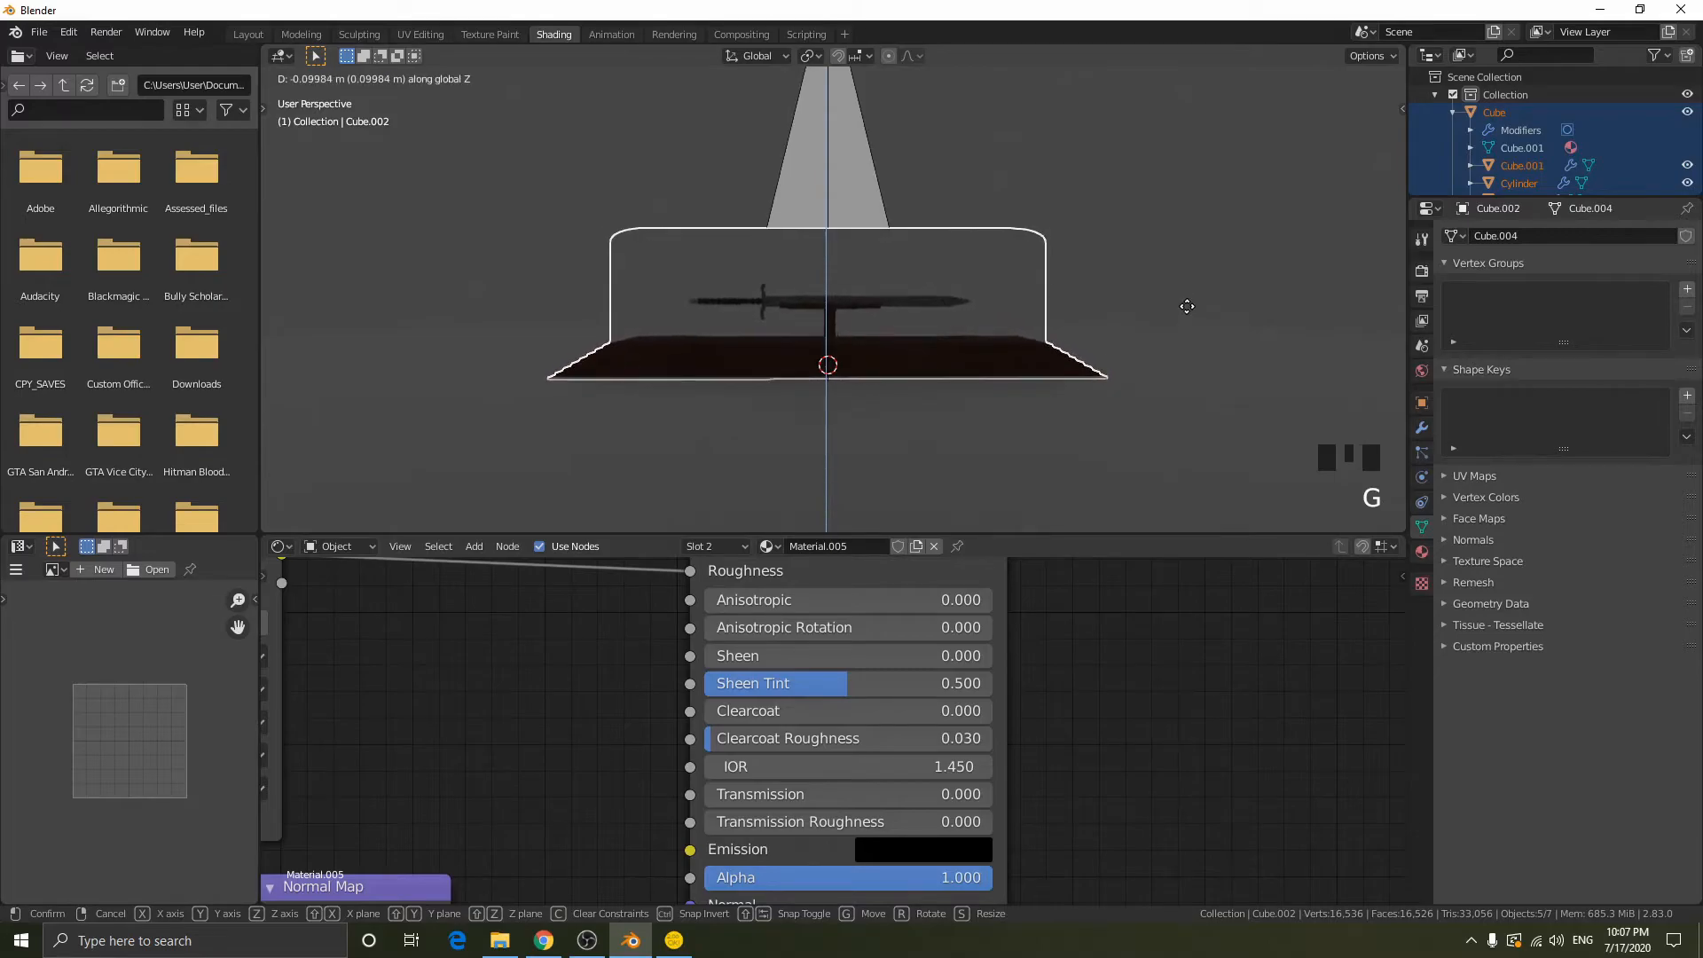
click(1187, 291)
middle_drag(1185, 292, 1164, 303)
key(g)
key(z)
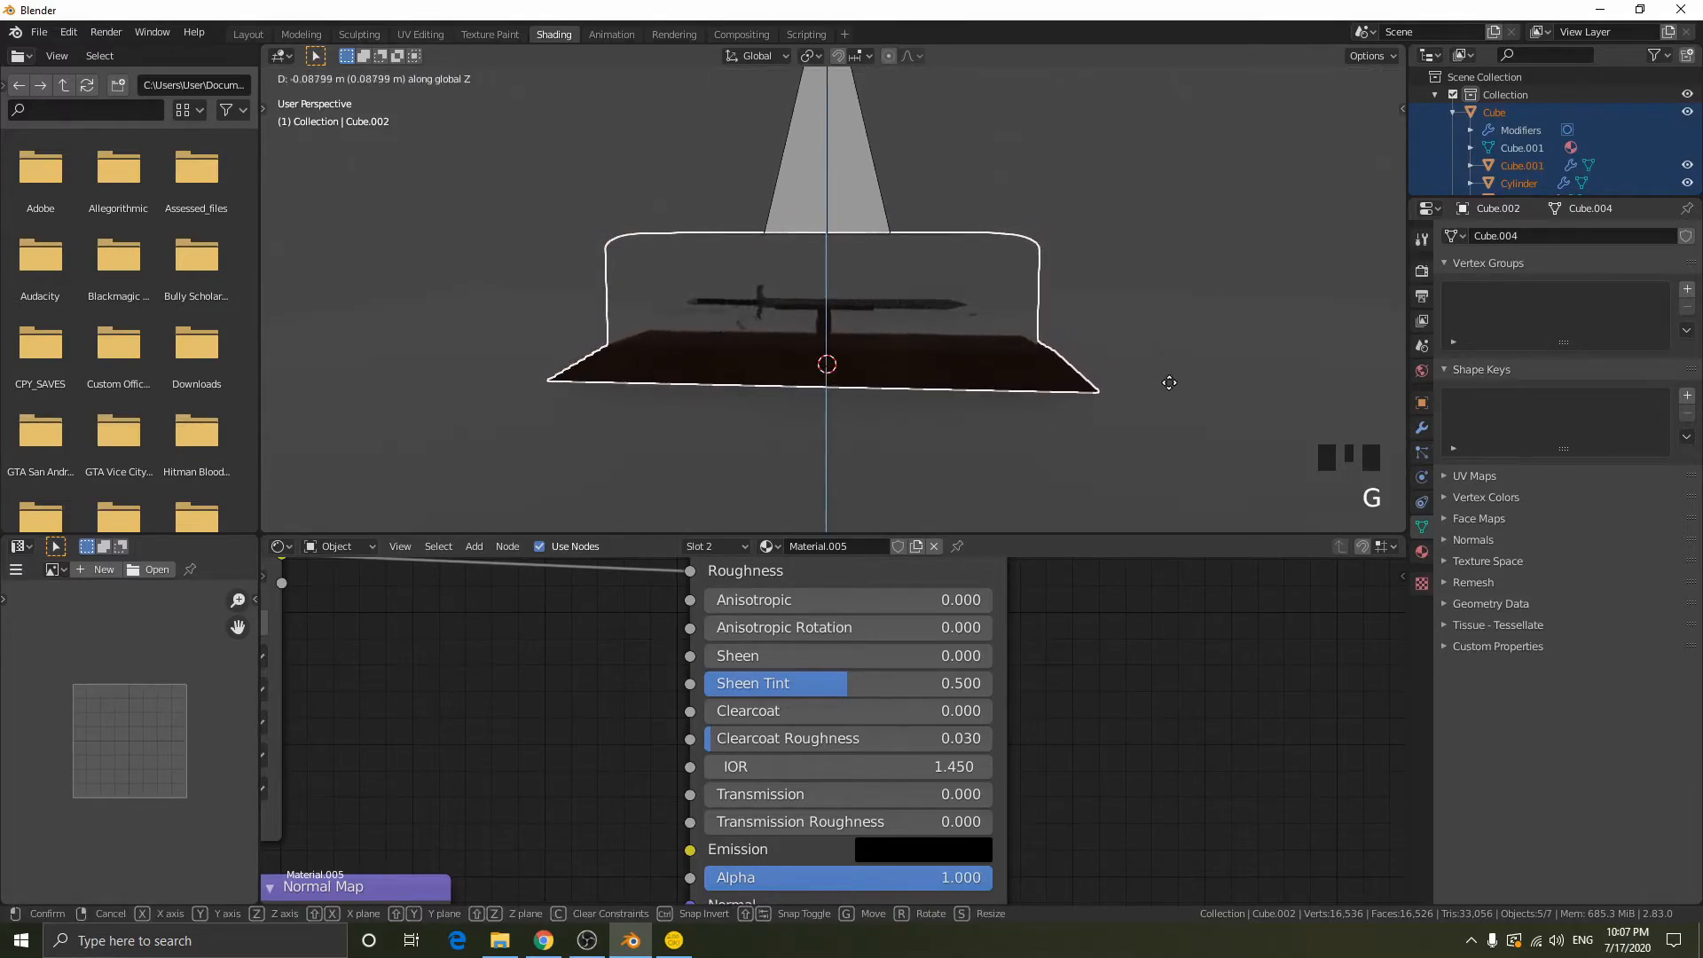
click(1170, 388)
- Add an area light at the world origin
scroll(1135, 326, up, 3)
middle_drag(1135, 326, 765, 280)
mouse_move(970, 280)
middle_down()
mouse_move(1133, 250)
mouse_move(1080, 178)
middle_up()
key(shift+a)
mouse_move(1080, 176)
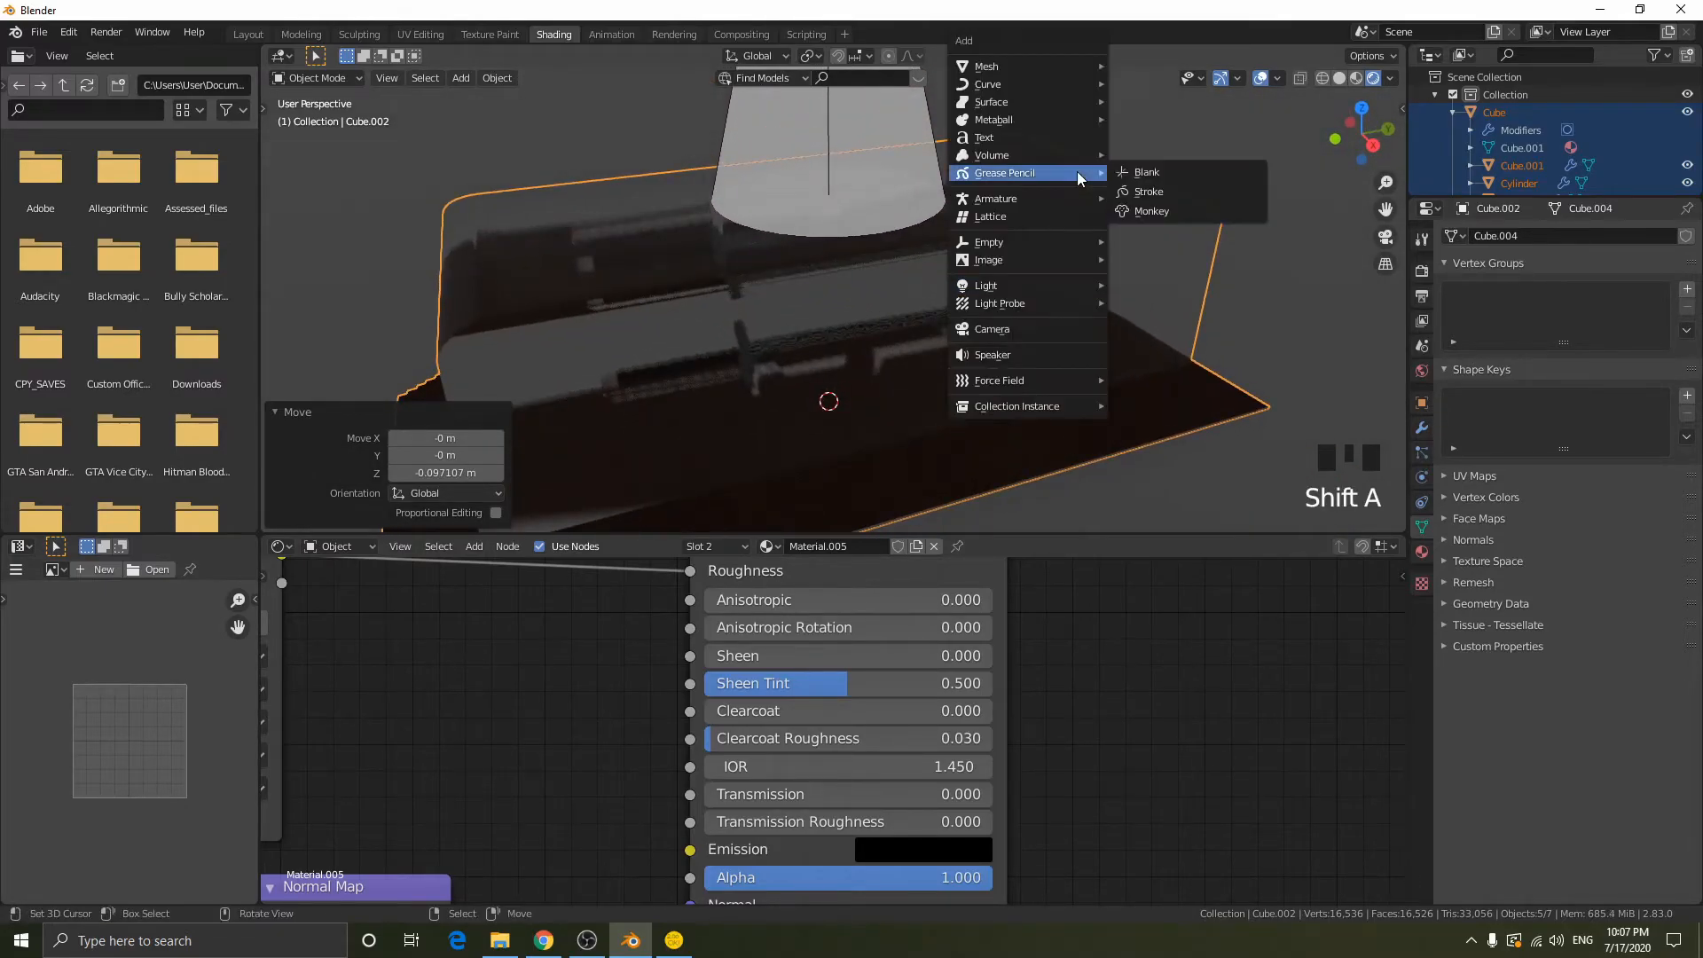
mouse_move(1043, 284)
click(1153, 343)
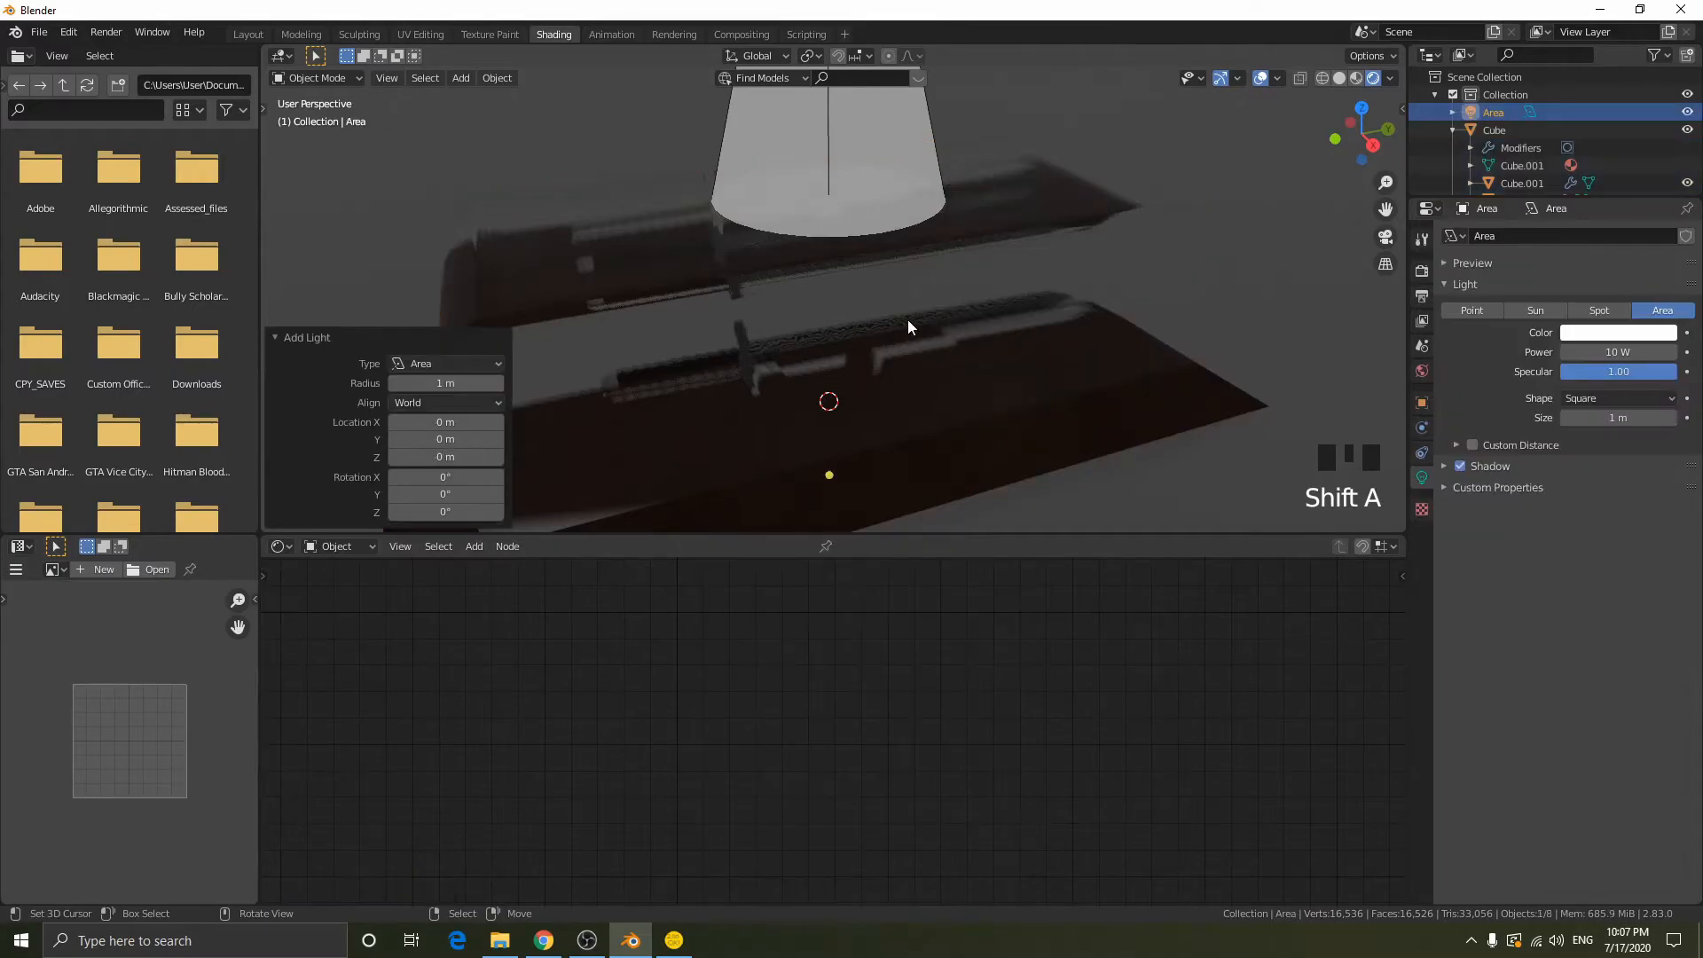
- Raise the area light along Z by about 0.67 m and a further 0.61 m
key(g)
key(y)
key(z)
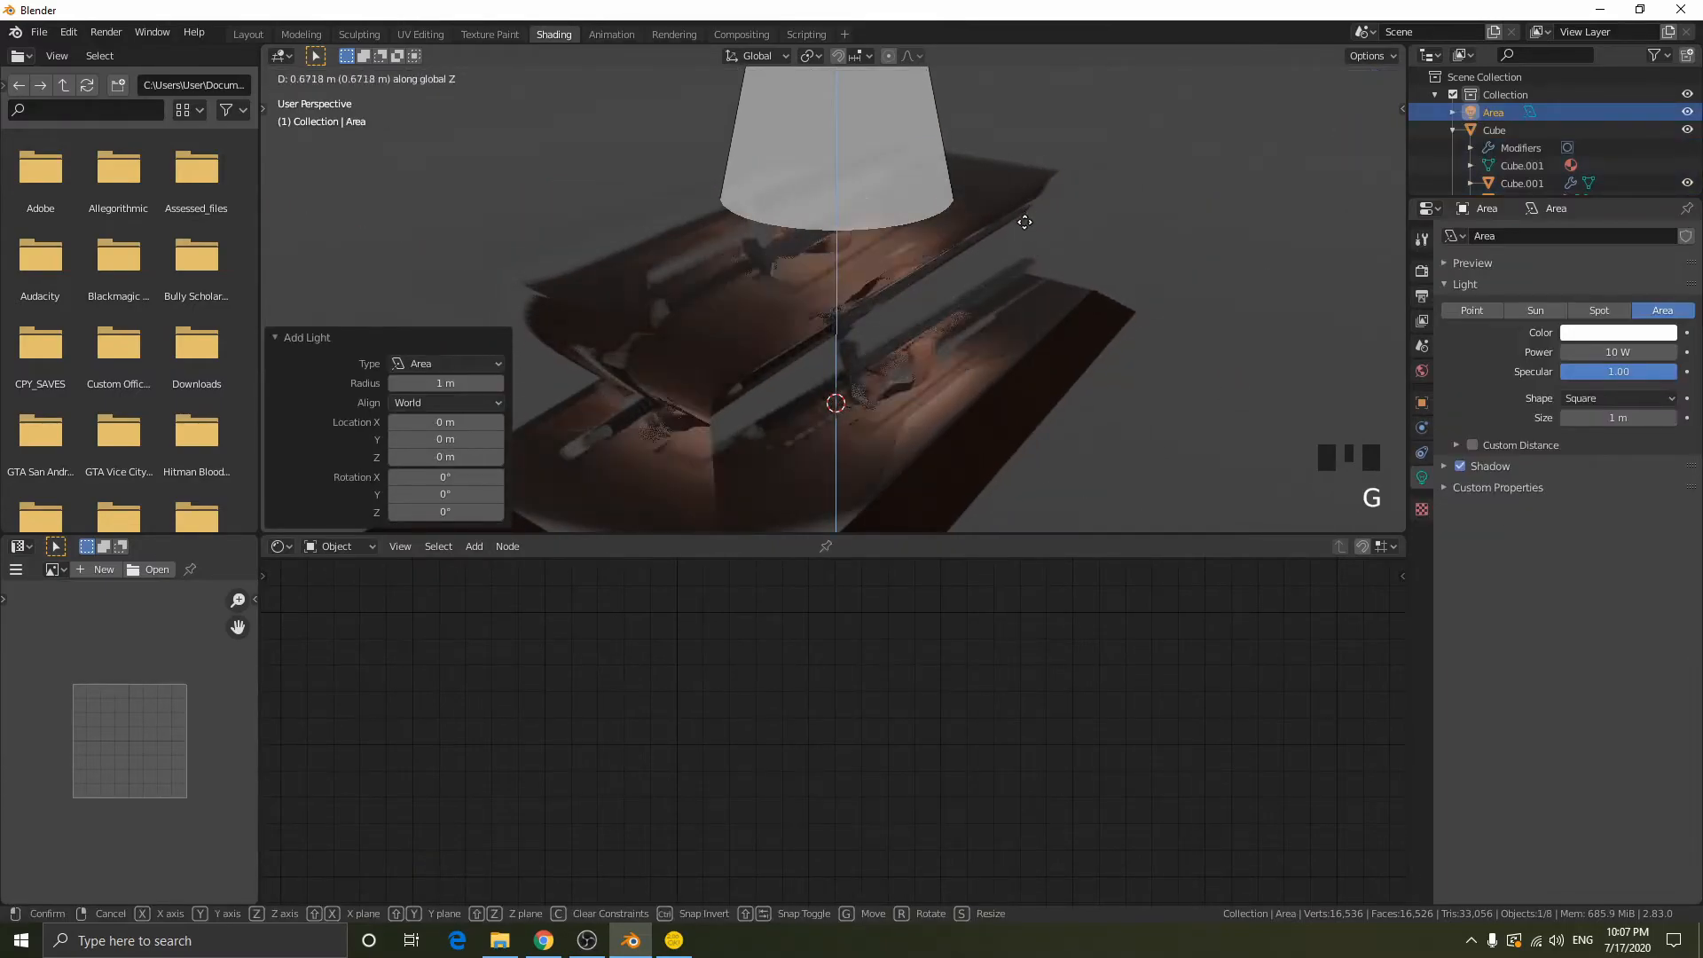
click(1024, 220)
middle_drag(1020, 220, 1090, 233)
key(g)
key(z)
click(1095, 148)
scroll(1095, 147, down, 4)
- Move the area light about 1.83 m along X and -2.6 m along Y, beside the case's corner
middle_drag(1094, 147, 1011, 141)
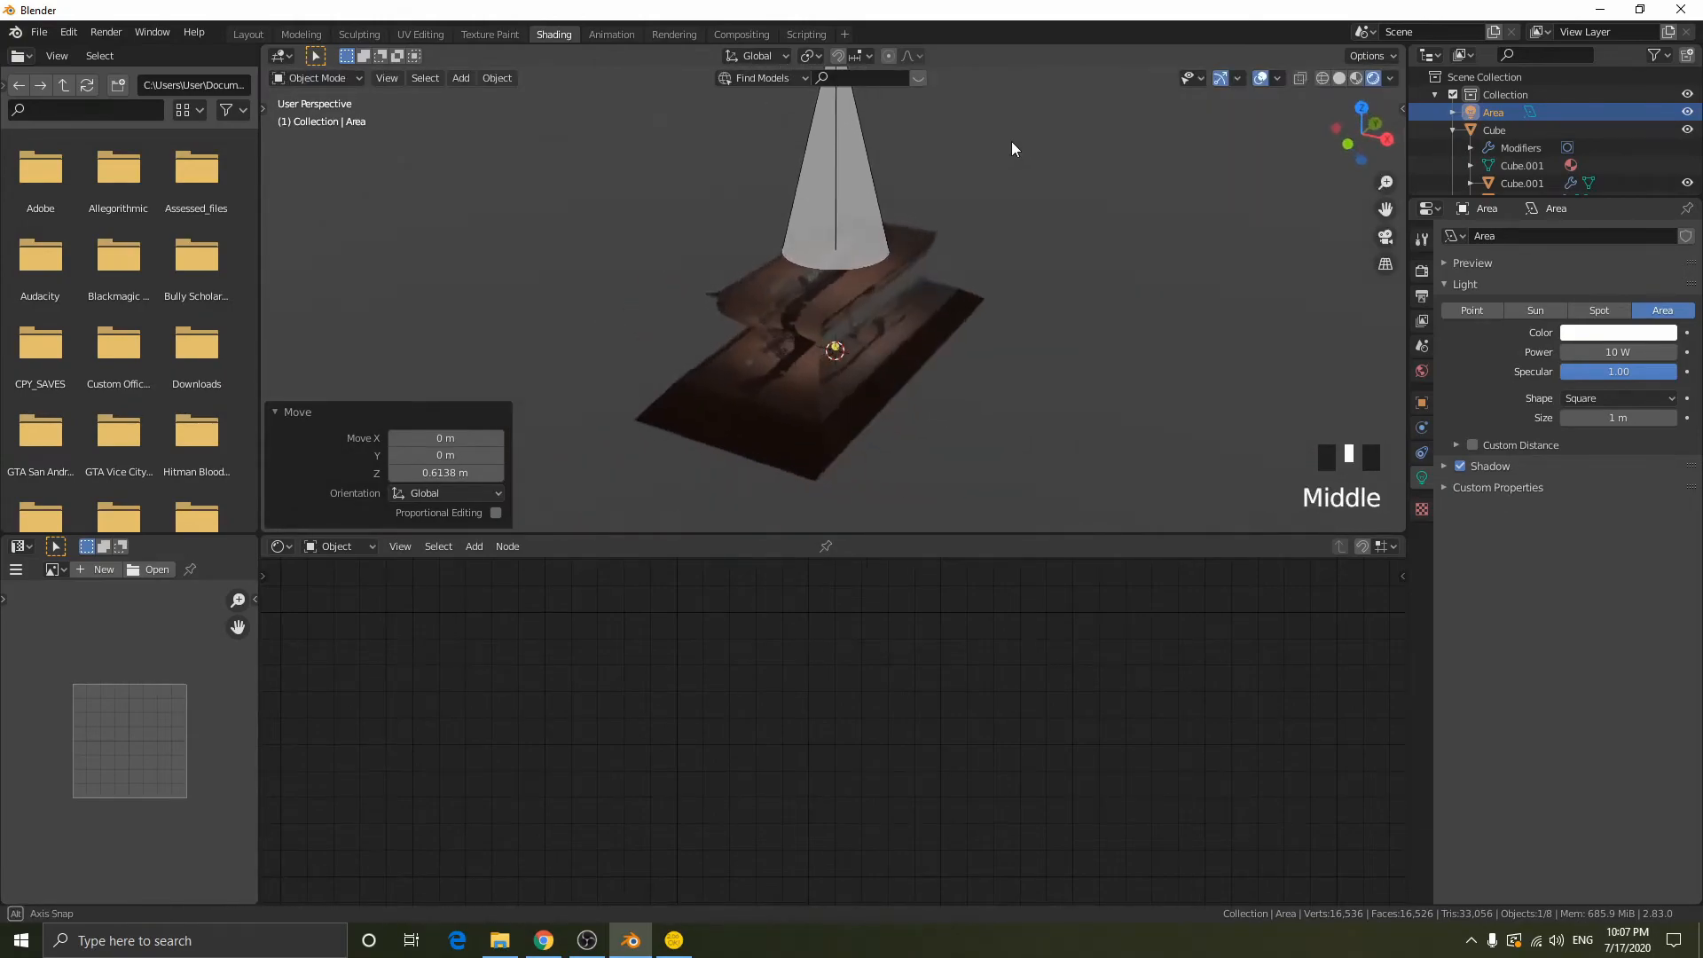
key(g)
key(x)
click(1133, 206)
middle_drag(1133, 205, 1063, 272)
key(g)
key(y)
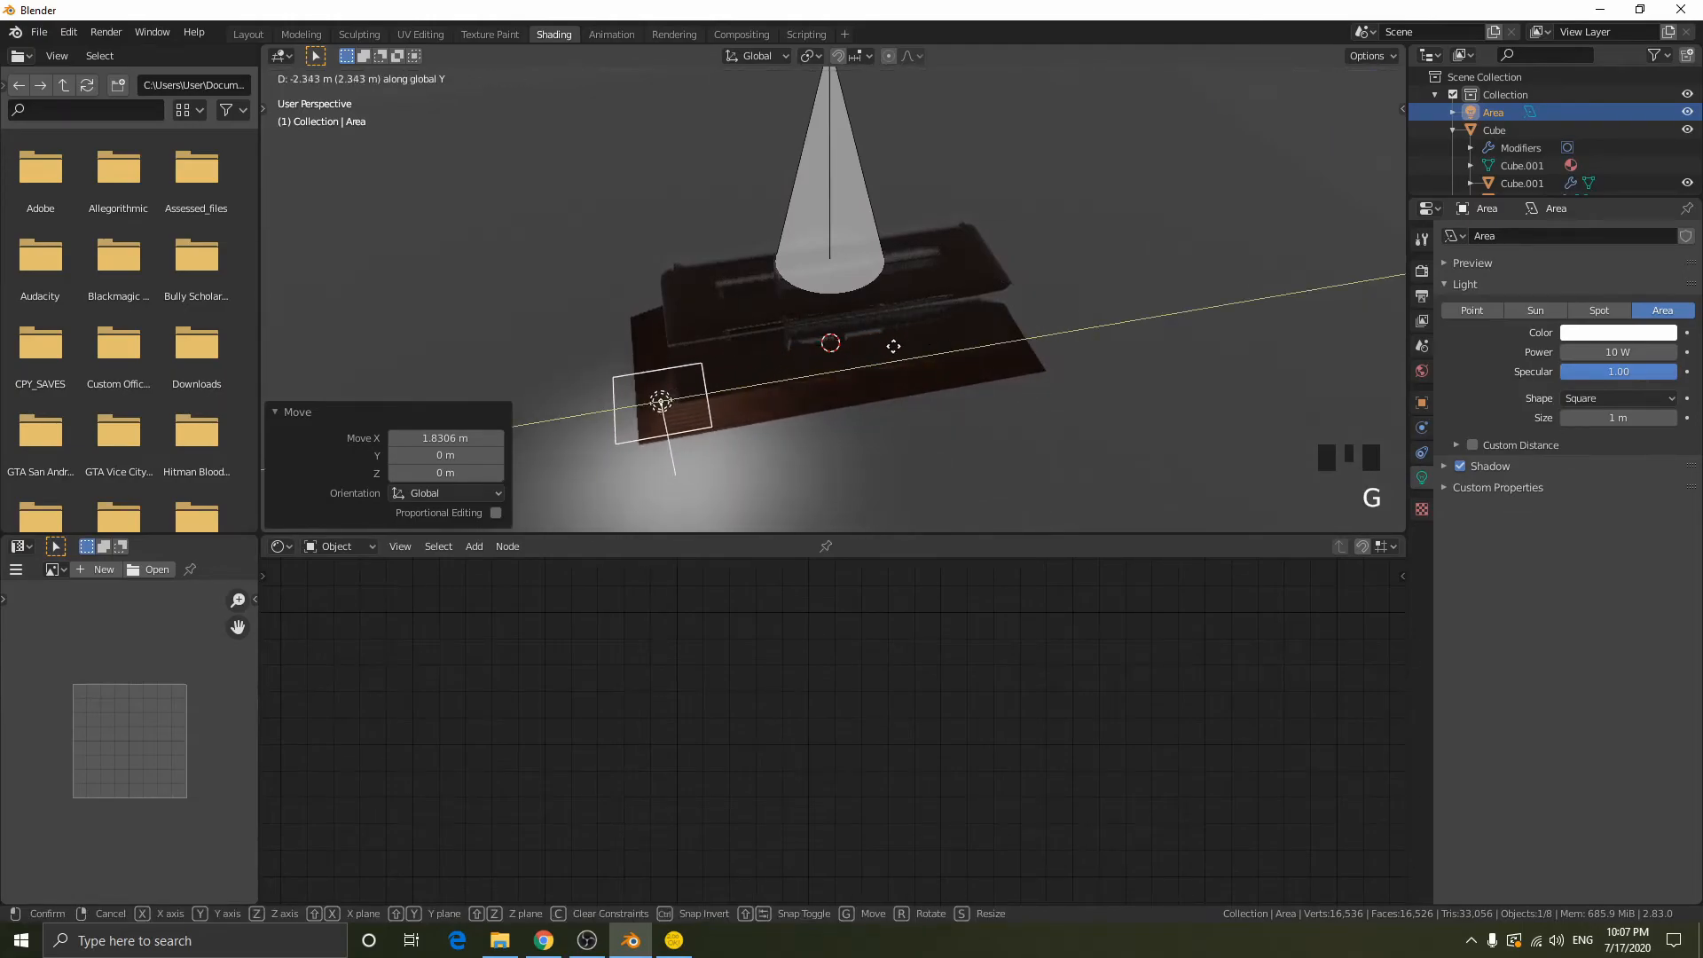
click(873, 348)
- Rotate the area light 90° about the global Y axis
key(r)
key(y)
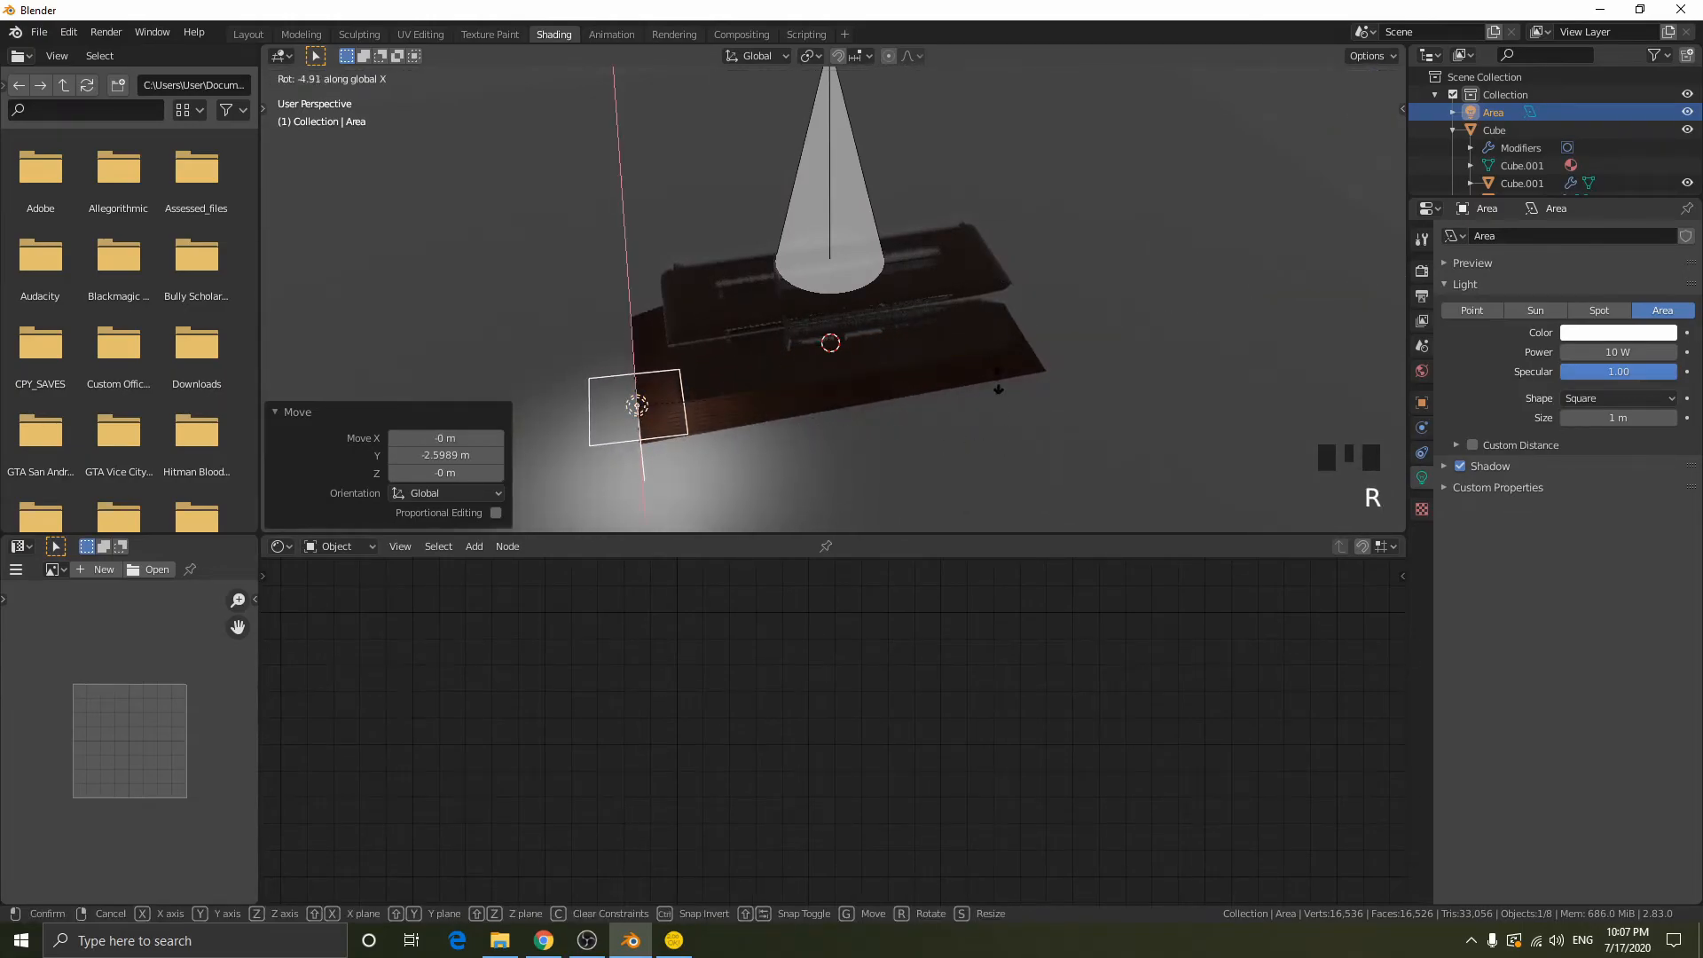
text(90)
key(Return)
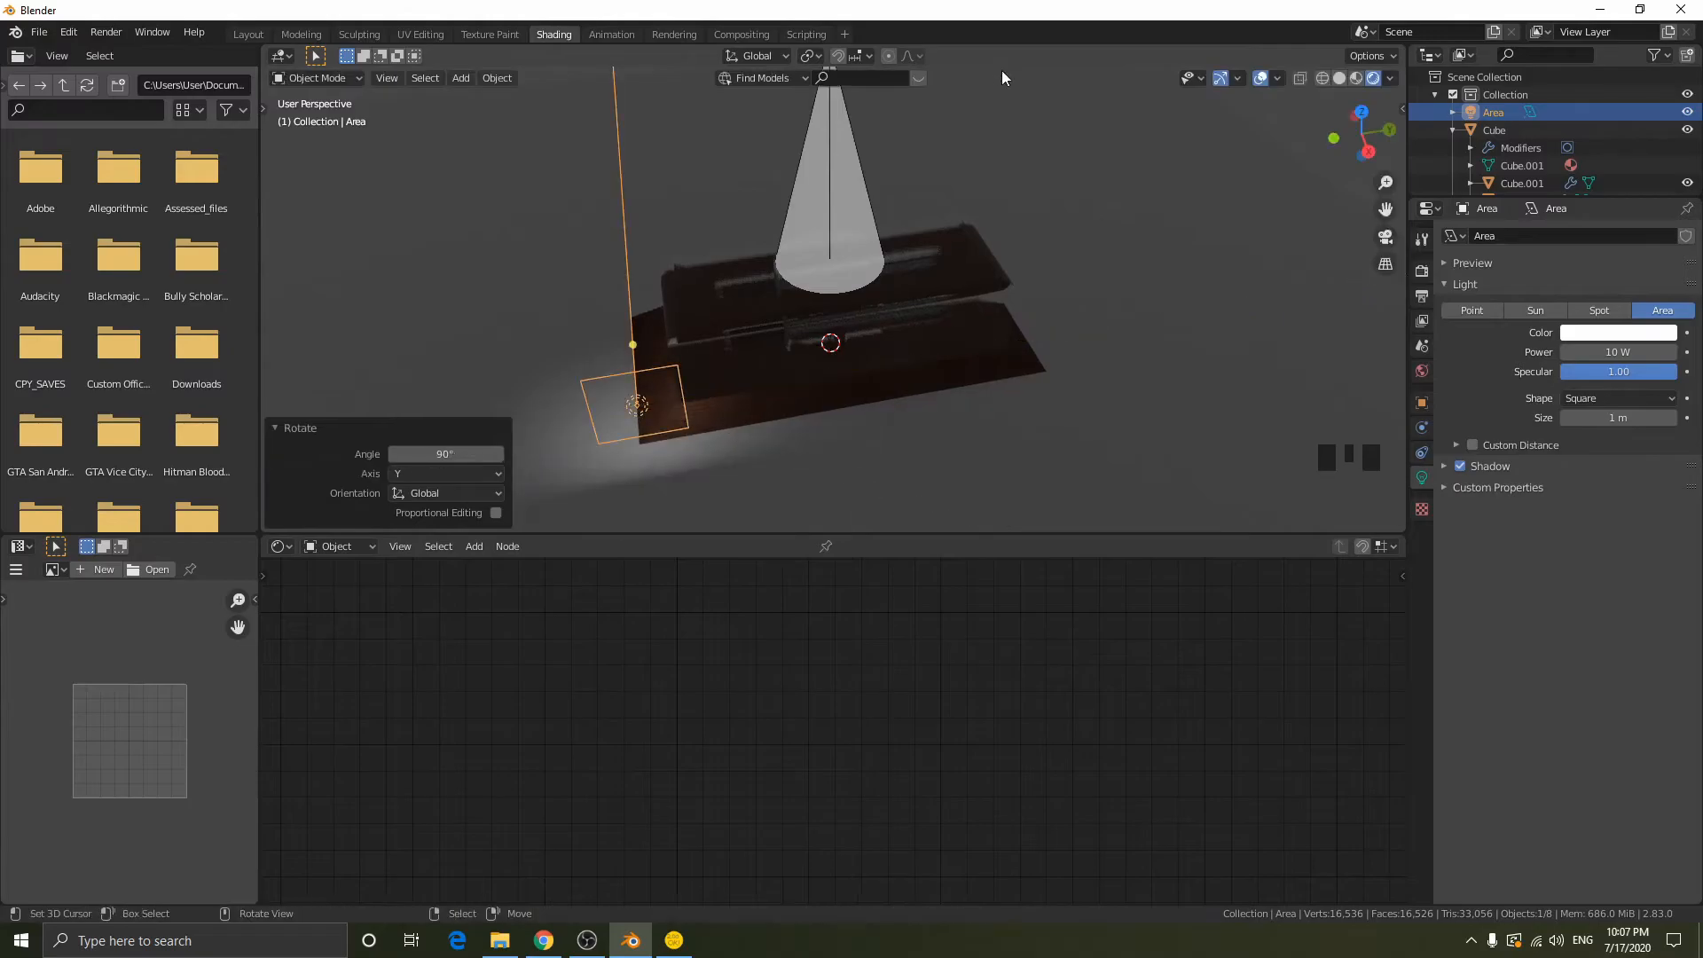
- Rotate the area light -45° about the global Z axis so it points towards the display case
key(r)
key(z)
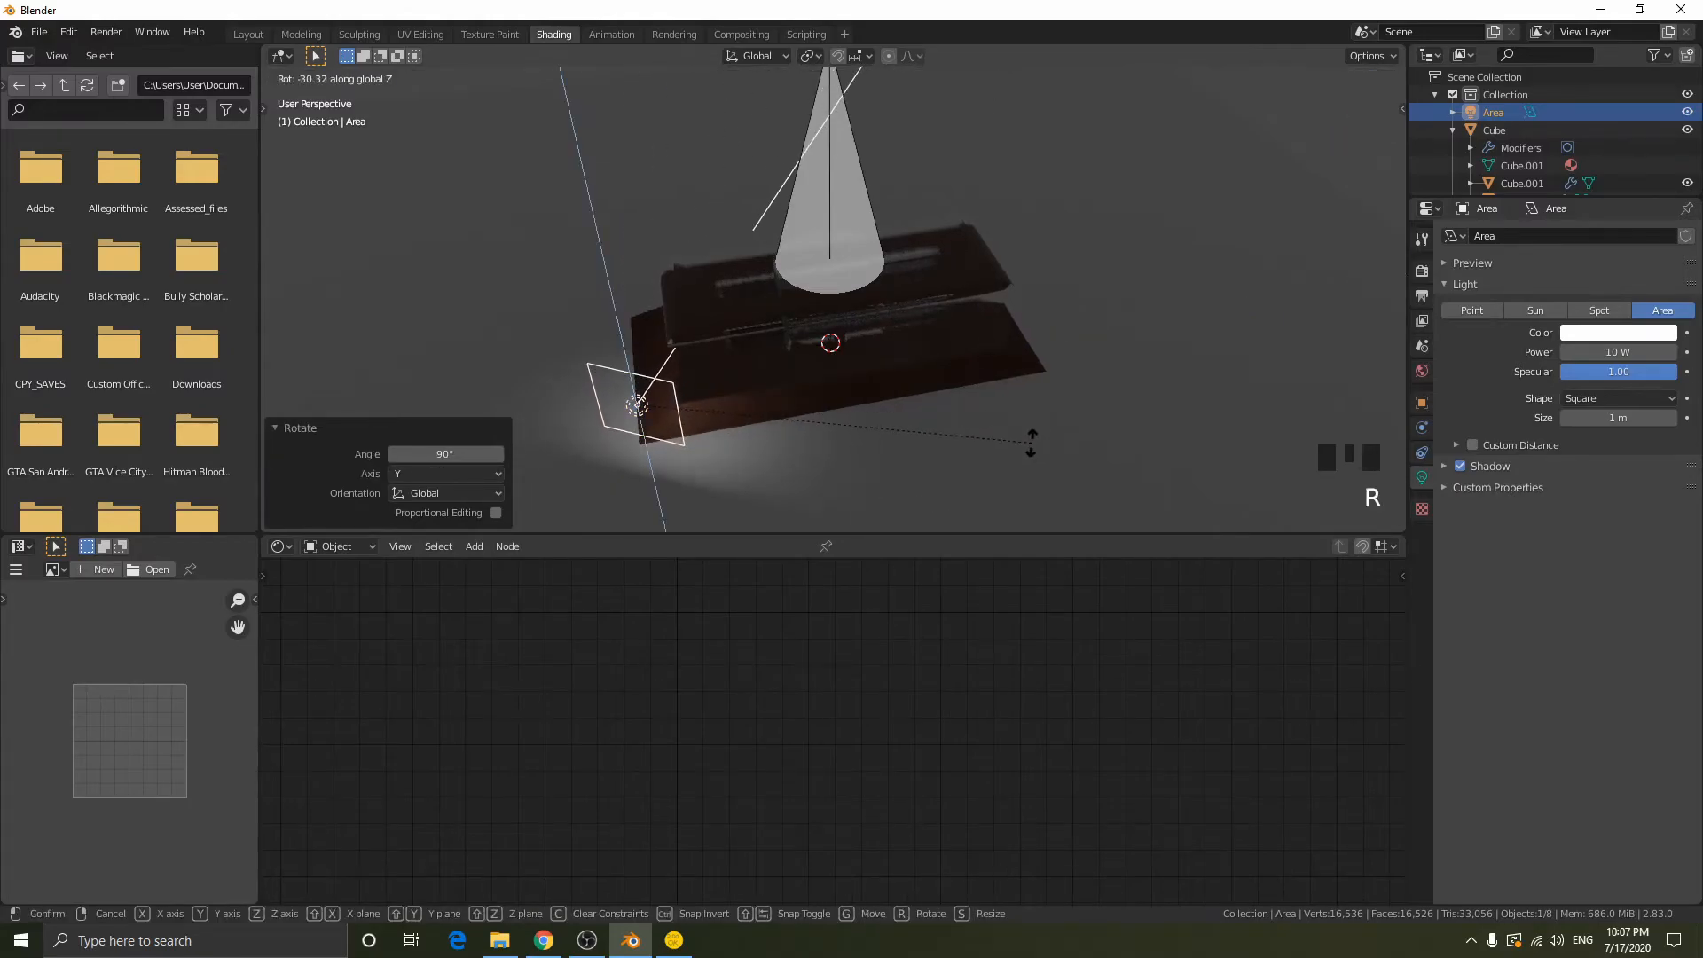
text(-45)
key(Return)
middle_drag(1039, 392, 1016, 347)
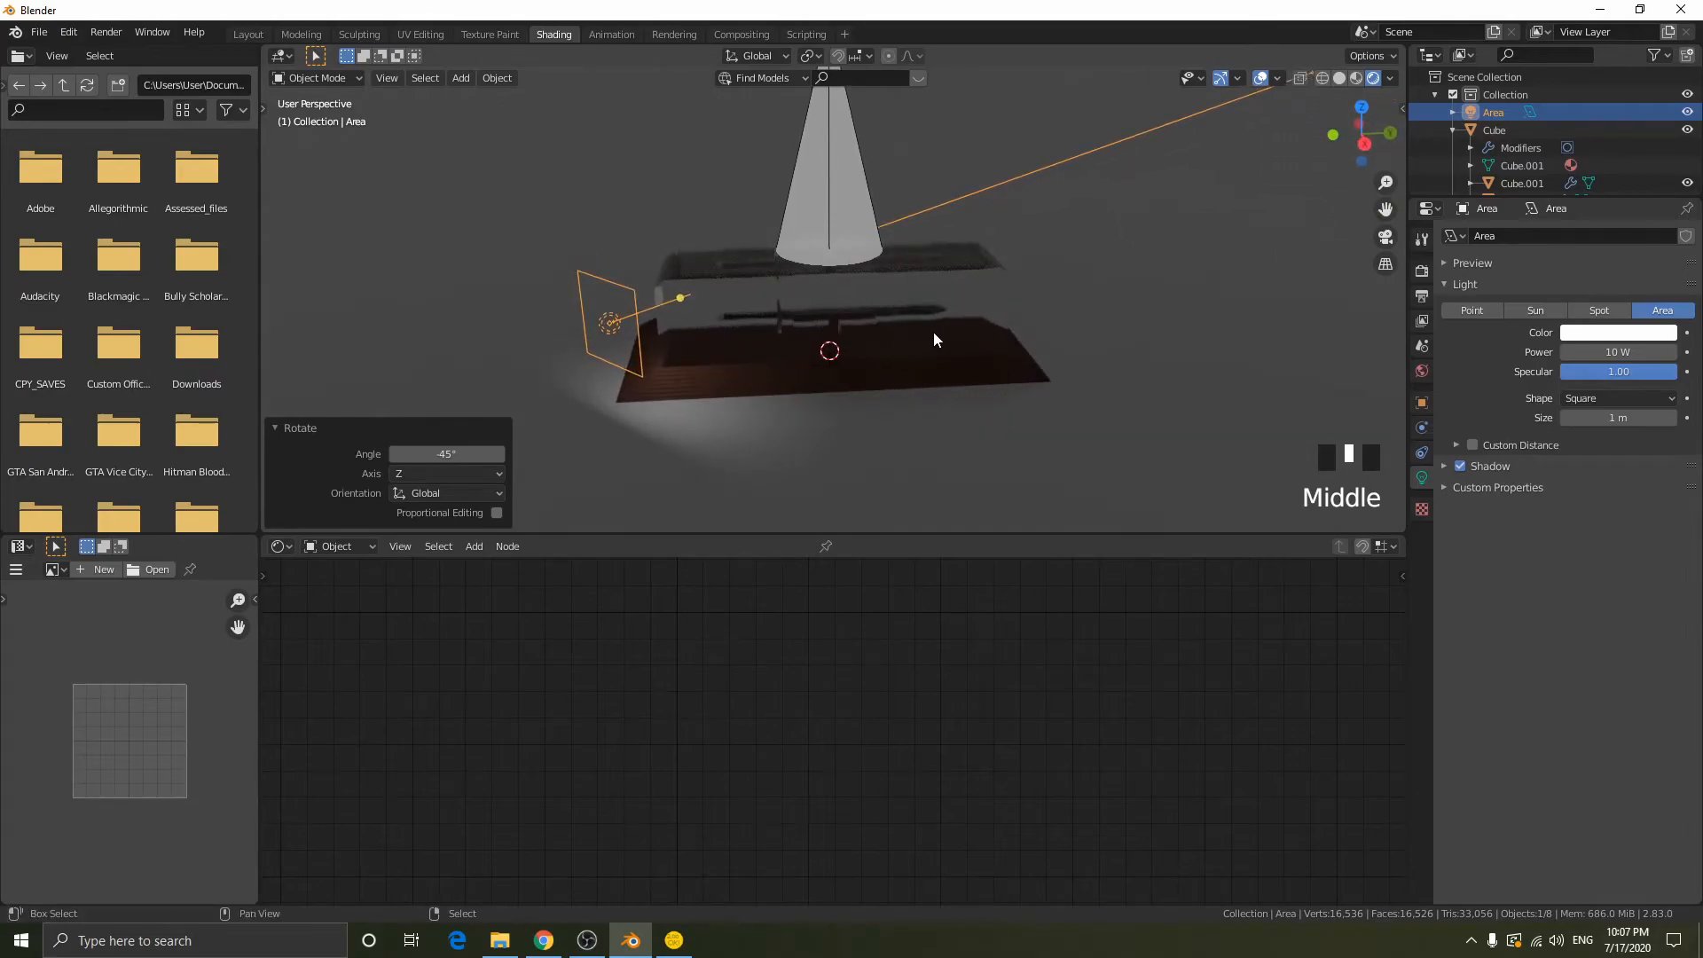
- Duplicate the area light about 4.83 m along Y to the case's other corner and rotate the copy 90° about global Z
key(shift+d)
key(y)
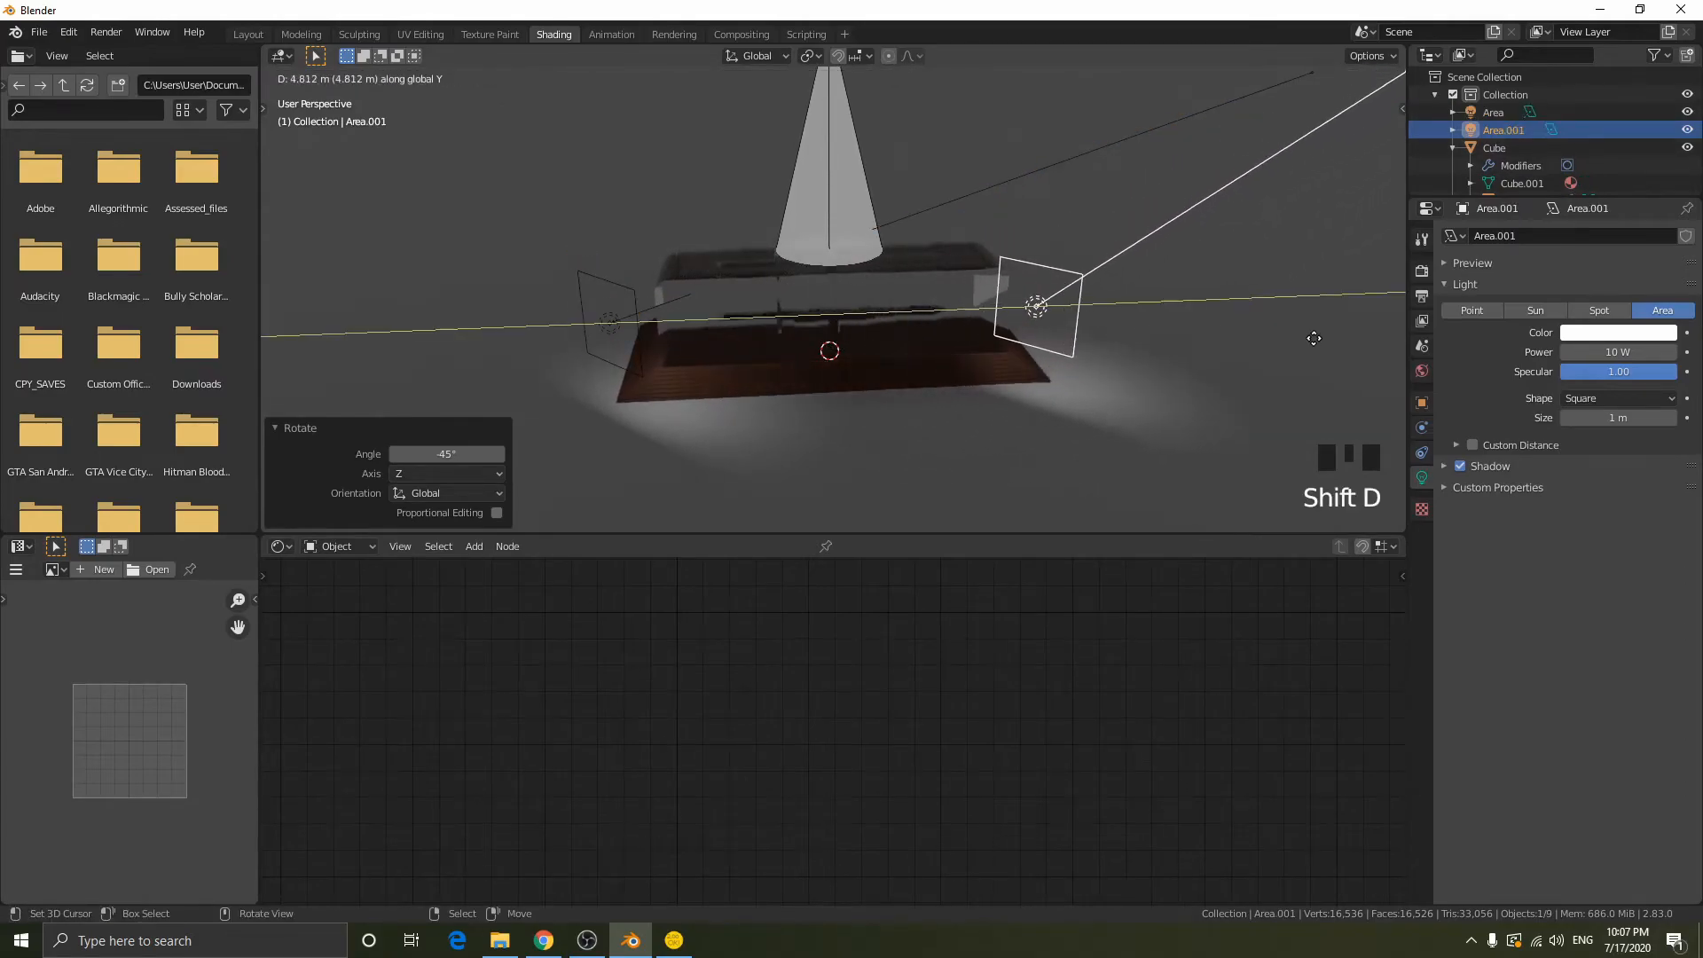
click(1316, 357)
key(r)
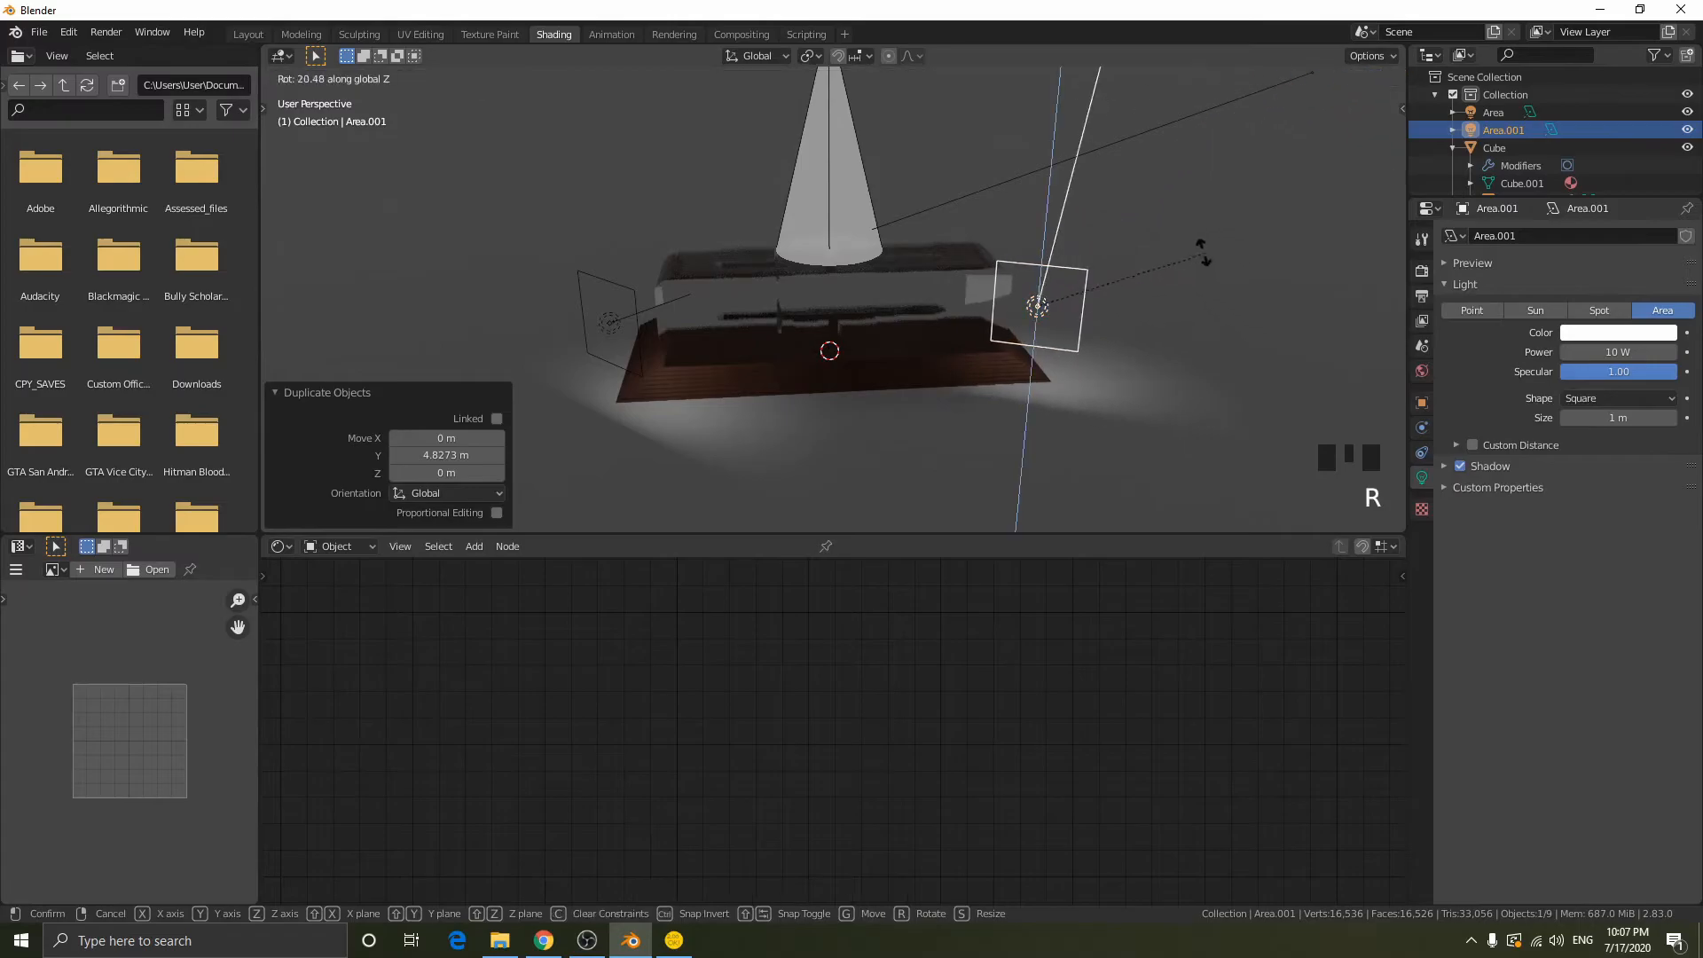
text(z90)
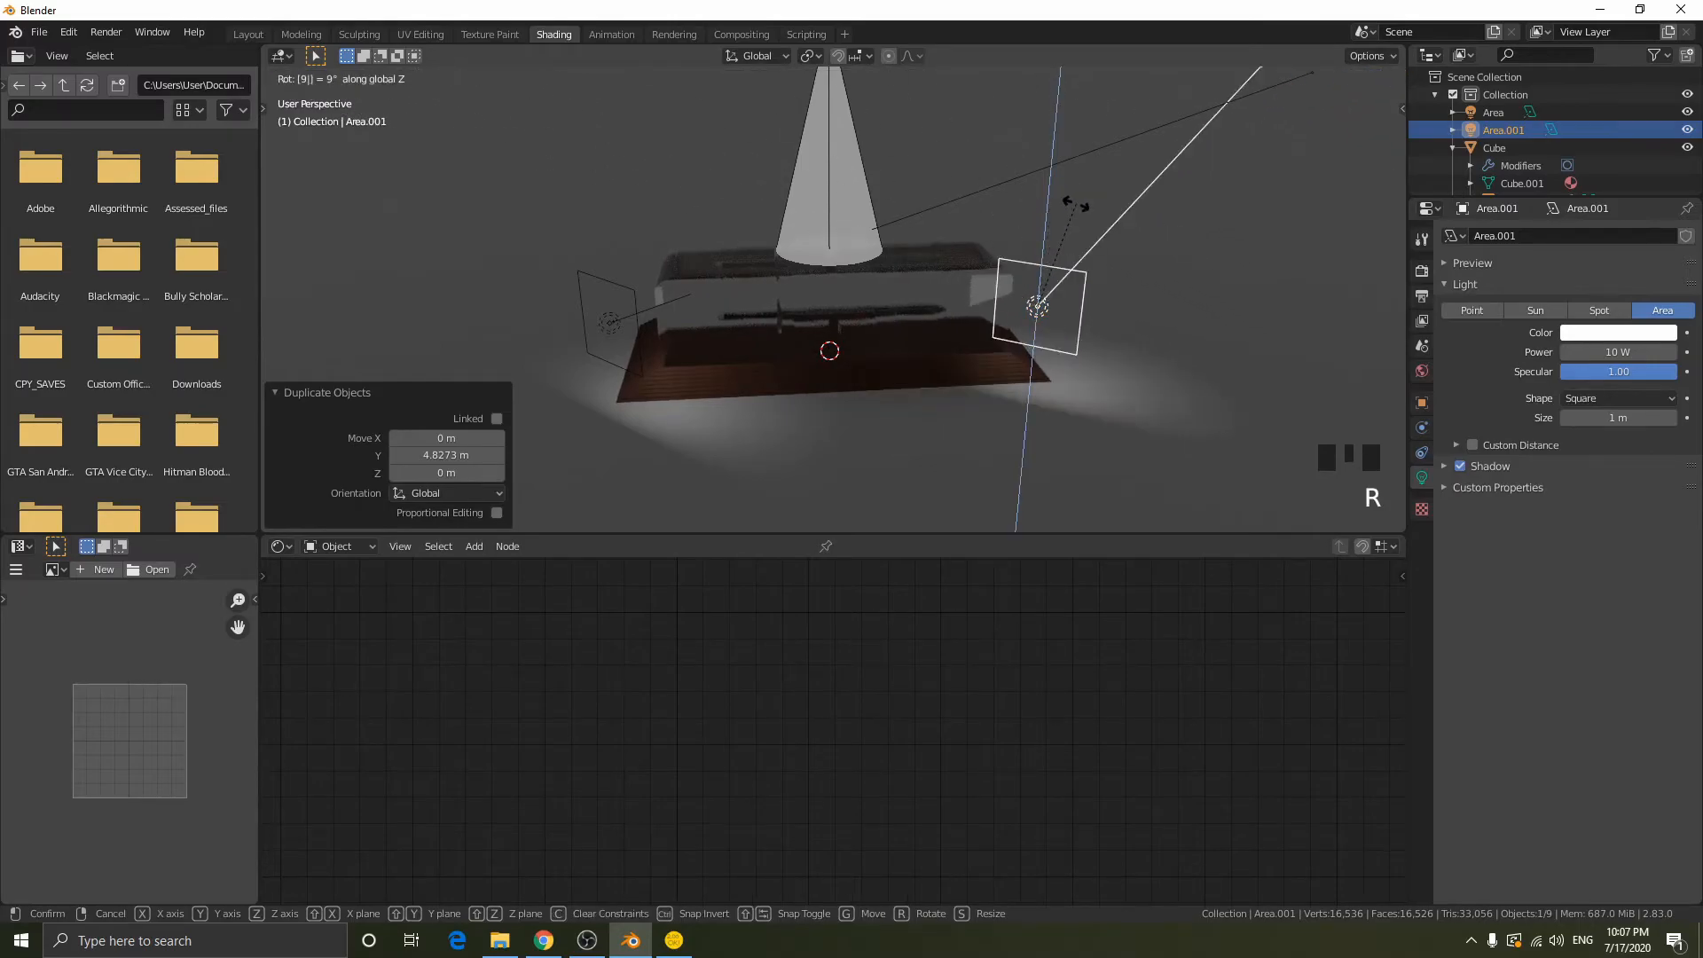
key(Return)
middle_drag(1077, 204, 1137, 395)
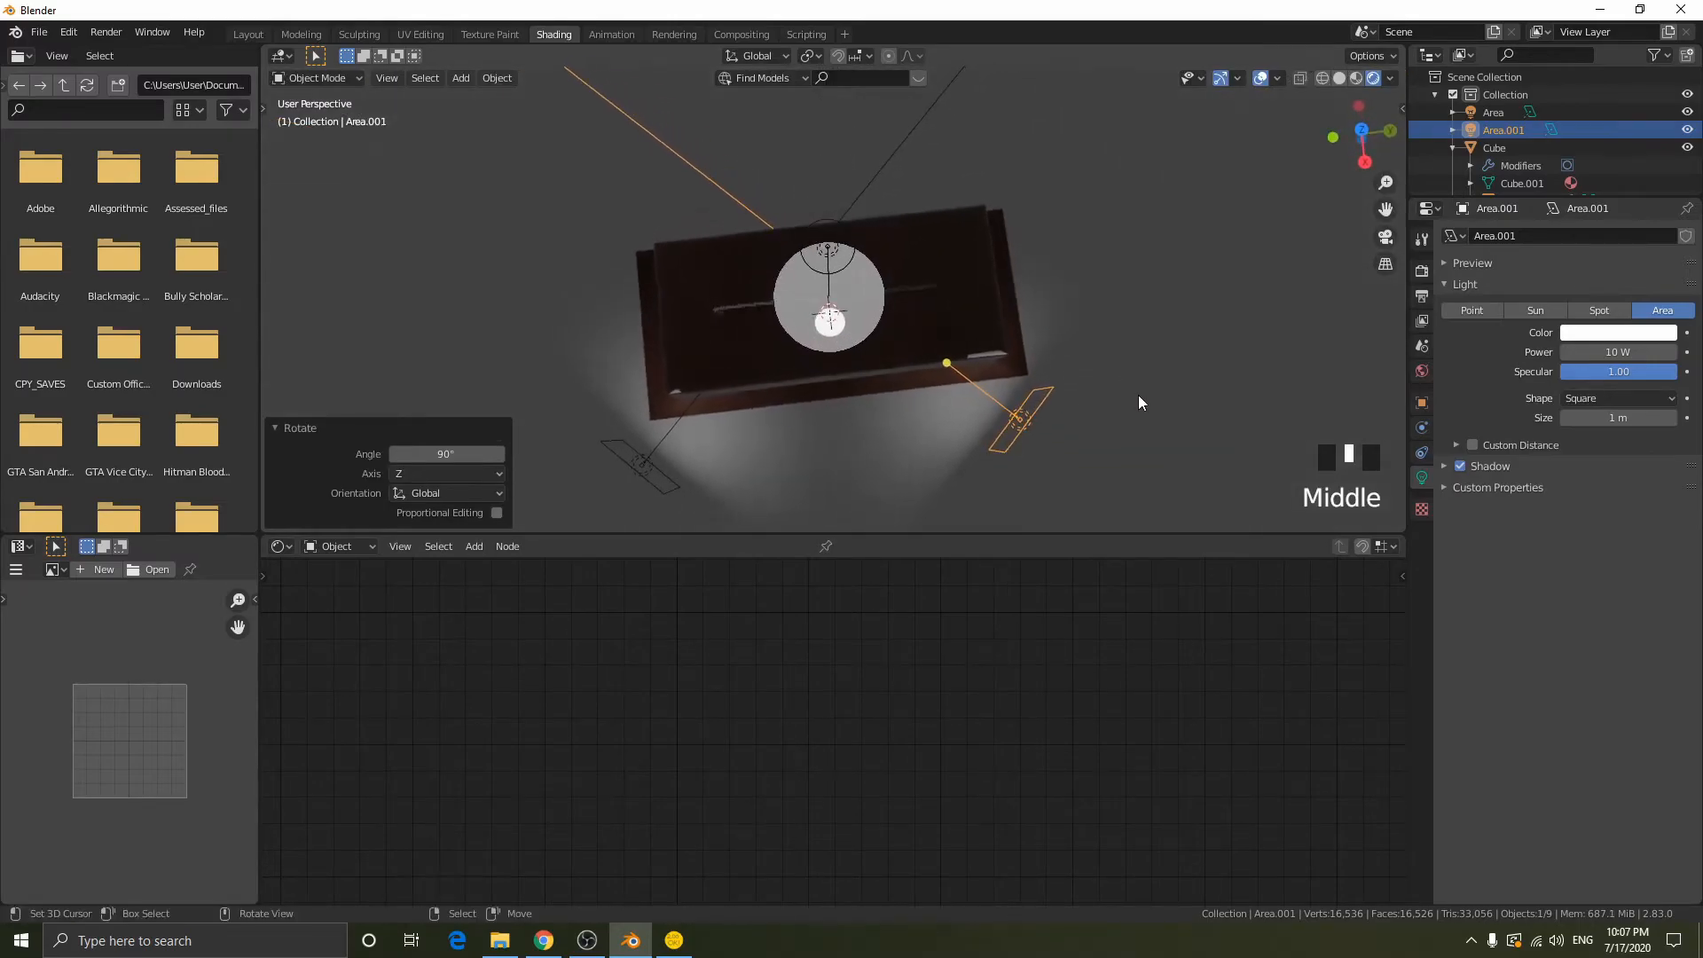
key(g)
key(x)
right_click(1143, 388)
- Select both area lights and scale them by about 3.96 along the global X axis
middle_drag(969, 390, 955, 229)
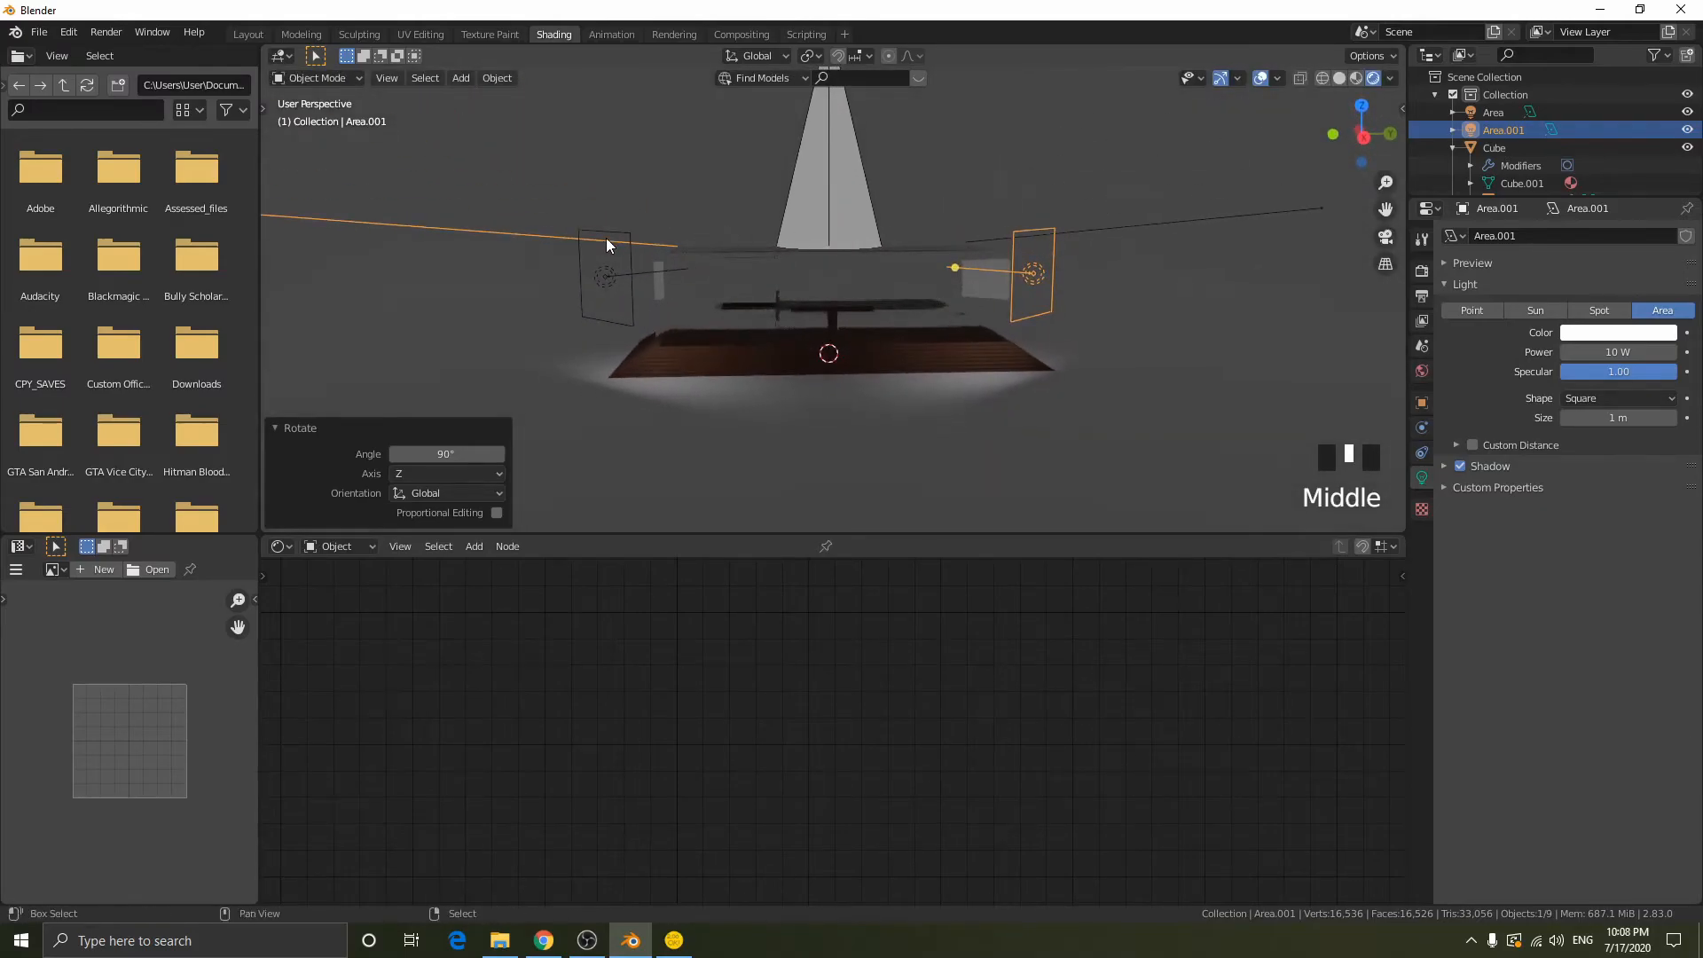
shift+right_click(606, 271)
key(s)
key(x)
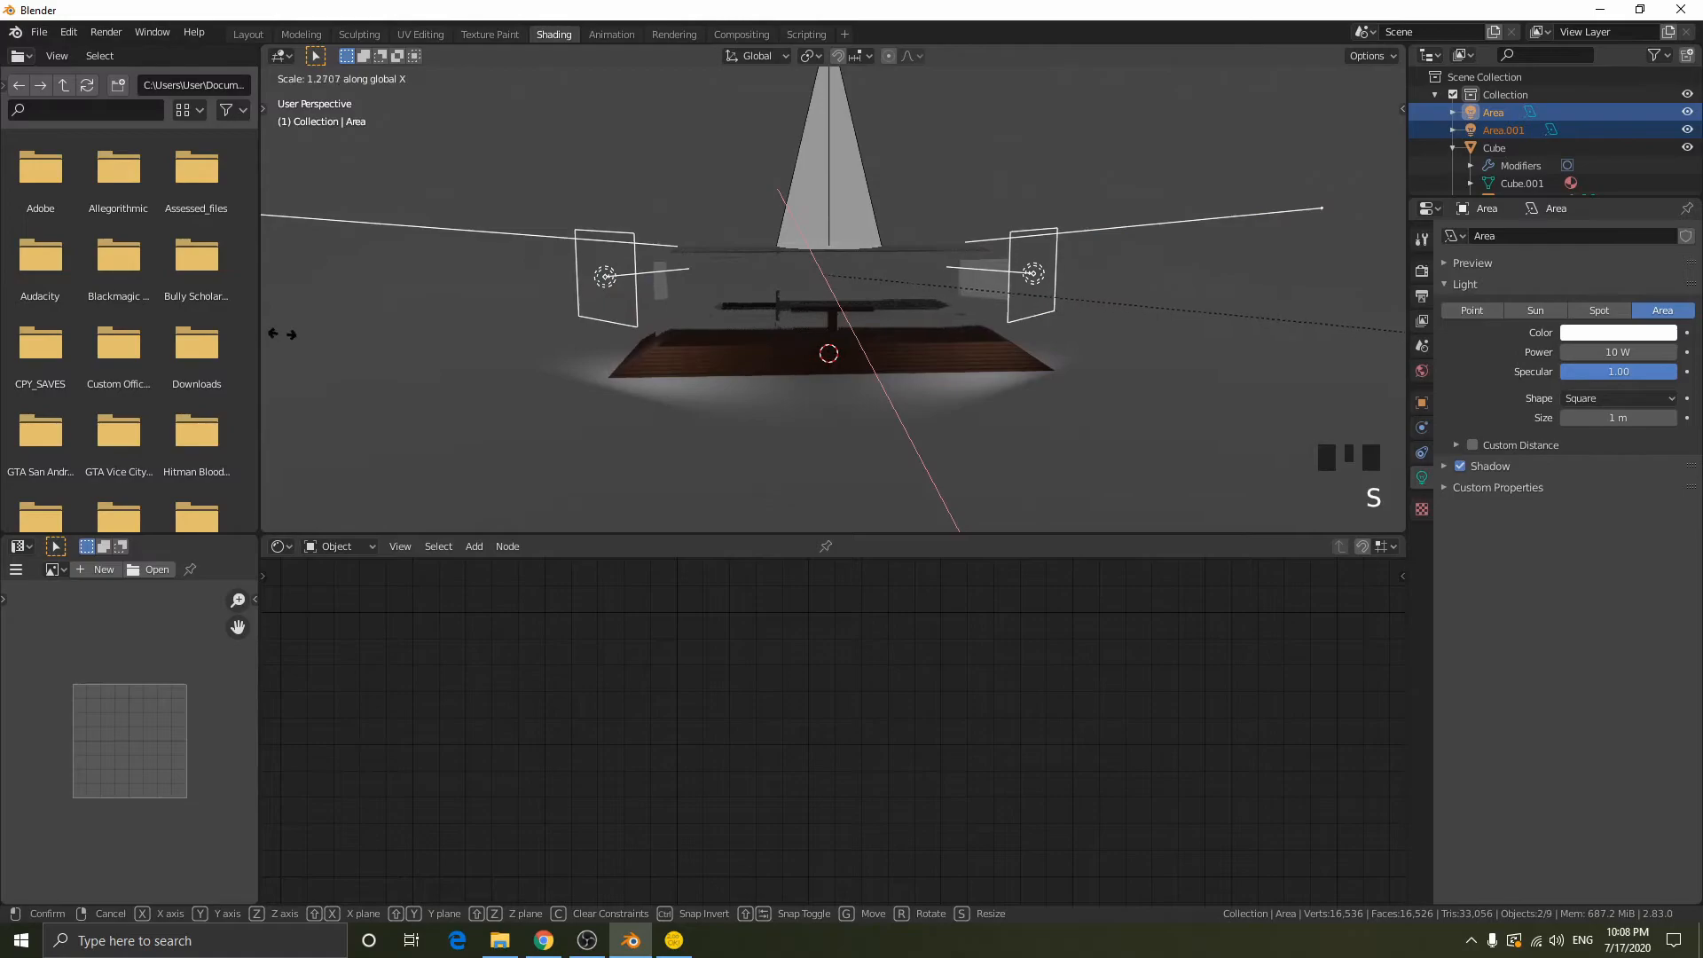
click(1398, 316)
- Lower both widened area lights along Z towards the floor, with a final adjustment of about -0.02 m
middle_drag(429, 296, 981, 317)
scroll(871, 280, up, 2)
key(g)
key(z)
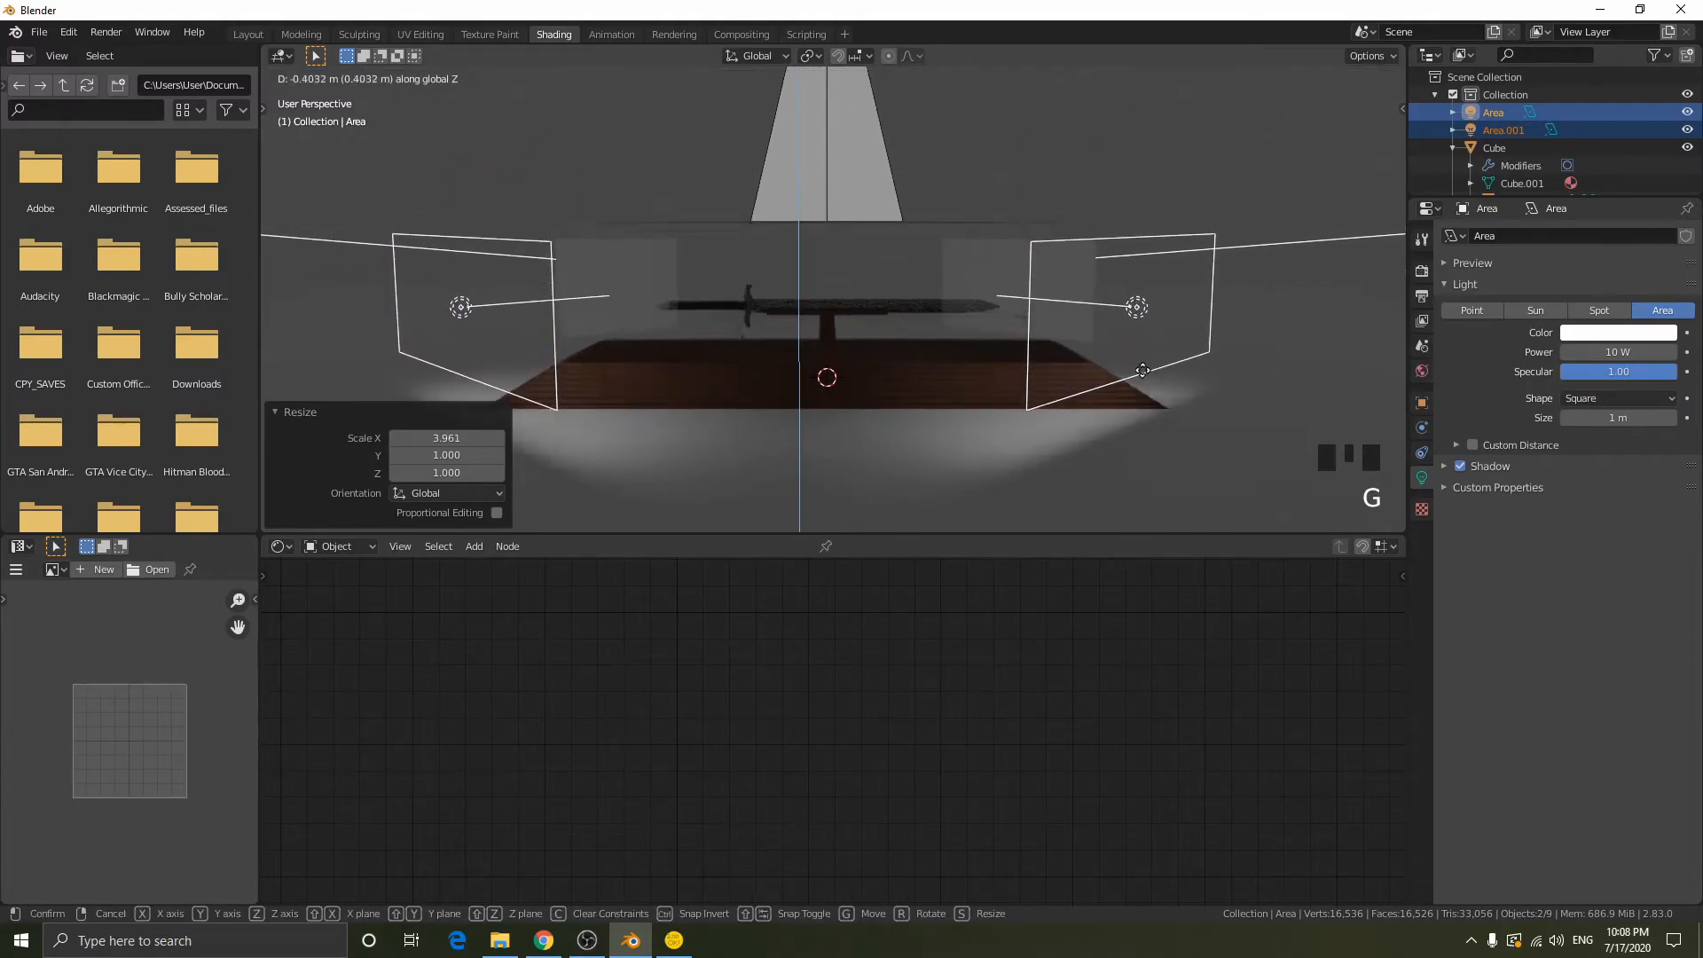
click(1098, 327)
mouse_move(1097, 323)
middle_down()
mouse_move(1100, 301)
mouse_move(1055, 417)
mouse_move(1208, 435)
mouse_move(959, 409)
mouse_move(904, 442)
mouse_move(1045, 407)
middle_up()
key(g)
key(z)
click(1098, 327)
scroll(1045, 407, down, 1)
scroll(1045, 407, down, 2)
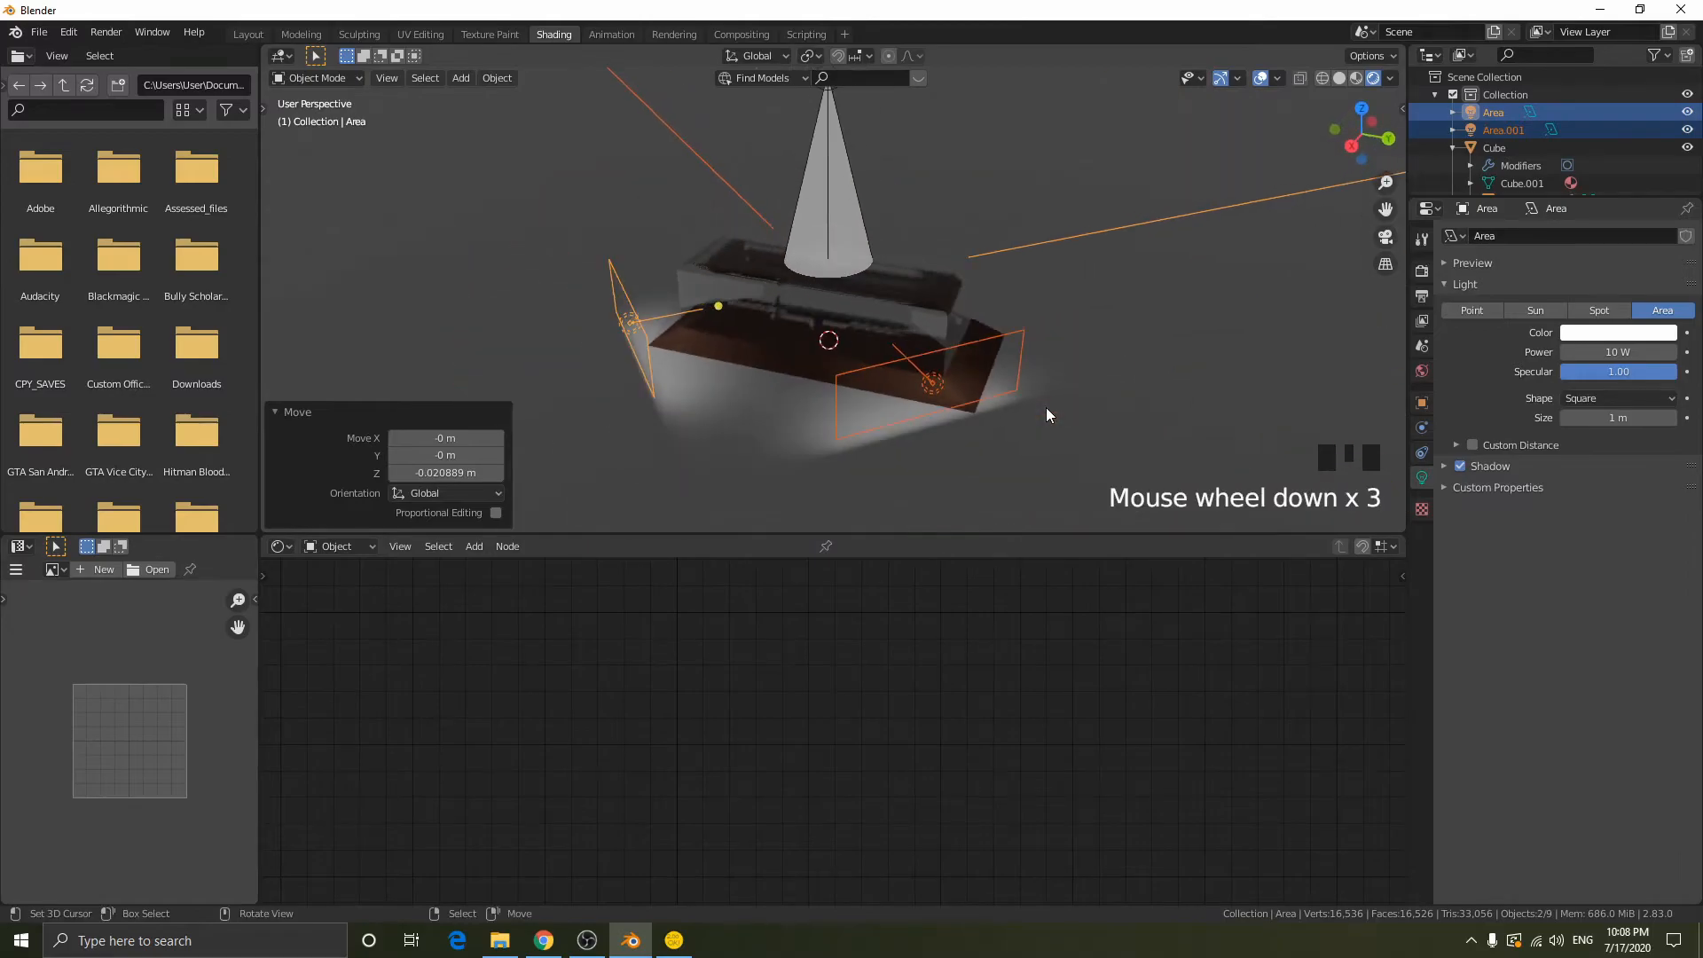
- Duplicate the +Y side area light about -2.1 m along Y and rotate the copy about global Z to face the case's front
right_click(1096, 346)
key(shift+d)
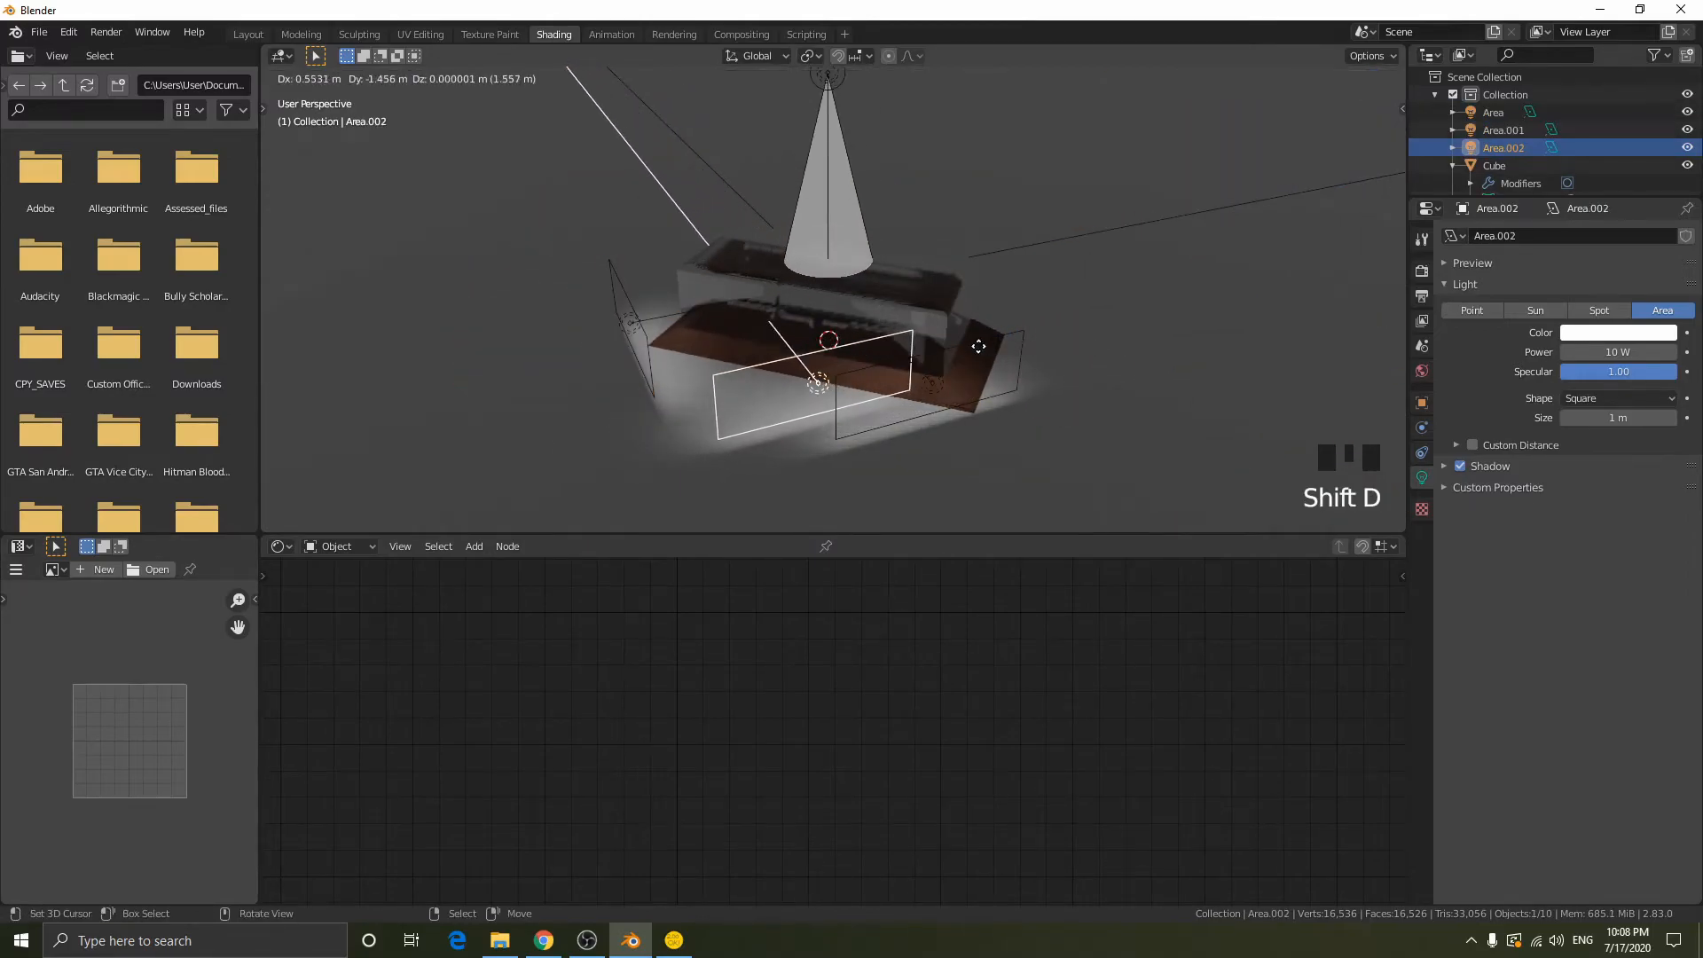
key(y)
click(953, 344)
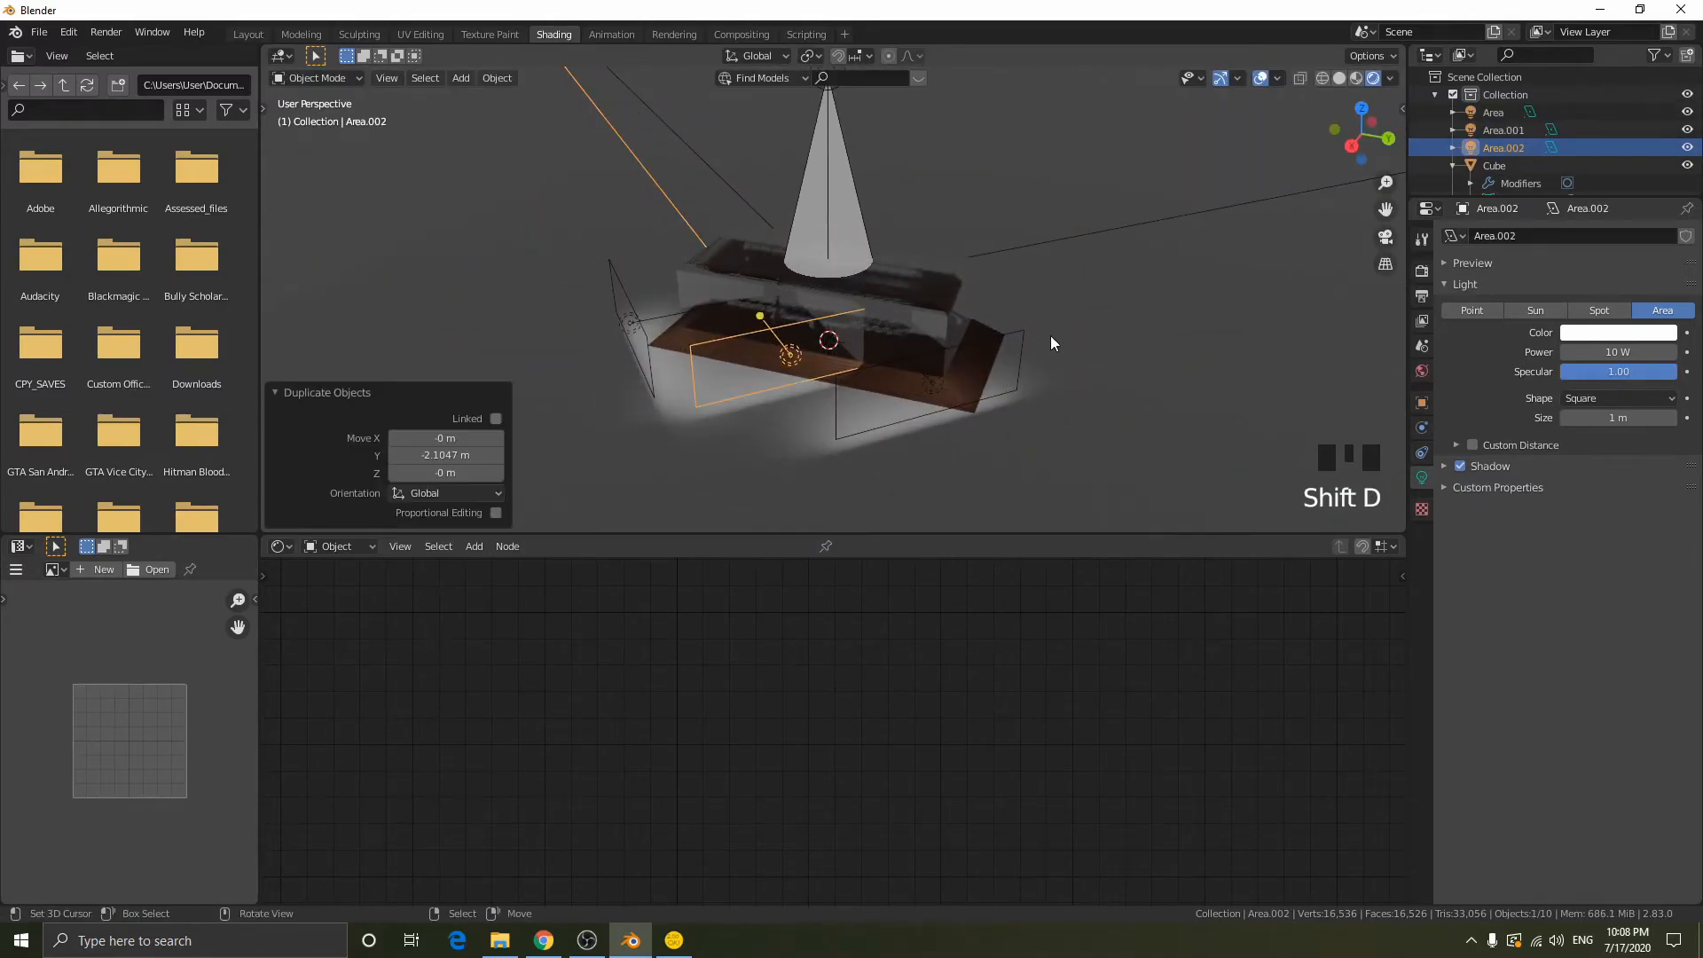
key(r)
key(z)
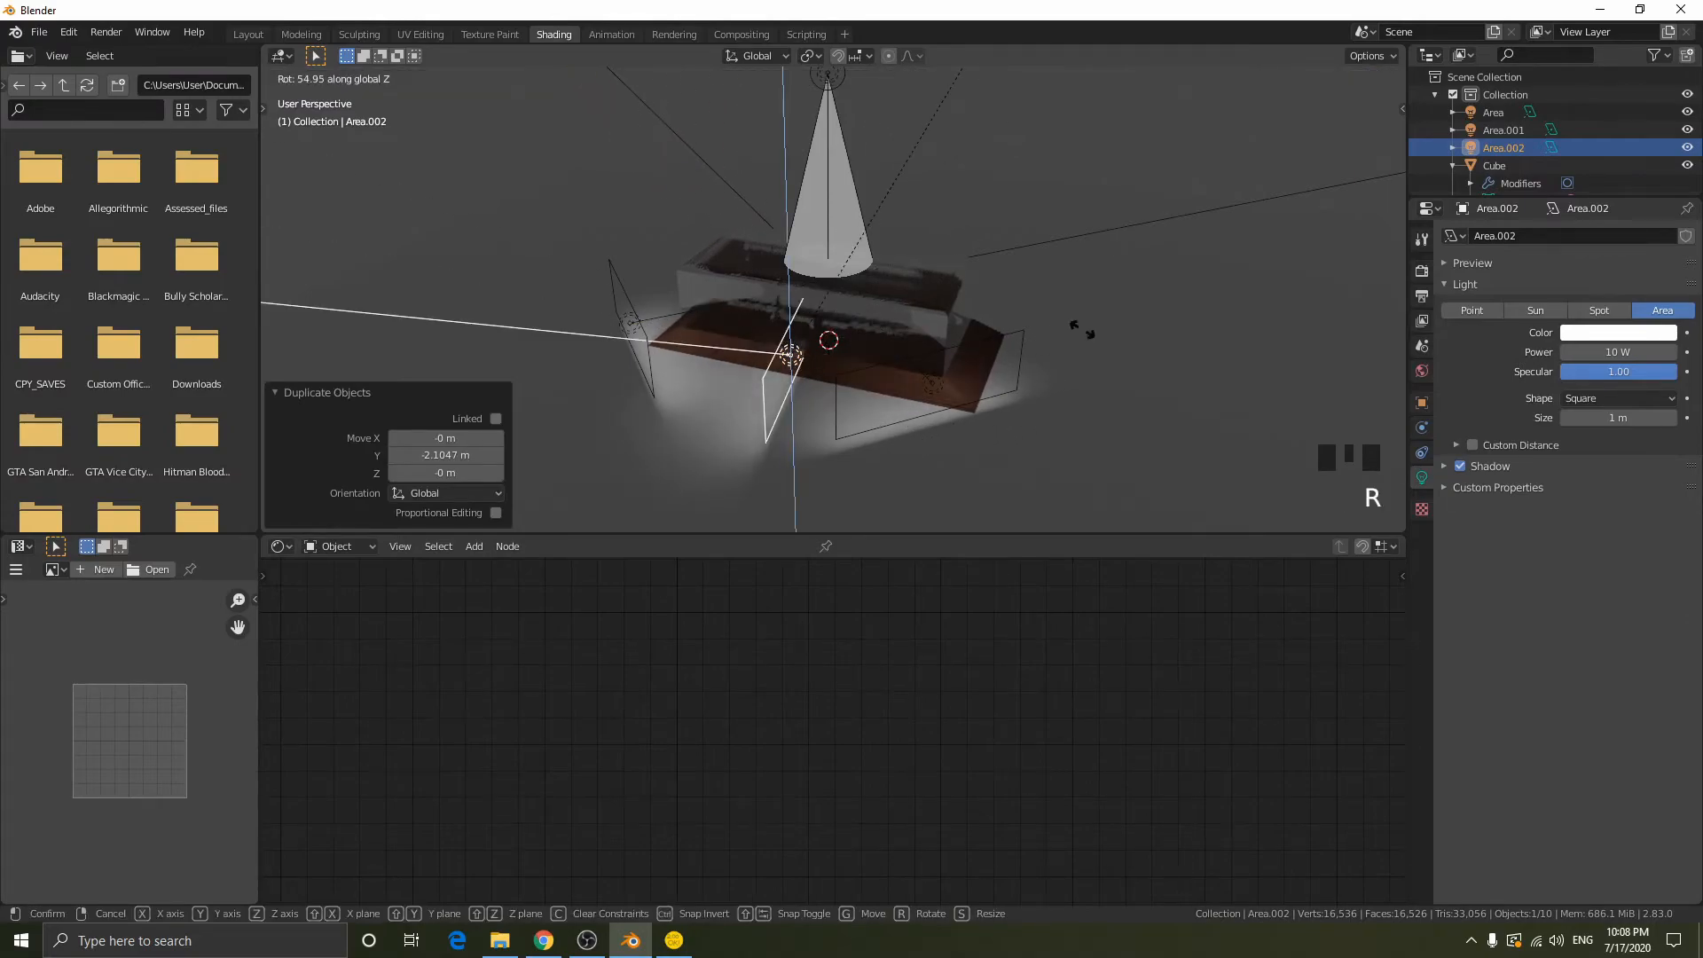
click(1082, 328)
- Position the front area light between the two corner lights, moving it about 1.08 m along X, -0.27 m along Y and -0.04 m along X
middle_drag(1082, 328, 1204, 413)
key(g)
click(905, 373)
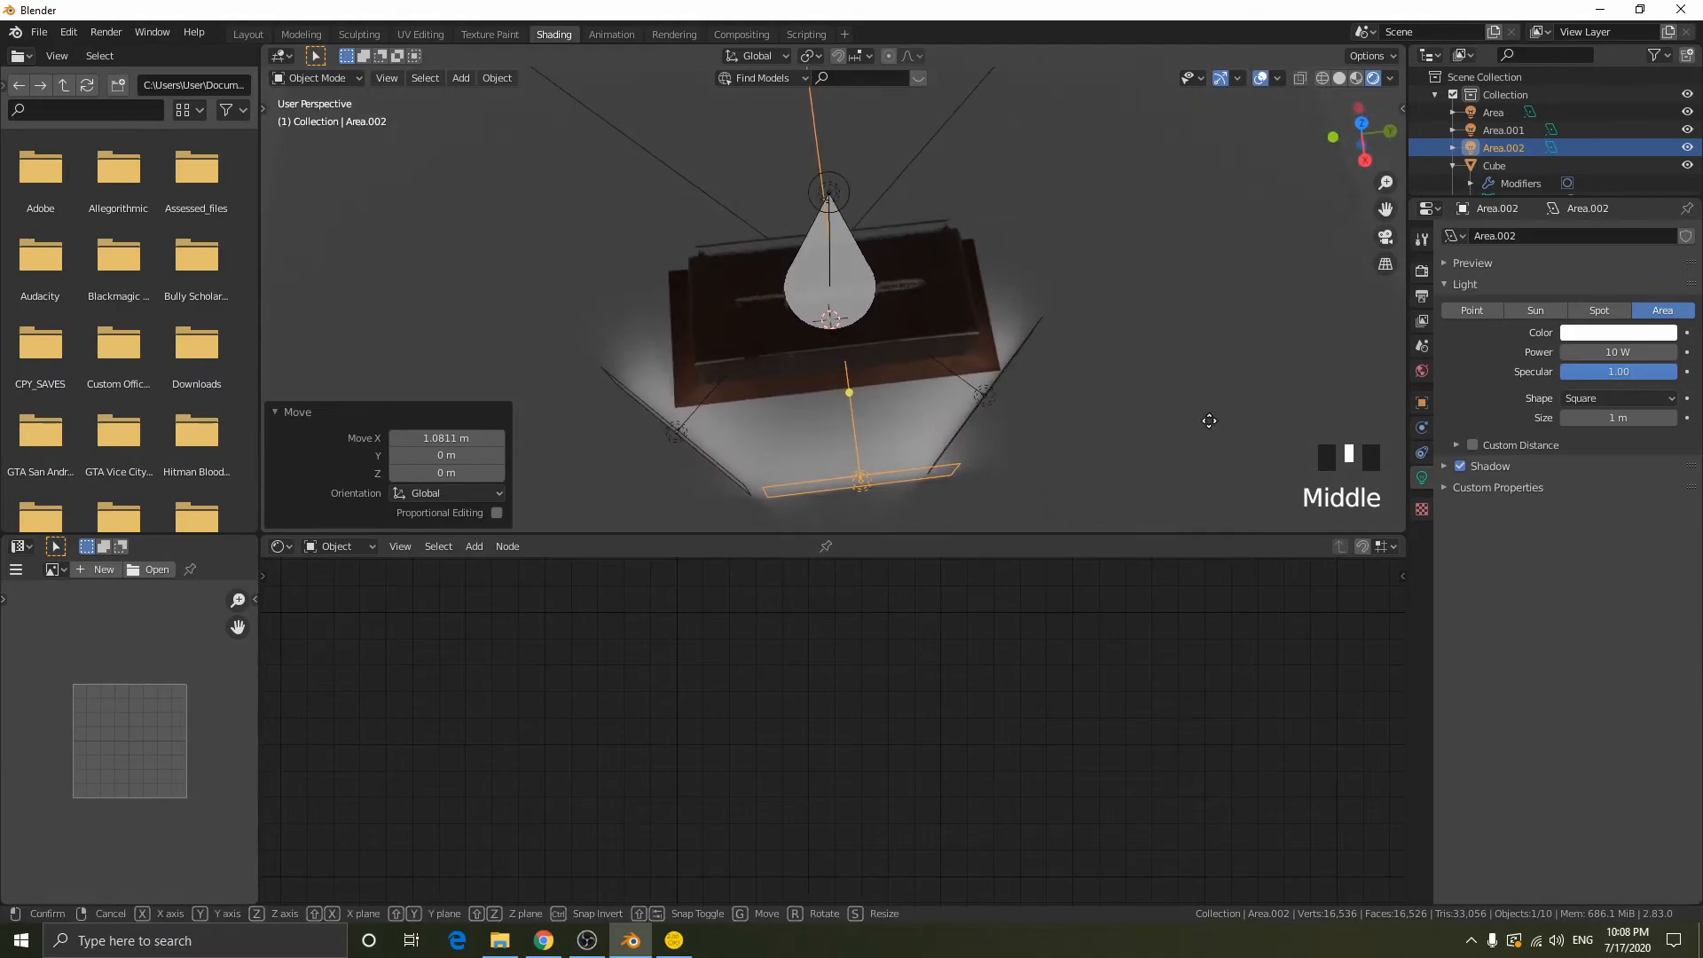
key(g)
click(1178, 419)
key(g)
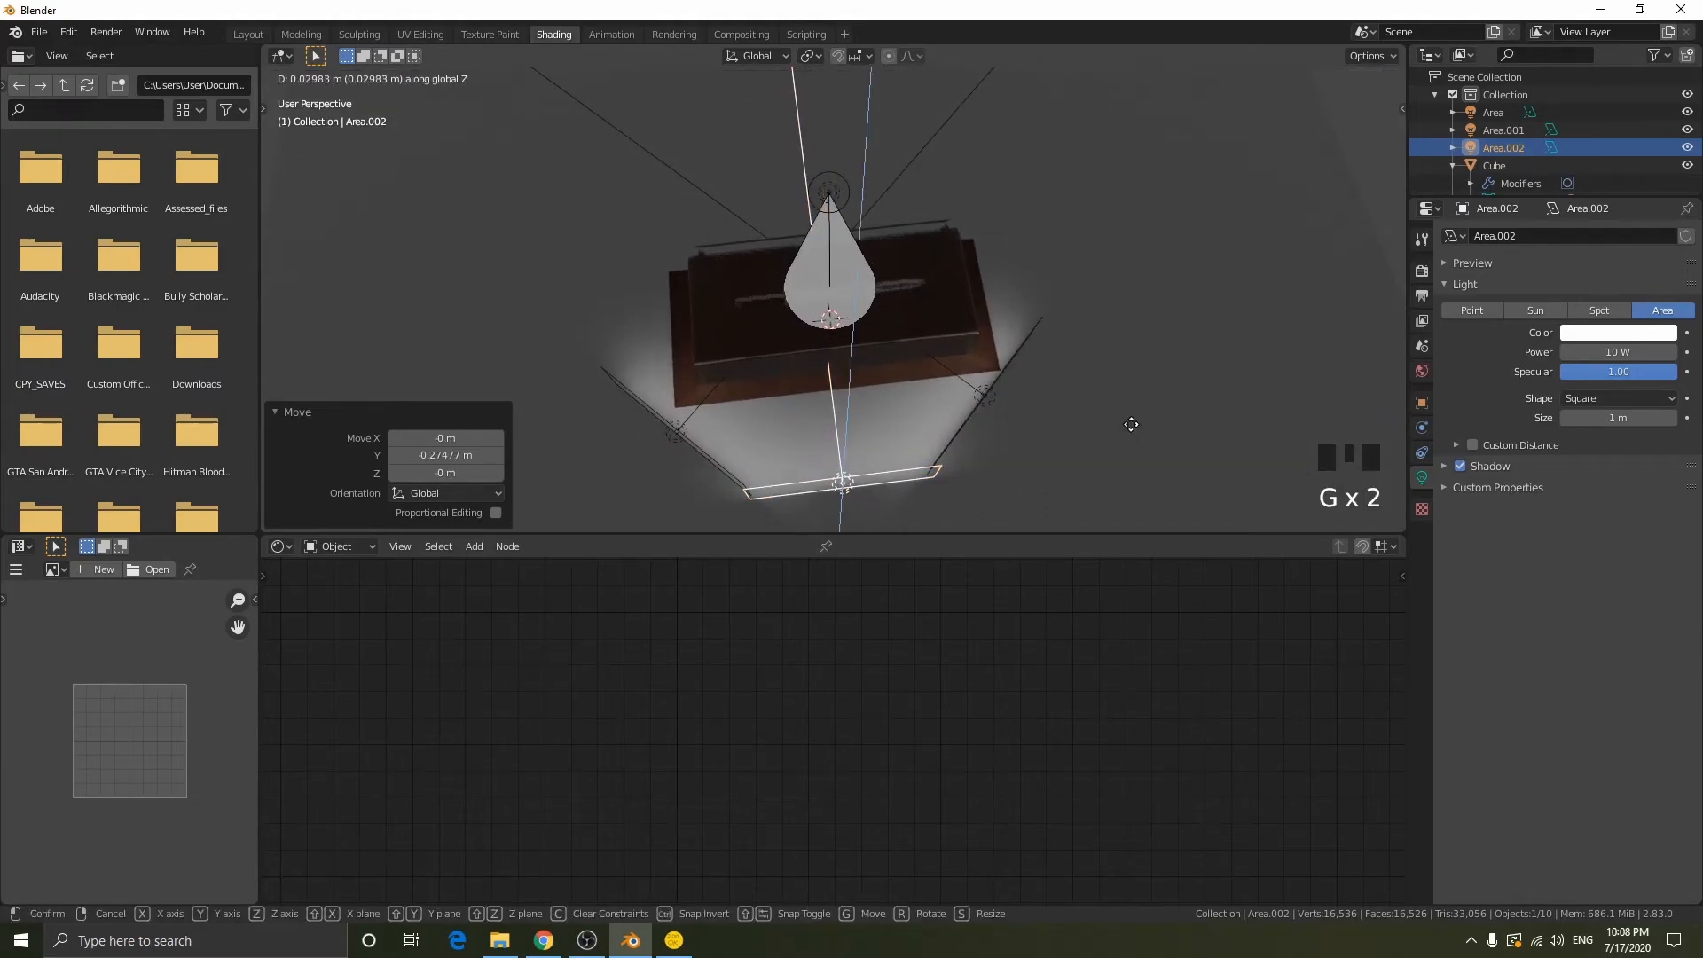
middle_click(1124, 414)
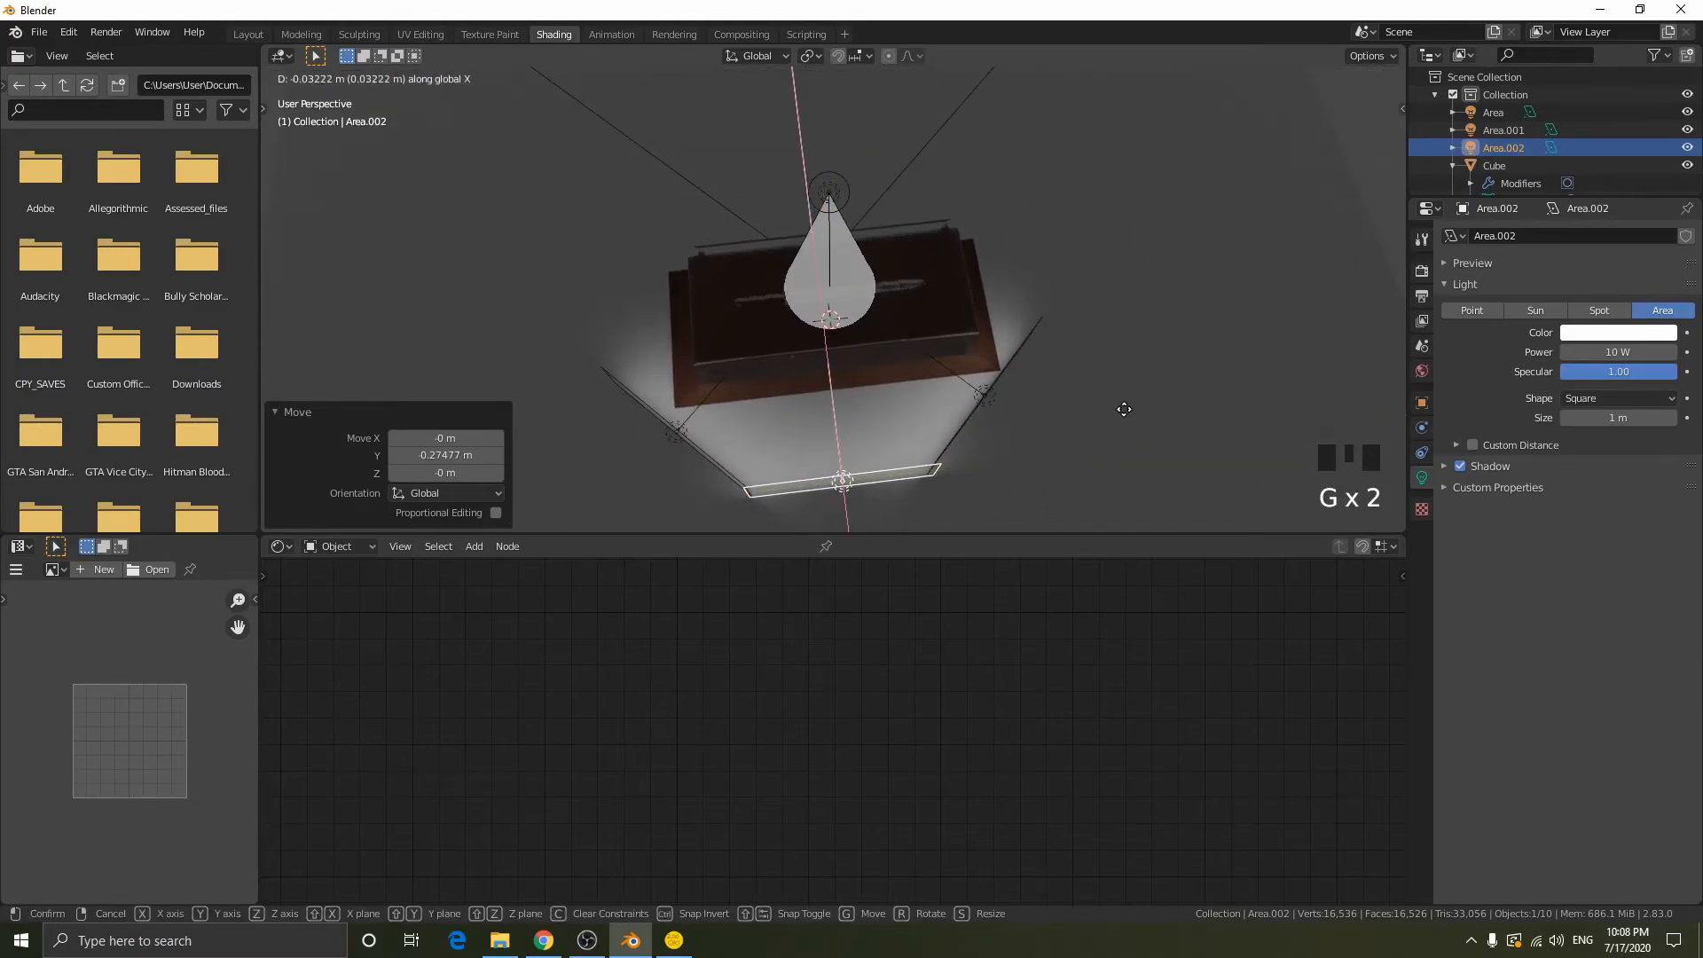
click(1123, 408)
- Examine the display case's lighting from several angles, temporarily hiding the viewport overlays
middle_drag(1122, 408, 1105, 289)
scroll(1045, 351, up, 2)
middle_drag(1045, 351, 1277, 167)
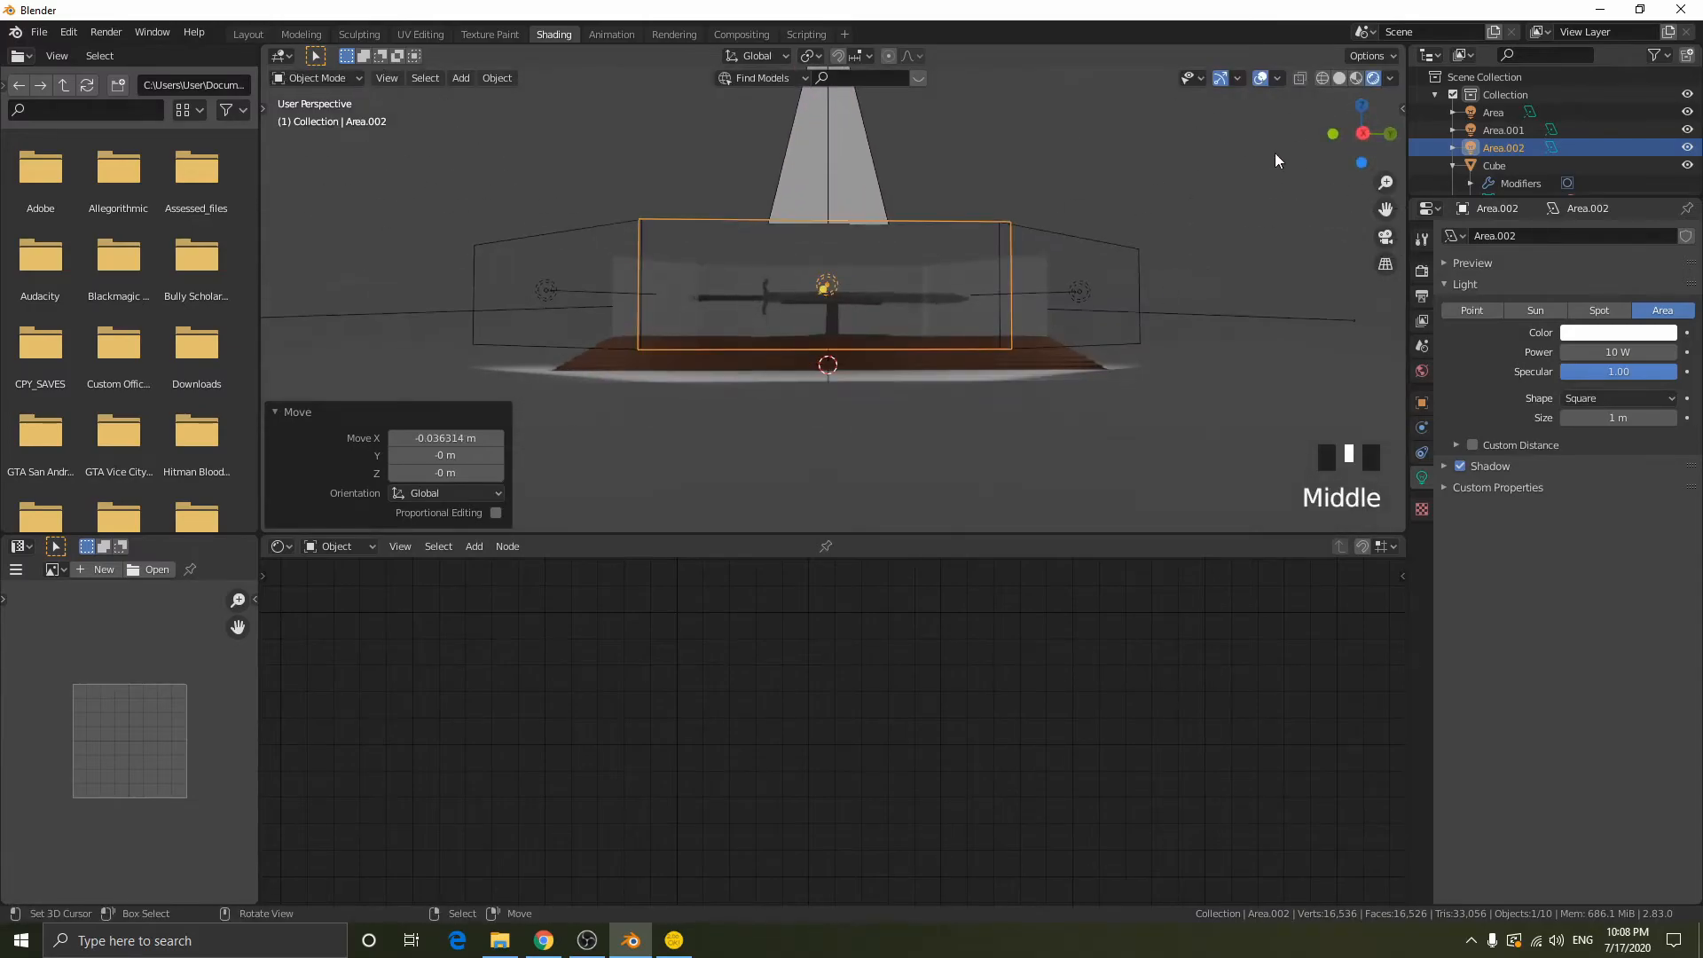
click(1259, 80)
middle_drag(1019, 332, 1011, 404)
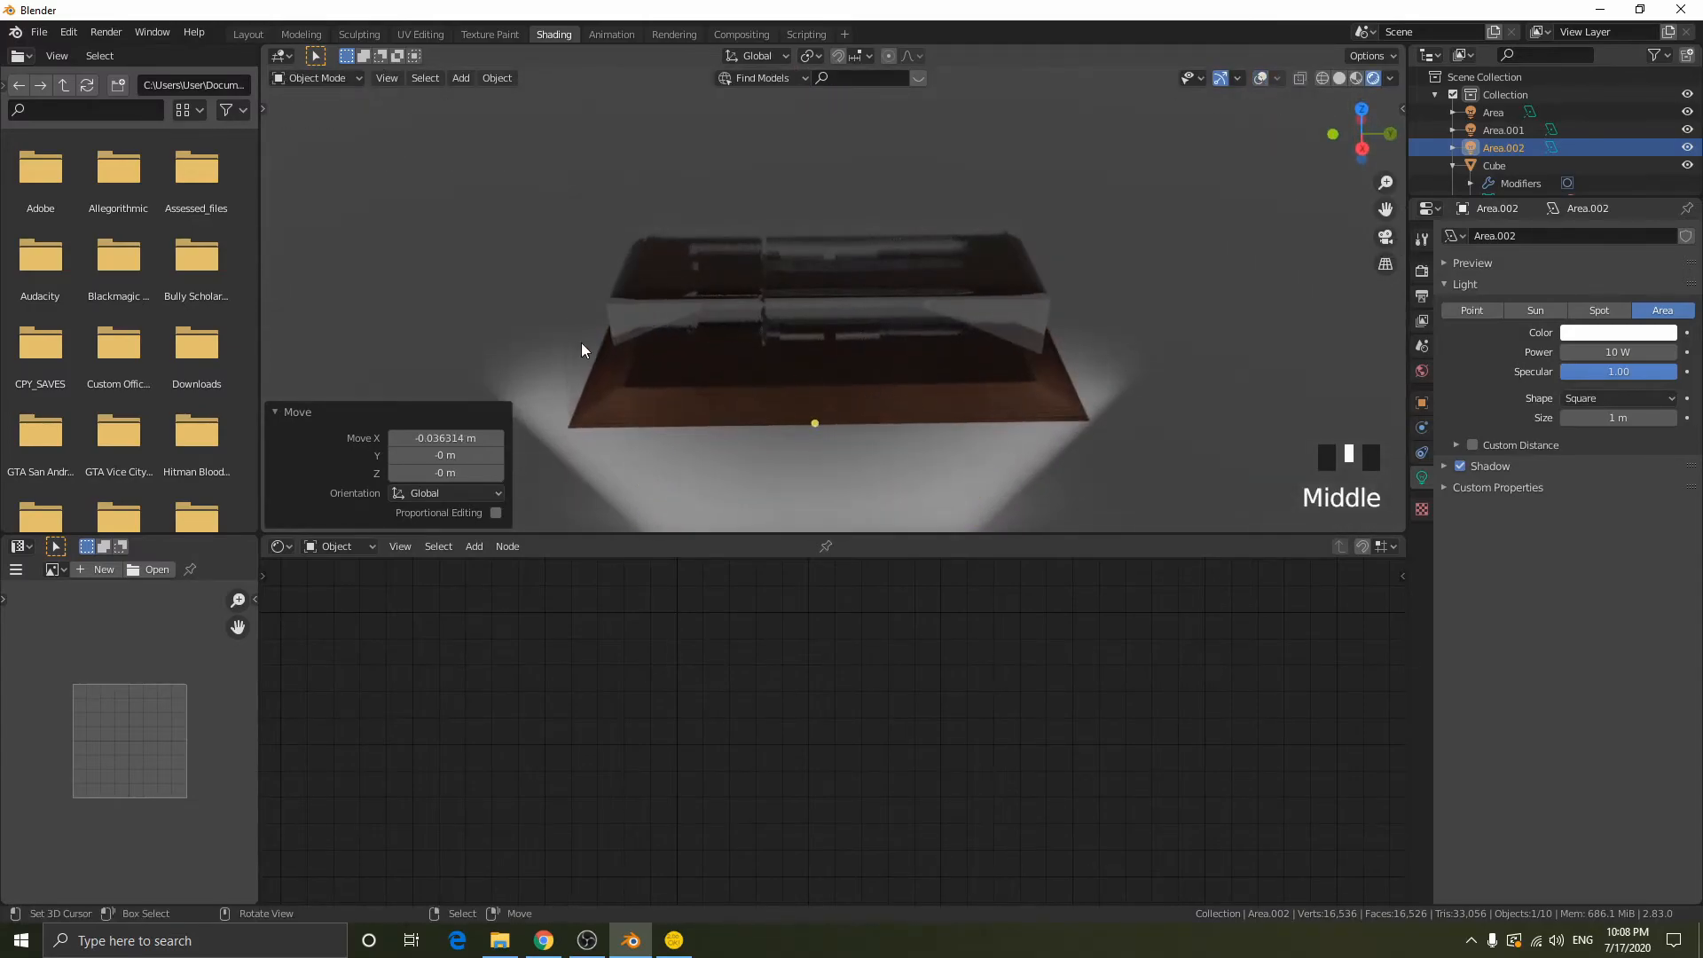
scroll(1194, 408, down, 1)
middle_drag(1194, 408, 1142, 427)
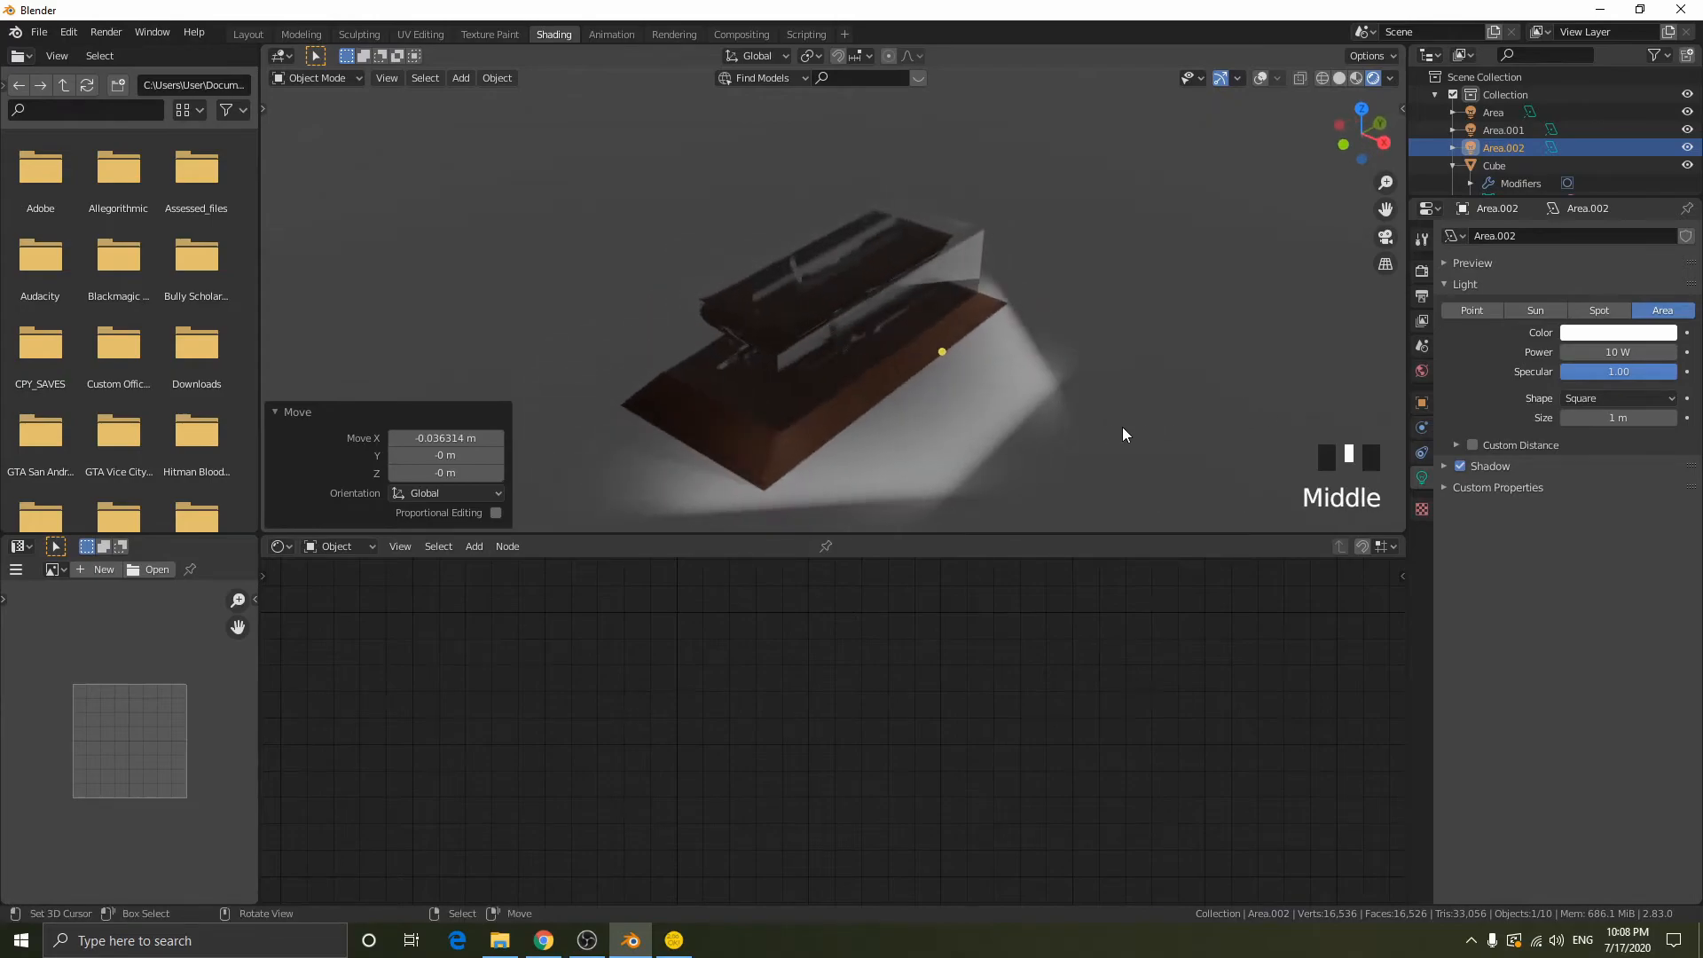
middle_drag(995, 384, 1197, 88)
click(1259, 78)
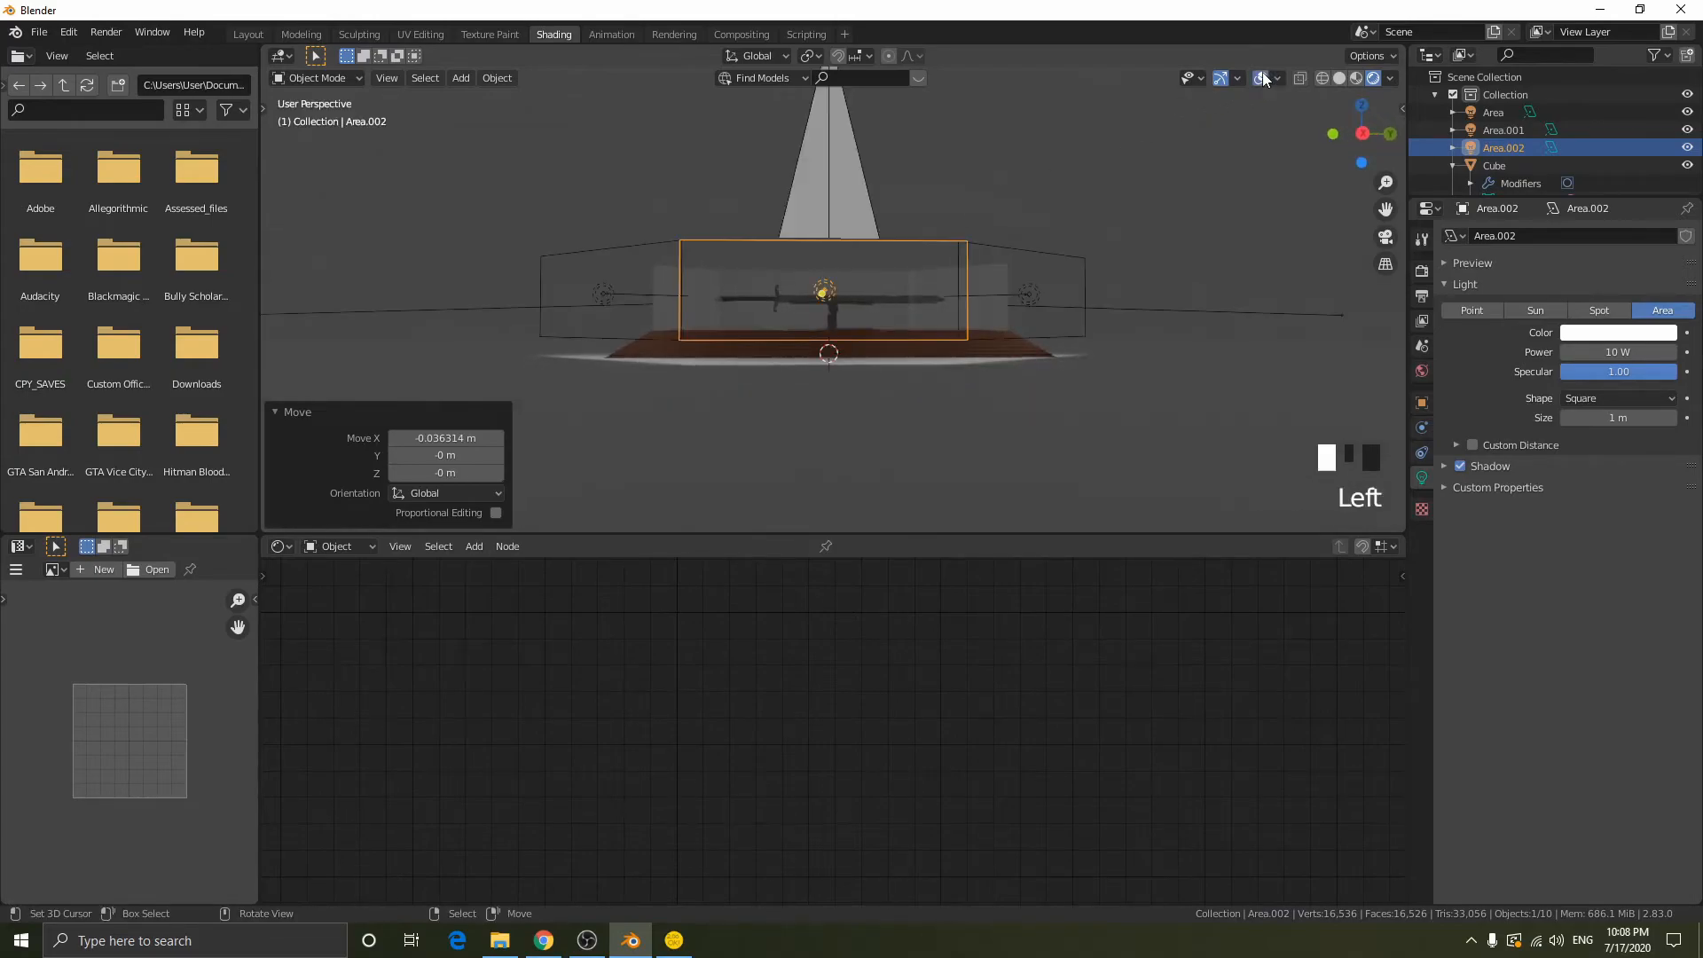
scroll(927, 361, up, 3)
middle_drag(928, 361, 917, 375)
middle_drag(874, 168, 958, 192)
scroll(958, 192, up, 1)
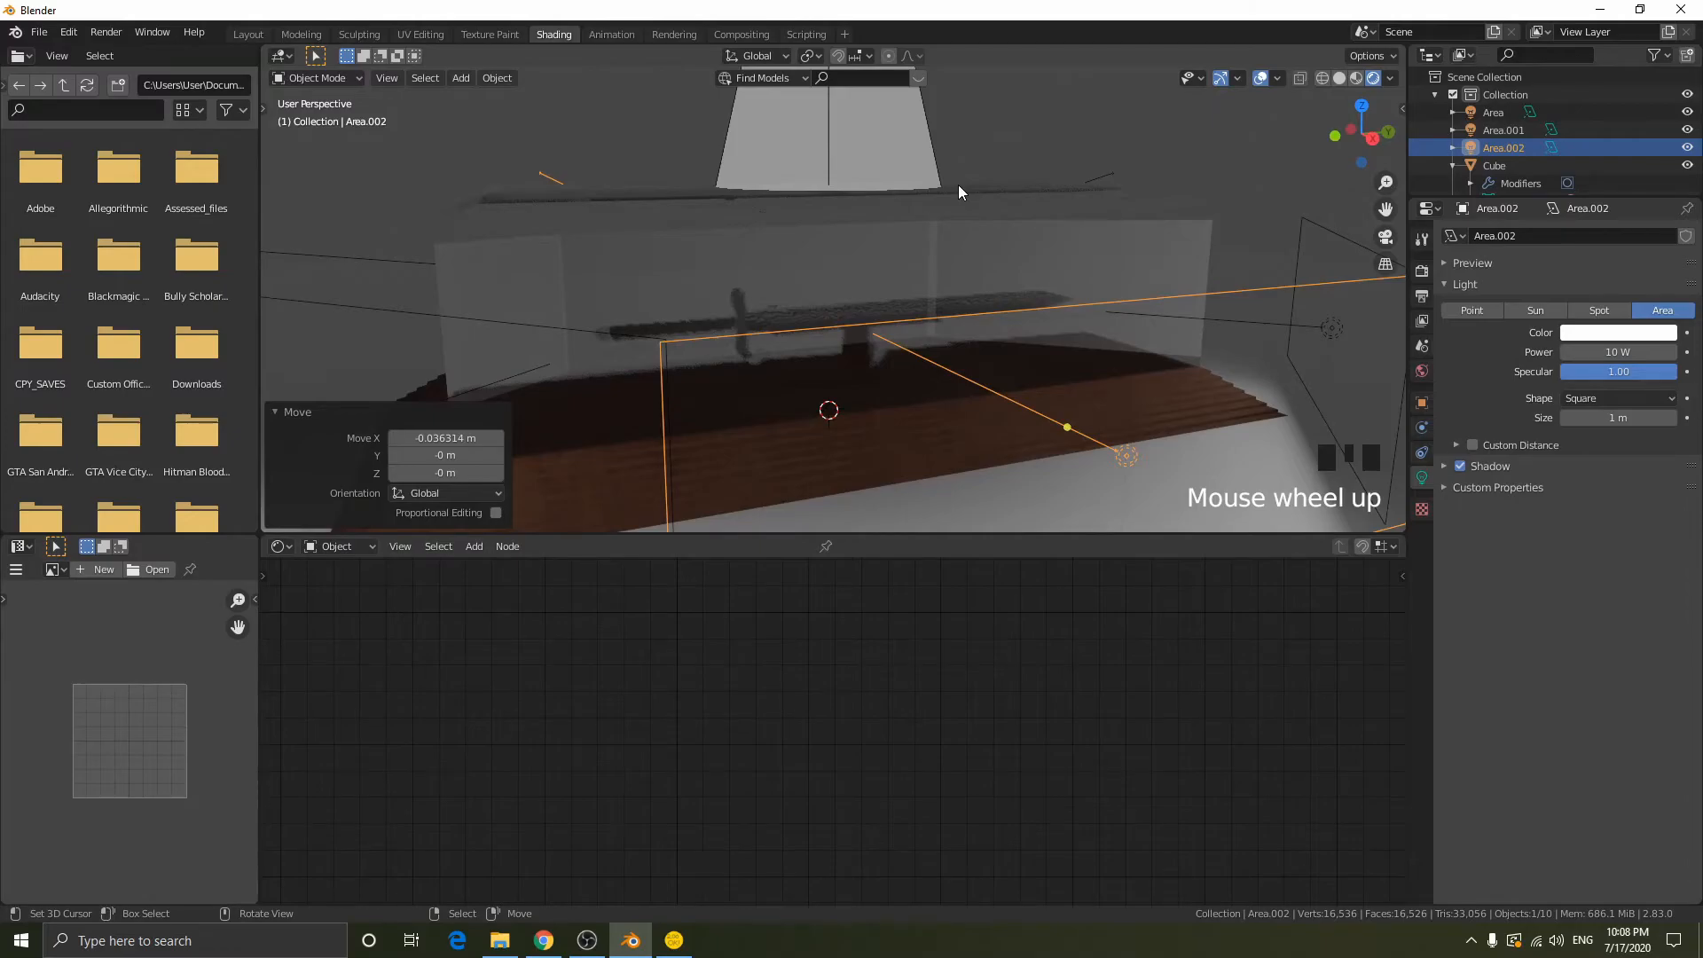
middle_drag(960, 233, 1079, 277)
- Duplicate the floor plane in place and rotate the copy 90° about the global Y axis, working in solid shading
scroll(1079, 277, down, 5)
right_click(1090, 327)
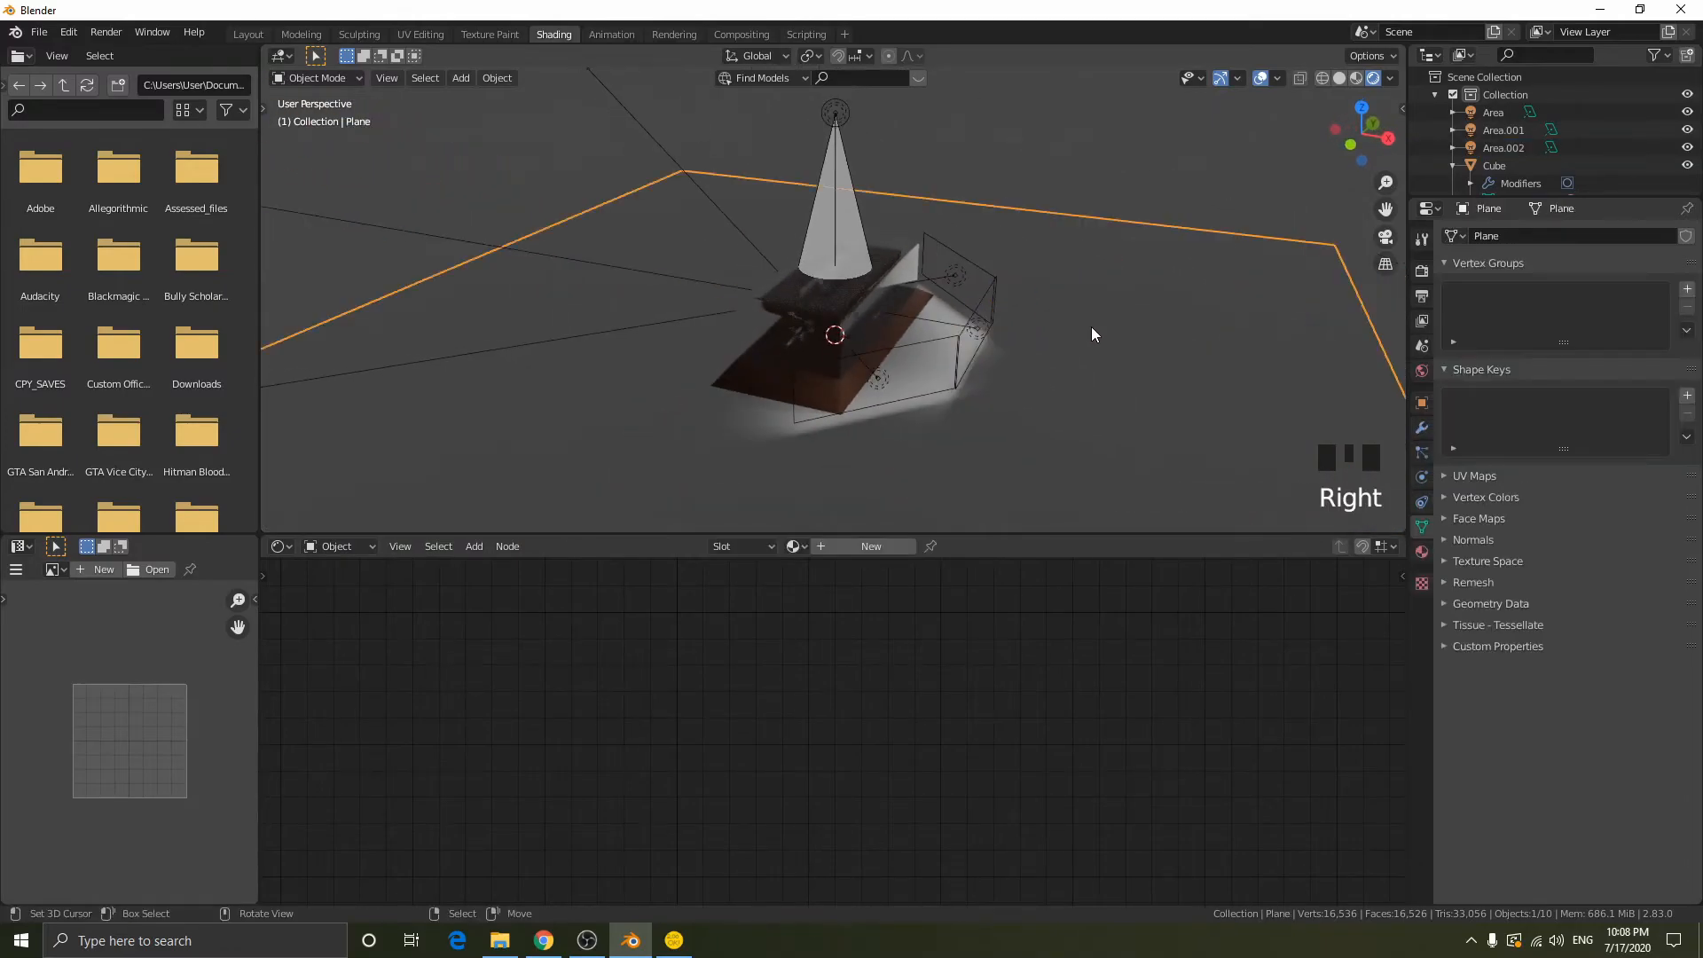
key(z)
key(shift+d)
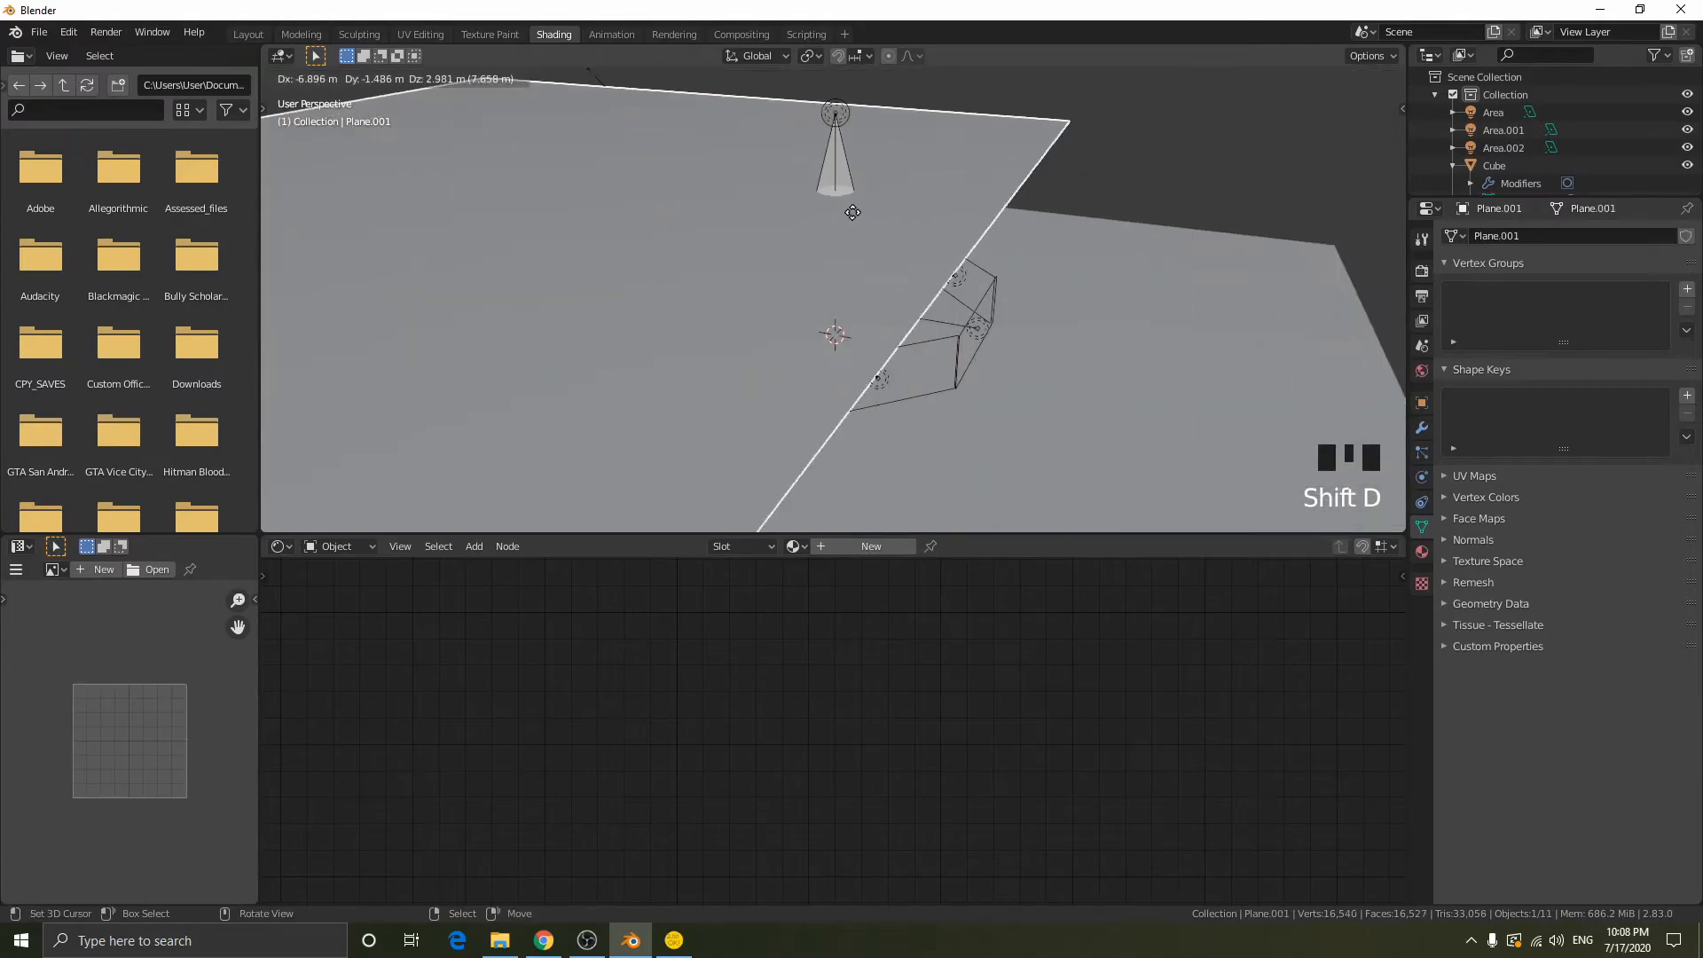
right_click(1124, 226)
text(r)
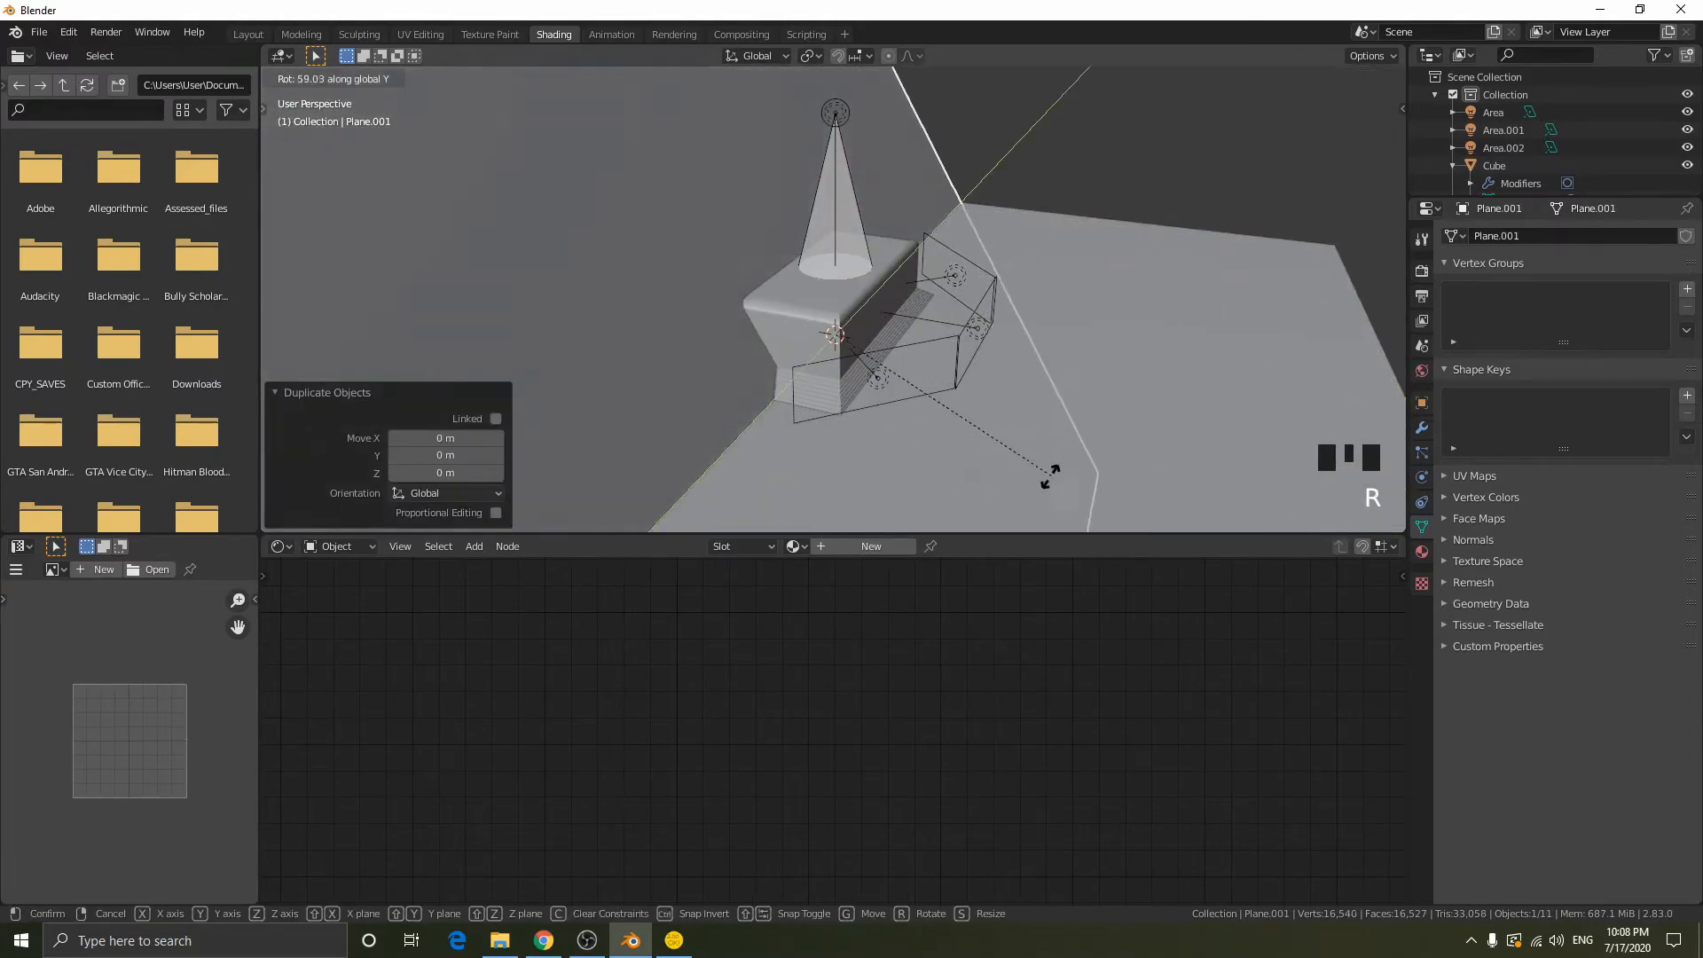
text(y90)
key(Return)
- Move the upright plane along X to form a wall behind the case and return to rendered shading
key(g)
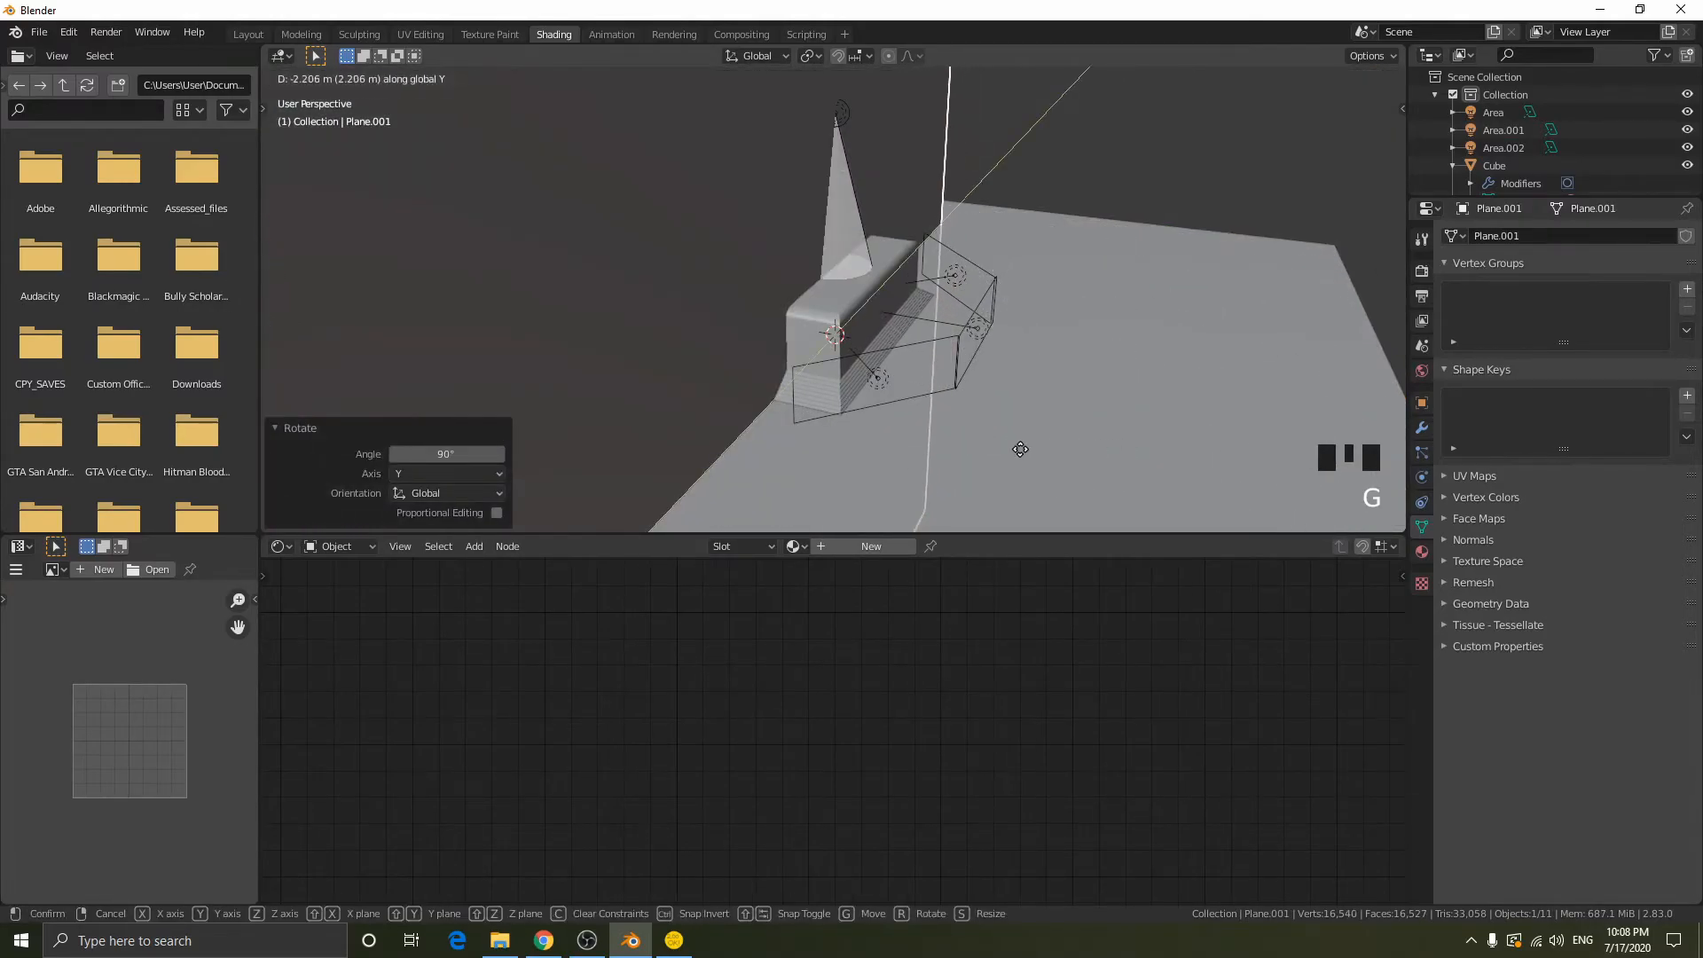
key(x)
click(927, 404)
middle_drag(928, 404, 834, 346)
key(z)
- Select the floor plane and create a new material for it
mouse_move(858, 195)
middle_down()
mouse_move(752, 250)
mouse_move(1052, 248)
middle_up()
right_click(1109, 328)
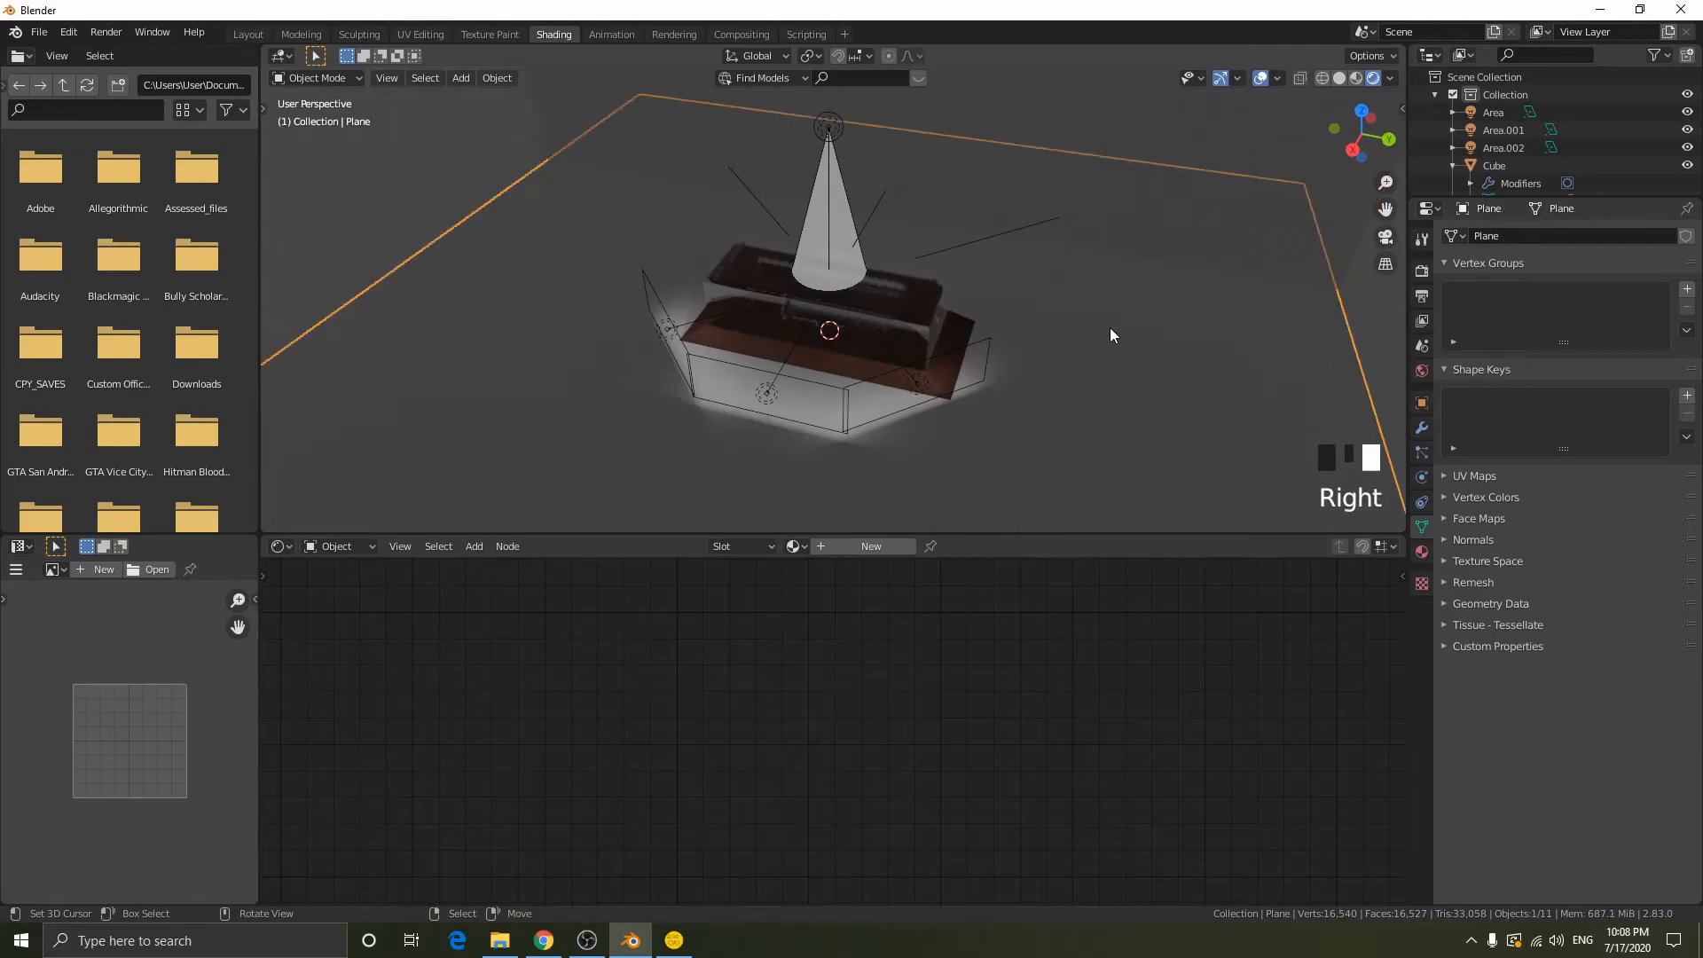
middle_drag(1072, 321, 1050, 137)
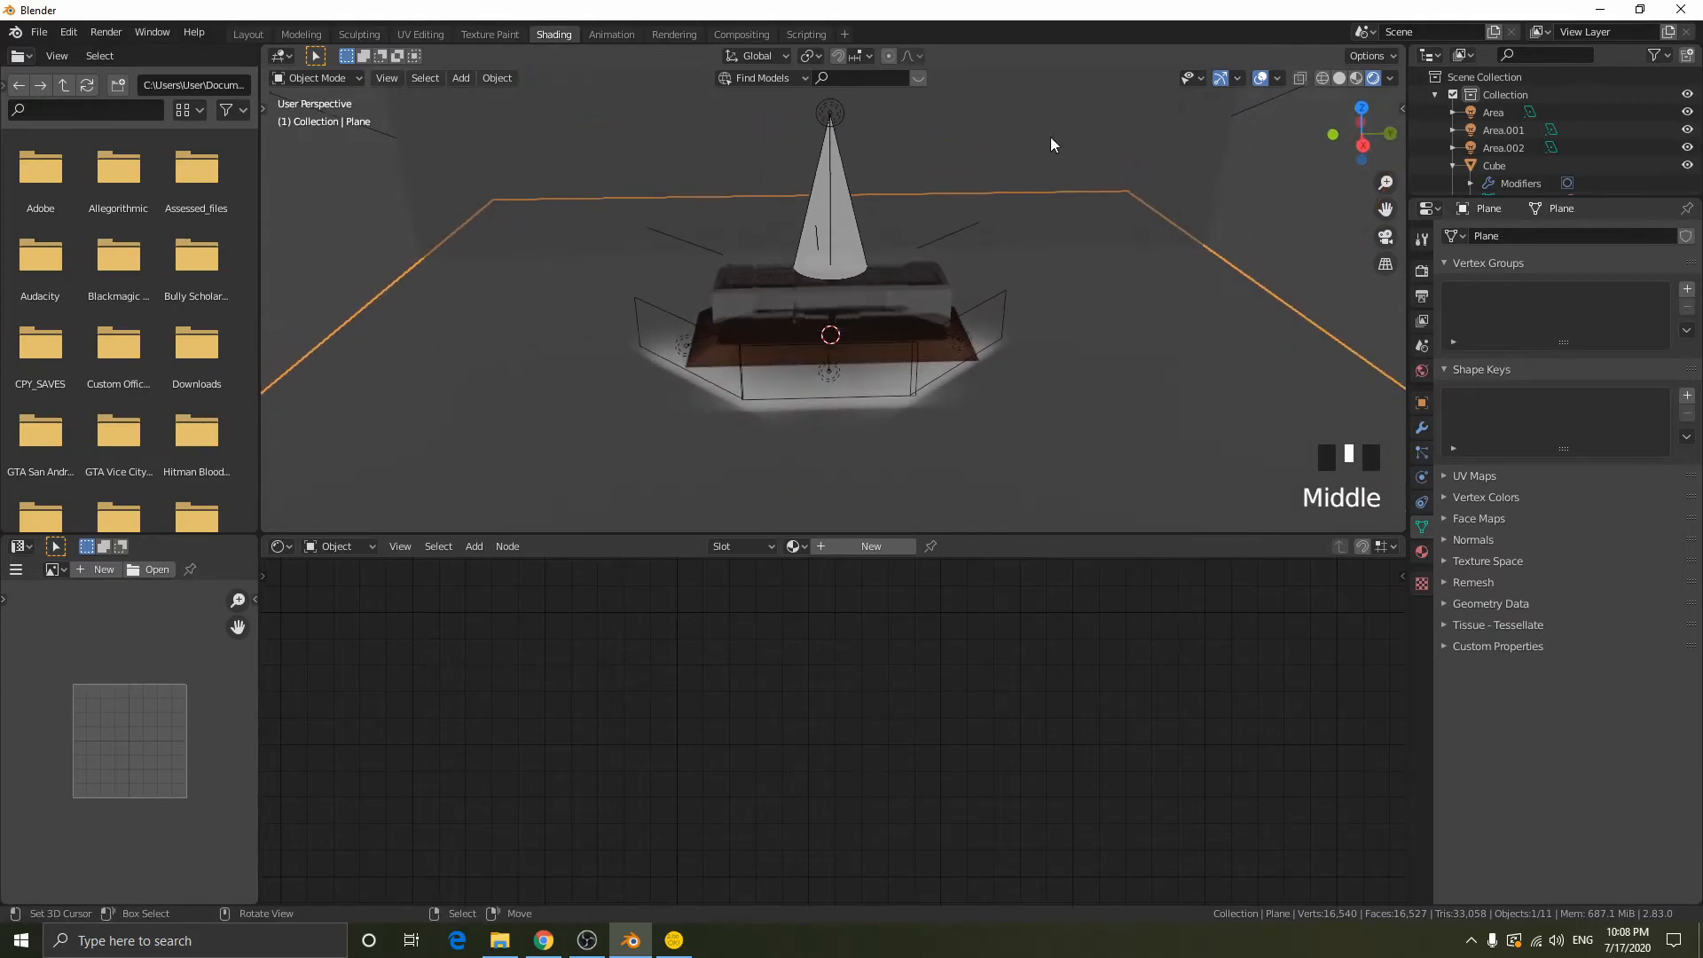
click(849, 547)
scroll(1040, 665, down, 3)
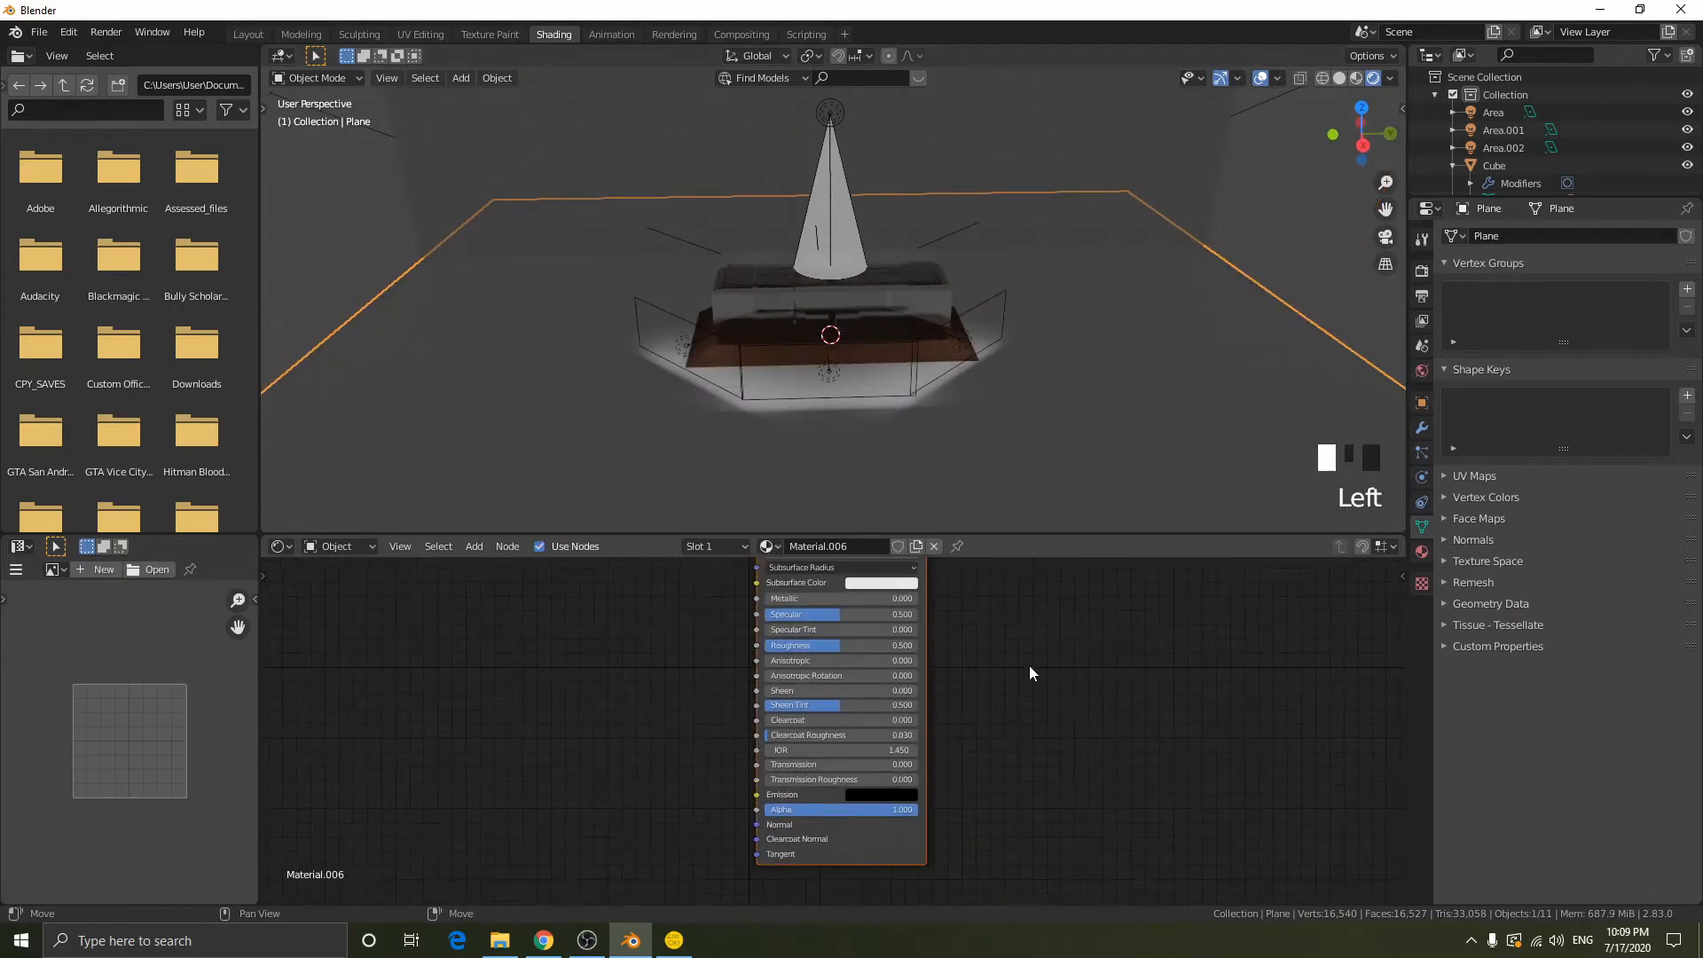
- Switch to File Explorer and open the 4K folder inside Textures > WoodFlooring044 > REGULAR
click(499, 940)
click(24, 143)
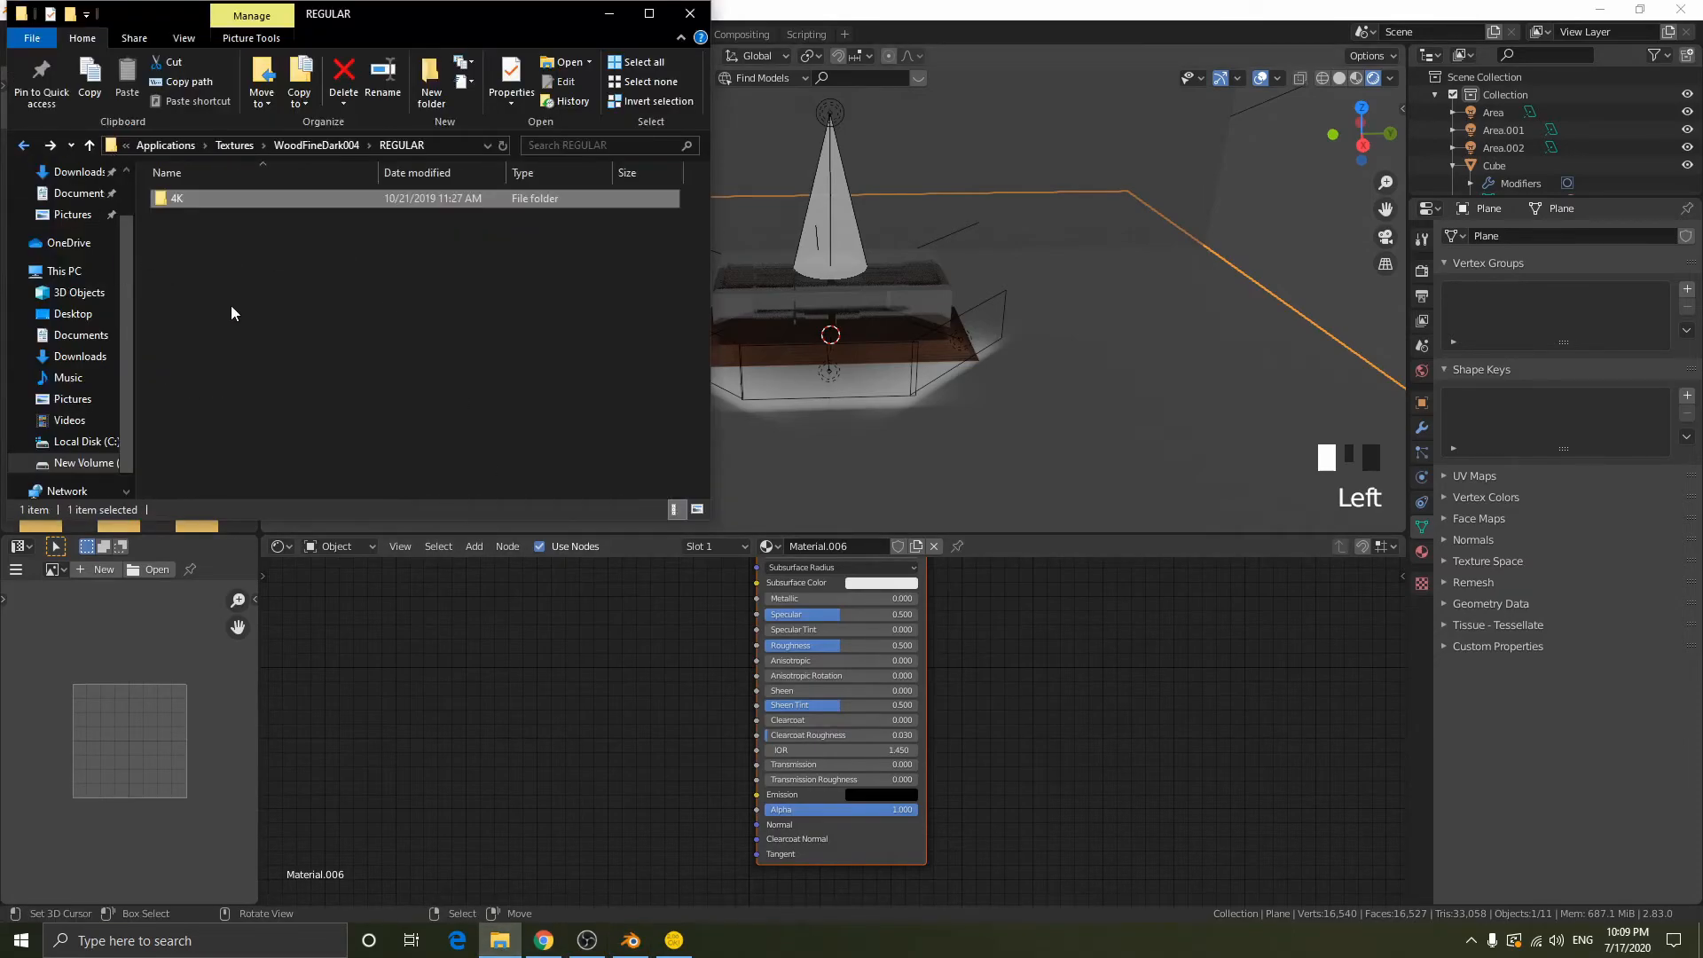
click(23, 143)
click(22, 144)
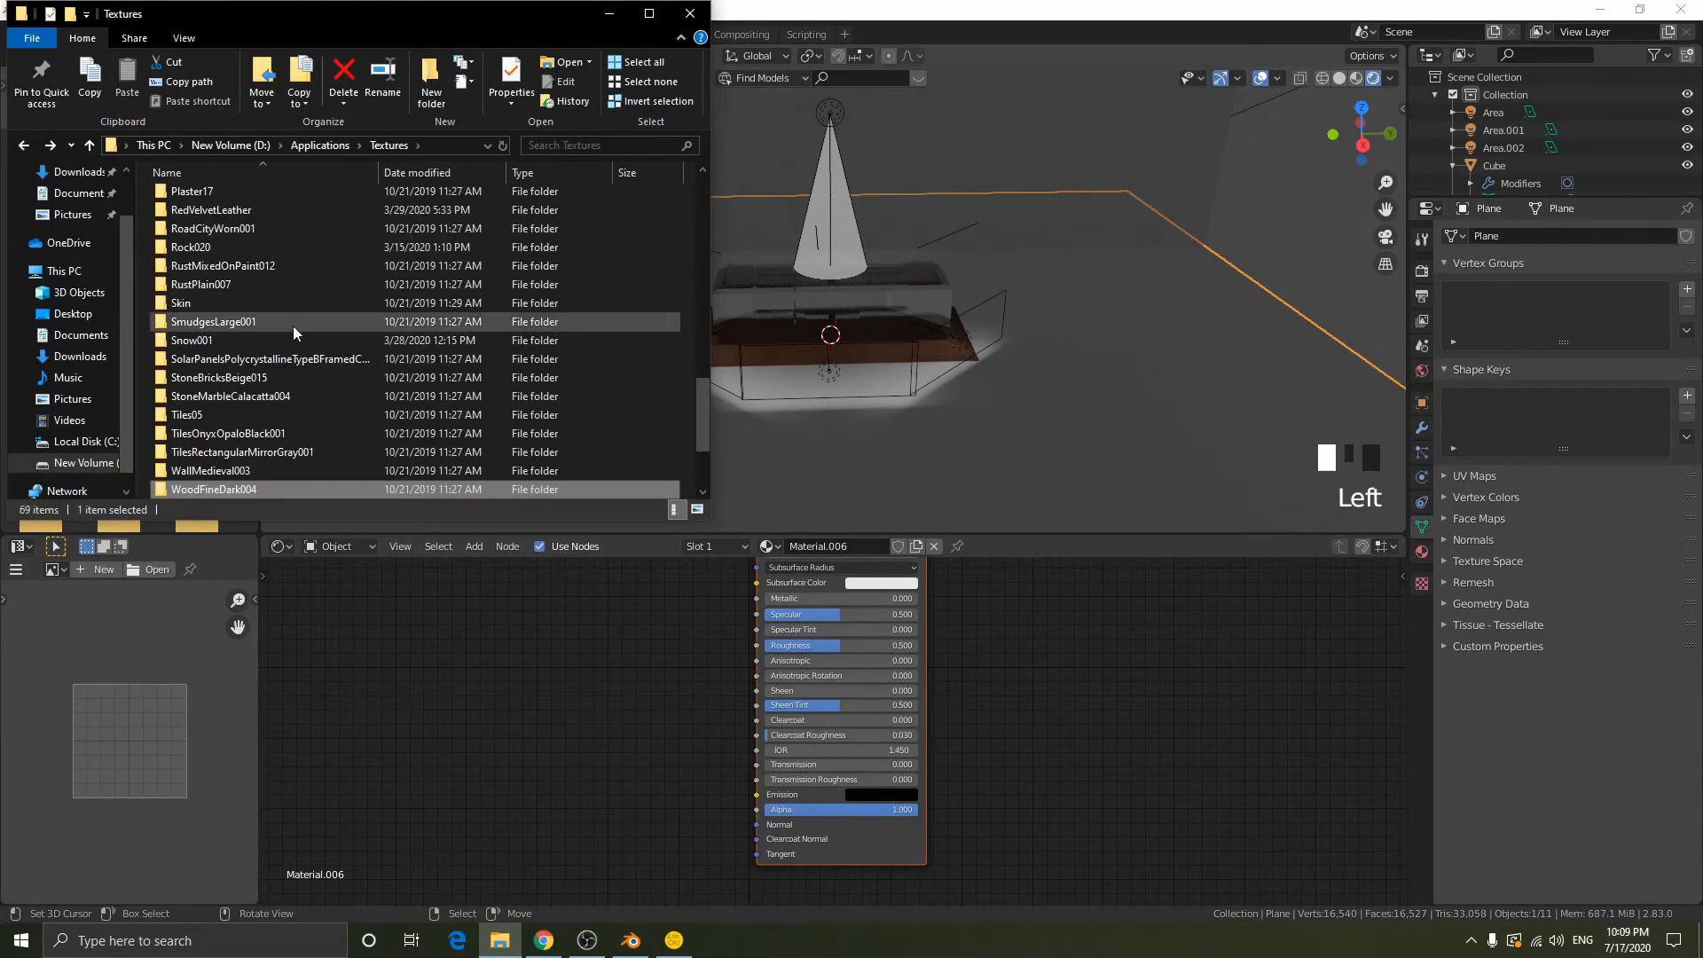
scroll(398, 374, down, 2)
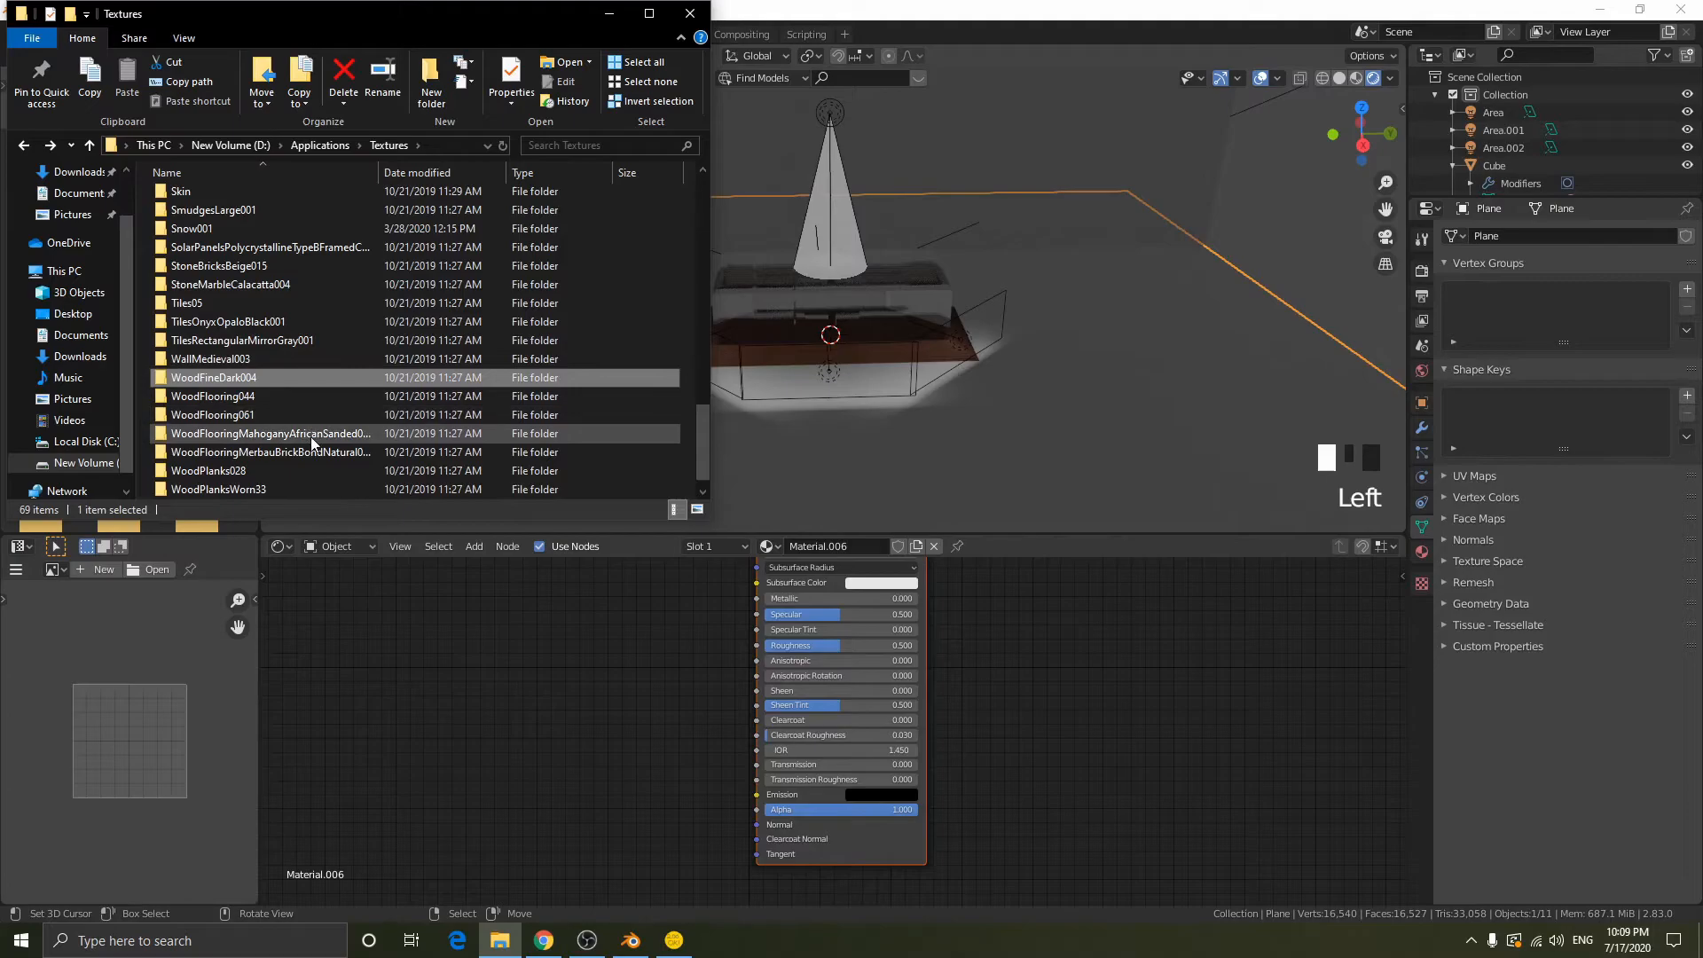
double_click(259, 399)
click(213, 219)
double_click(213, 218)
double_click(214, 206)
- Add the WoodFlooring044 COL, GLOSS and NRM16 images to the floor material's nodes, linking the COL colour output to Base Color
click(209, 215)
drag(210, 214, 760, 601)
click(500, 940)
click(328, 259)
click(310, 339)
click(535, 257)
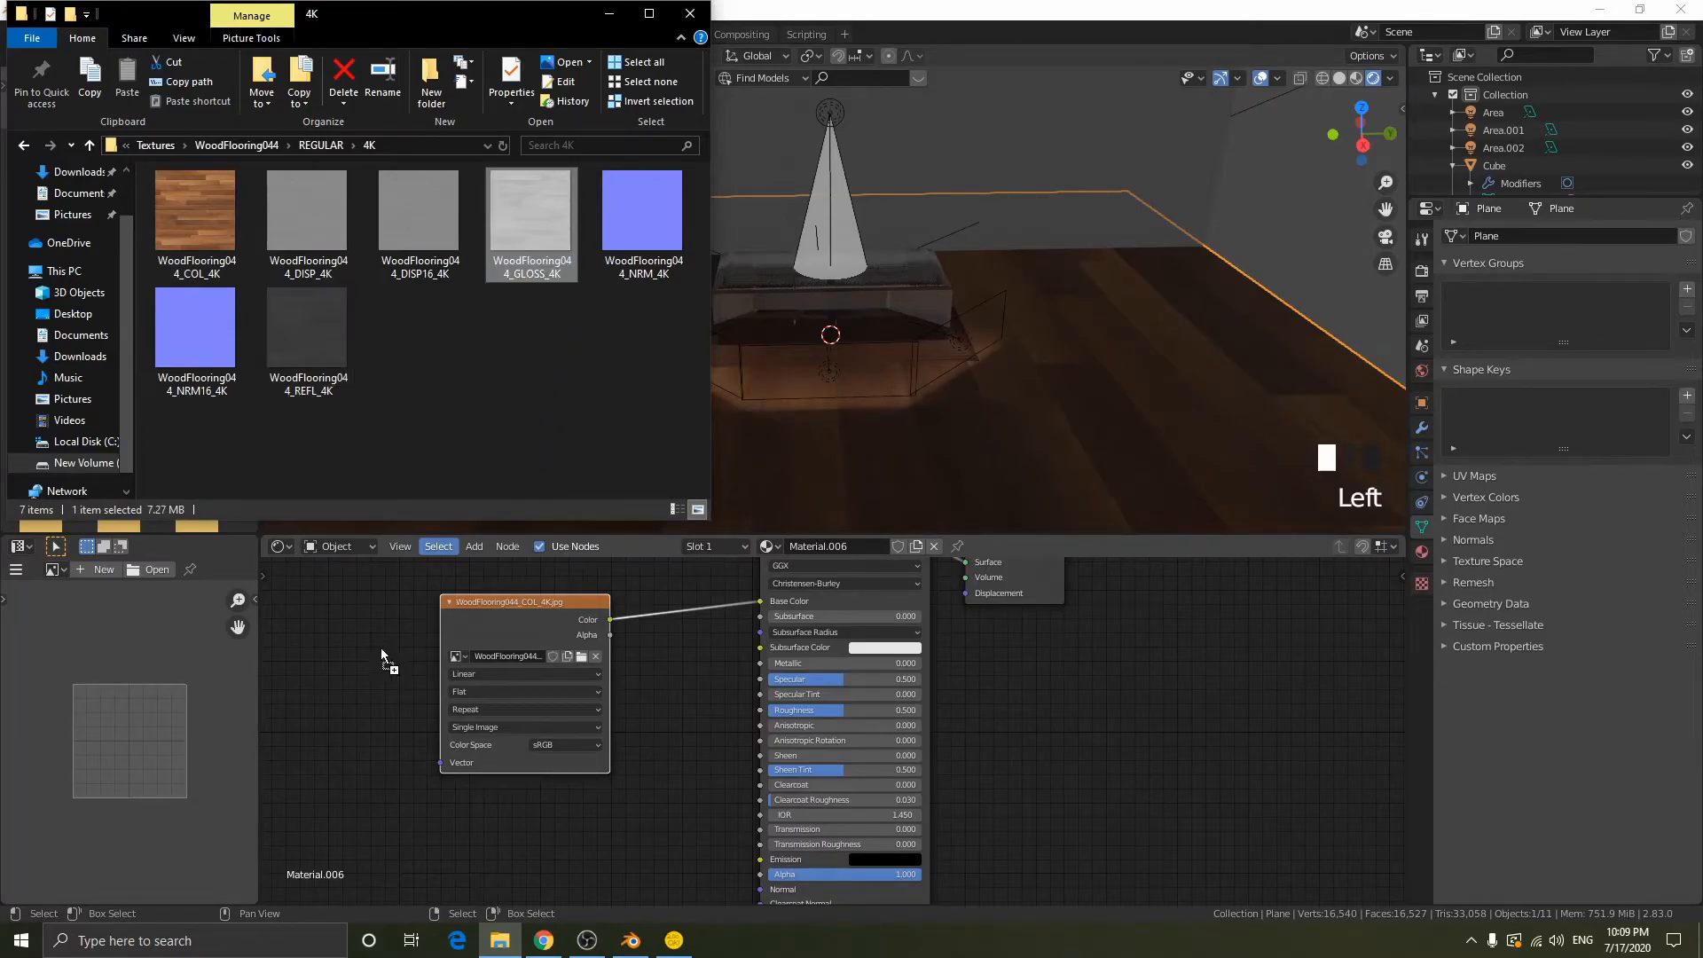
drag(389, 637, 389, 656)
drag(202, 342, 305, 677)
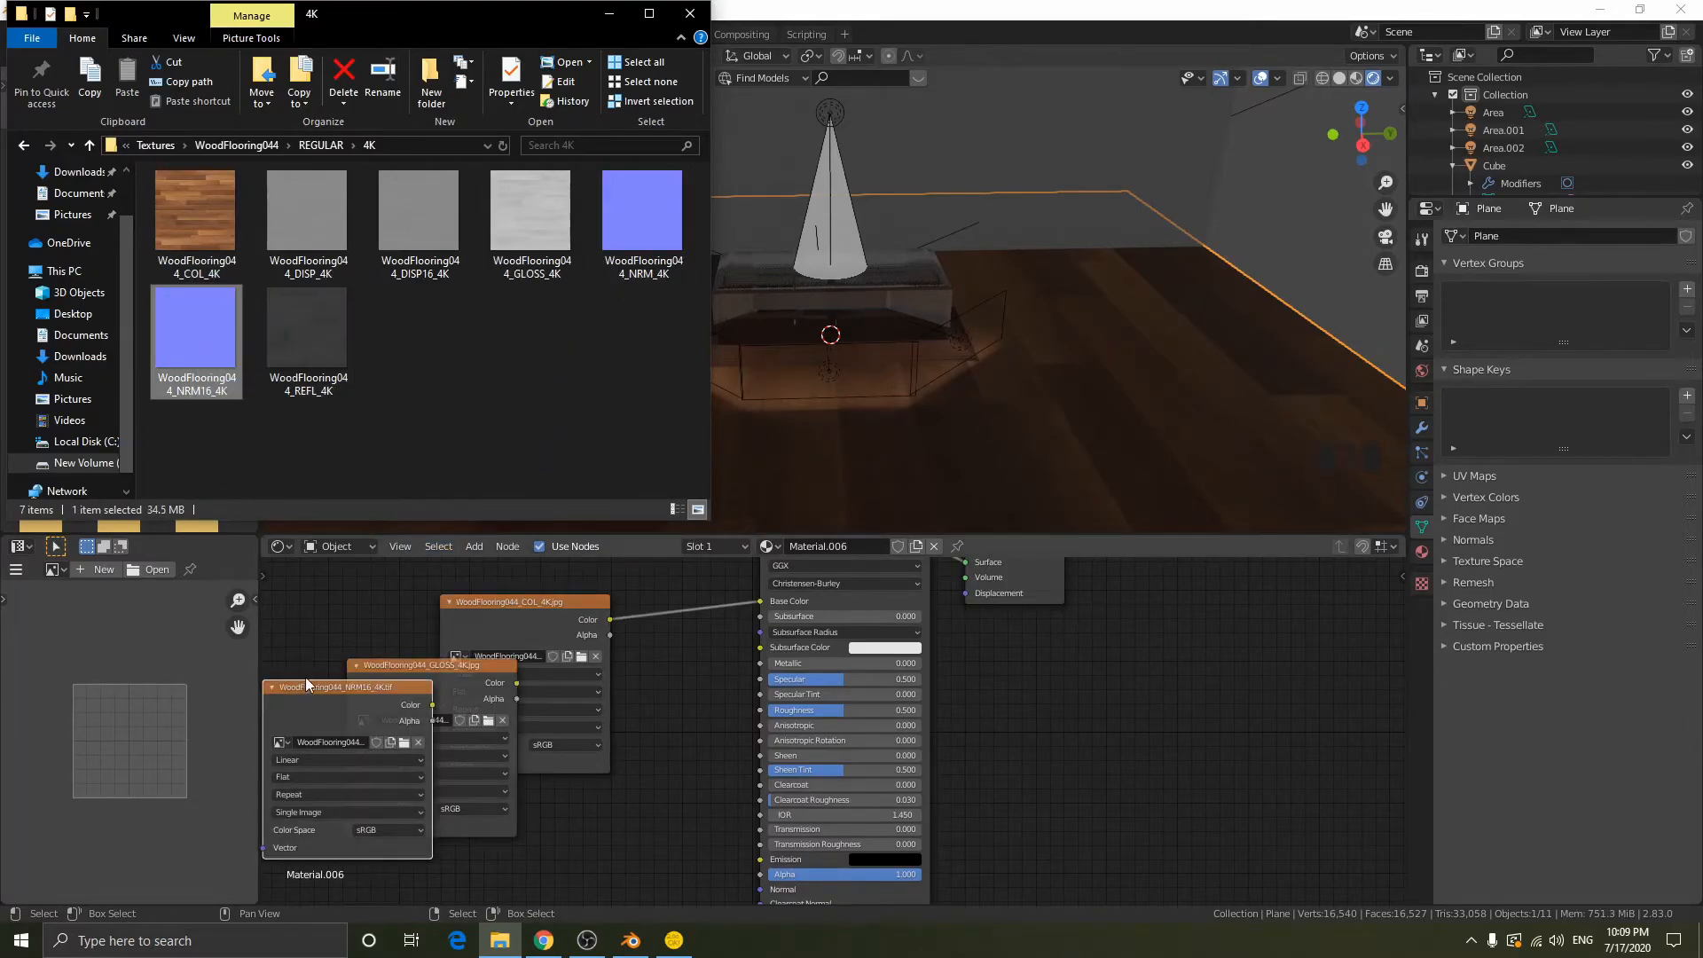
- Arrange the three wood flooring texture nodes in a column beside the Principled BSDF node
drag(527, 649, 620, 777)
middle_drag(592, 673, 686, 599)
scroll(687, 600, down, 5)
drag(634, 643, 710, 844)
scroll(798, 641, down, 6)
drag(842, 759, 726, 641)
drag(808, 686, 784, 631)
- Set the GLOSS texture node's colour space to Non-Color
scroll(816, 690, up, 4)
click(798, 670)
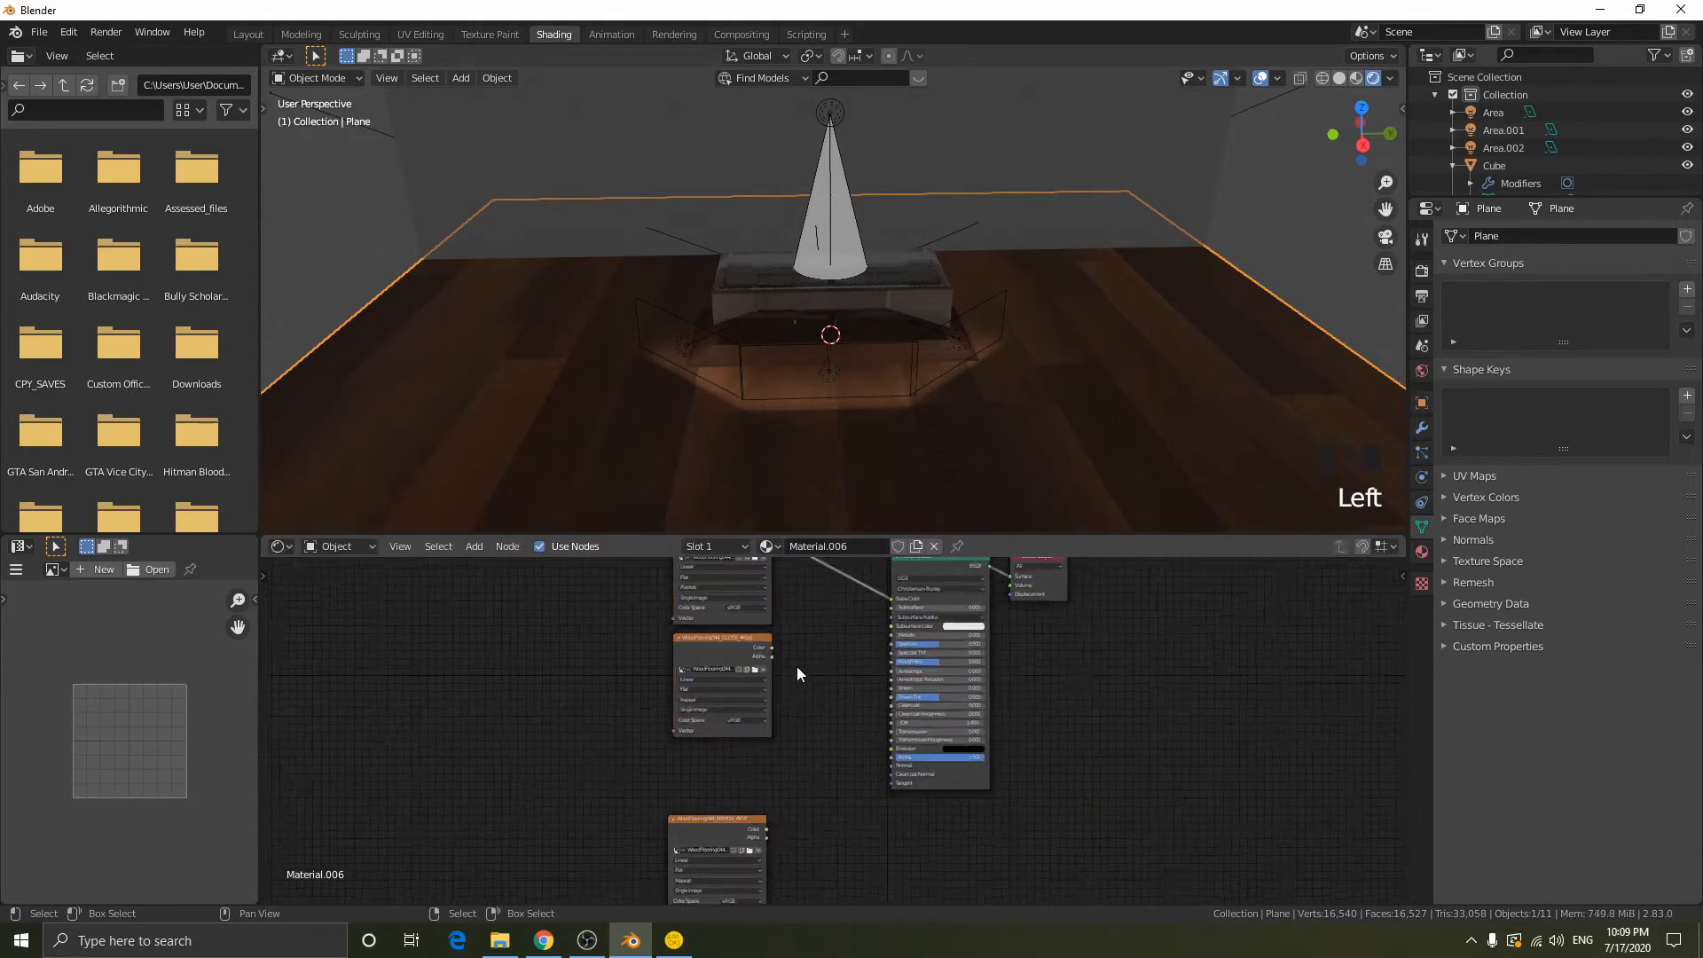
scroll(796, 674, up, 4)
click(651, 708)
click(658, 789)
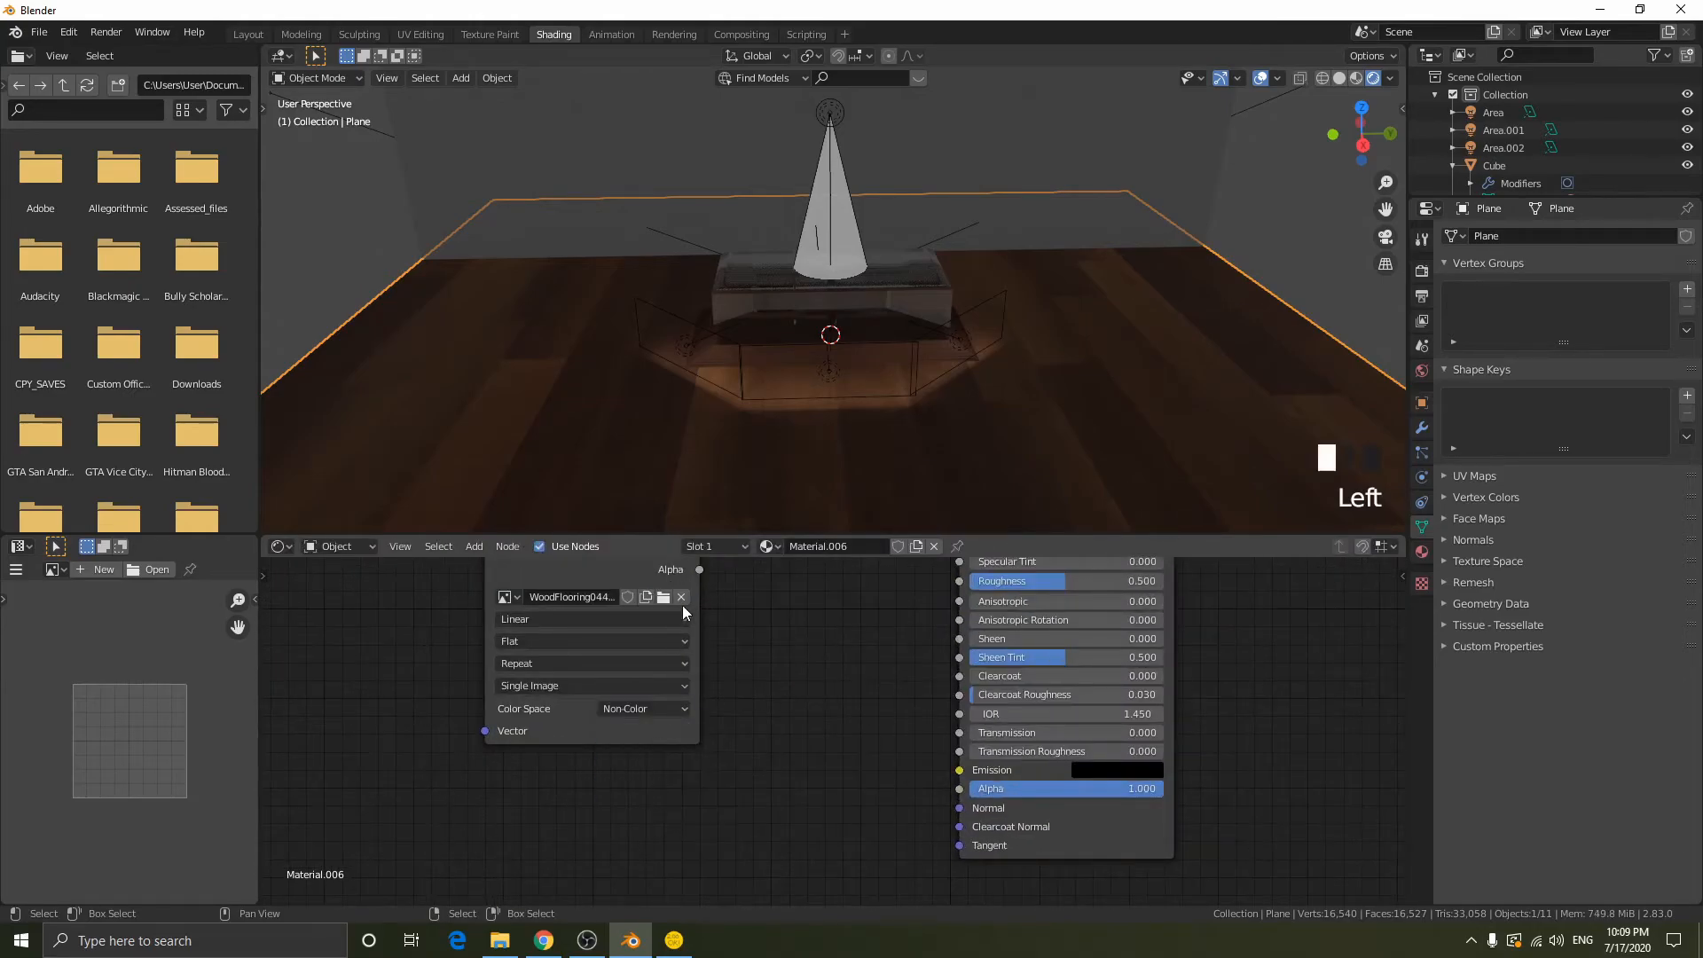
- Link the GLOSS texture's colour output to Roughness and set the NRM16 texture node's colour space to Non-Color
drag(698, 570, 806, 592)
middle_drag(721, 560, 708, 621)
mouse_move(686, 611)
mouse_down()
mouse_move(934, 669)
mouse_move(945, 644)
mouse_up()
middle_drag(717, 714, 802, 631)
scroll(798, 638, down, 3)
mouse_move(679, 842)
mouse_down()
mouse_move(533, 706)
mouse_move(519, 747)
mouse_up()
click(593, 852)
click(593, 805)
- Add a Normal Map node and link the NRM16 colour through it to the Principled BSDF's Normal input
key(shift+a)
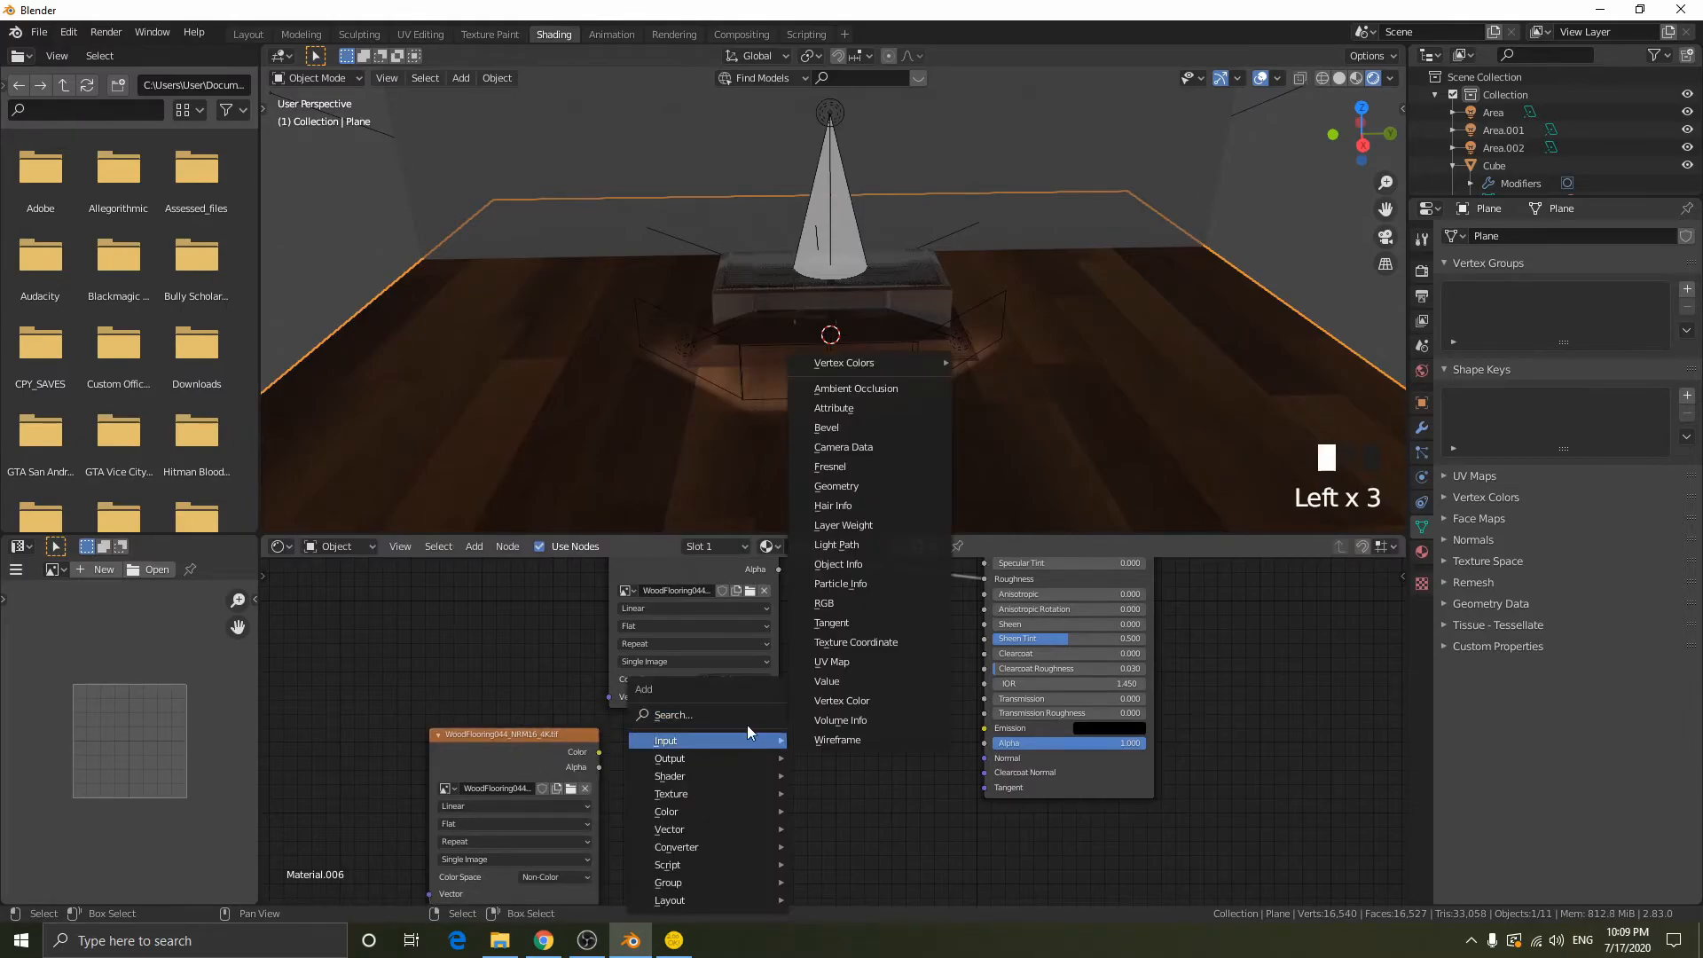
click(749, 715)
text(norm)
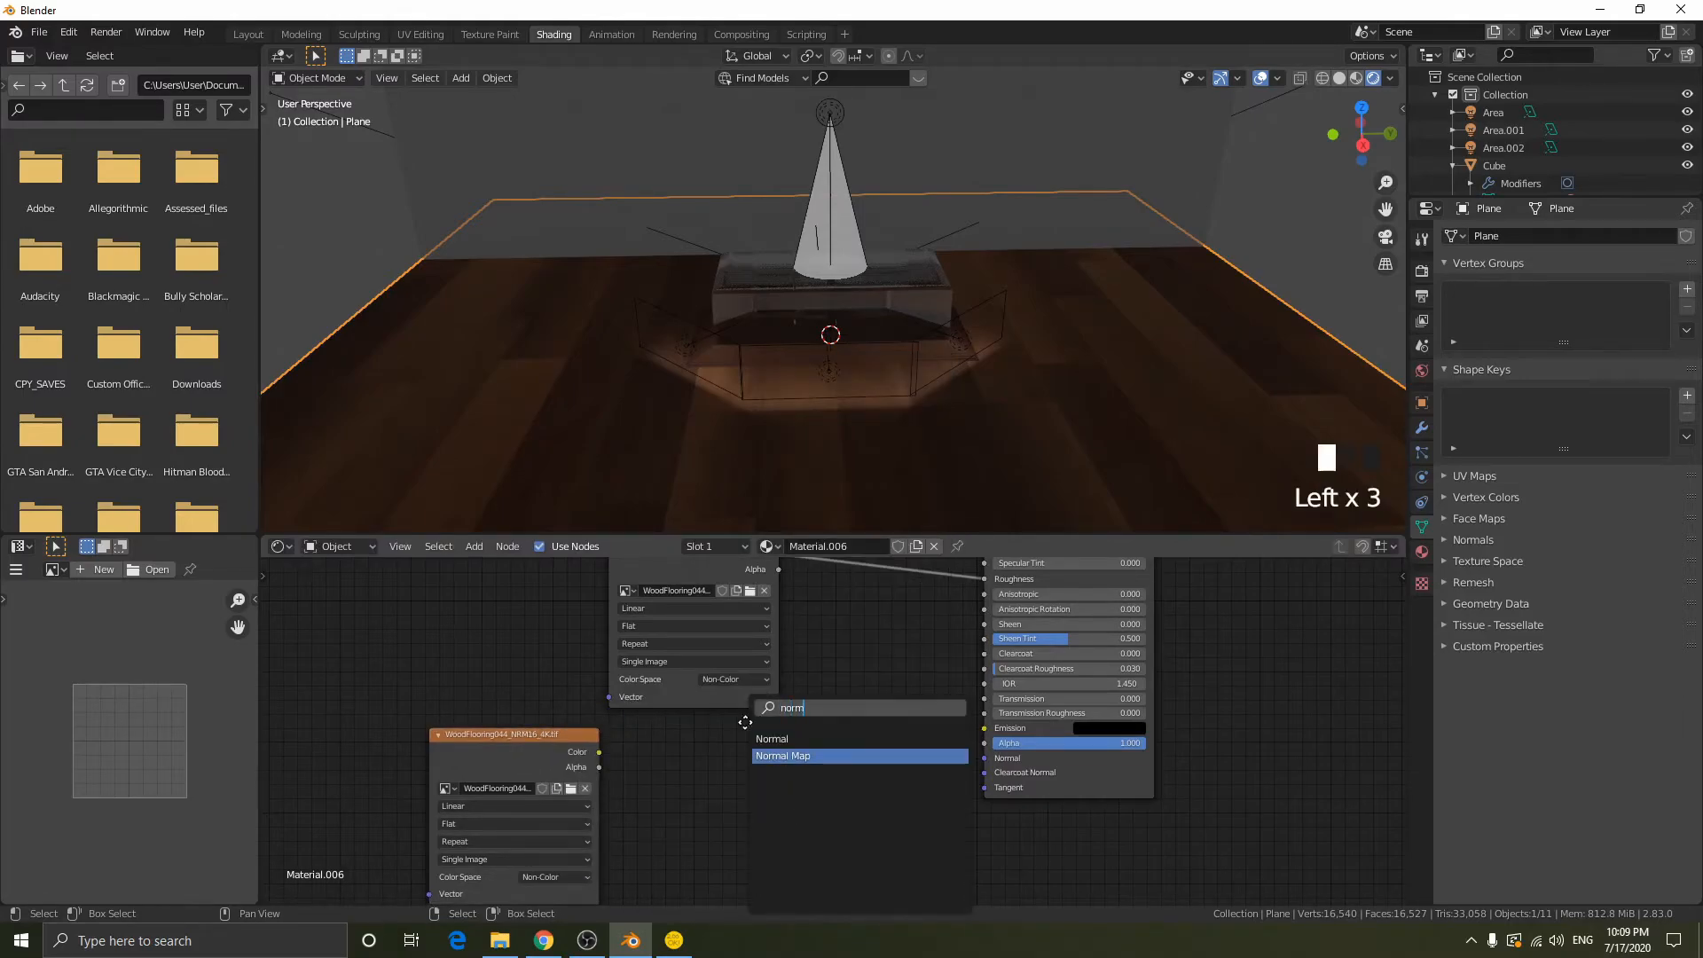
key(Return)
click(763, 714)
alt+right_drag(568, 781, 896, 825)
alt+right_drag(856, 785, 1064, 730)
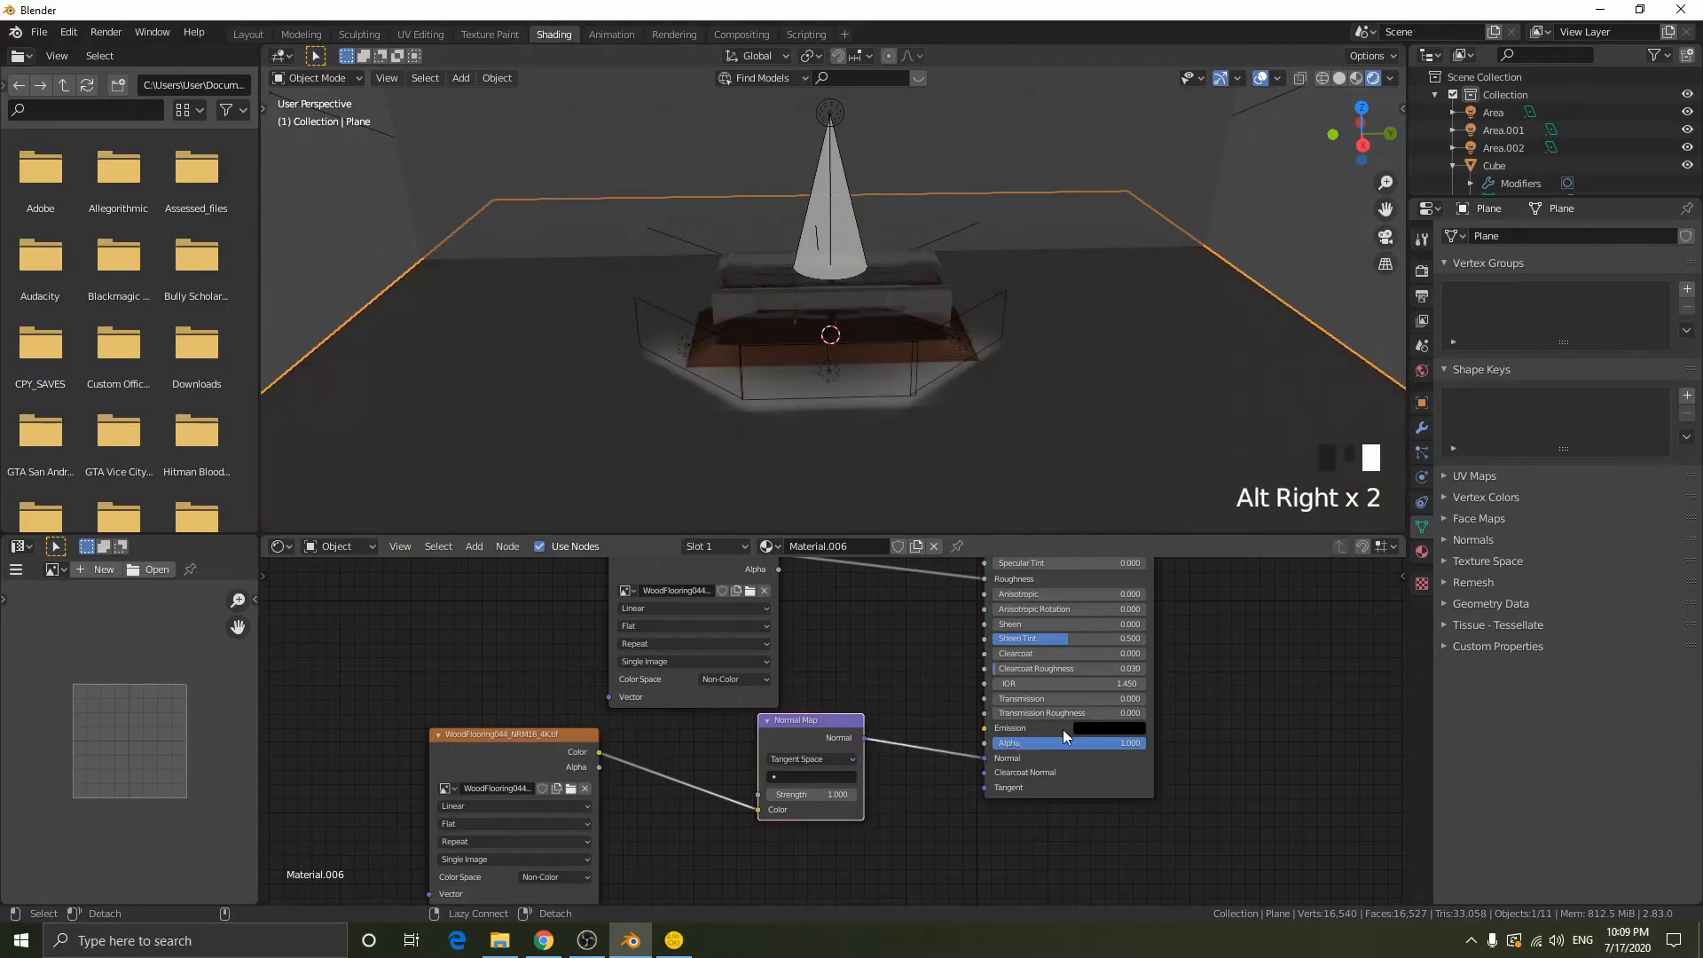
- Add Texture Coordinate and Mapping nodes to the floor material and link the Mapping vector to all three wood textures
middle_drag(950, 371, 1074, 298)
scroll(1038, 372, up, 2)
scroll(626, 700, down, 1)
scroll(626, 700, down, 1)
middle_drag(695, 607, 786, 688)
right_click(732, 647)
key(ctrl+t)
drag(644, 663, 505, 642)
alt+right_drag(510, 642, 761, 588)
alt+right_drag(532, 678, 660, 814)
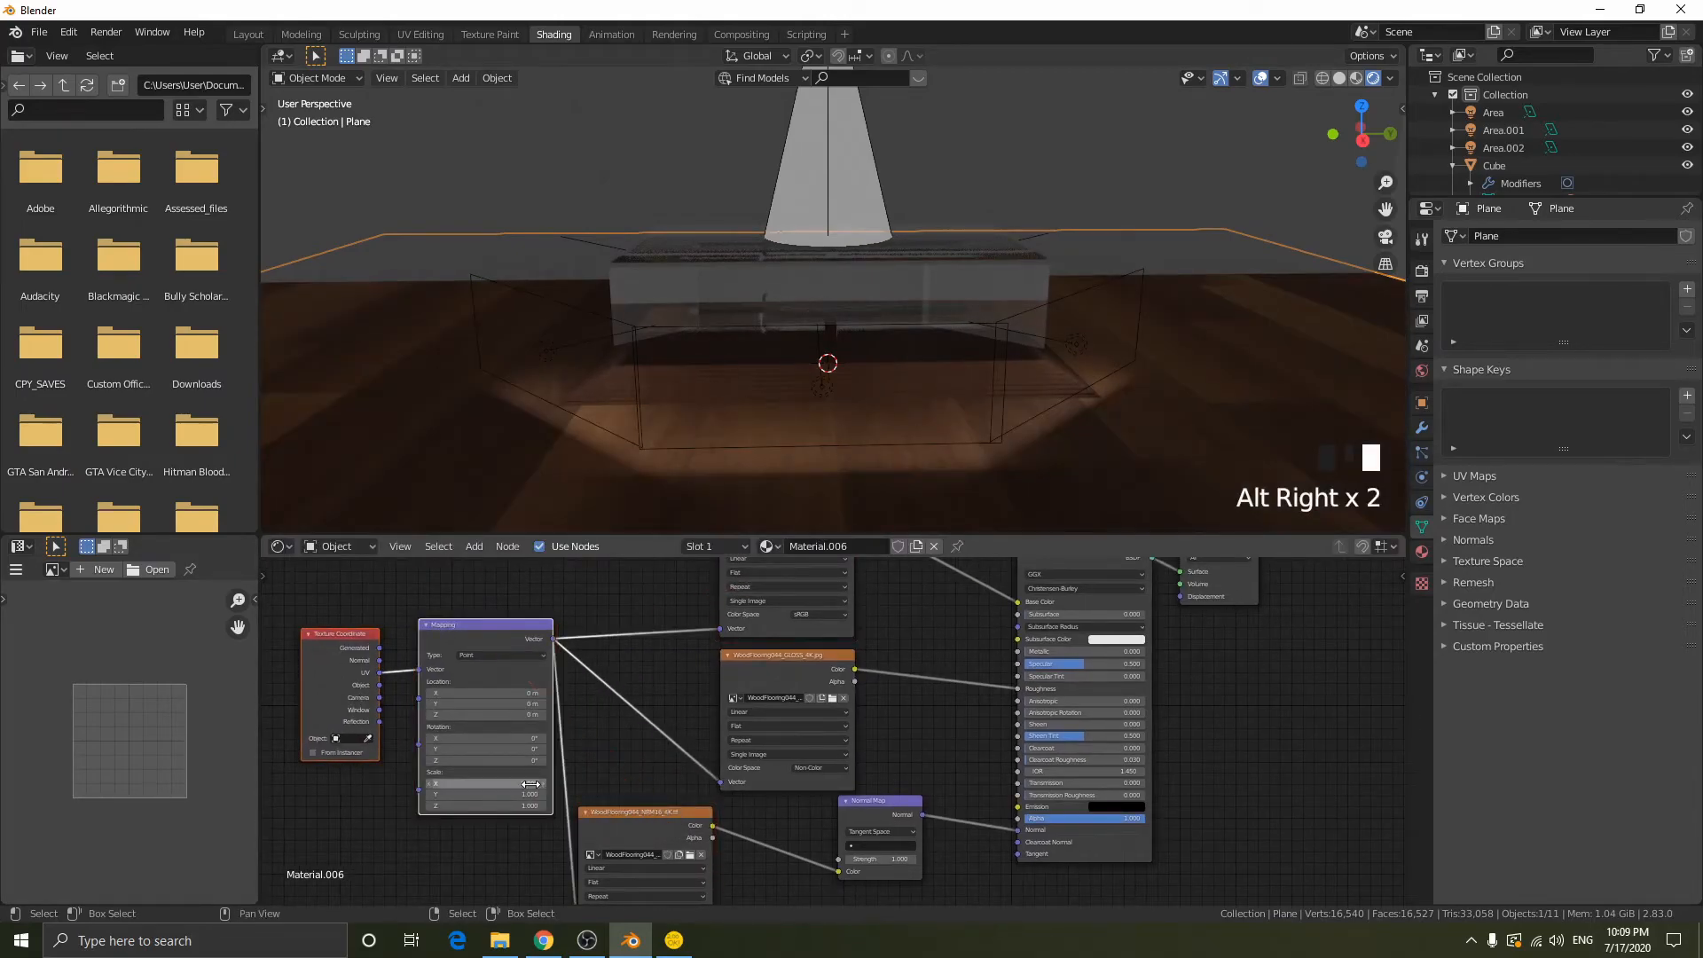
- Set the floor Mapping node's scale to 5 on all three axes
drag(518, 781, 518, 806)
text(5)
key(Return)
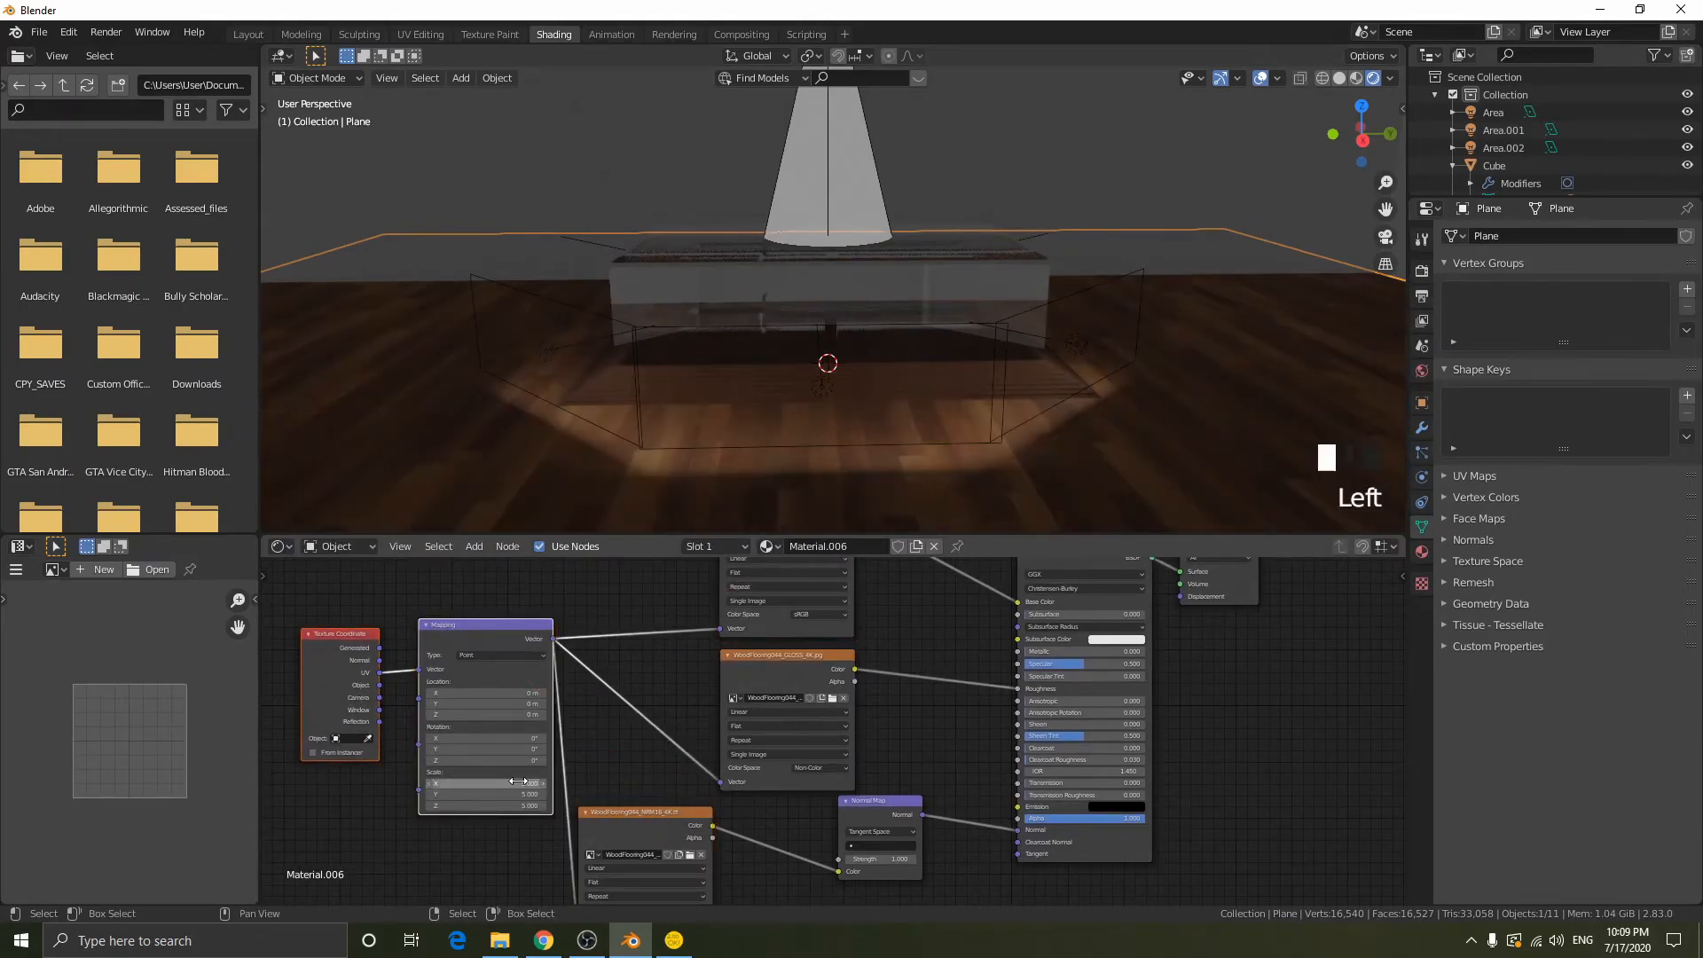
- Select the back wall plane and create a new material for it
middle_drag(749, 477, 870, 401)
right_click(1023, 264)
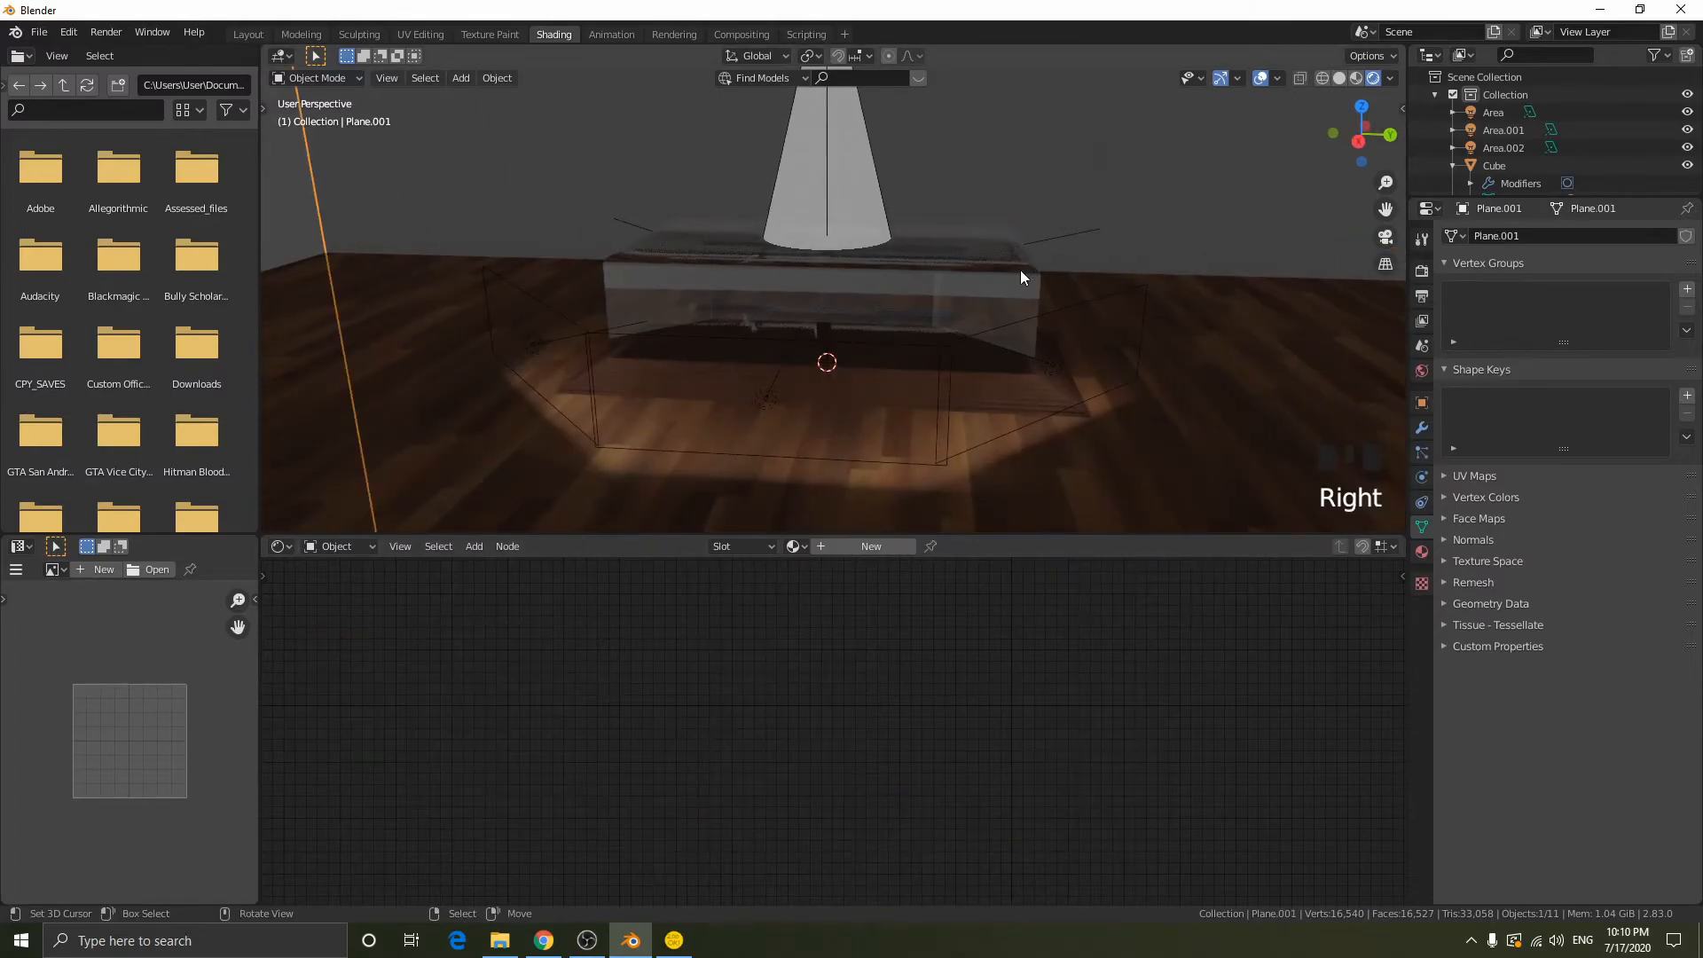
click(827, 546)
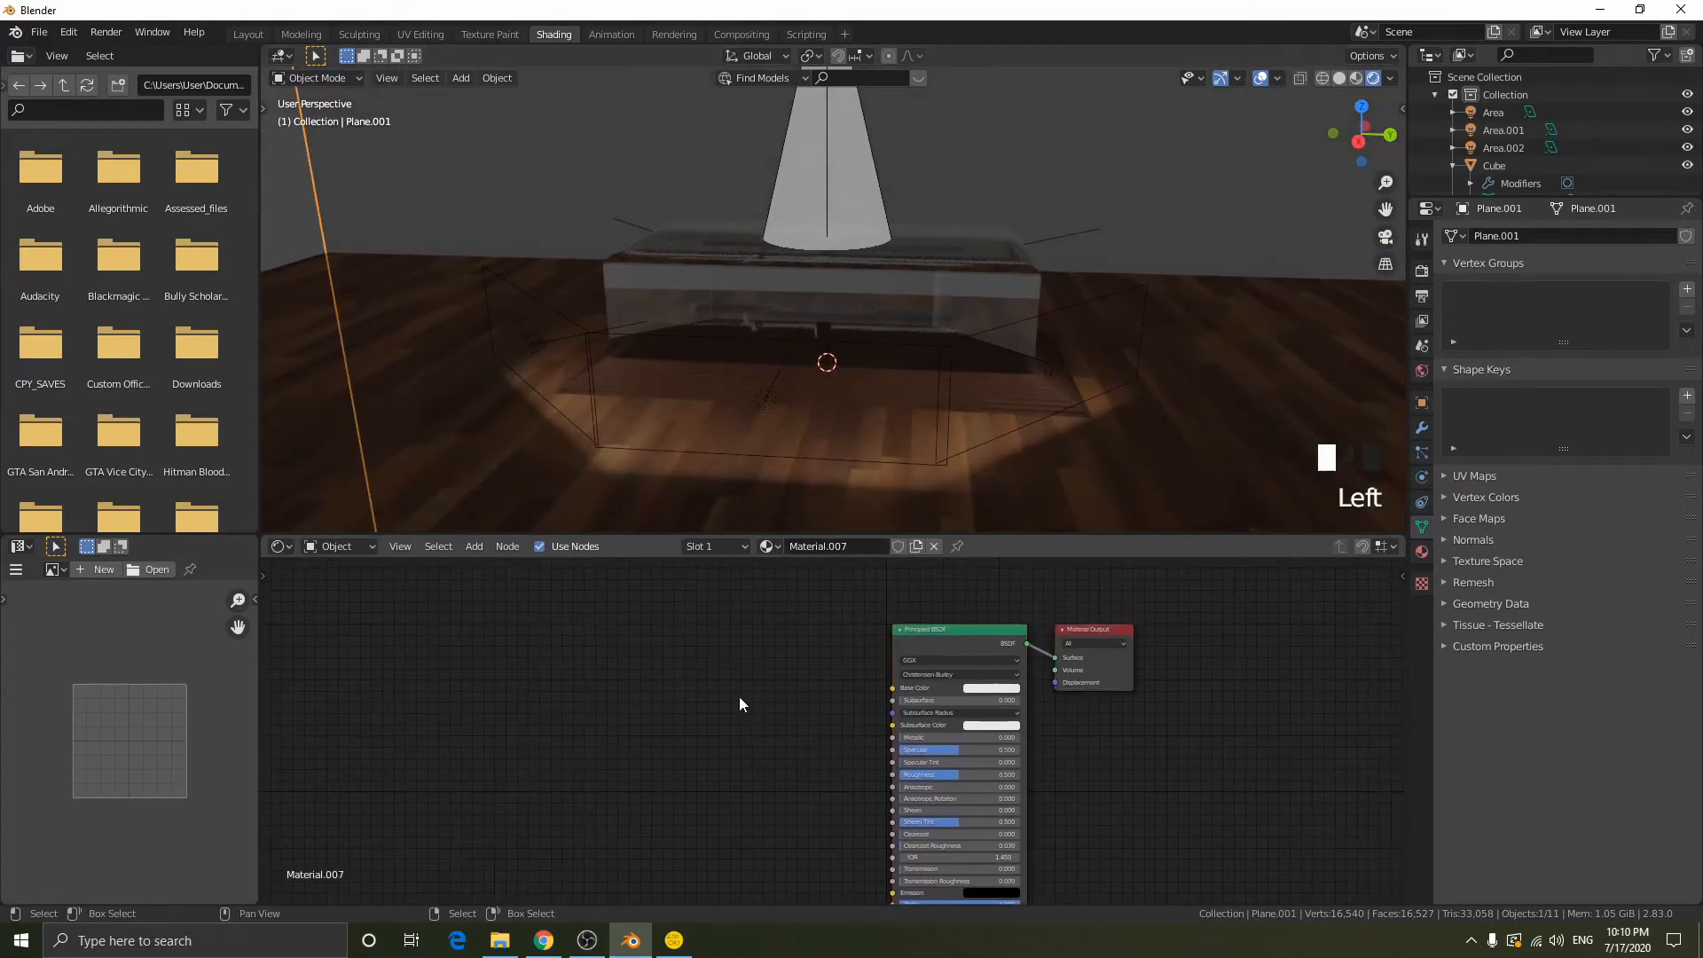
- Switch to File Explorer and open the 4K folder inside Textures > WoodFlooring061 > REGULAR
click(500, 940)
click(240, 144)
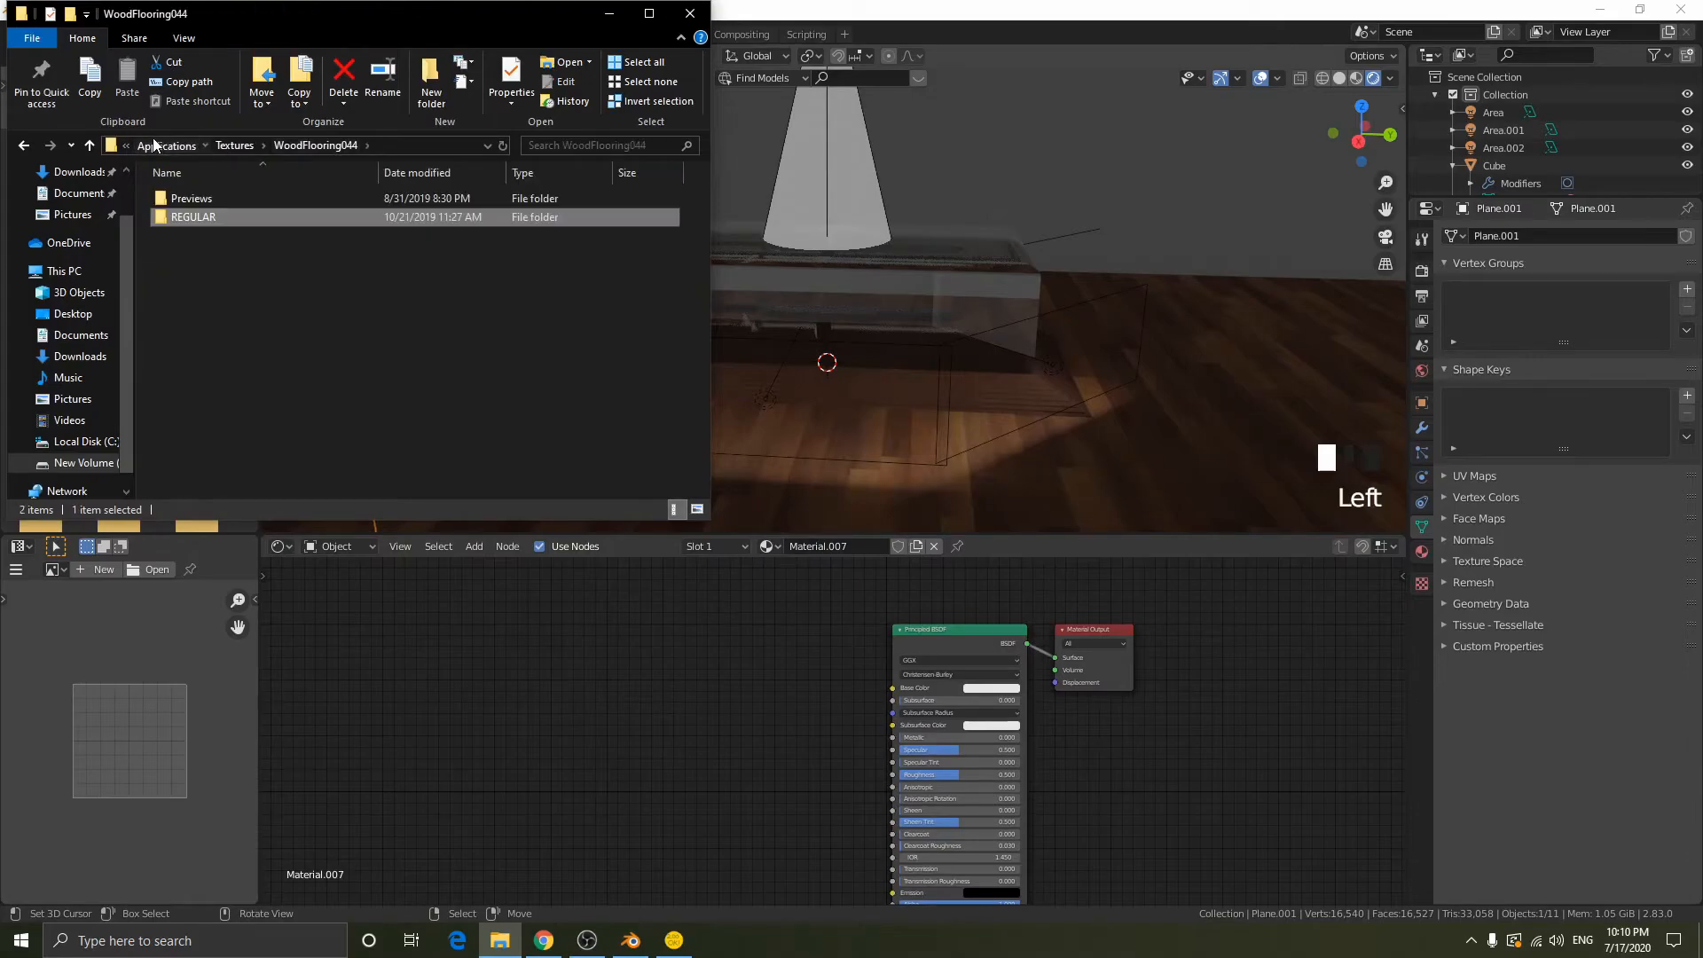
click(154, 142)
scroll(318, 448, down, 1)
double_click(273, 429)
scroll(296, 382, down, 7)
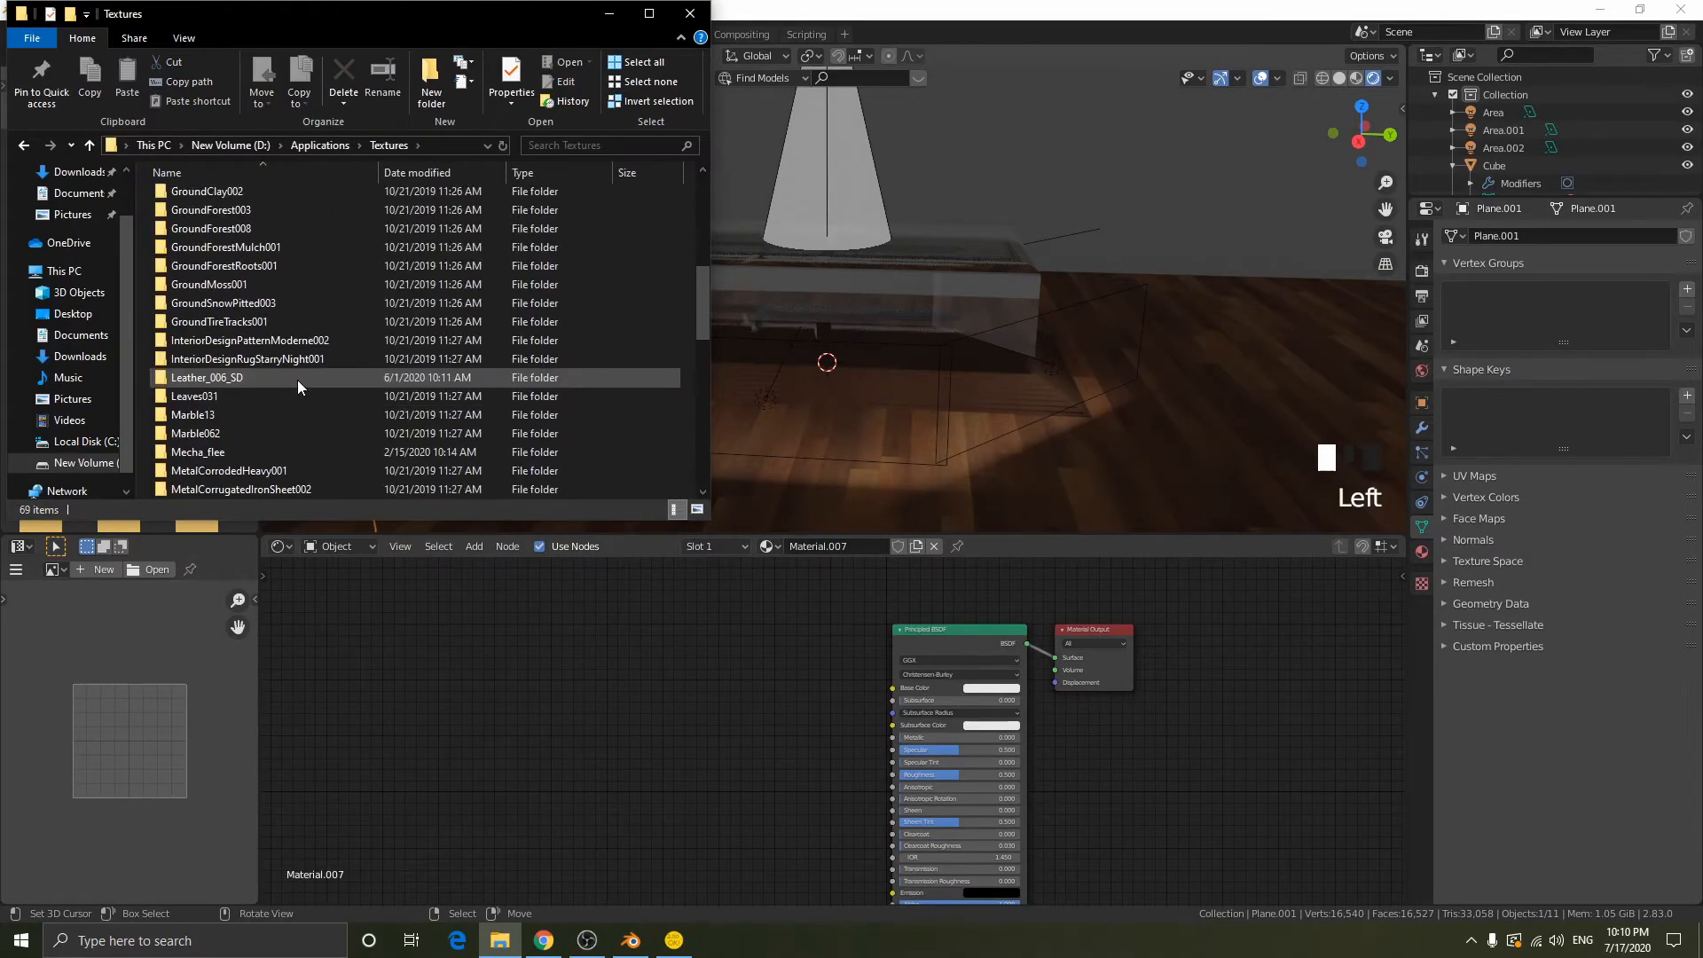
scroll(296, 380, down, 11)
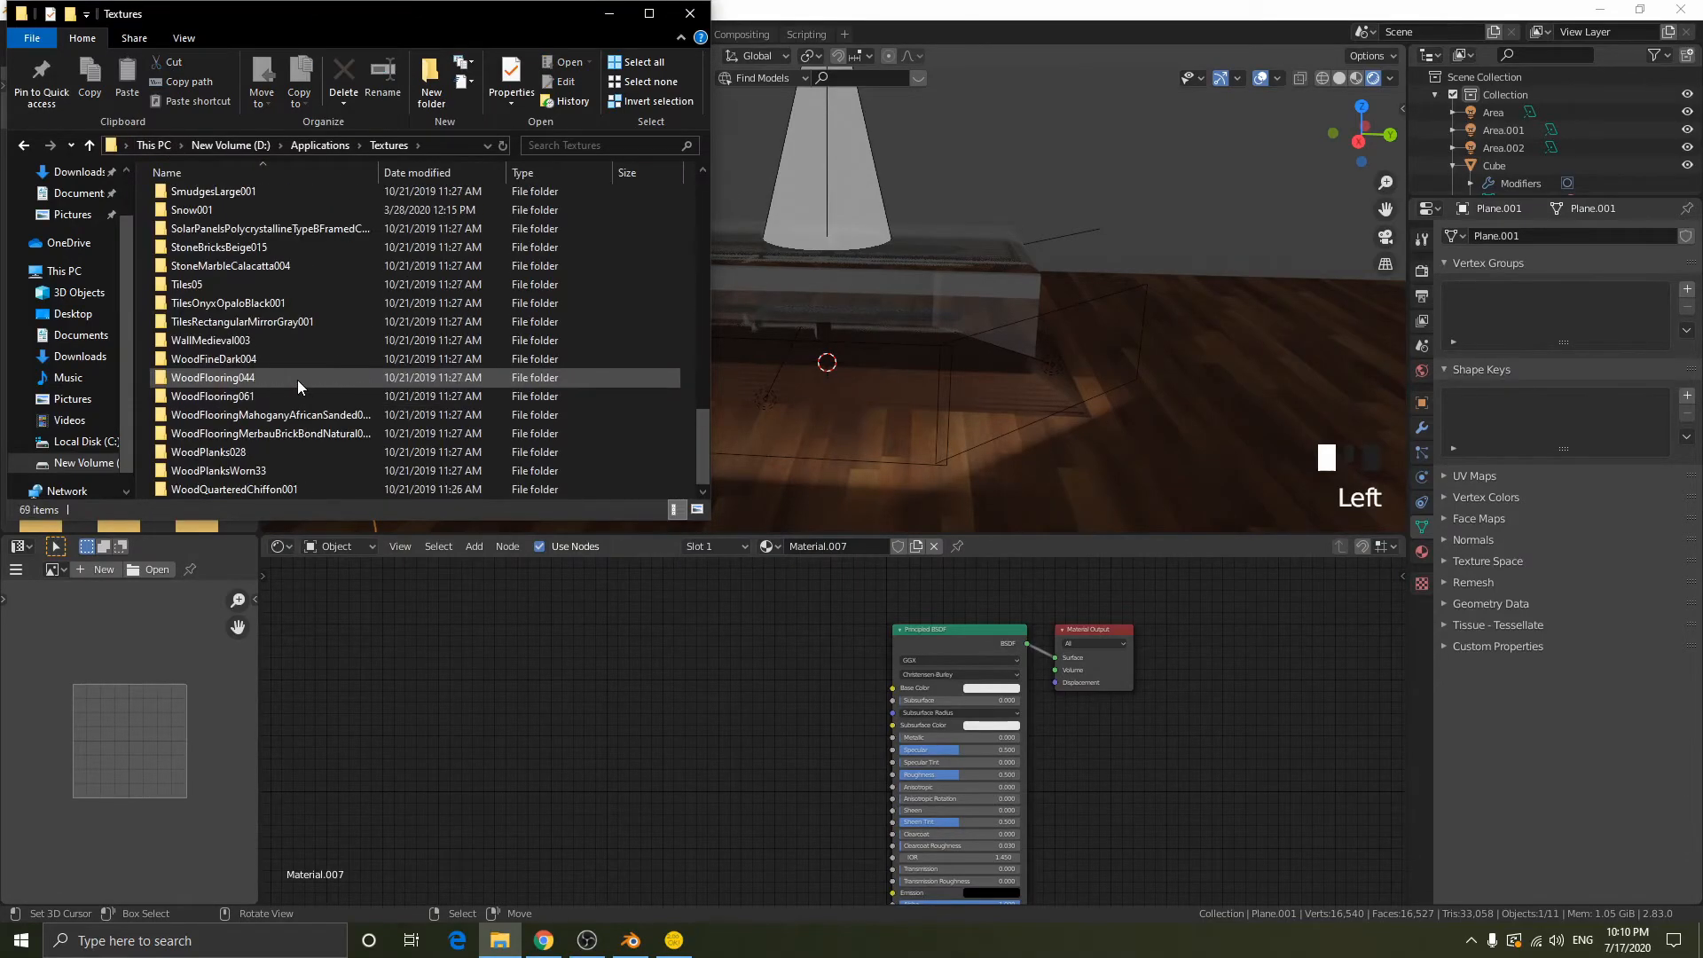
double_click(252, 395)
double_click(209, 218)
double_click(211, 199)
- Add the WoodFlooring061 COL, NRM16 and GLOSS 4K images to the wall material's node editor
drag(199, 218, 475, 612)
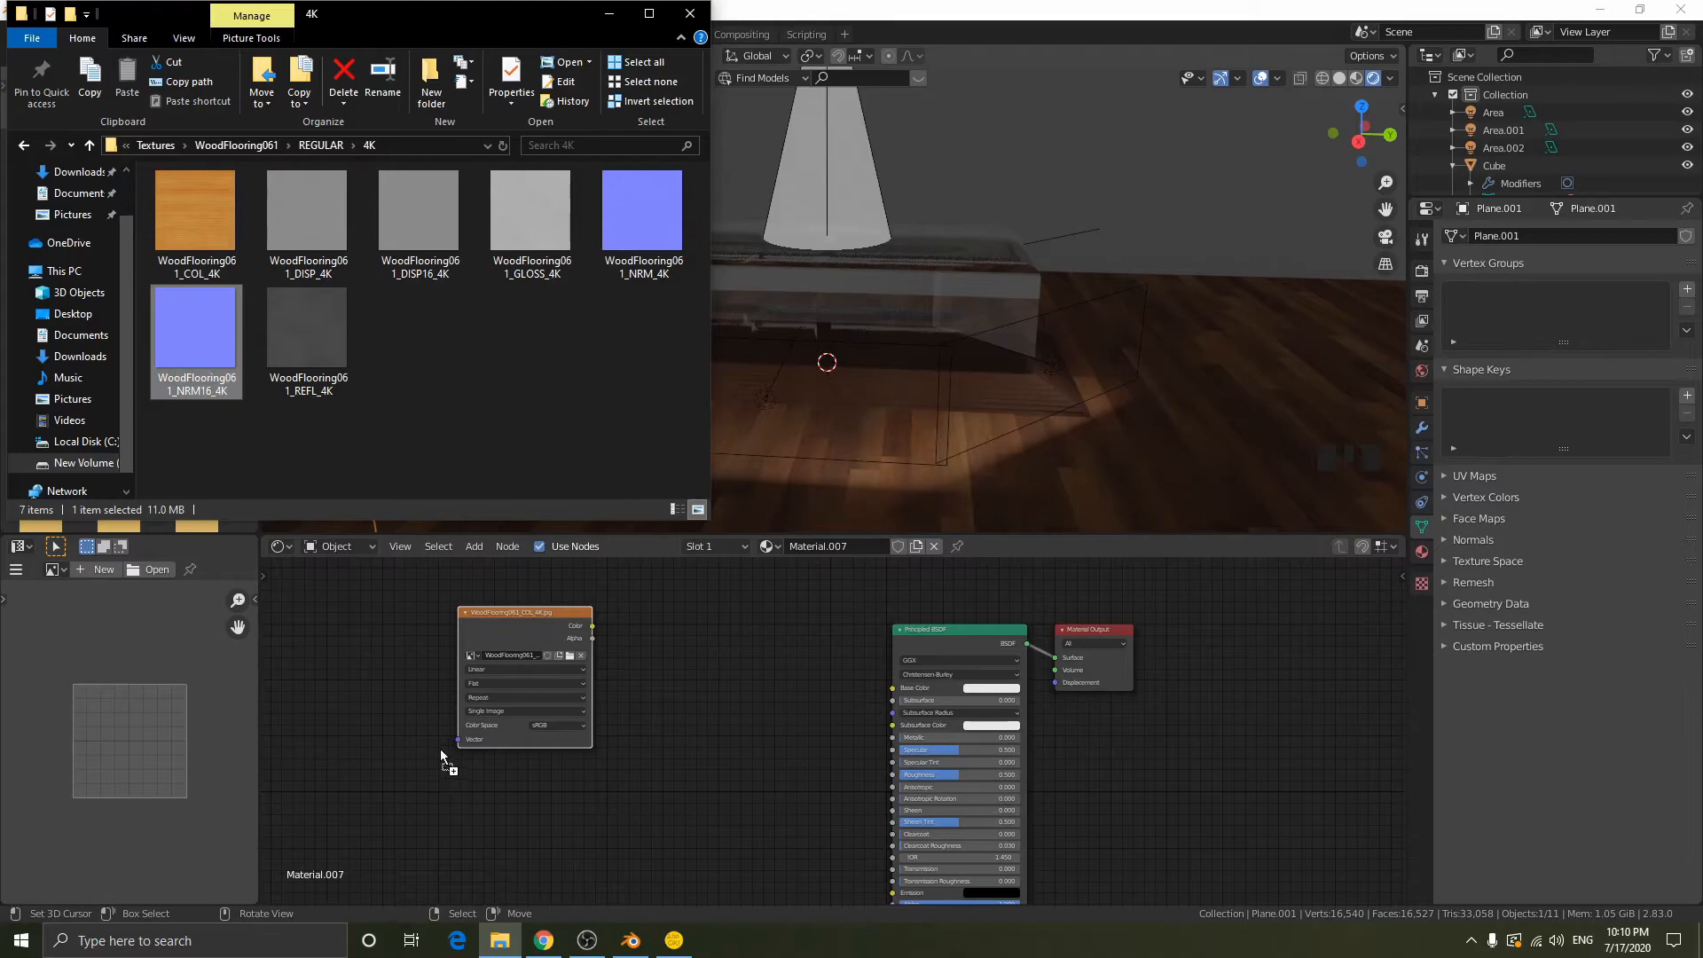
drag(438, 746, 481, 764)
drag(514, 248, 667, 688)
- Link the COL texture's colour to Base Color and arrange the three wall texture nodes beside the Principled BSDF
drag(519, 612, 860, 689)
drag(585, 614, 639, 881)
scroll(754, 676, down, 2)
middle_drag(767, 665, 791, 840)
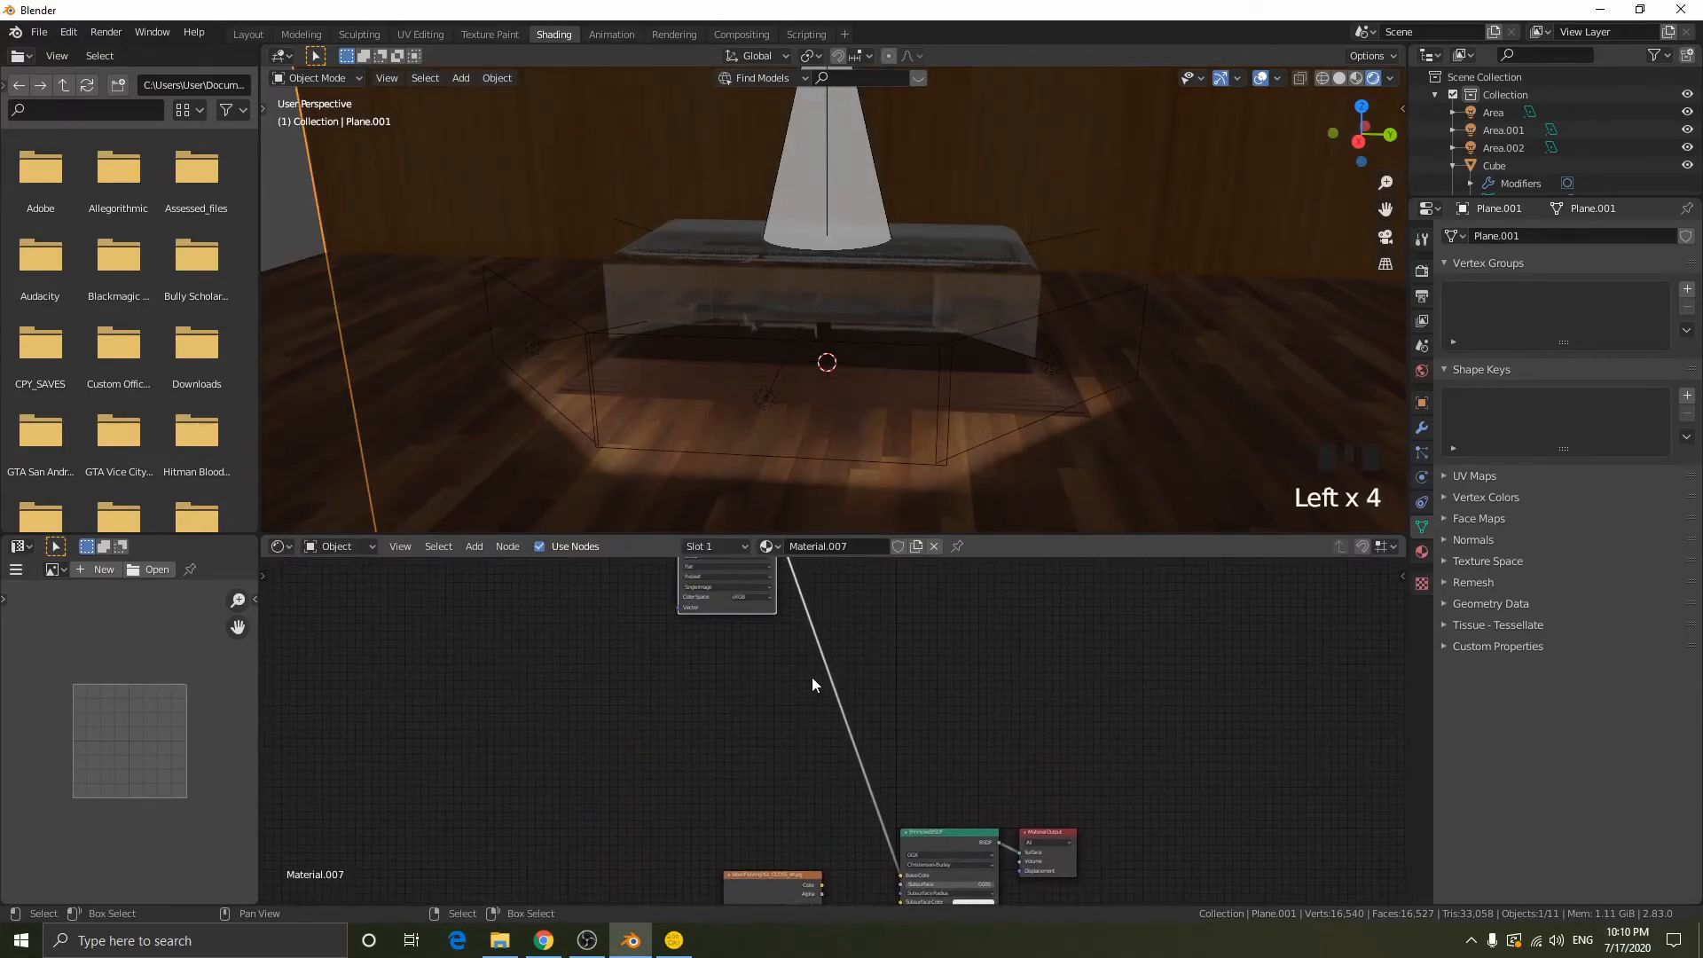
drag(756, 610, 783, 846)
middle_drag(807, 874, 876, 727)
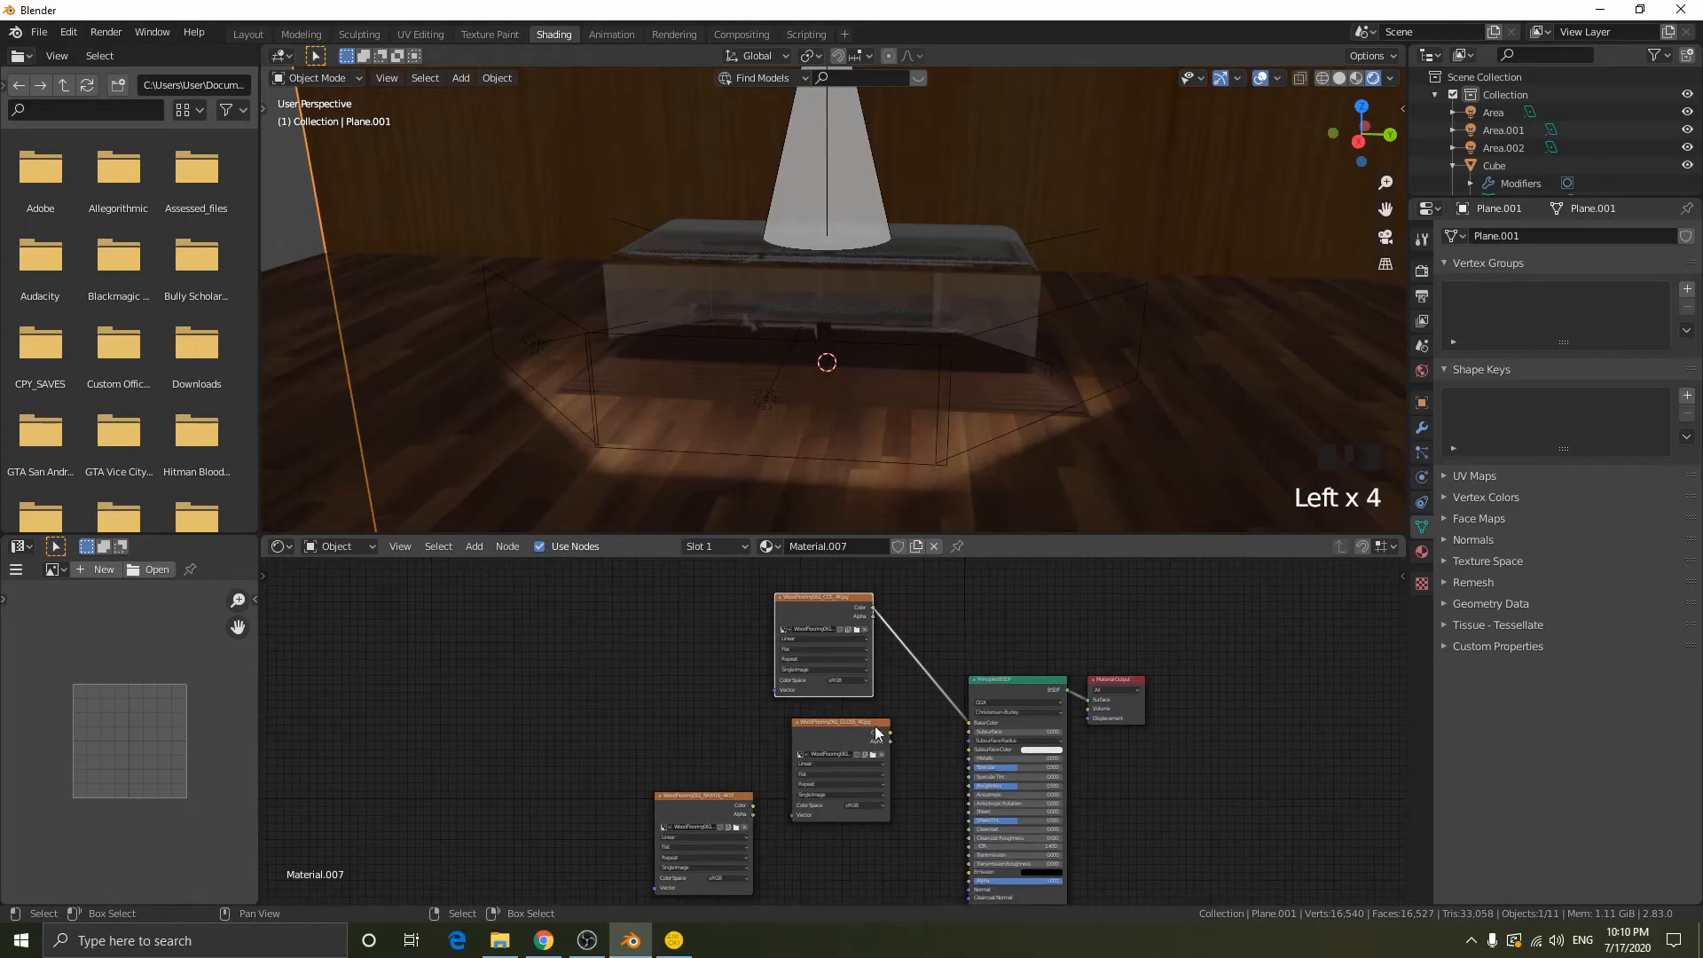
- Set the wall's GLOSS texture to Non-Color and link its colour output to the Principled BSDF's Roughness
scroll(876, 727, up, 5)
drag(867, 787, 745, 760)
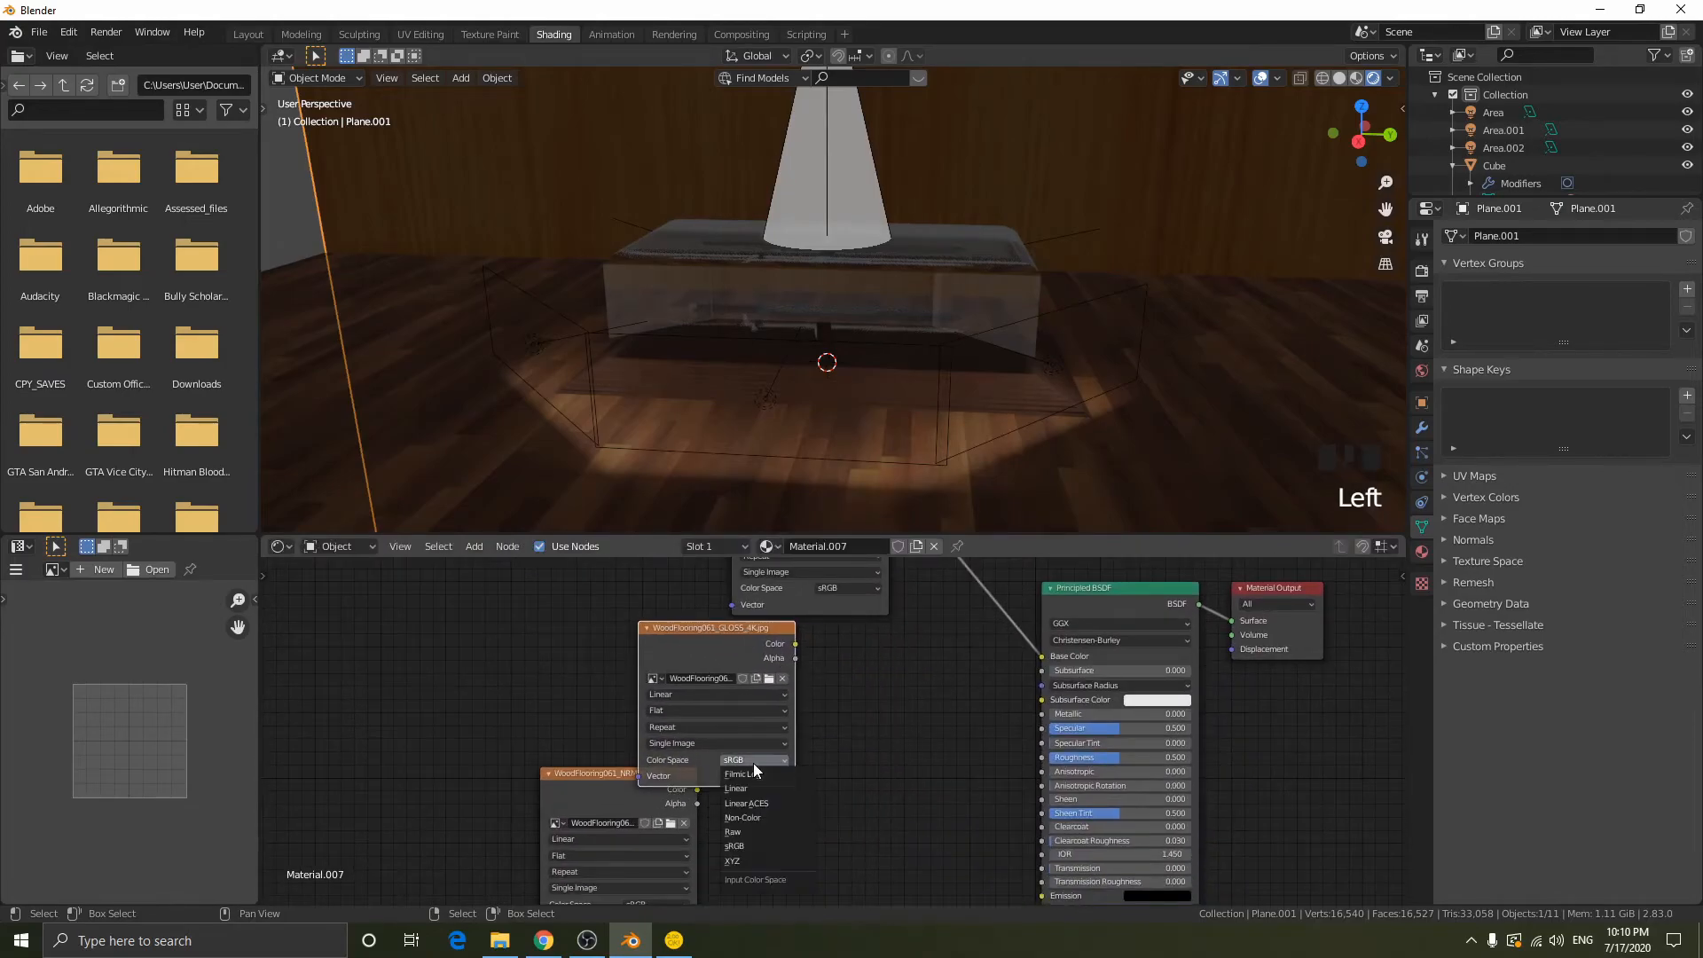
click(773, 816)
drag(721, 644, 814, 653)
middle_drag(933, 680, 869, 614)
drag(825, 586, 977, 690)
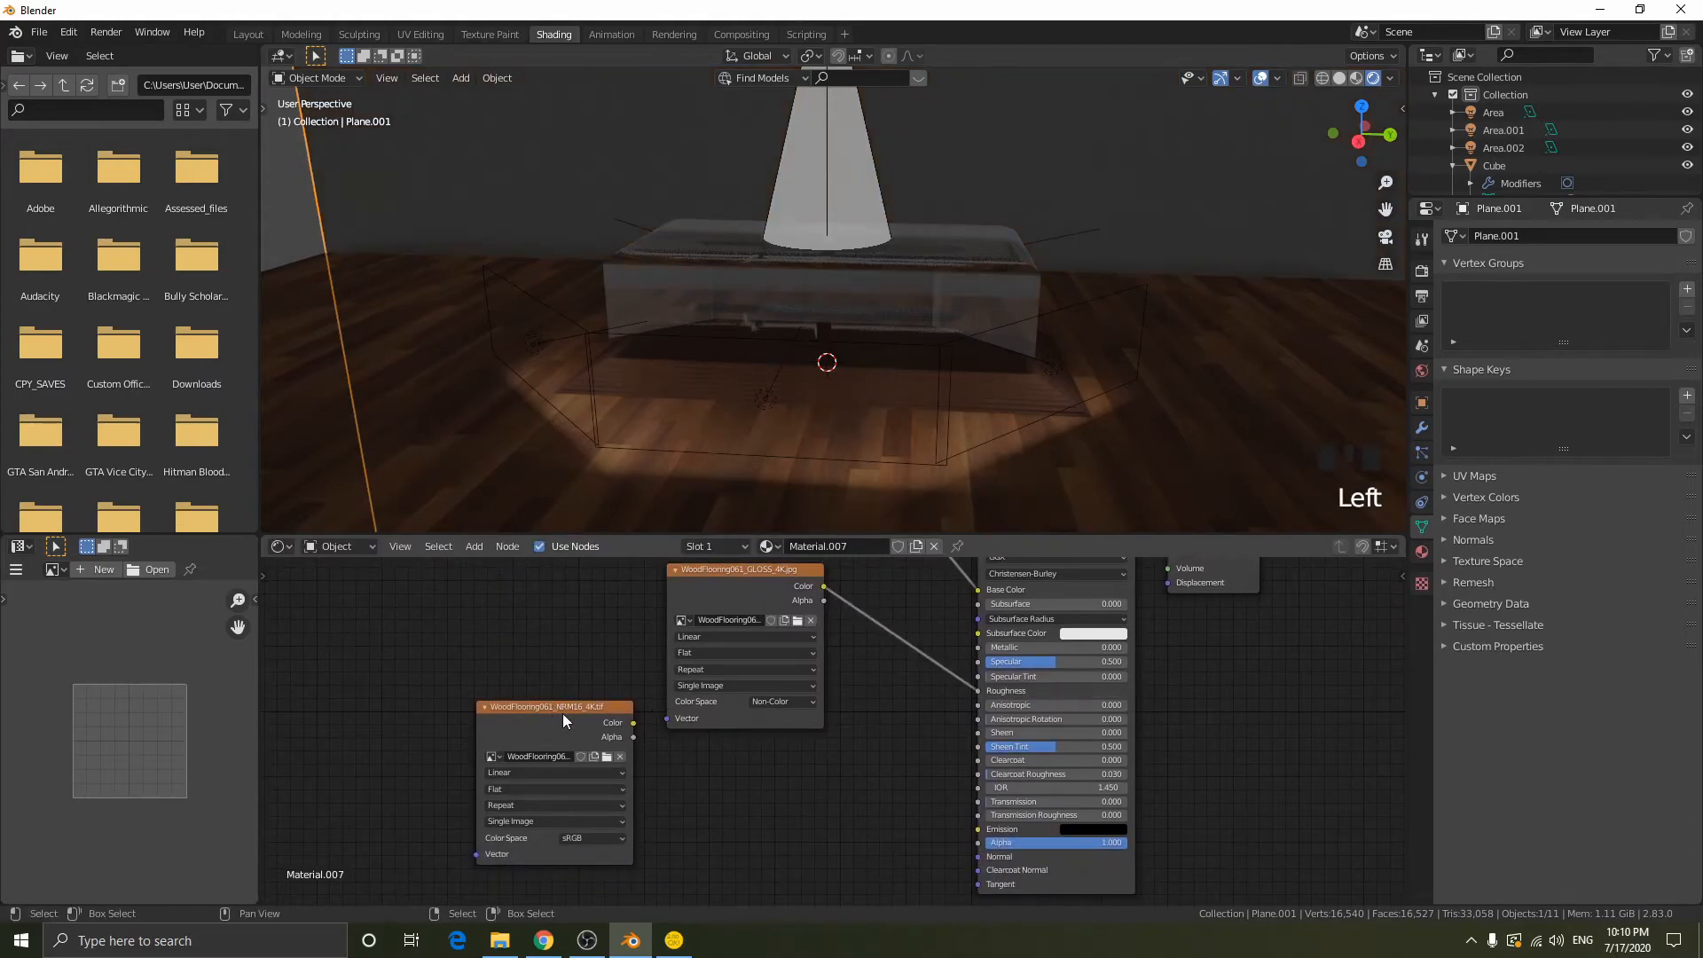
- Move the wall's NRM16 texture node clear of the GLOSS node and set its colour space to Non-Color
middle_drag(713, 753, 751, 636)
drag(583, 594, 514, 671)
click(563, 789)
click(577, 733)
- Add a Normal Map node to the wall material, linking the NRM16 colour through it to the shader's Normal input
key(shift+a)
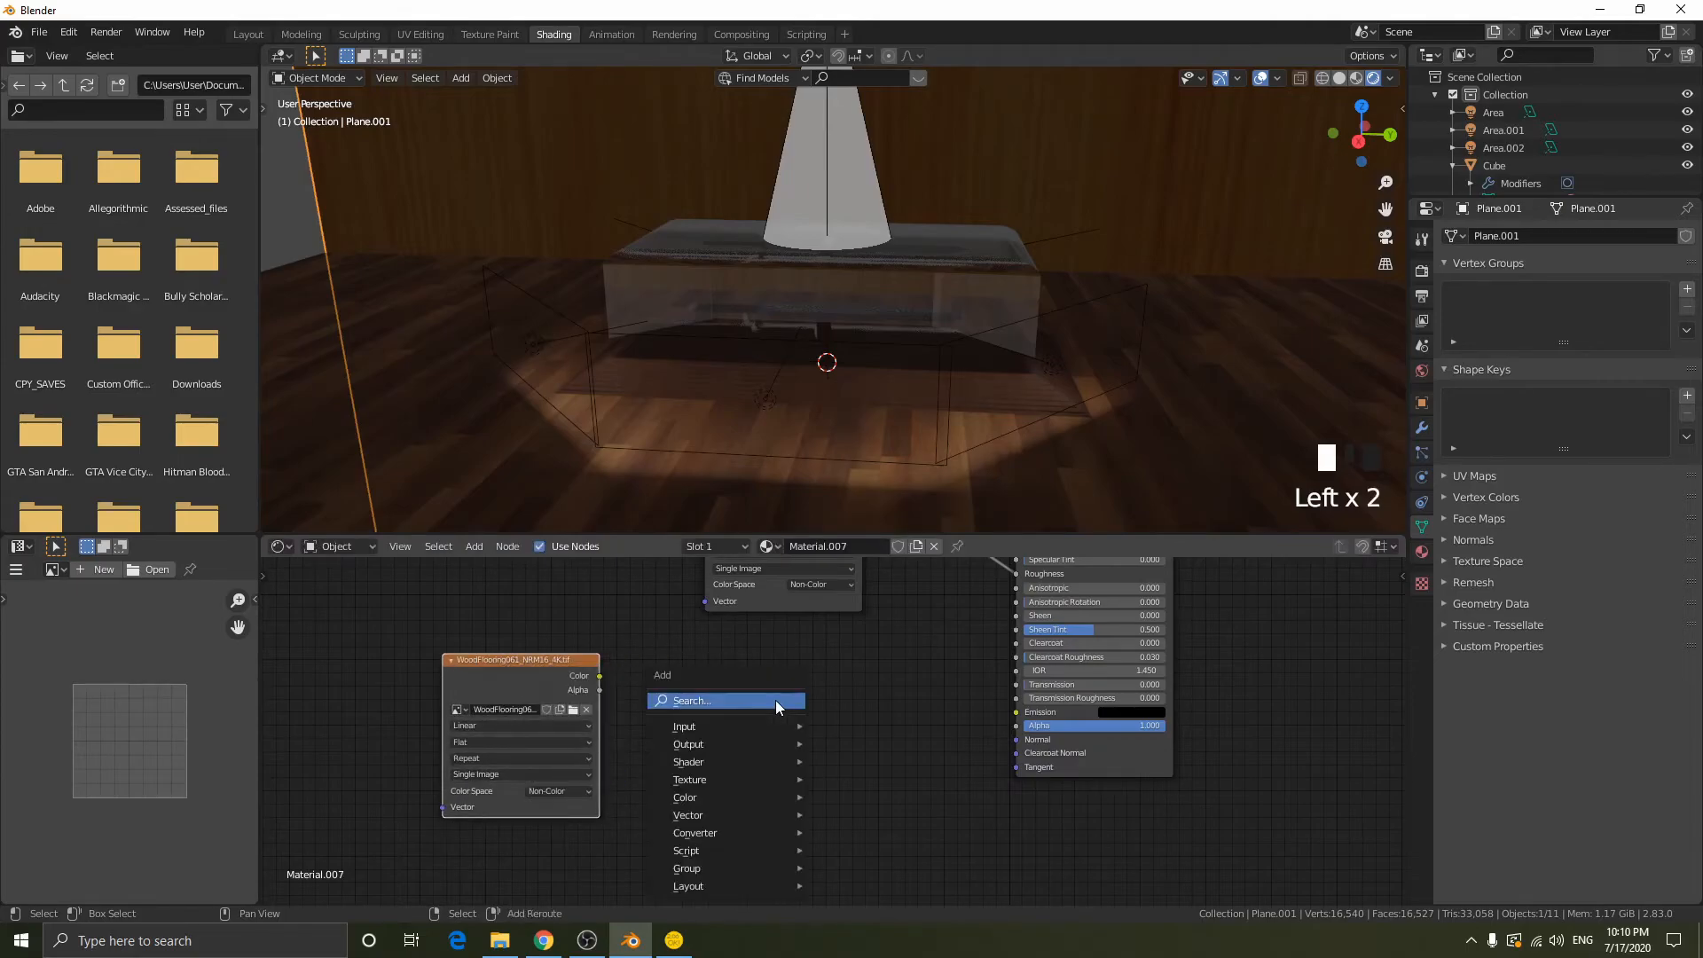
click(776, 700)
text(normal)
key(Down)
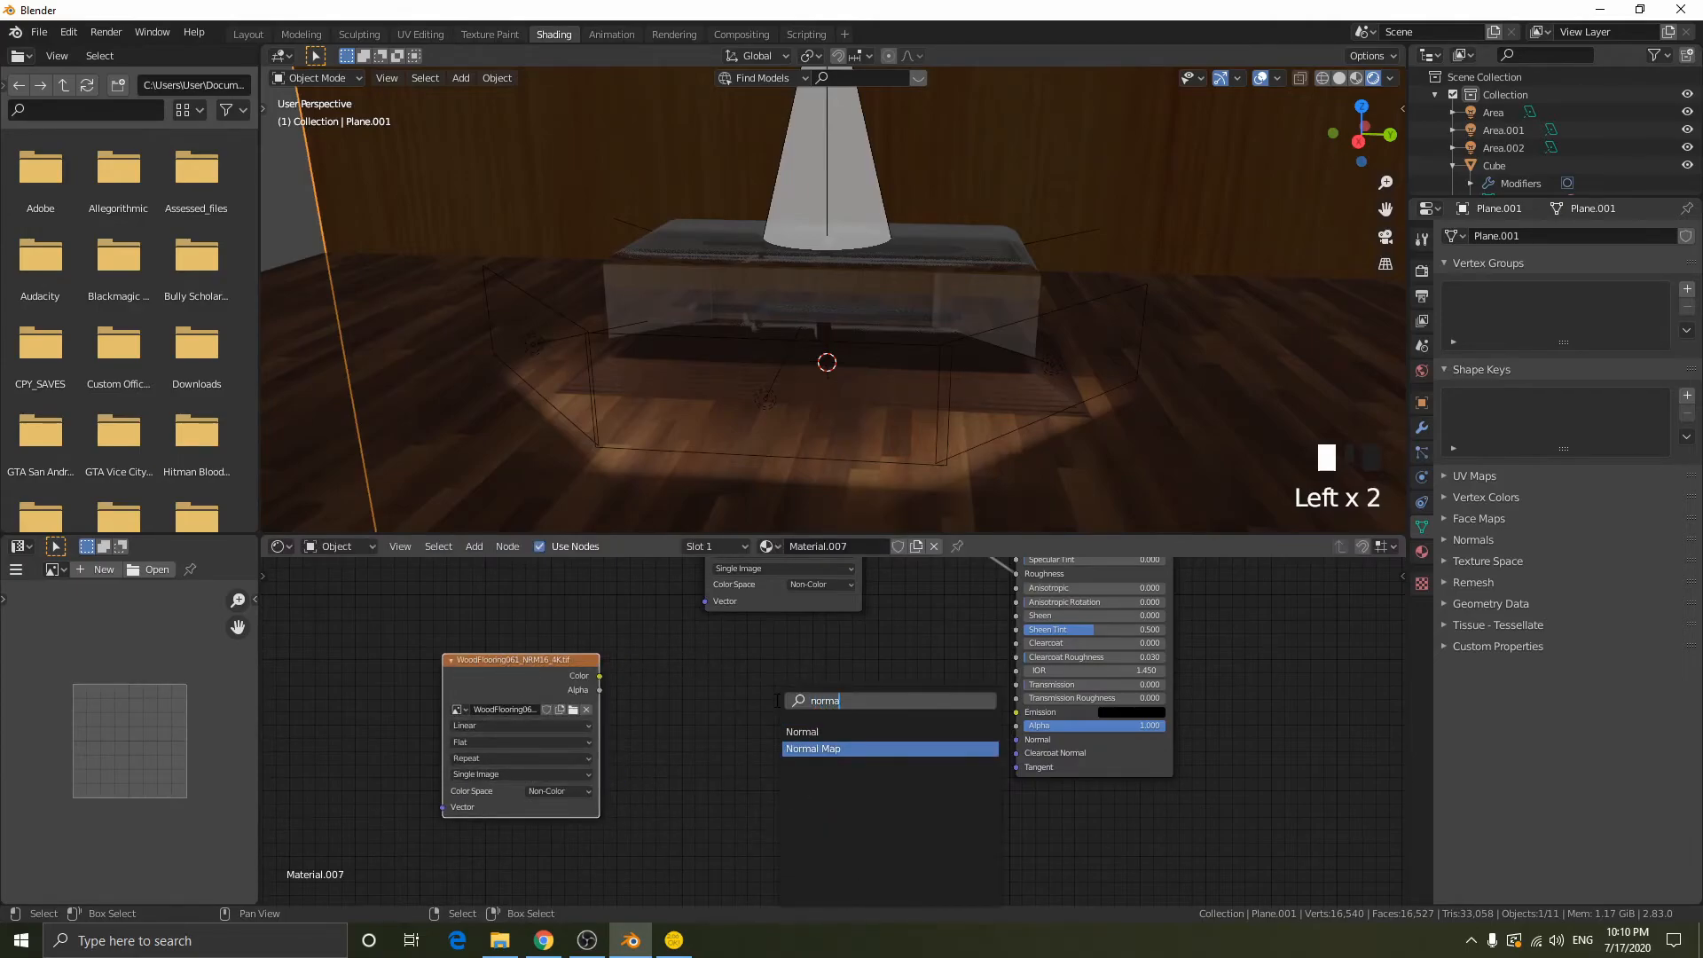
key(Return)
click(724, 676)
alt+right_drag(572, 681, 1018, 726)
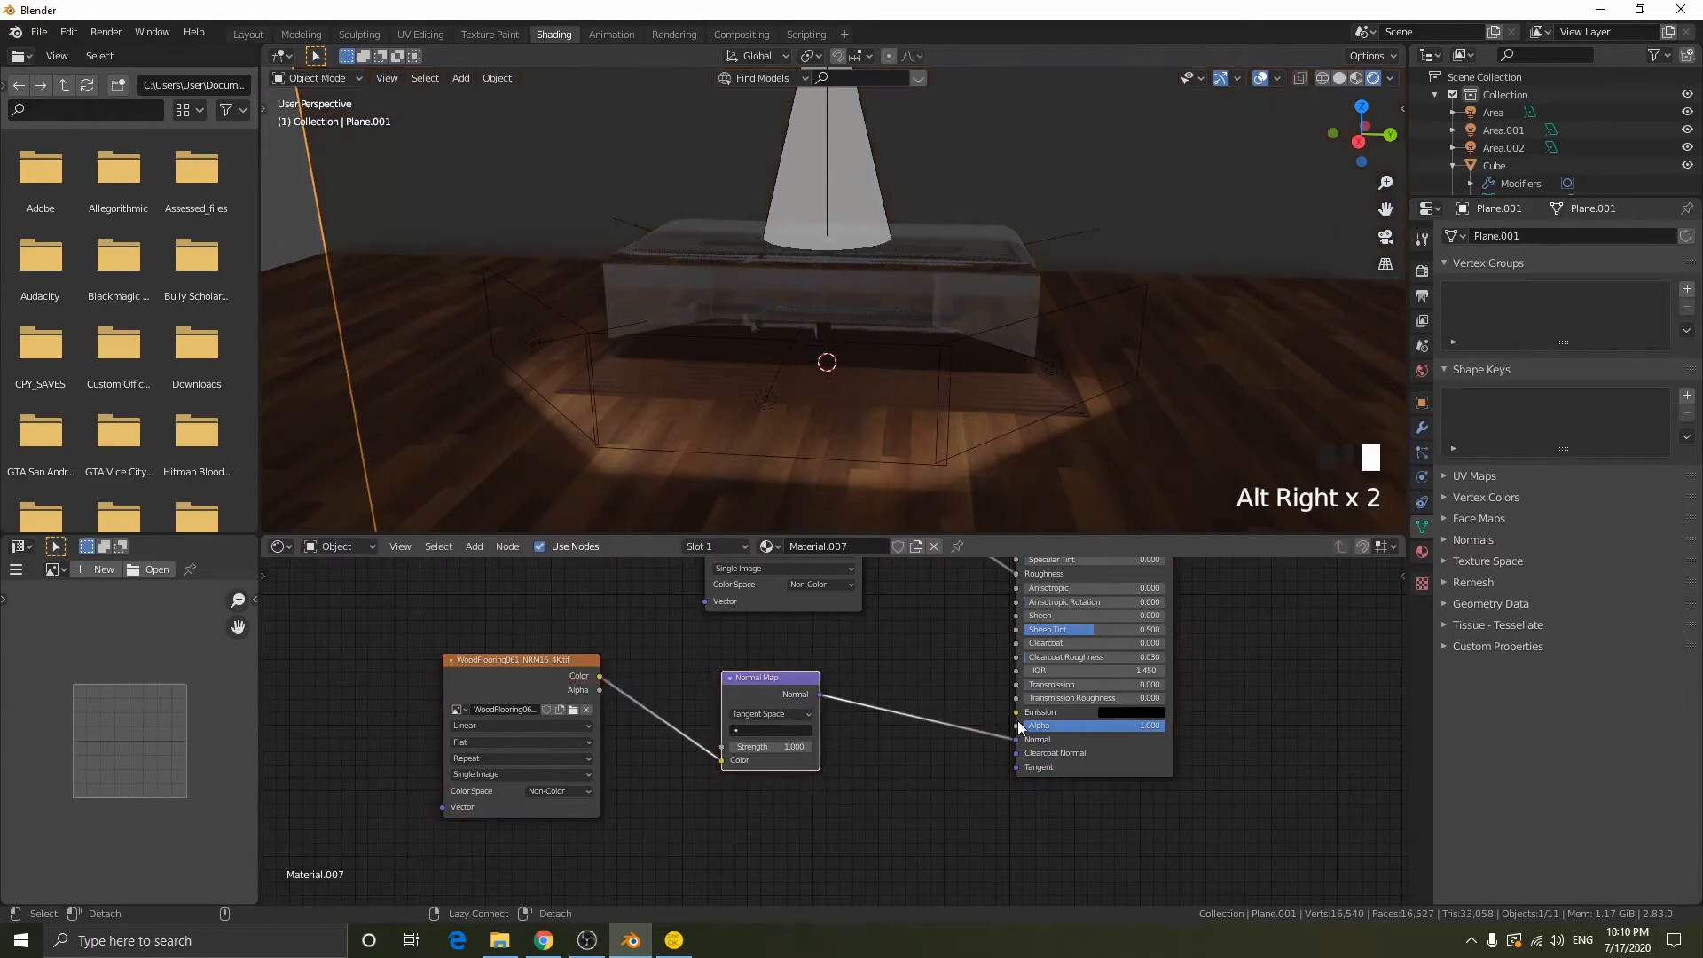
- Add a Sun light to the scene and raise it about 6.84 m along Z above the display case
scroll(1041, 282, up, 1)
scroll(1060, 288, down, 6)
middle_drag(1061, 288, 757, 238)
scroll(971, 233, down, 1)
scroll(758, 257, down, 1)
scroll(951, 312, up, 2)
middle_drag(951, 313, 850, 293)
key(shift+a)
mouse_move(816, 513)
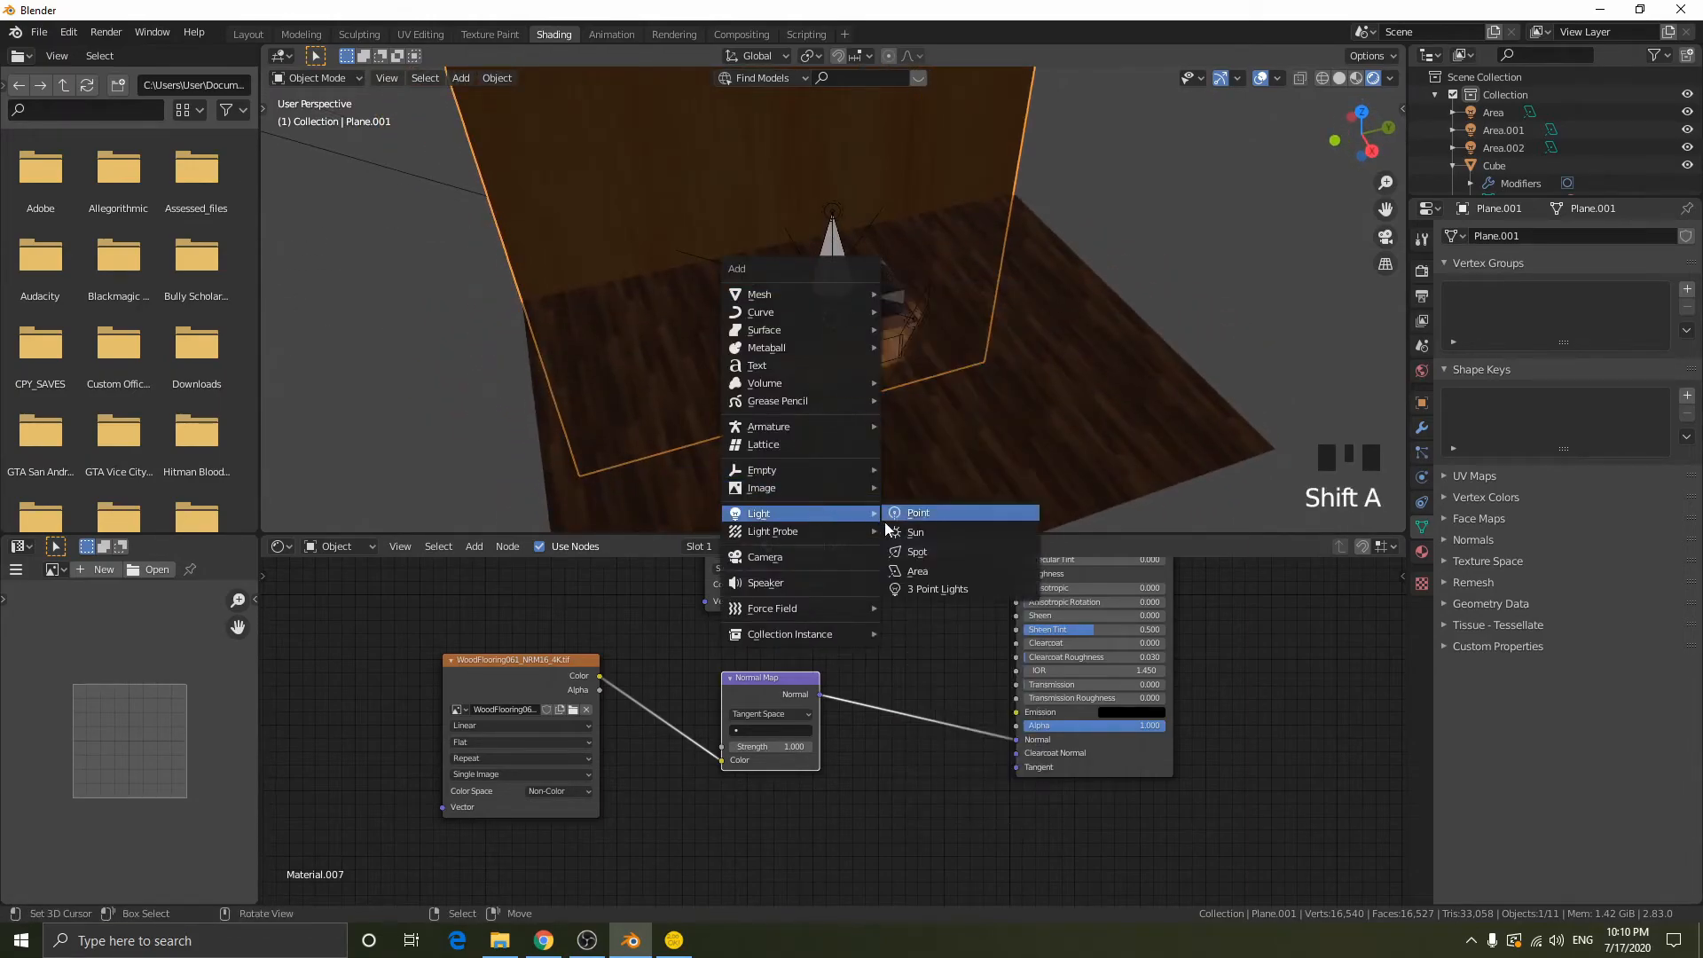
click(971, 532)
key(g)
key(z)
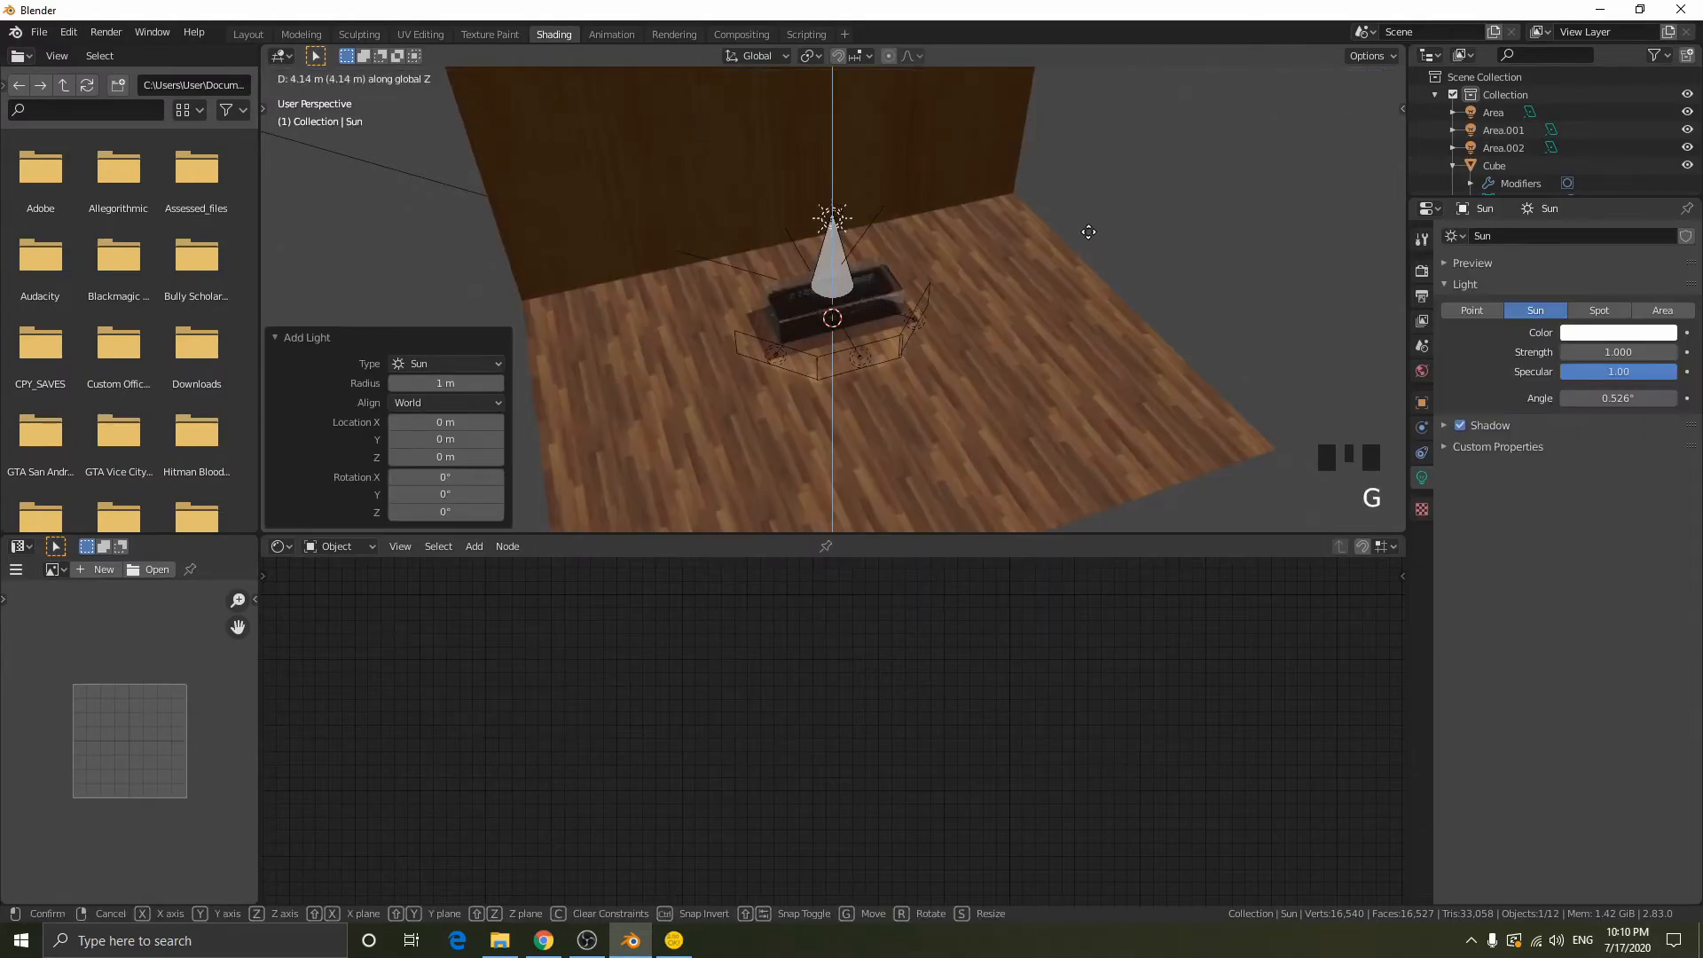
click(1090, 163)
- Set the Sun light's strength to 0.25
scroll(1105, 225, down, 2)
middle_drag(1105, 225, 1144, 227)
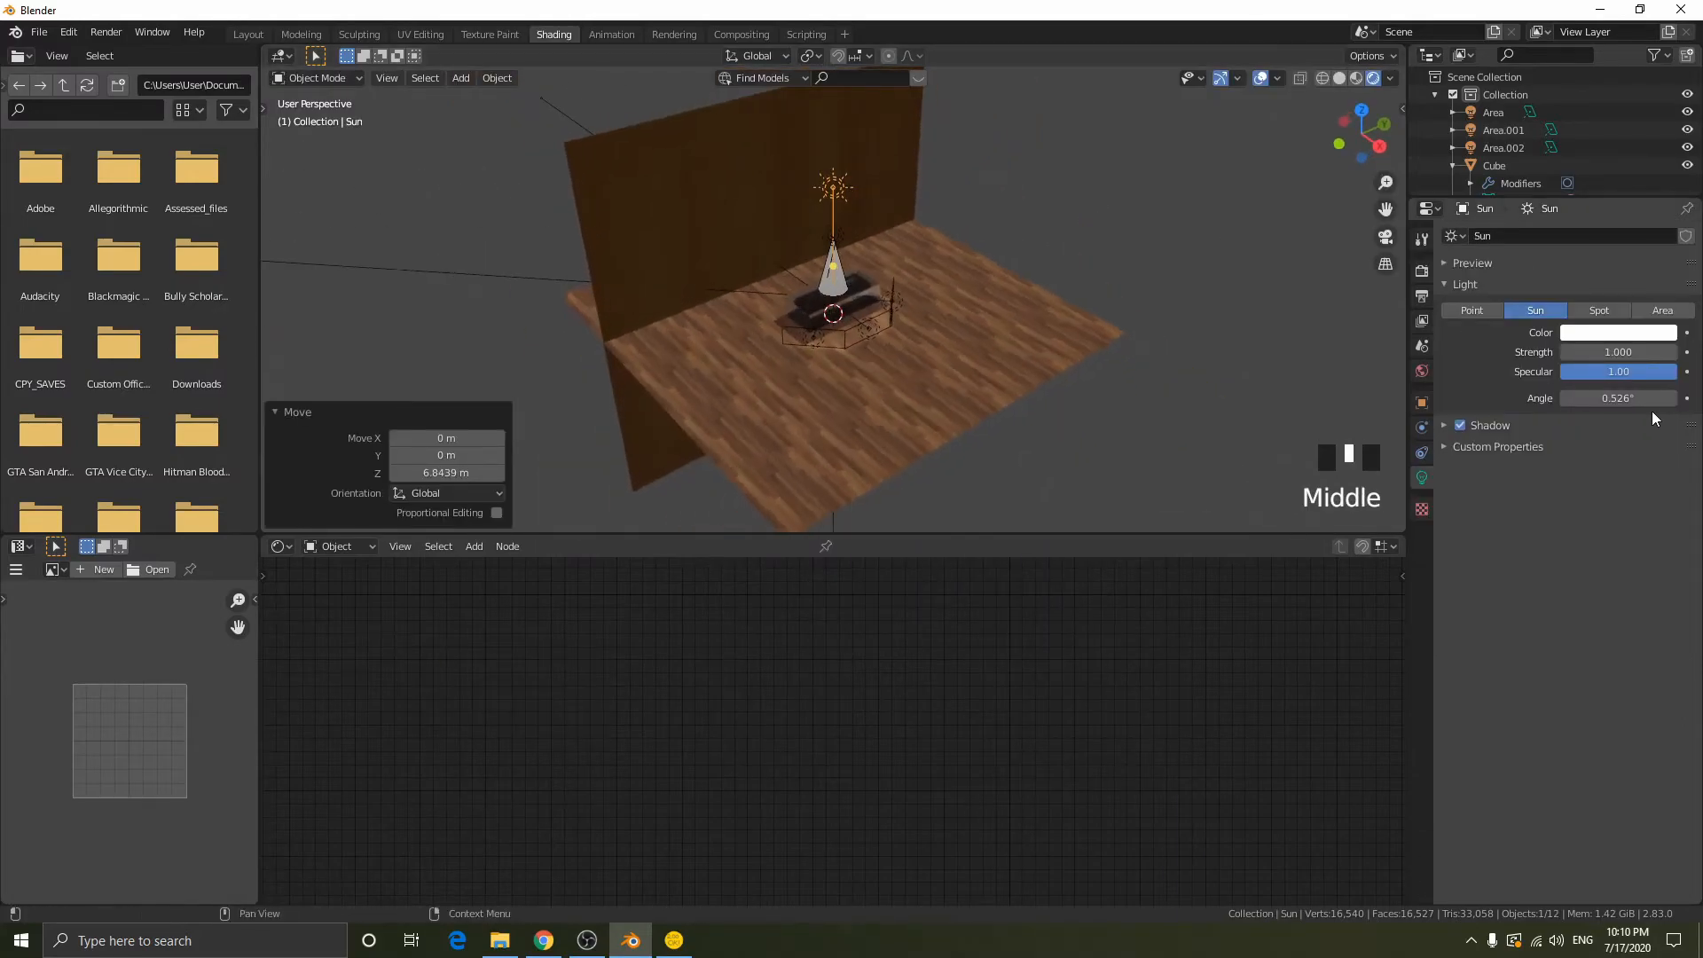
shift+drag(1618, 352, 1603, 352)
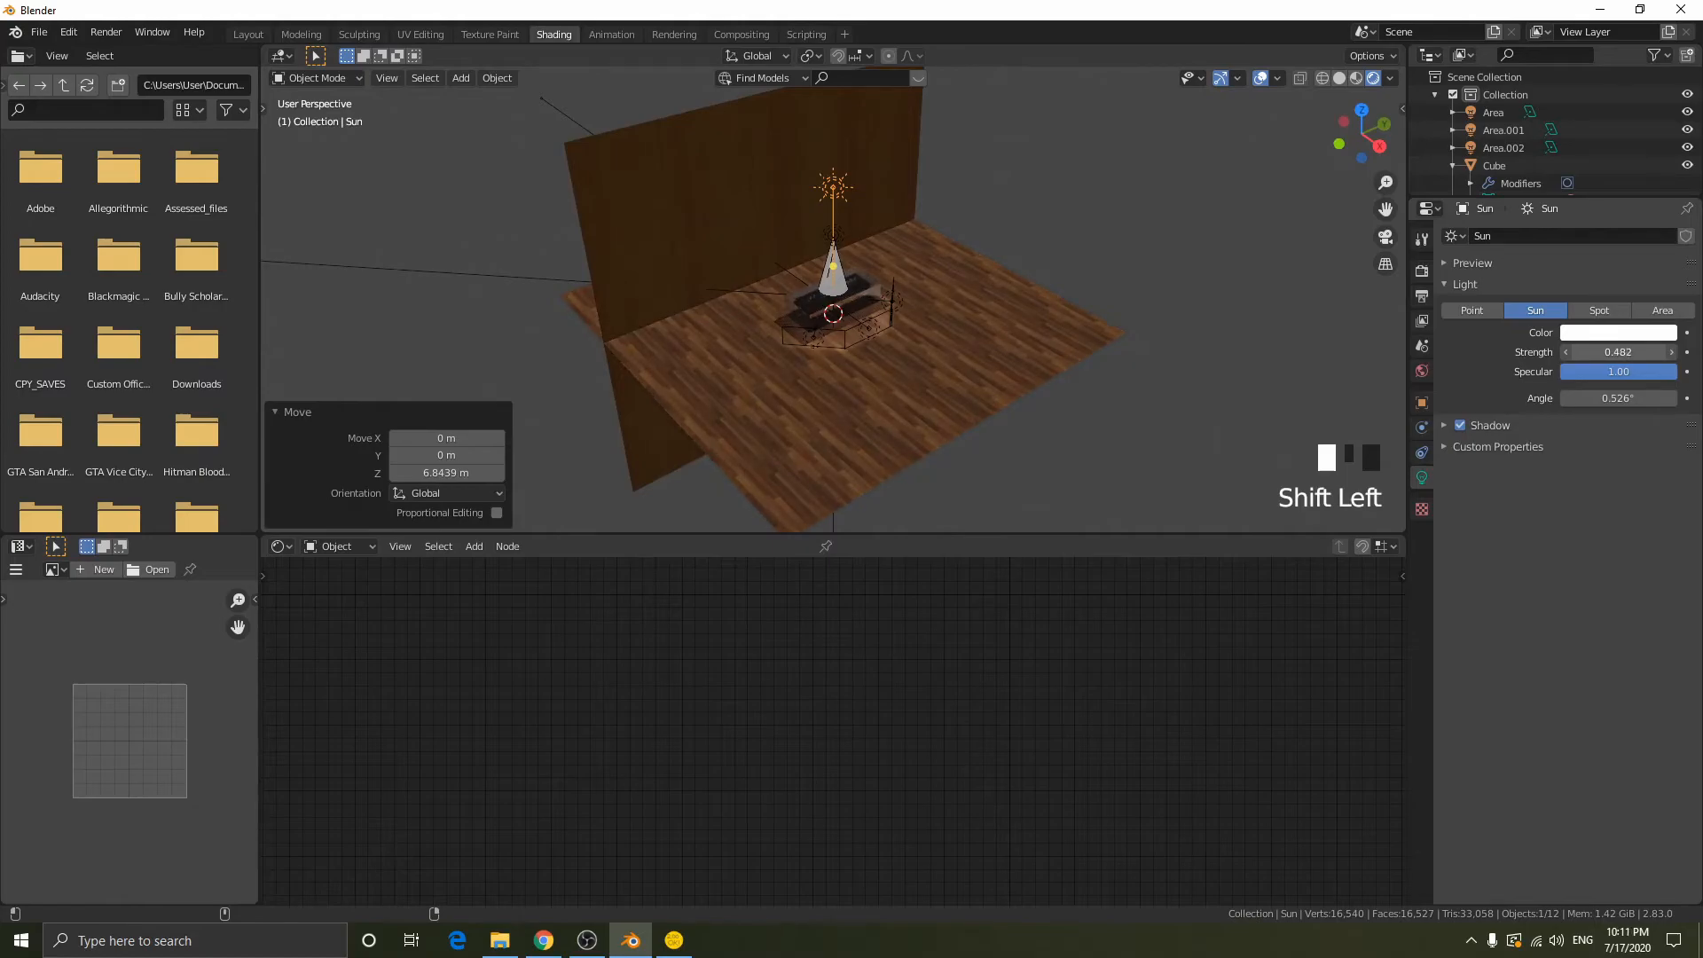
click(1631, 352)
text(0.25)
key(Return)
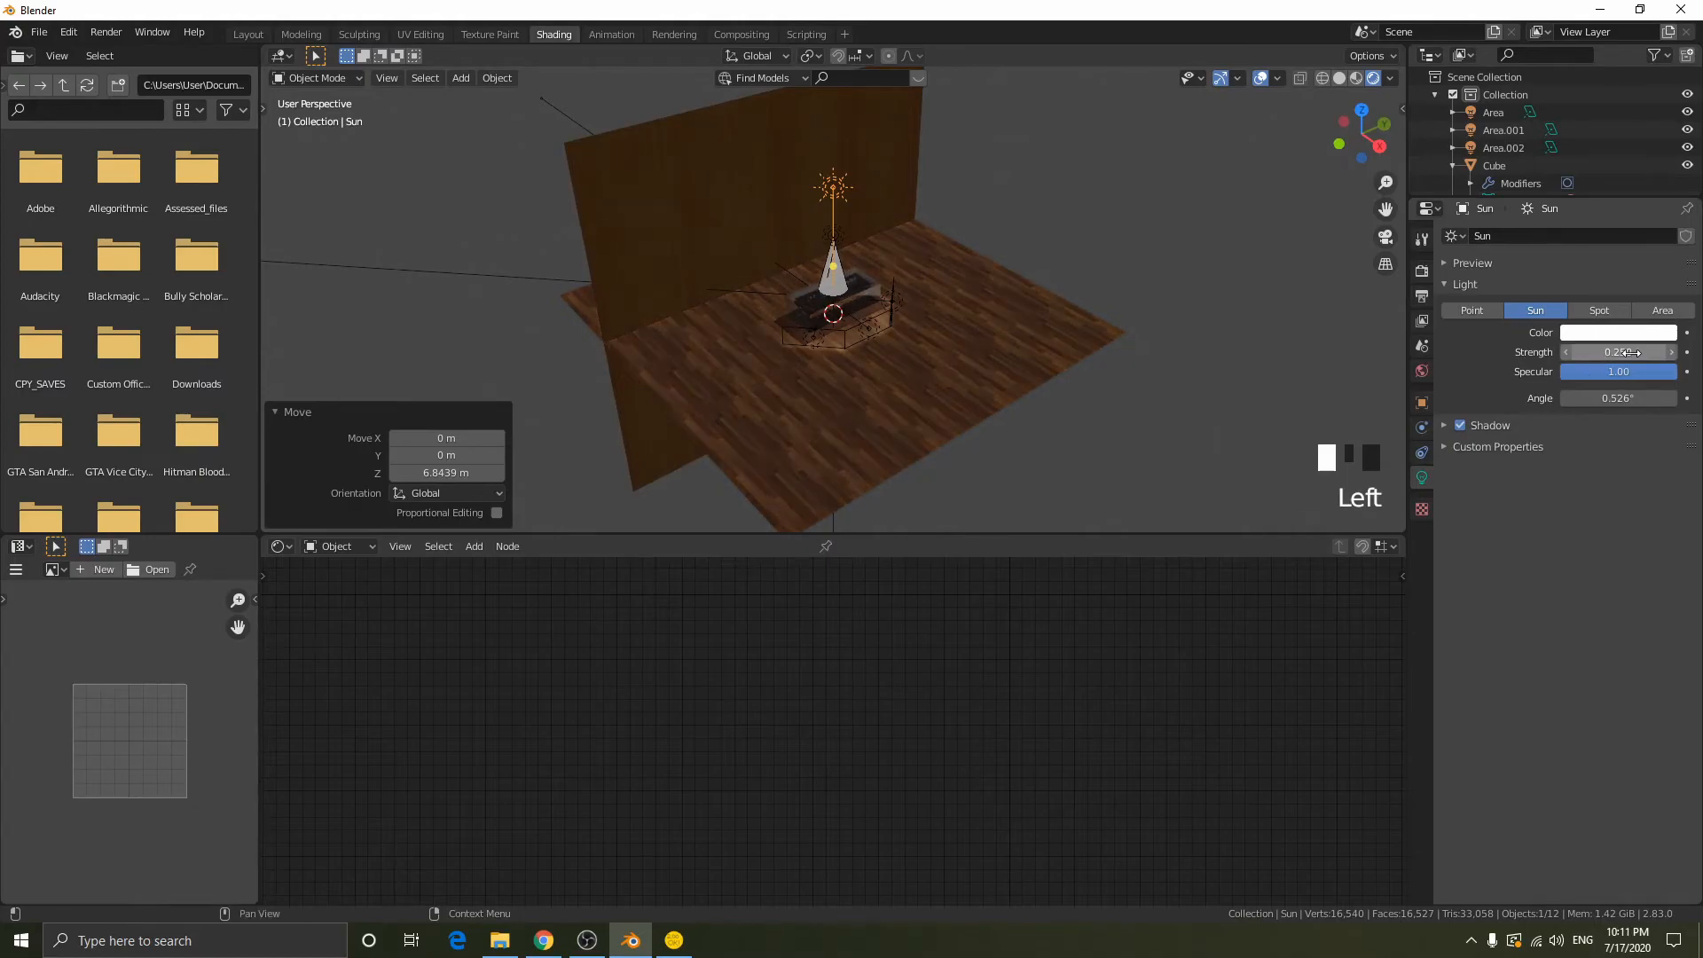
- Rotate the Sun light 45° about the Y axis so that it points toward the back wall
key(r)
key(y)
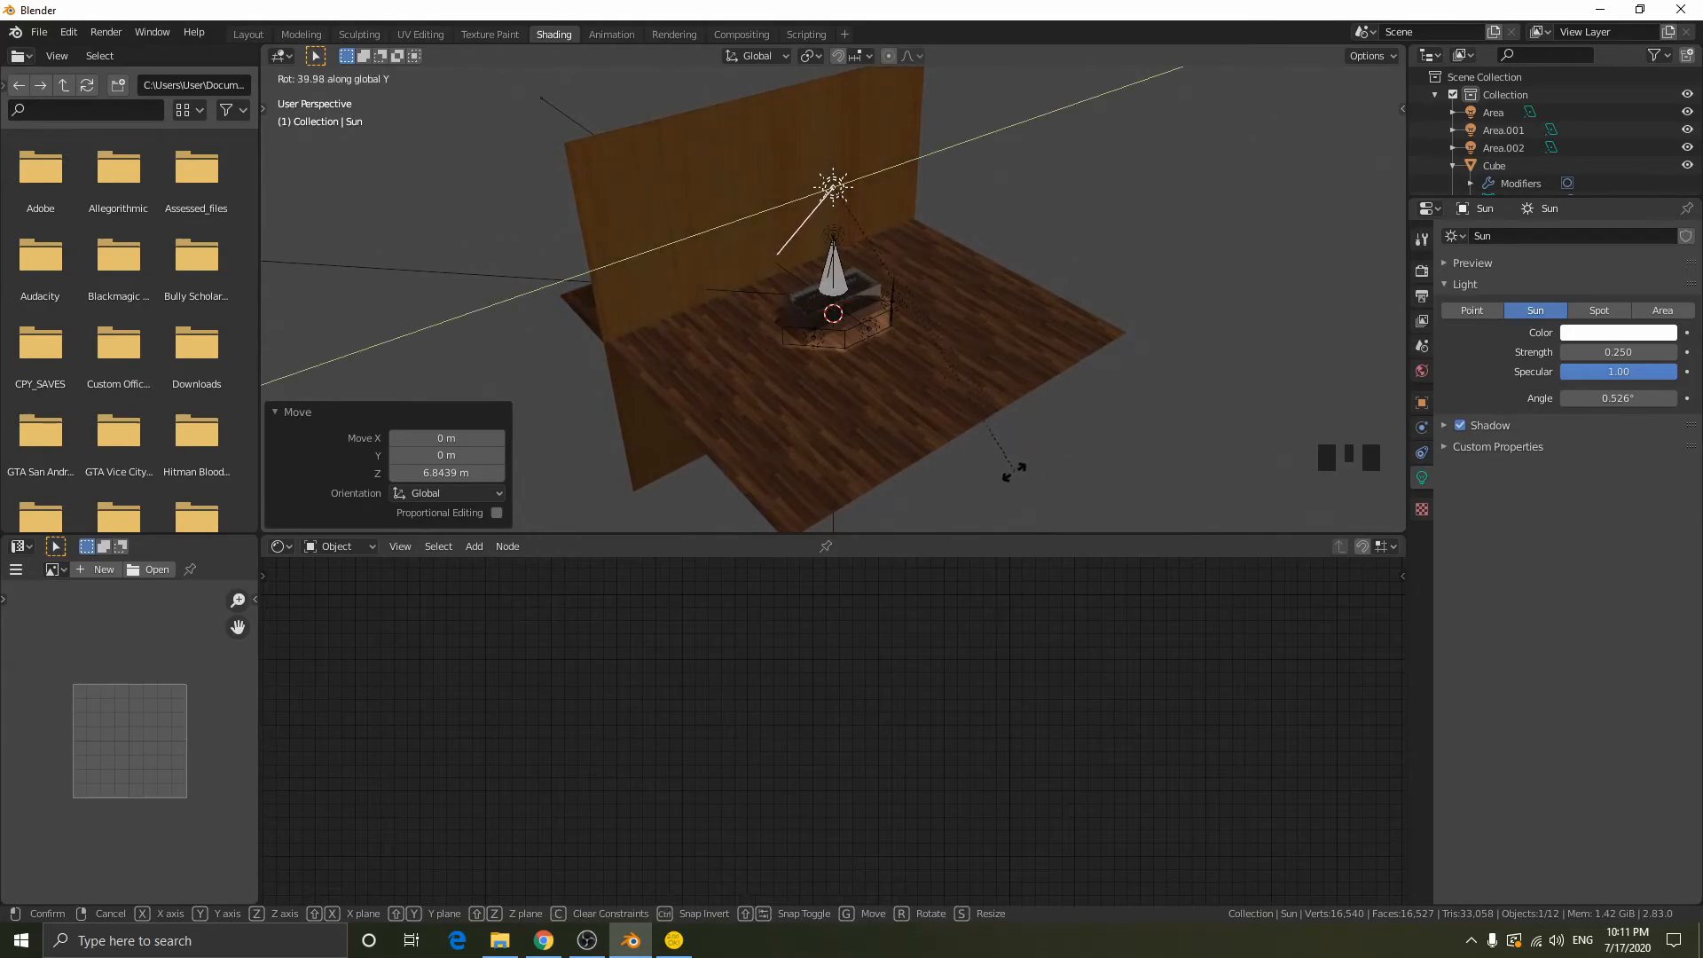
click(963, 482)
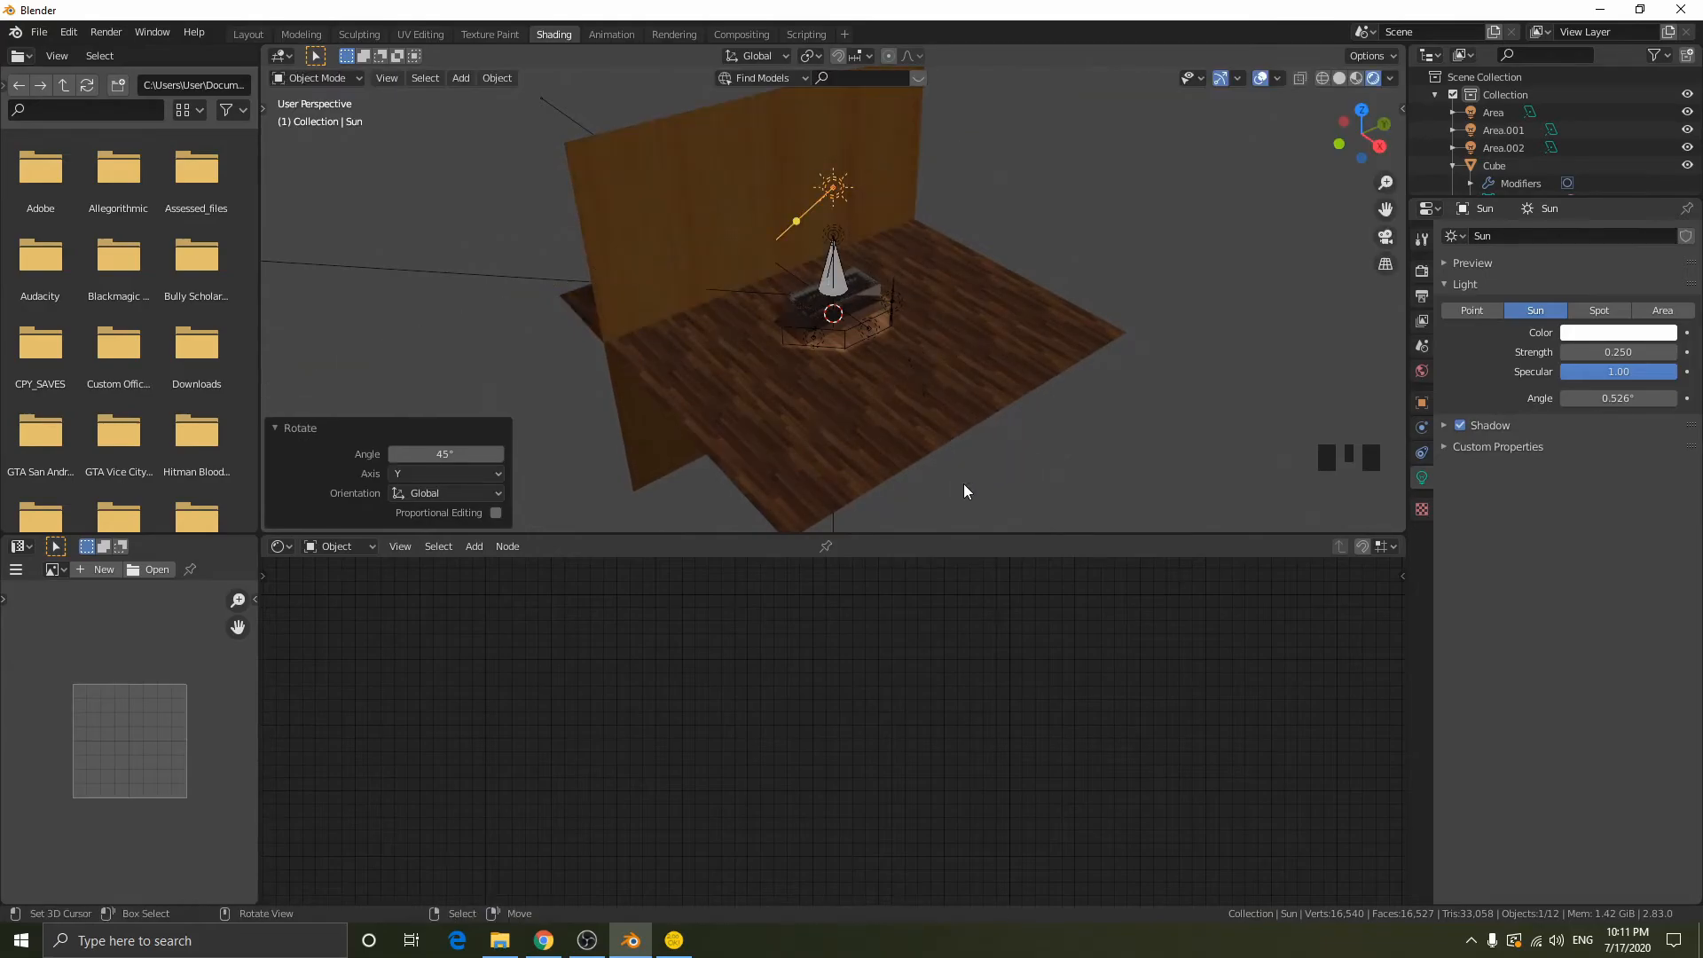
- Select the back wall and insert a MixRGB node between its COL texture and the Principled BSDF's Base Color
scroll(1045, 356, up, 2)
middle_drag(1046, 356, 922, 275)
scroll(919, 246, down, 2)
scroll(925, 253, up, 2)
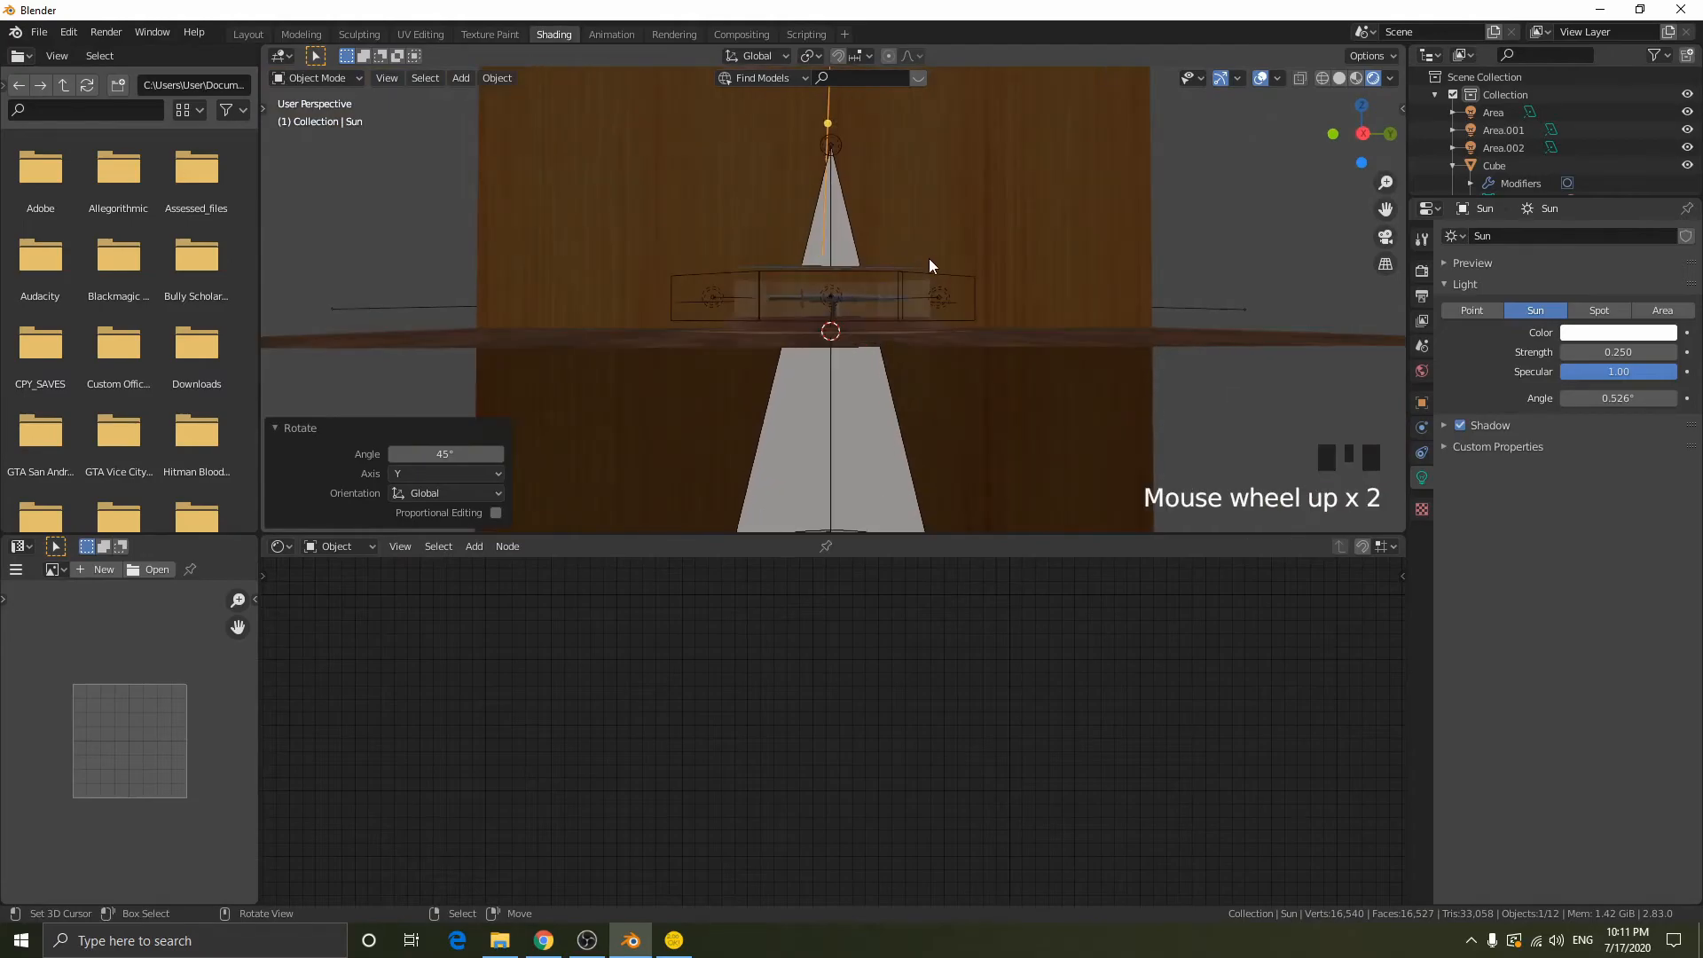
right_click(966, 204)
middle_drag(825, 621, 792, 849)
middle_drag(929, 647, 942, 772)
drag(753, 630, 559, 613)
key(shift+a)
click(743, 613)
text(mix)
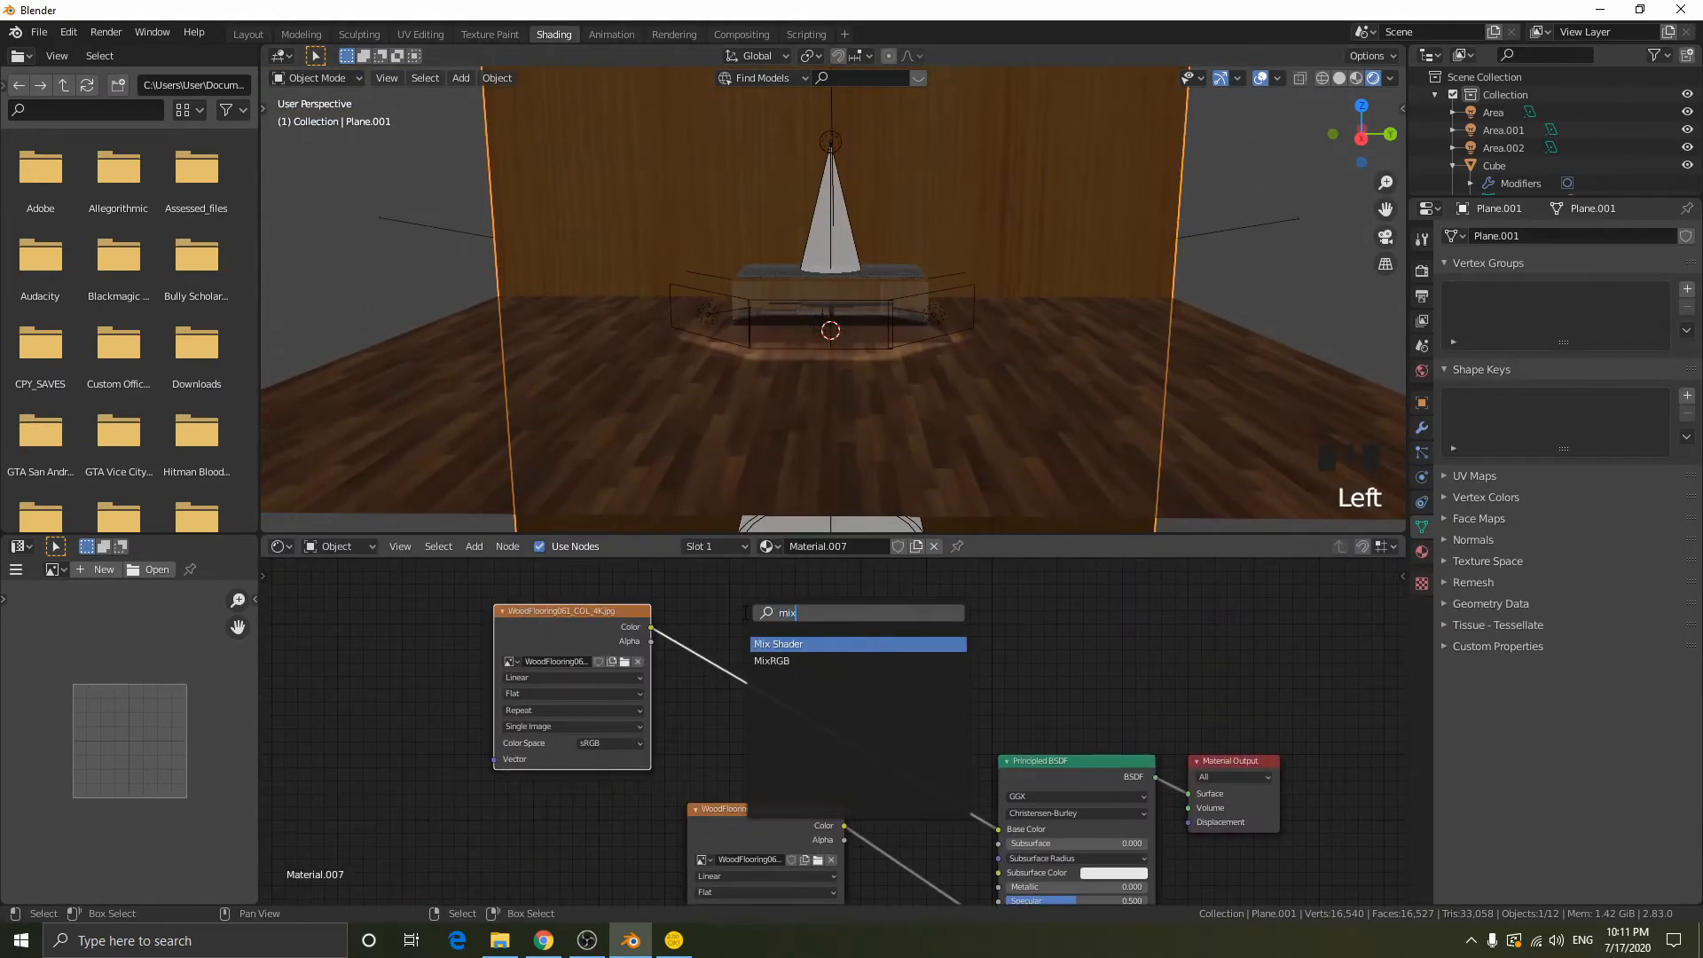
key(Return)
click(743, 613)
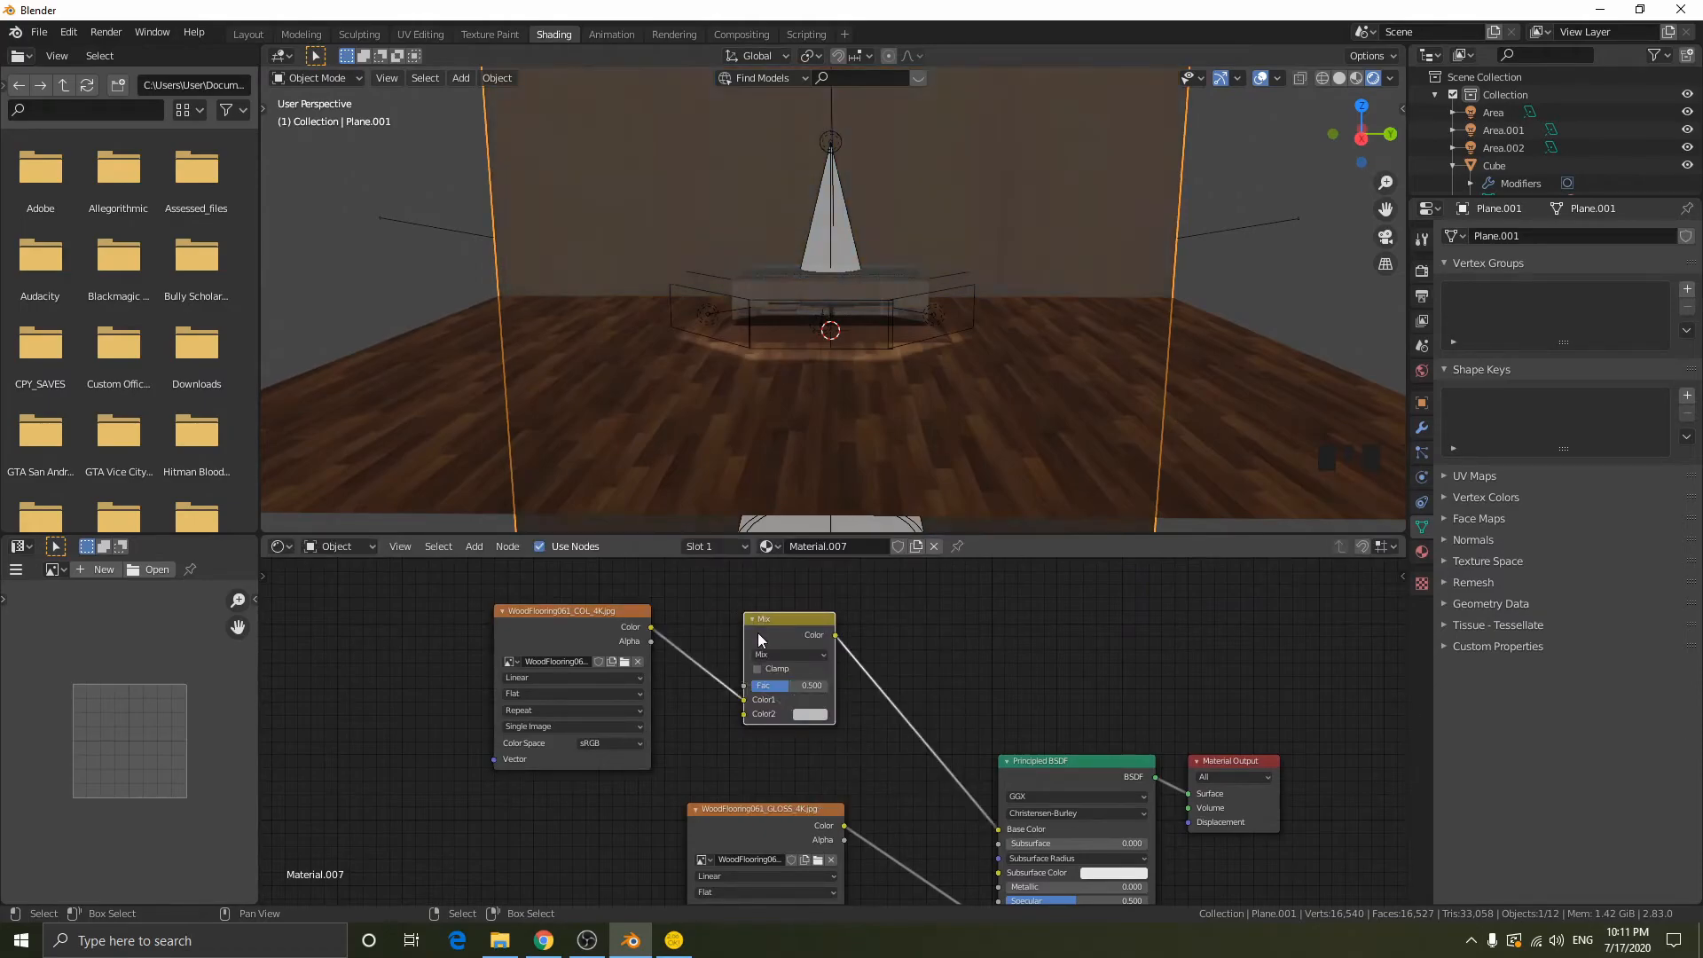
- Set the wall's MixRGB node to Multiply with the factor at full and an orange Color2 with value 0.718
click(789, 654)
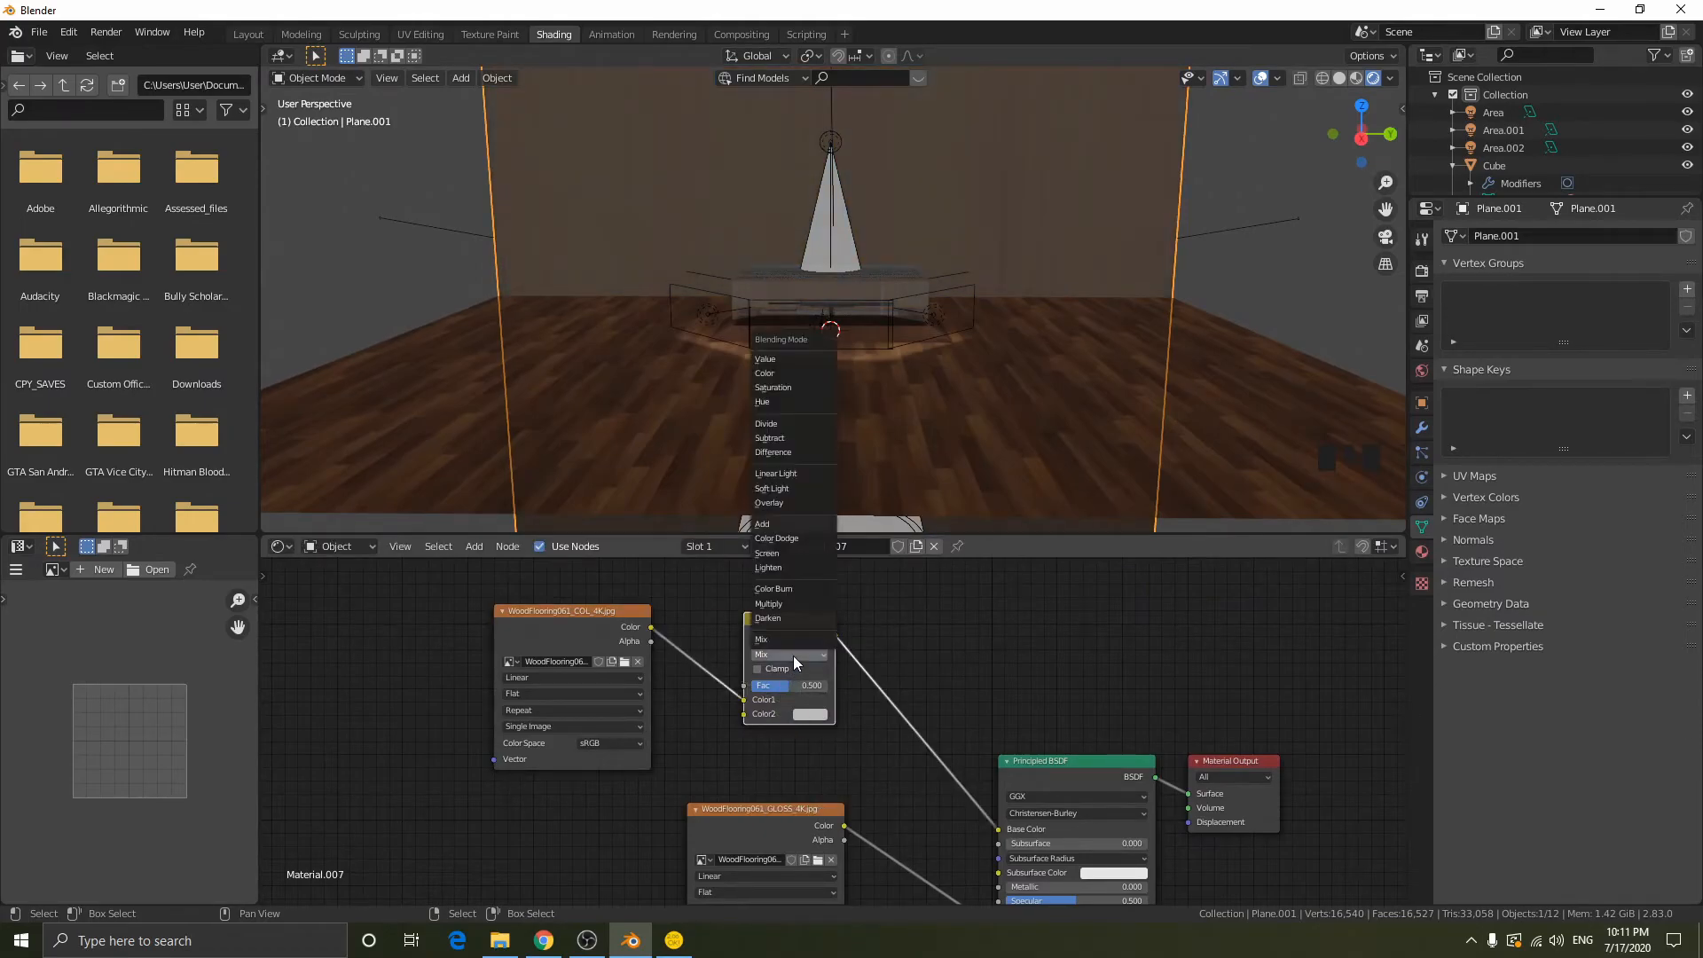
click(780, 603)
click(810, 714)
drag(904, 558, 874, 615)
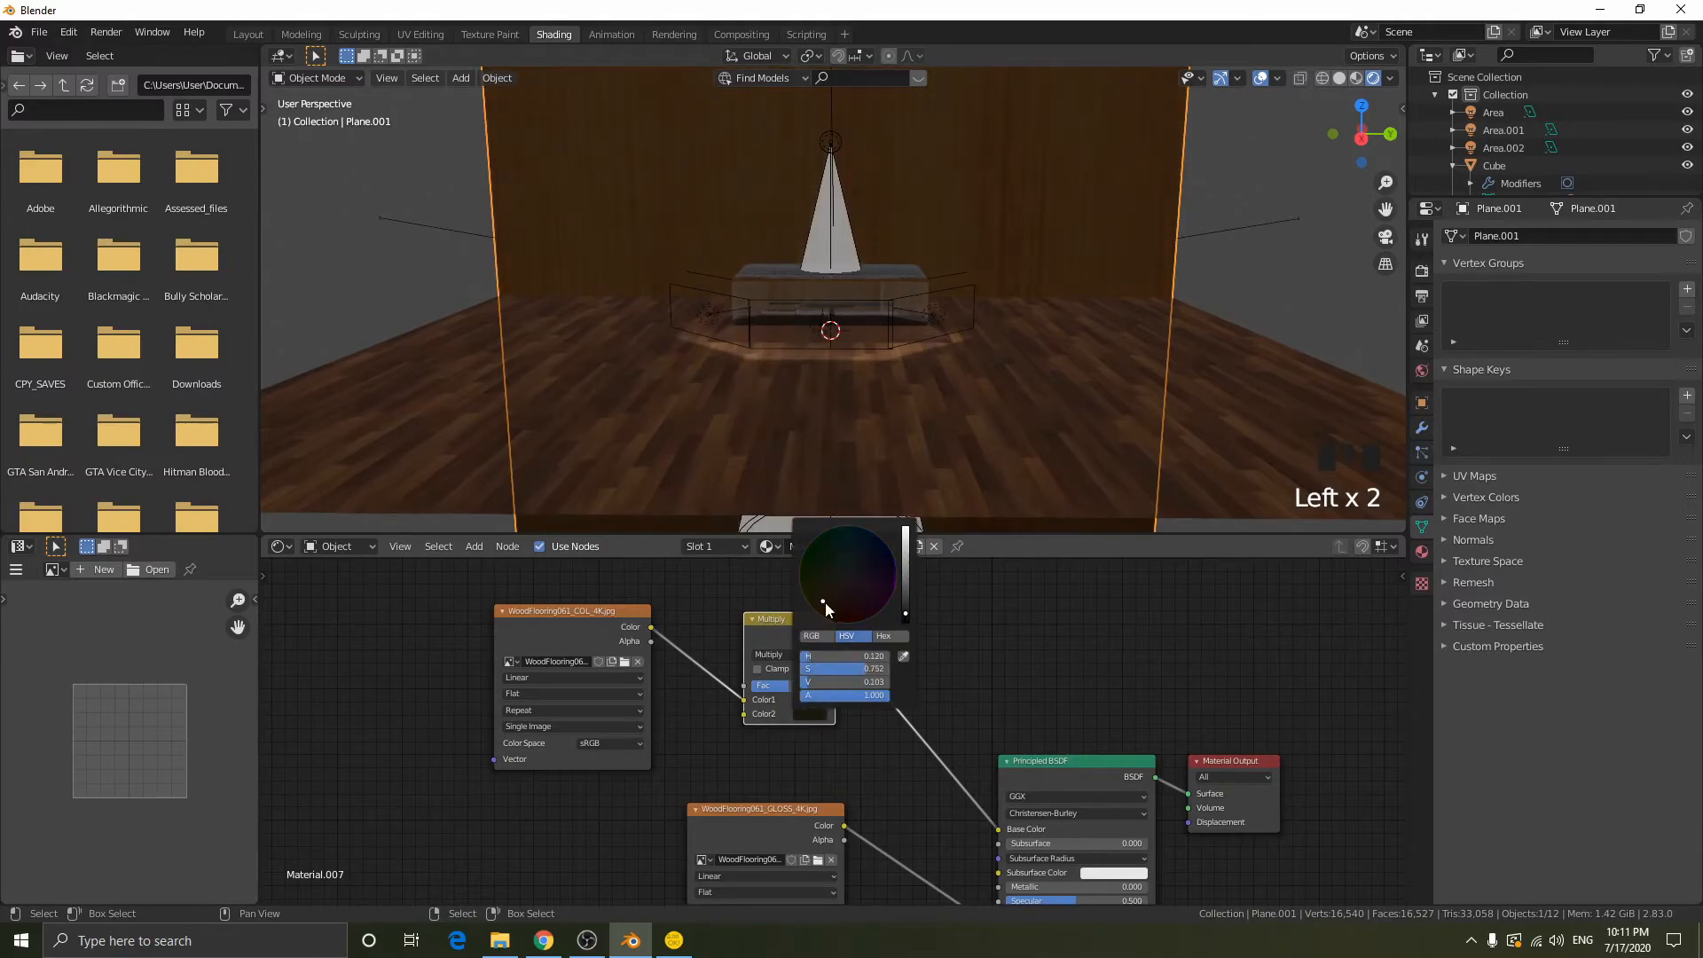
click(752, 733)
drag(784, 686, 826, 688)
click(827, 687)
click(822, 718)
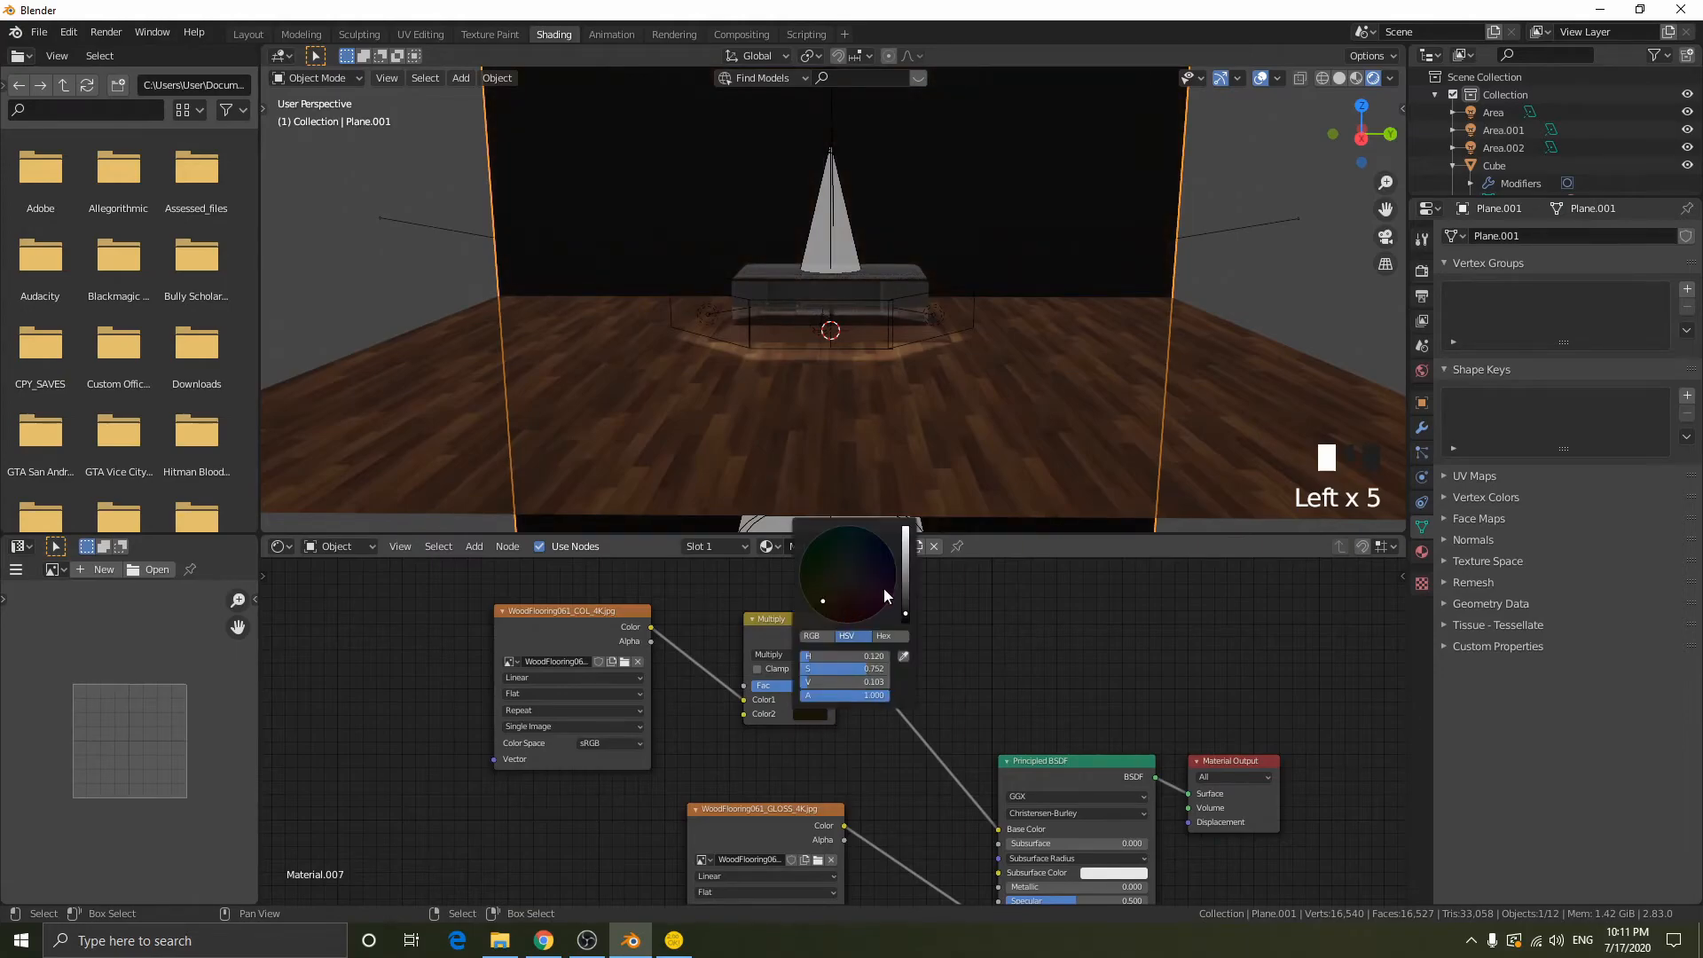
mouse_move(903, 588)
mouse_down()
mouse_move(905, 546)
mouse_move(852, 557)
mouse_up()
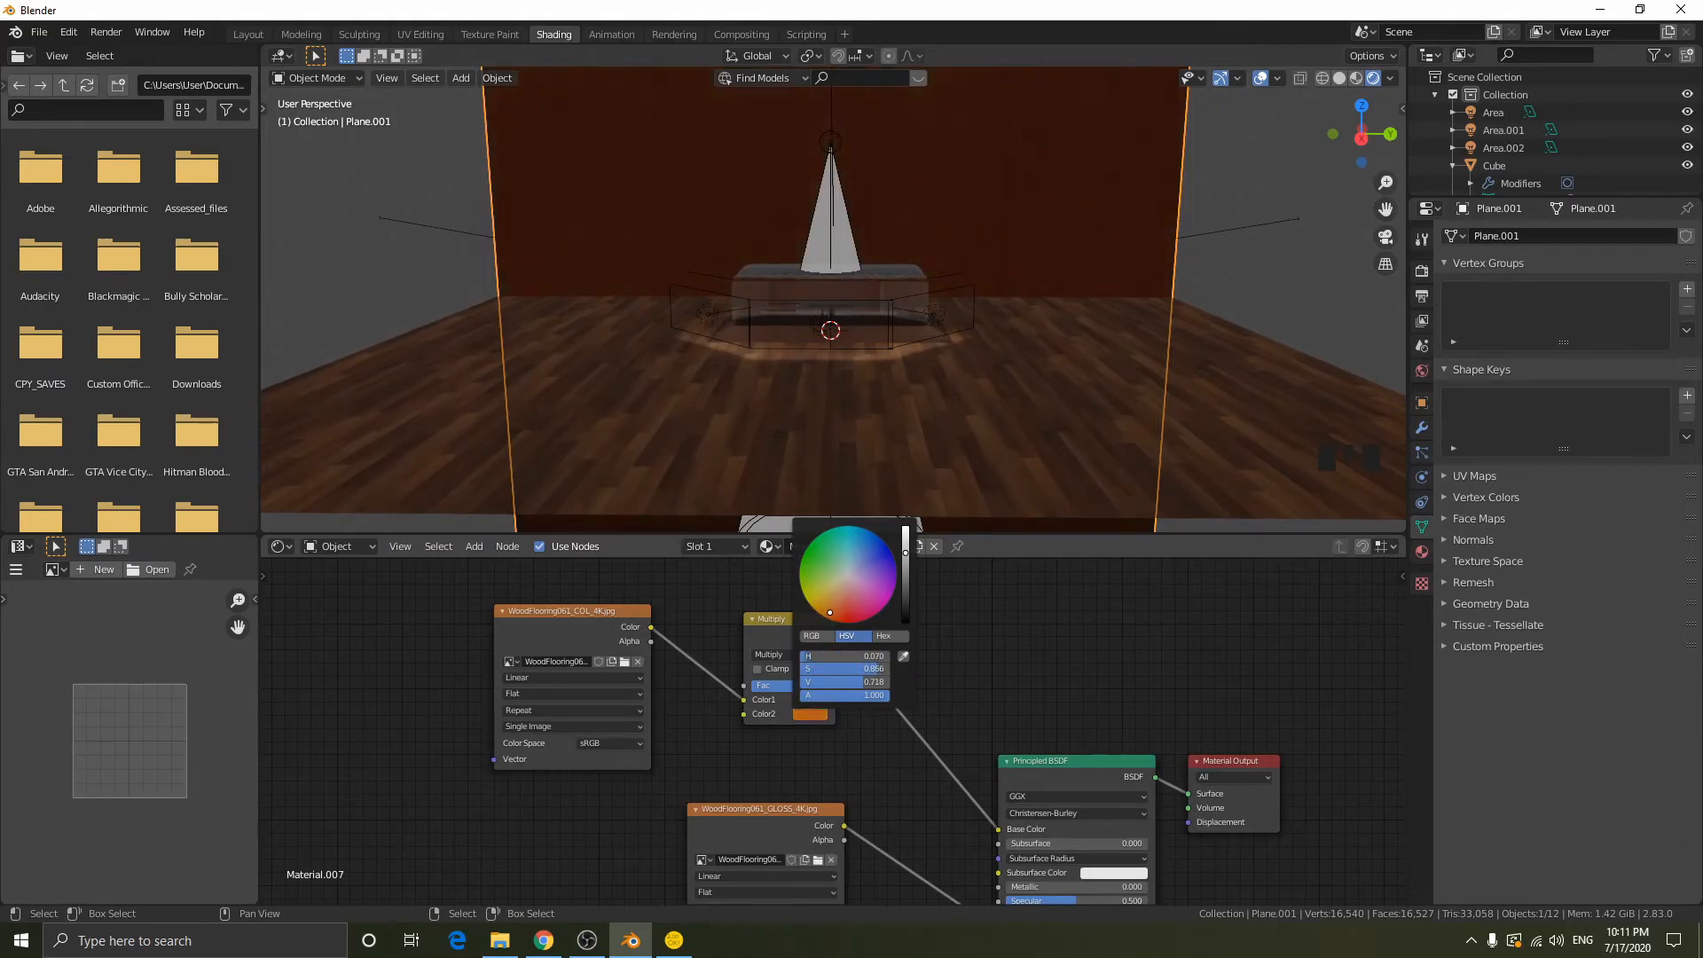
- Add Texture Coordinate and Mapping nodes to the wall material, link the Mapping vector to all three textures, and place them beside the textures
middle_drag(670, 665, 854, 660)
scroll(823, 700, down, 4)
right_click(870, 759)
key(ctrl+t)
middle_drag(772, 730, 825, 717)
drag(825, 717, 544, 695)
alt+right_drag(560, 697, 790, 886)
key(g)
click(589, 572)
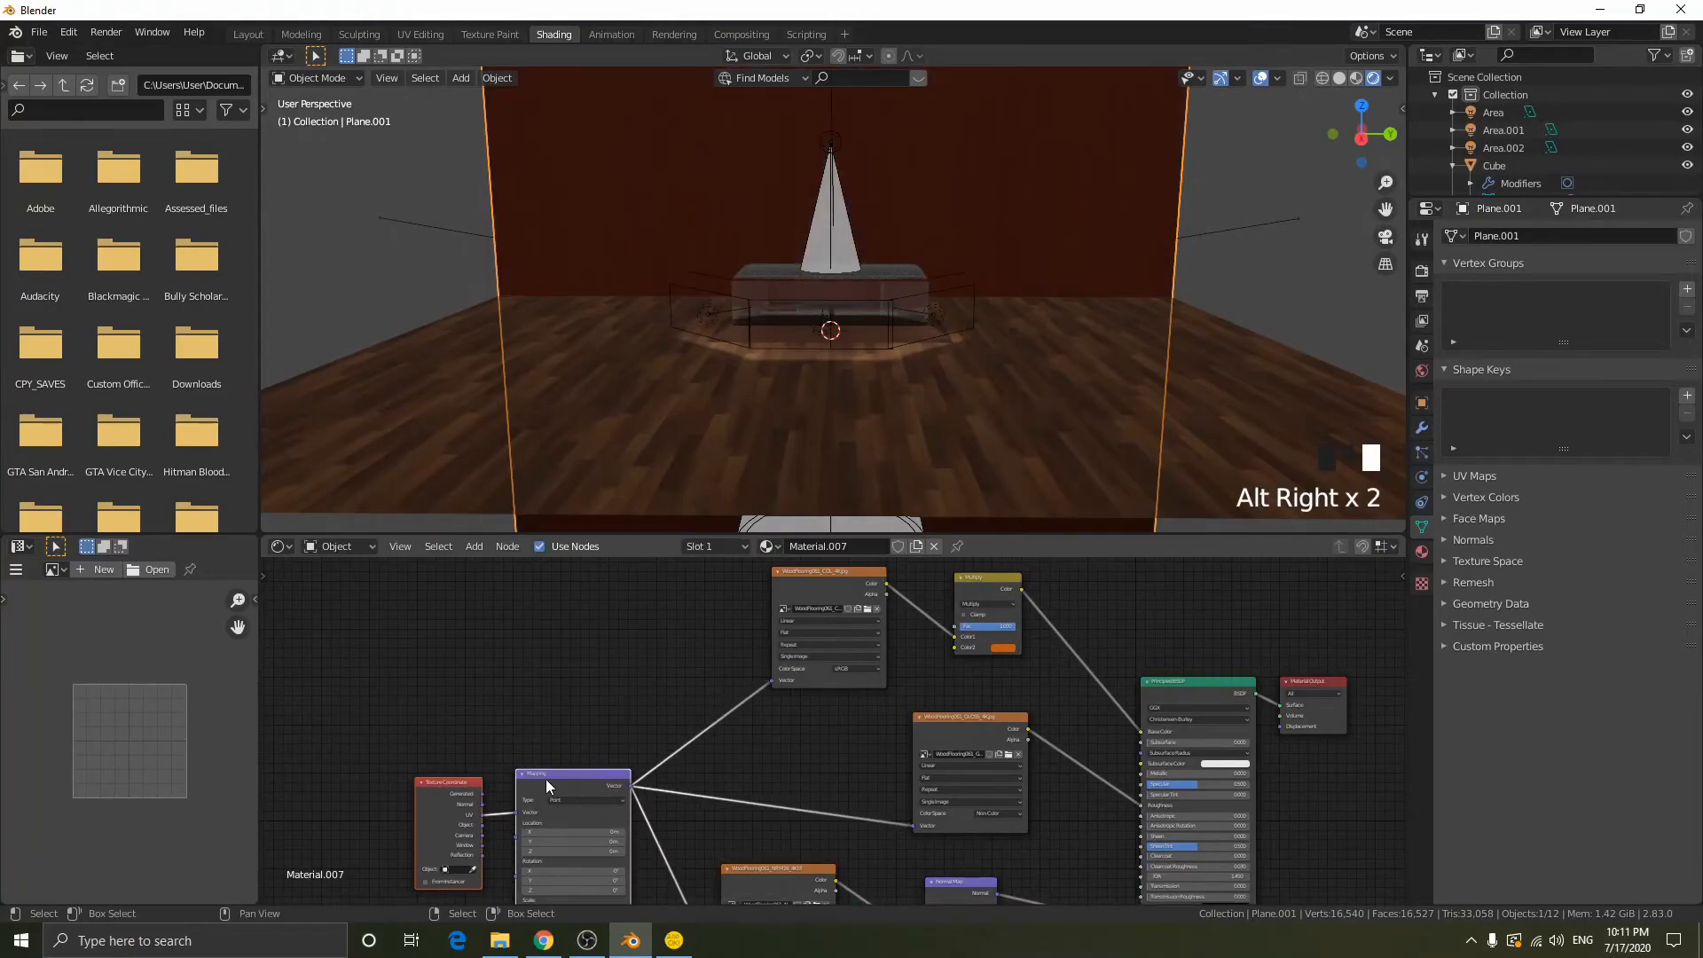
drag(547, 786, 540, 657)
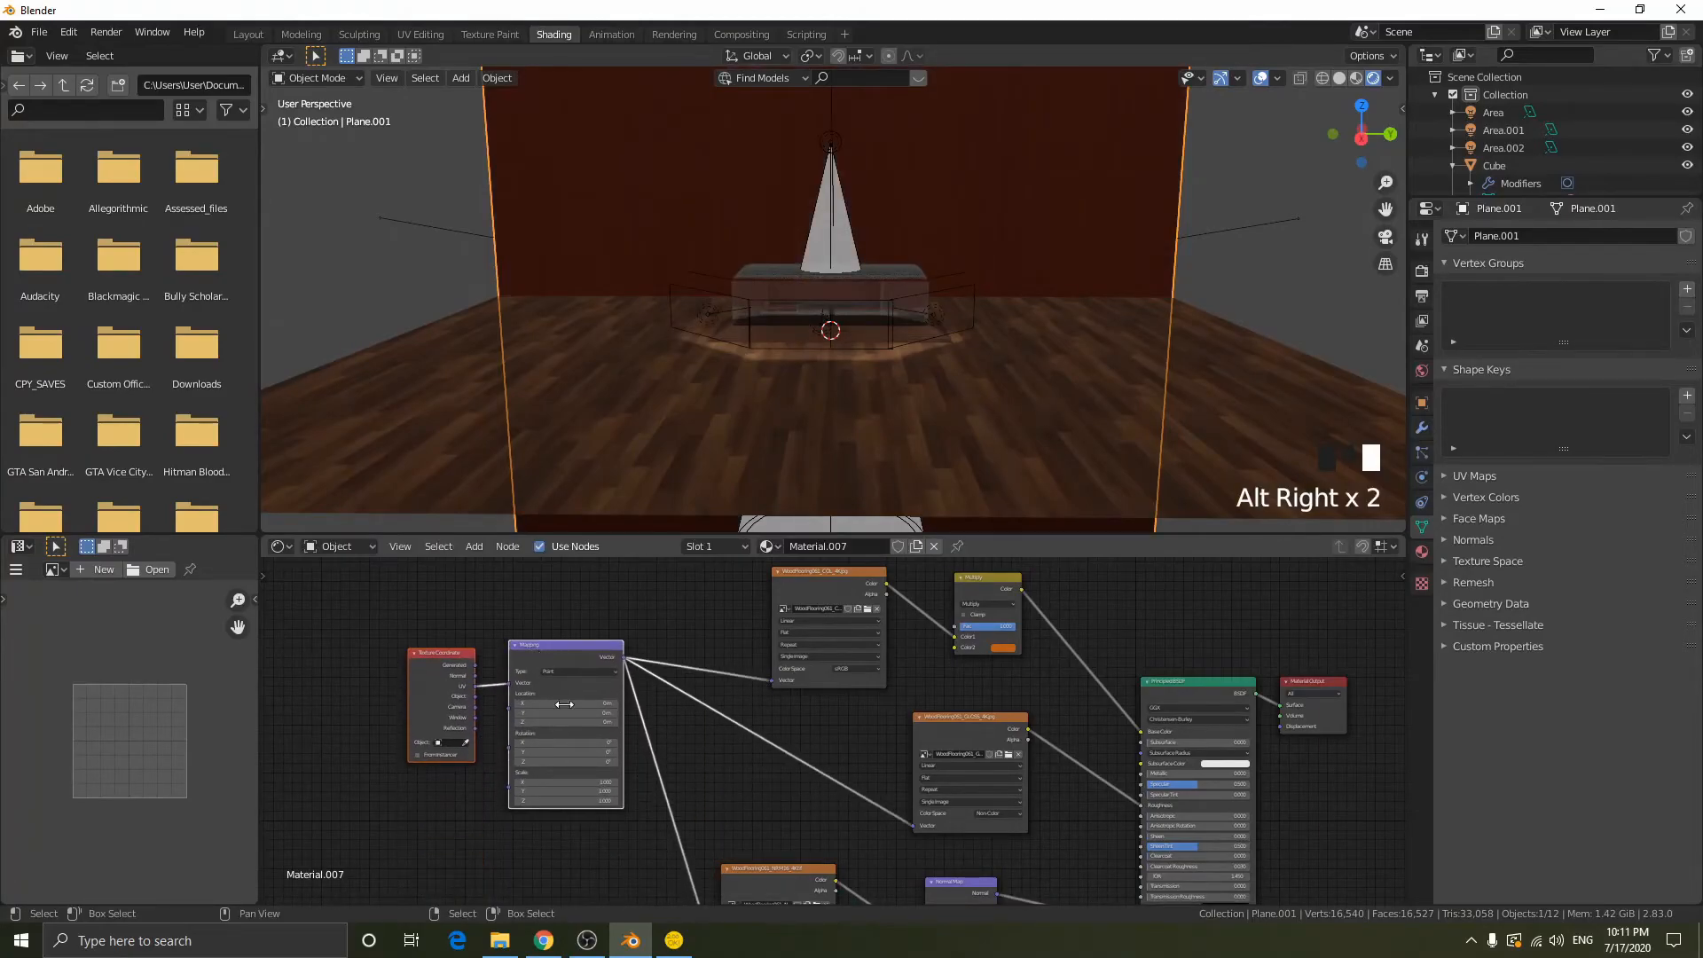
- Change the wall Mapping node's scale on all three axes and inspect the wall texture up close behind the case
click(585, 780)
scroll(1040, 238, up, 5)
middle_drag(1039, 237, 917, 247)
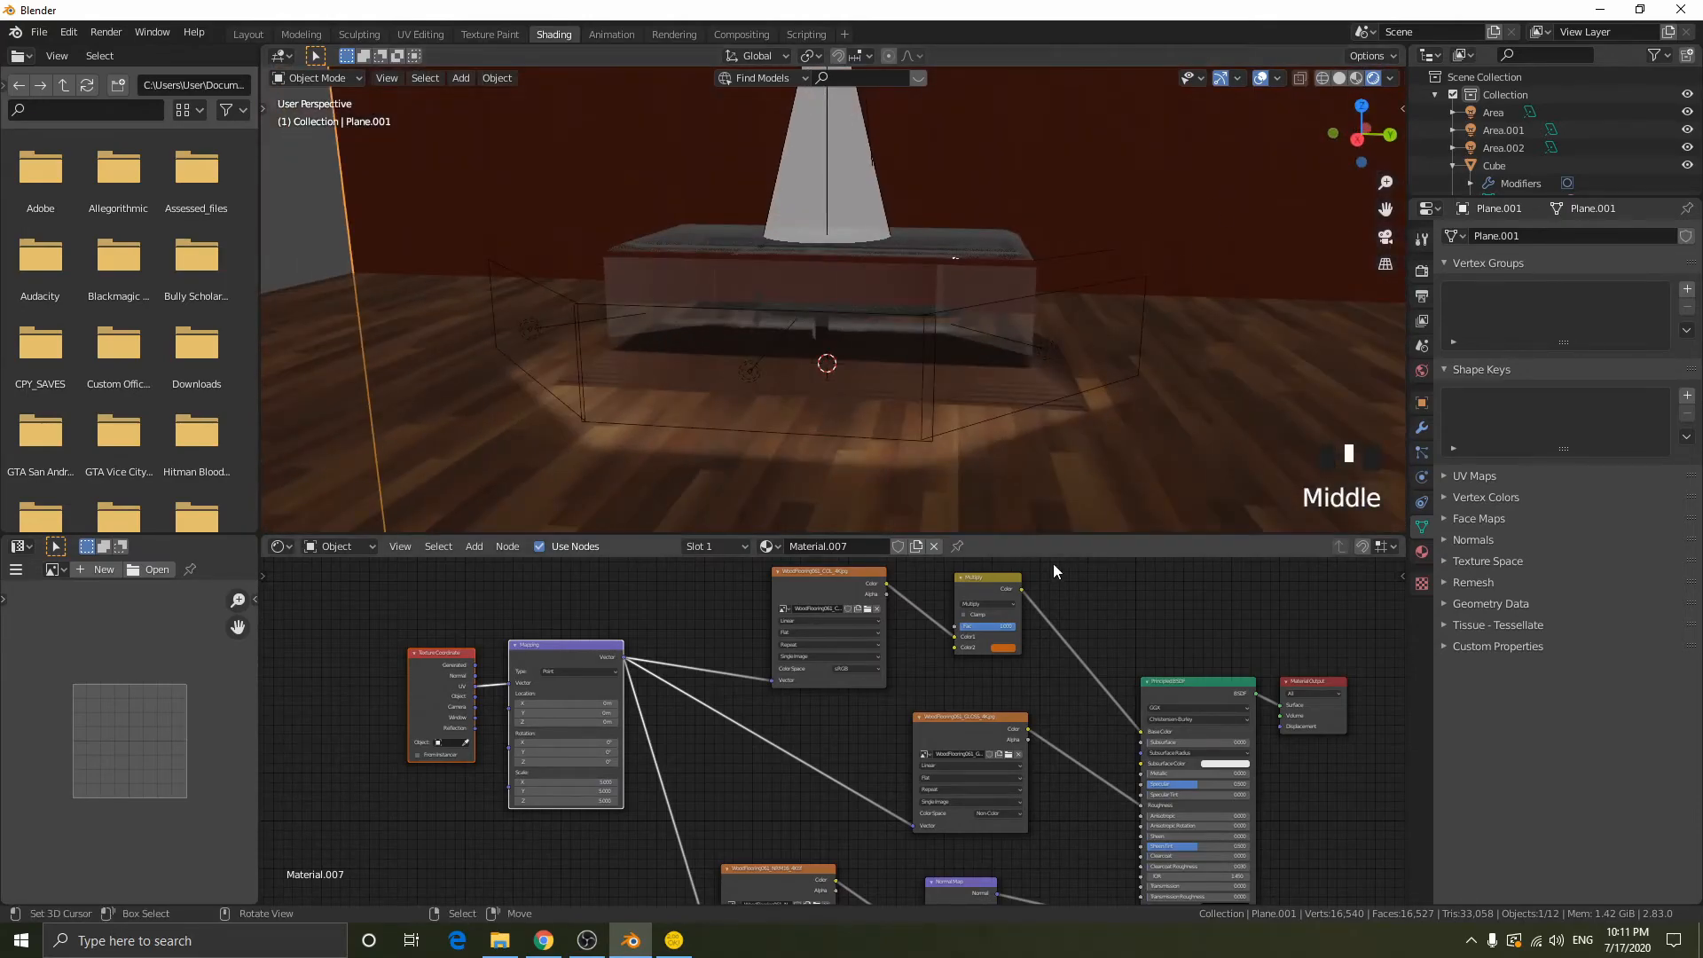
- Darken the orange Color2 of the wall's MixRGB node and lower its factor to 0.758
scroll(1073, 585, up, 2)
click(1064, 616)
drag(1159, 490, 1159, 507)
middle_drag(1012, 645, 980, 667)
drag(1031, 607, 1016, 608)
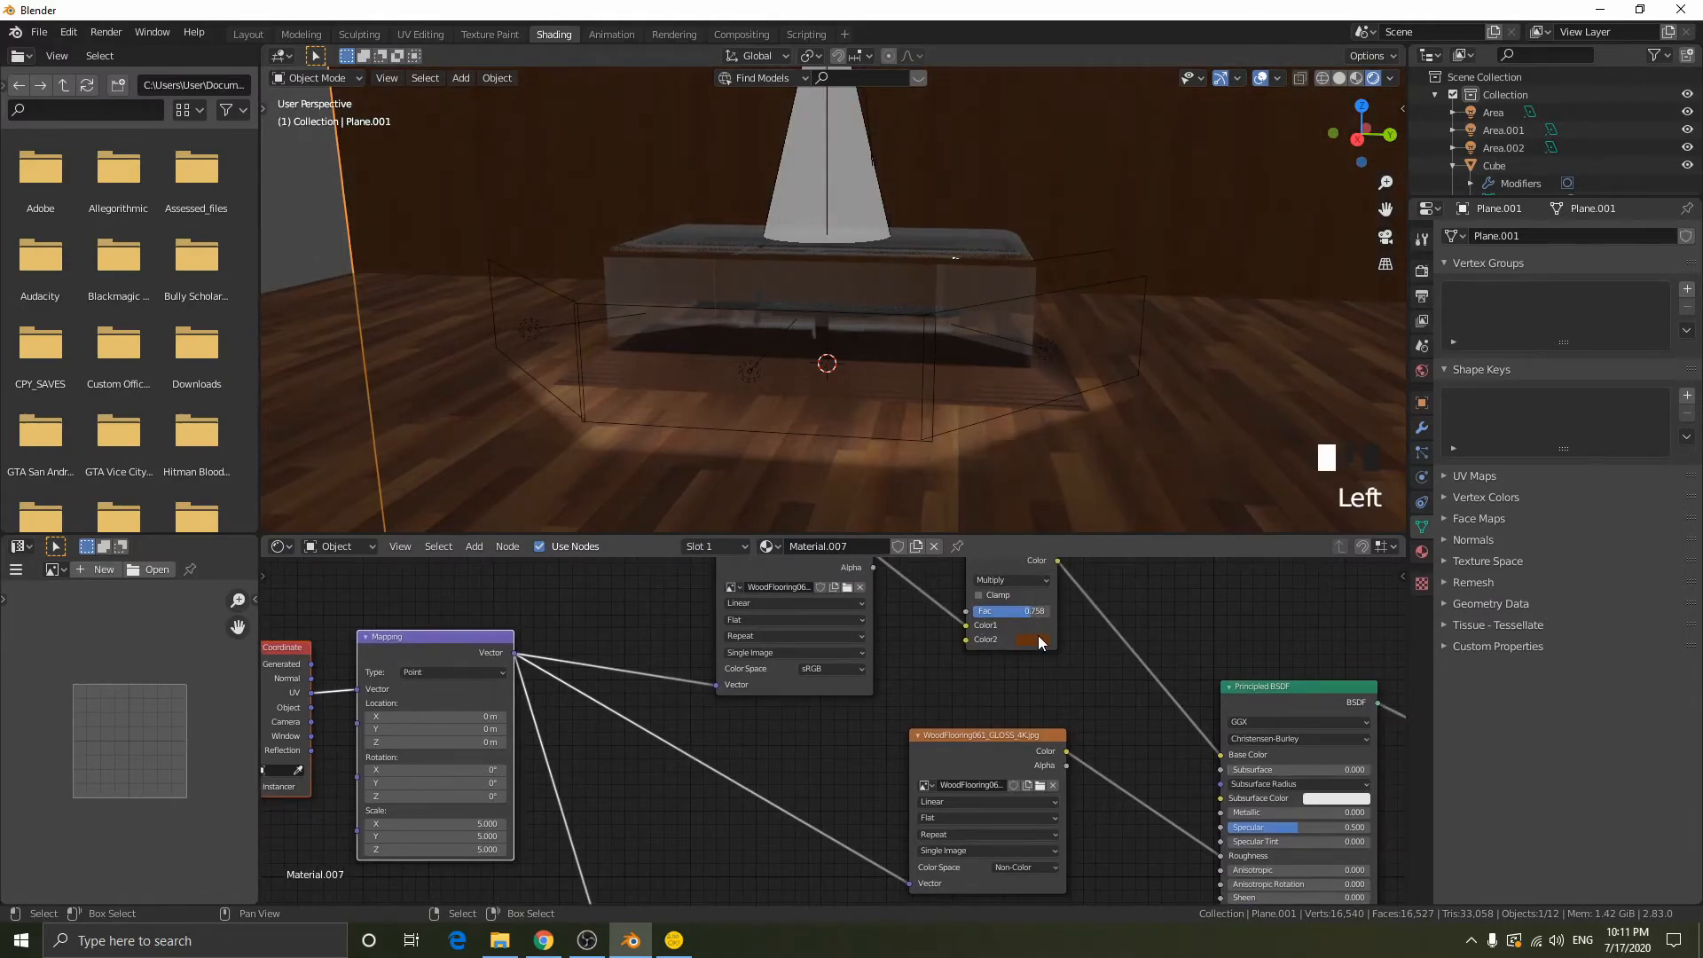
- Change the blending mode of the wall's MixRGB node to Overlay
click(1022, 580)
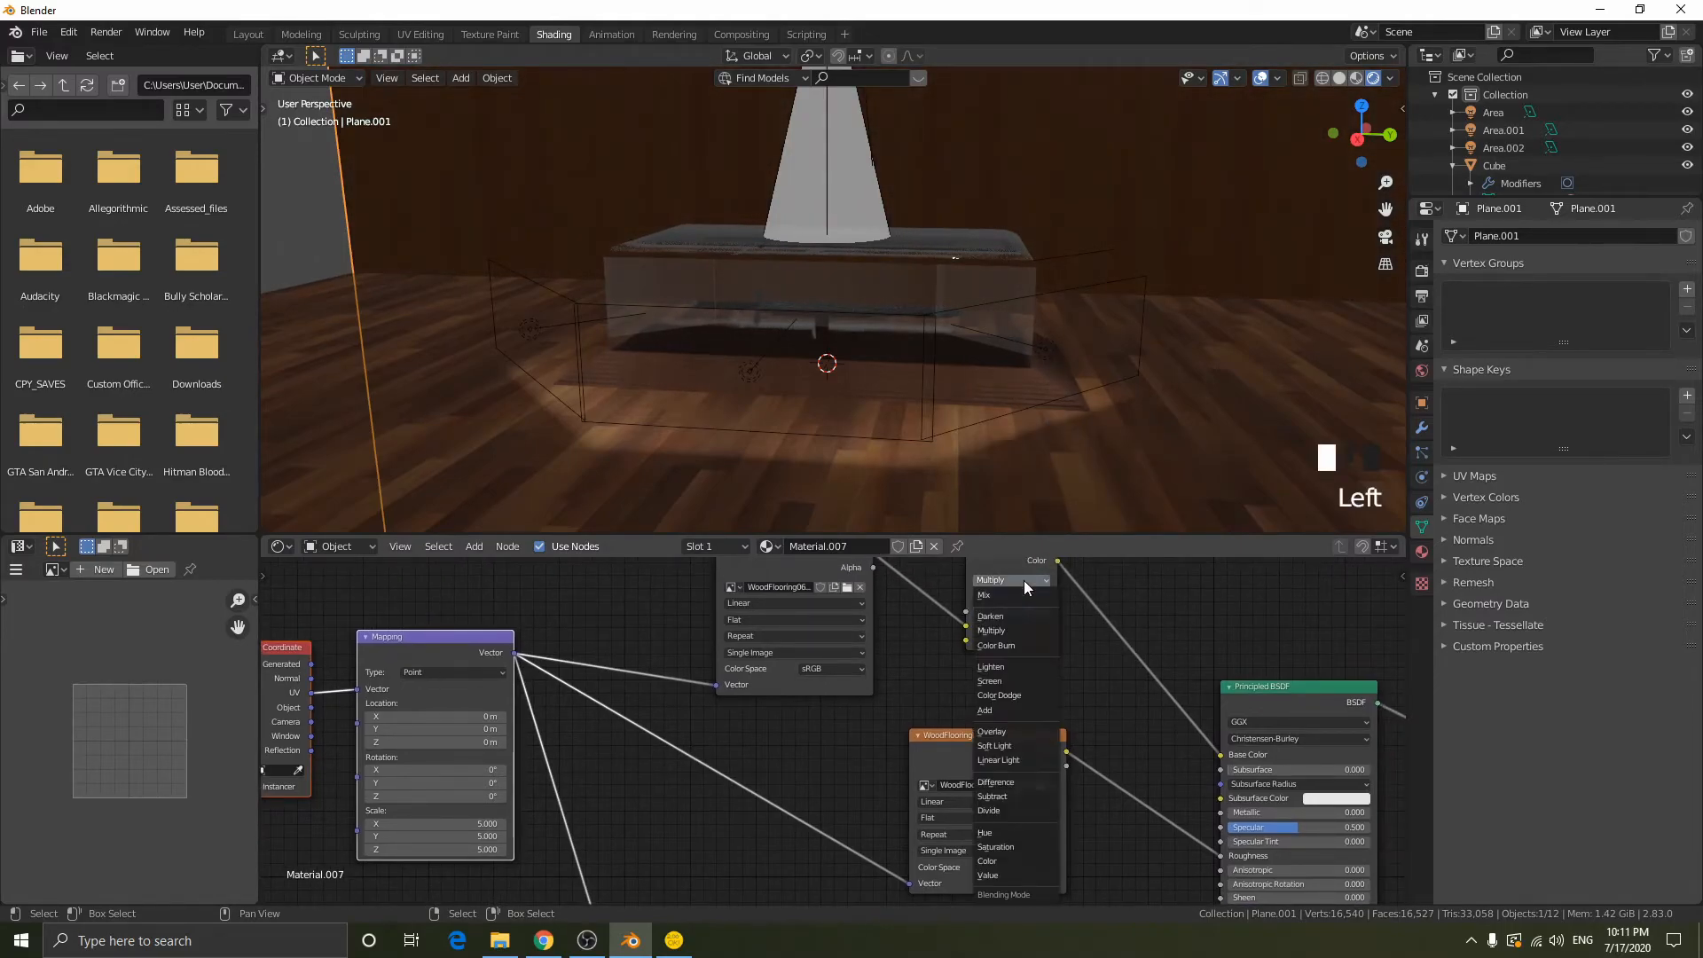
click(1014, 632)
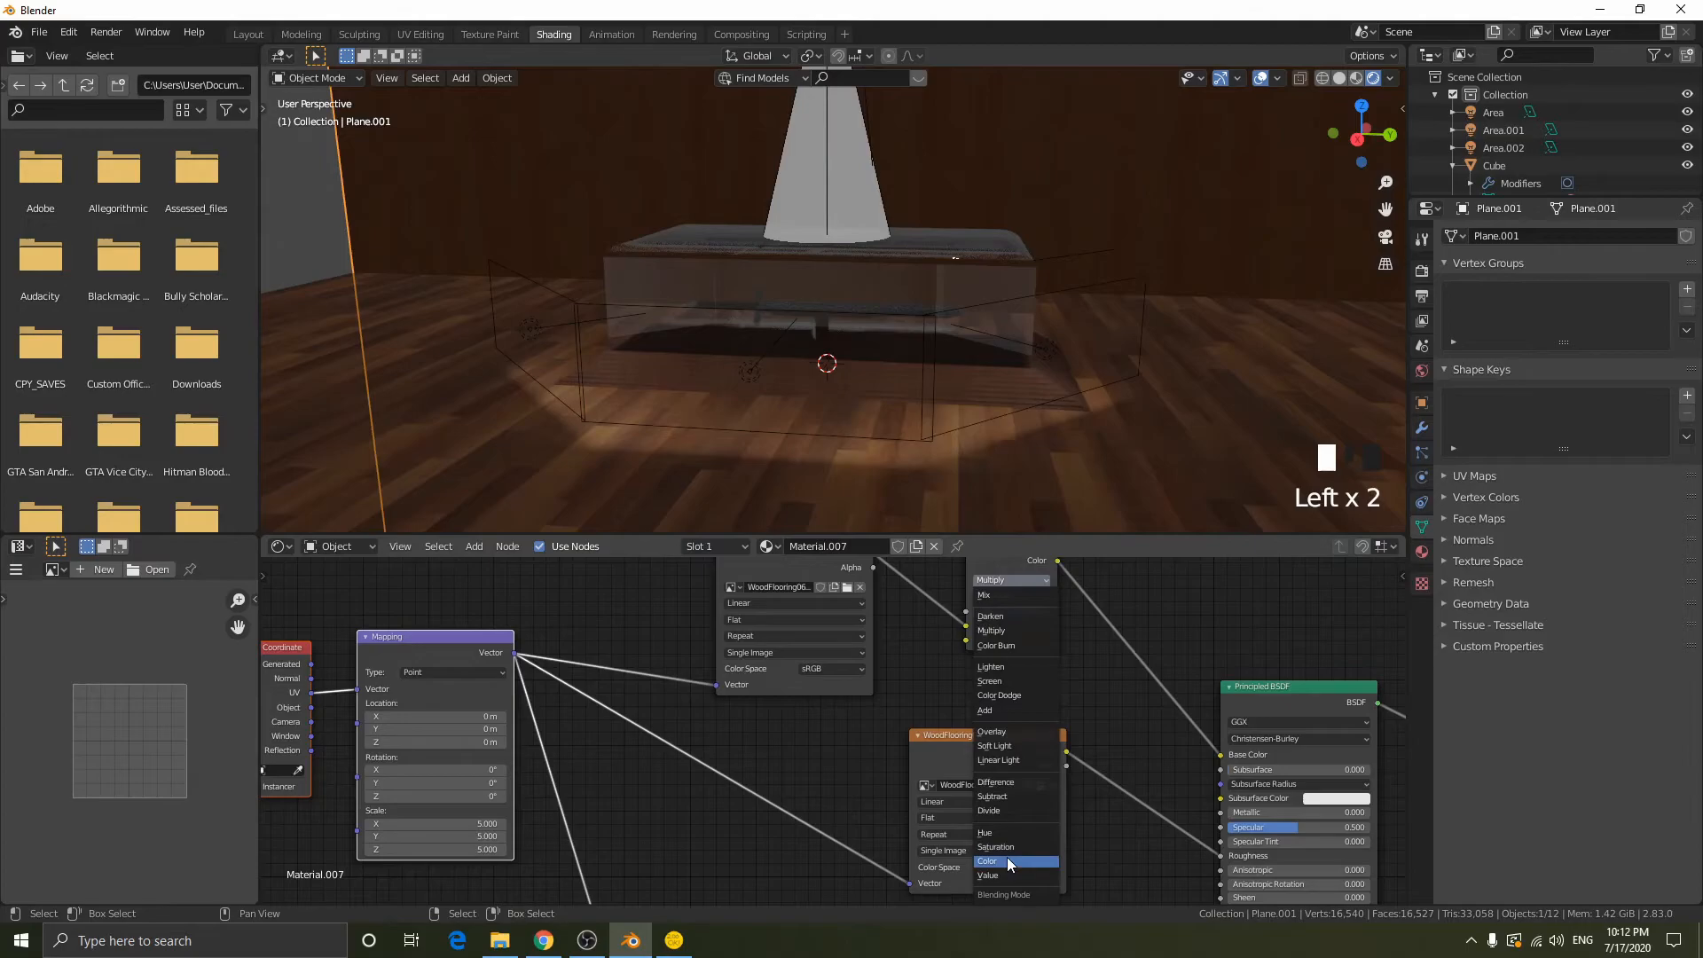
click(993, 732)
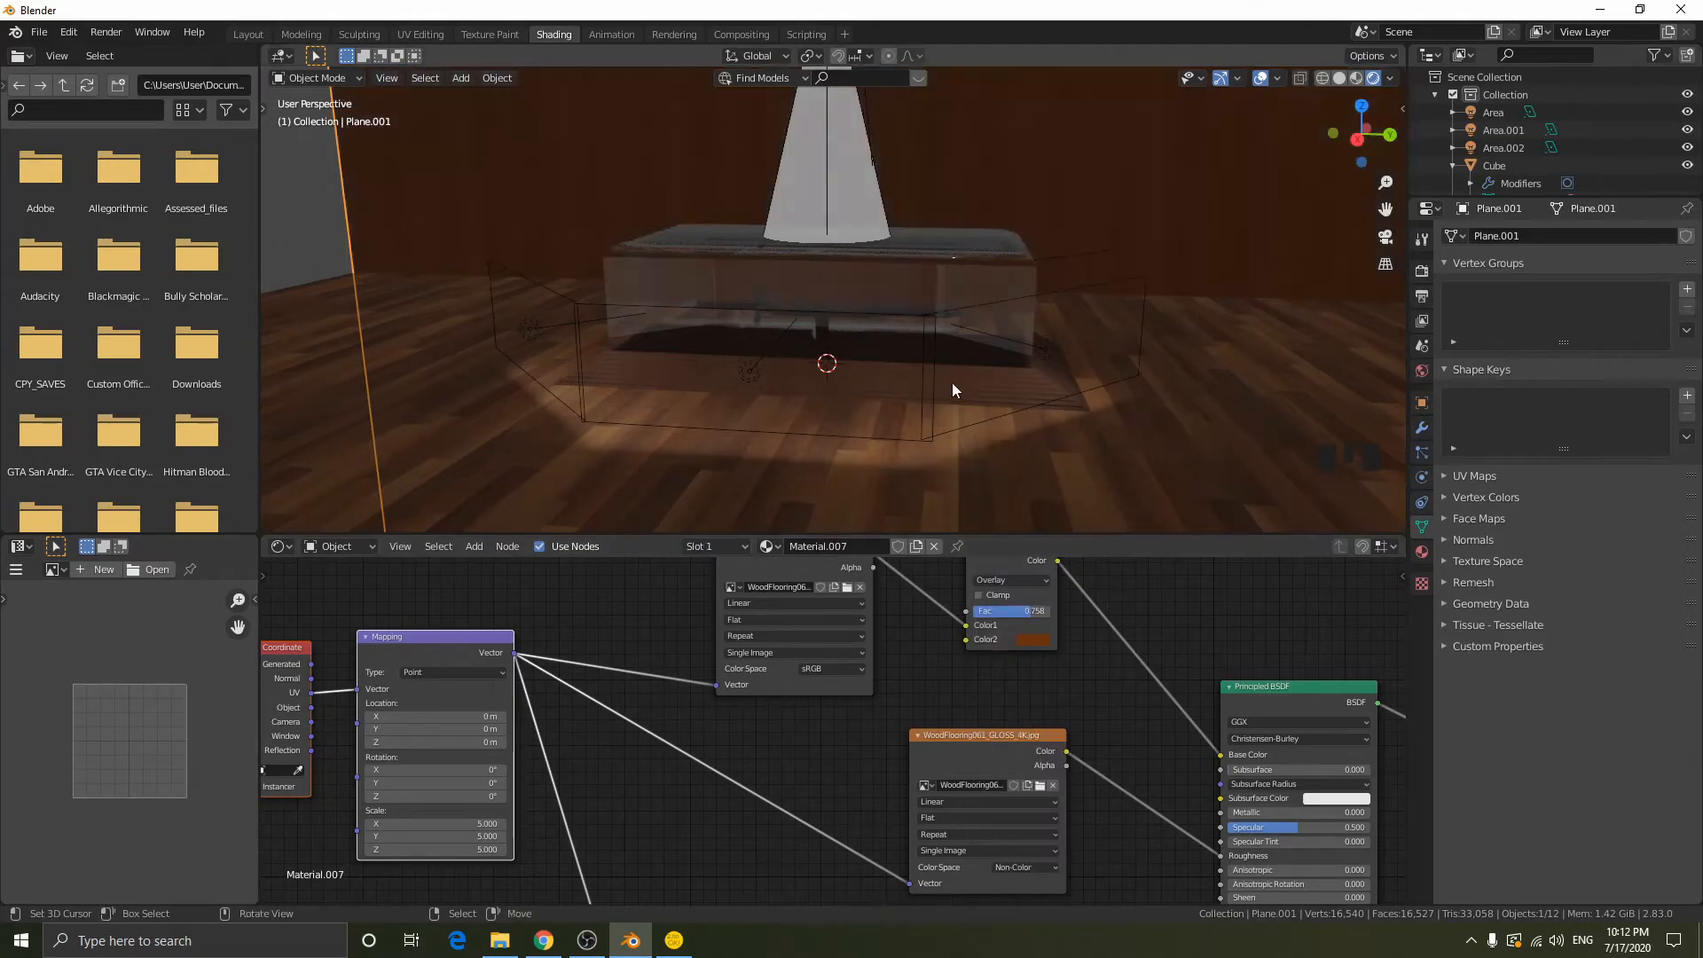
- Set the Overlay node's Color2 to a fully saturated dark orange and its factor to 0.75
middle_drag(949, 385, 978, 350)
drag(1026, 612, 995, 612)
click(1029, 638)
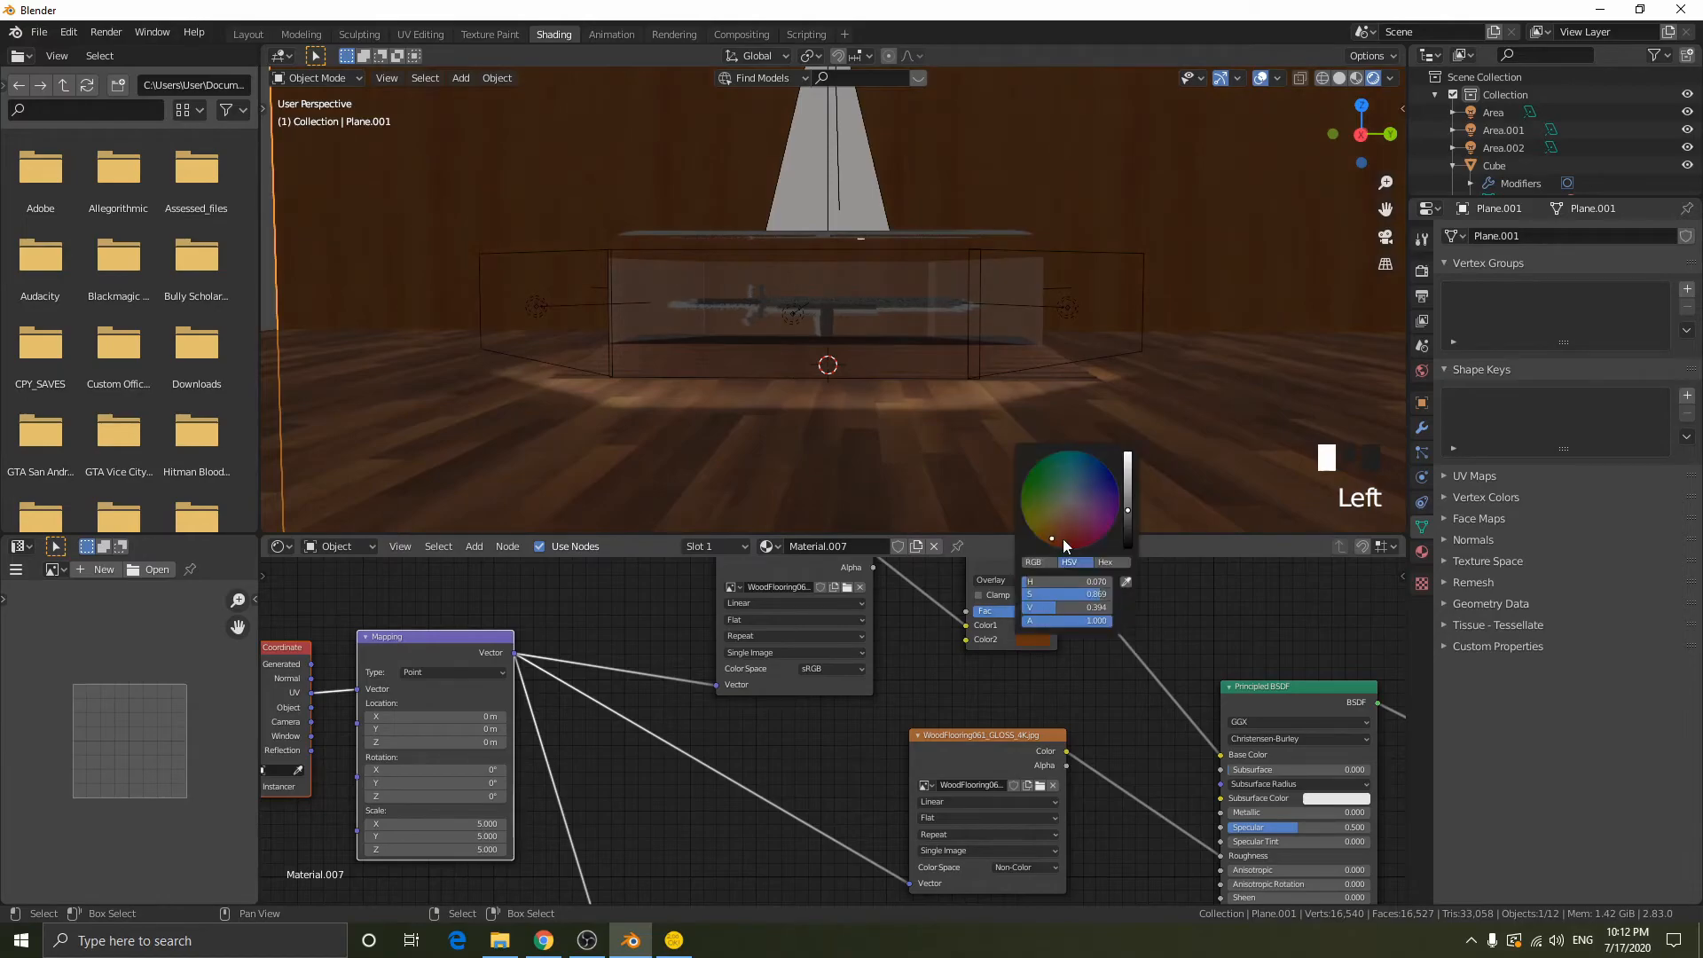
drag(1119, 504, 1127, 493)
drag(1052, 535, 1052, 544)
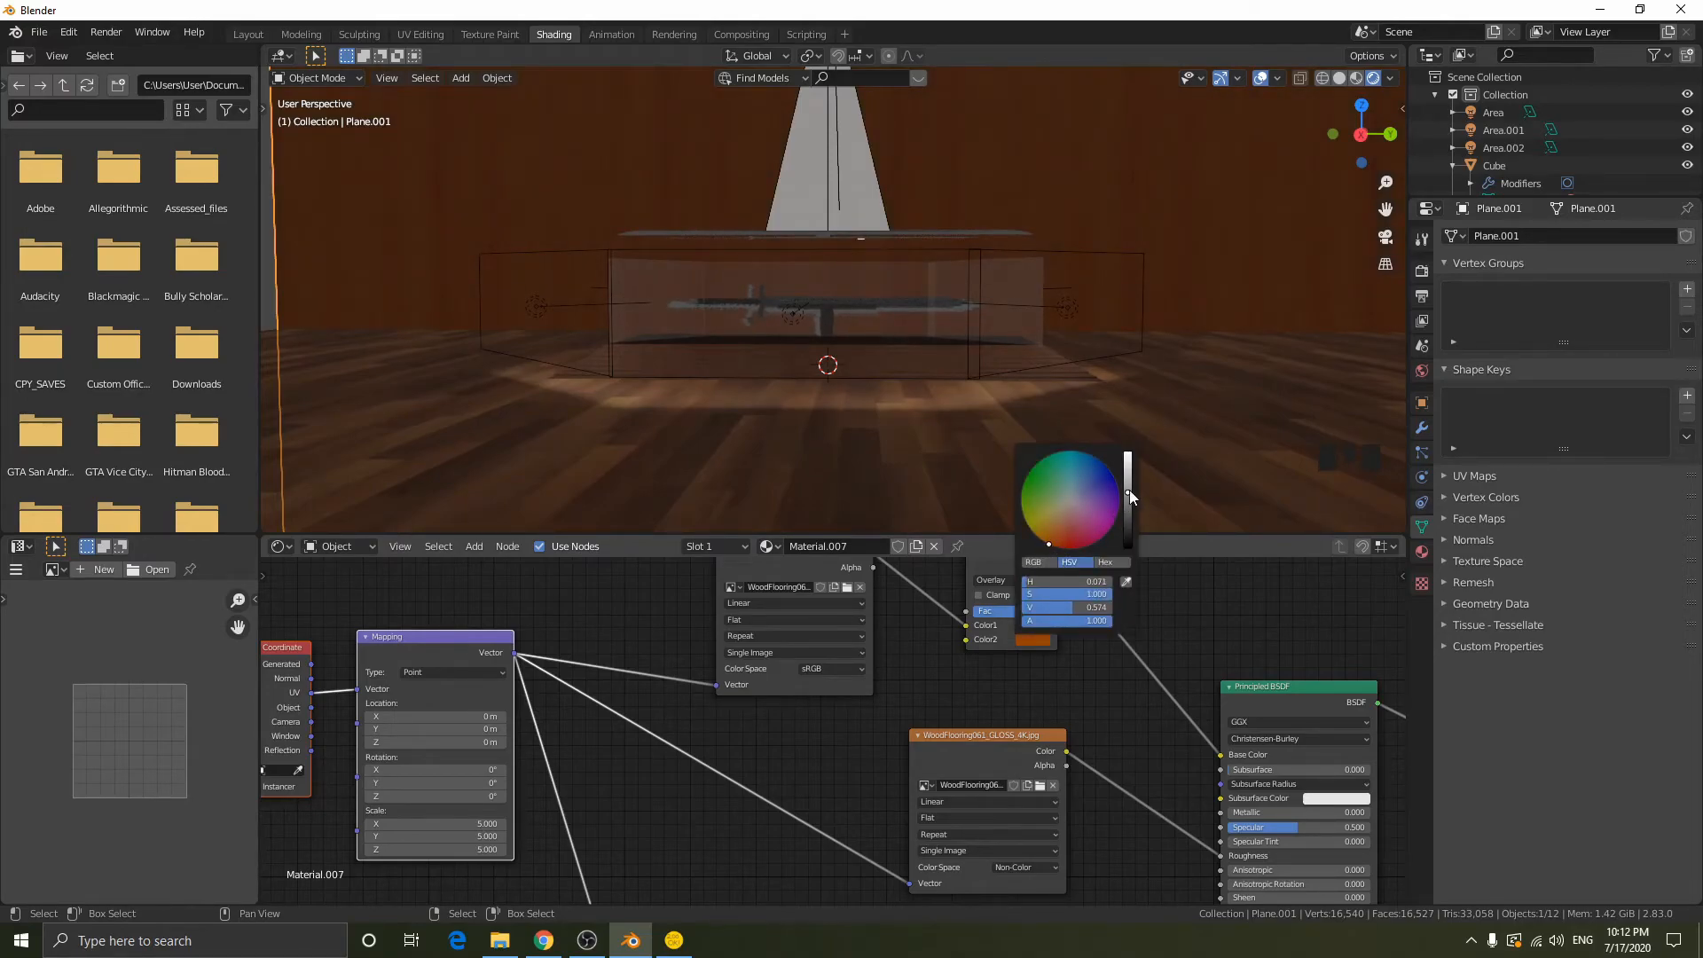
drag(1128, 490, 1127, 505)
mouse_move(1102, 349)
middle_down()
mouse_move(1167, 380)
mouse_move(1109, 361)
mouse_move(1099, 376)
middle_up()
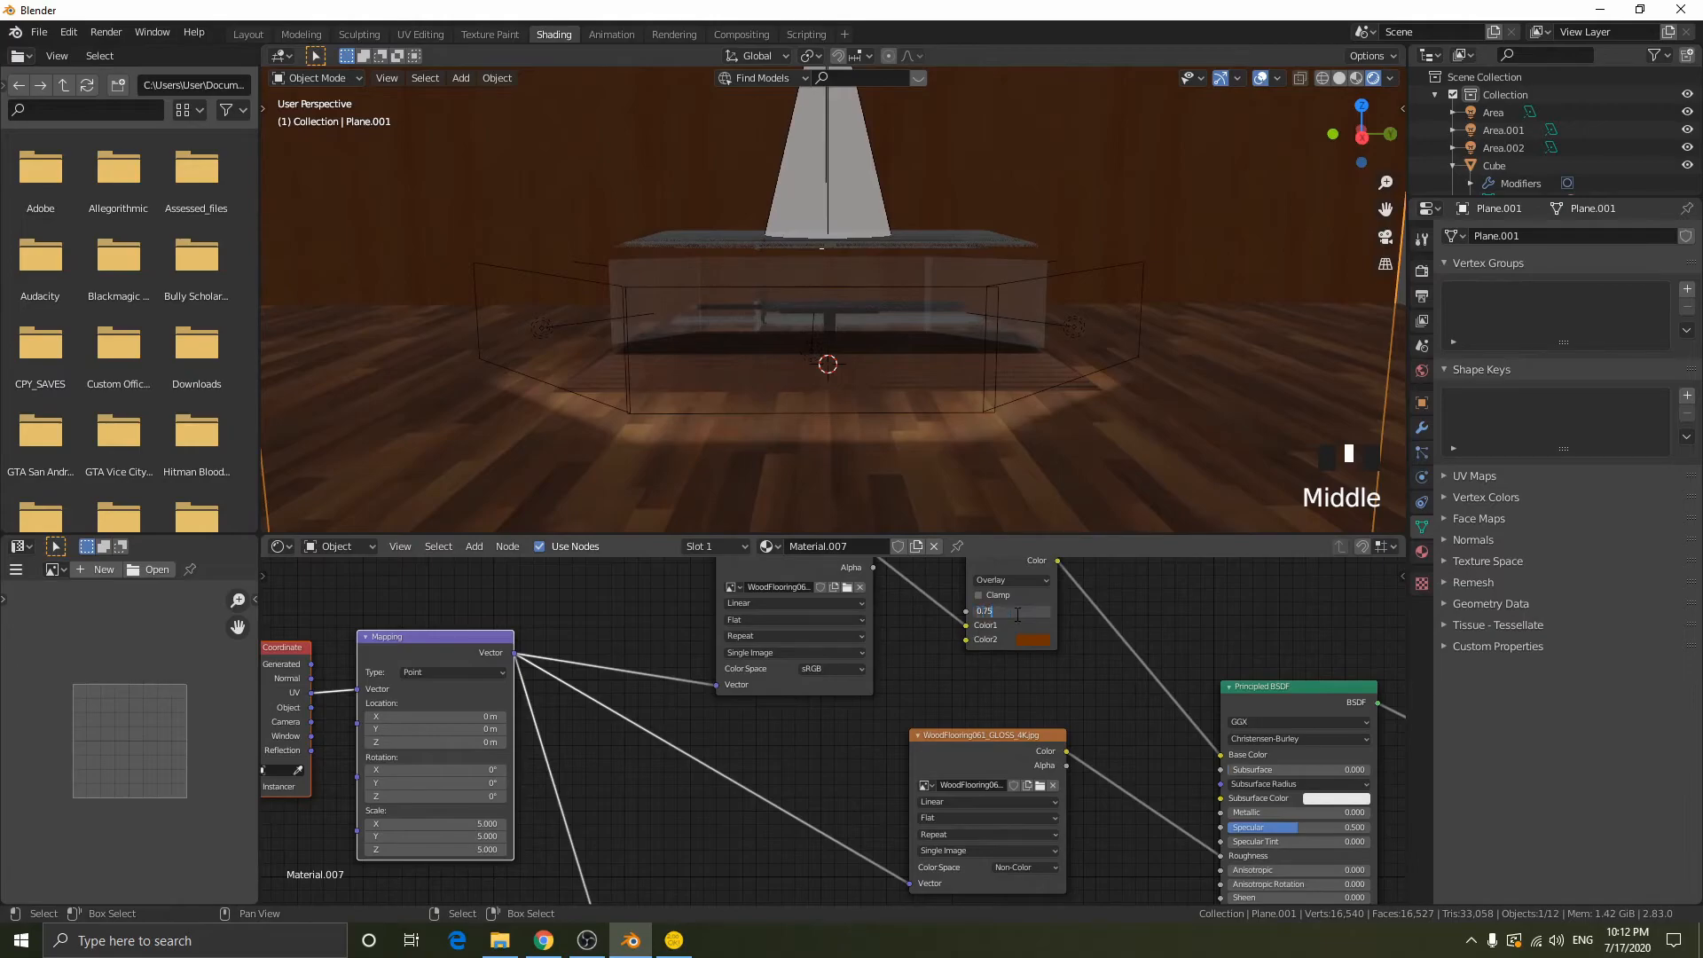
key(Return)
middle_drag(1152, 676, 1084, 714)
- Snap the 3D cursor to the area light in front of the case and add a camera there
scroll(977, 413, up, 1)
middle_drag(978, 410, 730, 269)
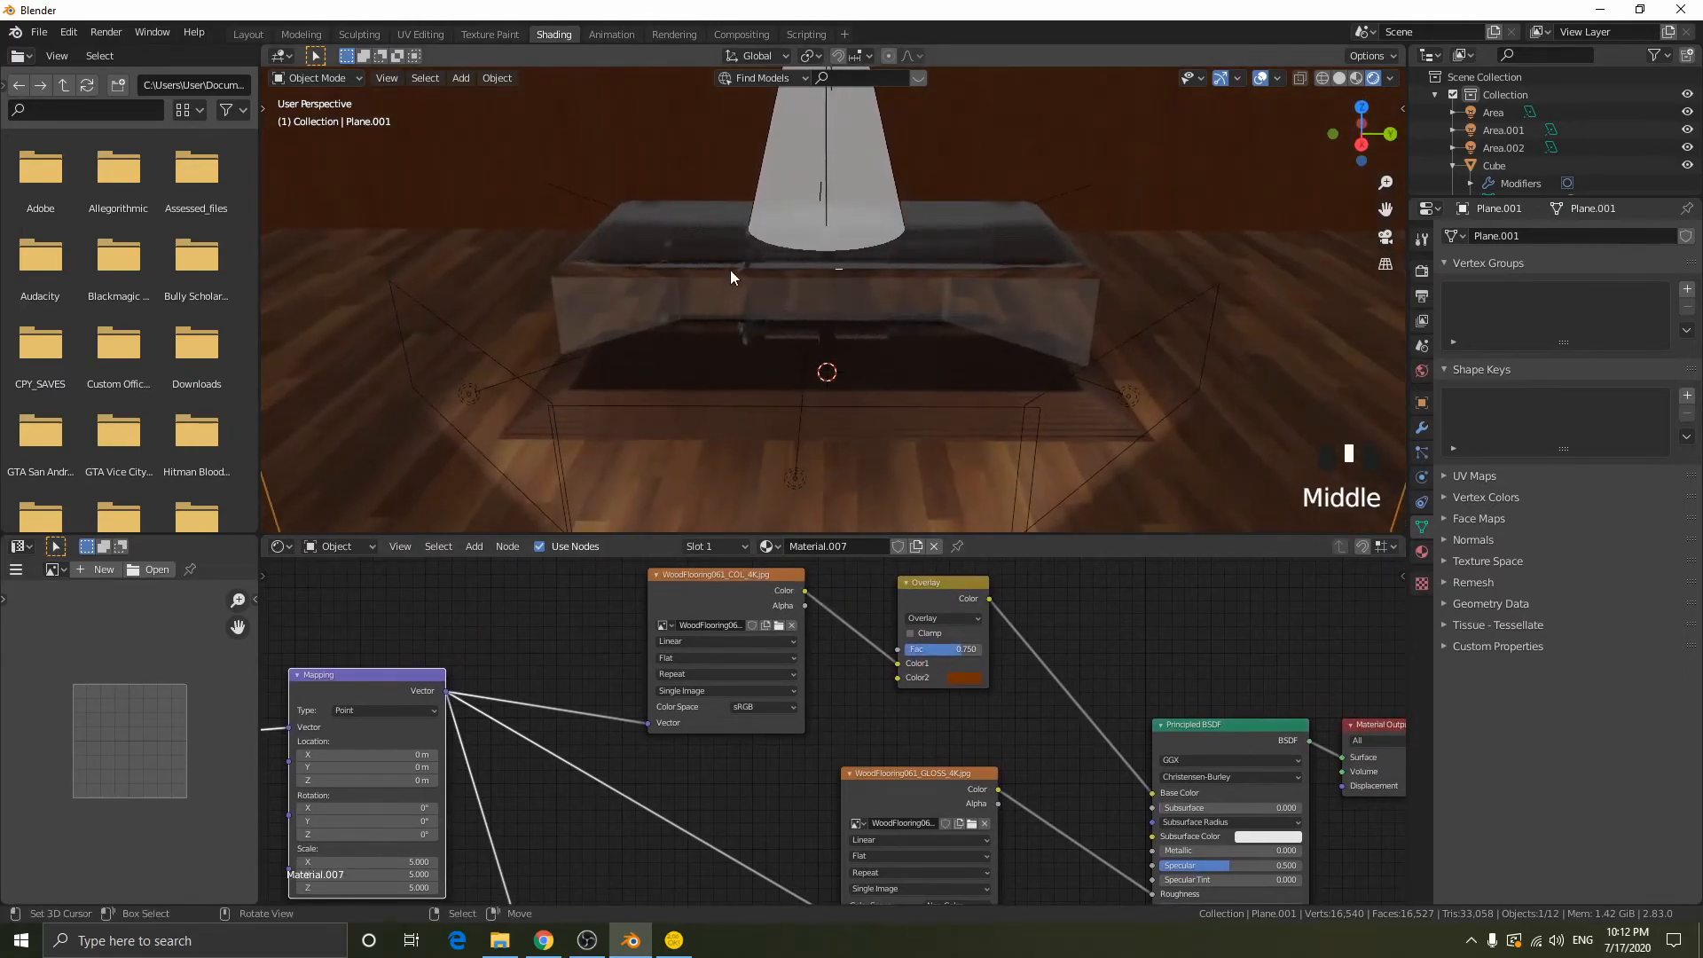
middle_drag(891, 312, 814, 236)
middle_drag(823, 312, 924, 364)
right_click(803, 375)
key(shift+s)
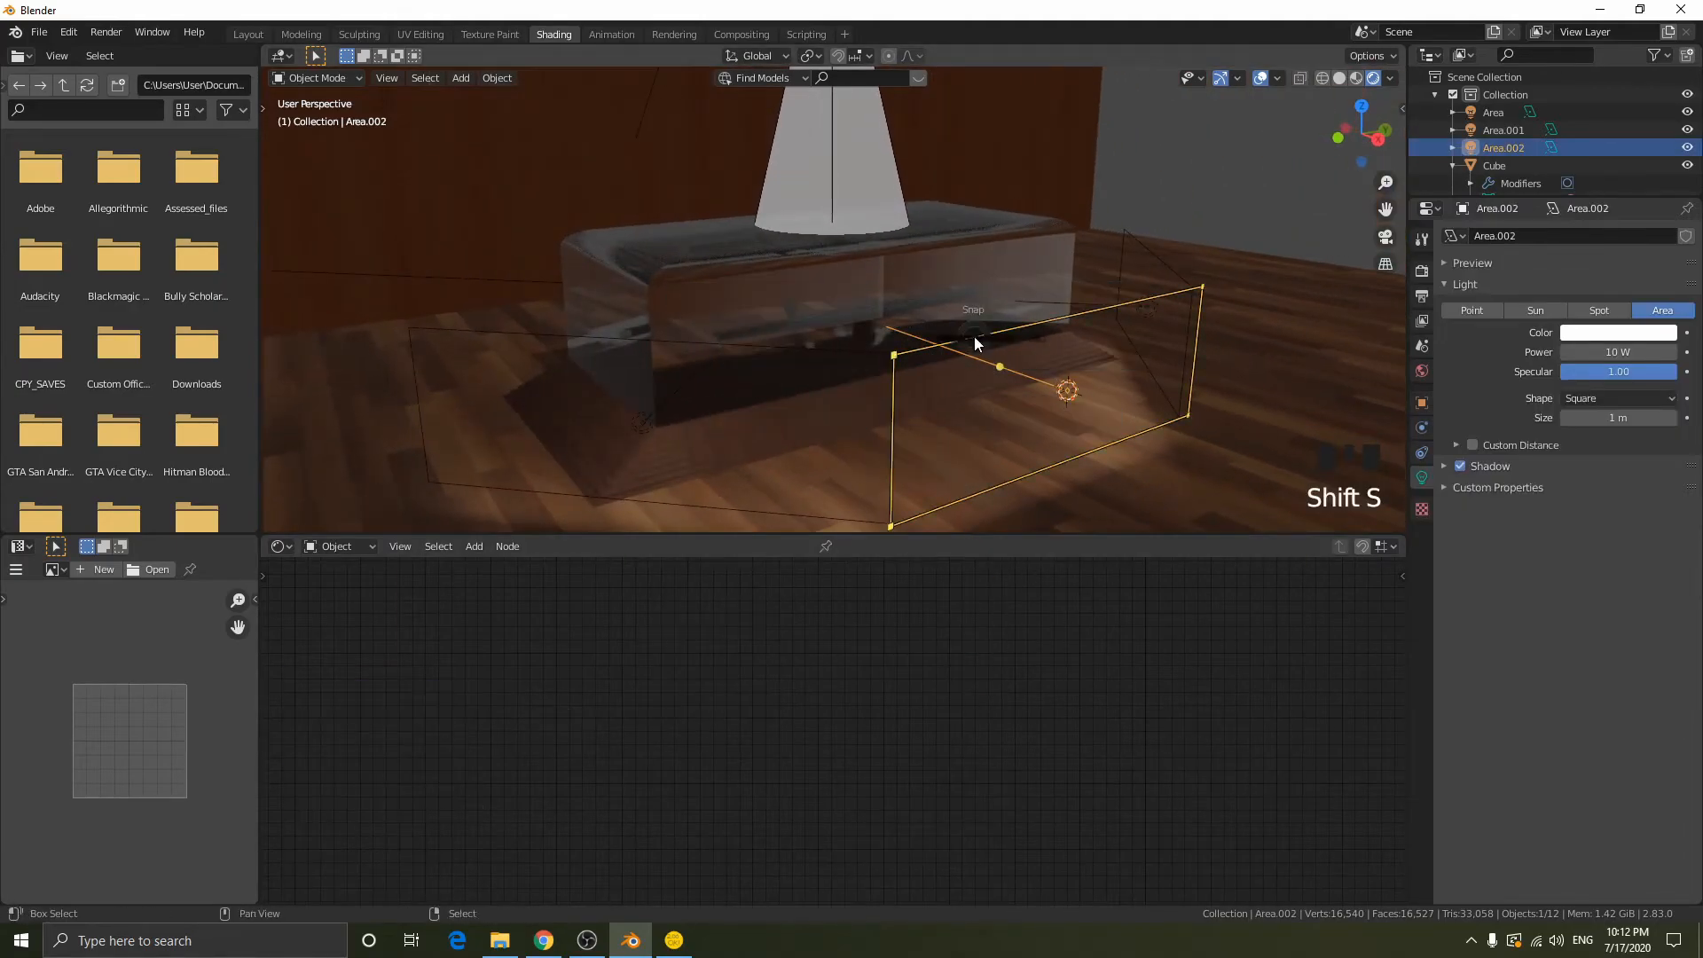
click(972, 480)
middle_drag(972, 480, 1007, 417)
key(shift+a)
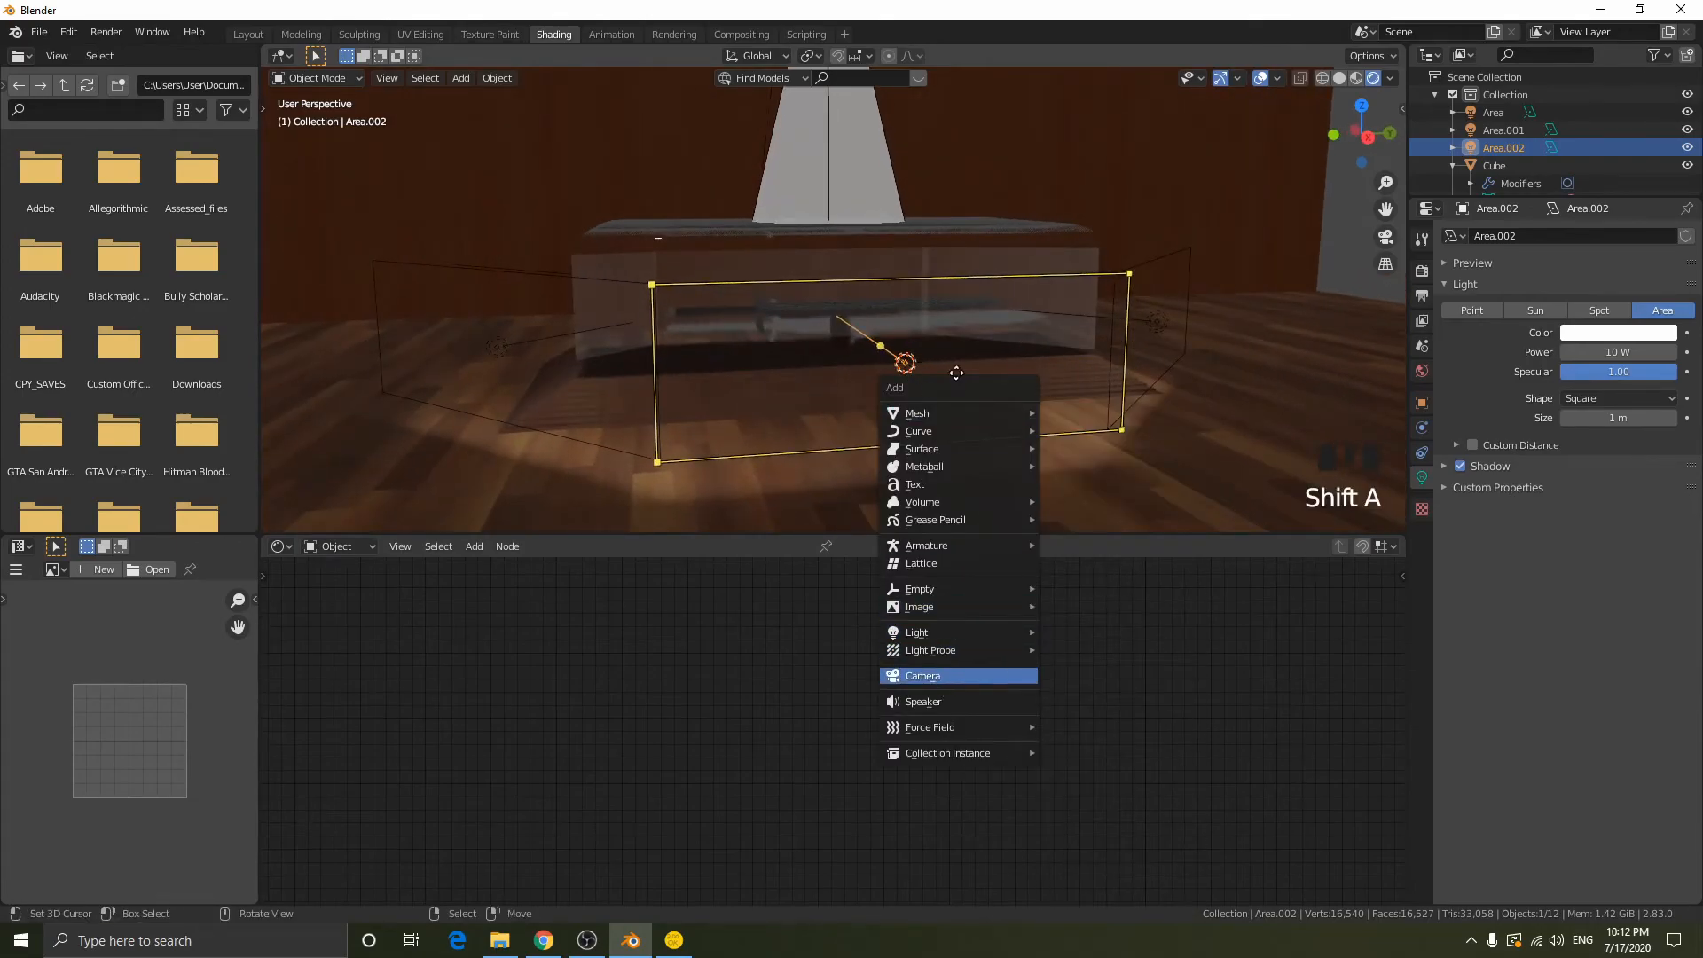
click(936, 680)
- Look through the new camera and fly it backward until the whole display case fits inside the frame
key(KP_0)
key(Right)
key(shift+f)
key(s)
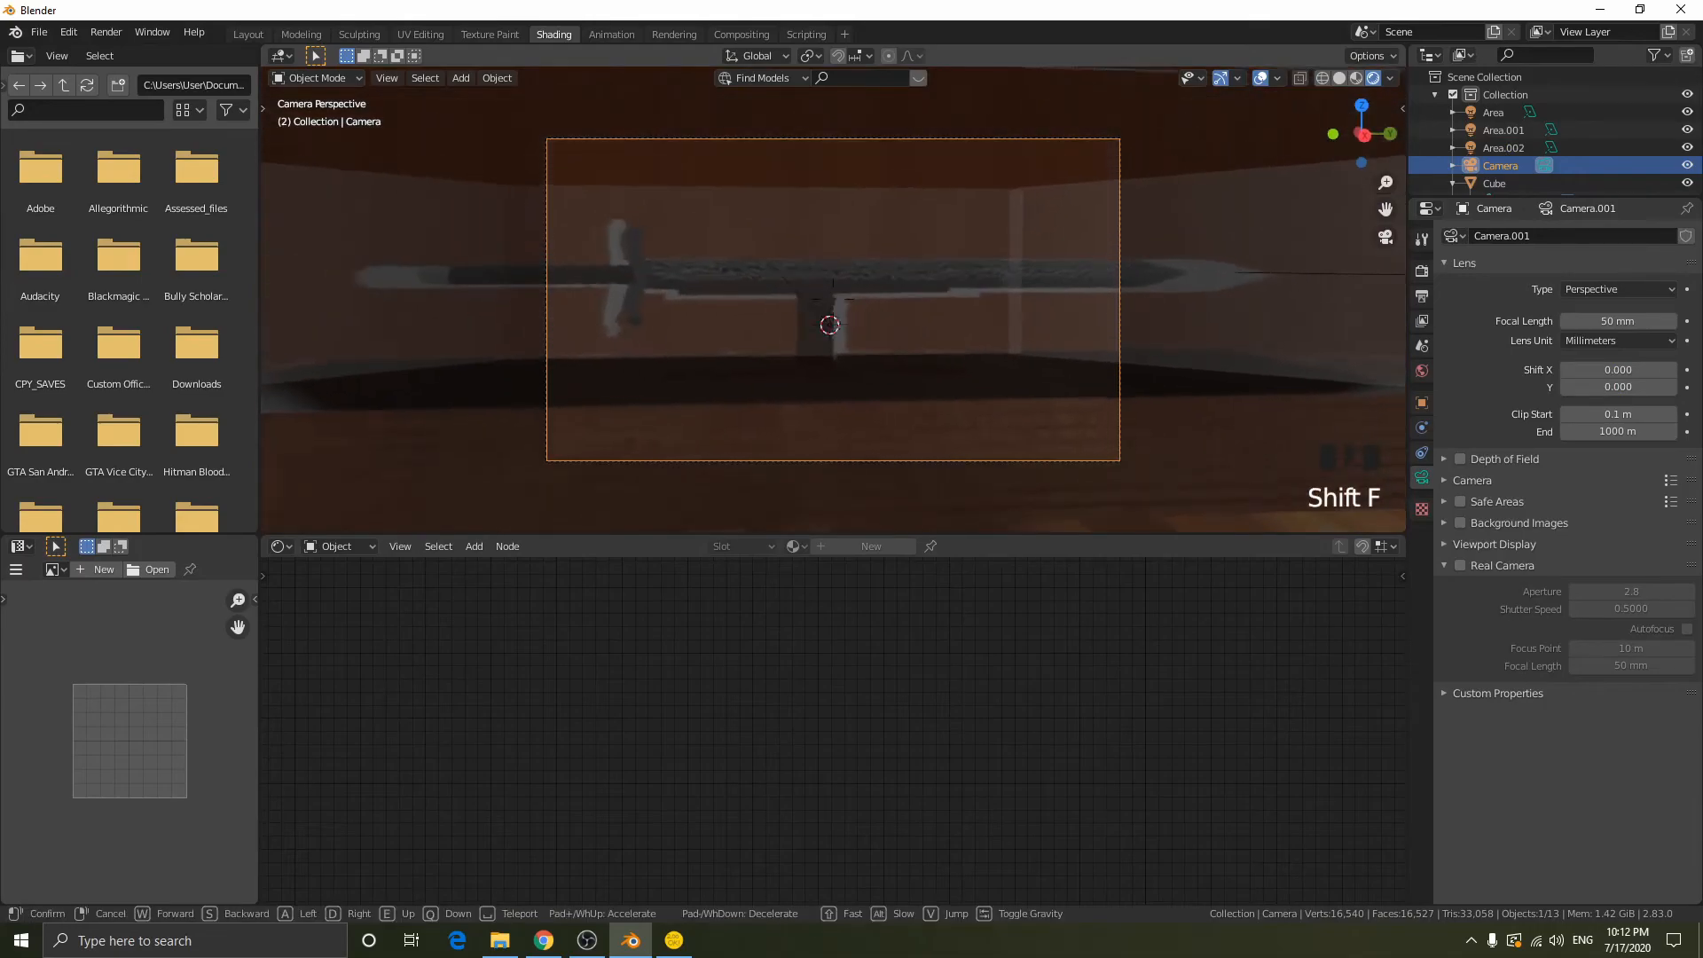
key(s)
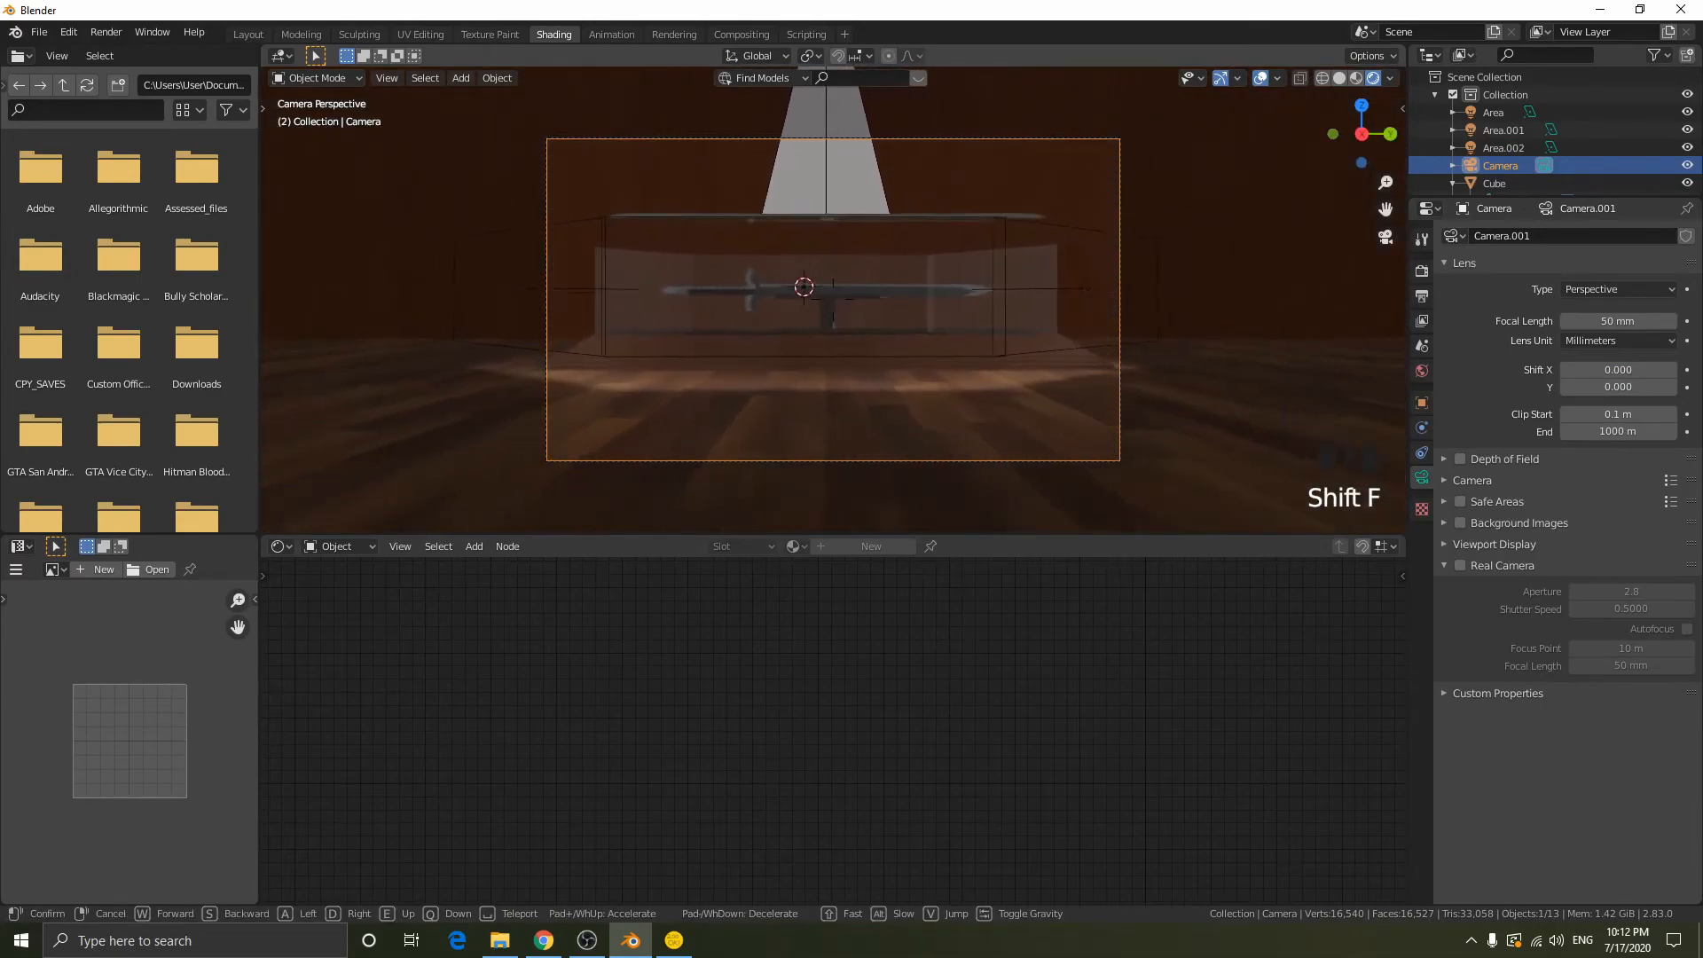
click(833, 300)
key(KP_0)
key(KP_0)
key(shift+f)
click(833, 300)
scroll(833, 300, up, 2)
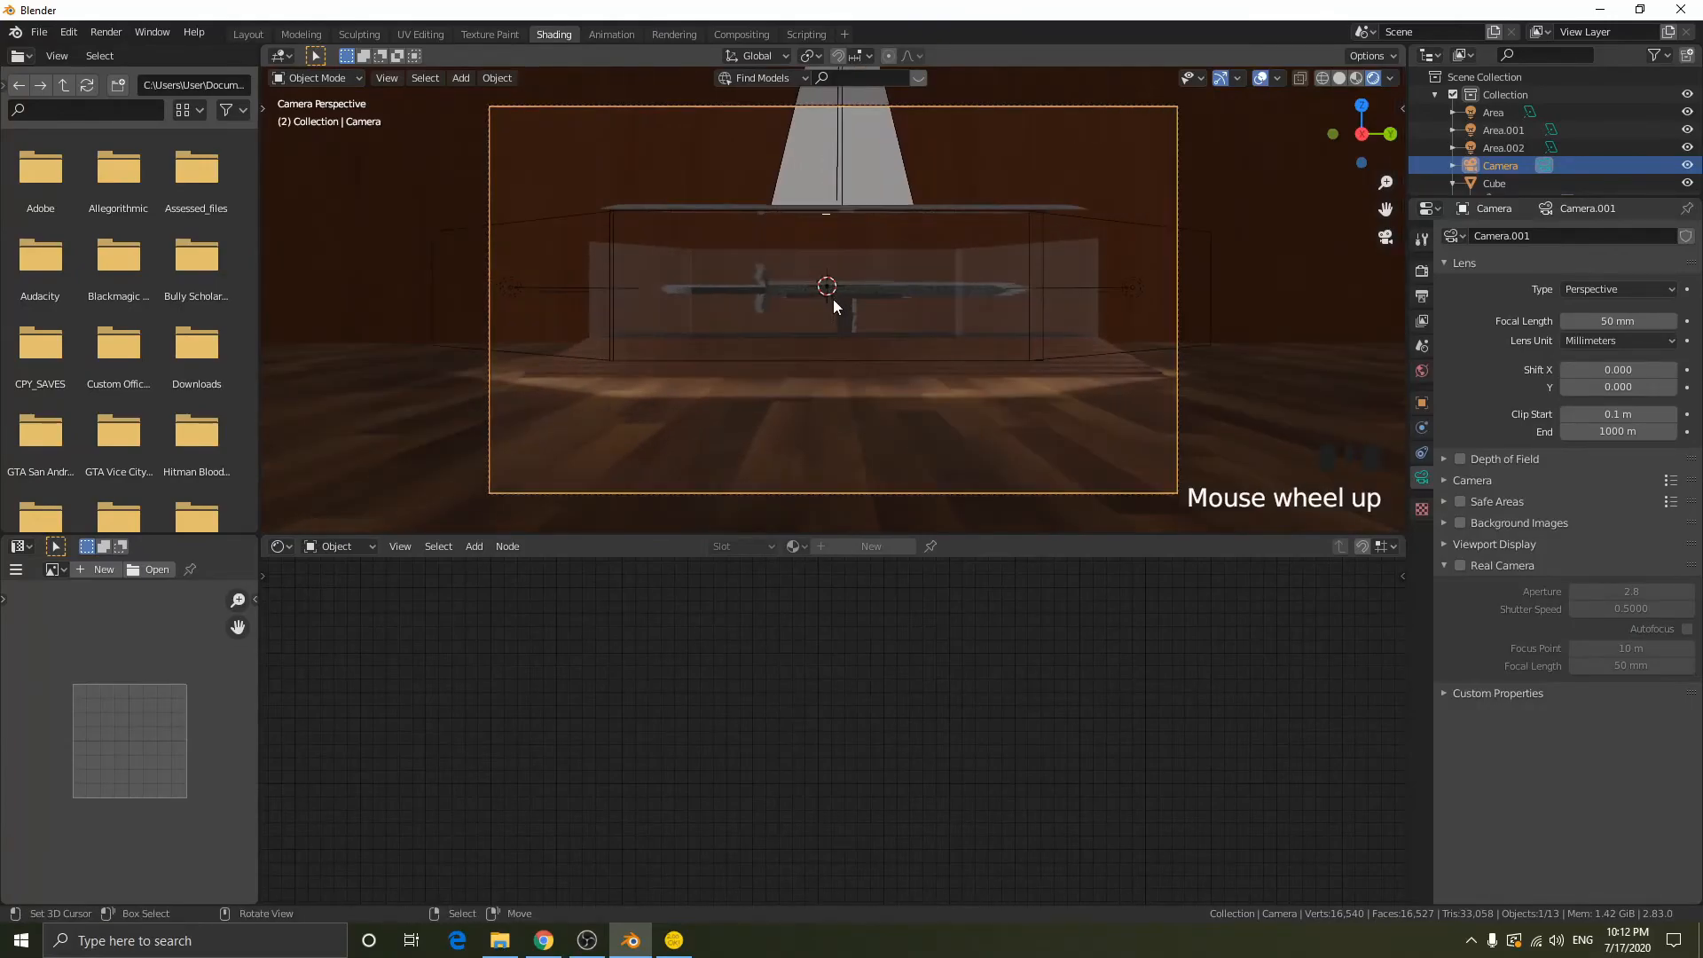
- Switch to the Layout workspace and look through the camera with its frame nearly filling the viewport
click(248, 36)
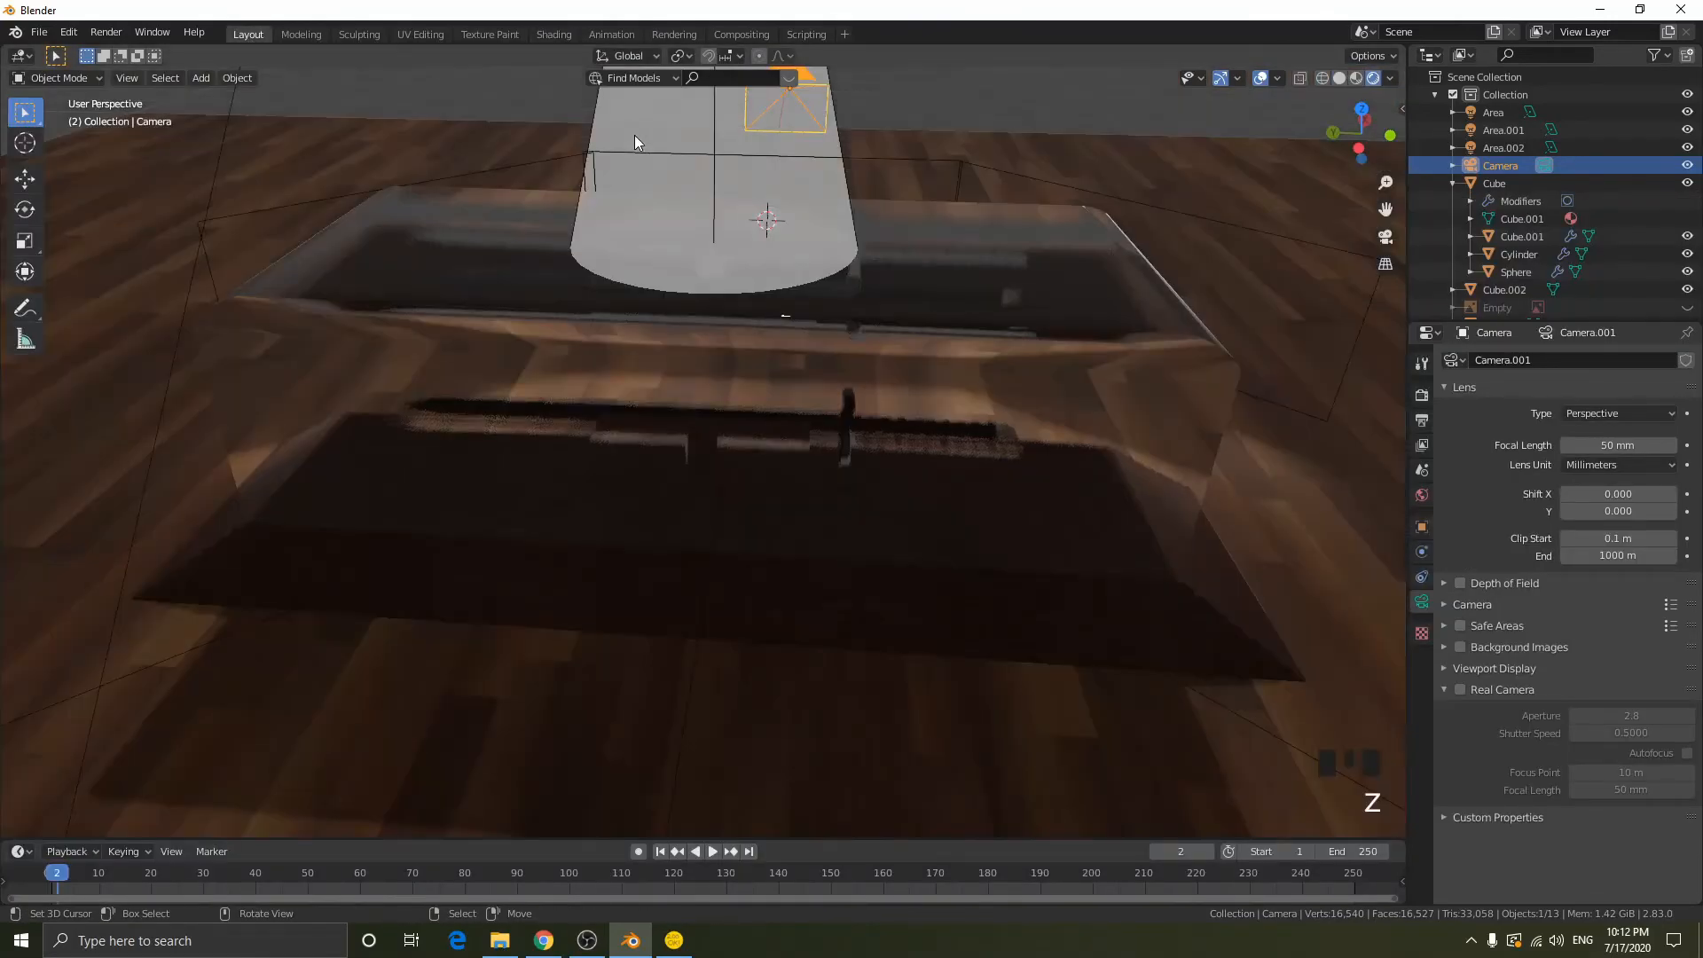
key(KP_0)
scroll(822, 341, up, 3)
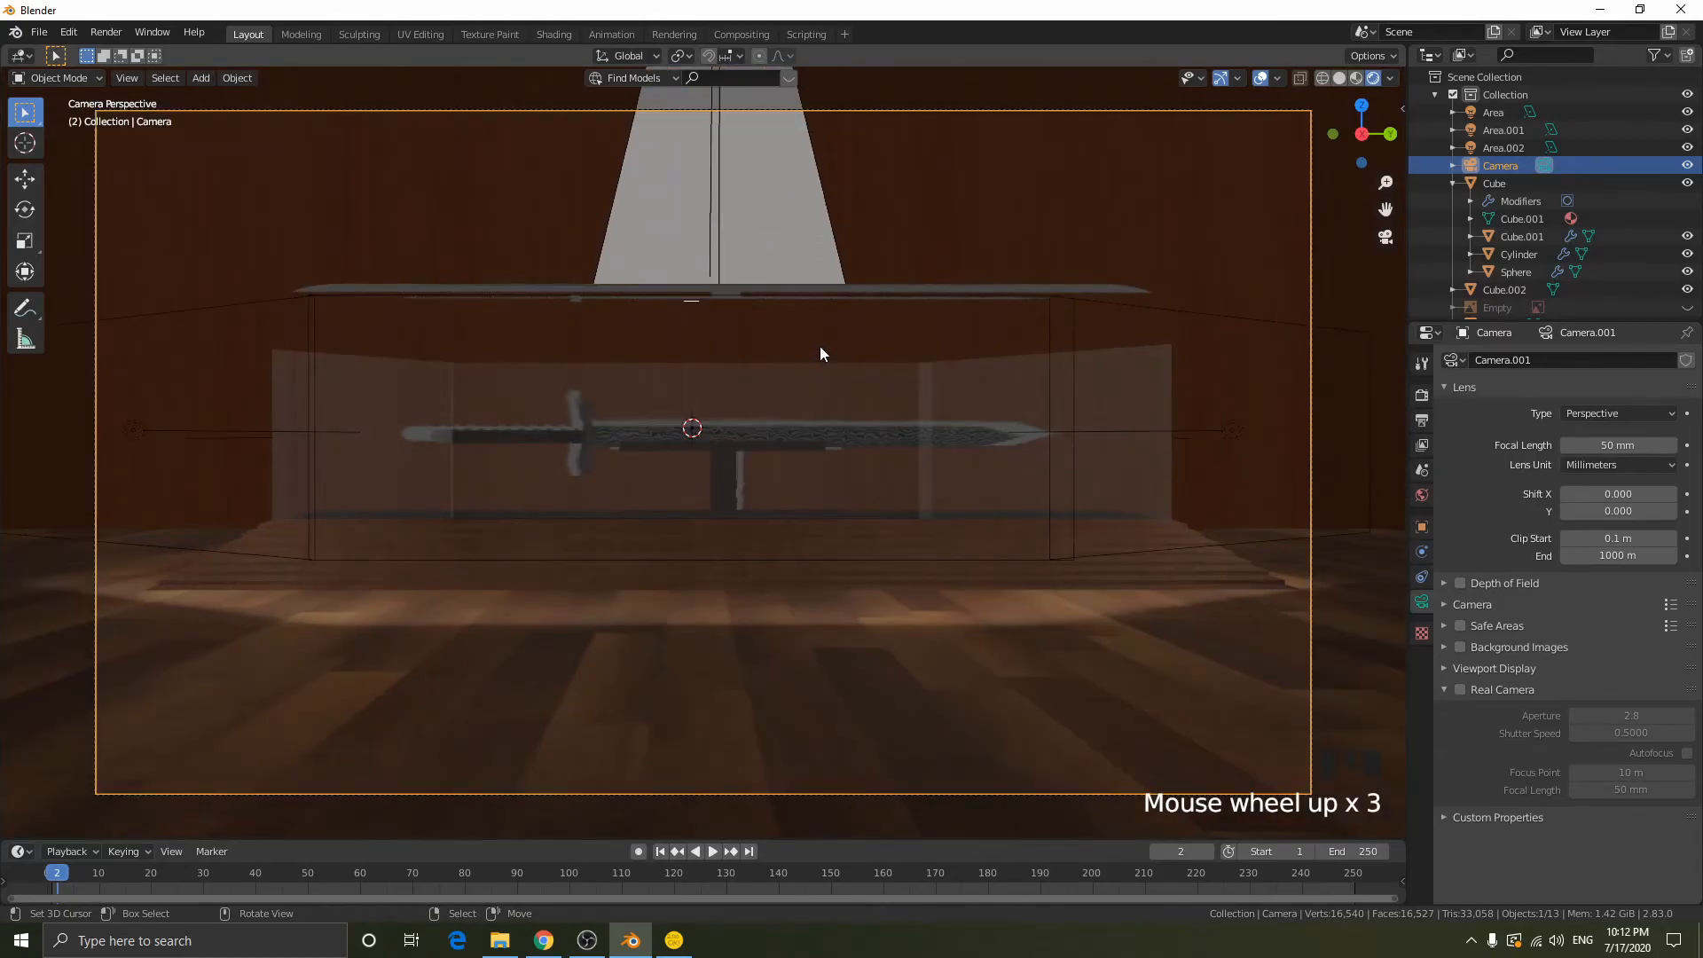
scroll(819, 353, up, 1)
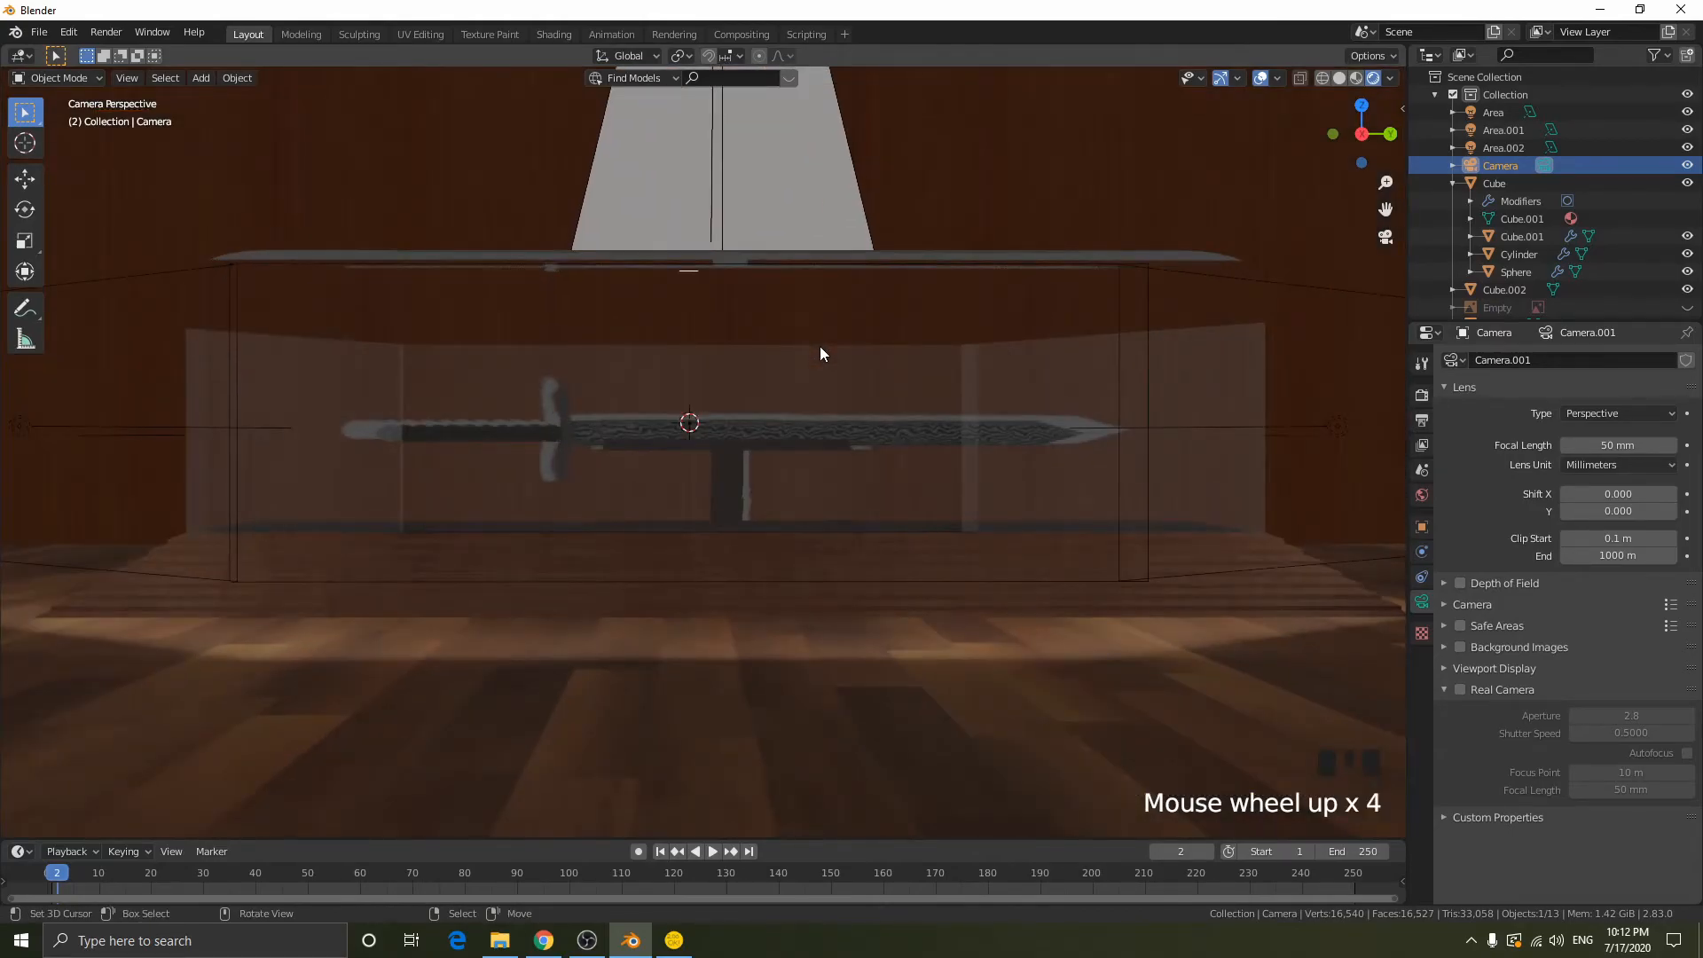
scroll(819, 353, down, 1)
scroll(819, 353, up, 1)
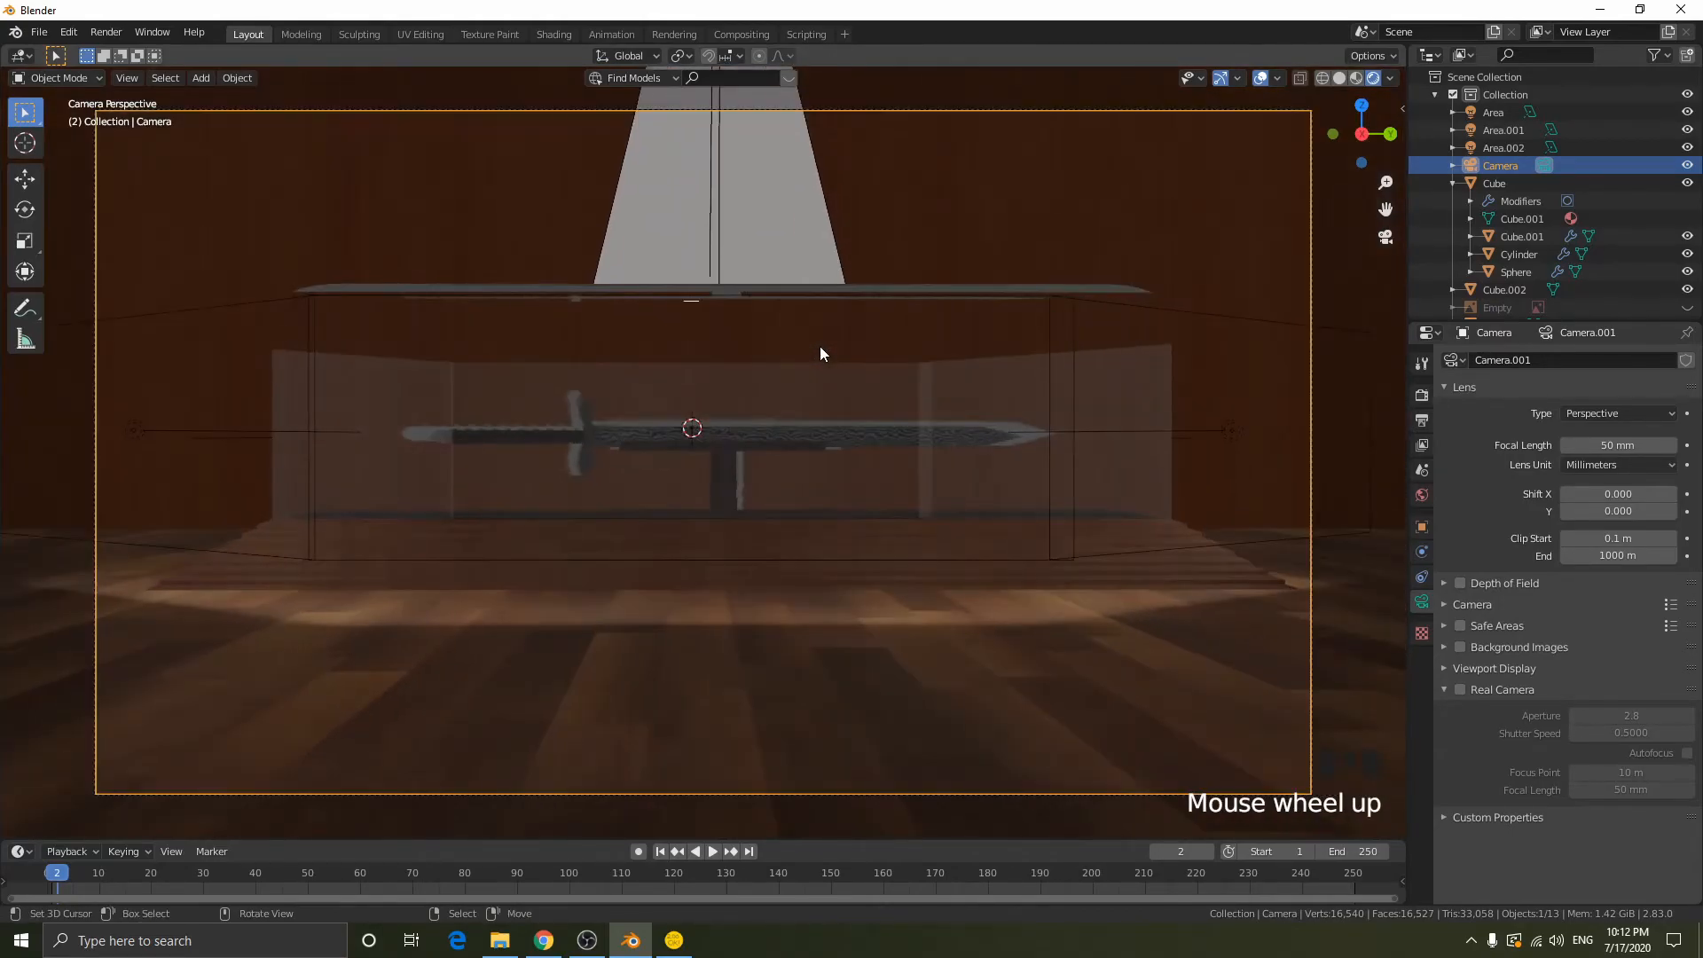
- Fly the camera slightly back and adjust its height and aim to frame the sword case centrally from just above
key(shift+f)
key(s)
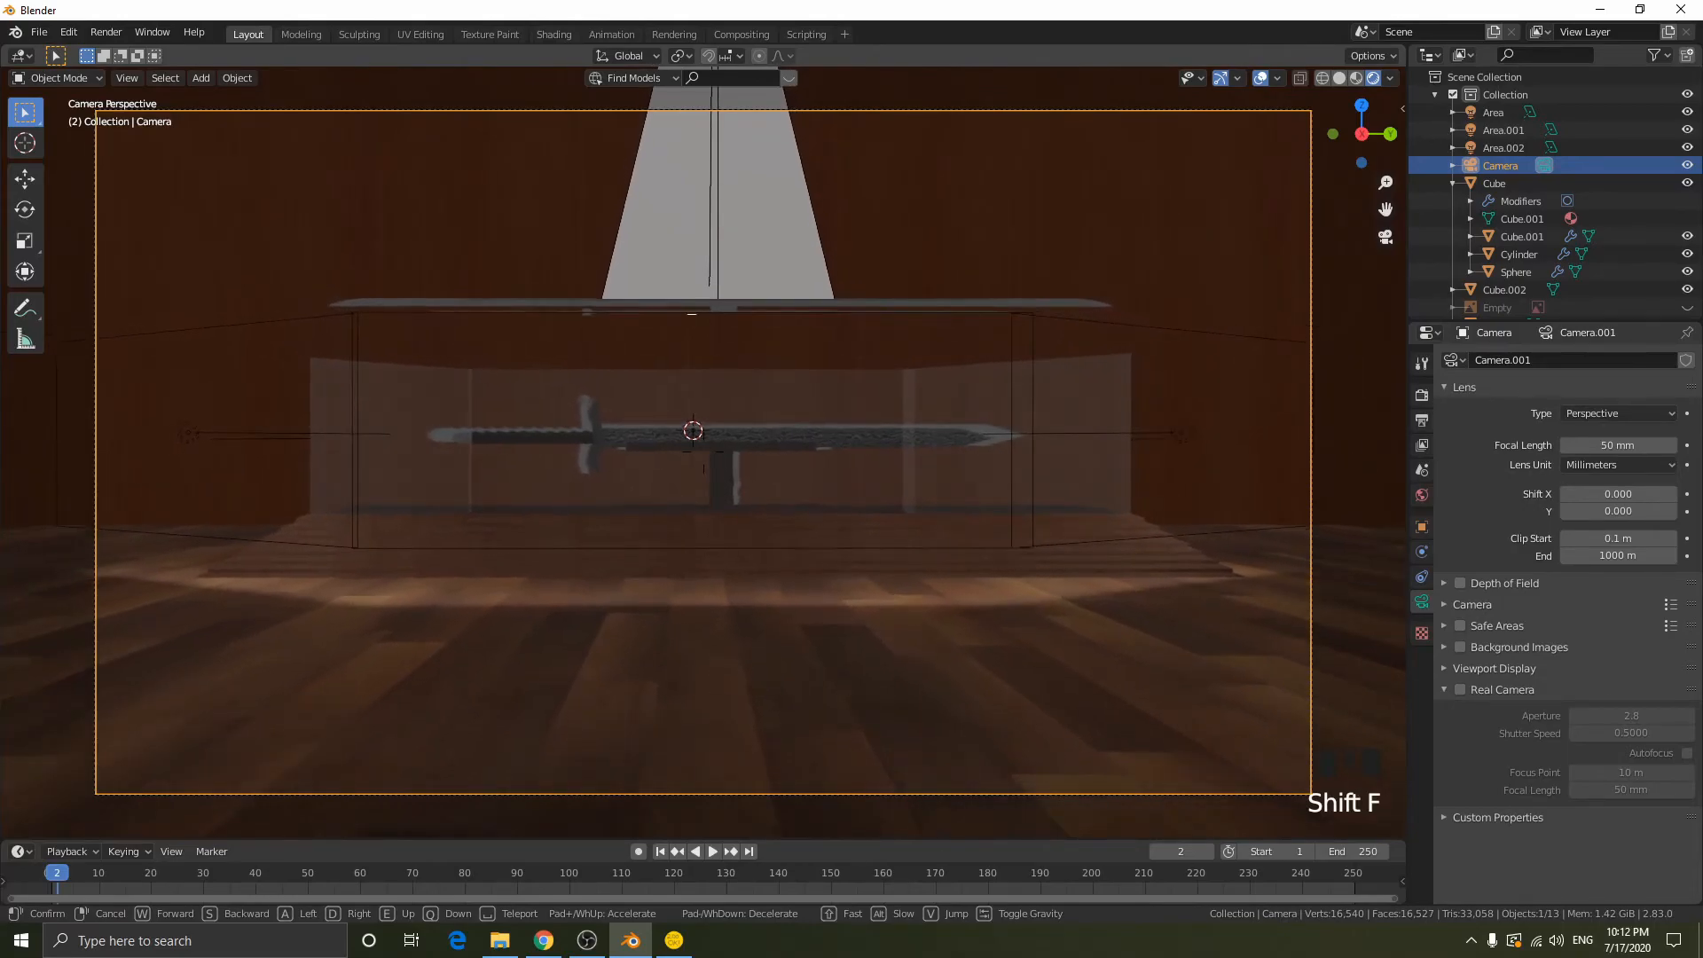
key(e)
key(d)
key(q)
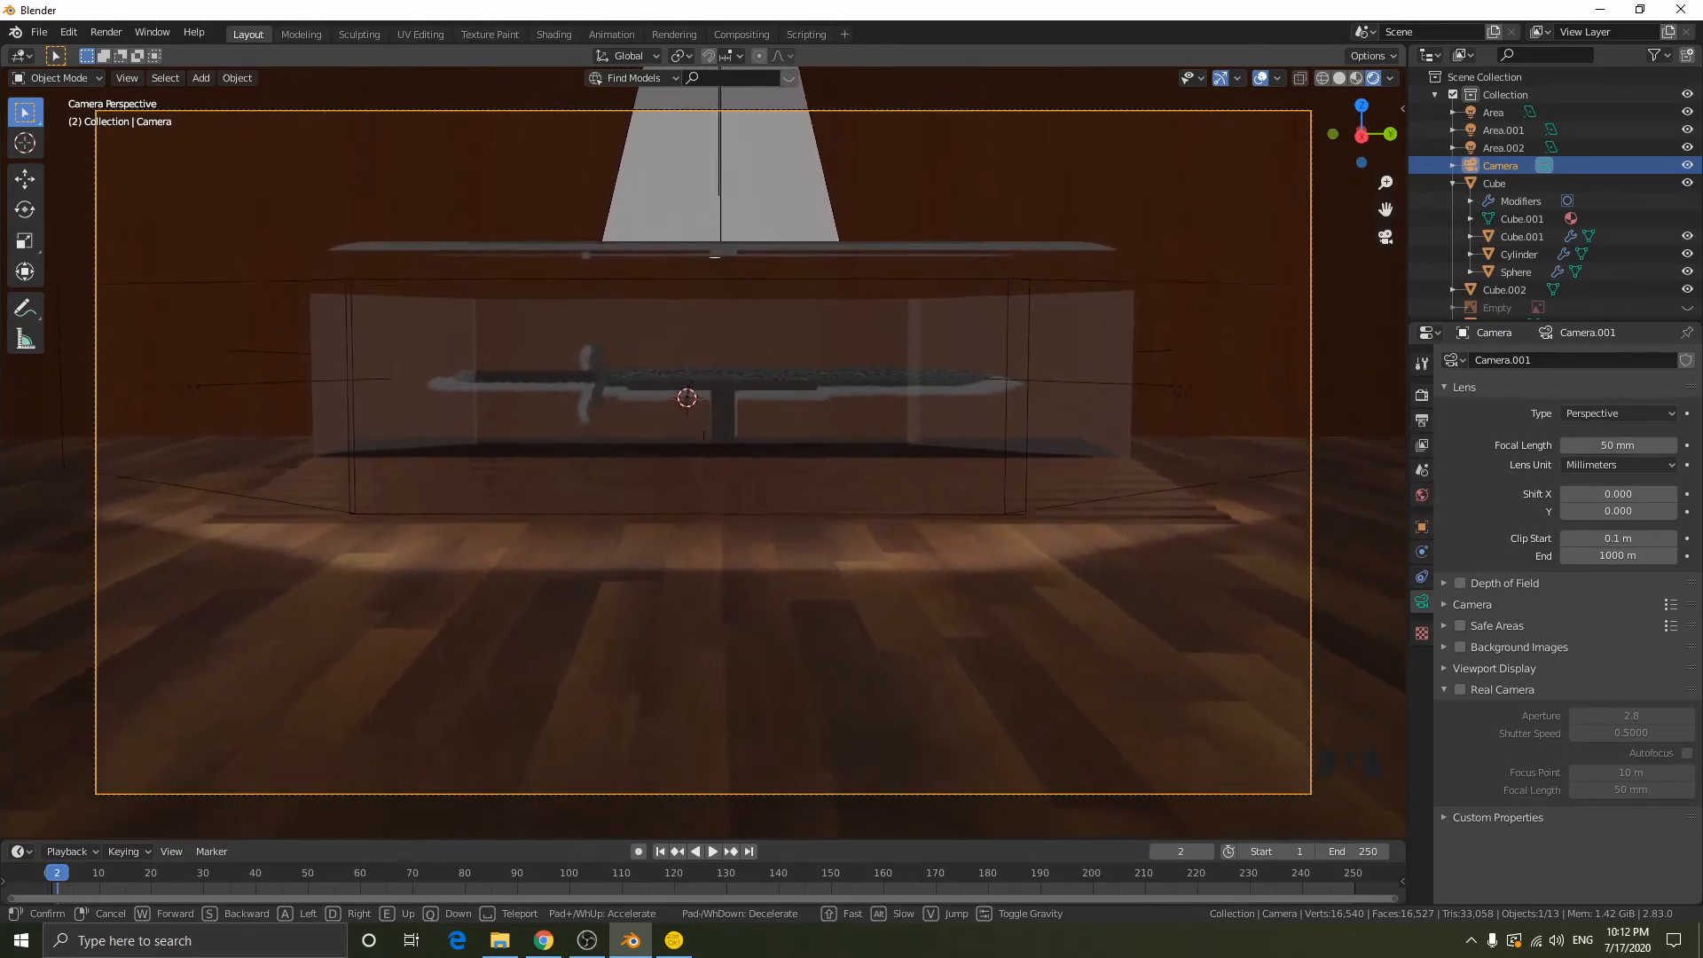
key(q)
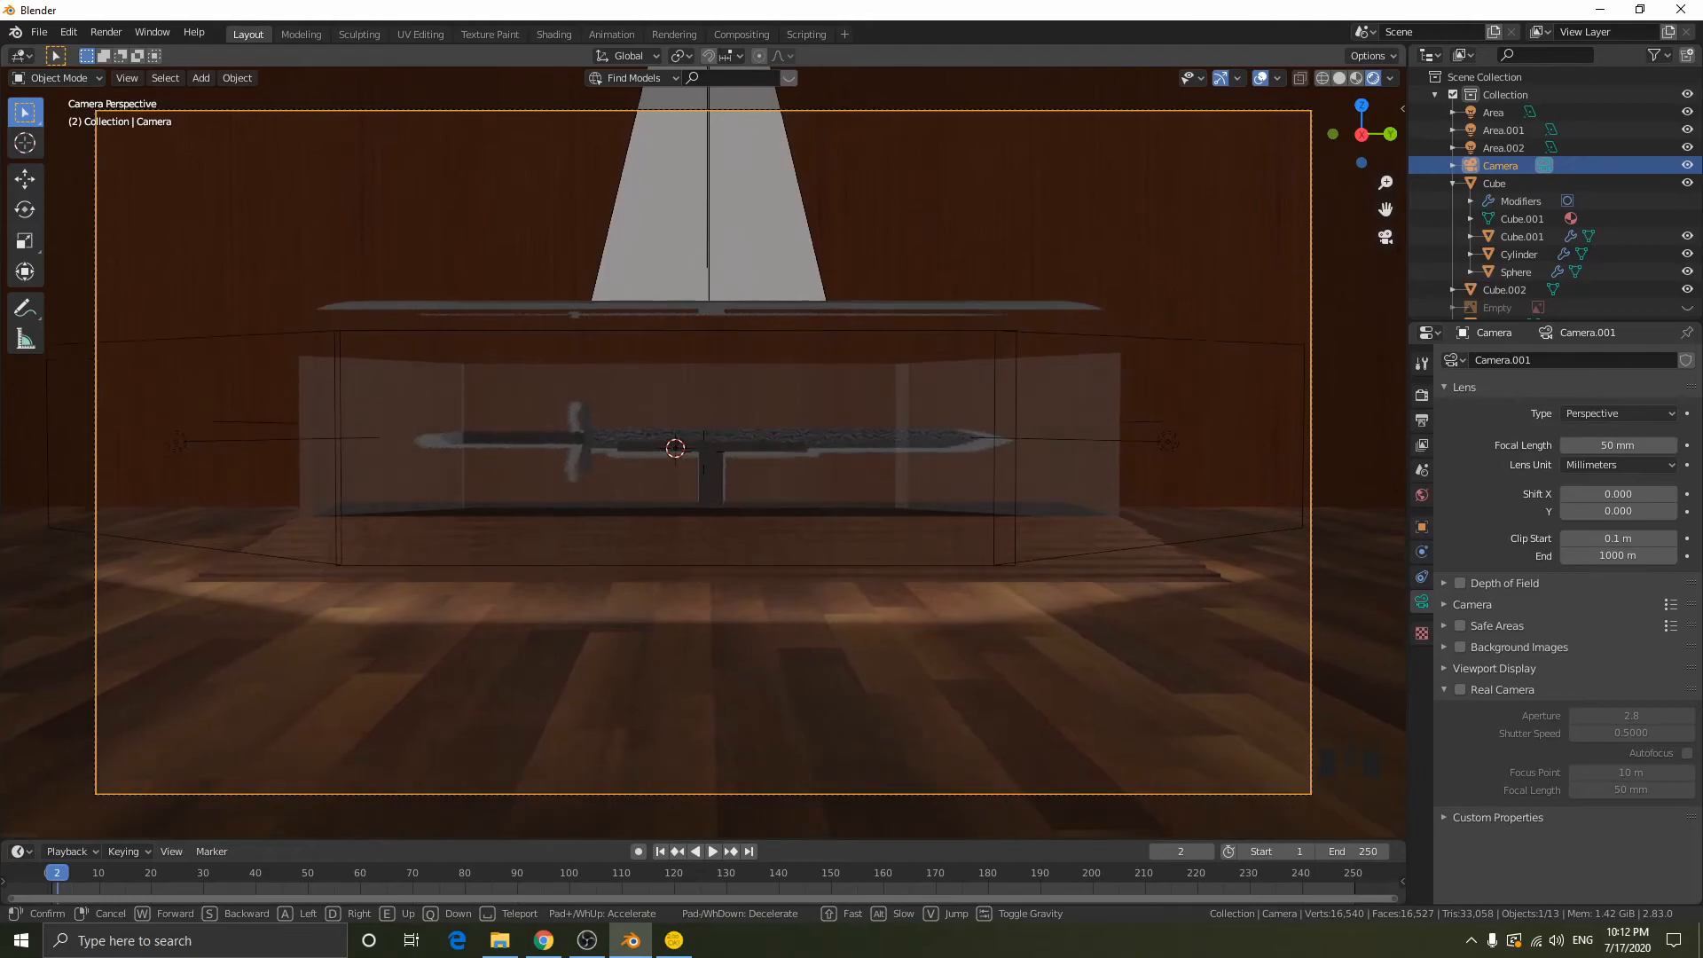
key(e)
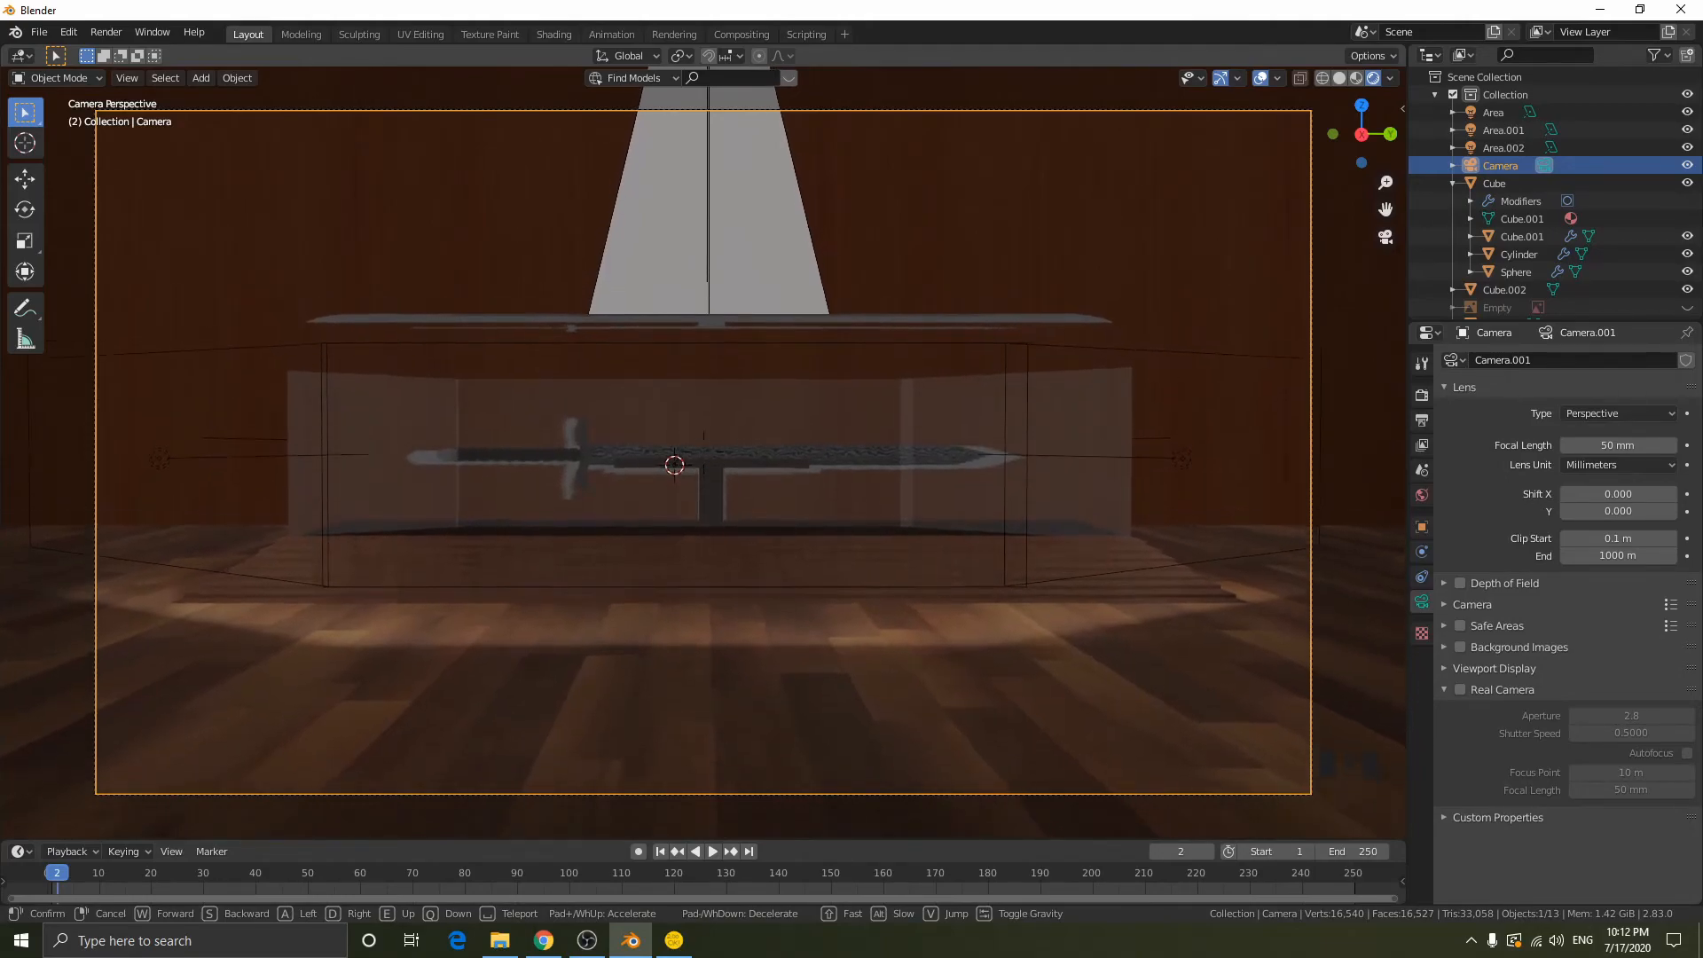
key(q)
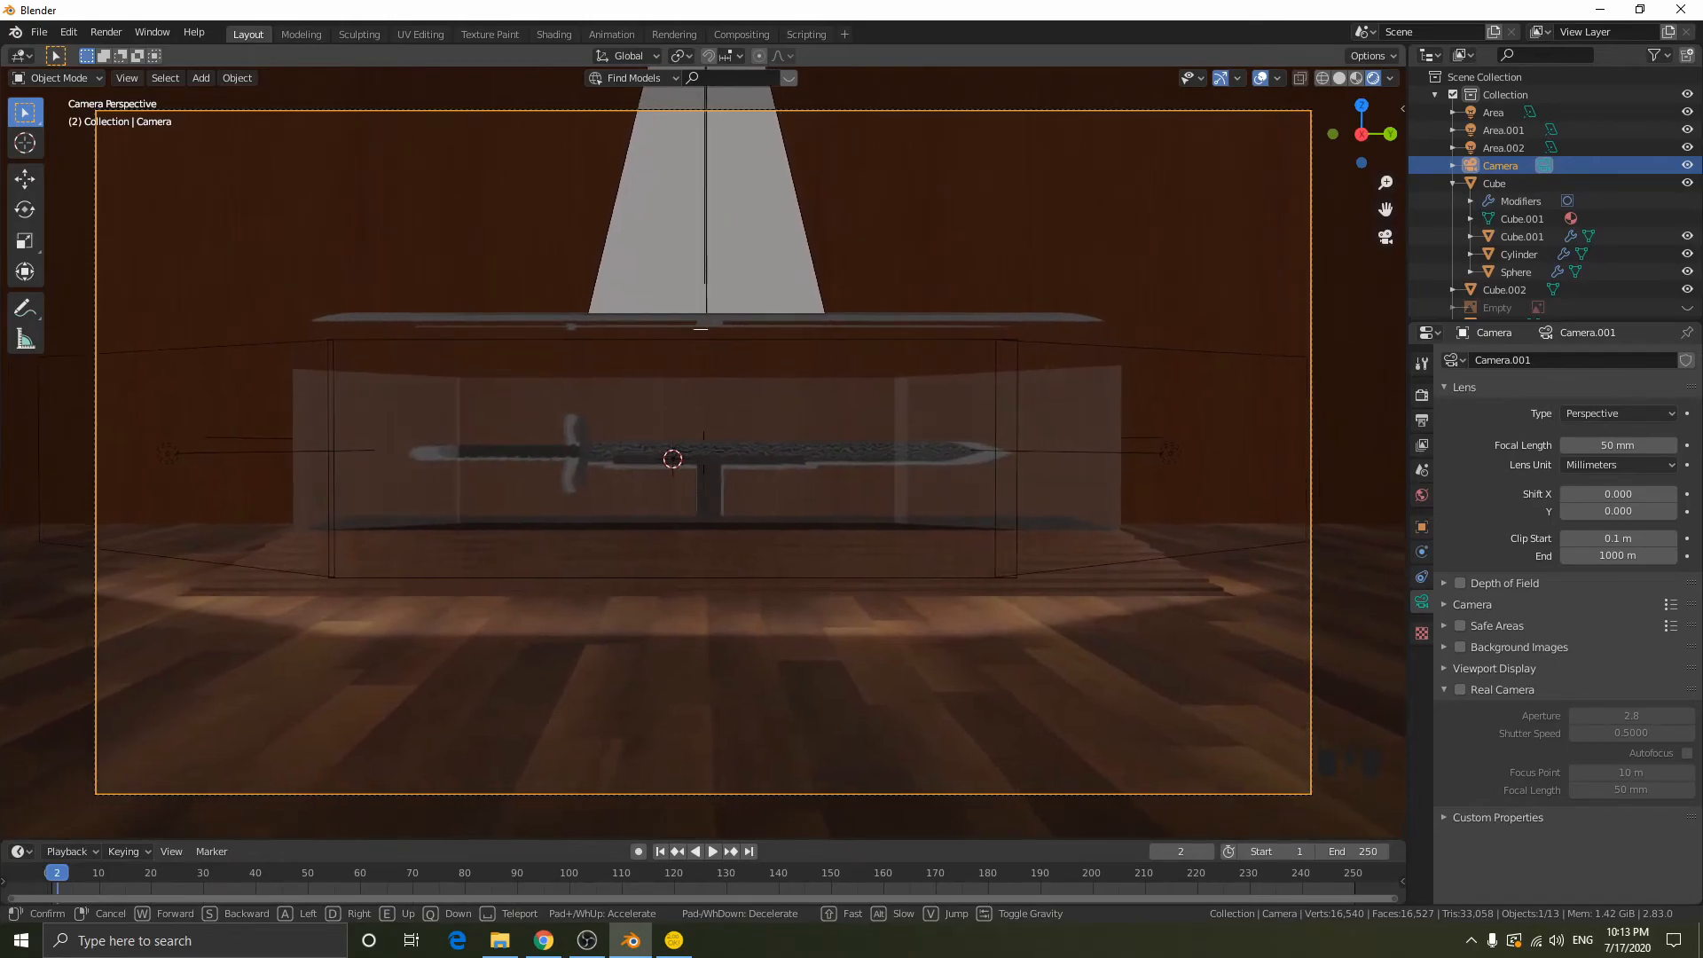
click(1036, 550)
- Deselect everything and preview the camera framing with the viewport overlays hidden, then show the overlays again
key(alt+a)
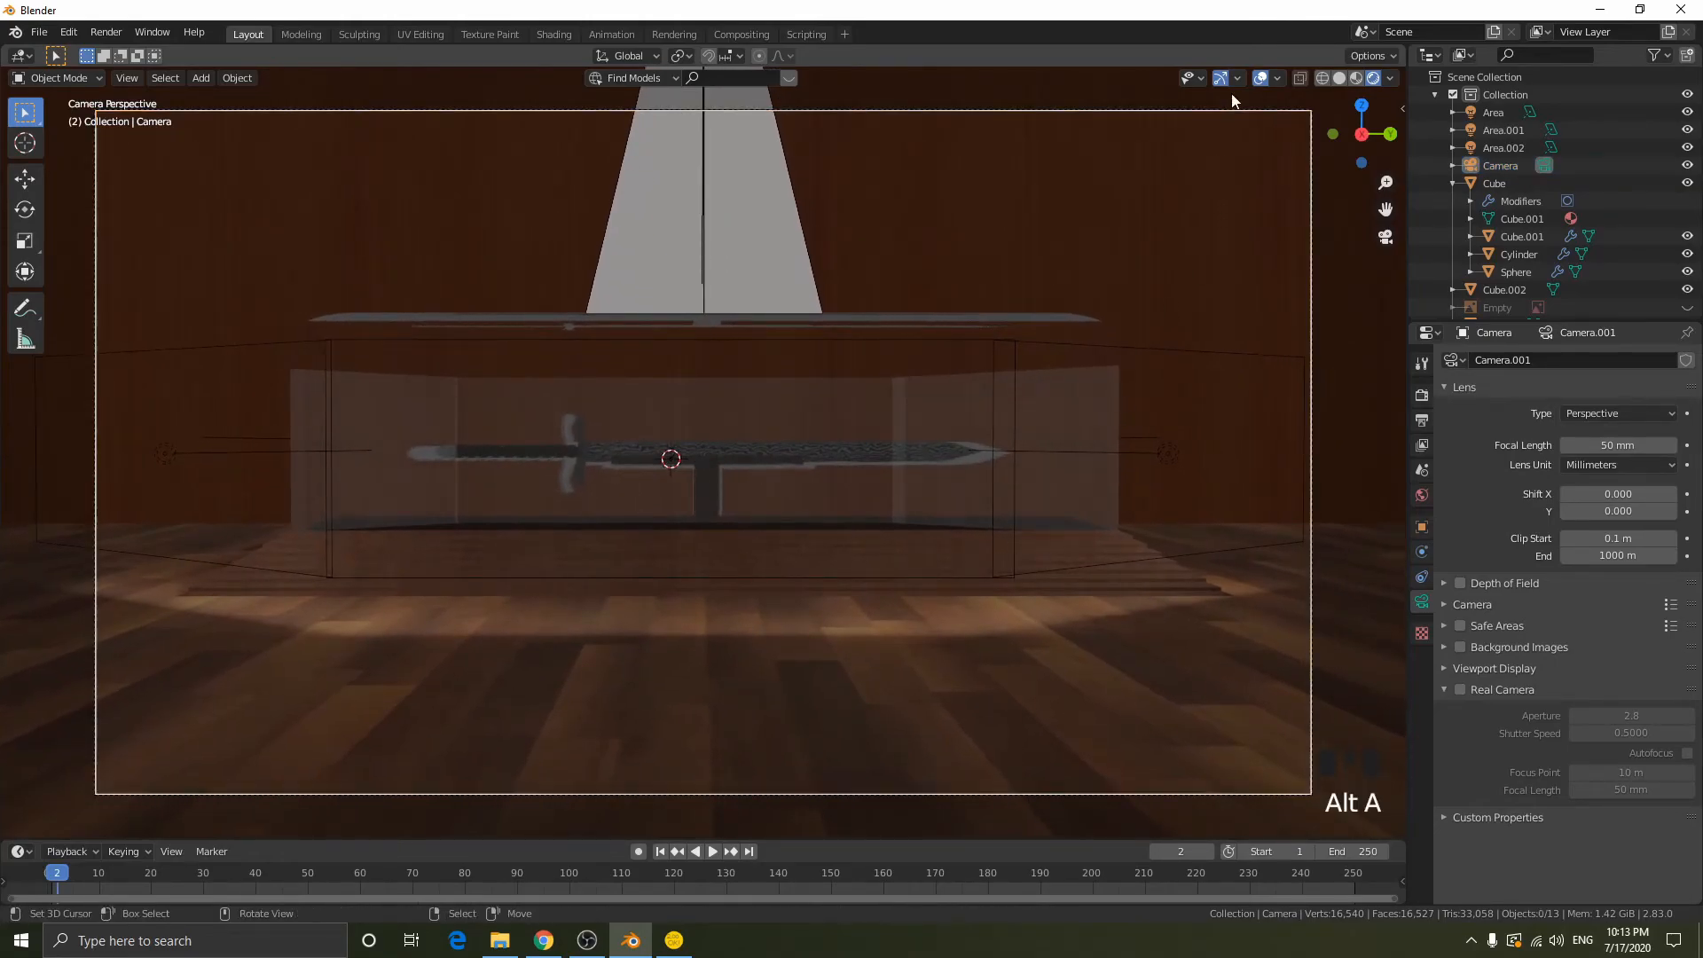
click(1263, 82)
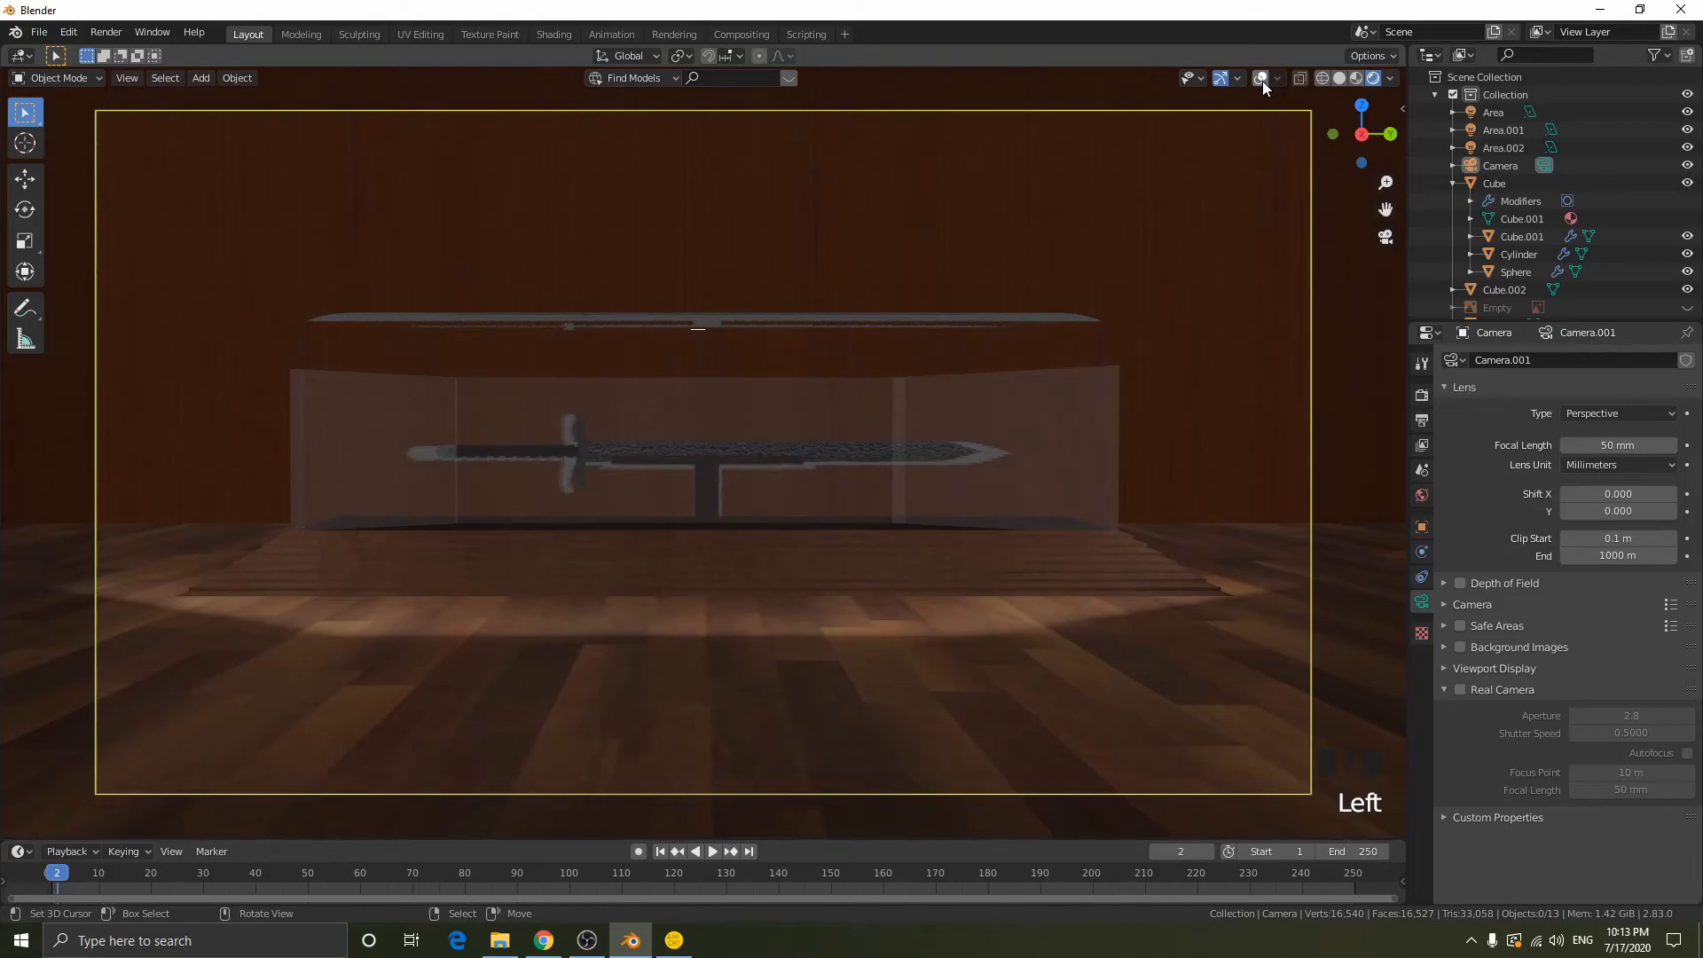
click(1263, 81)
- Select the back wall and examine from several sides how it meets the floor and sits behind the case
middle_drag(681, 205, 733, 262)
scroll(734, 262, down, 3)
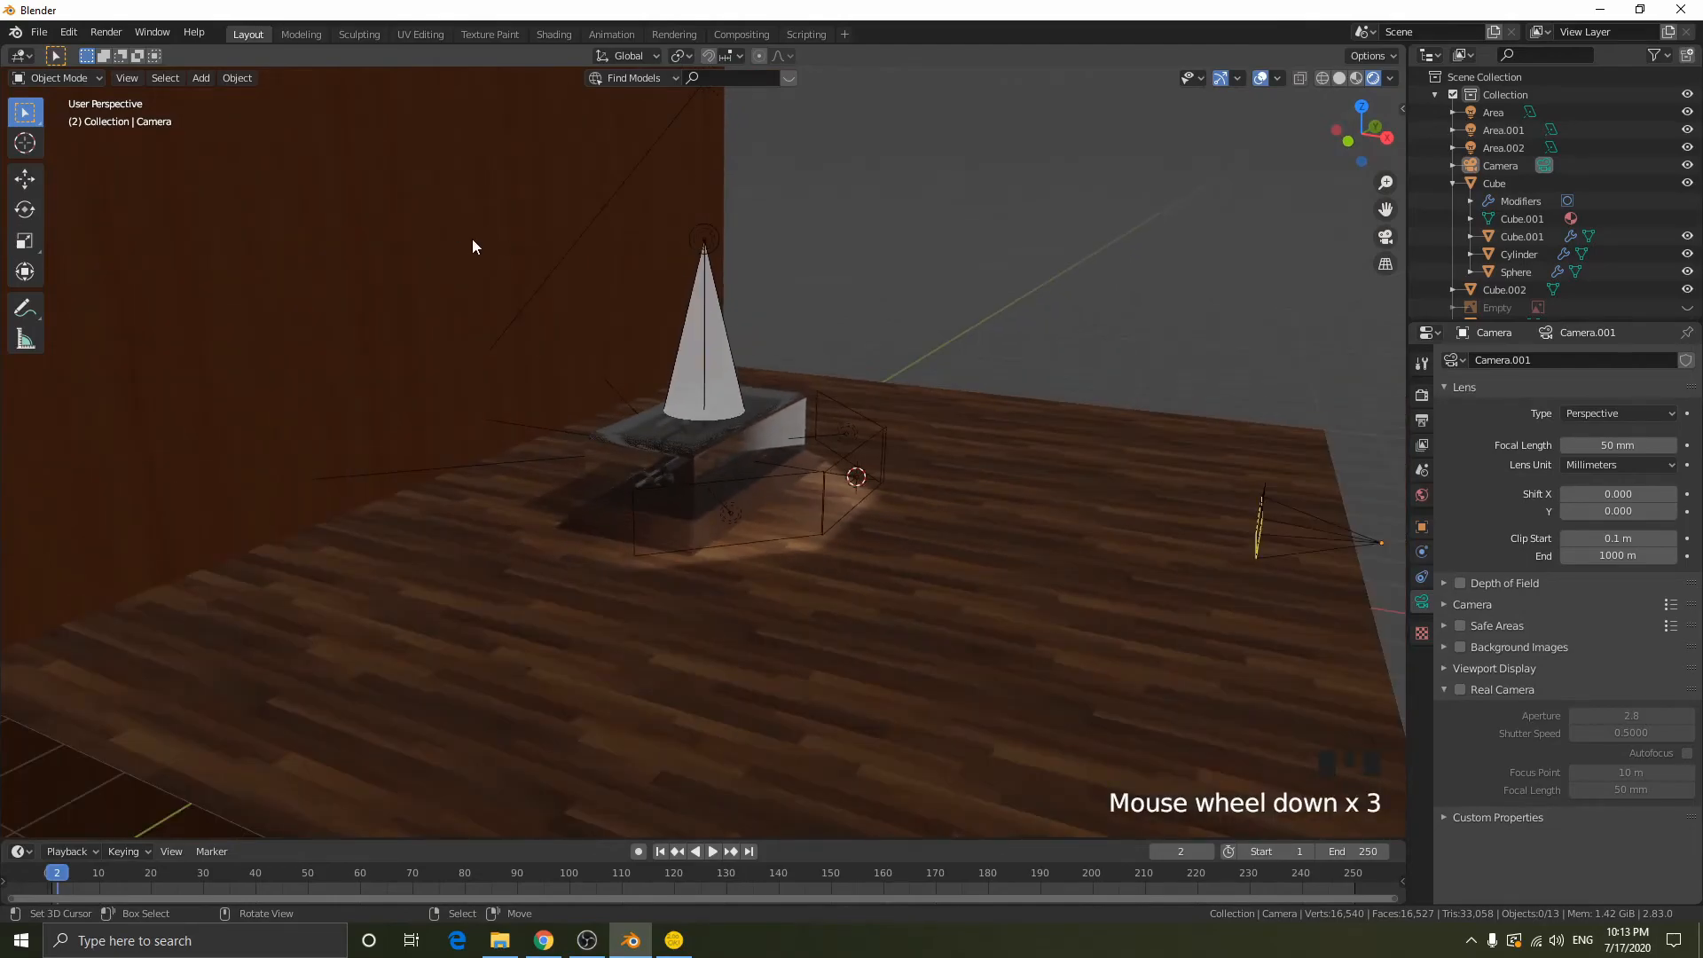
right_click(472, 241)
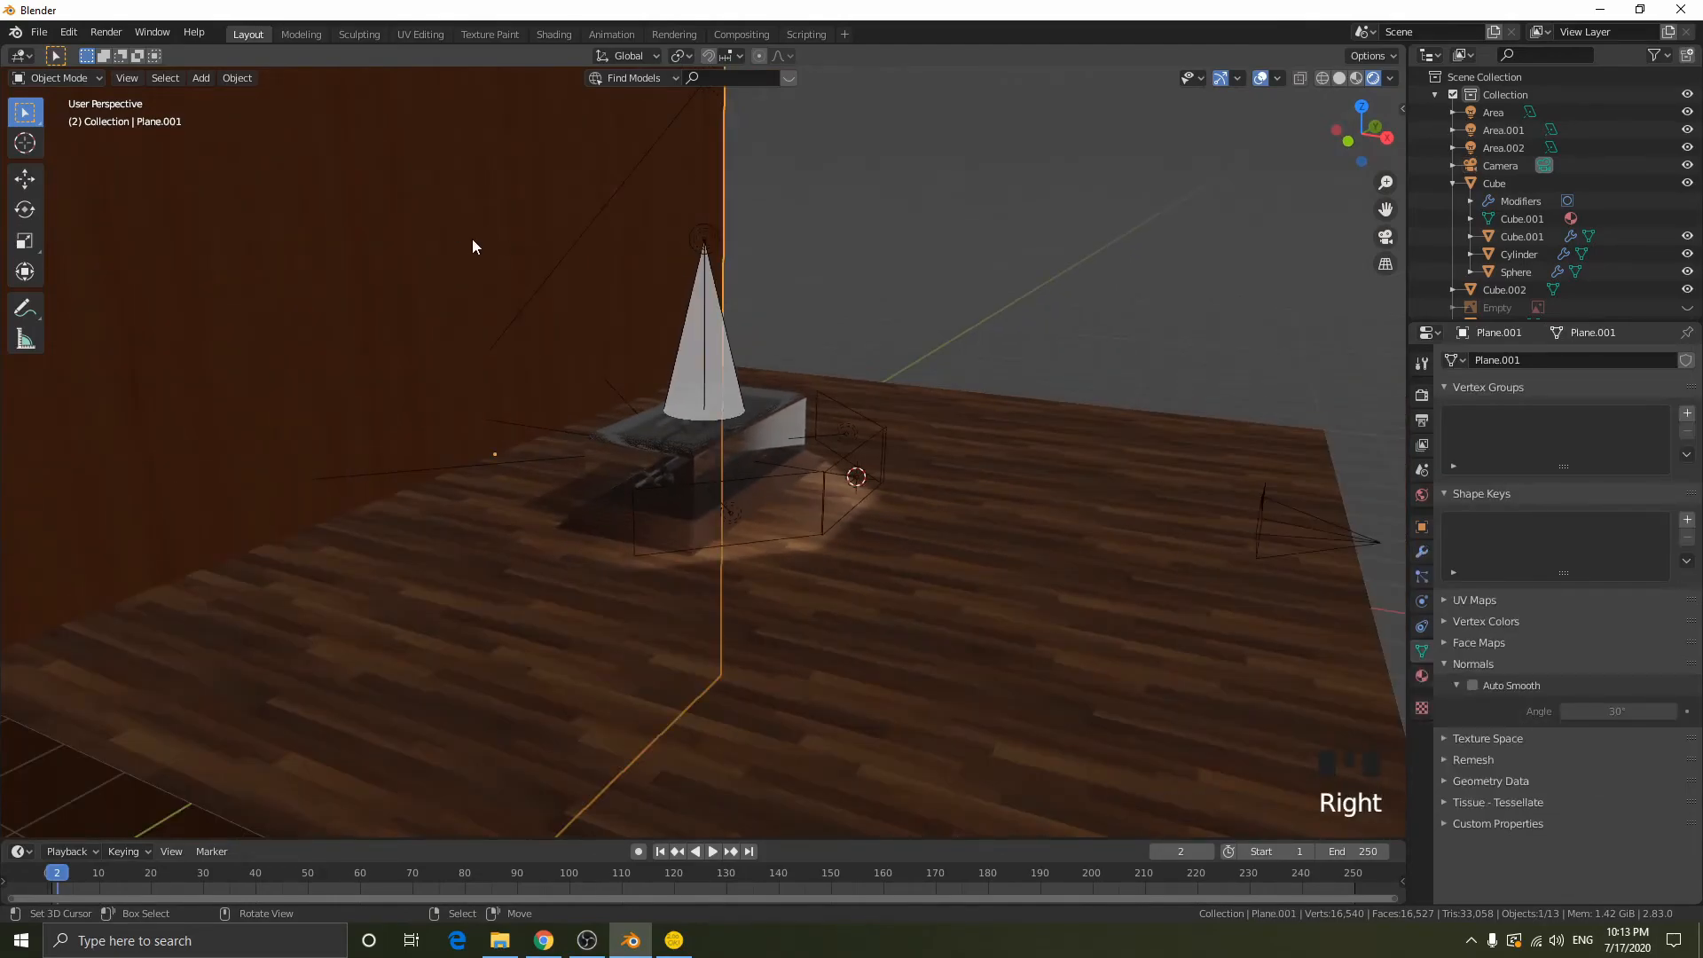
middle_drag(475, 239, 718, 304)
scroll(711, 342, down, 2)
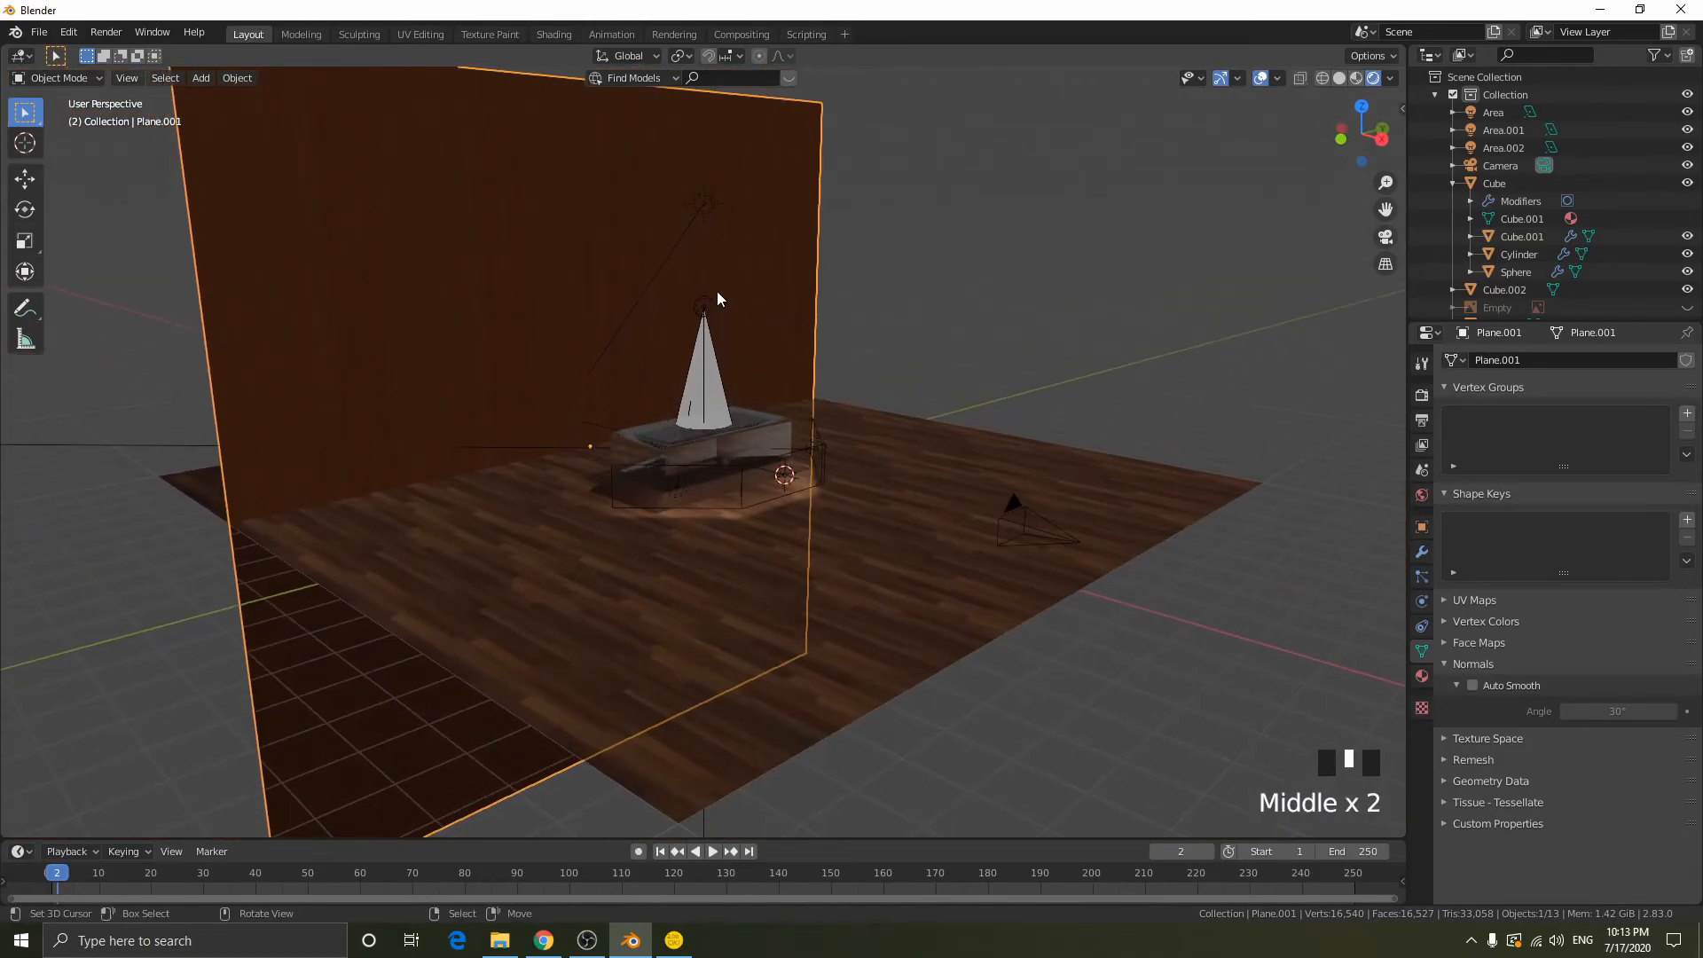
middle_drag(323, 225, 418, 234)
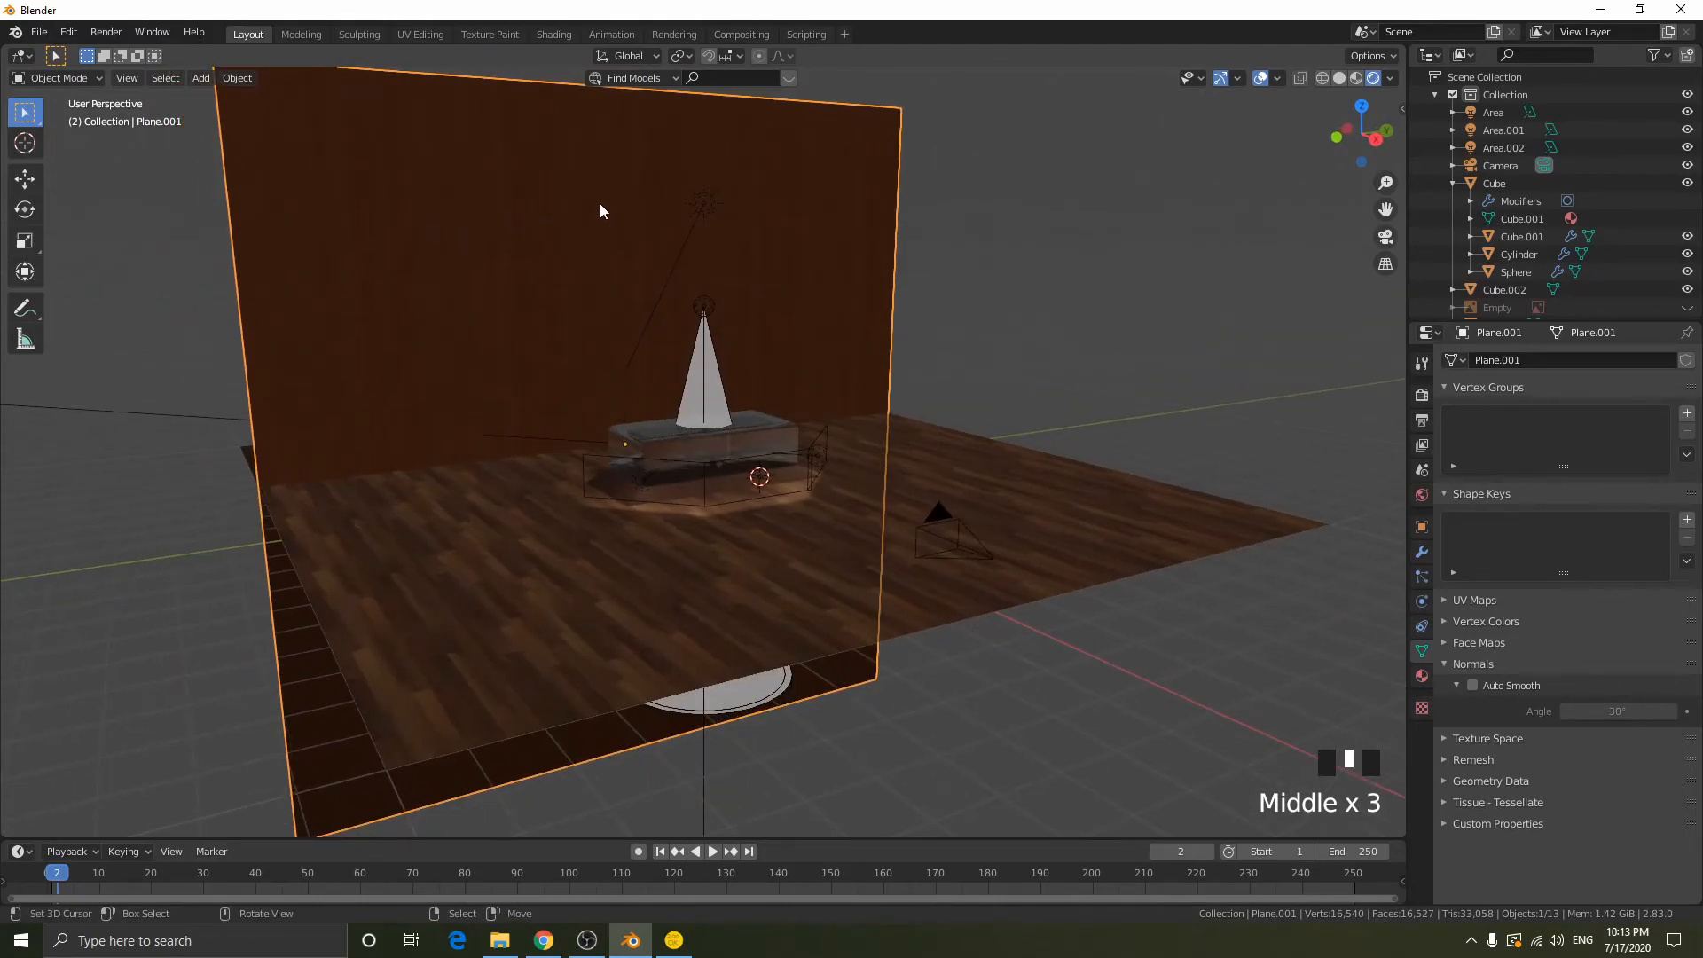
middle_drag(676, 284, 606, 298)
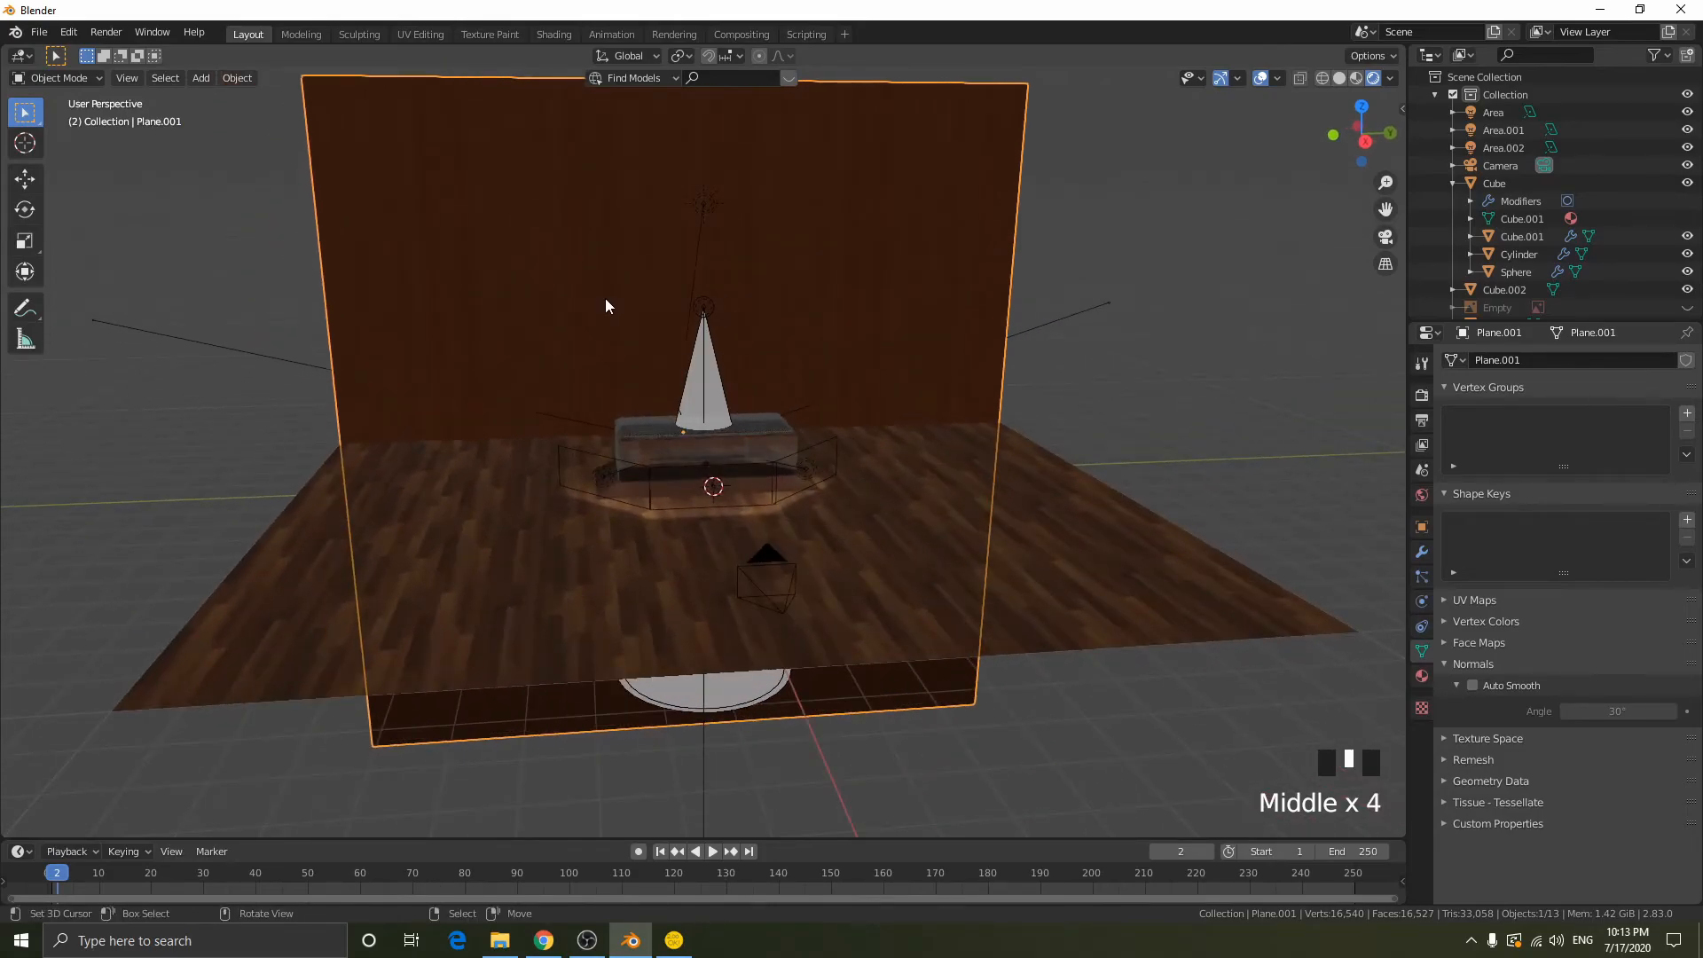
middle_drag(775, 342, 1129, 271)
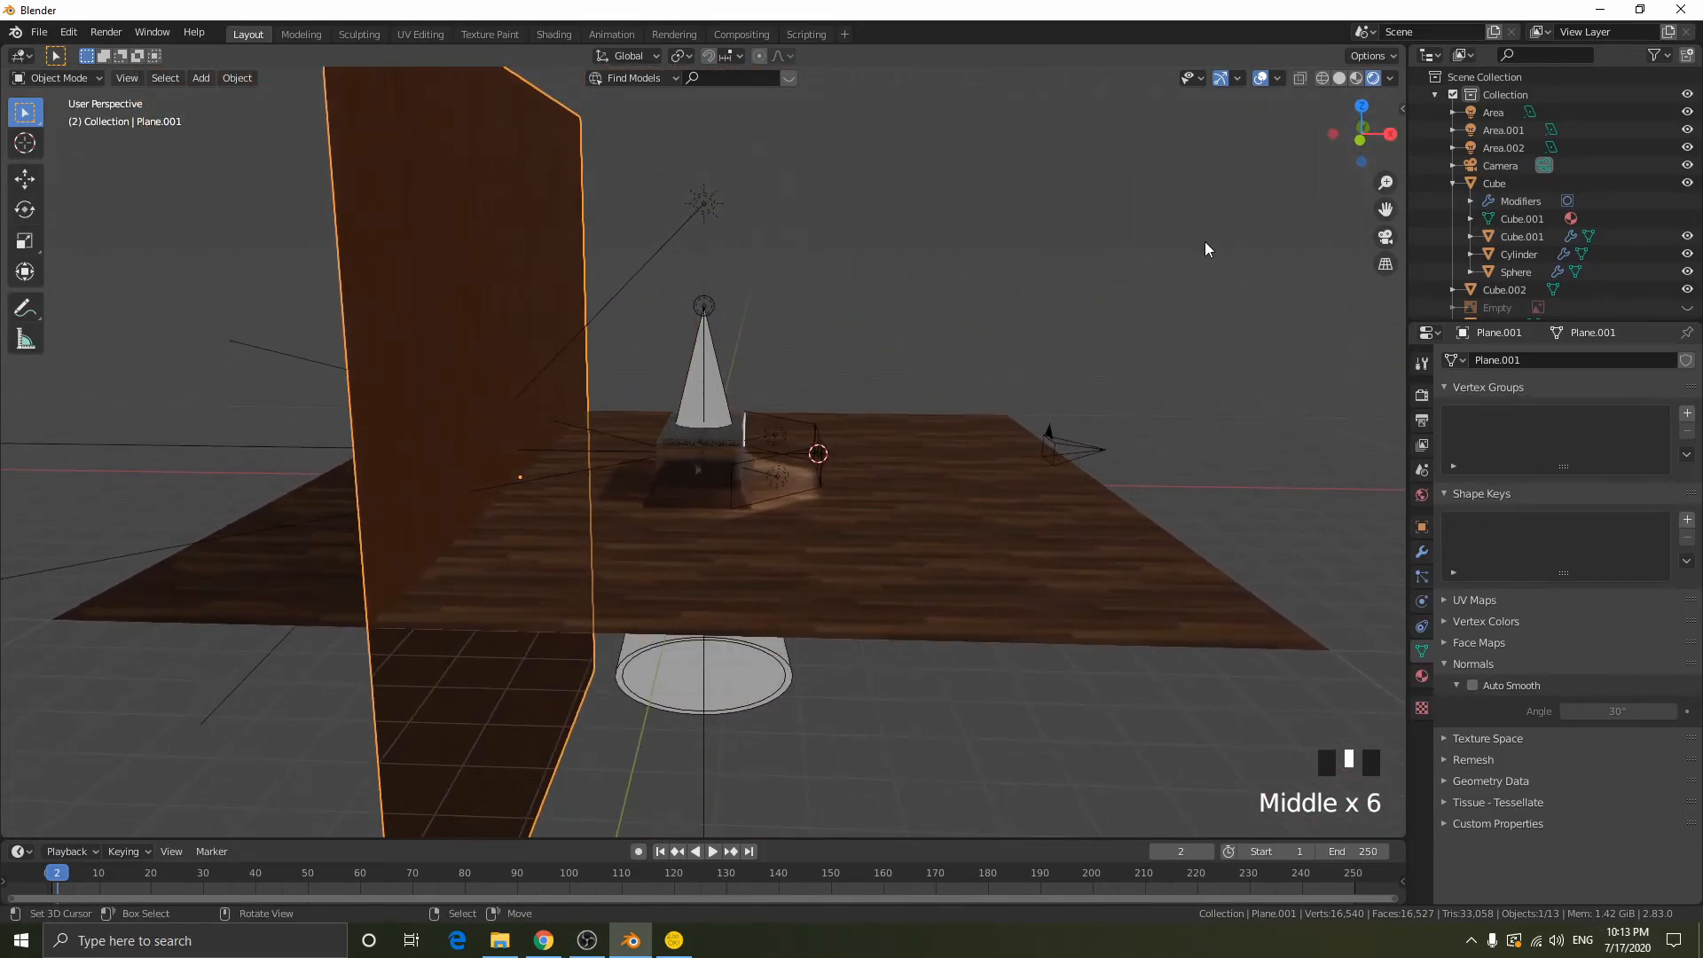
click(1360, 139)
middle_drag(750, 340, 625, 357)
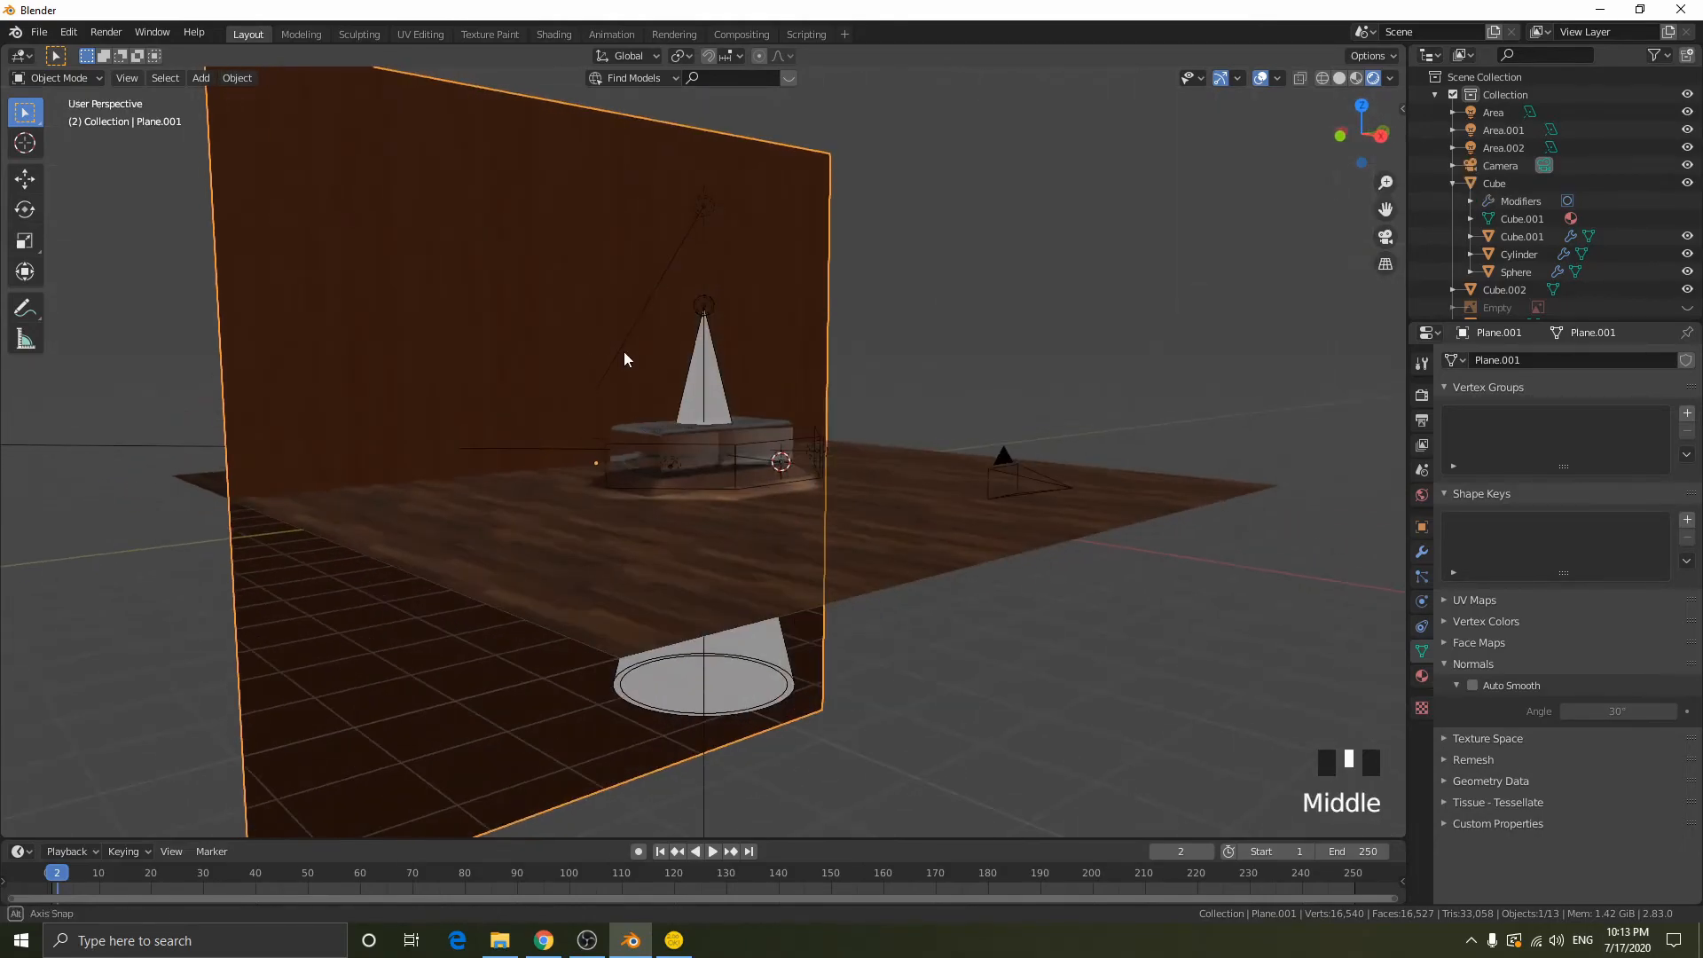
- Place the 3D cursor near the back wall above the case and add a Bezier curve there in front view
click(607, 308)
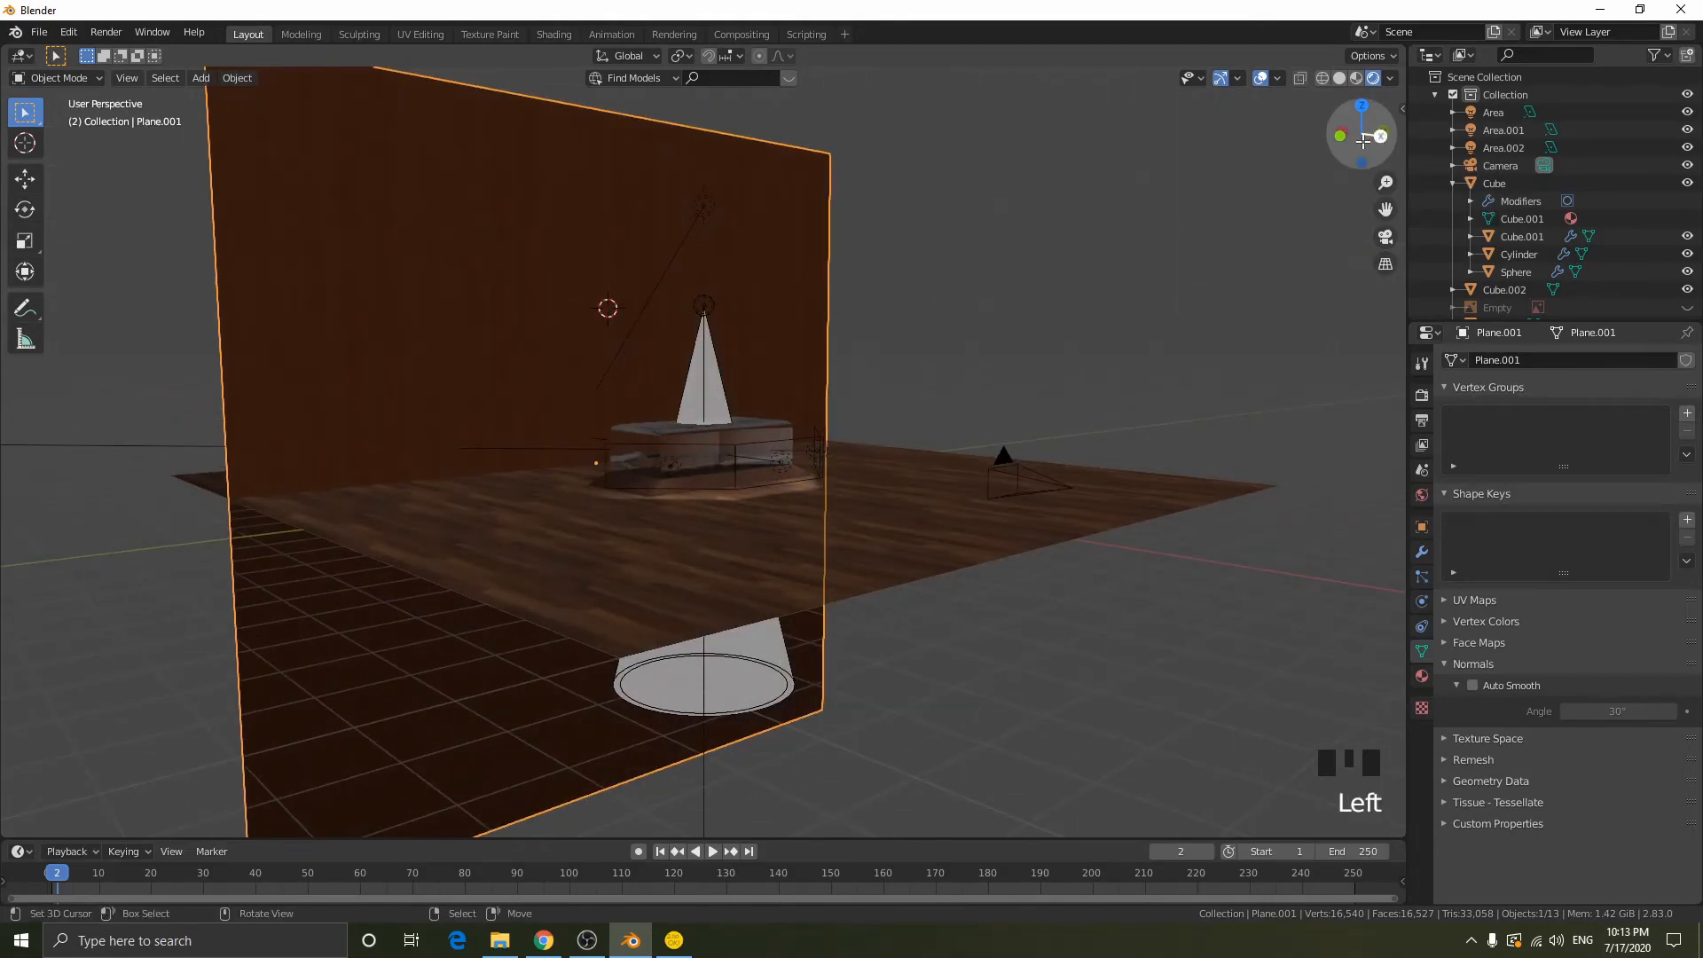
click(1376, 138)
middle_drag(1078, 268, 1068, 292)
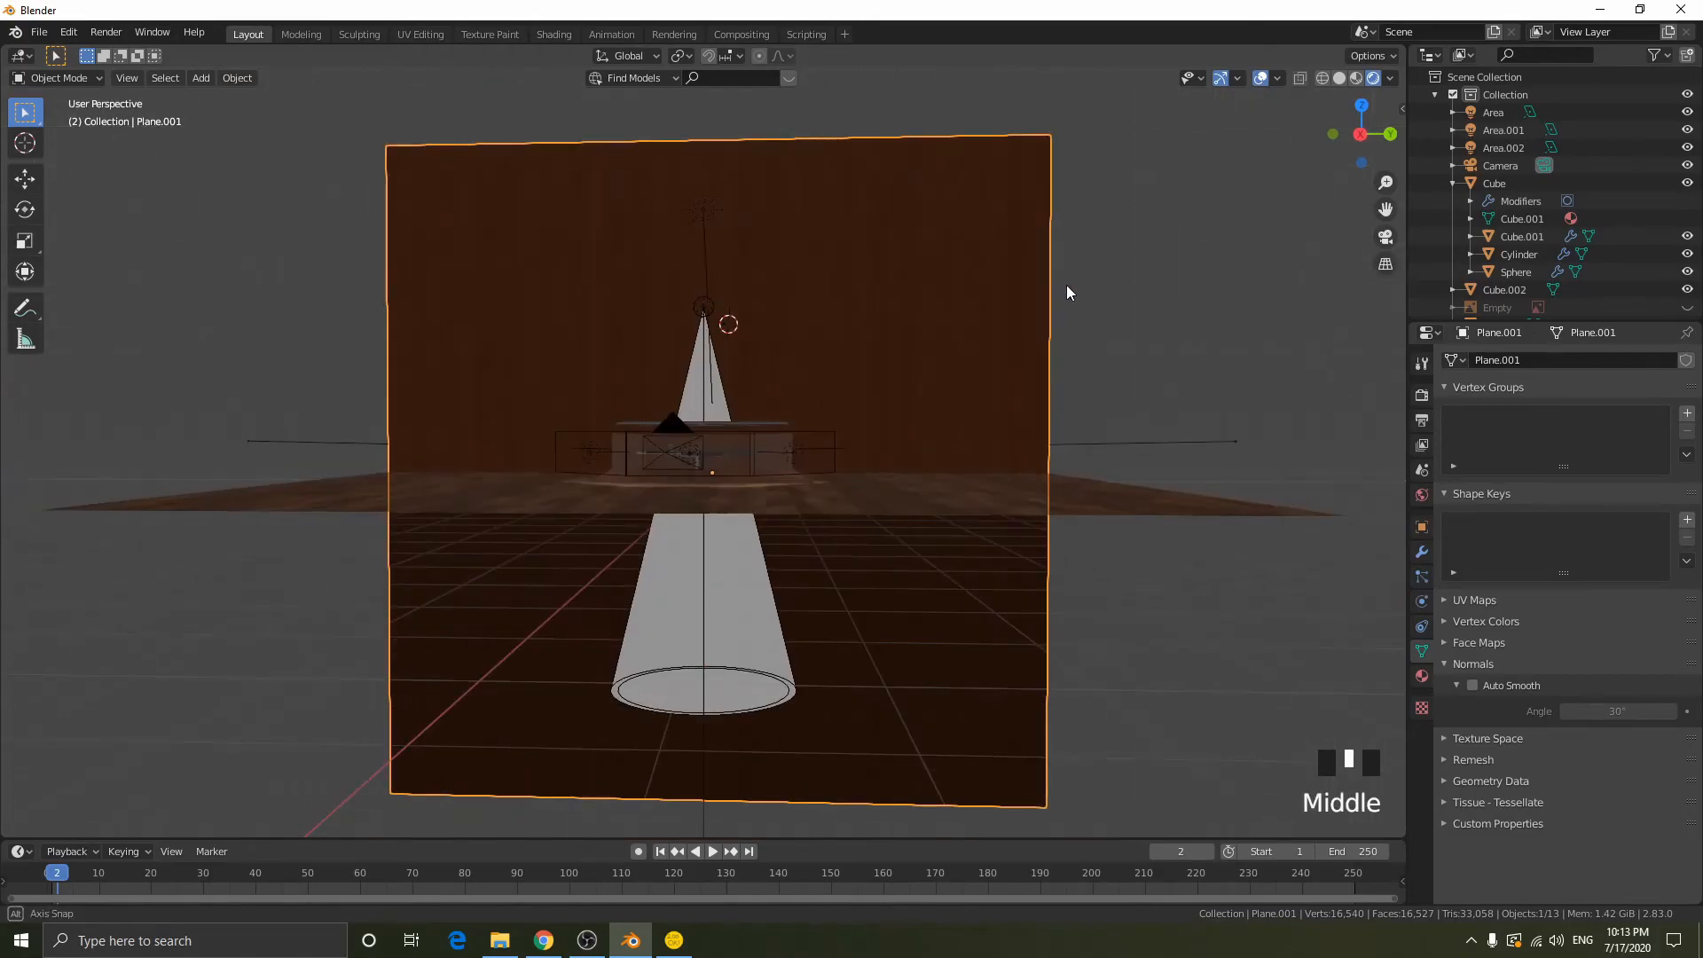
click(1338, 137)
key(shift+a)
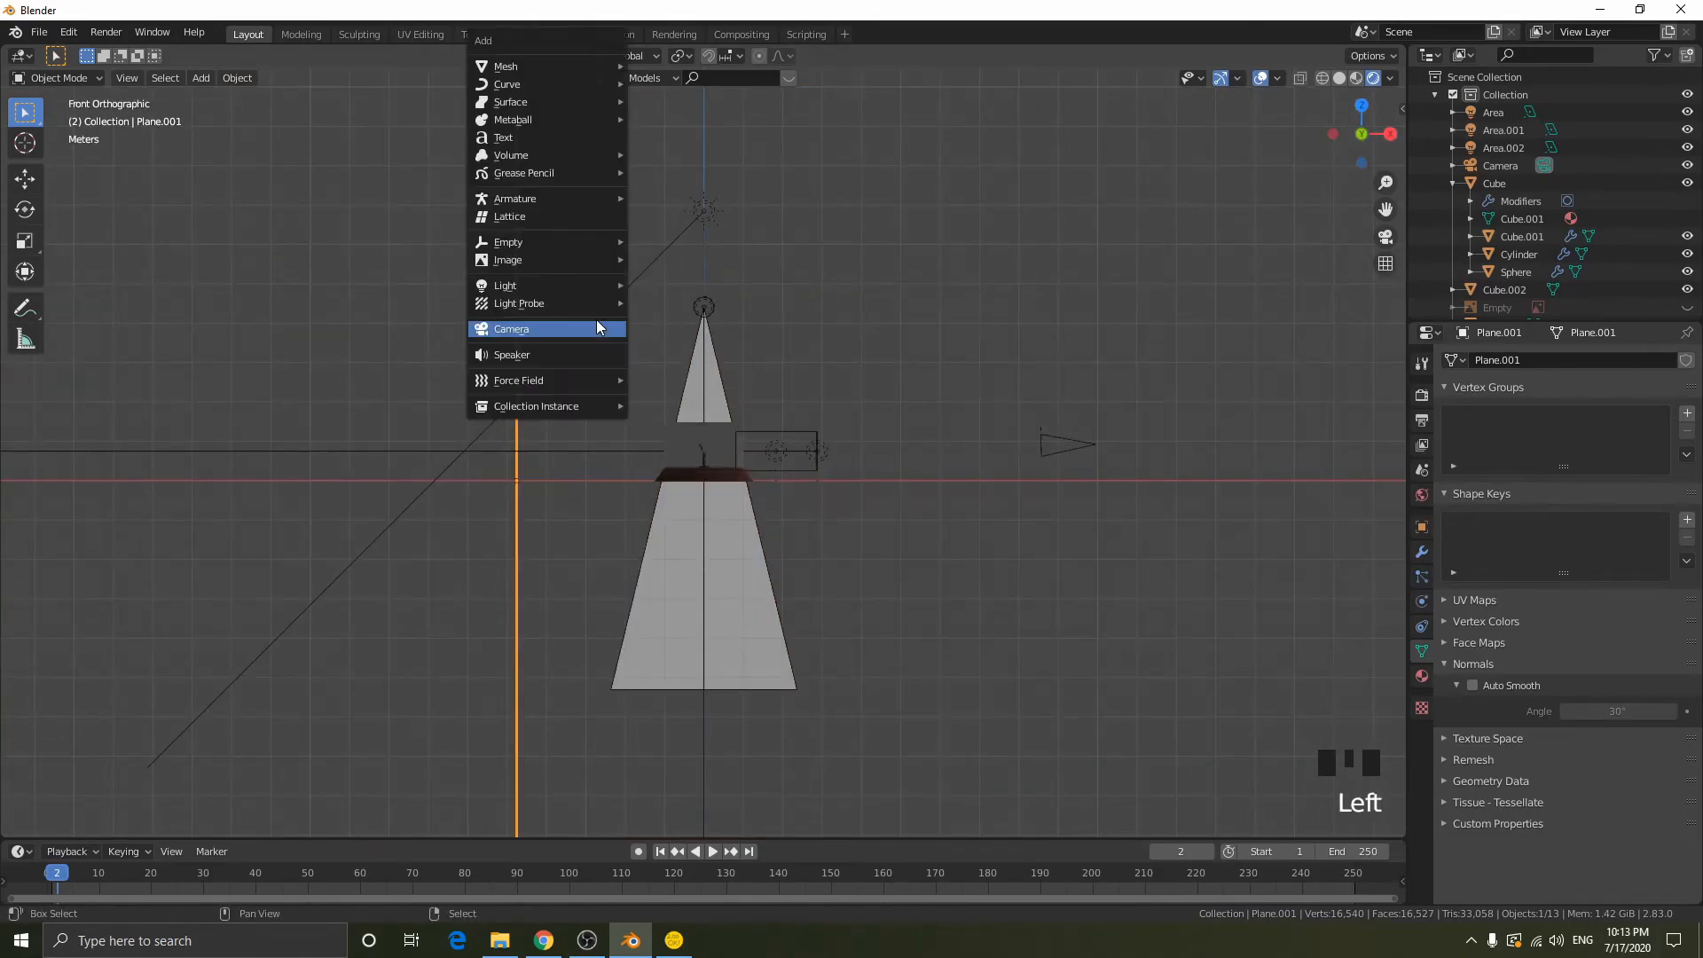
mouse_move(544, 103)
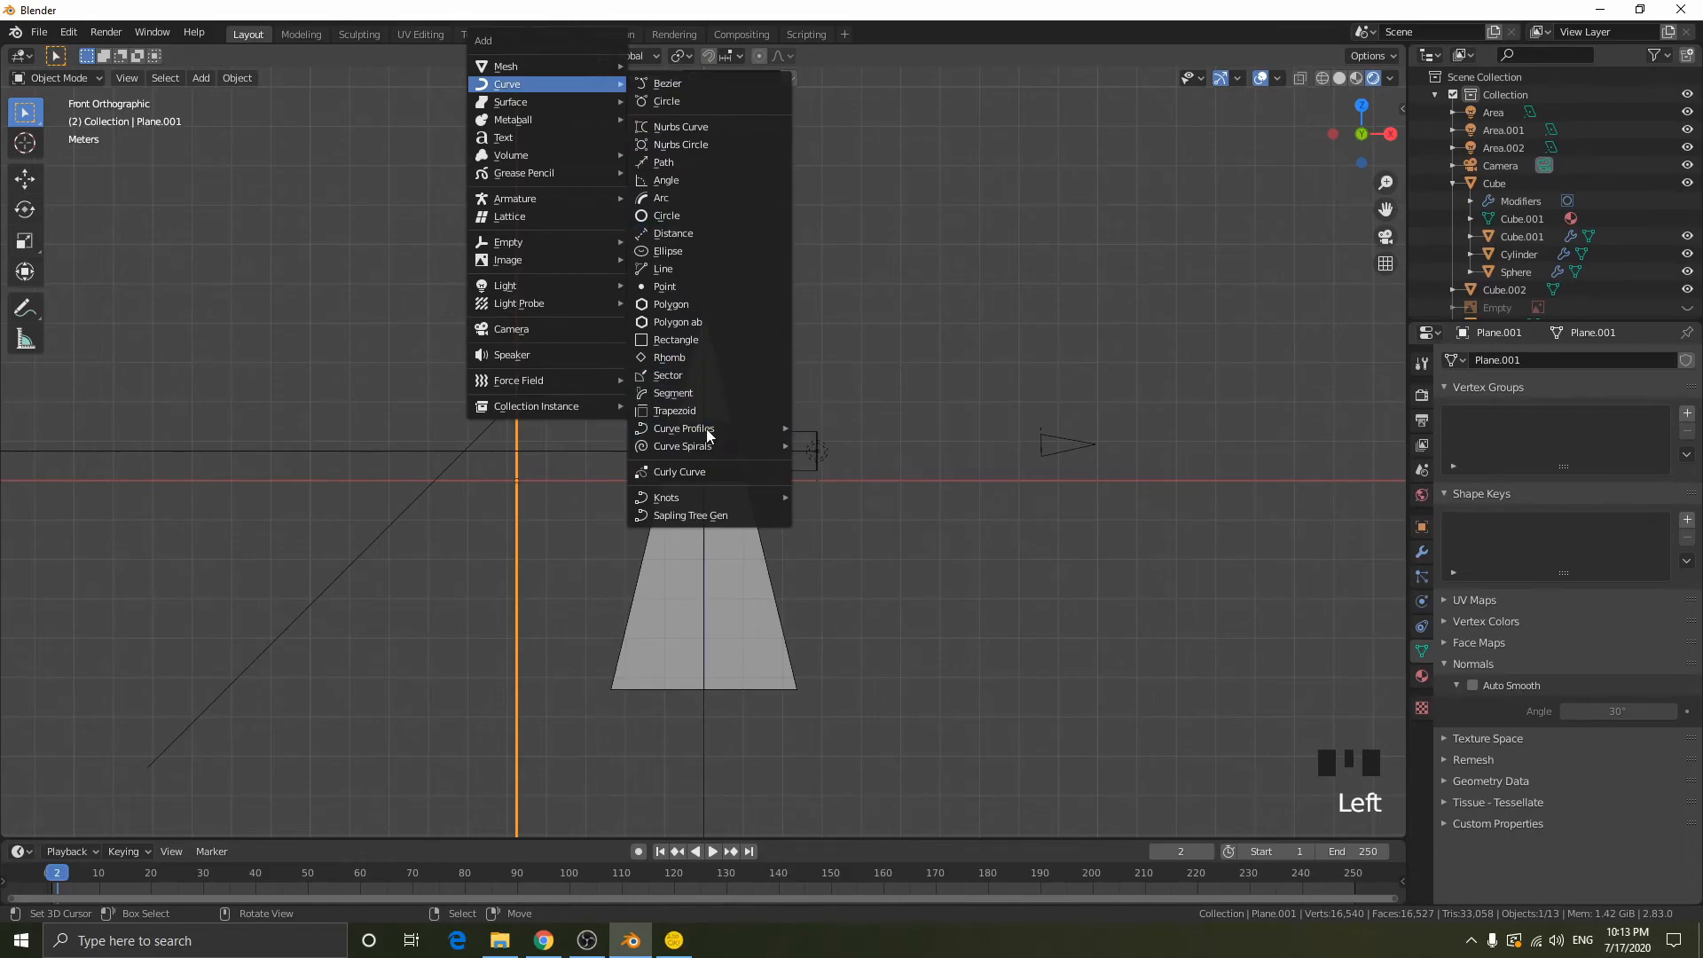
click(669, 86)
- Start editing the Bezier curve's points and select the end point farther from the display case
middle_drag(850, 313, 697, 380)
scroll(621, 354, up, 3)
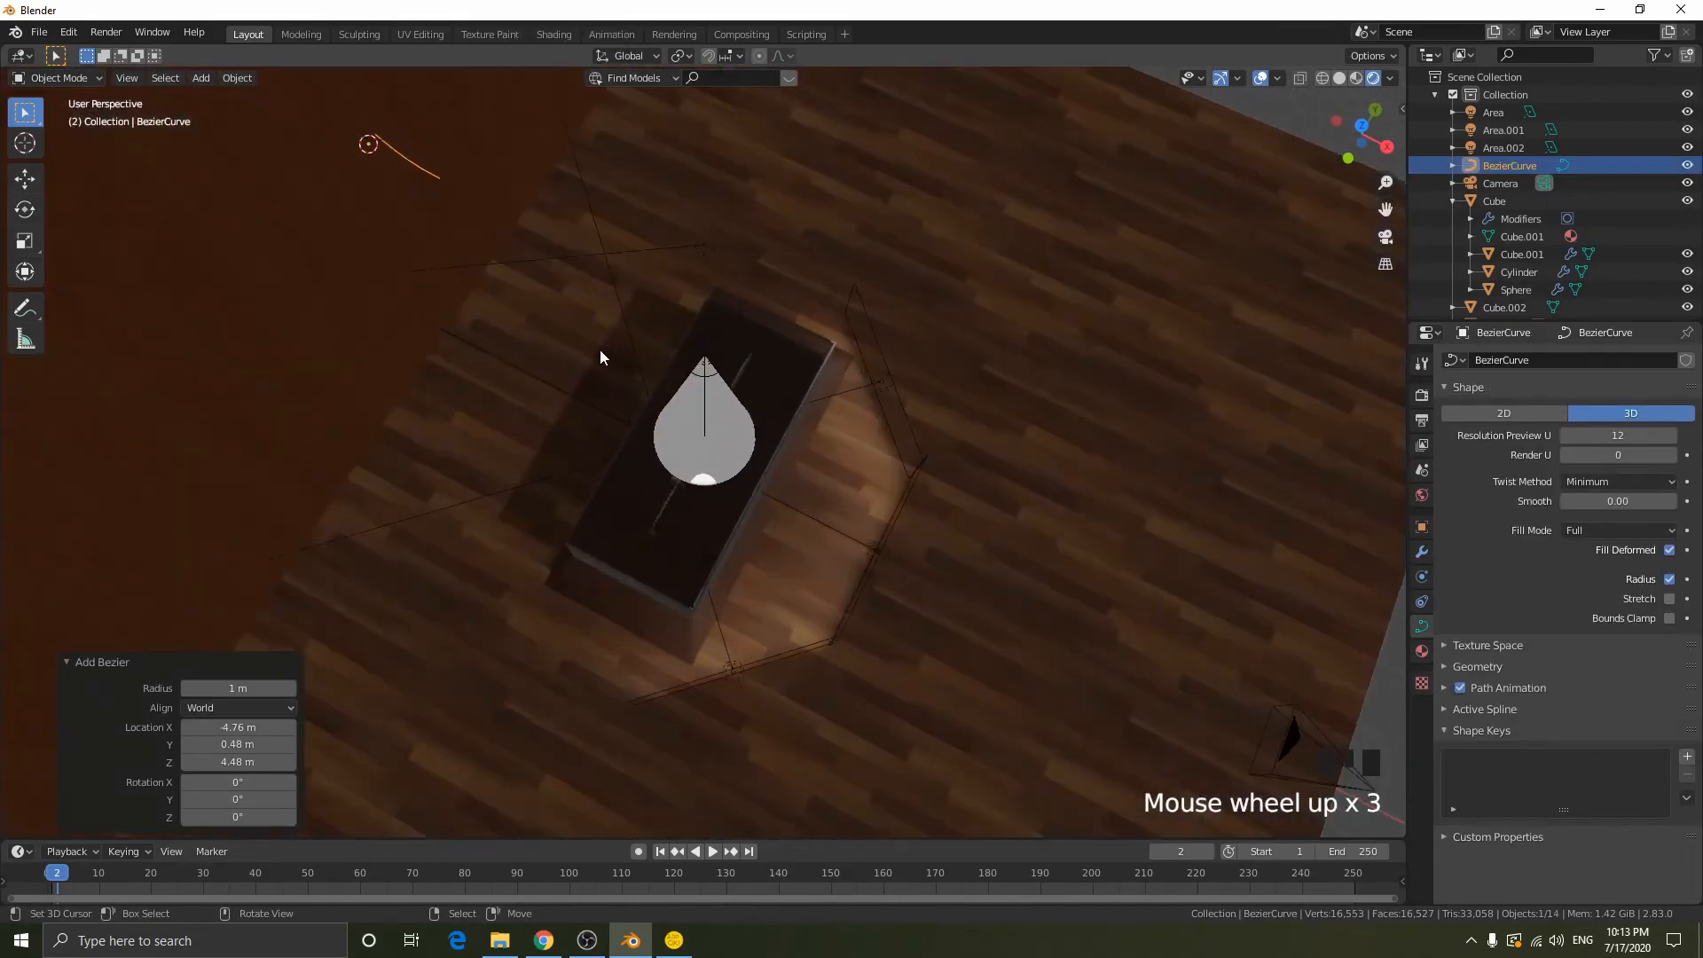
middle_drag(600, 352, 630, 364)
key(Tab)
scroll(425, 406, down, 1)
middle_drag(485, 471, 509, 464)
shift+middle_drag(461, 527, 690, 403)
right_click(597, 465)
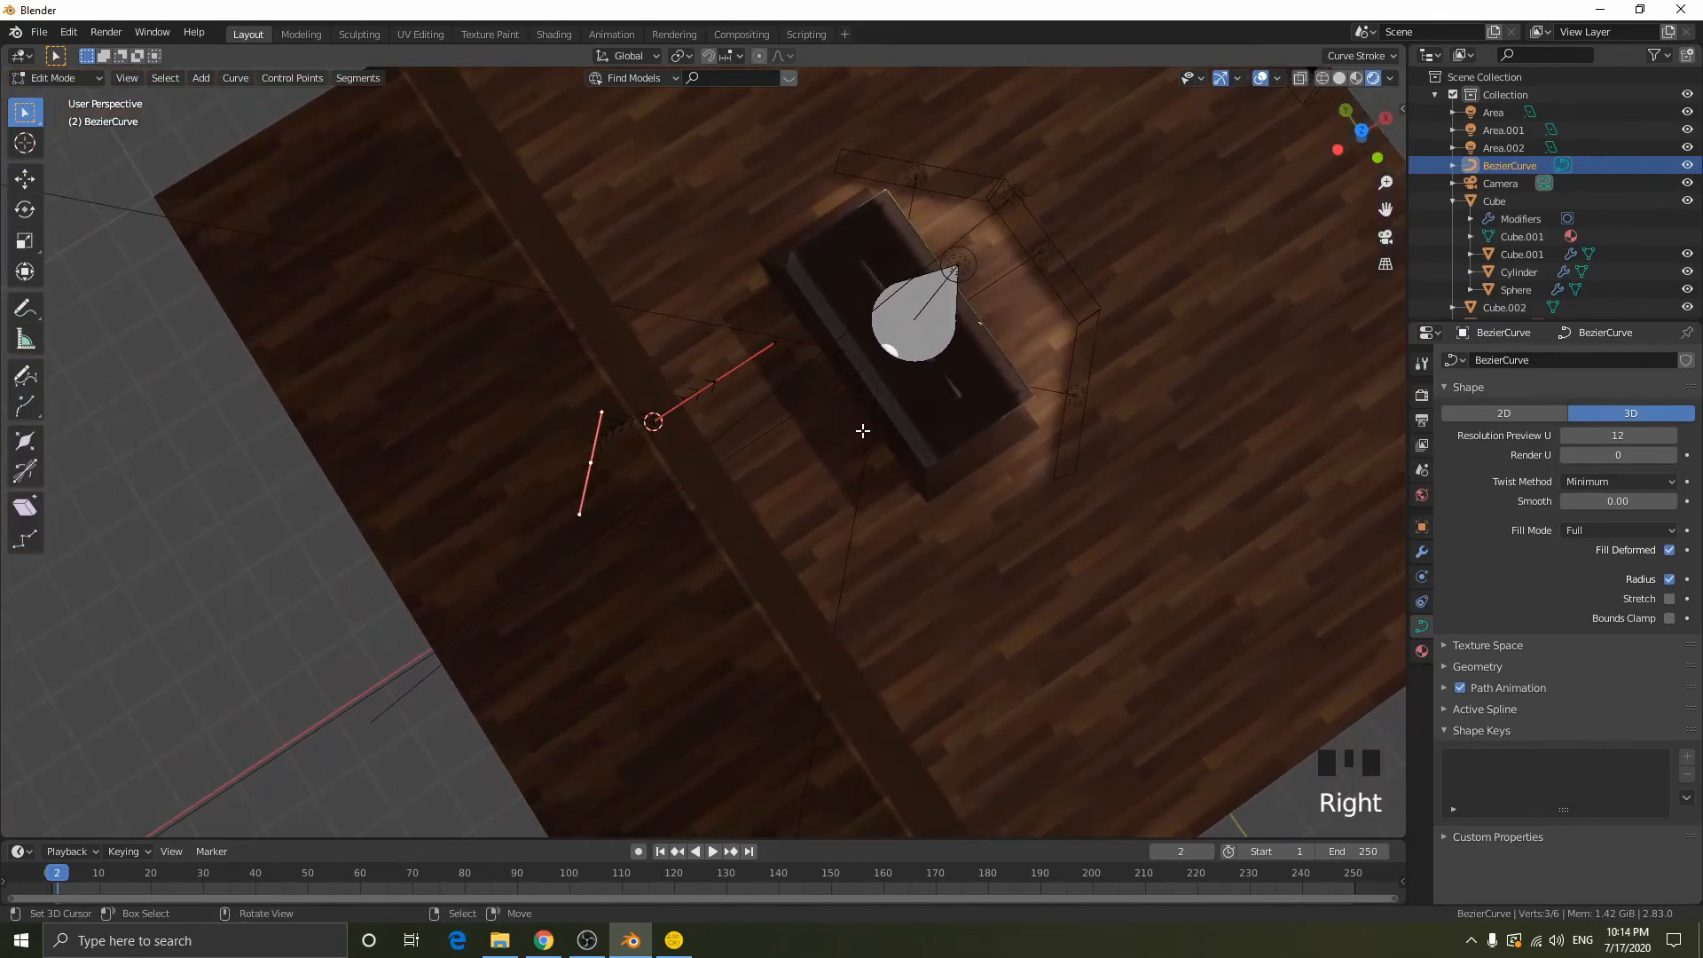
key(g)
right_click(722, 405)
key(g)
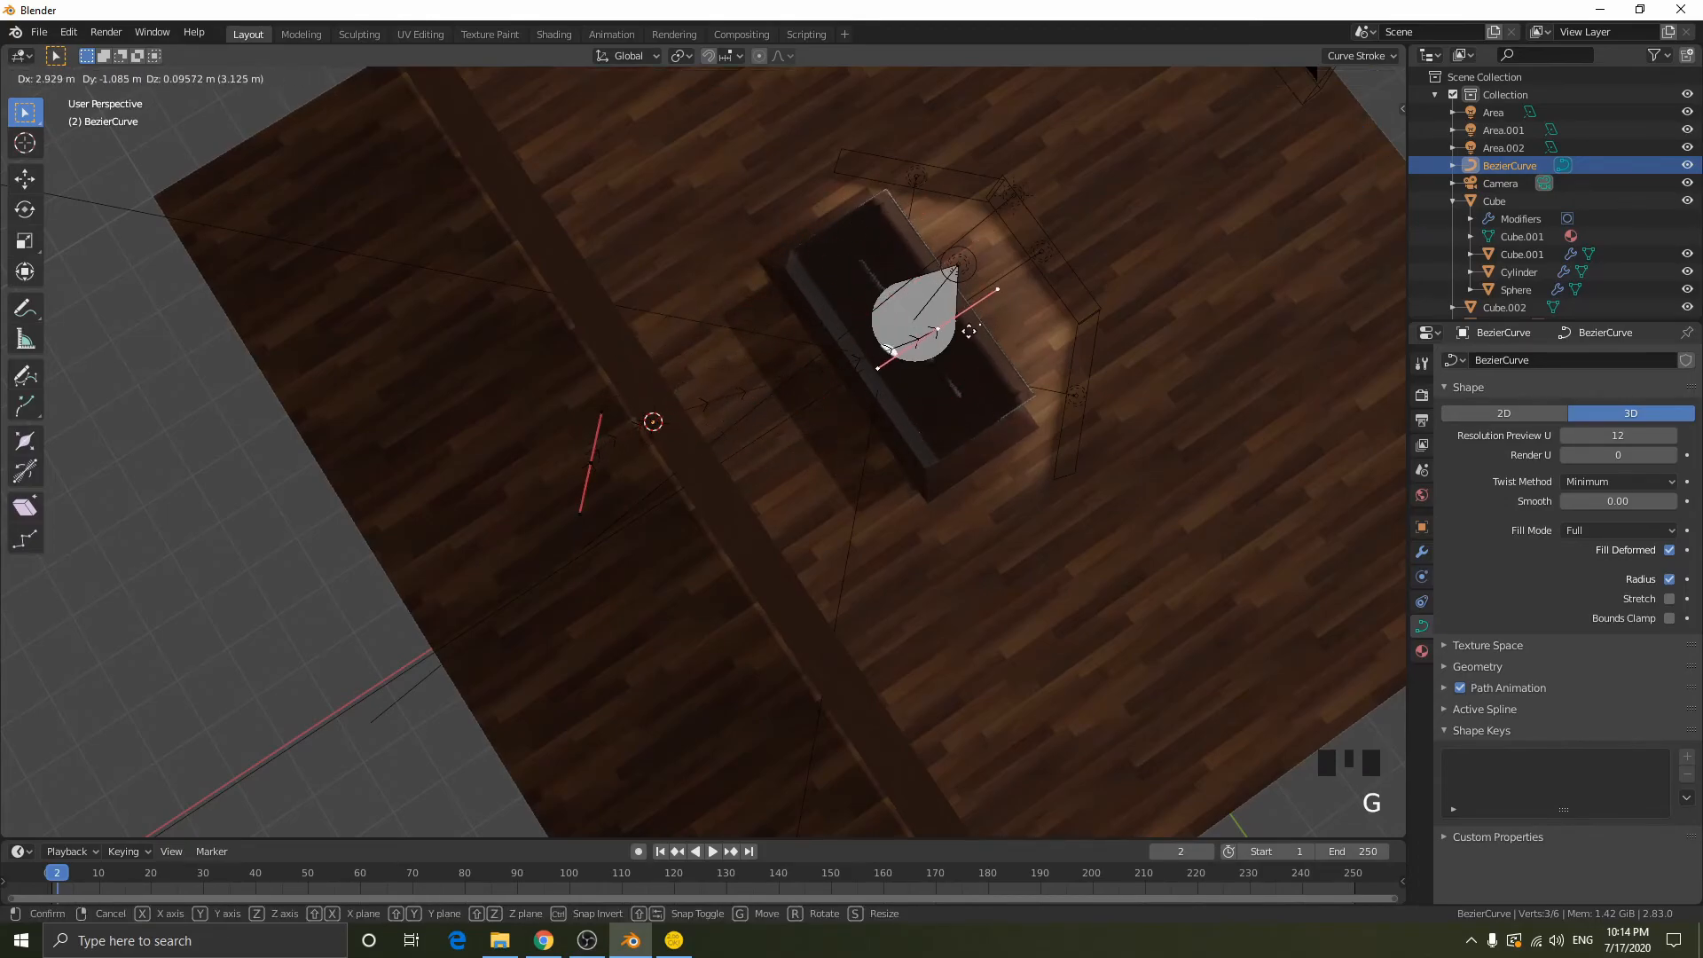
right_click(969, 330)
key(s)
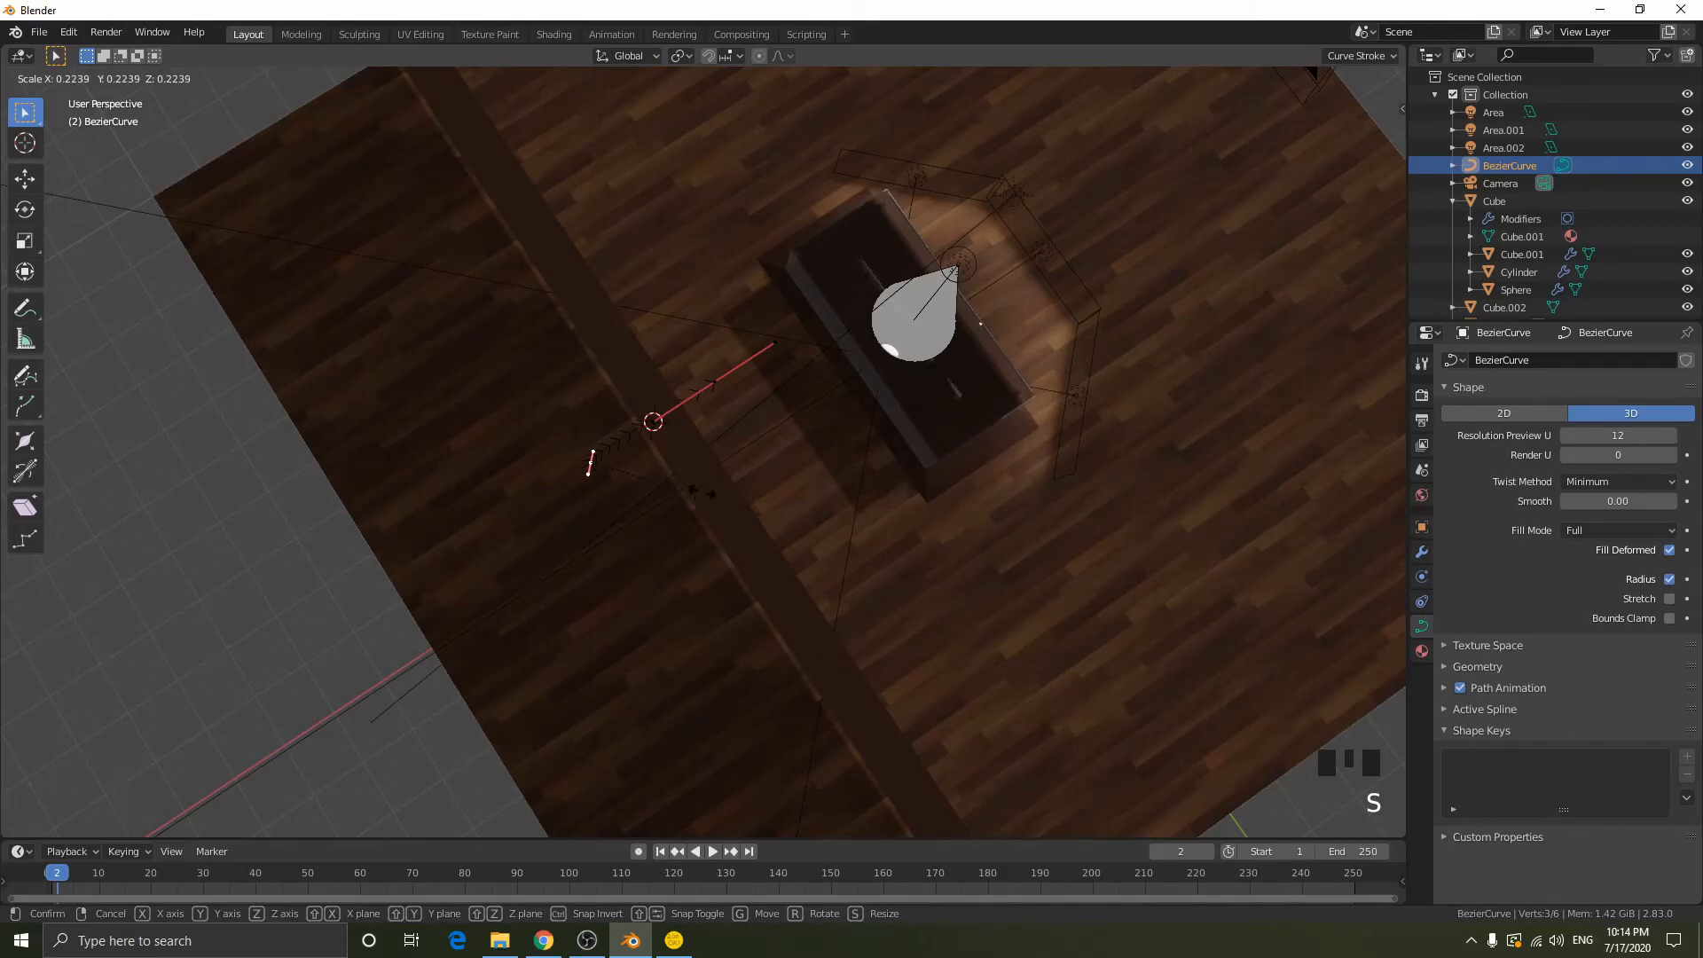
right_click(898, 486)
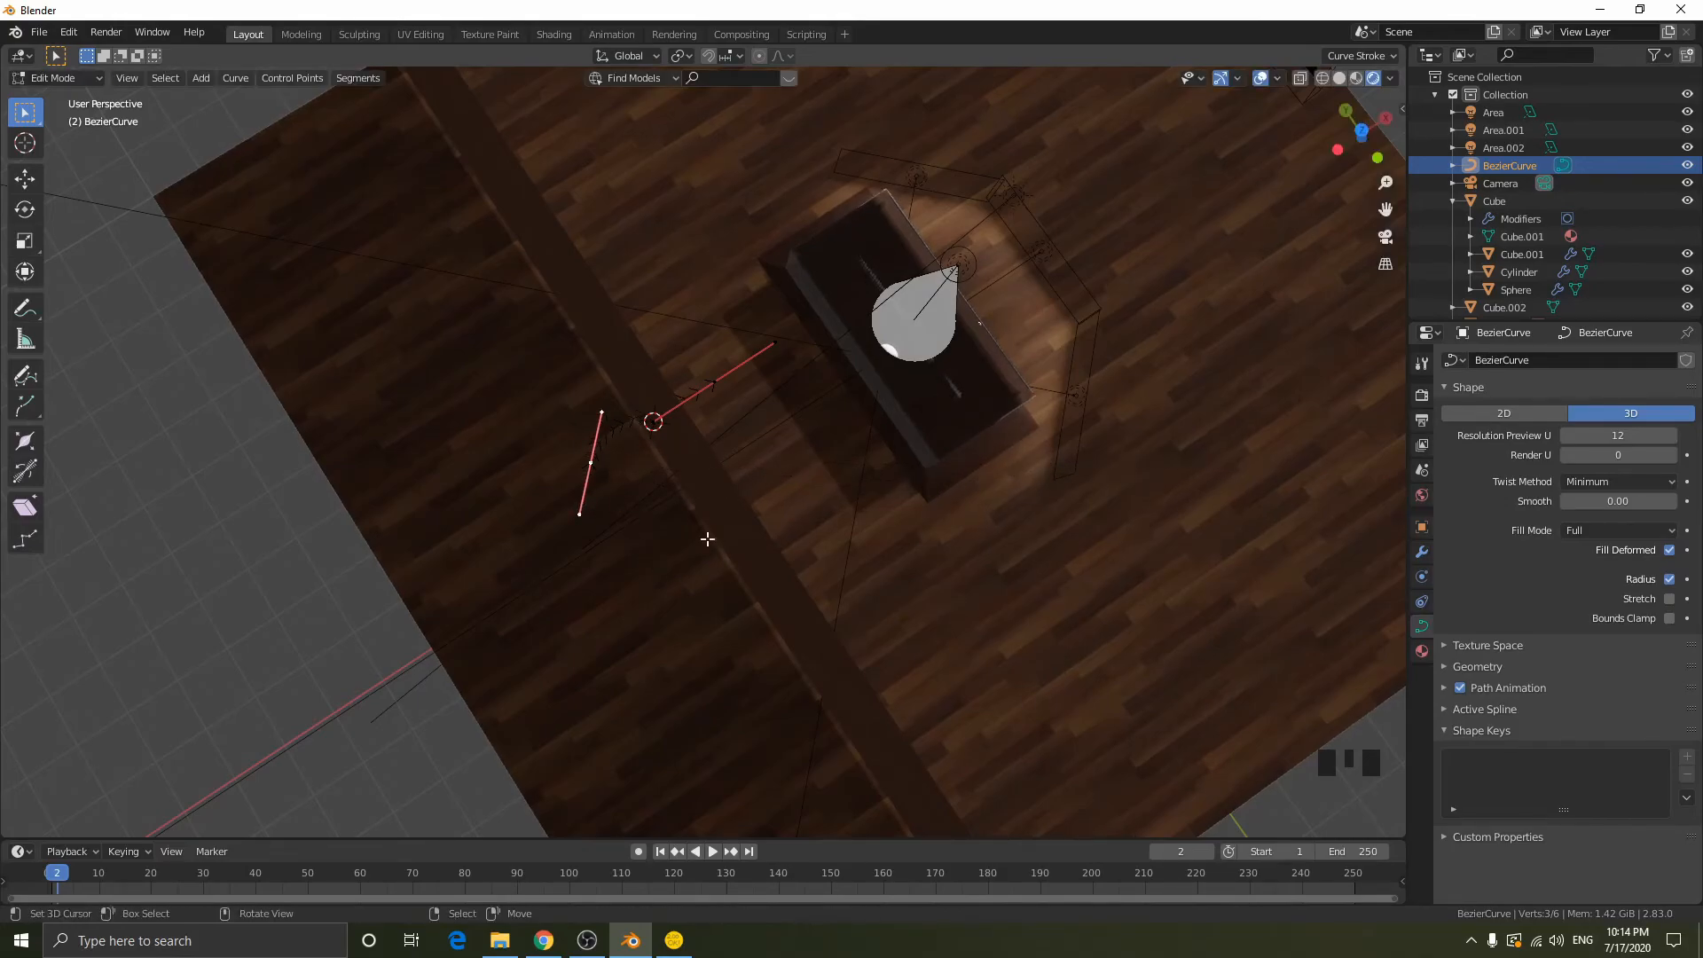
- Scale the selected end point's handles to 0.278 and rotate them -45° about global Z
key(s)
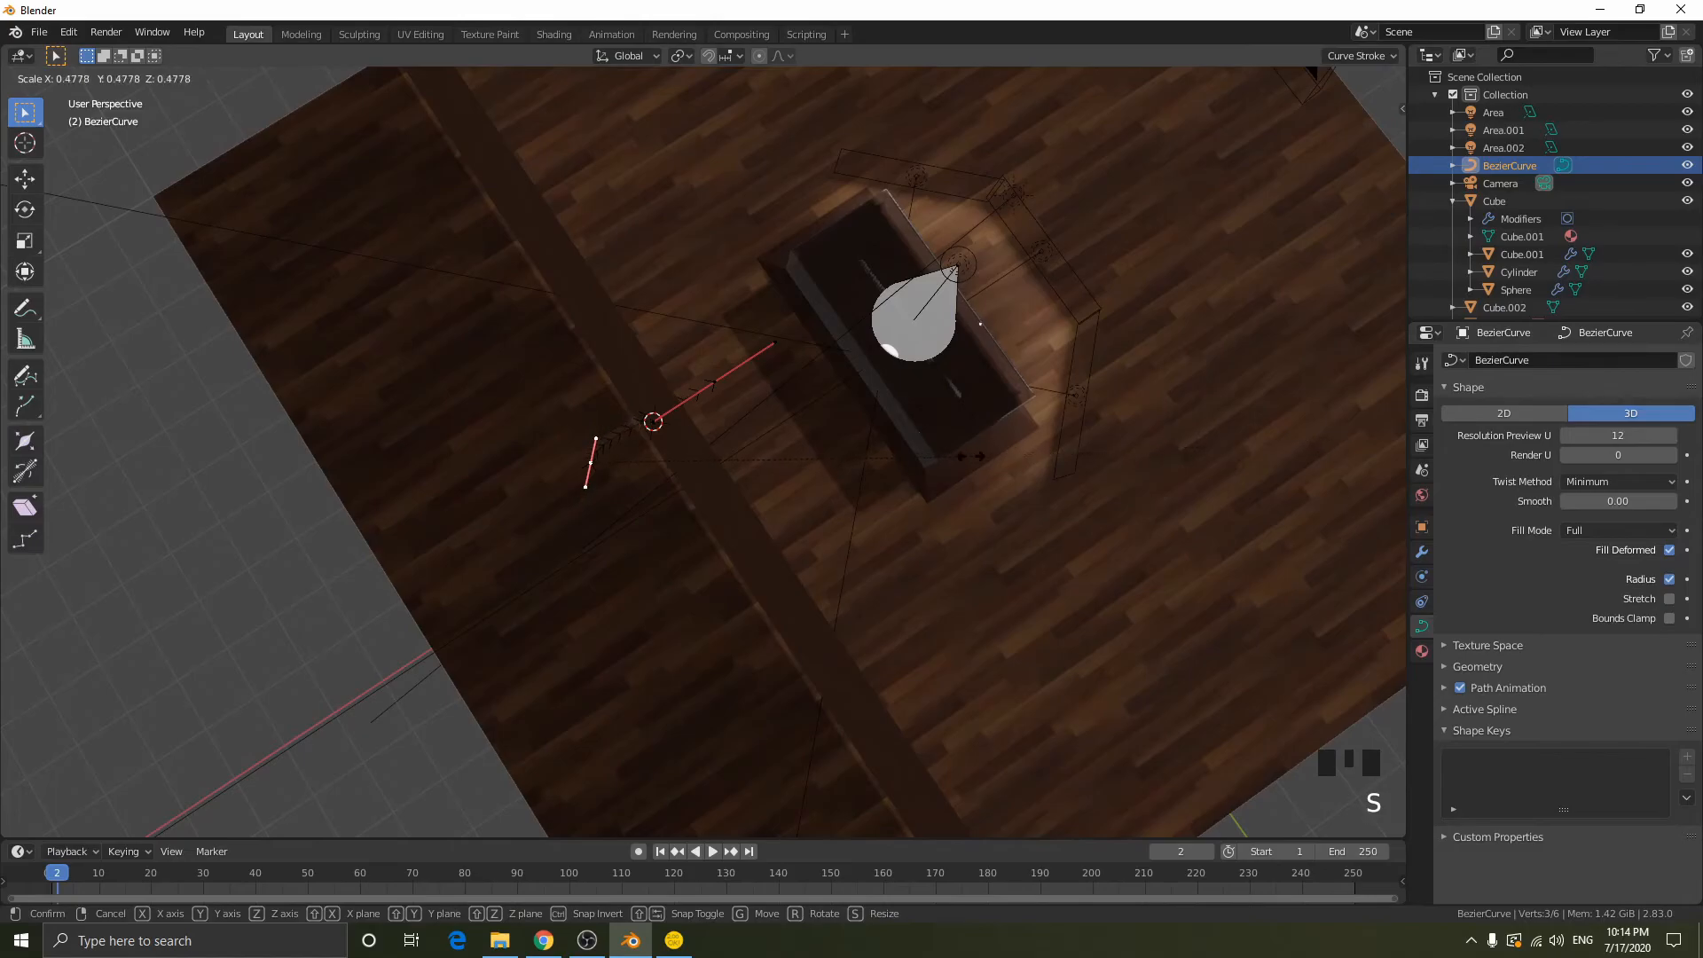
click(817, 468)
key(r)
key(x)
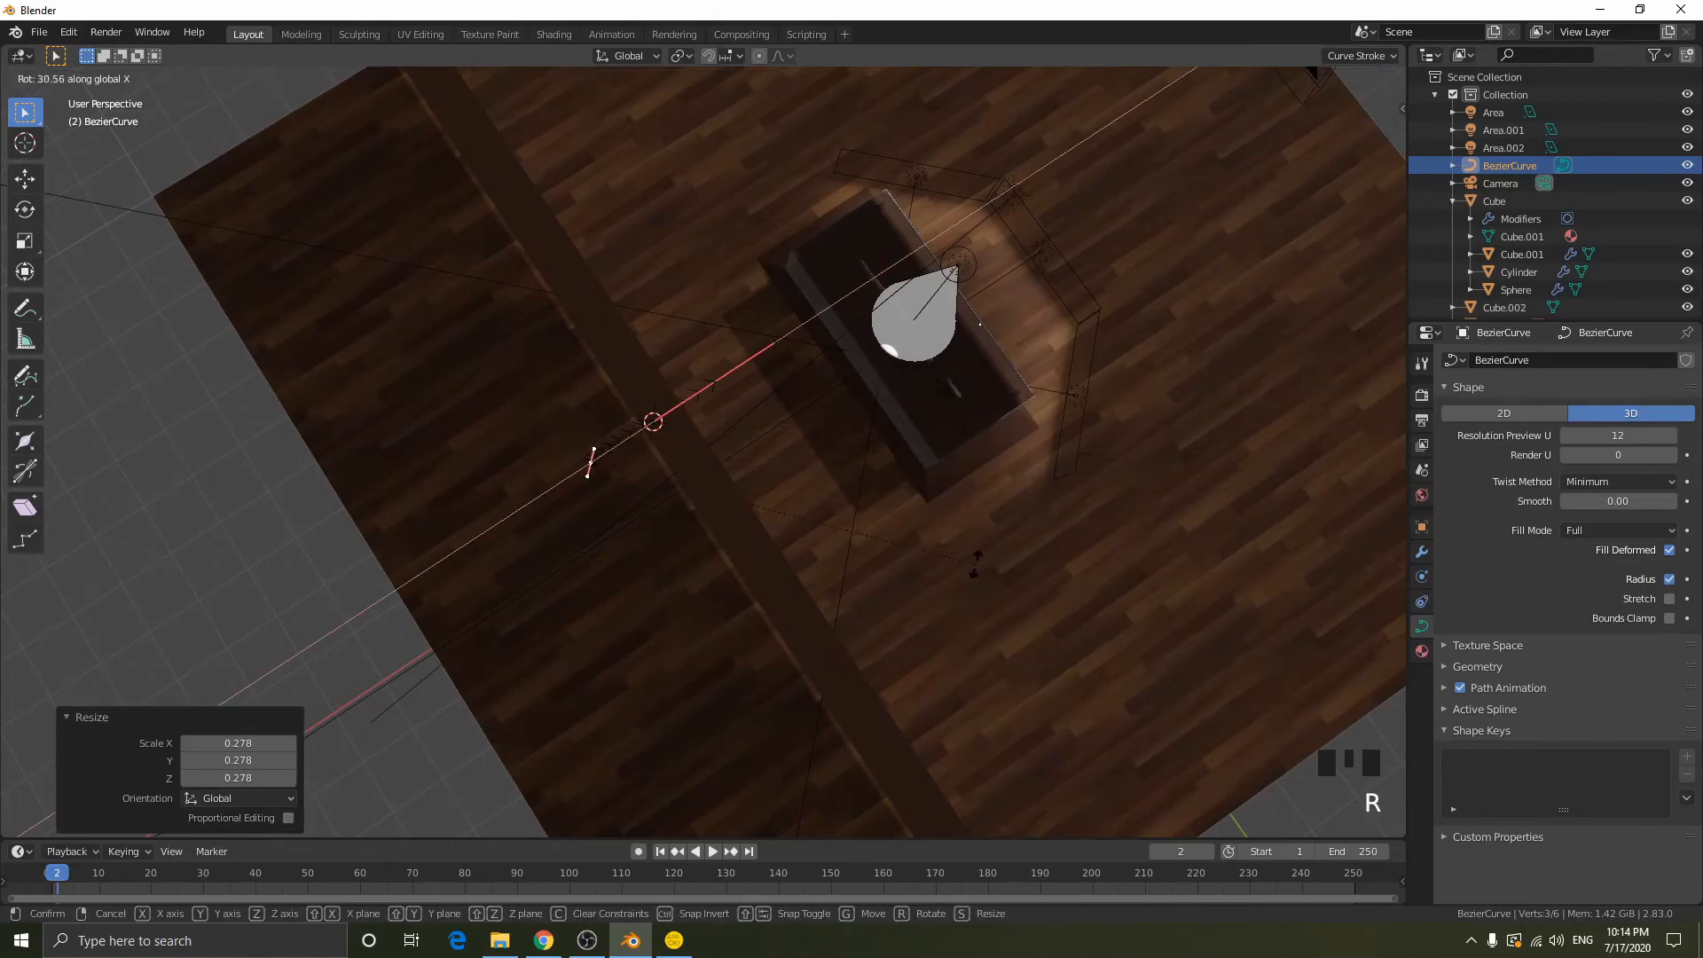
key(y)
key(z)
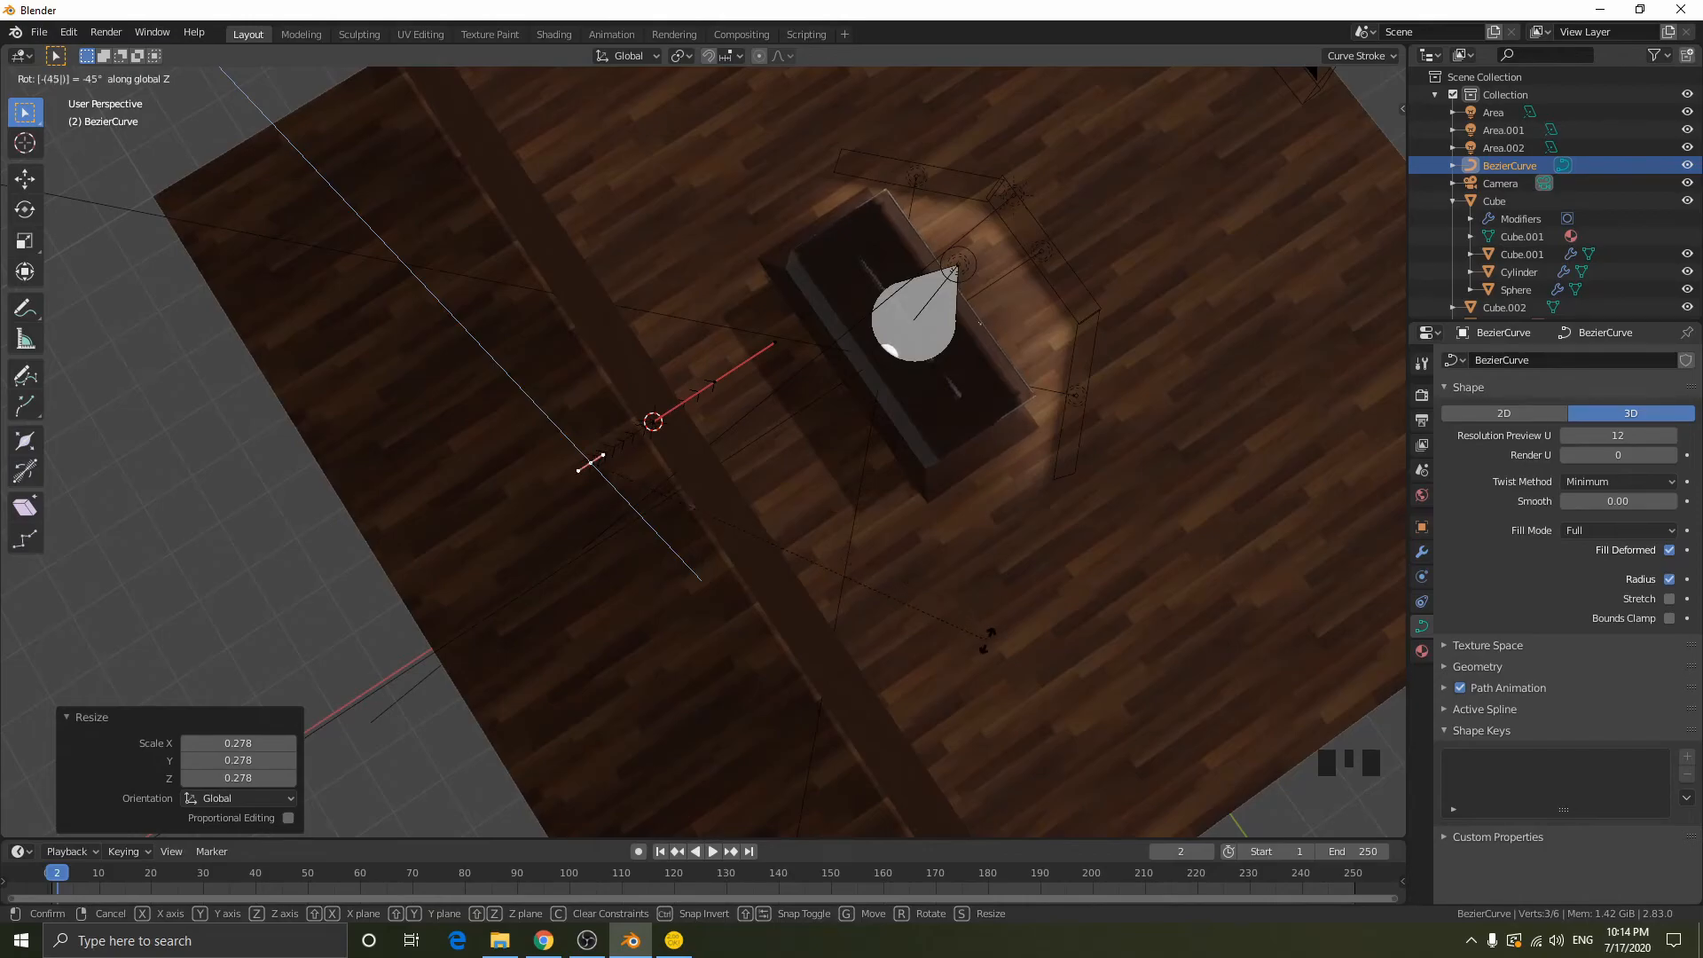
key(Return)
- Move the whole curve along X so that it starts at the back wall and reaches toward the case
key(Tab)
middle_drag(929, 573, 826, 472)
key(g)
key(z)
key(x)
click(1141, 502)
- Raise the curve's free end point along Z in two moves, the second about 1.47 m, to form the arch's peak
key(Tab)
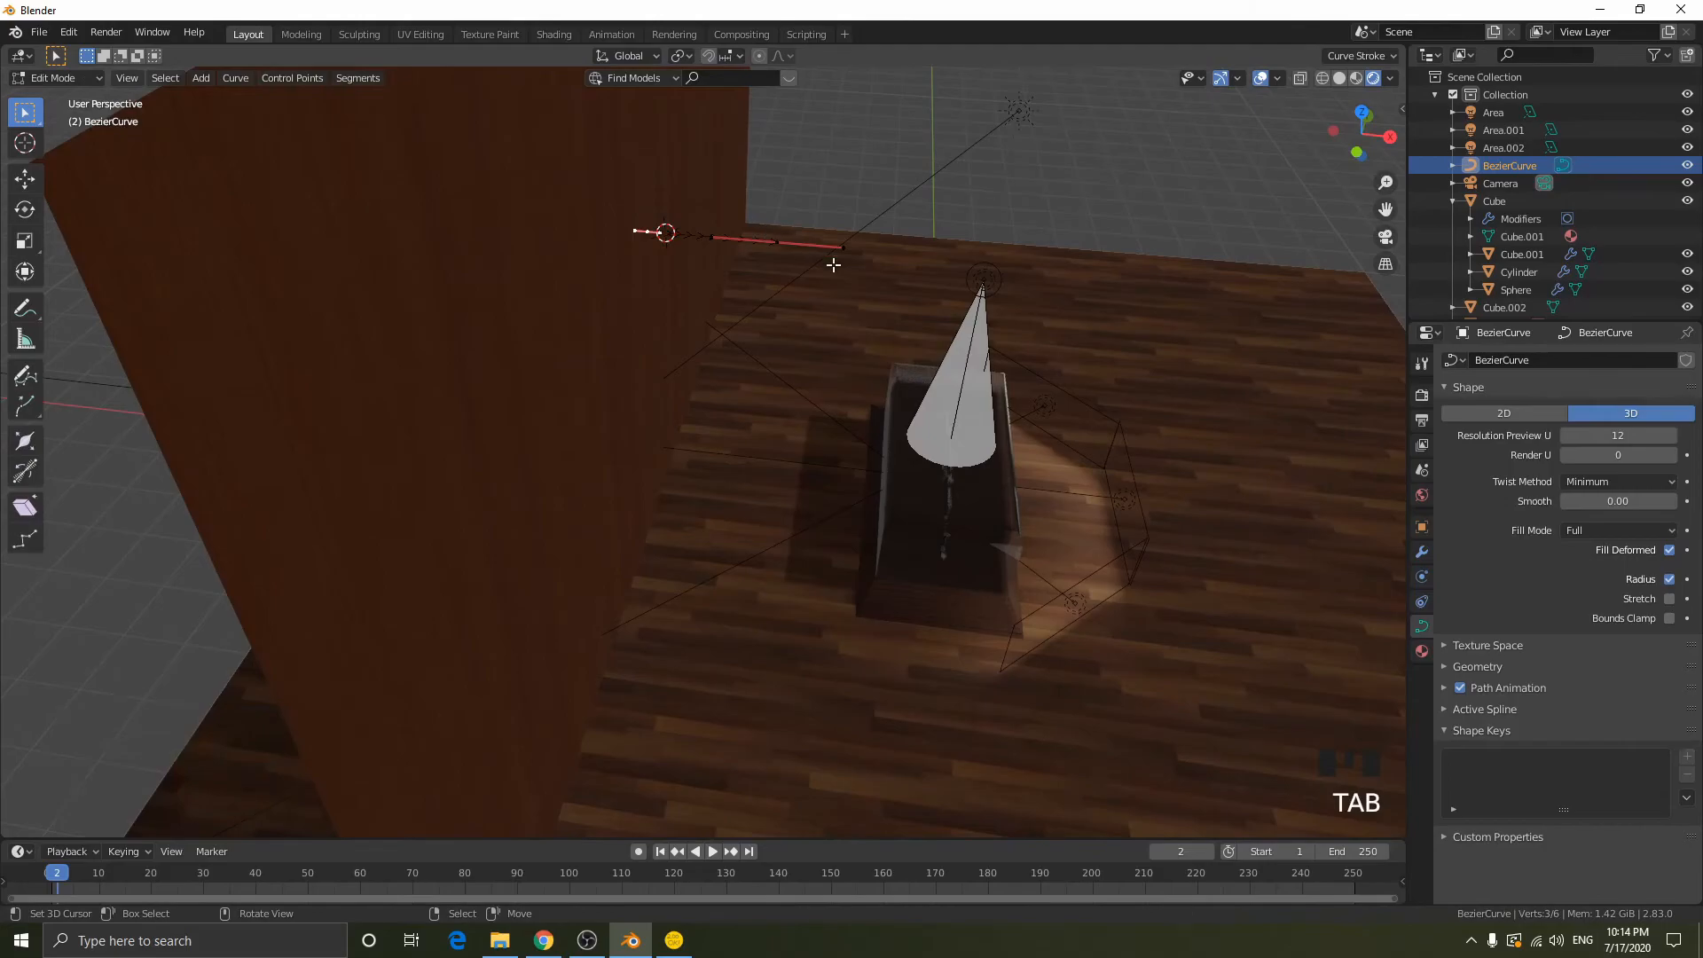
click(1356, 153)
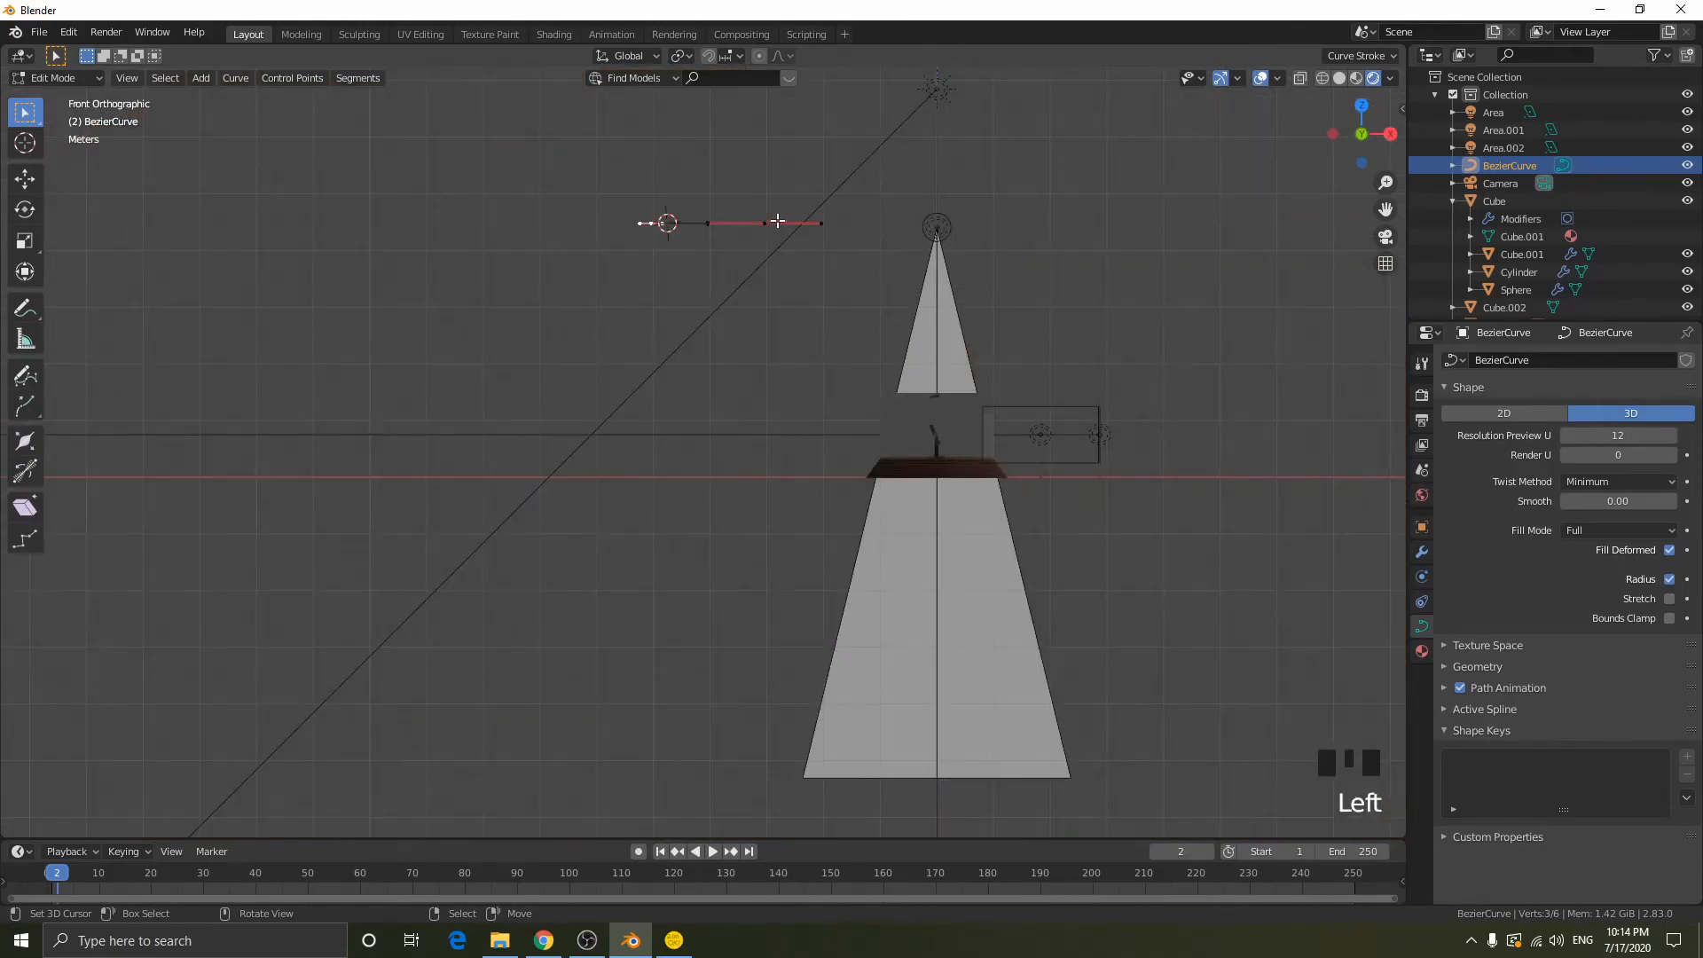
key(g)
key(z)
click(870, 179)
shift+middle_drag(870, 178, 849, 300)
key(g)
key(z)
click(849, 217)
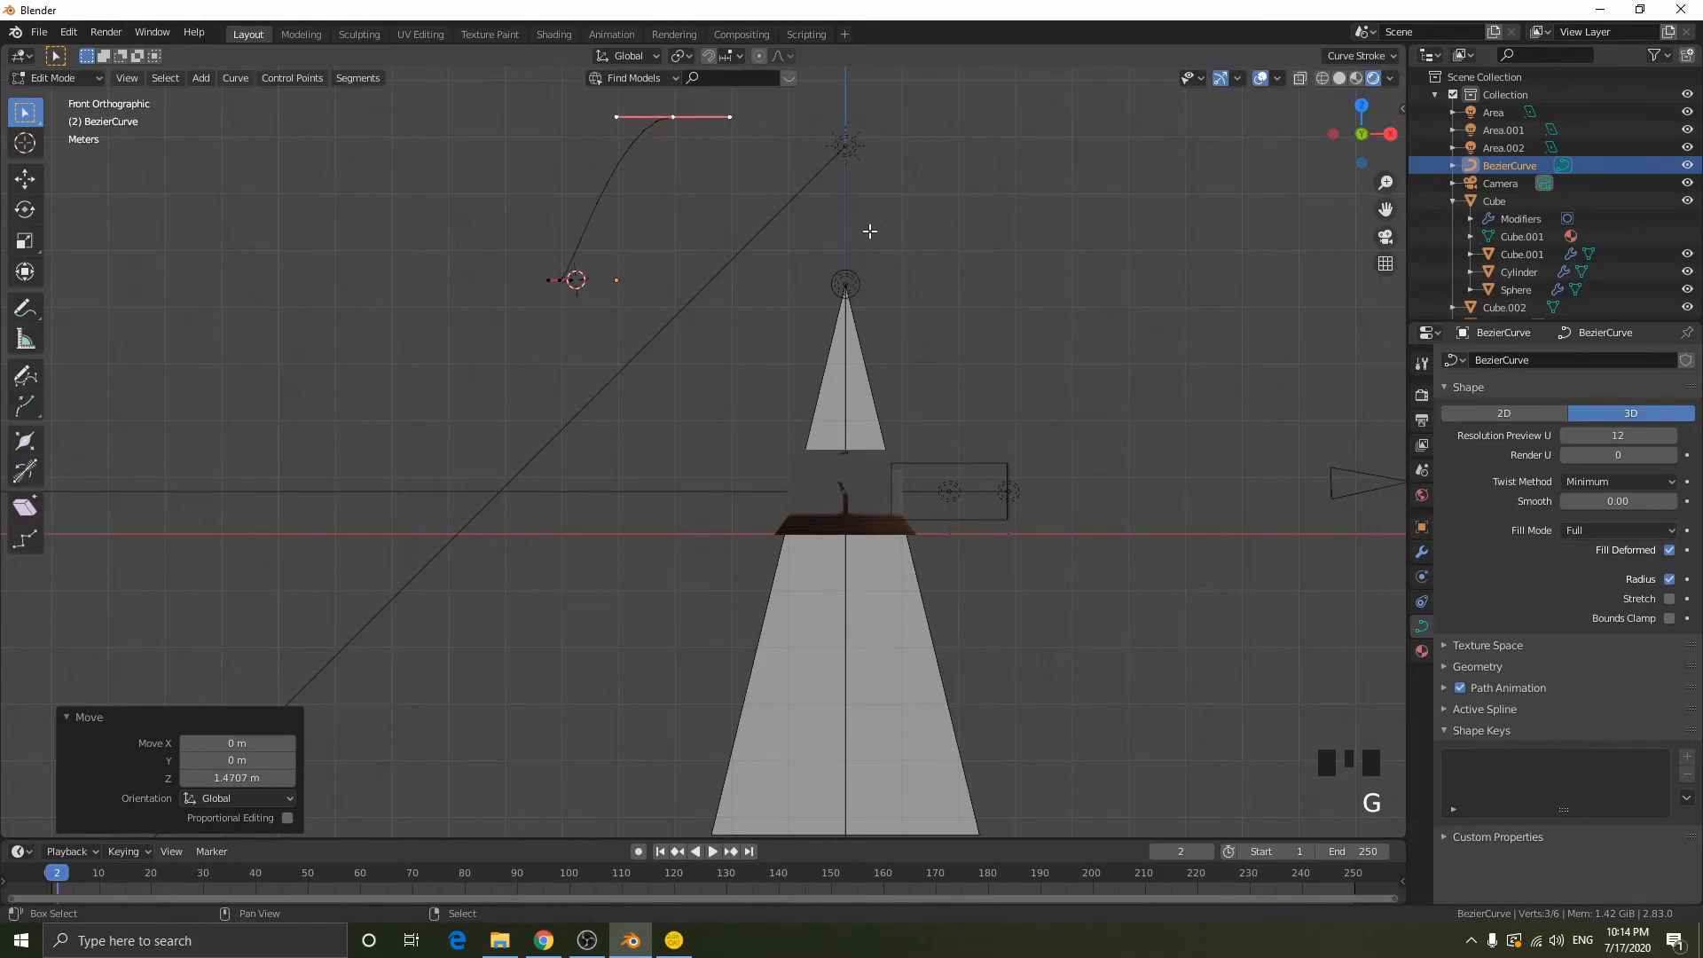
- Extrude the peak point about 2.55 m along X and -0.25 m along Z, and rotate the new handles 67.5°
shift+middle_drag(795, 176, 768, 217)
key(e)
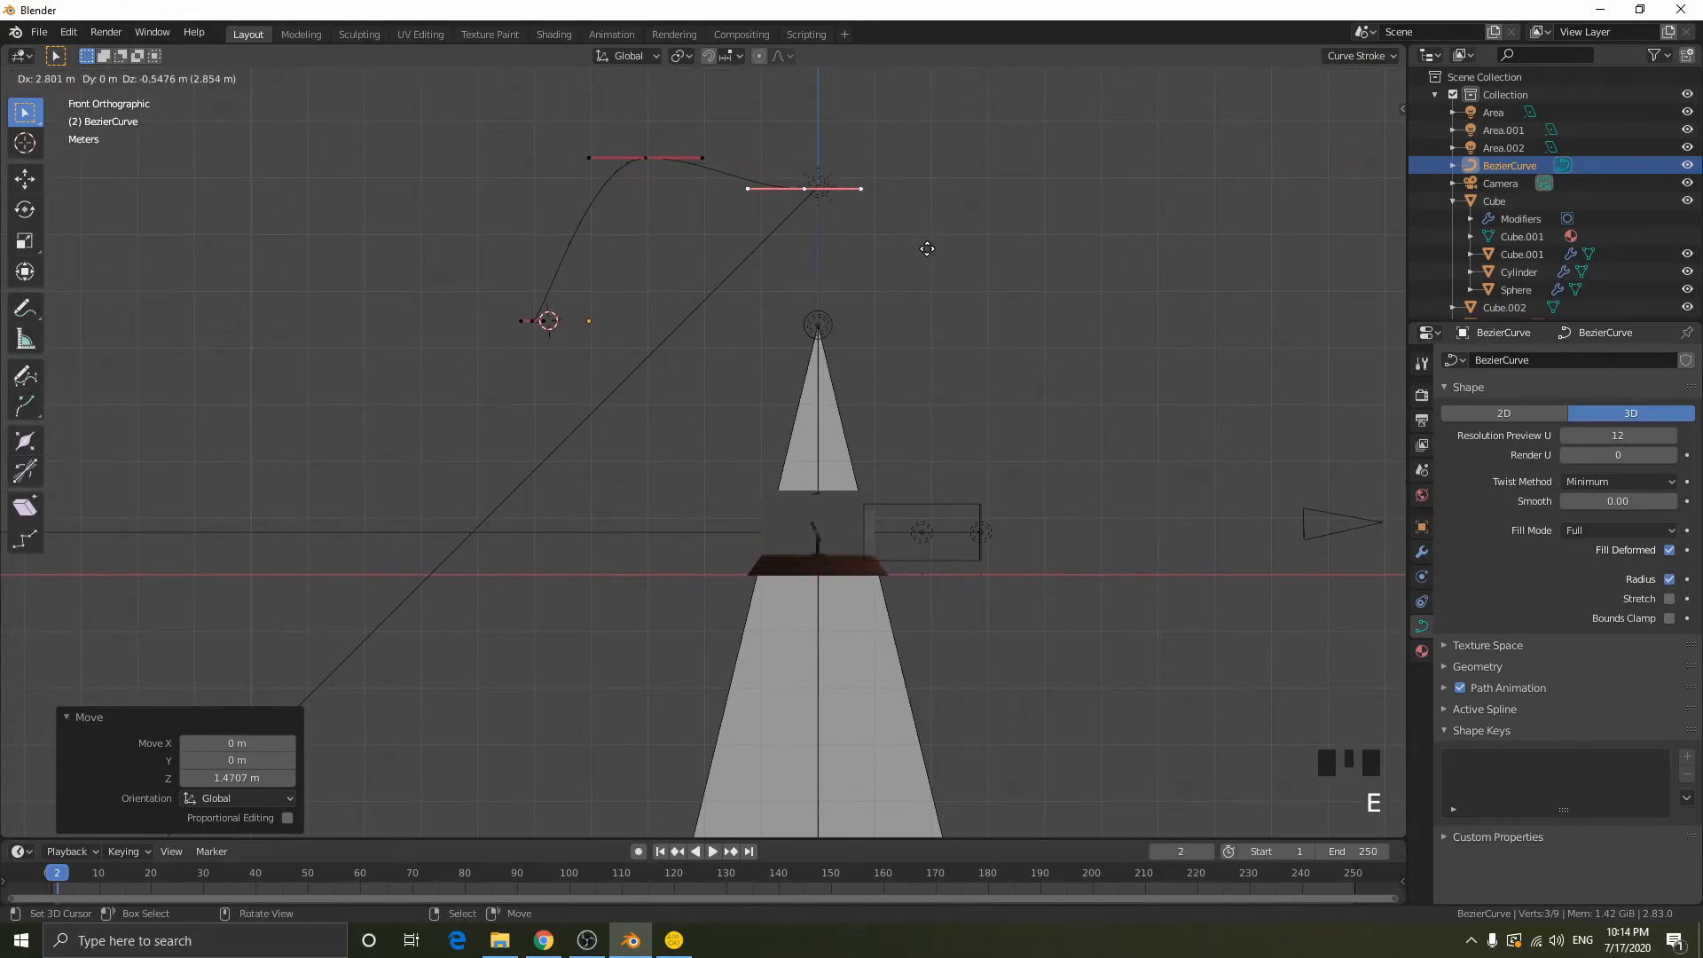
click(911, 235)
key(r)
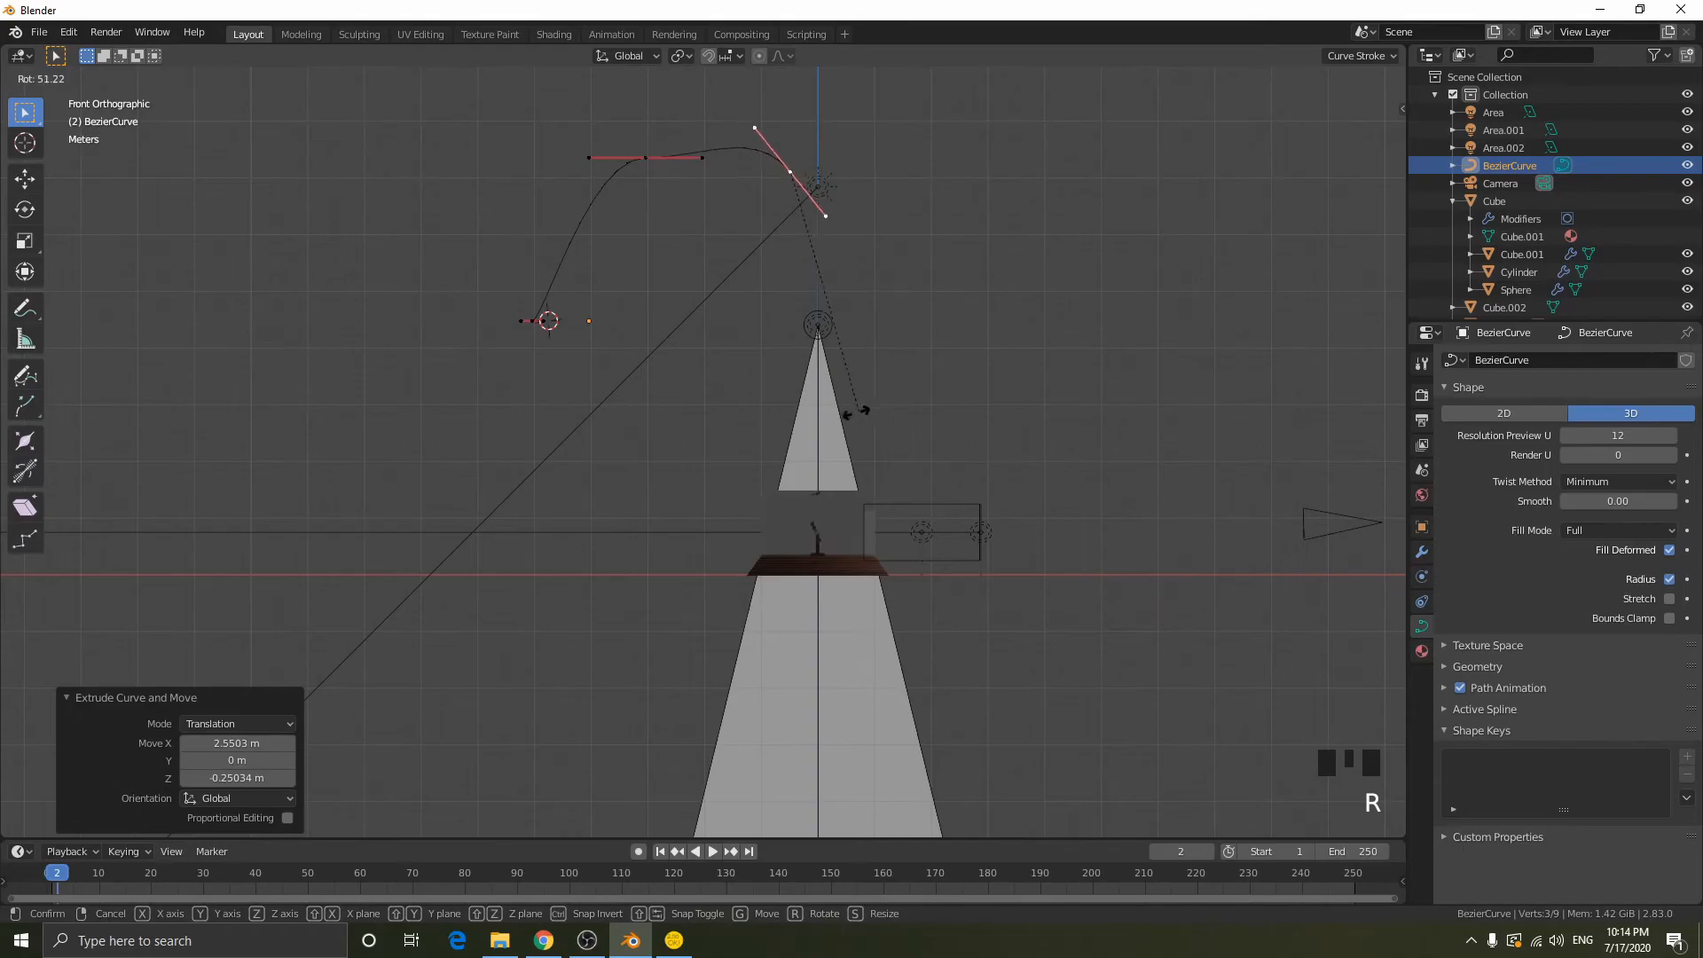
click(856, 404)
- Move the new end point about -0.38 m in X and -1.13 m in Z, and rotate its handles to a shallower slope
key(g)
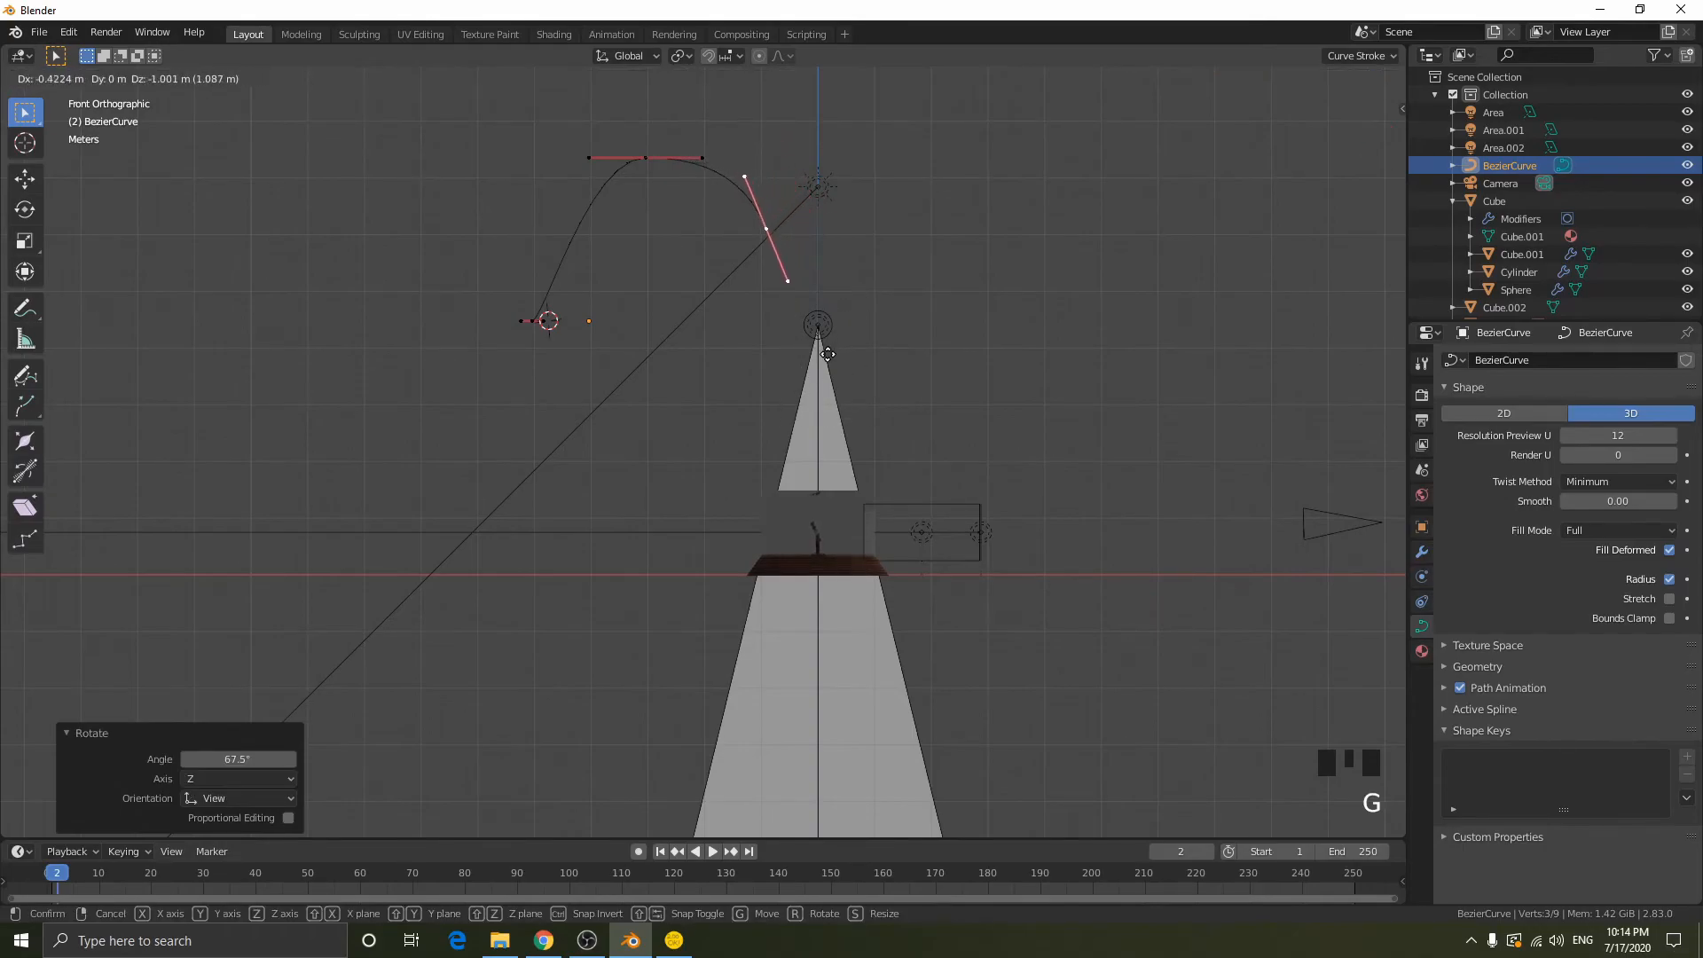
click(831, 362)
key(r)
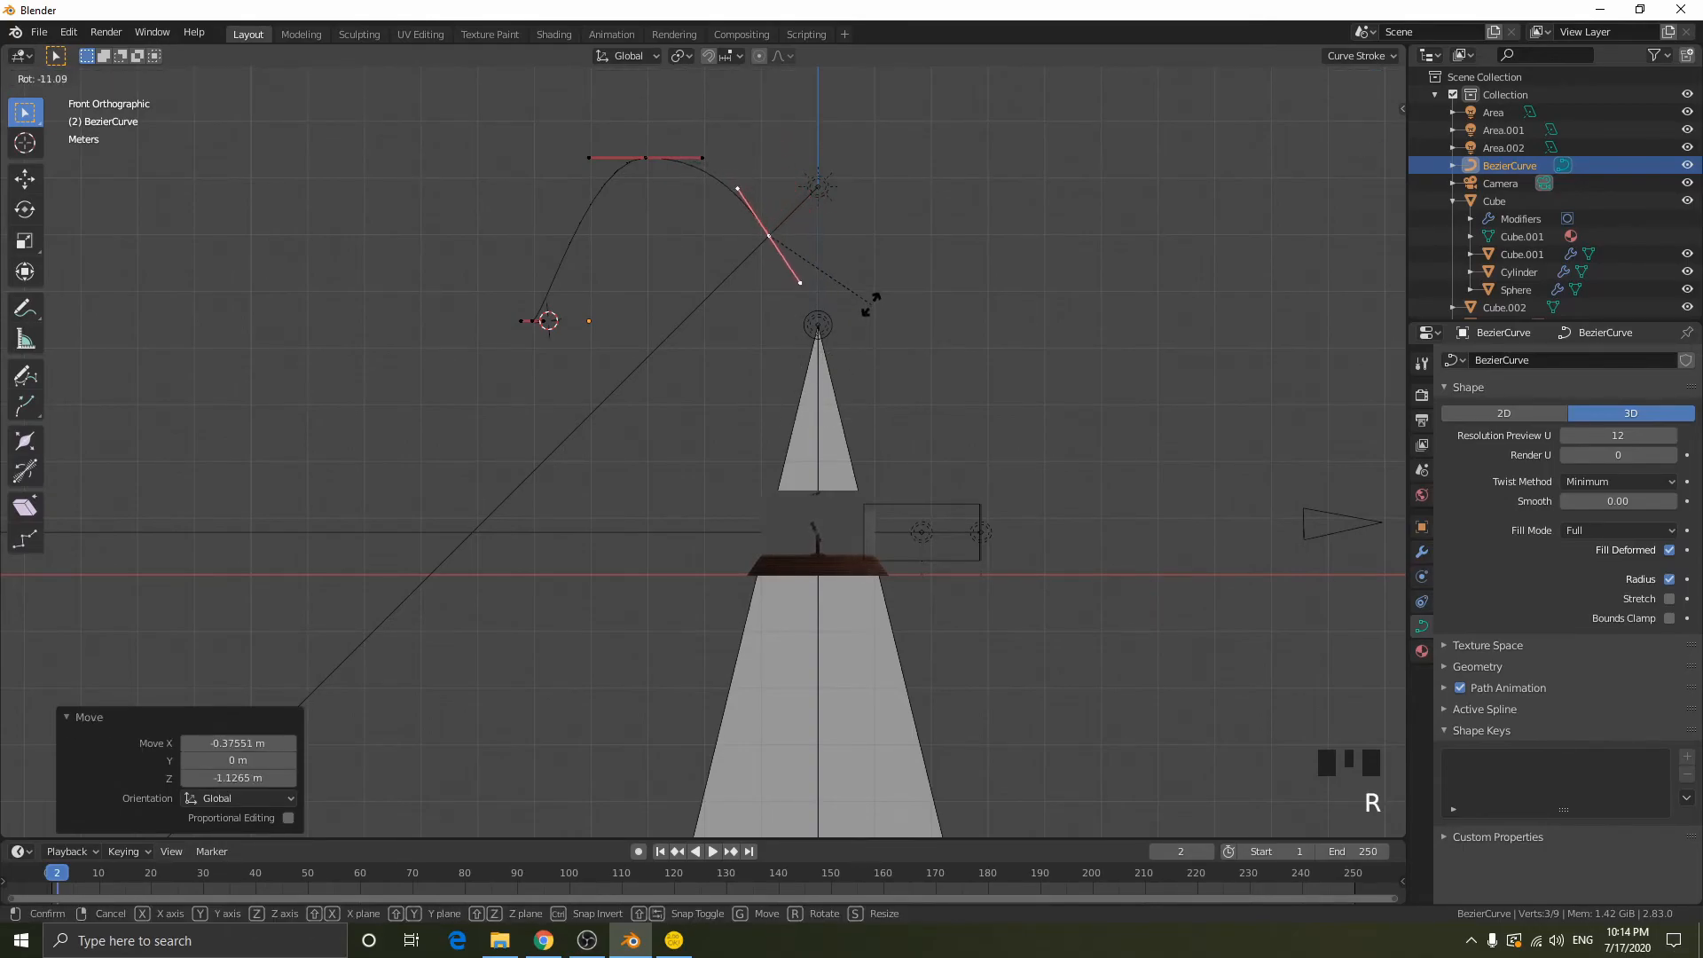
click(867, 280)
- Adjust the peak point's handle length, finally scaling it by 3.405 to round out the arch
right_click(657, 147)
key(s)
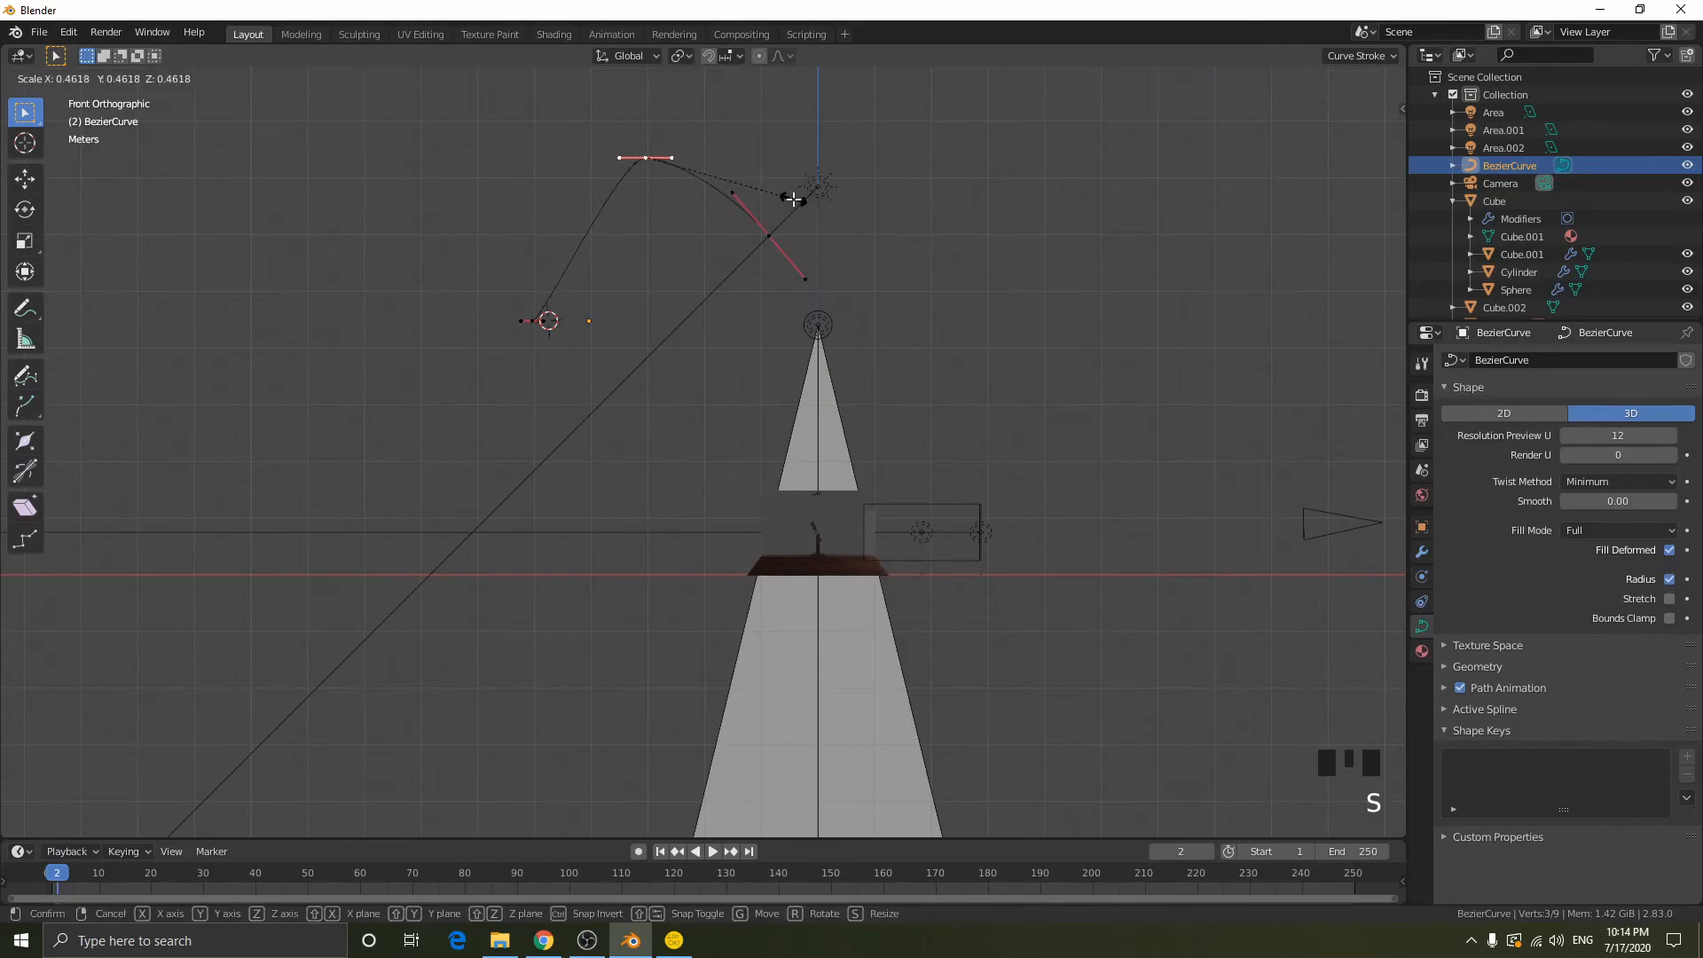
click(793, 199)
right_click(772, 230)
right_click(678, 189)
key(s)
click(44, 184)
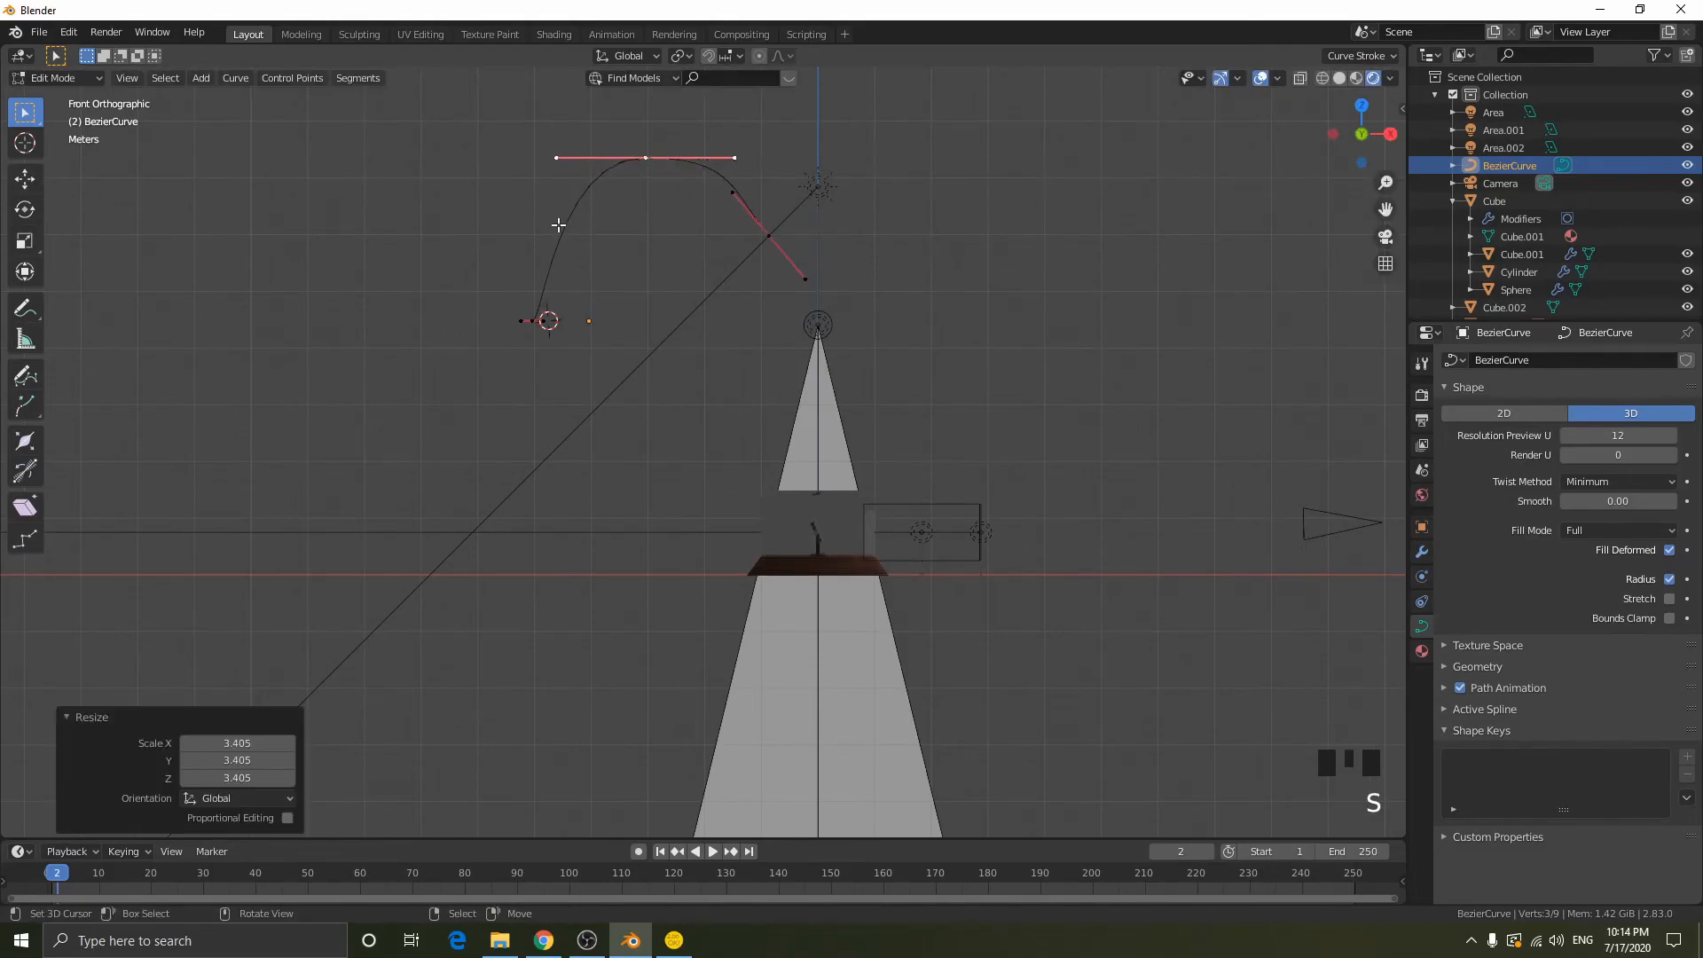
- Move the arch's outer end point down and outward to just above the spotlight
right_click(790, 234)
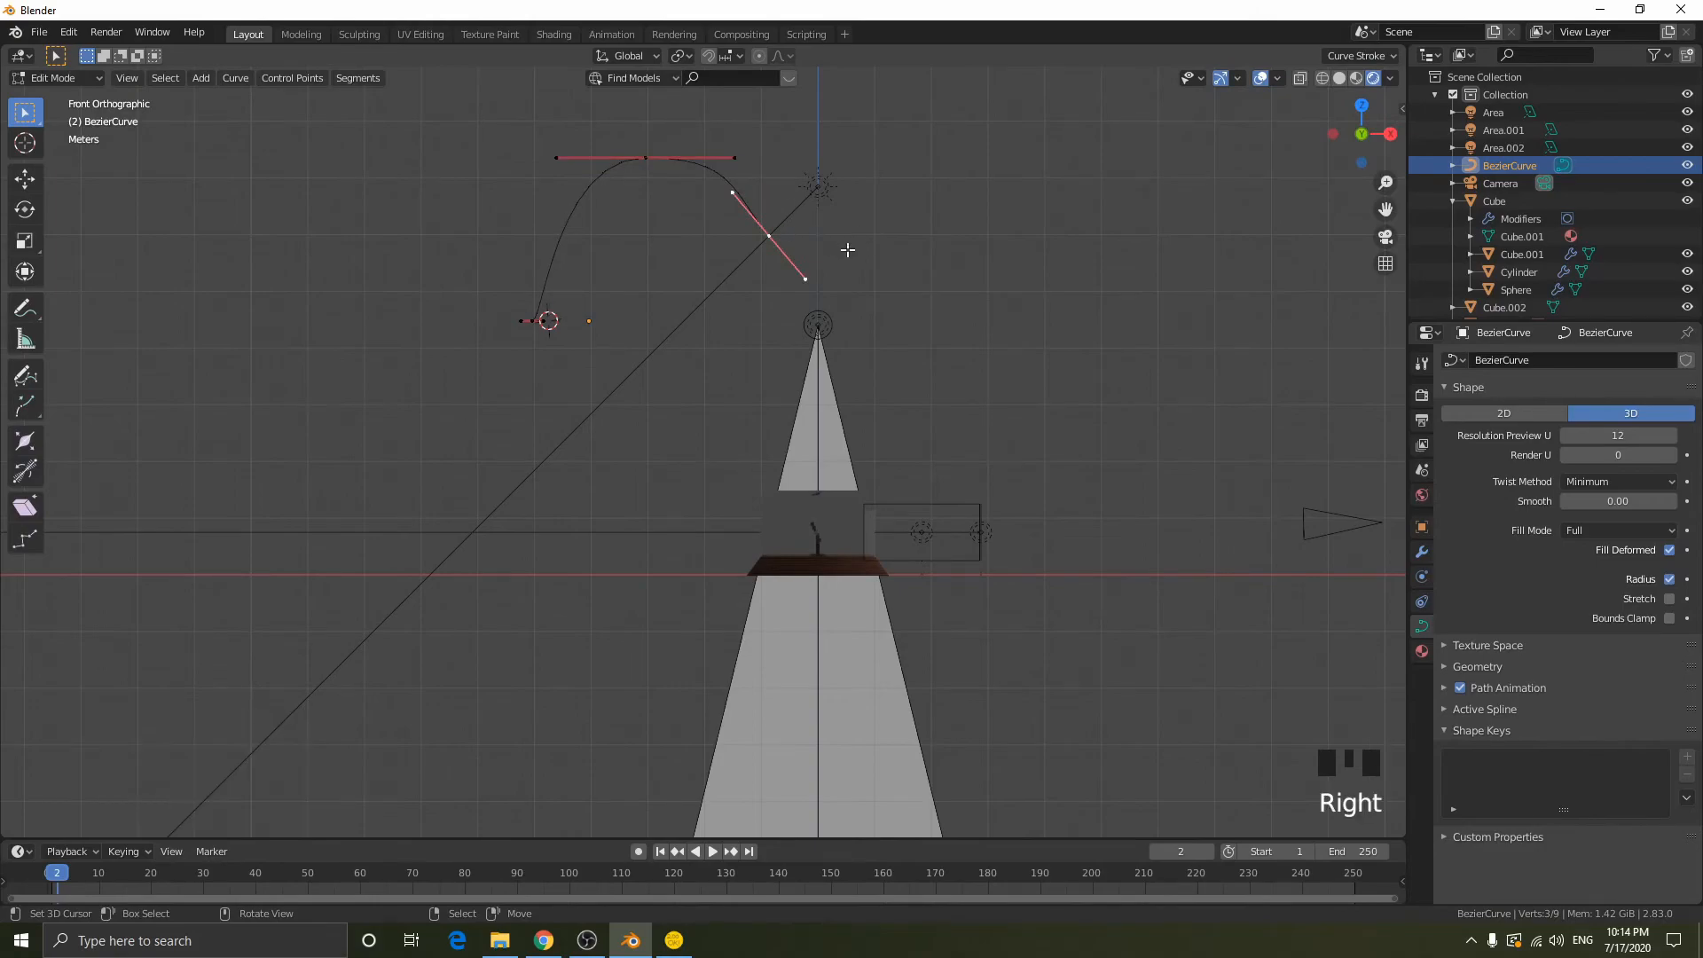
key(g)
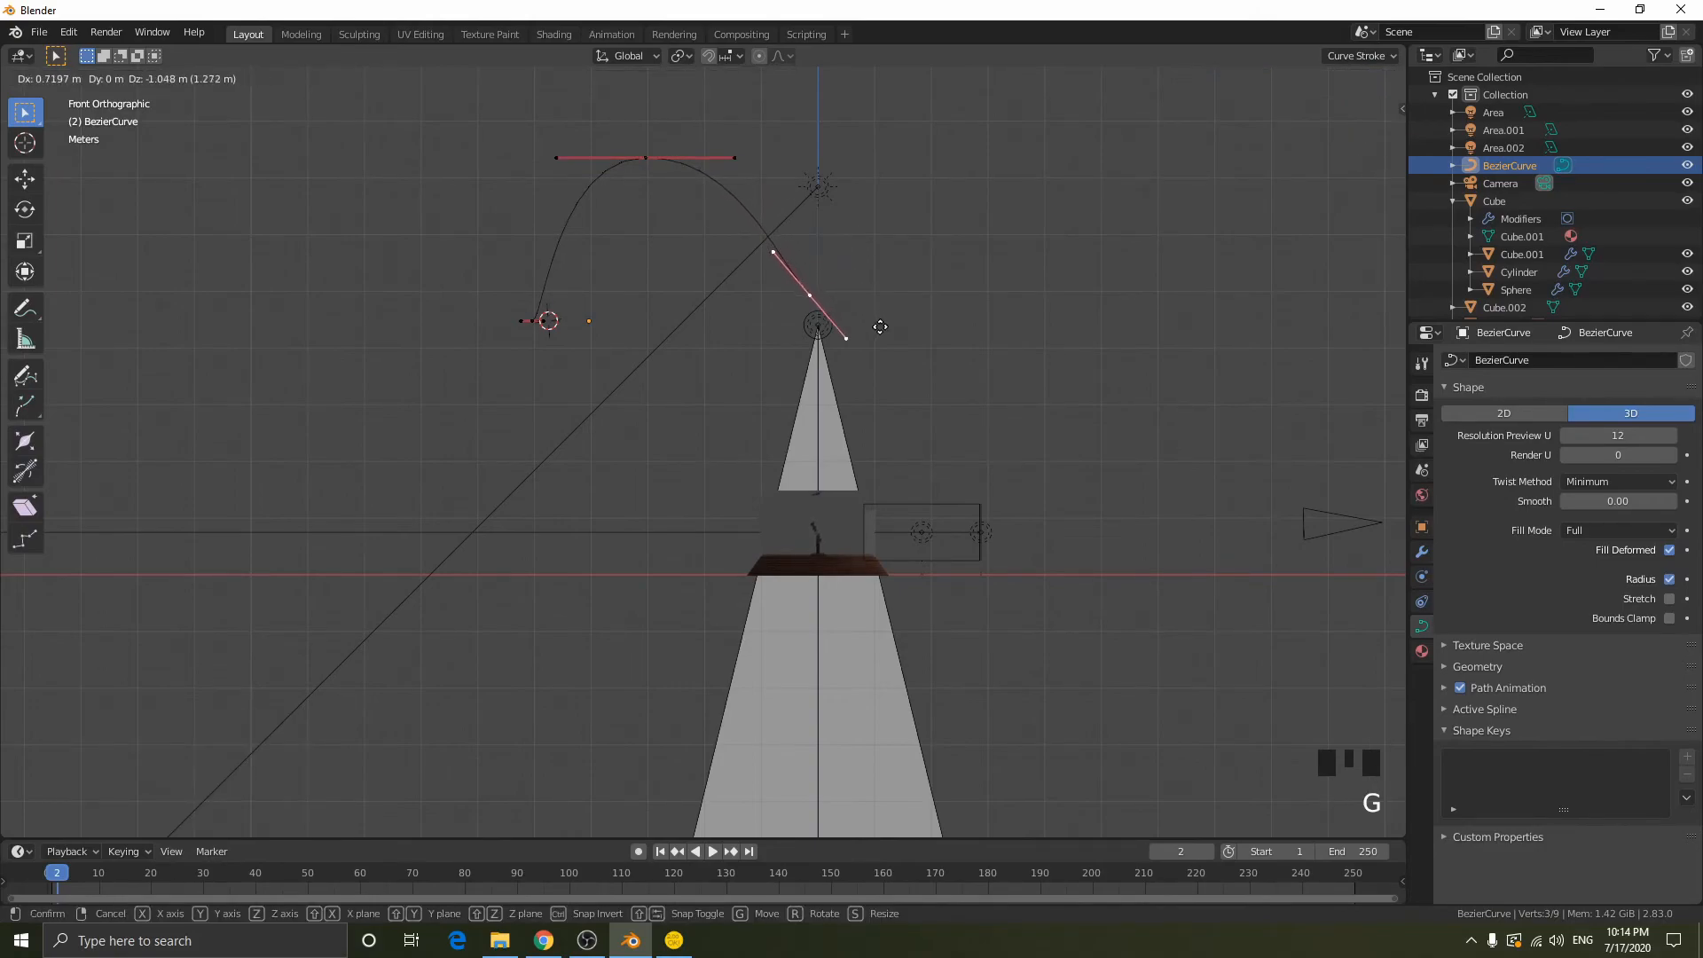
click(887, 322)
- Move the whole curve along Y to line it up with the spotlight over the middle of the case
middle_drag(886, 323, 674, 373)
key(Tab)
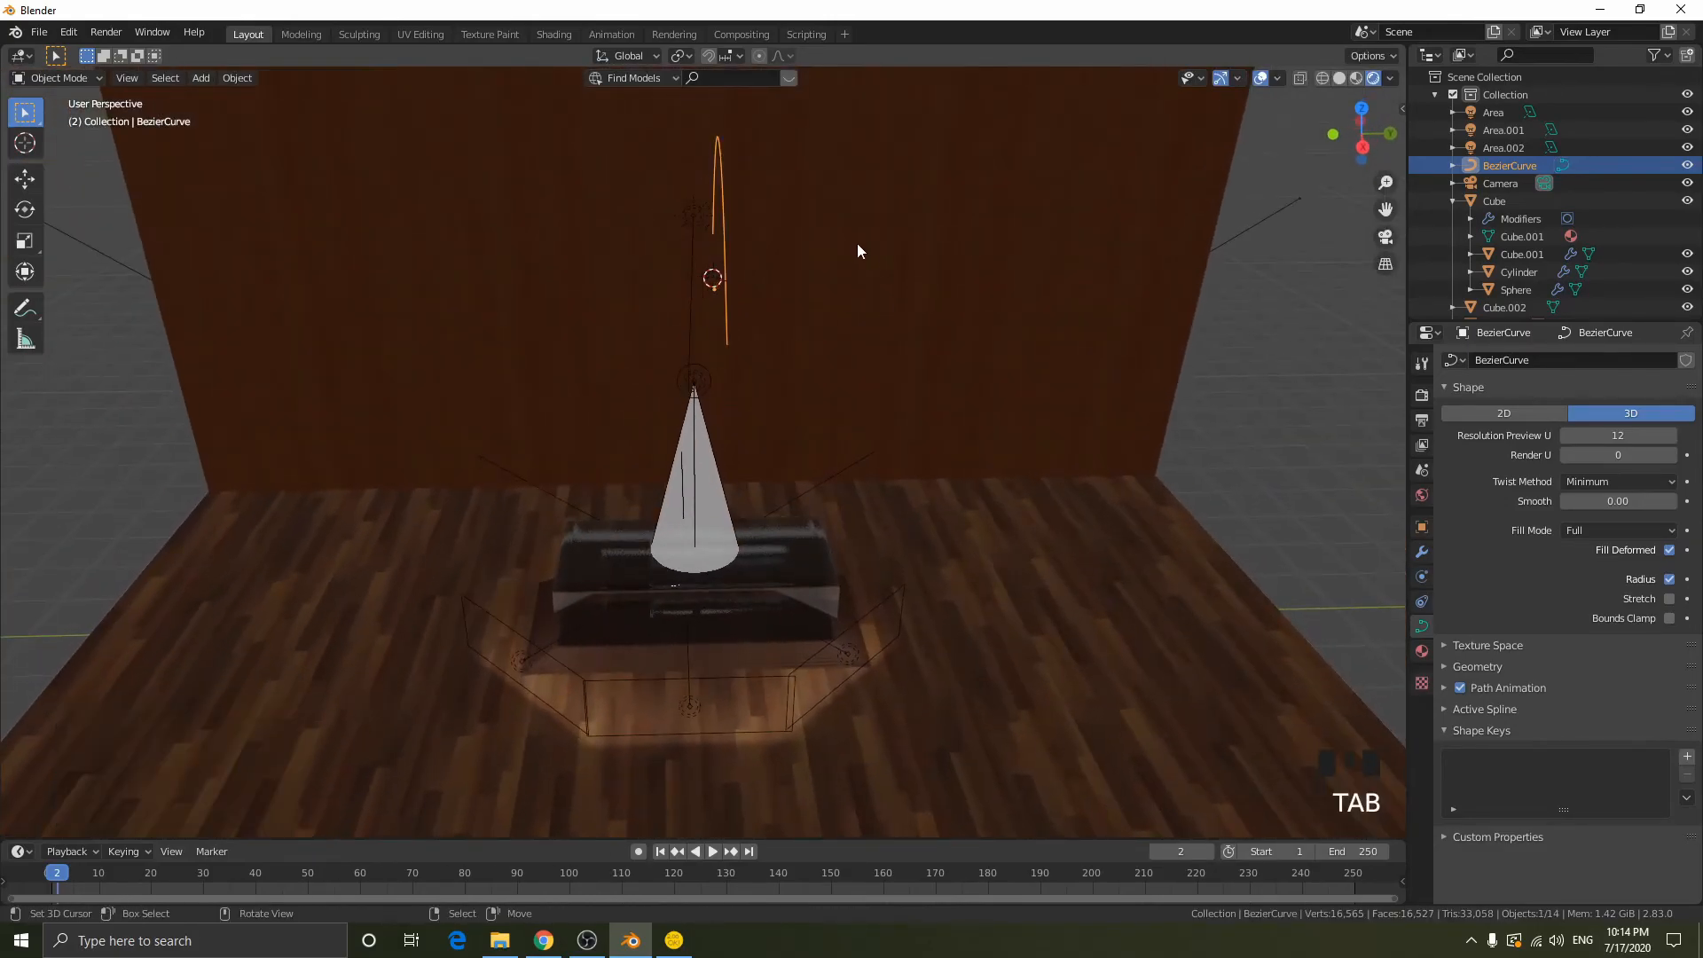
key(g)
key(y)
click(801, 354)
- Move the curve's wall-side end point about 0.12 m along X
middle_drag(802, 354, 973, 334)
middle_drag(677, 188, 609, 199)
key(Tab)
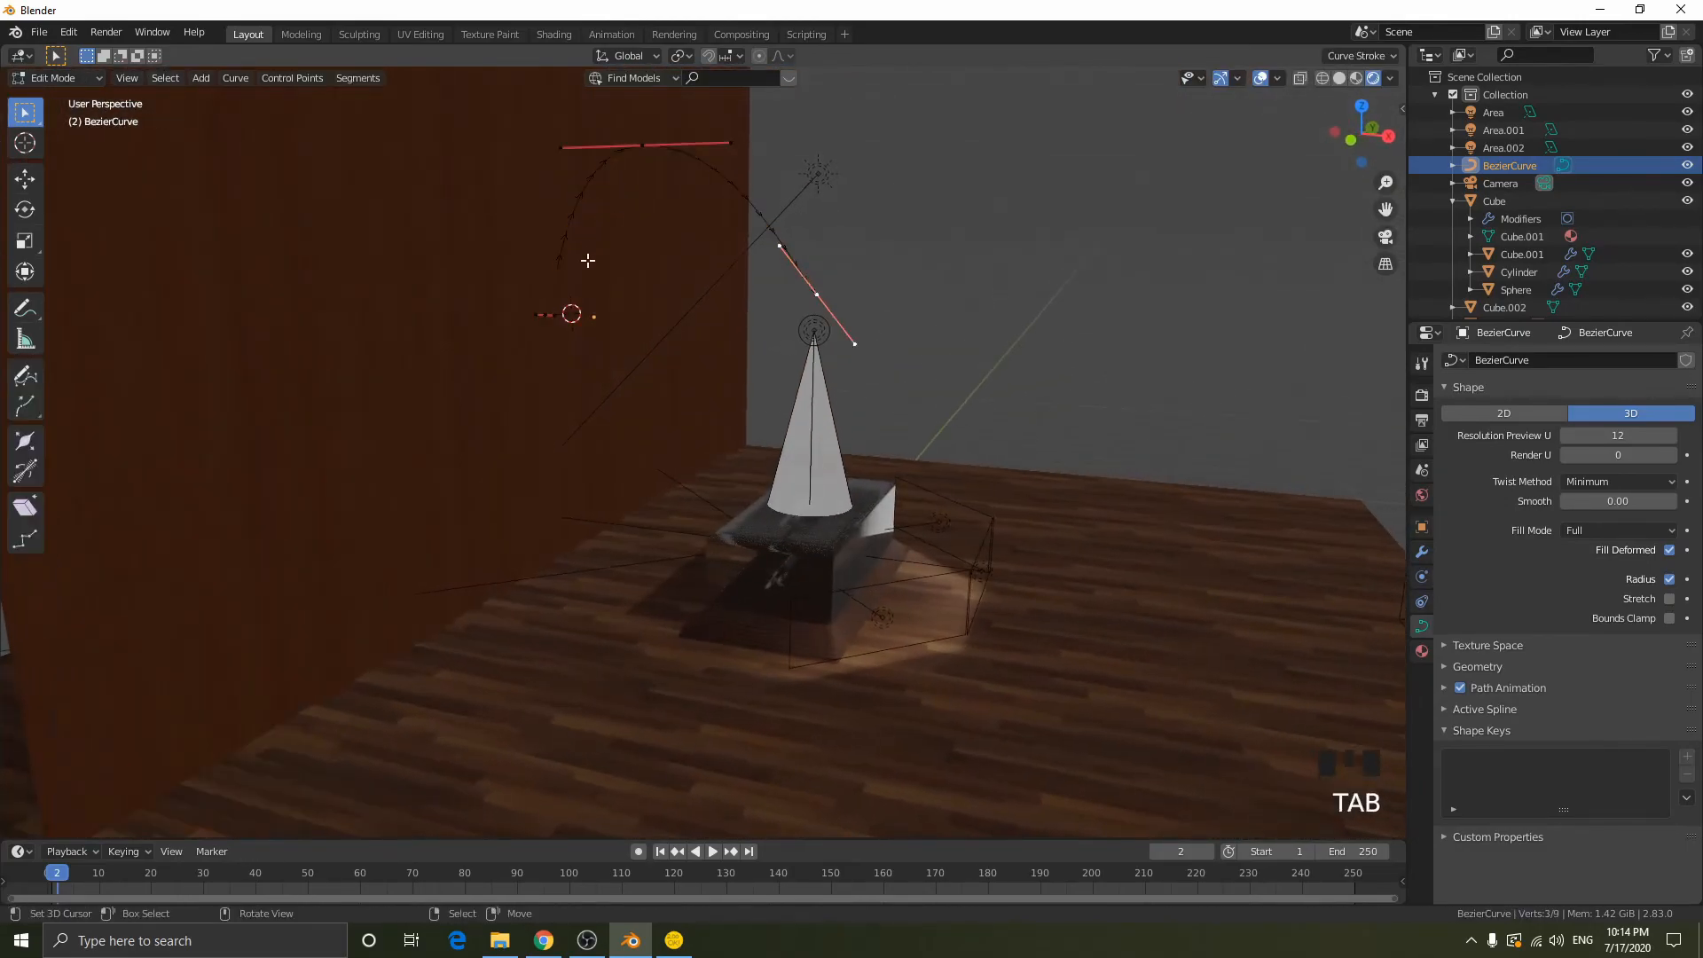
right_click(559, 314)
middle_drag(550, 311, 1328, 168)
click(1354, 131)
key(g)
key(x)
click(652, 322)
- Nudge the wall-side end point slightly farther along X and extrude it straight down along Z toward the floor
middle_drag(654, 322, 665, 334)
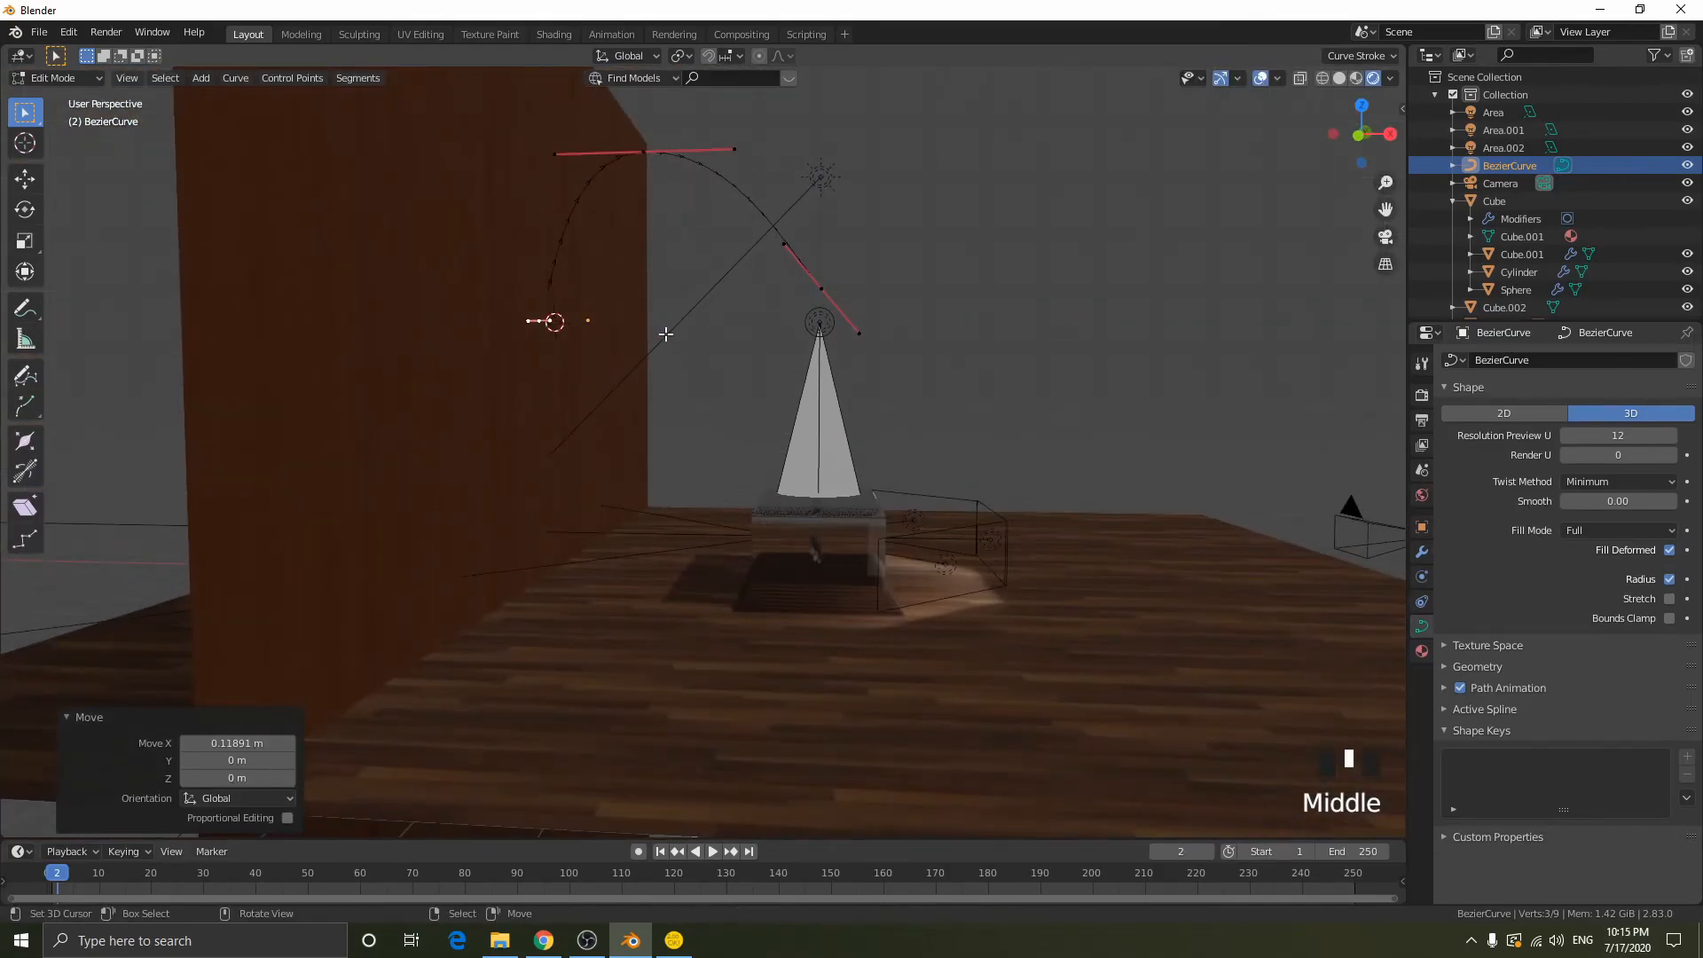
key(g)
key(x)
key(x)
key(x)
key(x)
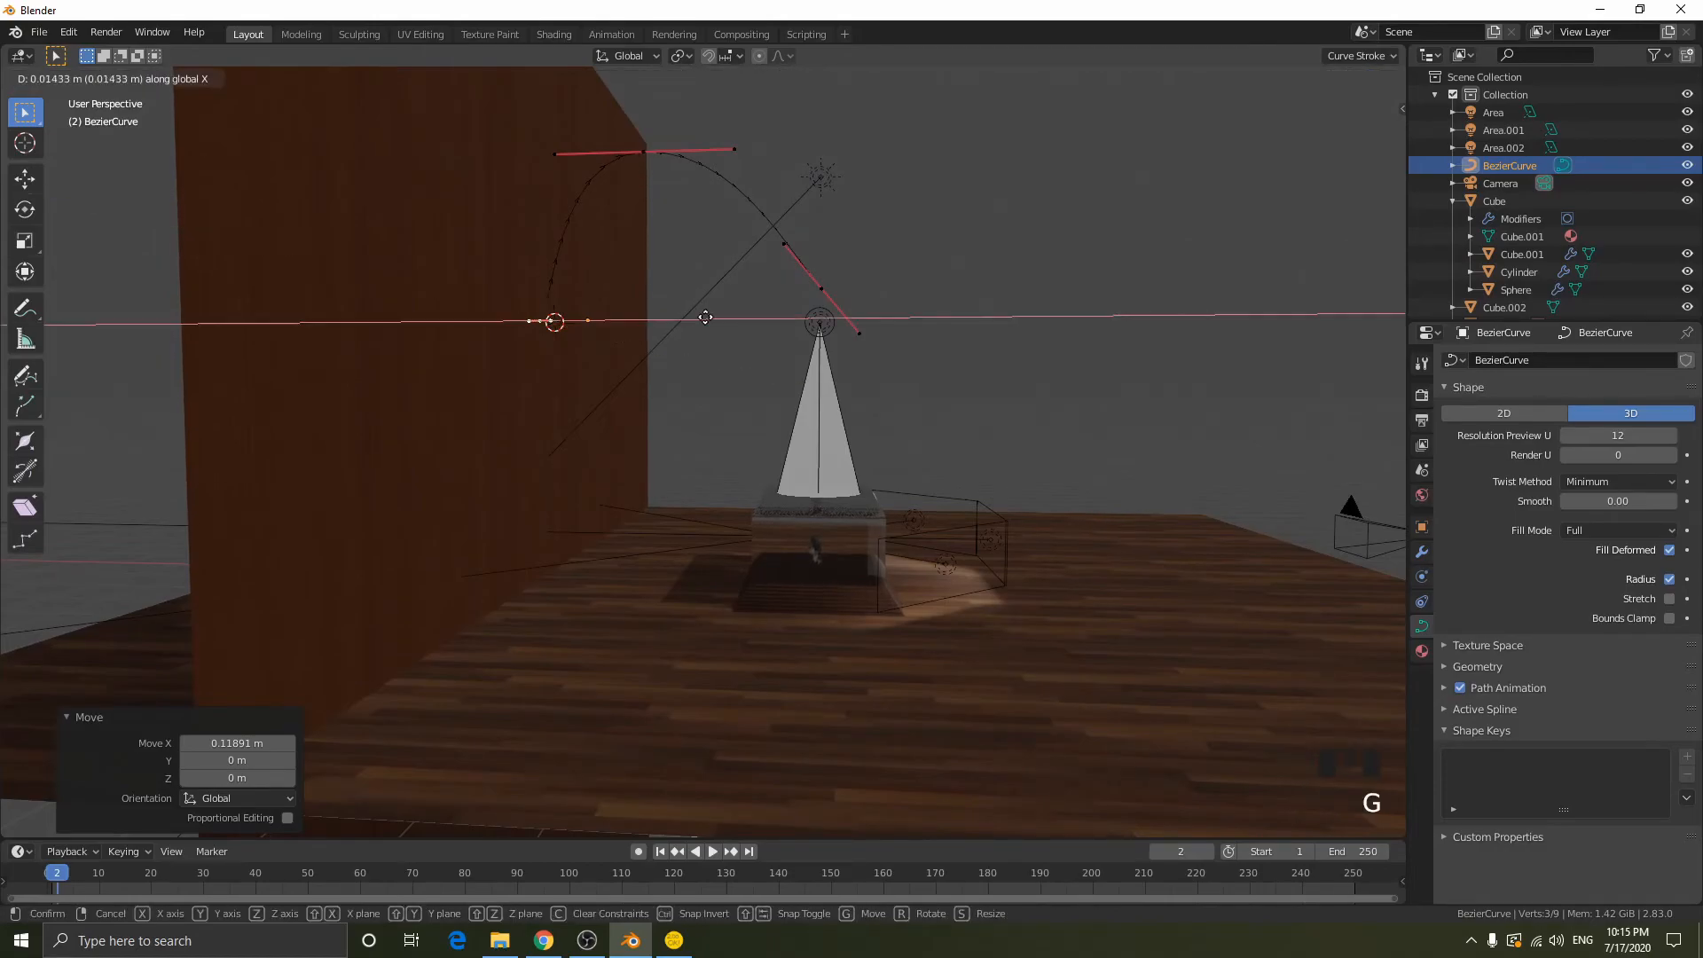
click(741, 321)
key(e)
key(z)
click(754, 511)
- Shift both wall-side points about 0.076 m along X away from the wall, and the upper one slightly farther
middle_drag(754, 513, 613, 392)
shift+right_click(544, 319)
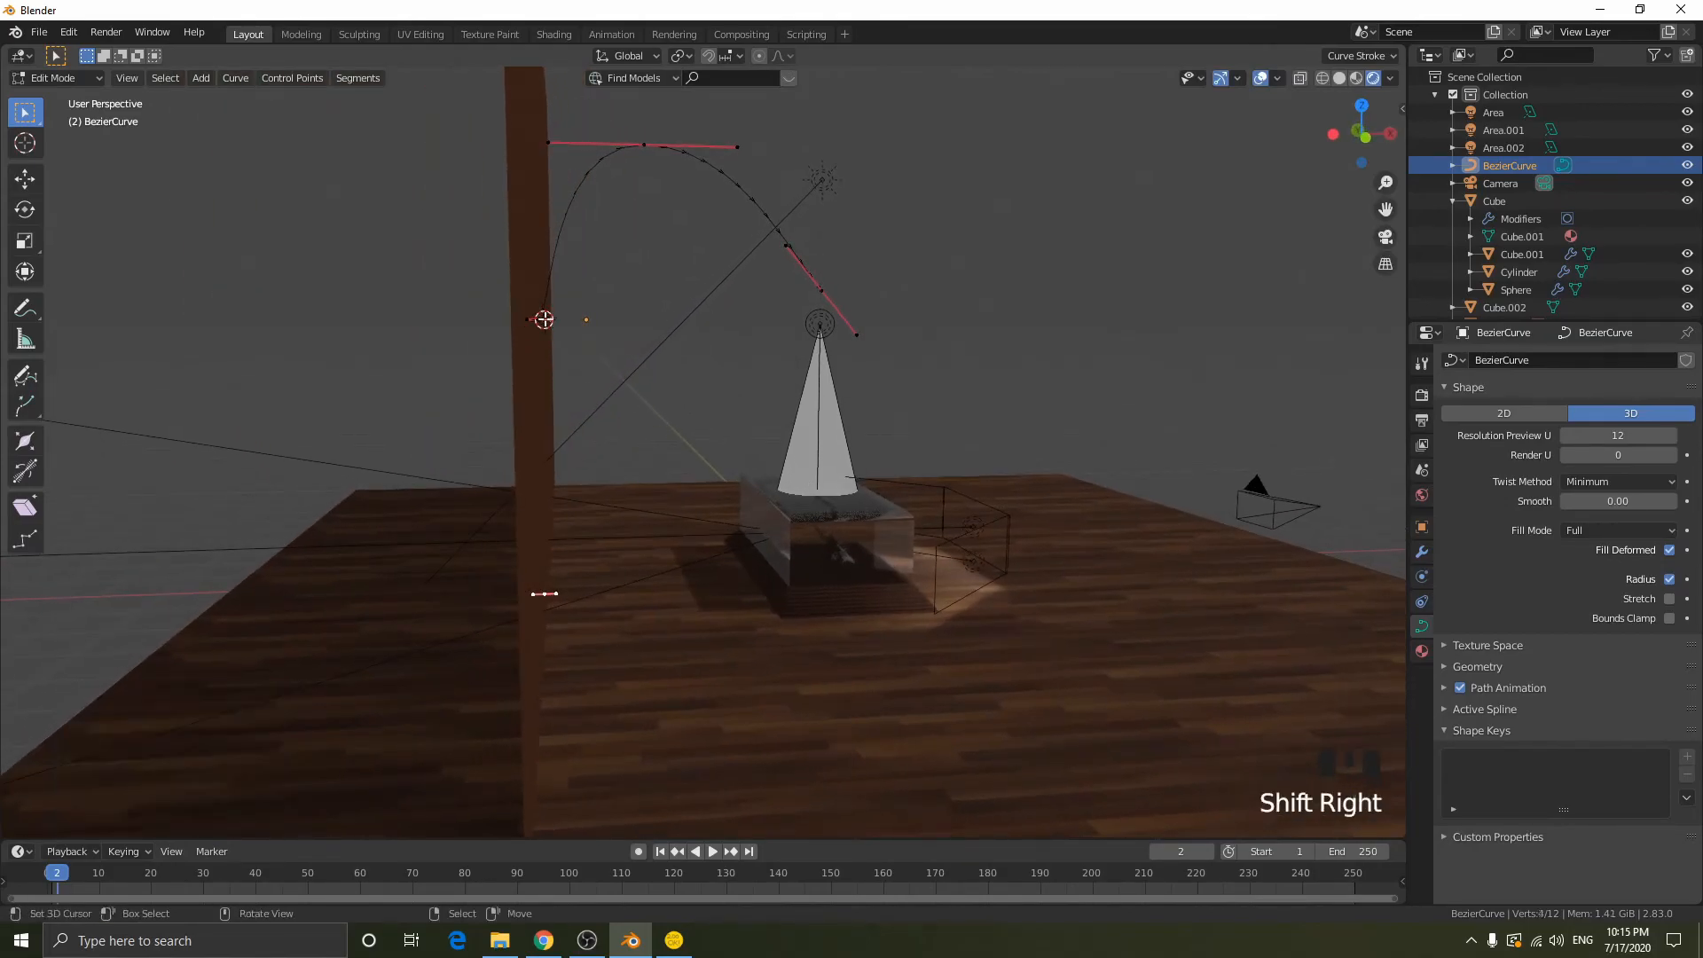
key(g)
key(x)
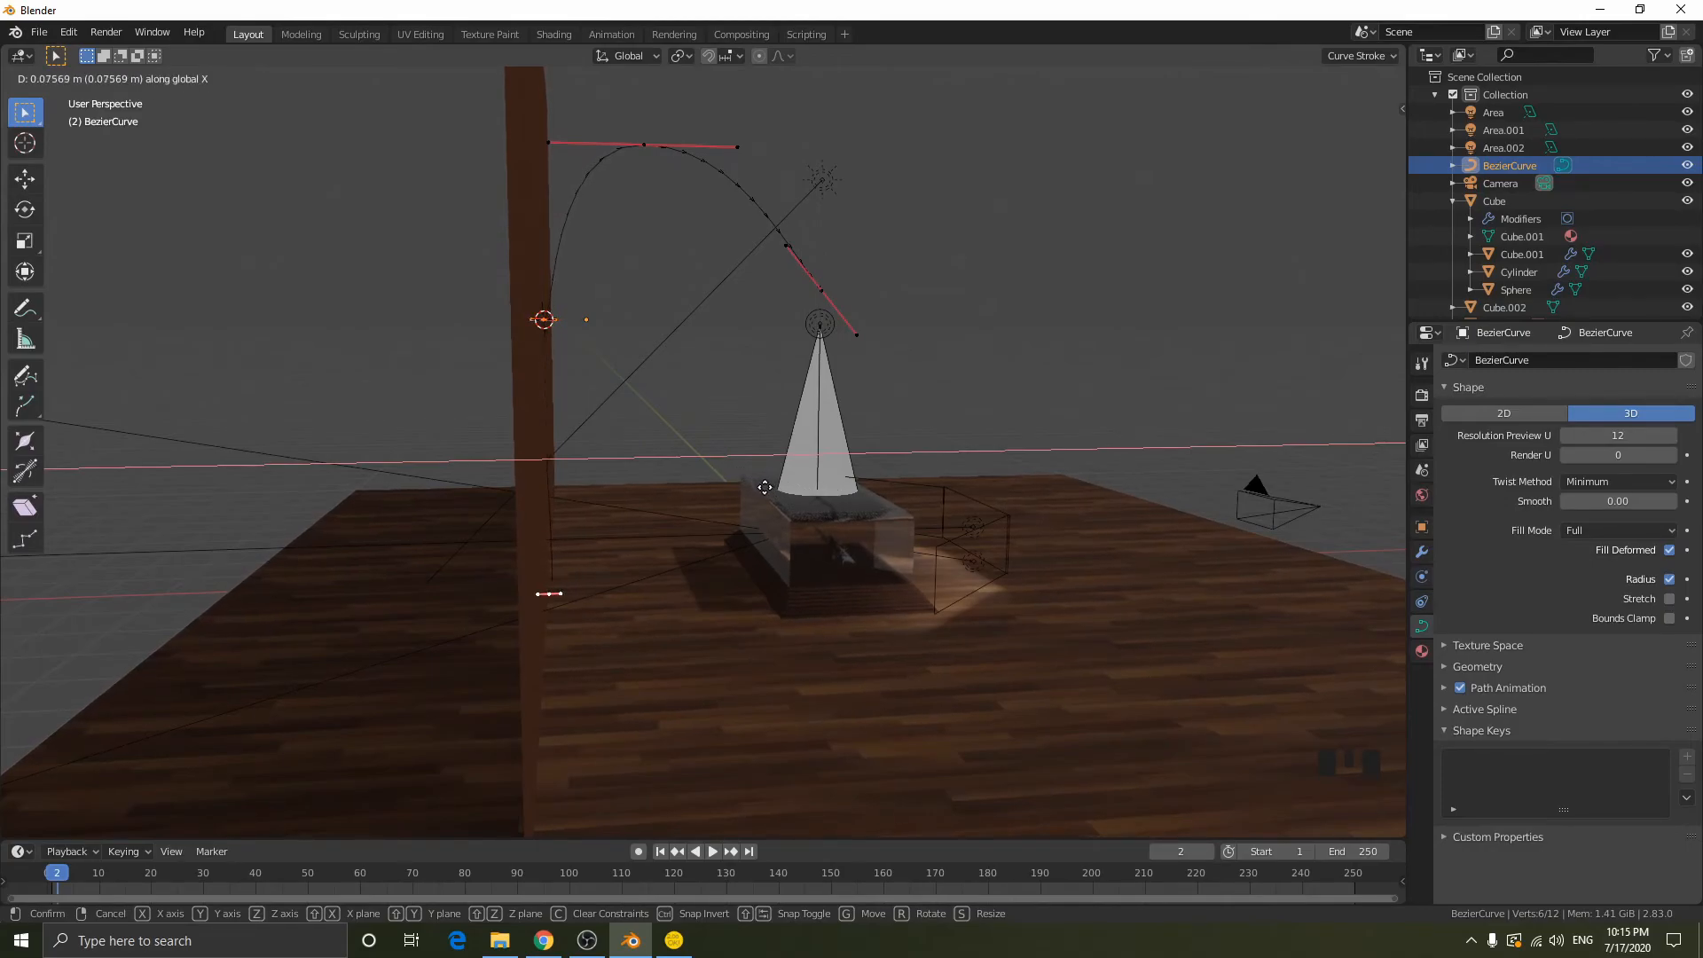
click(762, 487)
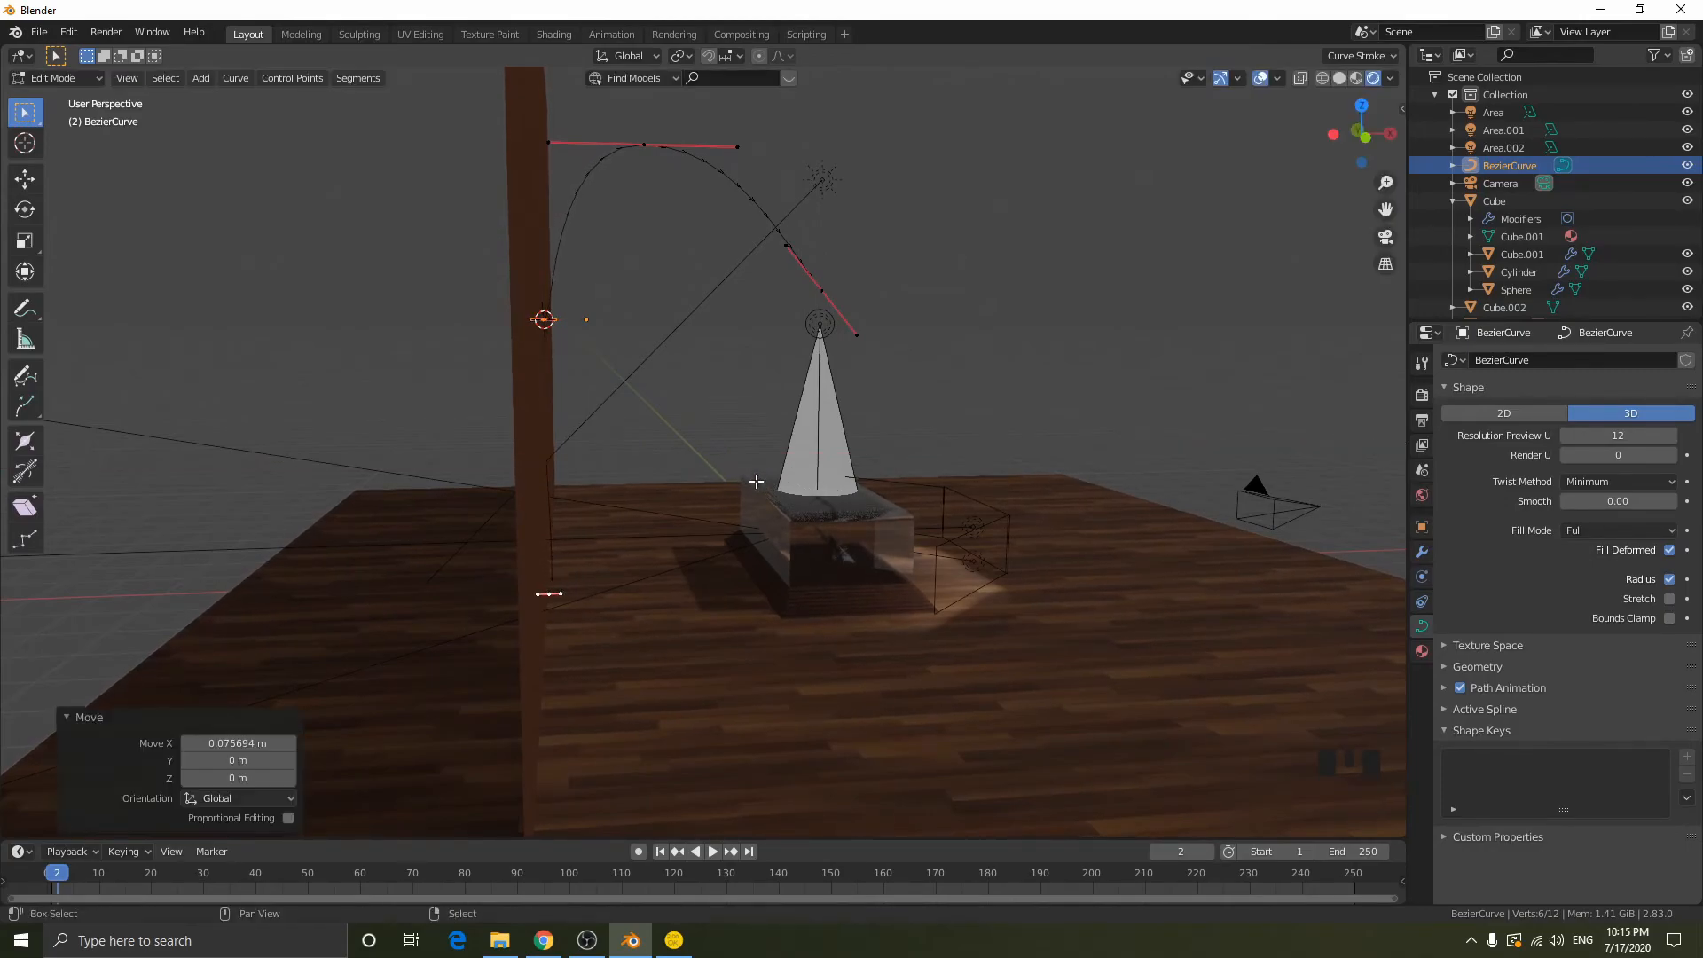
right_click(545, 320)
key(g)
key(x)
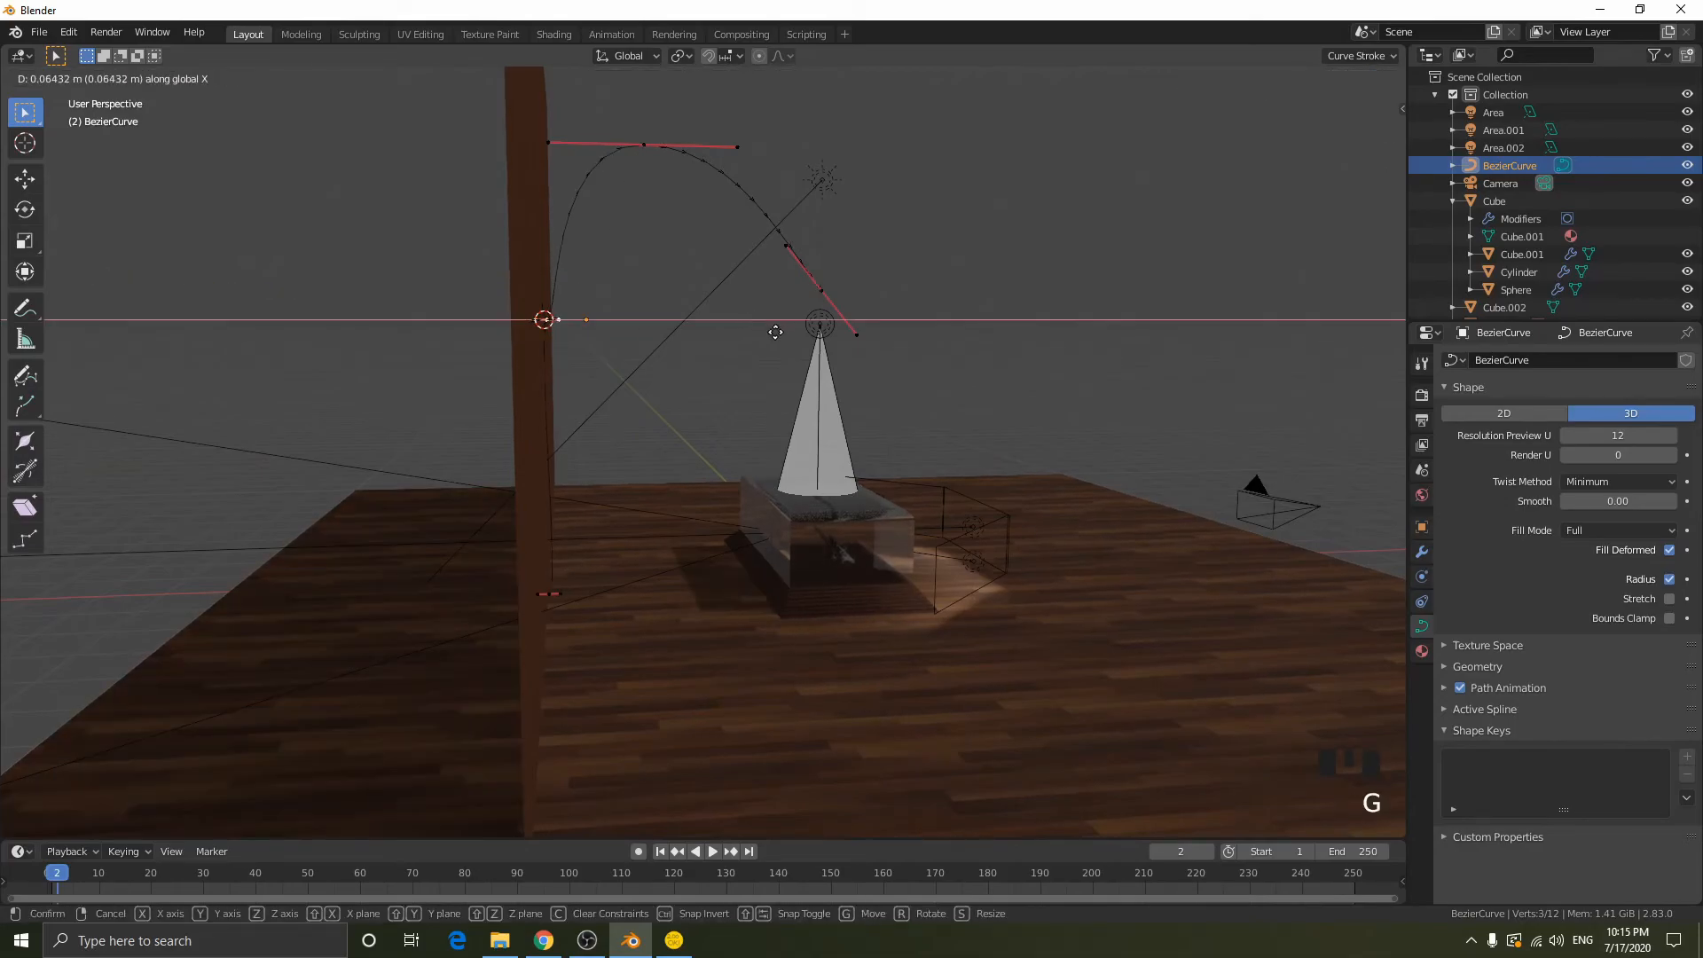
click(802, 341)
- Rotate the handles of the upper wall-side point to smooth the transition from the vertical part into the arch
middle_drag(802, 342, 610, 302)
key(Tab)
key(Tab)
key(r)
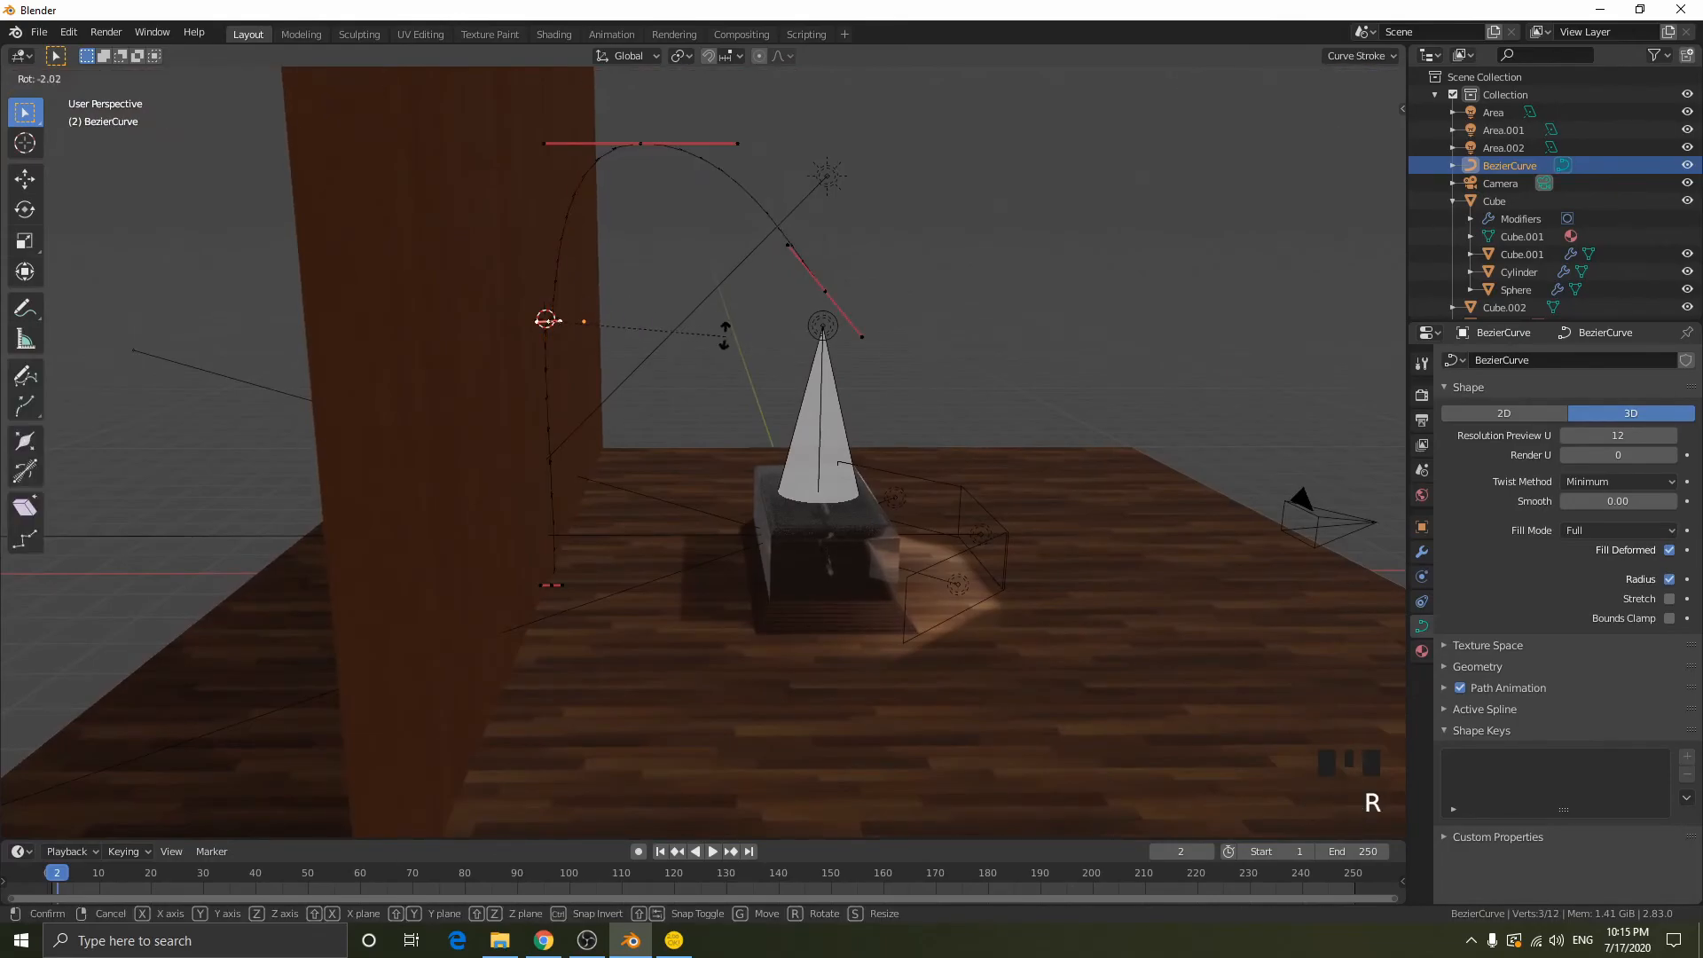
click(606, 214)
key(Tab)
- Finish fine-tuning the tilt of the upper wall-side point's handles and leave curve editing
middle_drag(606, 215, 721, 343)
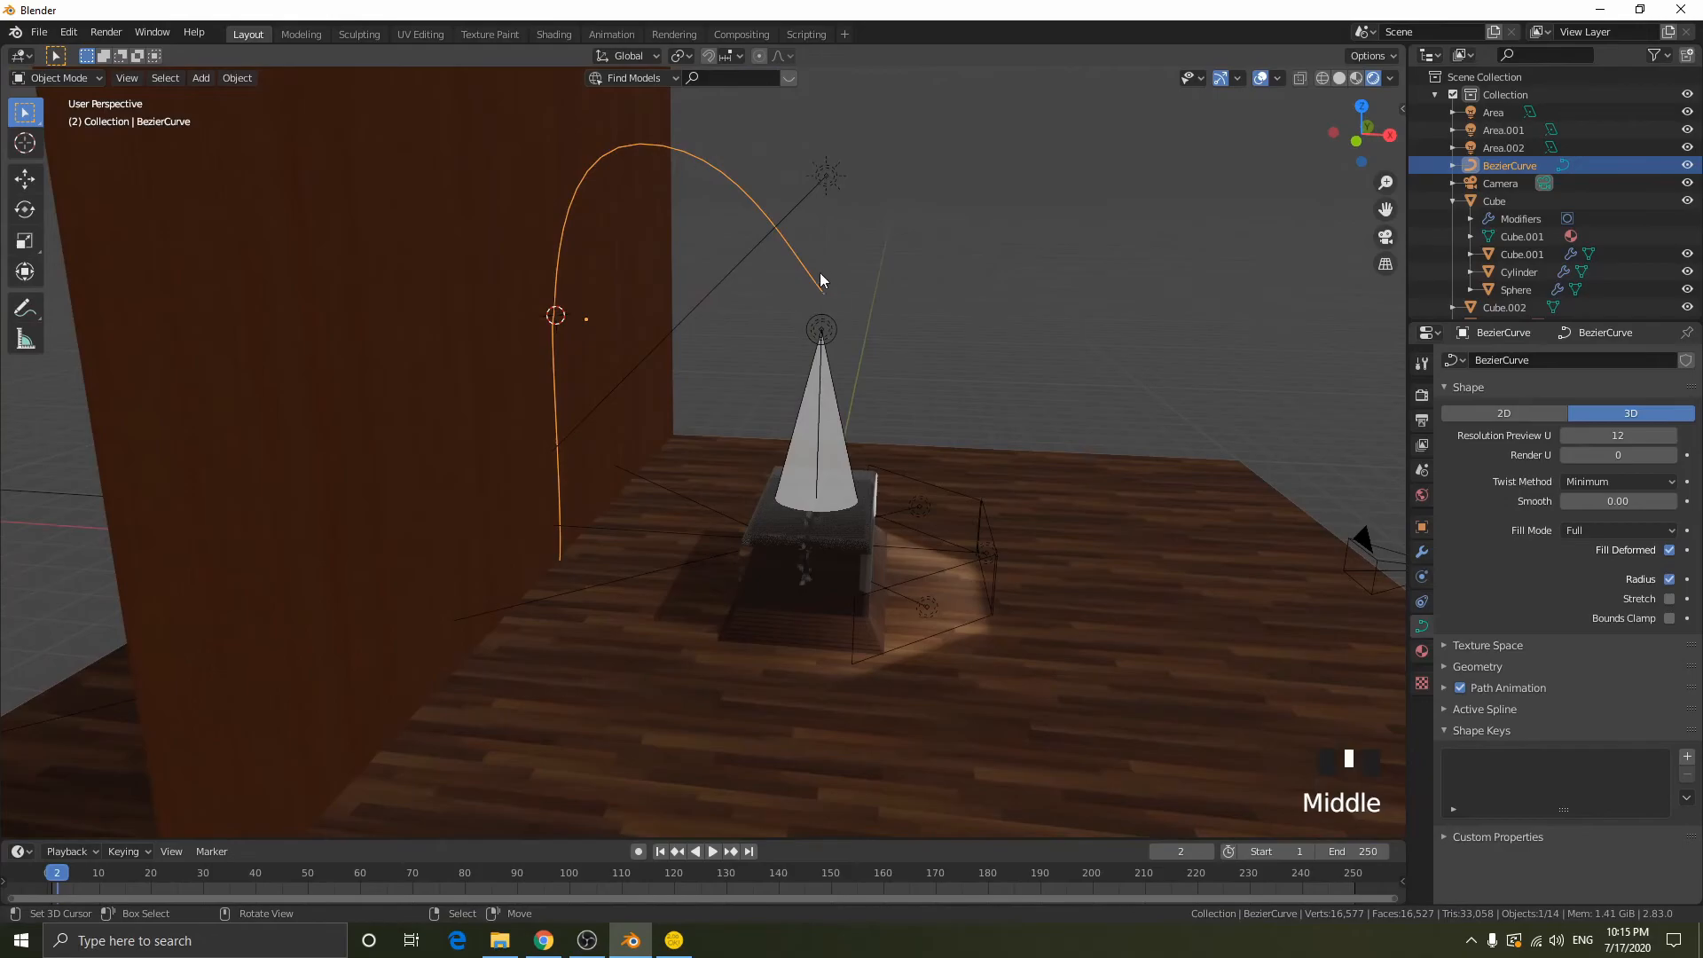
middle_drag(823, 270, 751, 300)
middle_drag(858, 211, 923, 386)
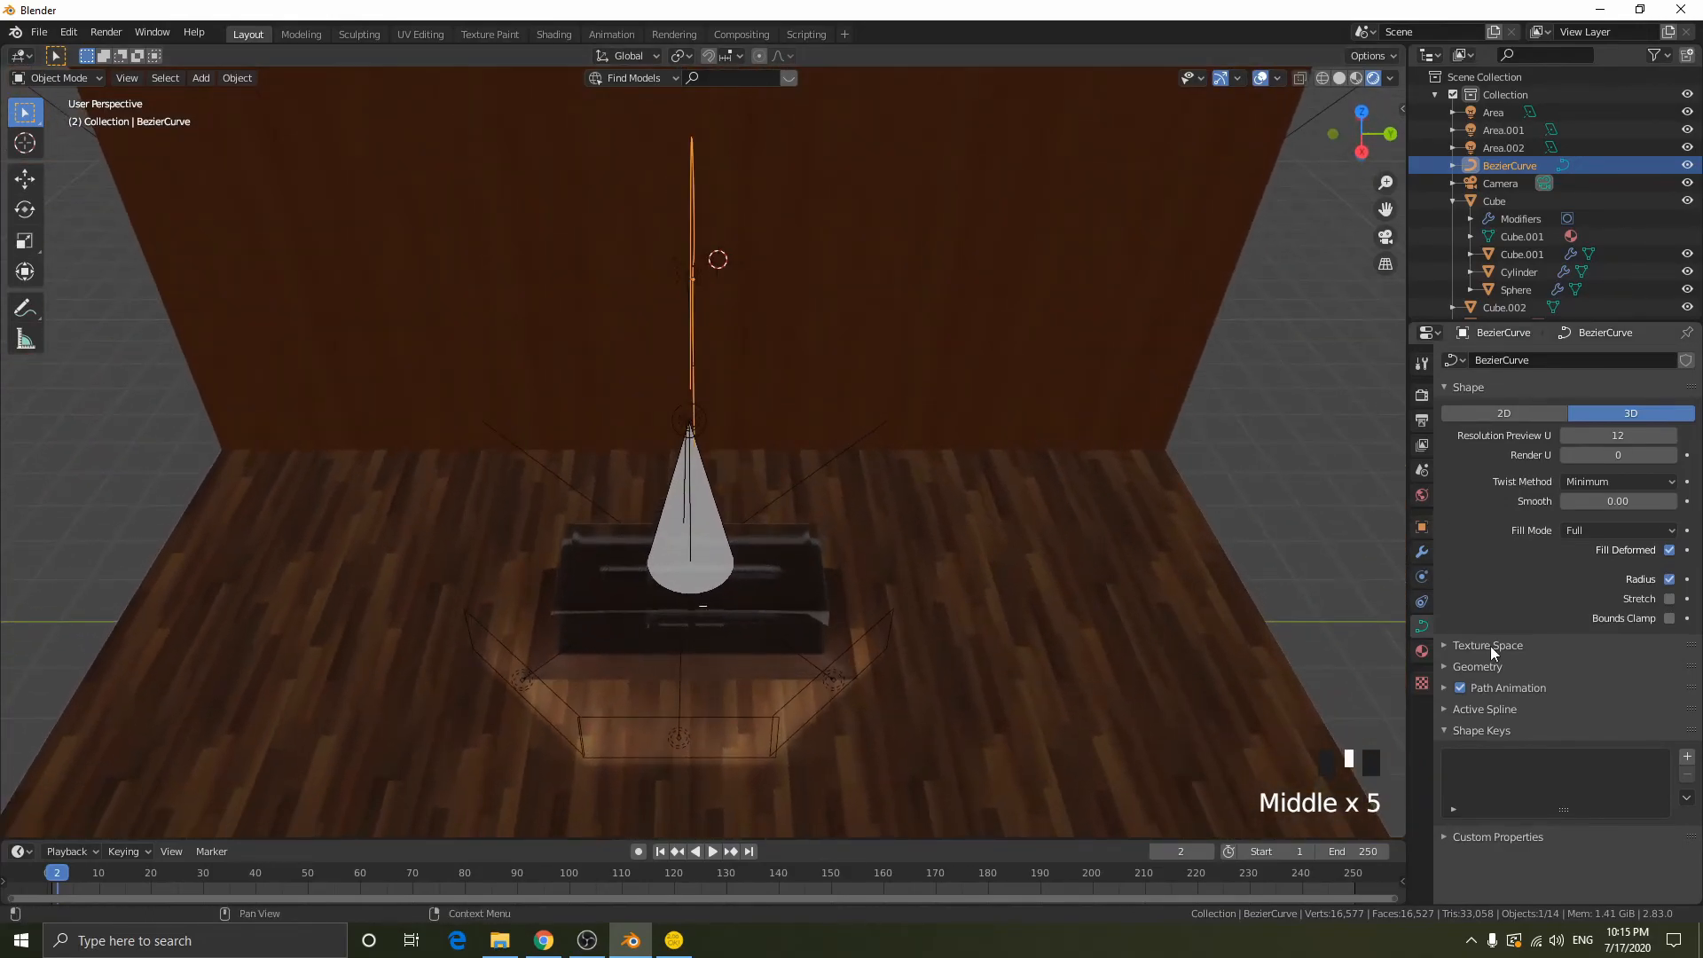
- Give the lamp arm curve a round thickness with a bevel depth of 0.101 m
click(1498, 667)
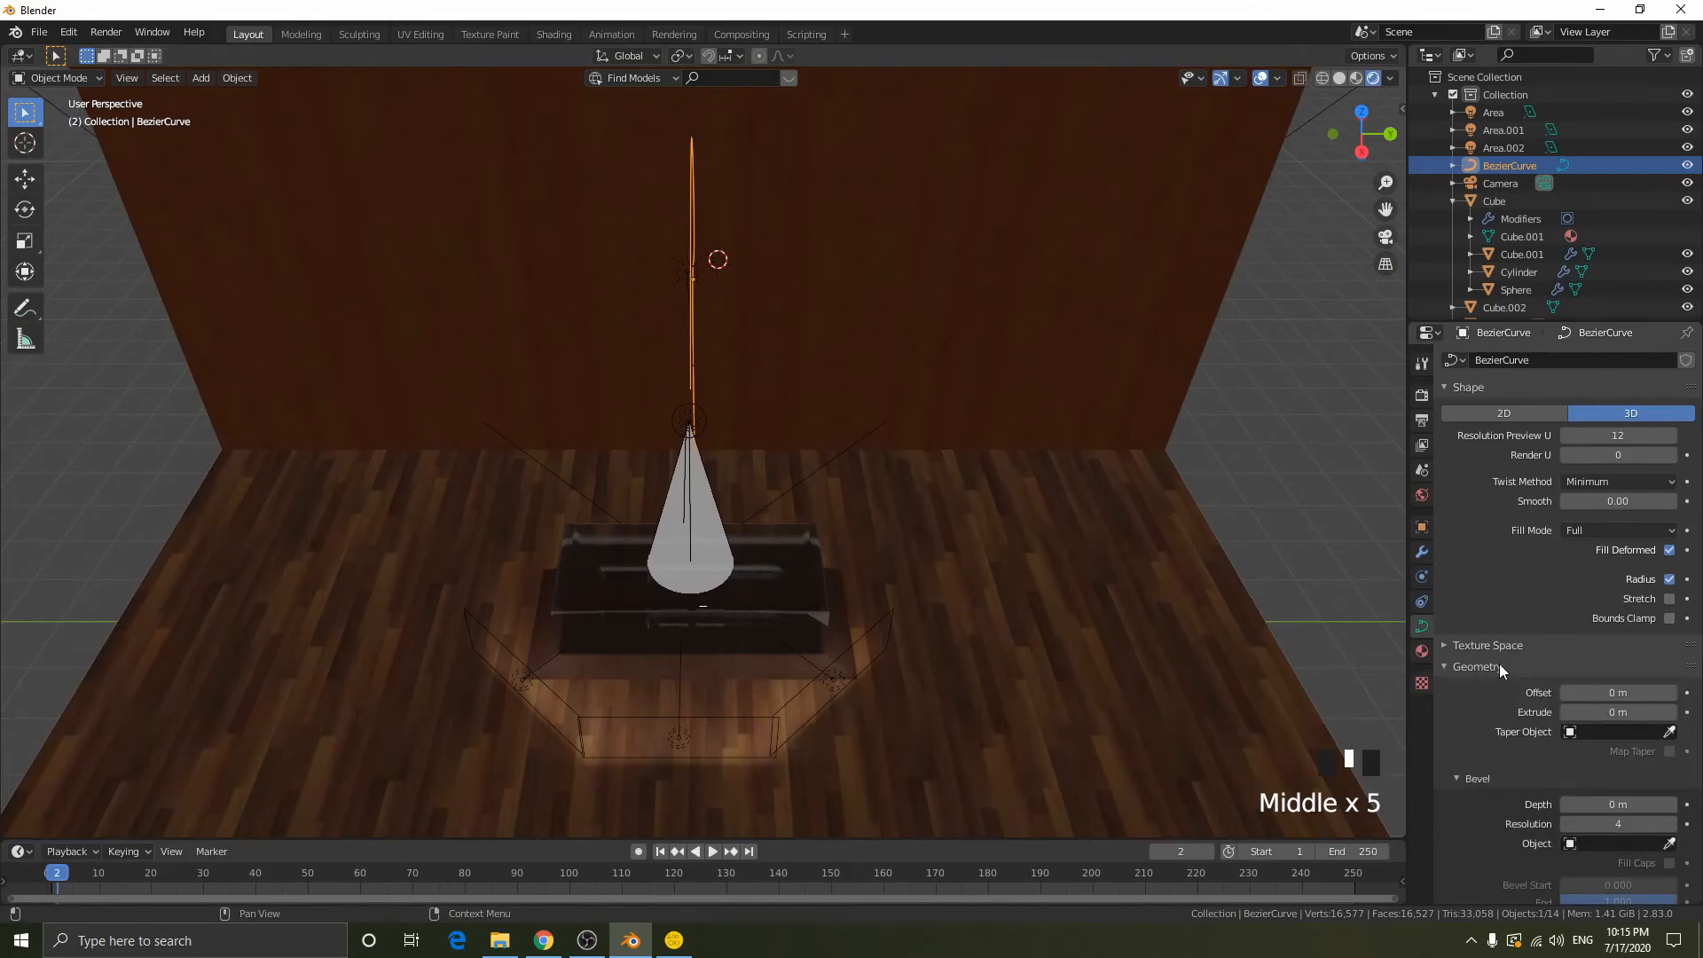
click(1483, 667)
click(1483, 667)
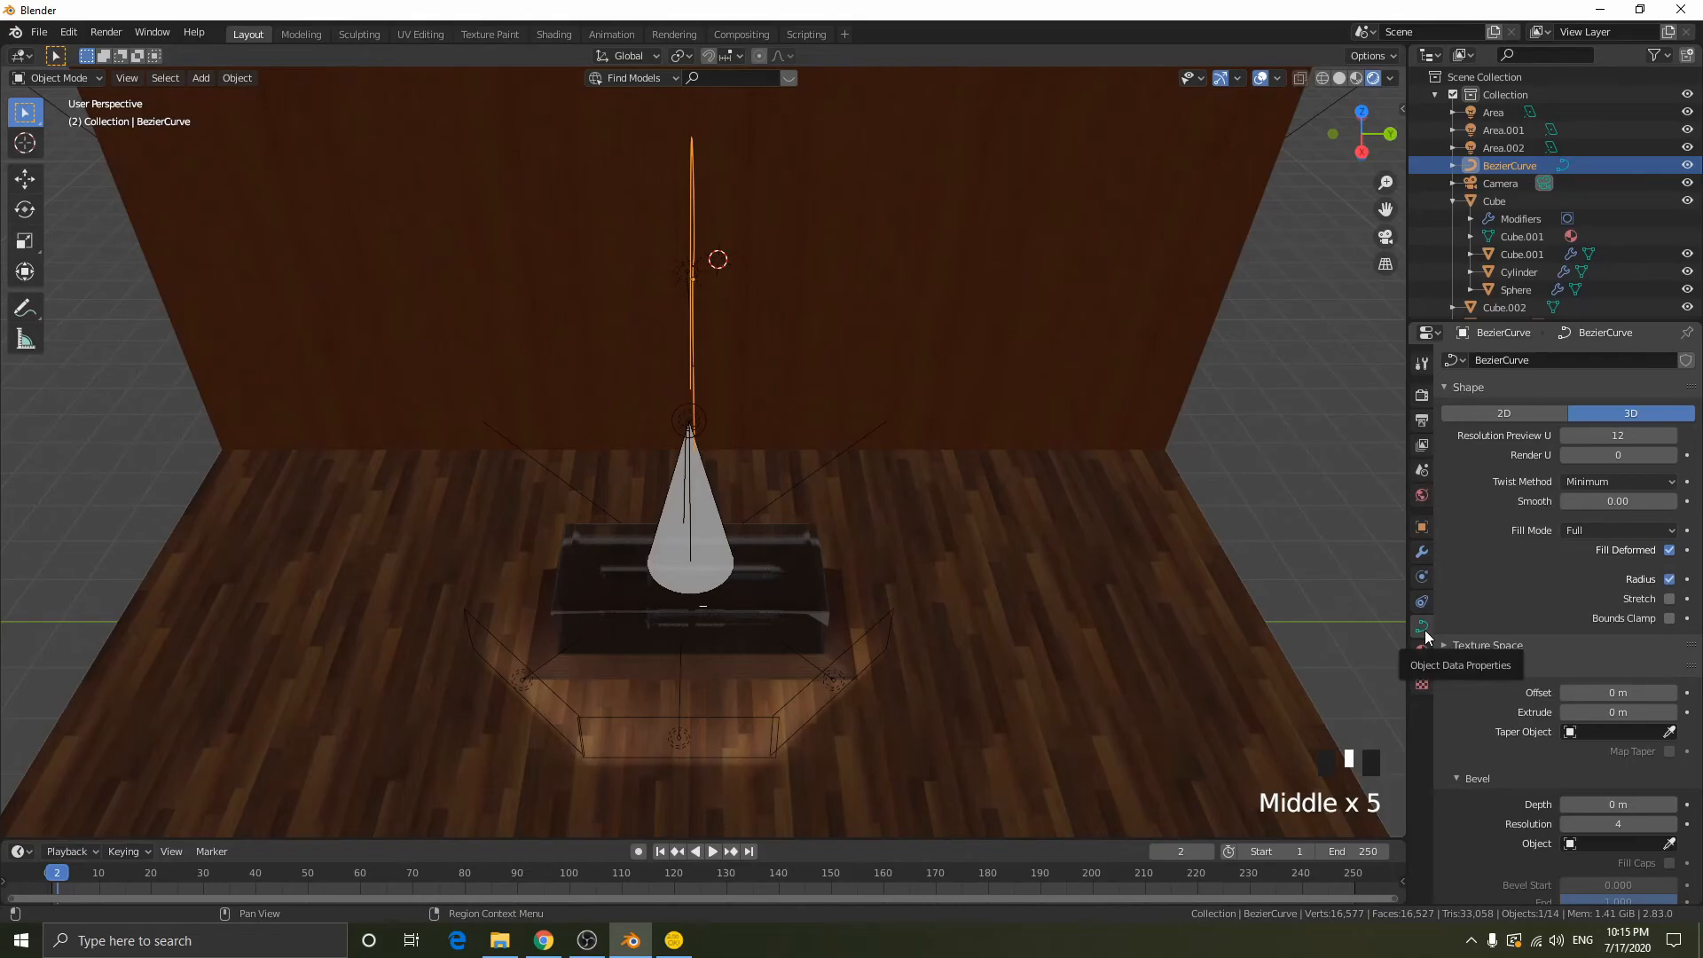
middle_drag(1007, 436, 886, 269)
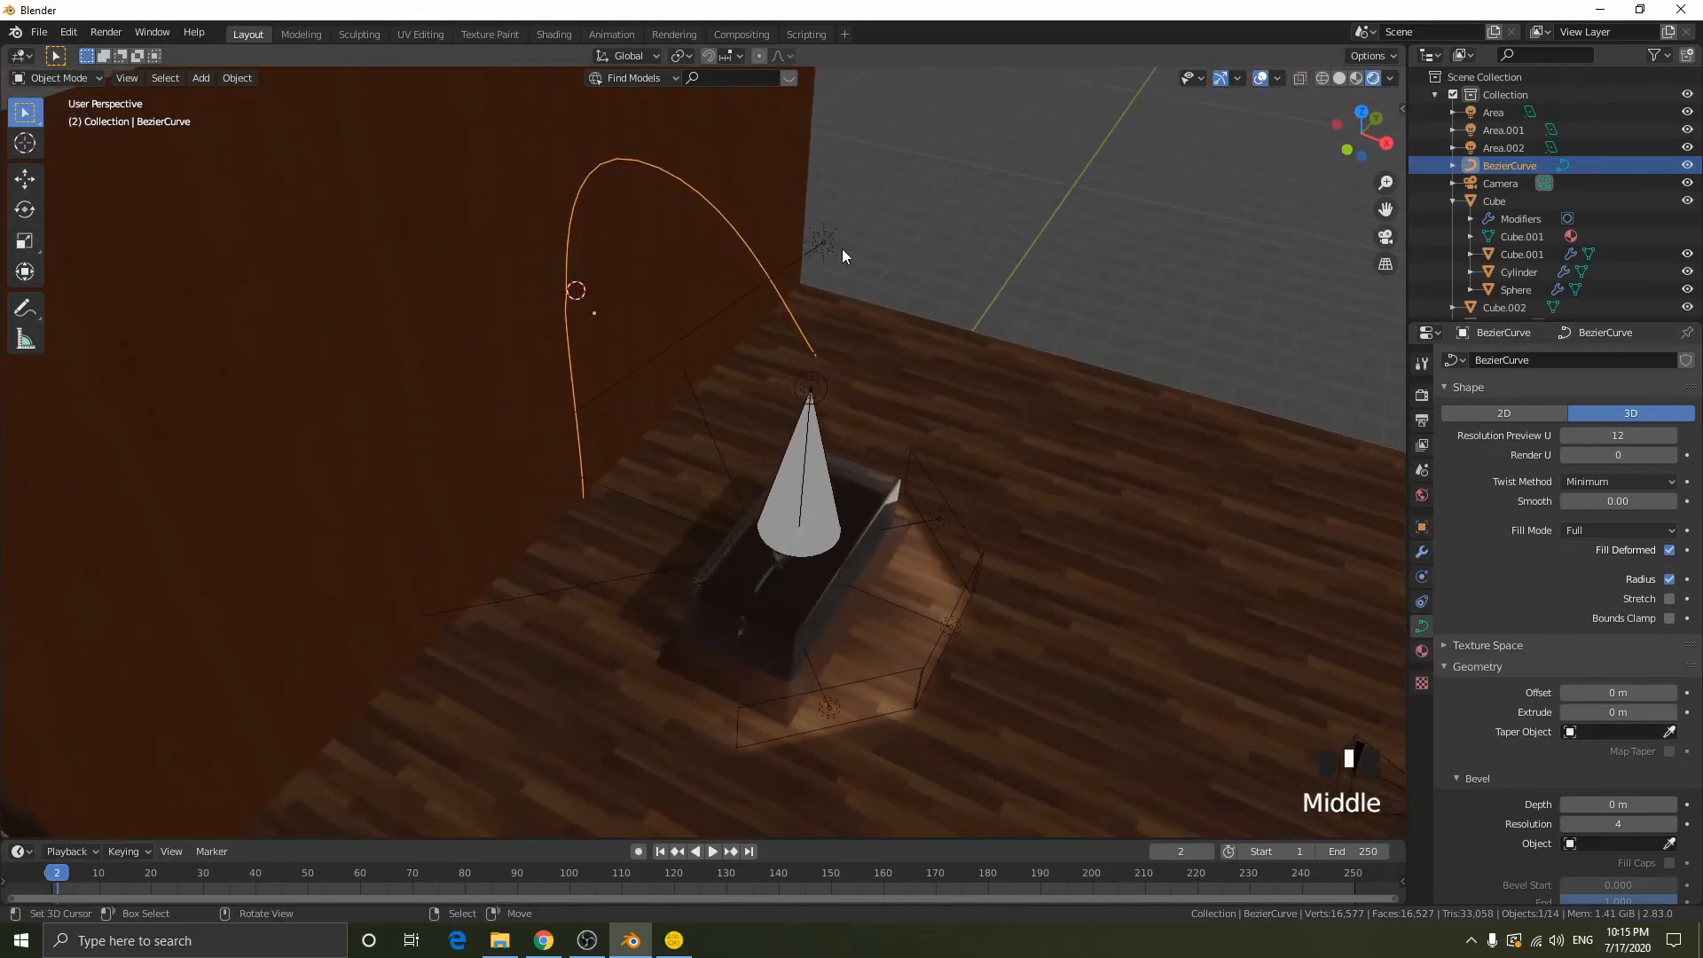
scroll(1561, 626, down, 1)
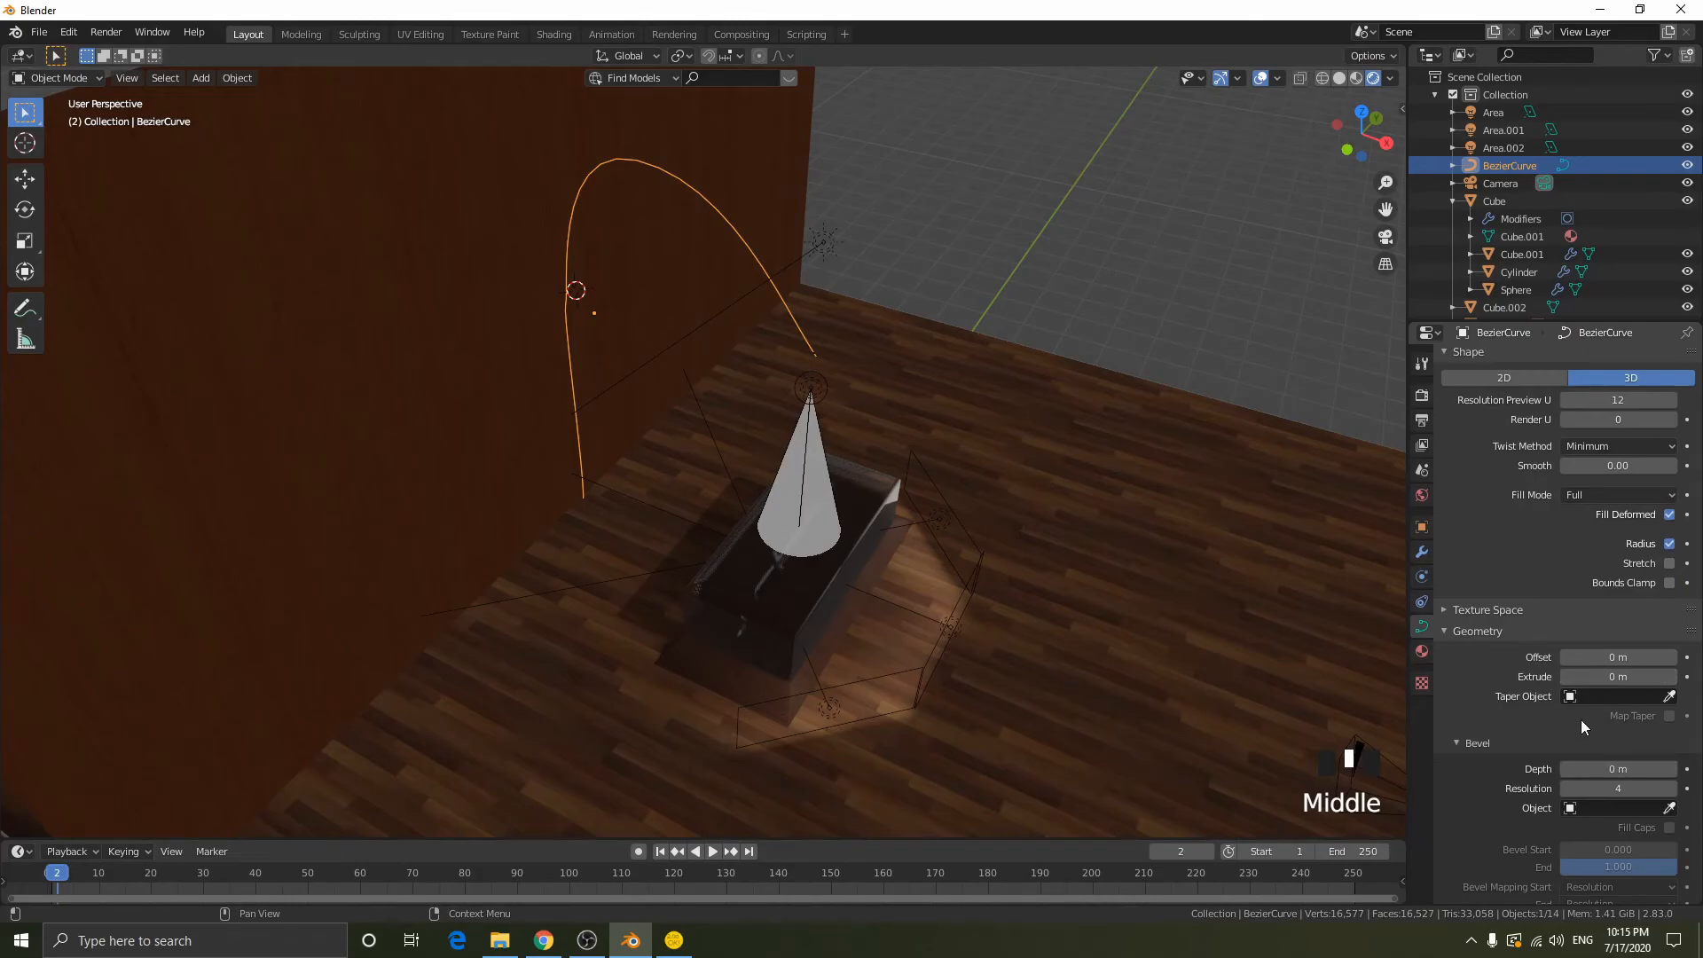
drag(1596, 775, 1641, 774)
alt+middle_drag(986, 500, 768, 464)
mouse_move(1618, 770)
shift+mouse_down()
mouse_move(1529, 770)
mouse_move(1588, 769)
shift+mouse_up()
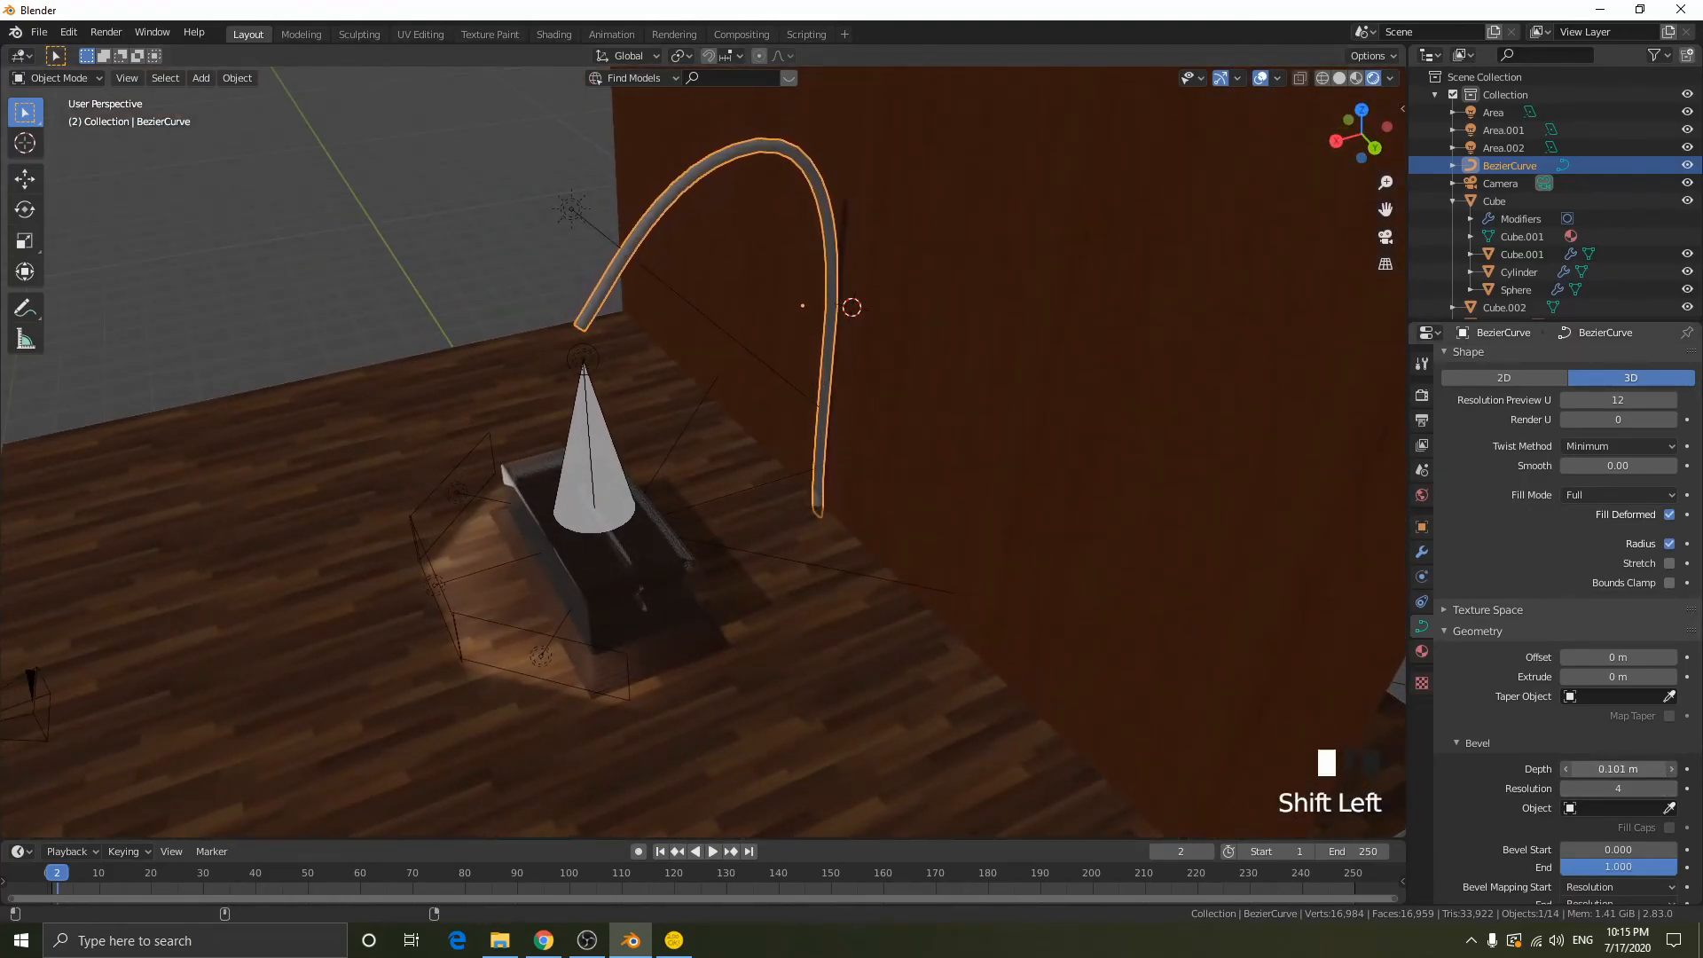
- Rotate the handles of the arm's spotlight-end point toward vertical and reposition the point
middle_drag(1094, 450, 1006, 306)
key(Tab)
click(876, 264)
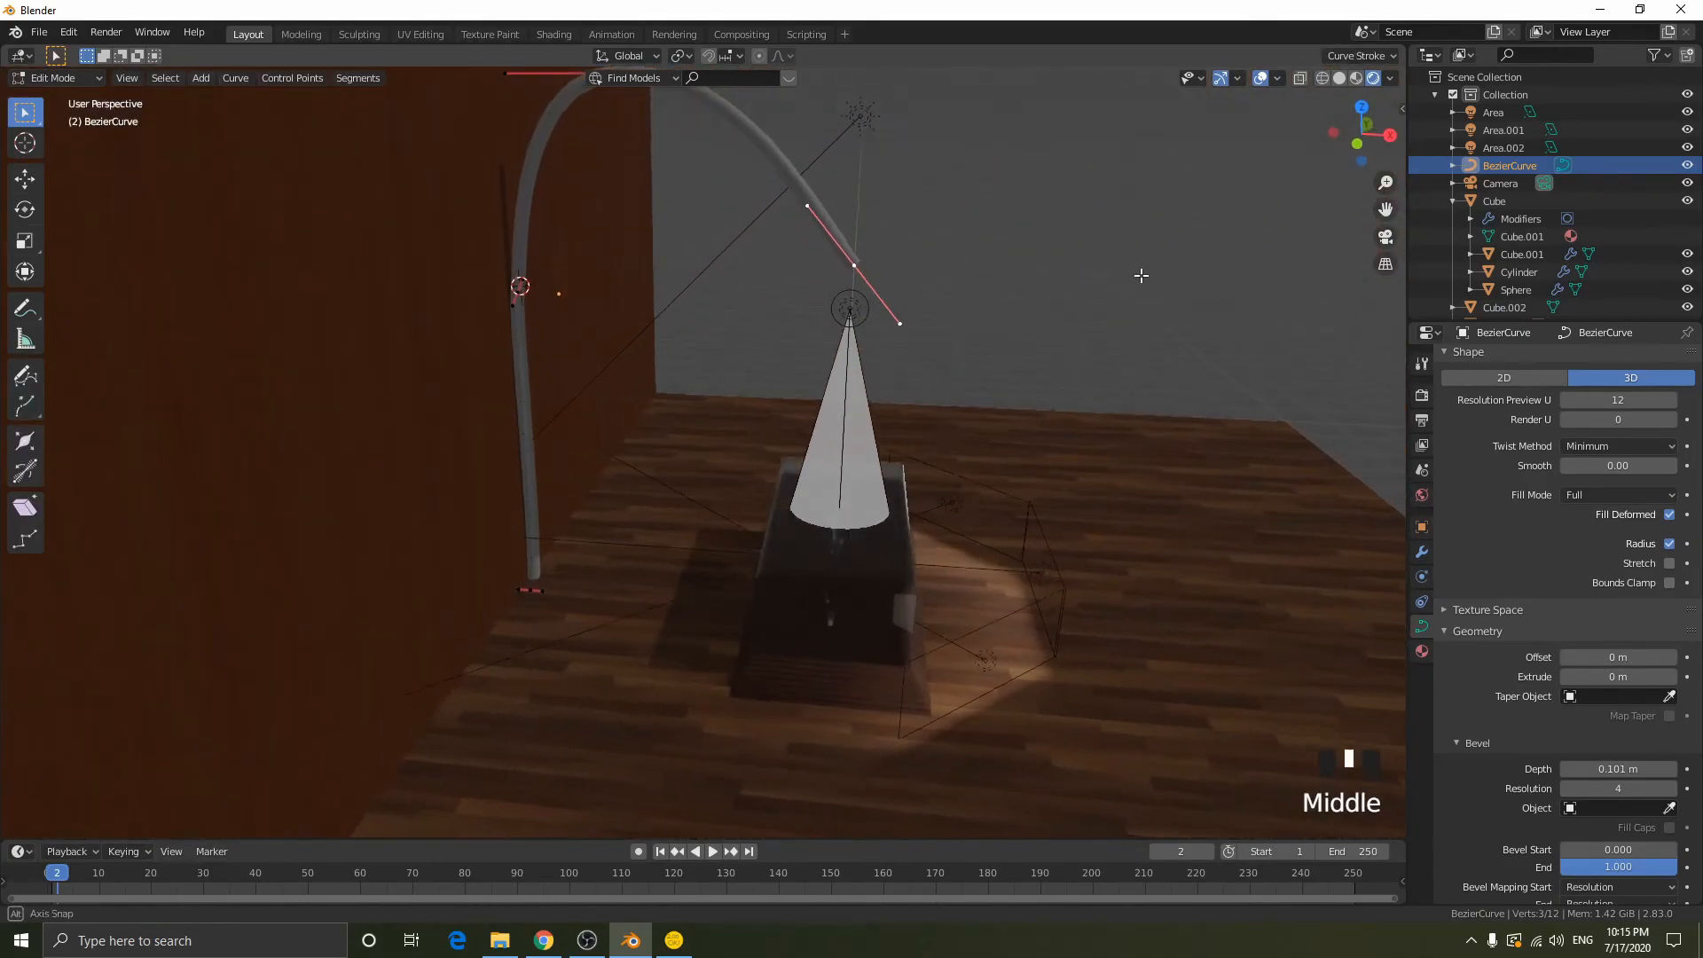
key(r)
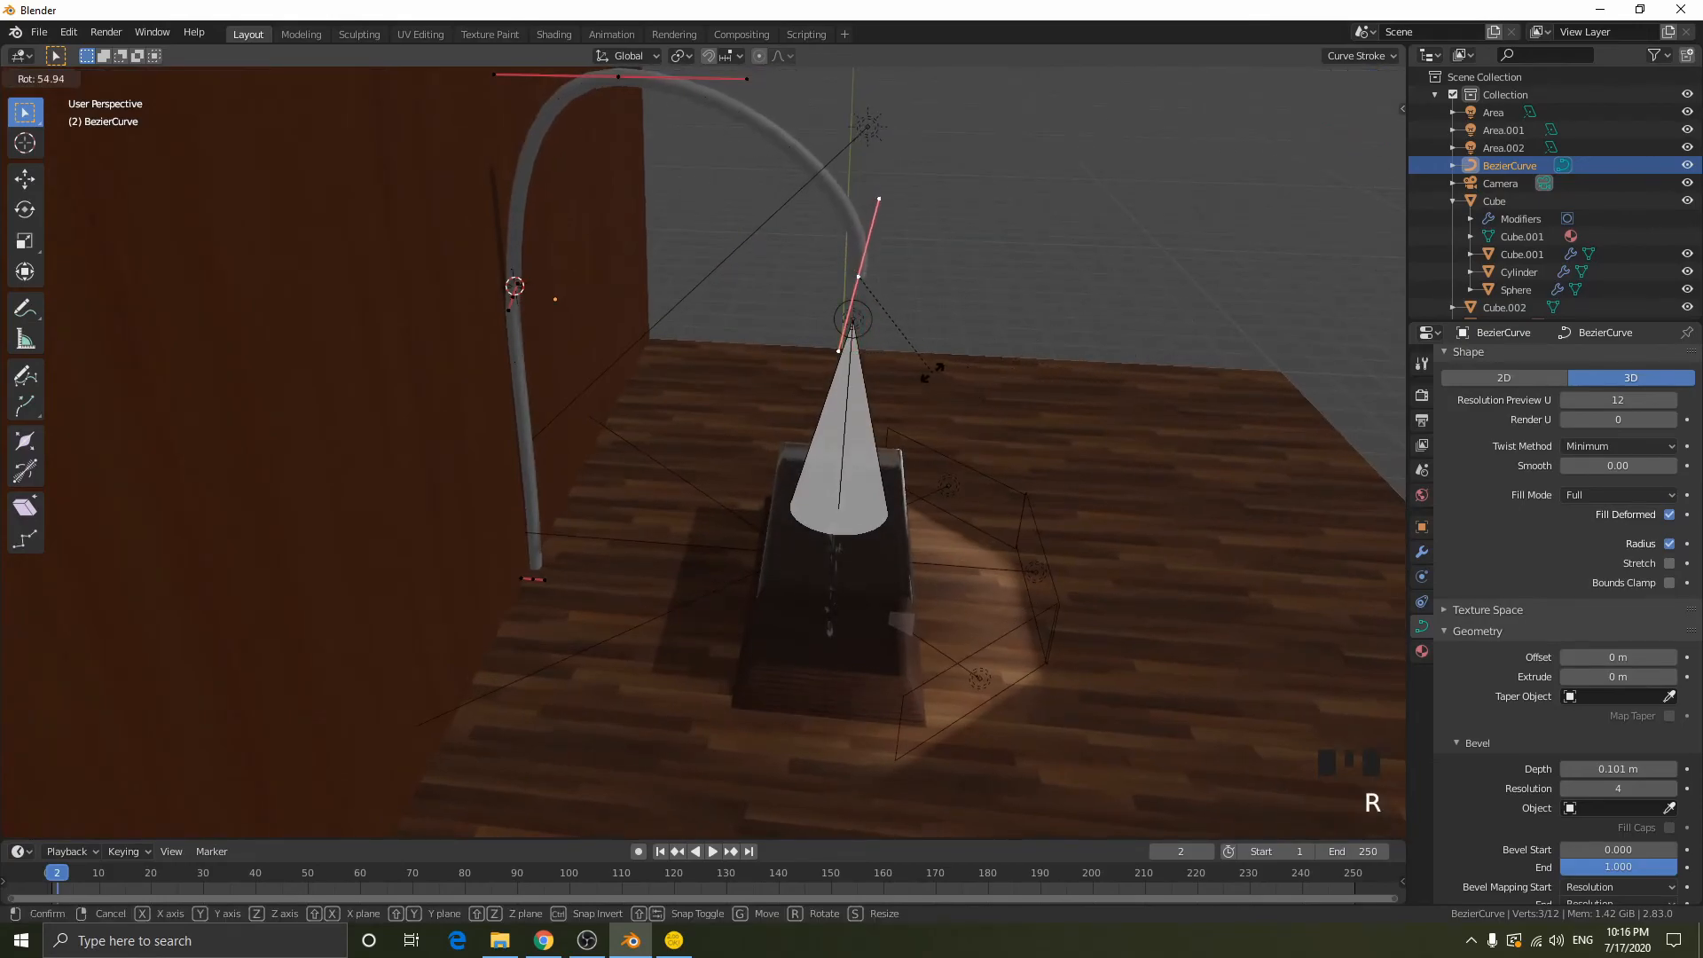
click(1163, 344)
key(g)
click(1142, 343)
- Shift the arm's spotlight-end point along Z and readjust its rotation so the tip curves downward
key(g)
key(z)
click(1097, 300)
mouse_move(1098, 299)
middle_down()
mouse_move(1053, 288)
mouse_move(1178, 265)
mouse_move(1124, 293)
middle_up()
key(r)
click(1069, 250)
key(r)
click(1170, 249)
key(Tab)
- Snap the 3D cursor to the arm's spotlight-end point
middle_drag(1245, 315, 881, 323)
scroll(986, 323, down, 2)
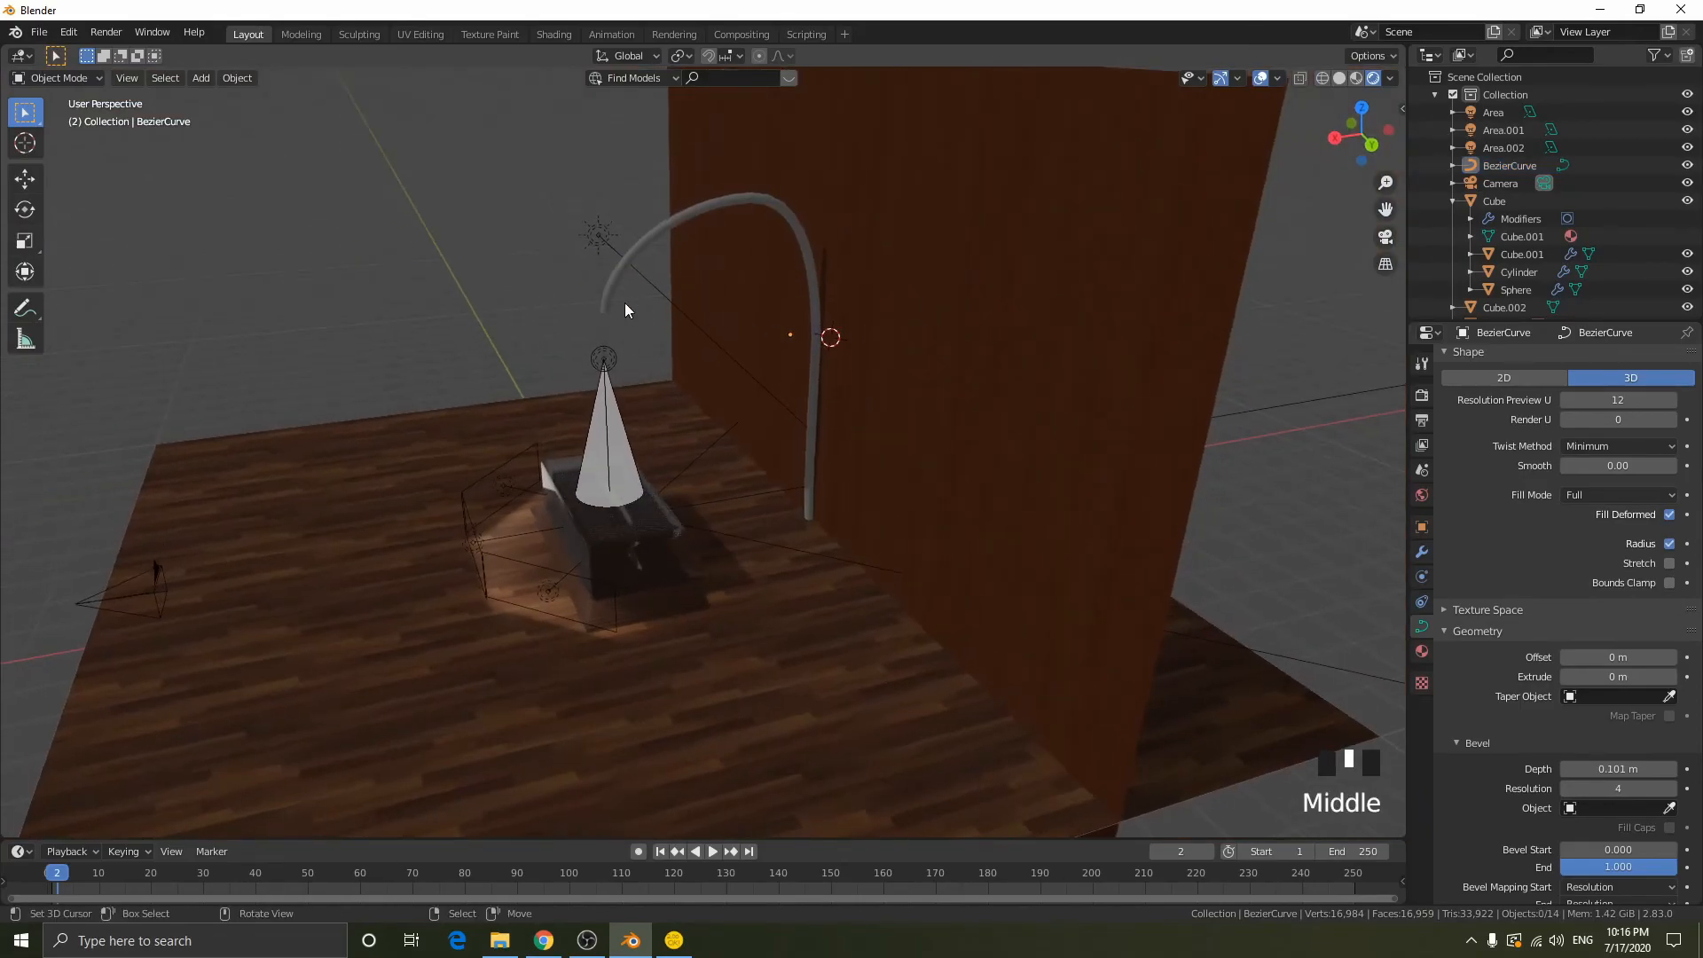
scroll(589, 292, up, 1)
key(Tab)
key(shift+s)
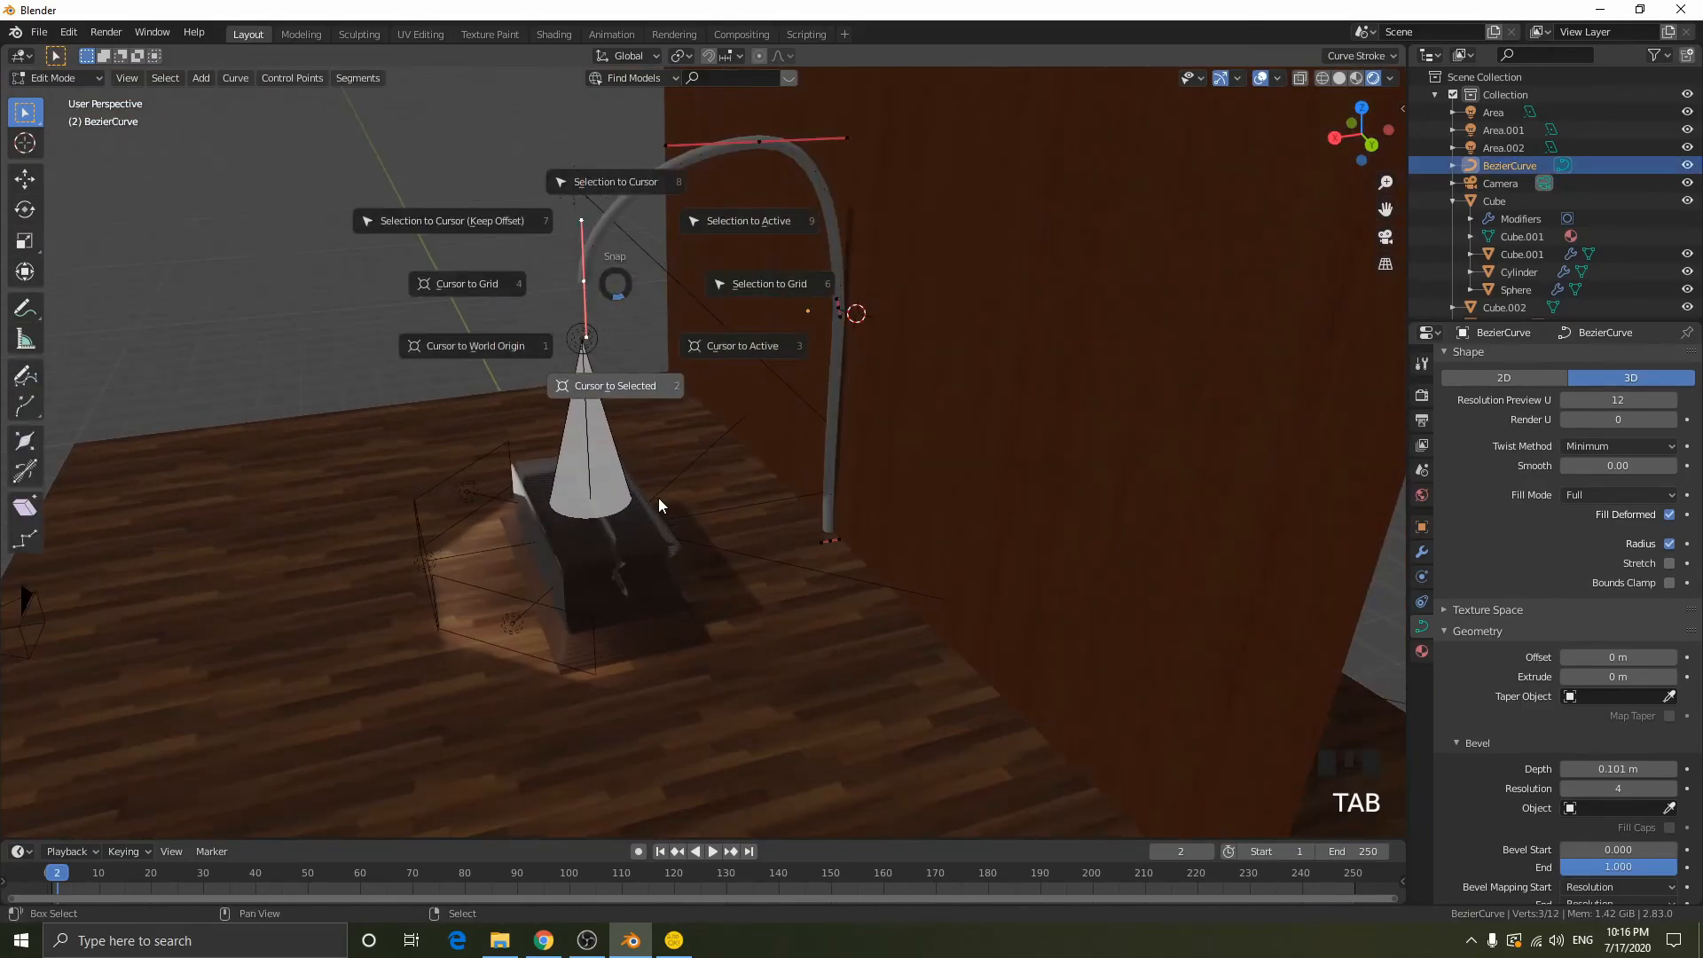
click(657, 502)
key(Tab)
middle_drag(659, 370, 810, 339)
- Rotate the spotlight-end point about -12° in the front-facing view to align the tip with the arm
key(shift+a)
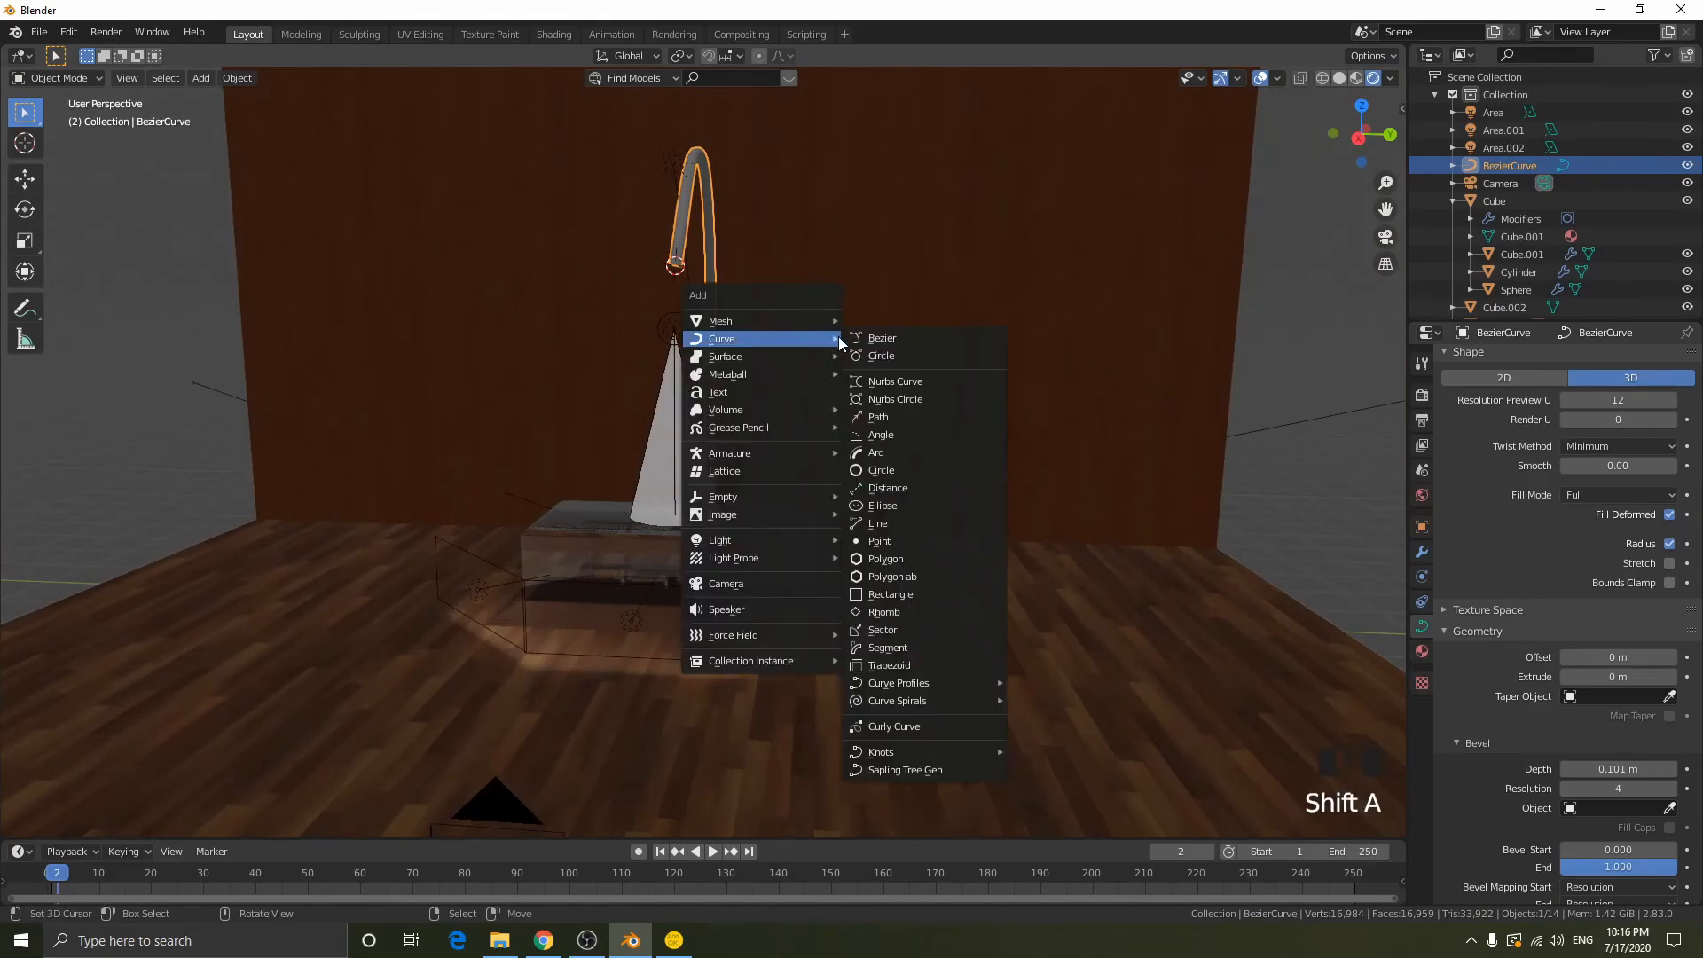
middle_drag(1056, 224, 956, 190)
key(Tab)
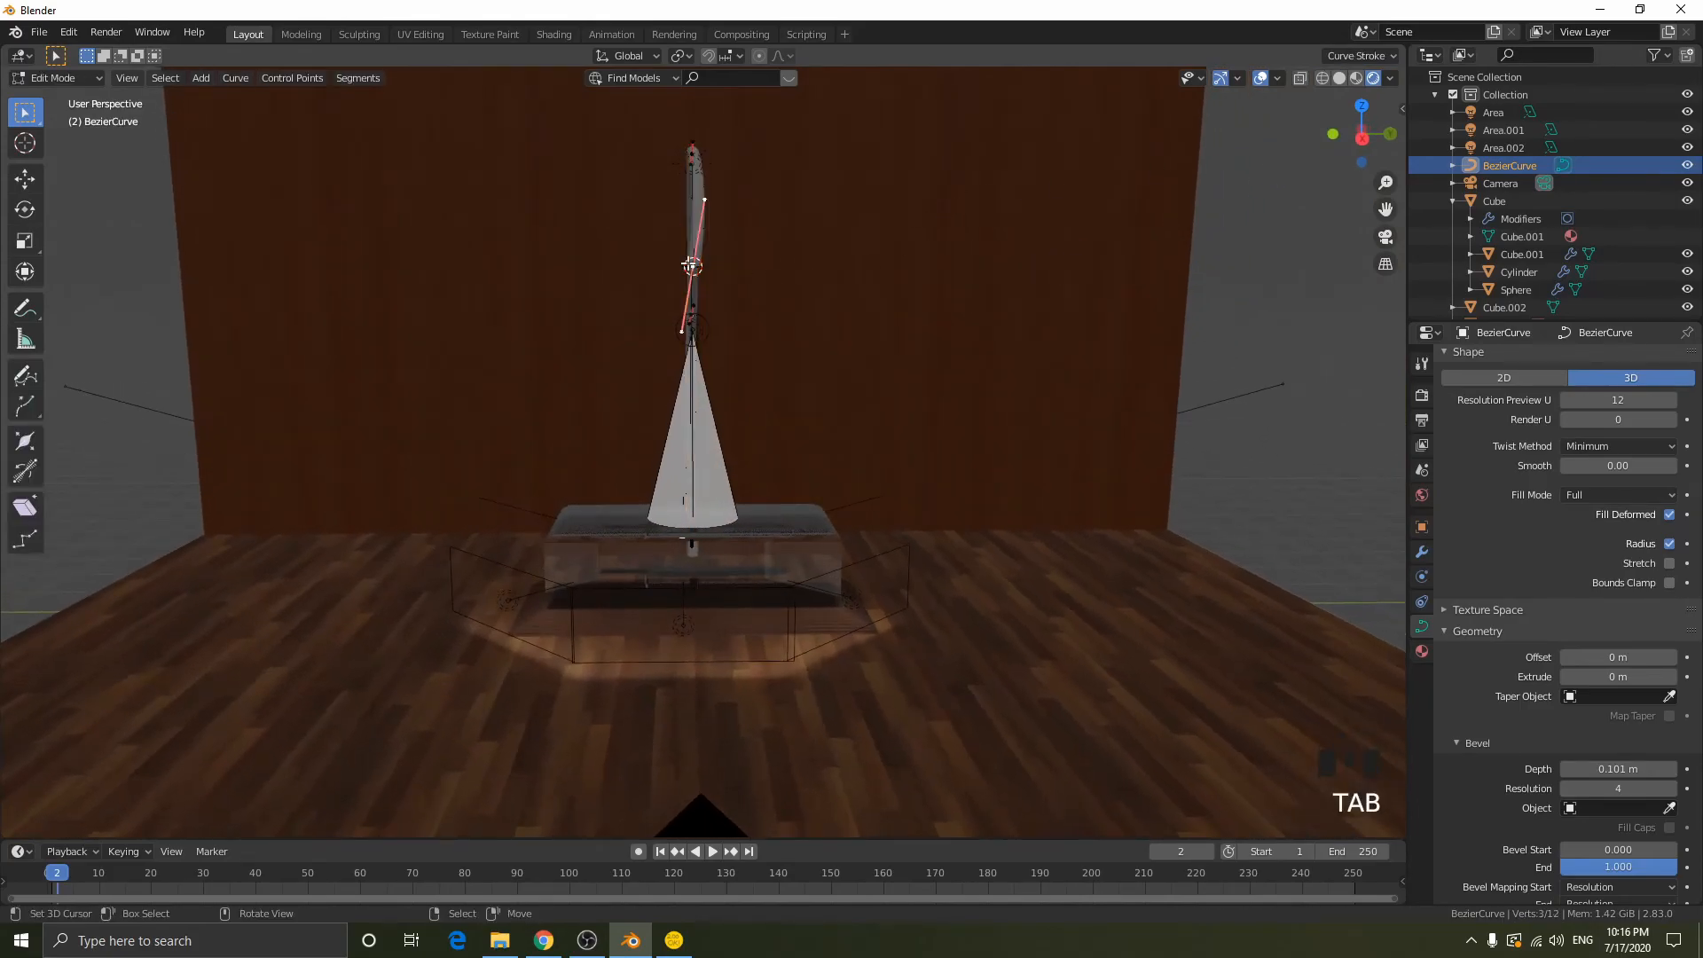
key(r)
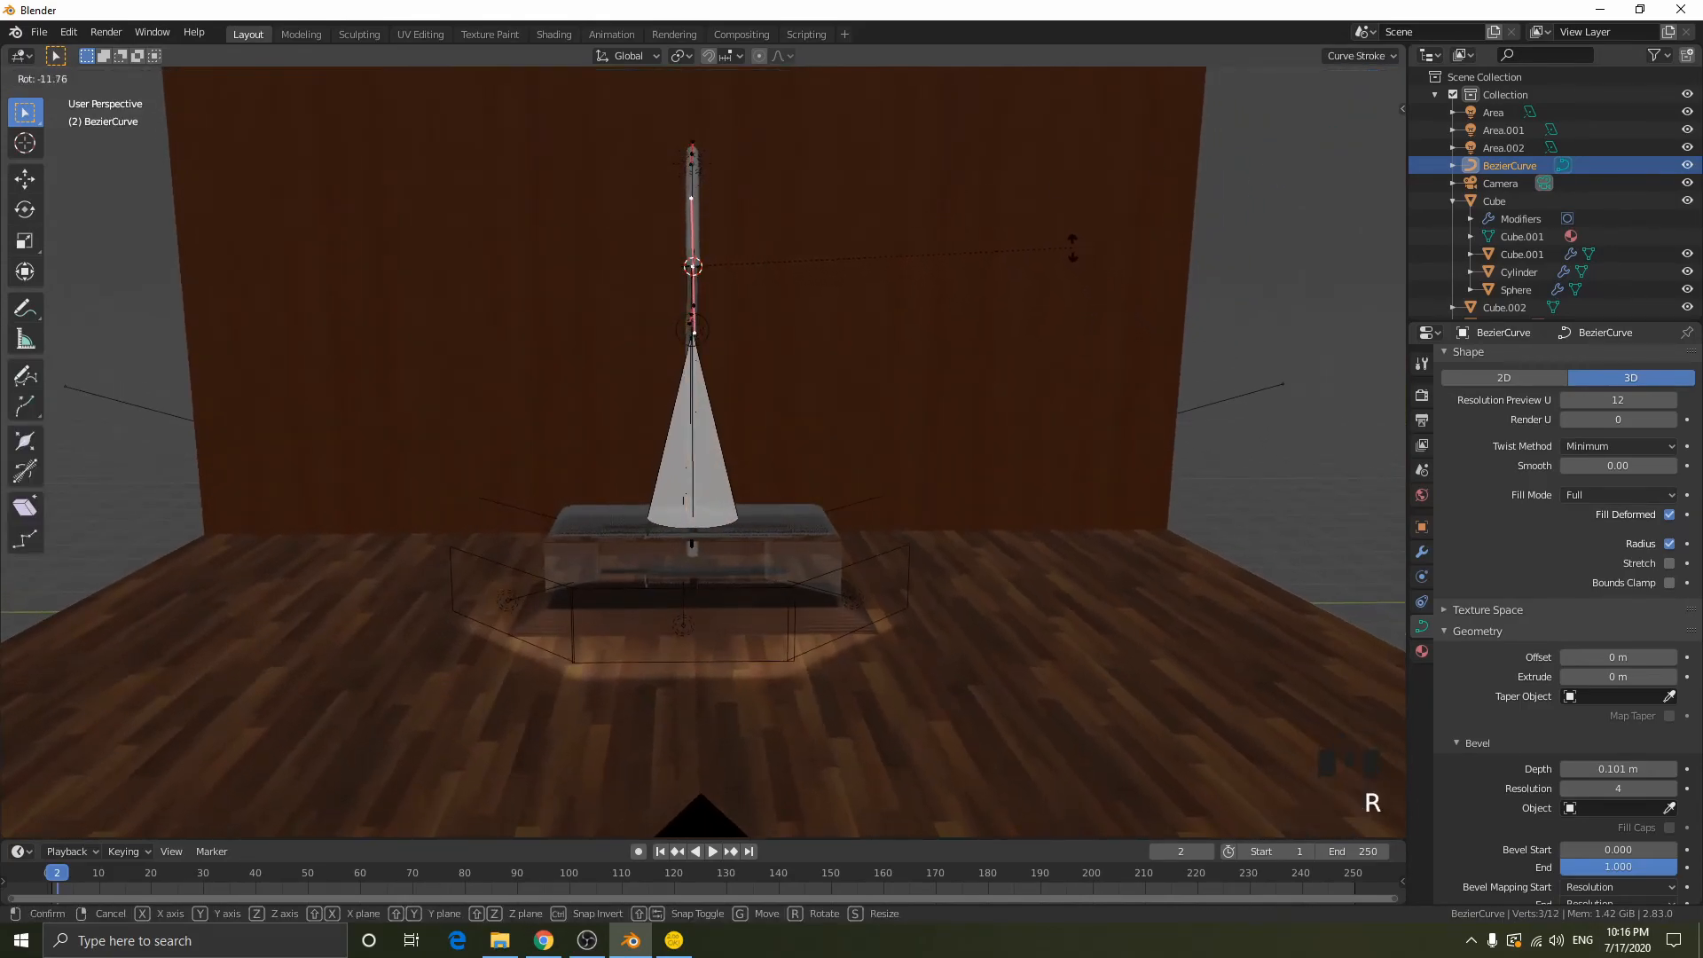
click(1078, 249)
key(Tab)
middle_drag(697, 292, 795, 315)
key(shift+a)
mouse_move(794, 302)
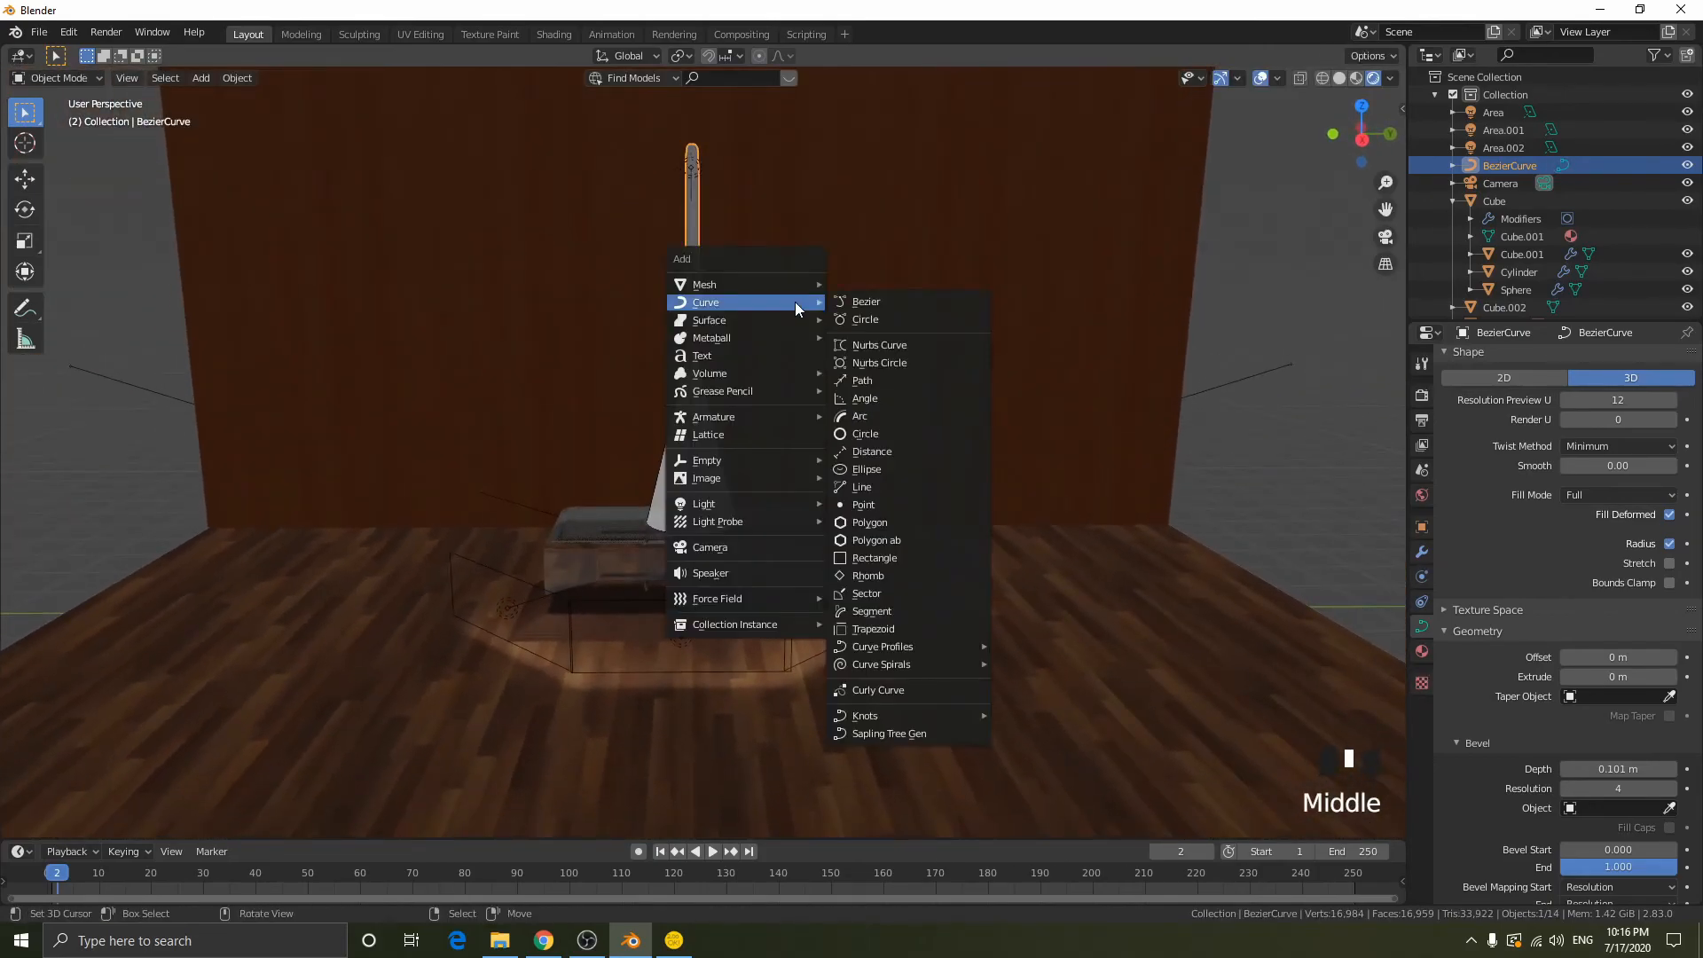
middle_drag(810, 225, 1007, 297)
key(Tab)
key(Tab)
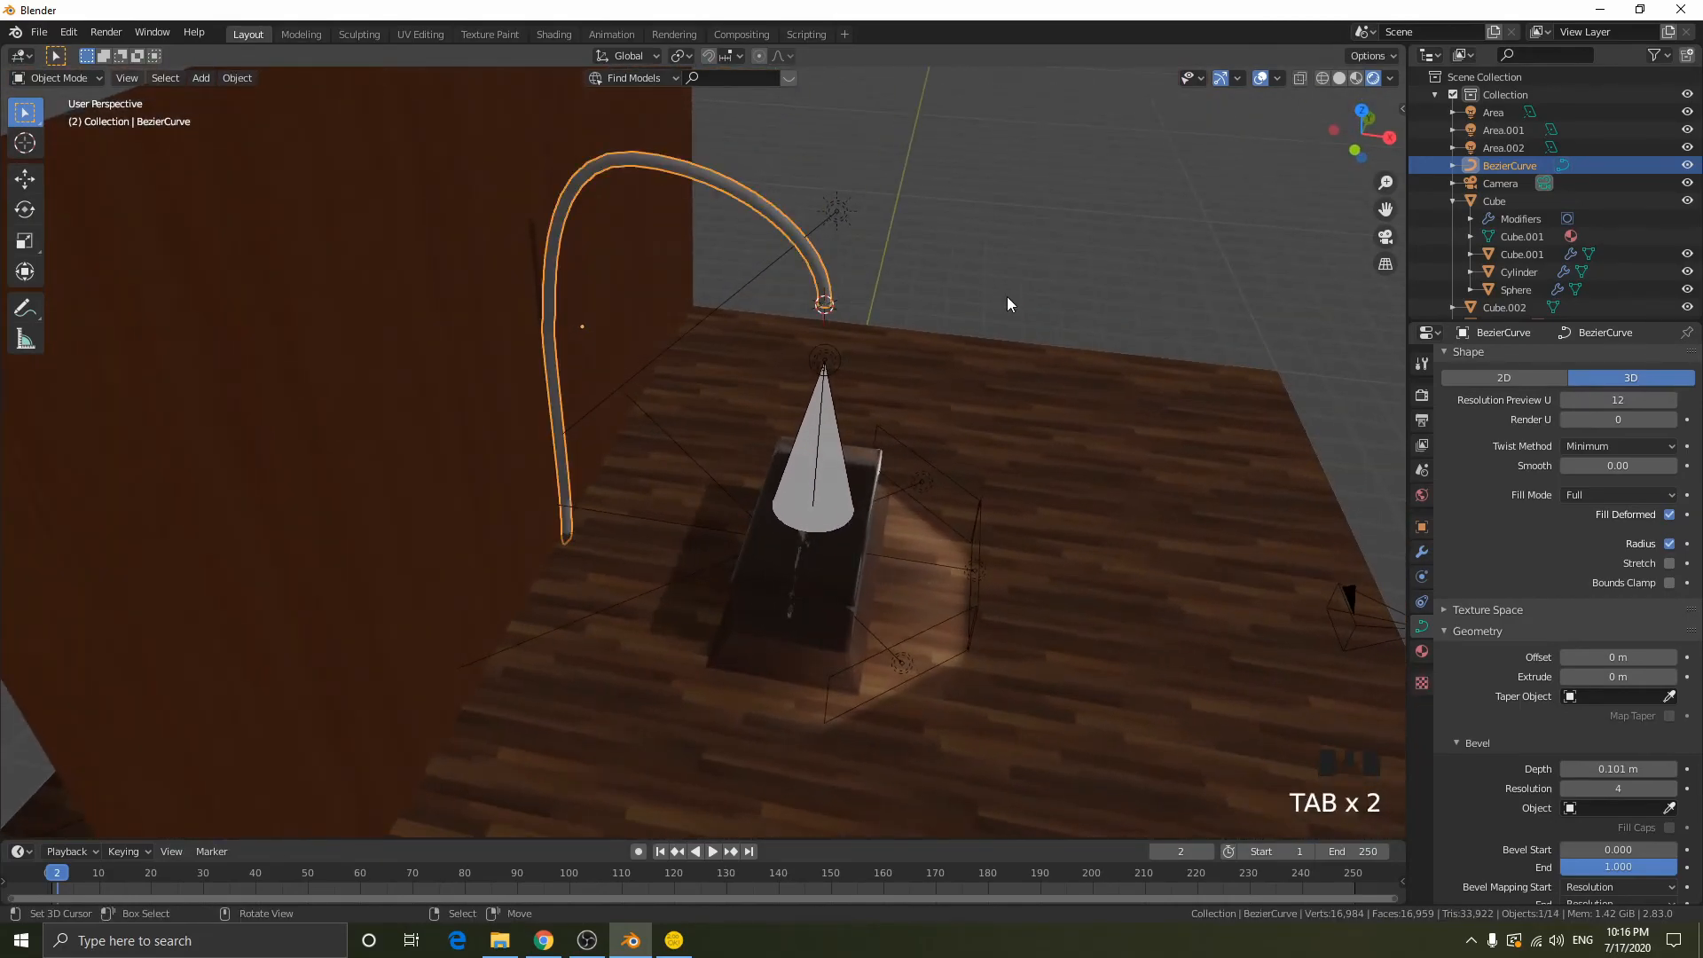
- Convert the lamp arm curve to a mesh using the Mesh from Curve/Meta/Surf/Text option
key(F3)
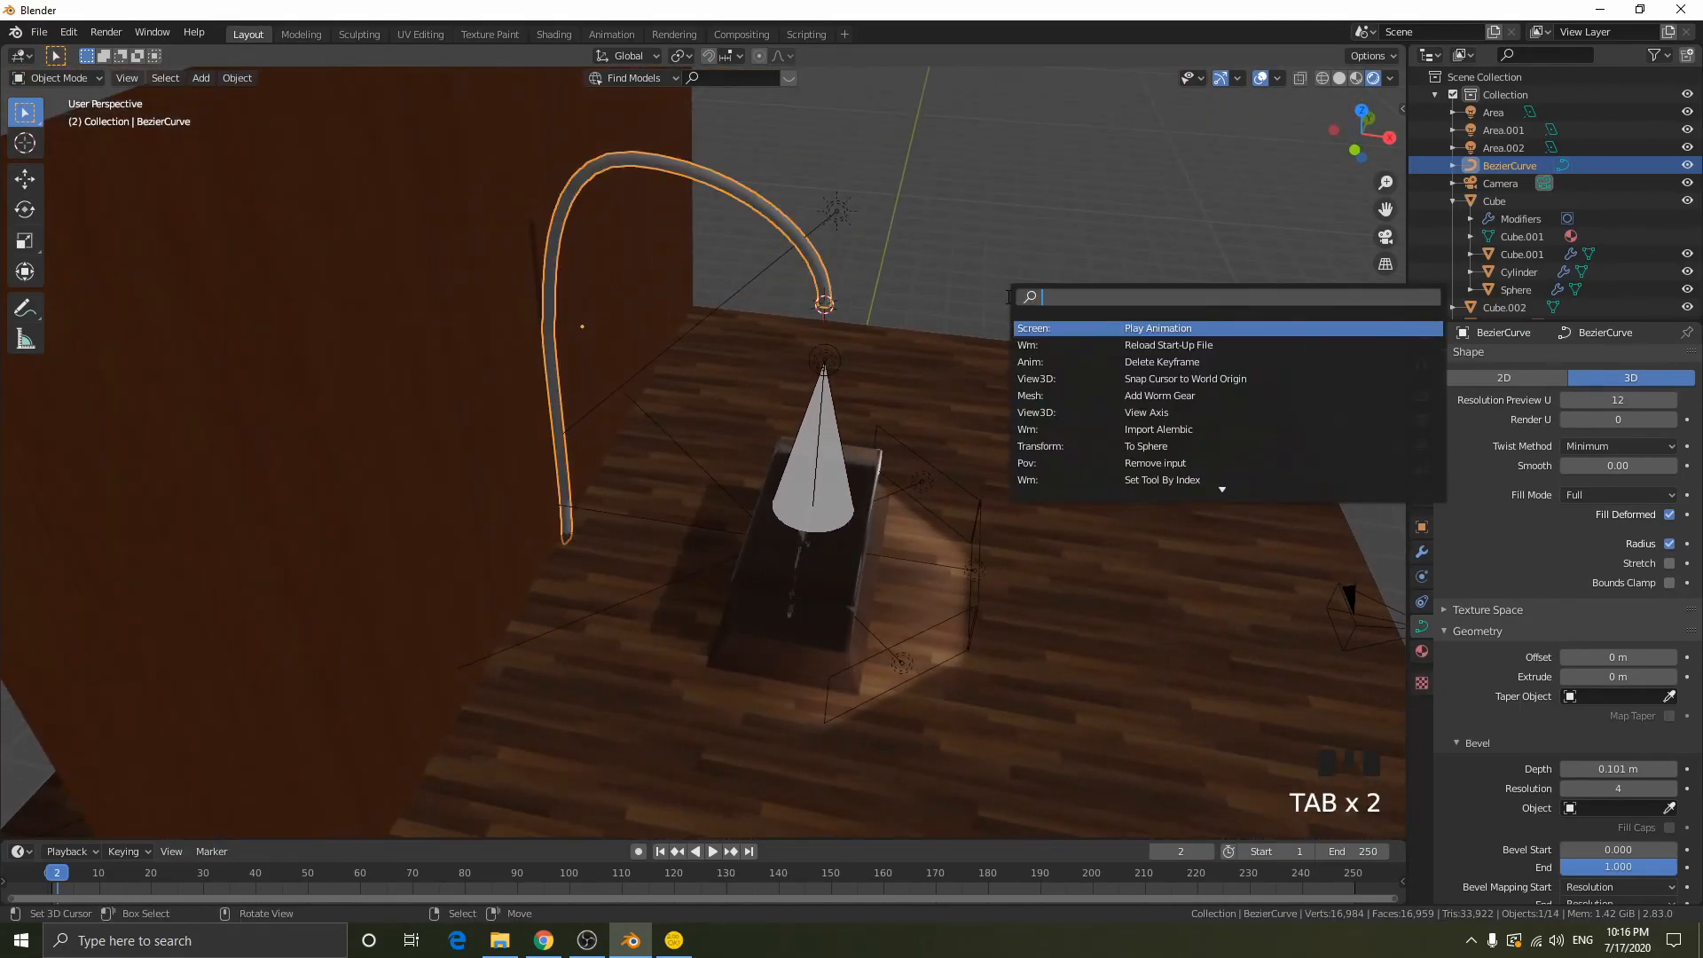
text(conve)
key(Down)
key(Down)
key(Return)
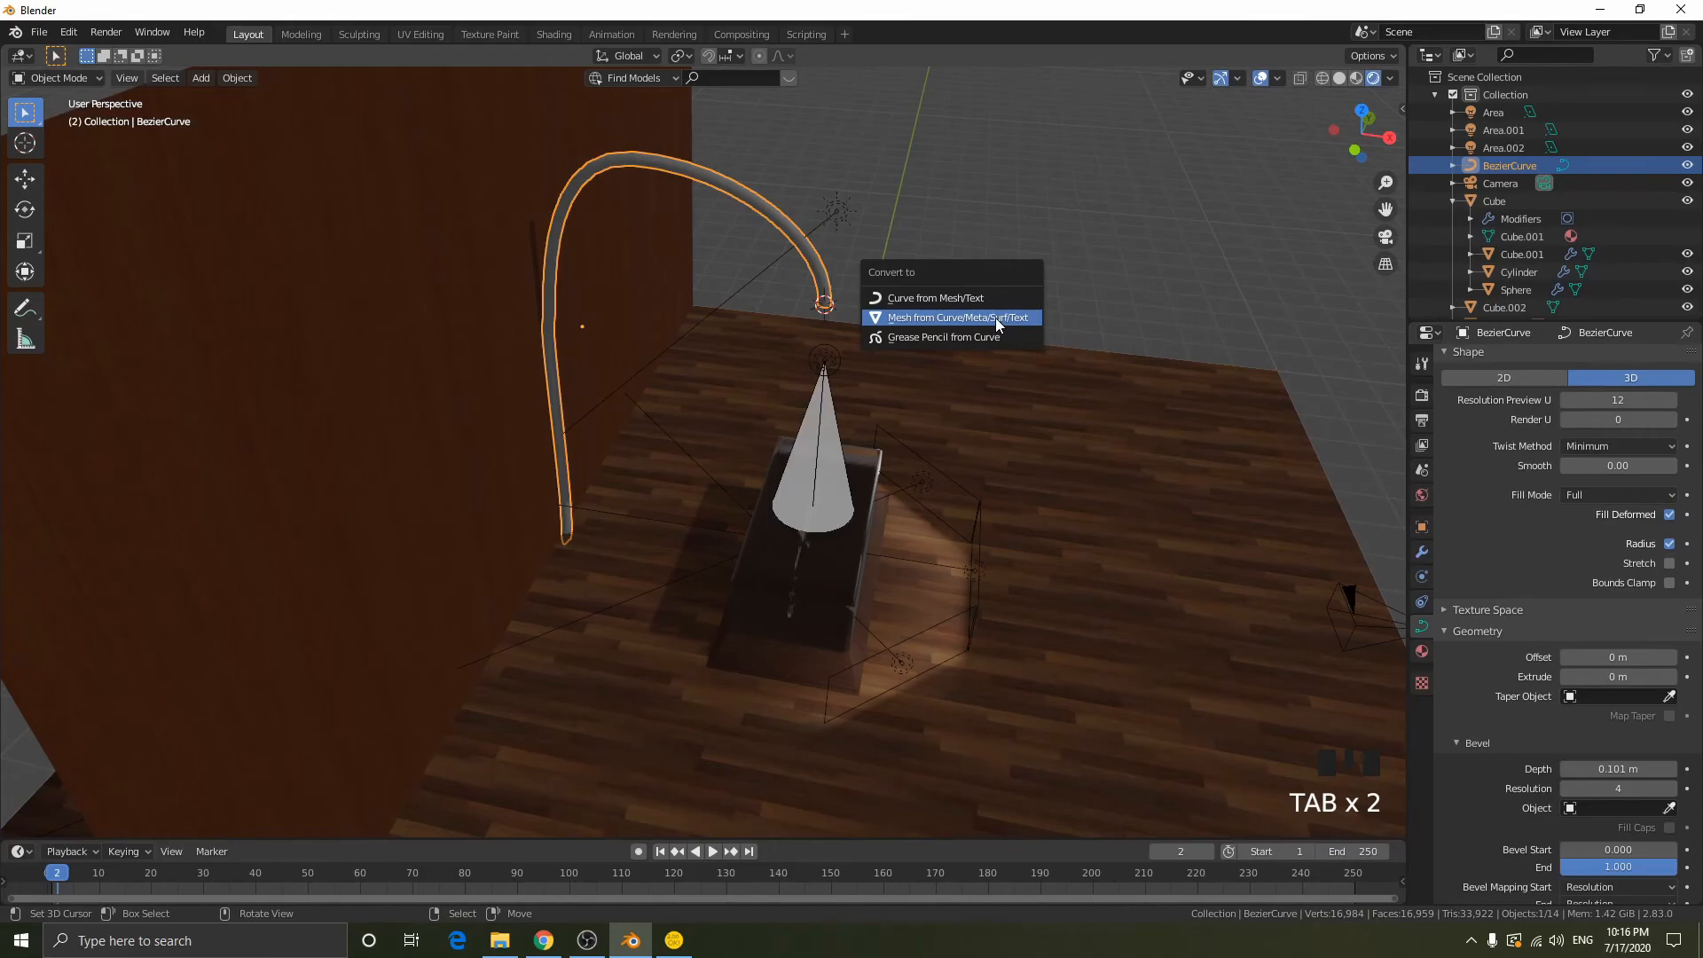
click(995, 318)
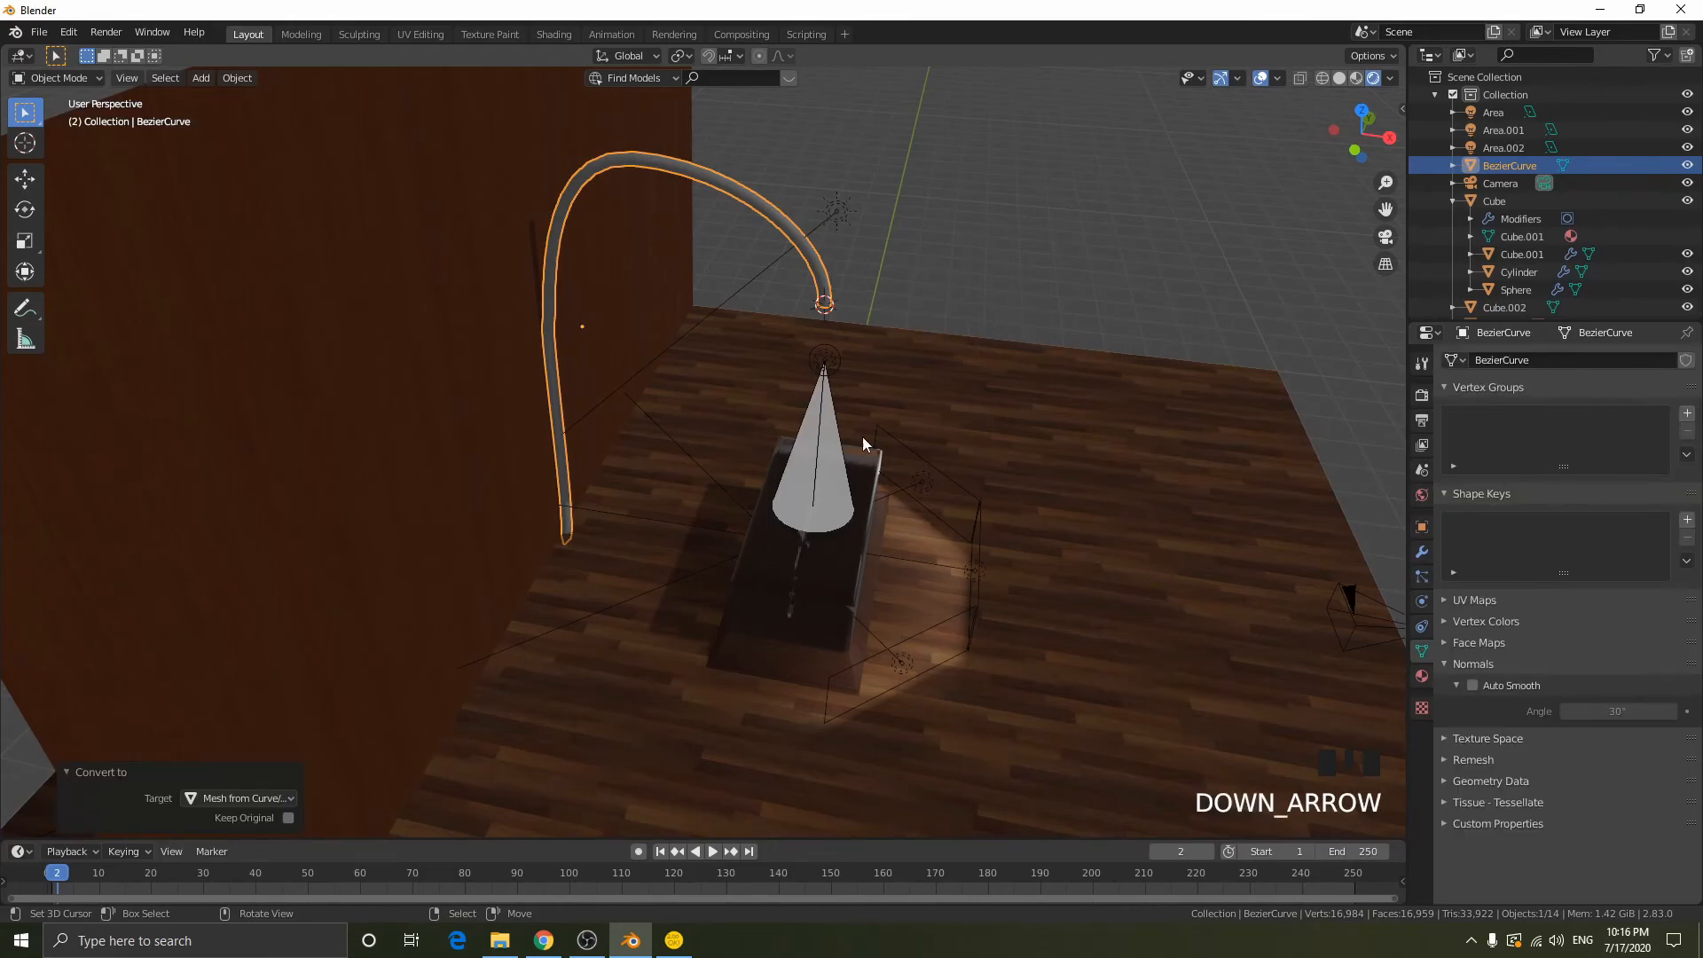
- Extrude the edge loop at the arm's open tip about 0.23 m down and scale it by 4.848 into a flared lampshade
middle_drag(869, 322, 788, 269)
key(Tab)
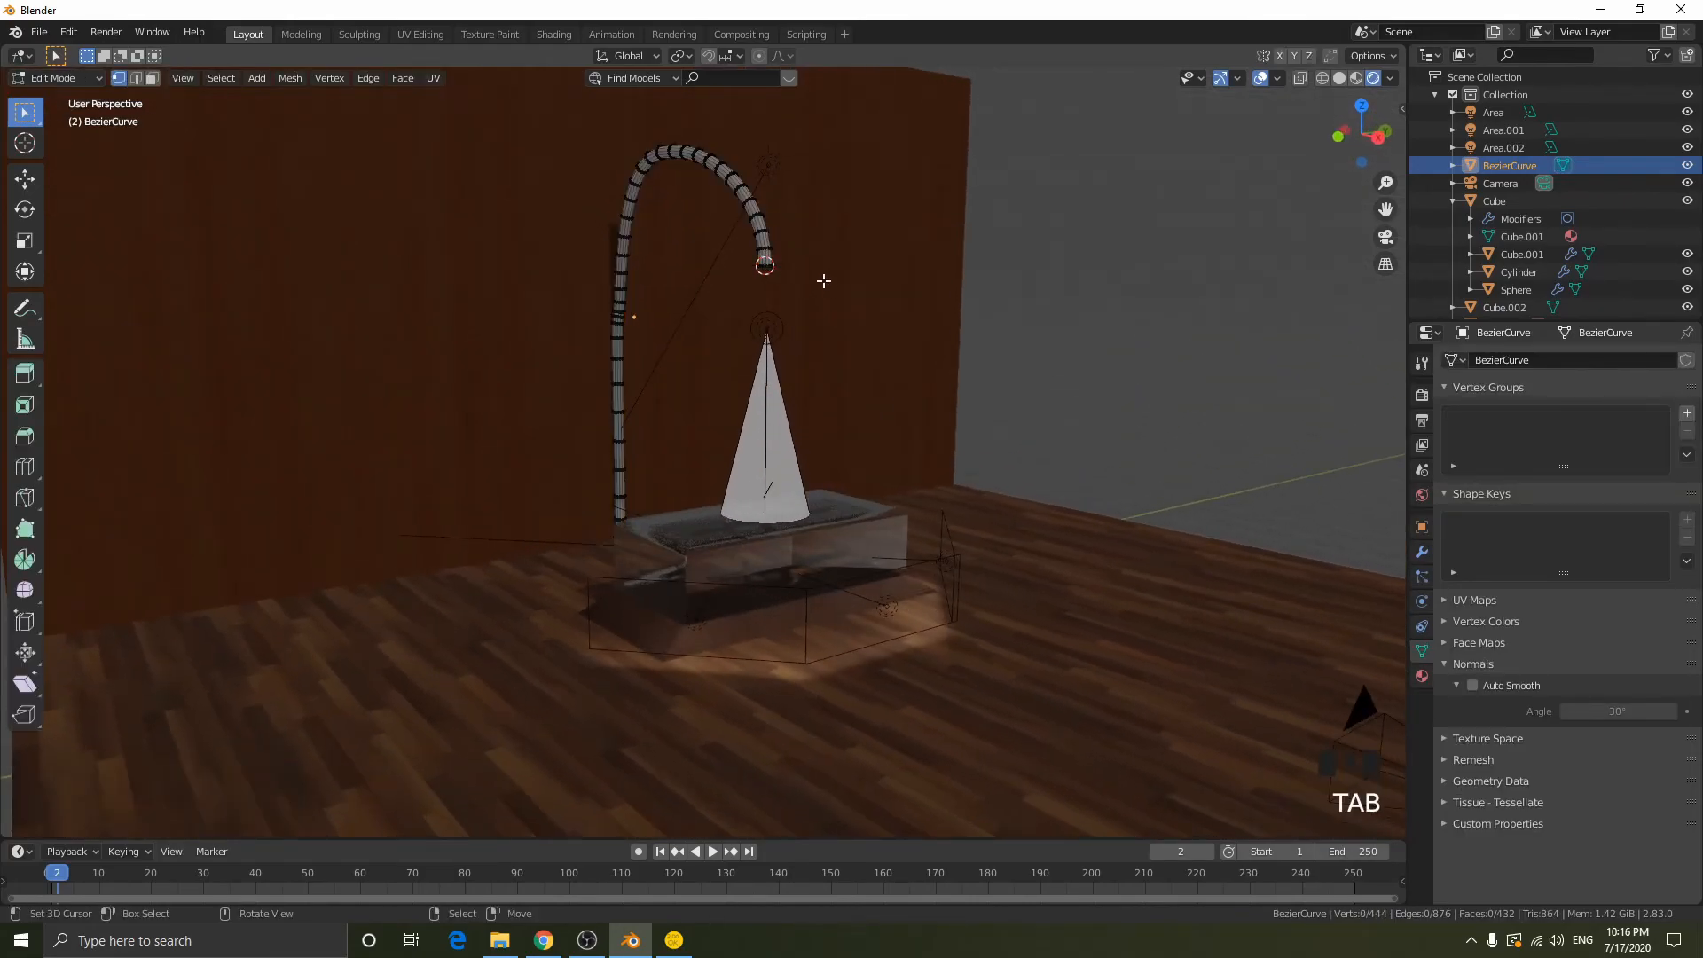
scroll(827, 283, up, 4)
scroll(761, 228, down, 3)
middle_drag(755, 227, 752, 348)
scroll(733, 211, up, 2)
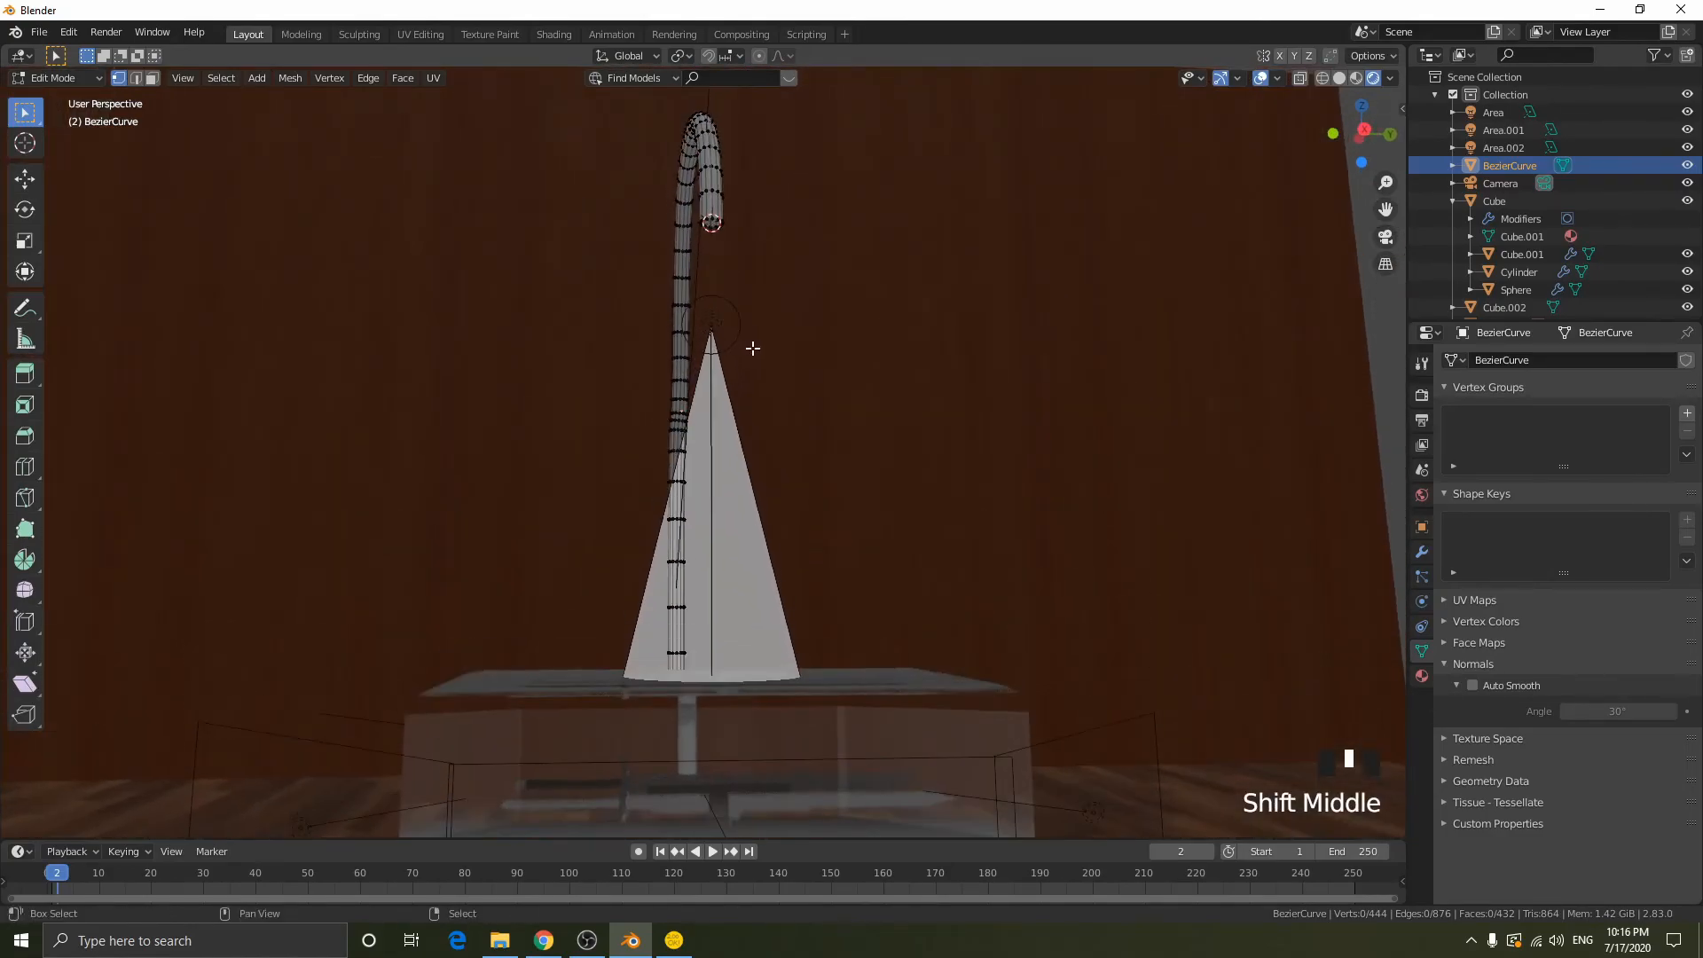
alt+right_click(715, 225)
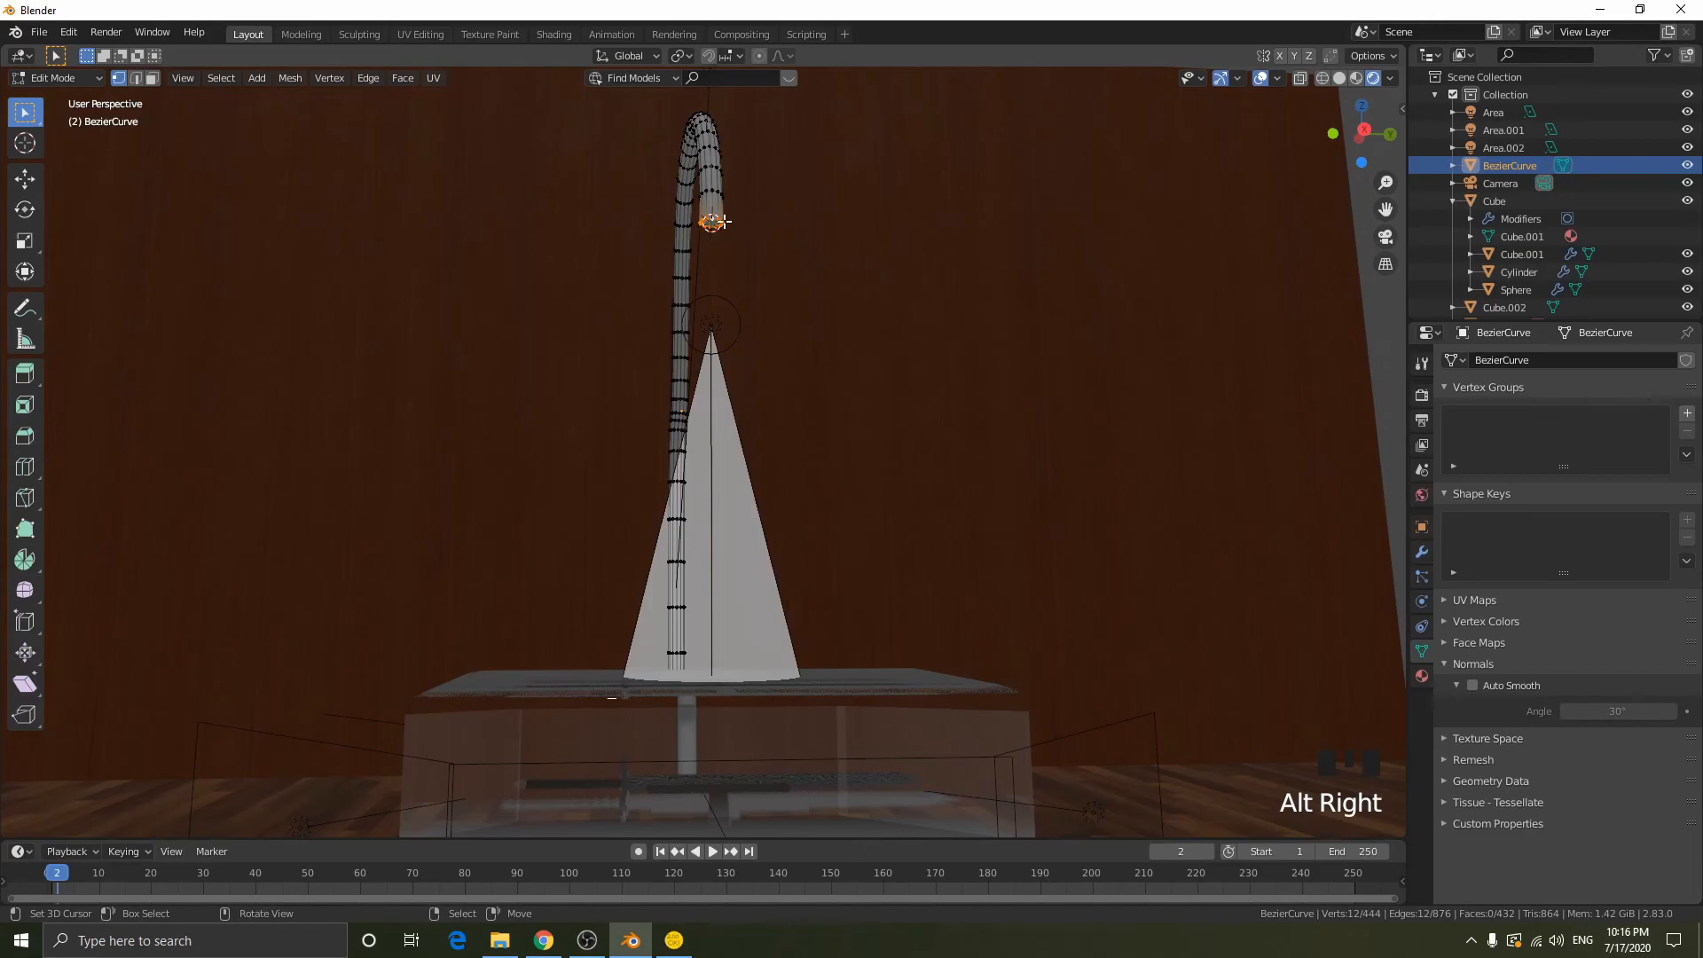
click(1365, 132)
scroll(787, 277, up, 3)
shift+middle_drag(786, 277, 864, 282)
key(e)
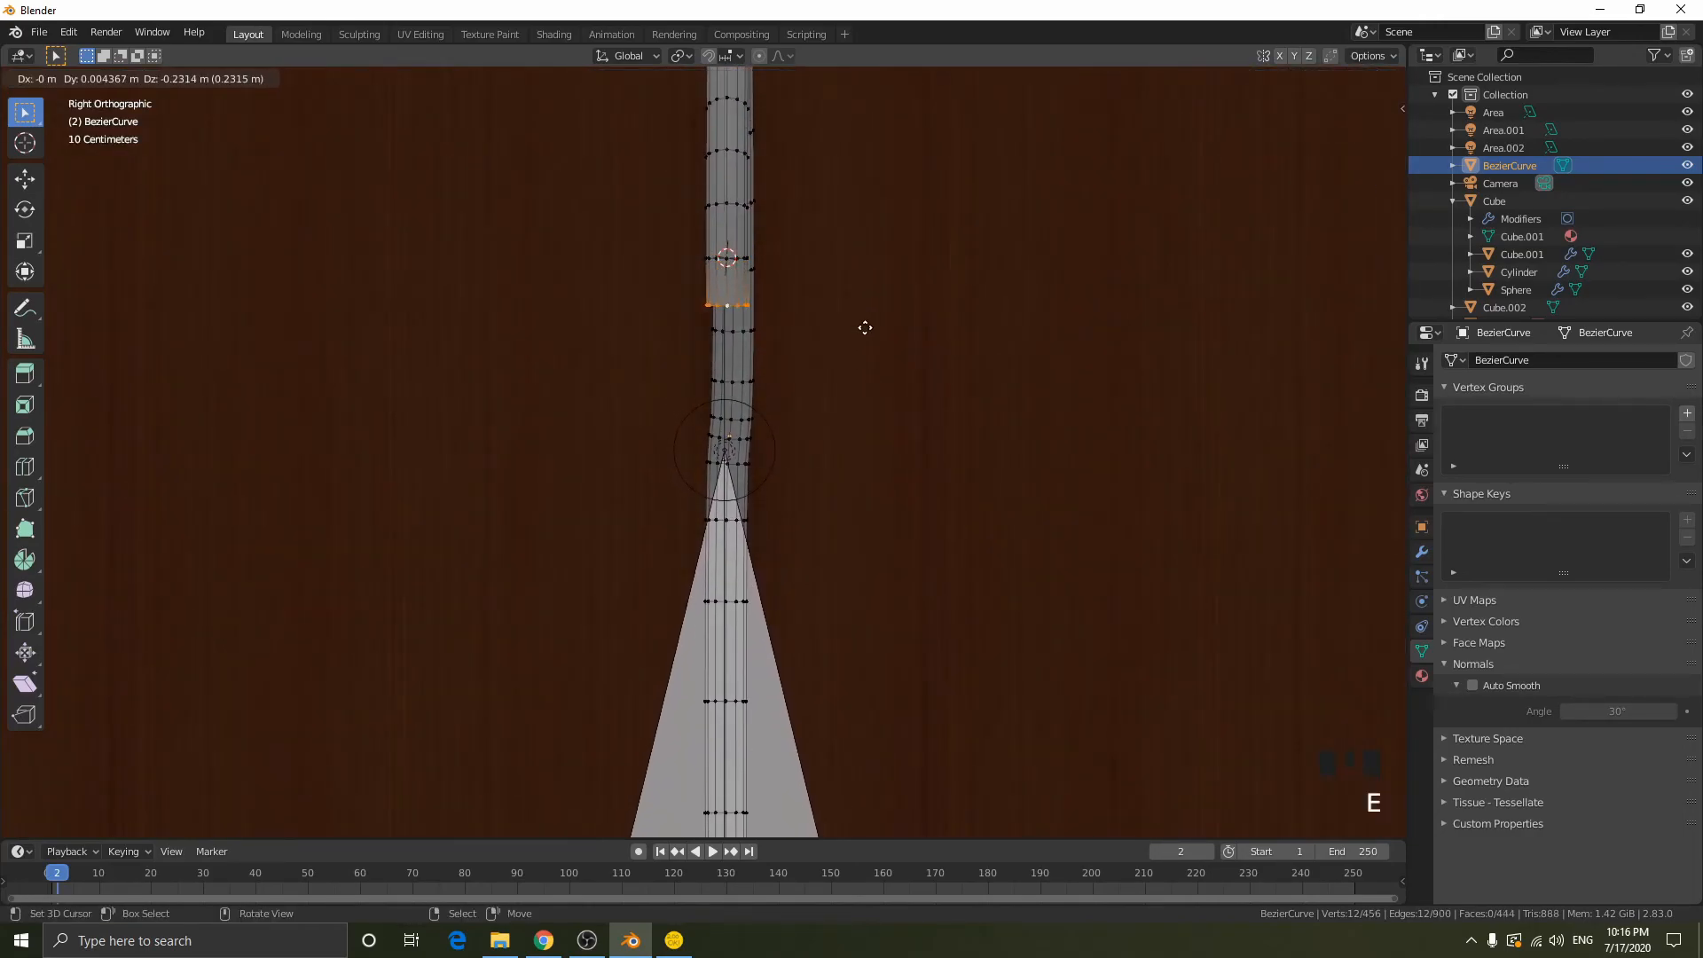
click(865, 325)
key(s)
click(7, 399)
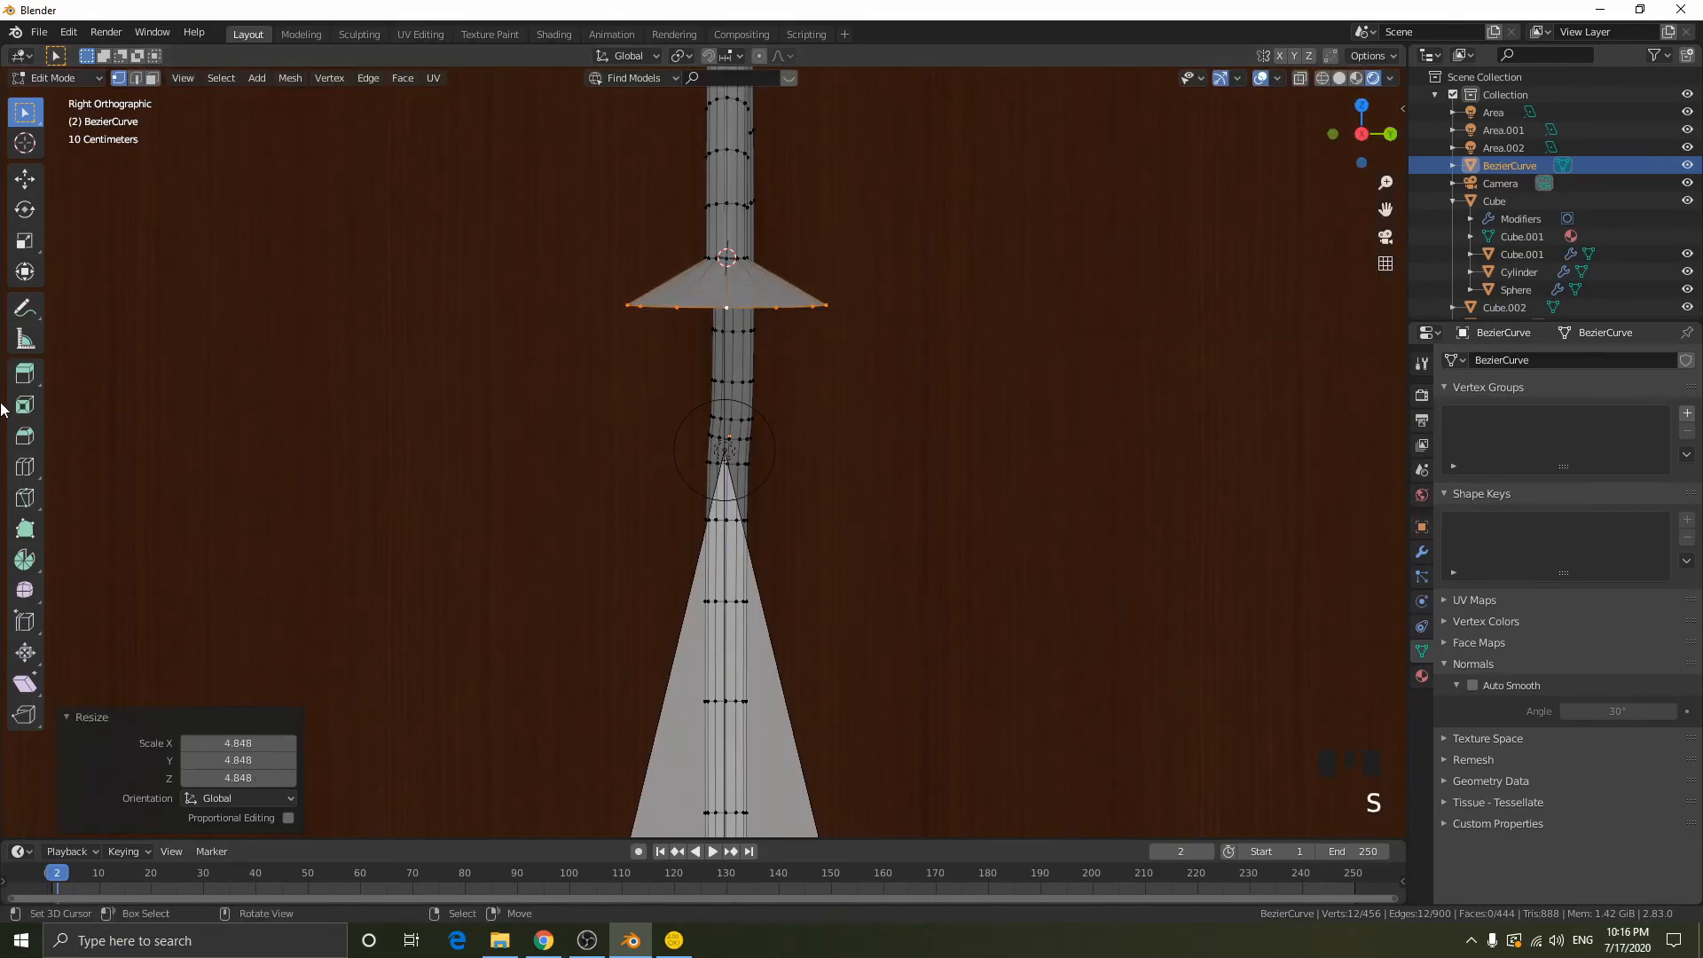
- Adjust the flared ring's height along Z, extrude it 0.1179 m down and scale the new ring by about 1.23
key(g)
key(z)
click(768, 422)
key(e)
click(903, 371)
key(s)
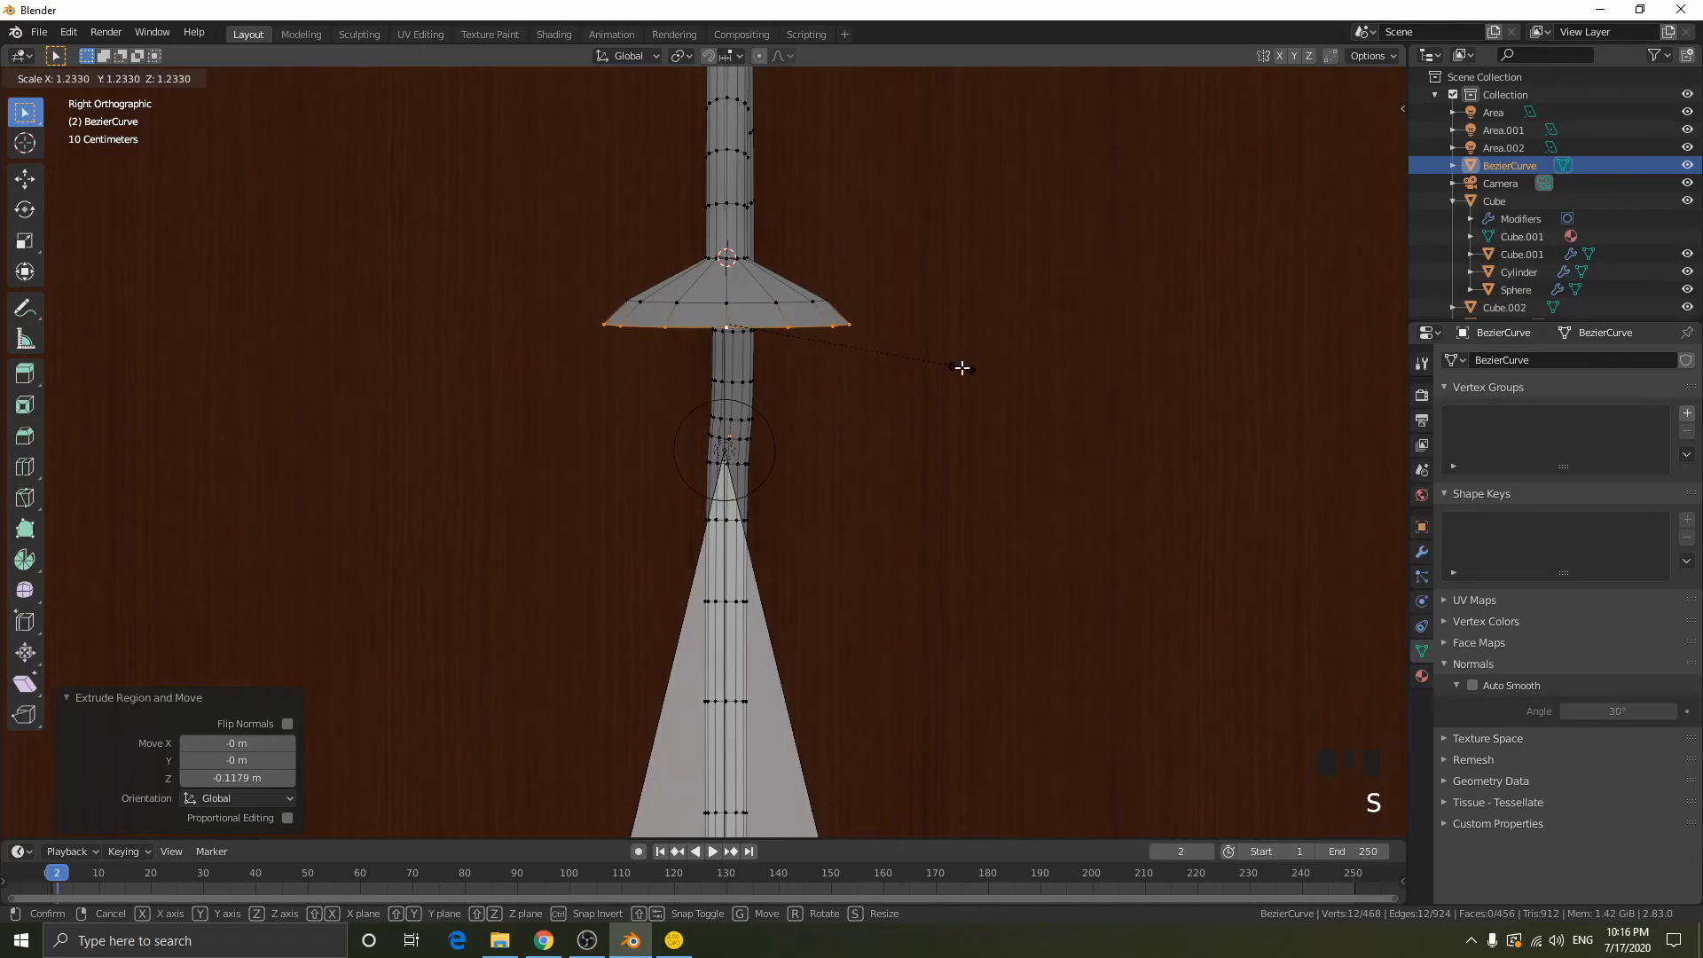
click(957, 368)
- Extrude the shade's edge 0.12226 m down, scale it by 1.164, and extrude a straight rim downward along Z
key(e)
click(963, 393)
key(s)
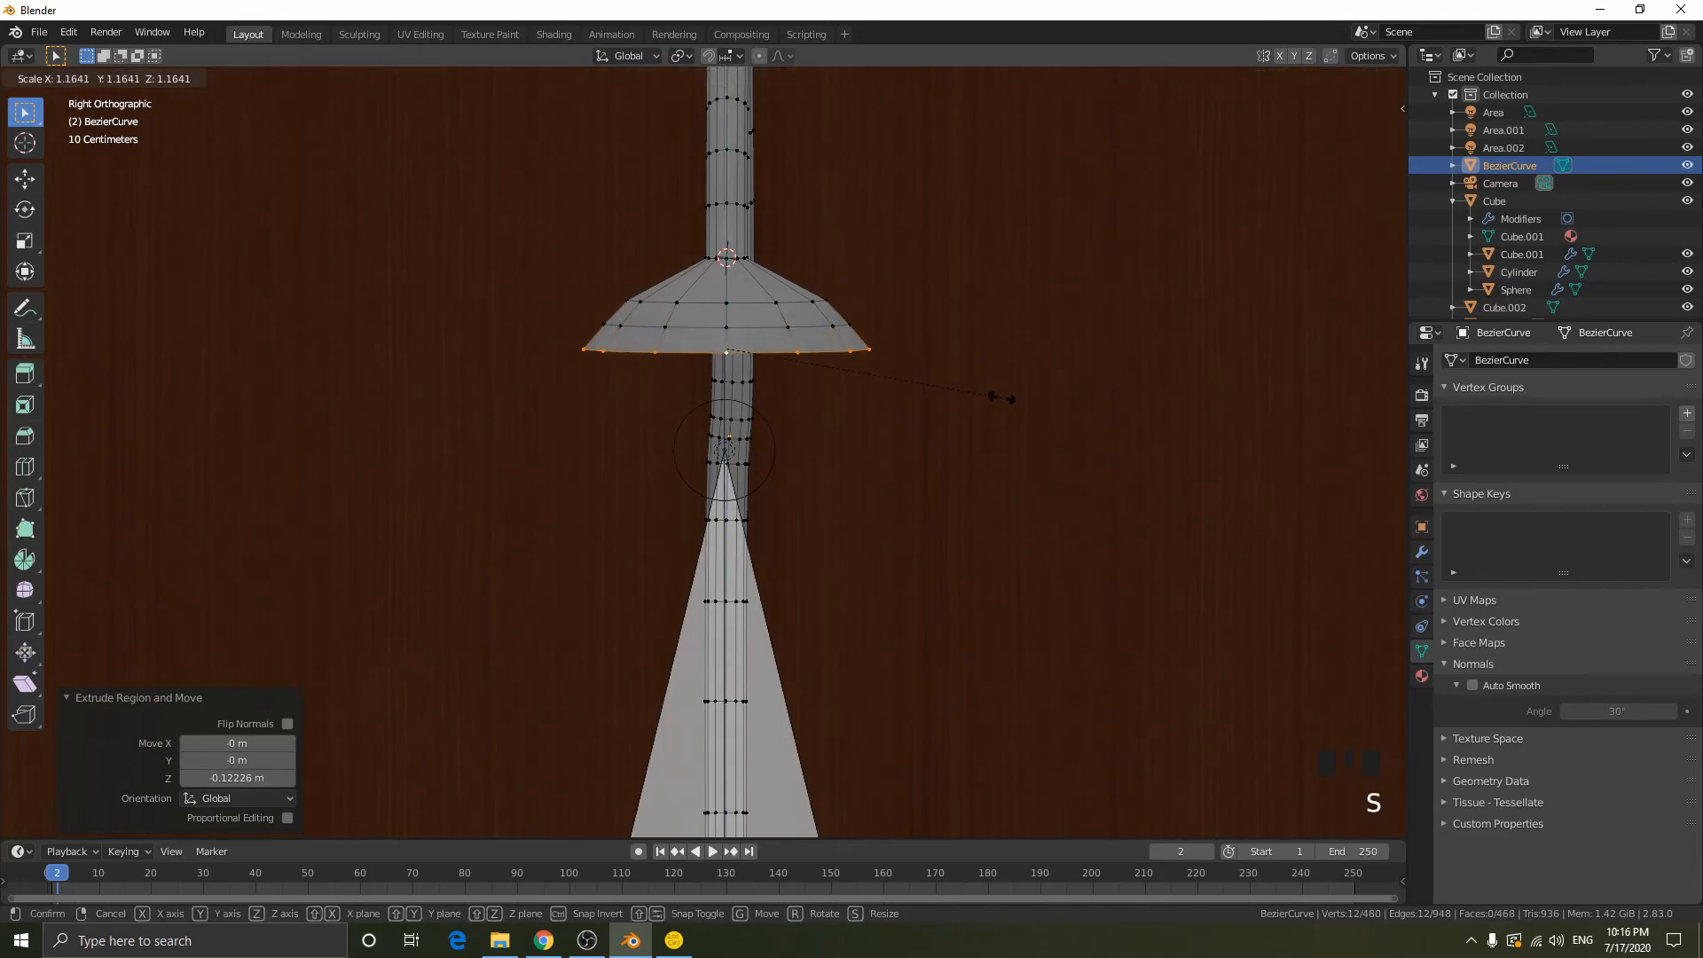
click(995, 395)
key(e)
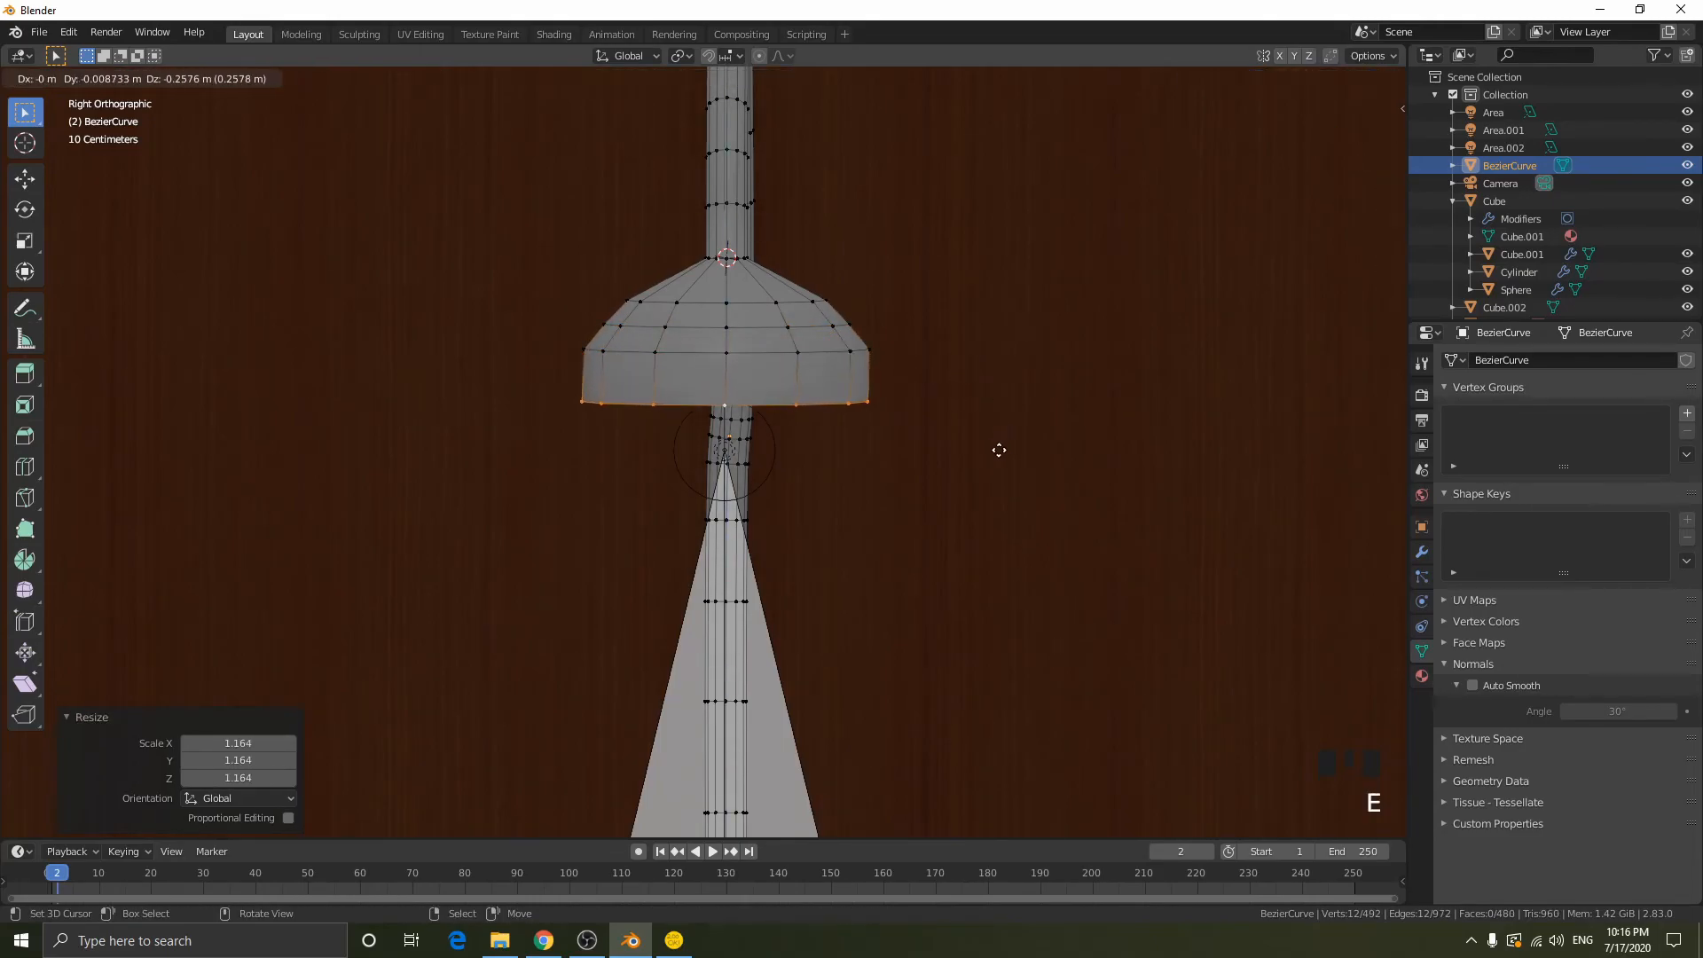
key(z)
click(1011, 432)
key(Tab)
- Move the spotlight up along Z into the lampshade and nudge it slightly along X
middle_drag(1011, 418, 1064, 415)
scroll(1083, 426, down, 2)
right_click(1010, 424)
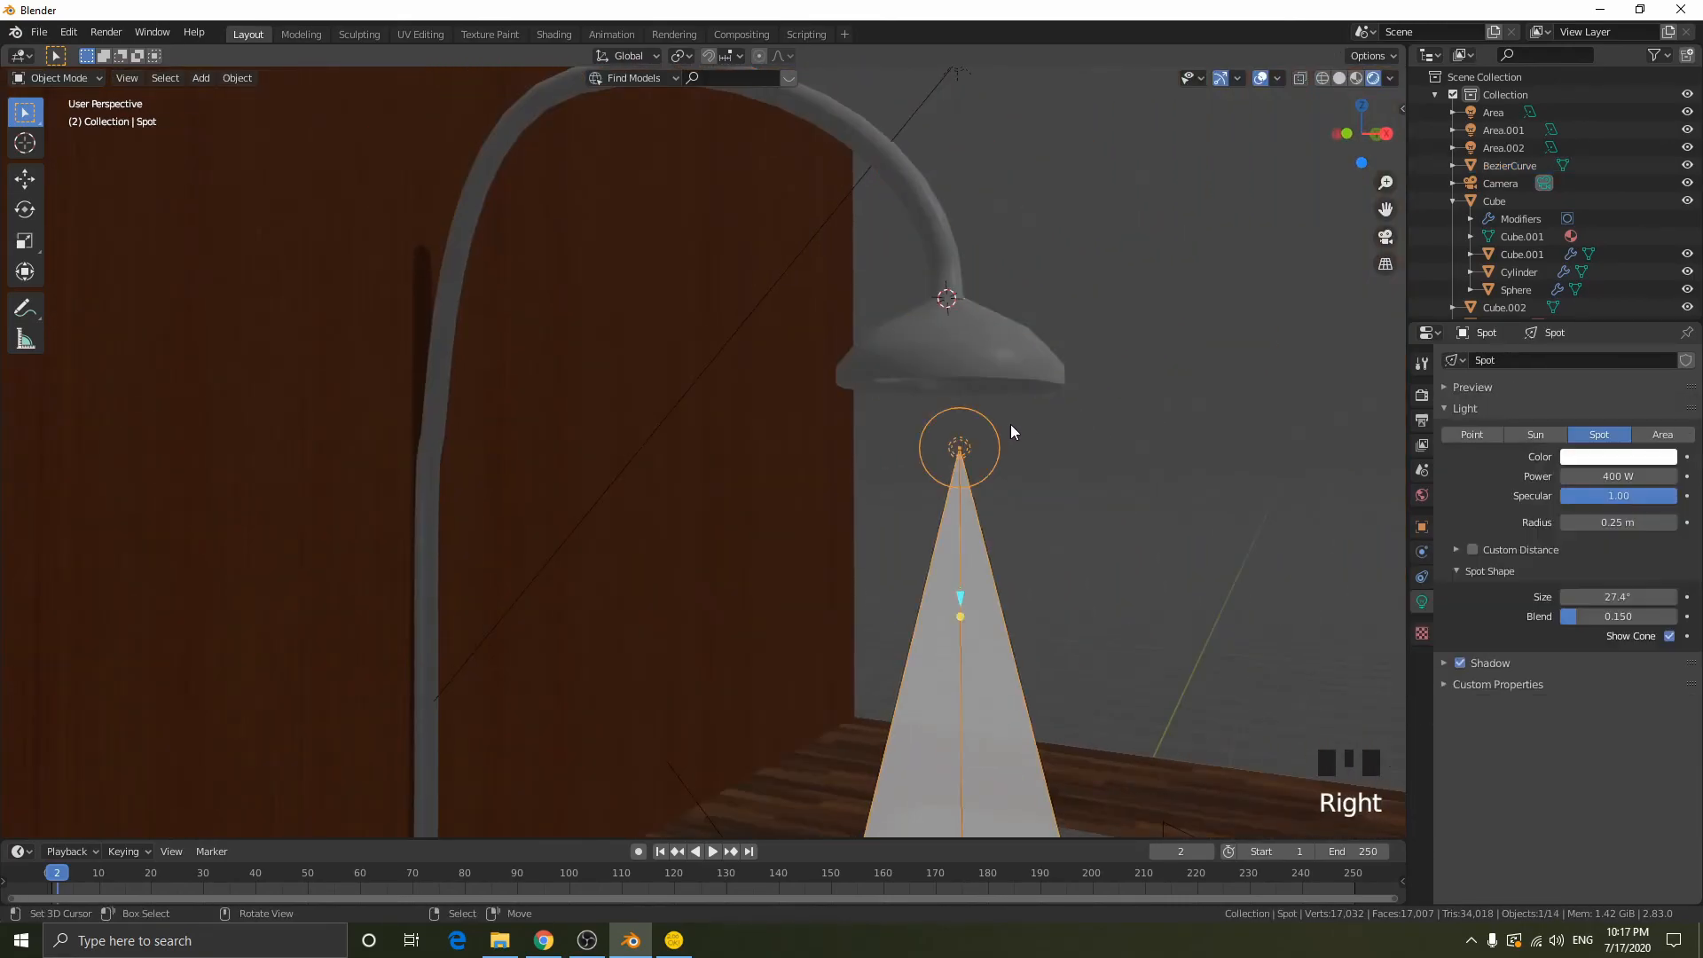
key(g)
key(z)
click(1048, 341)
key(g)
key(x)
click(1050, 370)
- Snap the 3D cursor to the spotlight and add a UV sphere there
middle_drag(1083, 392, 1012, 331)
key(shift+s)
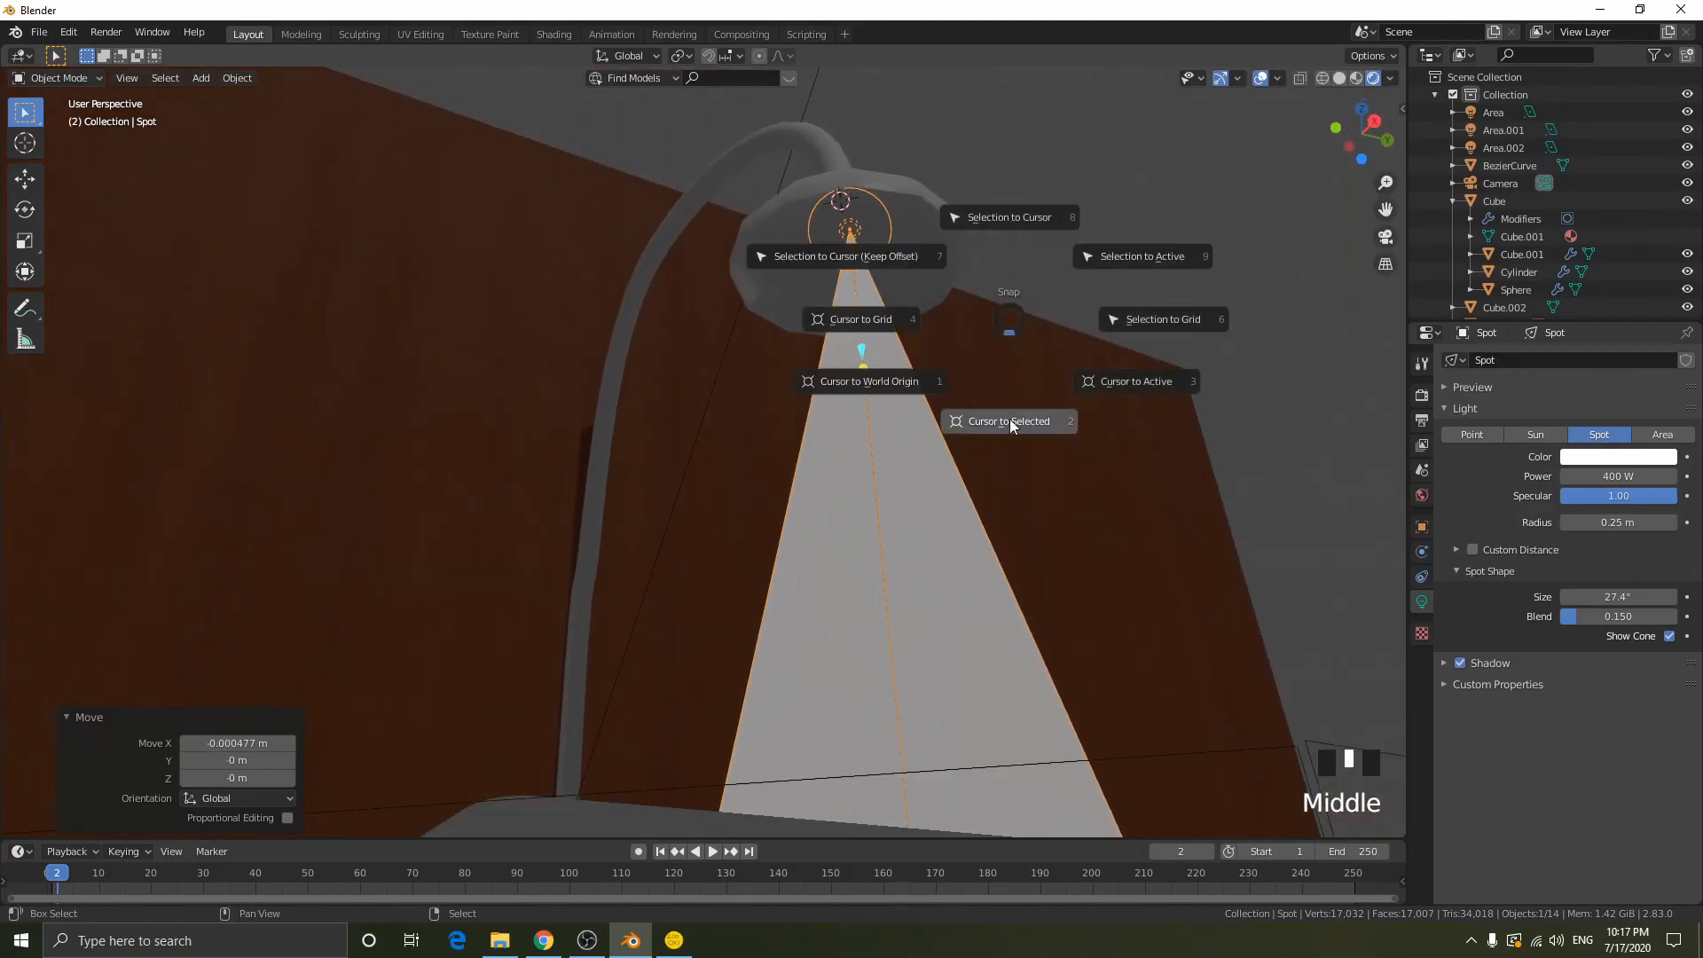
key(shift+a)
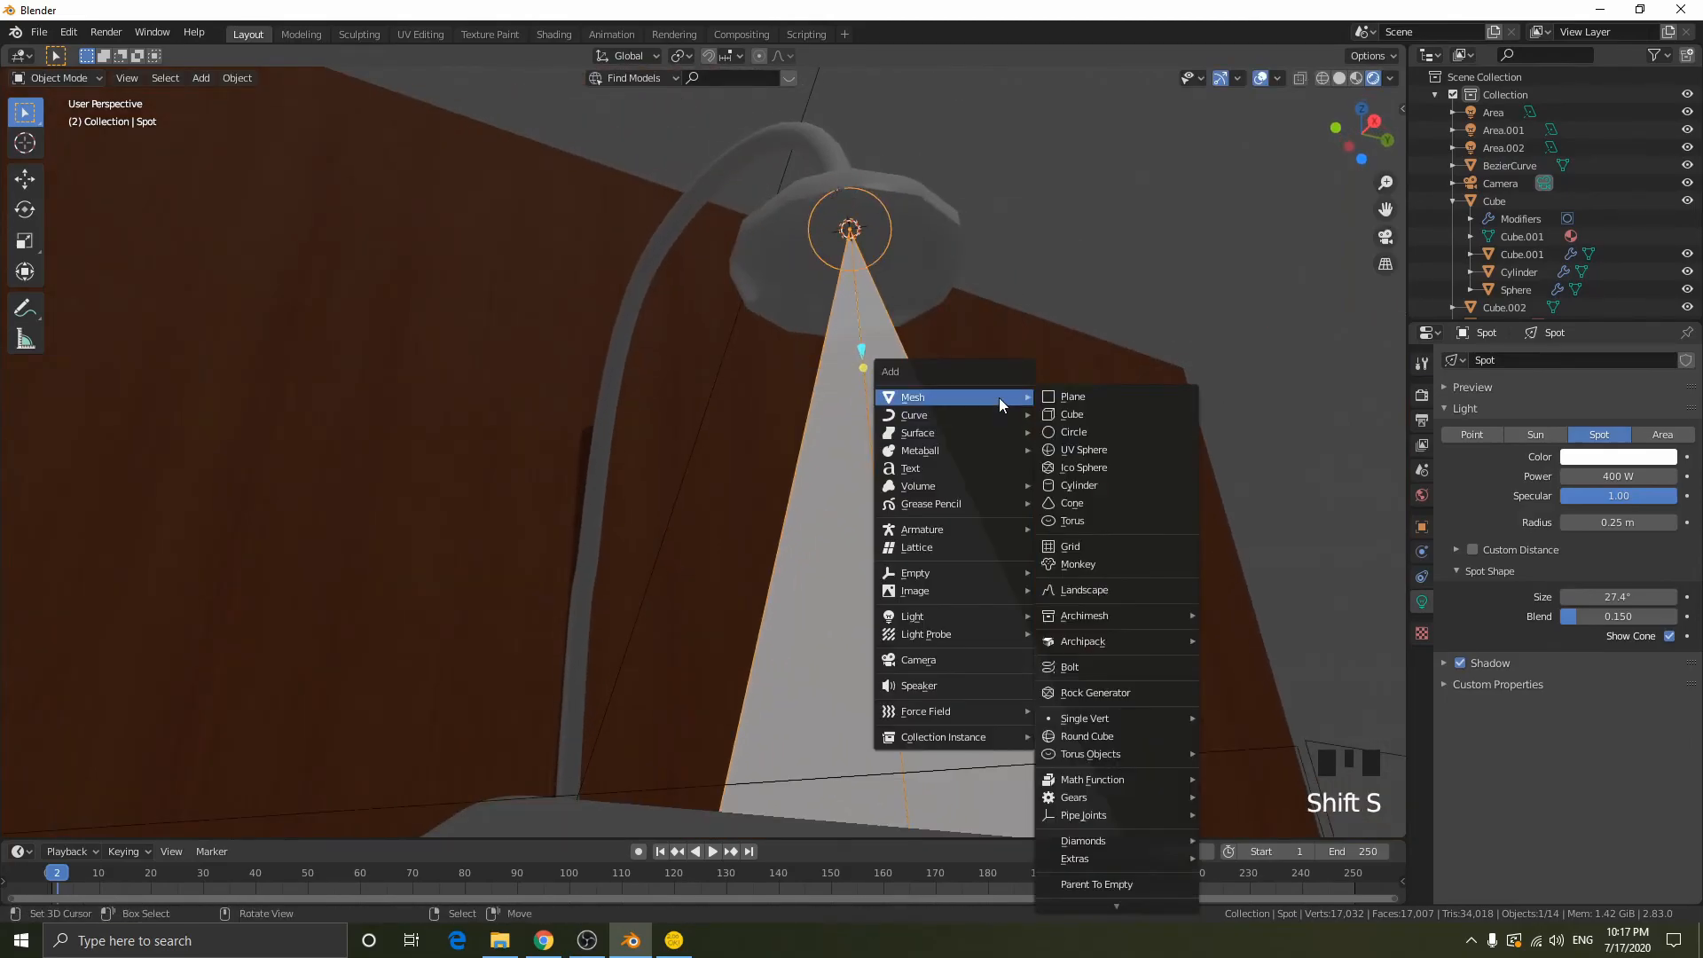
click(1084, 449)
- Scale the sphere down to about 0.24, and then up by 1.098, to bulb size inside the lampshade
middle_drag(1108, 390, 975, 354)
key(s)
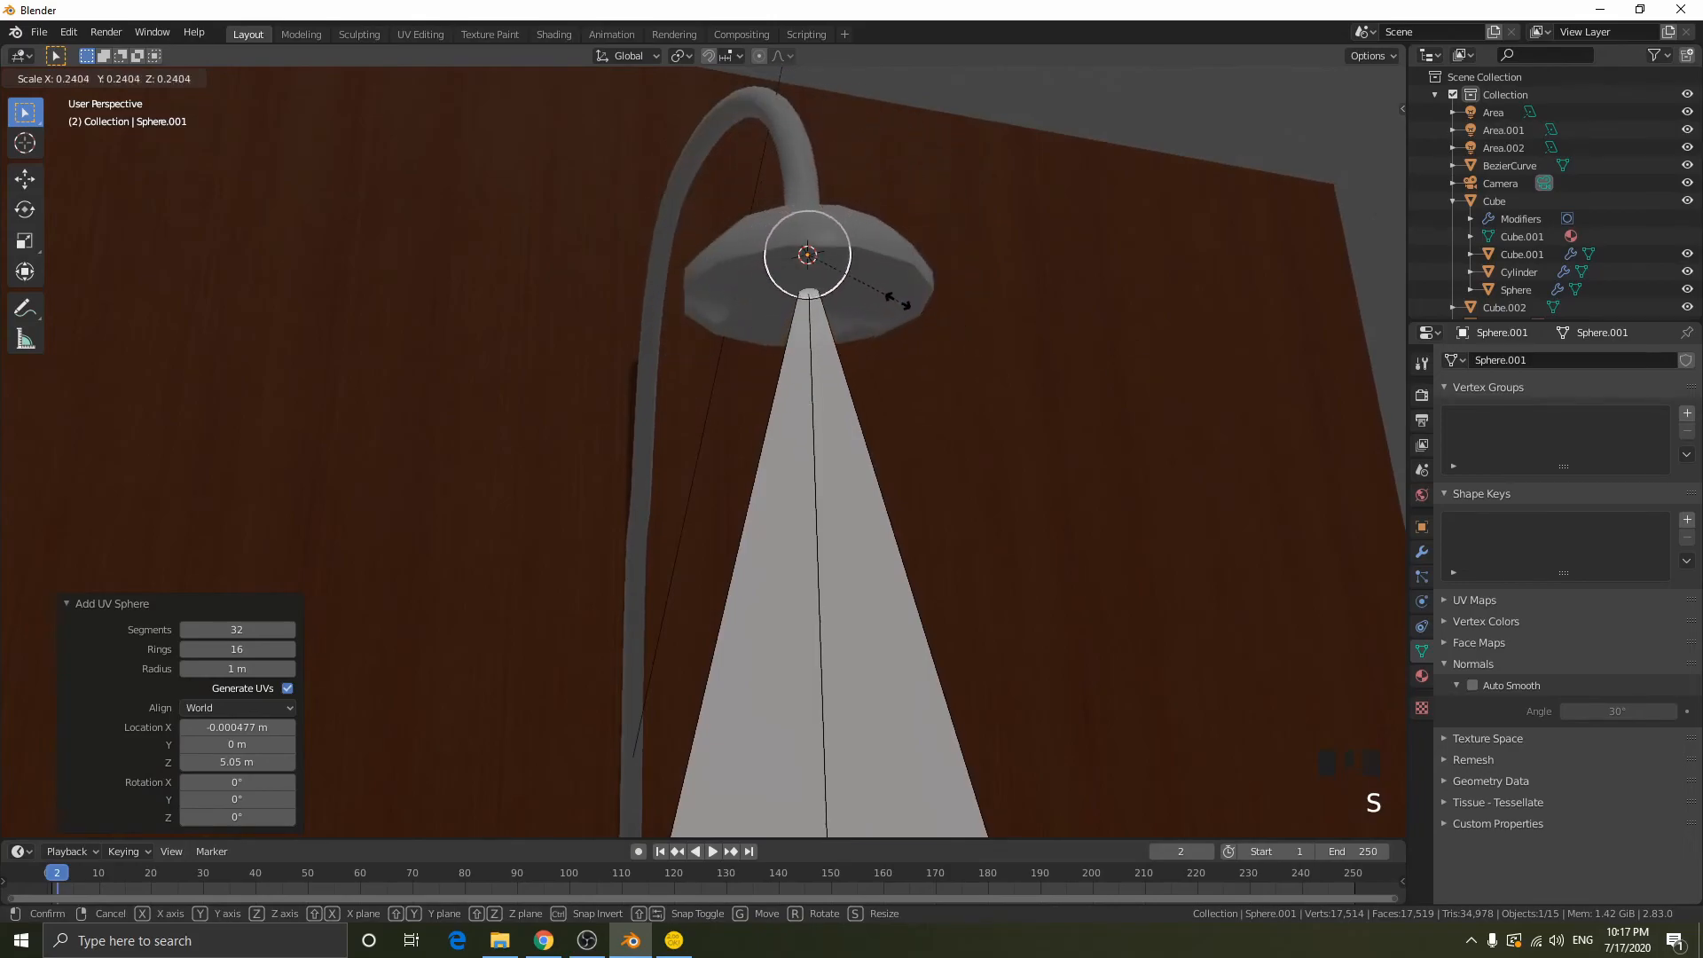
click(900, 297)
key(s)
click(1096, 333)
- Pull the sphere's lowest vertex about 0.2 m down along Z with proportional editing to form a bulb shape
middle_drag(1096, 337, 1064, 293)
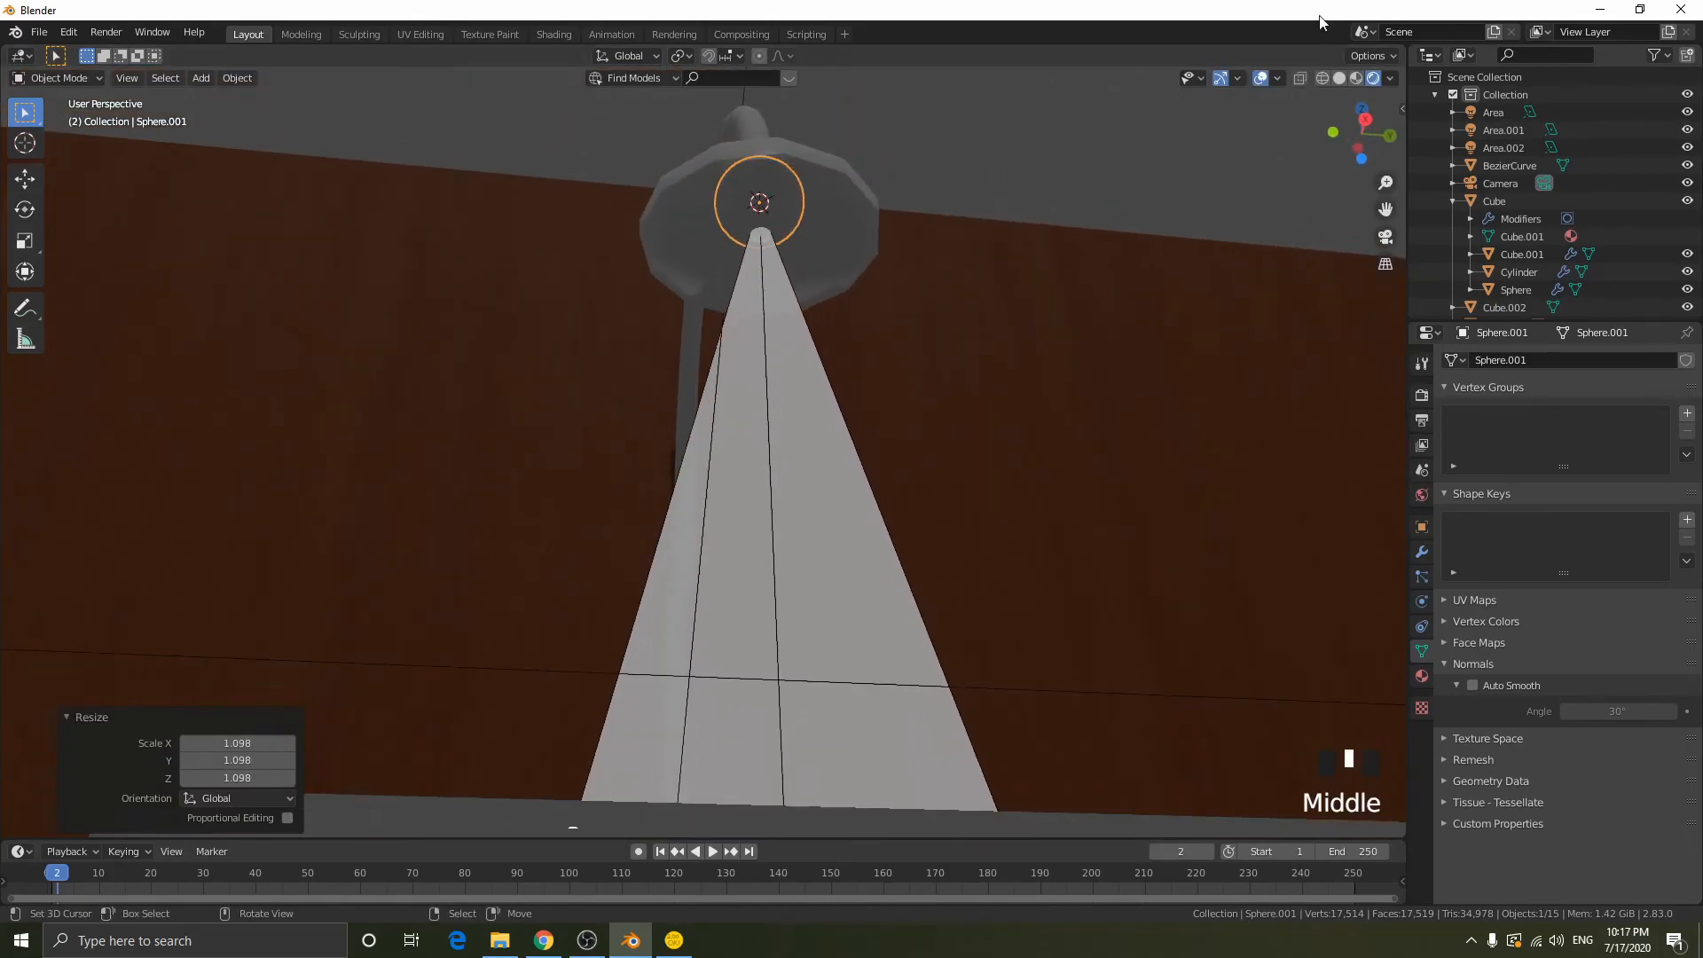
key(Tab)
key(3)
right_click(761, 235)
key(1)
right_click(761, 235)
click(760, 56)
middle_drag(1007, 204, 996, 215)
key(g)
key(z)
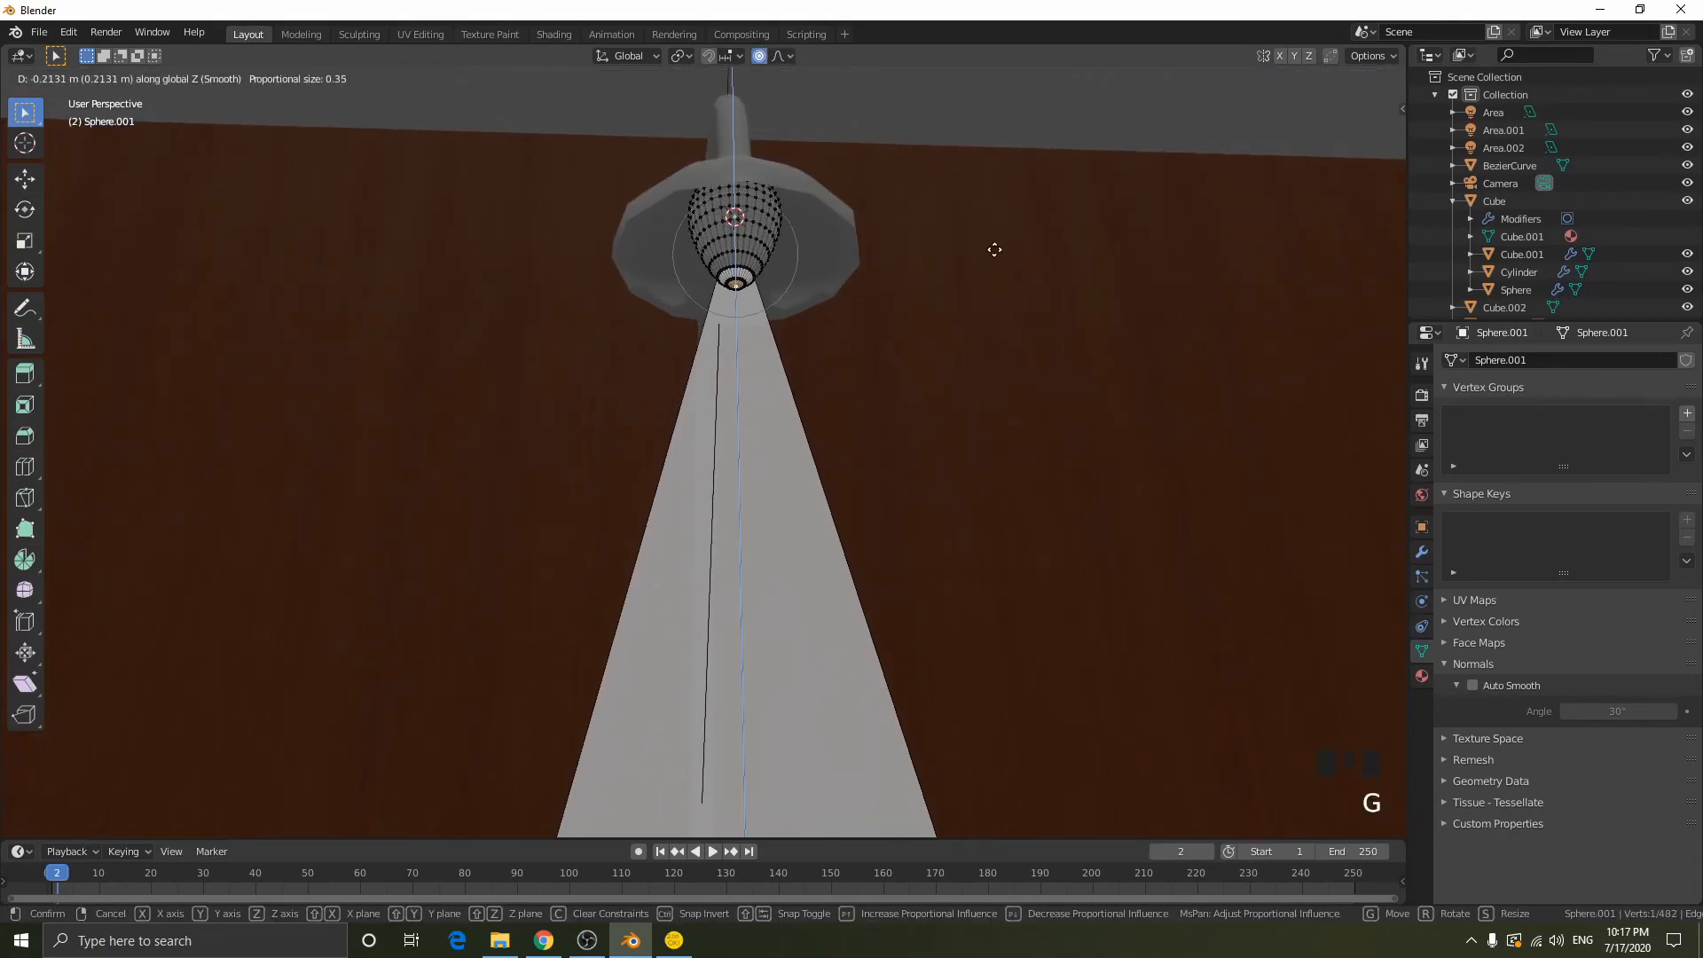
click(995, 255)
key(Tab)
- Finish reshaping the bulb mesh, return to object mode and leave everything deselected
middle_drag(1005, 232, 1153, 337)
key(g)
key(alt+a)
middle_drag(818, 471, 1008, 454)
scroll(1008, 454, down, 2)
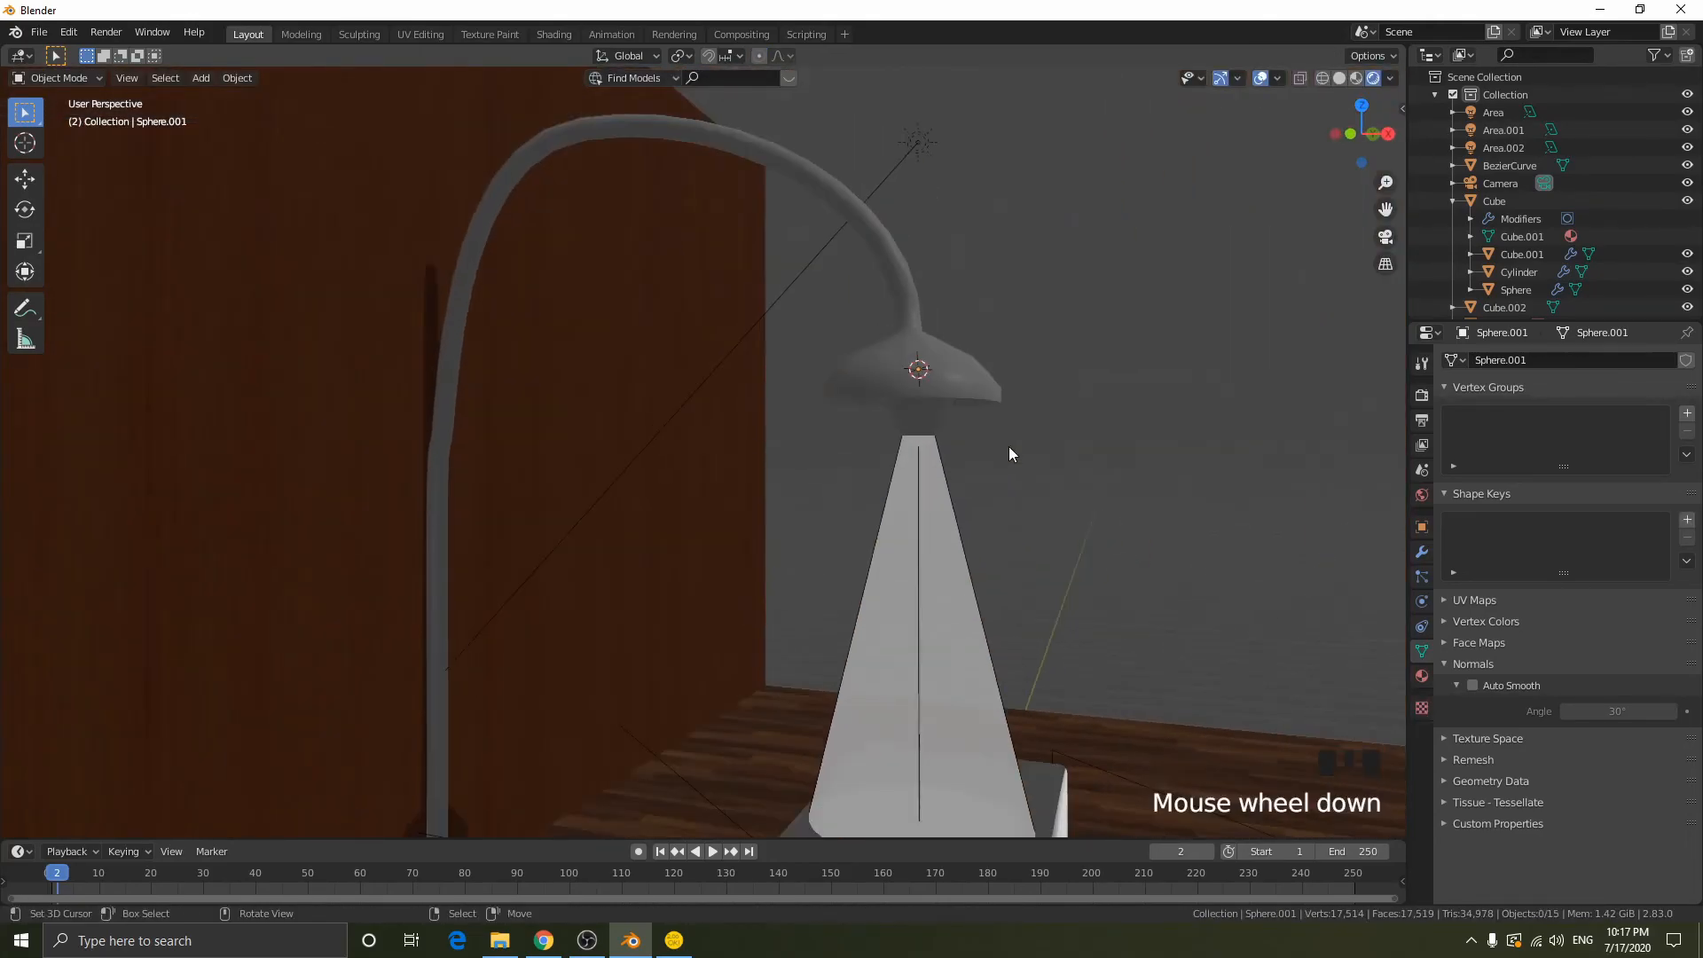
- Move the edge loop at the lamp pole's bend by about 0.05 m with proportional editing at a size of 0.32
right_click(937, 367)
middle_drag(950, 370, 1035, 398)
key(Tab)
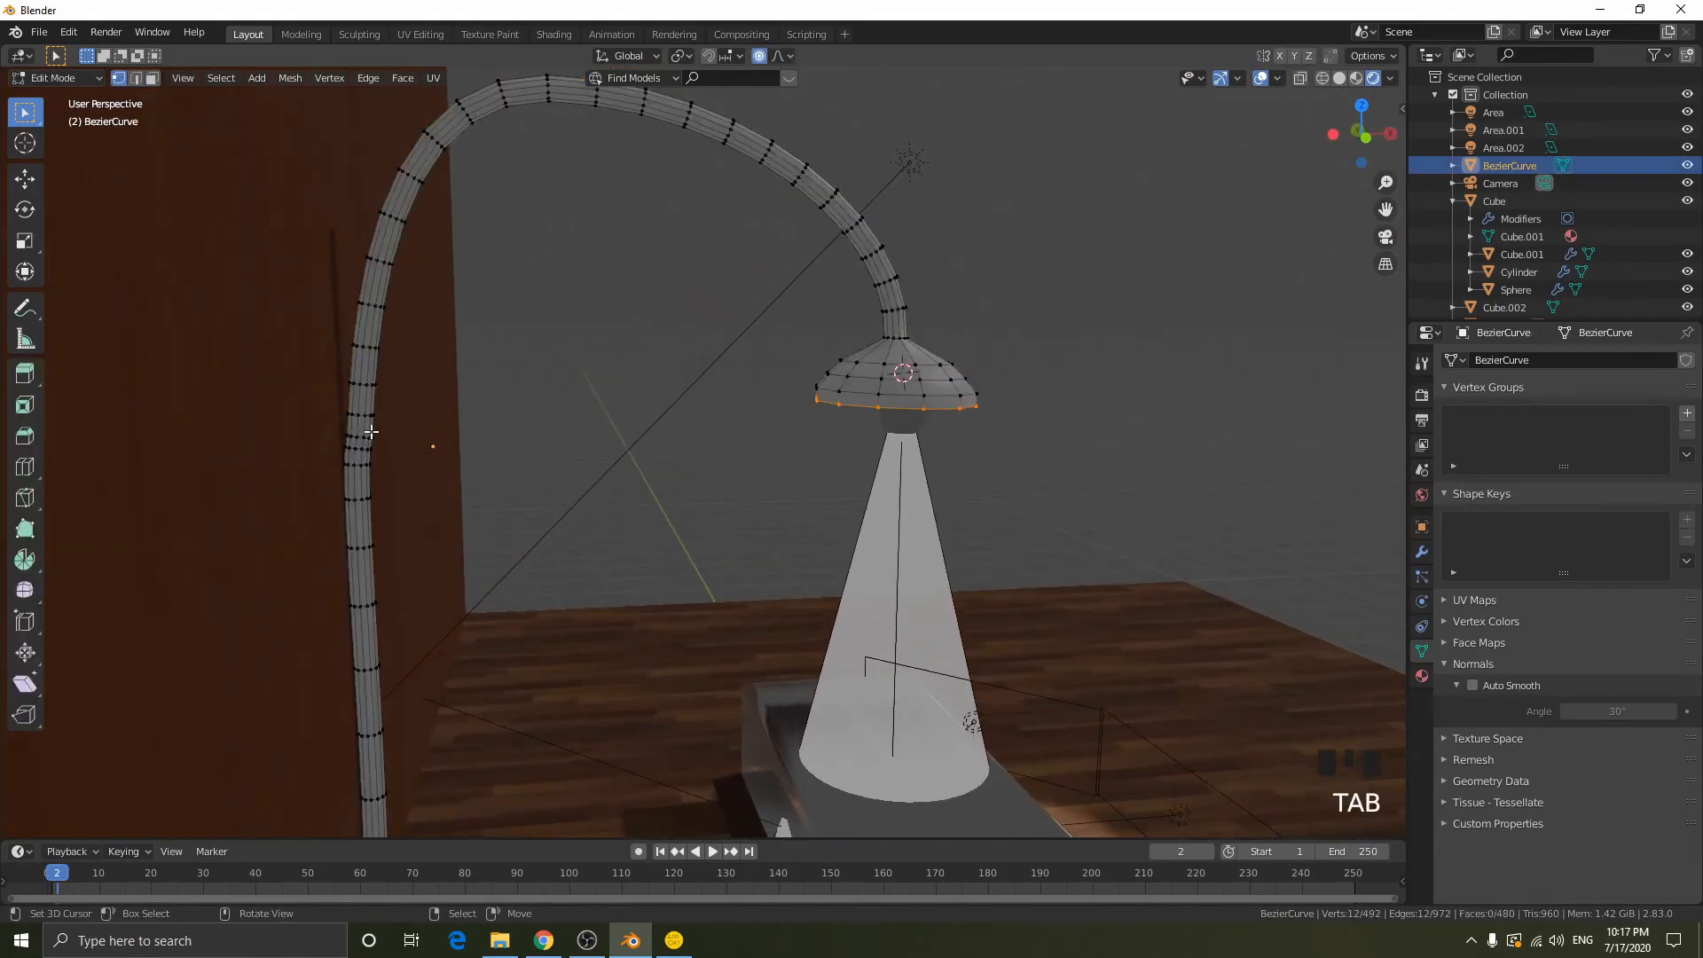
alt+right_click(363, 437)
key(g)
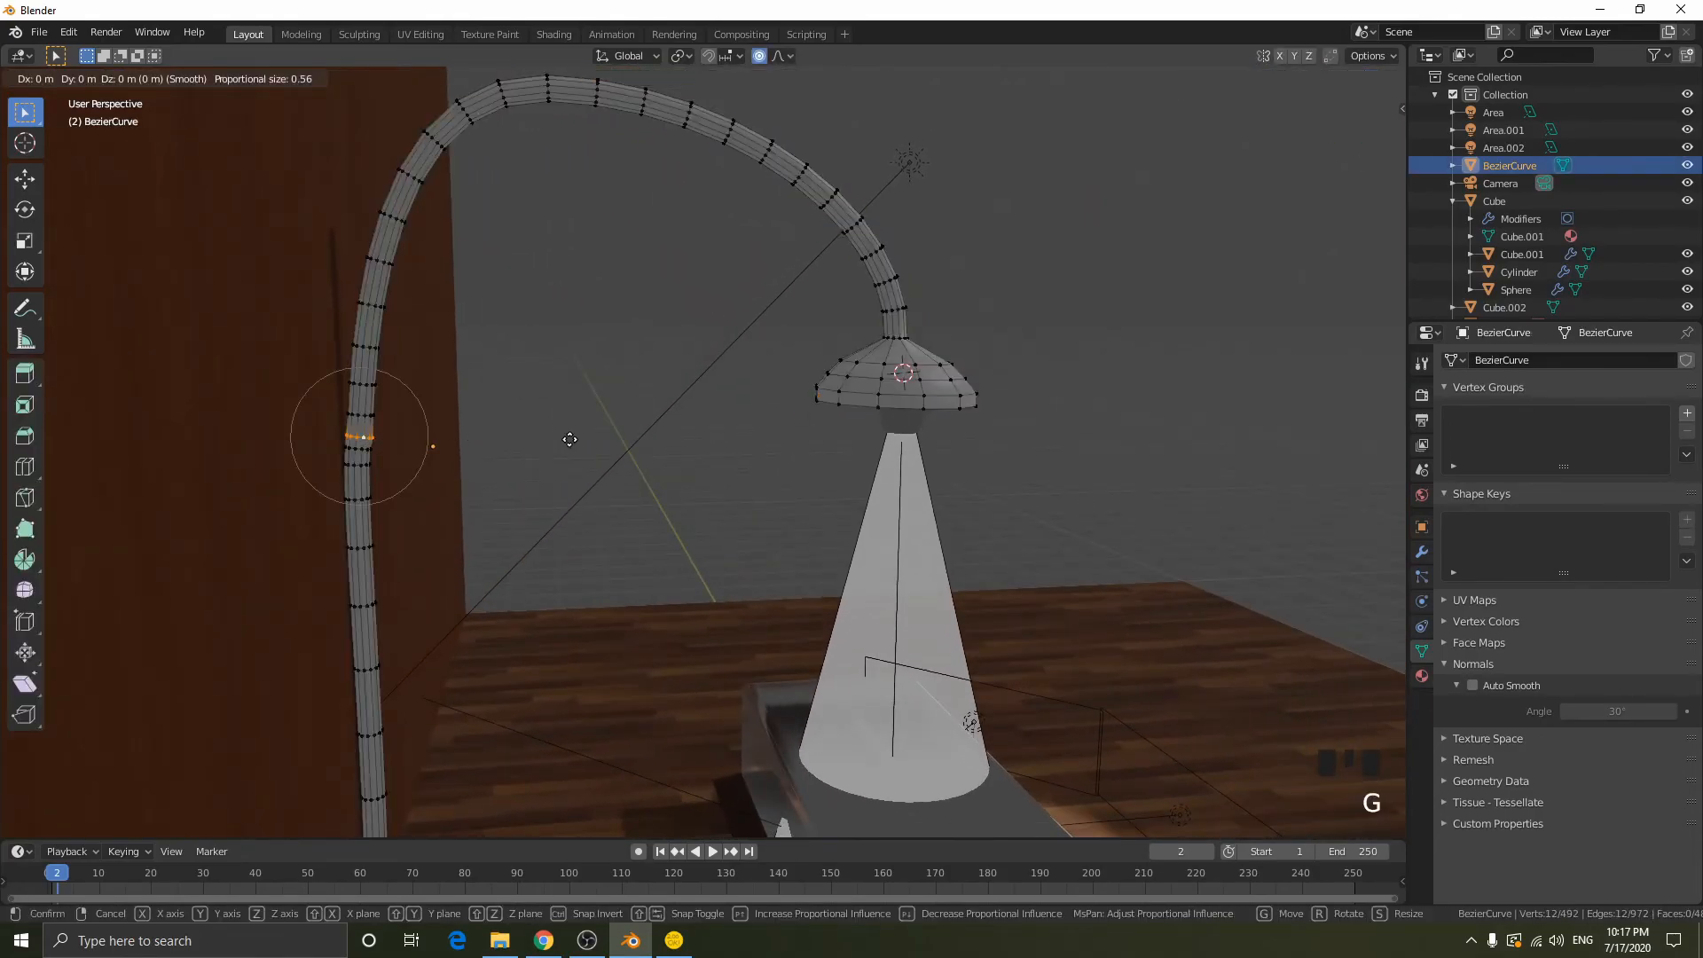
scroll(567, 436, up, 6)
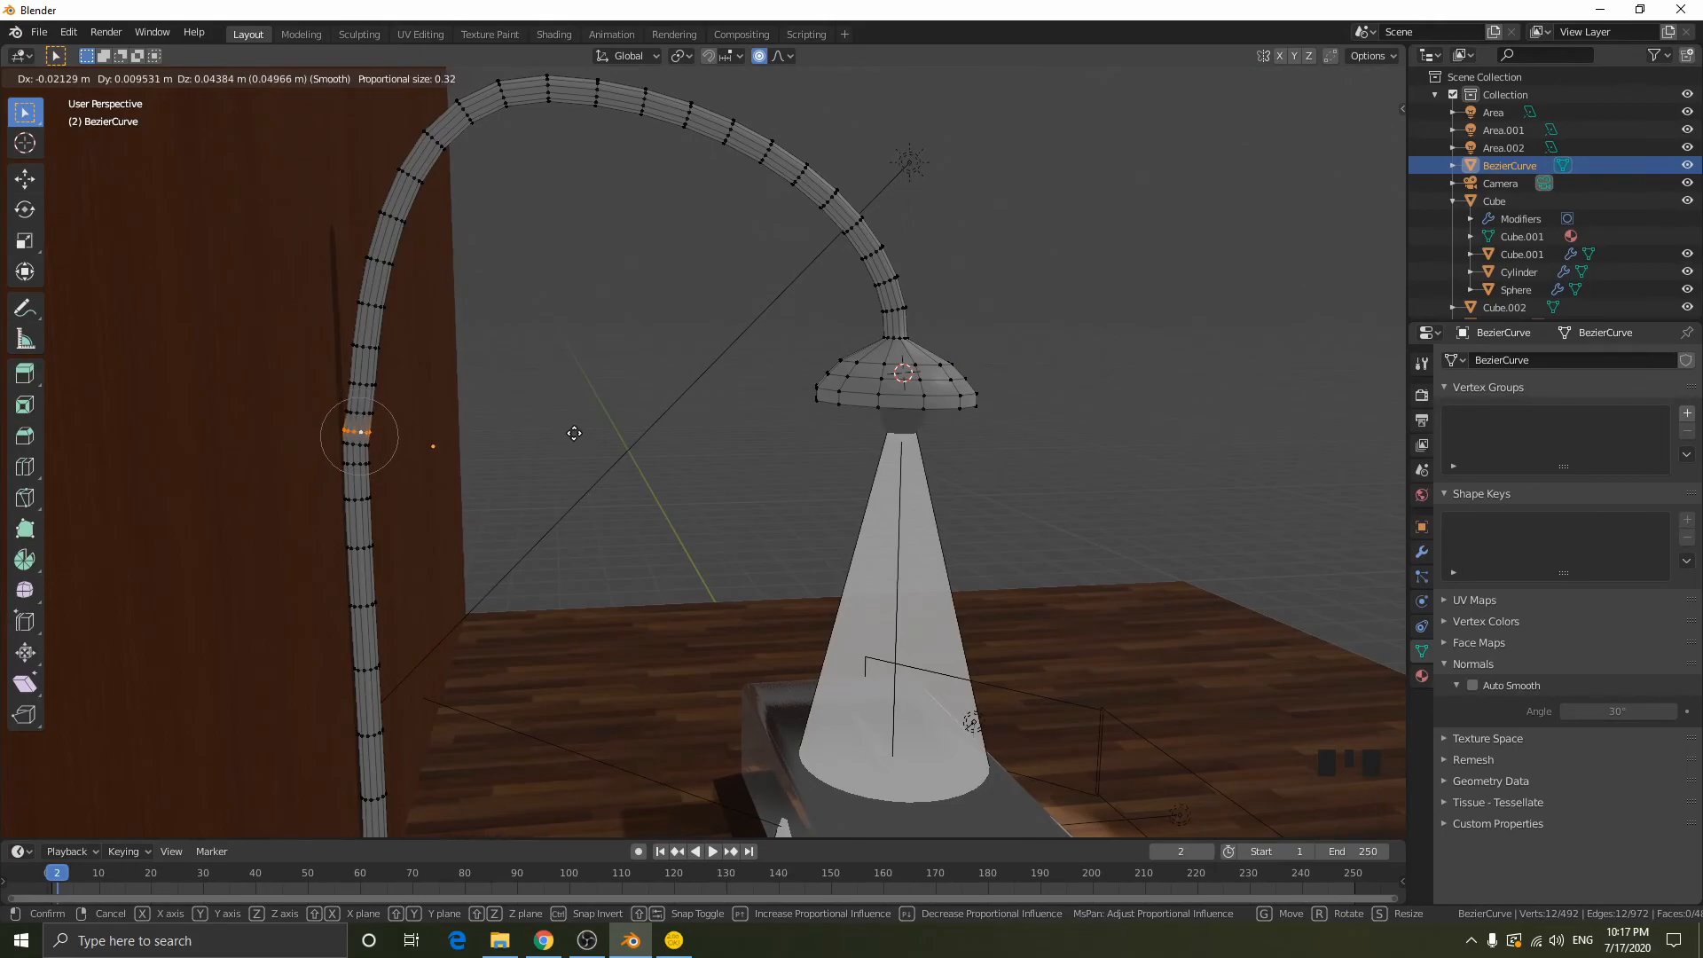
click(590, 428)
key(Tab)
key(Tab)
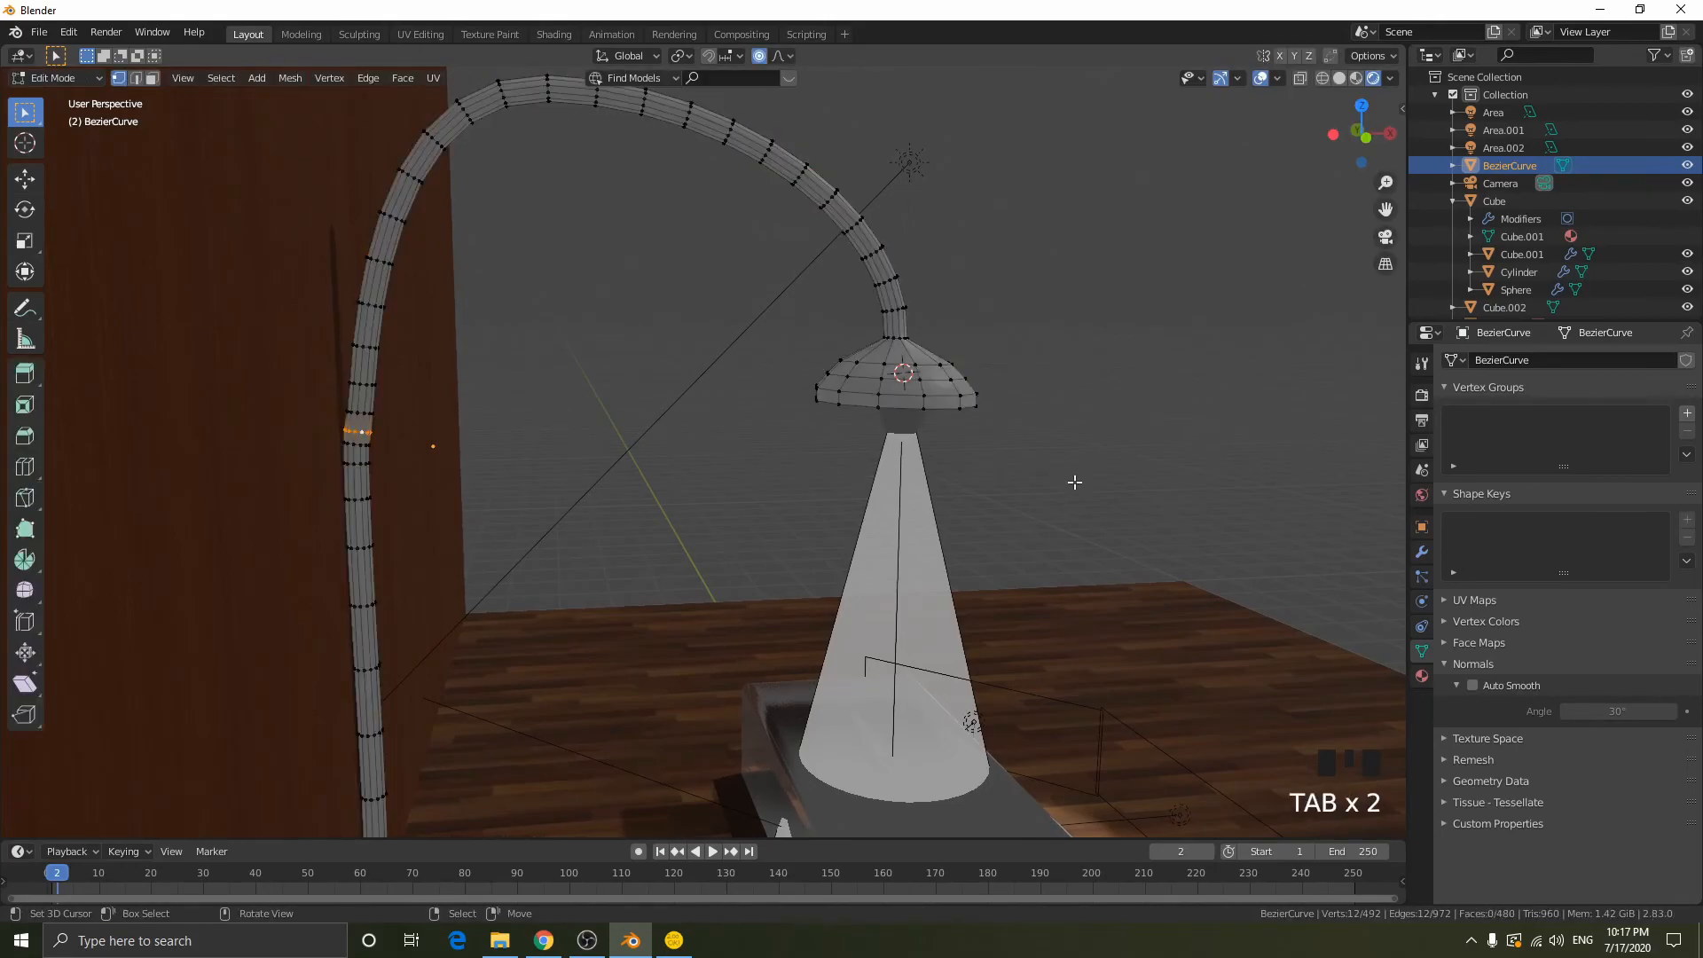
scroll(1069, 478, down, 2)
key(Tab)
middle_drag(1069, 479, 939, 502)
scroll(962, 504, down, 2)
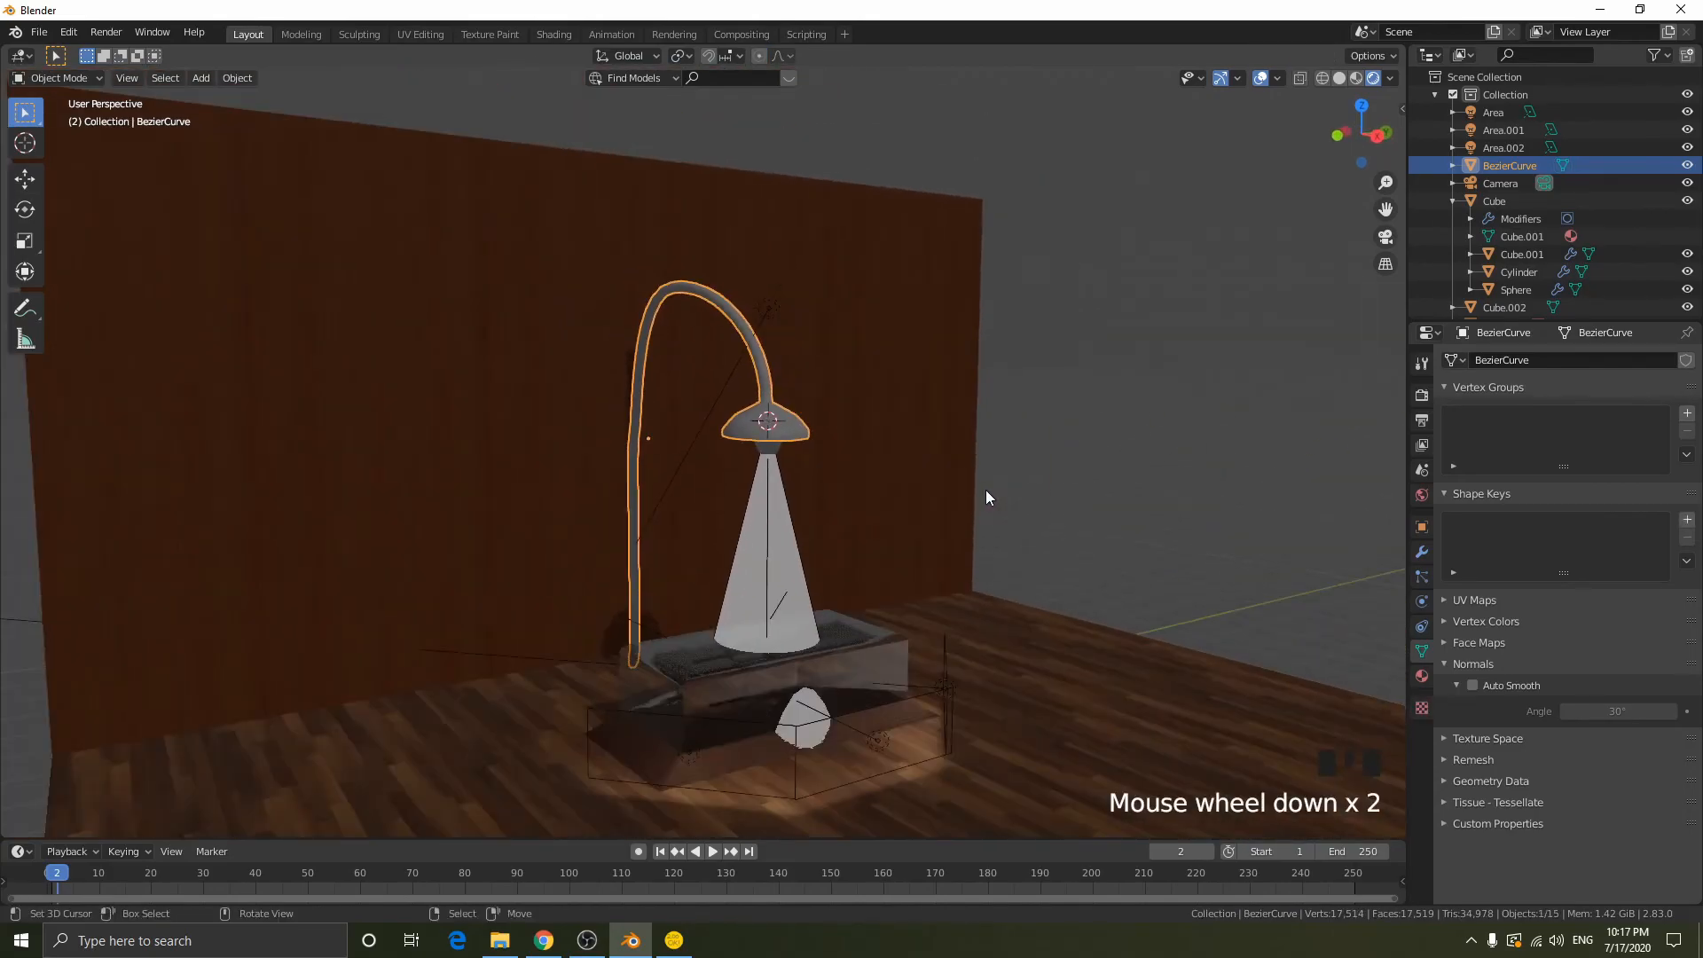
scroll(870, 444, up, 3)
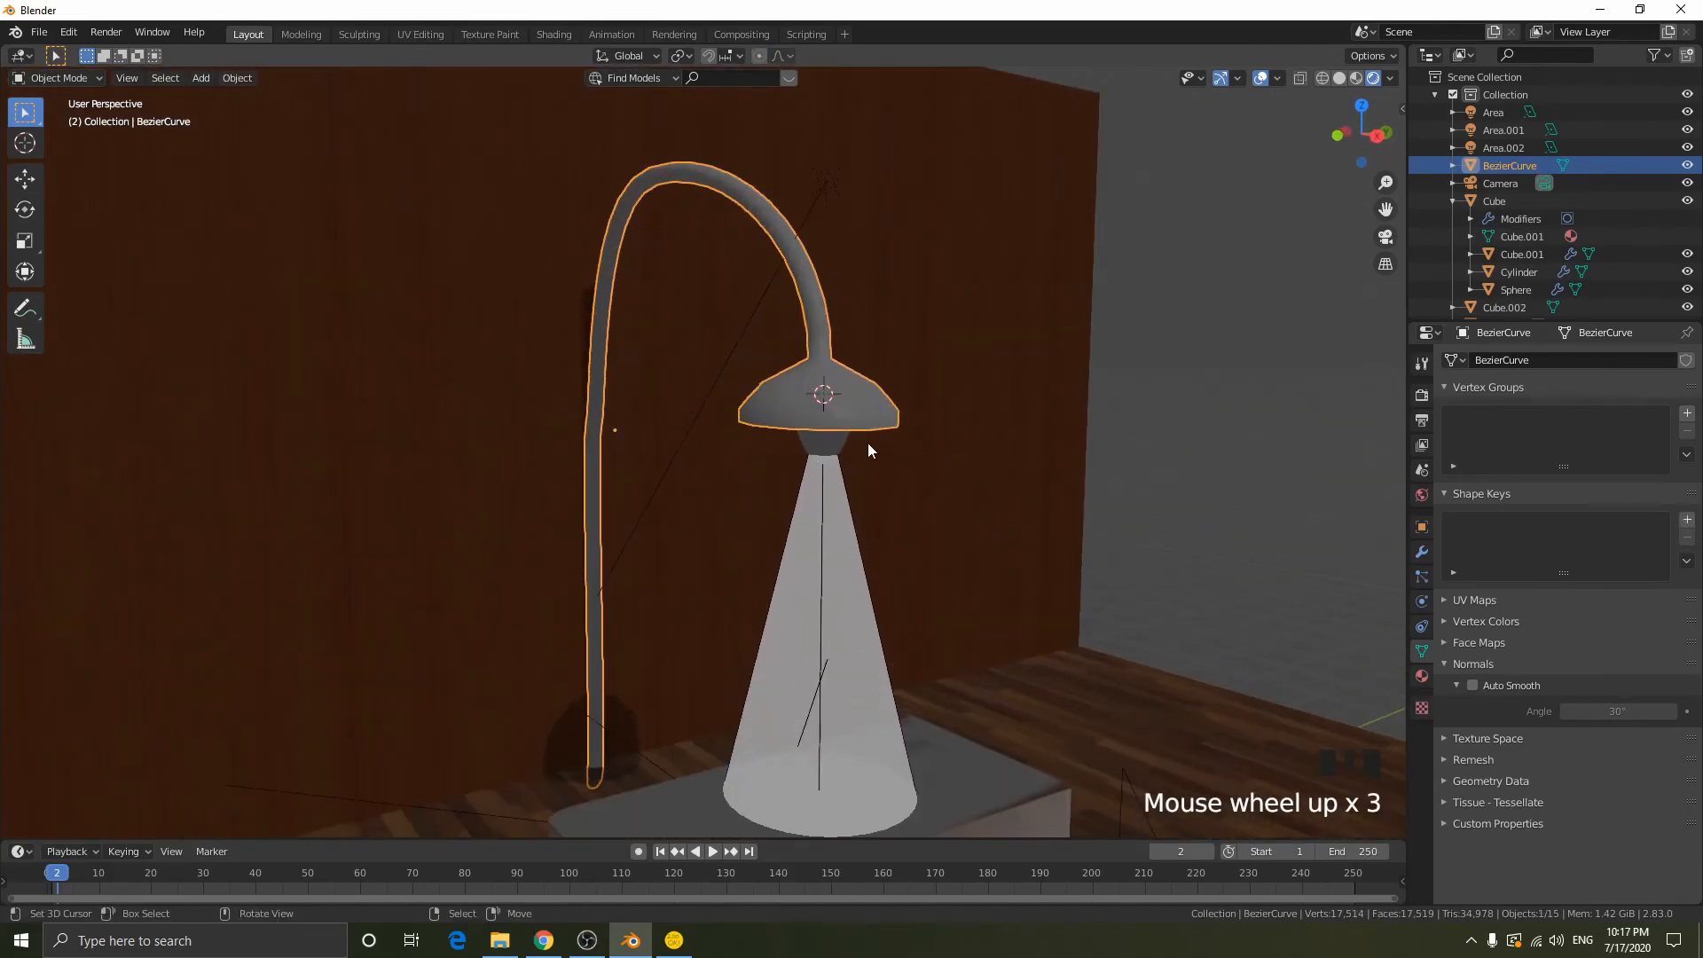
- Select the spotlight inside the lampshade through the wireframe view and set its power to 400 W
key(shift+z)
right_click(823, 386)
right_click(832, 394)
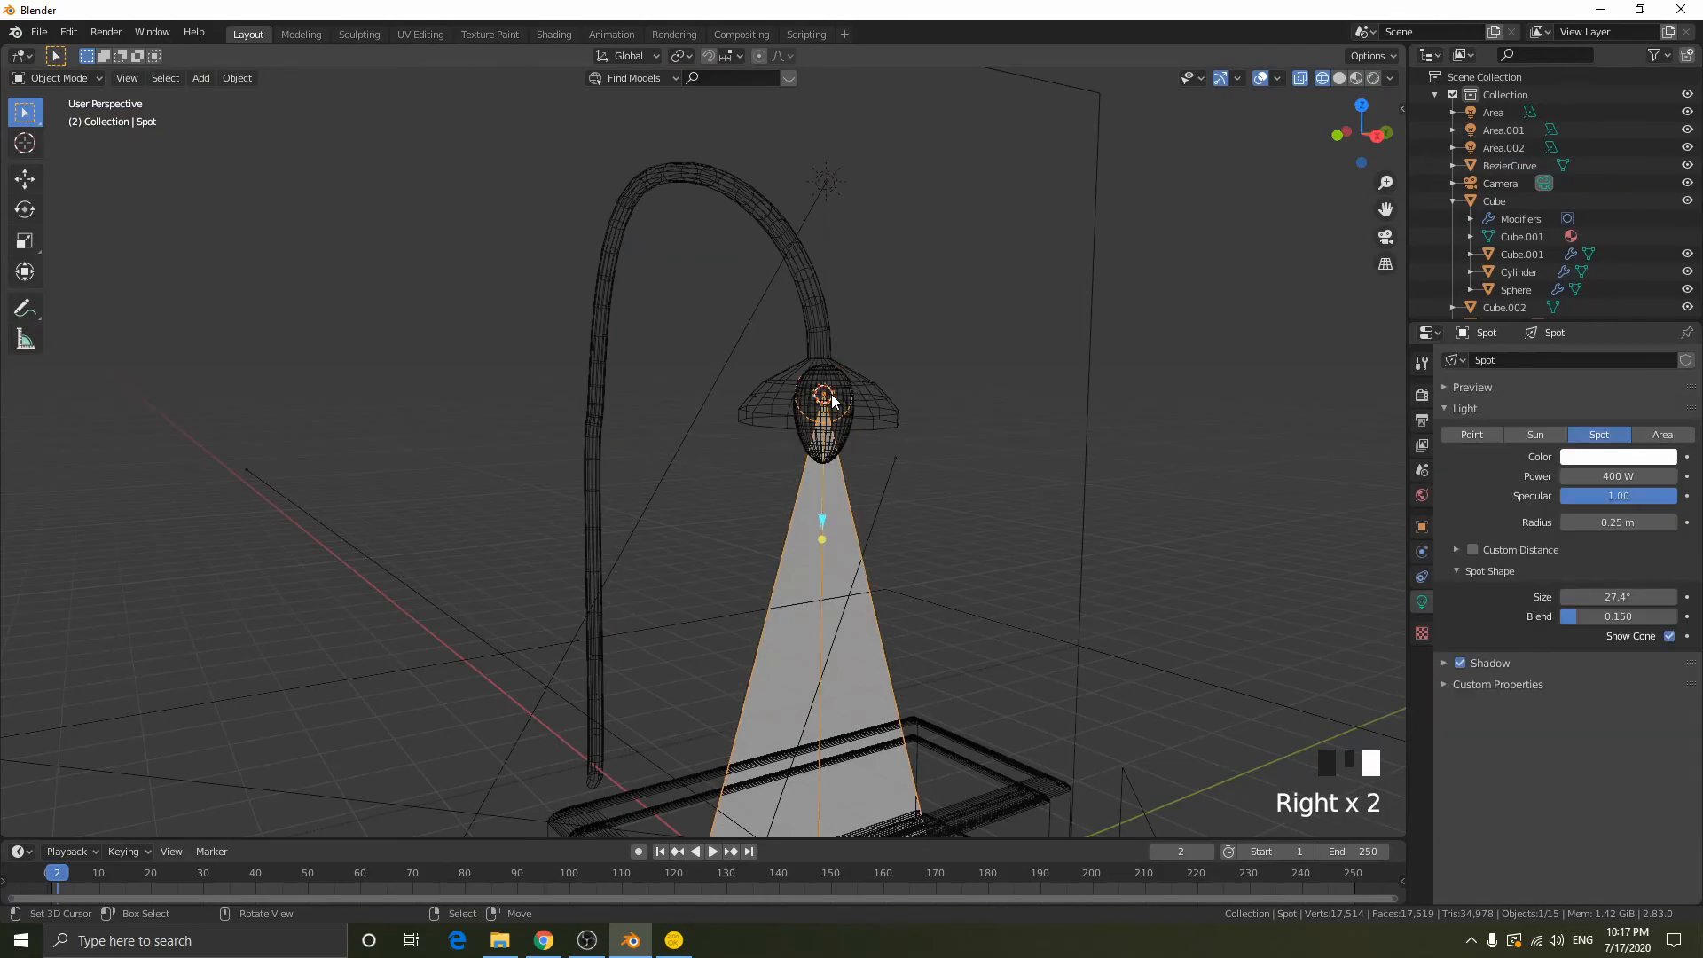
key(shift+z)
middle_drag(984, 454, 1081, 359)
scroll(1163, 577, down, 1)
scroll(1069, 368, up, 2)
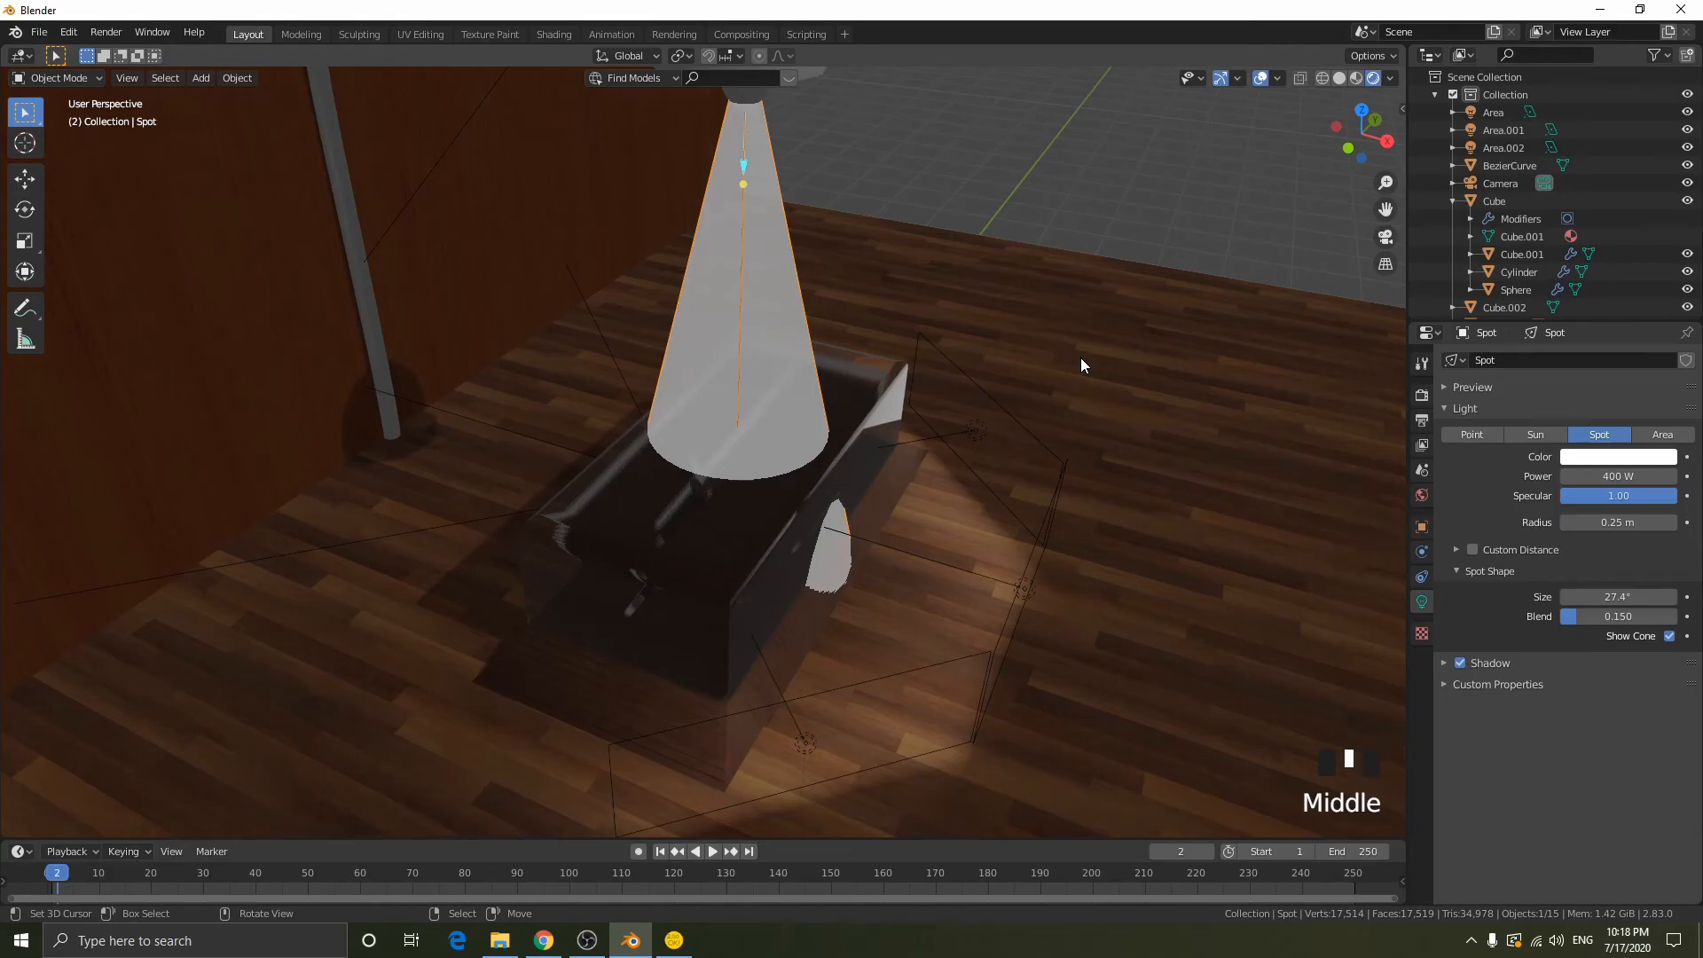
drag(1632, 476, 1627, 476)
click(1627, 480)
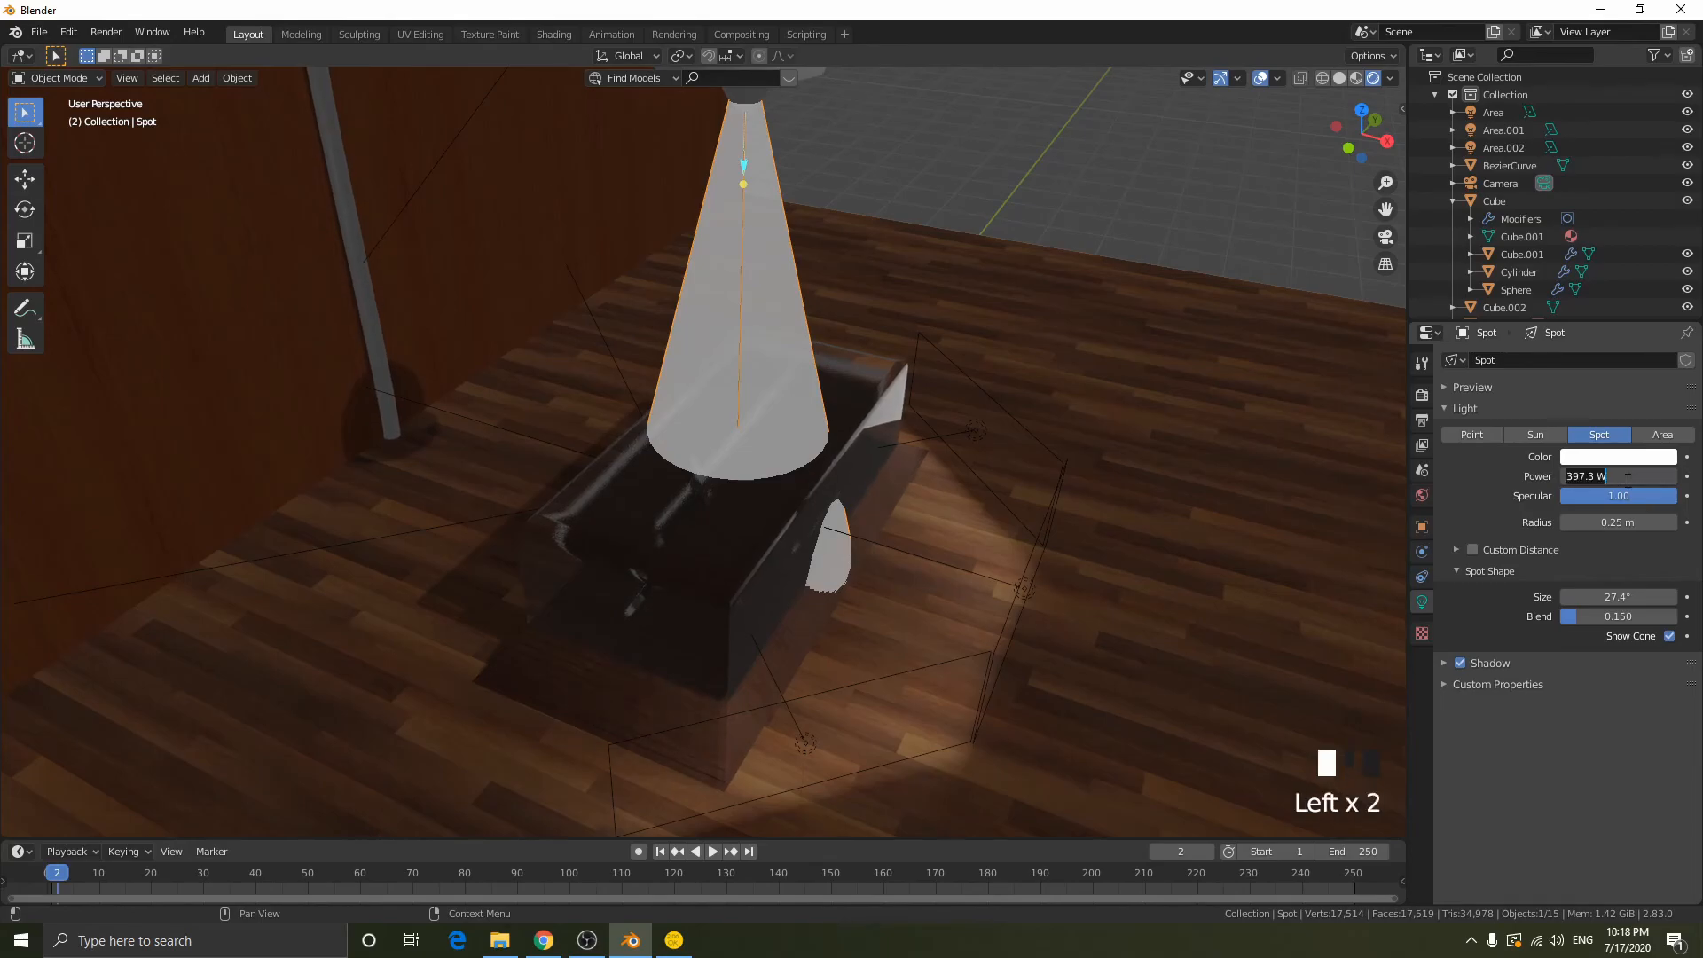
text(440)
text(0)
key(Return)
- Narrow the spotlight's cone to a spot size of about 23.9°
shift+drag(1596, 596, 1559, 596)
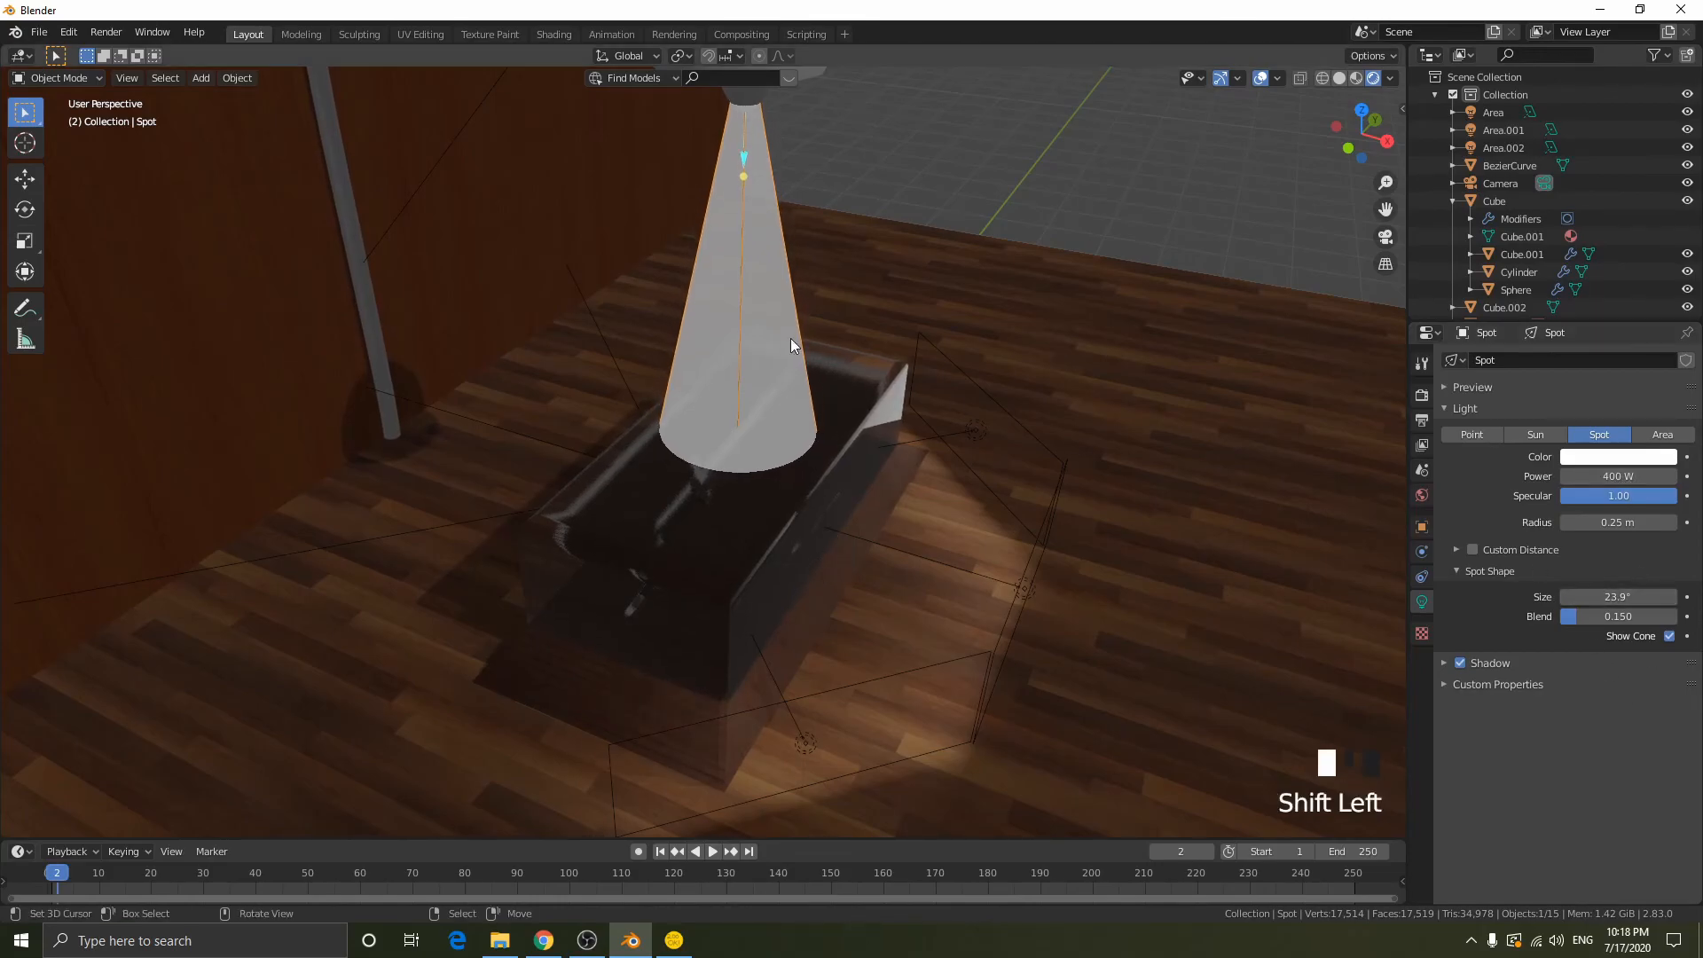
middle_drag(790, 338, 1034, 291)
scroll(897, 177, down, 2)
middle_drag(898, 177, 938, 206)
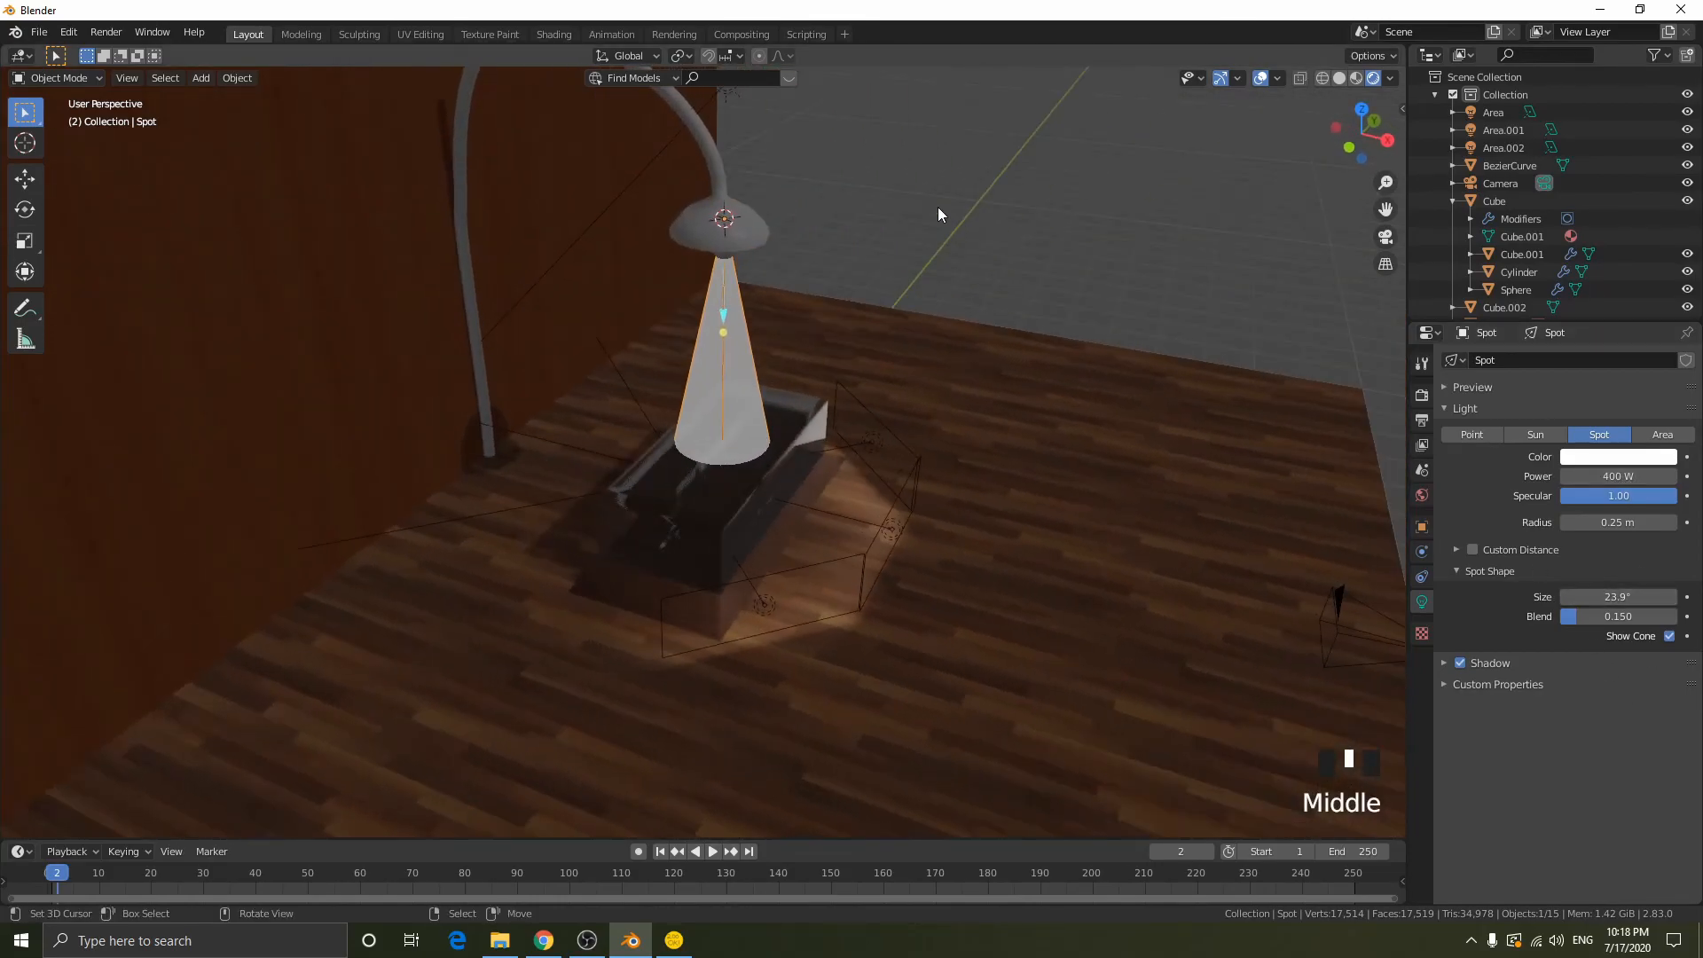
- Give the curved lamp a new material in the Shading workspace with Metallic at 1.0 and a darkened base color
right_click(711, 163)
click(555, 34)
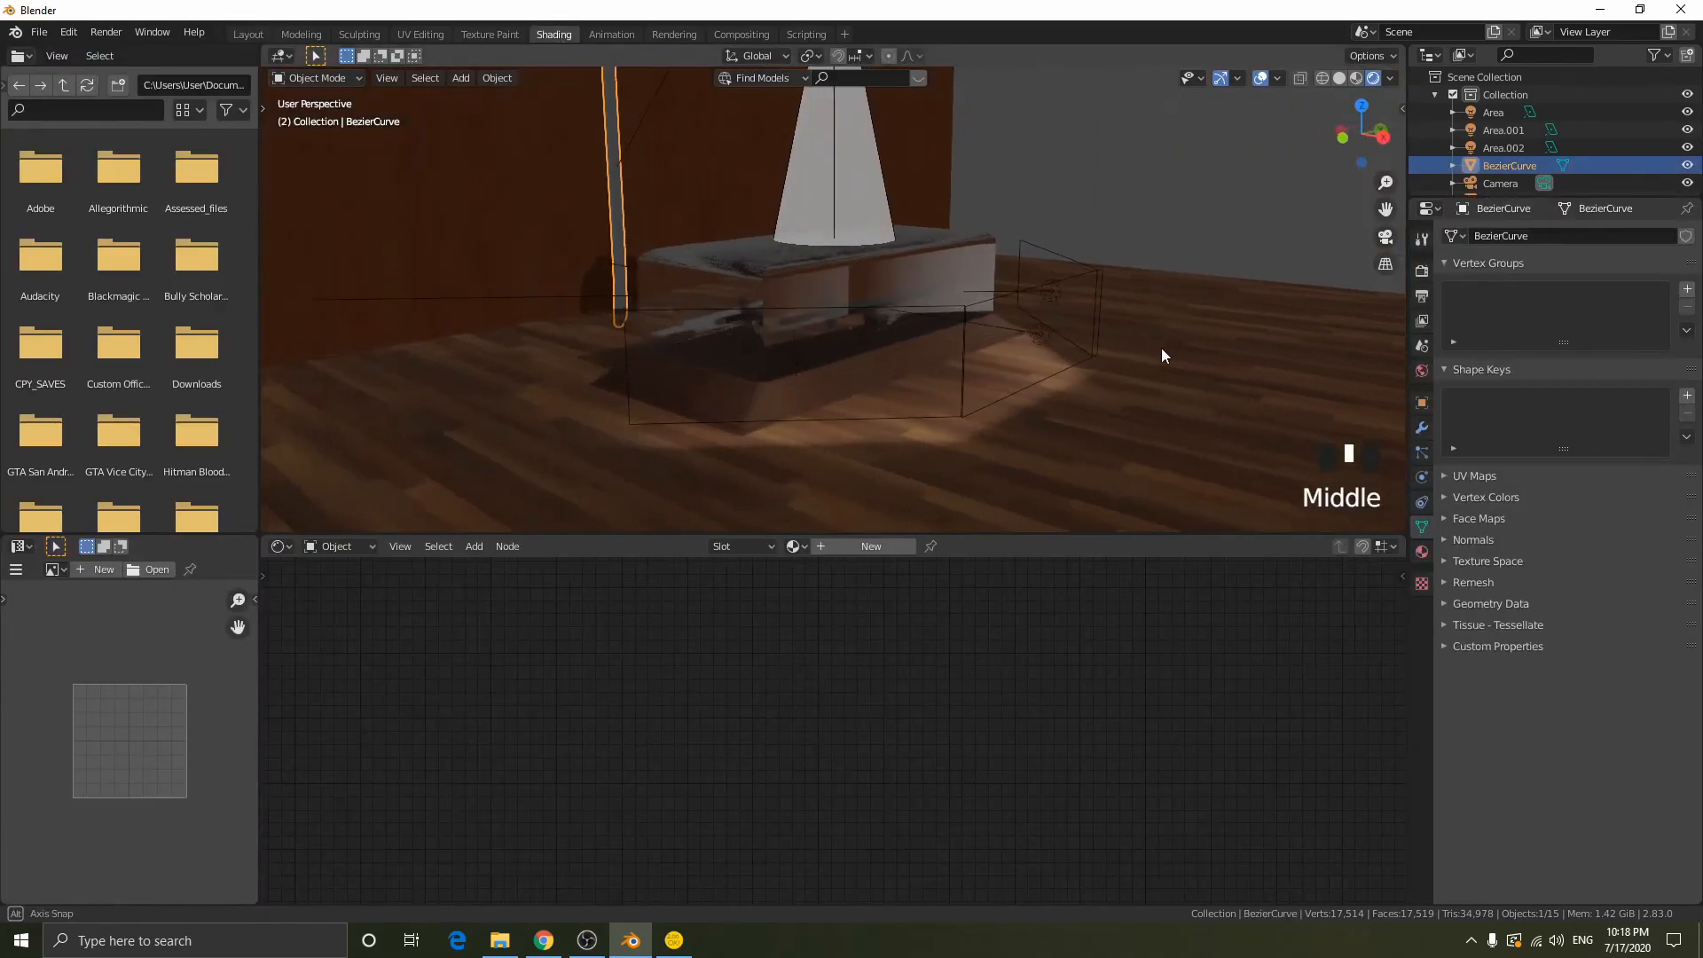
scroll(975, 371, down, 3)
click(793, 546)
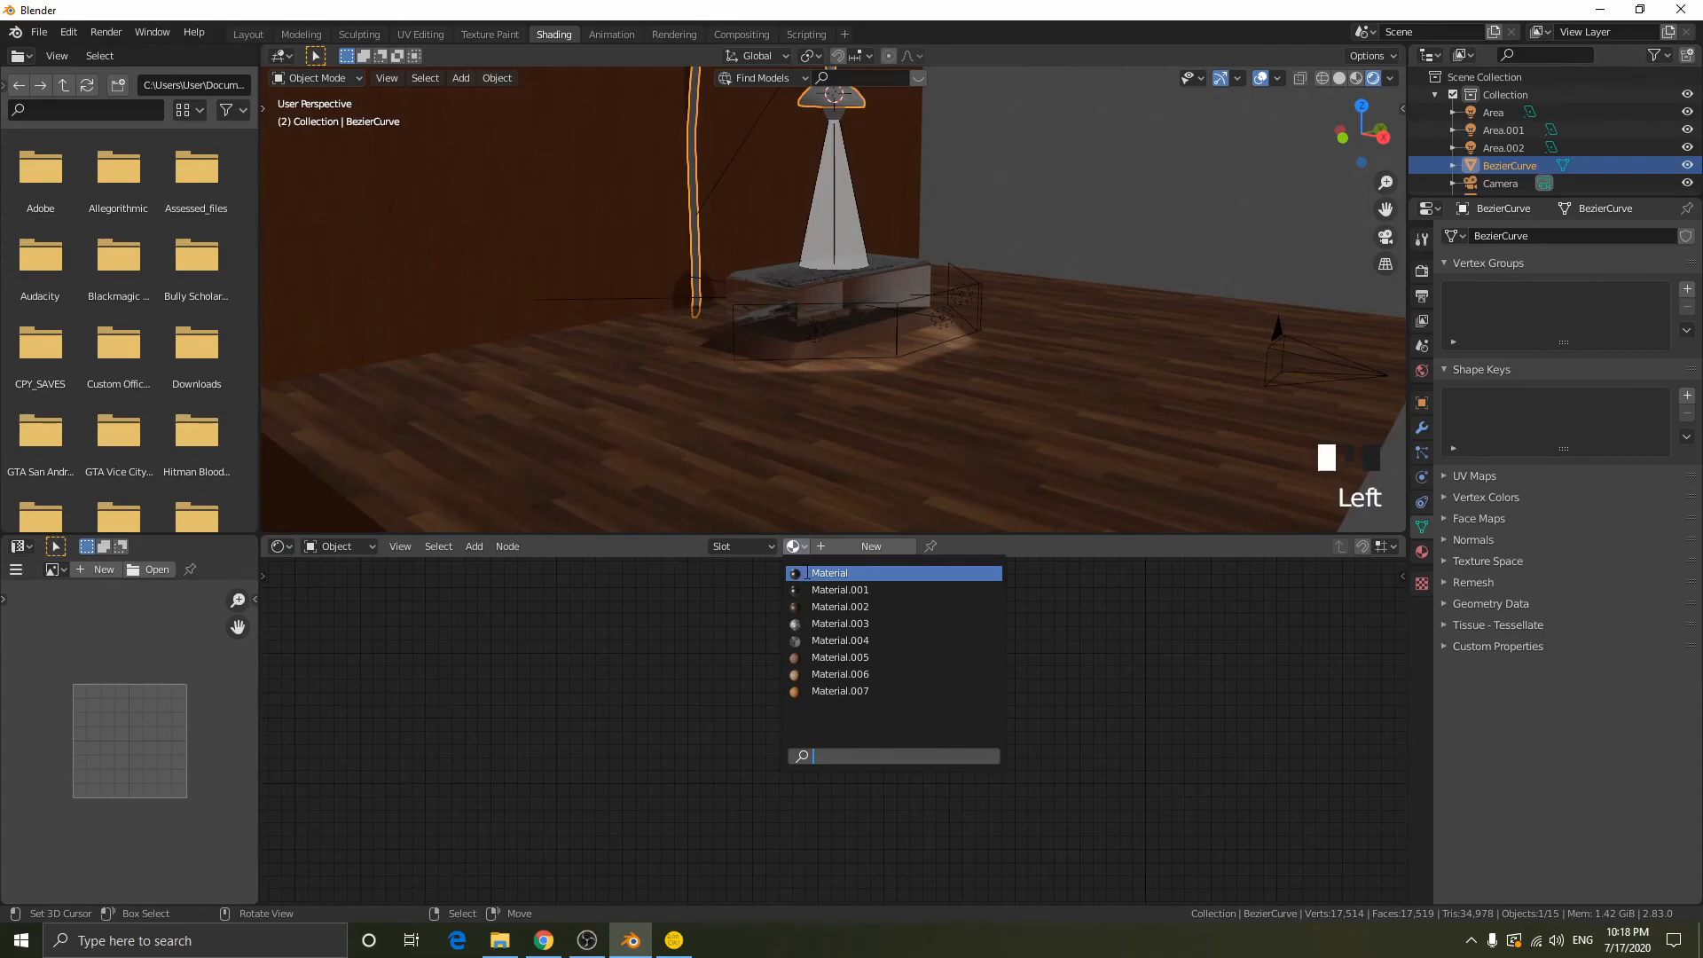
click(870, 546)
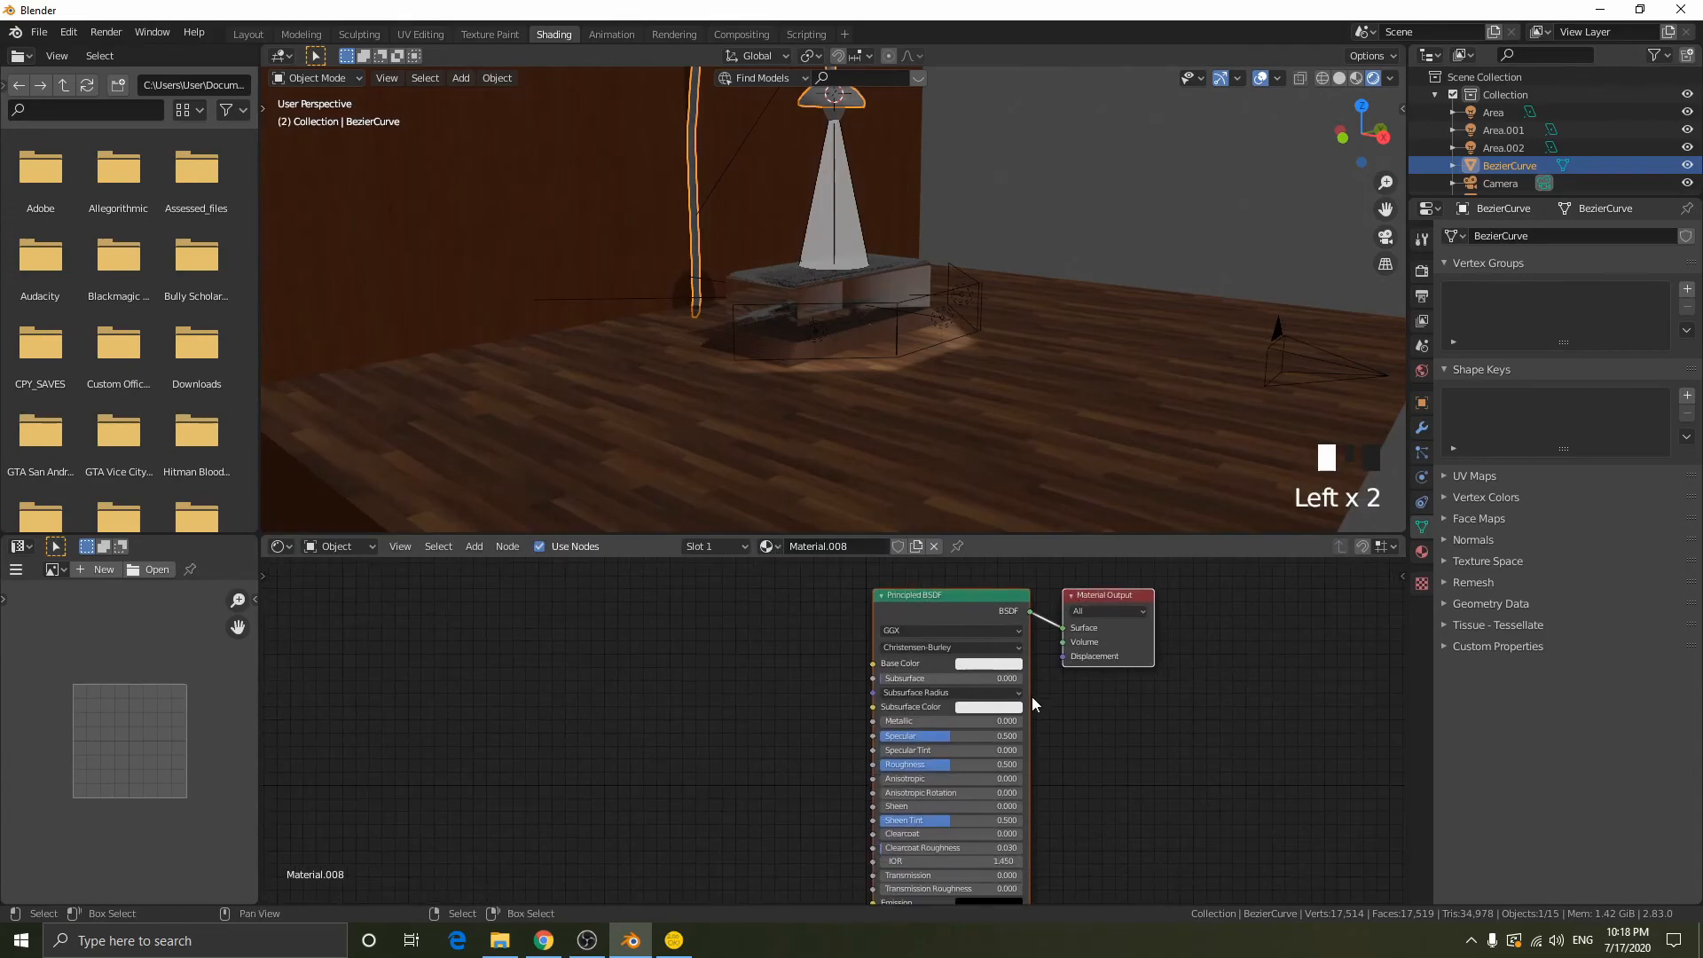
drag(974, 717, 1025, 722)
mouse_move(918, 761)
mouse_down()
mouse_move(879, 764)
mouse_move(932, 765)
mouse_up()
click(997, 664)
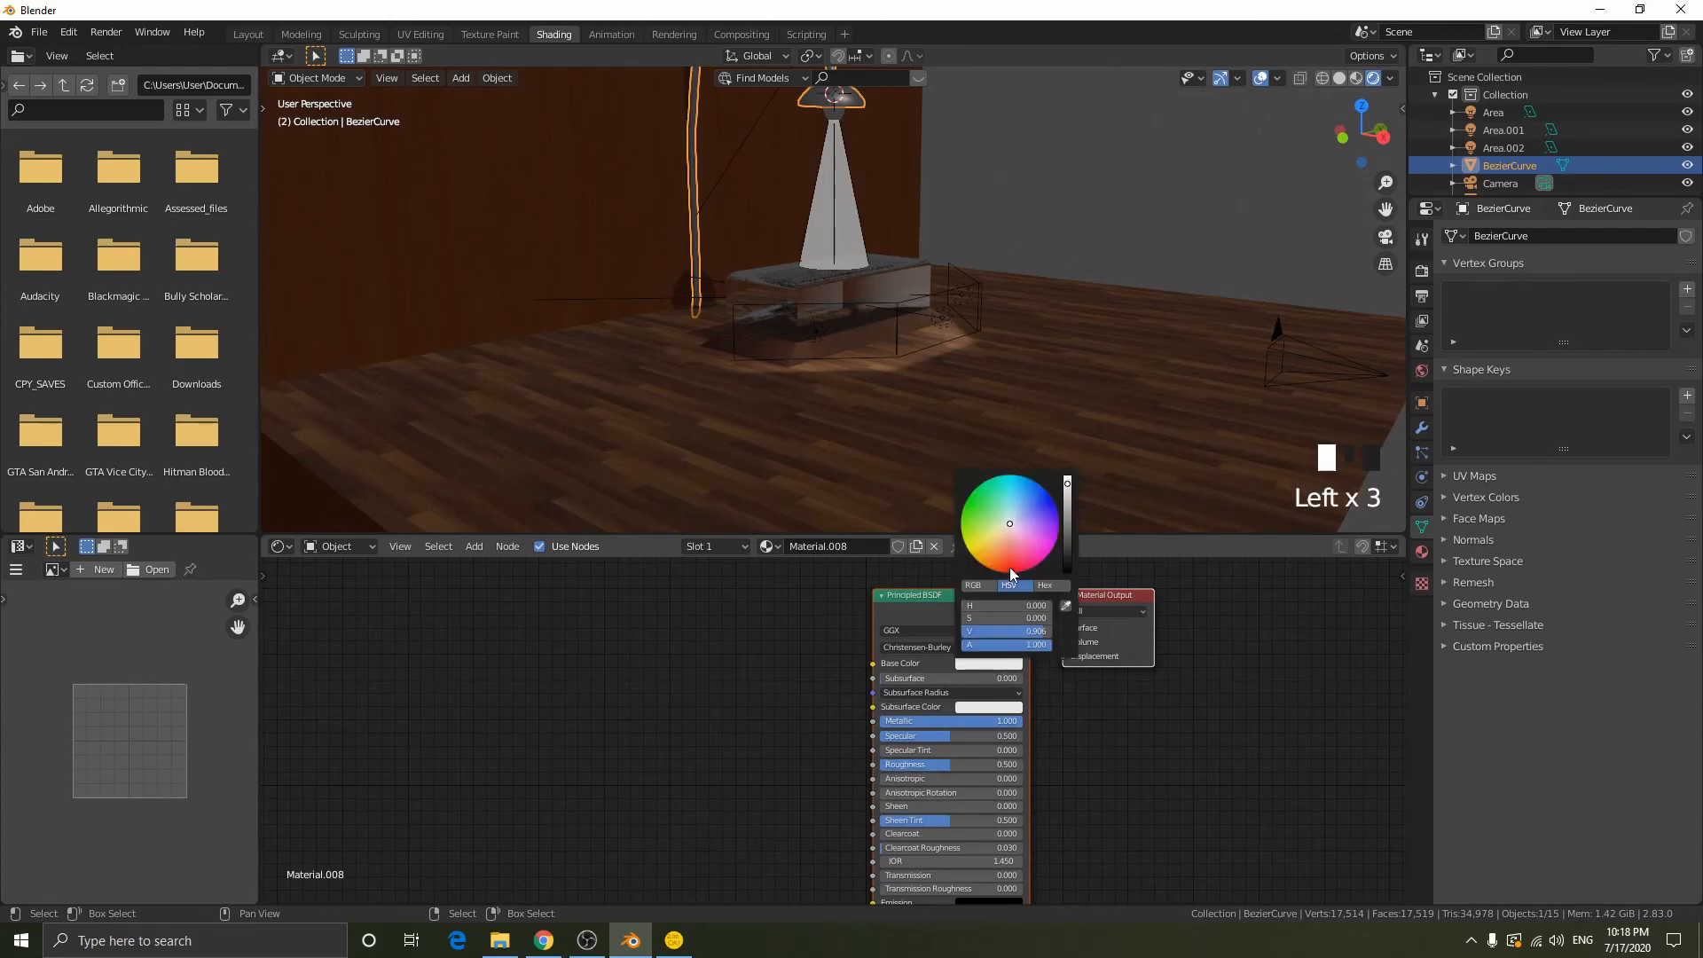
click(1065, 522)
- Create a new material on the bulb sphere and delete its Principled BSDF node
right_click(839, 115)
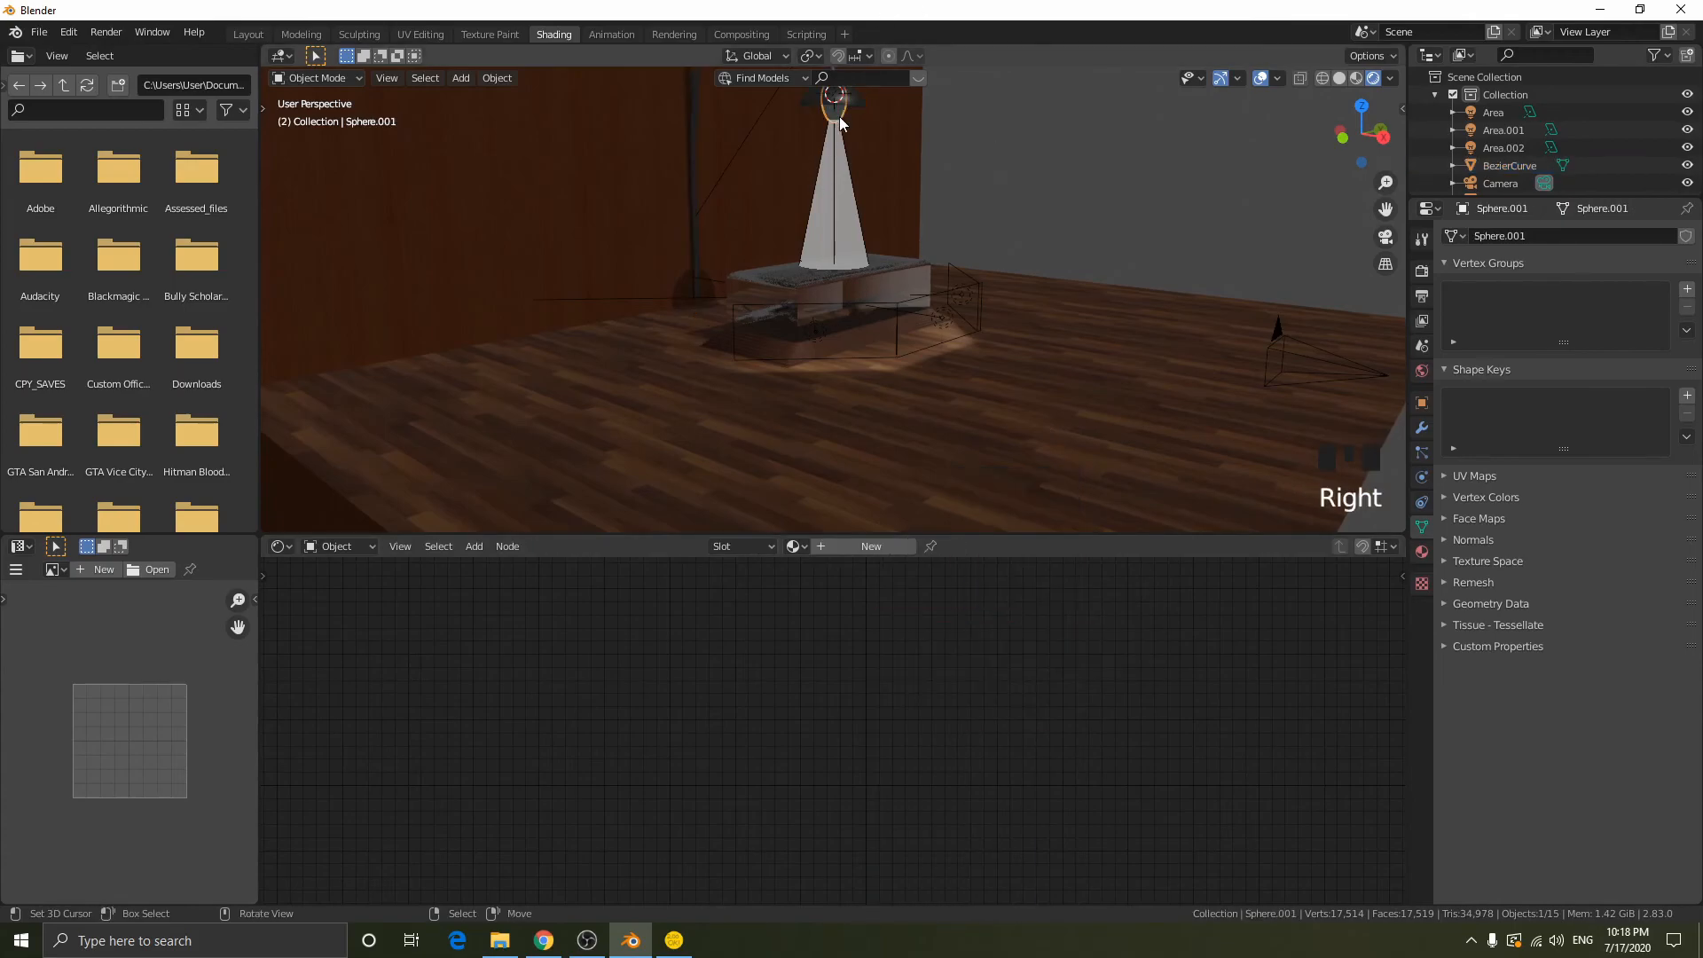
click(874, 544)
middle_drag(940, 619, 792, 643)
click(822, 583)
key(x)
- Add an Emission node to the bulb material, link it to the Material Output's Surface and set its strength to 7.5
key(shift+a)
click(779, 642)
text(em)
key(Return)
click(789, 665)
alt+right_drag(788, 666, 954, 683)
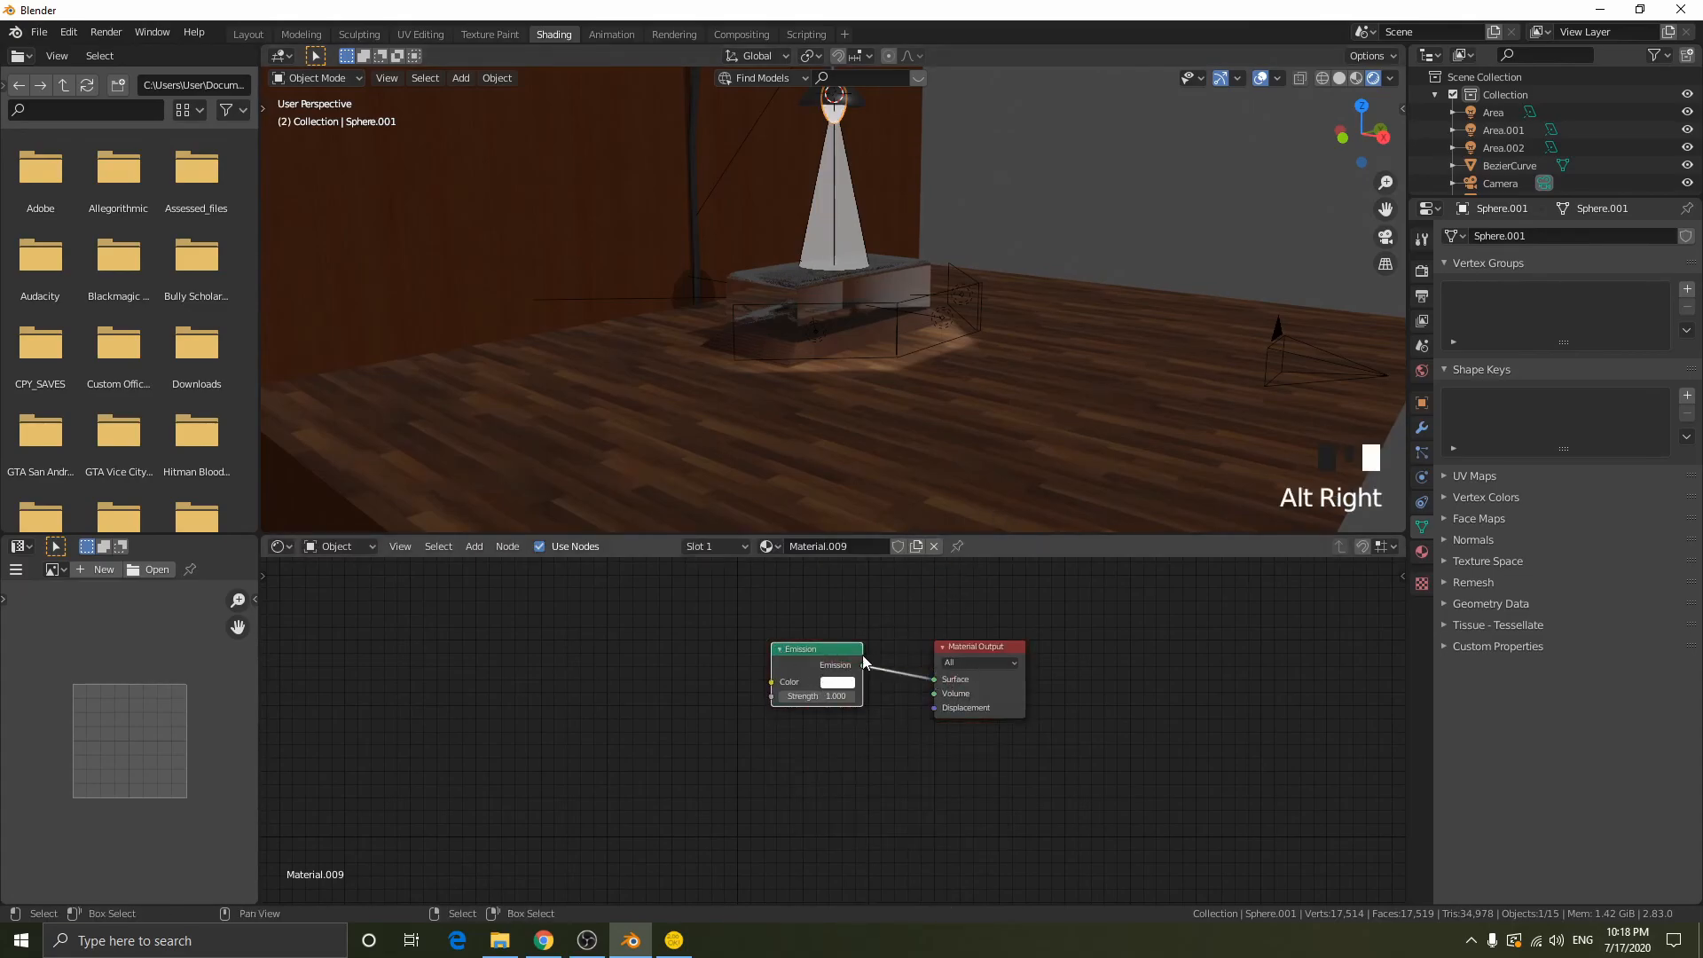
click(830, 697)
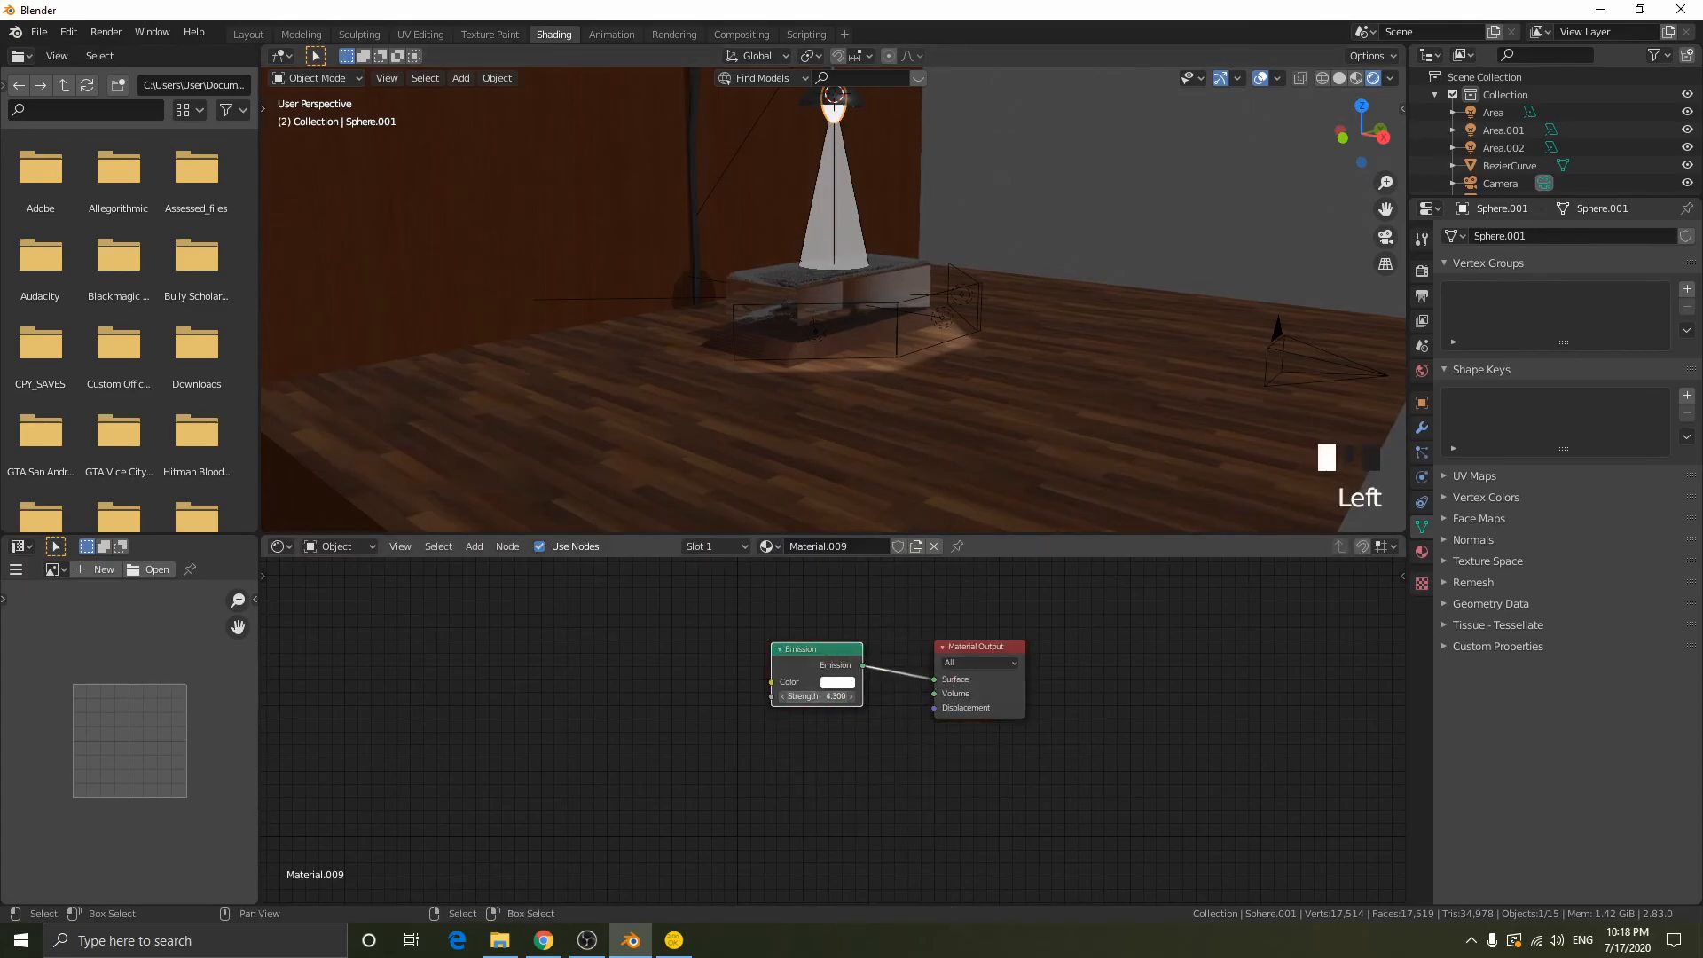
click(831, 704)
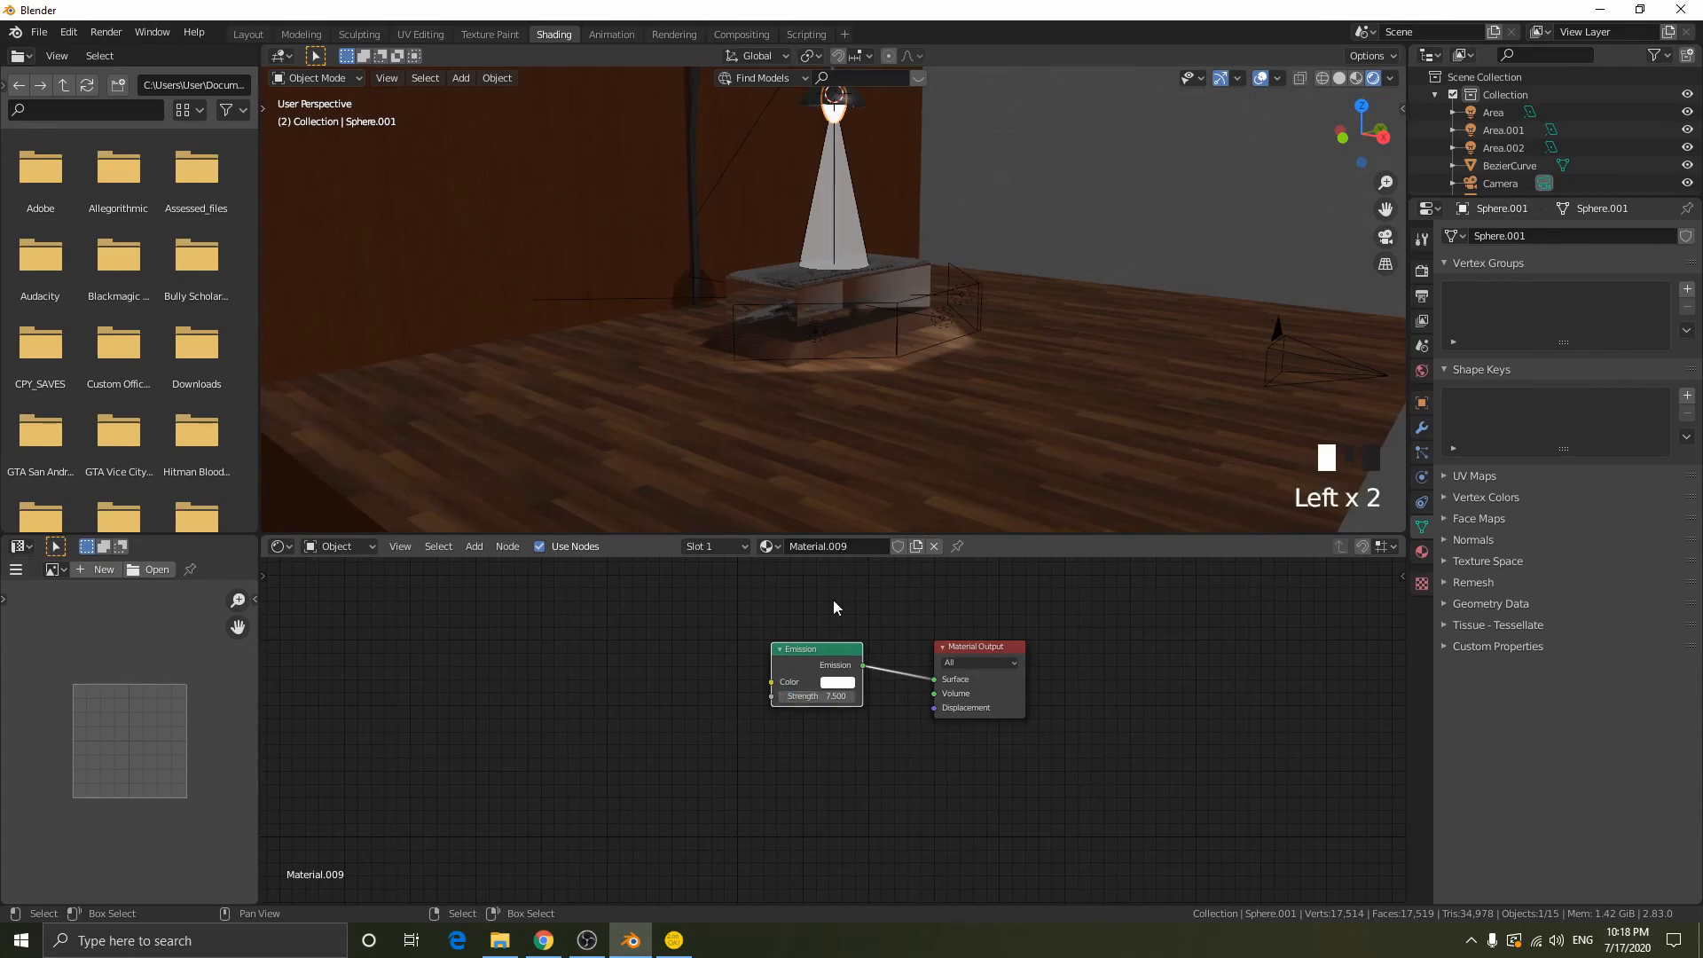
- Add a Blackbody node, link its color to the Emission node's Color input and align it beside that node
click(816, 649)
key(shift+a)
click(582, 615)
text(balc)
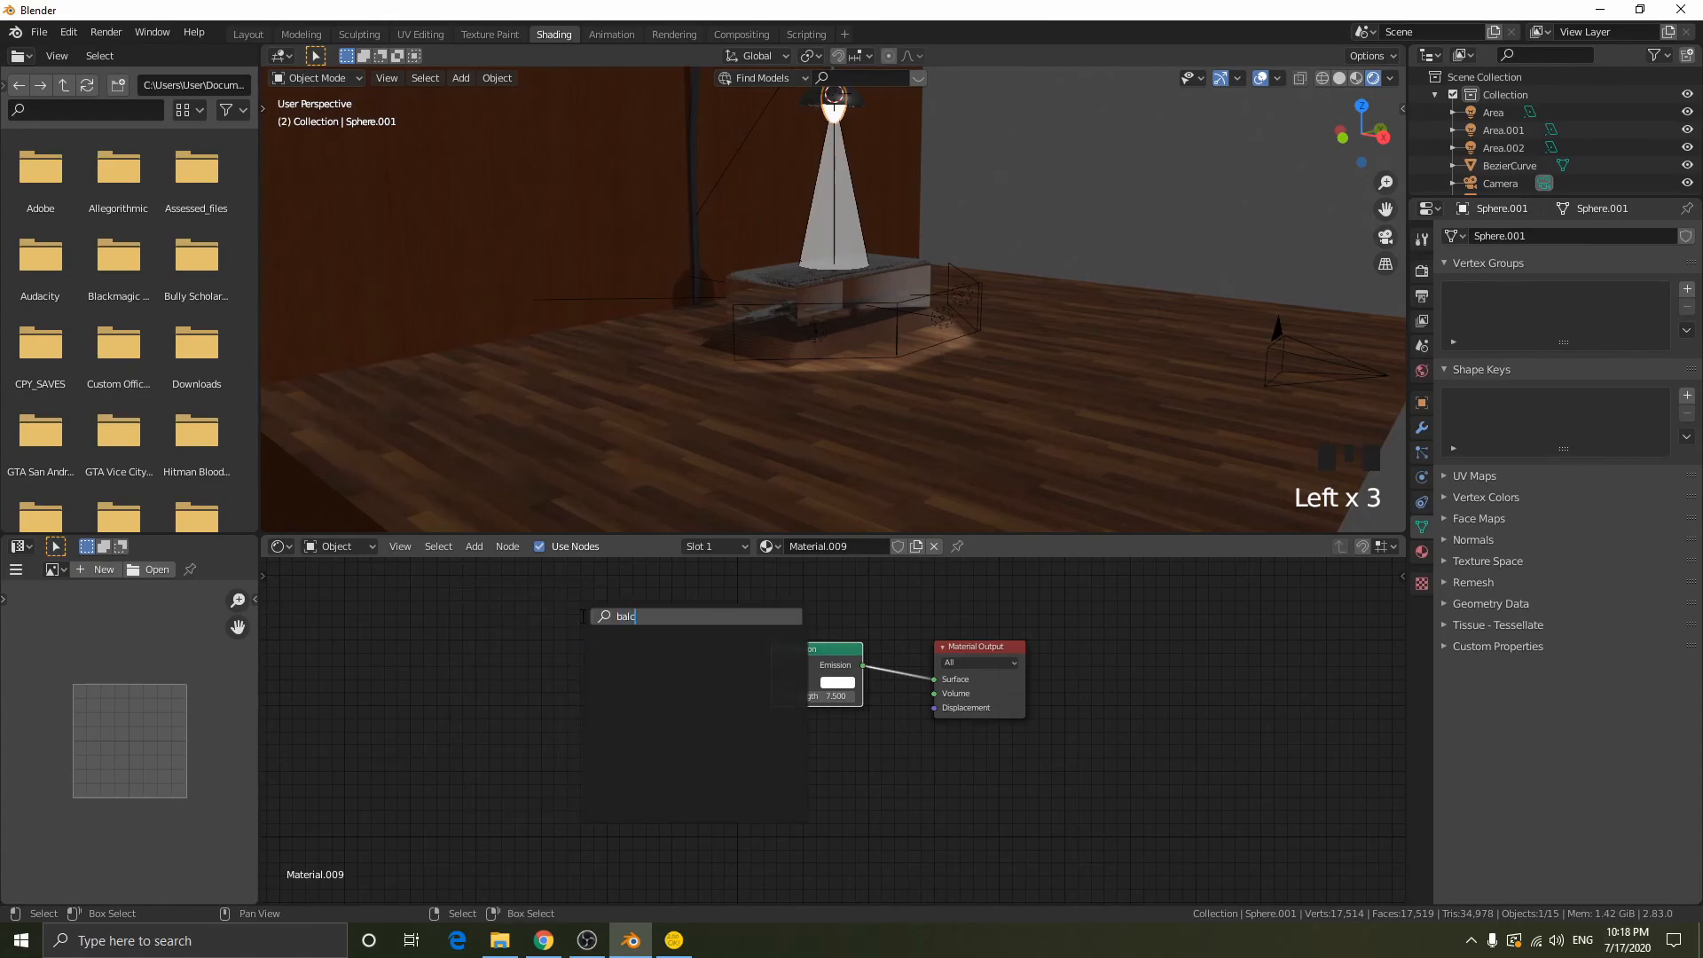
key(BackSpace)
text(lack)
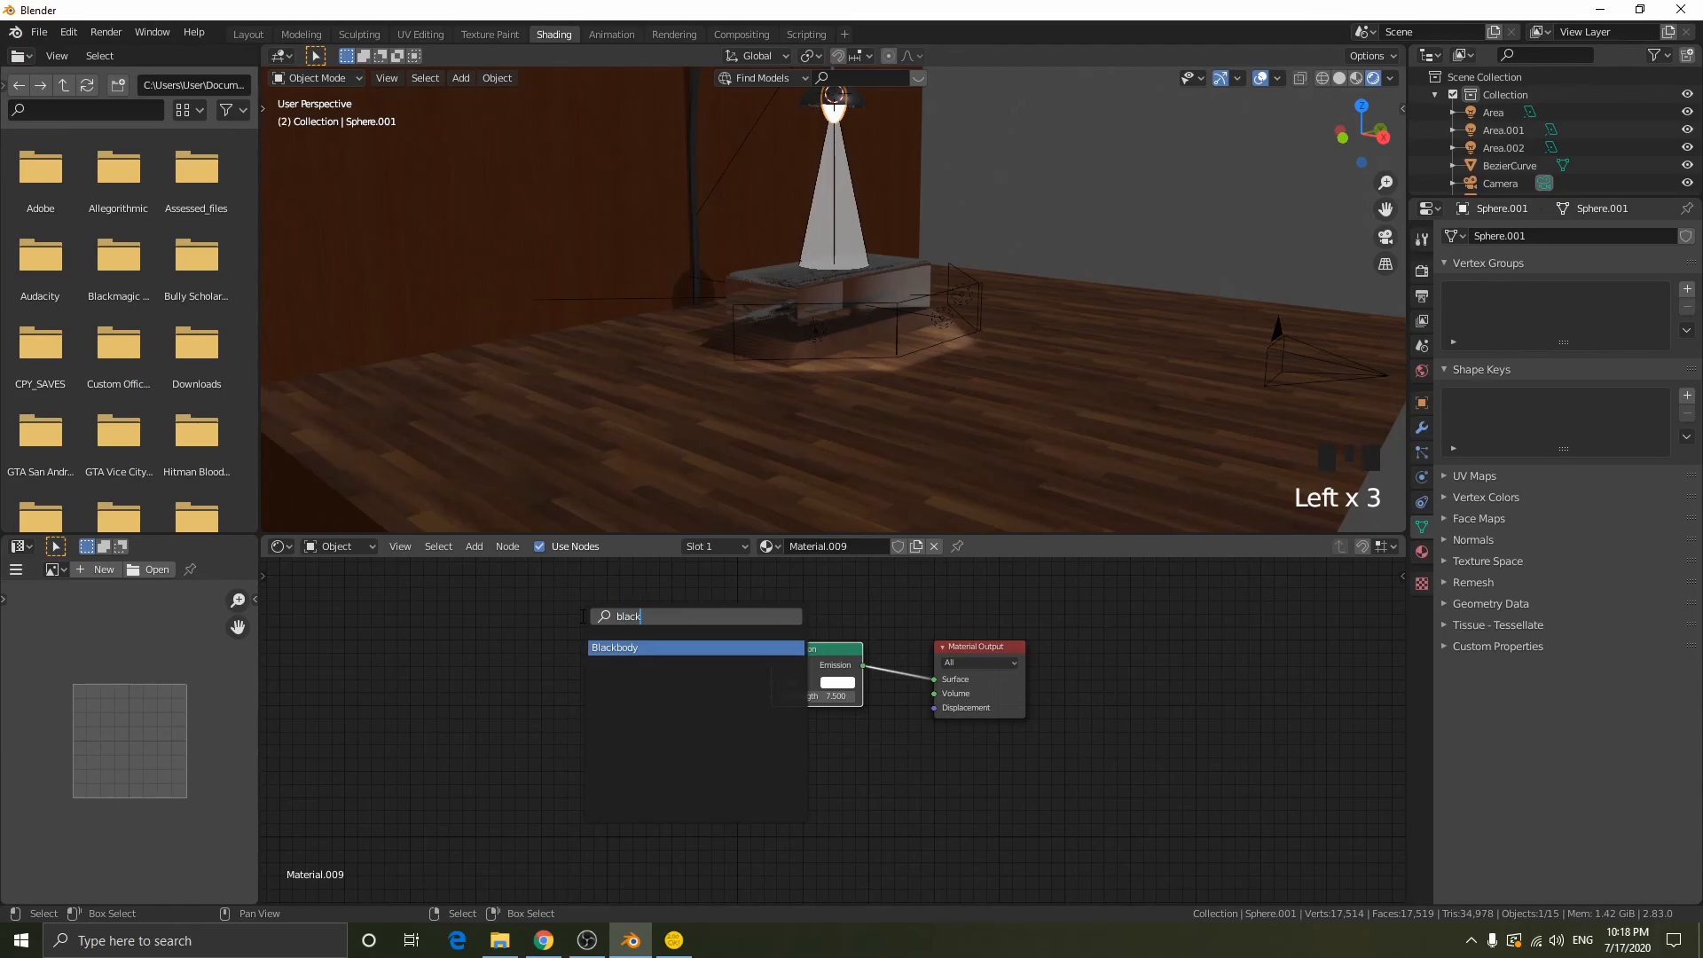
key(Return)
click(581, 616)
alt+right_drag(667, 652, 784, 665)
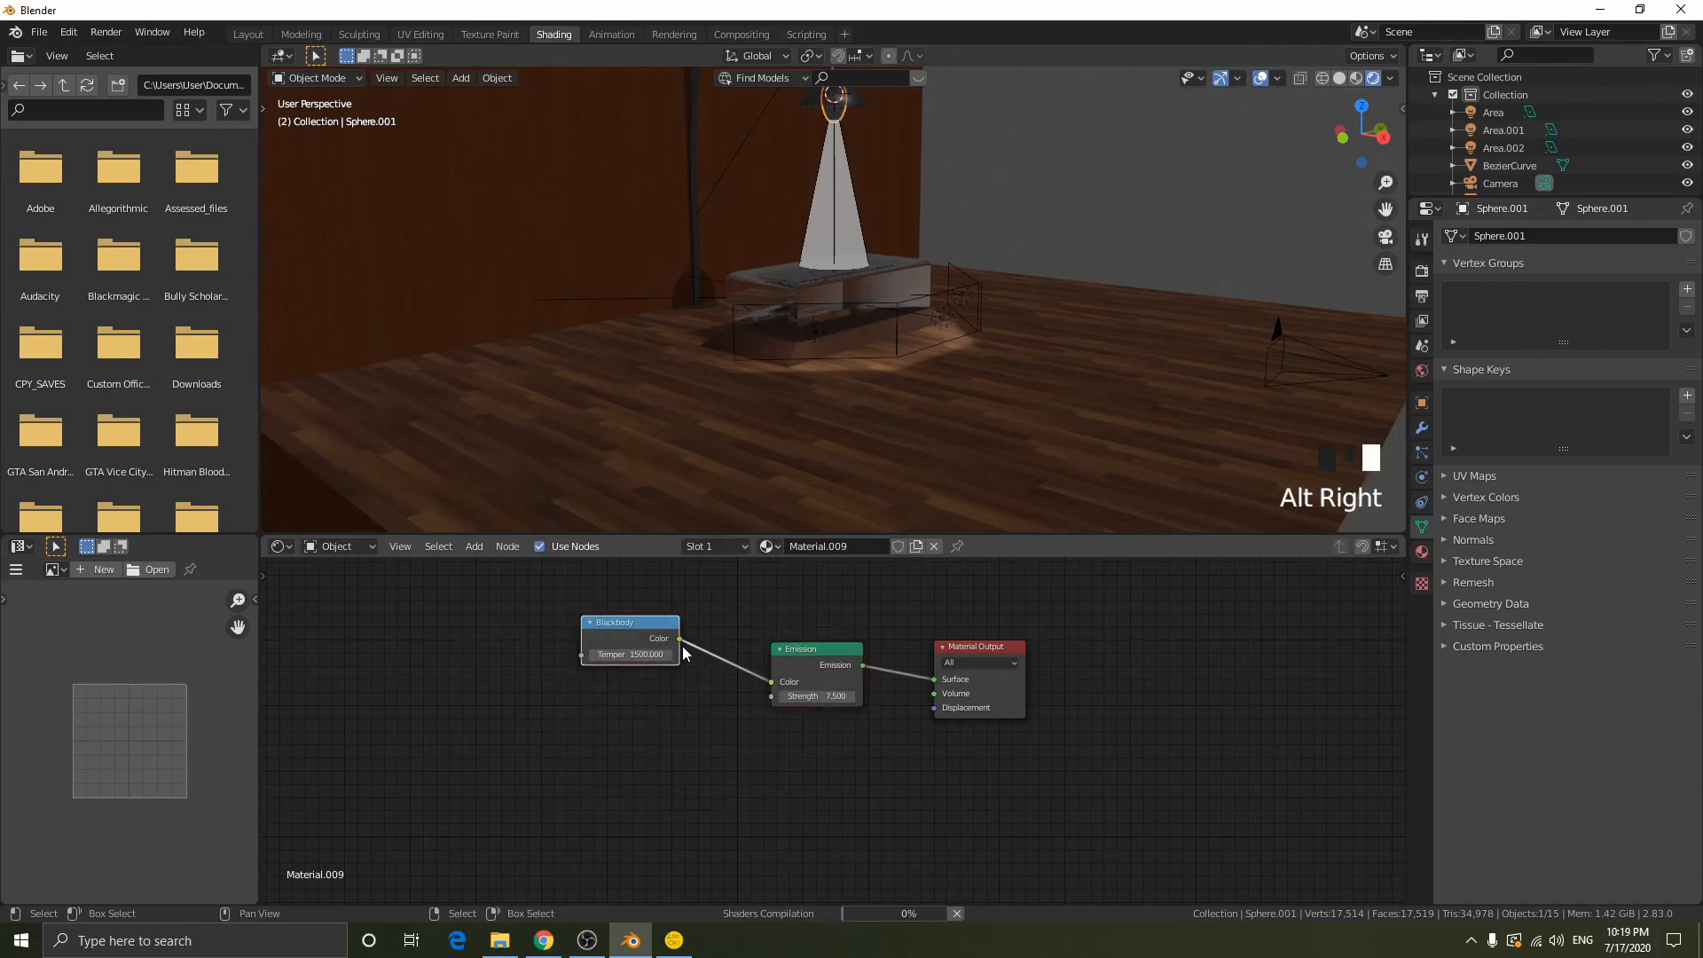
drag(652, 626, 644, 663)
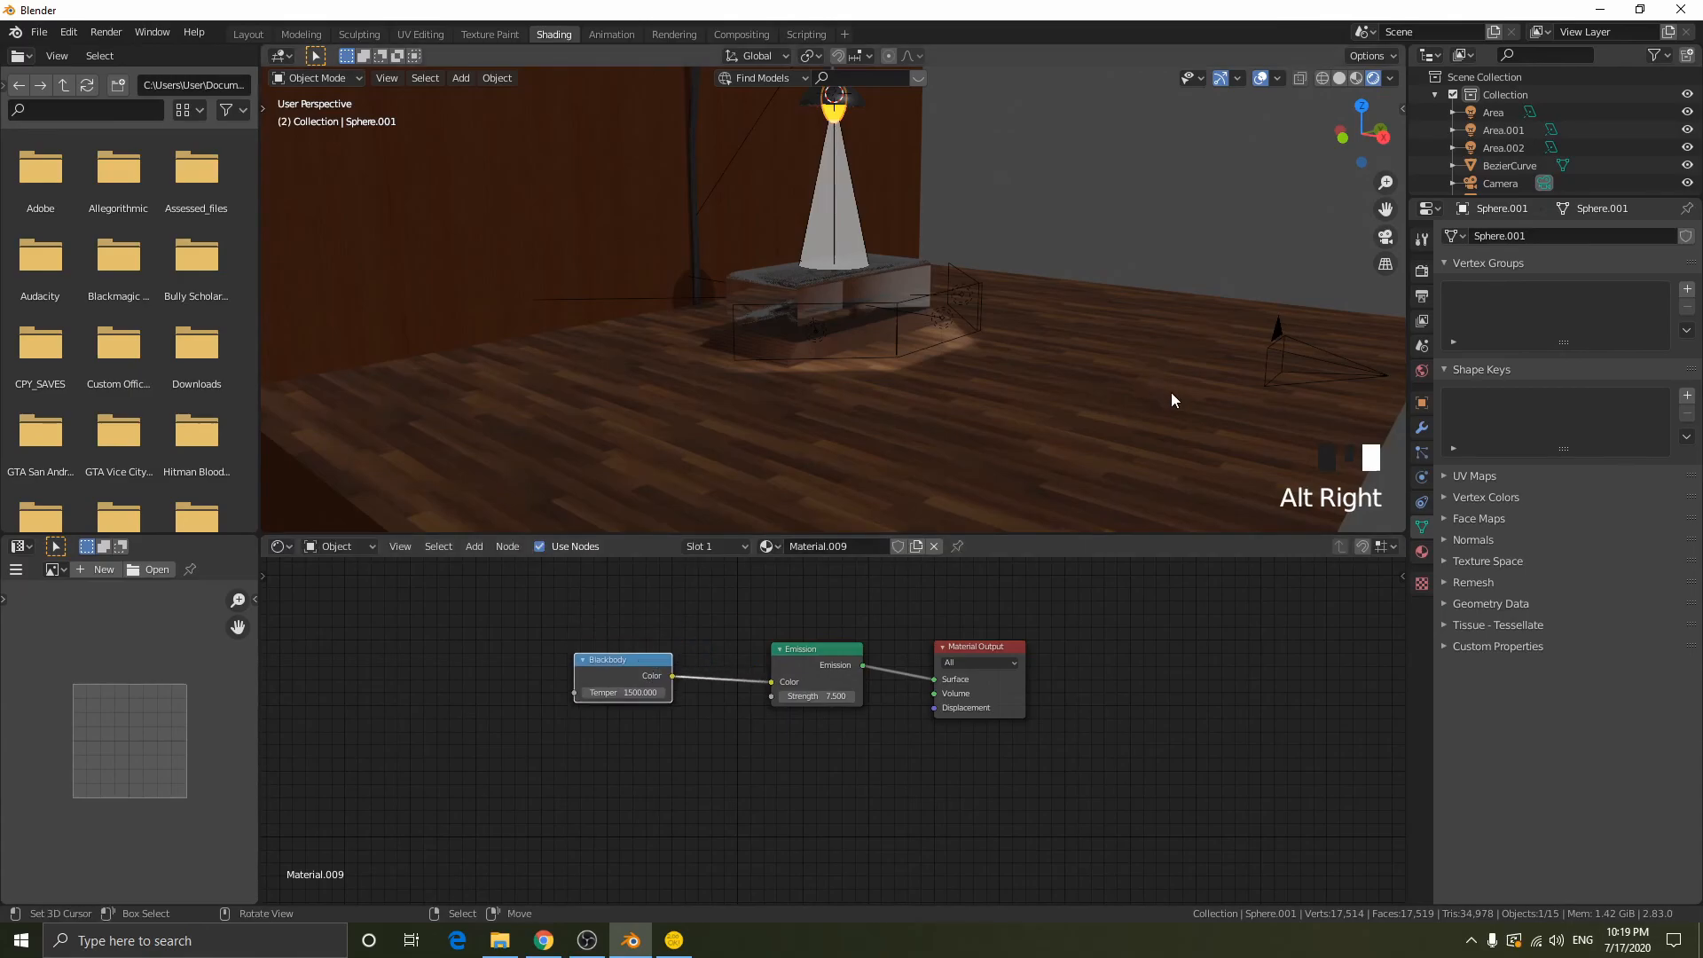
- Switch to the camera view and raise the Blackbody temperature to about 2340
key(KP_5)
key(KP_5)
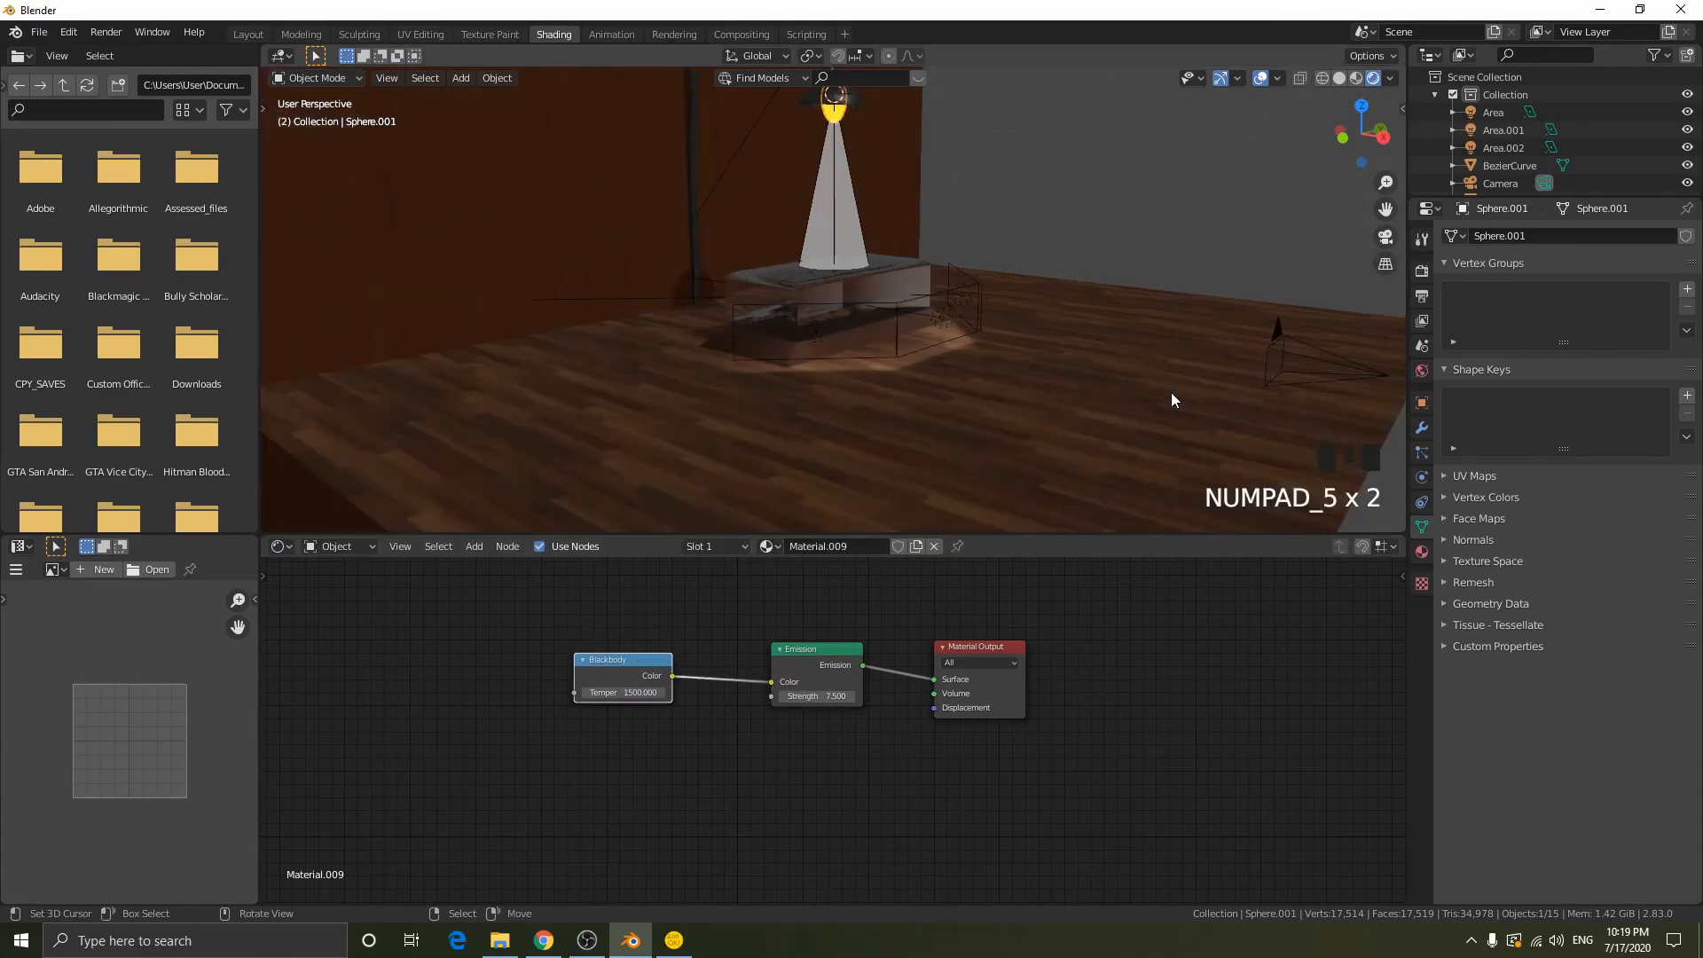
key(KP_0)
scroll(1061, 257, down, 4)
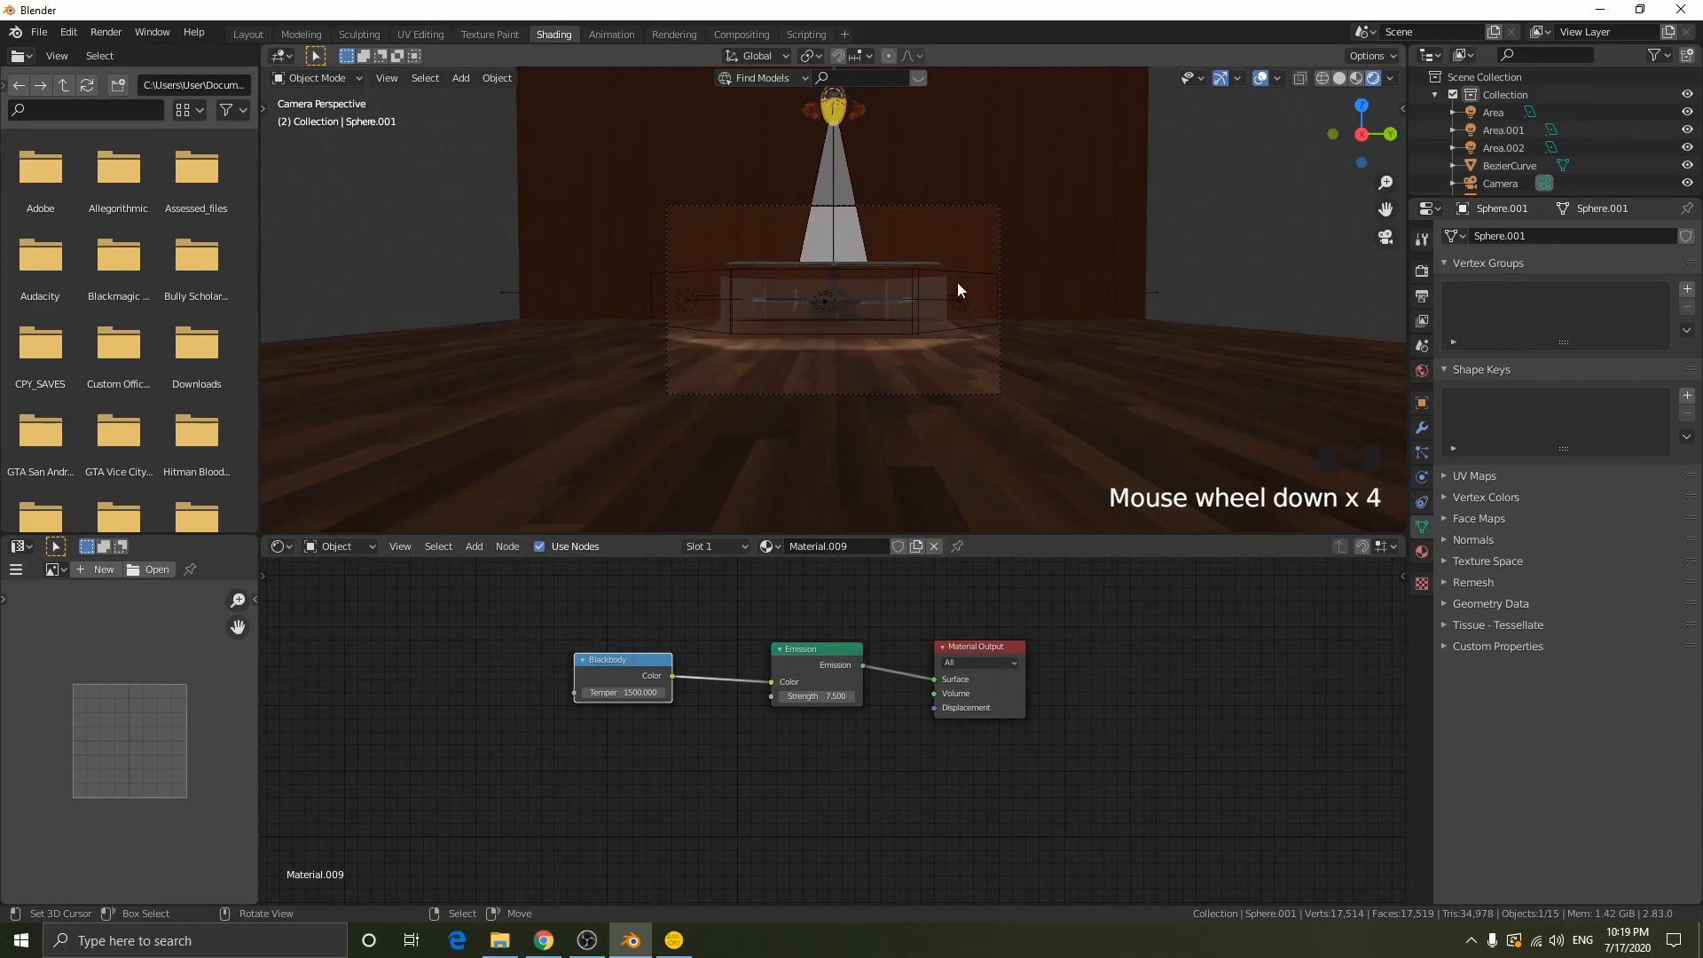
shift+drag(623, 692, 627, 692)
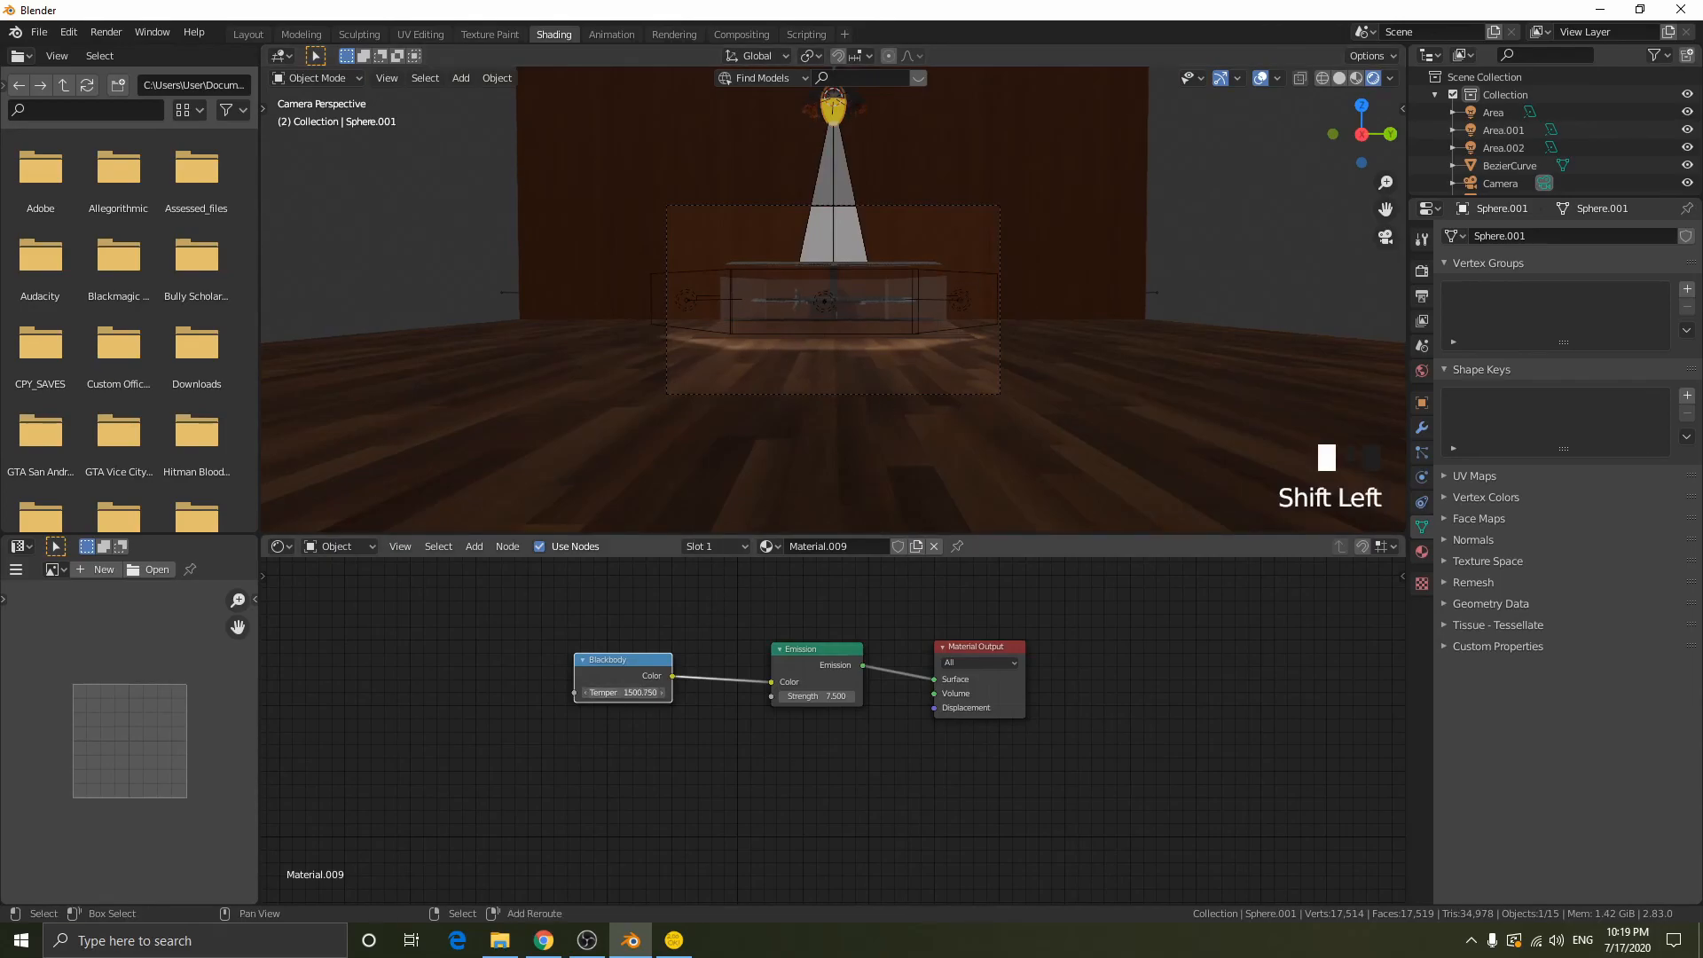
drag(628, 692, 716, 691)
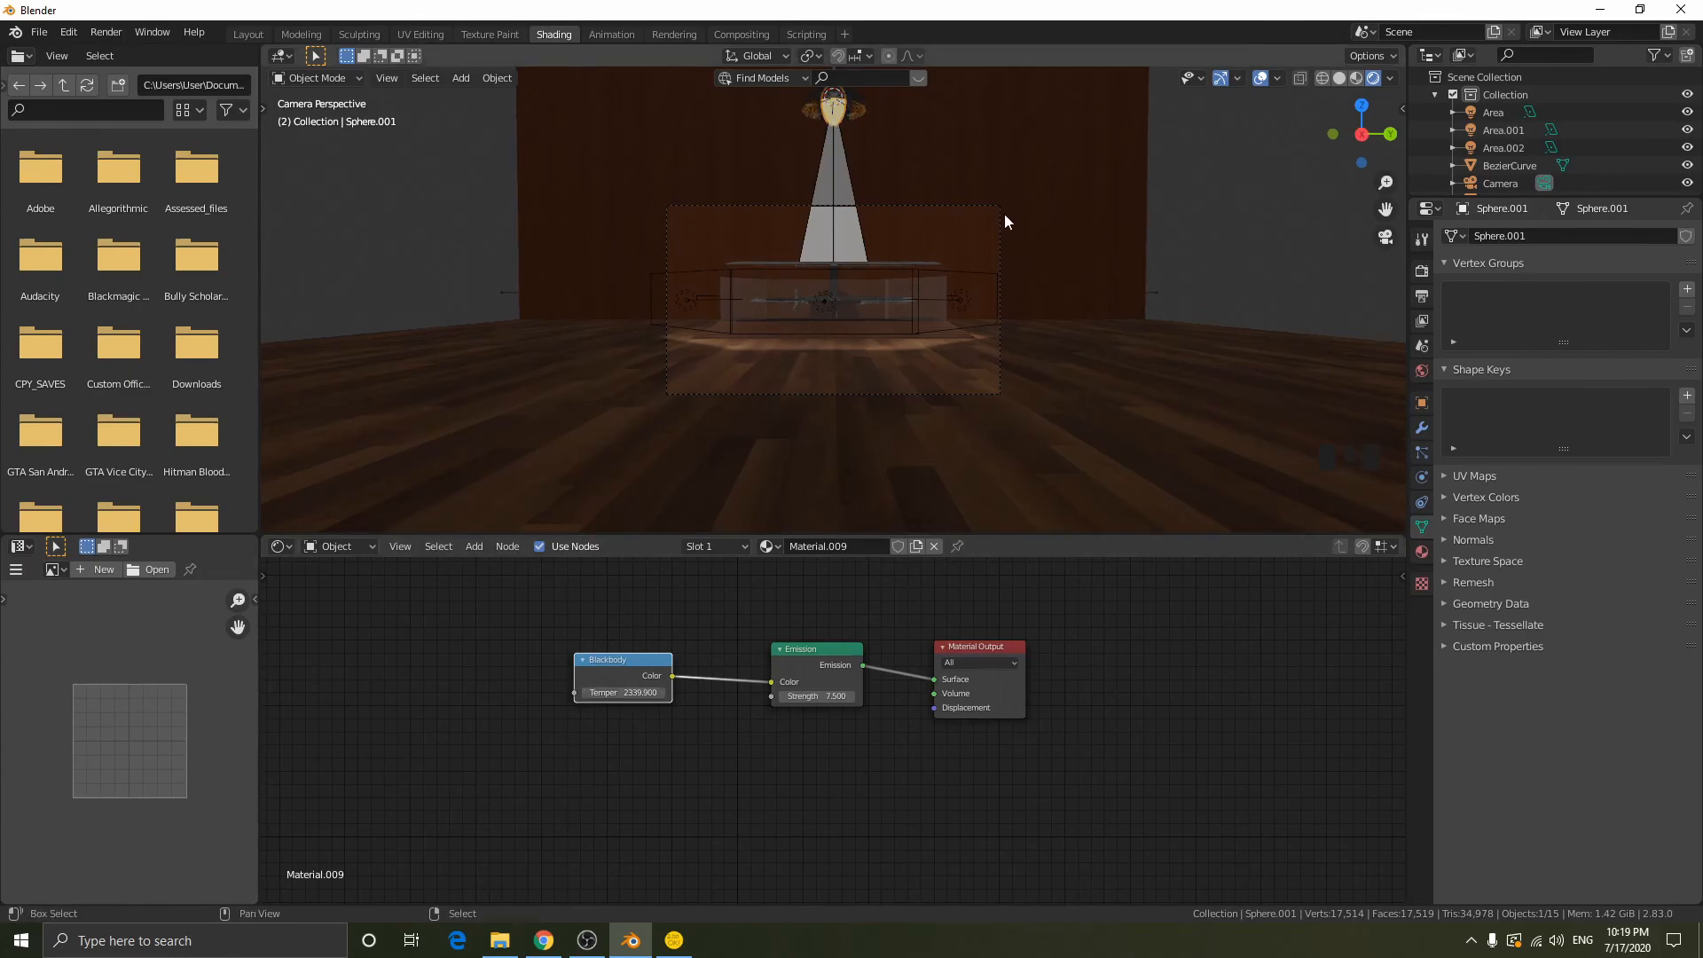
- View the bulb up close, set the Blackbody temperature to 2500 and return to the camera view
key(shift+f)
key(Escape)
key(KP_0)
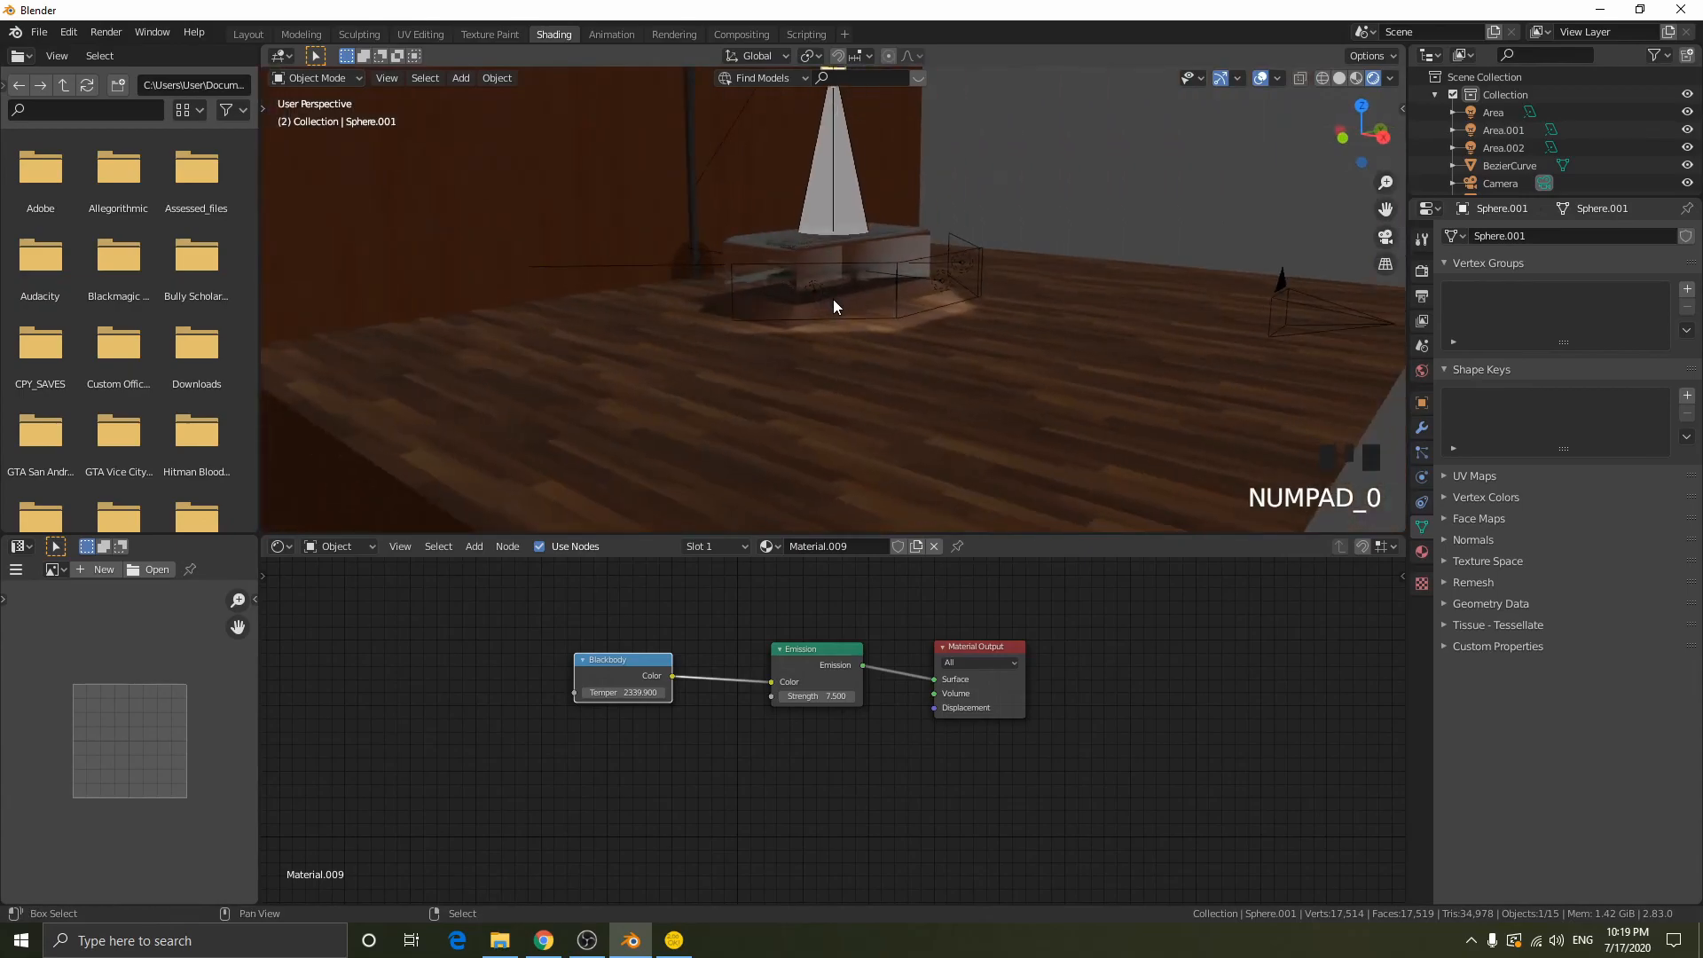
key(shift+f)
key(w)
click(833, 299)
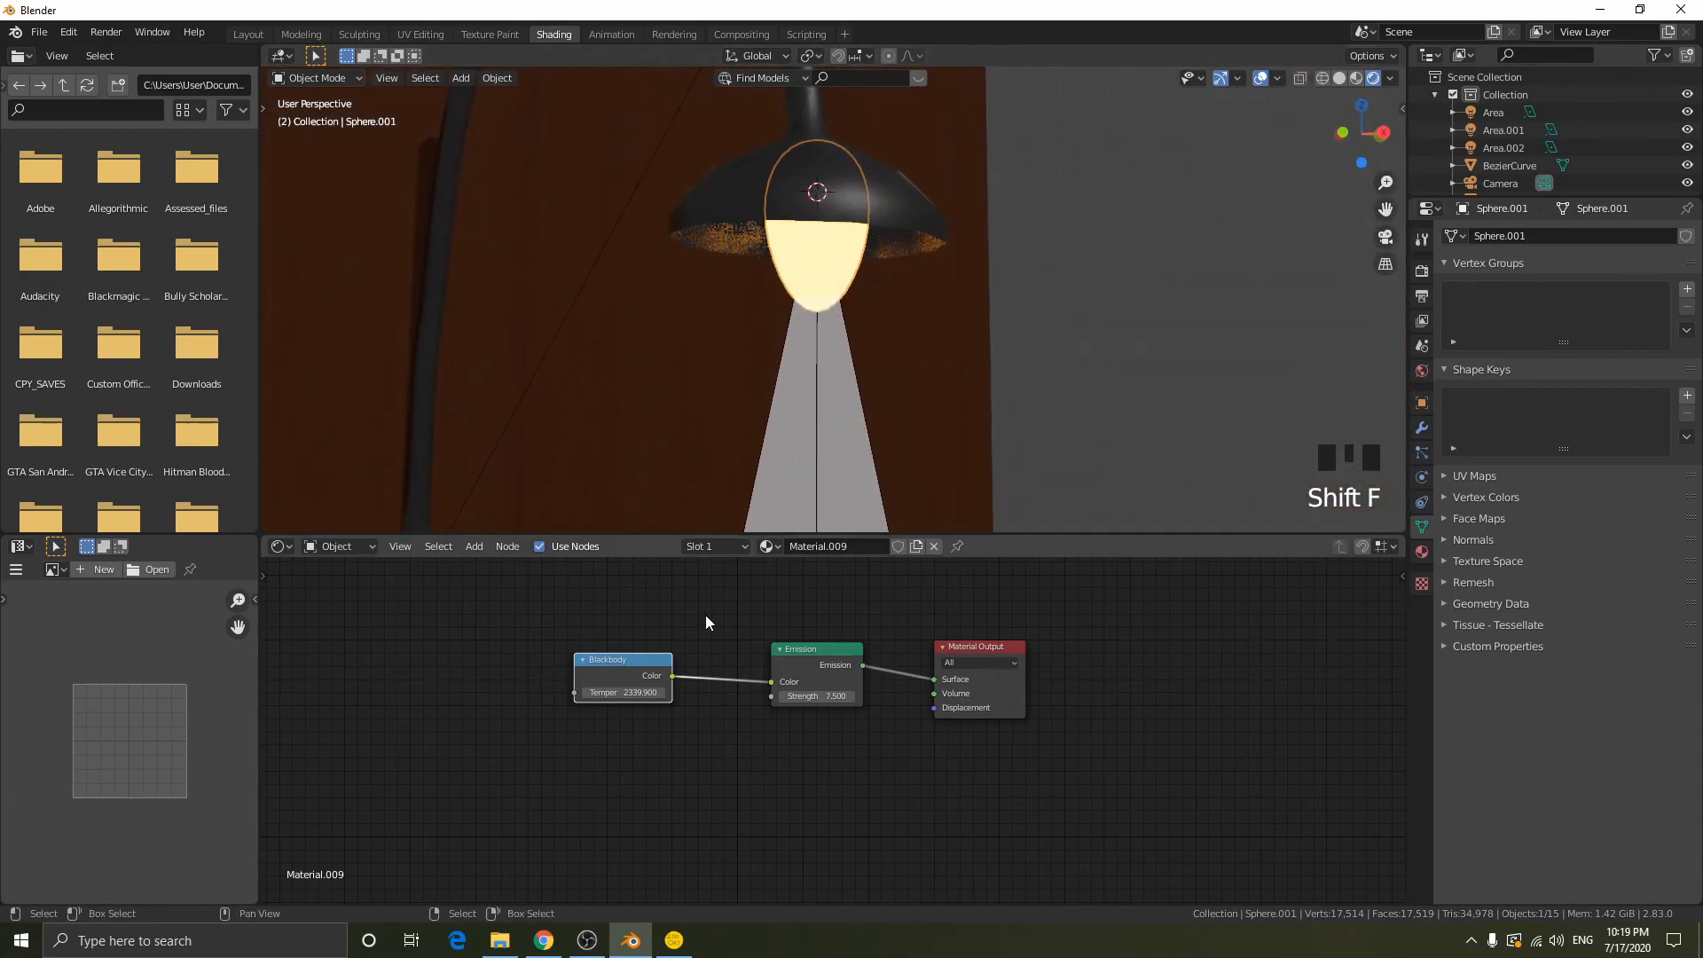
mouse_move(632, 693)
mouse_down()
mouse_move(580, 693)
mouse_move(629, 695)
mouse_up()
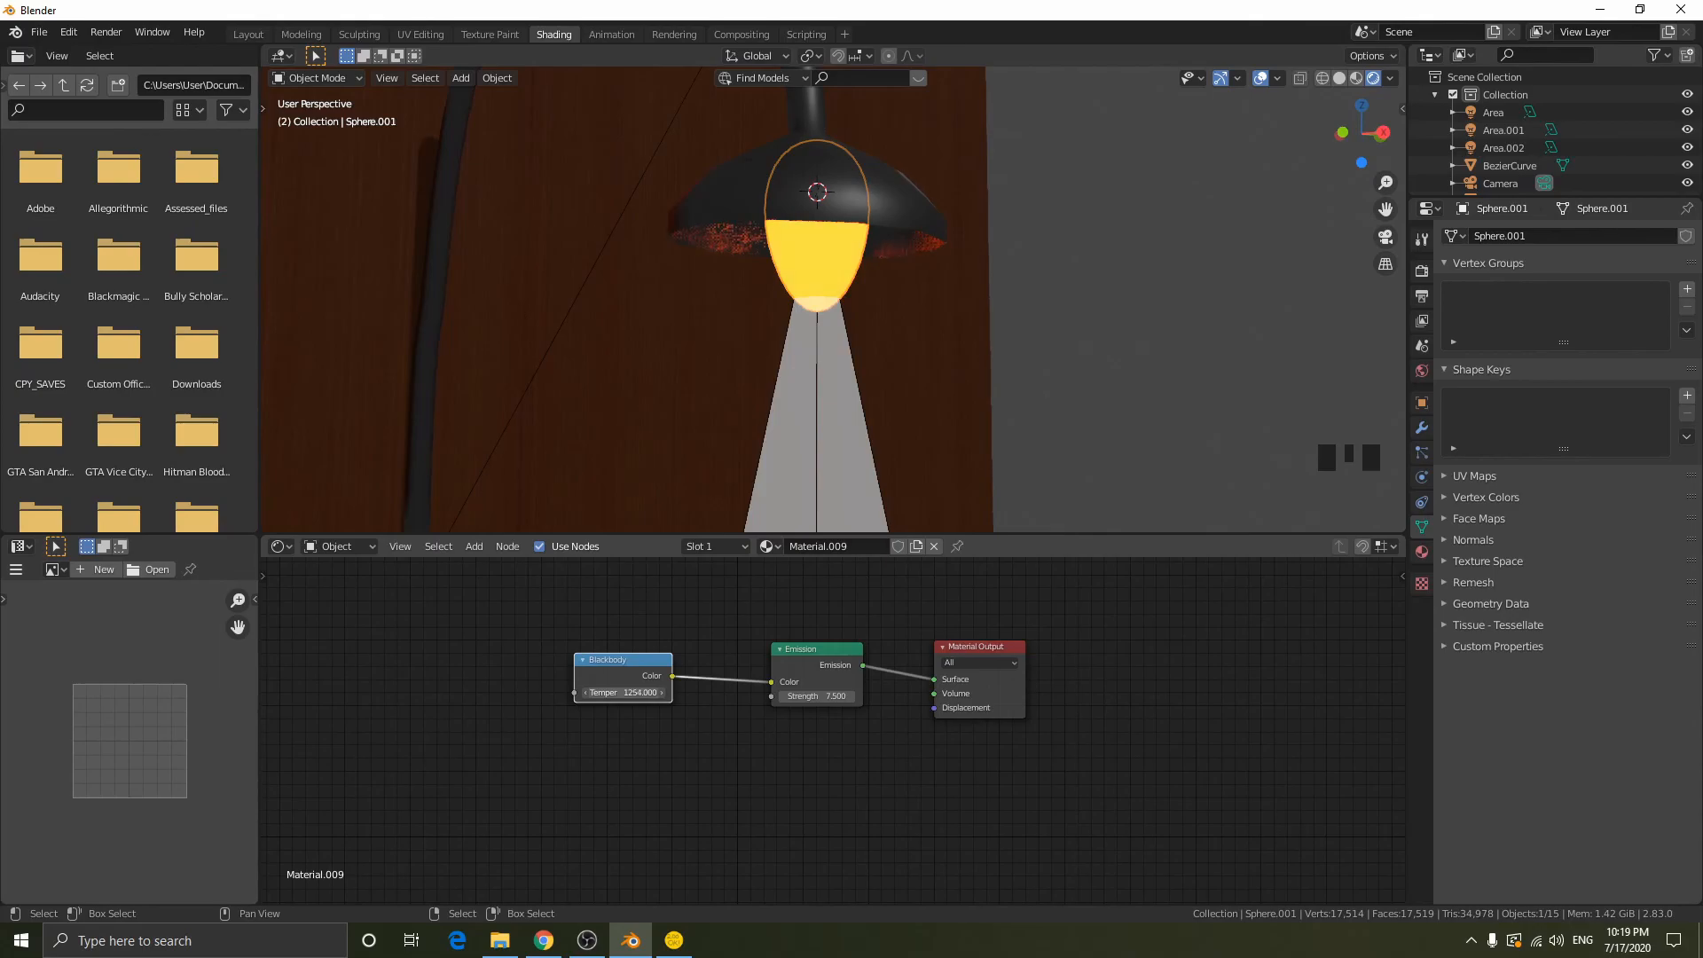
click(629, 695)
text(25)
key(Return)
key(KP_0)
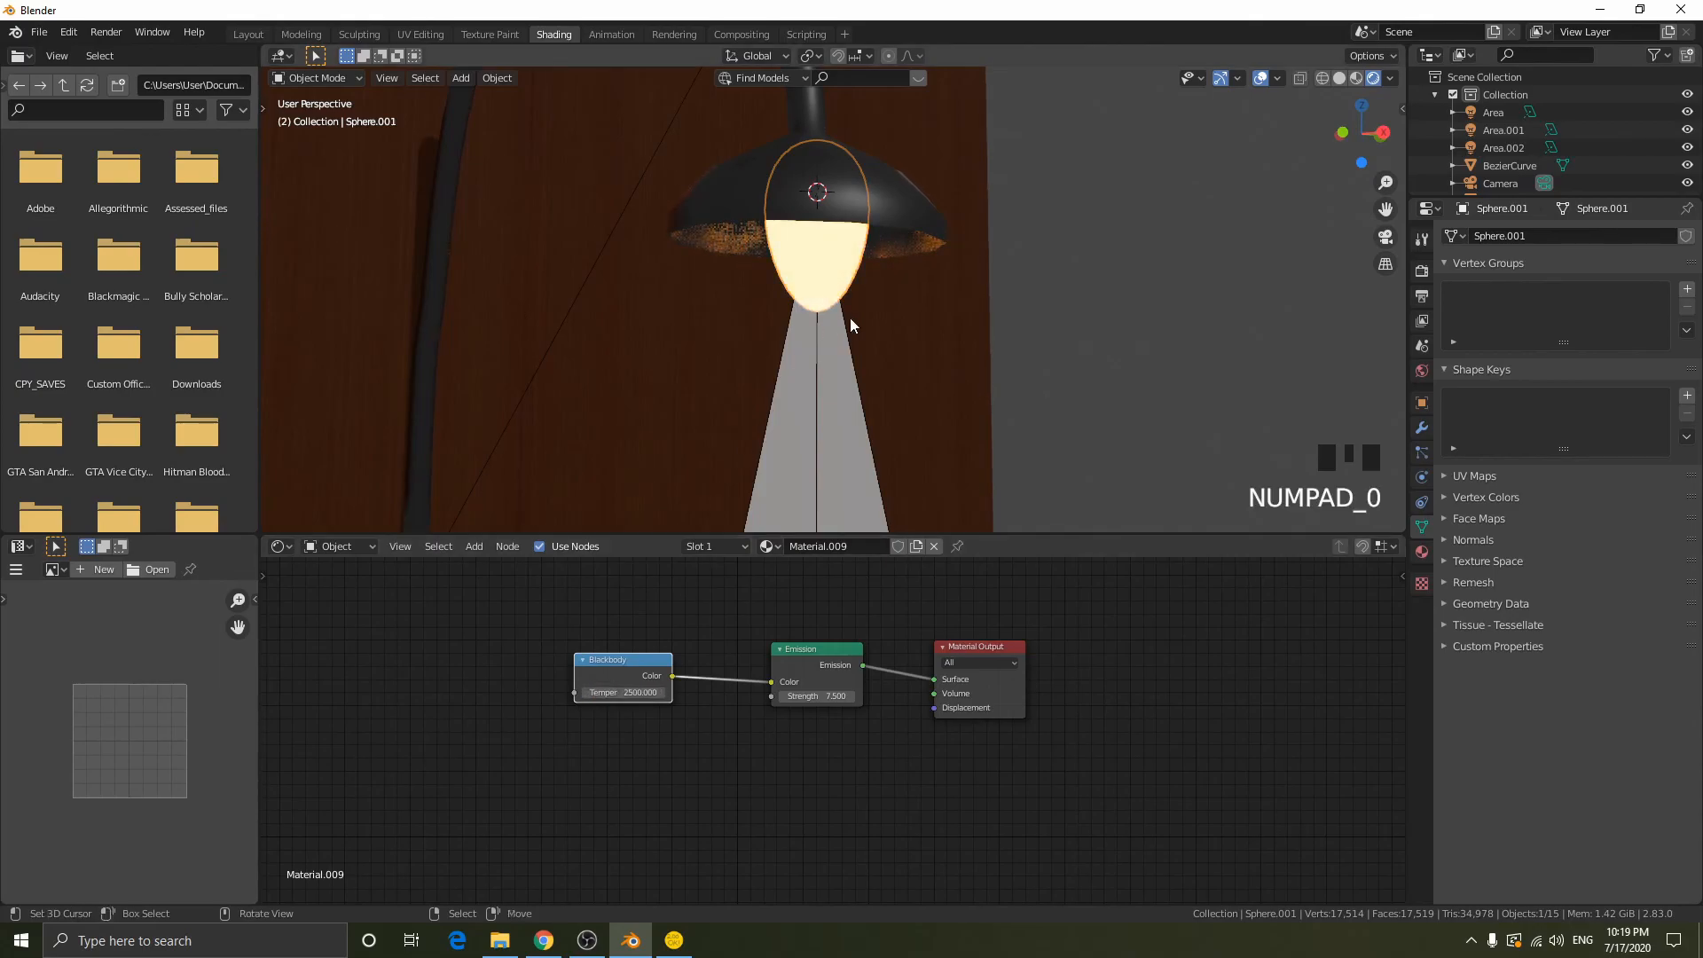
key(KP_0)
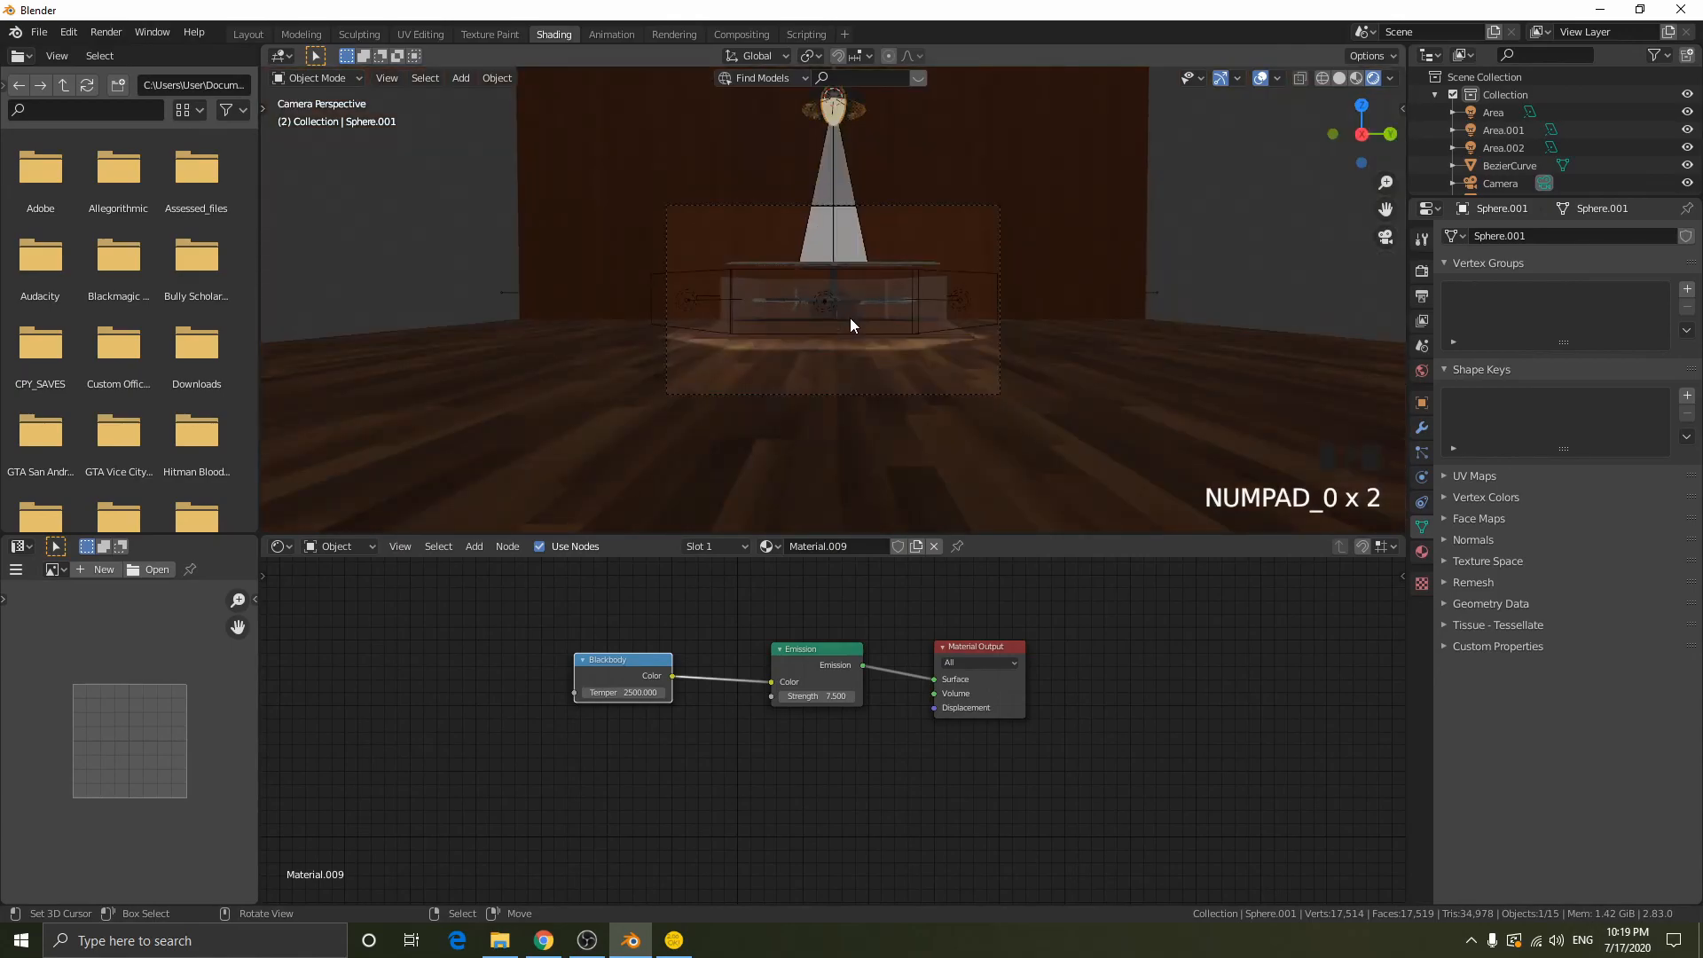
key(g)
key(z)
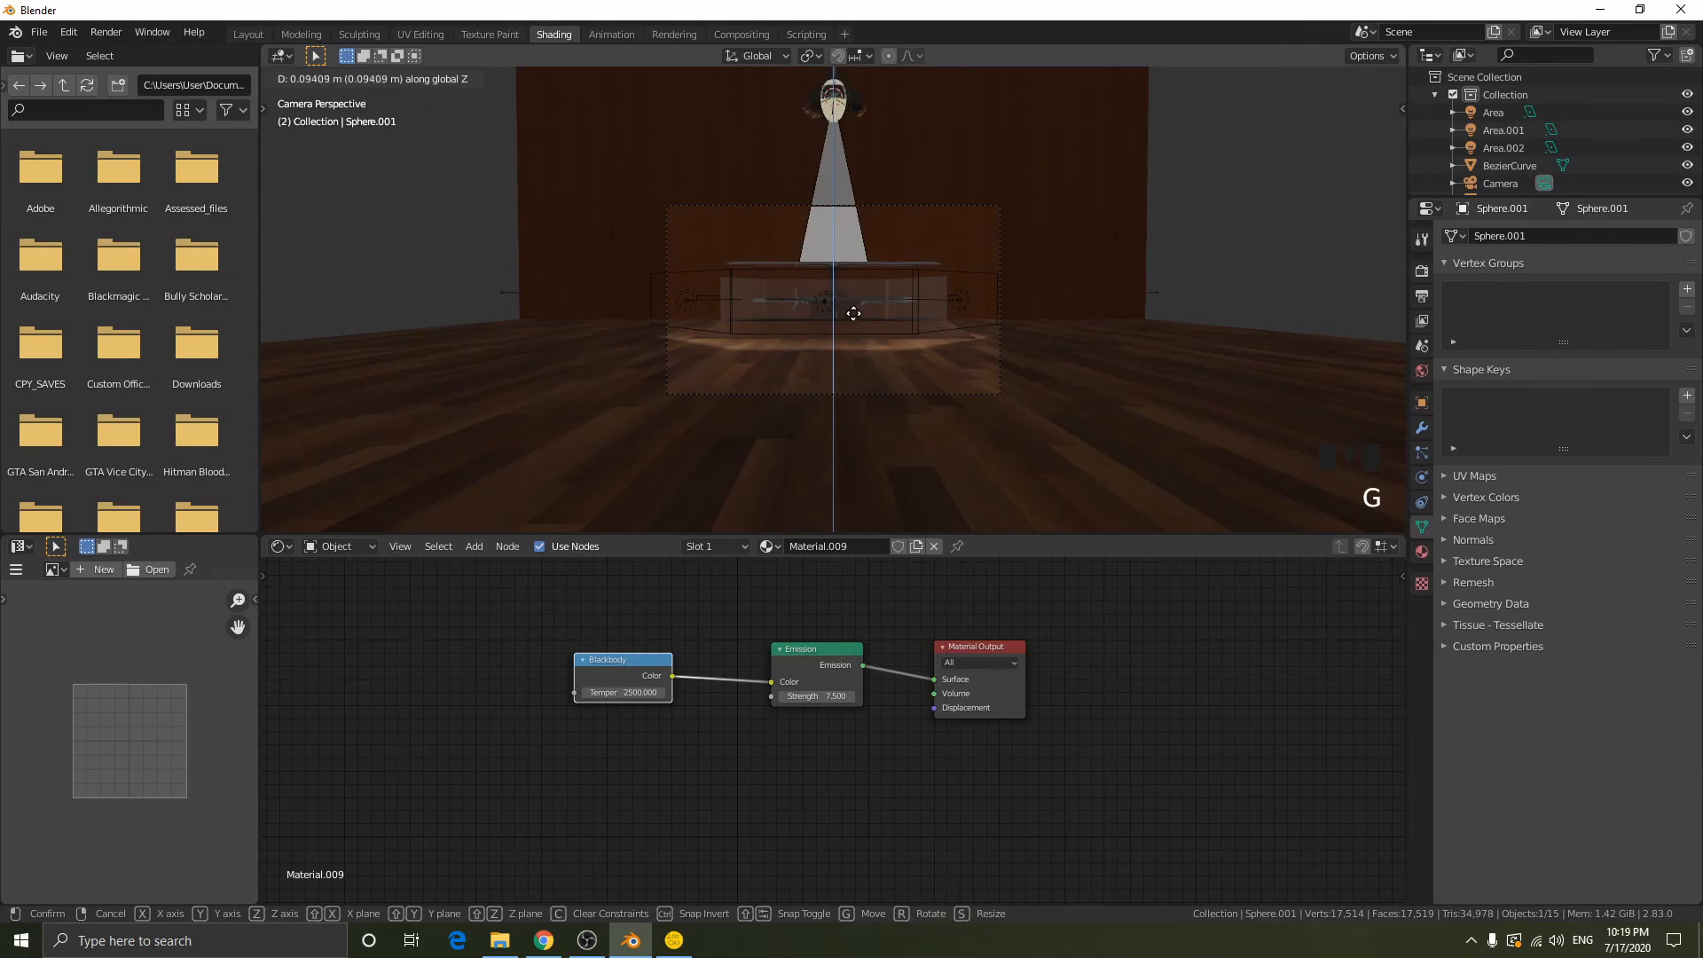
click(851, 271)
- Select the camera, try moving it back to frame the lamp with walk navigation, and undo the attempt
right_click(988, 208)
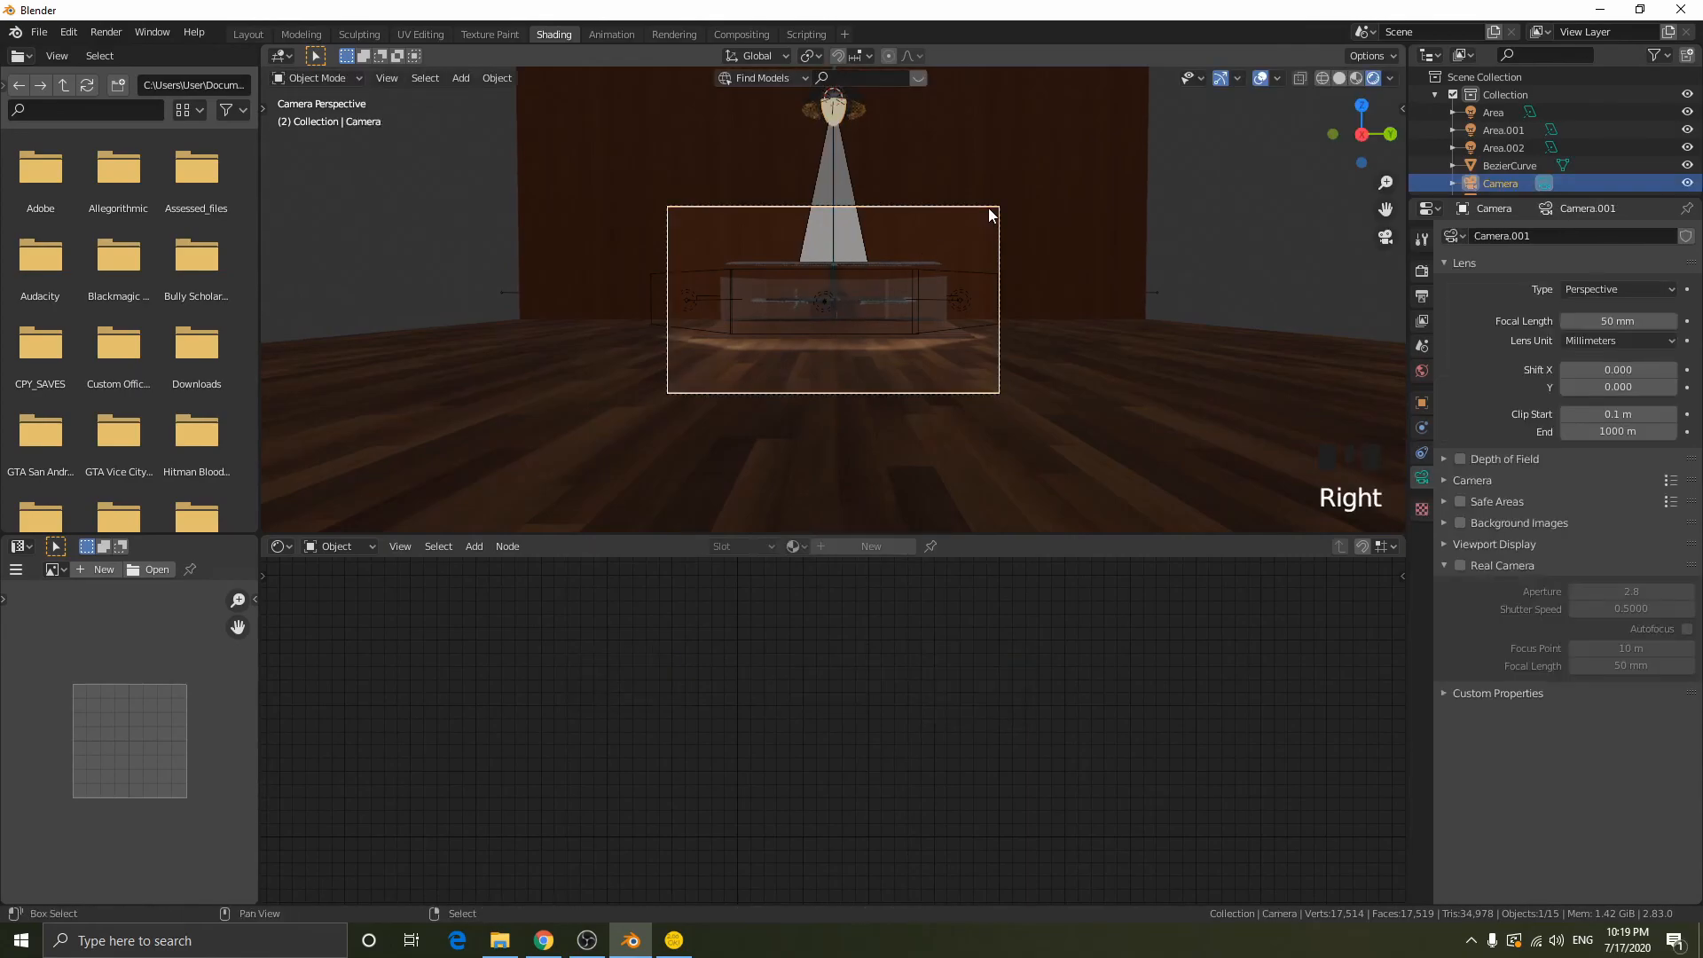
key(shift+f)
click(832, 301)
scroll(833, 301, up, 5)
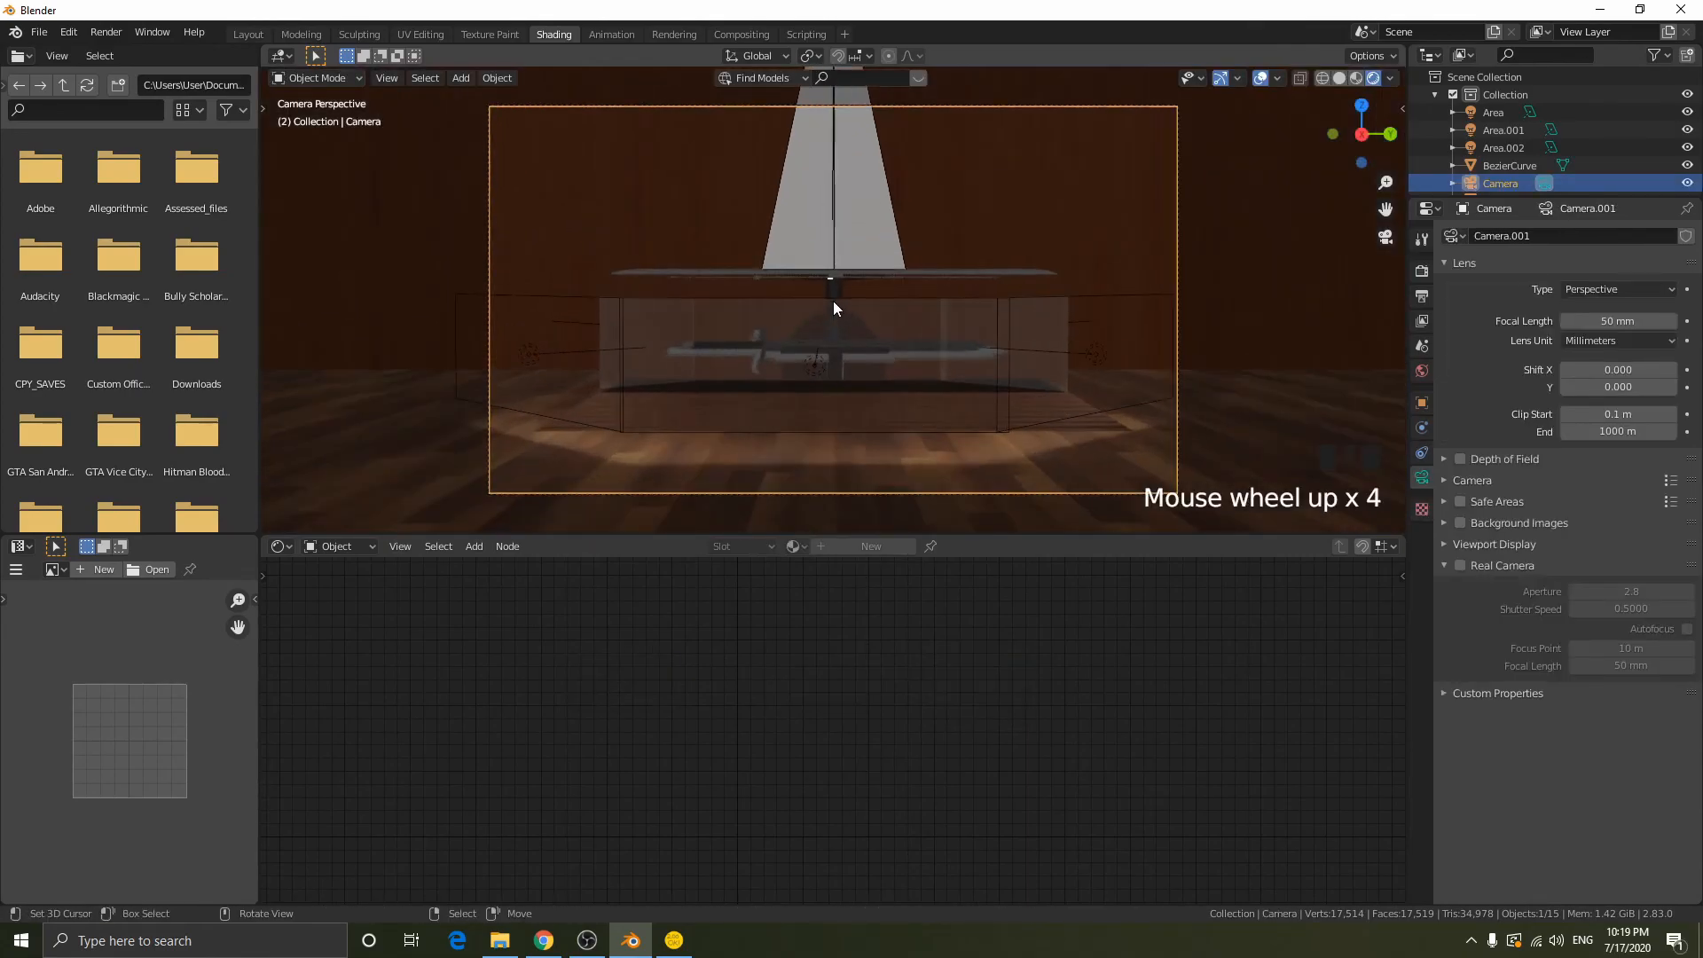
key(shift+f)
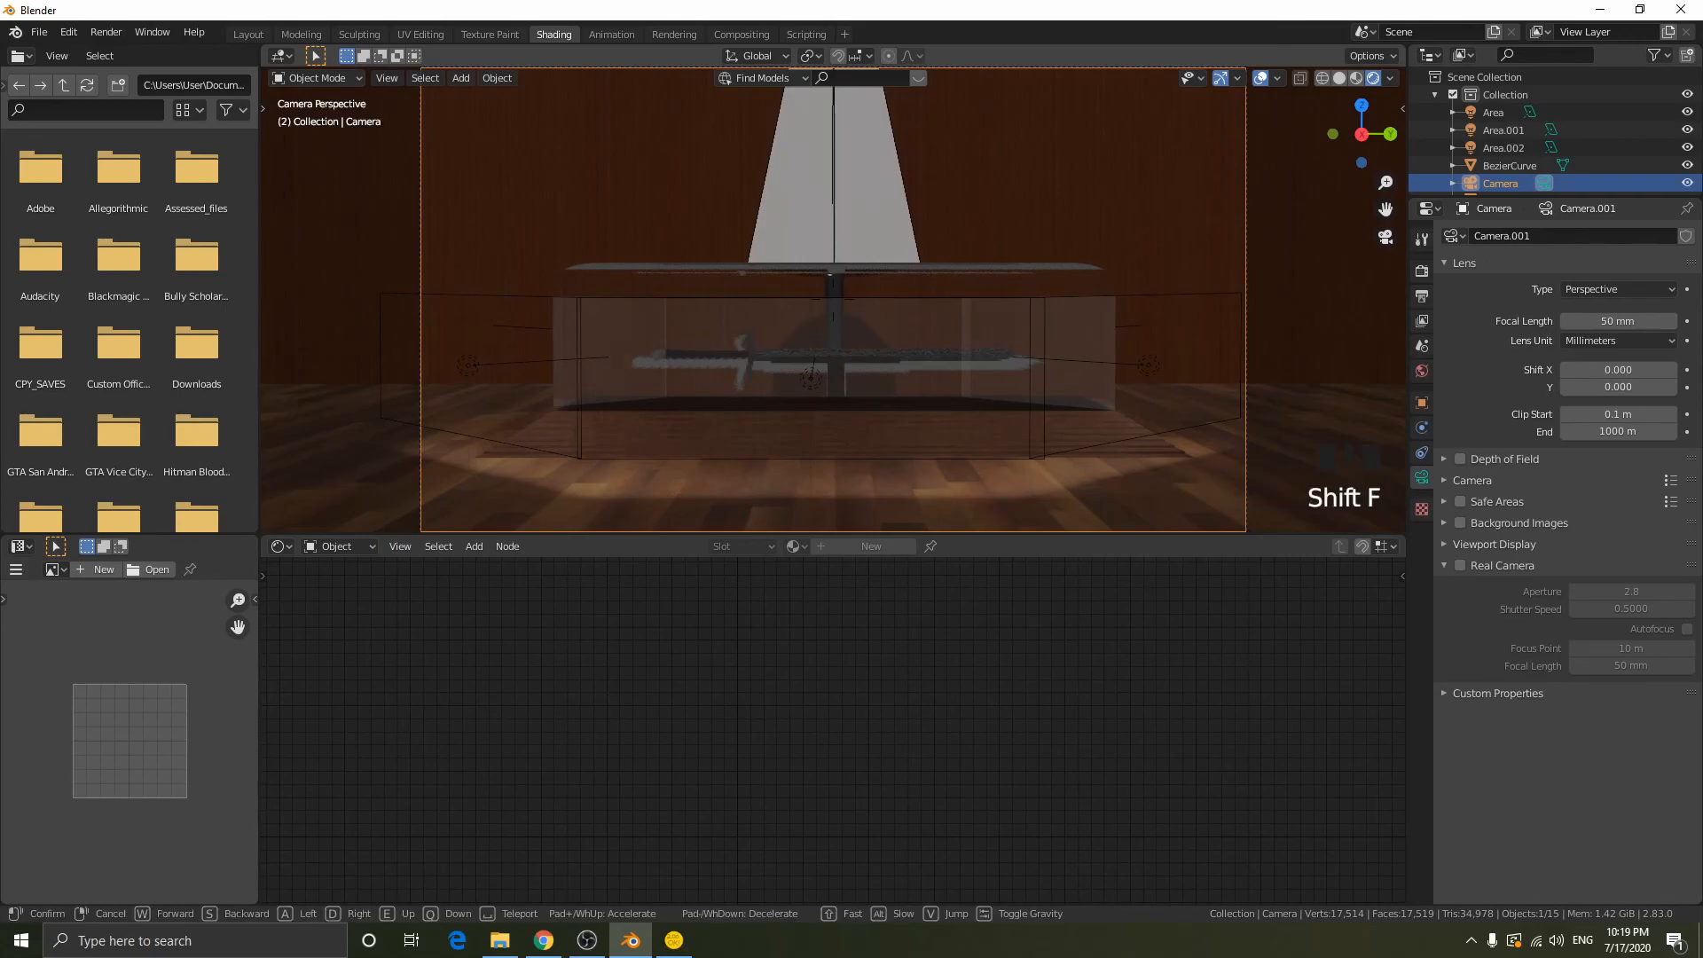
key(s)
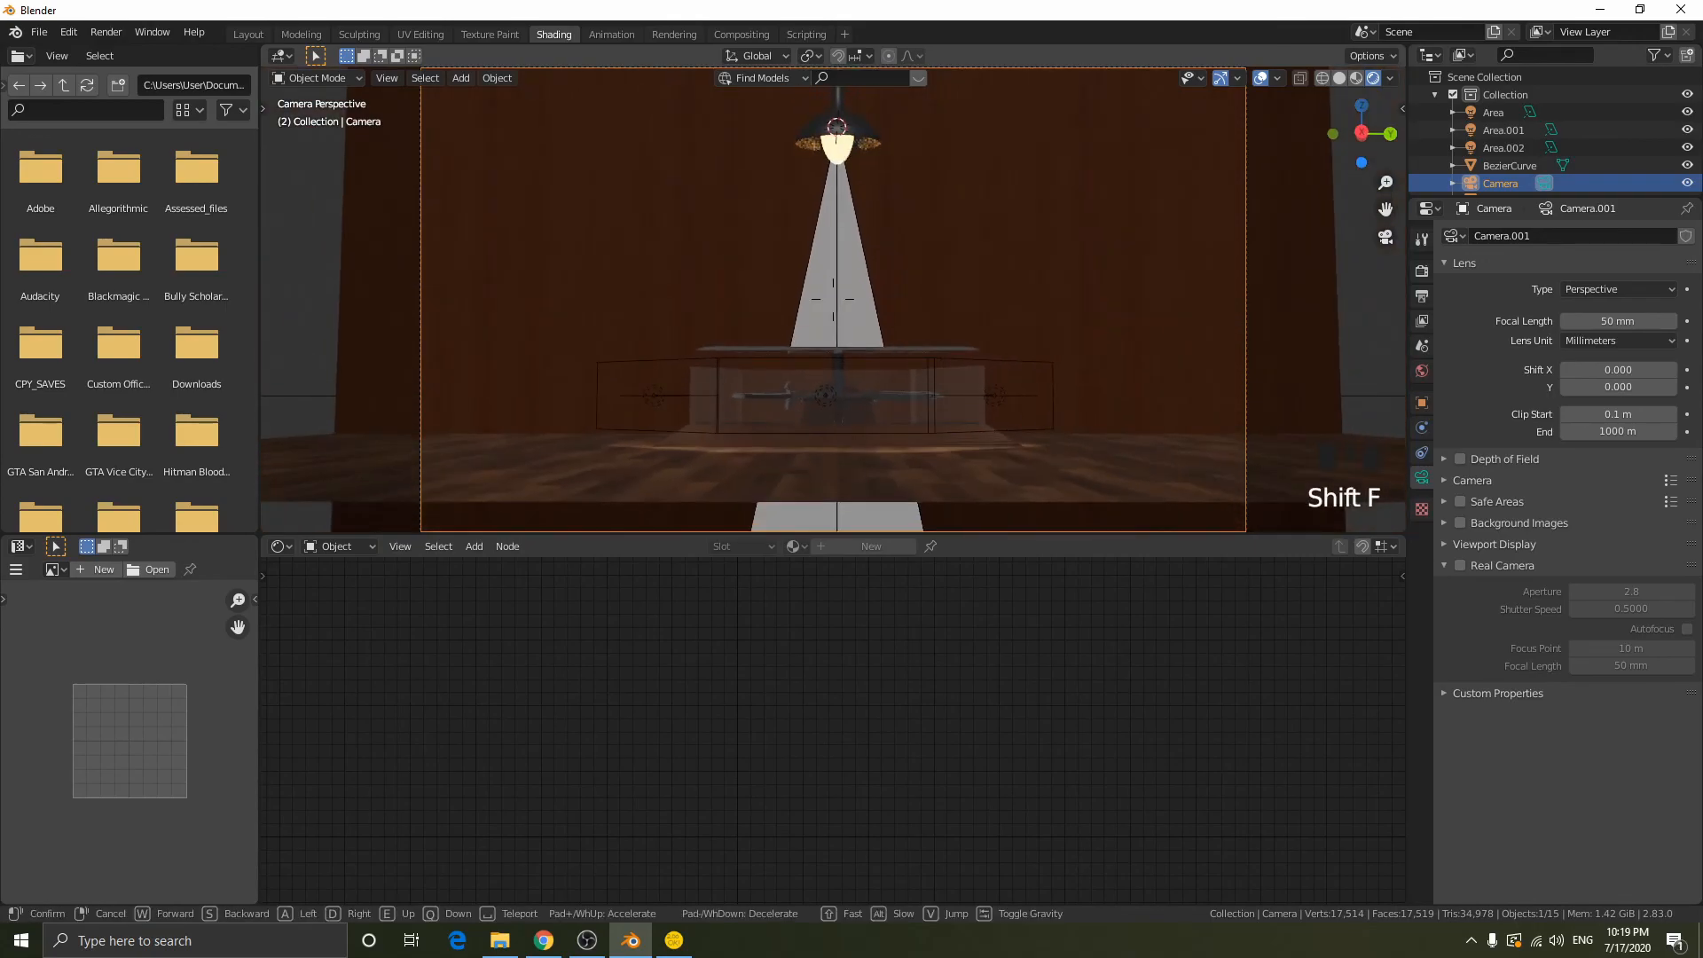
right_click(832, 300)
key(shift+f)
right_click(833, 300)
key(ctrl+z)
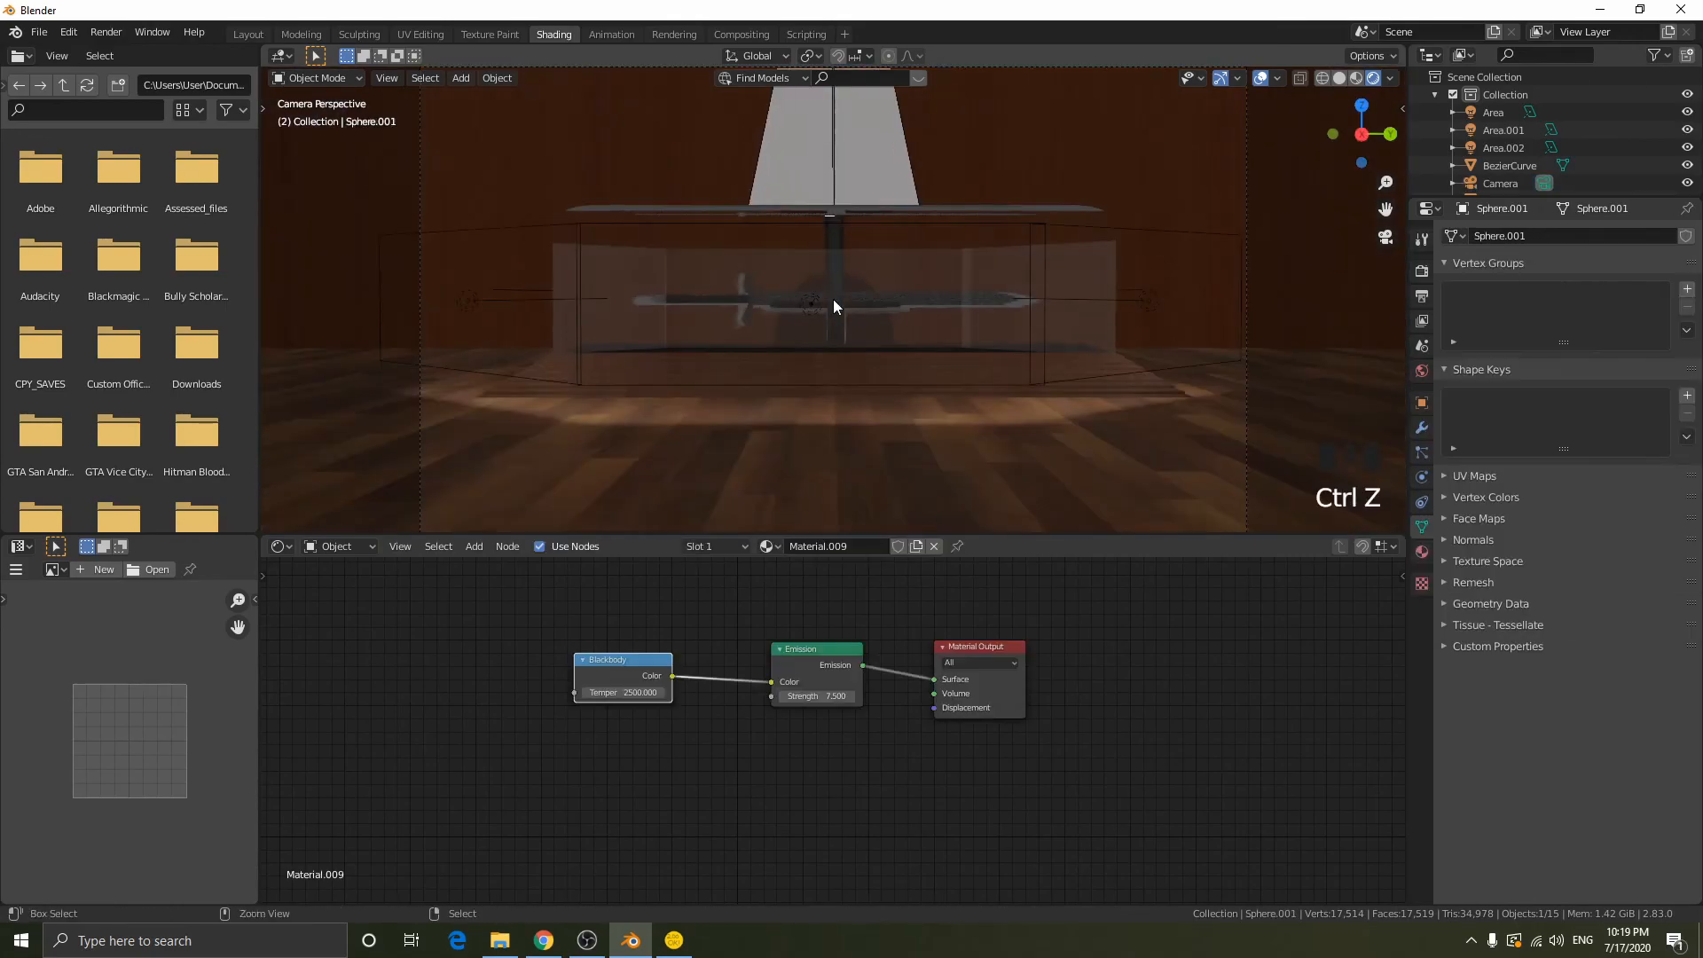
- Select the curved lamp, bulb and spotlight together and try scaling them down uniformly to about 0.66
scroll(929, 252, down, 2)
middle_drag(802, 273, 979, 322)
scroll(917, 285, down, 4)
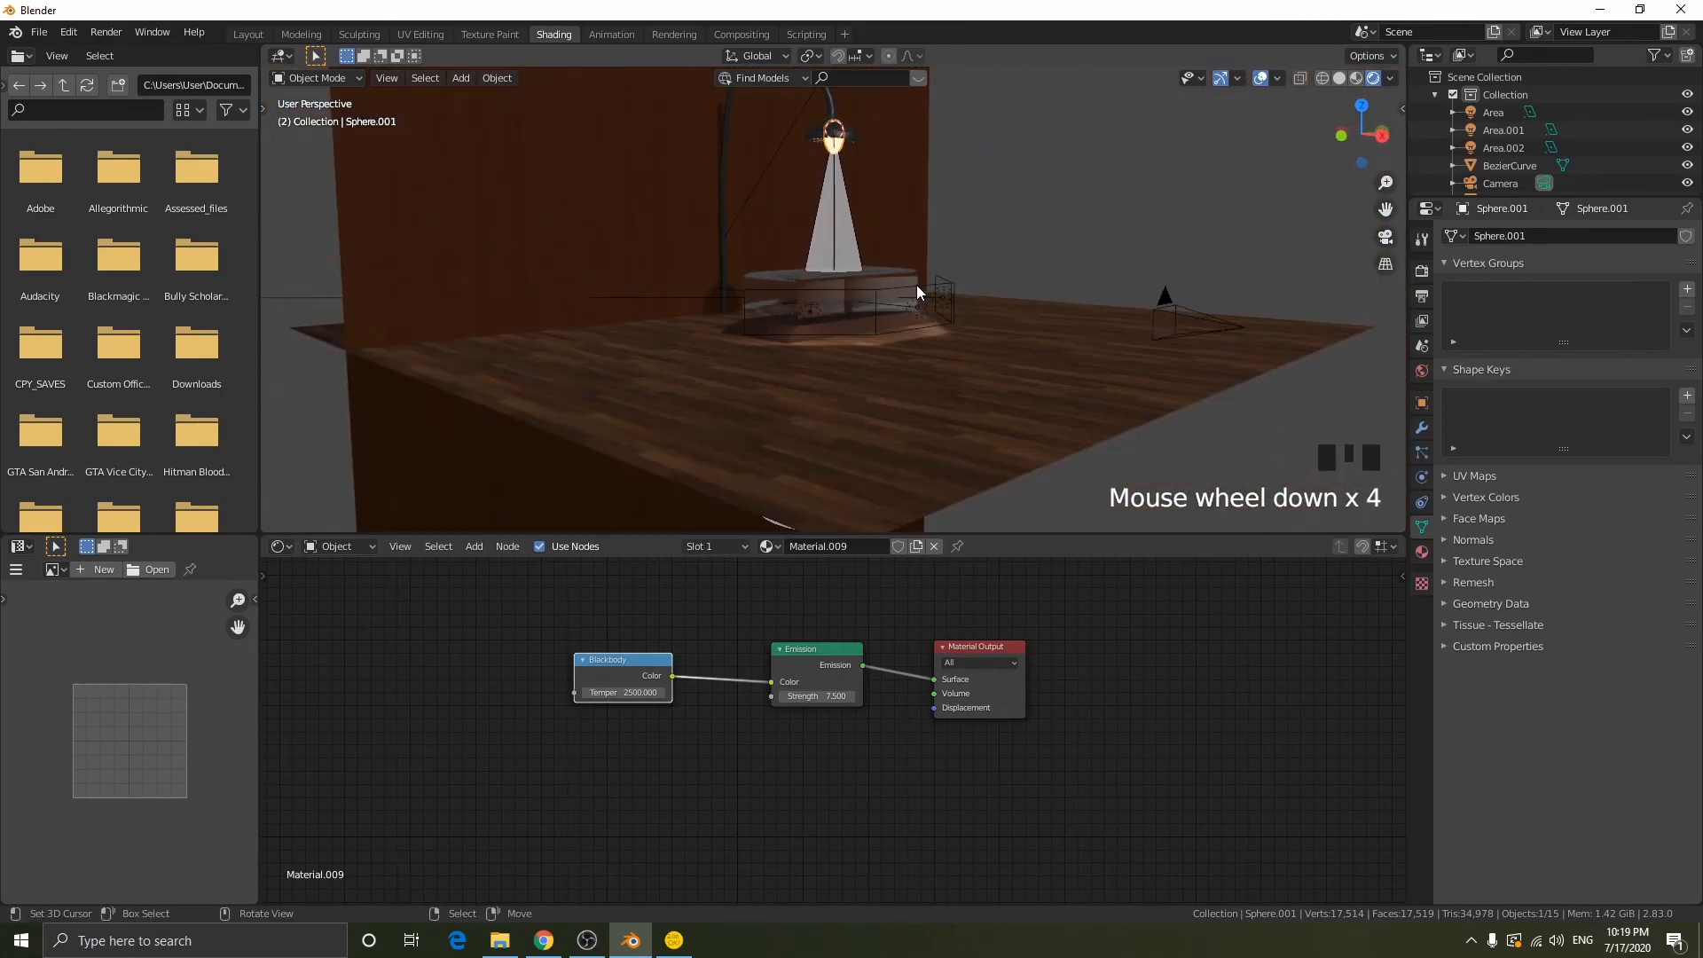
scroll(979, 321, down, 3)
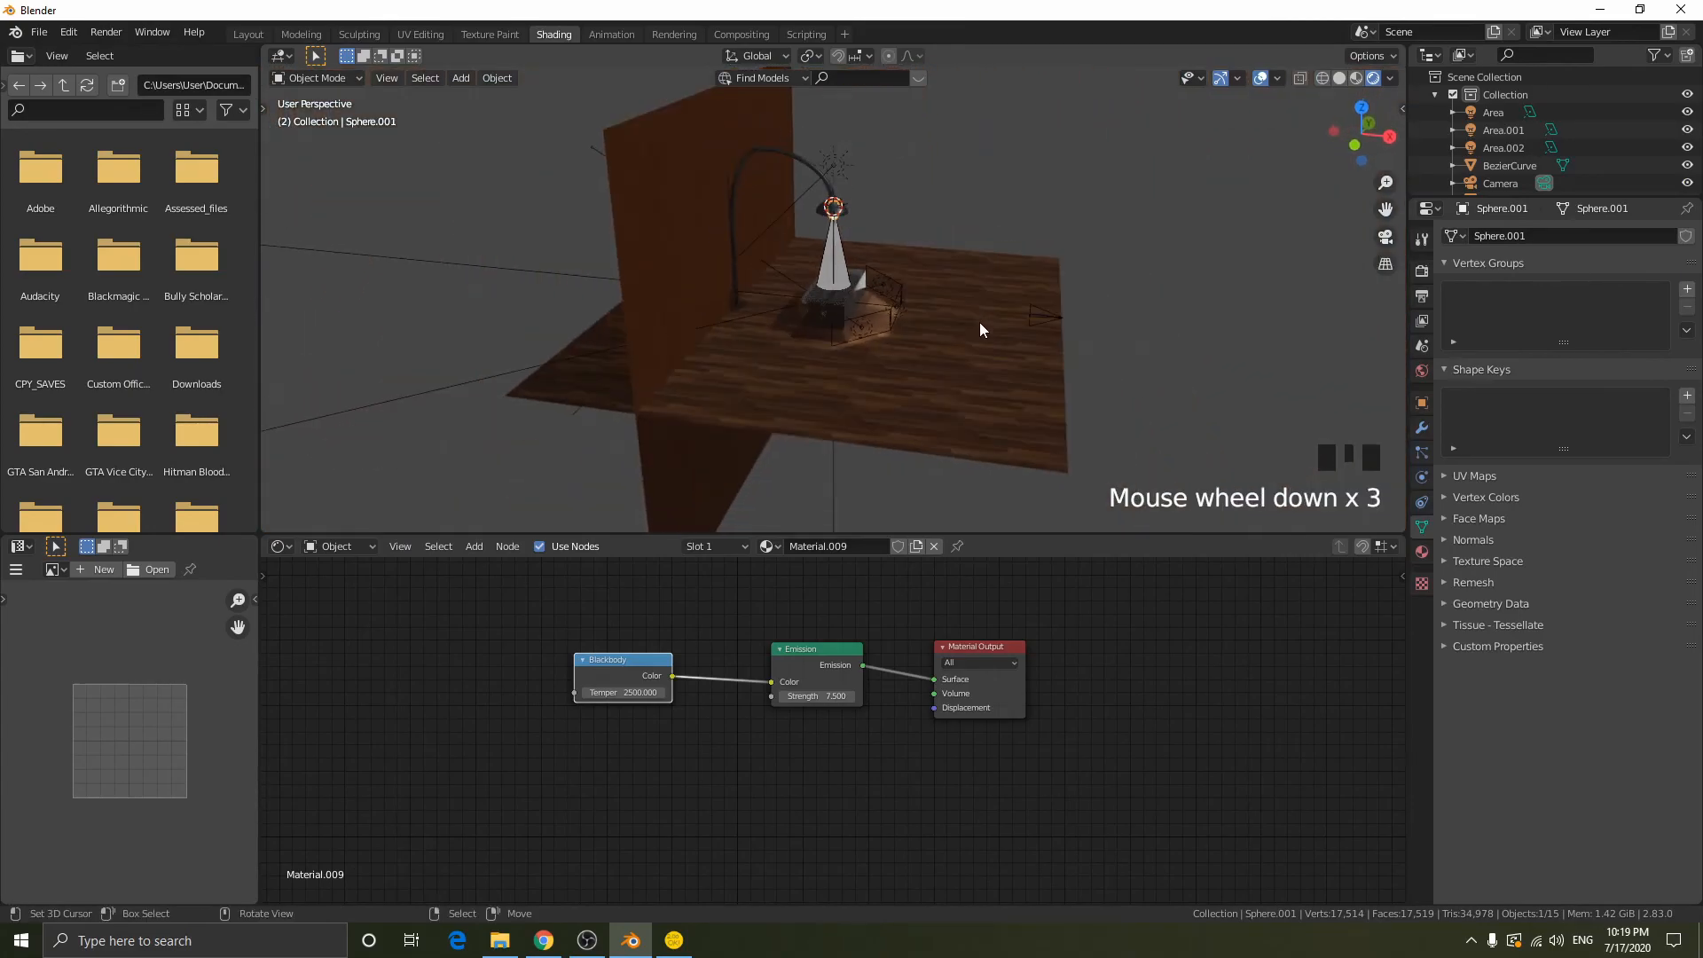
right_click(775, 147)
middle_drag(839, 157, 1084, 206)
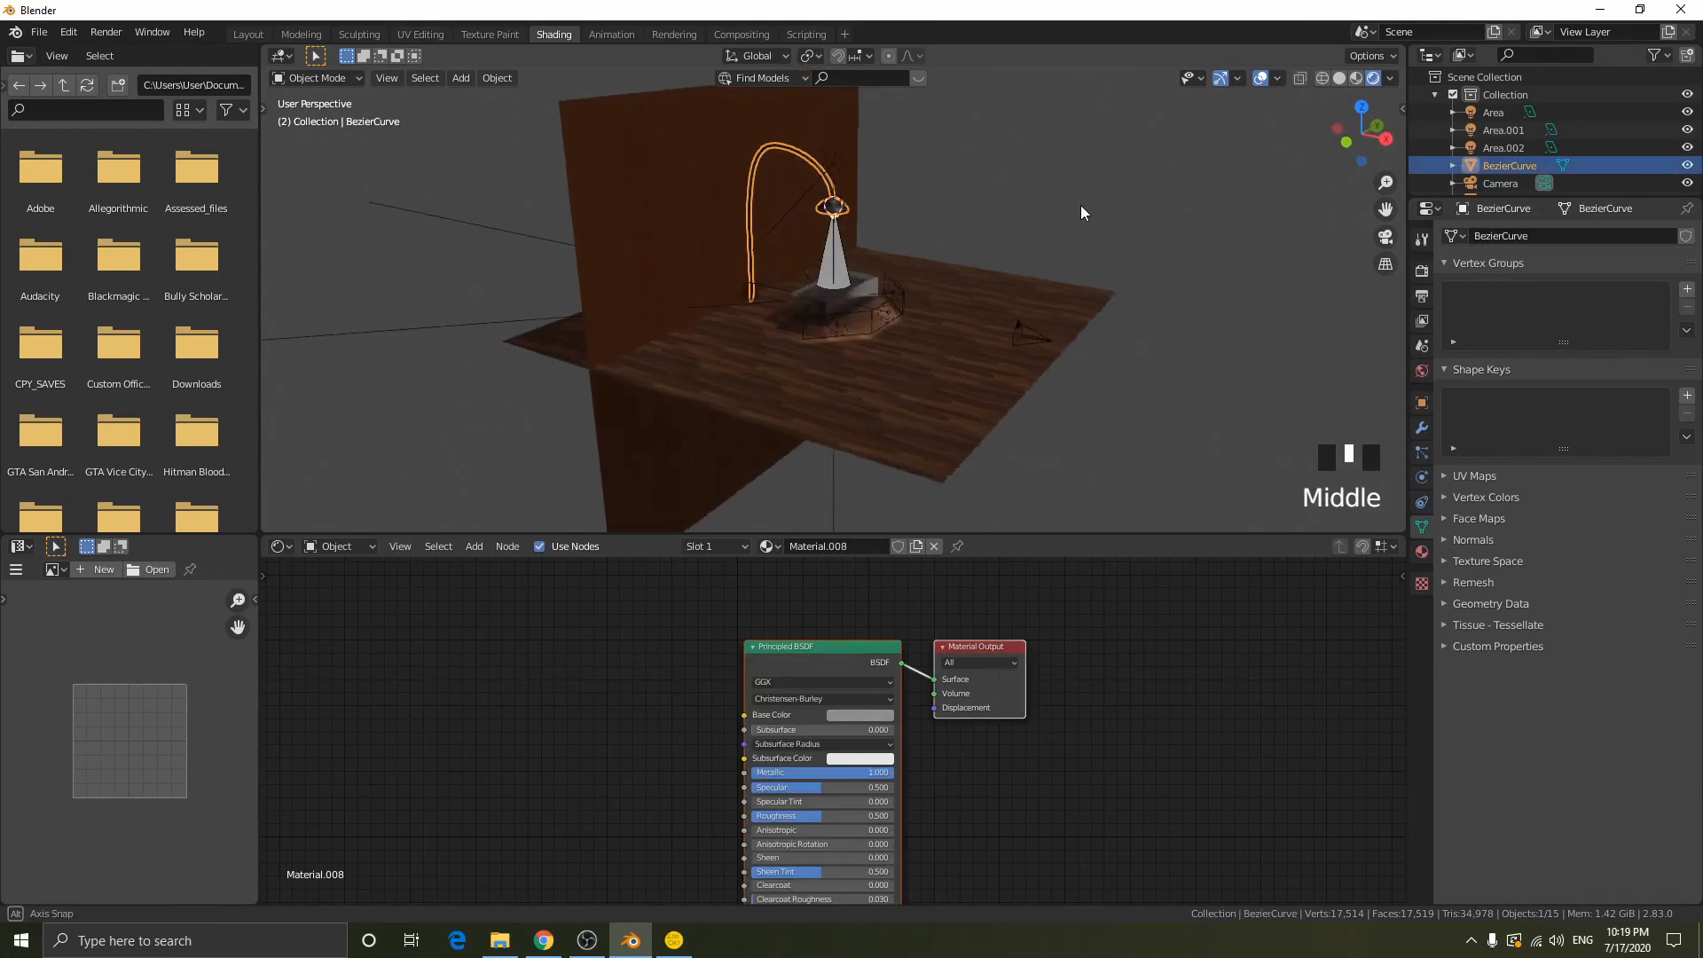
scroll(779, 209, up, 4)
middle_drag(780, 209, 832, 146)
shift+right_click(828, 124)
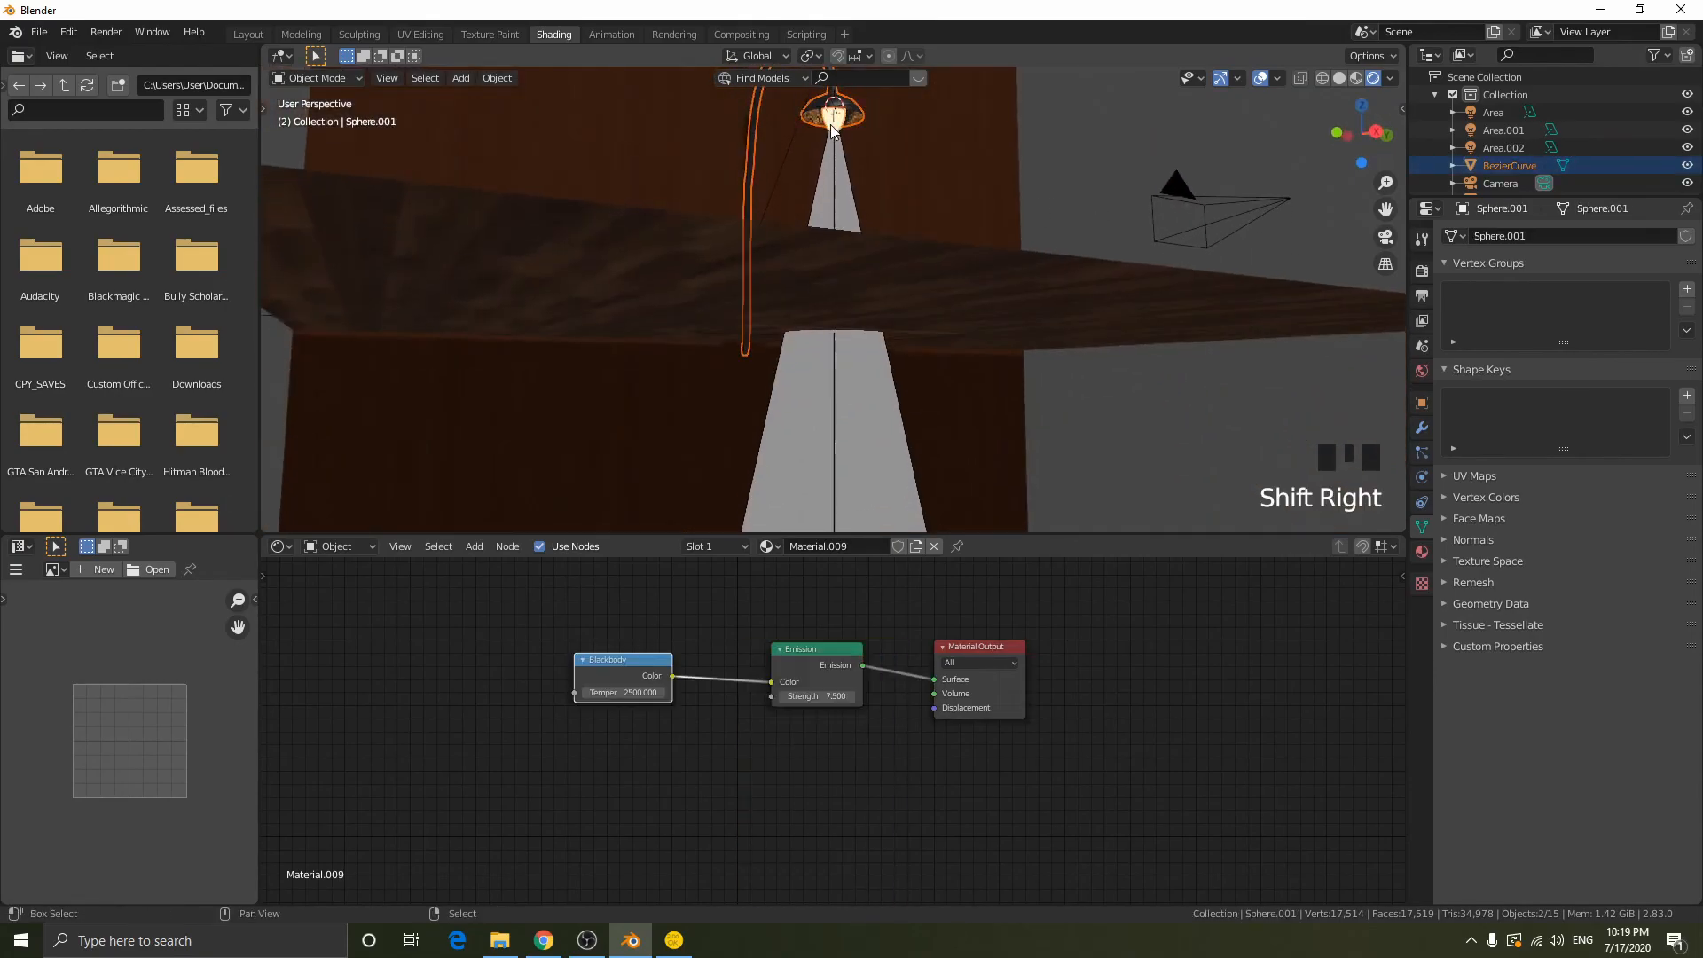
shift+right_click(838, 141)
middle_drag(1135, 195, 1165, 237)
key(s)
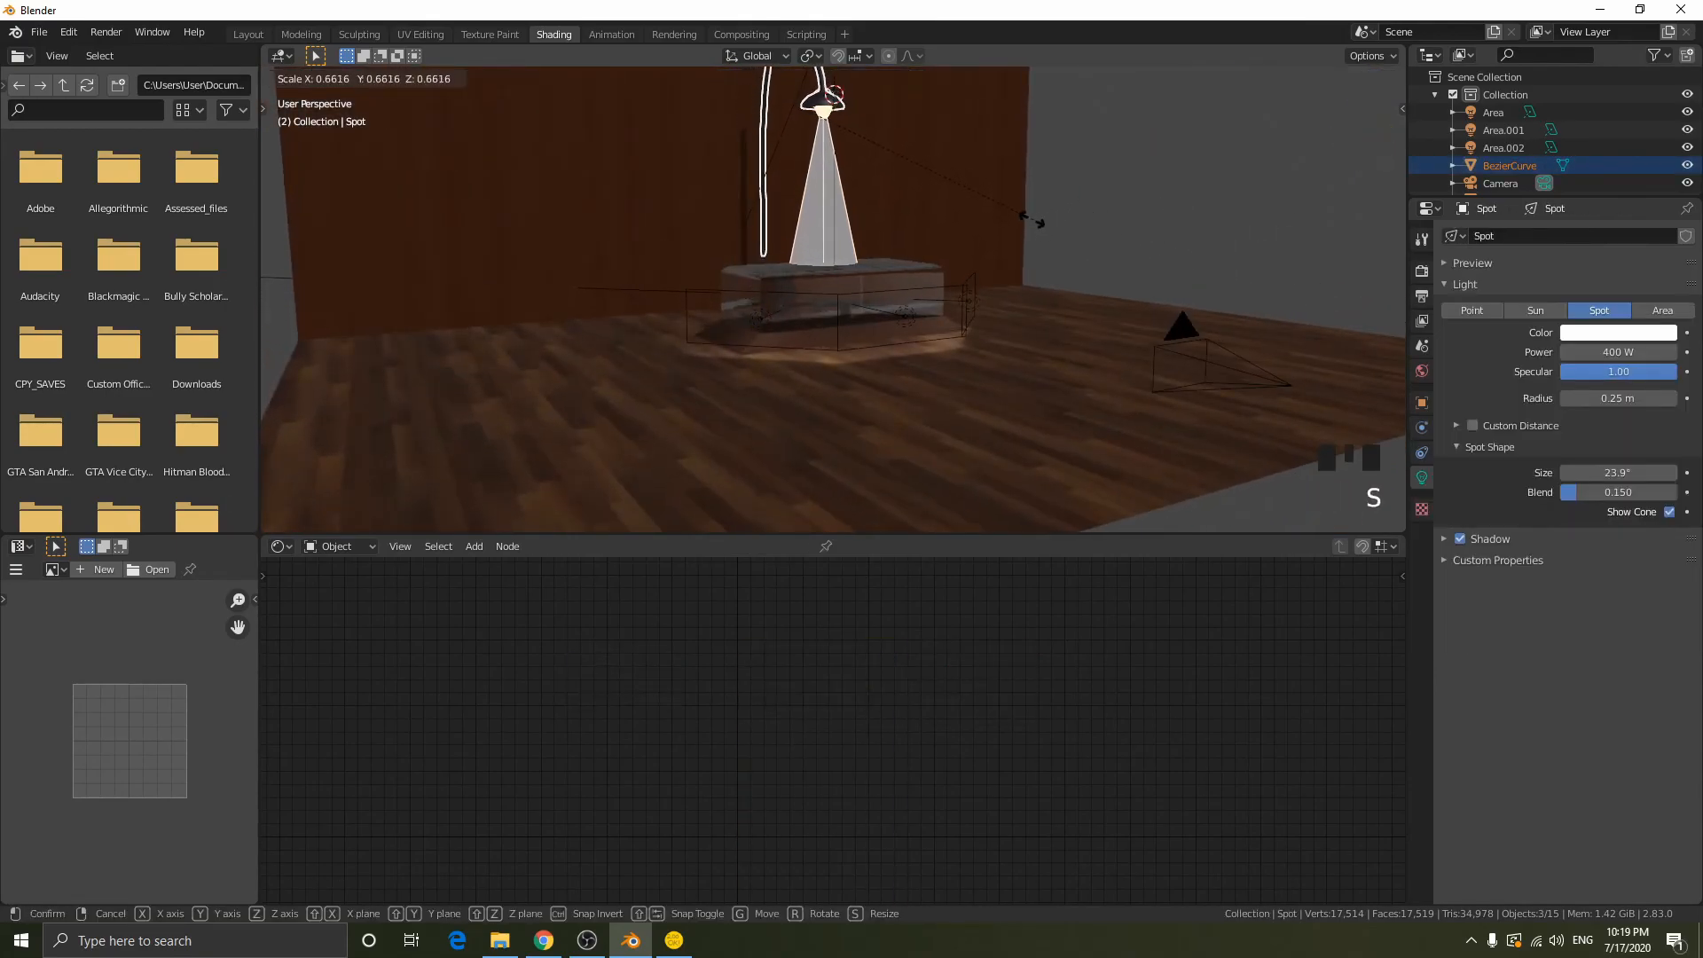
right_click(1066, 222)
- Try scaling the lamp, bulb and spotlight along Z to about 0.97, and try a uniform scale of about 0.72
middle_drag(1066, 222, 1115, 271)
key(s)
key(z)
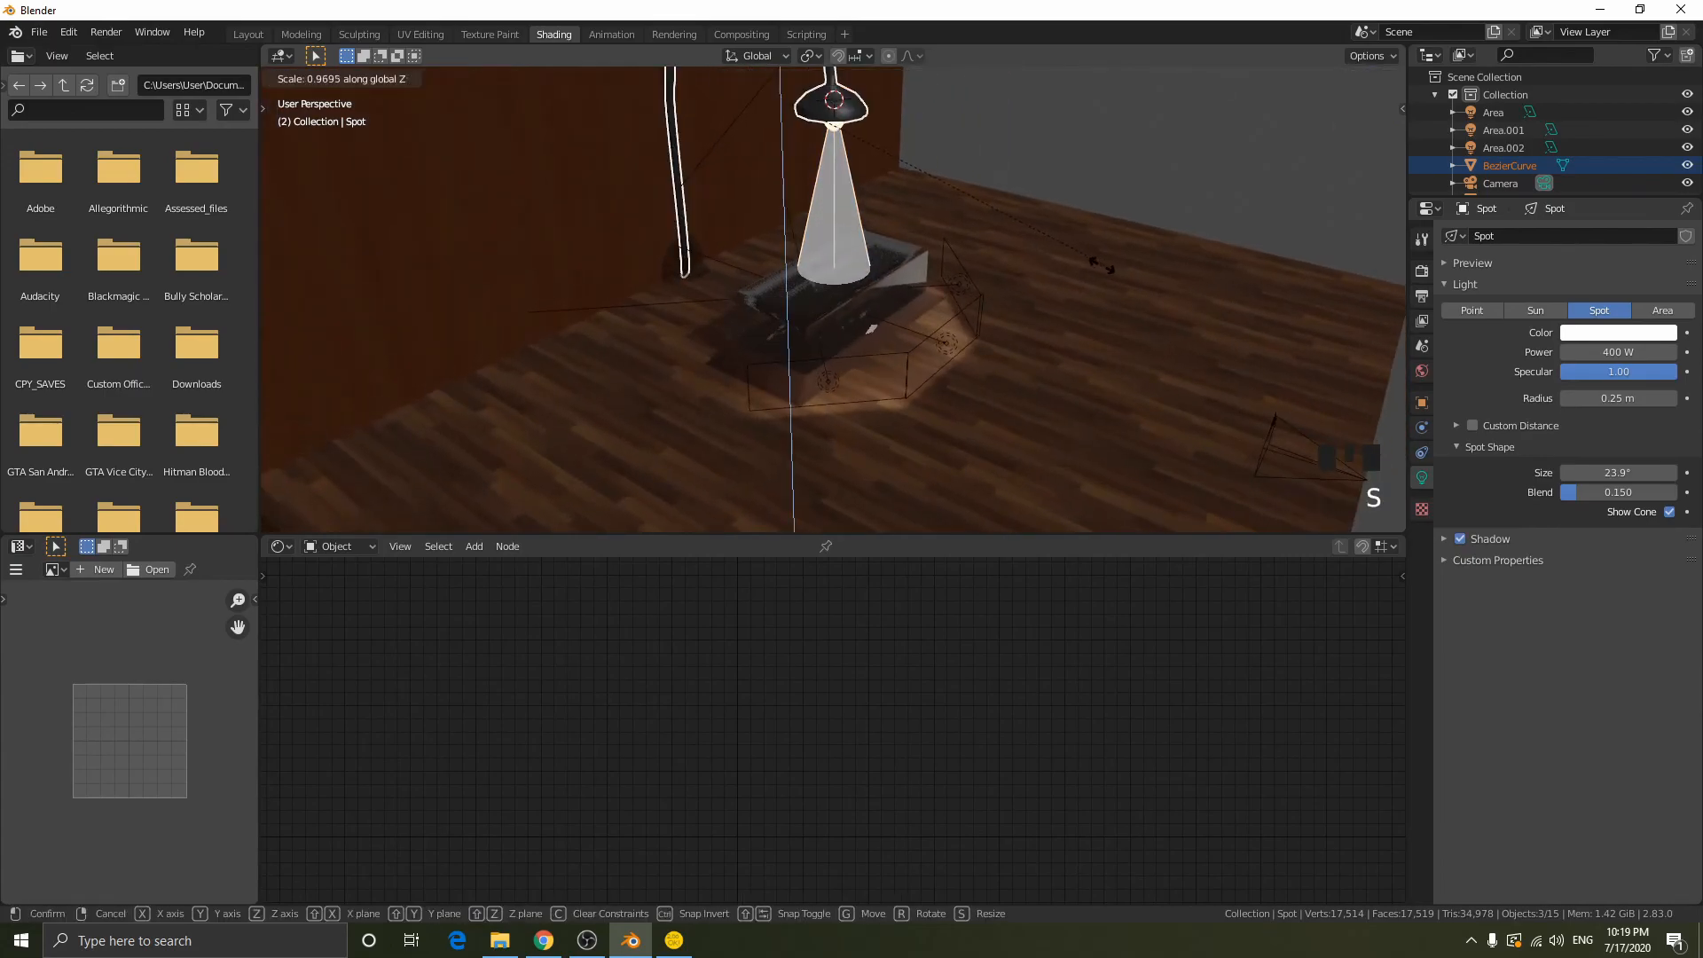
key(s)
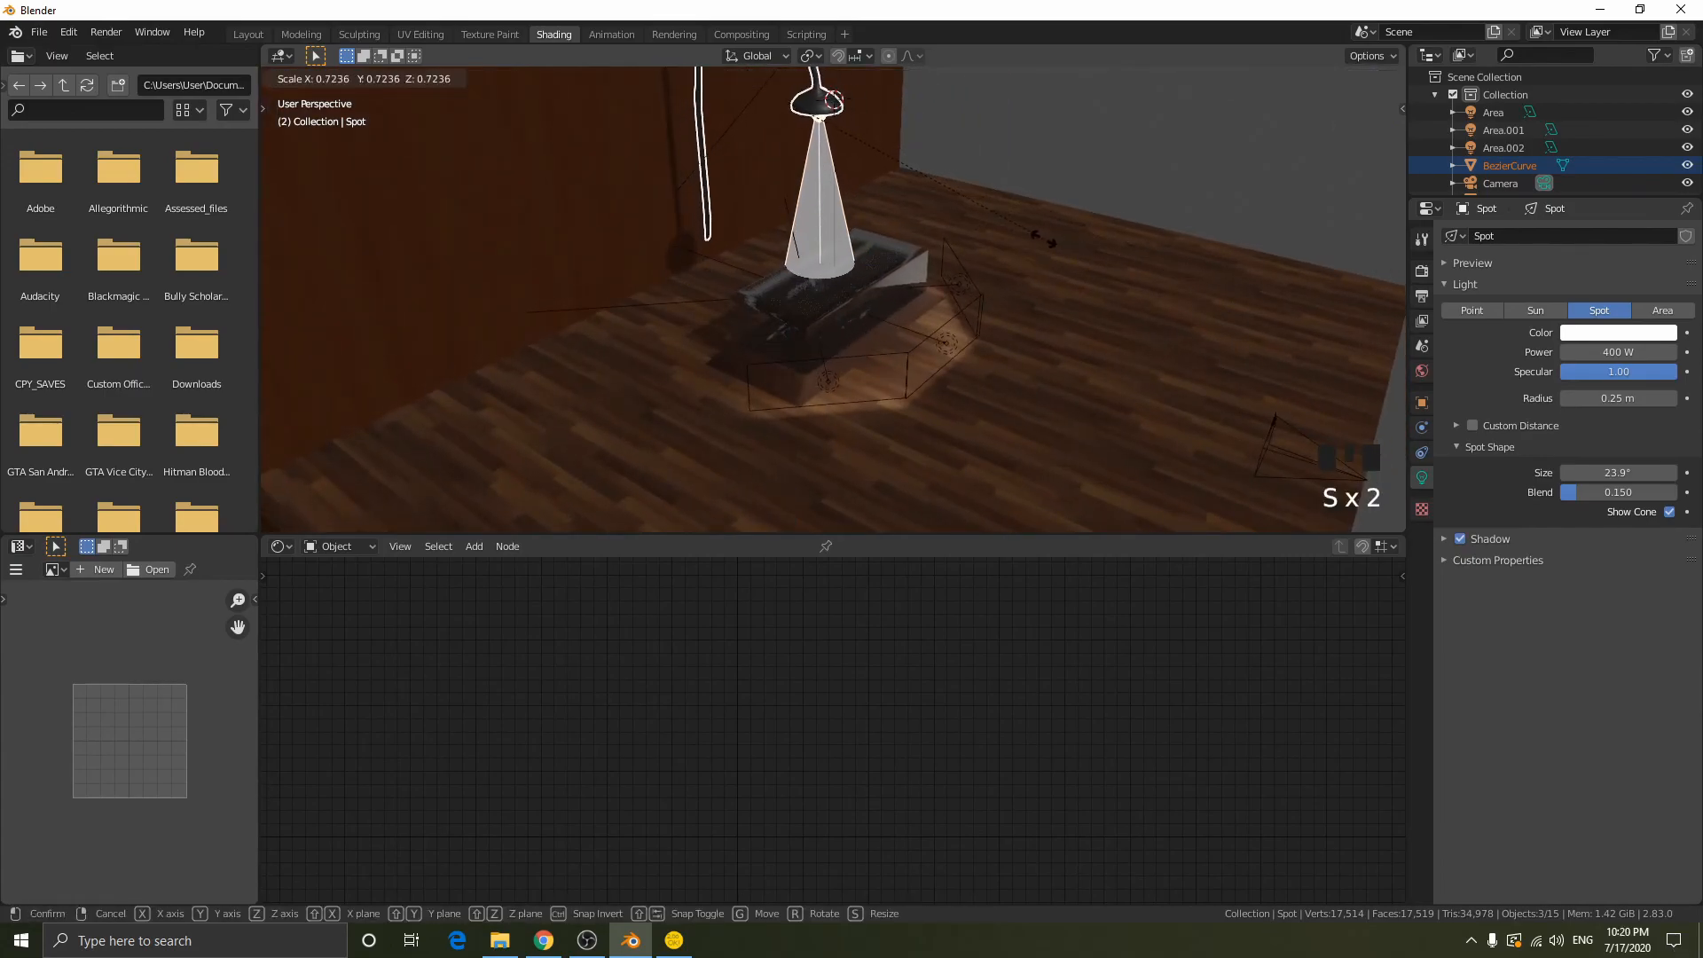
click(1114, 263)
- Try scaling the lamp, bulb and spotlight down to about 0.6 while viewing the whole scene from the side
middle_drag(834, 118, 919, 89)
scroll(1003, 158, down, 3)
middle_drag(1003, 158, 1039, 193)
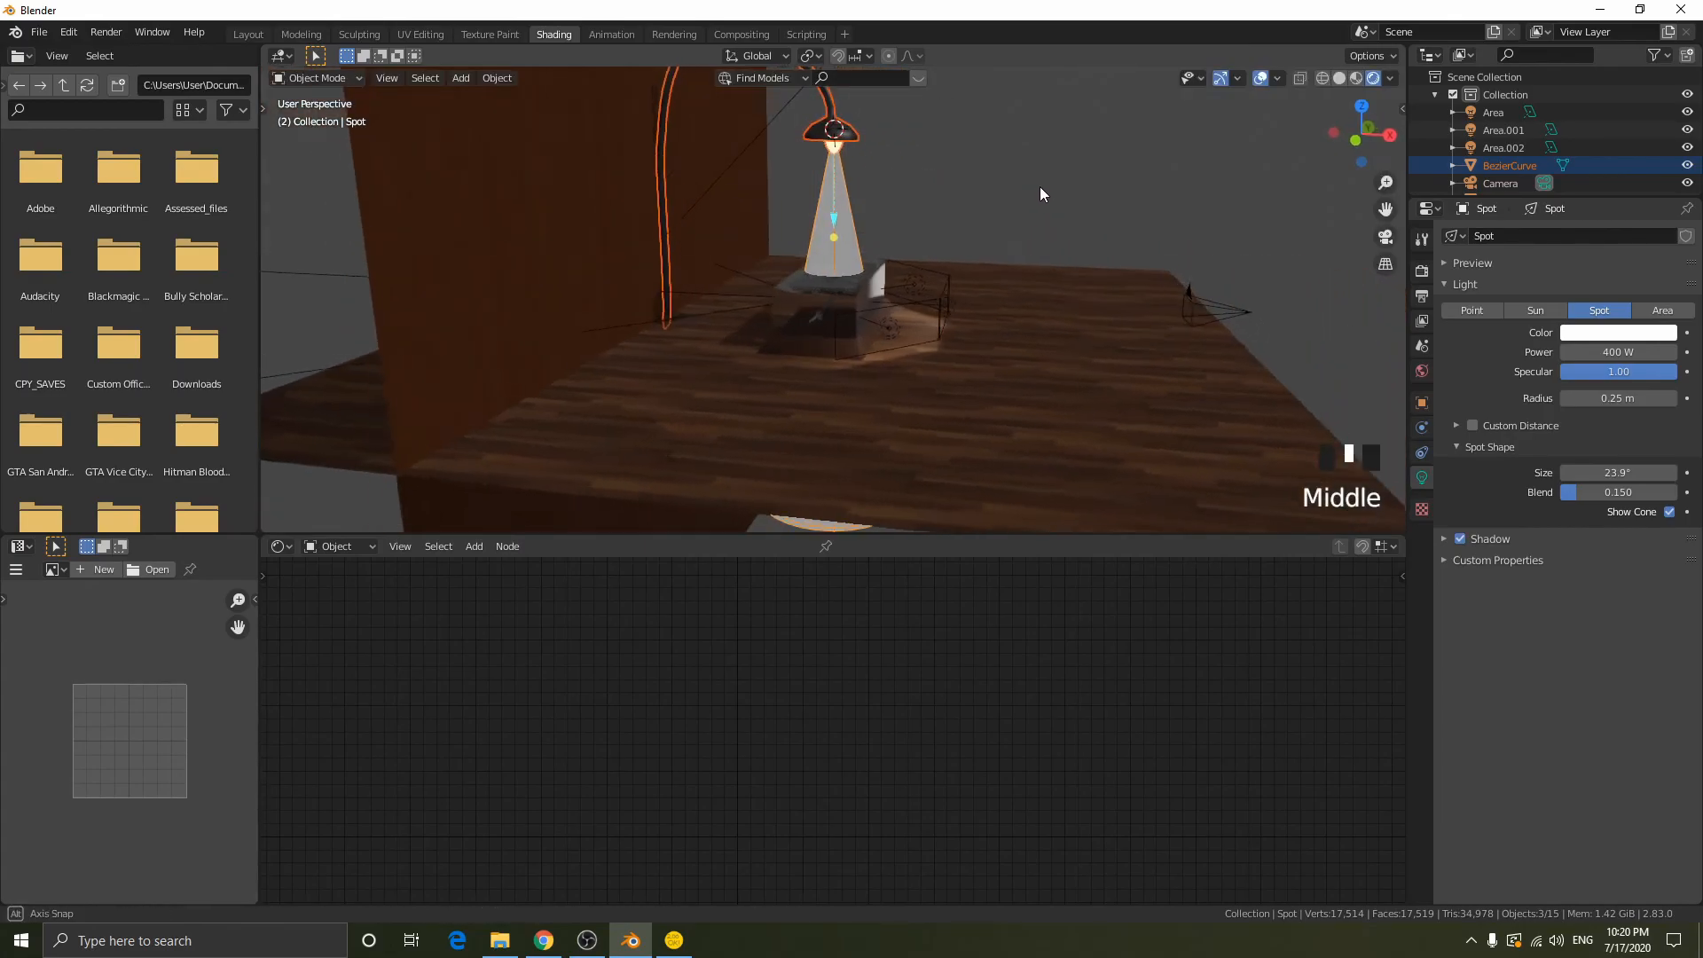
scroll(1046, 195, down, 1)
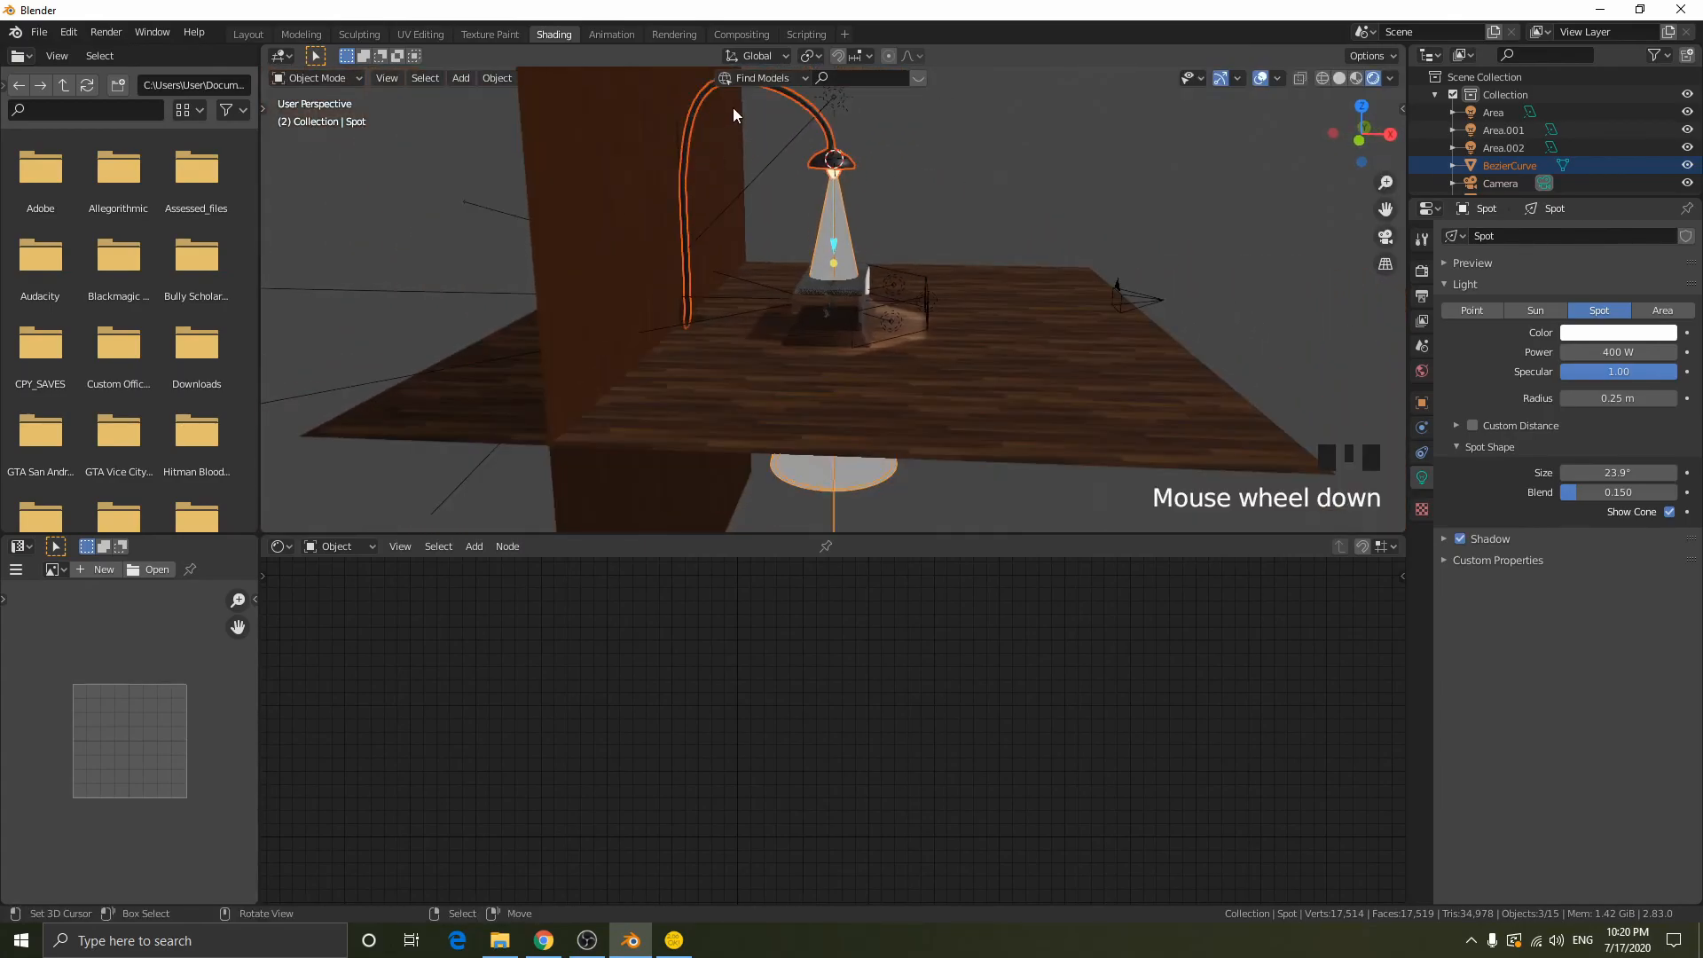
key(s)
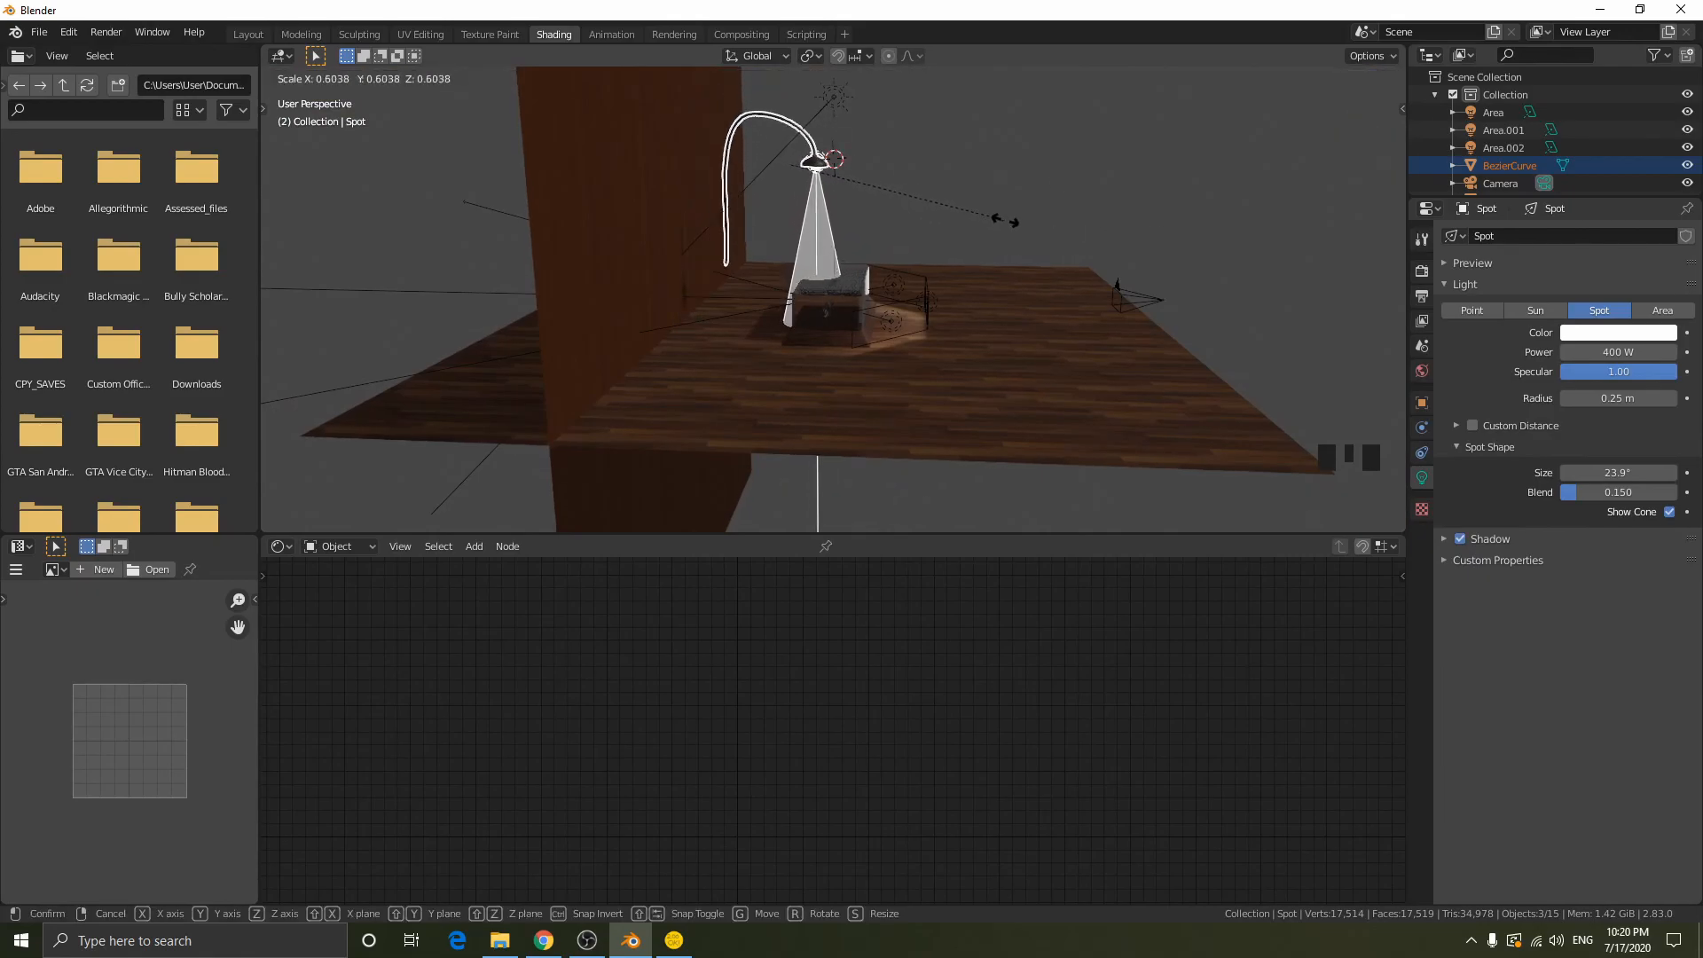
click(1105, 222)
middle_drag(1105, 221, 1030, 219)
- Return to the camera view, switch the viewport to Solid shading and render the display case image
key(KP_0)
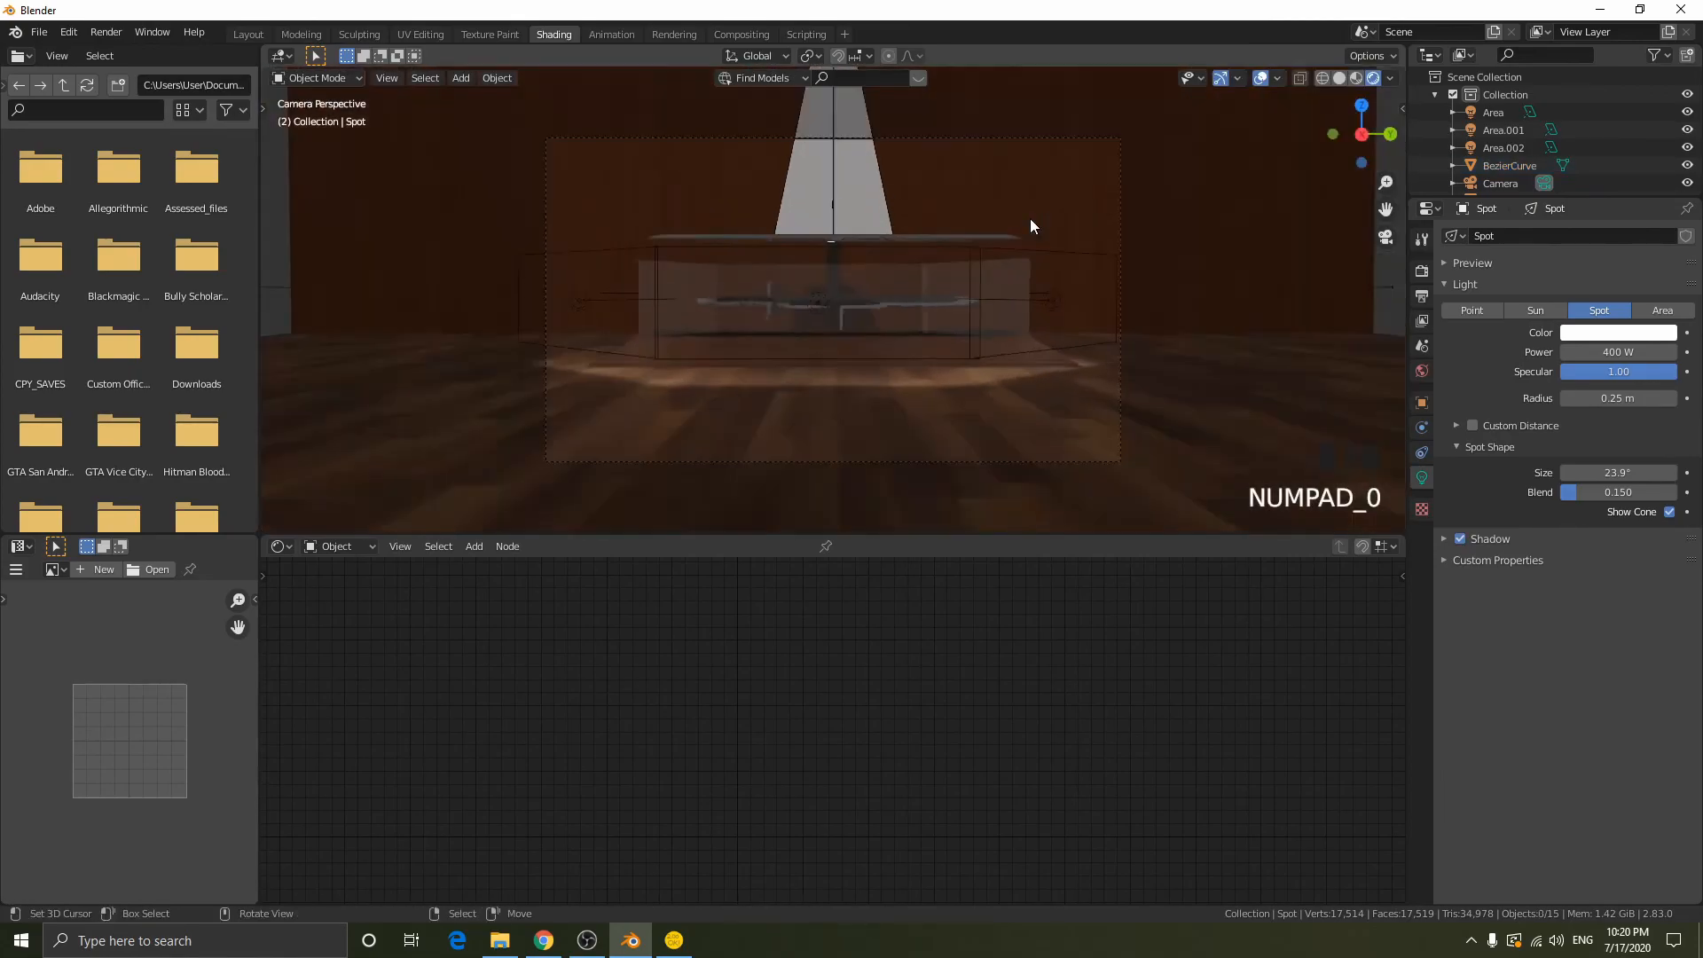
scroll(1034, 225, up, 4)
scroll(1035, 225, down, 3)
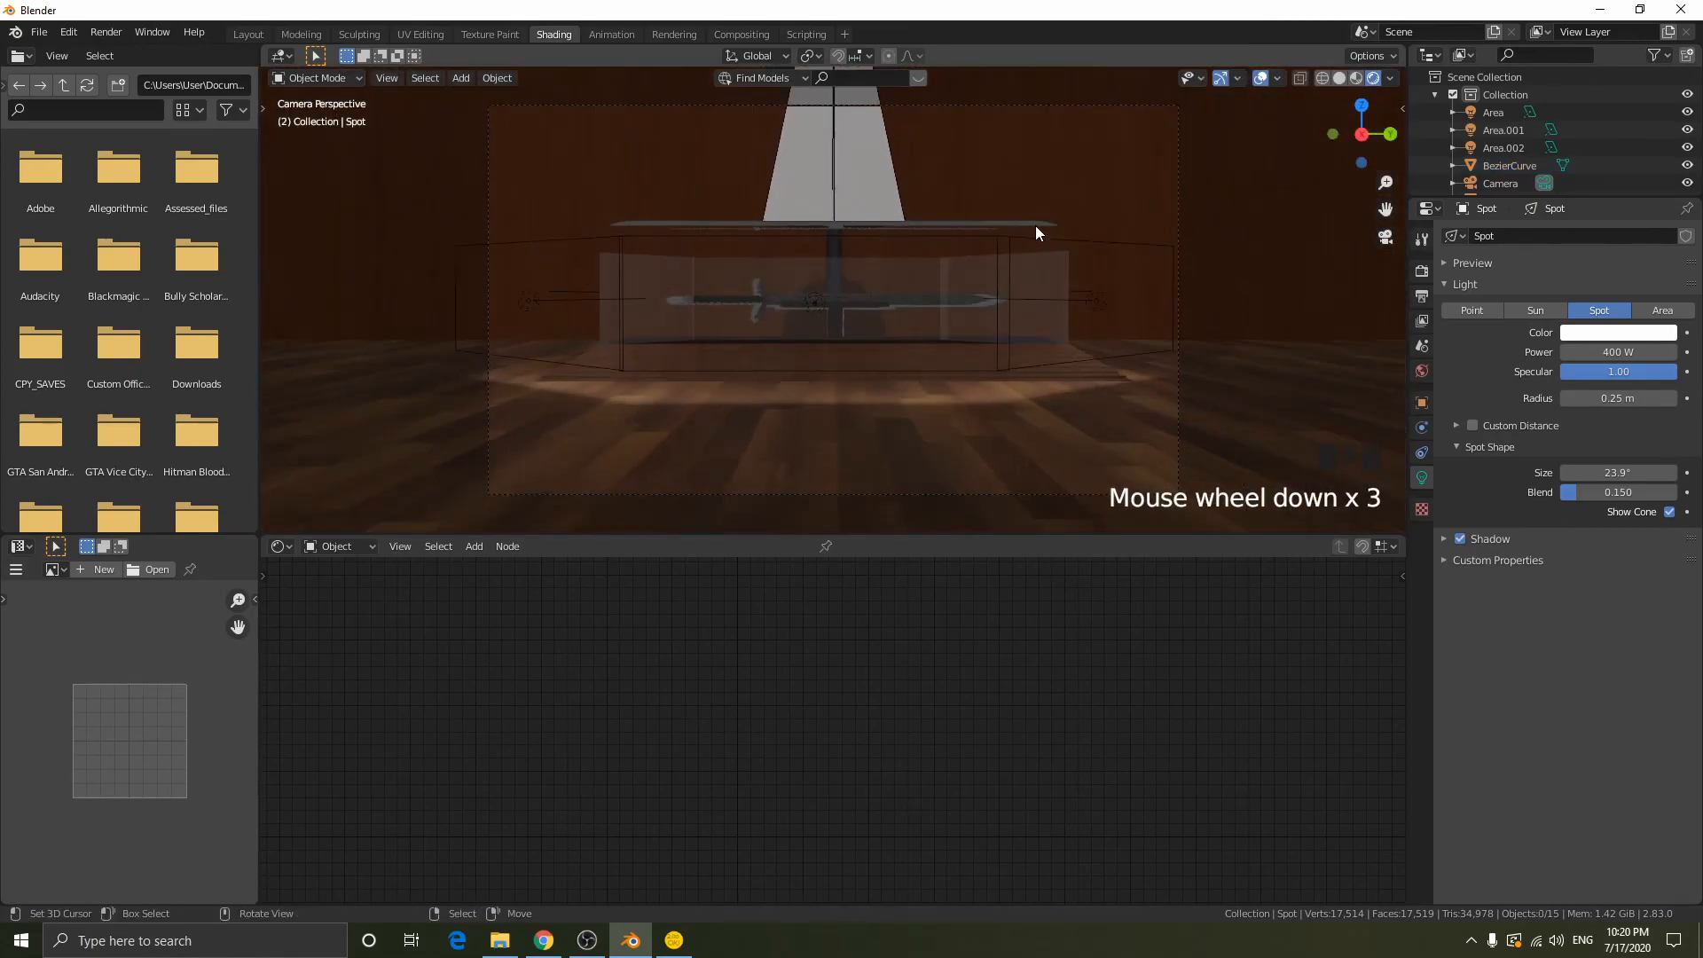
key(z)
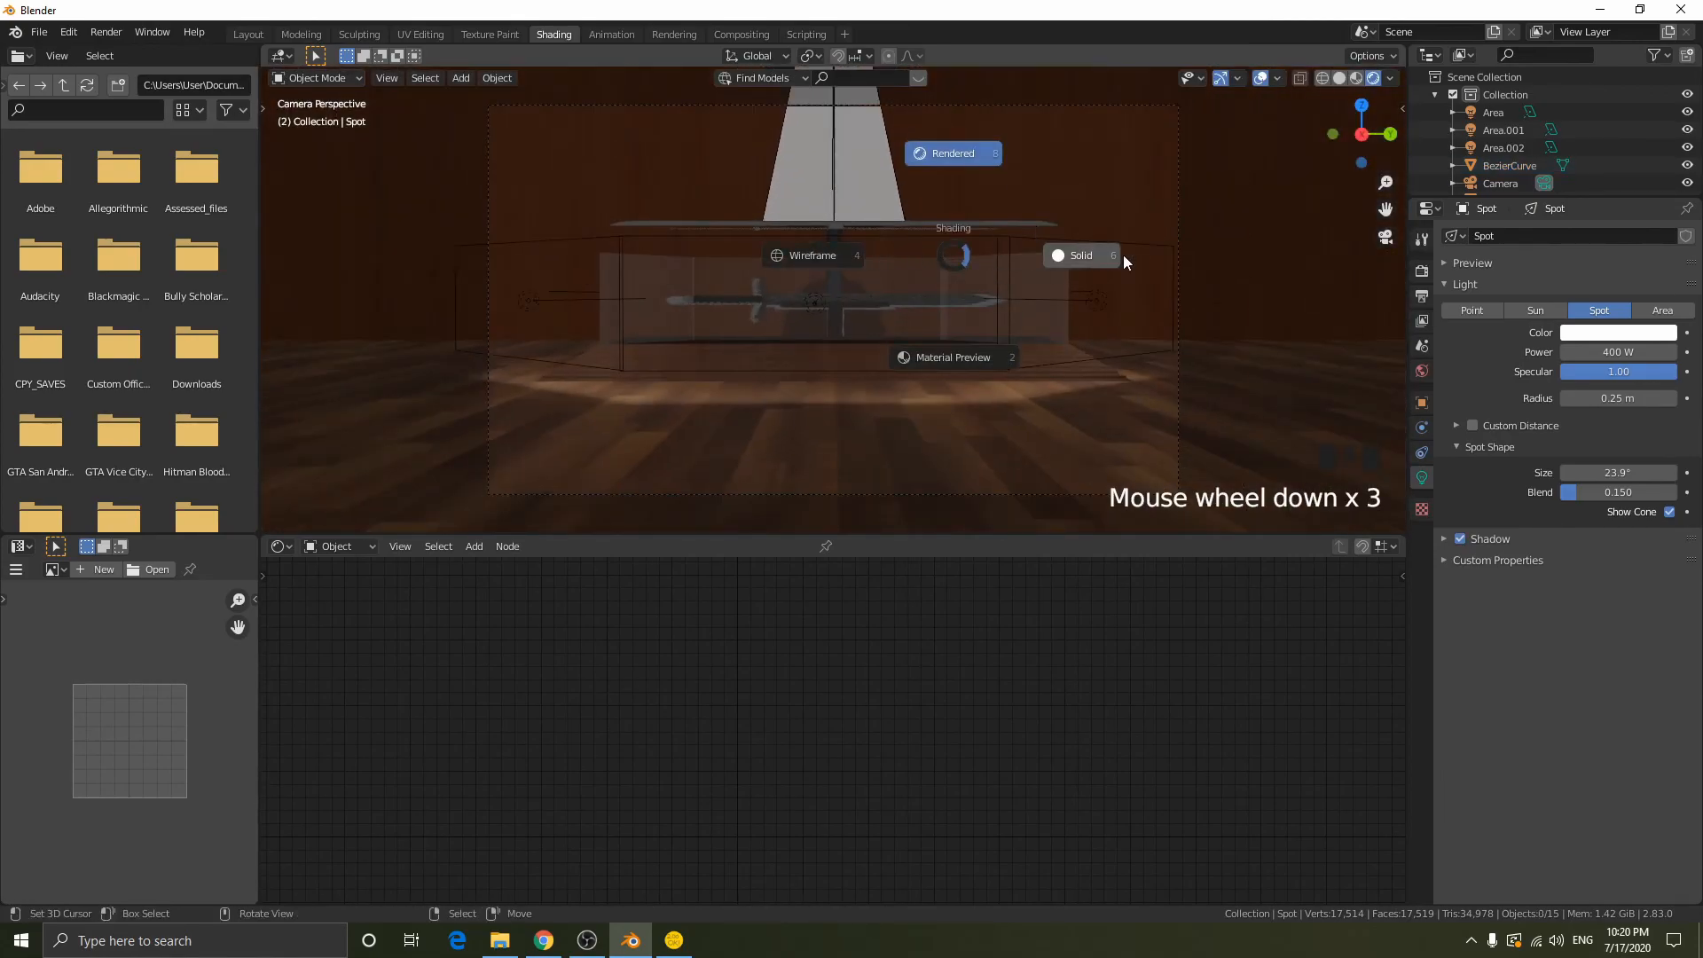
click(1194, 253)
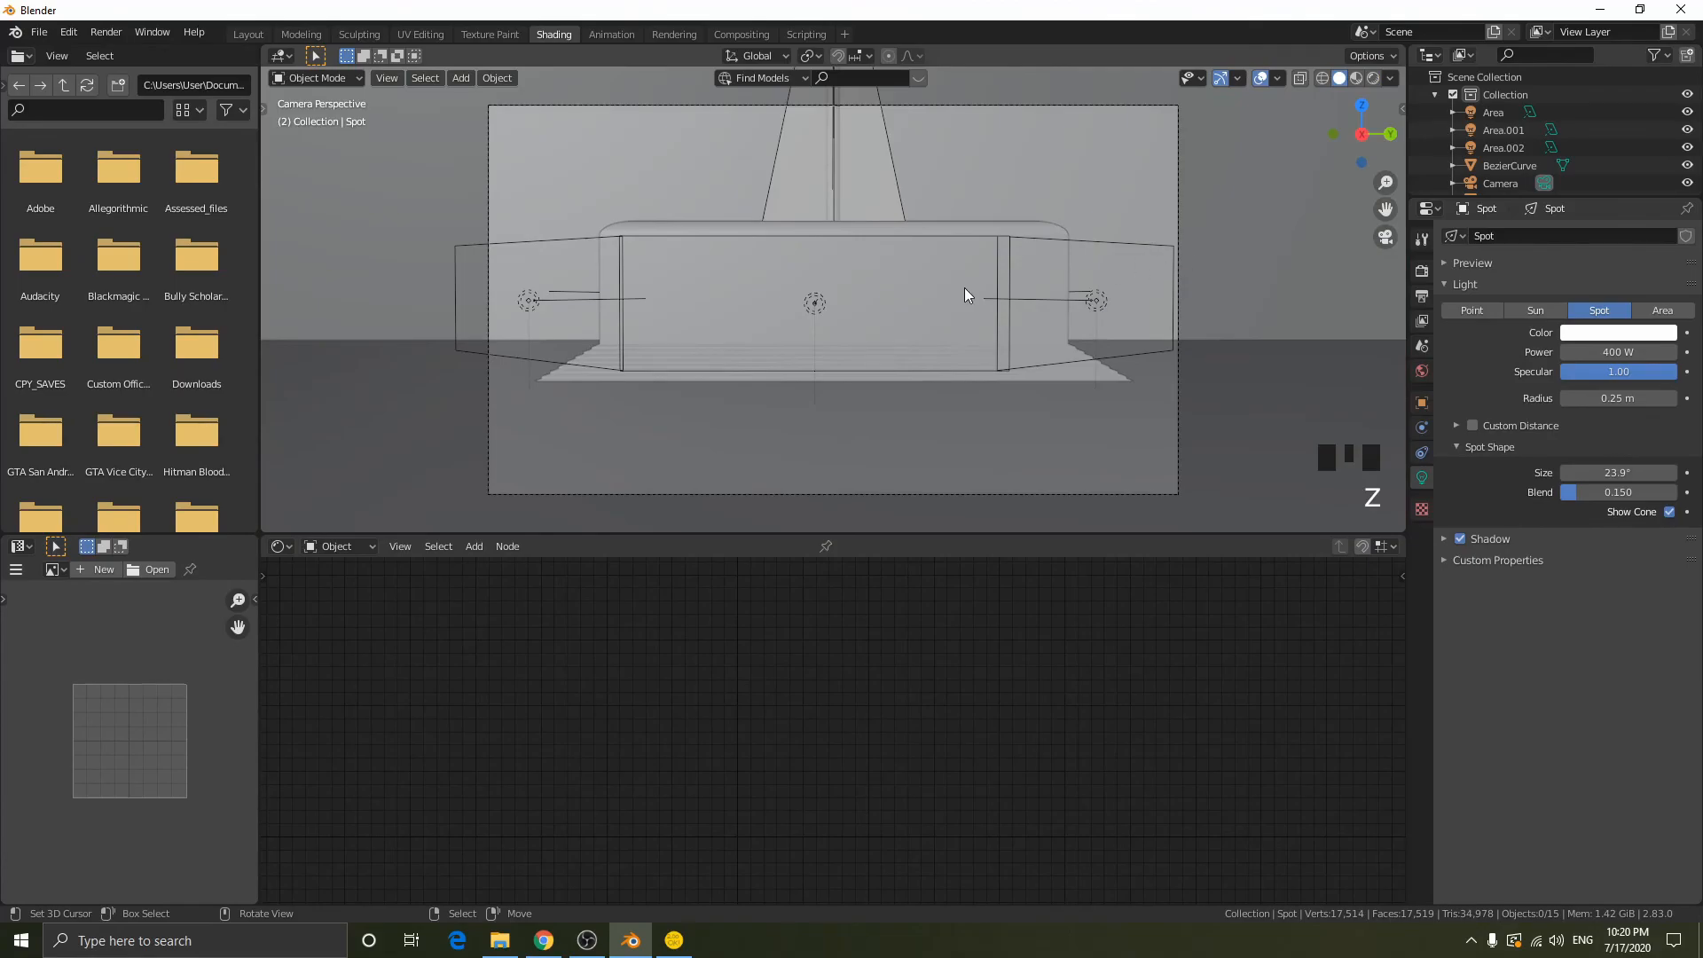
key(F12)
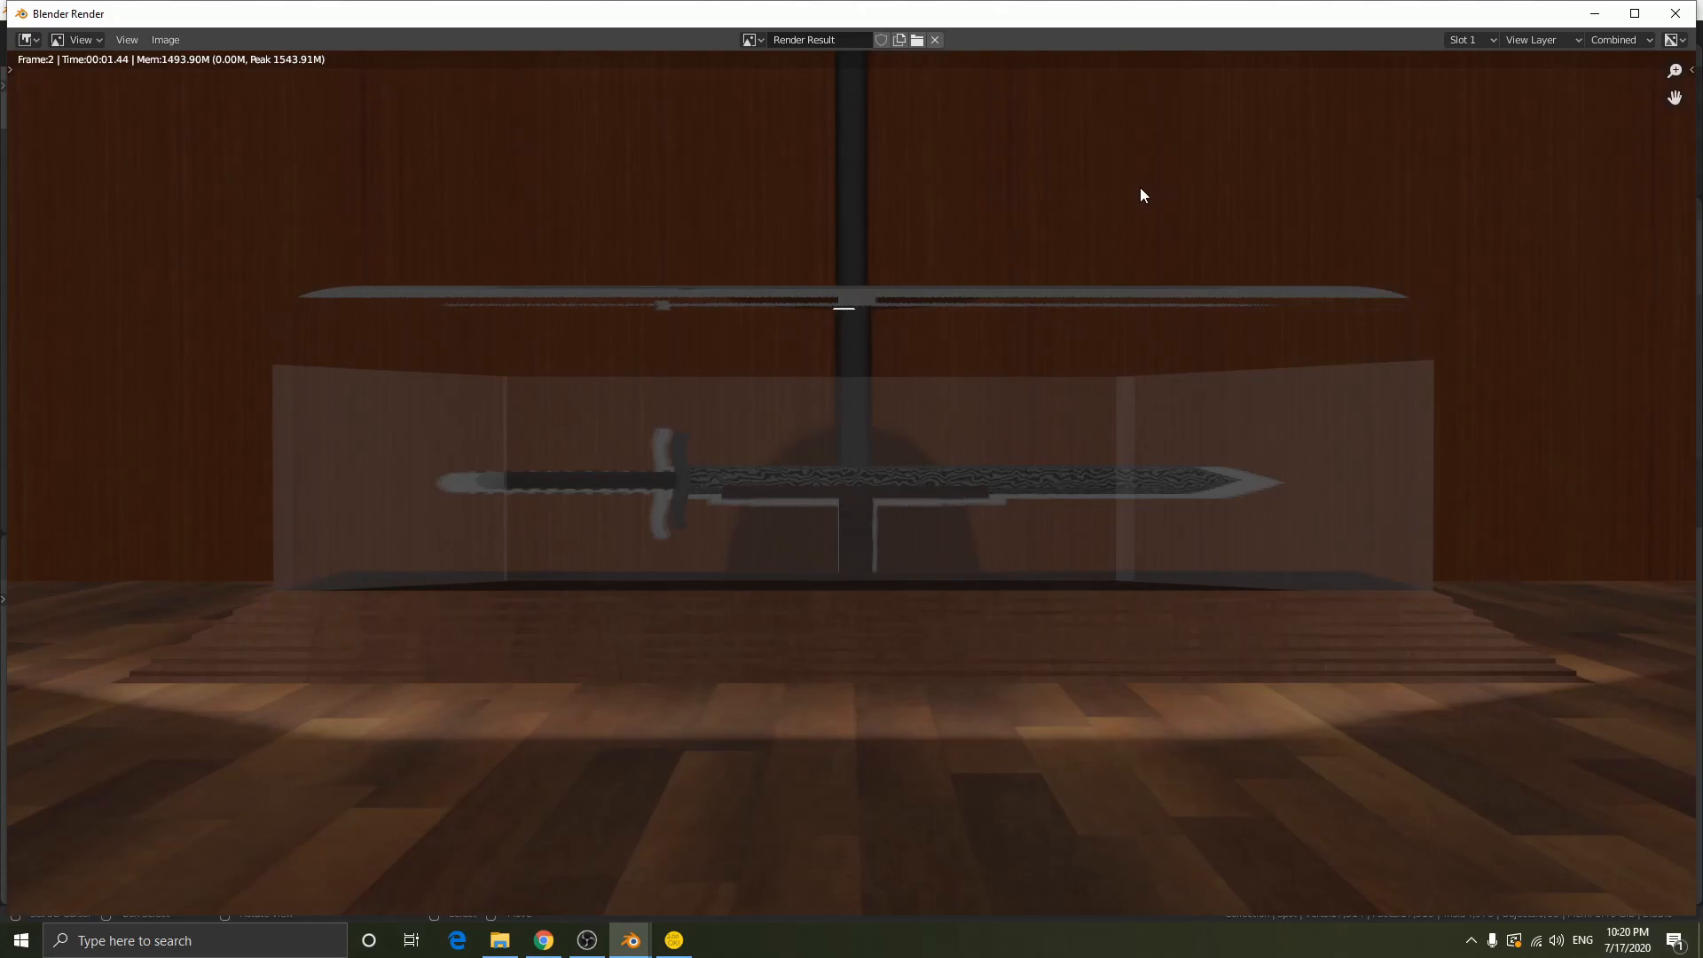
click(587, 940)
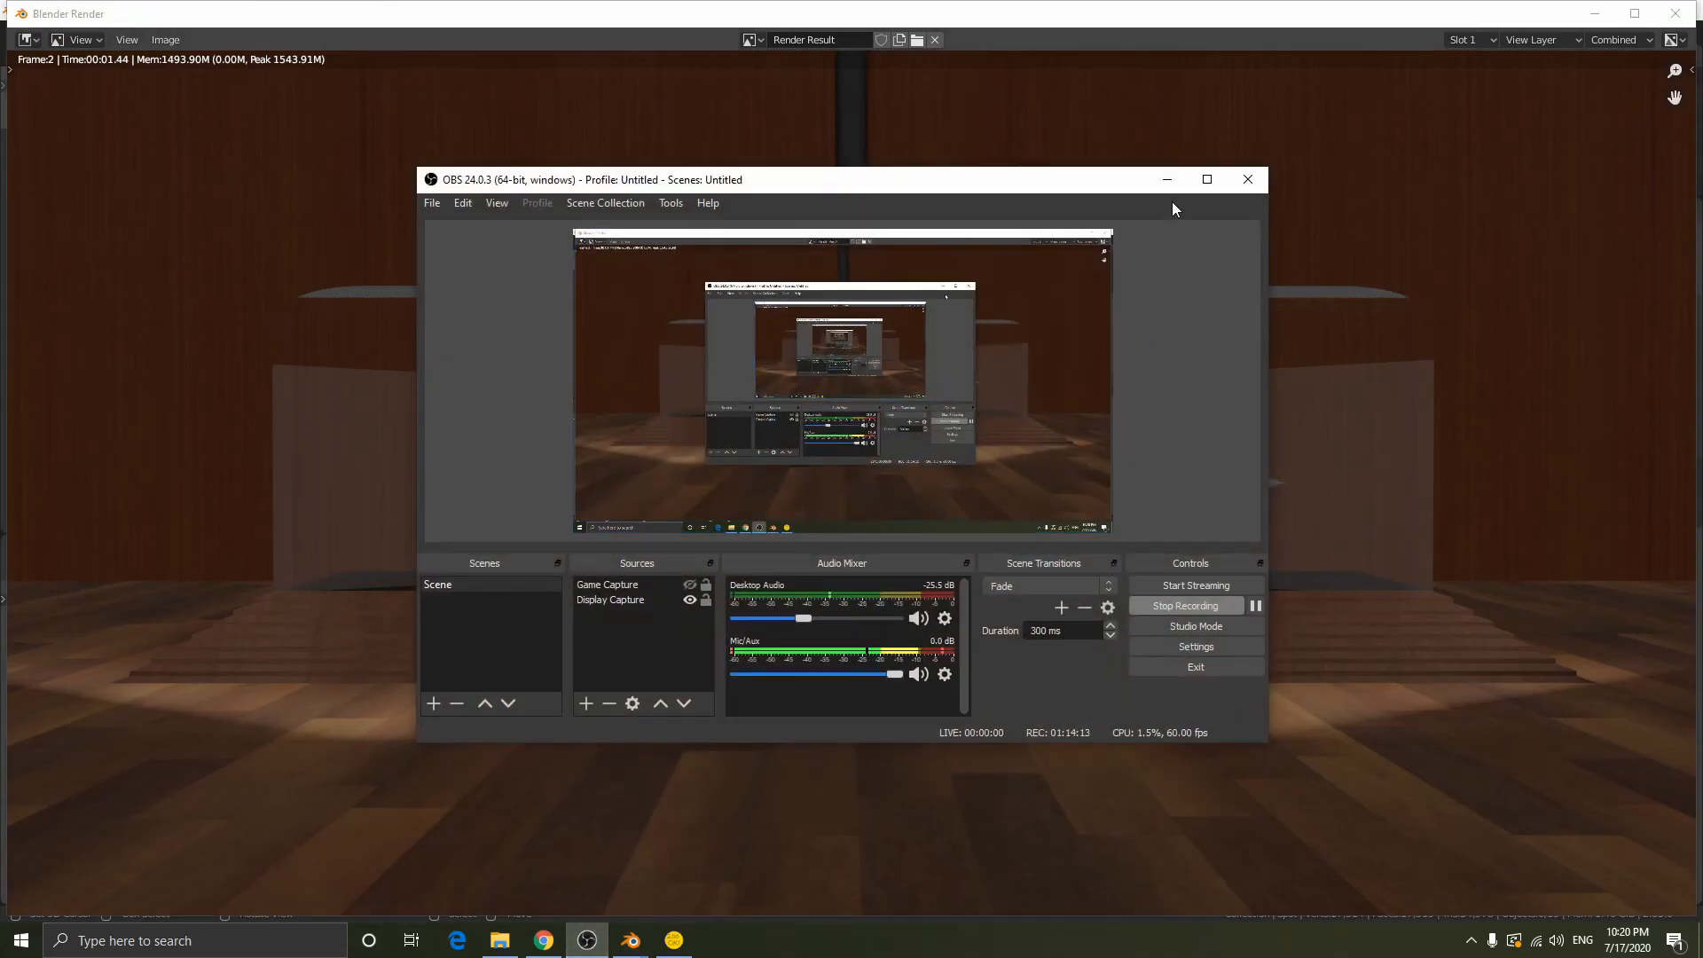
click(1167, 179)
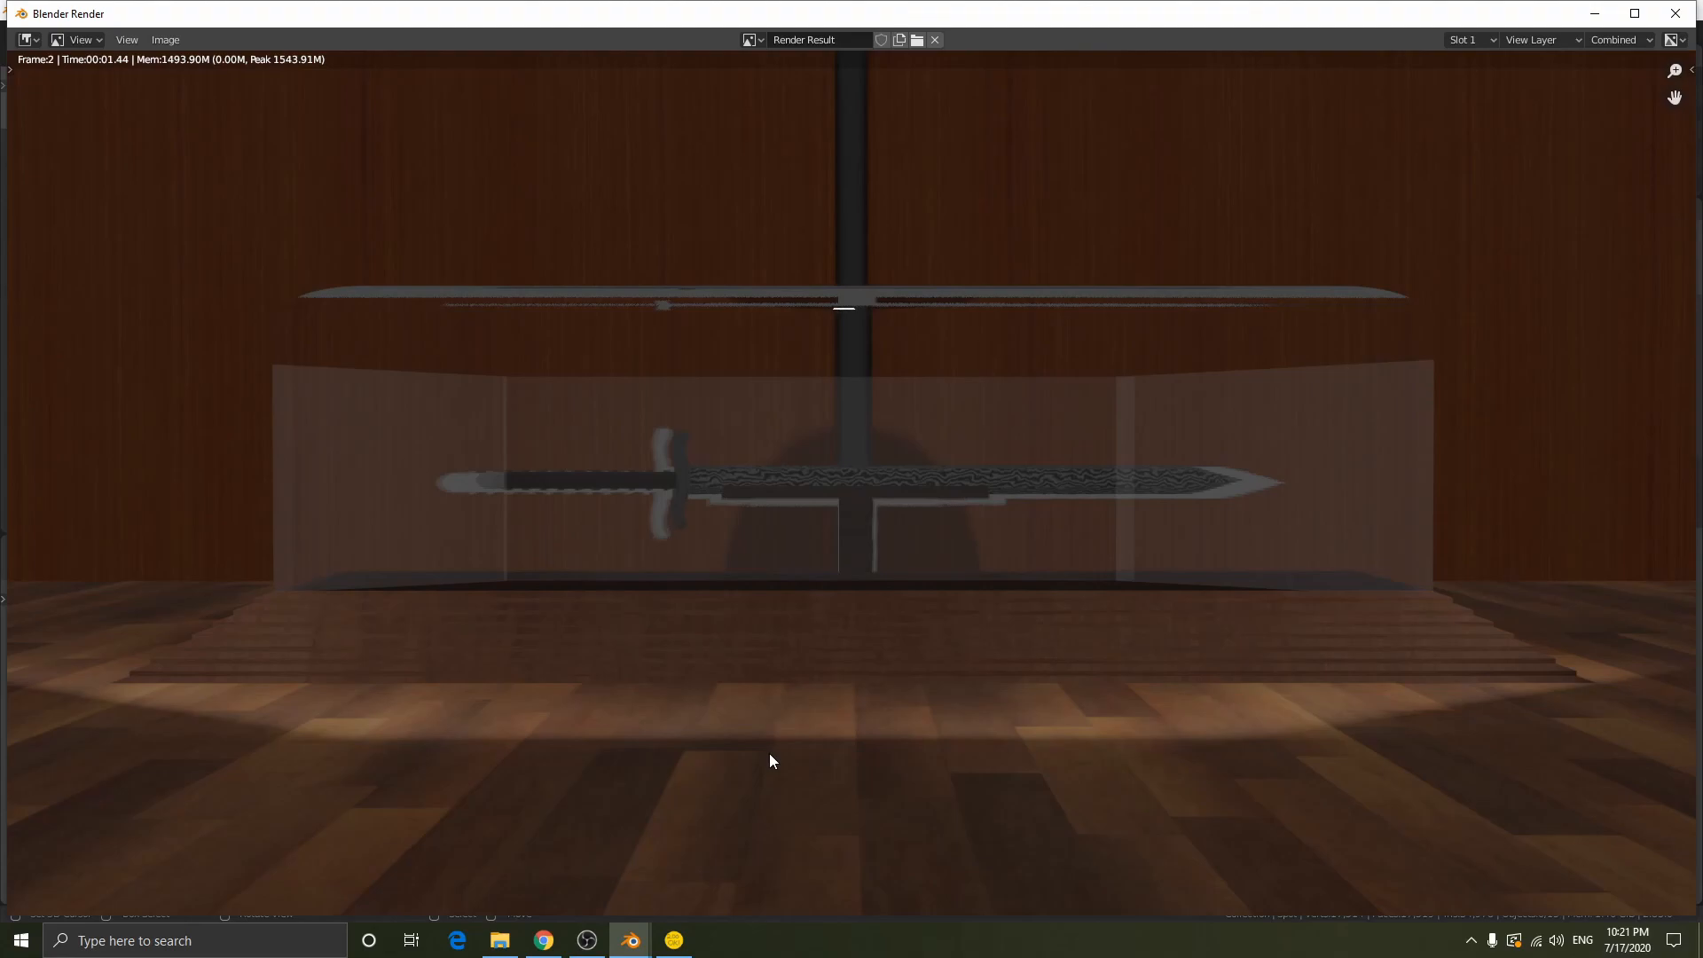
mouse_move(585, 940)
click(586, 940)
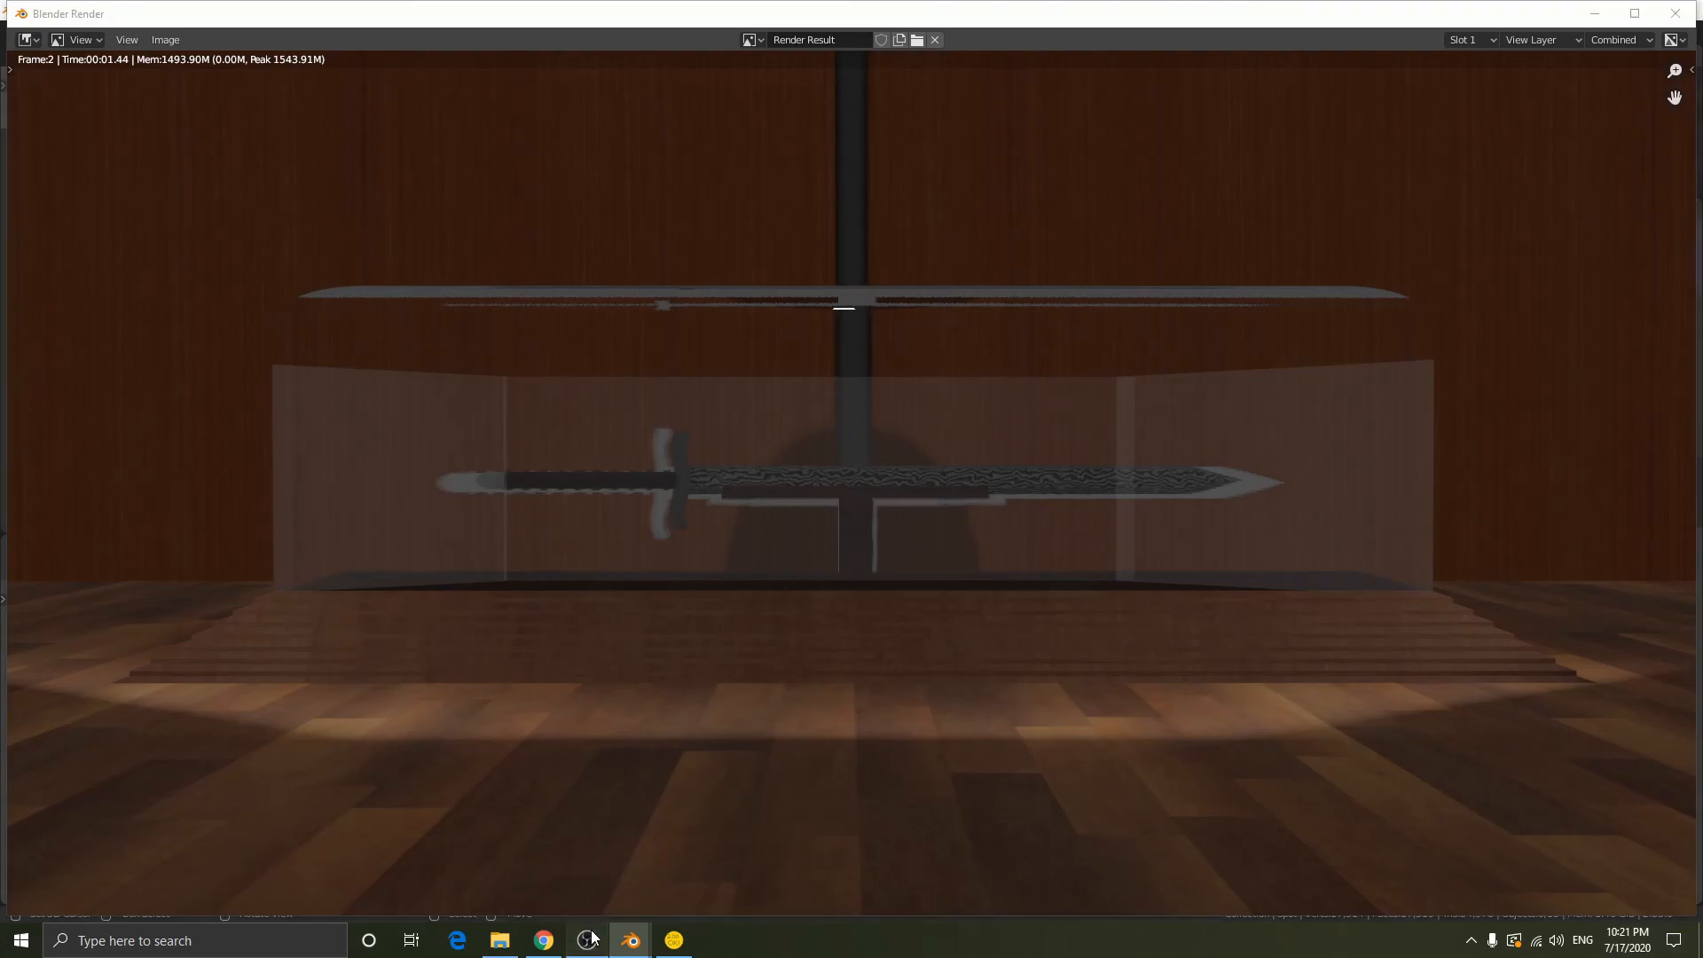